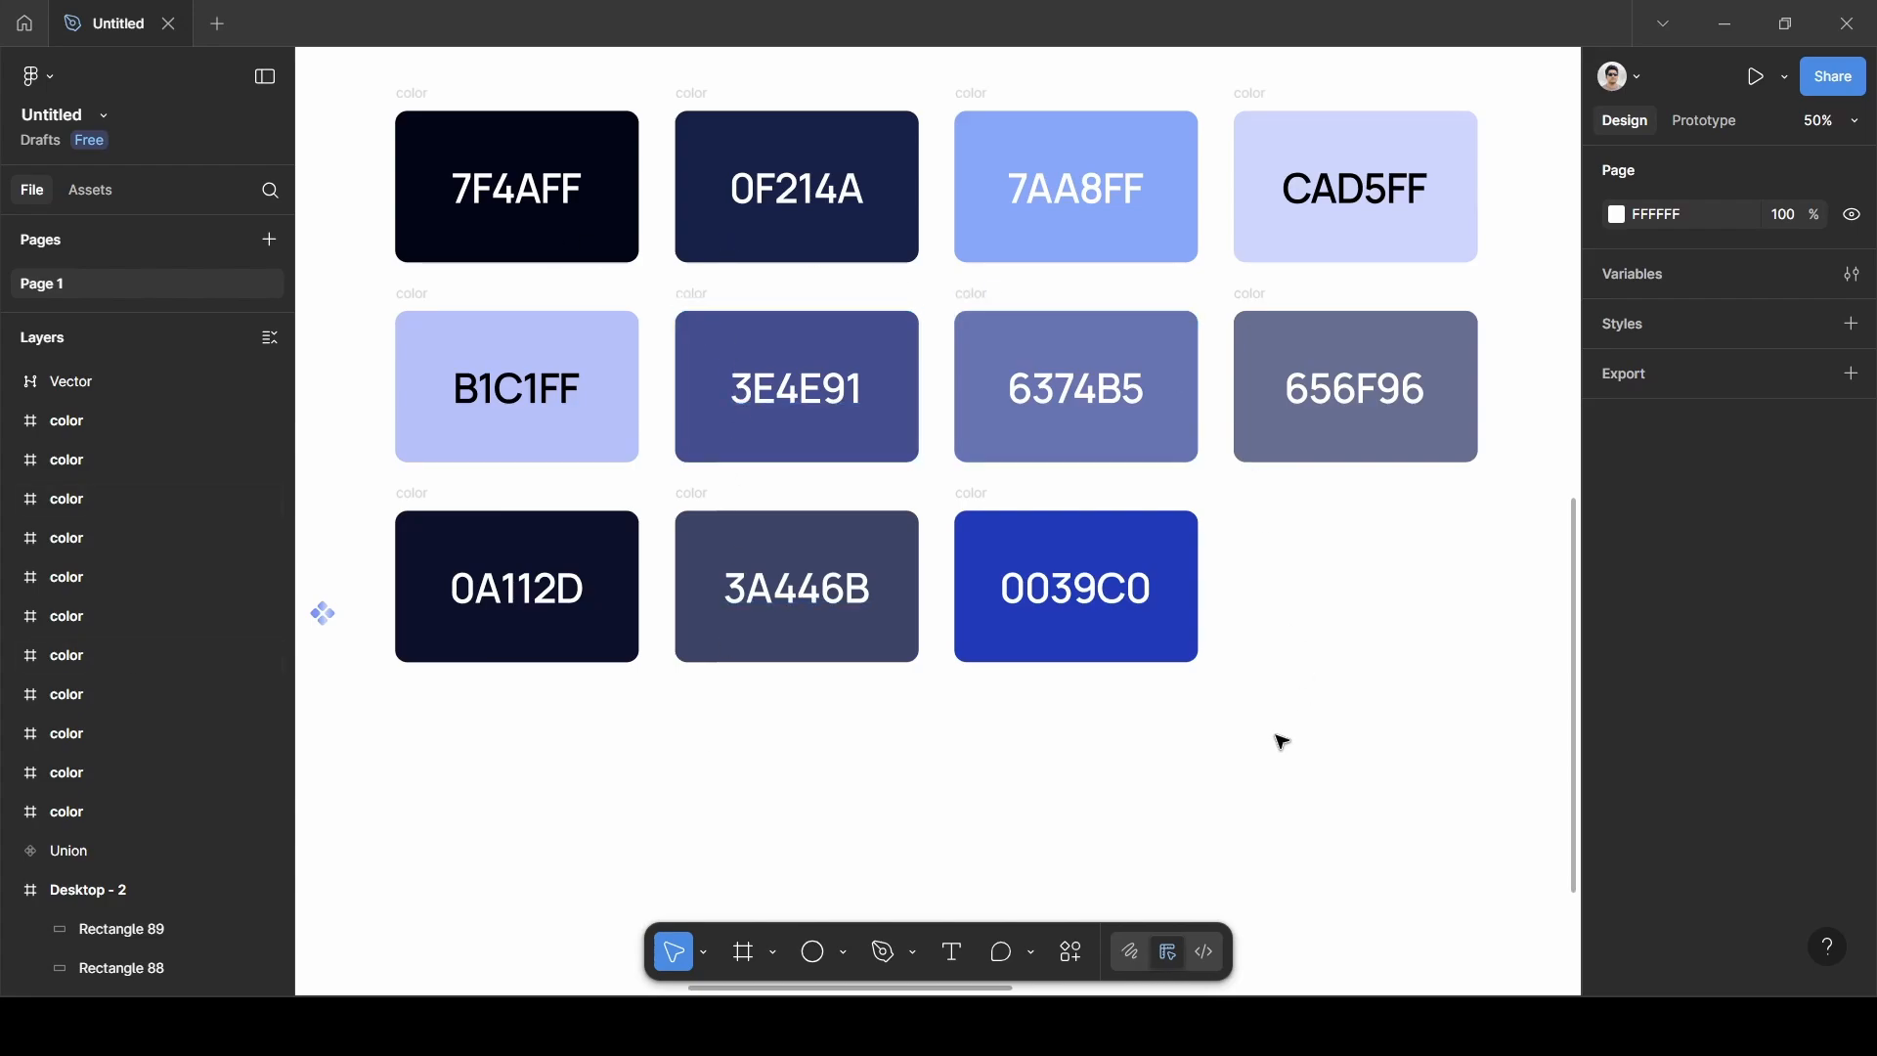
Add a 1440 × 1024 Desktop frame and place it below the colour swatches, aligned with their first column.
scroll(1282, 741, down, 2)
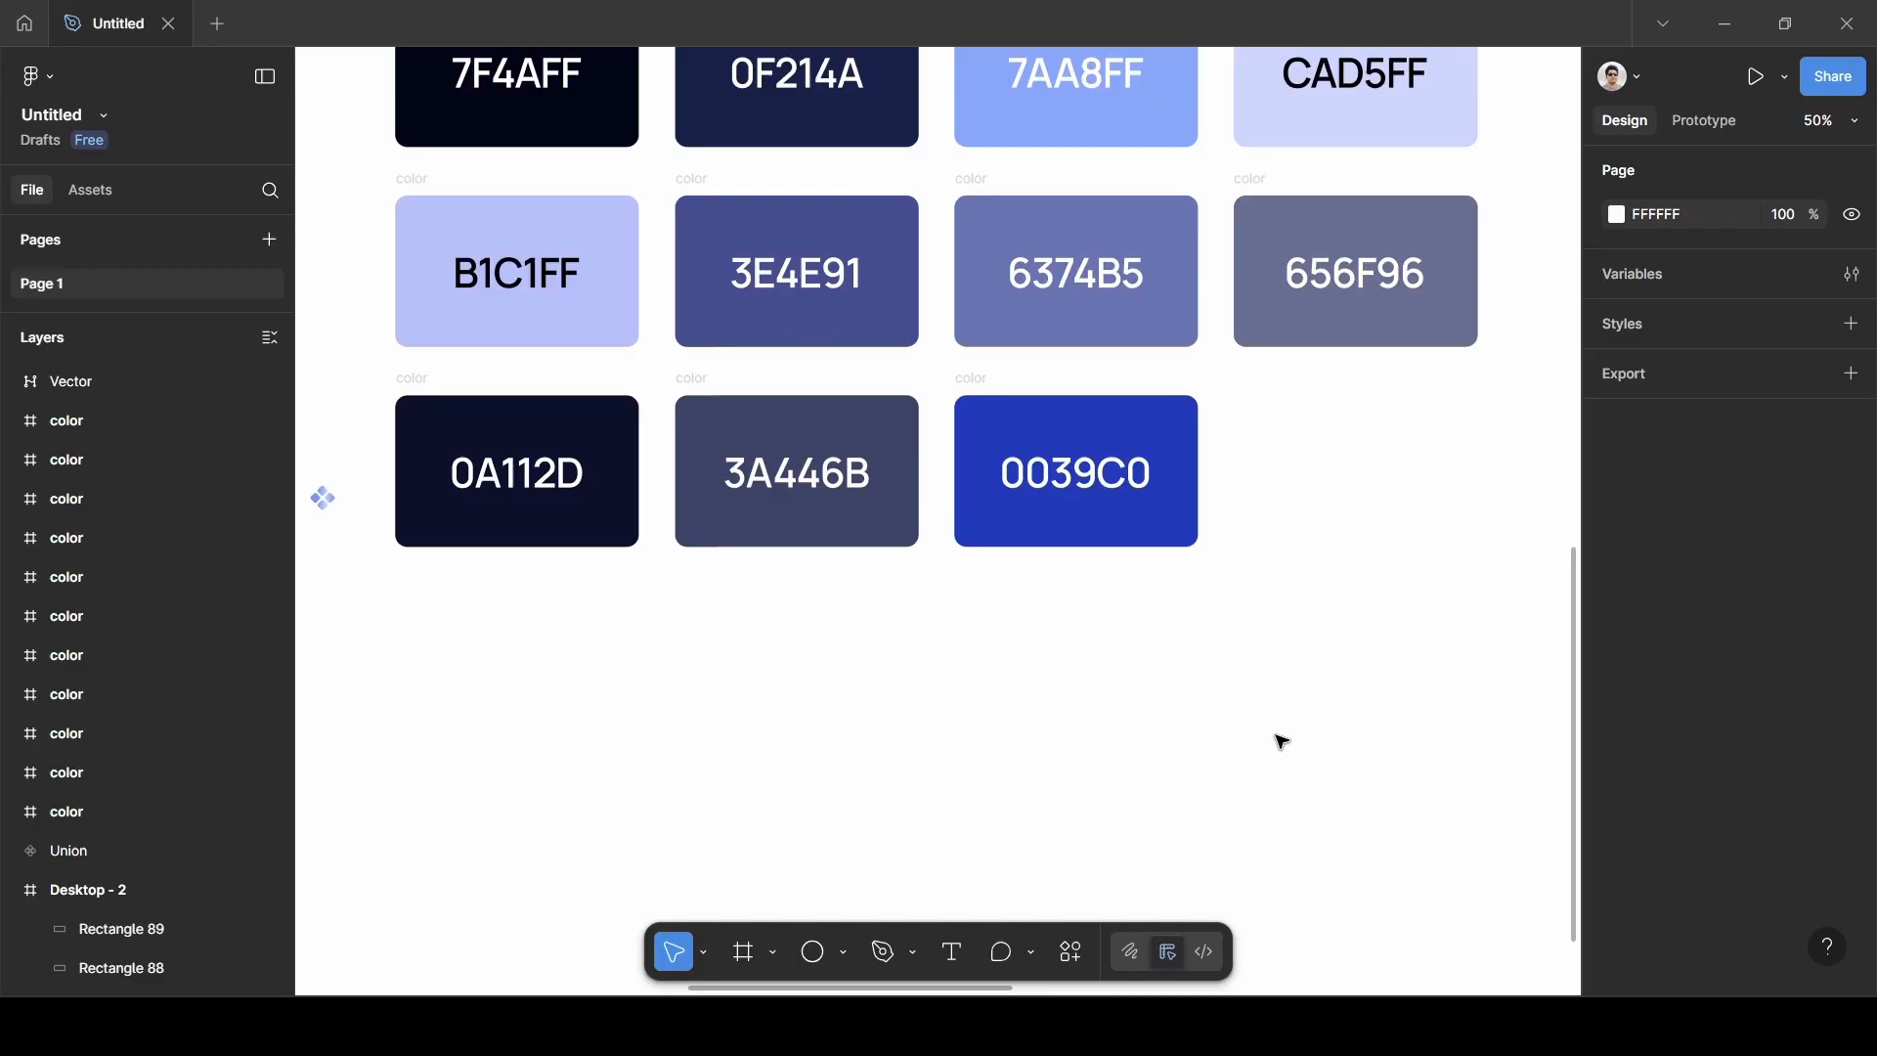
key(f)
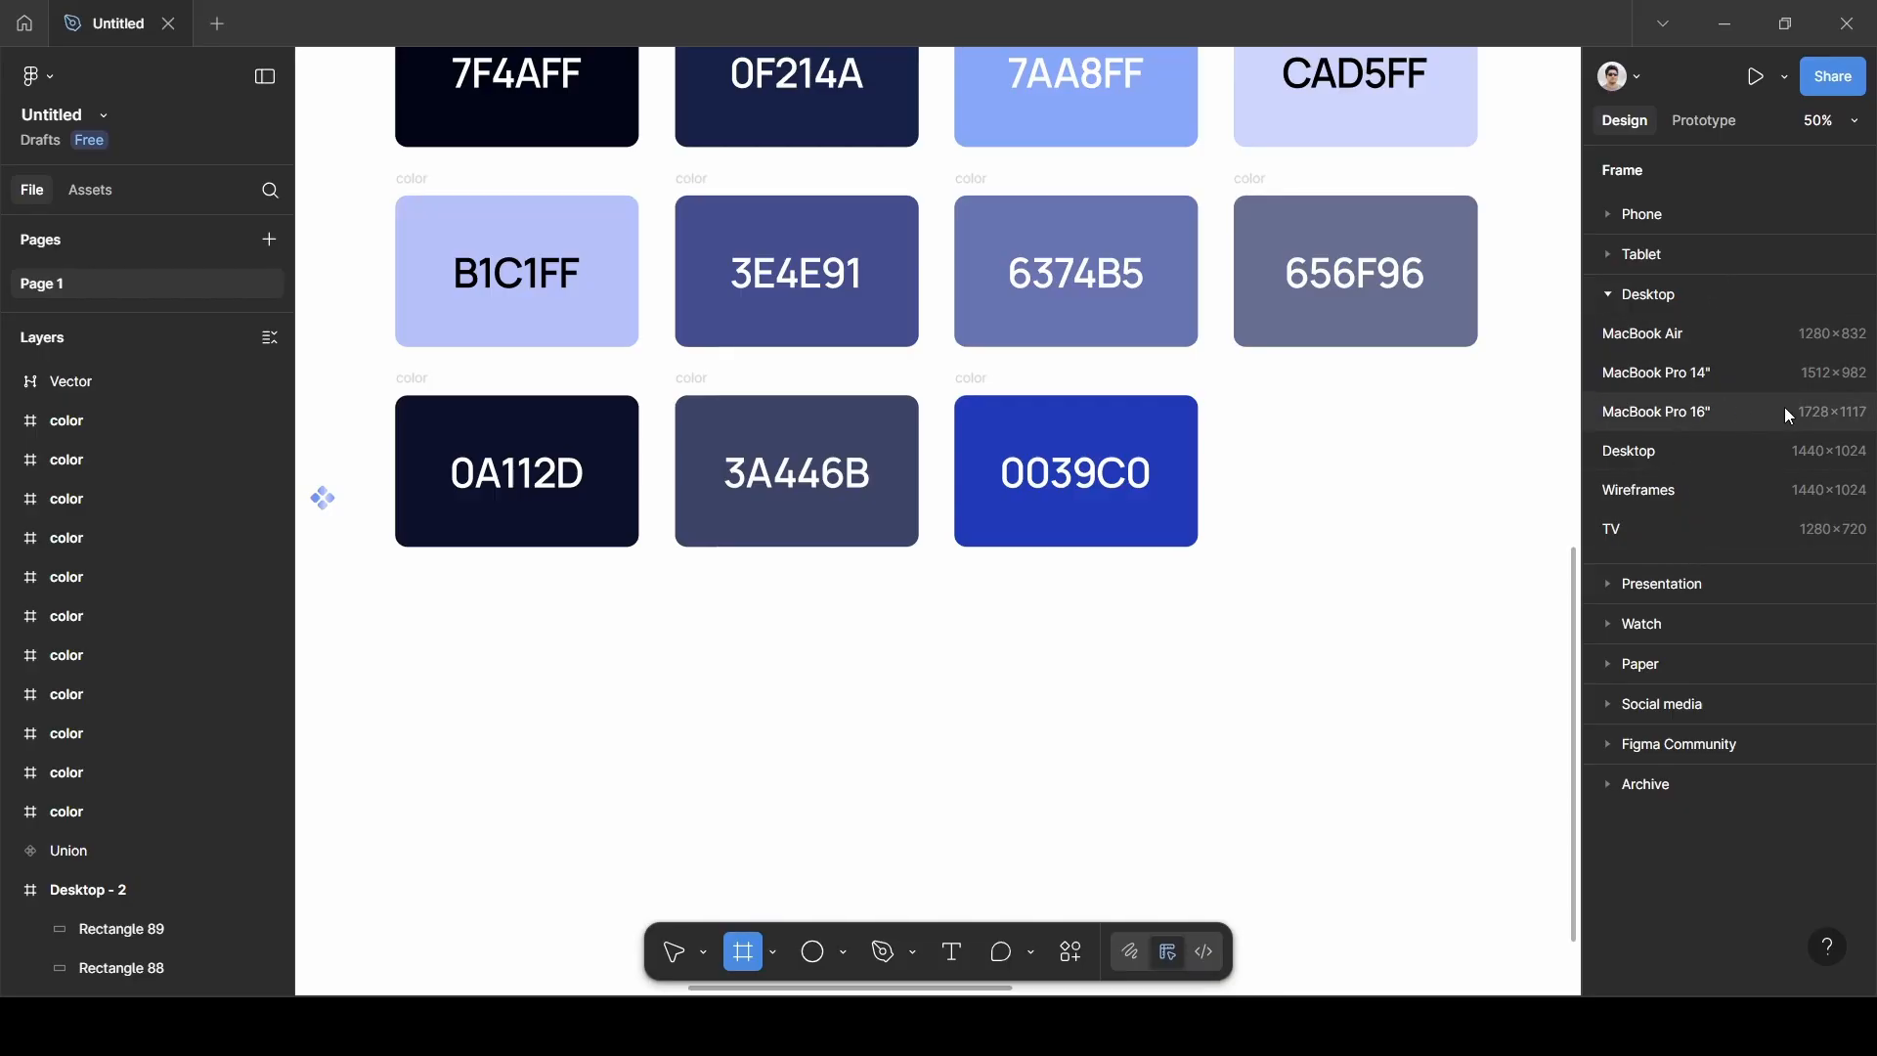
click(1689, 453)
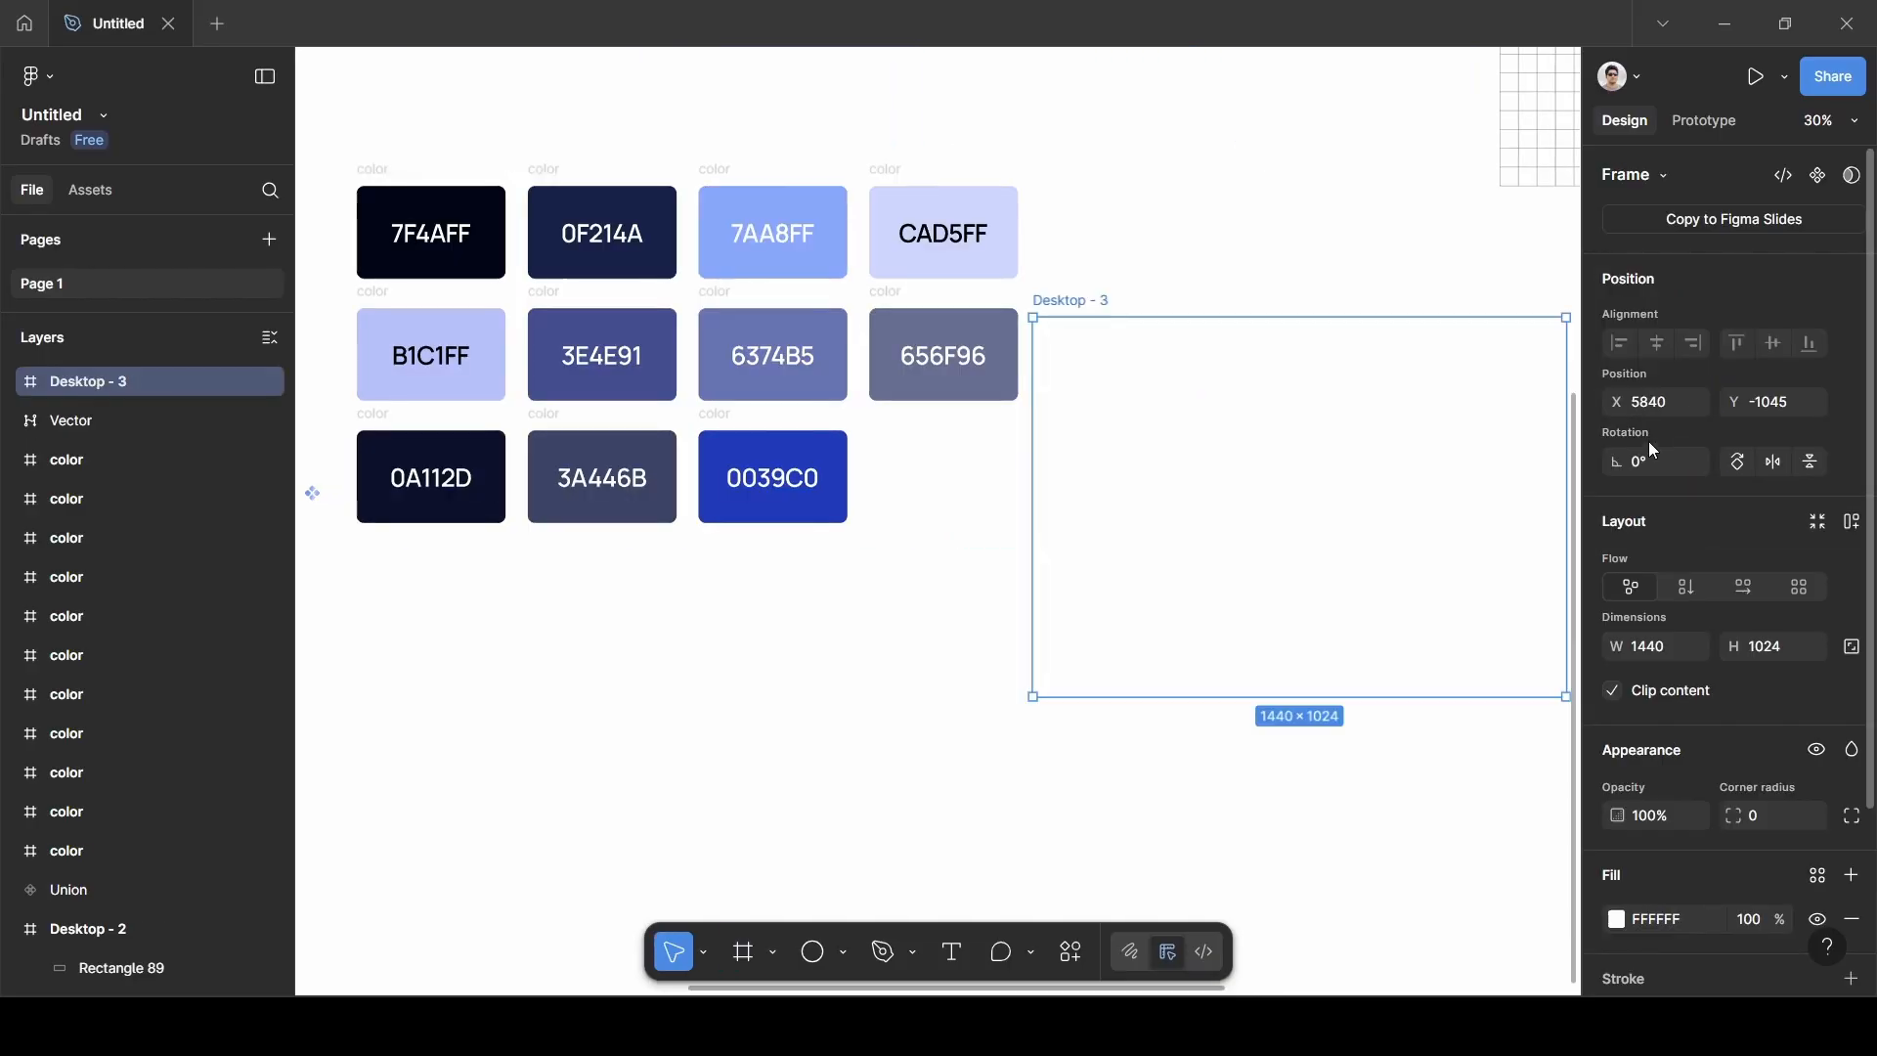
drag(1347, 528, 666, 775)
scroll(666, 775, left, 3)
scroll(665, 775, down, 2)
scroll(672, 779, up, 2)
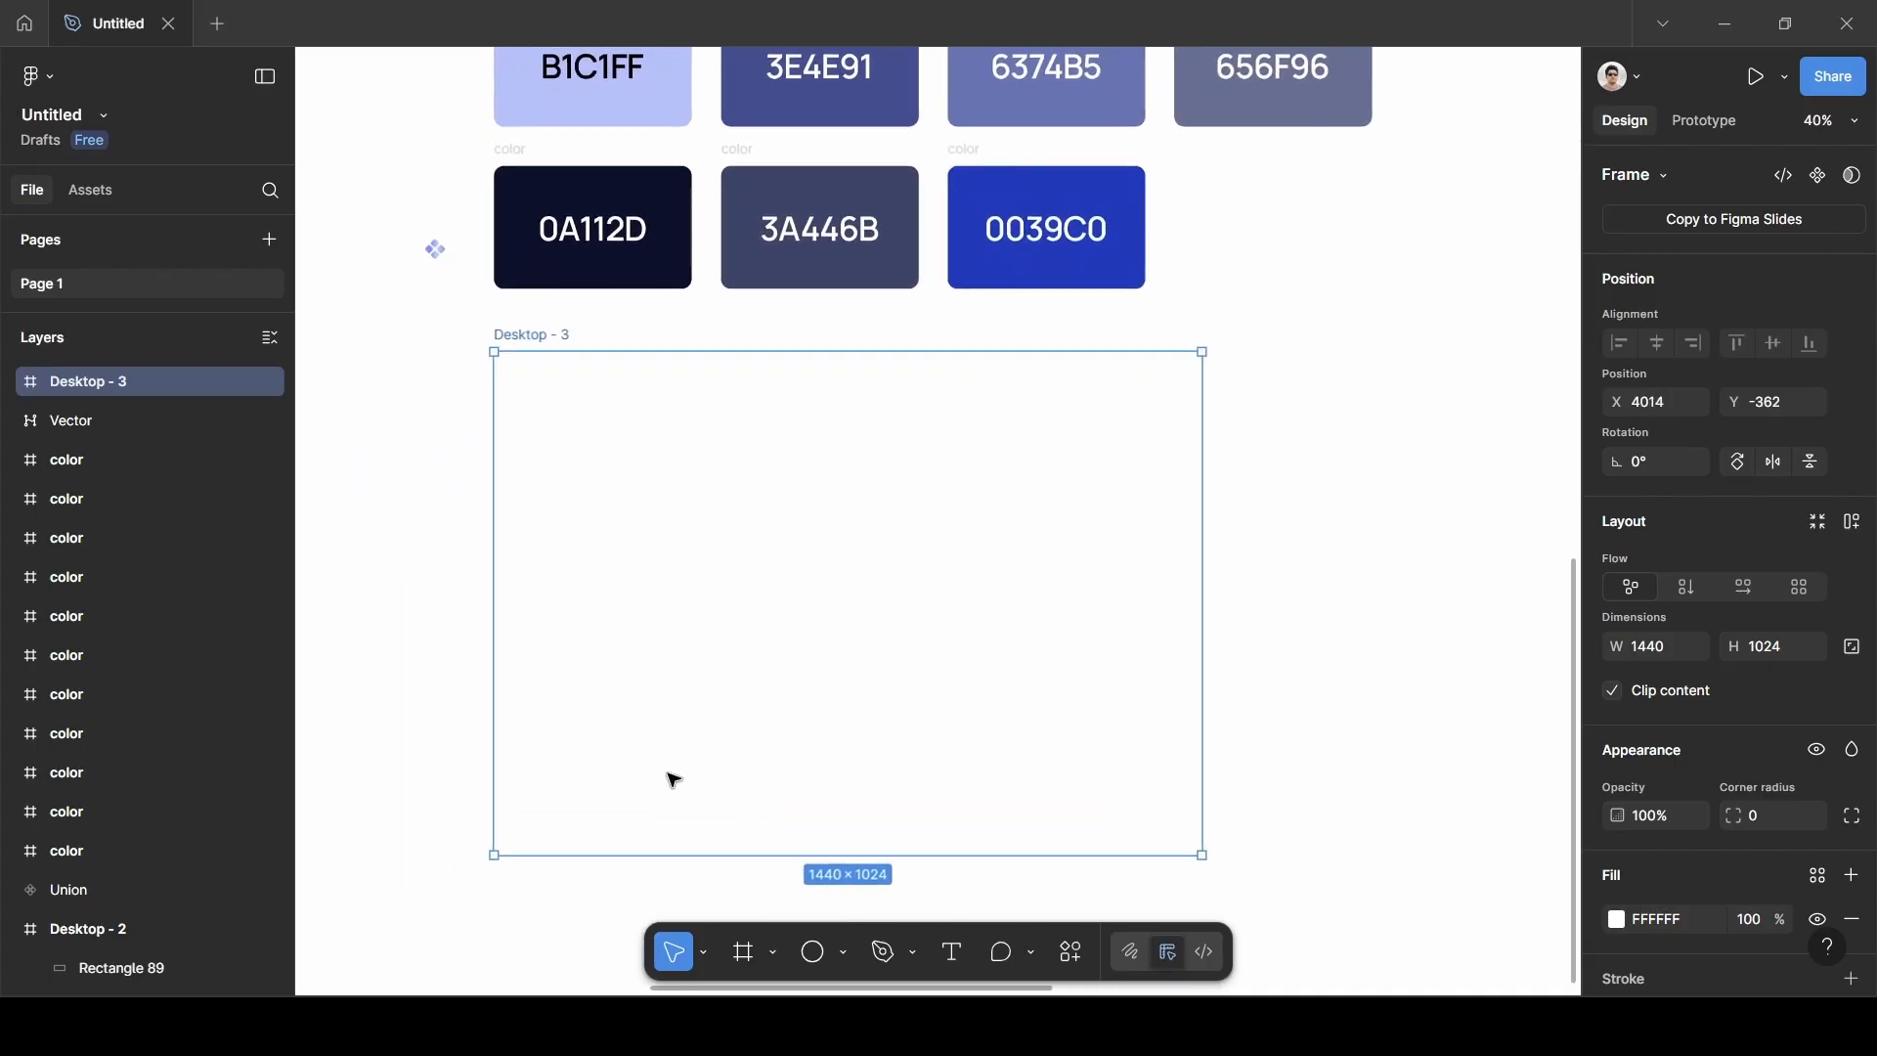
Fill the new desktop frame with the near-black 010619 sampled from the swatch labelled 7F4AFF.
scroll(673, 779, up, 2)
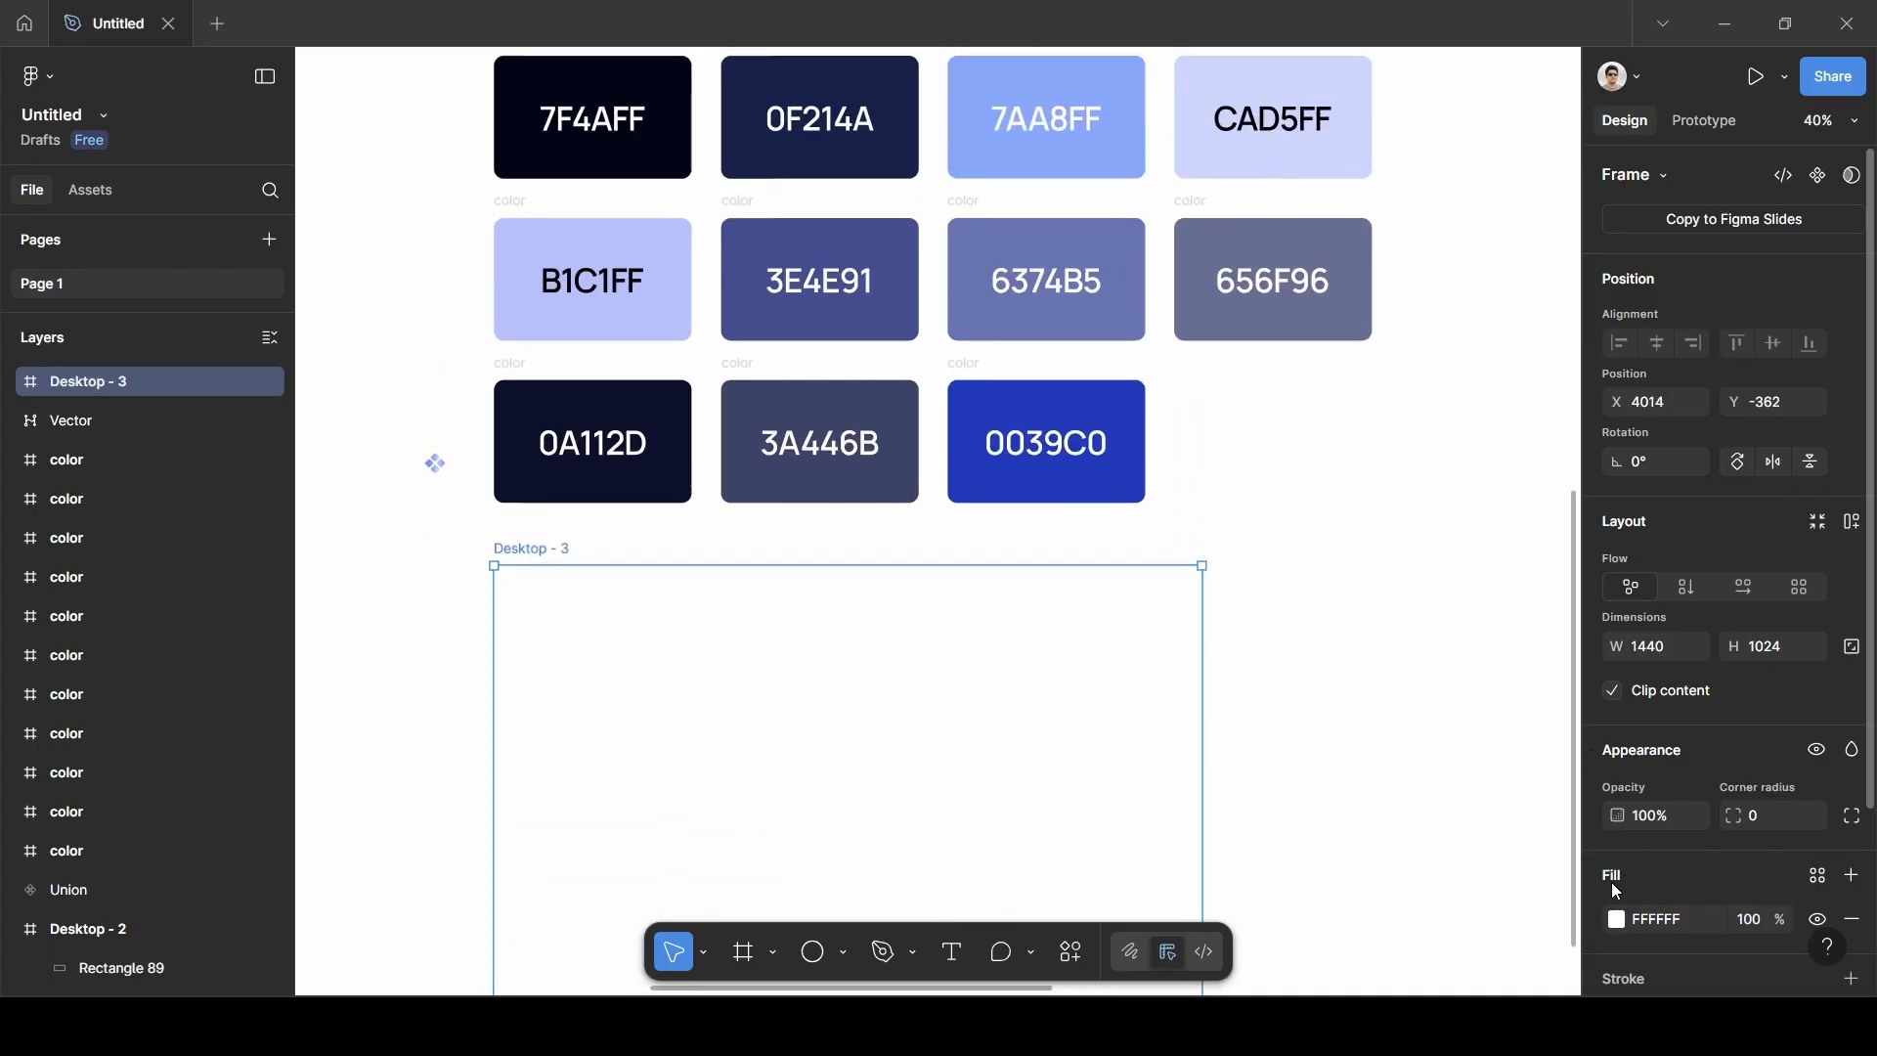
click(1618, 920)
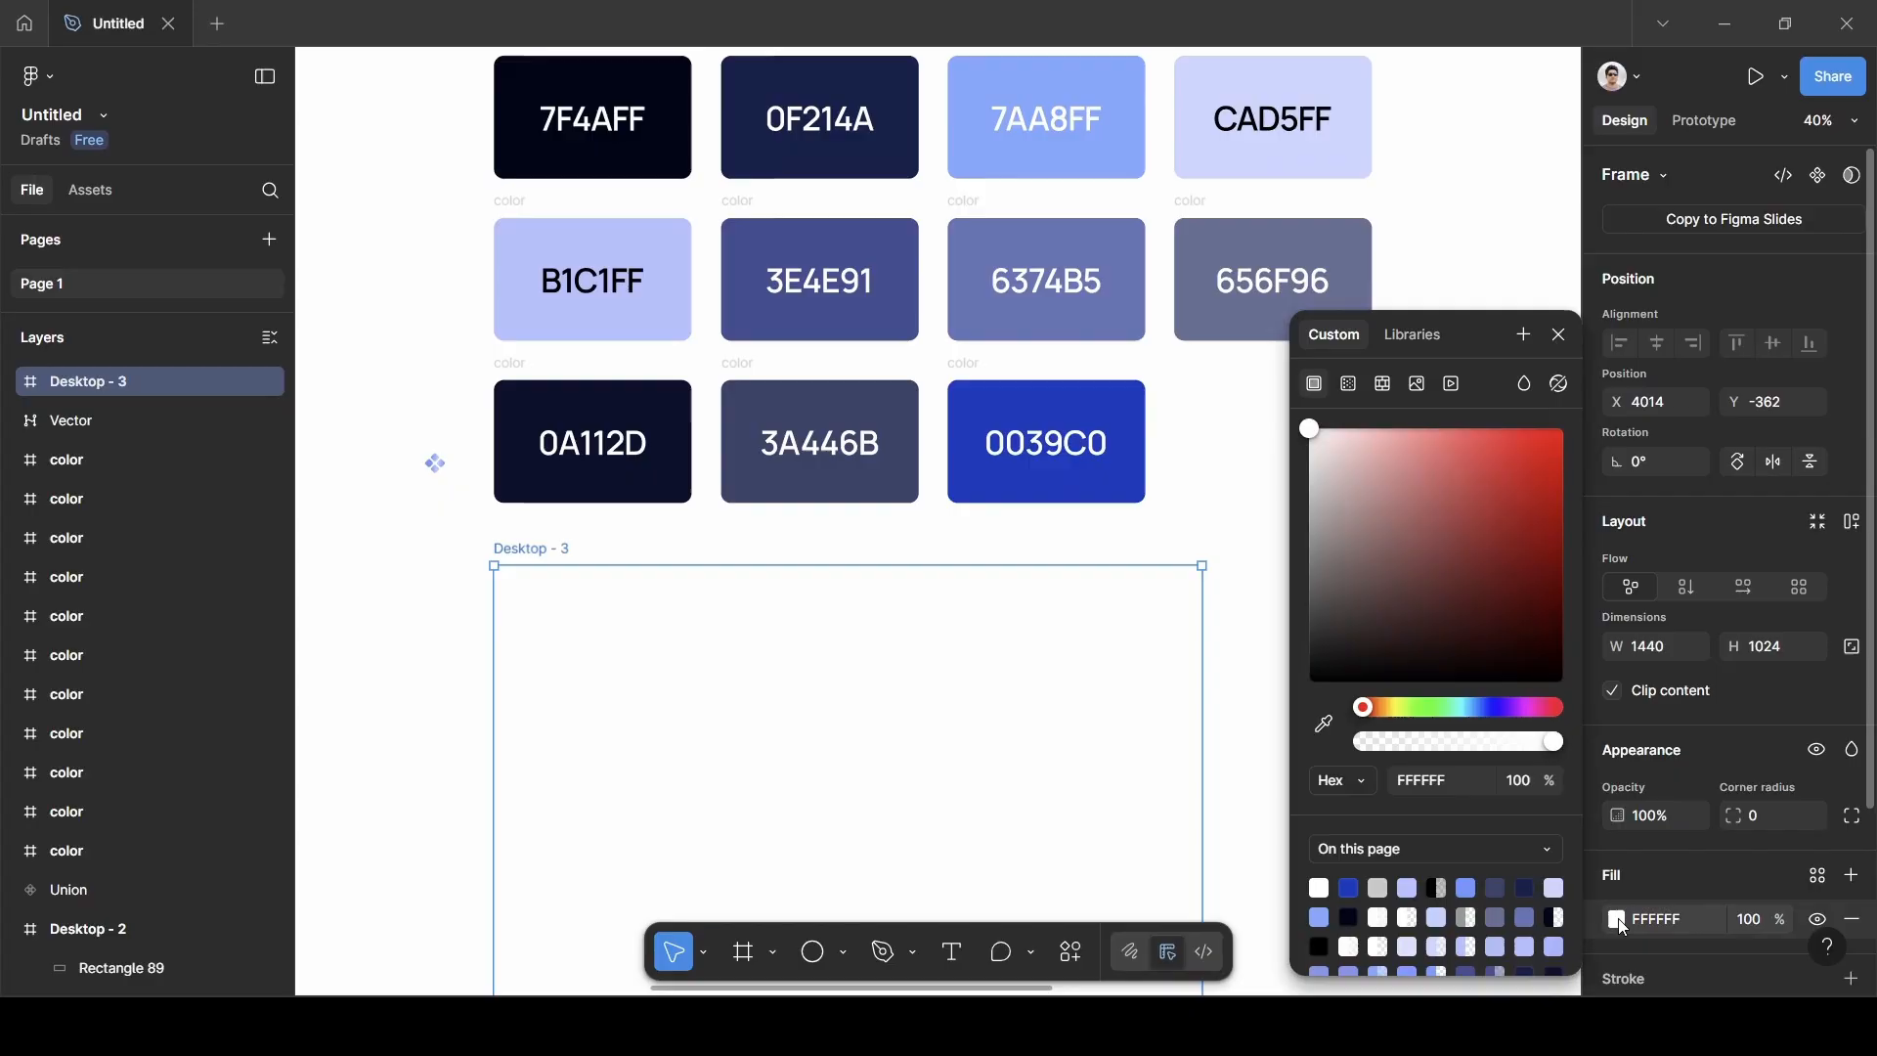
click(1323, 723)
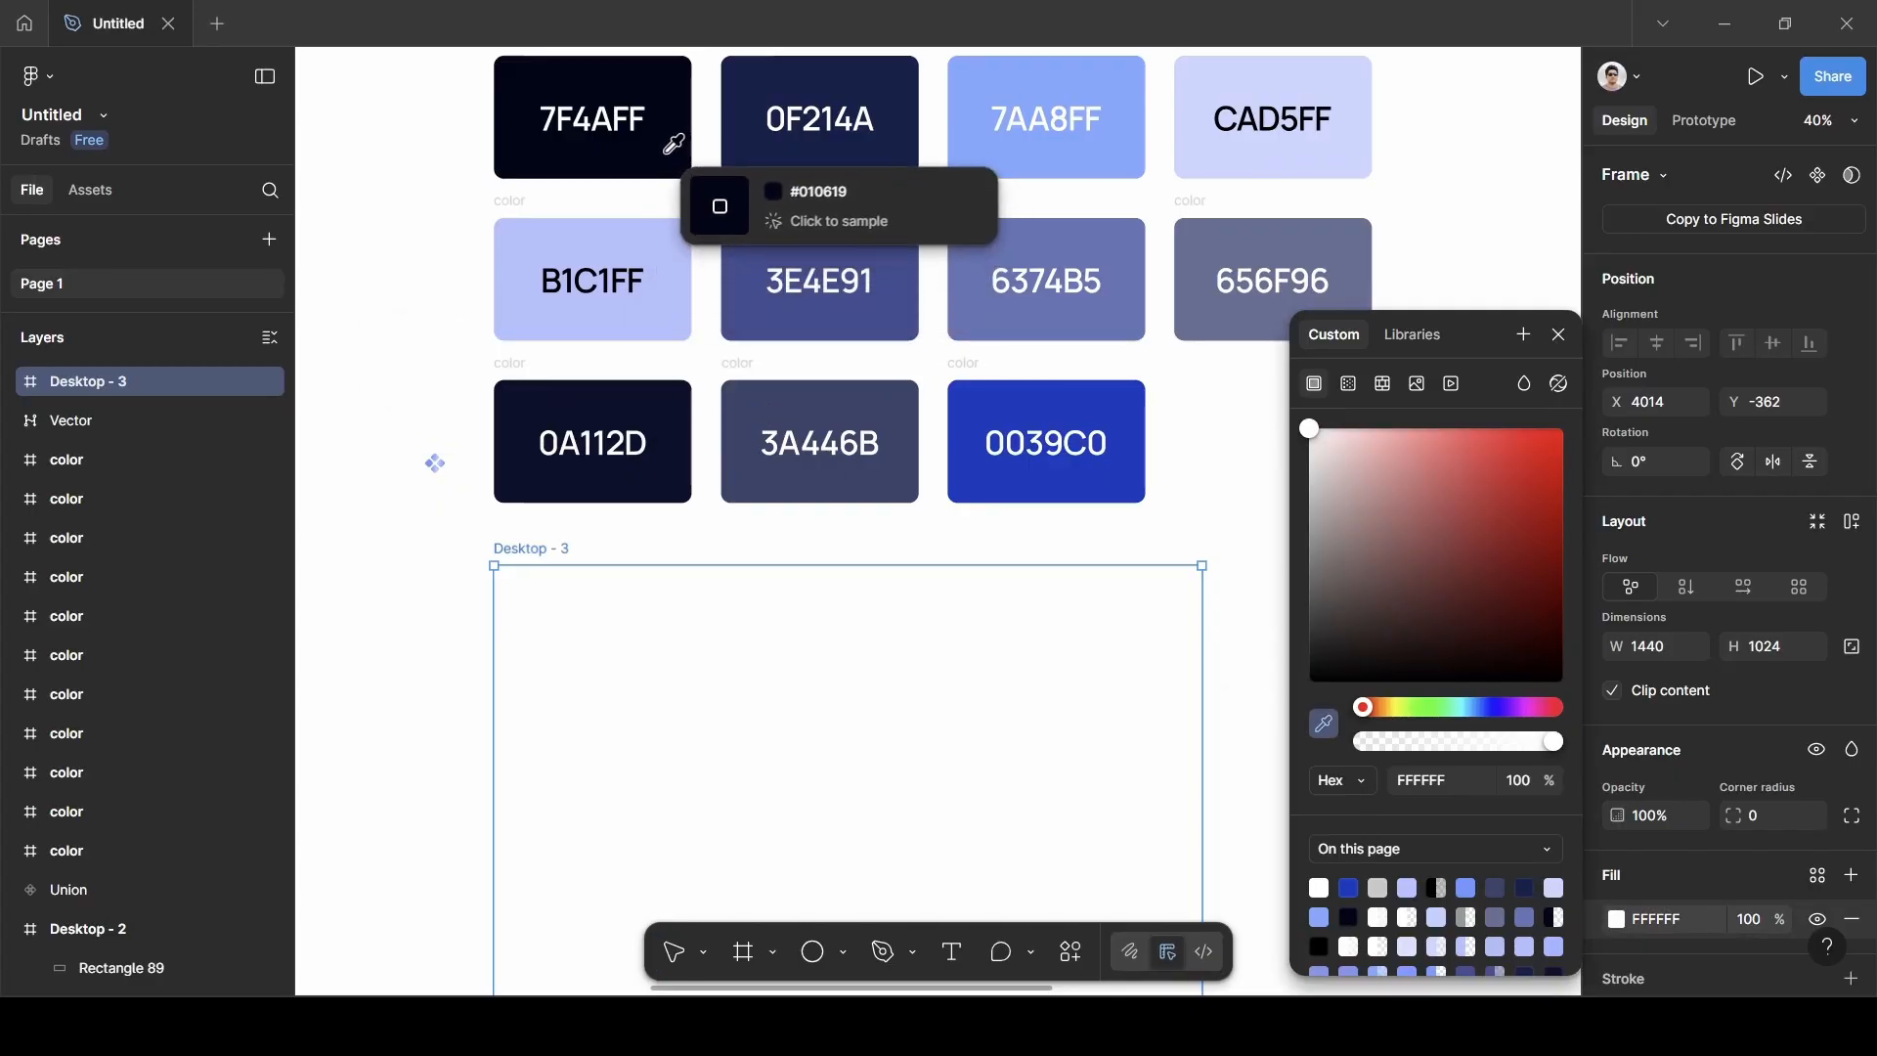
click(672, 156)
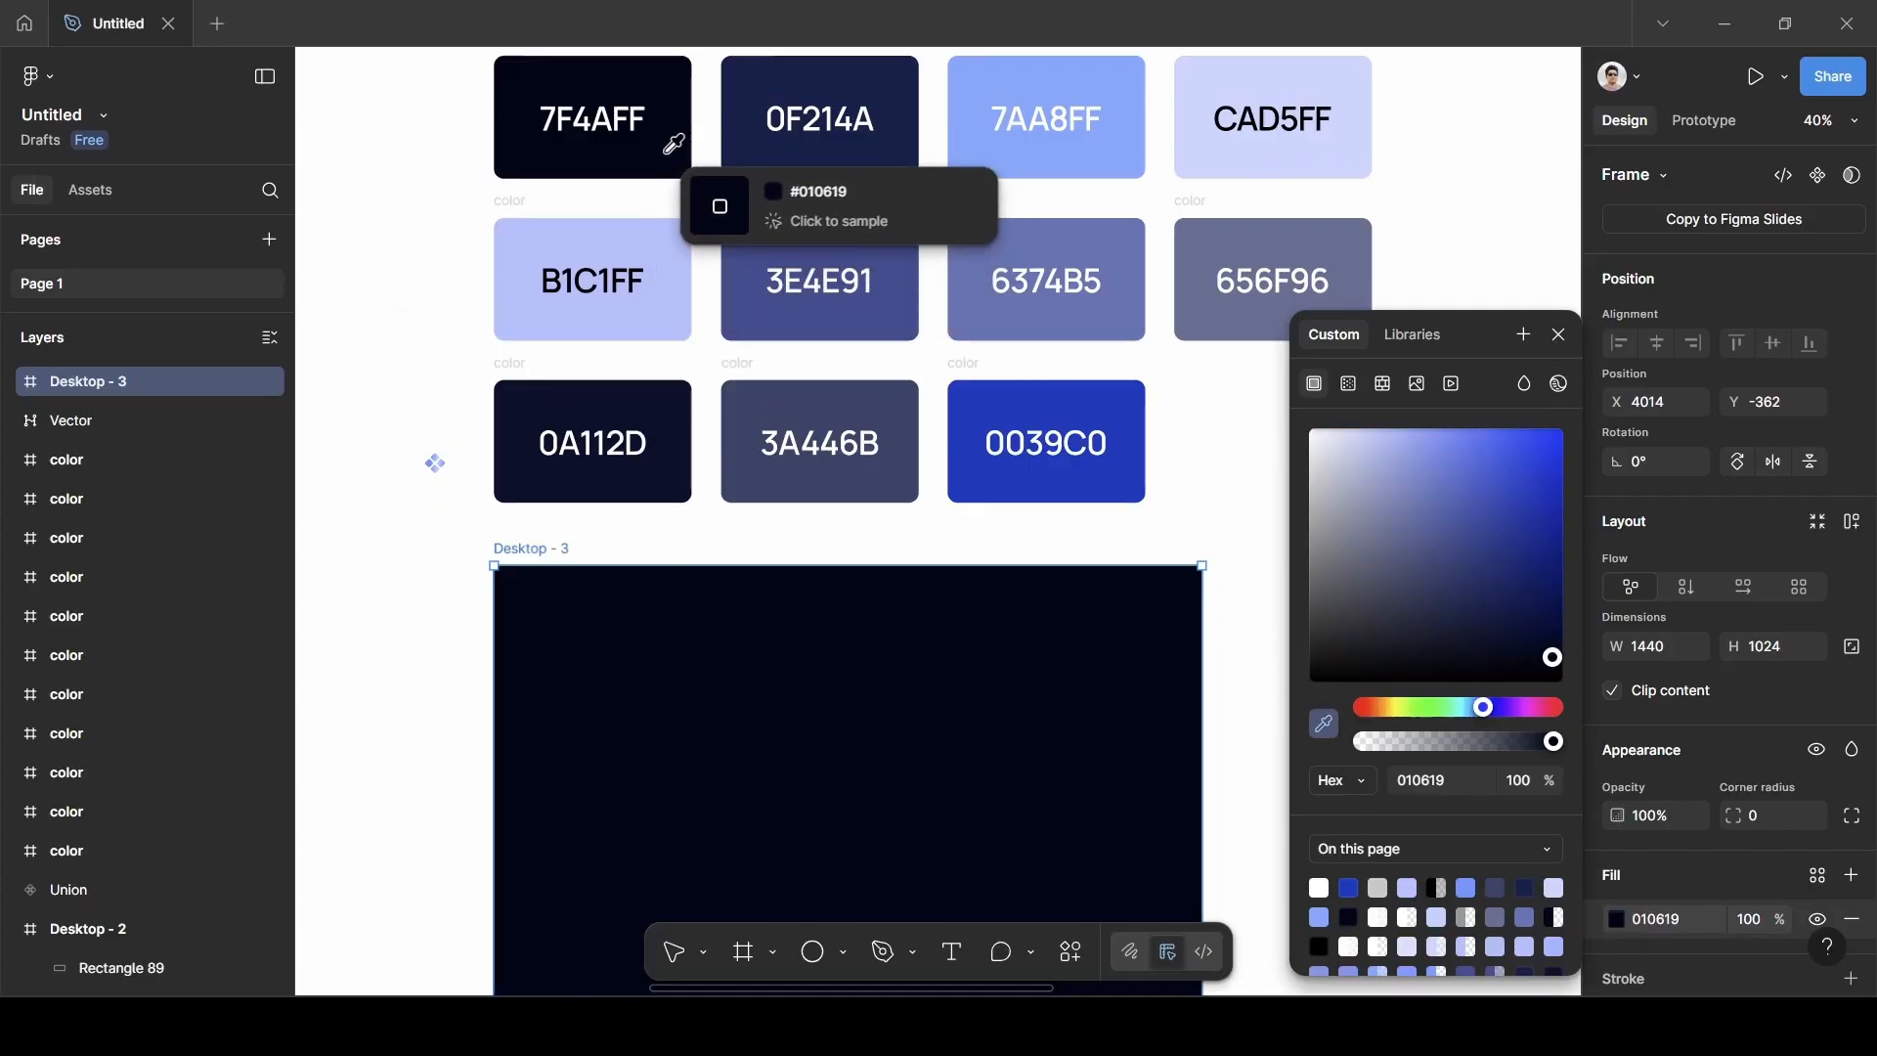
click(1558, 335)
scroll(1169, 634, down, 3)
scroll(1170, 633, left, 1)
scroll(1169, 633, up, 3)
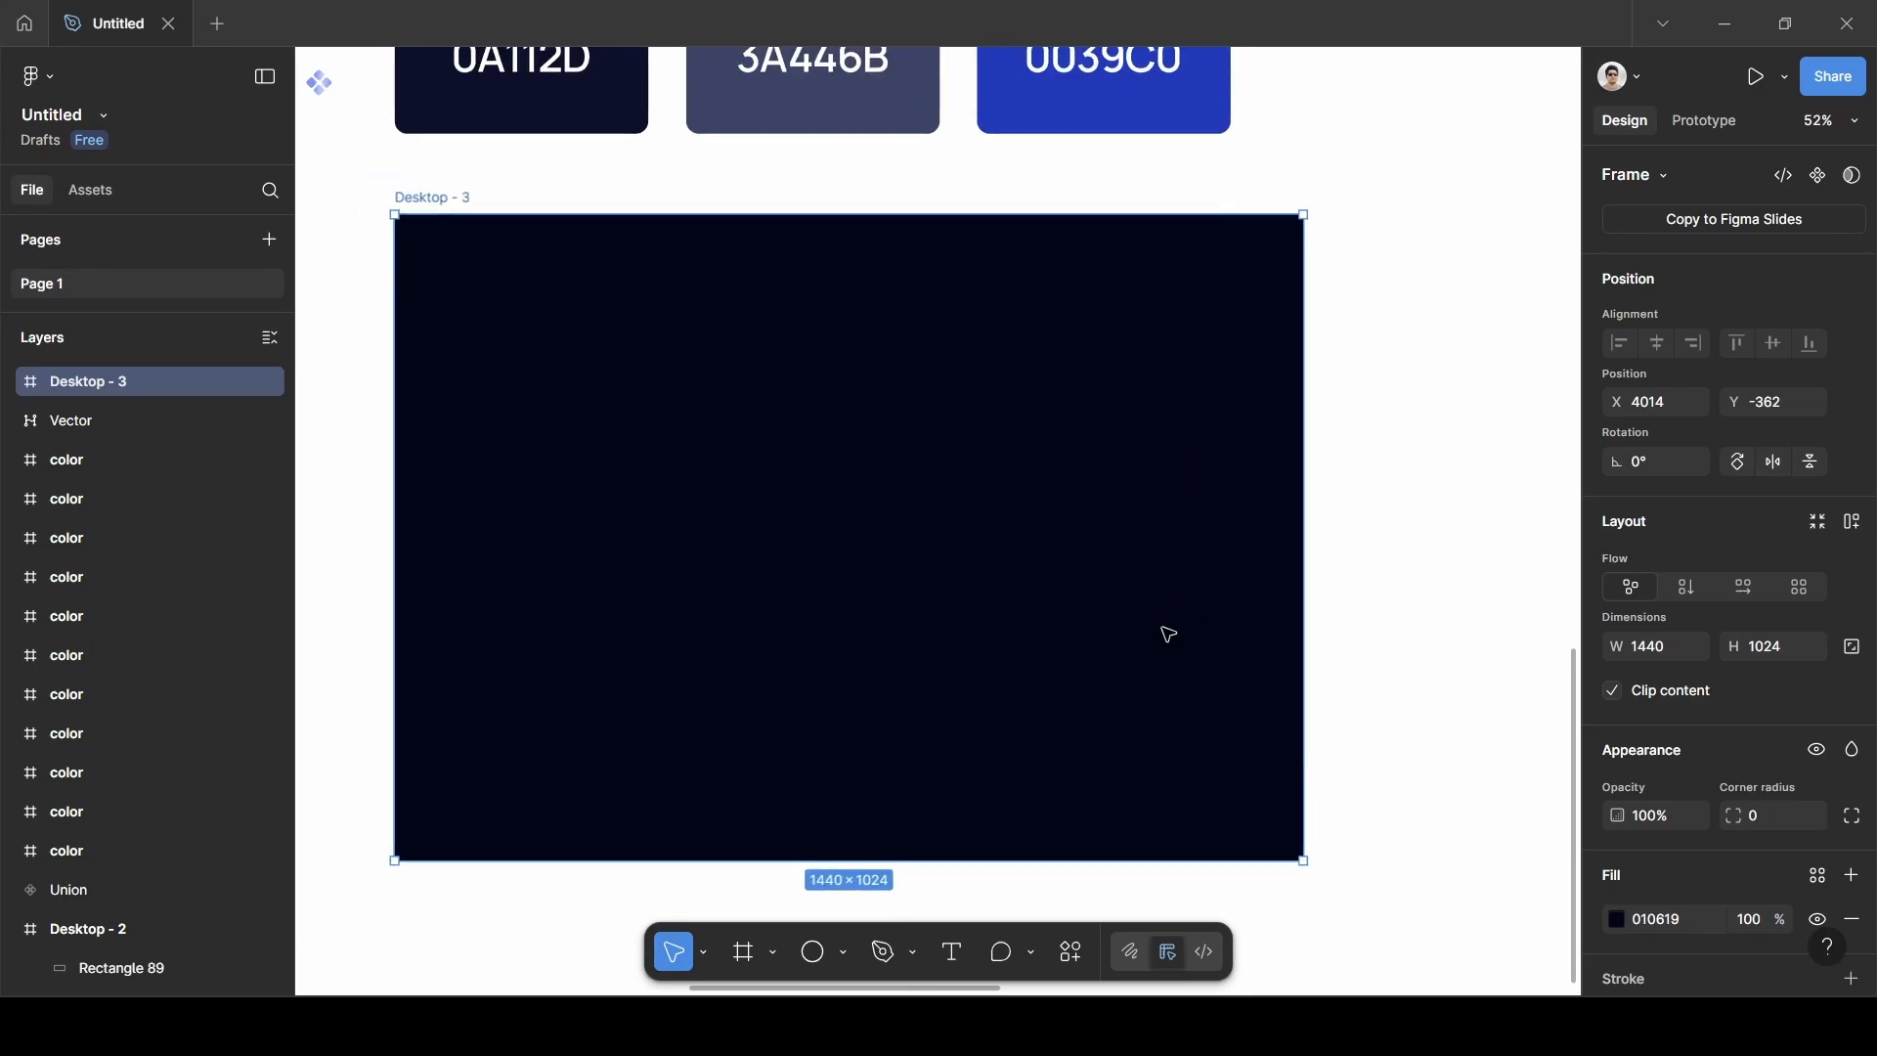
Examine the finished Buildly hero design in Desktop - 2, especially the glow and faint grid behind its header and headline.
scroll(1169, 633, left, 2)
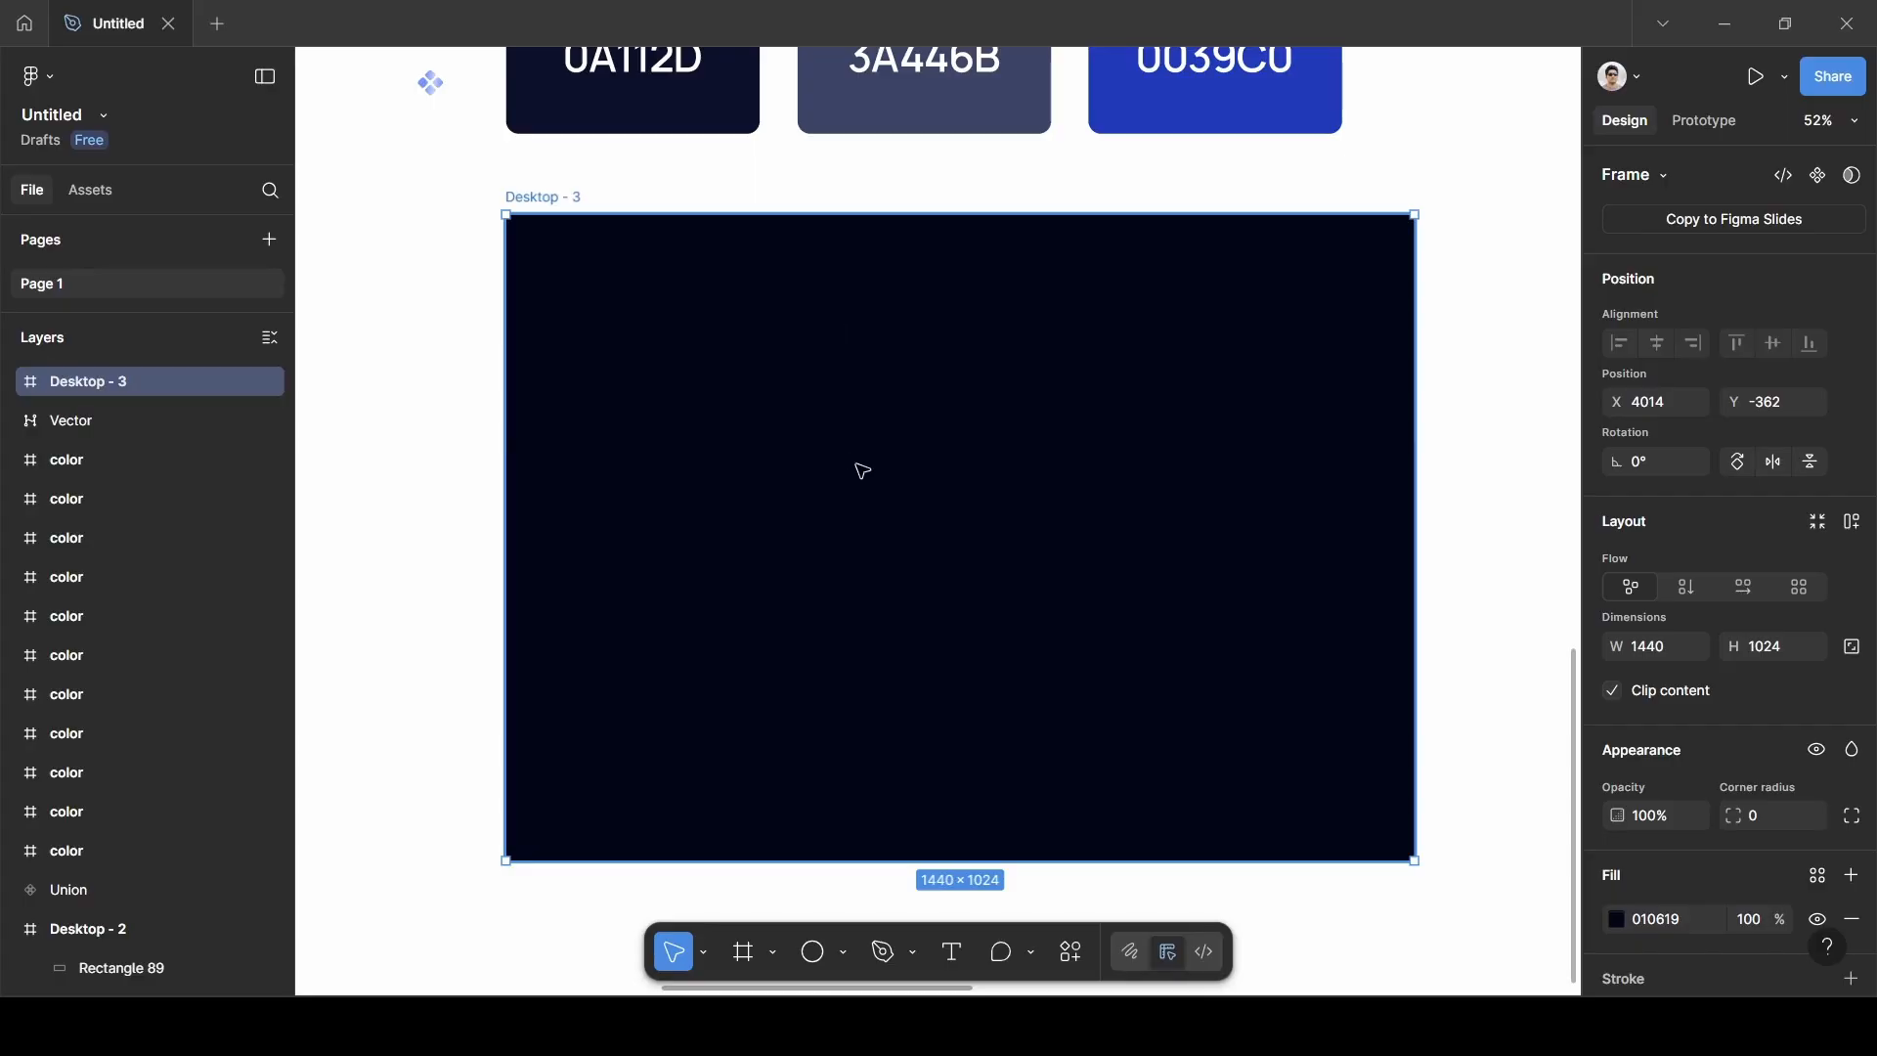
scroll(866, 472, left, 10)
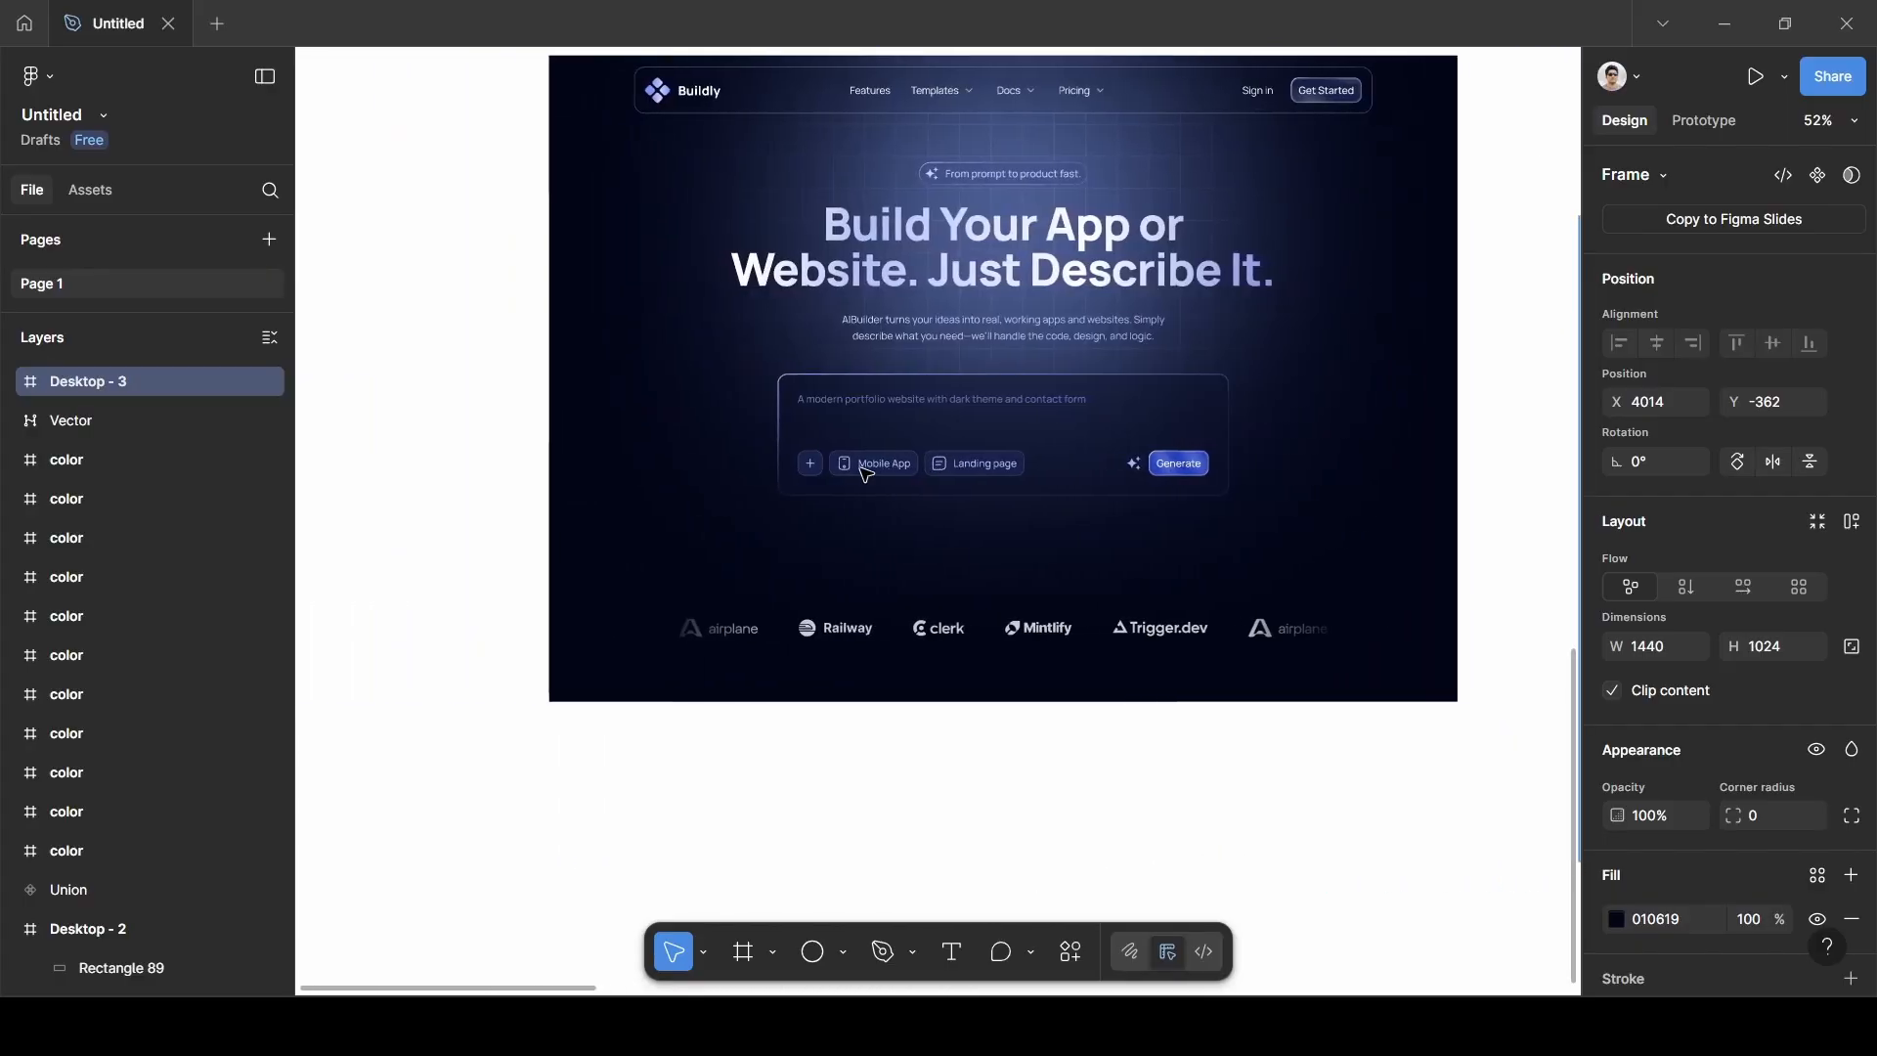
scroll(866, 472, up, 4)
scroll(866, 474, down, 1)
scroll(866, 474, up, 6)
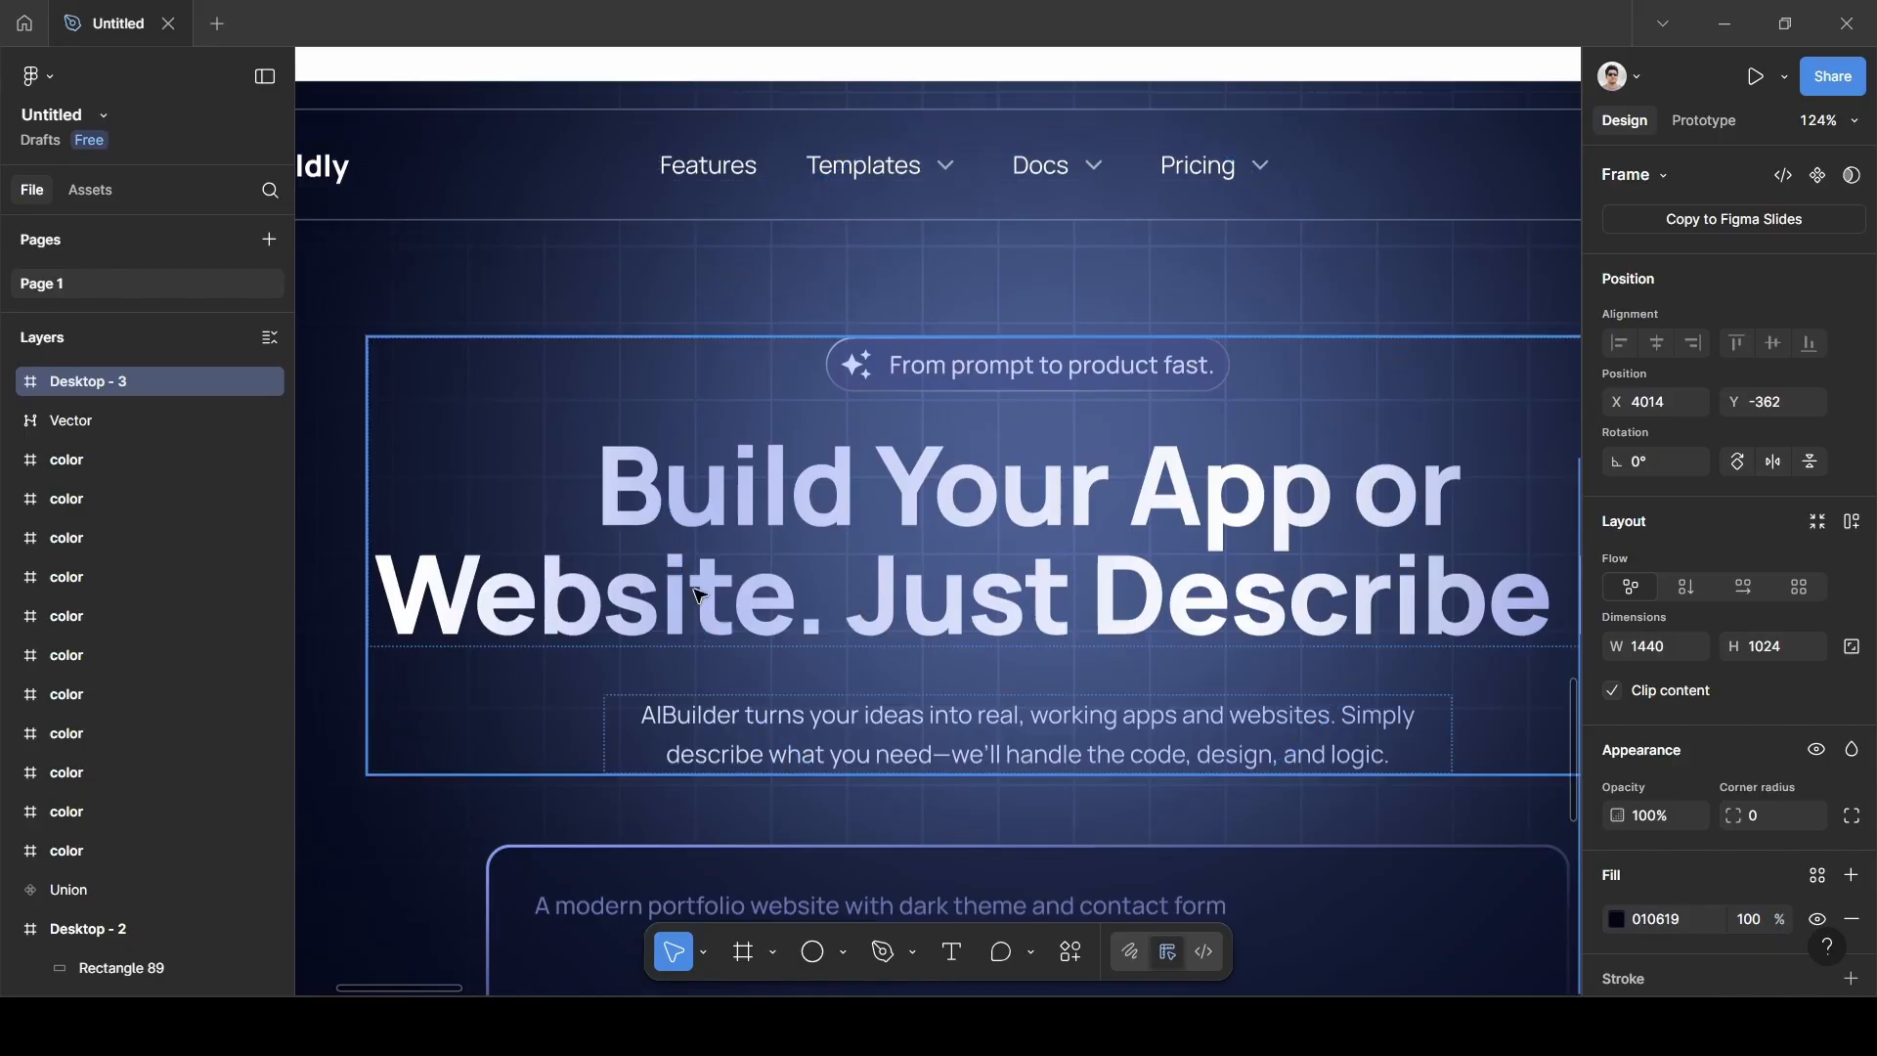
scroll(985, 667, down, 5)
scroll(983, 668, up, 3)
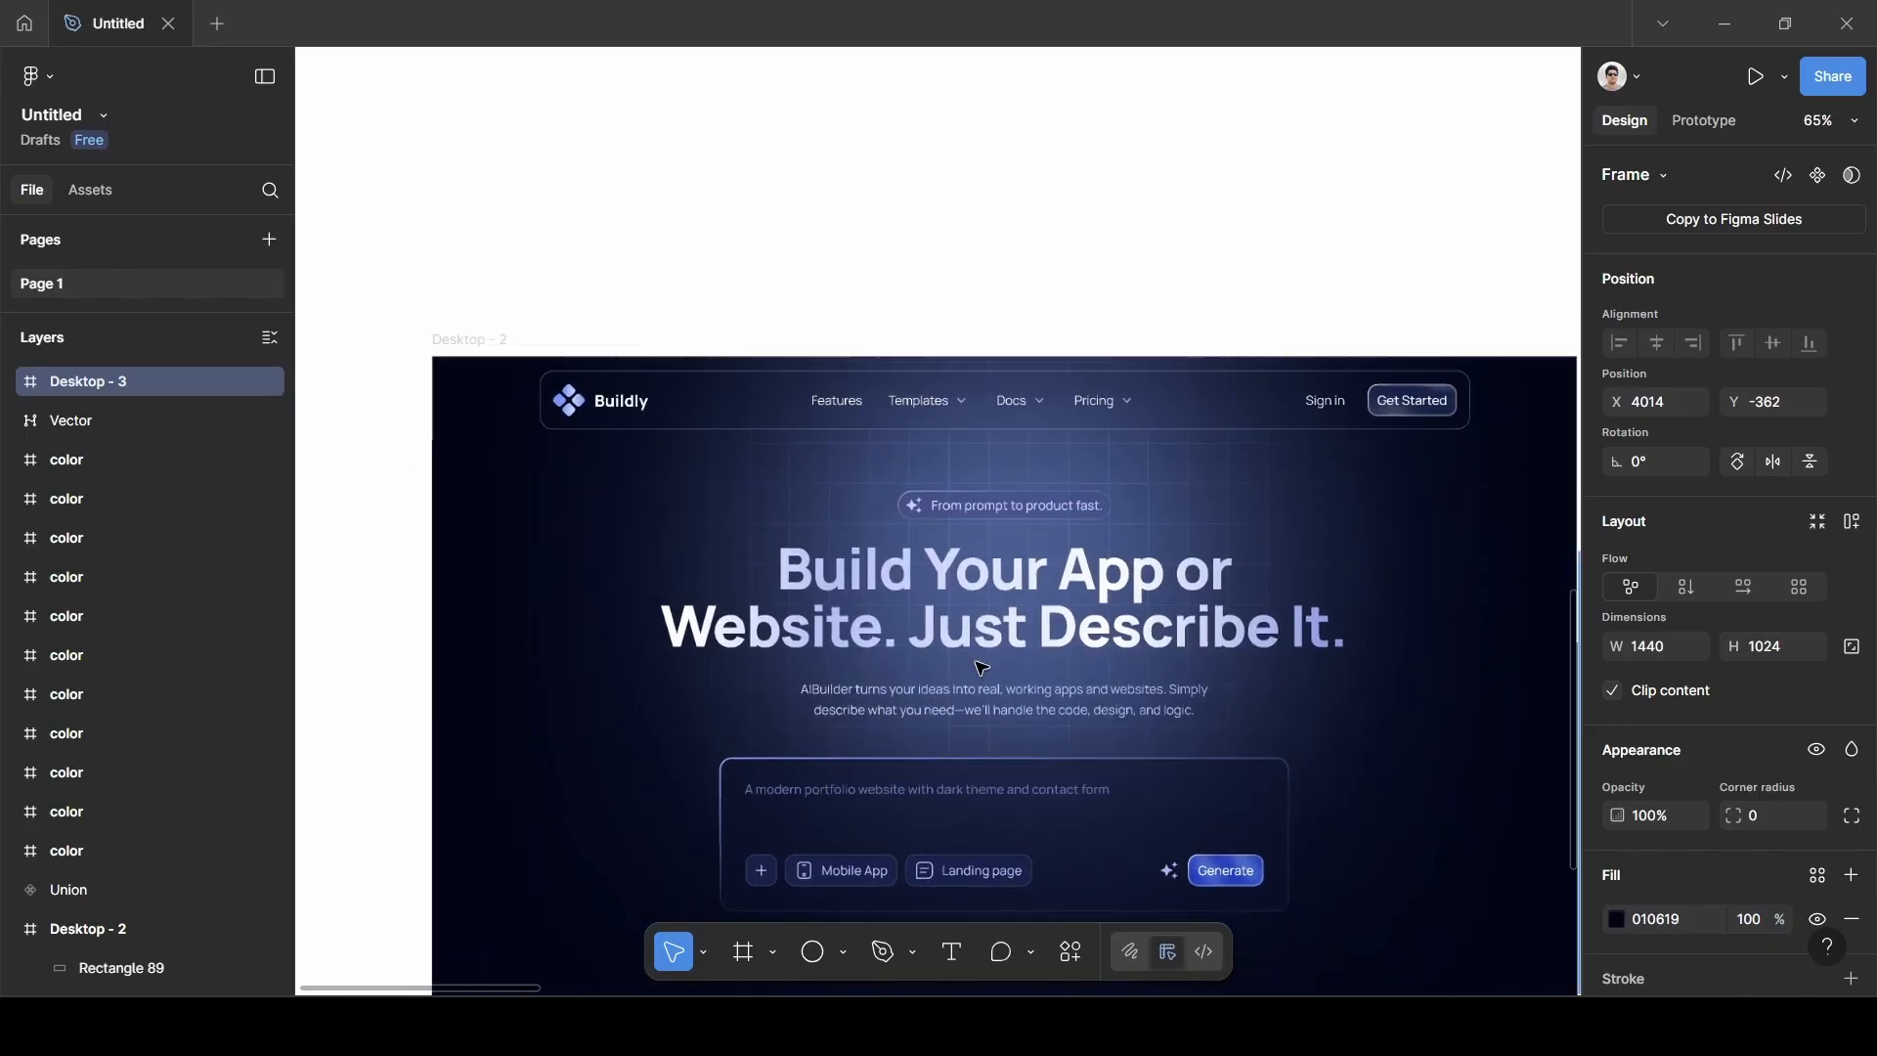
scroll(857, 420, up, 4)
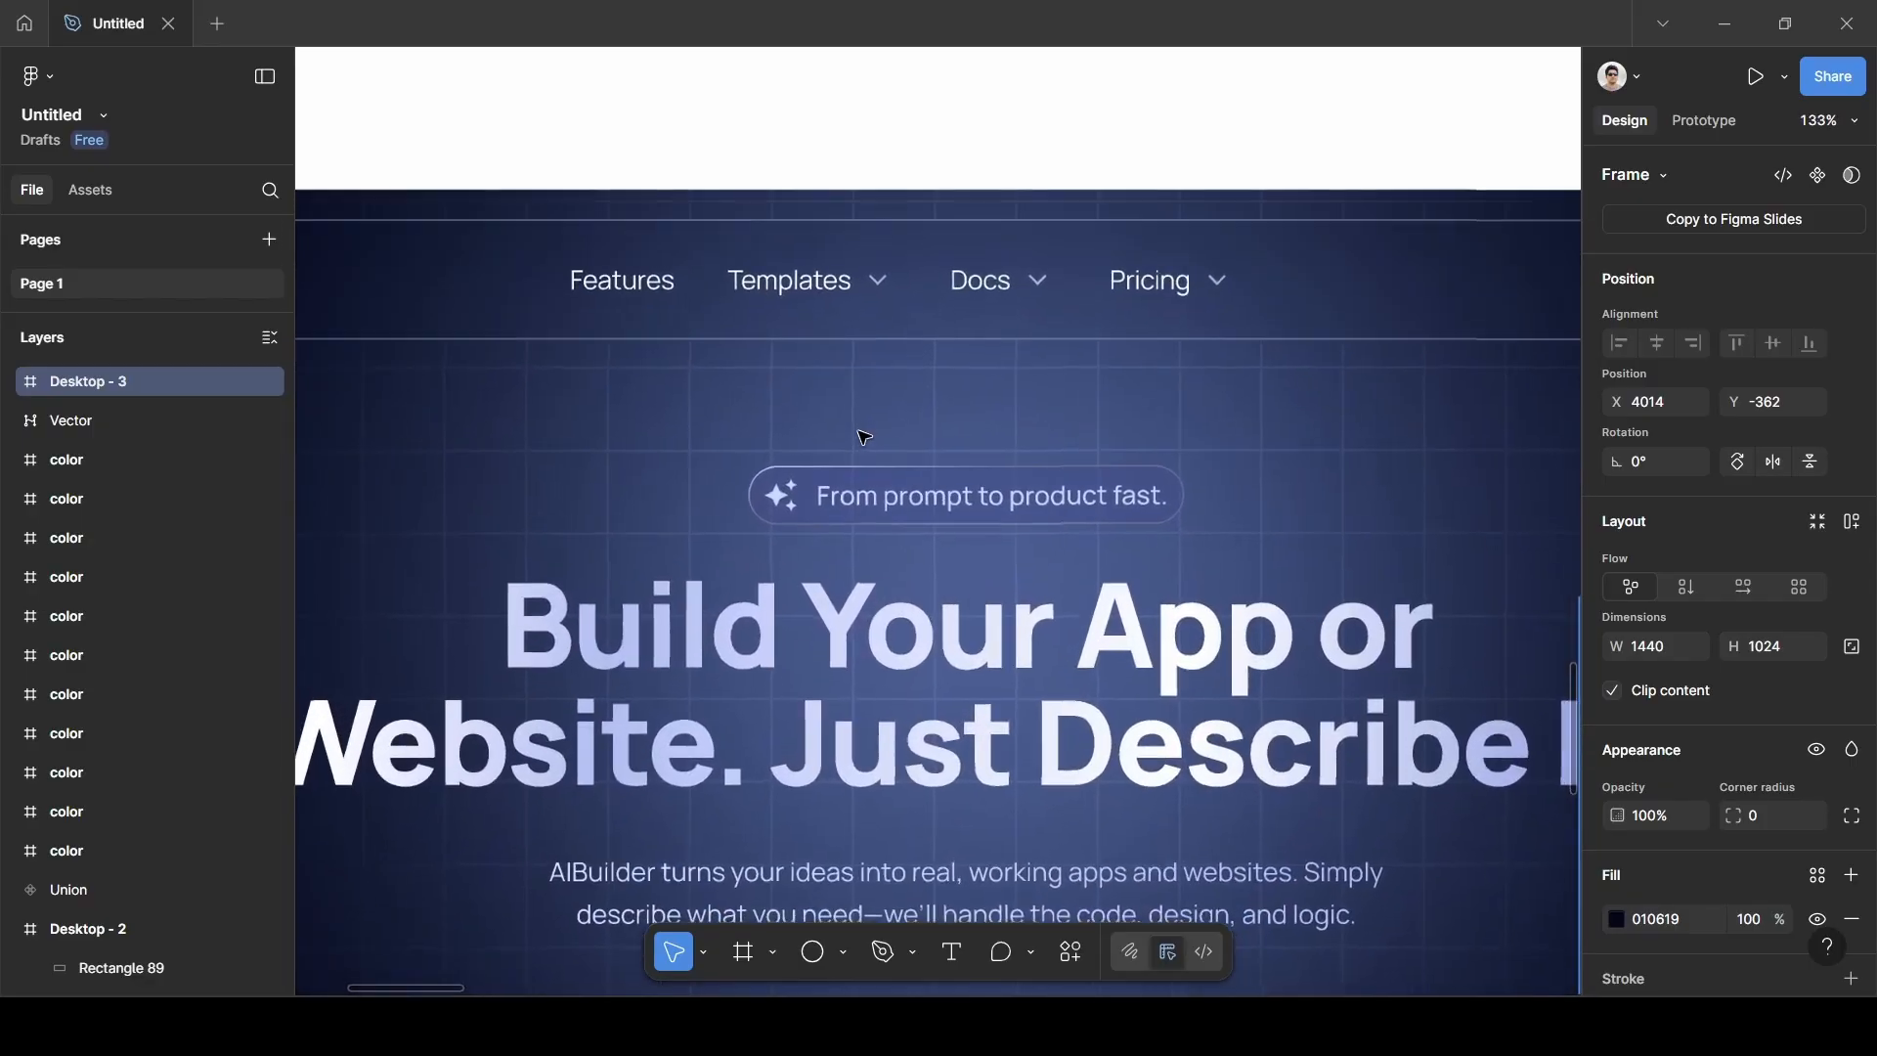
scroll(864, 437, down, 2)
scroll(864, 437, down, 2)
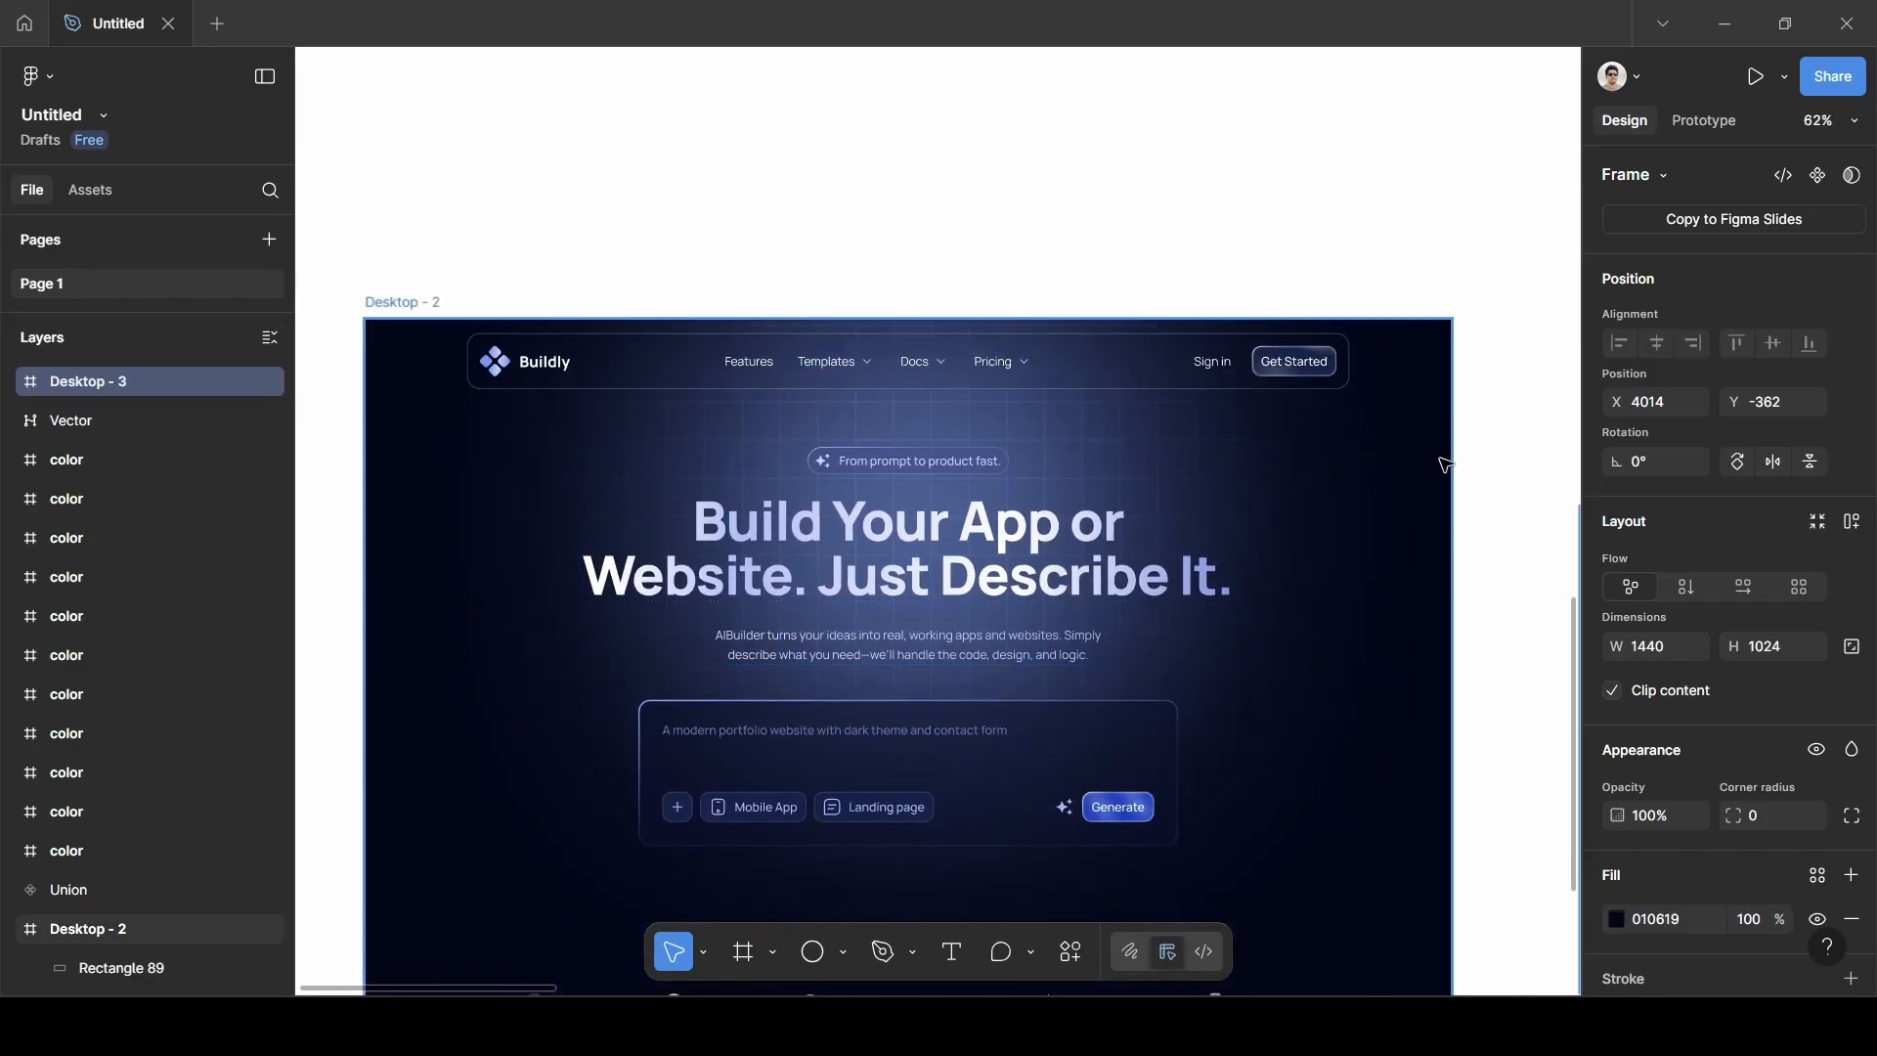
scroll(1450, 463, right, 5)
scroll(1450, 463, right, 15)
scroll(1439, 466, down, 4)
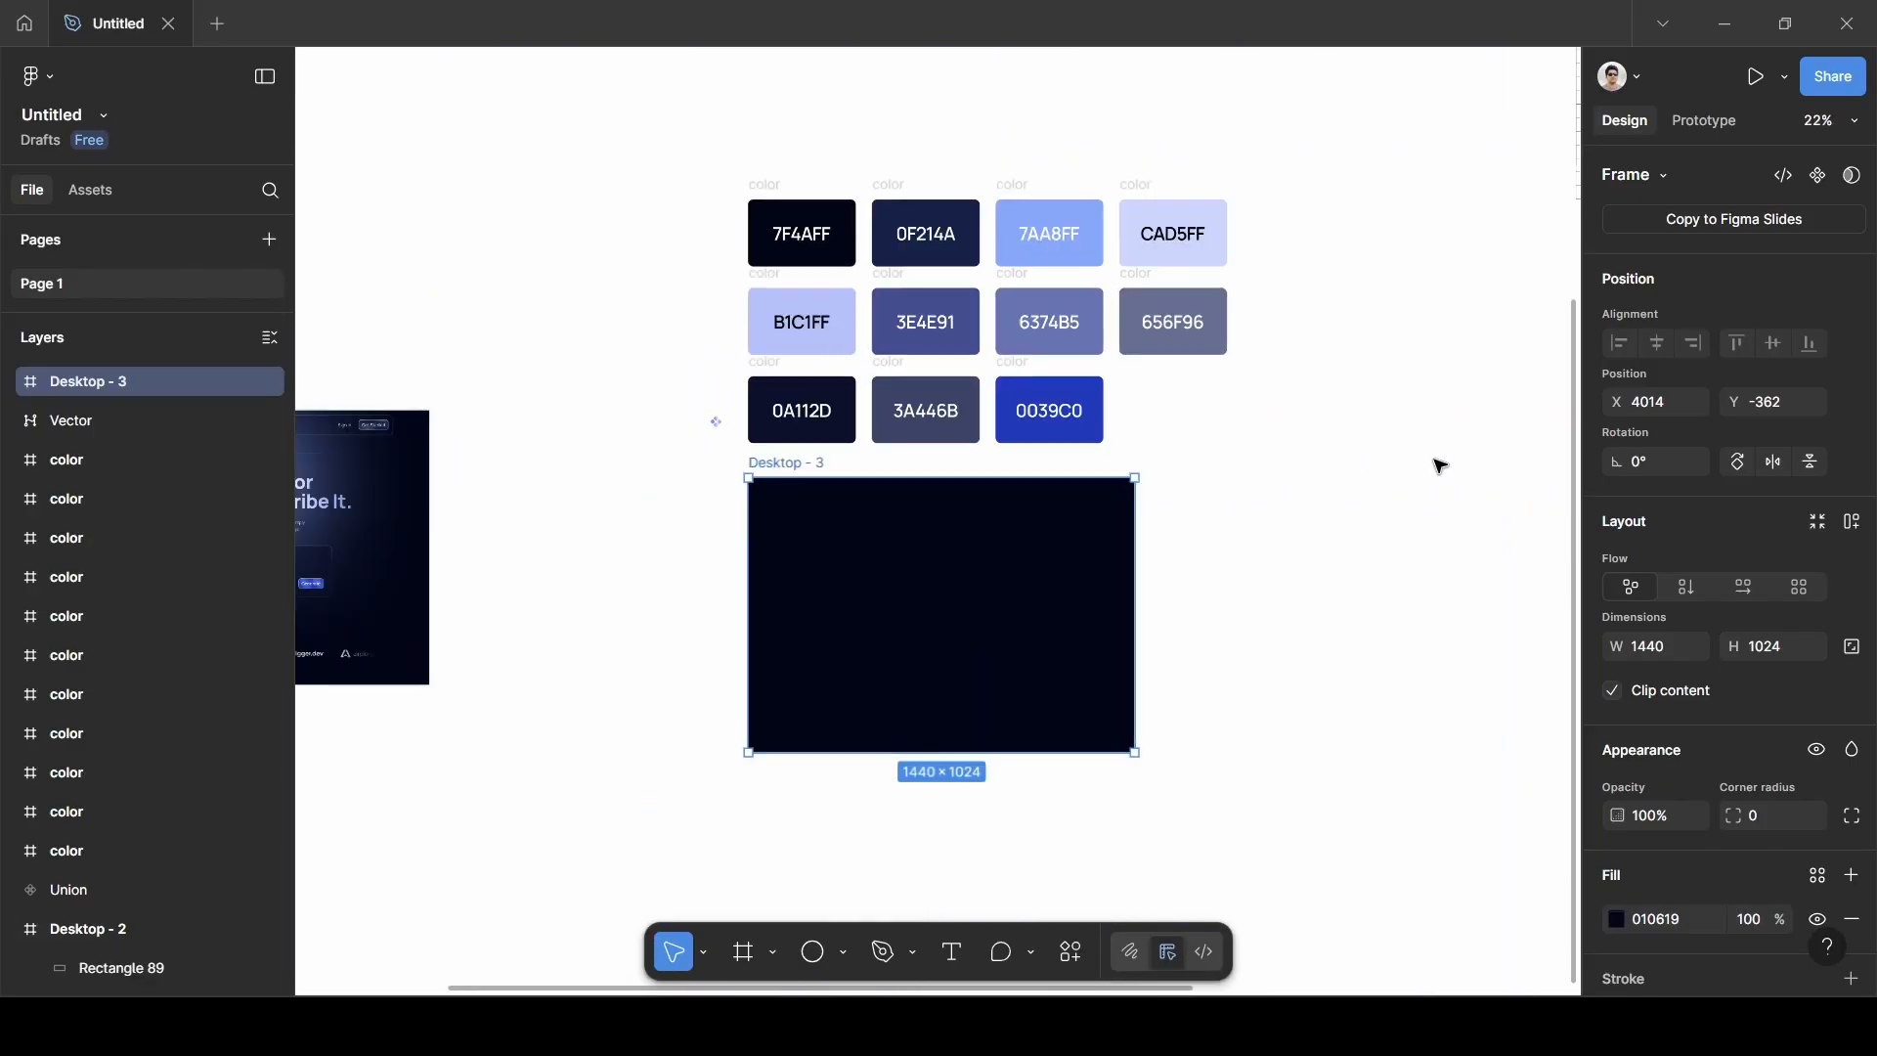
Examine the separate grid vector and compare it with the background of the Desktop - 2 design.
scroll(1439, 465, right, 4)
scroll(1440, 466, up, 3)
scroll(1439, 467, right, 1)
scroll(1438, 466, up, 1)
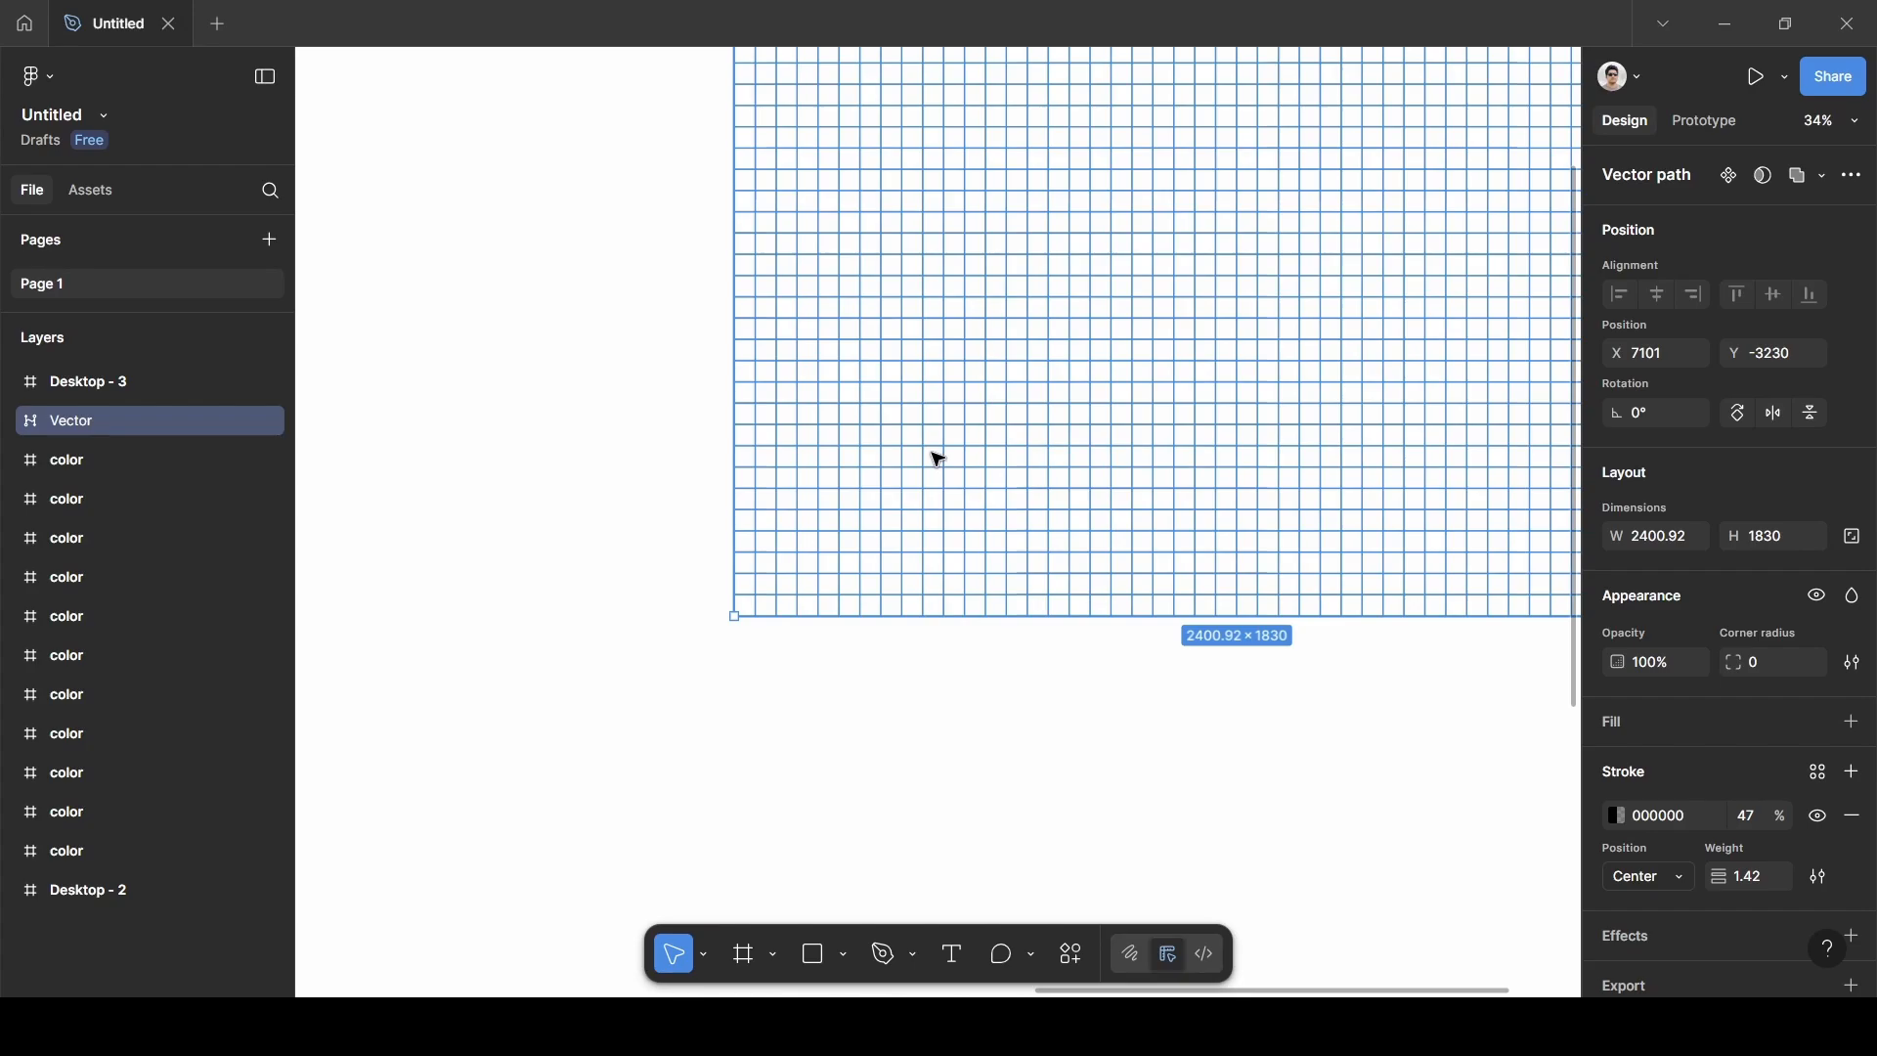
scroll(939, 459, left, 15)
scroll(938, 459, down, 2)
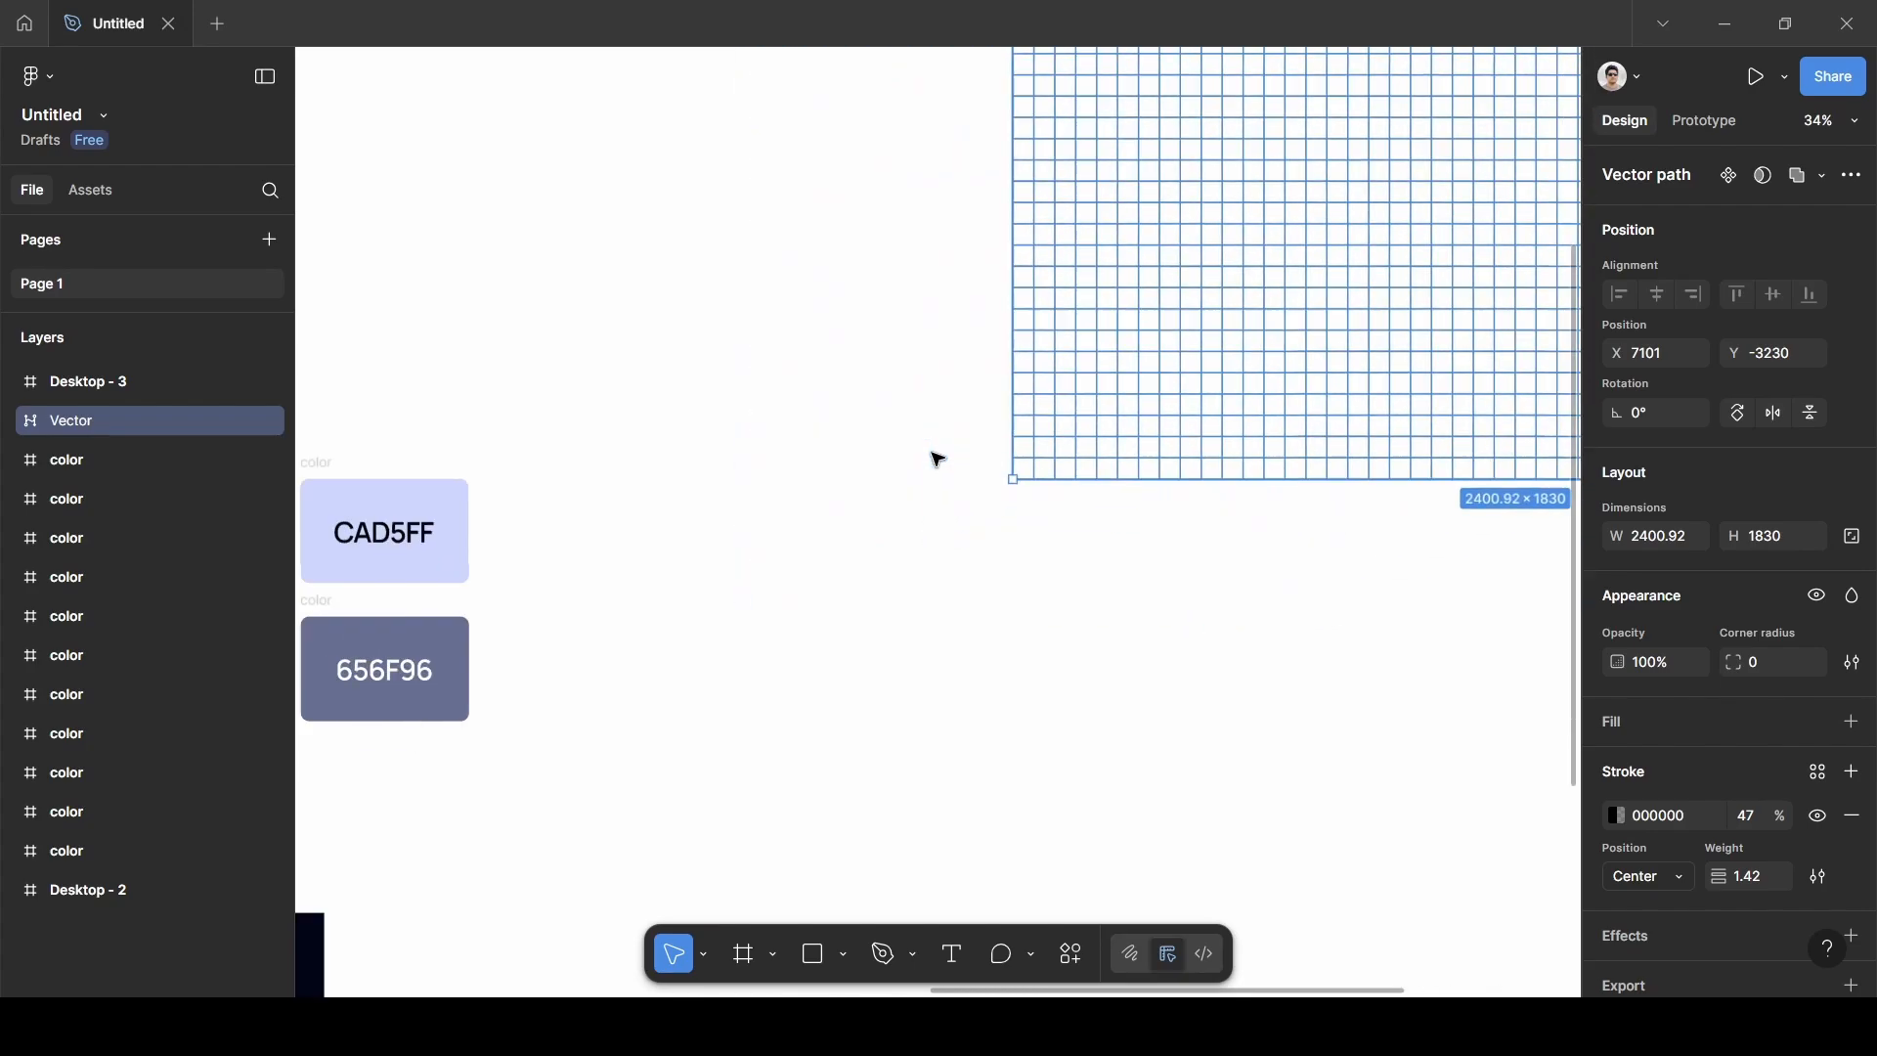
scroll(937, 459, down, 6)
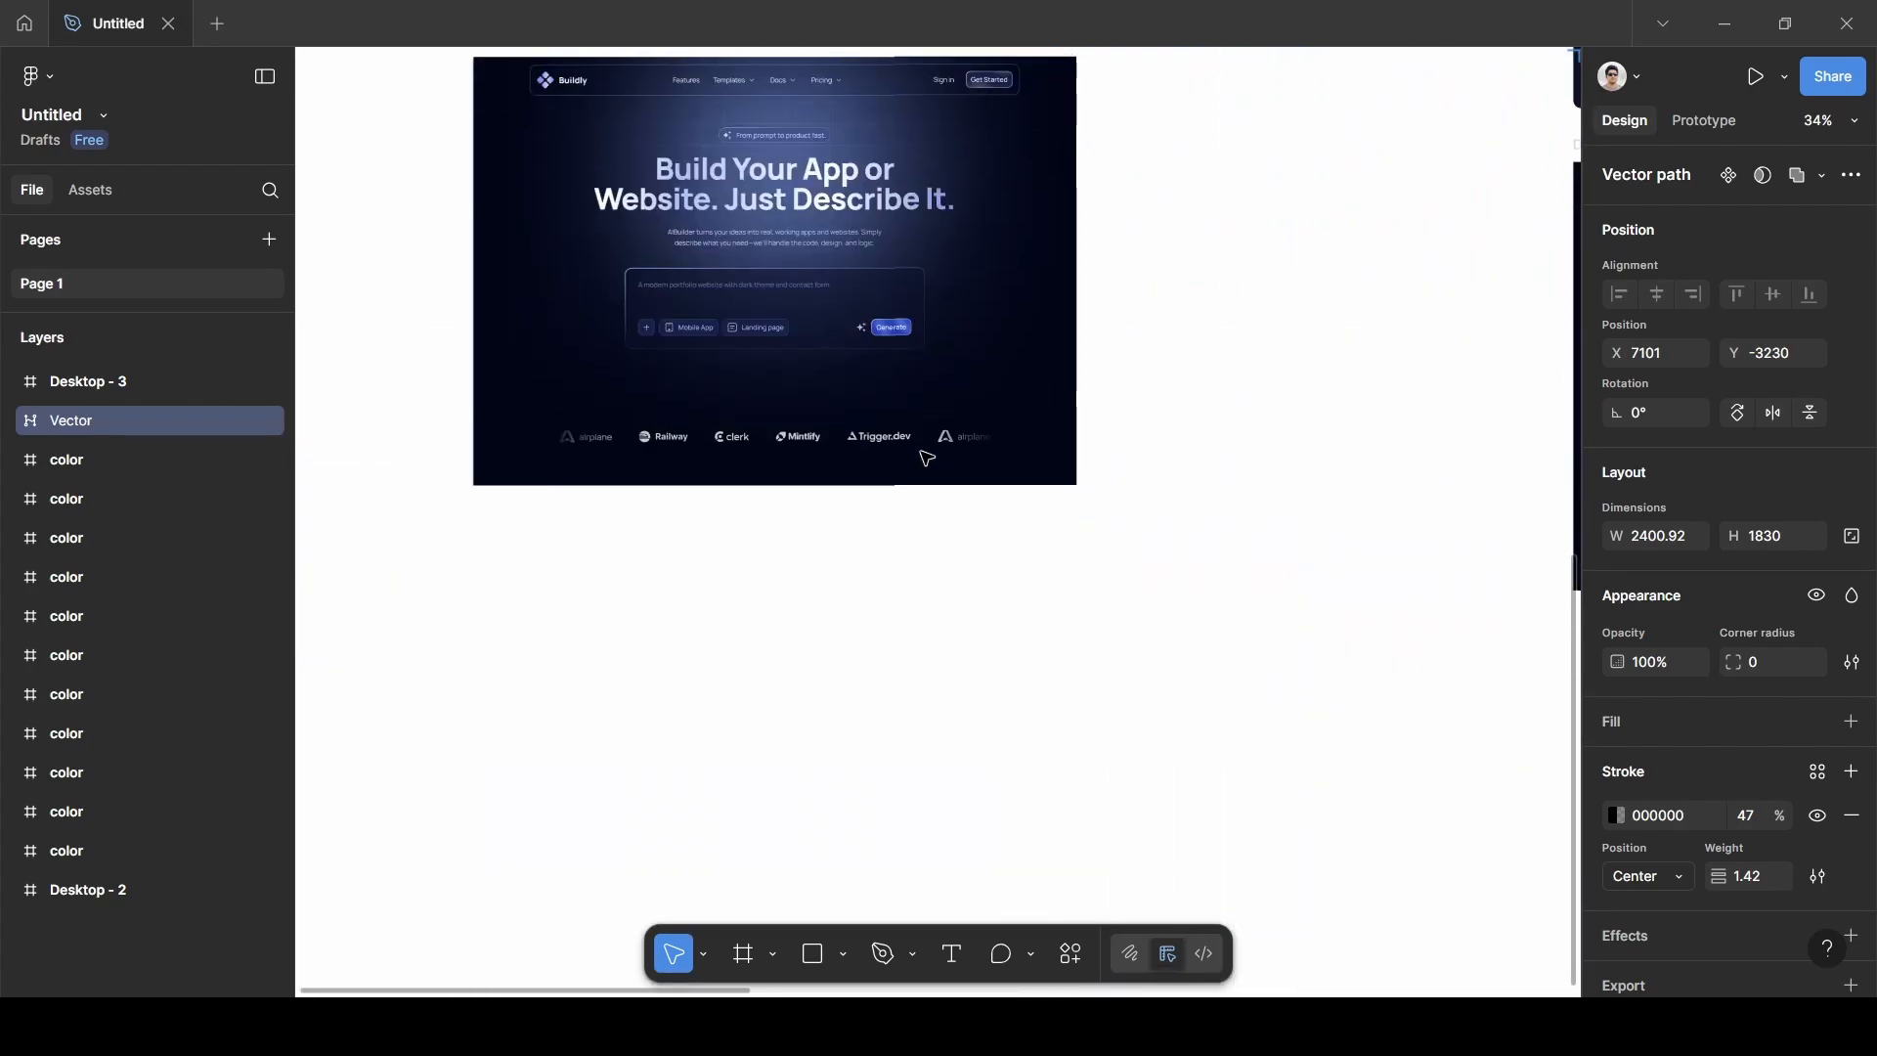
scroll(978, 431, up, 2)
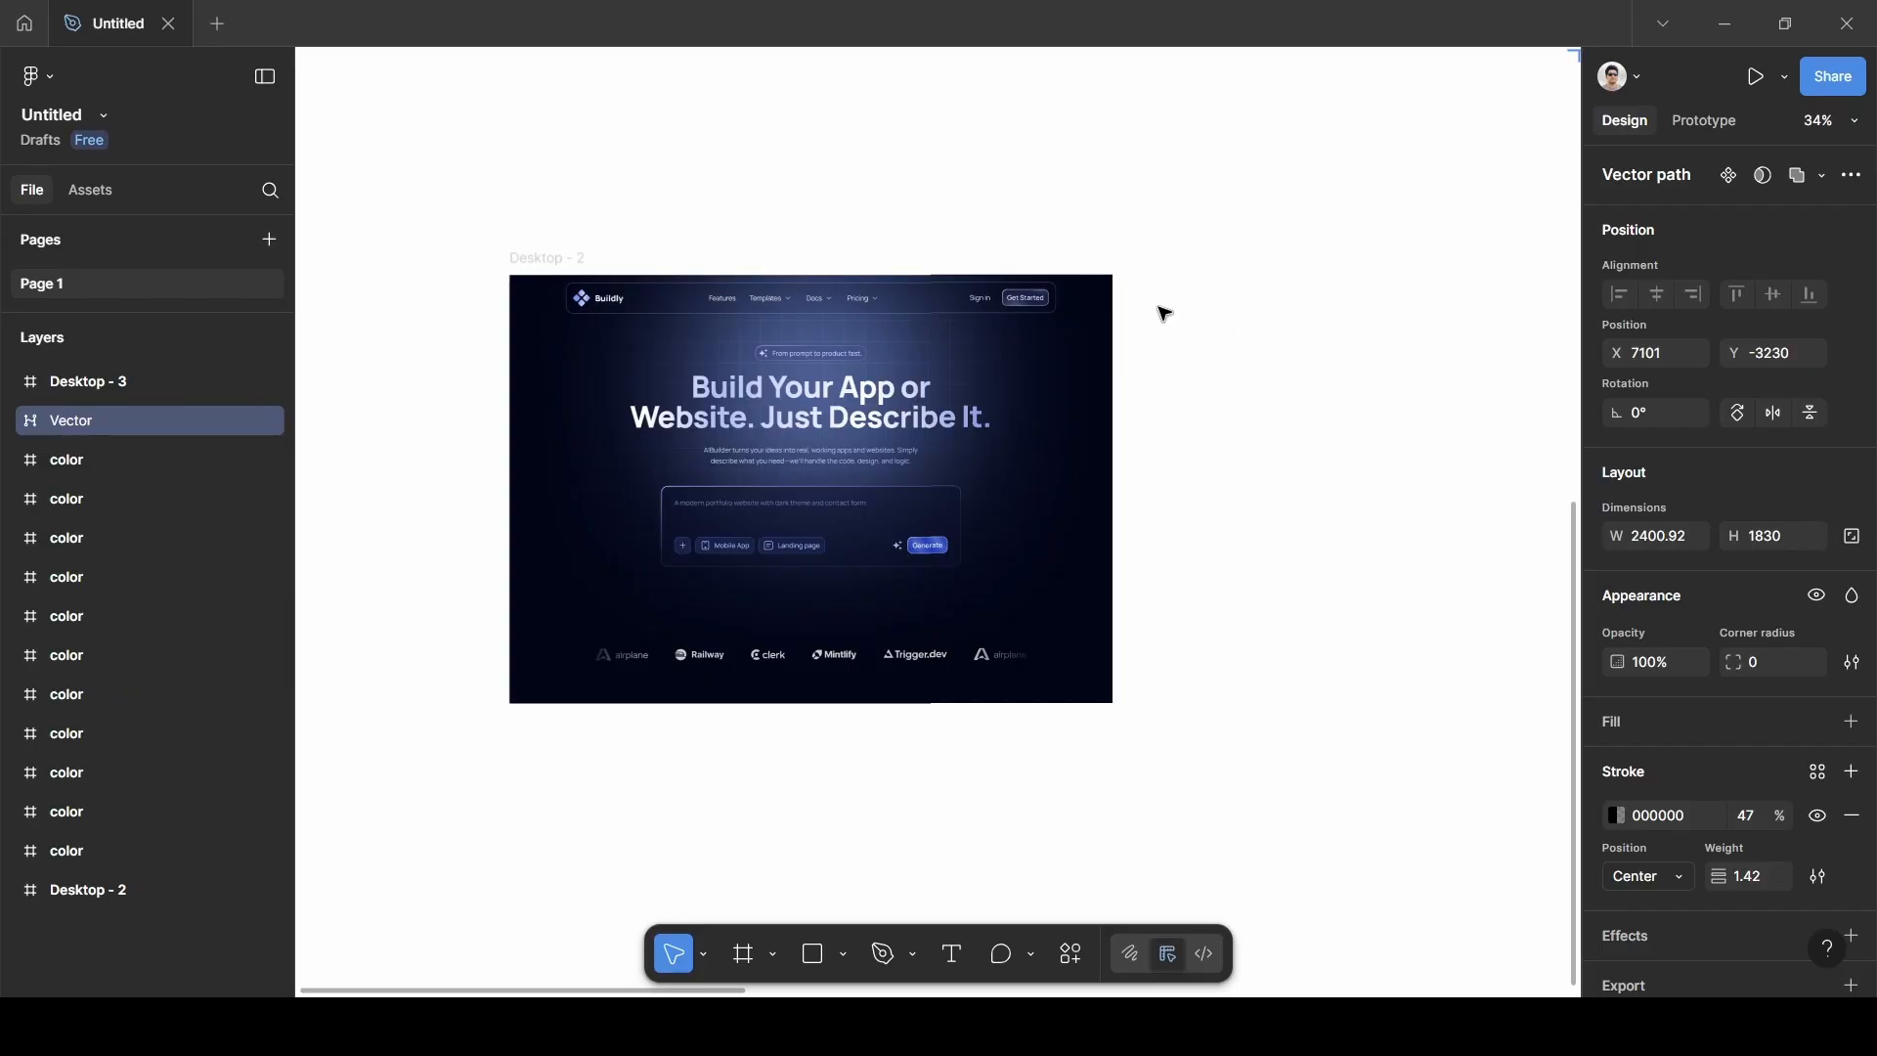
scroll(863, 350, up, 5)
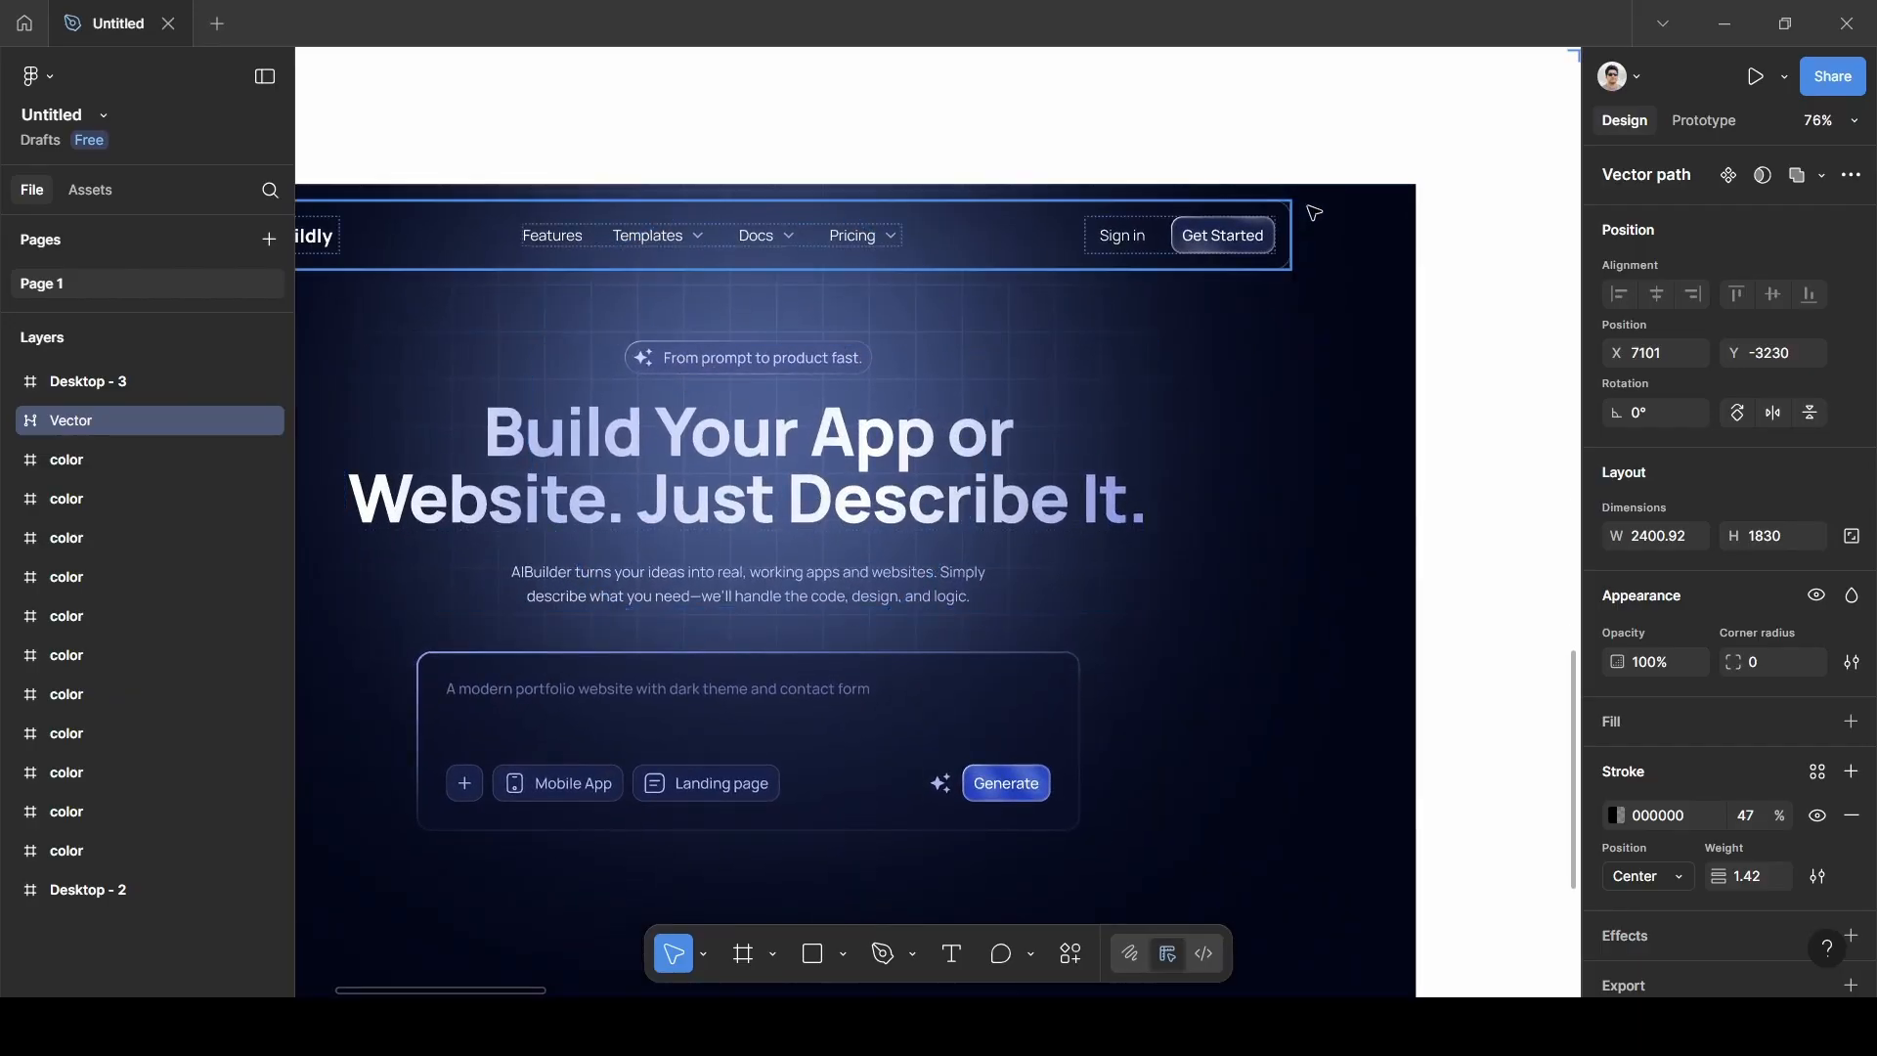
Copy the large grid vector and paste it into the Desktop - 3 frame.
scroll(1119, 159, down, 5)
scroll(1408, 335, right, 6)
scroll(1409, 336, right, 15)
scroll(1409, 335, up, 5)
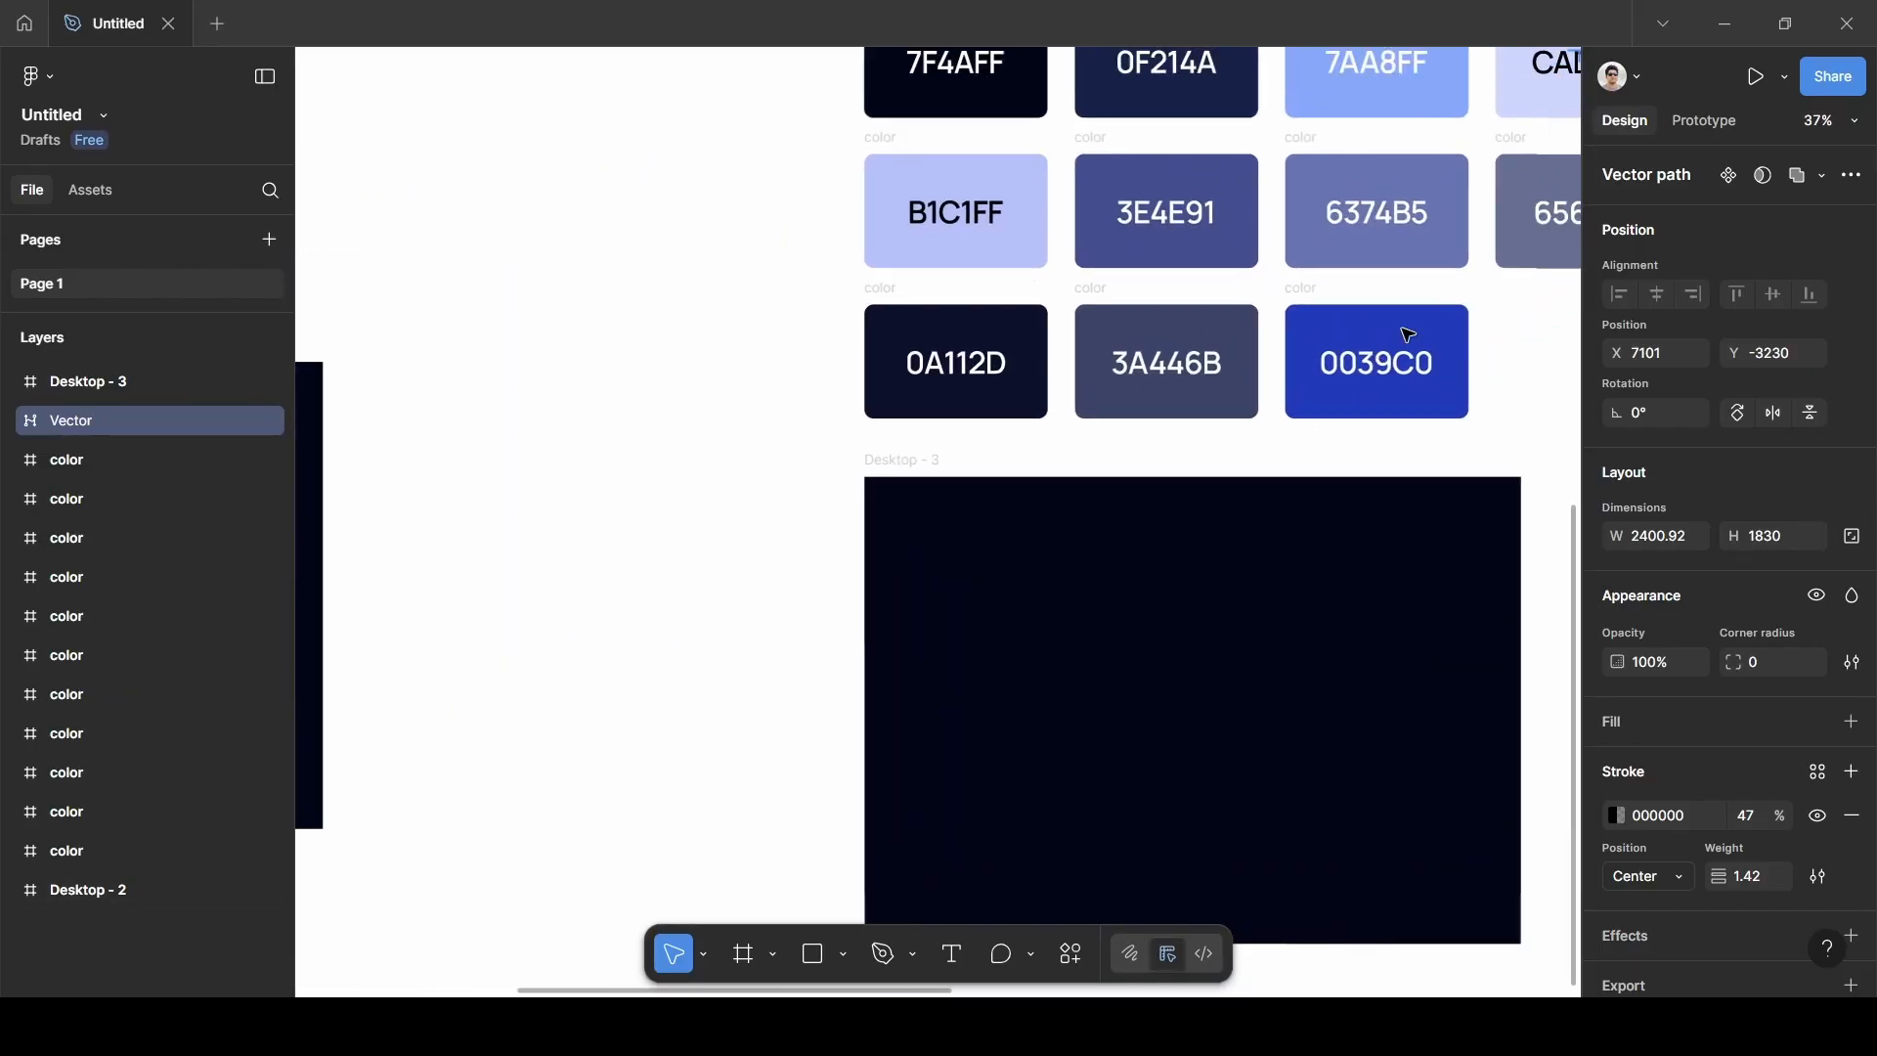
right_click(1245, 198)
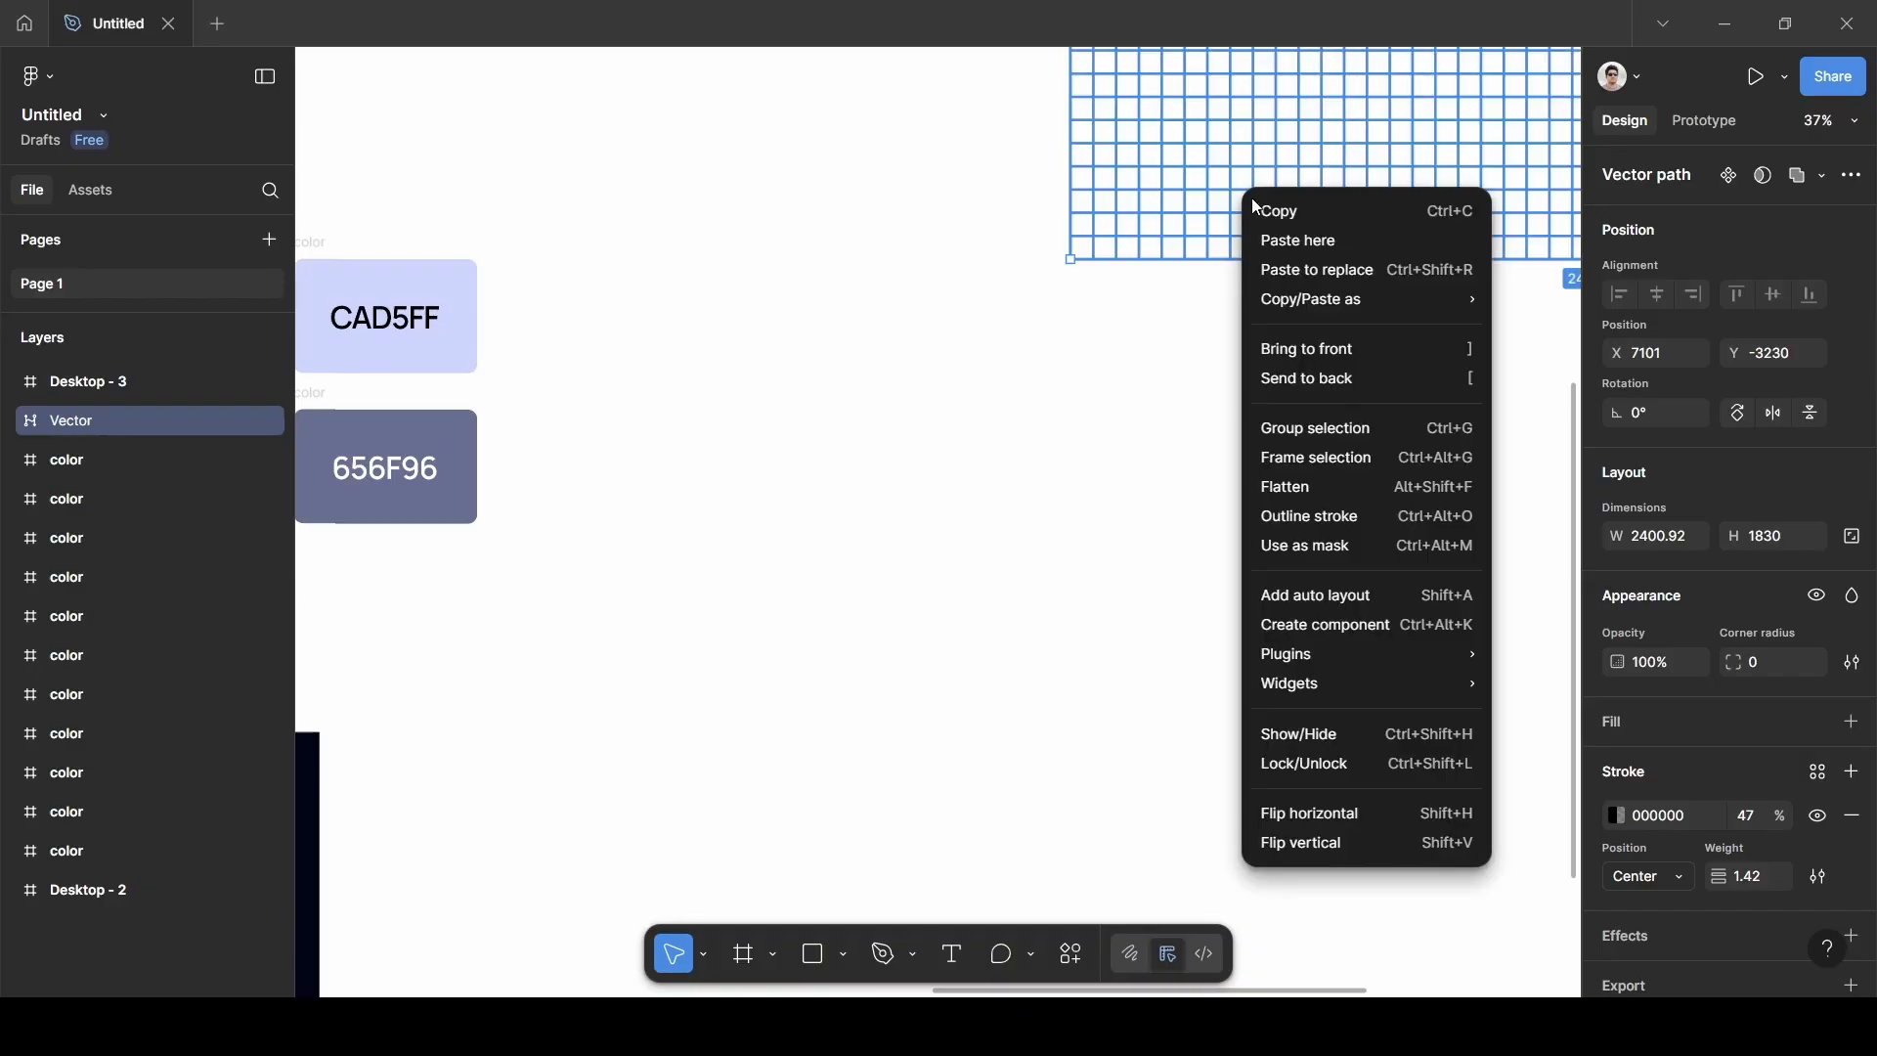
click(1276, 208)
scroll(929, 543, left, 10)
scroll(929, 542, down, 5)
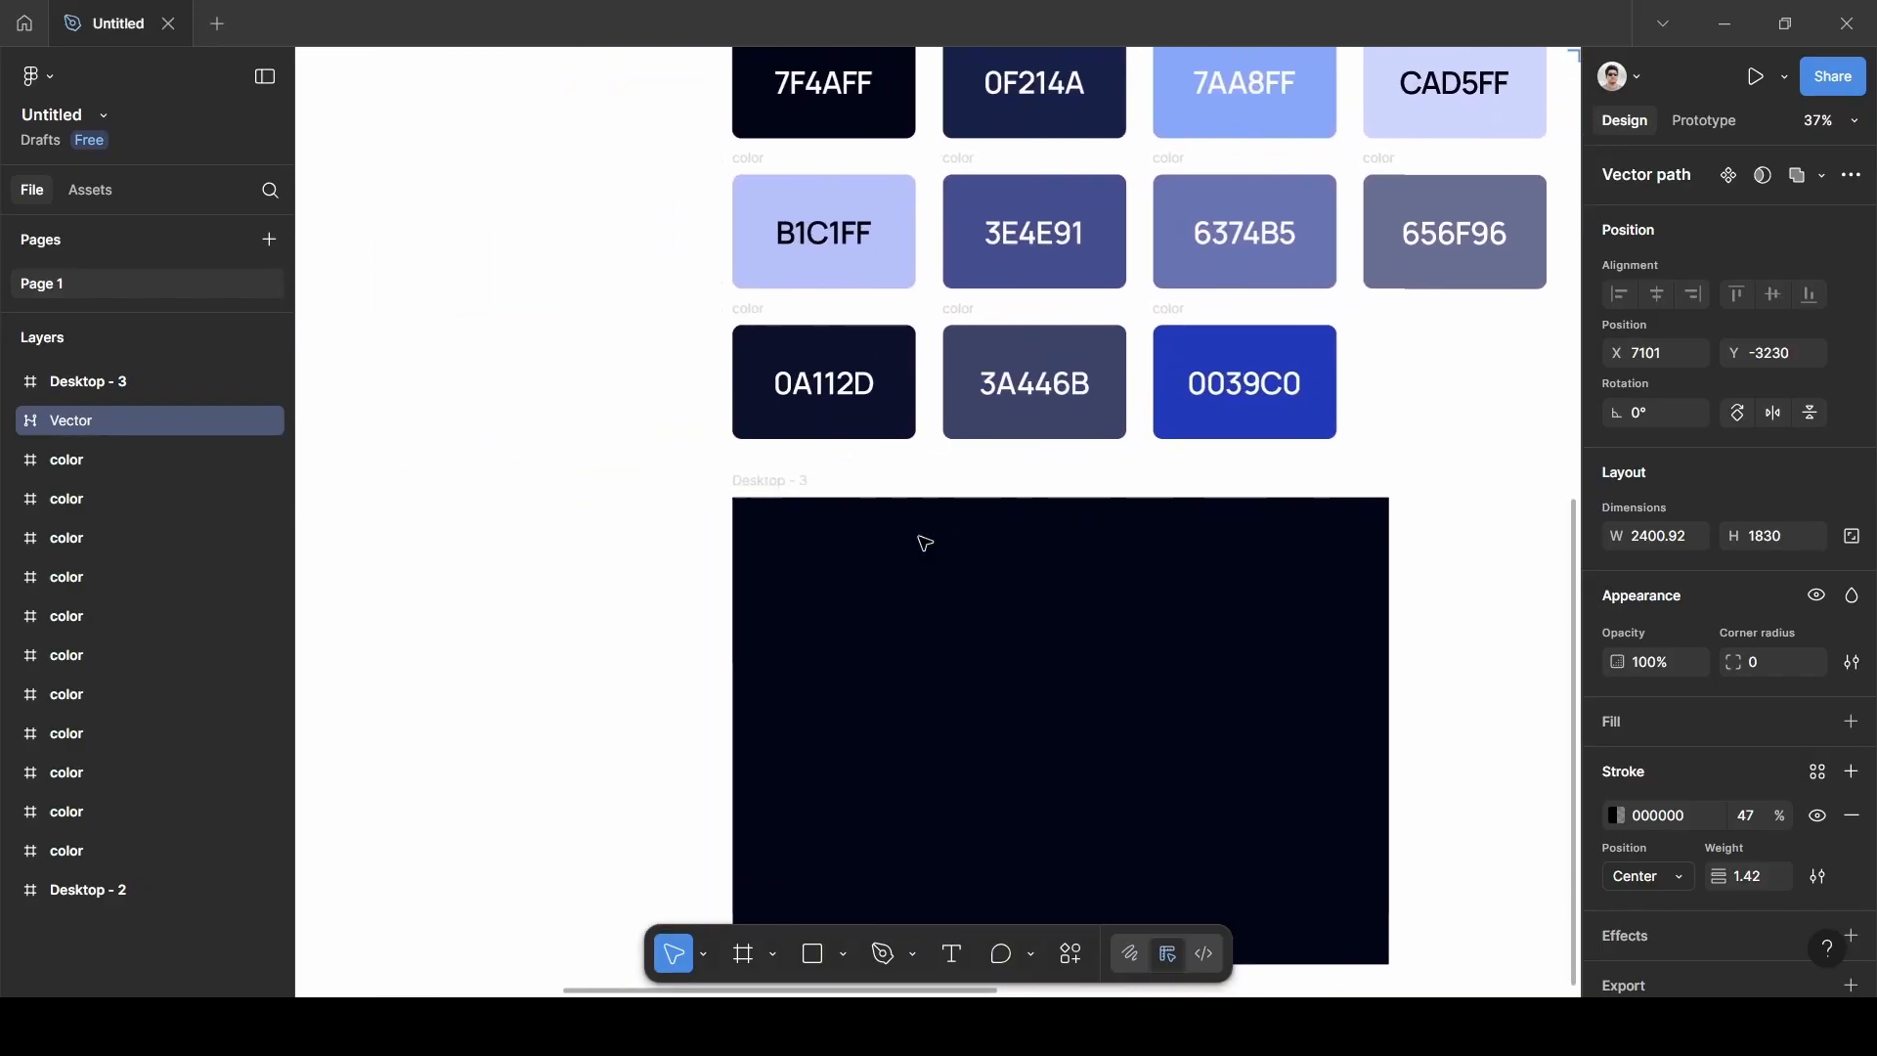
scroll(919, 548, up, 3)
scroll(919, 554, up, 1)
scroll(917, 548, right, 5)
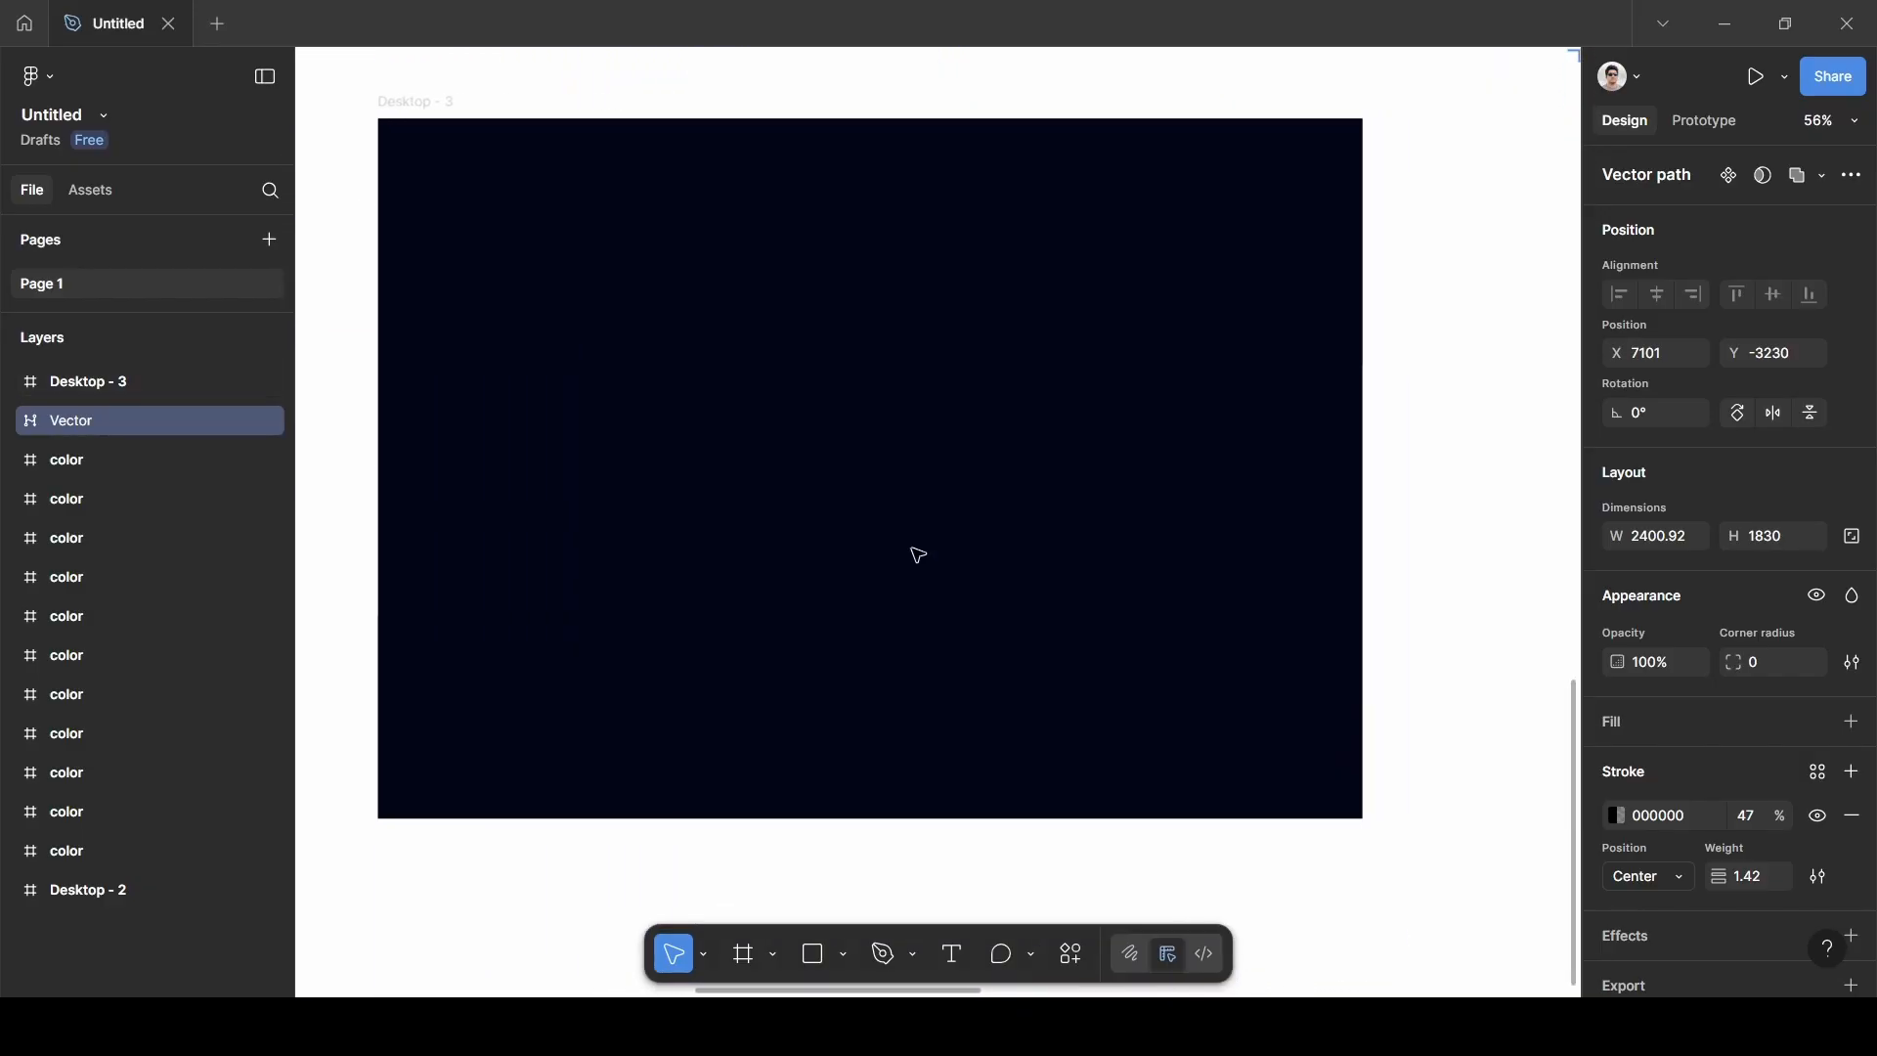
click(422, 104)
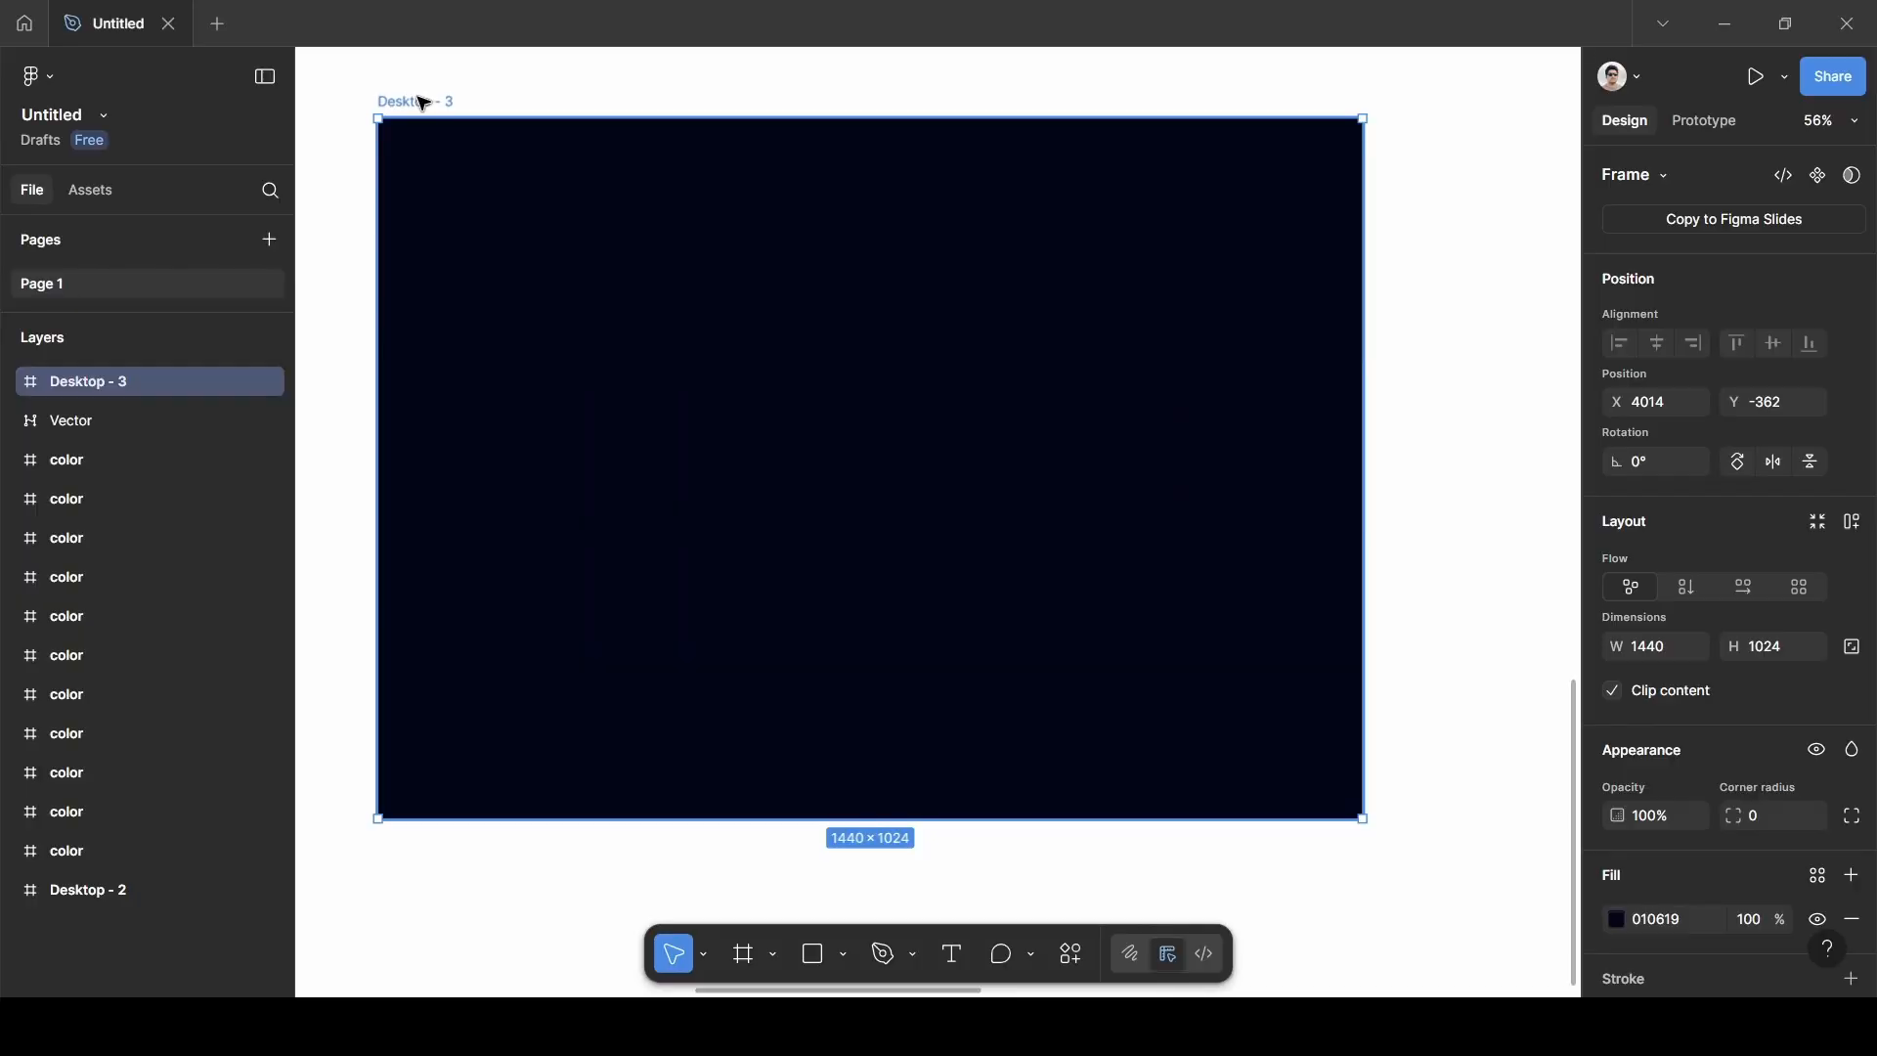
key(ctrl+v)
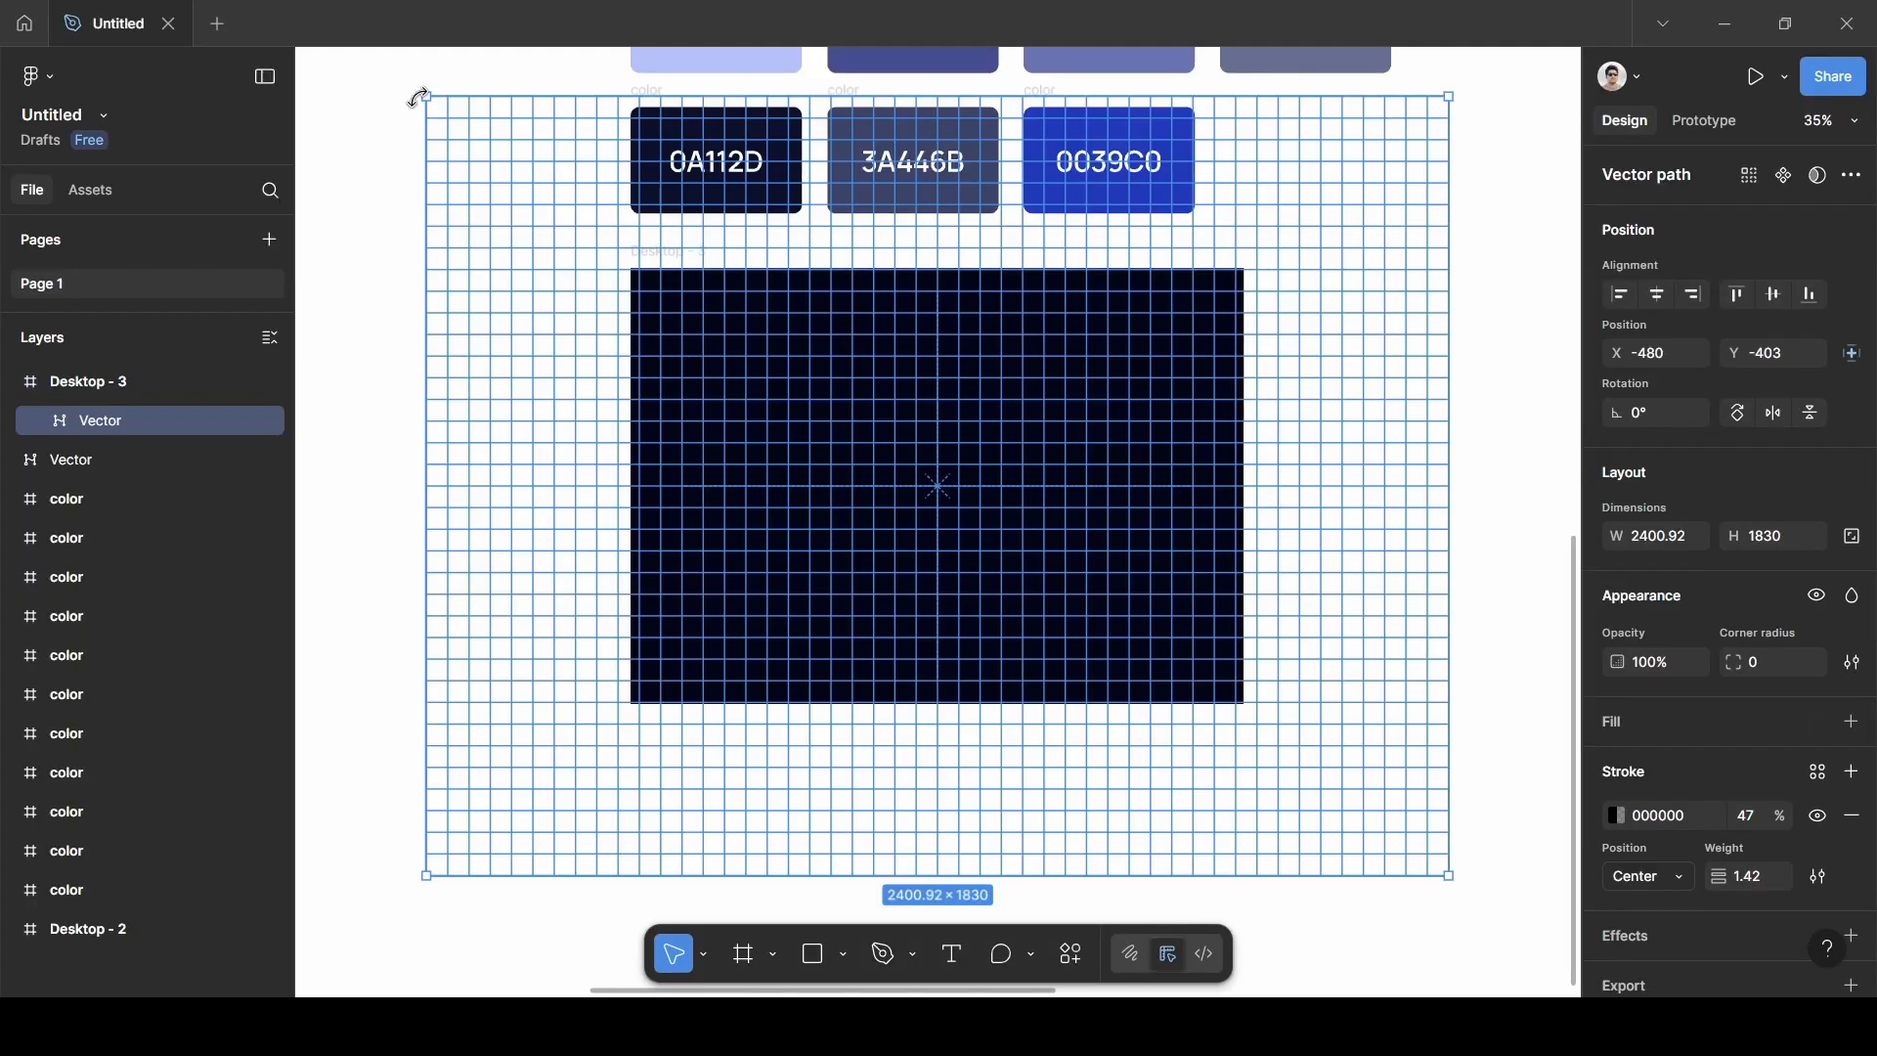
click(1501, 361)
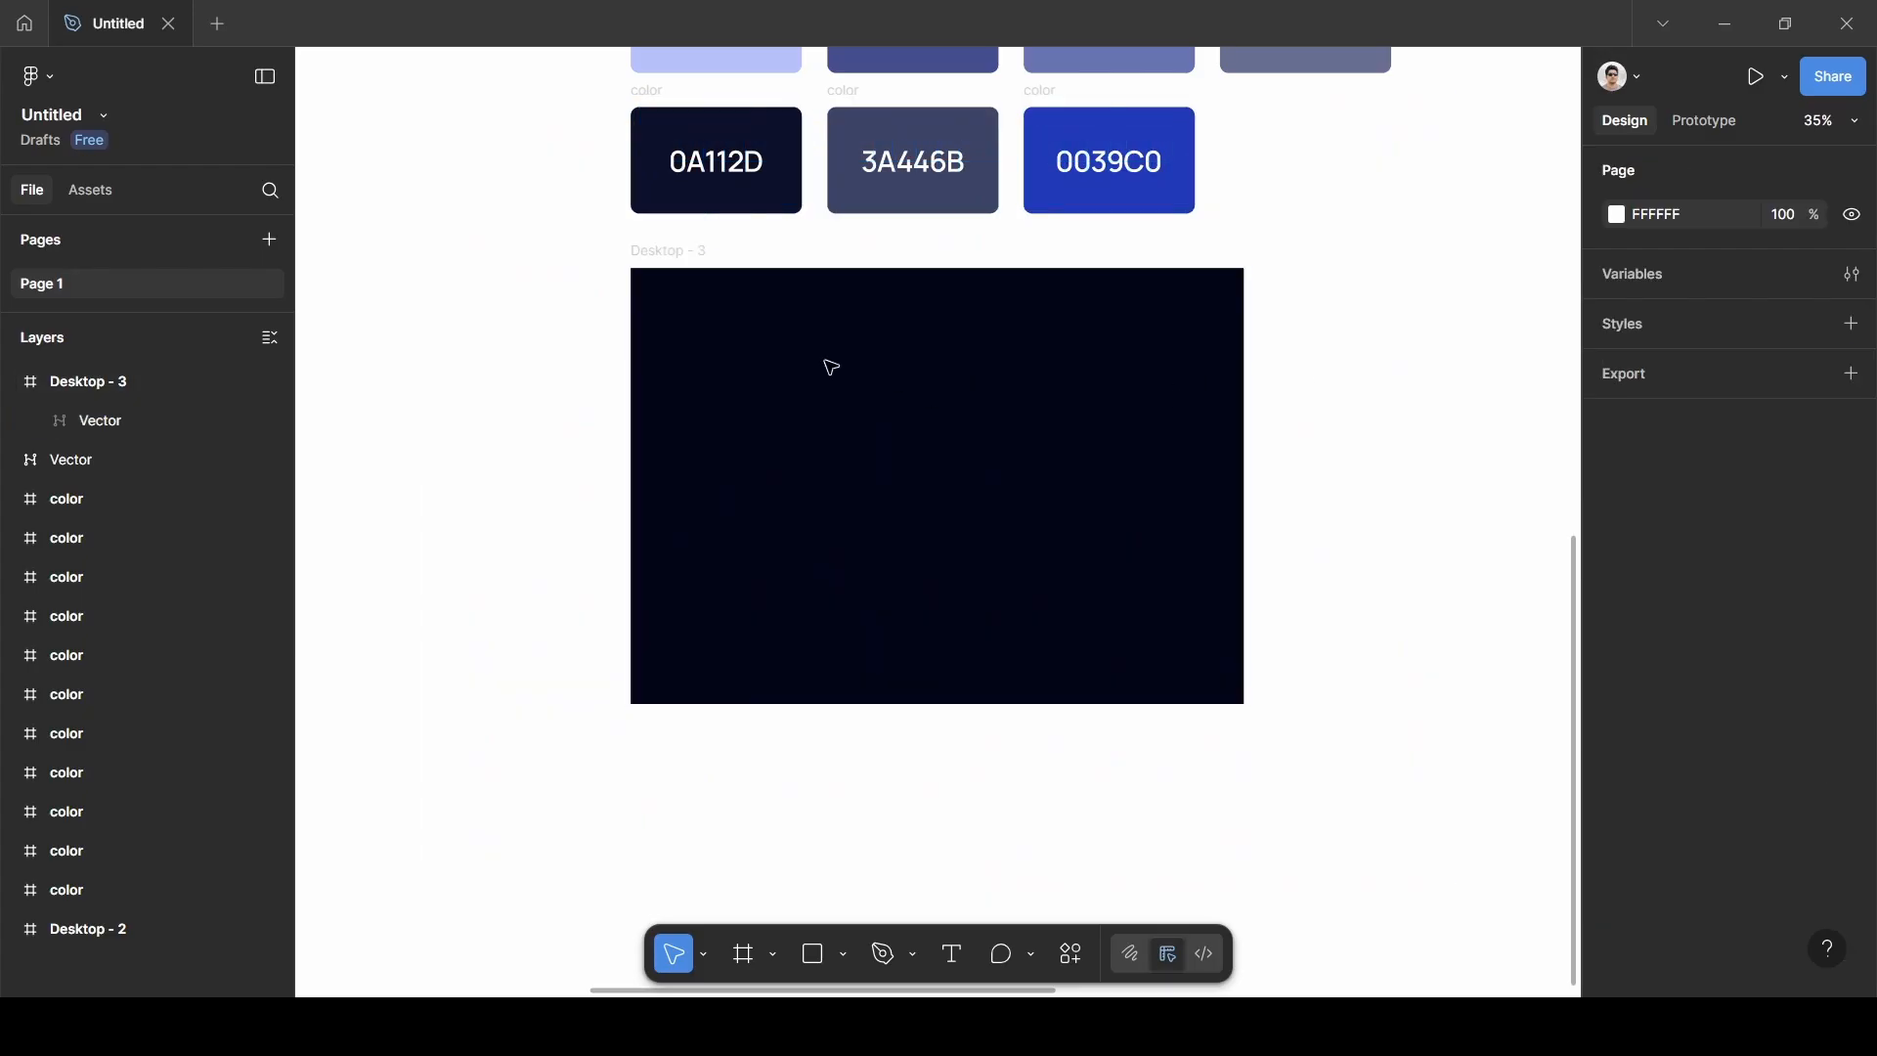
Set the stroke colour of the grid vector inside Desktop - 3 to white, FFFFFF.
click(120, 418)
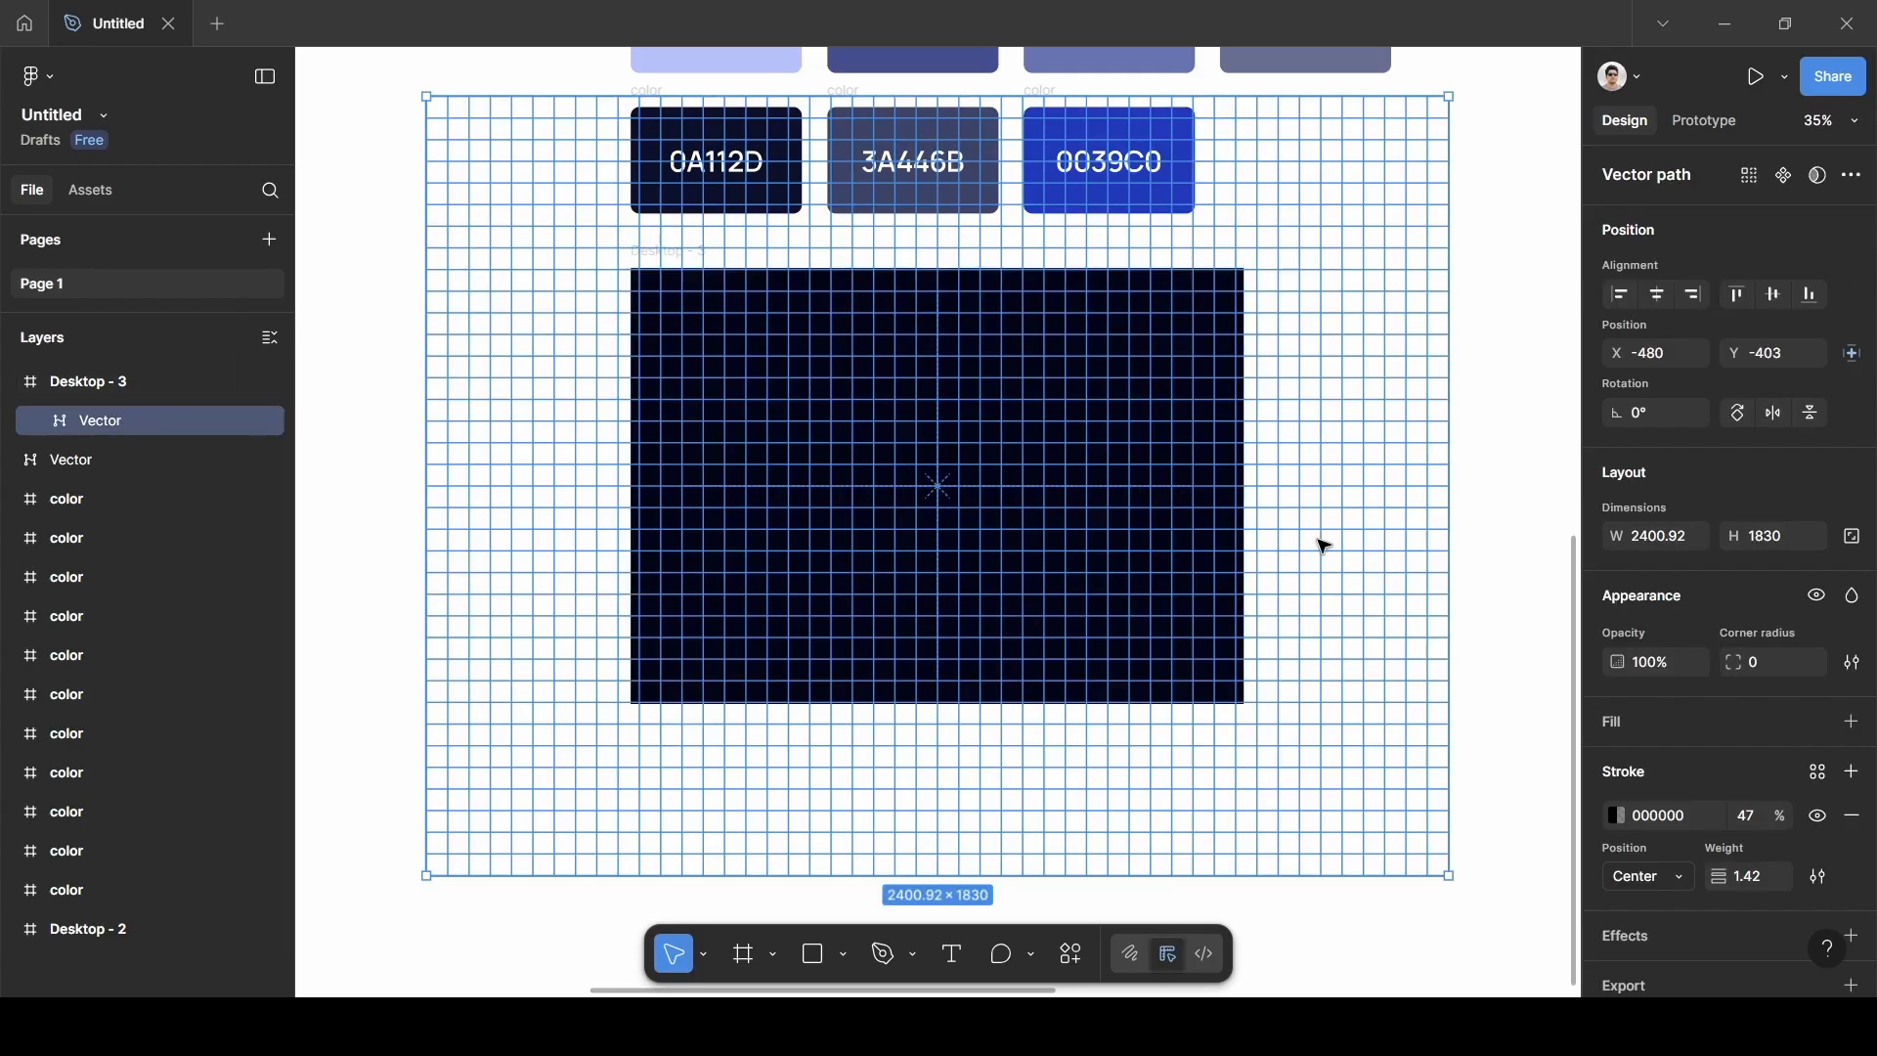
click(1619, 817)
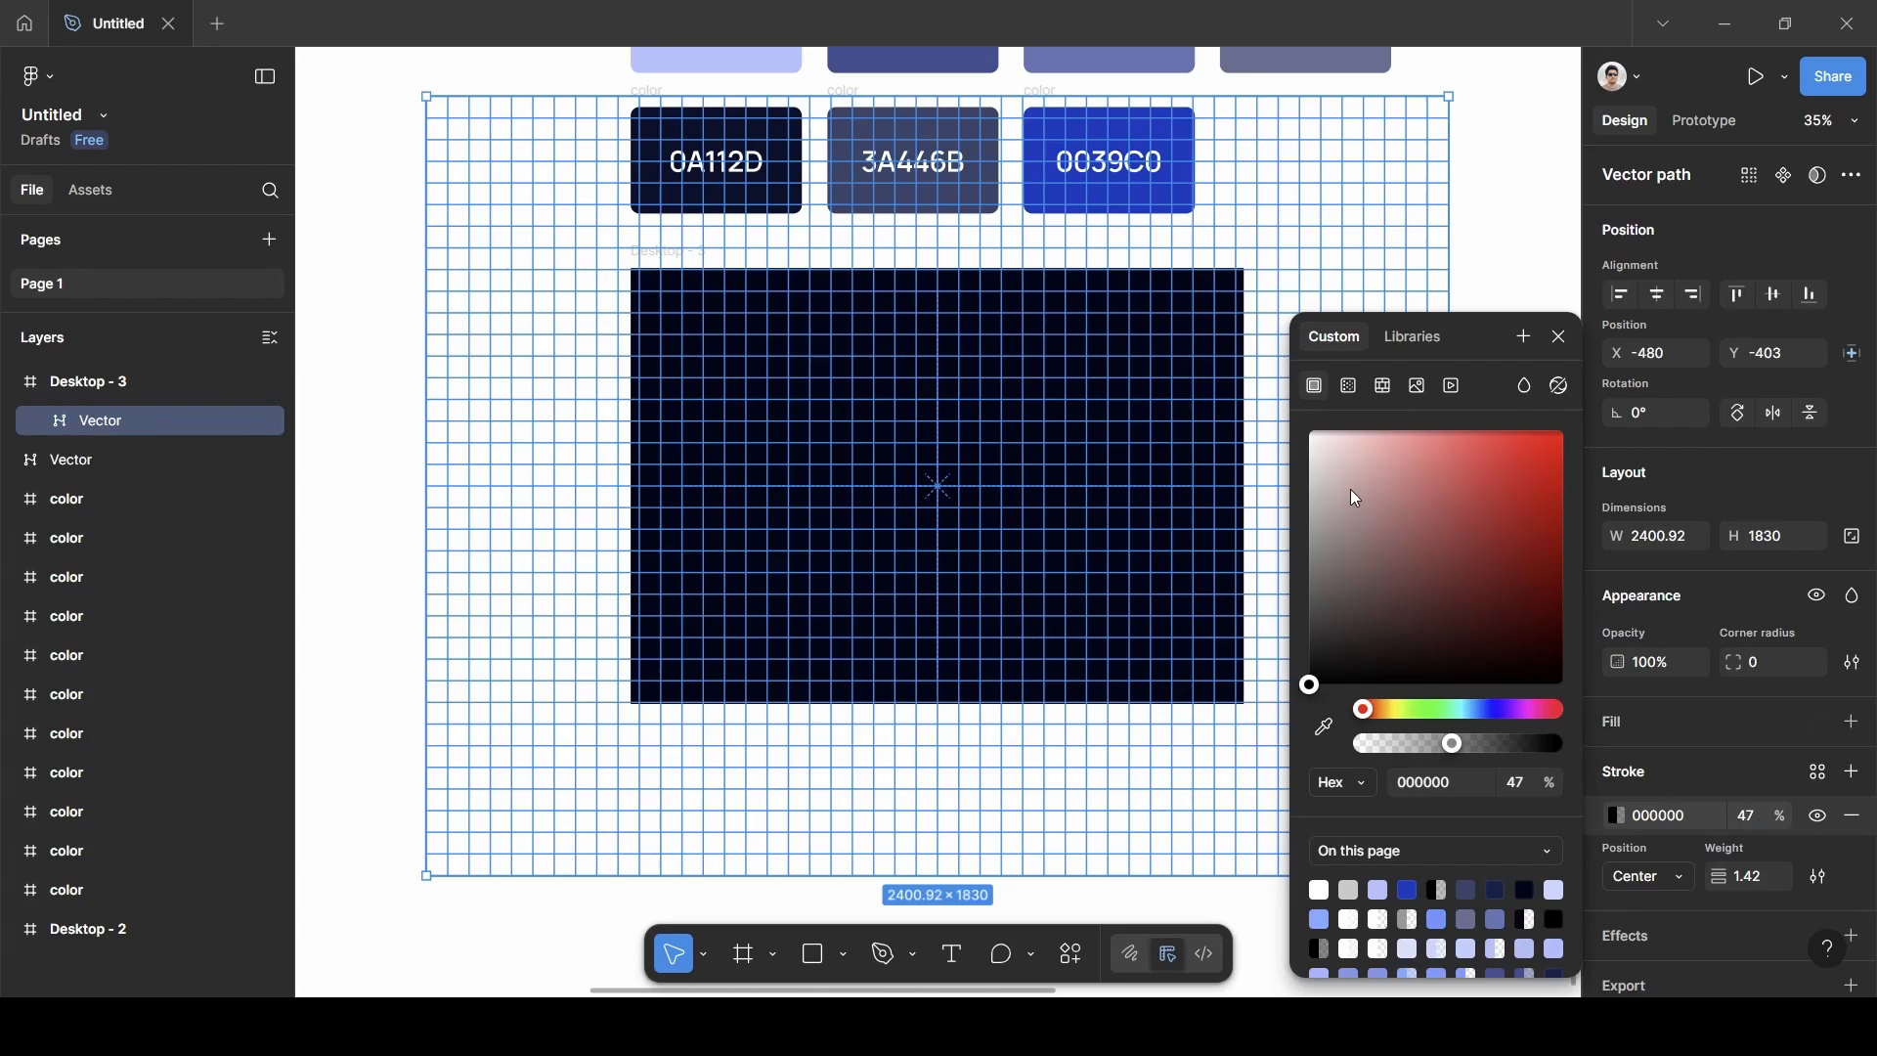
drag(1353, 495, 1274, 419)
scroll(943, 462, up, 5)
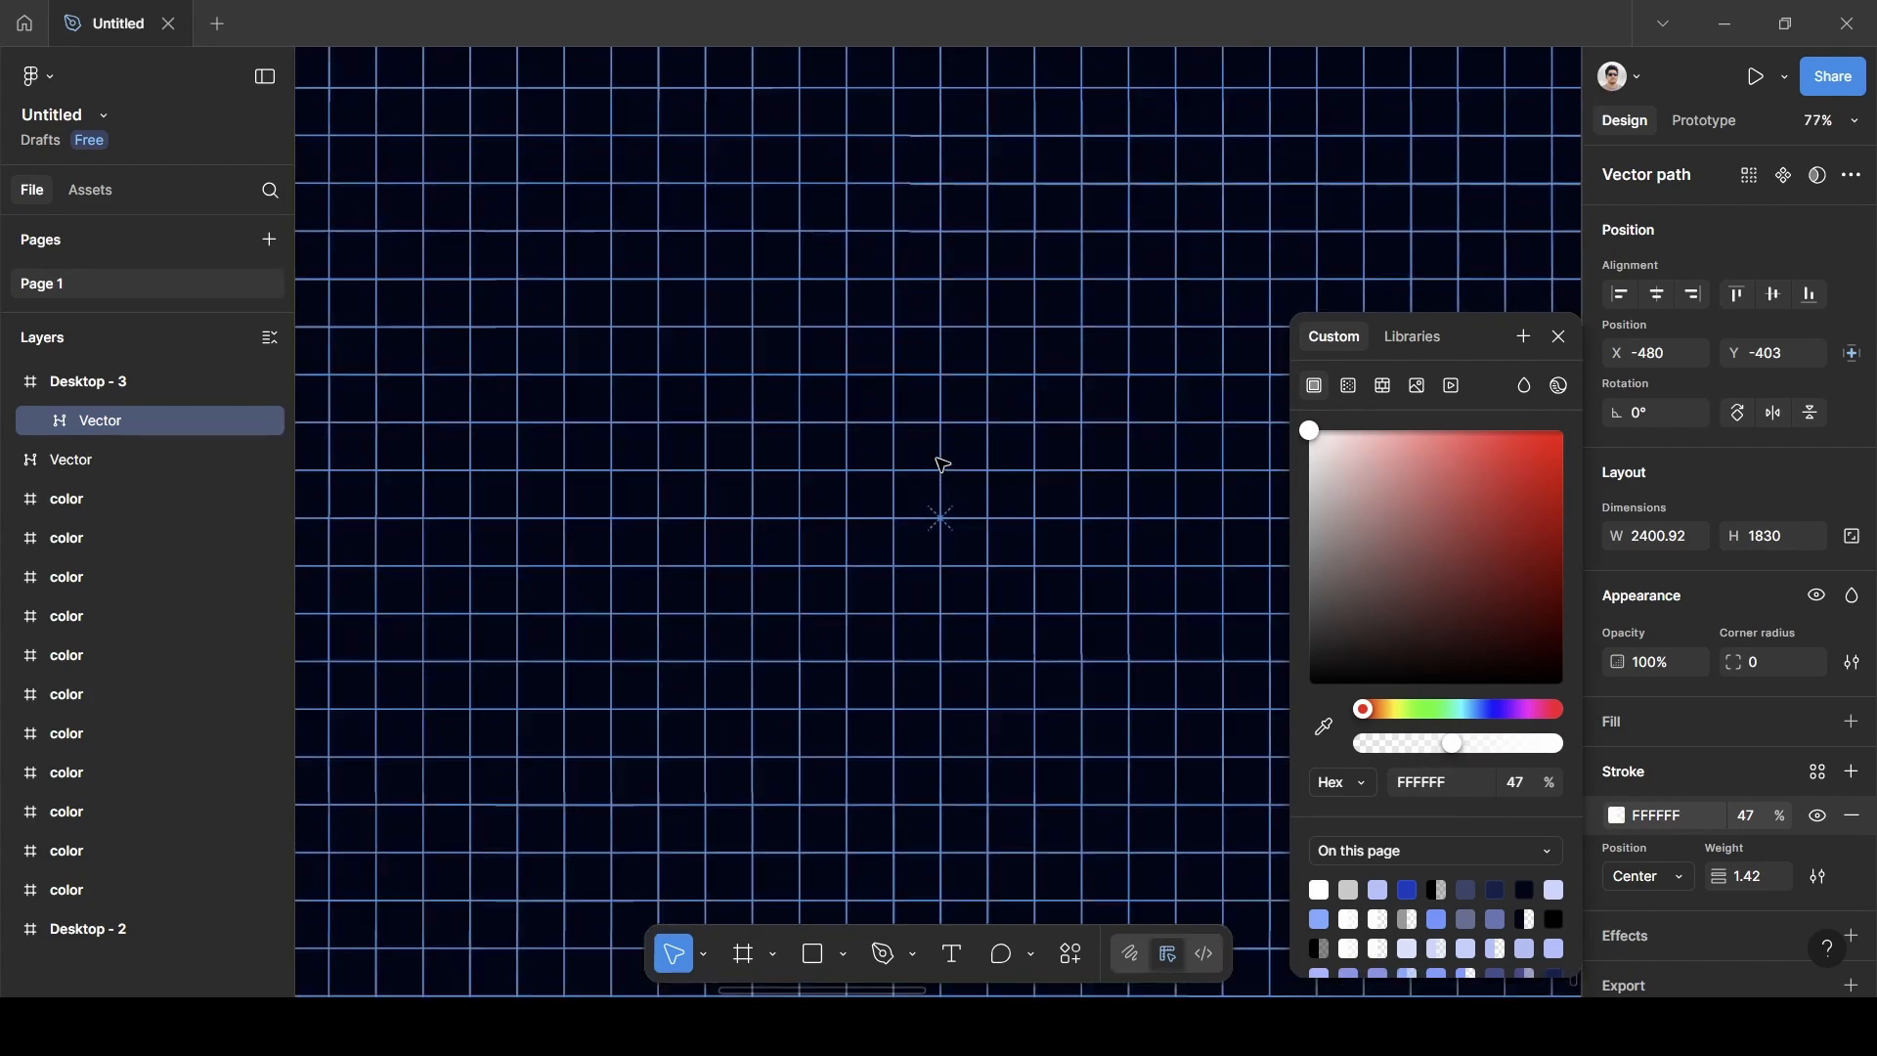
scroll(941, 465, down, 1)
scroll(1509, 238, down, 3)
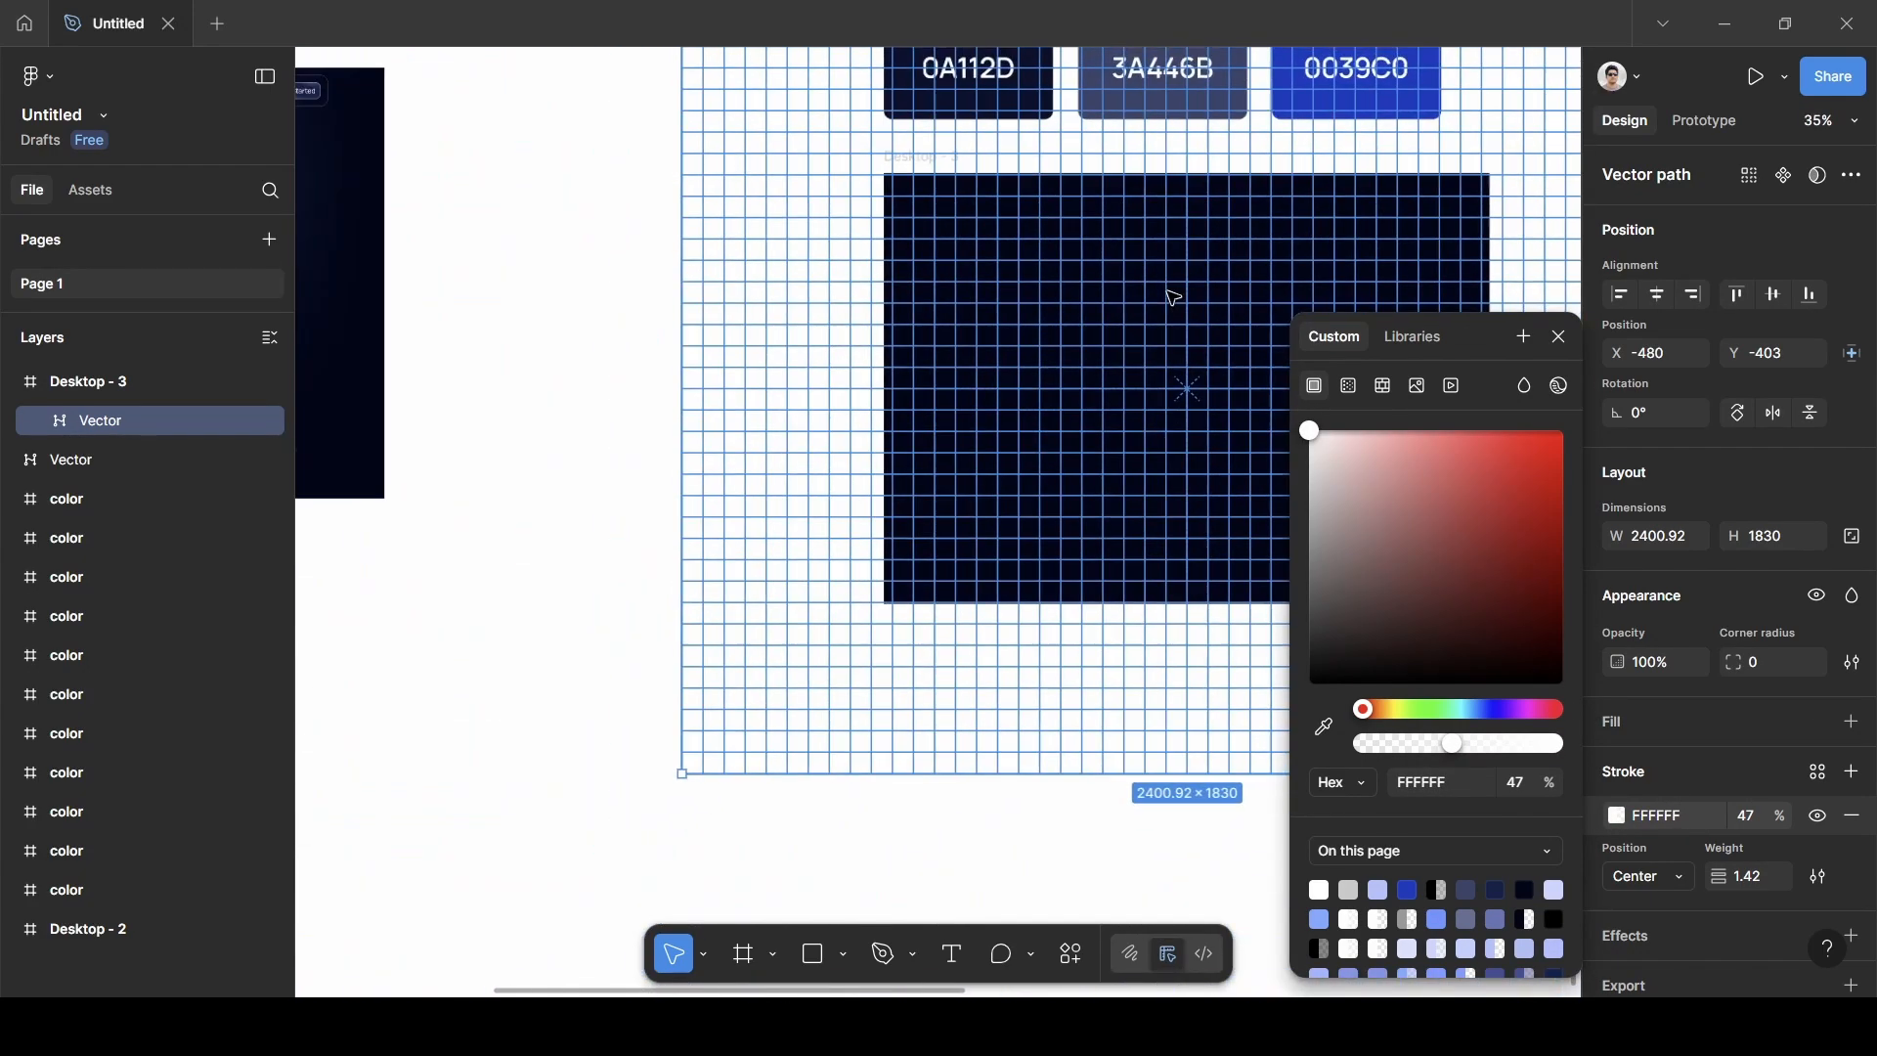
click(541, 332)
scroll(559, 346, up, 5)
scroll(567, 355, right, 5)
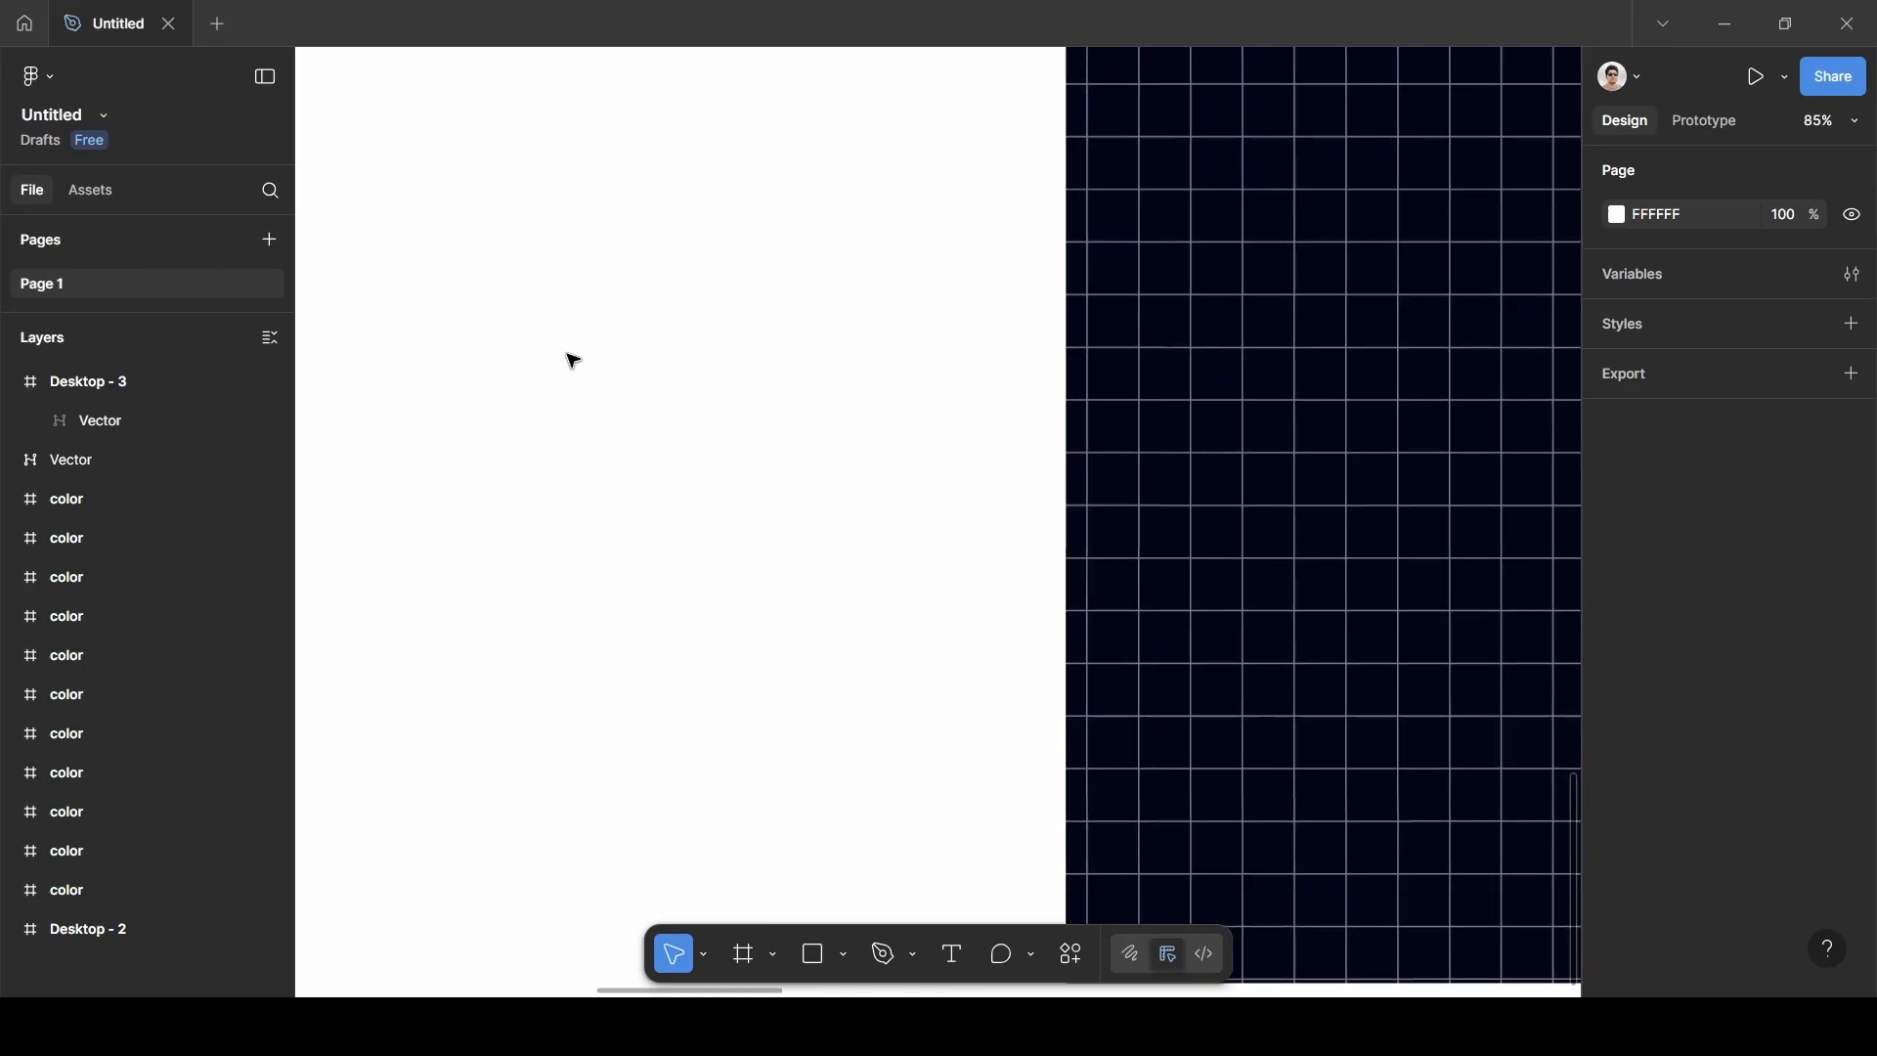
scroll(1357, 375, down, 5)
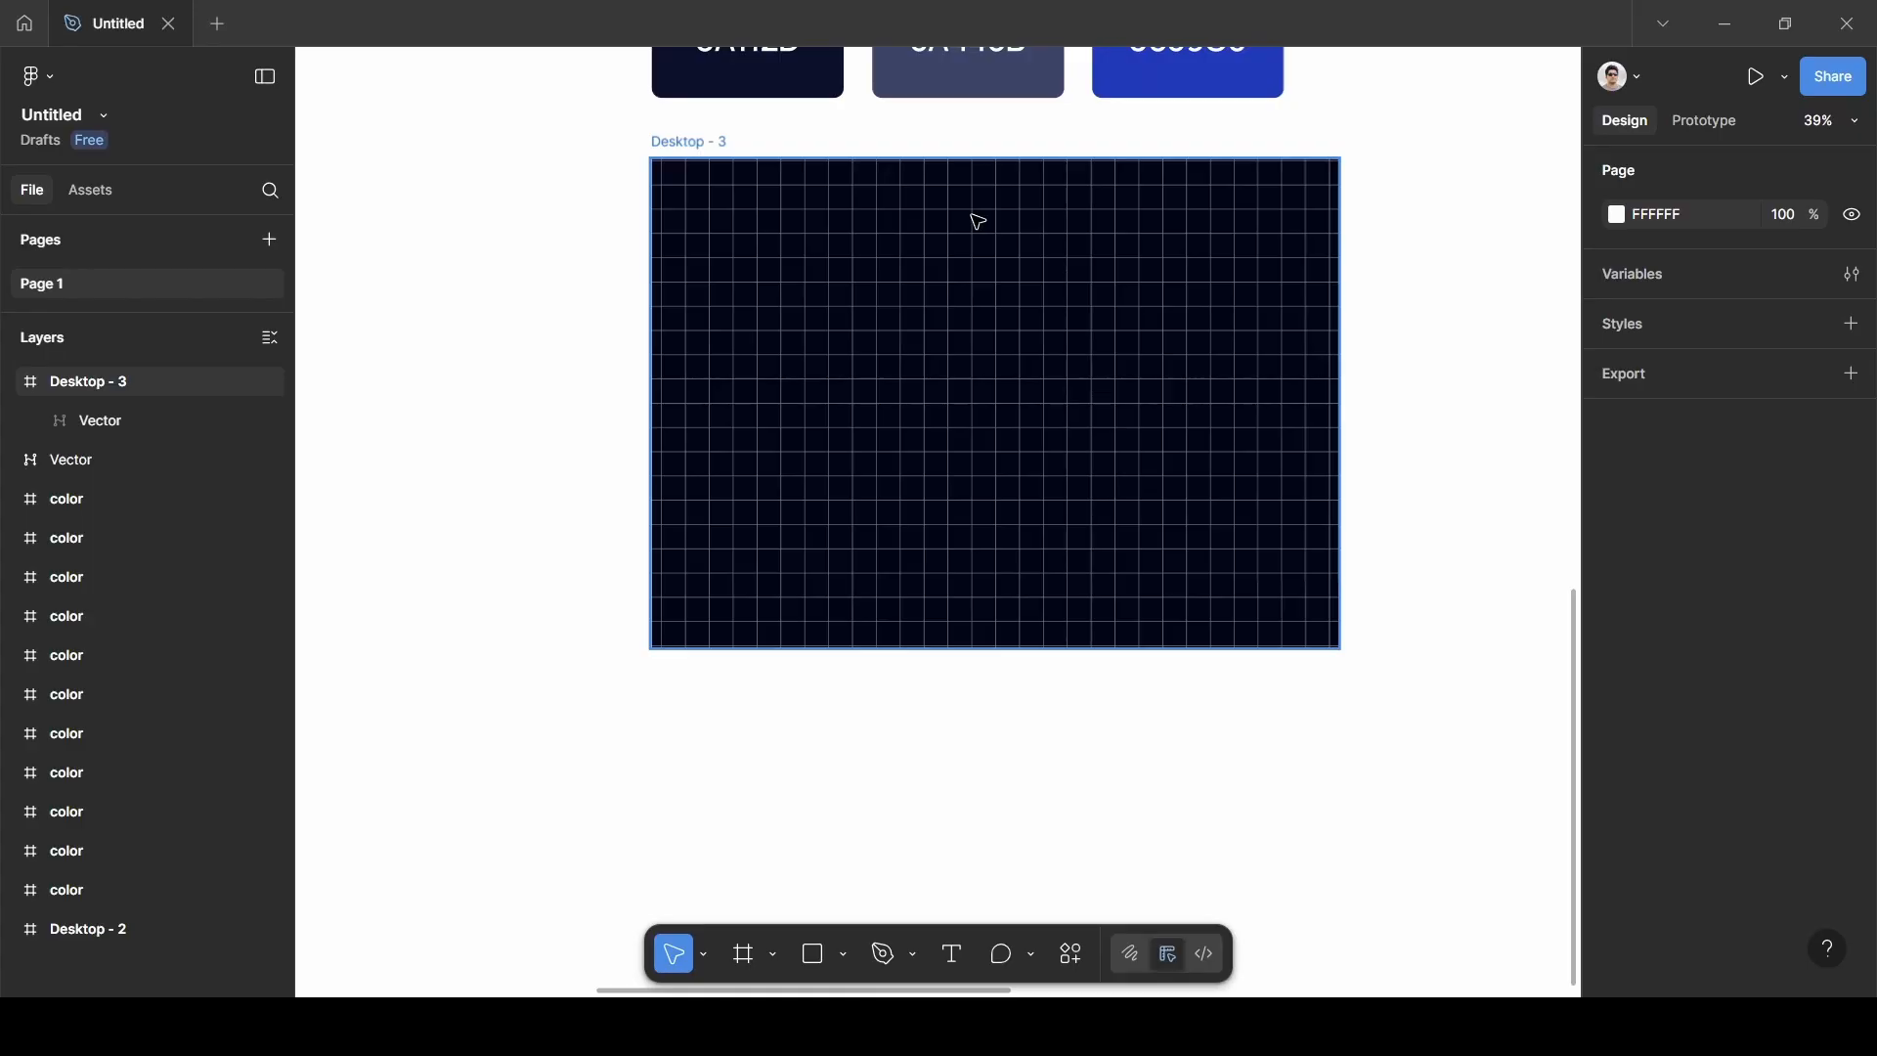
Draw a circle about 372 × 372 in the upper part of Desktop - 3 and centre it horizontally at X 534, Y 122.
key(e)
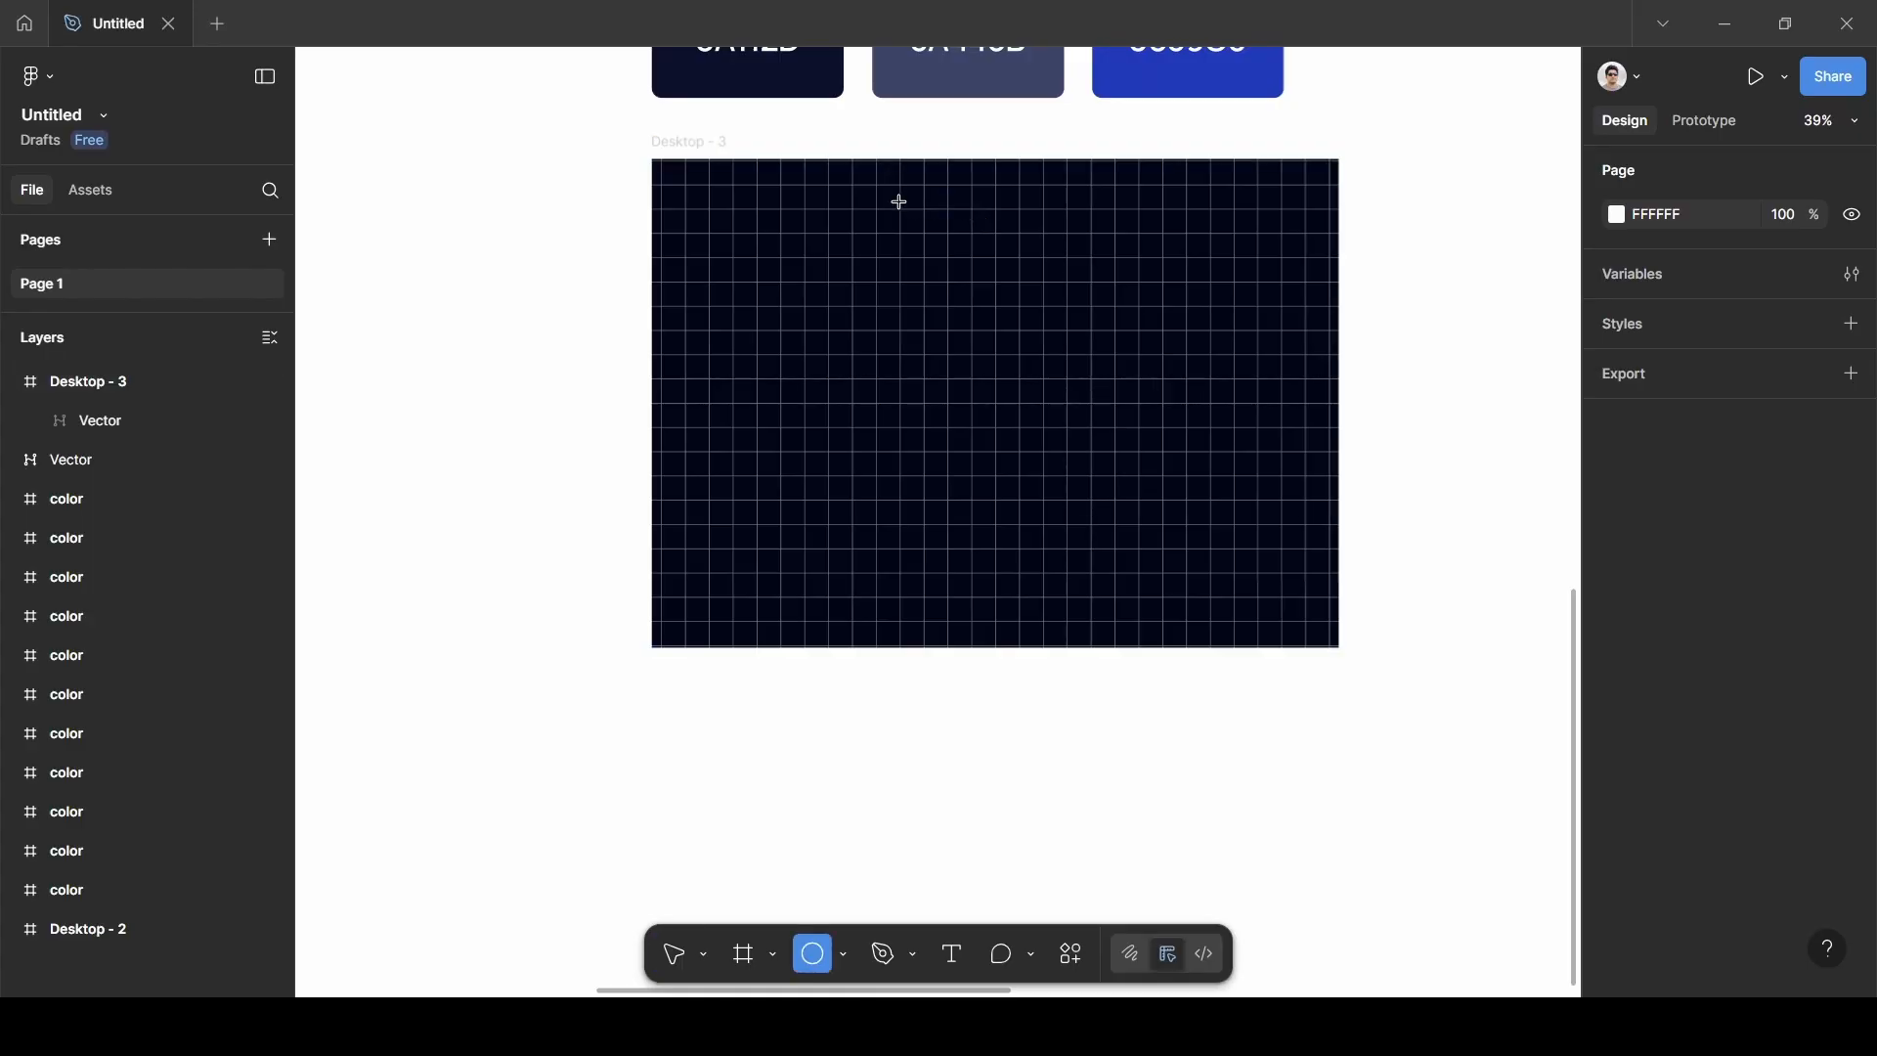
drag(899, 202, 1078, 373)
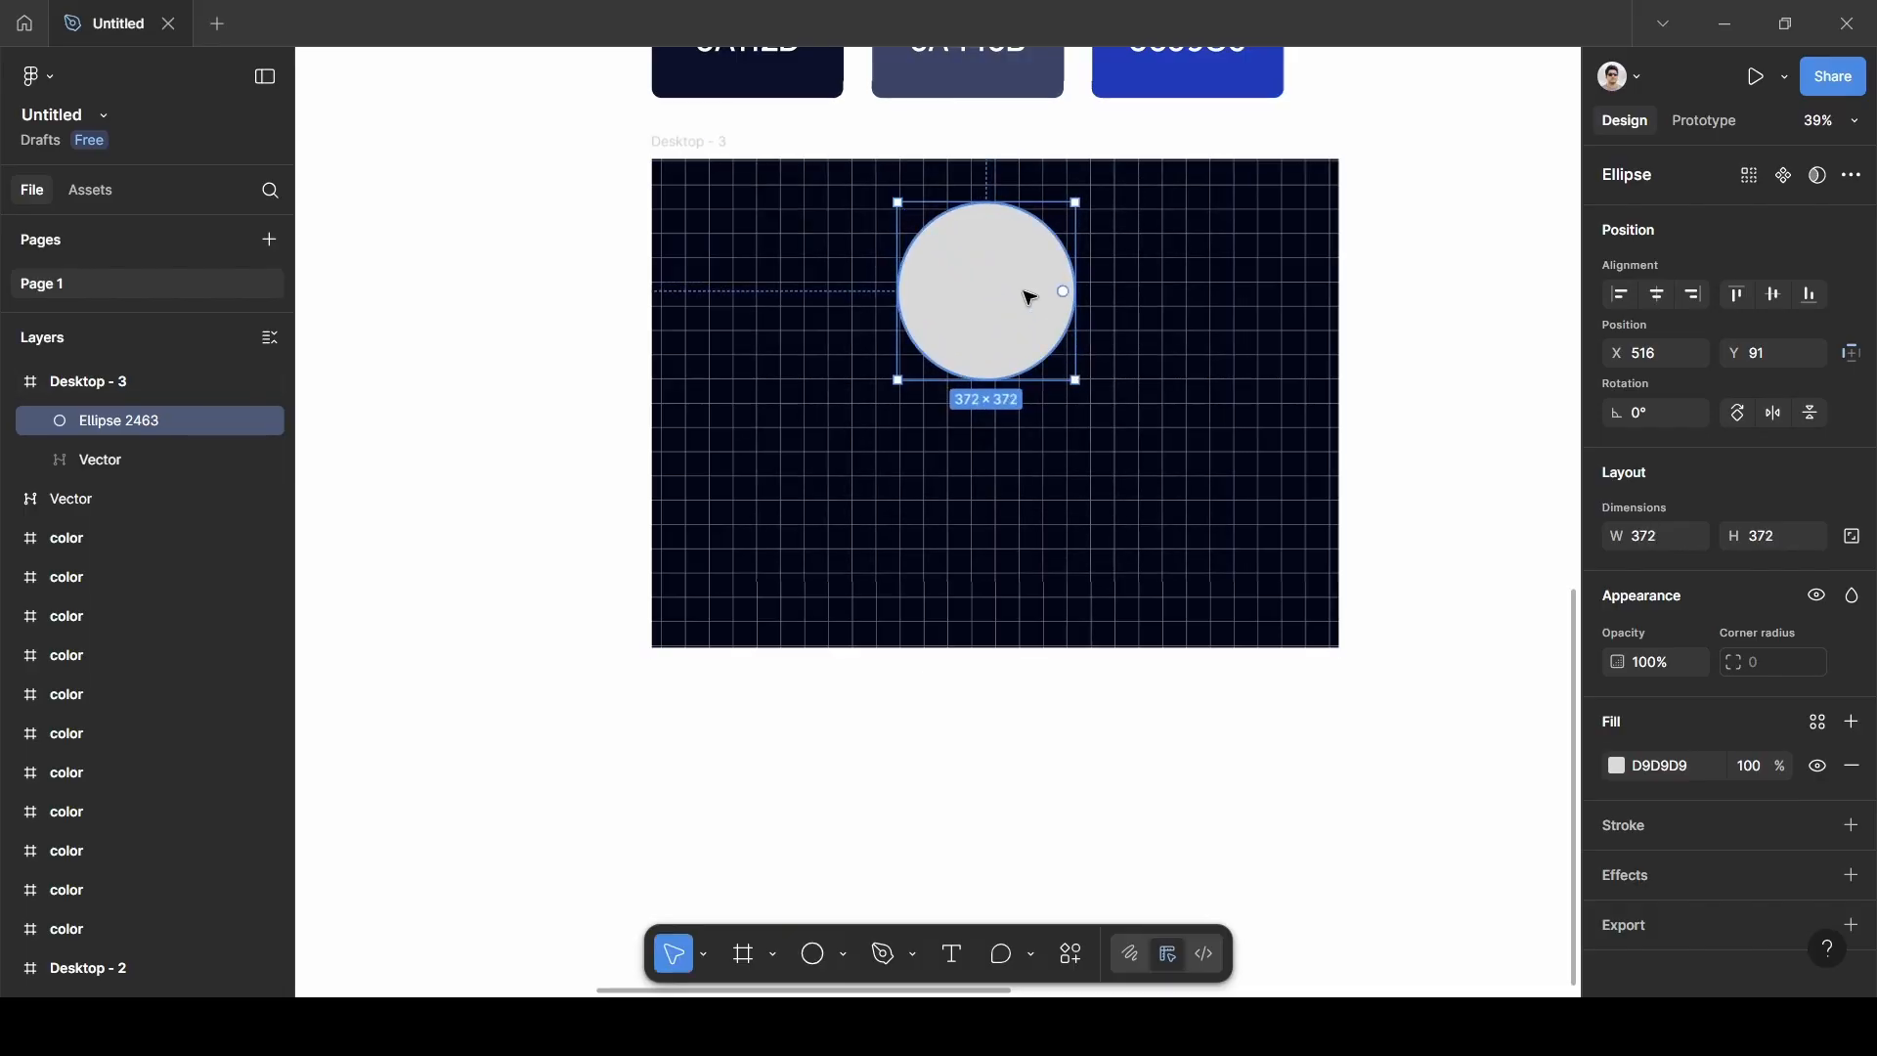
drag(1018, 285, 1027, 299)
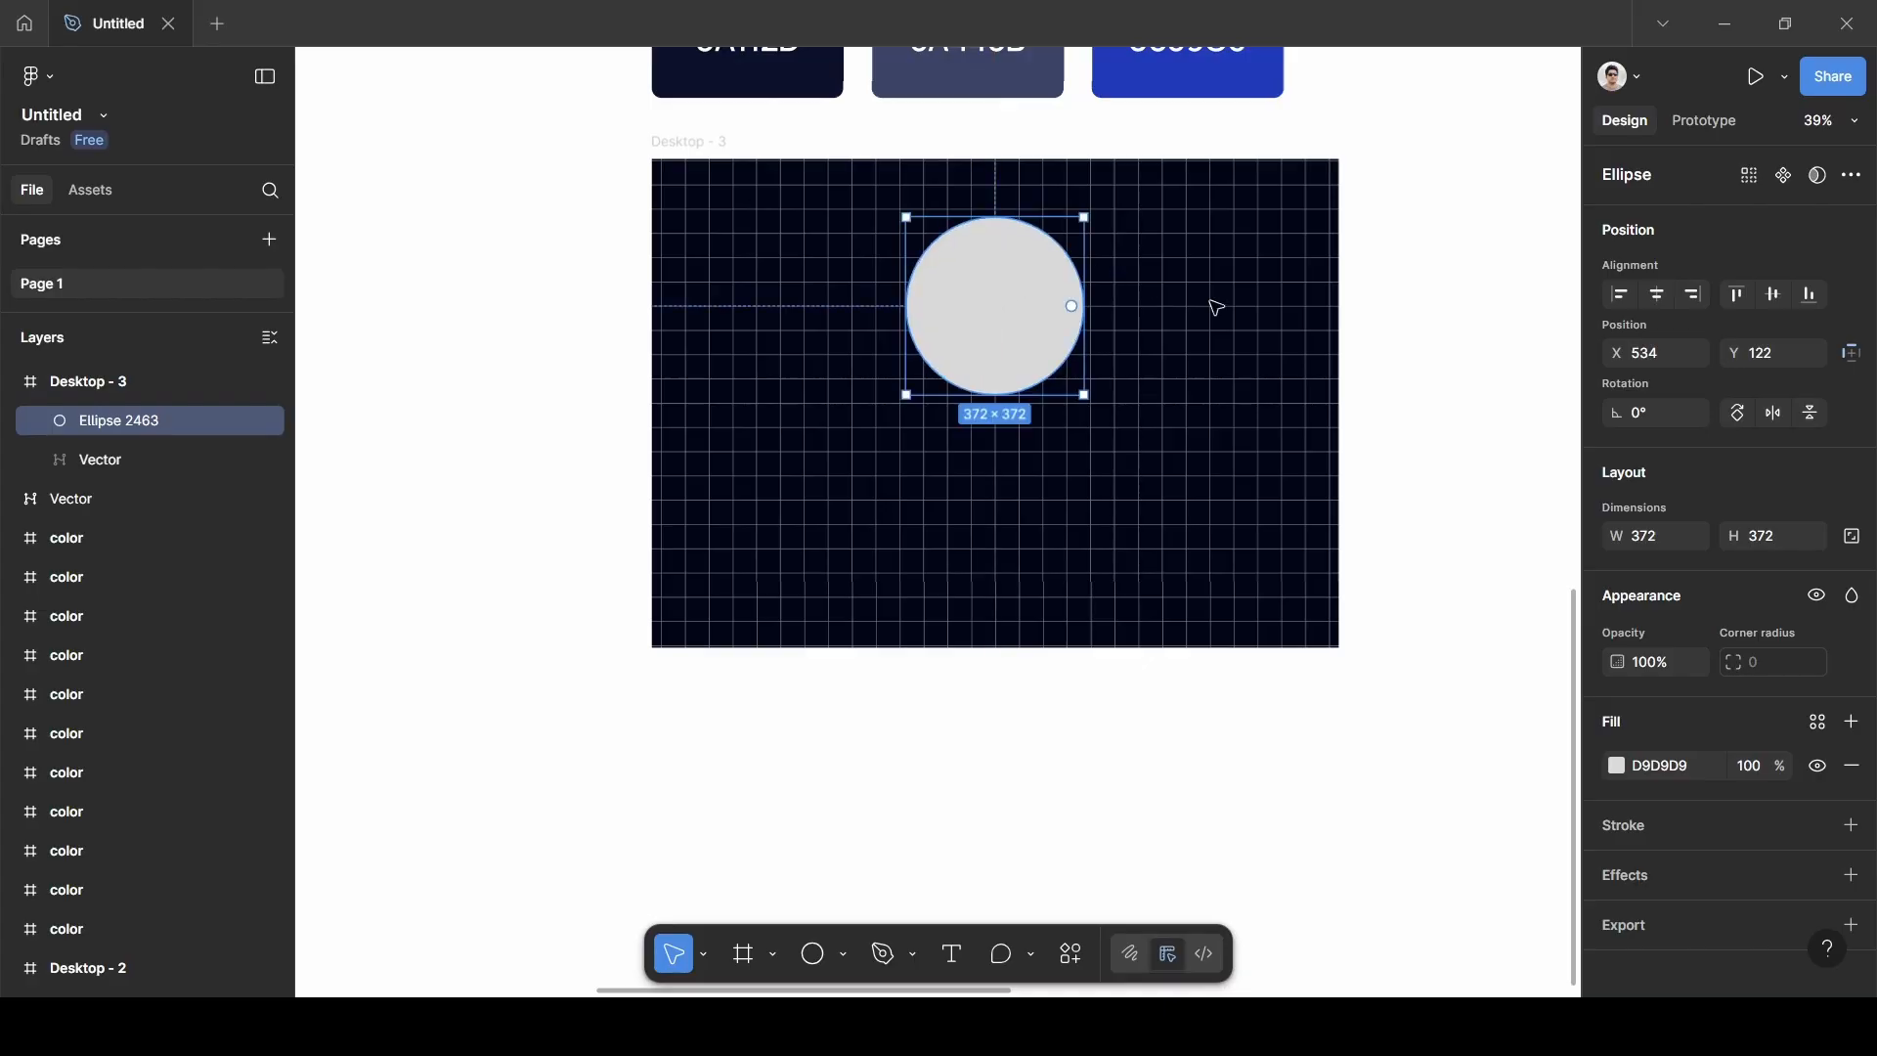
Use the grid vector in Desktop - 3 as a mask for the circle above it.
scroll(1512, 478, up, 1)
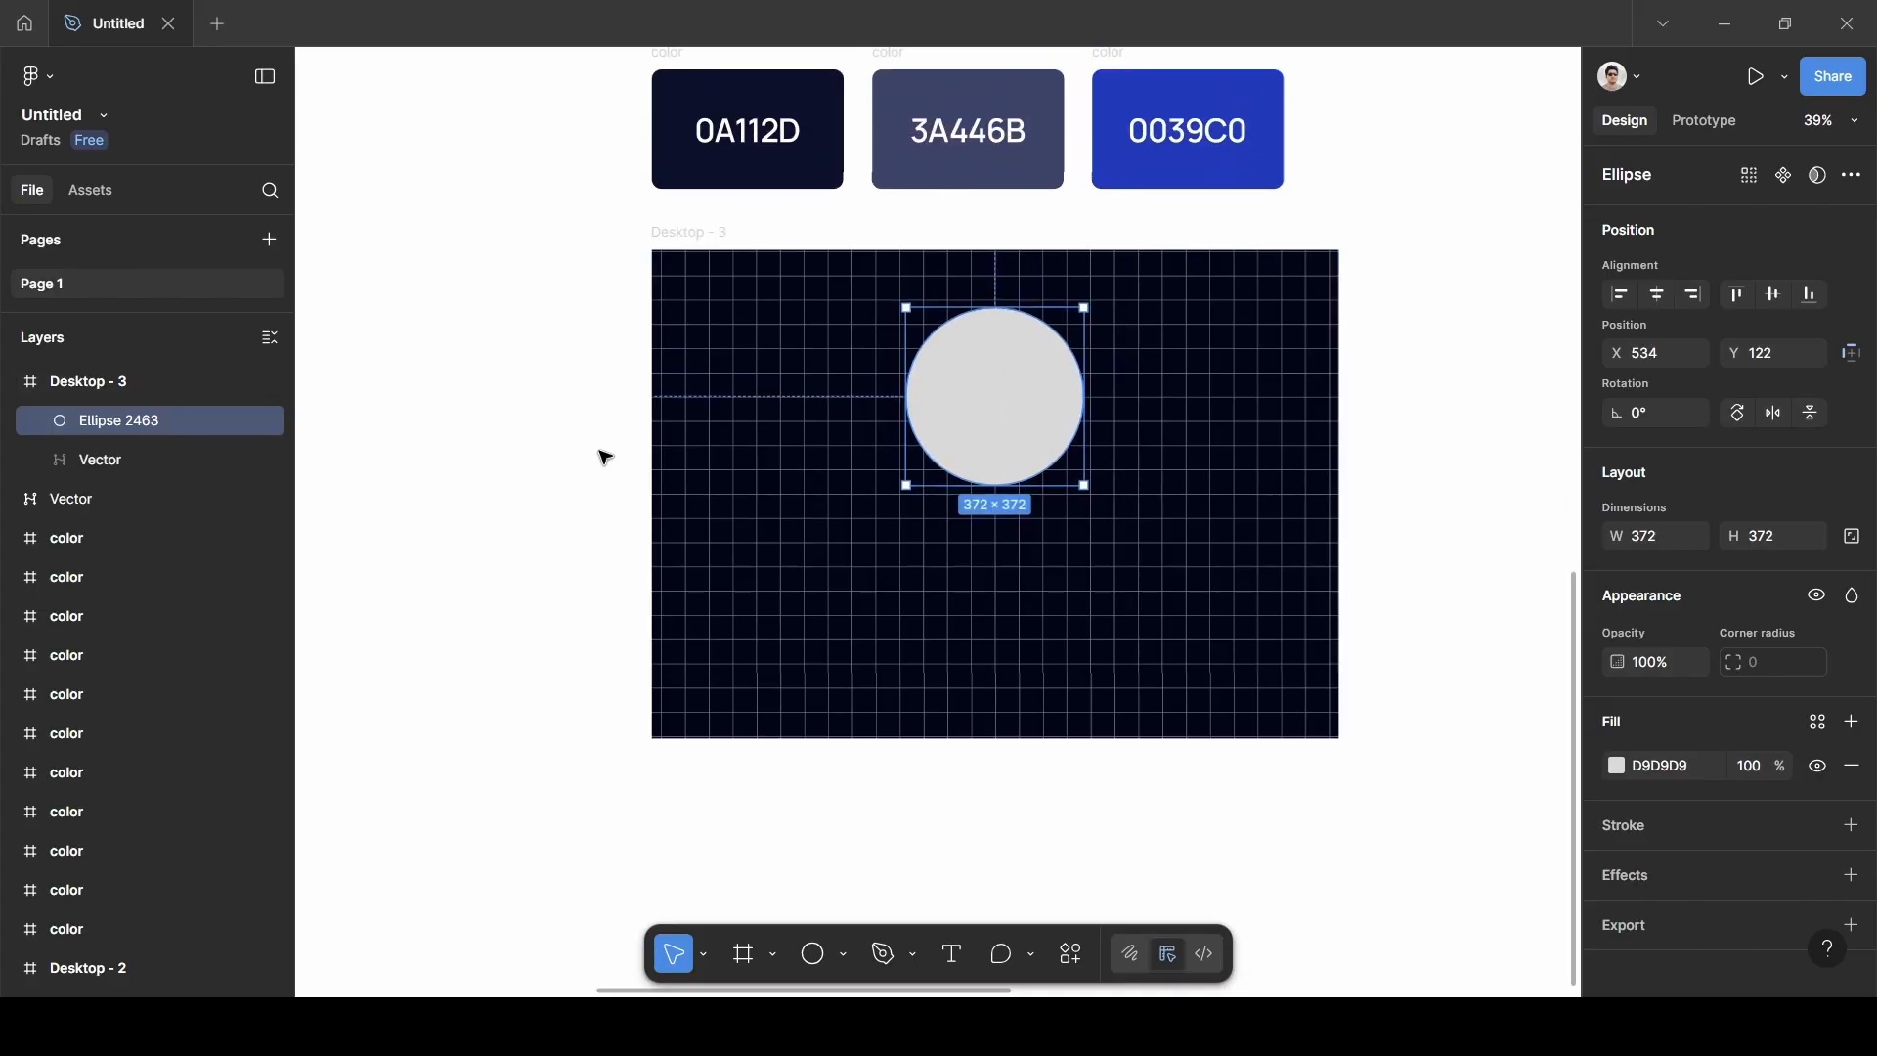
click(127, 458)
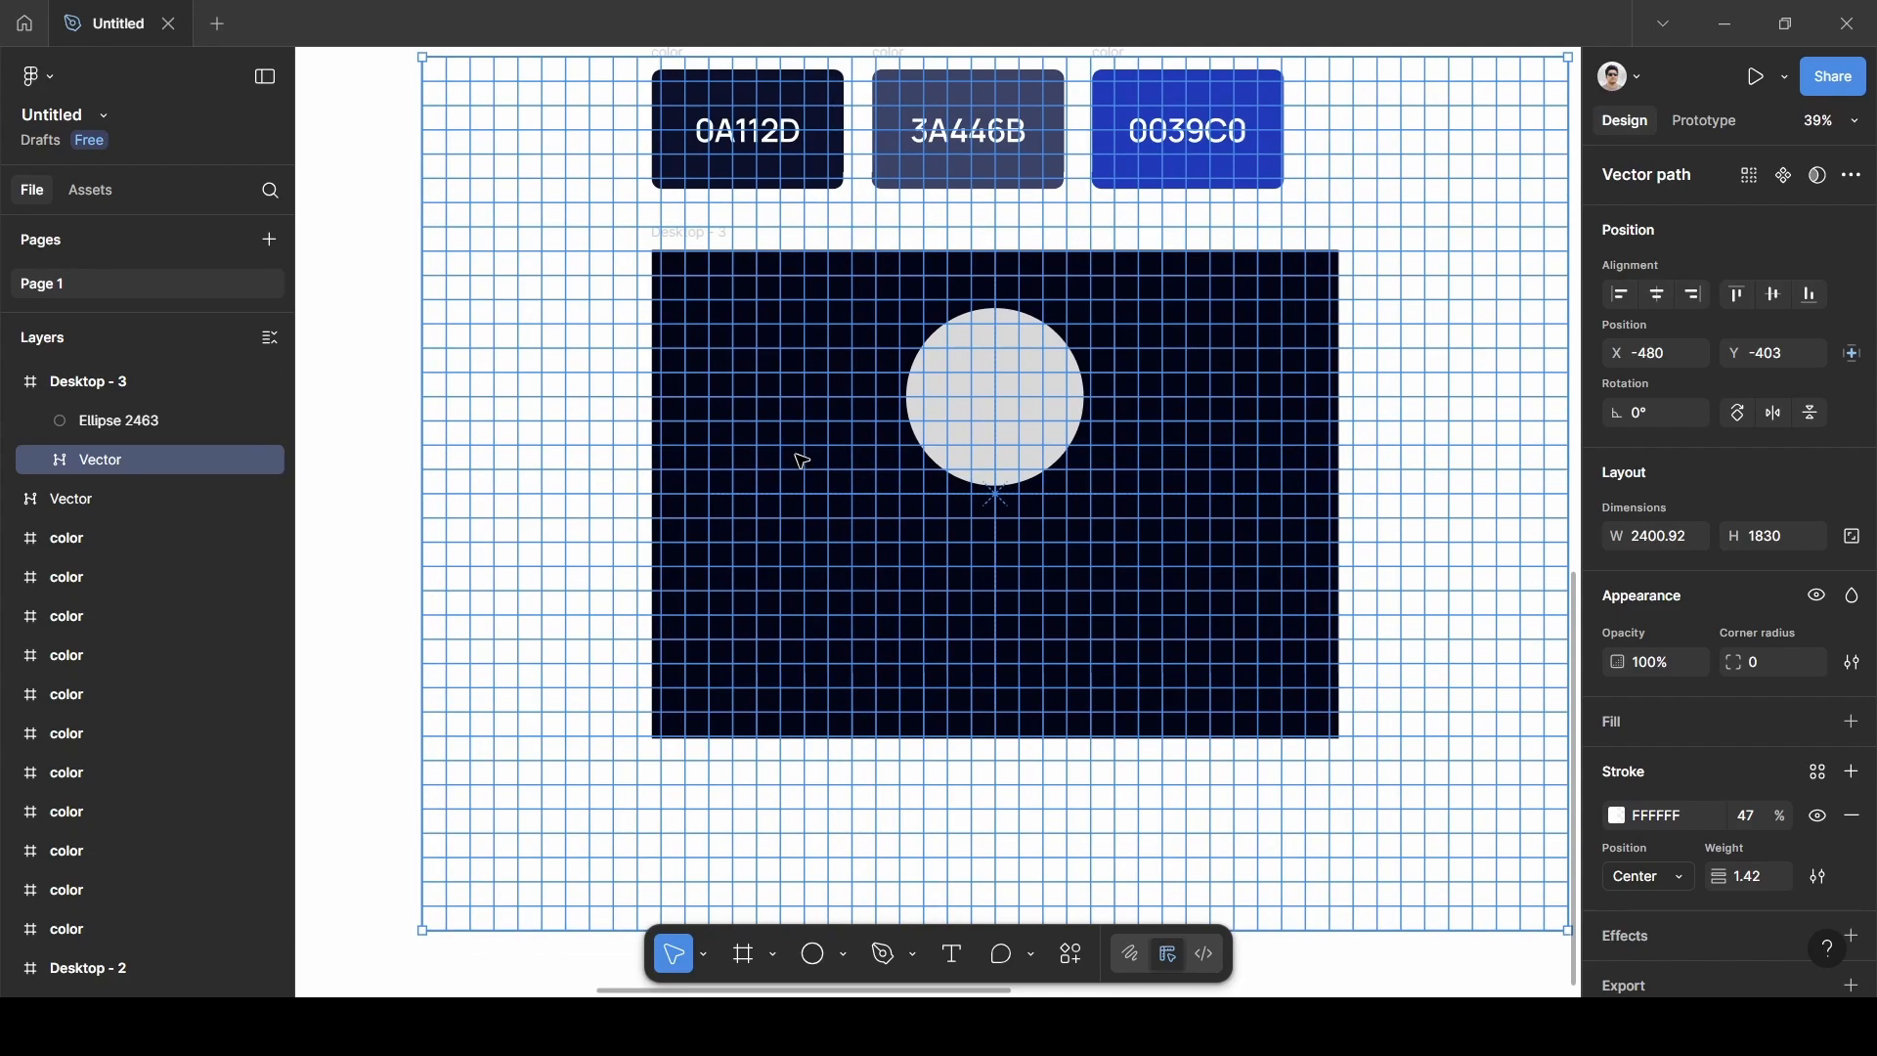
scroll(801, 461, up, 3)
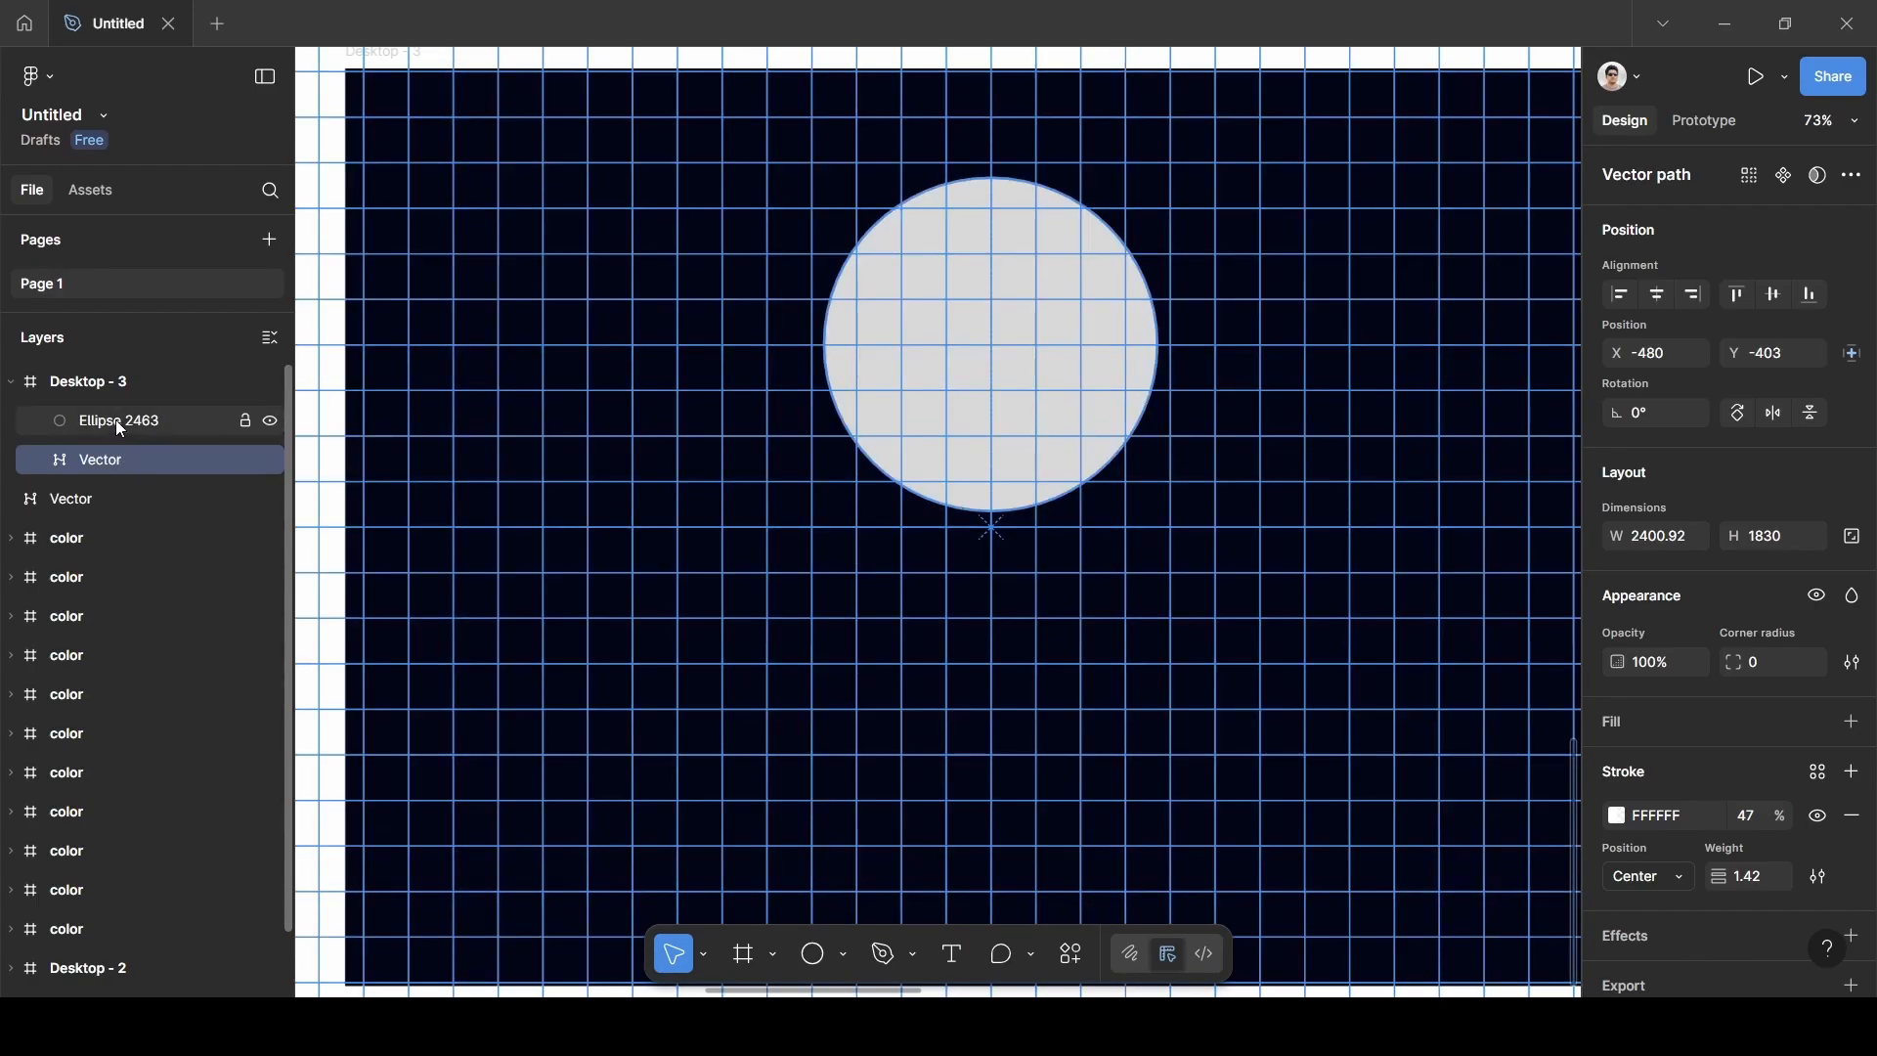
shift+click(115, 420)
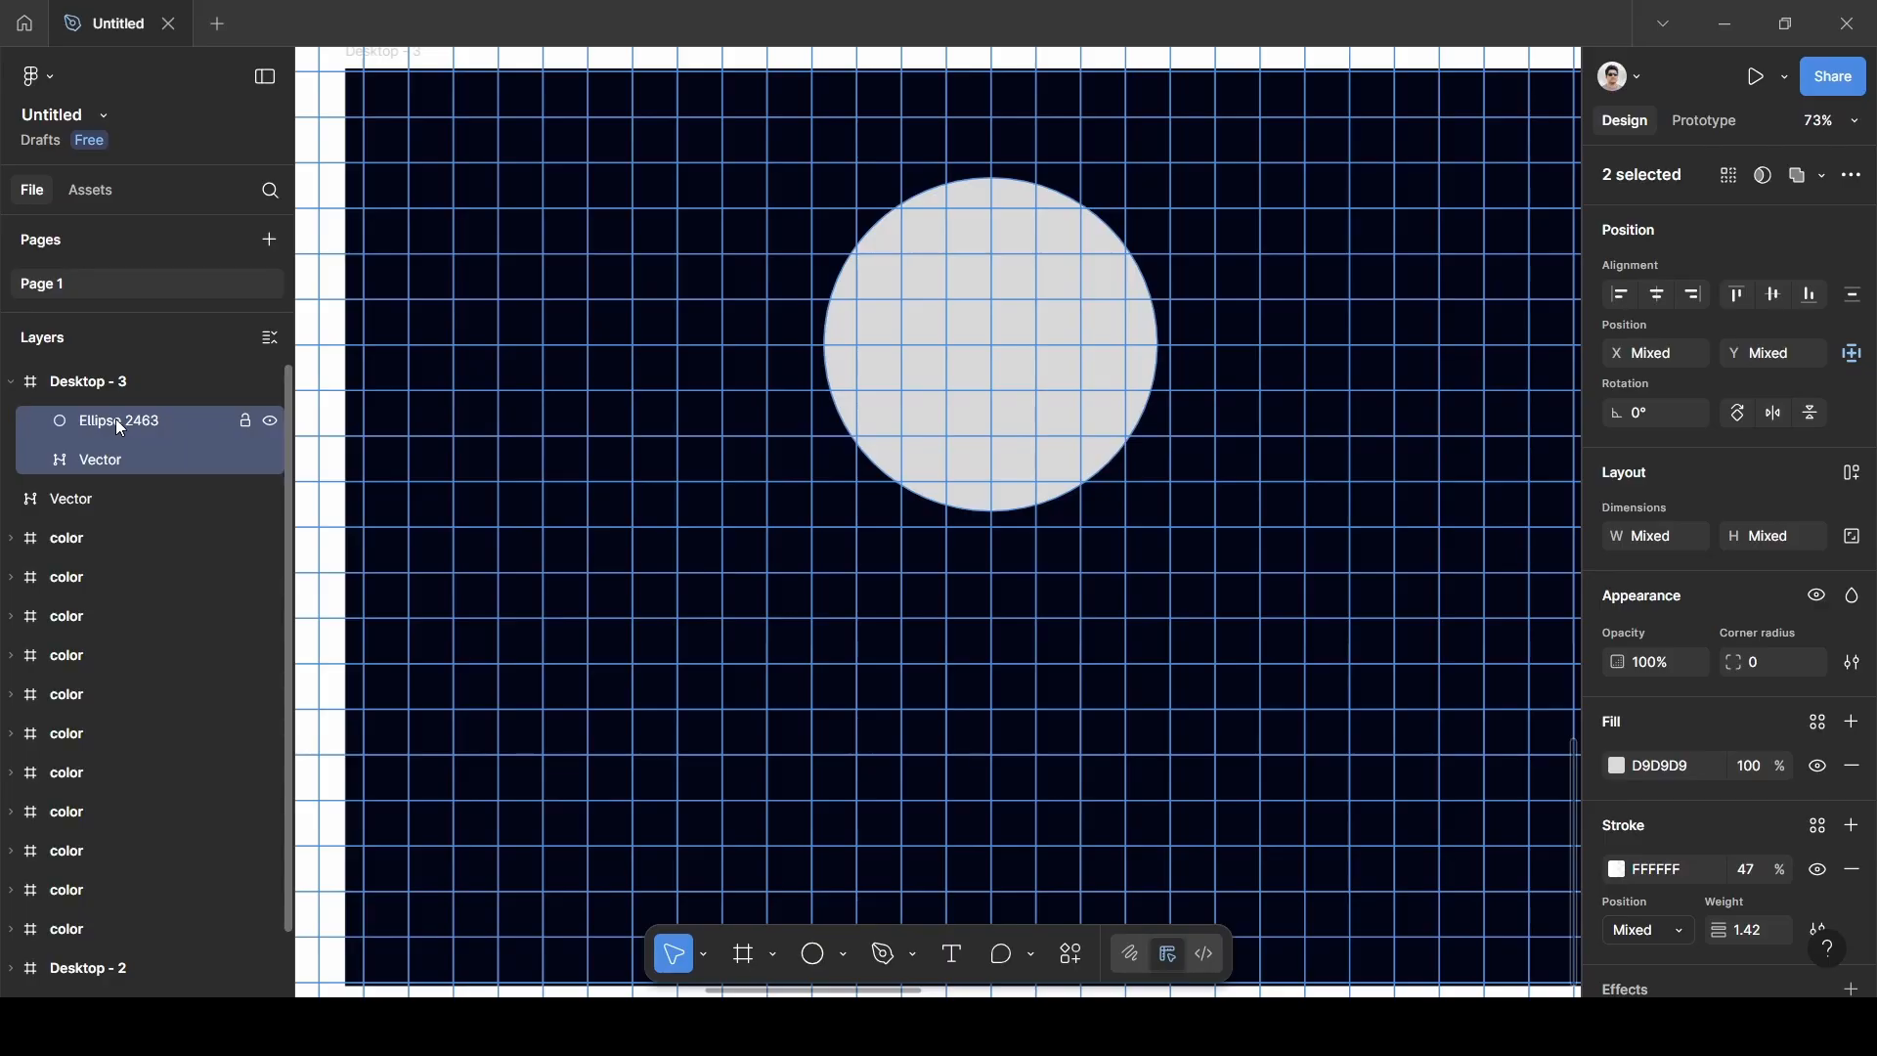
right_click(115, 418)
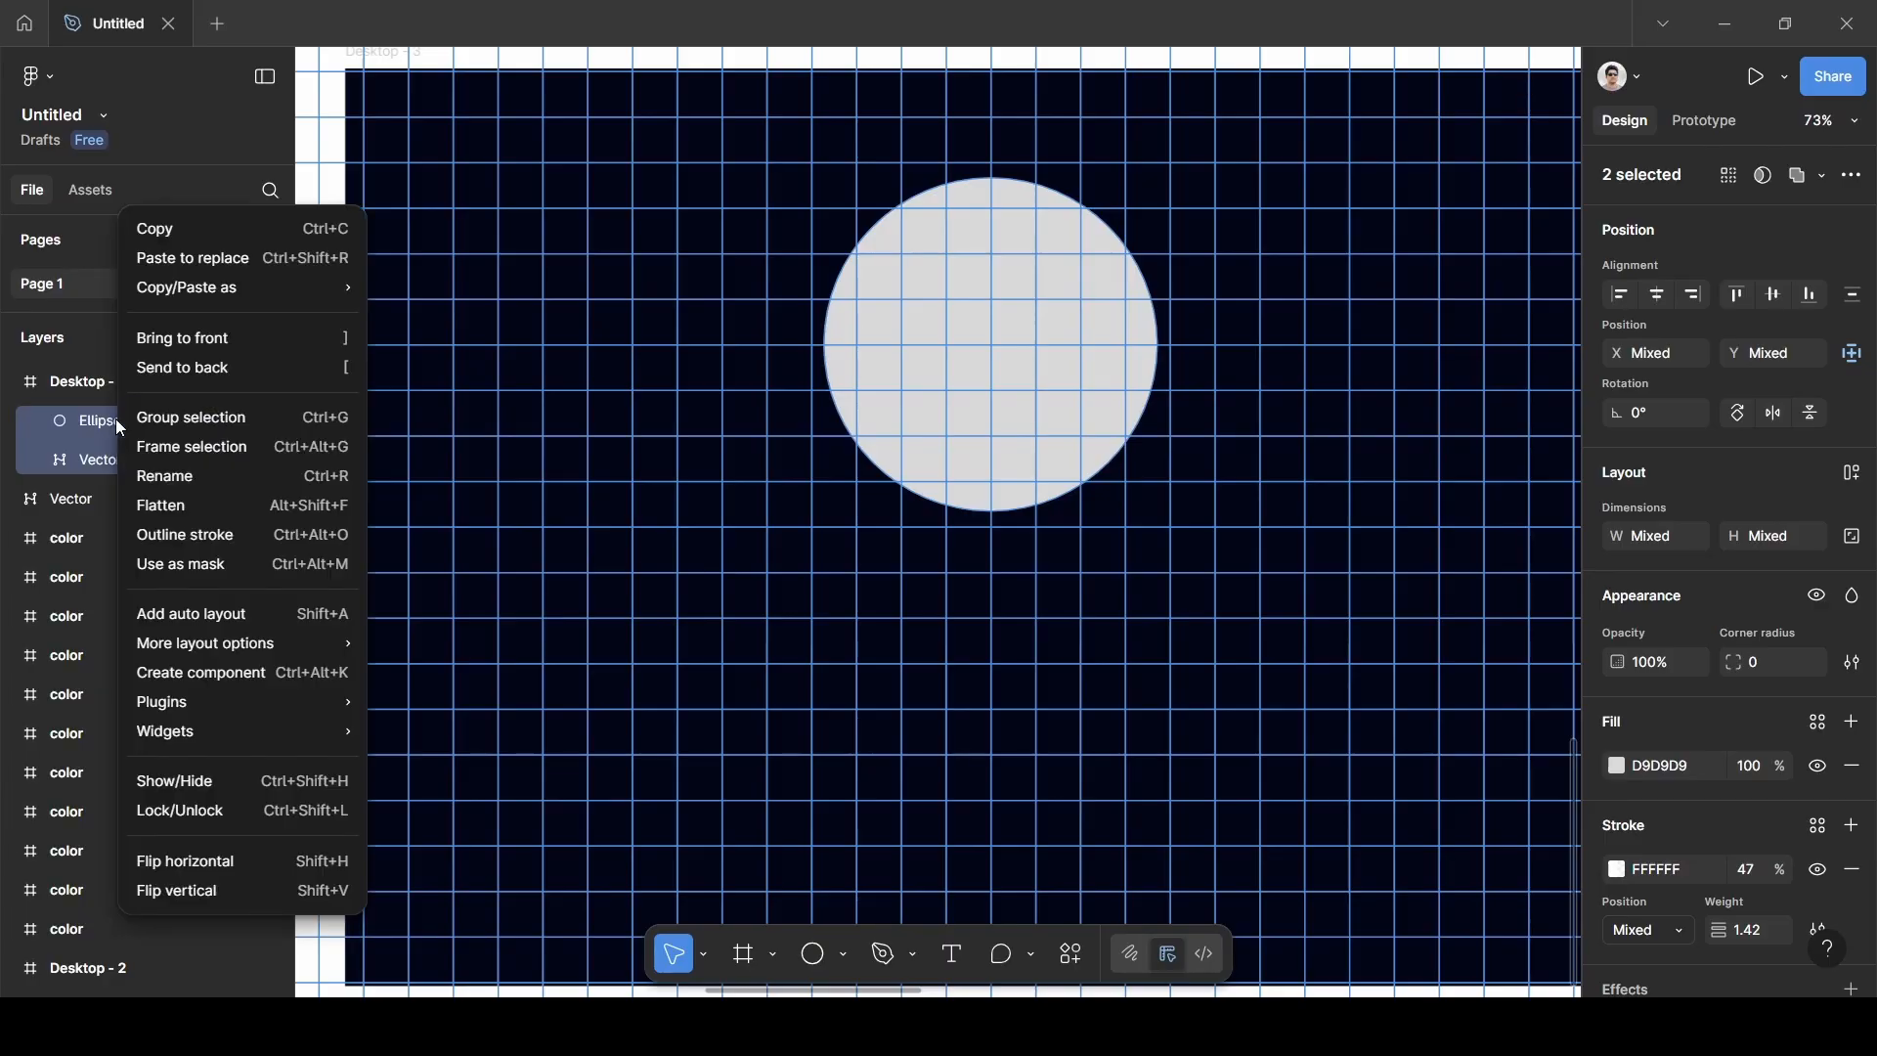
click(190, 565)
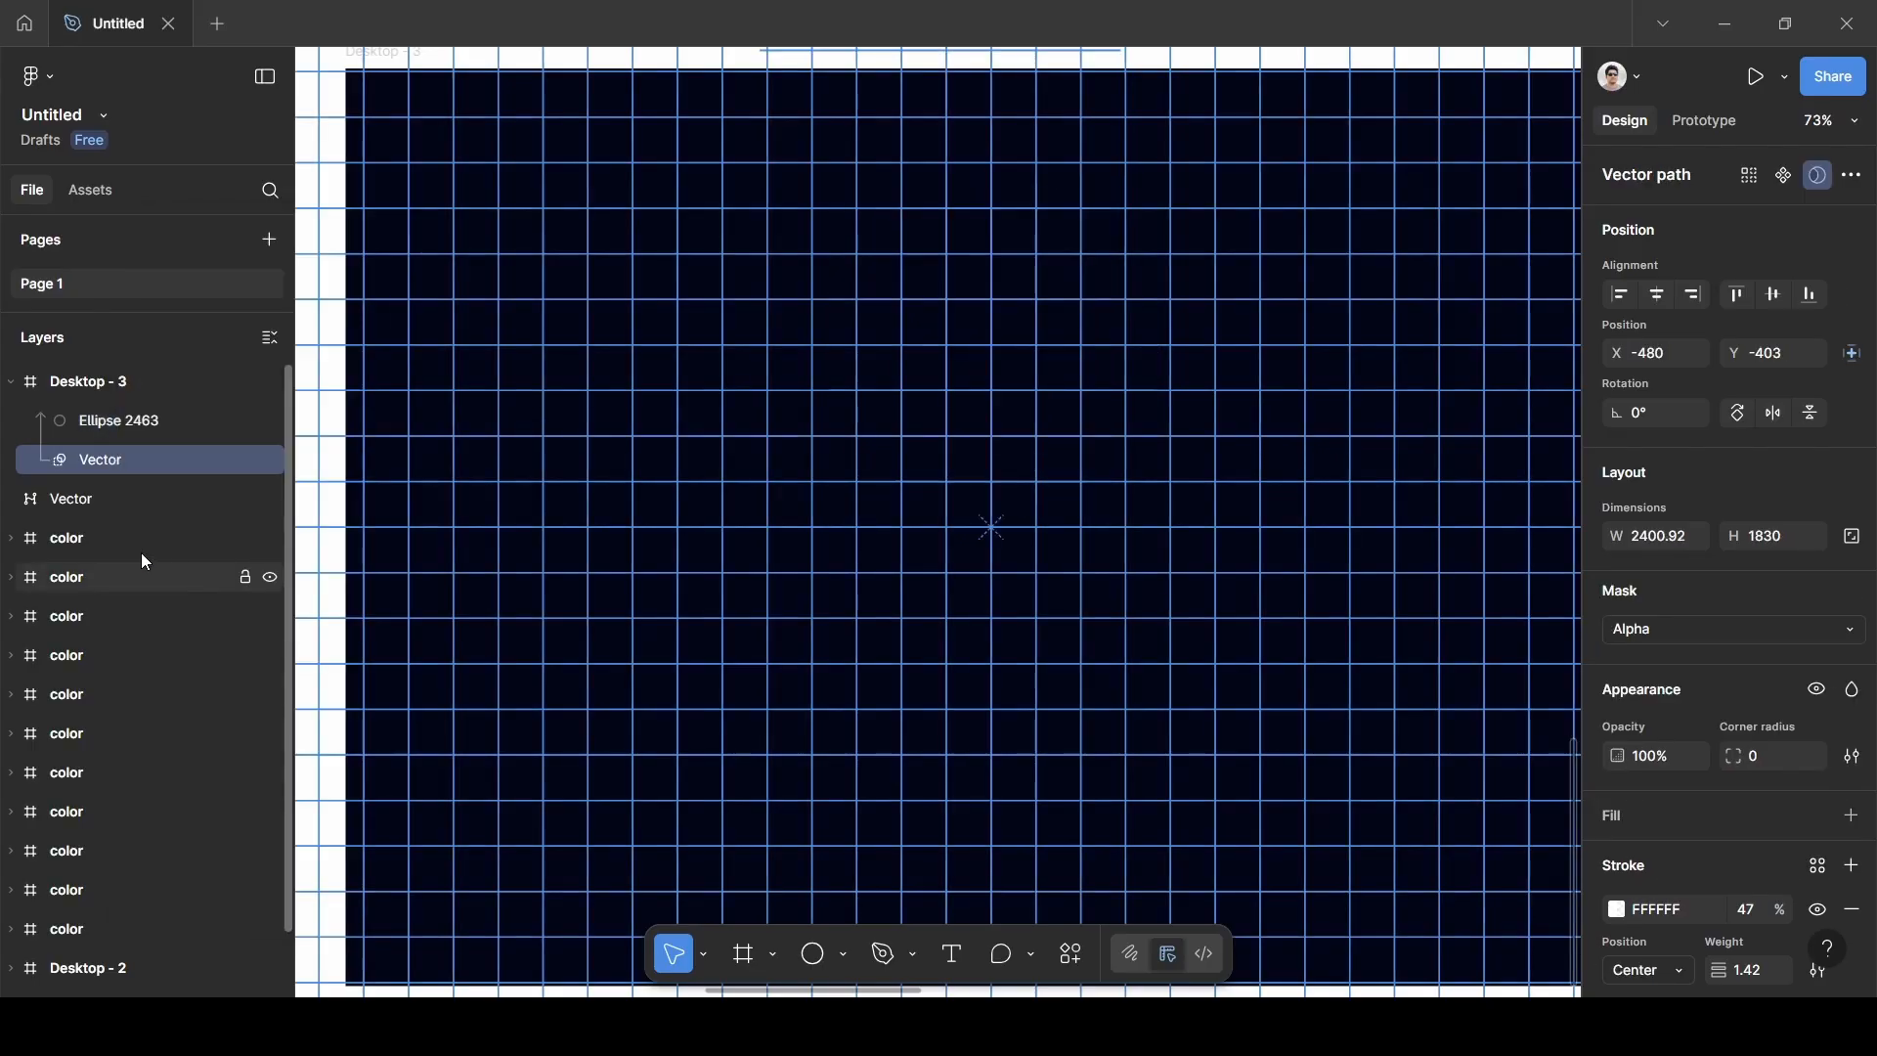
scroll(847, 384, down, 5)
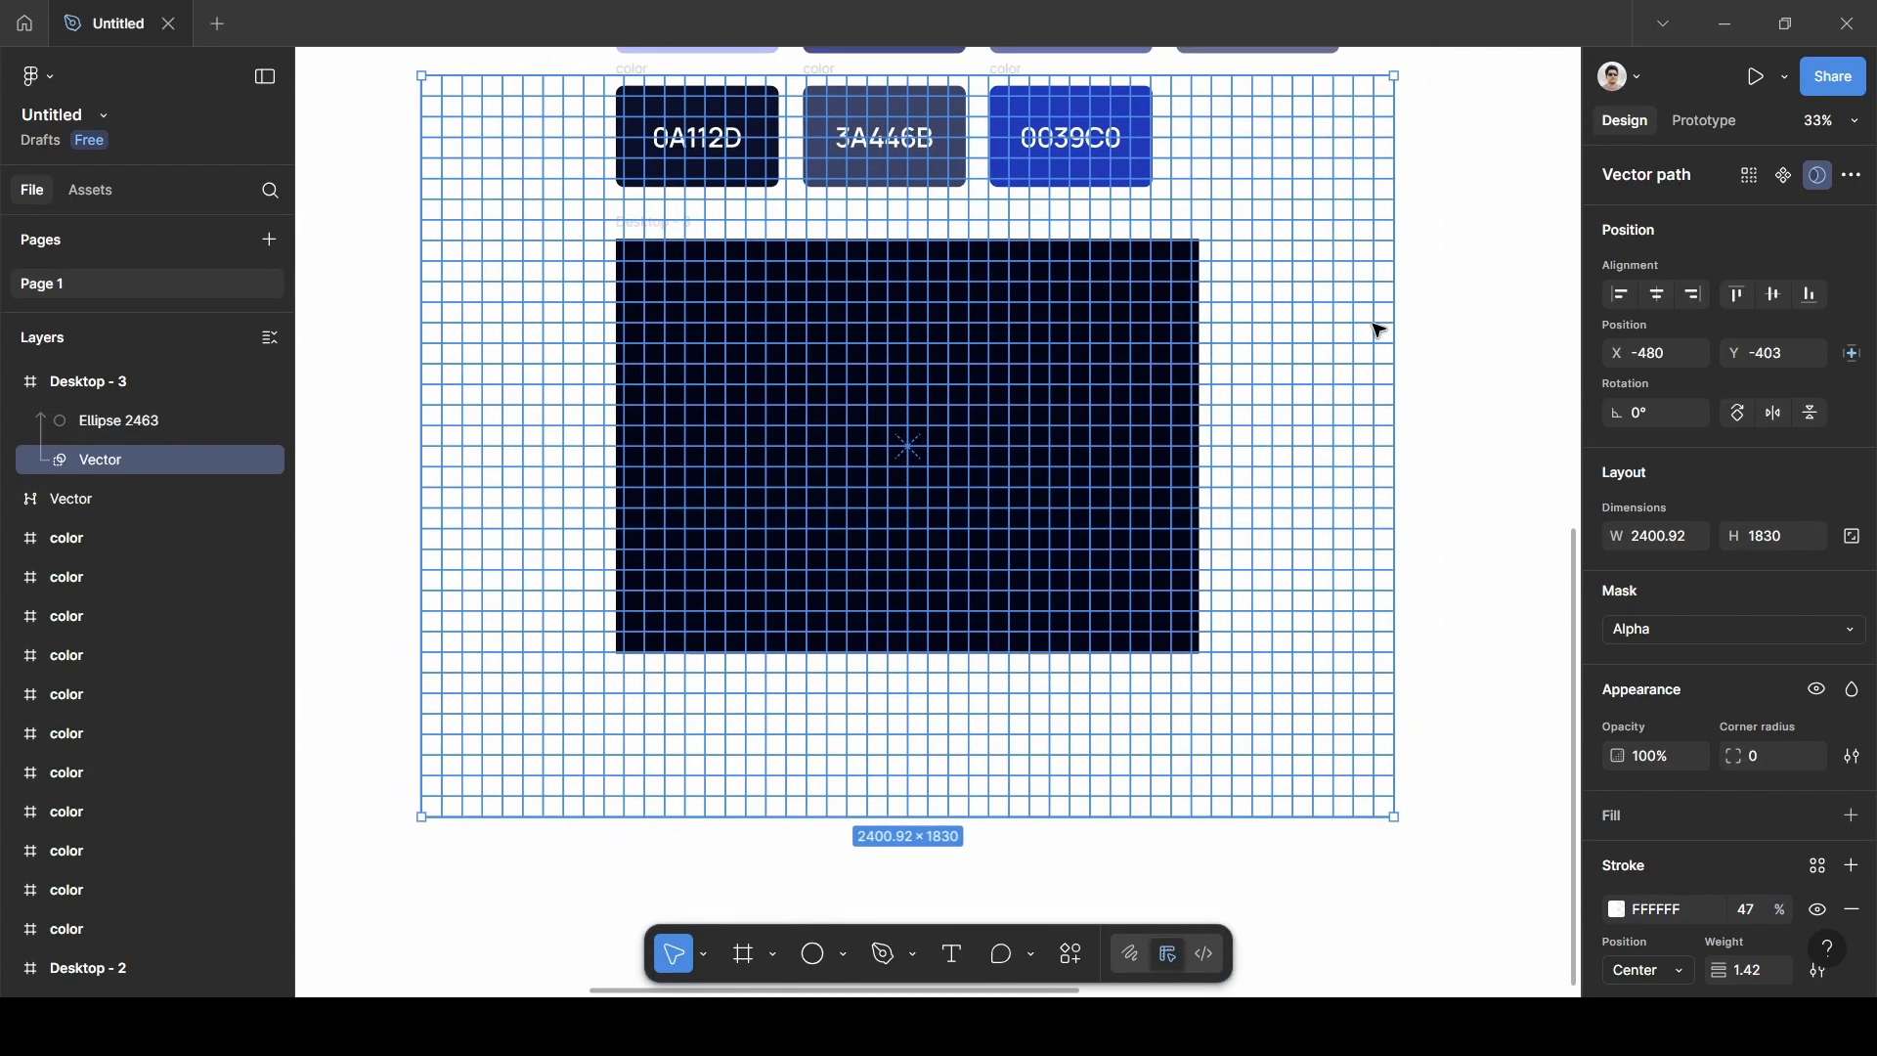
click(1425, 314)
Set the masked circle's fill to 7AA8FF by sampling the light blue colour swatch.
scroll(1001, 418, up, 5)
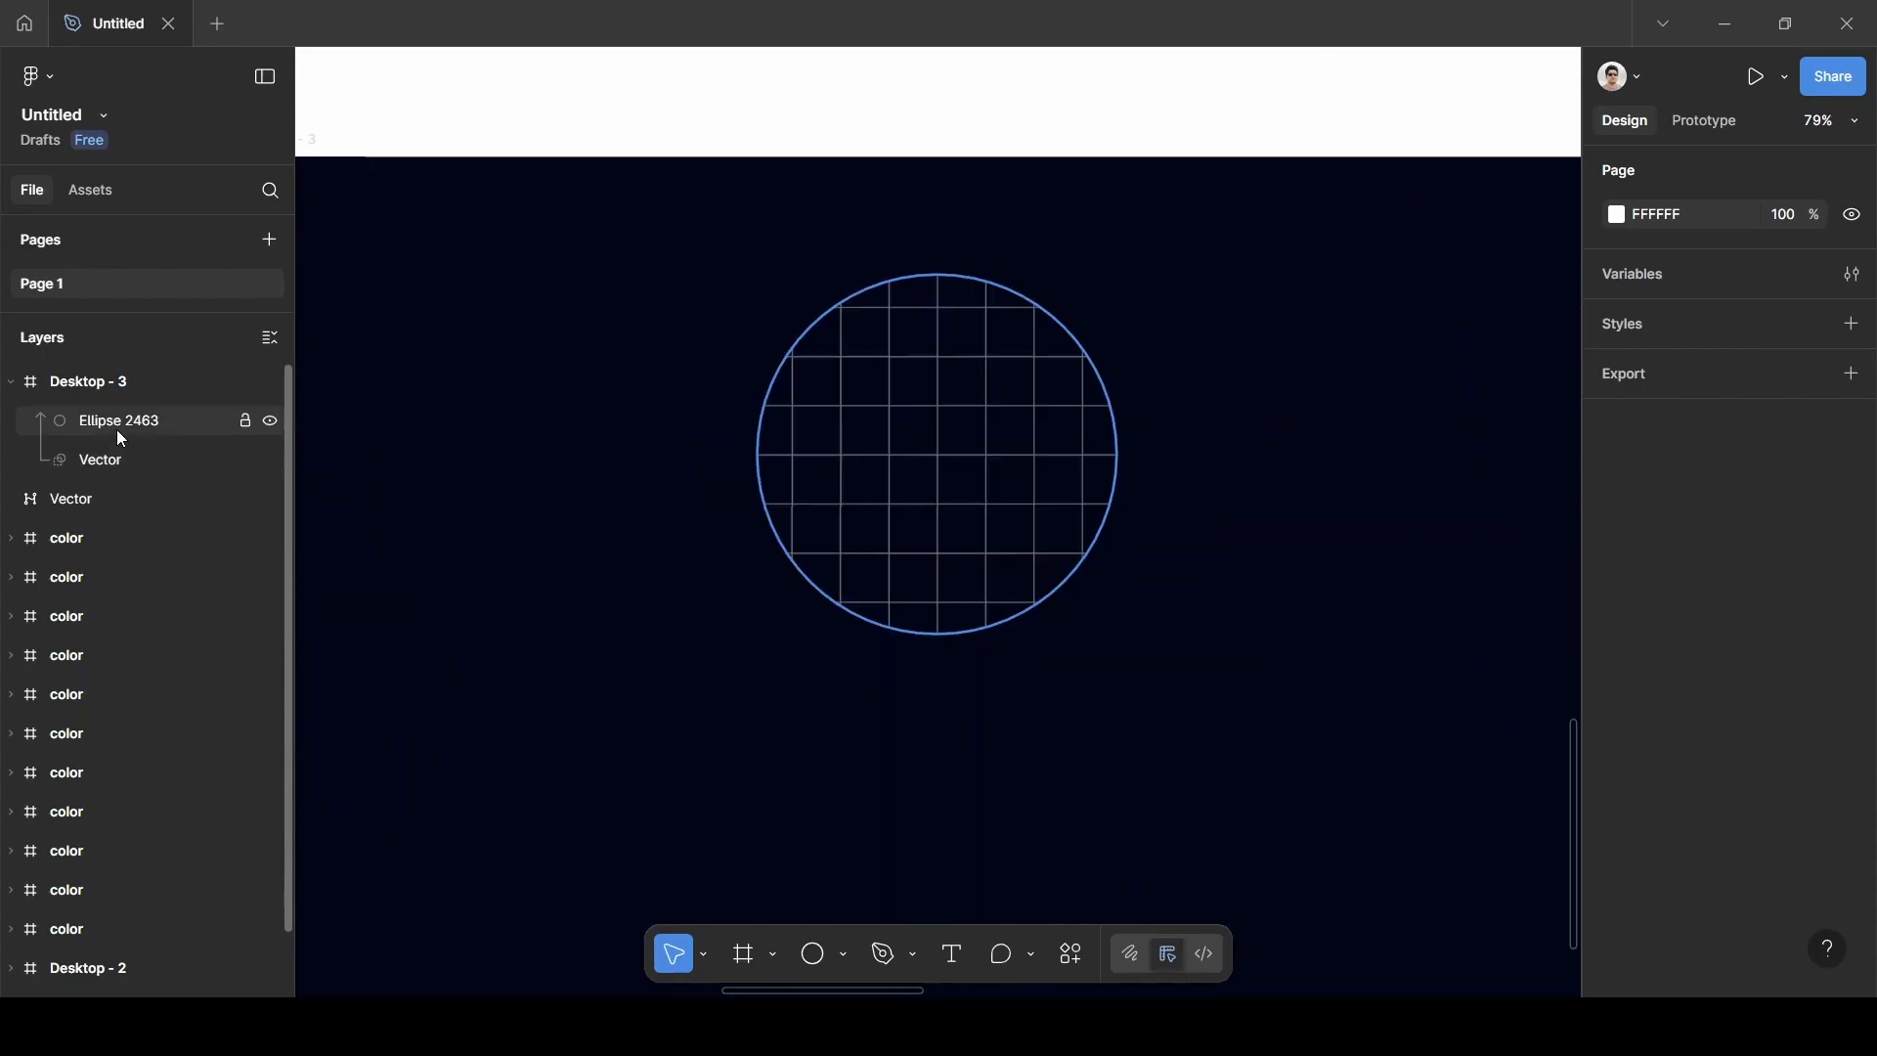
click(117, 427)
scroll(1723, 775, down, 1)
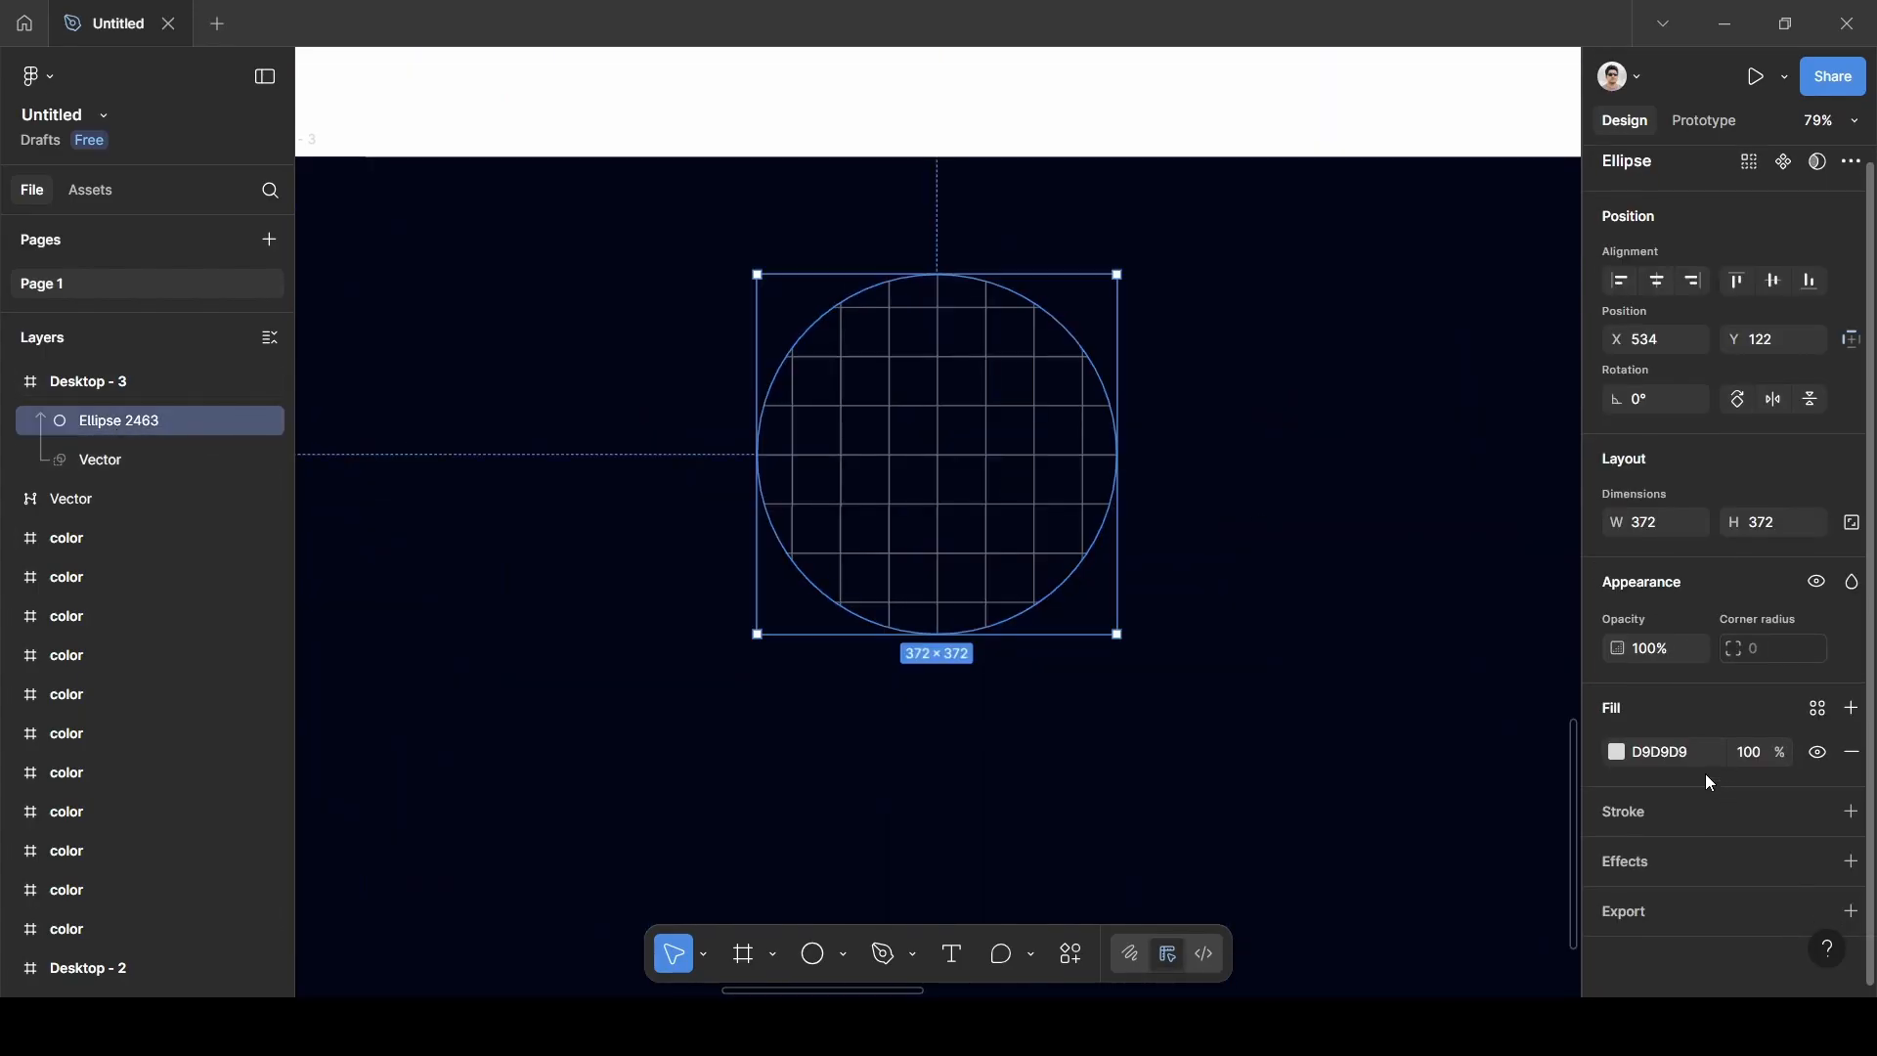
click(1616, 752)
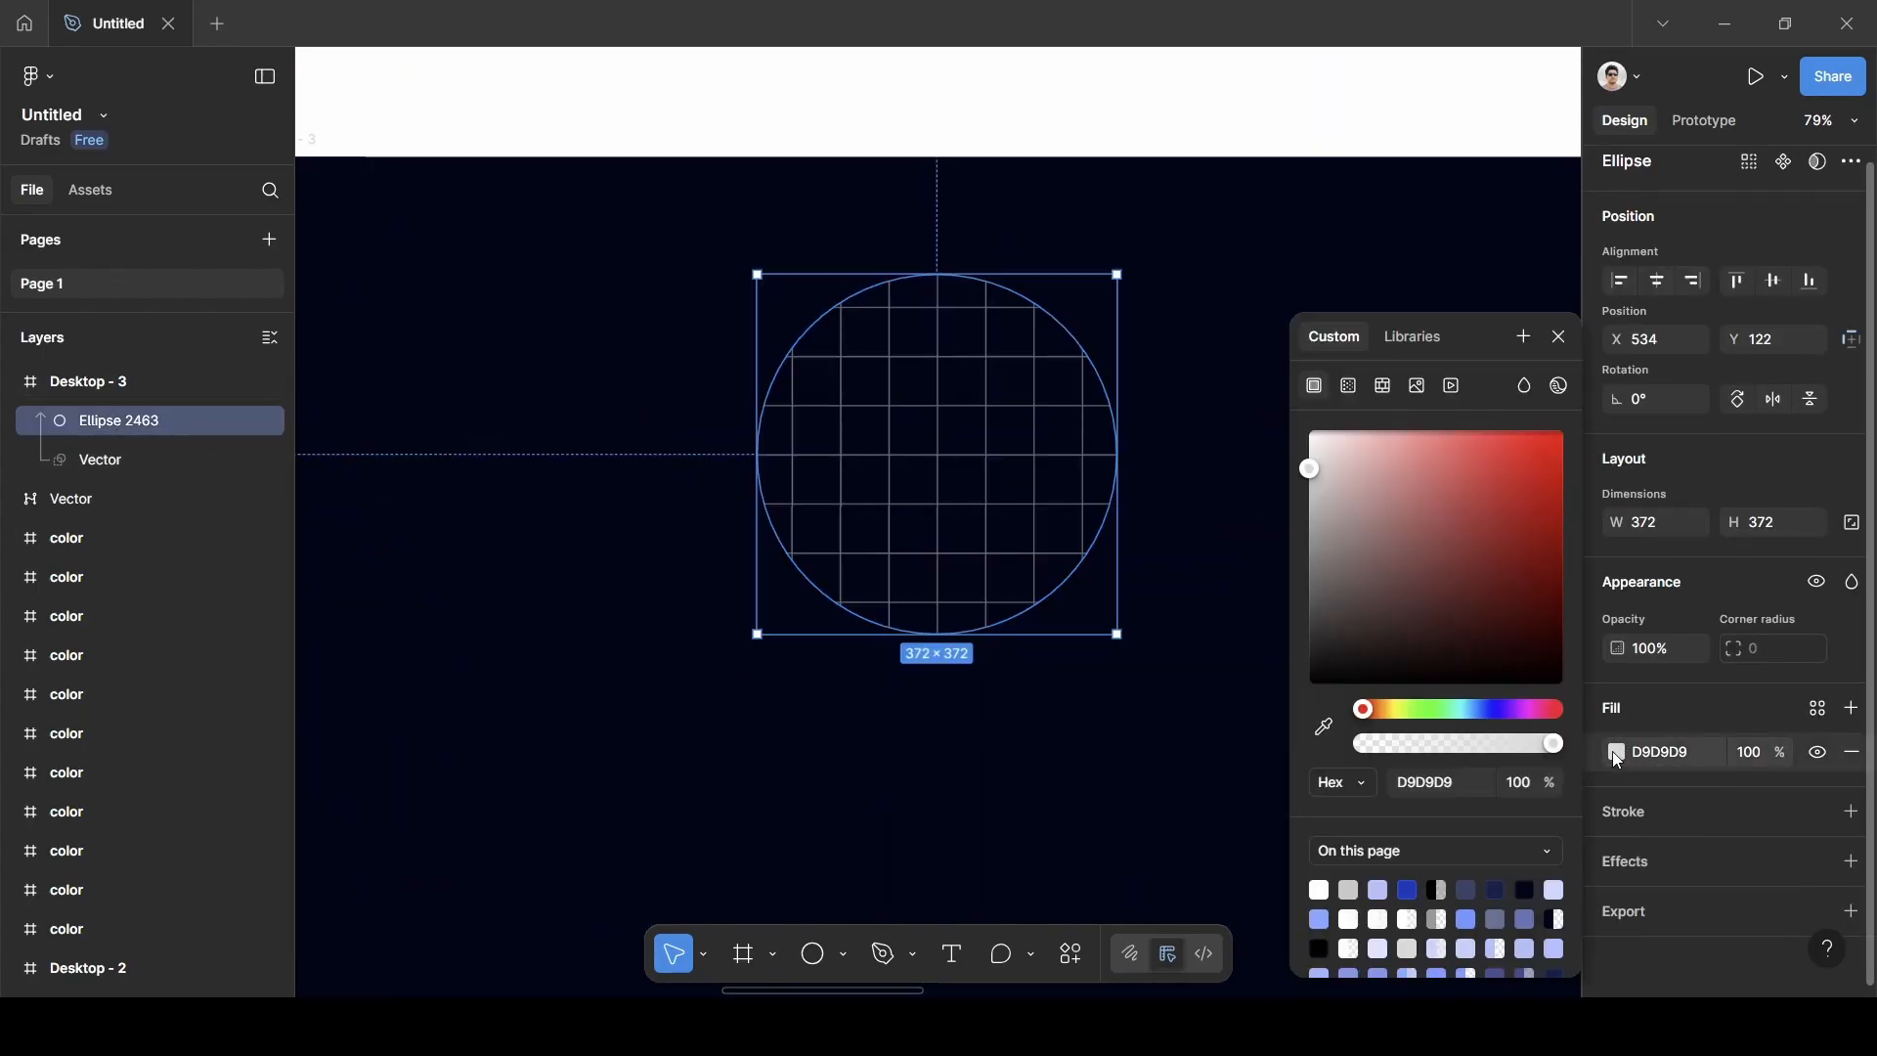
click(1325, 726)
scroll(1093, 574, up, 5)
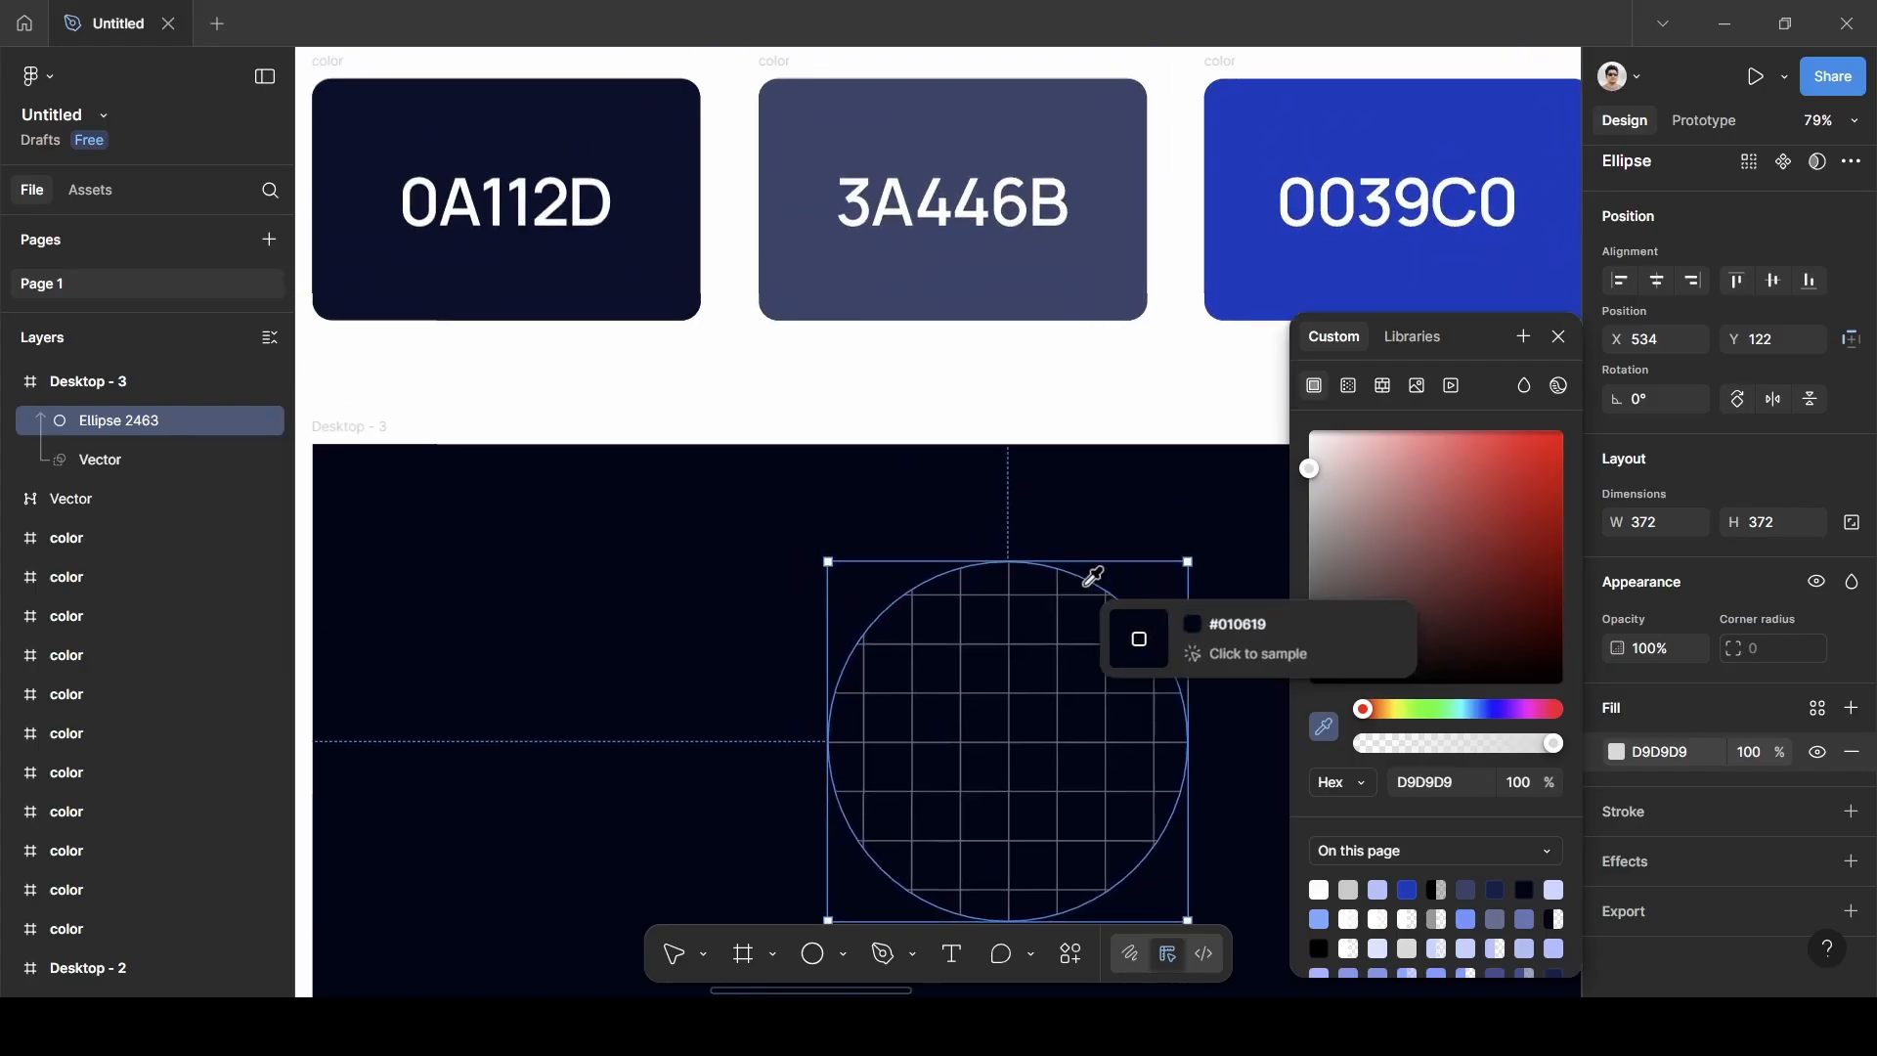
scroll(1078, 579, up, 6)
scroll(1078, 579, right, 2)
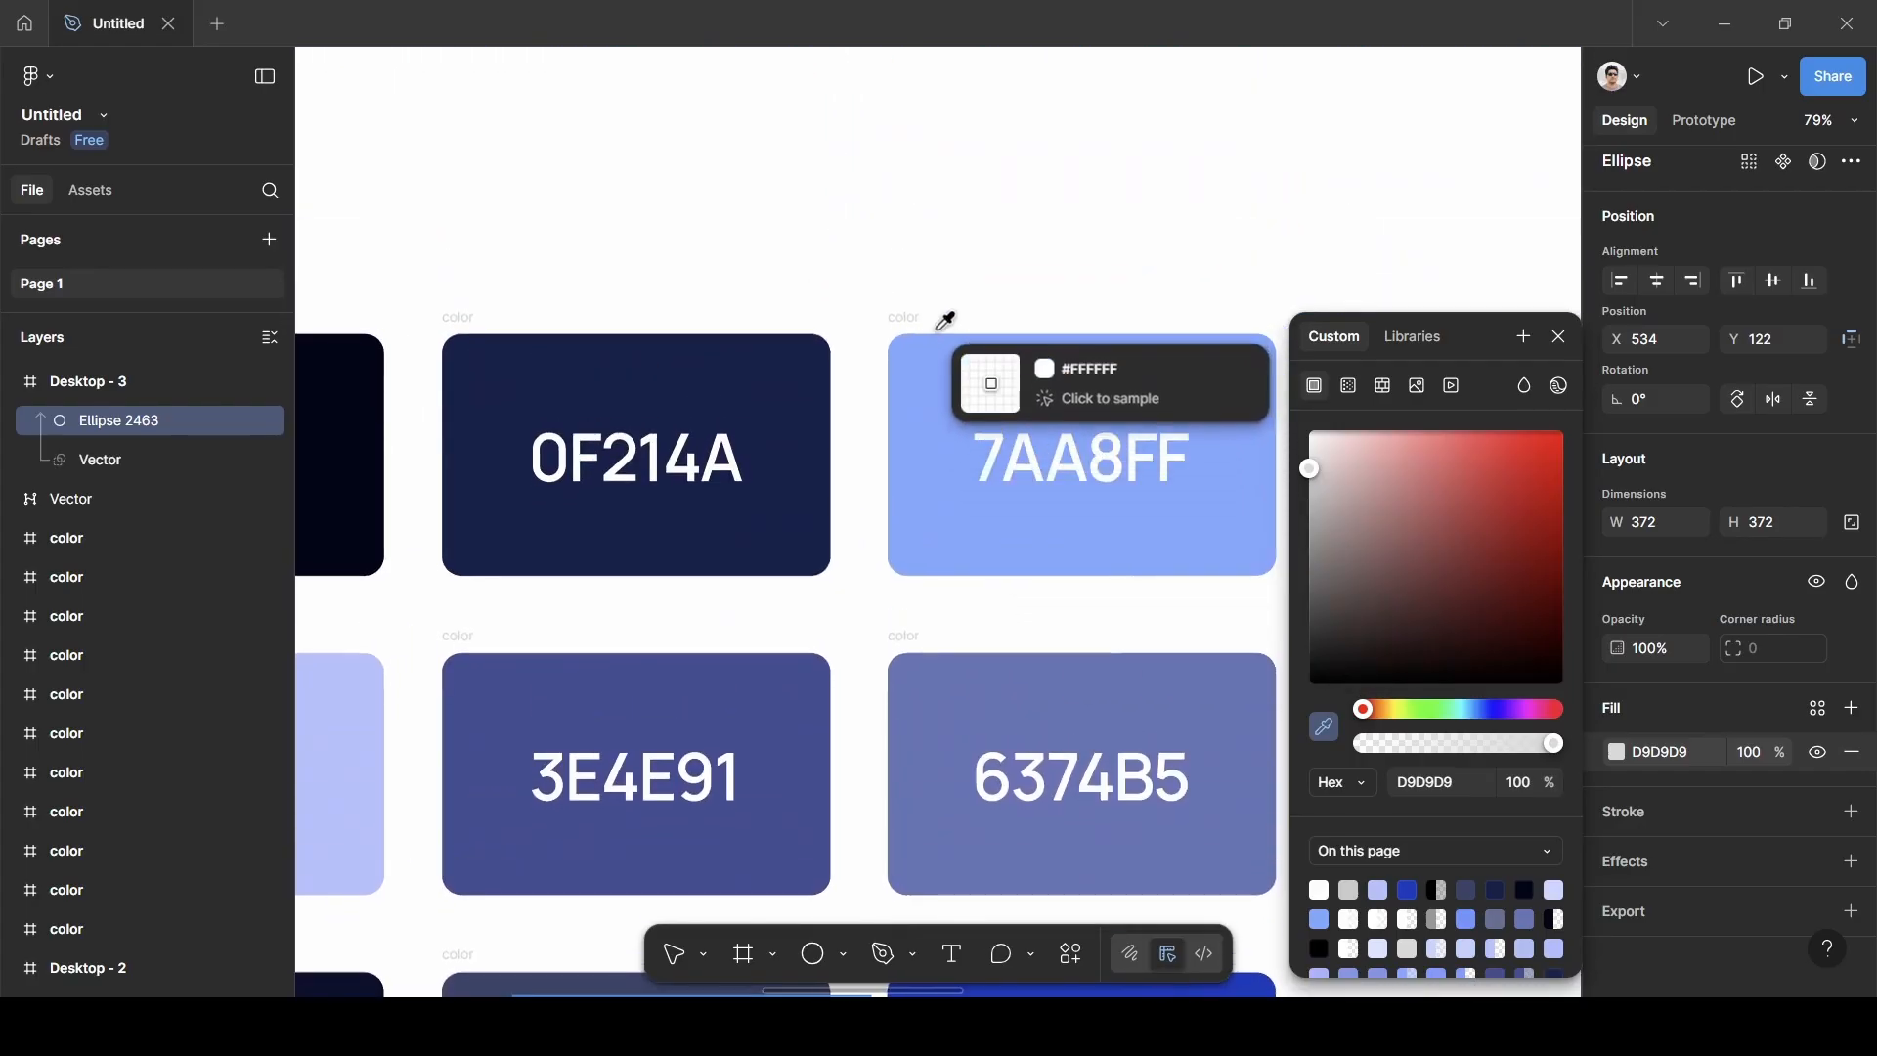
click(954, 347)
click(1559, 336)
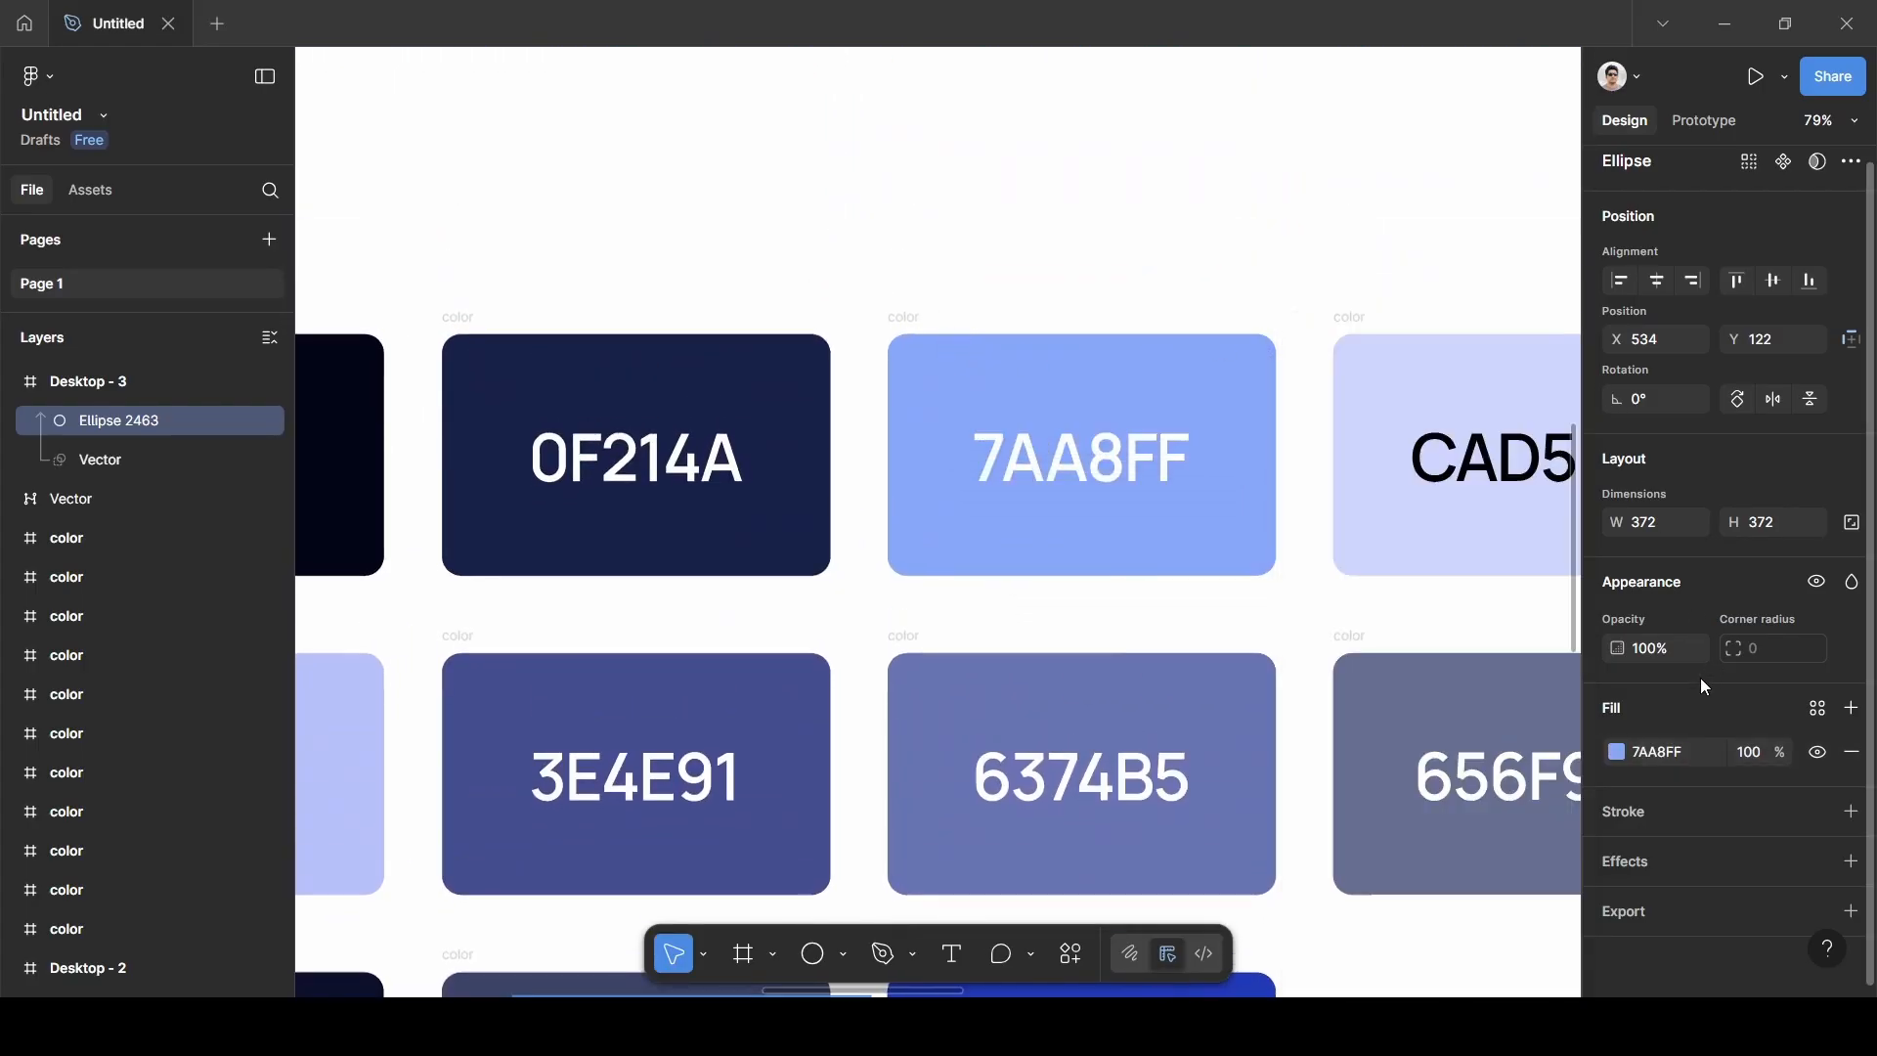
Add a uniform layer blur of 450 to the masked circle in Desktop - 3.
scroll(1508, 745, down, 5)
scroll(1508, 745, down, 10)
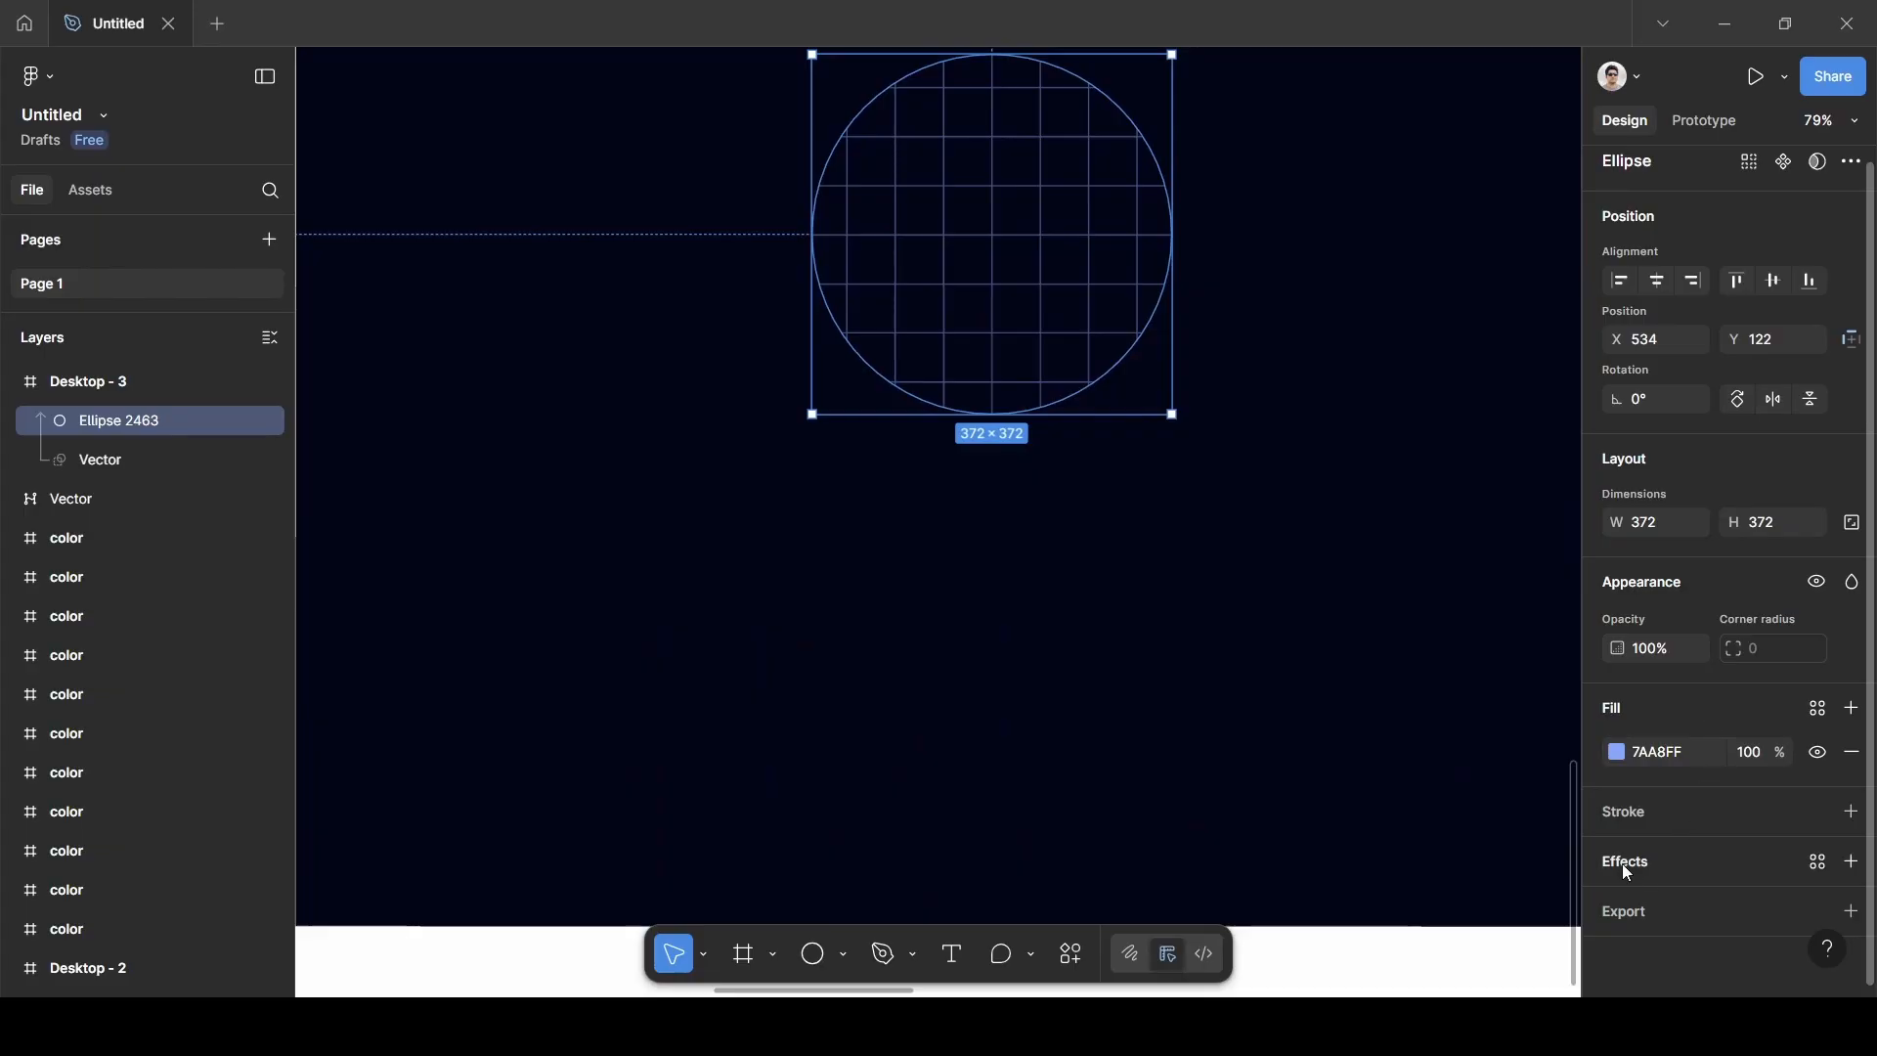
click(1631, 858)
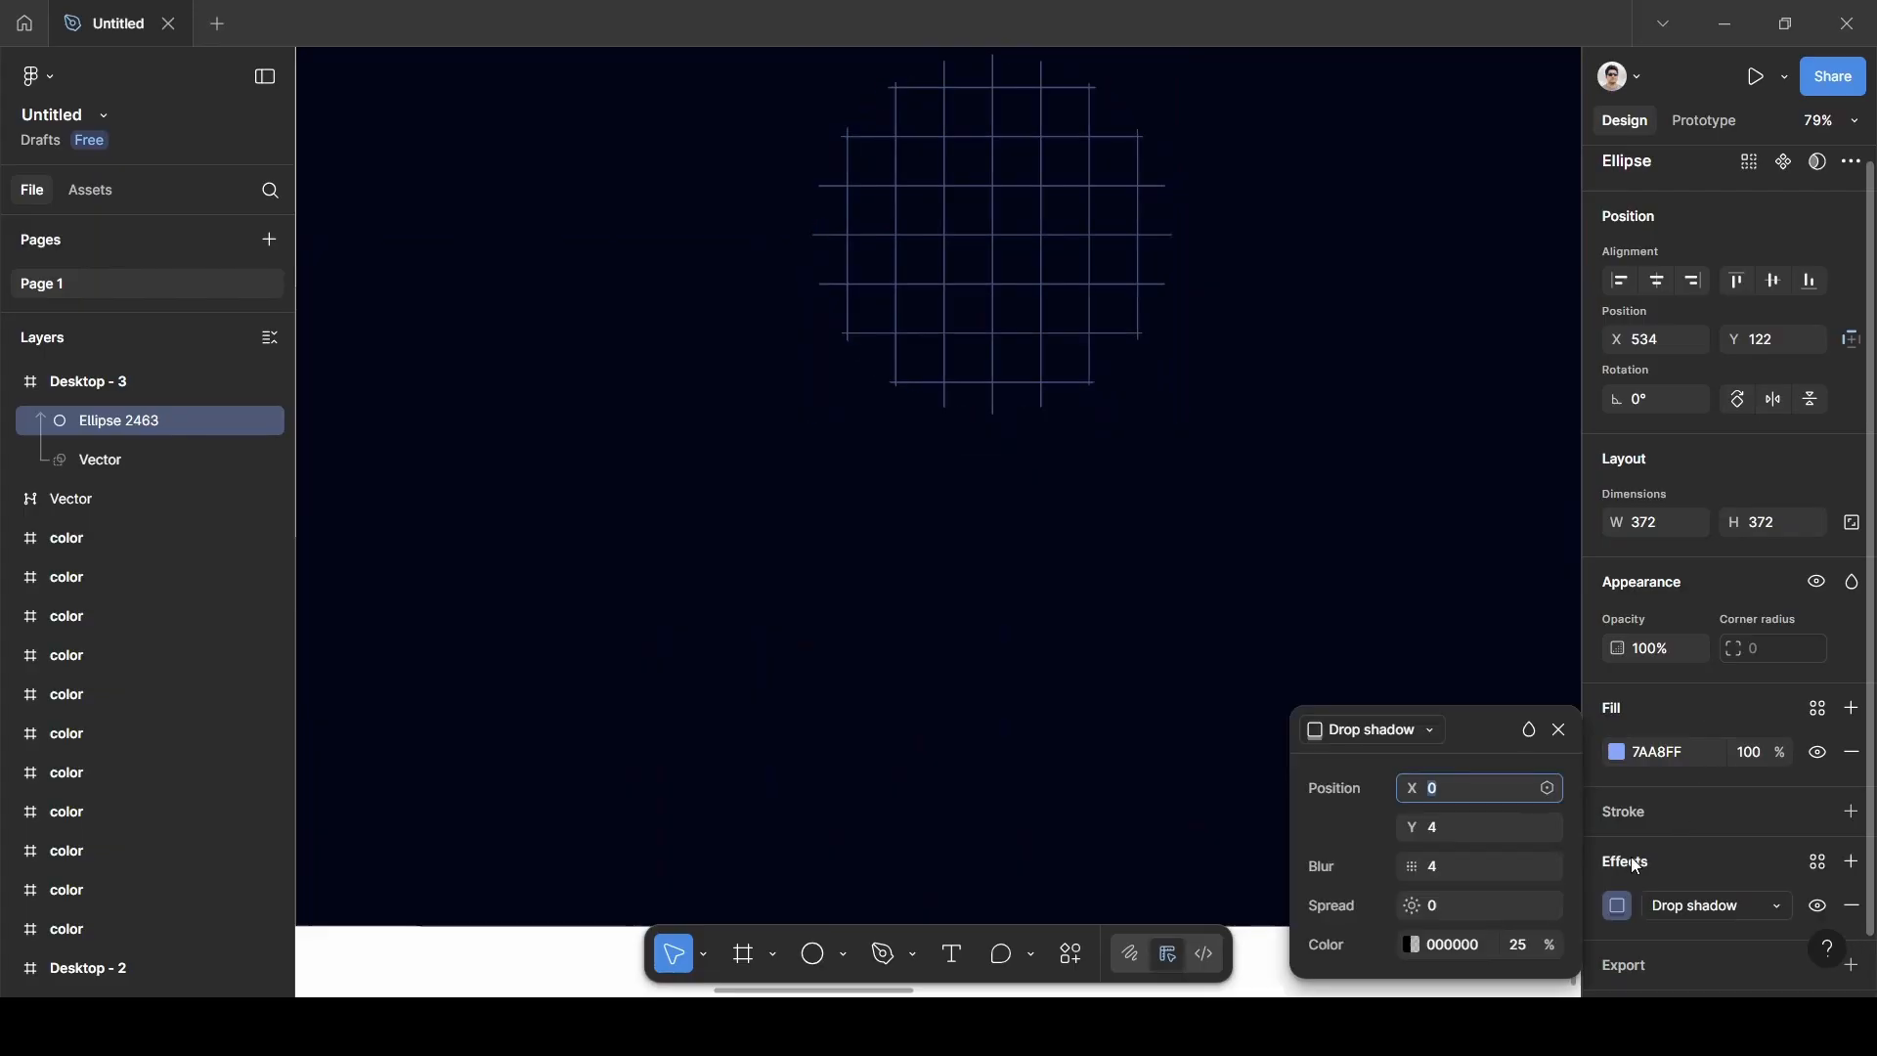
click(1693, 907)
click(1701, 844)
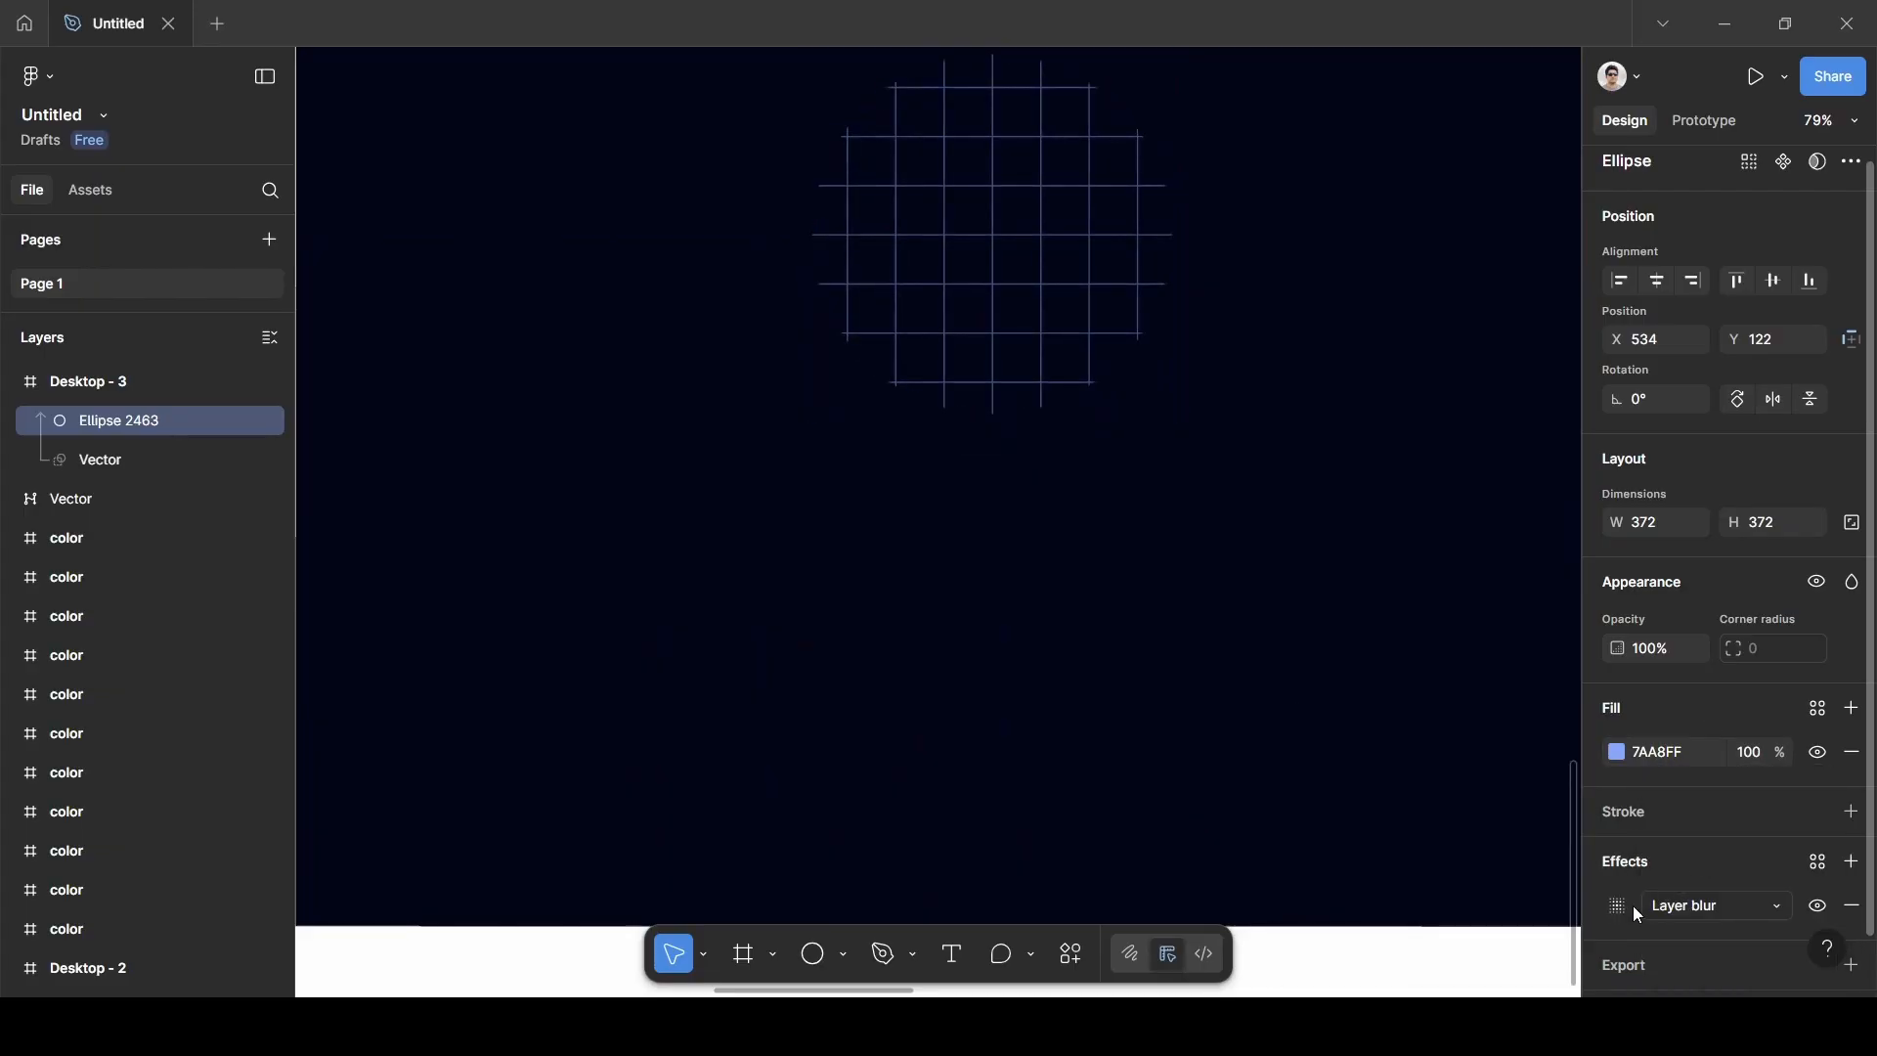
click(1618, 905)
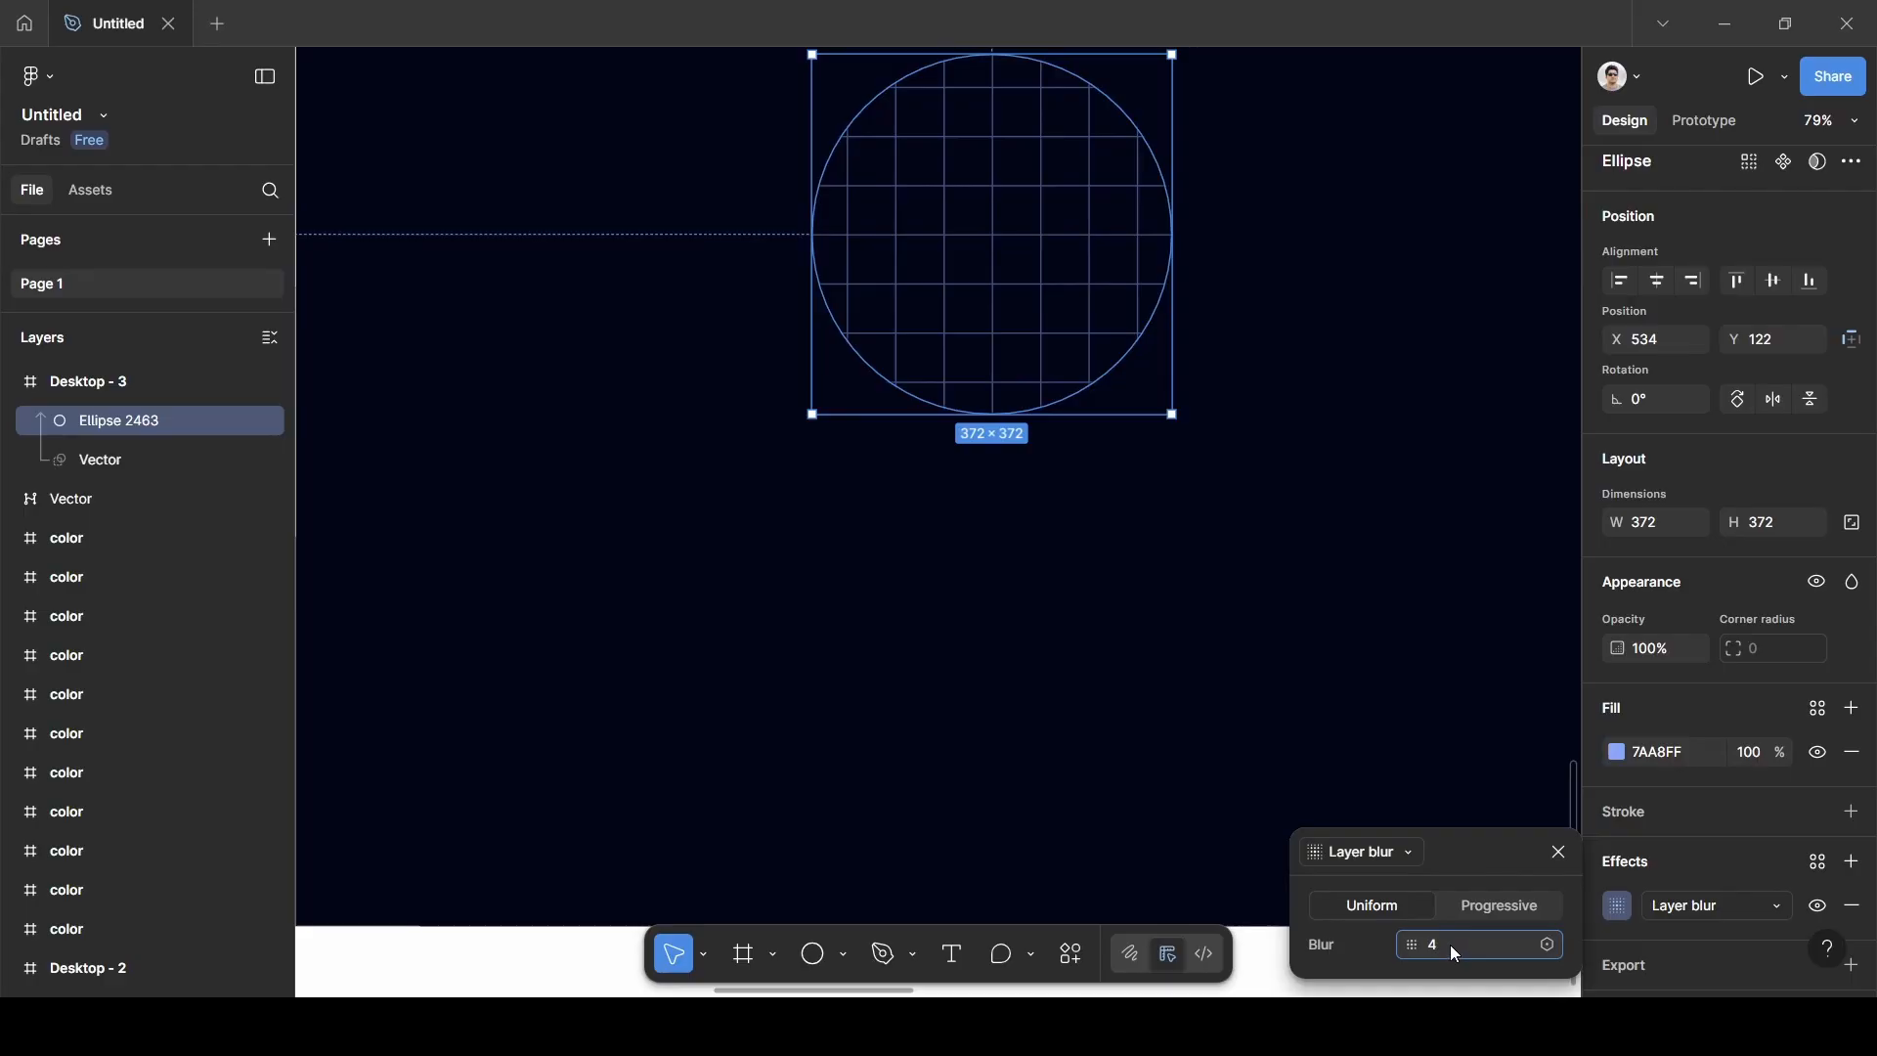
text(50)
key(Return)
scroll(1158, 601, down, 3)
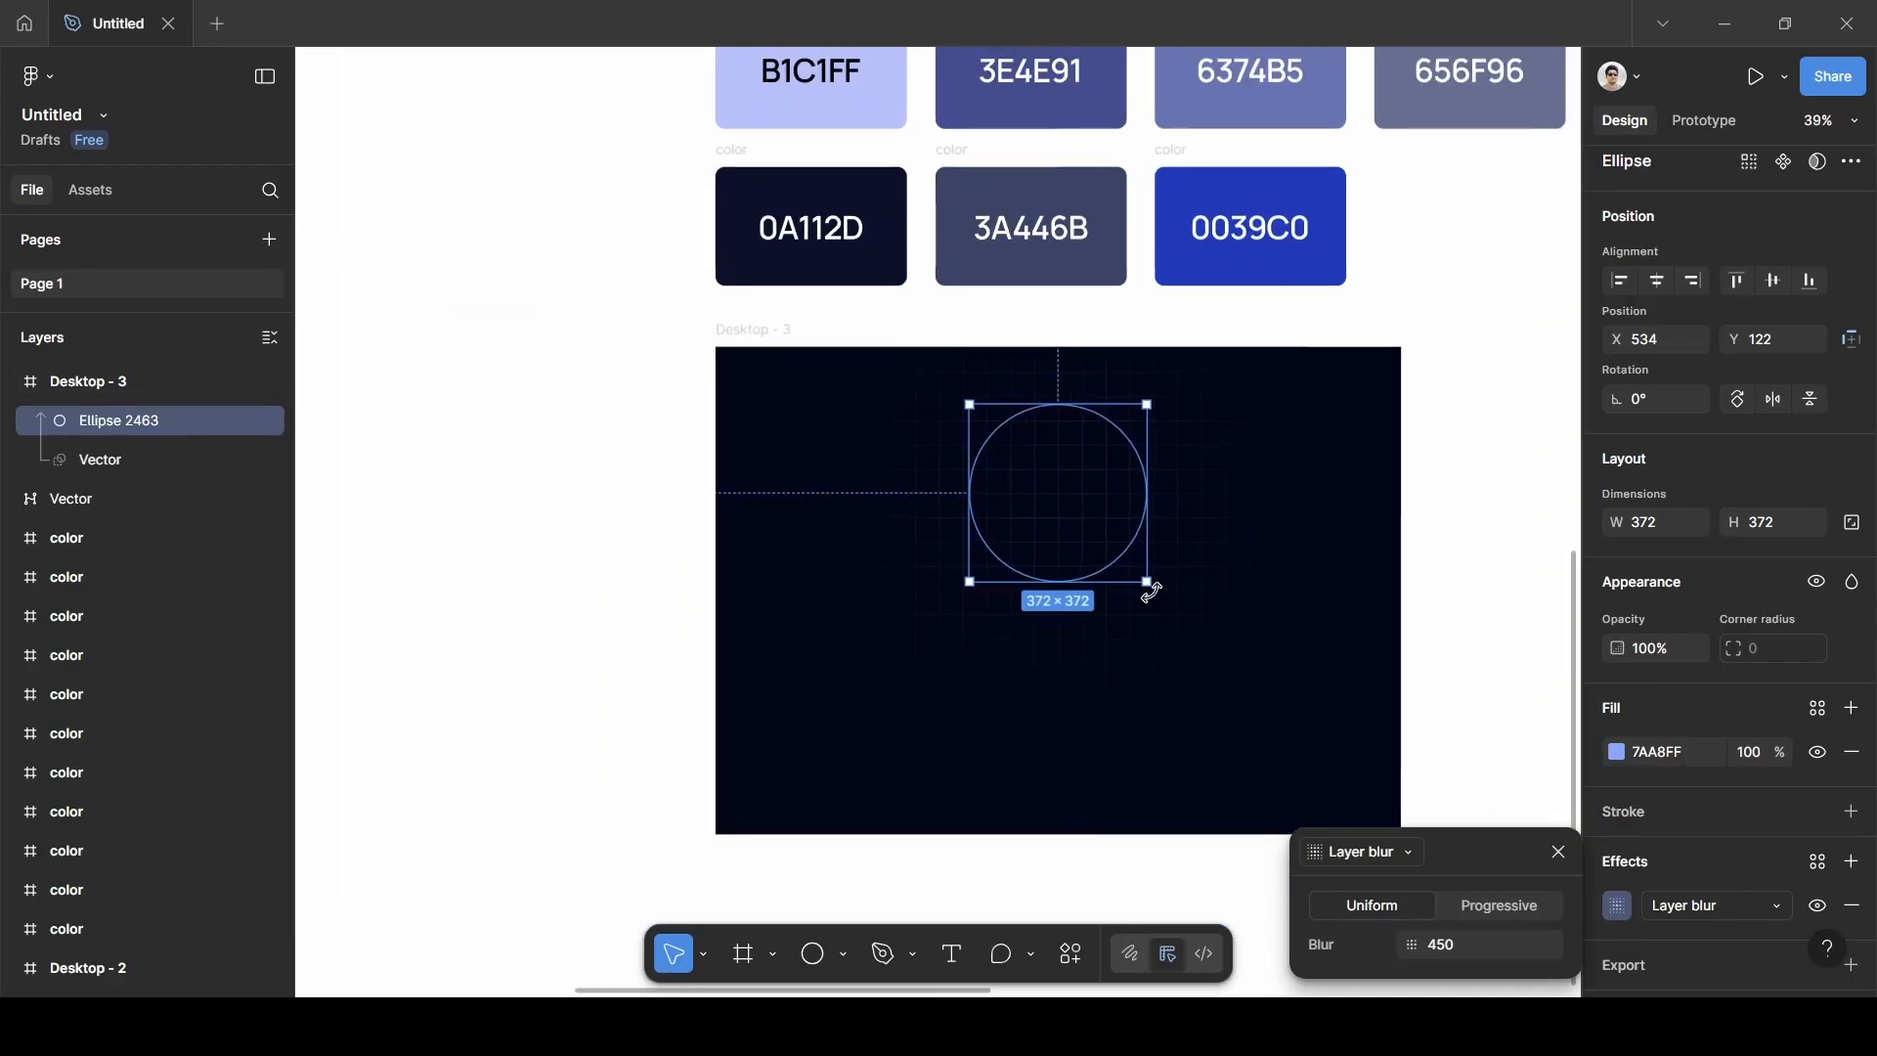
scroll(1154, 587, up, 3)
scroll(1159, 600, up, 1)
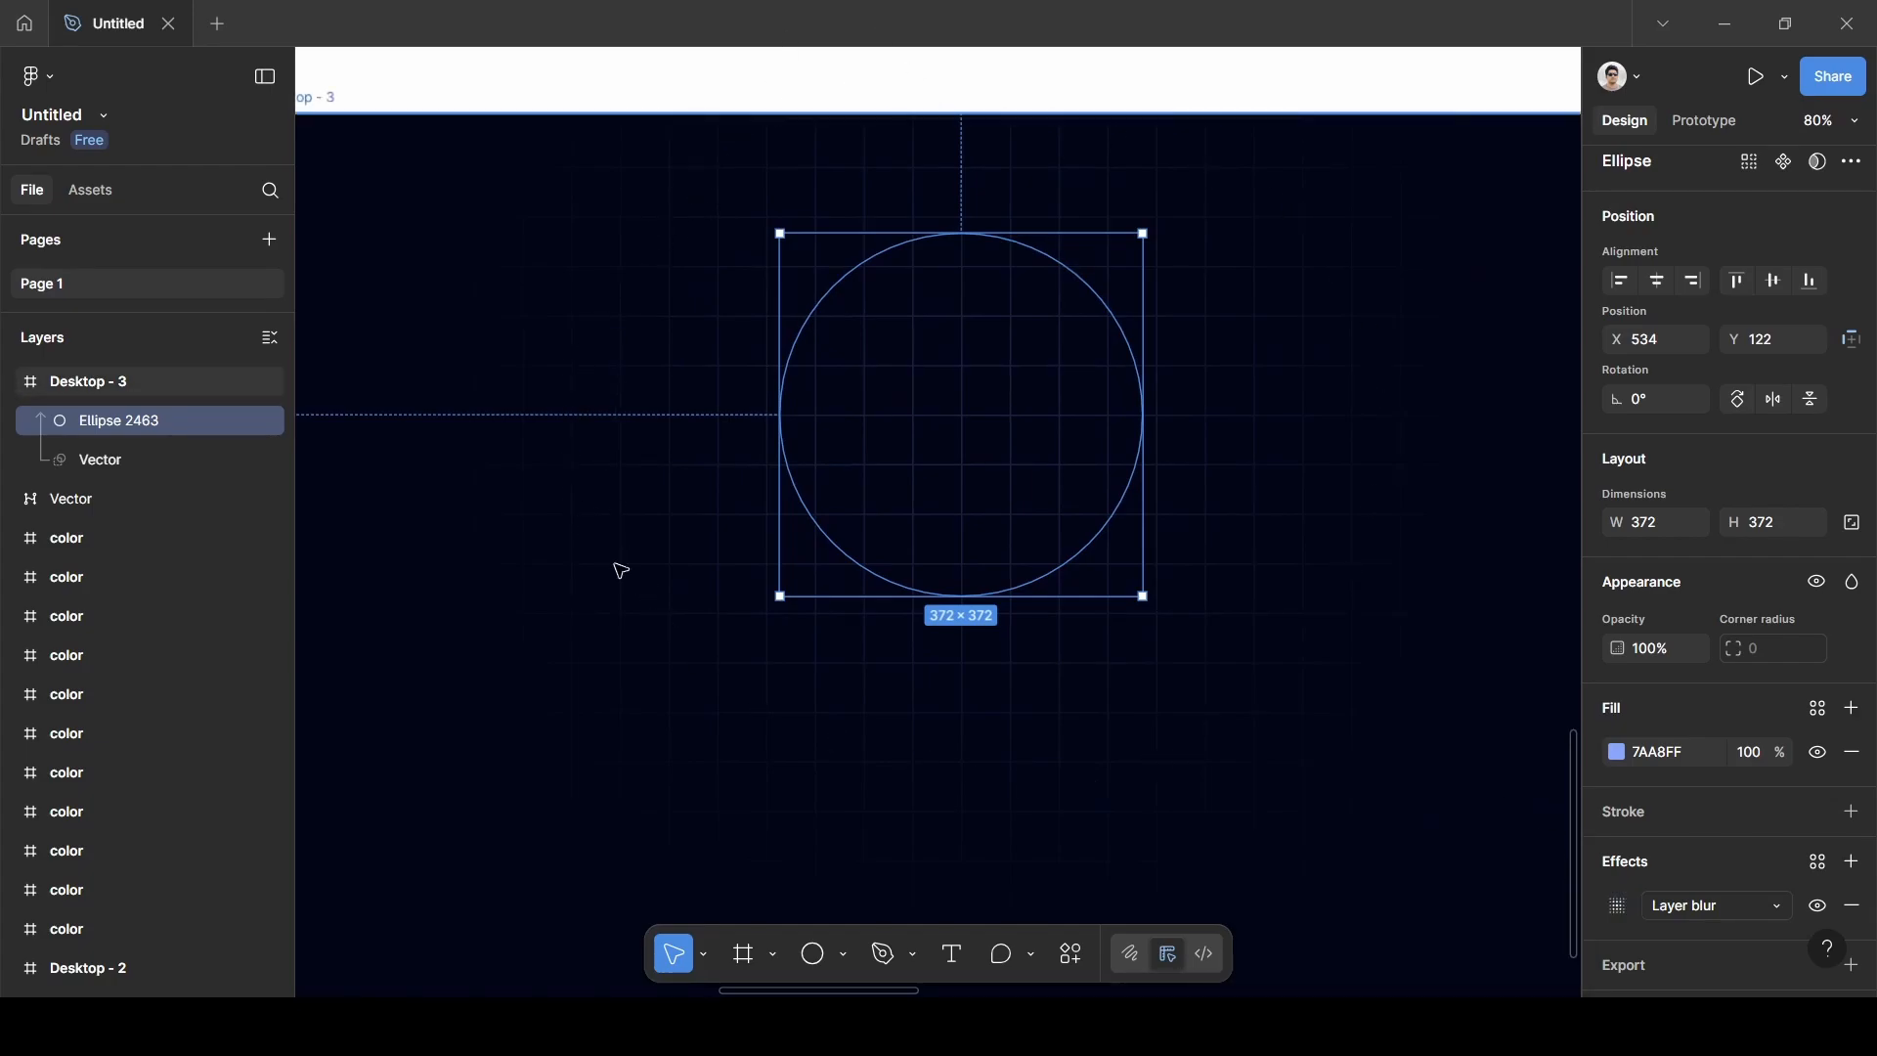
scroll(1181, 425, down, 5)
click(1440, 292)
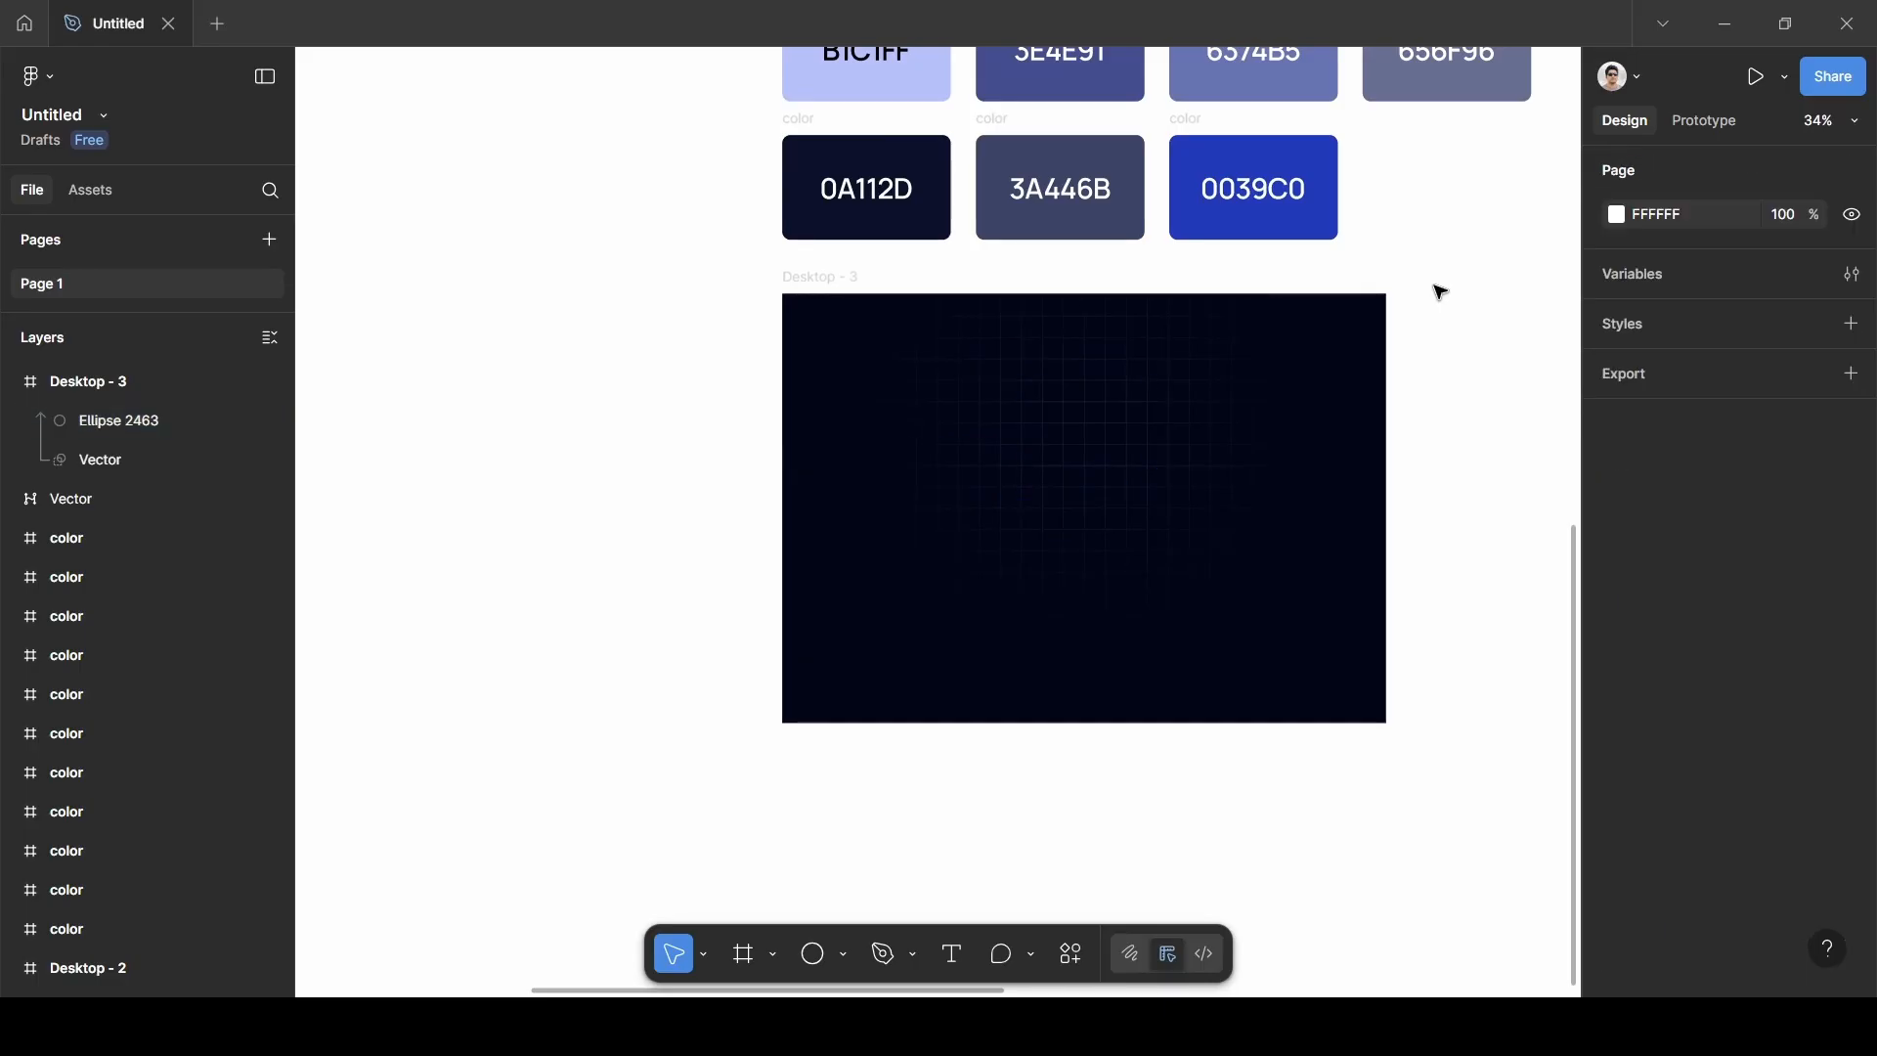
Group the blurred circle with its grid mask vector inside Desktop - 3.
scroll(1437, 289, up, 5)
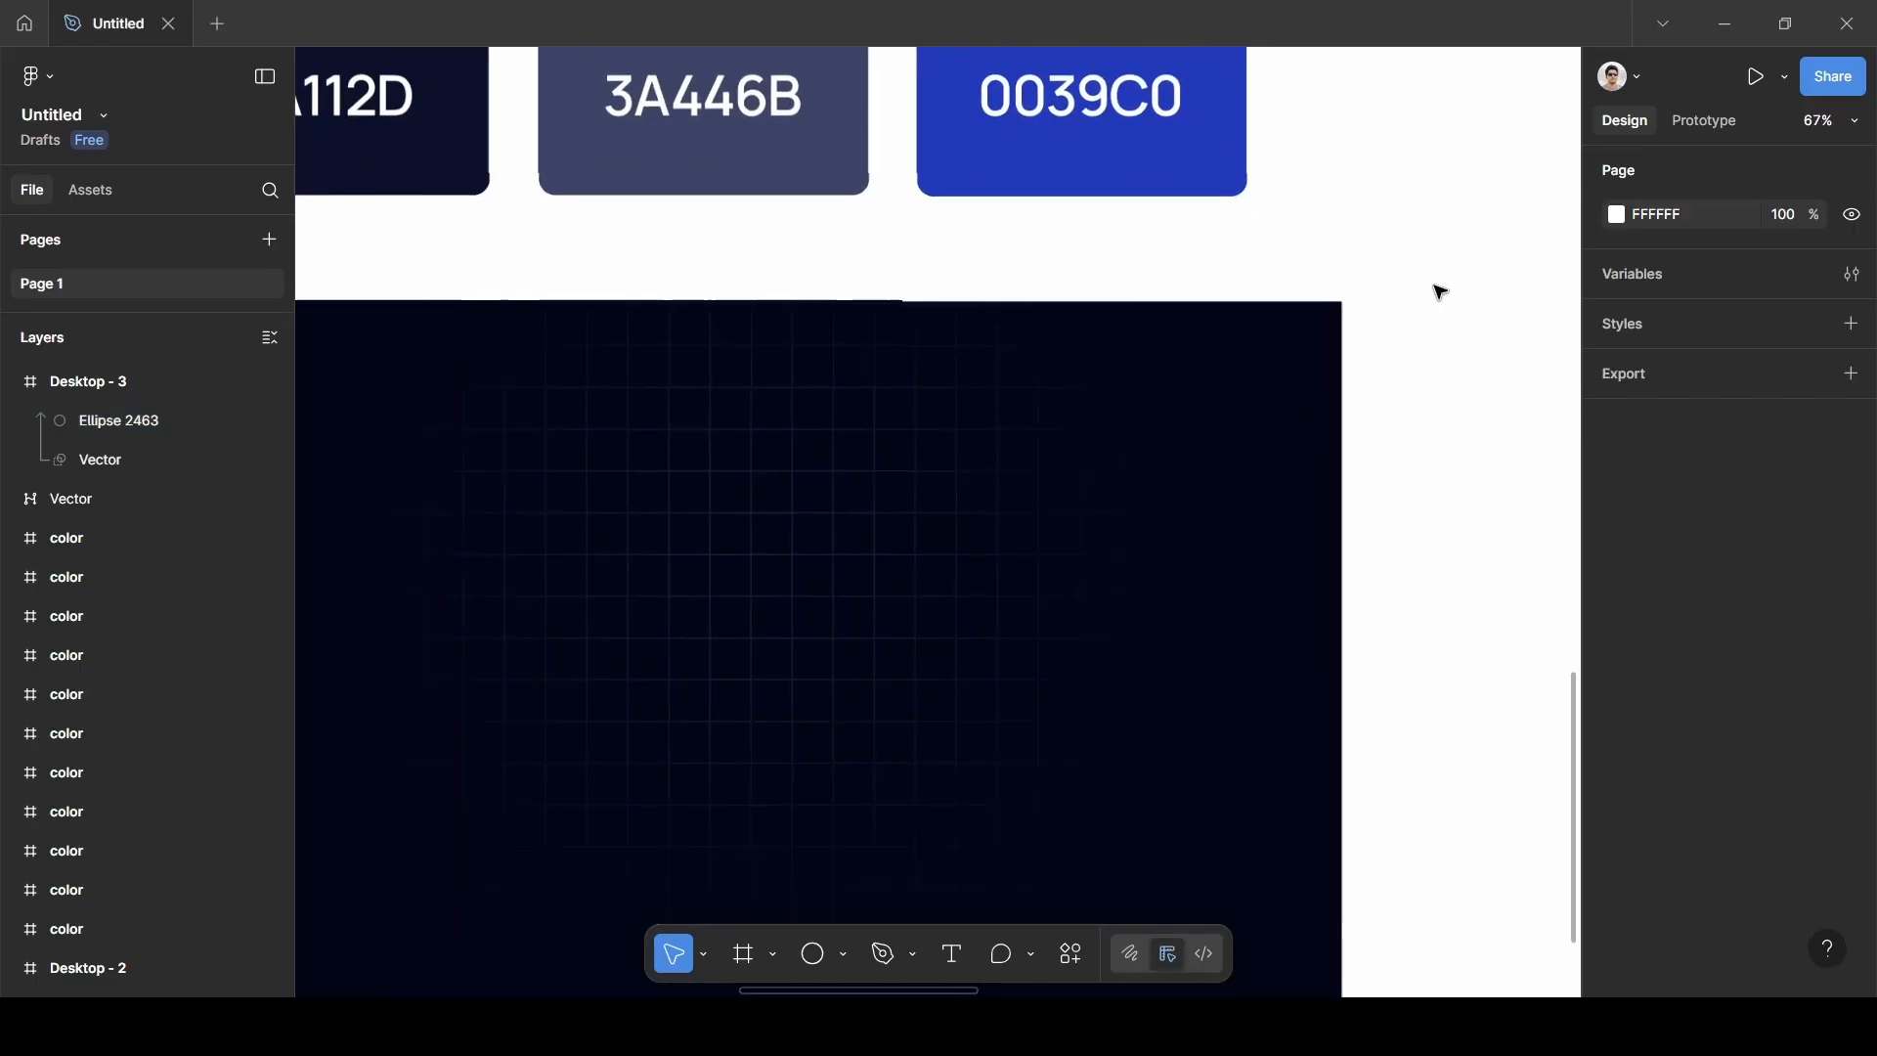
click(161, 427)
shift+click(134, 451)
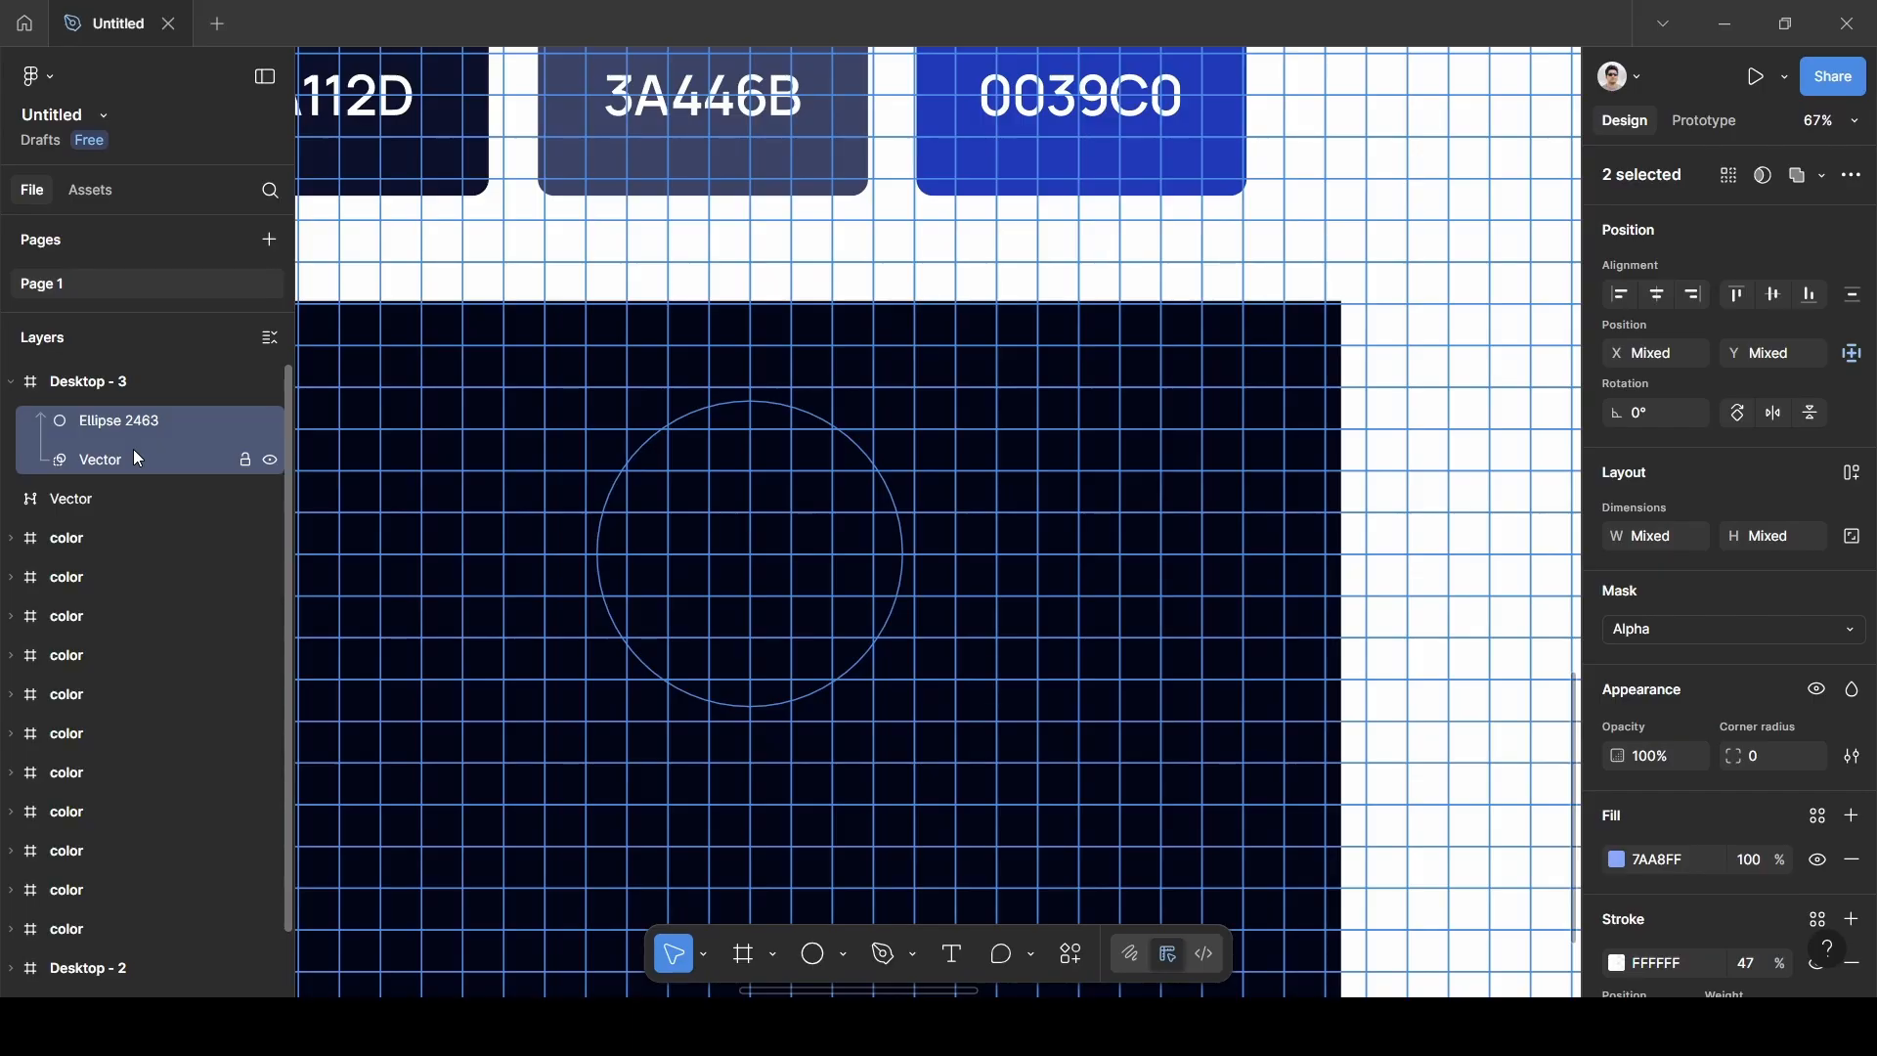
key(ctrl+g)
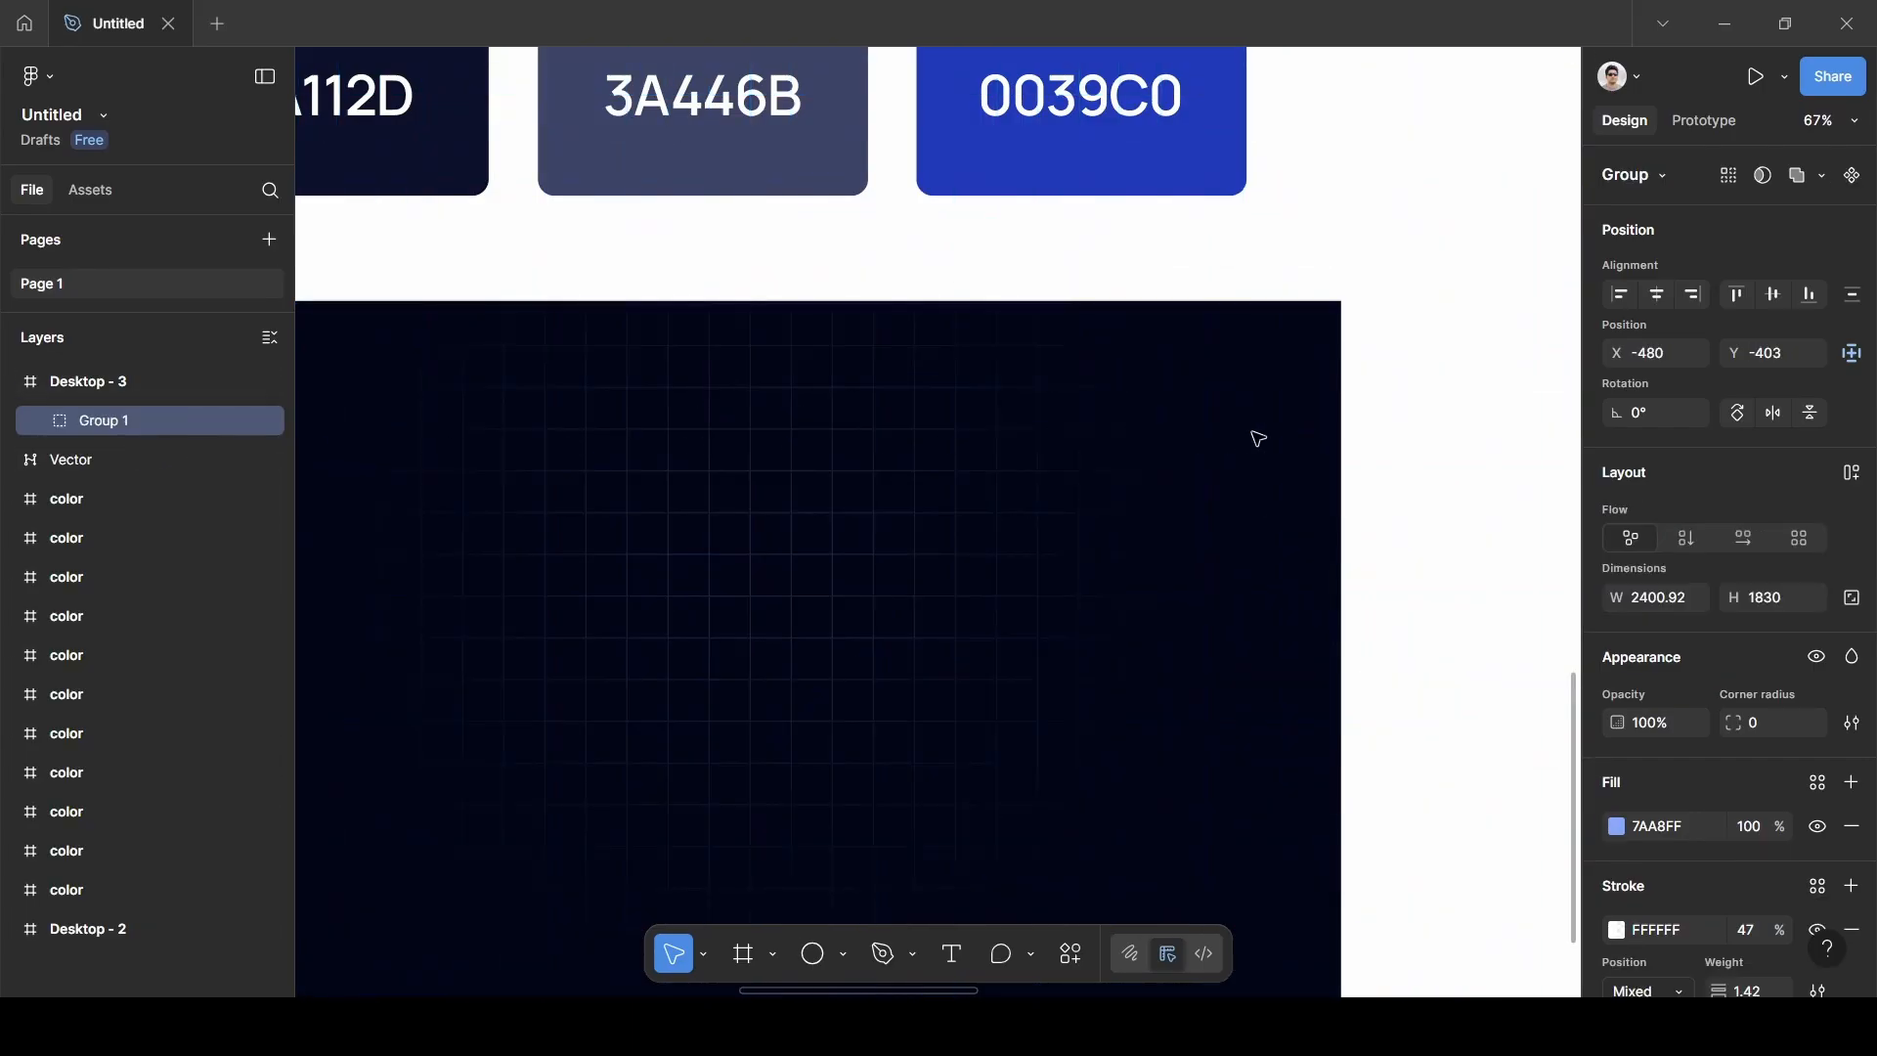
click(1437, 427)
Examine the background glow behind the headline in Desktop - 2 and compare it with the masked grid in Desktop - 3.
scroll(392, 538, left, 3)
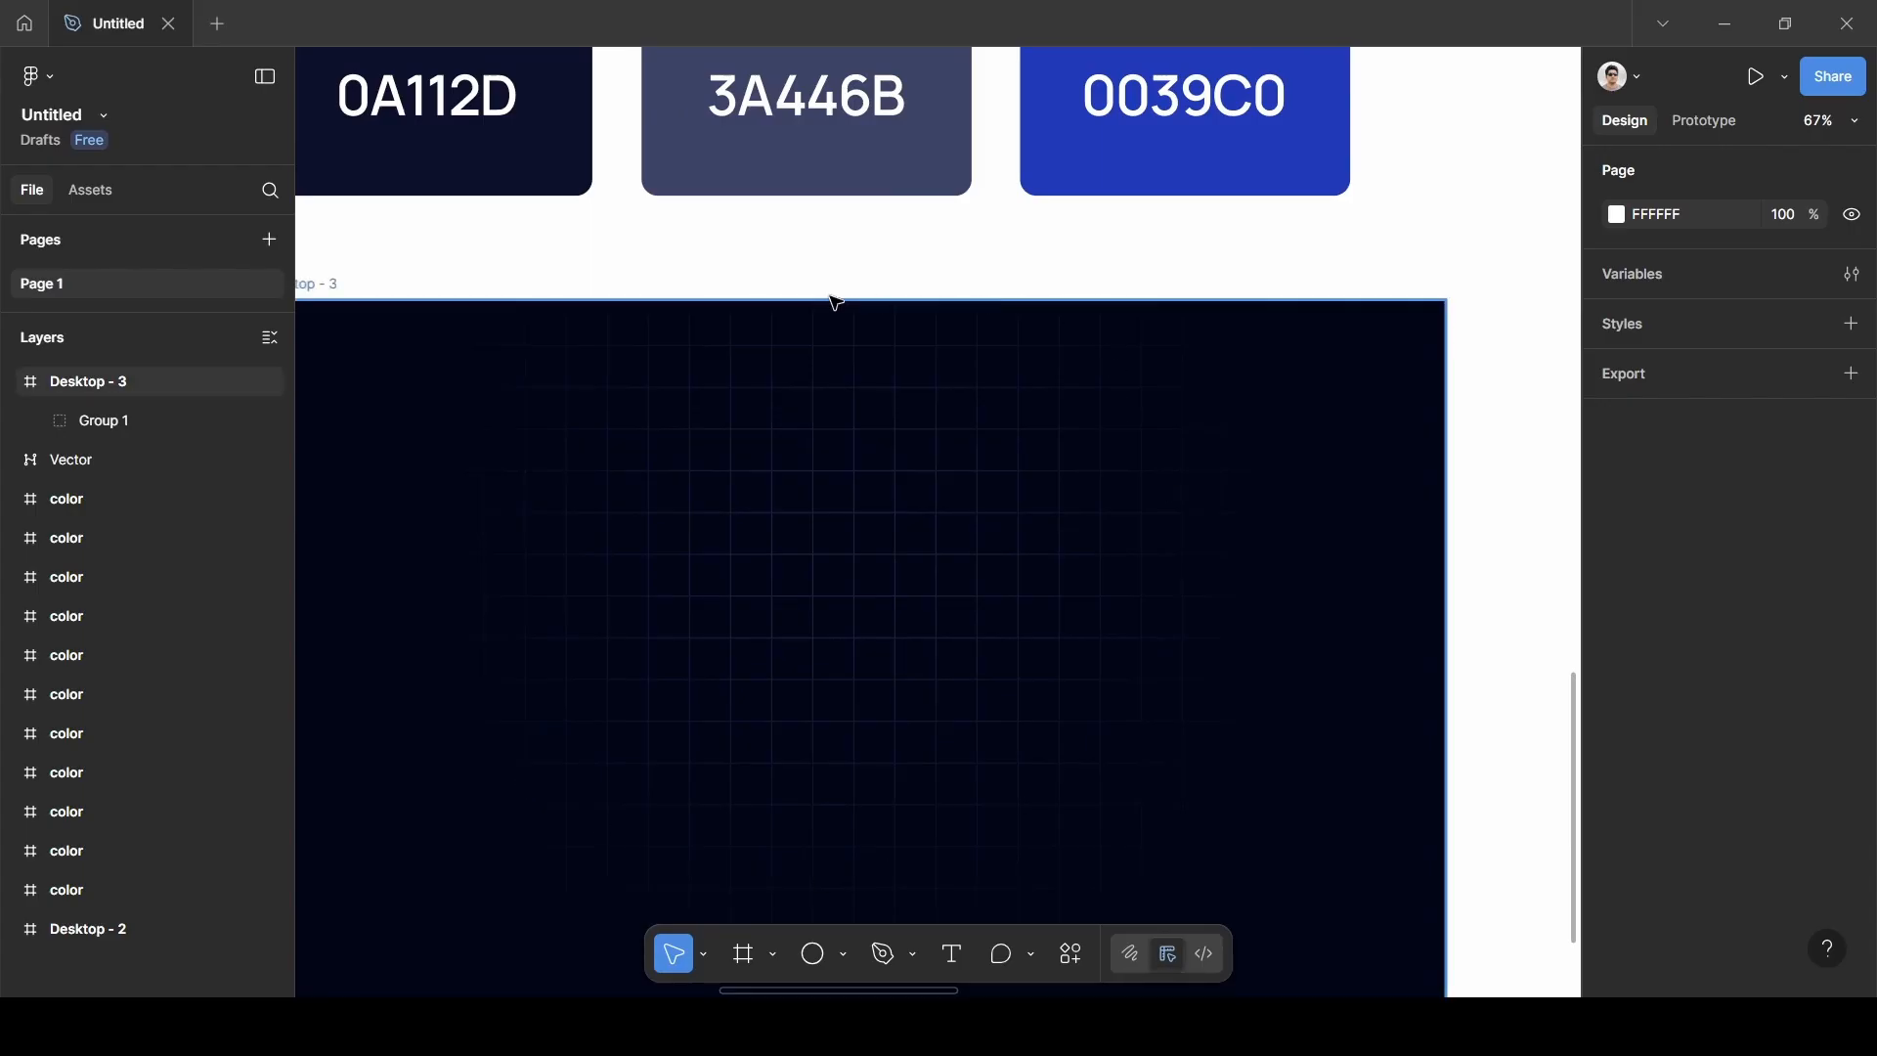
scroll(730, 519, left, 15)
scroll(729, 522, left, 18)
scroll(729, 522, up, 3)
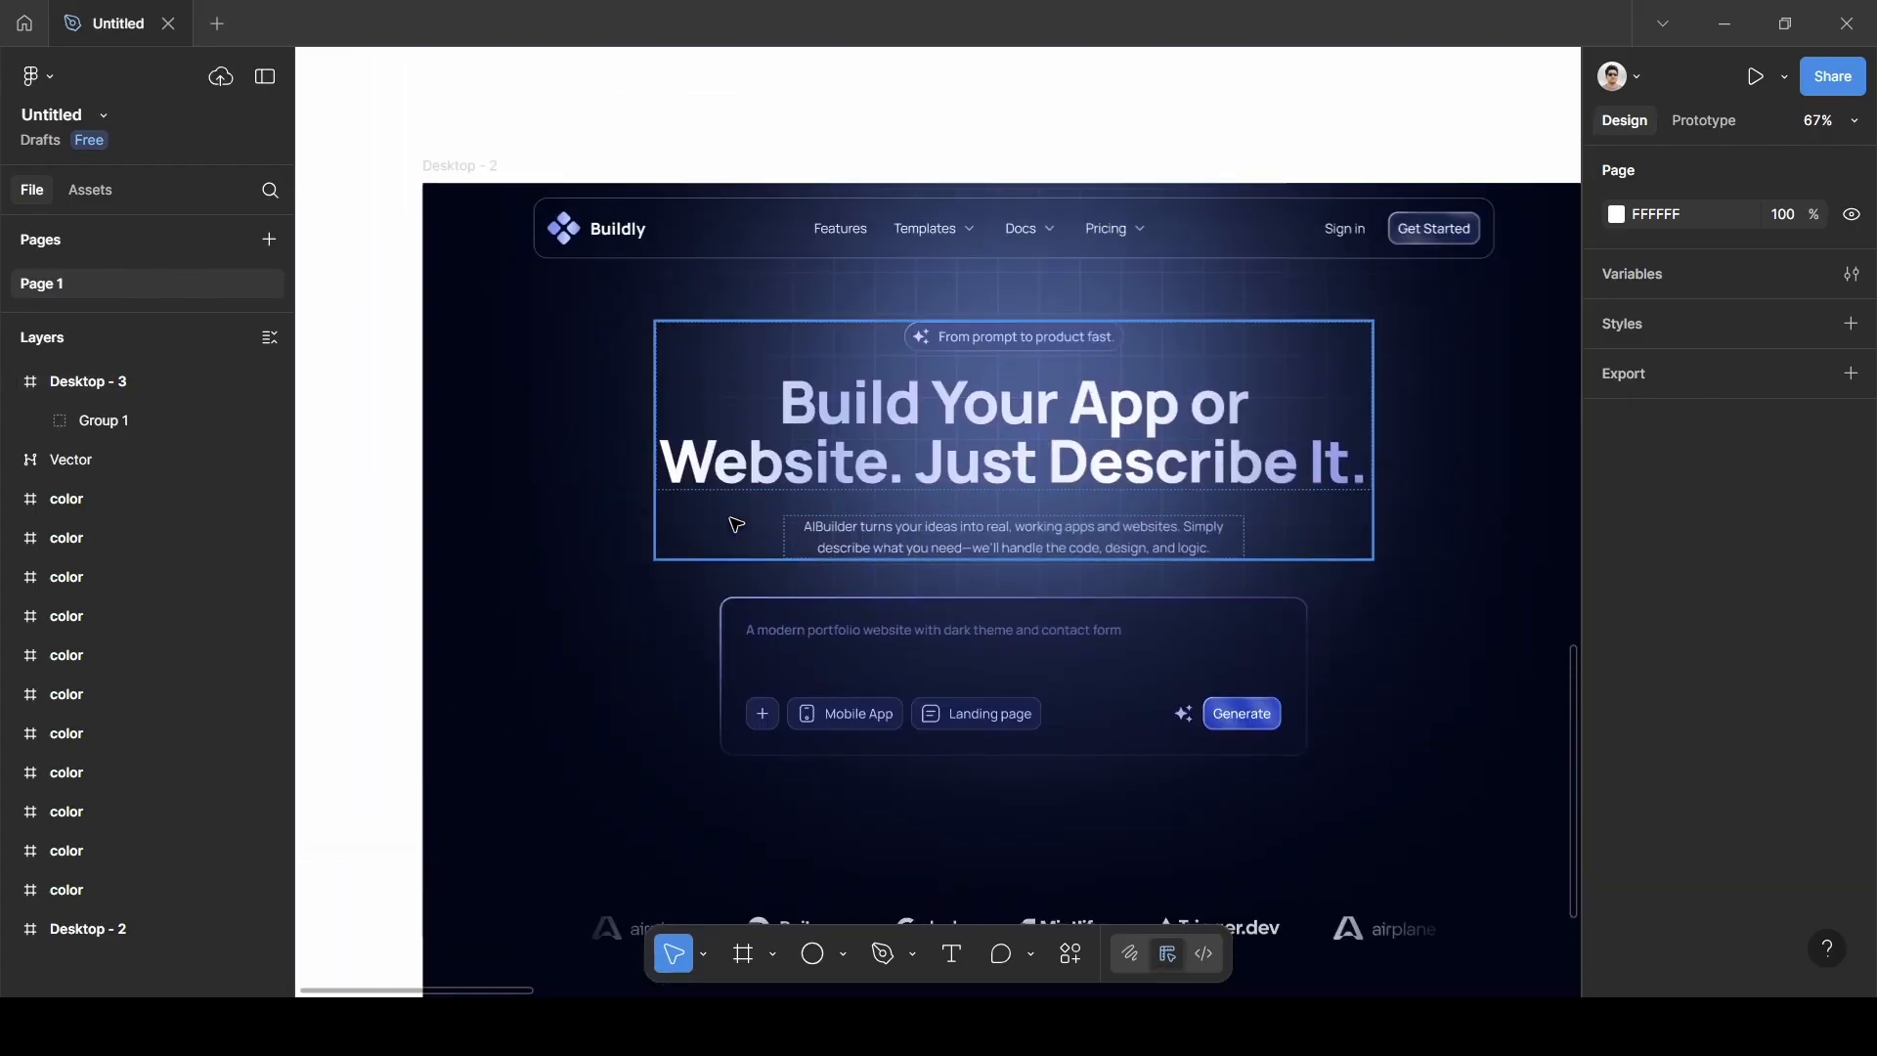
scroll(994, 454, right, 15)
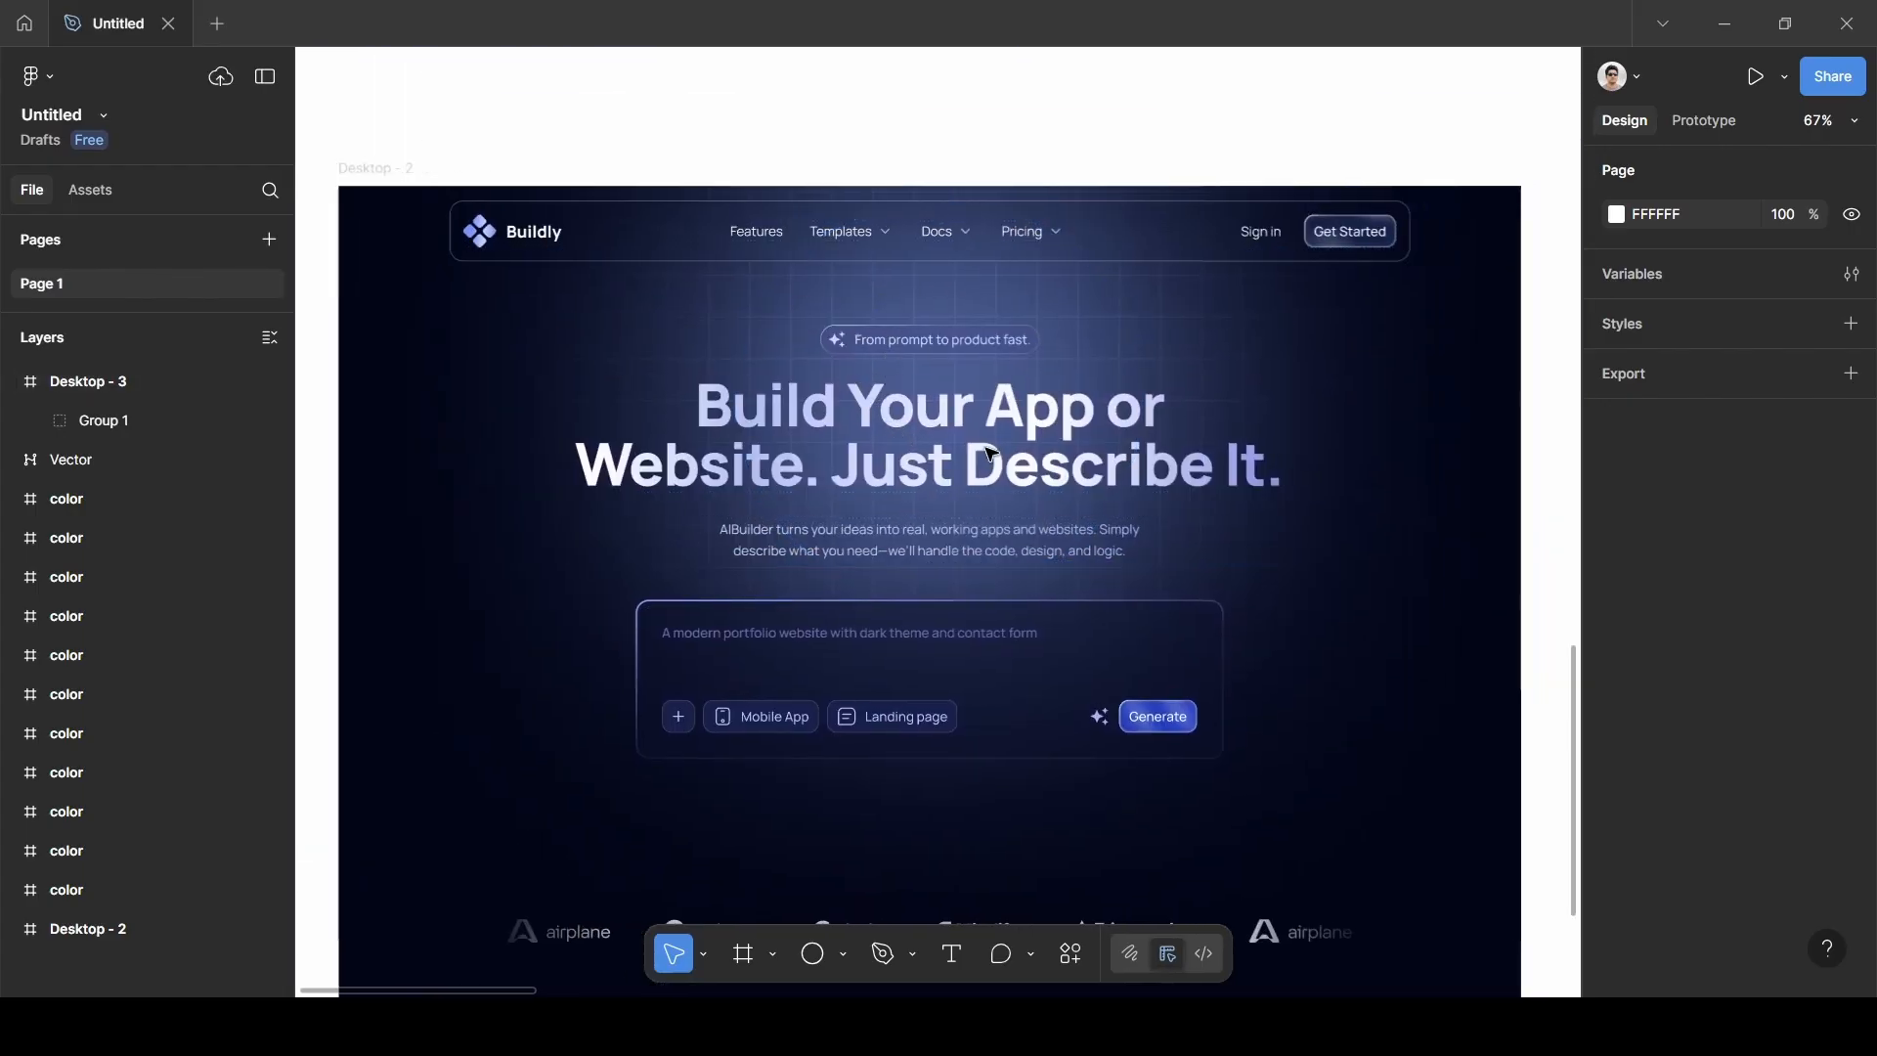
scroll(995, 455, down, 5)
scroll(994, 459, right, 3)
scroll(994, 460, up, 5)
scroll(994, 459, left, 2)
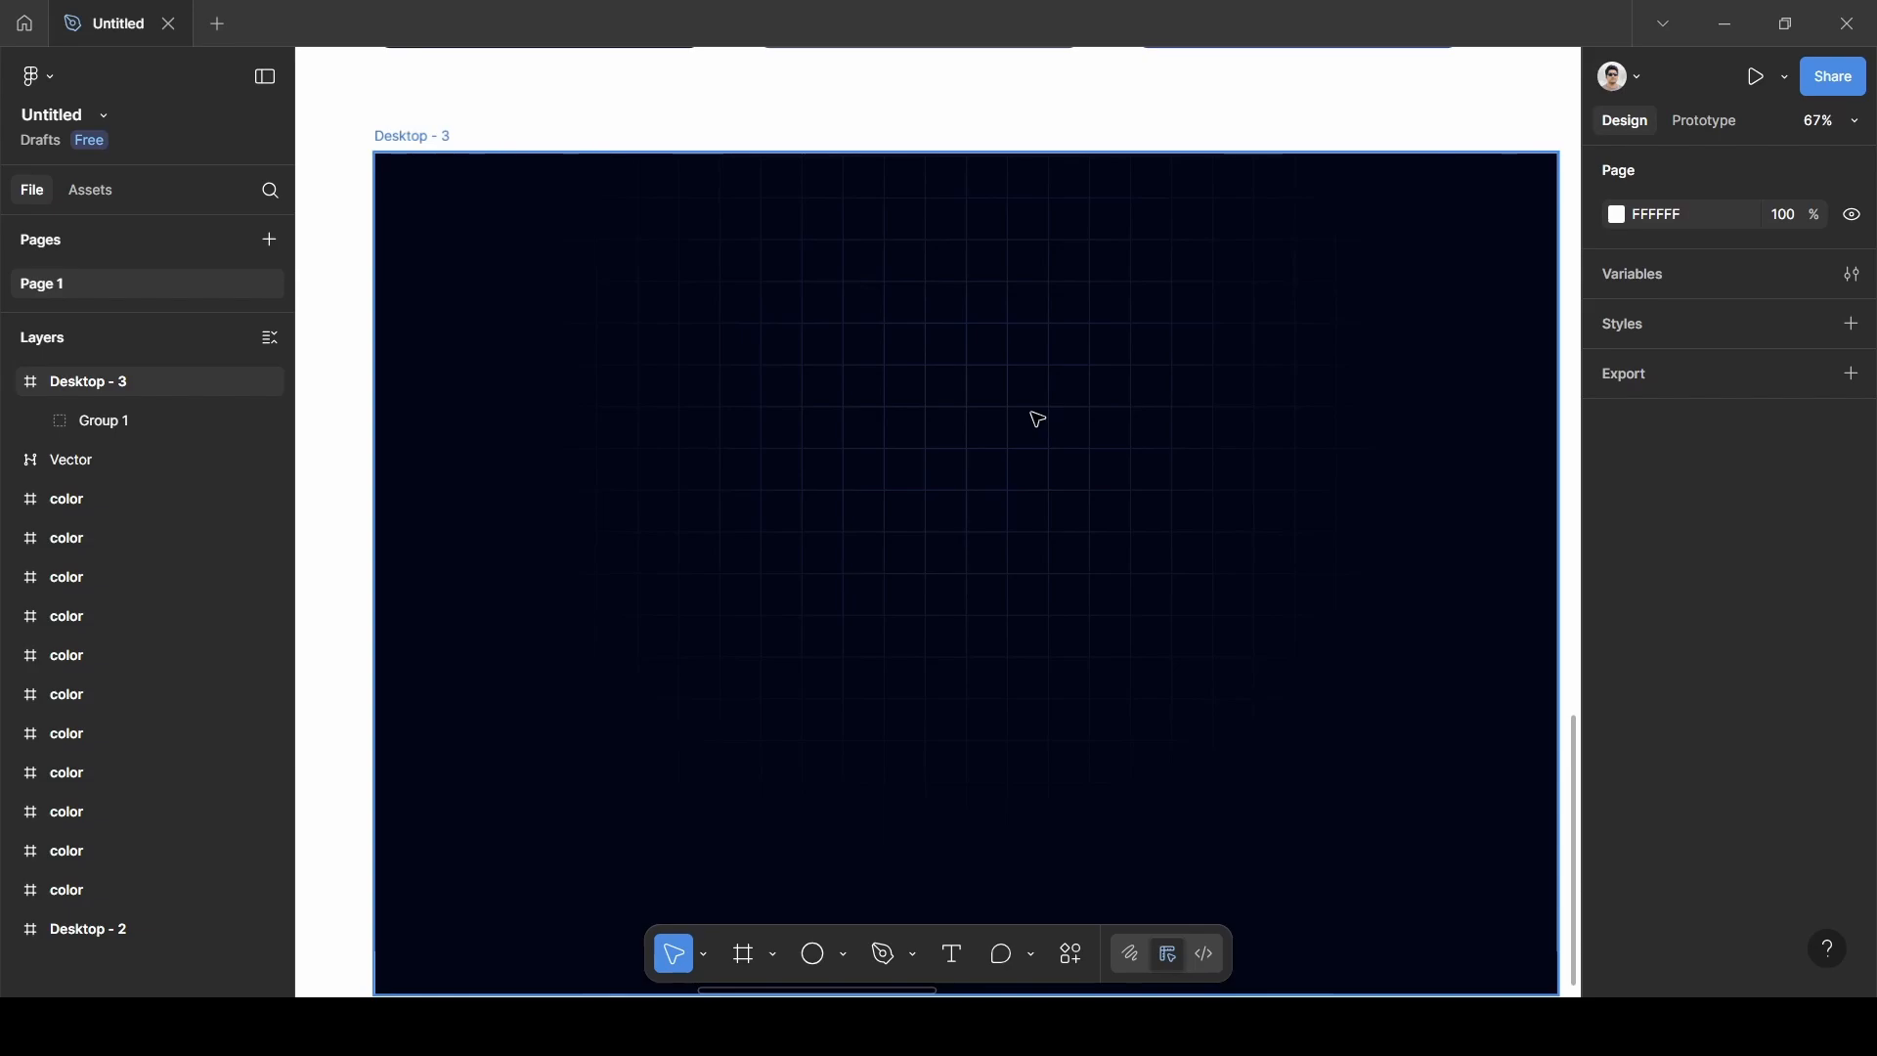
Draw a circle about 467 × 467 in the upper middle of Desktop - 3 and fill it with 7AA8FF sampled from the colour swatch.
key(e)
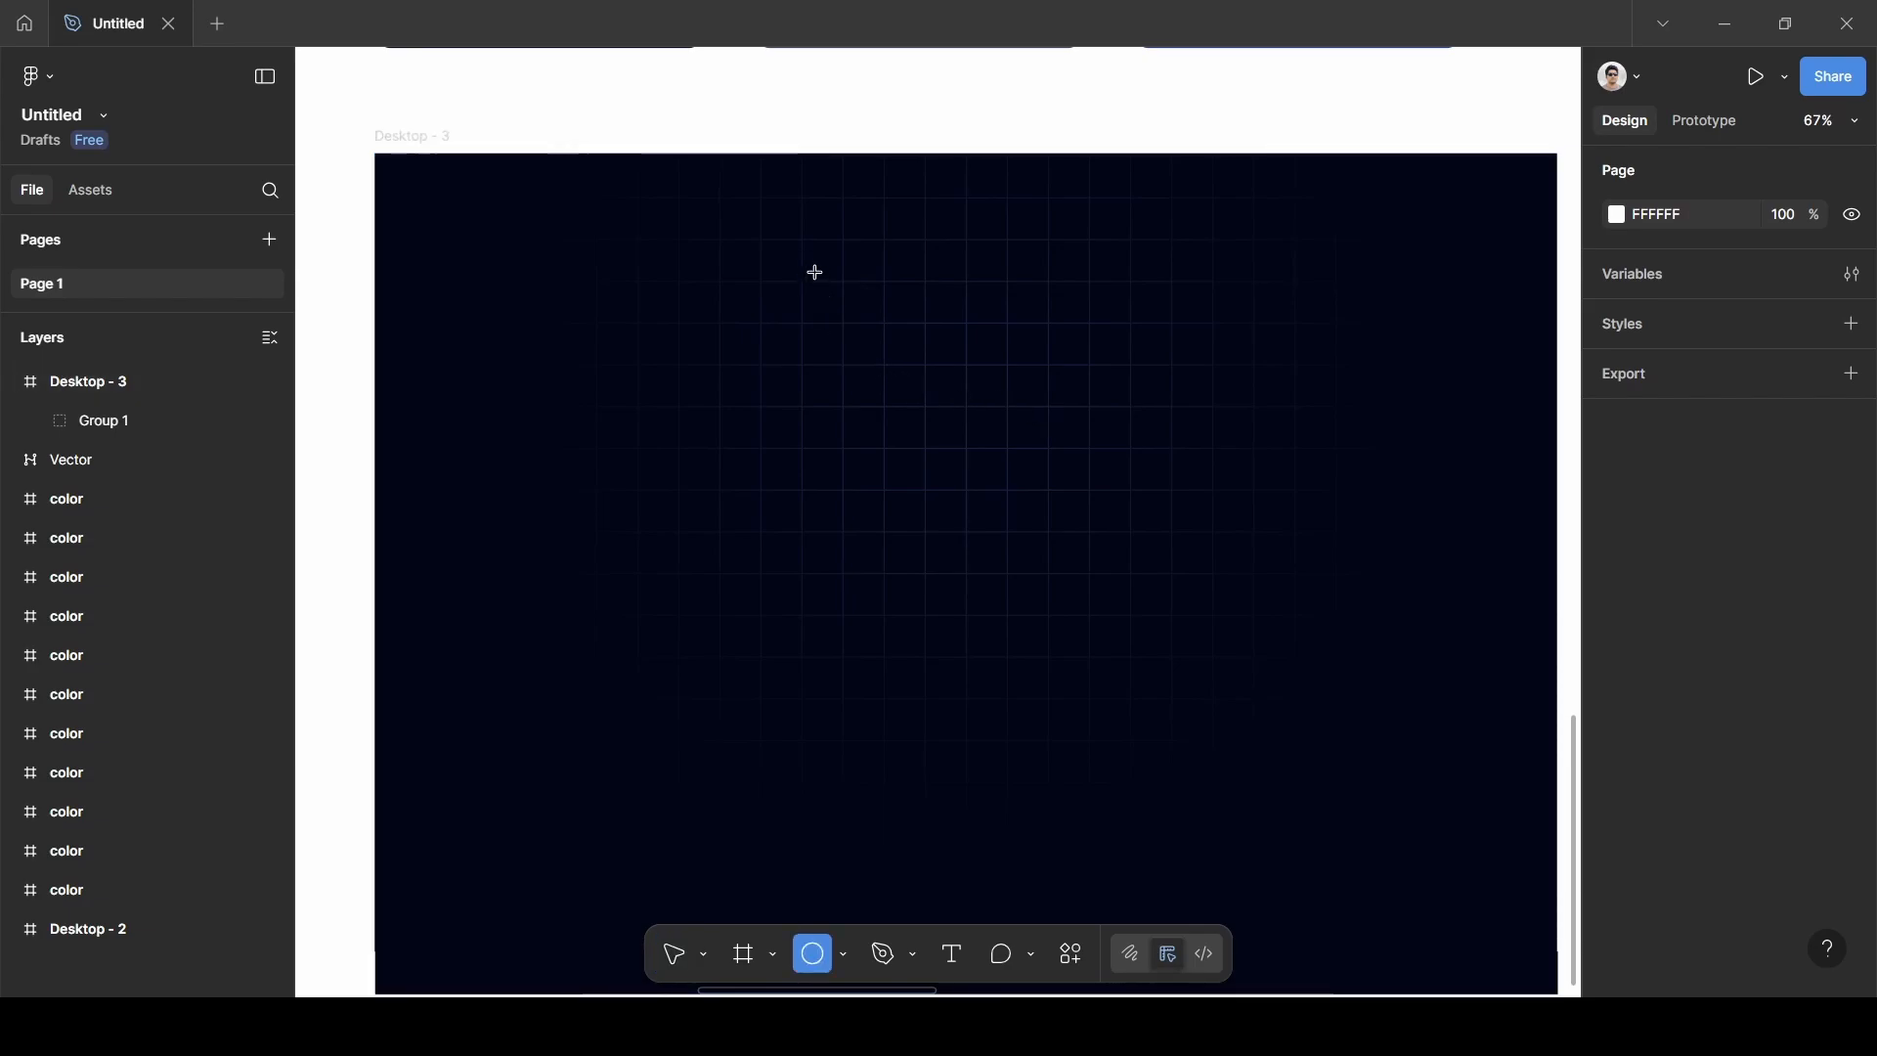
mouse_move(817, 272)
mouse_down()
mouse_move(1192, 613)
mouse_move(1093, 481)
mouse_move(1118, 485)
mouse_up()
scroll(1232, 545, down, 3)
scroll(1234, 548, up, 2)
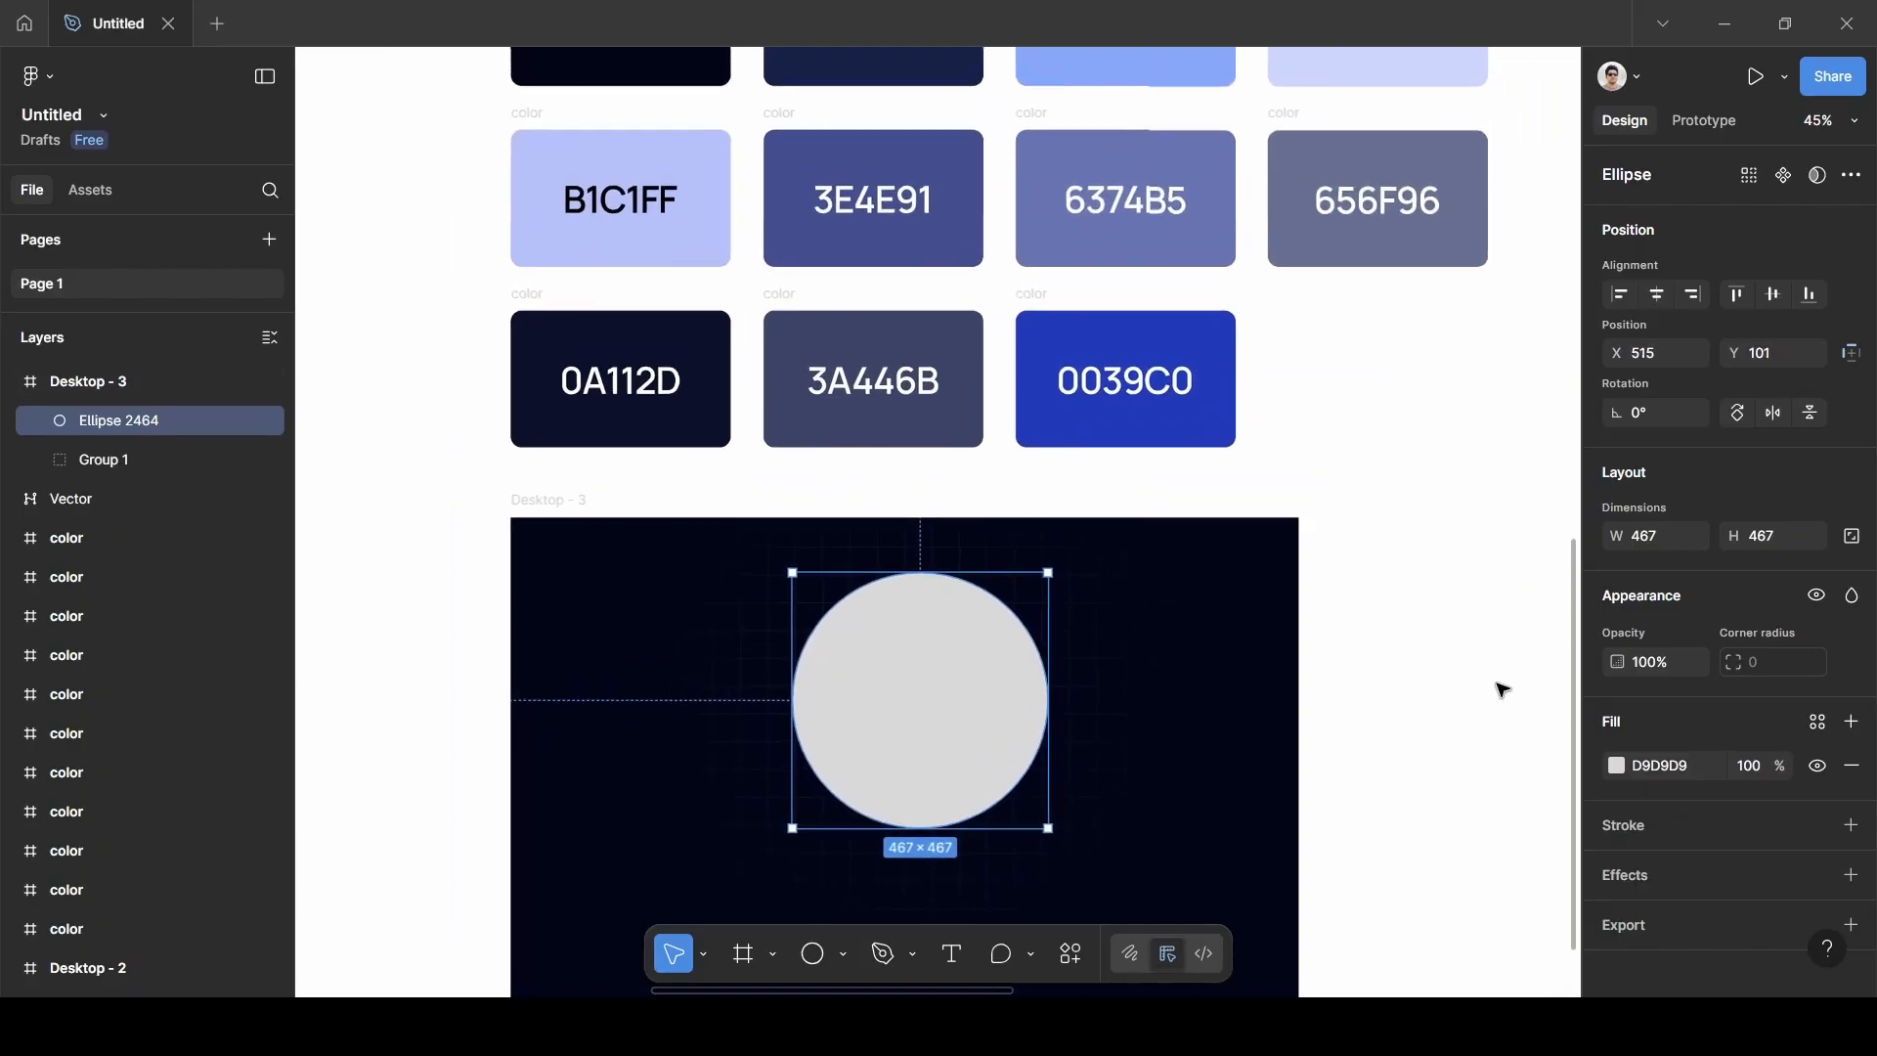
click(1615, 765)
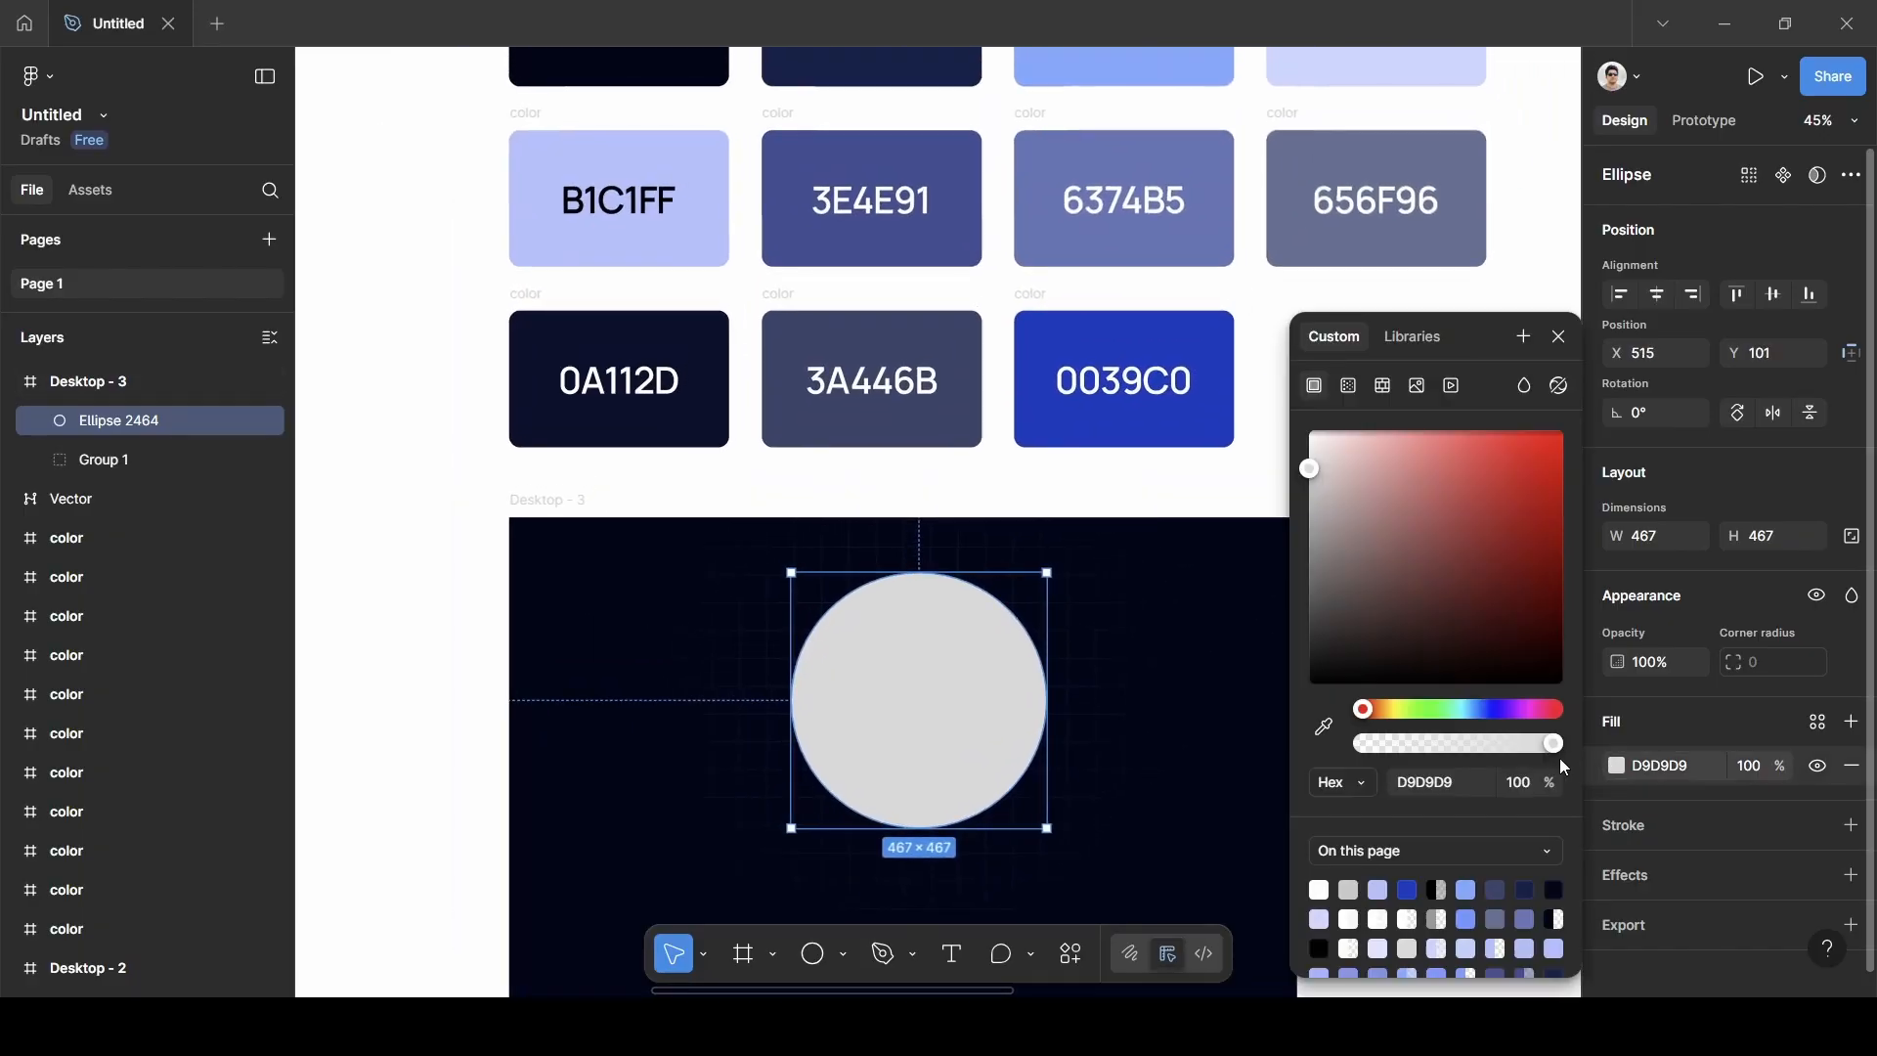
click(1325, 728)
scroll(1139, 430, up, 5)
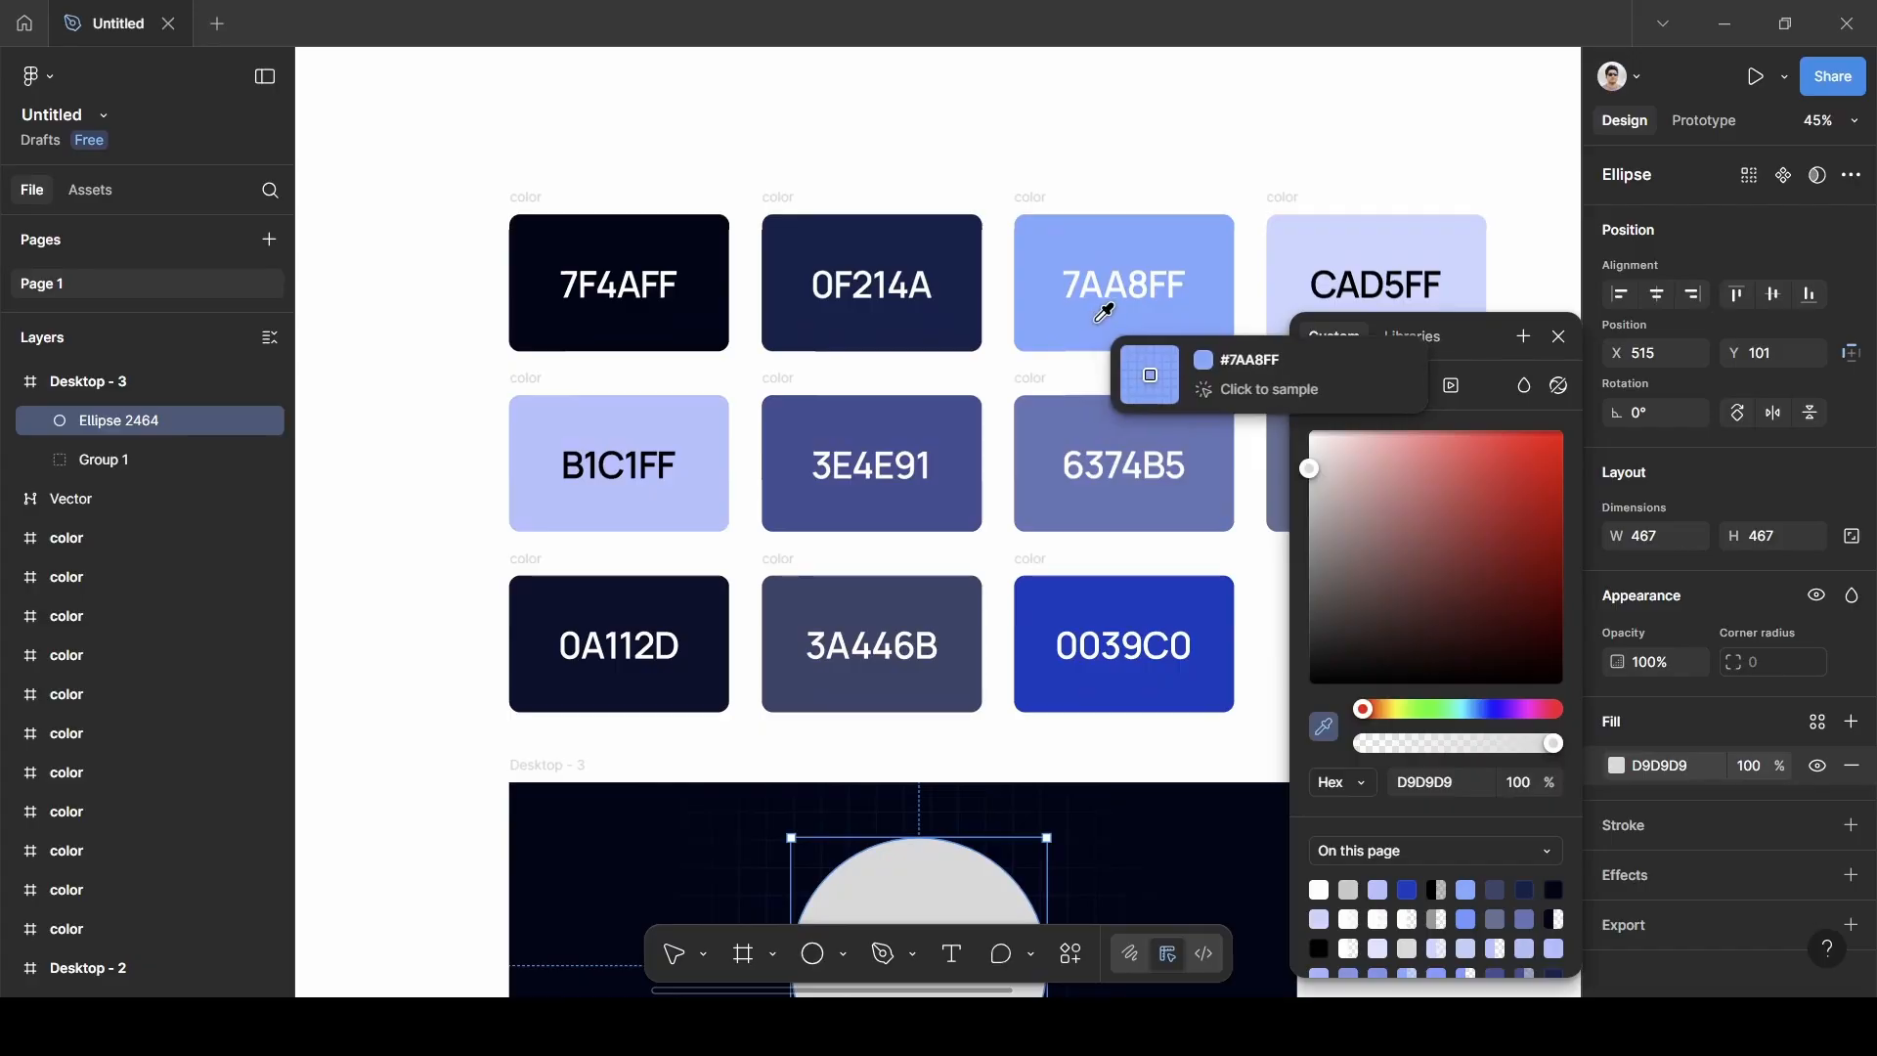
click(1105, 313)
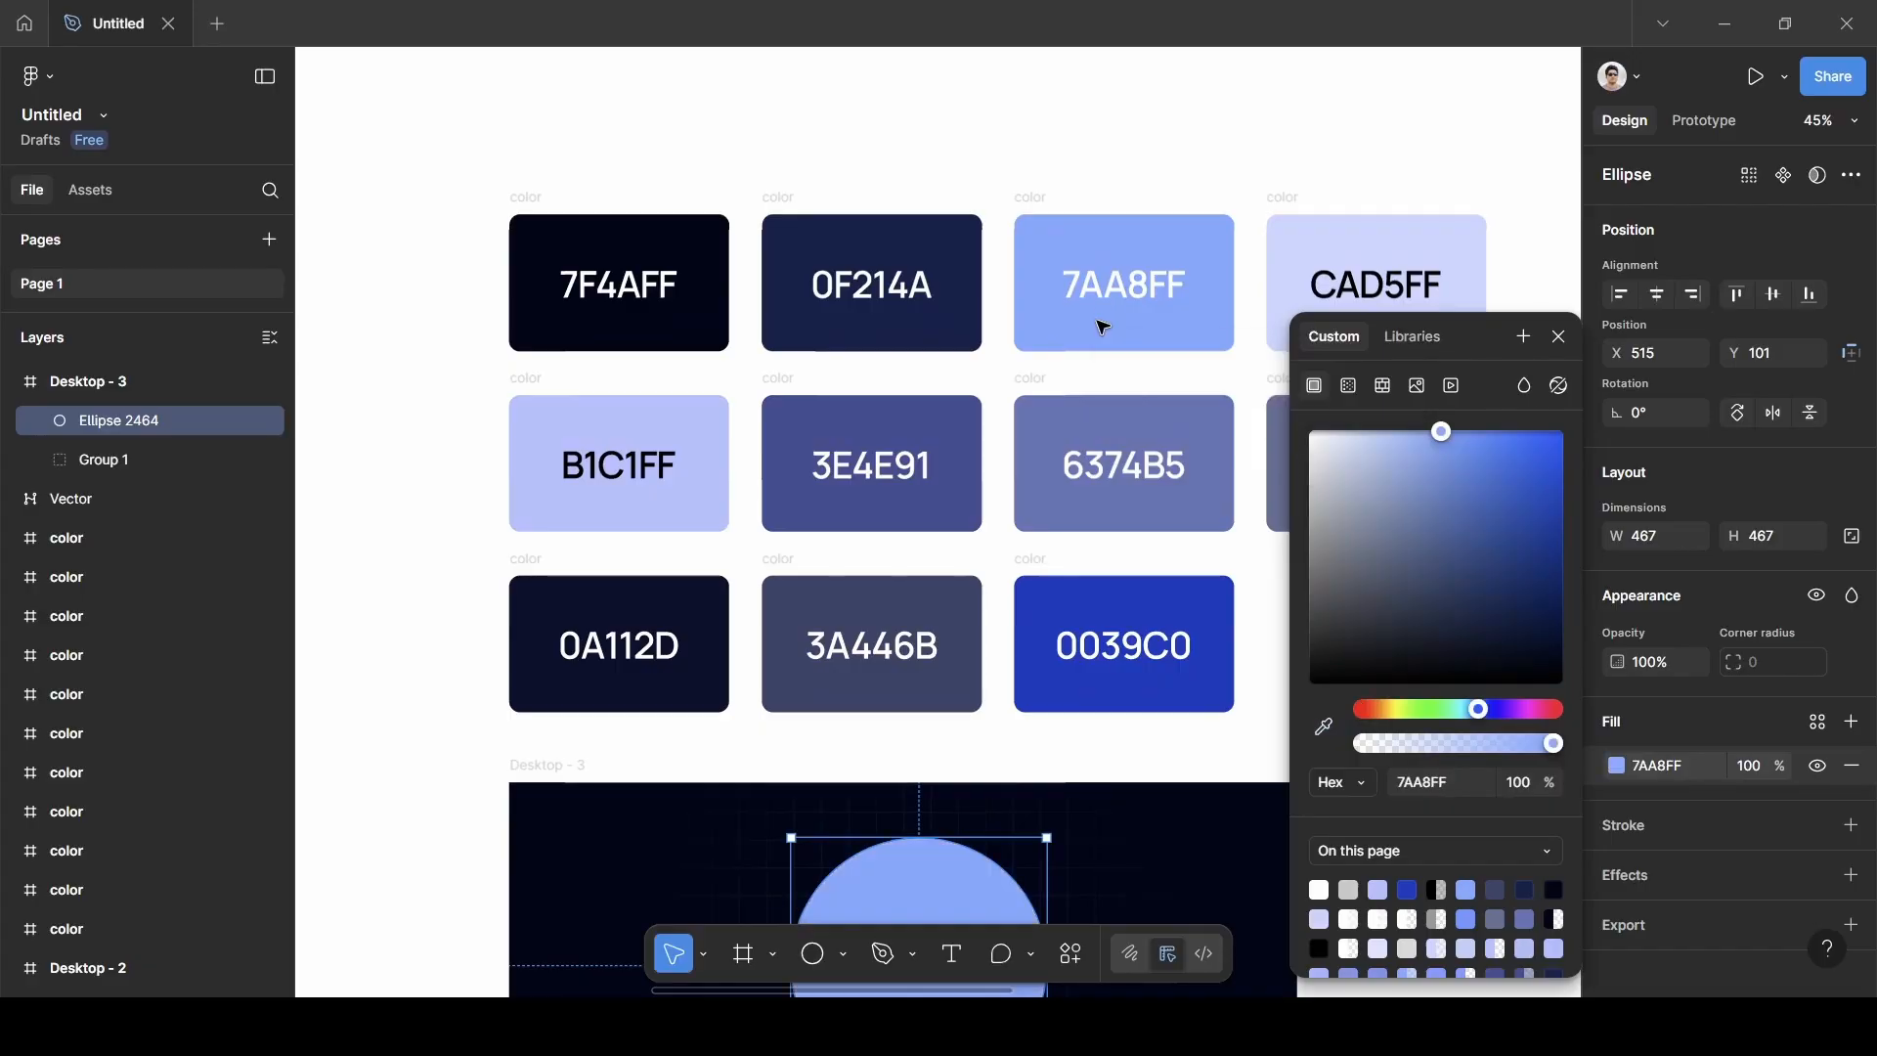
Add a uniform layer blur of 450 to the 7AA8FF circle in Desktop - 3.
click(1559, 337)
scroll(914, 724, down, 2)
scroll(916, 717, down, 7)
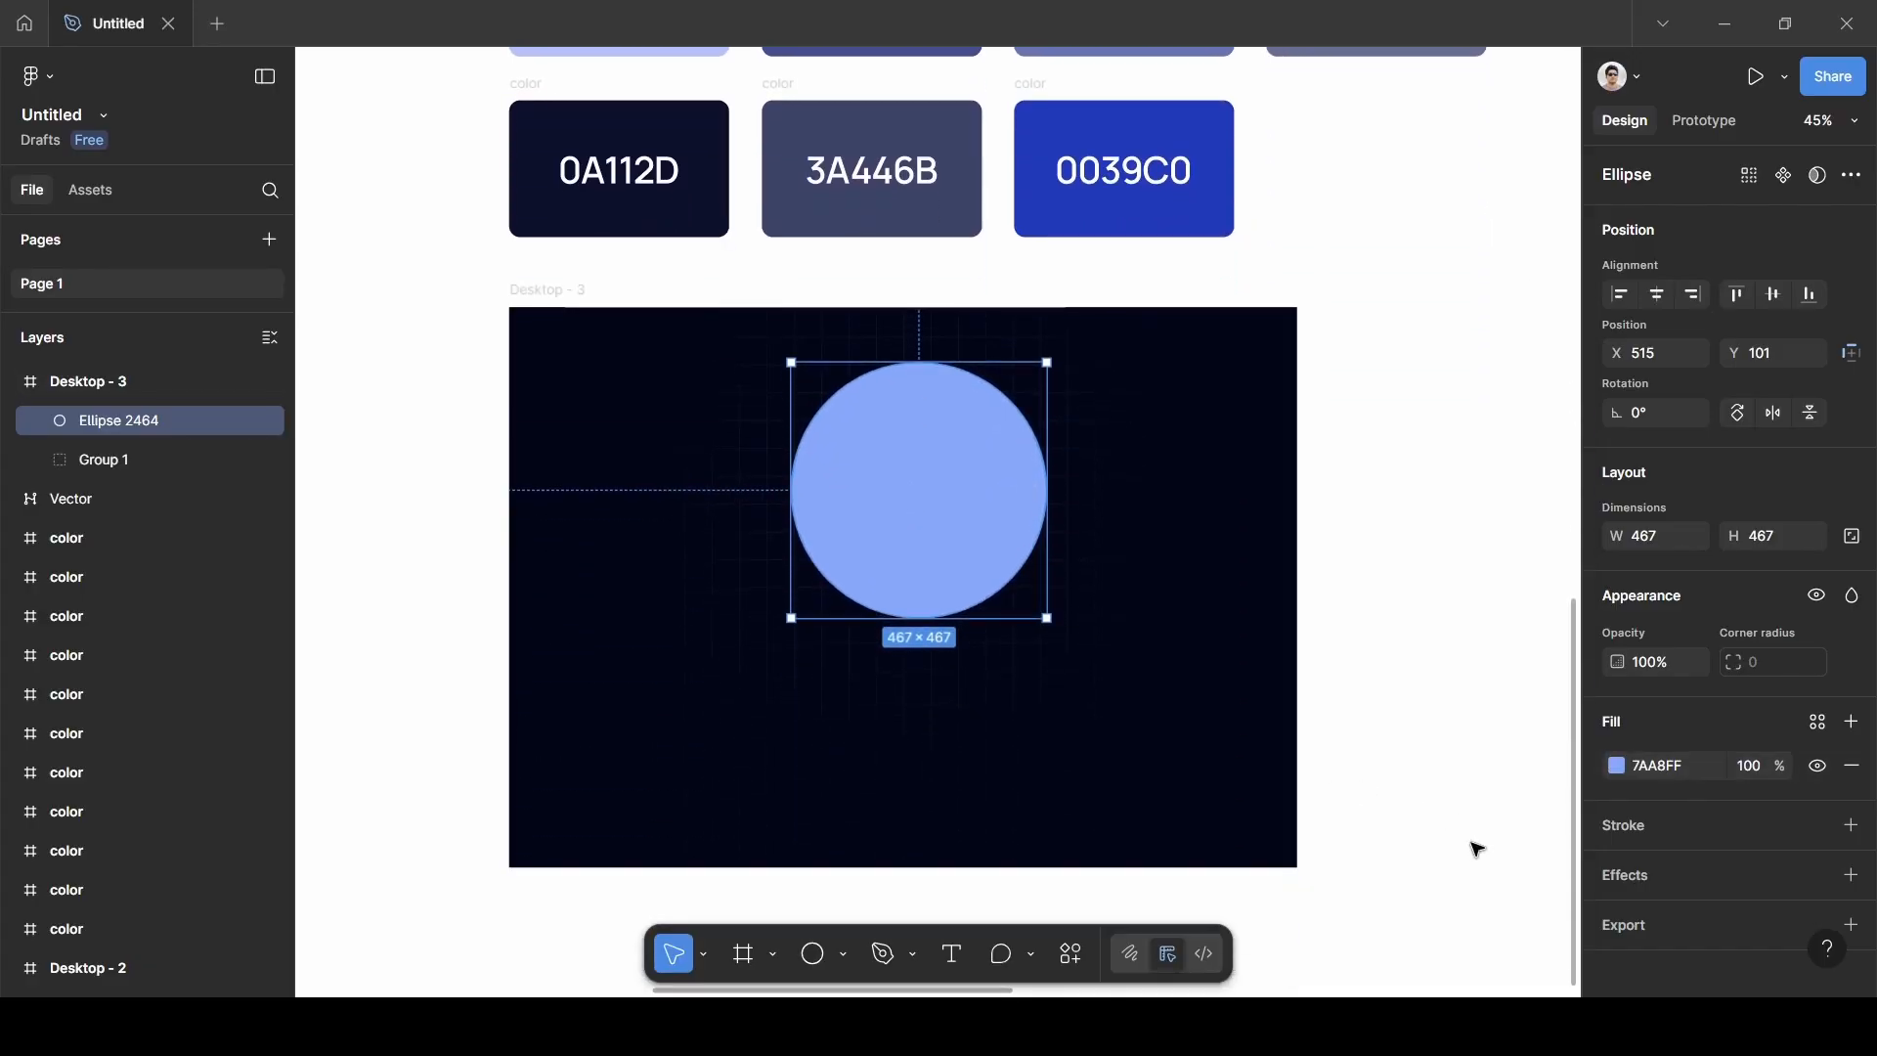
click(1633, 873)
click(1619, 921)
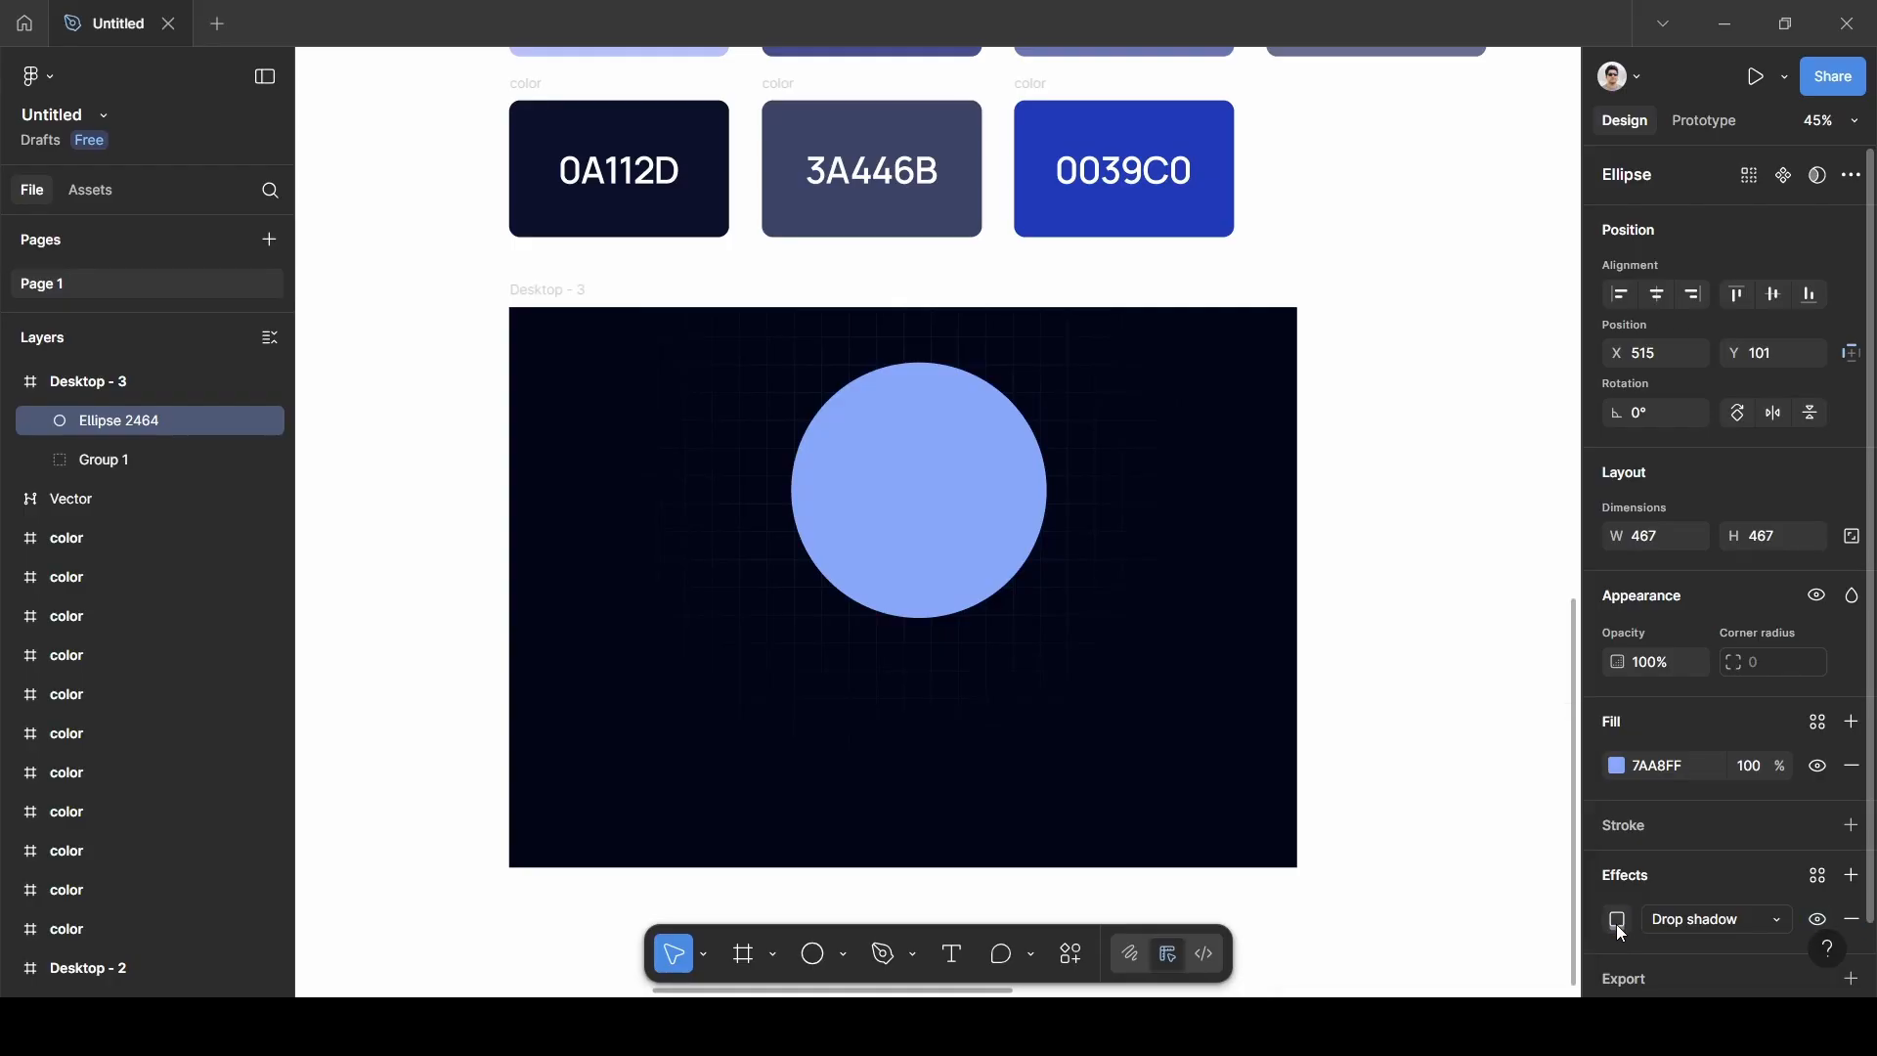
click(1617, 923)
click(1713, 920)
click(1737, 854)
click(1615, 917)
click(1467, 958)
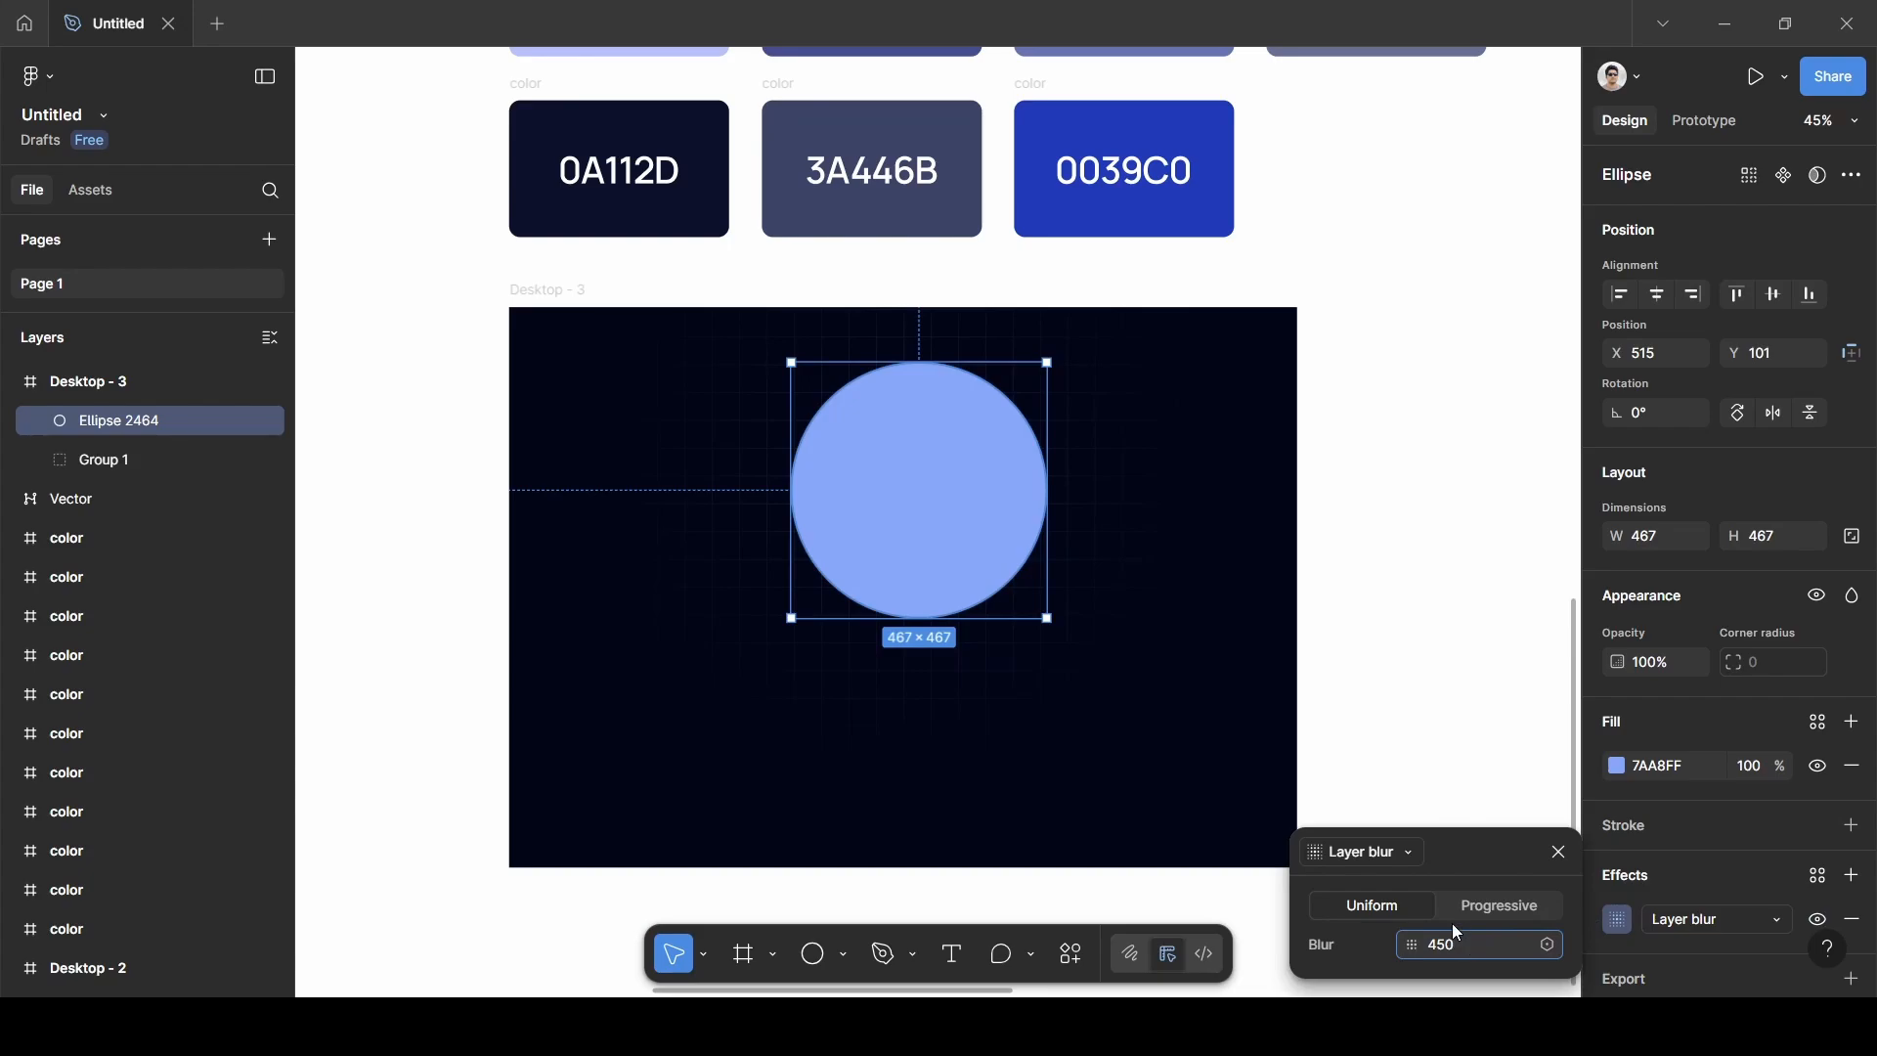
text(450)
key(Return)
click(1560, 853)
click(1403, 714)
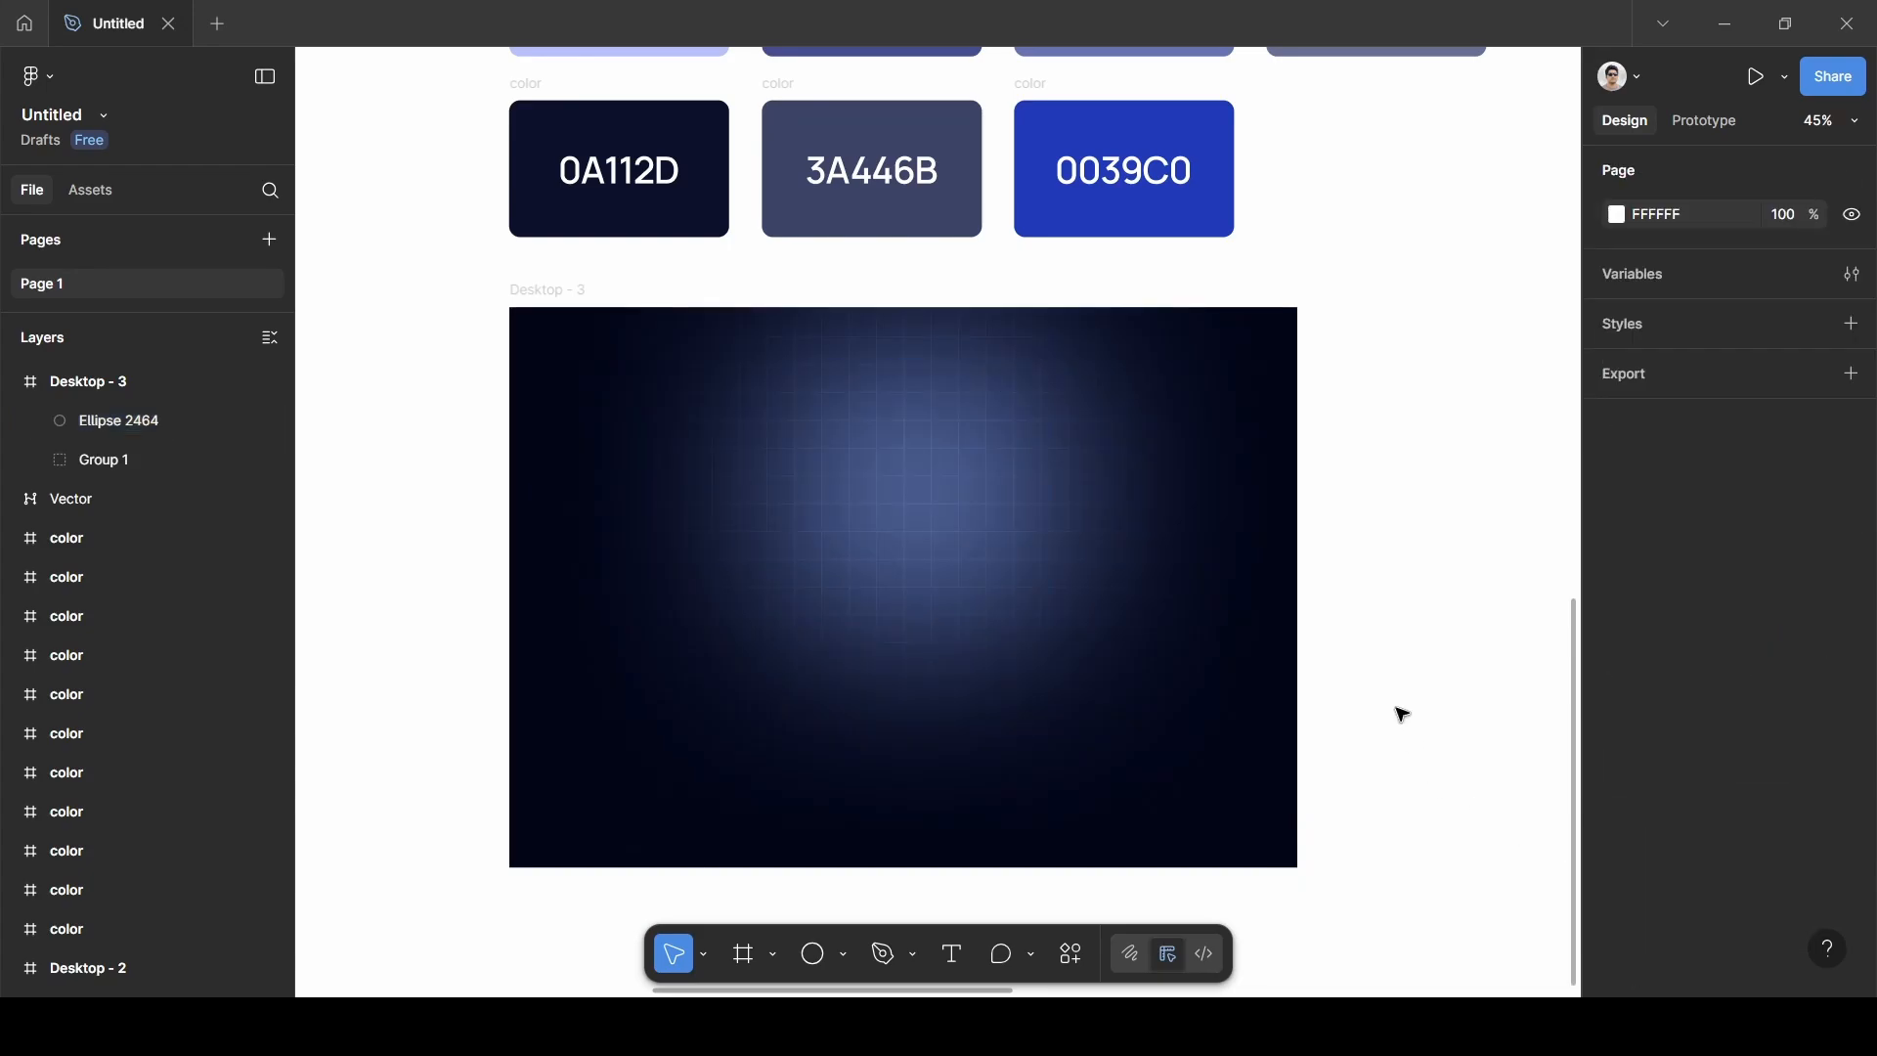
Shift the blurred blue circle slightly up and left to X 508, Y 89 in Desktop - 3.
scroll(822, 544, up, 3)
click(1010, 545)
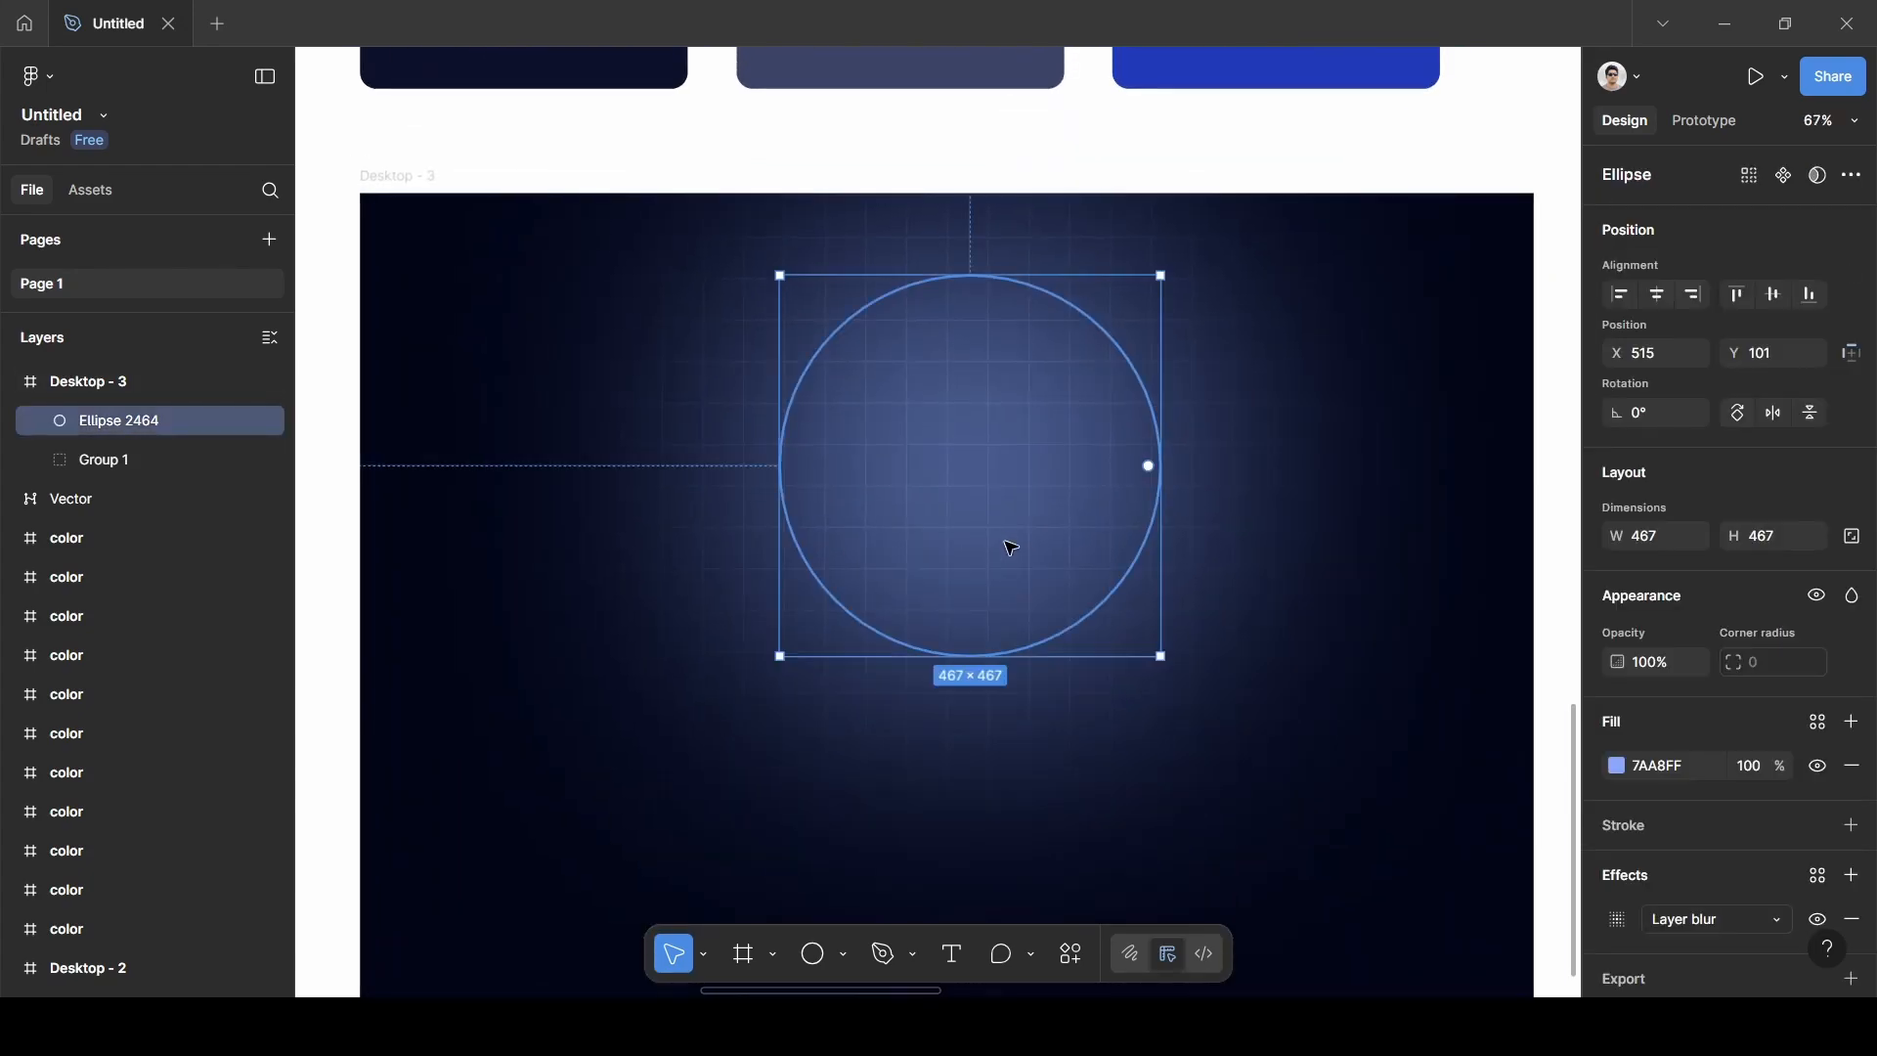
drag(1012, 547, 1006, 538)
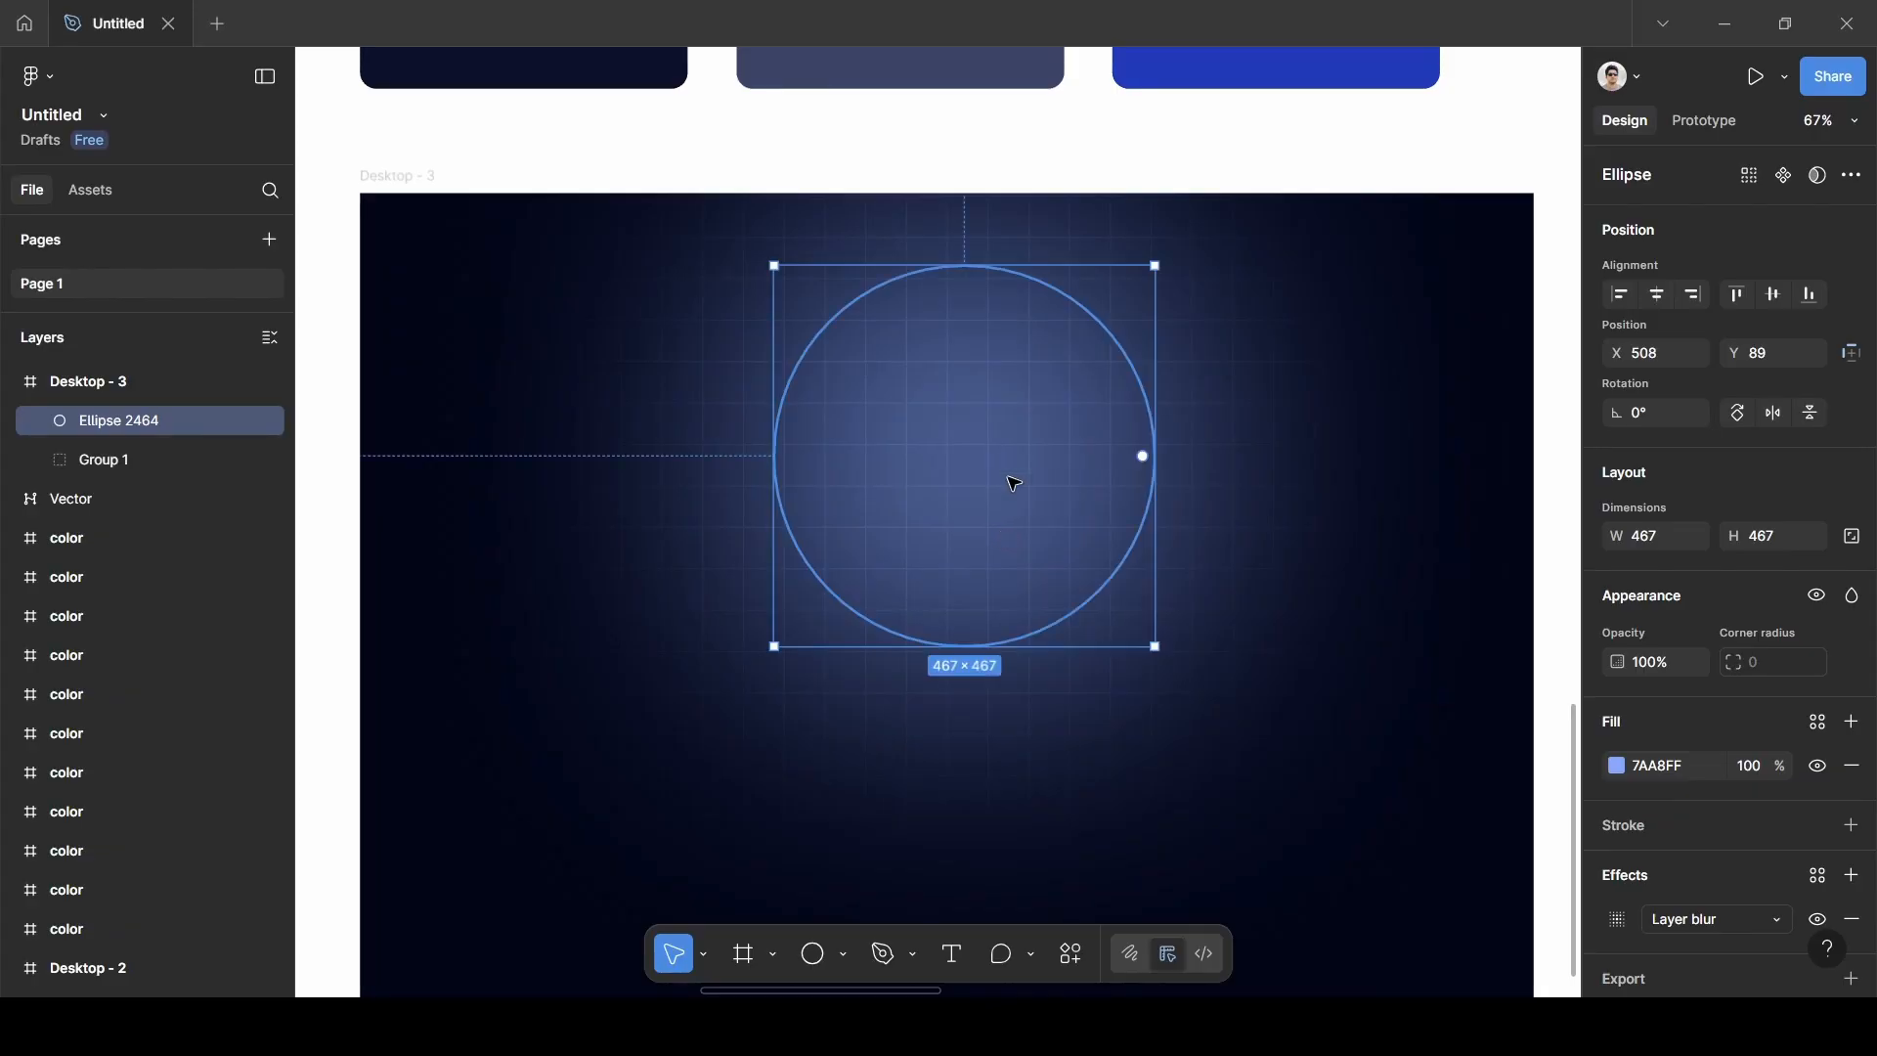
click(1070, 151)
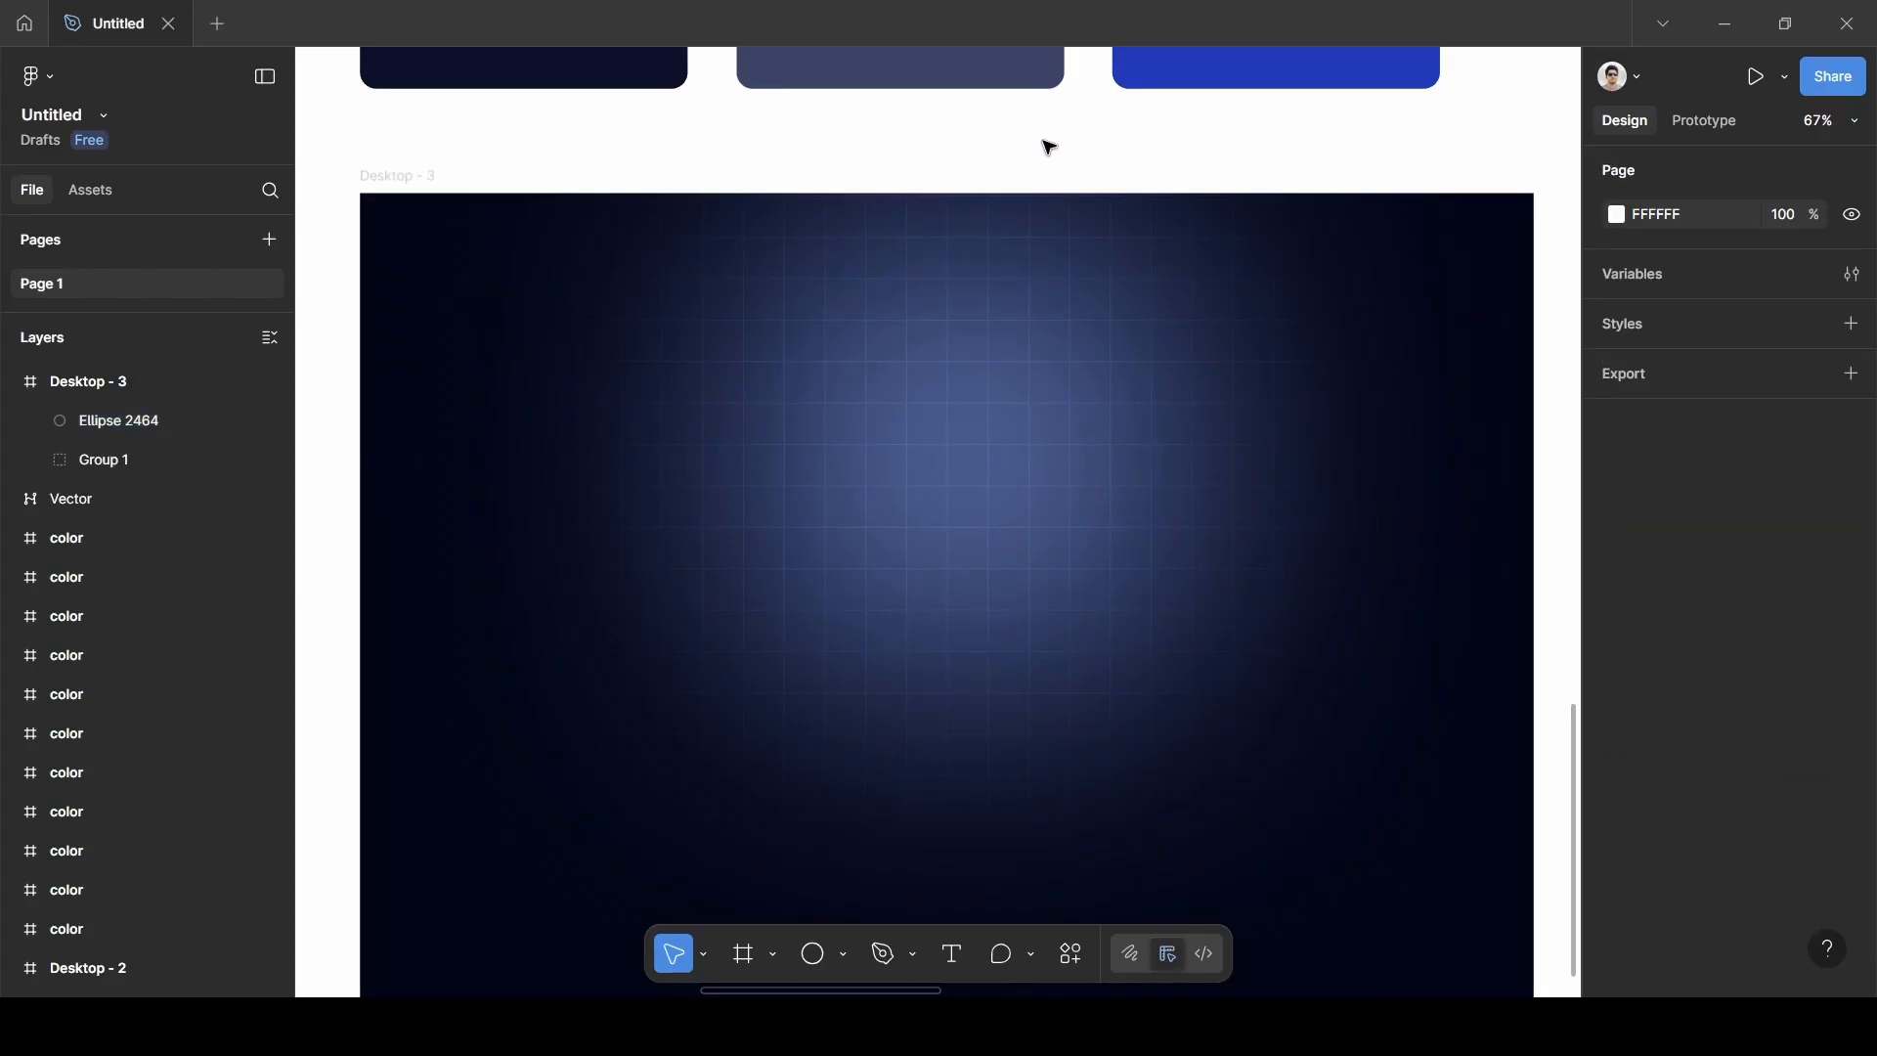
Group the blurred blue circle with the masked grid group inside Desktop - 3.
click(143, 418)
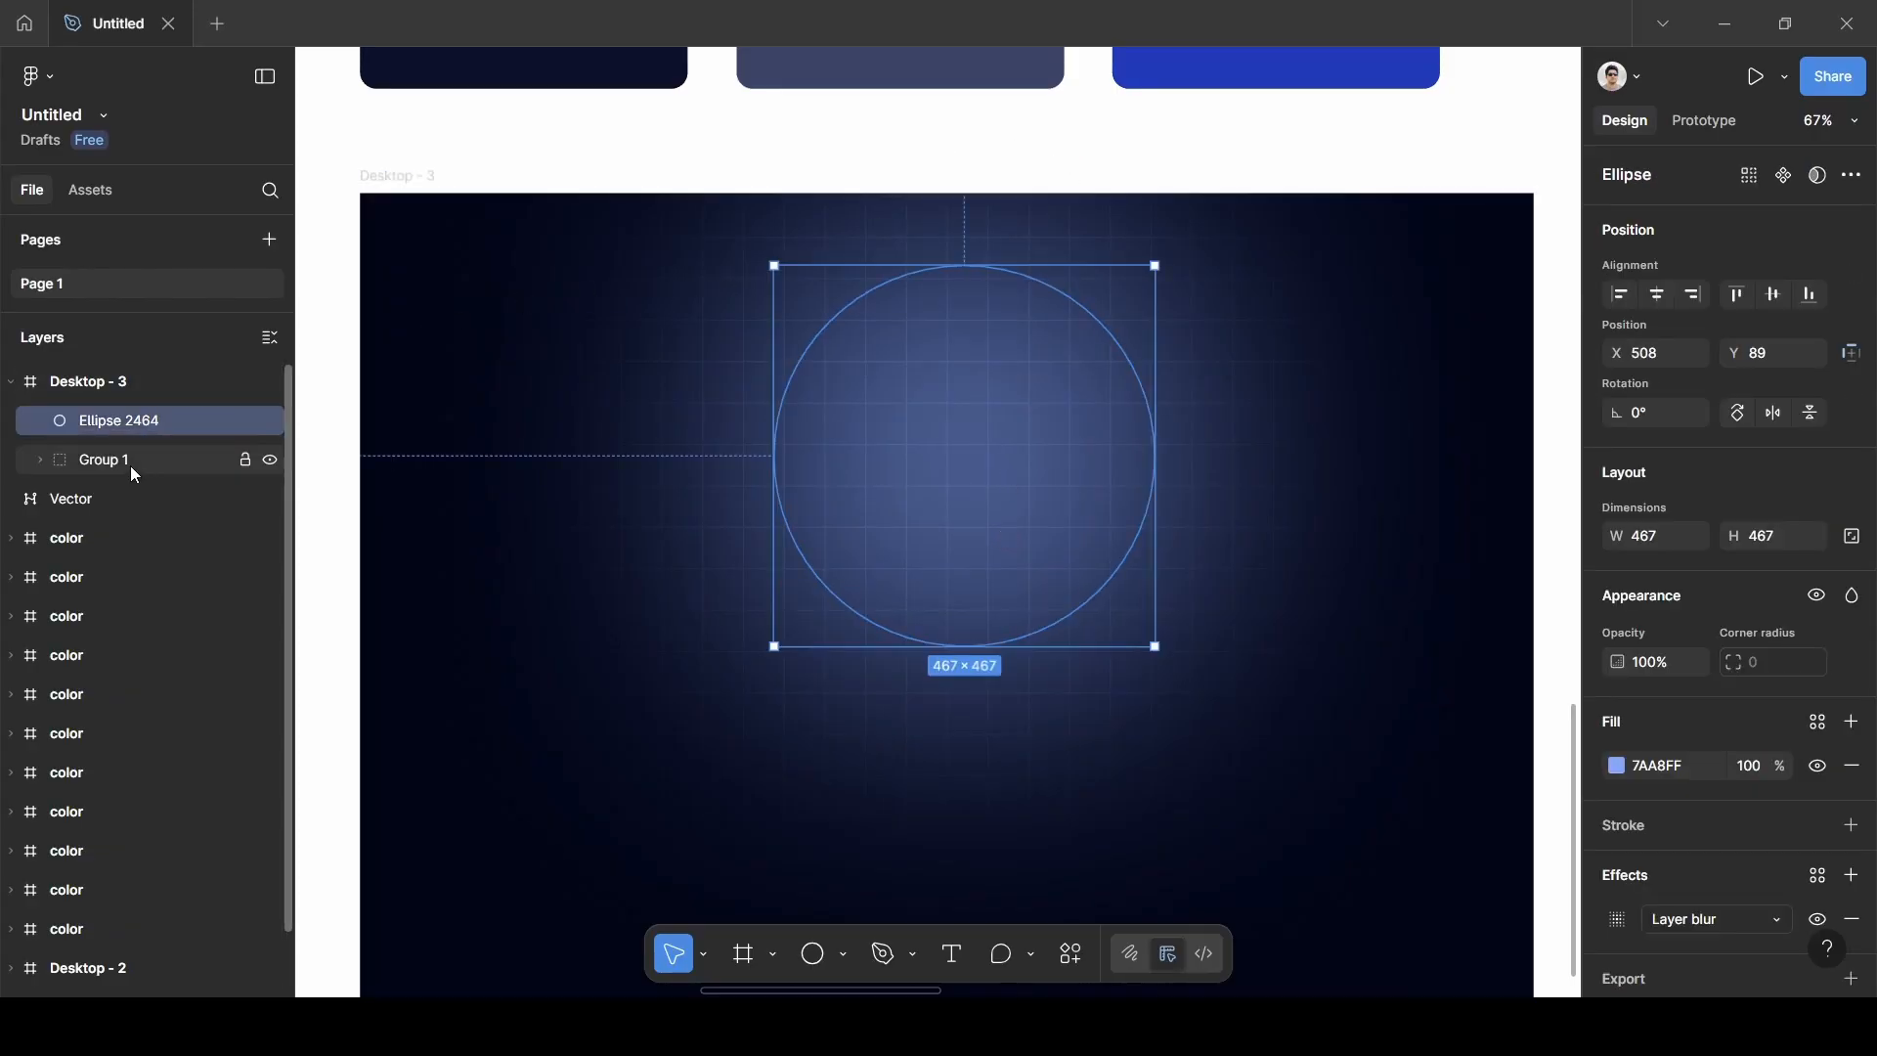
shift+click(135, 473)
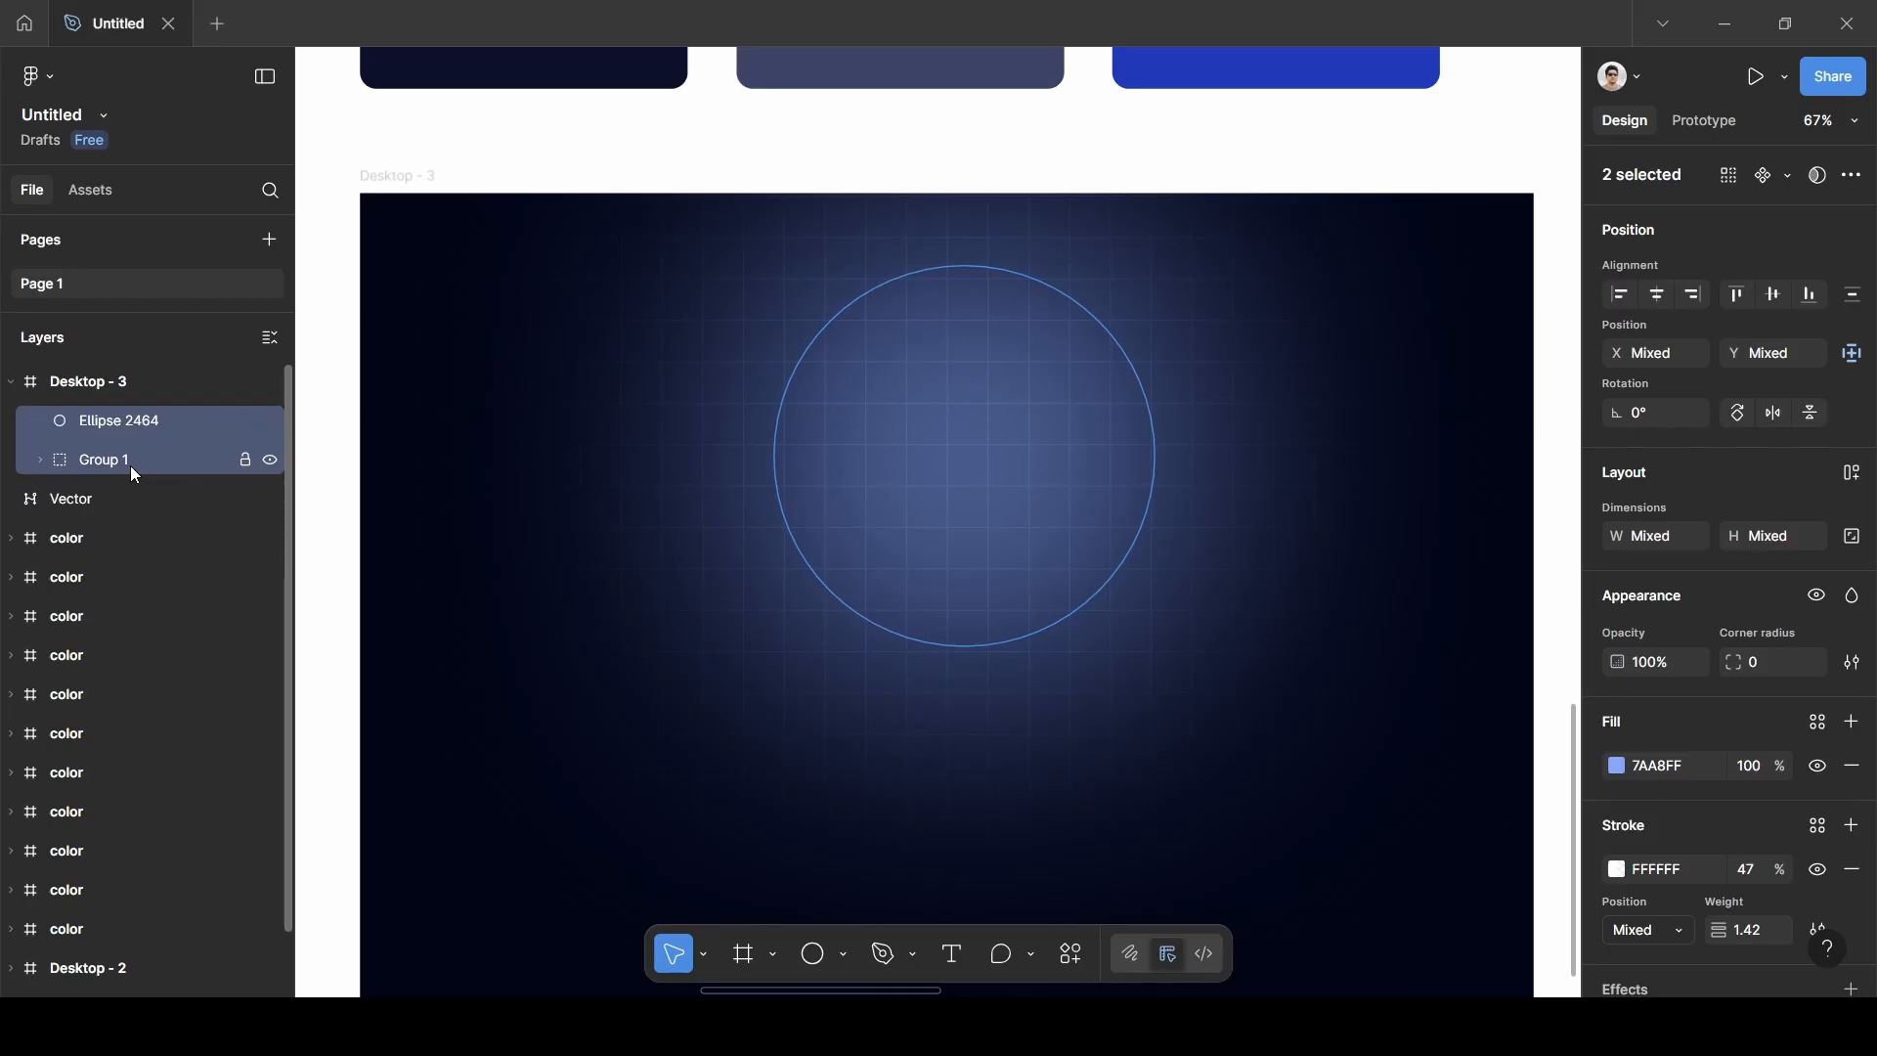
key(ctrl+g)
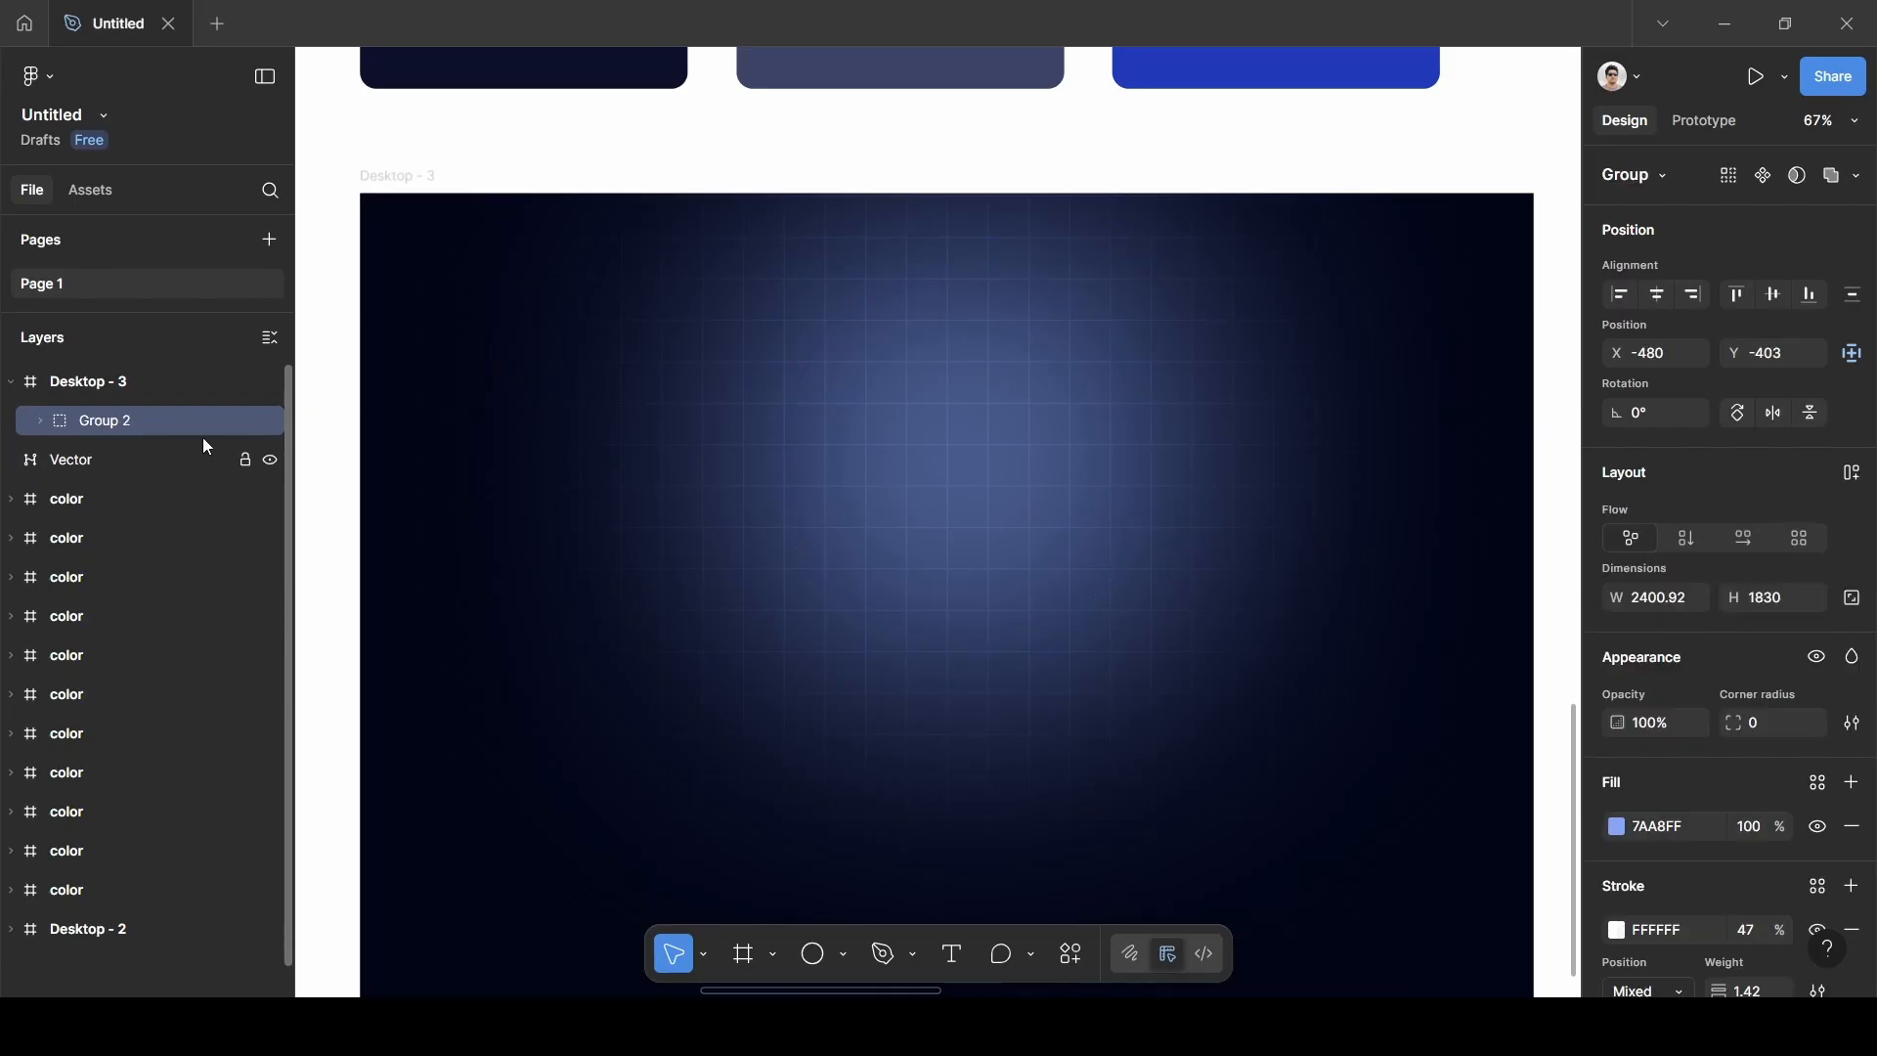
Rename the new background group as bg and lock it.
double_click(103, 422)
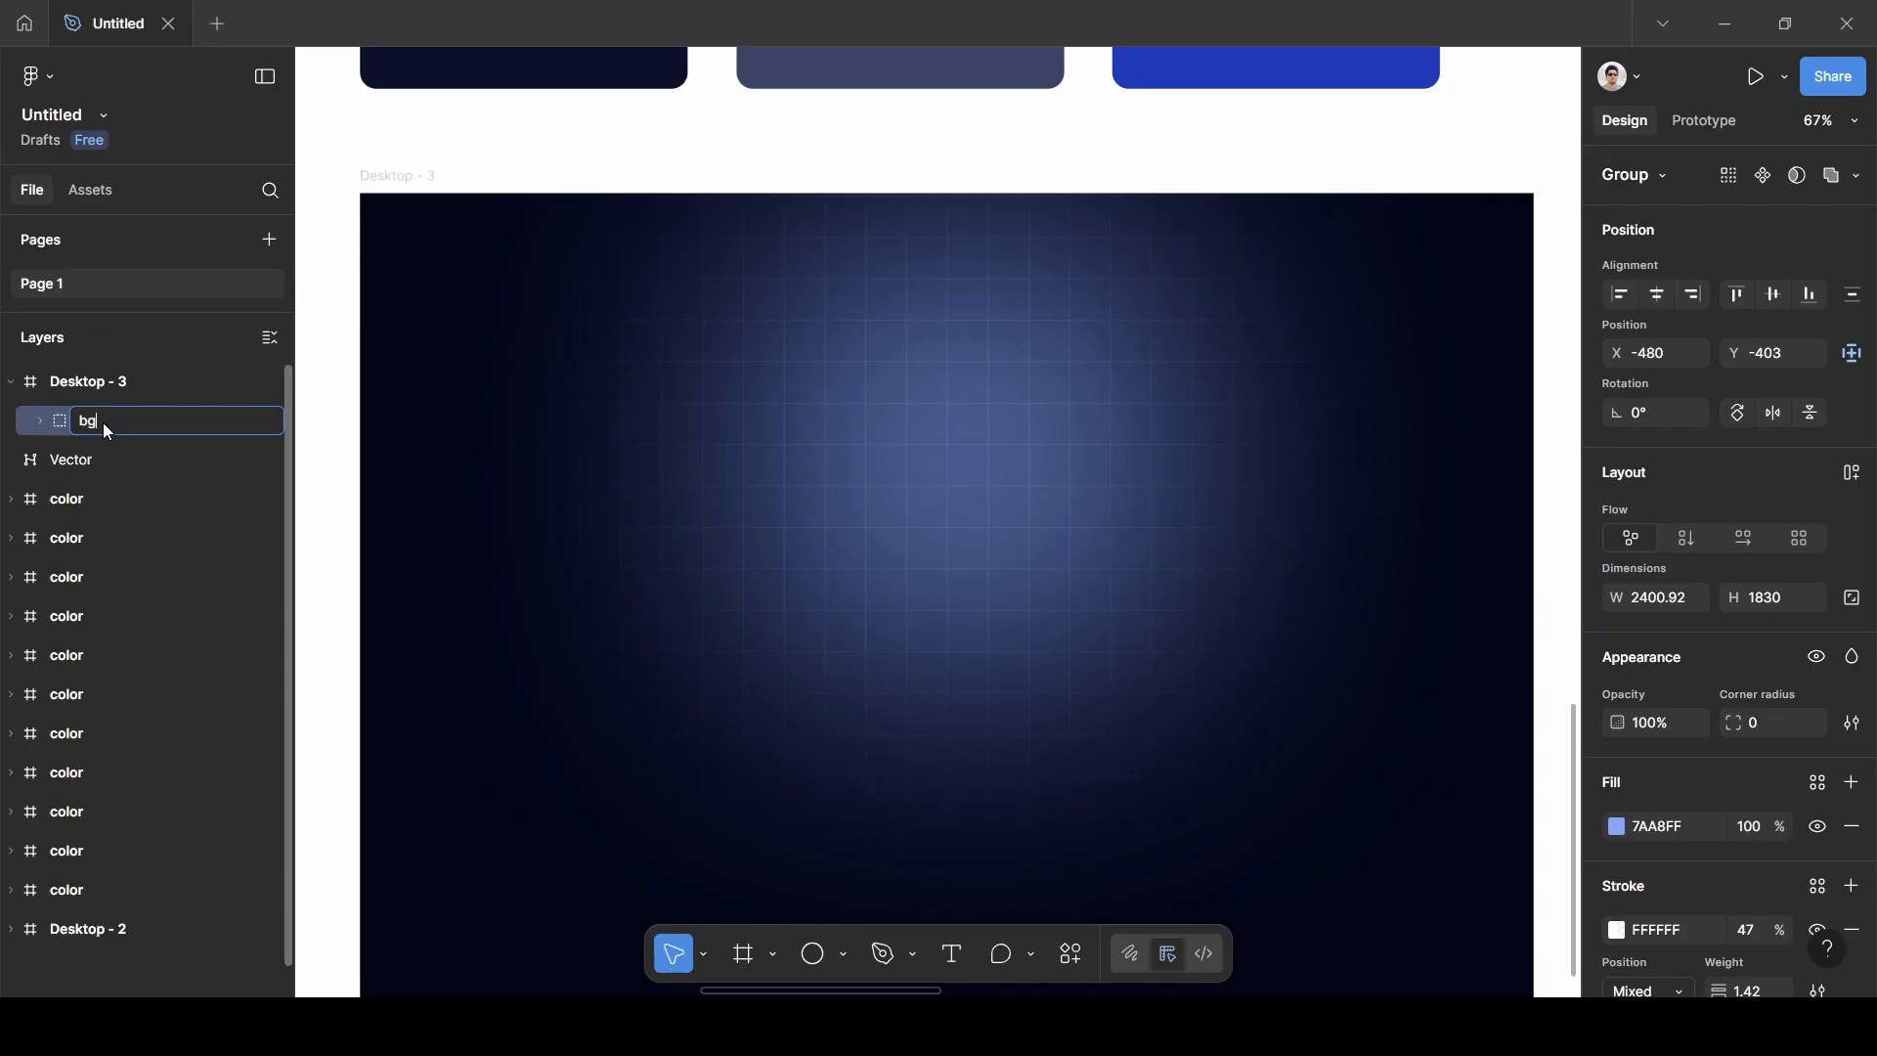
click(321, 377)
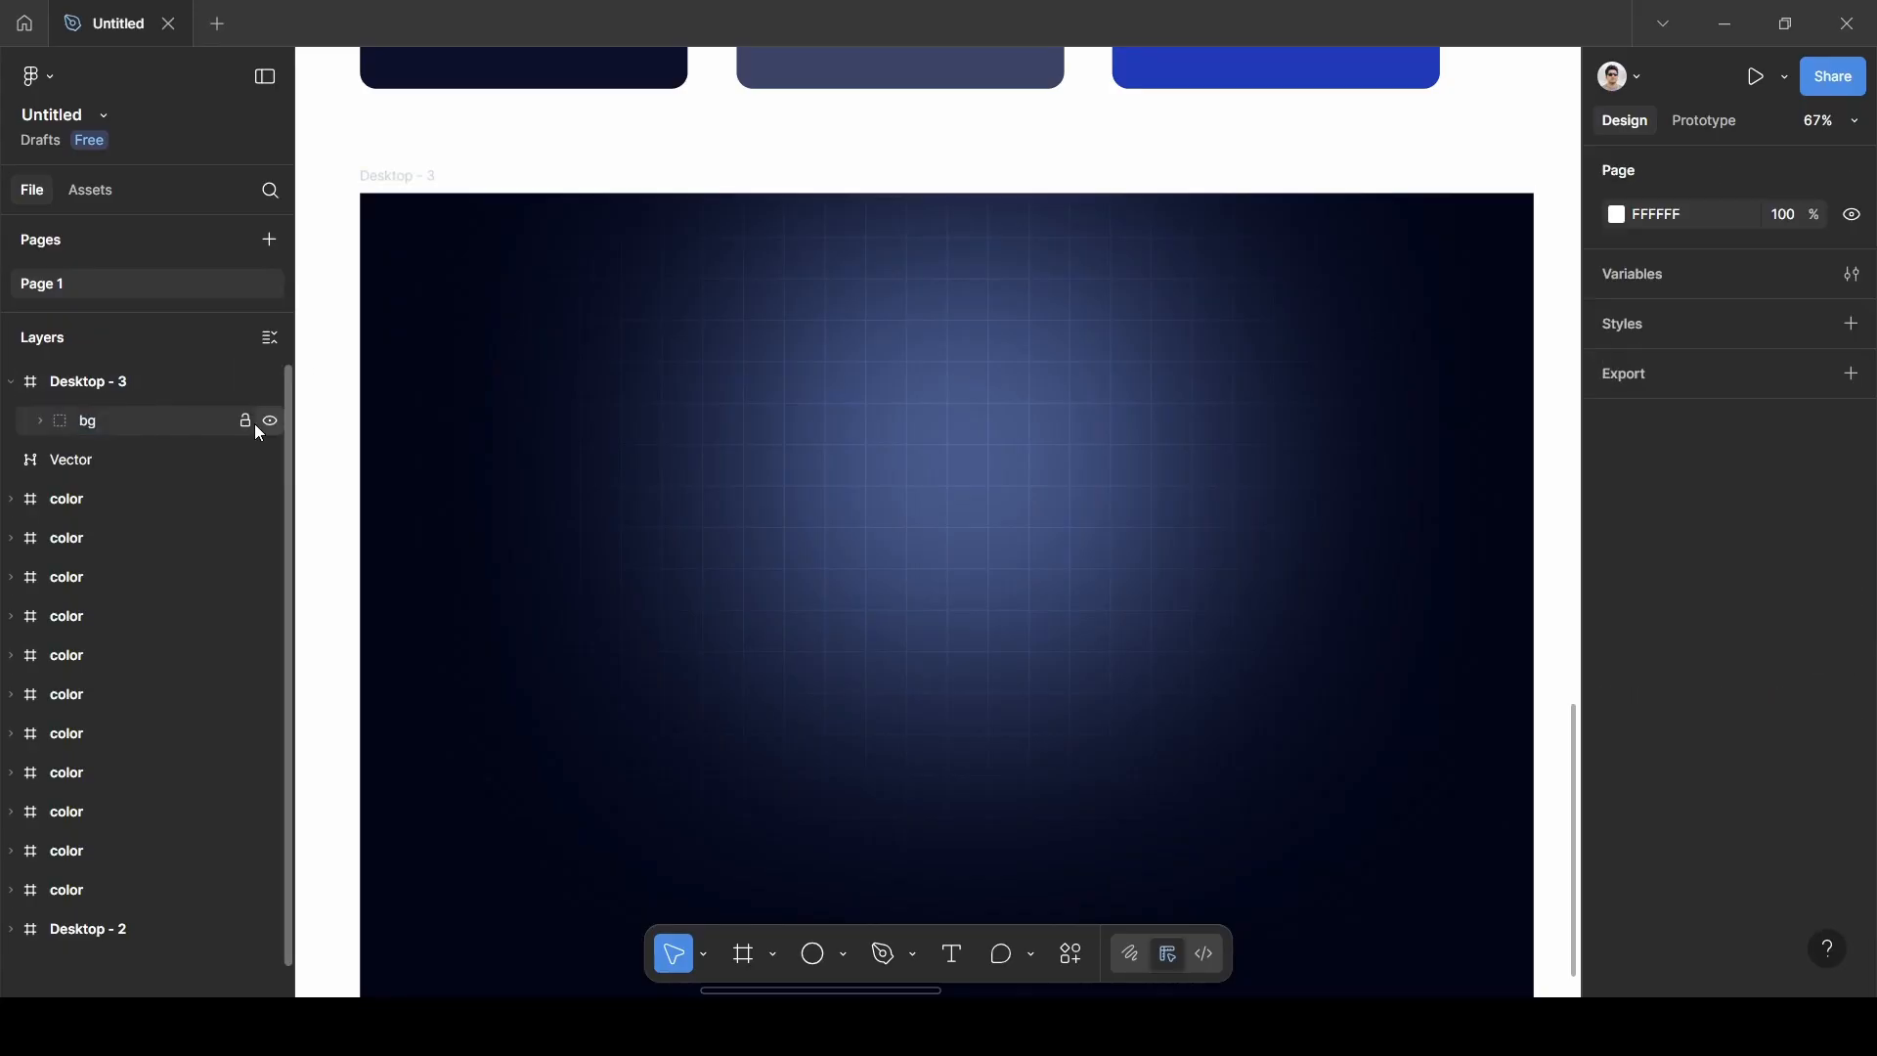
click(245, 422)
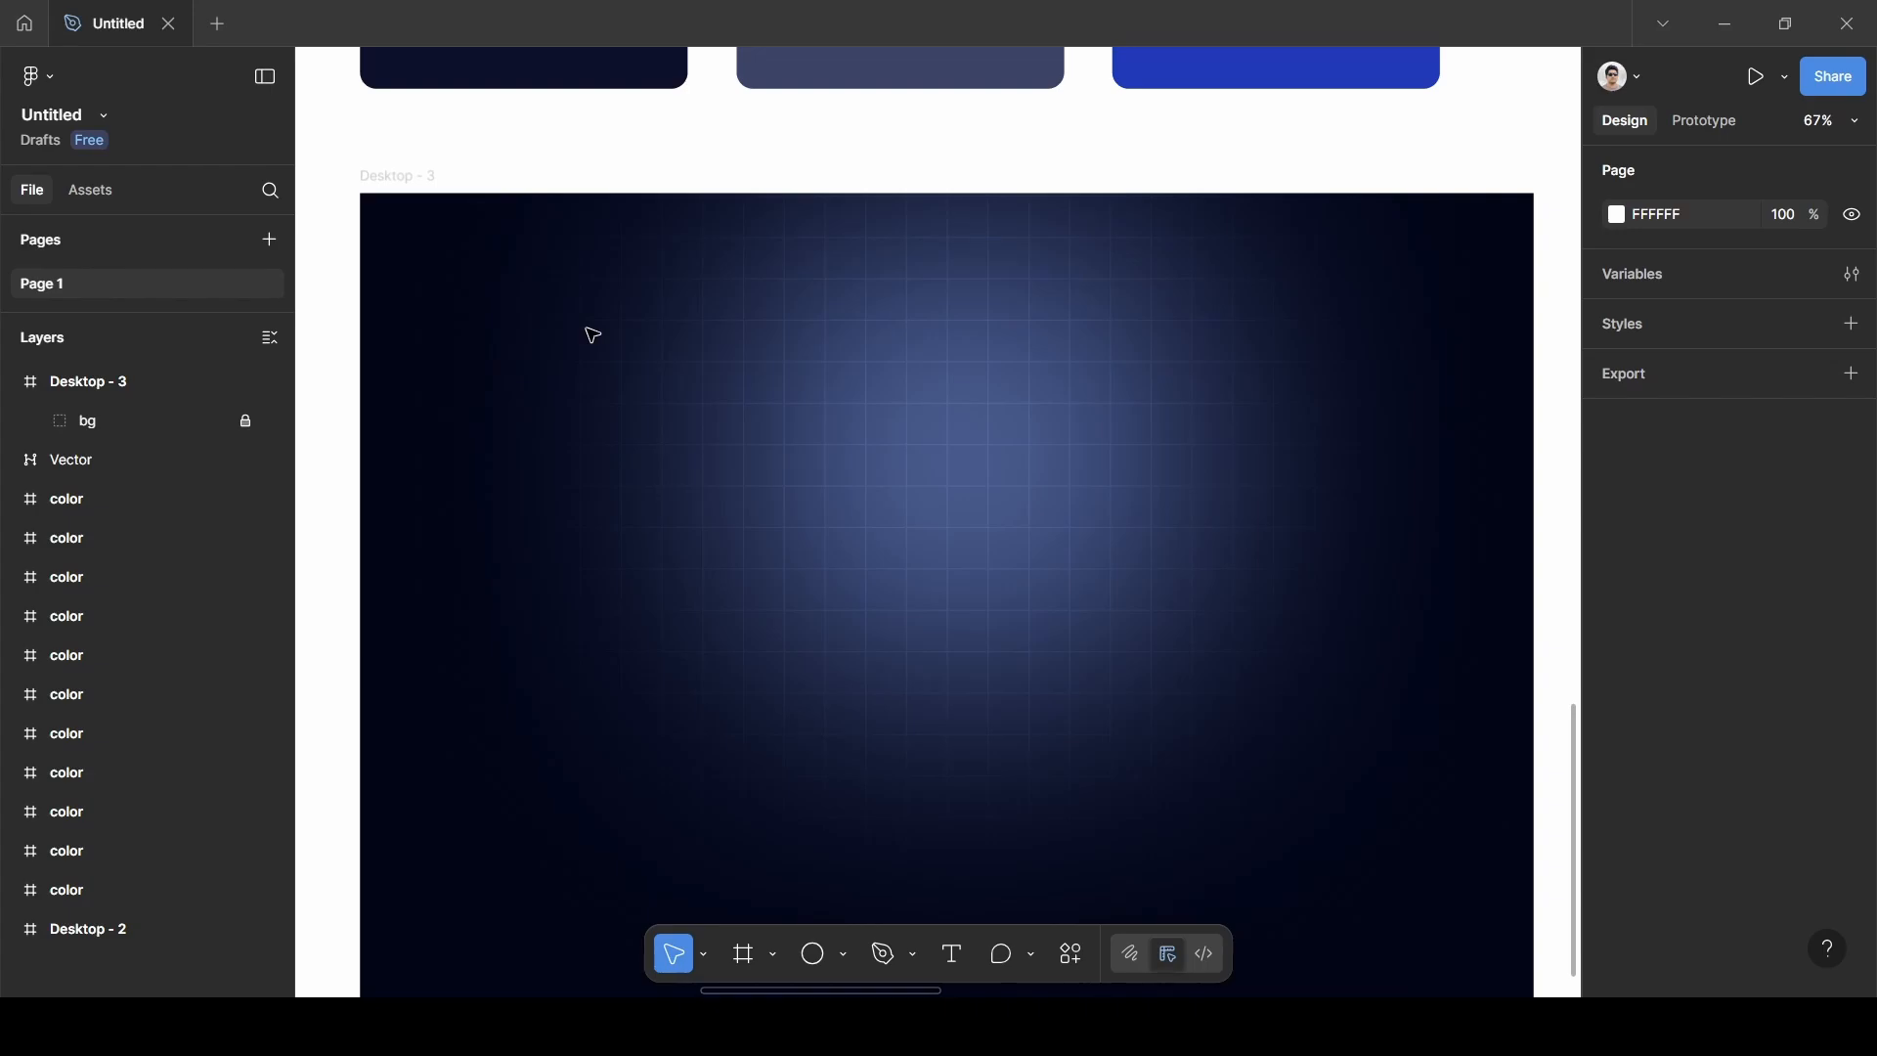
Add the text "Buildly" in the upper-left area of Desktop - 3, keeping Manrope ExtraBold at size 20.
scroll(593, 336, up, 3)
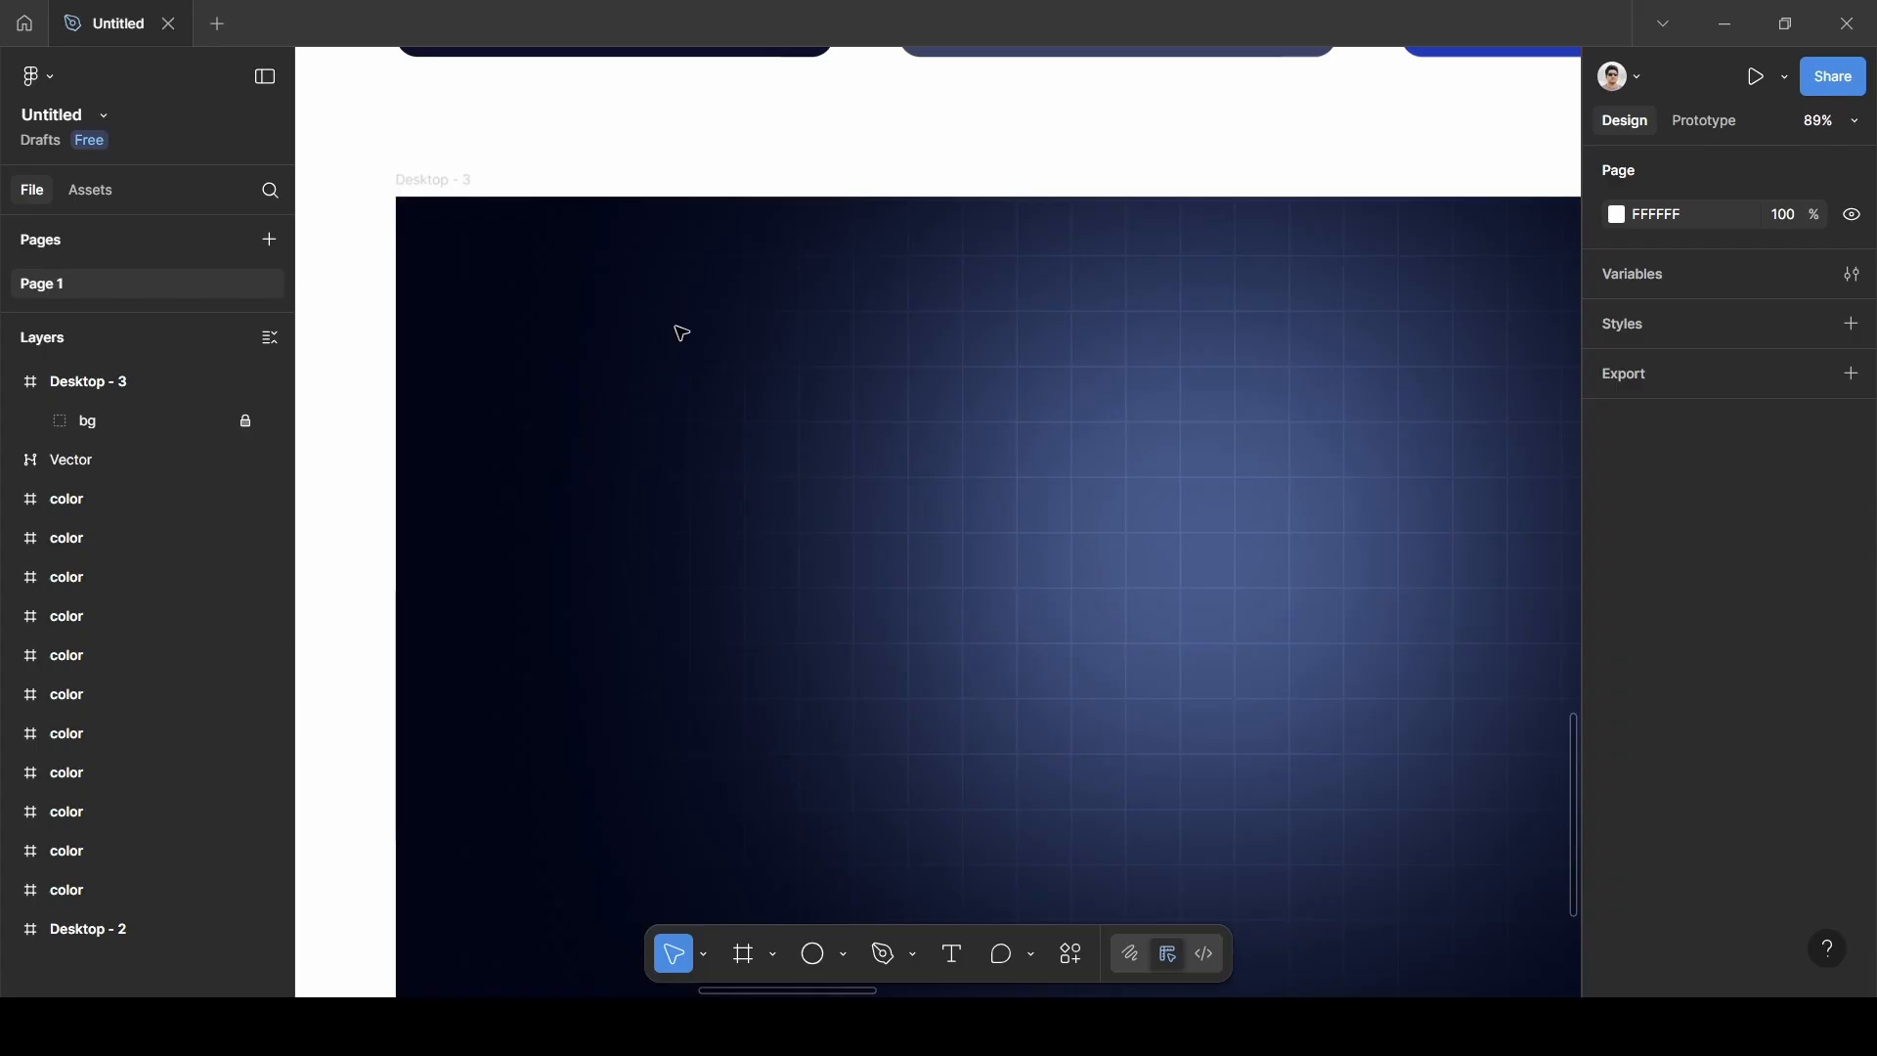
key(t)
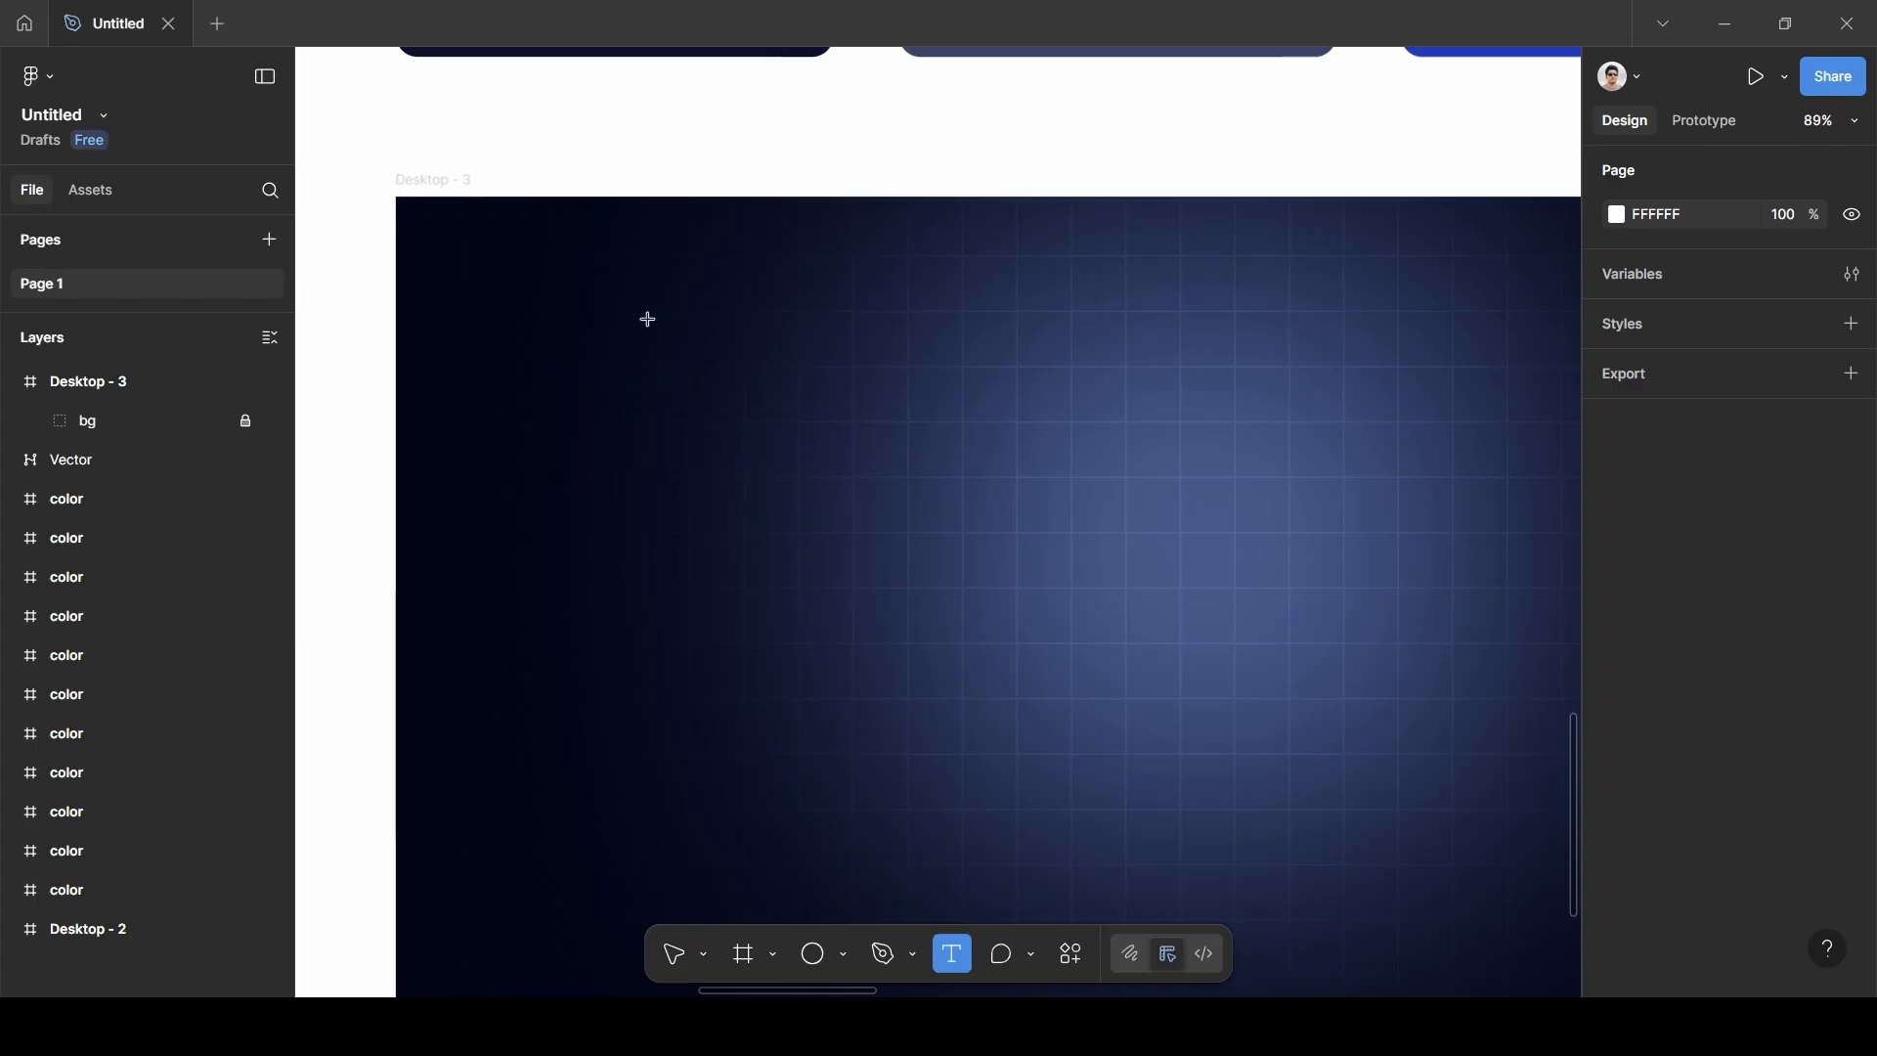
click(656, 319)
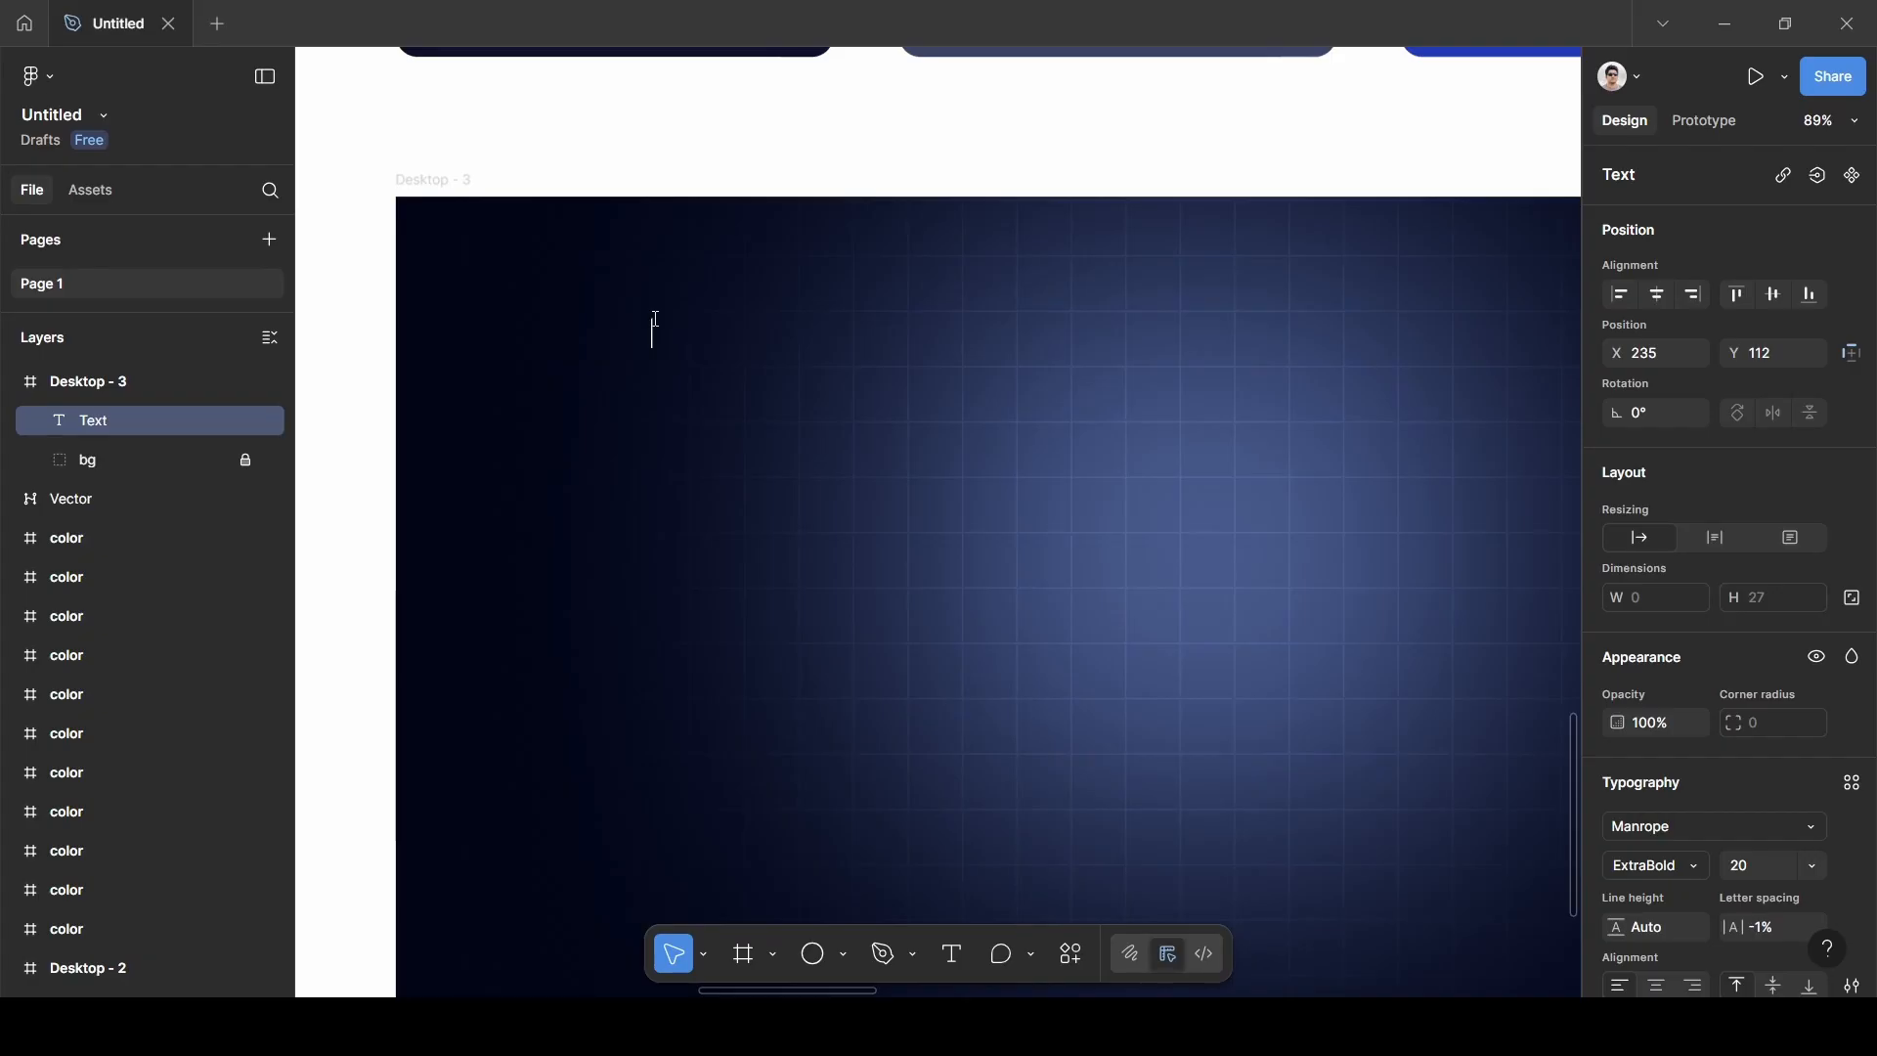
text(Buildly)
key(Escape)
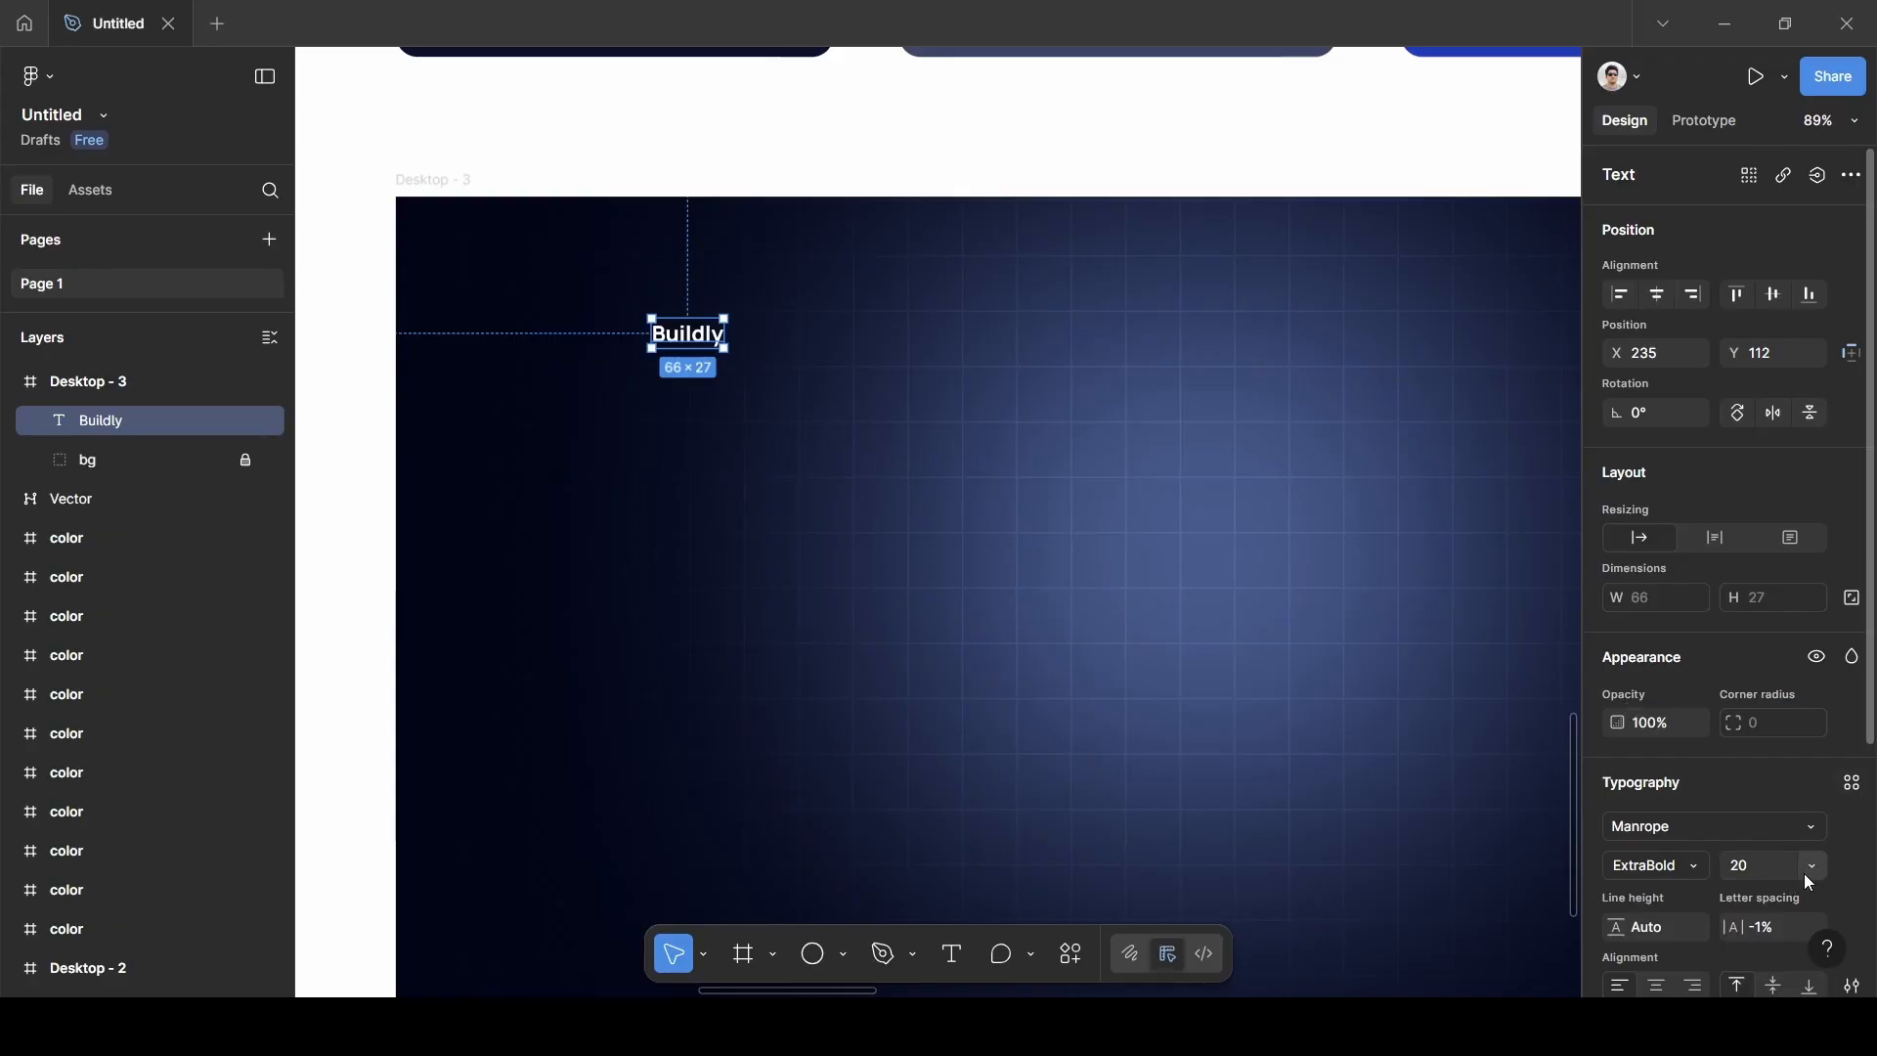
click(1657, 878)
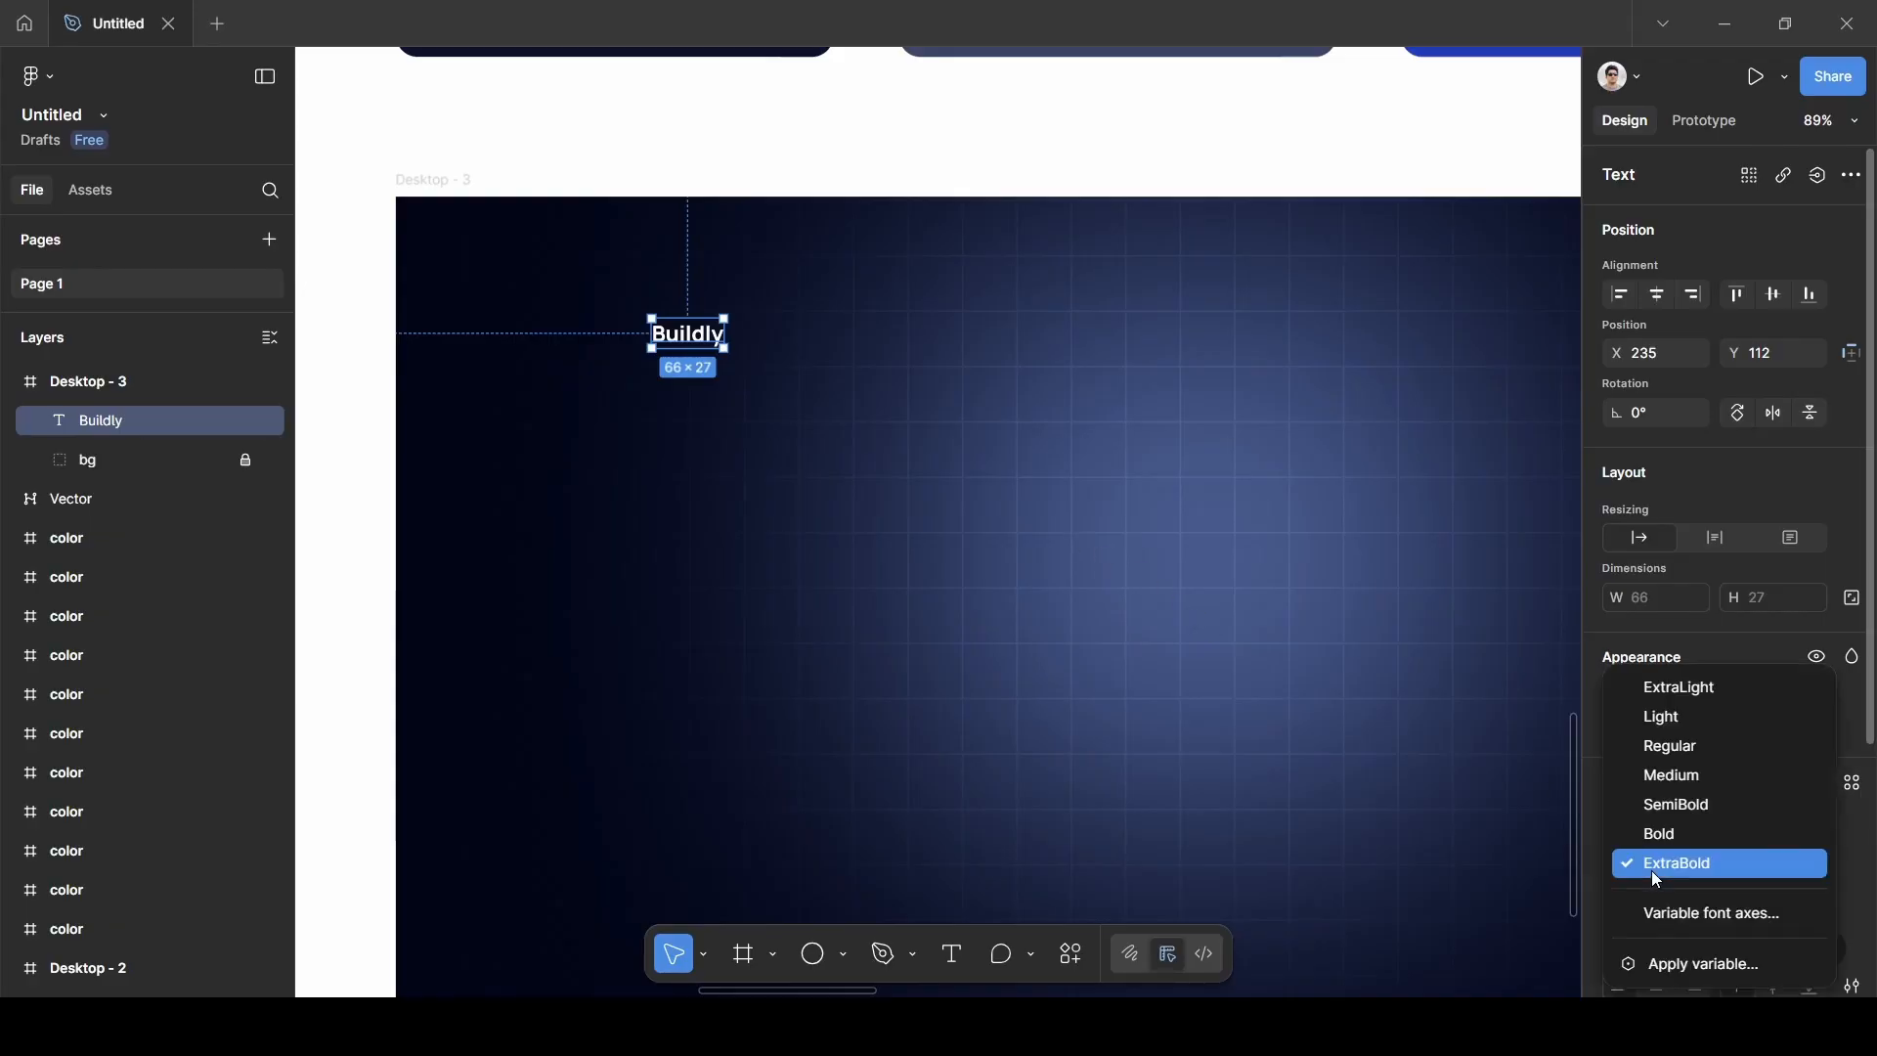
click(1657, 878)
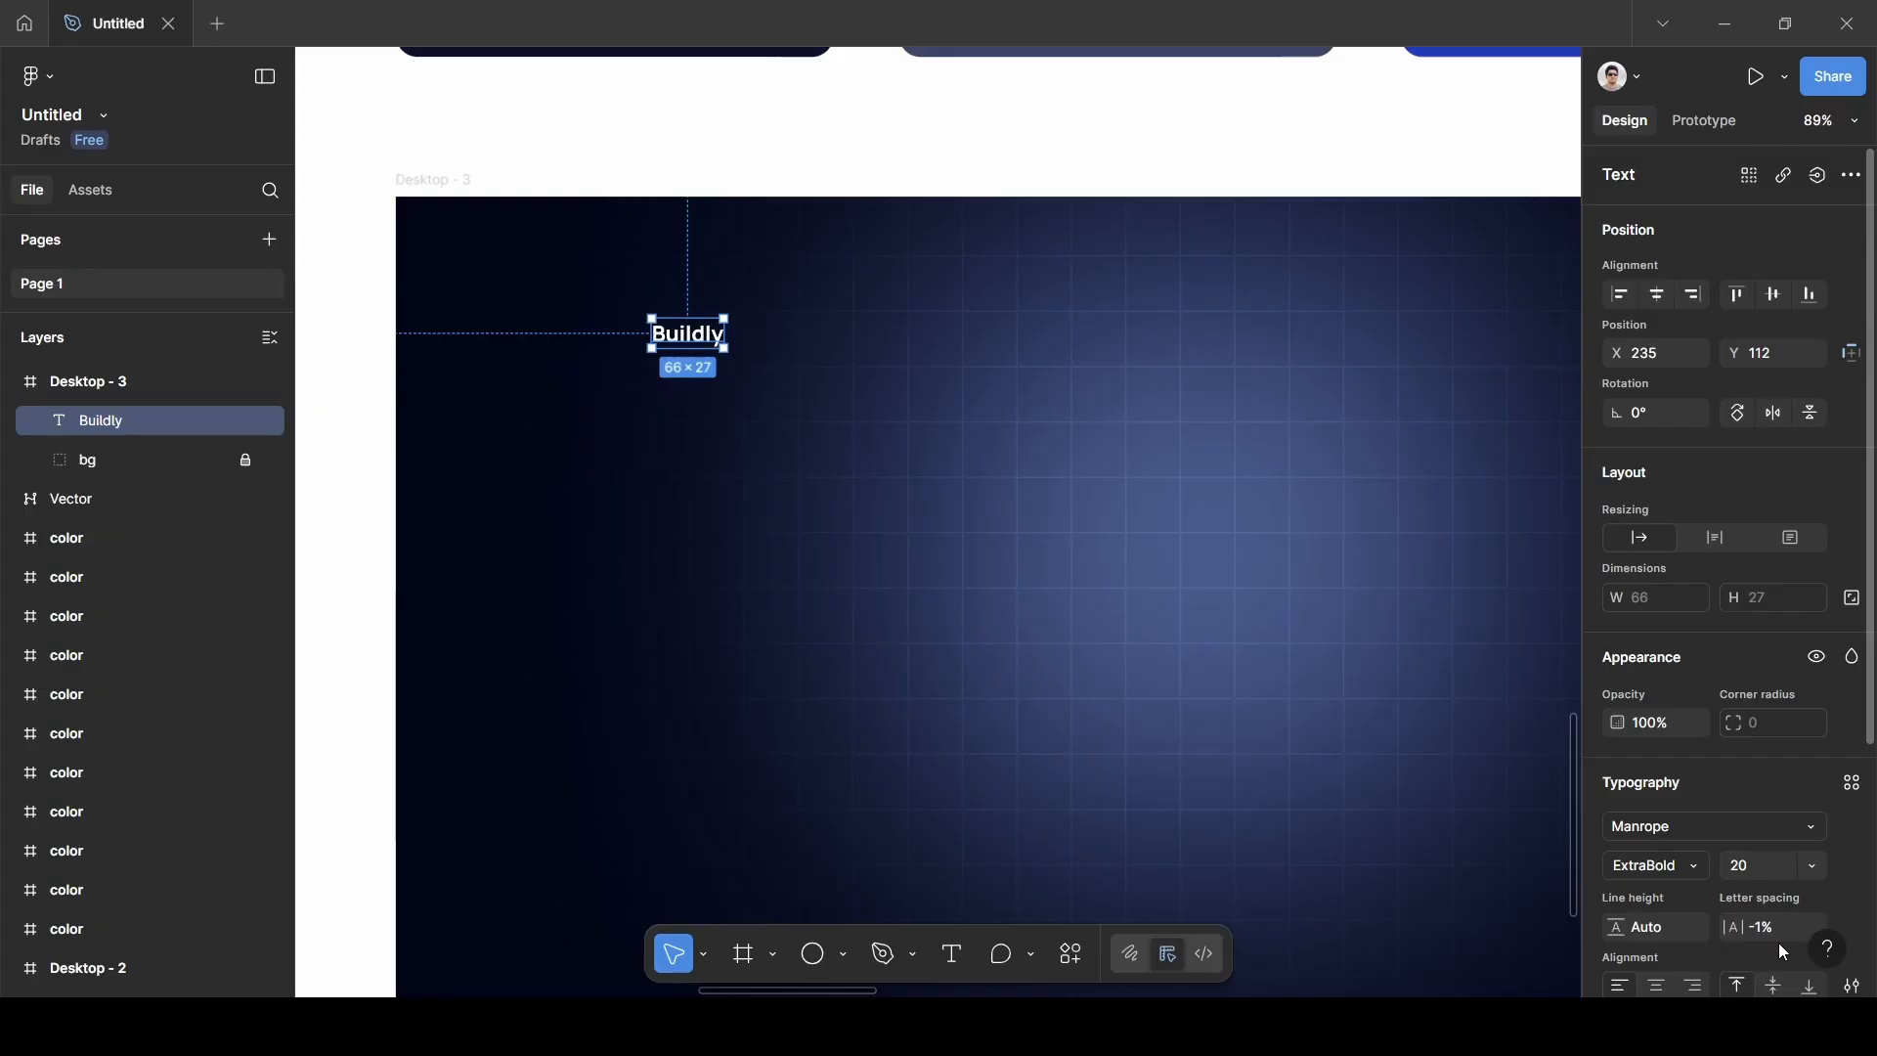
click(663, 443)
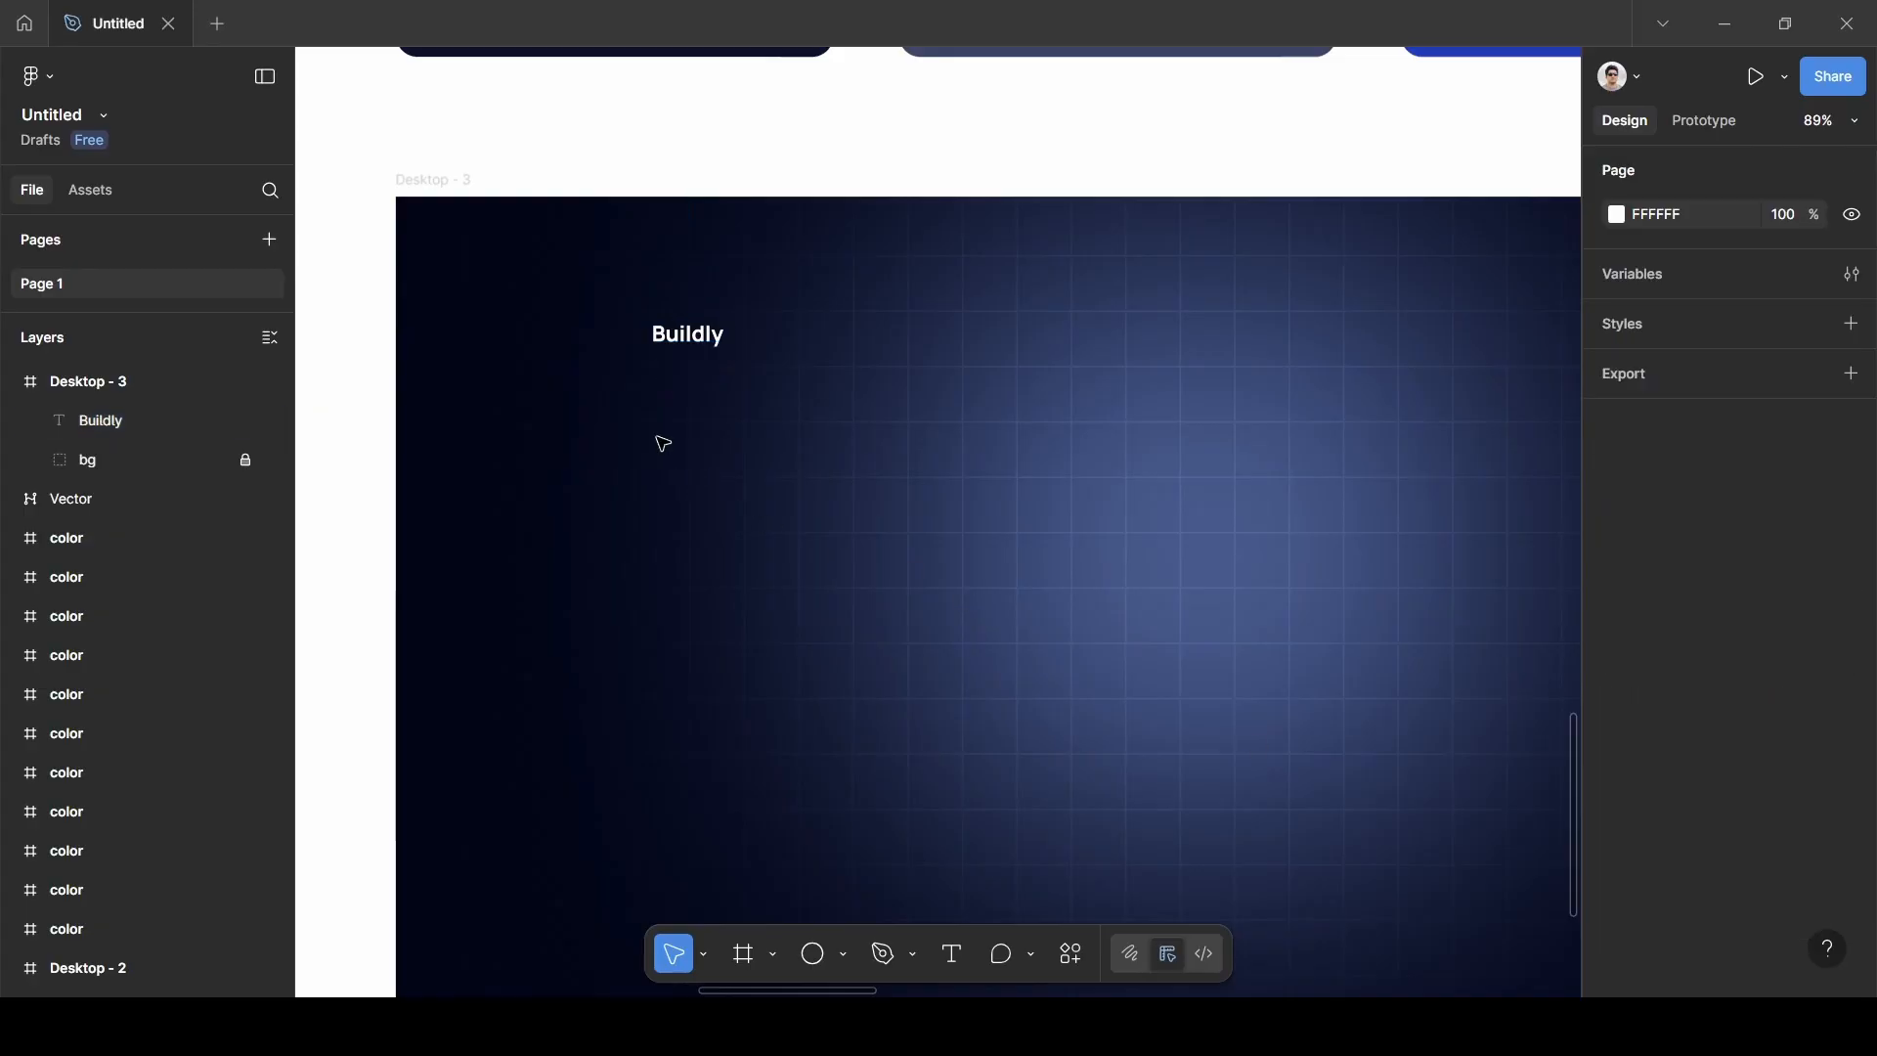
Copy the 40 × 40 diamond logo icon from the navigation bar in Desktop - 2.
scroll(662, 443, up, 3)
scroll(663, 443, left, 6)
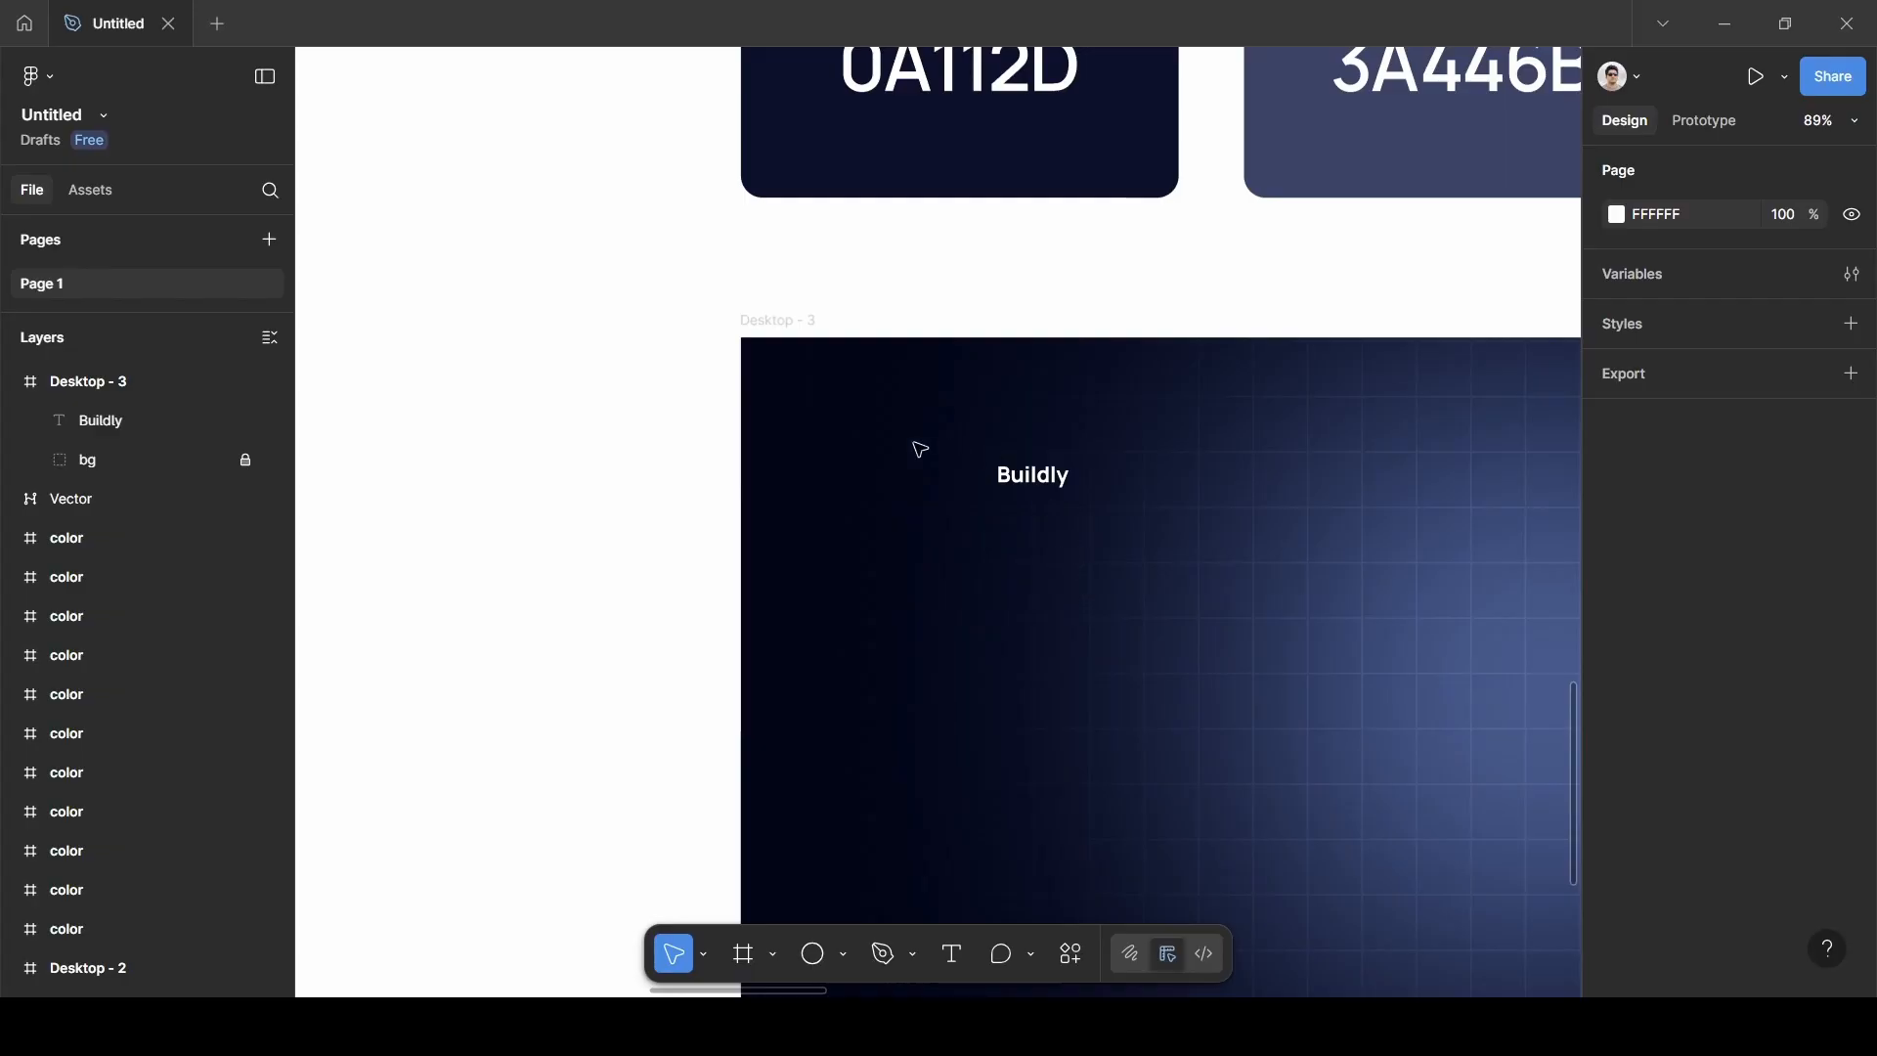
scroll(919, 459, left, 2)
scroll(921, 465, left, 20)
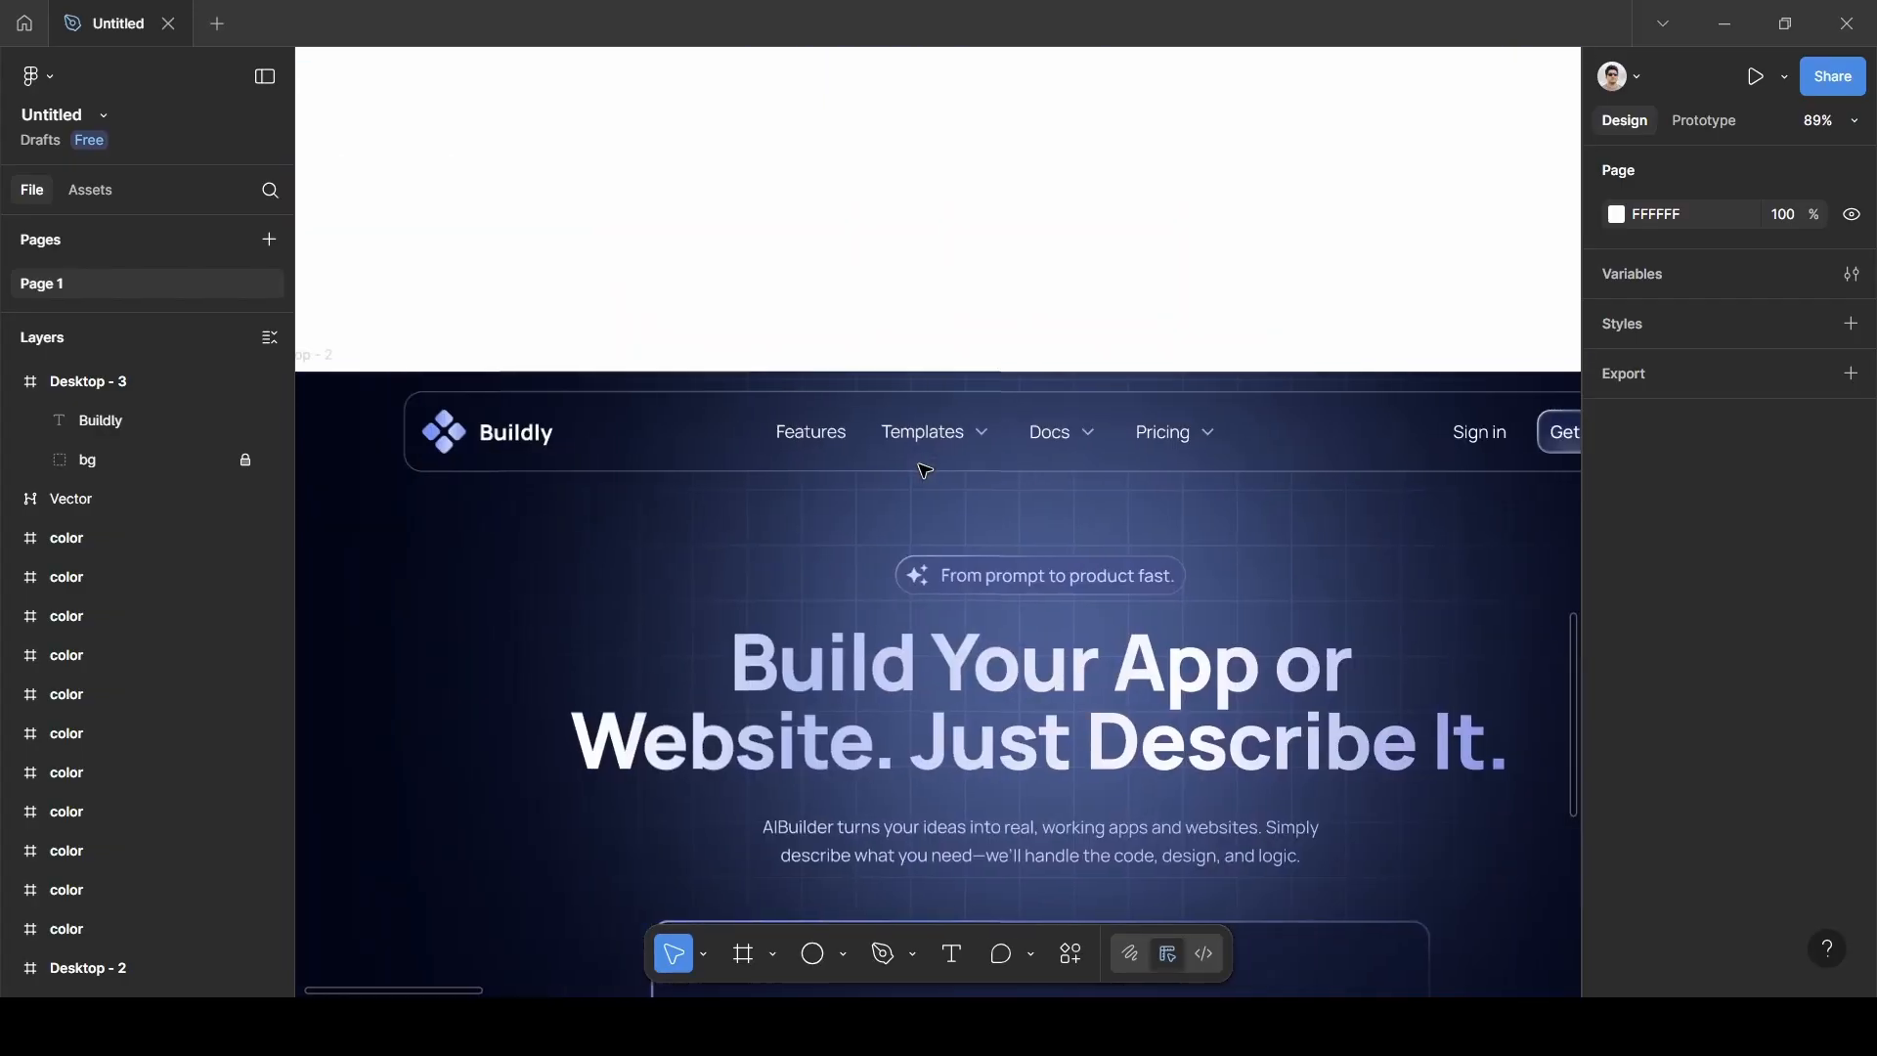
scroll(925, 472, left, 6)
click(733, 428)
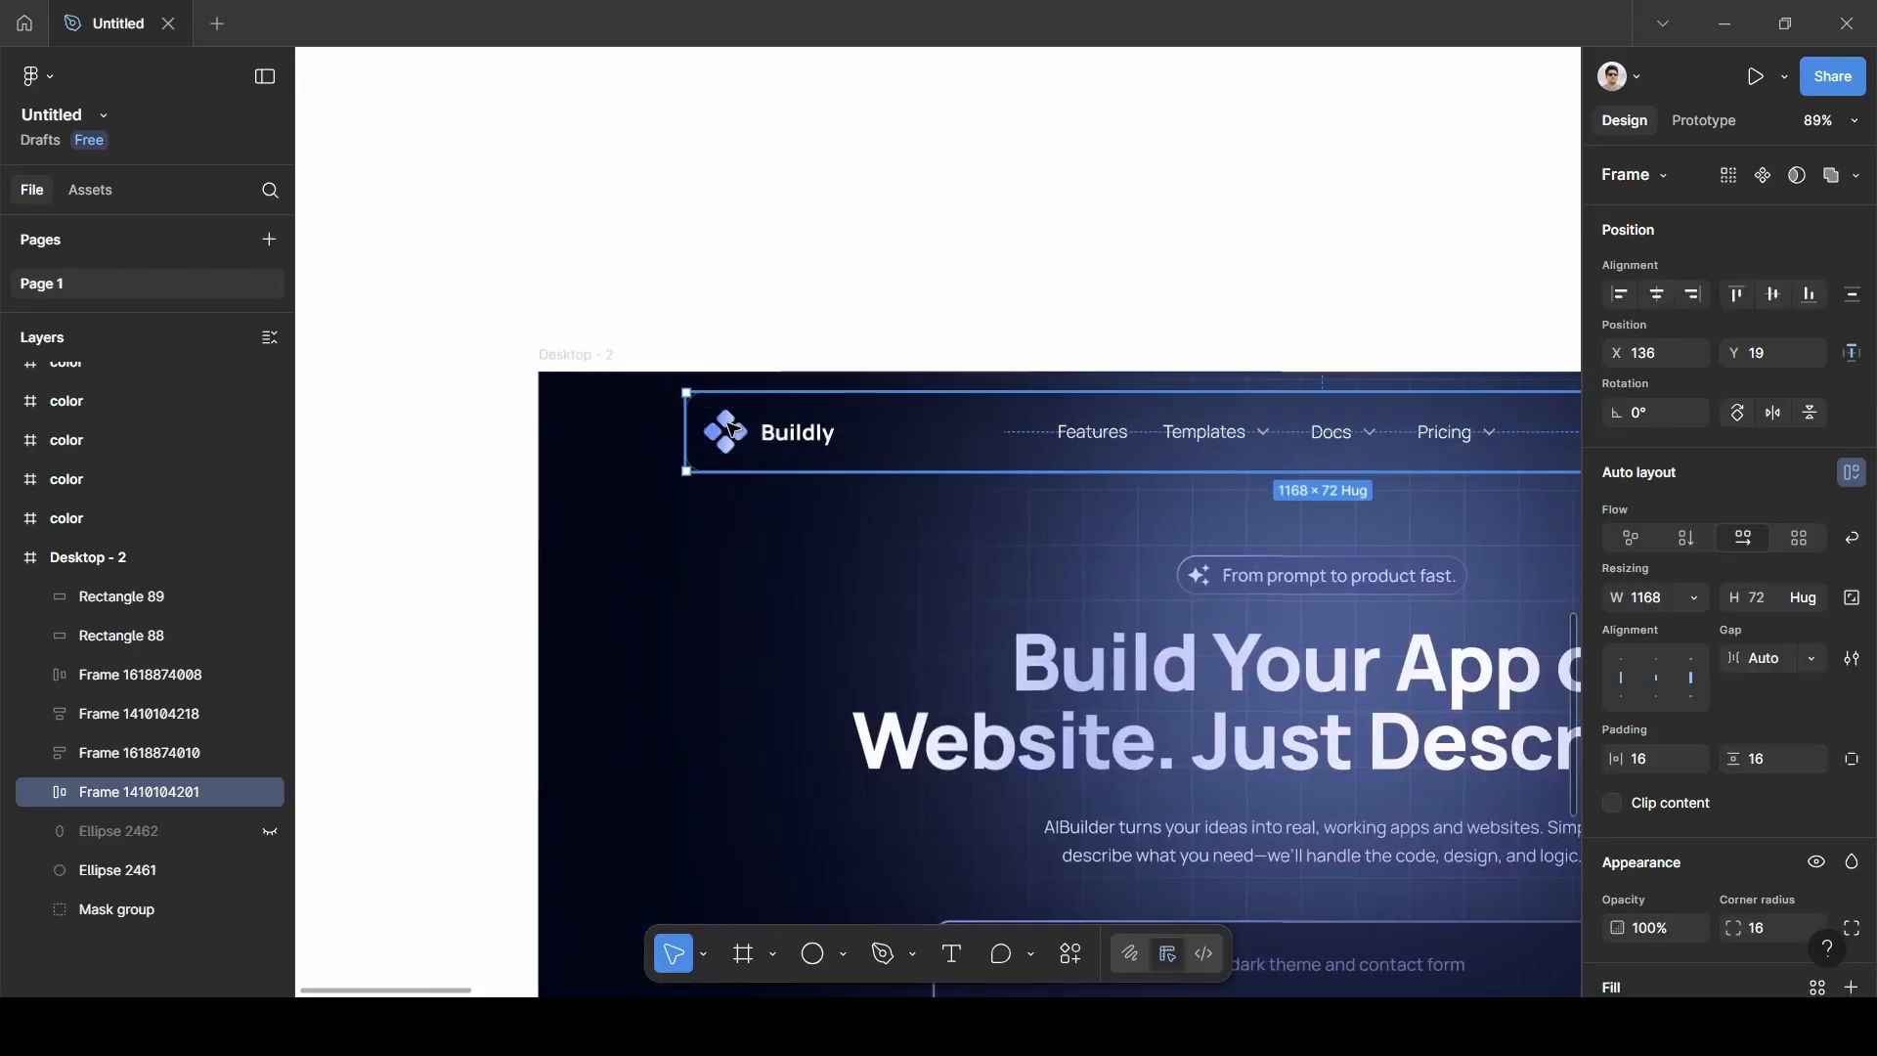
double_click(734, 428)
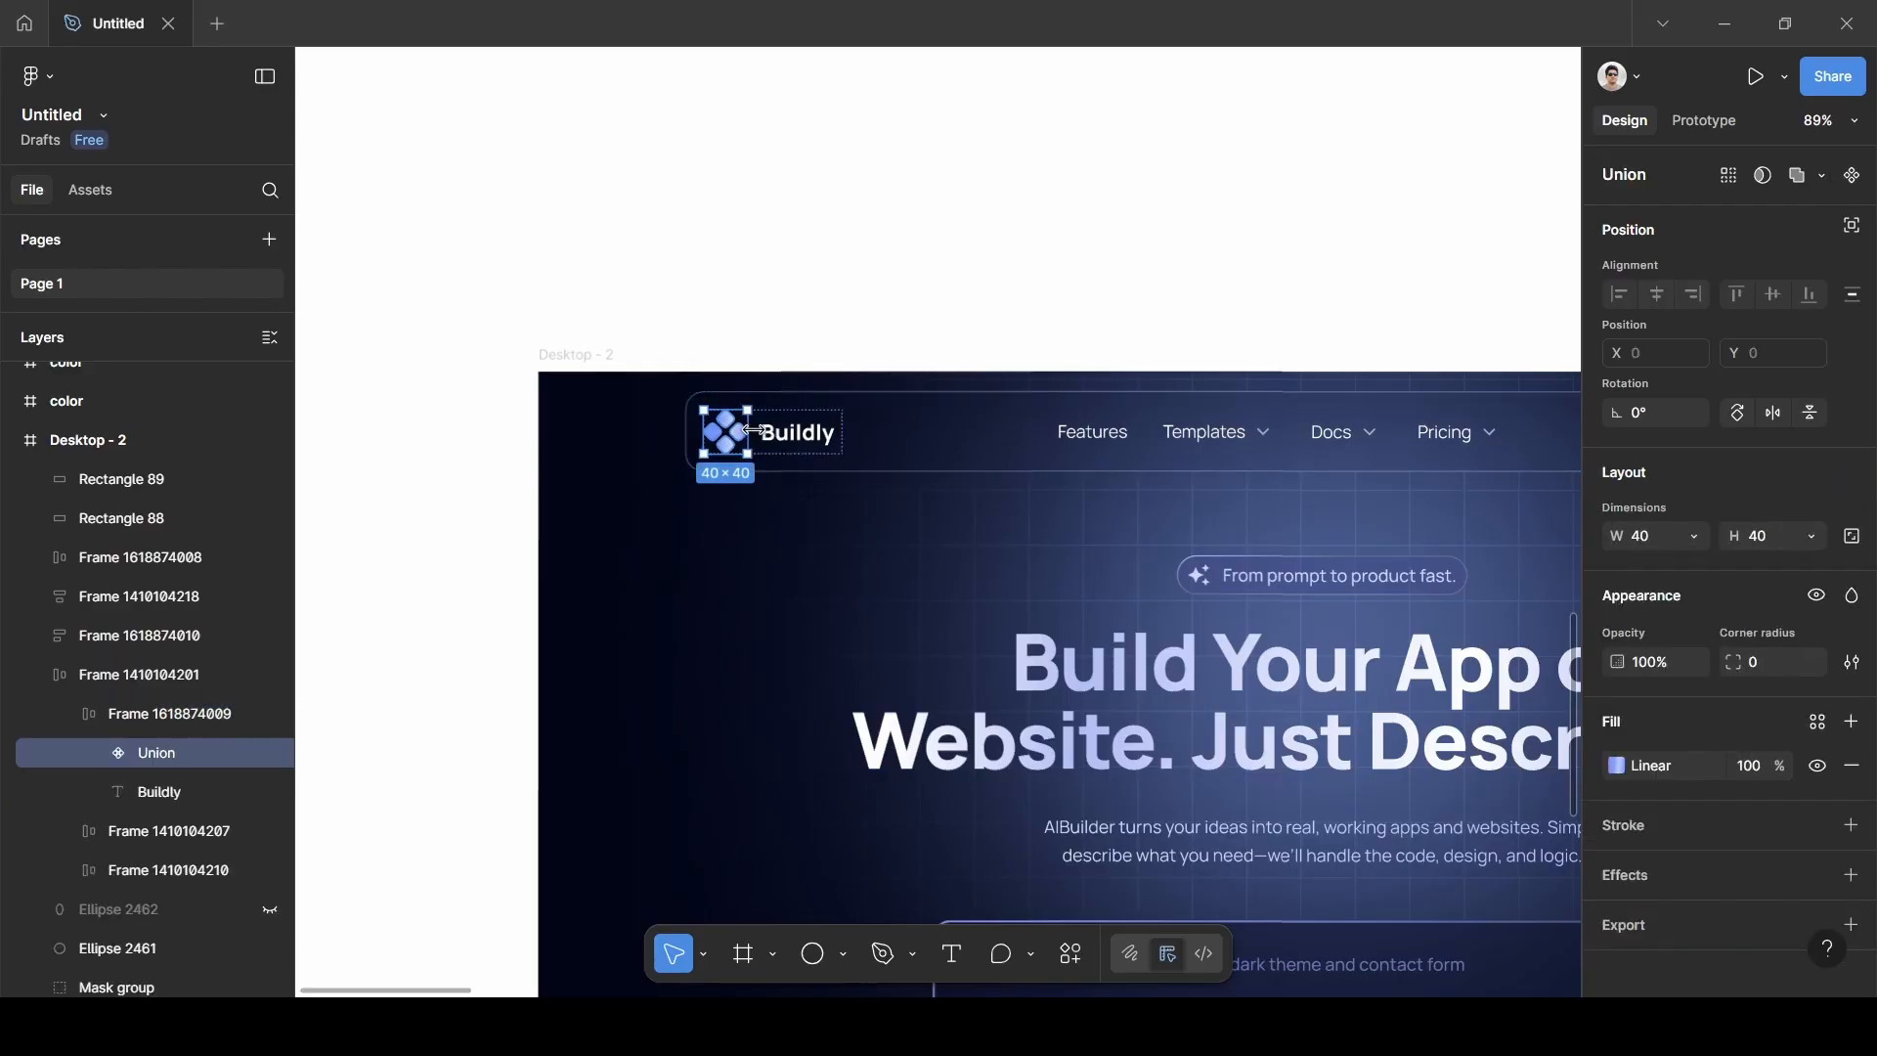
Paste the logo icon into Desktop - 3 and place it just left of the Buildly text.
scroll(747, 429, down, 5)
scroll(915, 458, right, 15)
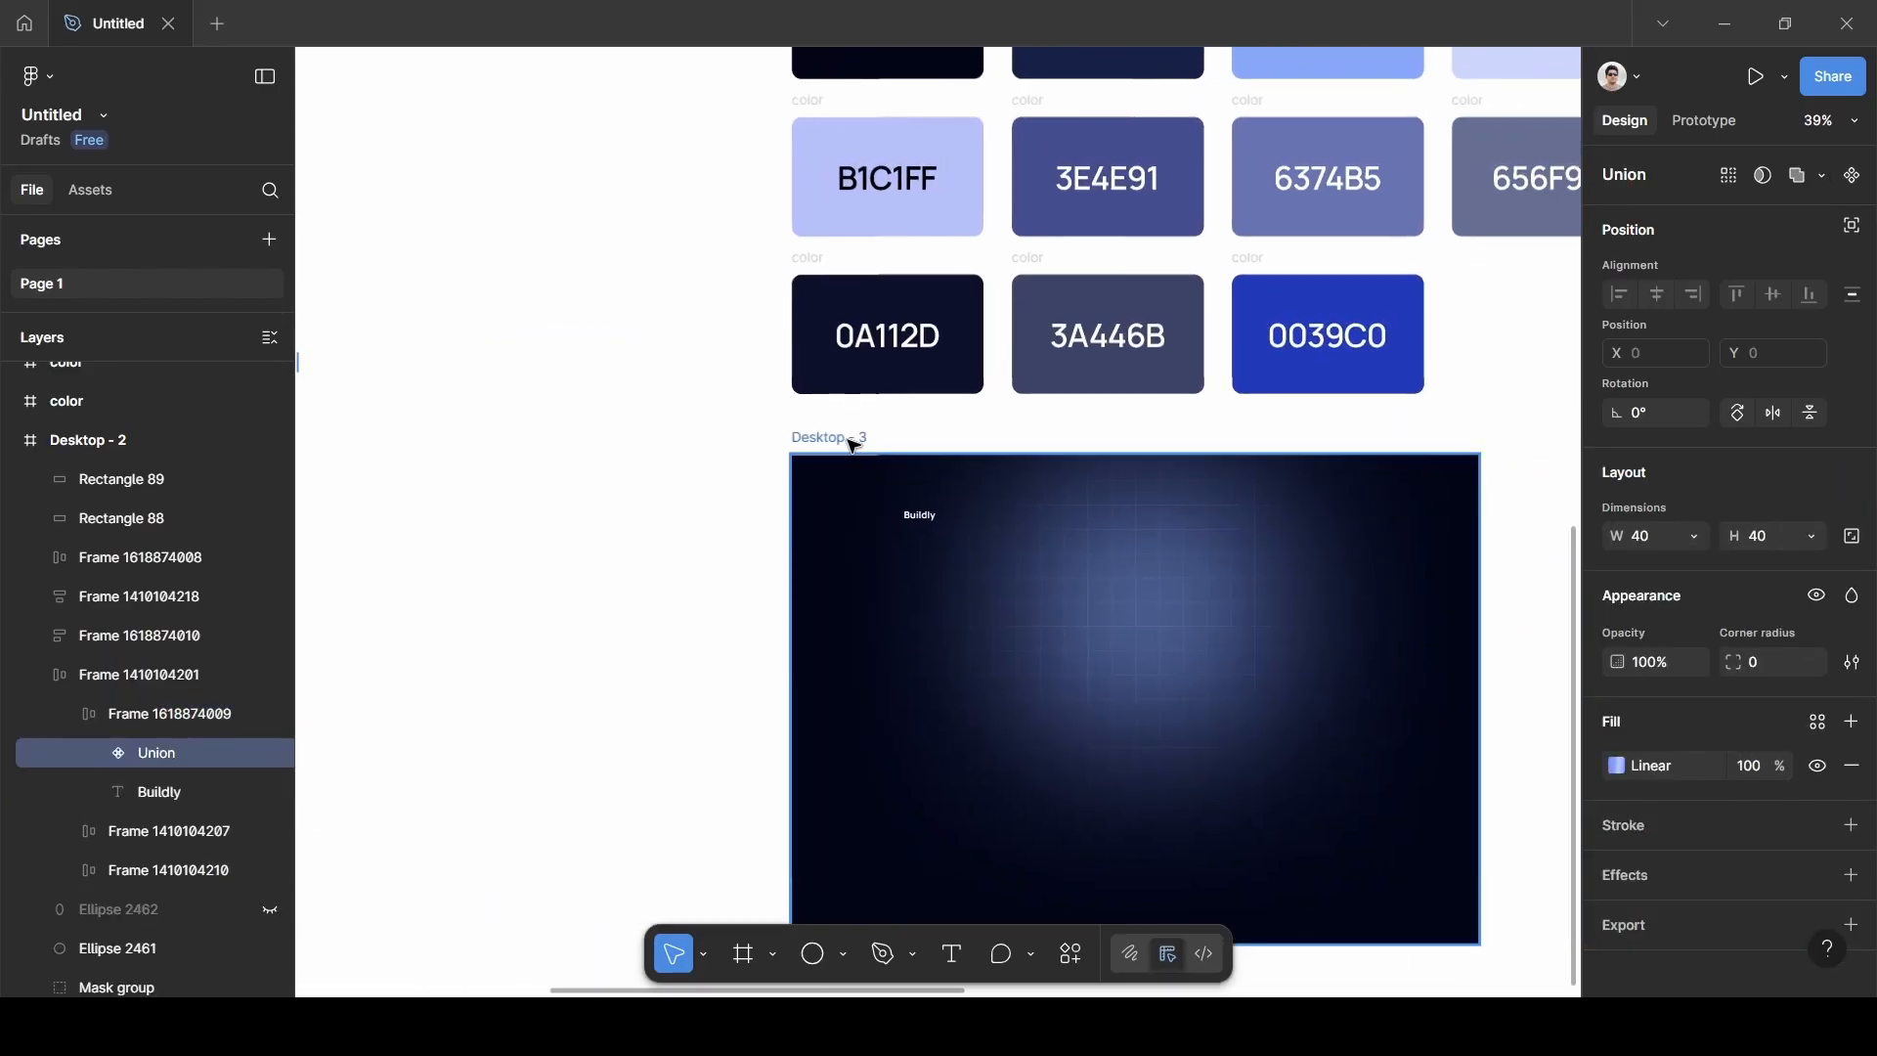
click(846, 437)
ctrl+scroll(1068, 614, up, 3)
ctrl+scroll(1068, 614, up, 1)
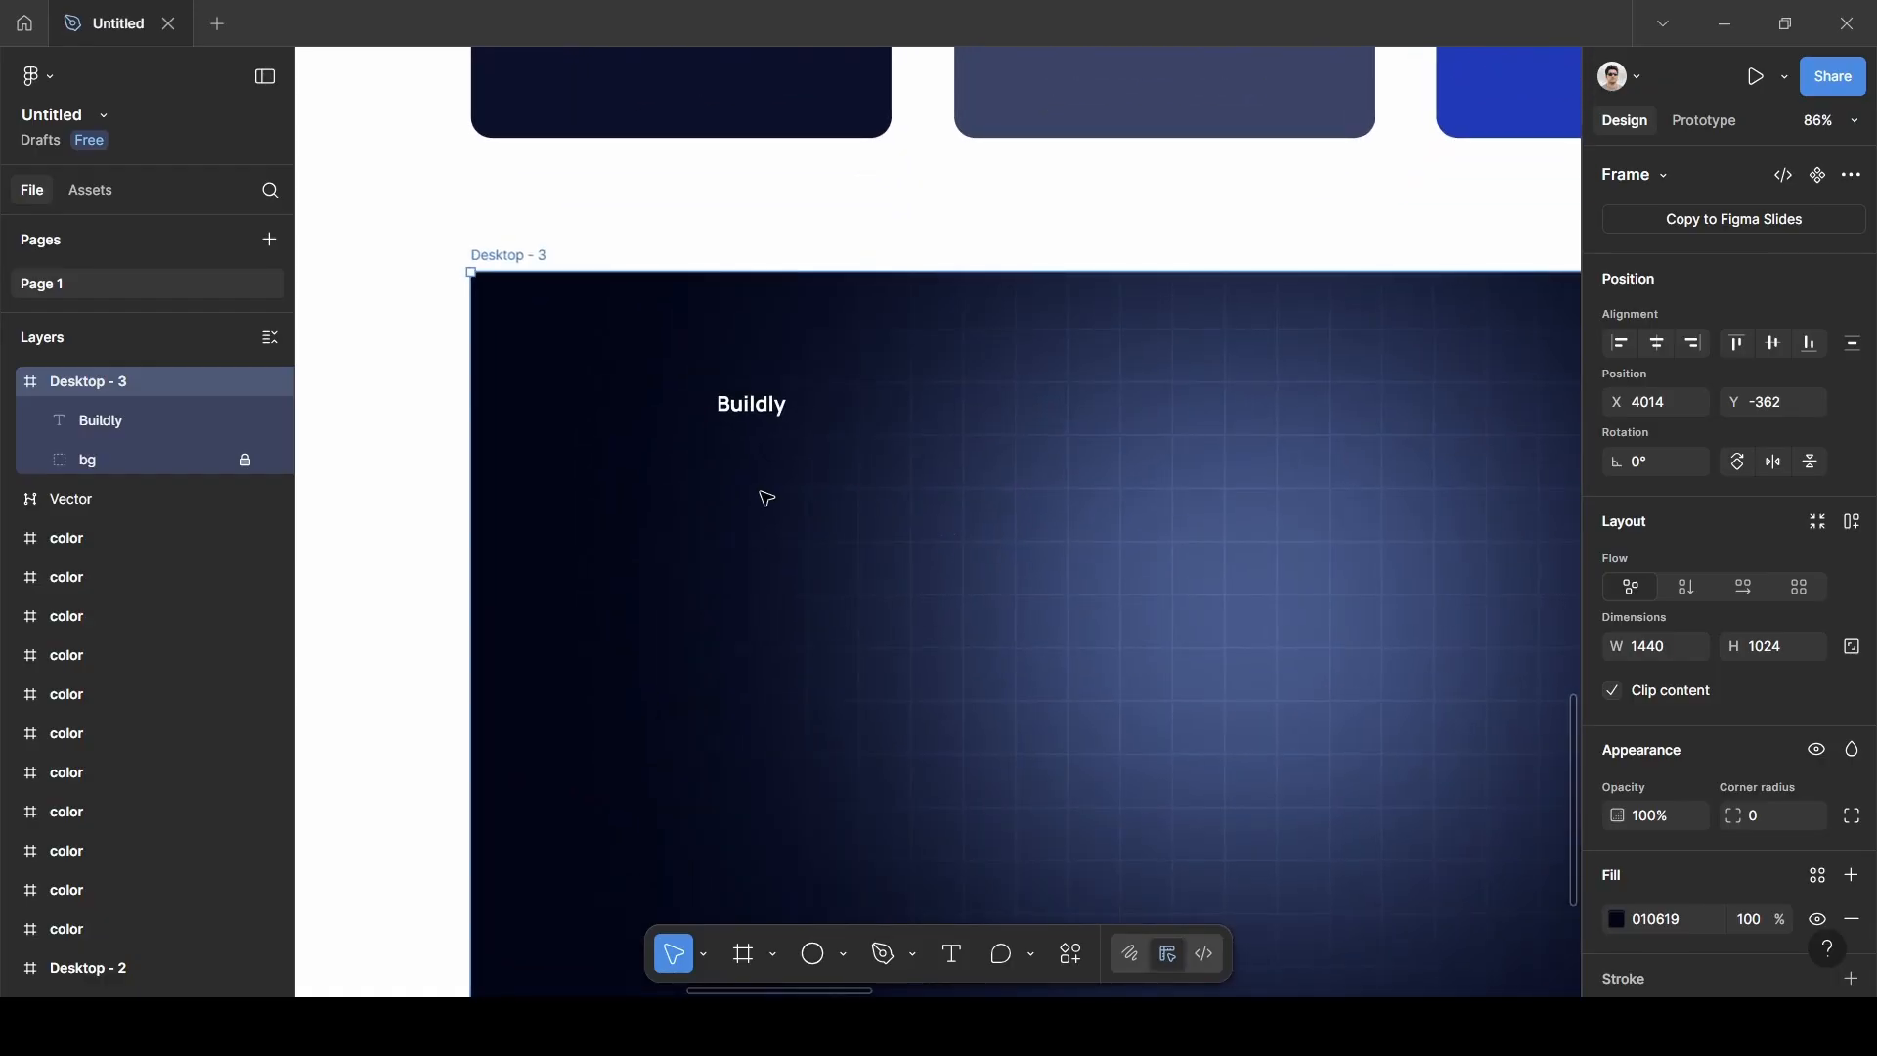
key(ctrl+v)
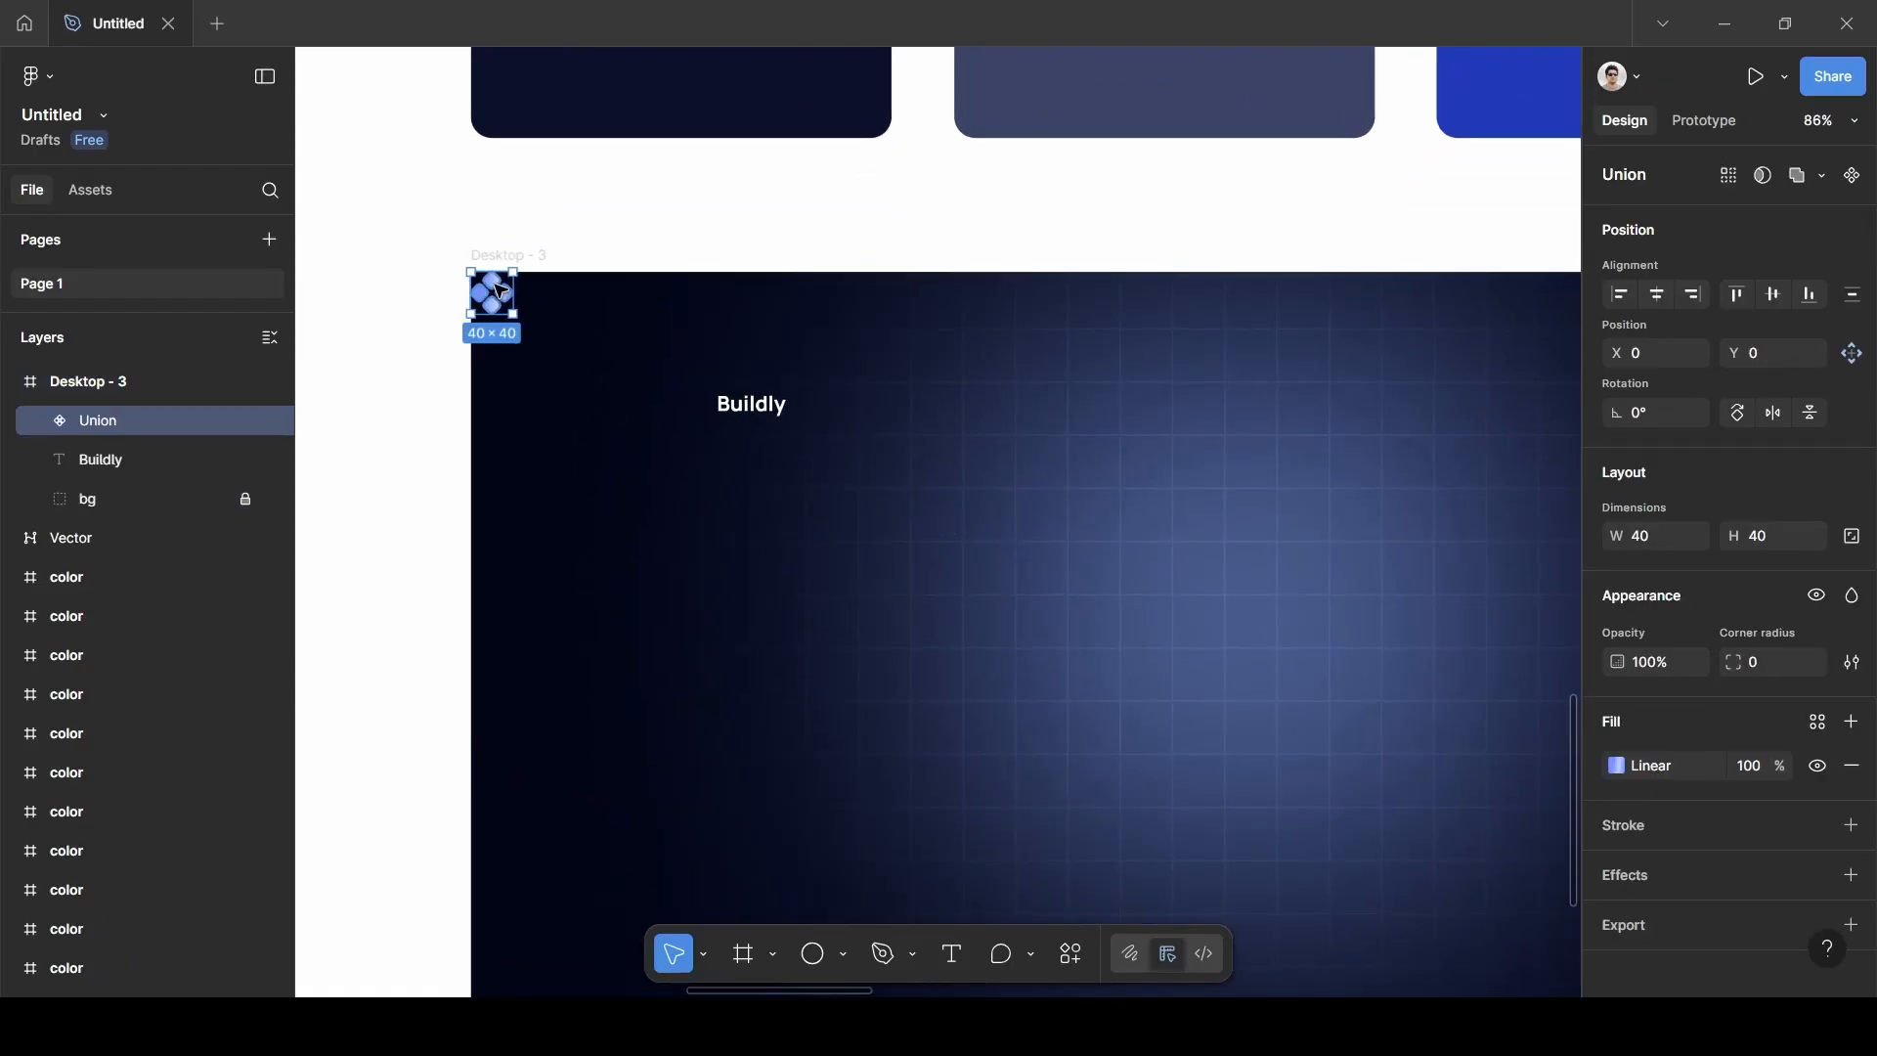
drag(529, 313, 690, 402)
Wrap the logo icon and Buildly text in a horizontal auto layout and move it to X 112, Y 62.
click(747, 404)
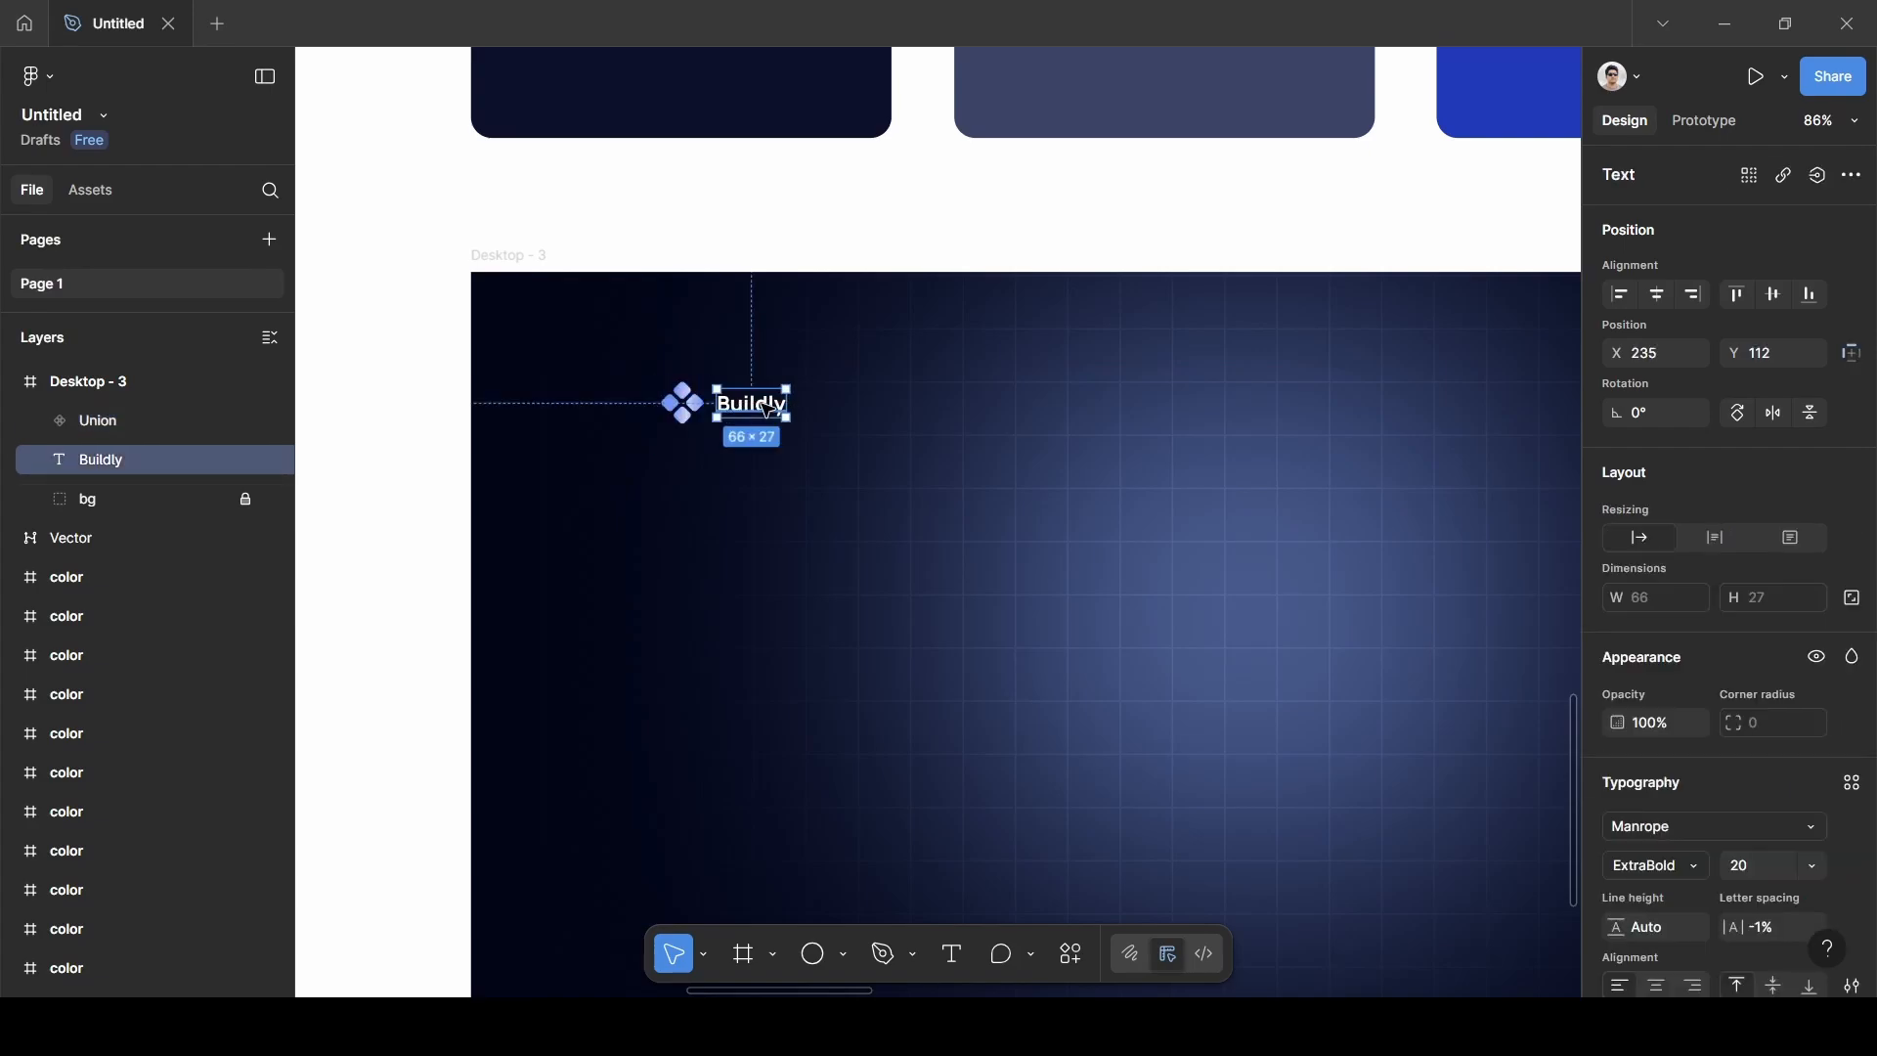
shift+click(687, 406)
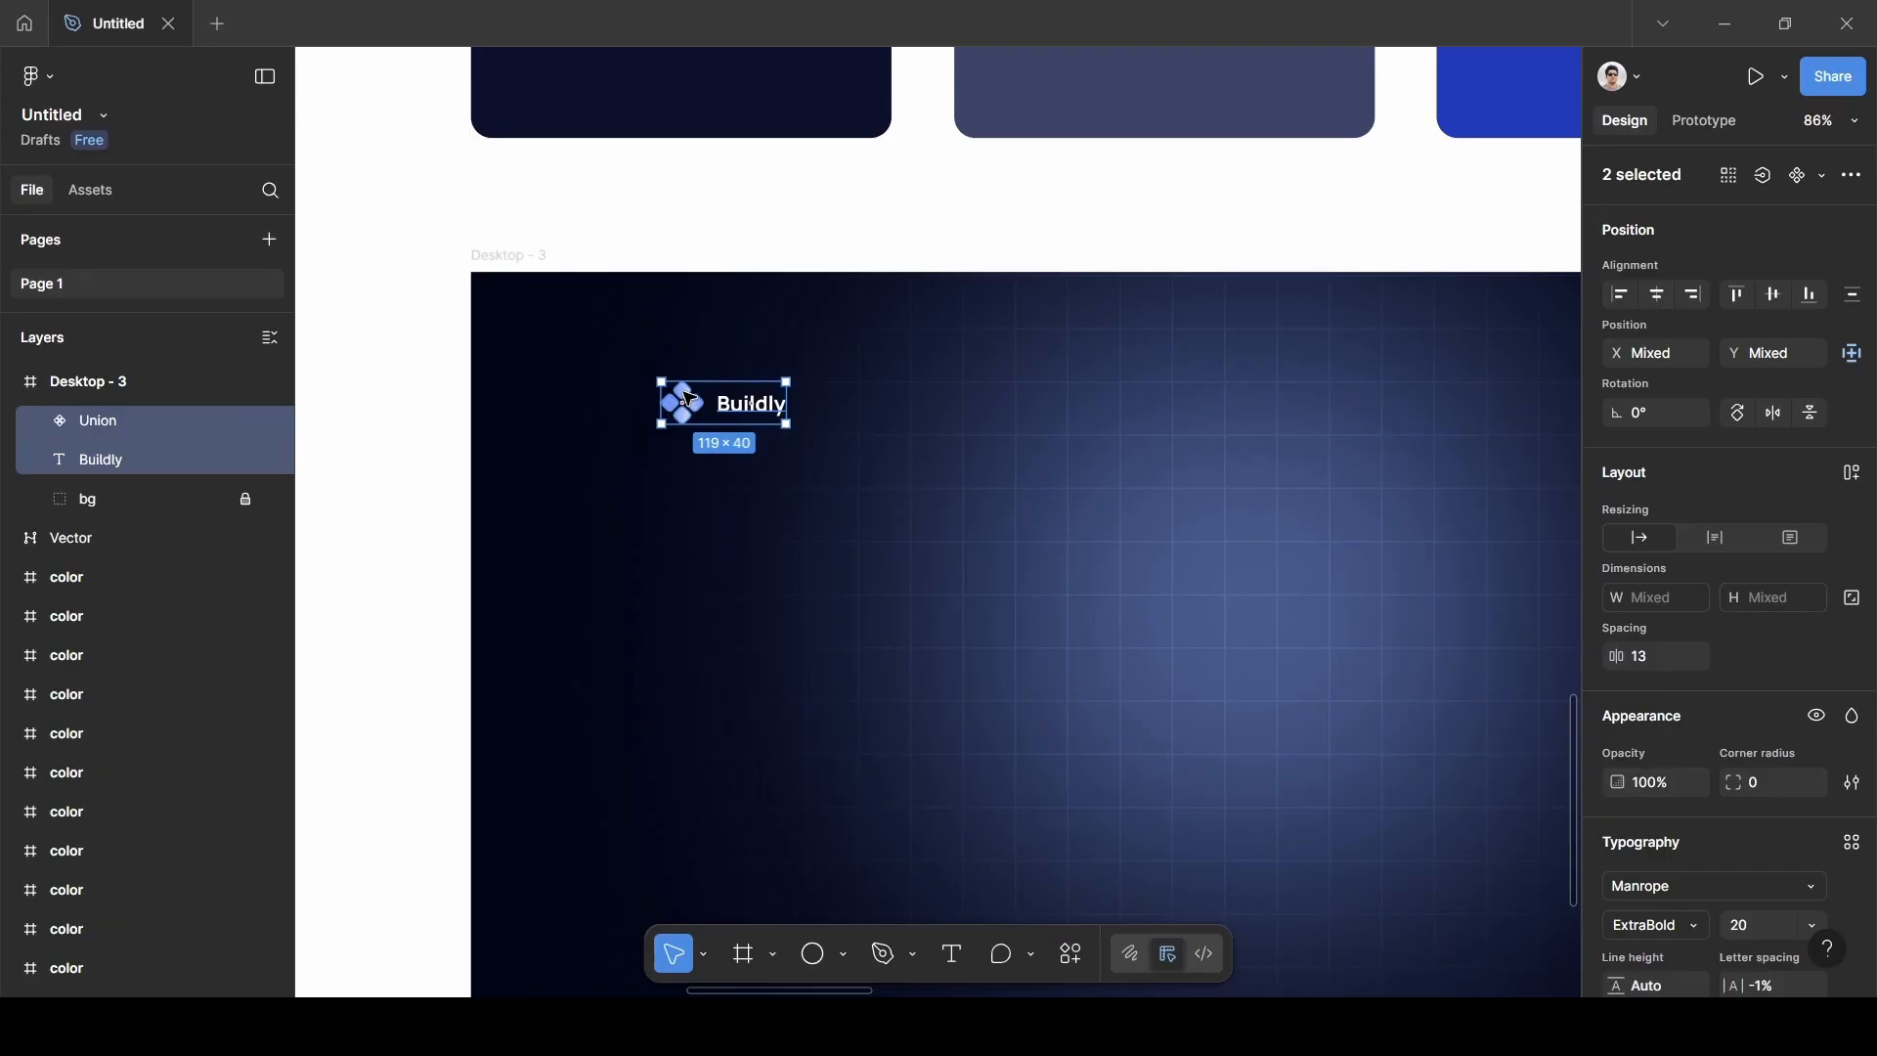
key(shift+a)
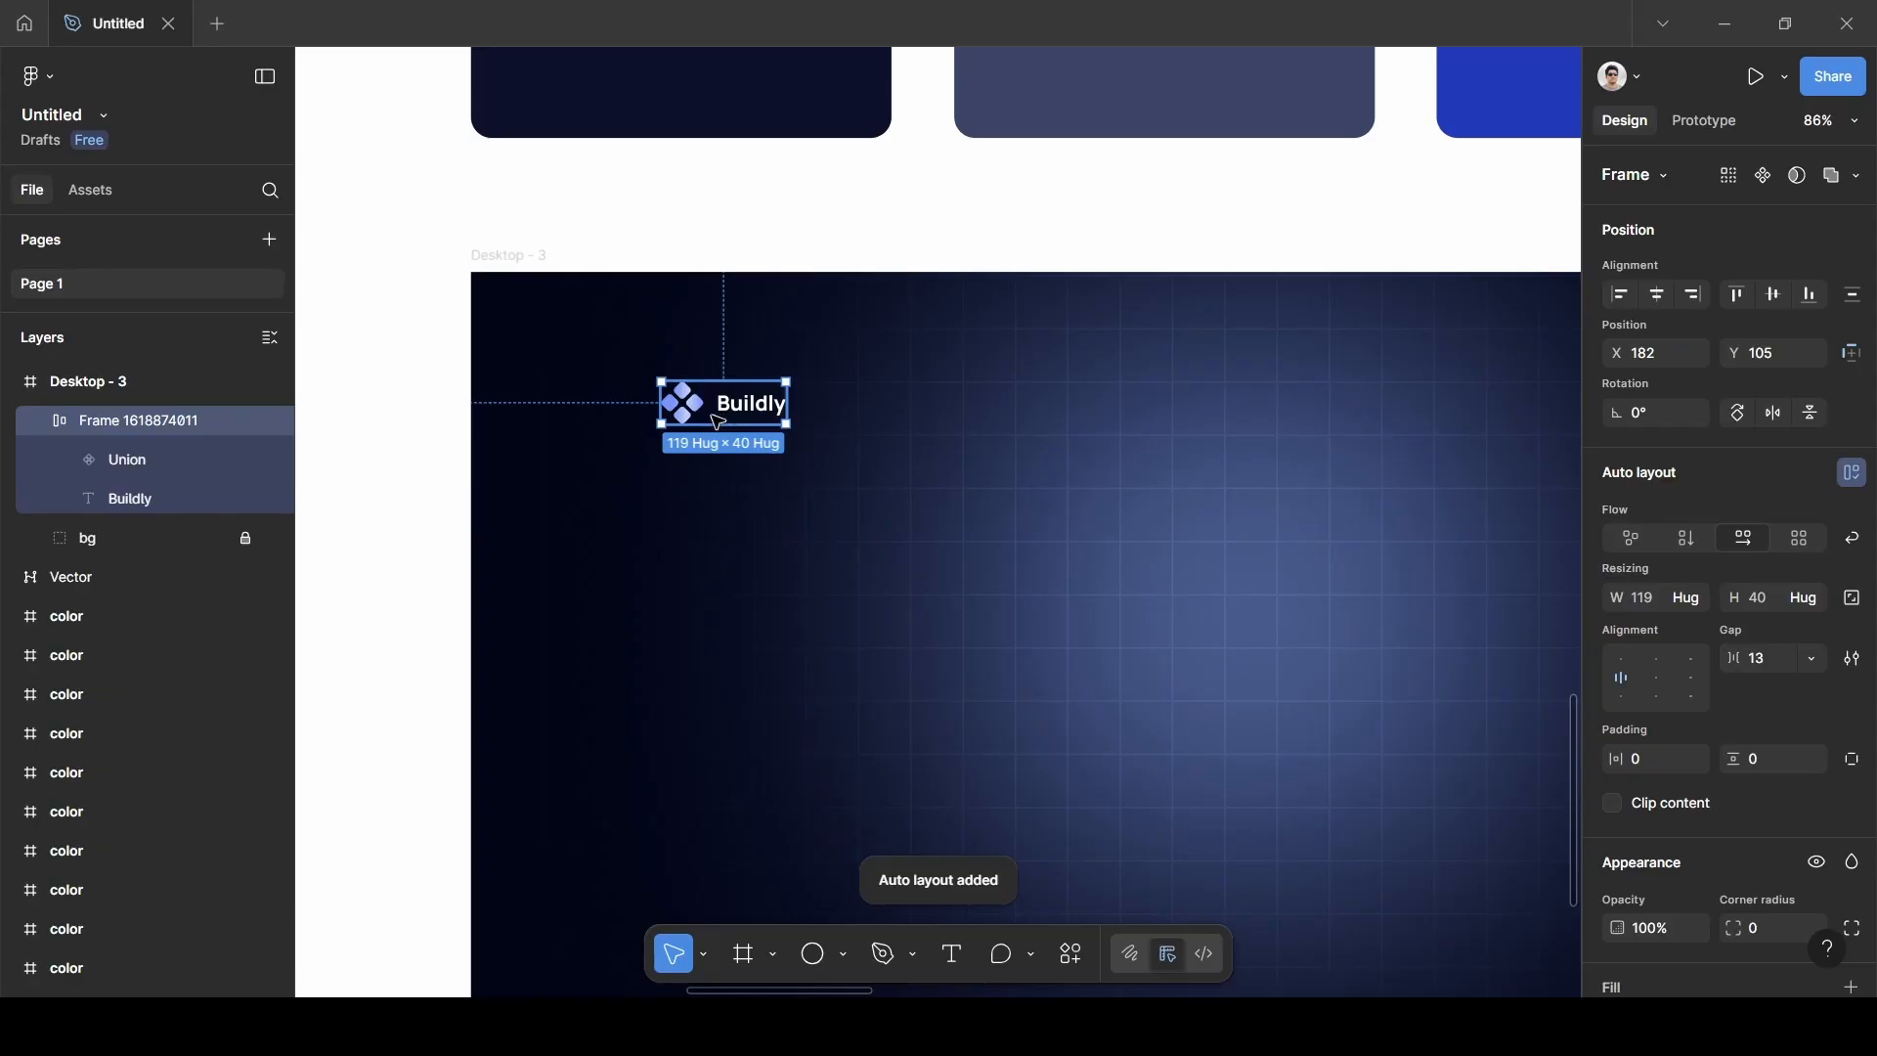
drag(718, 422, 646, 378)
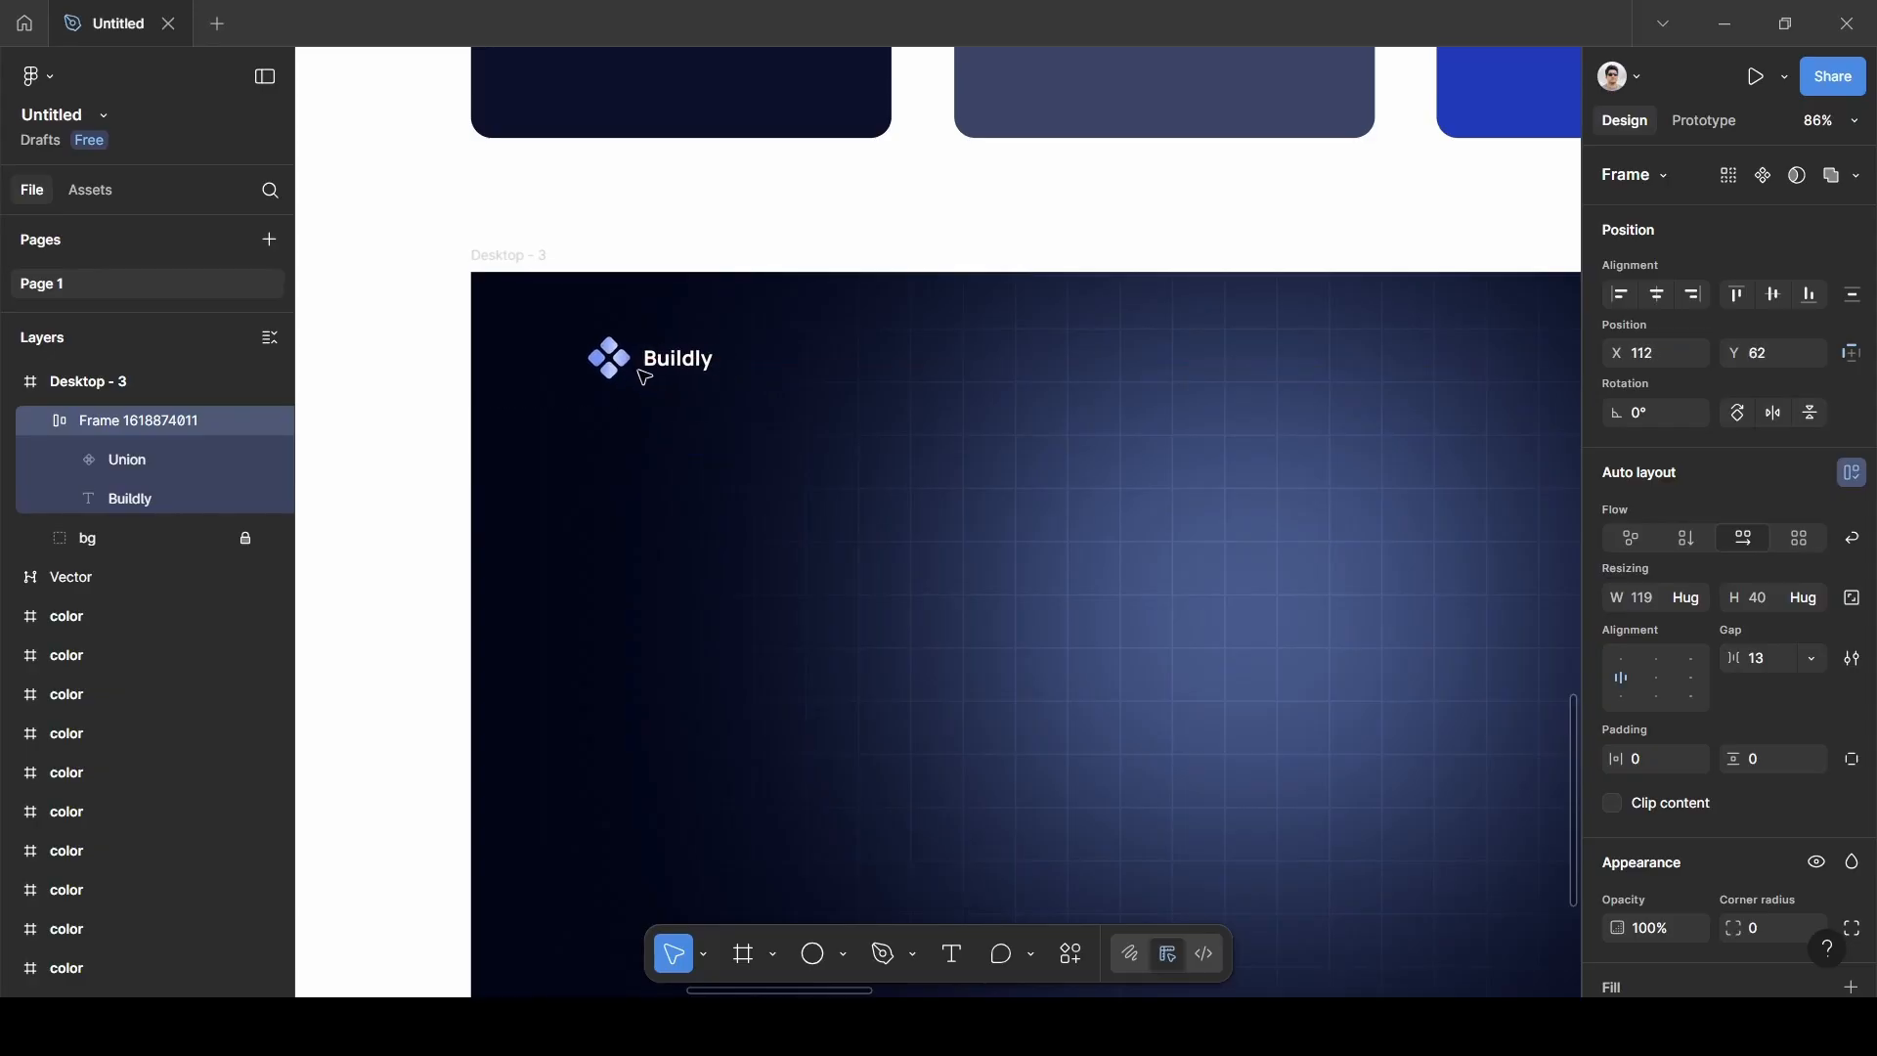
Set the gap between the logo icon and the Buildly text to 12.
click(1765, 672)
text(1)
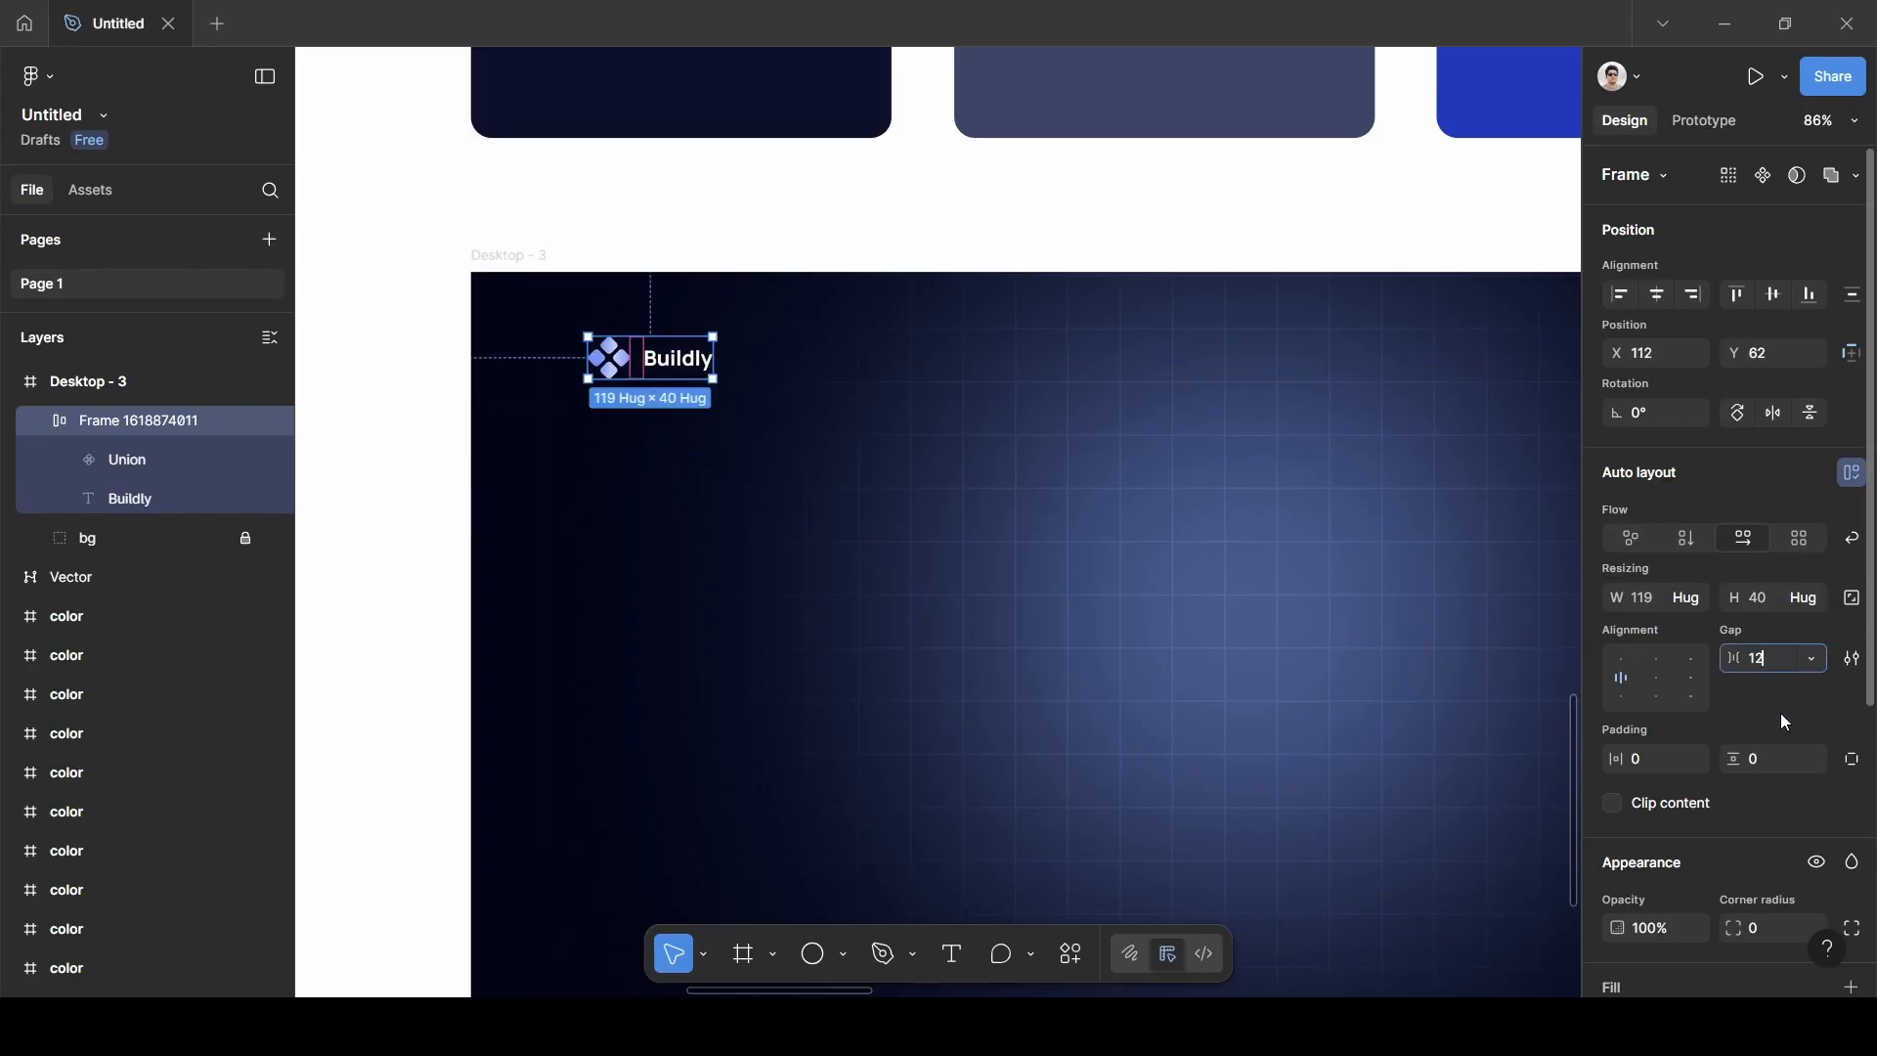
text(2)
key(Return)
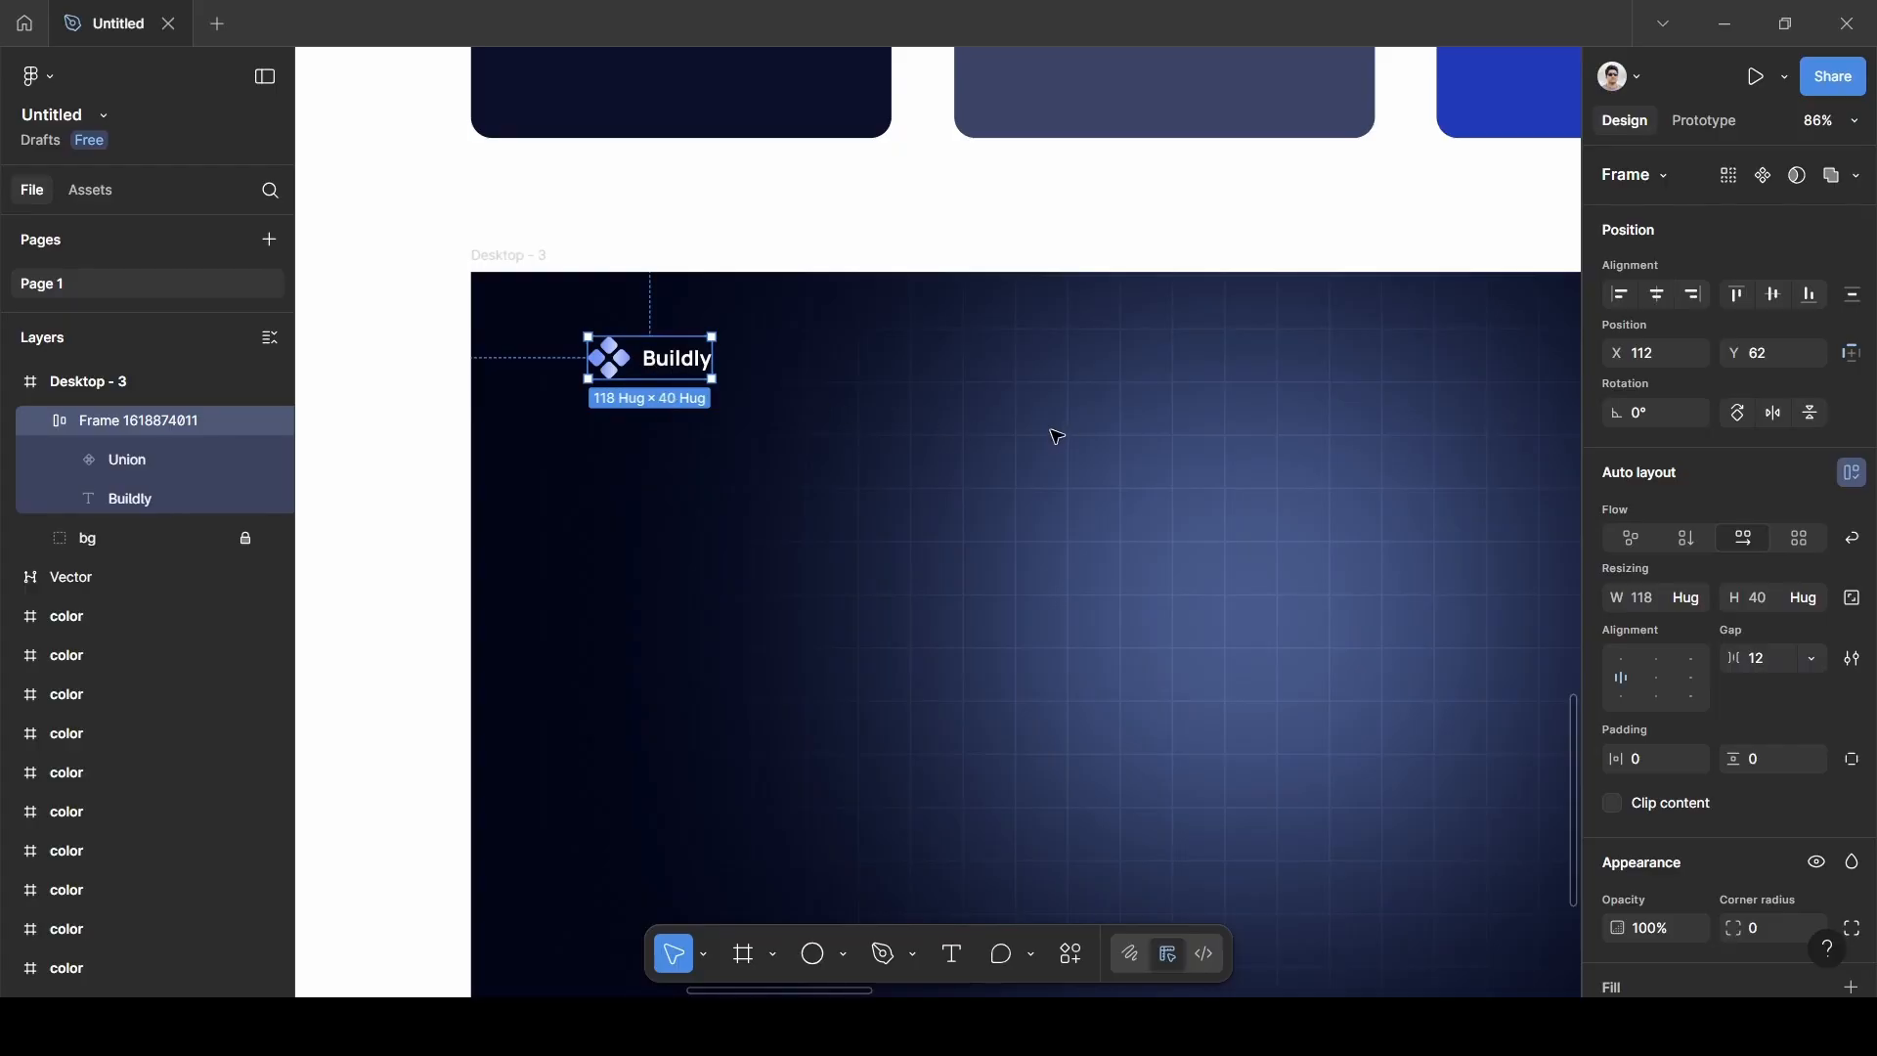
scroll(1057, 436, up, 4)
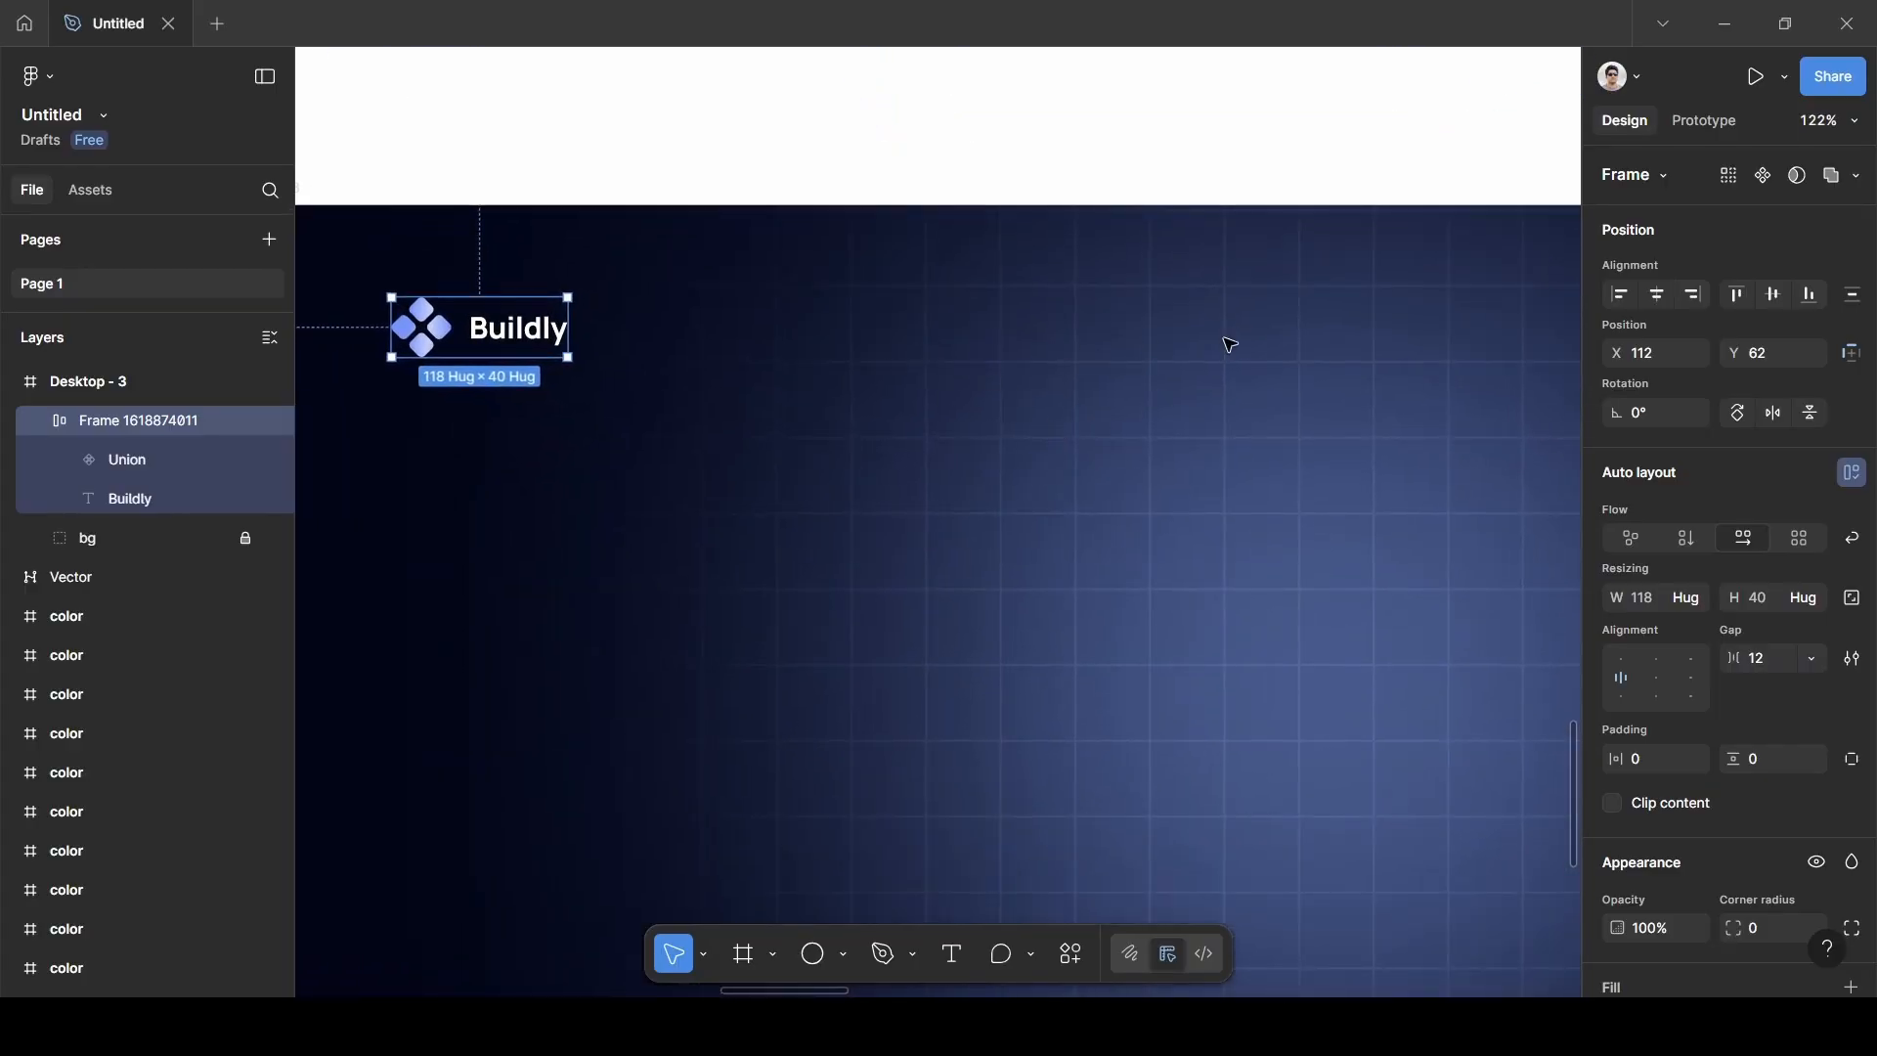
scroll(1260, 330, down, 1)
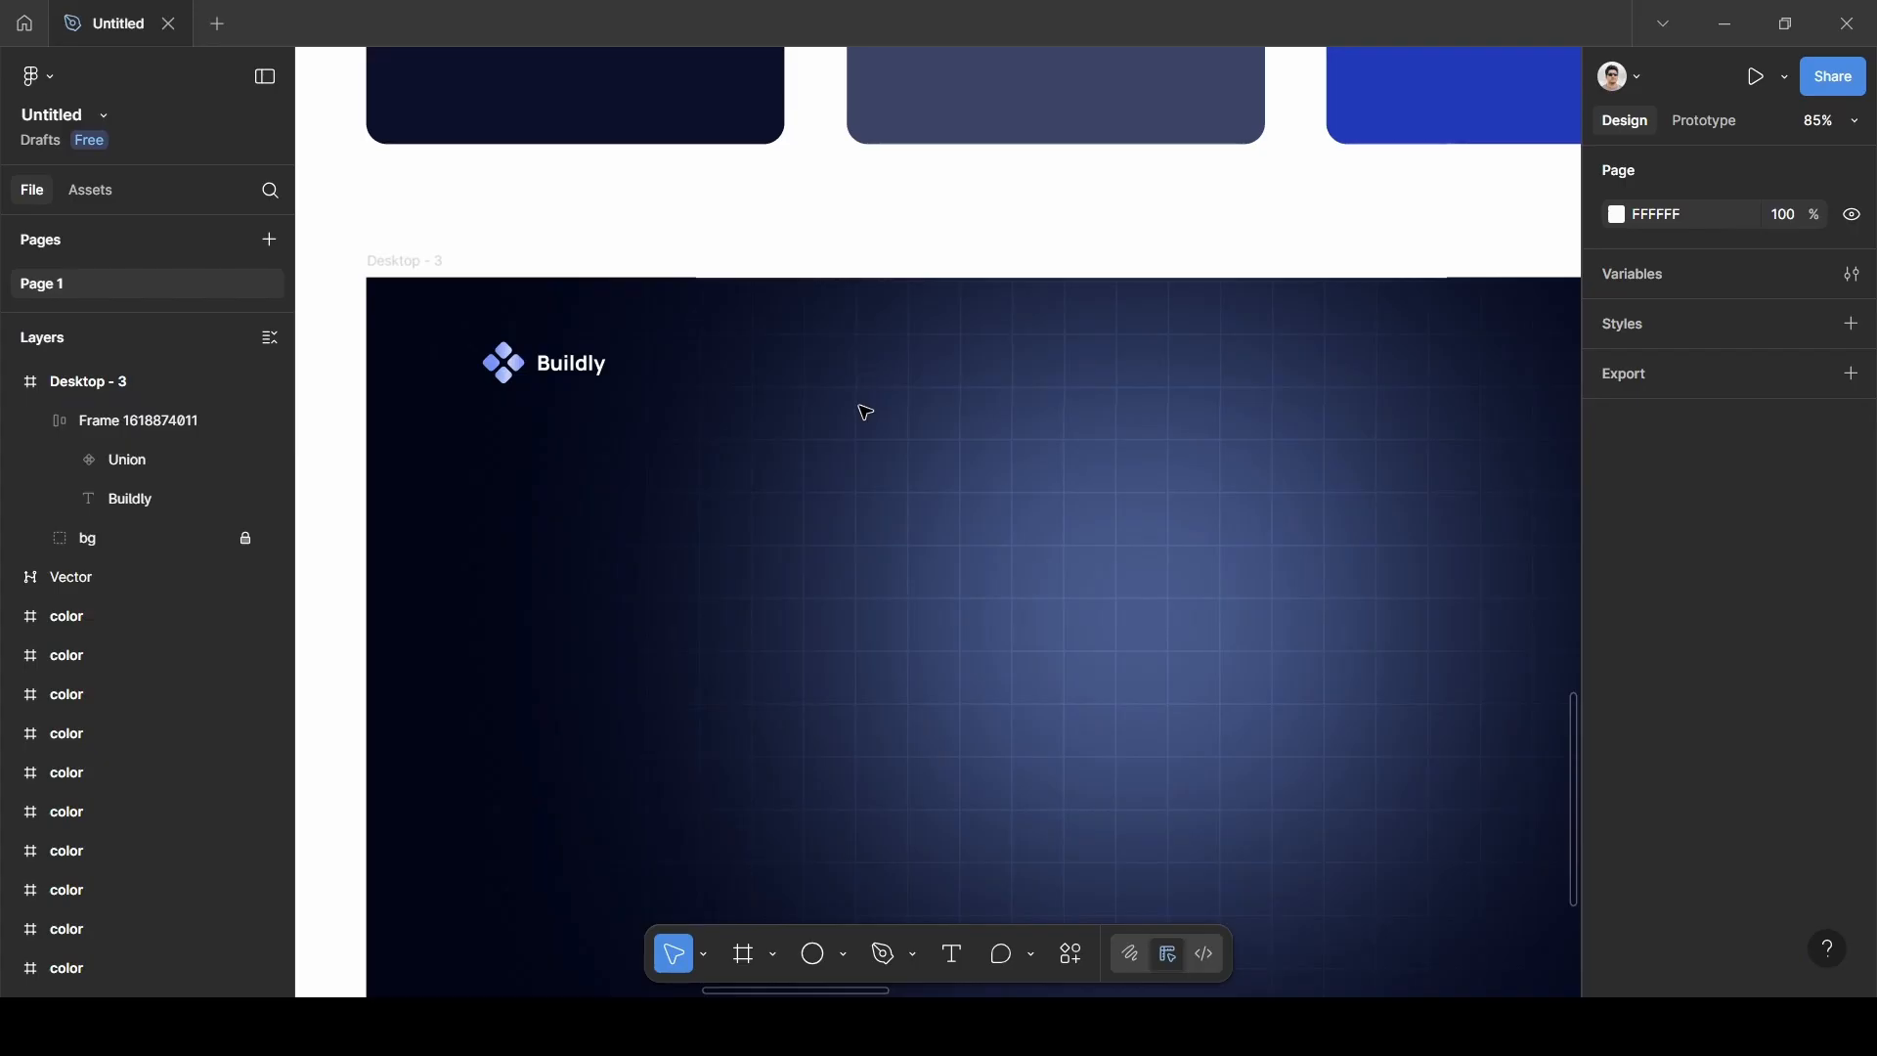
Add a "Features" text label to the right of the Buildly logo in Desktop - 3.
key(t)
click(811, 363)
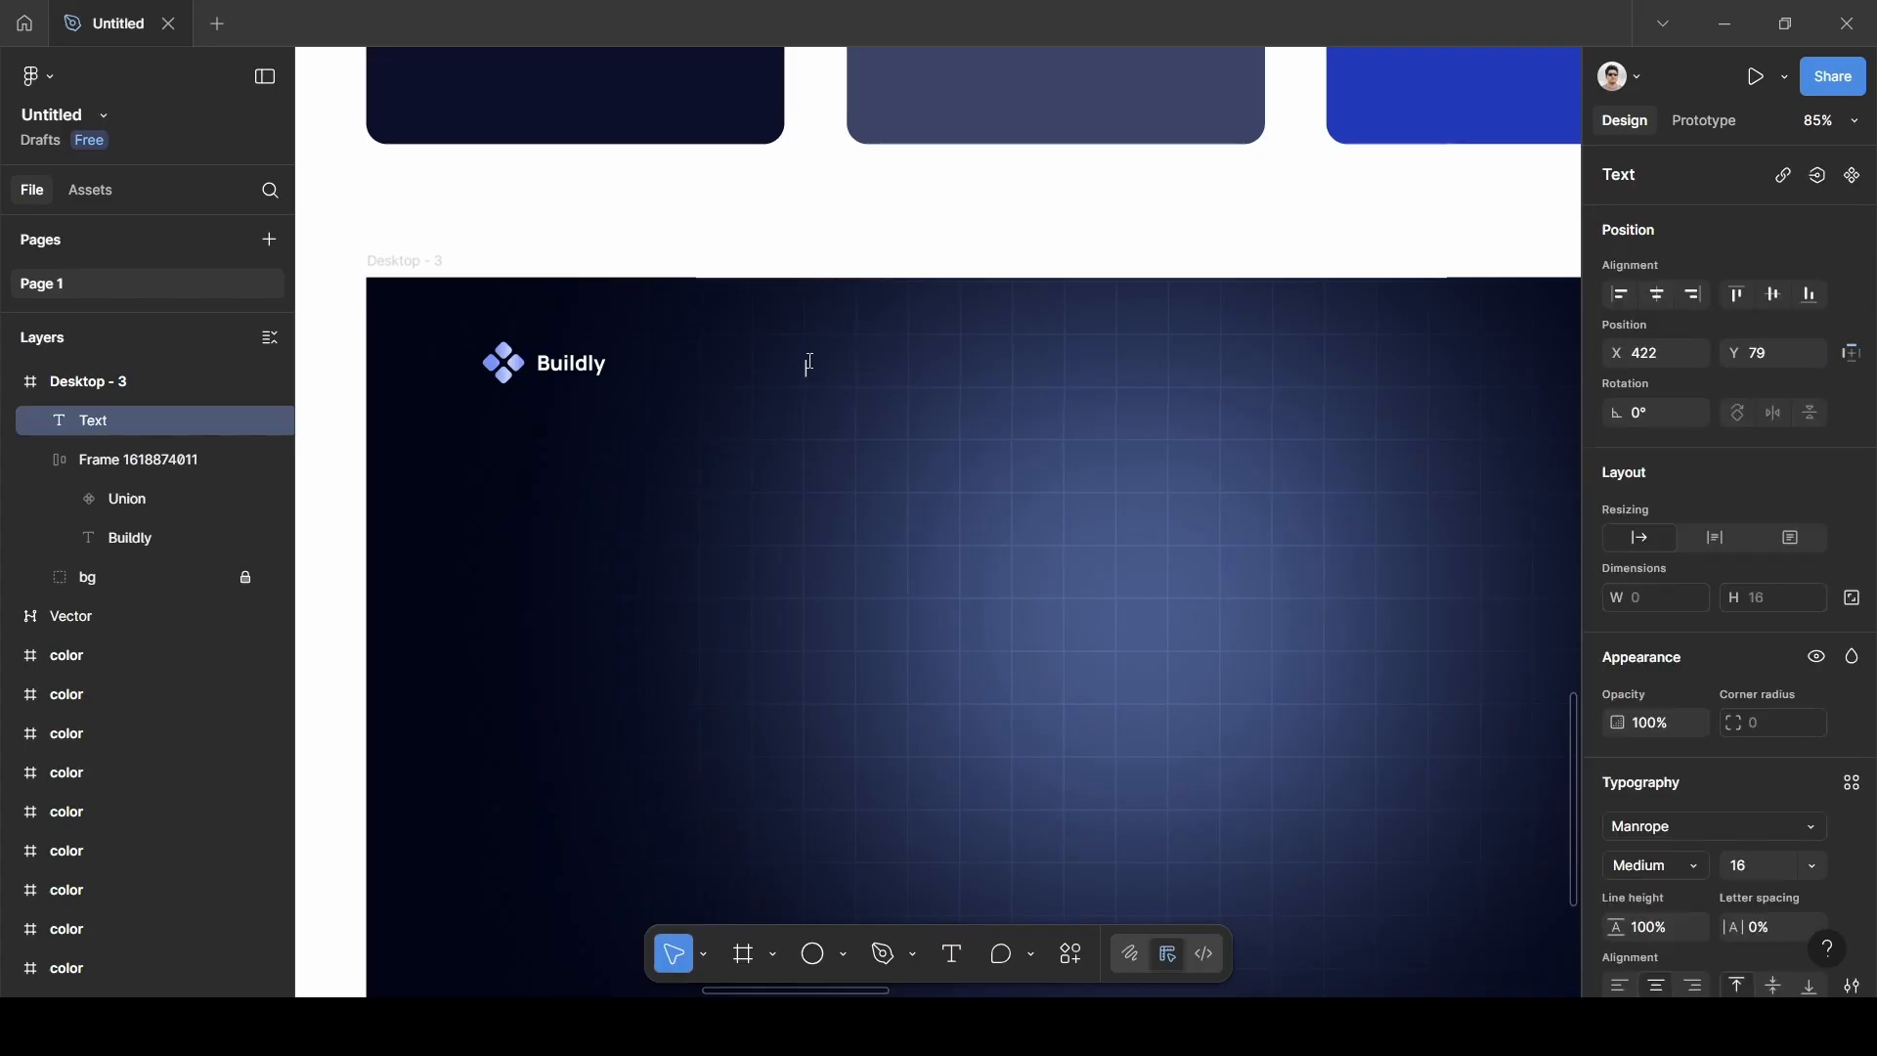
text(Features)
key(Escape)
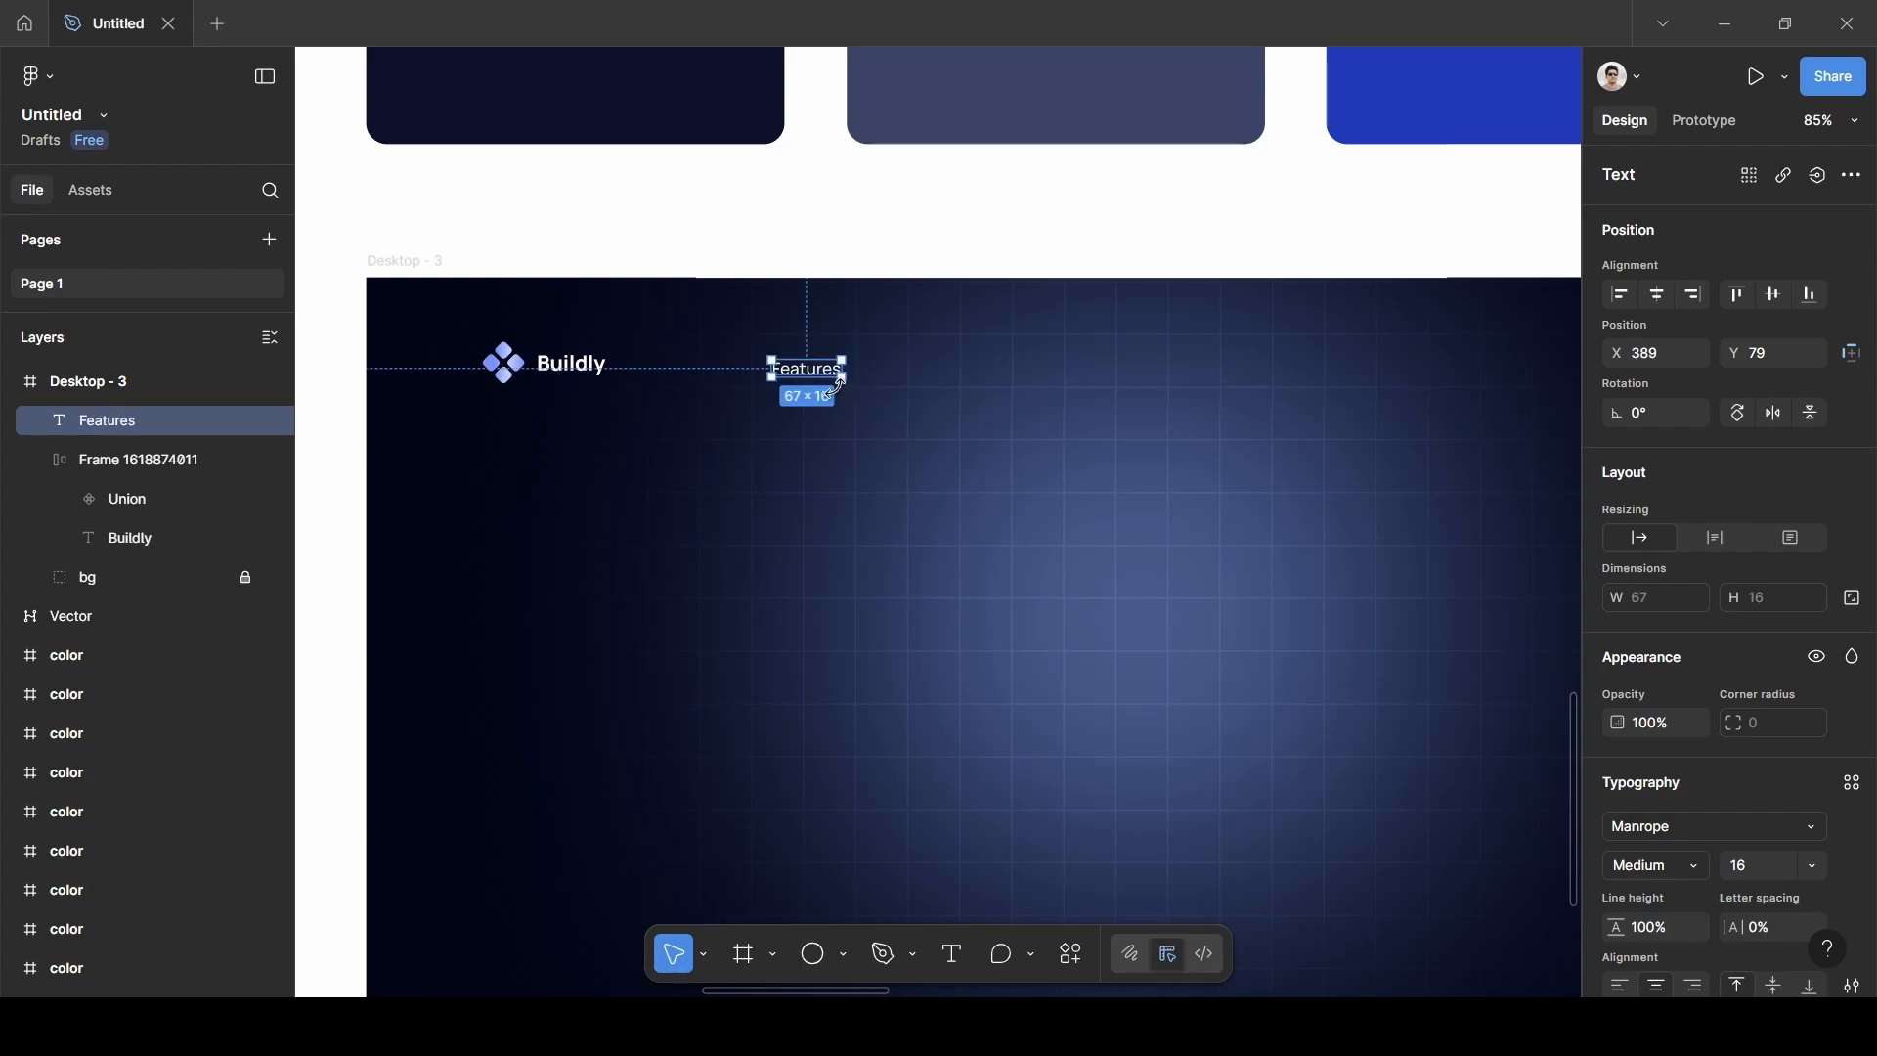
Duplicate the Features label to its right and change the copy's text to "Templates".
alt+drag(819, 379, 968, 371)
double_click(968, 370)
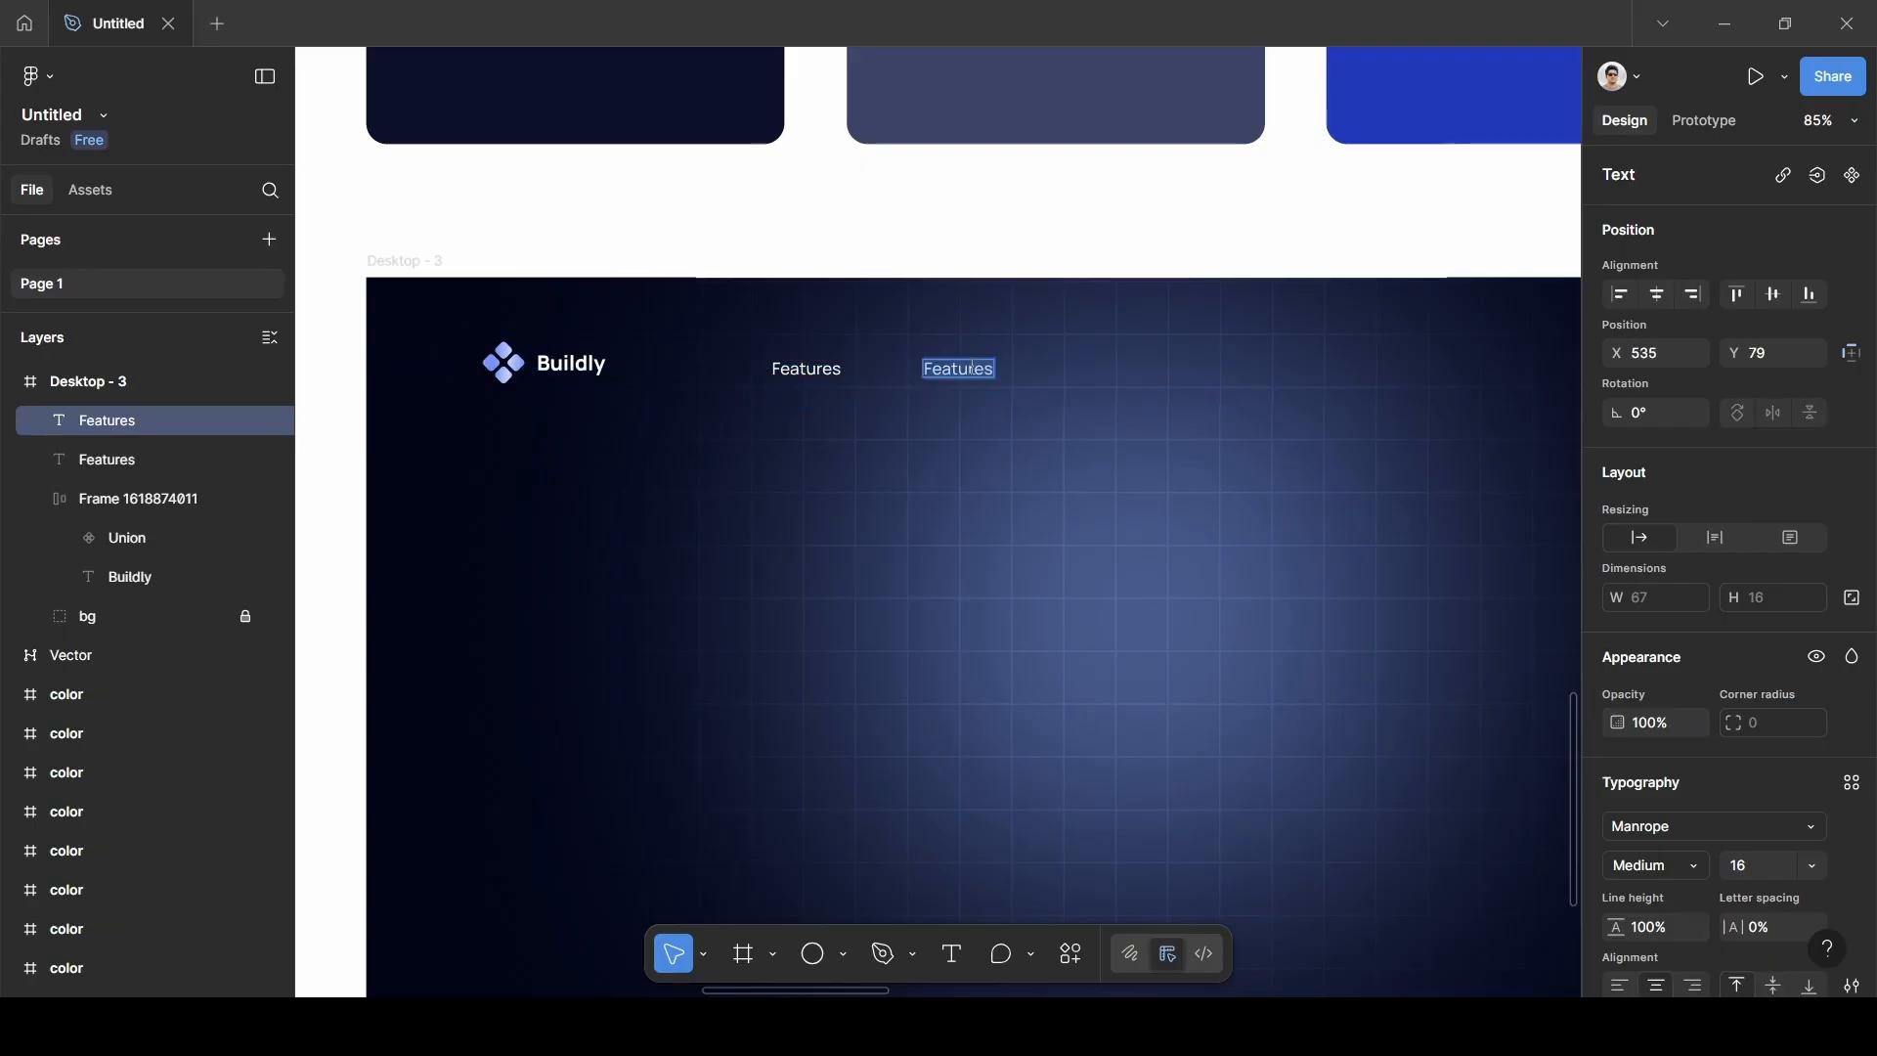
key(BackSpace)
text(Templates)
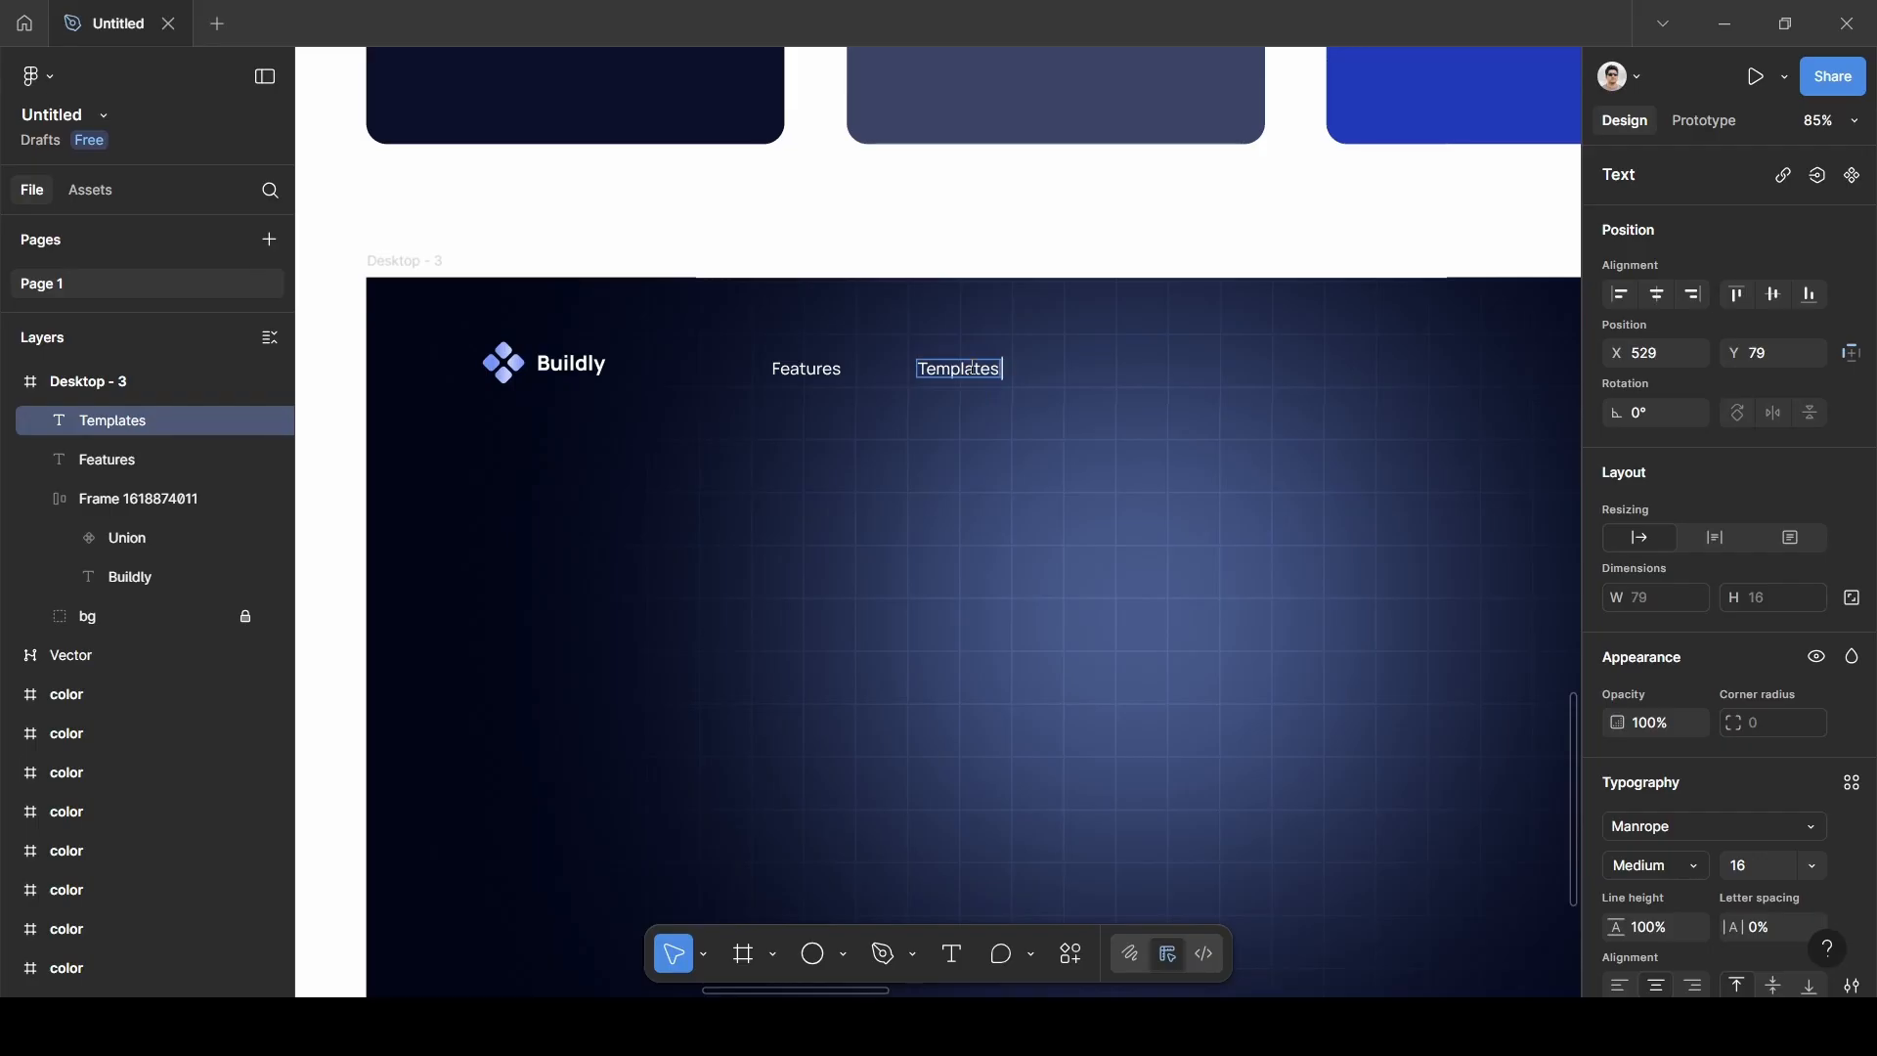
key(Escape)
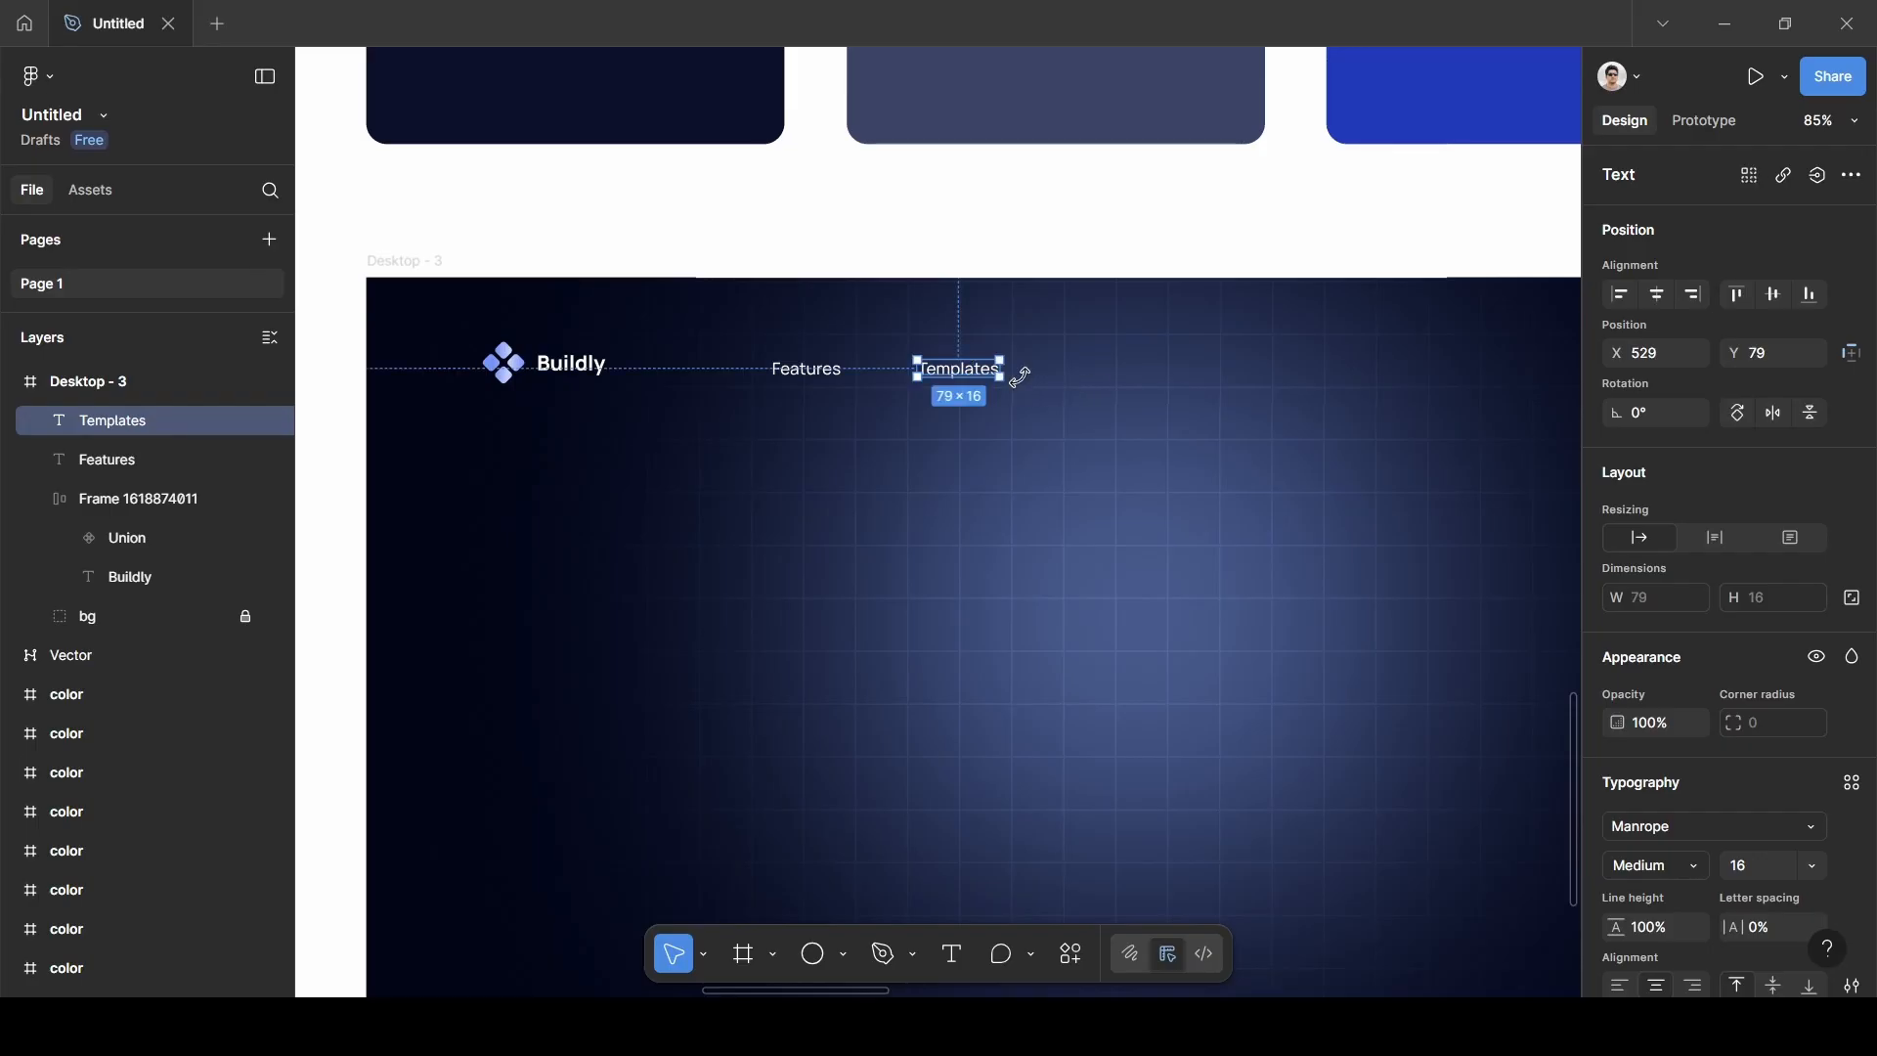
key(Escape)
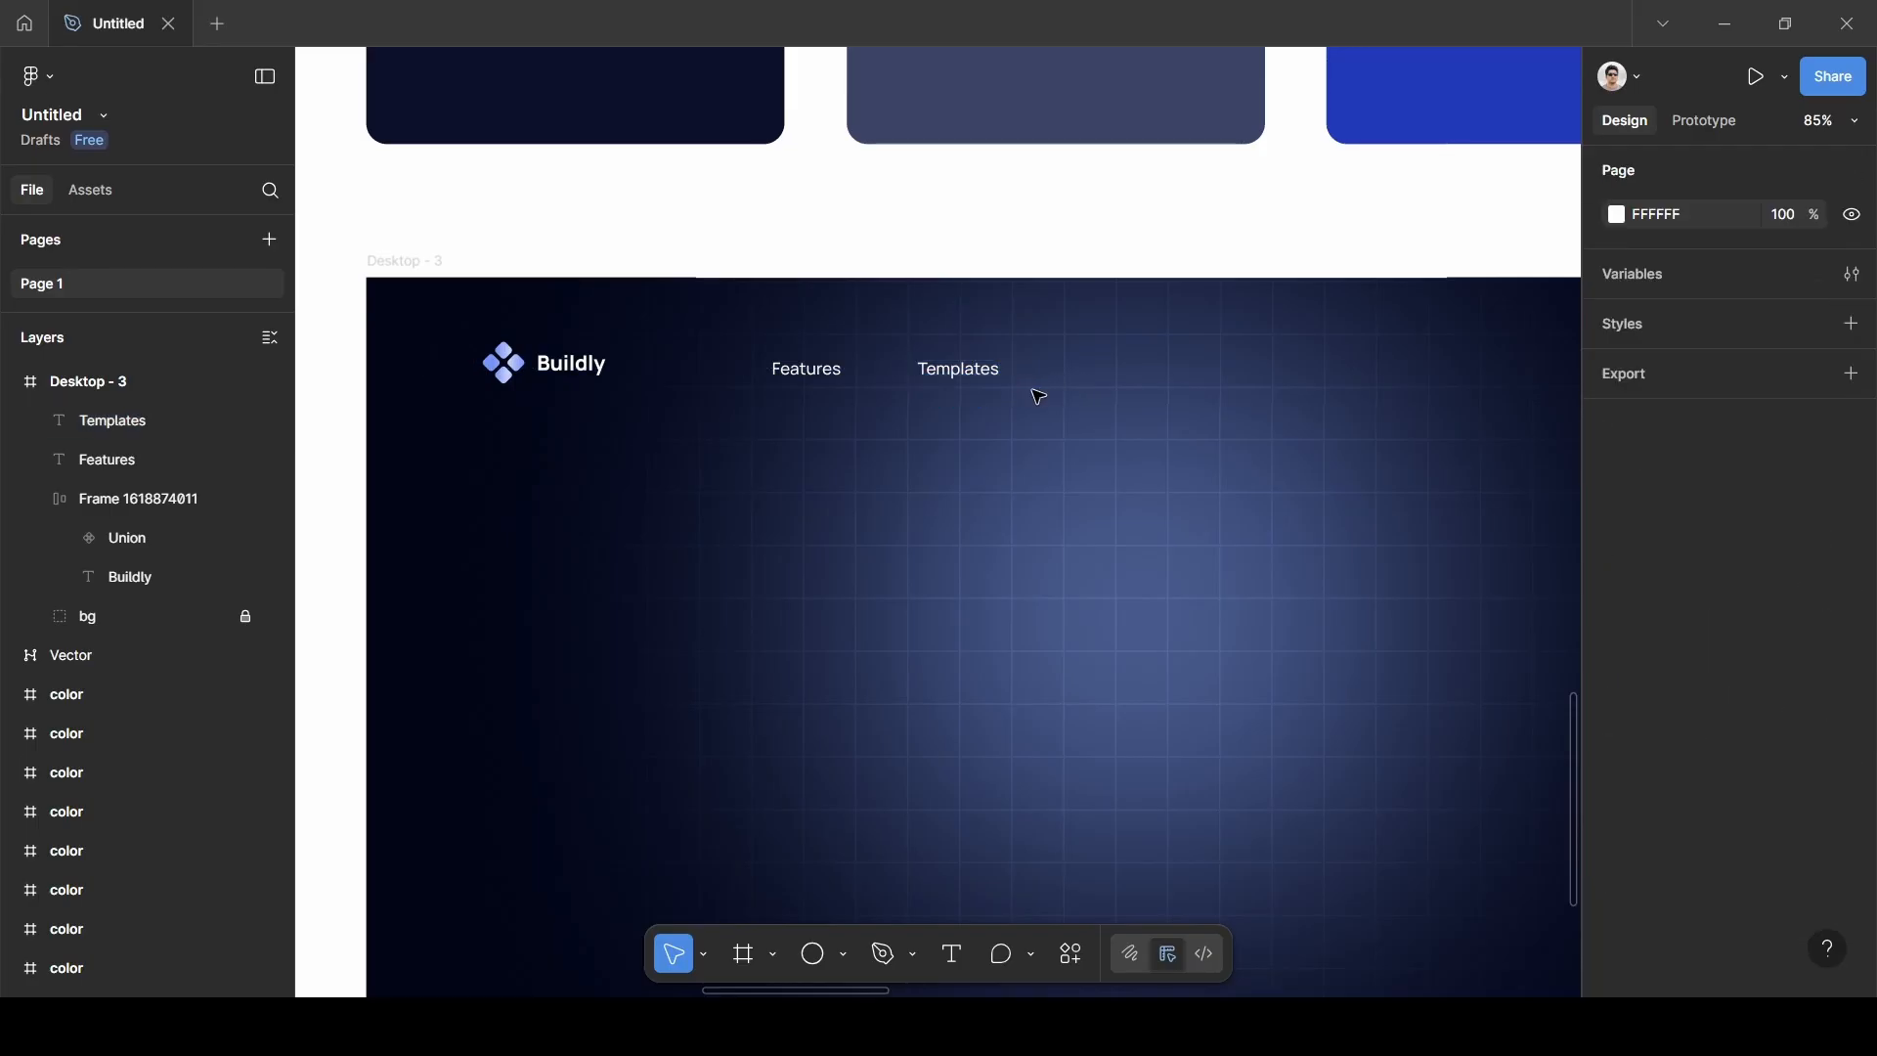
Run the Iconify plugin and search its icons for "down".
scroll(1039, 396, up, 5)
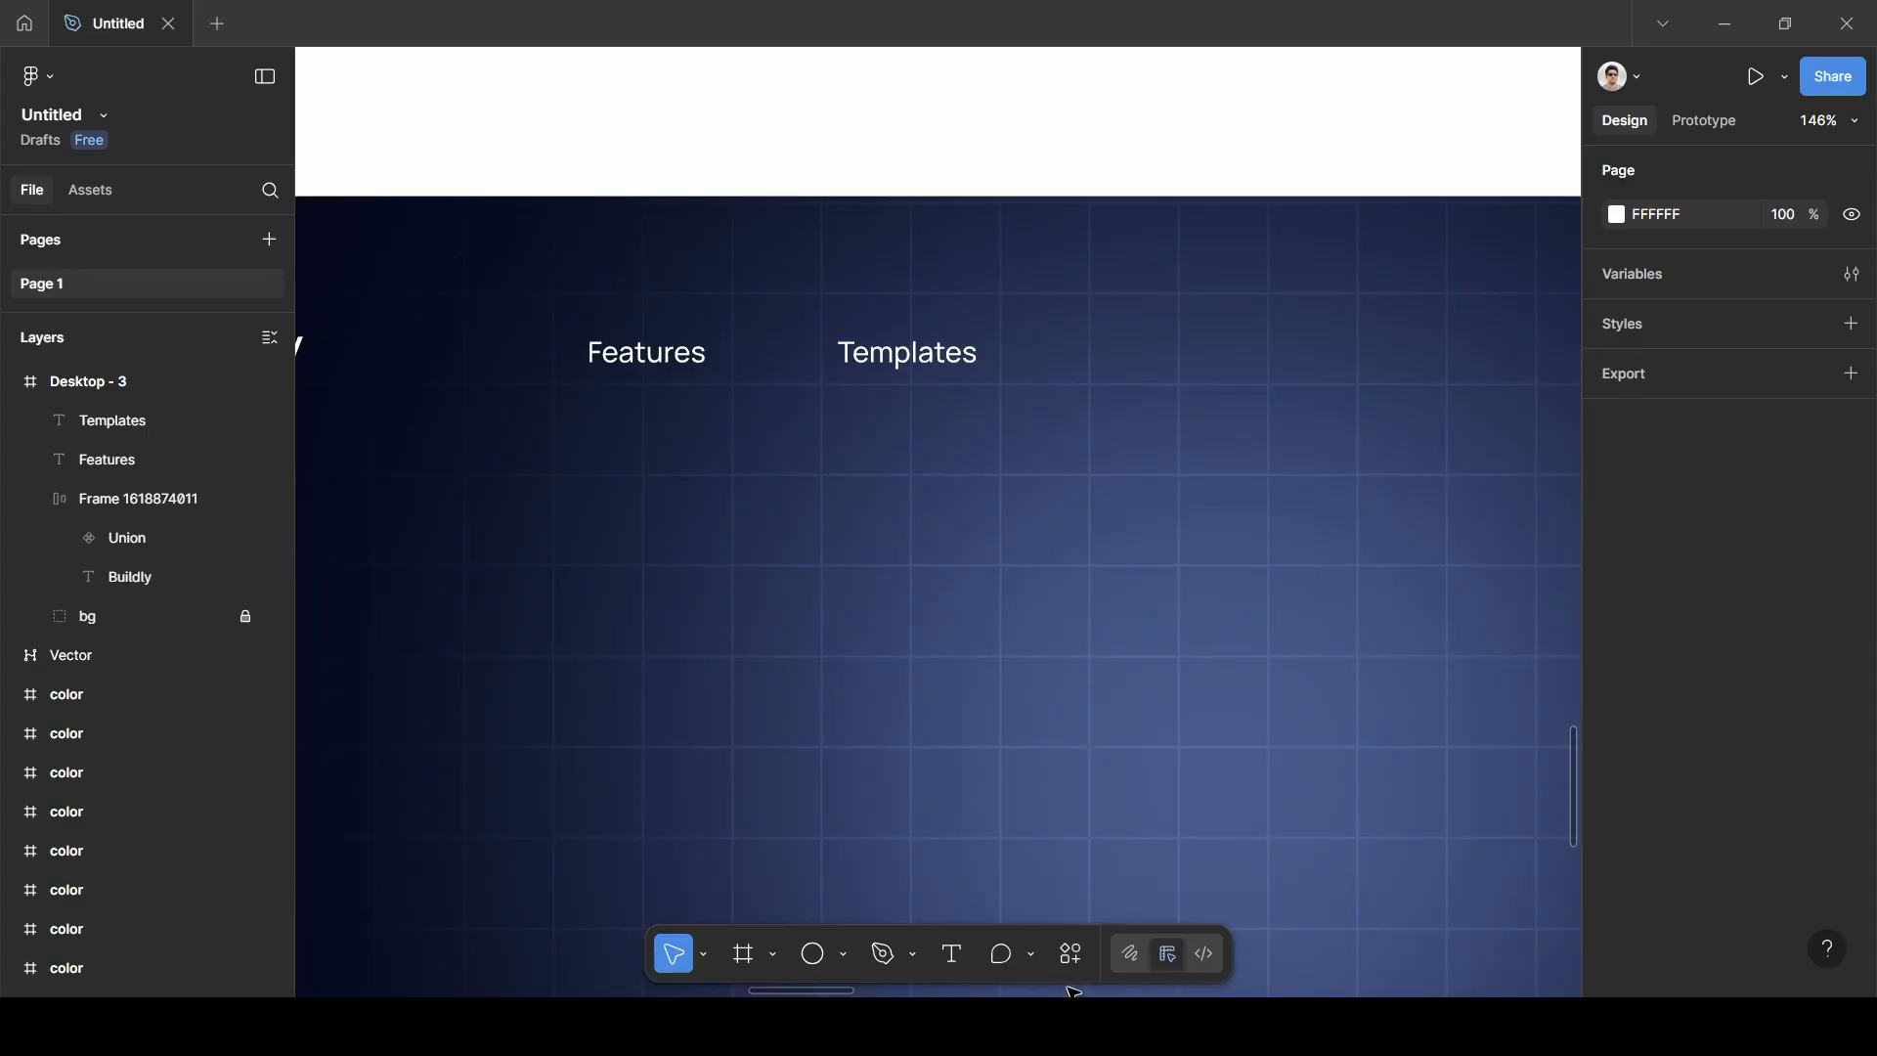
click(1072, 955)
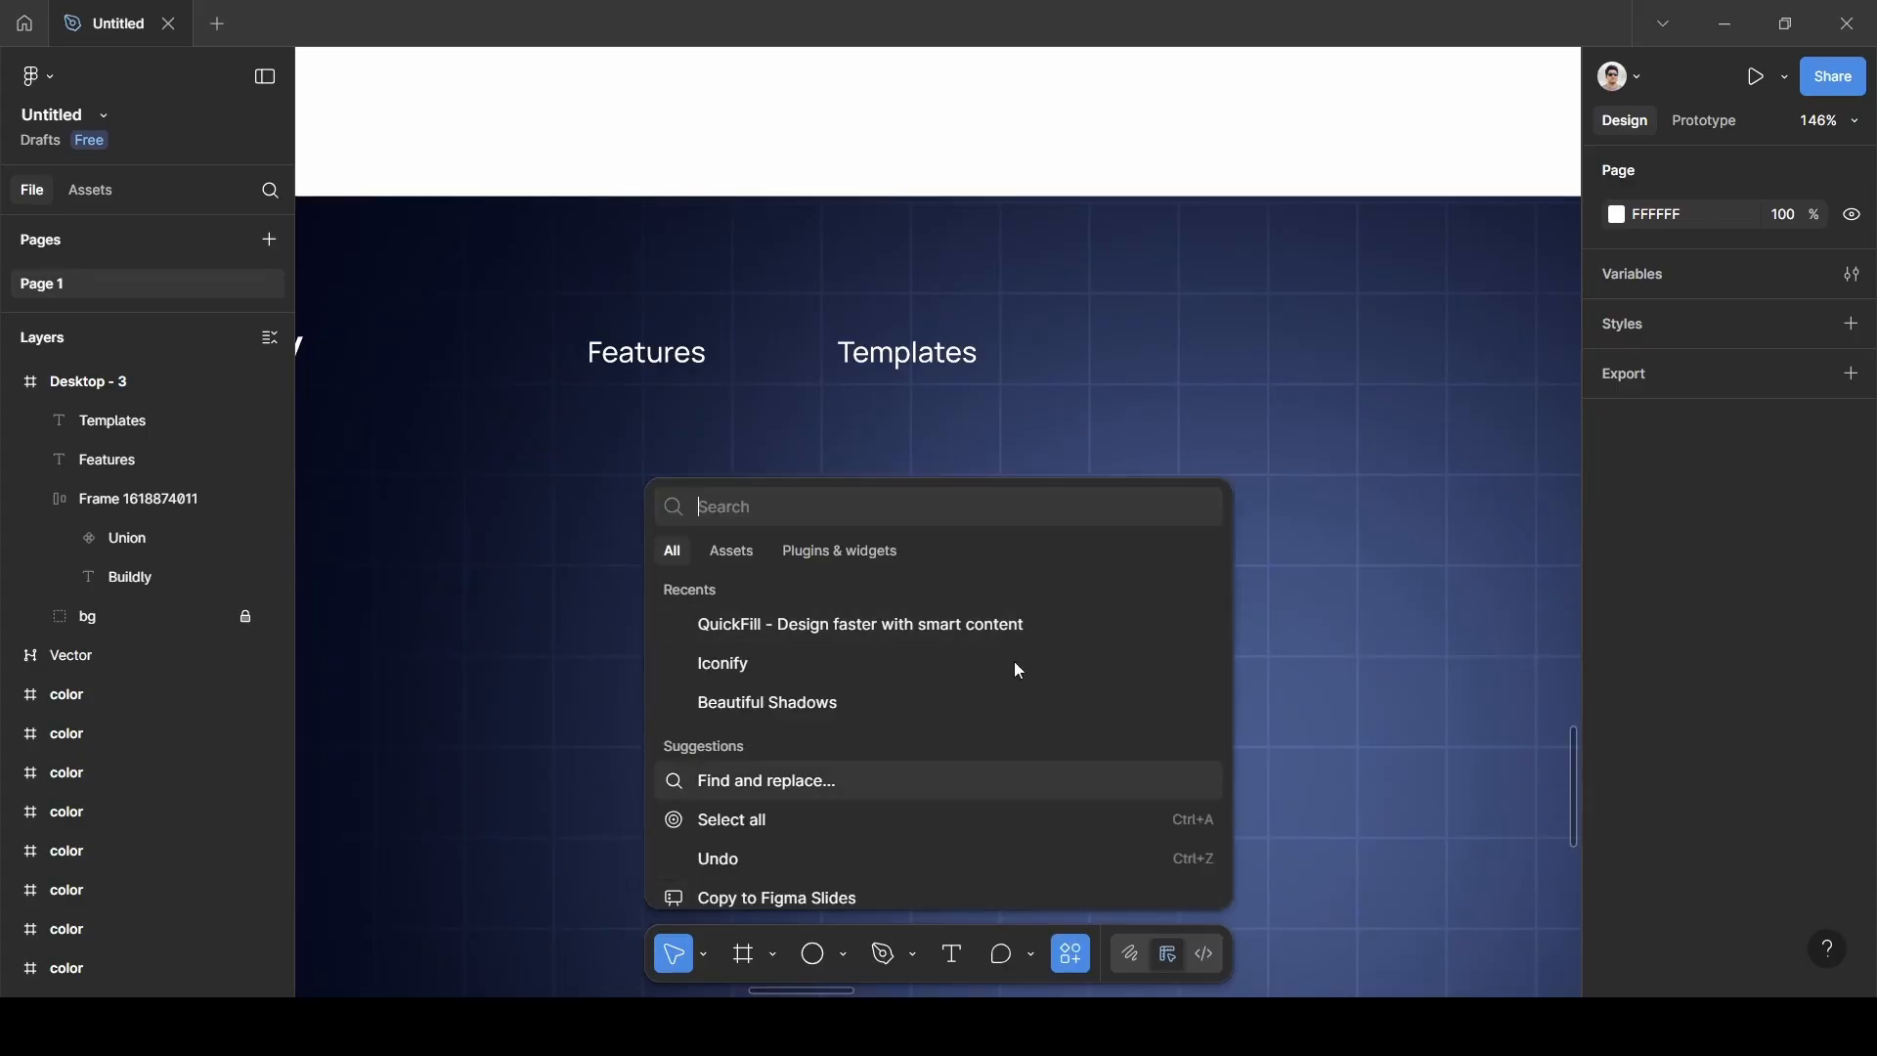
click(756, 665)
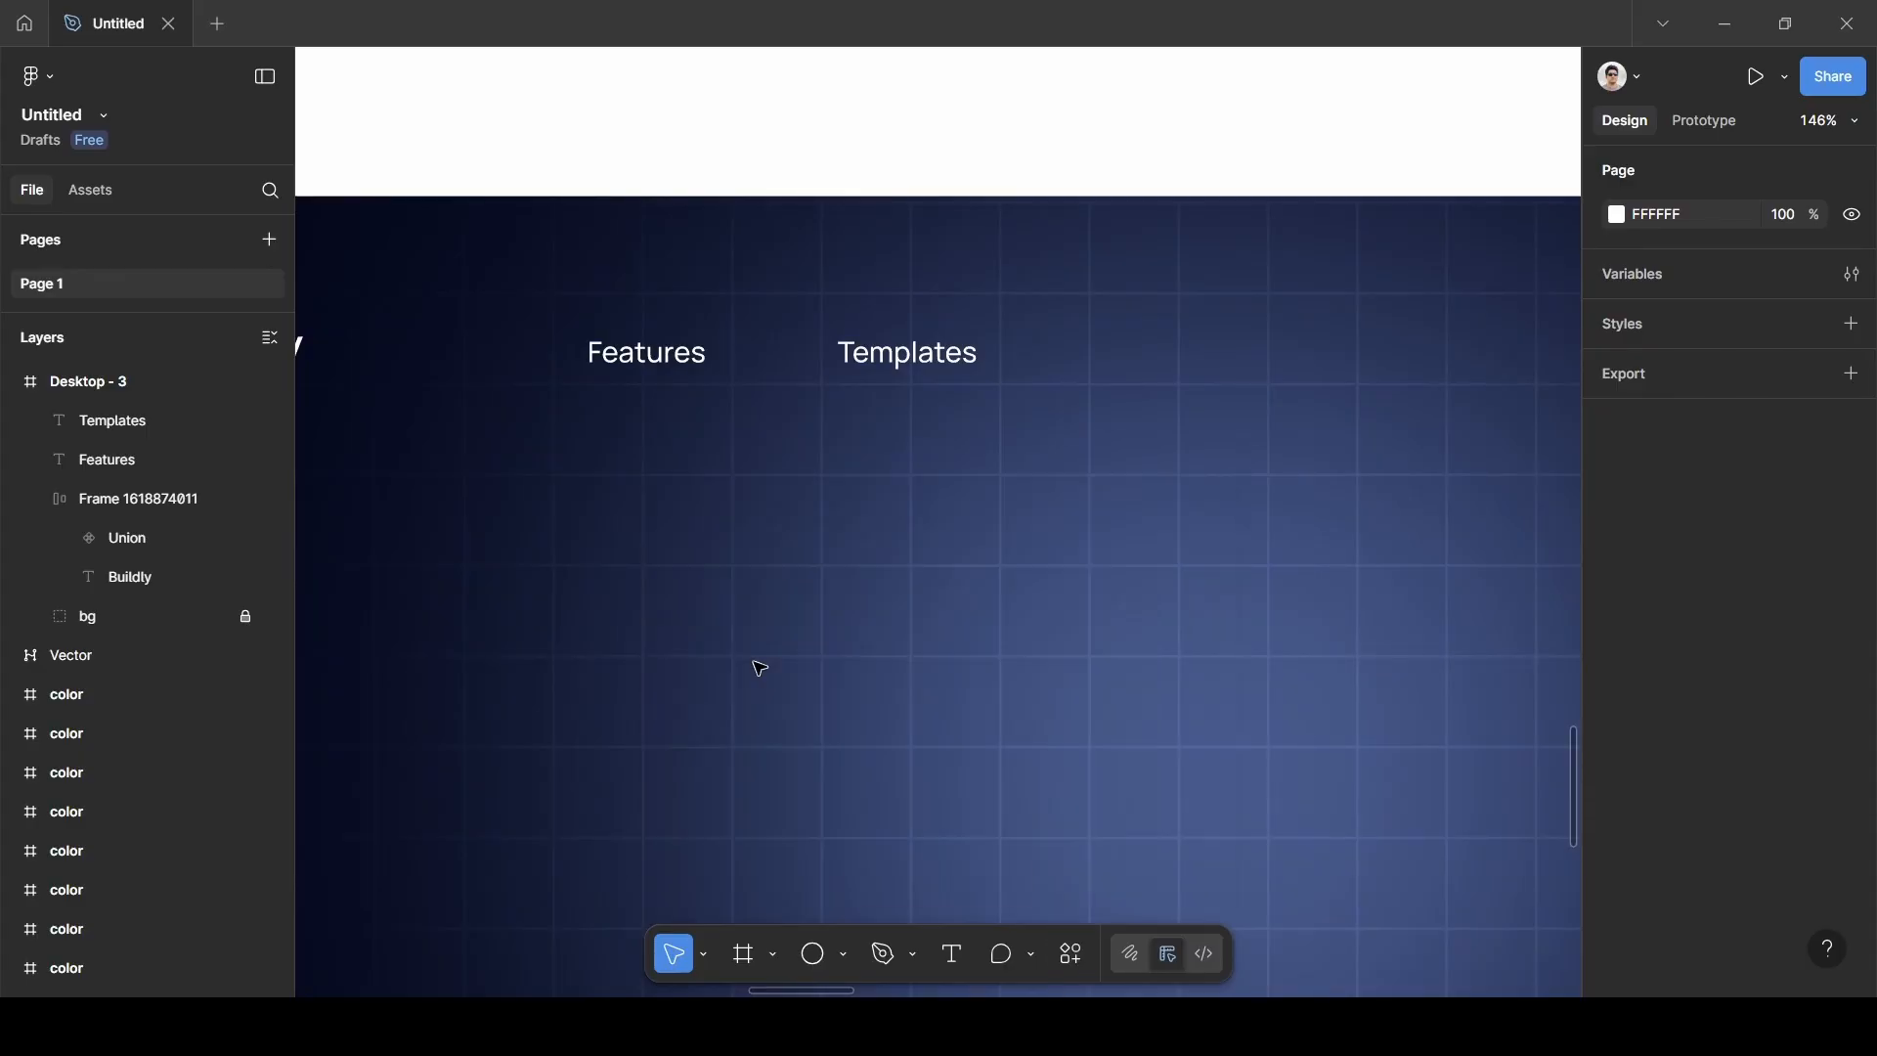
scroll(944, 521, left, 1)
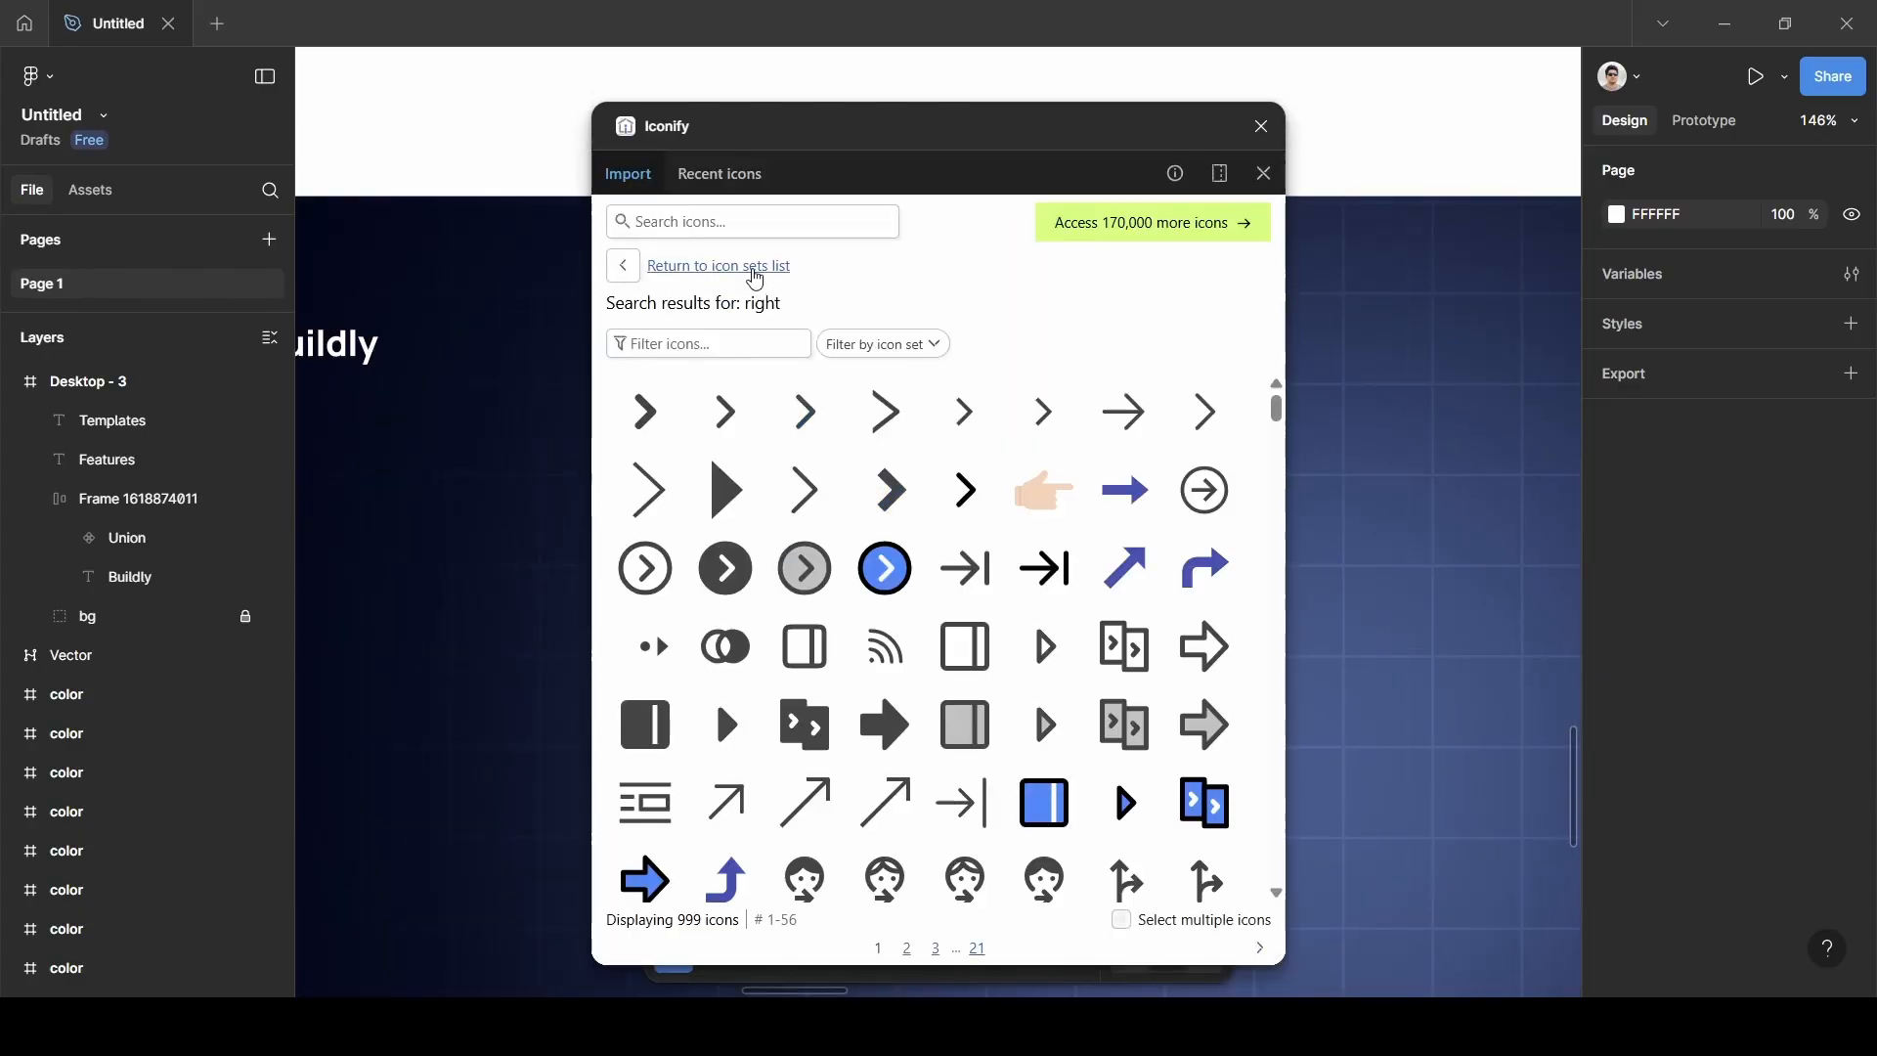
click(745, 222)
text(down)
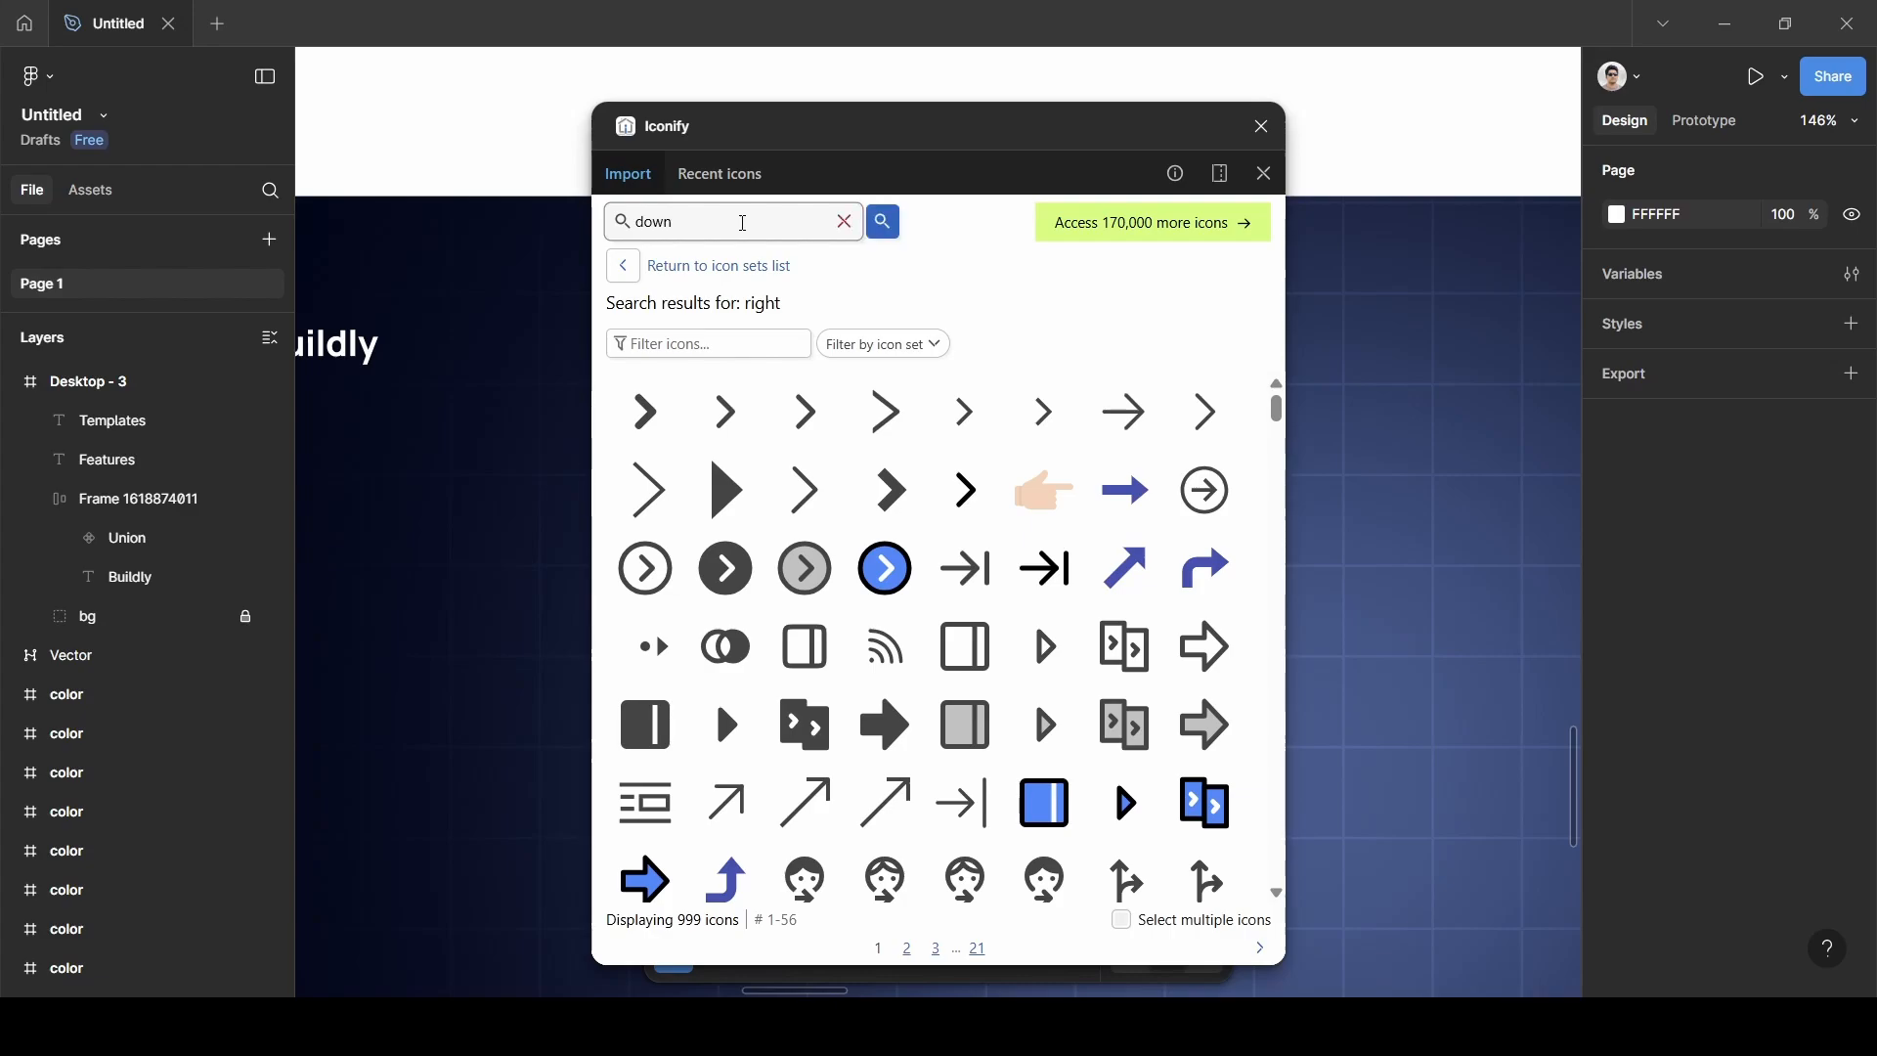
key(Return)
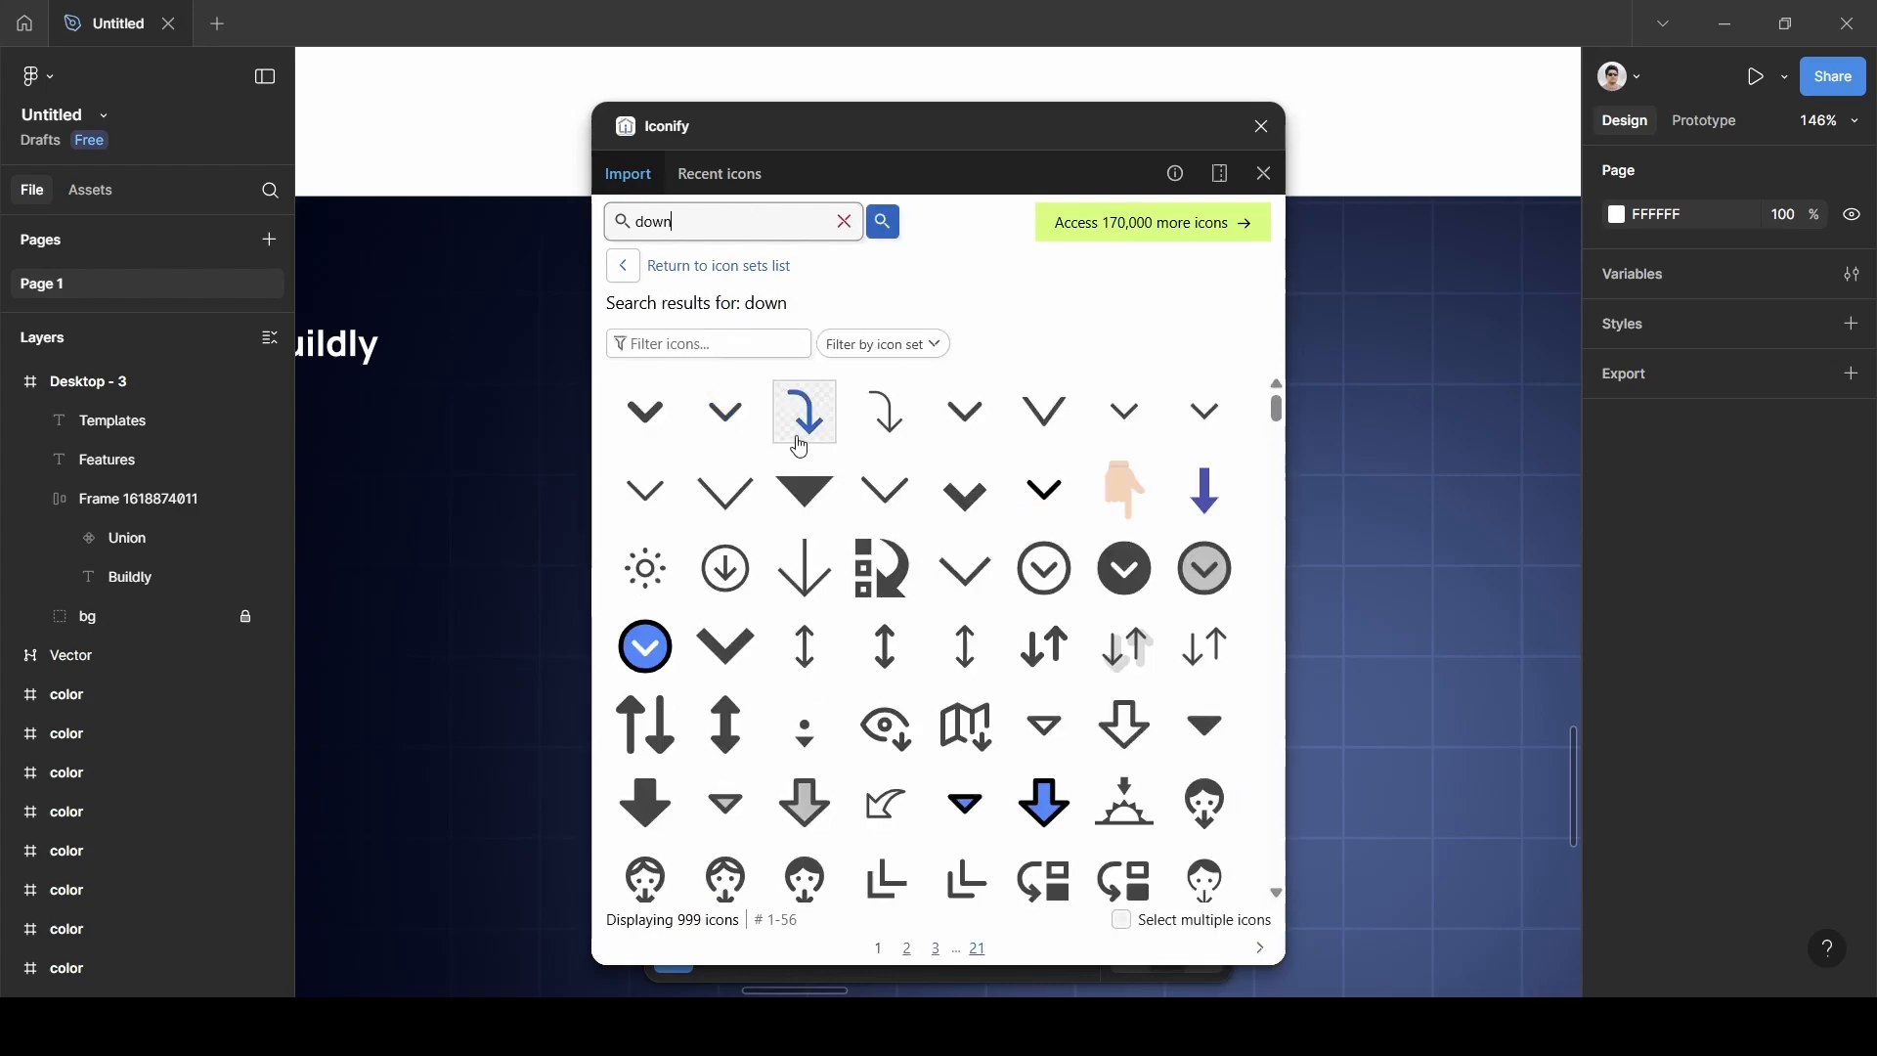
Import the mingcute:down-line chevron as a frame at automatic size (24) in black, and close Iconify.
click(722, 417)
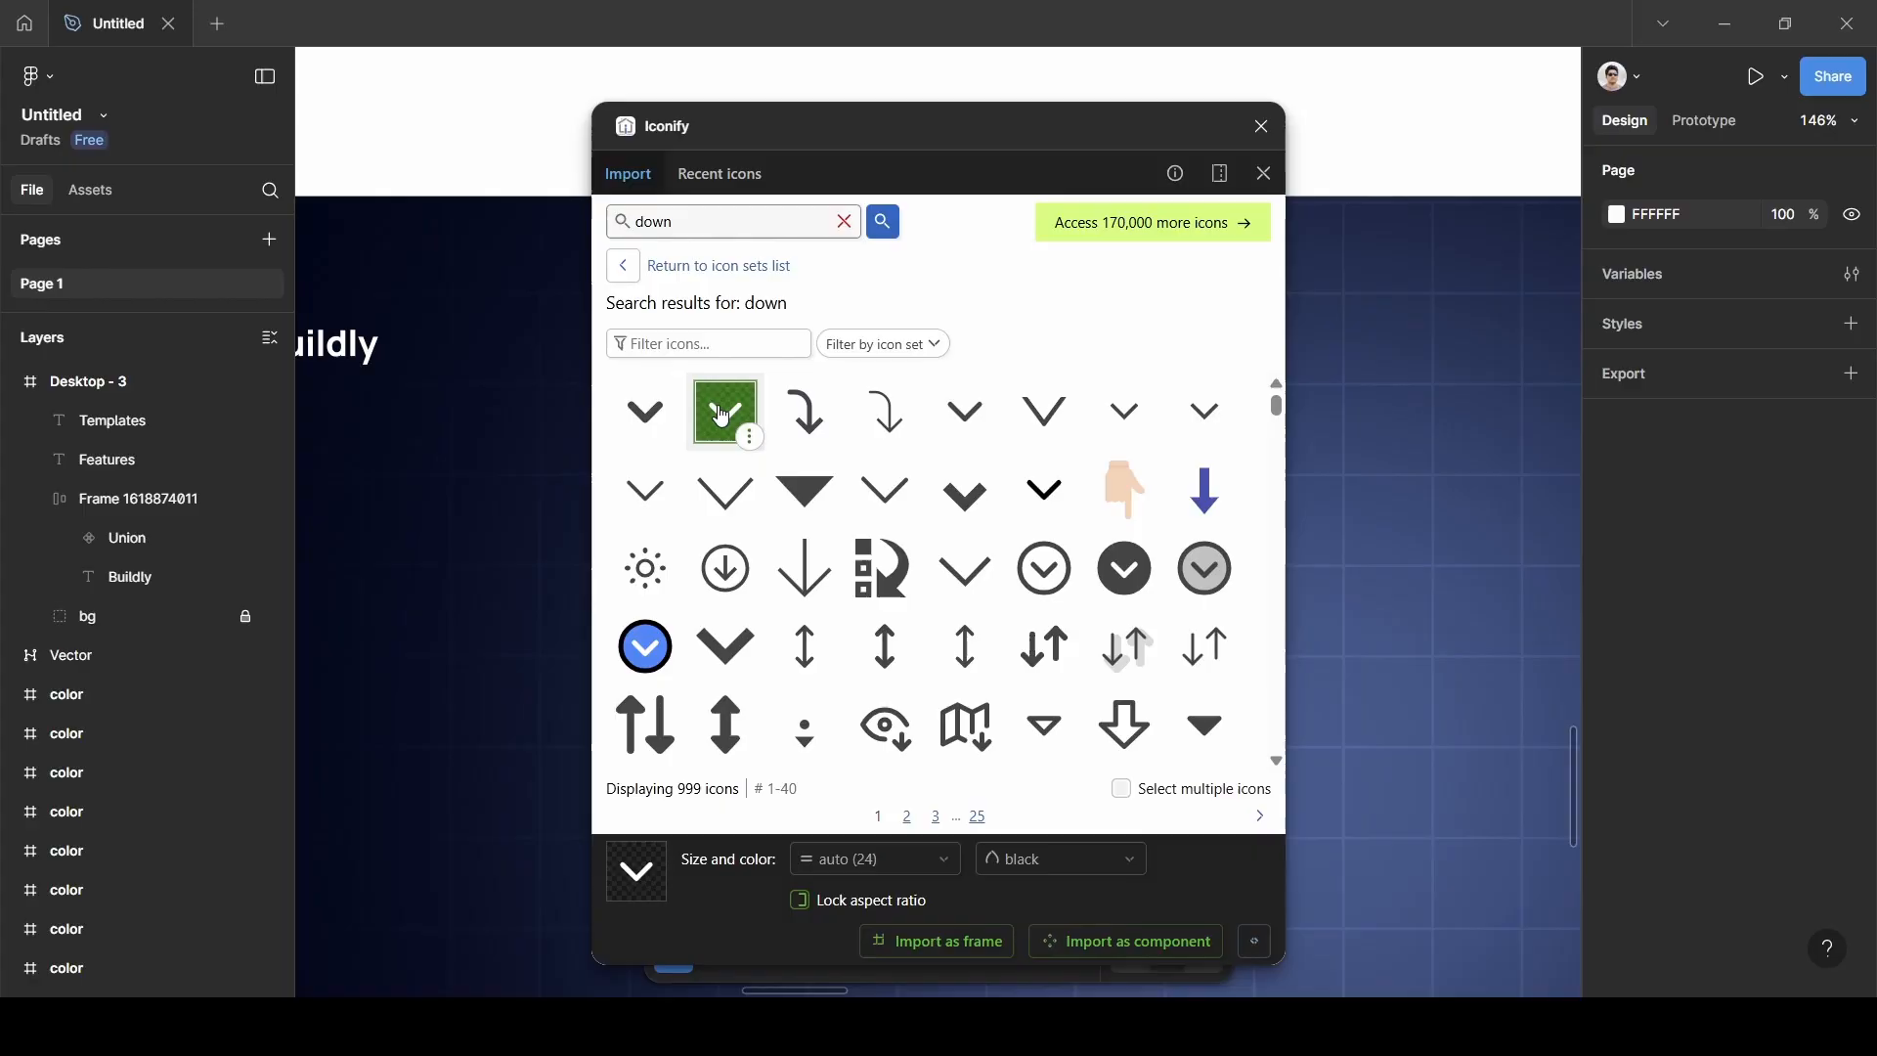
click(956, 941)
click(1263, 128)
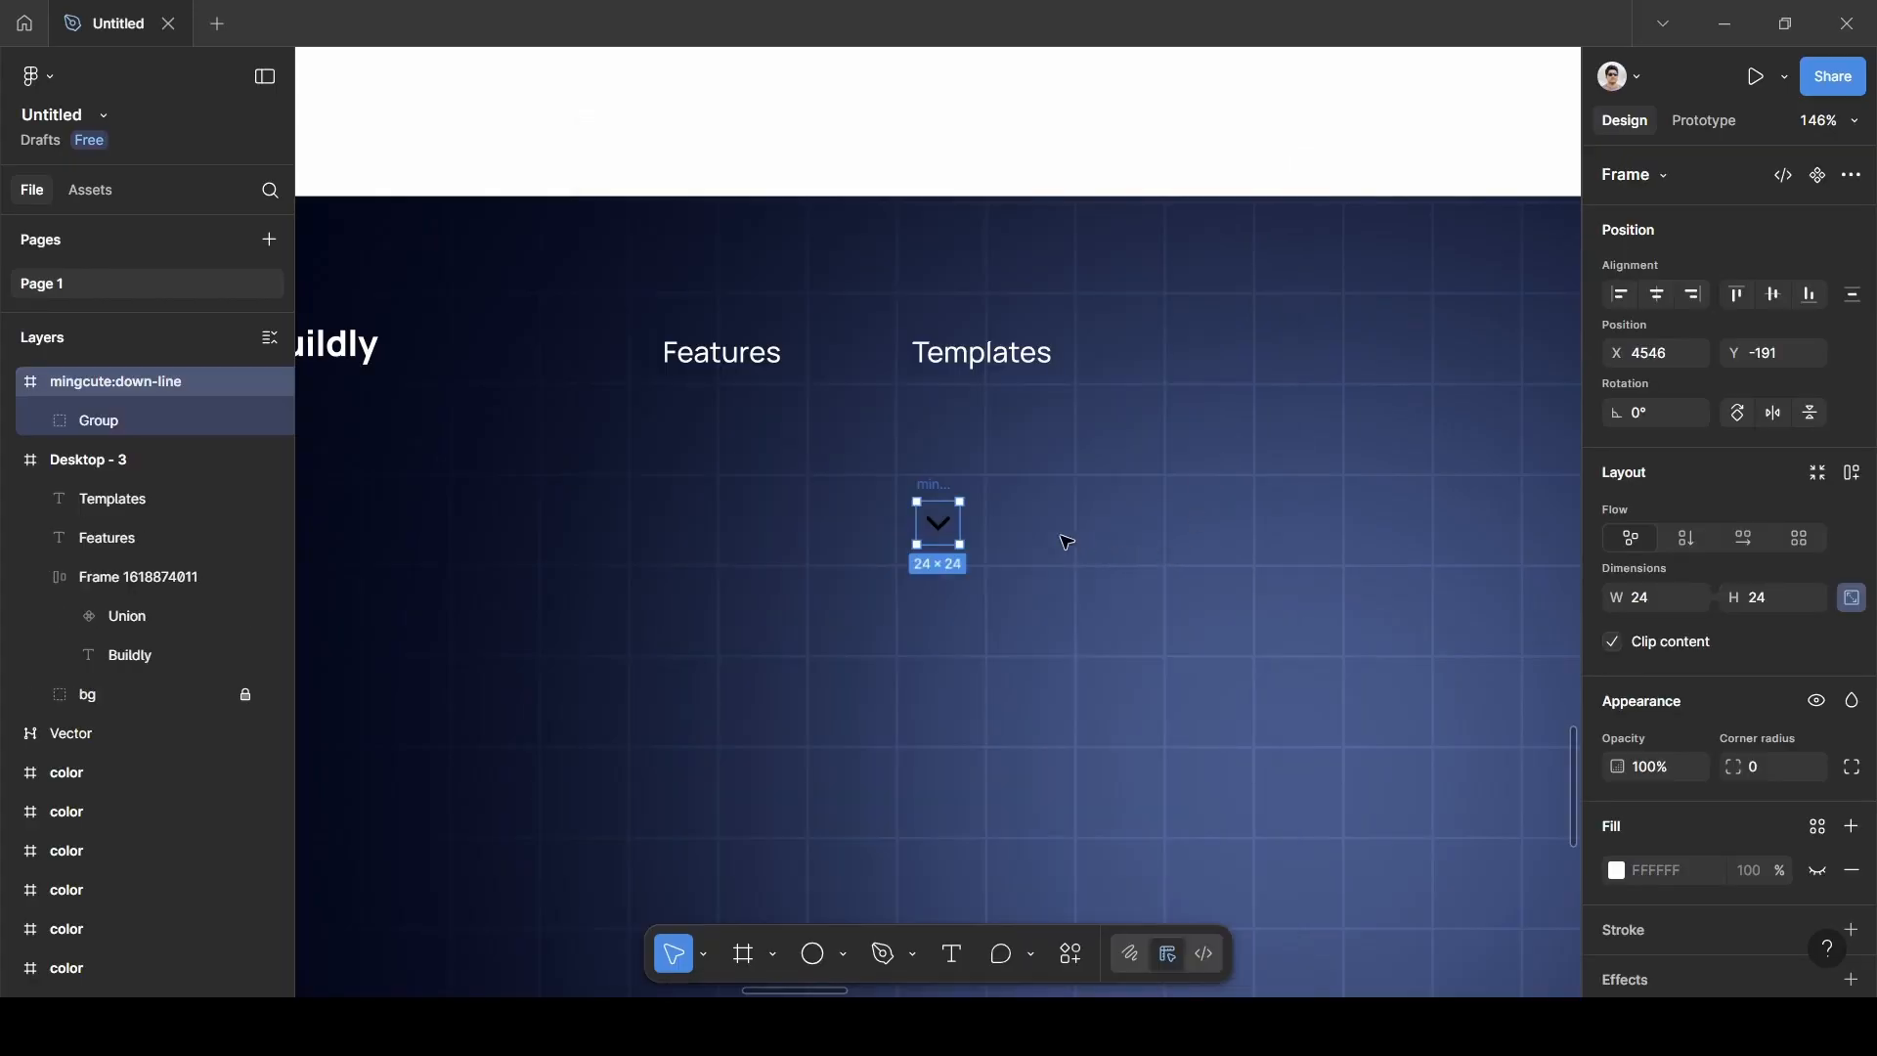
Place the down chevron just right of the Templates label and nest its layer inside the Desktop - 3 frame.
drag(909, 500, 1104, 348)
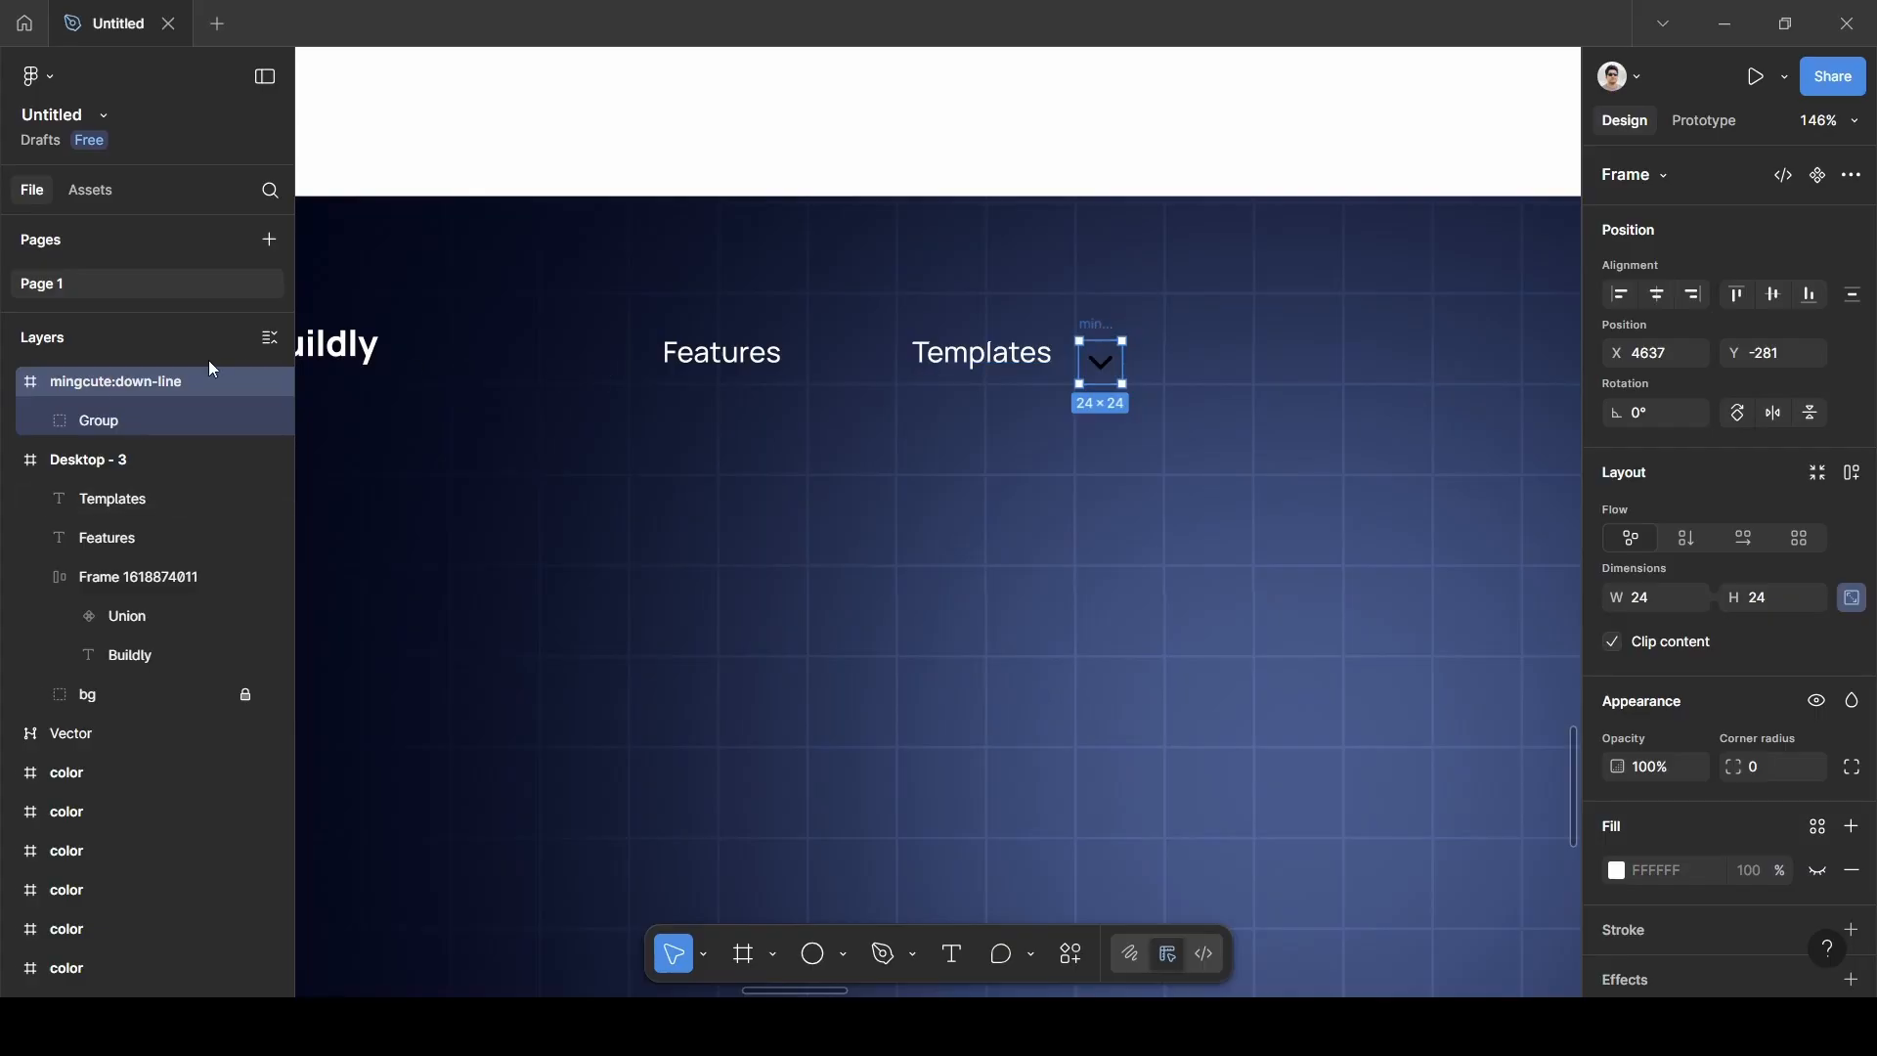
click(11, 382)
drag(132, 384, 144, 441)
click(1056, 460)
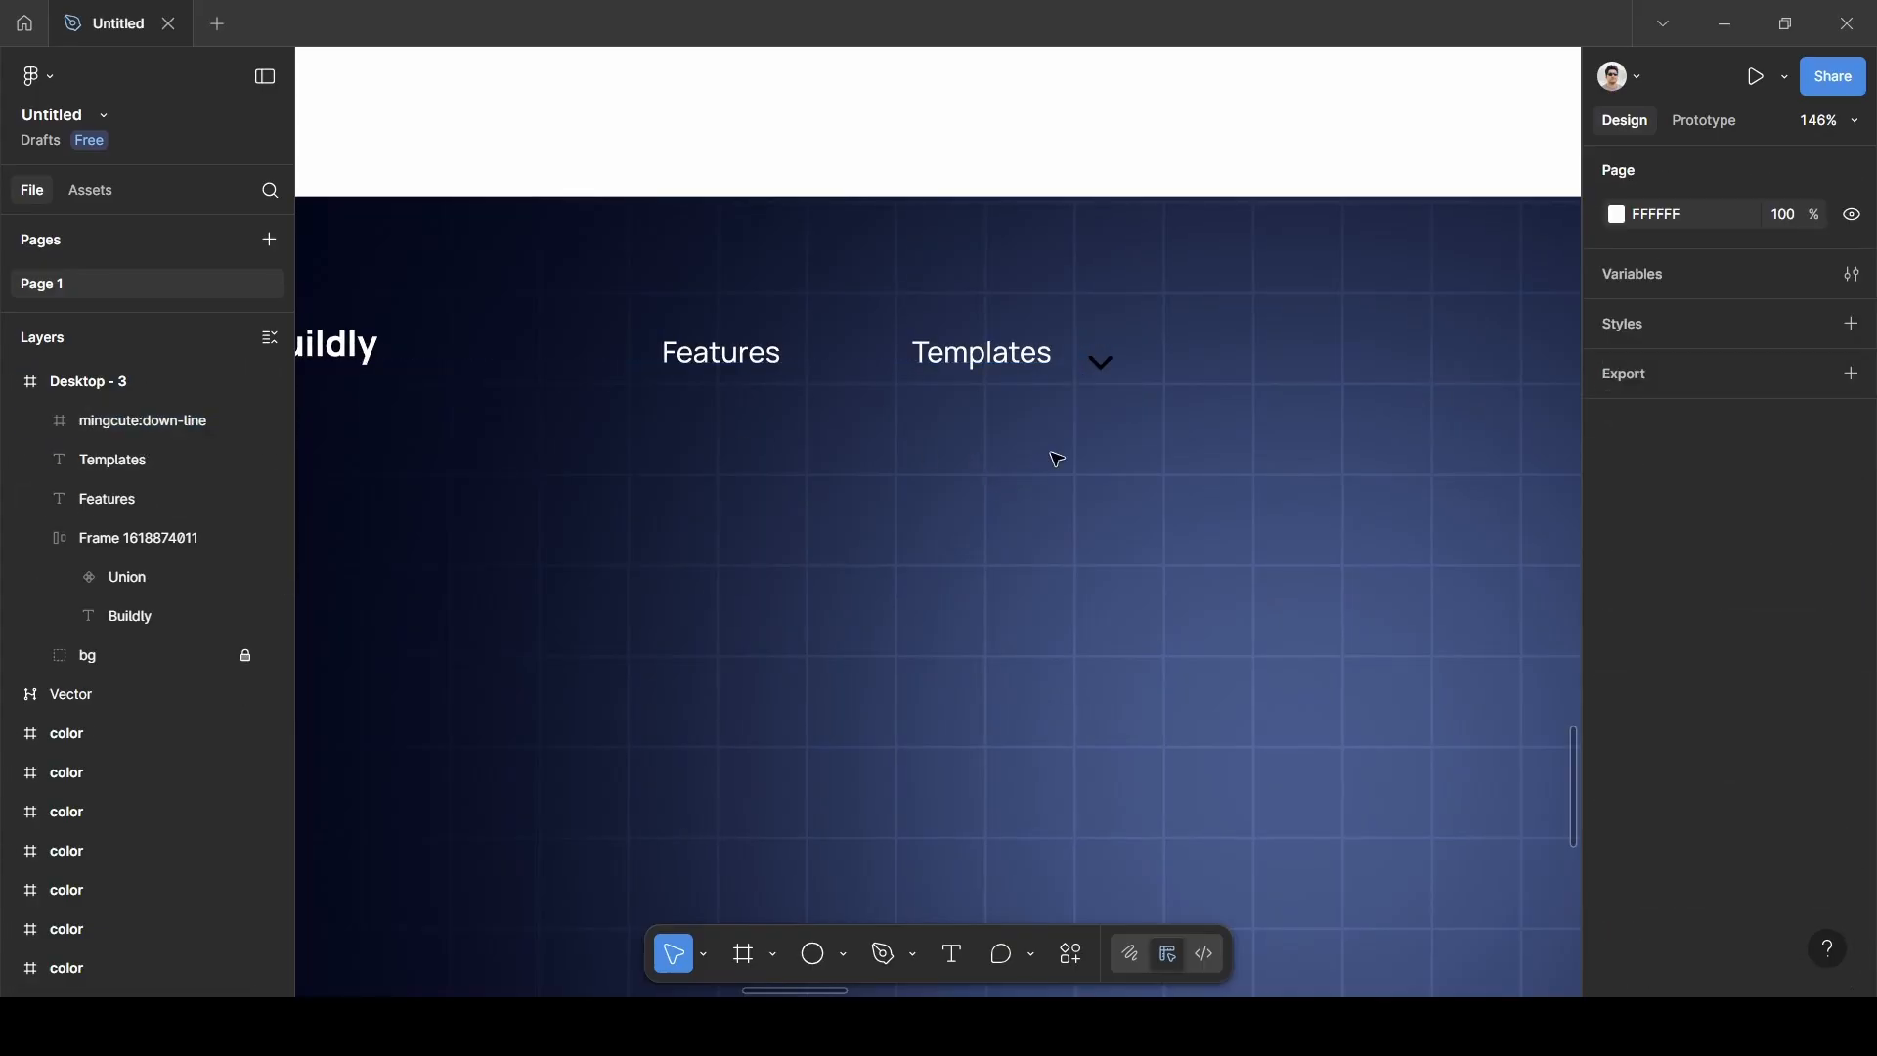
Wrap the Templates label and chevron in a horizontal auto layout with a gap of 4.
scroll(1127, 422, up, 2)
click(1095, 350)
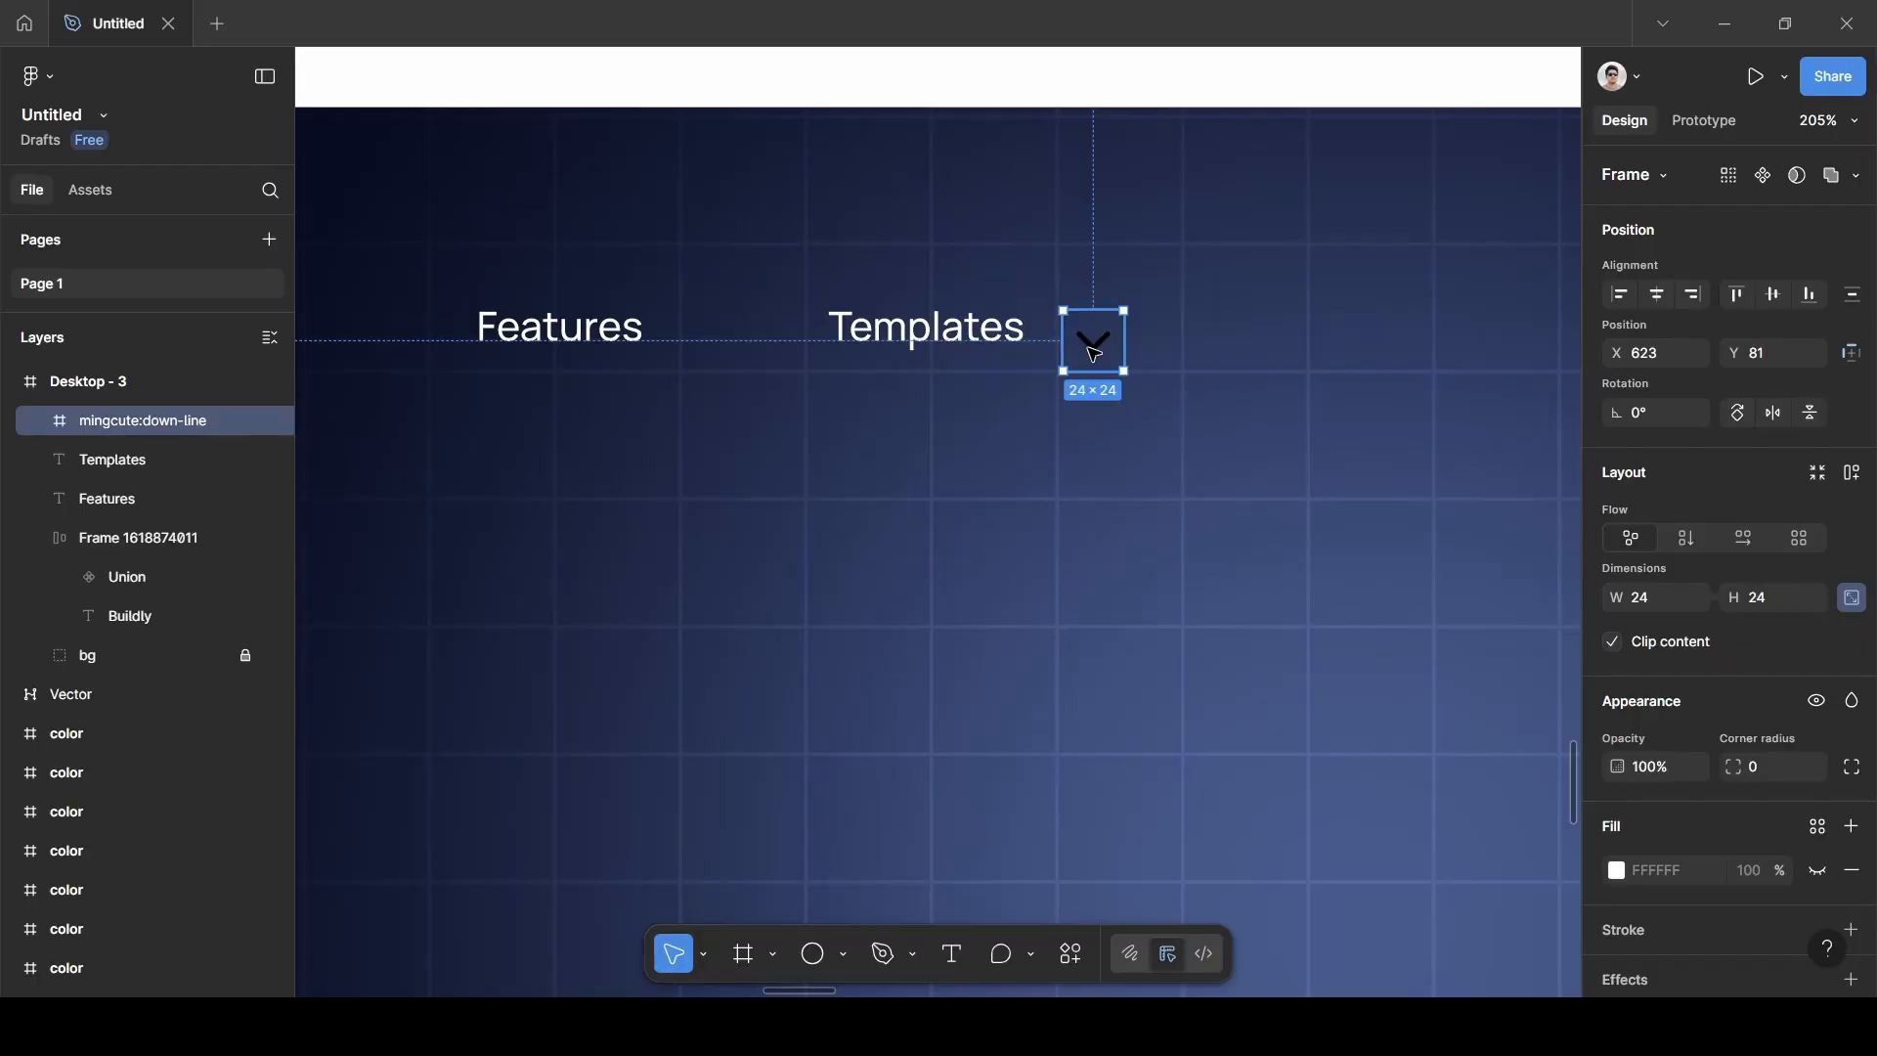
shift+click(970, 348)
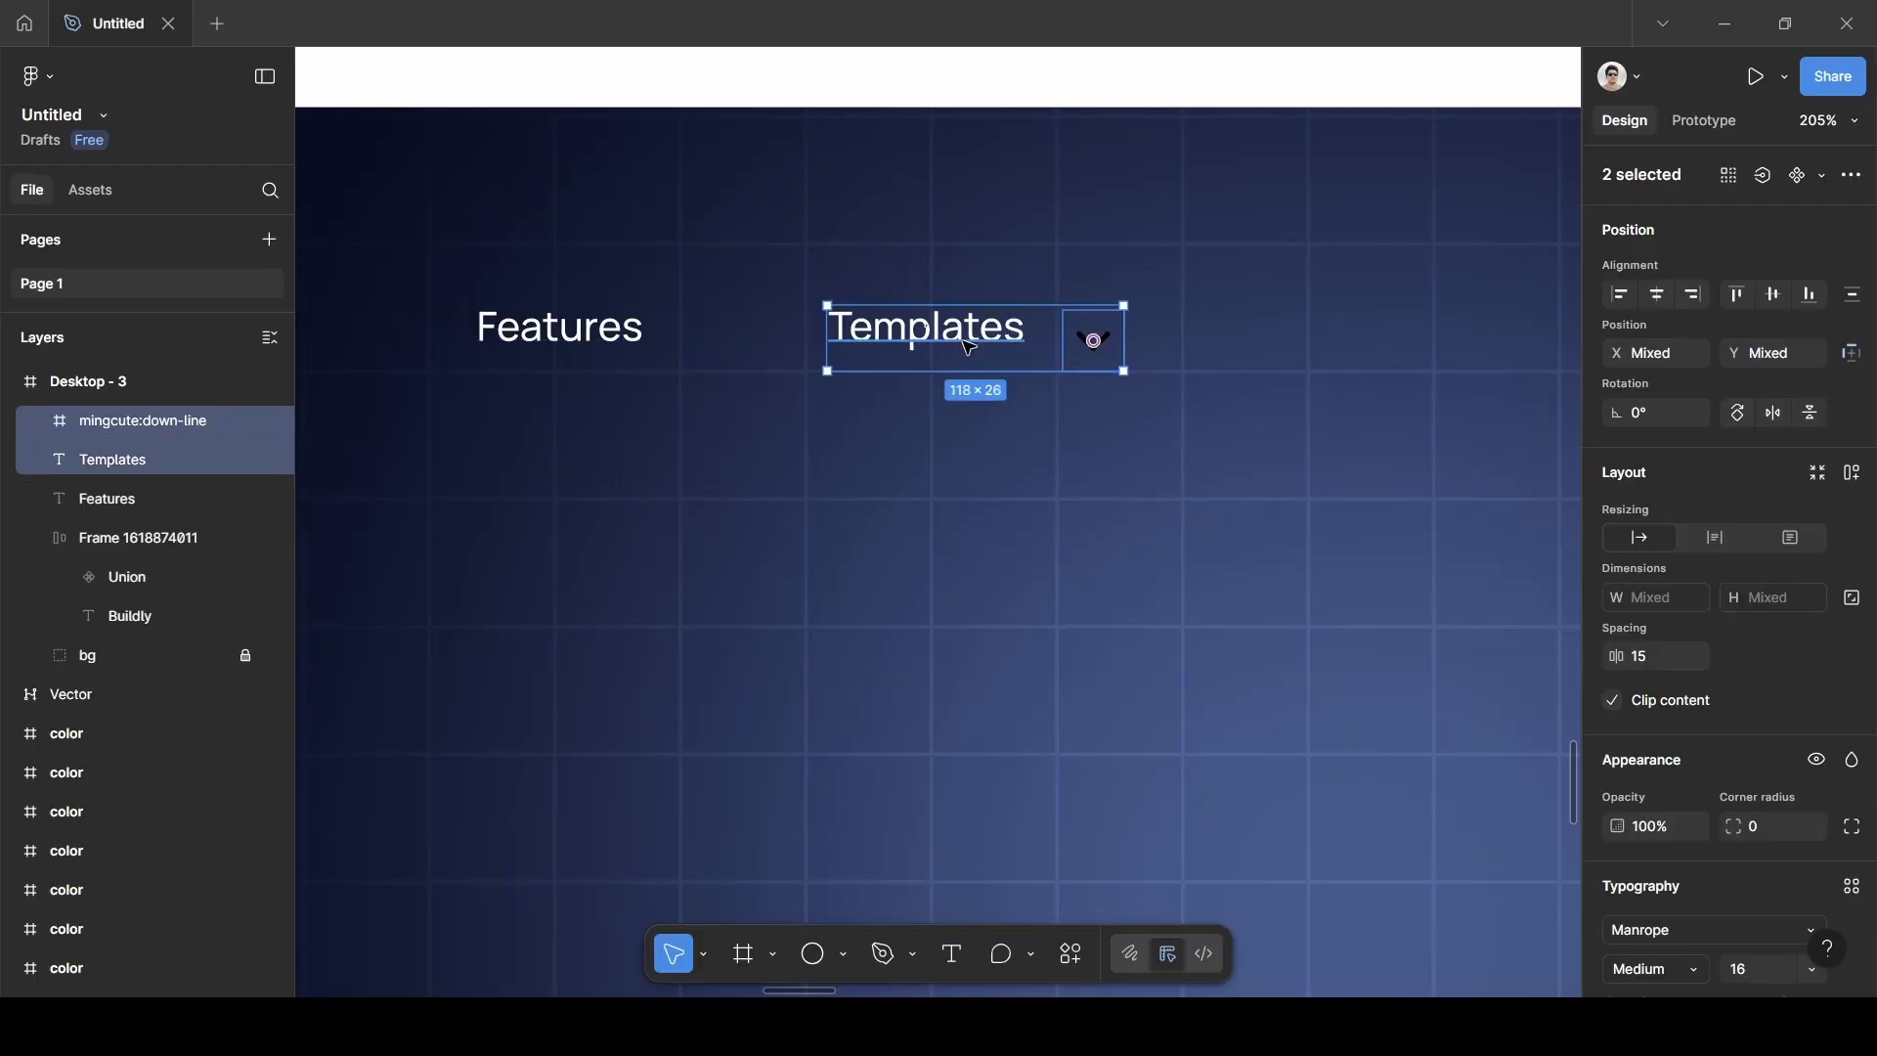
key(shift+a)
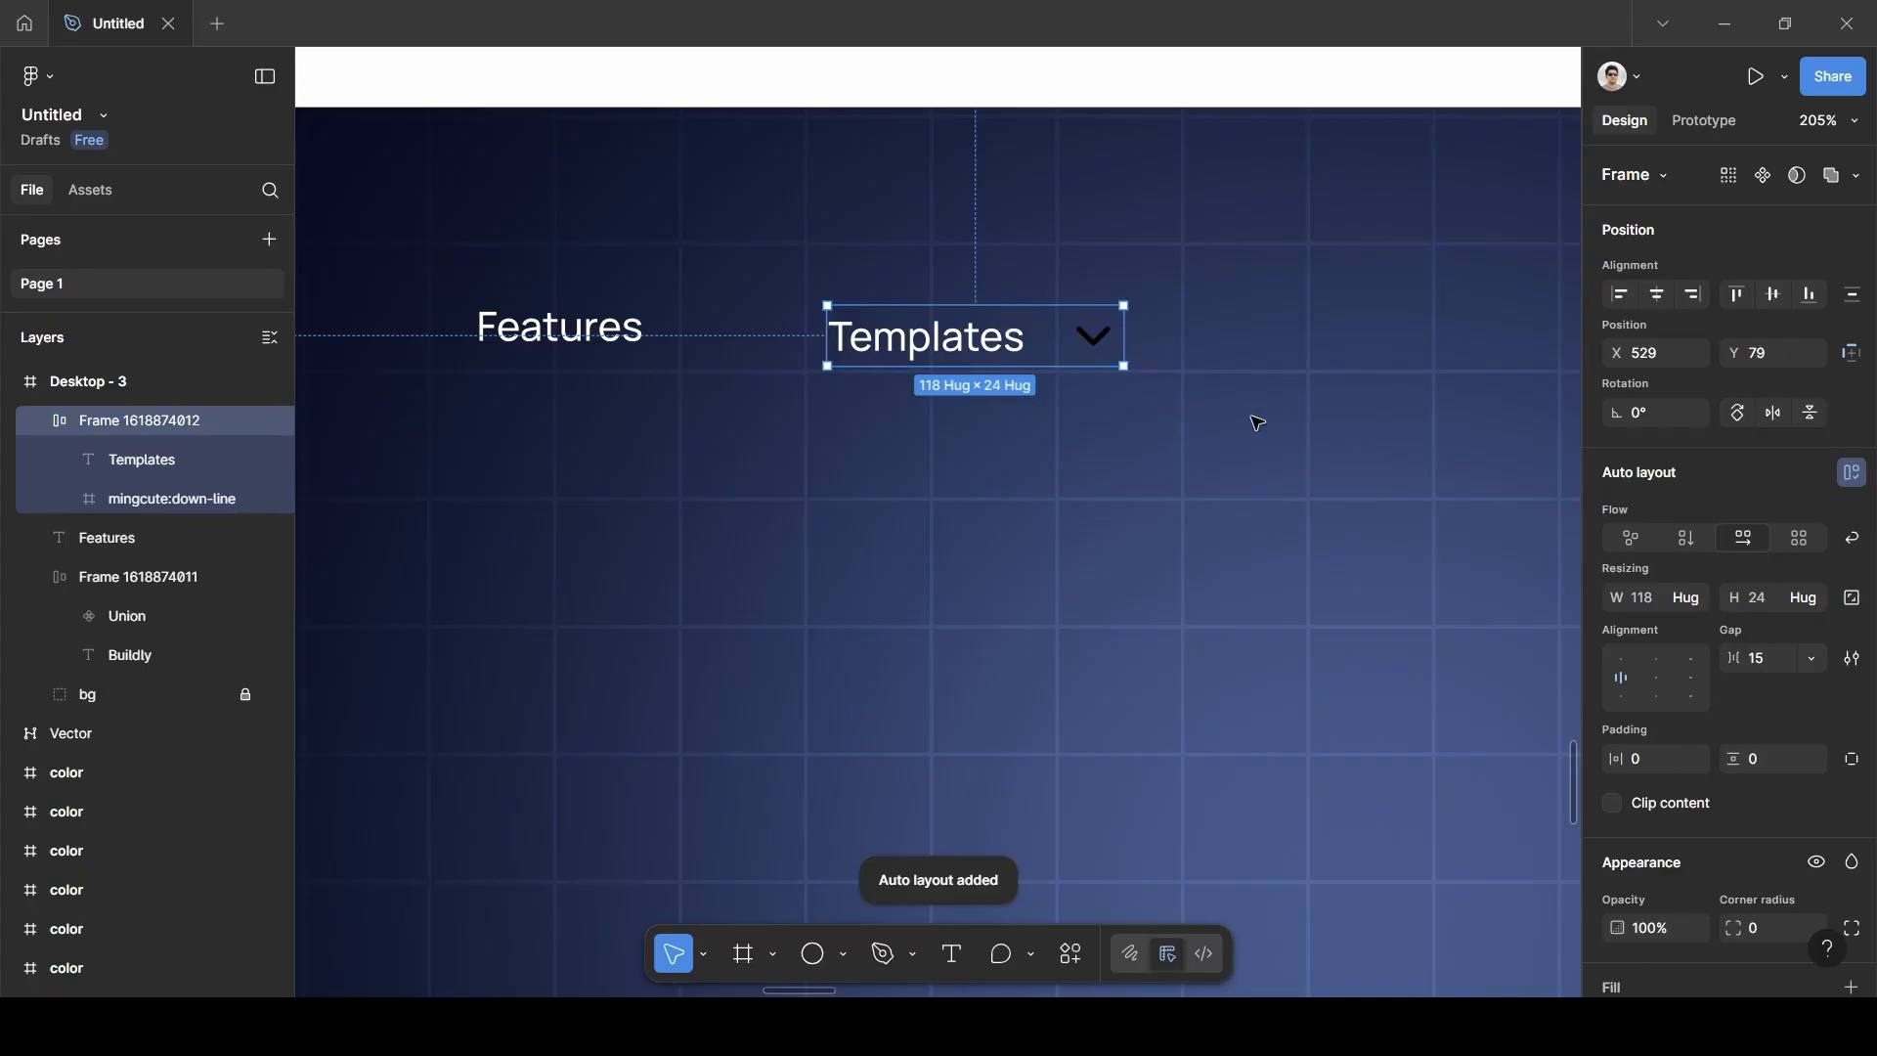
click(1760, 665)
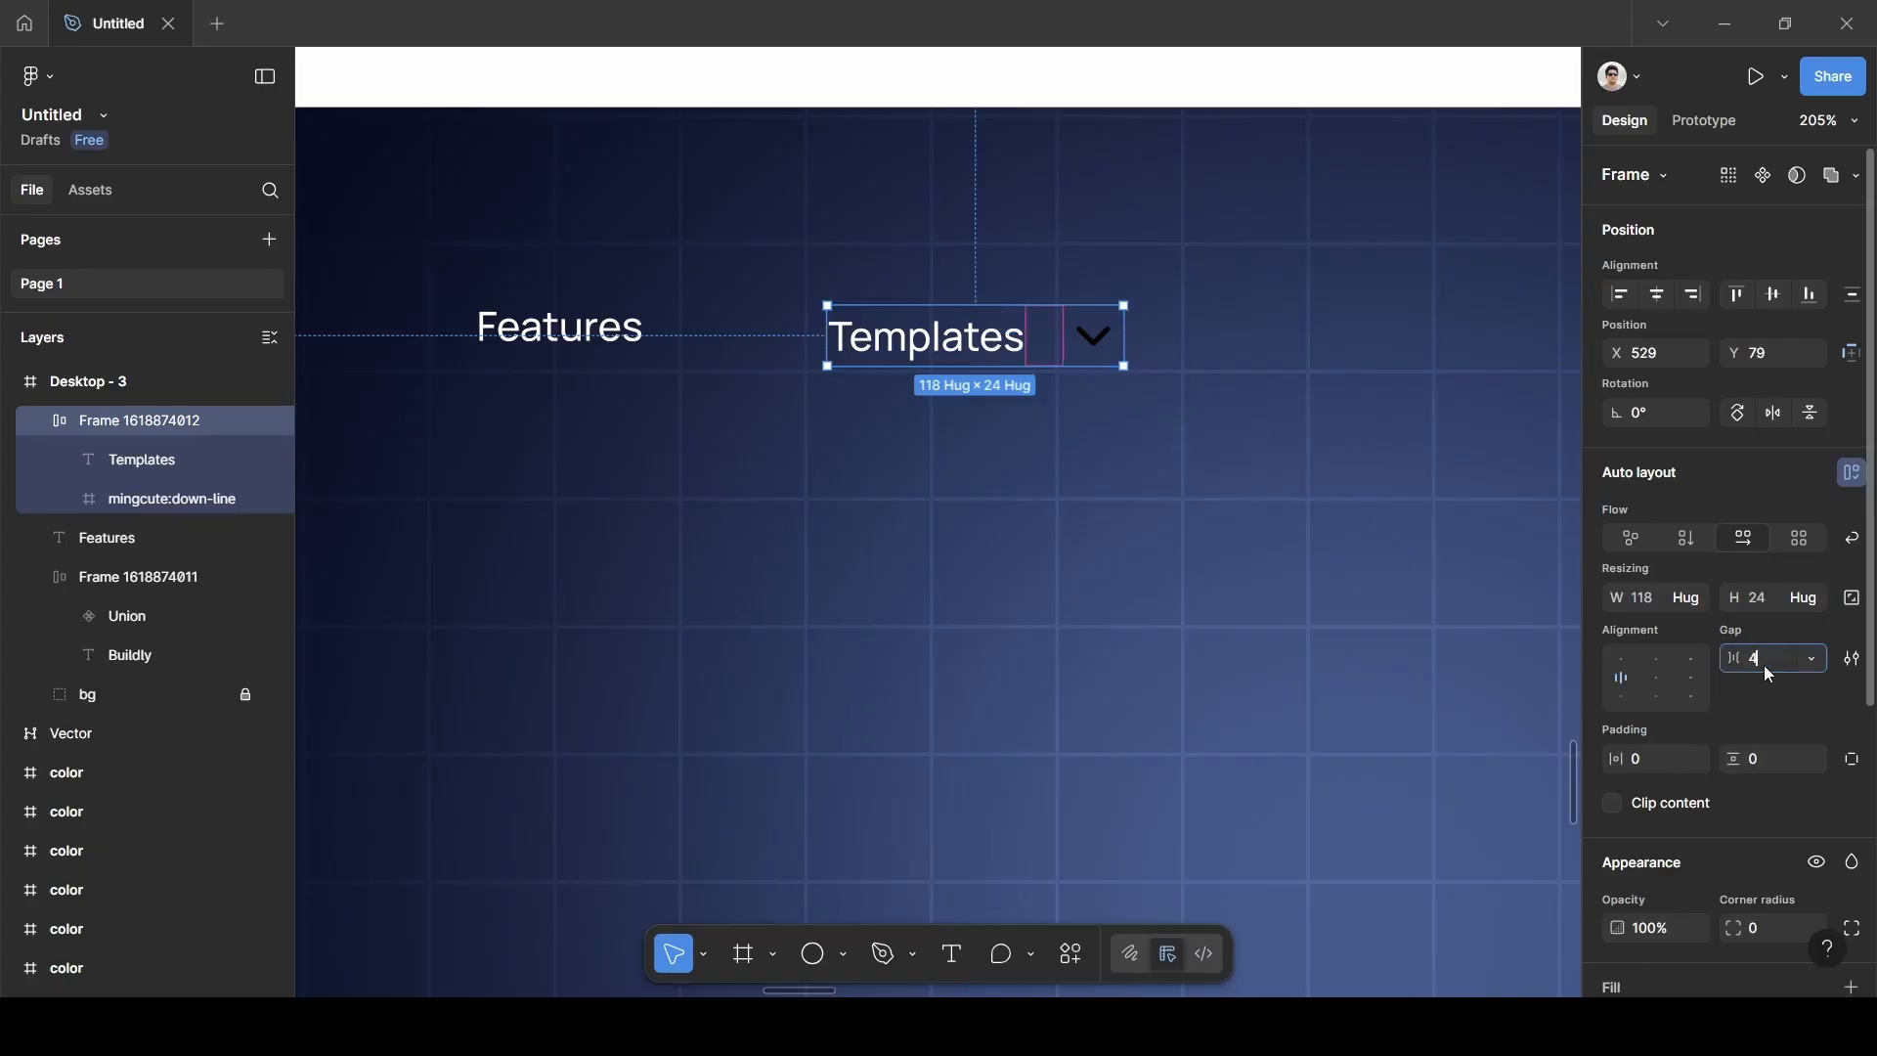
text(0)
key(Return)
click(1097, 590)
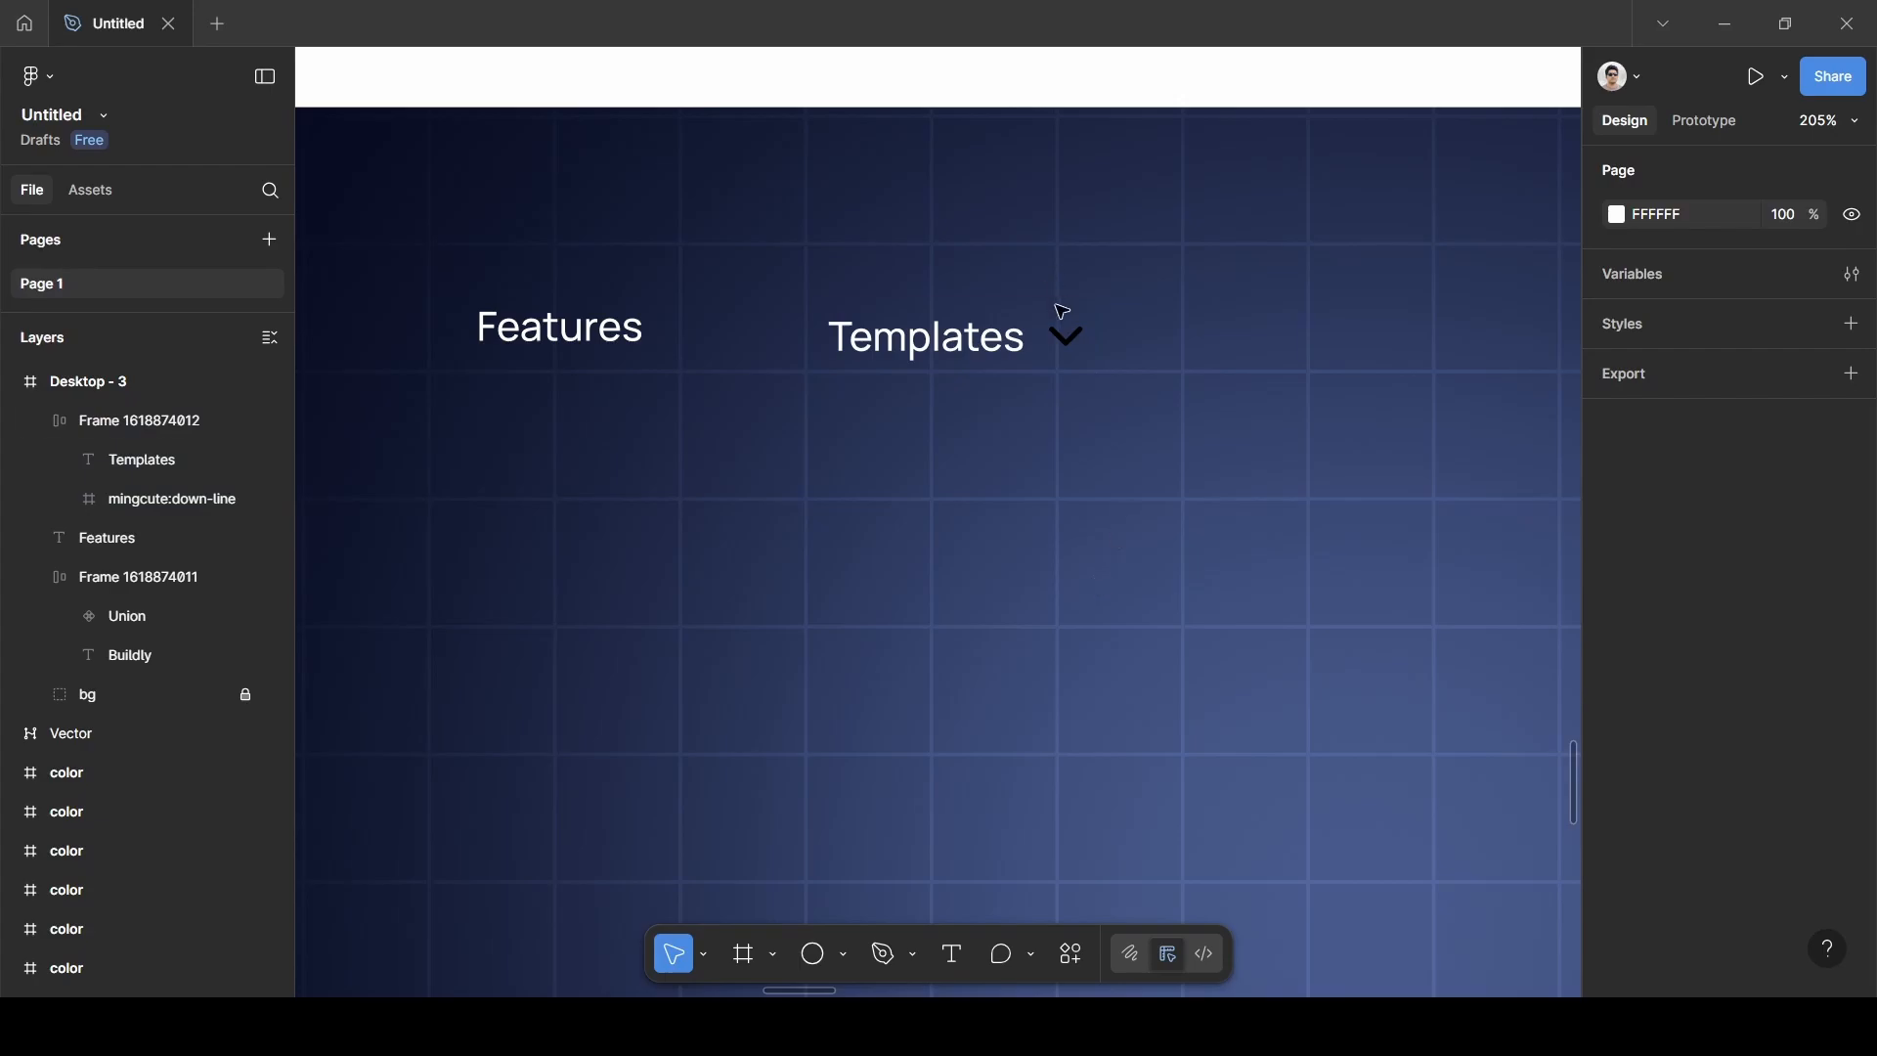
Recolour the down chevron beside Templates from its selection colors to white.
click(1066, 335)
scroll(1807, 775, down, 3)
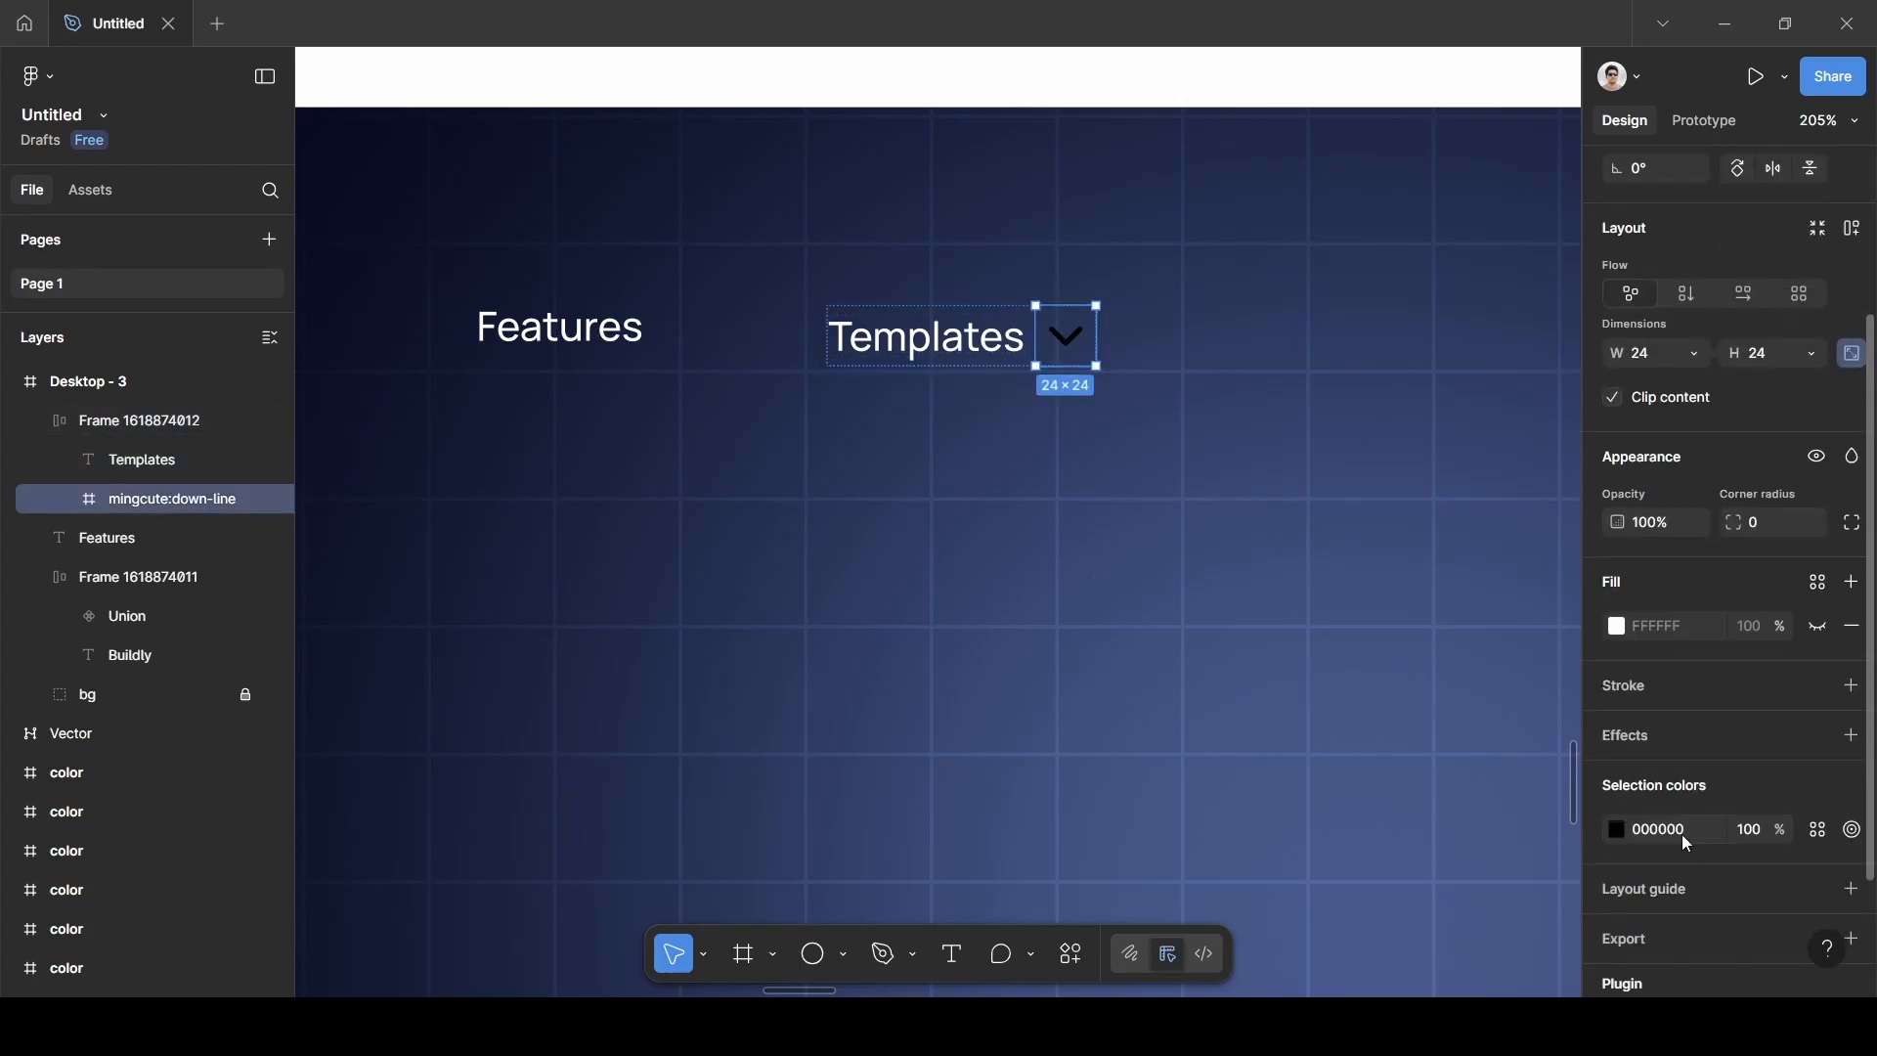
click(1617, 829)
drag(1358, 520, 1234, 423)
click(1235, 467)
click(1098, 515)
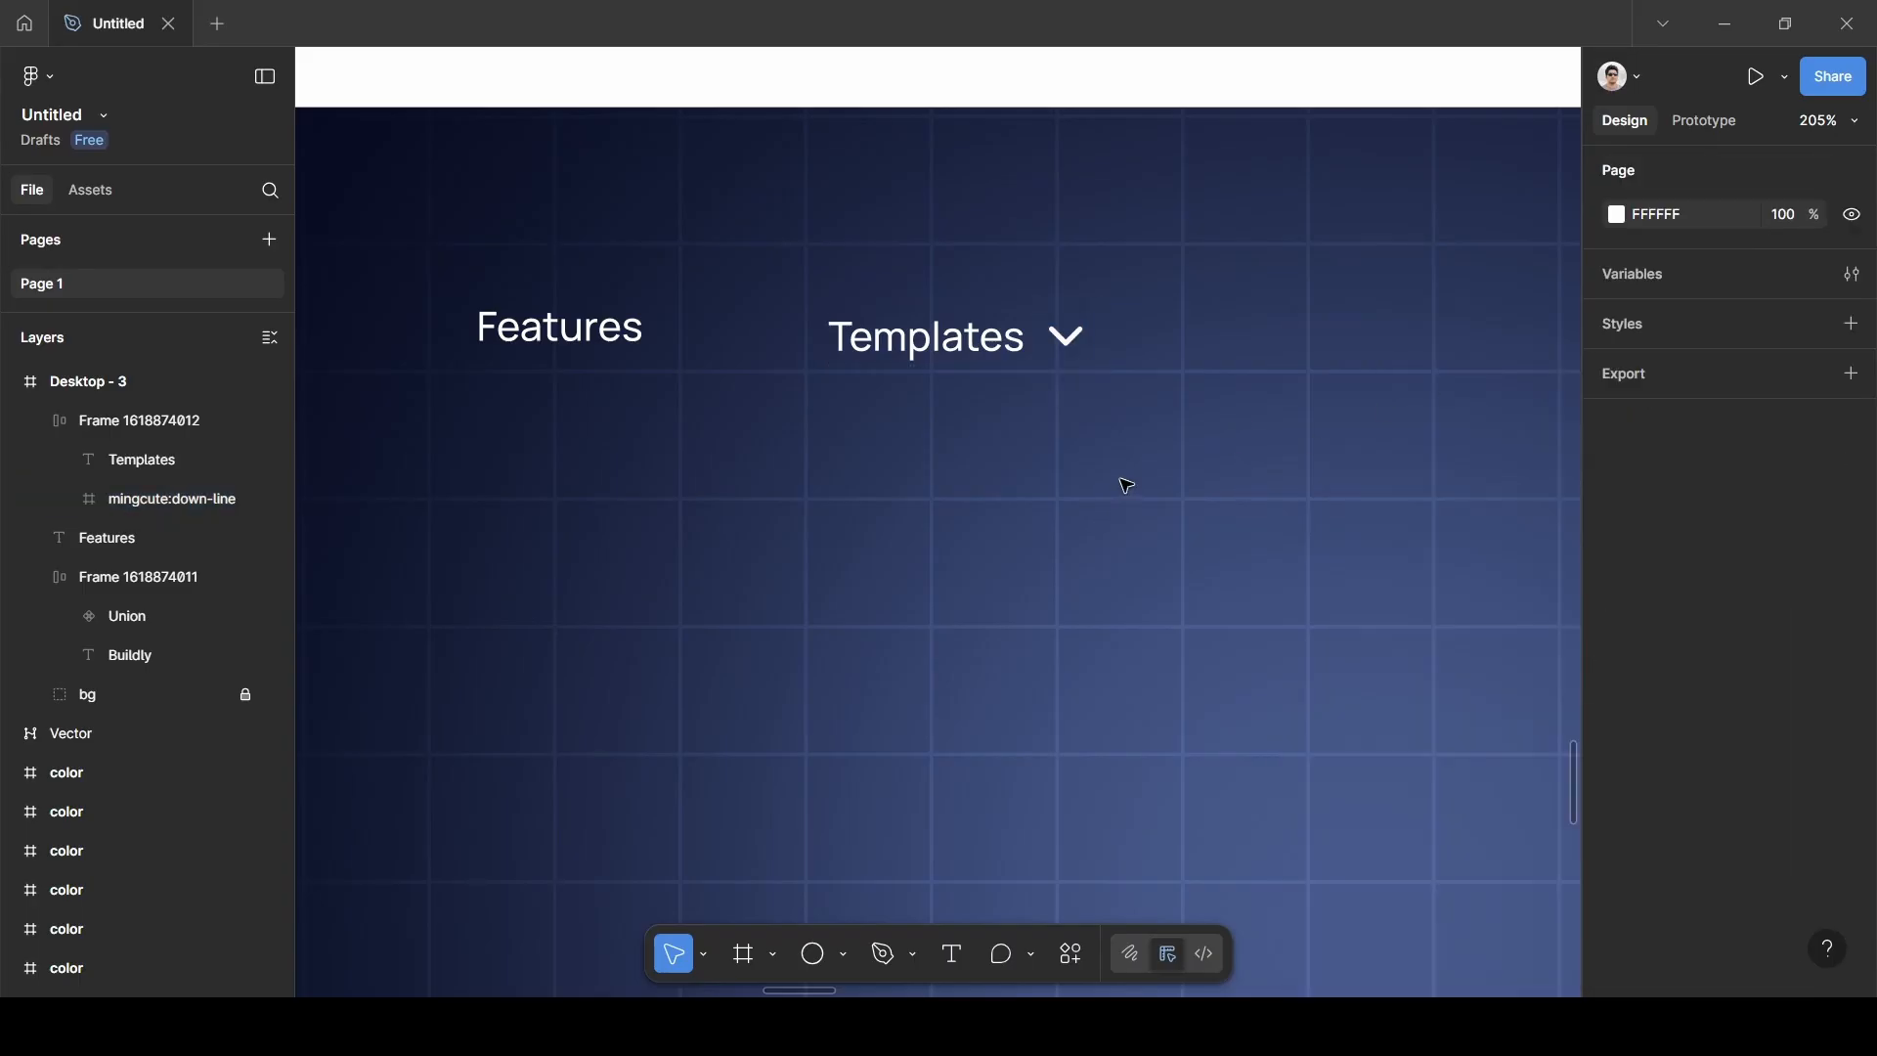
Duplicate the Templates dropdown item twice and spread the copies out to its right in the navigation row.
ctrl+scroll(1125, 484, down, 4)
click(1068, 408)
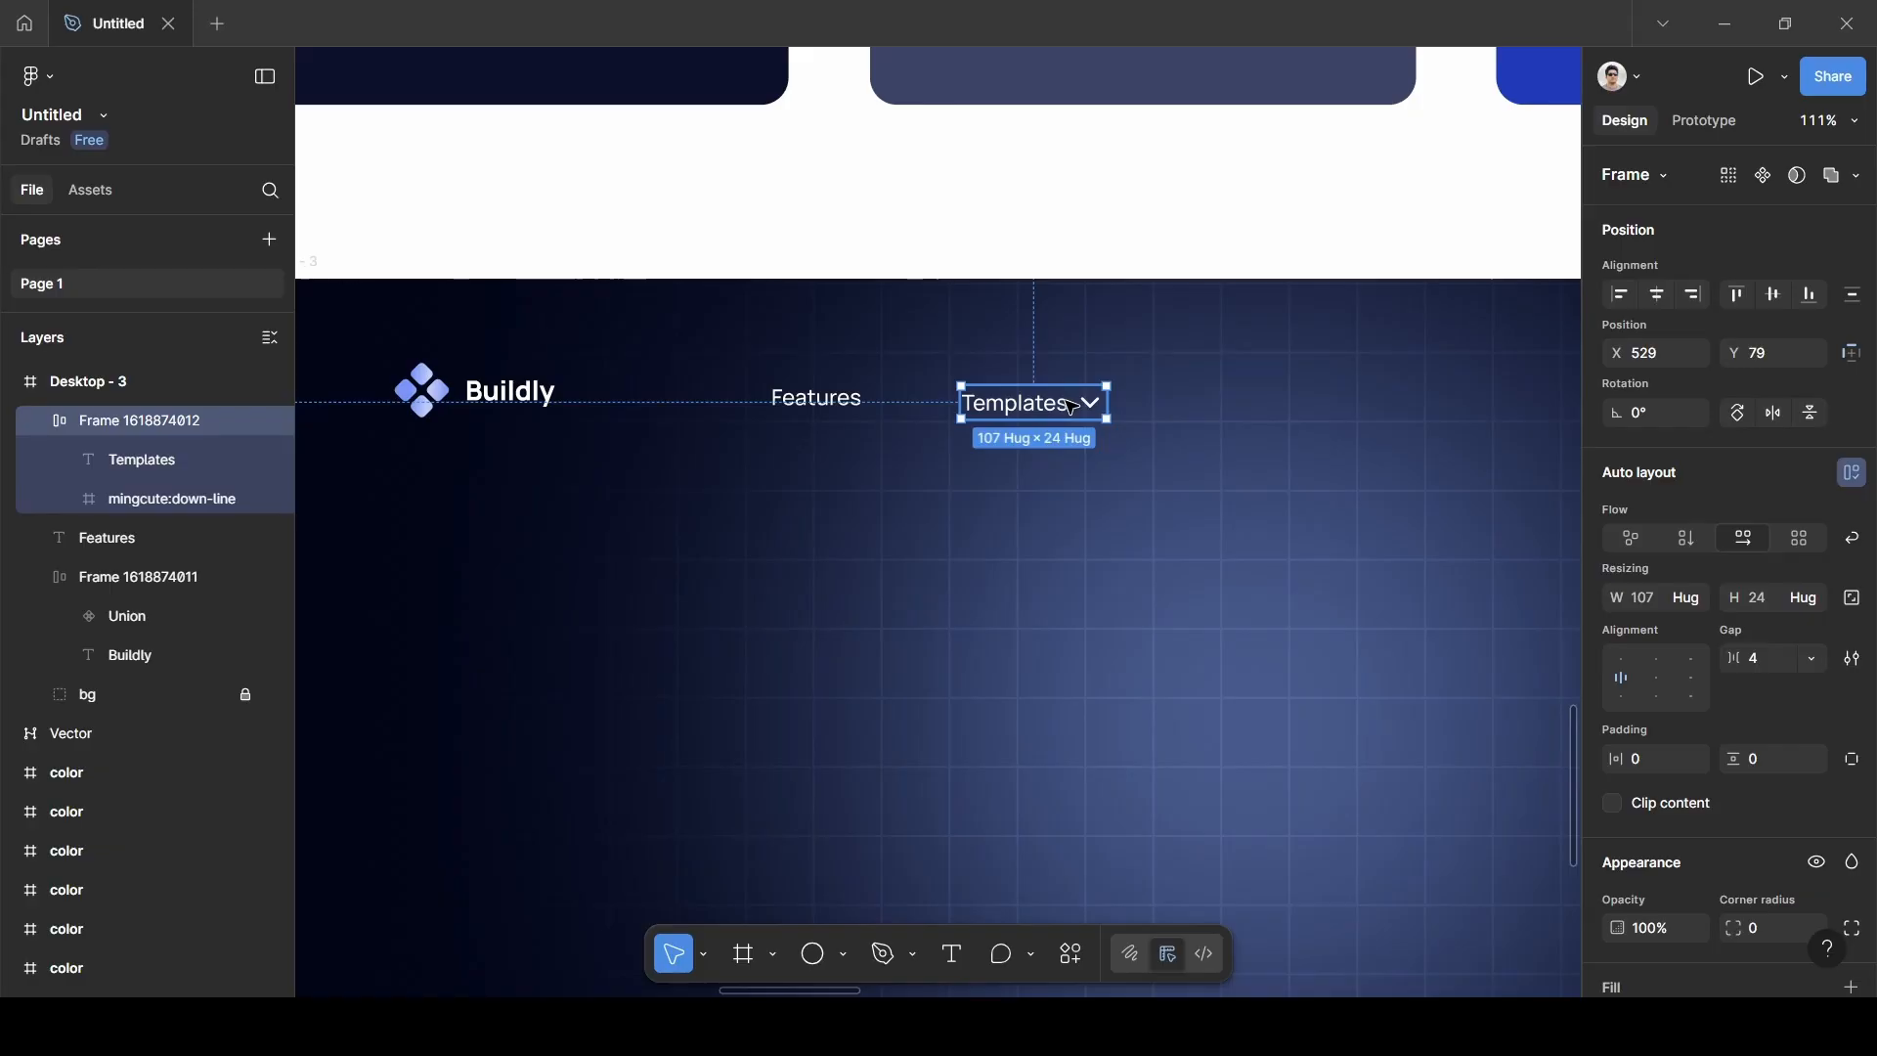
key(ctrl+d)
key(ctrl+d)
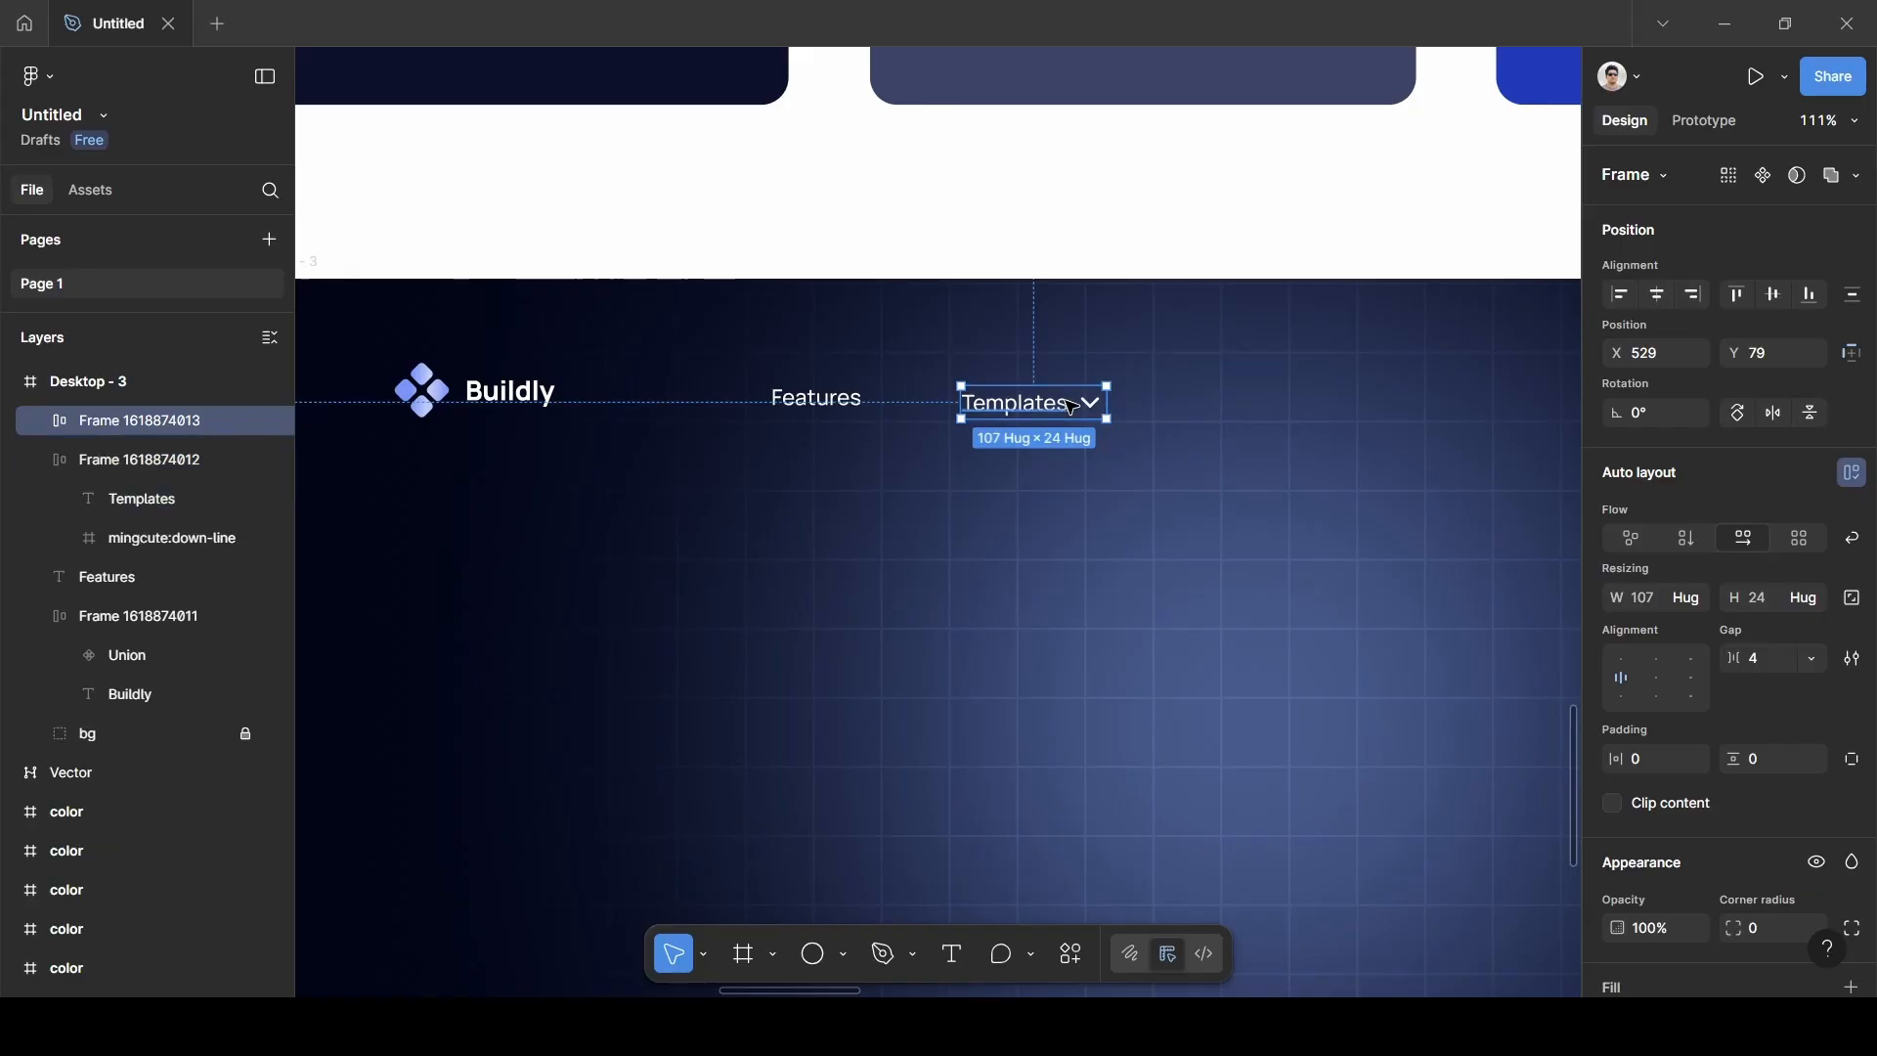
drag(1071, 407, 1408, 414)
drag(1160, 407, 1198, 408)
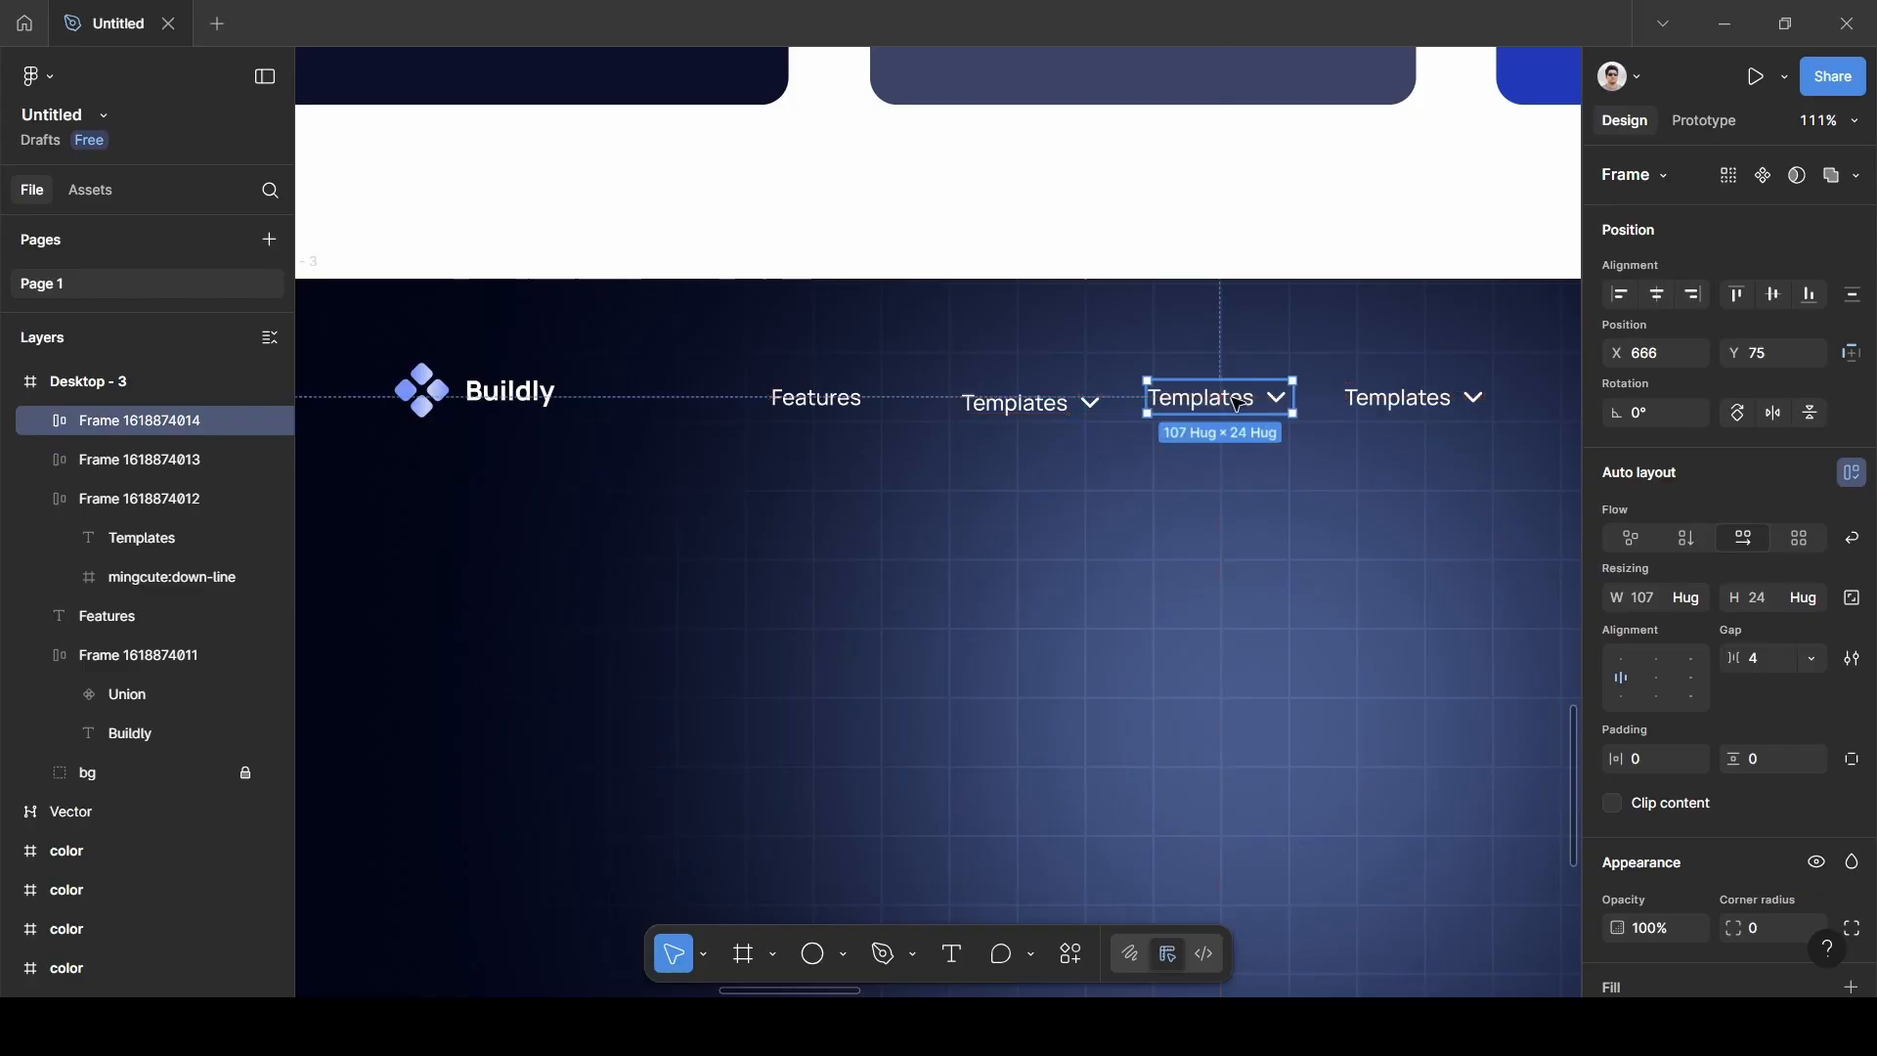
Change the text of the middle Templates copy to "Docs" and of the far-right copy to "Pricing".
double_click(1235, 399)
key(BackSpace)
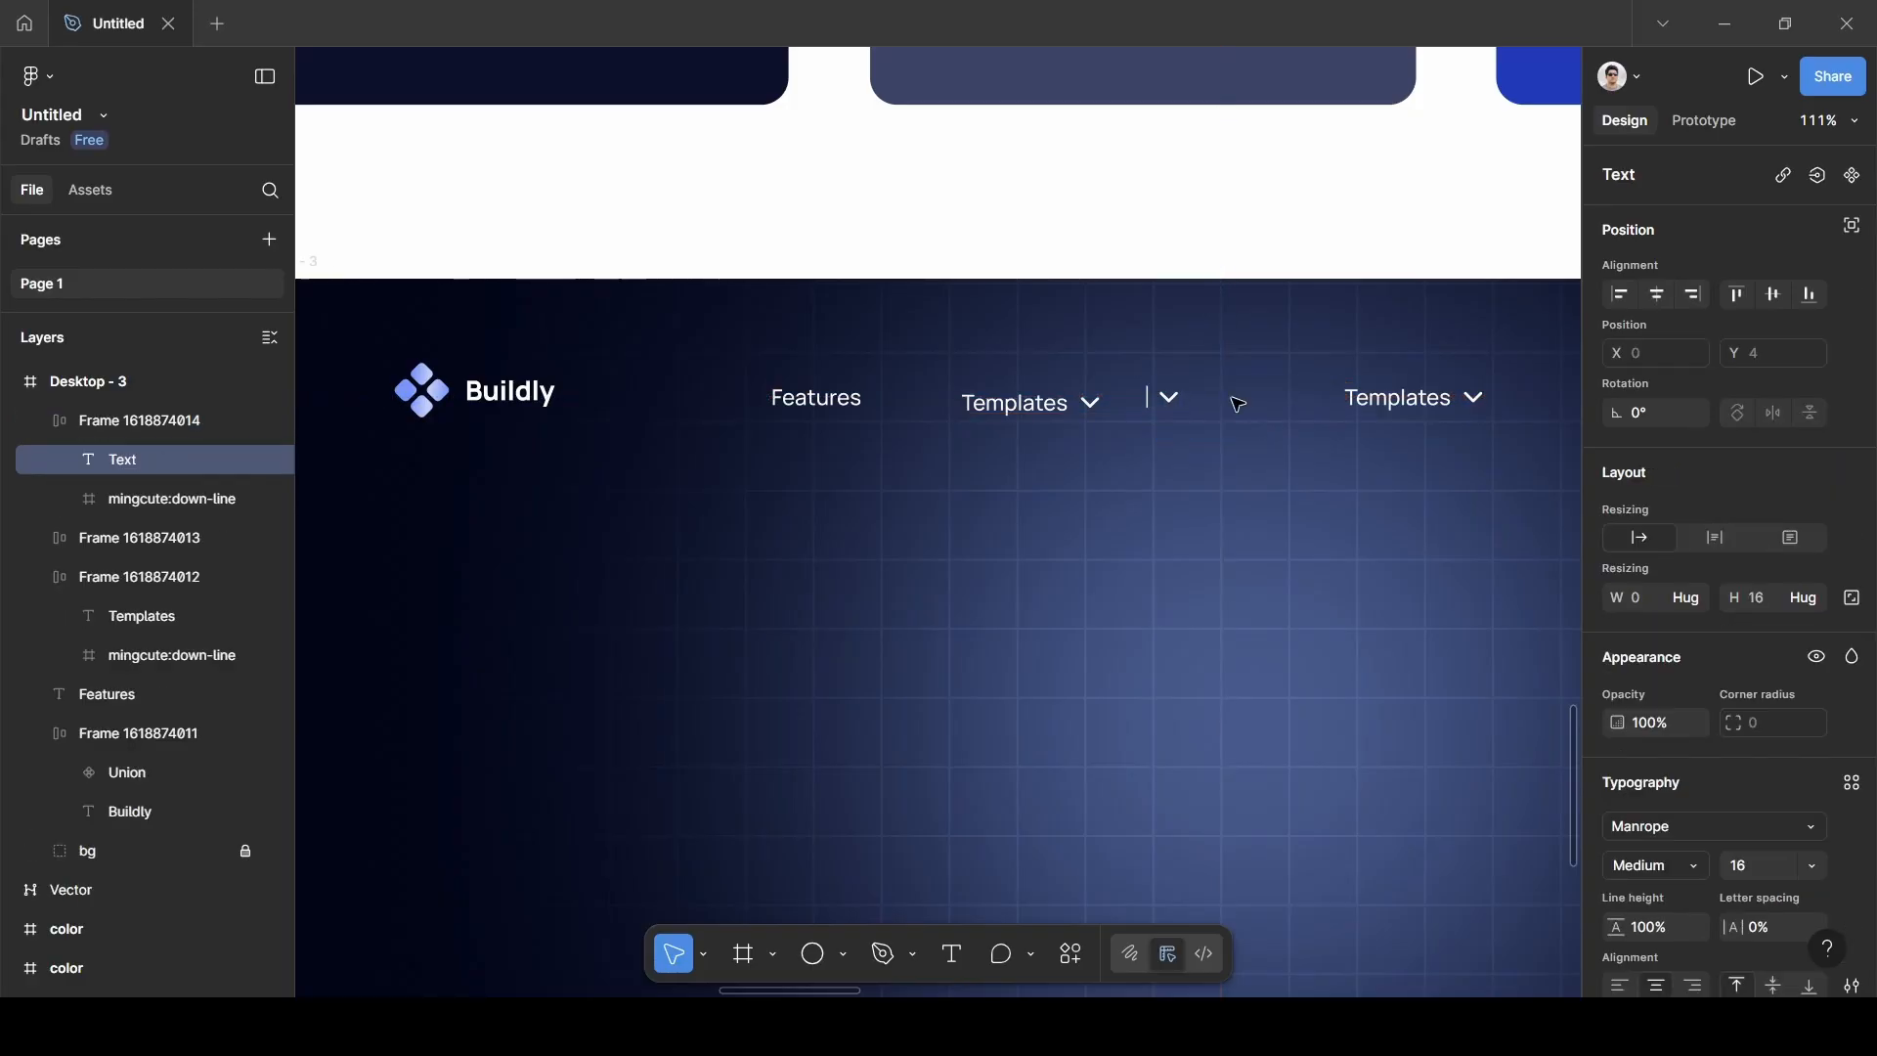
text(Docs)
double_click(1415, 403)
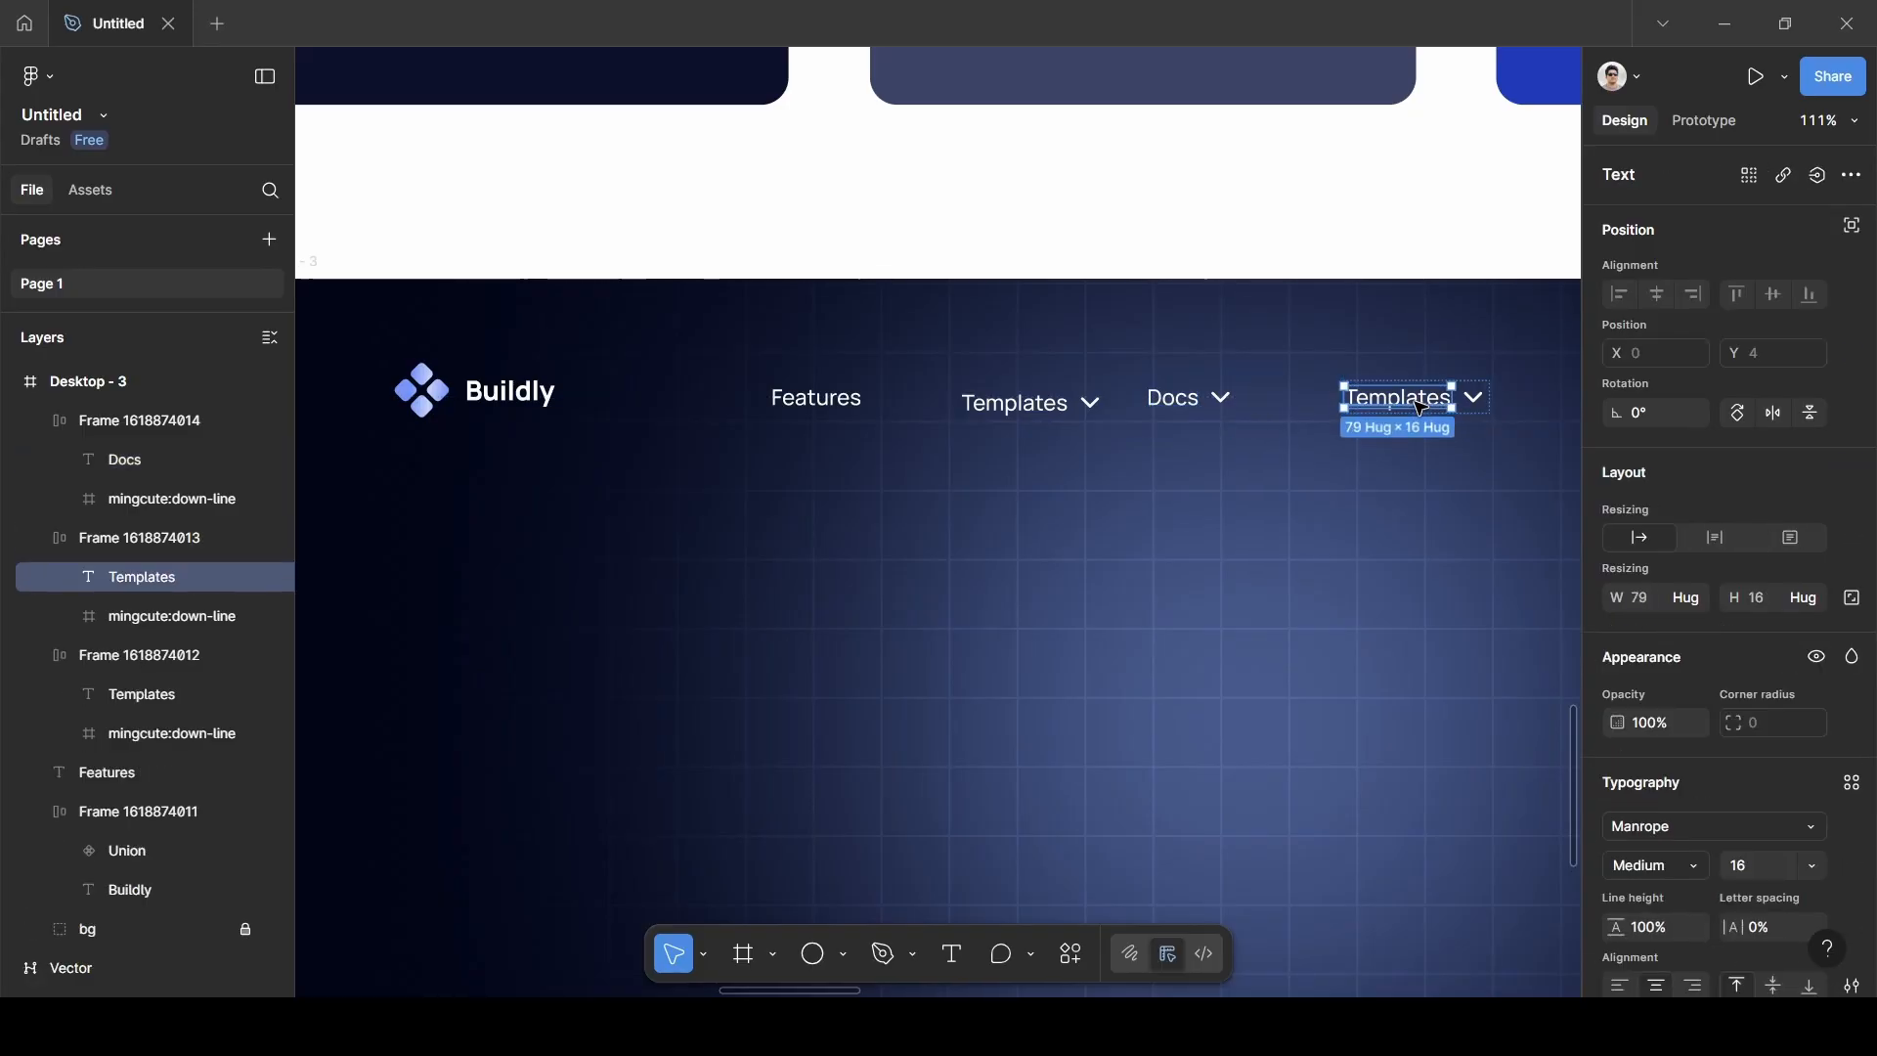
key(BackSpace)
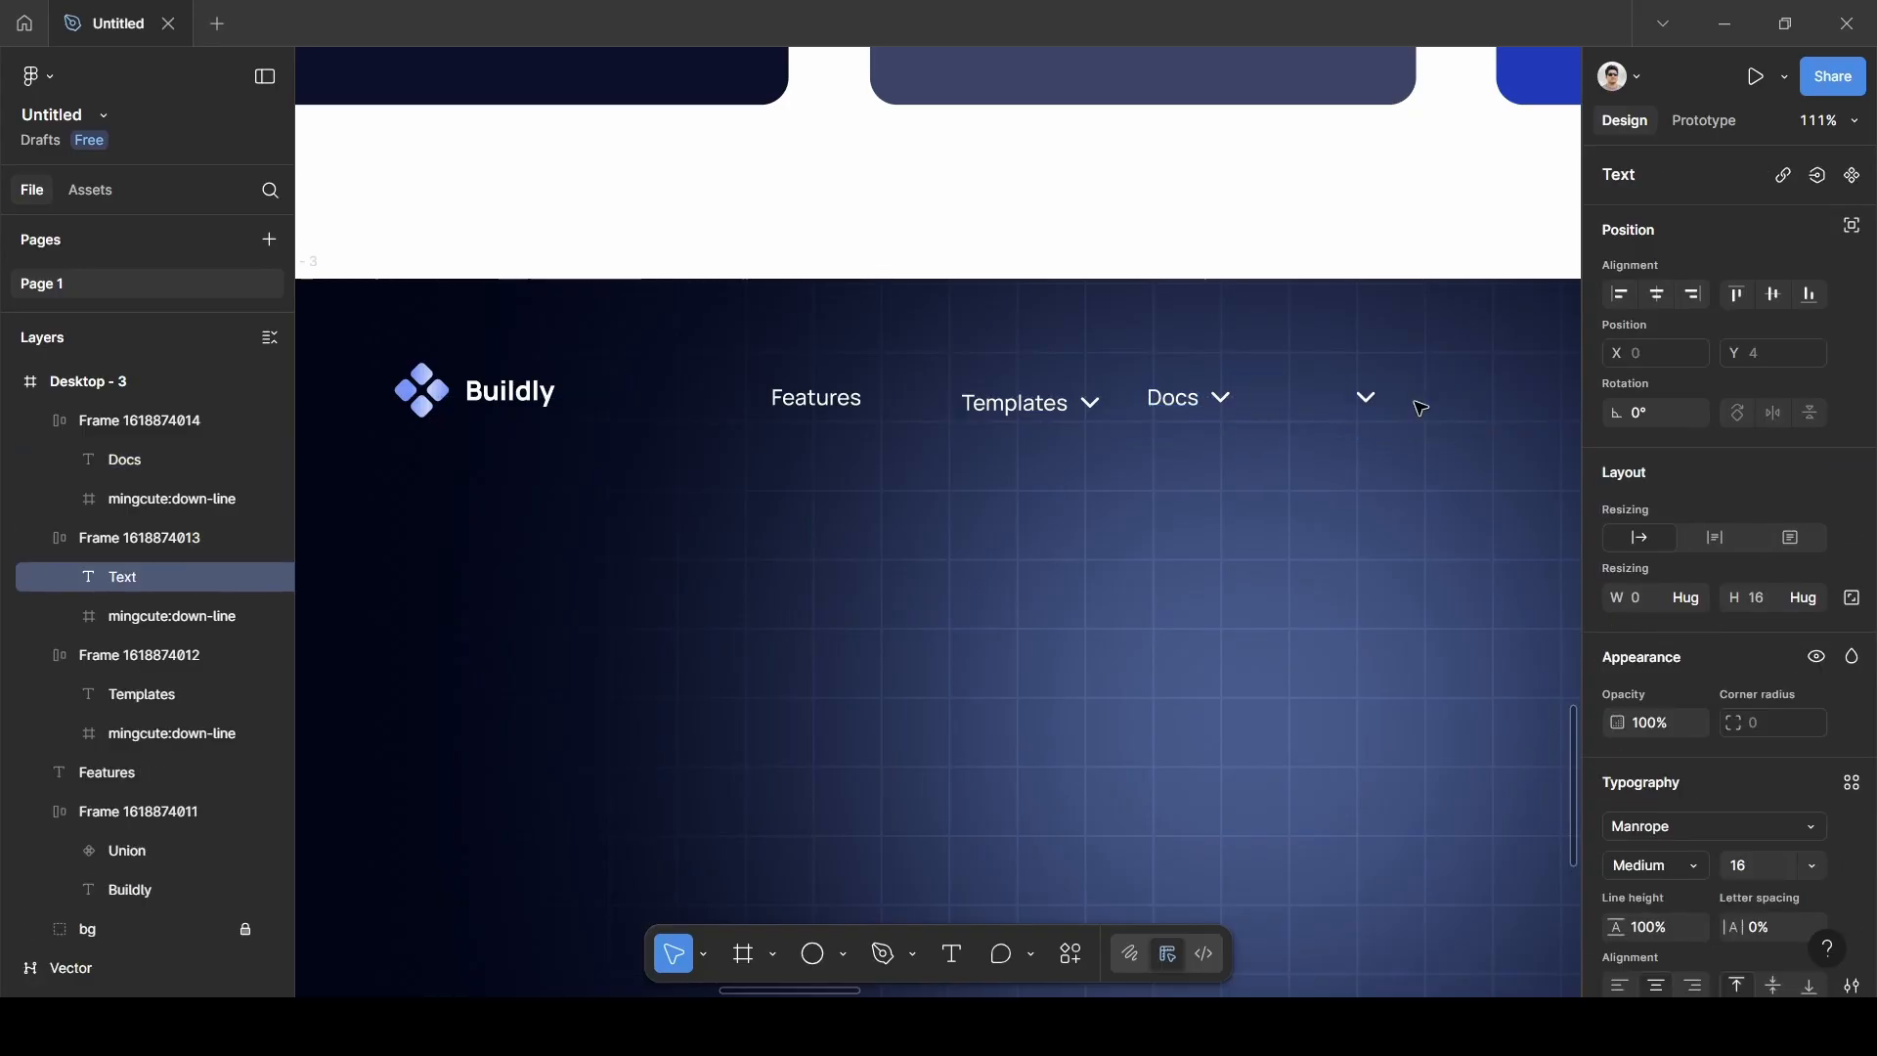
text(Pricing)
click(1430, 471)
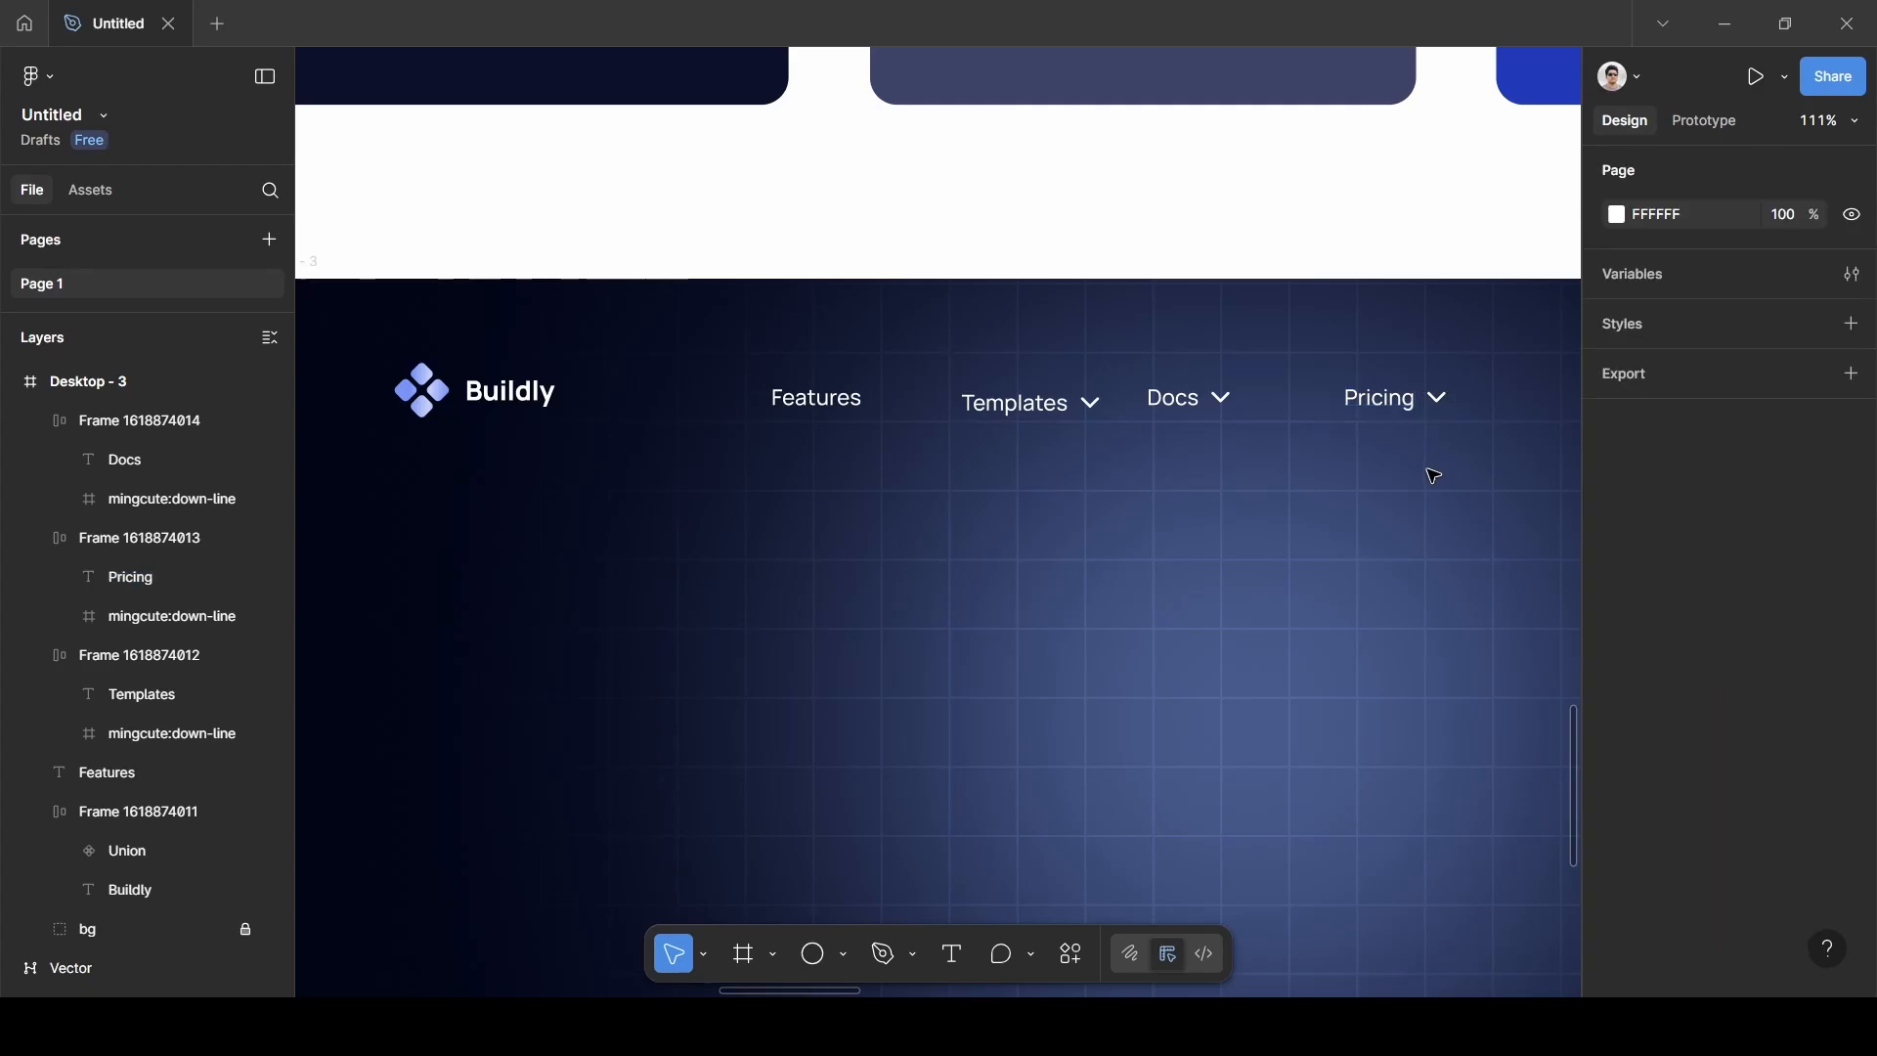
Wrap the Features, Templates, Docs and Pricing items together in a horizontal auto layout.
click(837, 420)
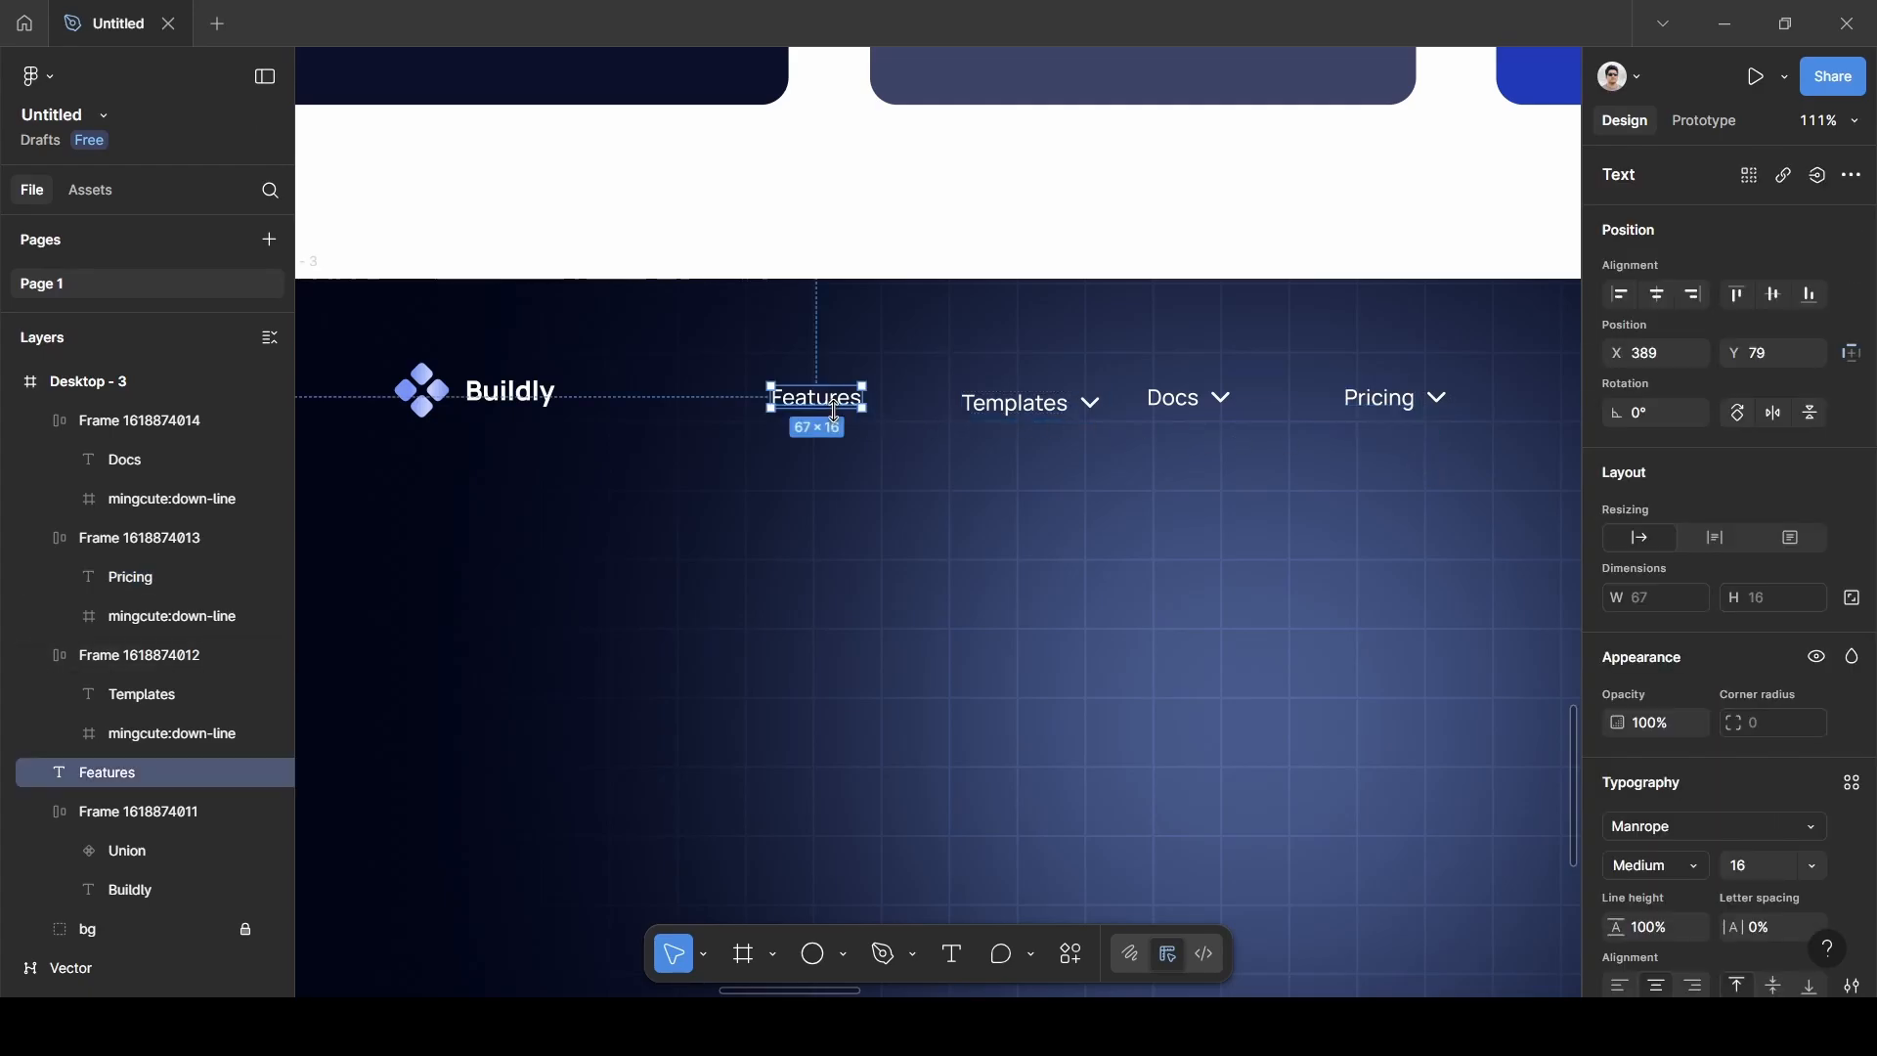
shift+click(1026, 405)
shift+click(1185, 399)
shift+click(1456, 403)
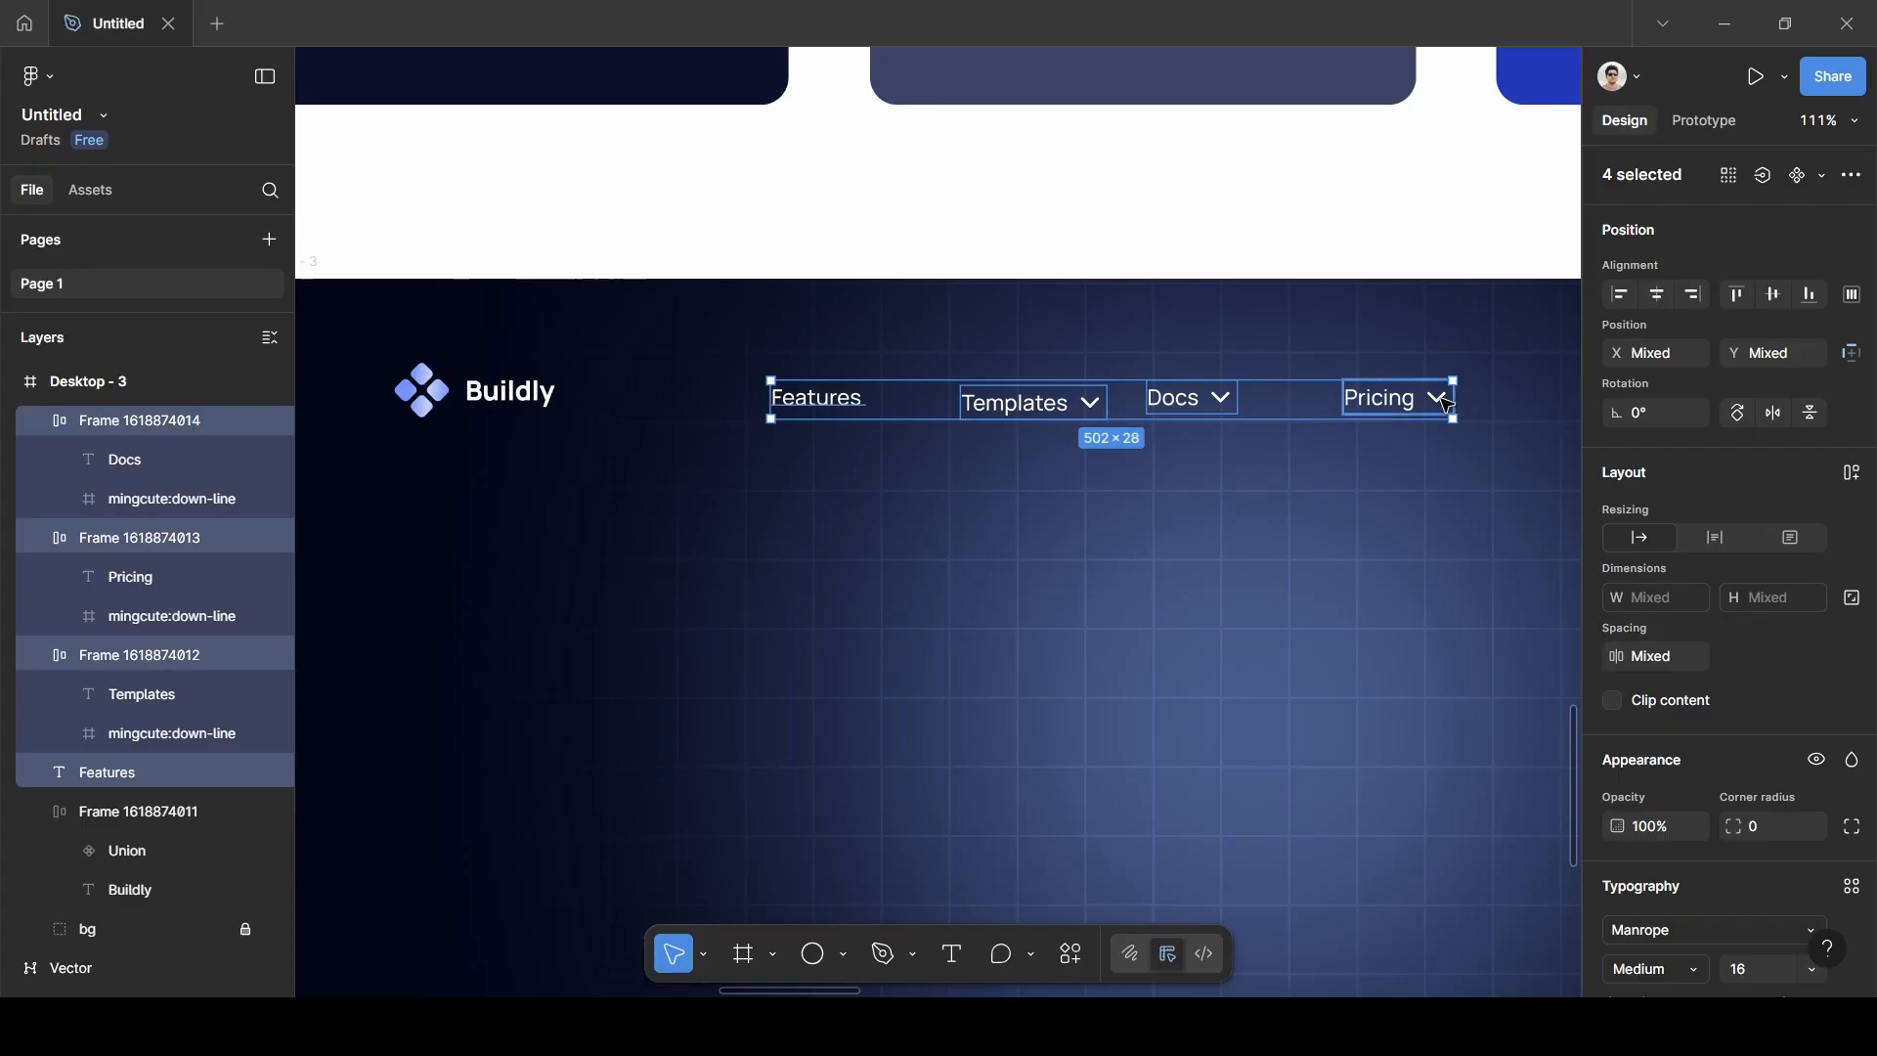
key(shift+a)
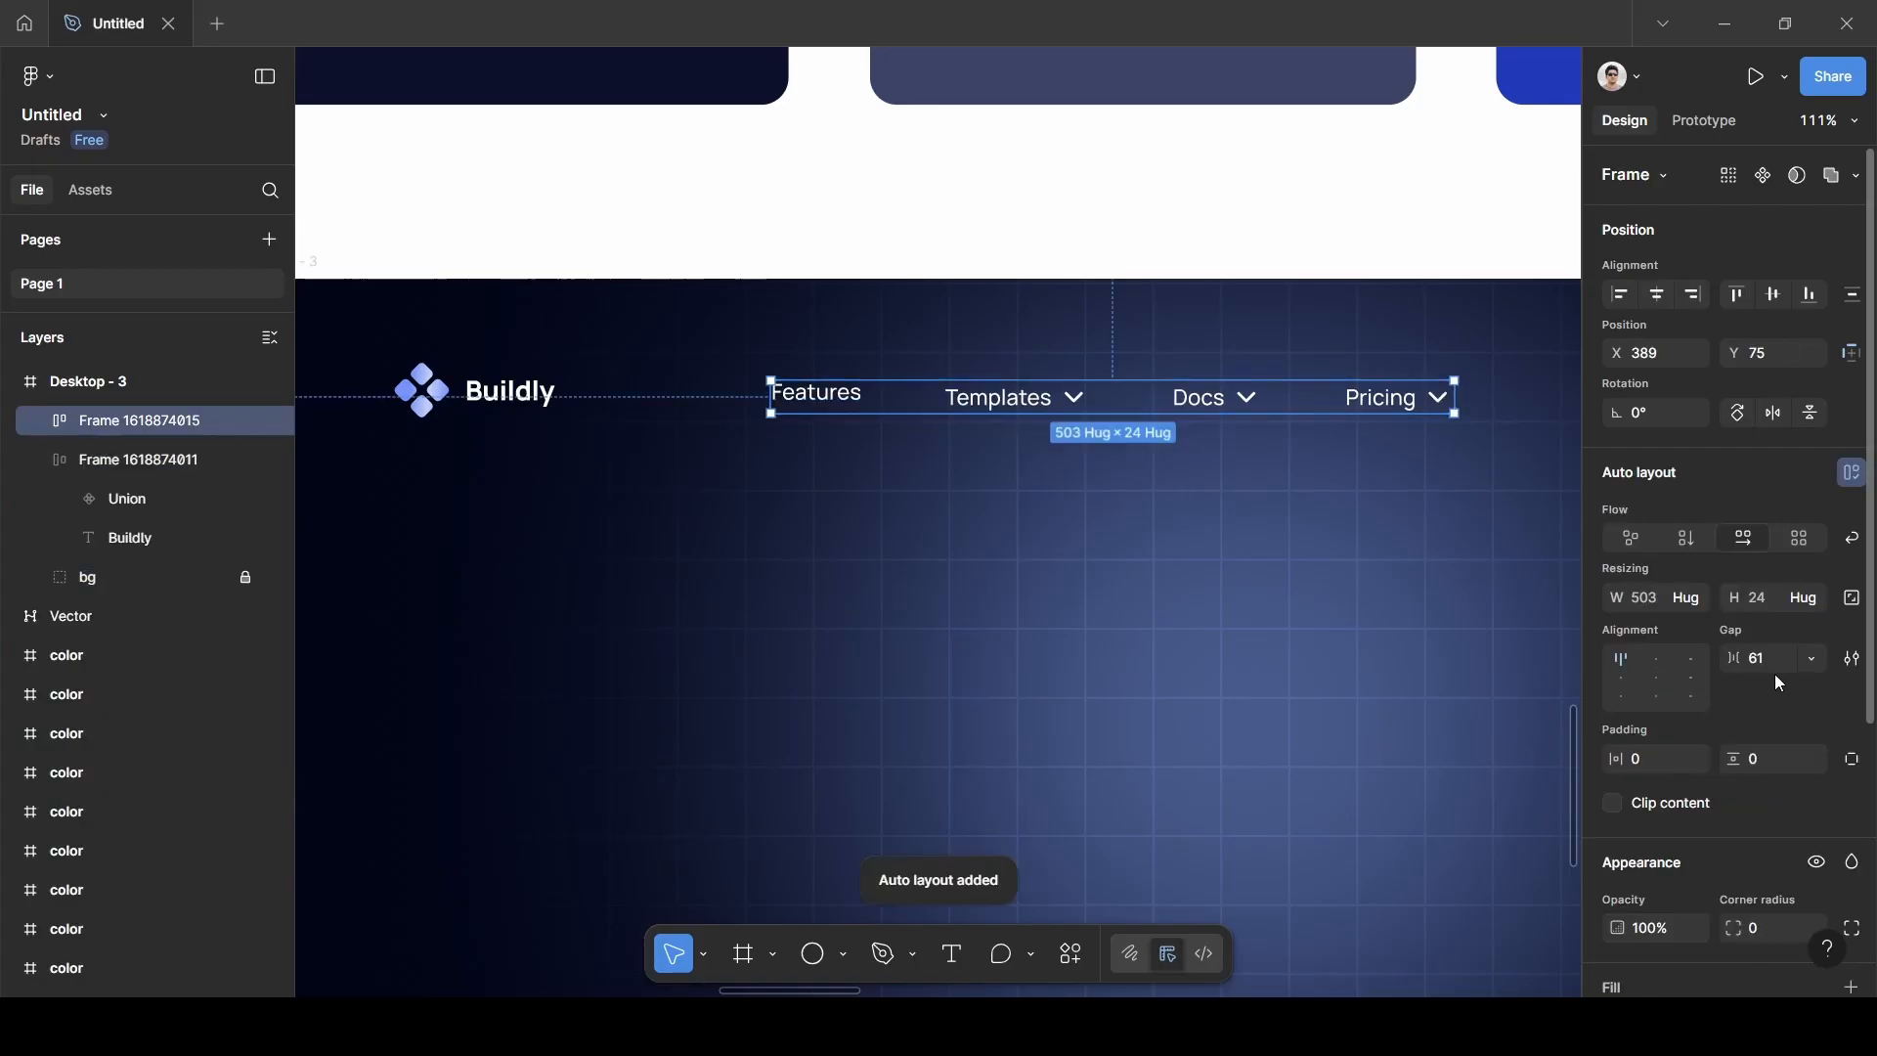
Set the gap between the four navigation items to 32.
click(1822, 666)
click(1752, 660)
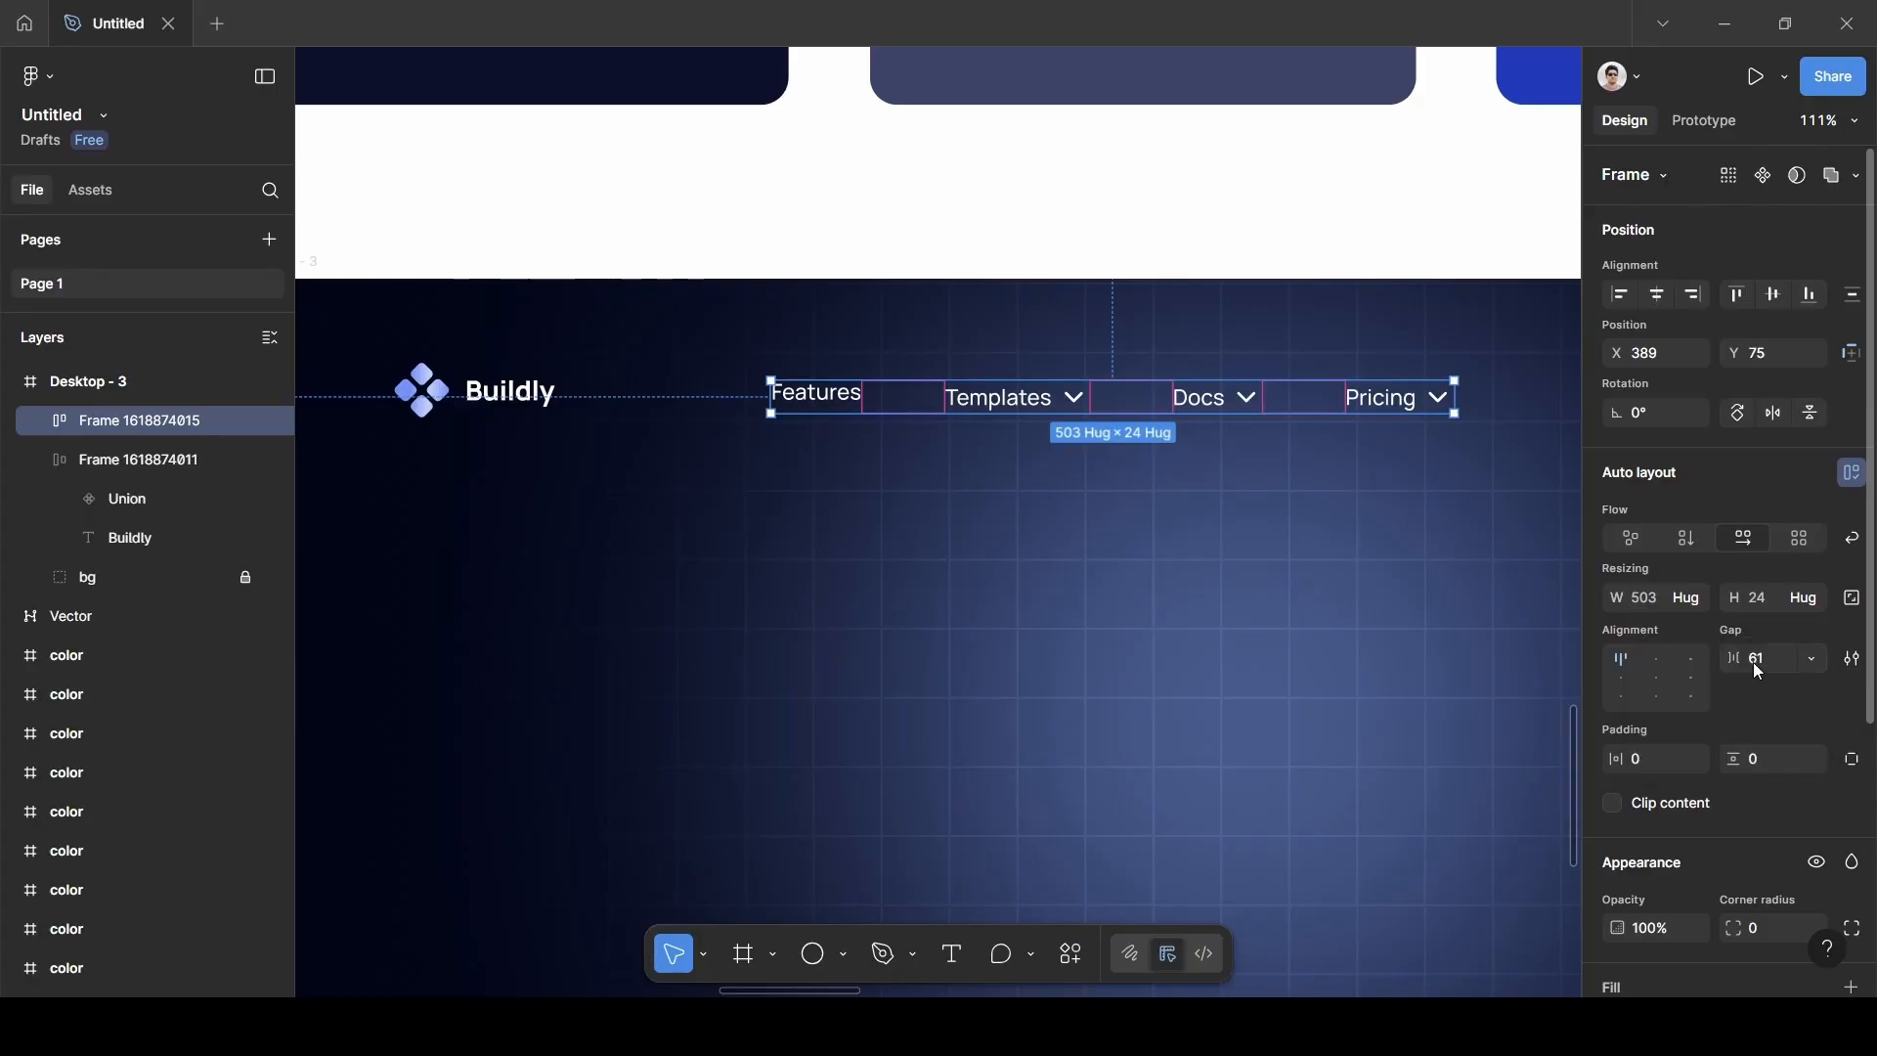
text(32)
key(Return)
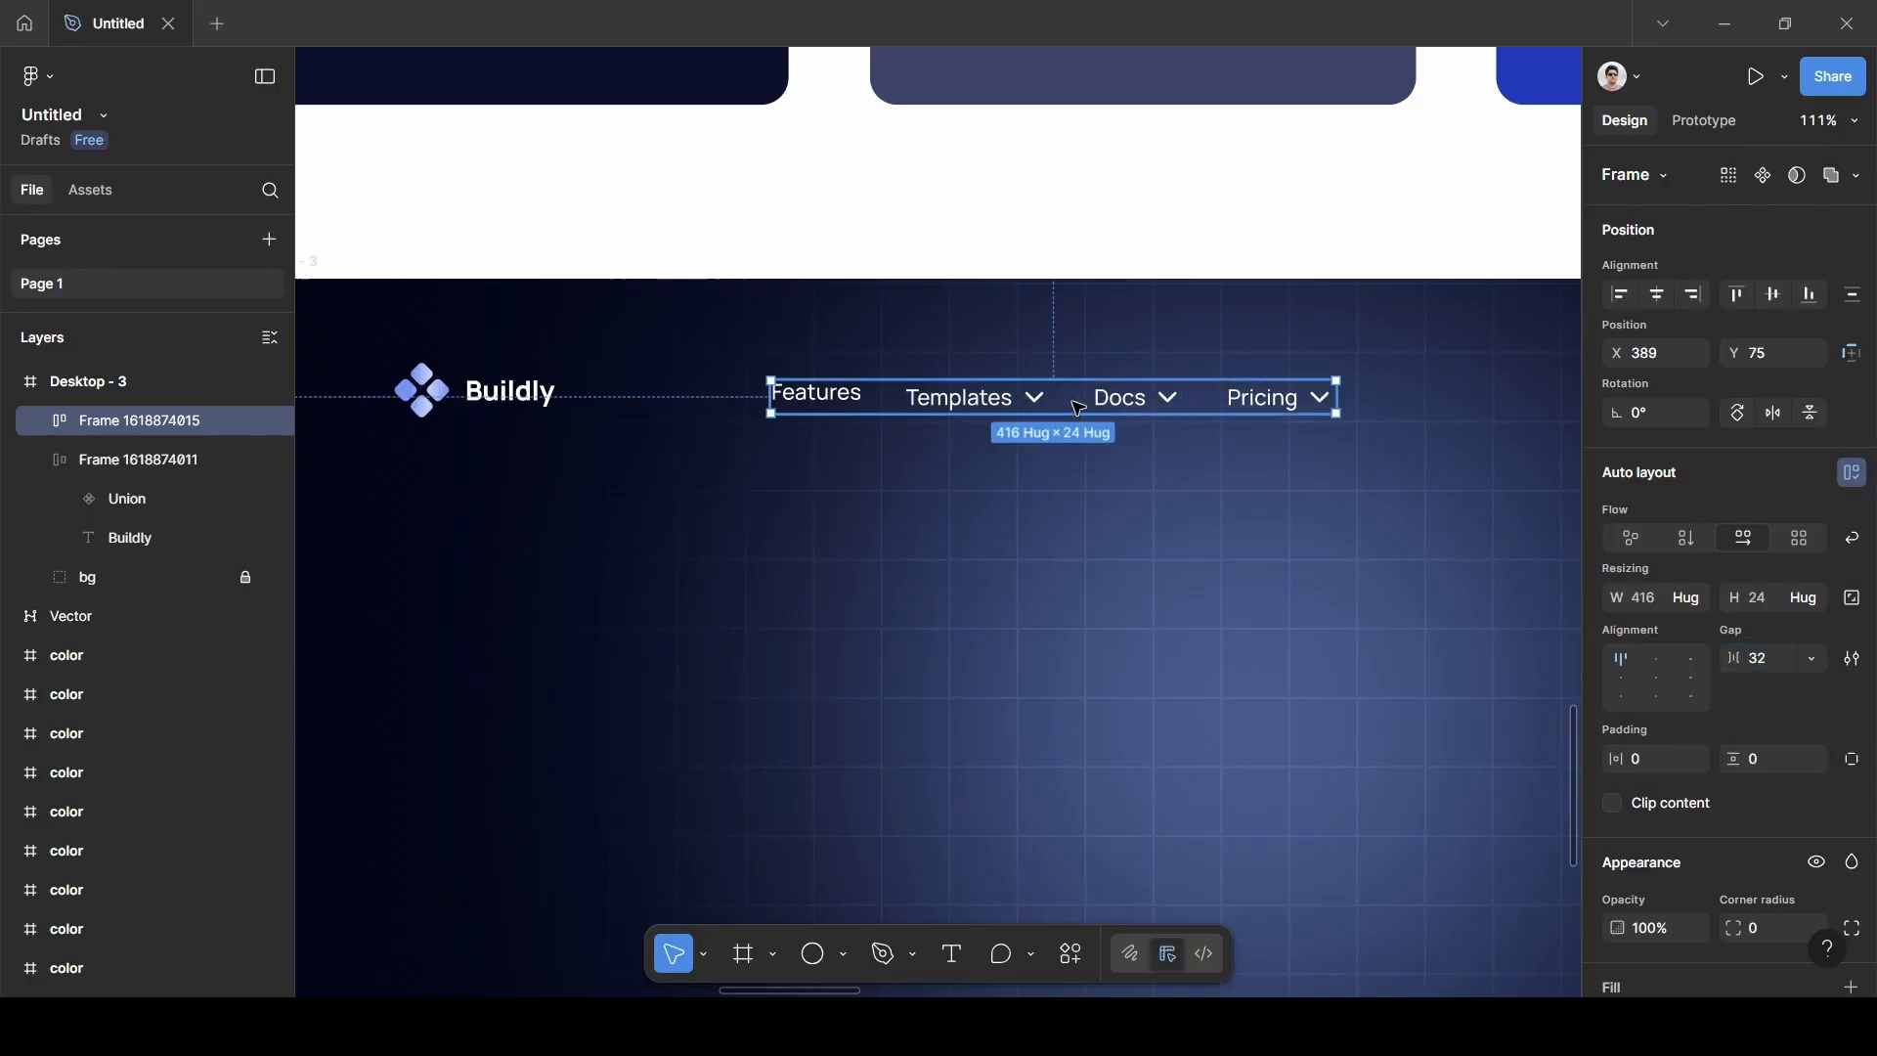
Move the navigation links frame right to X 503, Y 66 and align its items left and vertically centred.
drag(1078, 405, 1233, 394)
scroll(1110, 401, up, 6)
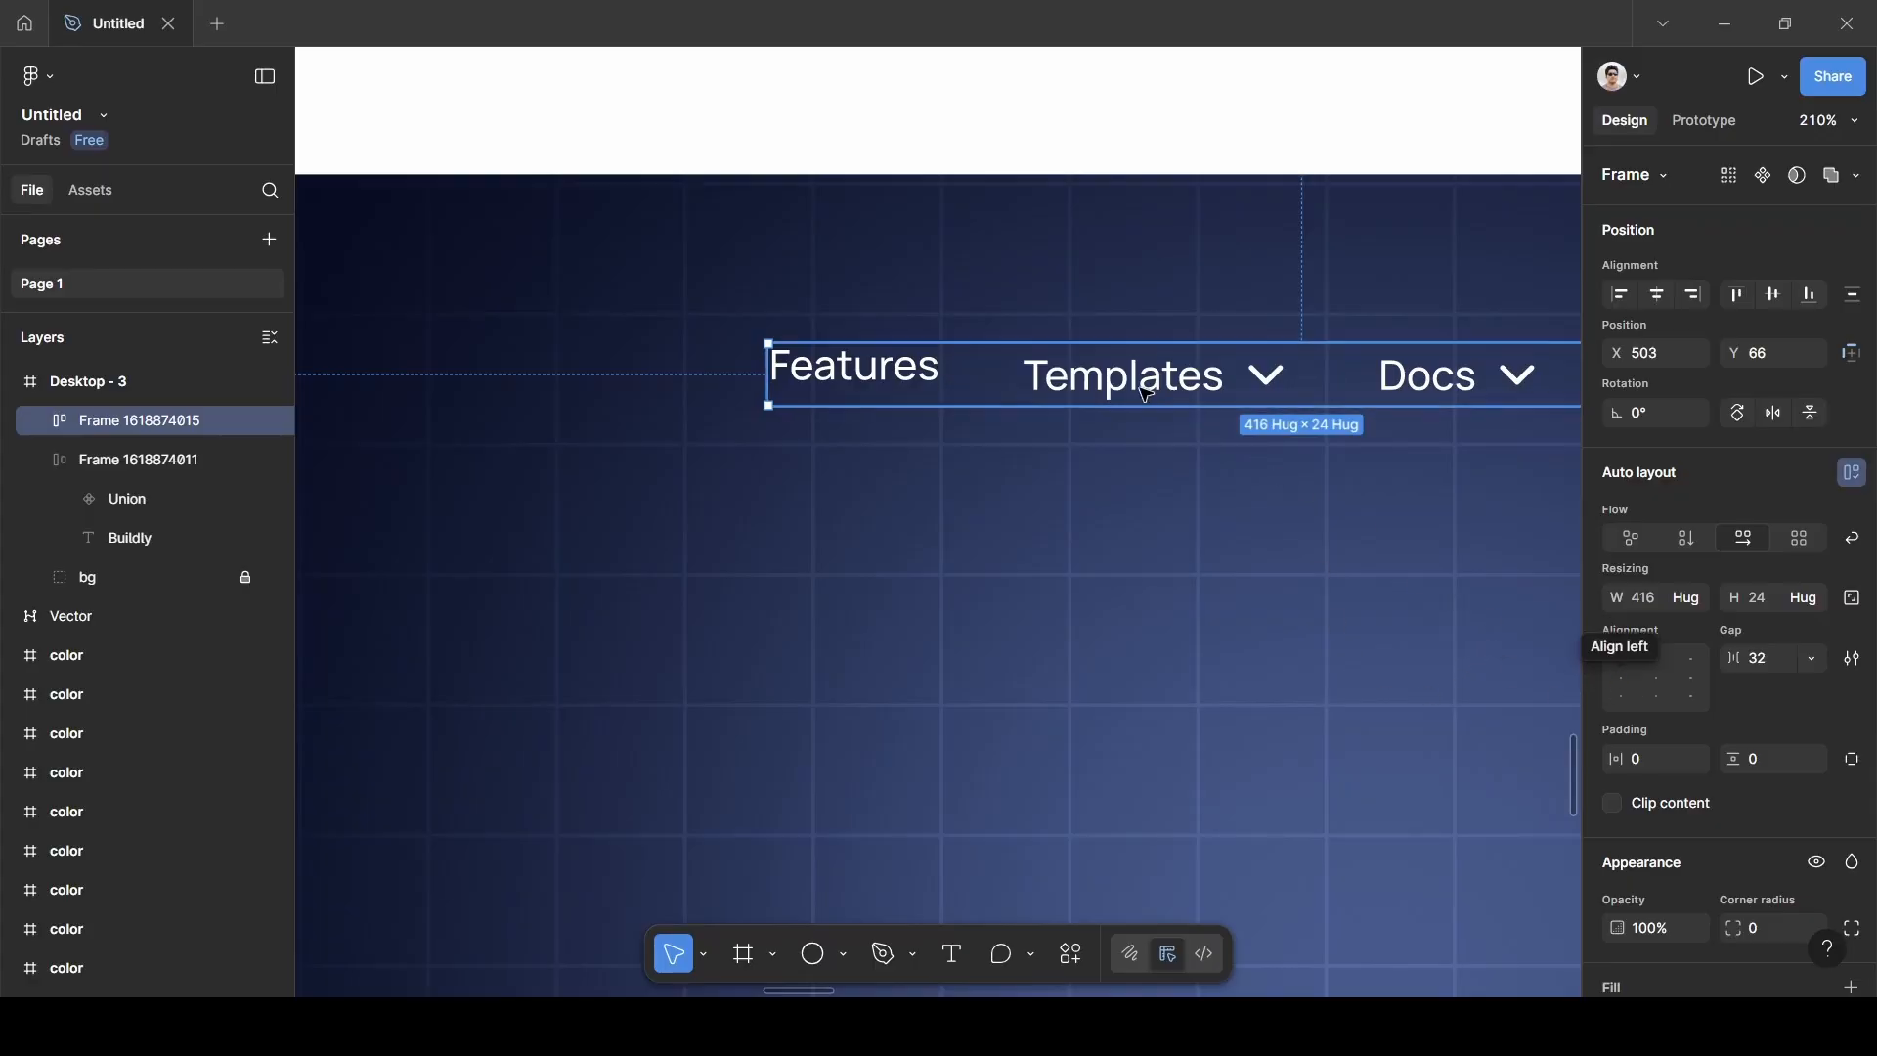
scroll(1081, 401, right, 4)
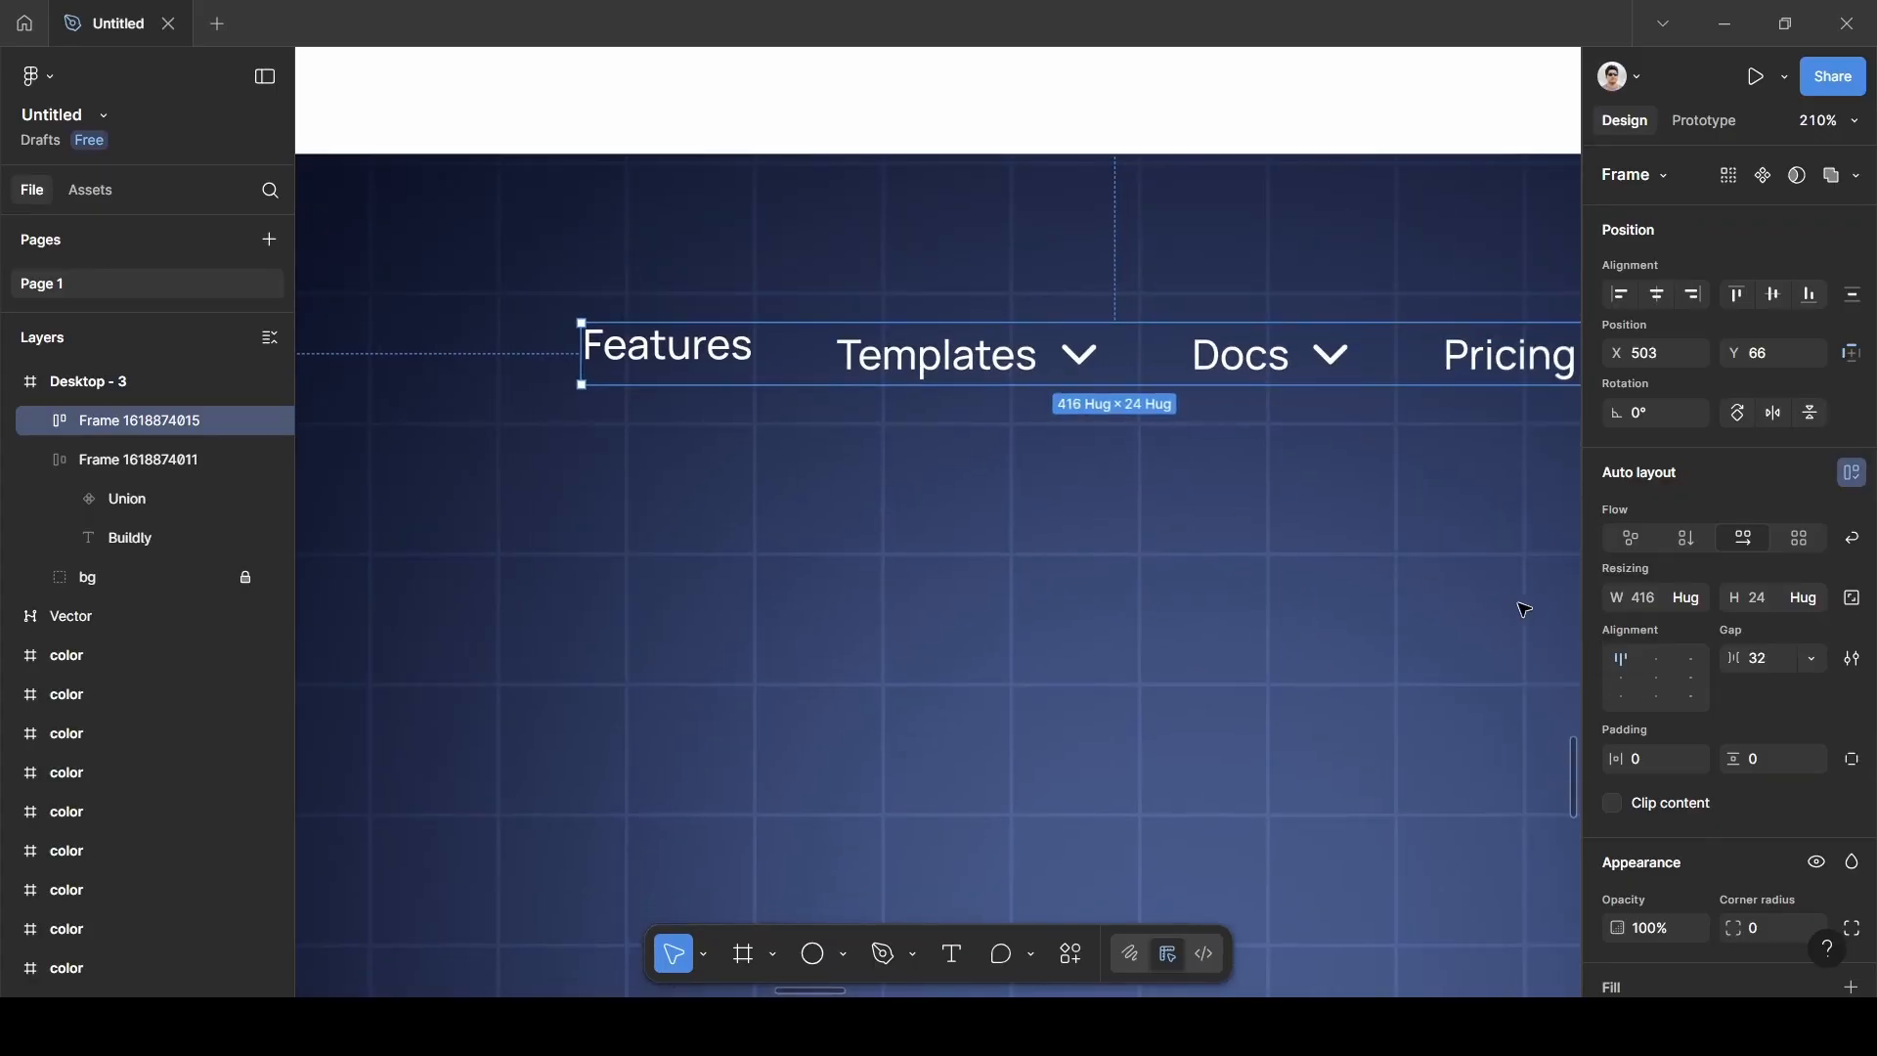
click(1623, 677)
Add a "Sign in" text at the far right of the navigation row, past the Pricing link.
scroll(1027, 449, down, 5)
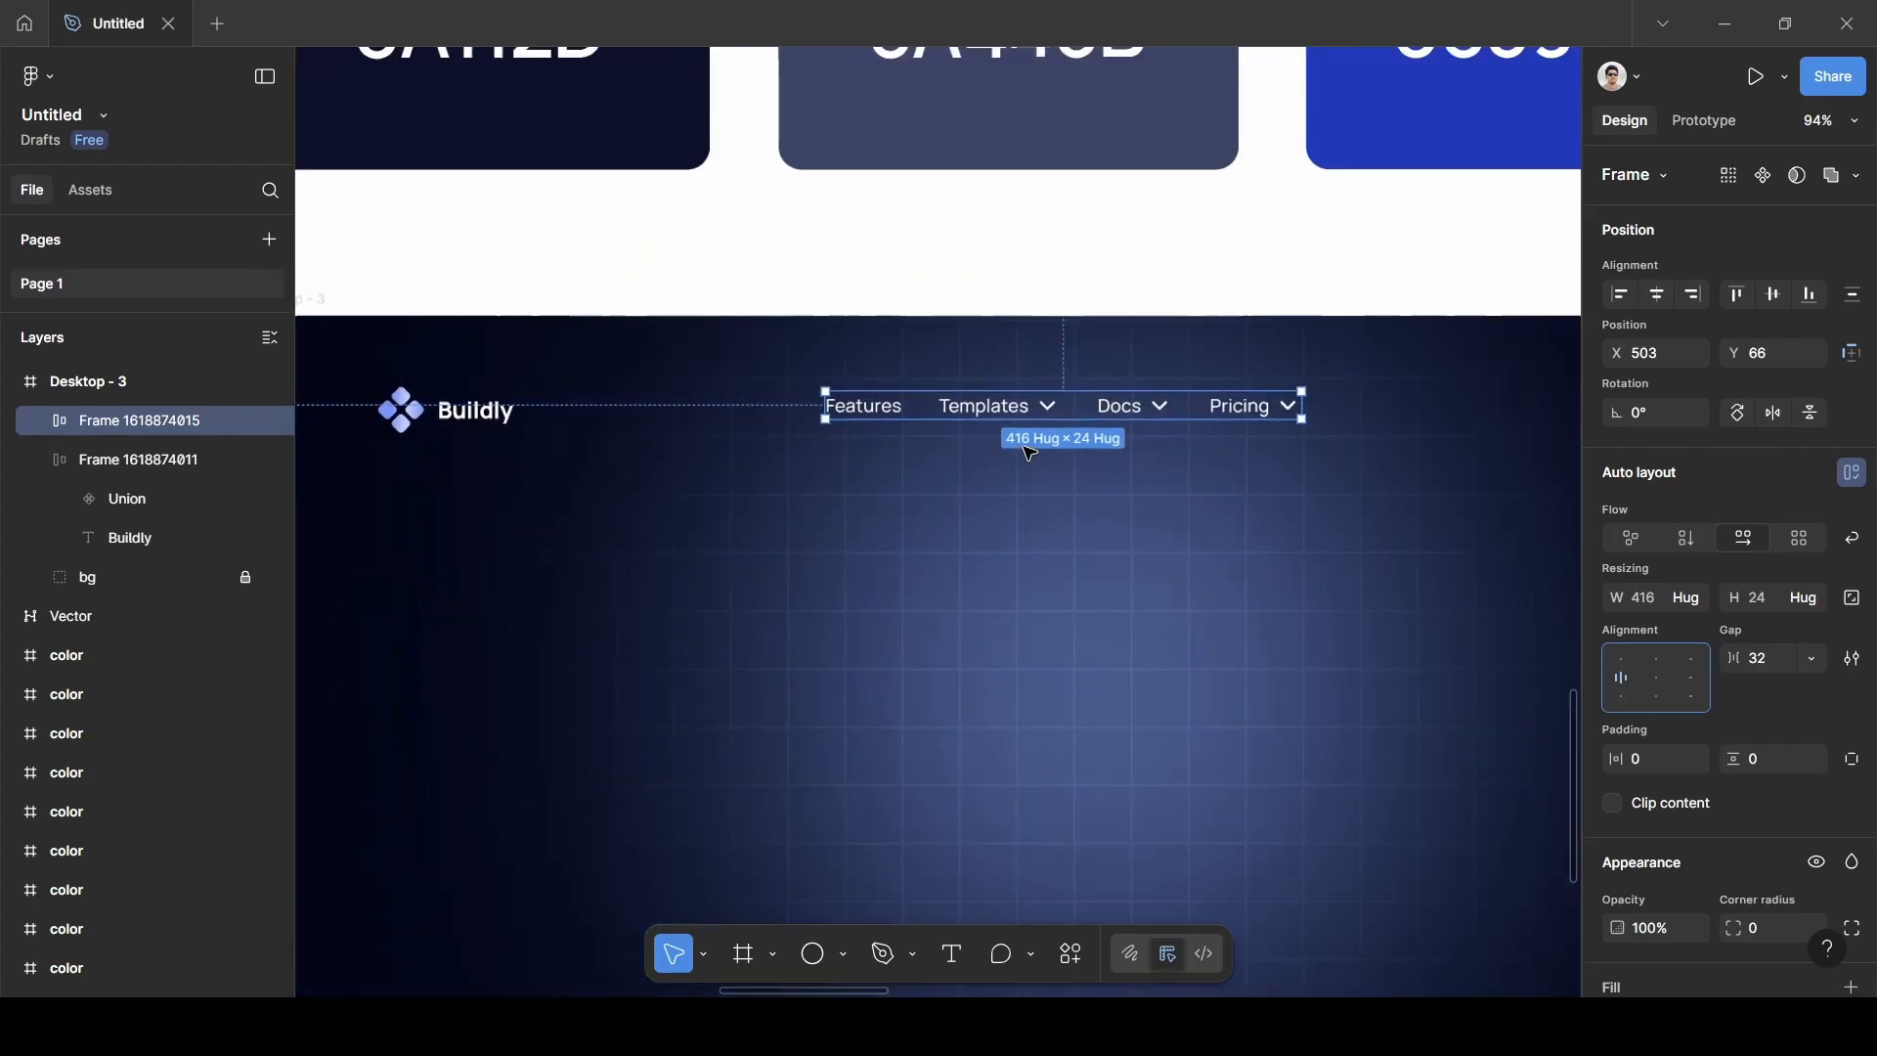
scroll(1027, 449, right, 2)
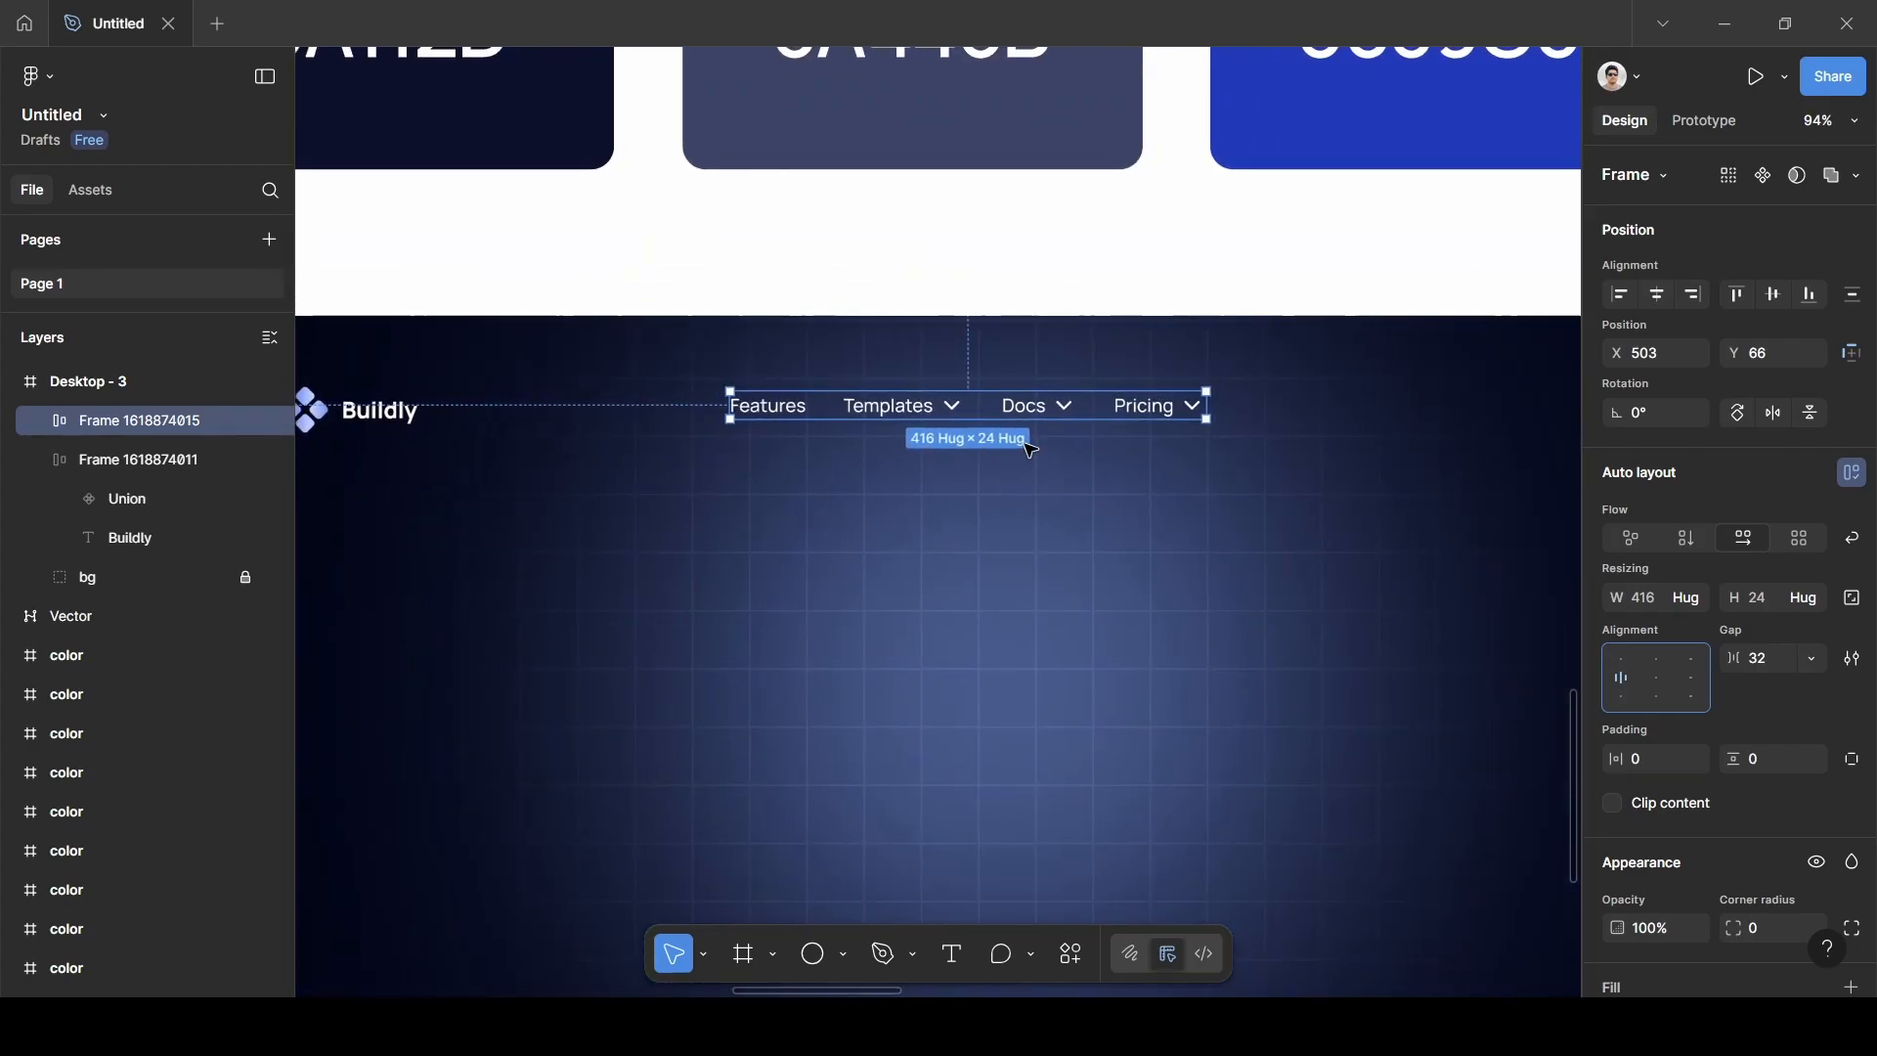
scroll(1223, 460, right, 4)
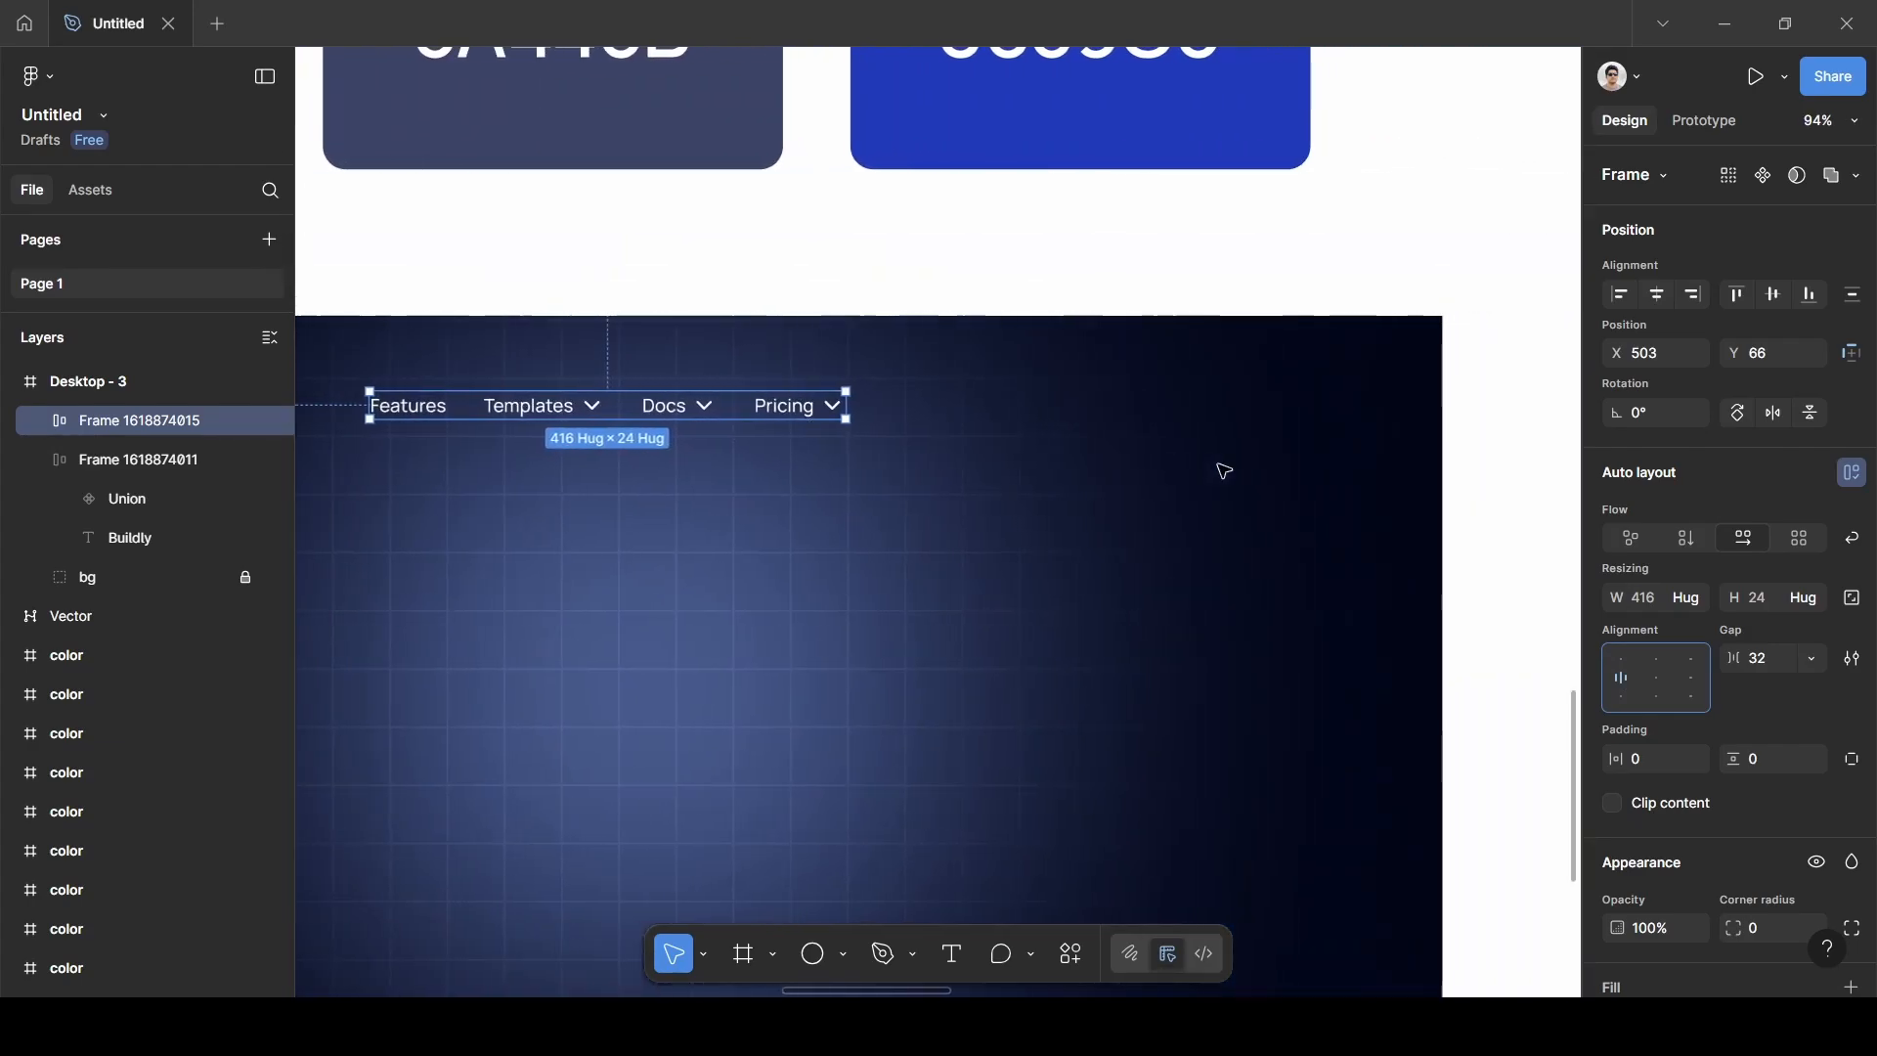
scroll(1224, 471, up, 3)
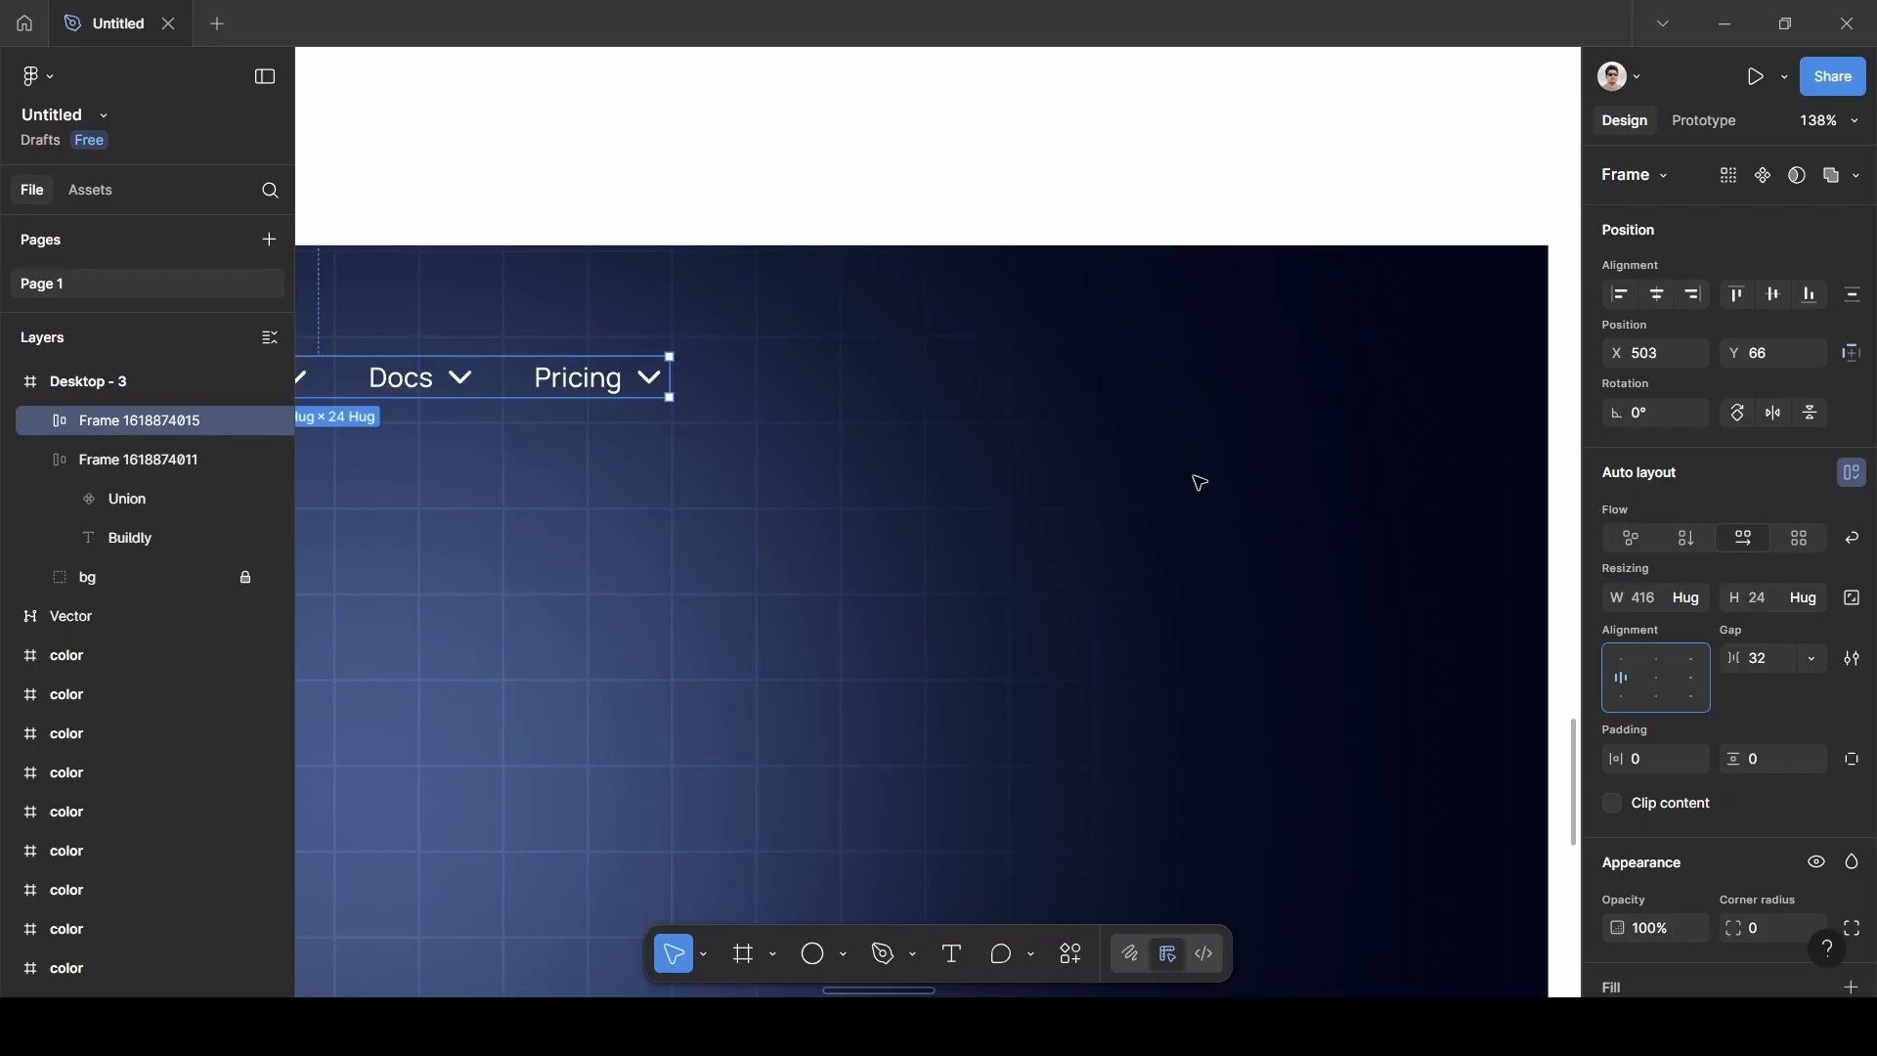
click(839, 455)
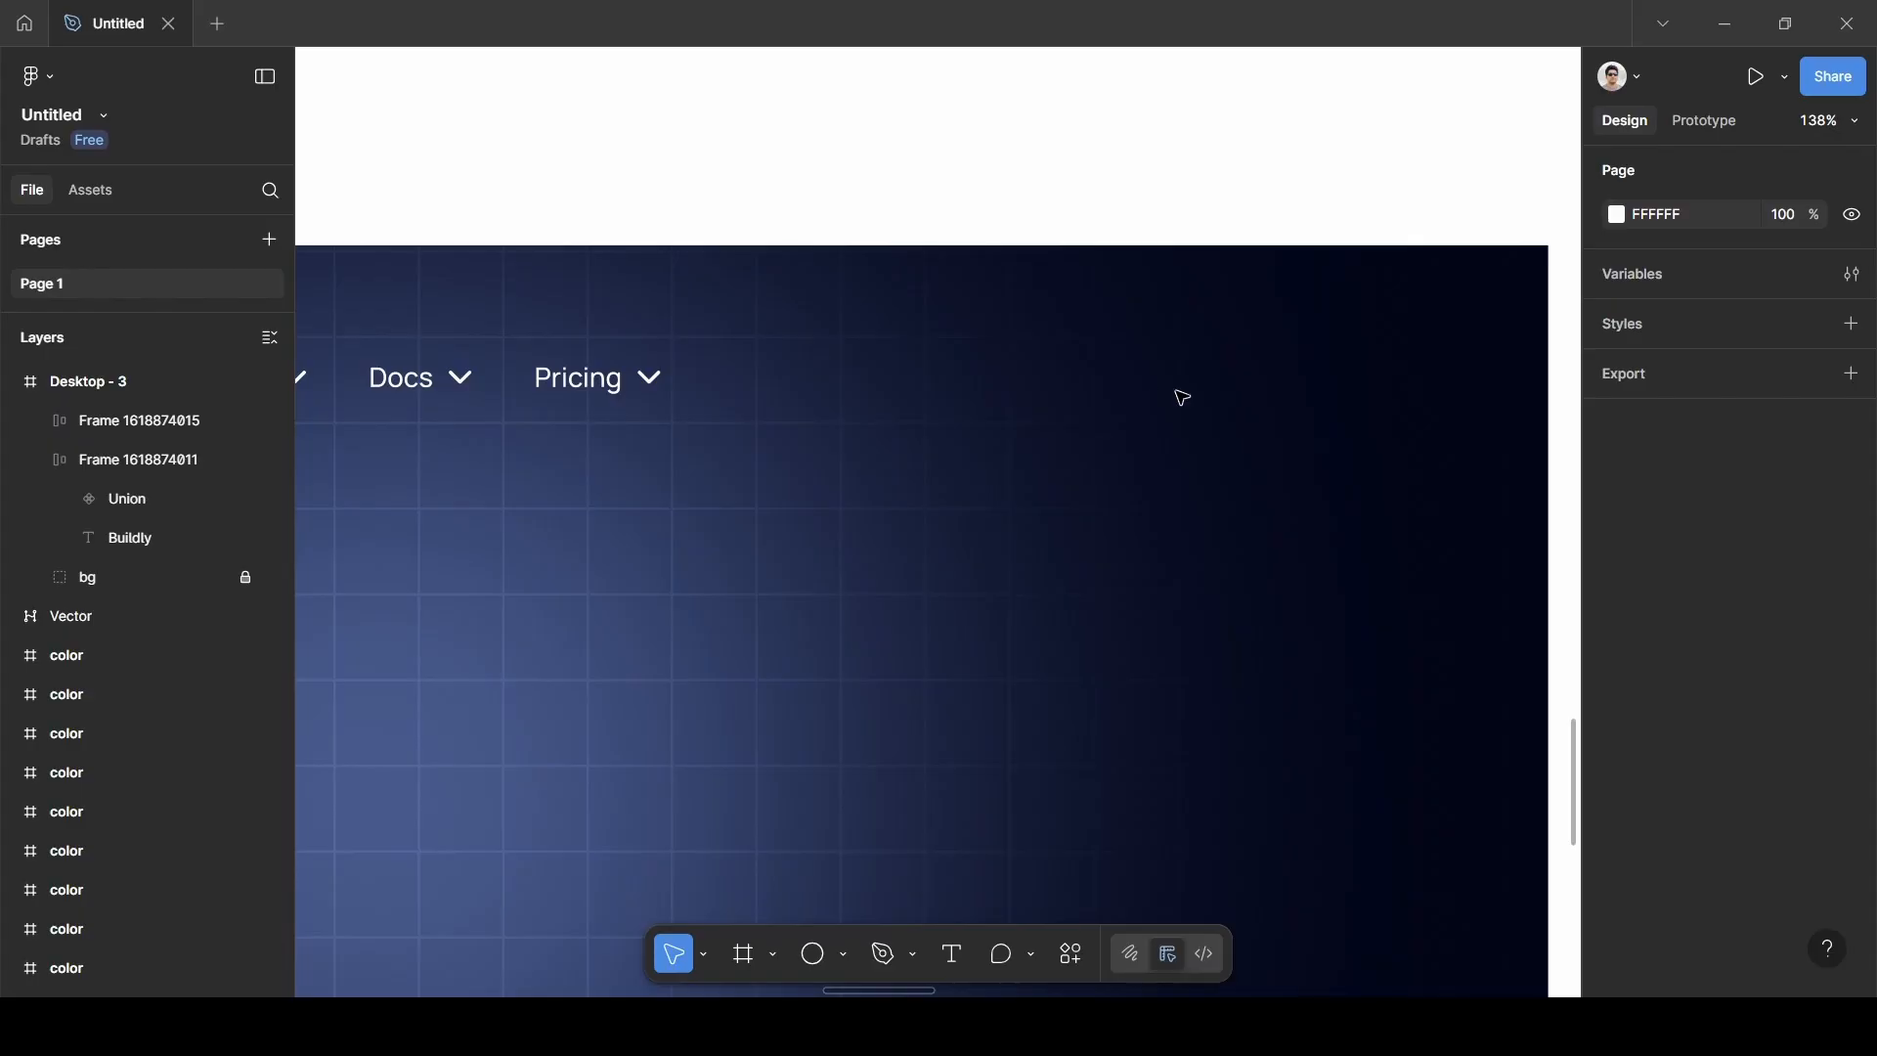
key(t)
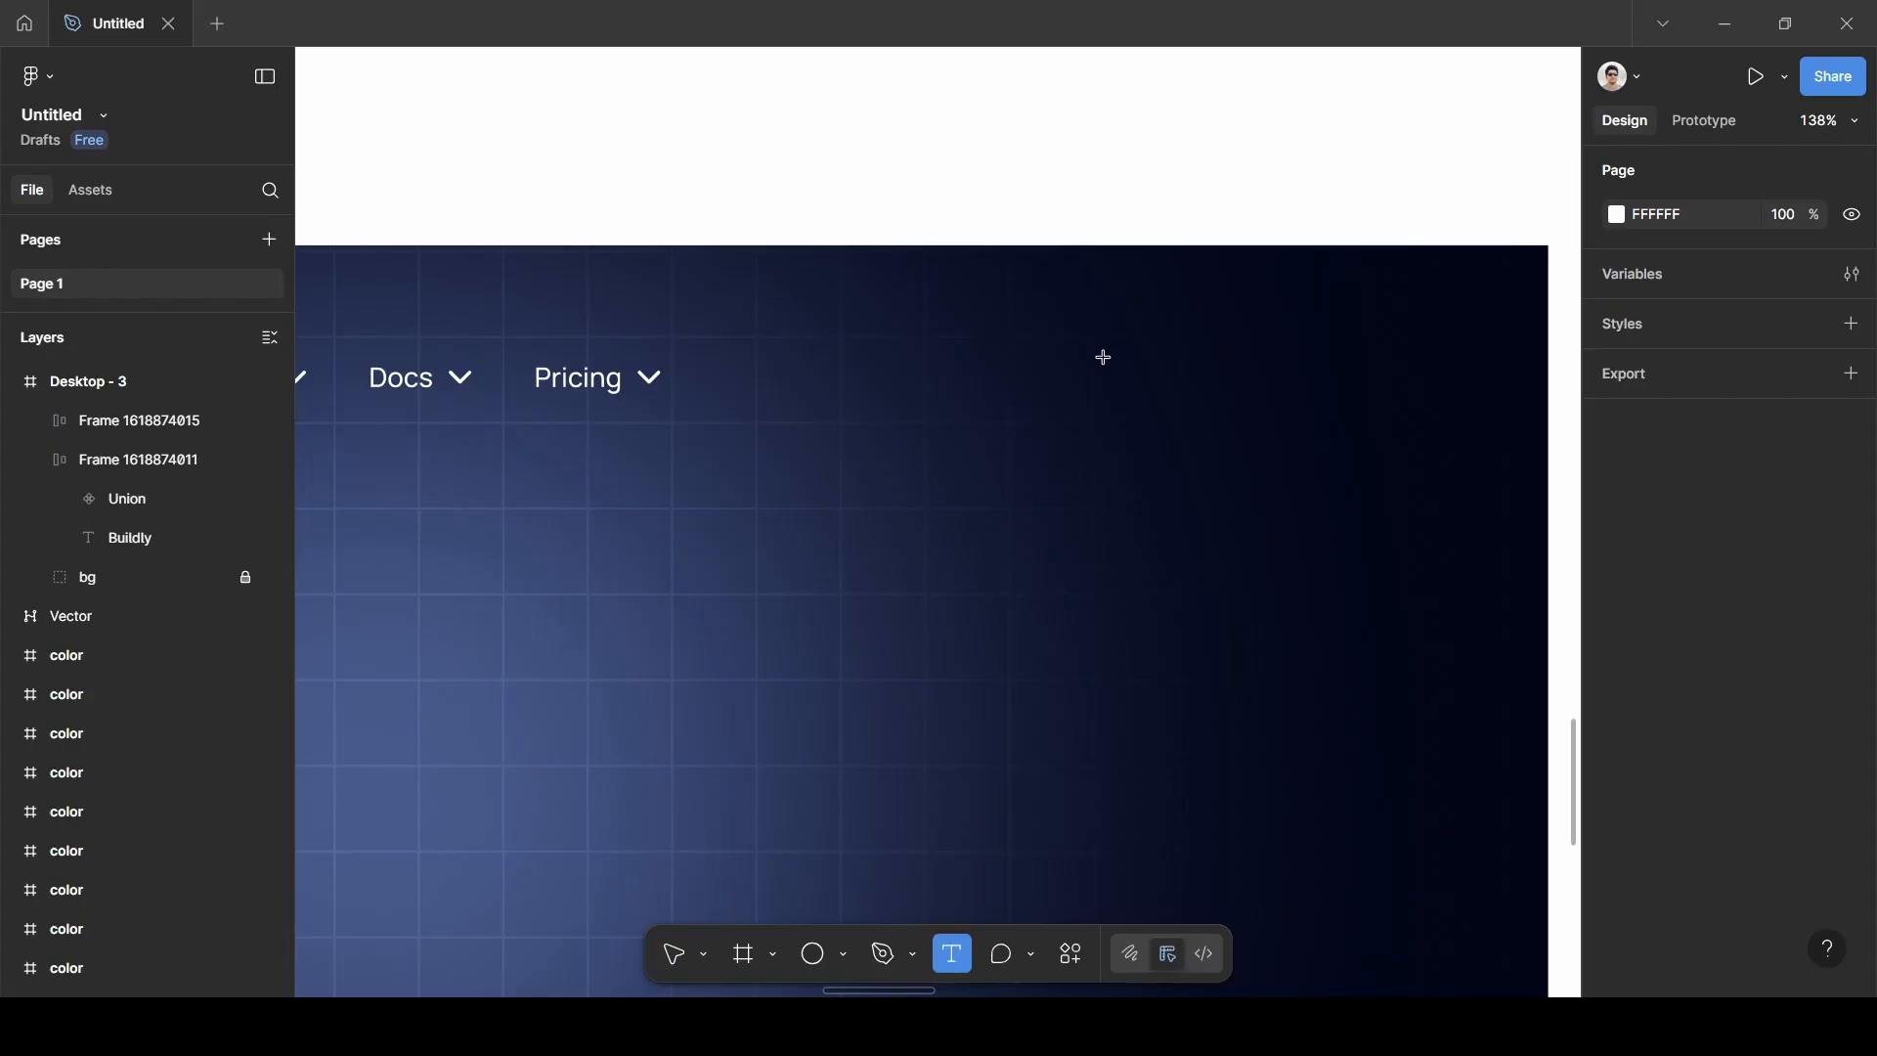
click(1104, 358)
text(S)
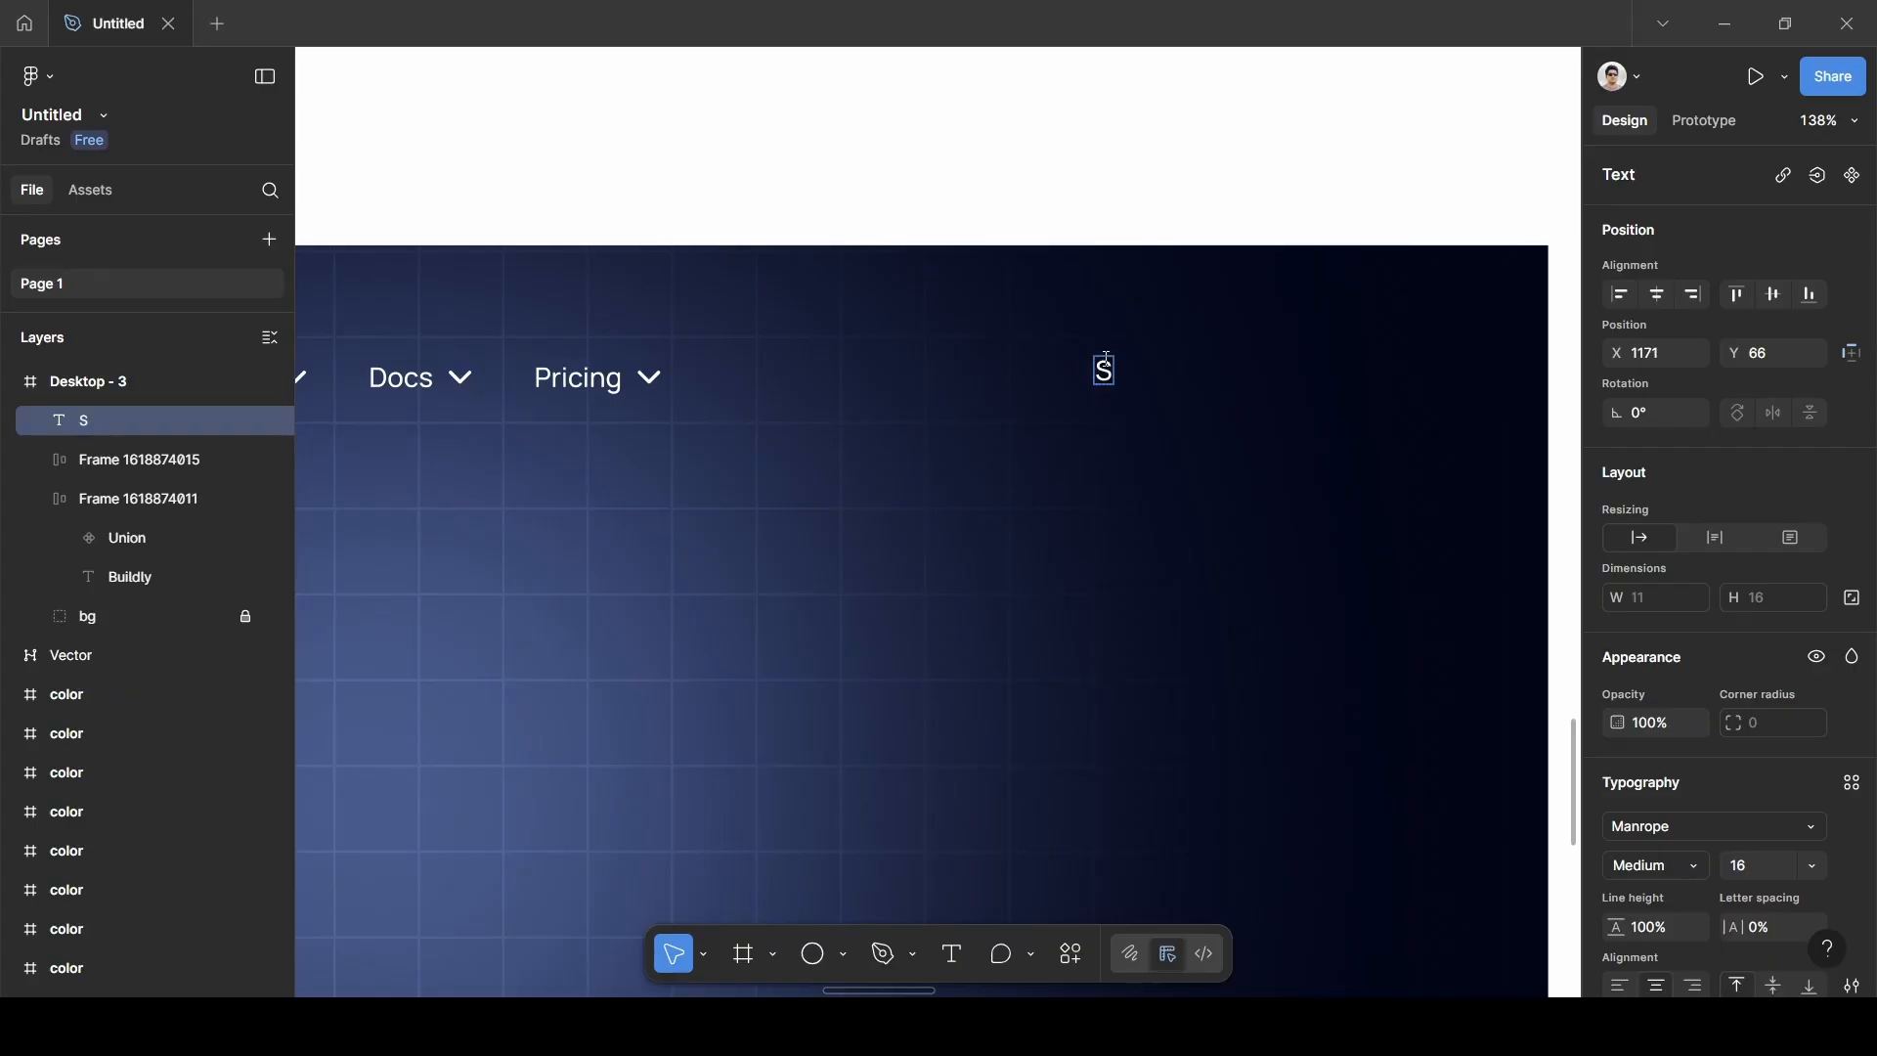
text(ign in)
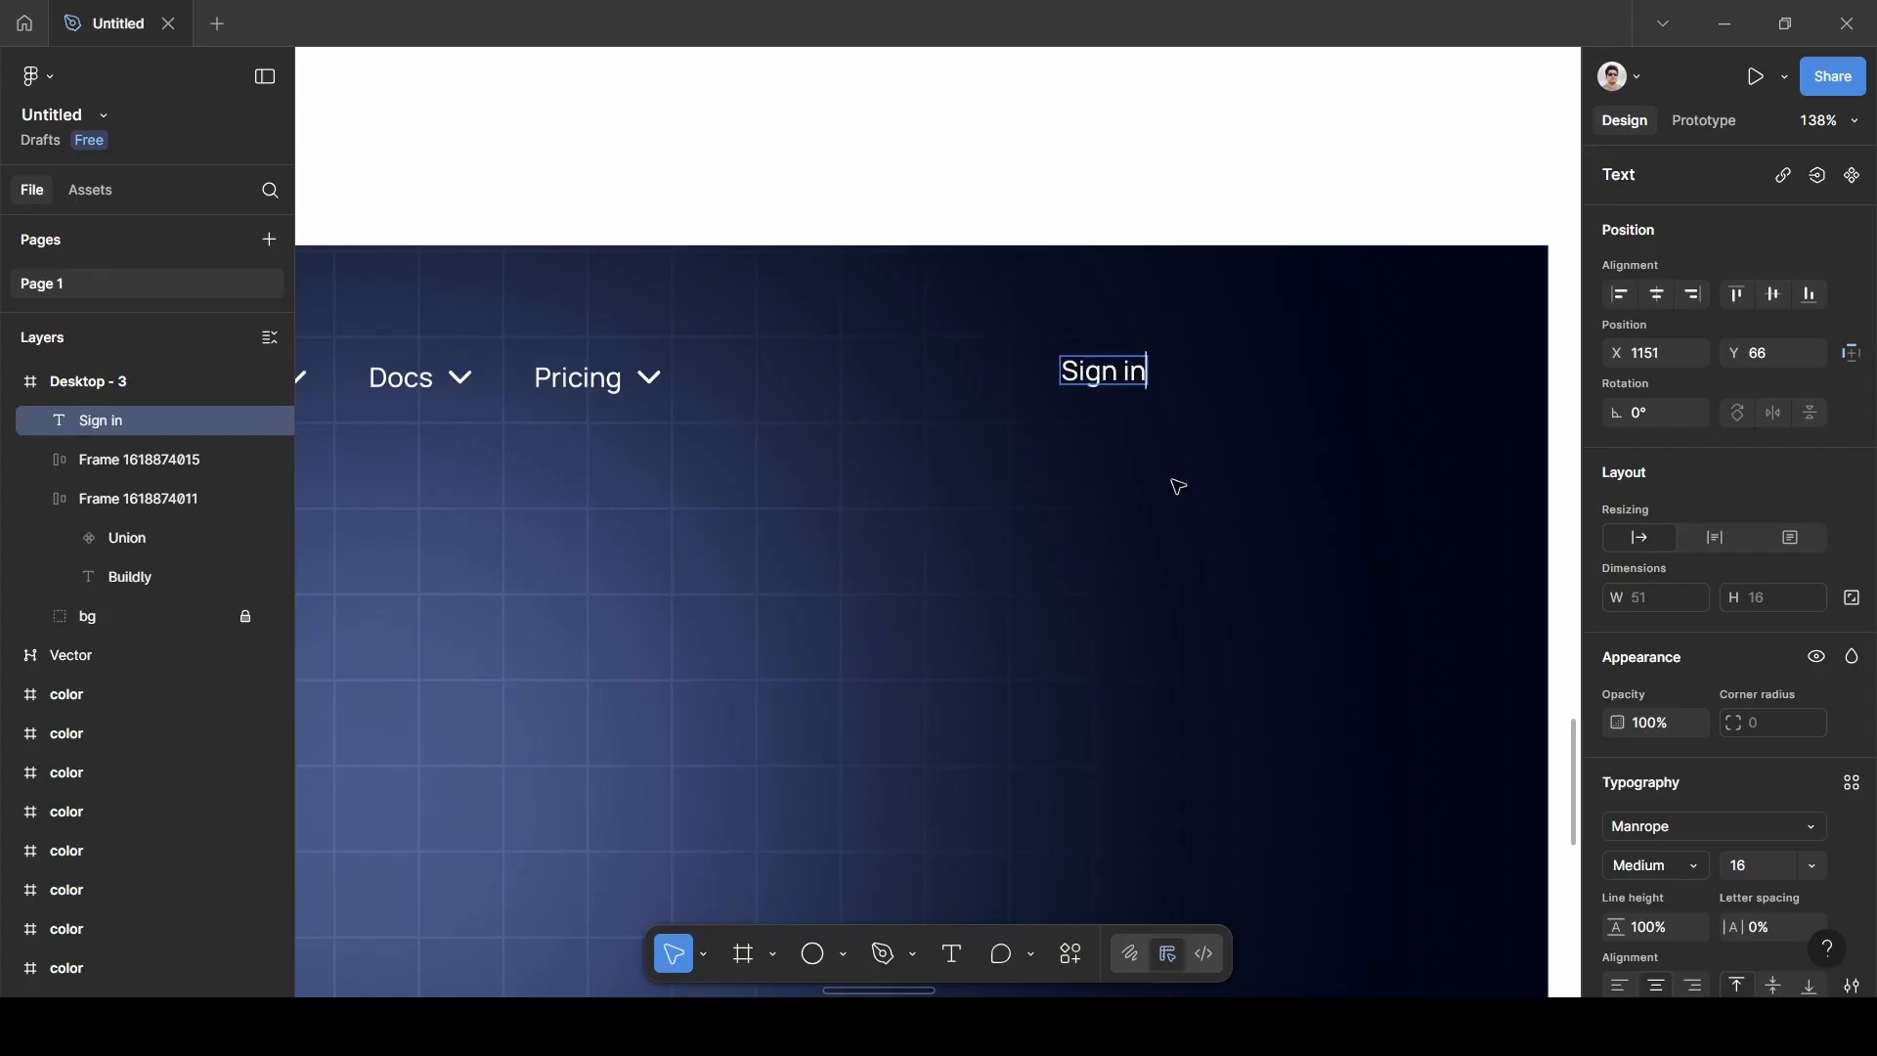
key(Escape)
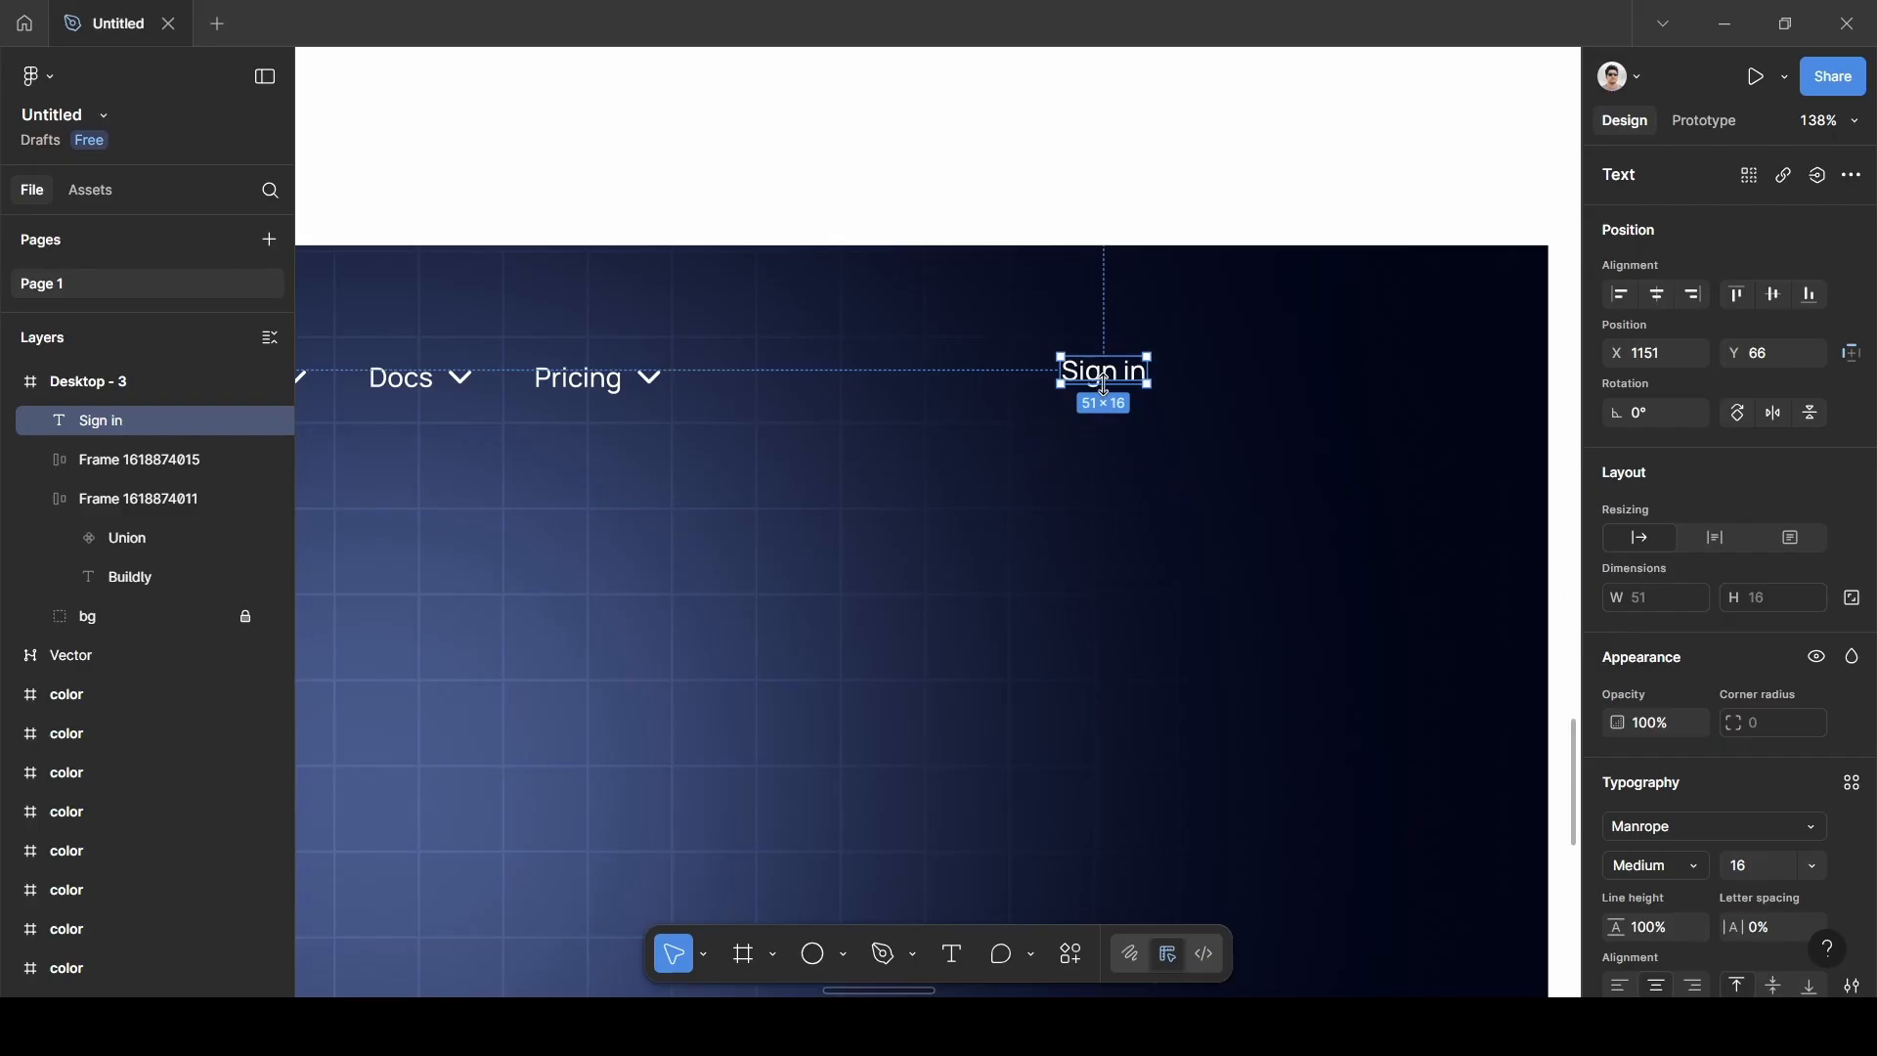
Wrap the Sign in text in an auto layout with horizontal and vertical padding of 12.
key(shift+a)
click(1656, 766)
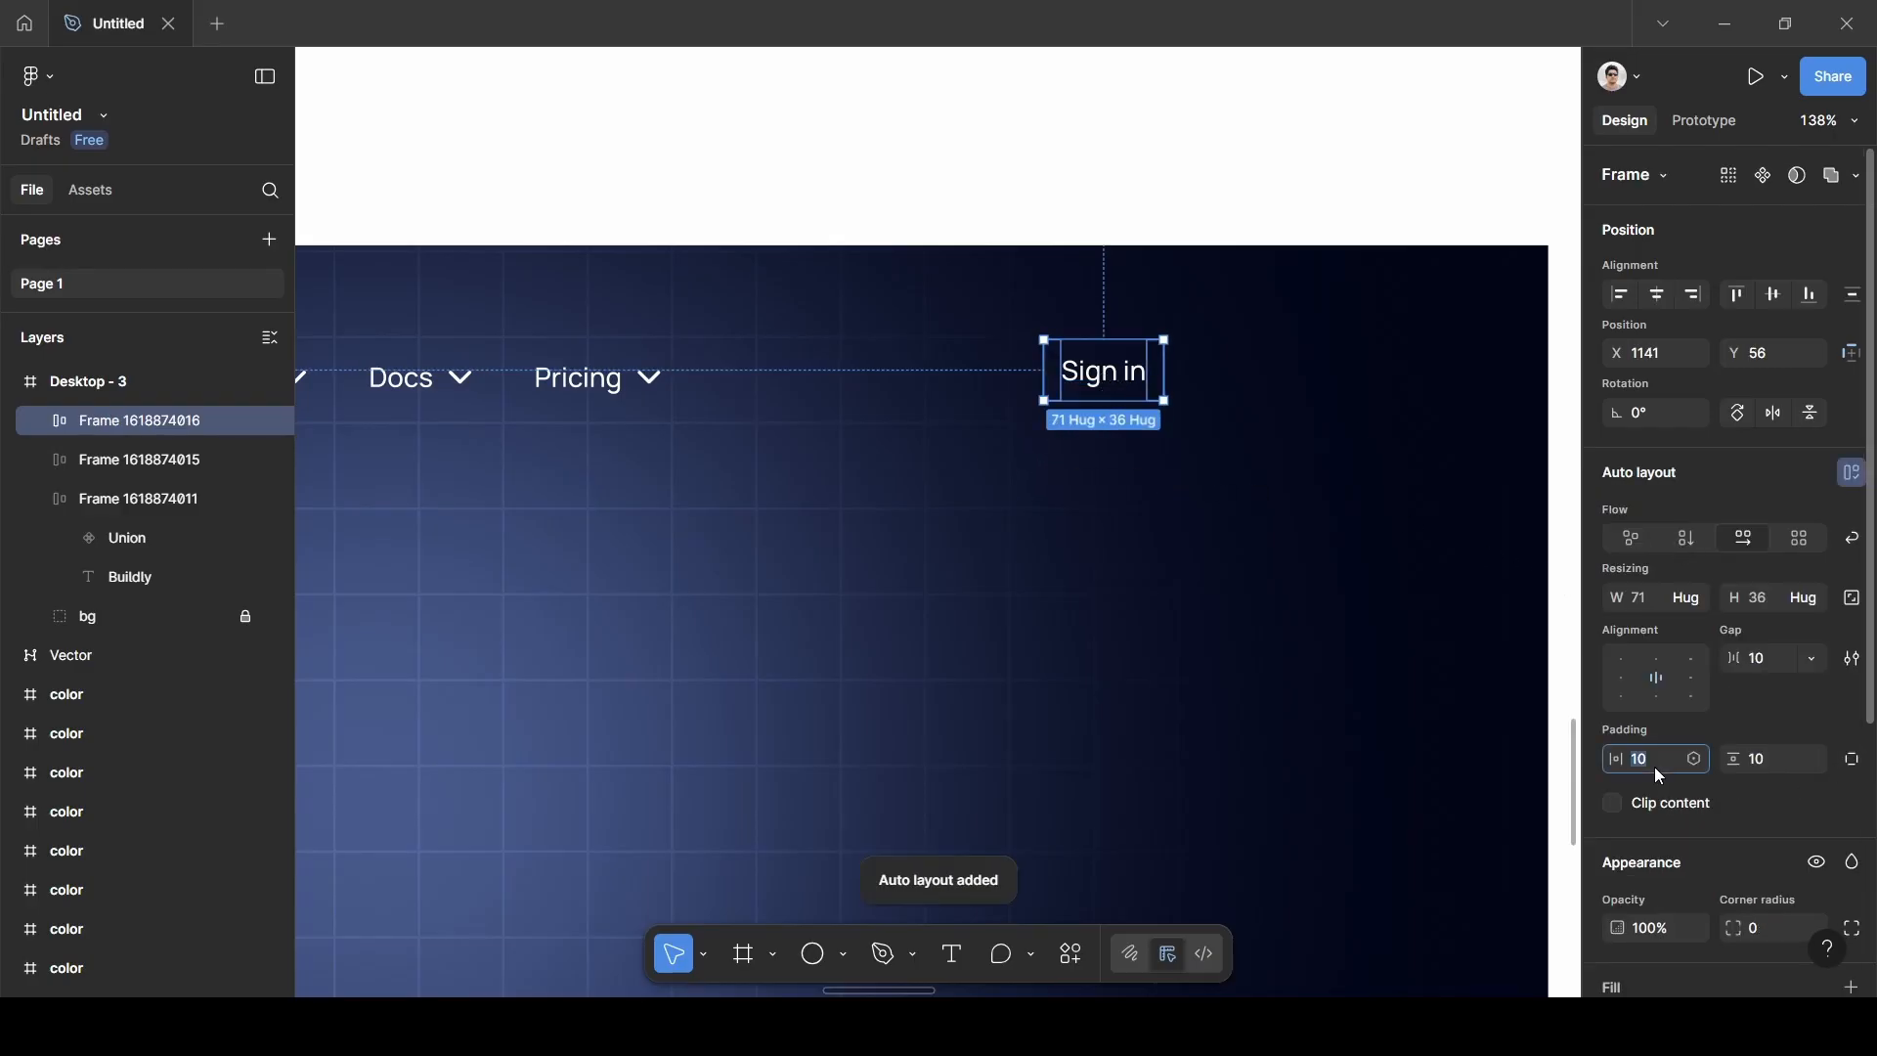
text(12)
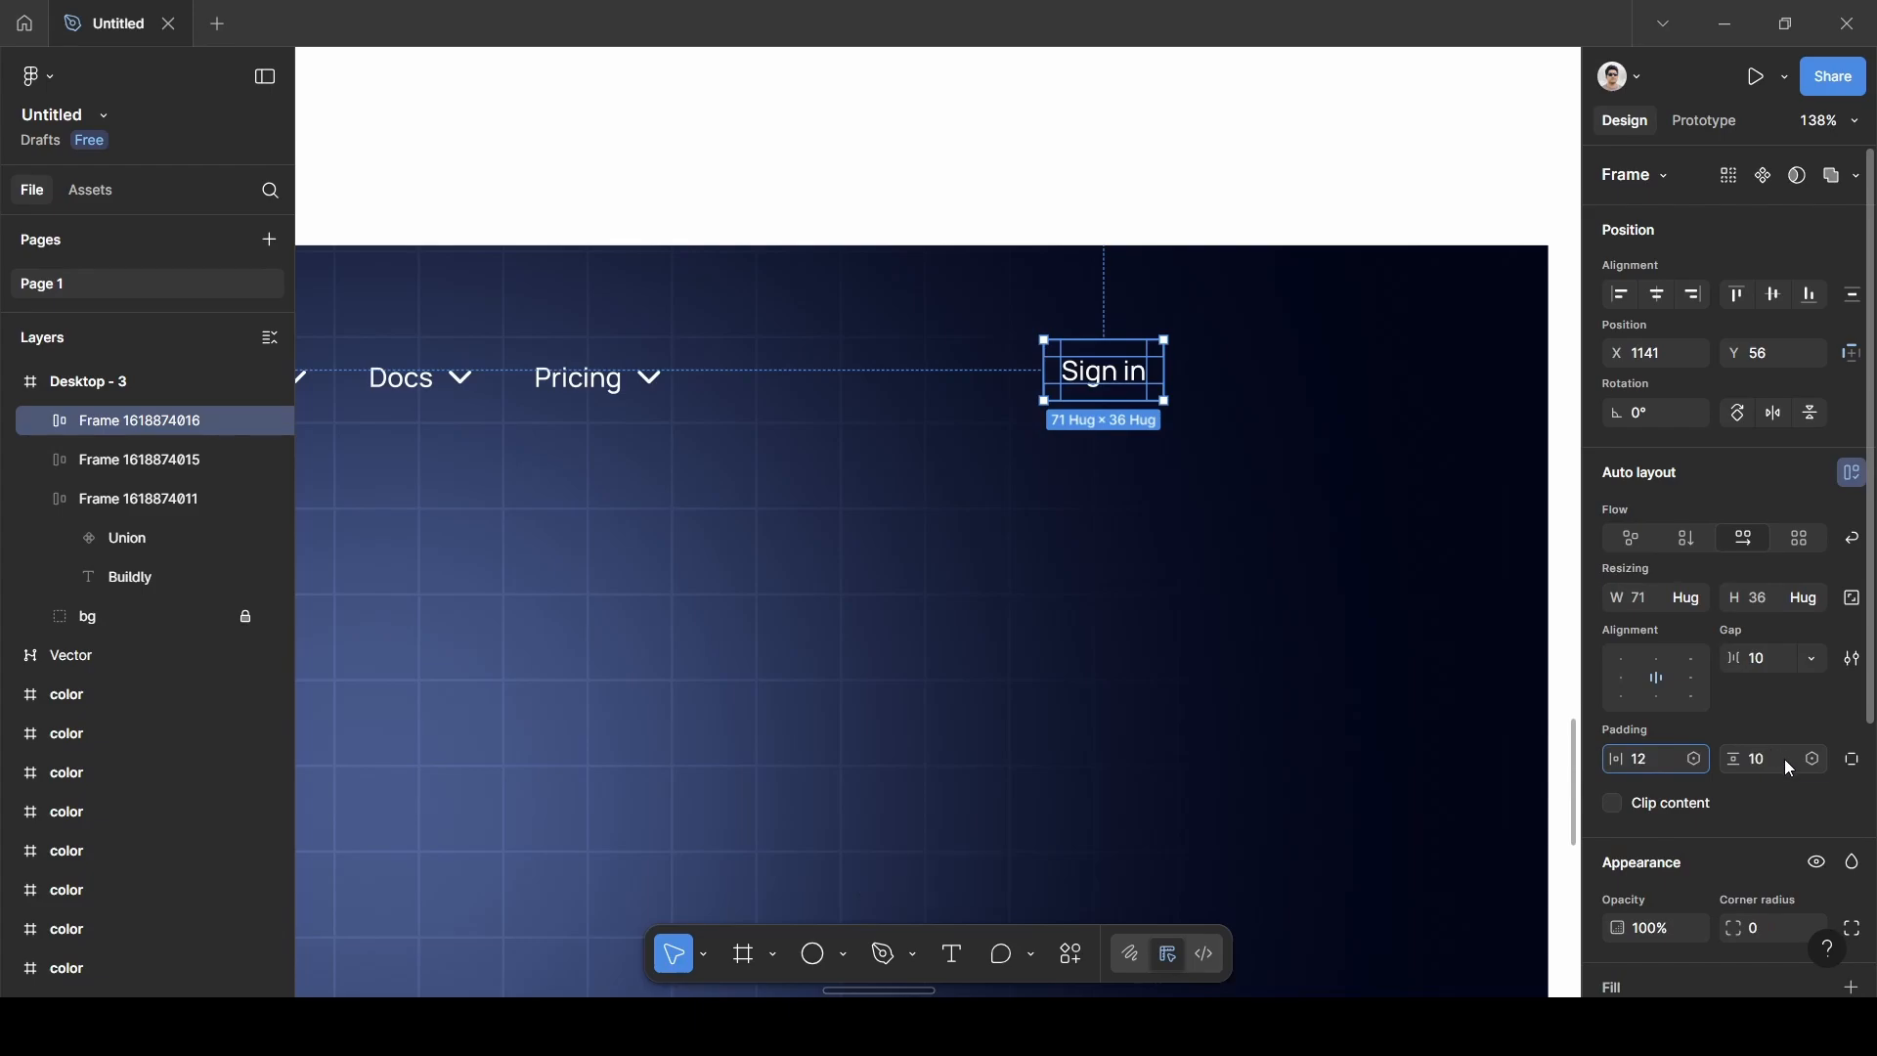
click(1785, 759)
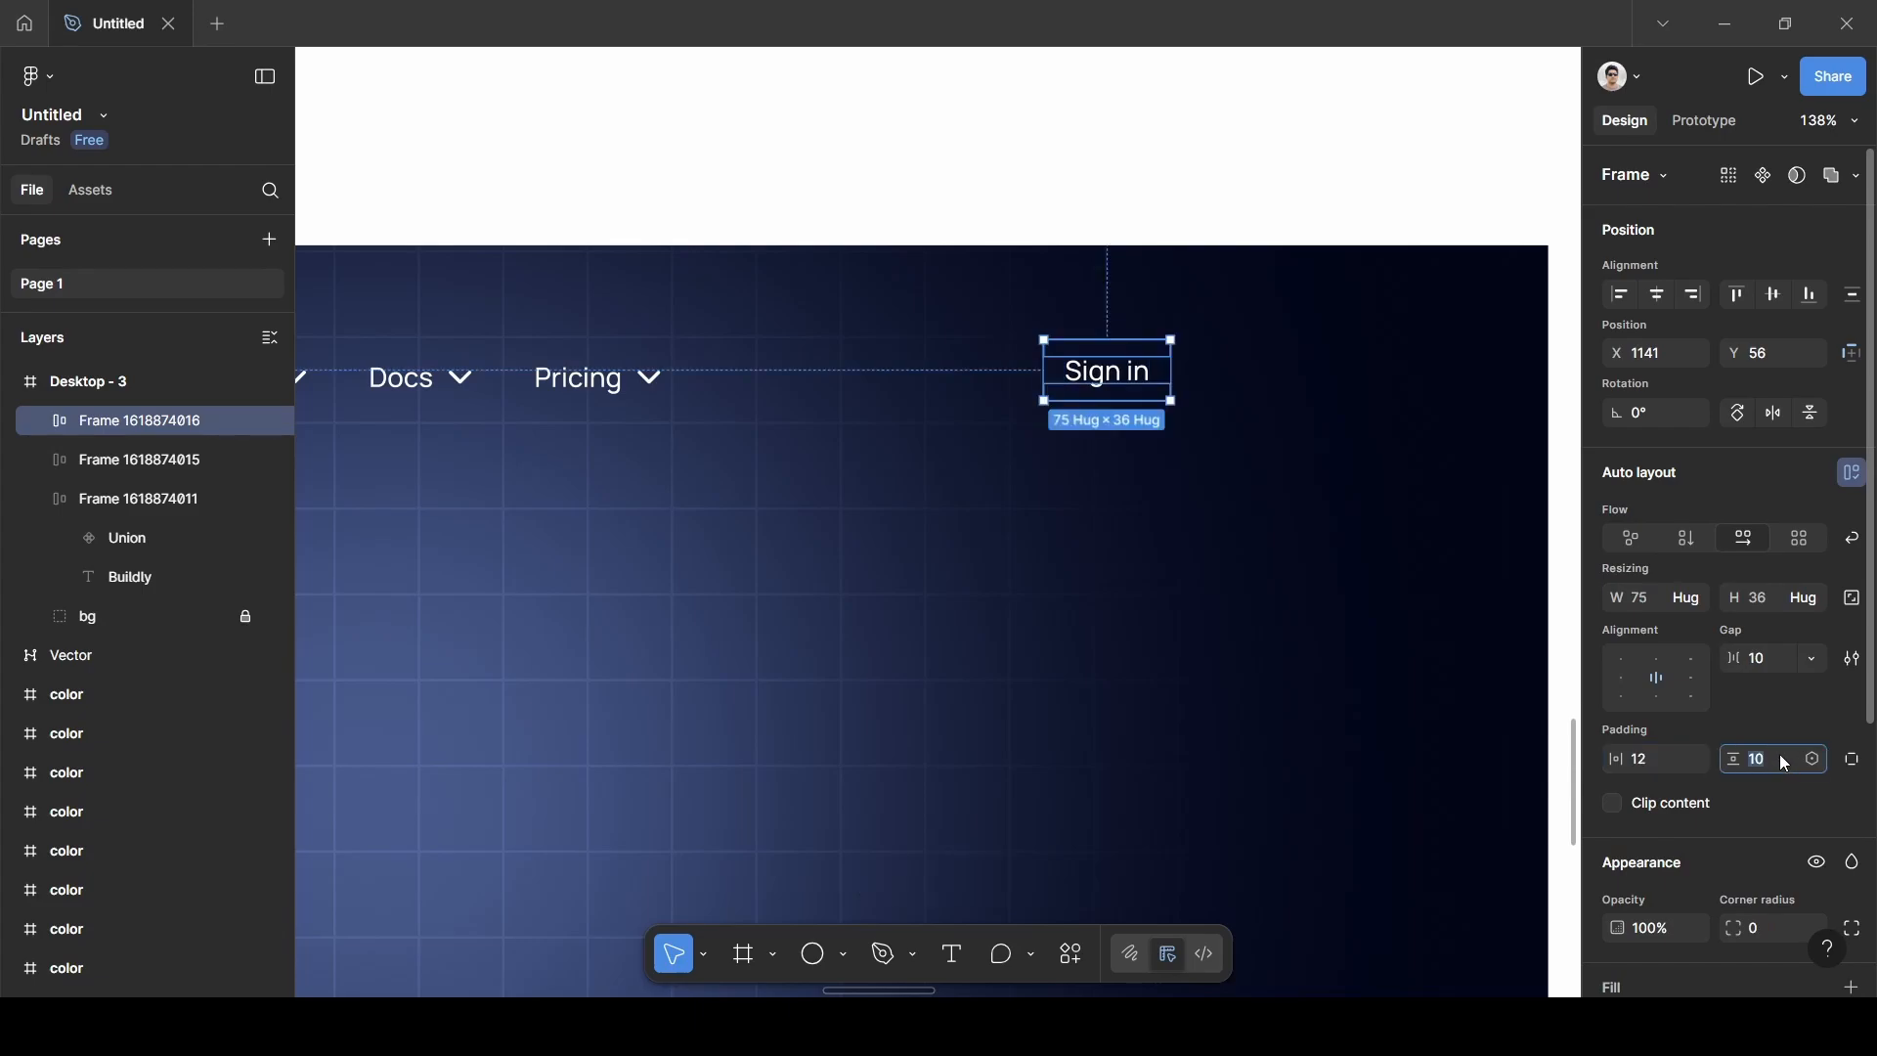
key(Return)
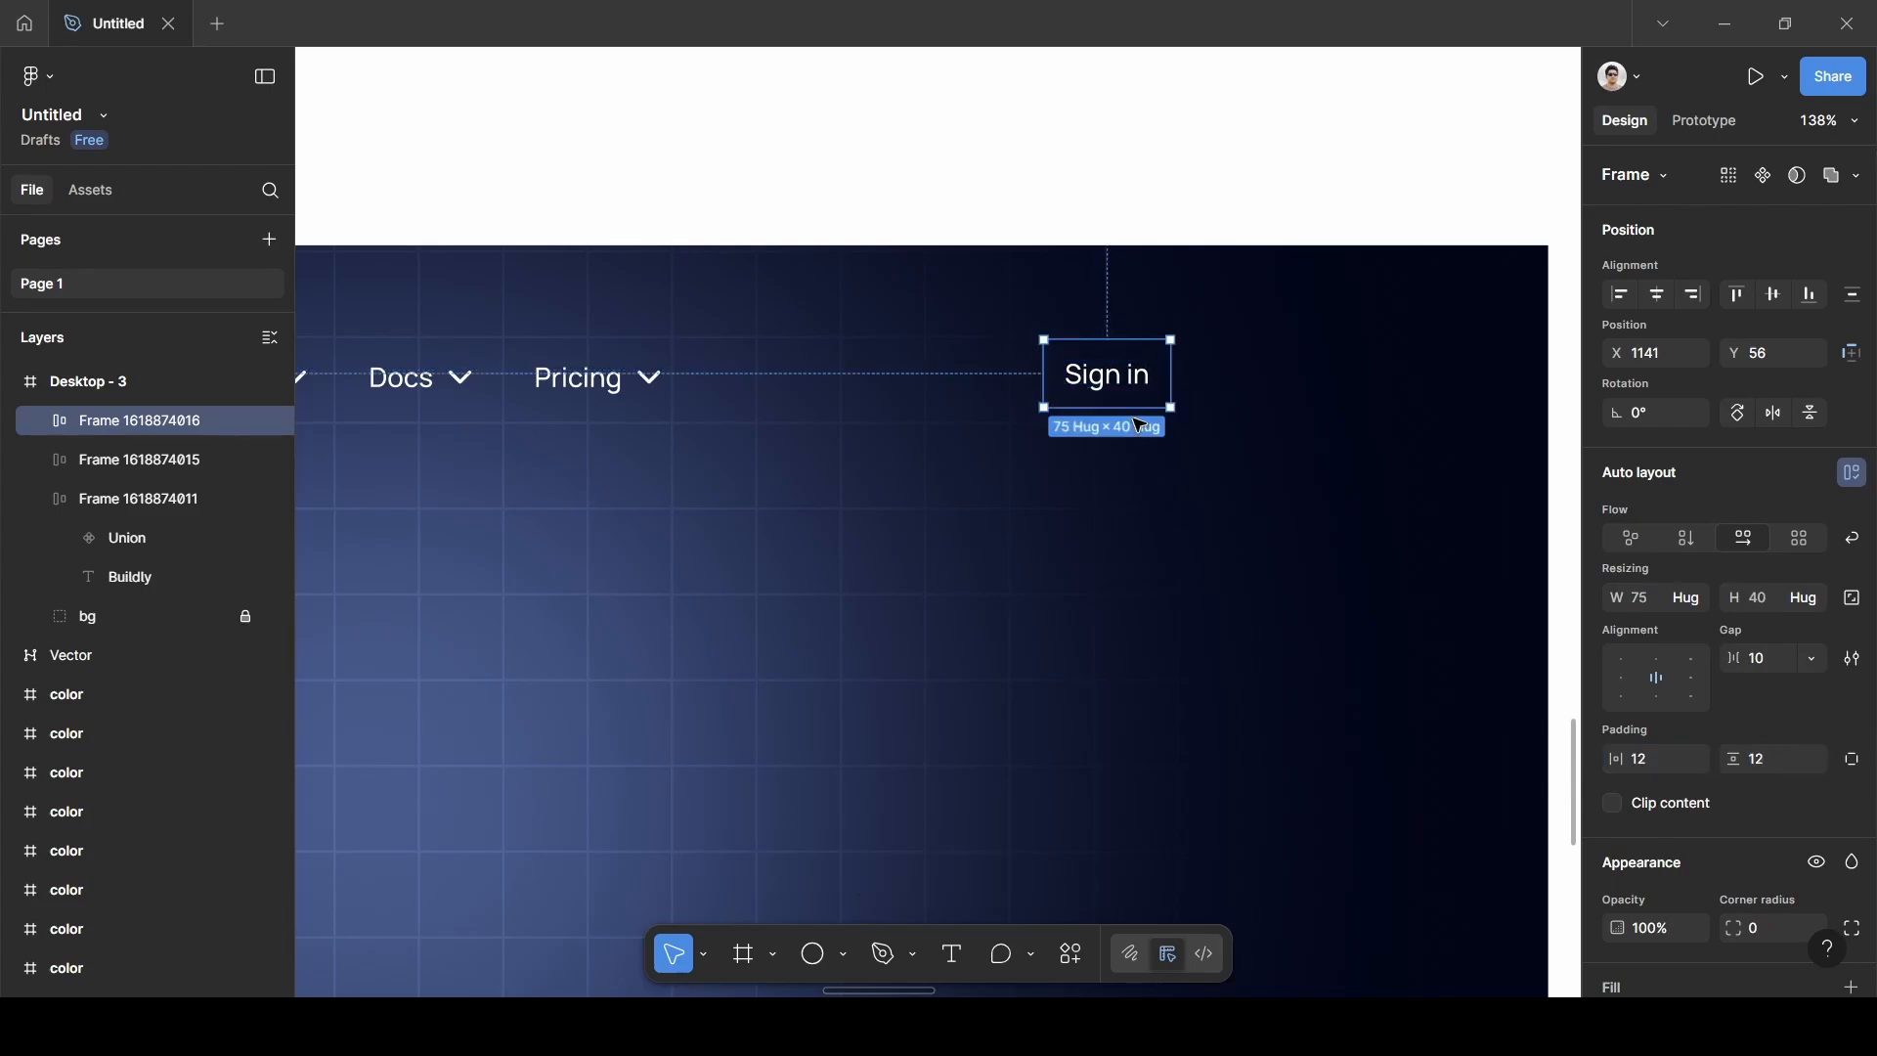
Duplicate the Sign in frame and place the copy to its right in the same row.
scroll(740, 493, up, 3)
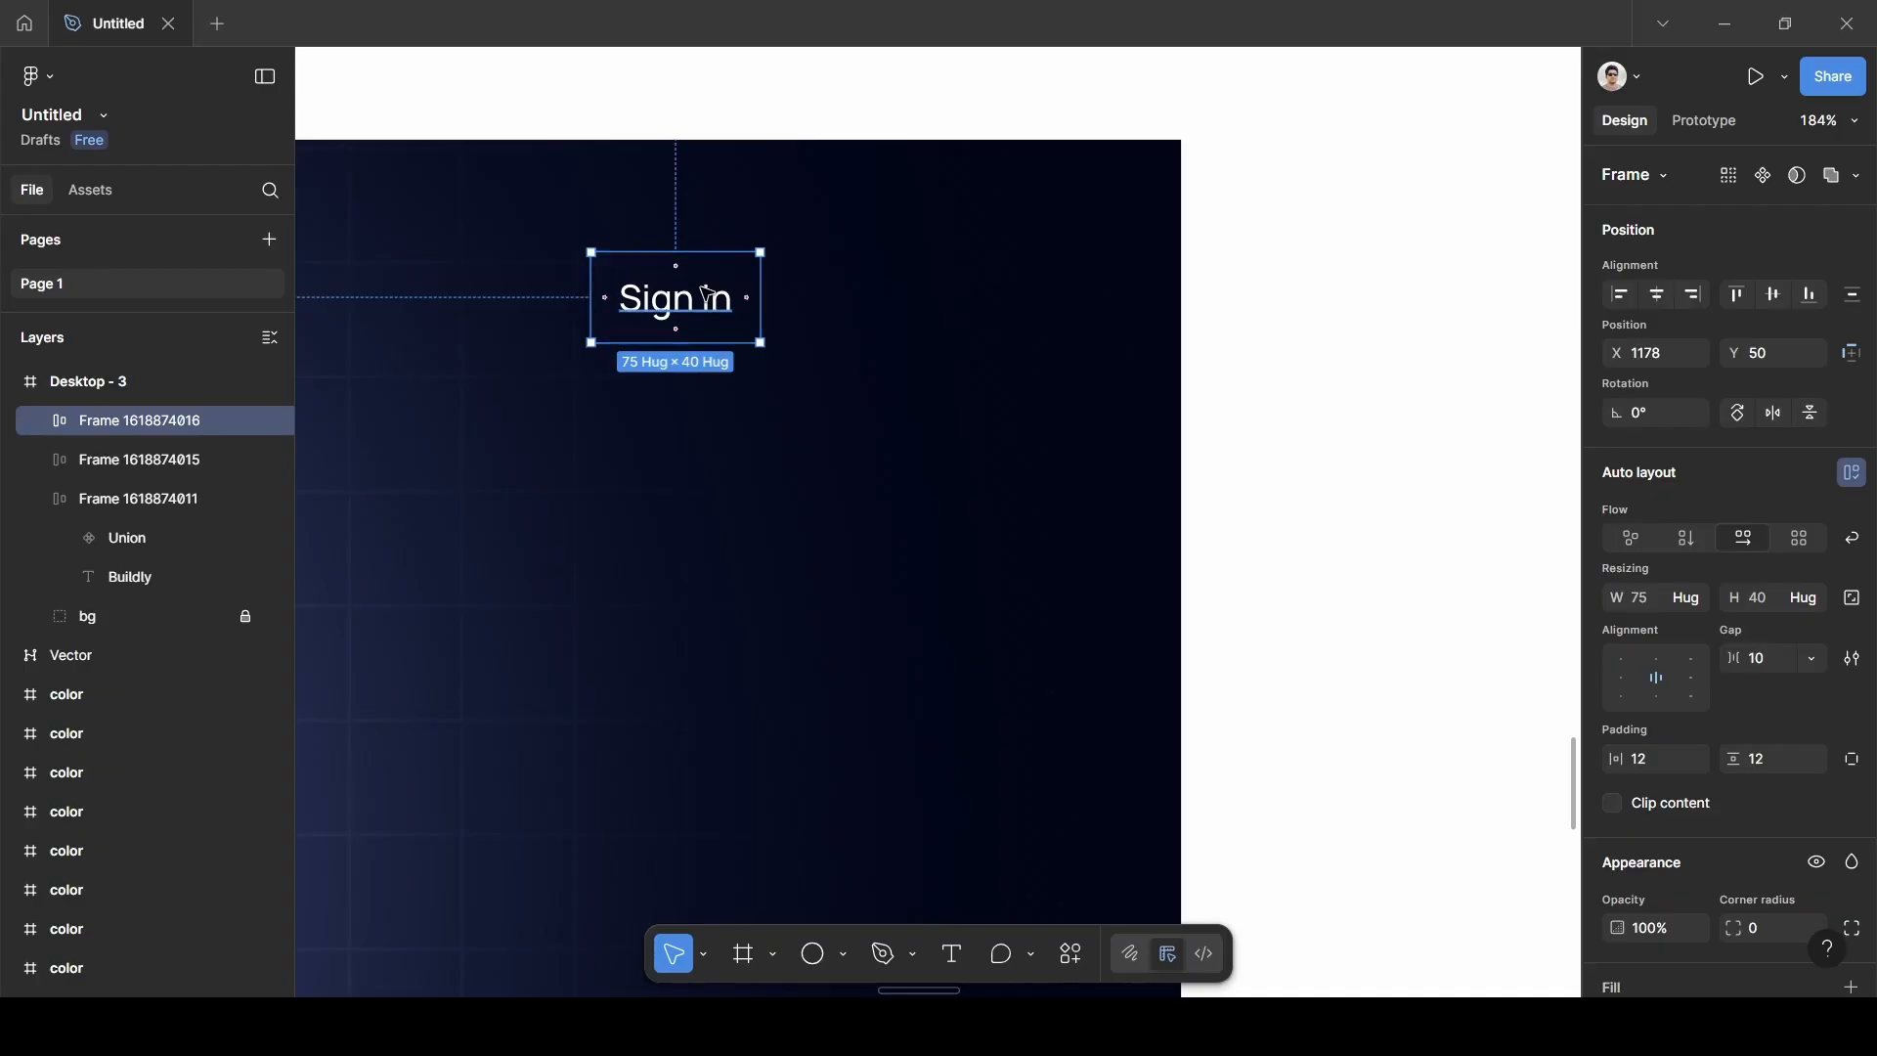
key(ctrl+d)
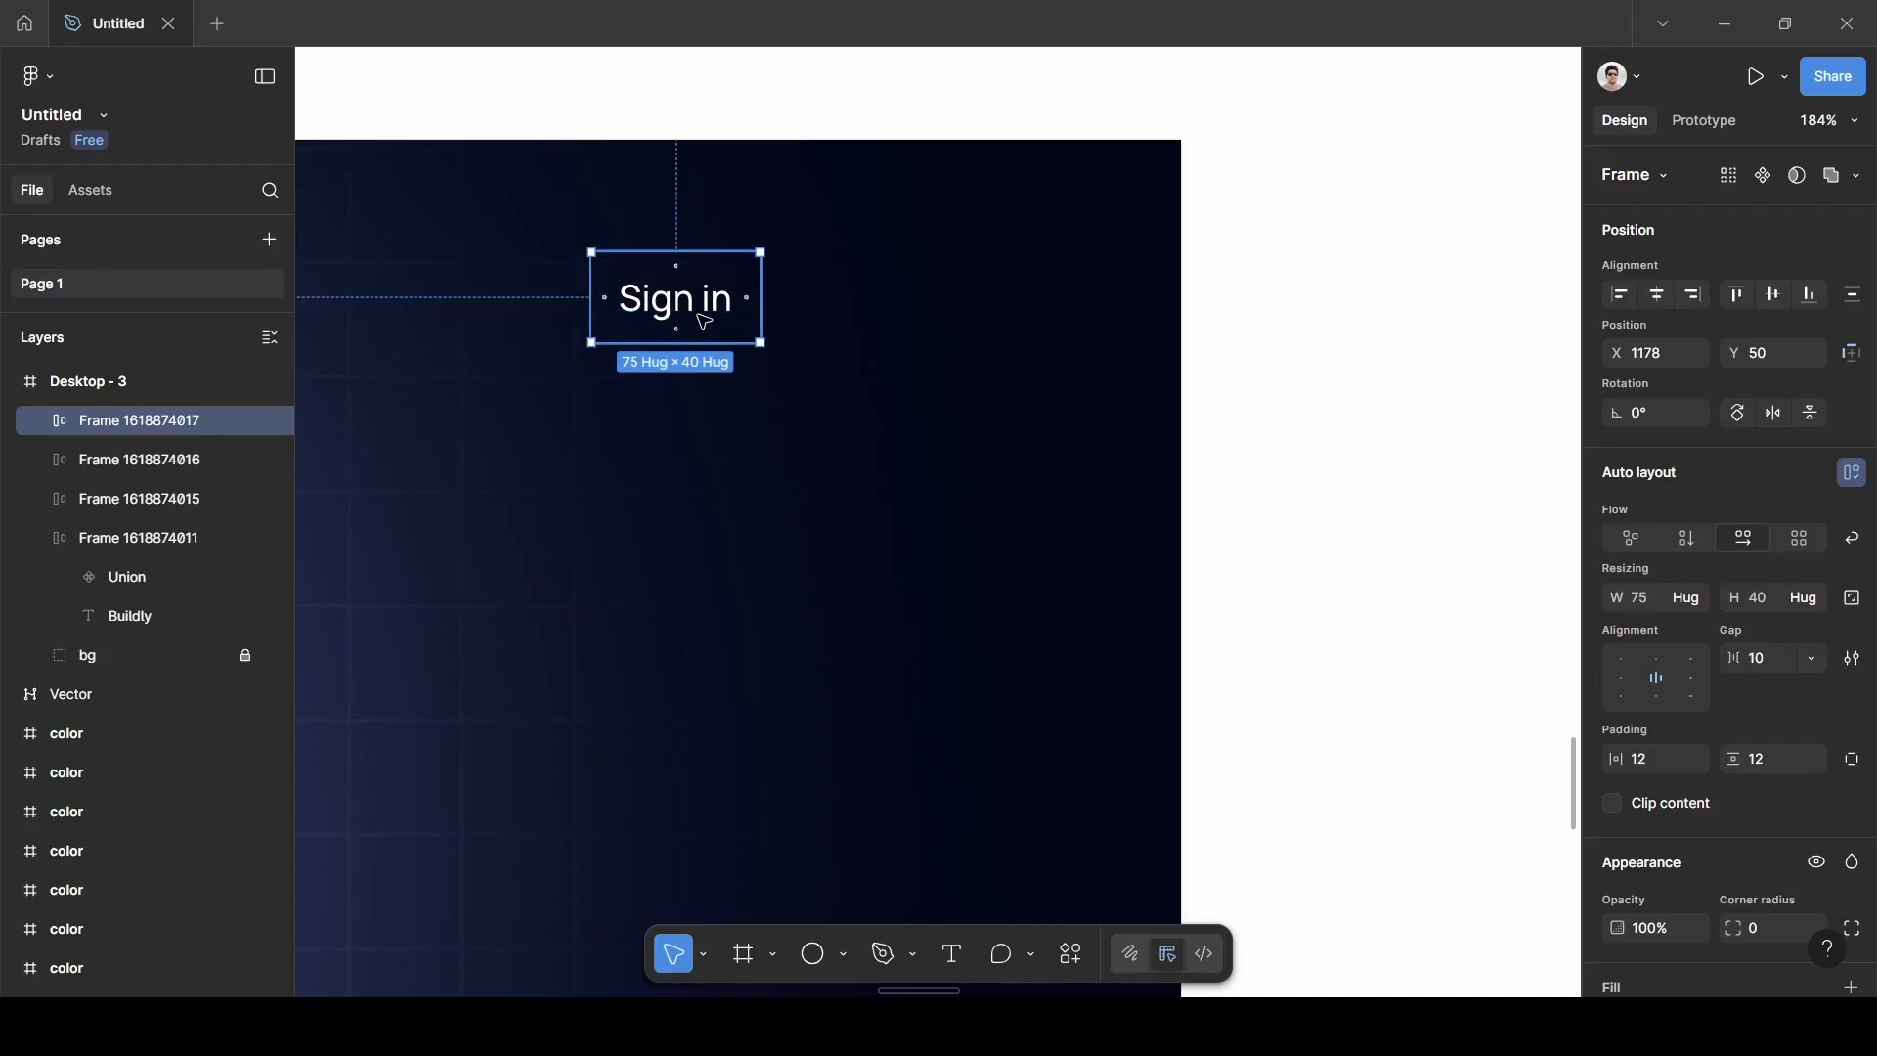
drag(704, 320, 927, 323)
Add a fill to the copied Sign in frame, sampling the 0F214A swatch from the color palette.
scroll(1676, 756, down, 4)
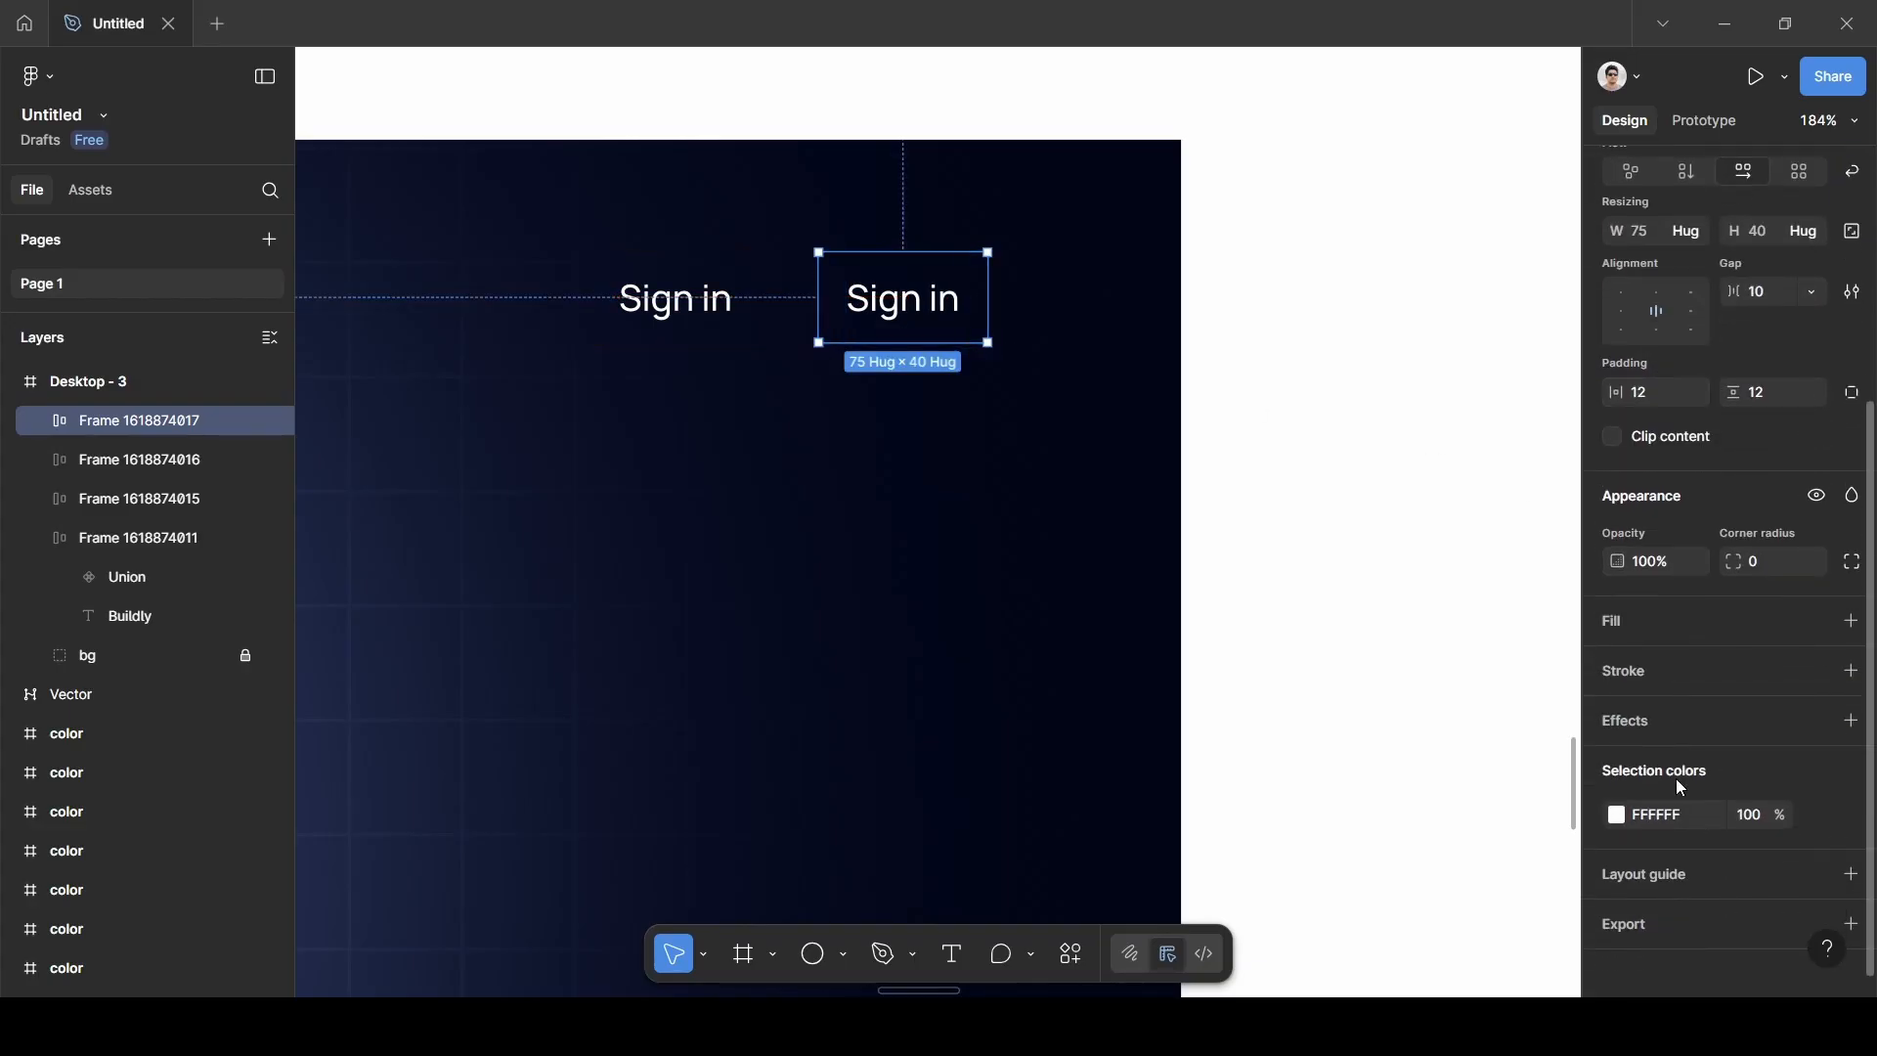
click(1680, 629)
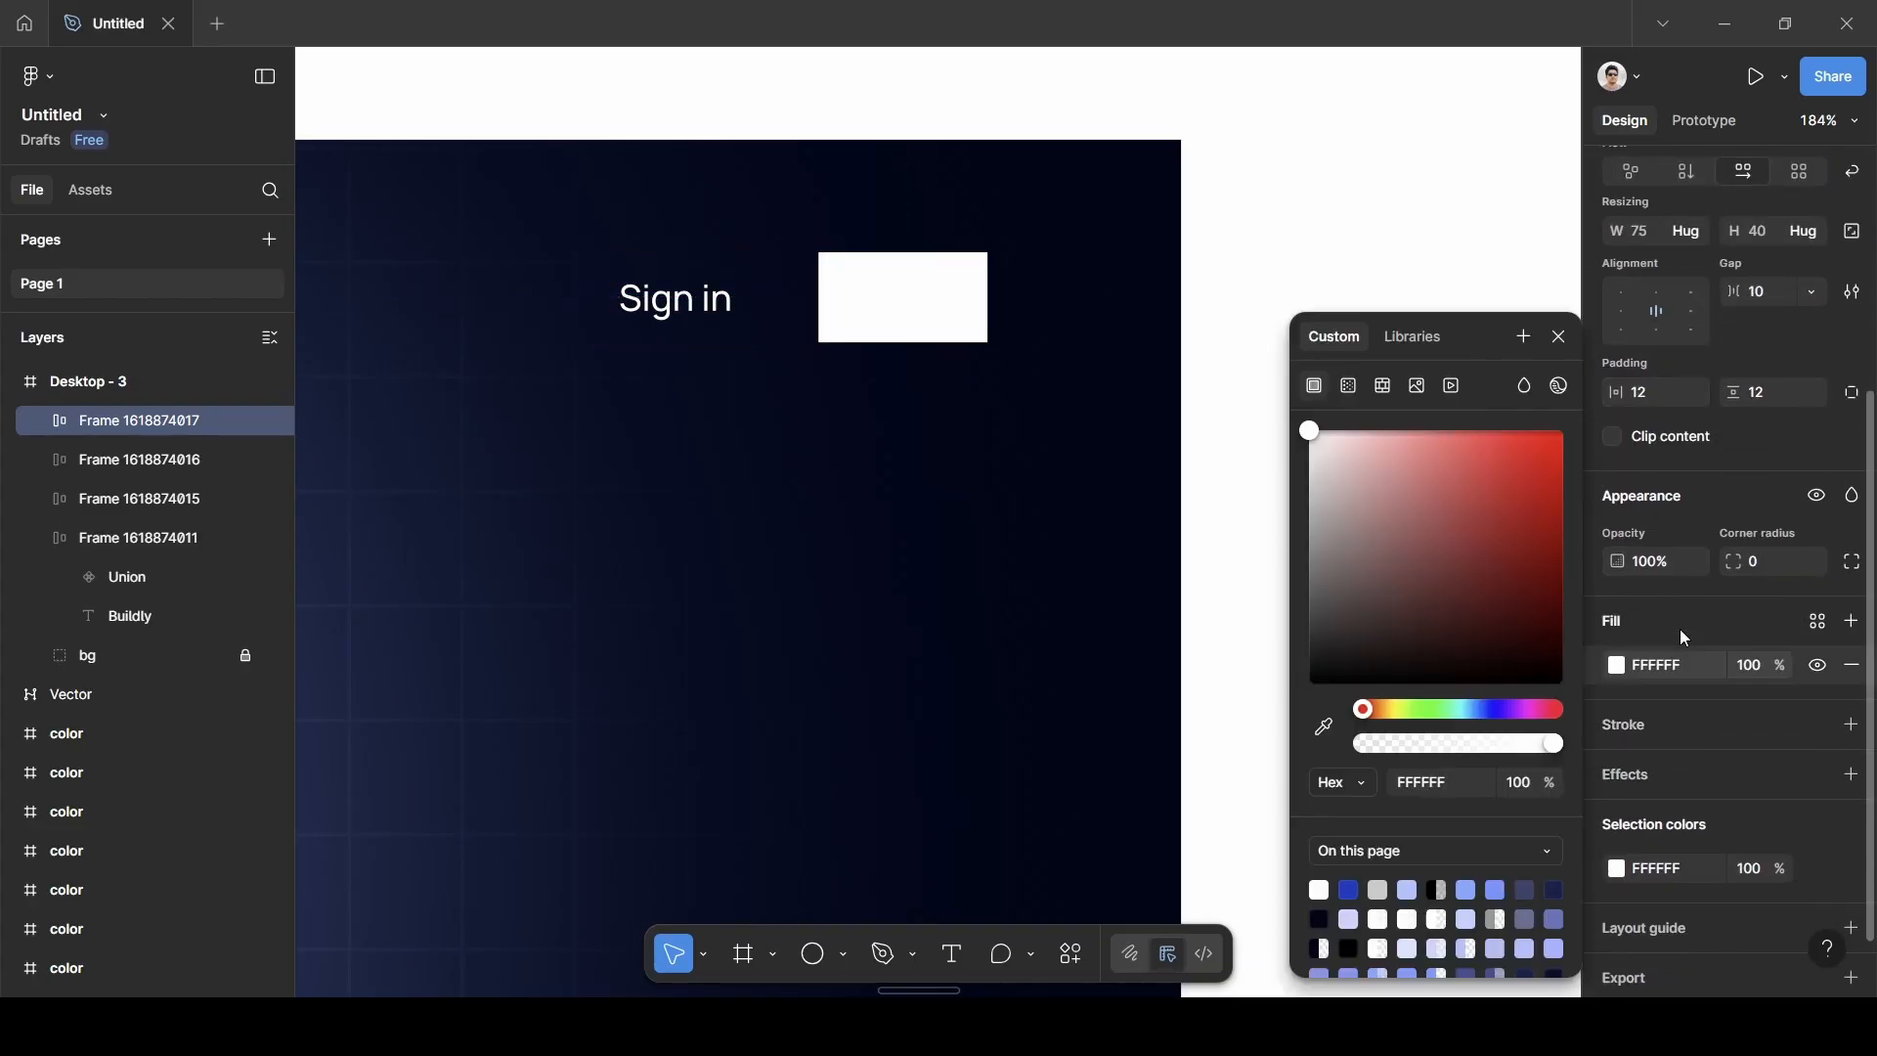
click(1330, 732)
scroll(835, 512, down, 5)
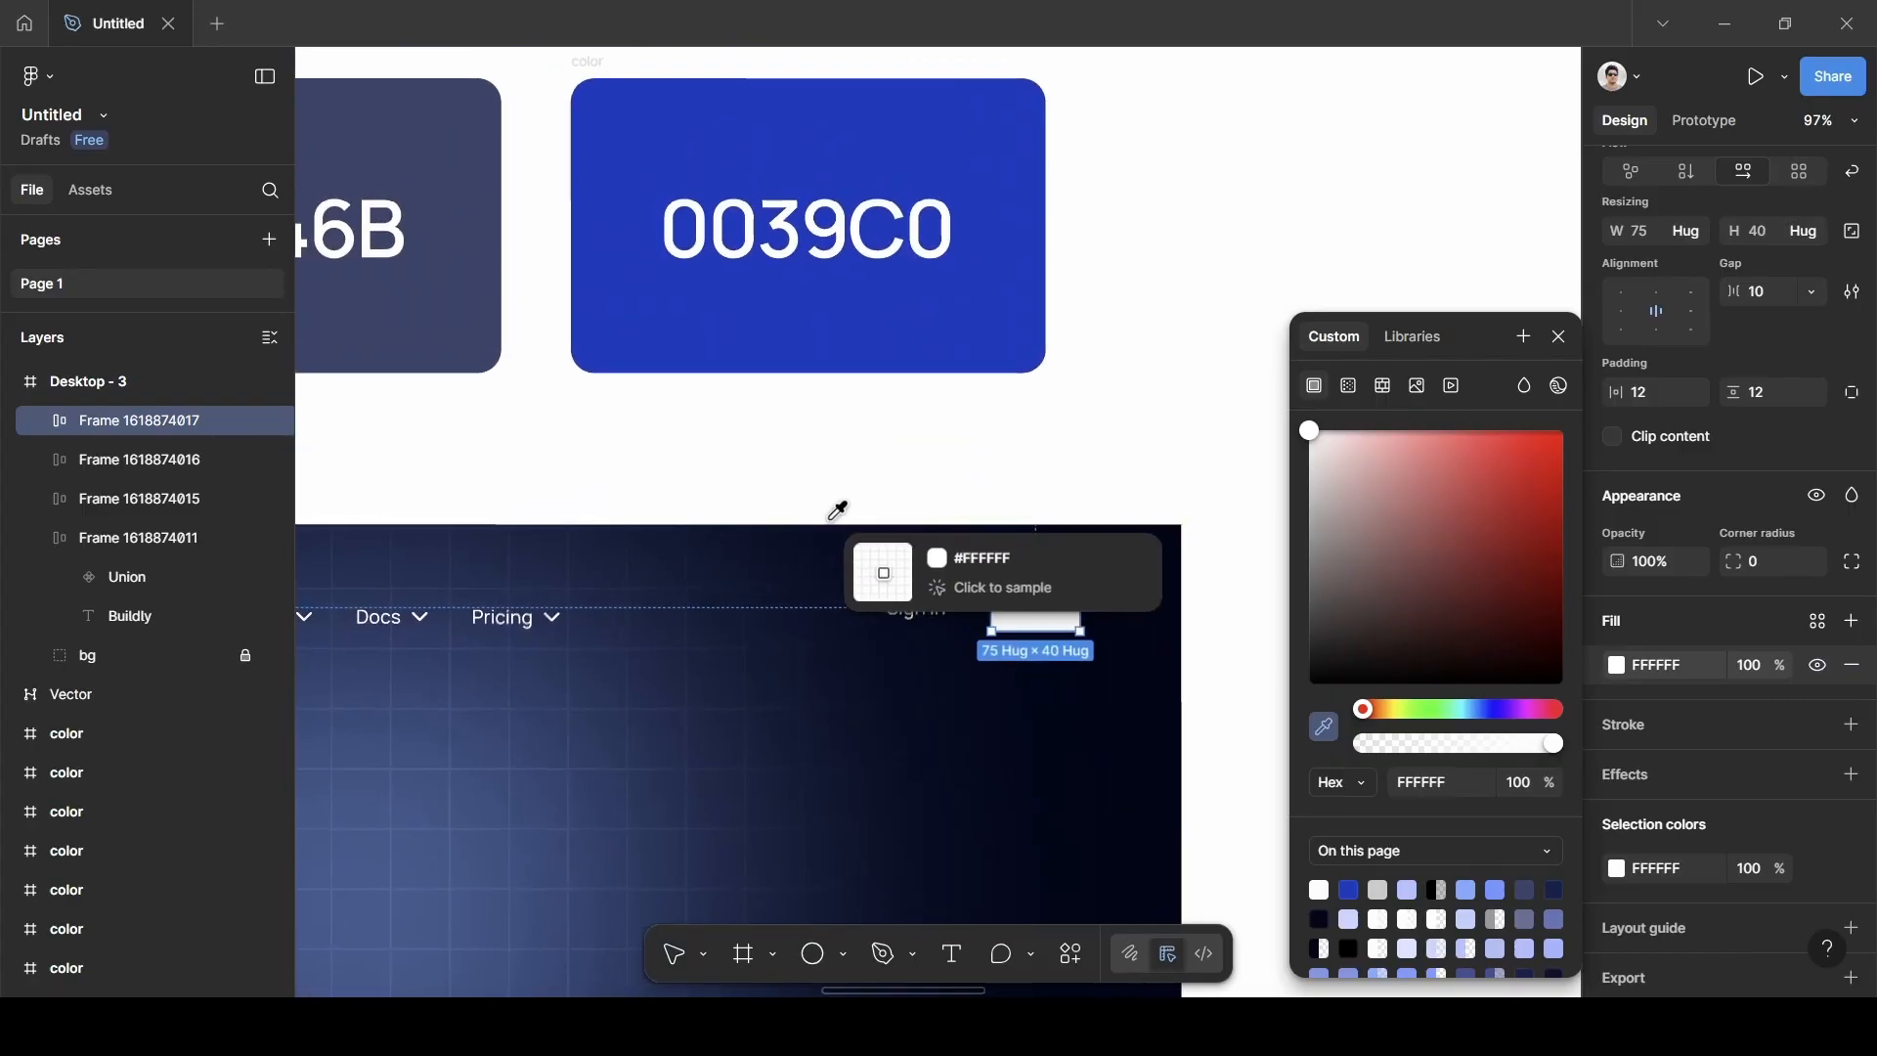
scroll(838, 502, down, 5)
scroll(851, 532, up, 3)
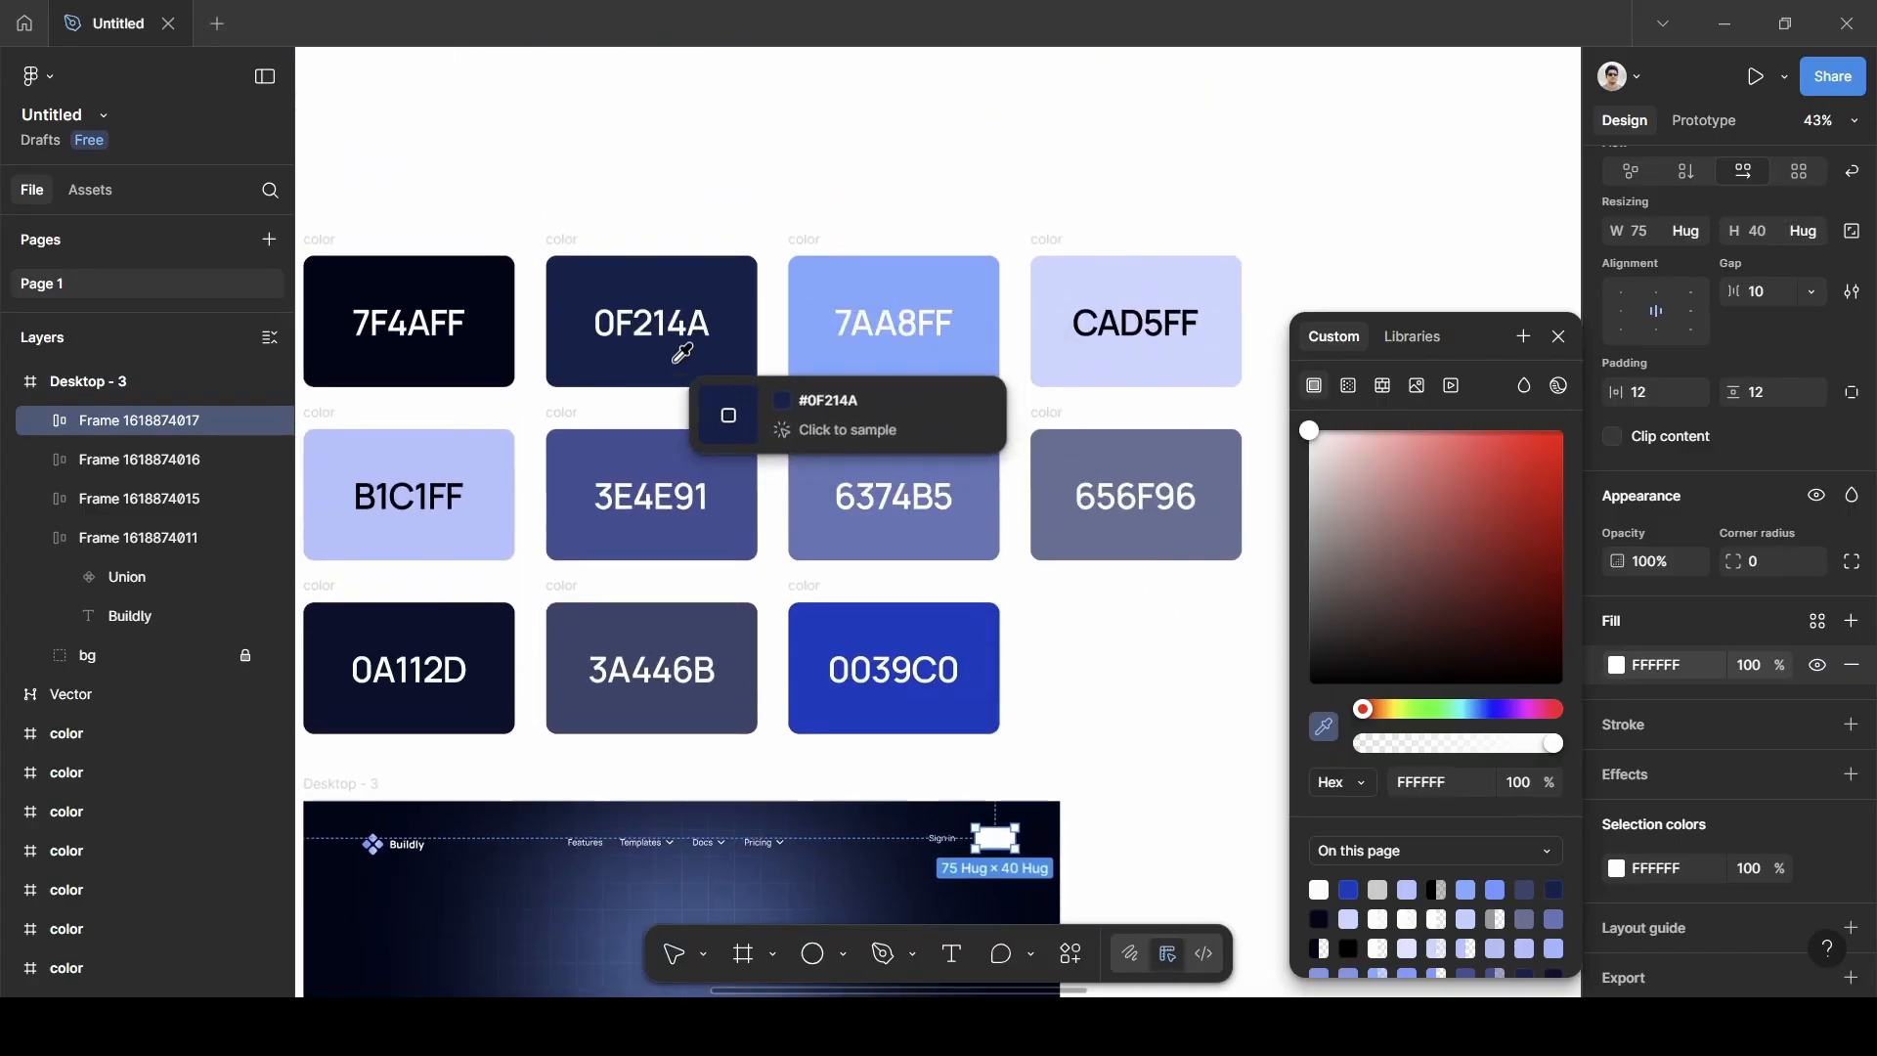
click(677, 360)
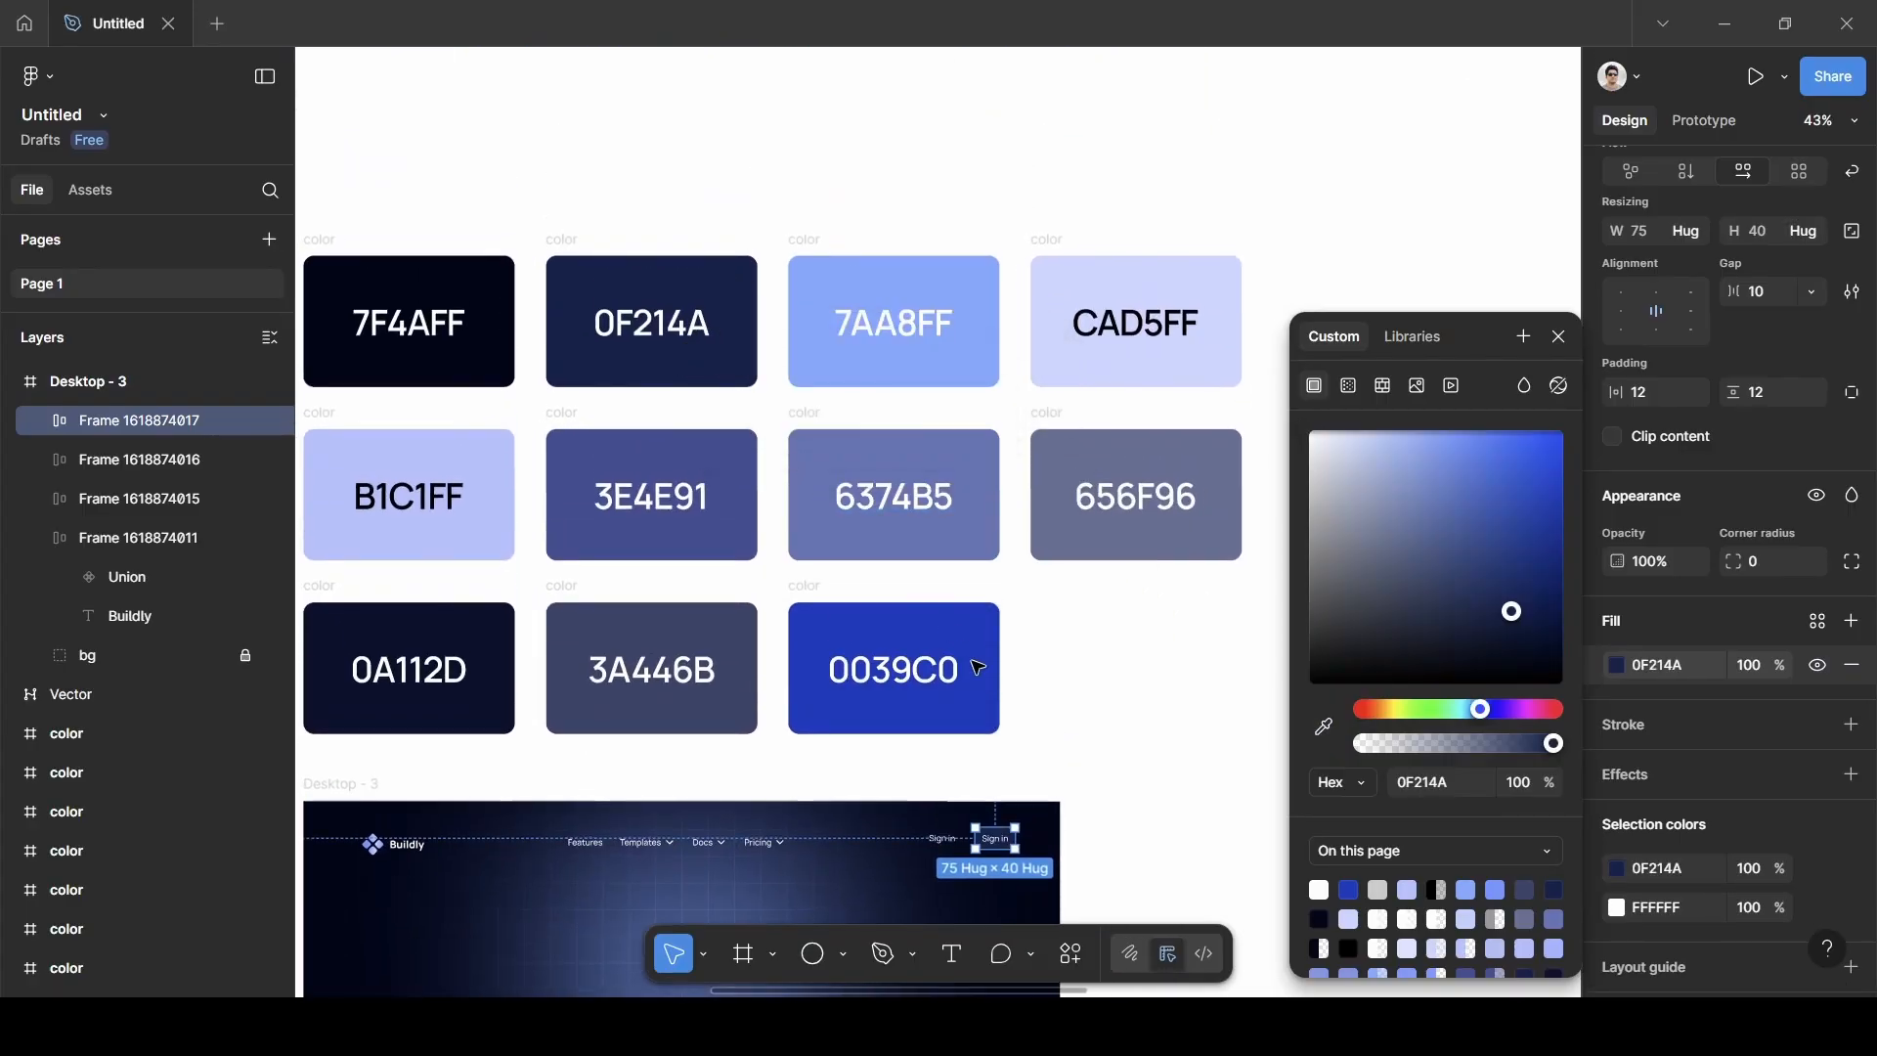
Set the filled Sign in copy's corner radius to 16.
scroll(997, 742, down, 2)
scroll(998, 742, up, 6)
scroll(997, 742, left, 4)
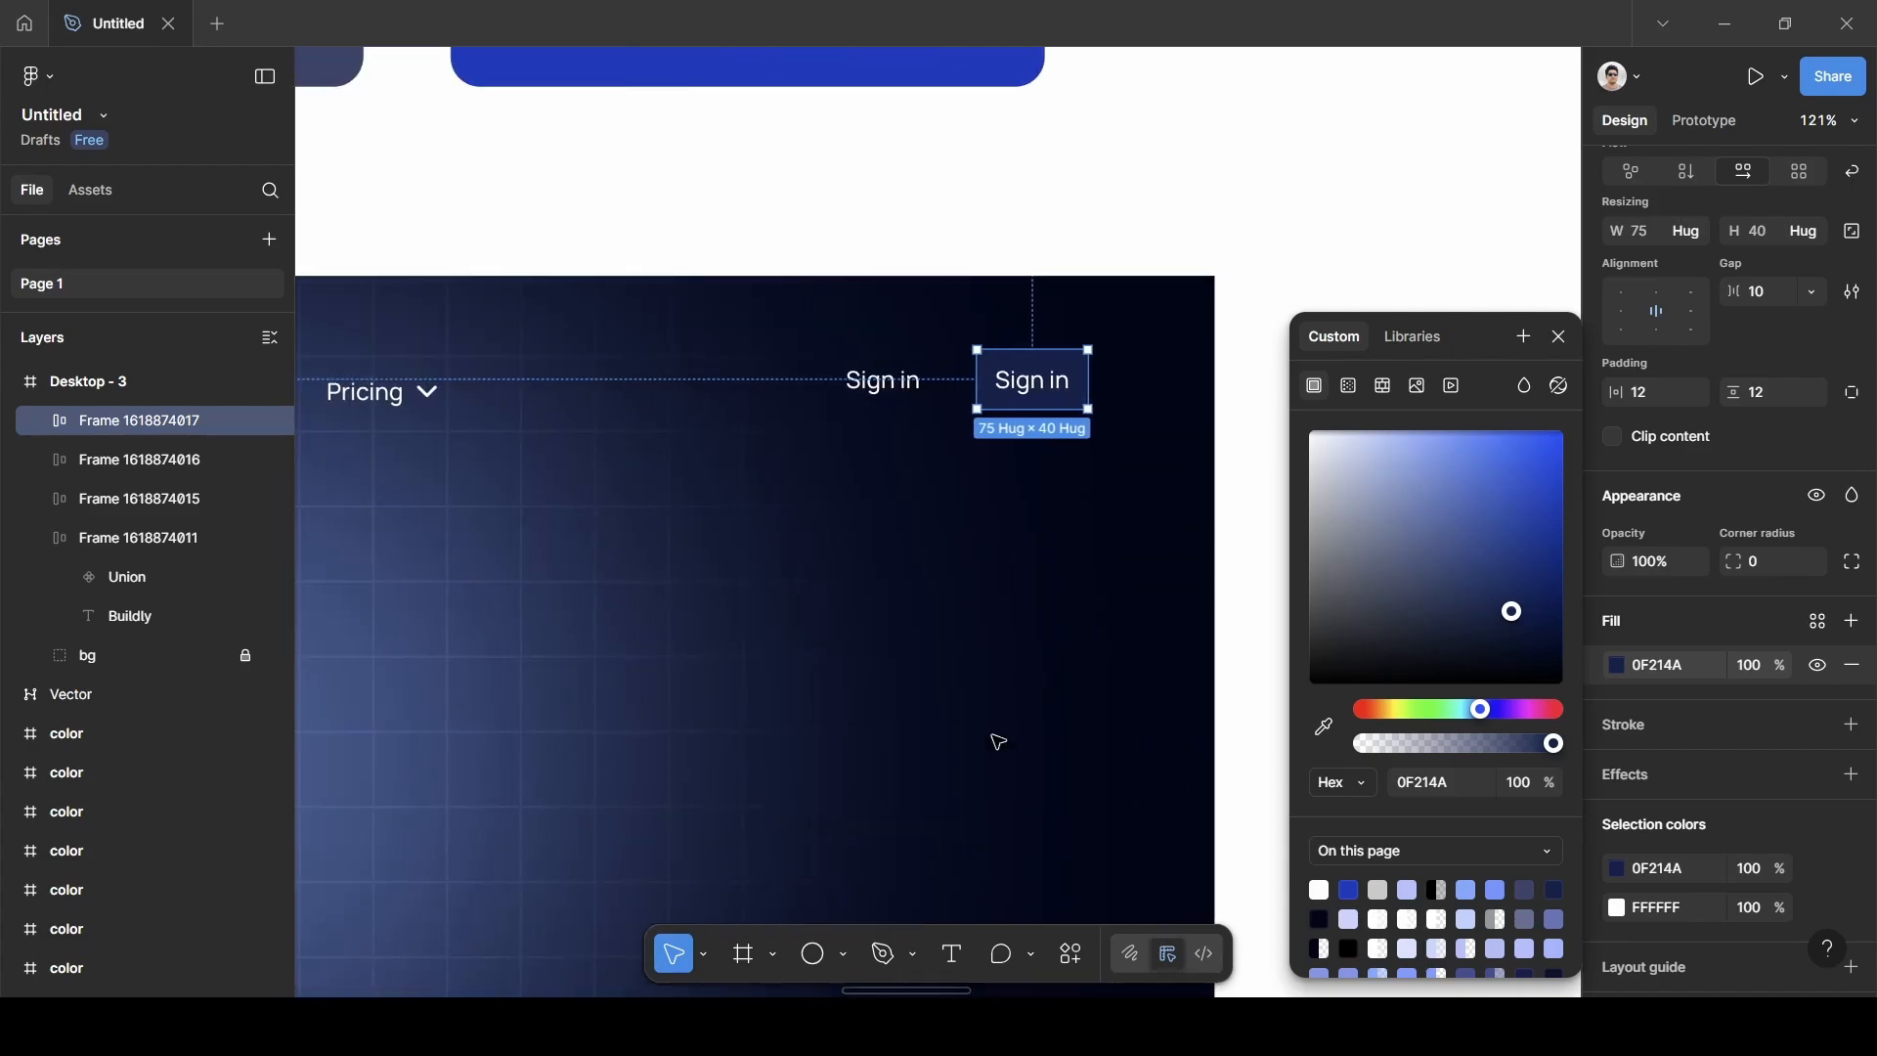
scroll(997, 742, up, 5)
scroll(998, 738, up, 3)
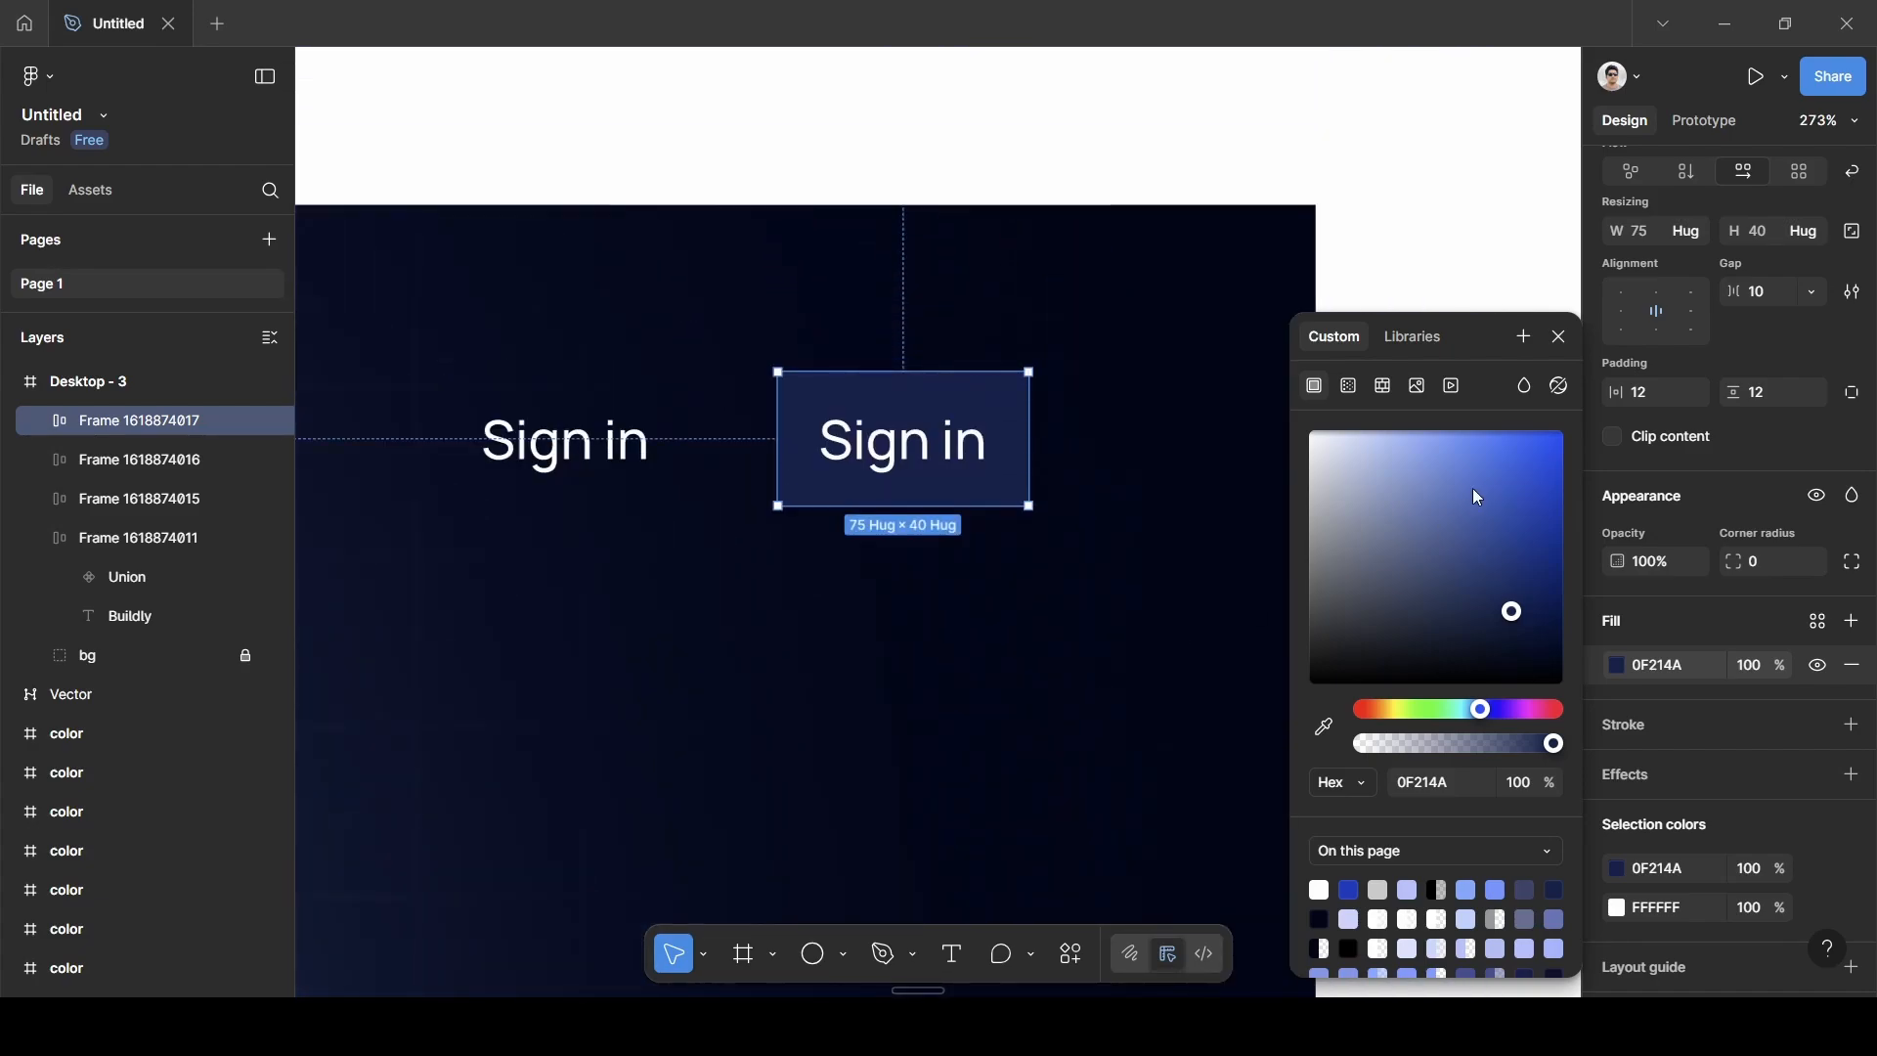
click(1559, 337)
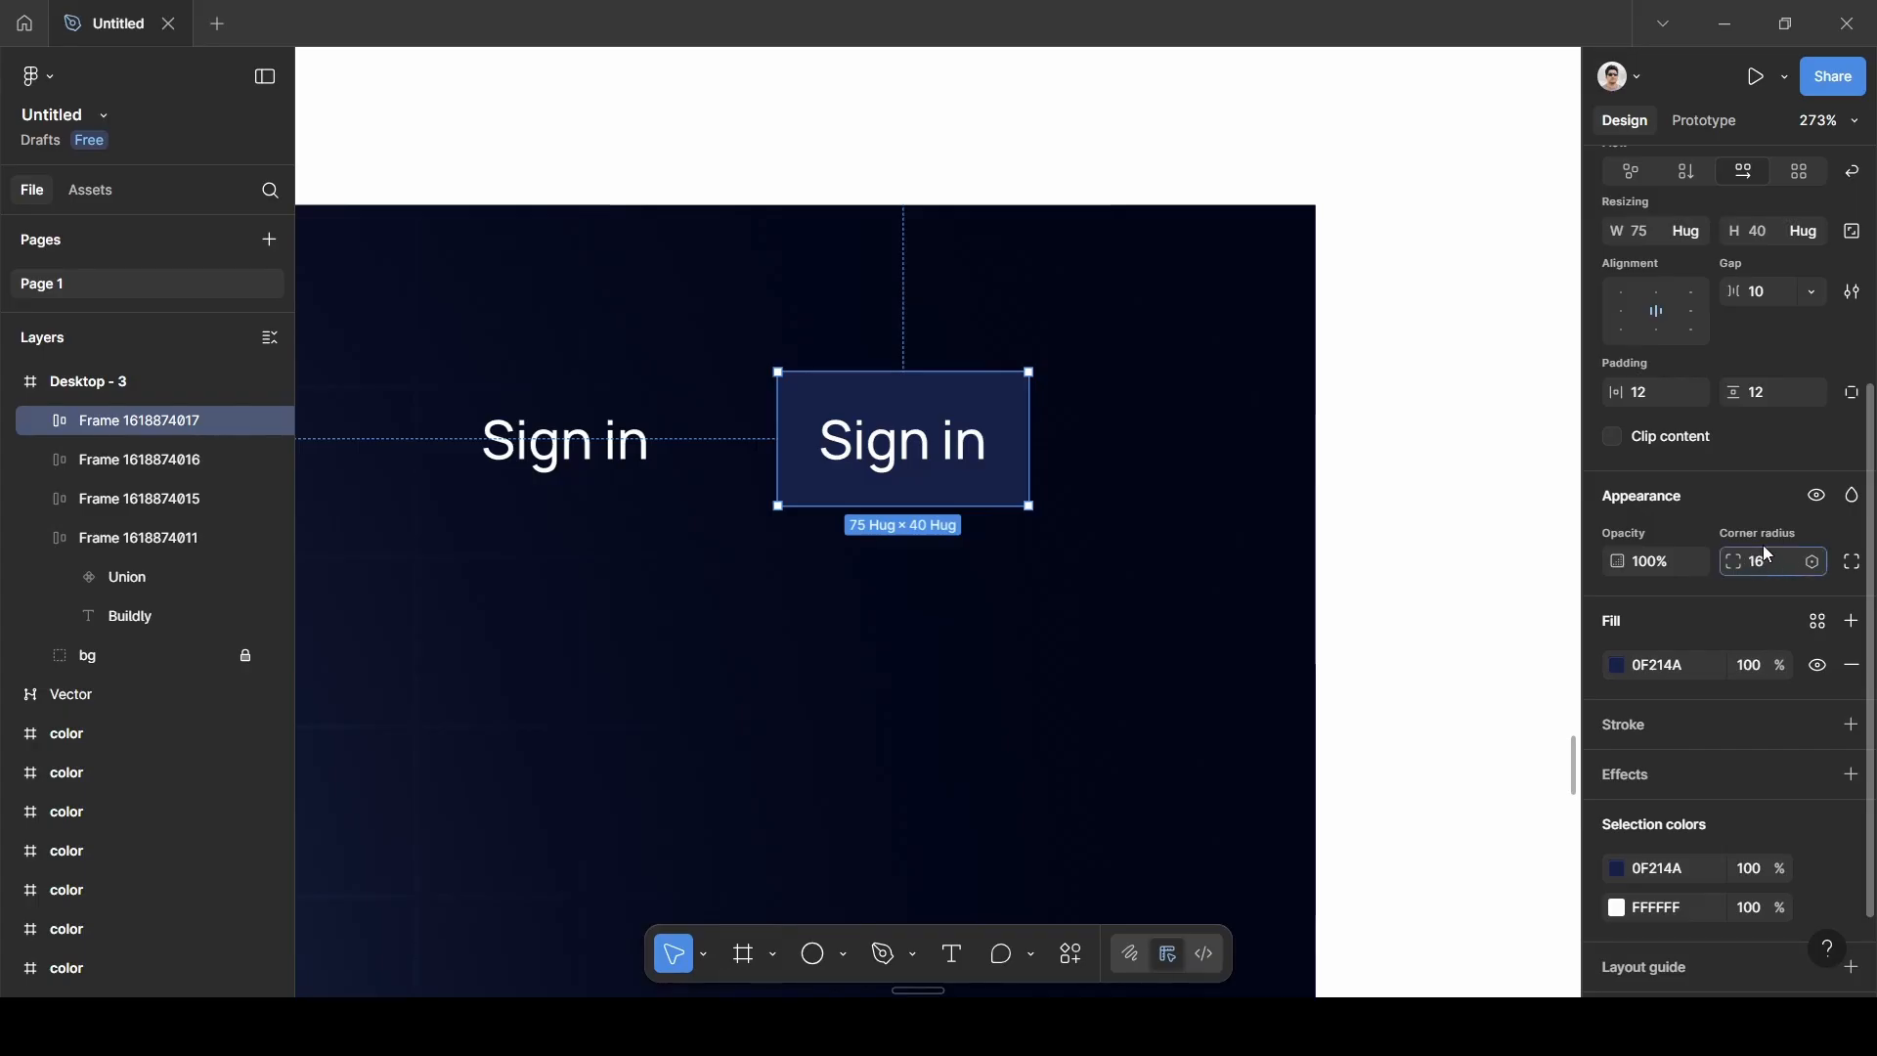
key(Return)
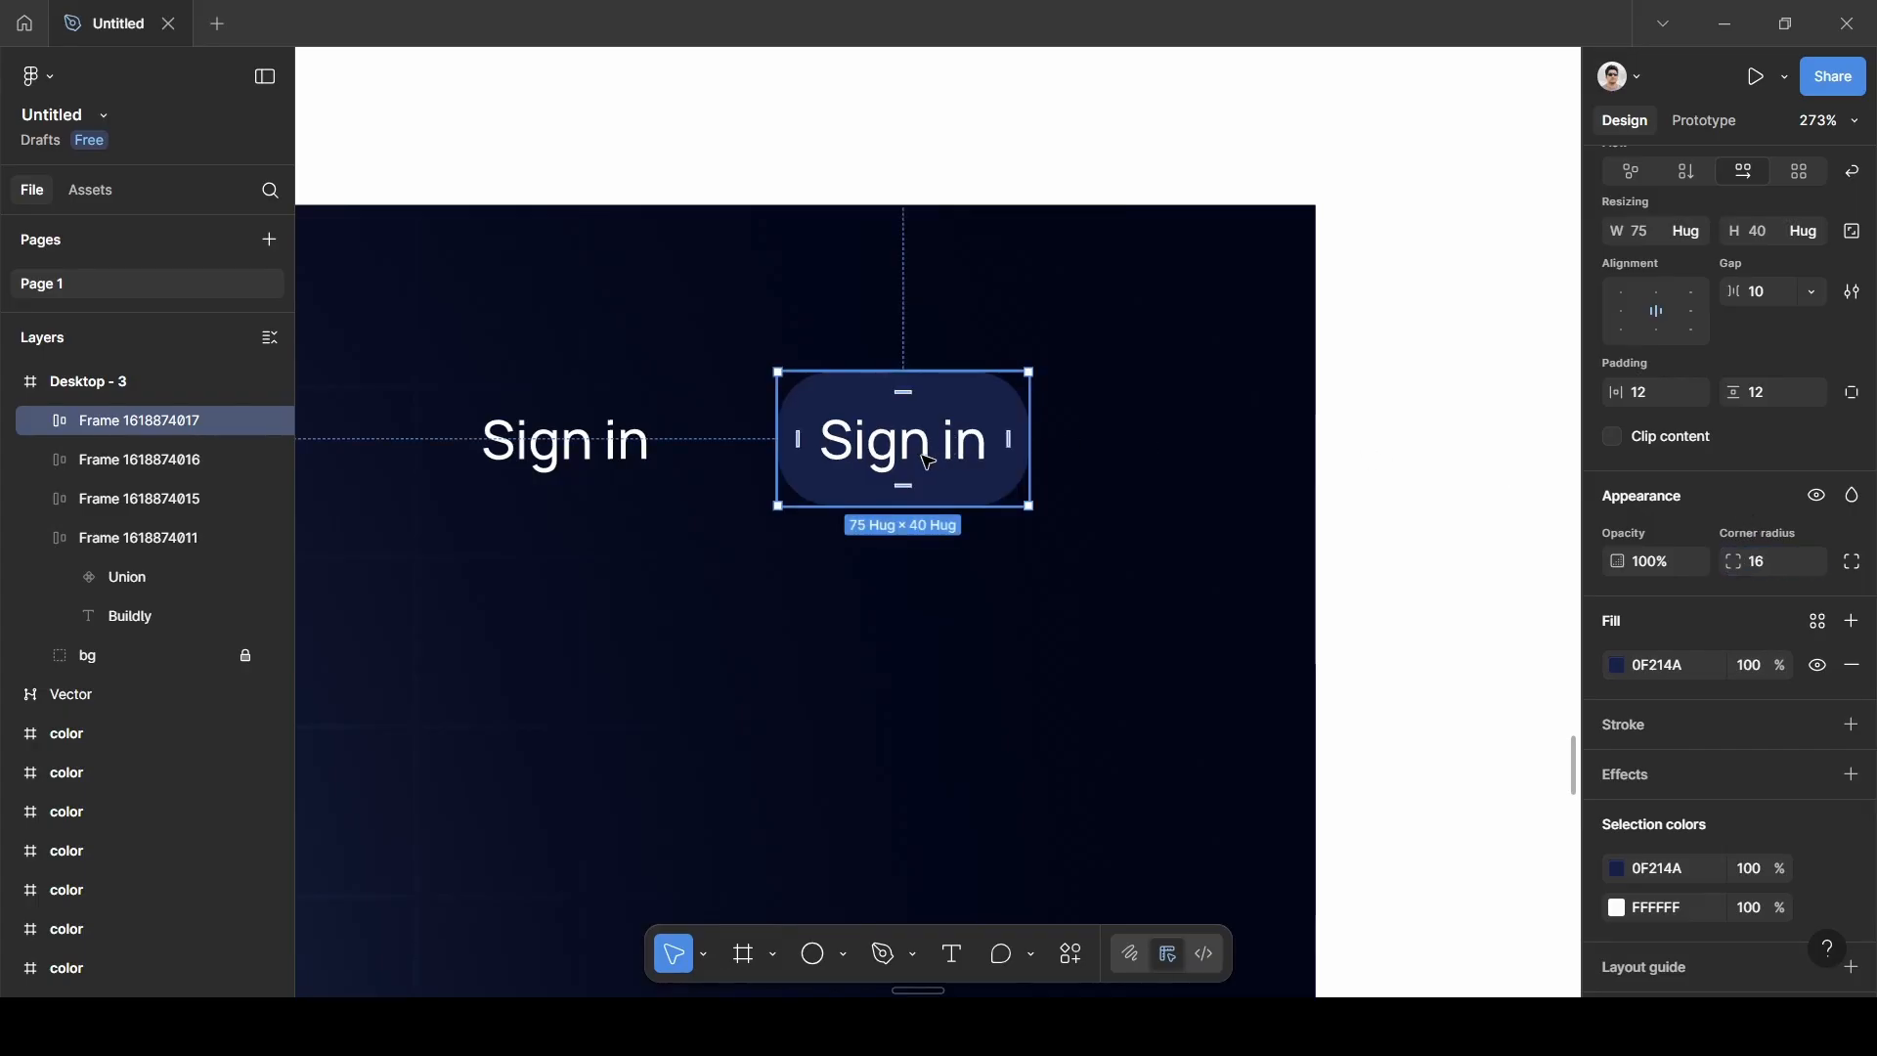
Replace the text inside the filled button with "Get Started".
double_click(928, 460)
key(BackSpace)
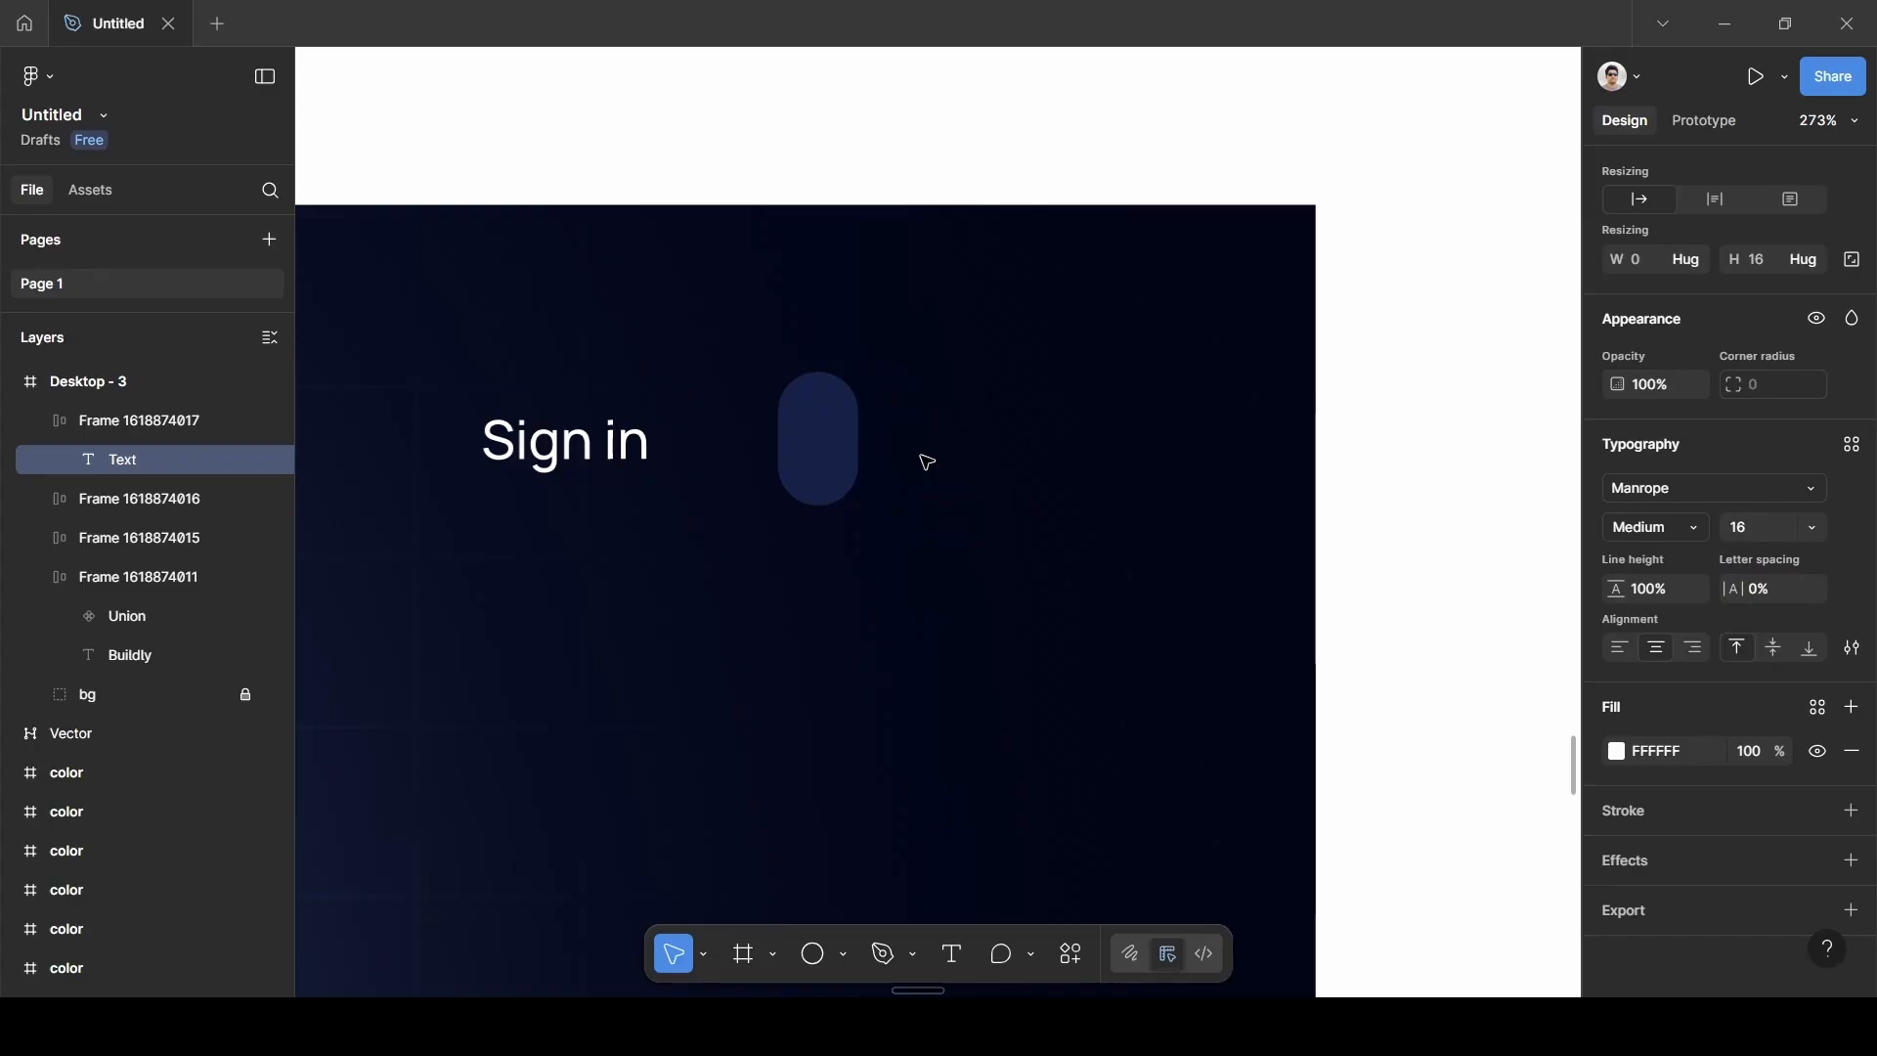
text(Det)
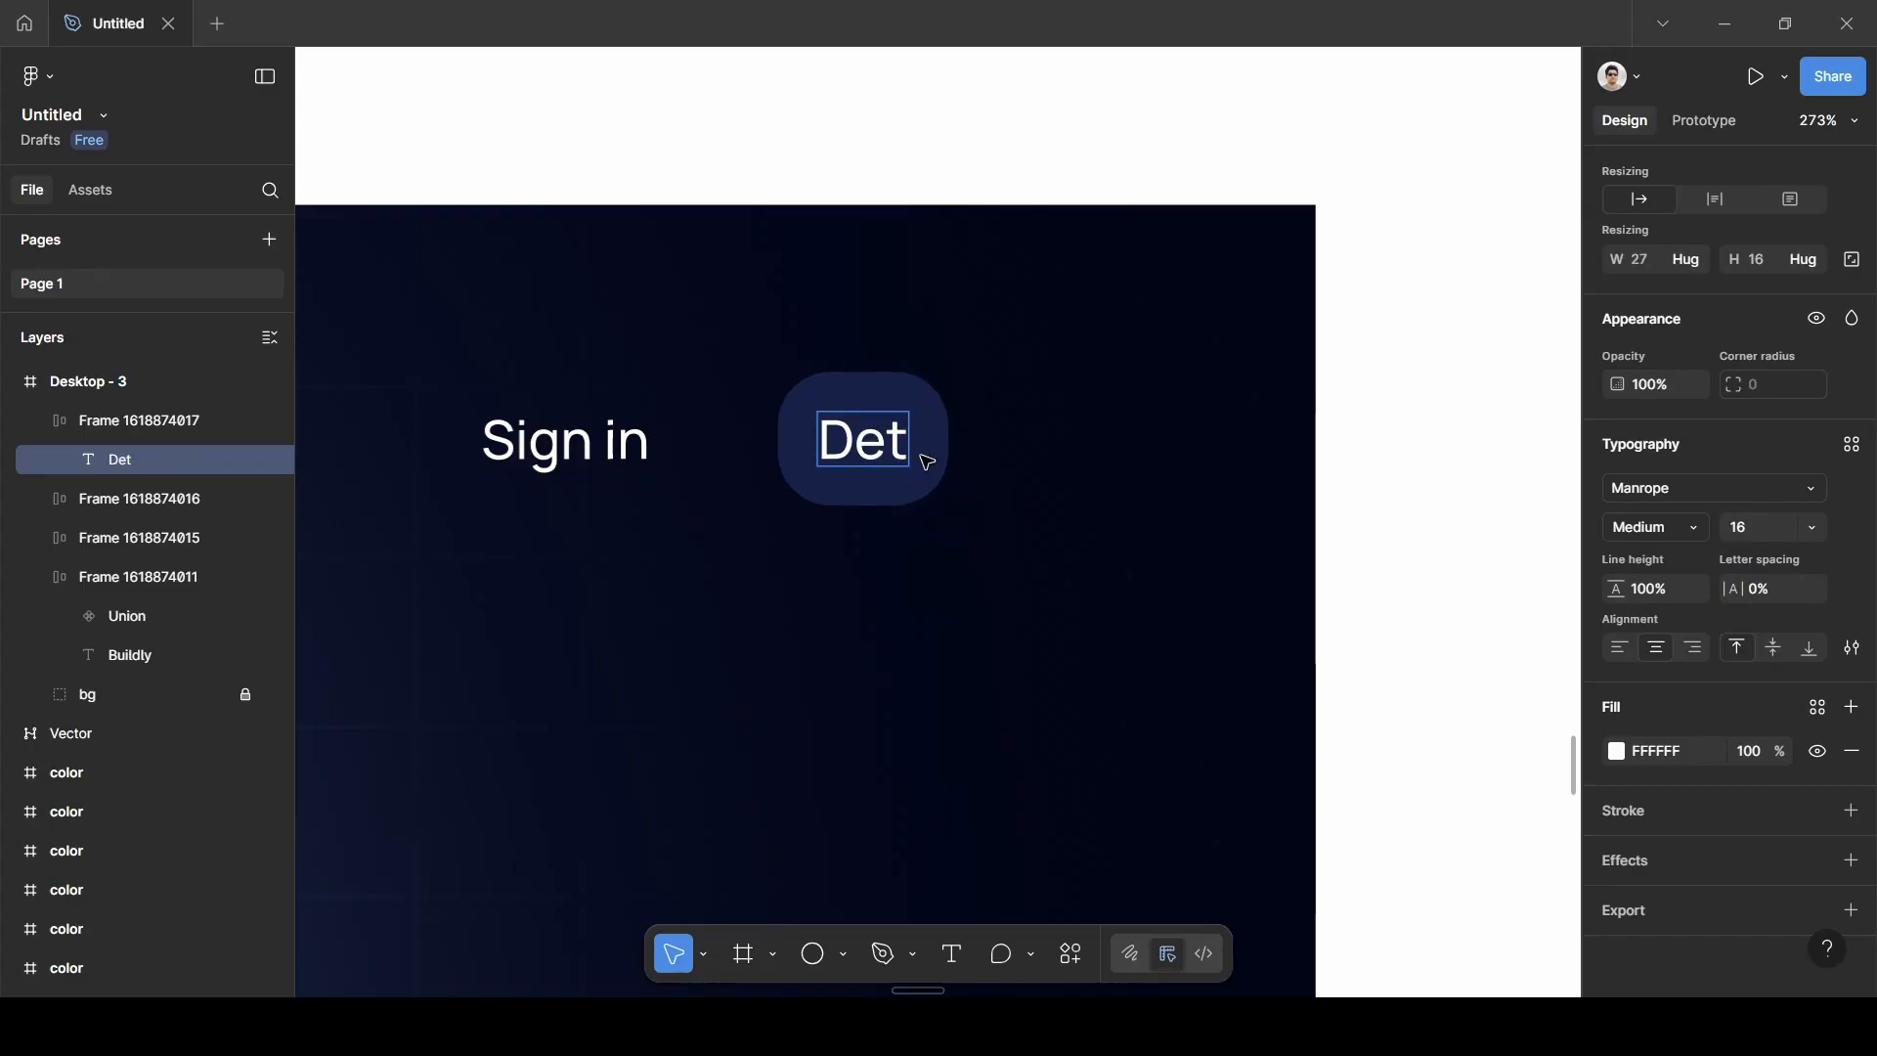
key(BackSpace)
key(BackSpace)
key(BackSpace)
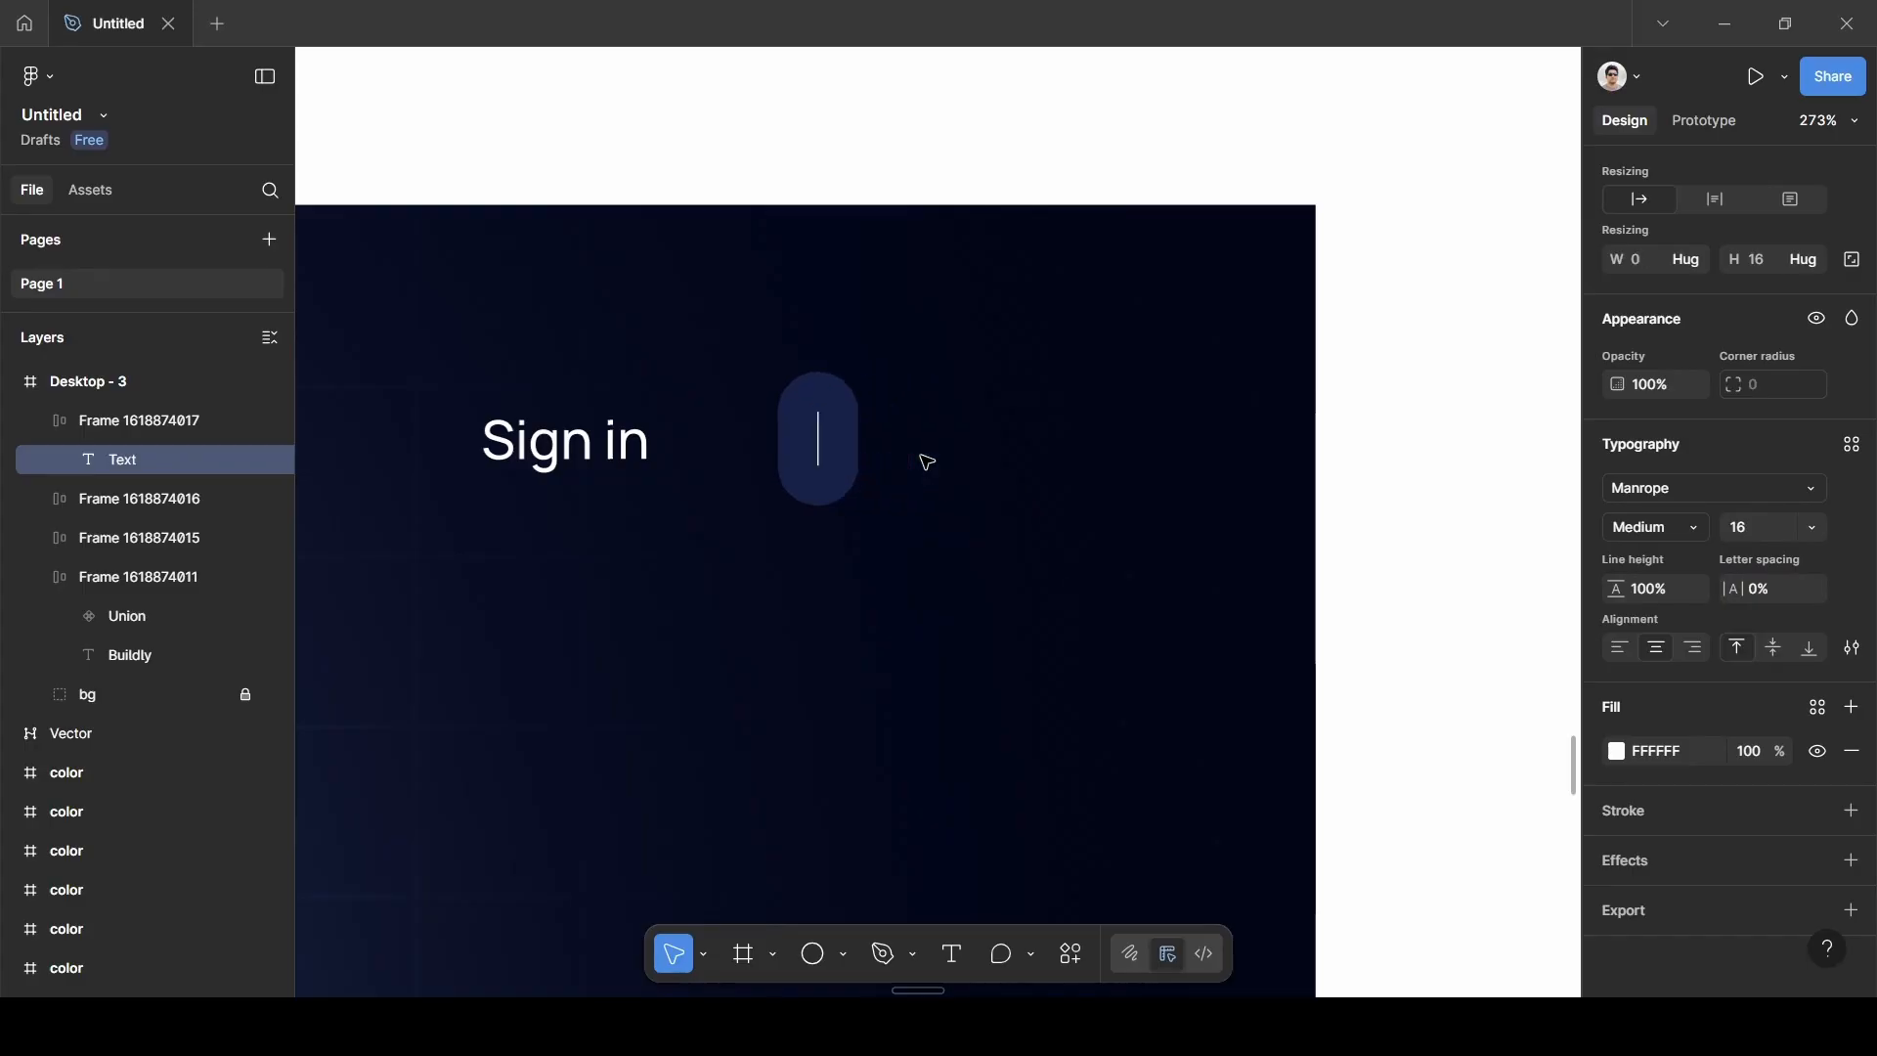
text(Get)
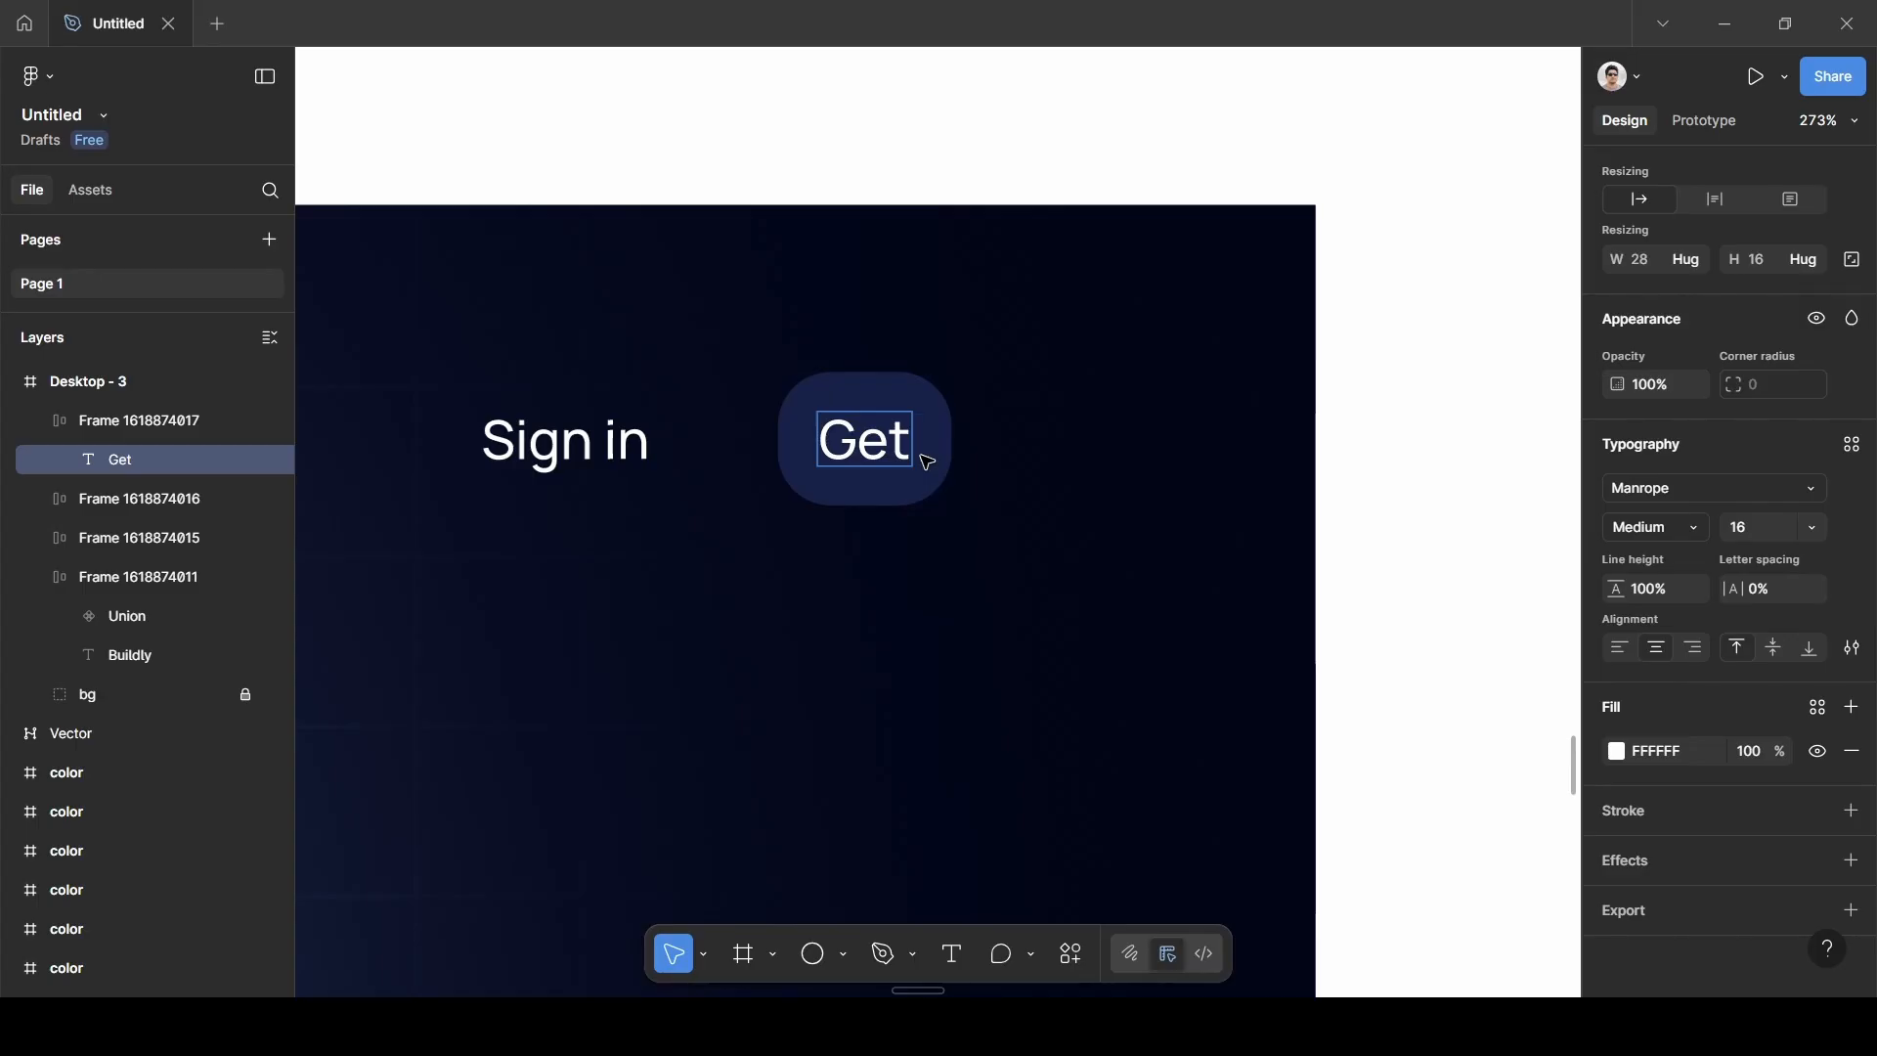
text( Started)
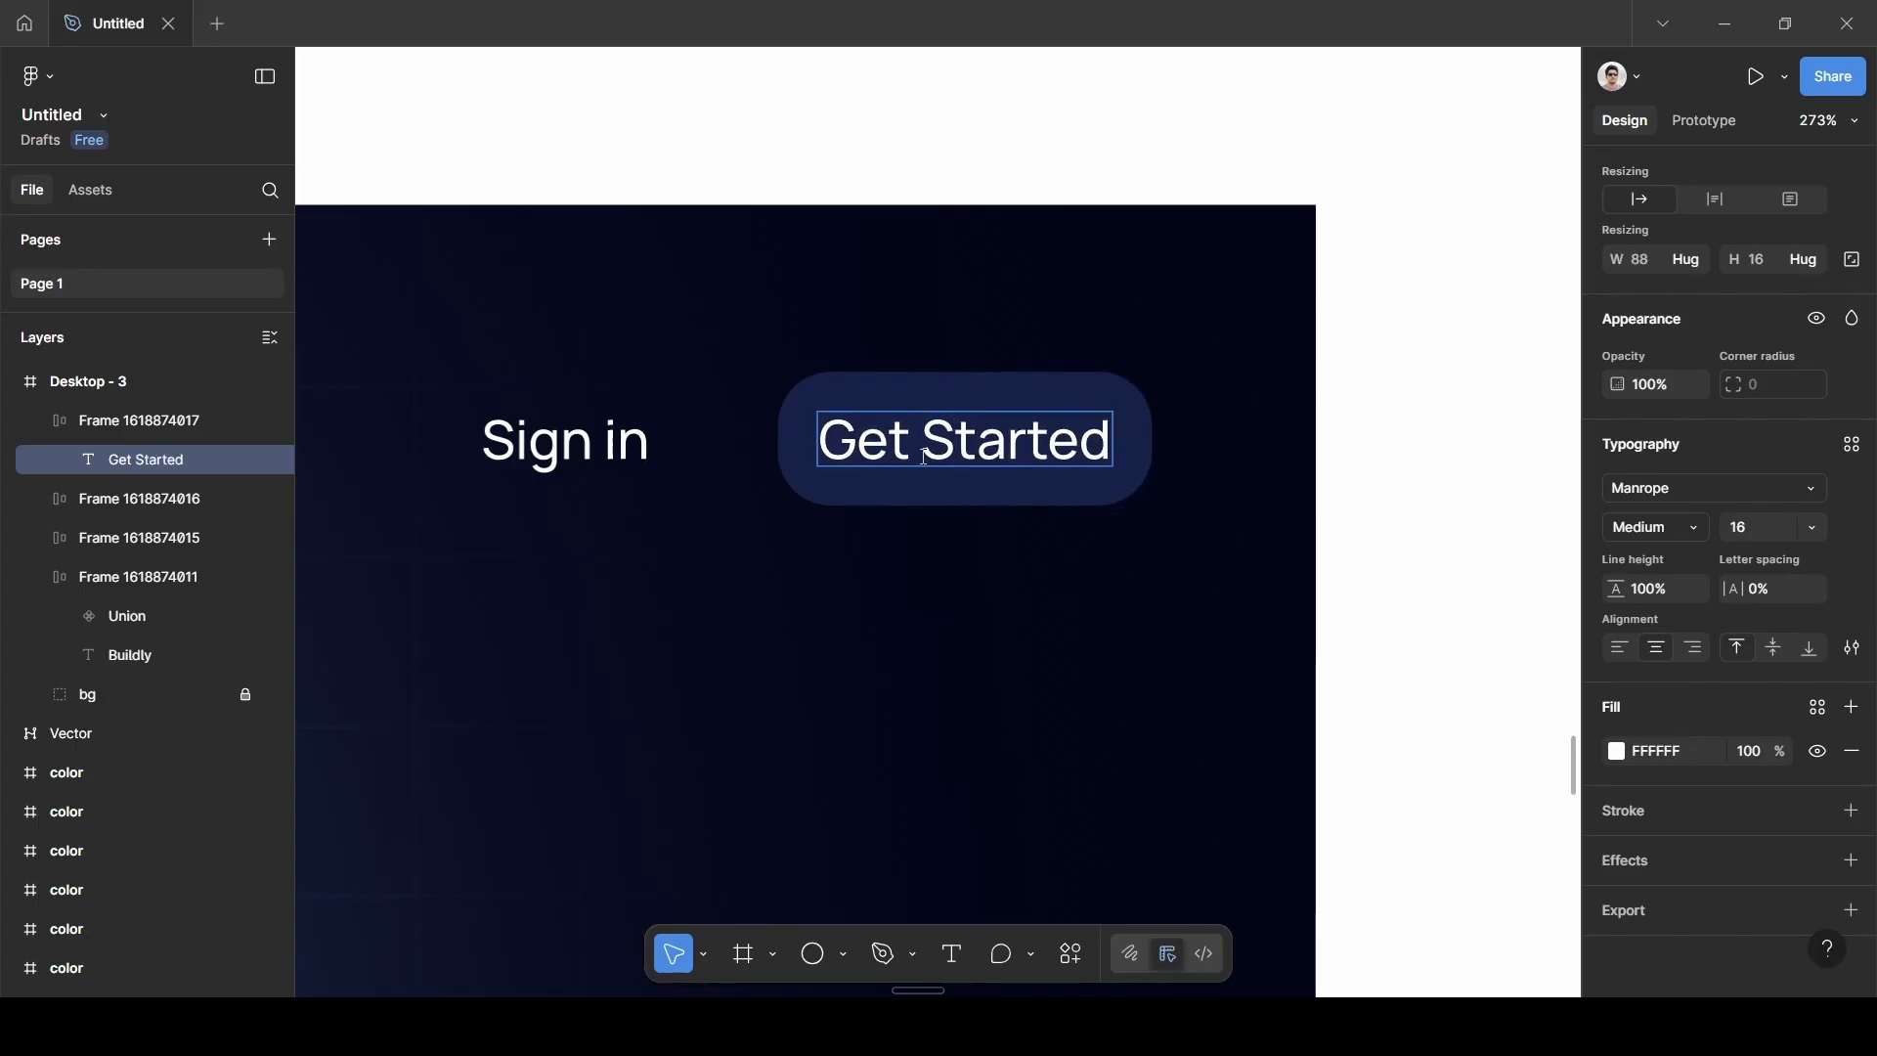
key(Escape)
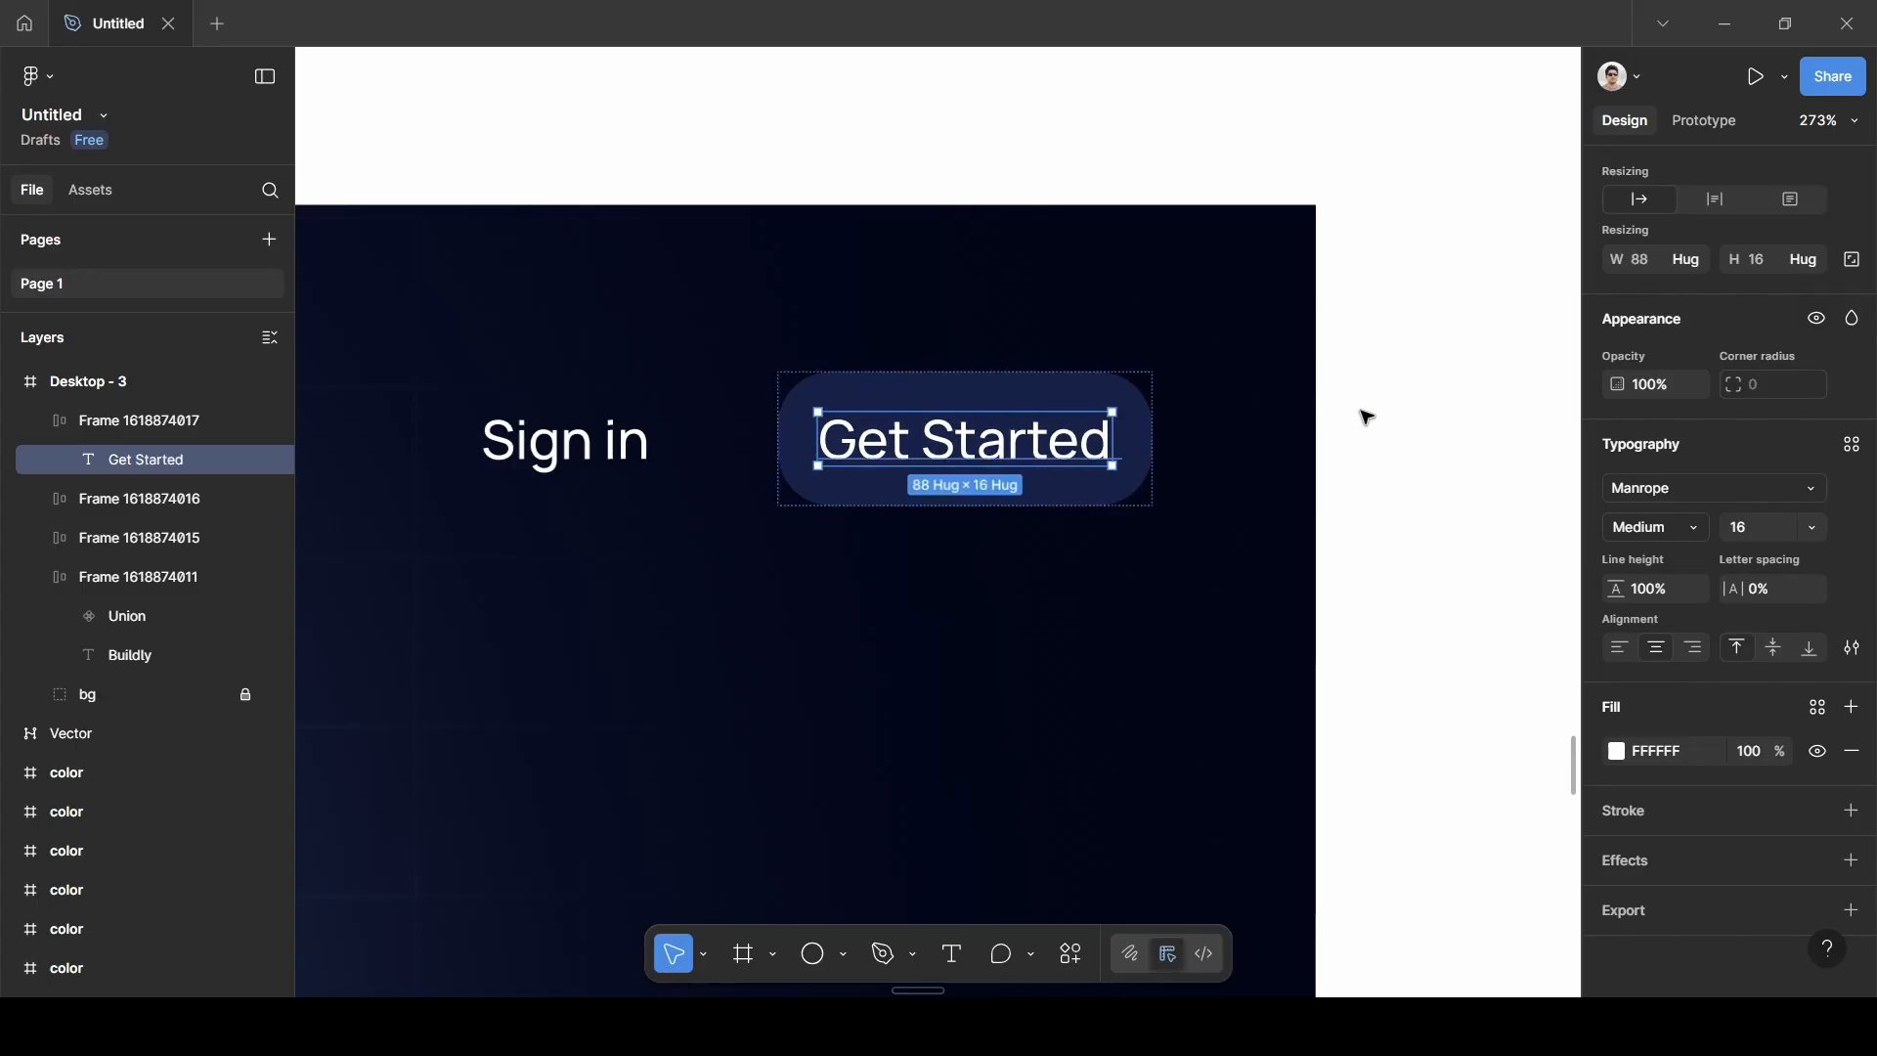
Add a linear gradient stroke to the Get Started button and set its 0% stop to FFFFFF.
click(1027, 385)
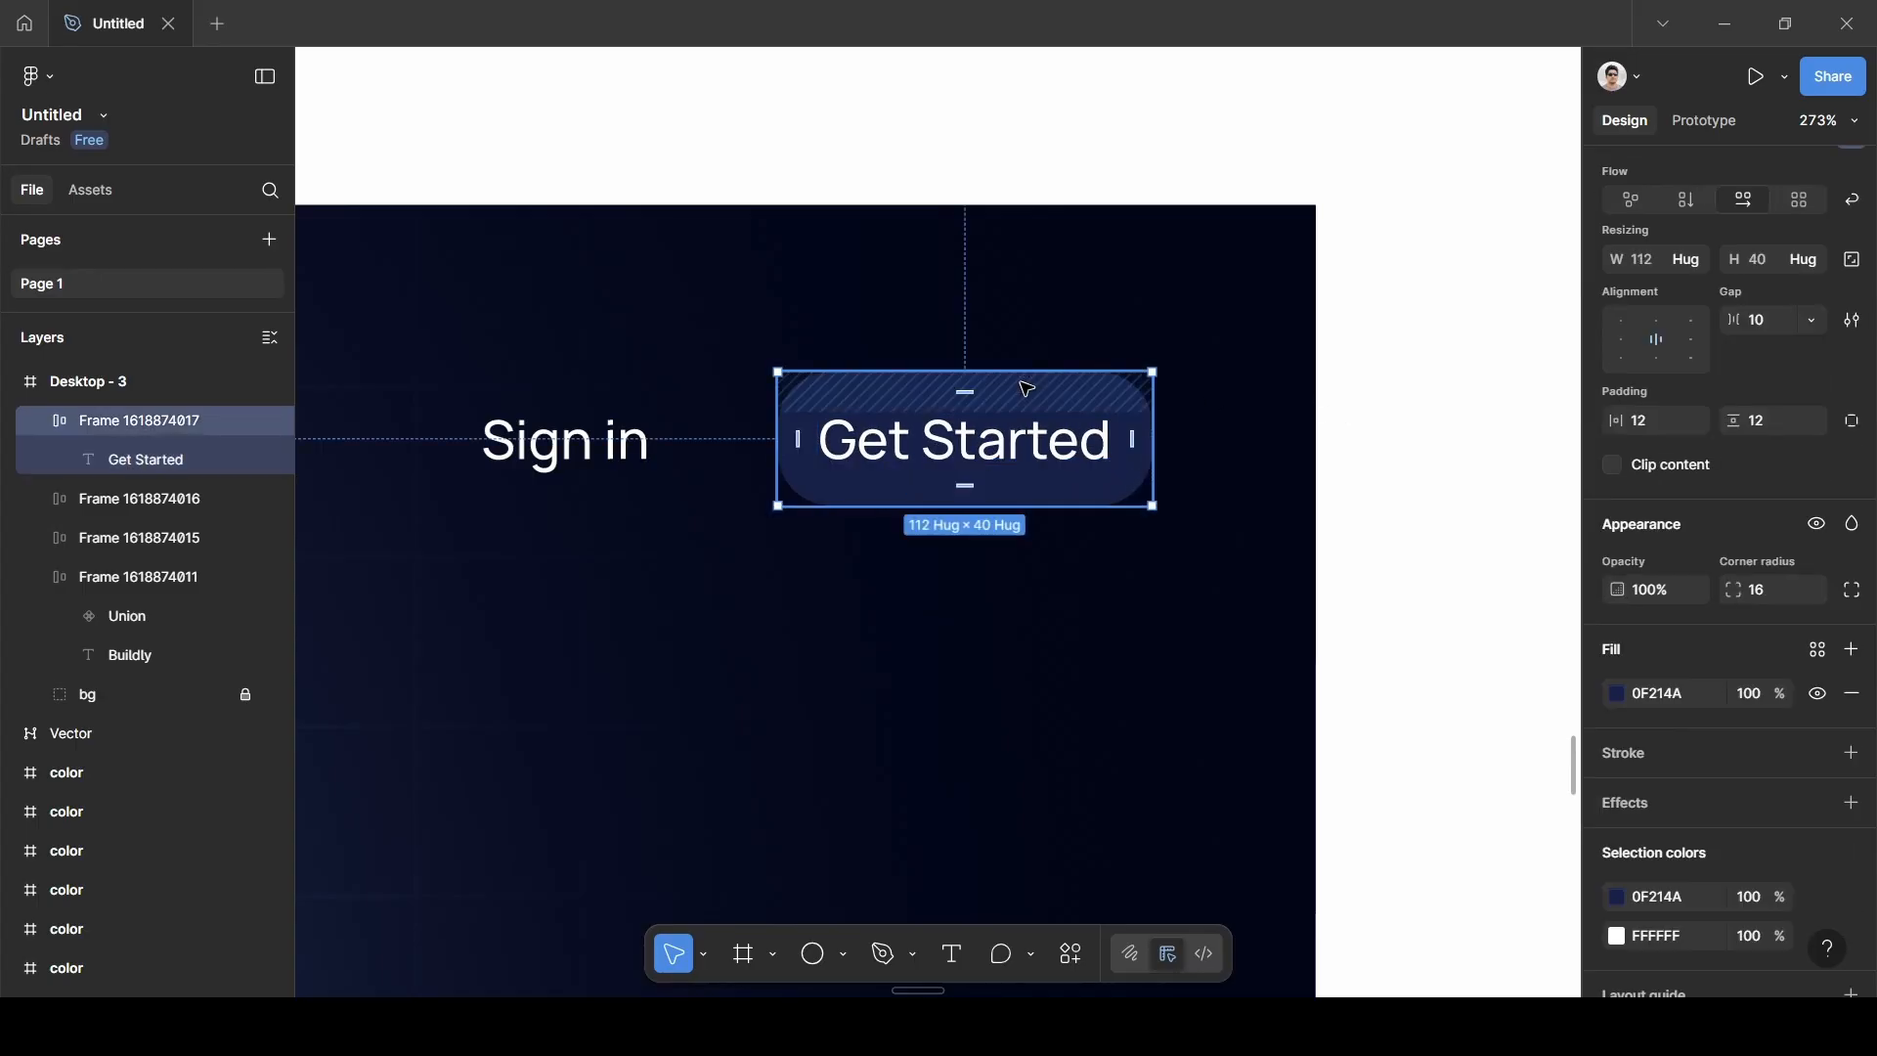
click(1687, 759)
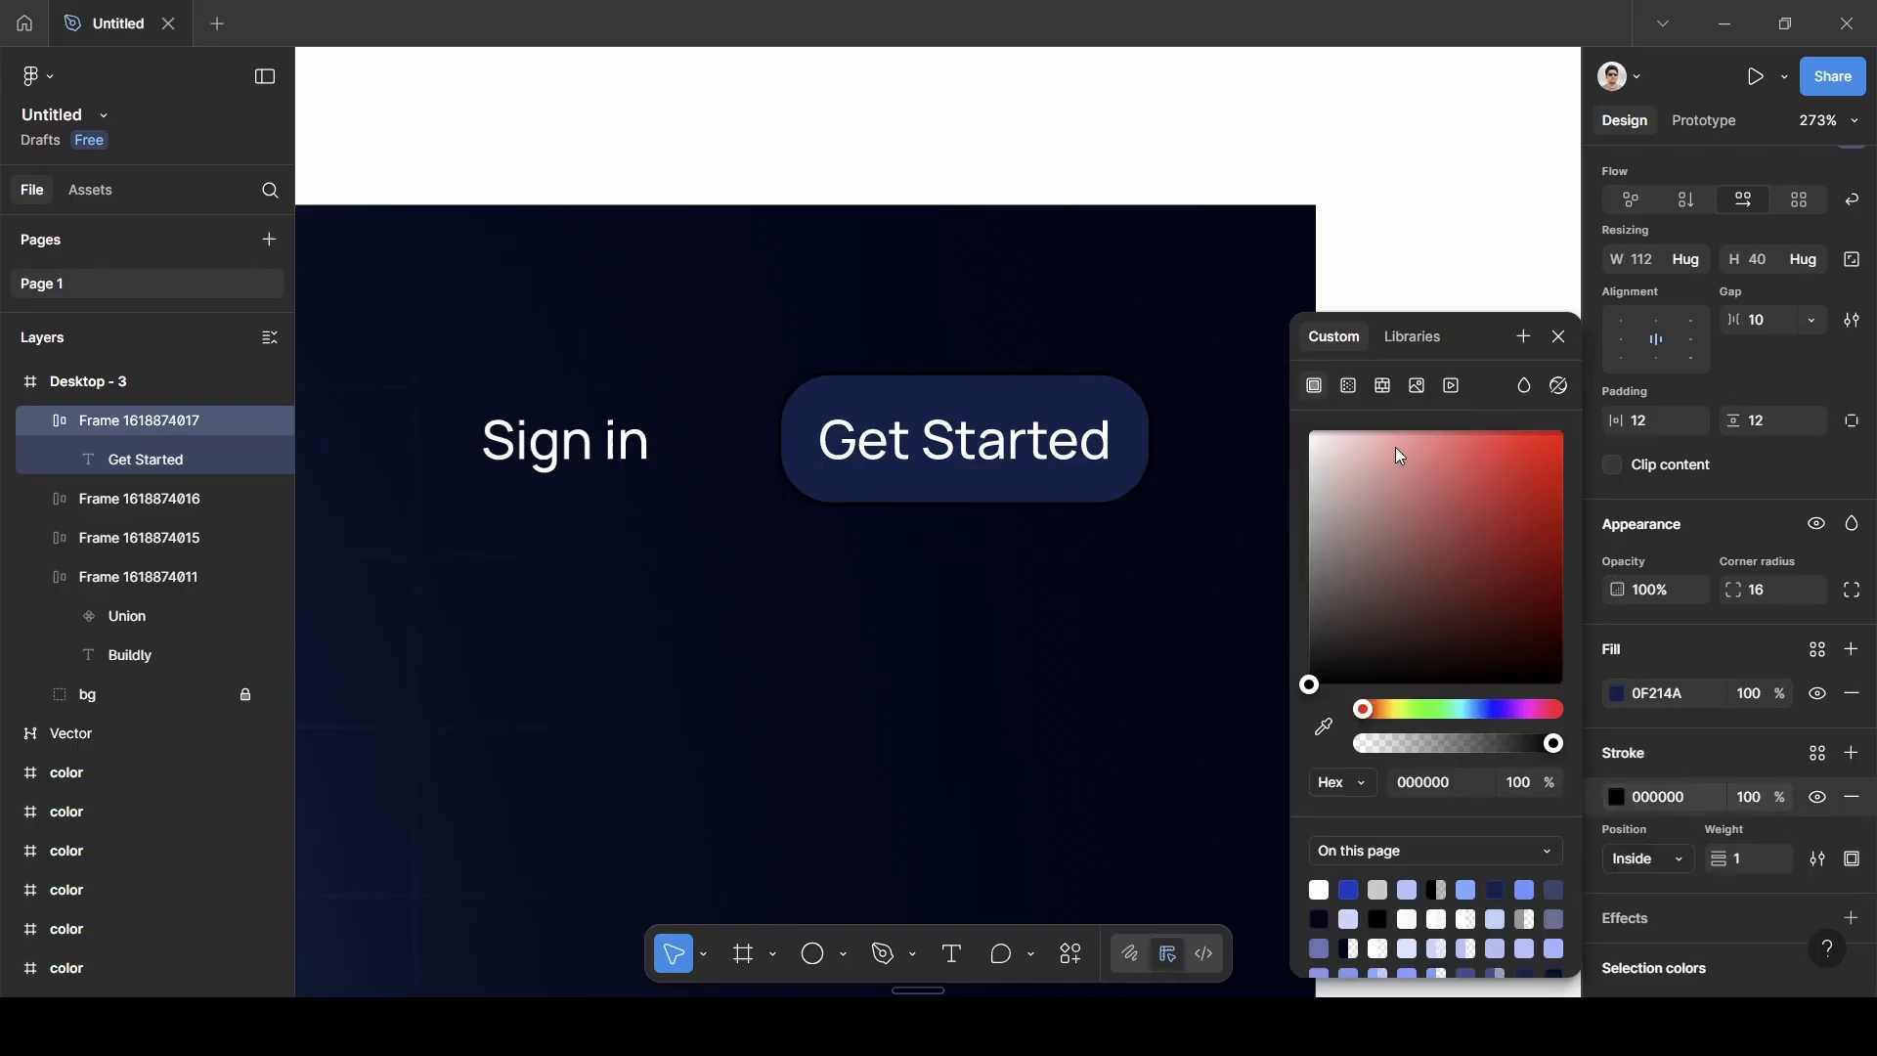
click(1350, 387)
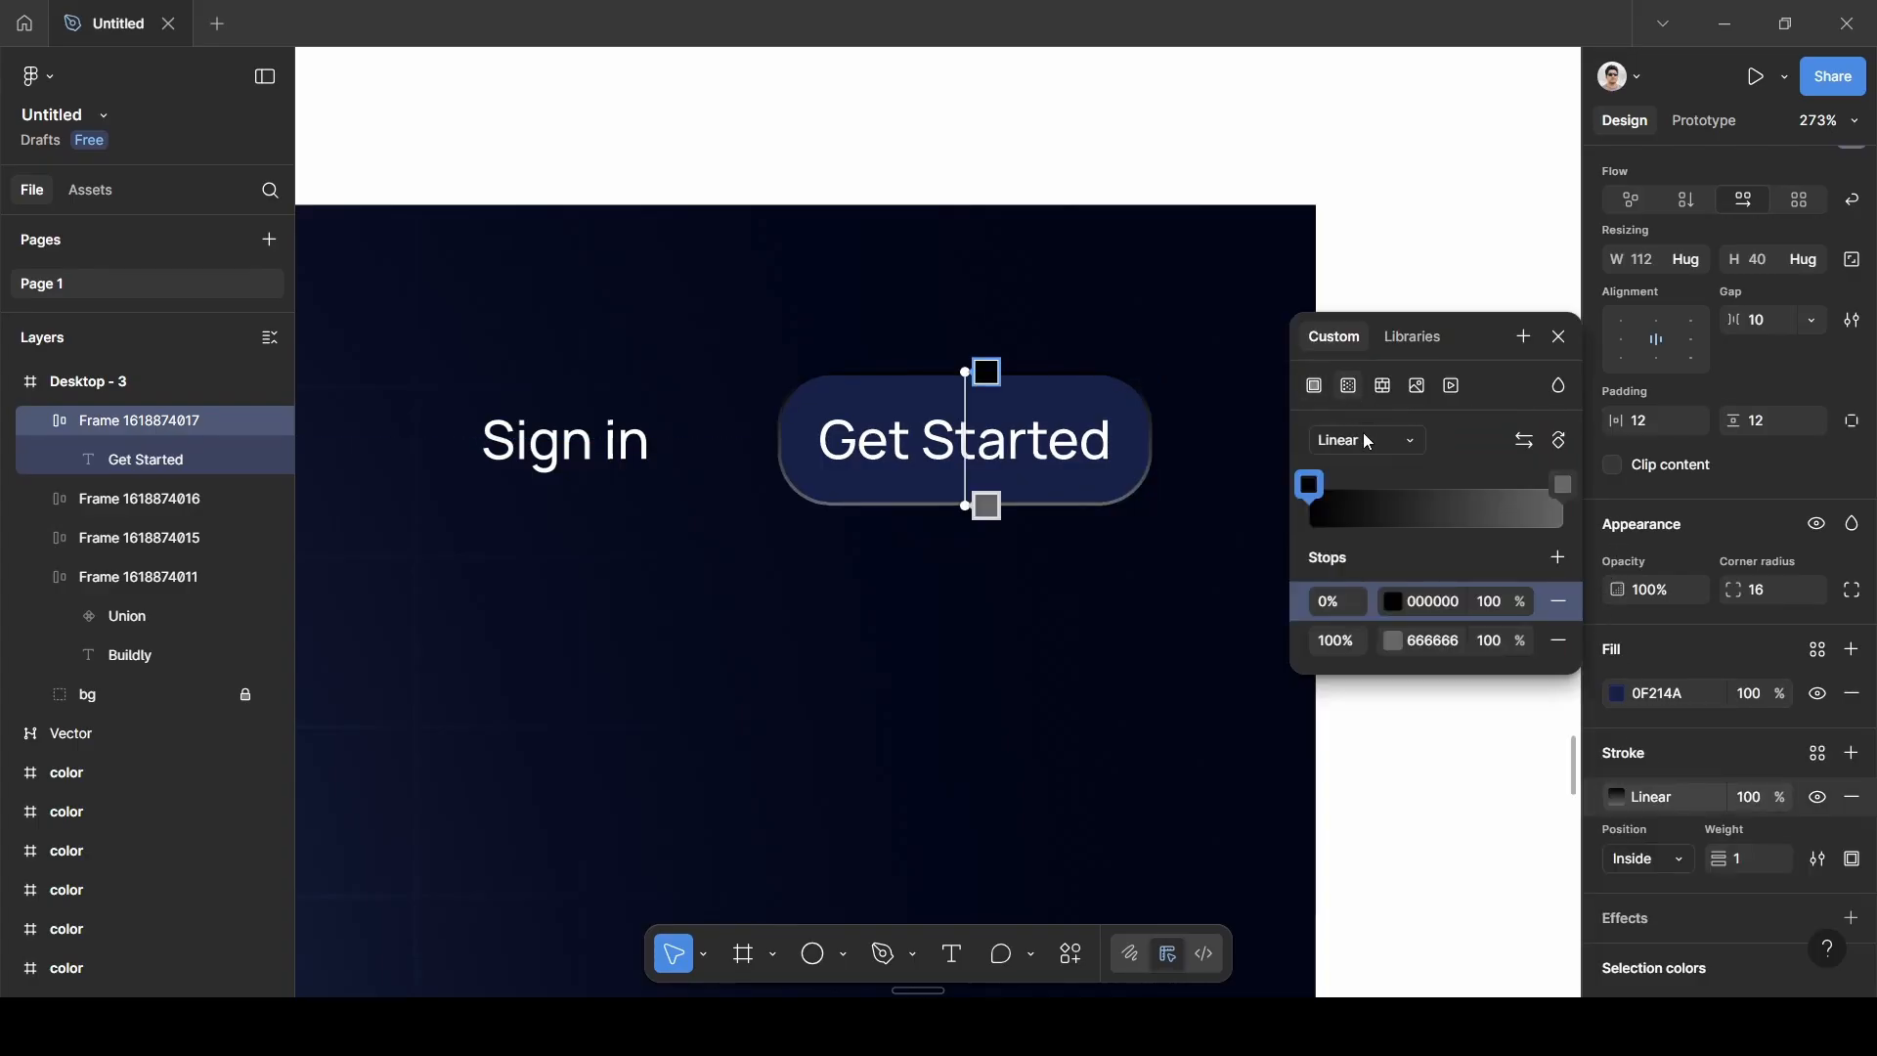
click(1422, 598)
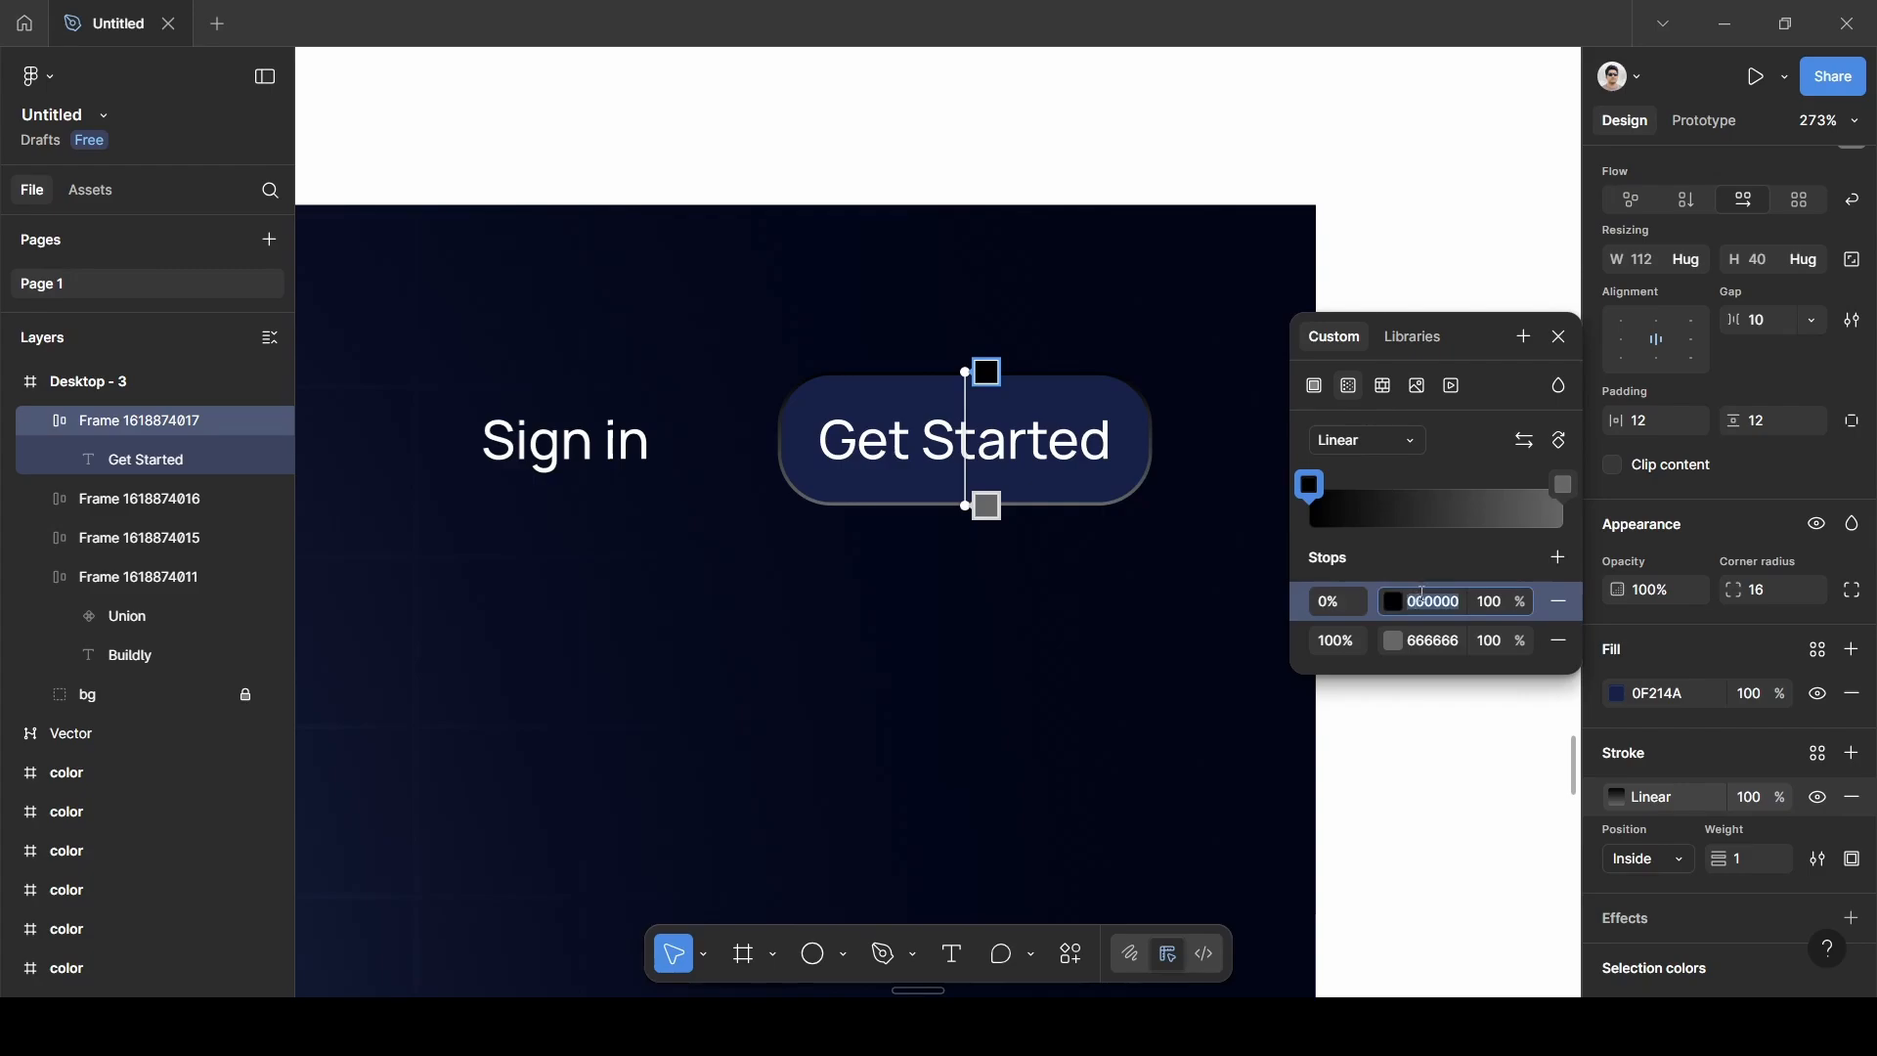
text(ffffff)
key(Return)
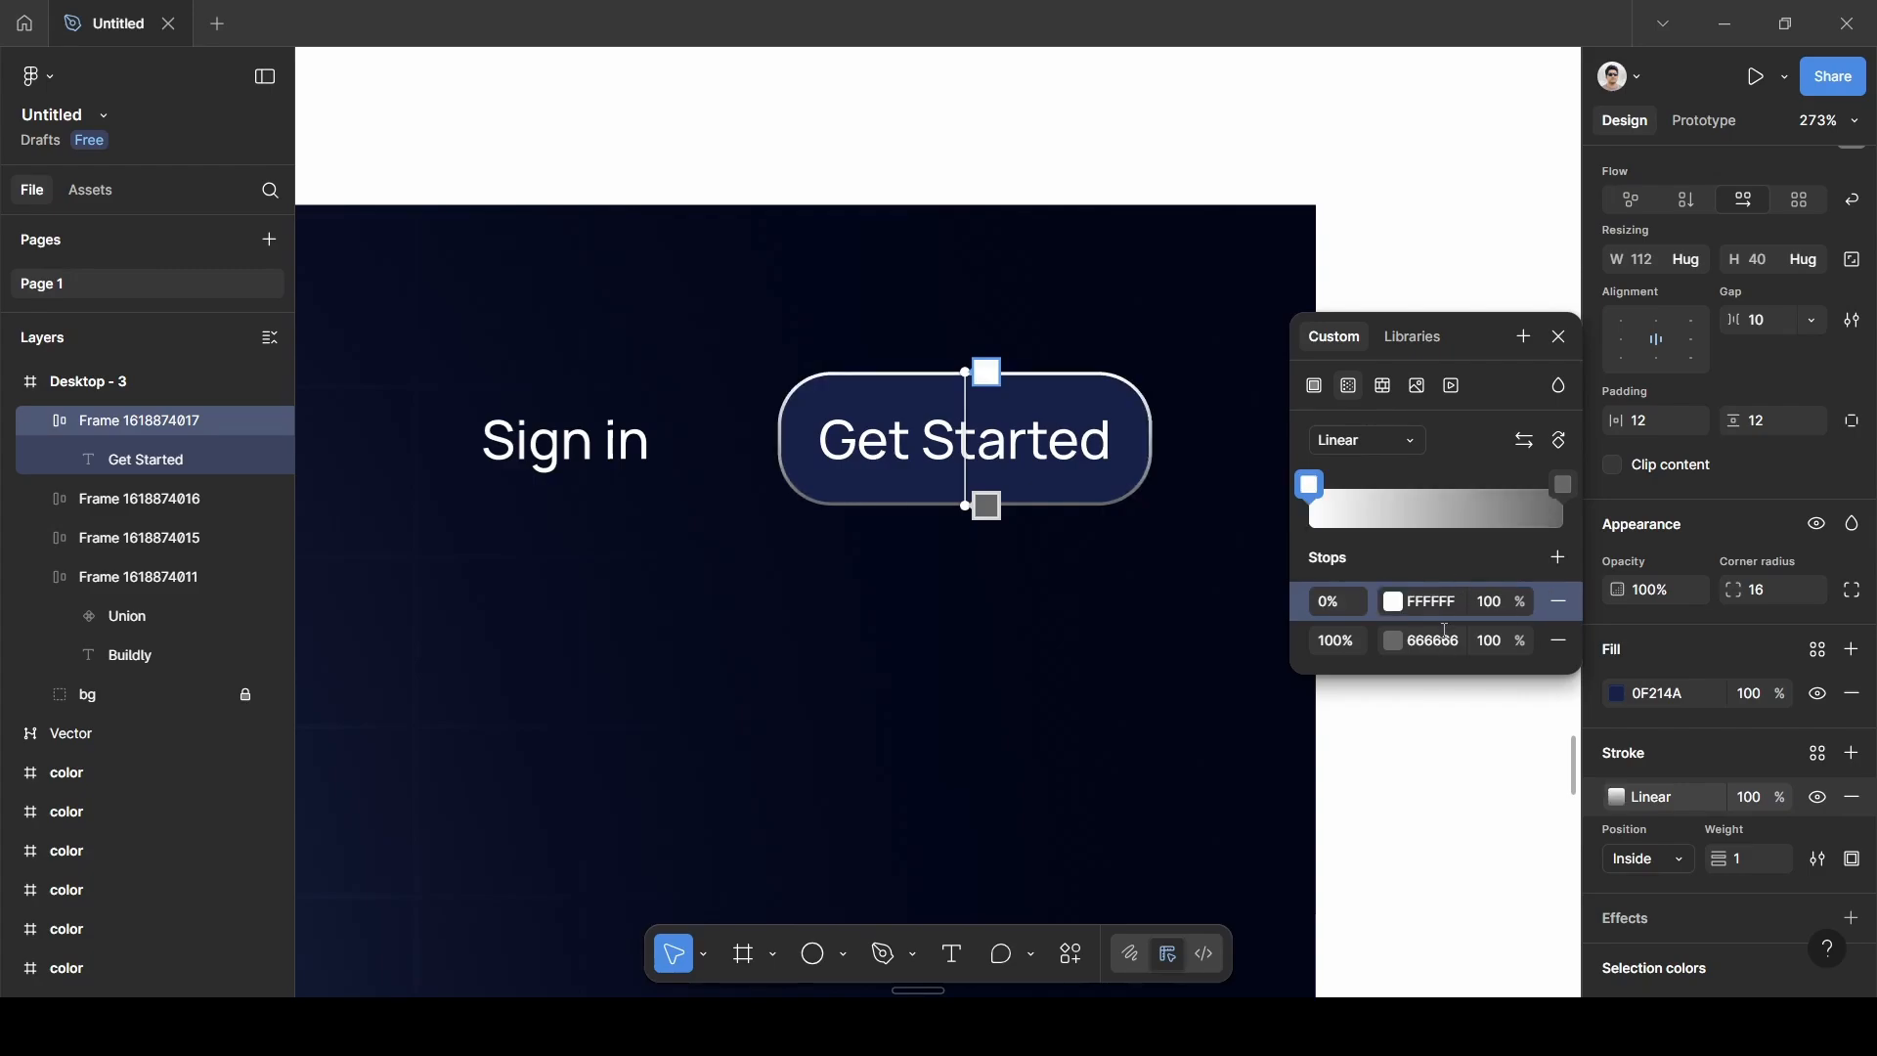
Set the stroke gradient's 100% stop to FFFFFF with 0% opacity.
click(1442, 647)
text(1)
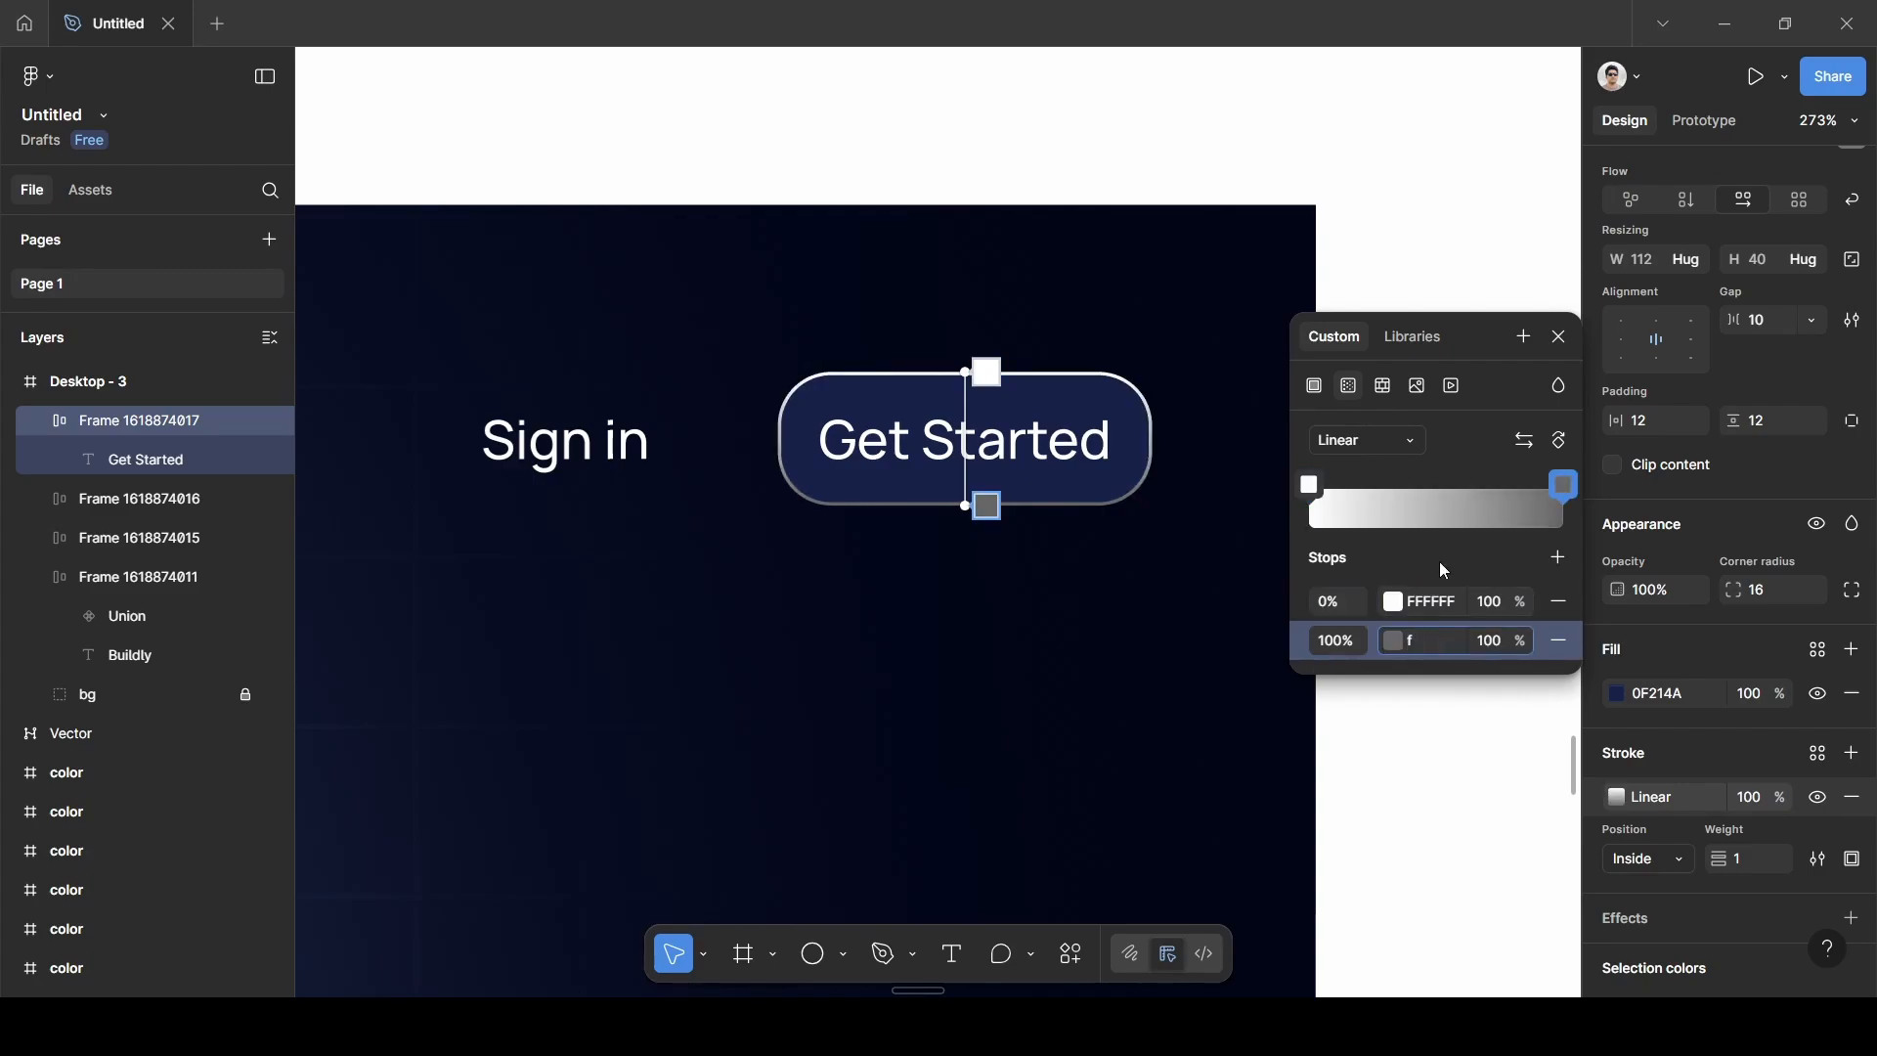
text(fffff)
key(Return)
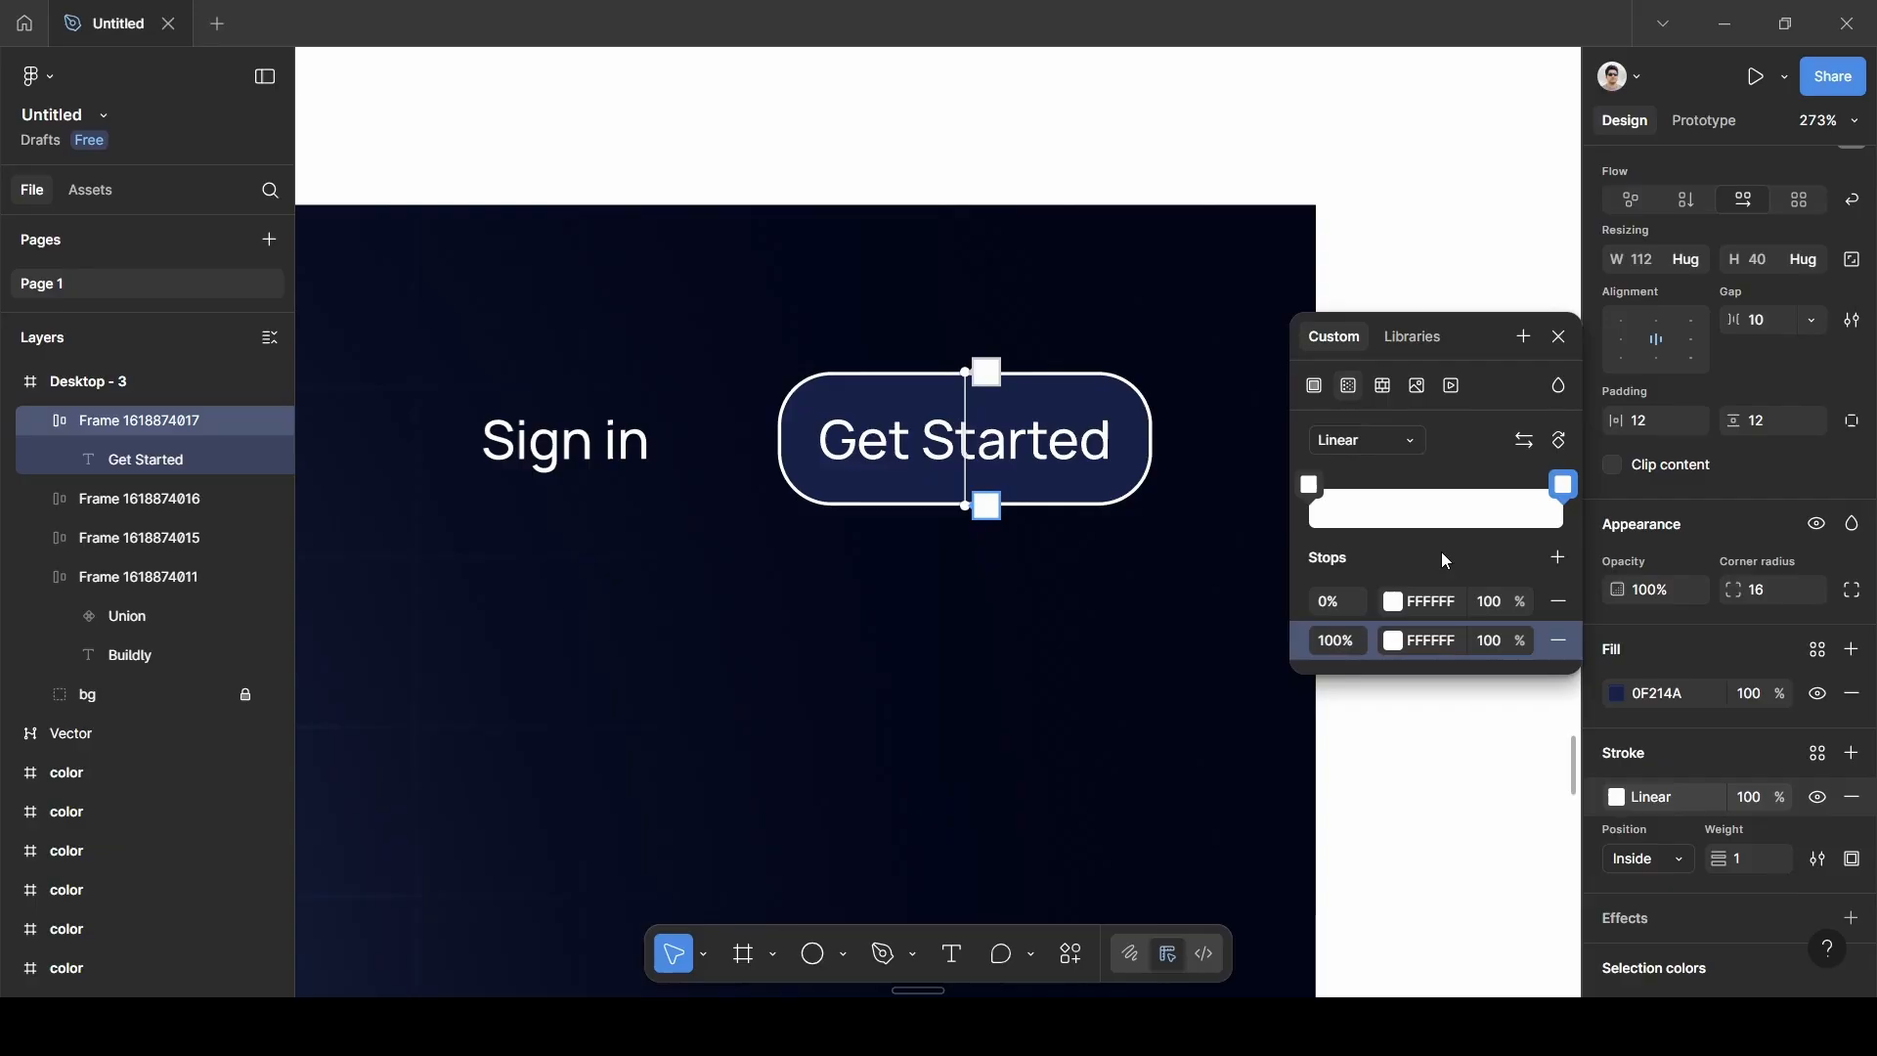
click(1490, 646)
text(0)
key(Return)
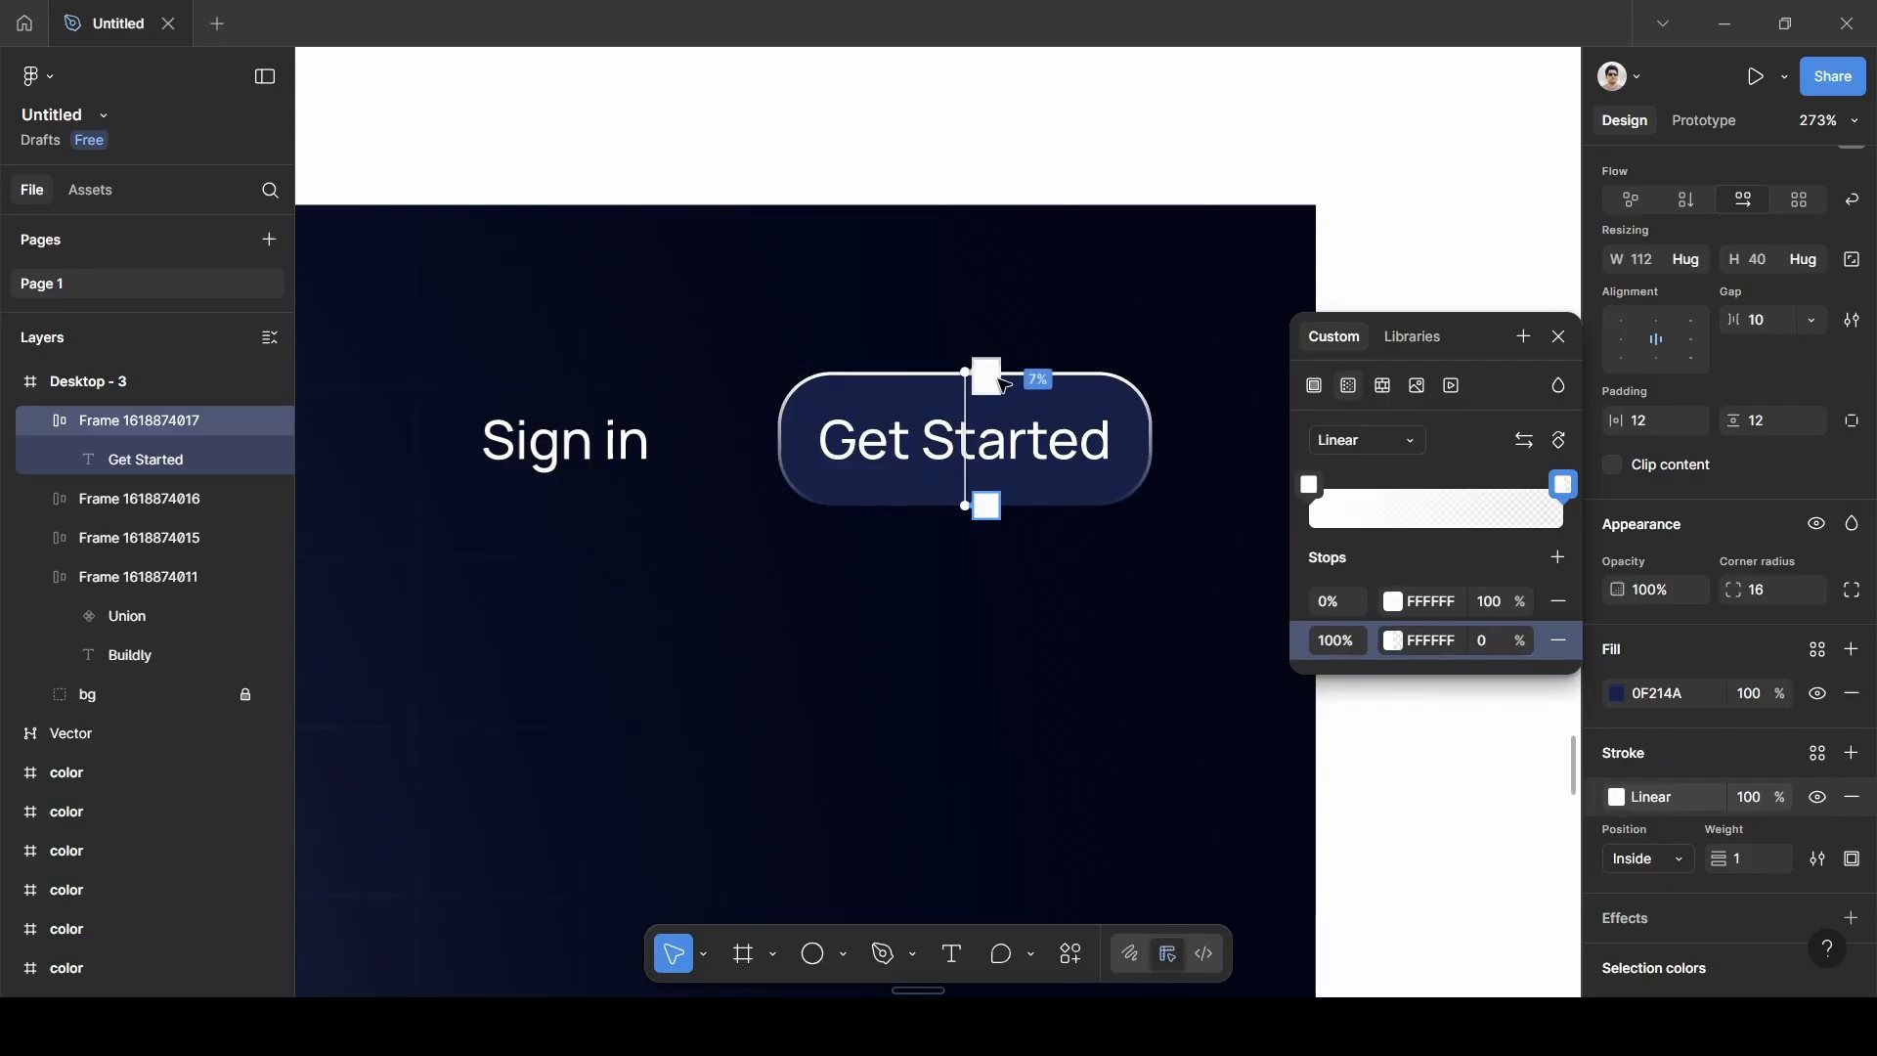
Reposition the stroke gradient diagonally so its white end sits on the button's upper-left corner and fades out near the start of the text.
drag(968, 372, 903, 372)
drag(829, 383, 805, 379)
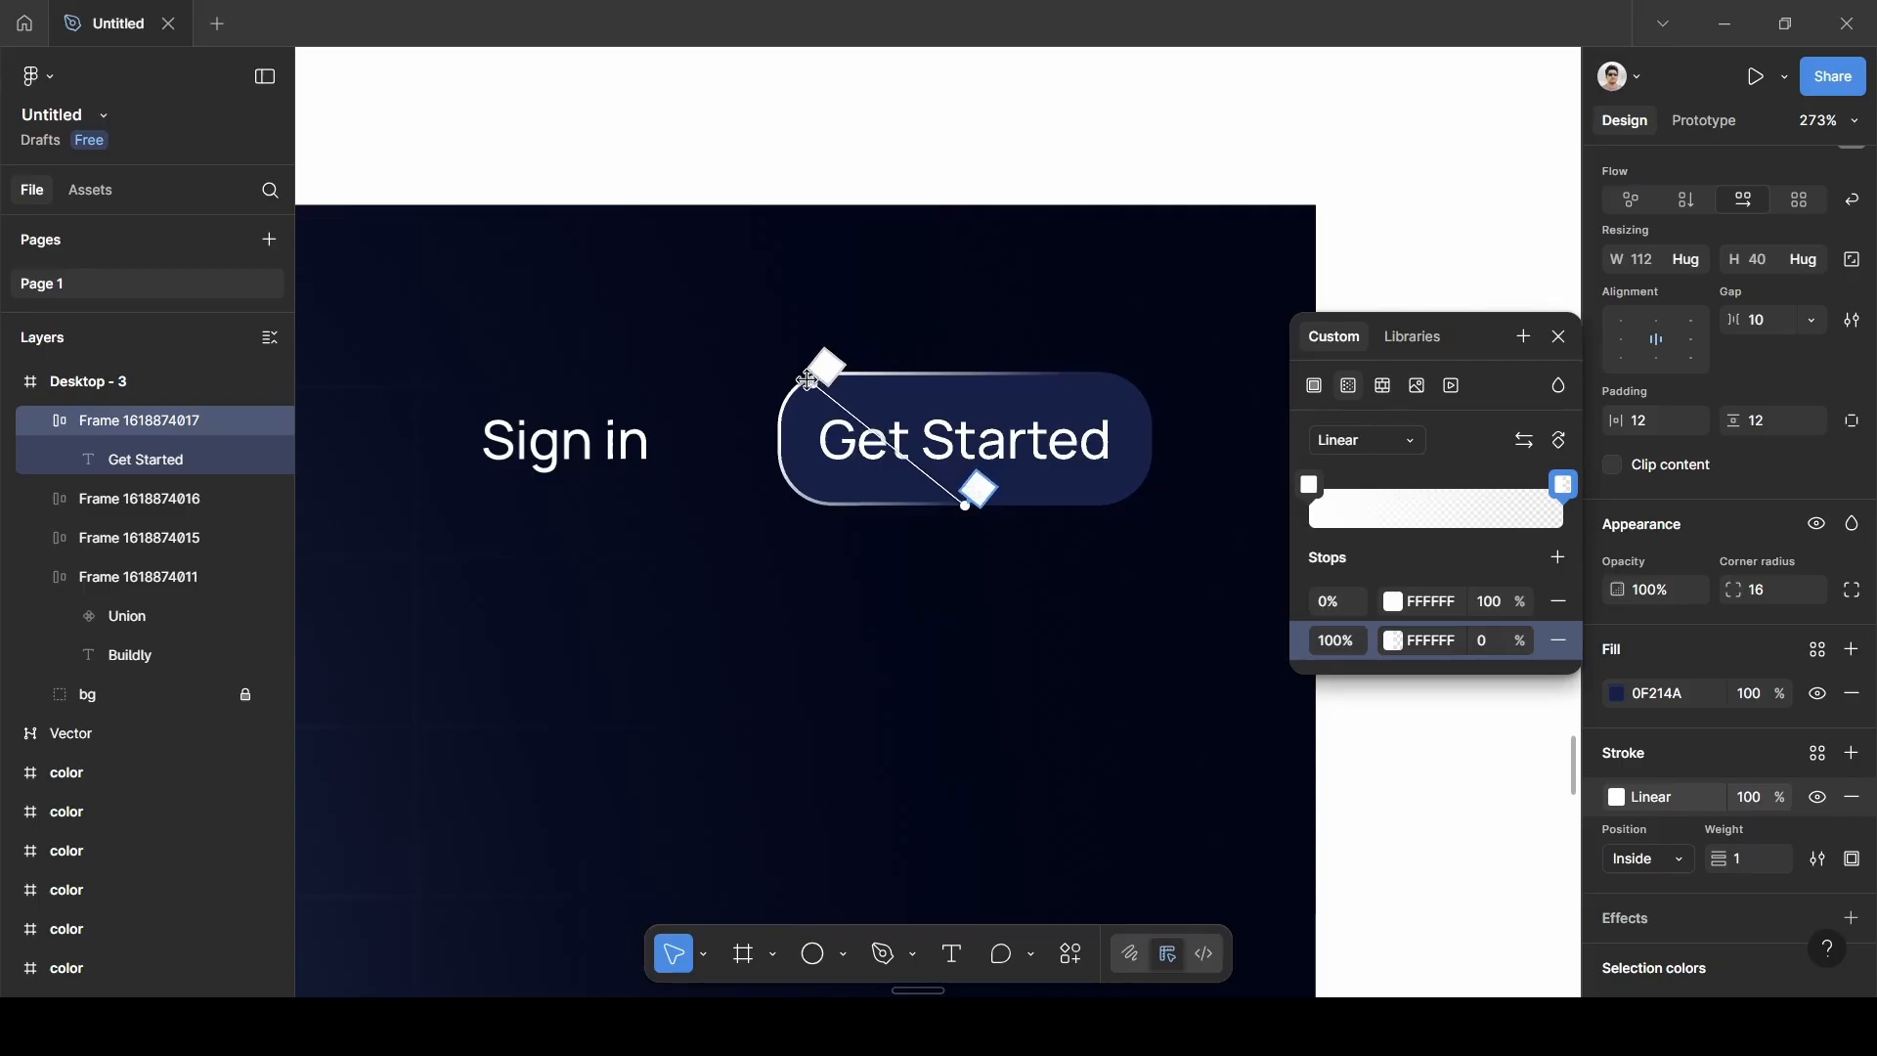
drag(965, 509, 839, 427)
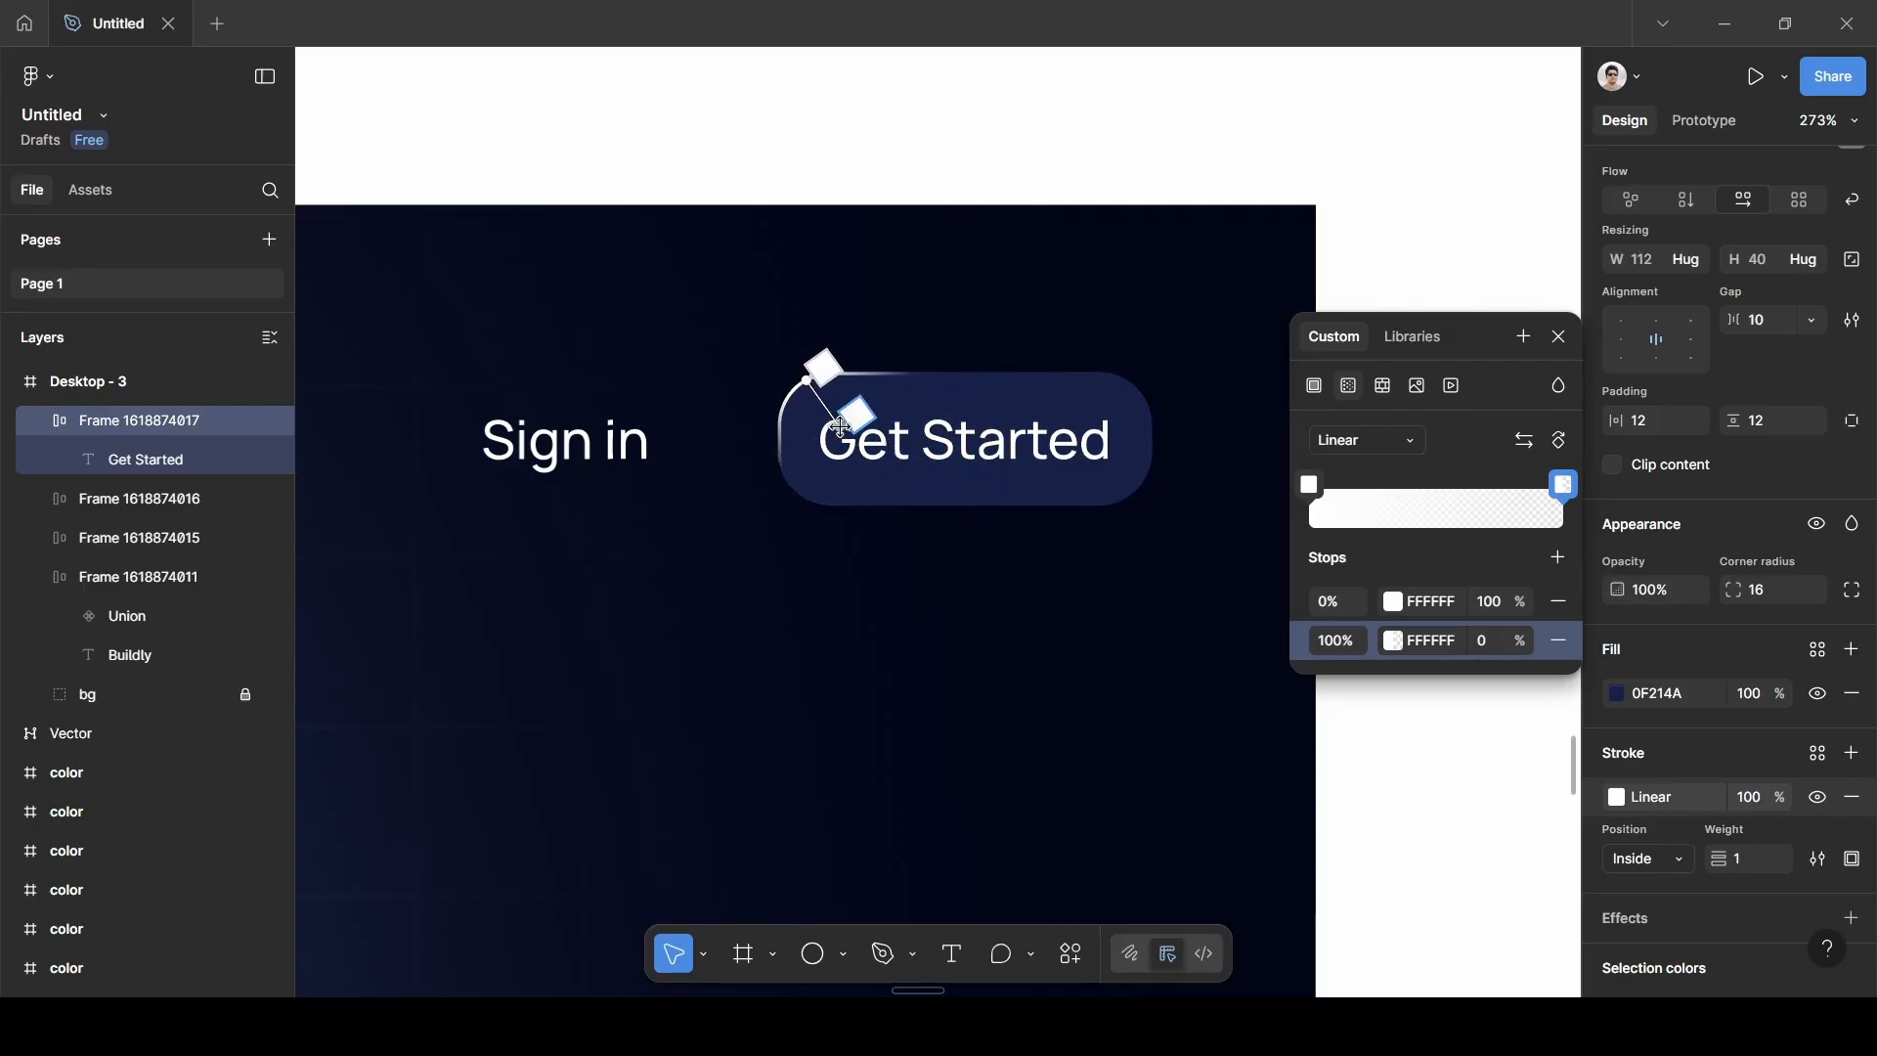
click(1559, 337)
click(1437, 461)
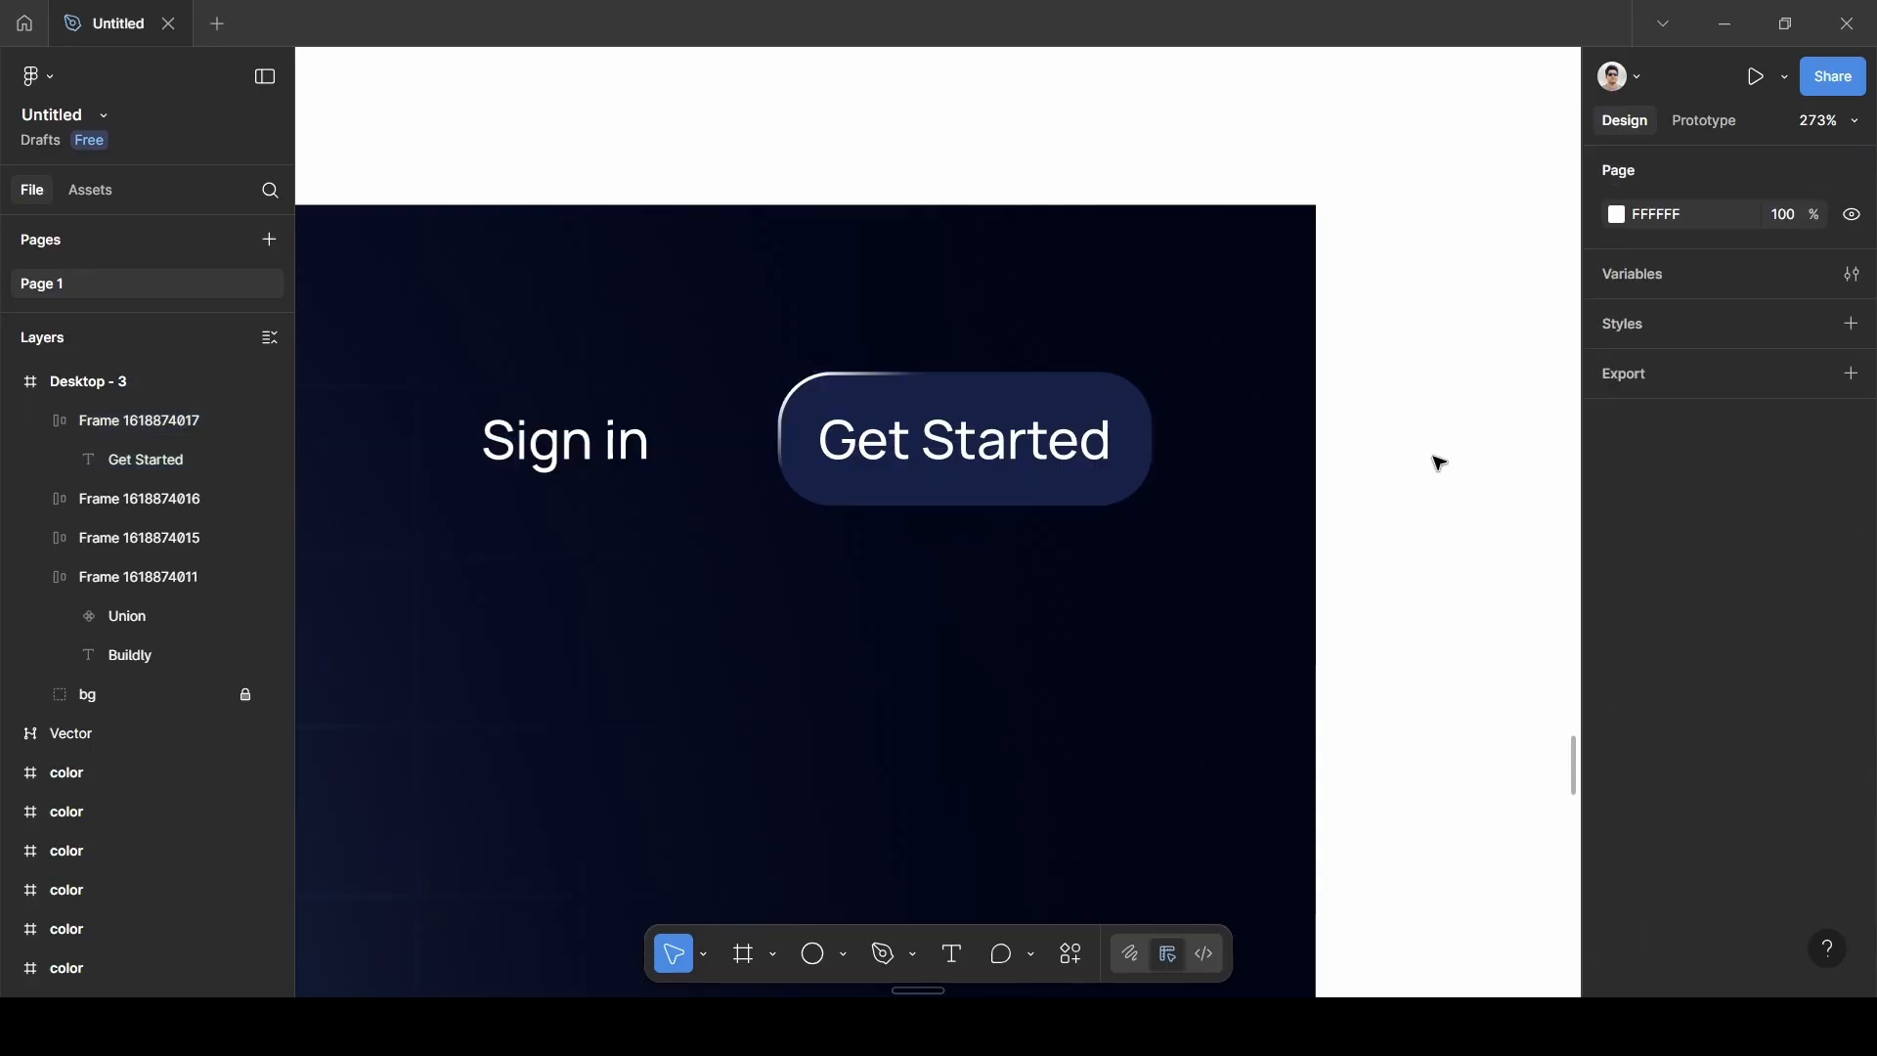
Add an inner shadow effect to the Get Started button frame.
click(1144, 423)
scroll(1729, 704, down, 5)
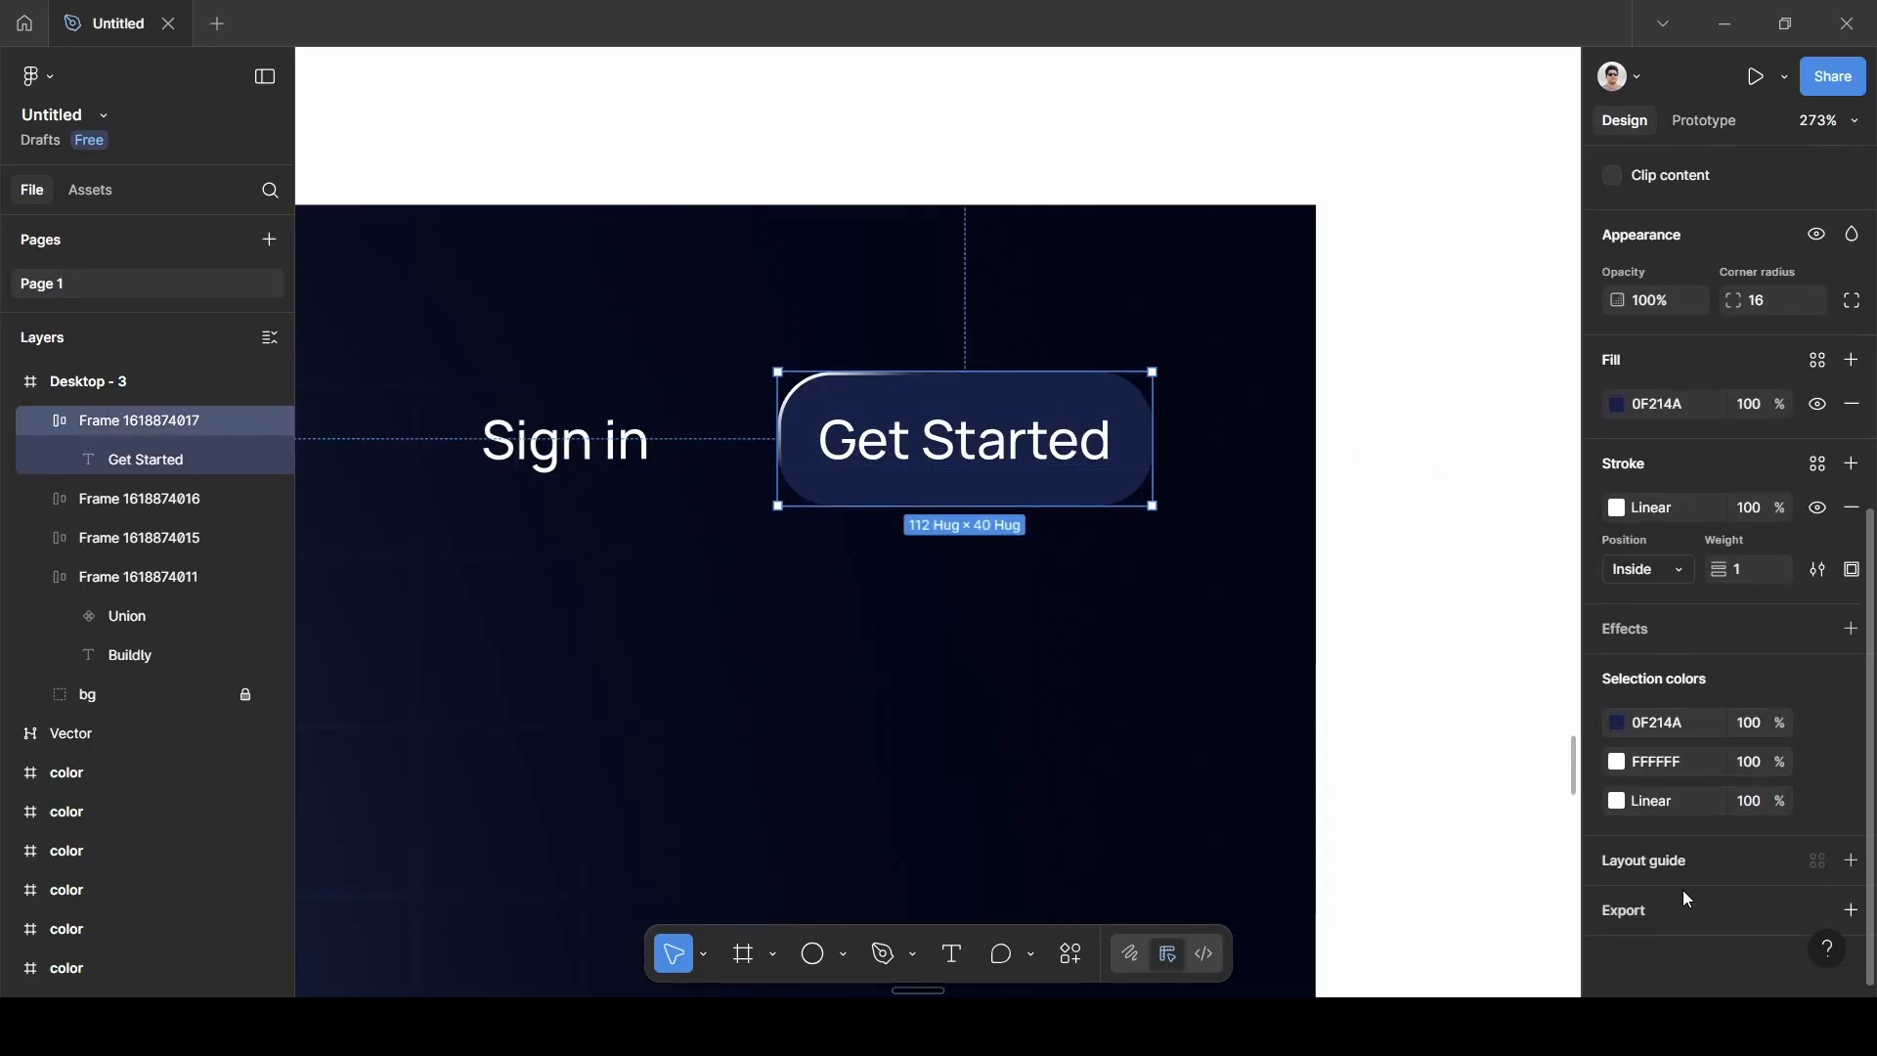
click(1672, 632)
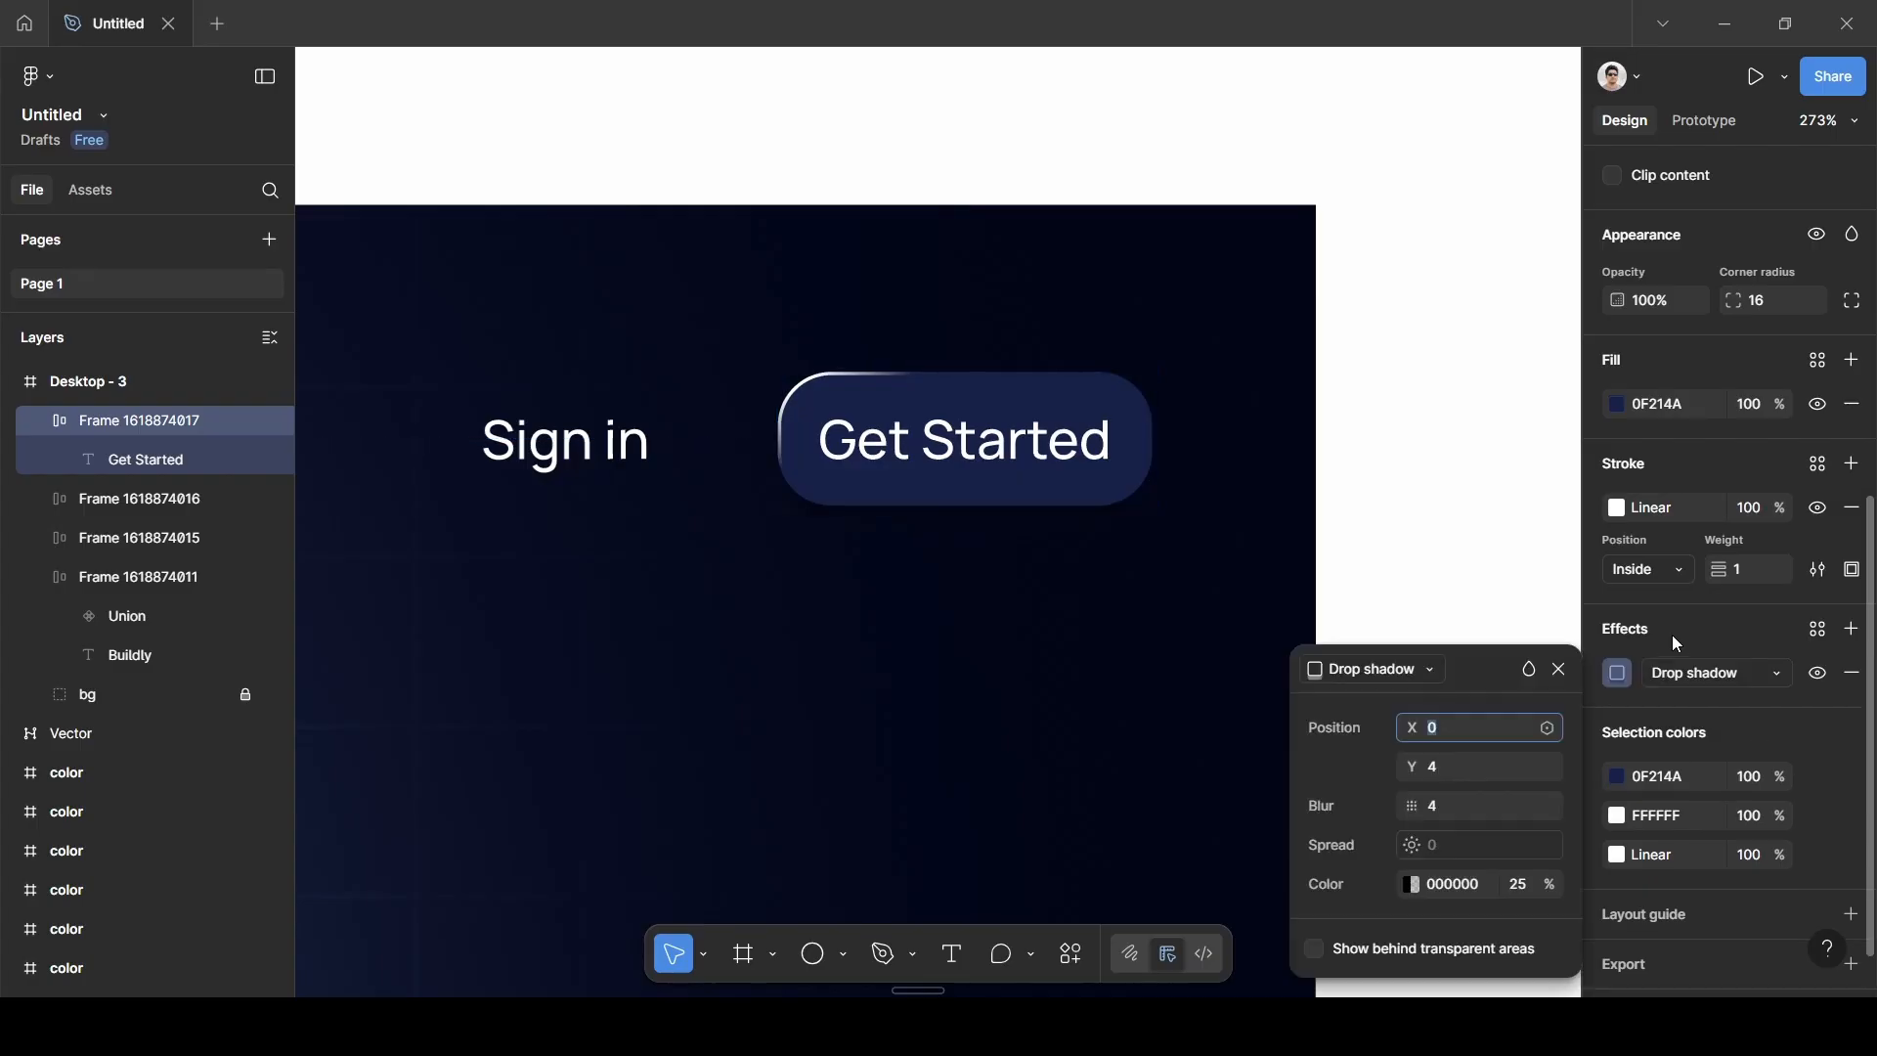
click(1699, 671)
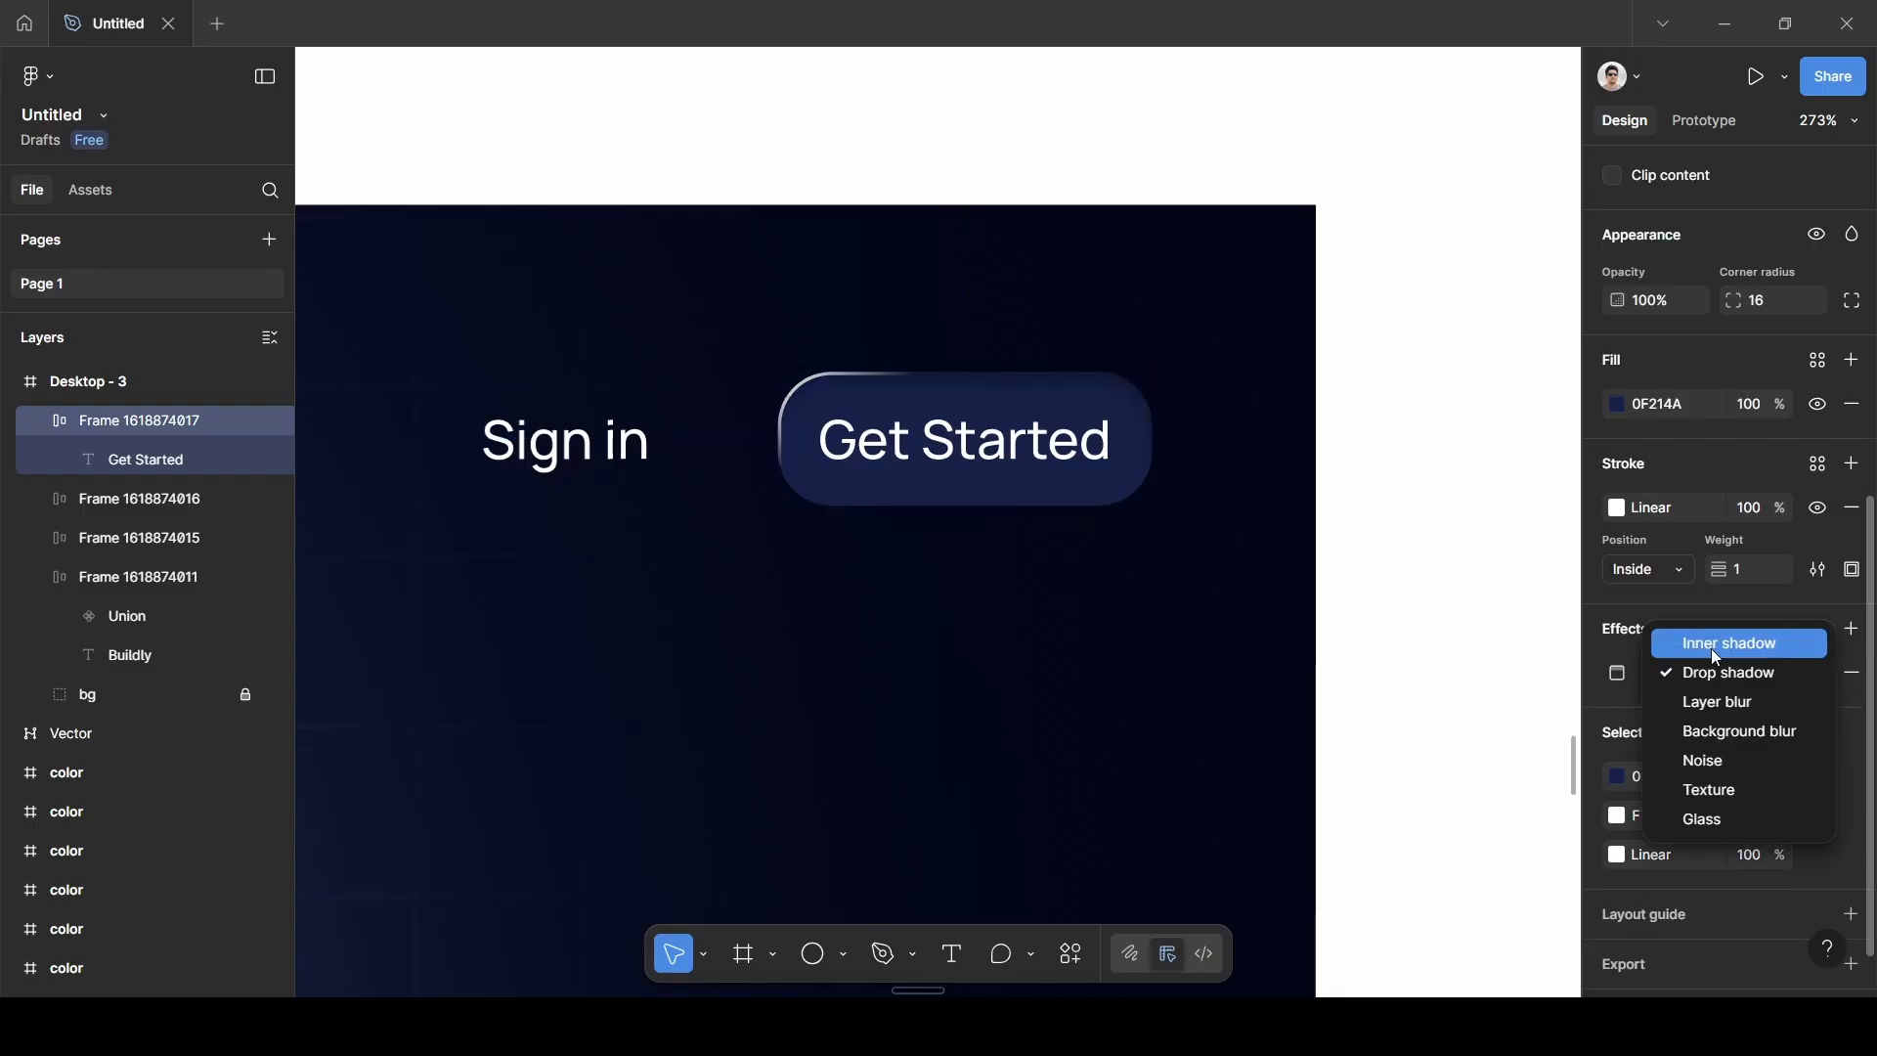
click(1711, 650)
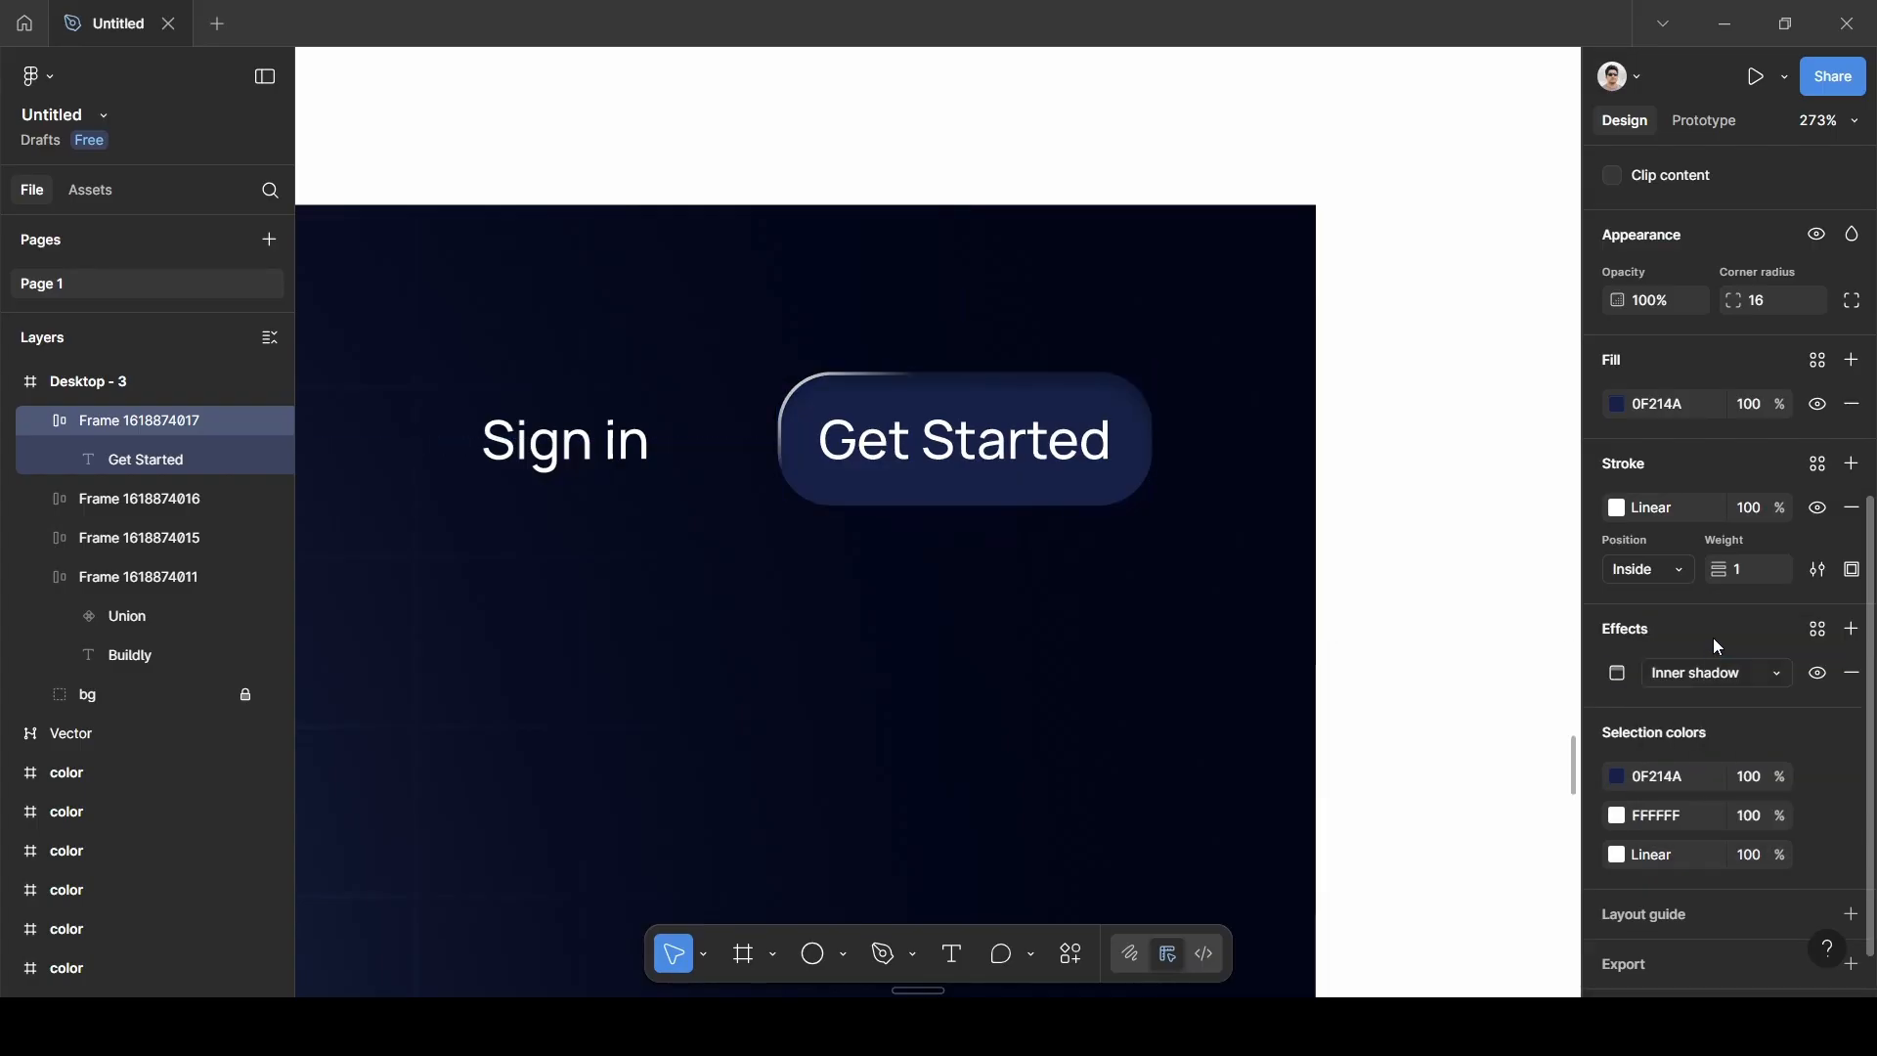
Set the inner shadow's Y position to 0 and its color to FFFFFF.
click(1622, 672)
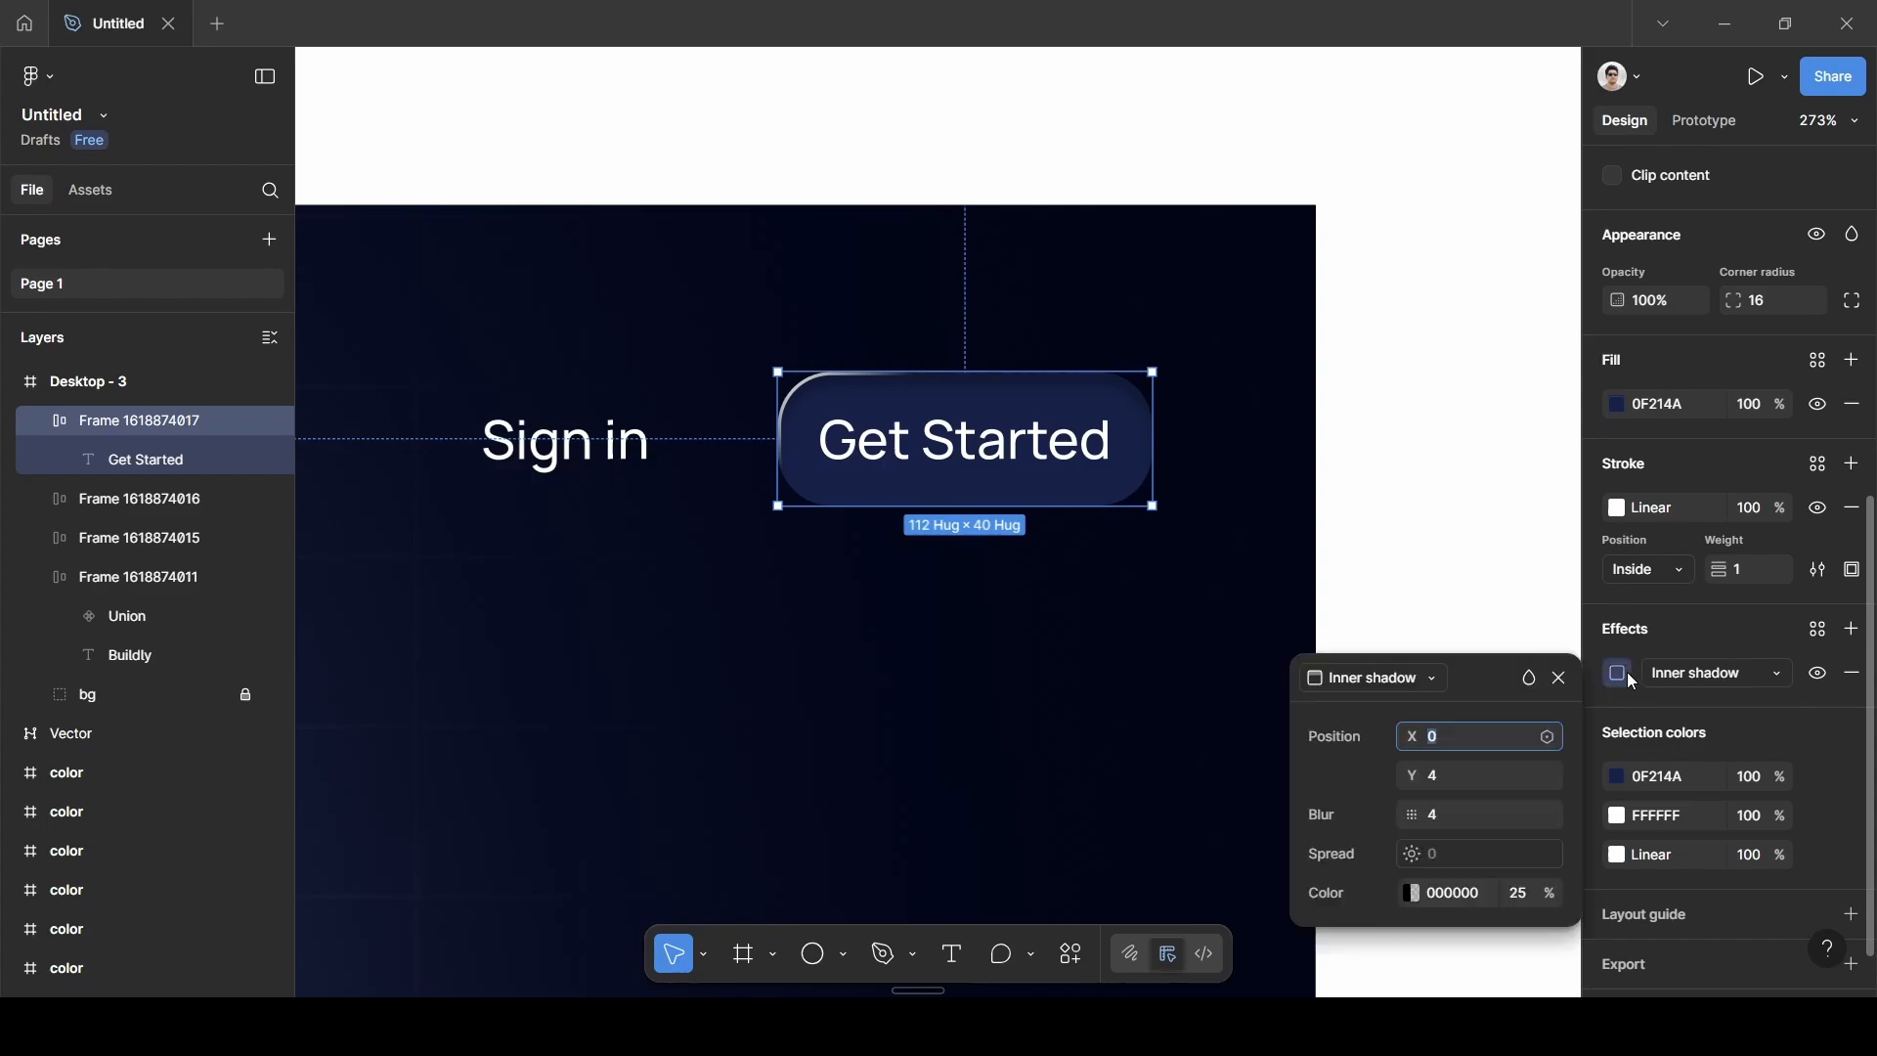
click(1460, 776)
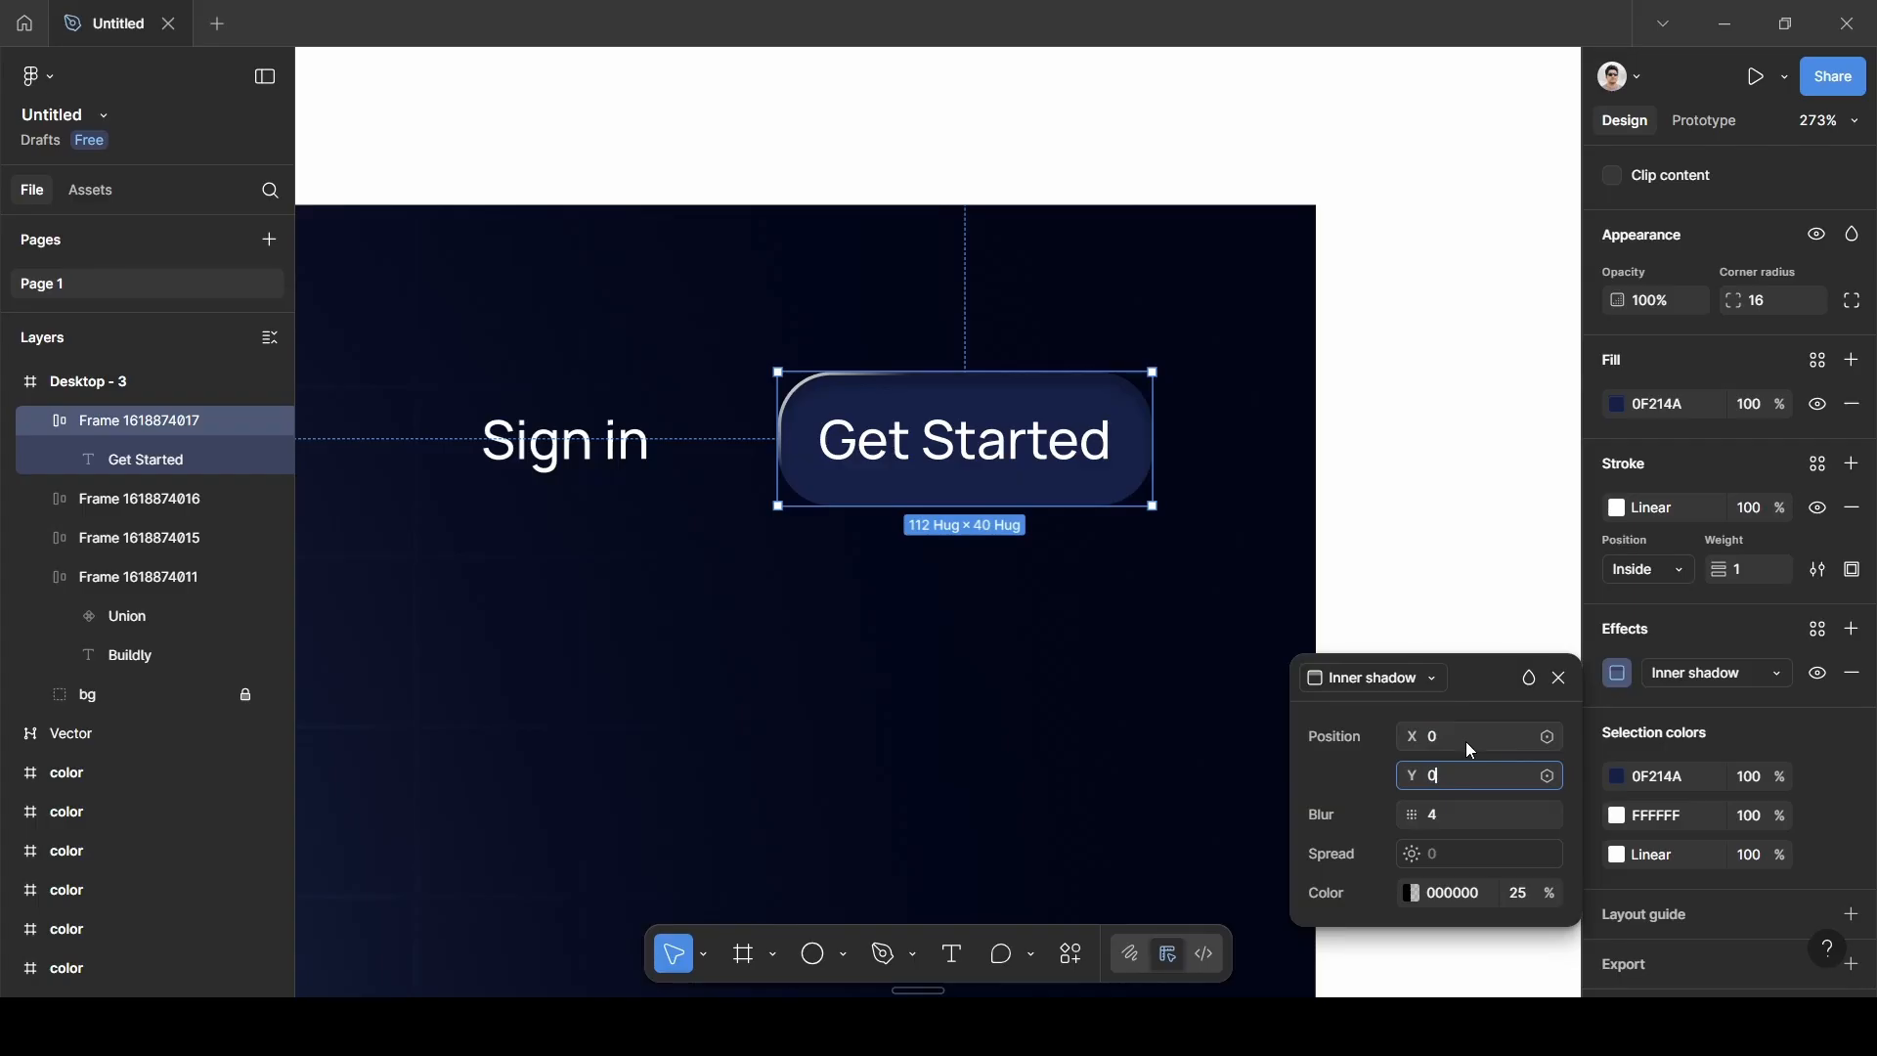
text(0)
key(Return)
click(1412, 895)
drag(1057, 469, 1013, 427)
click(1268, 388)
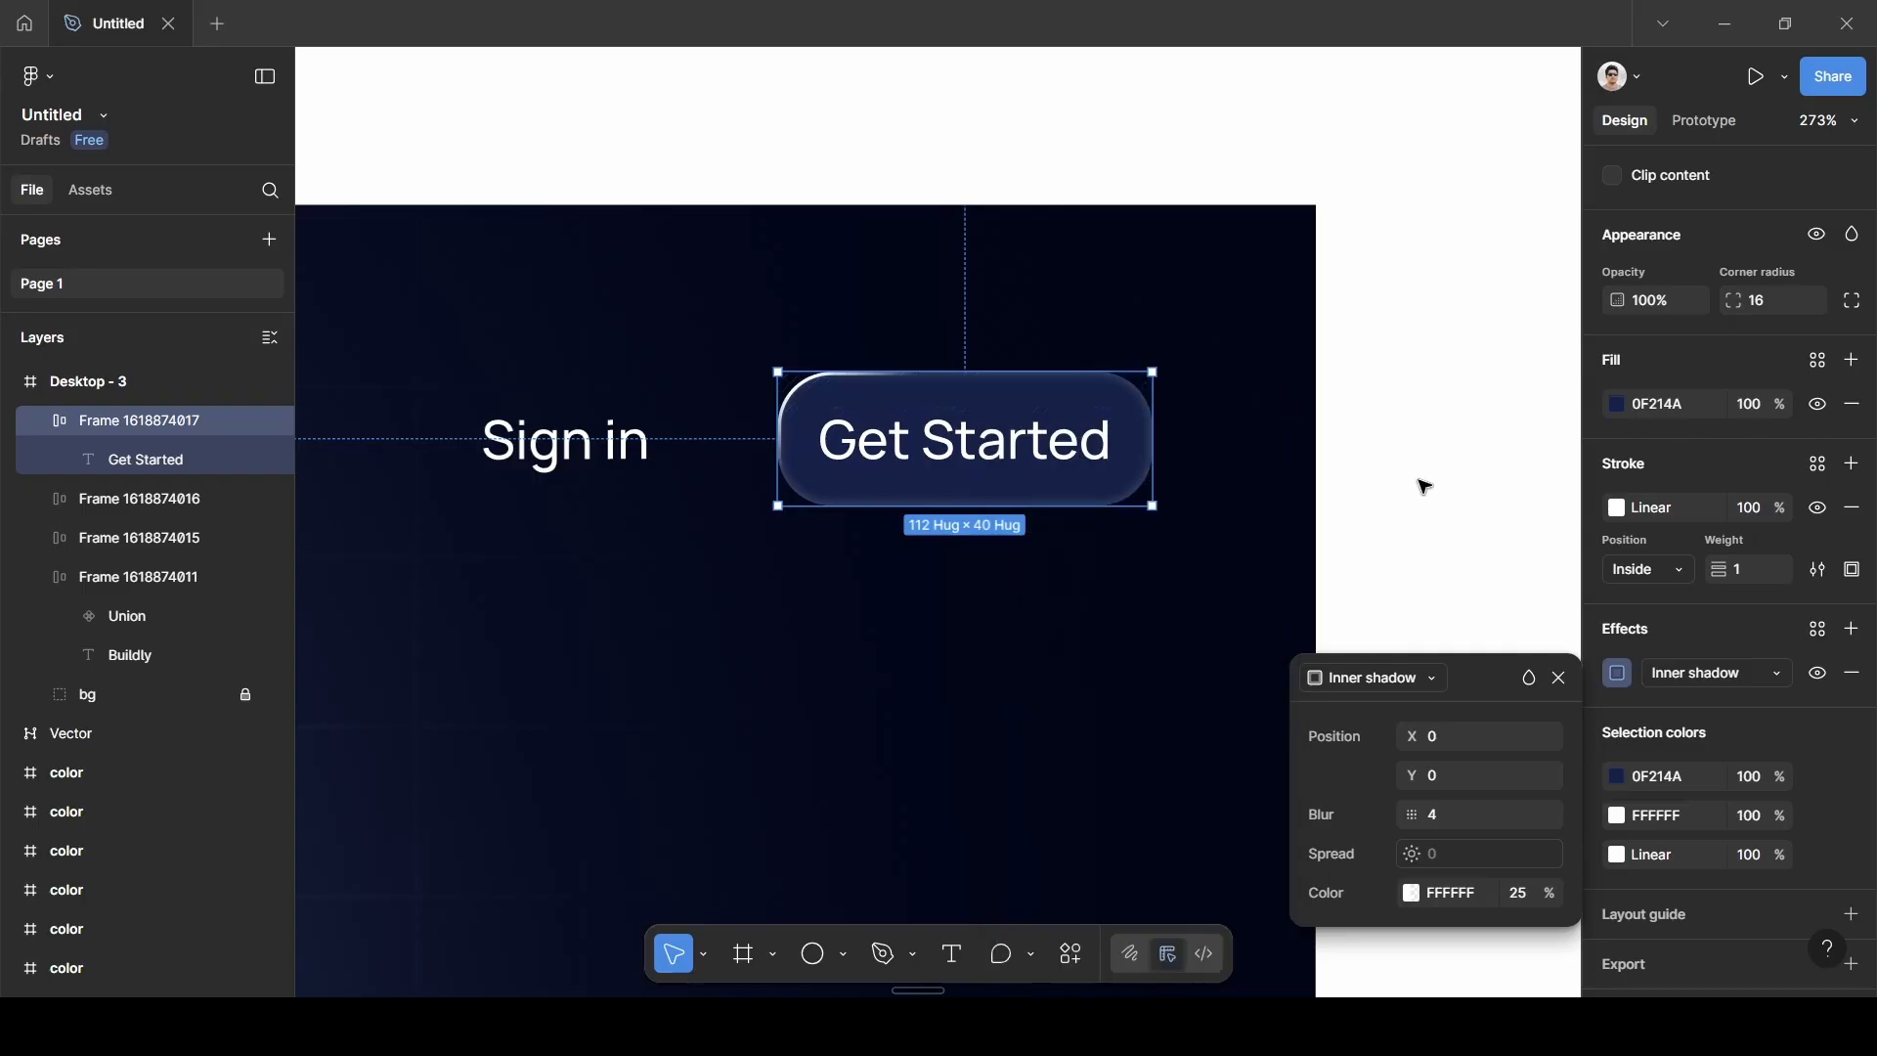
click(1408, 486)
Add a second fill to the Get Started button frame and make it a radial gradient.
click(1112, 430)
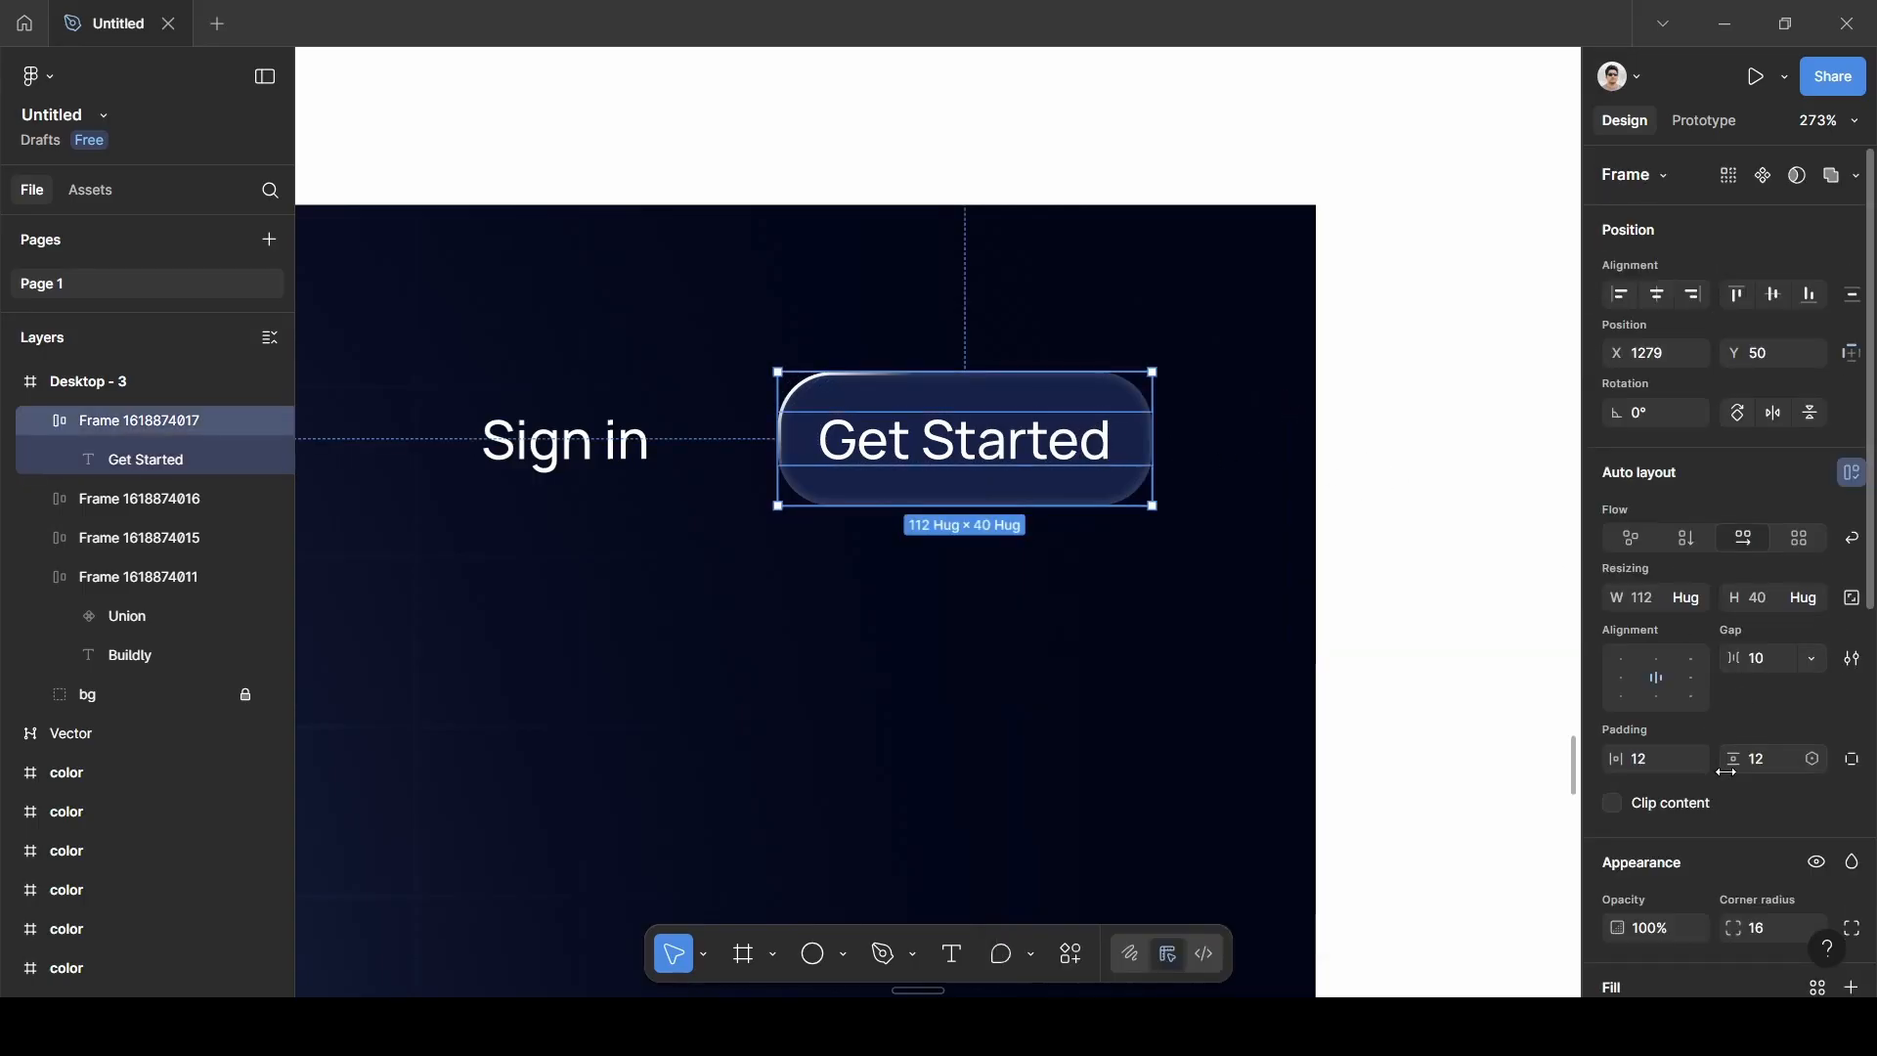
scroll(1721, 811, down, 4)
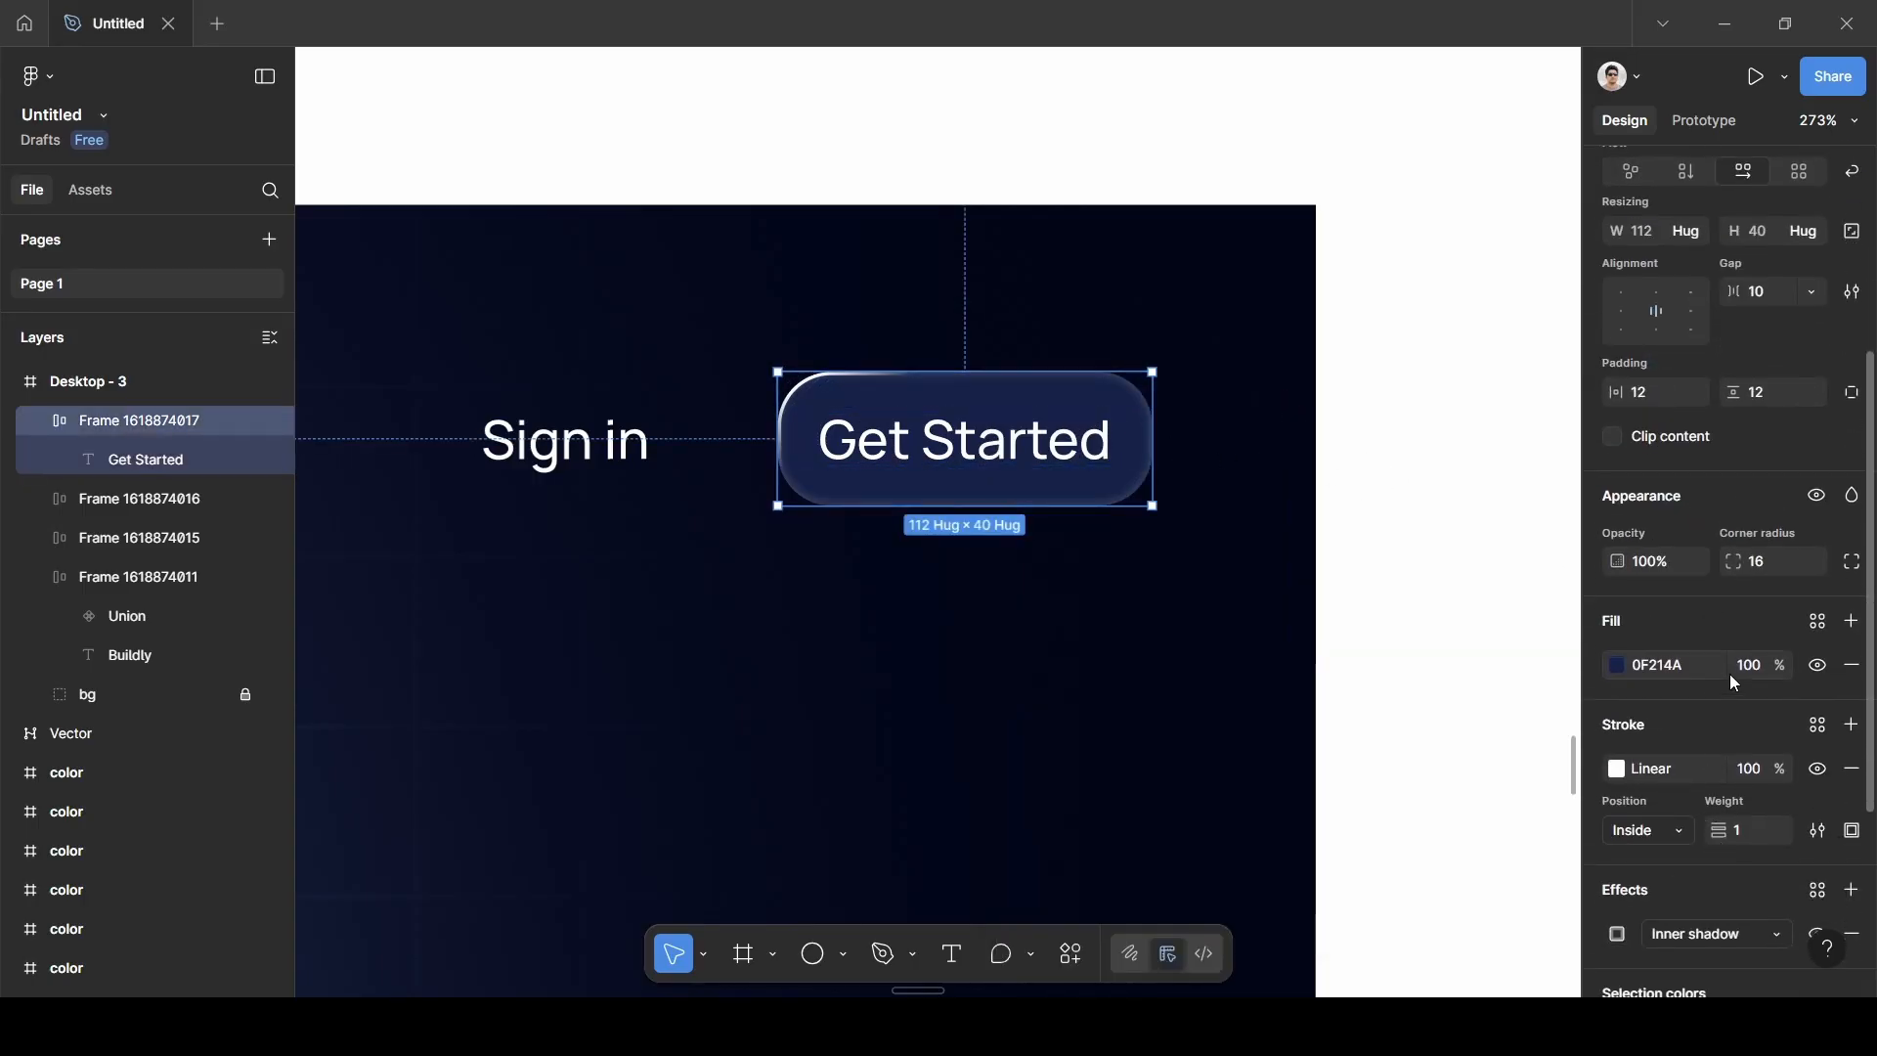
click(1853, 623)
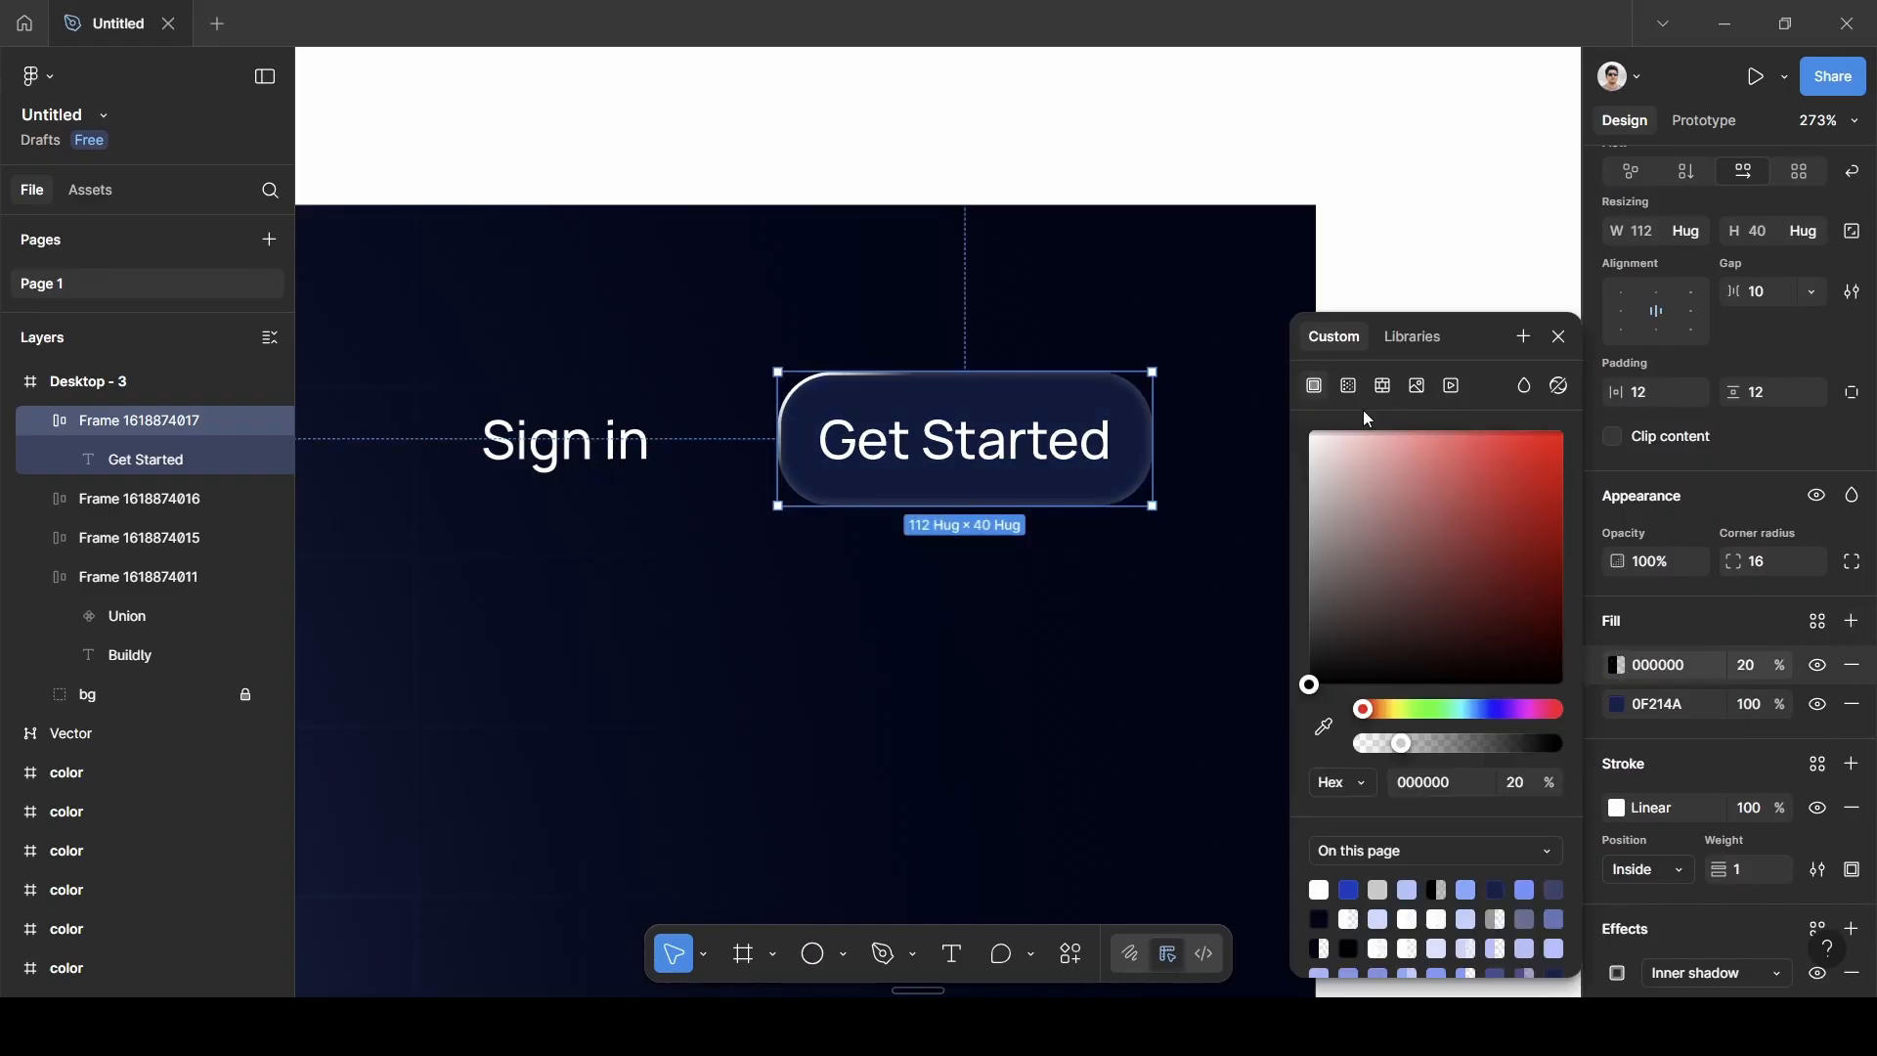
click(1348, 387)
click(1373, 443)
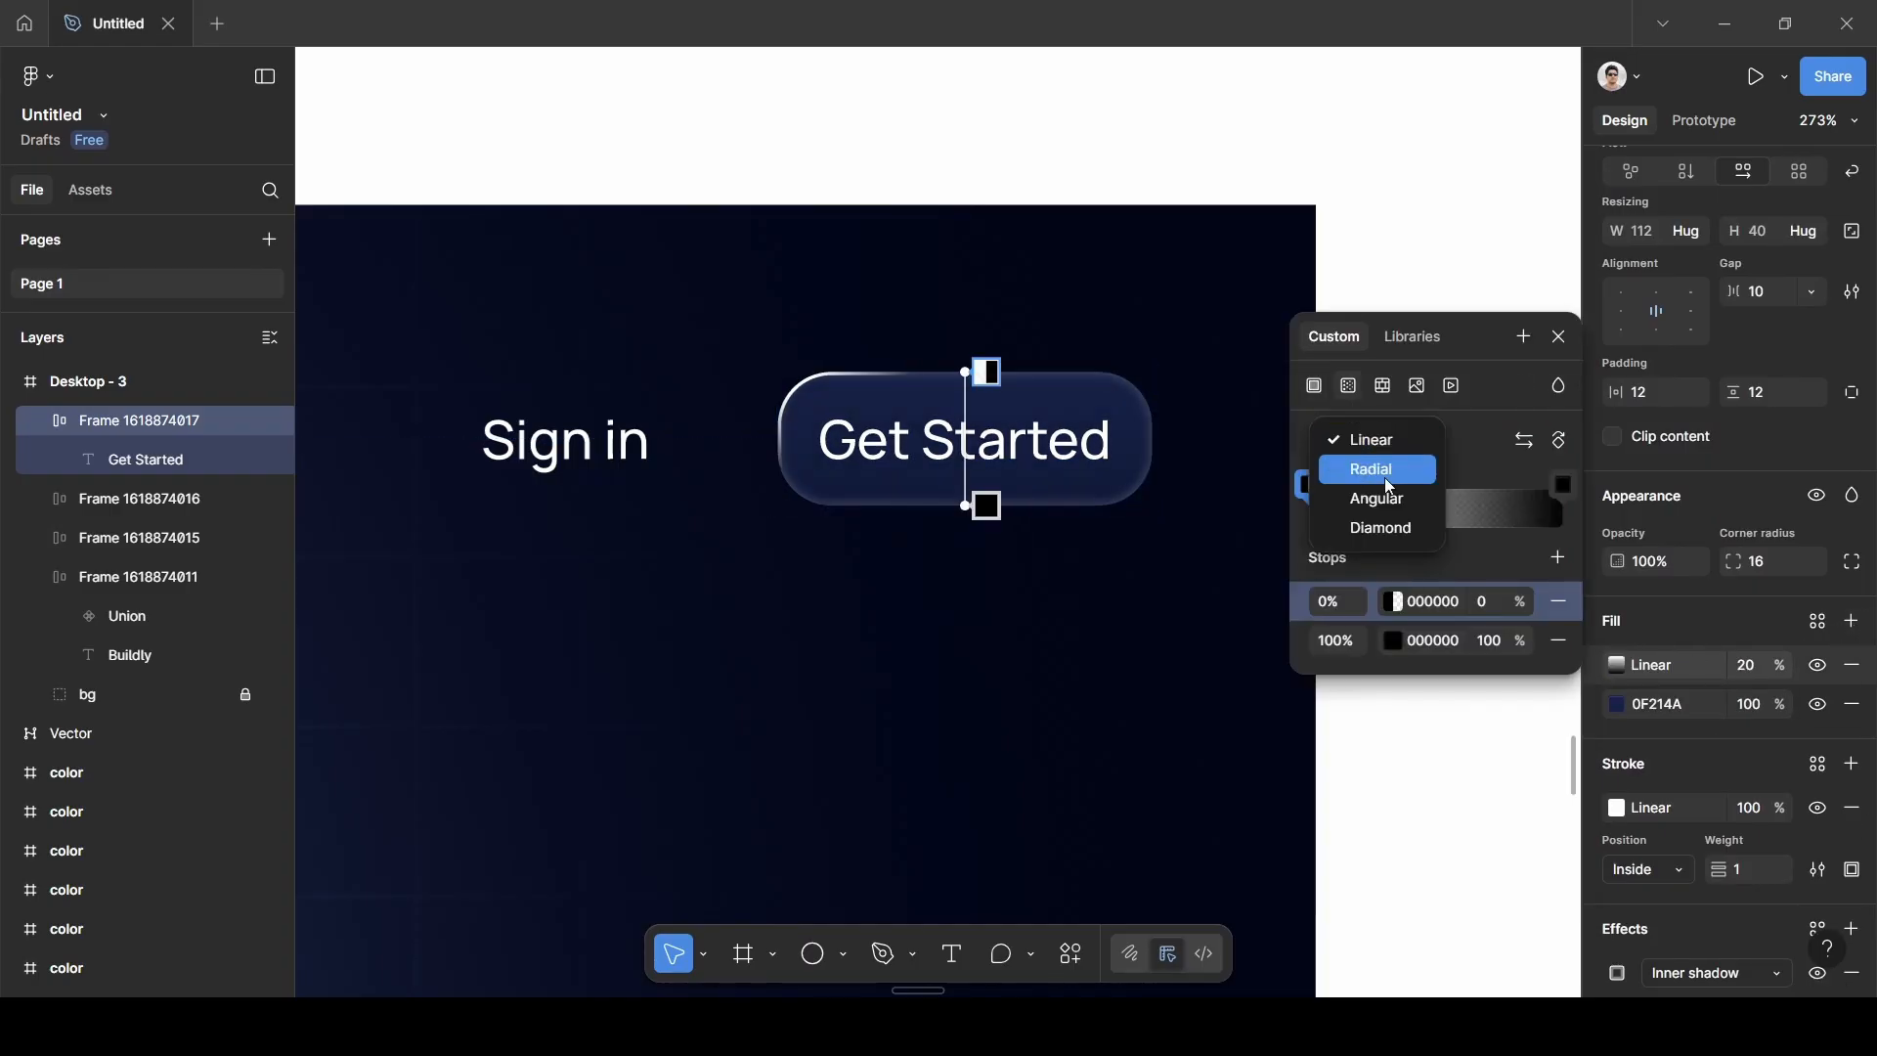
click(1373, 466)
Set both color stops of the button's radial gradient fill to FFFFFF.
click(1430, 599)
text(f)
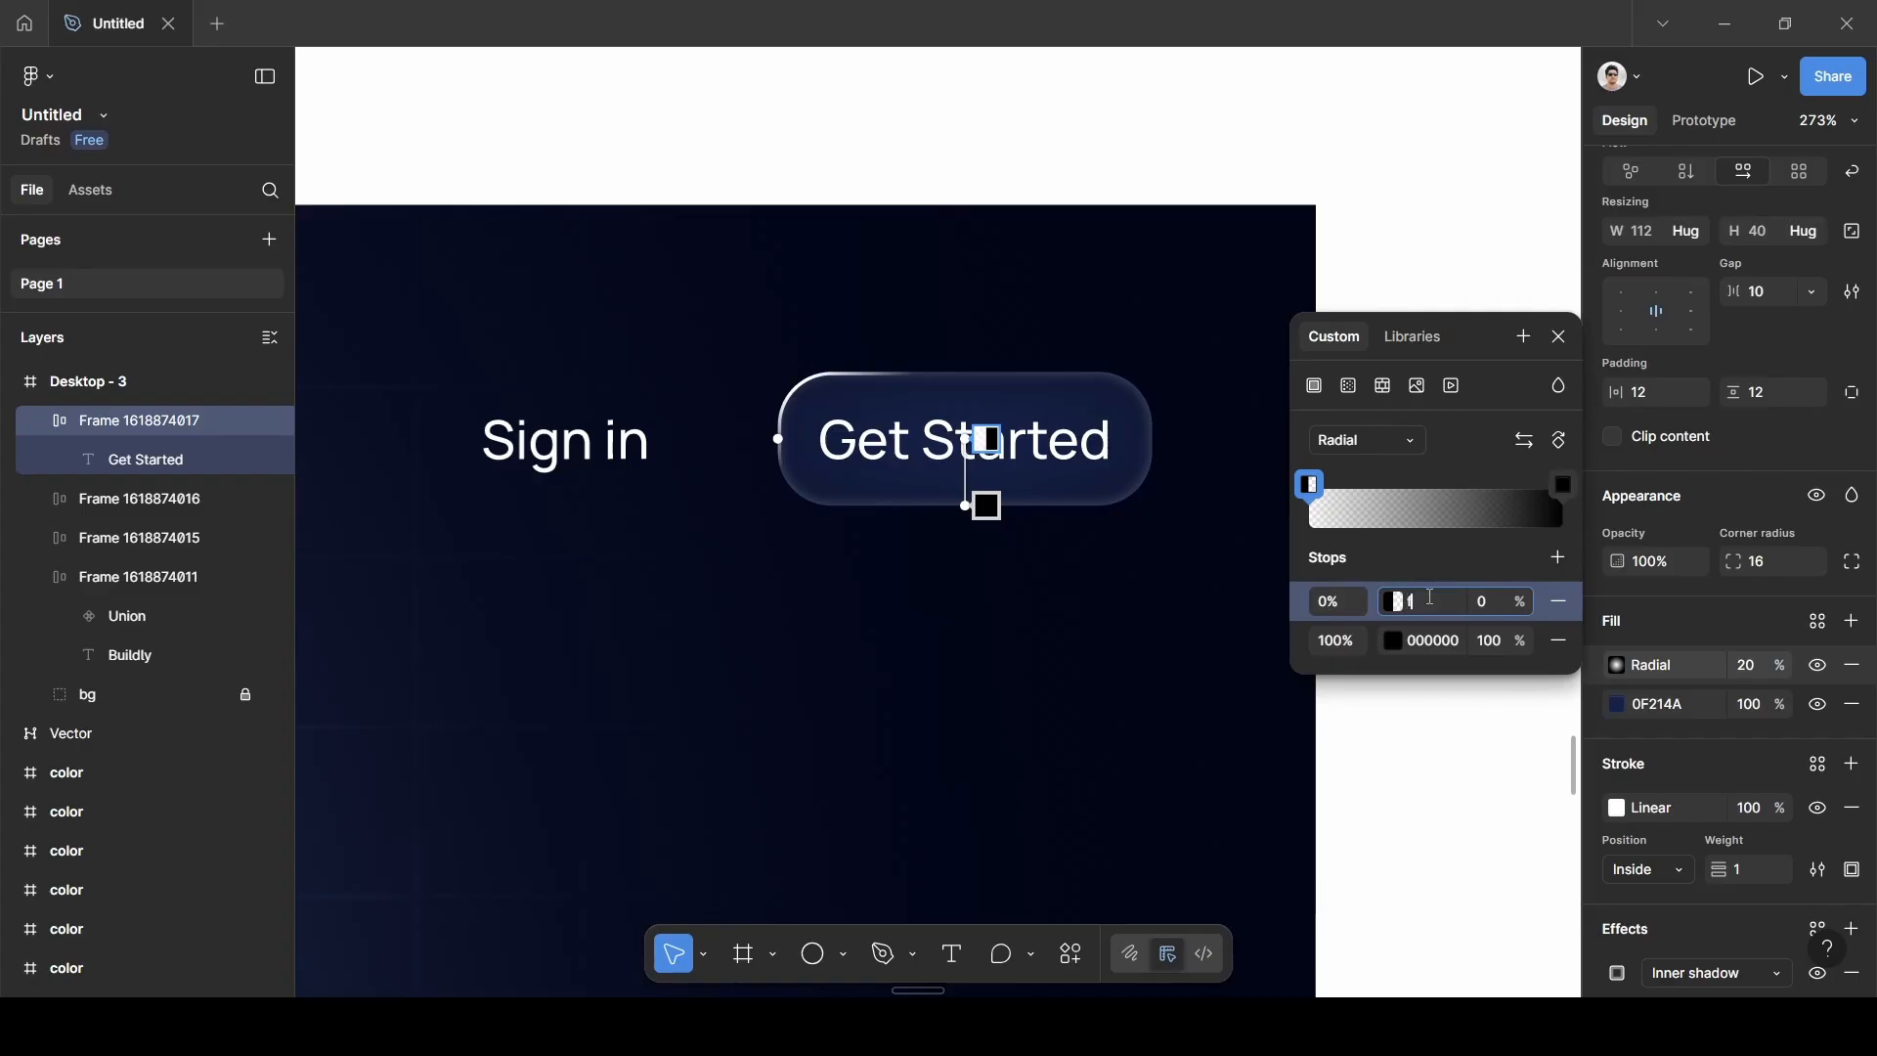
key(Return)
click(1438, 640)
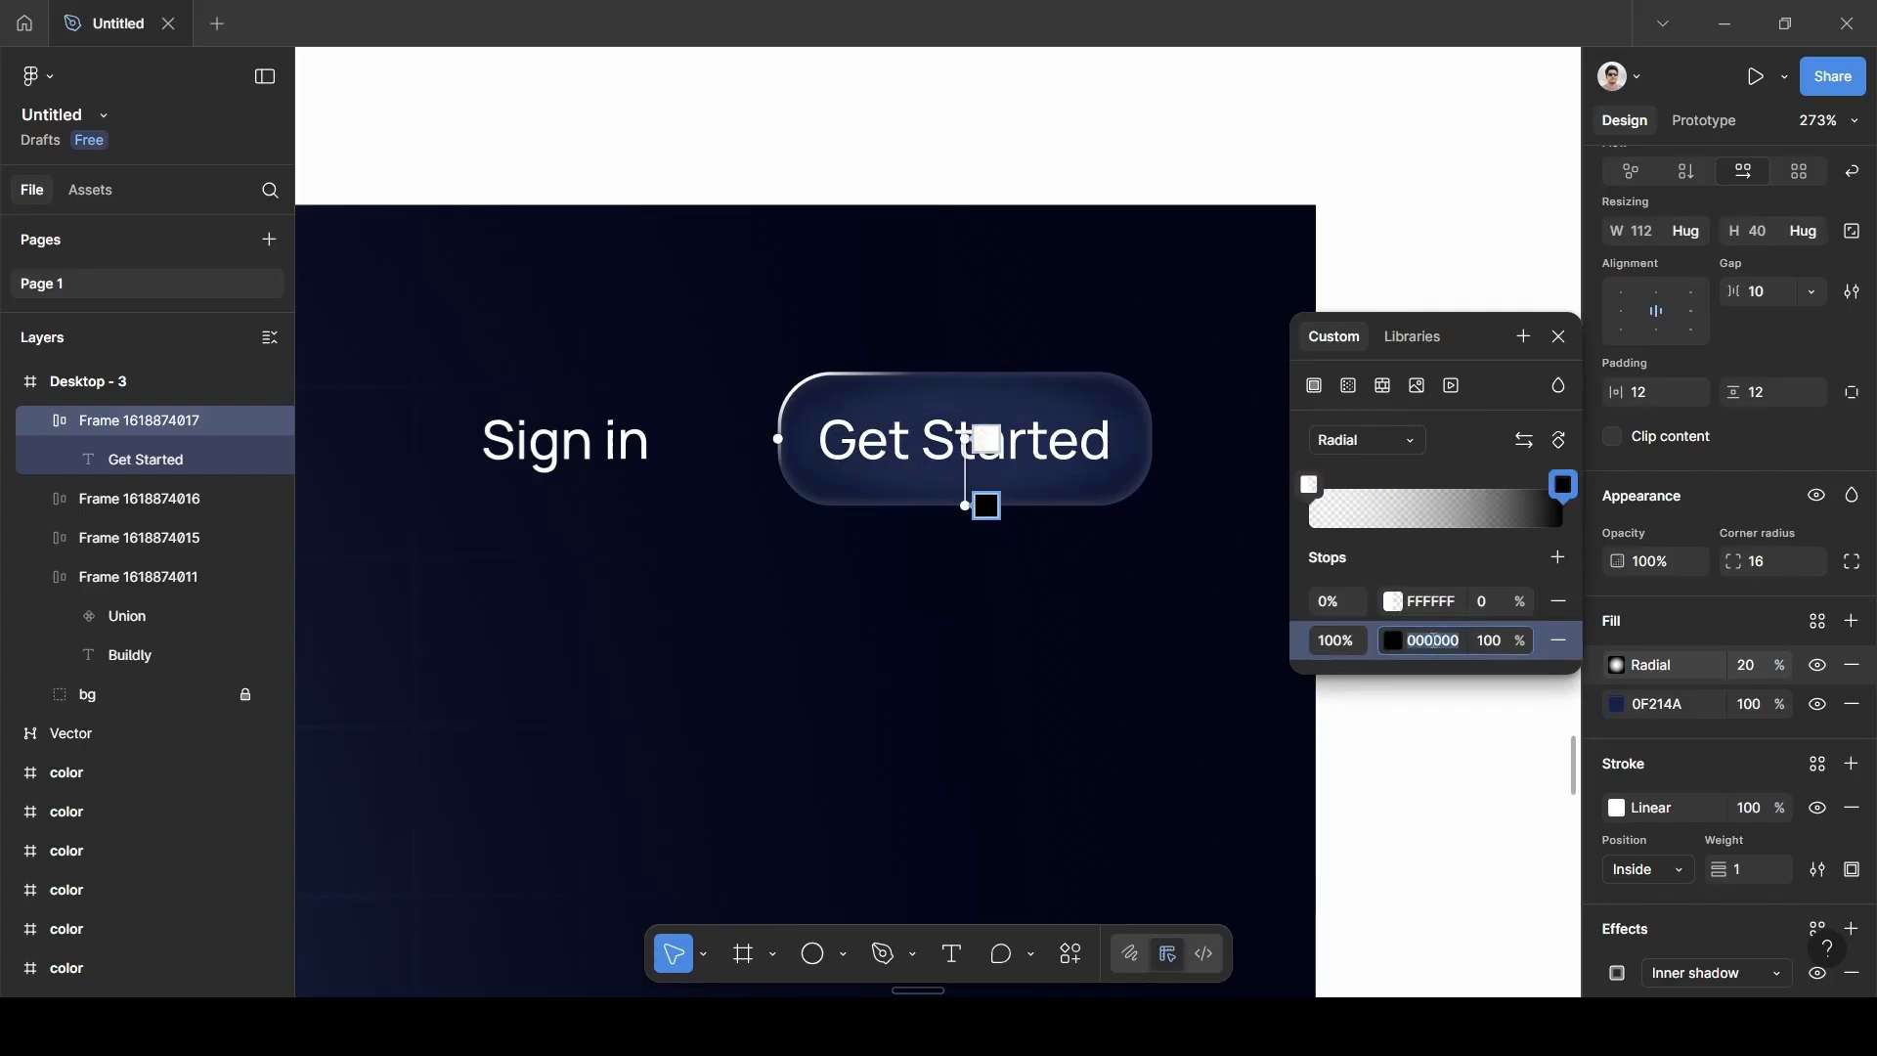
text(f)
key(Return)
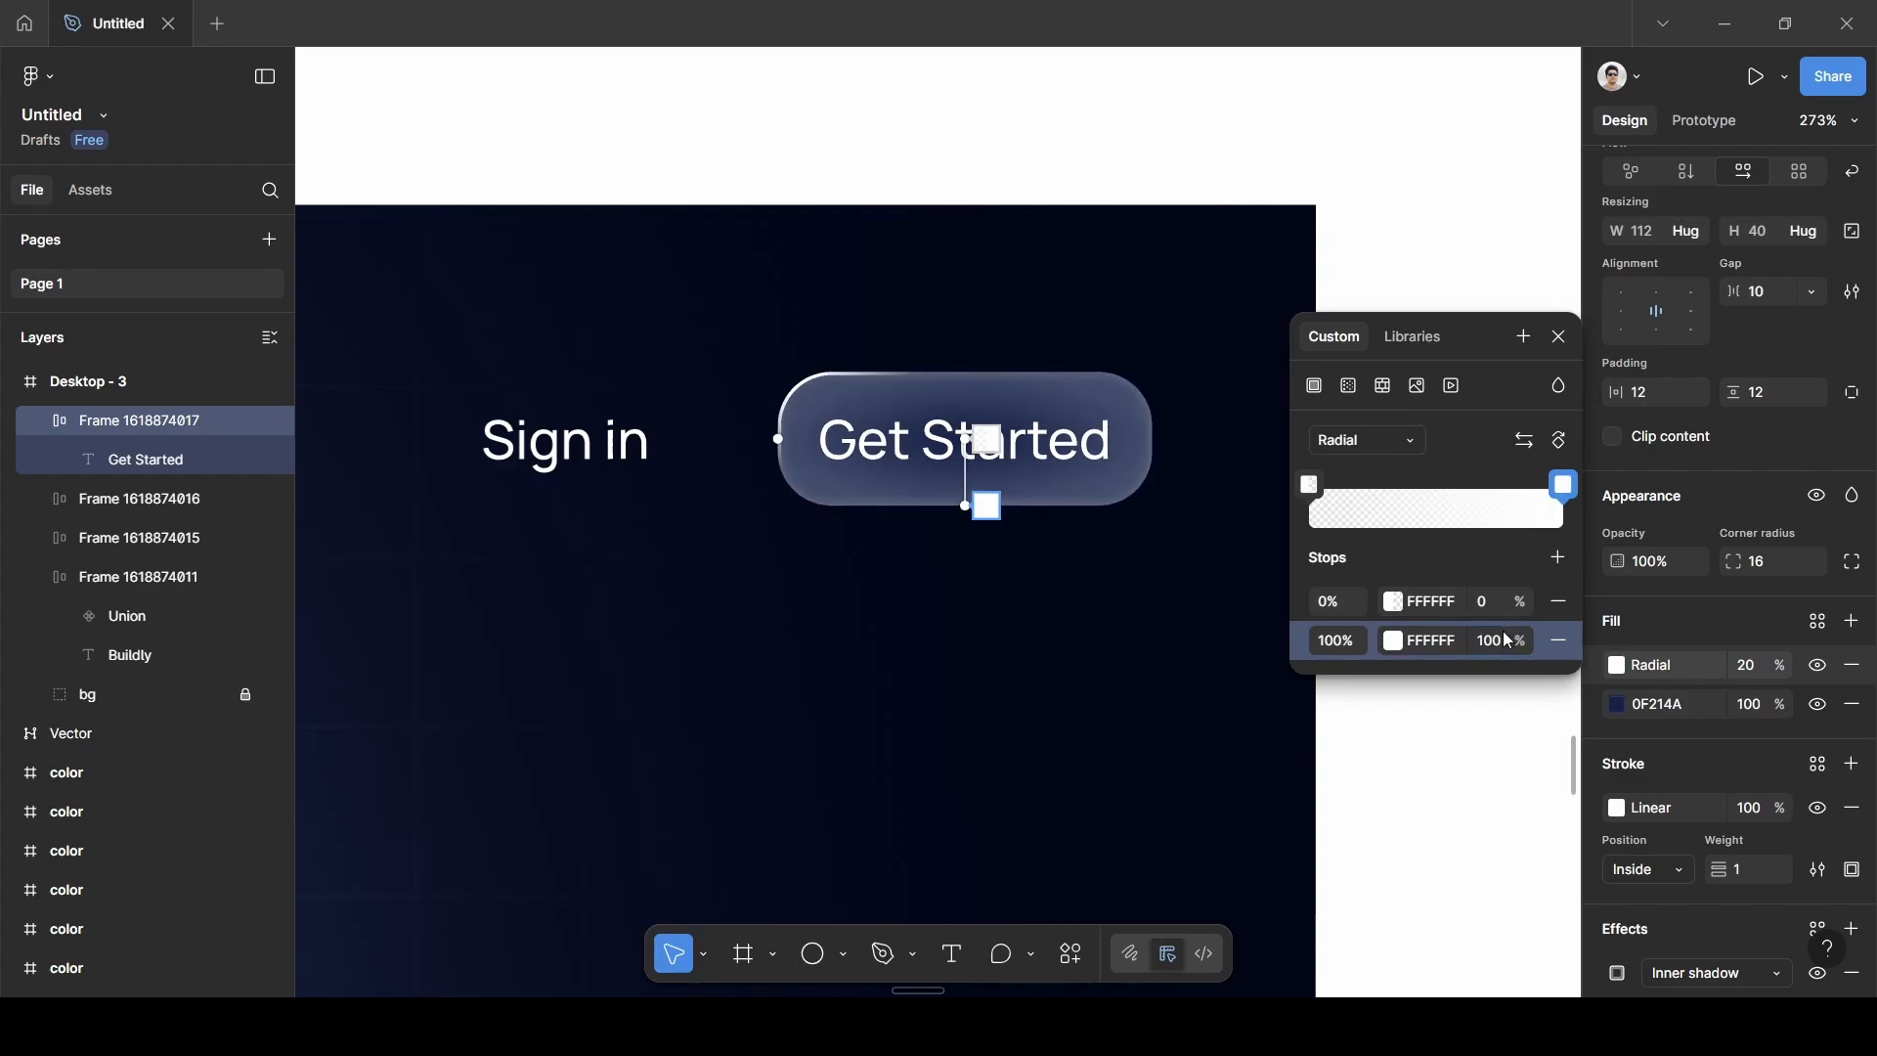
Set the radial gradient's 0% stop to 100% opacity and its 100% stop to 0% opacity.
click(1487, 608)
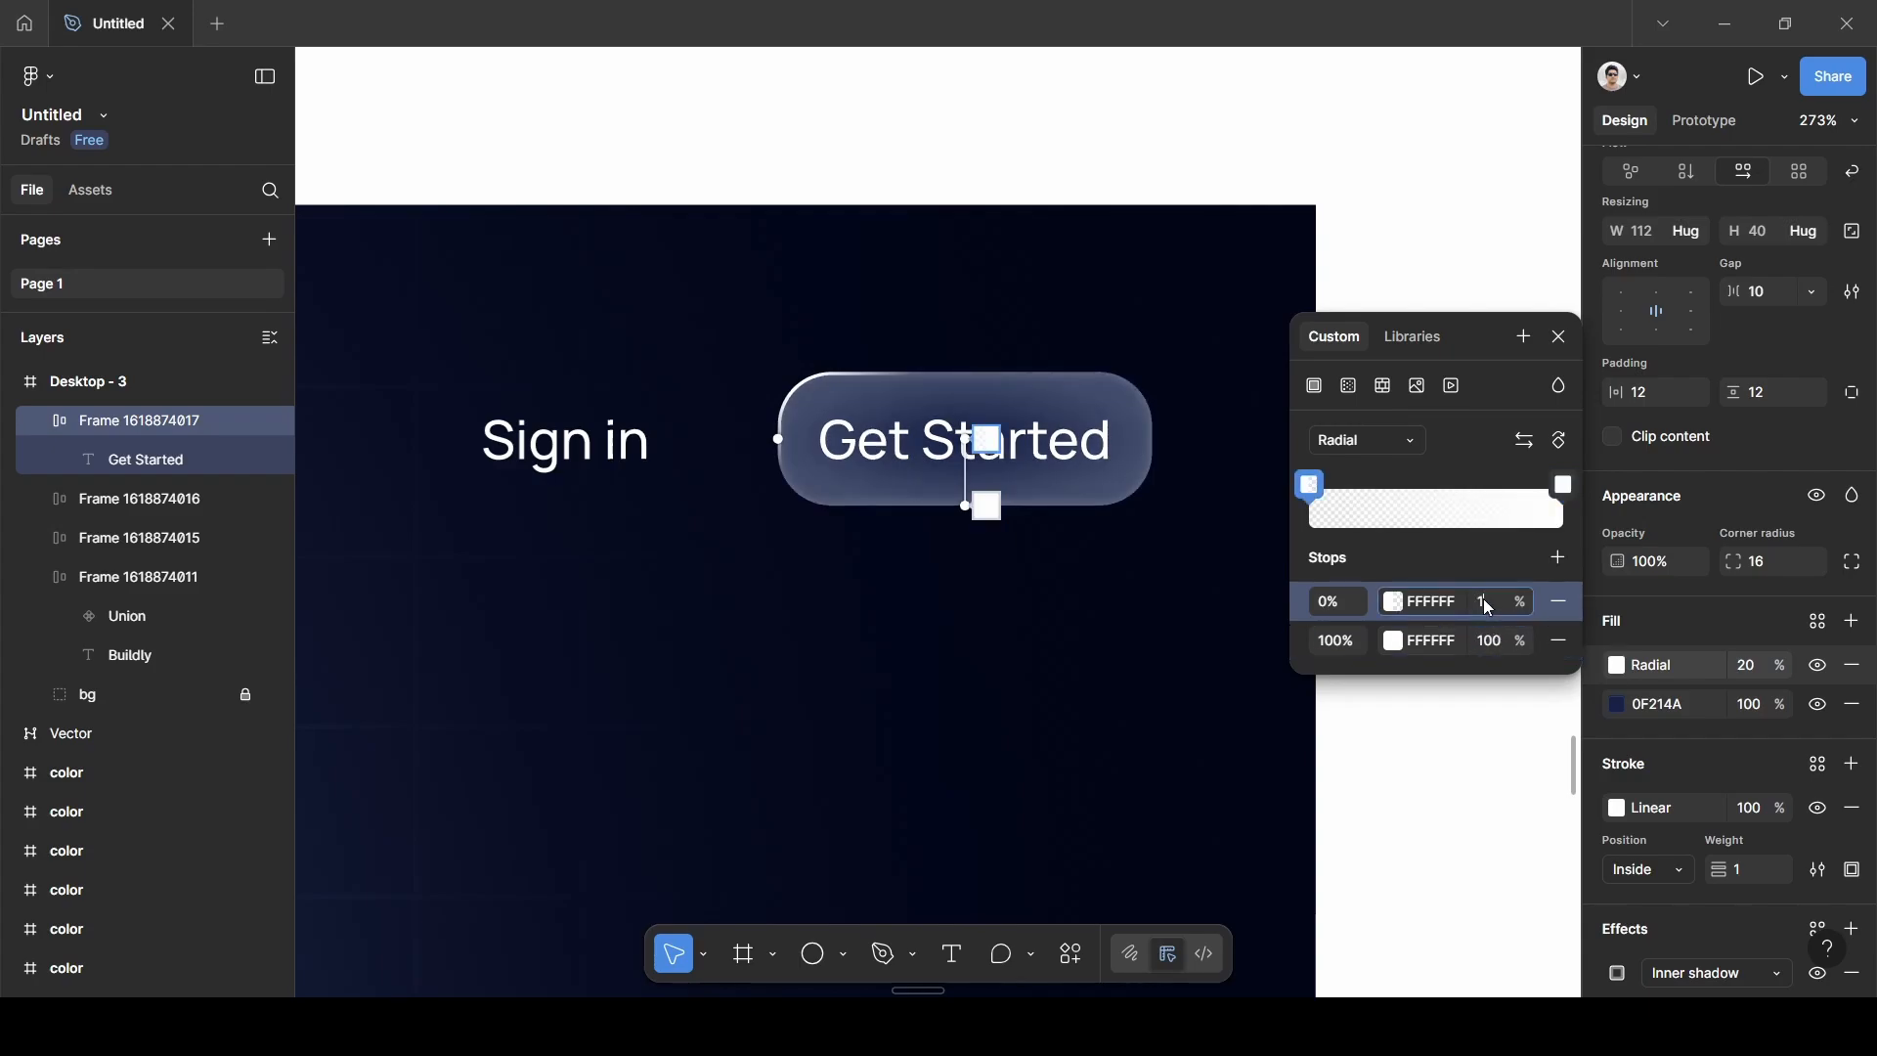
key(Return)
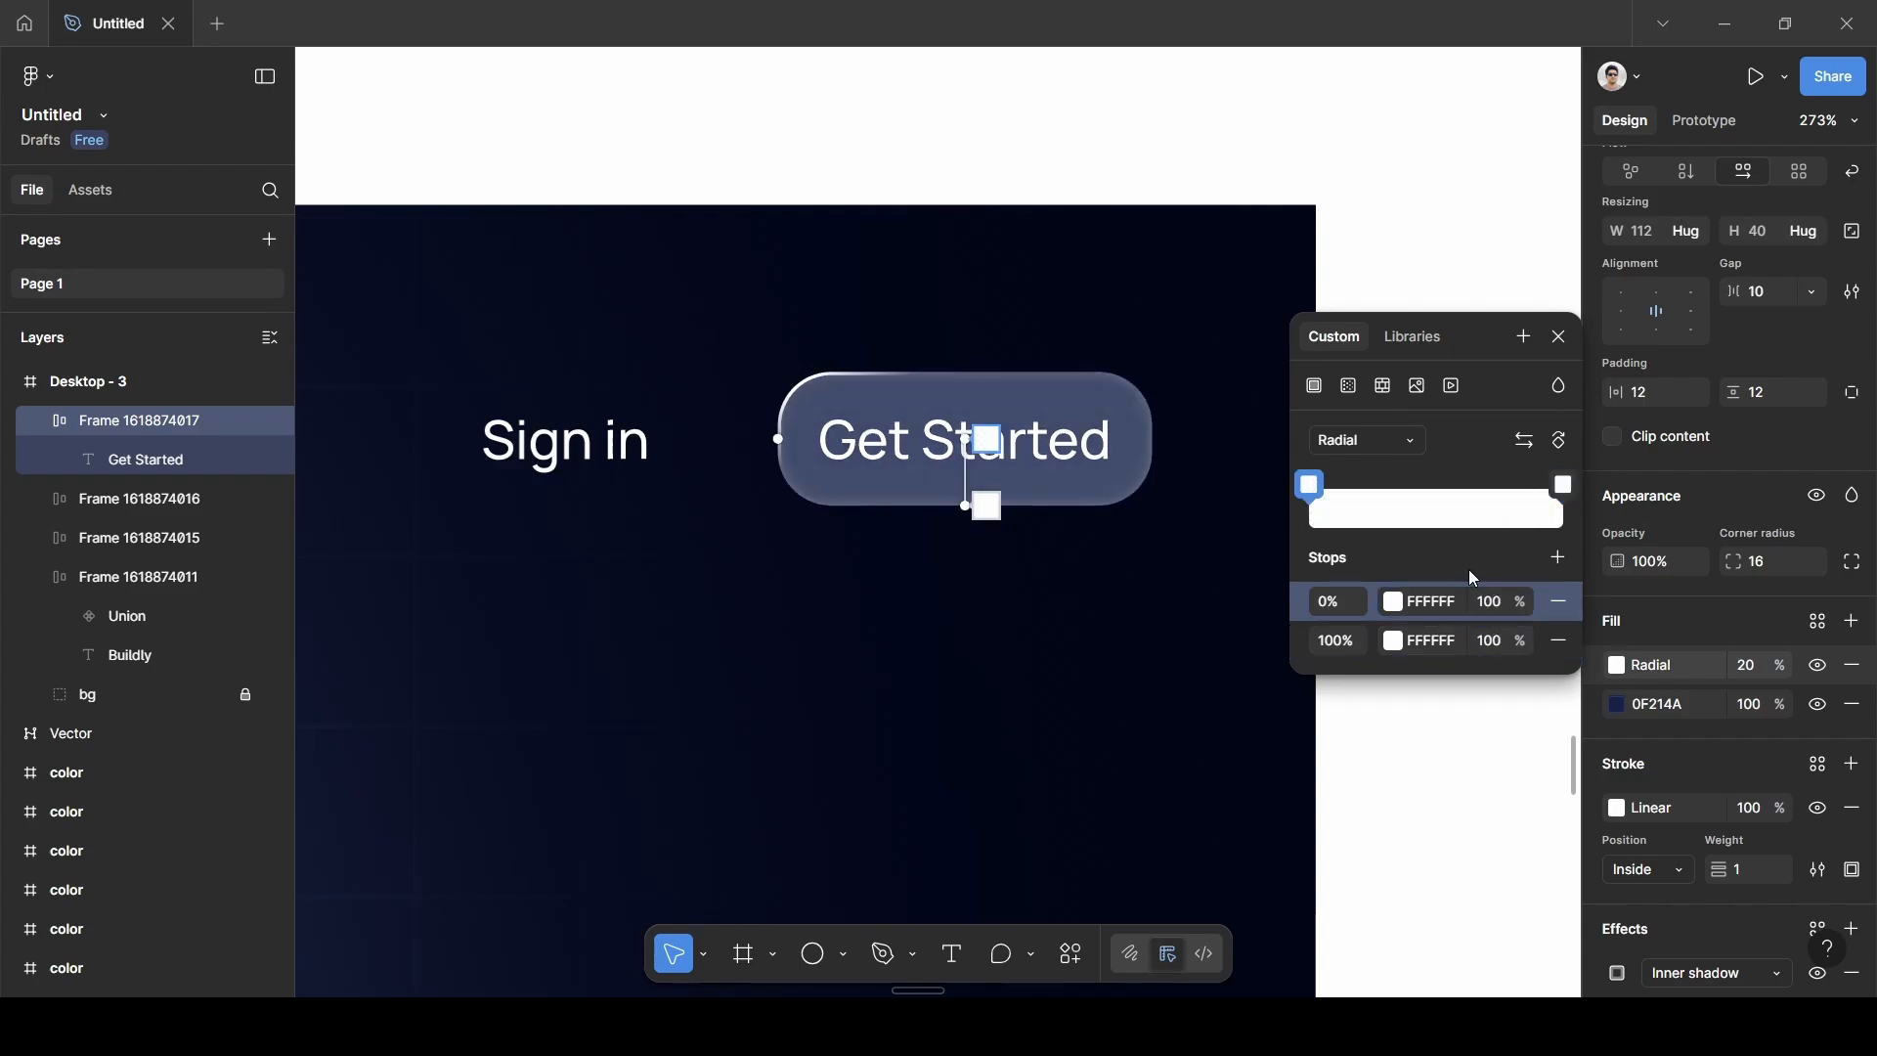
click(1495, 646)
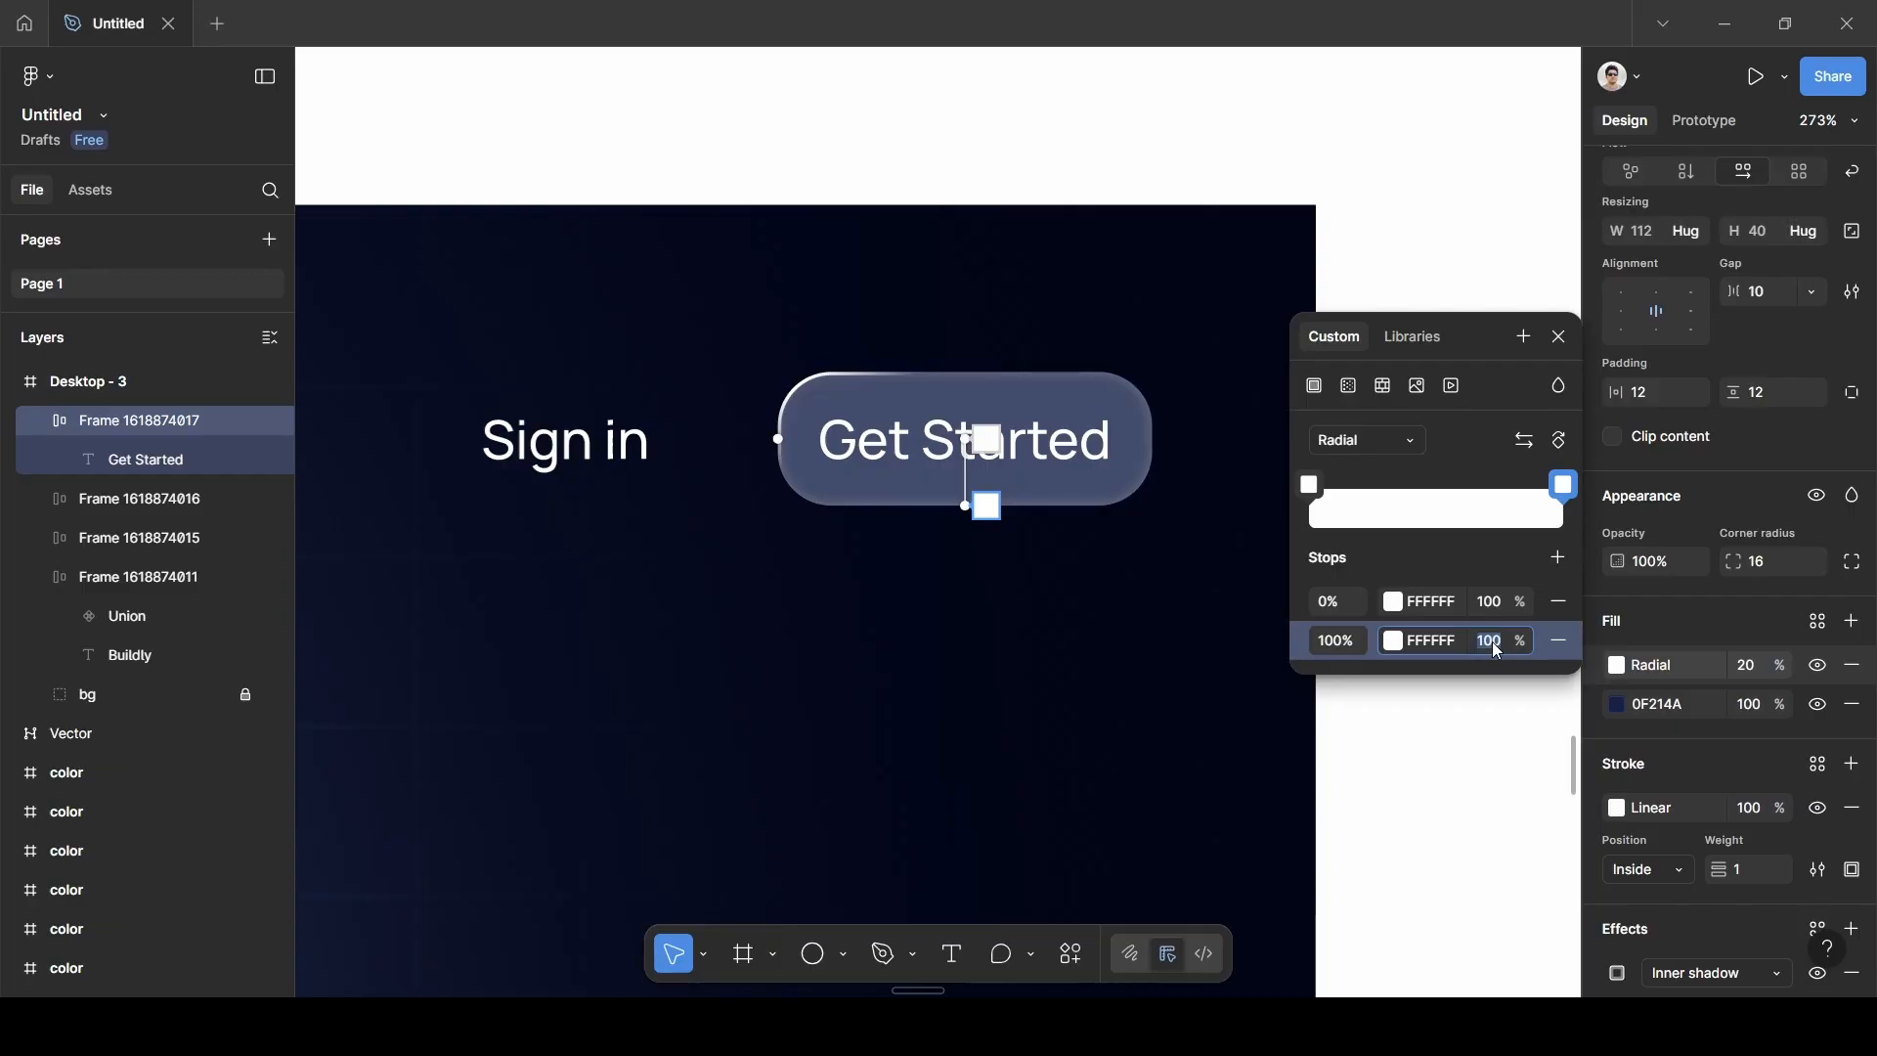
text(0)
key(Return)
Move the radial gradient's center to the button's top edge, right of the middle, and shorten its radius to a small glow.
scroll(1168, 574, up, 1)
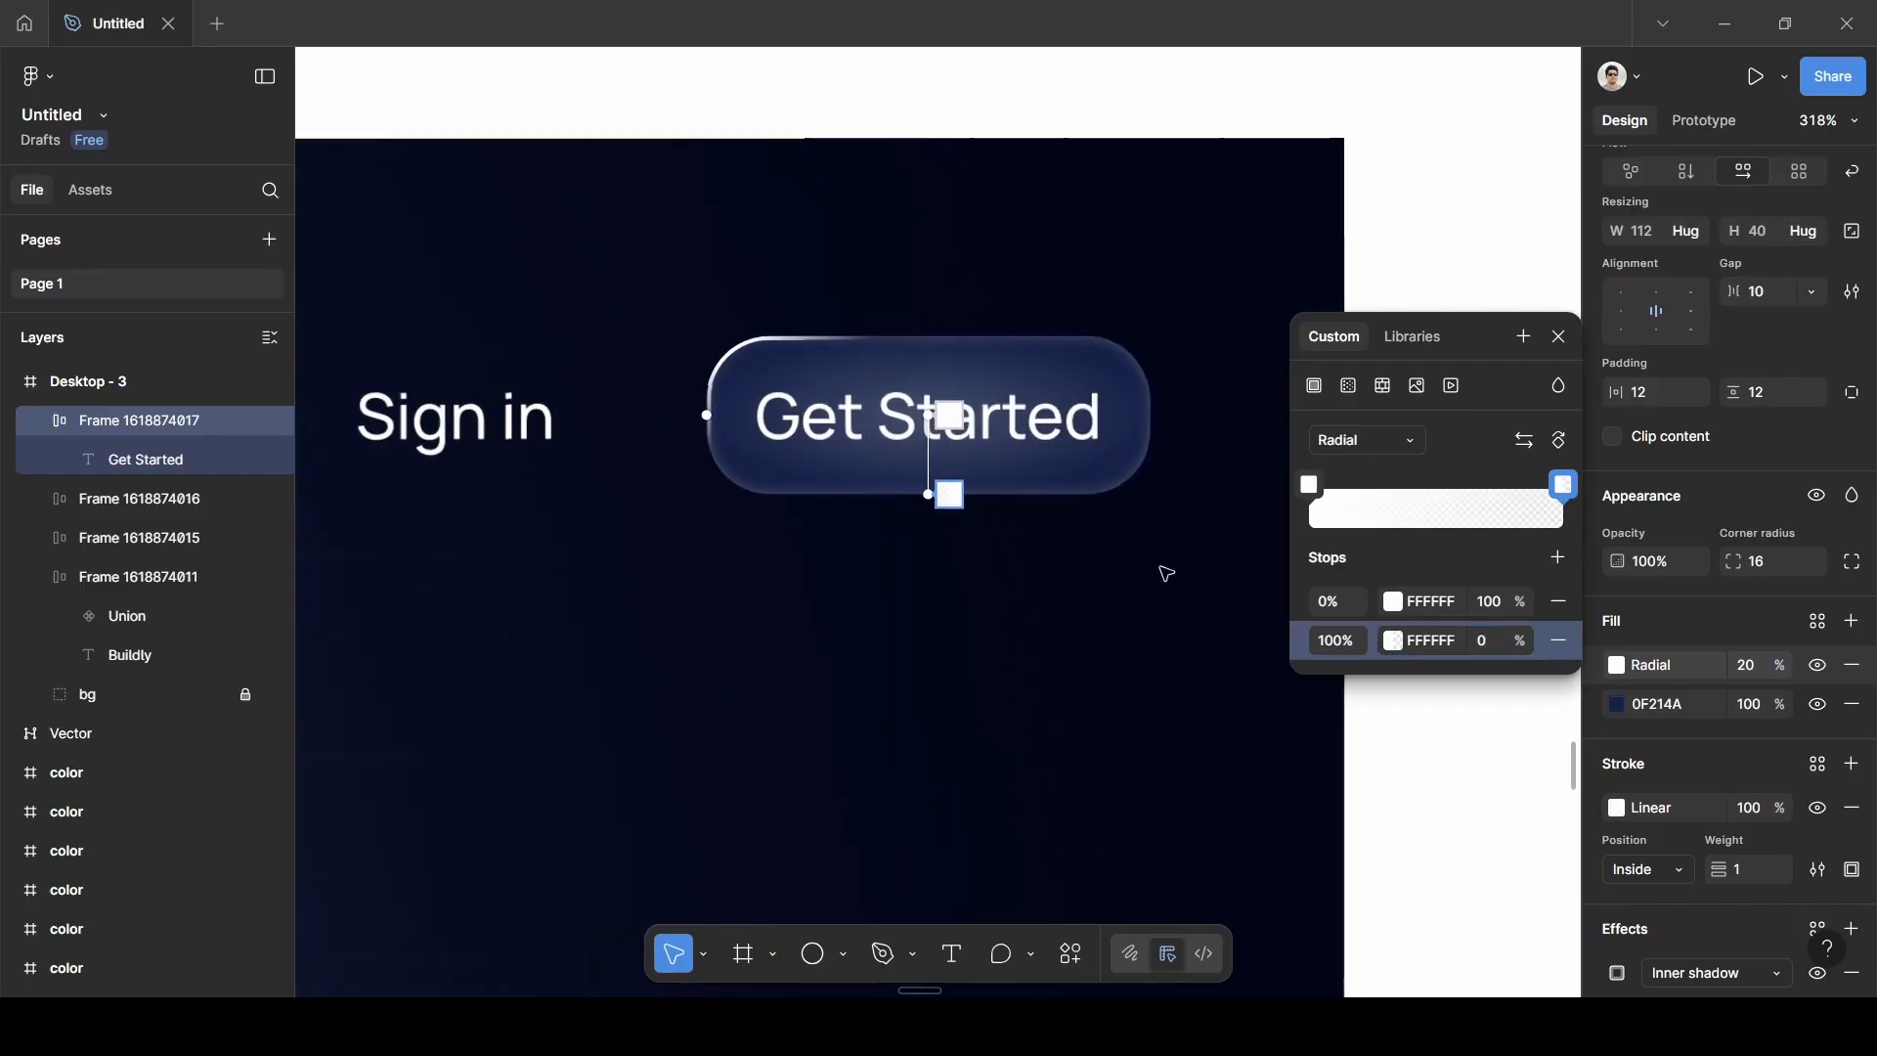
scroll(1167, 575, up, 1)
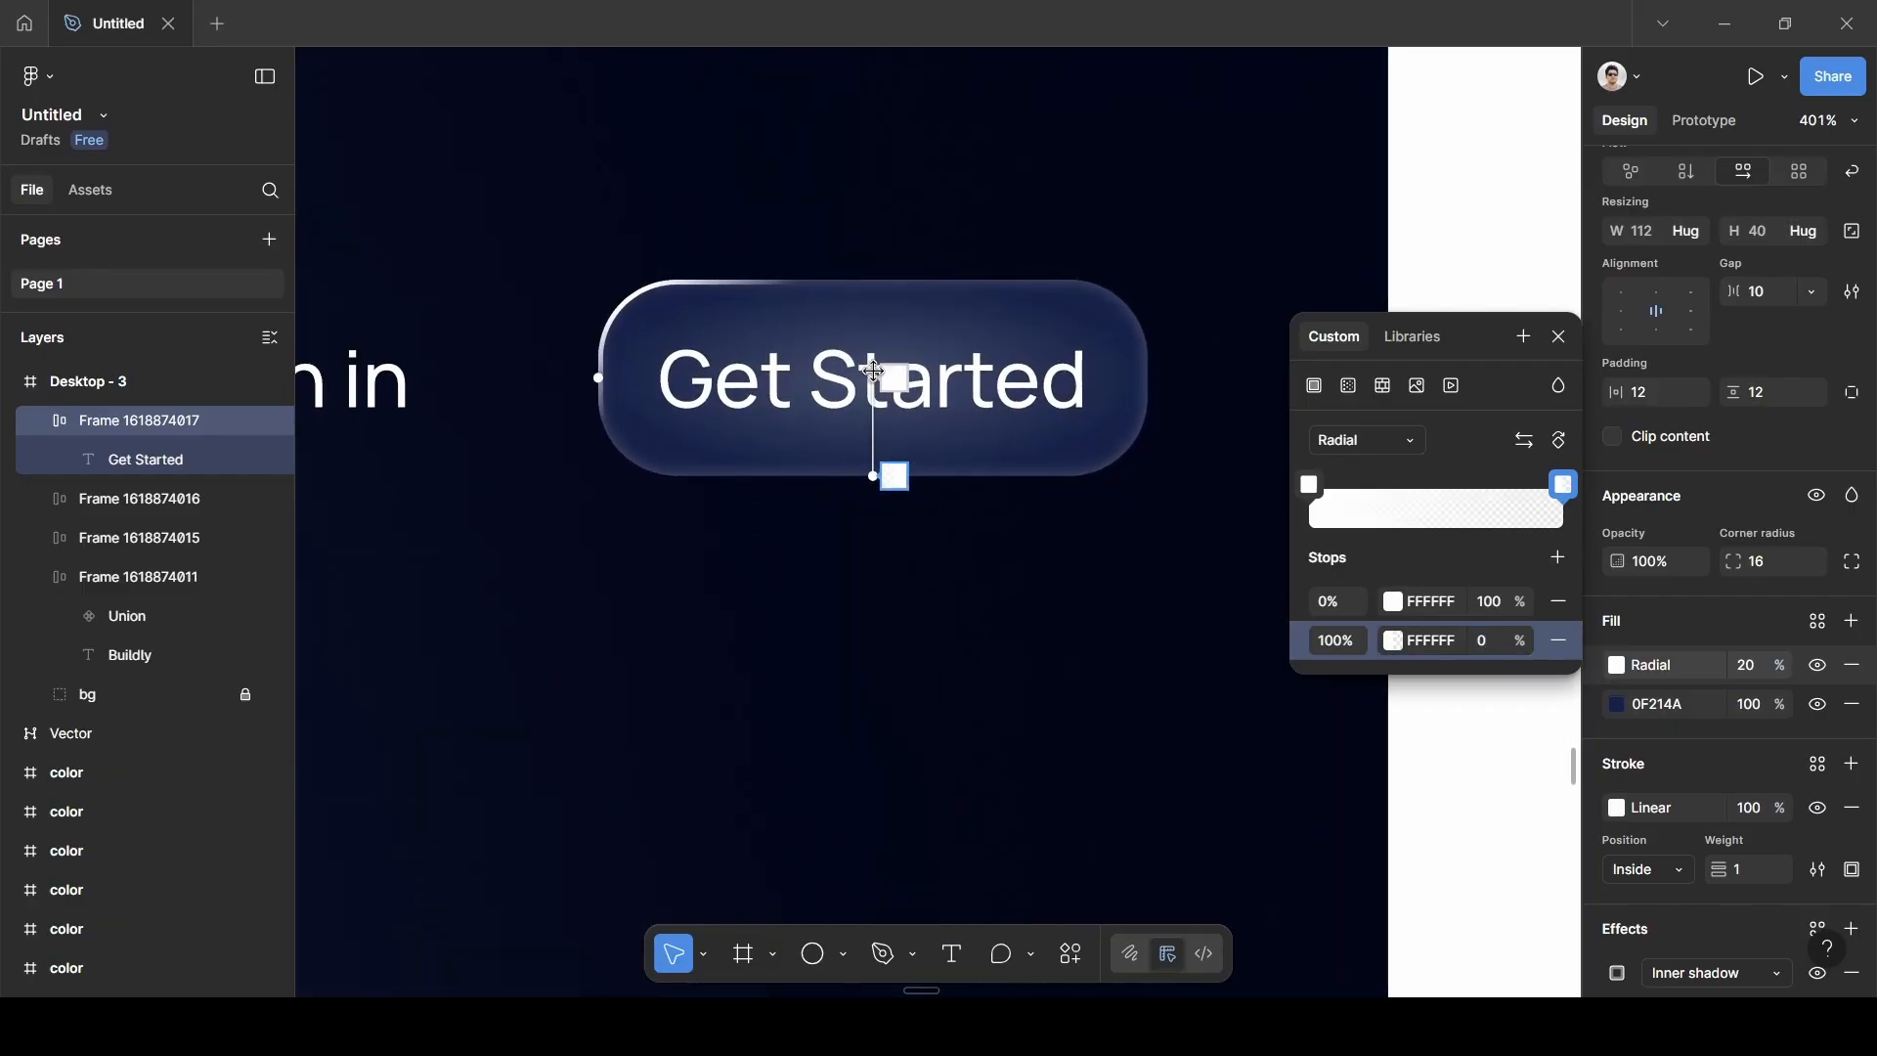
drag(873, 371, 970, 280)
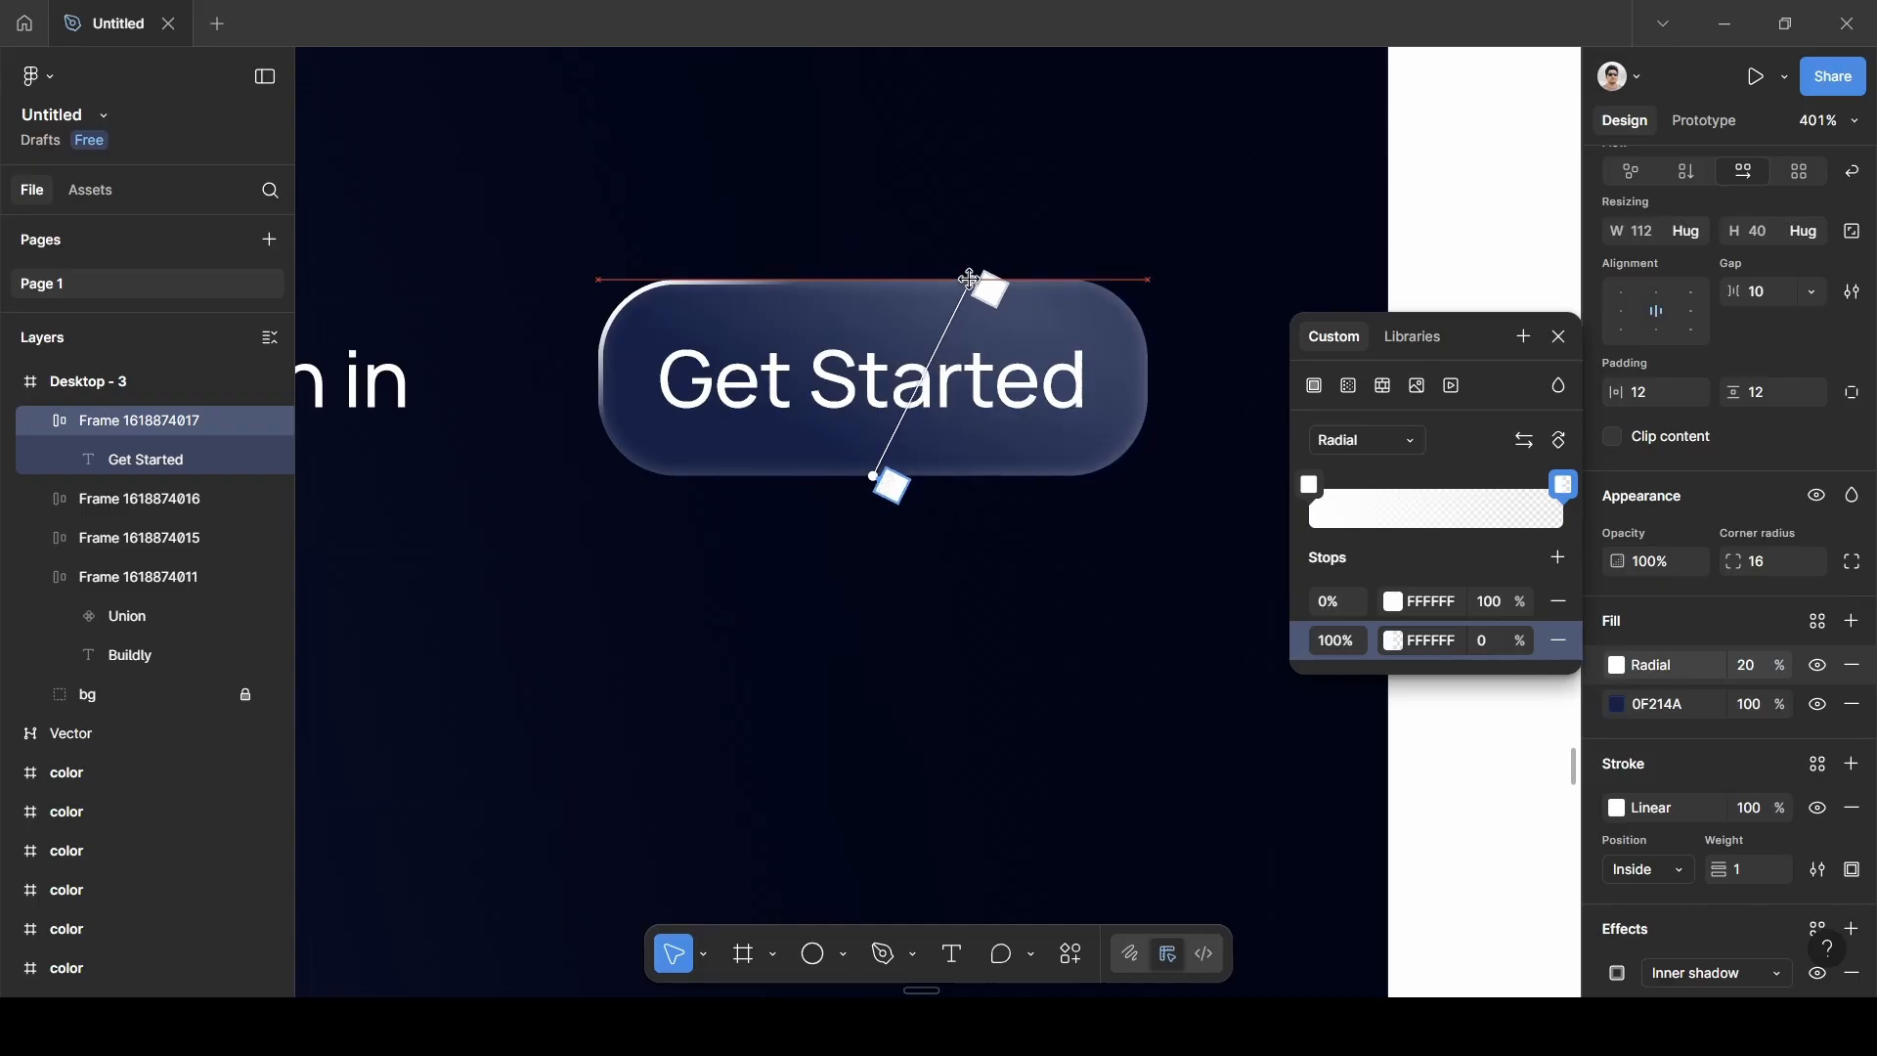
mouse_move(873, 476)
mouse_down()
mouse_move(967, 310)
mouse_move(982, 349)
mouse_up()
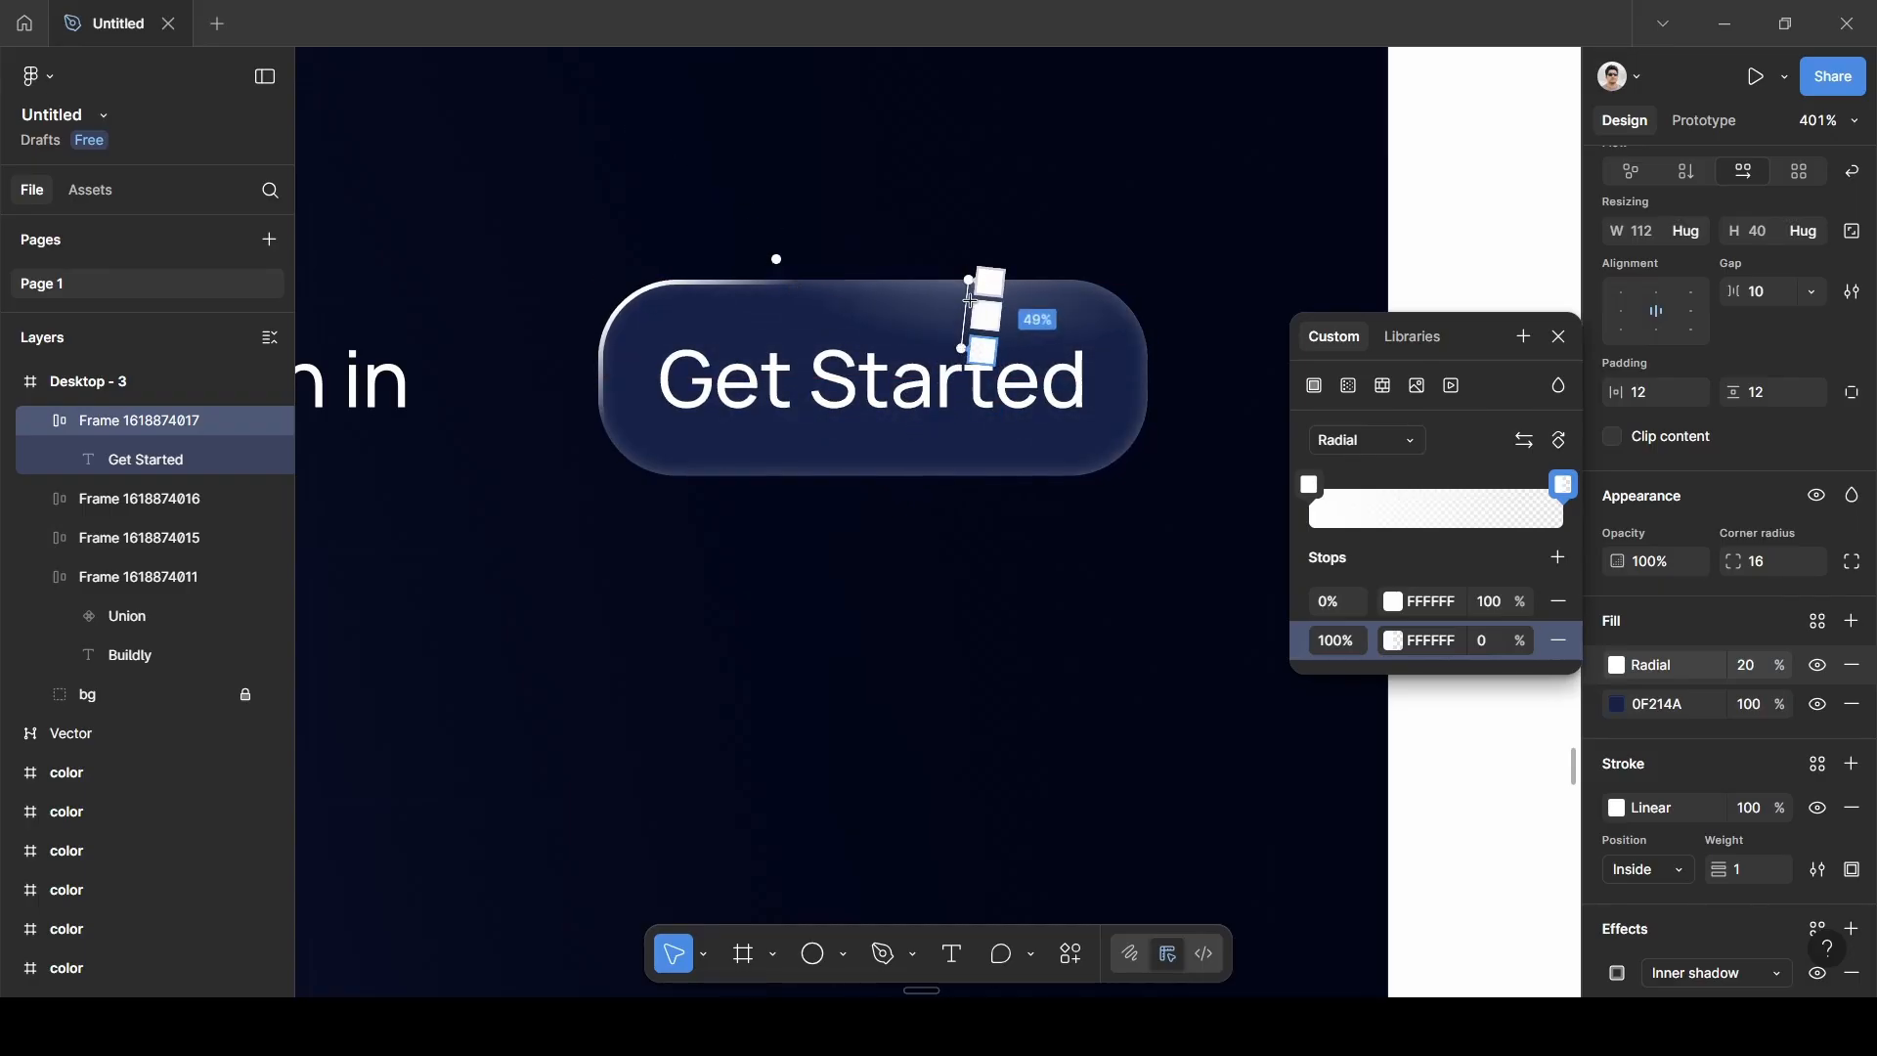
drag(969, 280, 969, 278)
drag(961, 348, 960, 342)
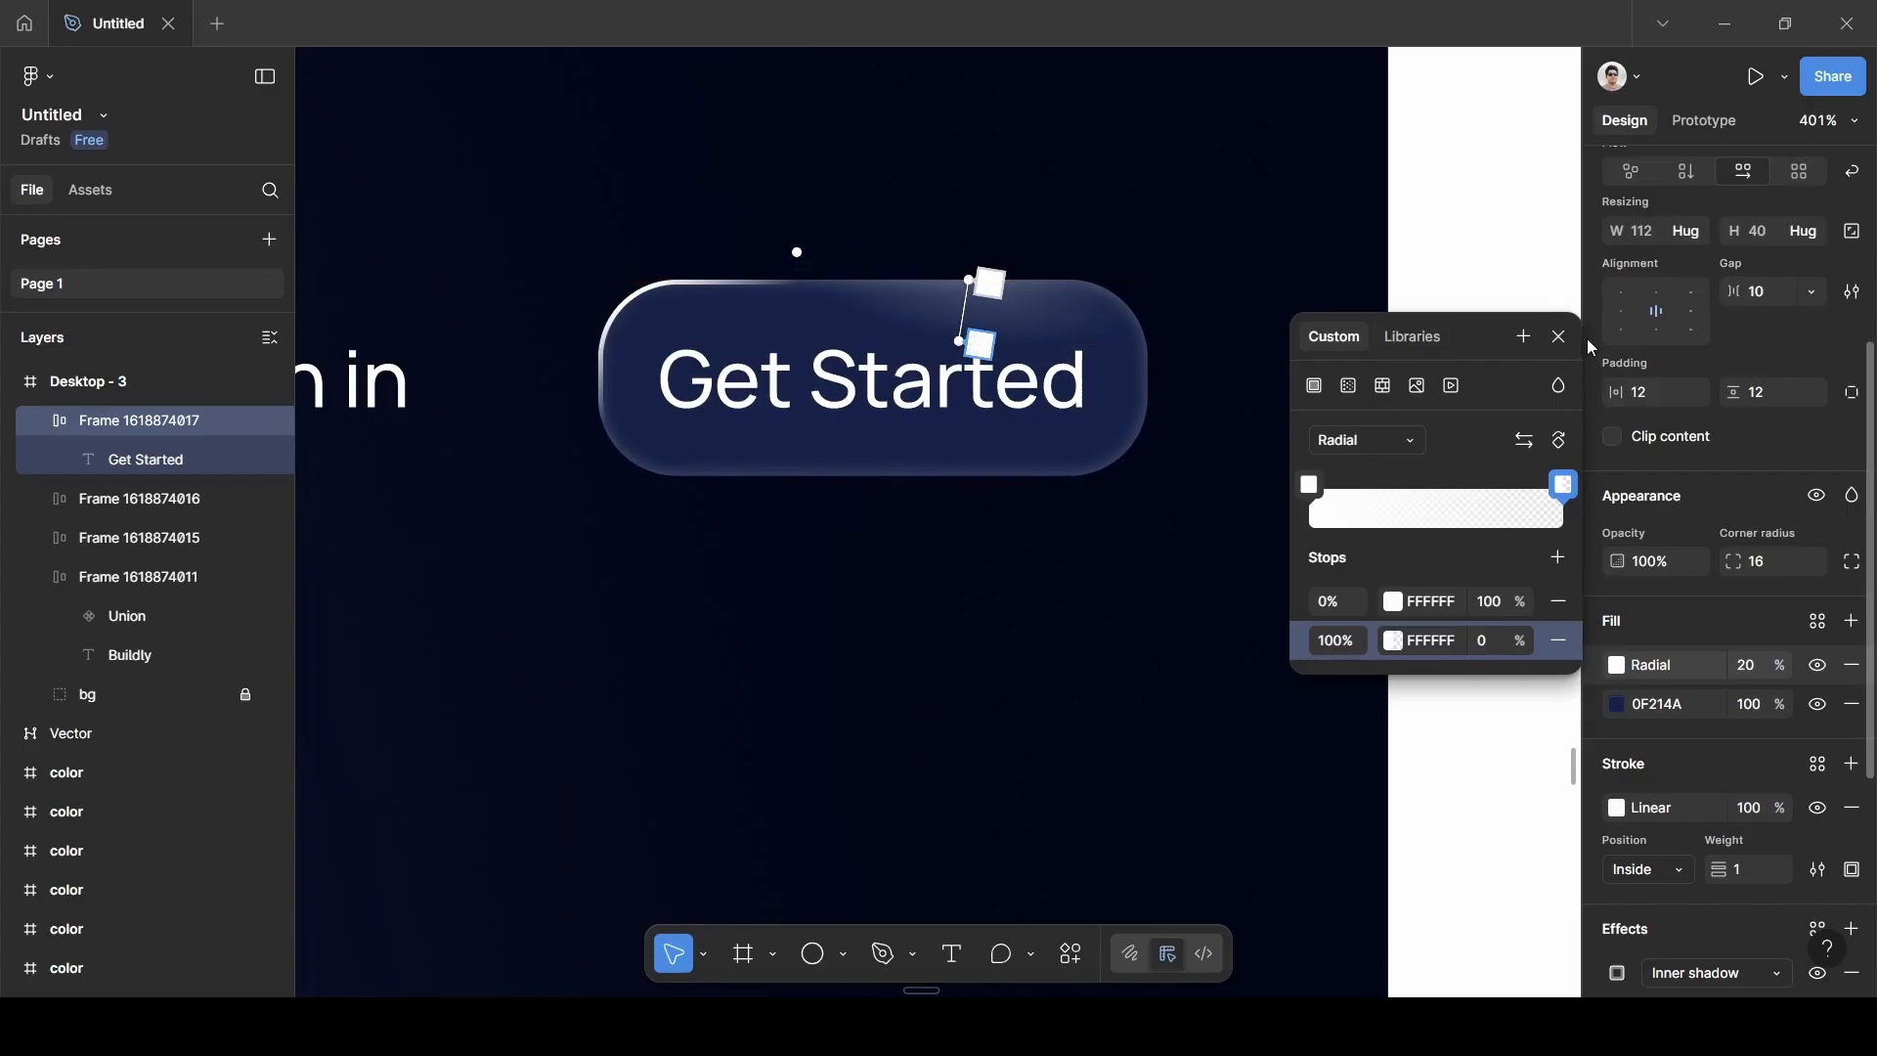
click(1559, 336)
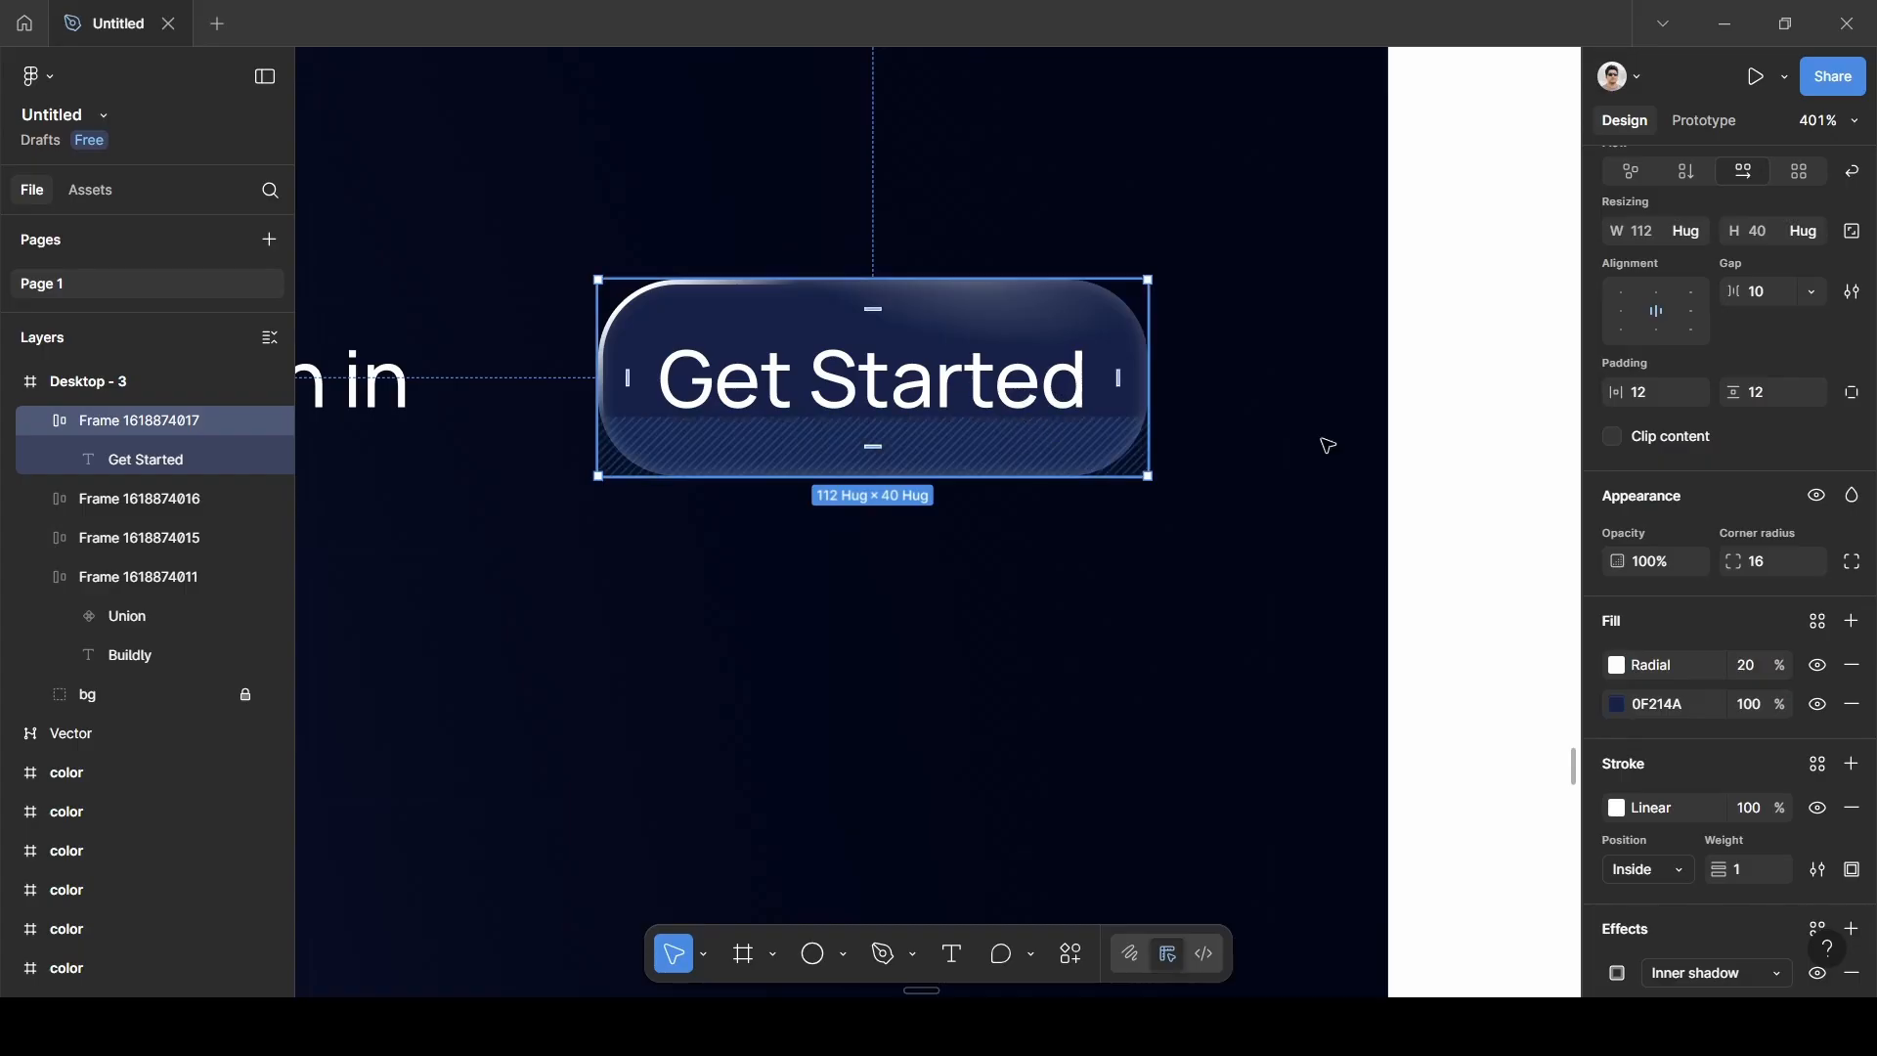
Add a third fill to the Get Started button frame and make it a radial gradient.
click(1854, 624)
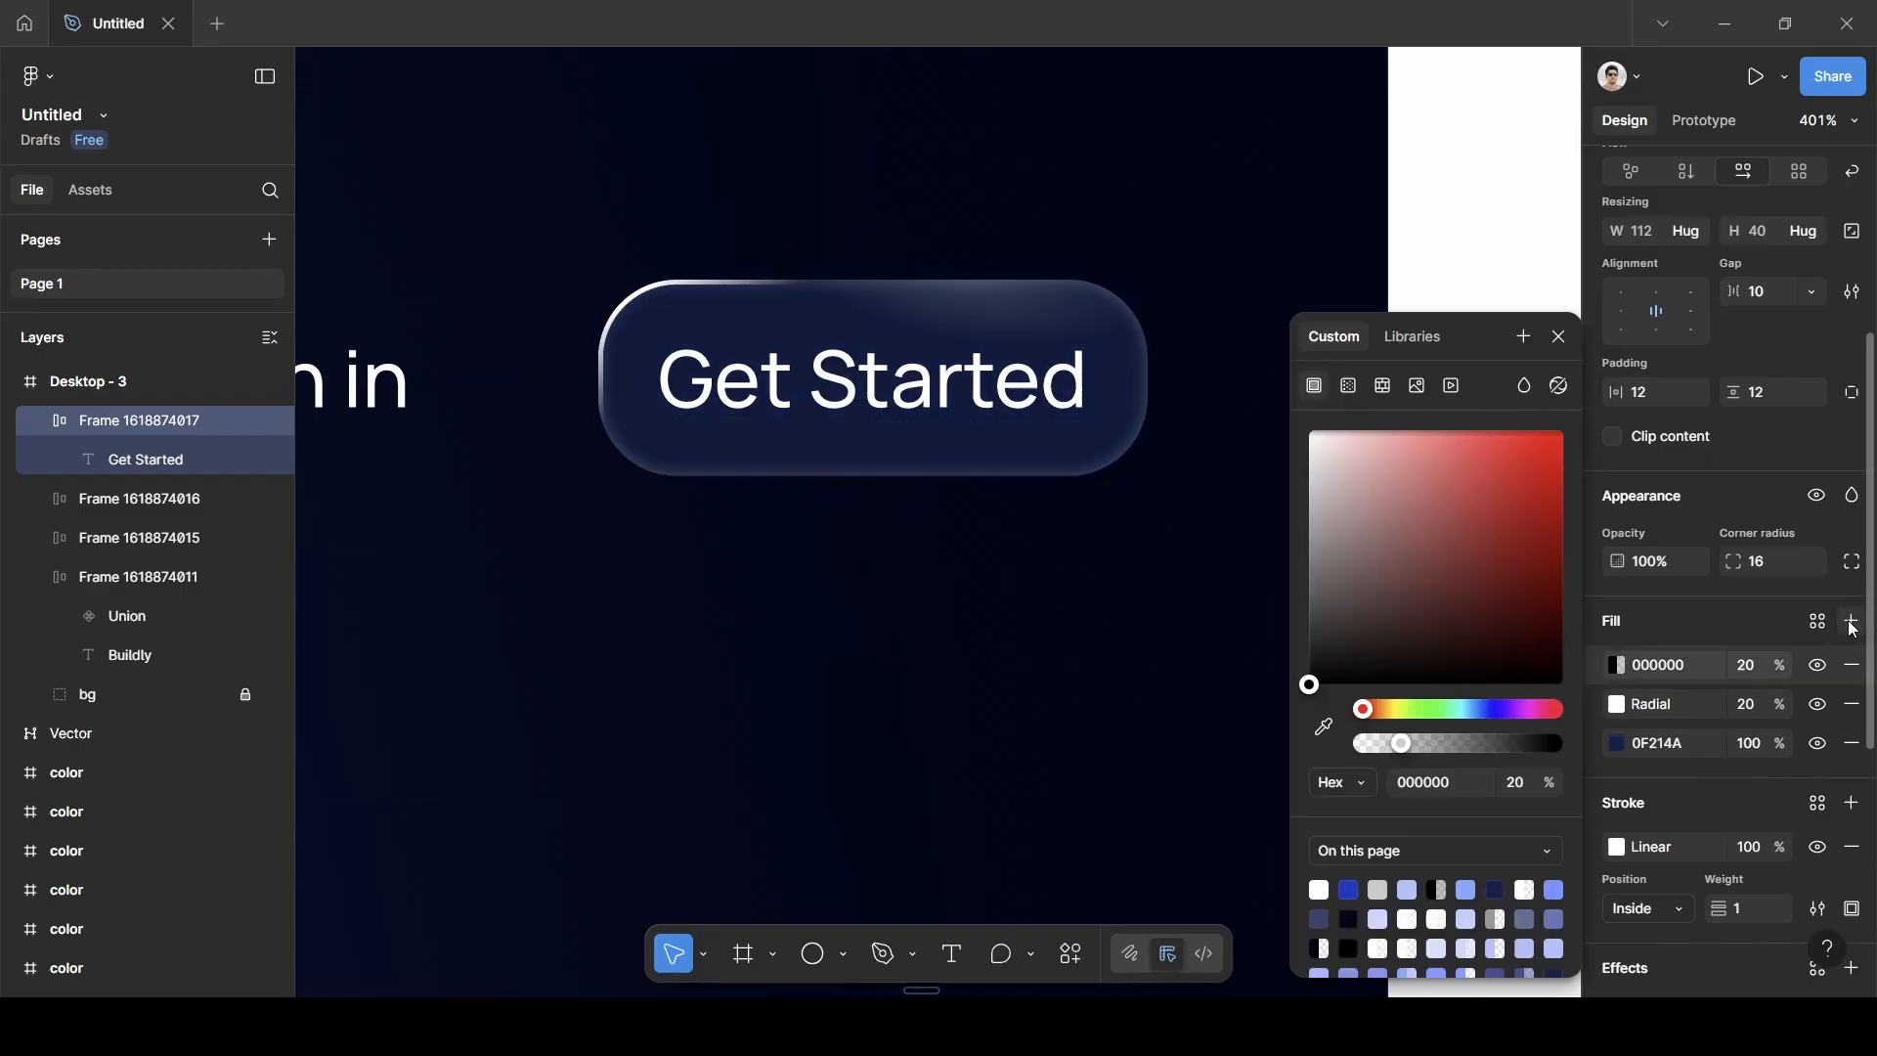
click(1619, 666)
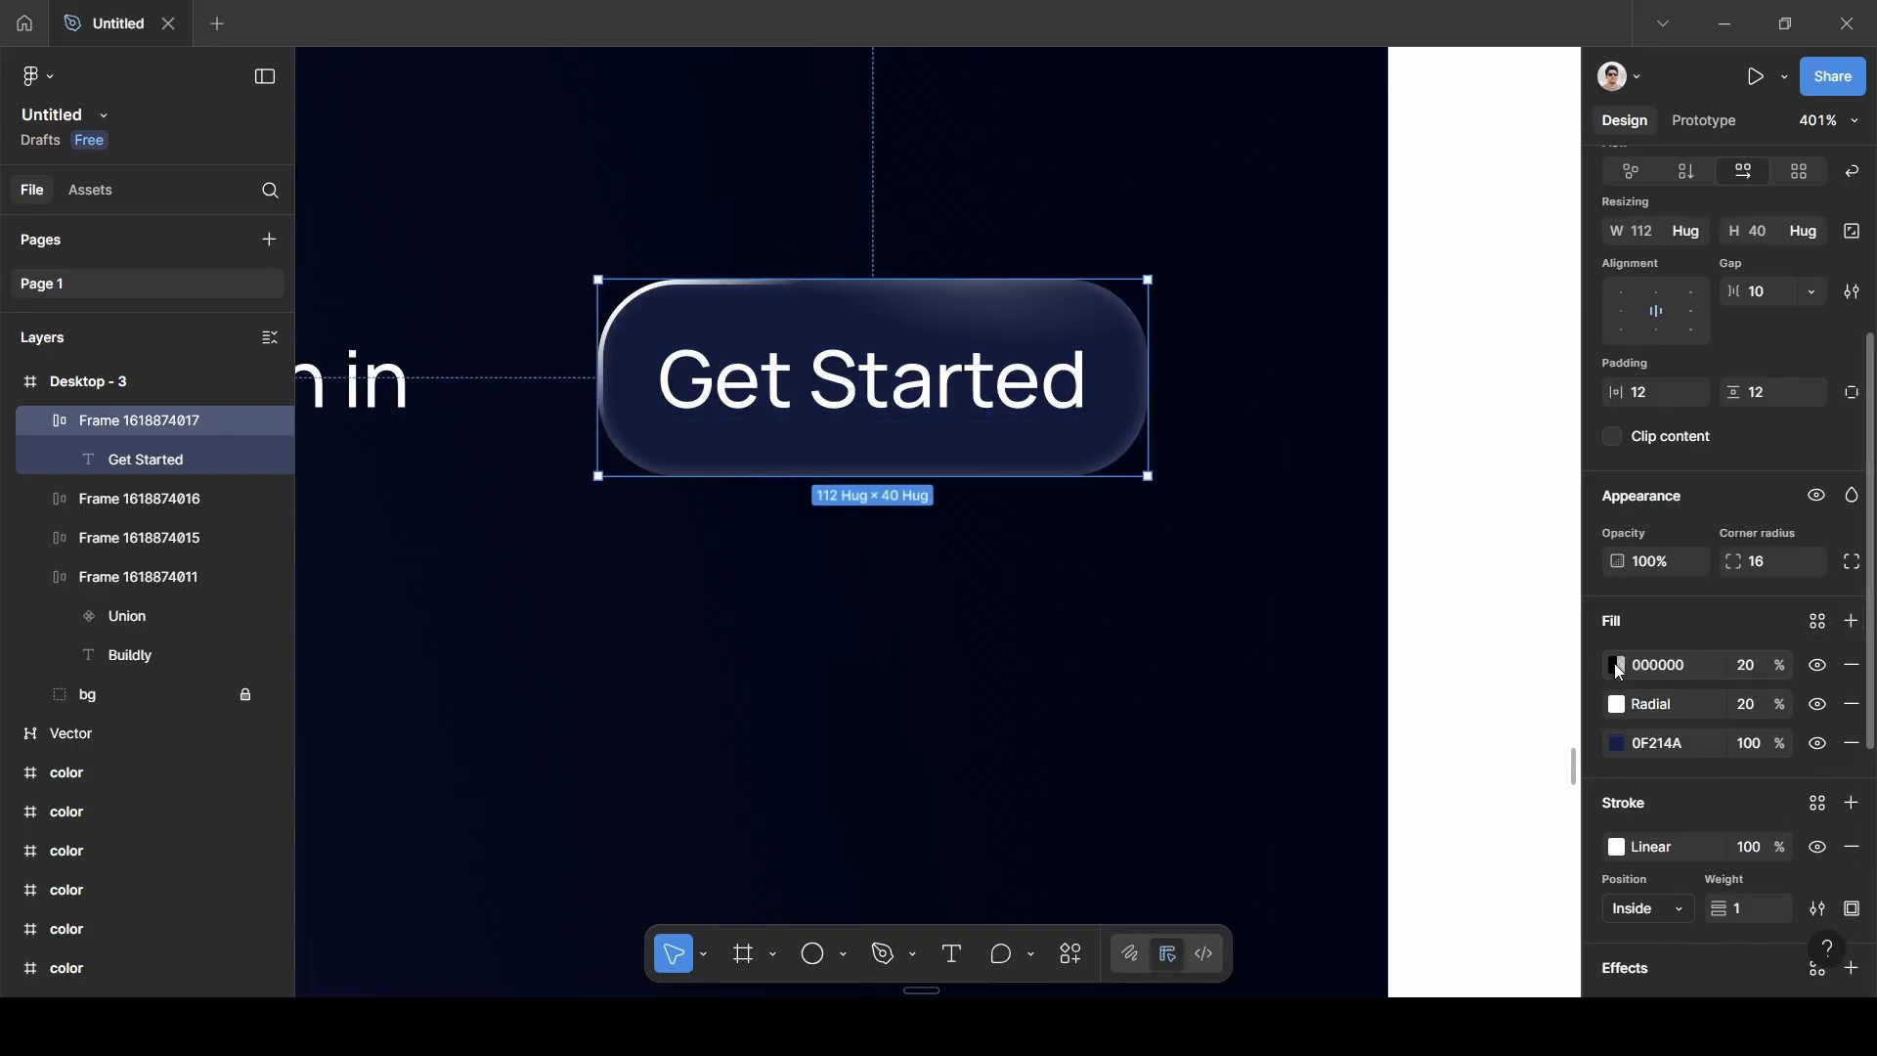
click(1618, 668)
click(1348, 386)
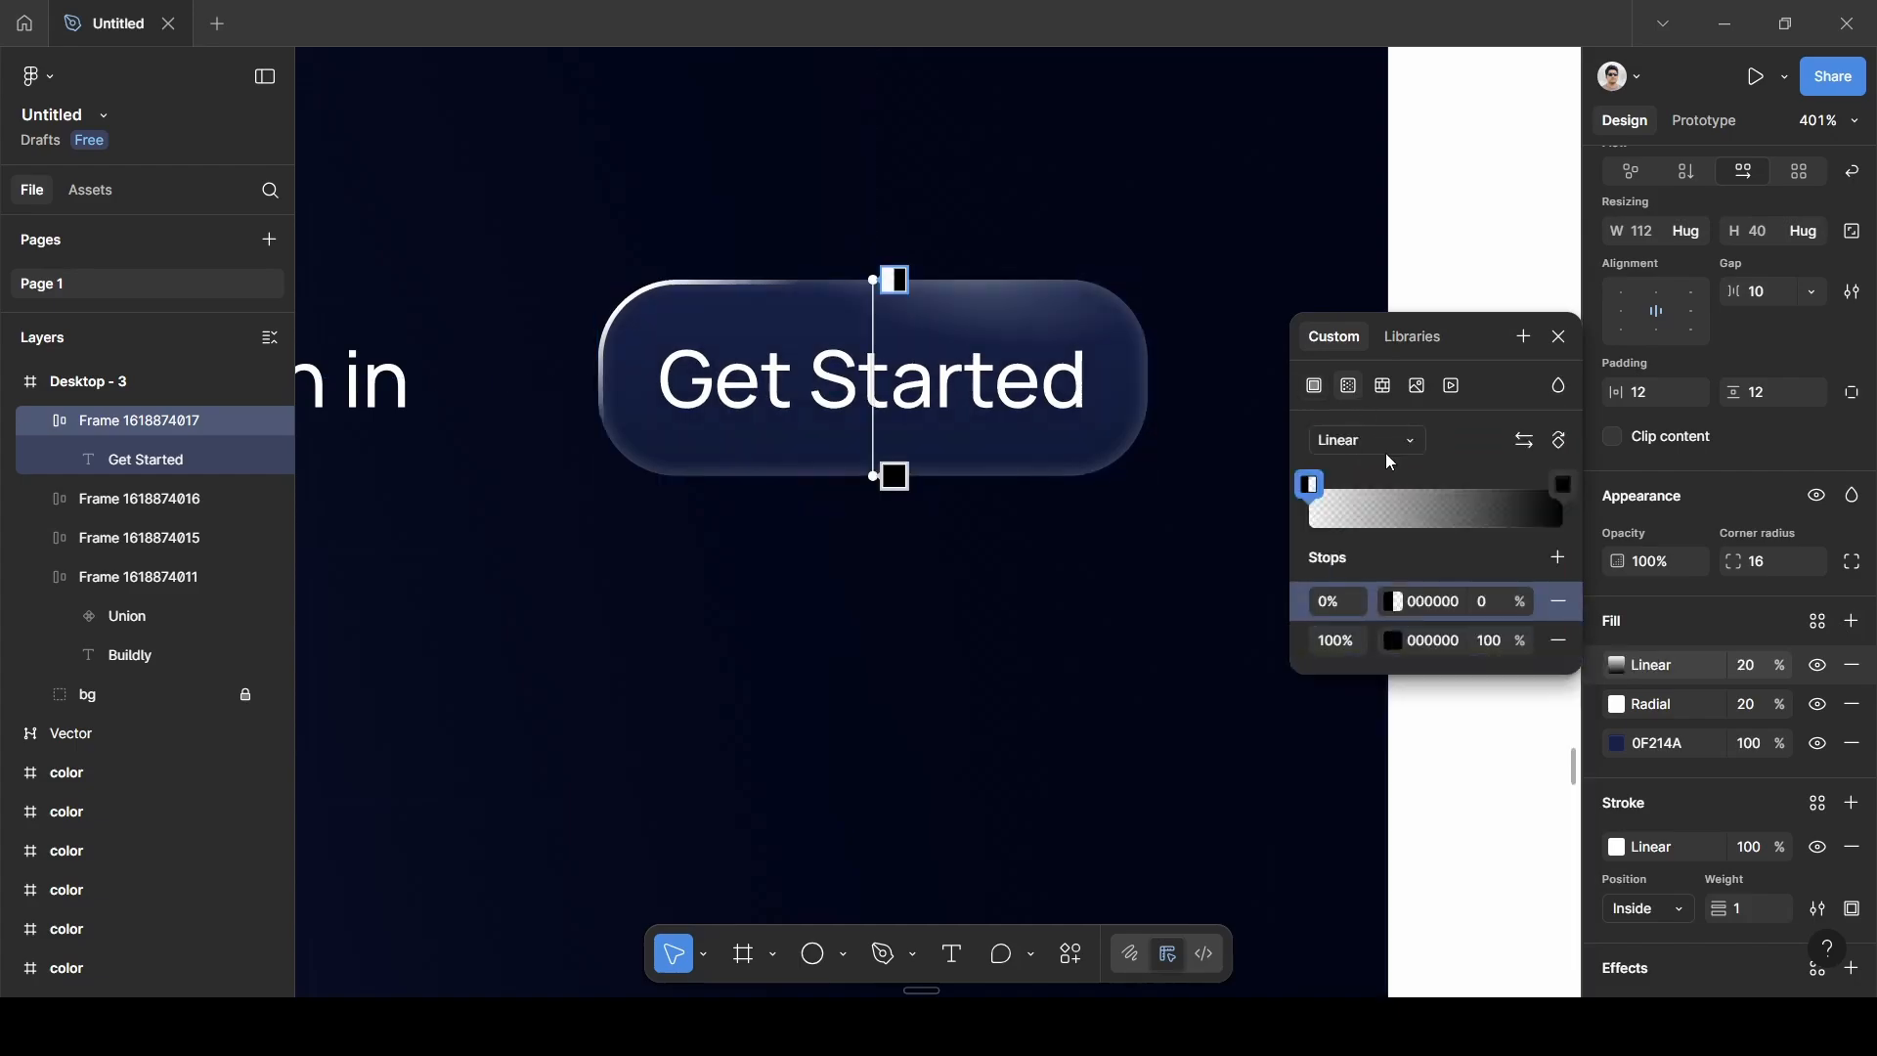
click(1379, 438)
click(1384, 466)
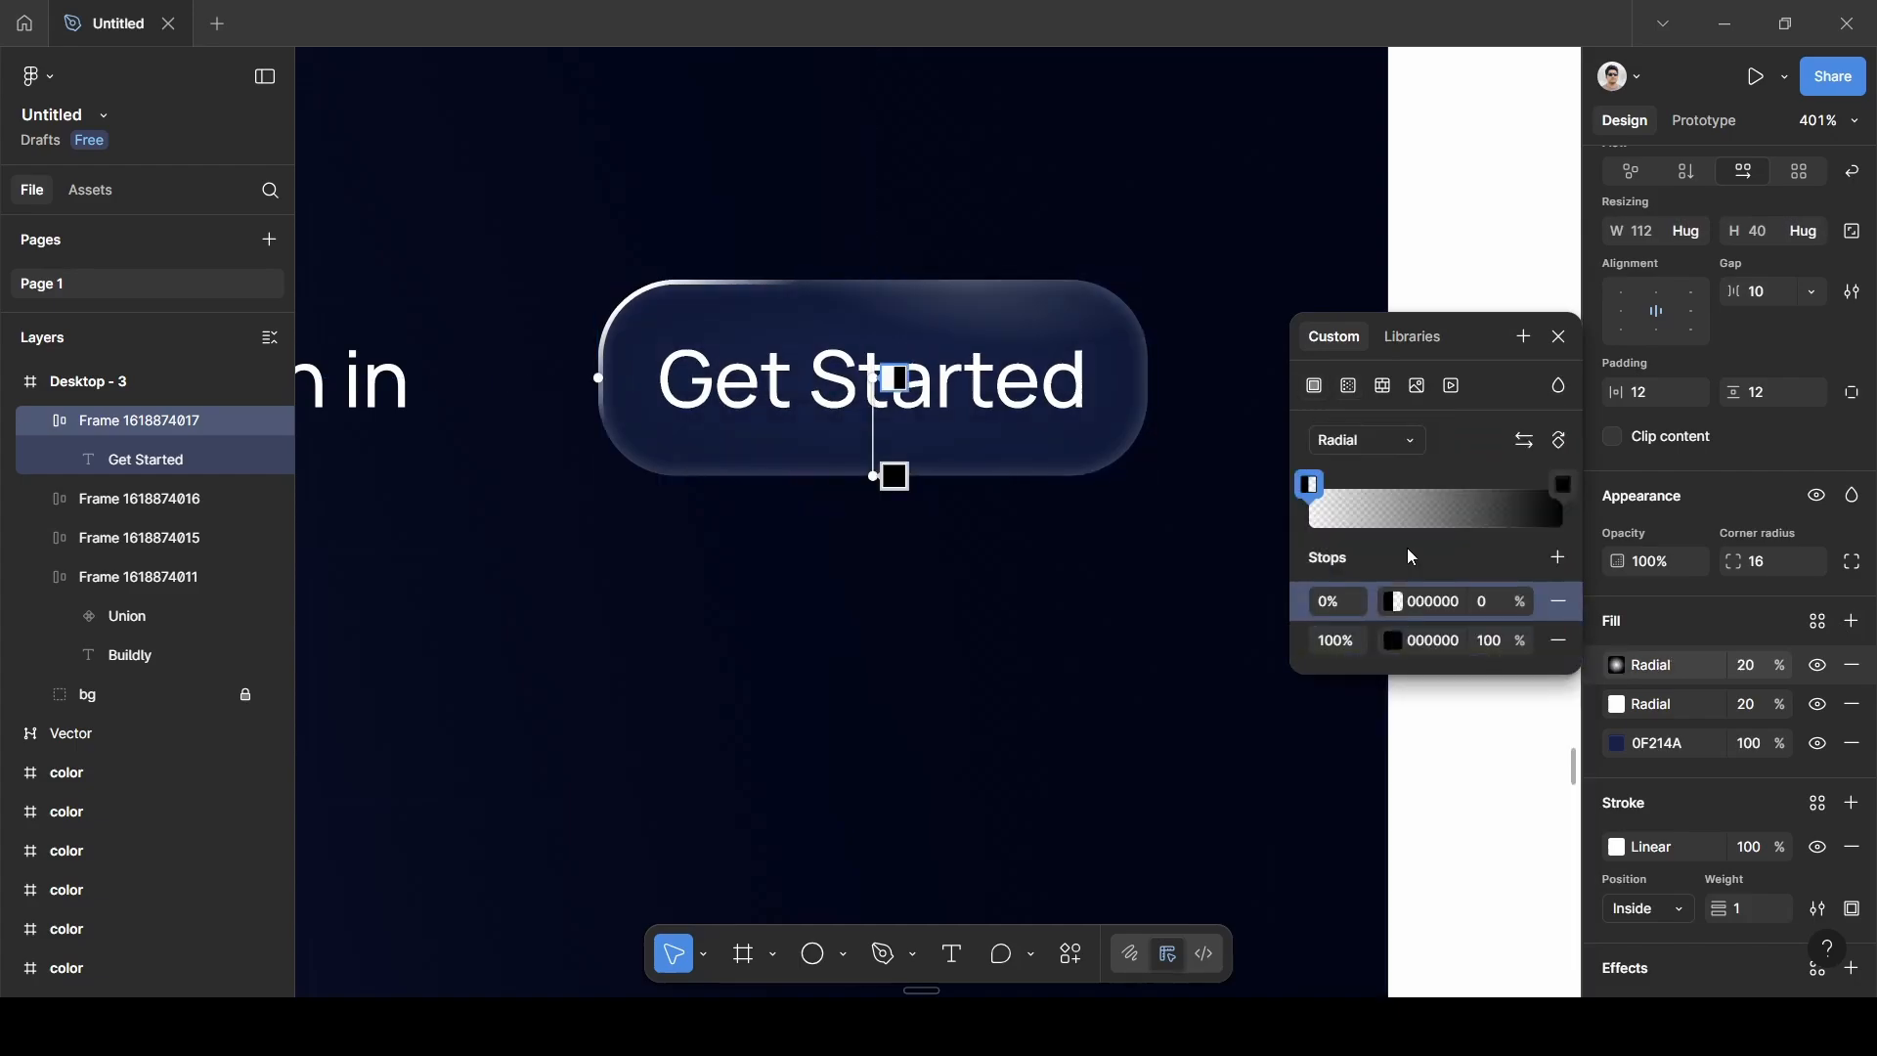
Set both color stops of the button's new radial gradient fill to FFFFFF.
click(1443, 607)
text(f)
key(Return)
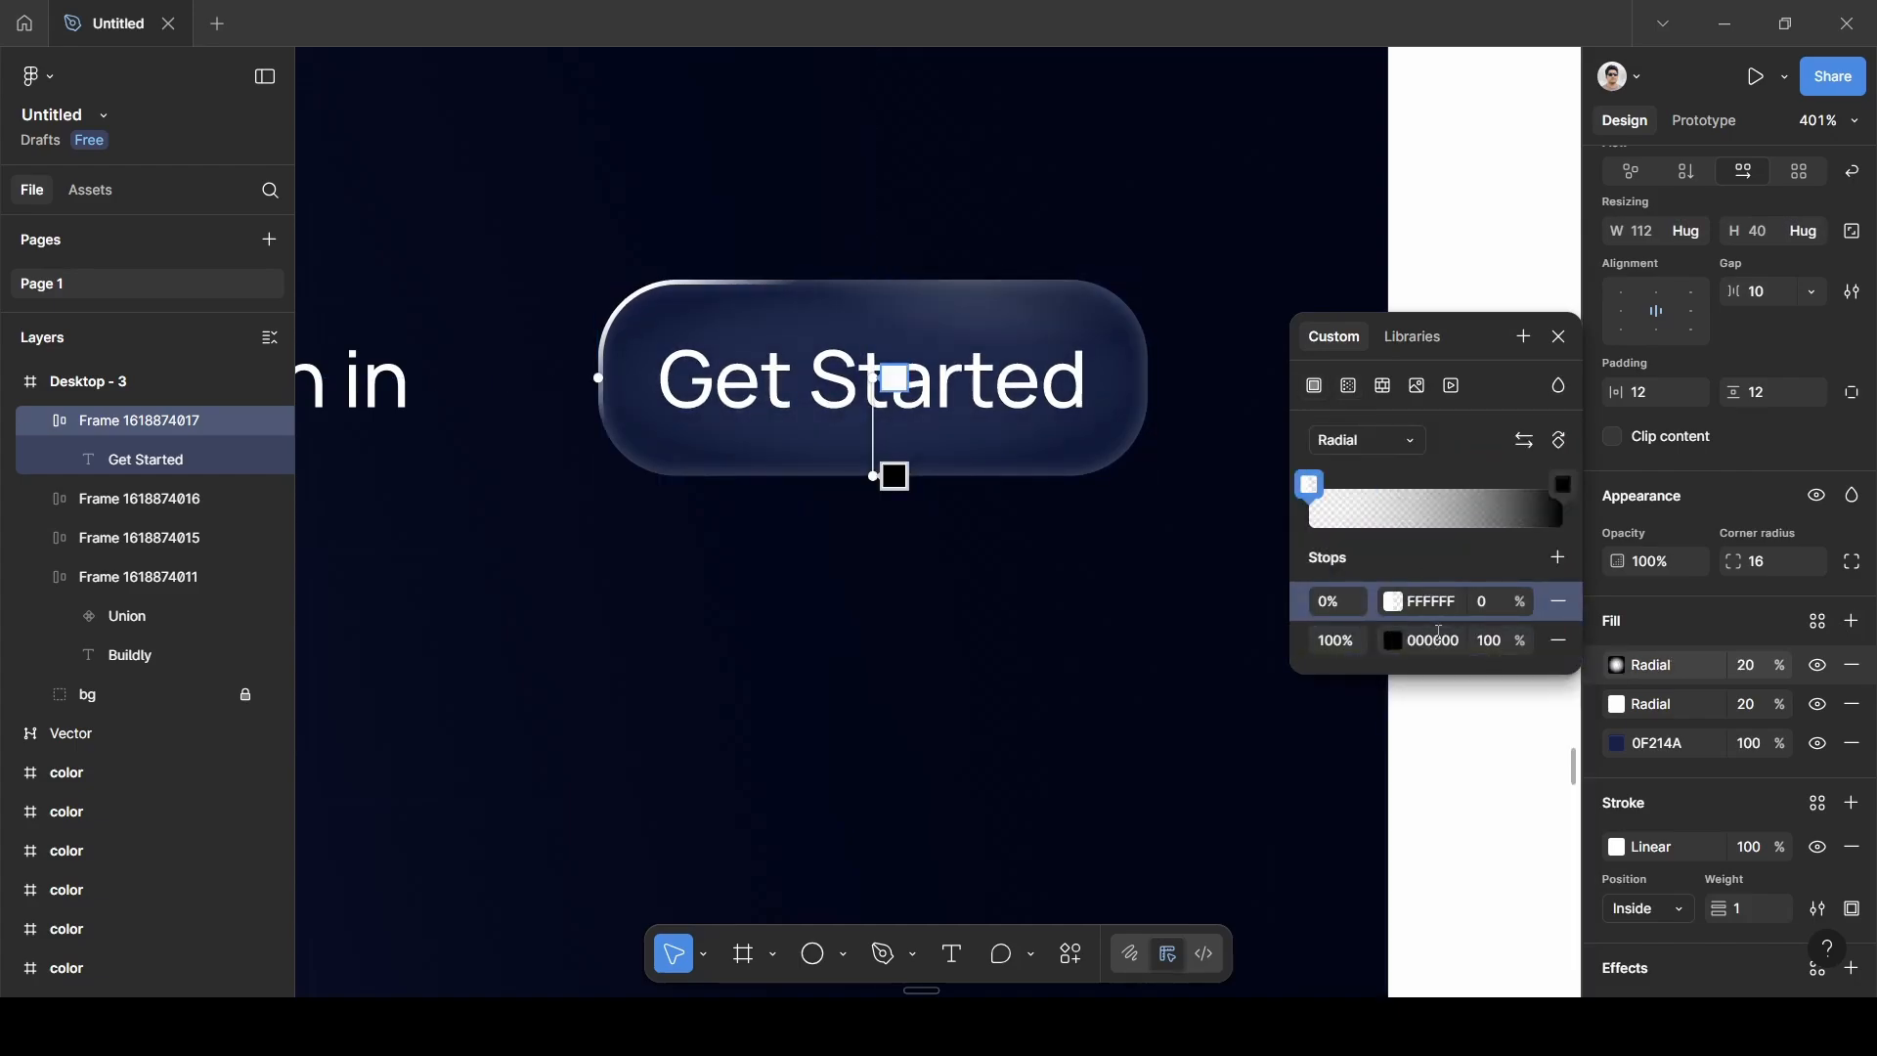
click(1438, 632)
text(f)
key(Return)
Set the new radial gradient's 0% stop to 100% opacity and its 100% stop to 0% opacity.
click(1511, 611)
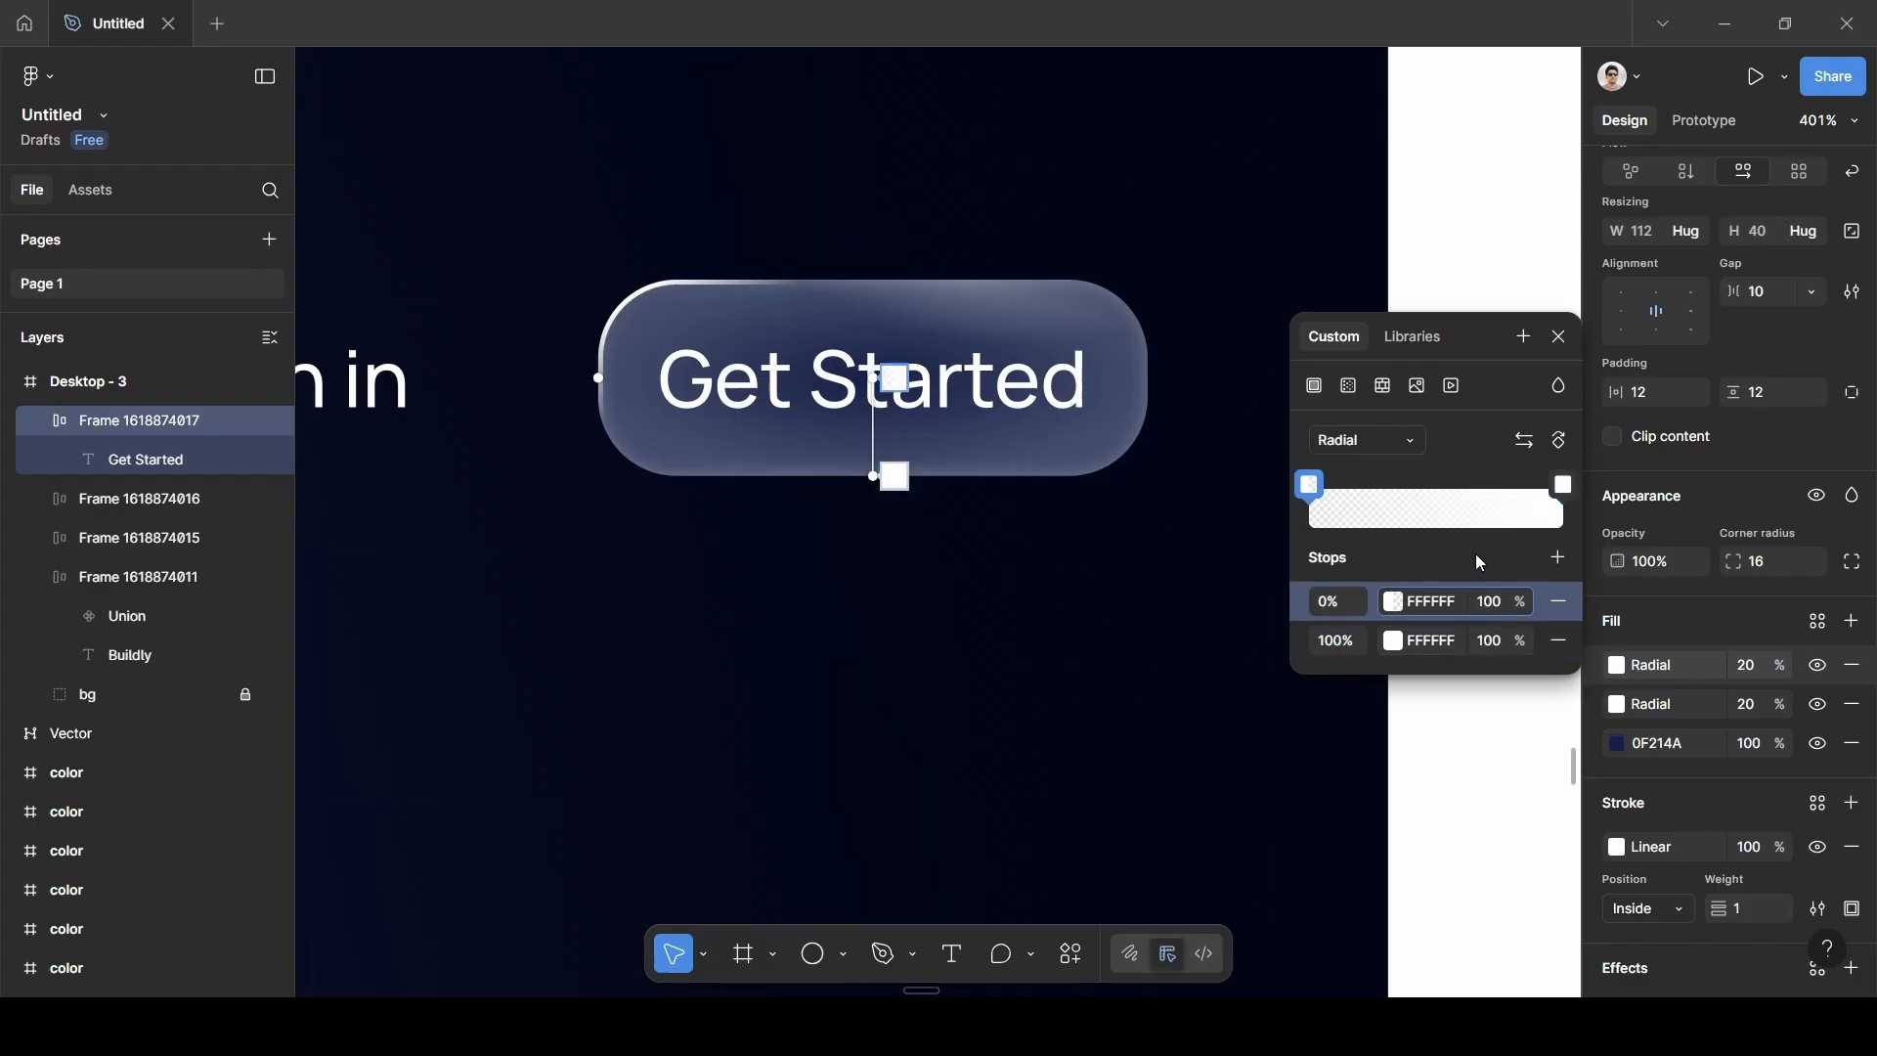
click(1495, 640)
text(0)
key(Return)
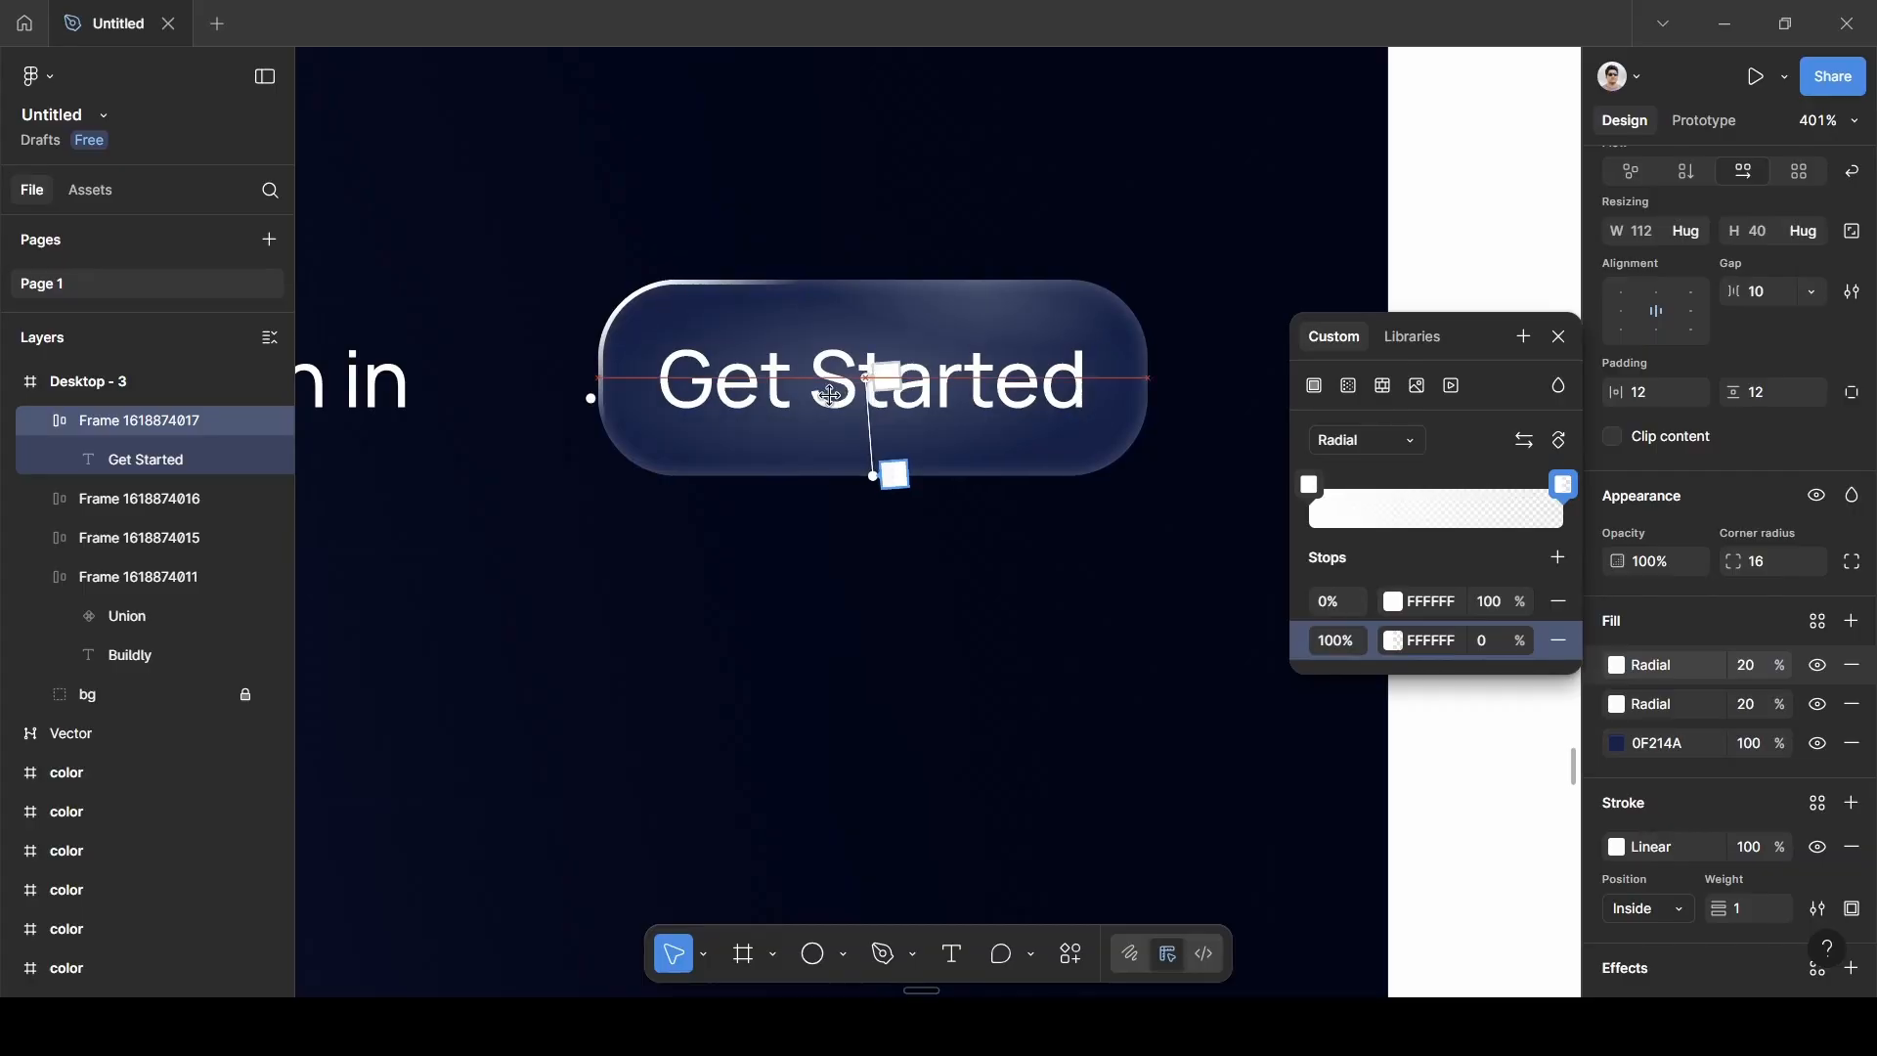
Move the new gradient's center to the button's lower edge, left of the middle, and shorten its radius to a small glow.
drag(893, 380, 767, 439)
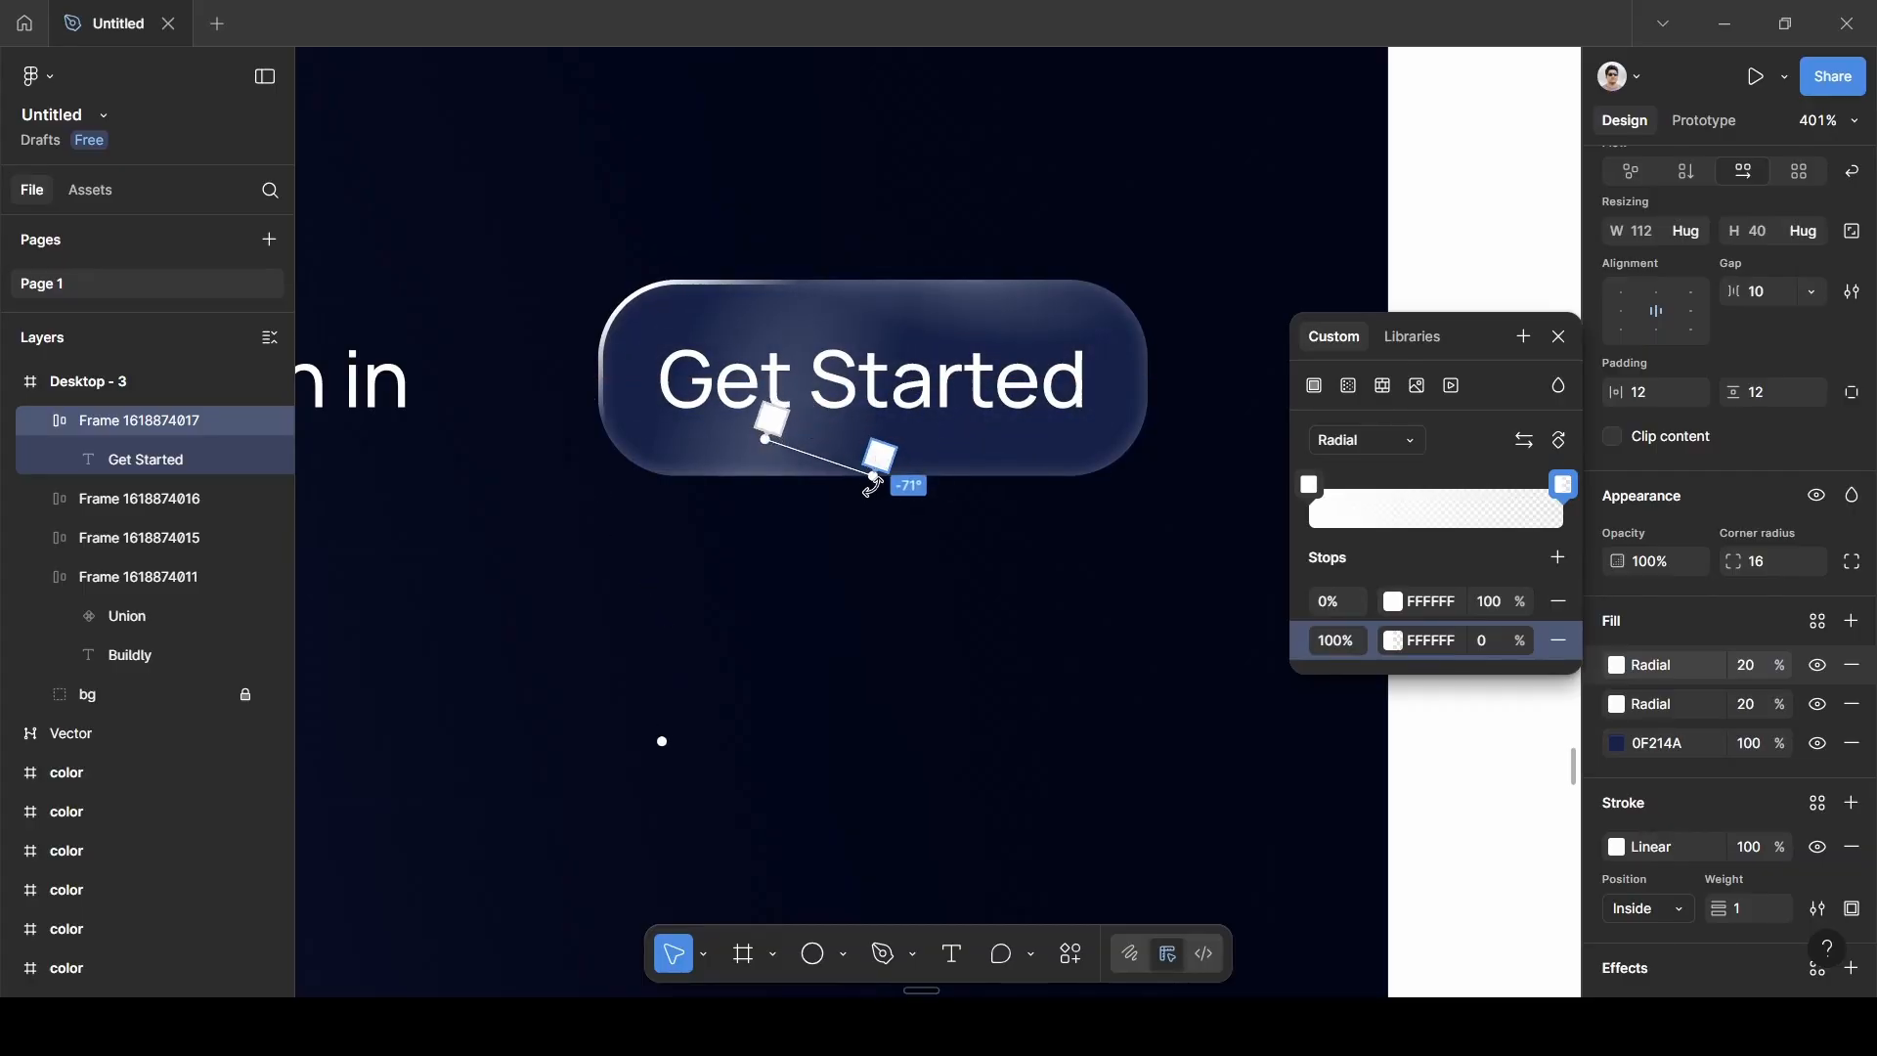
drag(873, 479, 762, 507)
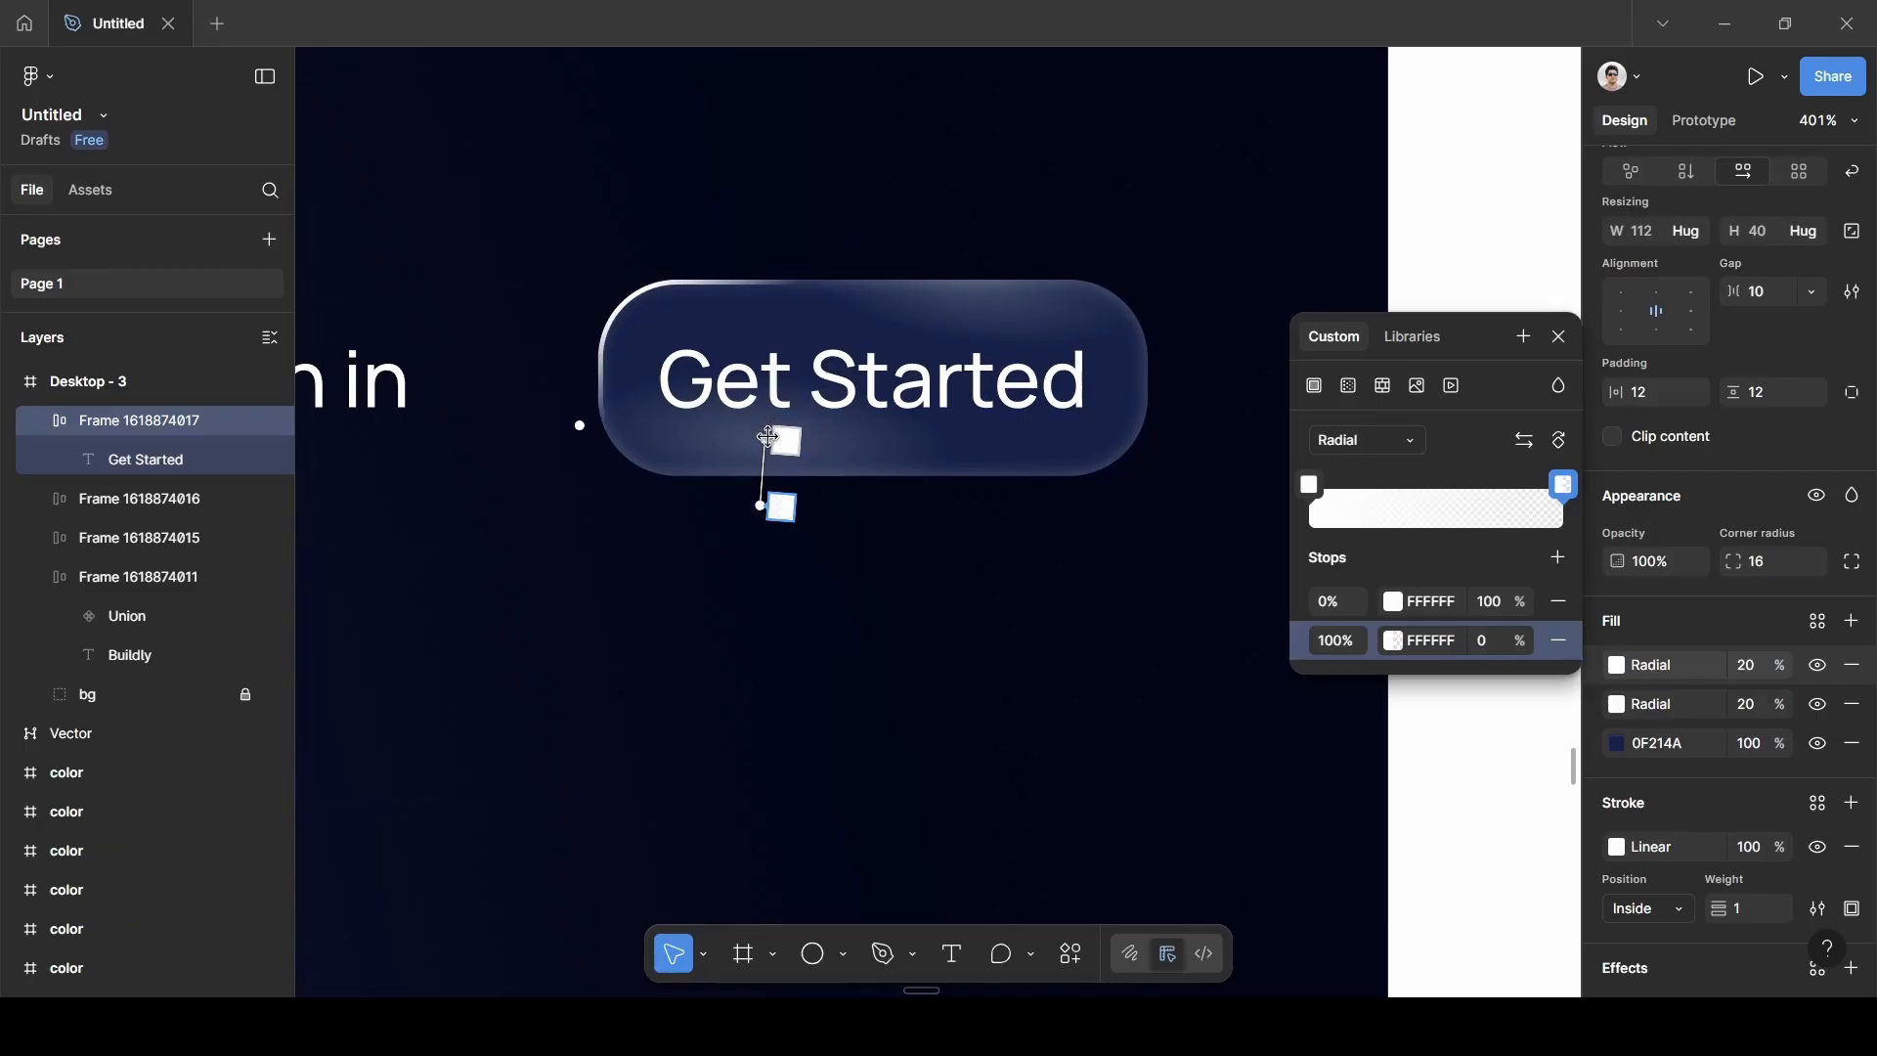
mouse_move(767, 439)
mouse_down()
mouse_move(740, 506)
mouse_move(745, 456)
mouse_up()
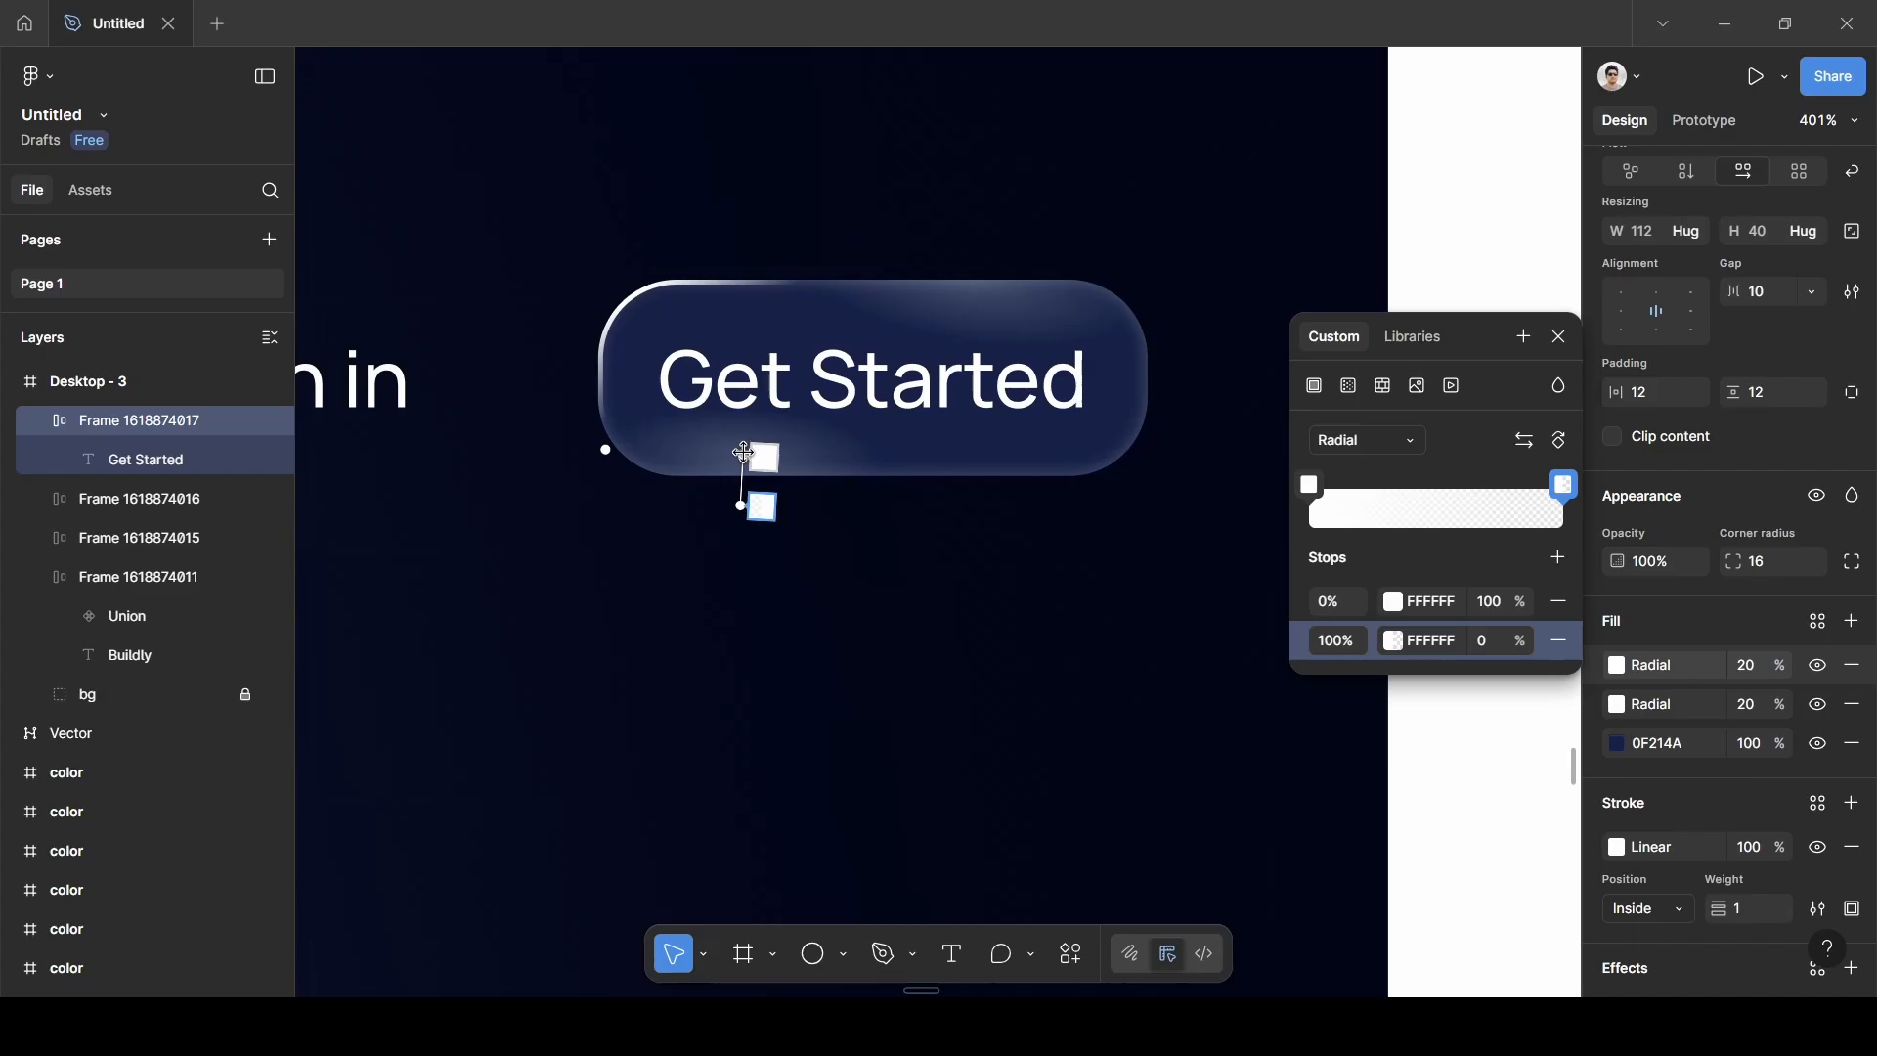
click(1491, 344)
click(1490, 344)
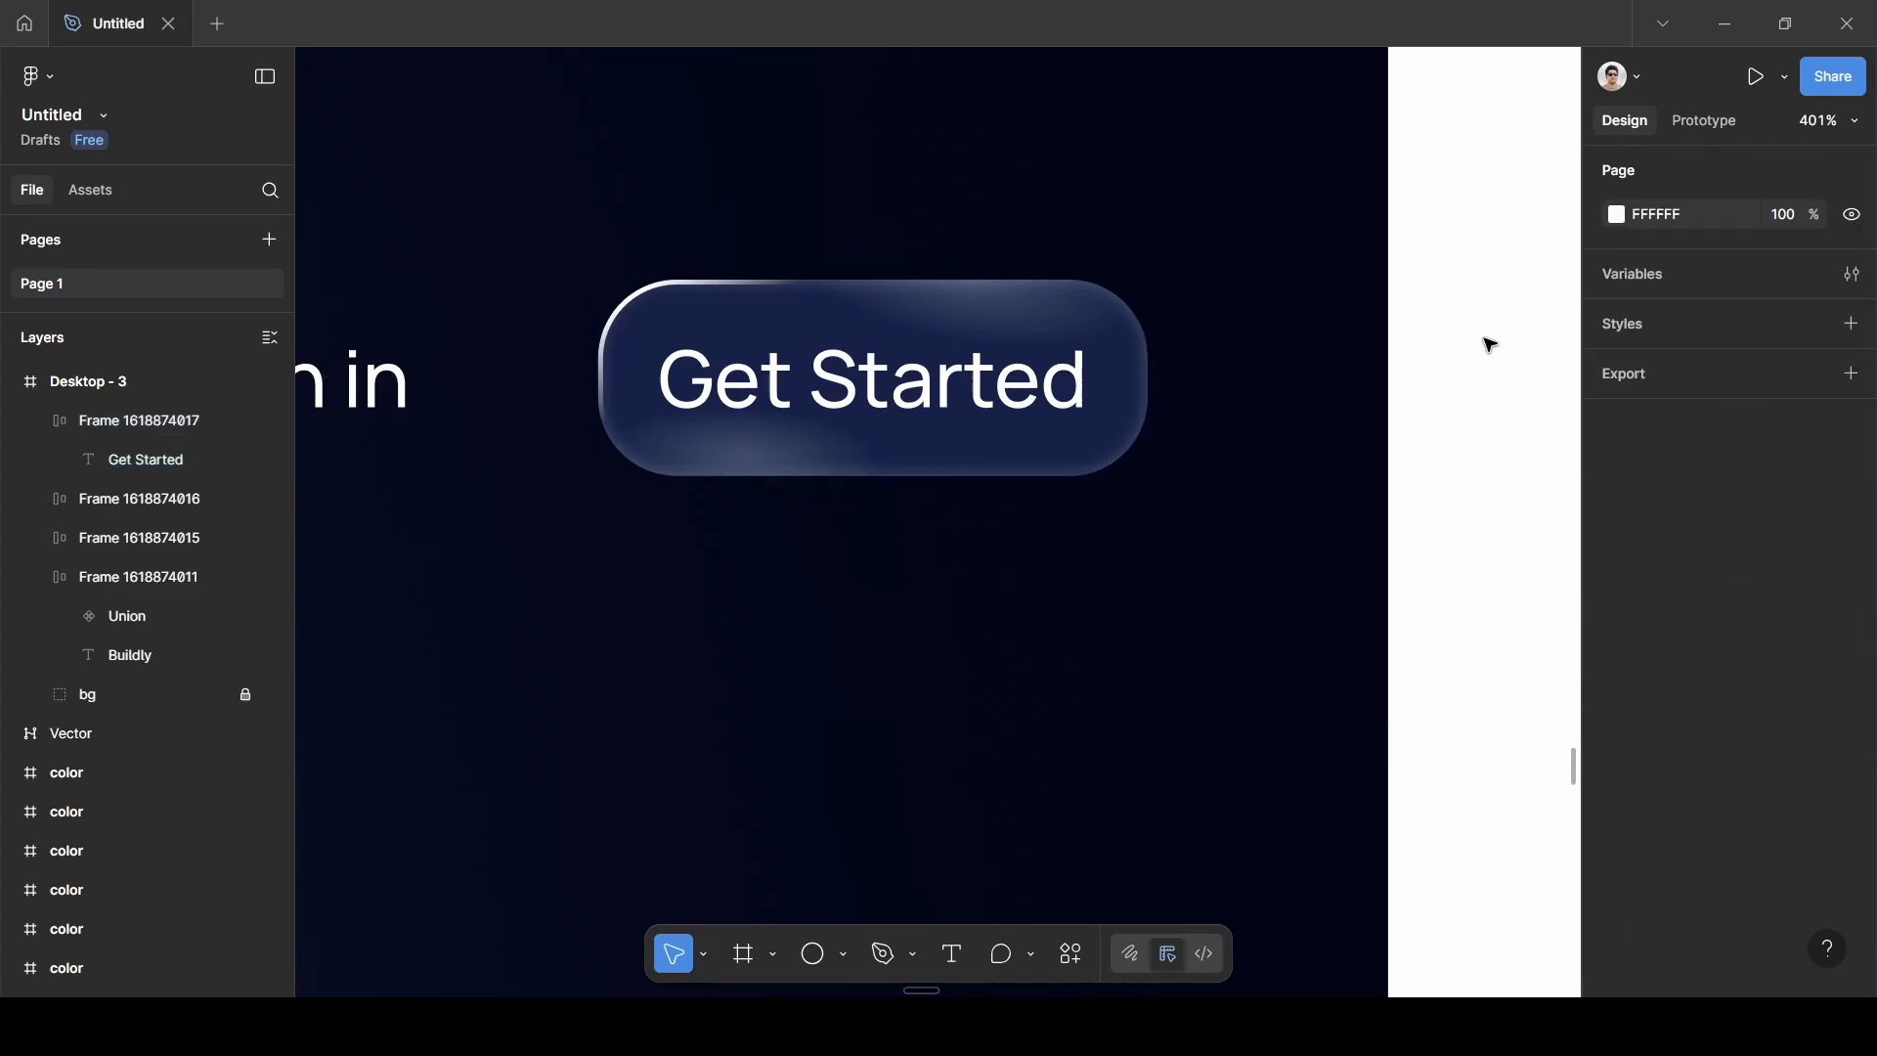
Wrap the Sign in and Get Started frames of Desktop - 3 in one horizontal auto layout with a gap of 12.
scroll(1490, 345, down, 10)
scroll(1491, 344, left, 2)
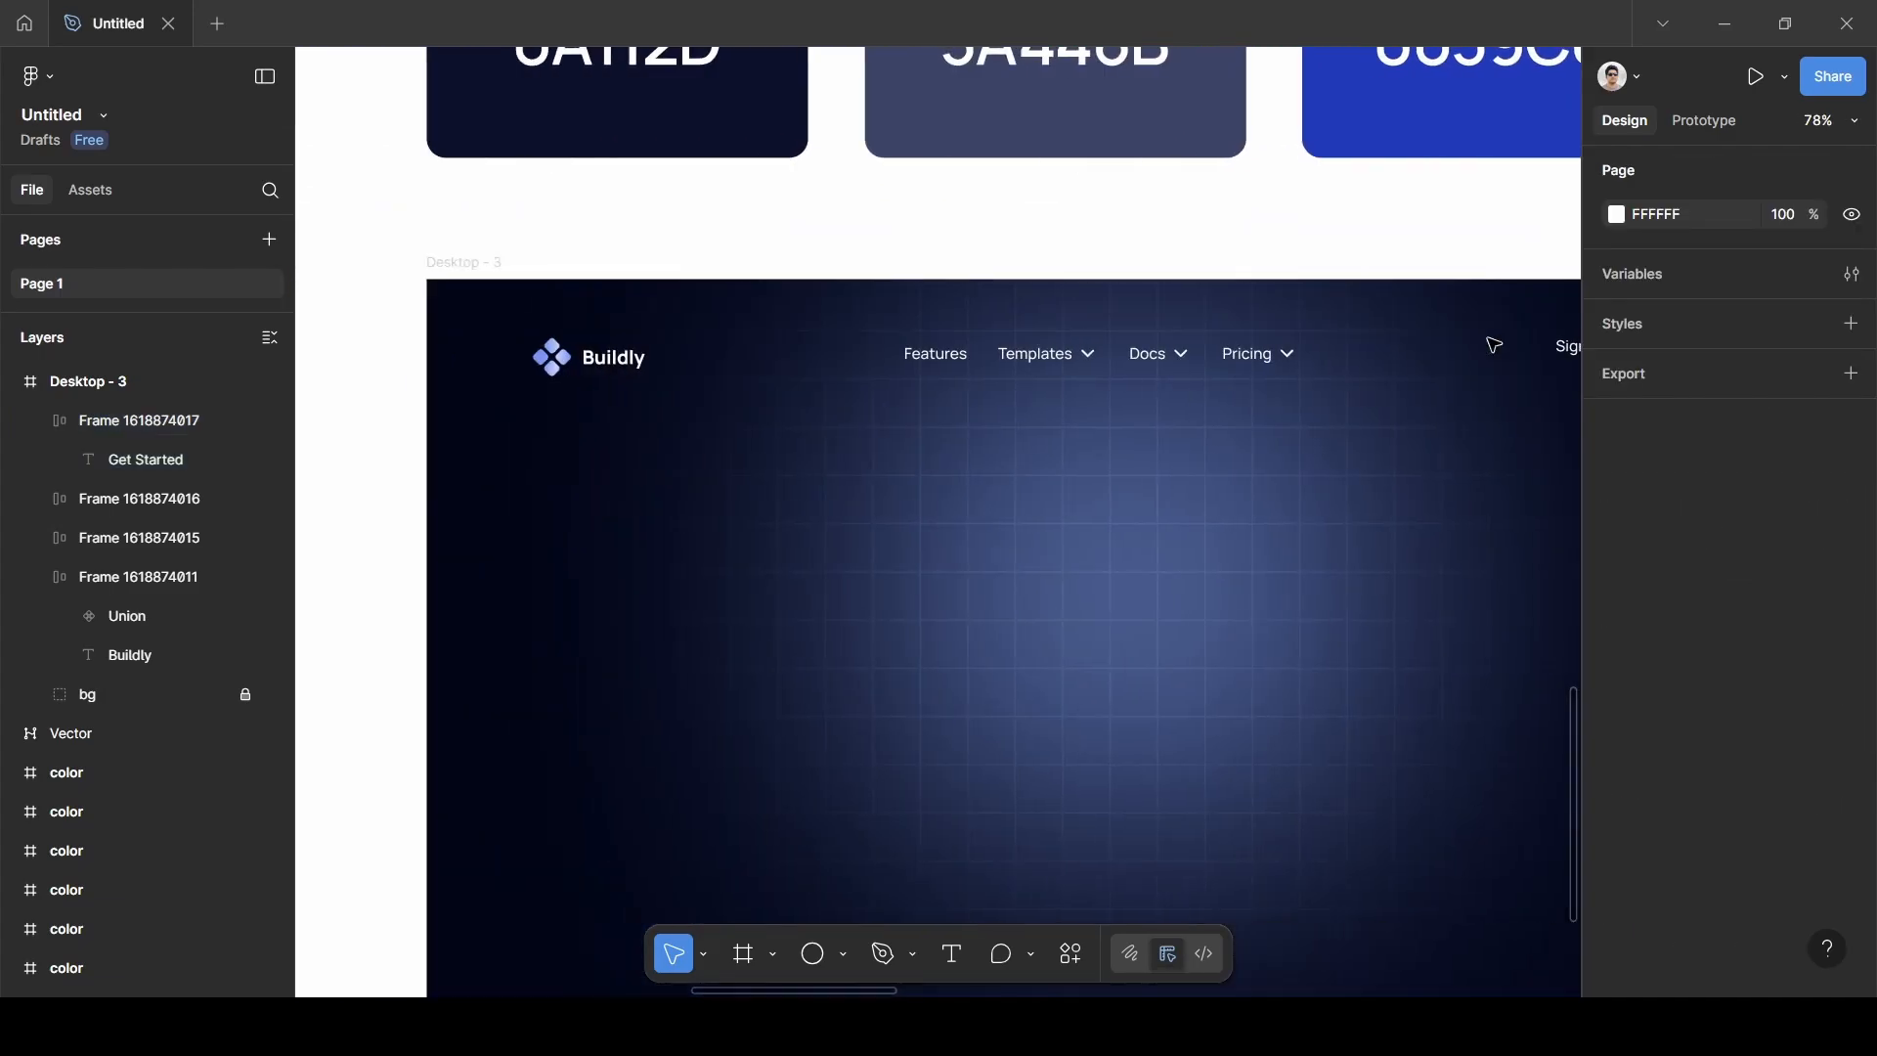
scroll(1493, 345, left, 18)
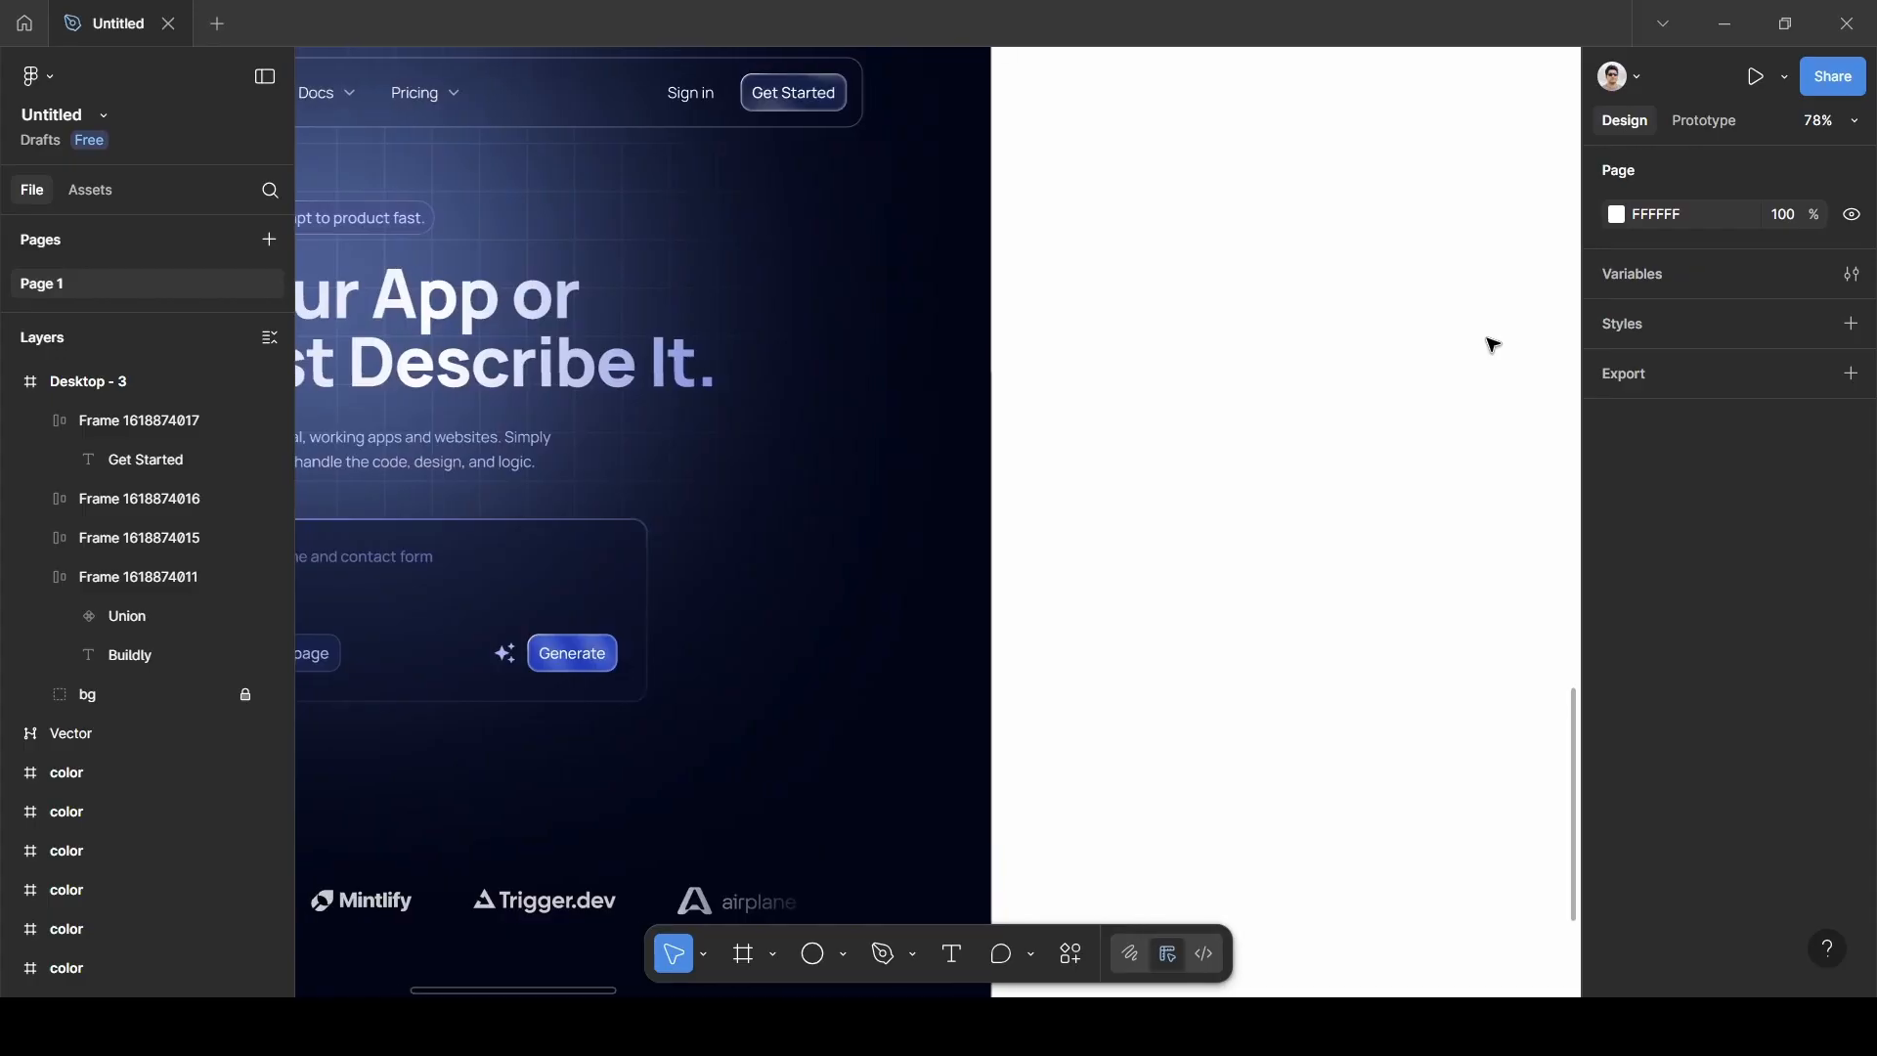
scroll(1493, 345, up, 3)
scroll(1493, 345, right, 20)
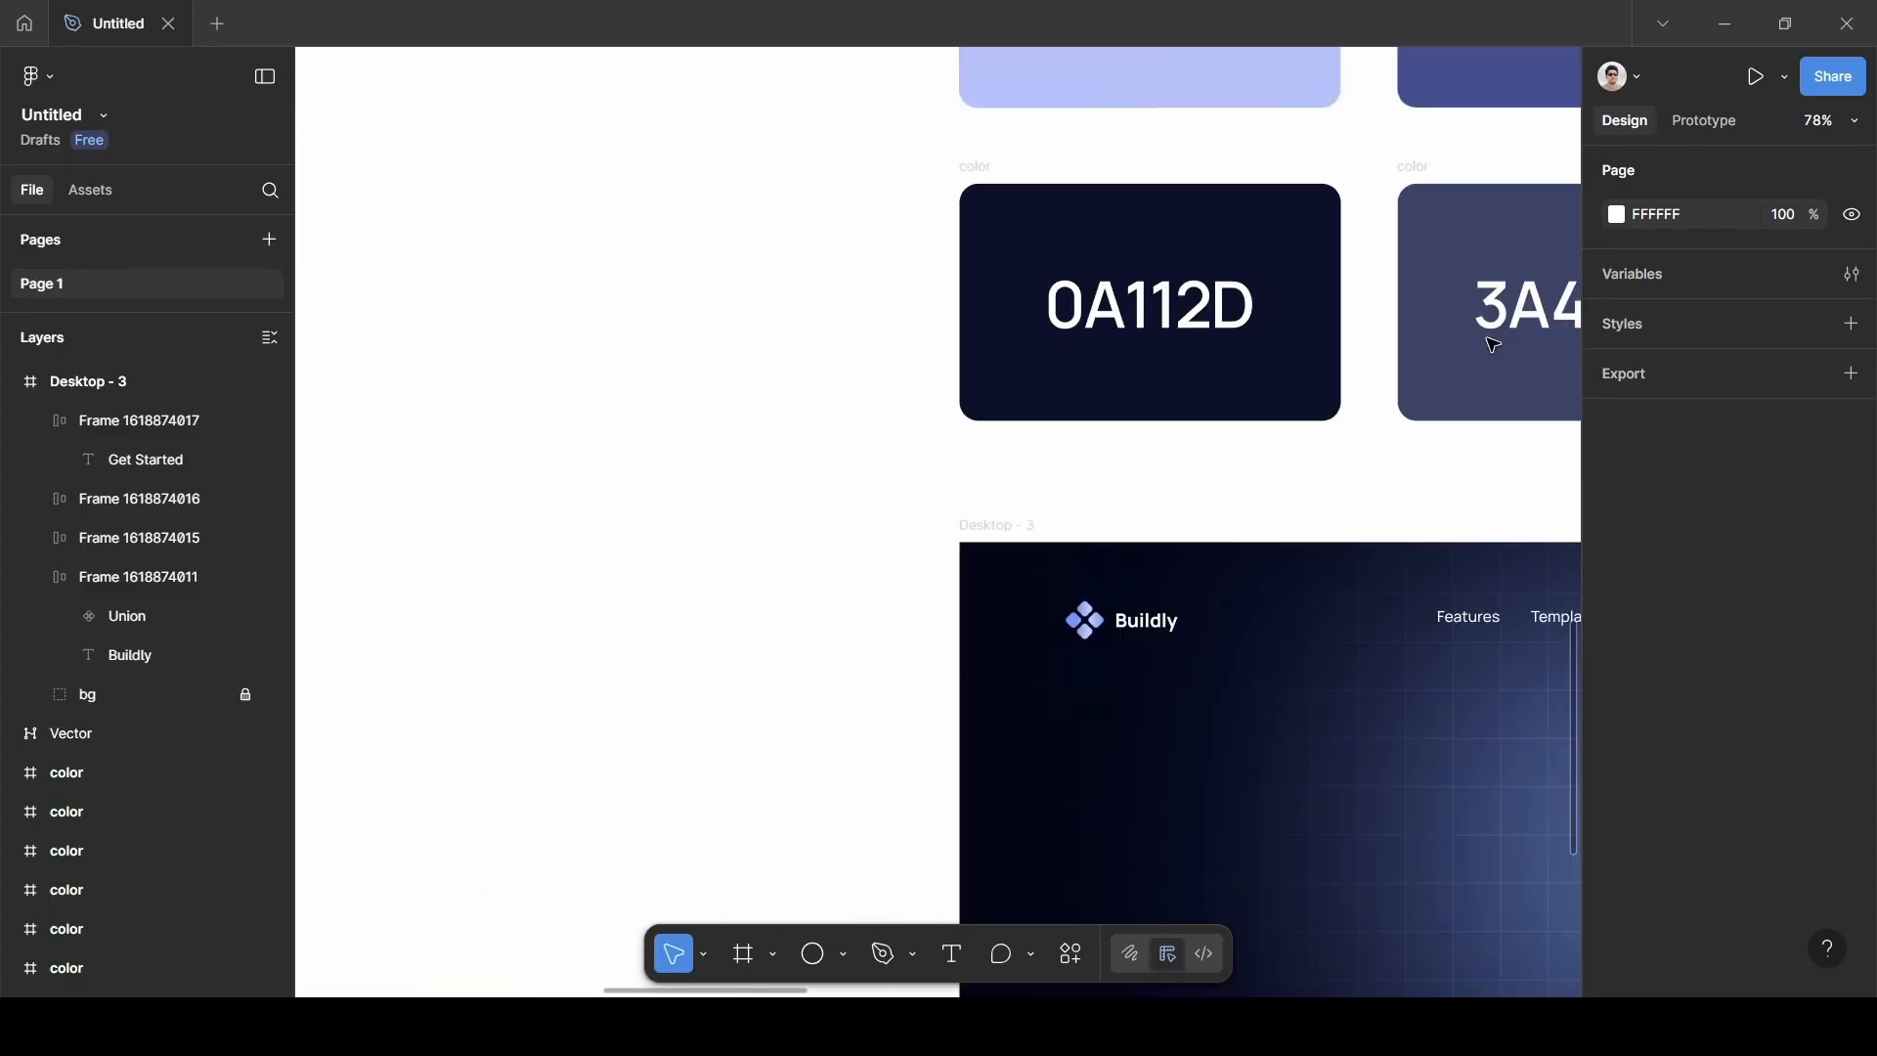
scroll(1492, 345, up, 6)
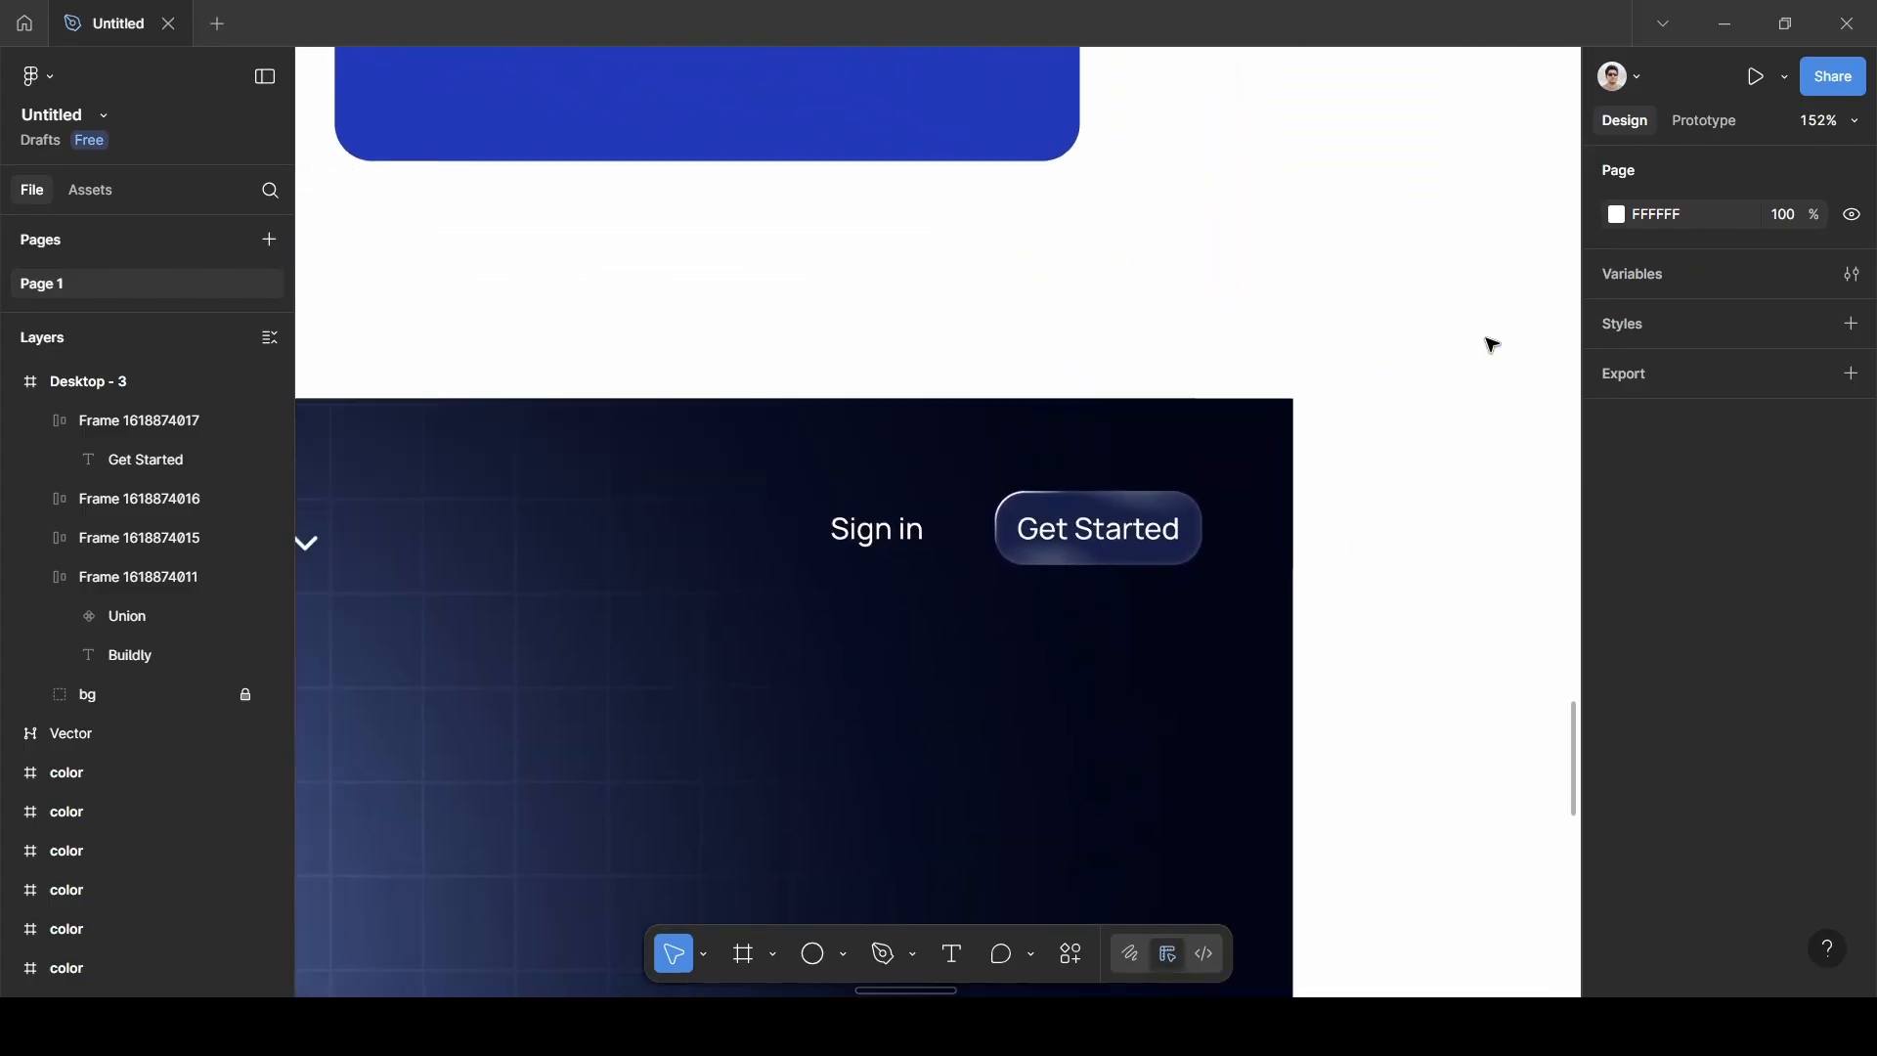
click(1384, 529)
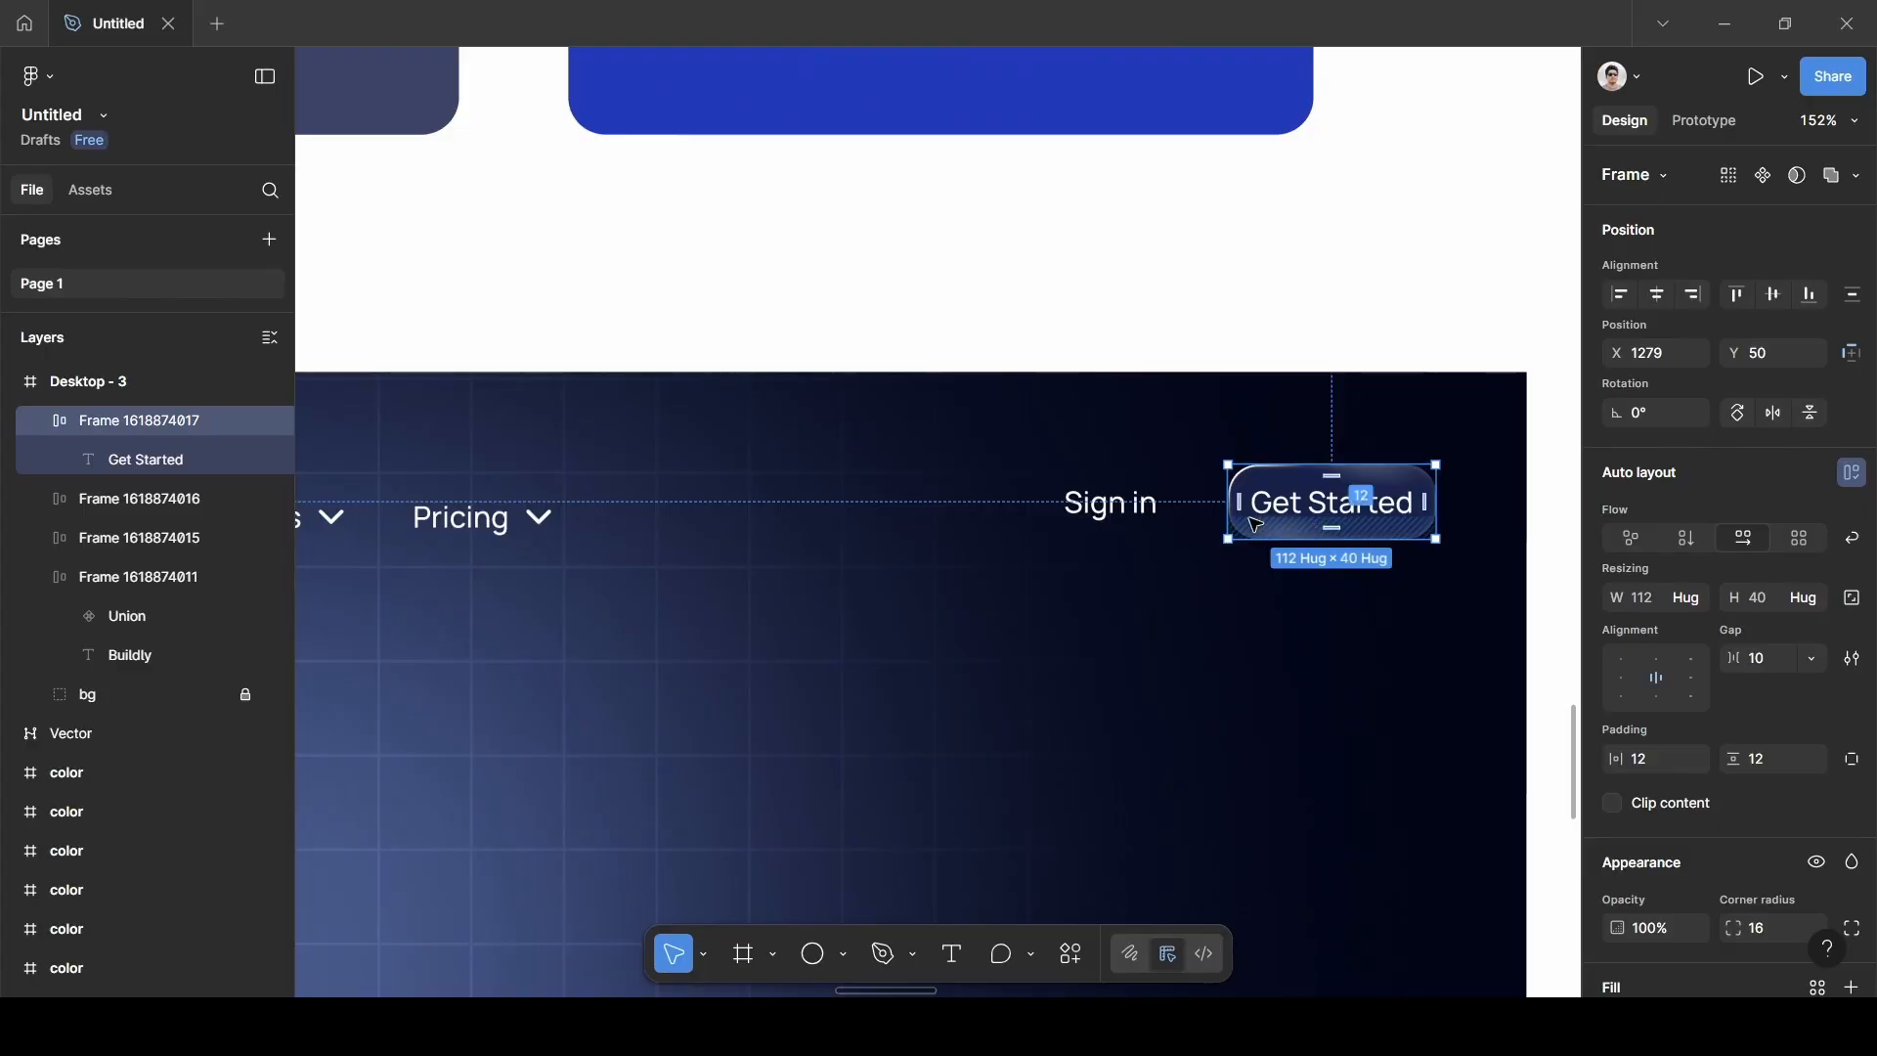
shift+click(1134, 523)
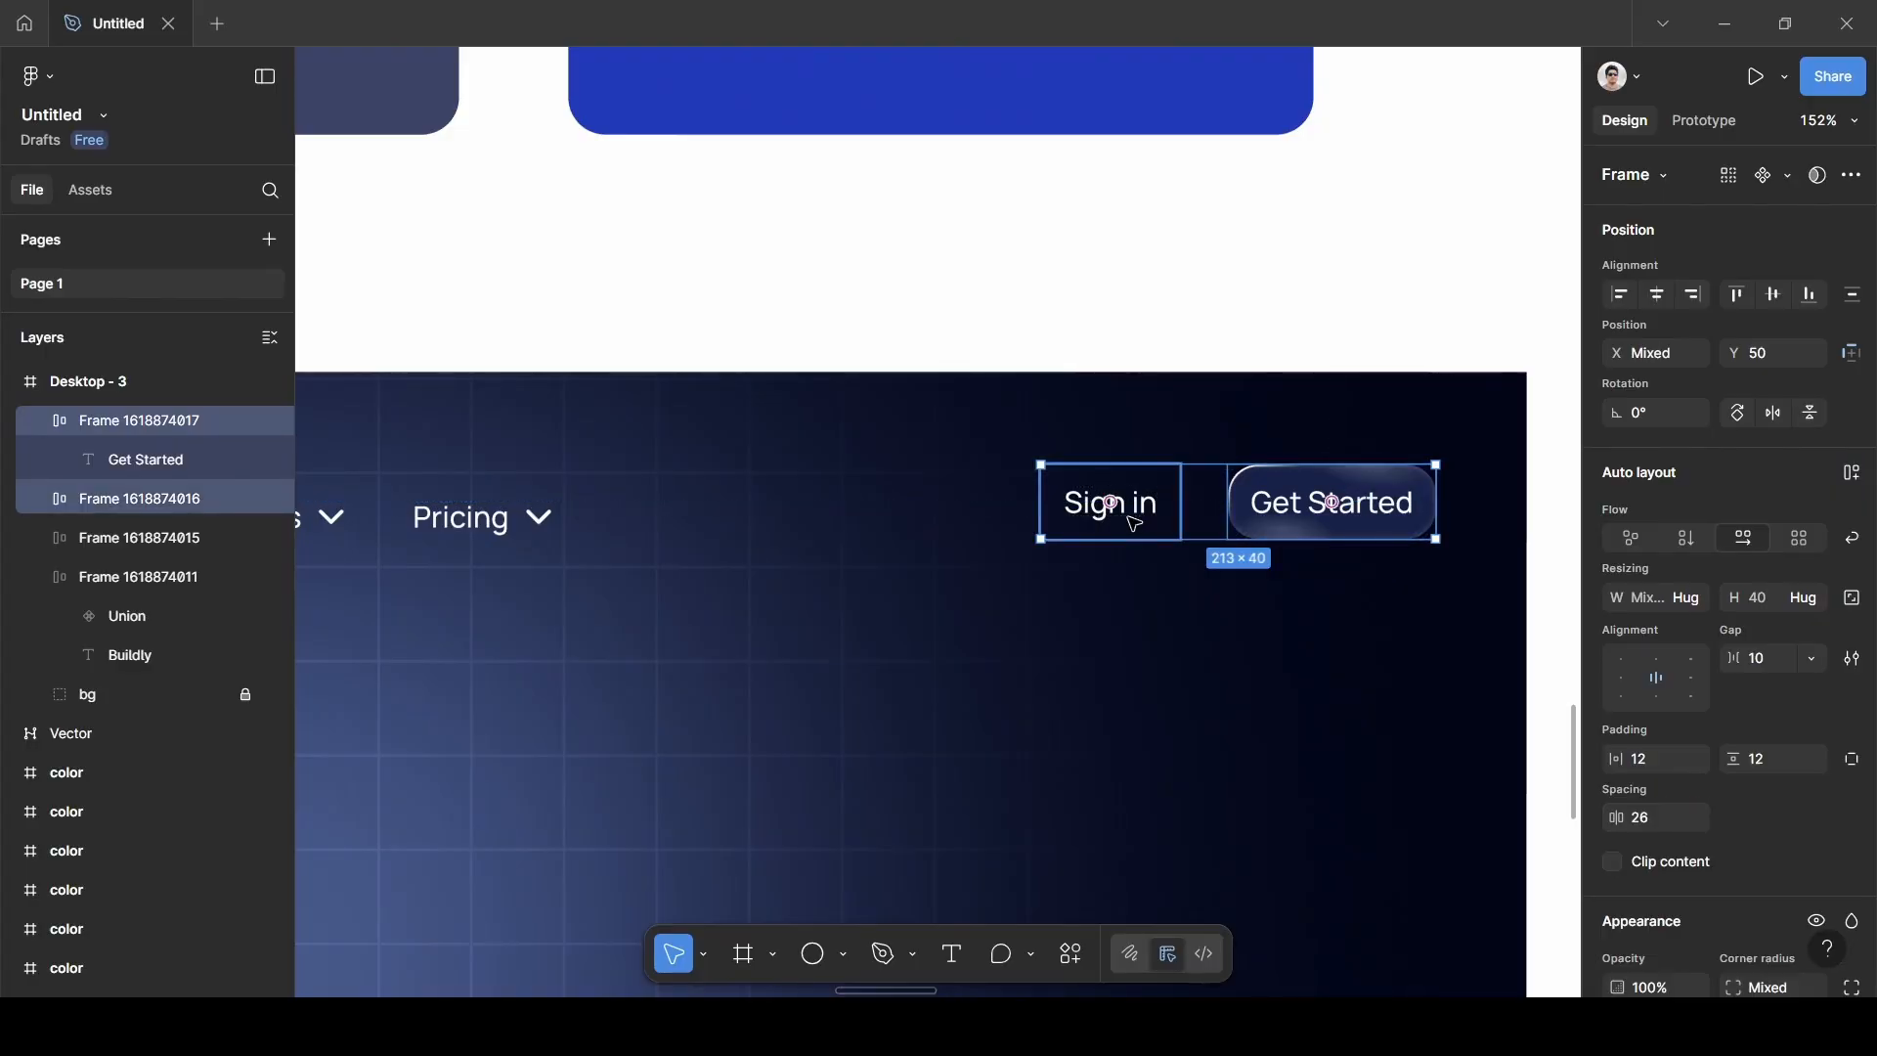
key(shift+a)
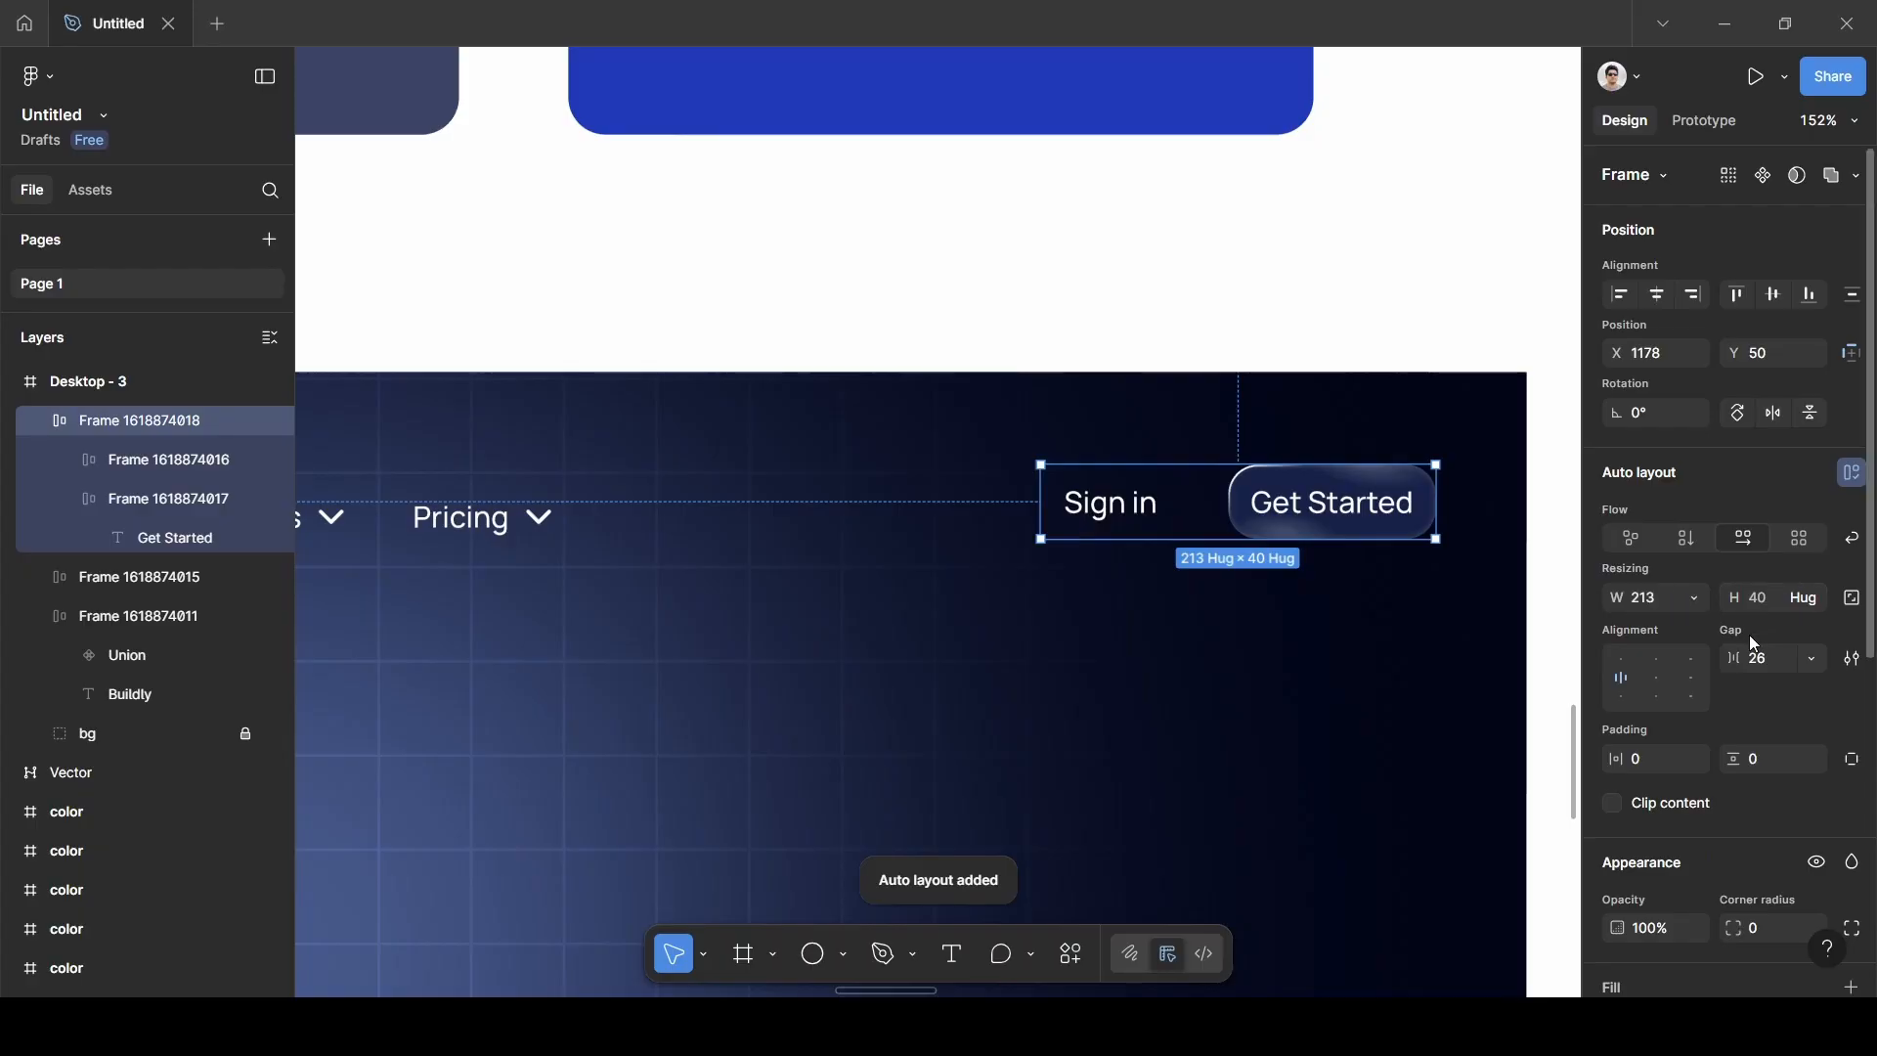
key(BackSpace)
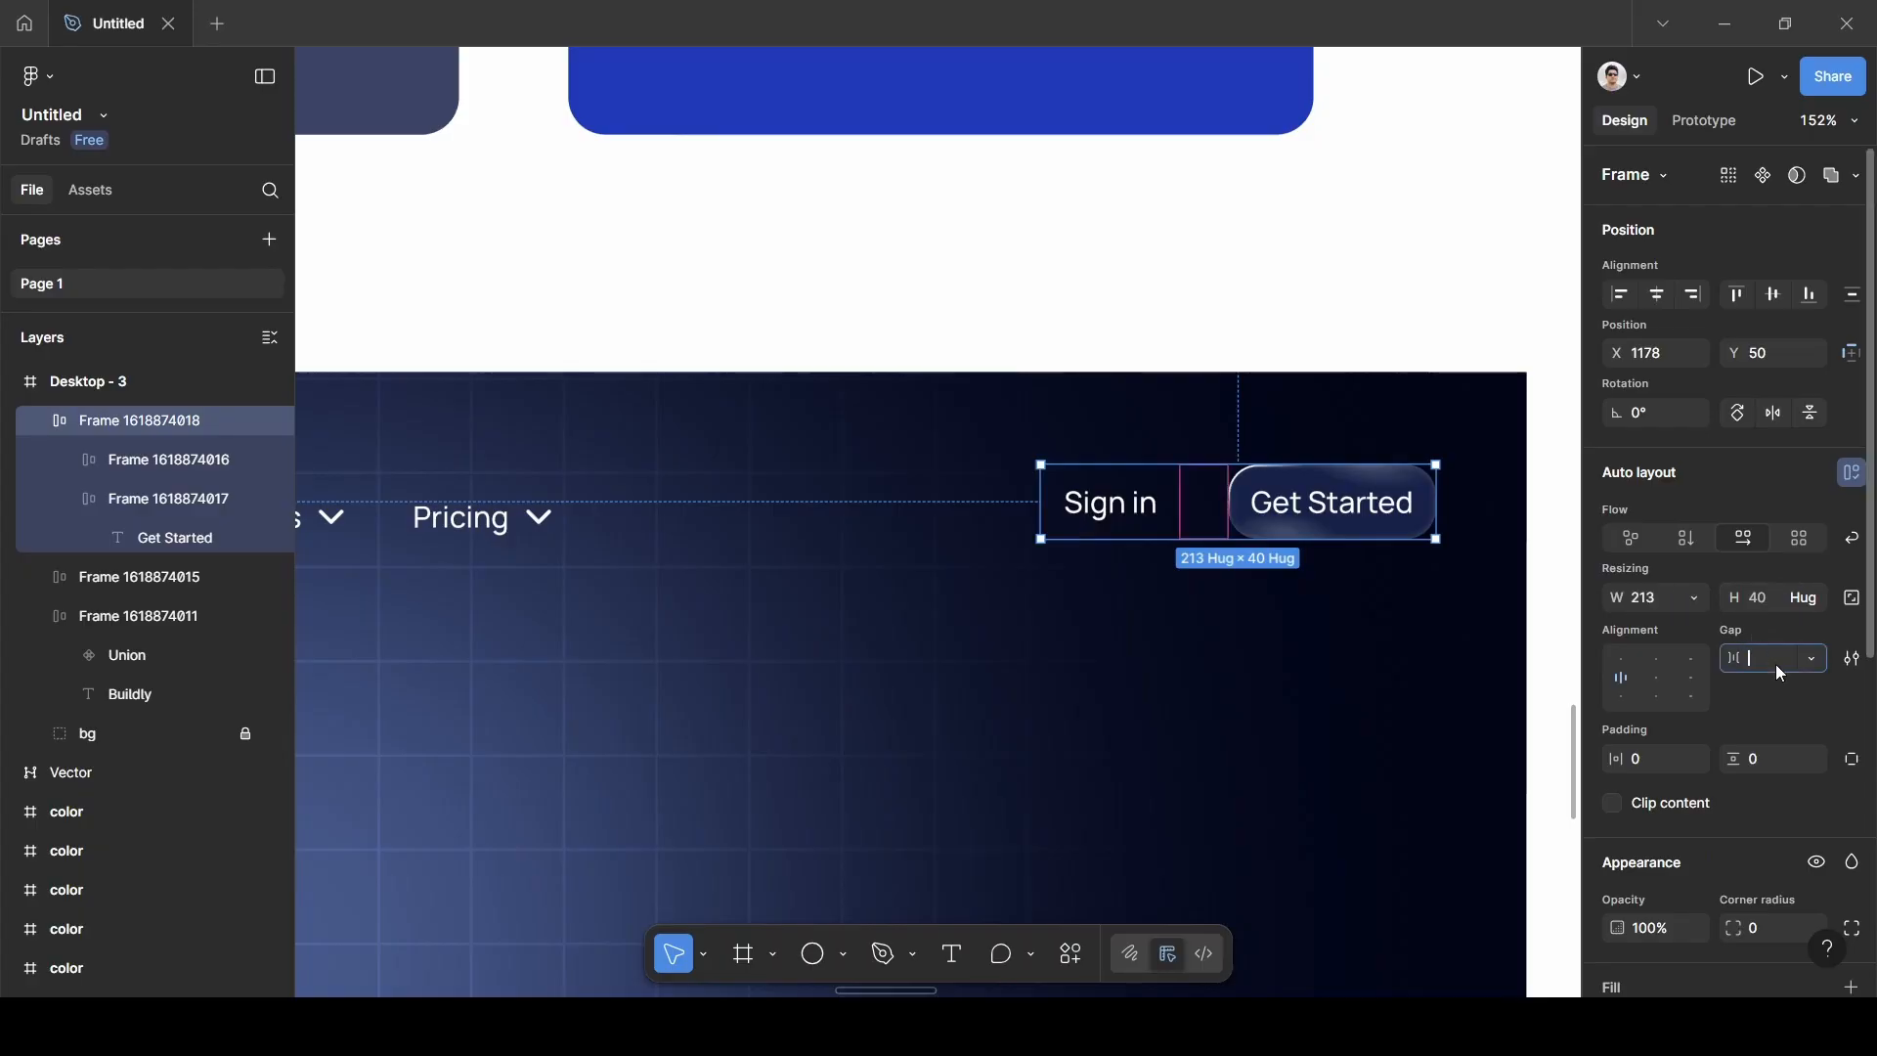
text(12)
key(Return)
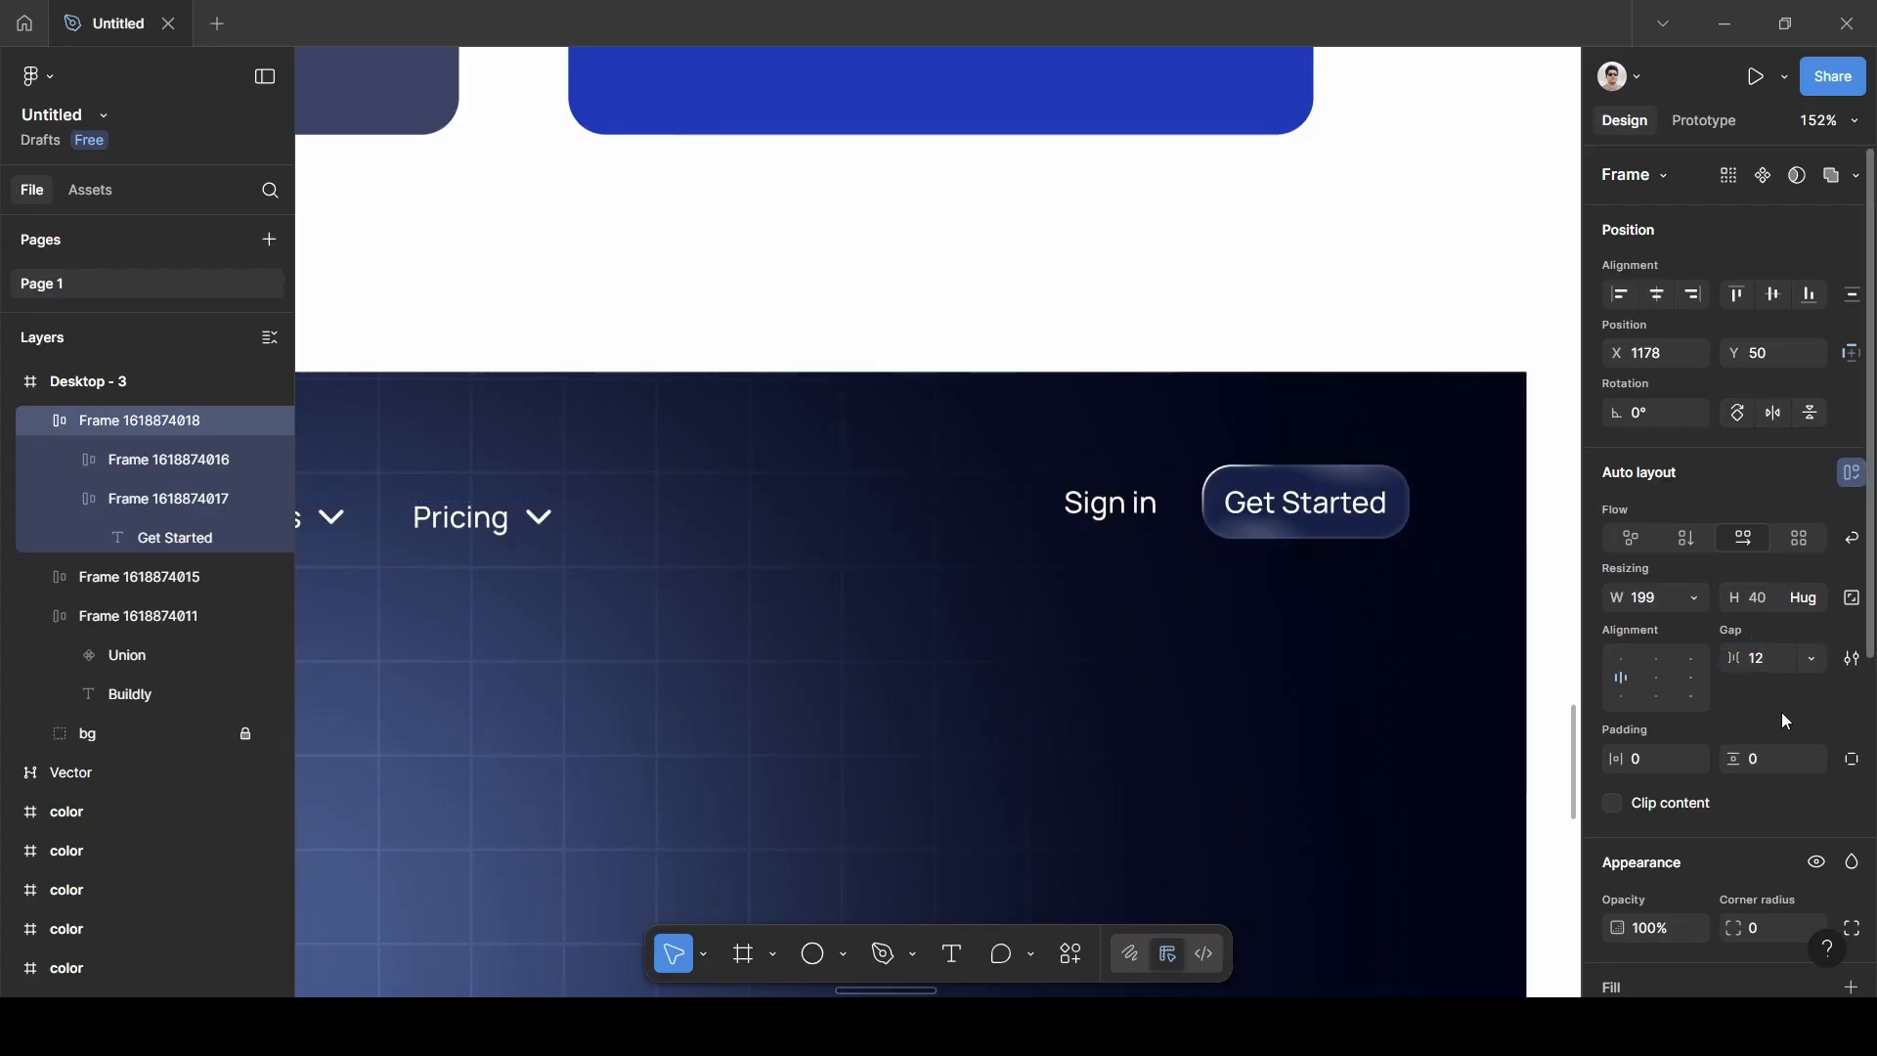
Wrap the Buildly logo, the menu links and the Sign in/Get Started group in one auto layout frame with its gap set to Auto.
scroll(1225, 515, down, 5)
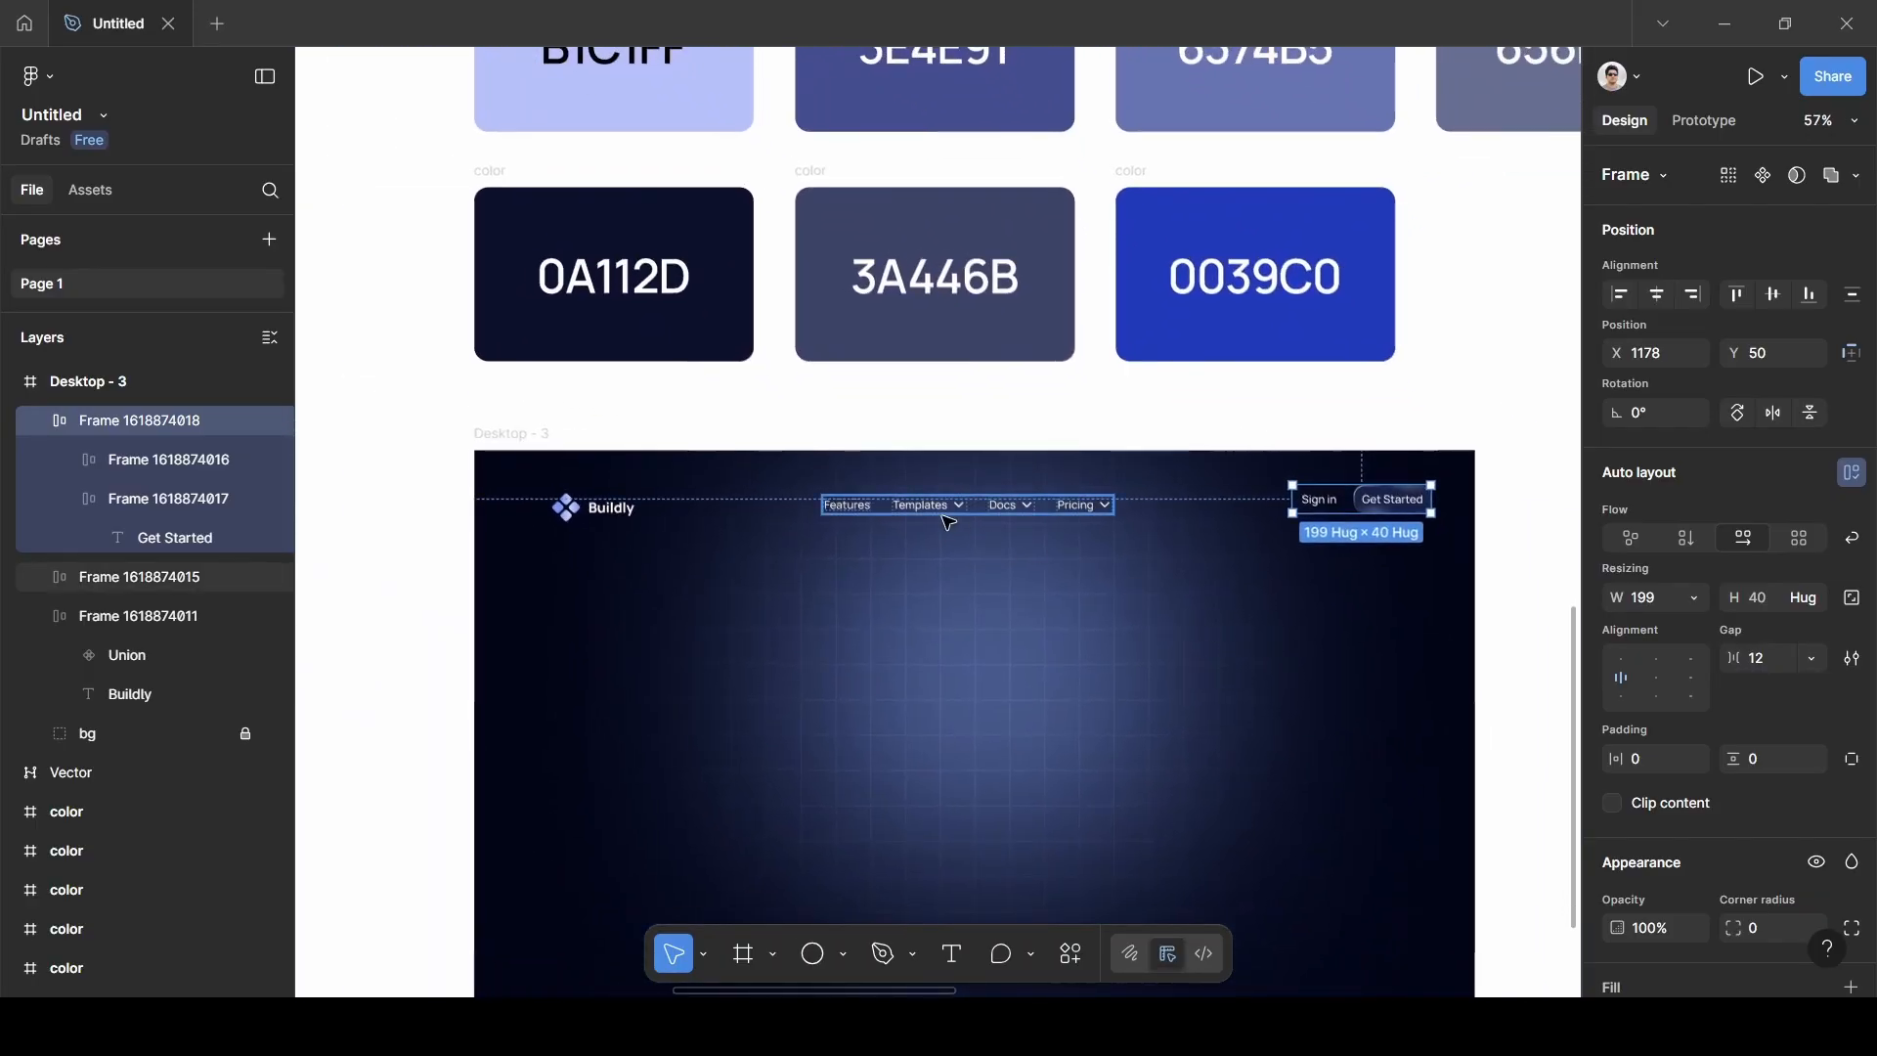
click(626, 516)
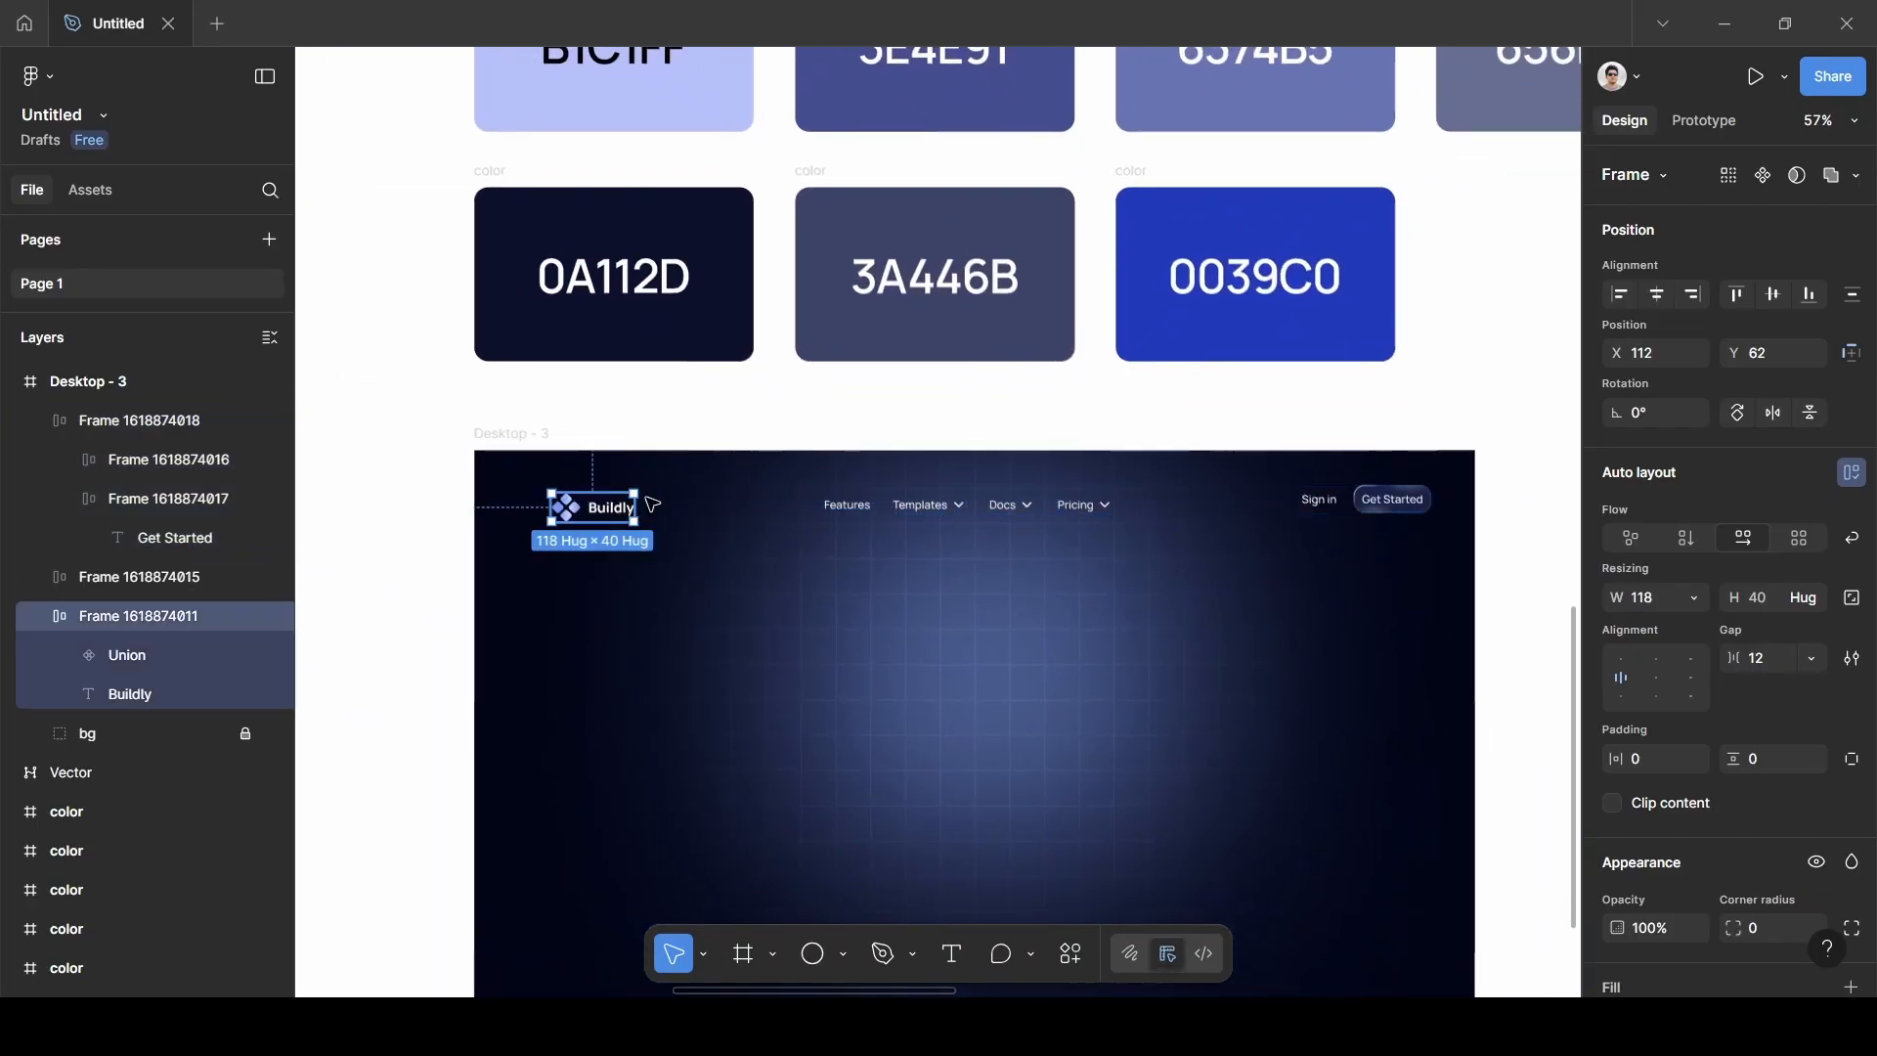
shift+click(1095, 508)
shift+click(1417, 521)
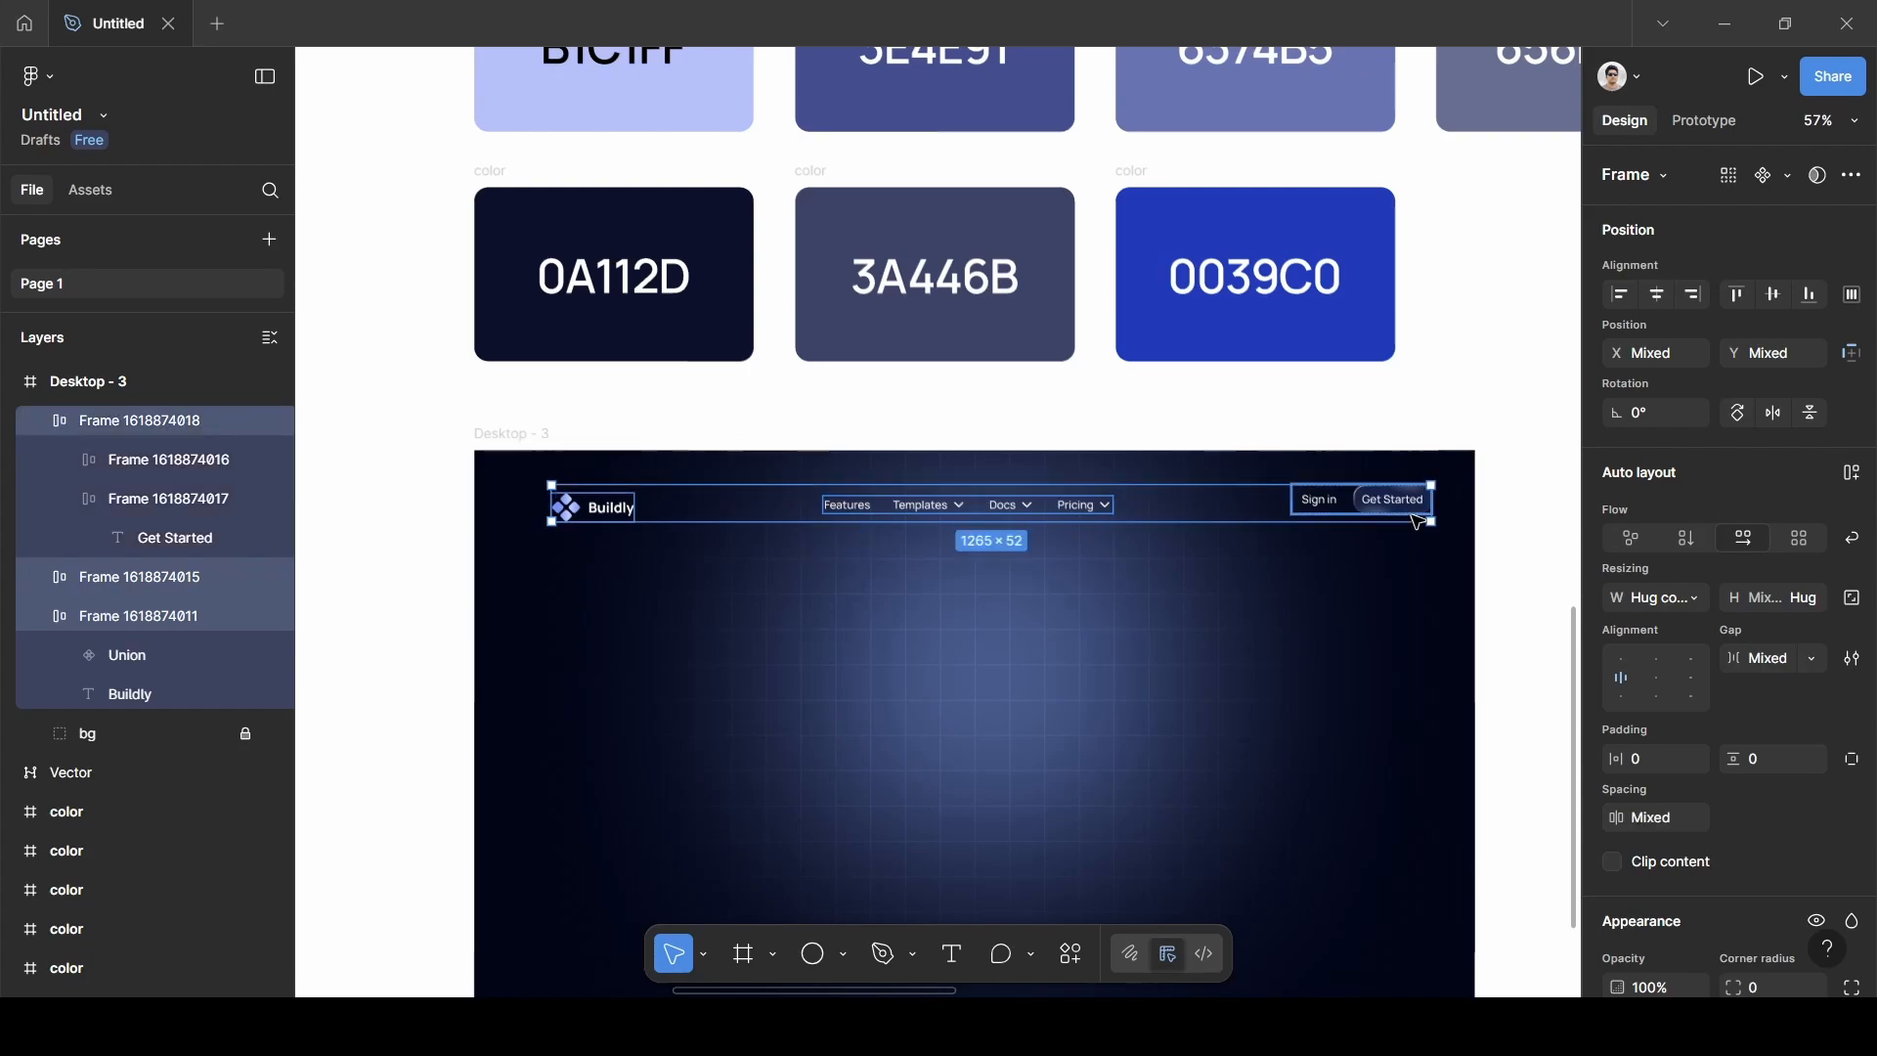
key(shift+a)
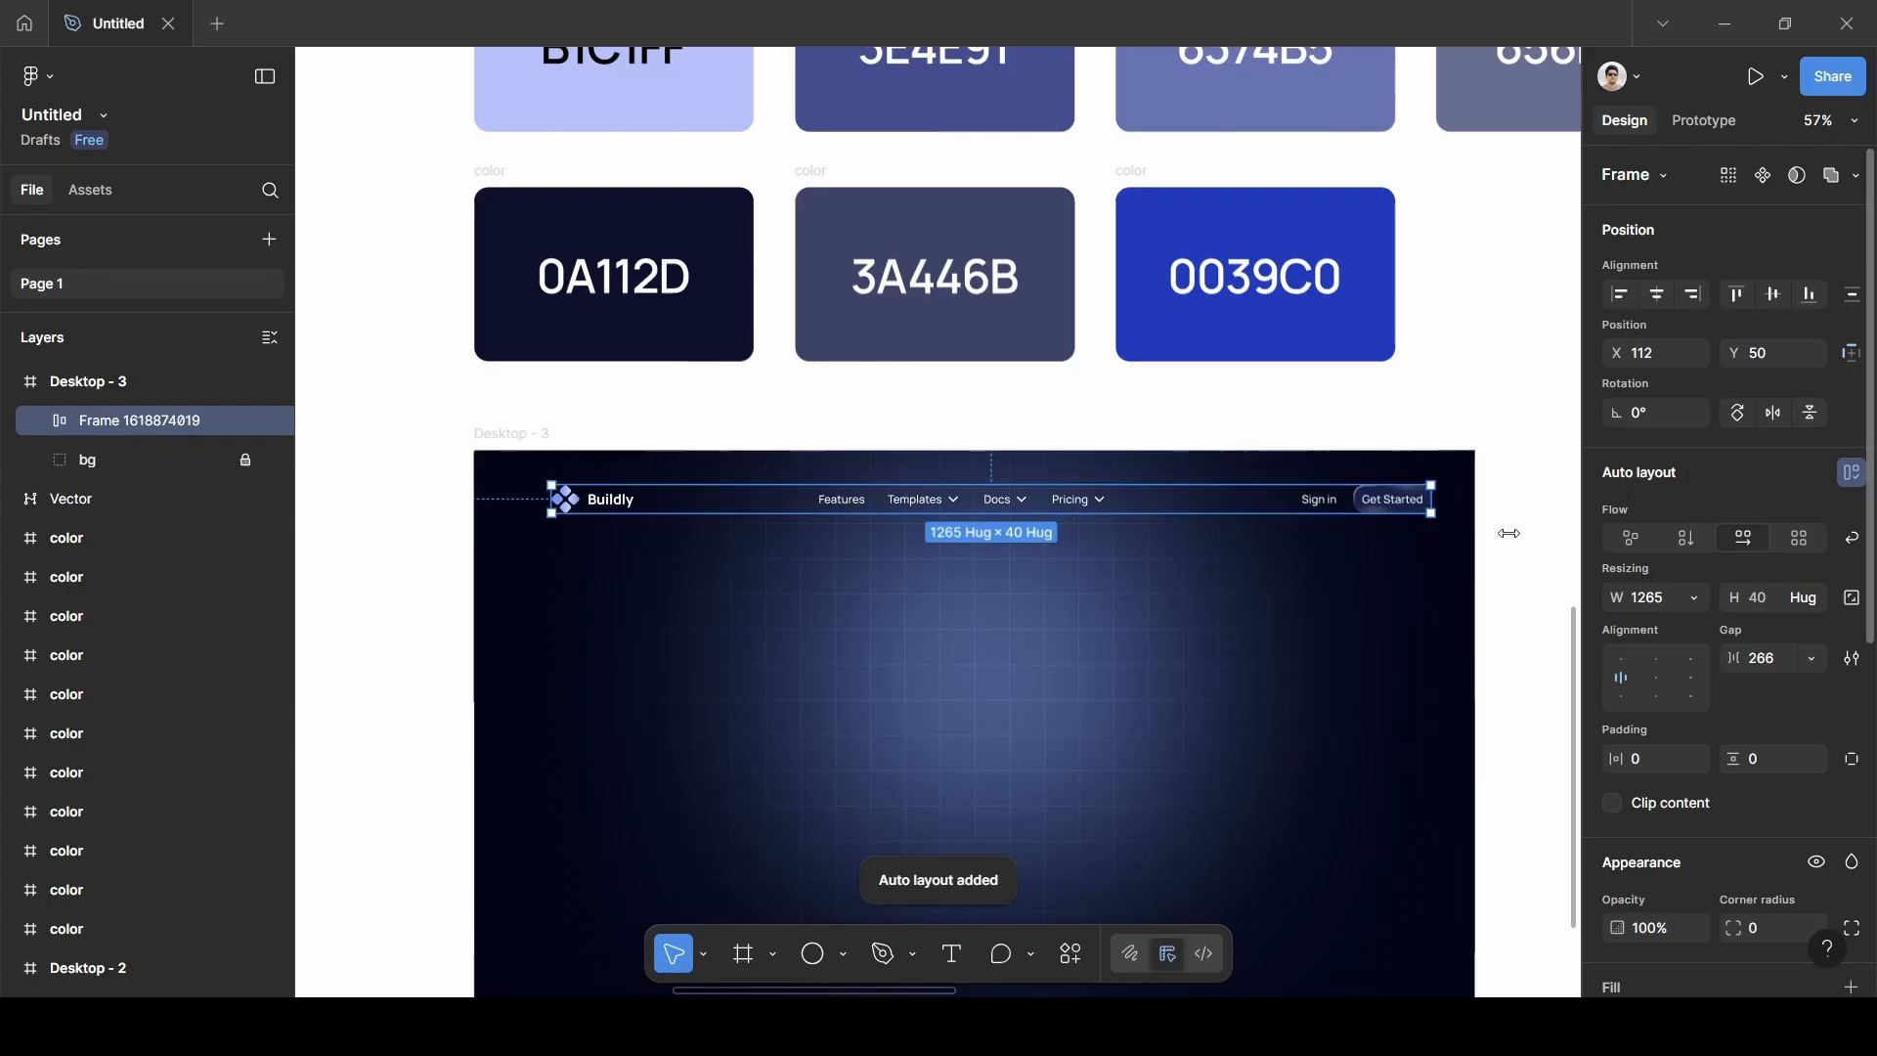
click(1815, 660)
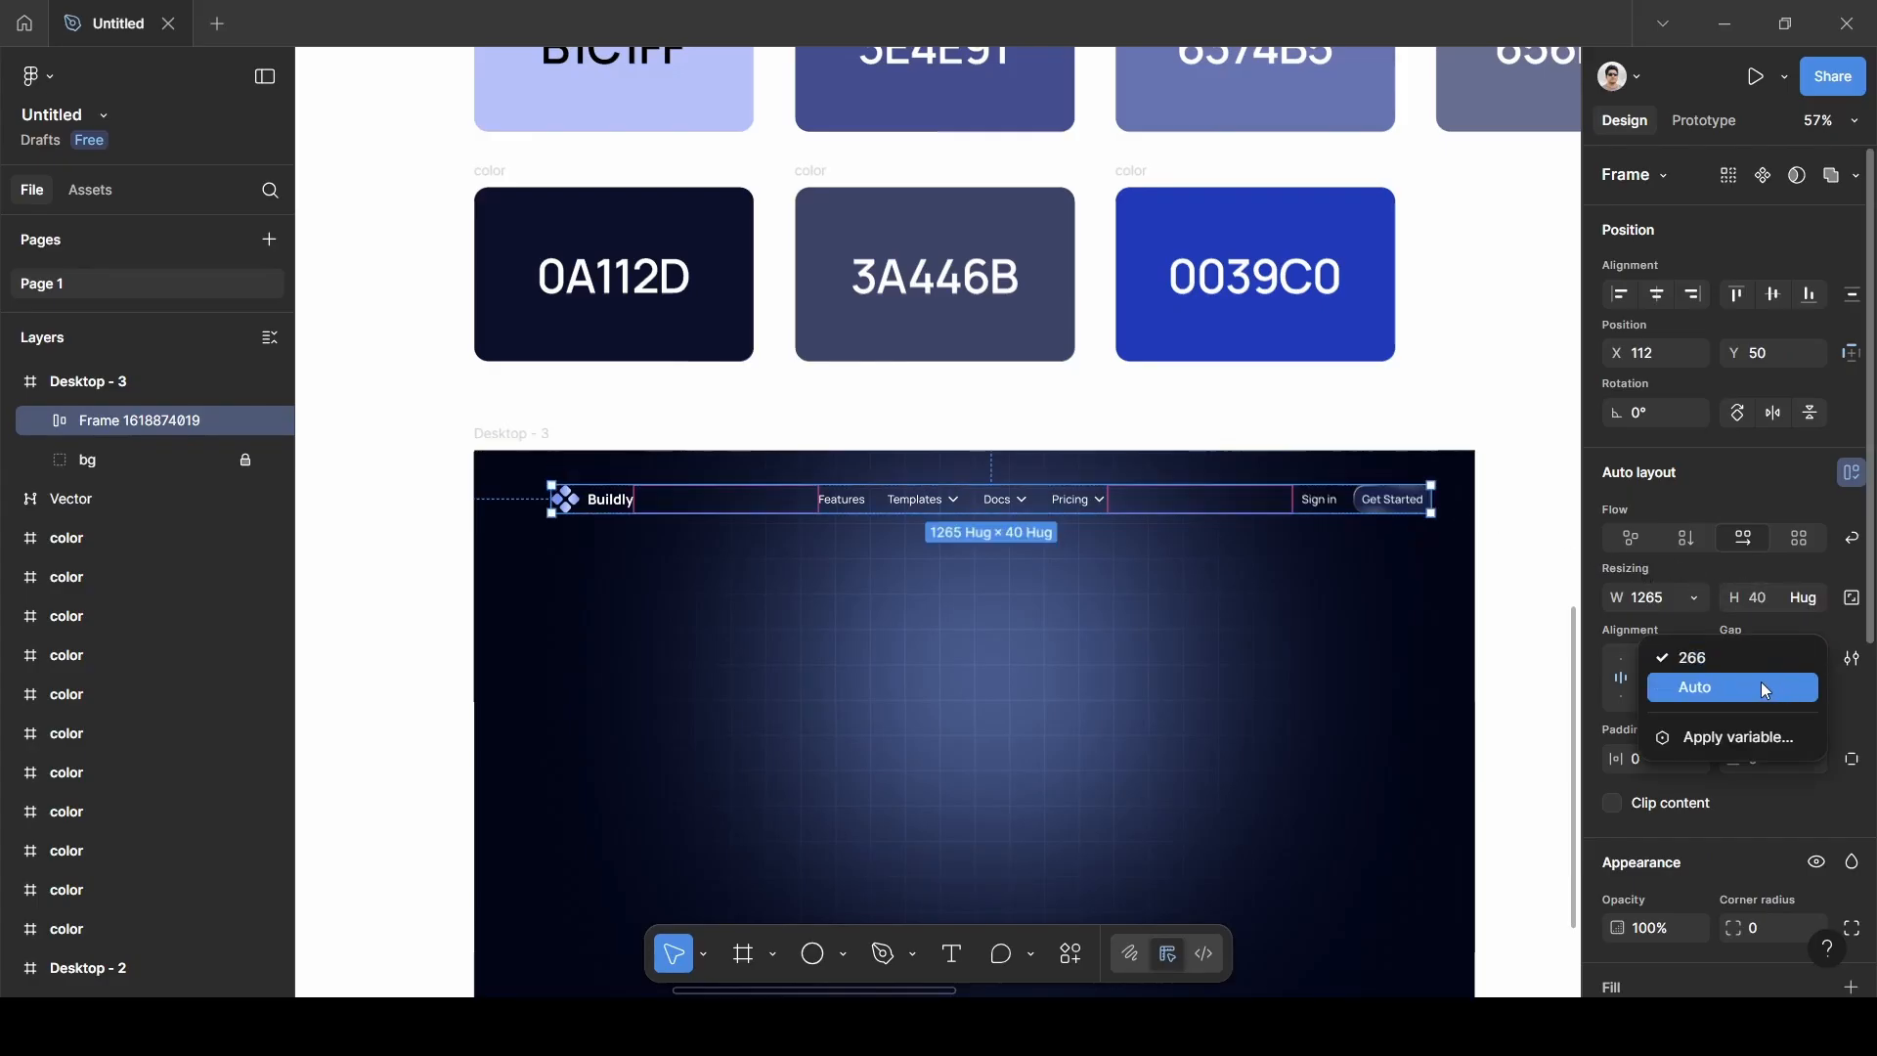
click(1758, 682)
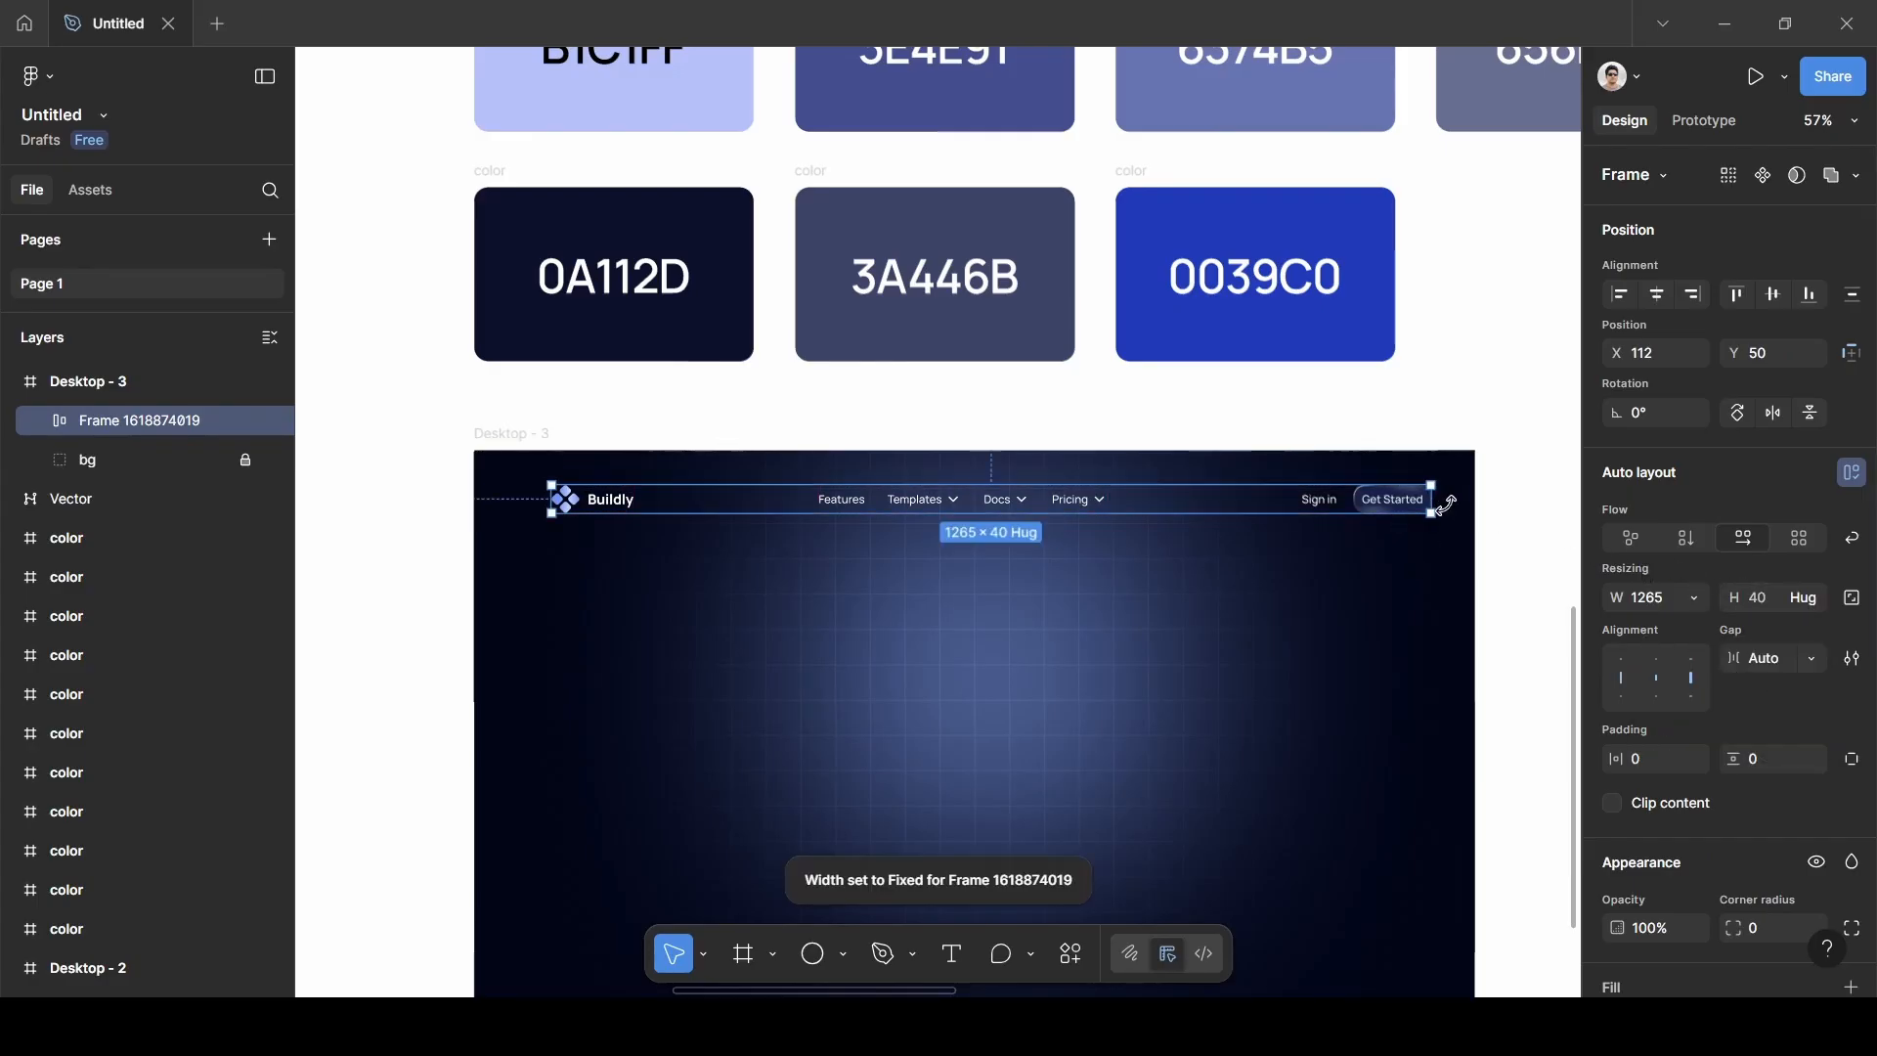
Narrow the navigation bar frame to a width of about 1129 and position it at about X 177, Y 49 in Desktop - 3.
drag(1432, 501, 1346, 501)
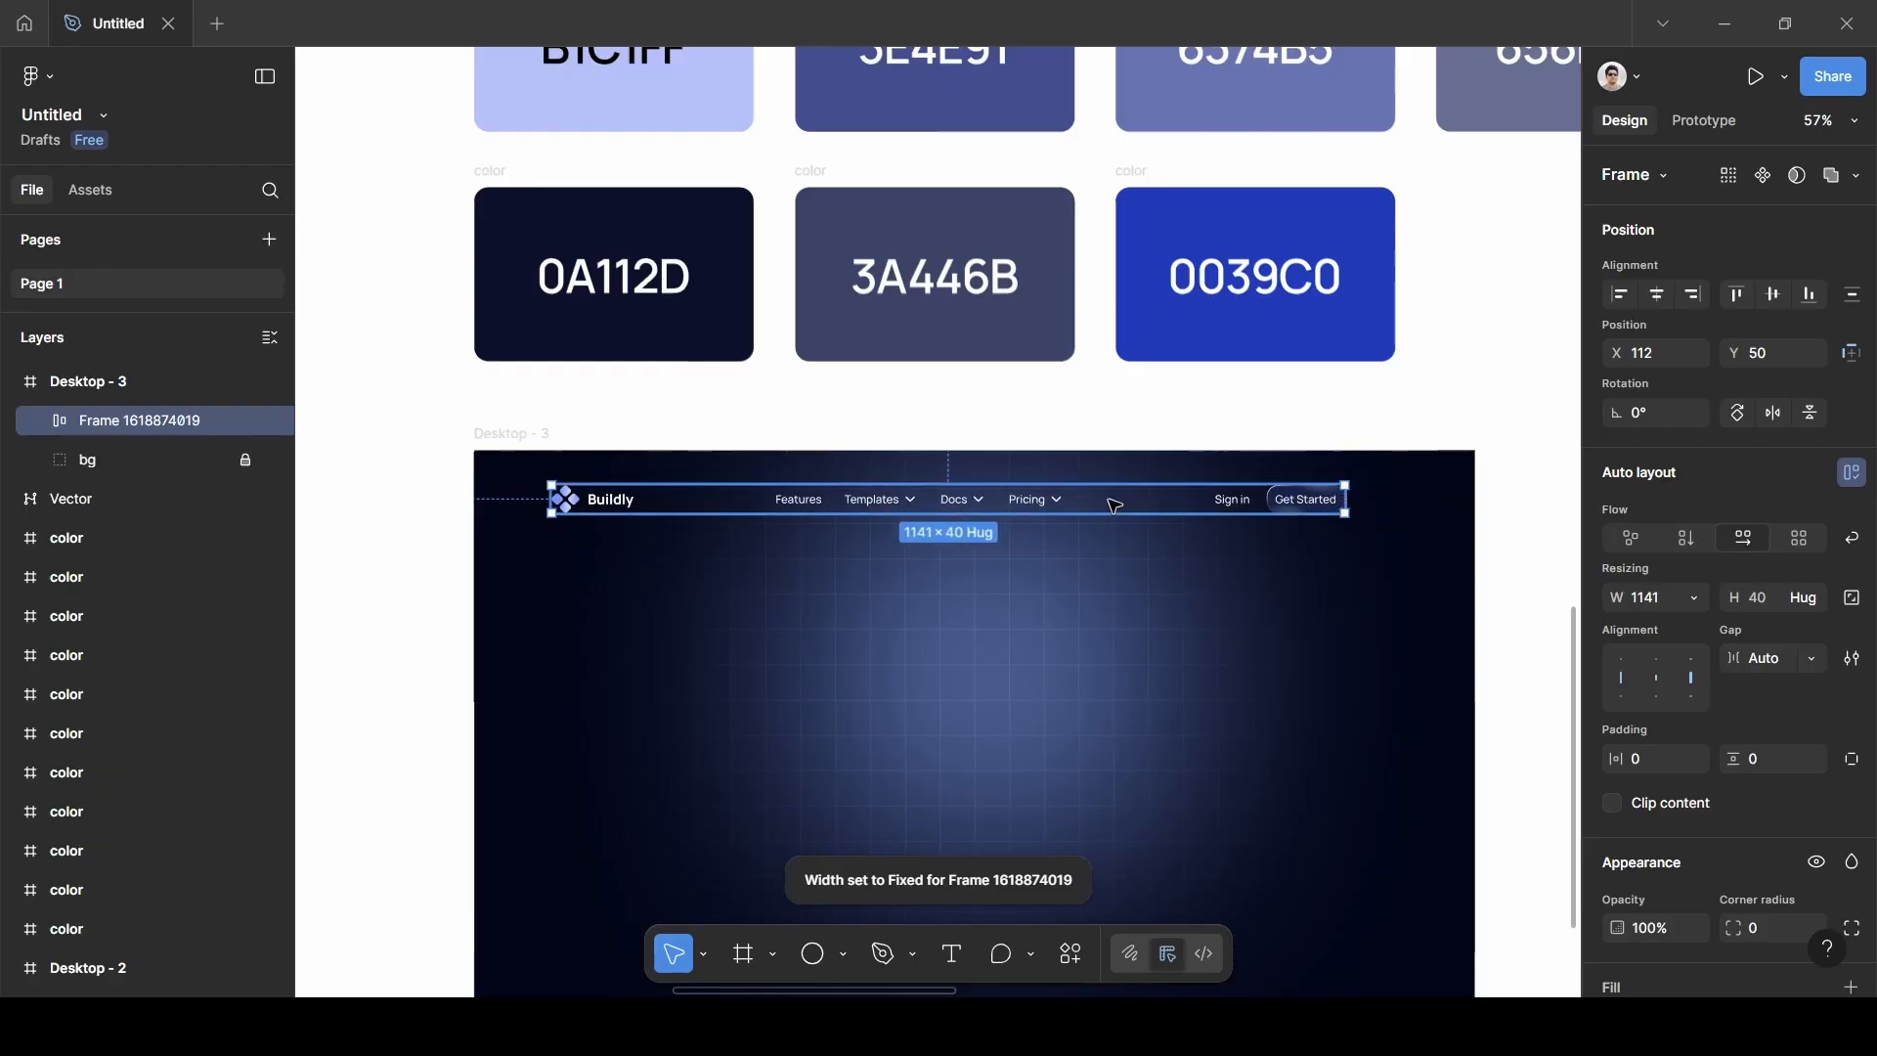
drag(1114, 505, 1151, 509)
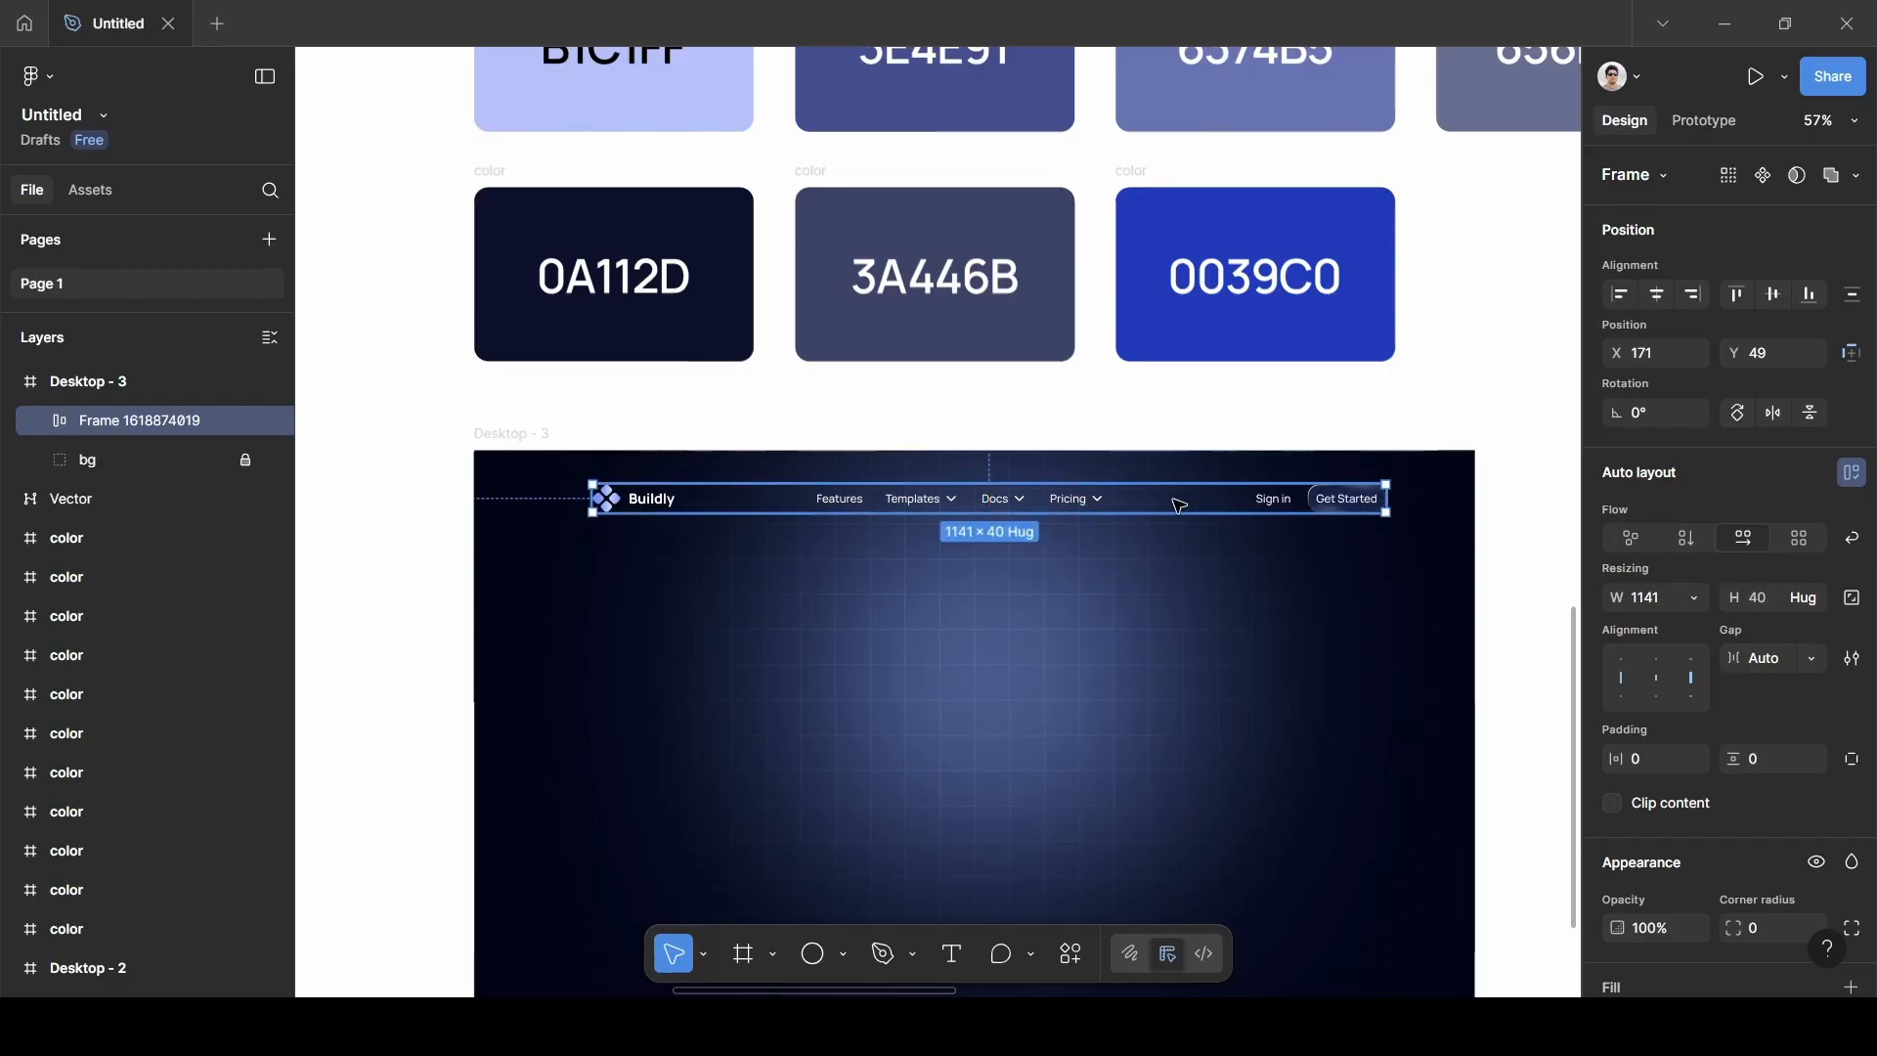
drag(1387, 499, 1376, 498)
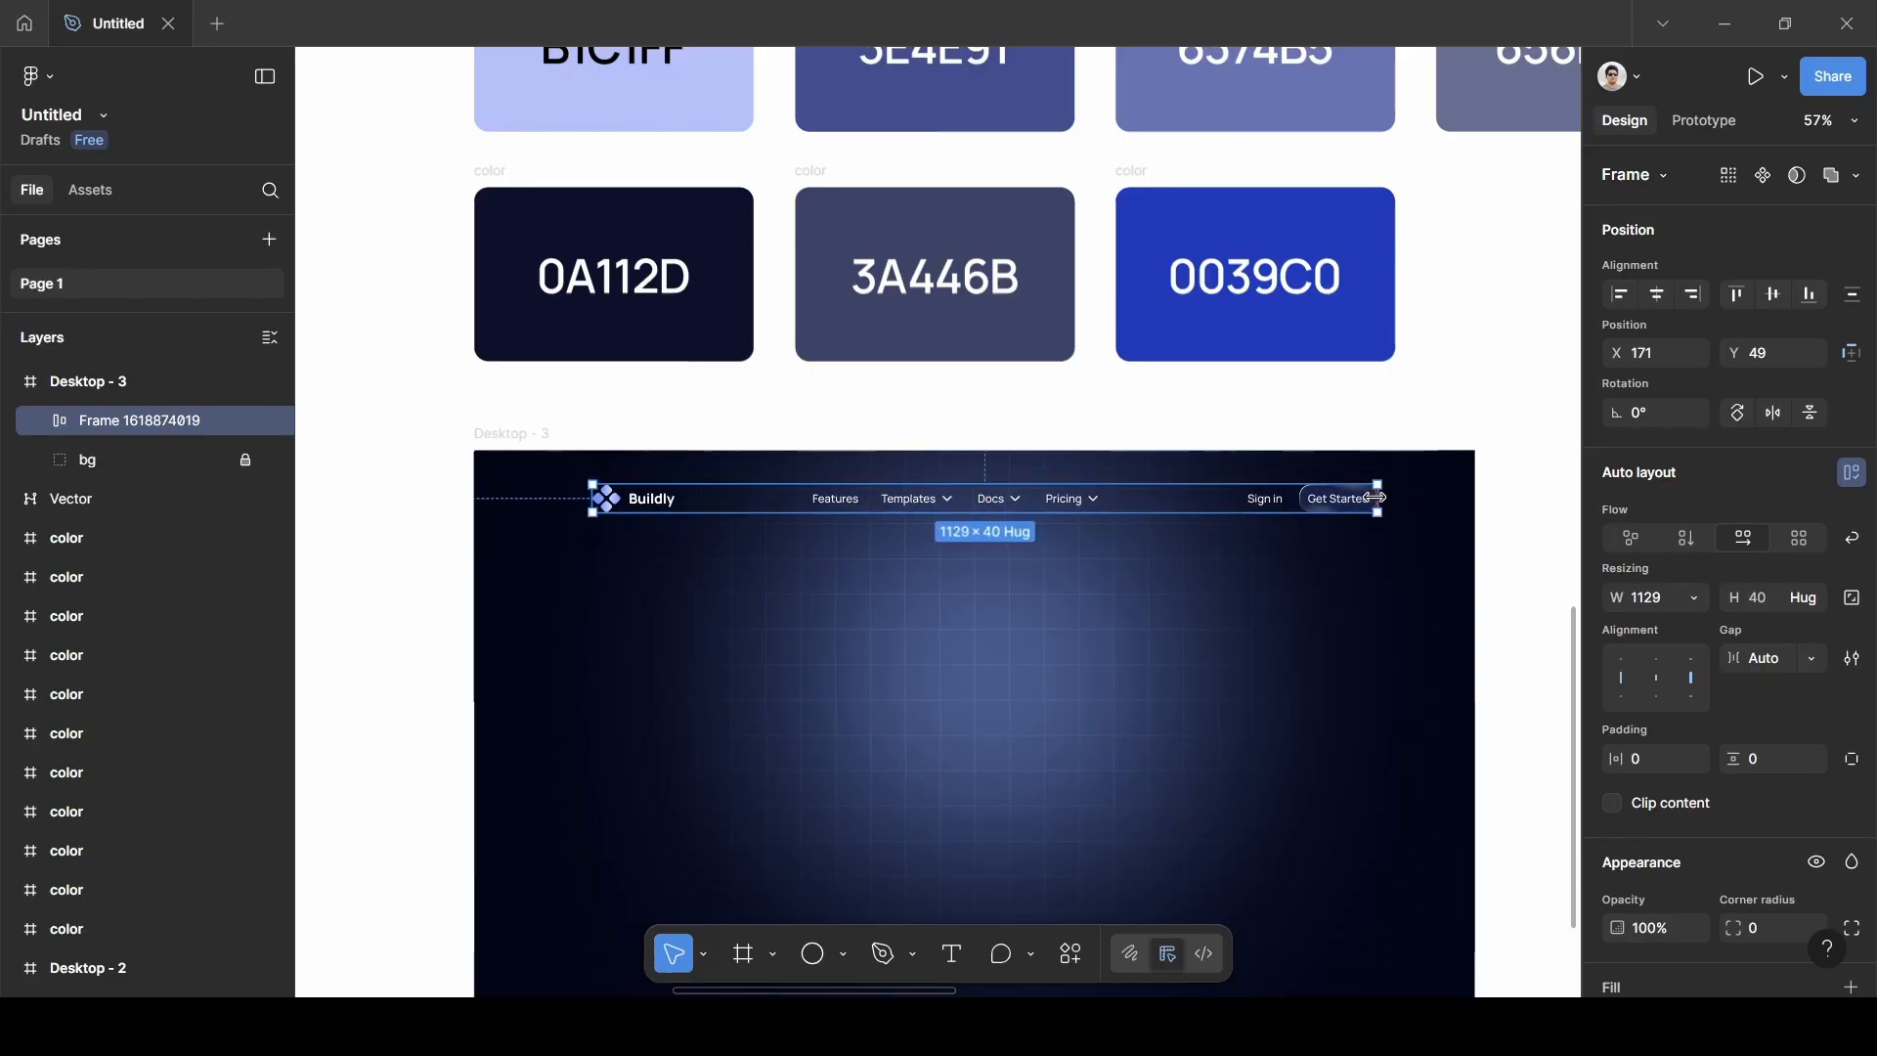
drag(1146, 504, 1152, 506)
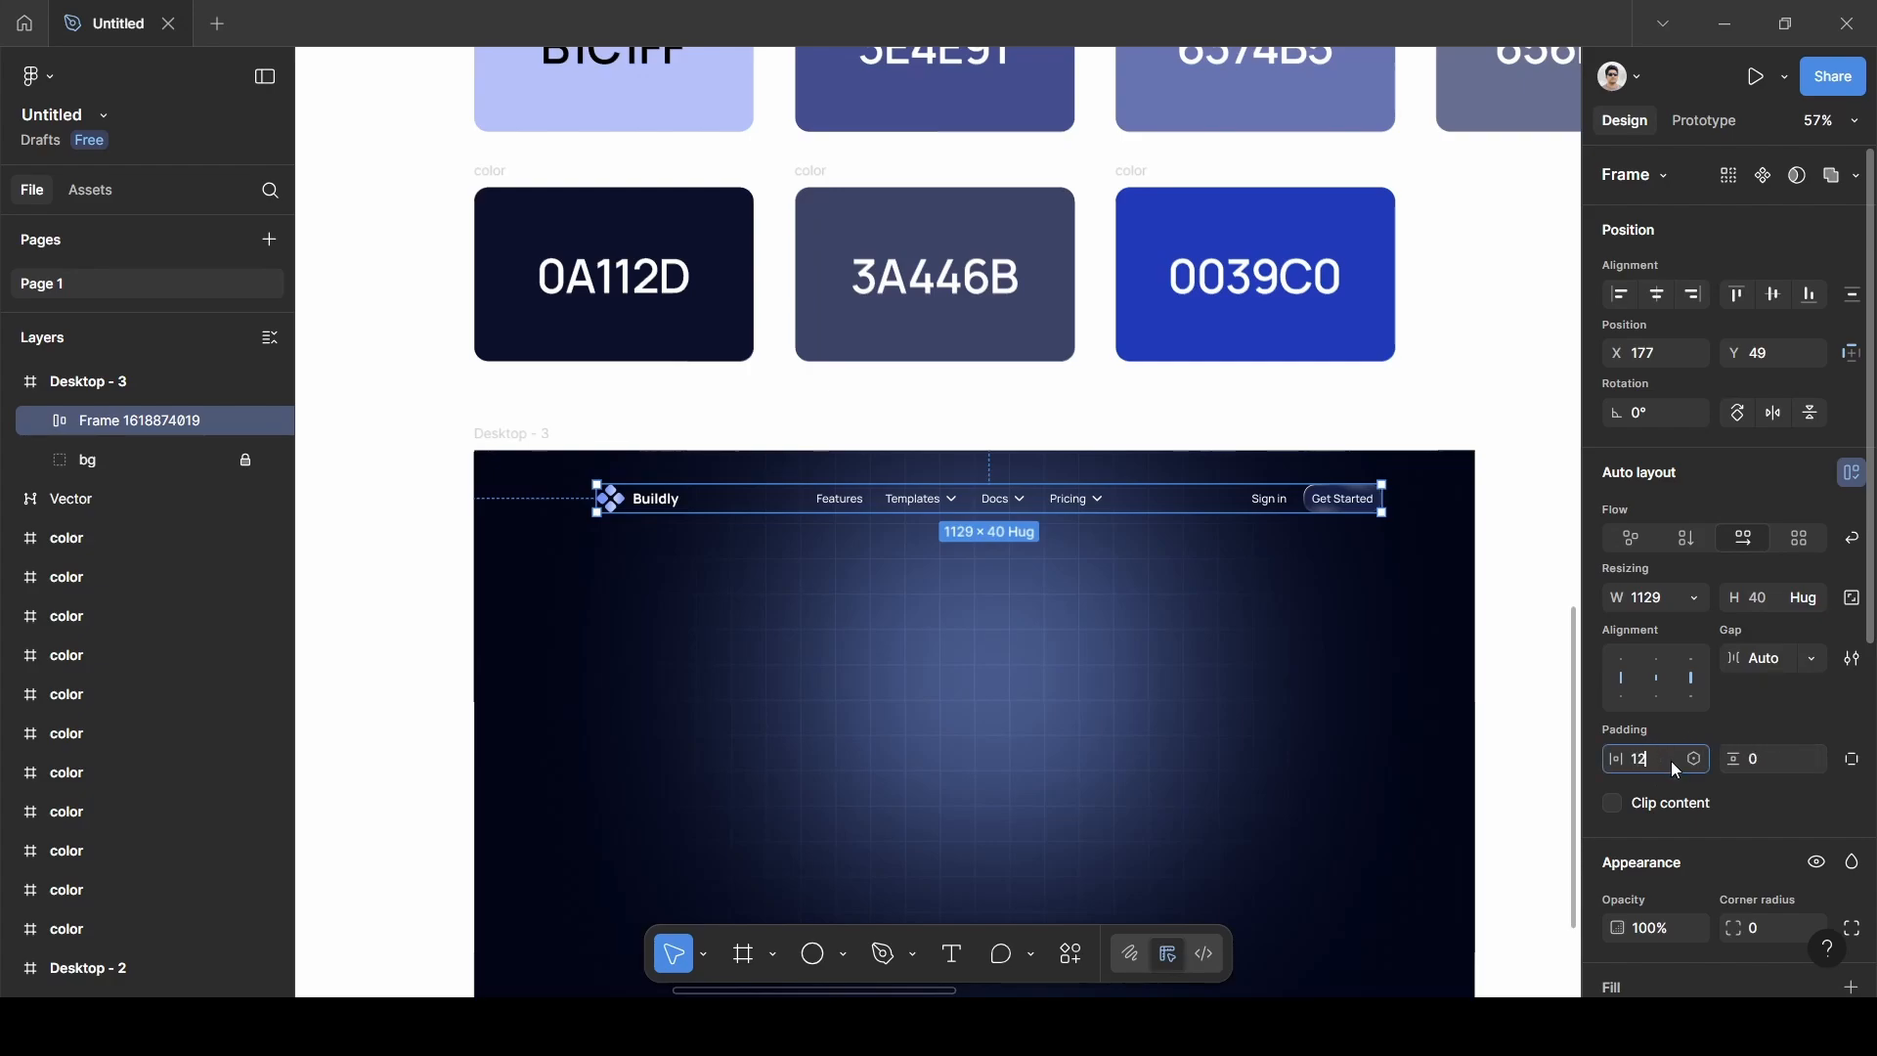
Set the navigation bar frame's horizontal and vertical padding to 12.
click(1764, 747)
text(1)
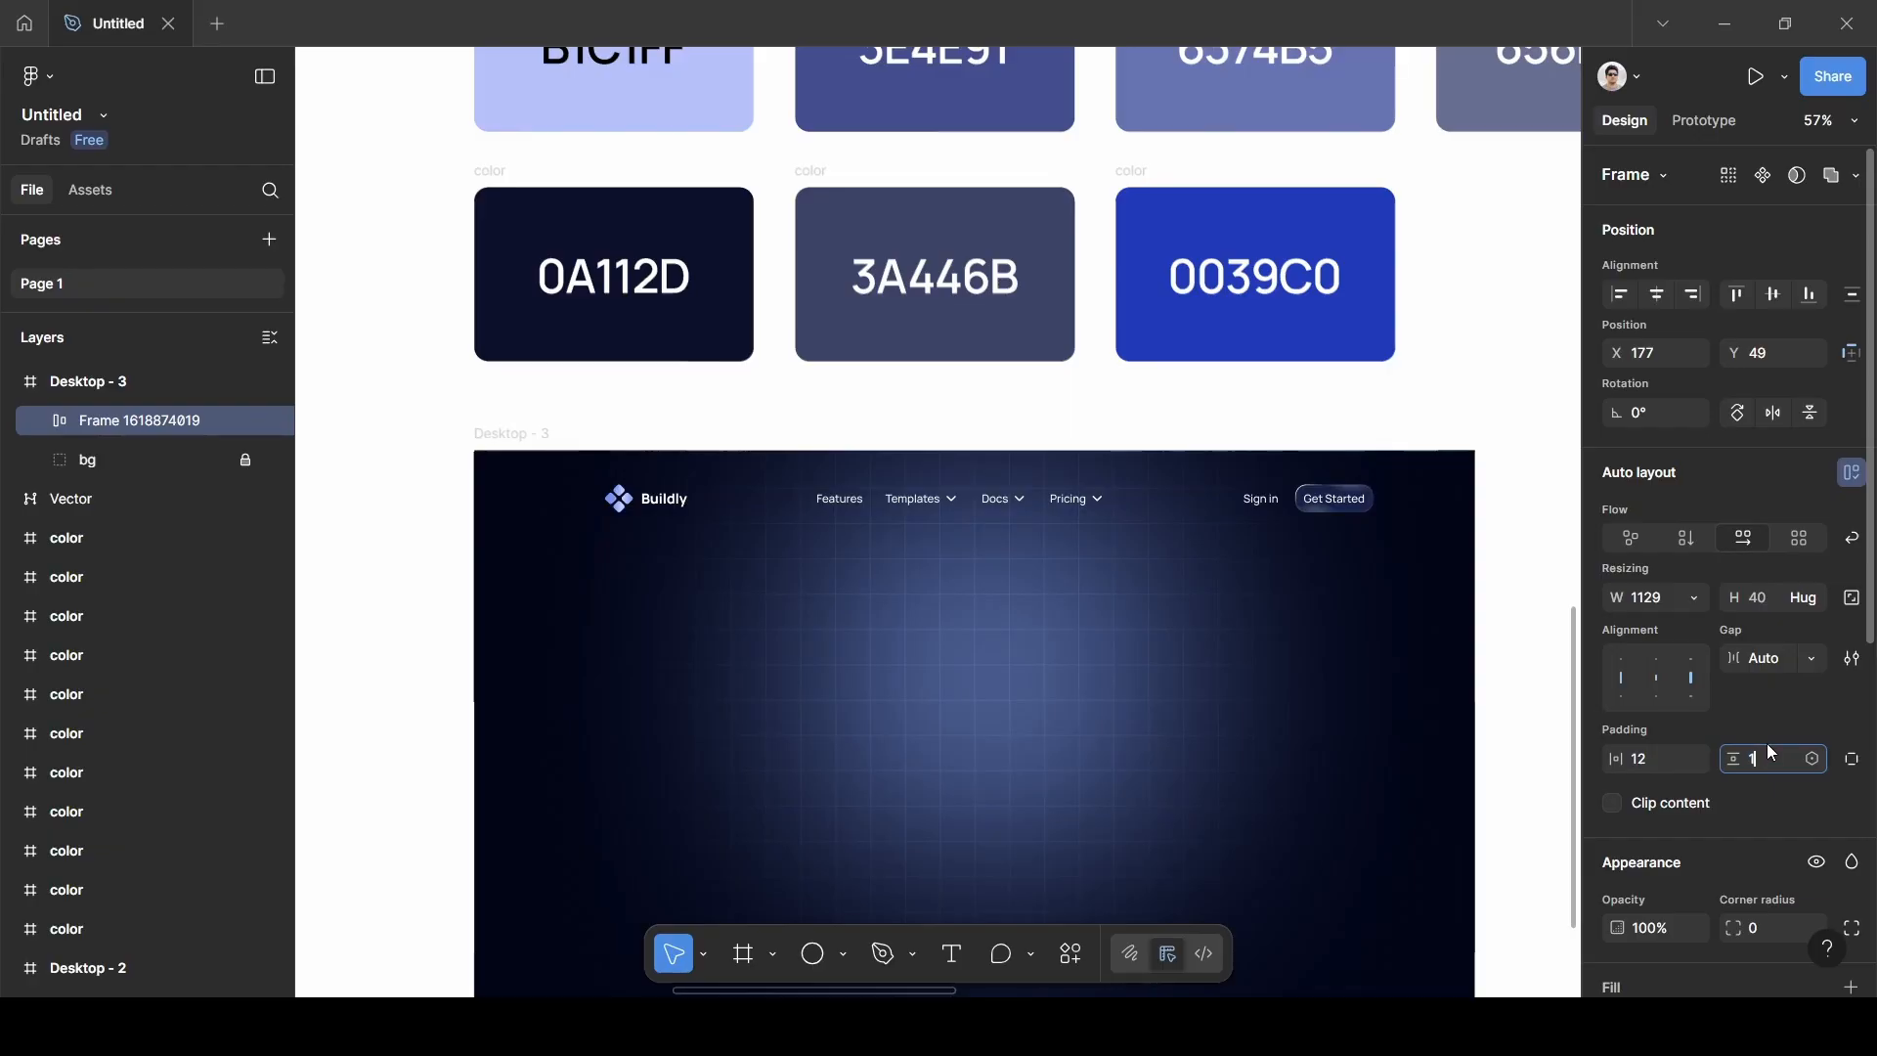
text(2)
key(Return)
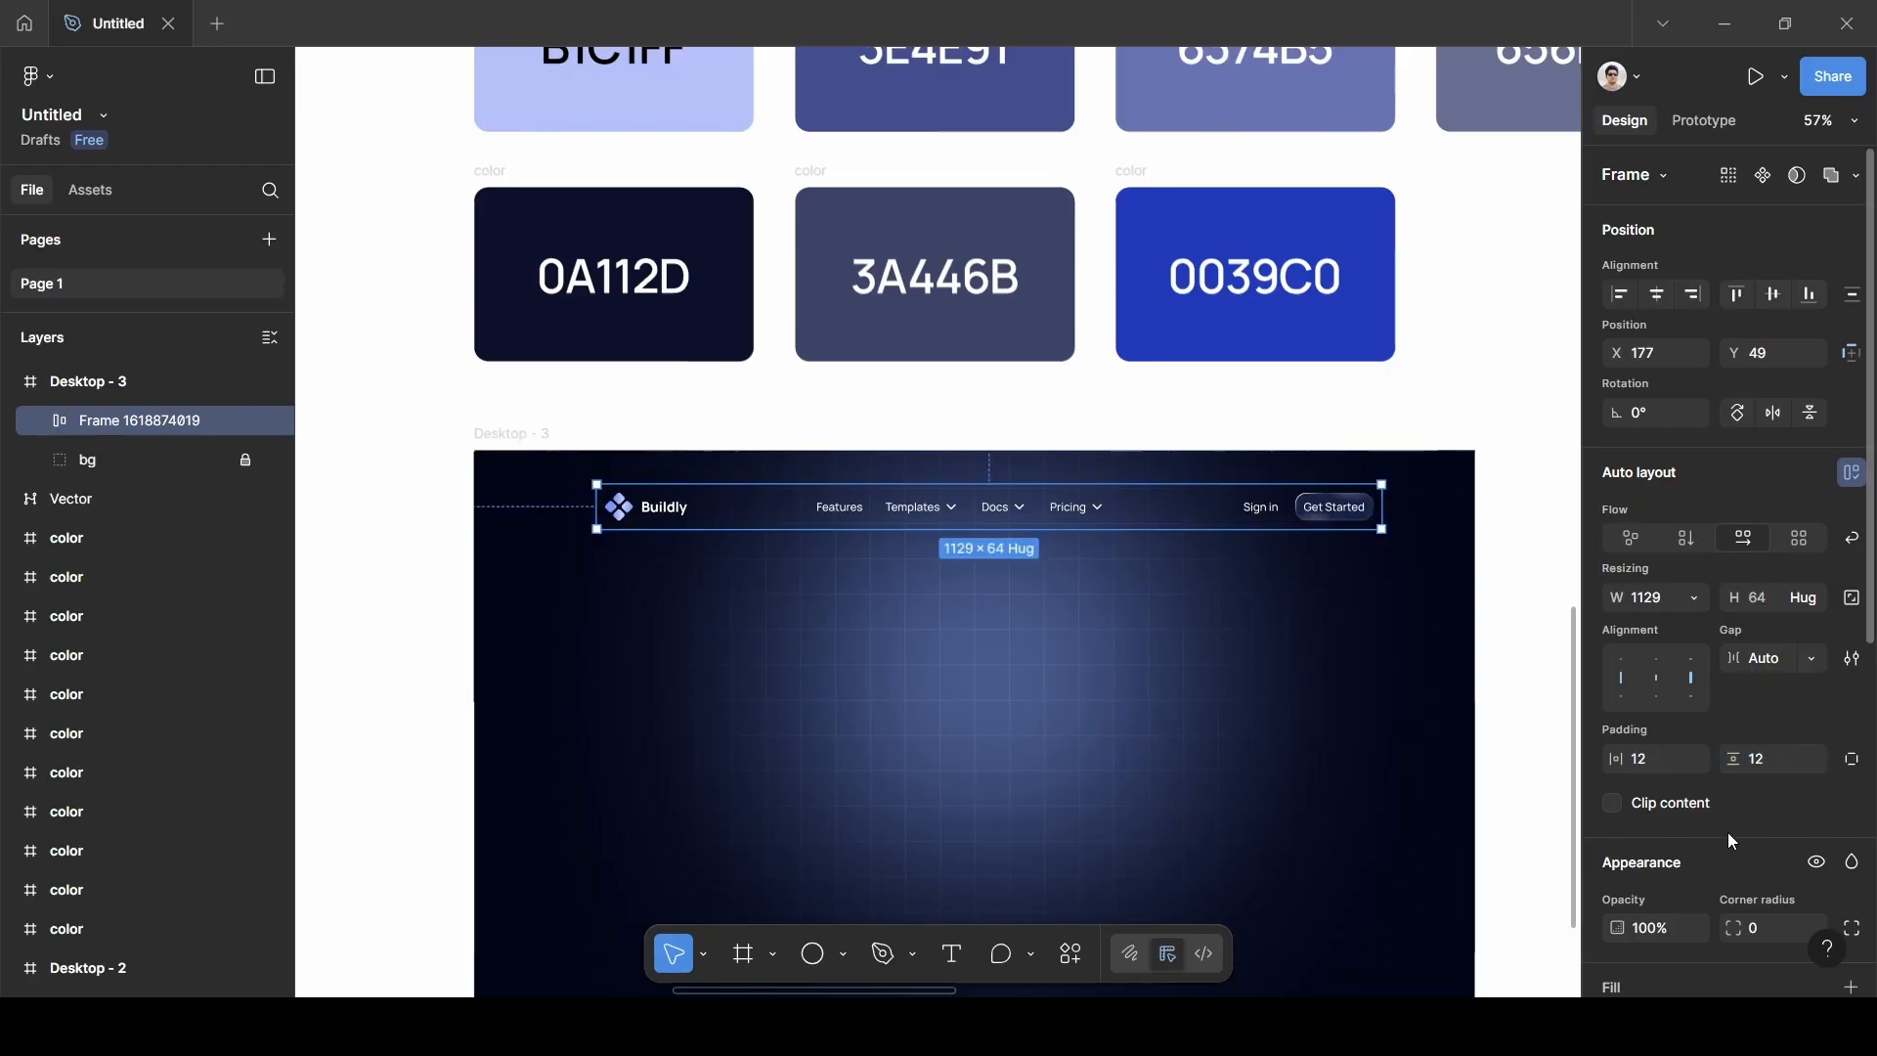
Add an inside stroke of weight 1 to the navigation bar frame, sampled from the CAD5FF swatch, at 32% opacity.
scroll(1727, 831, down, 3)
click(1693, 806)
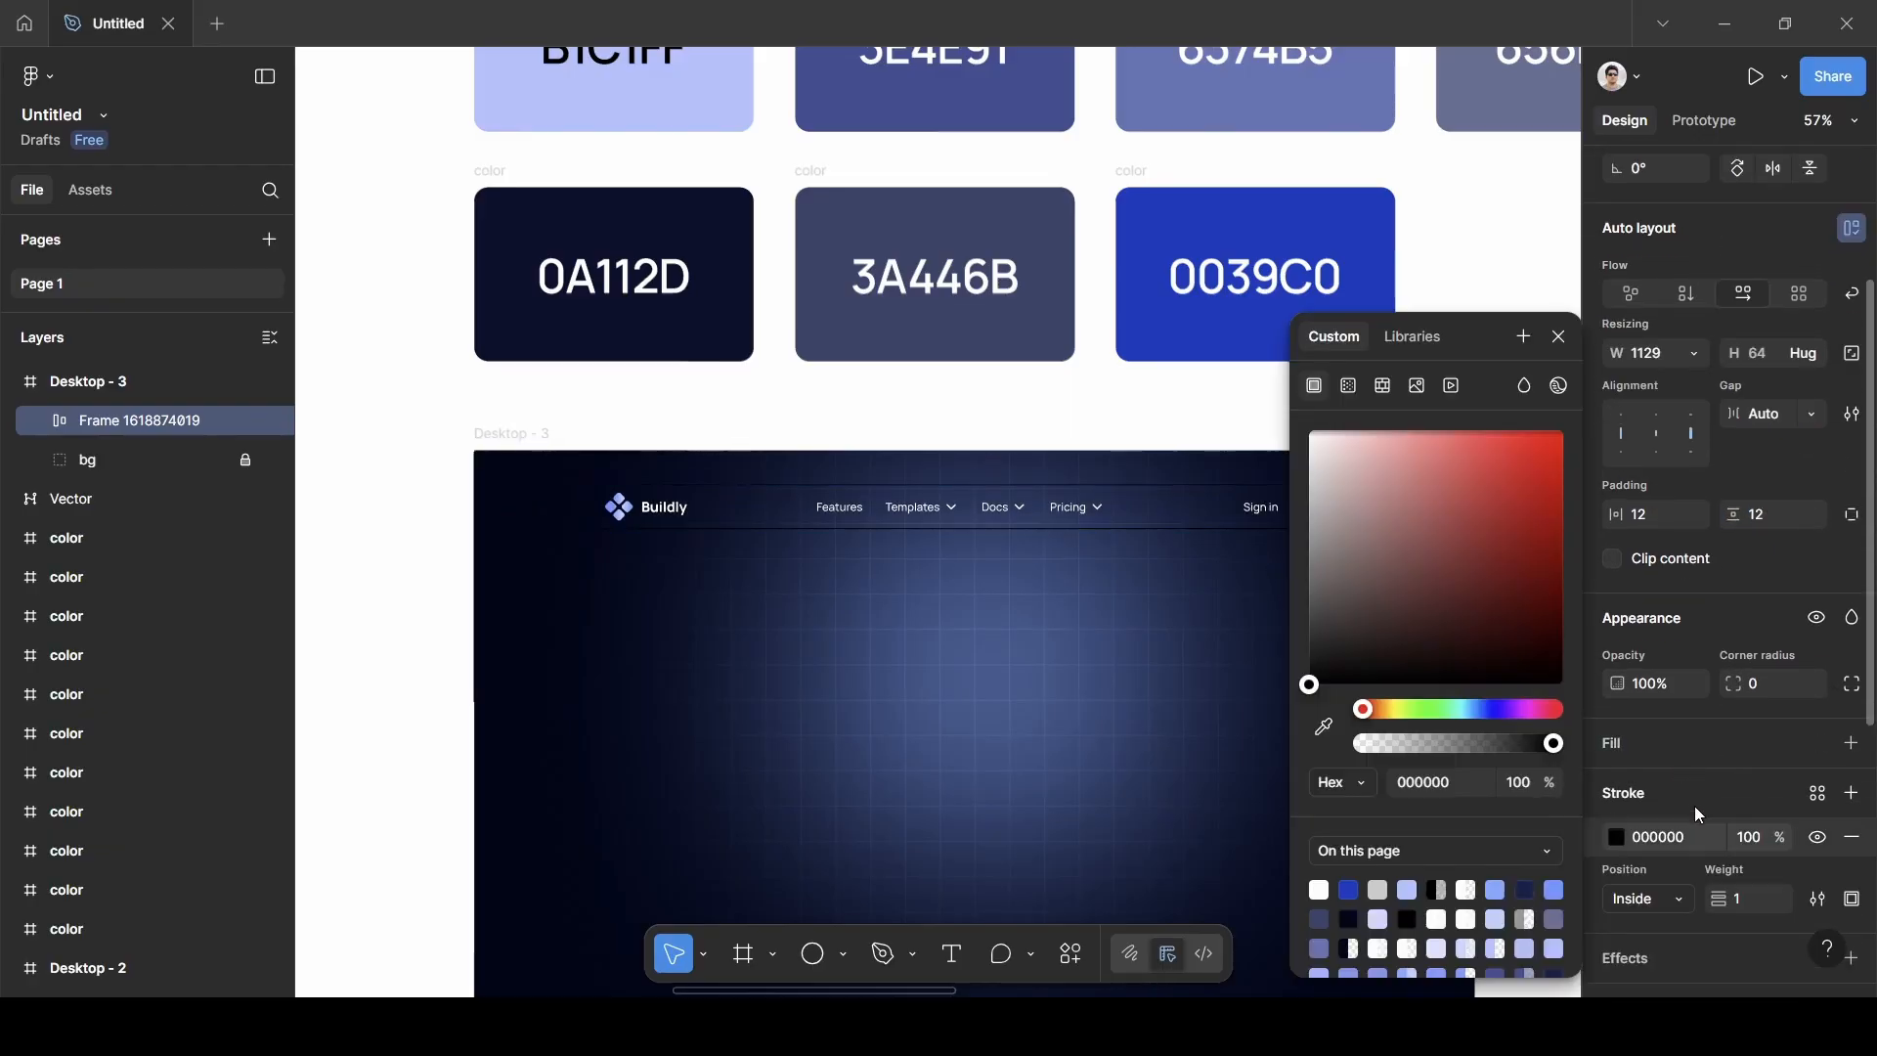
click(1323, 727)
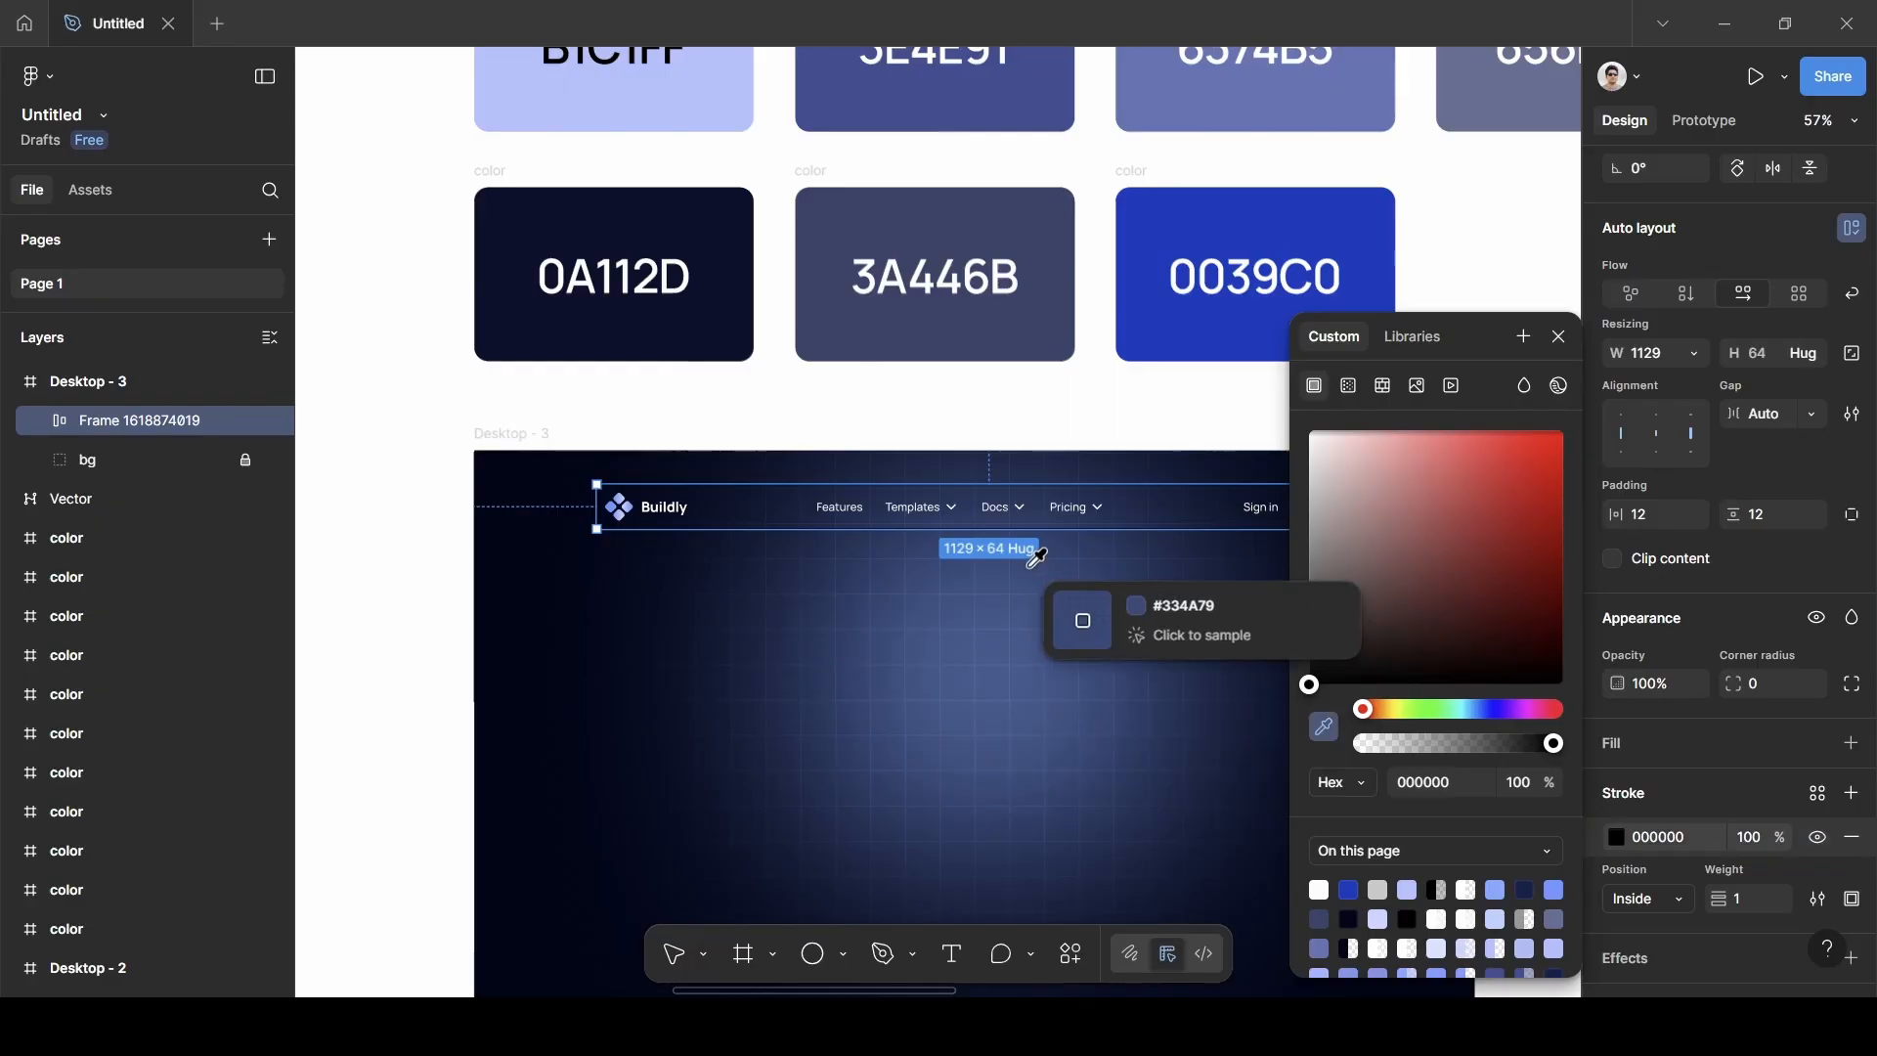
scroll(1036, 557, up, 6)
scroll(1036, 557, right, 2)
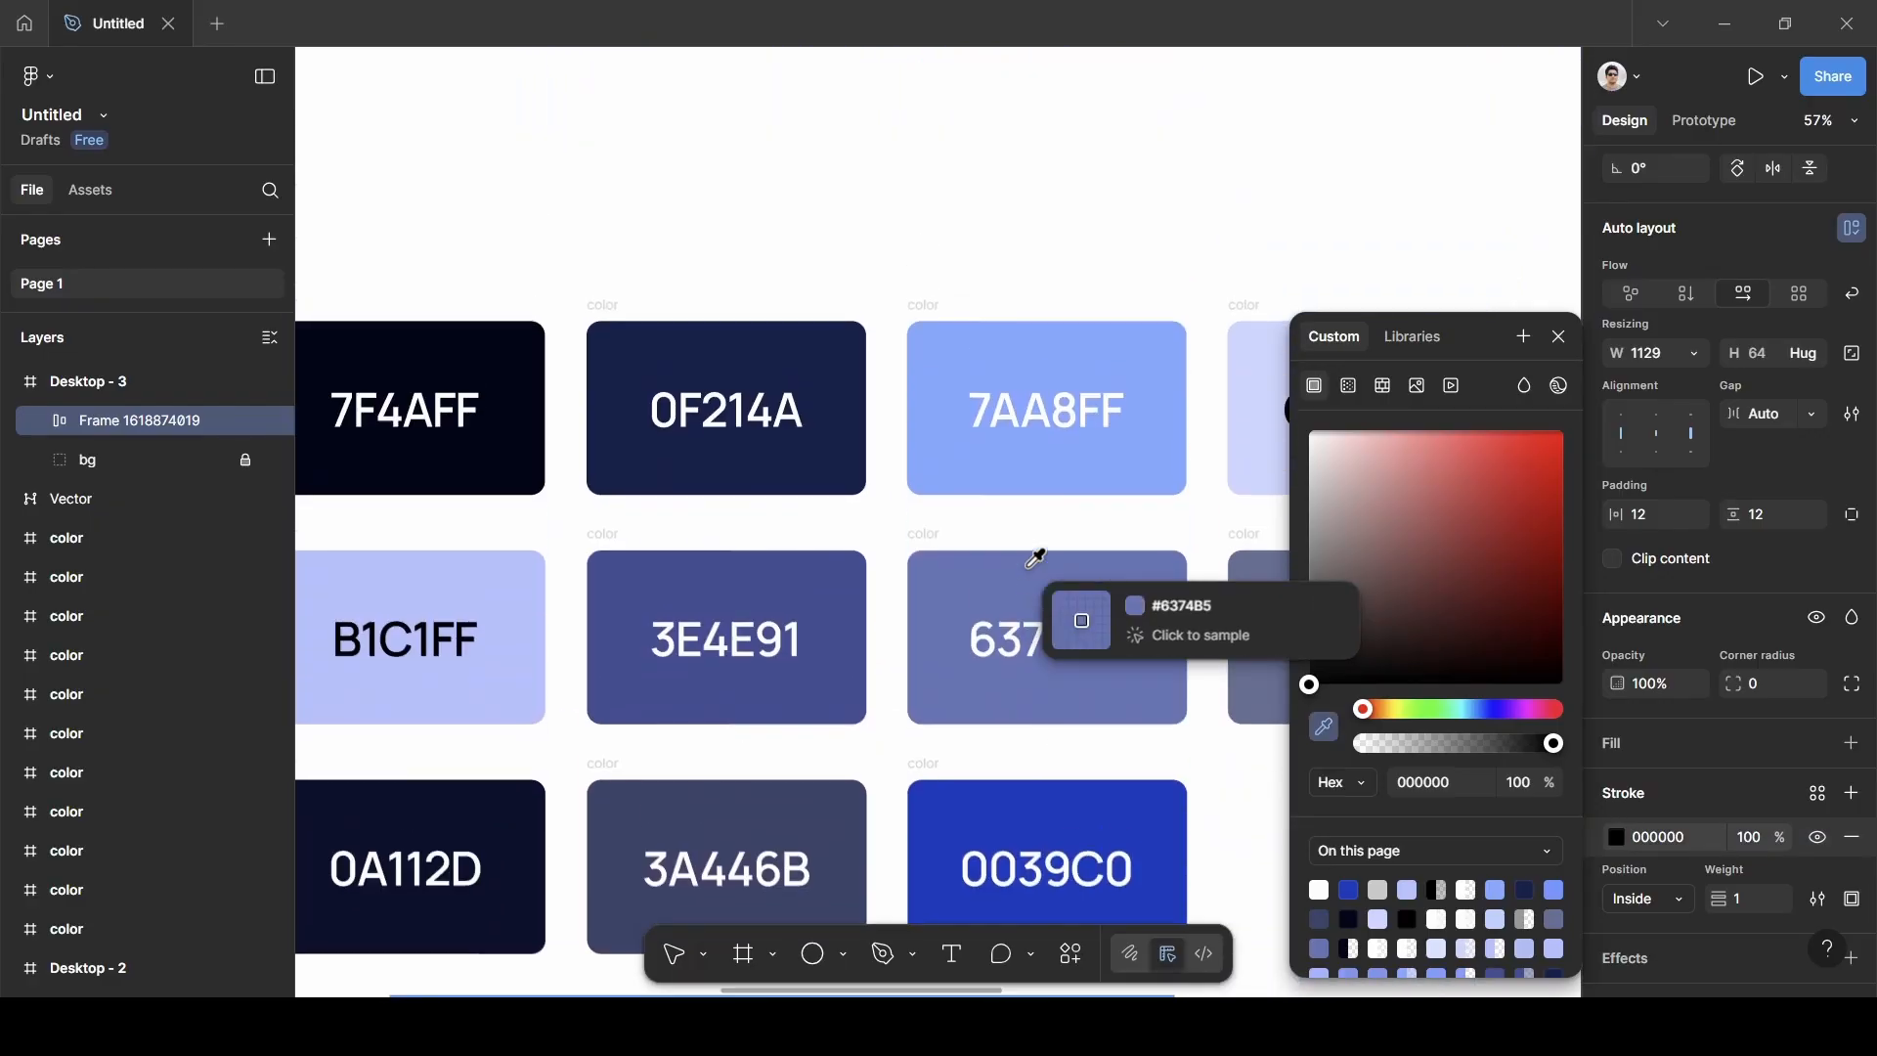
scroll(1036, 558, right, 2)
click(1102, 421)
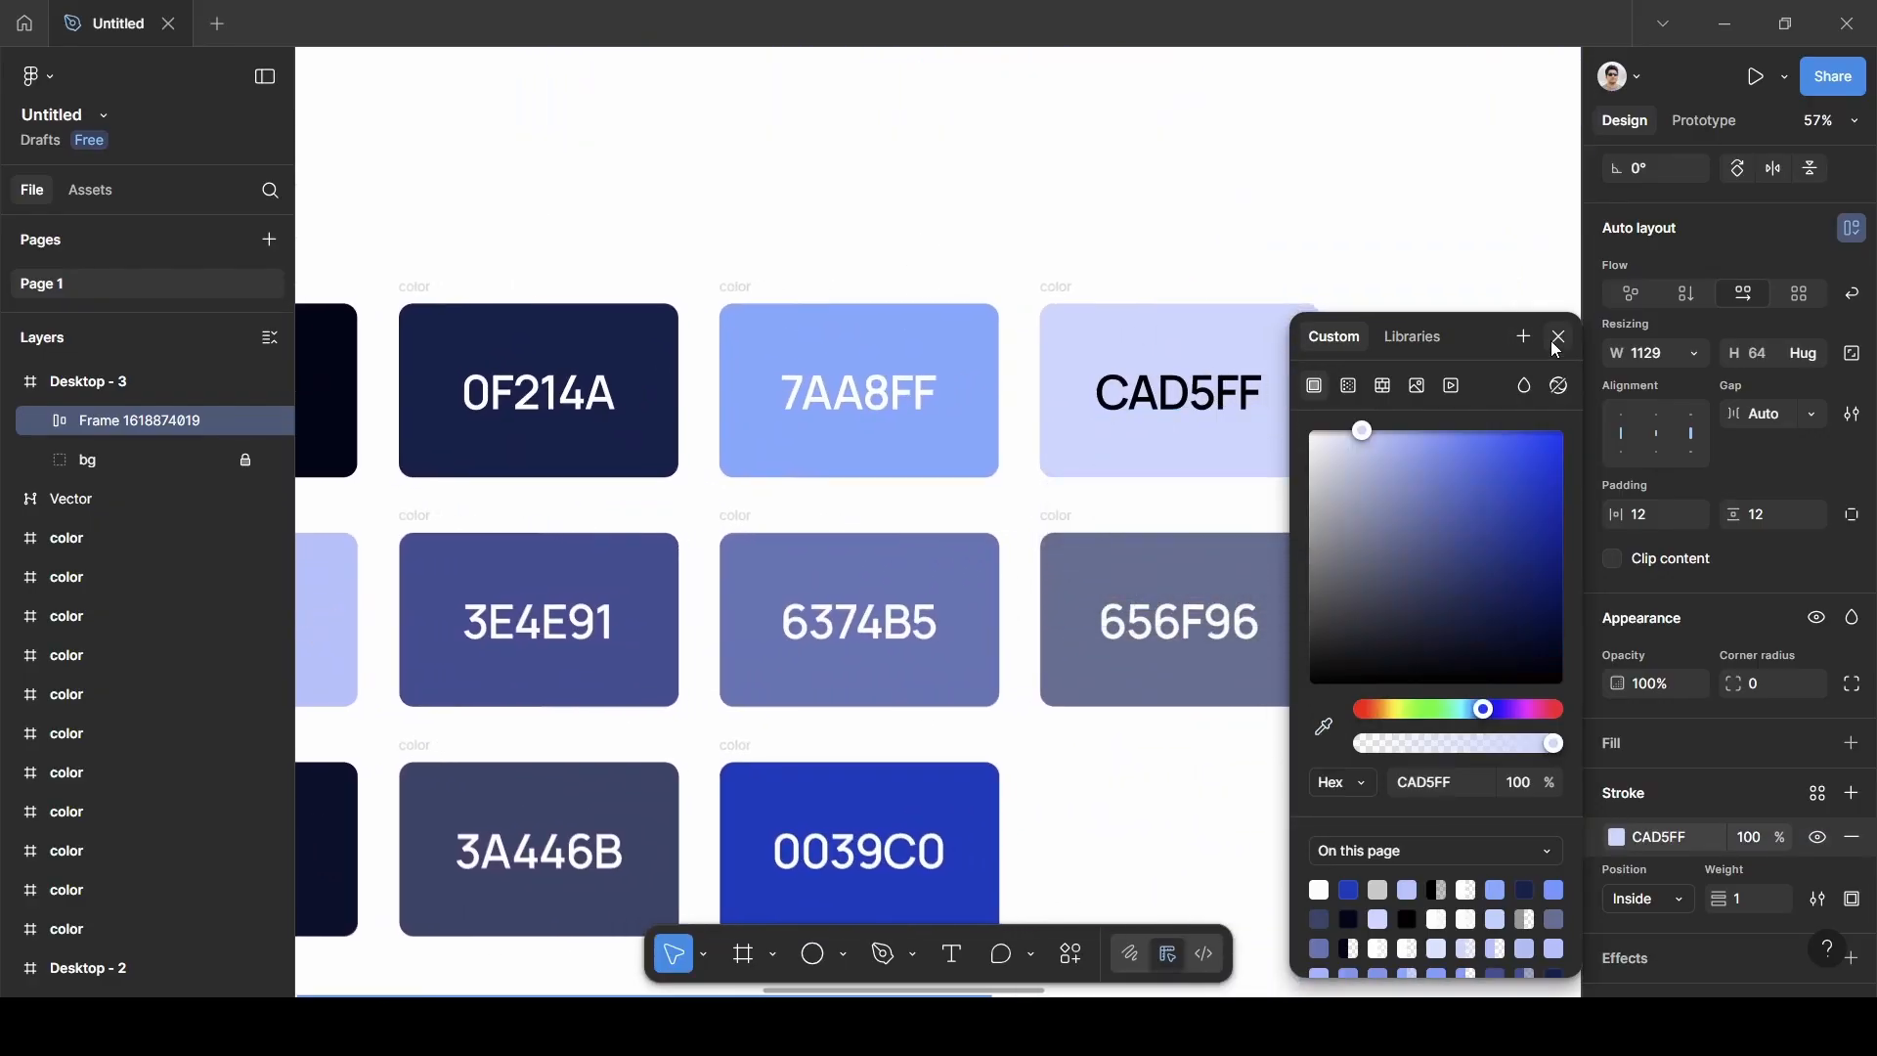
click(1558, 338)
click(1751, 838)
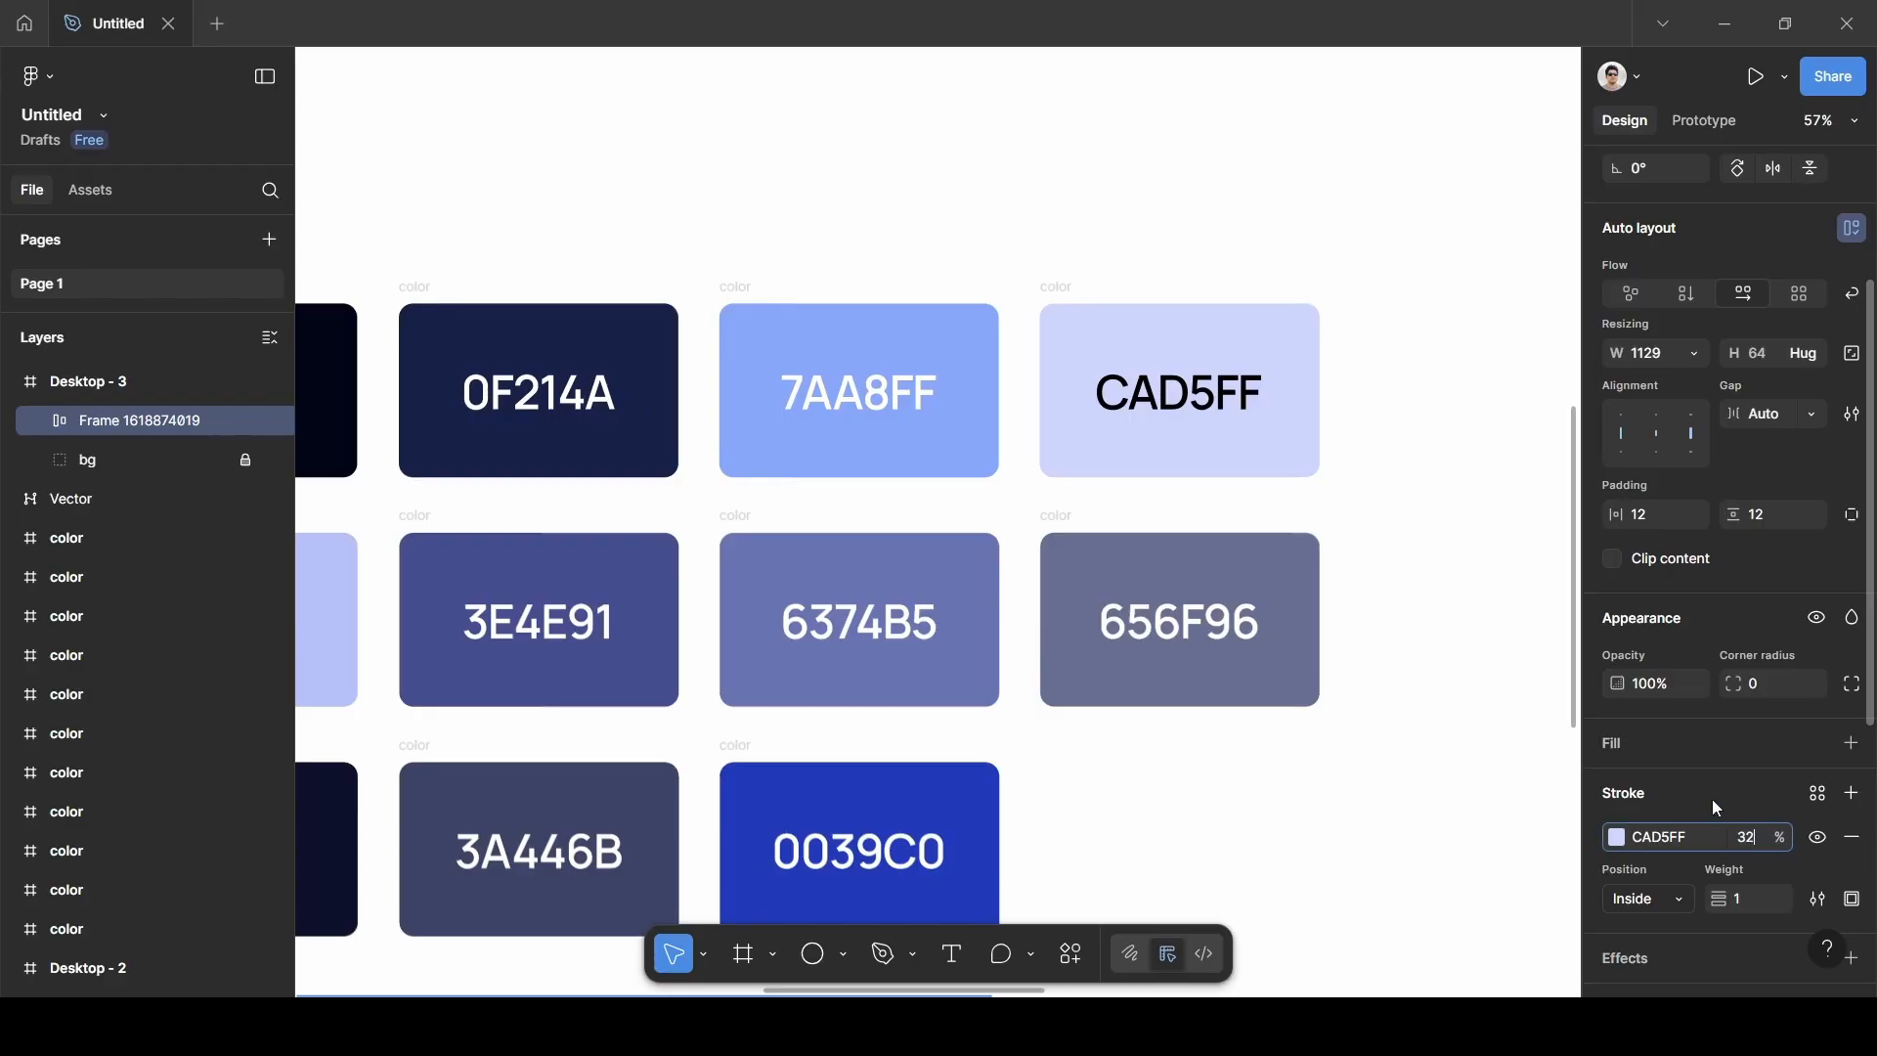
key(Return)
Add a fill to the navigation bar frame with colour 010619 at 5% opacity.
scroll(1256, 790, down, 5)
scroll(1256, 790, left, 2)
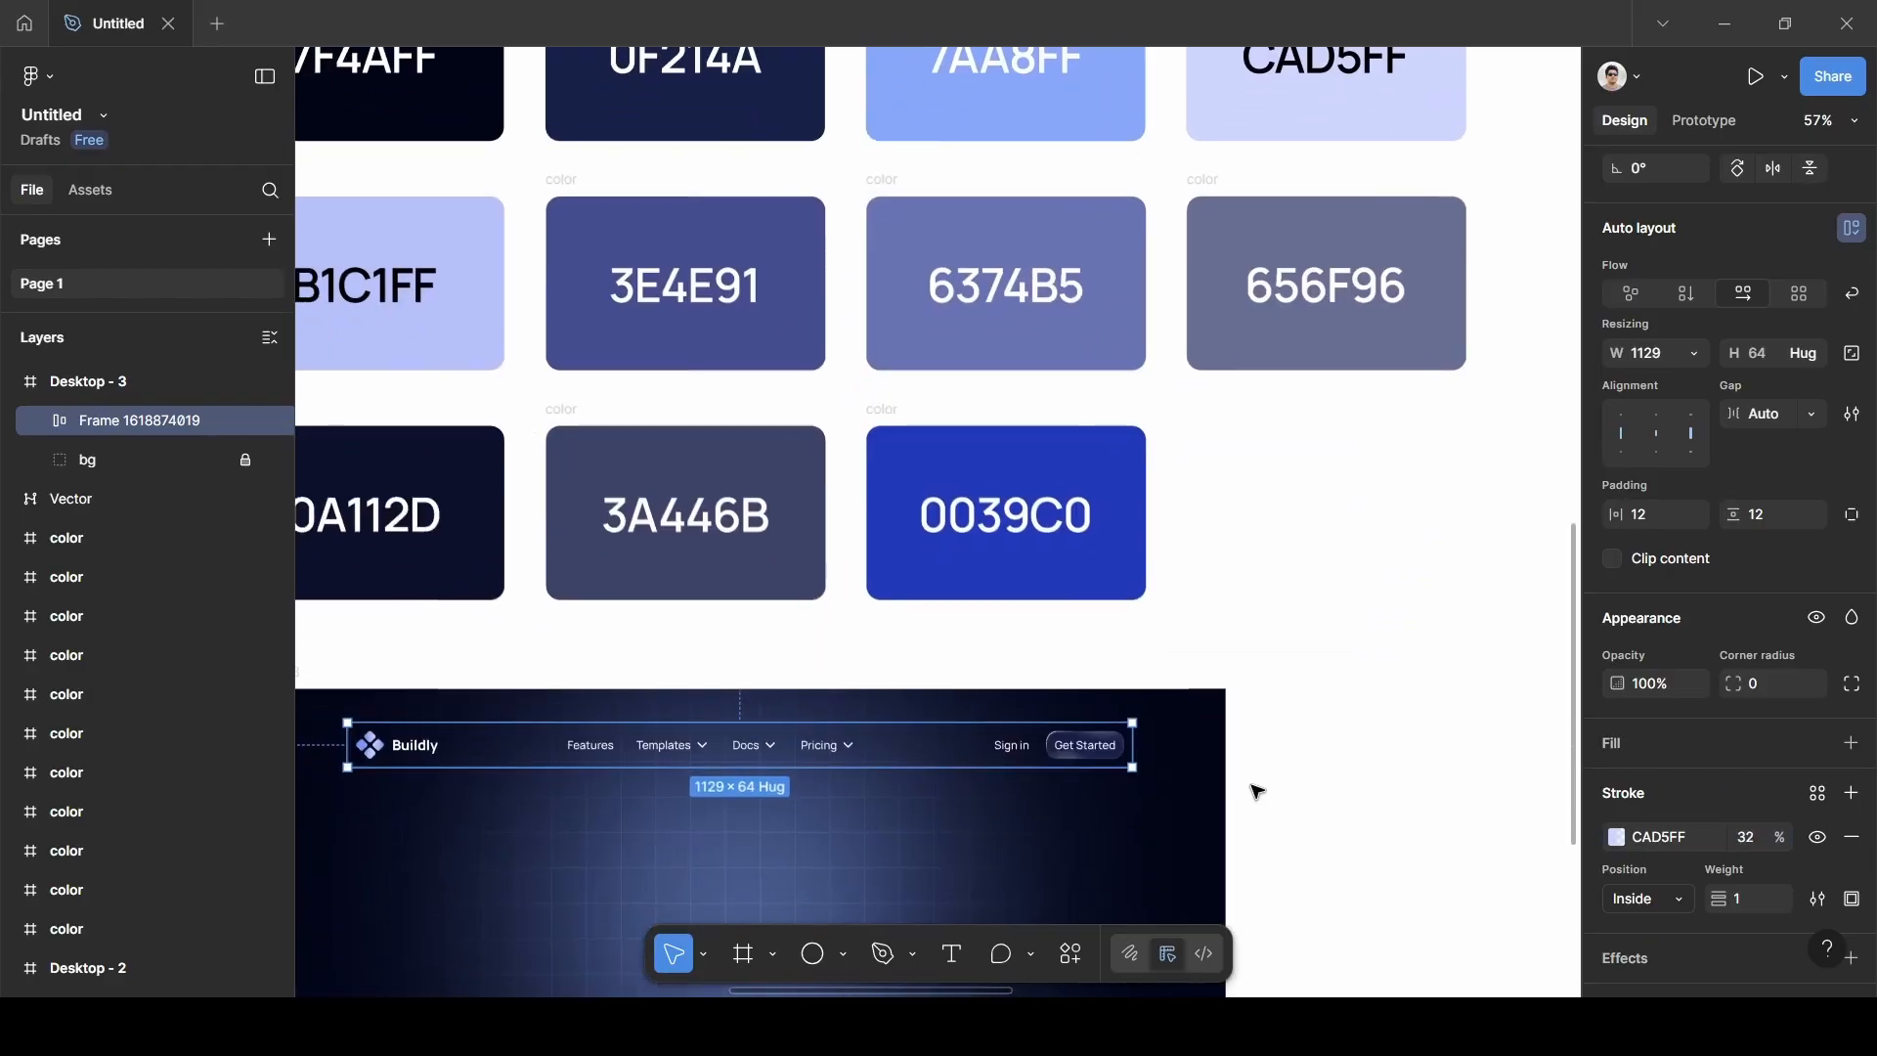
scroll(1255, 789, down, 3)
scroll(1254, 789, left, 2)
scroll(1495, 767, up, 5)
scroll(1487, 758, up, 3)
scroll(1487, 757, left, 3)
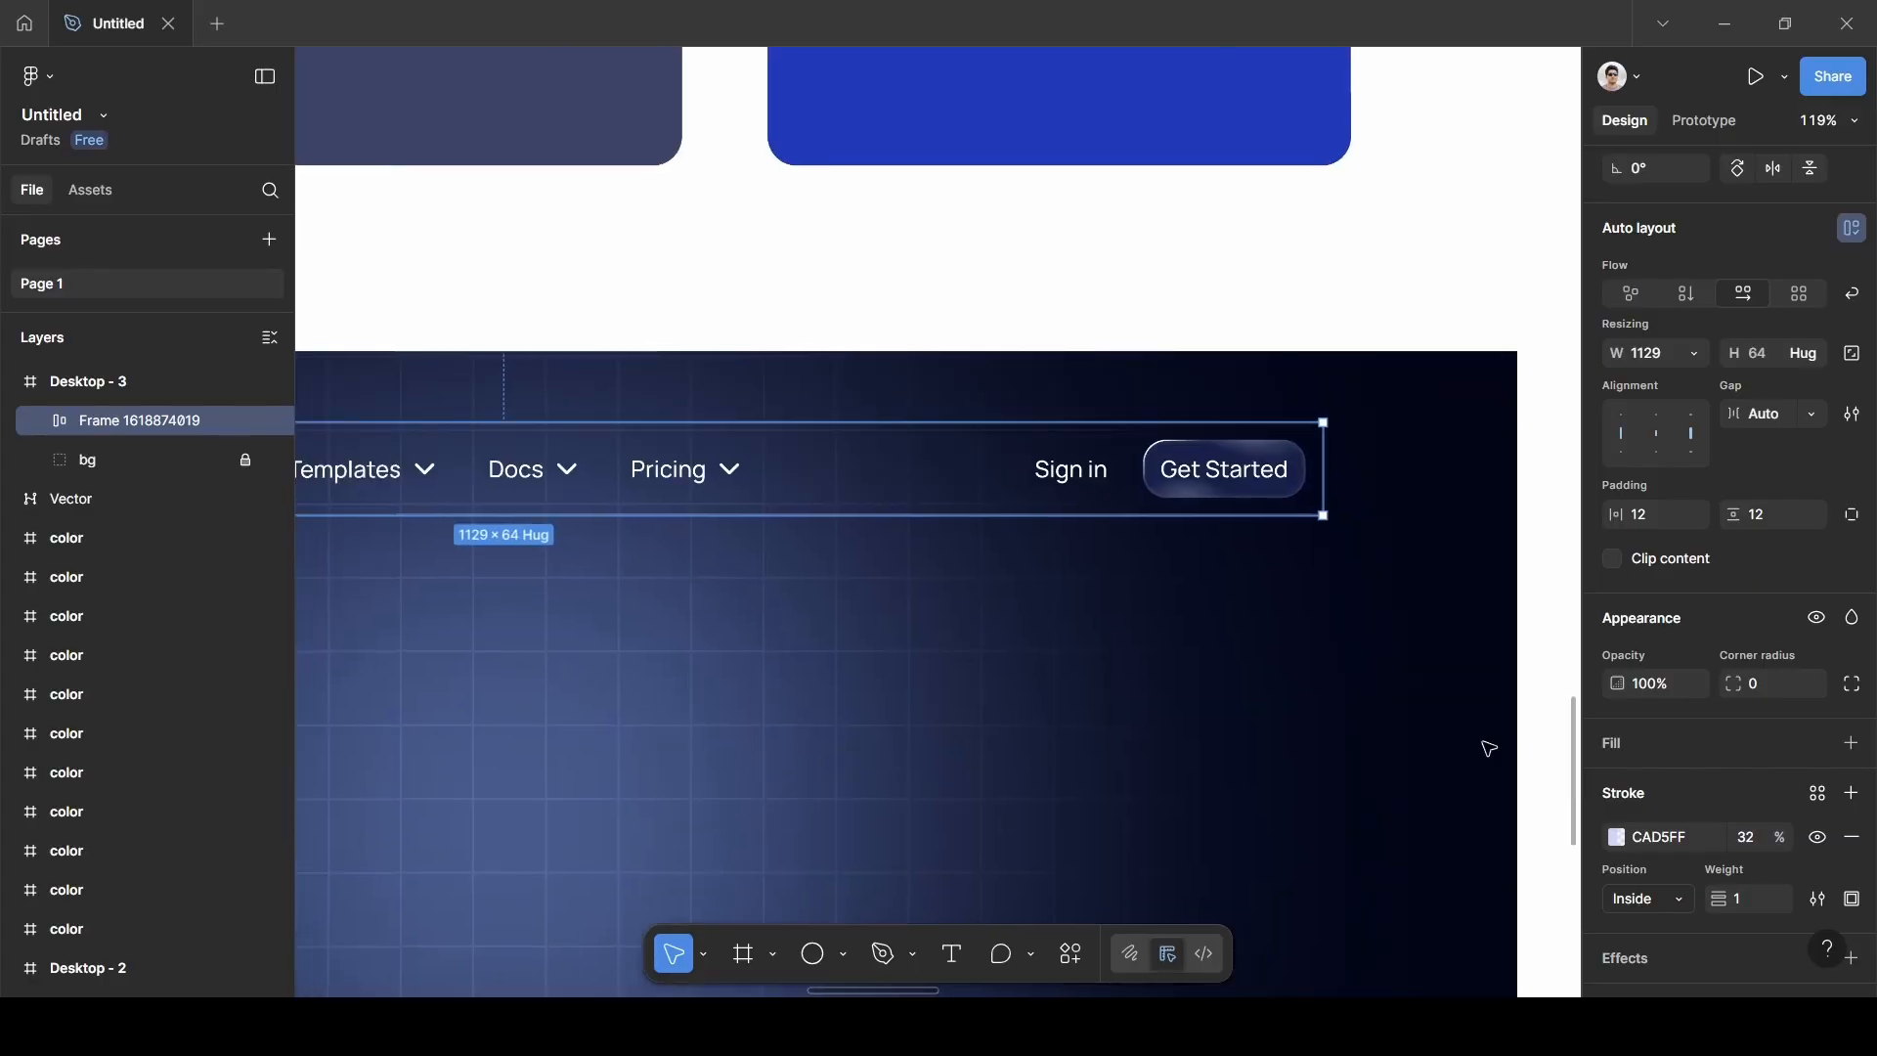
scroll(1303, 678, left, 5)
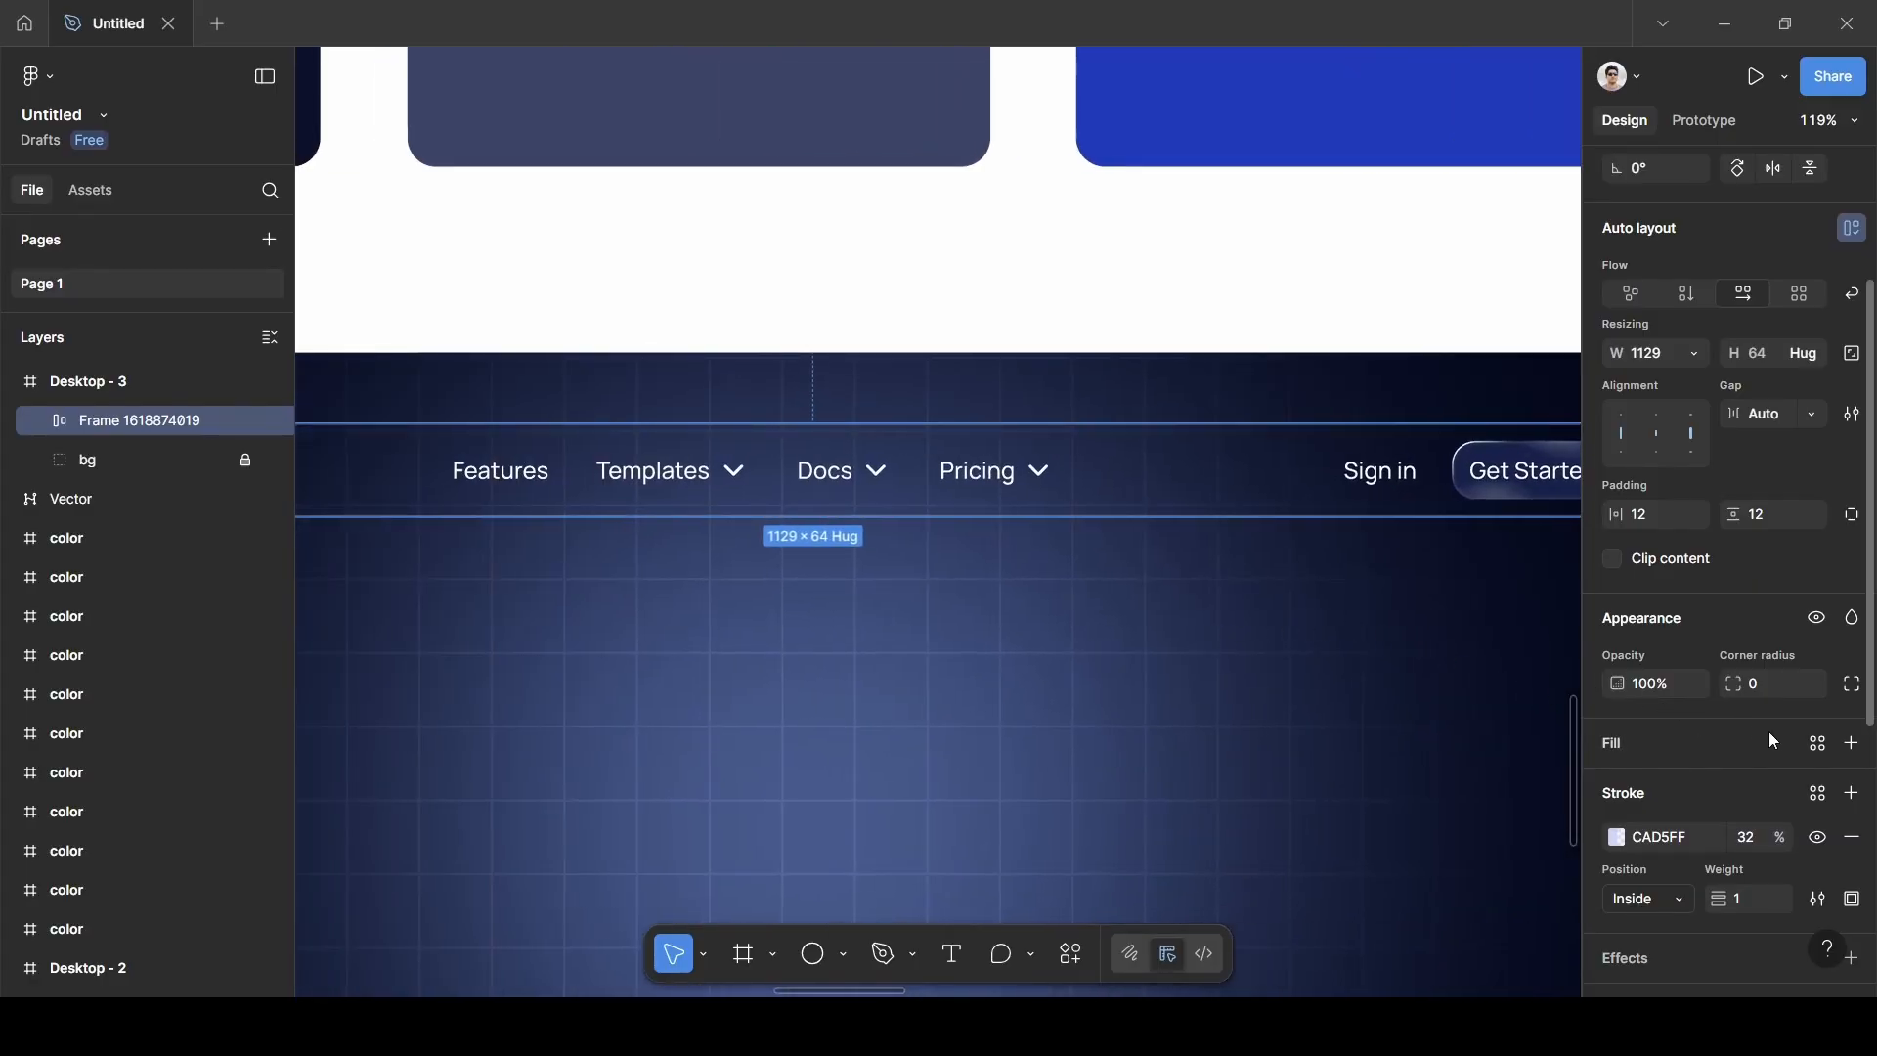
click(1852, 743)
scroll(1045, 694, down, 5)
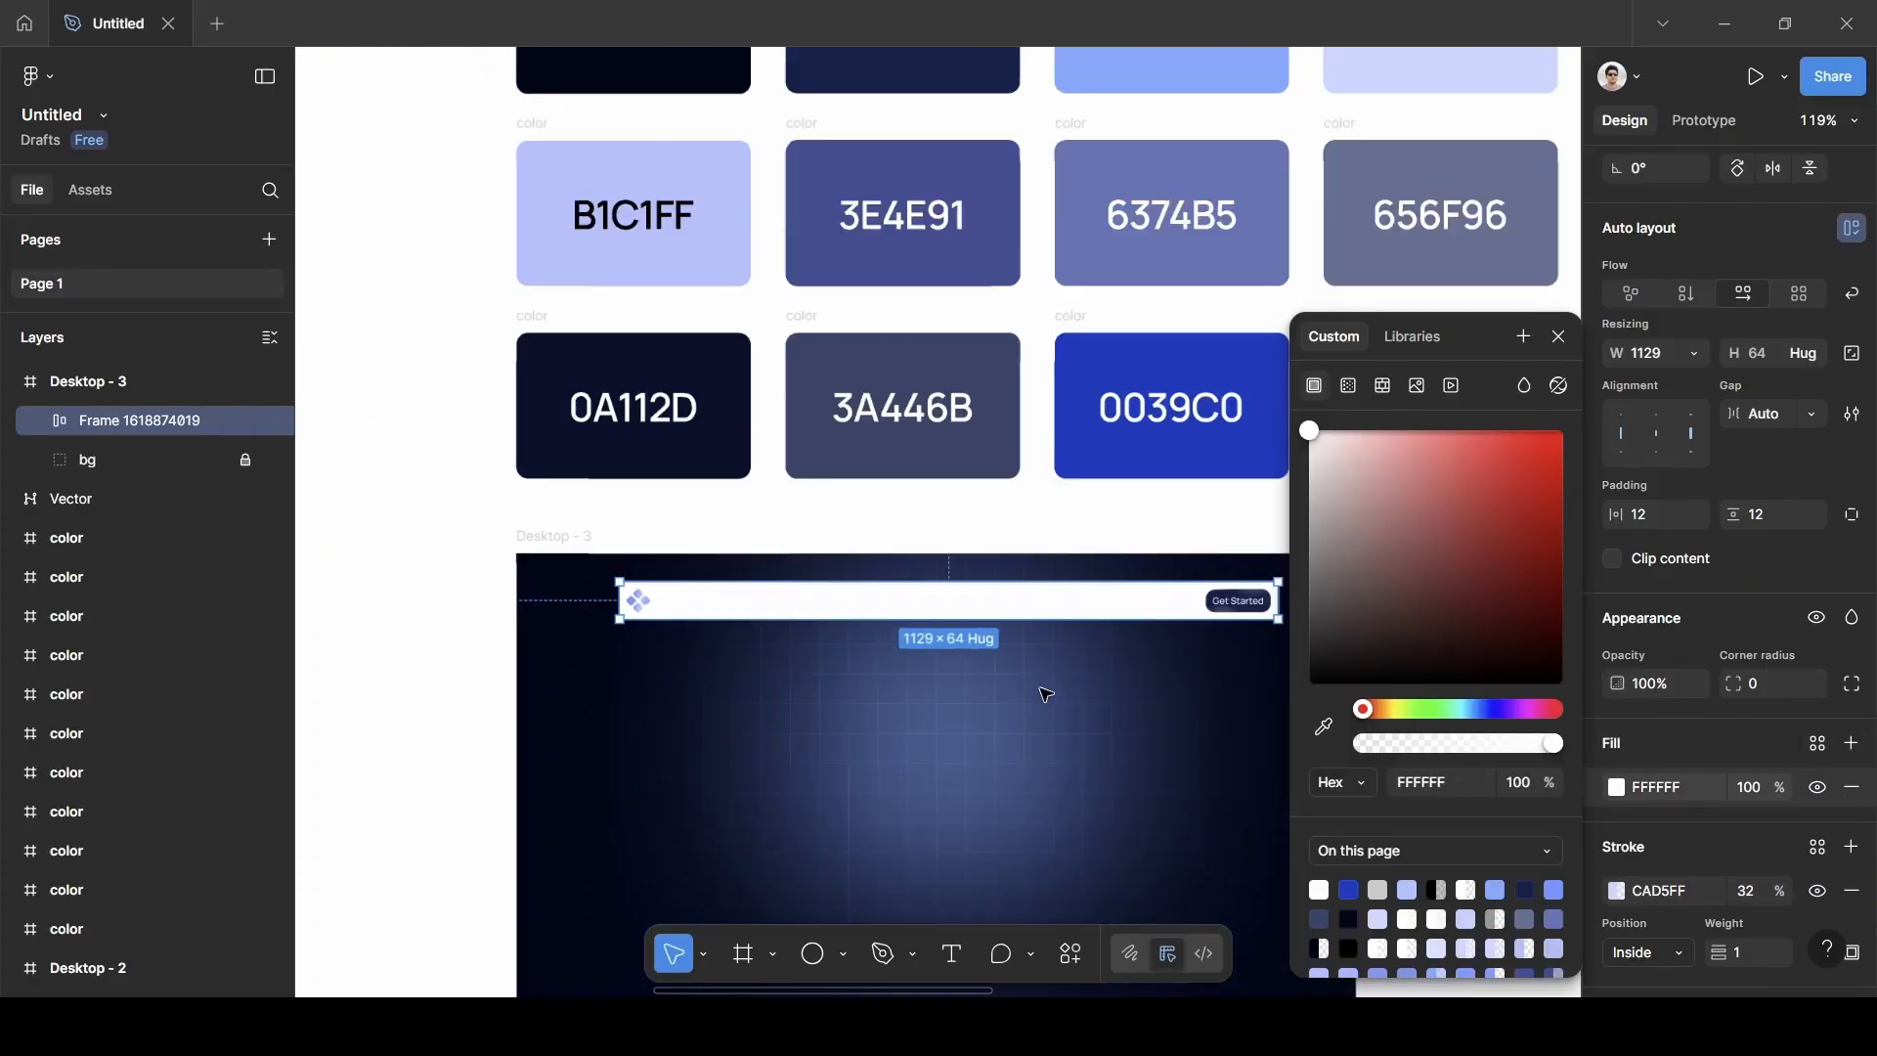
click(1324, 726)
scroll(1038, 608, up, 2)
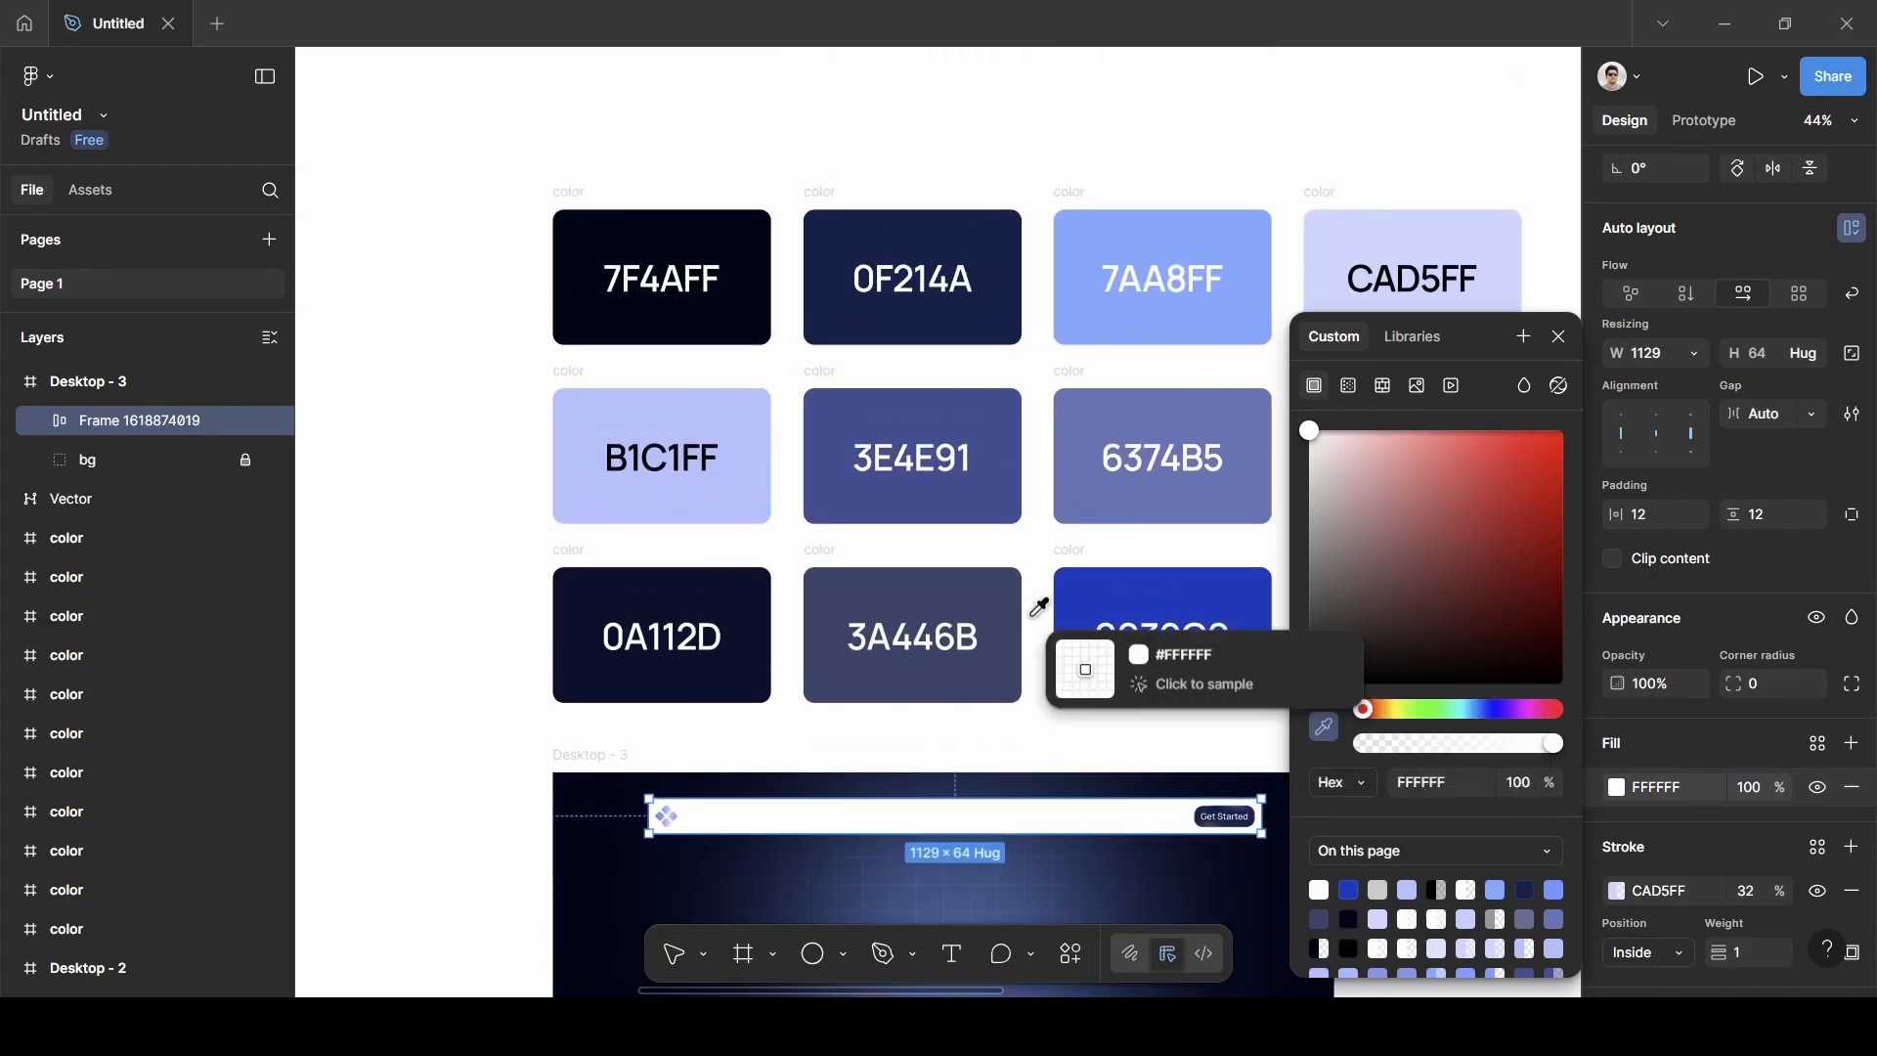
click(1559, 336)
scroll(1174, 701, down, 2)
scroll(1037, 724, up, 5)
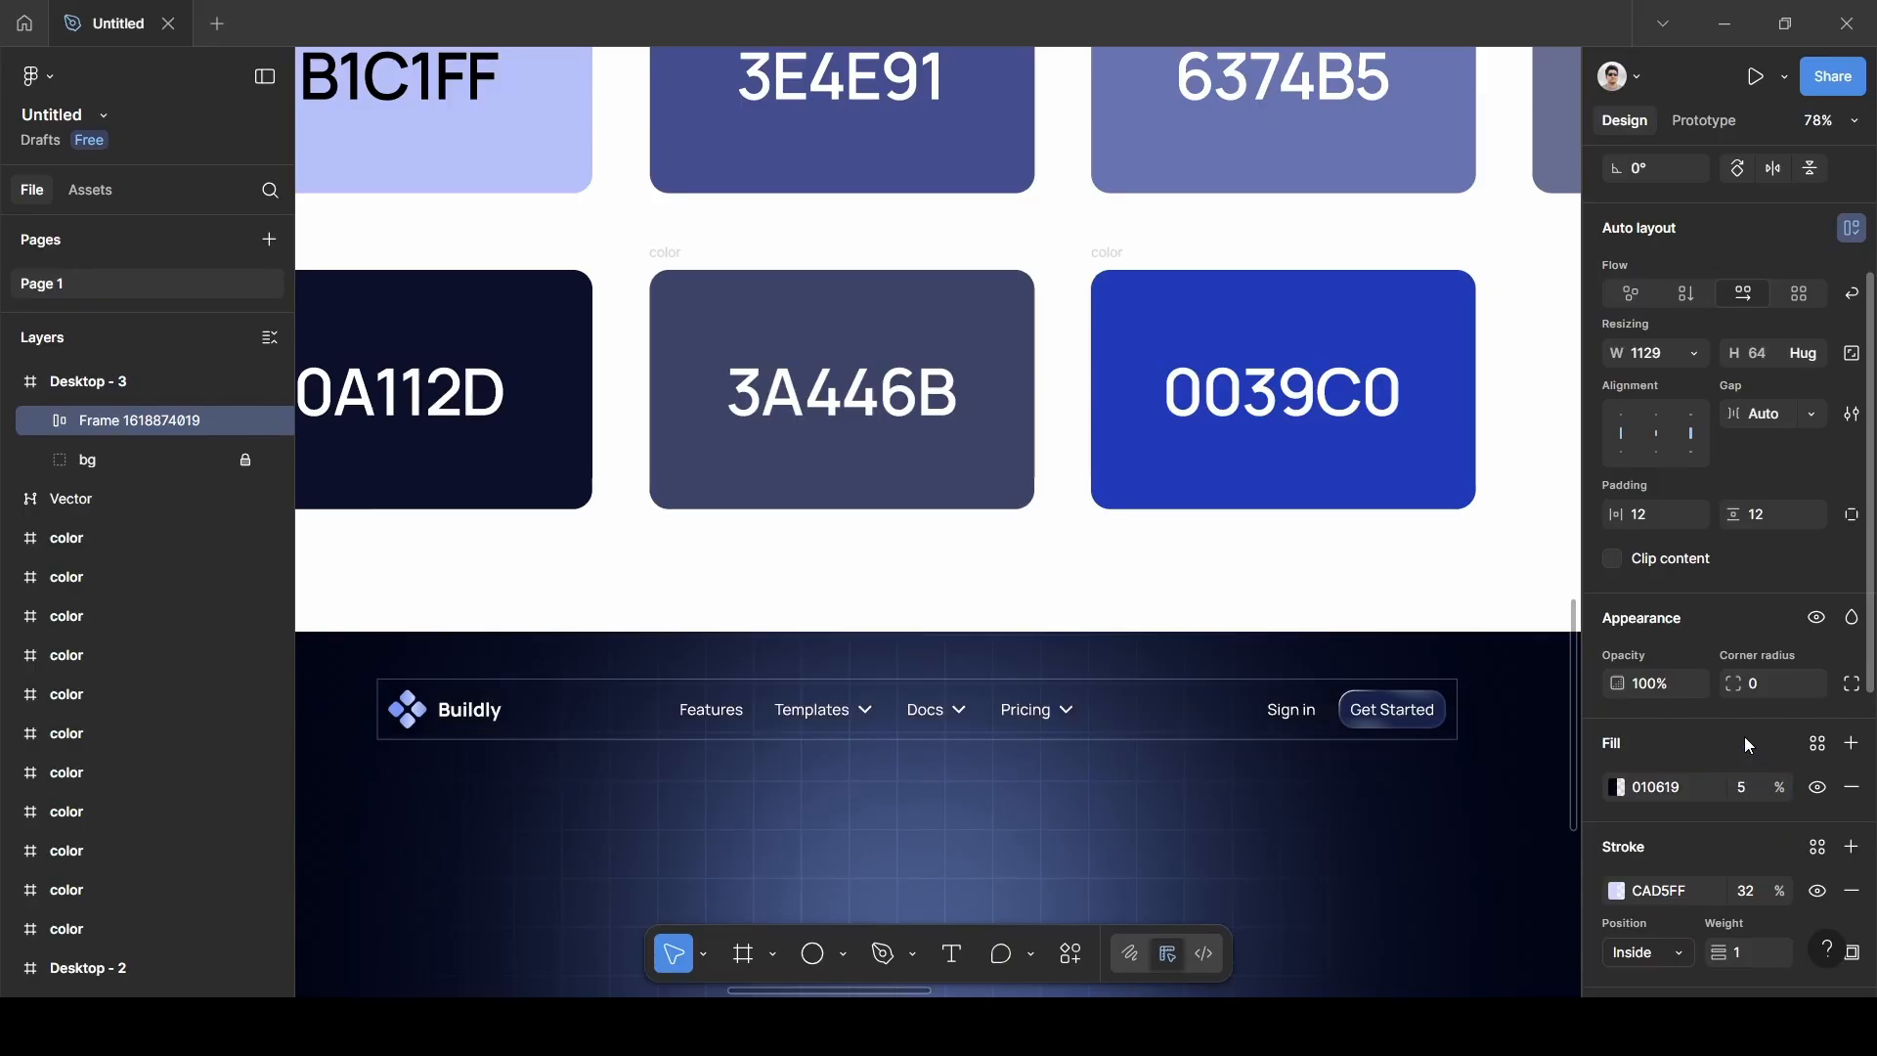
Apply a uniform background blur effect of 20 to the navigation bar frame.
scroll(1740, 763, down, 5)
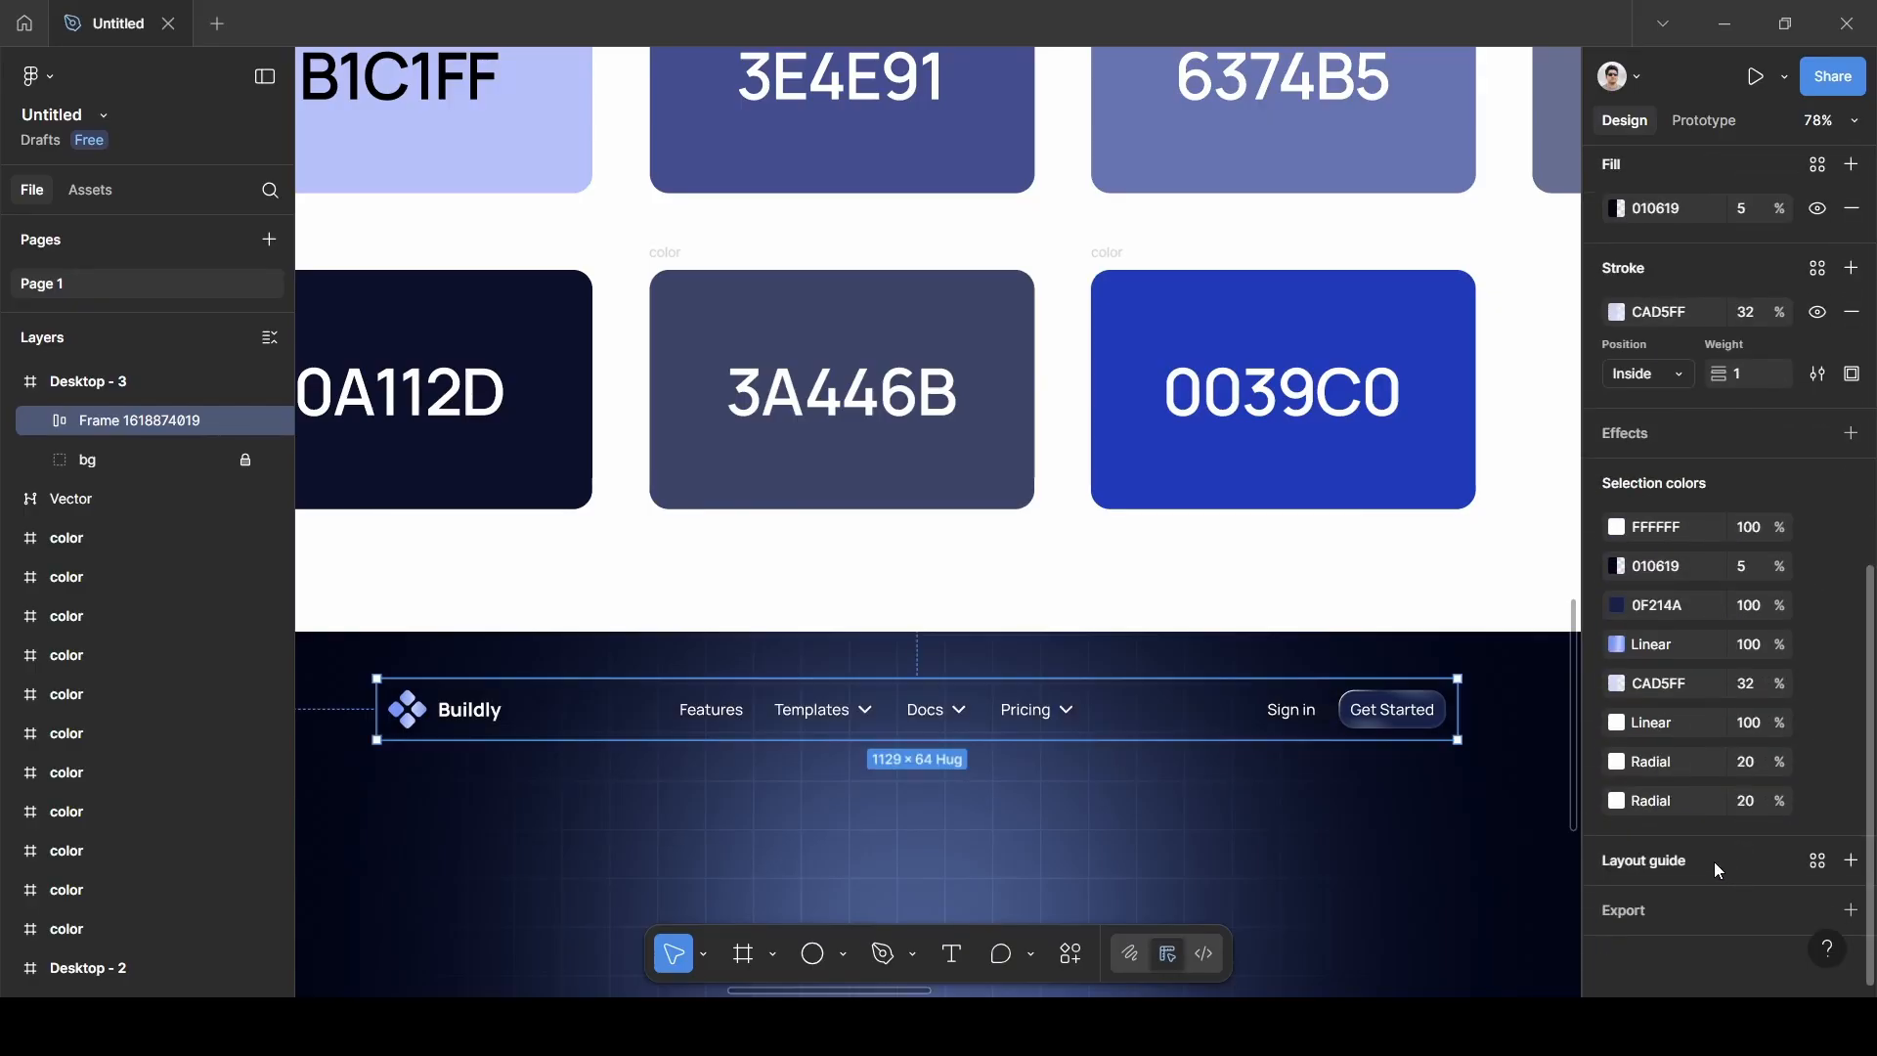
click(1656, 436)
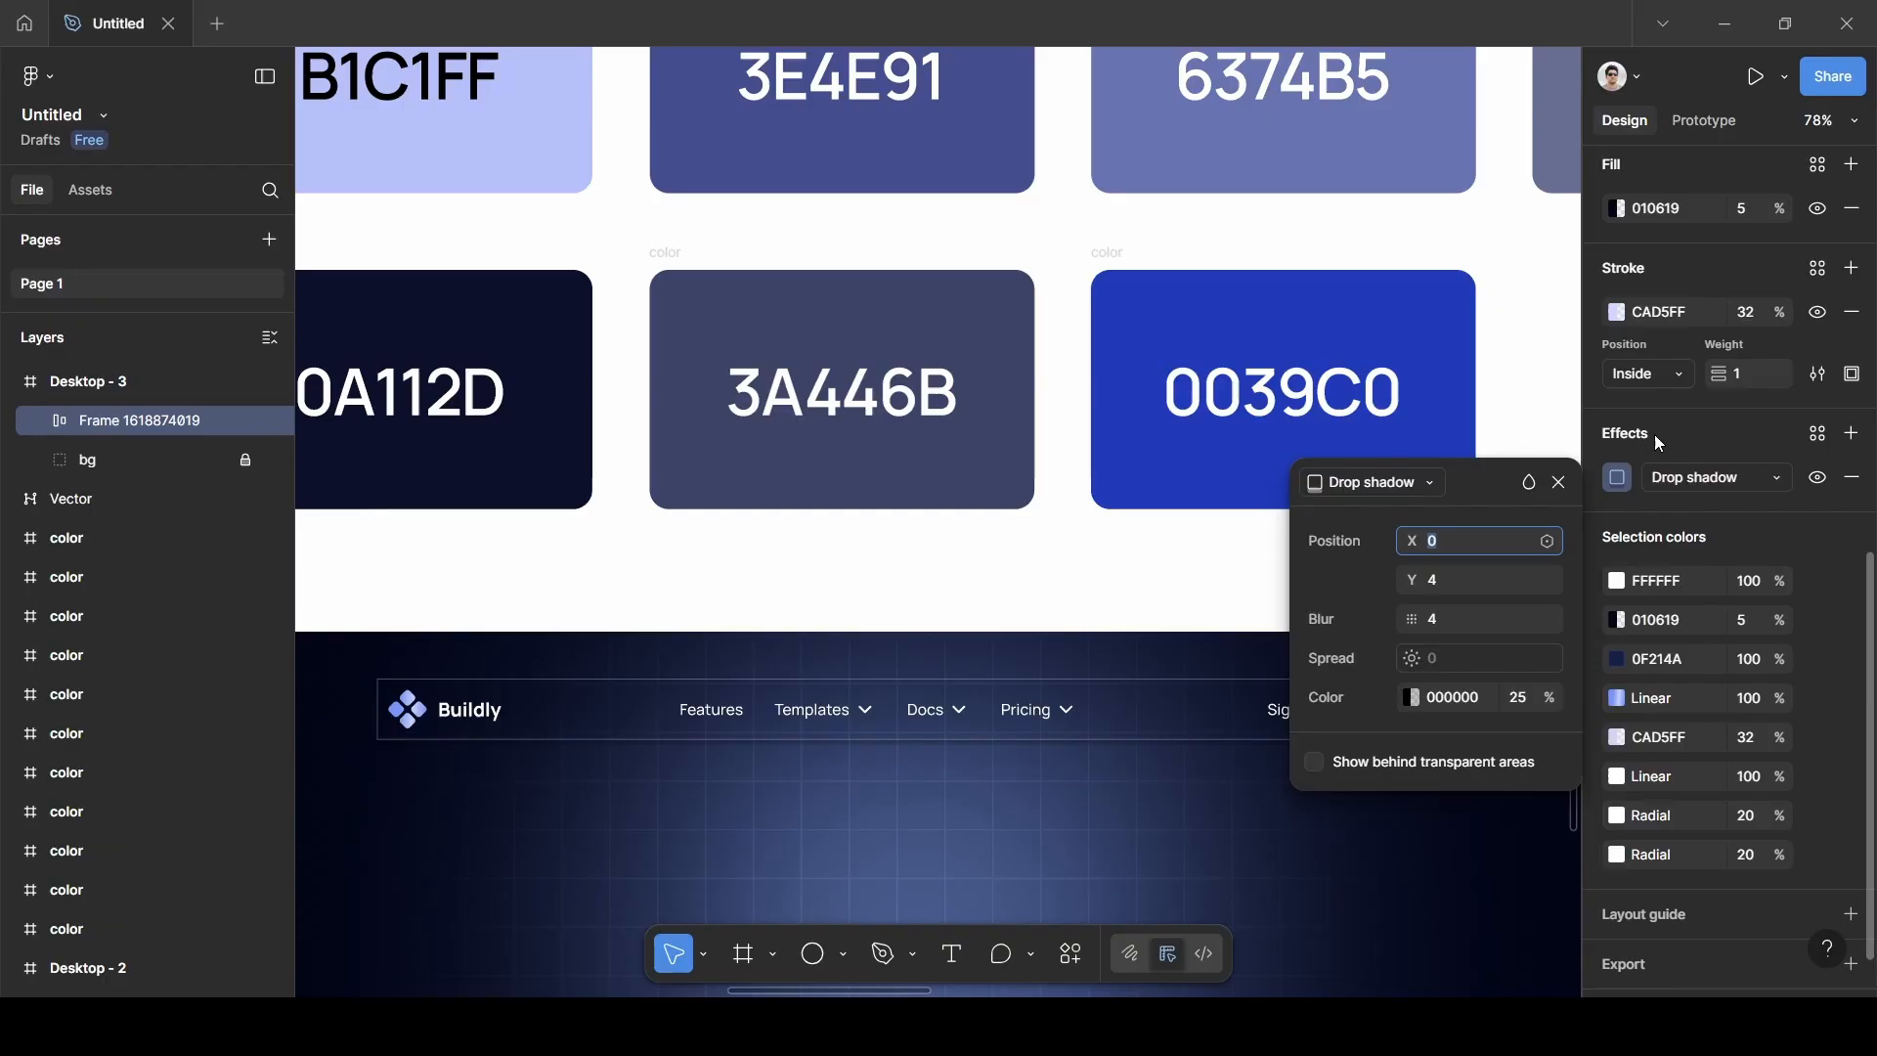
click(1697, 473)
click(1711, 540)
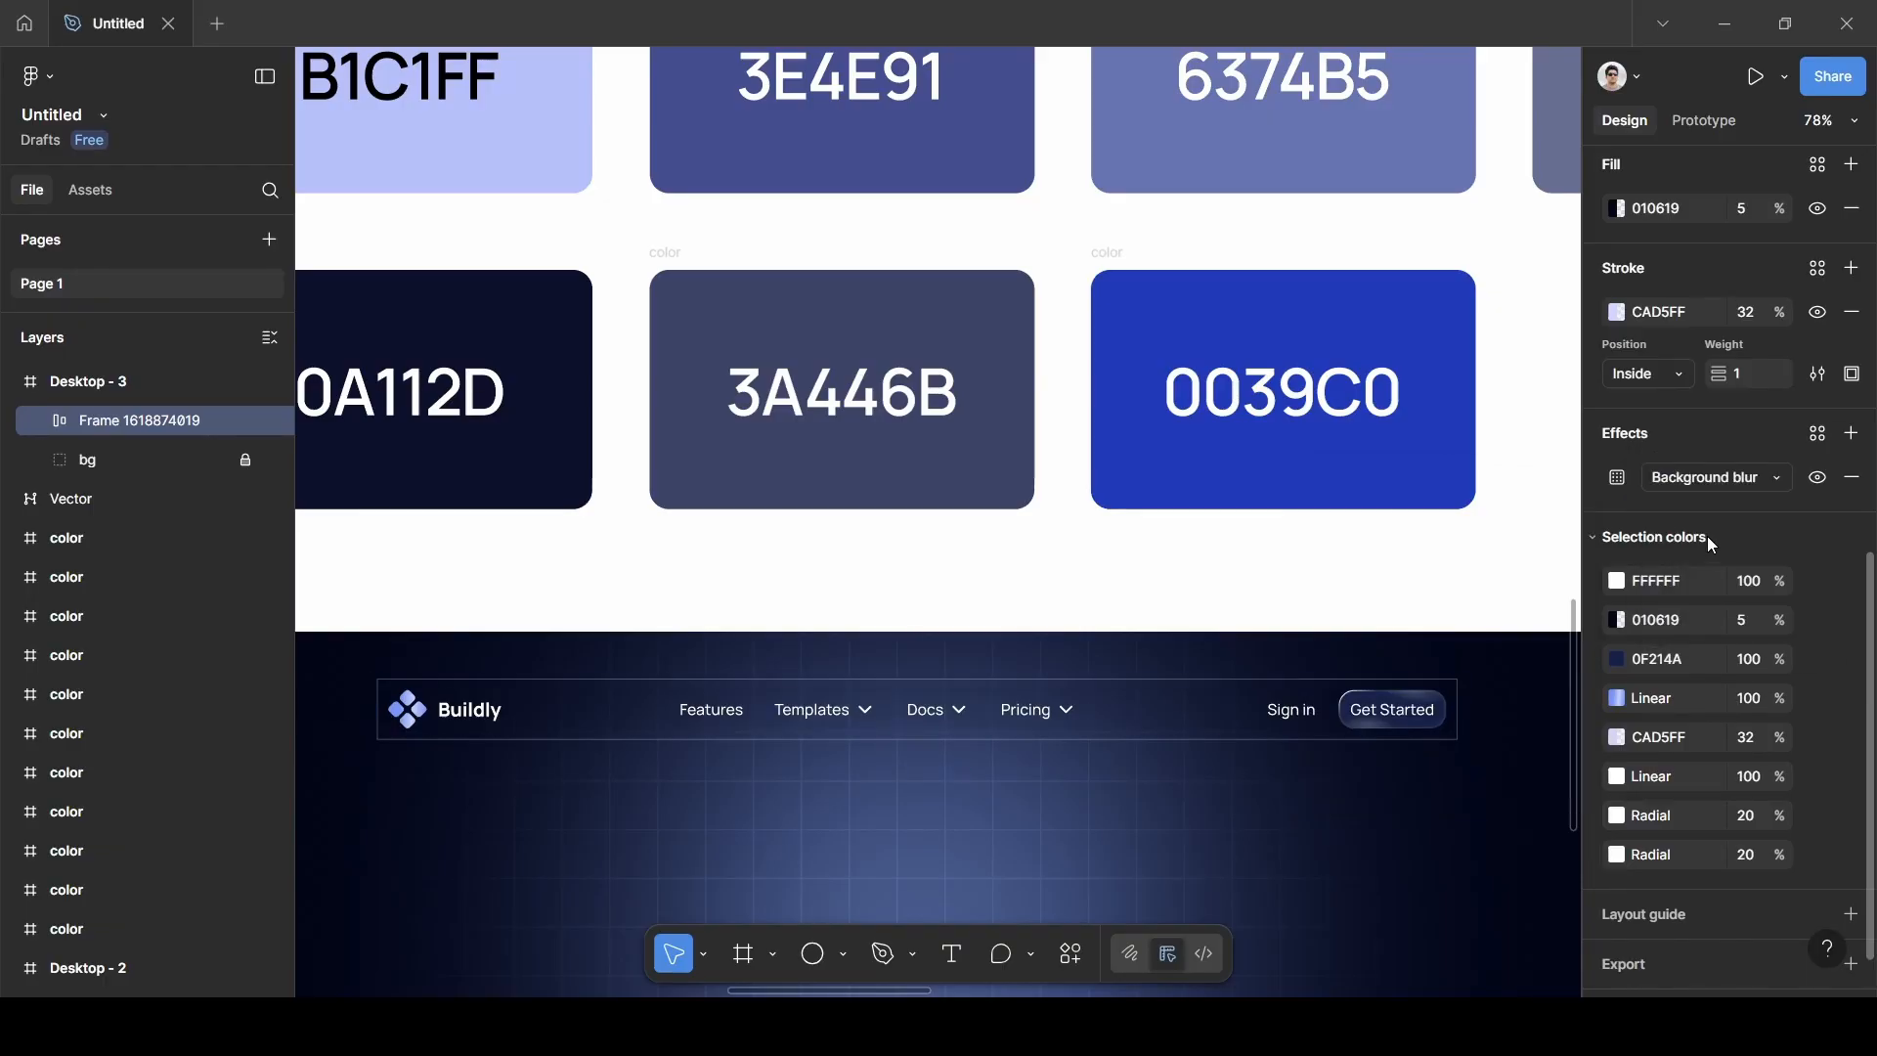
click(1611, 478)
click(1463, 586)
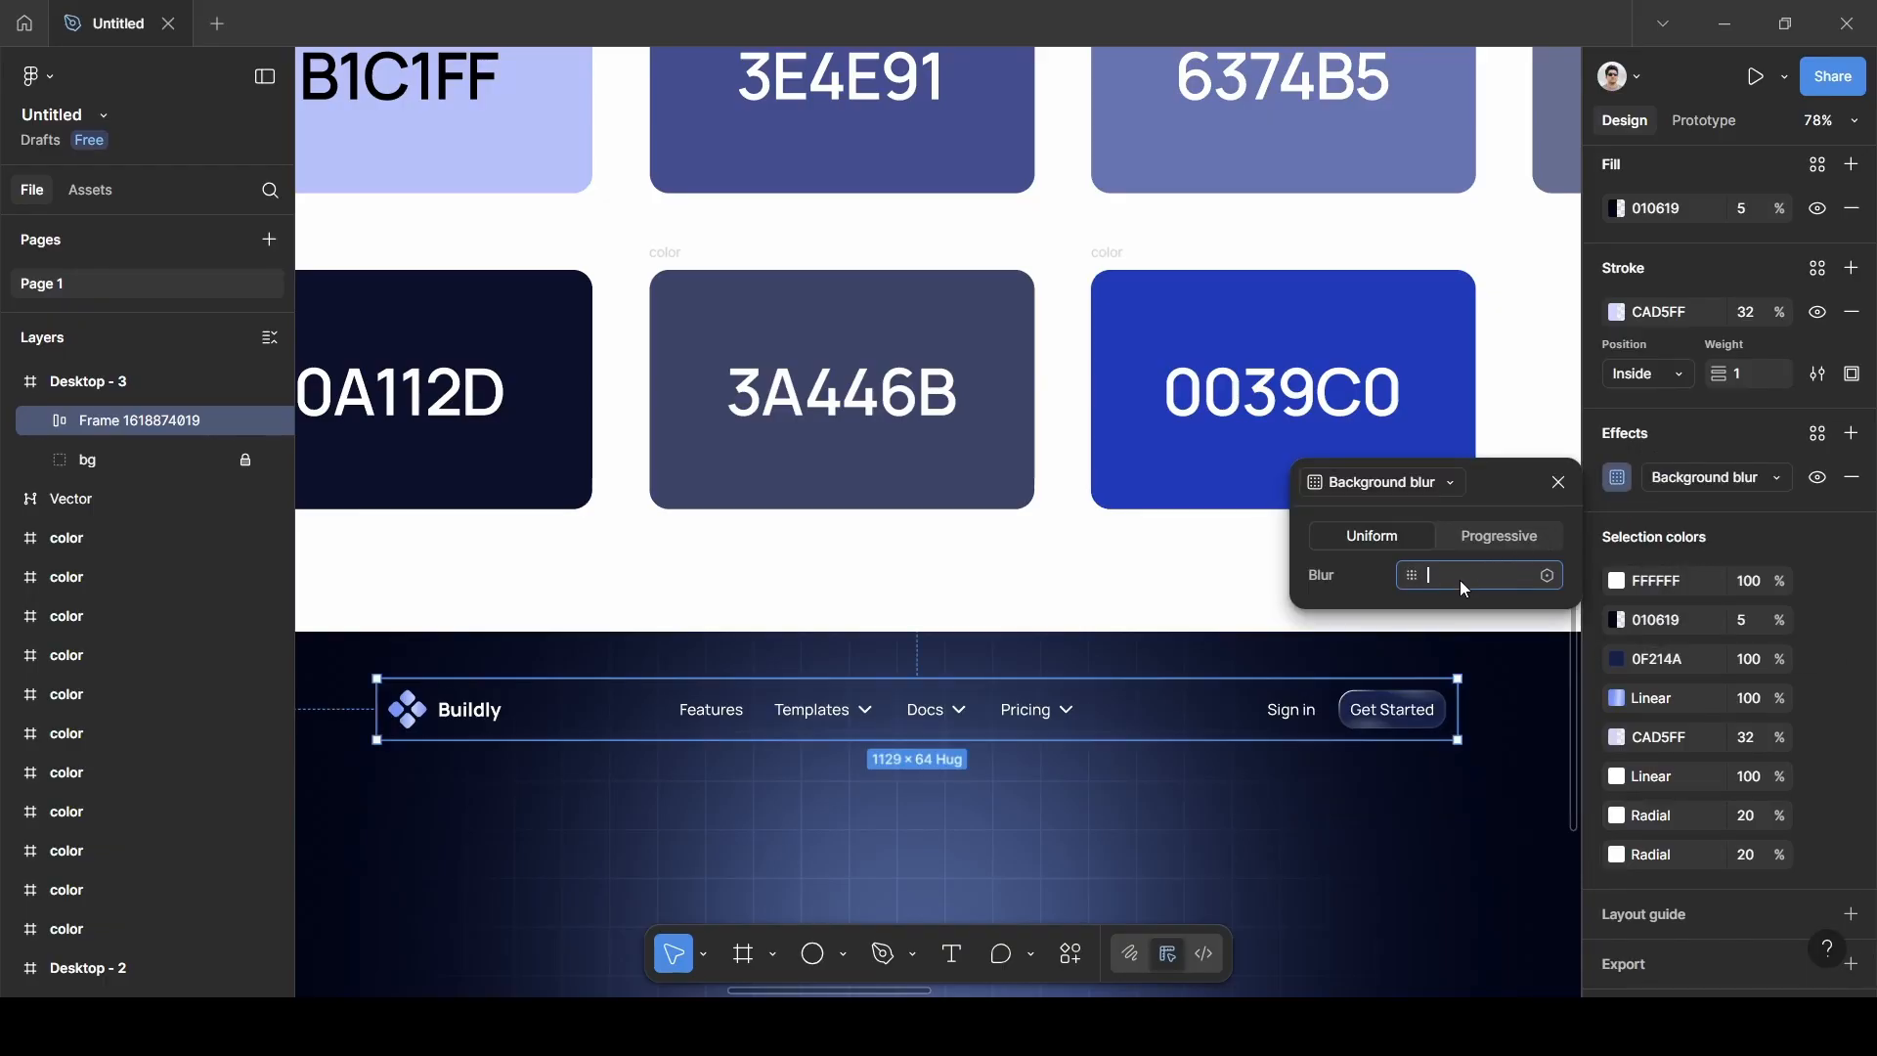
text(20)
key(Return)
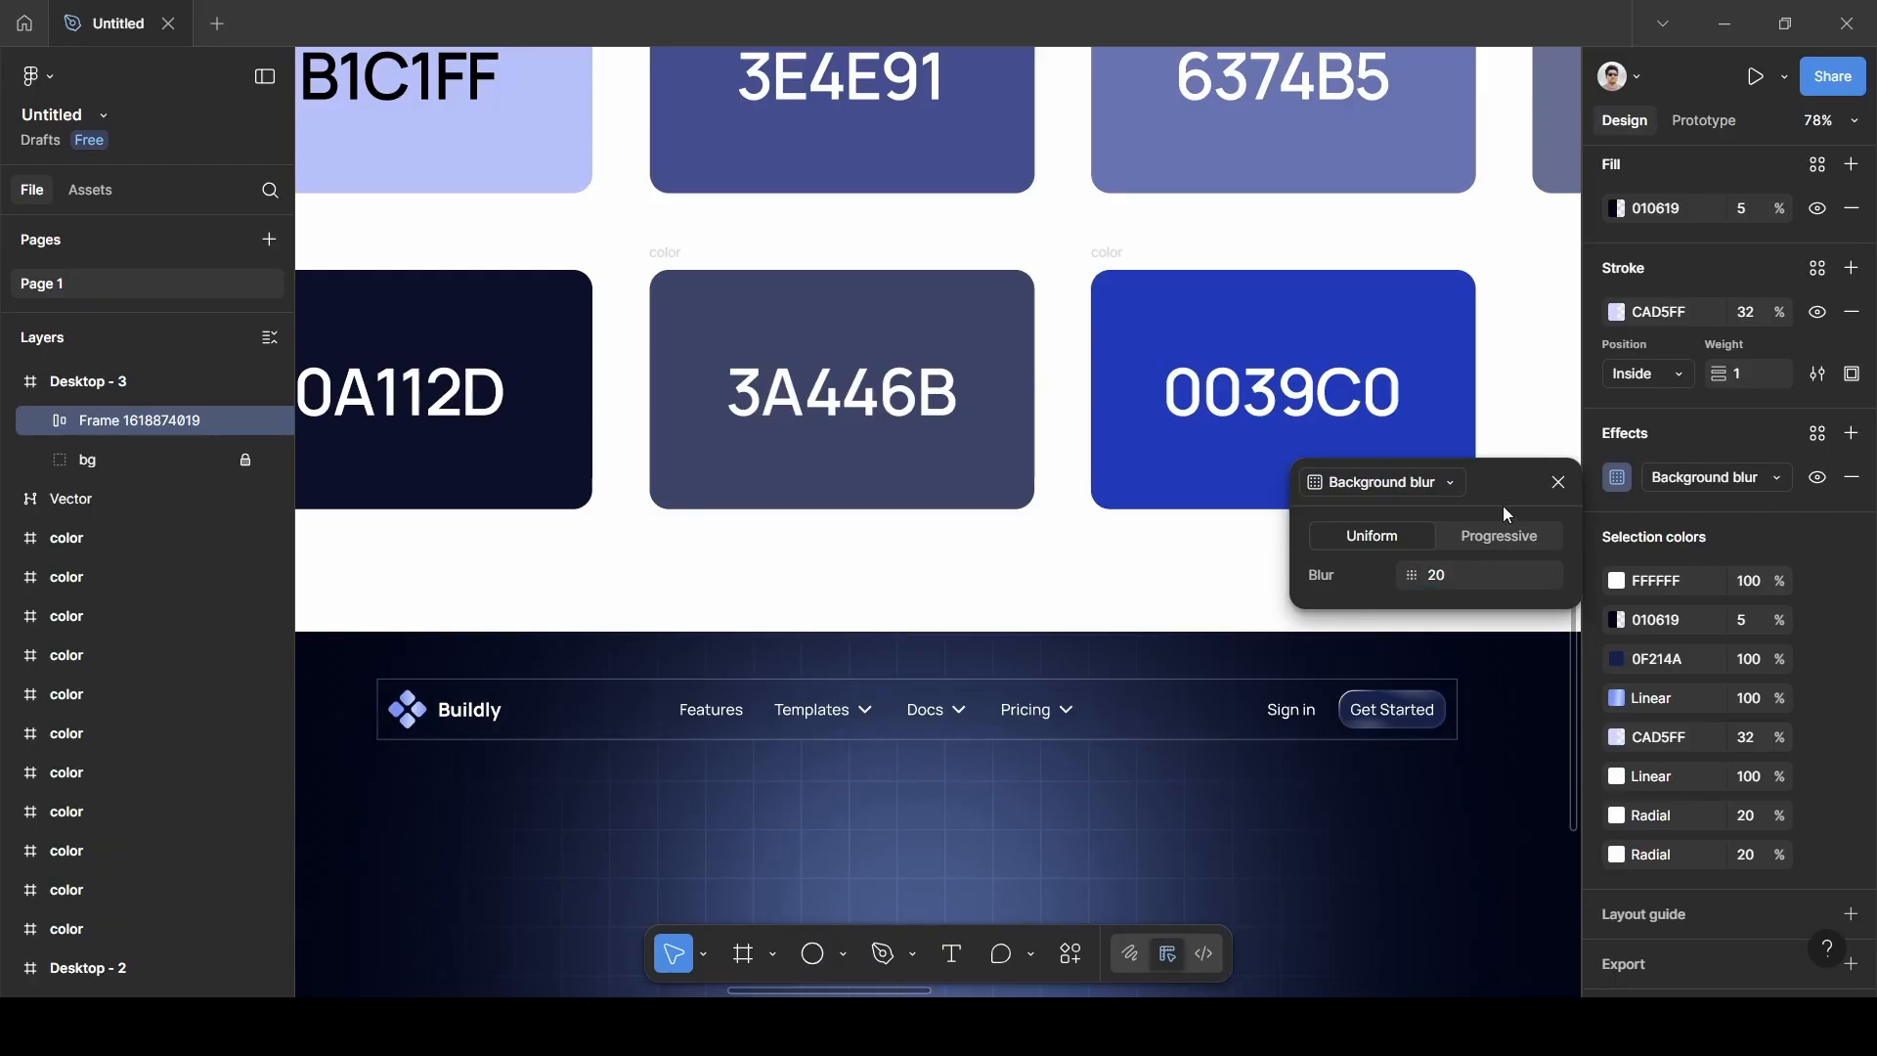
click(1559, 483)
click(1462, 590)
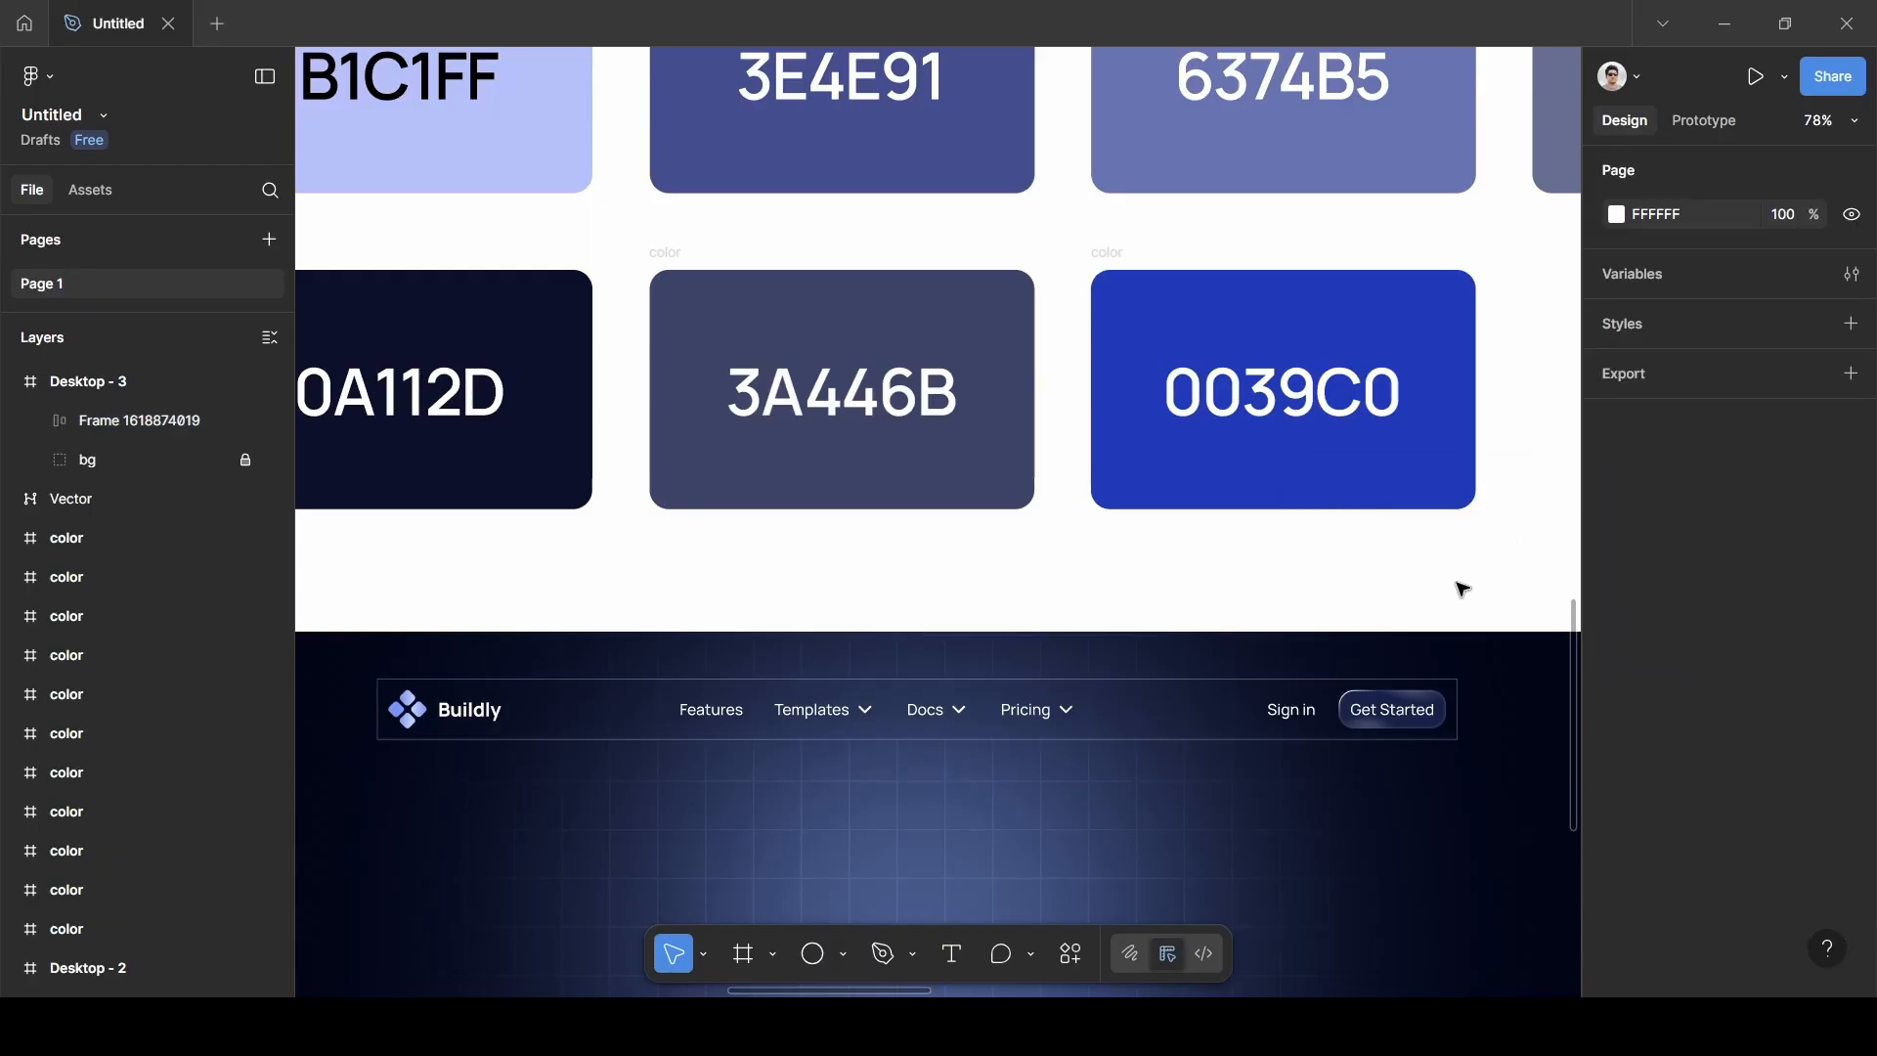
Set the navigation bar frame's corner radius to 16.
scroll(1462, 589, down, 3)
scroll(1320, 675, up, 4)
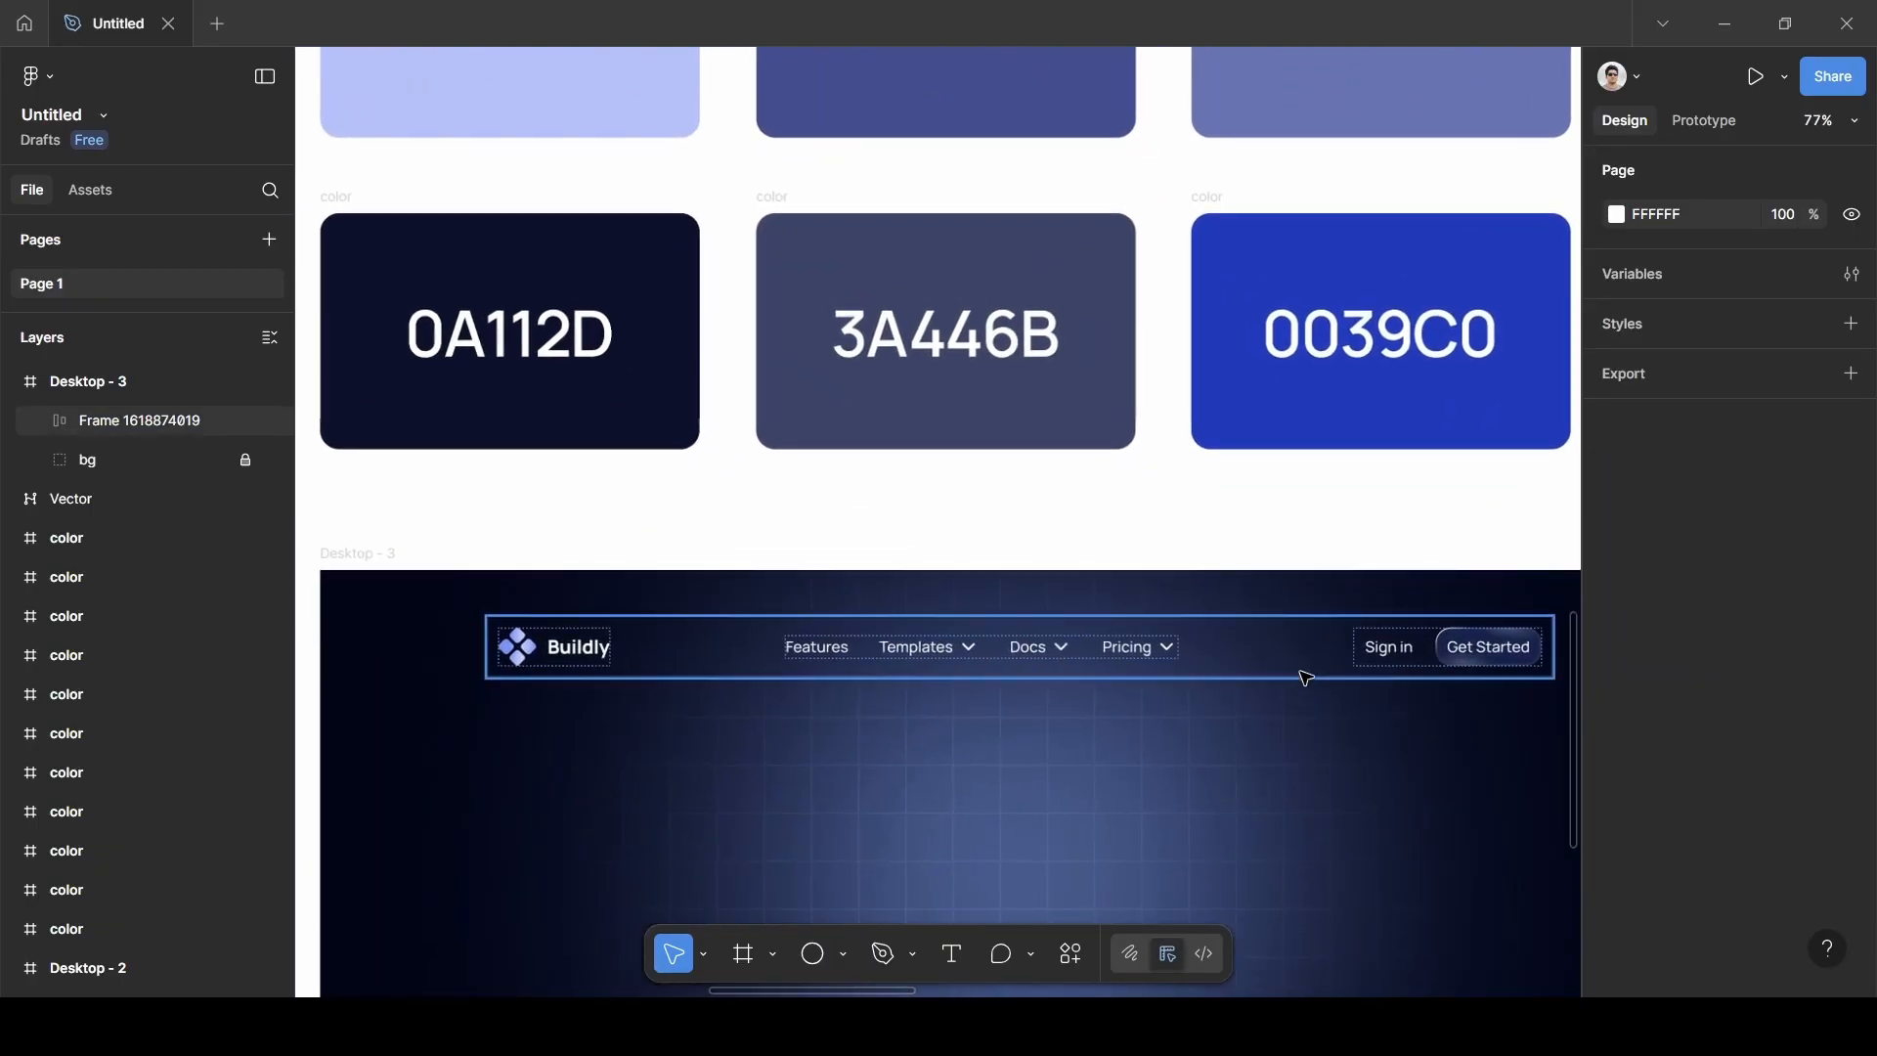
click(1282, 668)
scroll(1793, 734, down, 1)
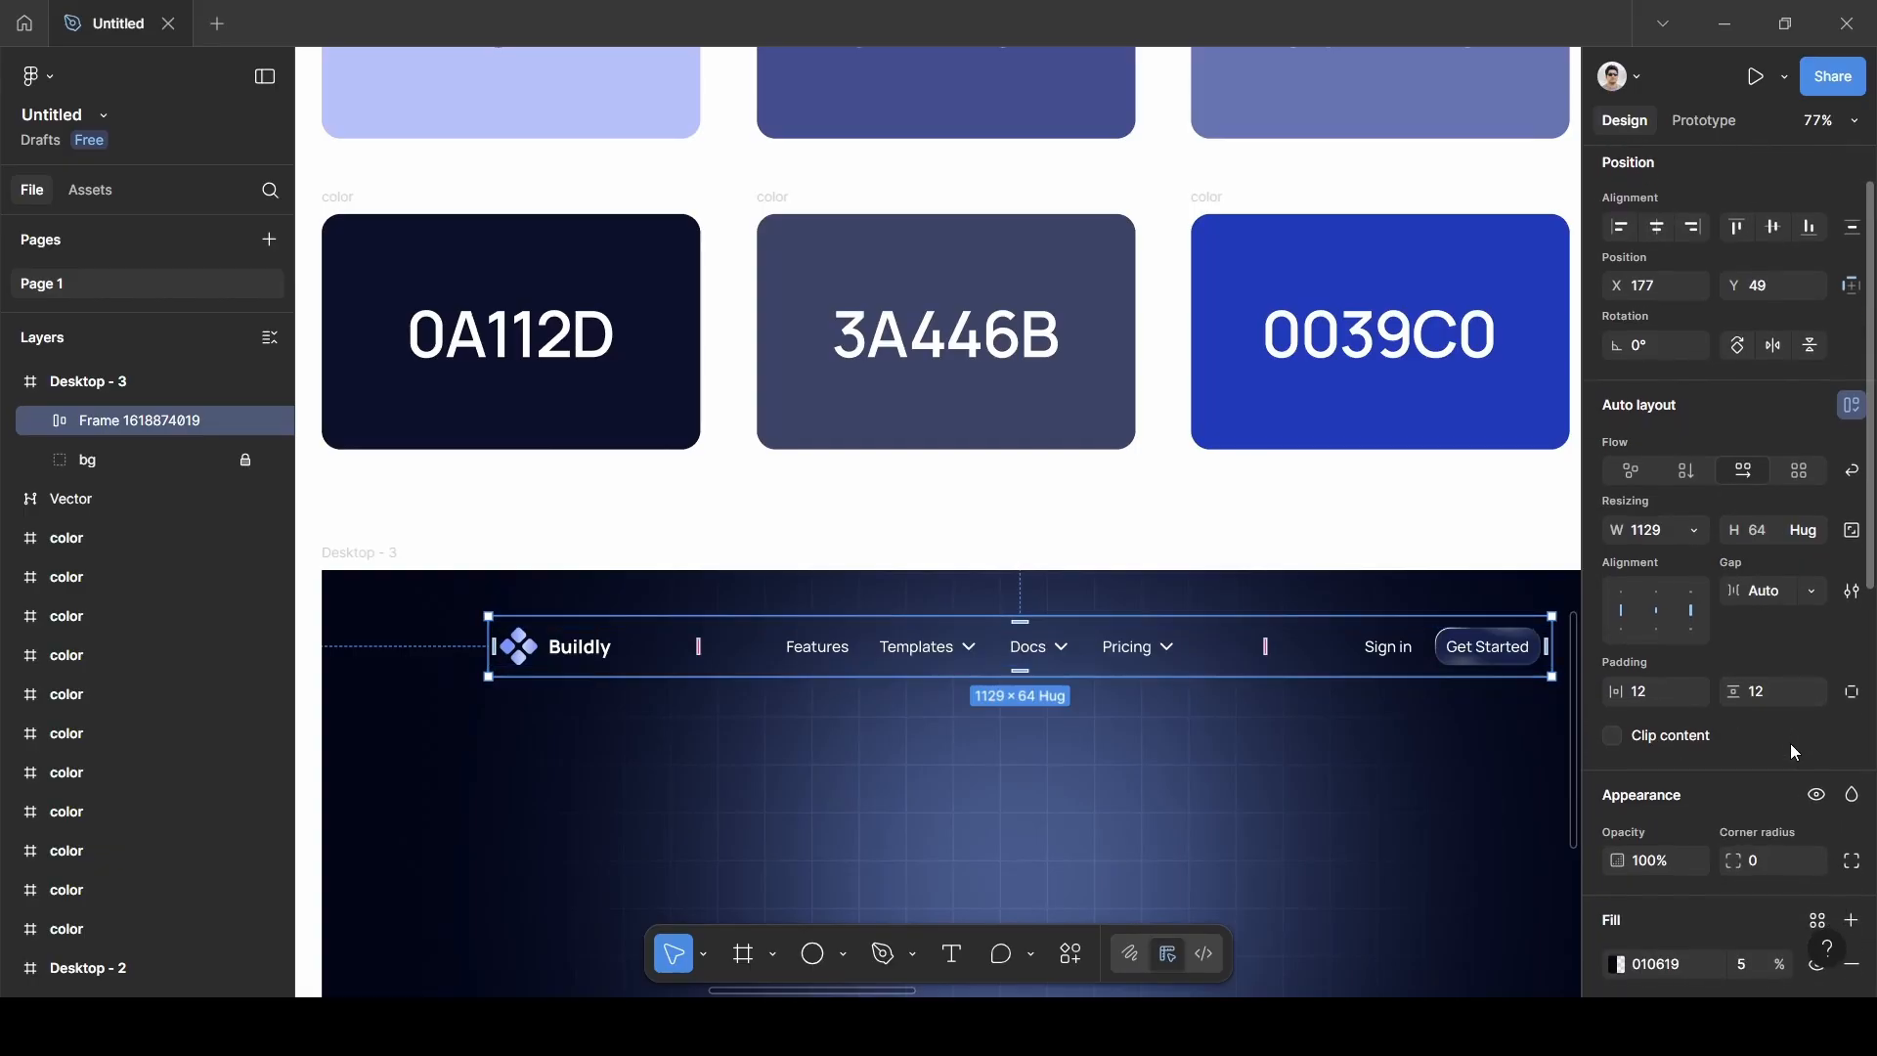
scroll(1790, 764, down, 1)
click(1781, 823)
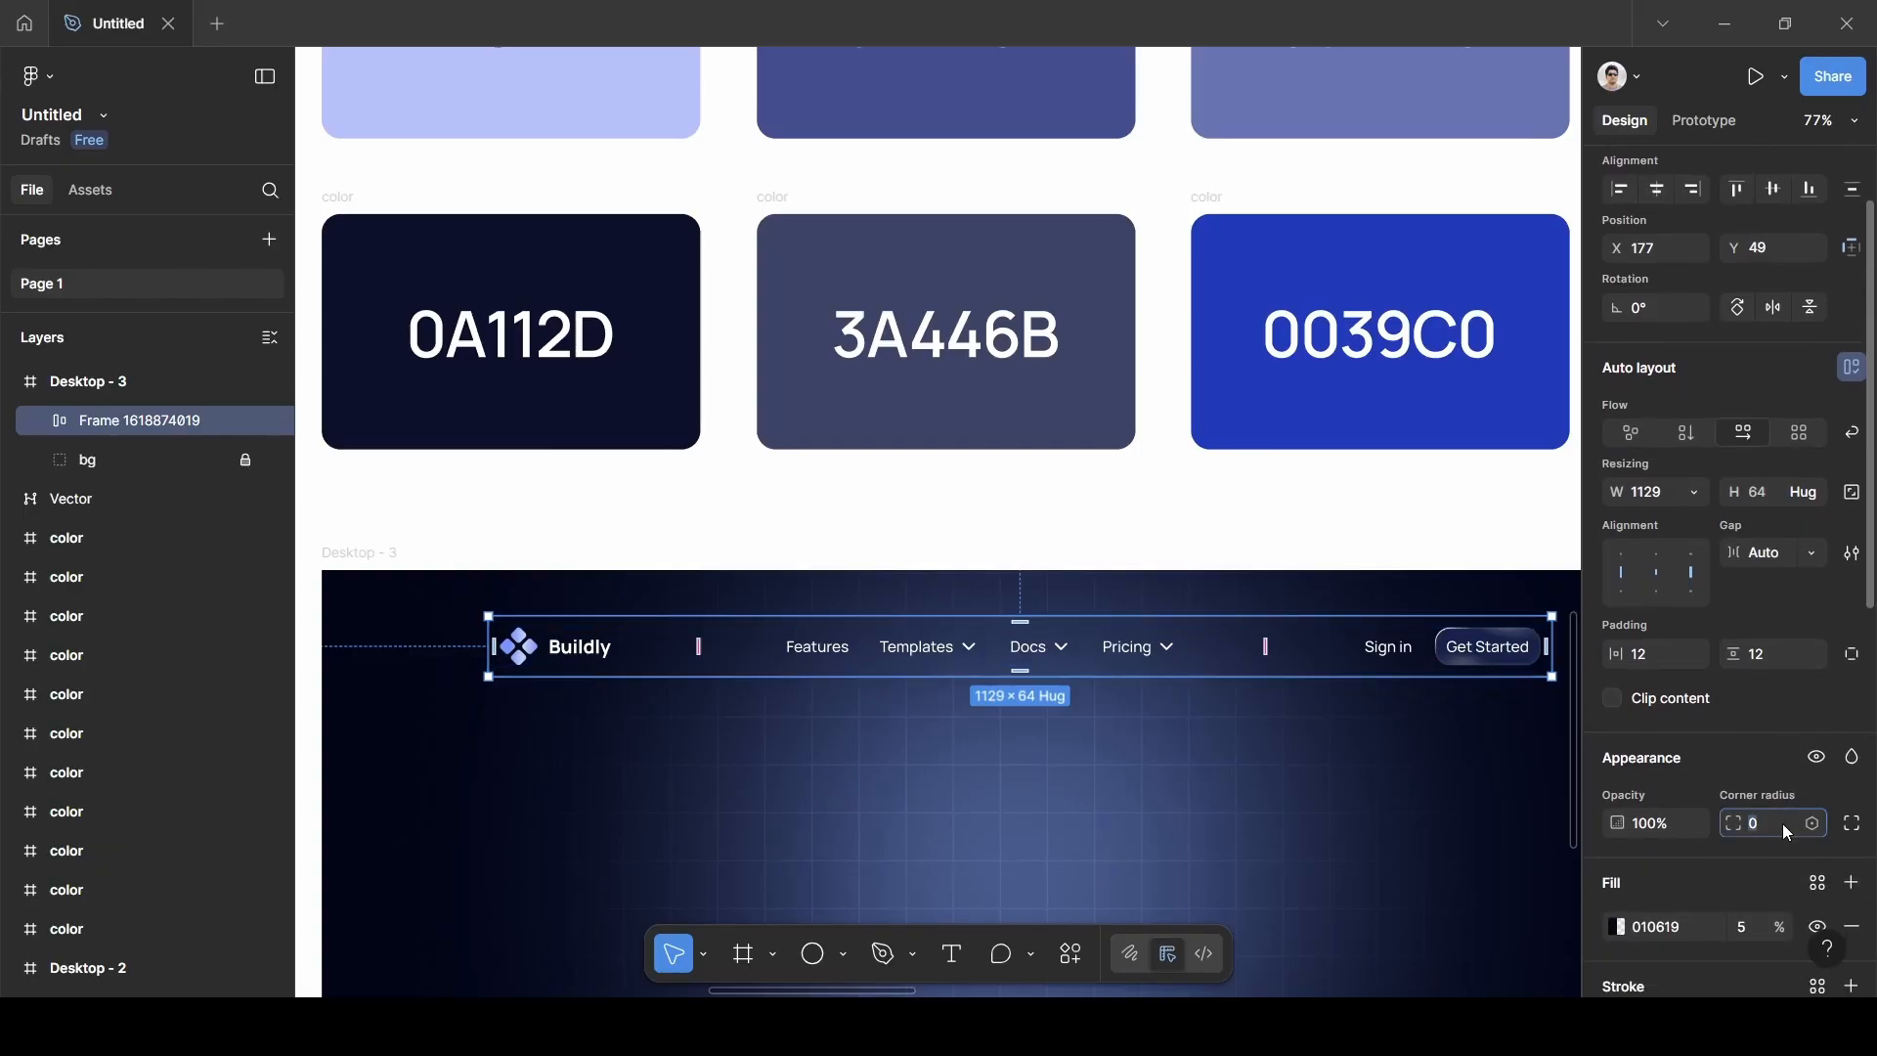
key(Return)
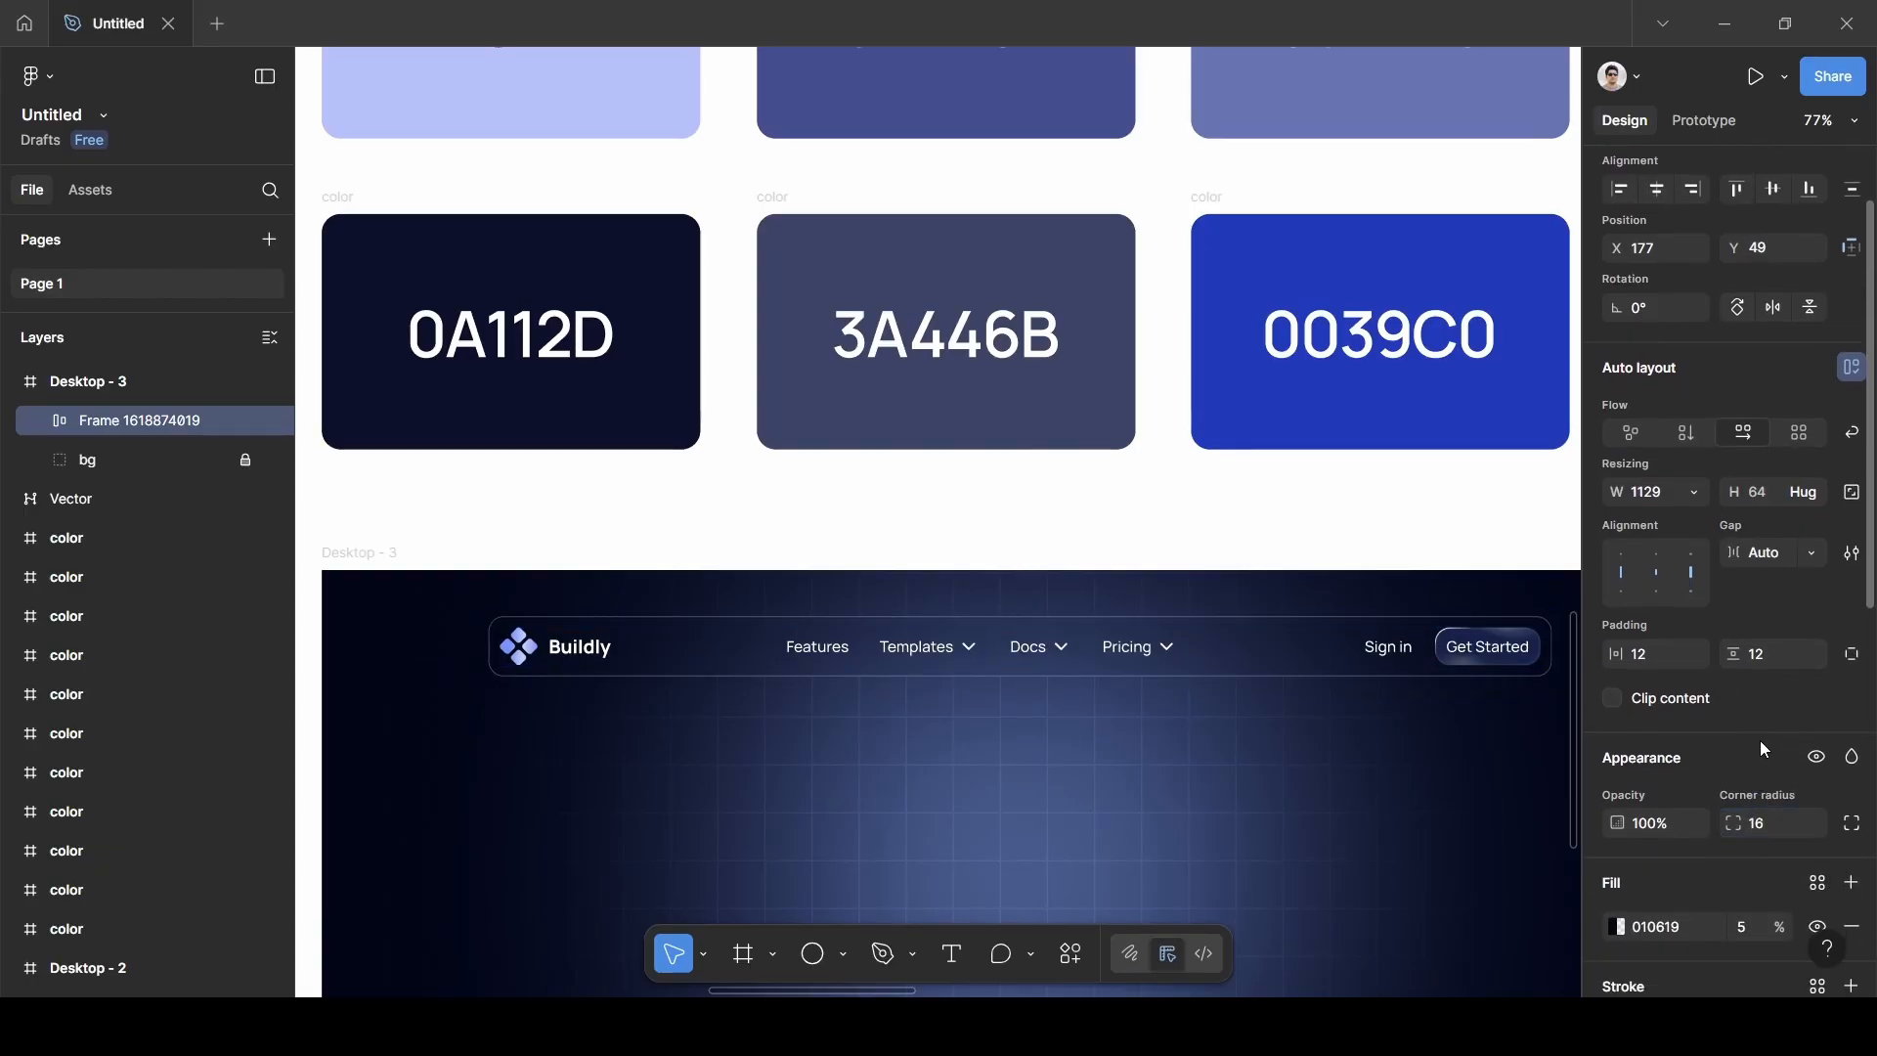
Add the text "From prompt to product fast" below the navigation bar in Desktop - 3.
scroll(1203, 745, down, 3)
scroll(1210, 752, down, 3)
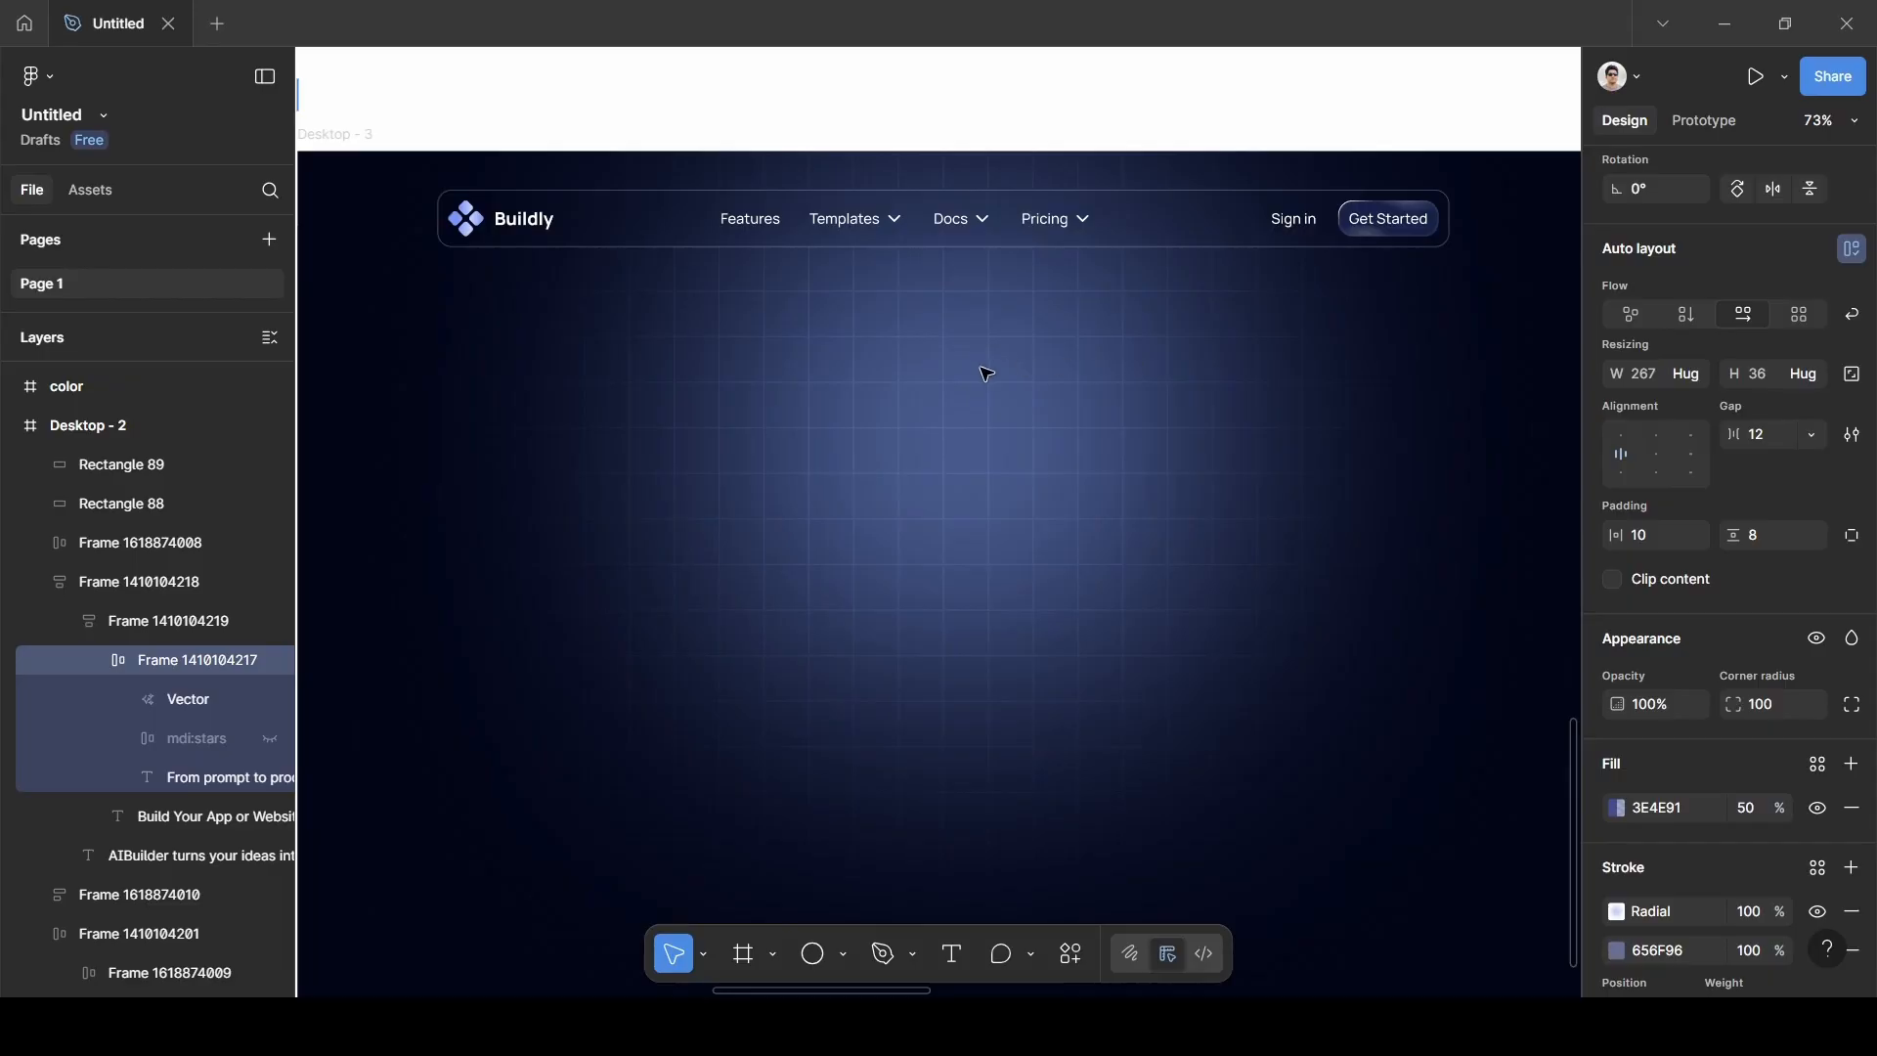
key(t)
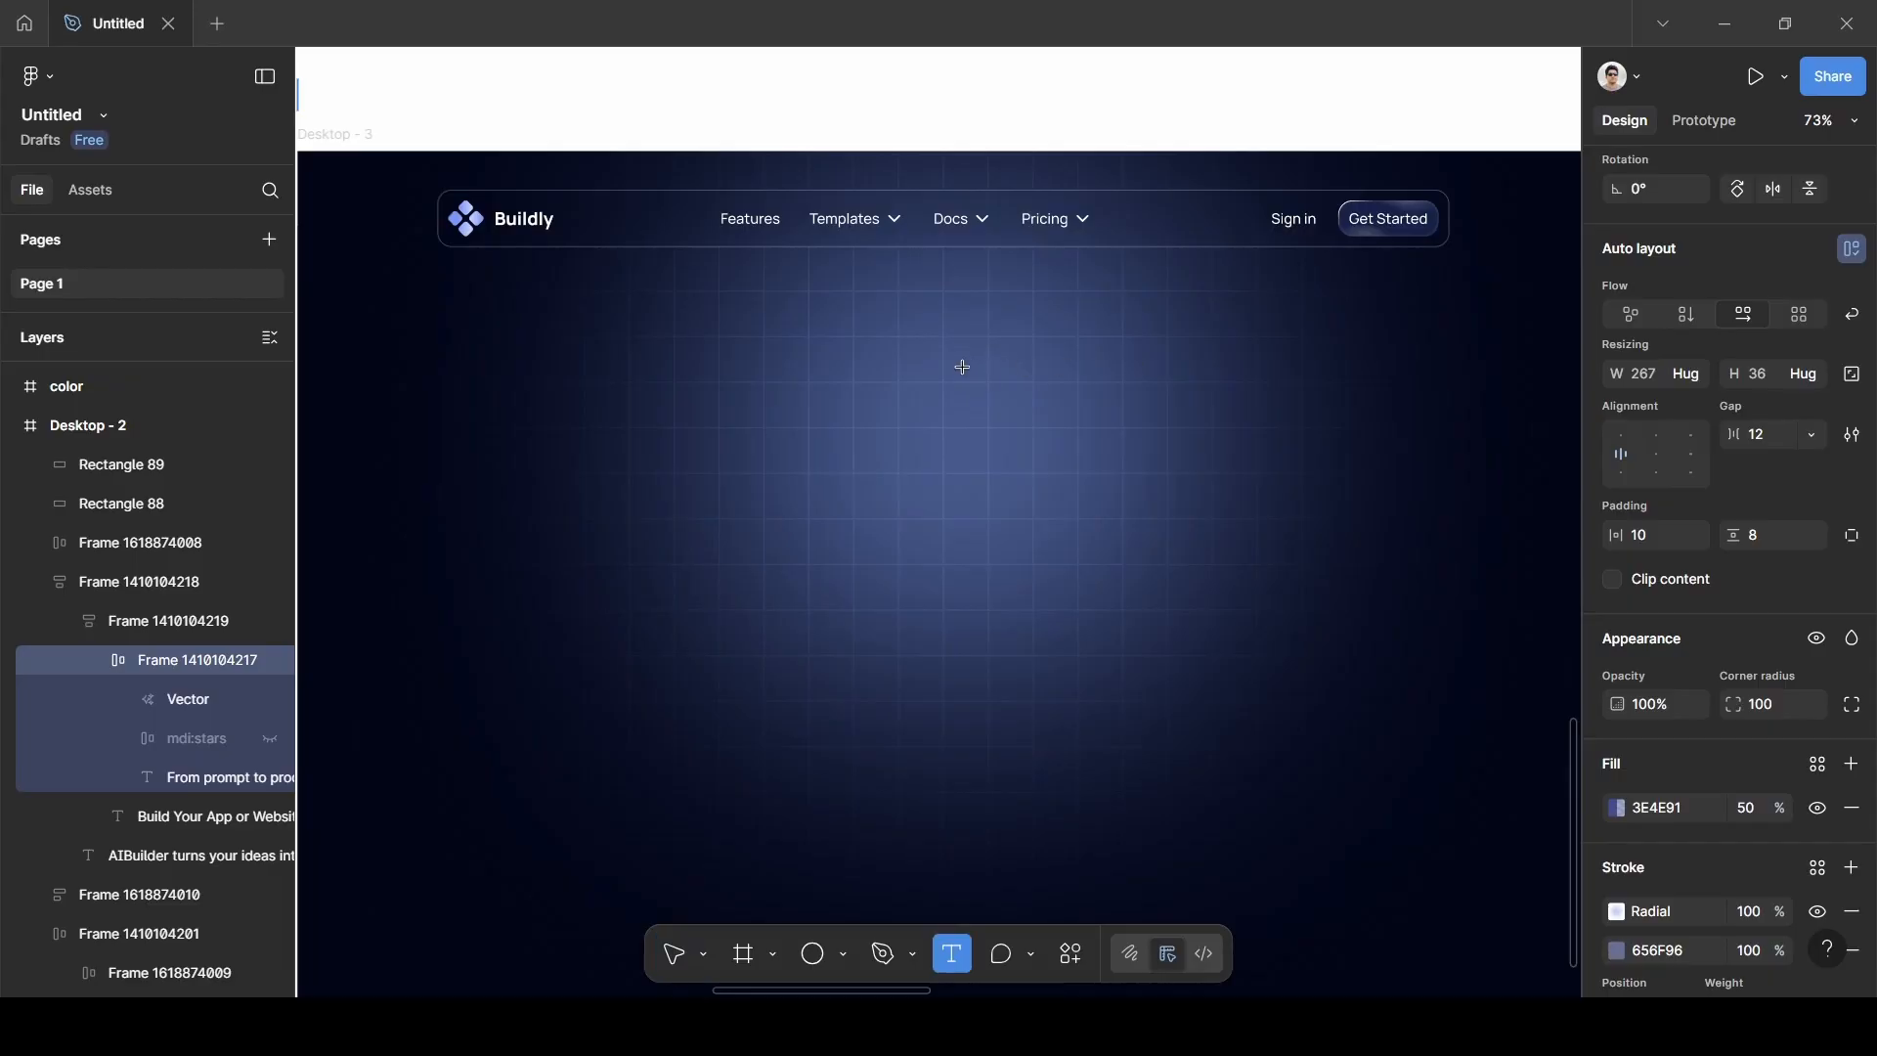
click(888, 365)
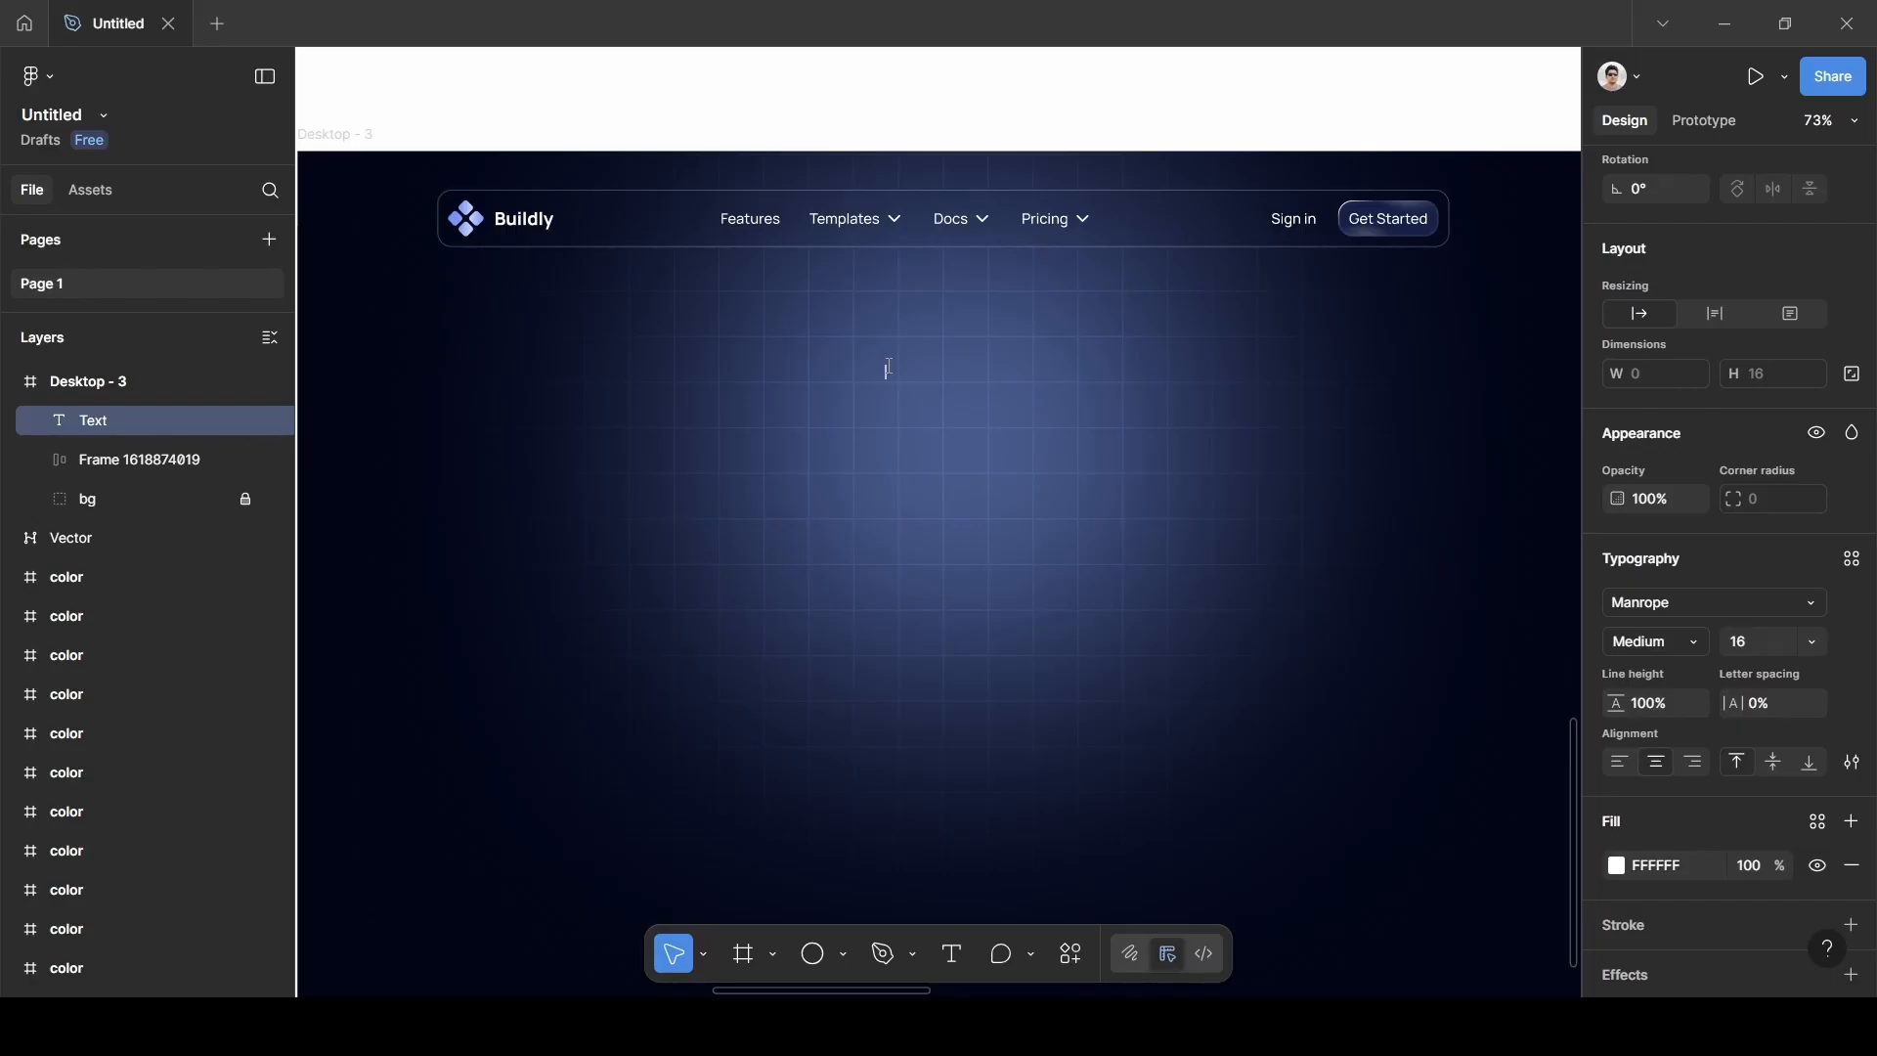
text(From prompt to product)
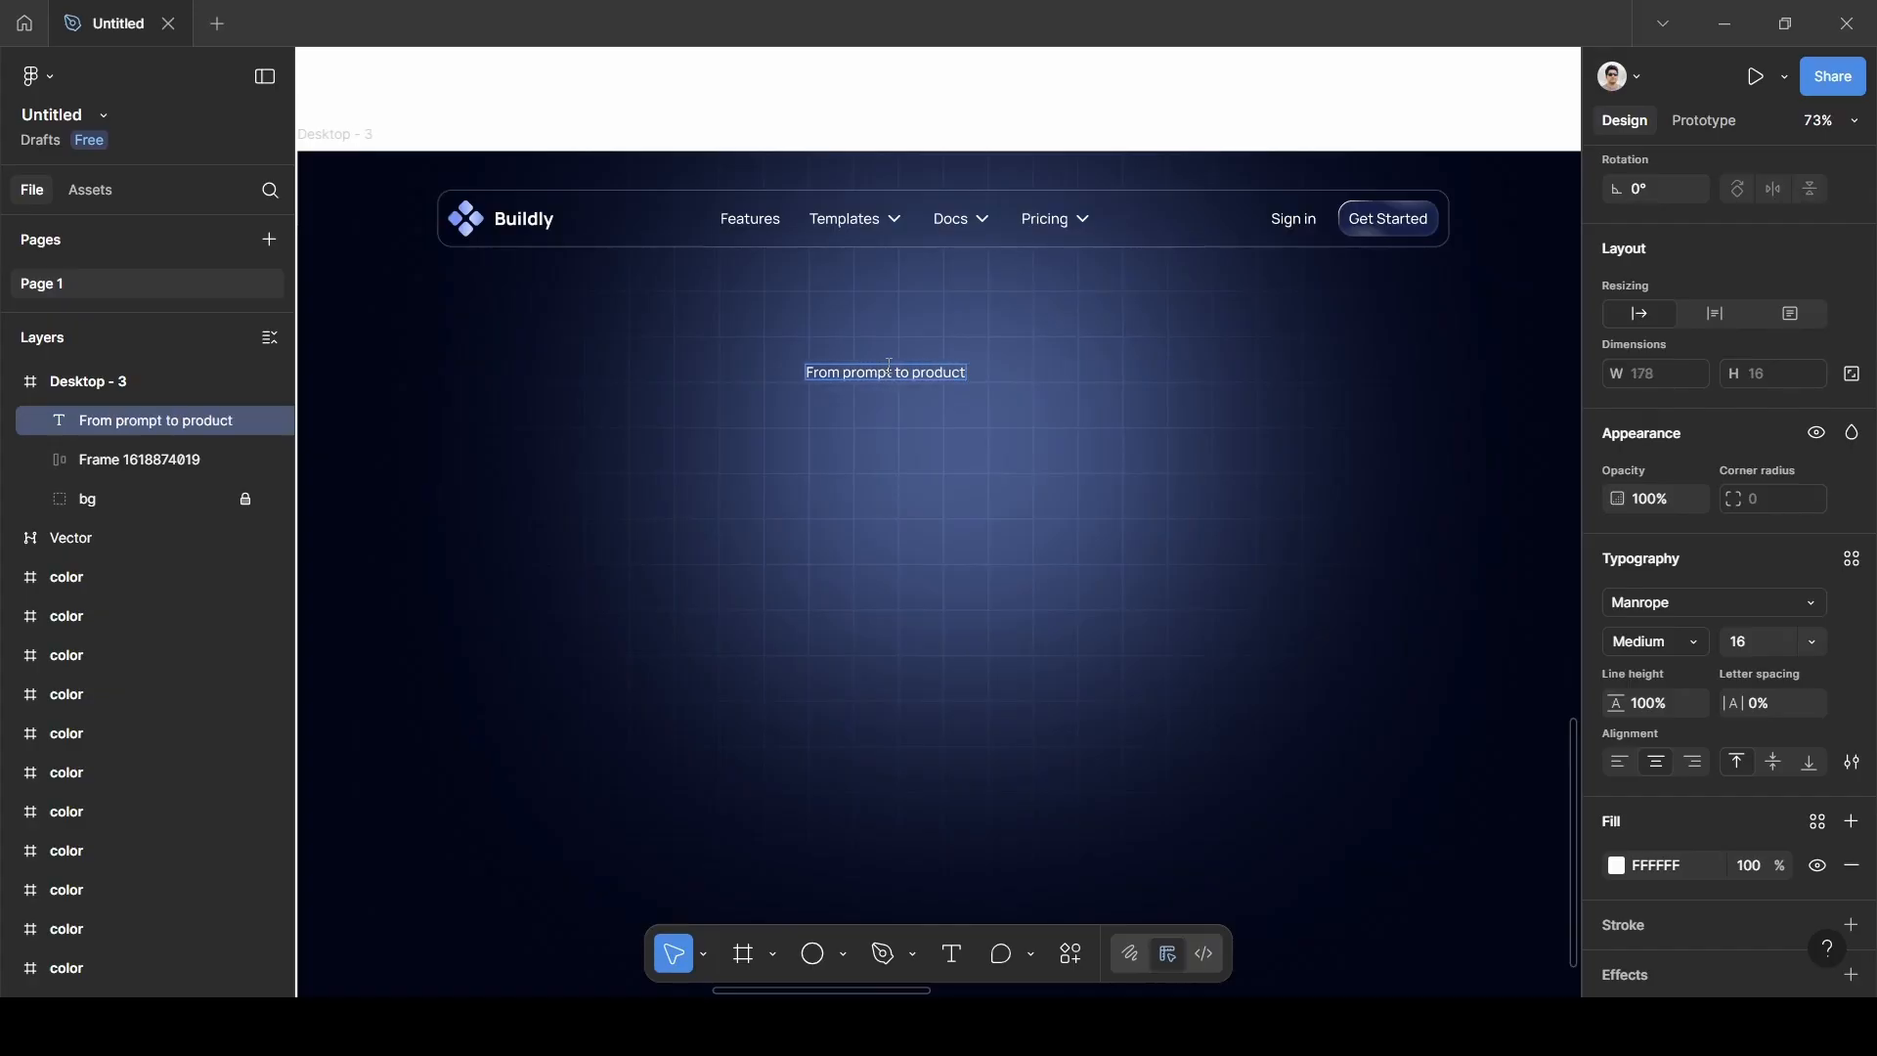
text( fast)
key(Escape)
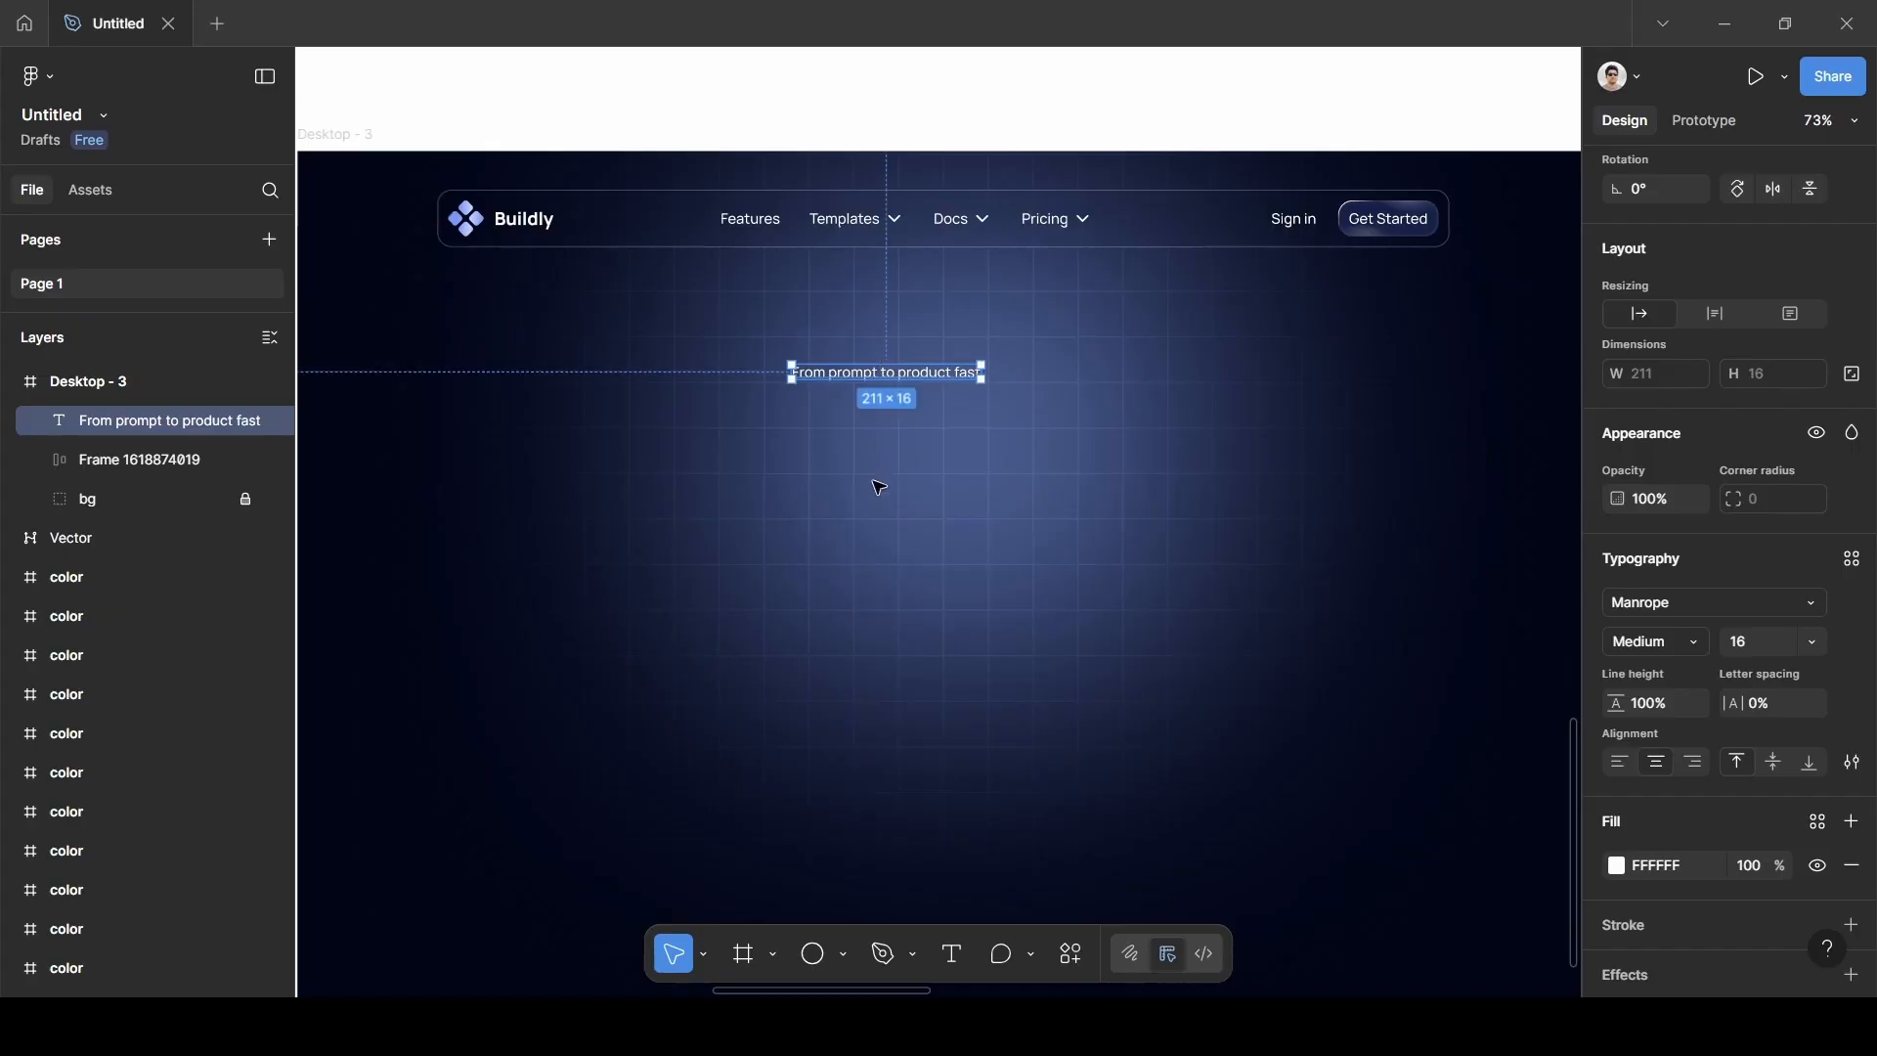
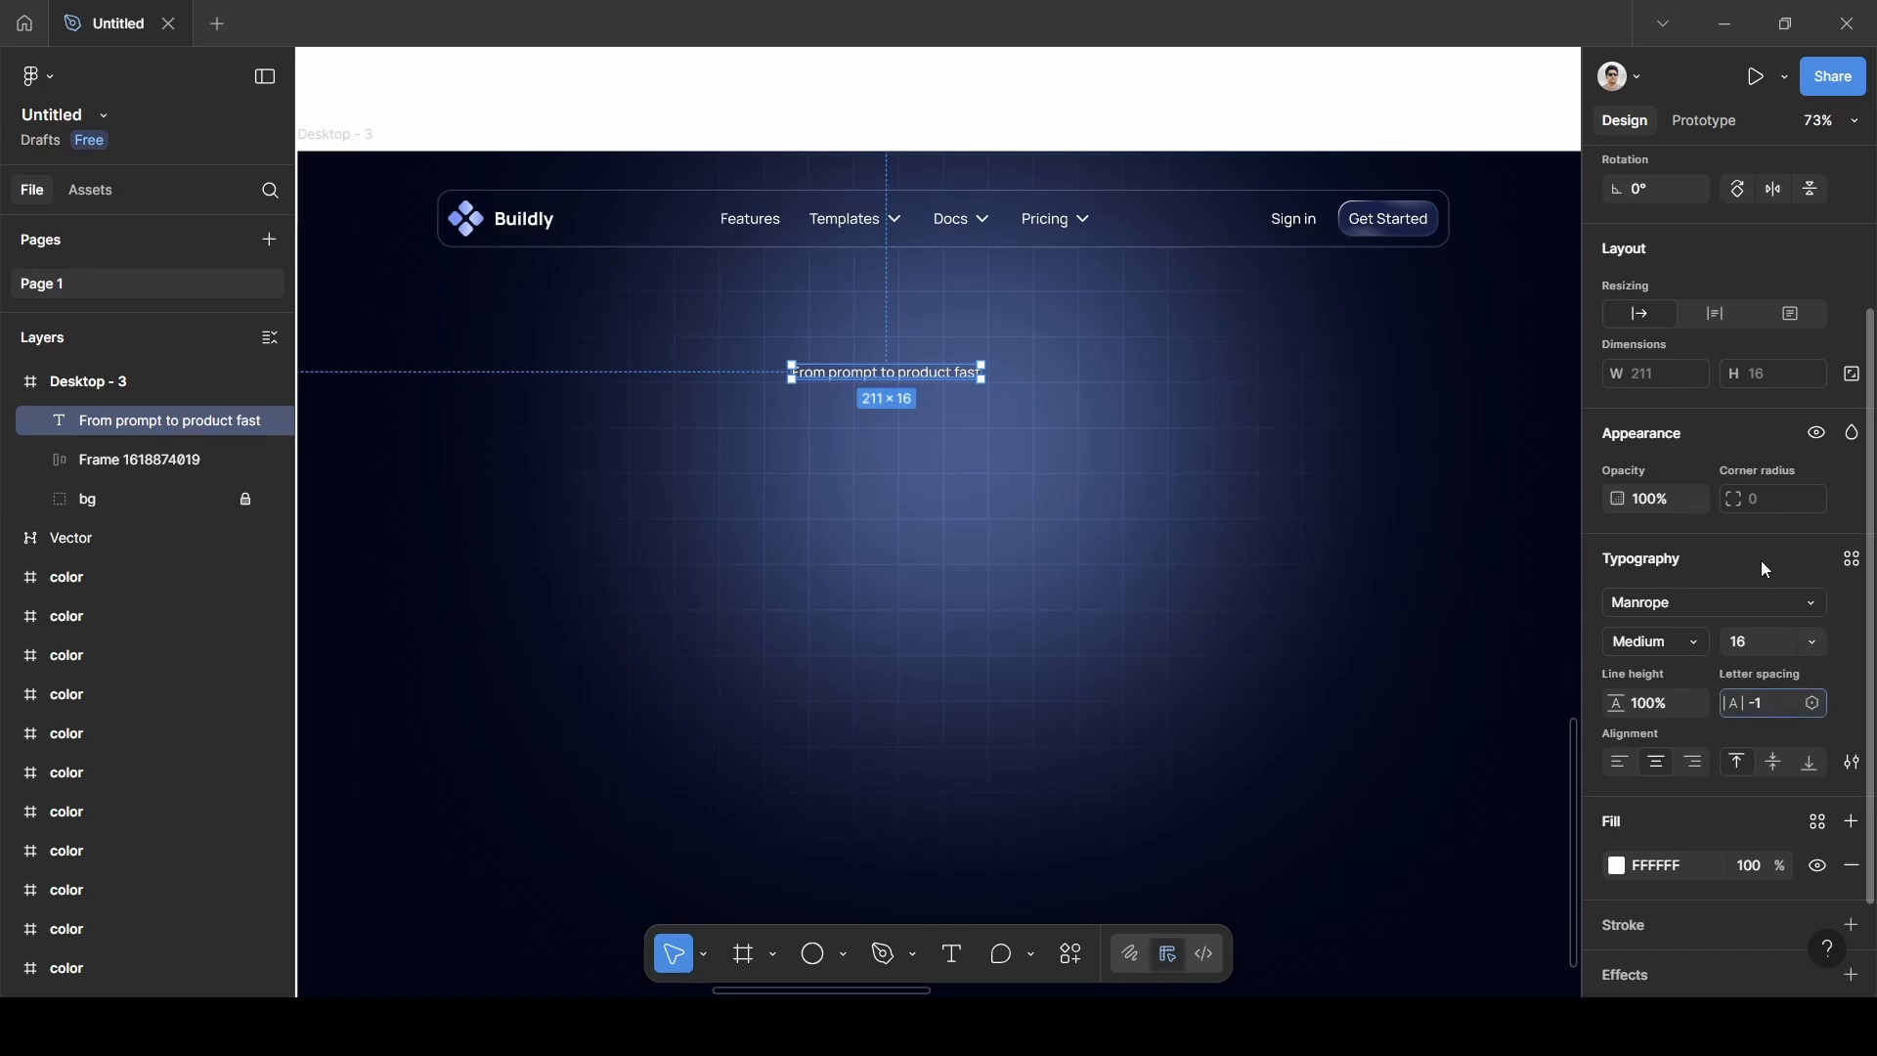
Set the letter spacing of the "From prompt to product fast" text to -1%.
key(Return)
scroll(902, 500, left, 2)
scroll(901, 500, up, 1)
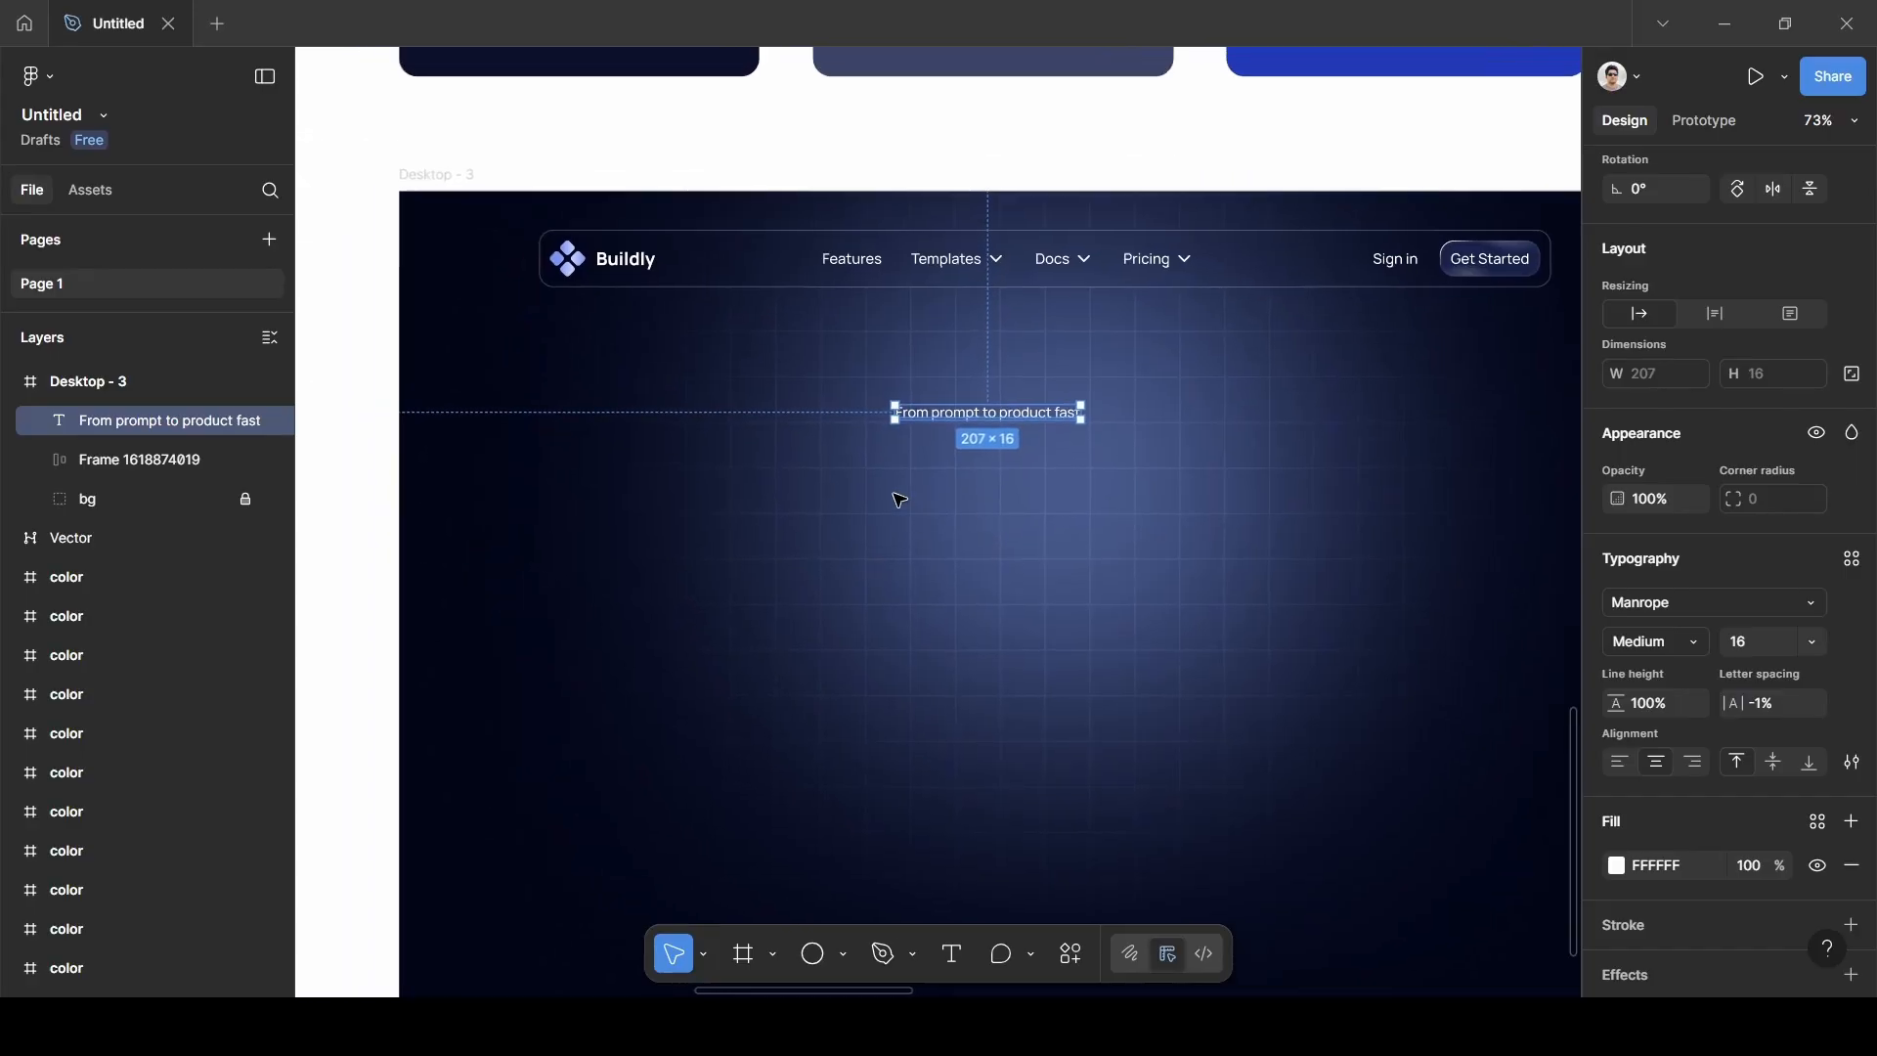
click(1069, 484)
click(1028, 414)
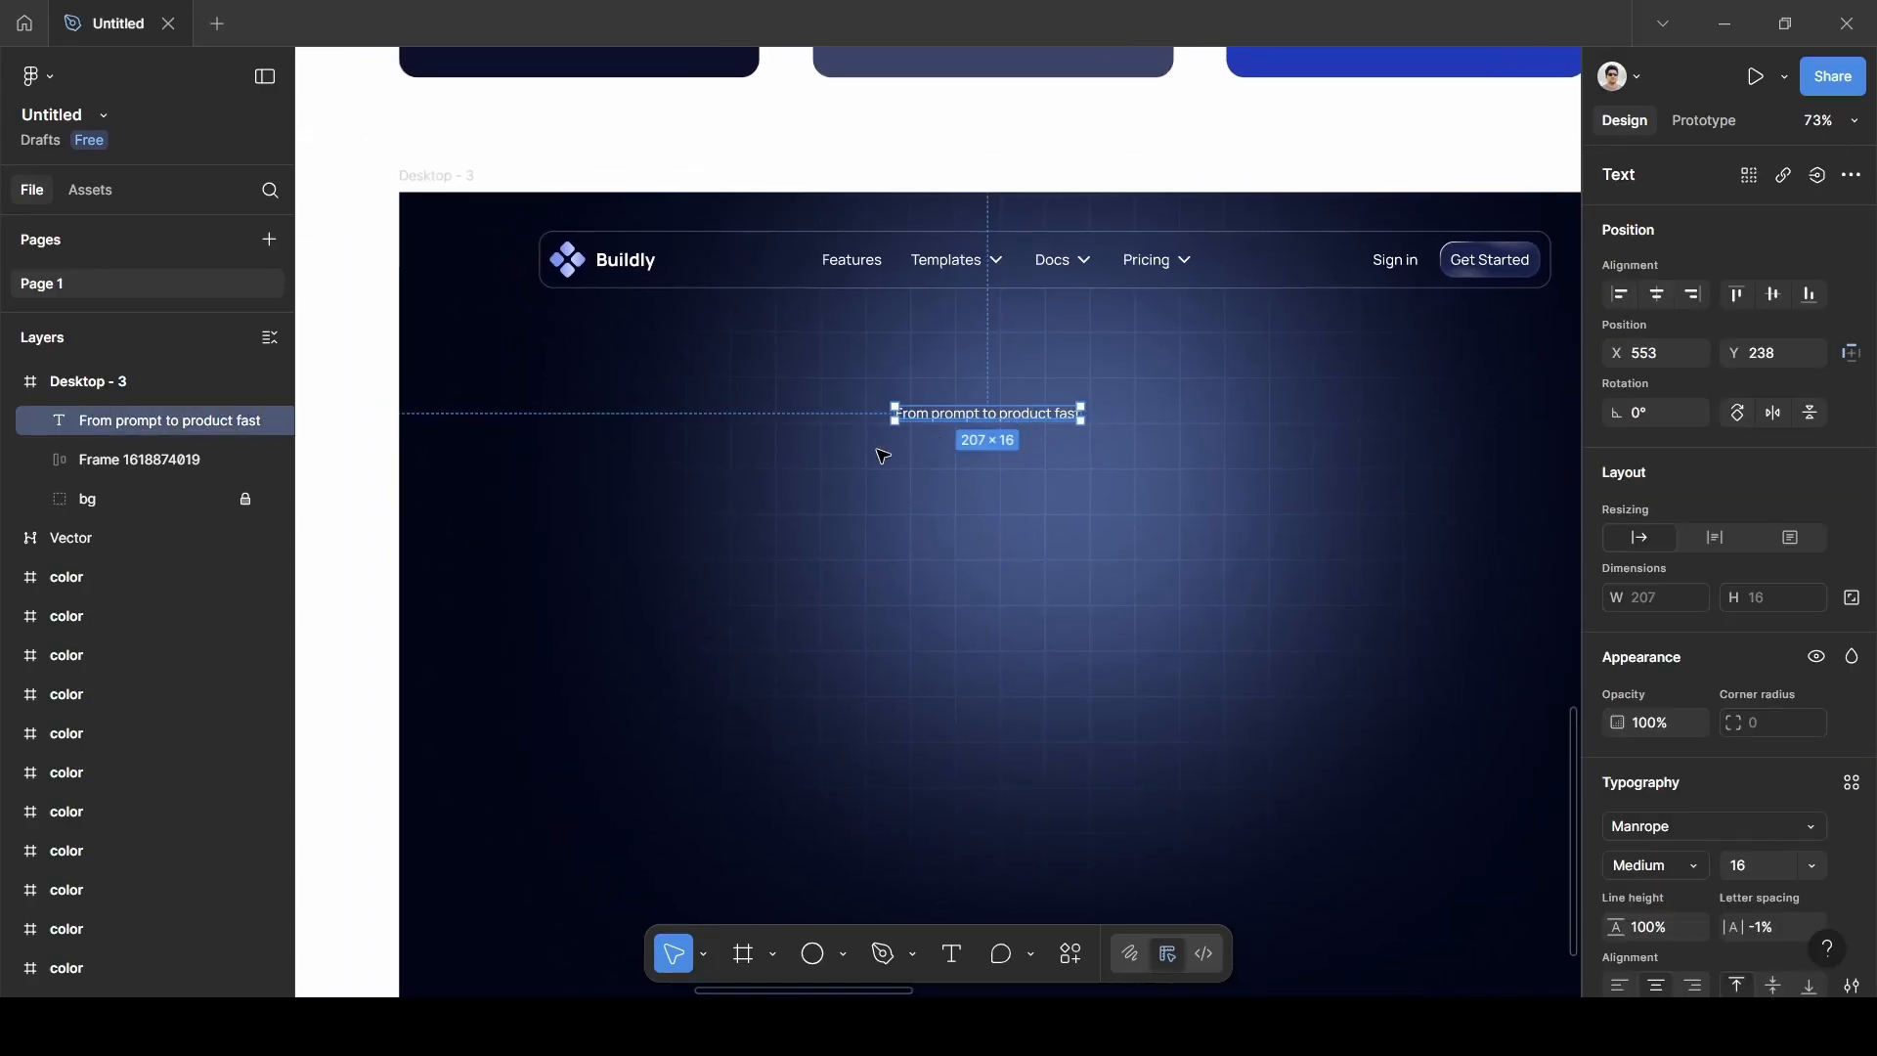
click(866, 445)
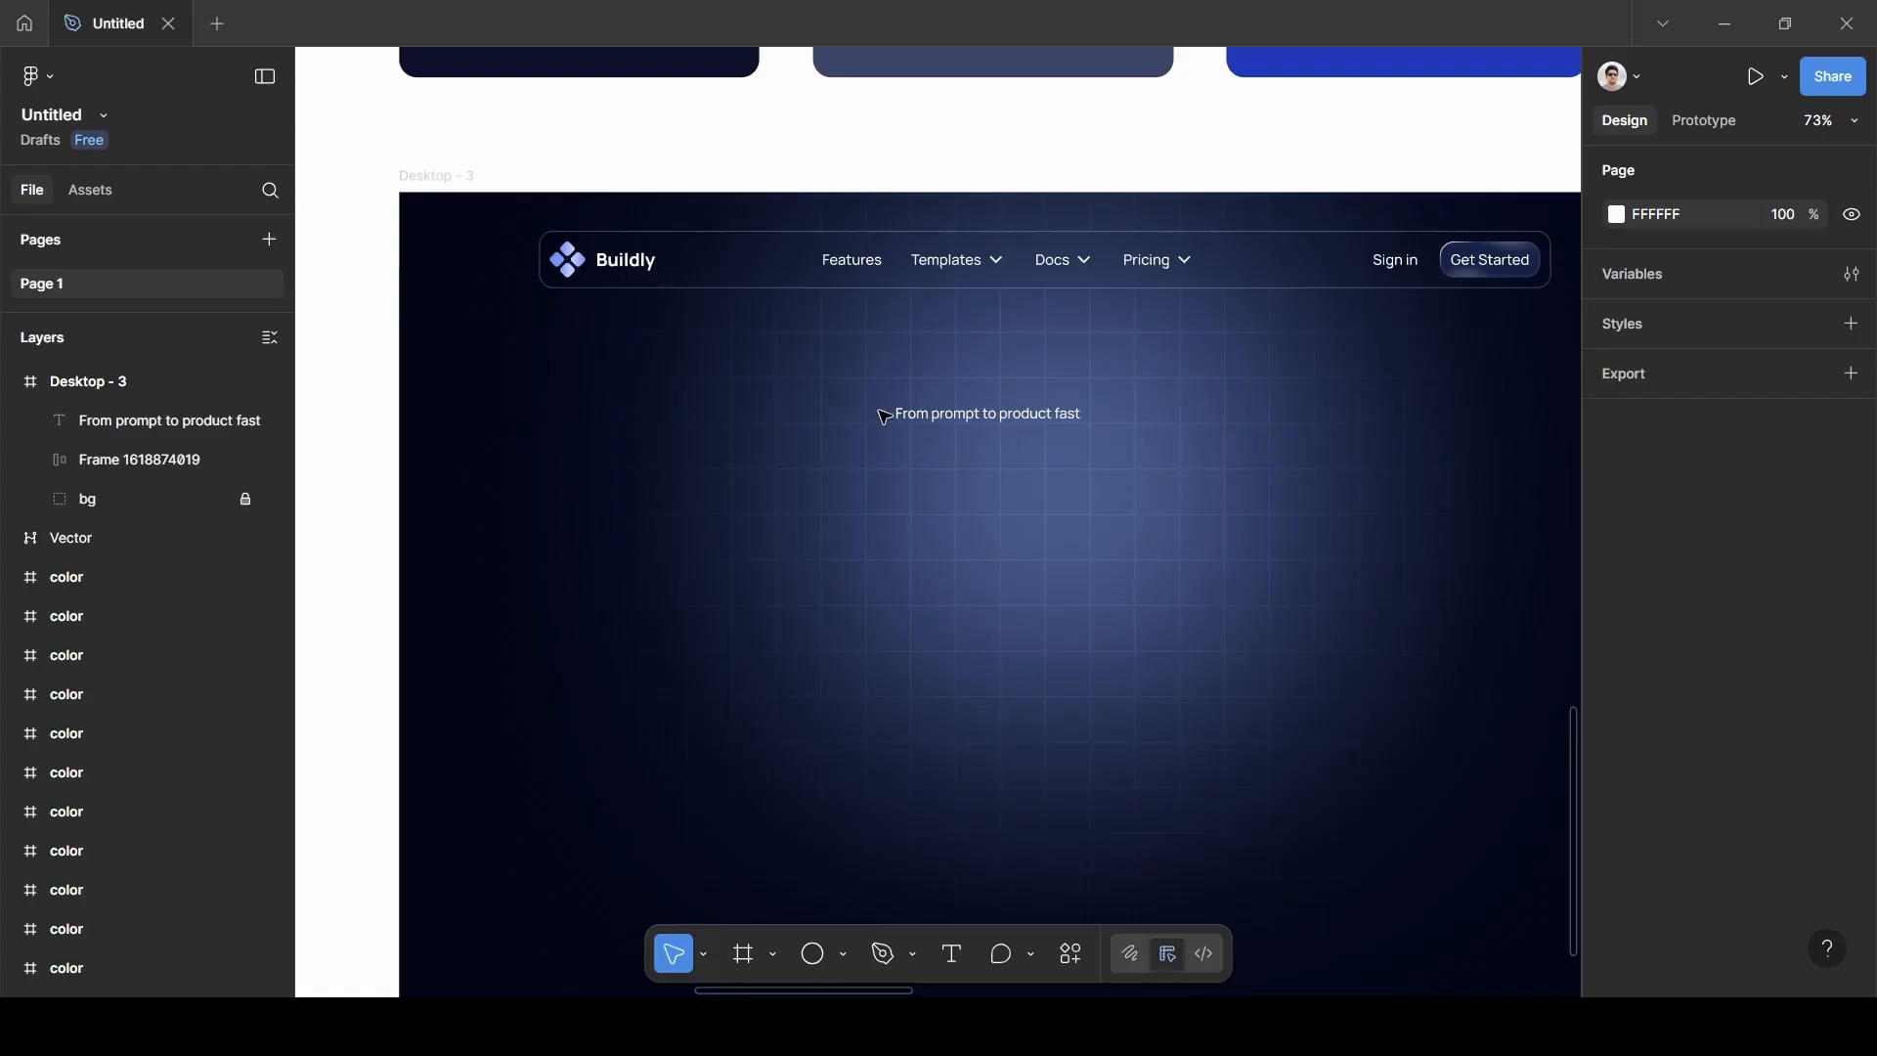
Search the Iconify plugin for "stars" and import the mdi:stars icon as a frame.
click(1076, 966)
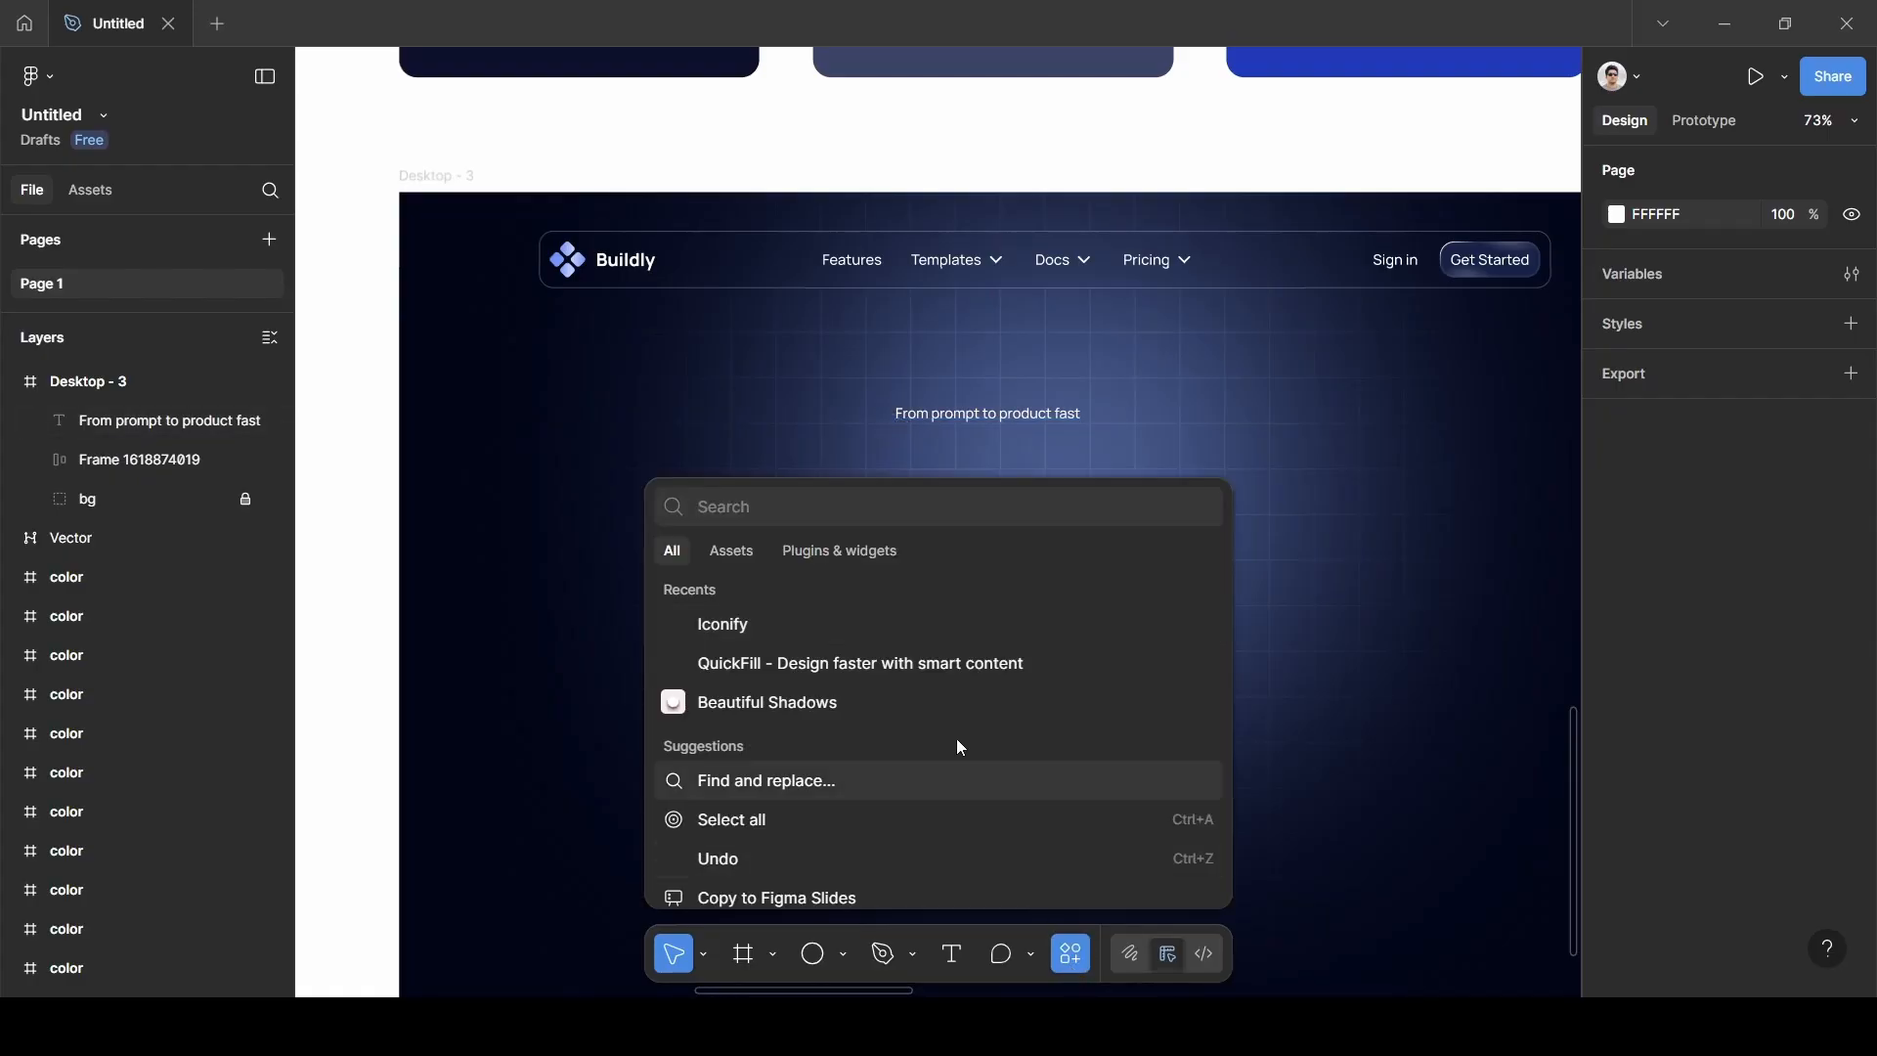
click(826, 627)
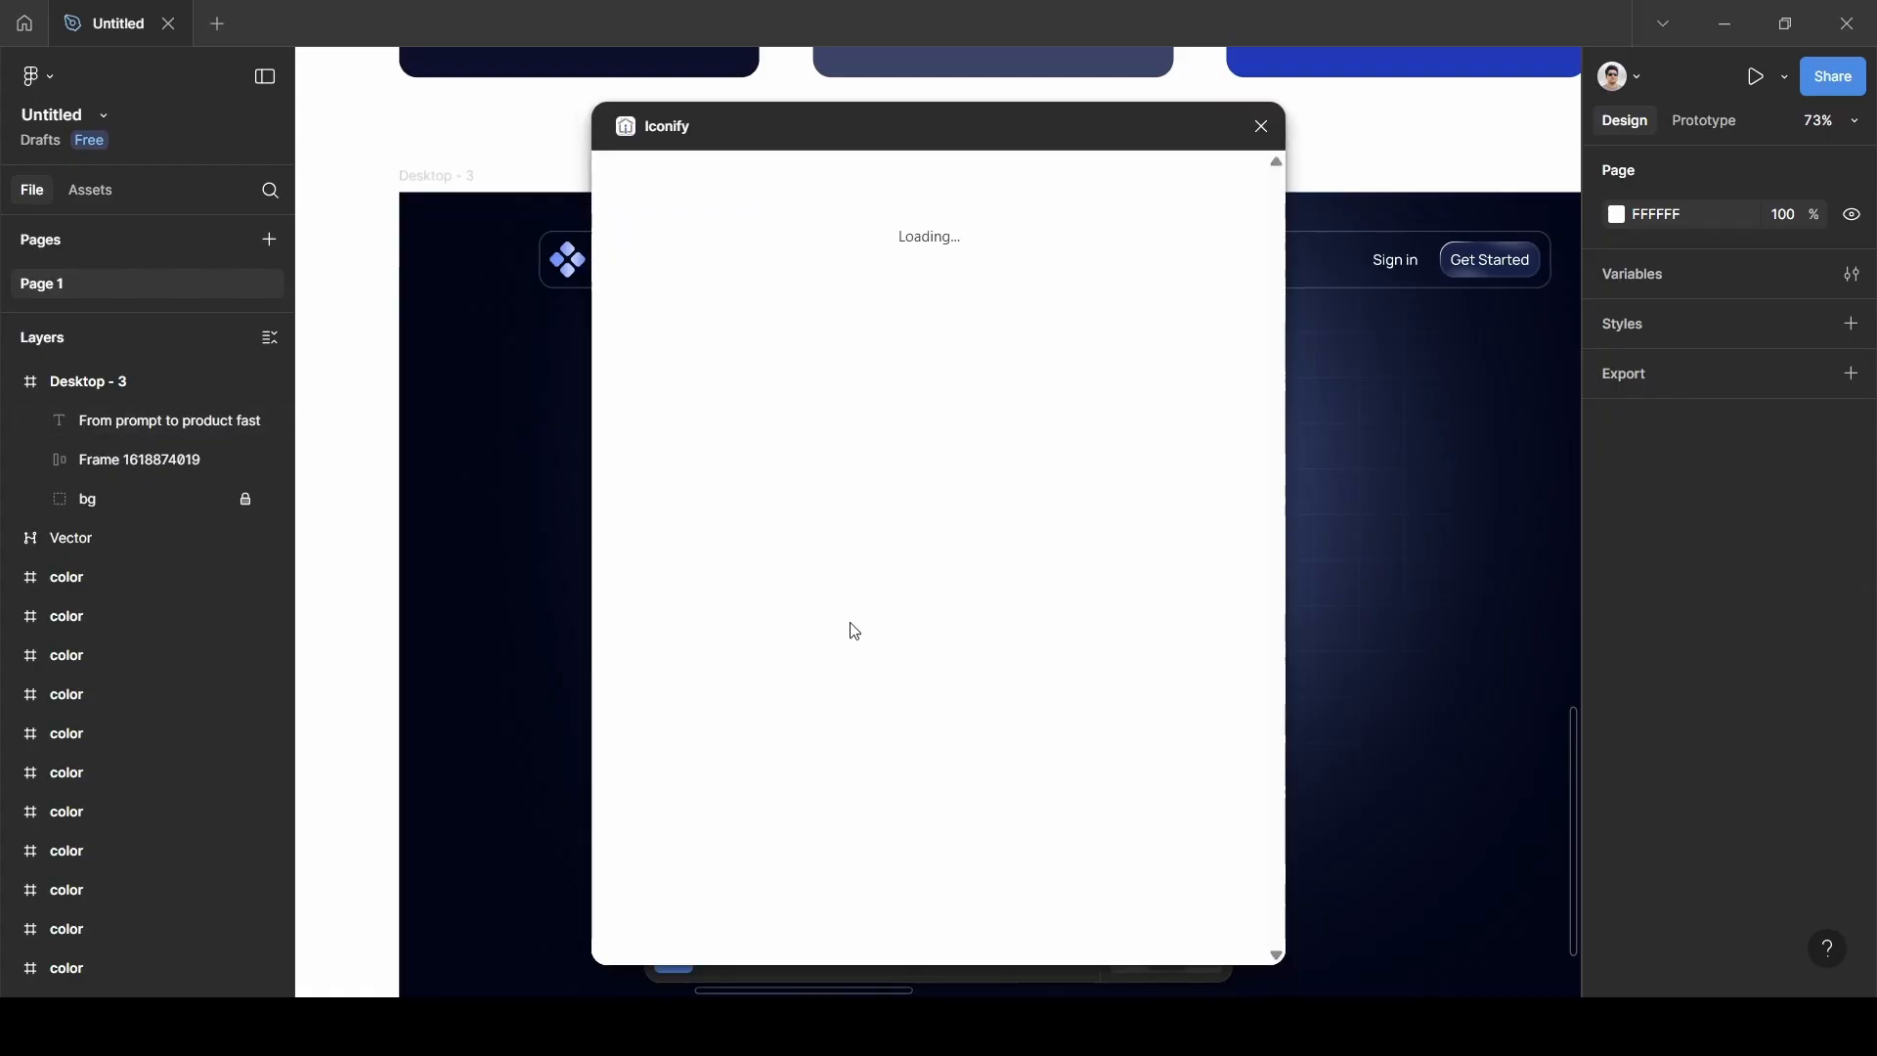
click(766, 211)
text(sta)
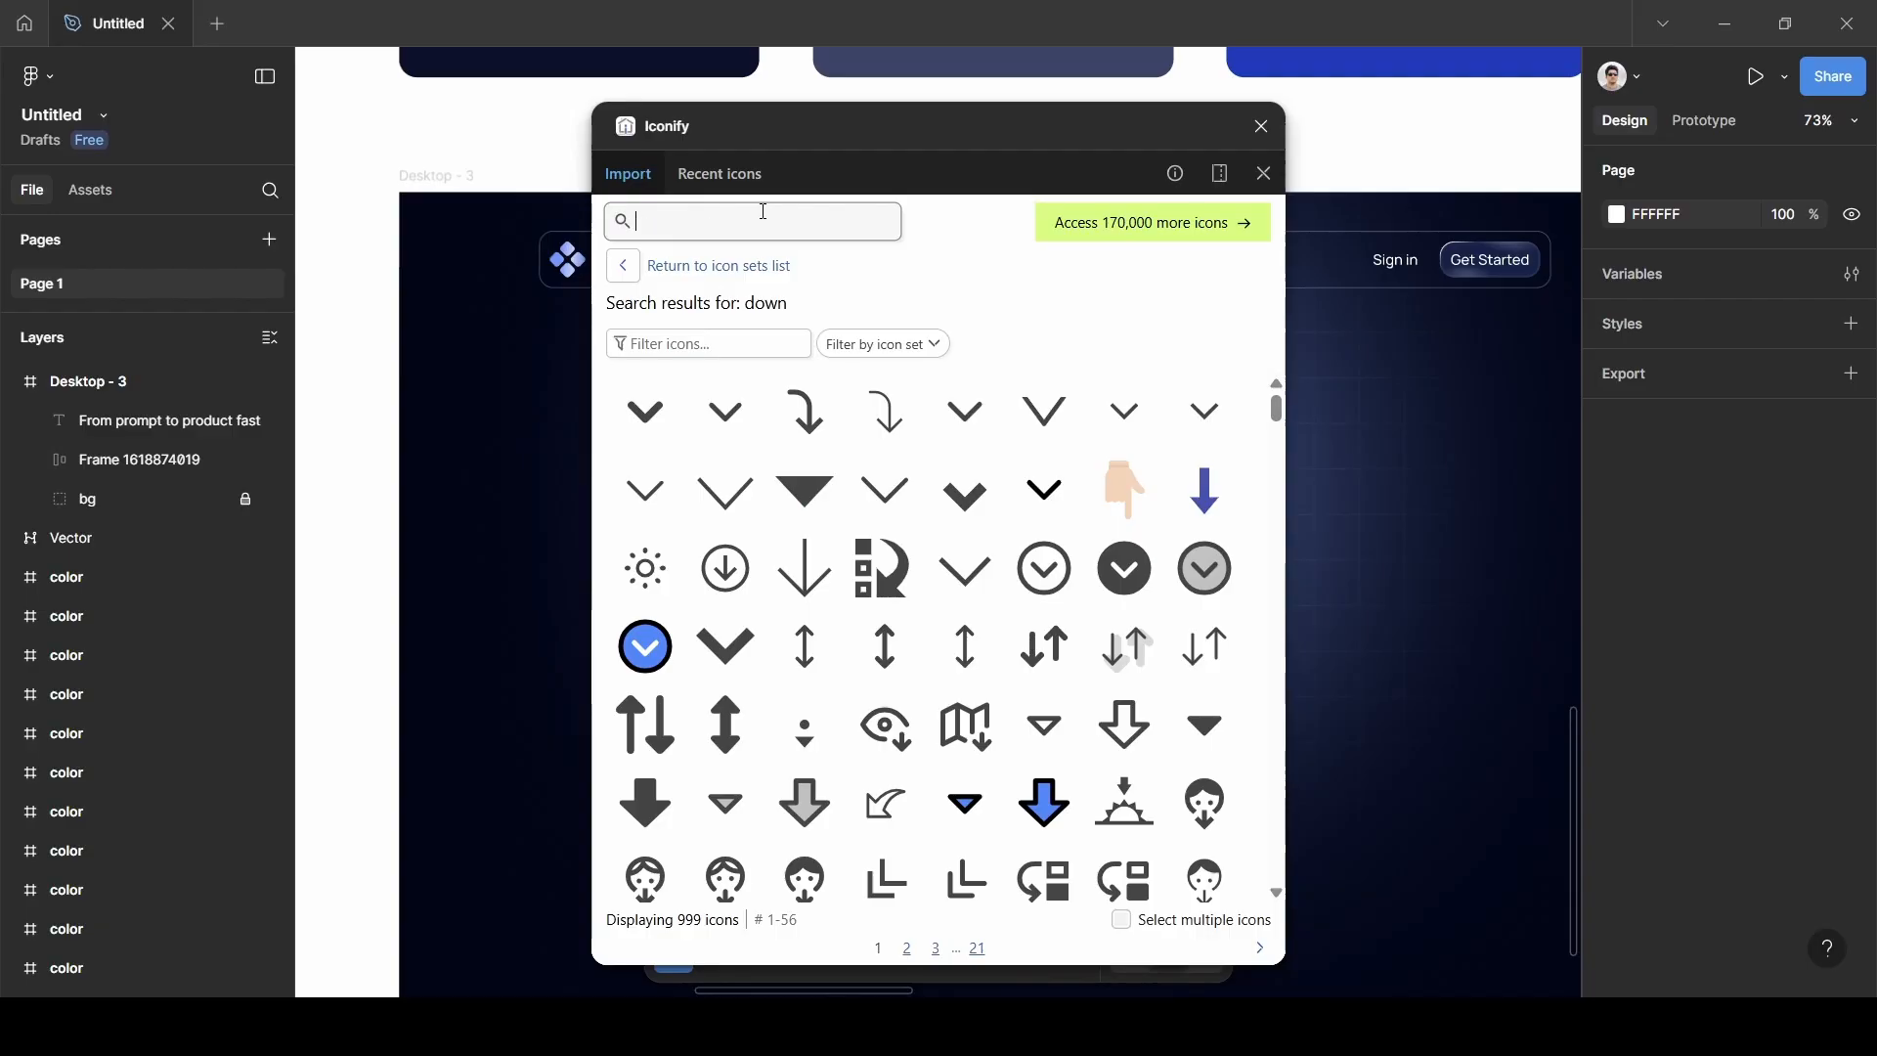
text(rs)
key(Return)
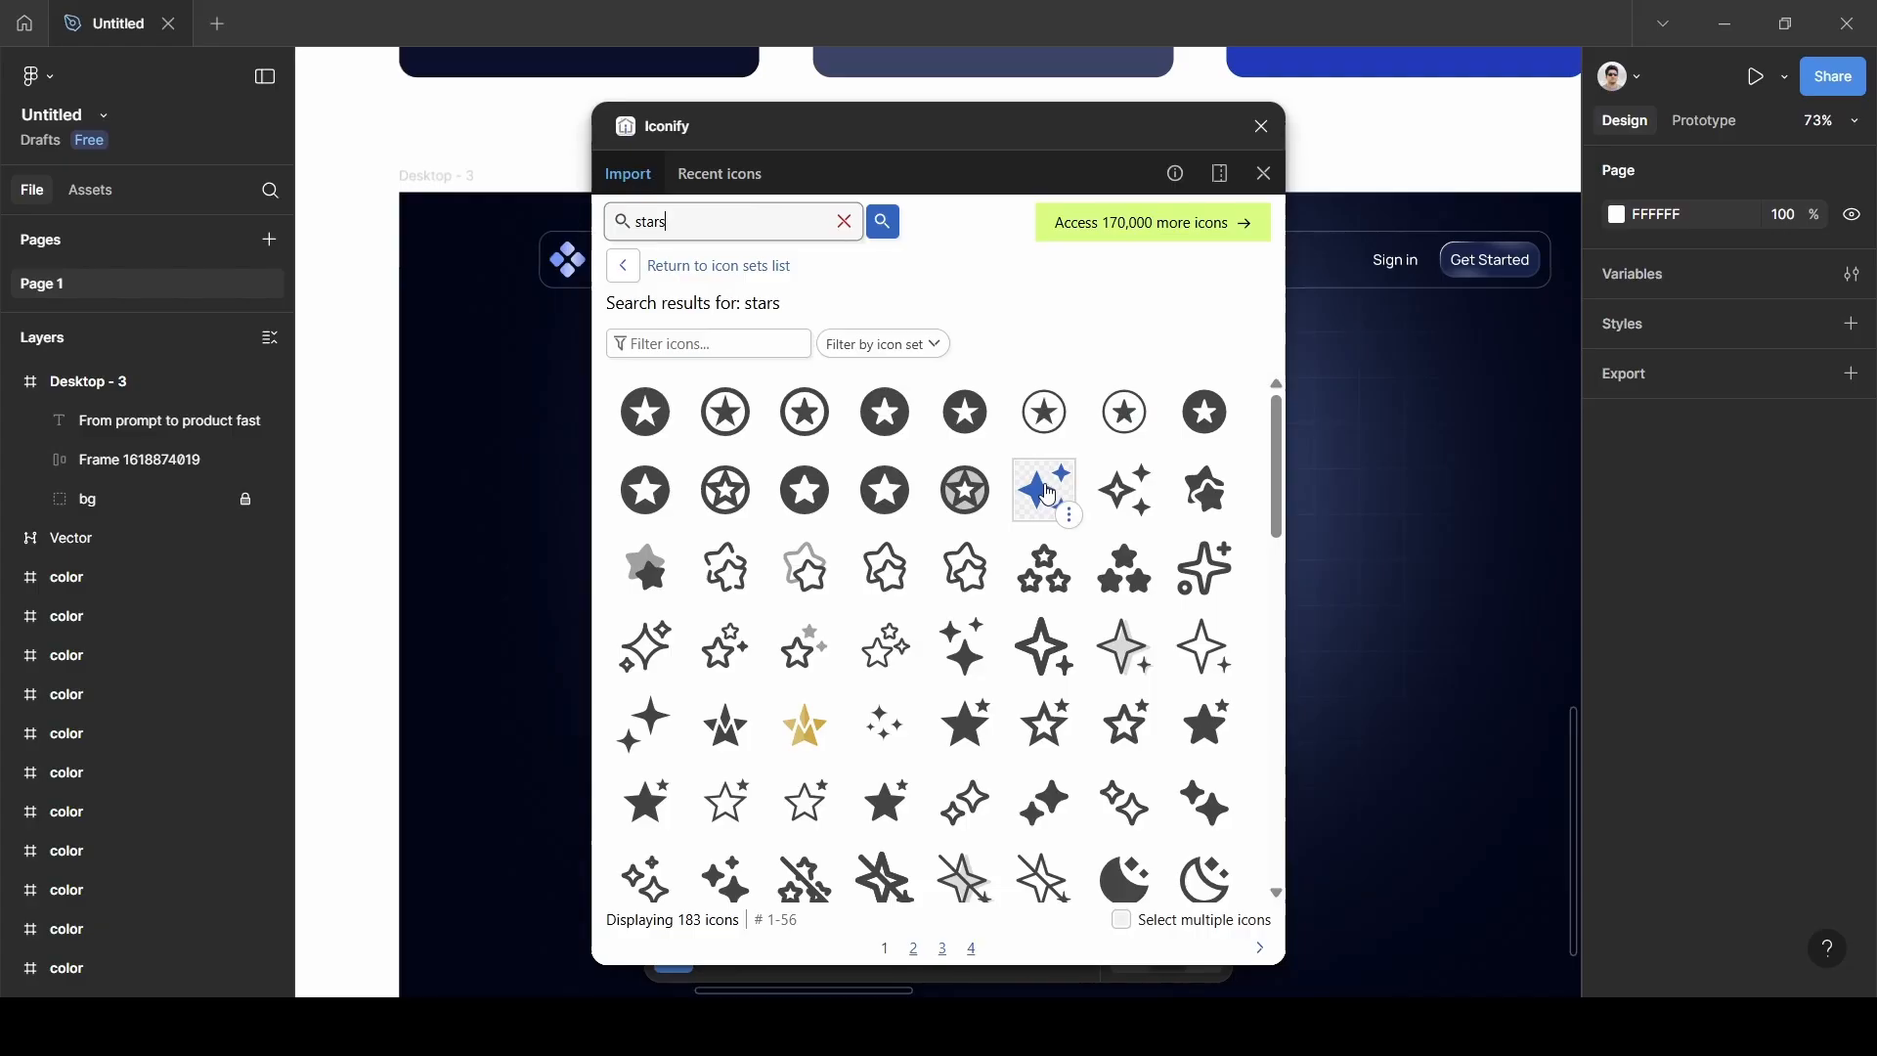
click(1049, 493)
click(936, 942)
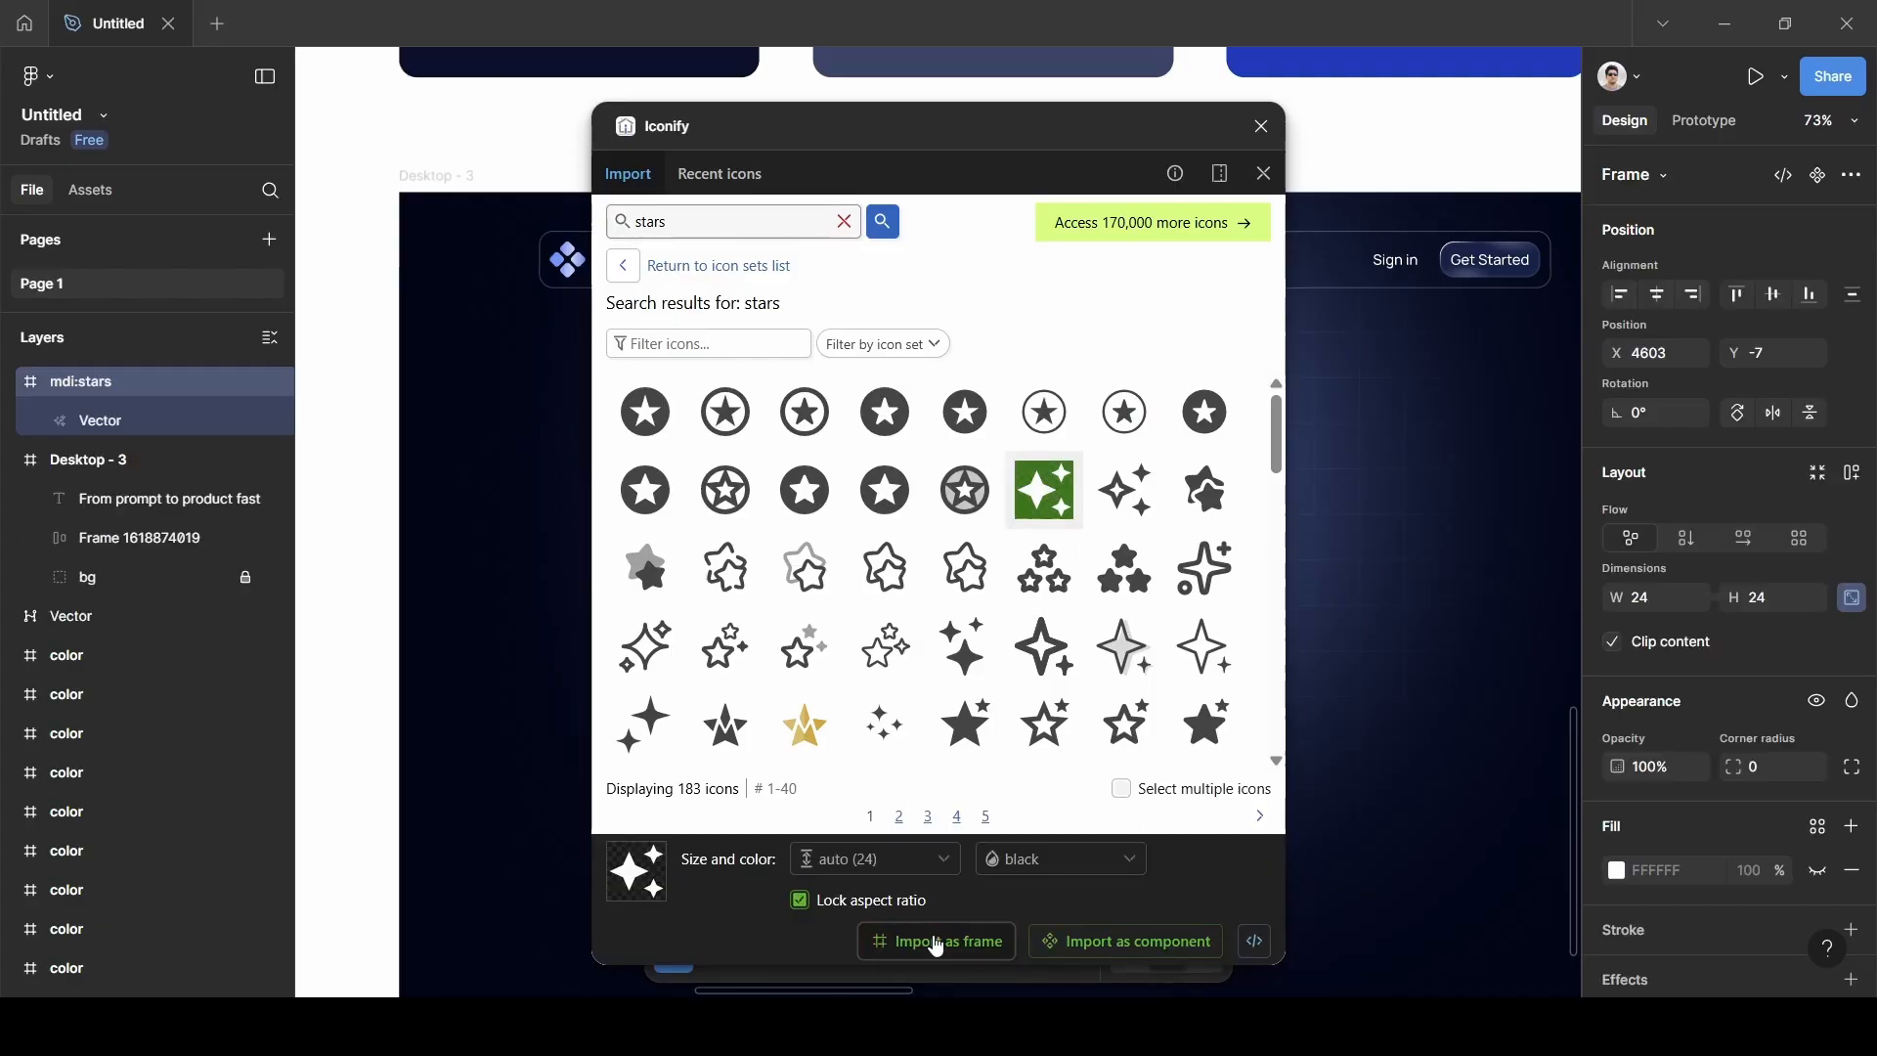
Place the mdi:stars icon just before the "From prompt to product fast" text and nest its layer inside Desktop - 3.
click(1260, 126)
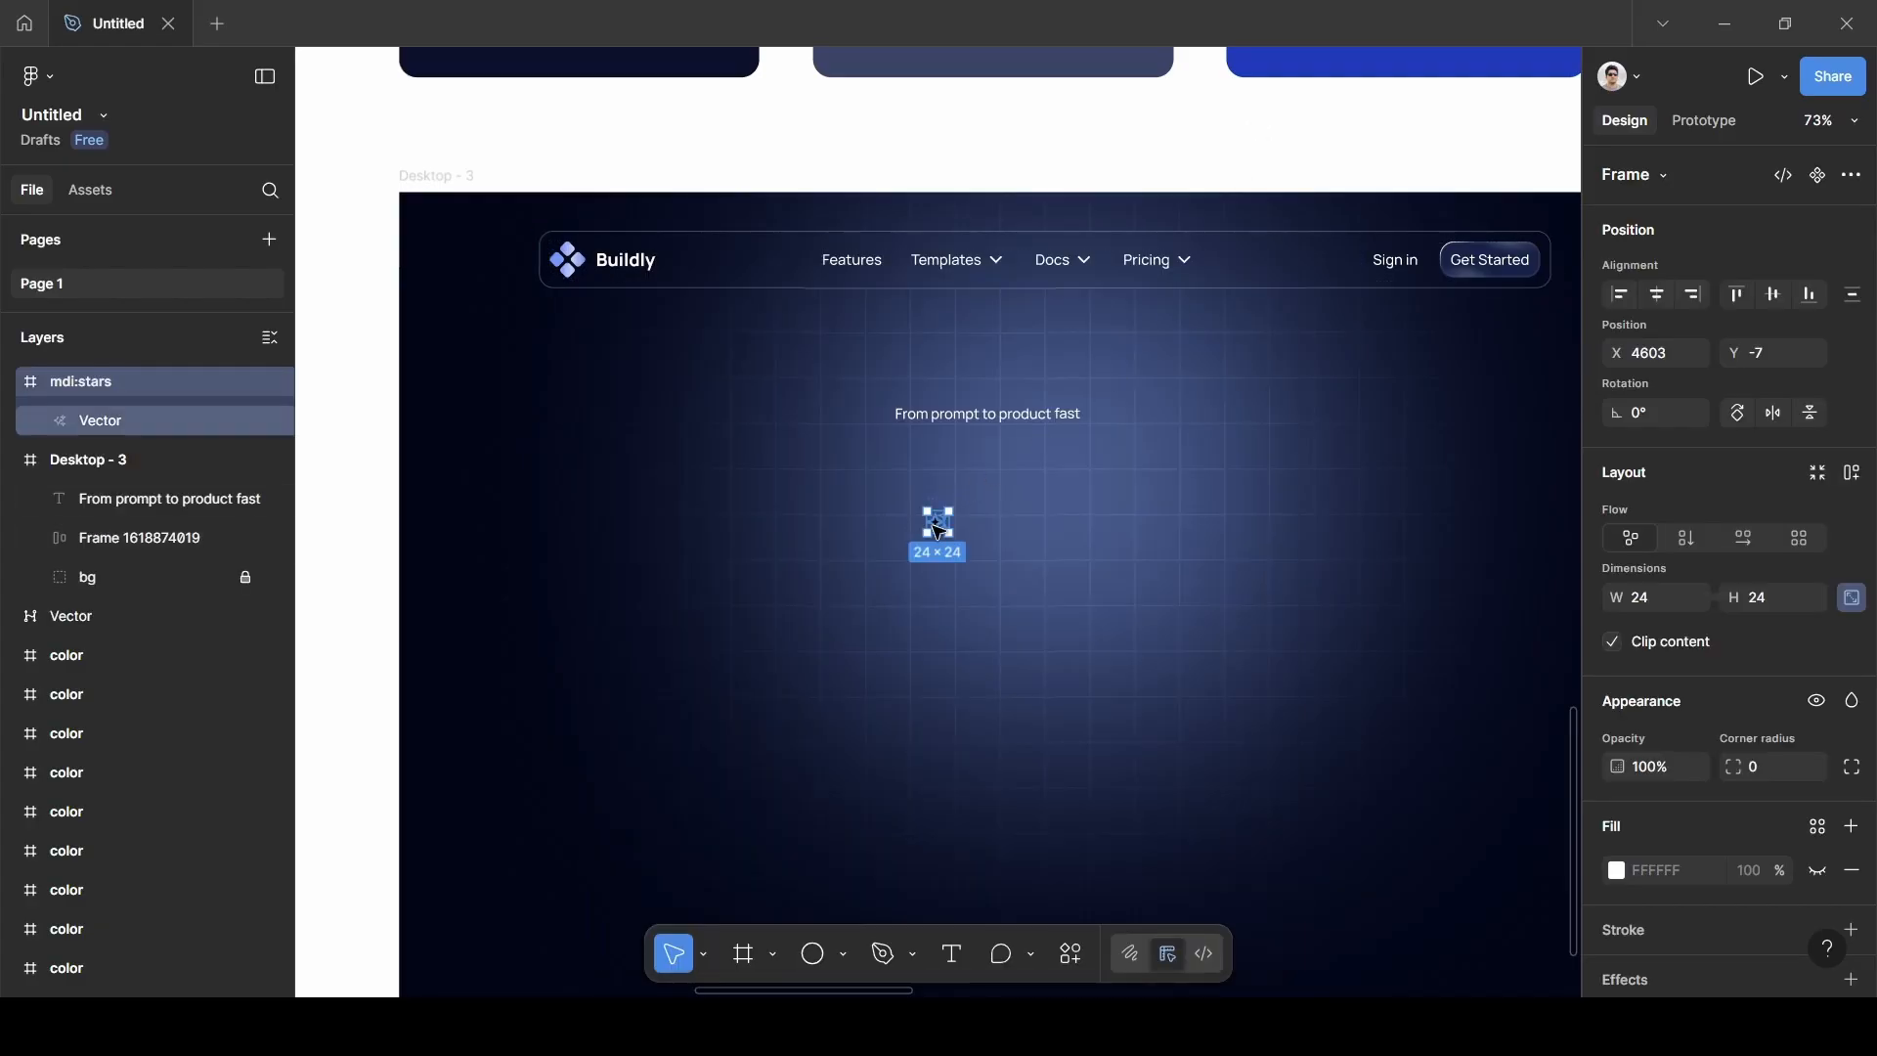
drag(939, 530, 877, 422)
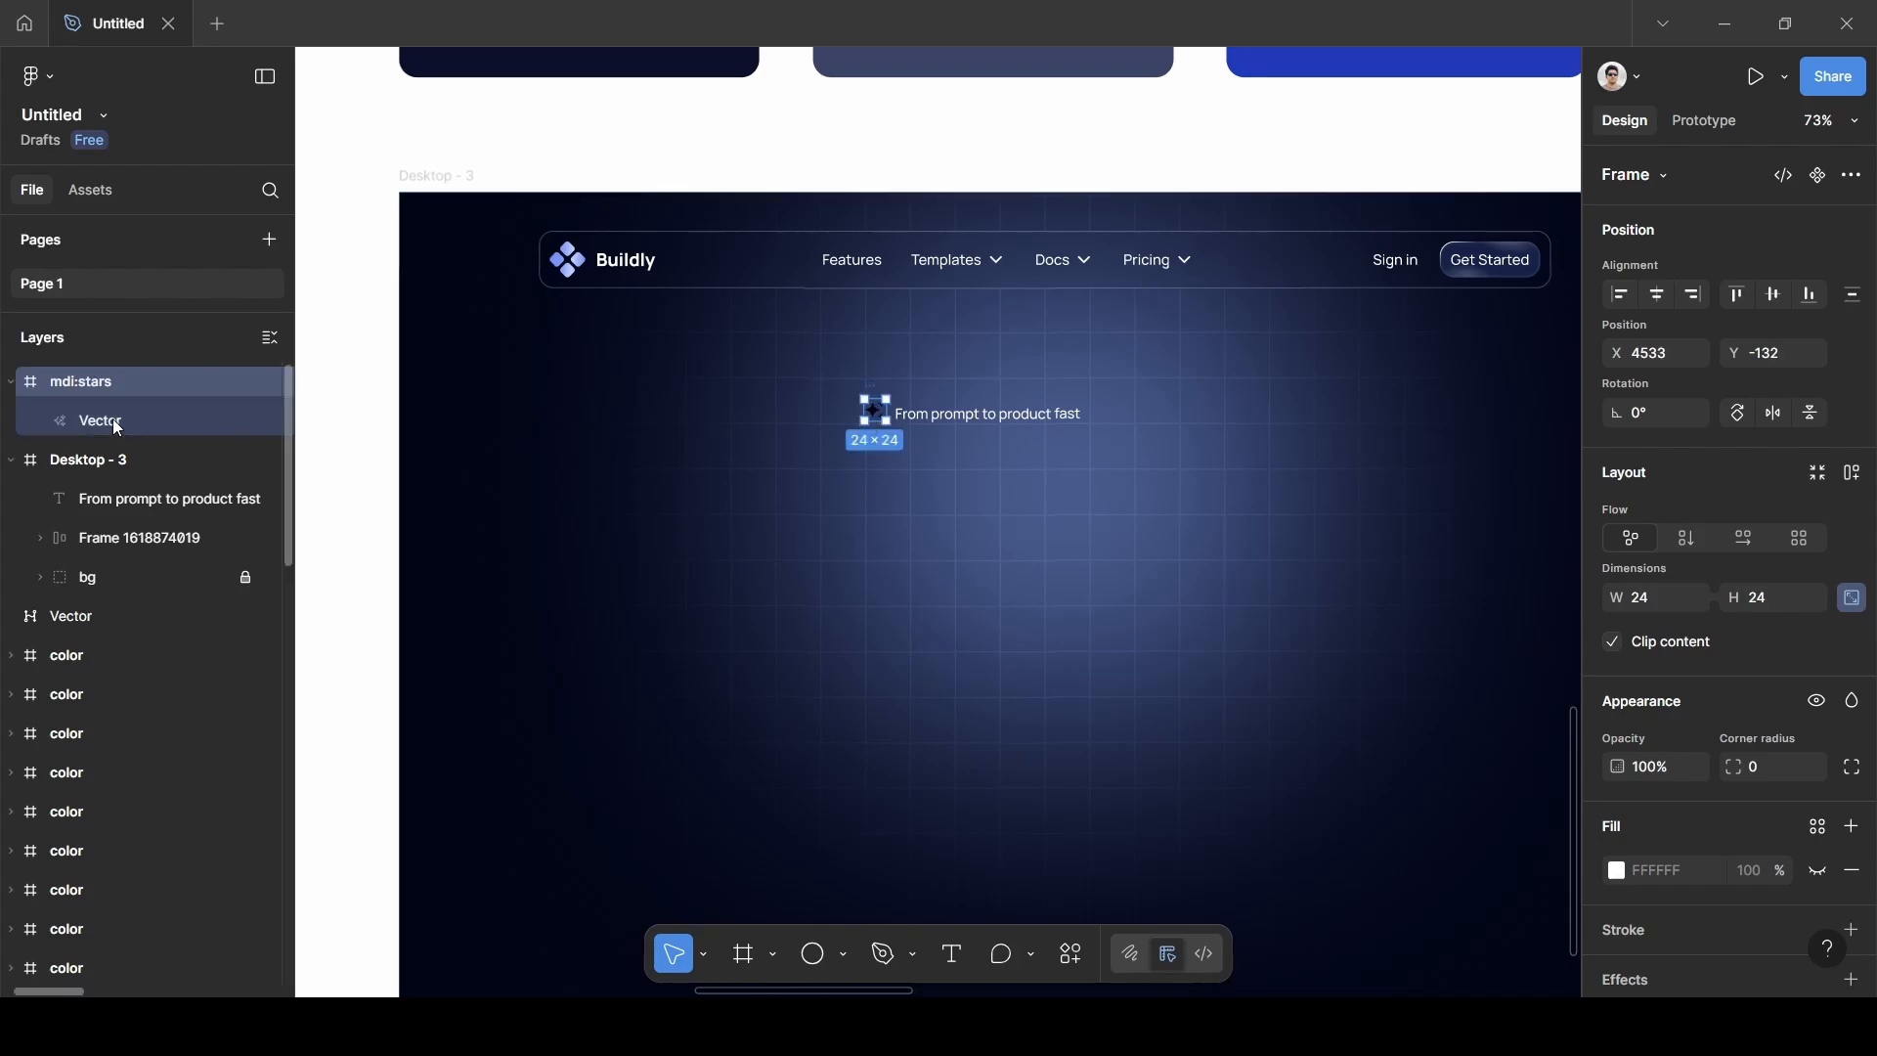
click(9, 382)
drag(44, 375, 75, 445)
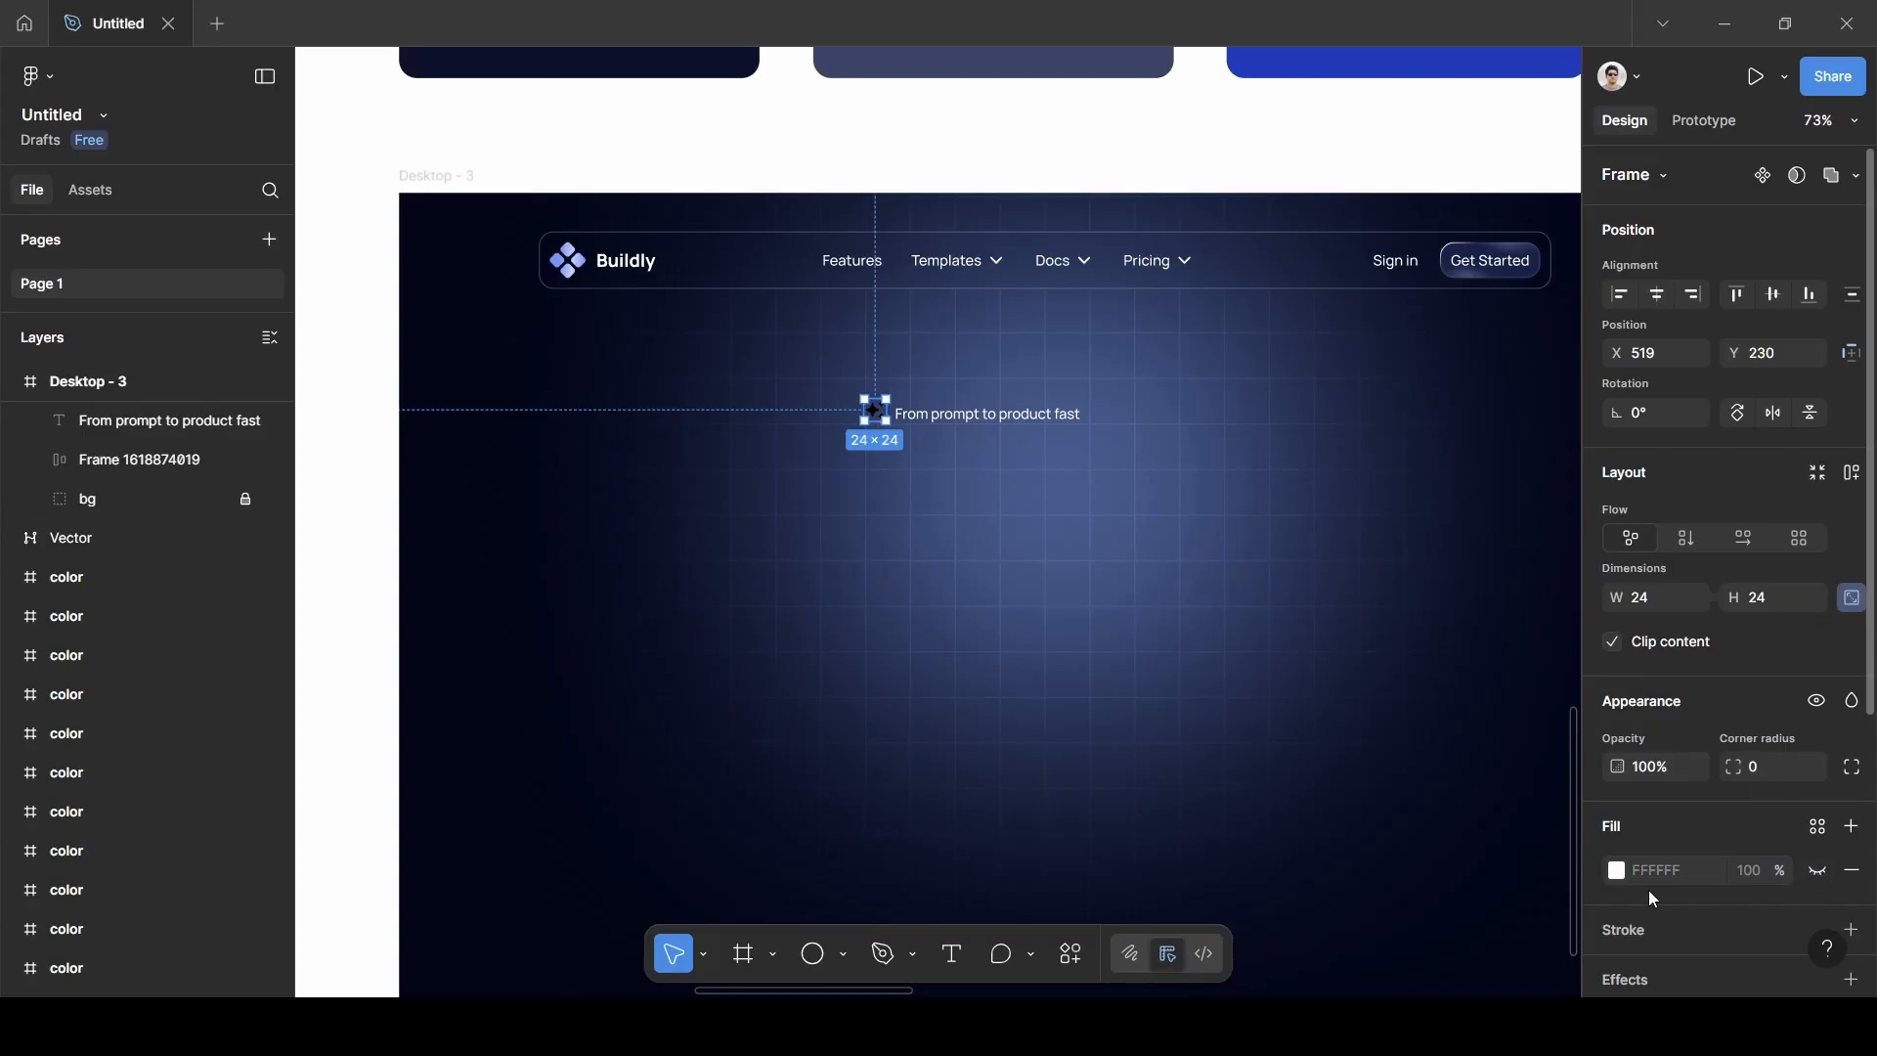
Try to recolor the mdi:stars icon by sampling the CAD5FF palette swatch for its frame fill.
click(1618, 872)
click(1322, 732)
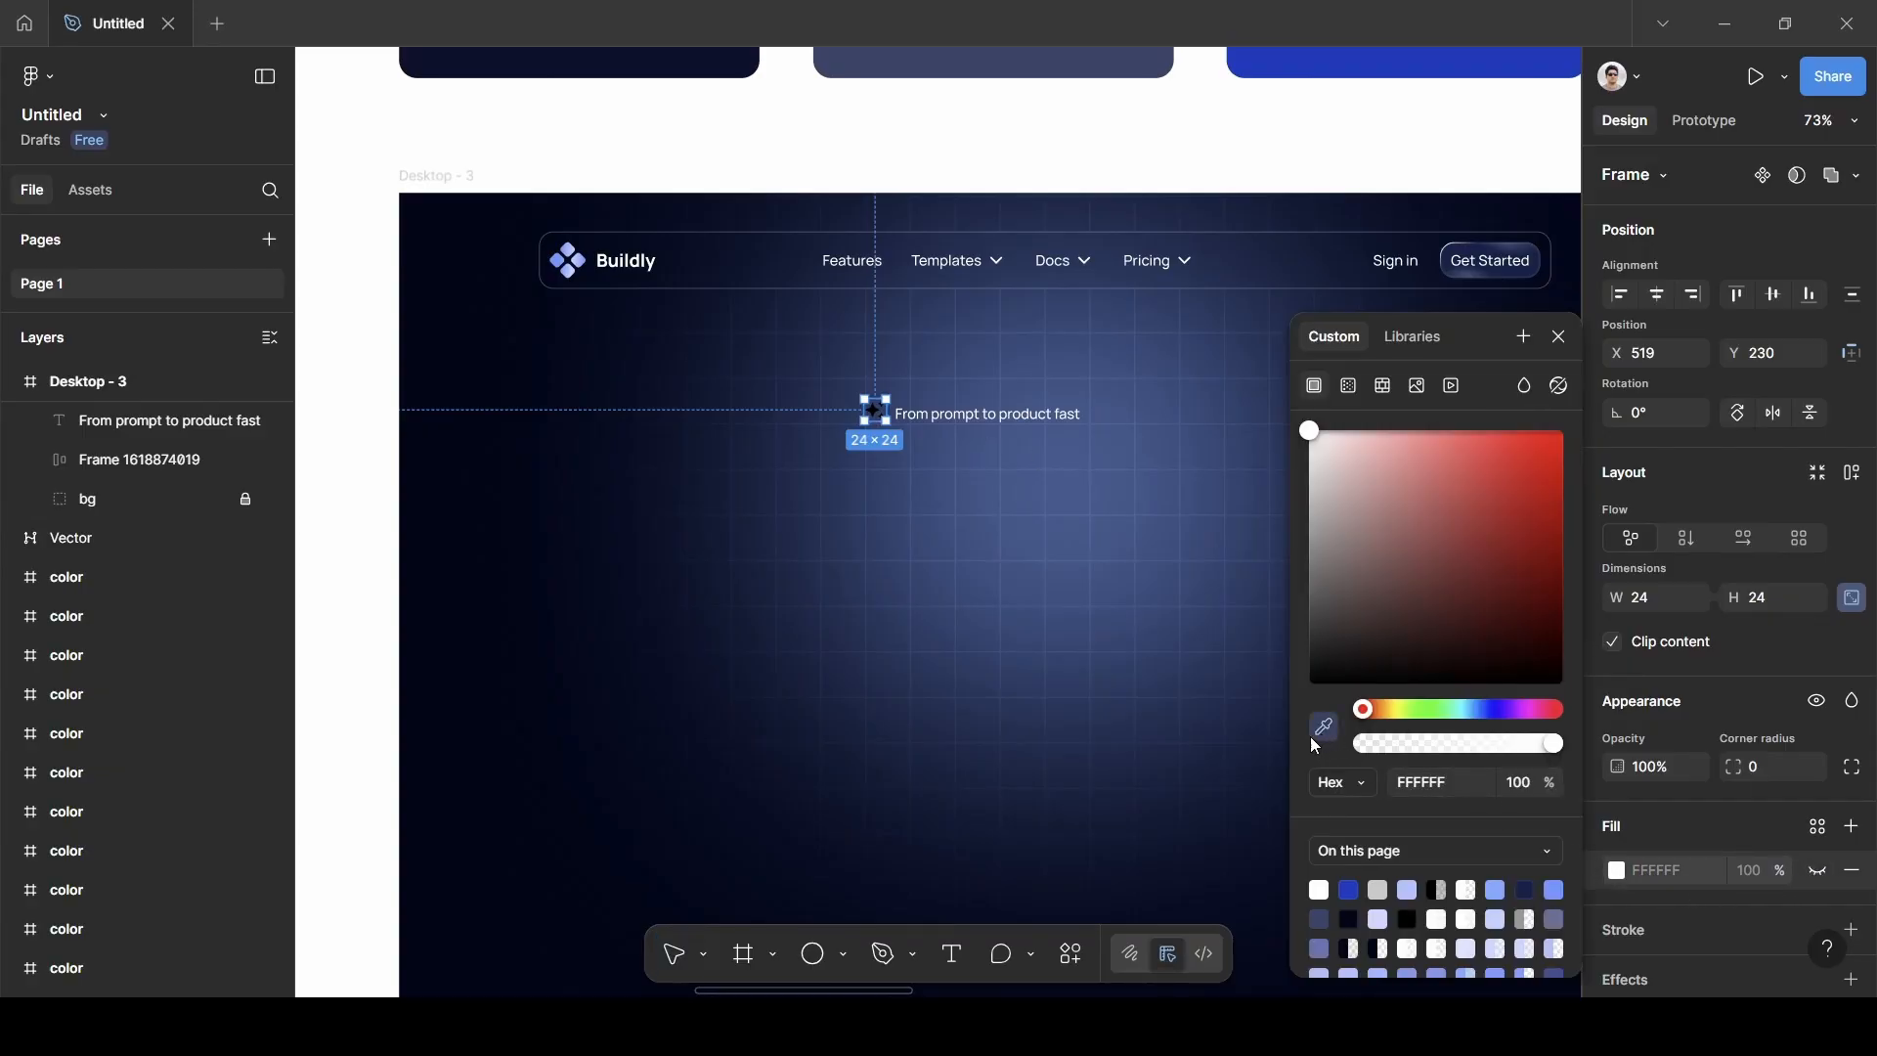
scroll(1124, 688, down, 3)
scroll(1123, 688, right, 3)
scroll(1119, 685, up, 2)
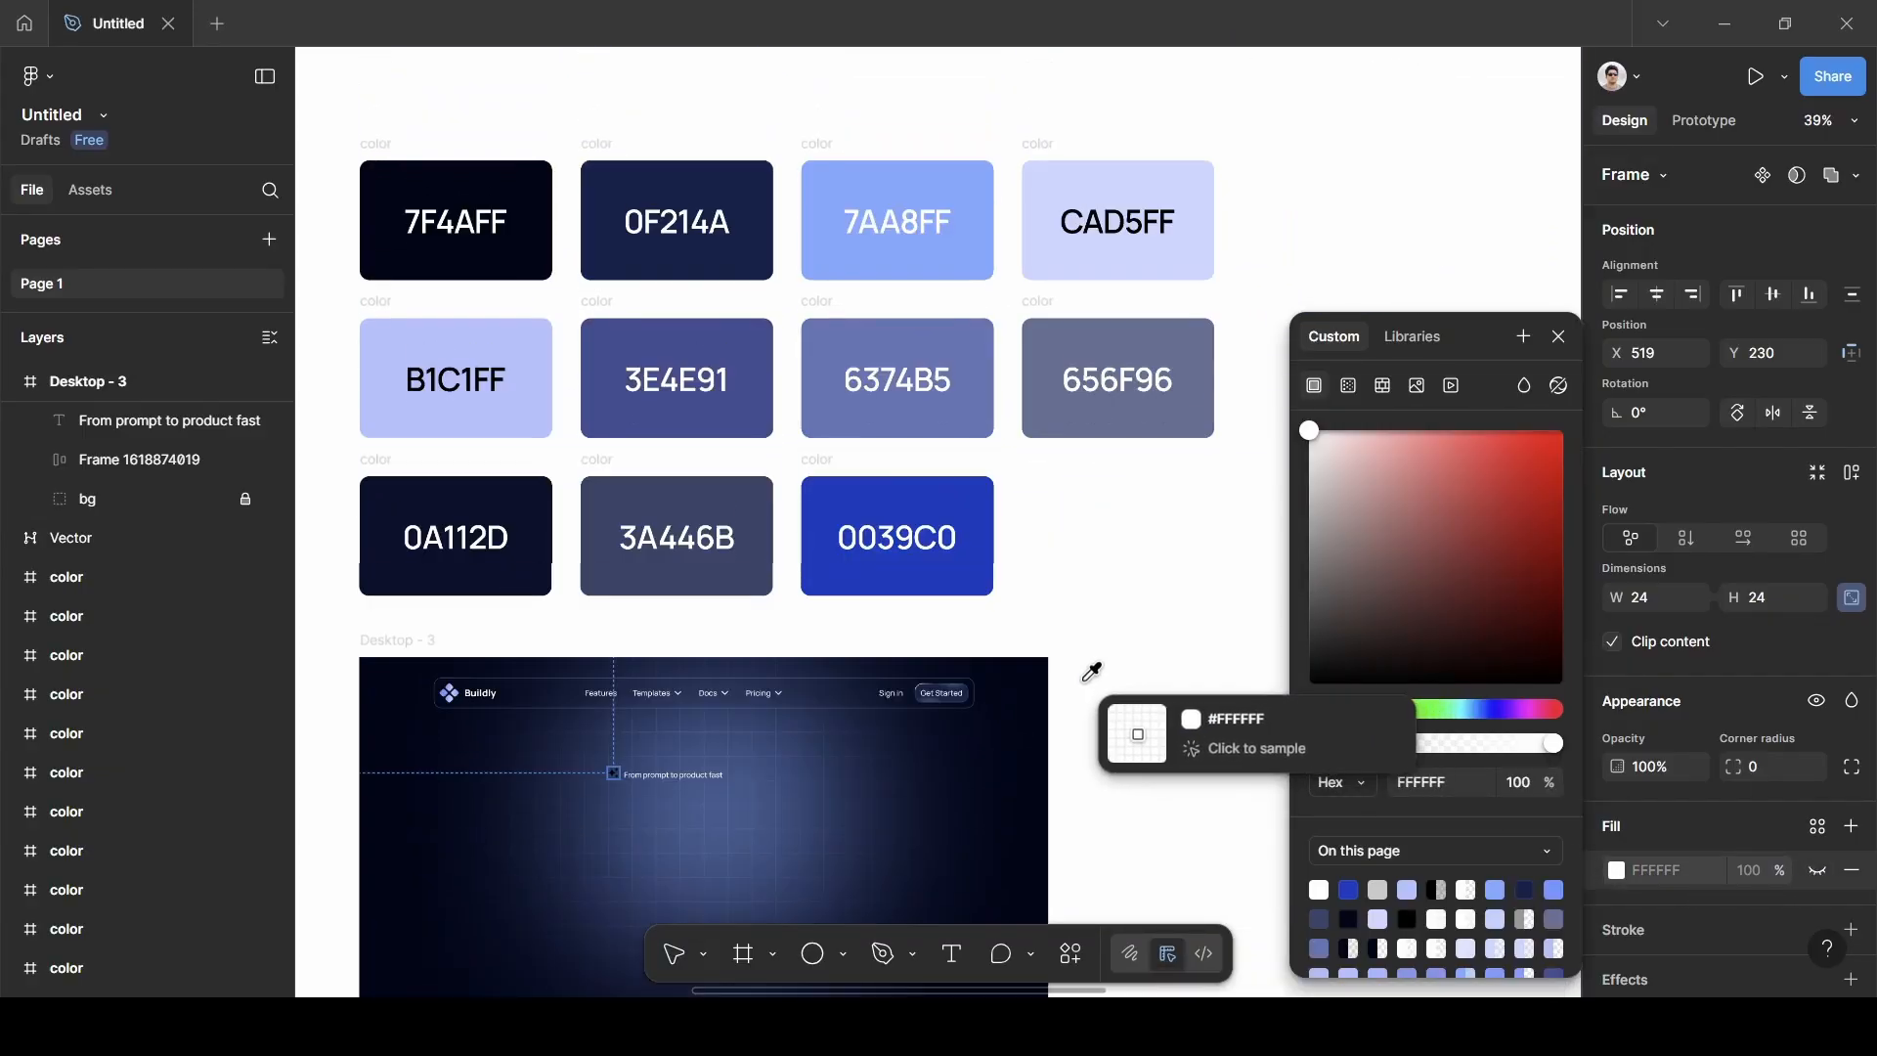
click(1060, 281)
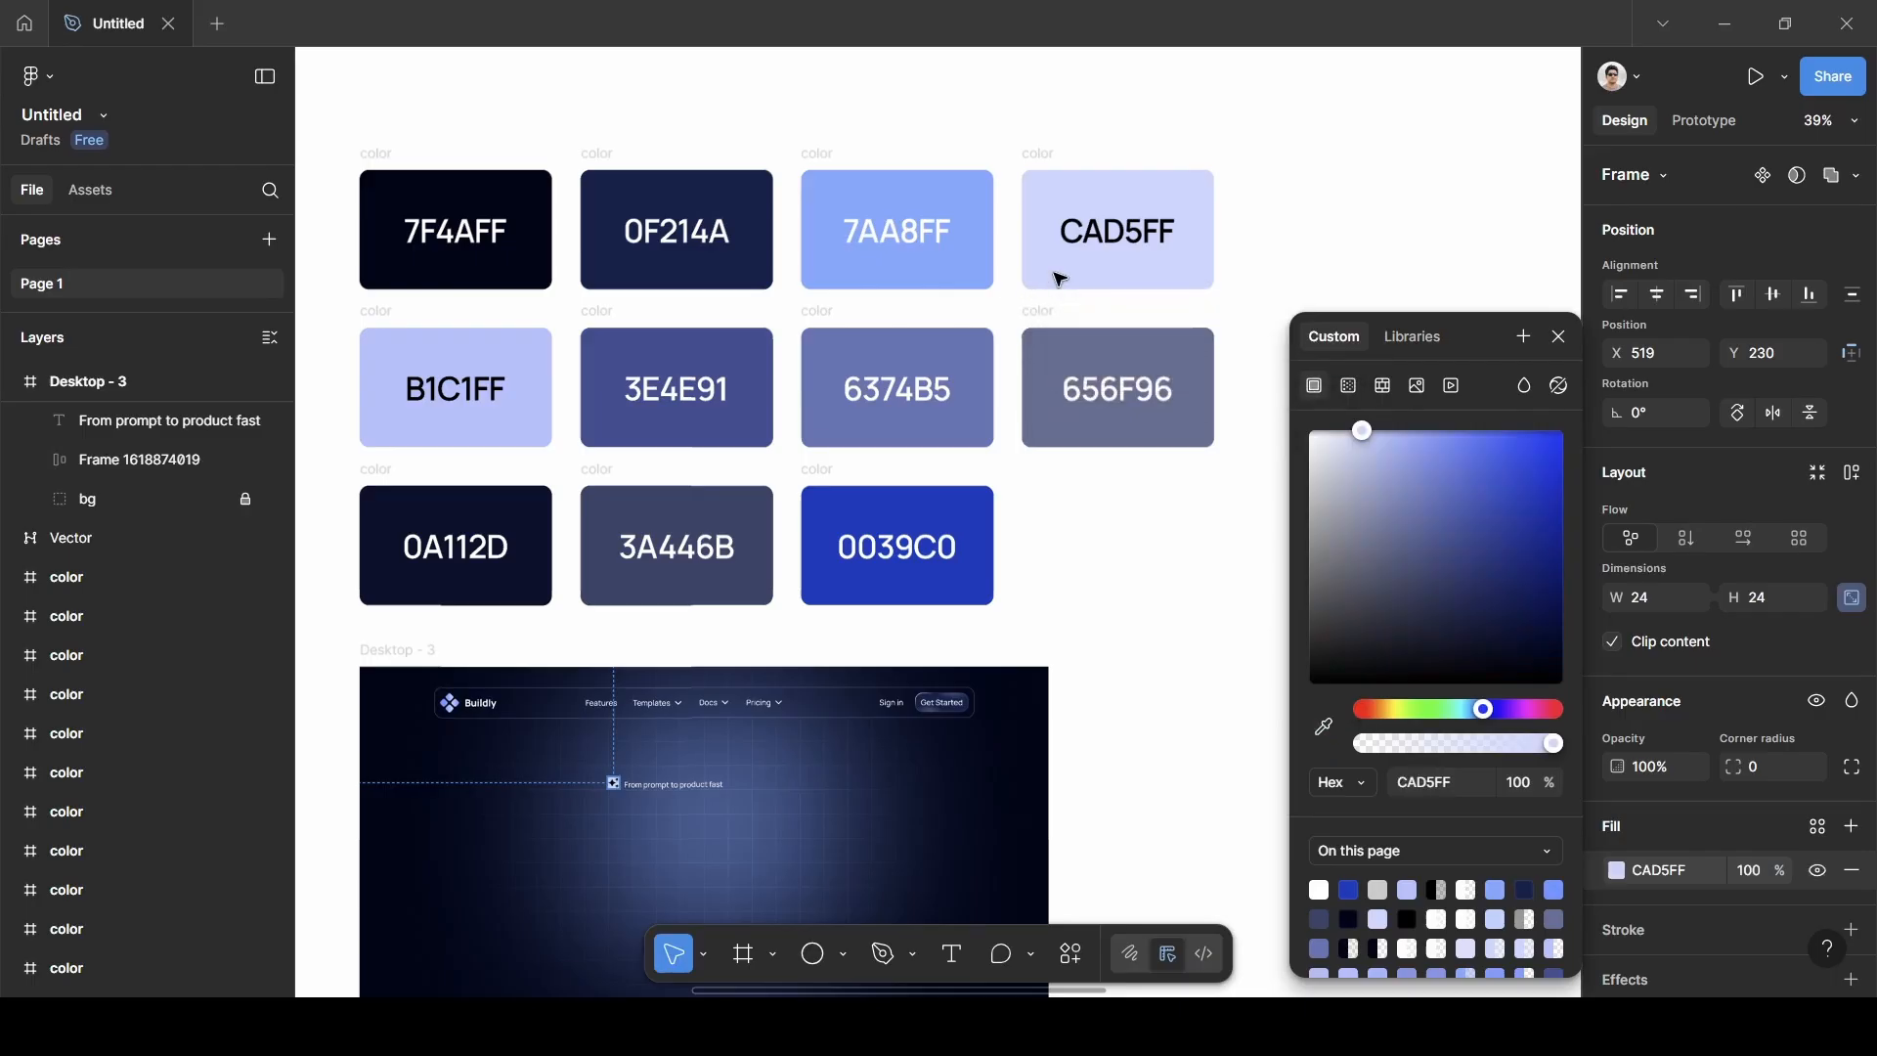
Set the "From prompt to product fast" text color to CAD5FF by sampling the palette swatch.
click(690, 795)
scroll(1626, 847, down, 3)
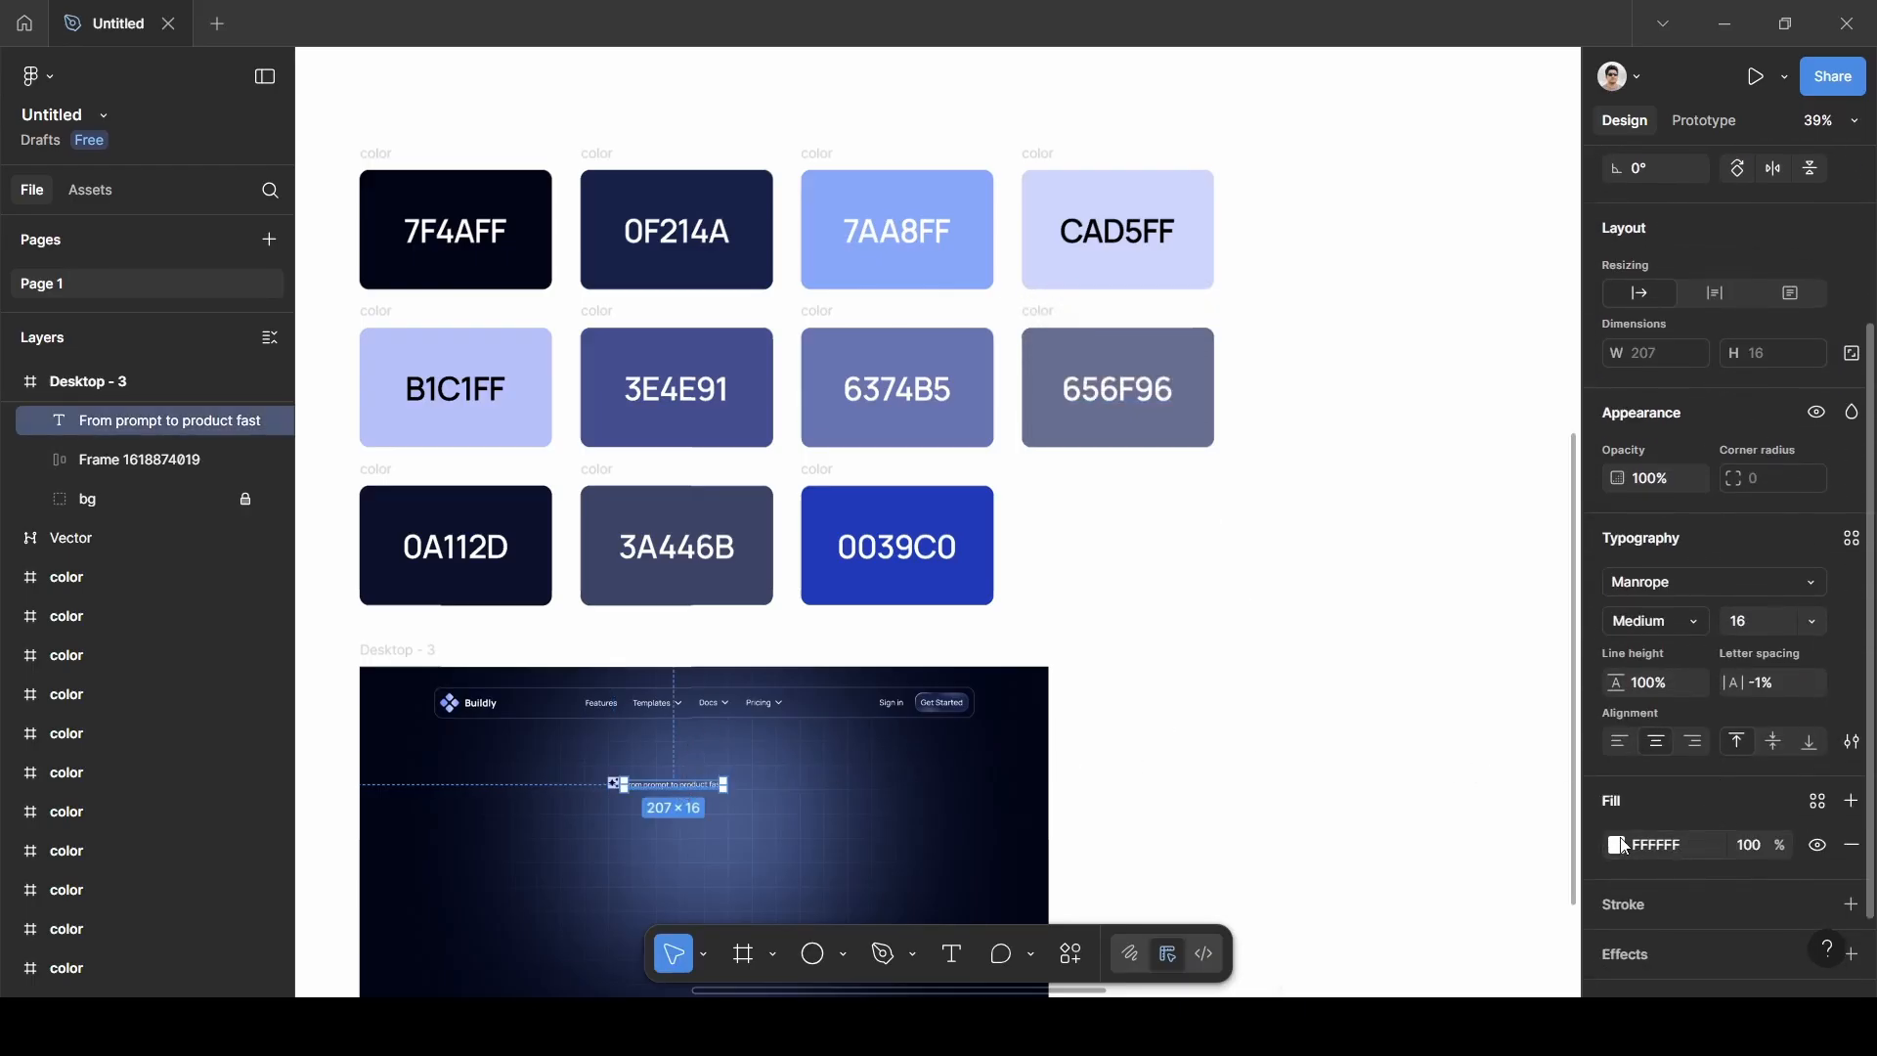
click(1618, 847)
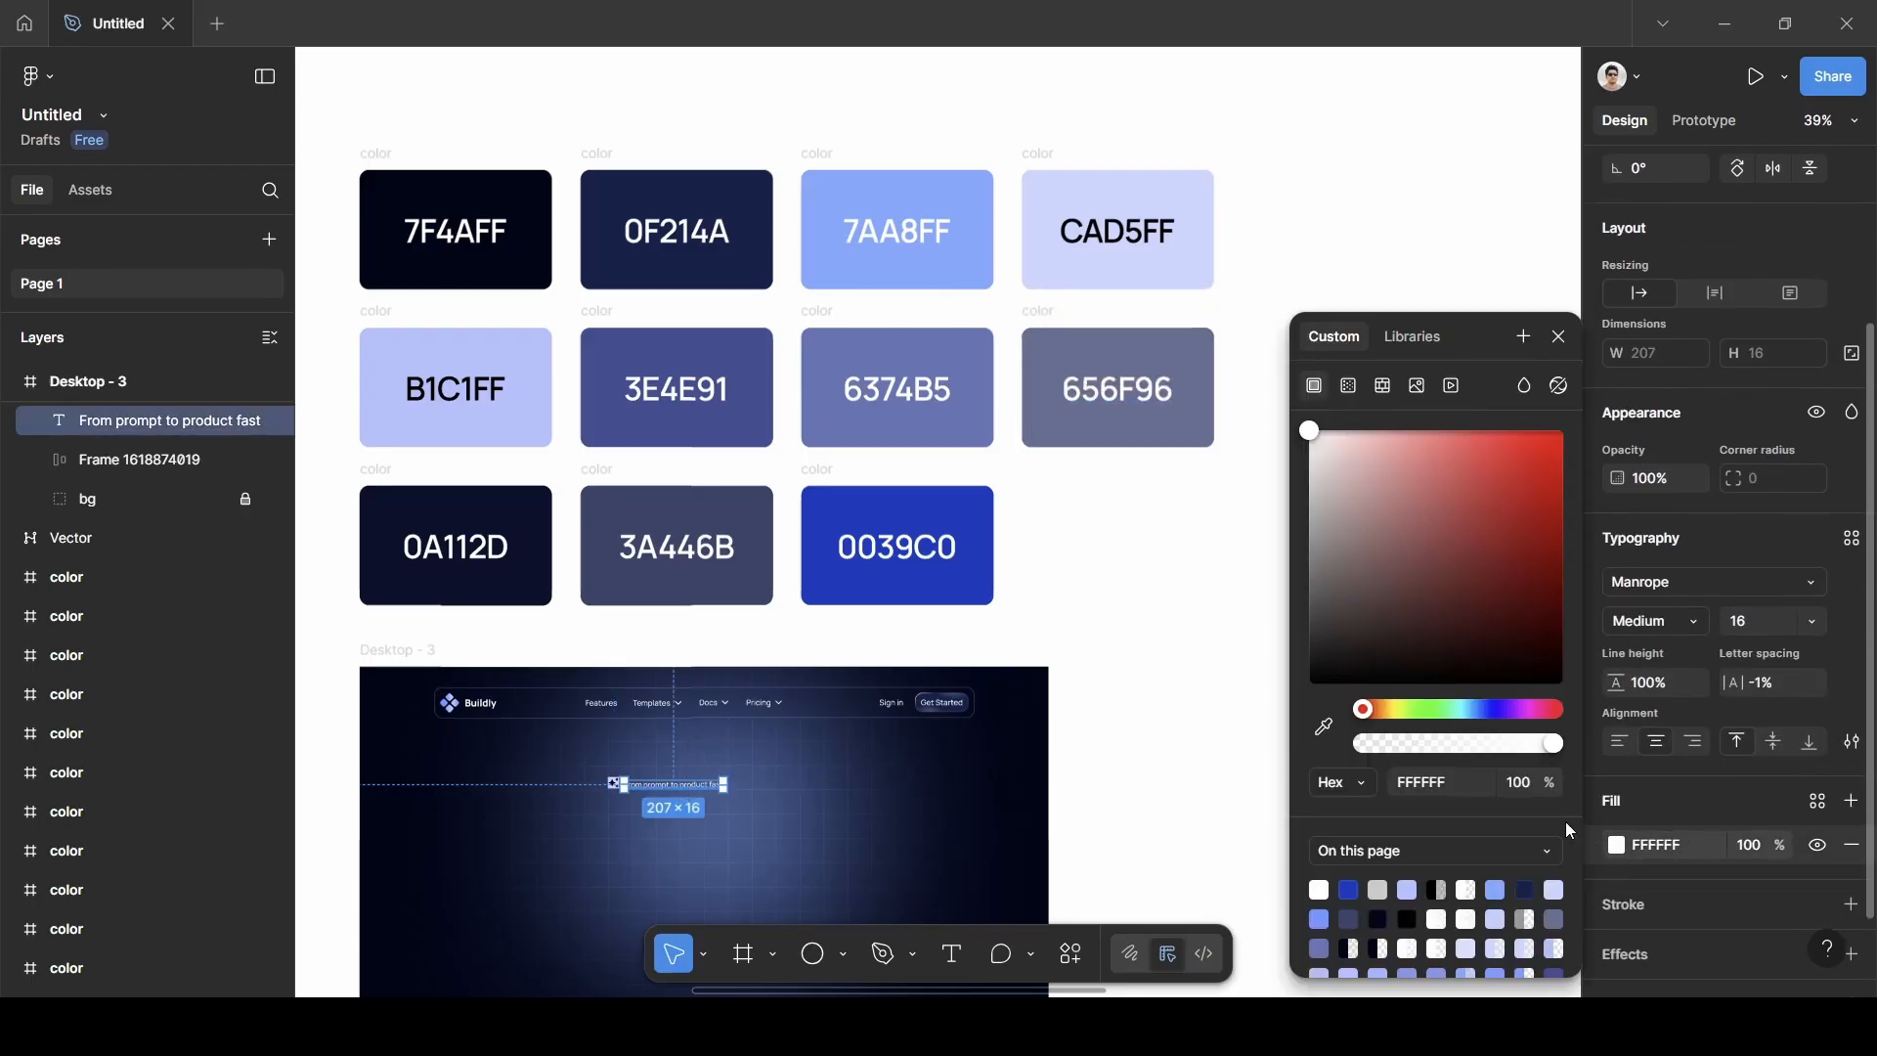
click(1323, 726)
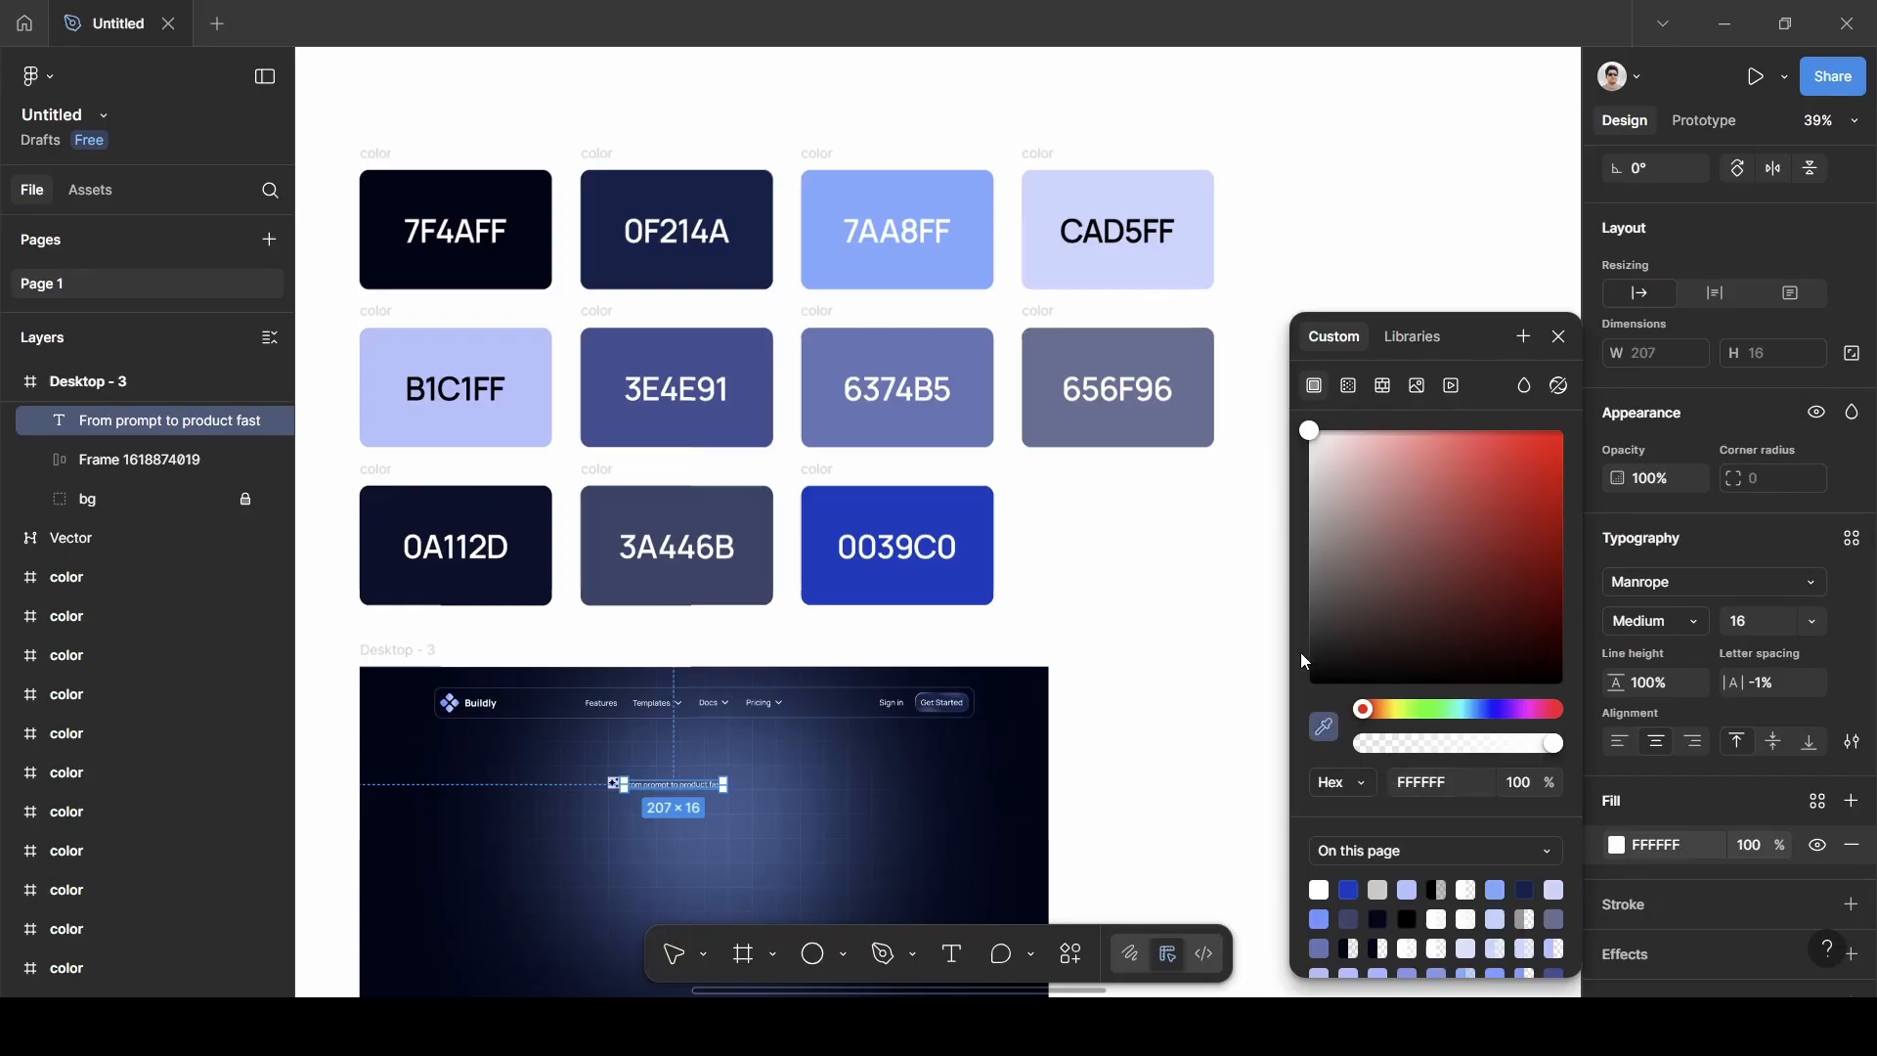
click(1141, 252)
click(1559, 336)
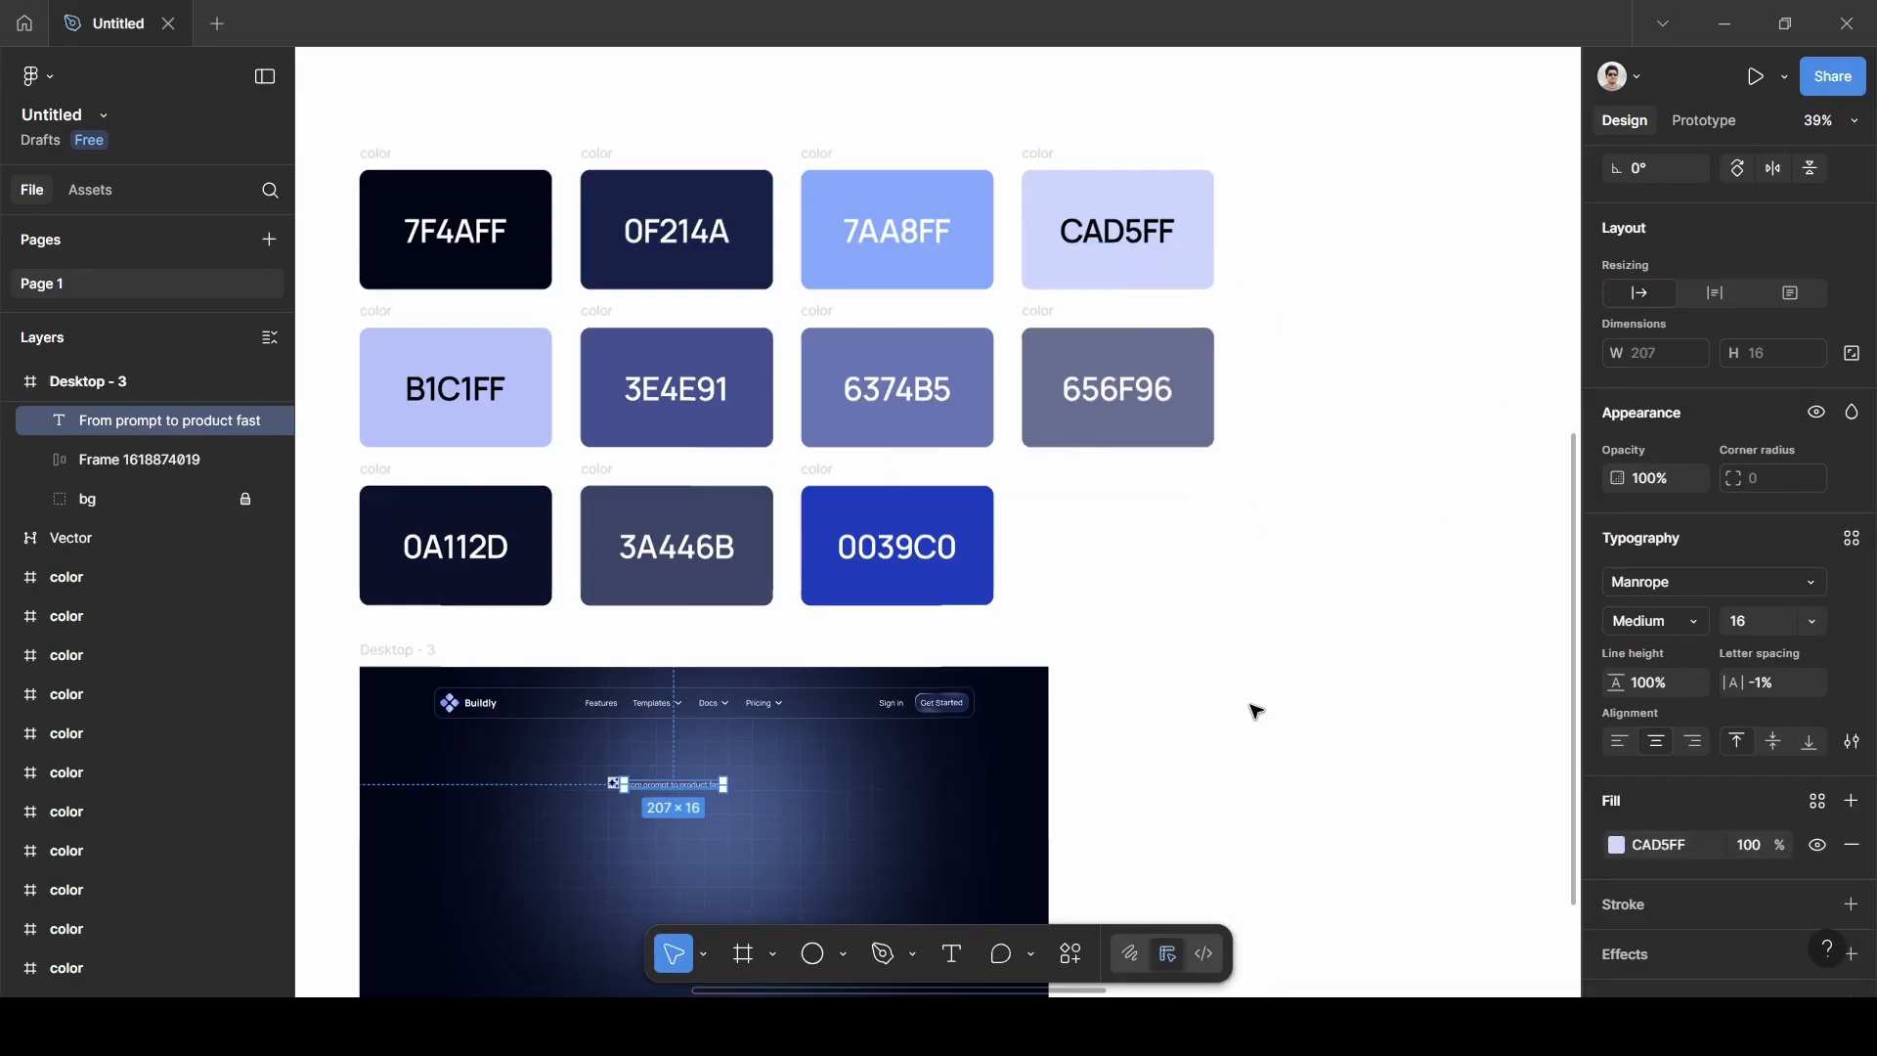
click(1256, 711)
Hide the CAD5FF background fill of the mdi:stars icon frame.
scroll(689, 788, down, 2)
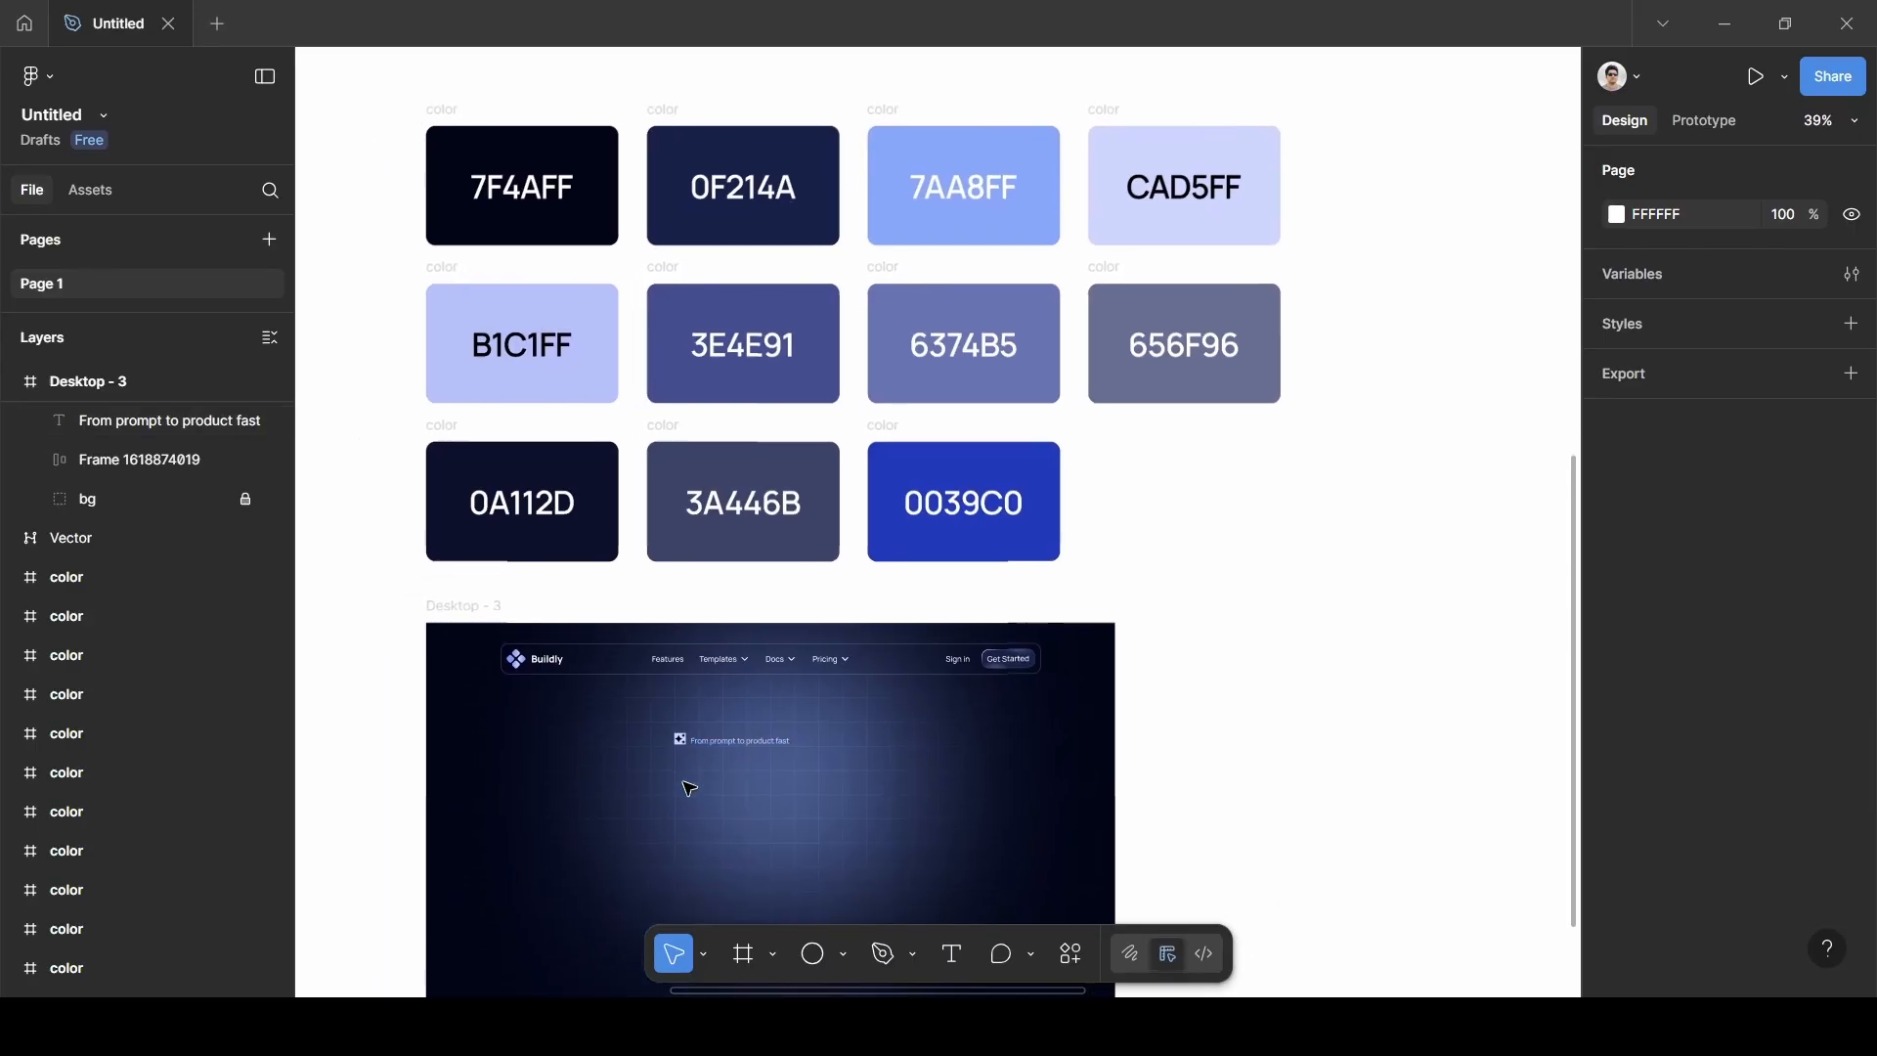
scroll(692, 787, up, 5)
scroll(696, 685, up, 3)
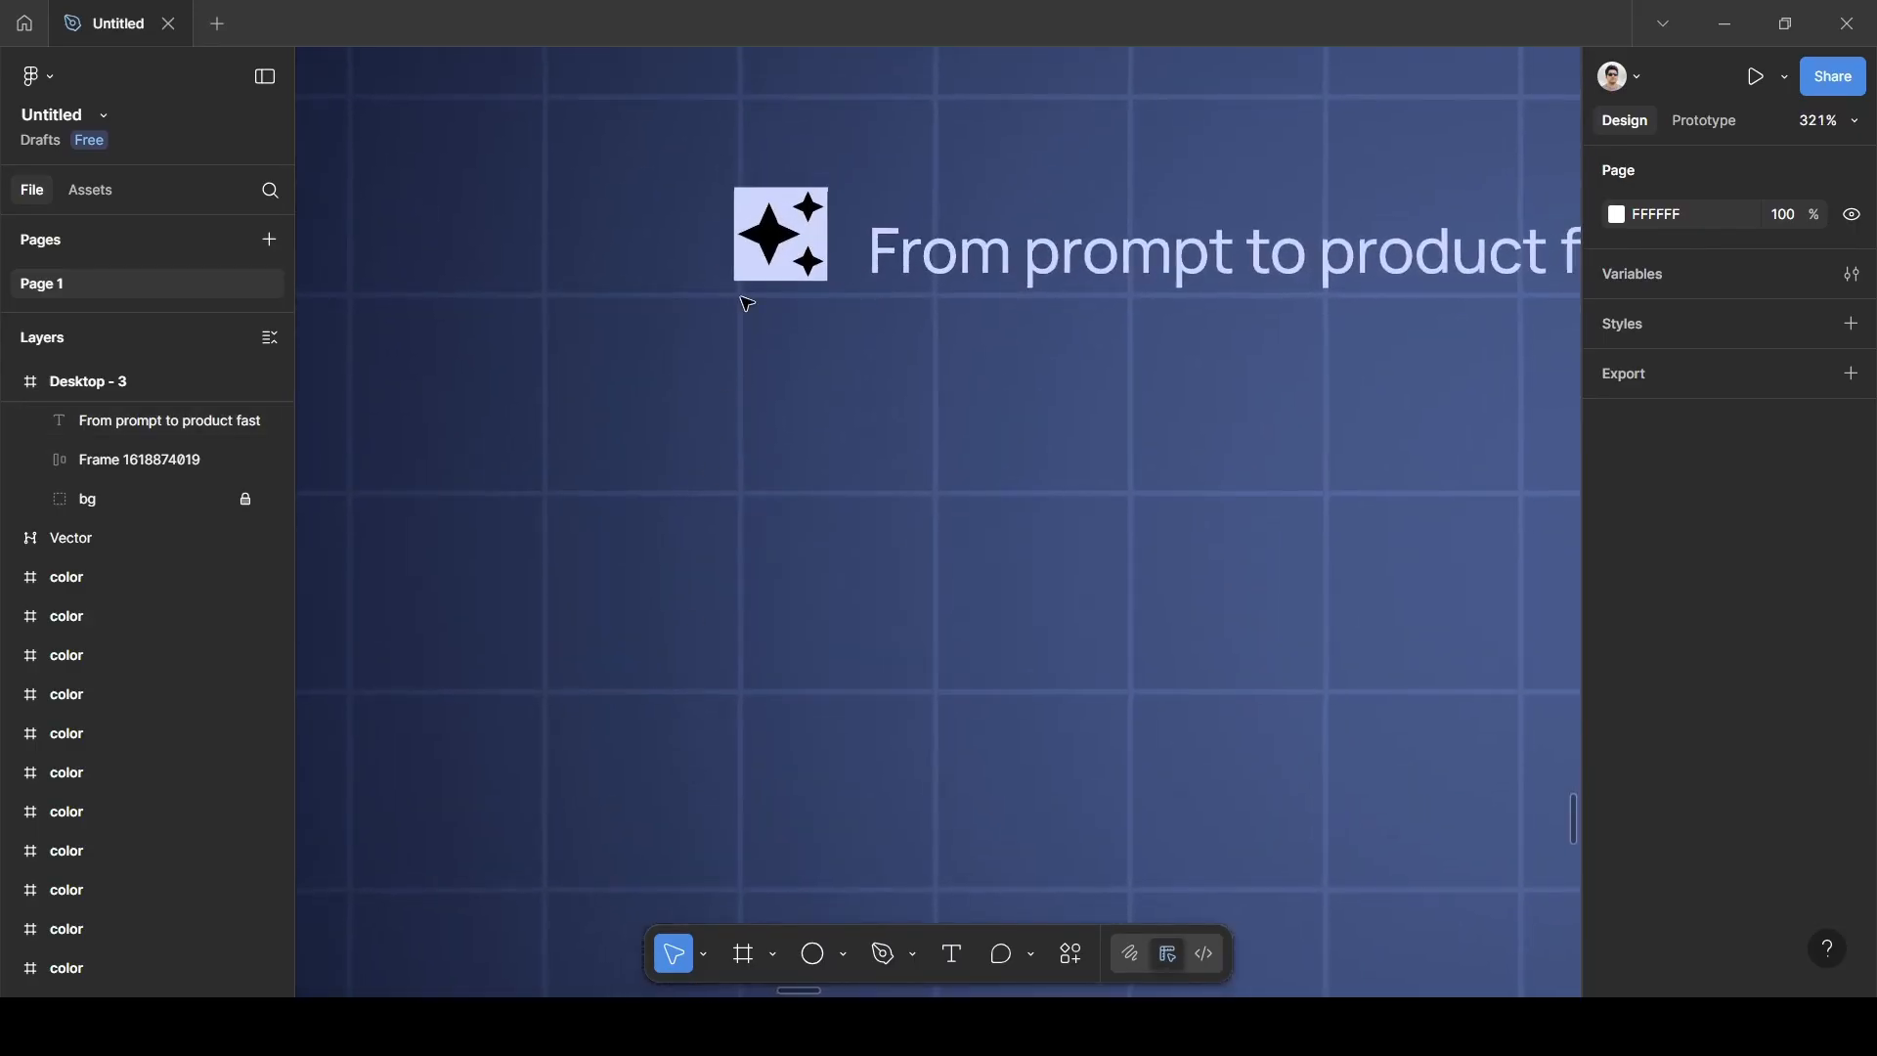
click(777, 231)
scroll(977, 293, down, 2)
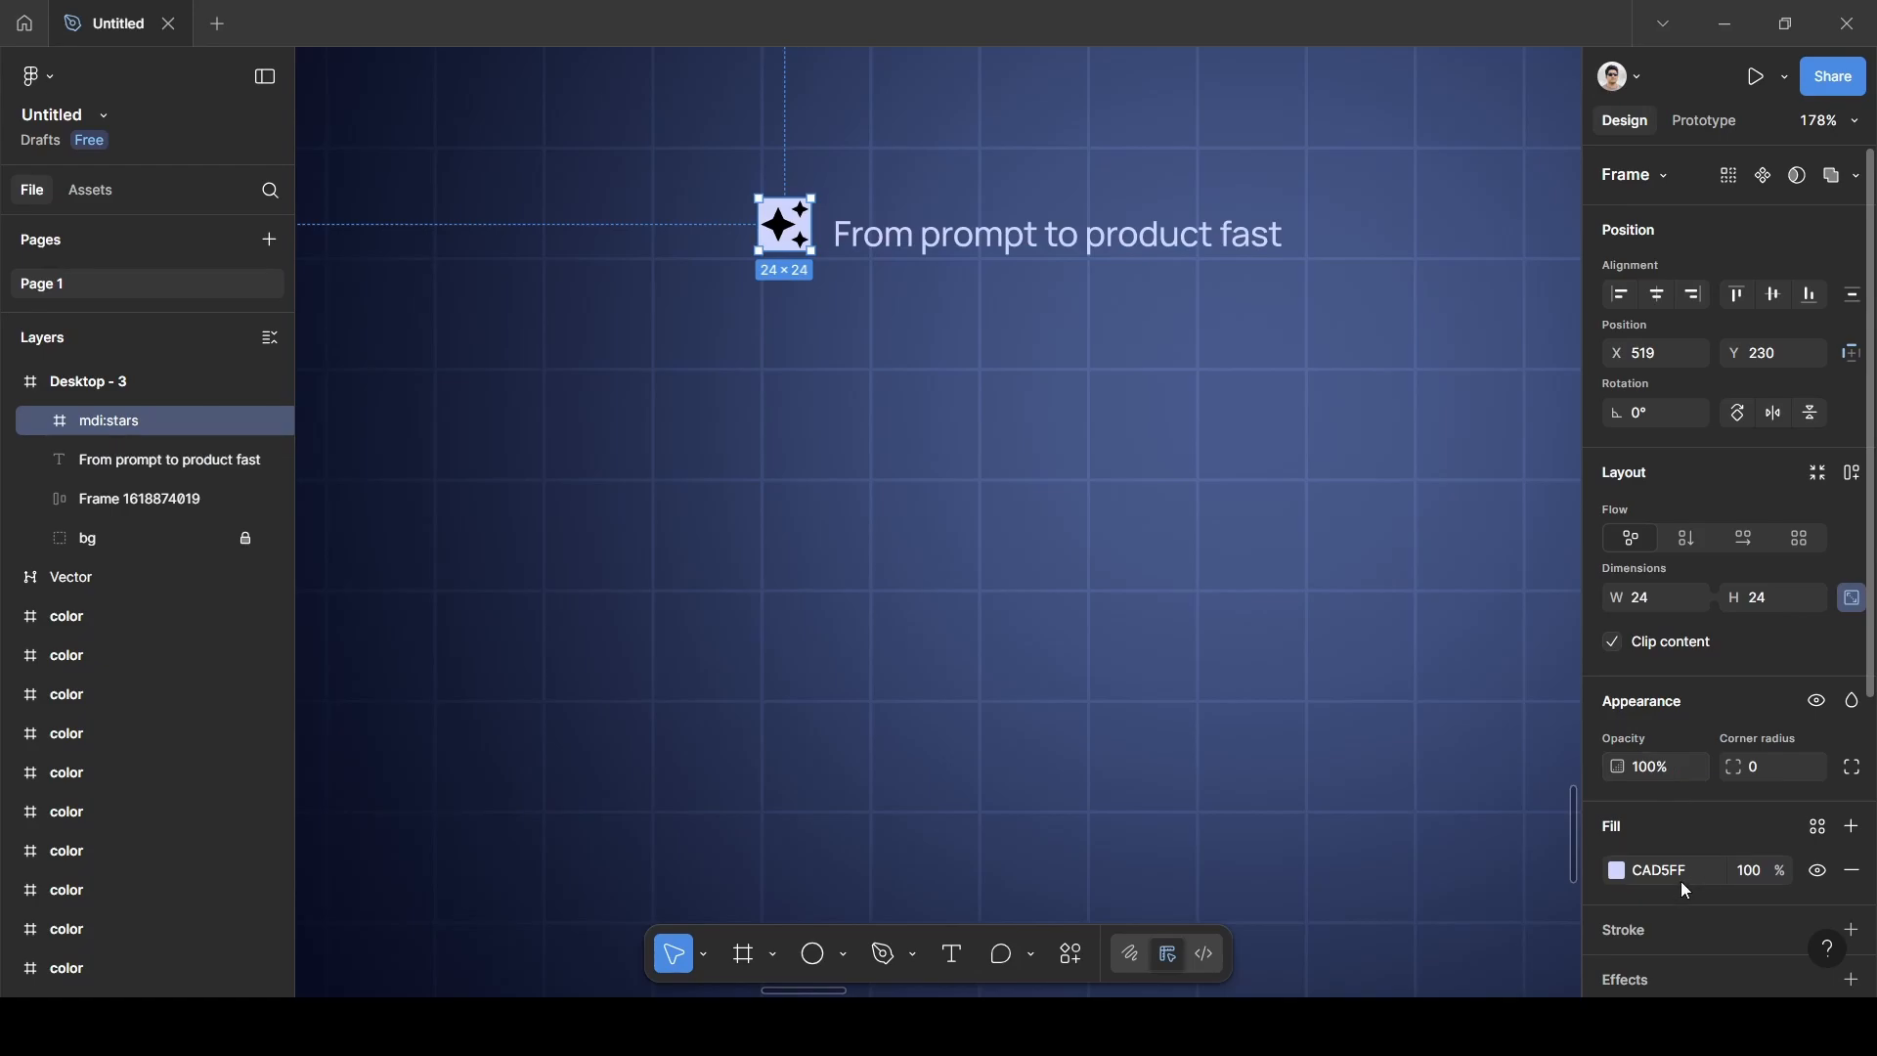
click(1811, 872)
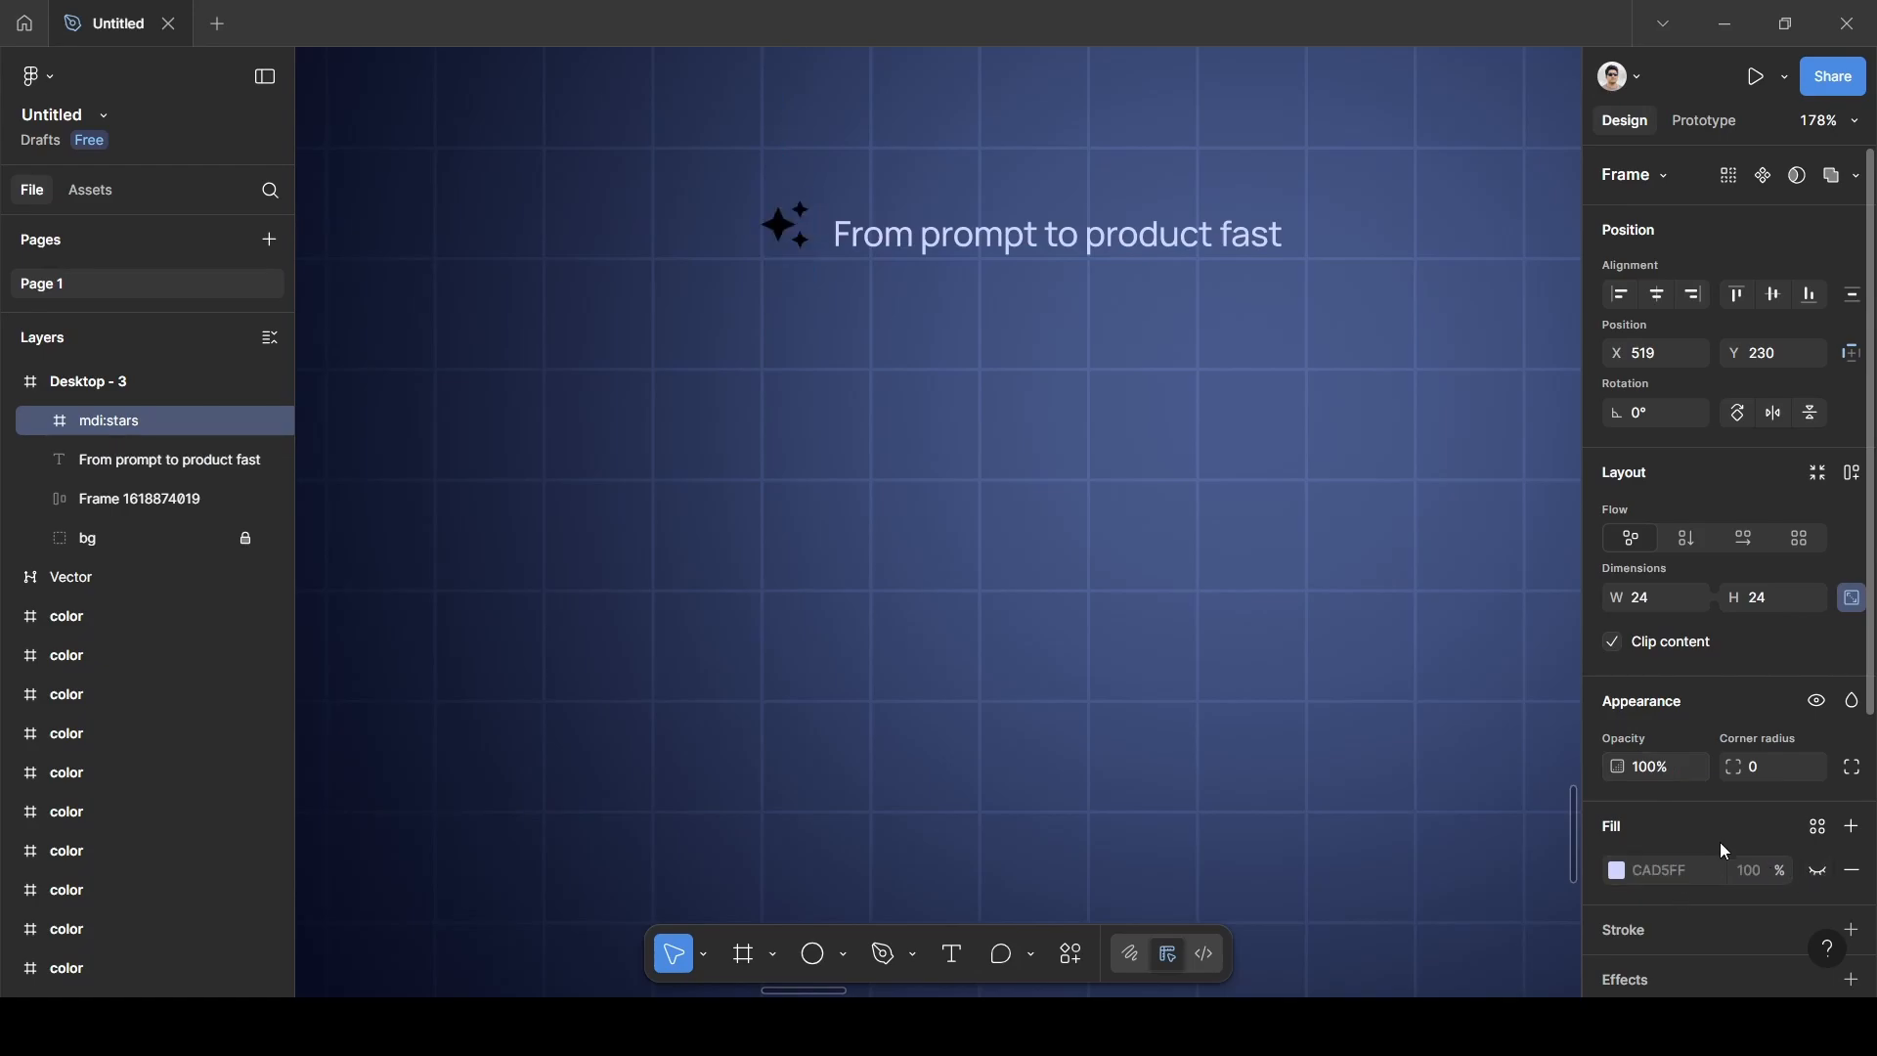
Open the black selection color of the mdi:stars icon for editing, with the palette swatches at hand for sampling.
scroll(1696, 836, down, 4)
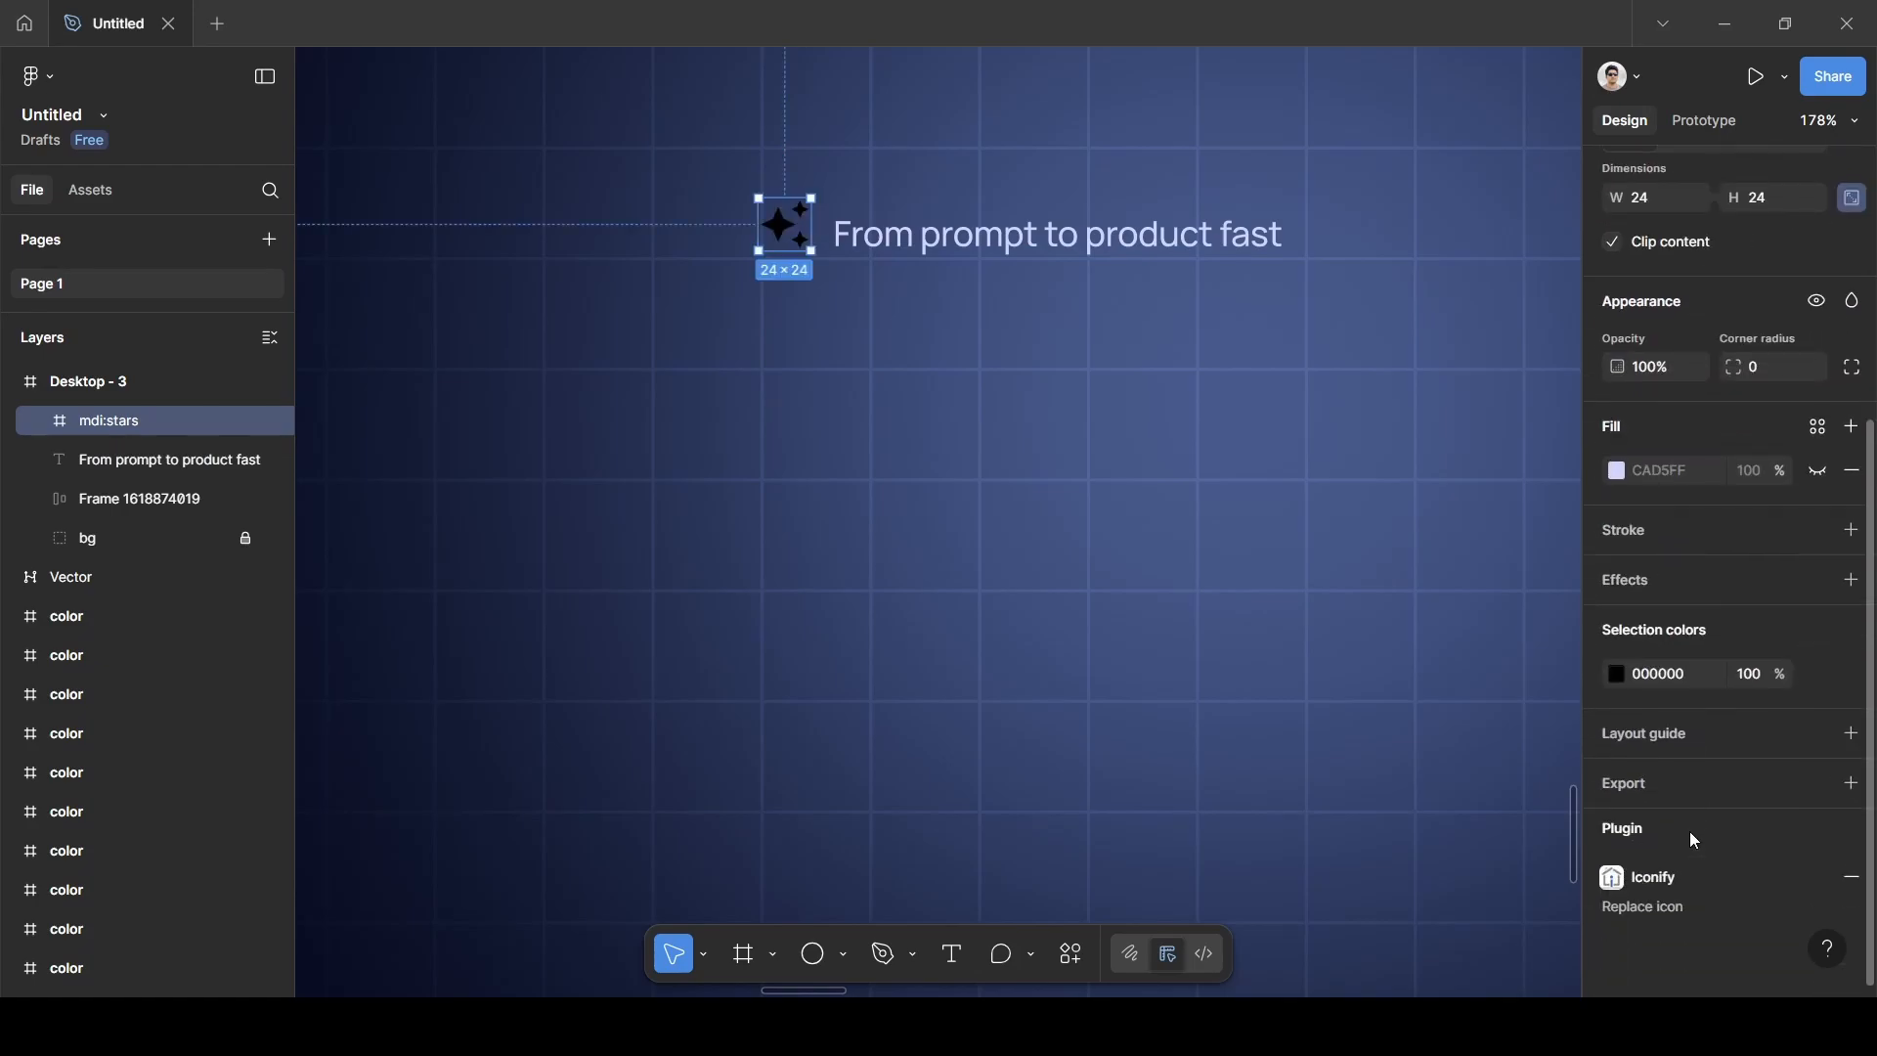
click(1617, 675)
ctrl+scroll(1169, 548, down, 5)
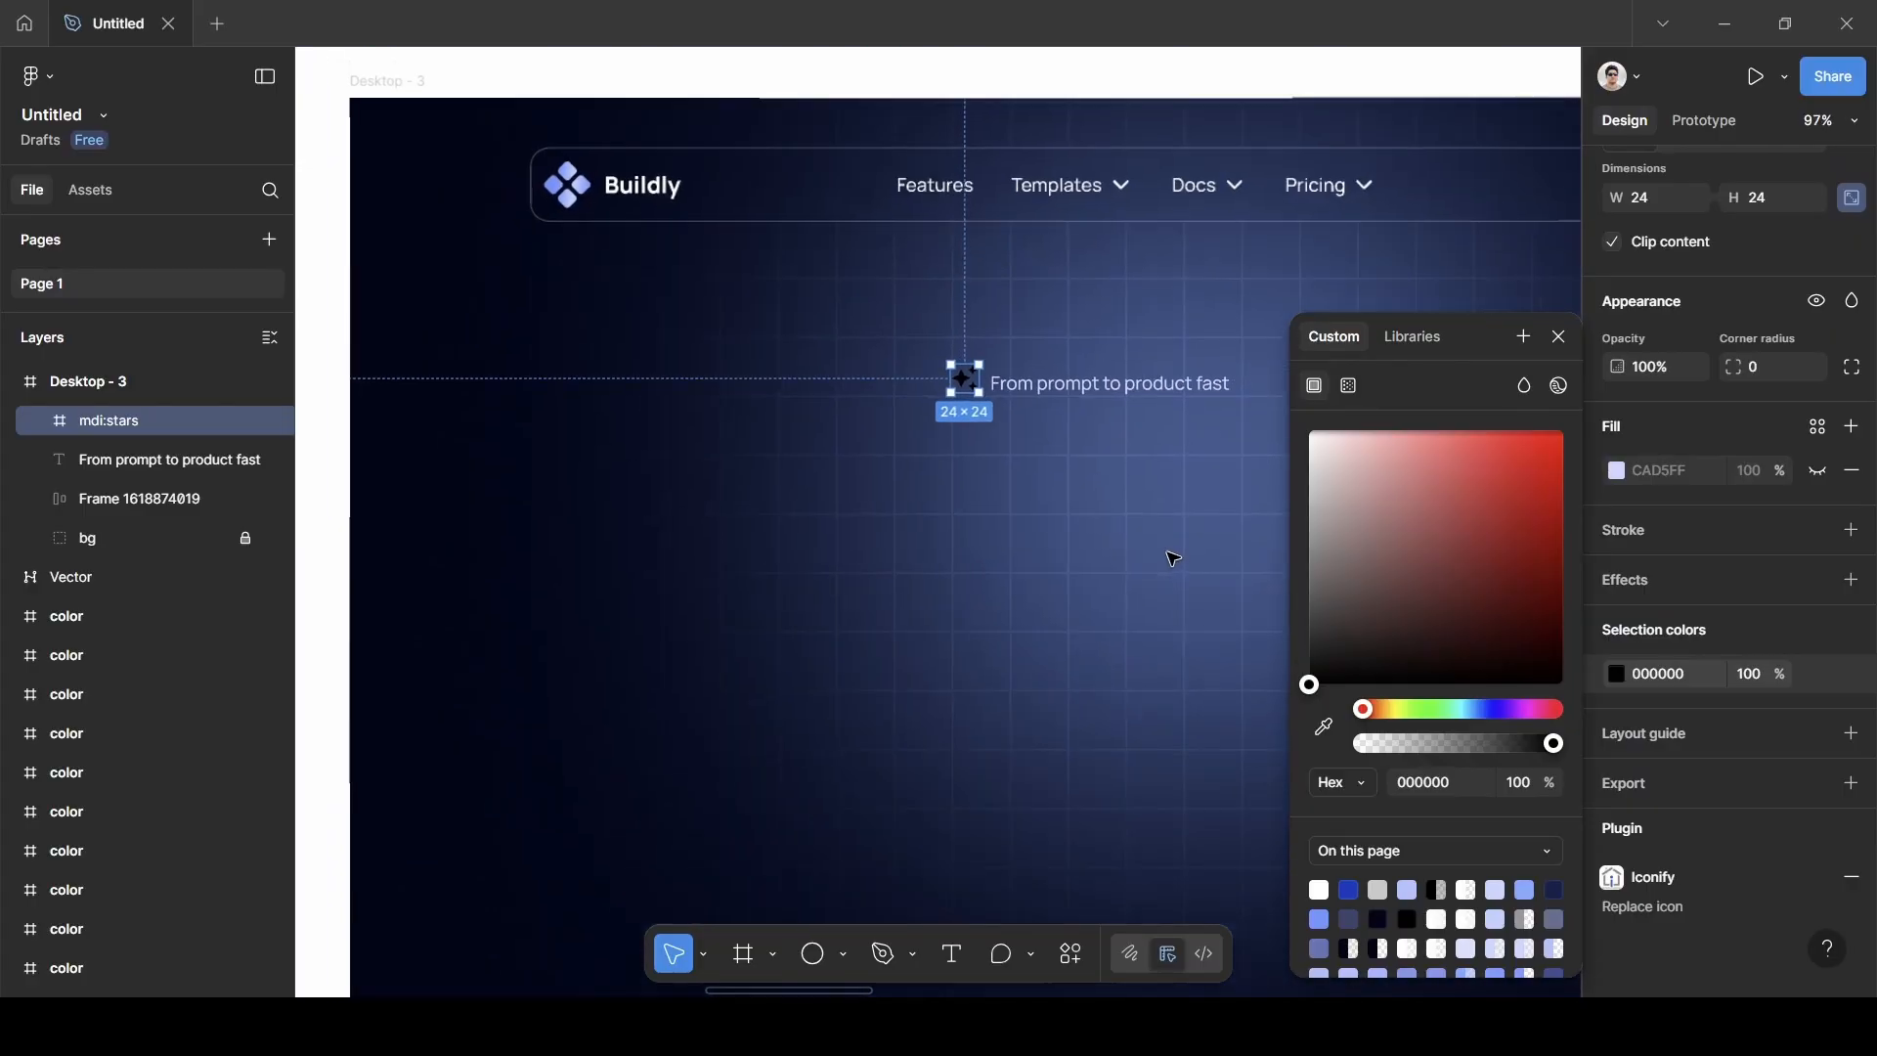
scroll(1164, 497, up, 6)
scroll(1164, 496, right, 5)
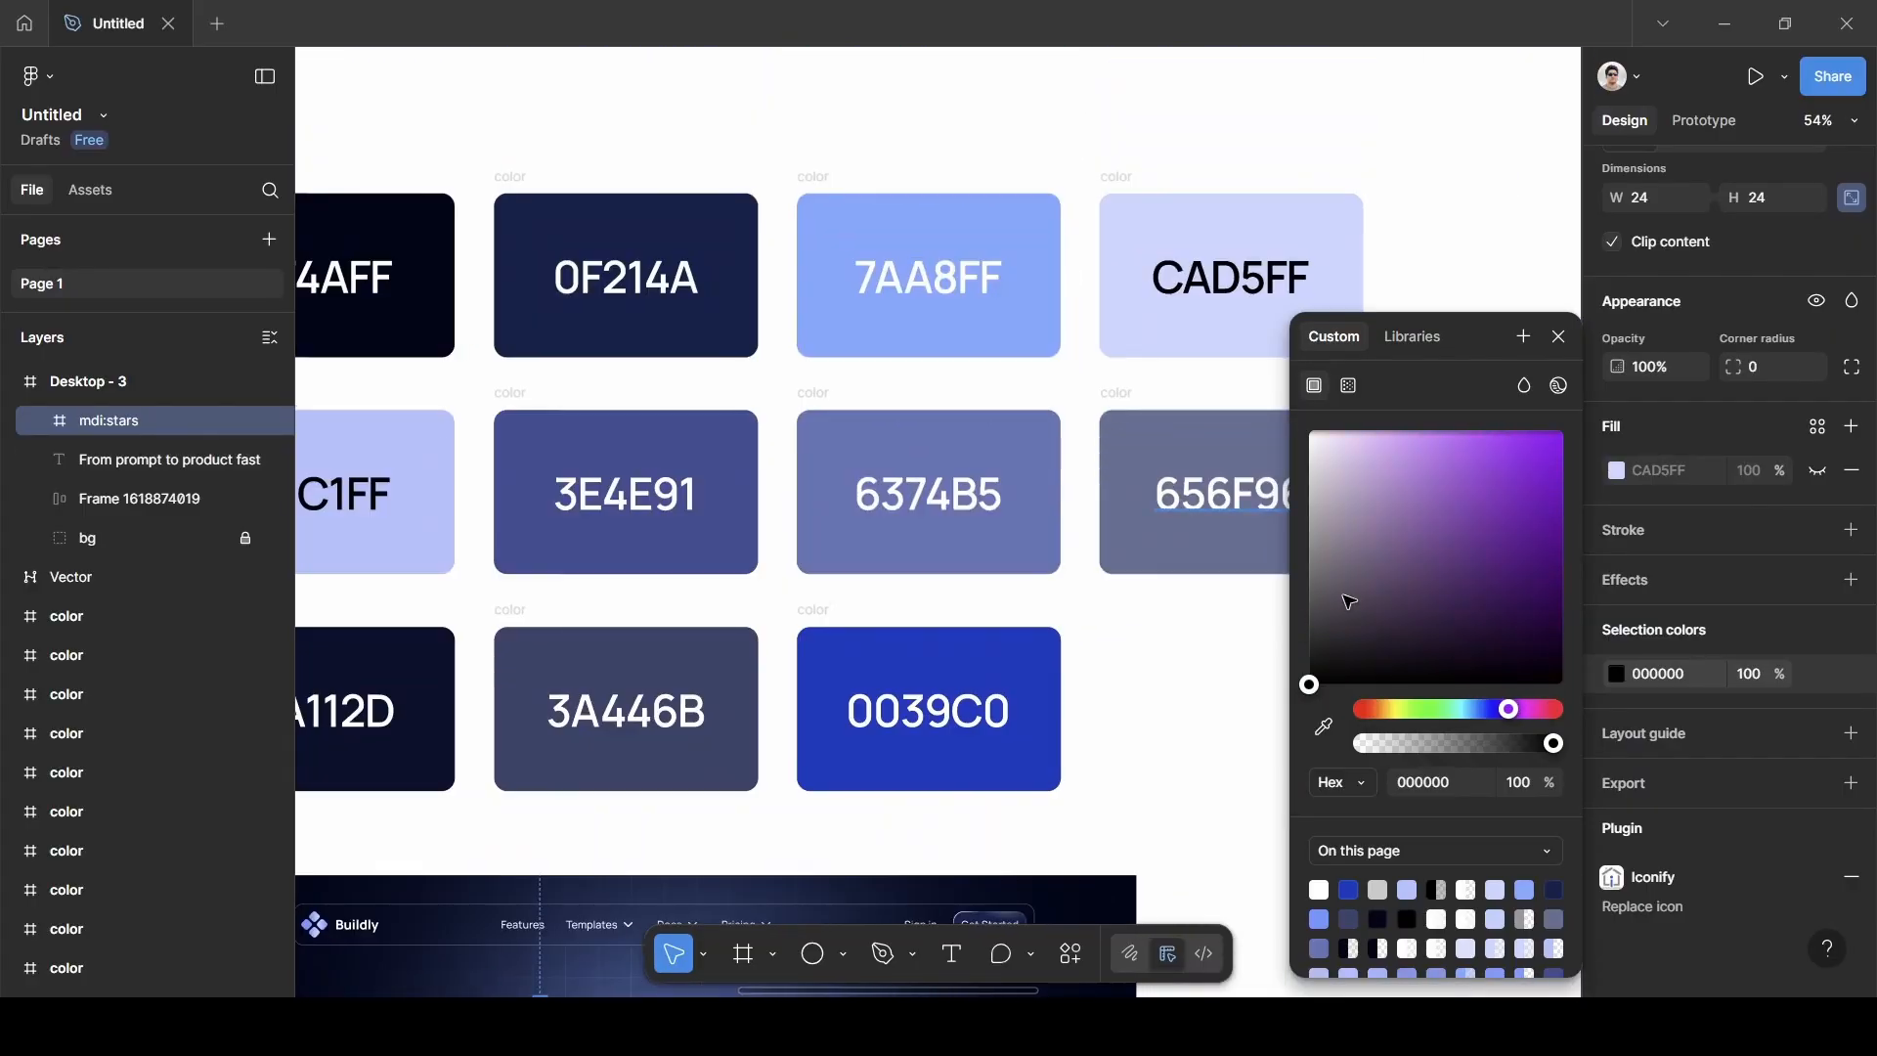
Recolor the stars icon to CAD5FF by sampling the palette swatch, and deselect it.
click(1322, 726)
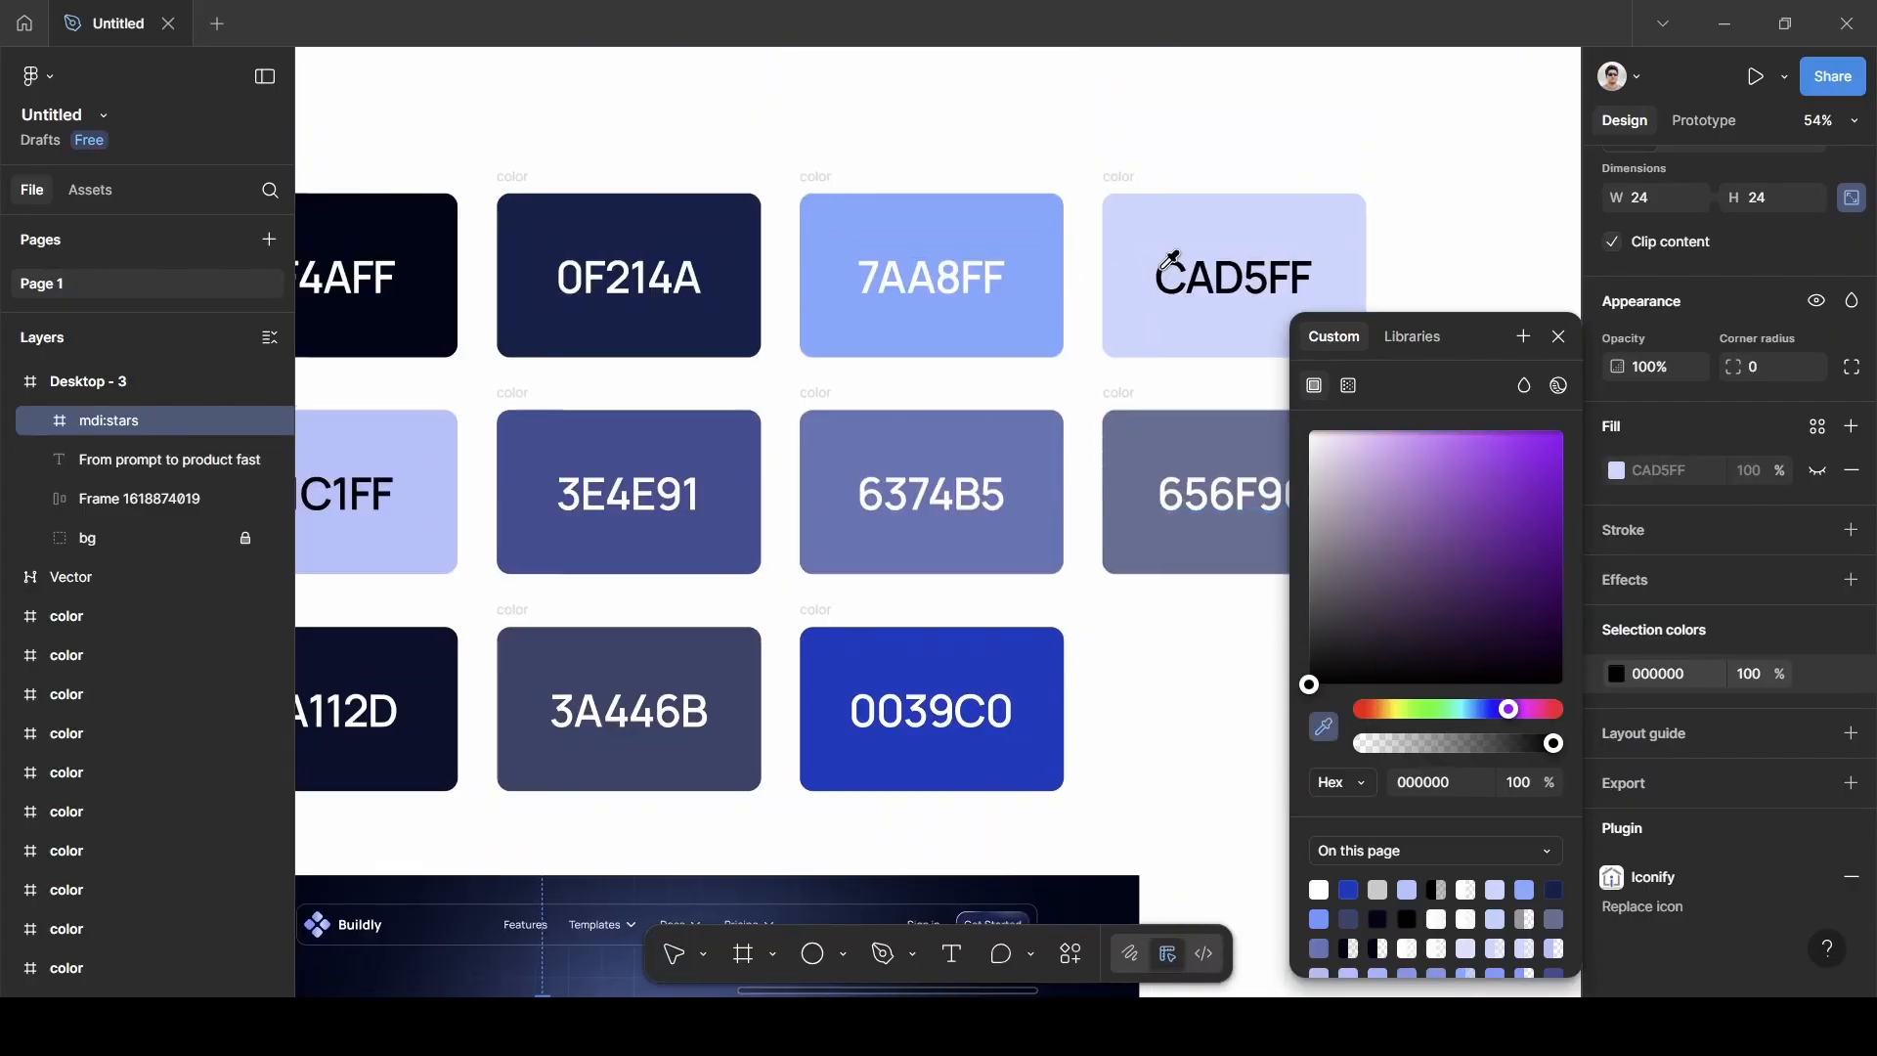
click(1214, 329)
click(1558, 337)
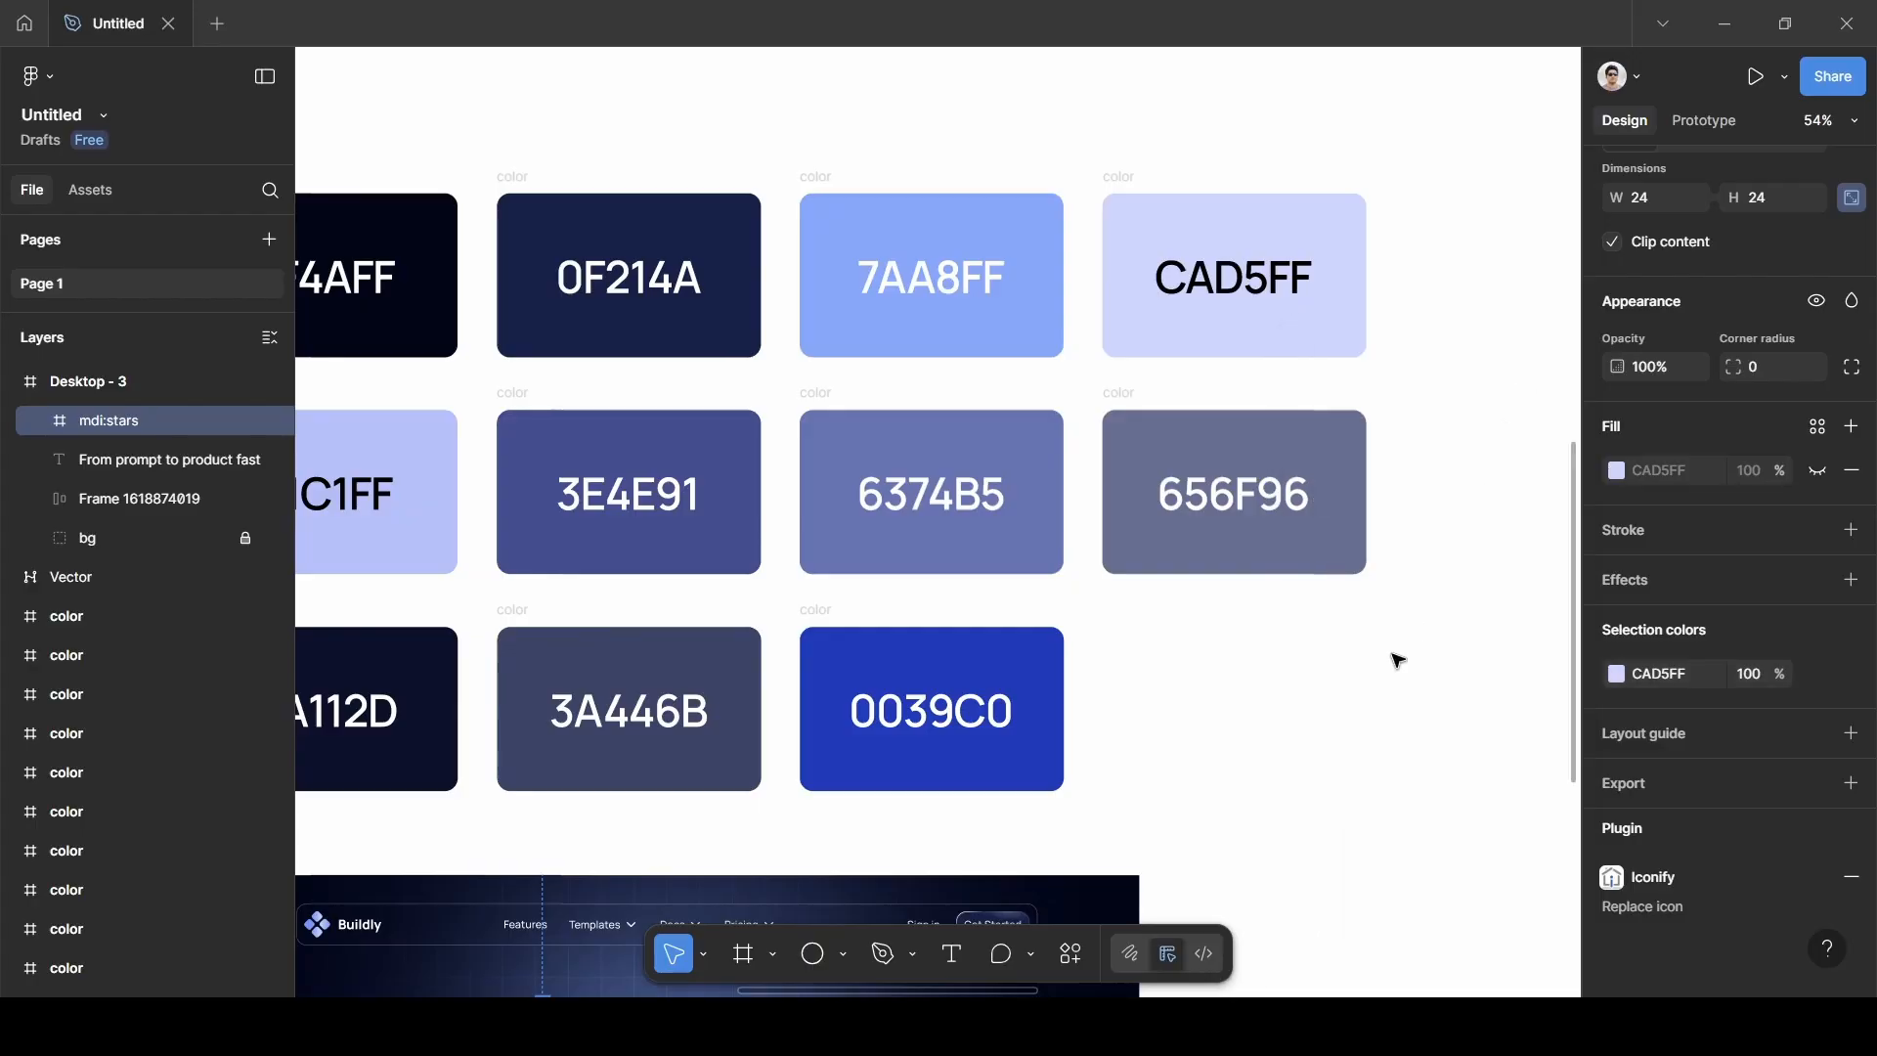
click(1391, 656)
Wrap the stars icon and the "From prompt to product fast" text in a horizontal auto layout frame, left-aligned and vertically centered.
scroll(1390, 660, down, 4)
scroll(1390, 660, left, 3)
scroll(1390, 664, down, 2)
ctrl+scroll(1386, 662, up, 5)
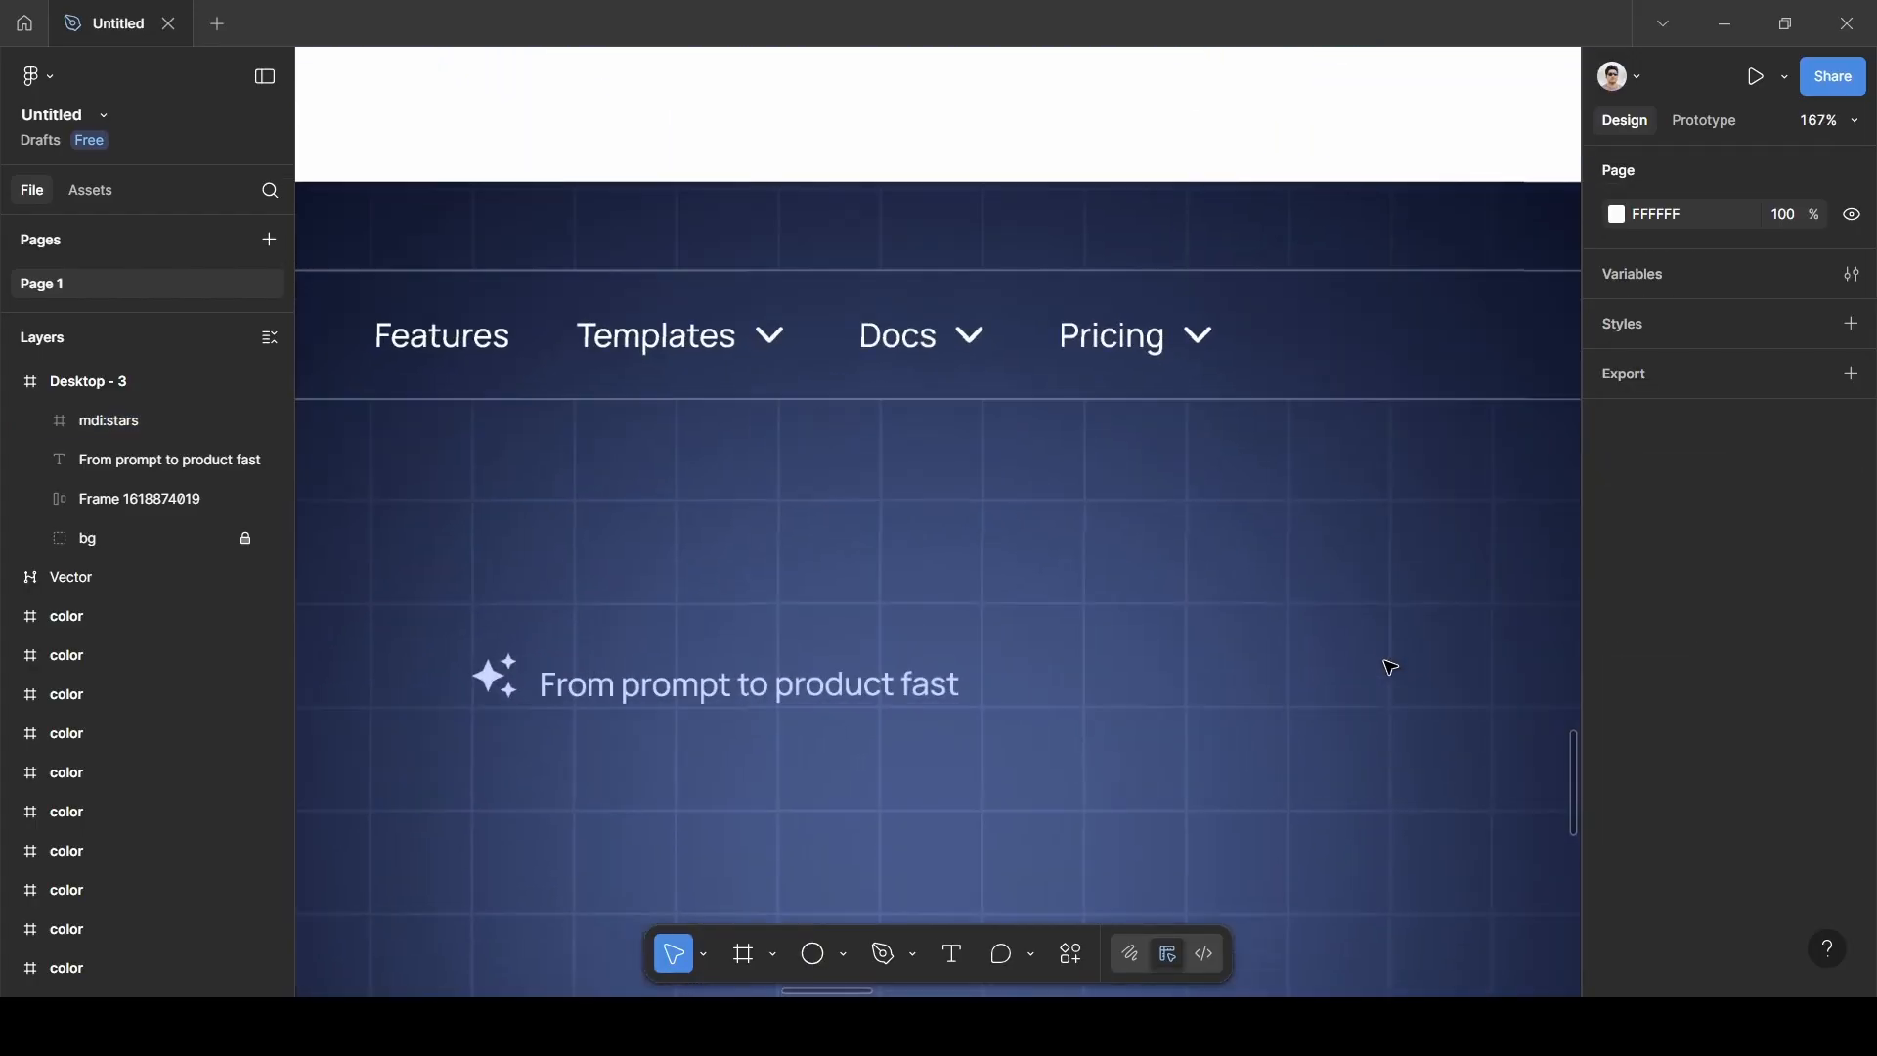
scroll(1374, 662, left, 4)
click(1096, 692)
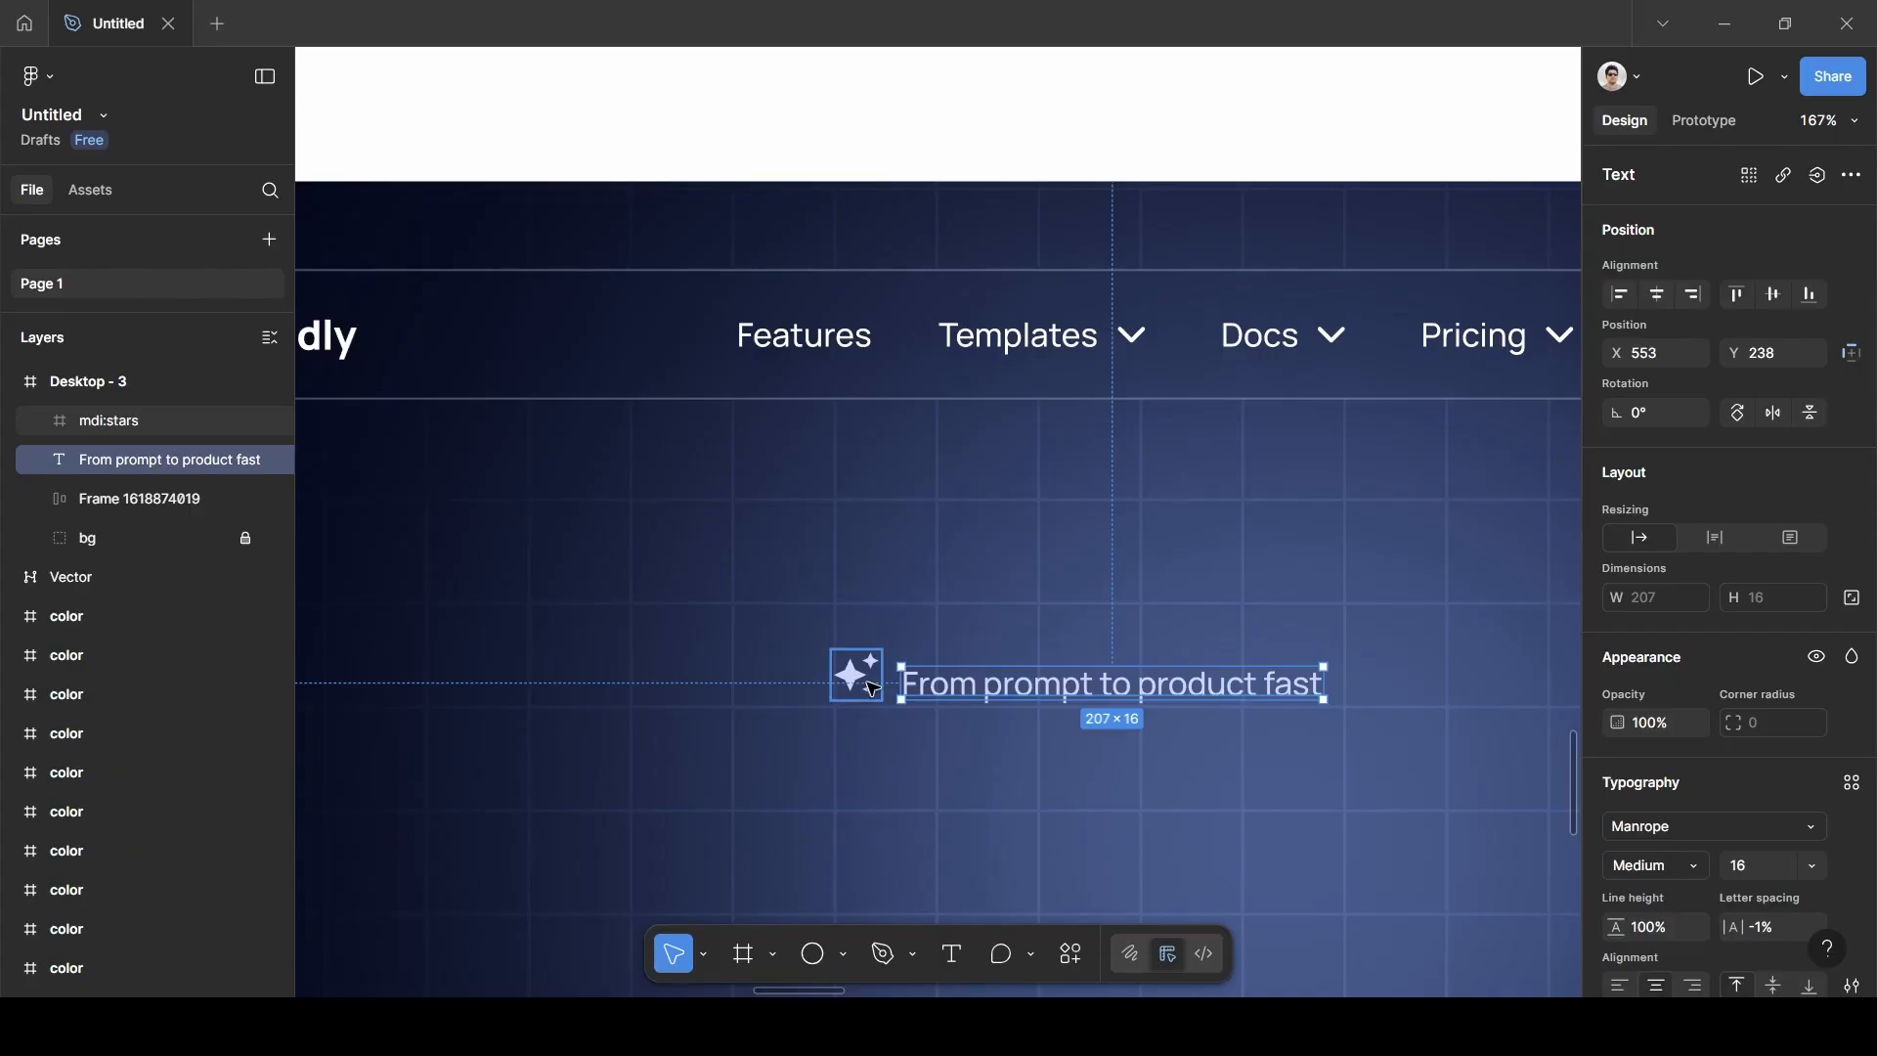
click(873, 690)
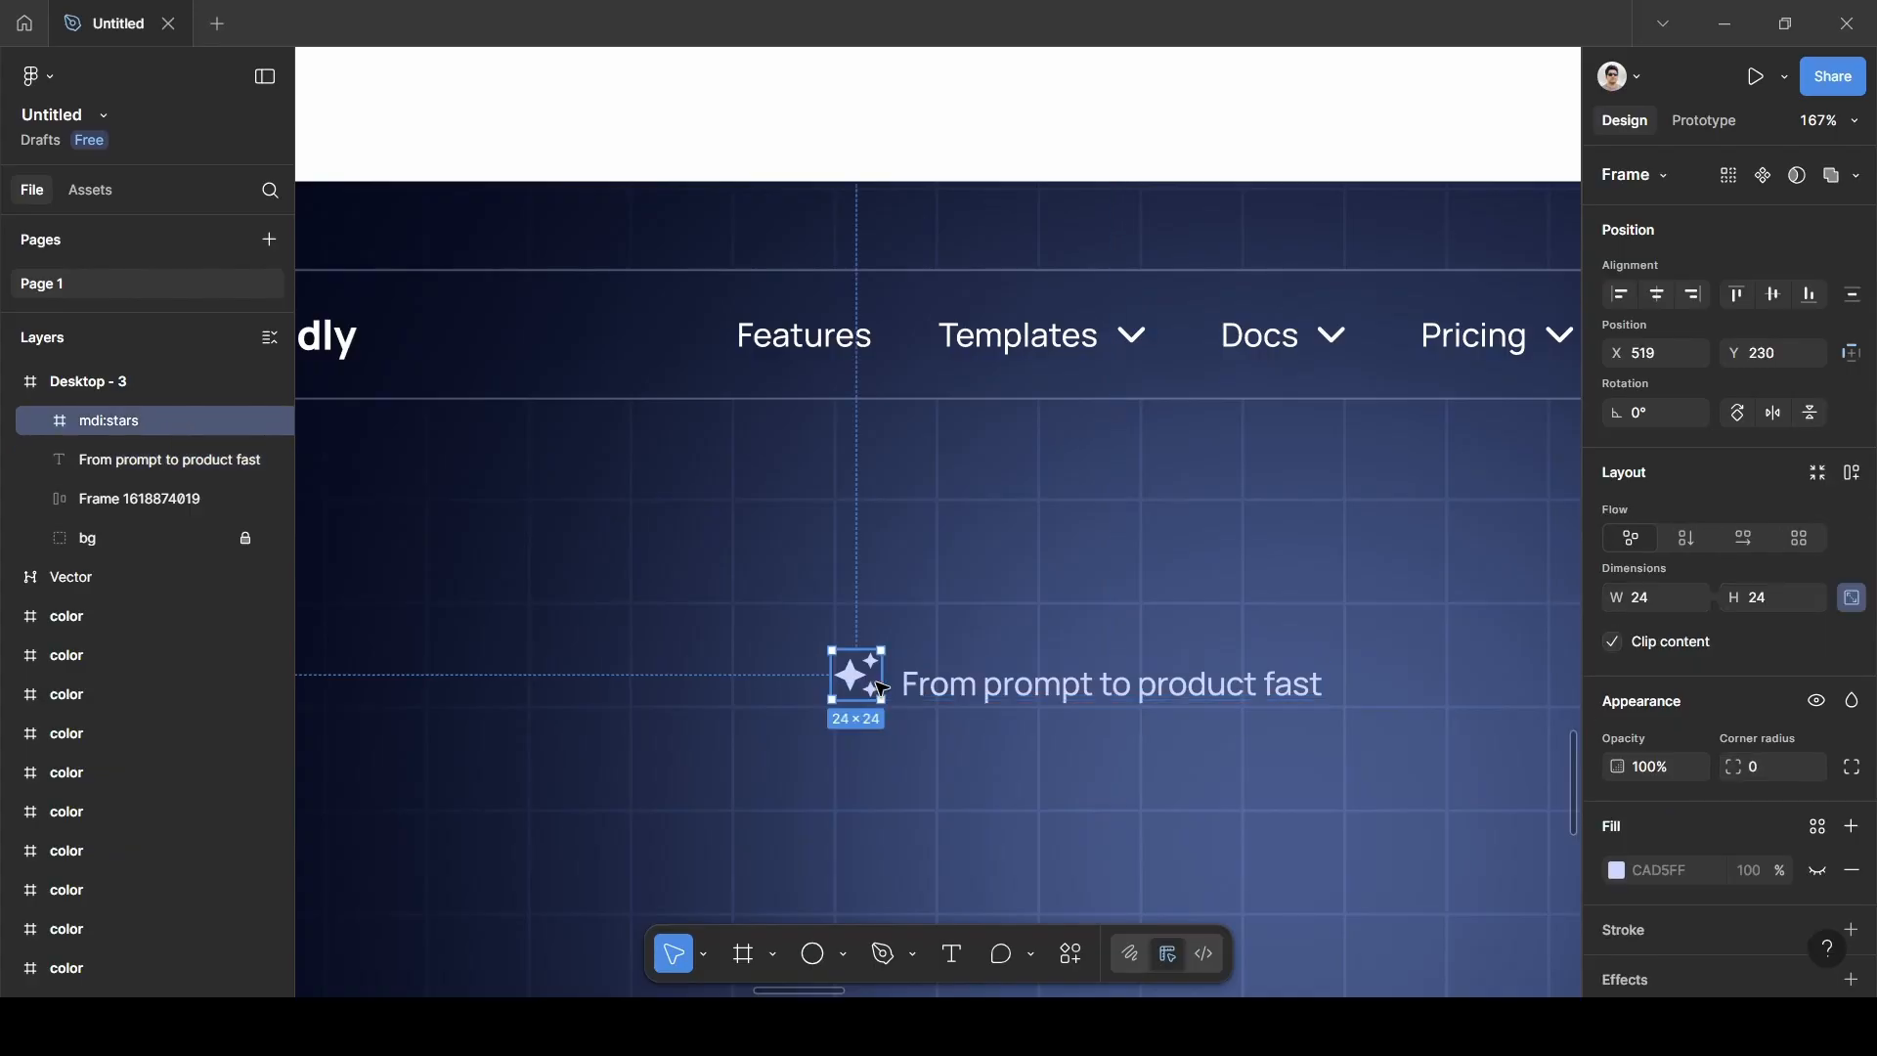
click(948, 696)
shift+click(877, 689)
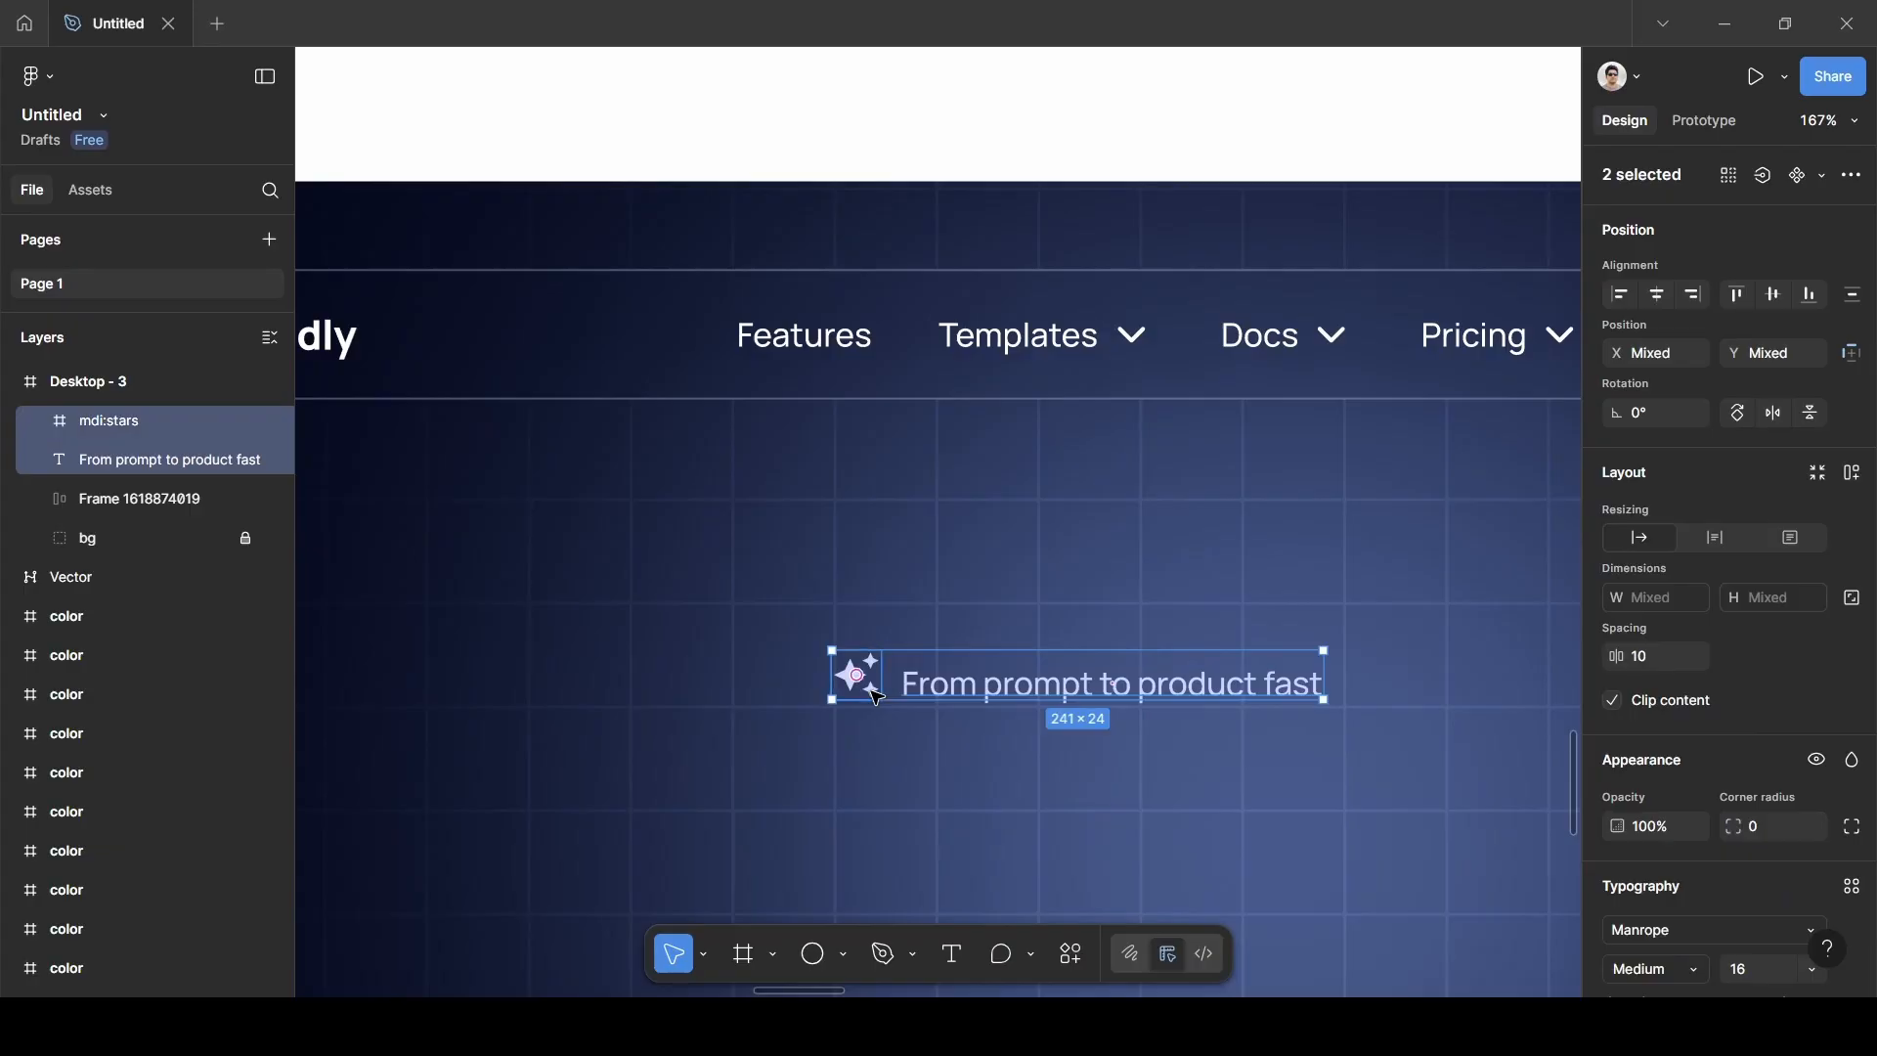
key(shift+a)
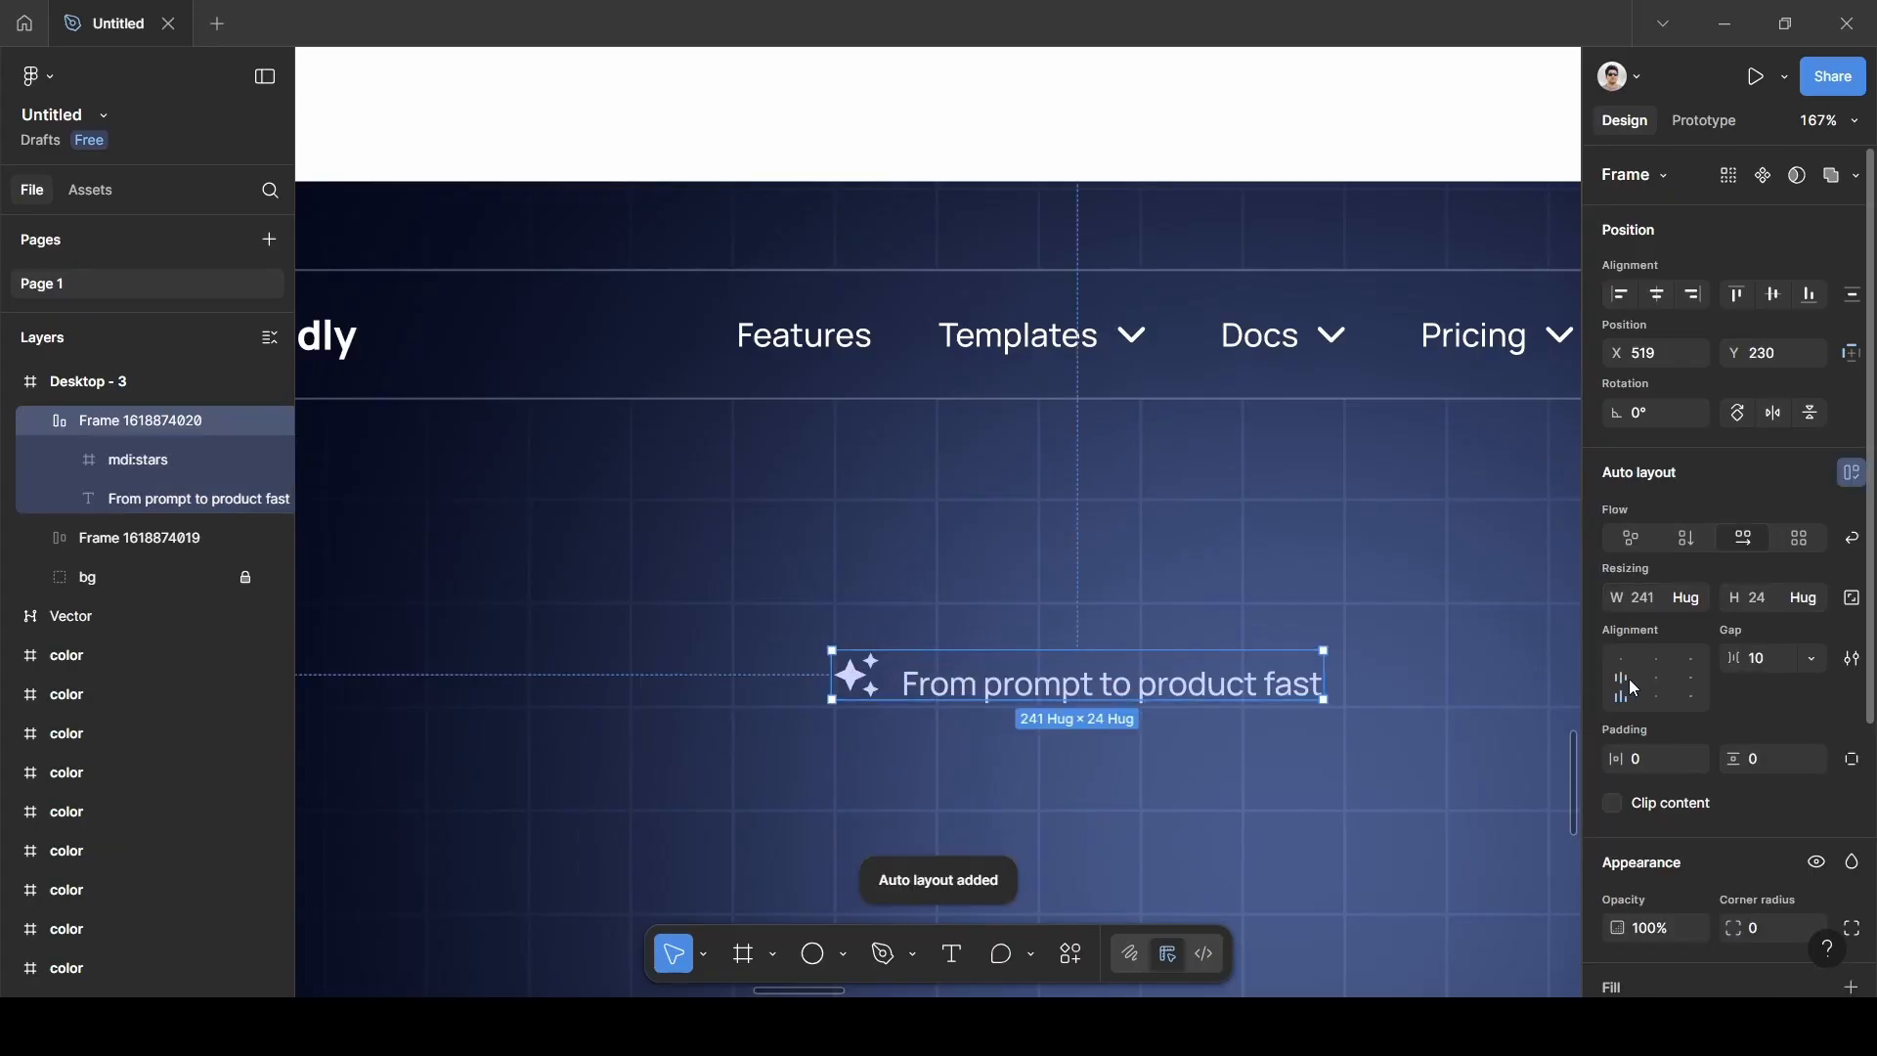
click(1268, 731)
click(1095, 686)
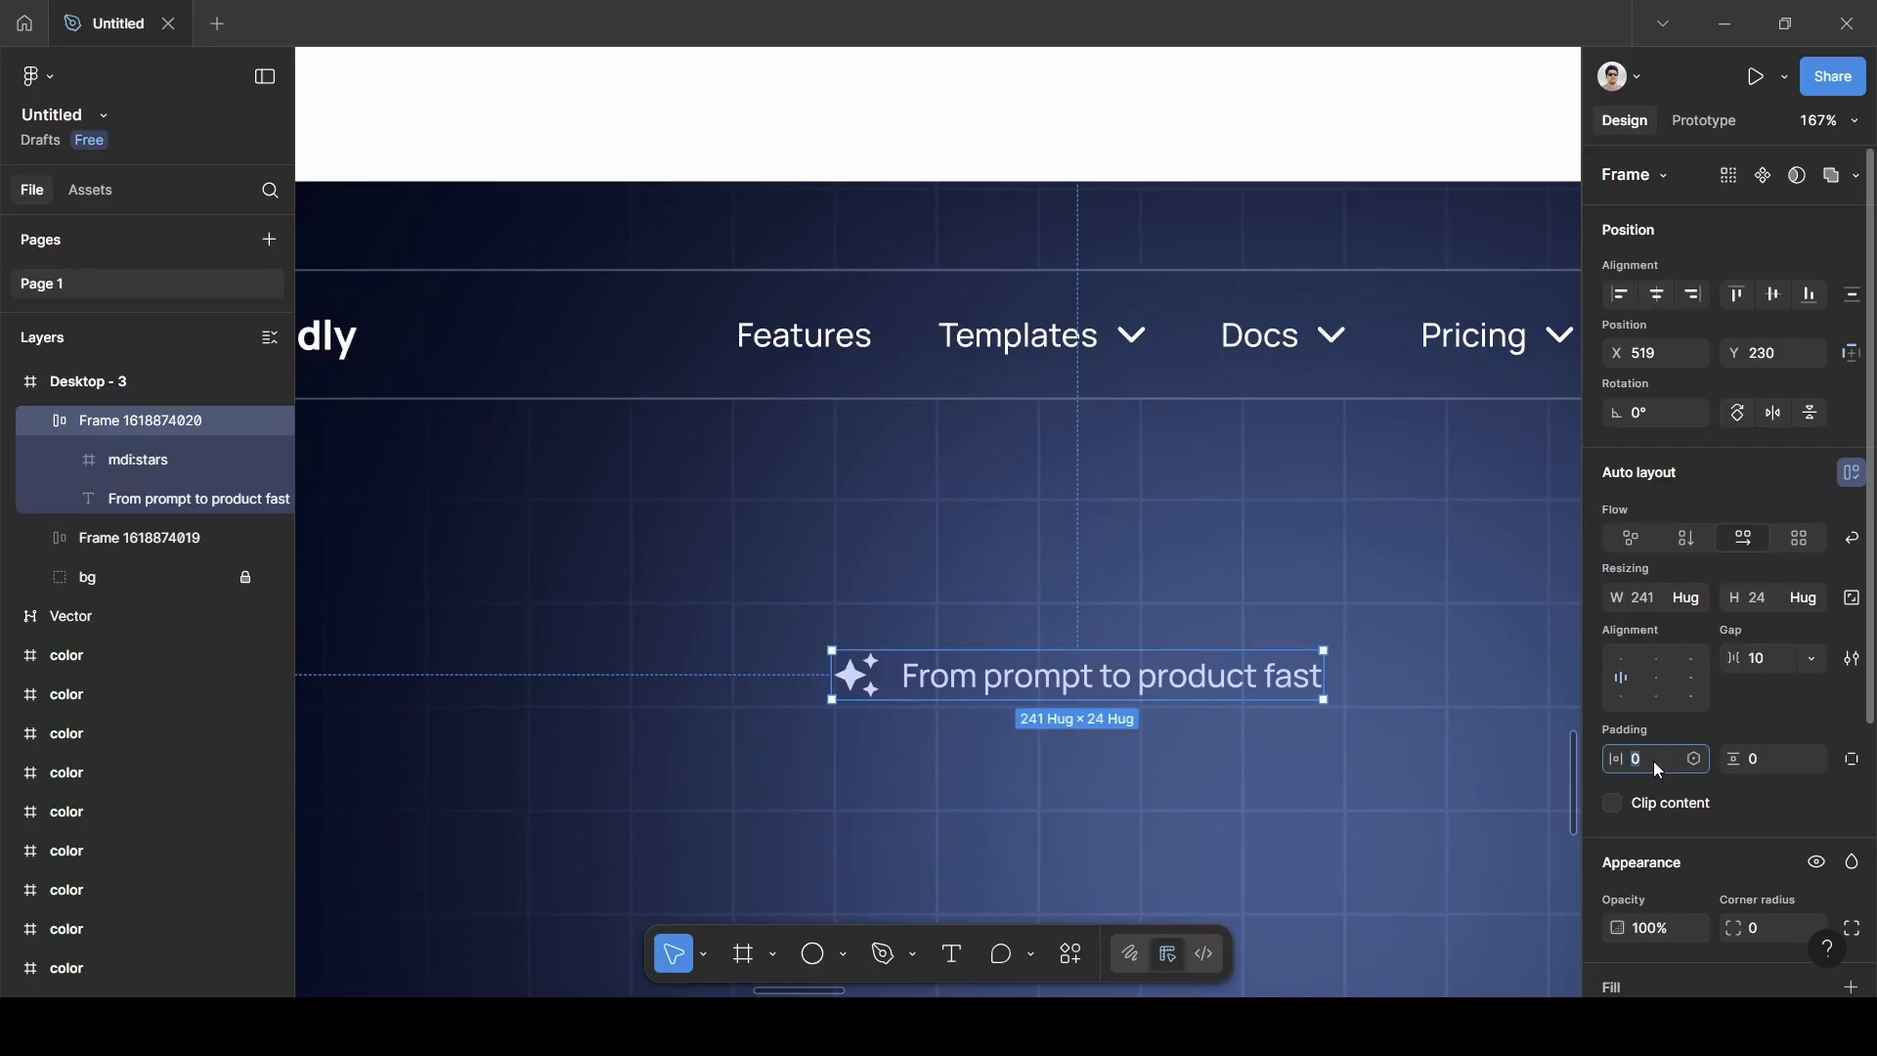
Set the badge frame's horizontal padding to 12, vertical padding to 8 and corner radius to 100.
text(12)
key(Return)
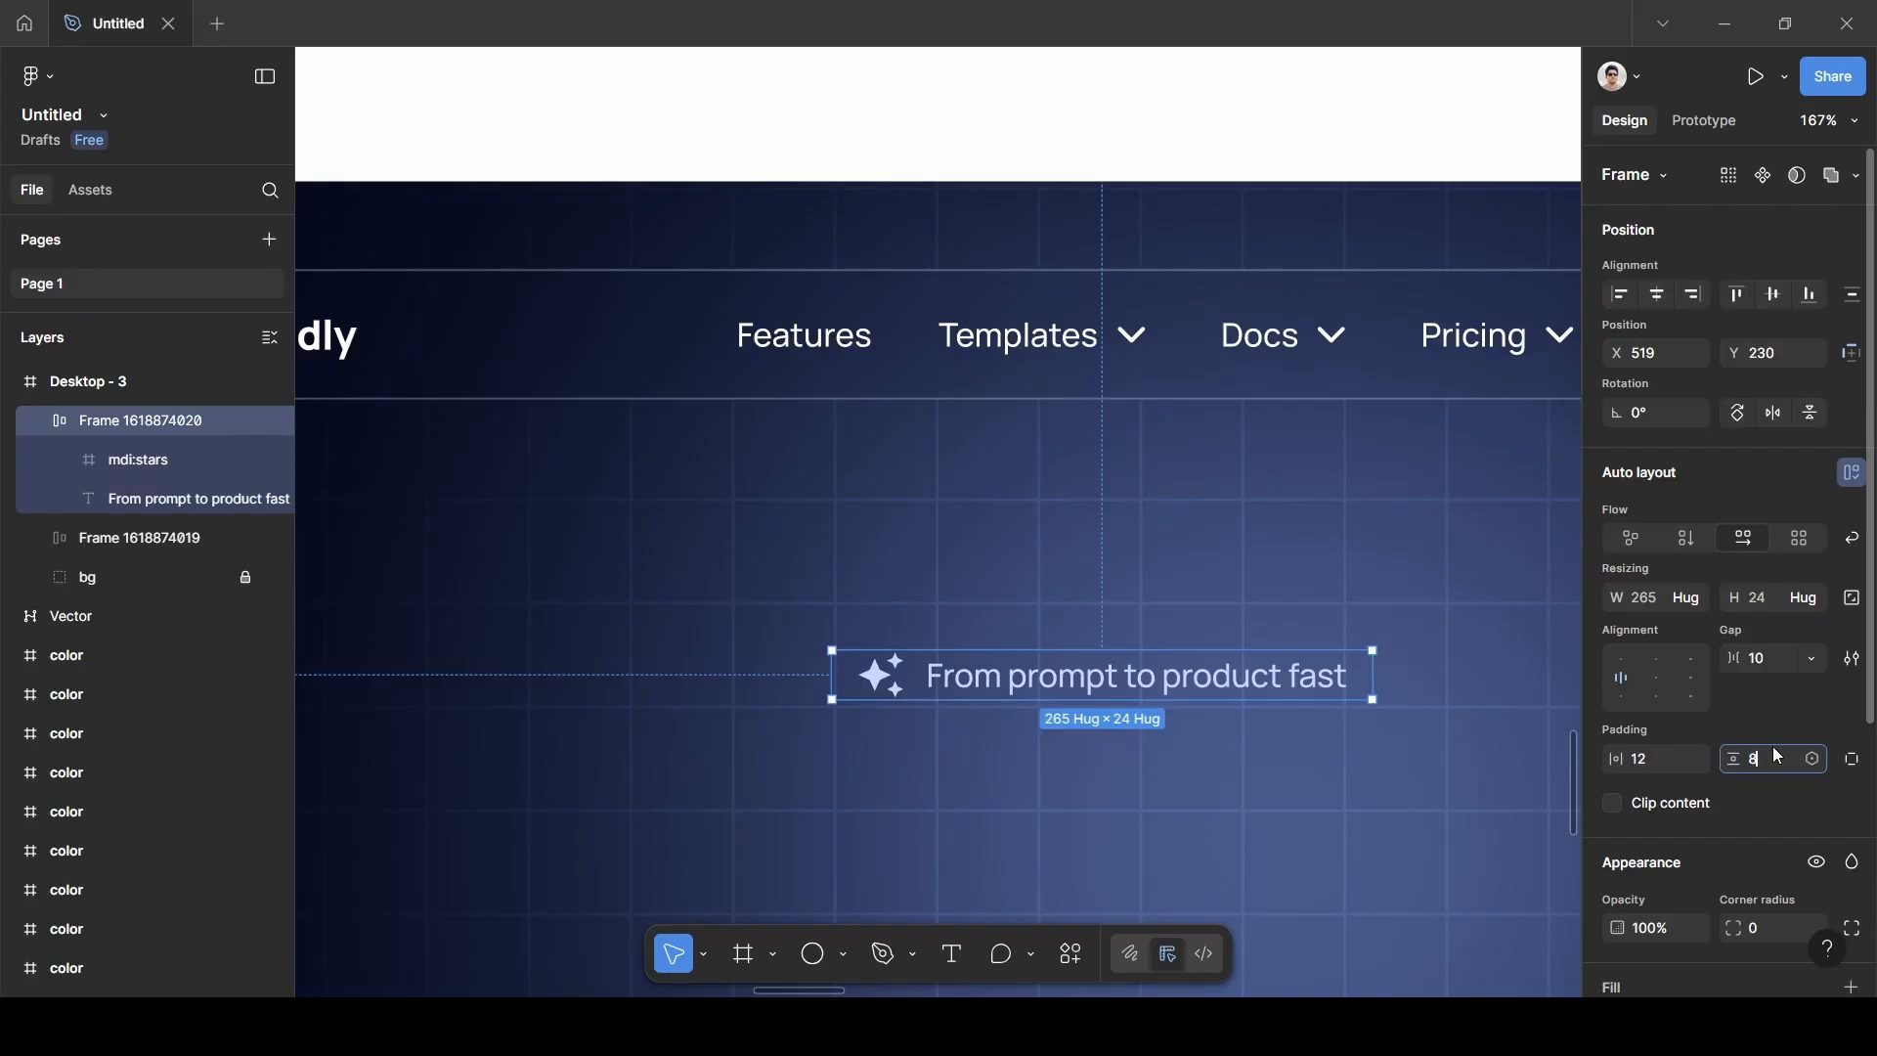
click(1773, 755)
text(8)
key(Return)
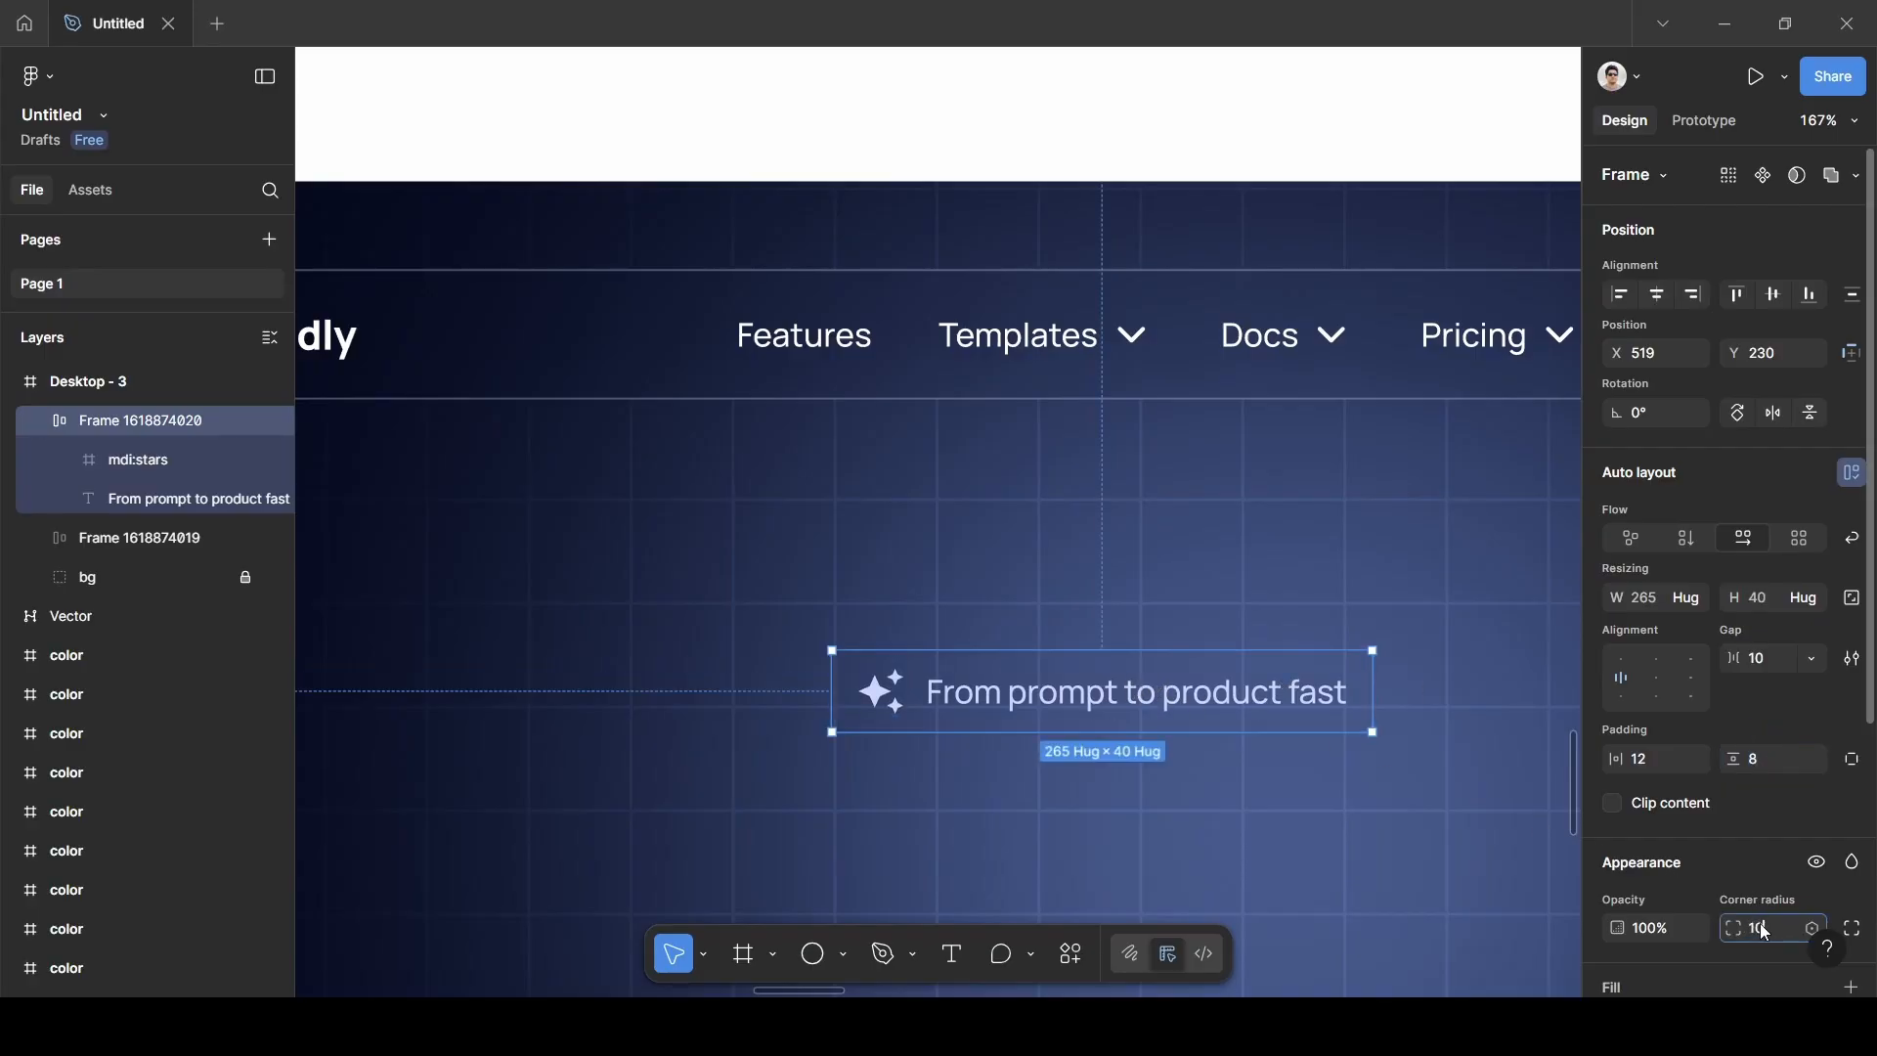
text(100)
key(Return)
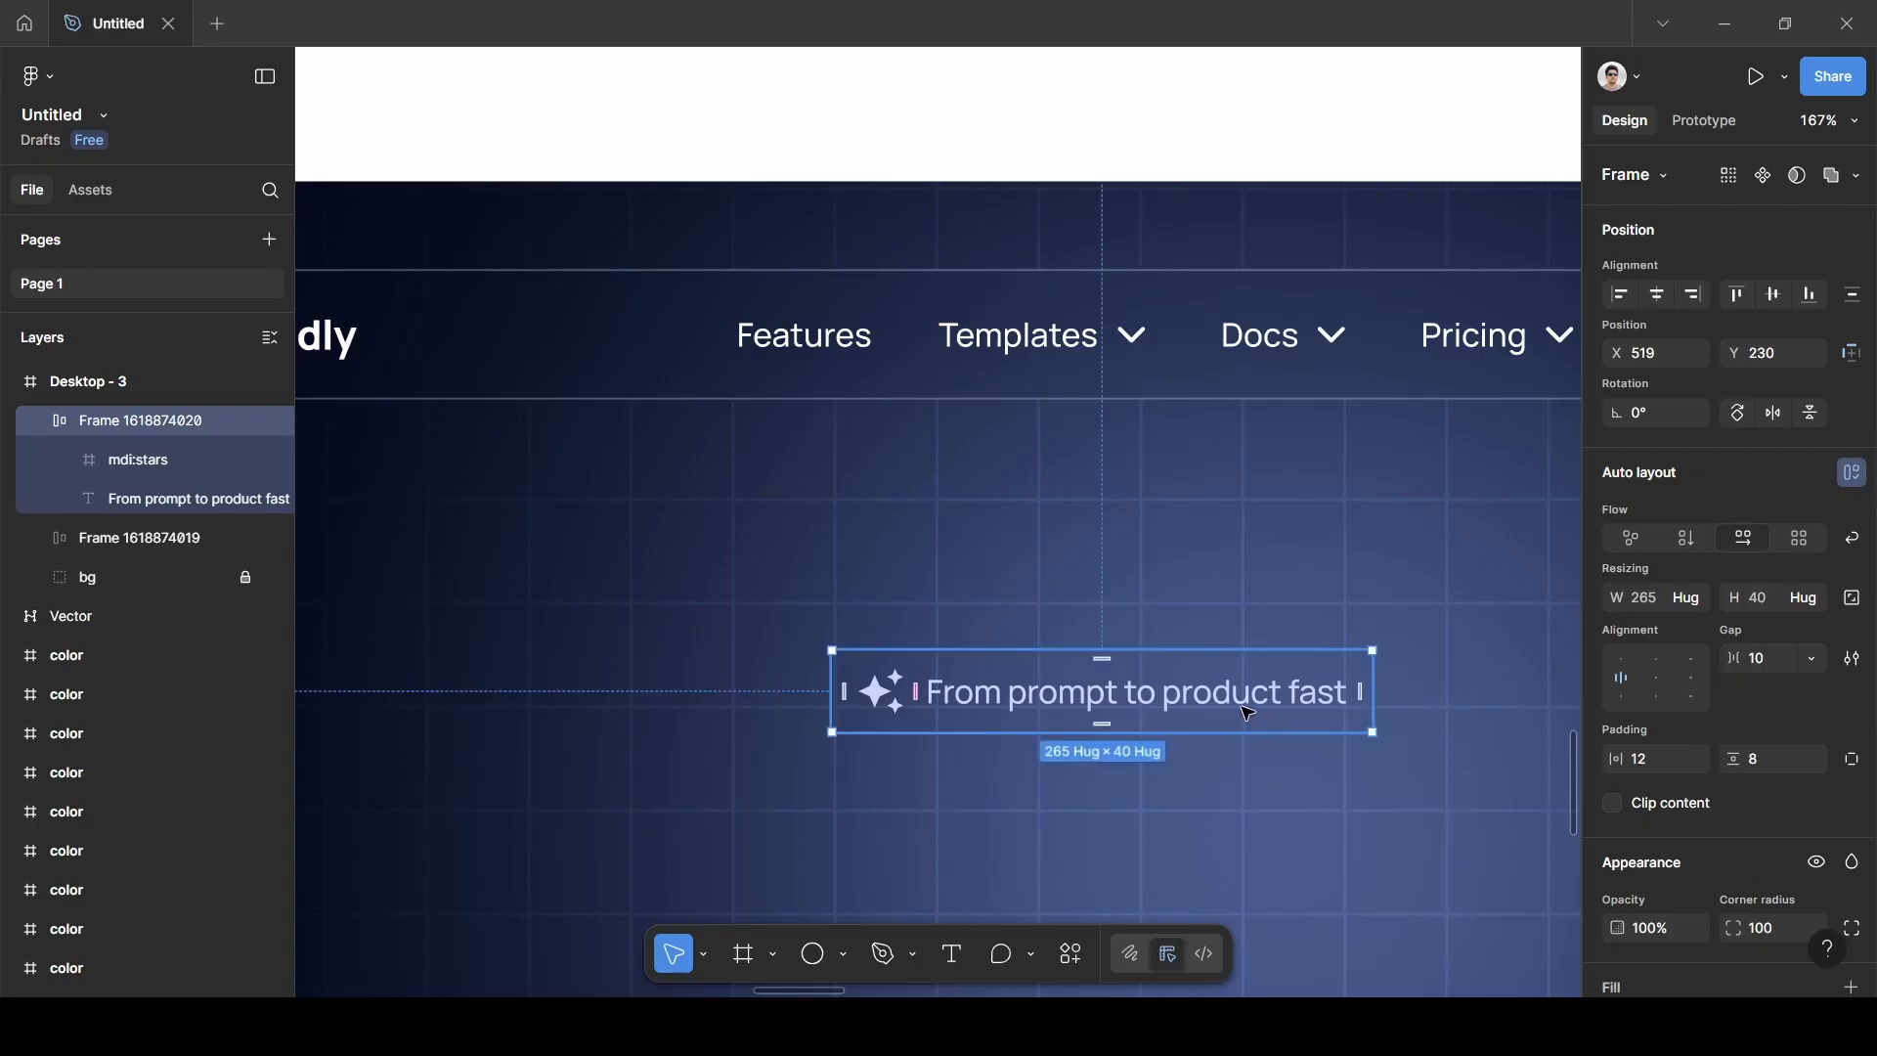
Add a fill to the badge frame and sample the 3E4E91 palette swatch as its color.
scroll(1247, 714, down, 1)
scroll(1247, 714, right, 1)
scroll(1734, 837, down, 3)
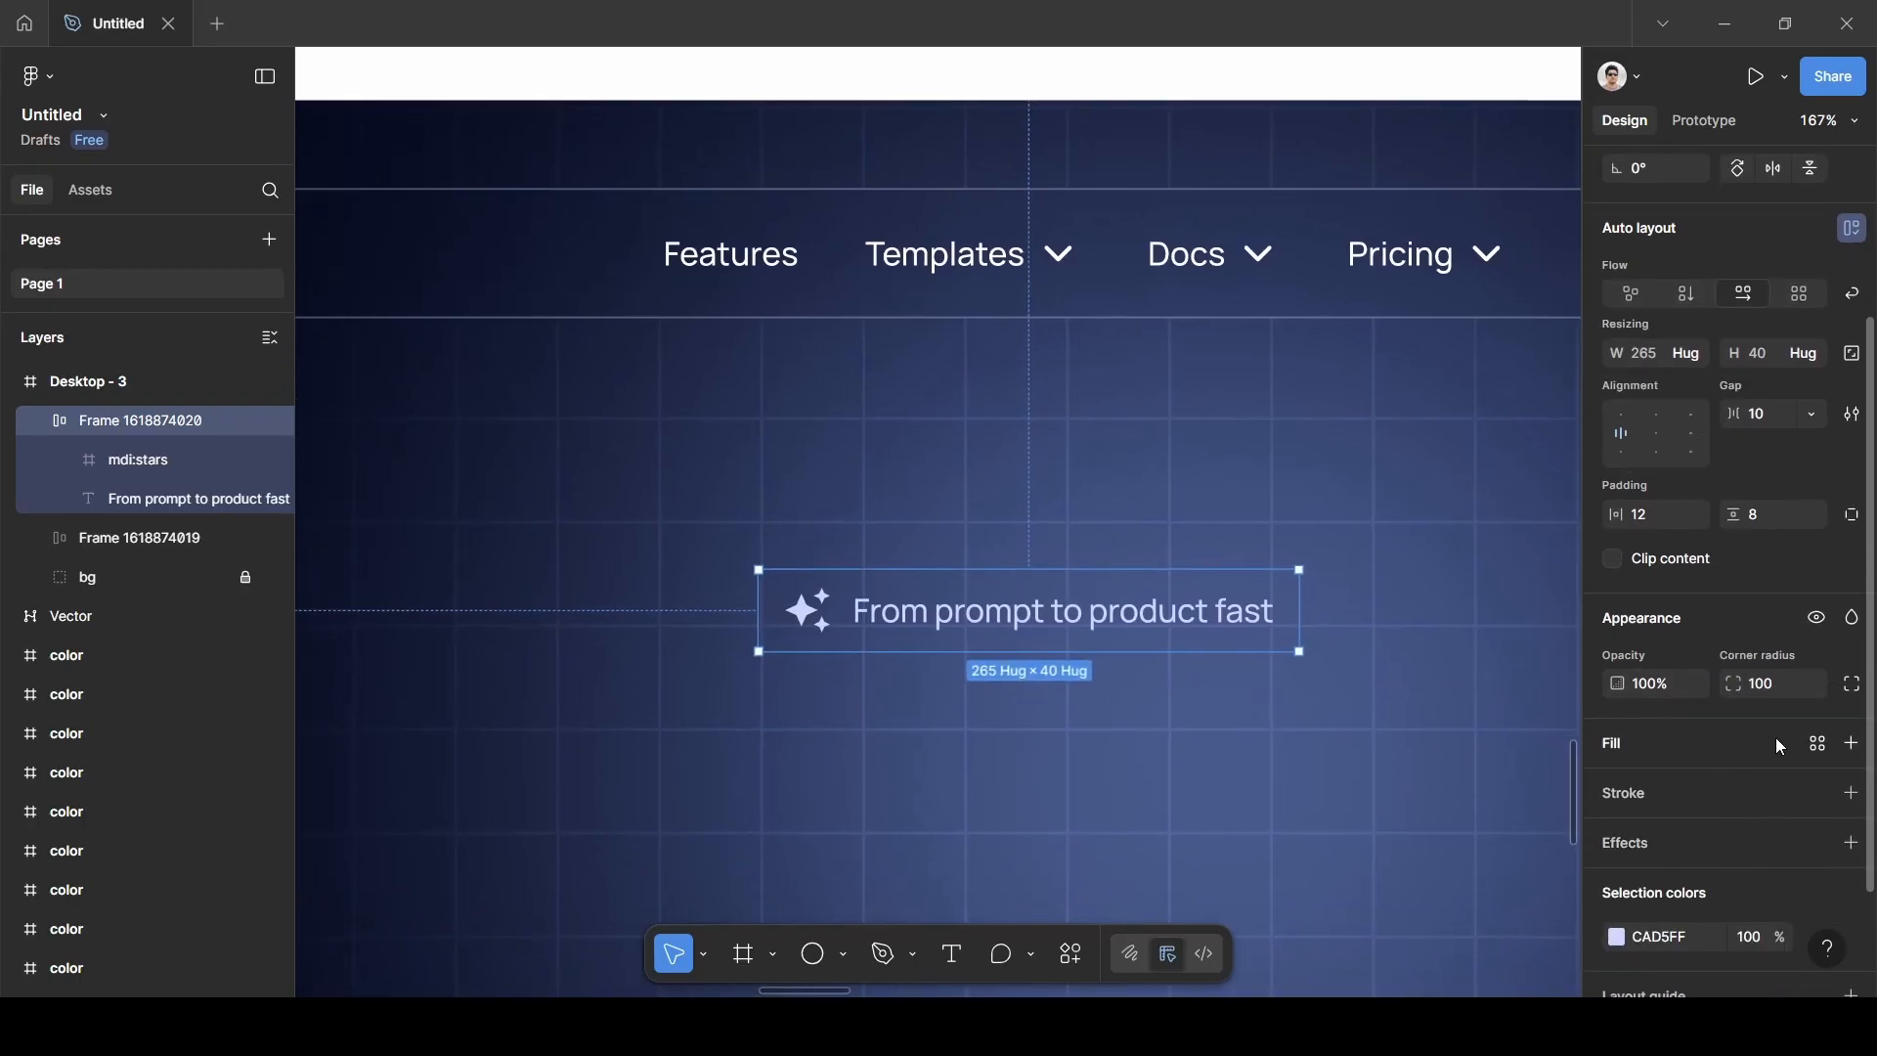
click(1850, 743)
ctrl+scroll(1237, 675, down, 5)
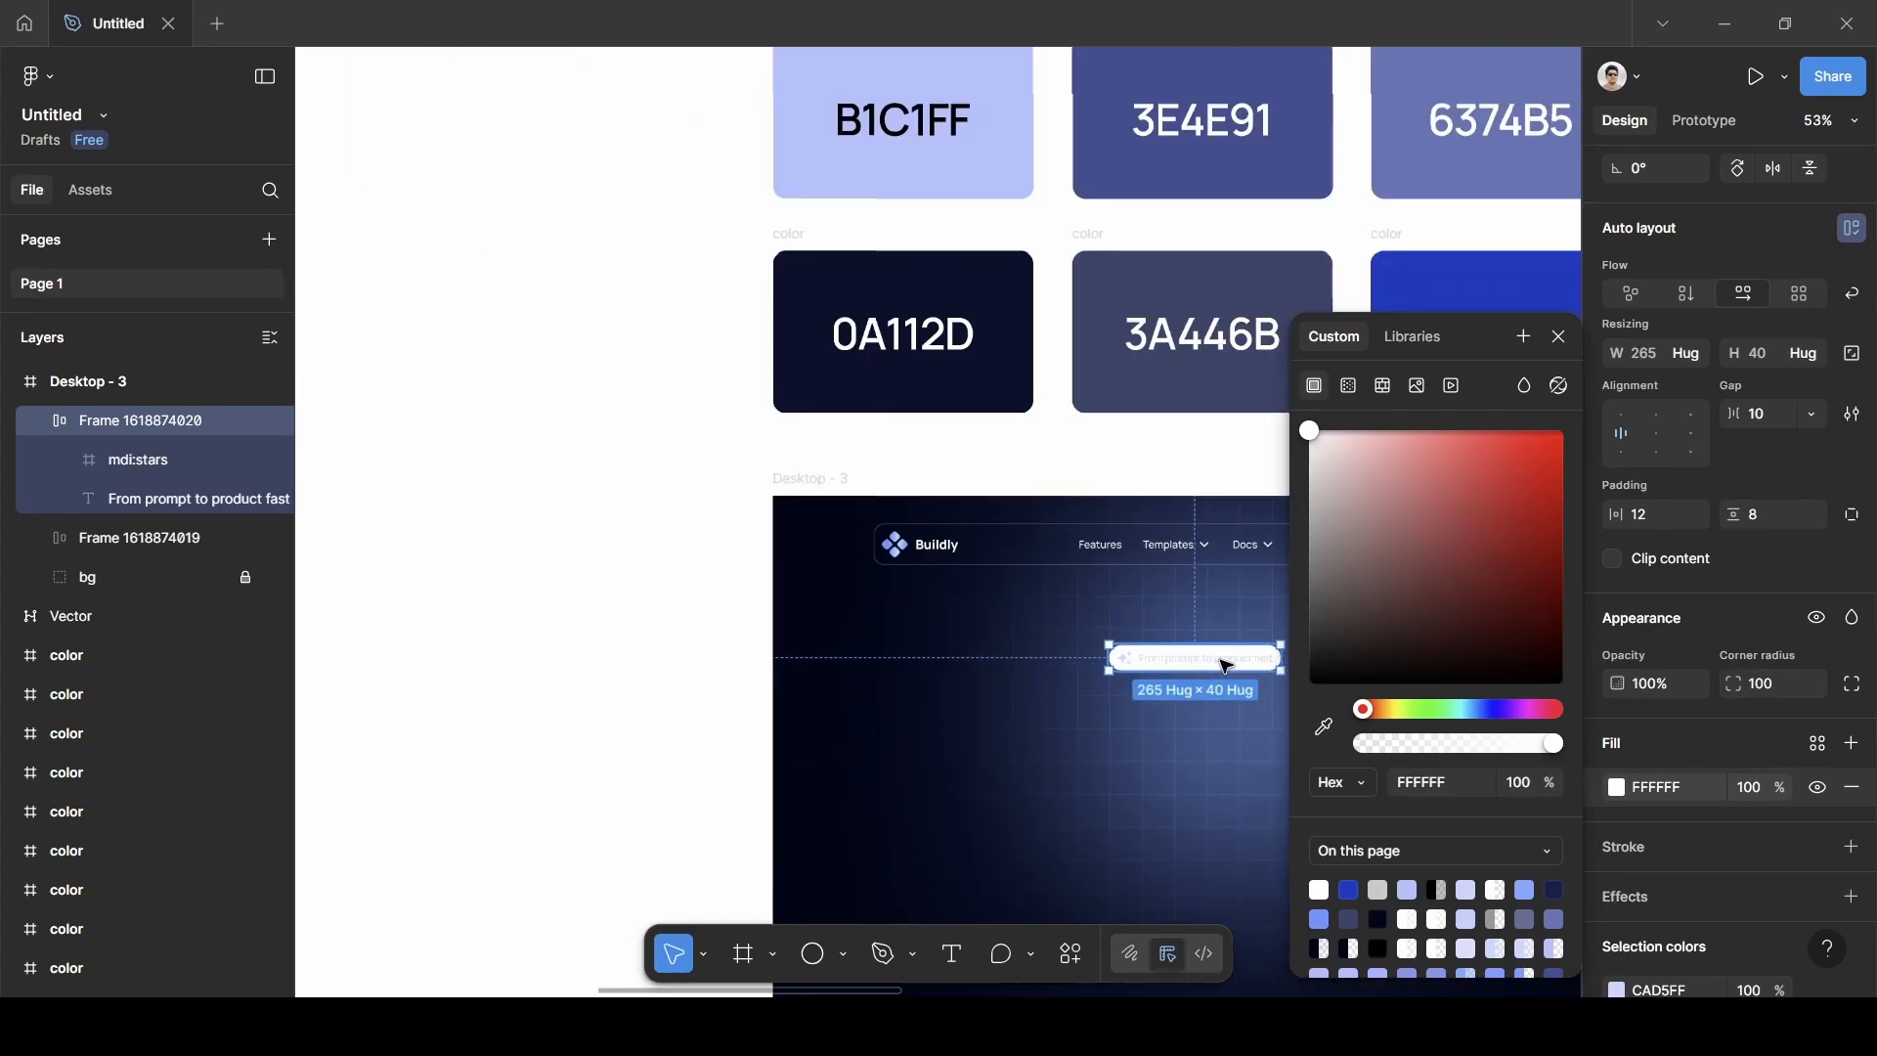
scroll(1191, 650, right, 3)
scroll(1190, 650, up, 3)
scroll(1190, 650, right, 1)
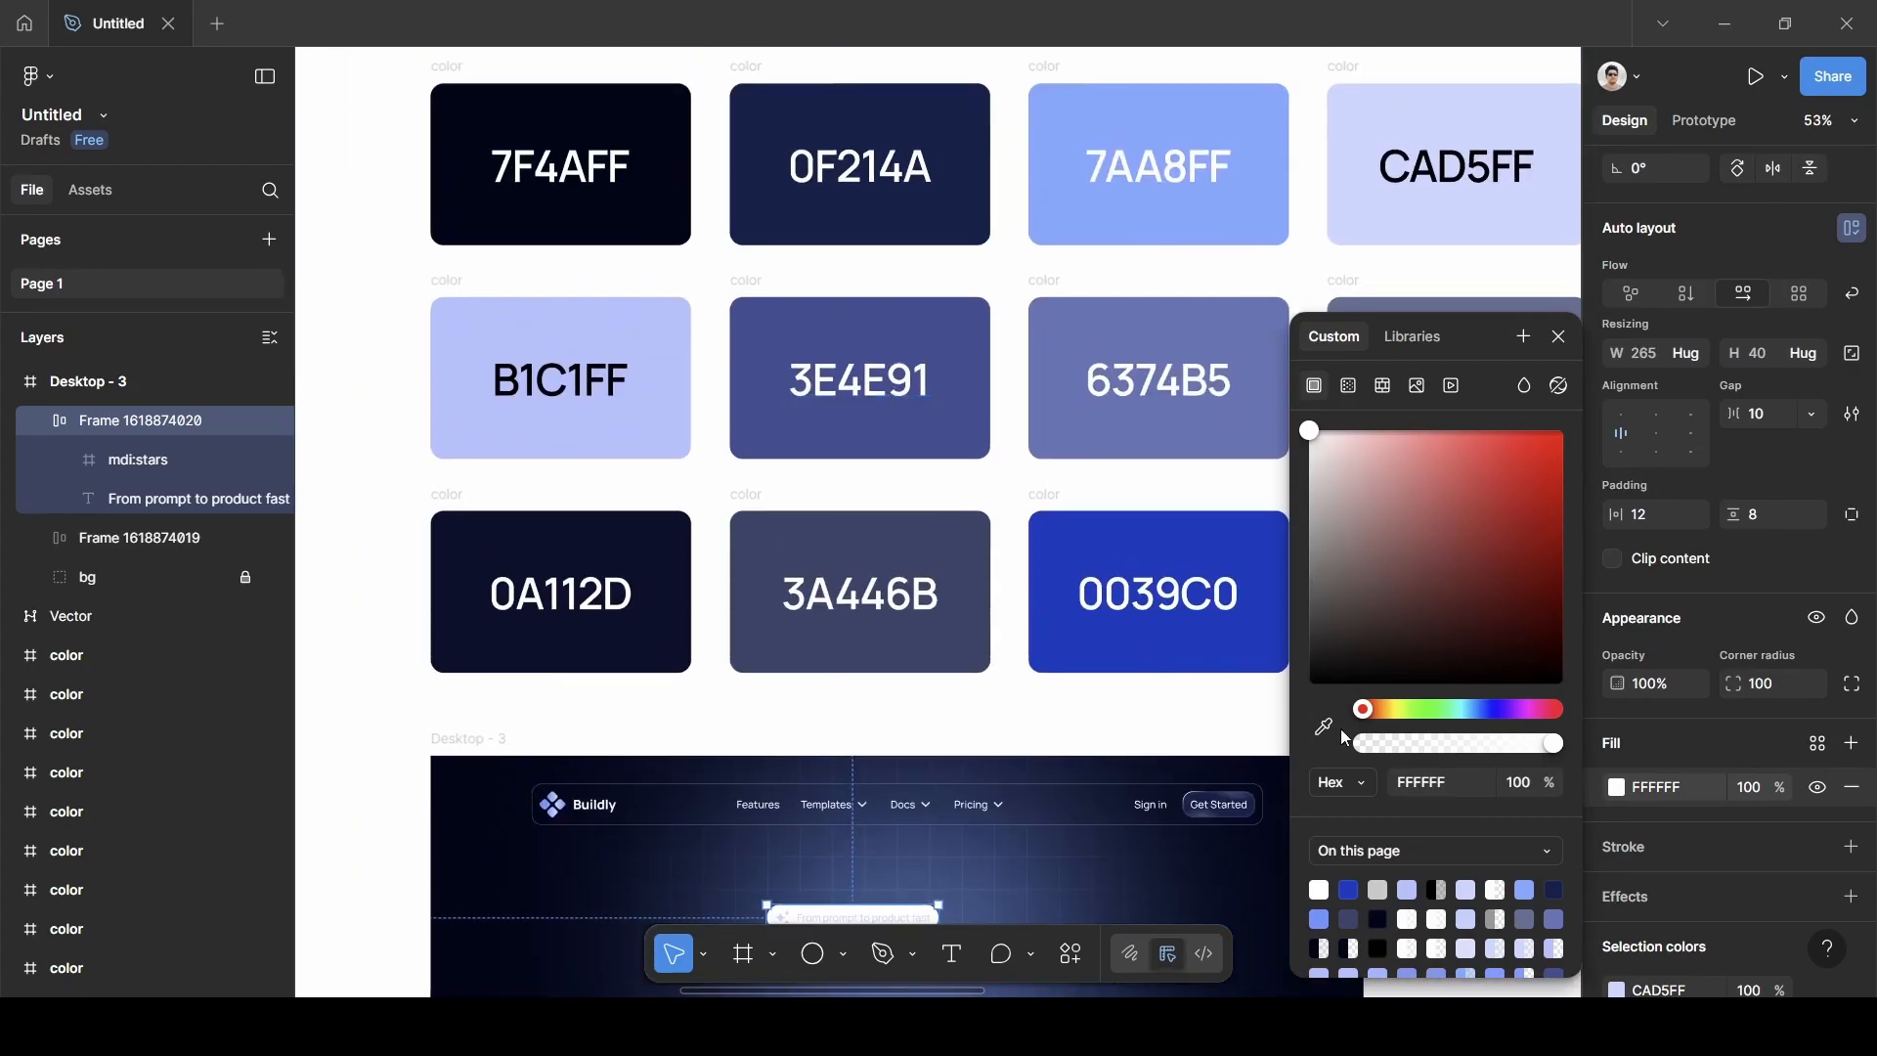
click(1324, 727)
click(894, 323)
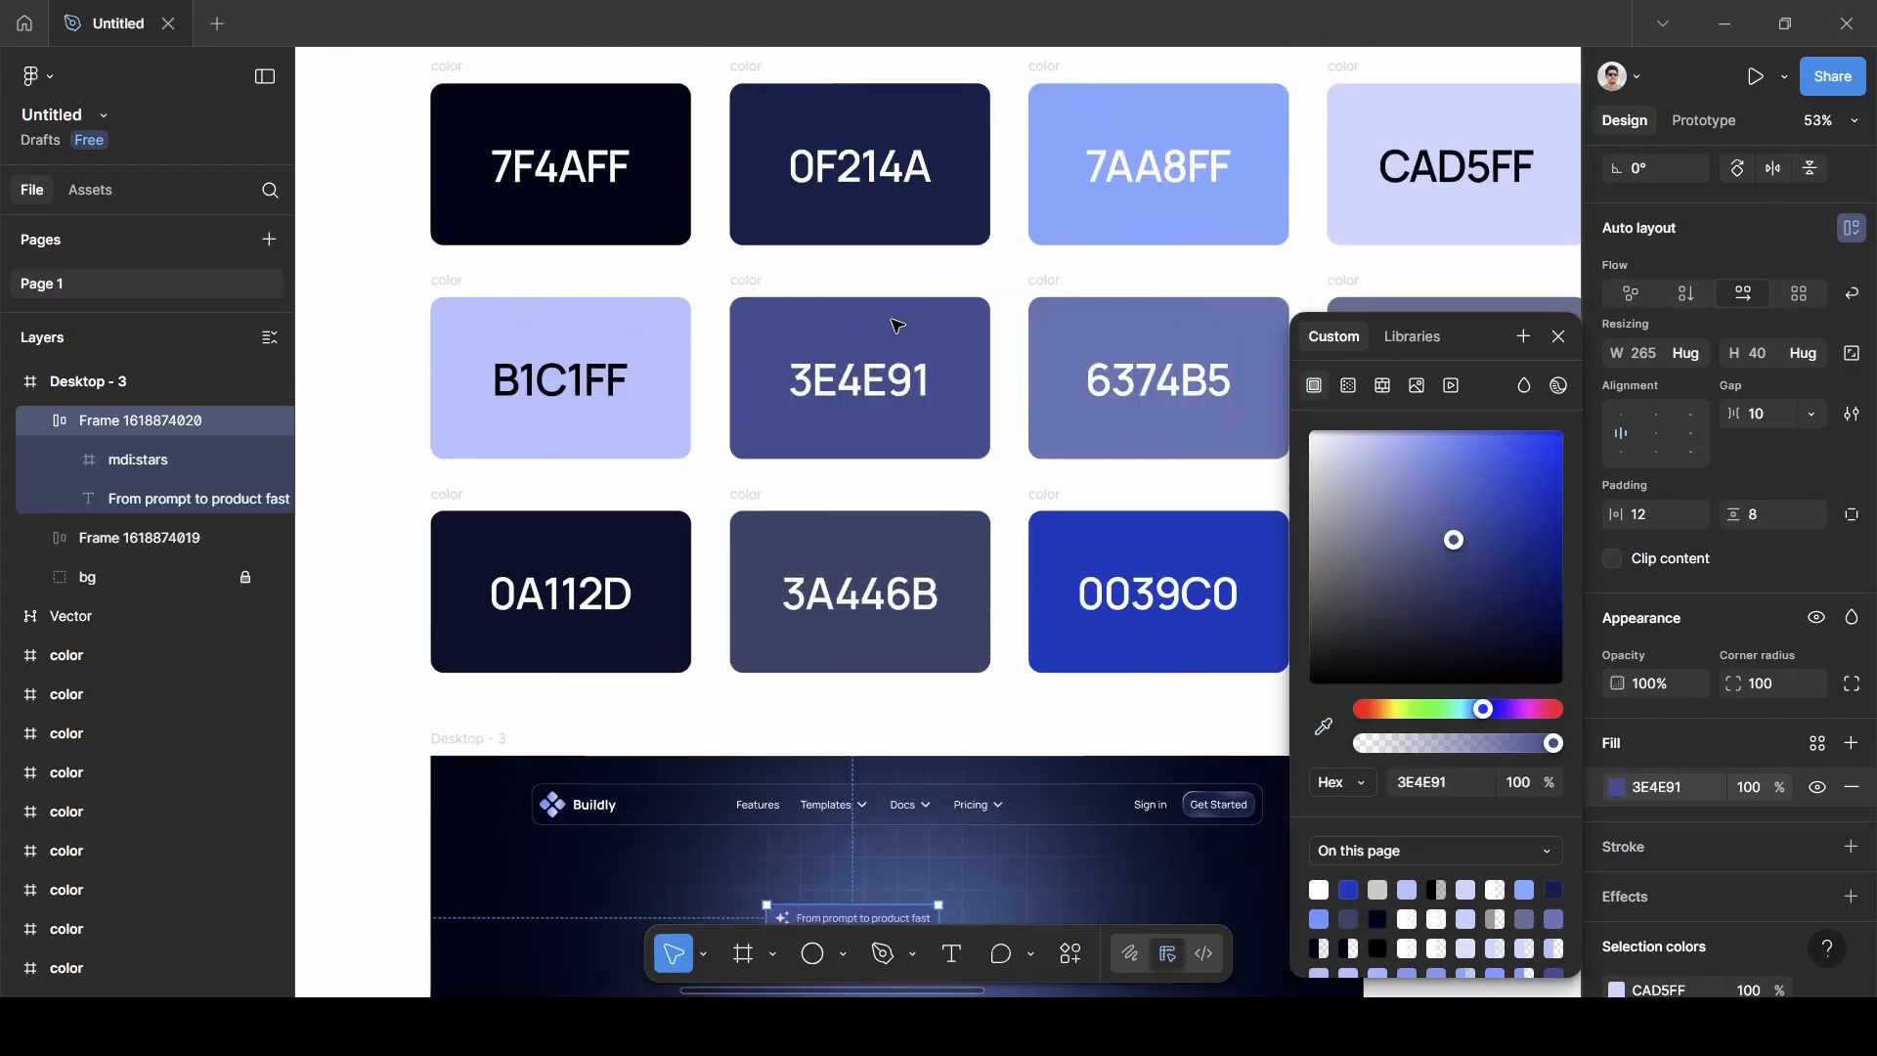
click(1559, 337)
Set the badge fill's opacity to 50%.
scroll(1428, 779, down, 3)
scroll(1428, 779, left, 1)
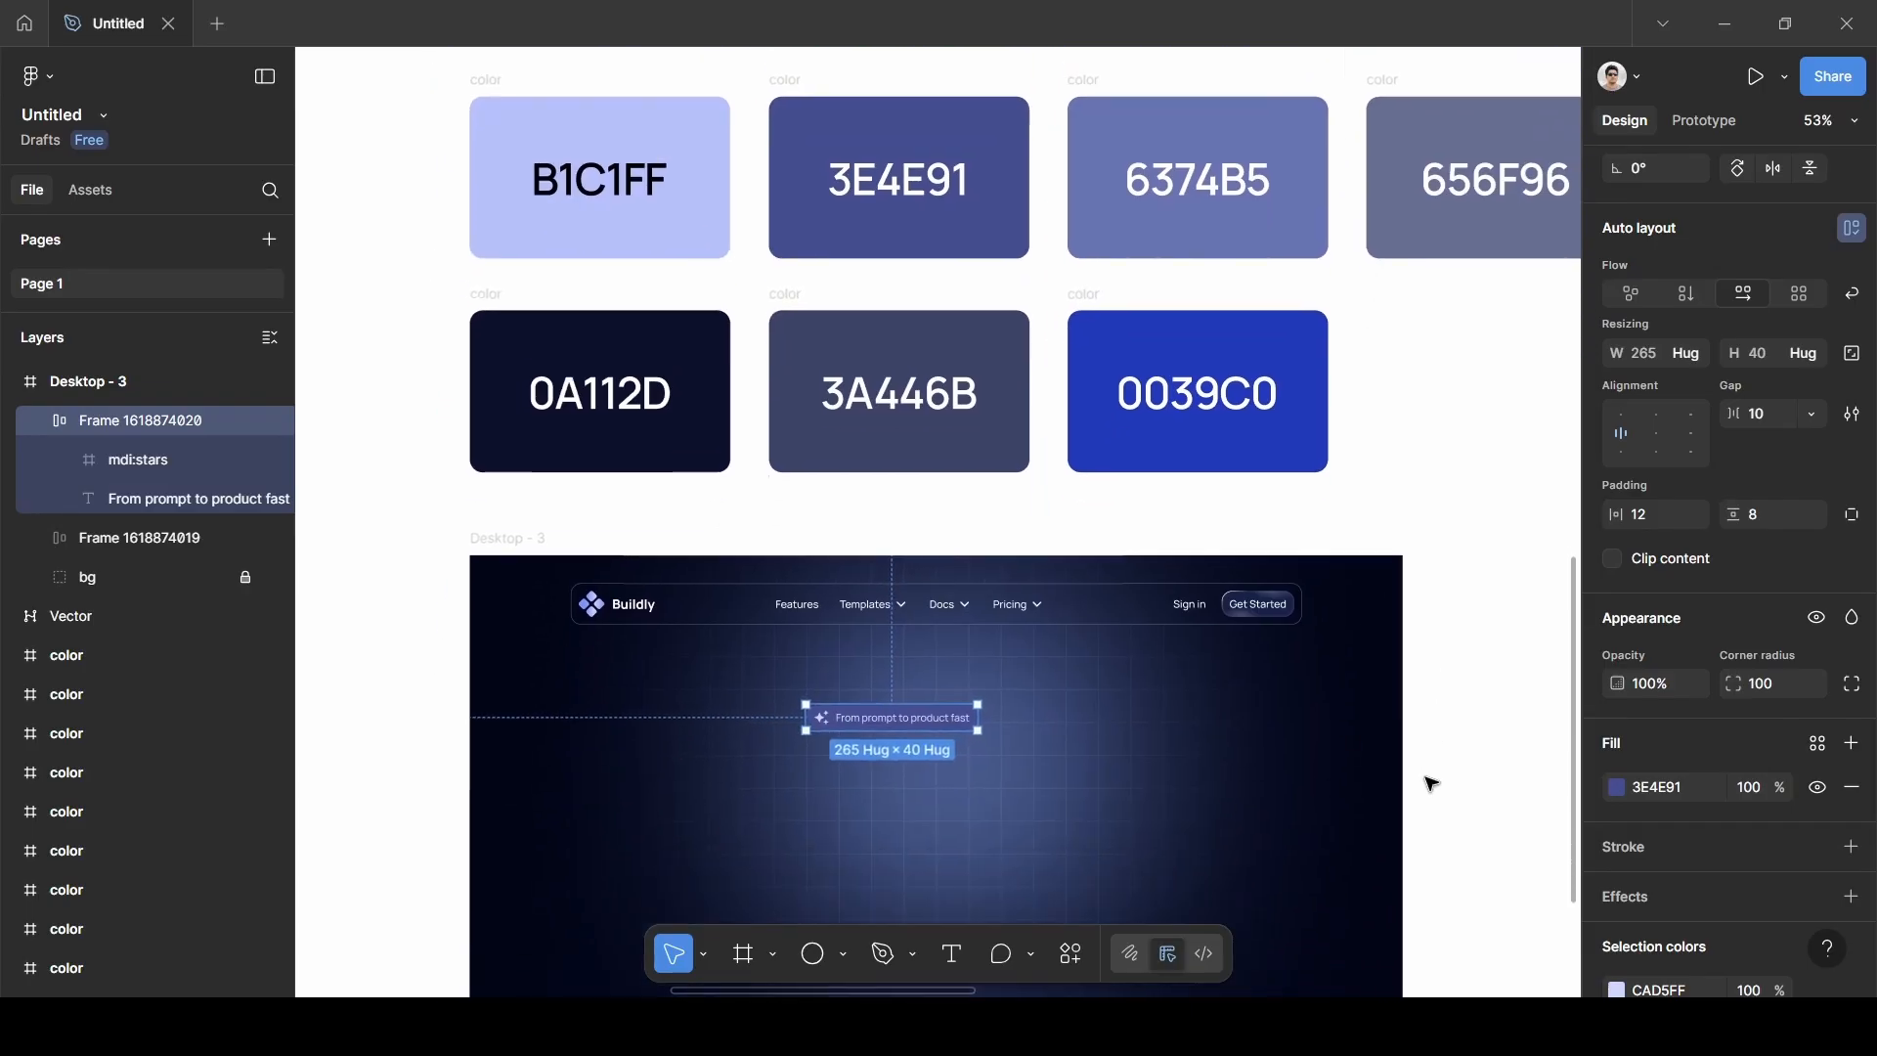
scroll(1721, 787, down, 1)
click(1754, 714)
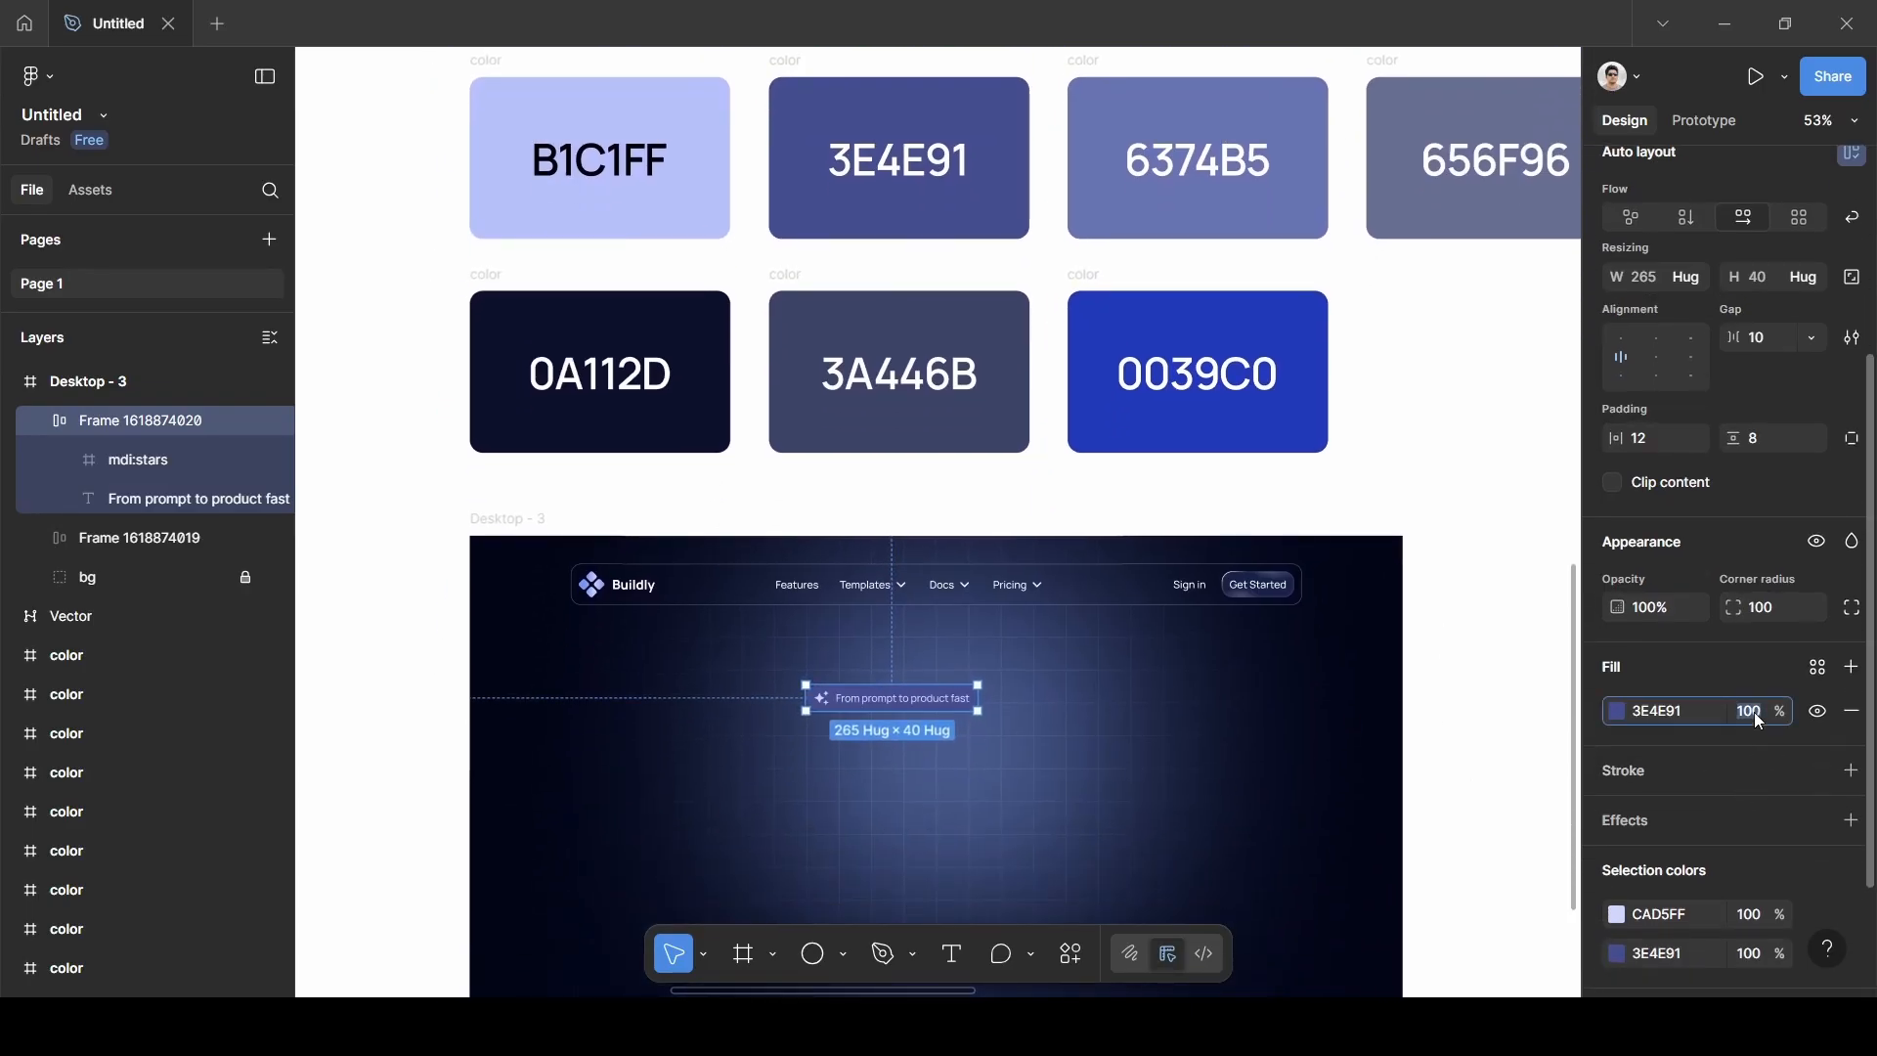
click(1699, 651)
Add a solid stroke to the badge frame and sample the 6374B5 palette swatch as its color.
scroll(982, 755, up, 5)
scroll(985, 755, left, 3)
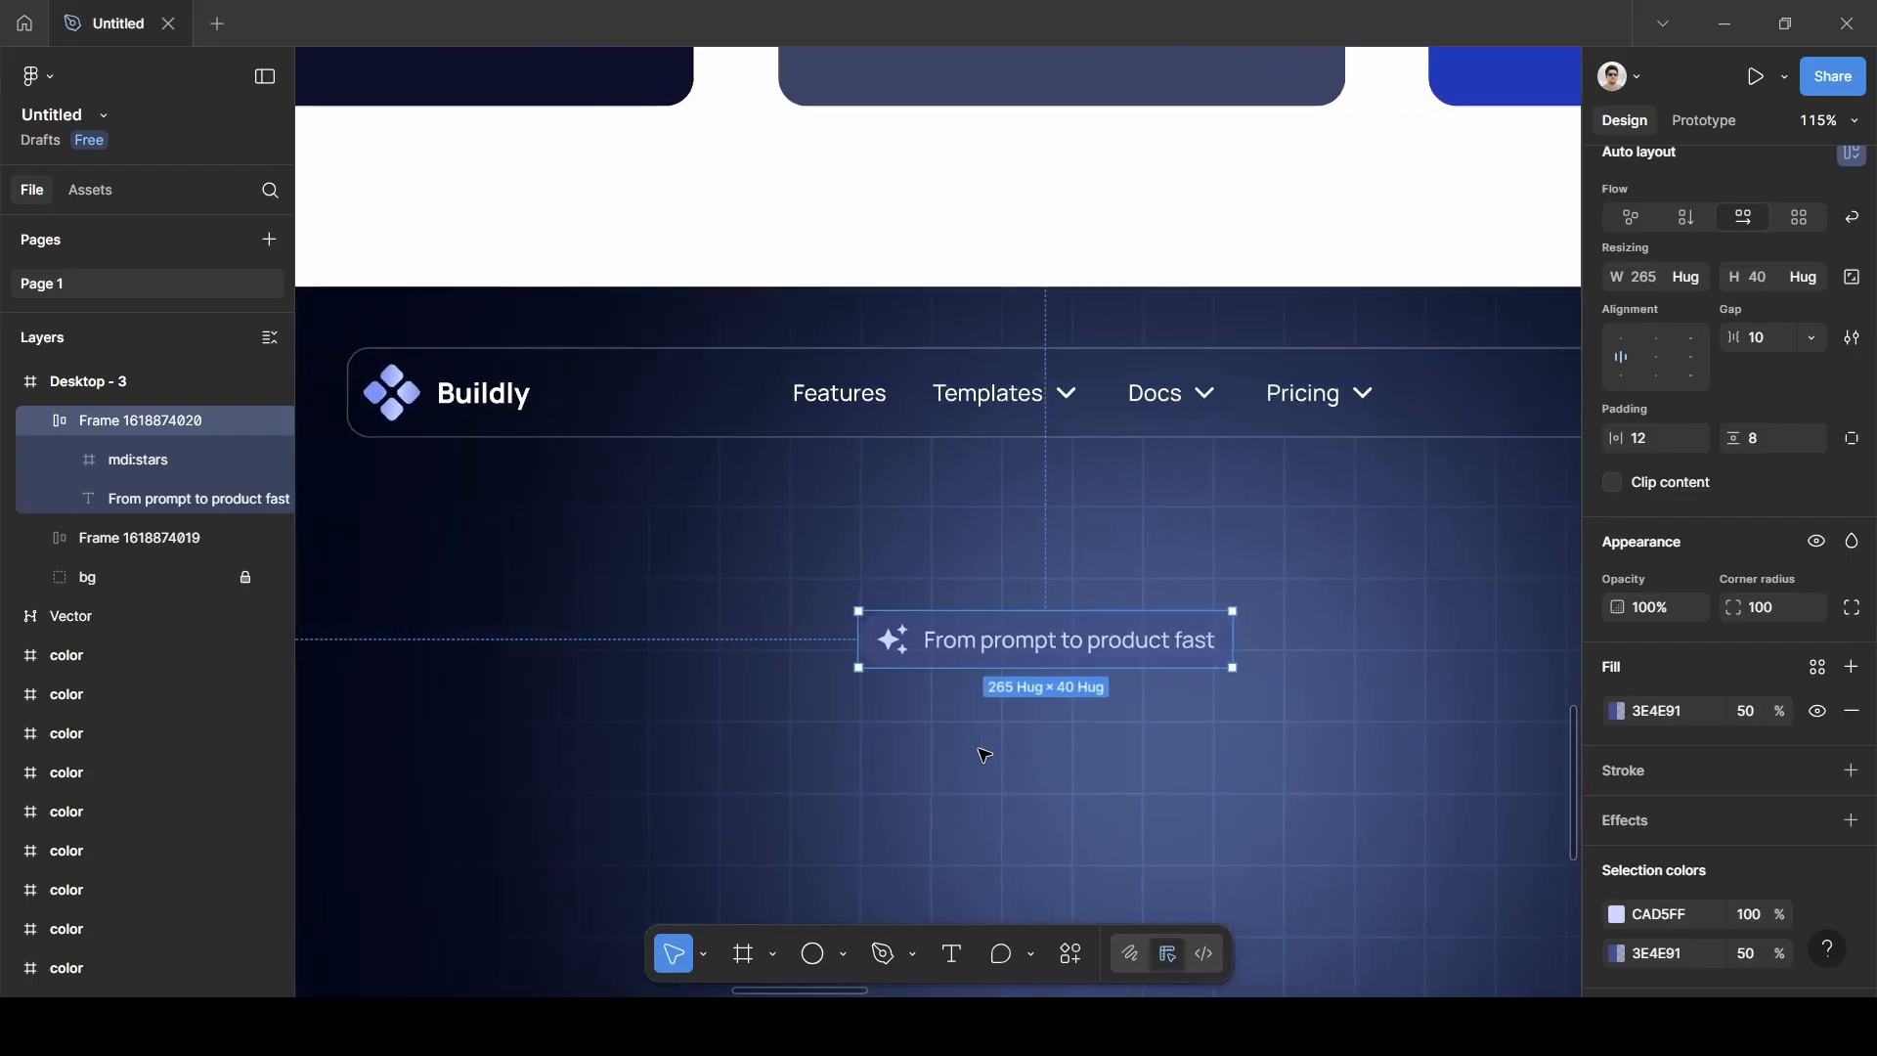
click(1706, 787)
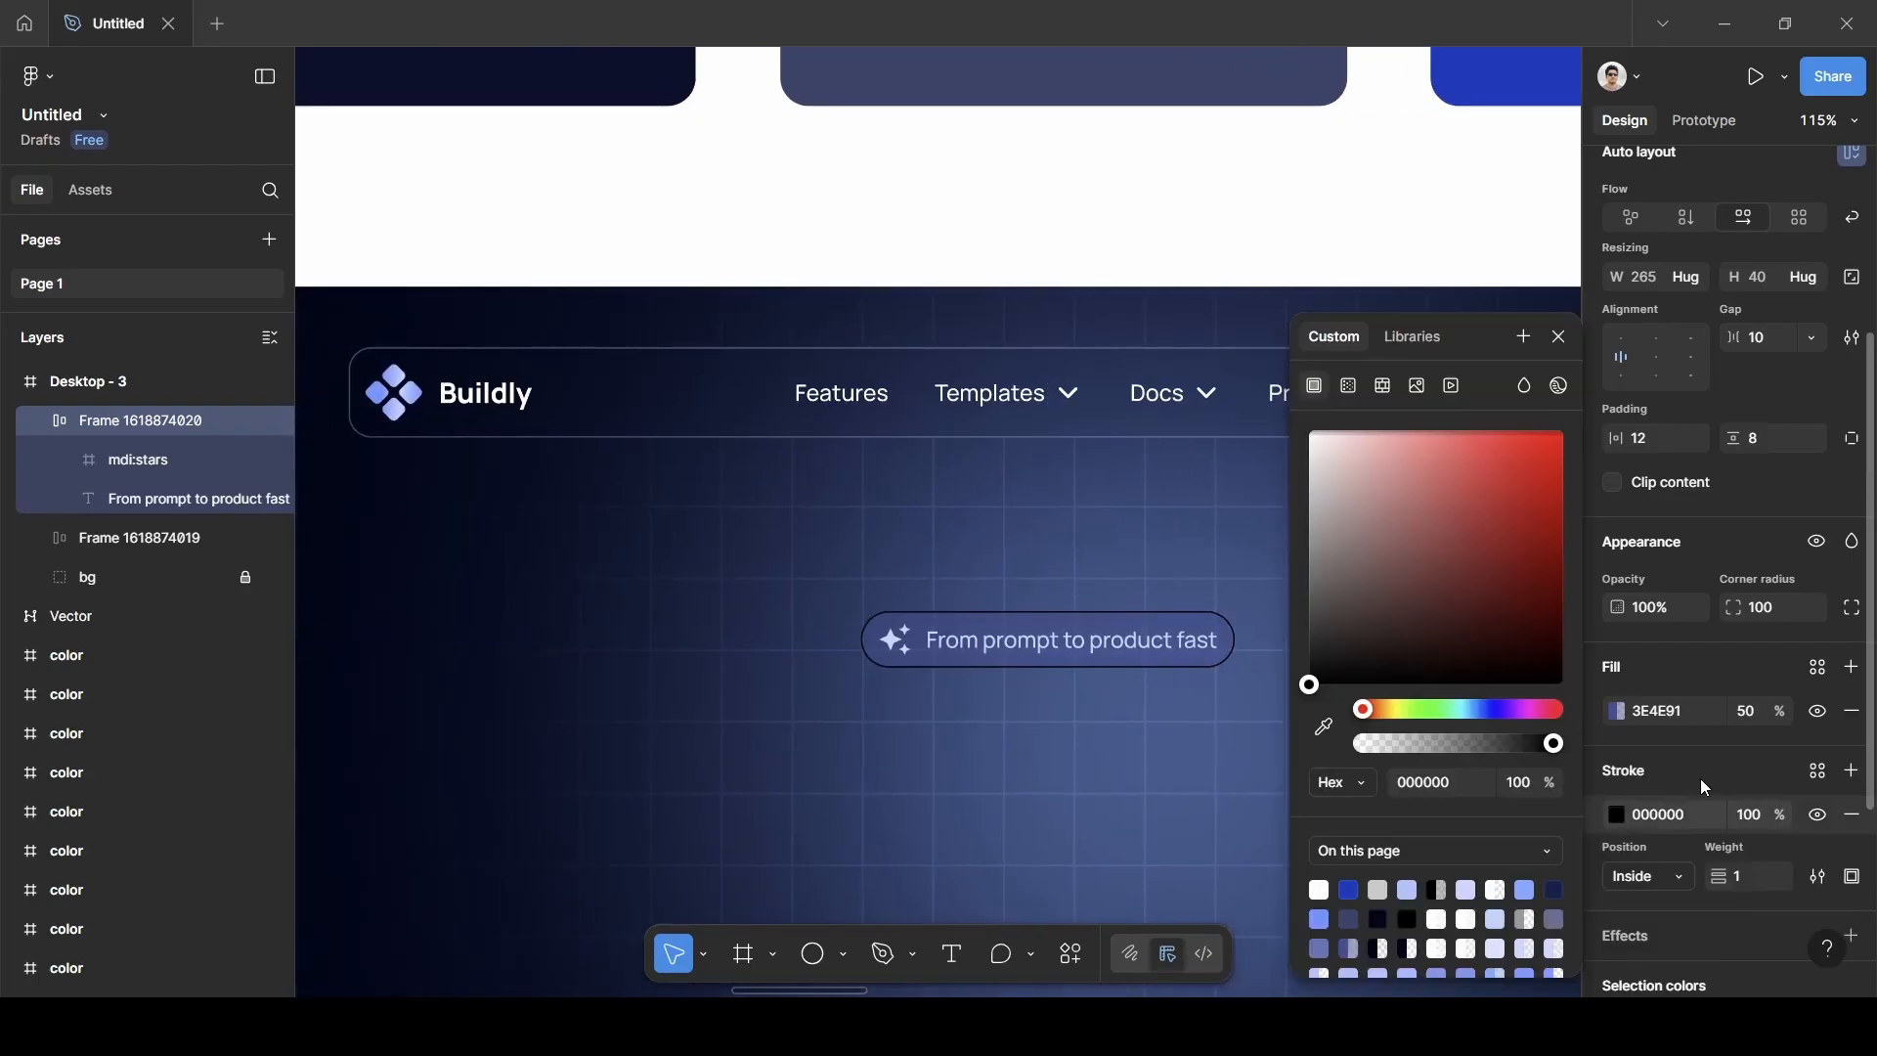
click(1349, 385)
click(1316, 386)
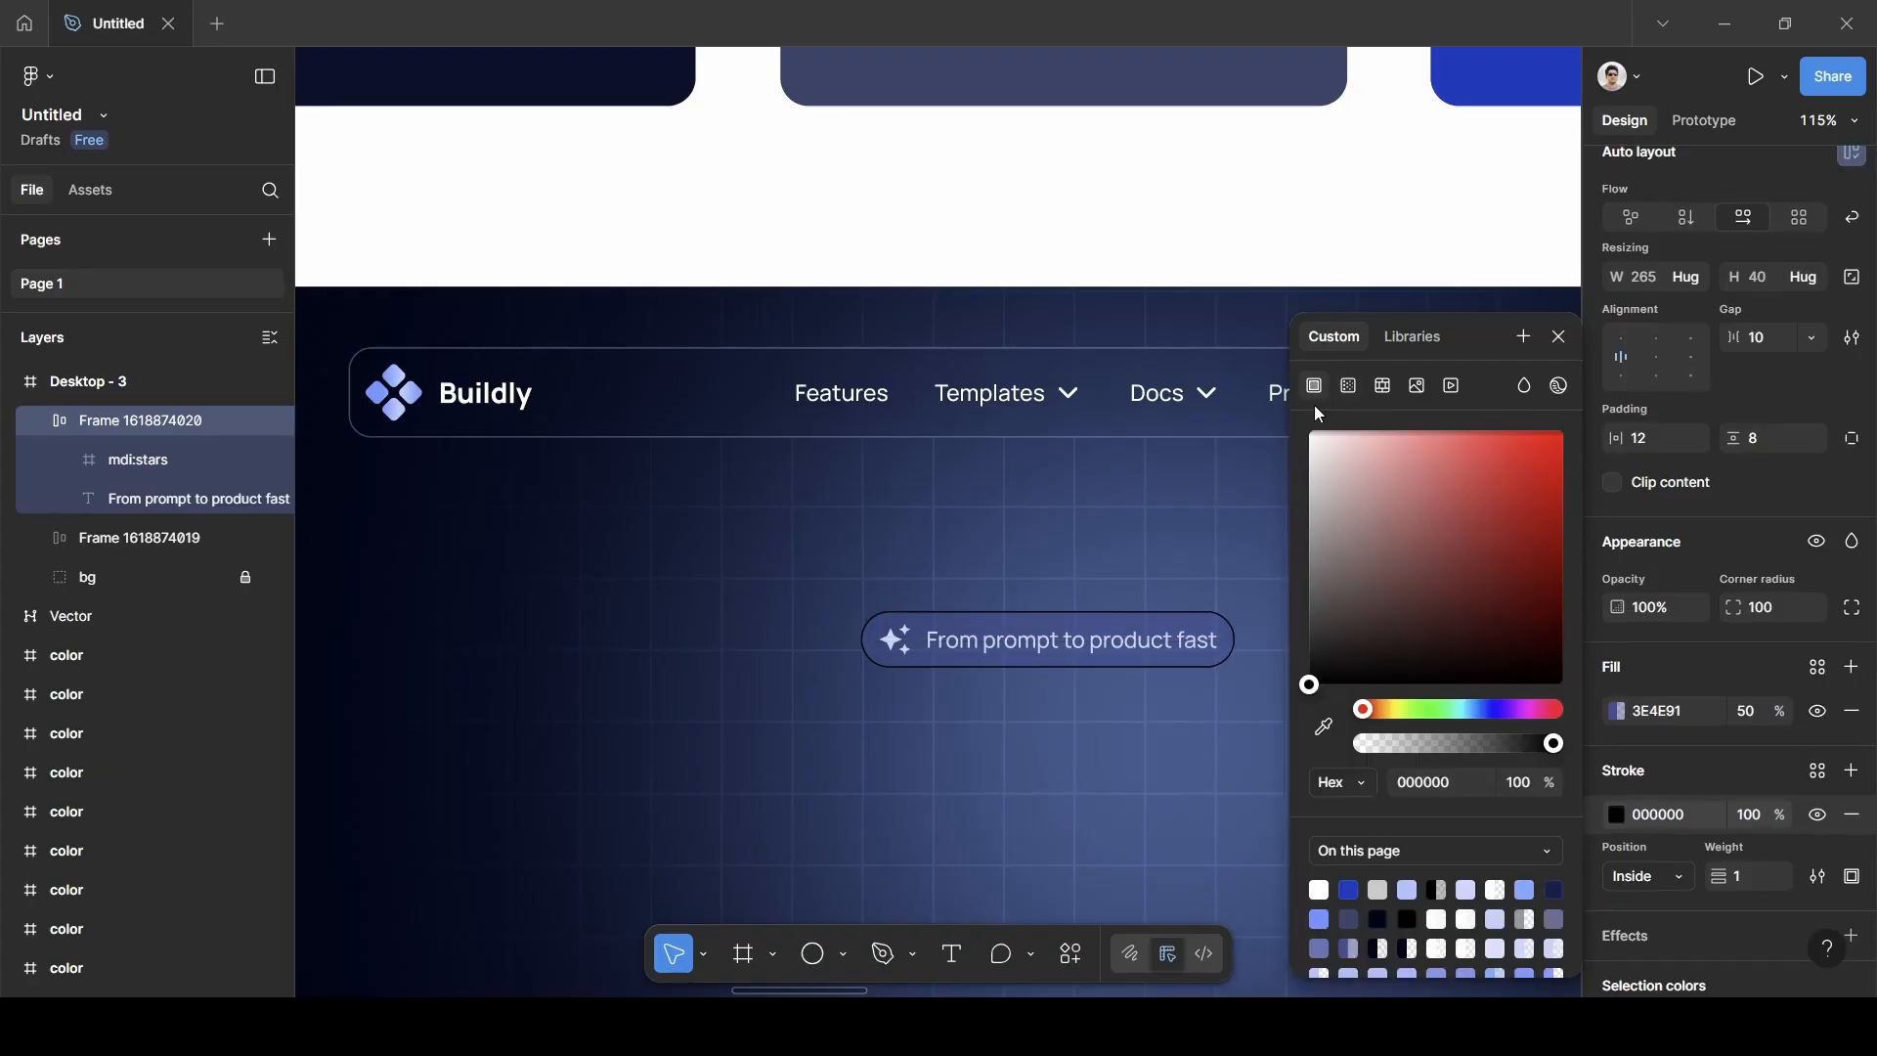
click(1325, 729)
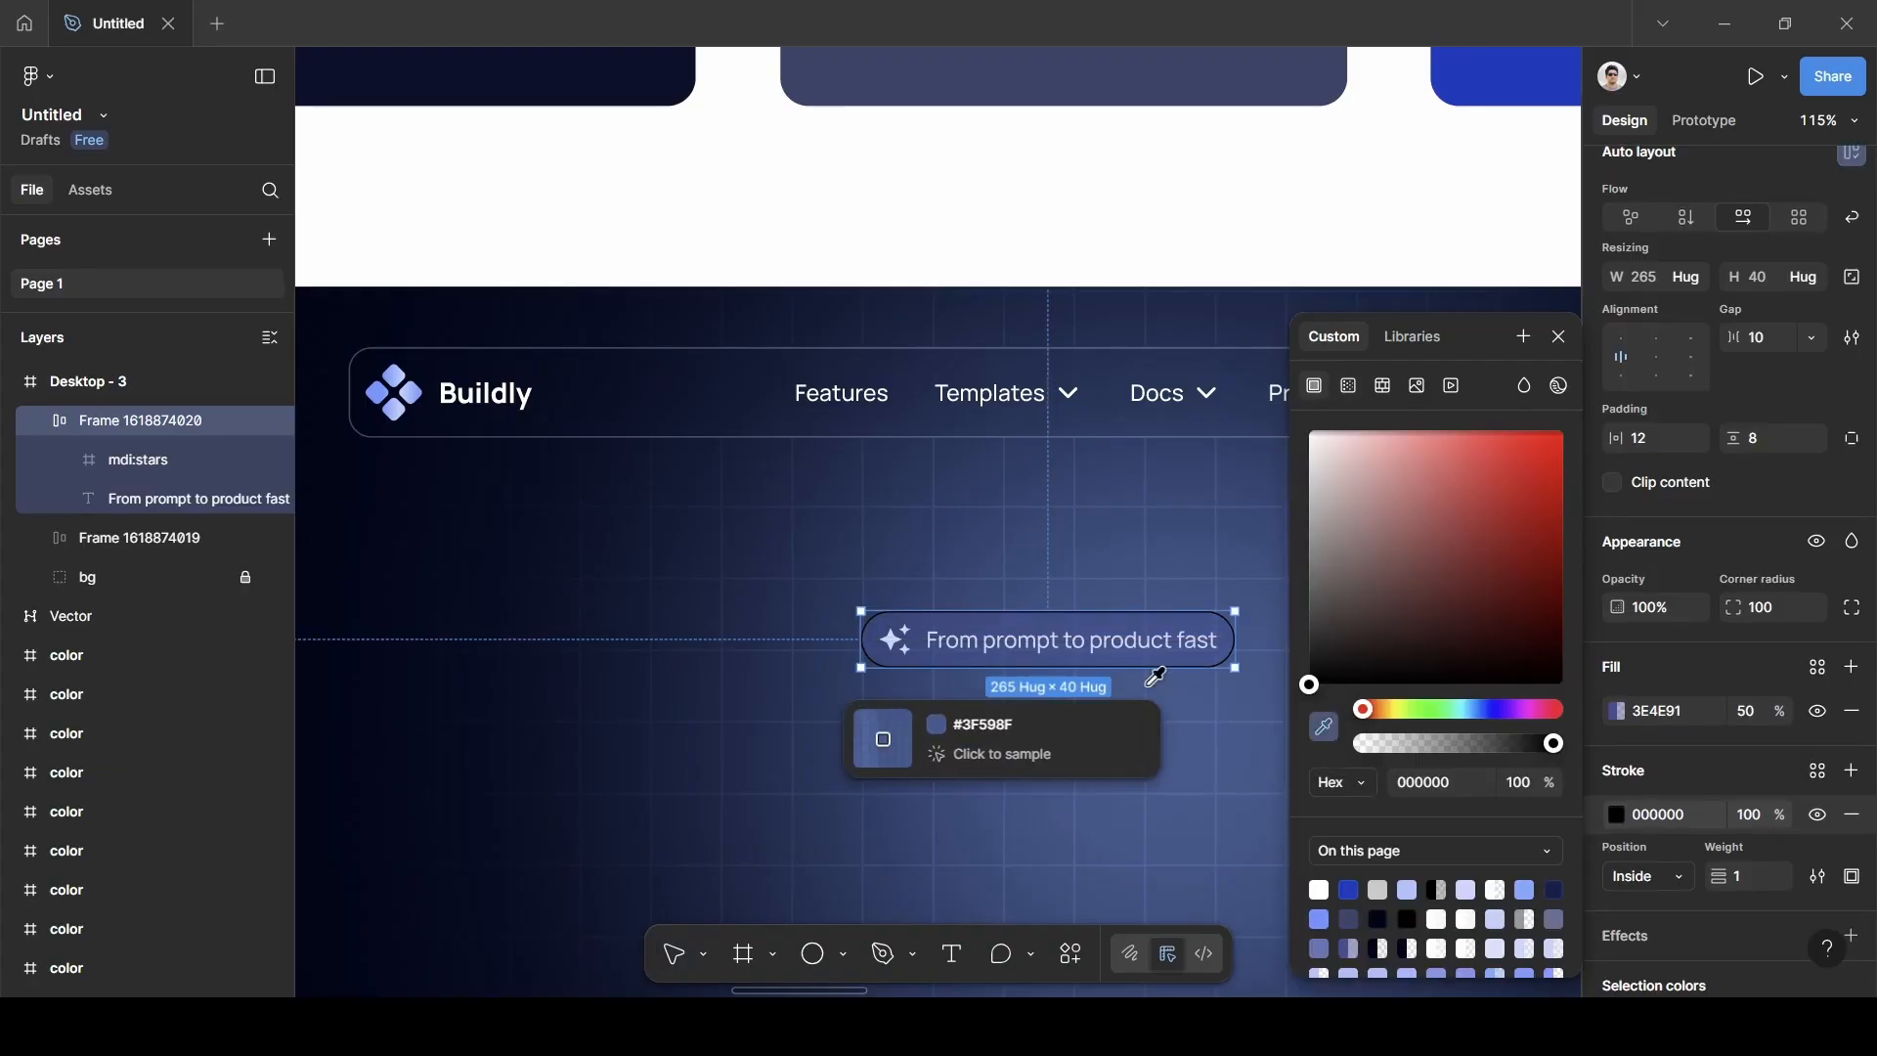
scroll(1151, 679, down, 5)
scroll(1154, 674, up, 2)
scroll(1154, 675, right, 3)
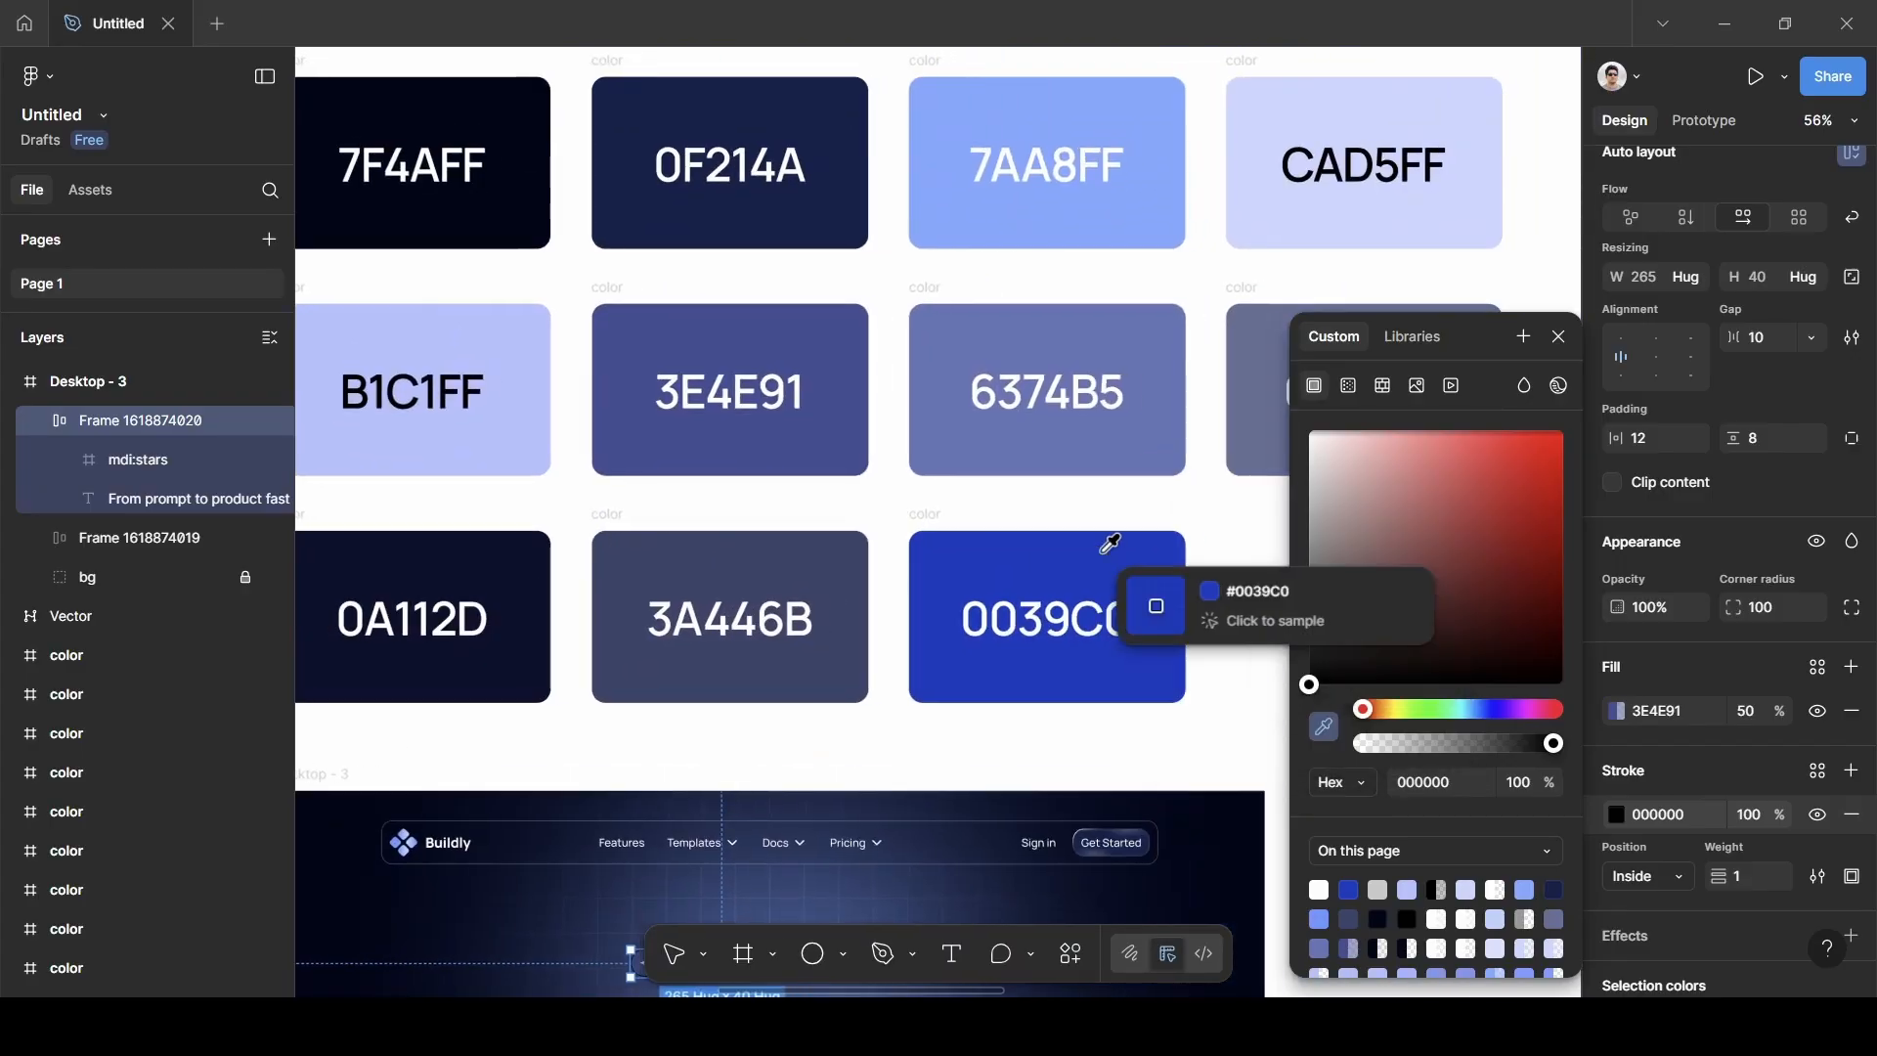
click(1076, 427)
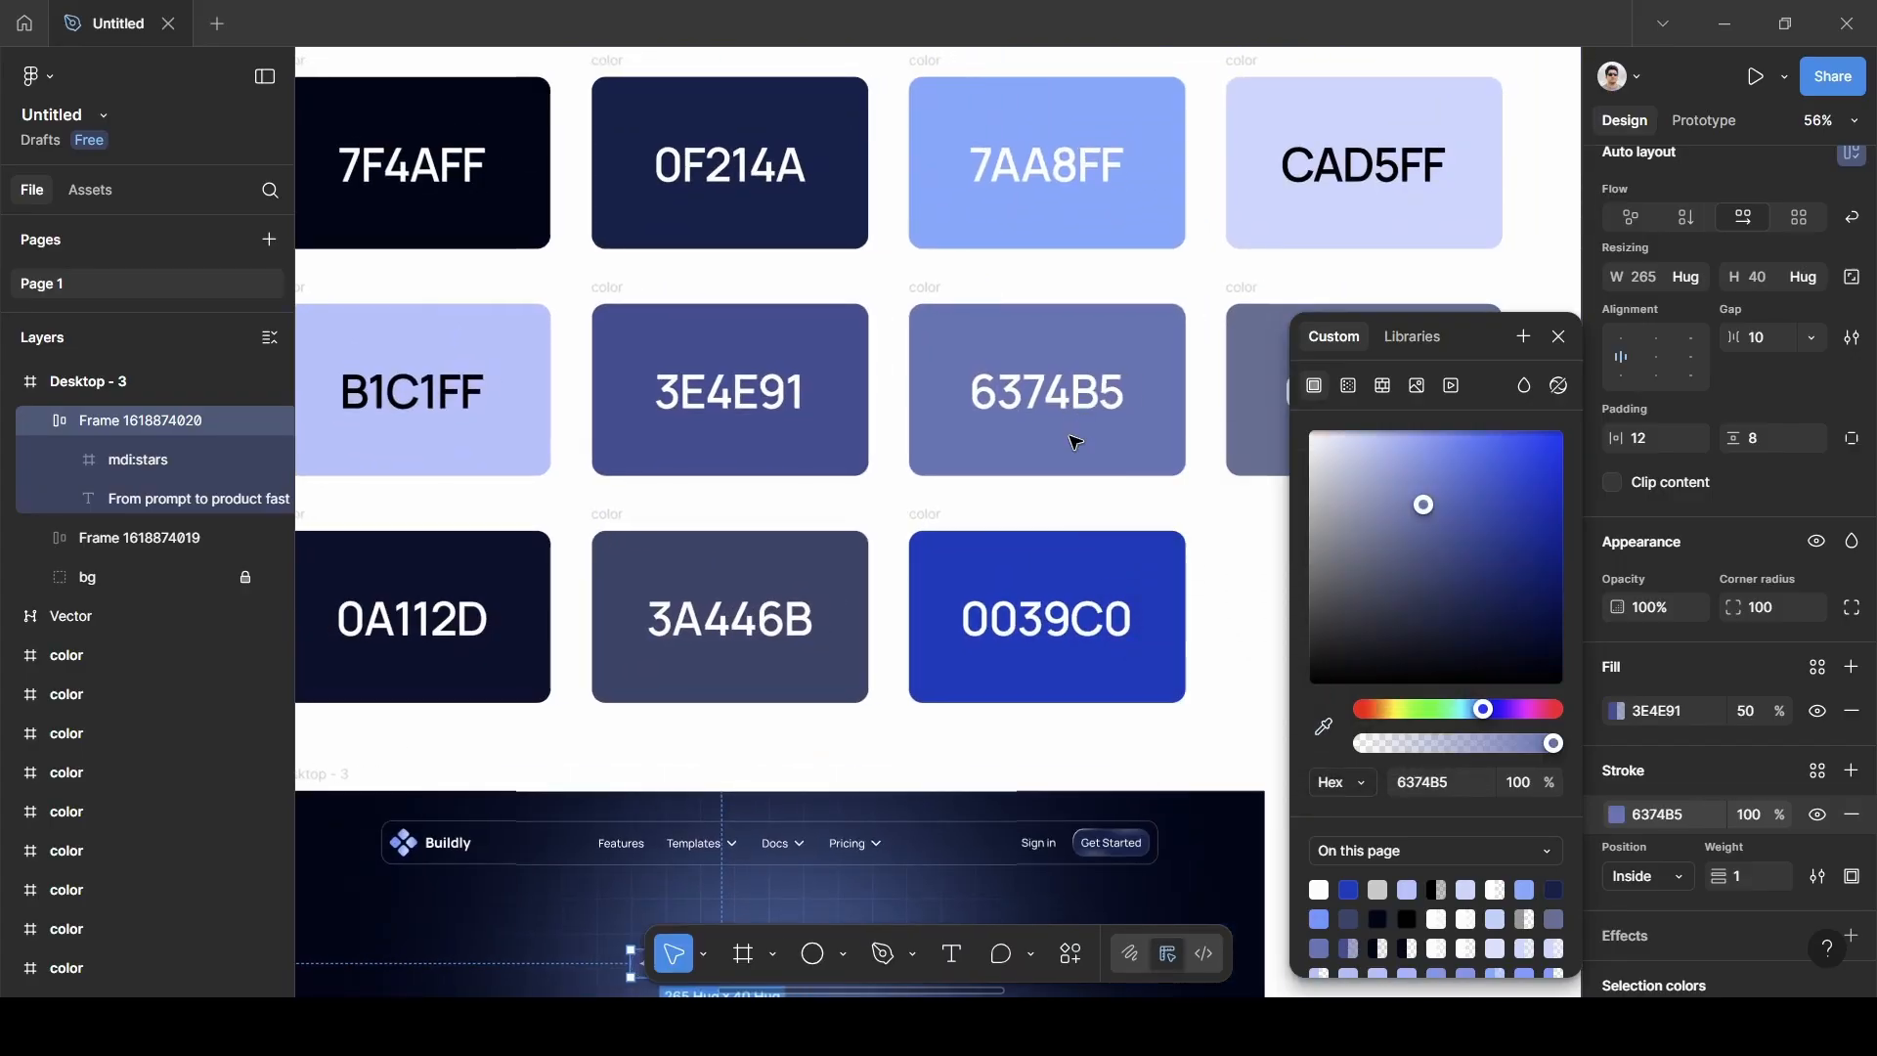
scroll(1068, 460, down, 5)
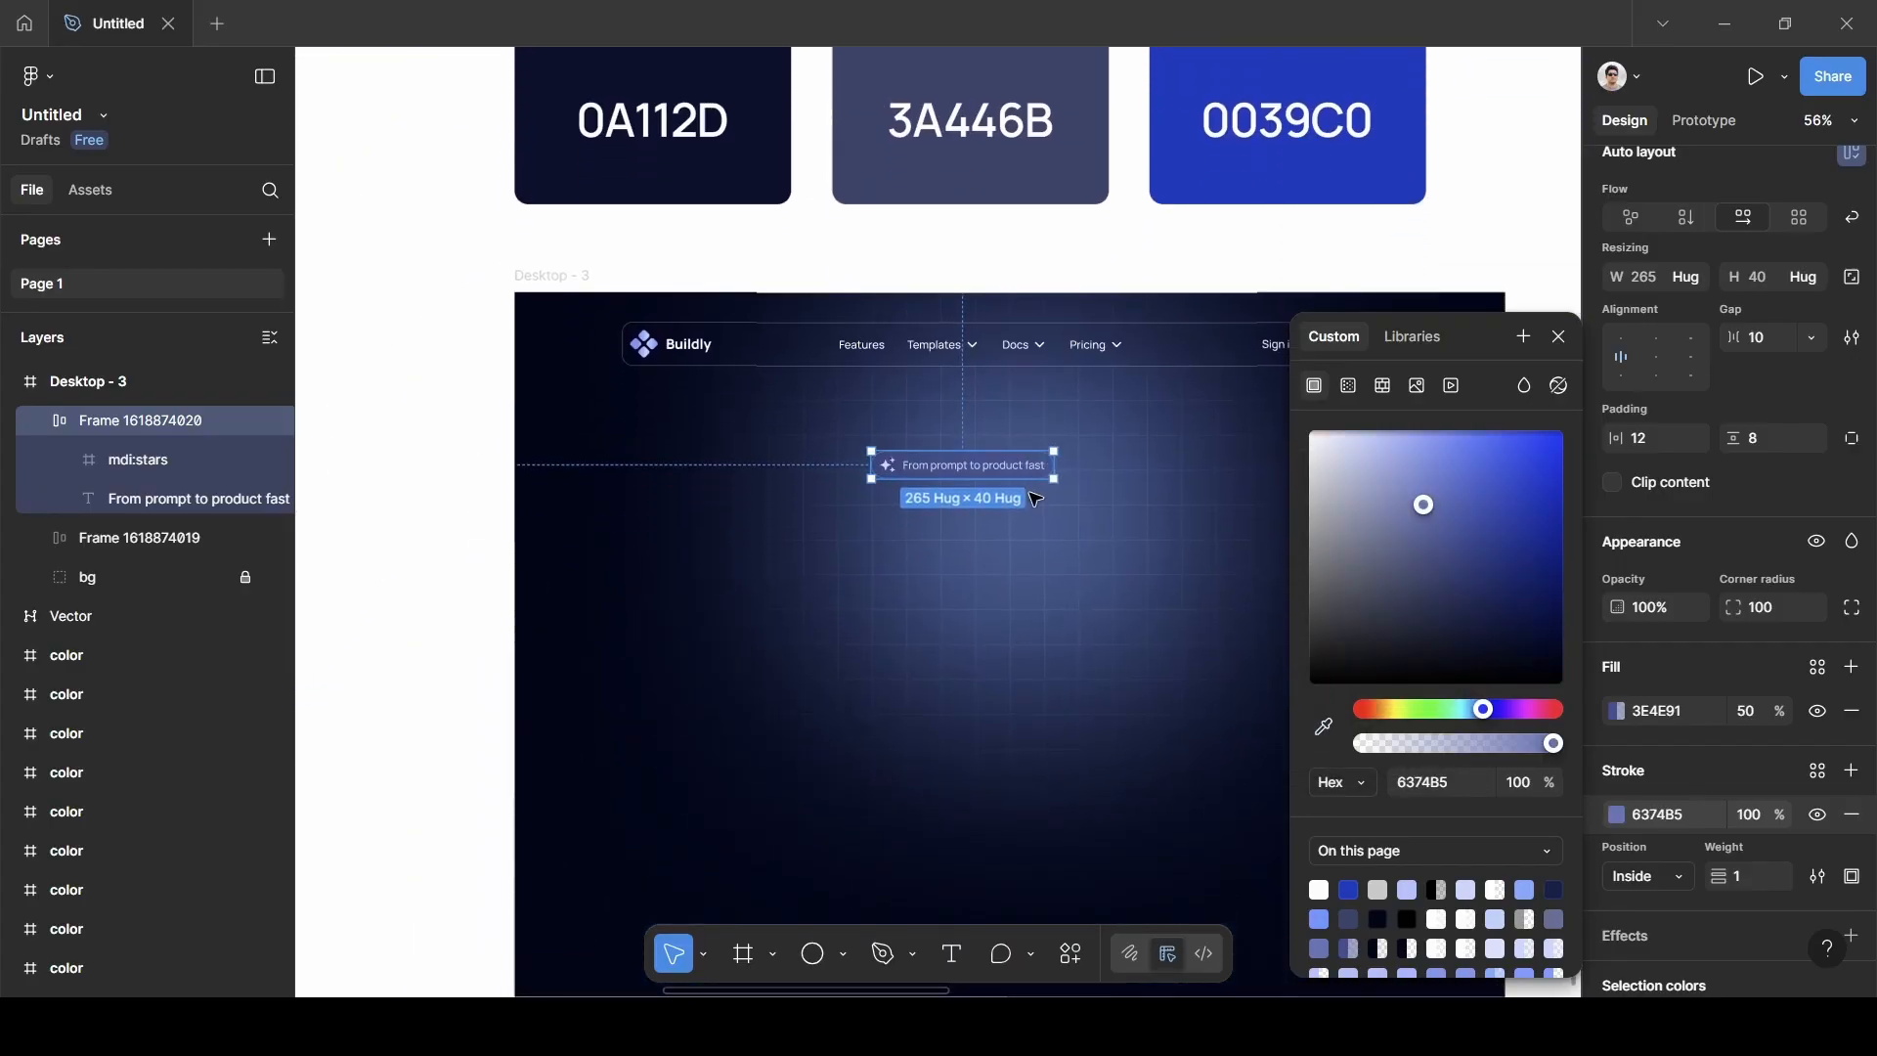
scroll(1036, 499, up, 4)
scroll(1037, 499, left, 3)
scroll(1036, 499, down, 1)
click(1558, 336)
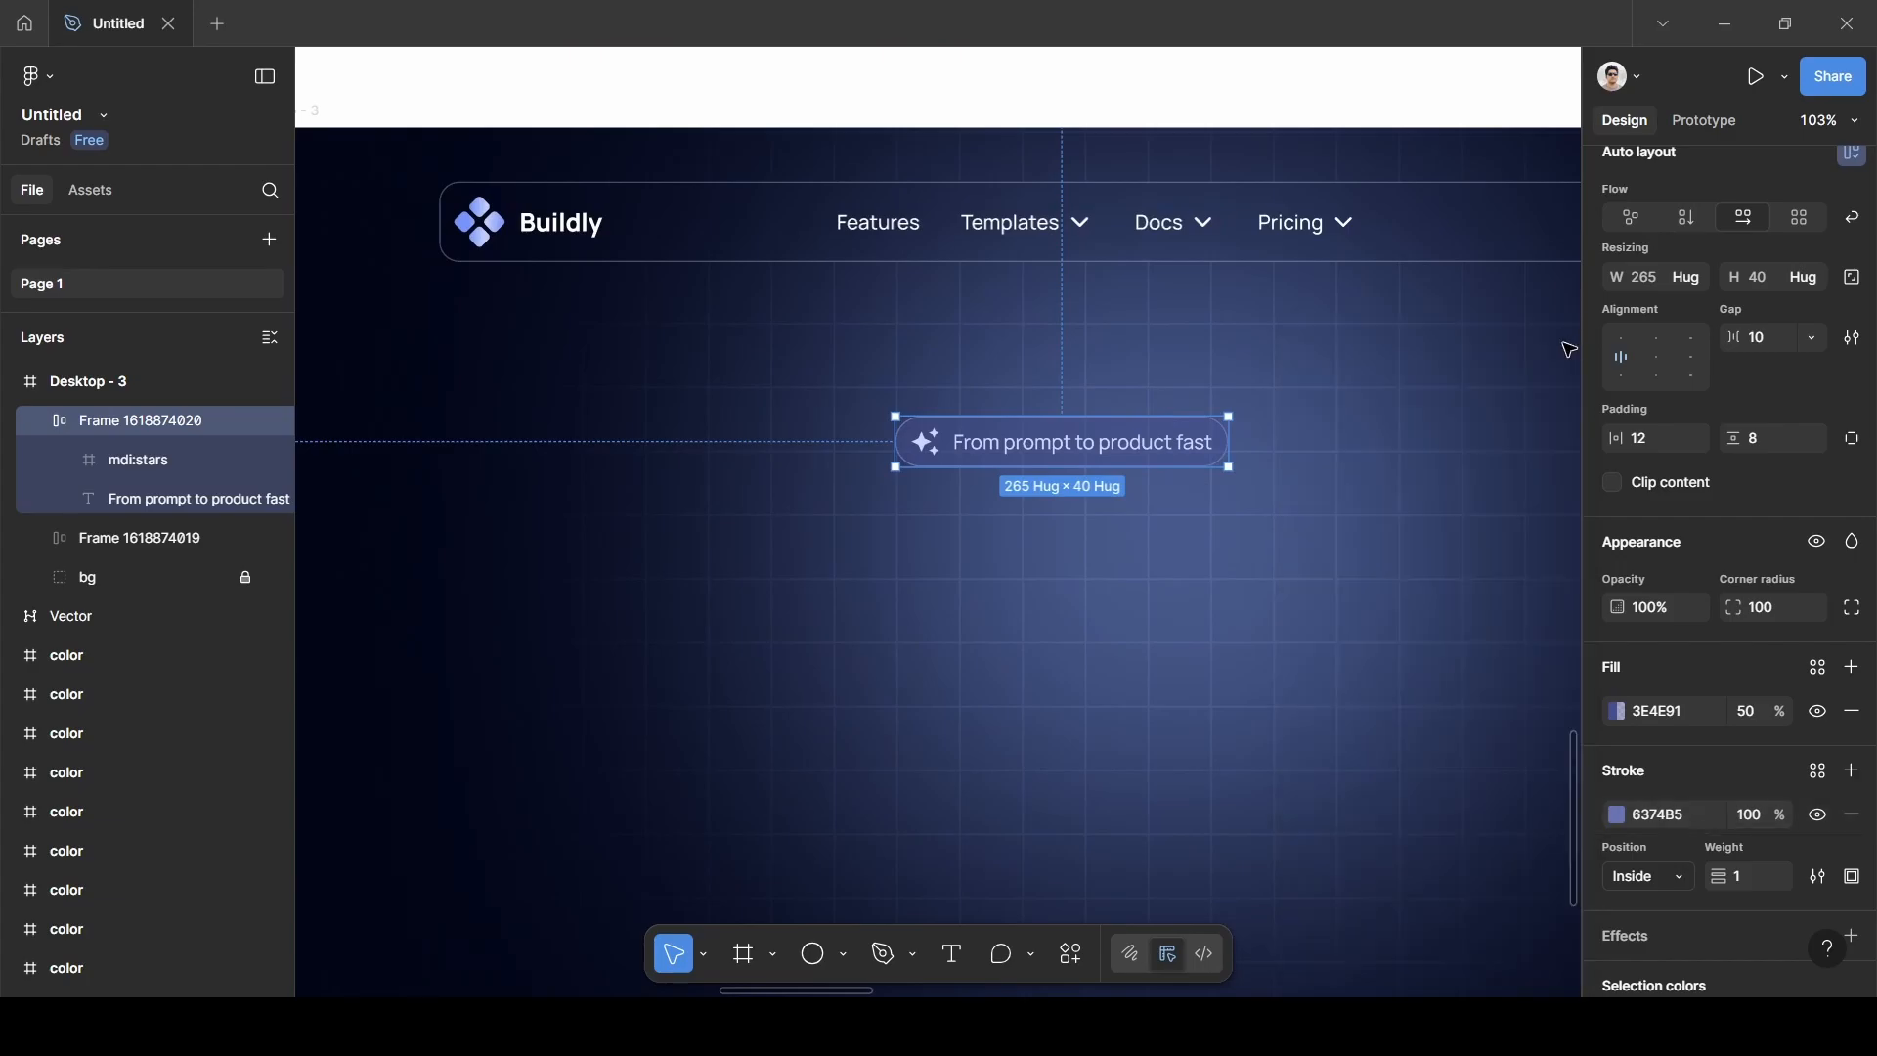
Add a second stroke to the badge frame and change it to a radial gradient.
click(1852, 773)
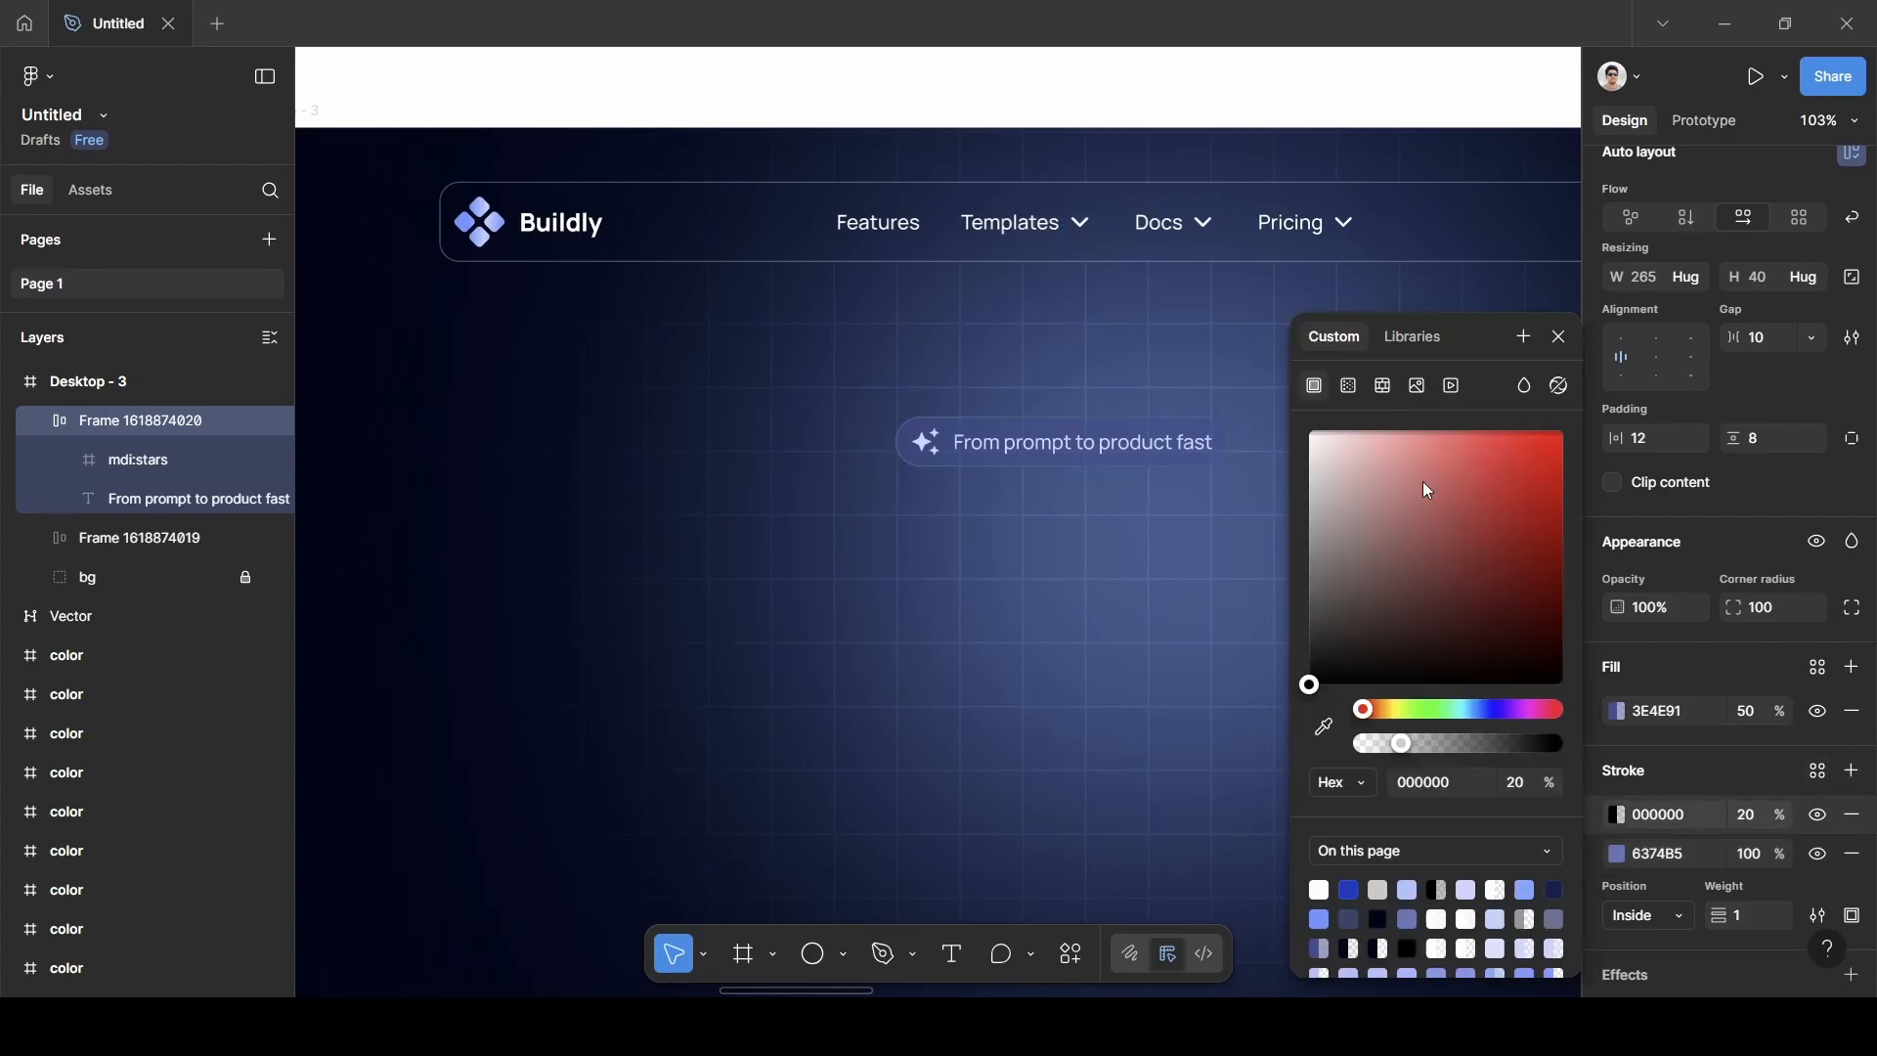
click(1350, 385)
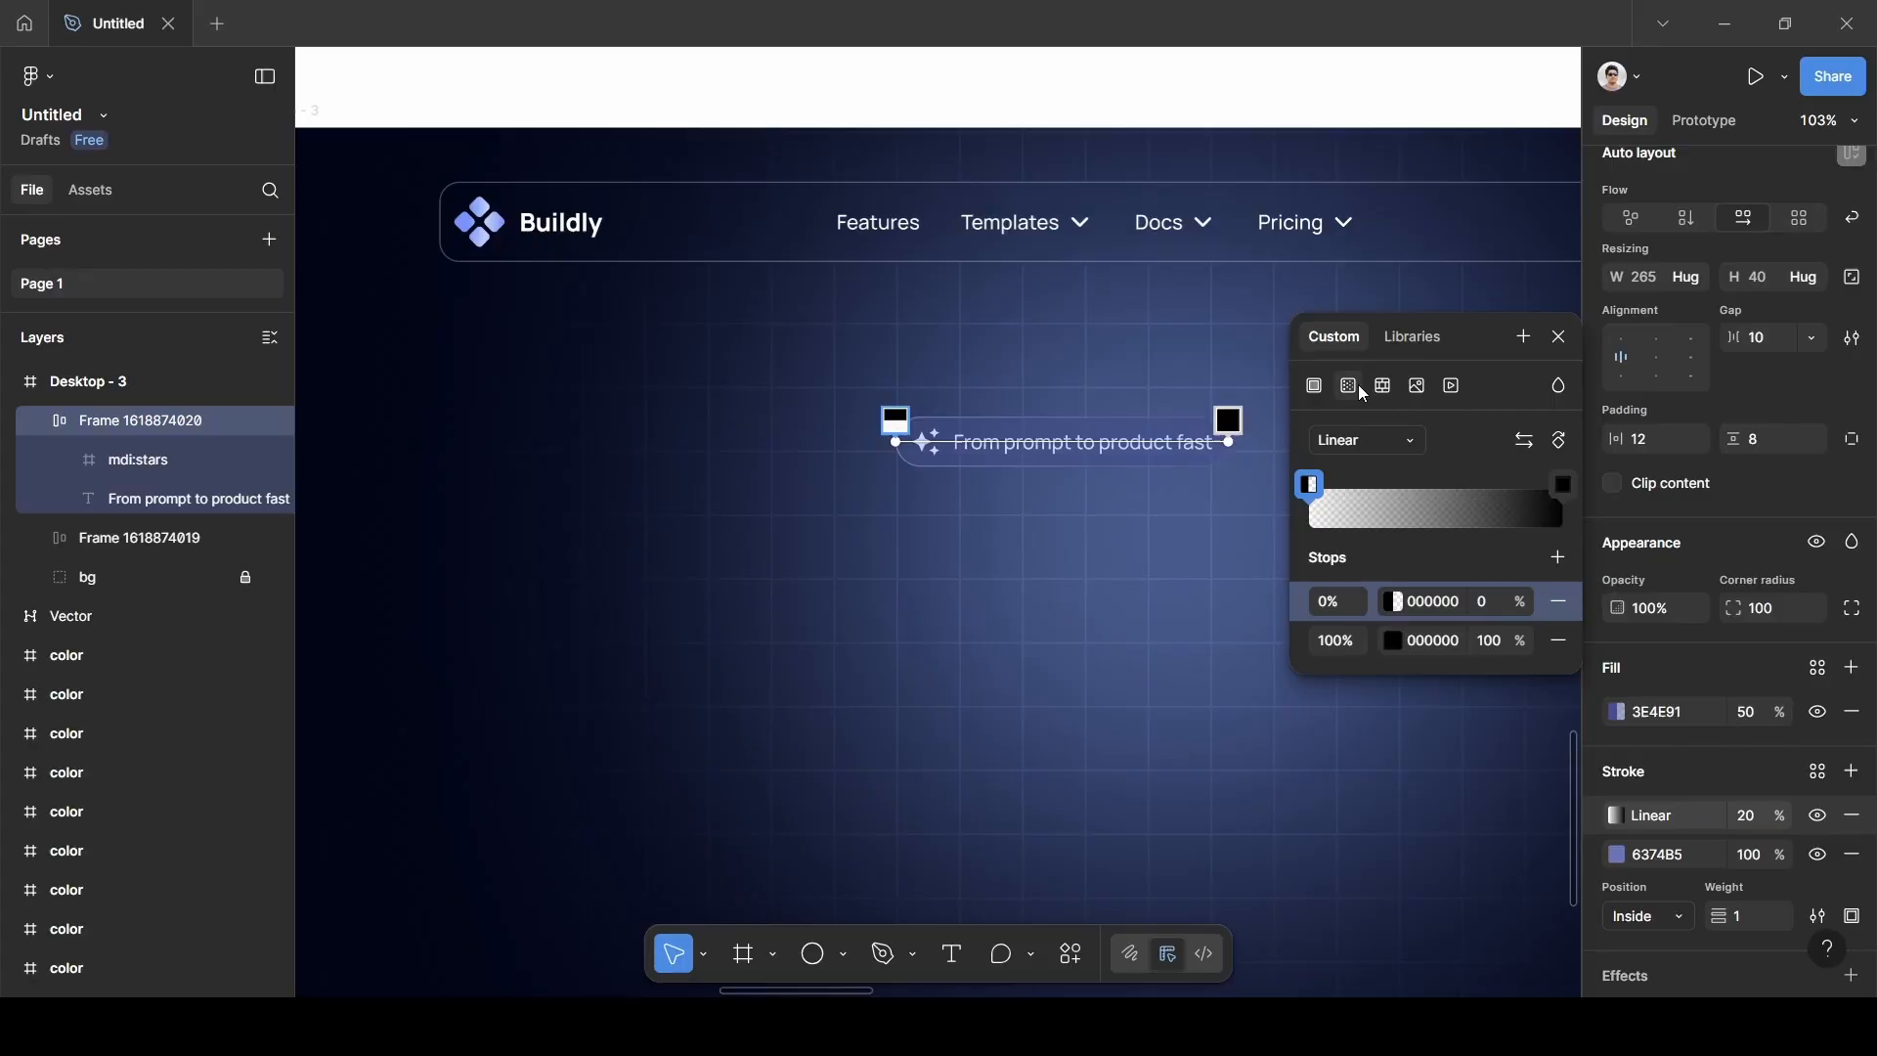
click(1366, 445)
click(1378, 473)
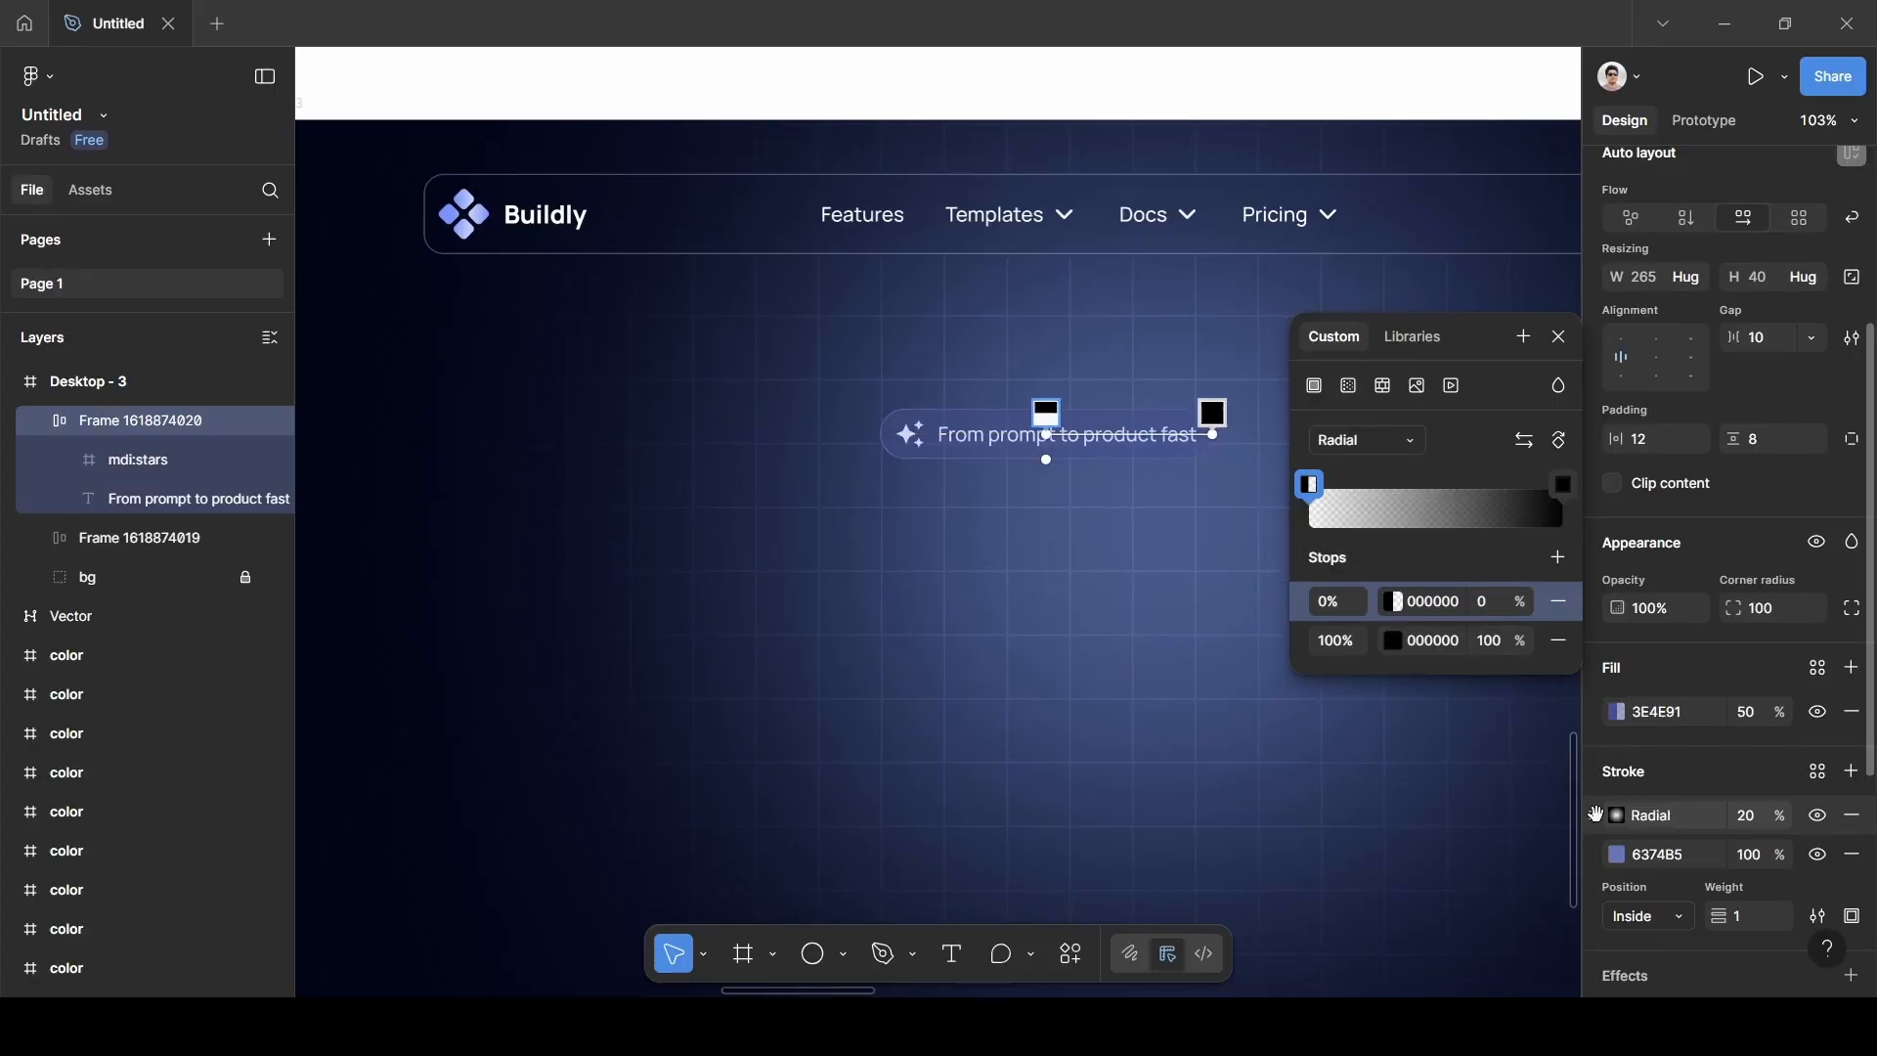
Set the 0% stop of the radial stroke gradient to CAD5FF by sampling the palette swatch.
click(1443, 602)
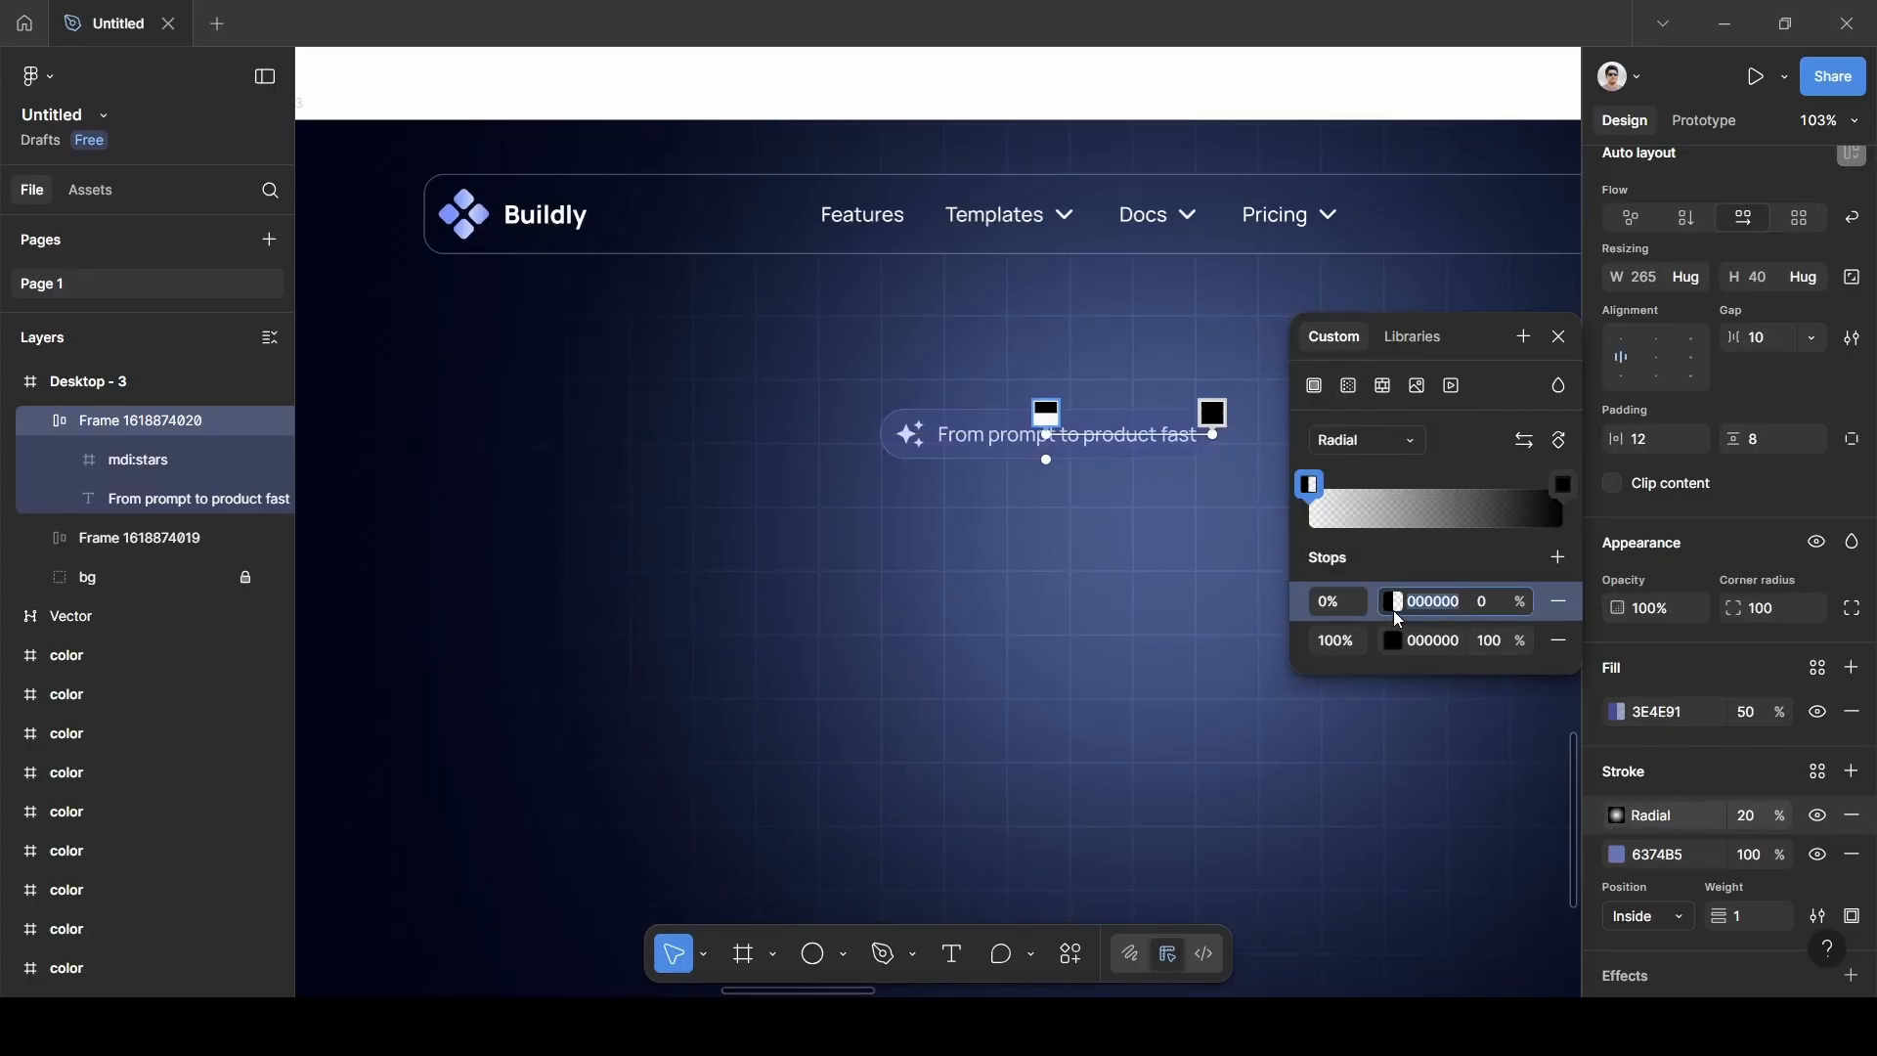
scroll(1140, 563, down, 5)
scroll(1140, 563, right, 2)
scroll(1140, 564, up, 1)
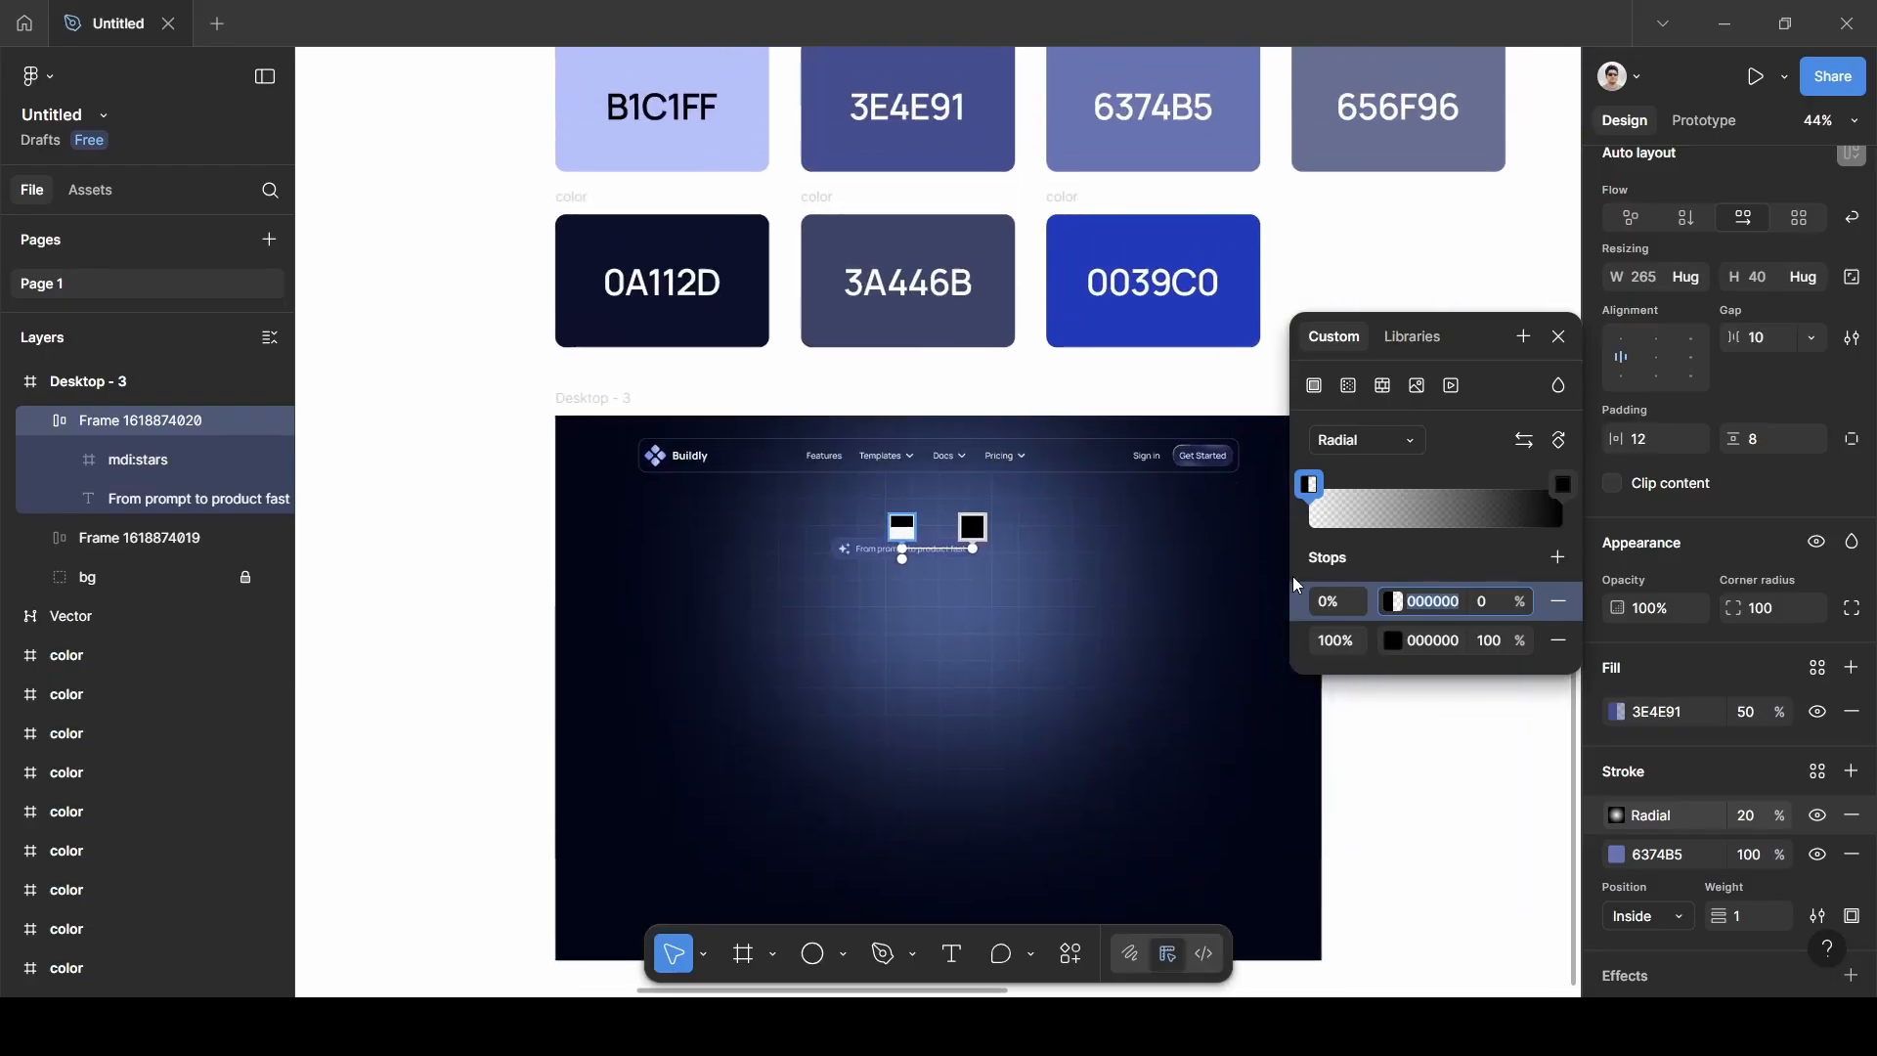
click(1397, 602)
scroll(1029, 362, up, 3)
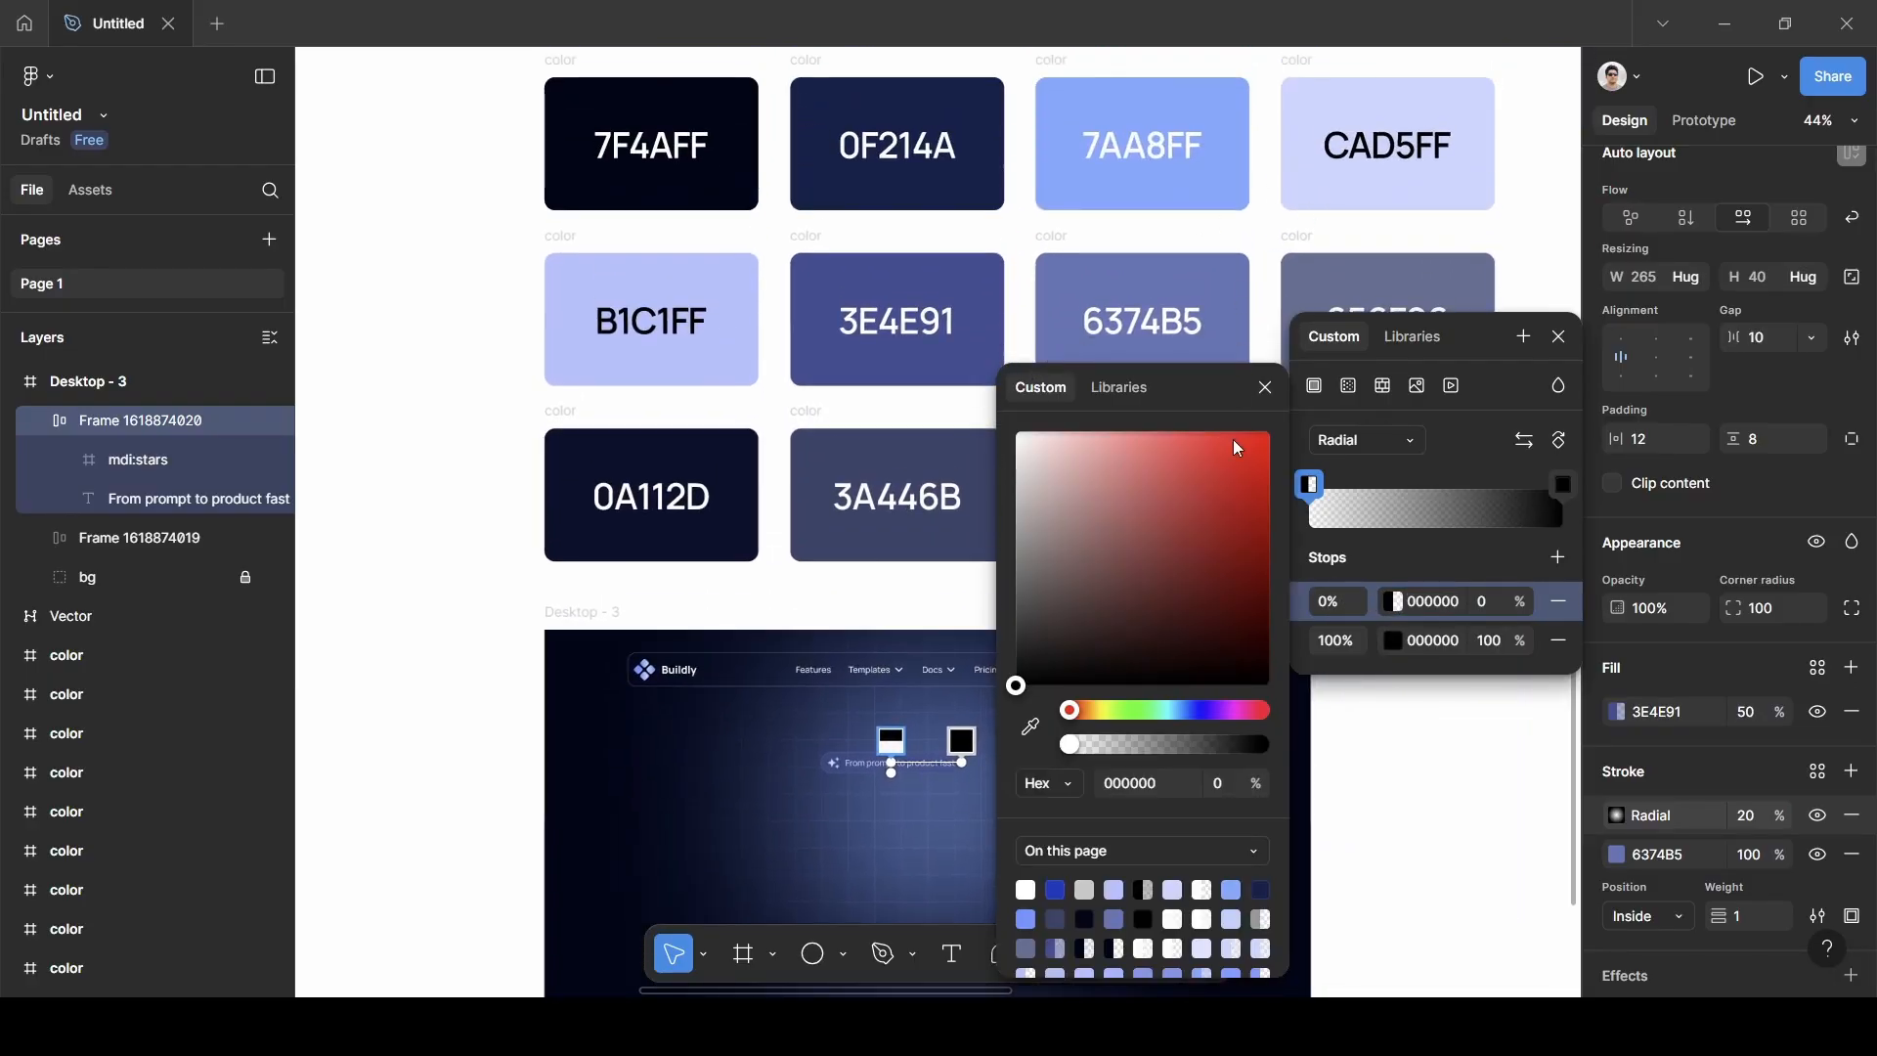
click(1031, 731)
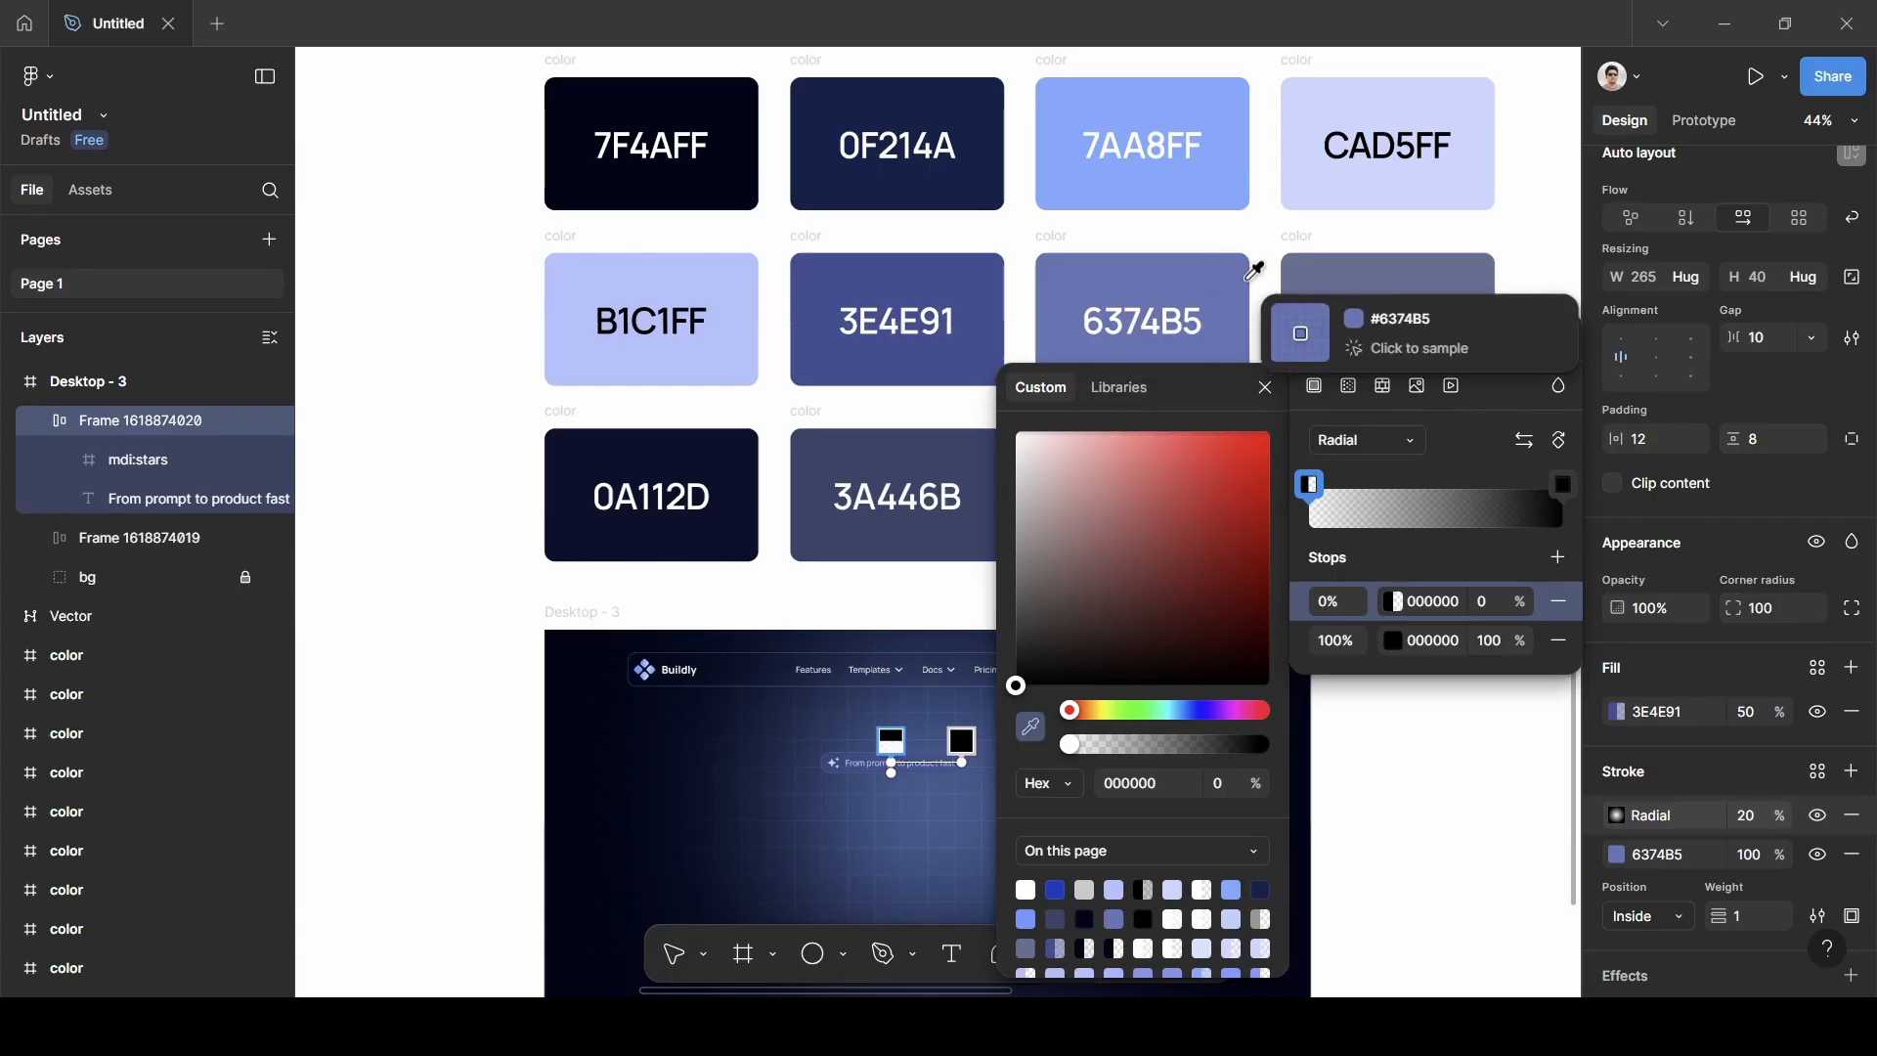
click(1342, 173)
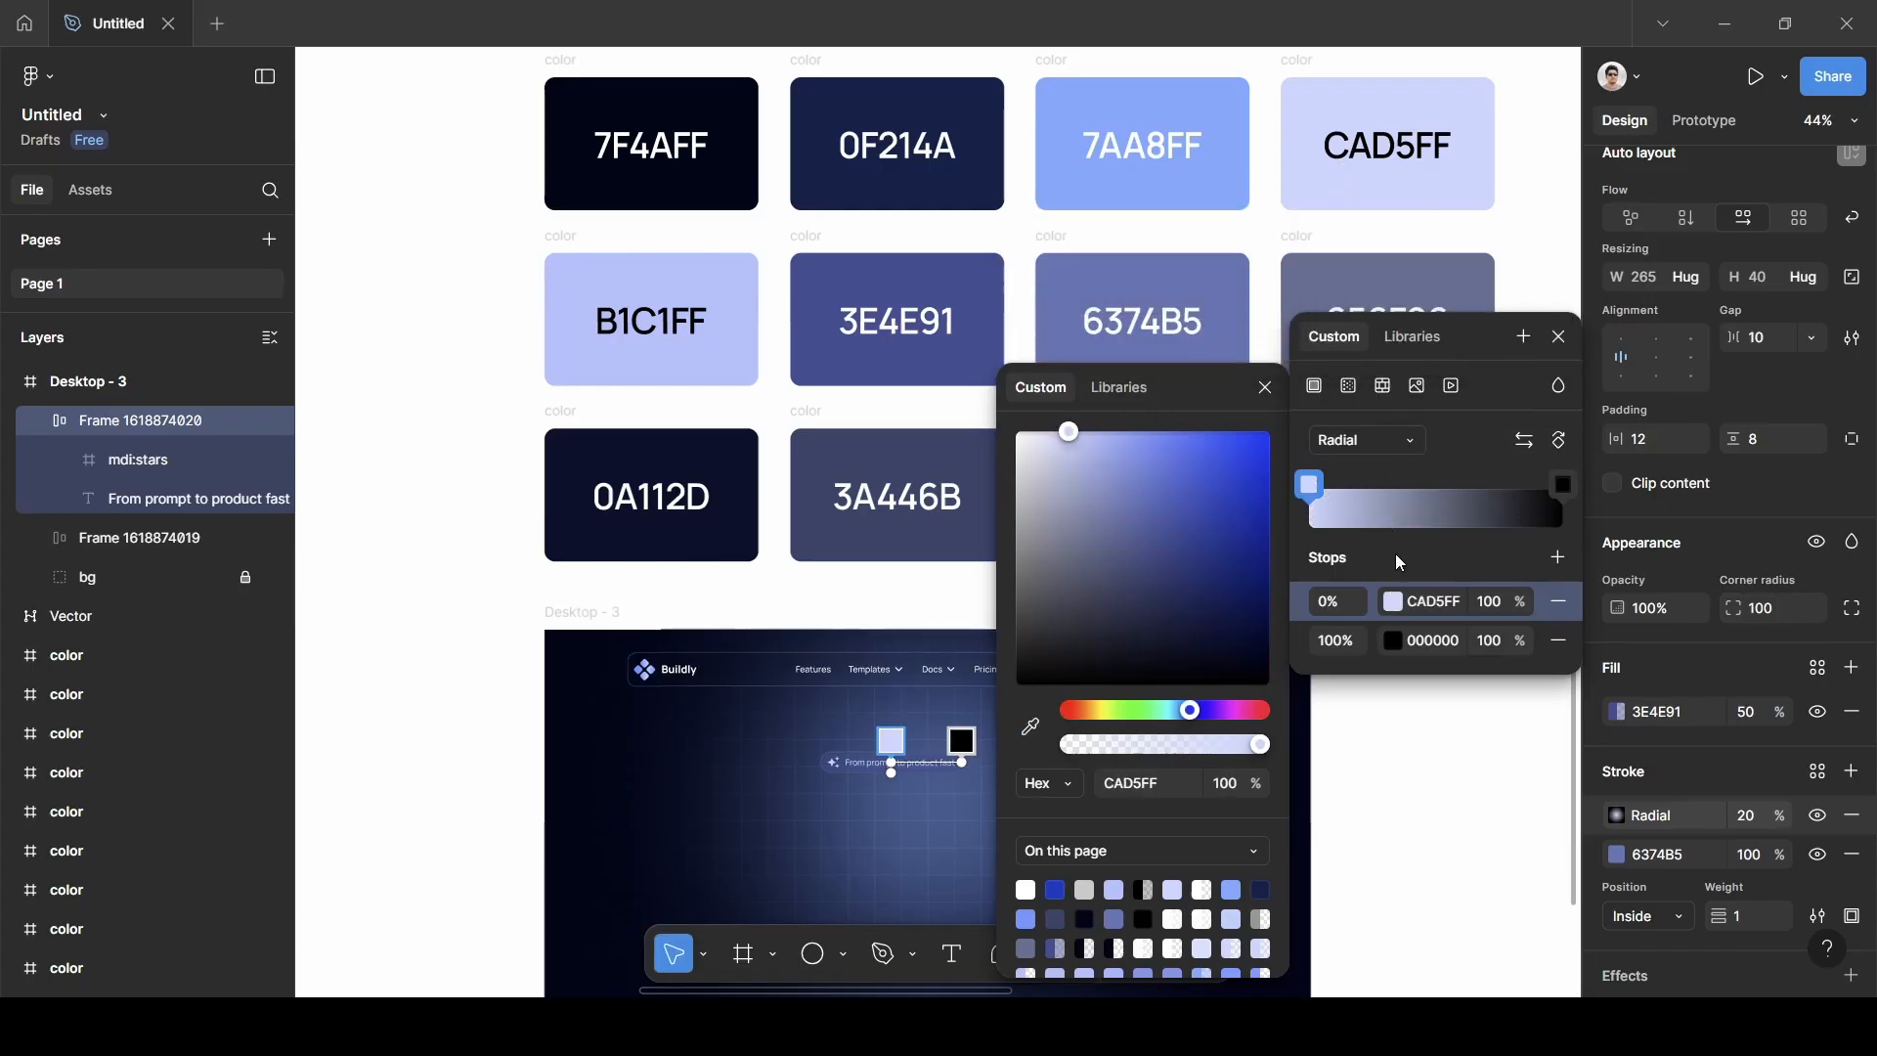
Set the 100% stop of the radial stroke gradient to CAD5FF by sampling the palette swatch, with 0% opacity.
click(1424, 643)
click(1393, 642)
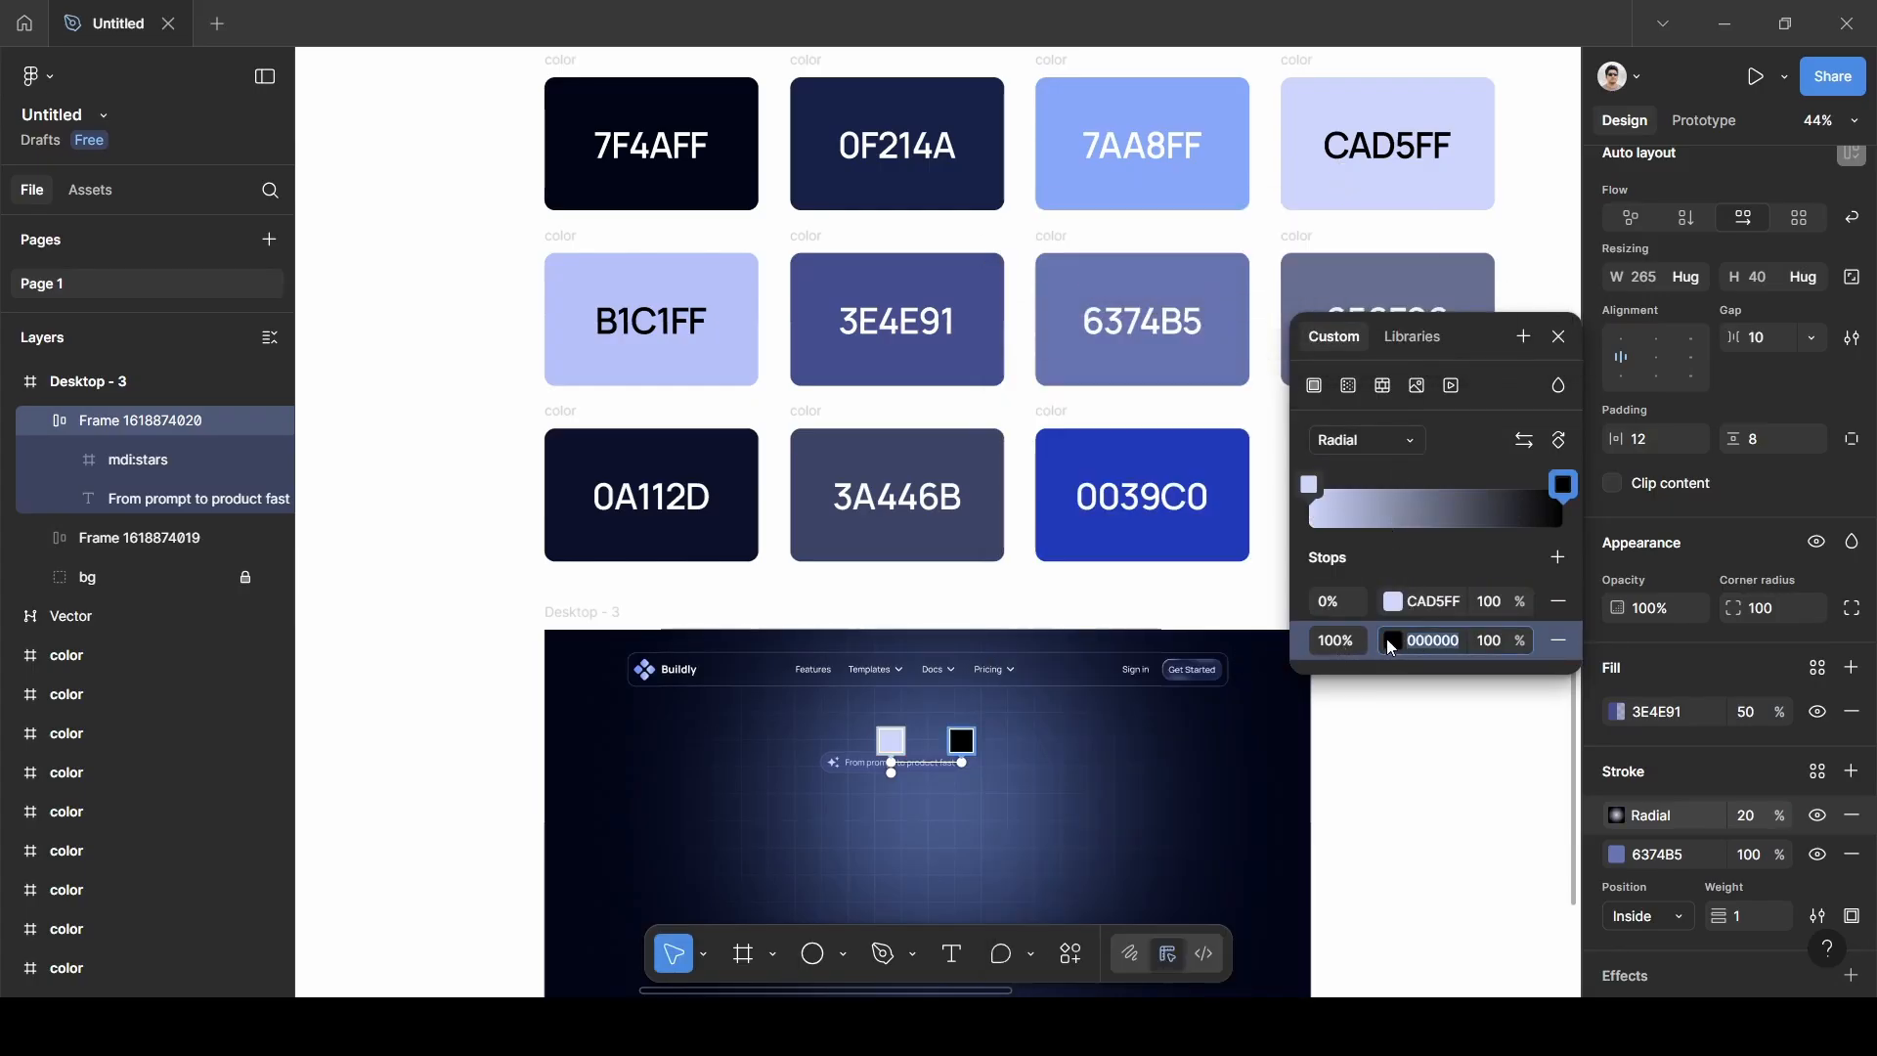
click(1392, 642)
click(1031, 727)
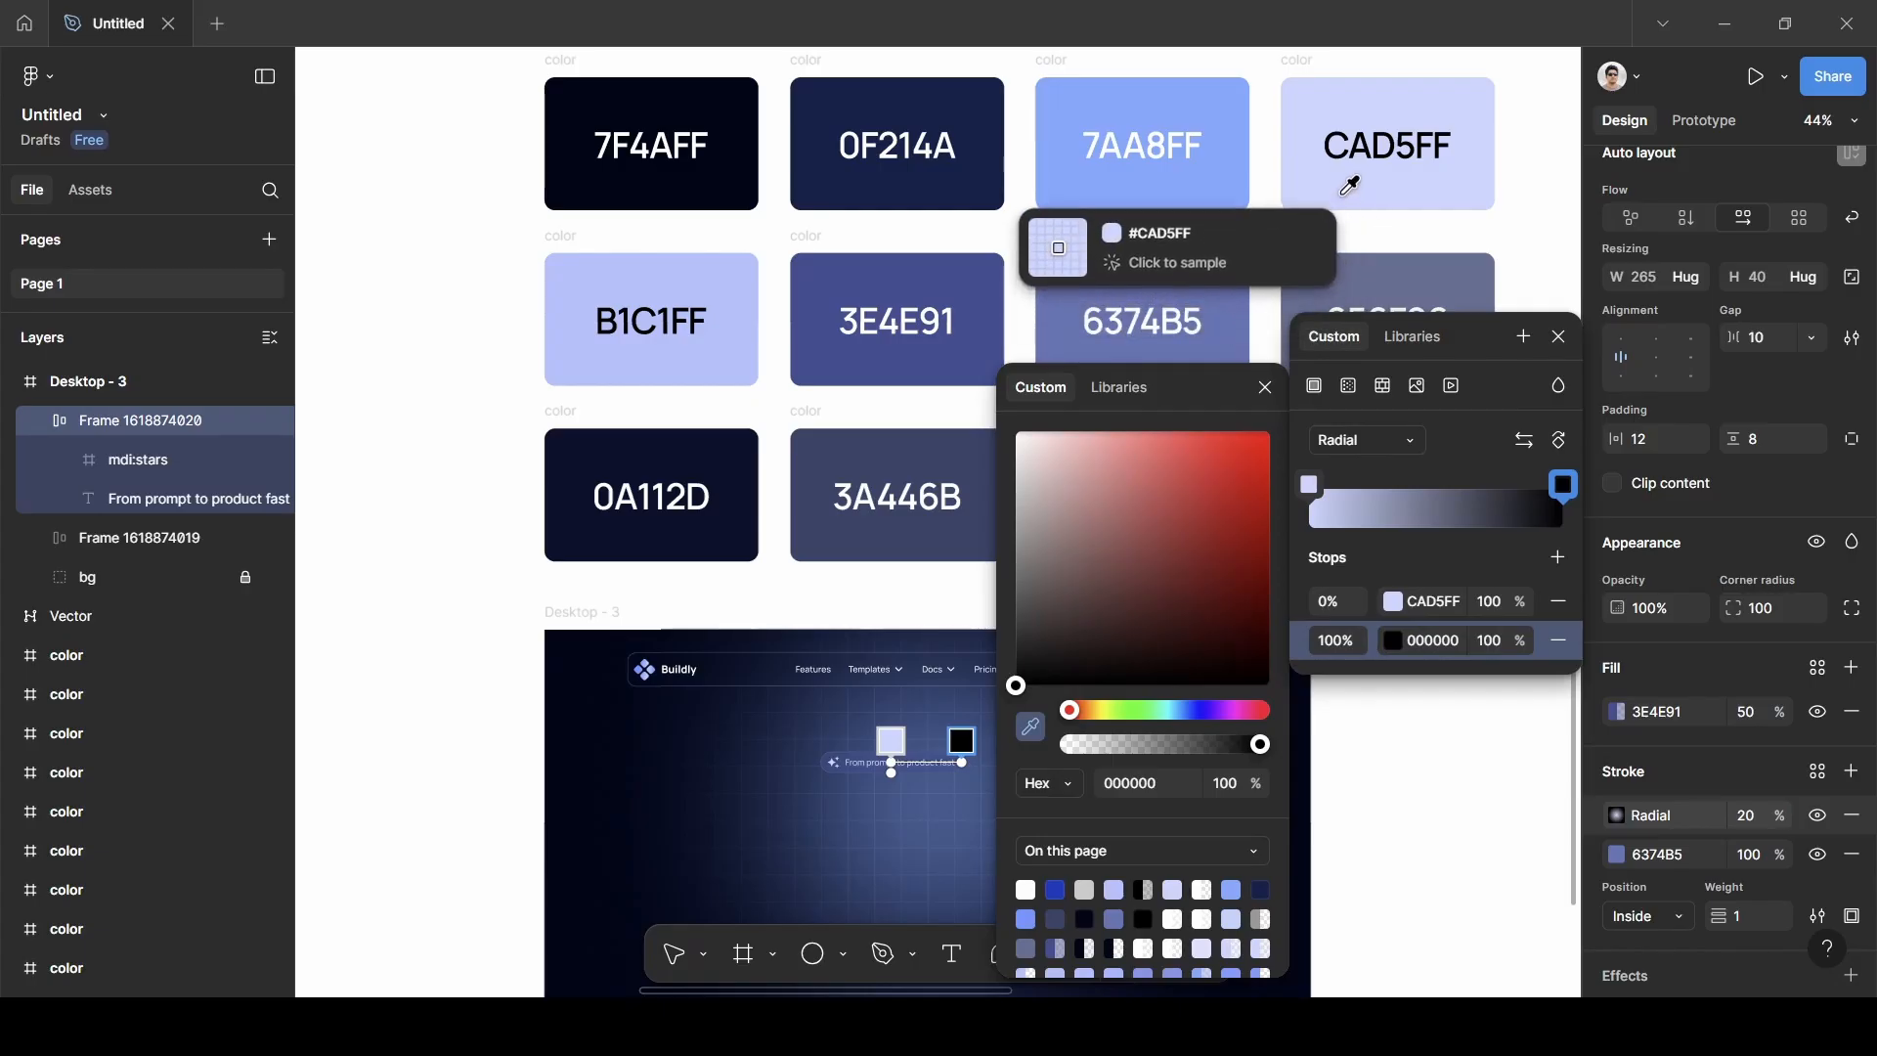
click(1343, 193)
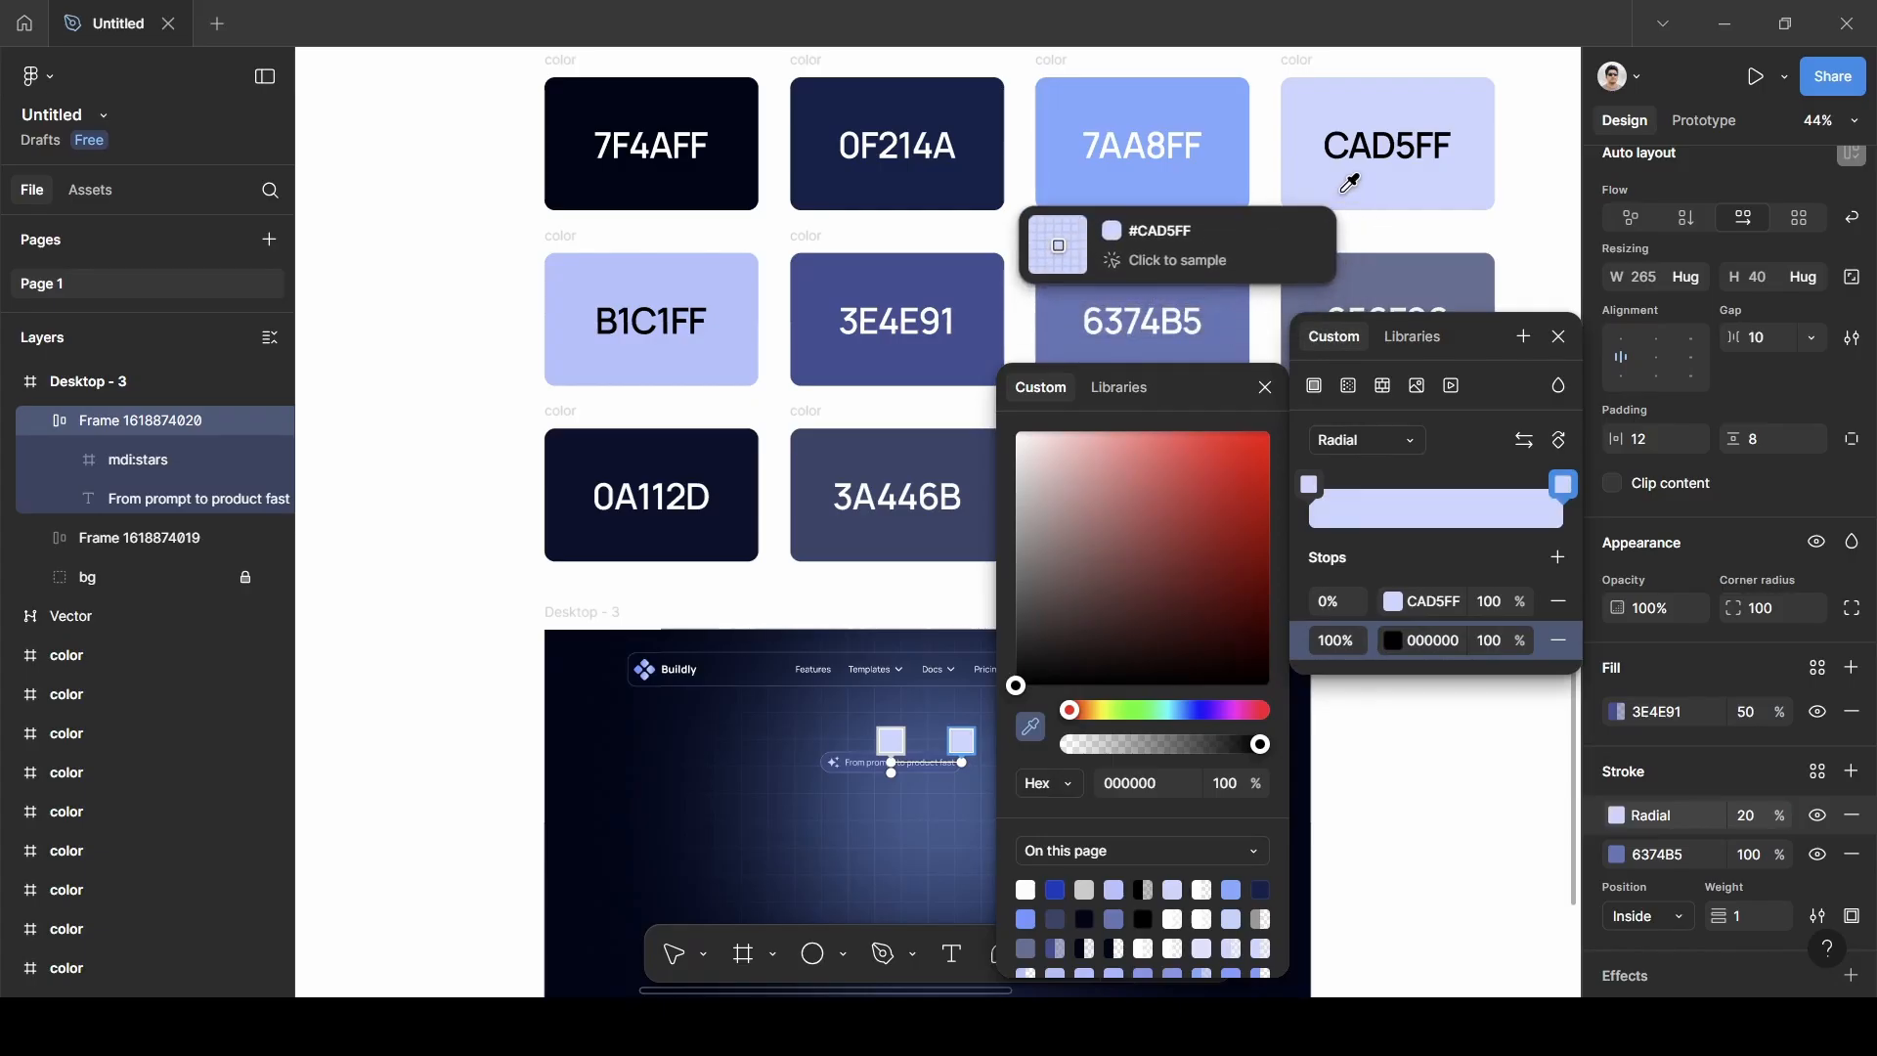
click(1490, 642)
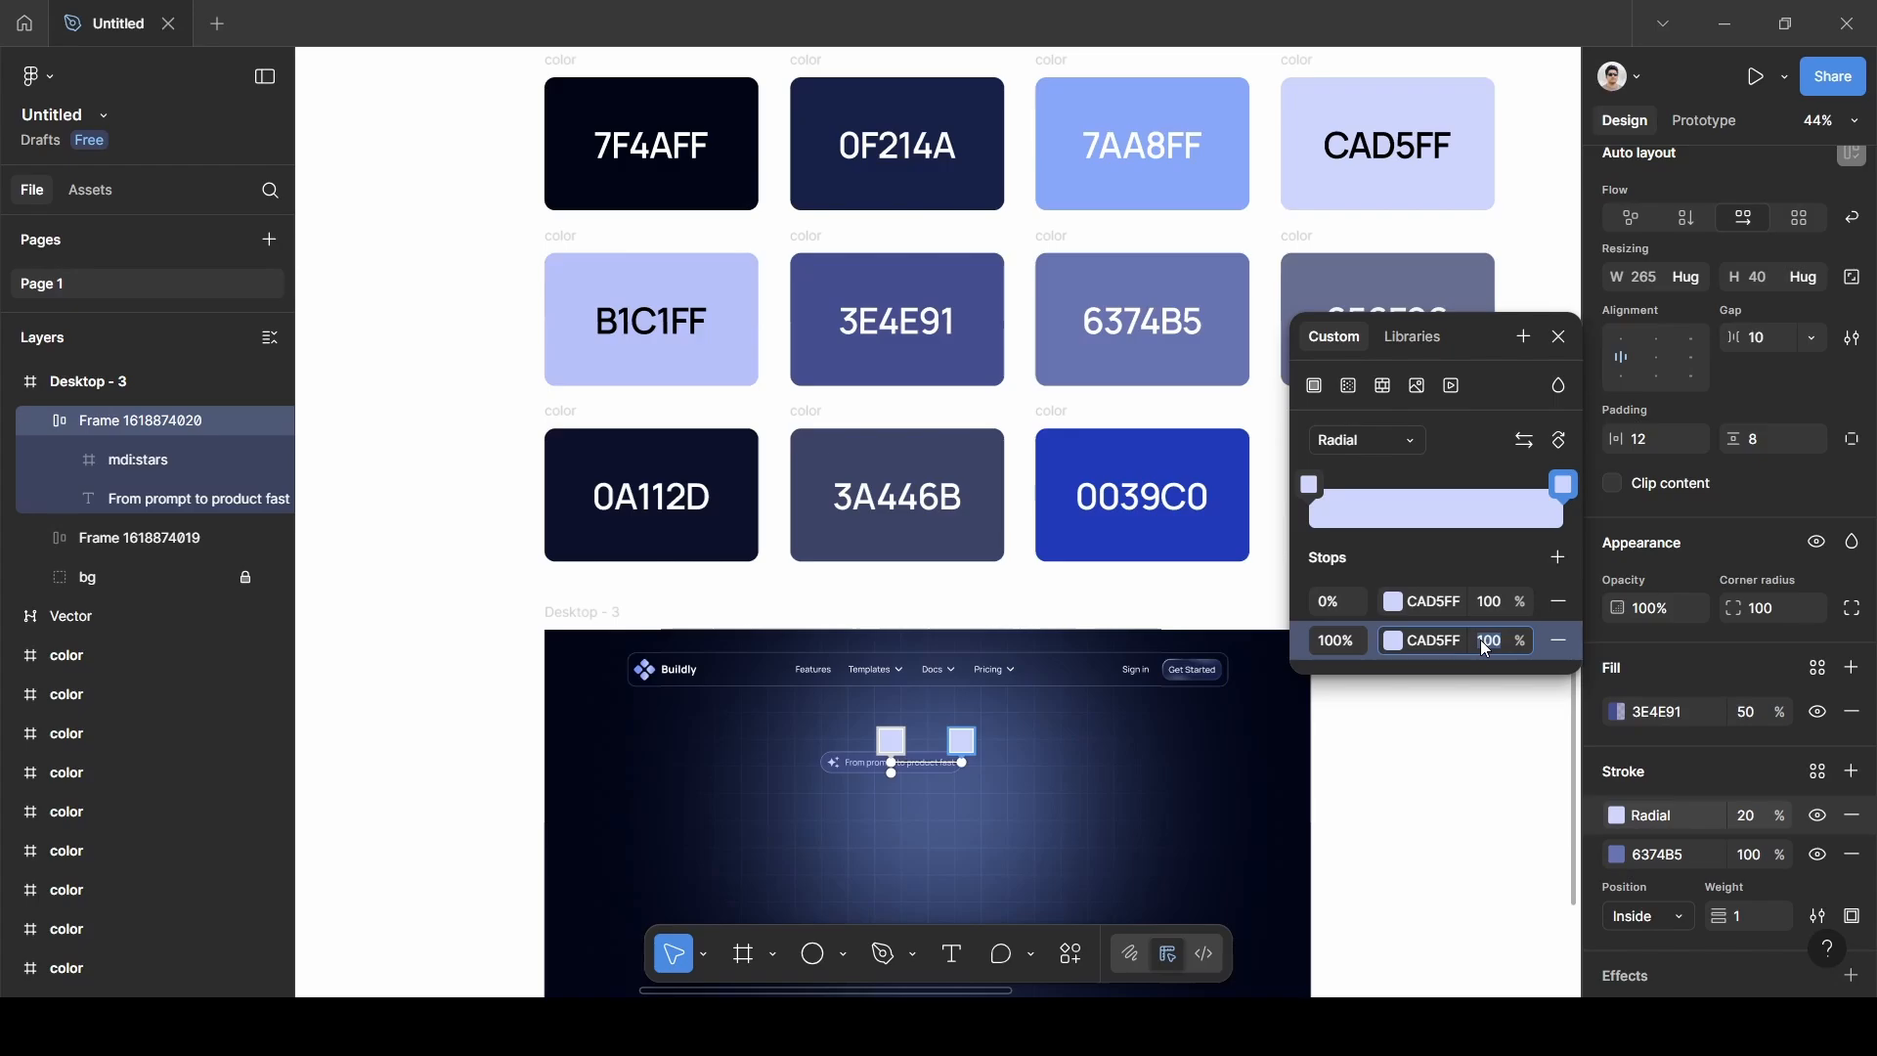
text(0)
key(Return)
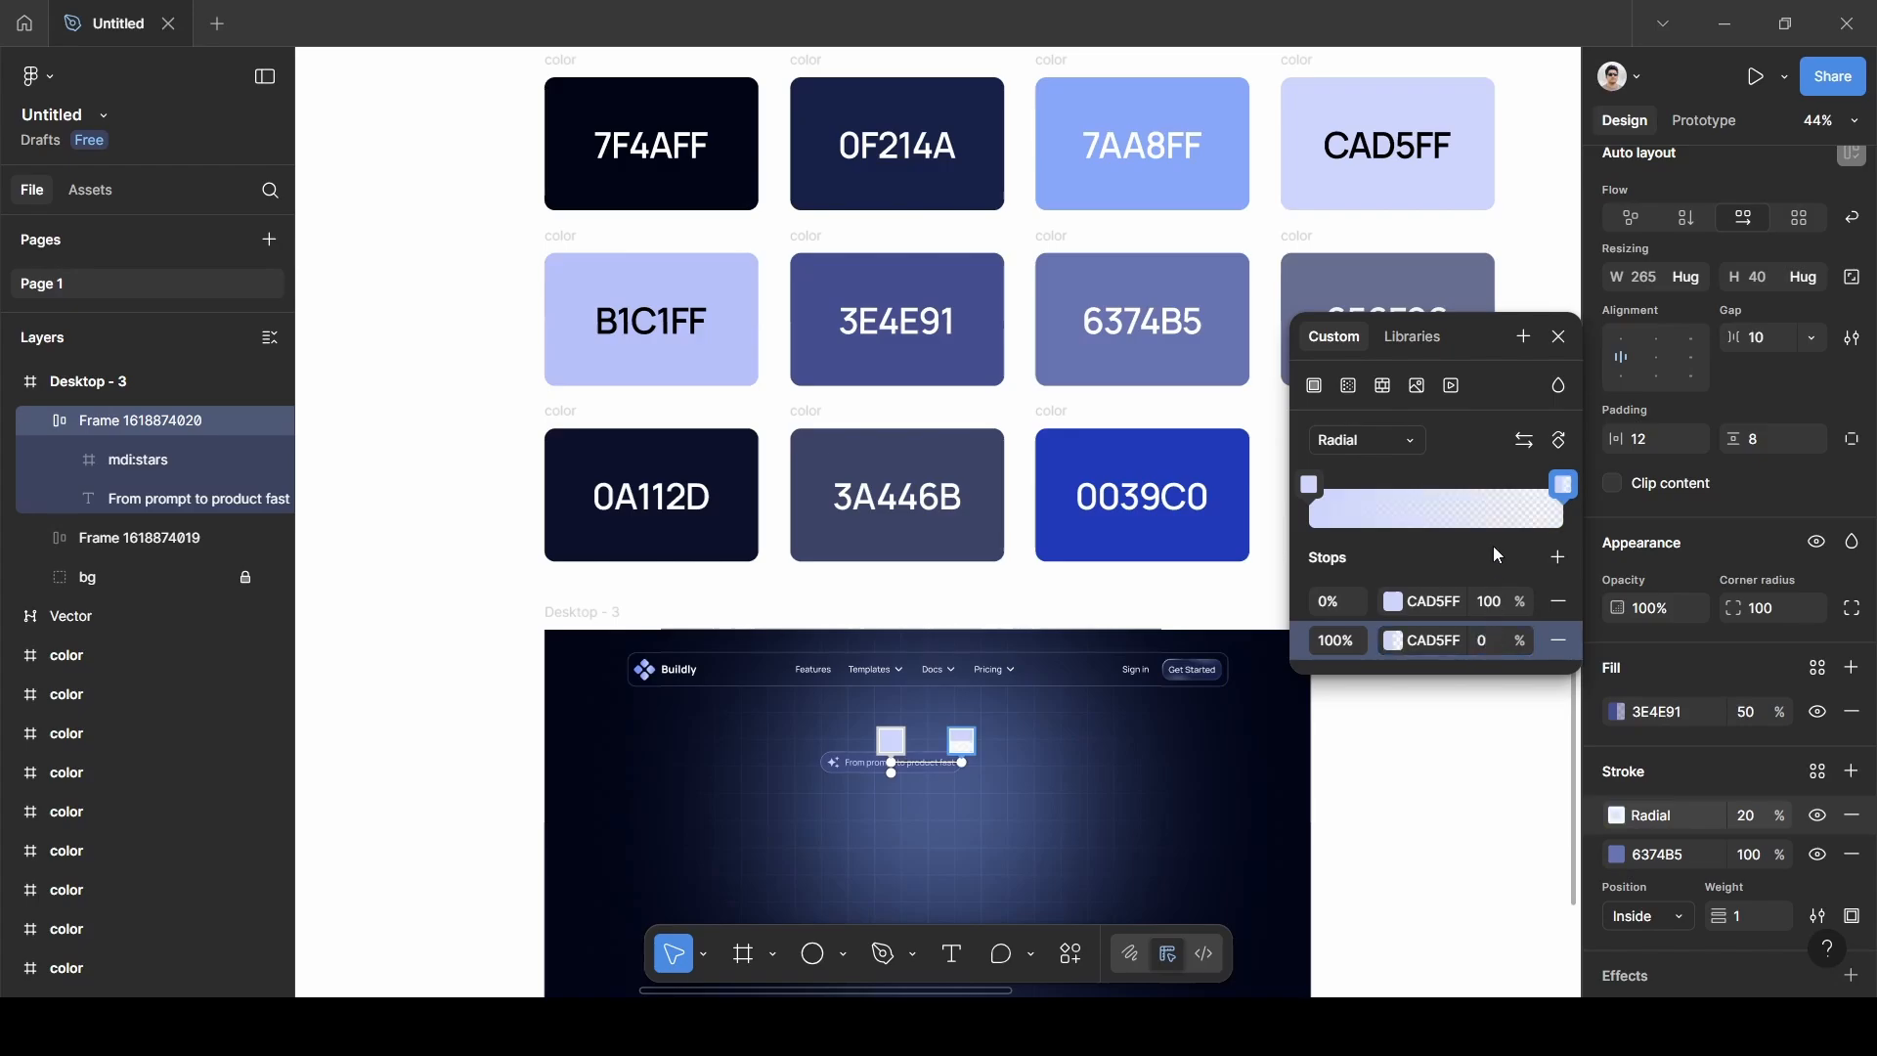
click(1558, 339)
Move the radial stroke gradient's centre to the badge's upper-left edge, shorten its reach, and set the gradient stroke's opacity to 100%.
scroll(842, 785, up, 5)
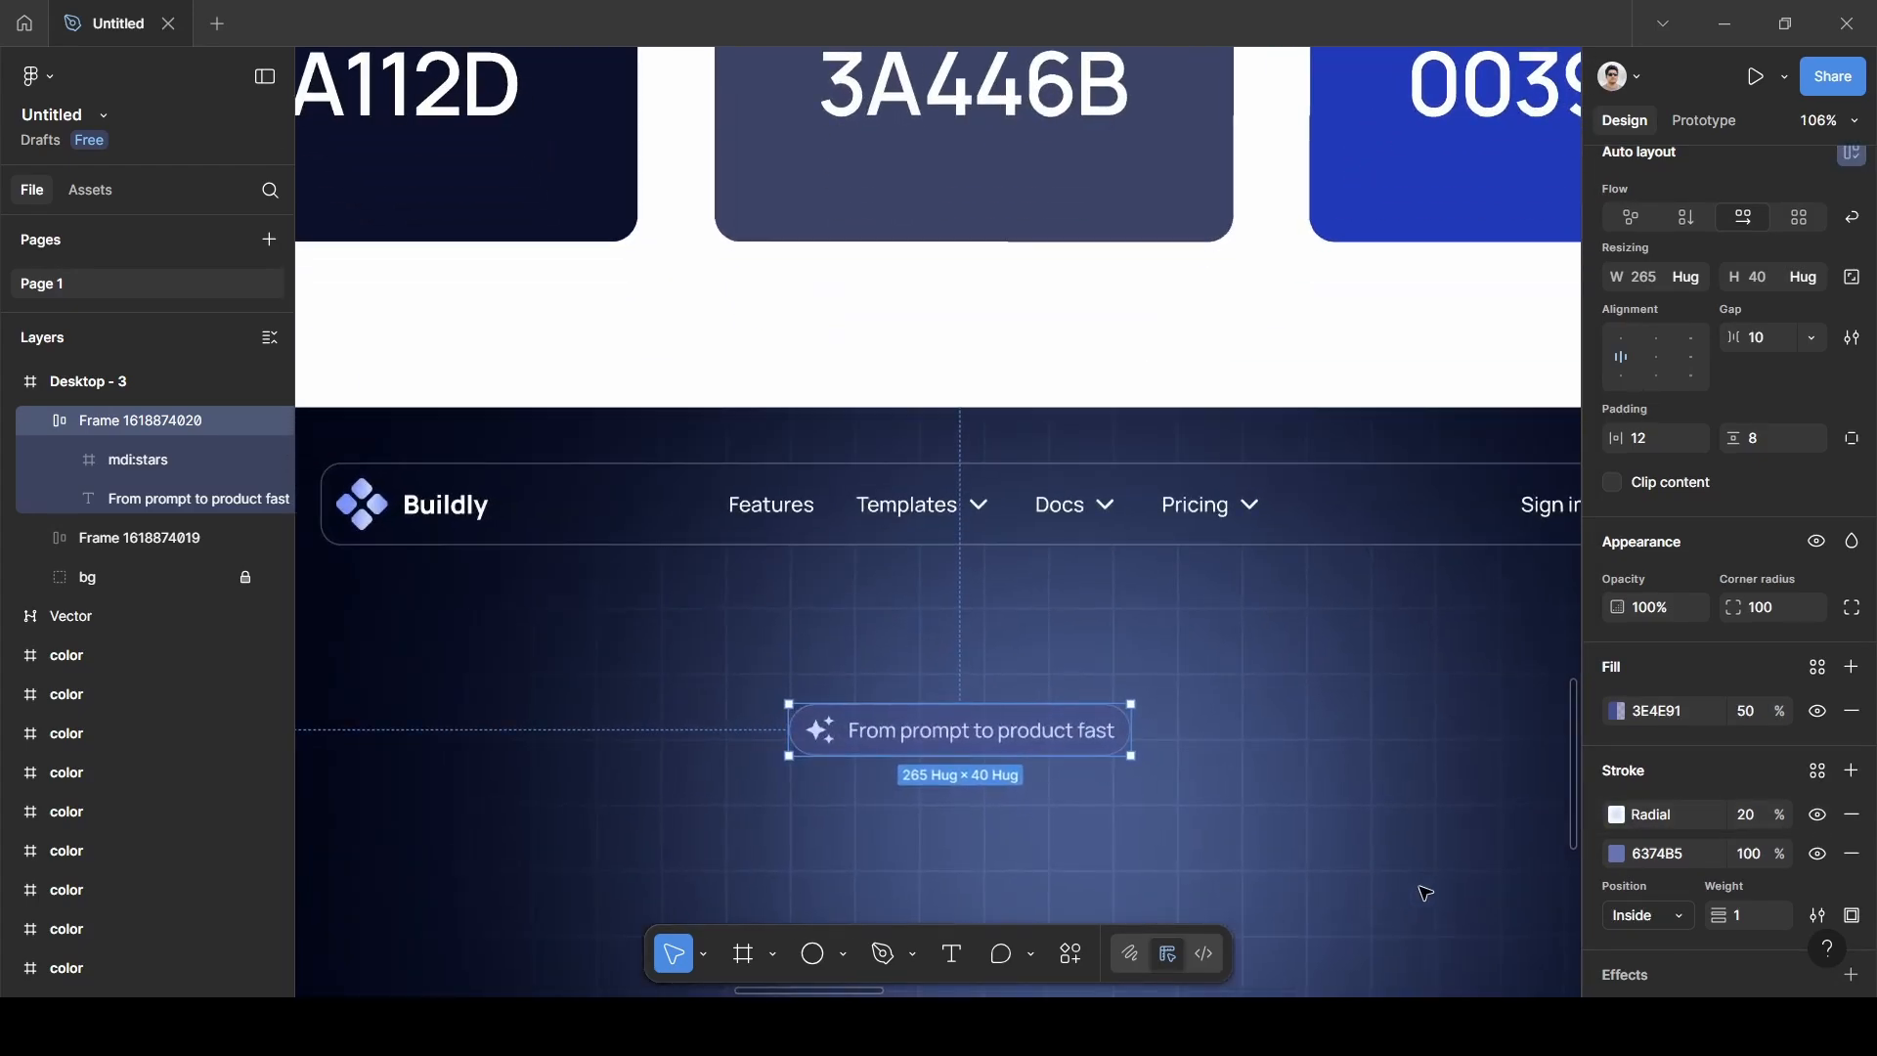
click(1616, 814)
scroll(1122, 818, up, 4)
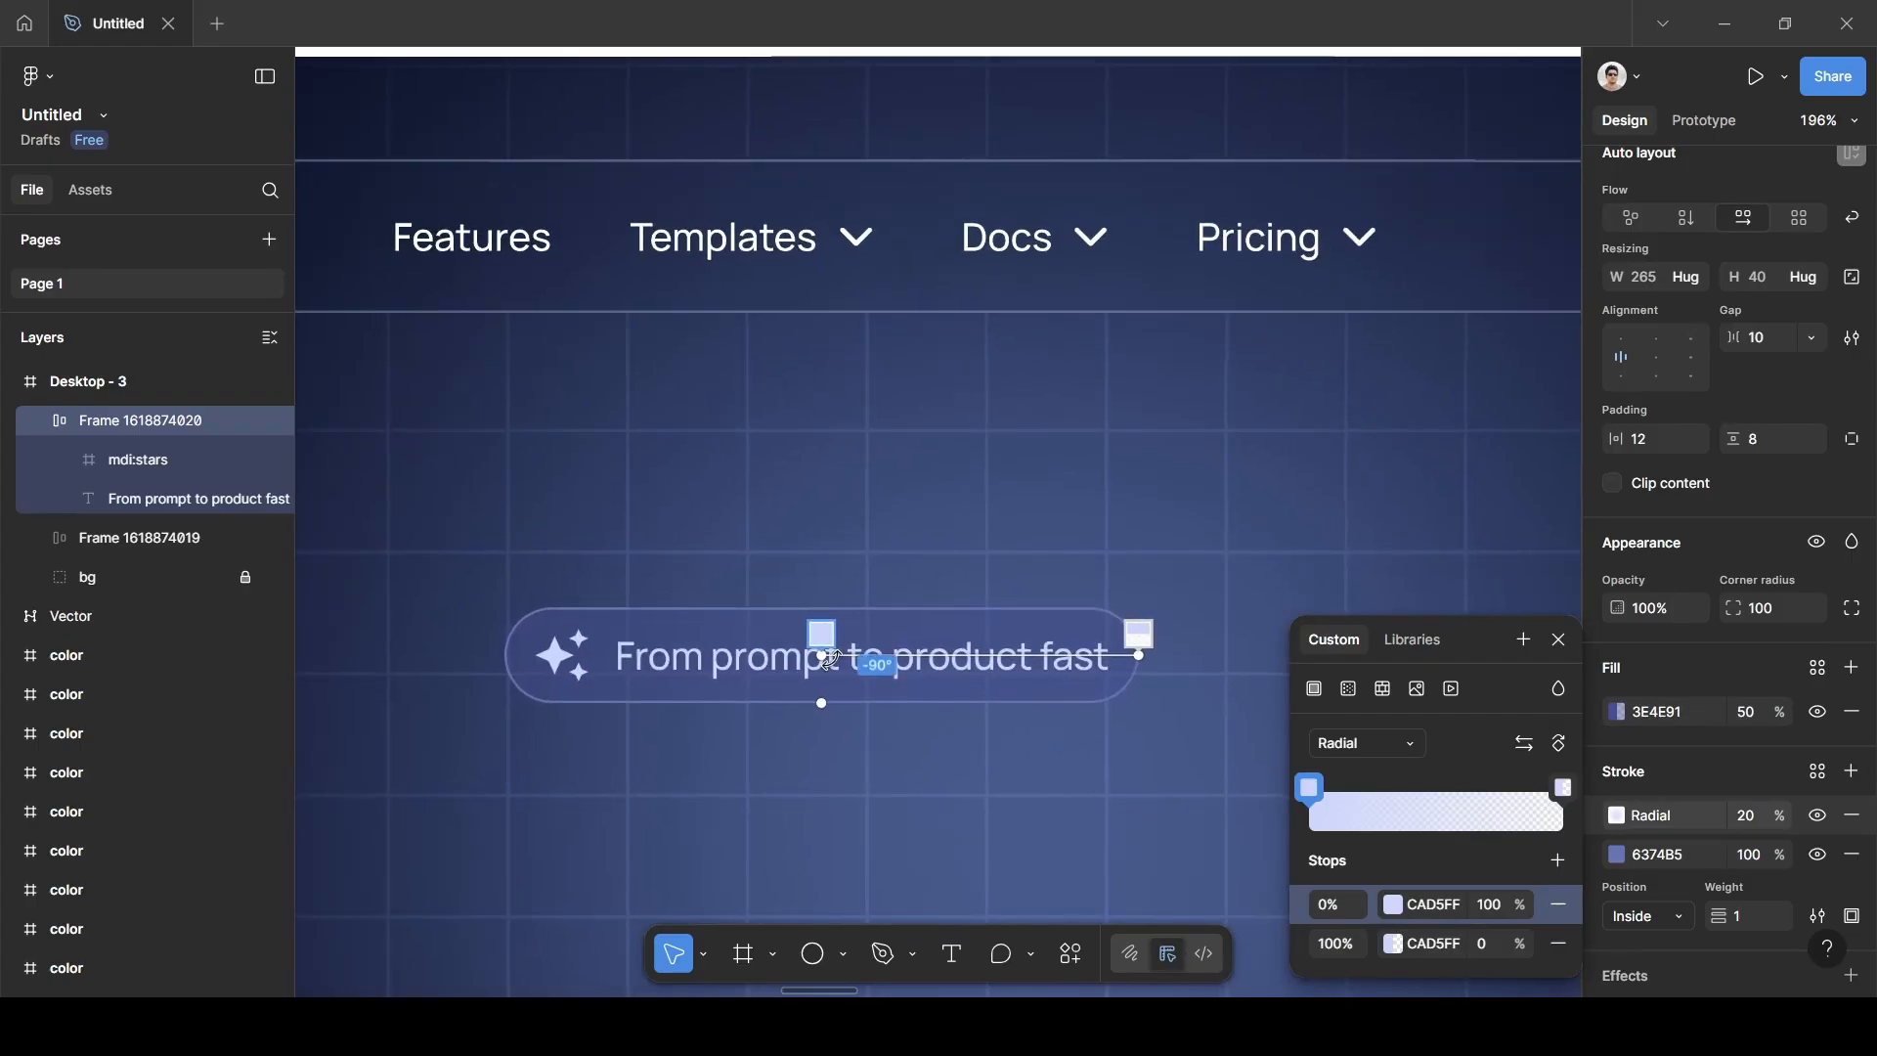
drag(826, 657, 543, 614)
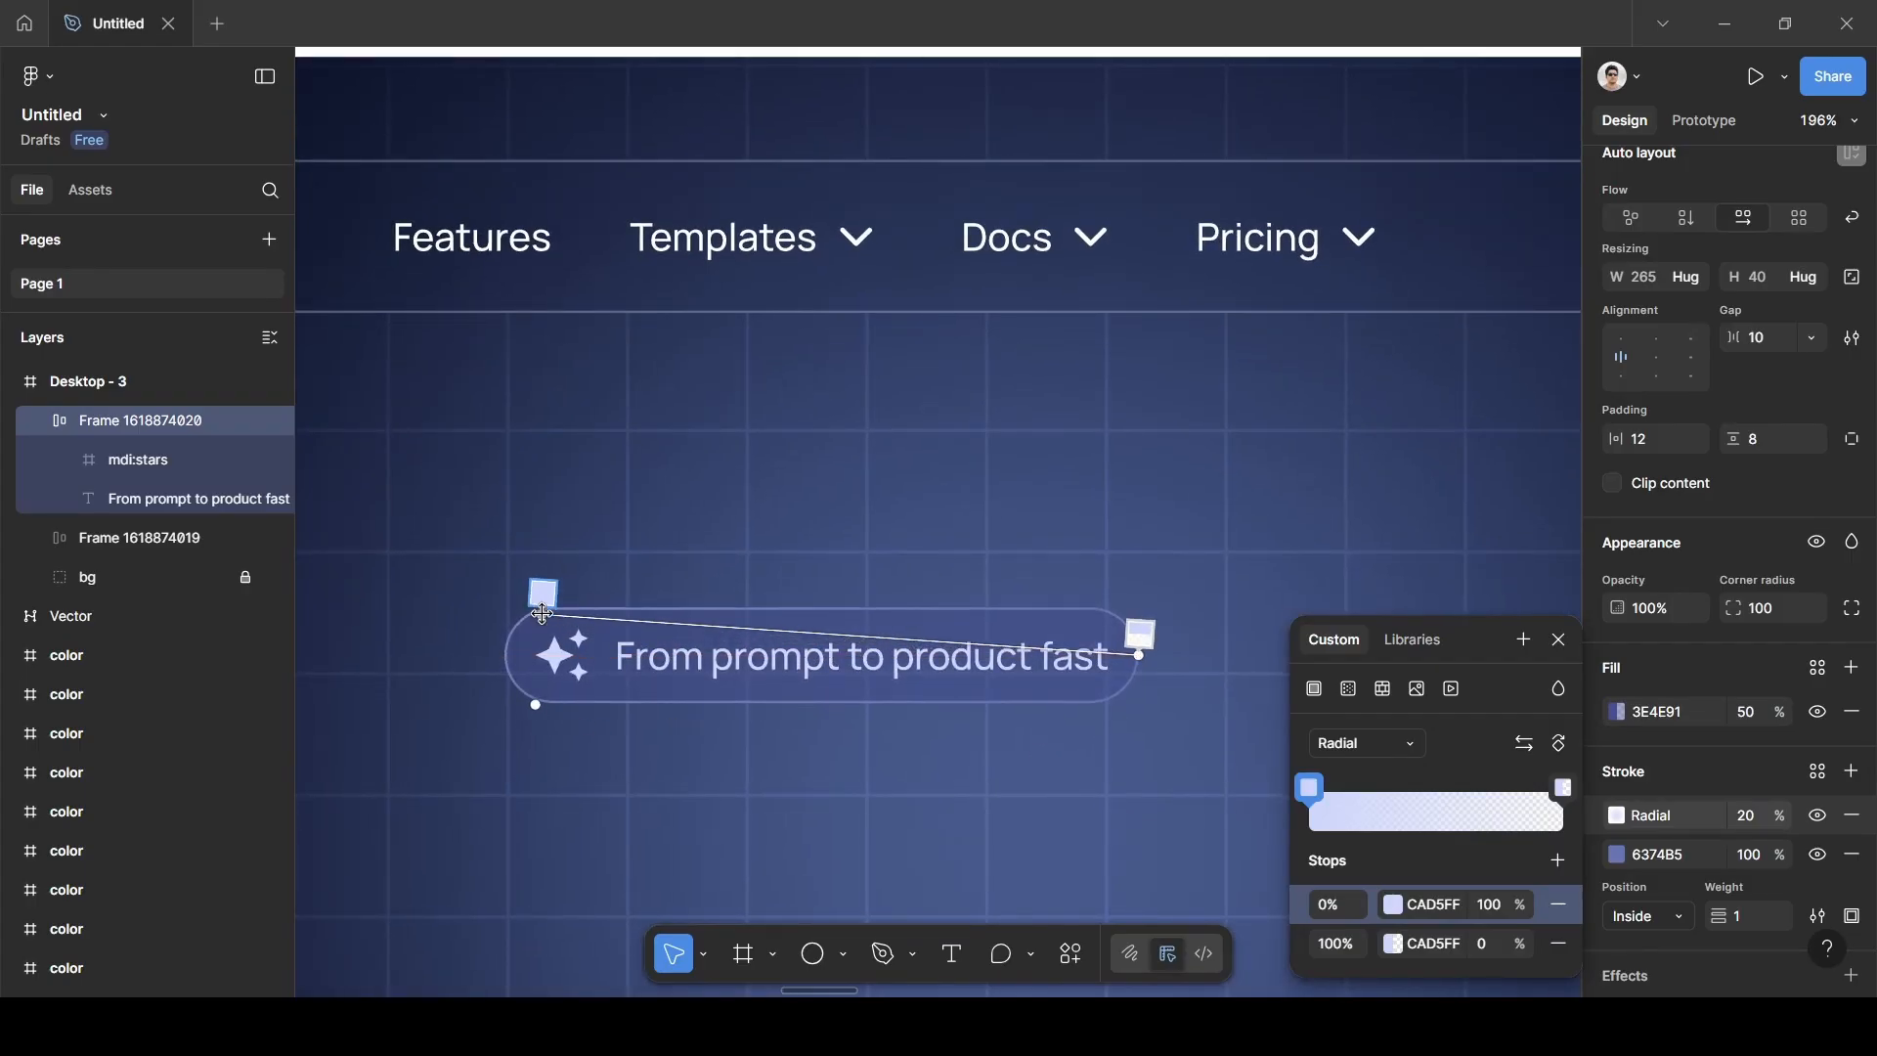
drag(1140, 654, 719, 669)
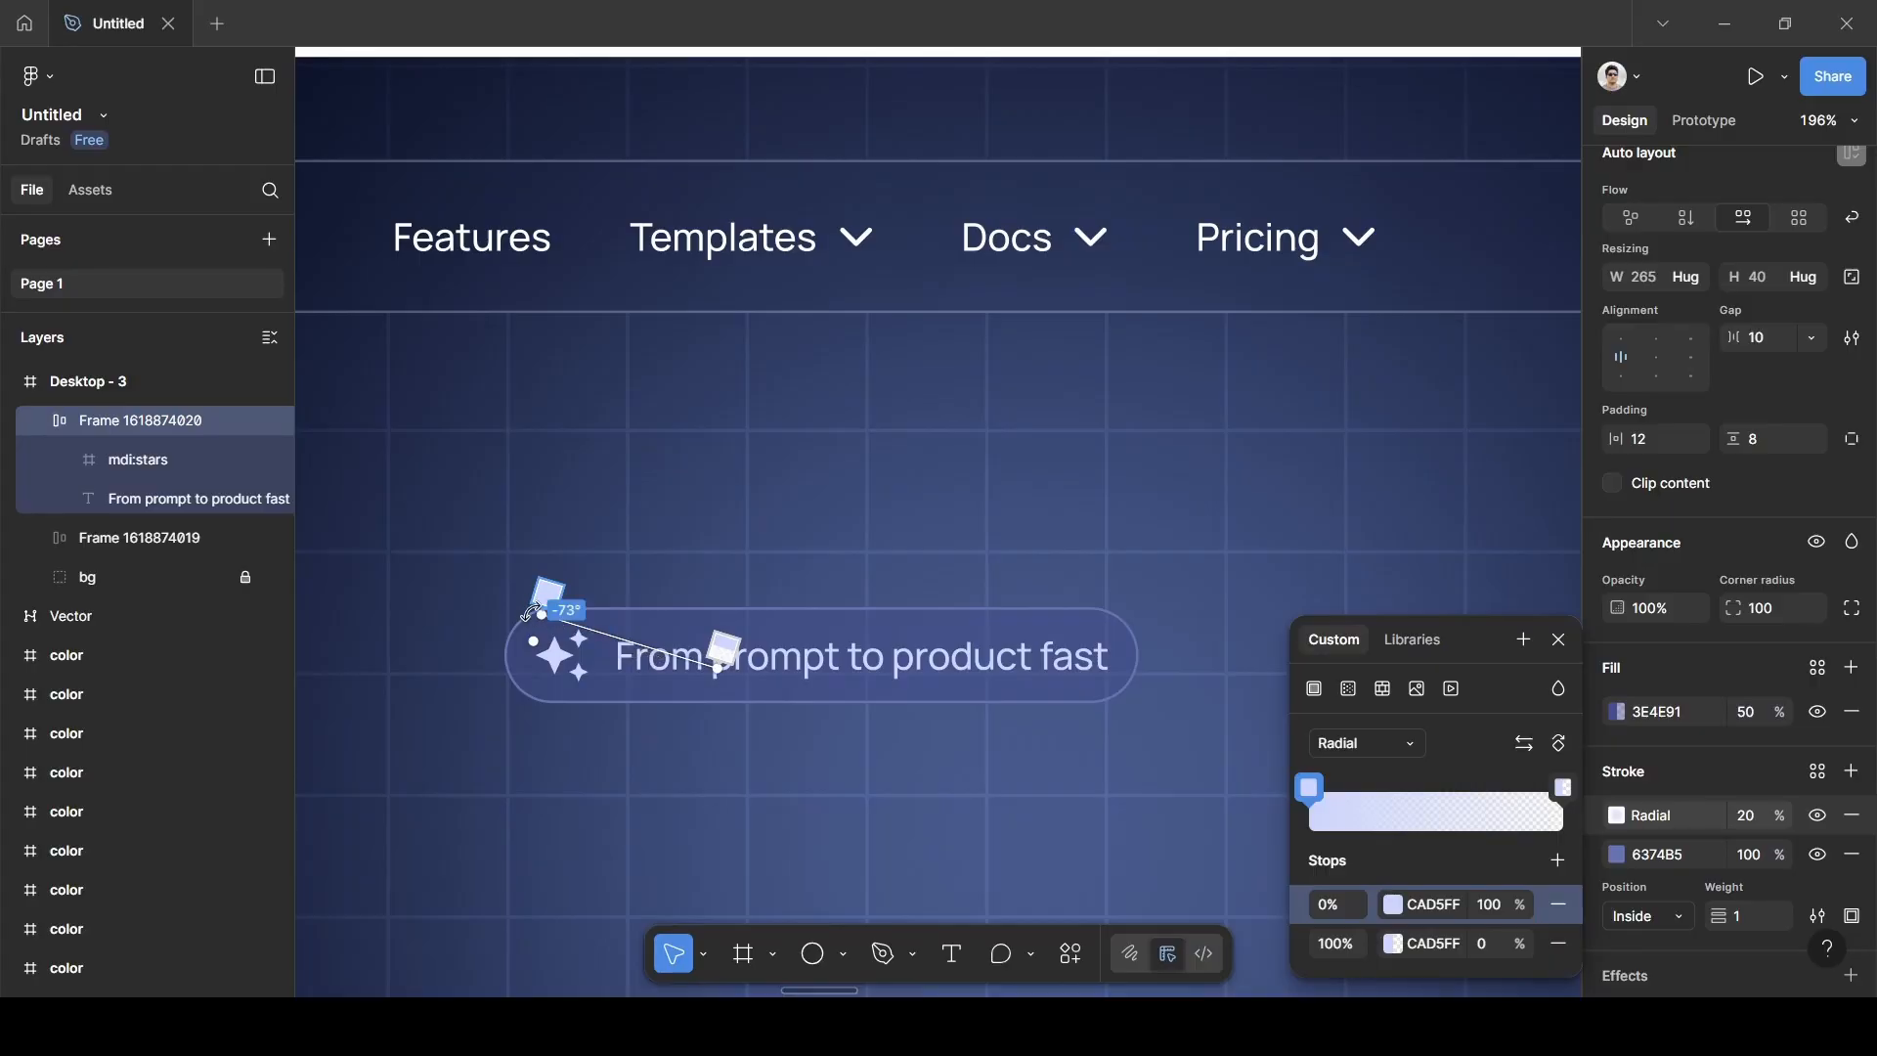
drag(530, 613, 532, 611)
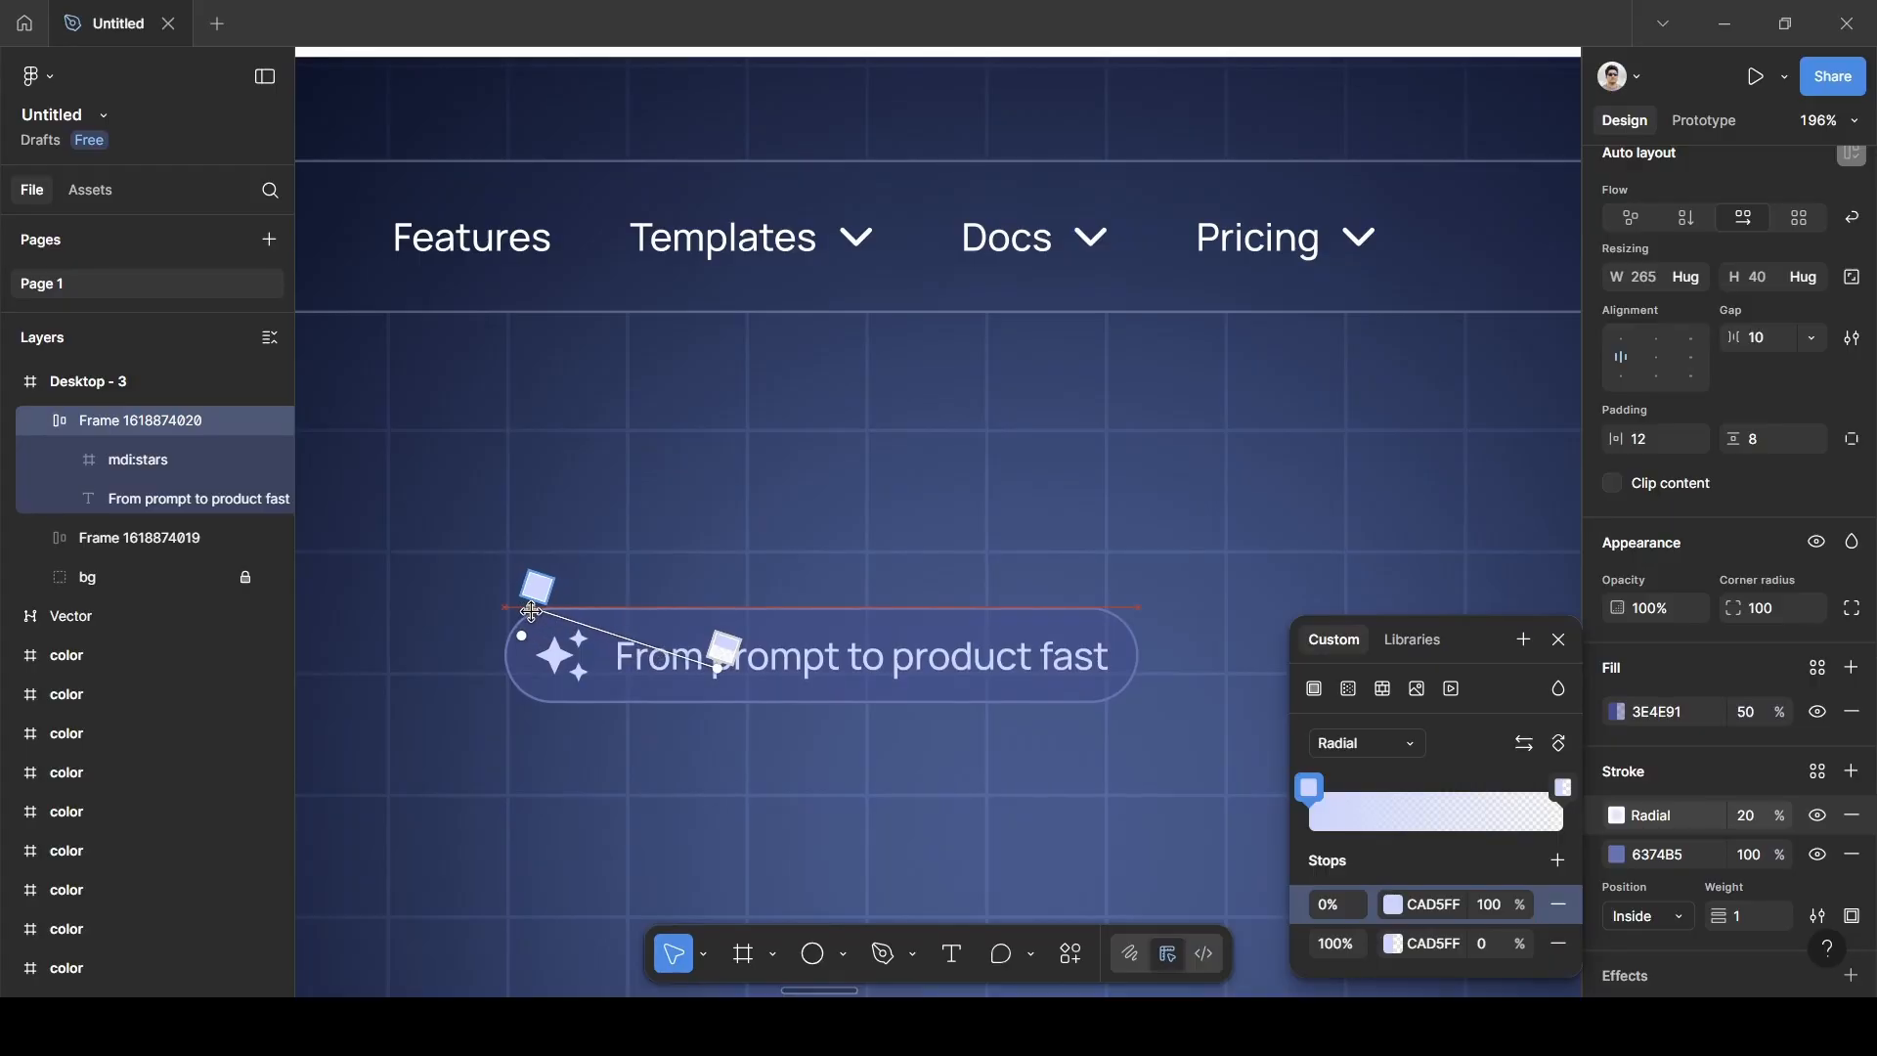
key(Escape)
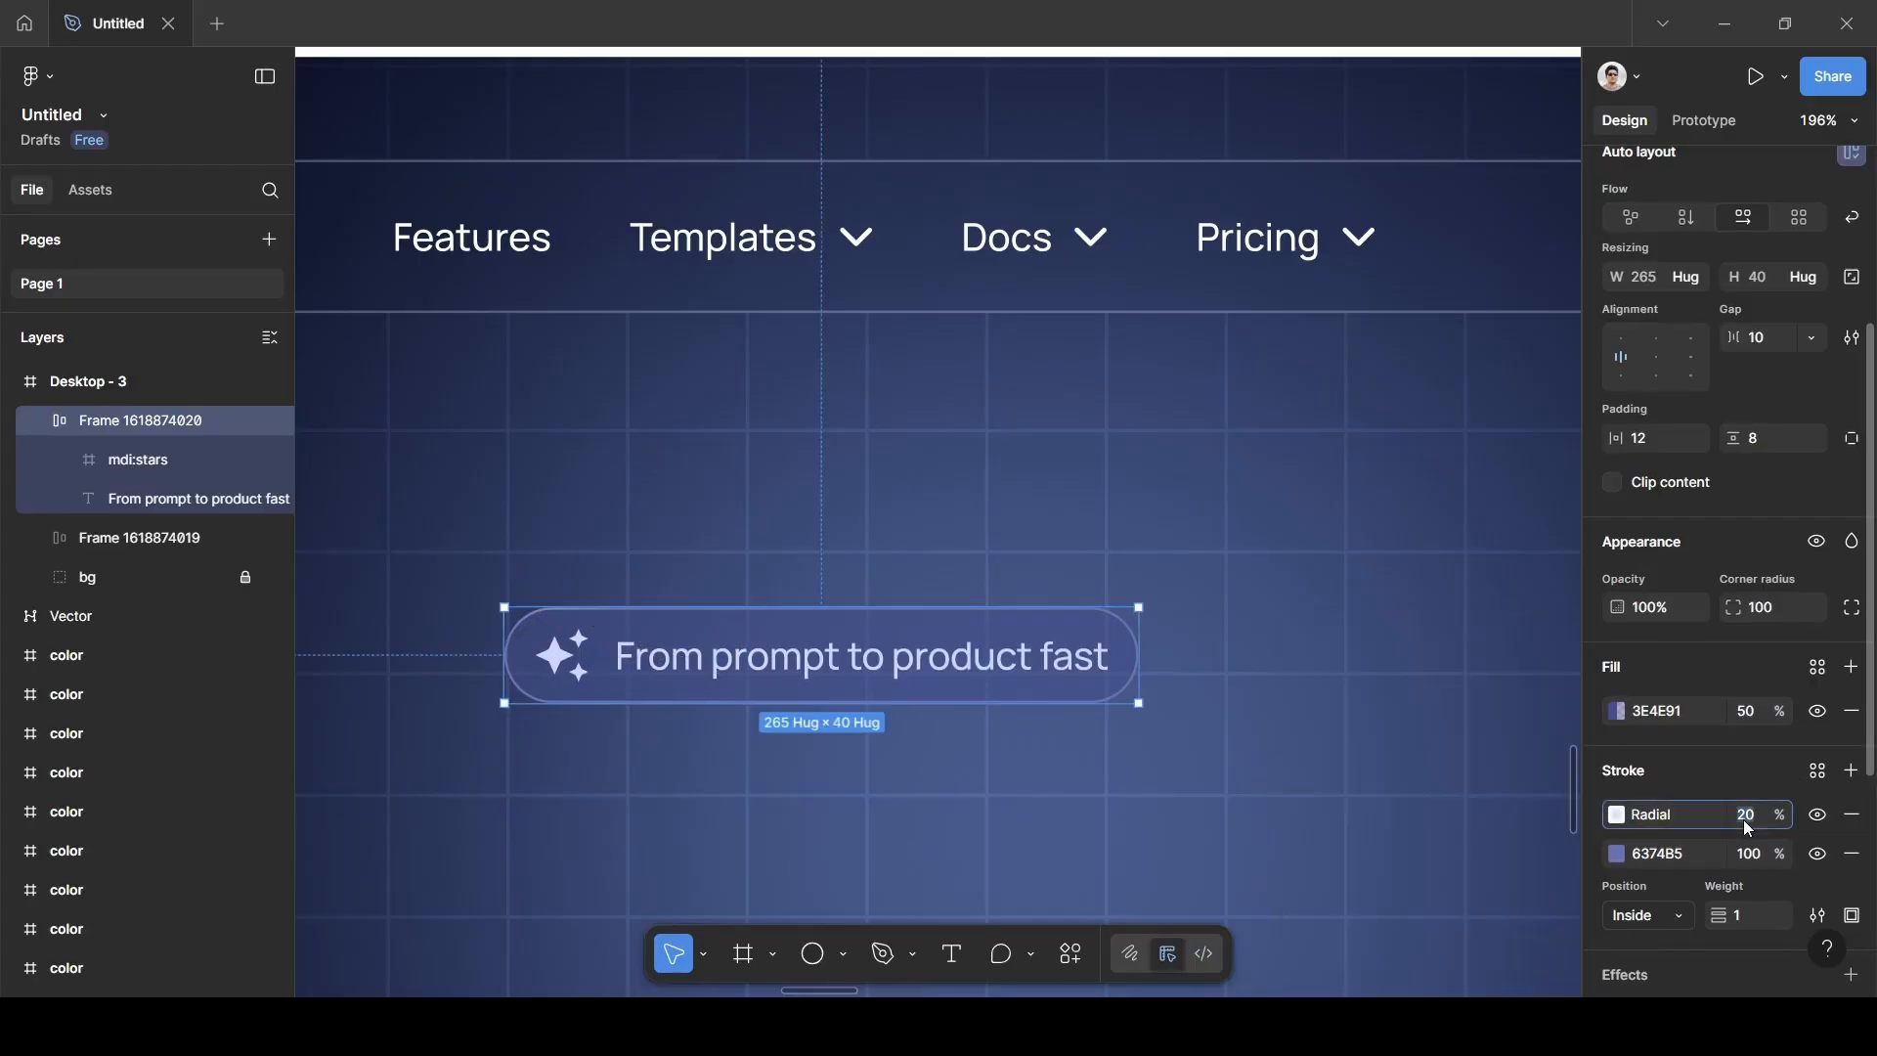
click(1734, 747)
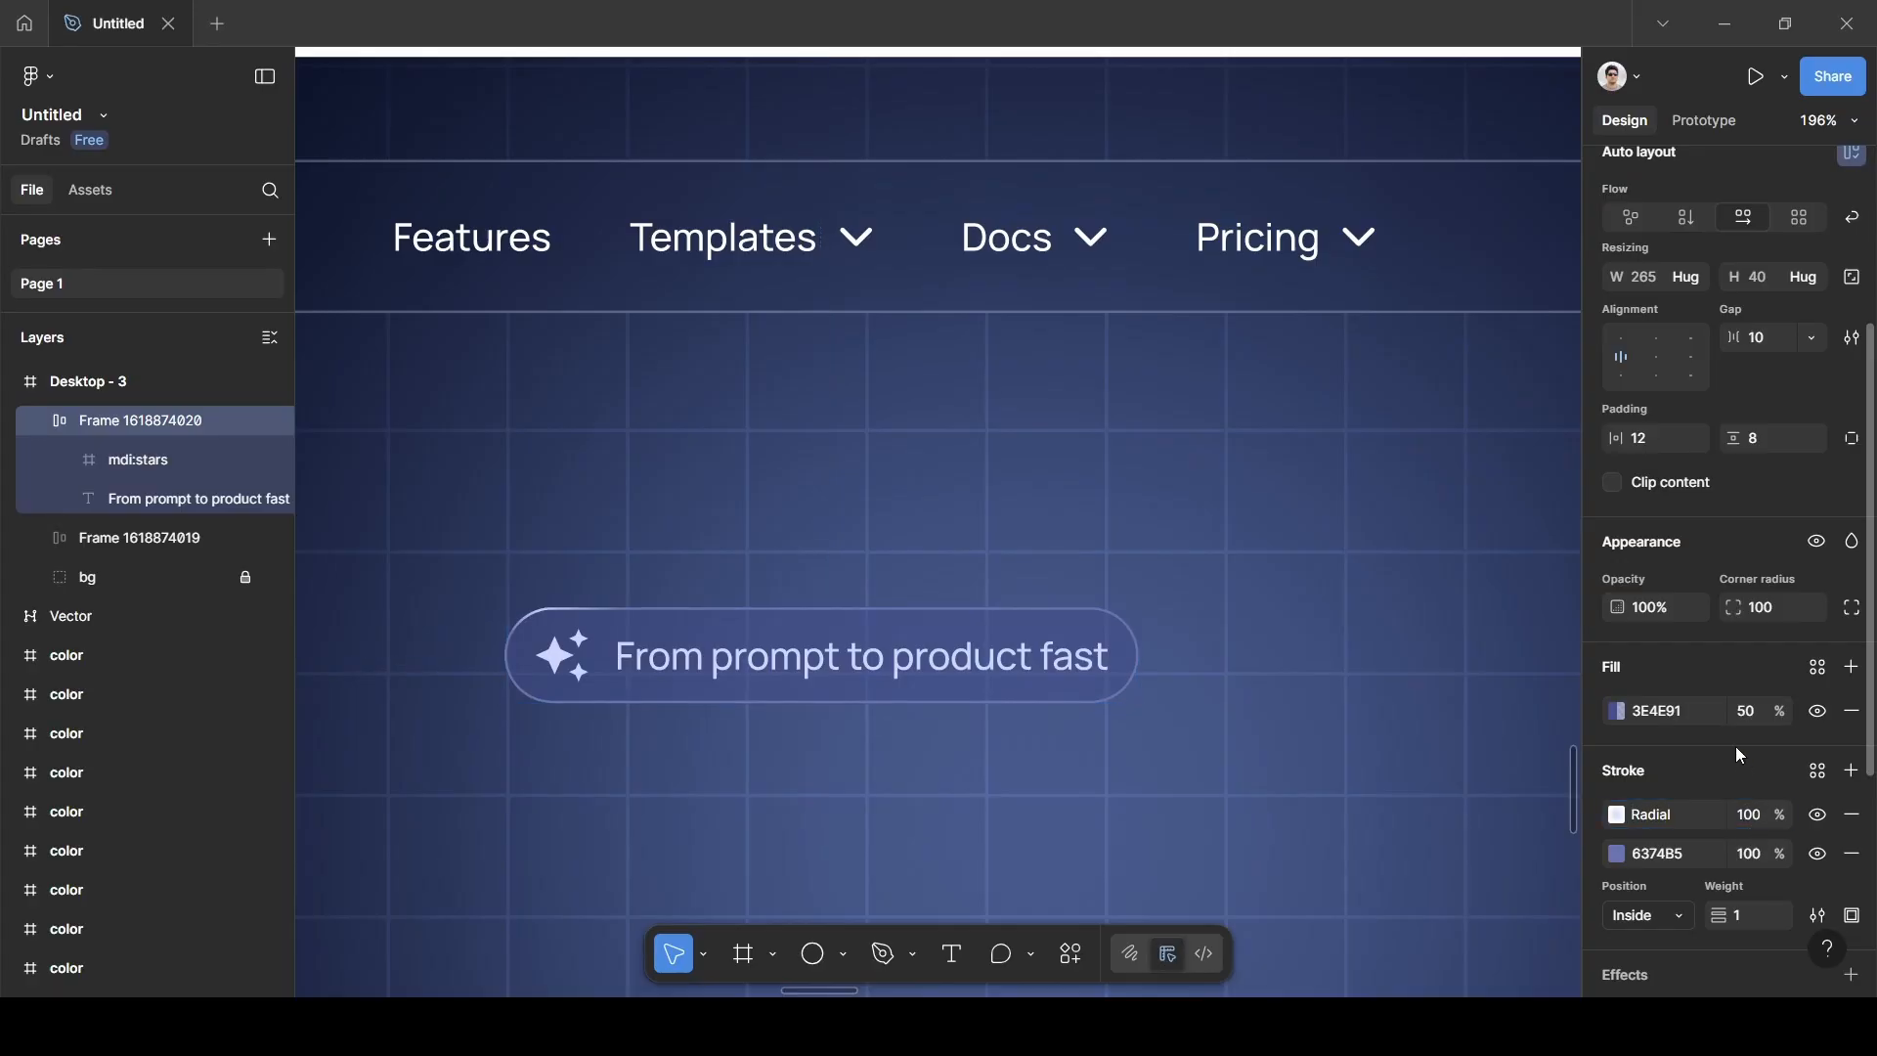
Fine-tune the radial stroke gradient, keeping its centre on the badge's upper-left edge and extending its end towards the badge's lower-right part.
click(1618, 815)
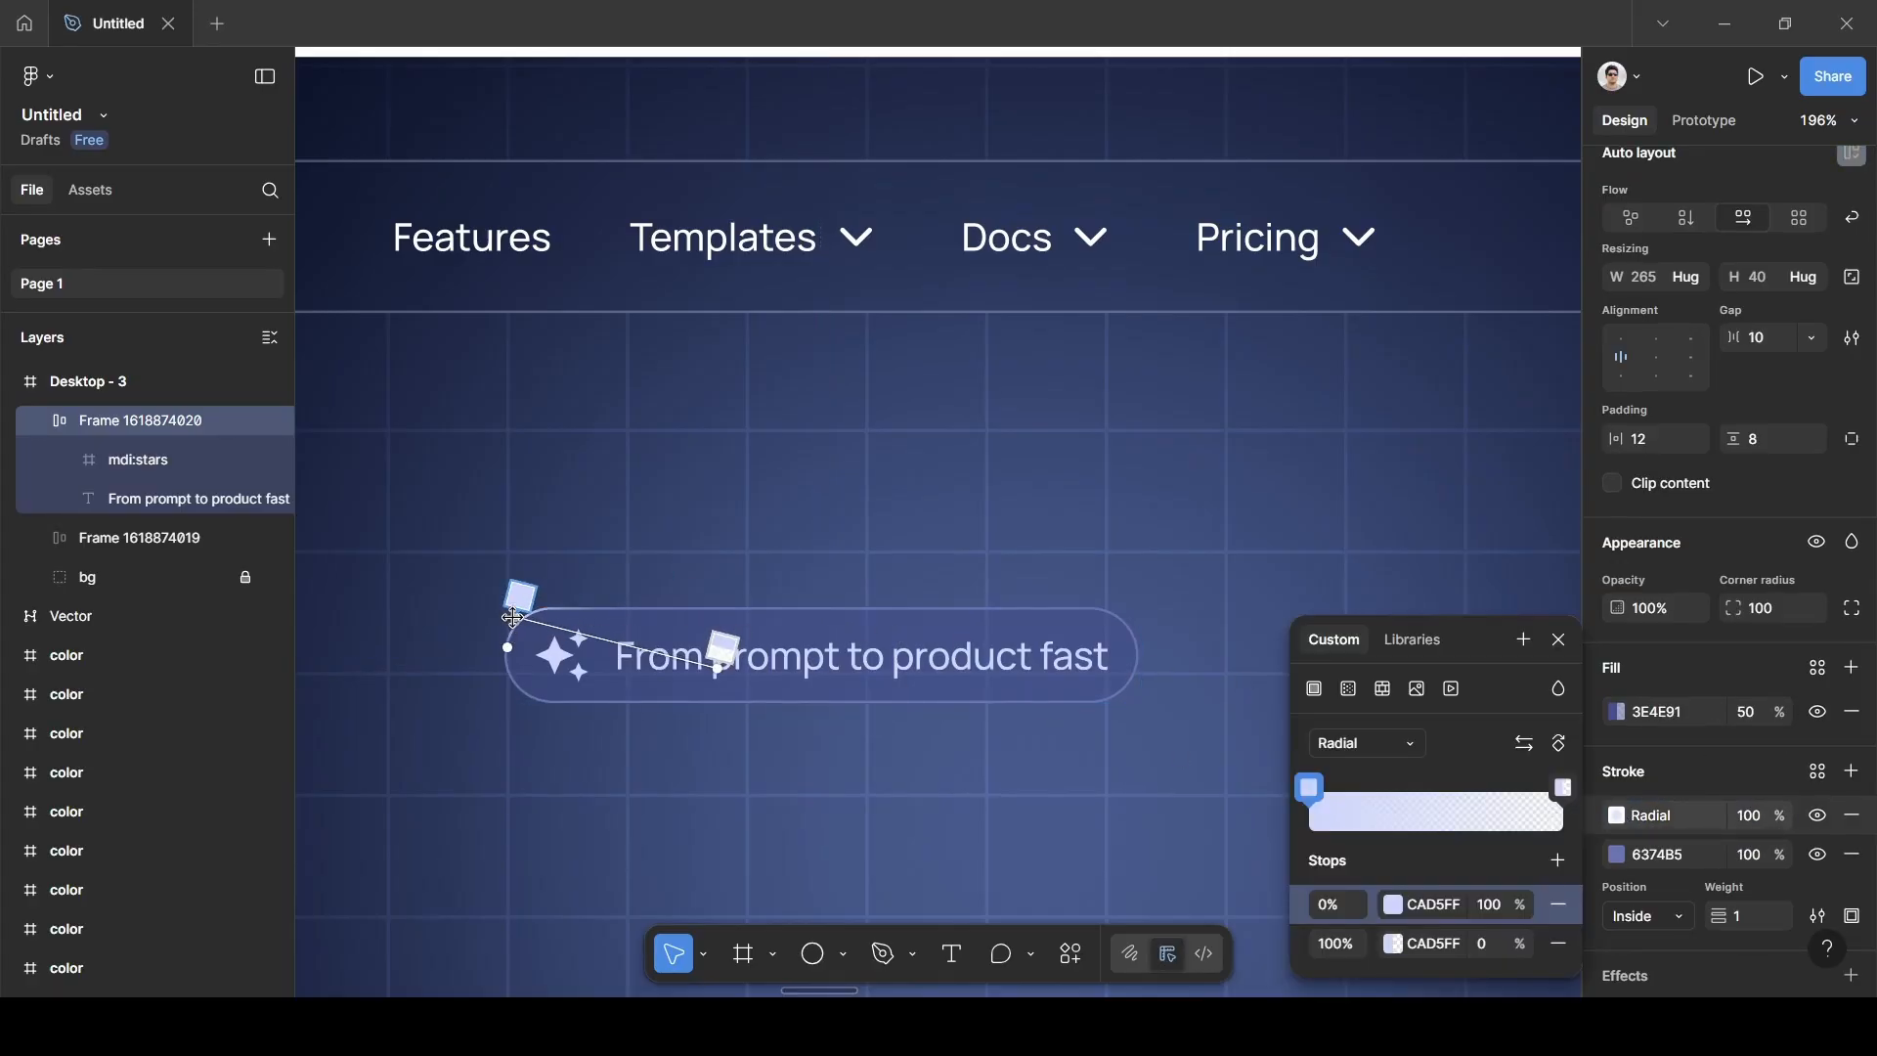
drag(717, 670, 758, 701)
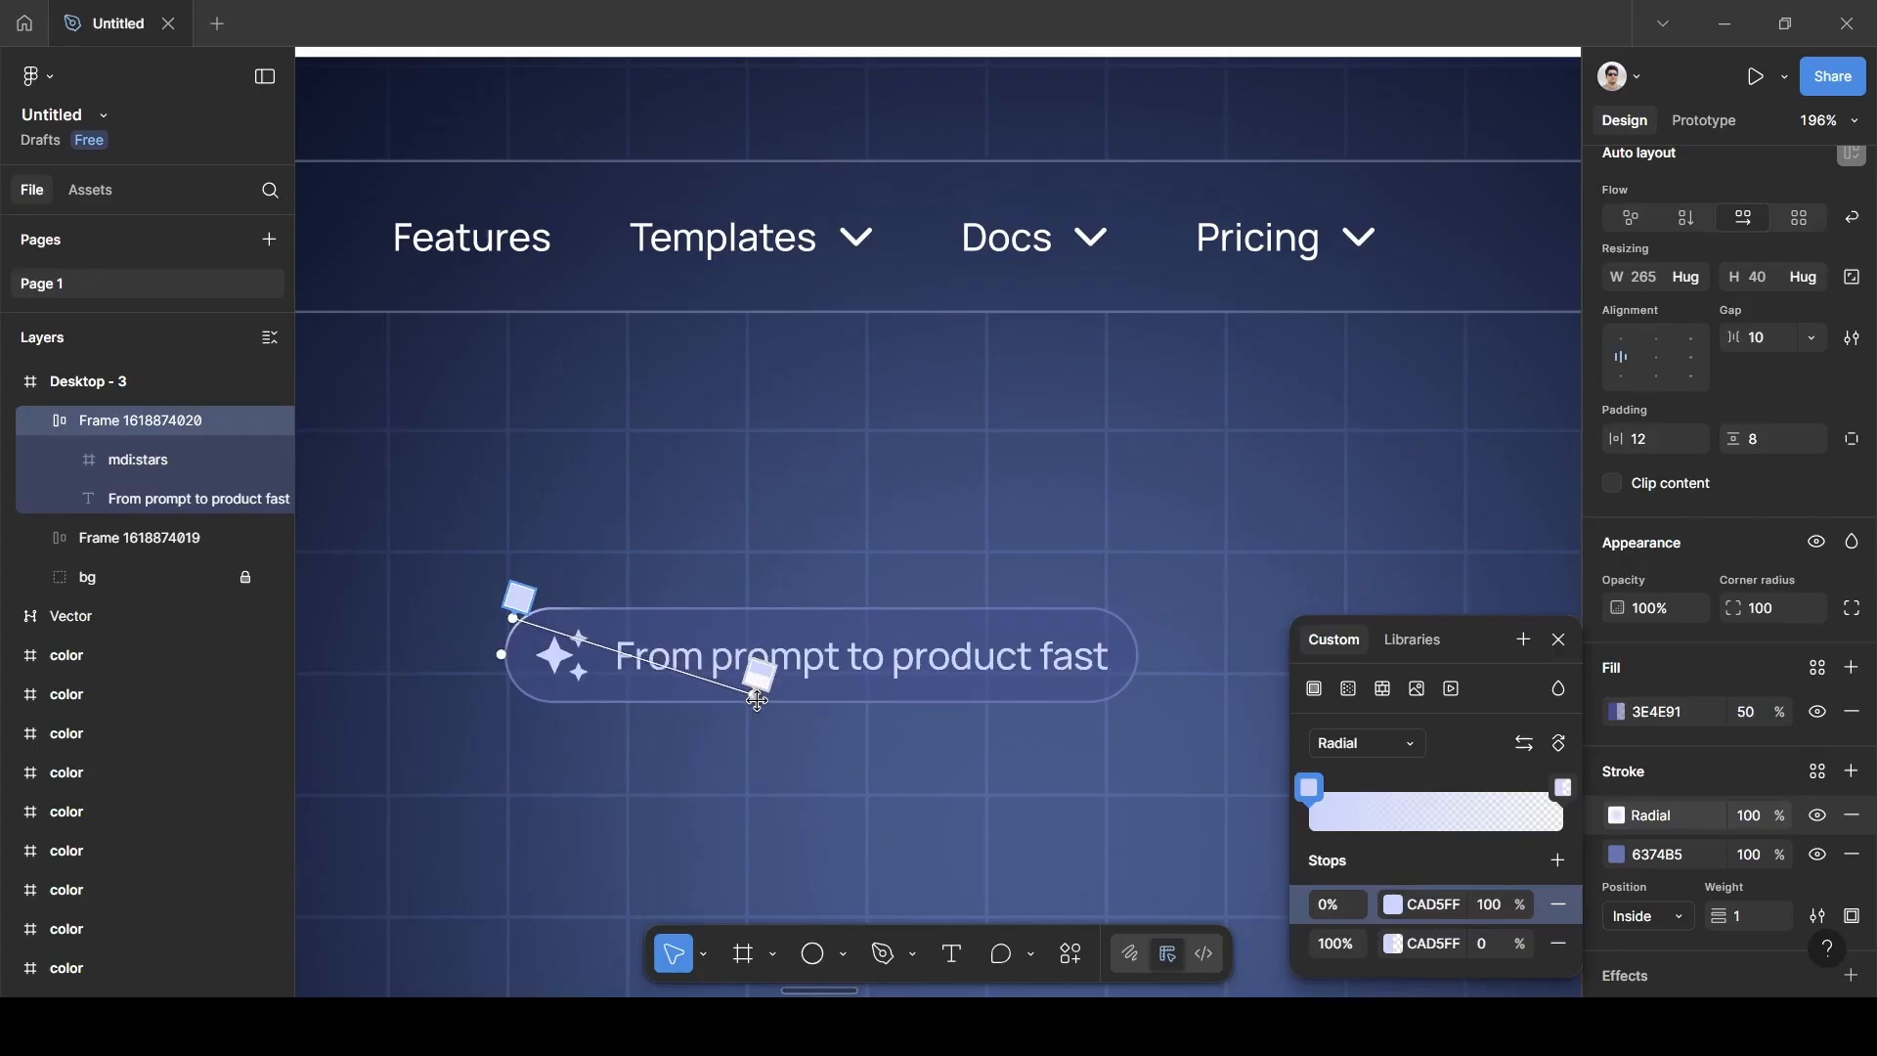
drag(514, 618, 539, 613)
drag(764, 697, 955, 685)
click(989, 759)
click(996, 760)
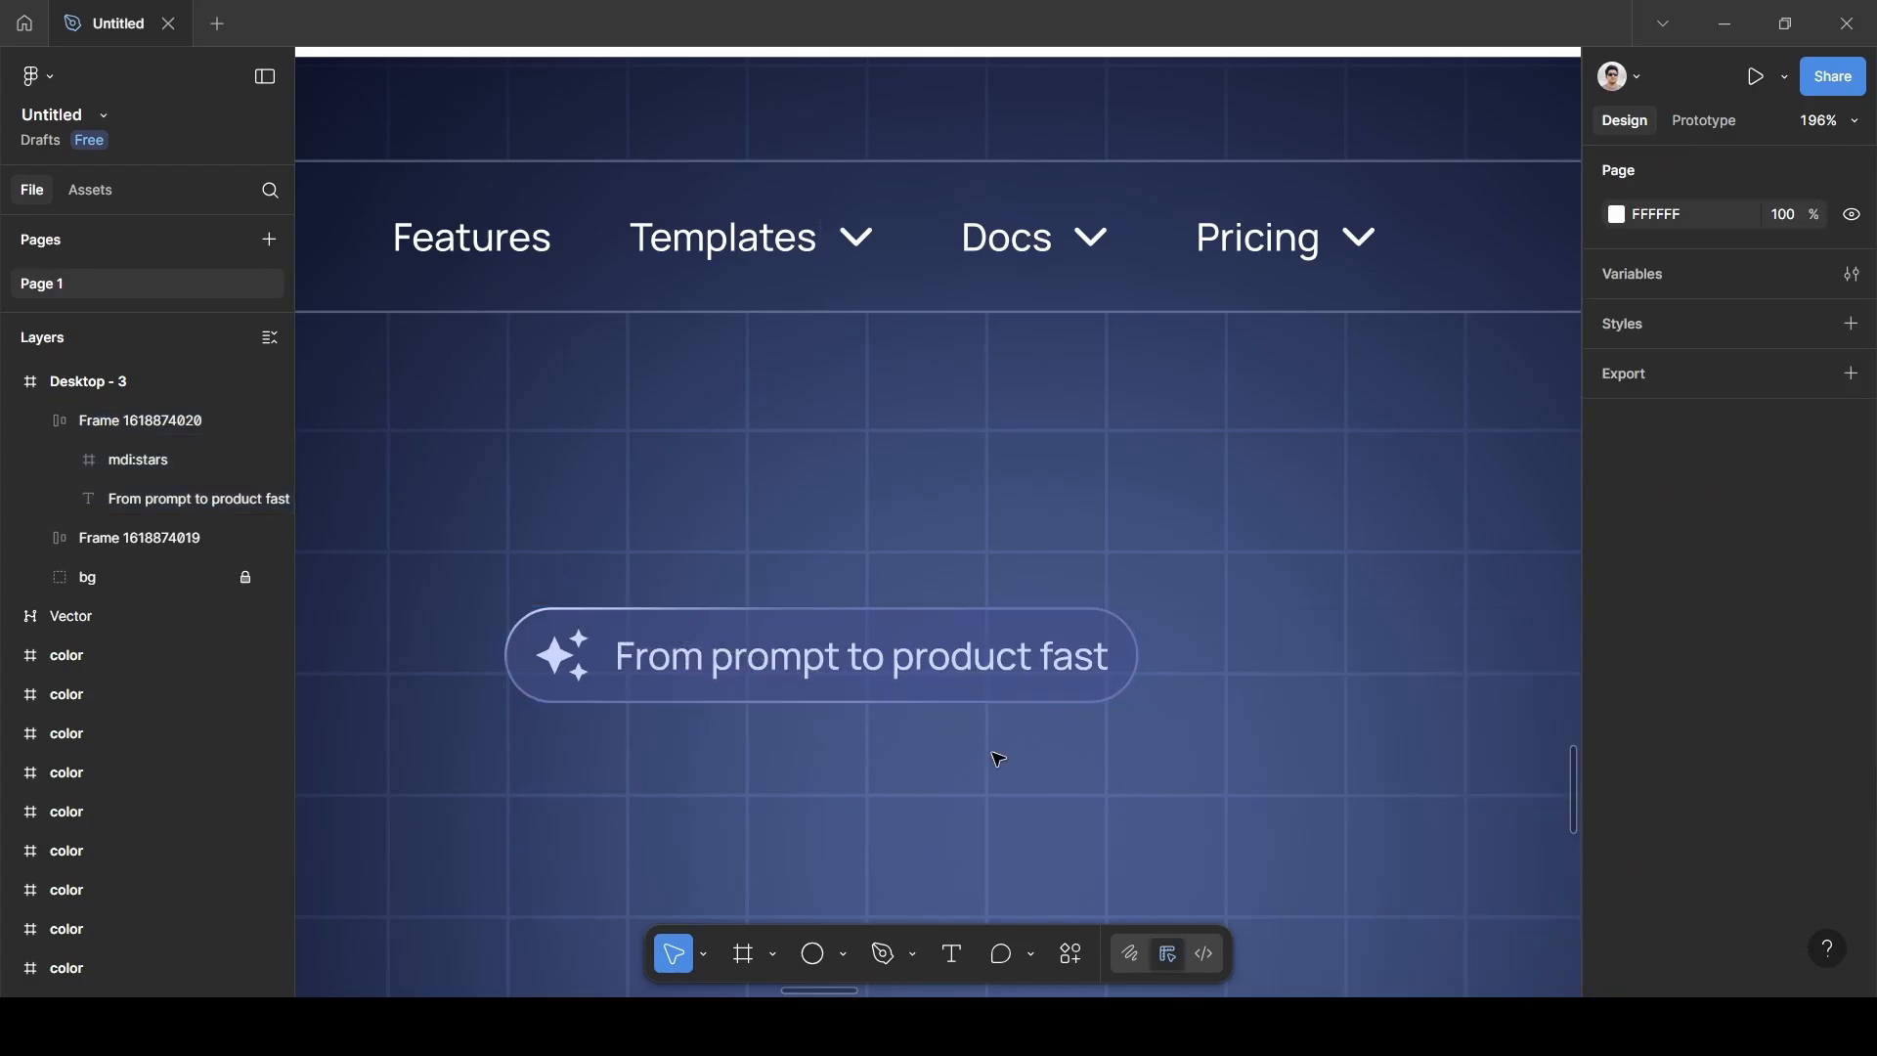
Move the badge closer beneath the navigation bar in the Desktop - 3 frame, to about X 571, Y 190.
scroll(998, 758, down, 8)
scroll(998, 759, up, 3)
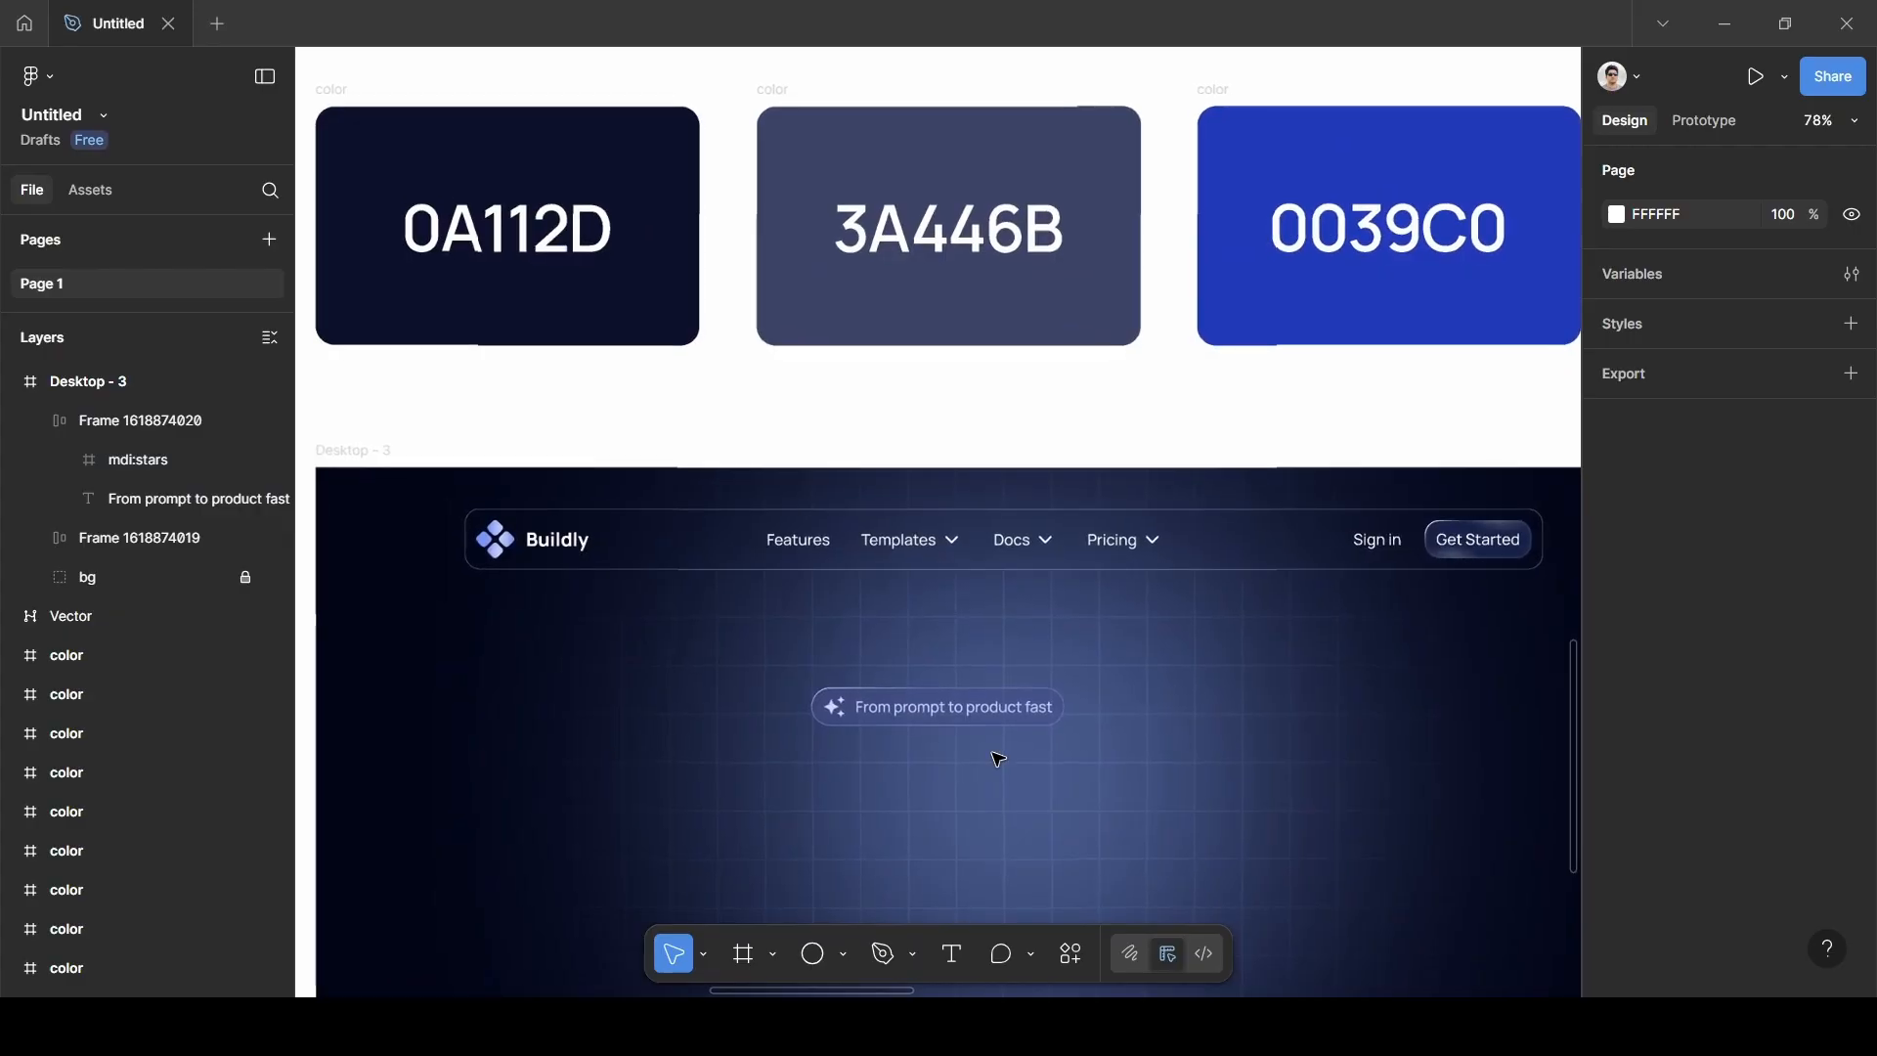
scroll(999, 759, down, 3)
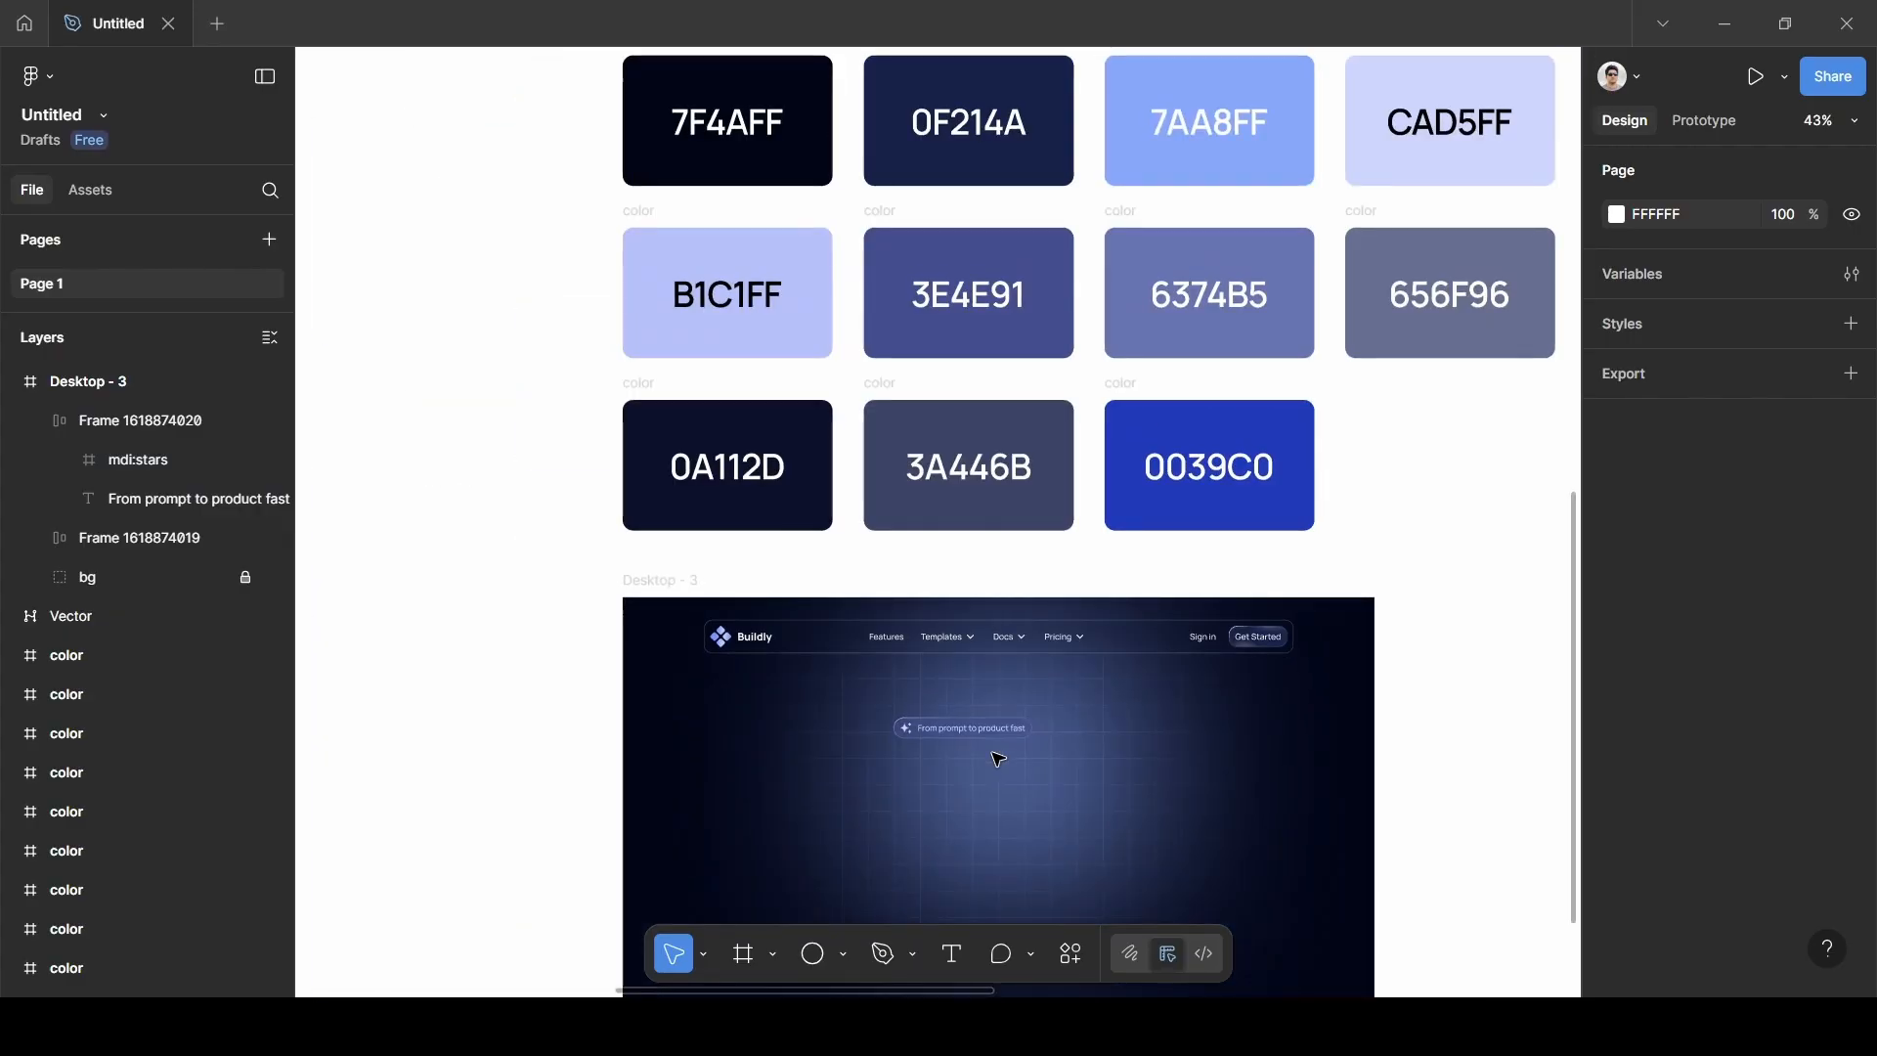
scroll(964, 767, down, 2)
click(1014, 652)
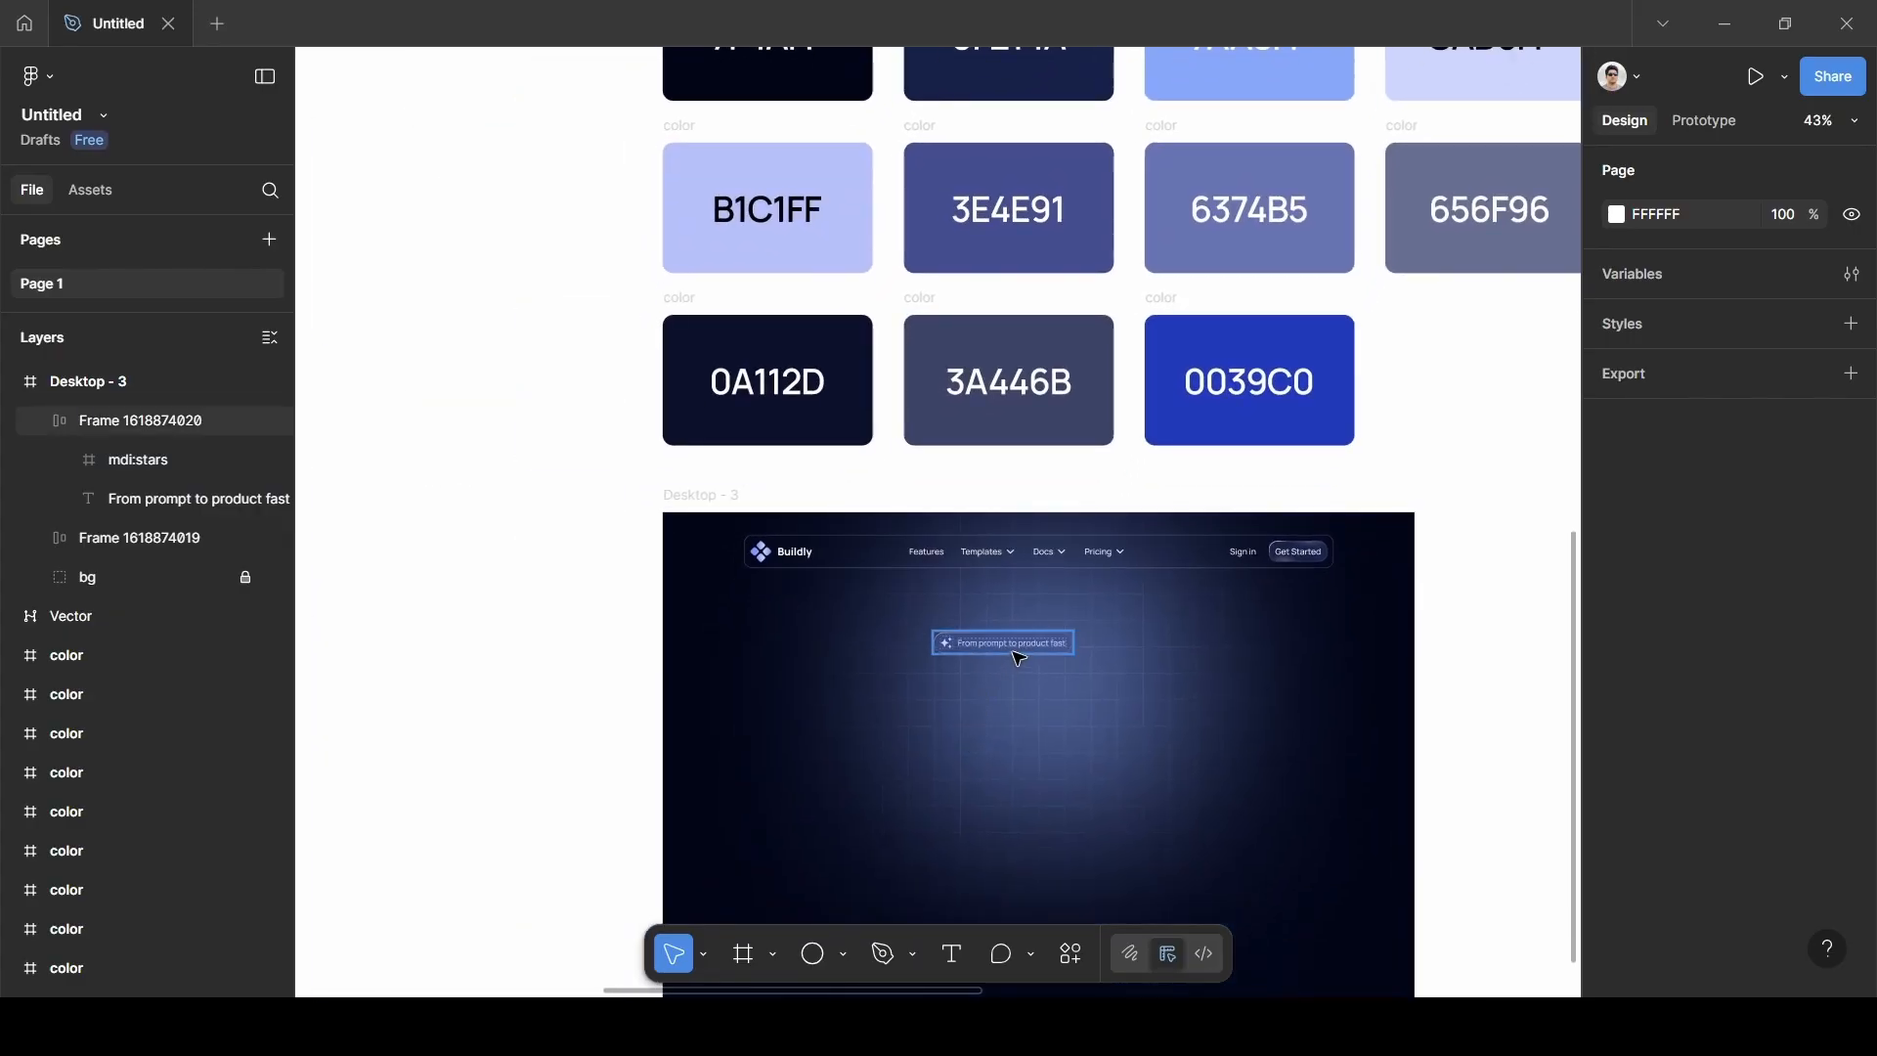
drag(1017, 658, 1045, 638)
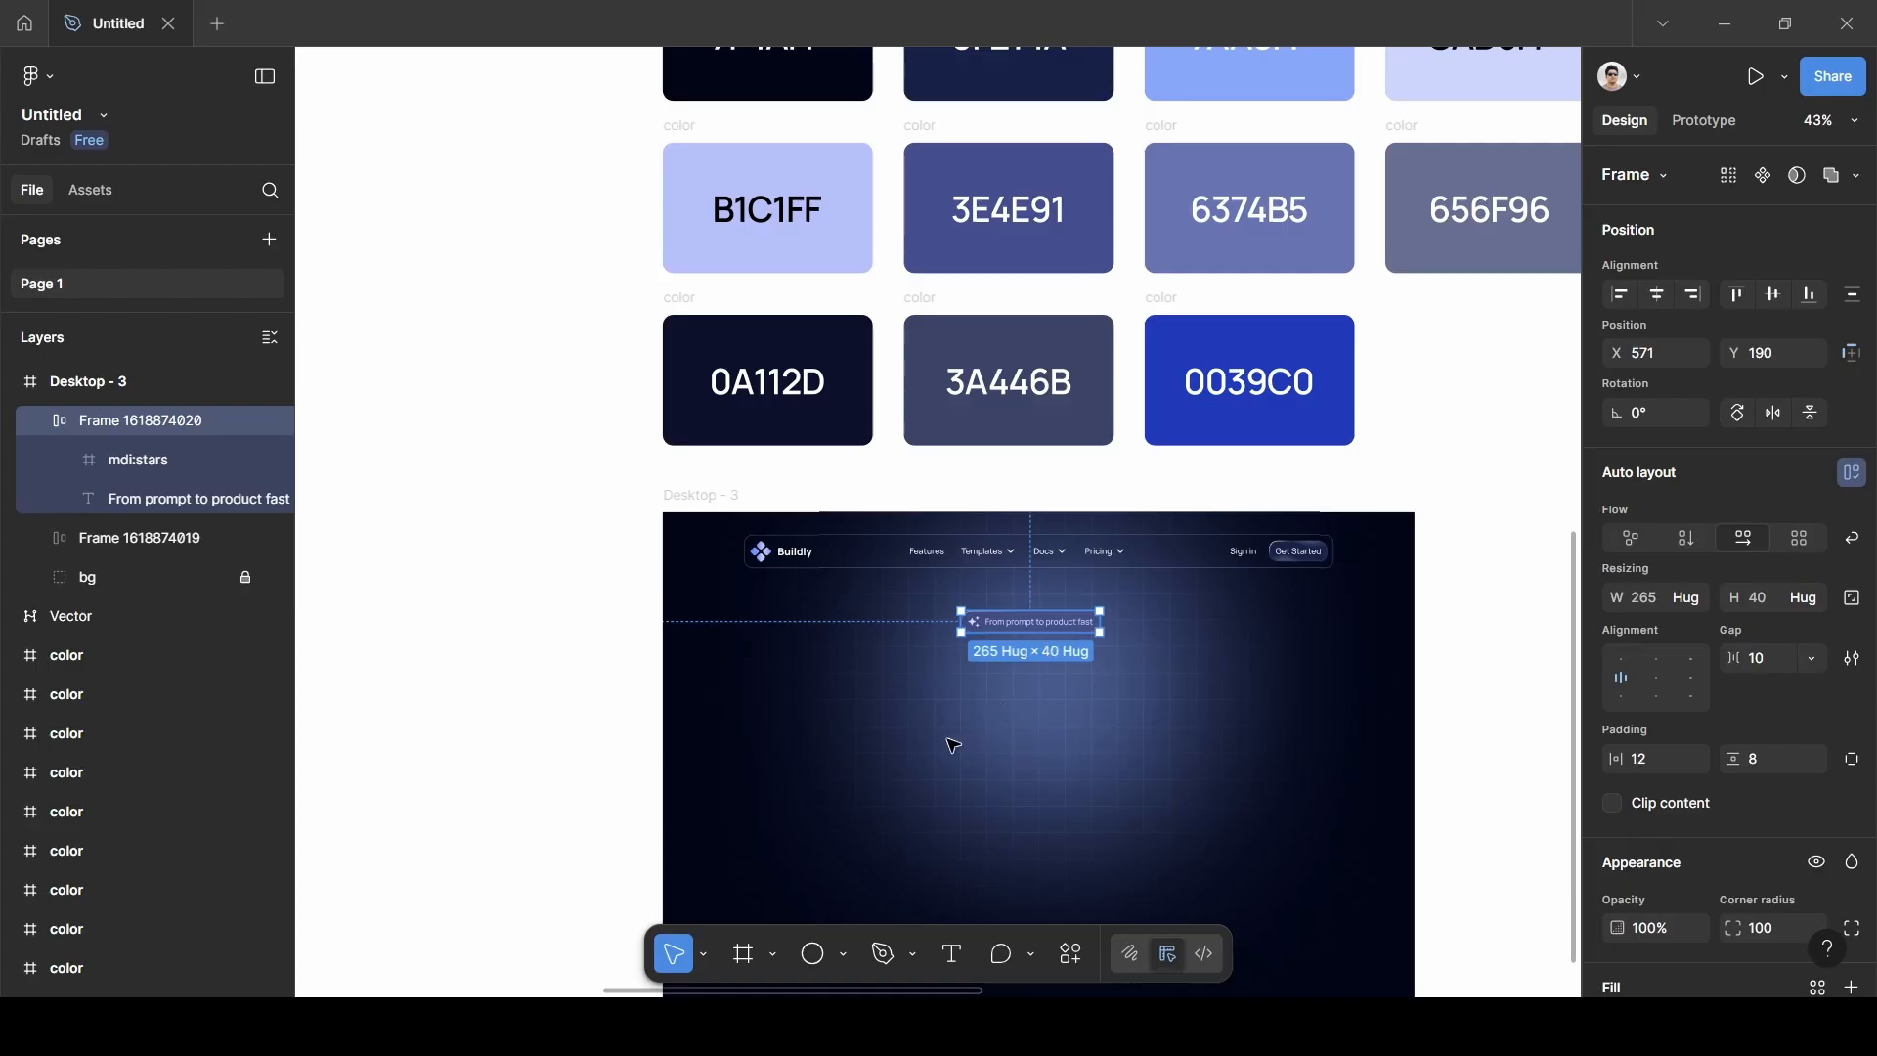
click(921, 719)
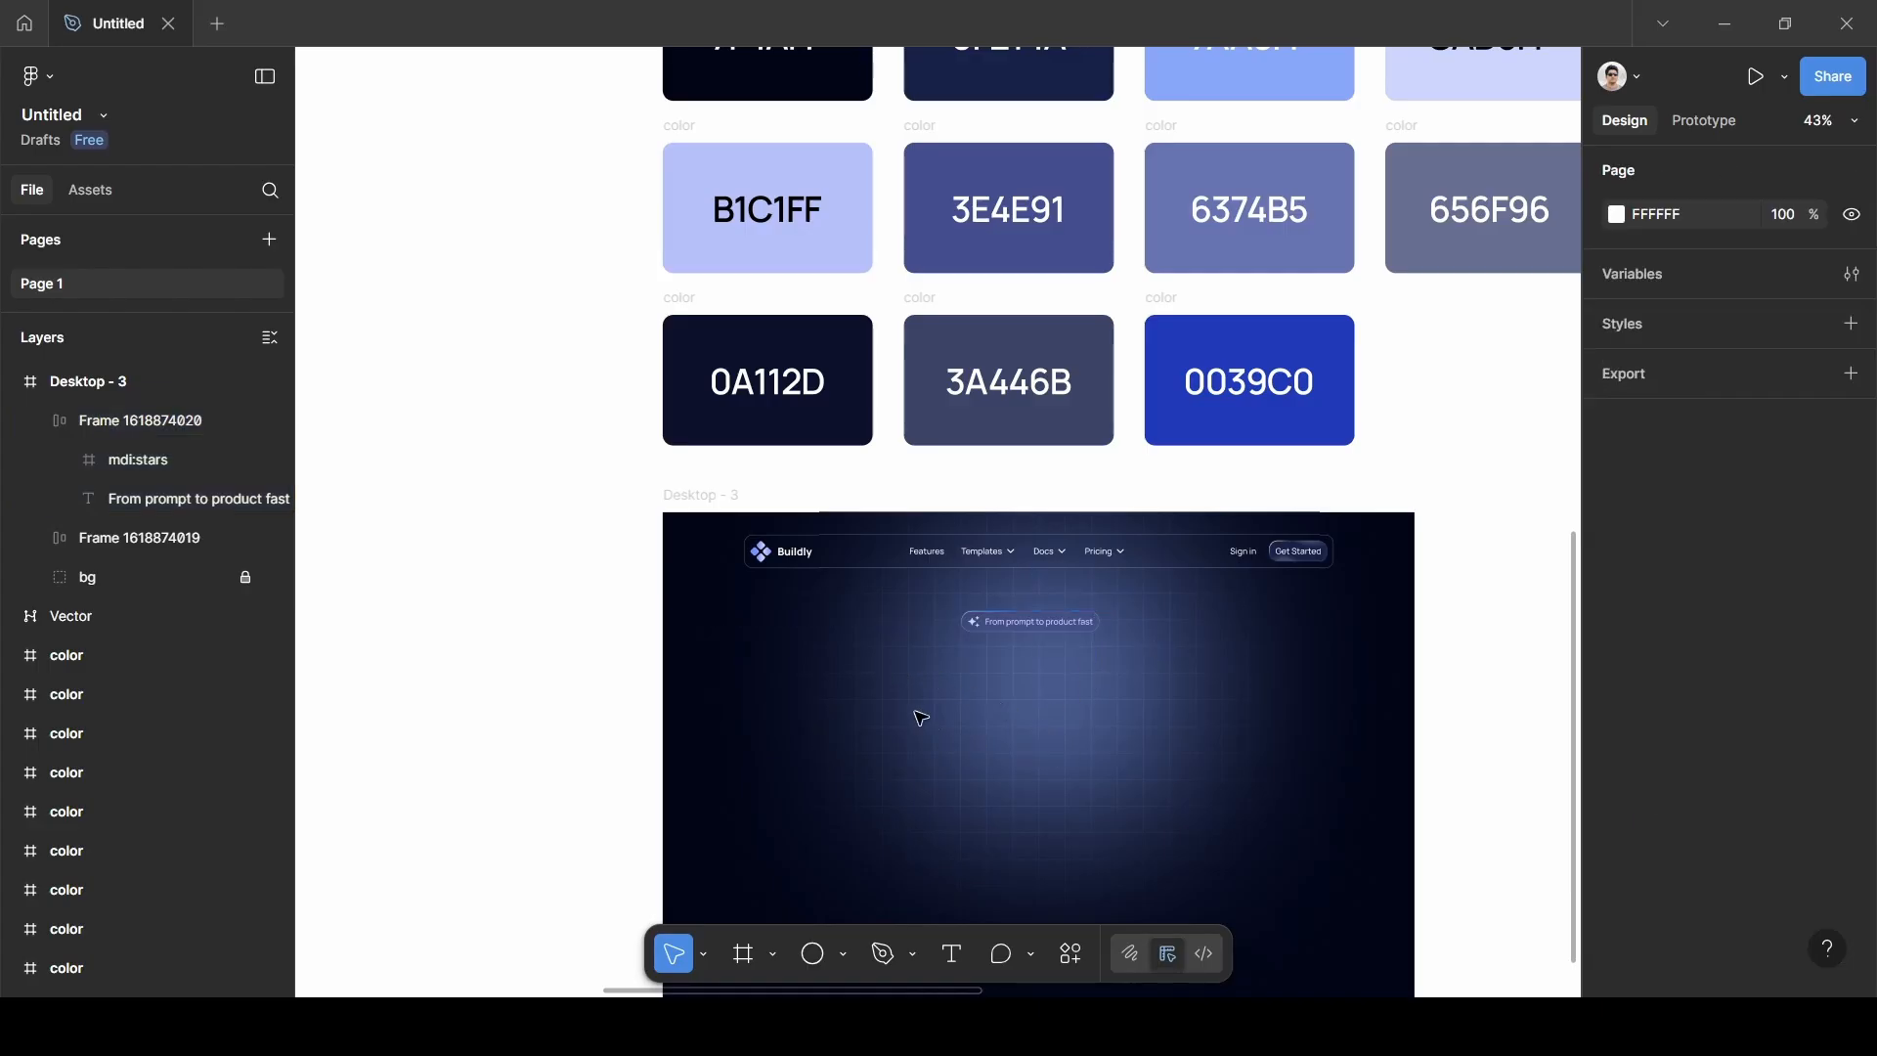
key(t)
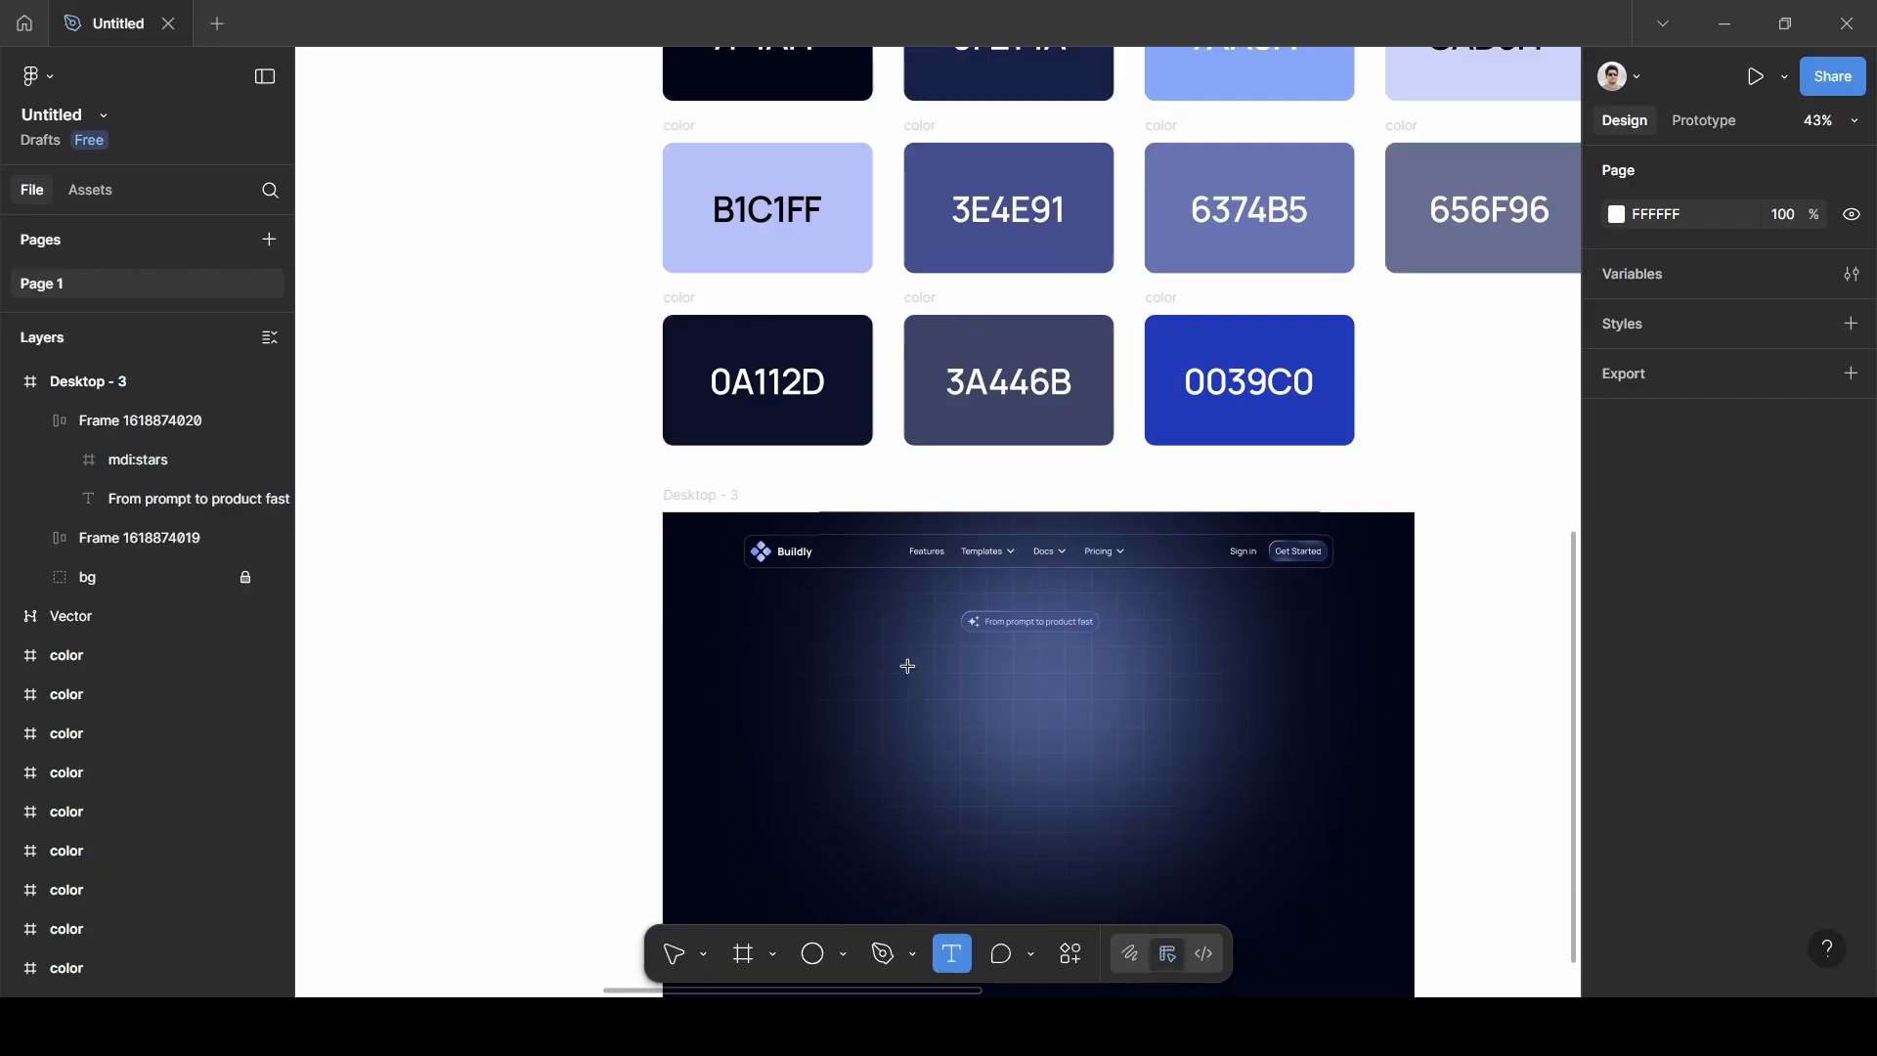
click(867, 678)
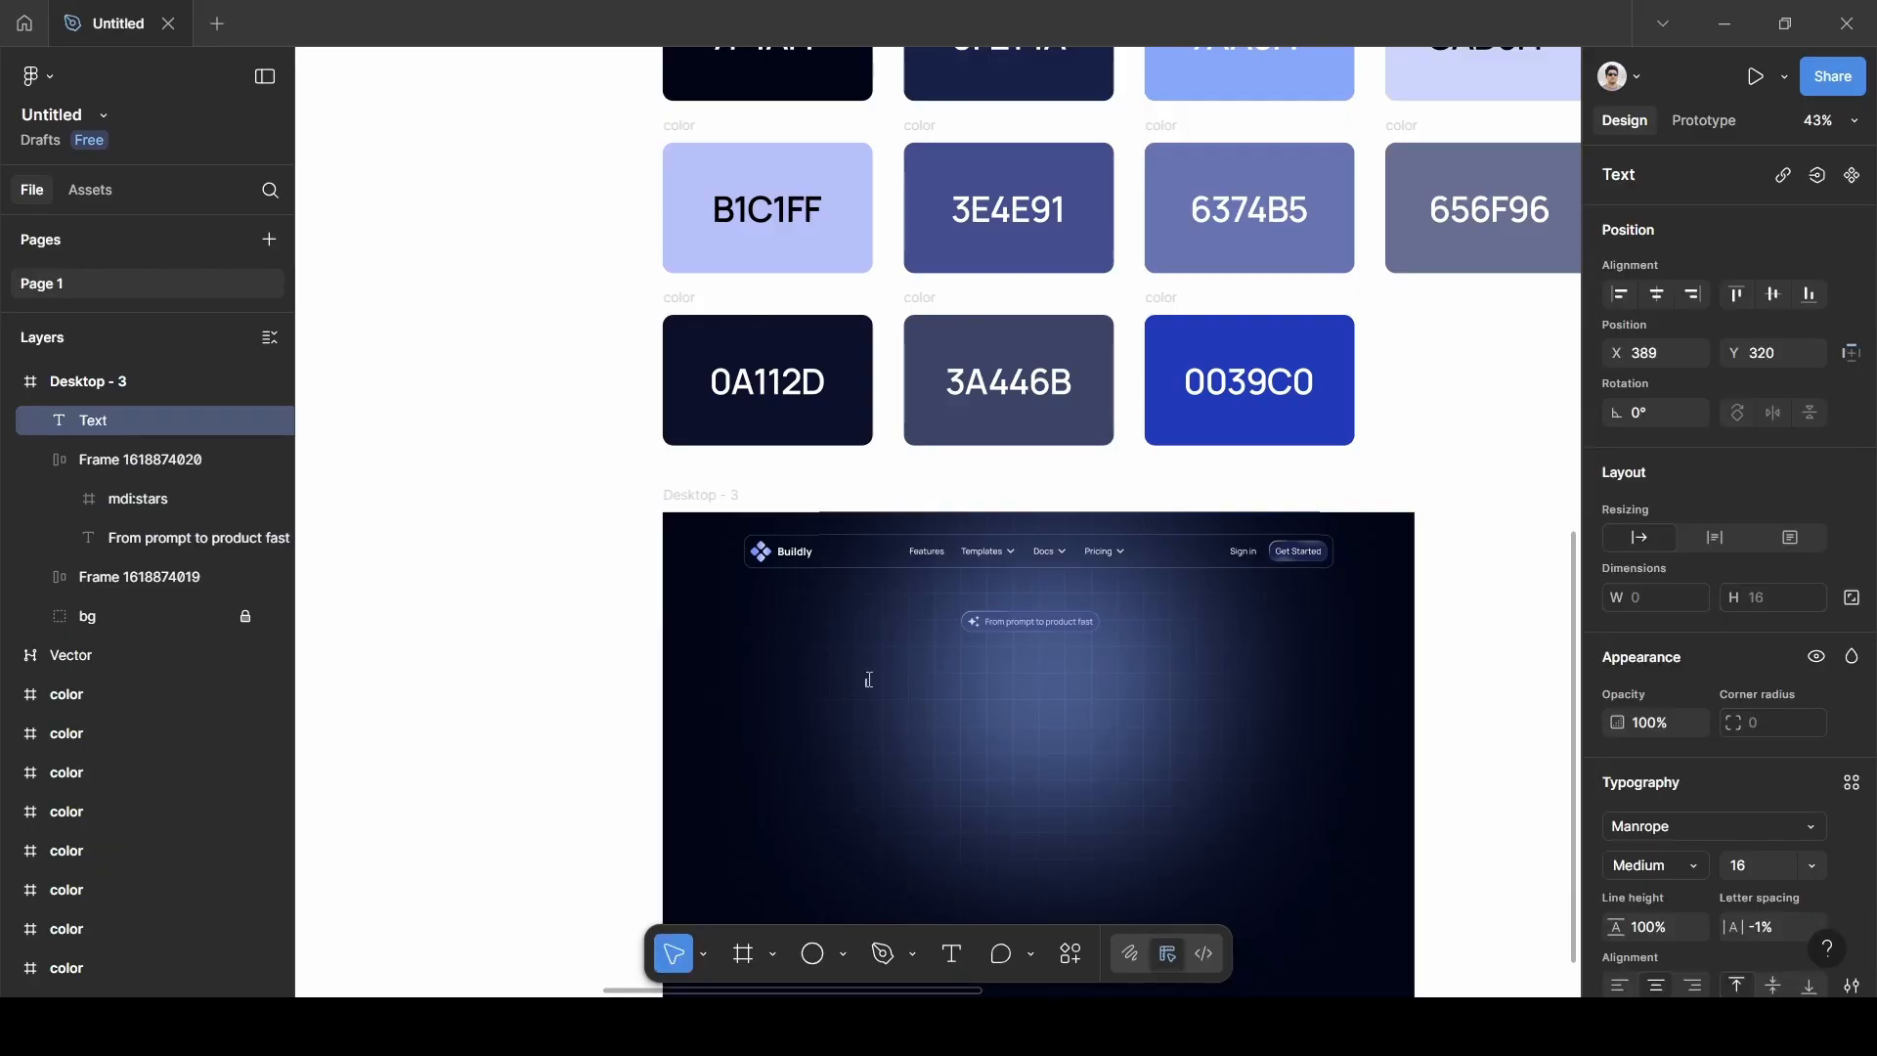
click(563, 705)
Check the headline in the Desktop - 2 reference and add the text "Build your App" below the badge in the Desktop - 3 frame.
scroll(565, 706, left, 10)
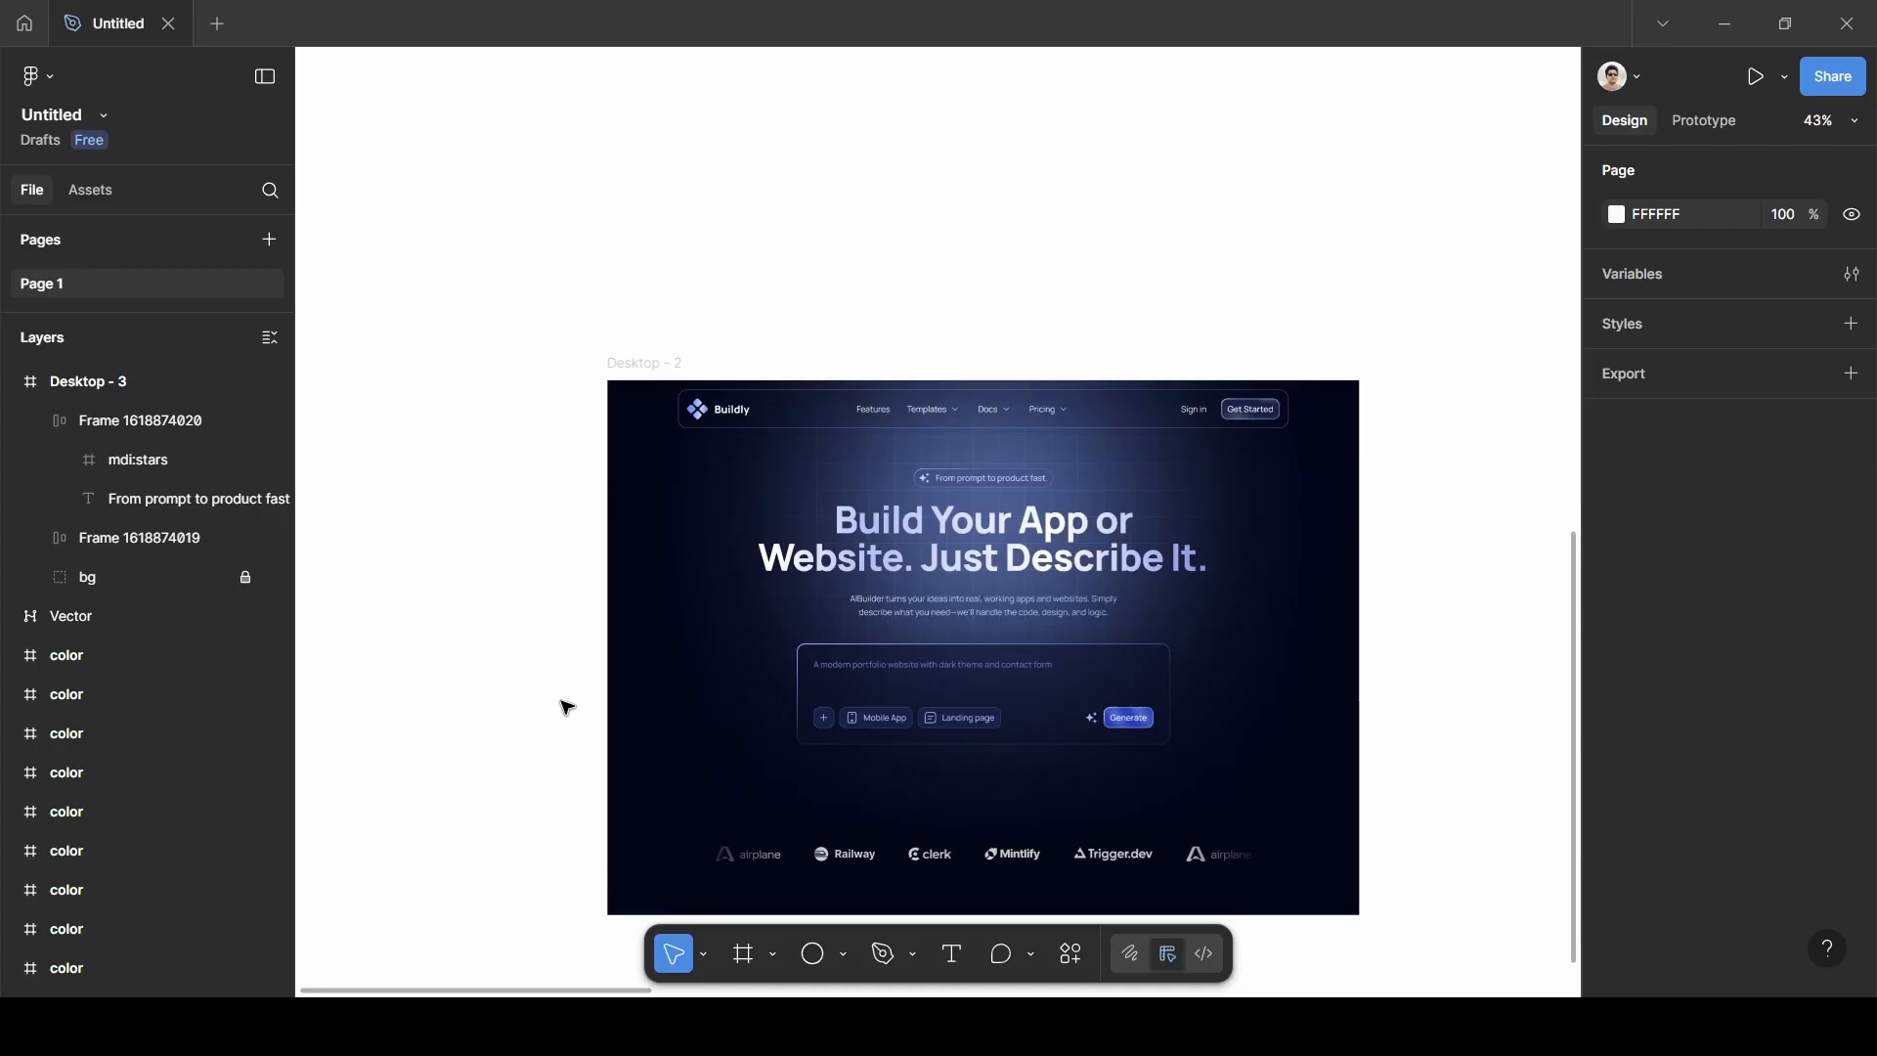
scroll(565, 705, right, 15)
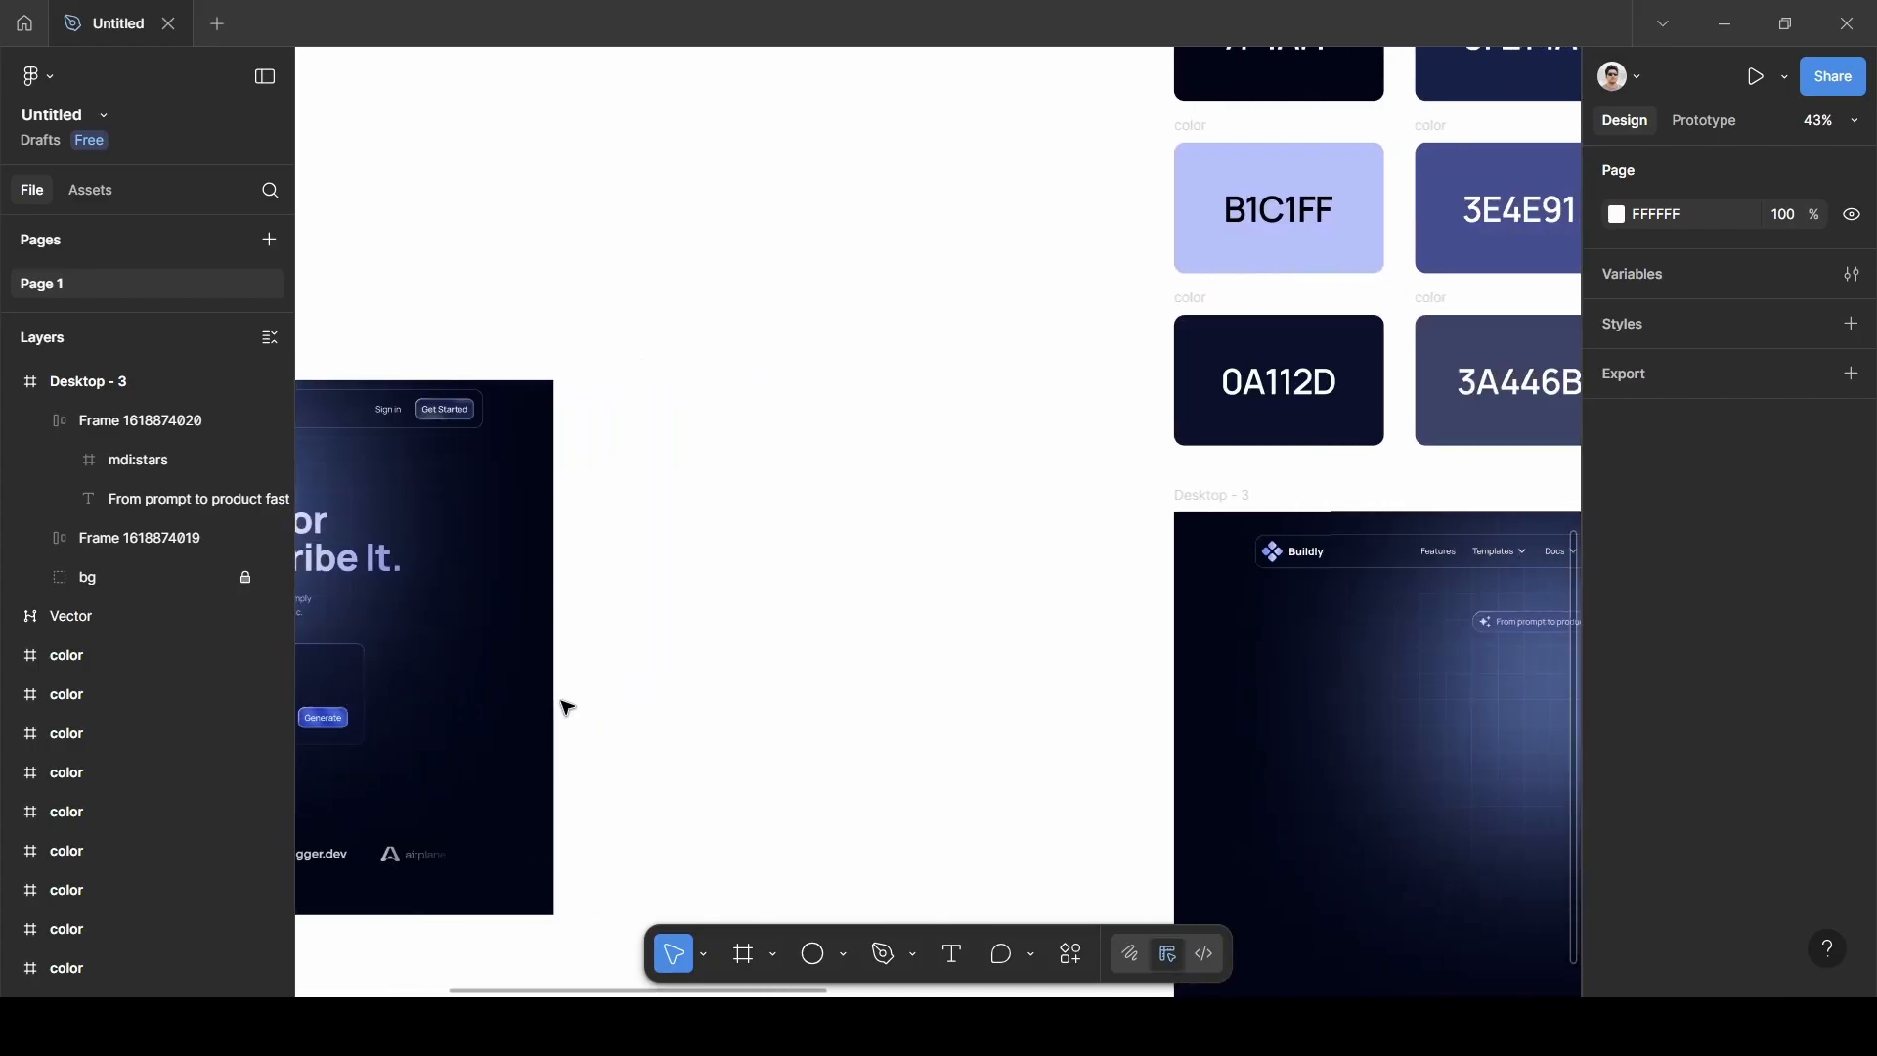
key(t)
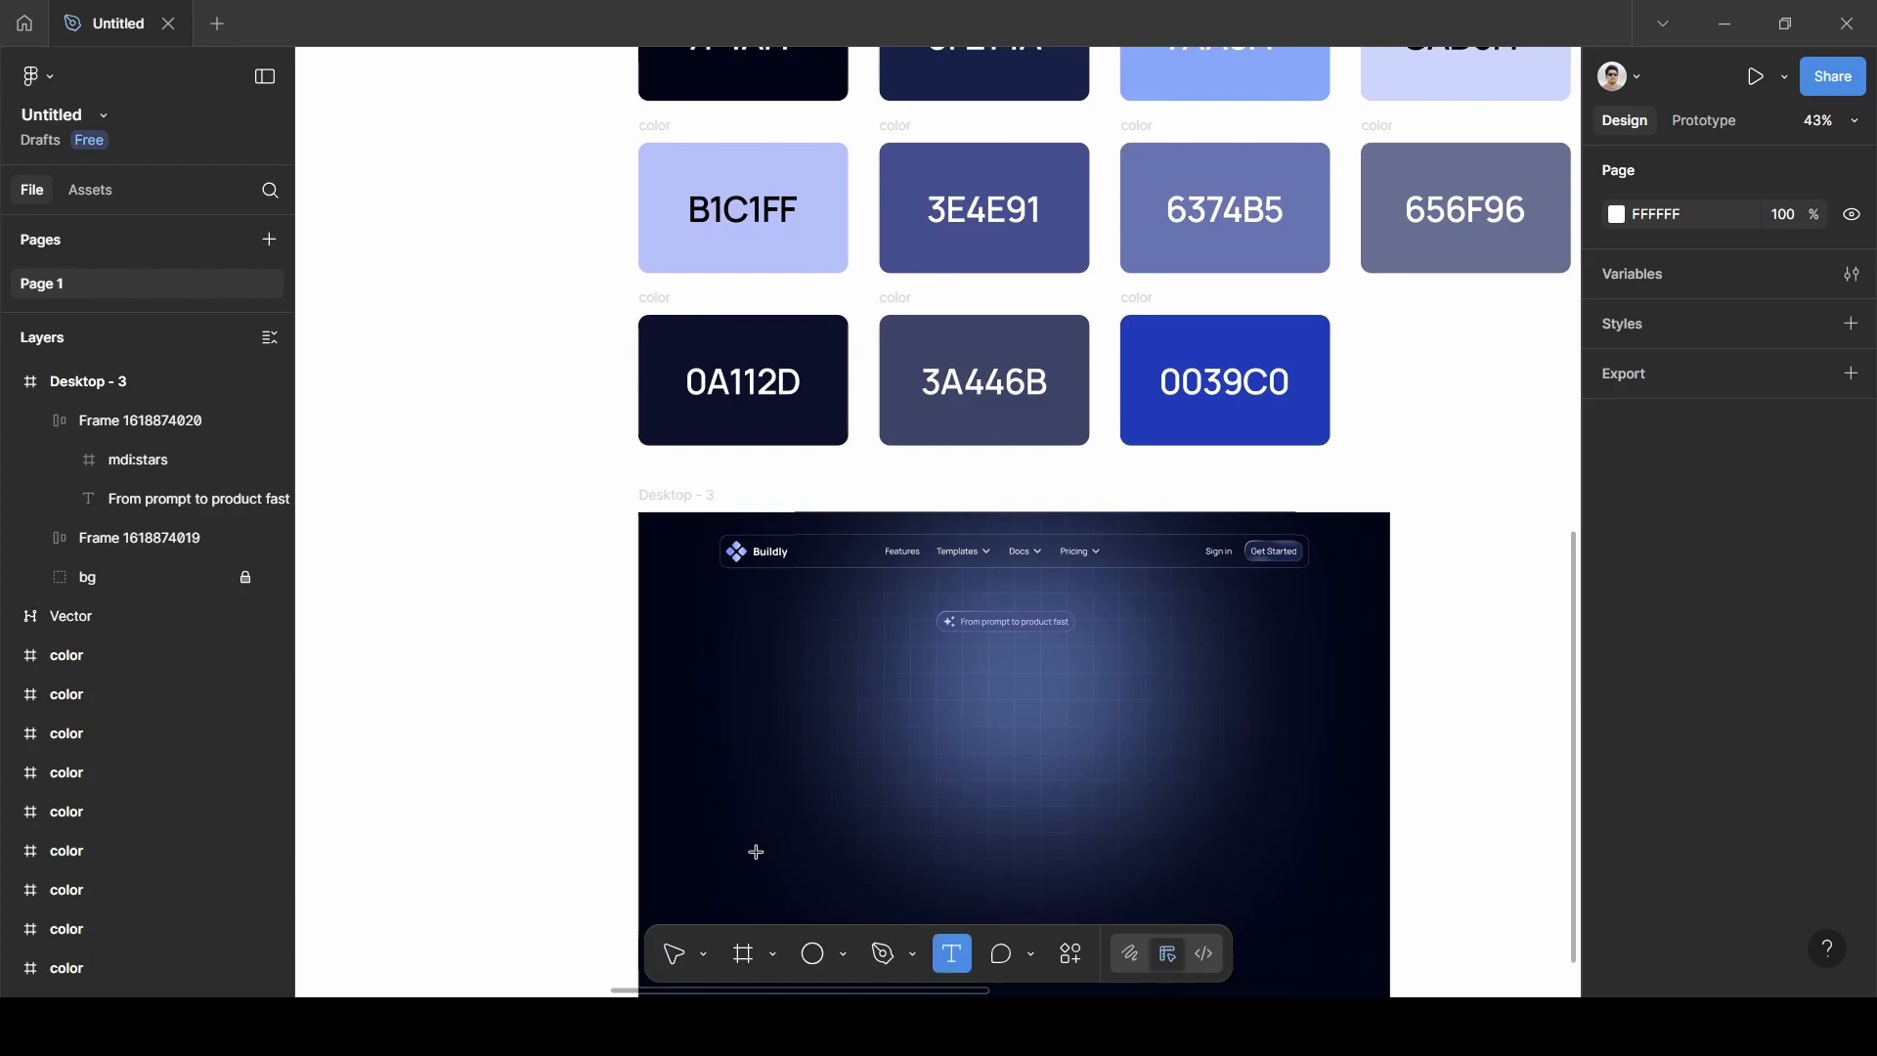
click(840, 694)
text(B)
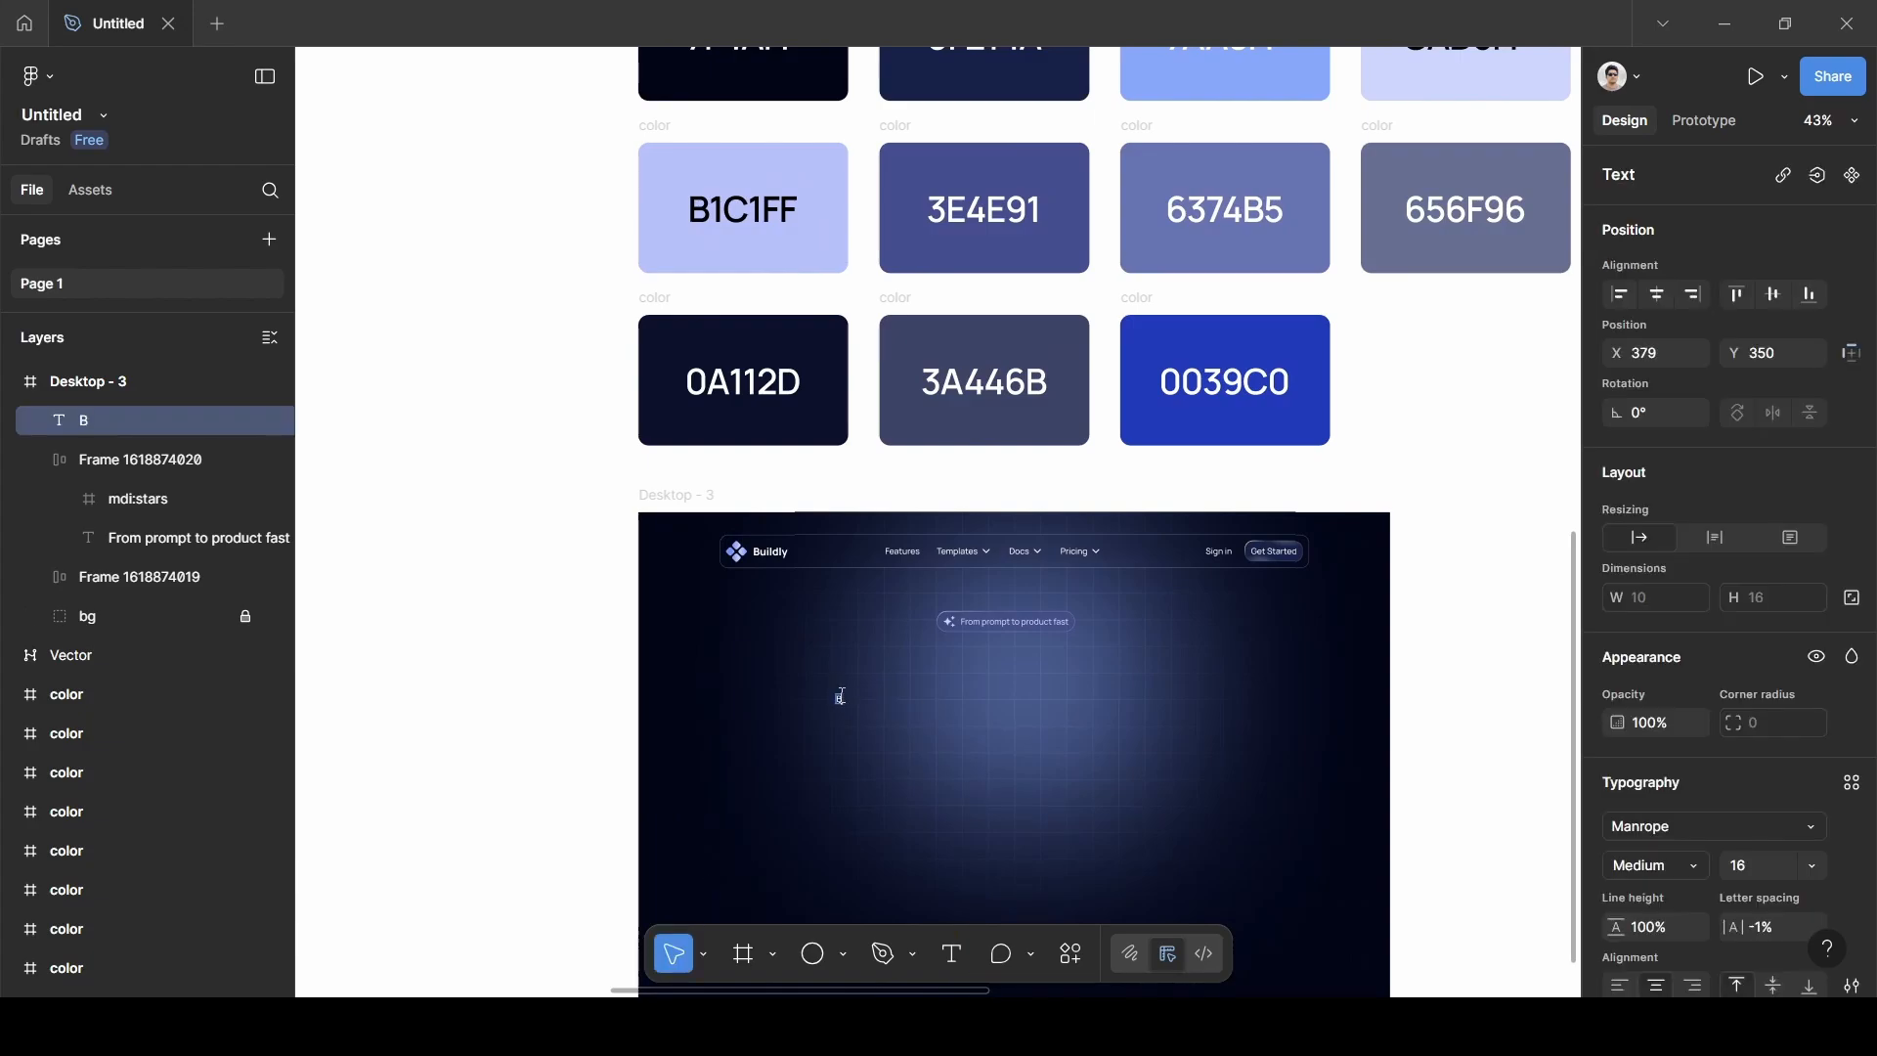
text(uild your App Or)
key(BackSpace)
key(BackSpace)
key(BackSpace)
key(Escape)
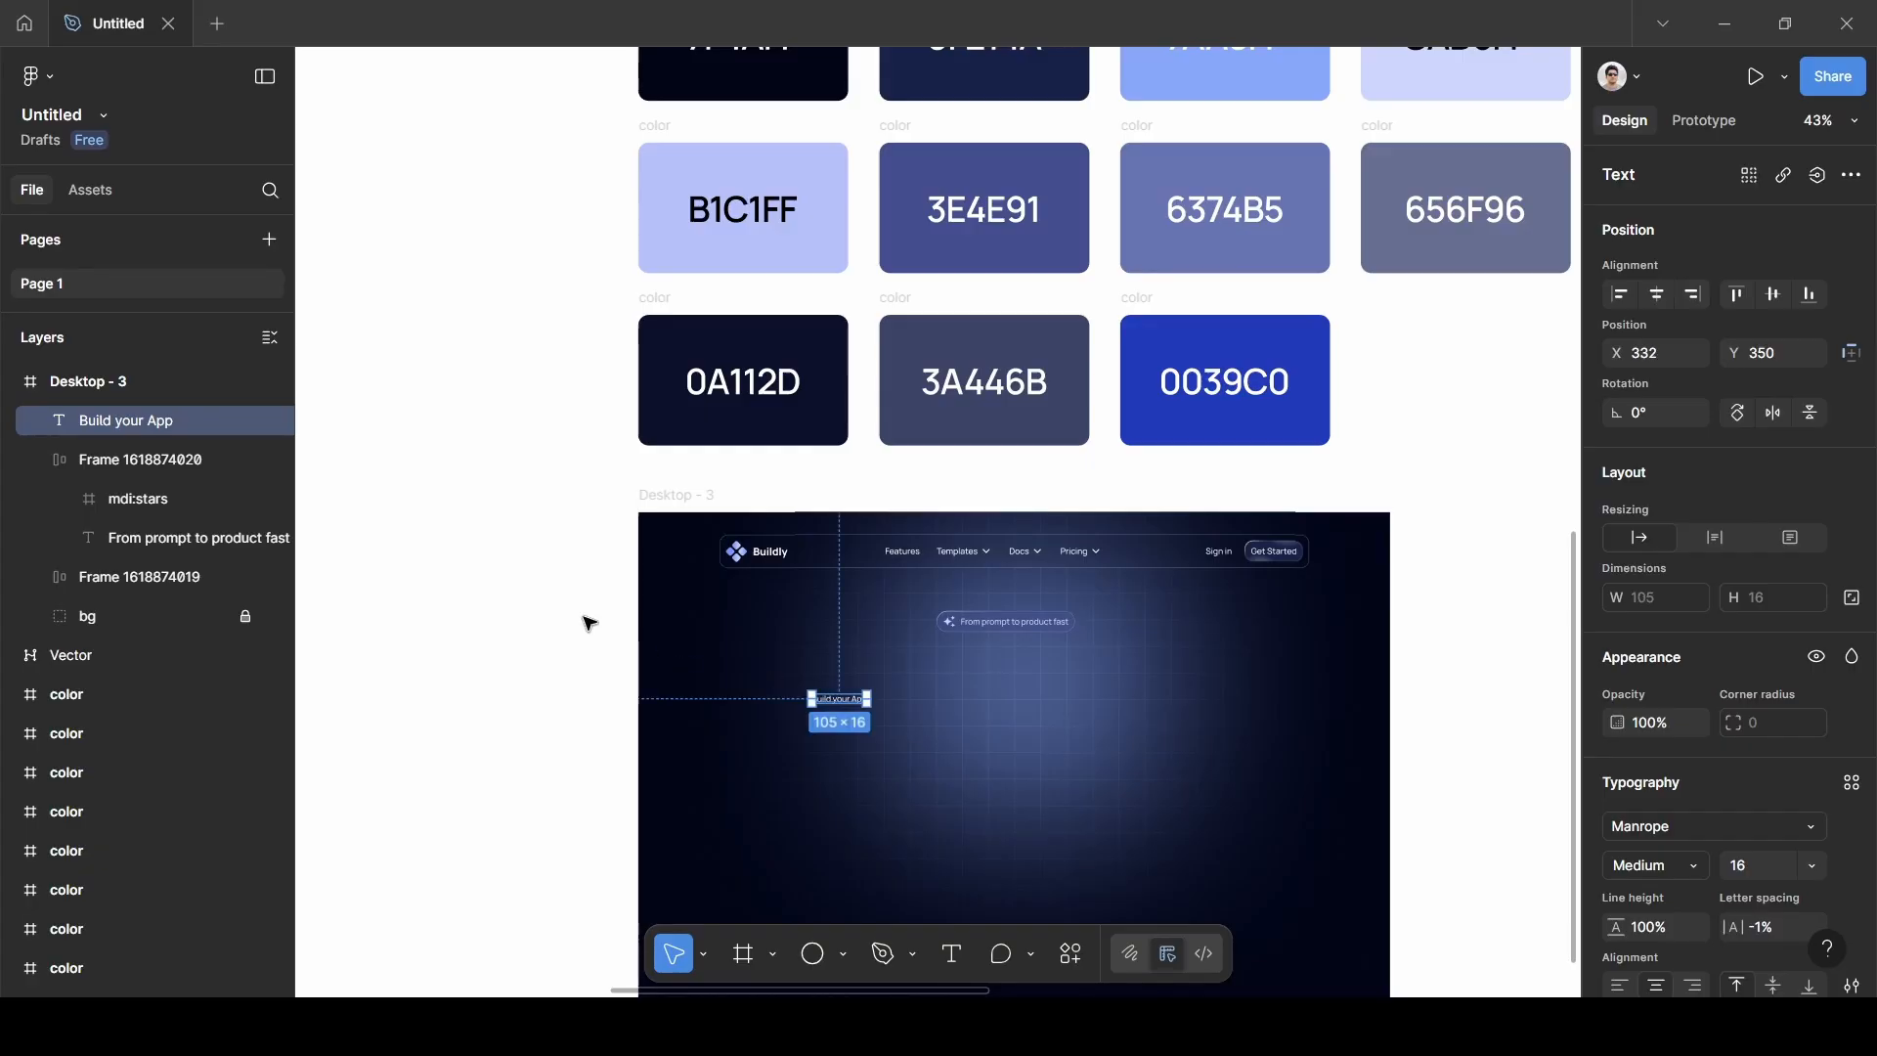
Compare the headline with the Desktop - 2 reference and capitalize its second word so it reads "Build Your App".
scroll(590, 623, left, 15)
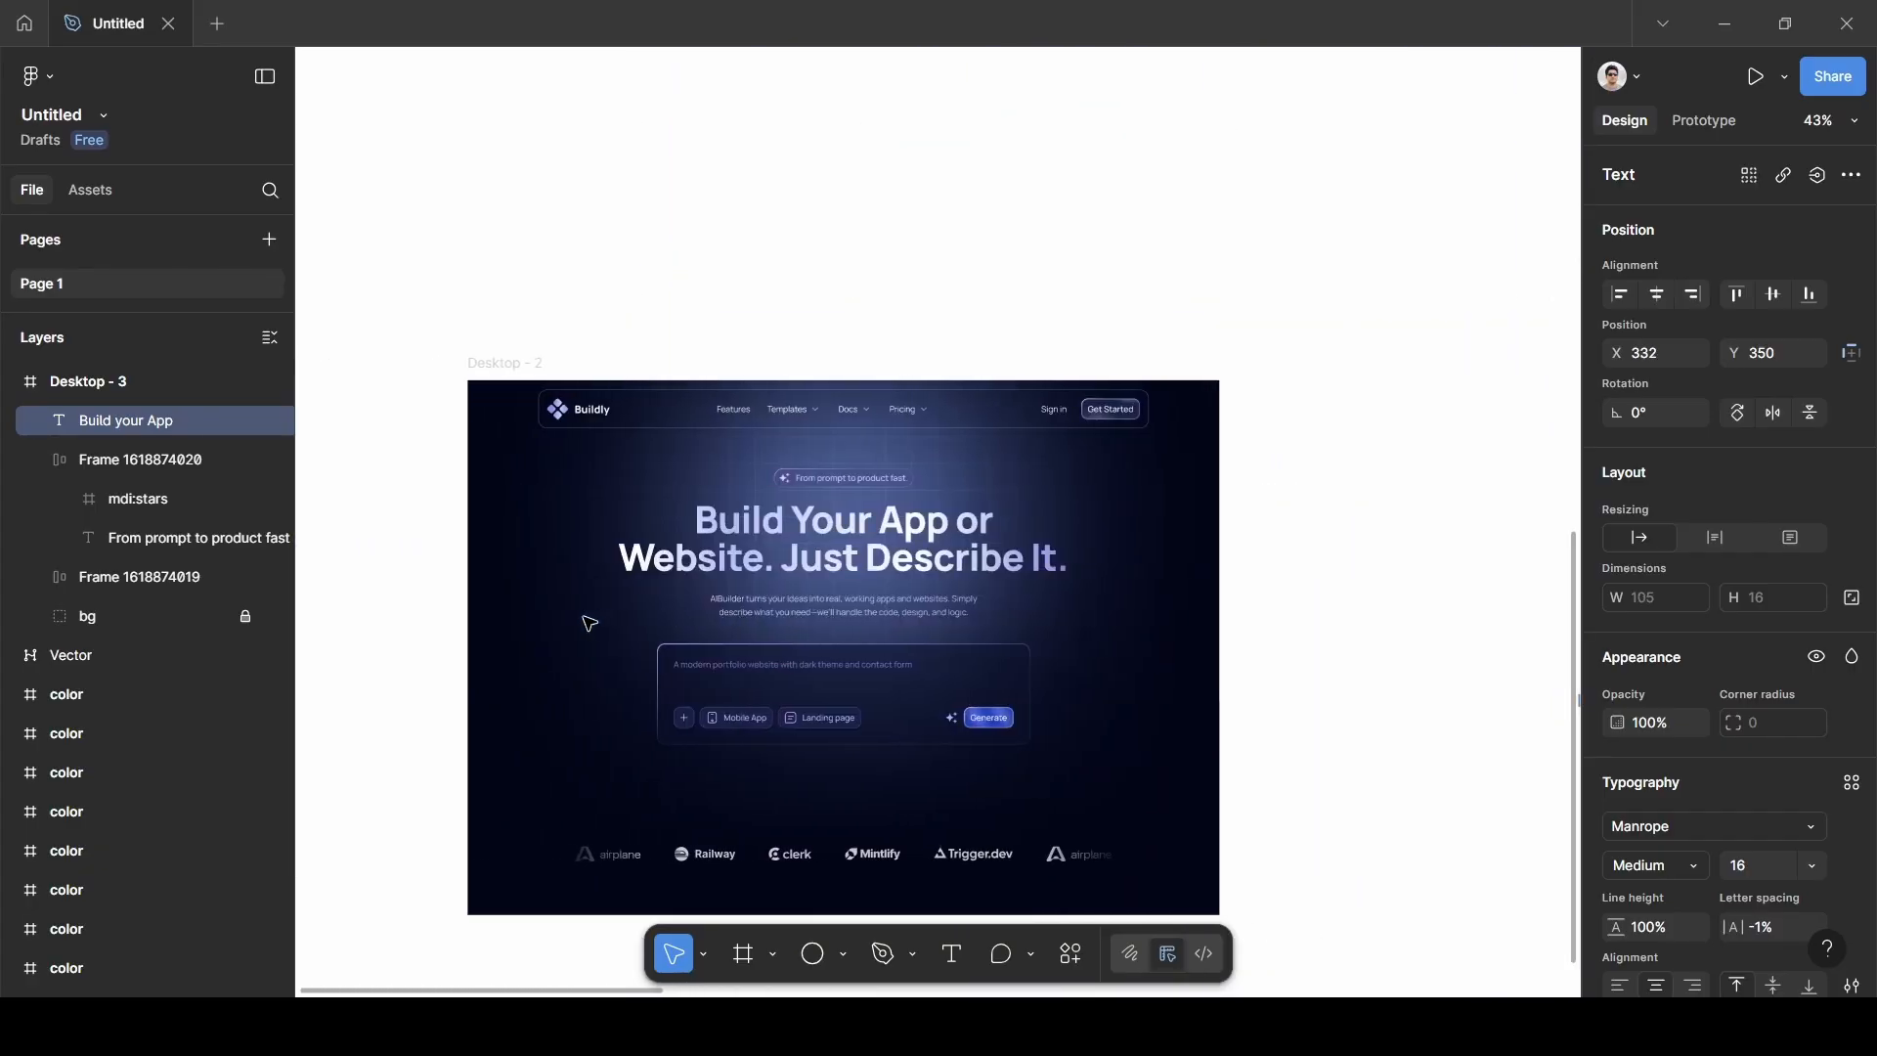
scroll(590, 623, right, 15)
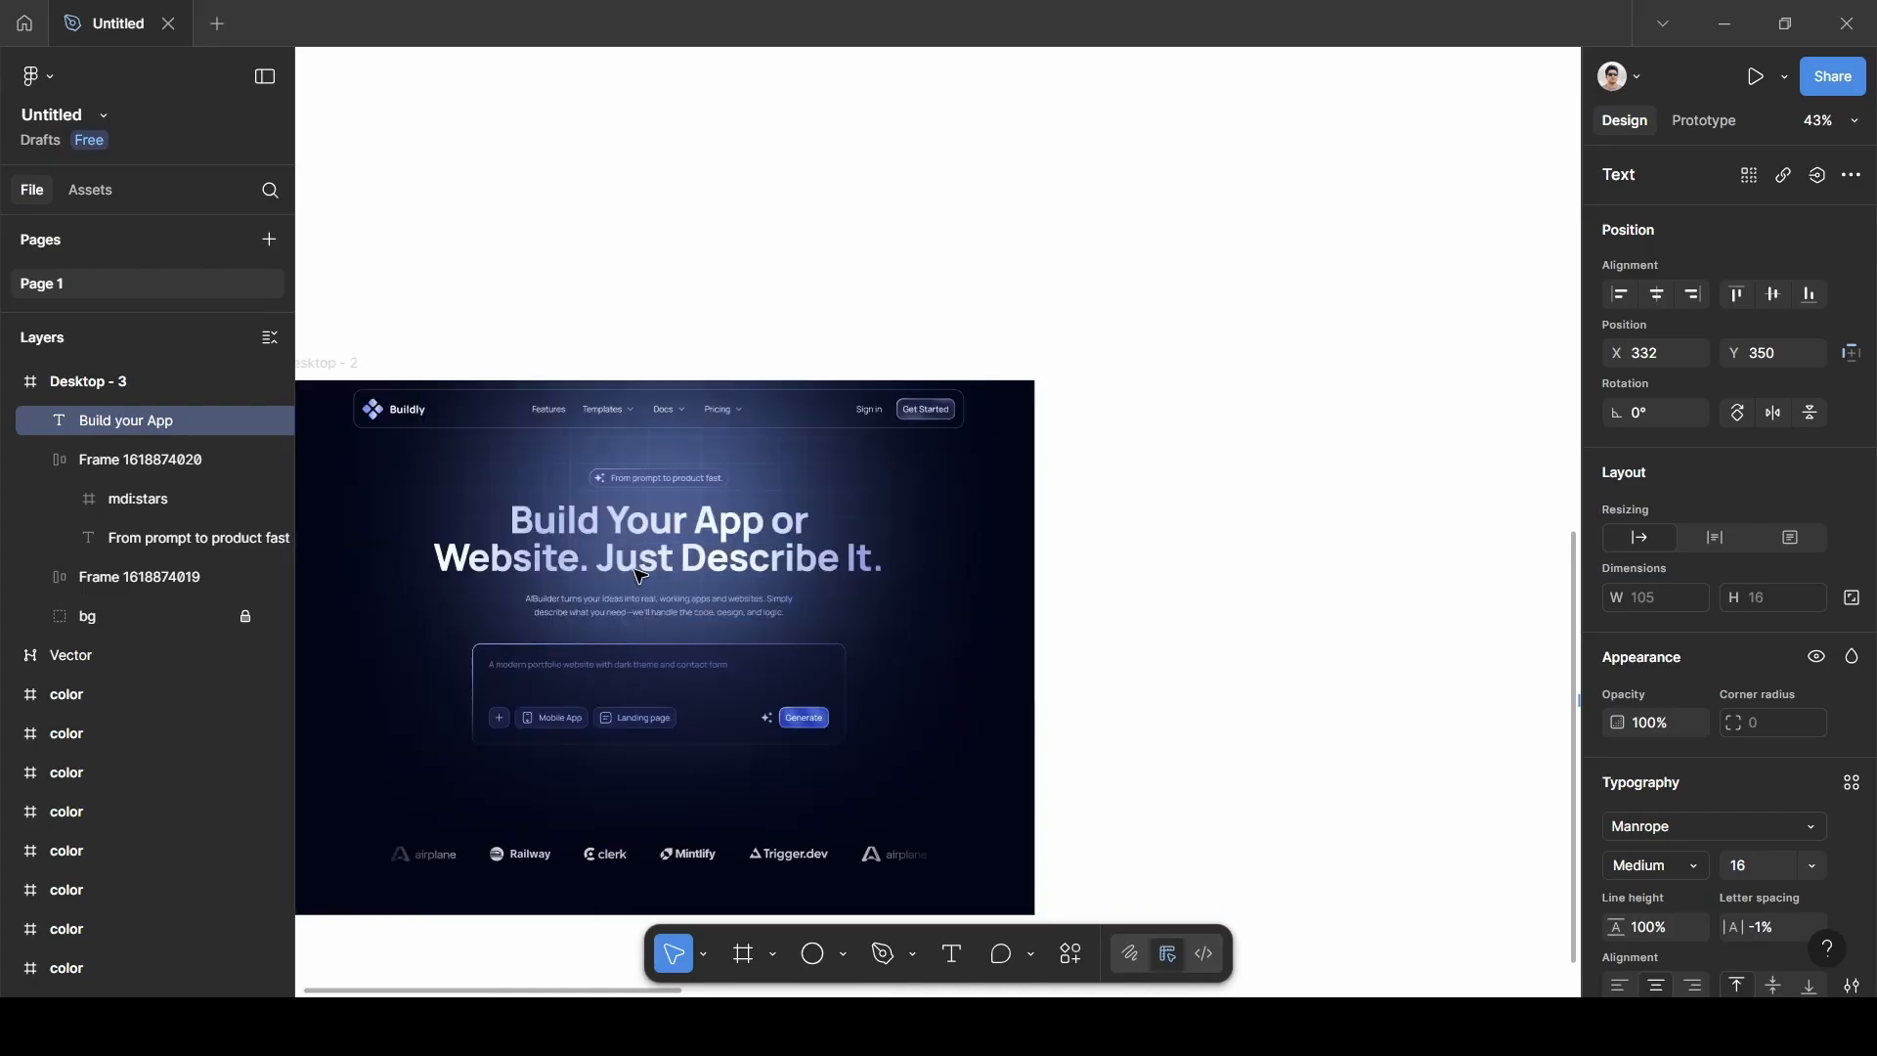
scroll(643, 652, up, 5)
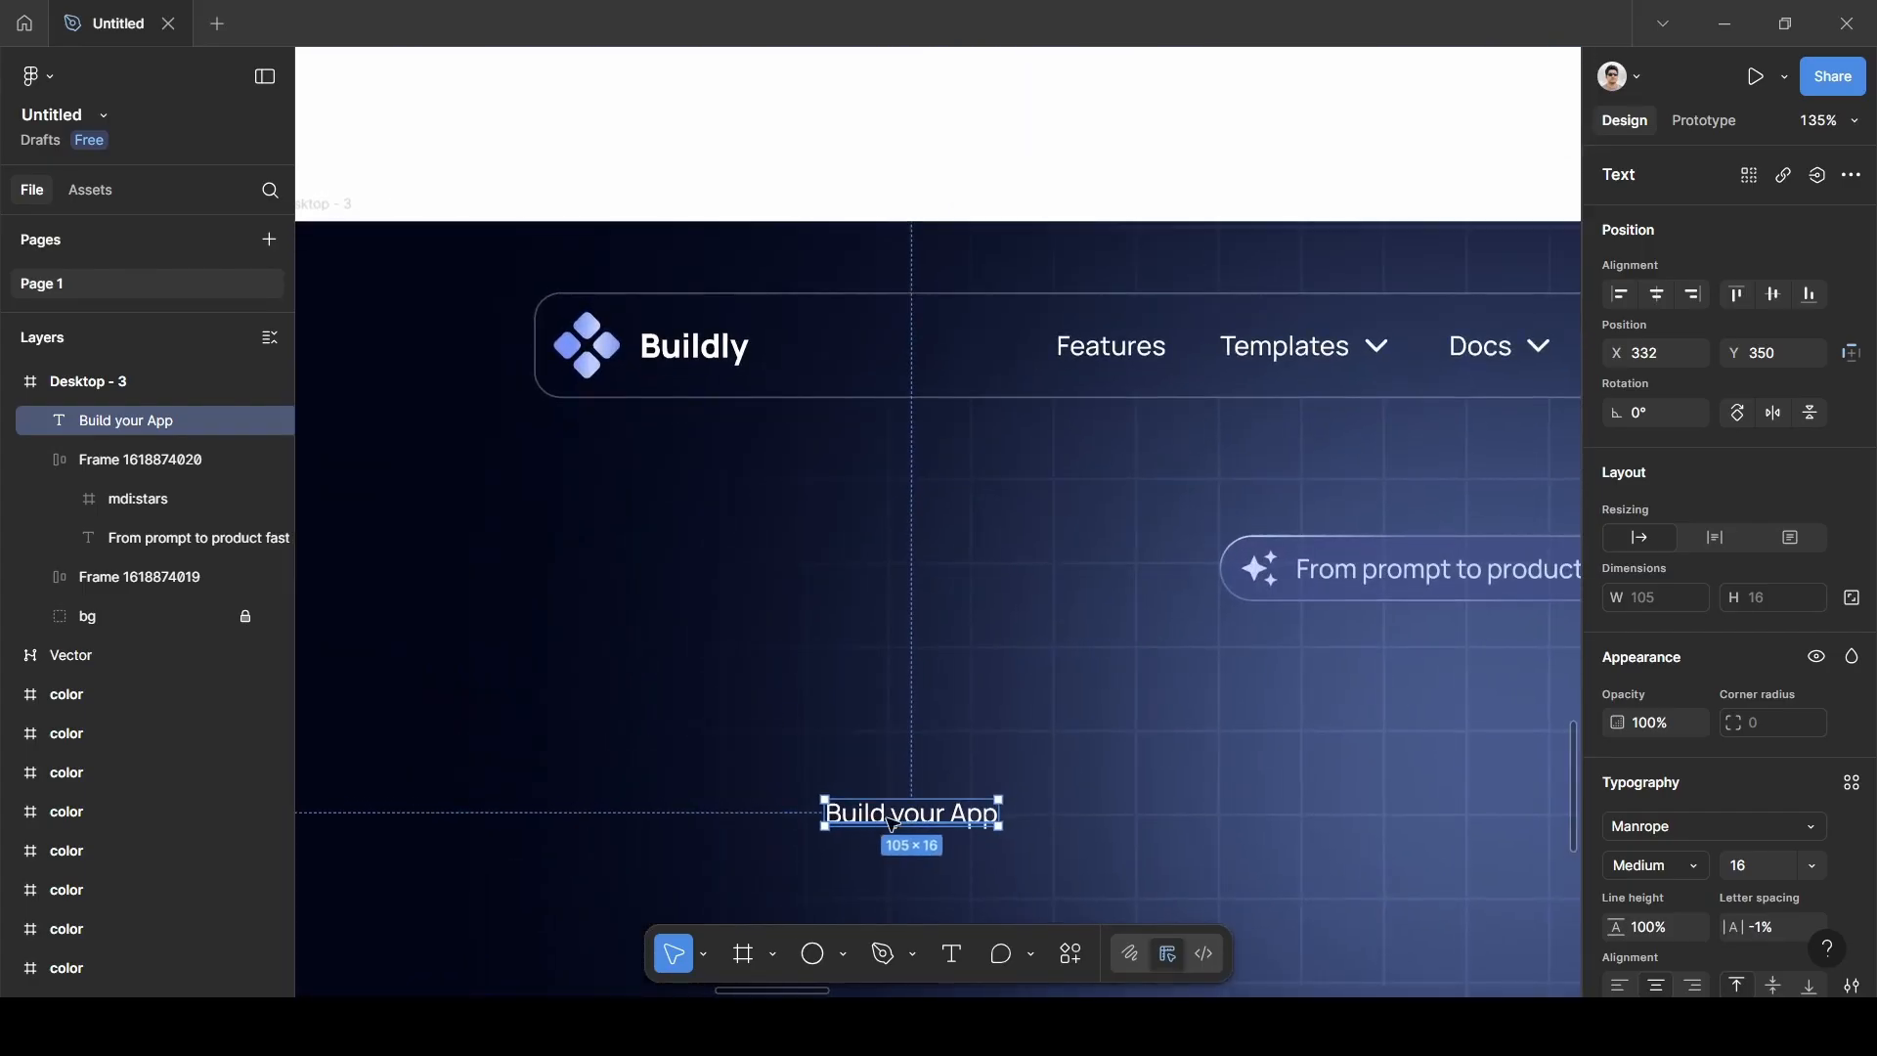
scroll(949, 841, down, 3)
scroll(948, 841, up, 3)
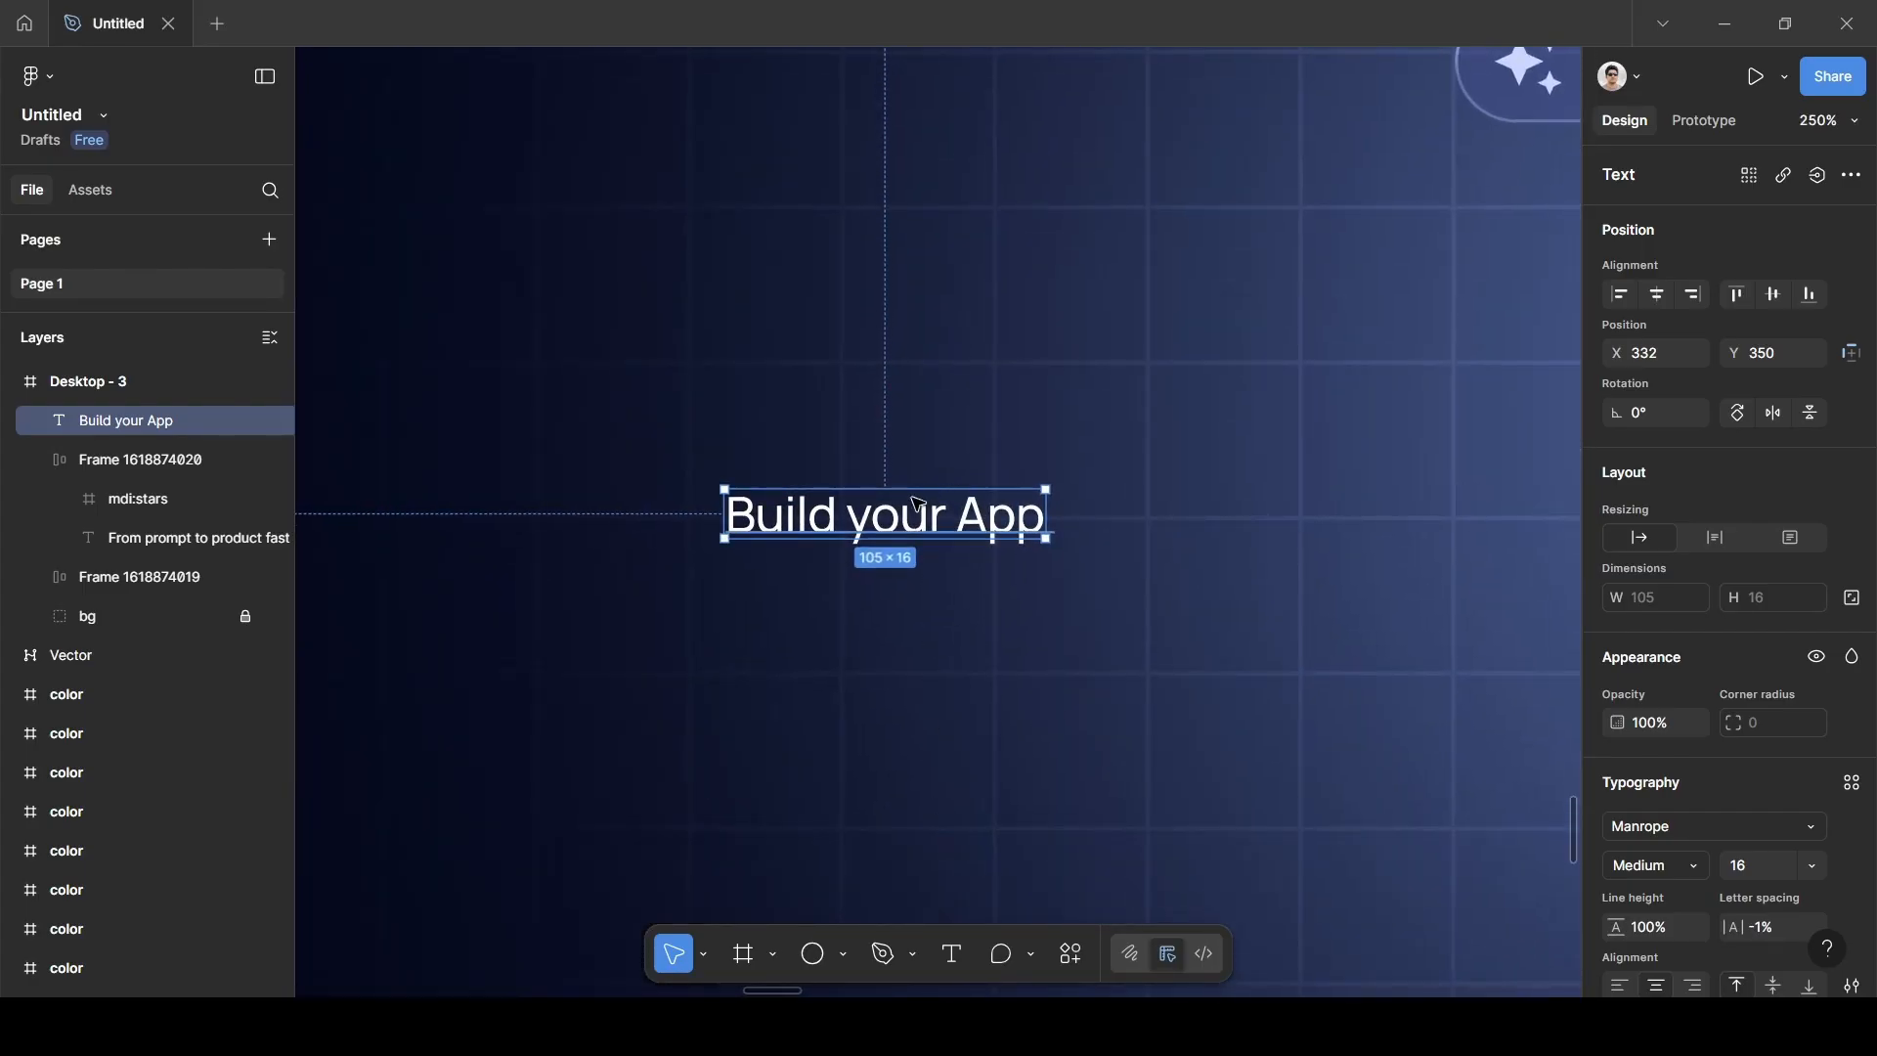
double_click(892, 525)
click(878, 525)
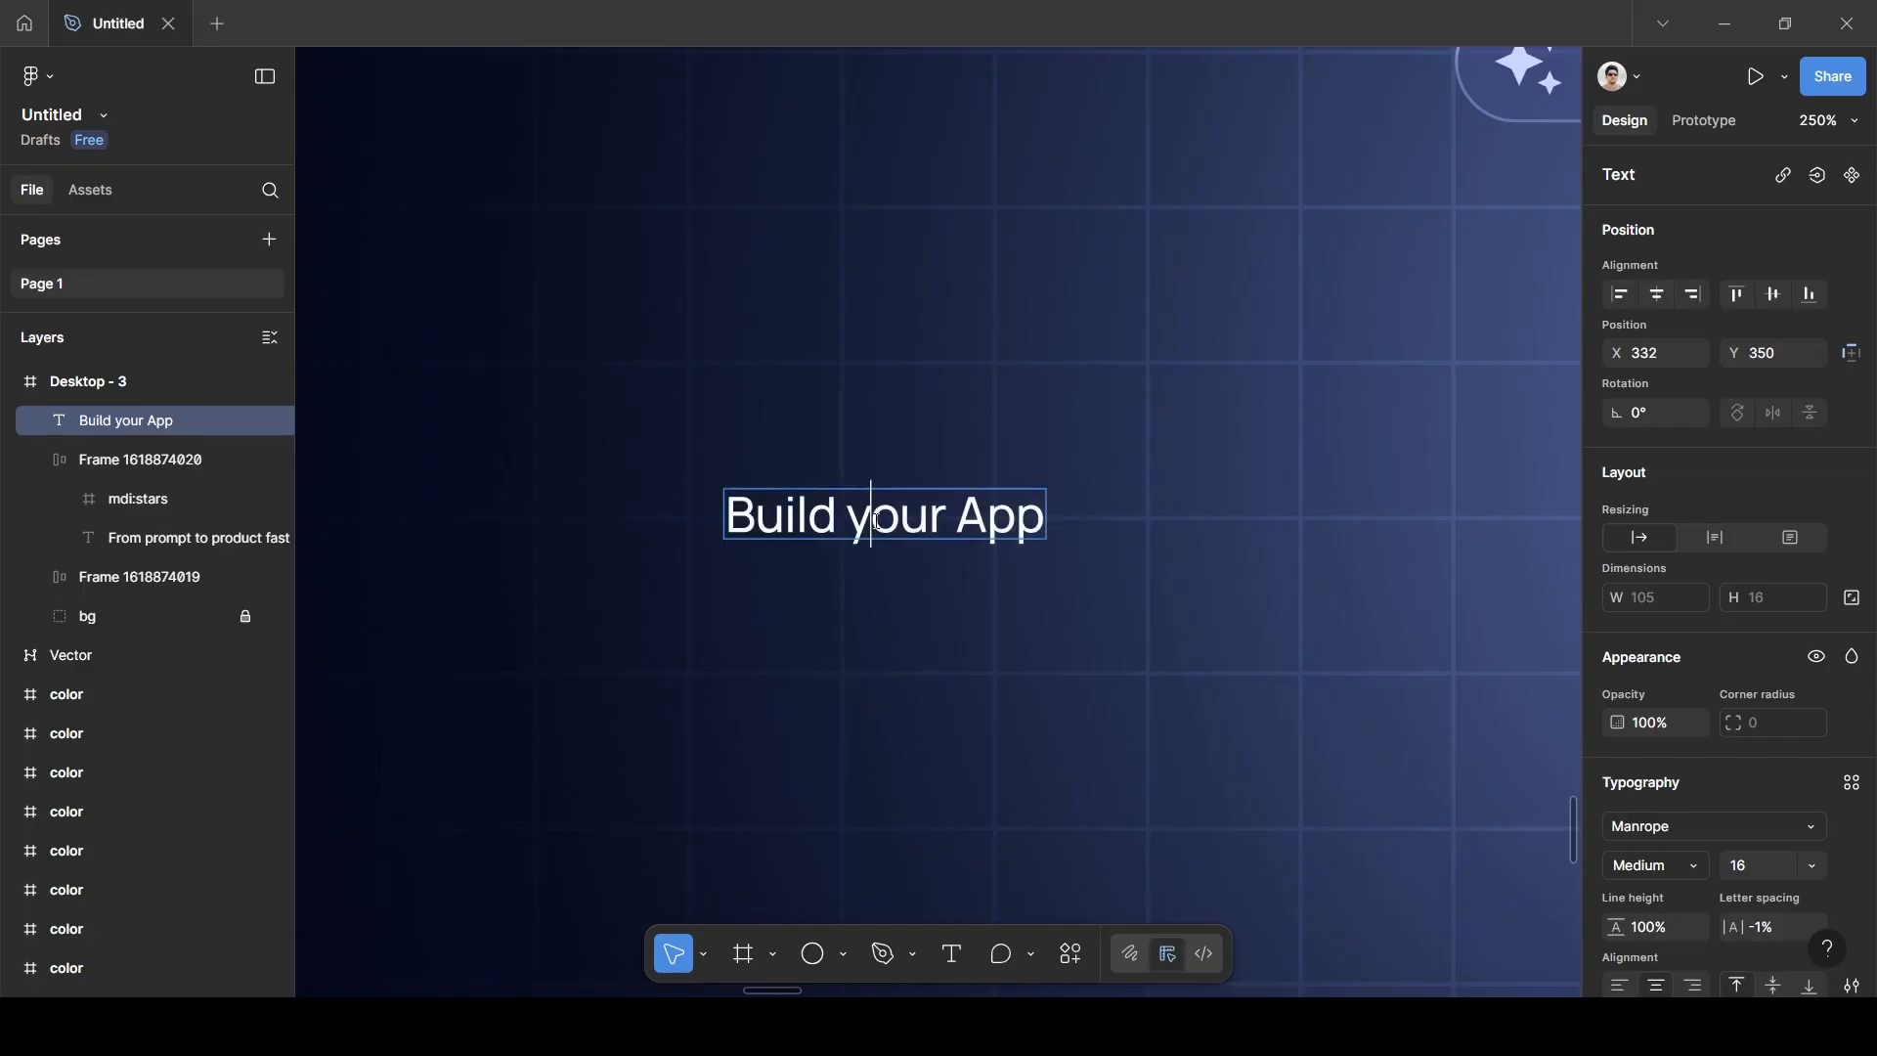
key(BackSpace)
text(Y)
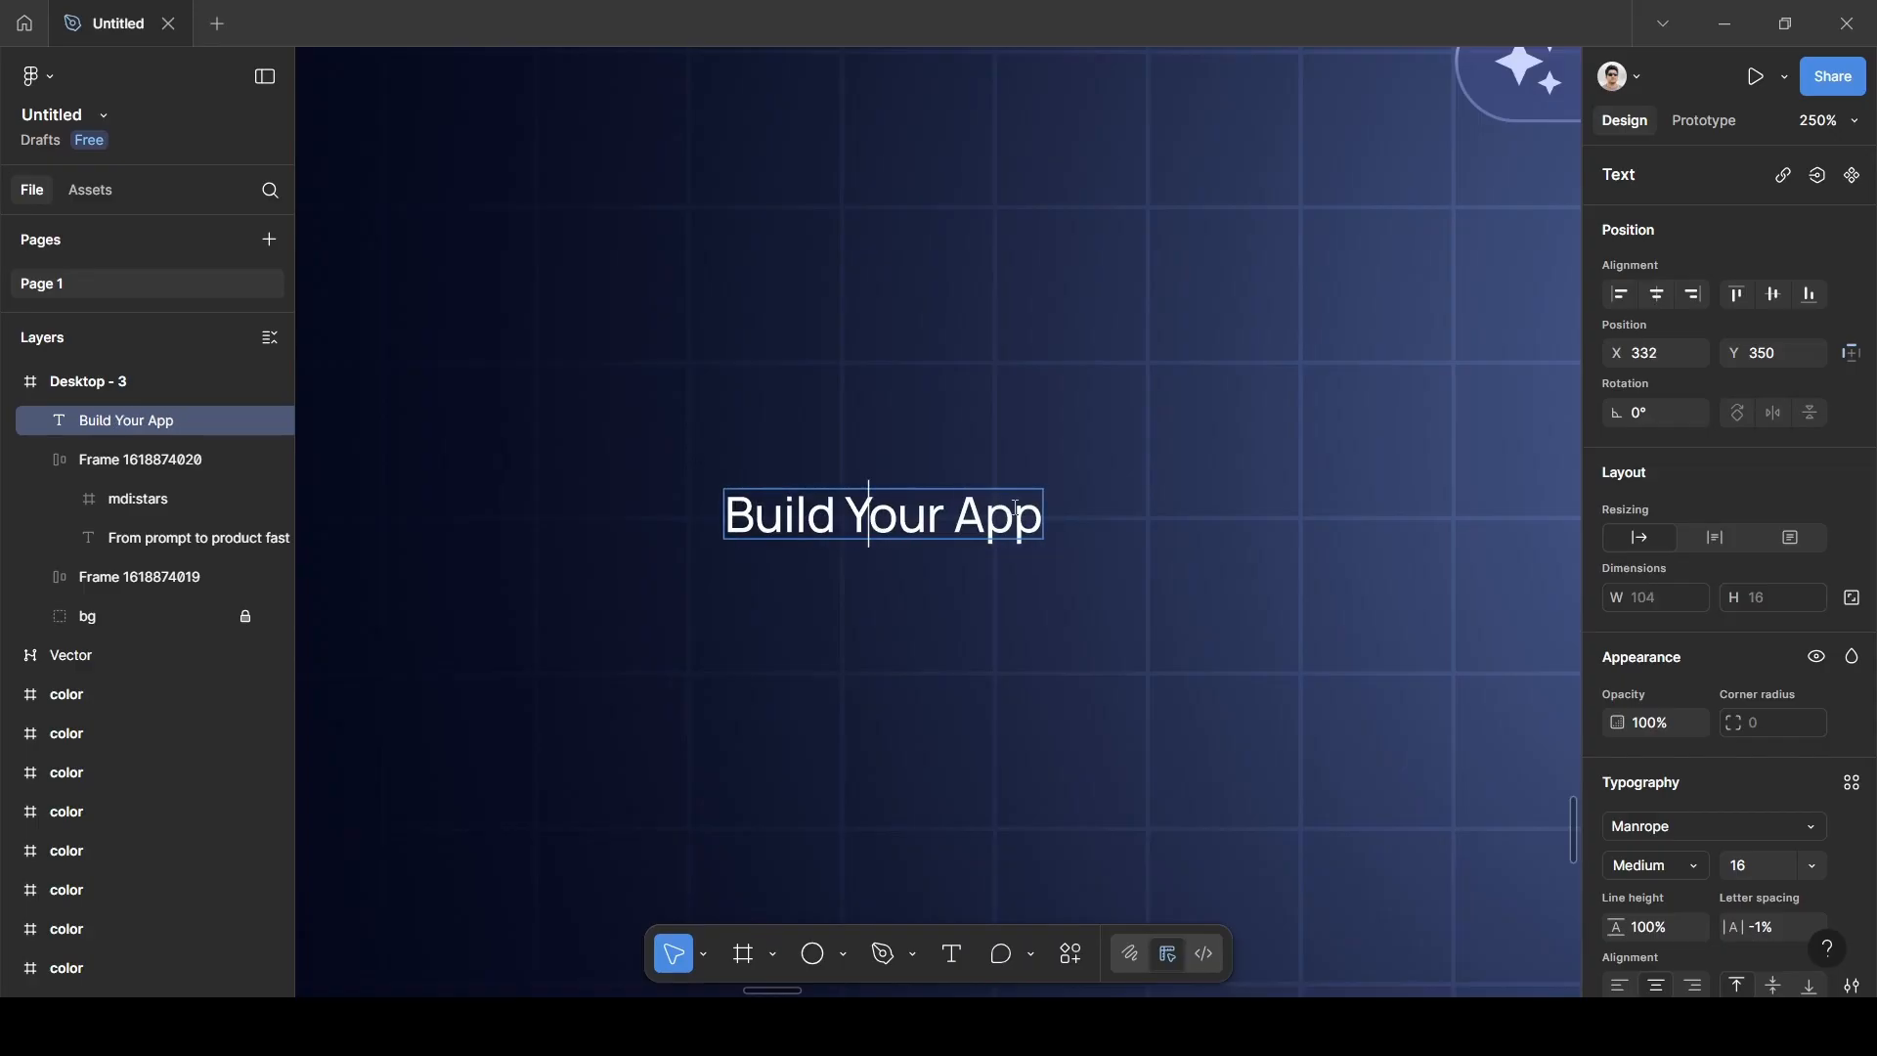
Extend the headline text in the Desktop - 3 frame so it reads "Build Your App or Website. Just Describe it".
click(1040, 518)
text(or Websi)
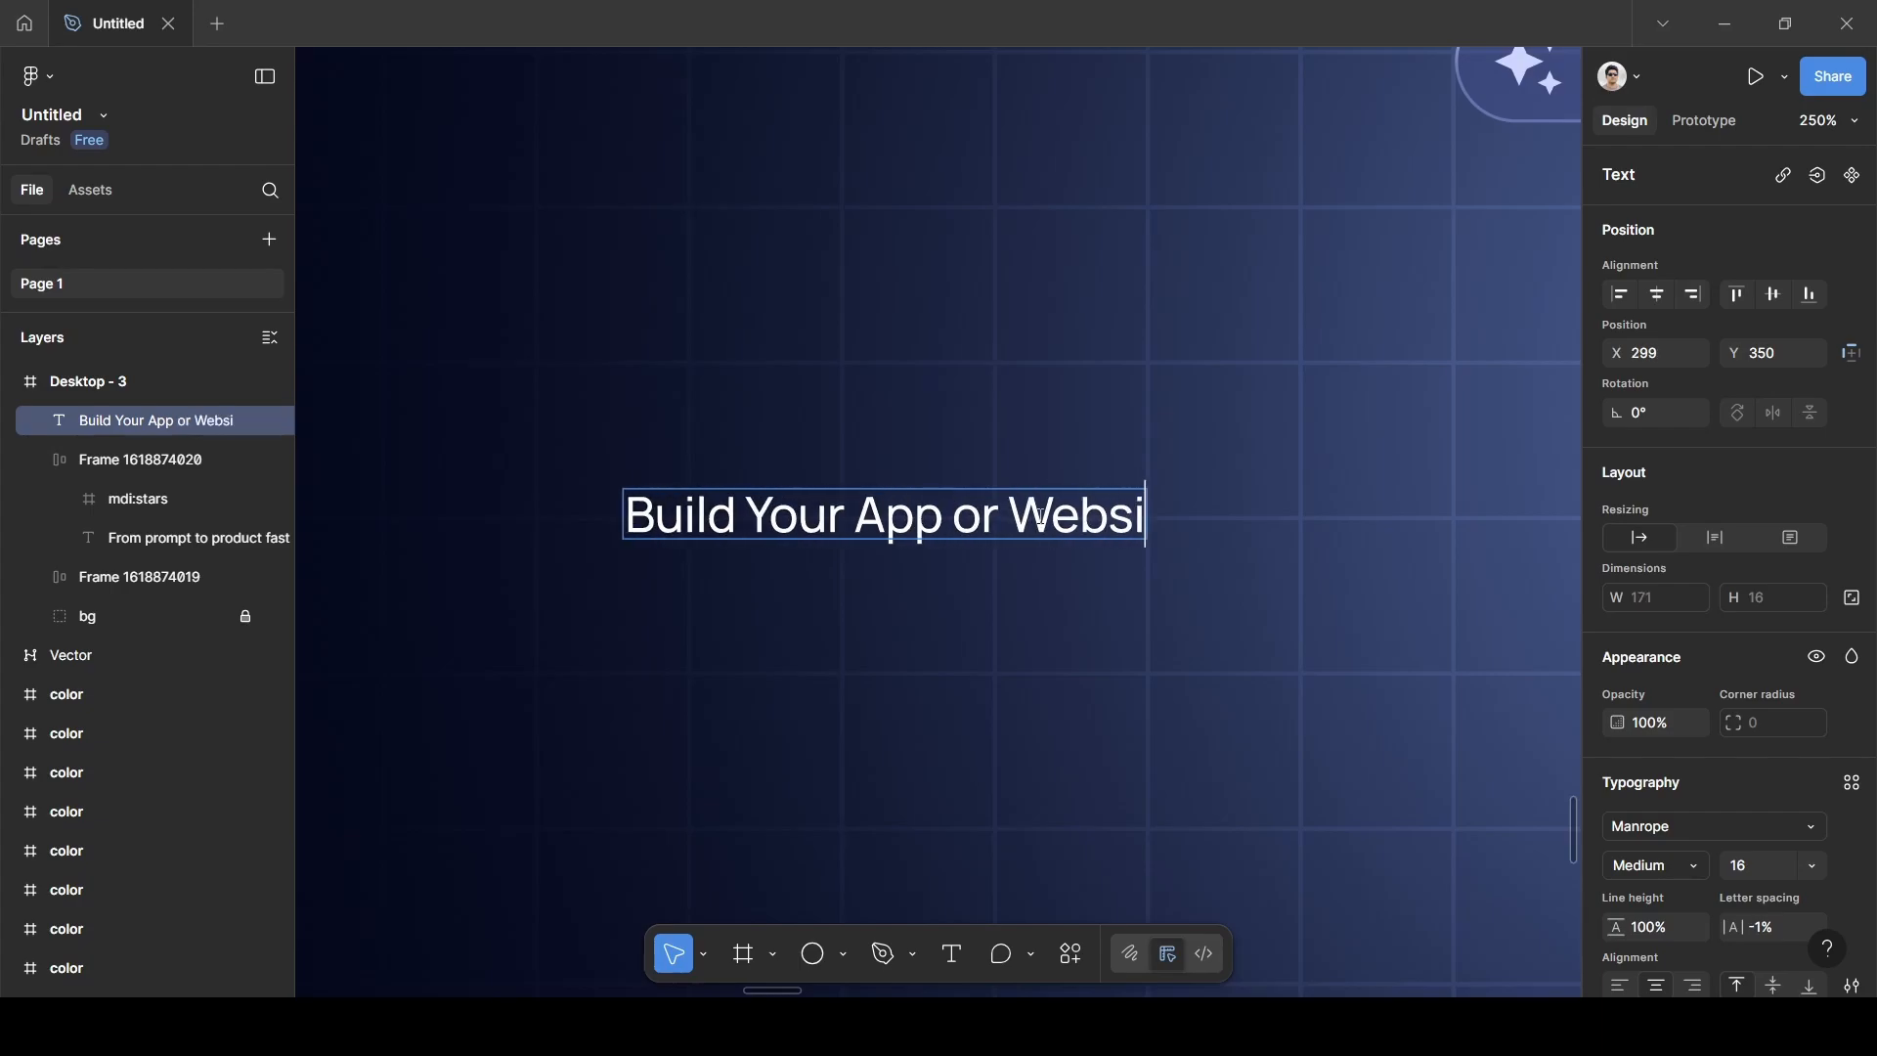
text(te.)
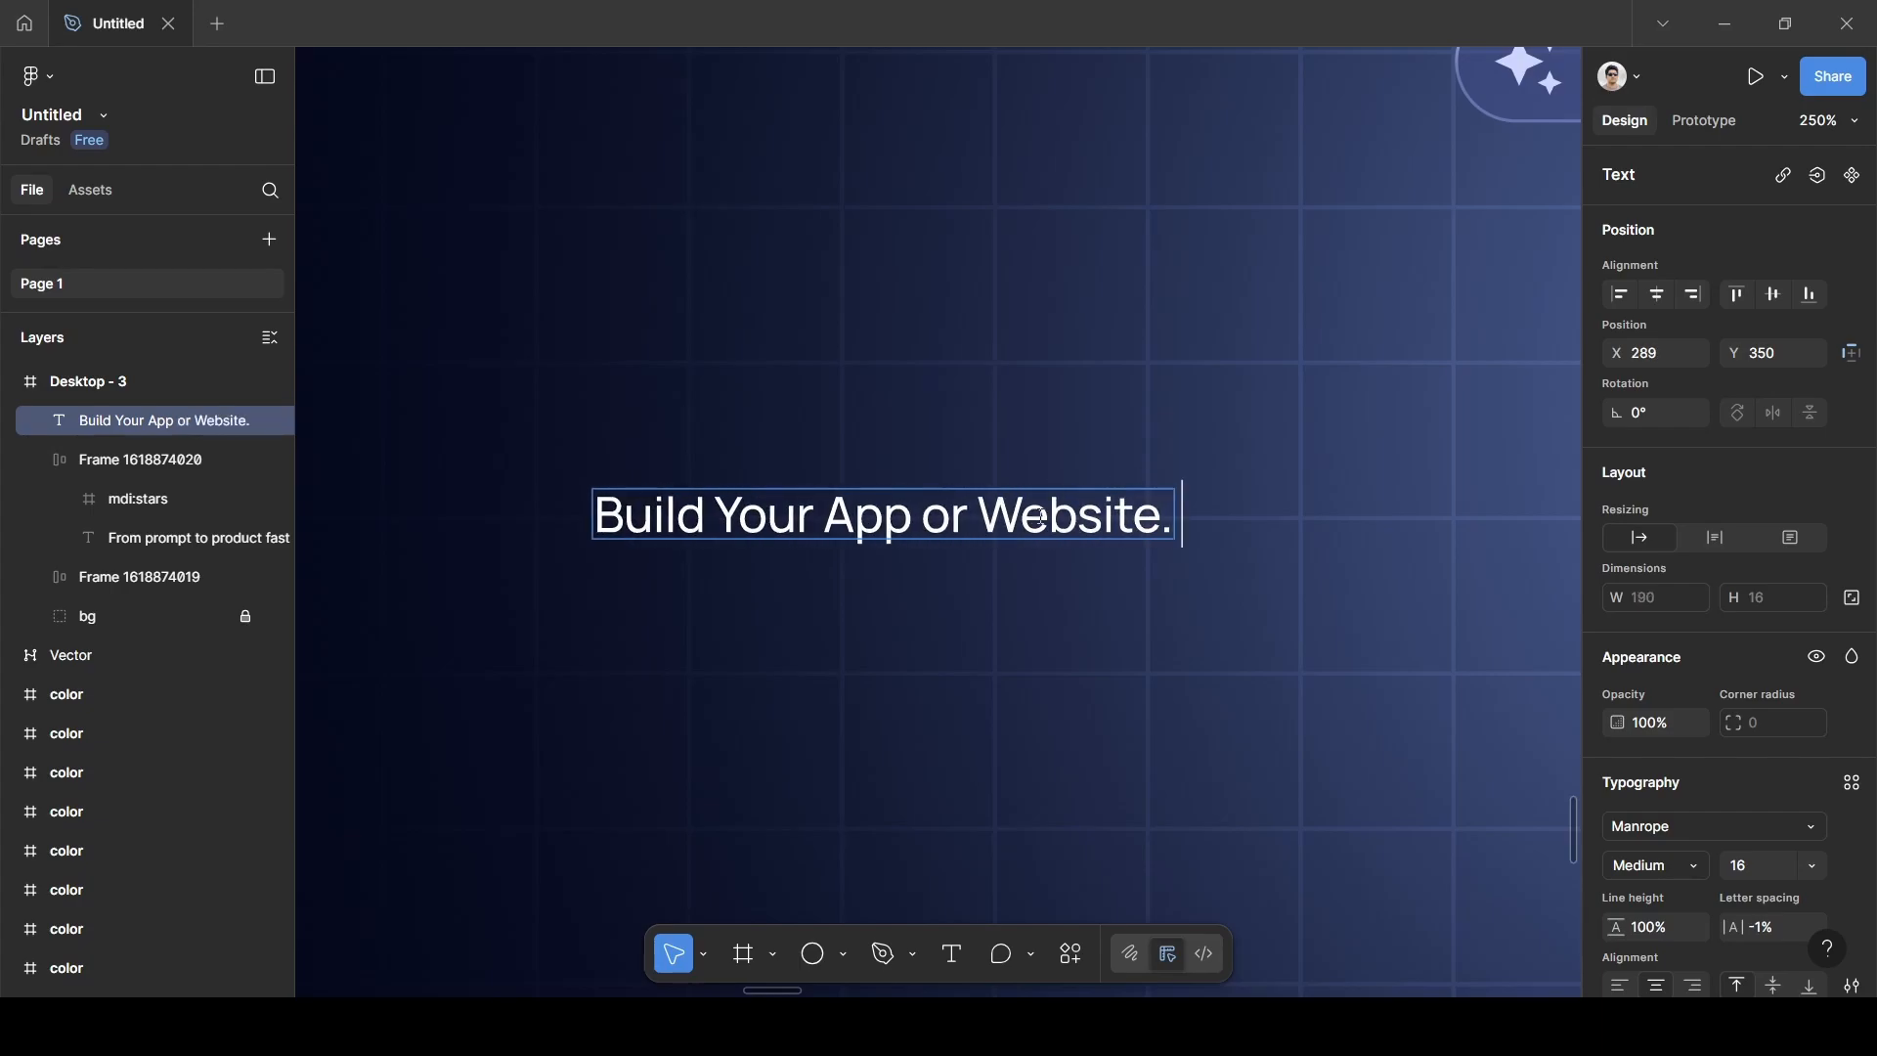
text( Just)
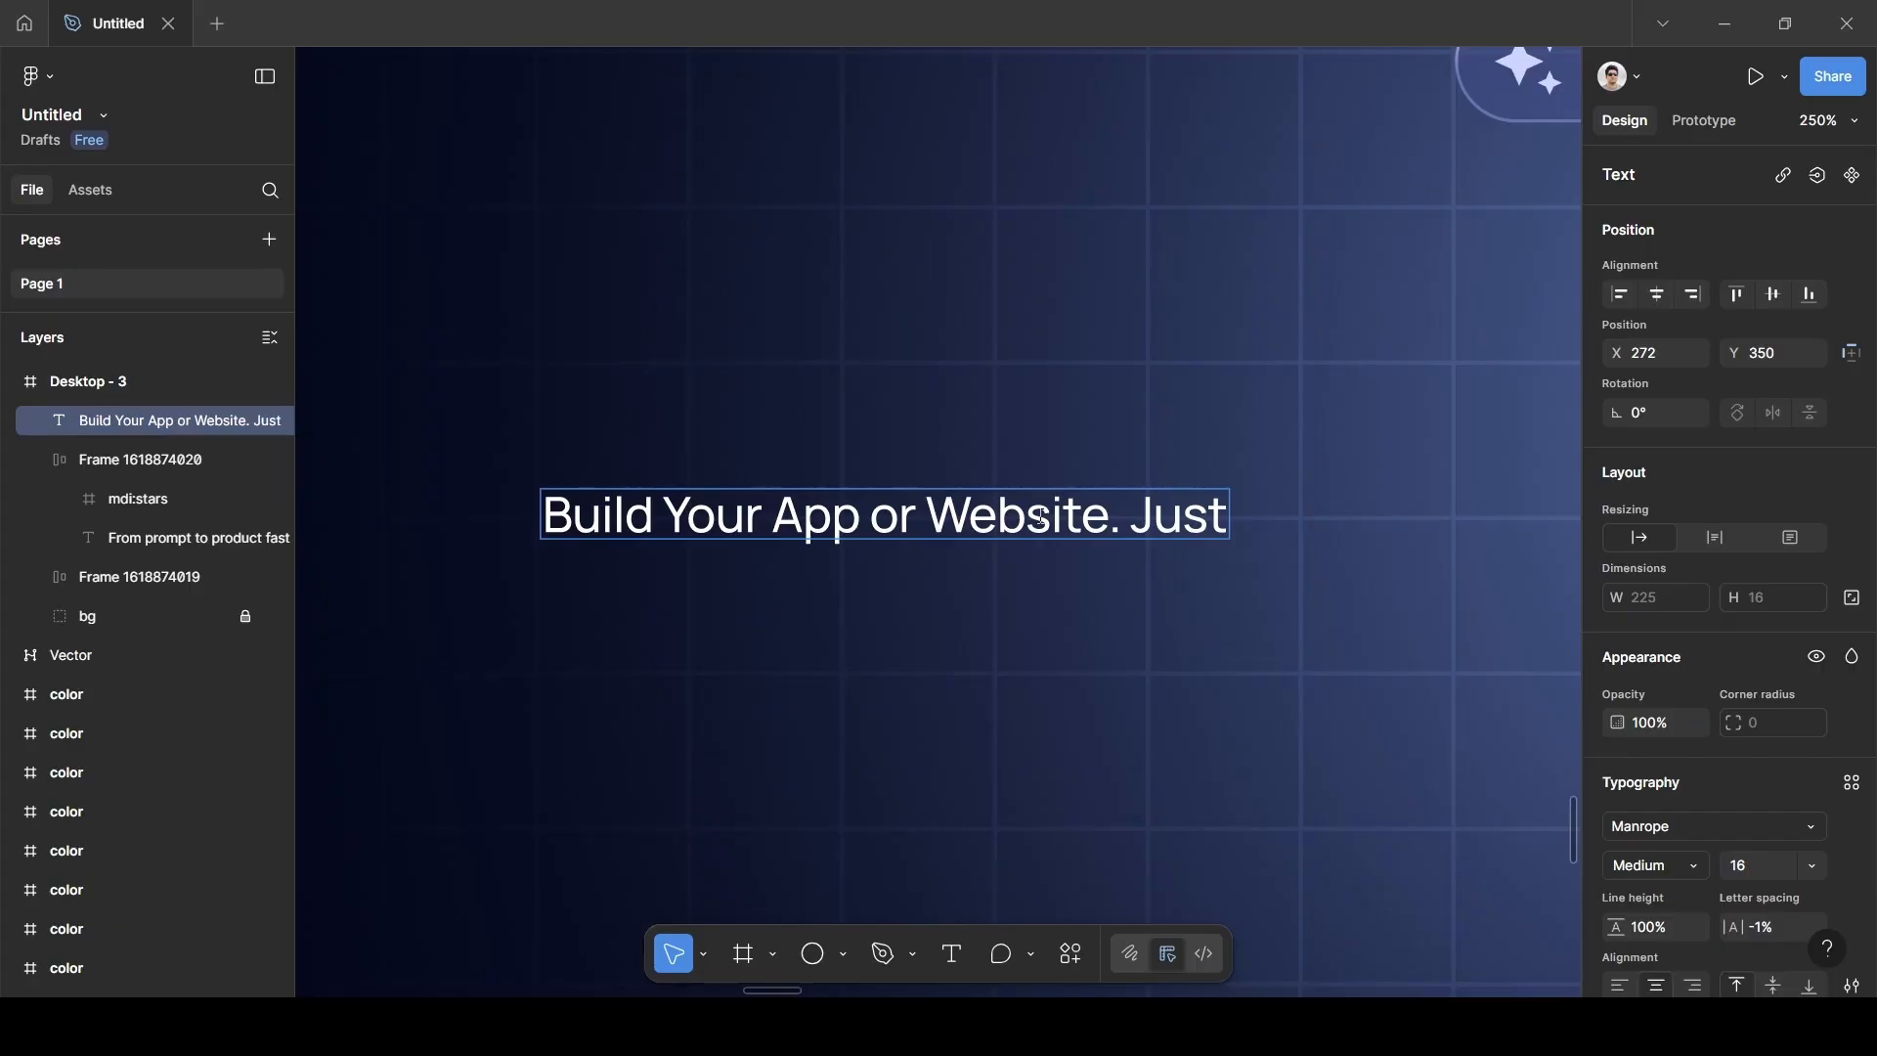
text( Desc)
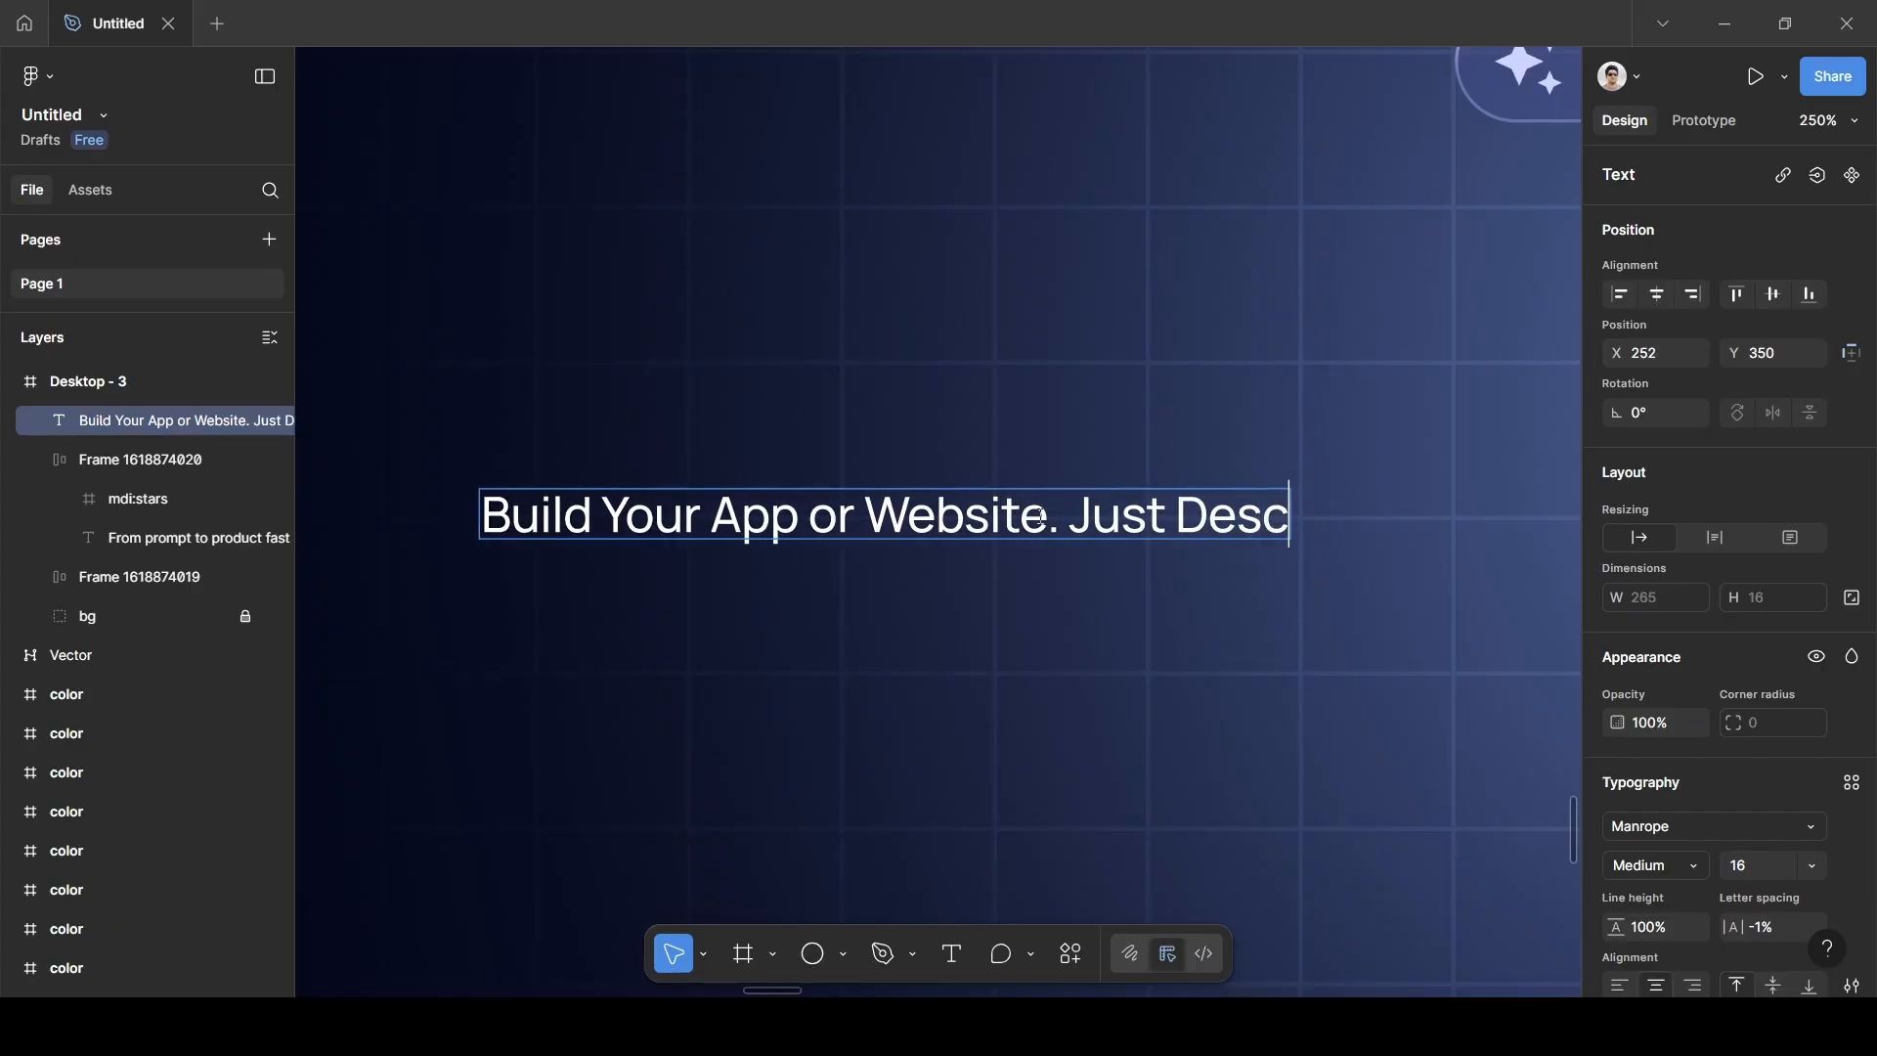
text(ribe it)
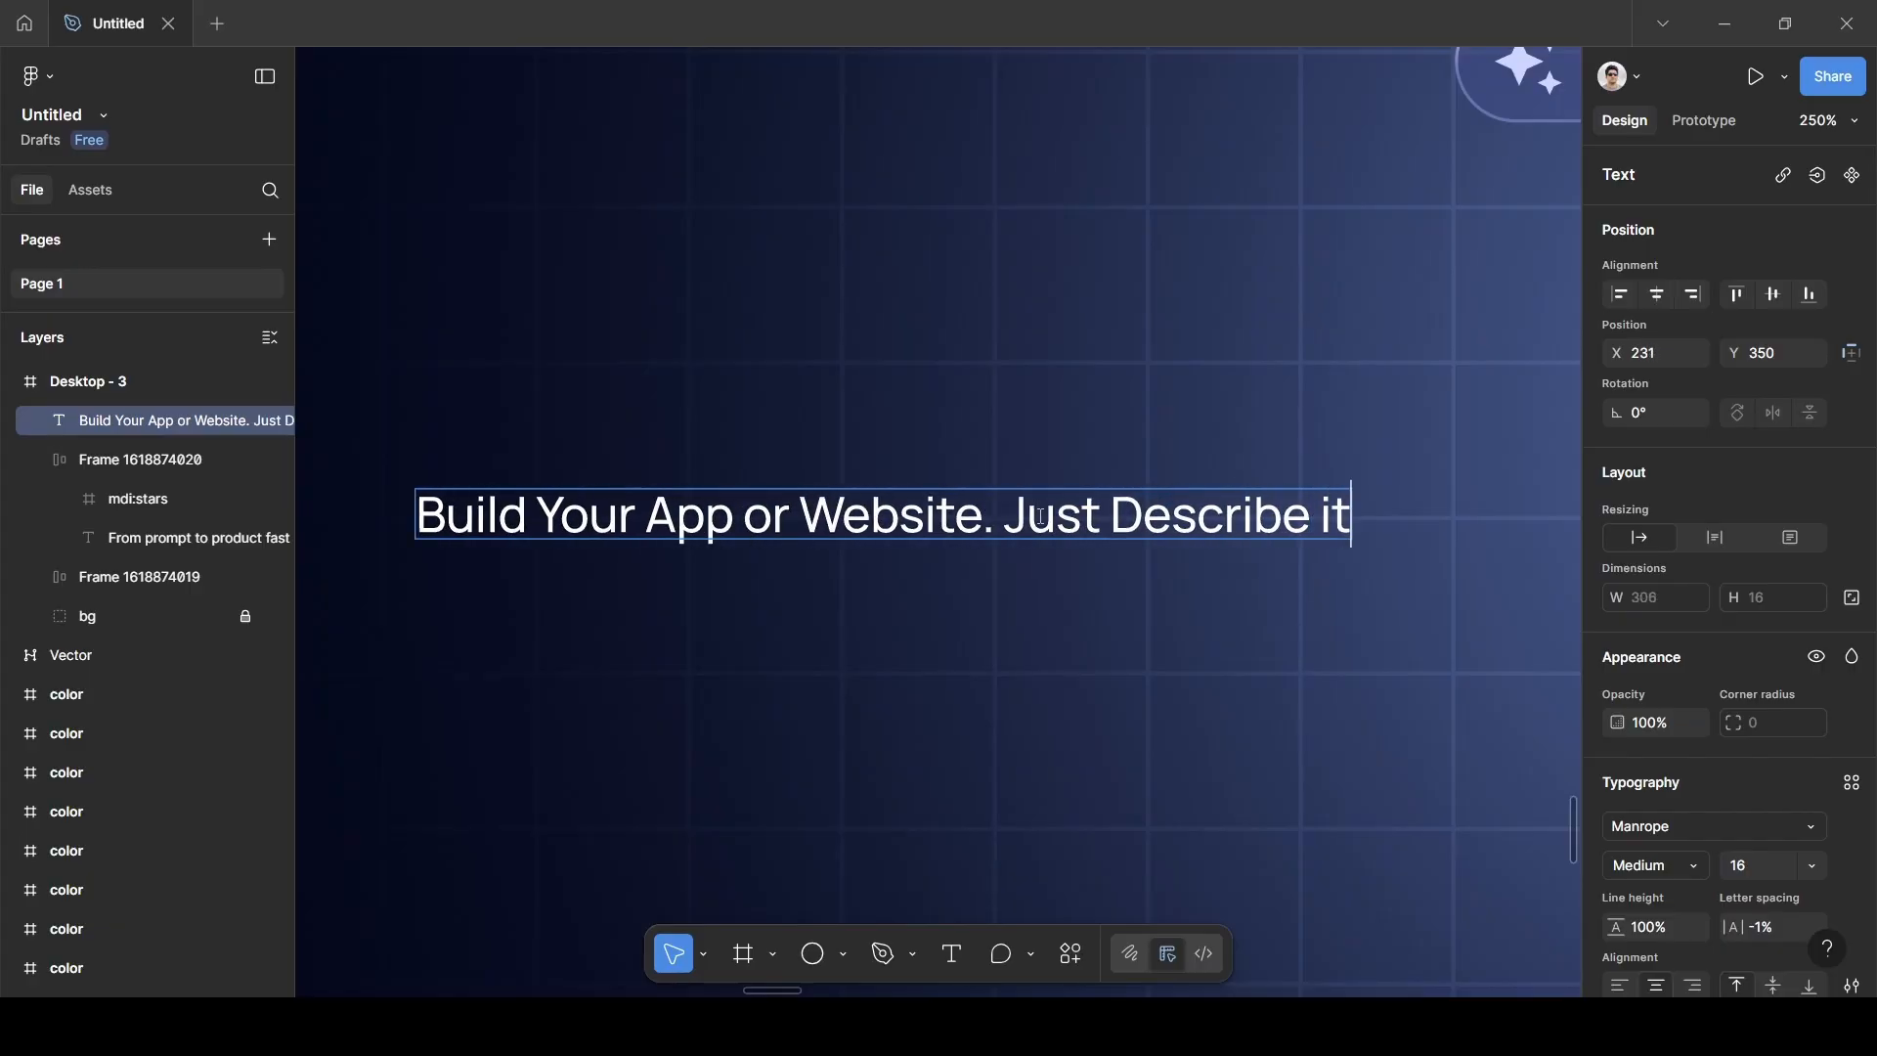
key(Escape)
Move the headline beneath the badge and set its font size to 72.
scroll(968, 634, down, 5)
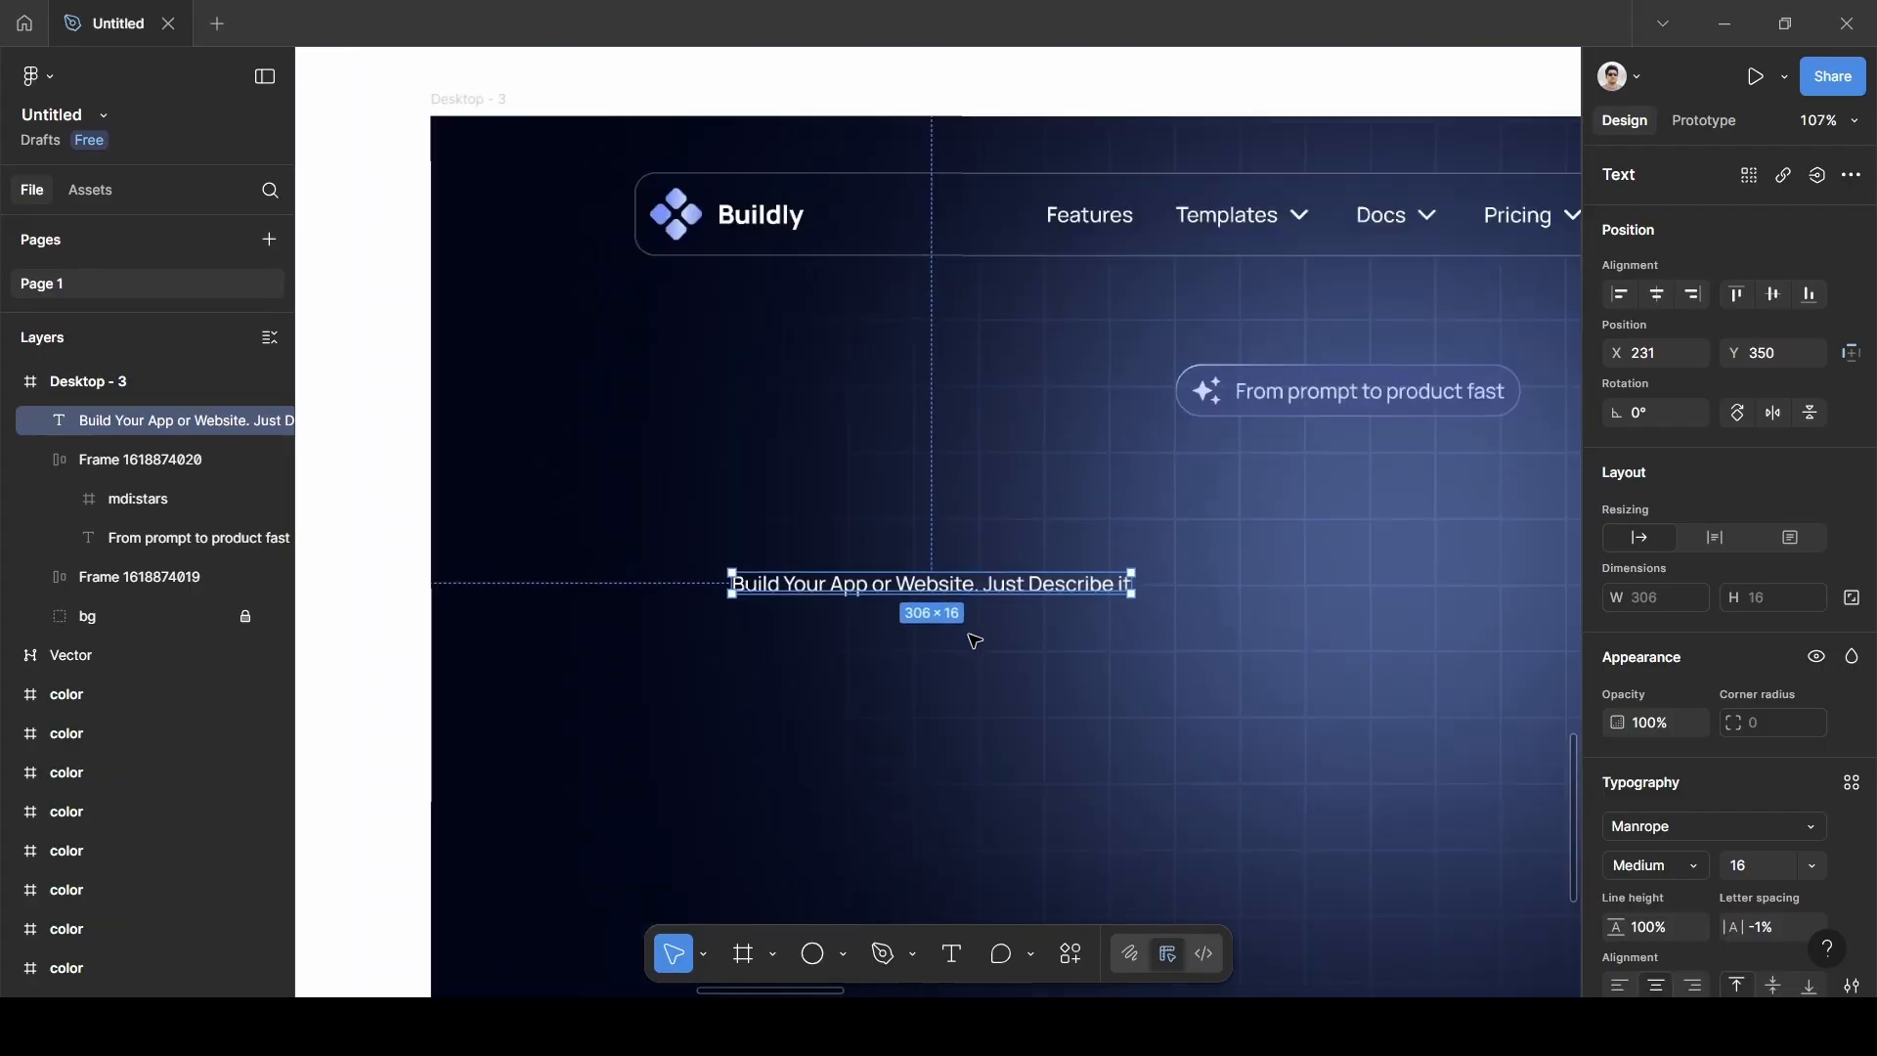
scroll(972, 635, right, 1)
drag(948, 589, 1349, 580)
click(1815, 869)
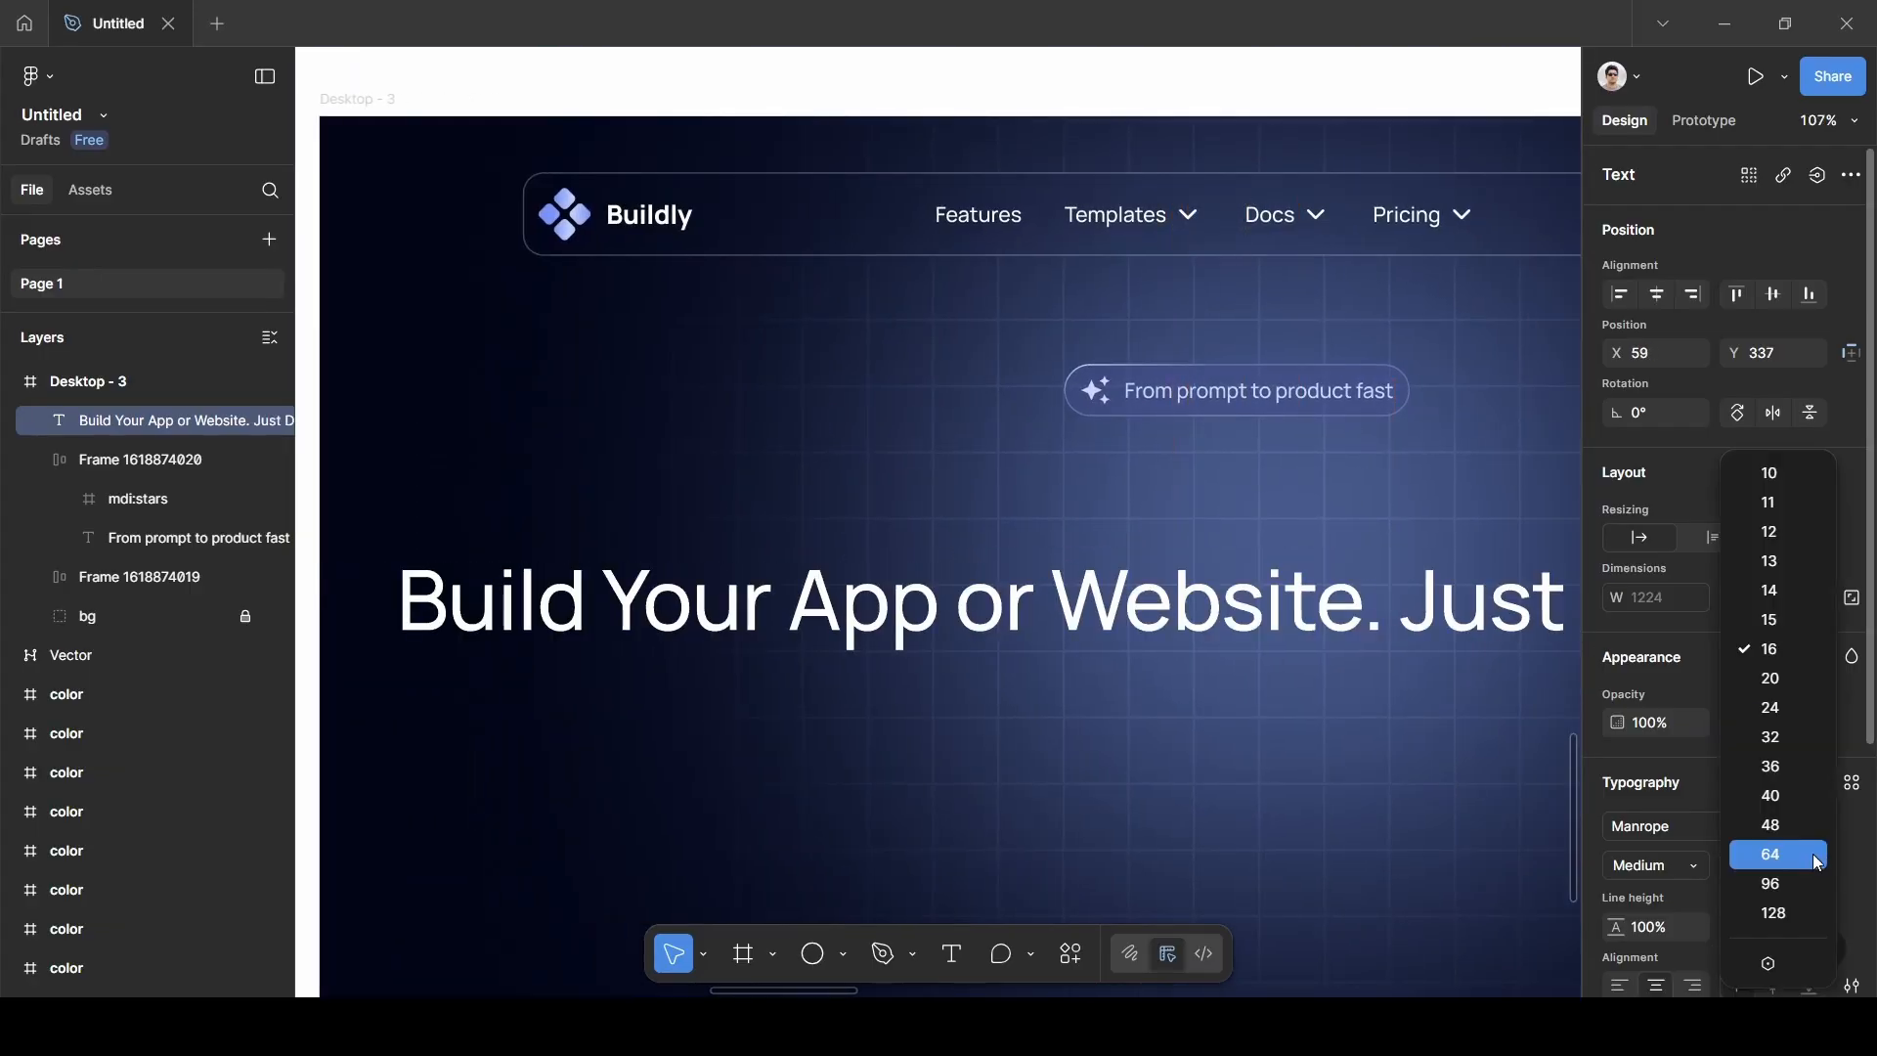
click(1801, 851)
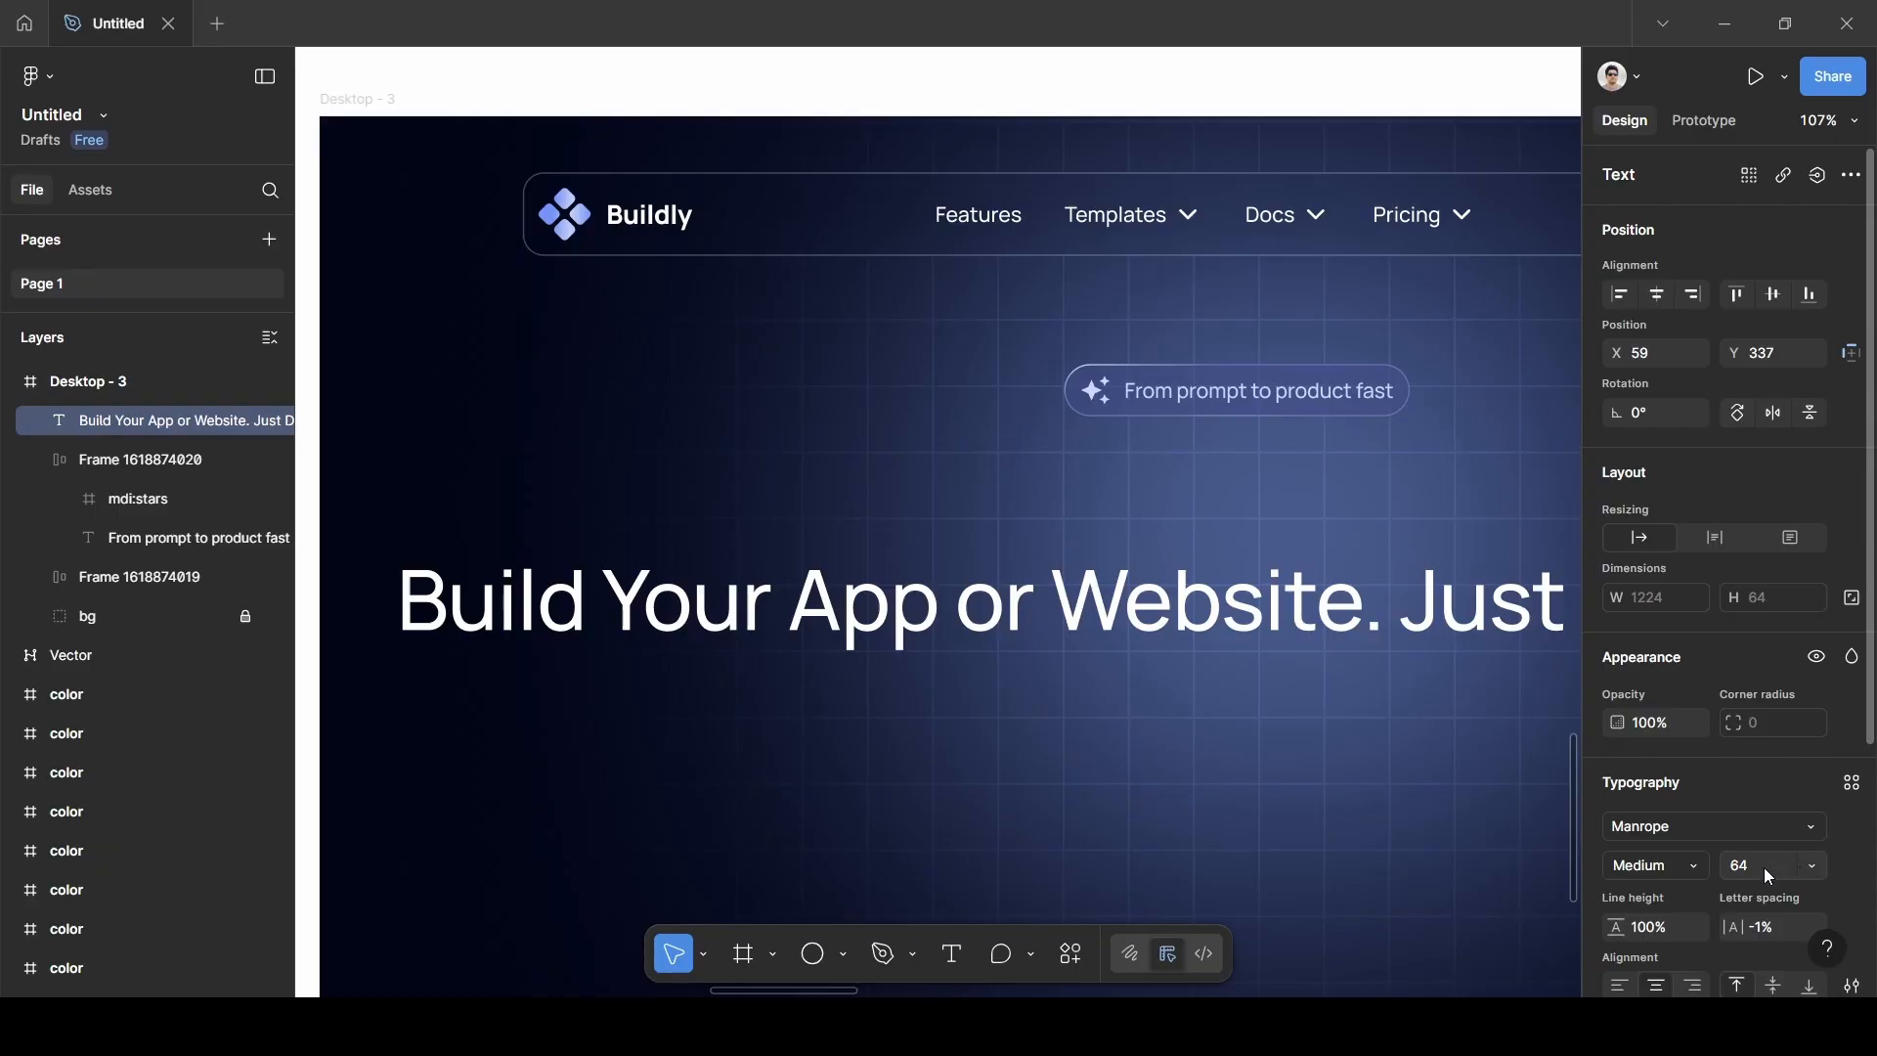
key(BackSpace)
text(7)
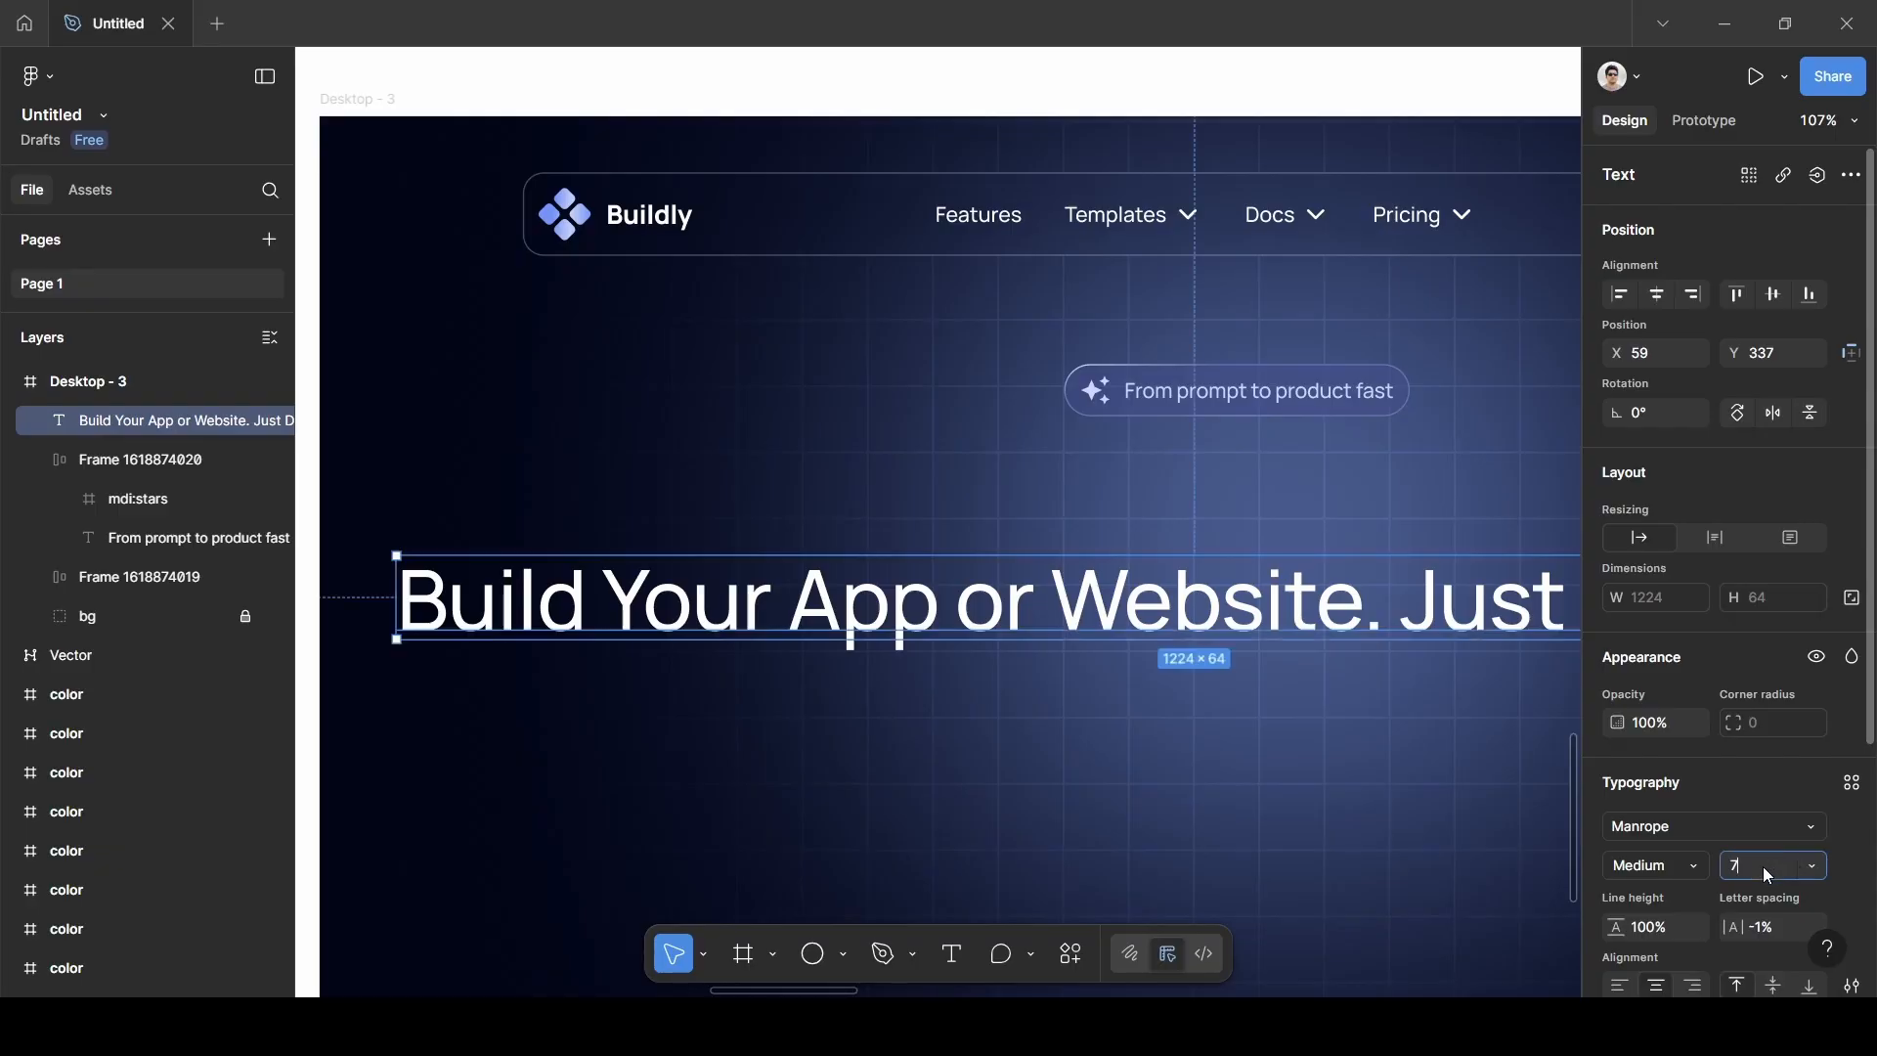
text(2)
key(Return)
Narrow the headline's text box to about 825 wide so it wraps onto two lines, and place it at about X 330, Y 313.
scroll(1154, 738, down, 5)
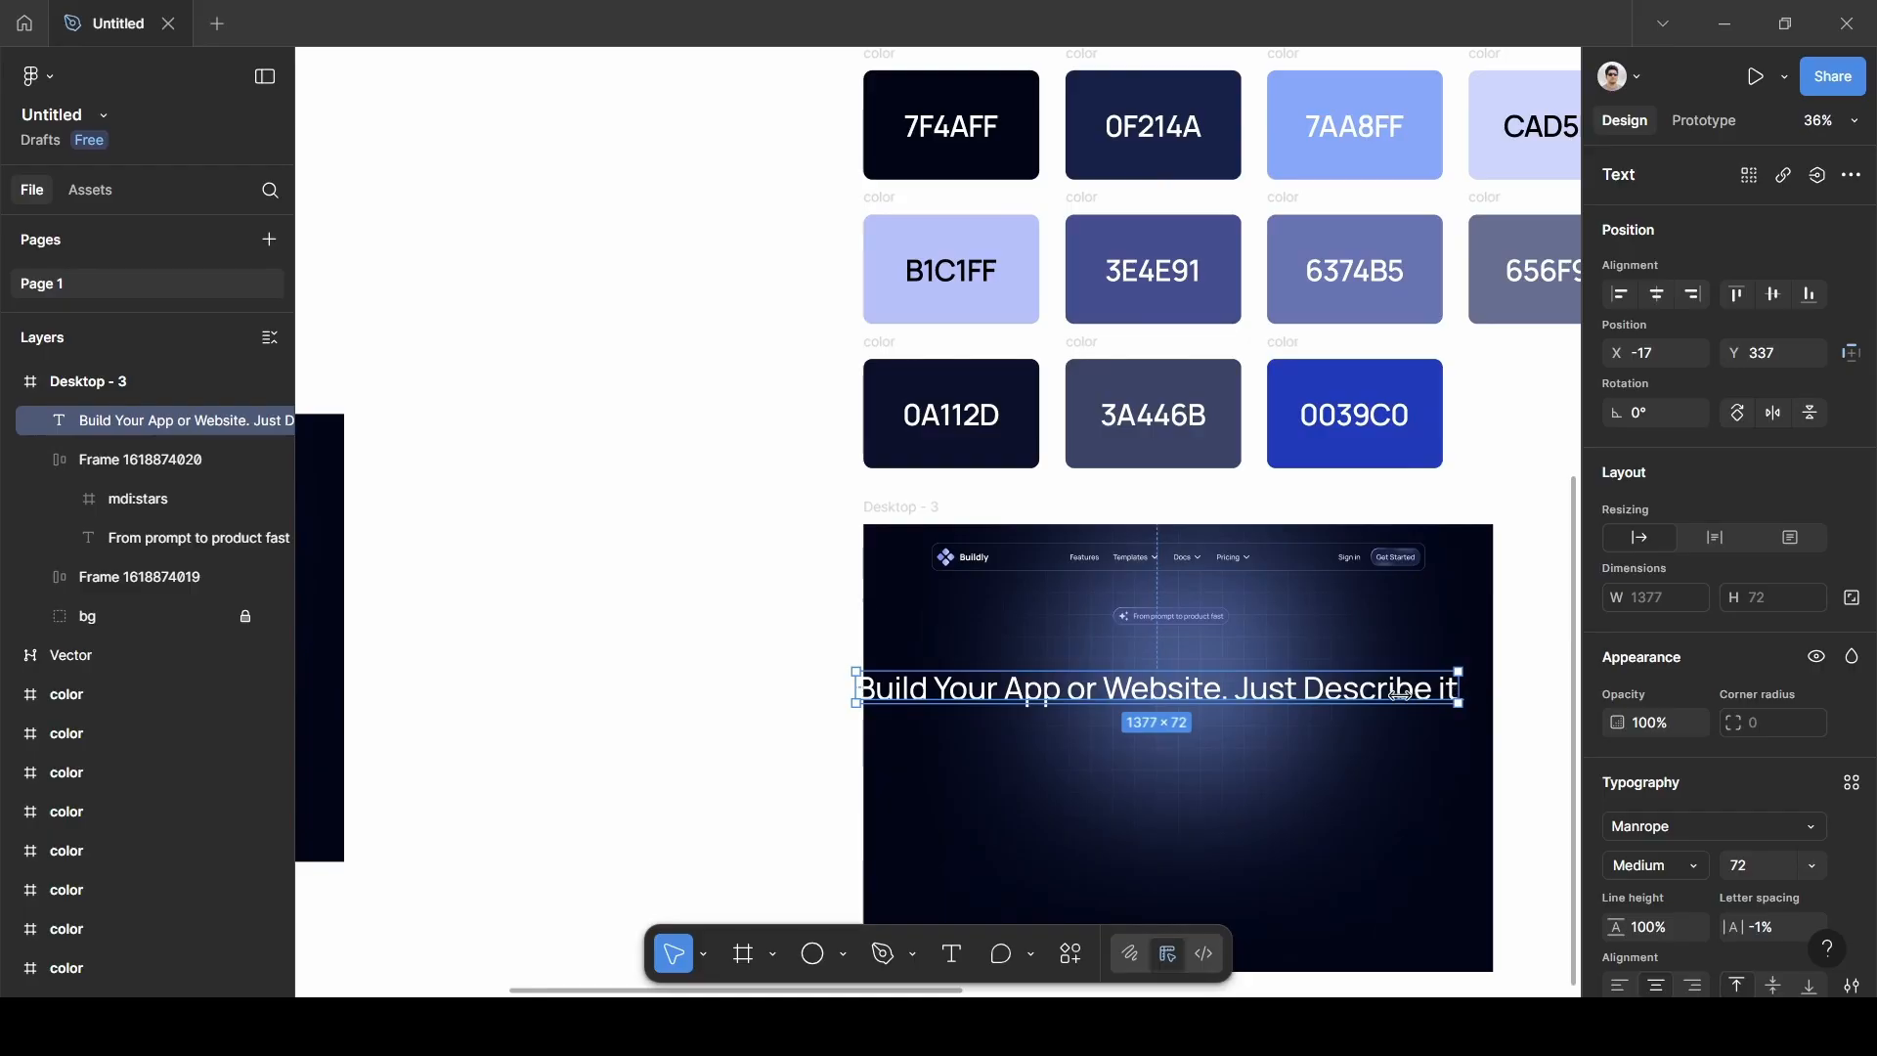
drag(1400, 694, 1218, 702)
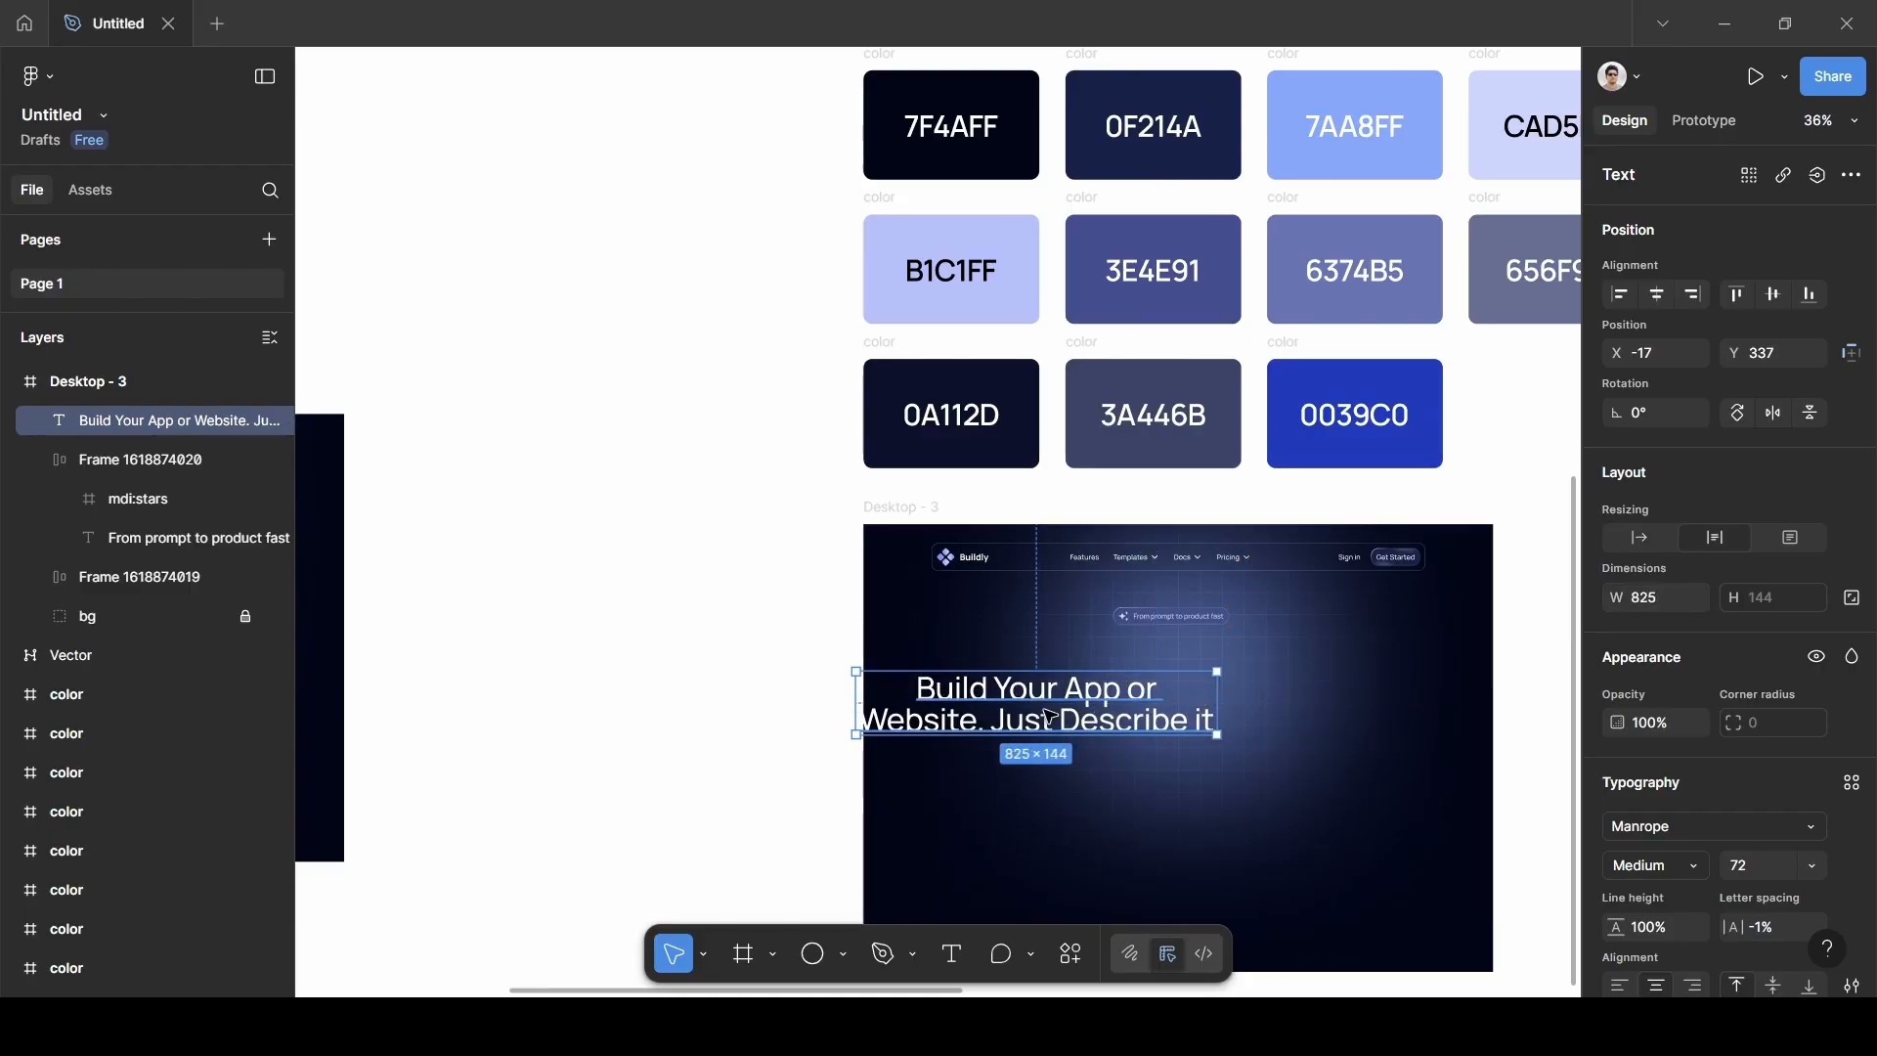
drag(1048, 716, 1317, 713)
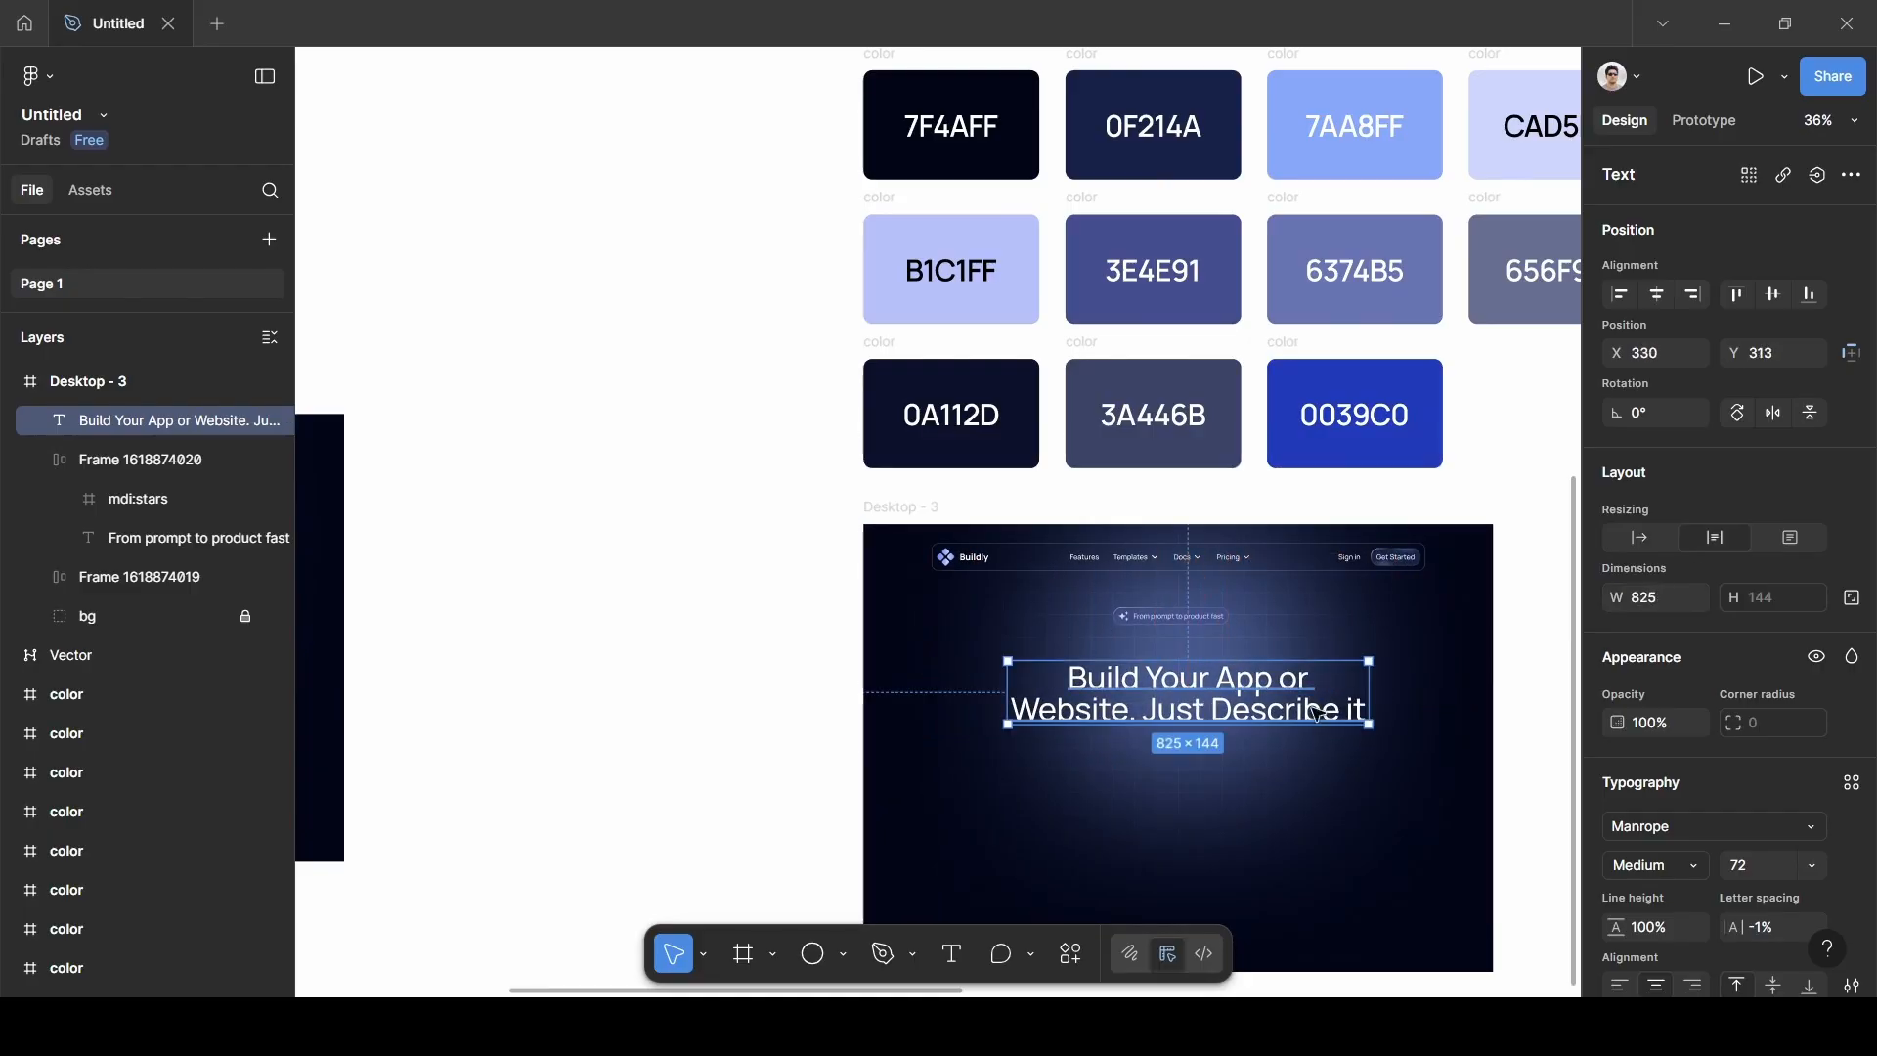
Set the headline's font weight to ExtraBold and its letter spacing to -2%.
click(1693, 860)
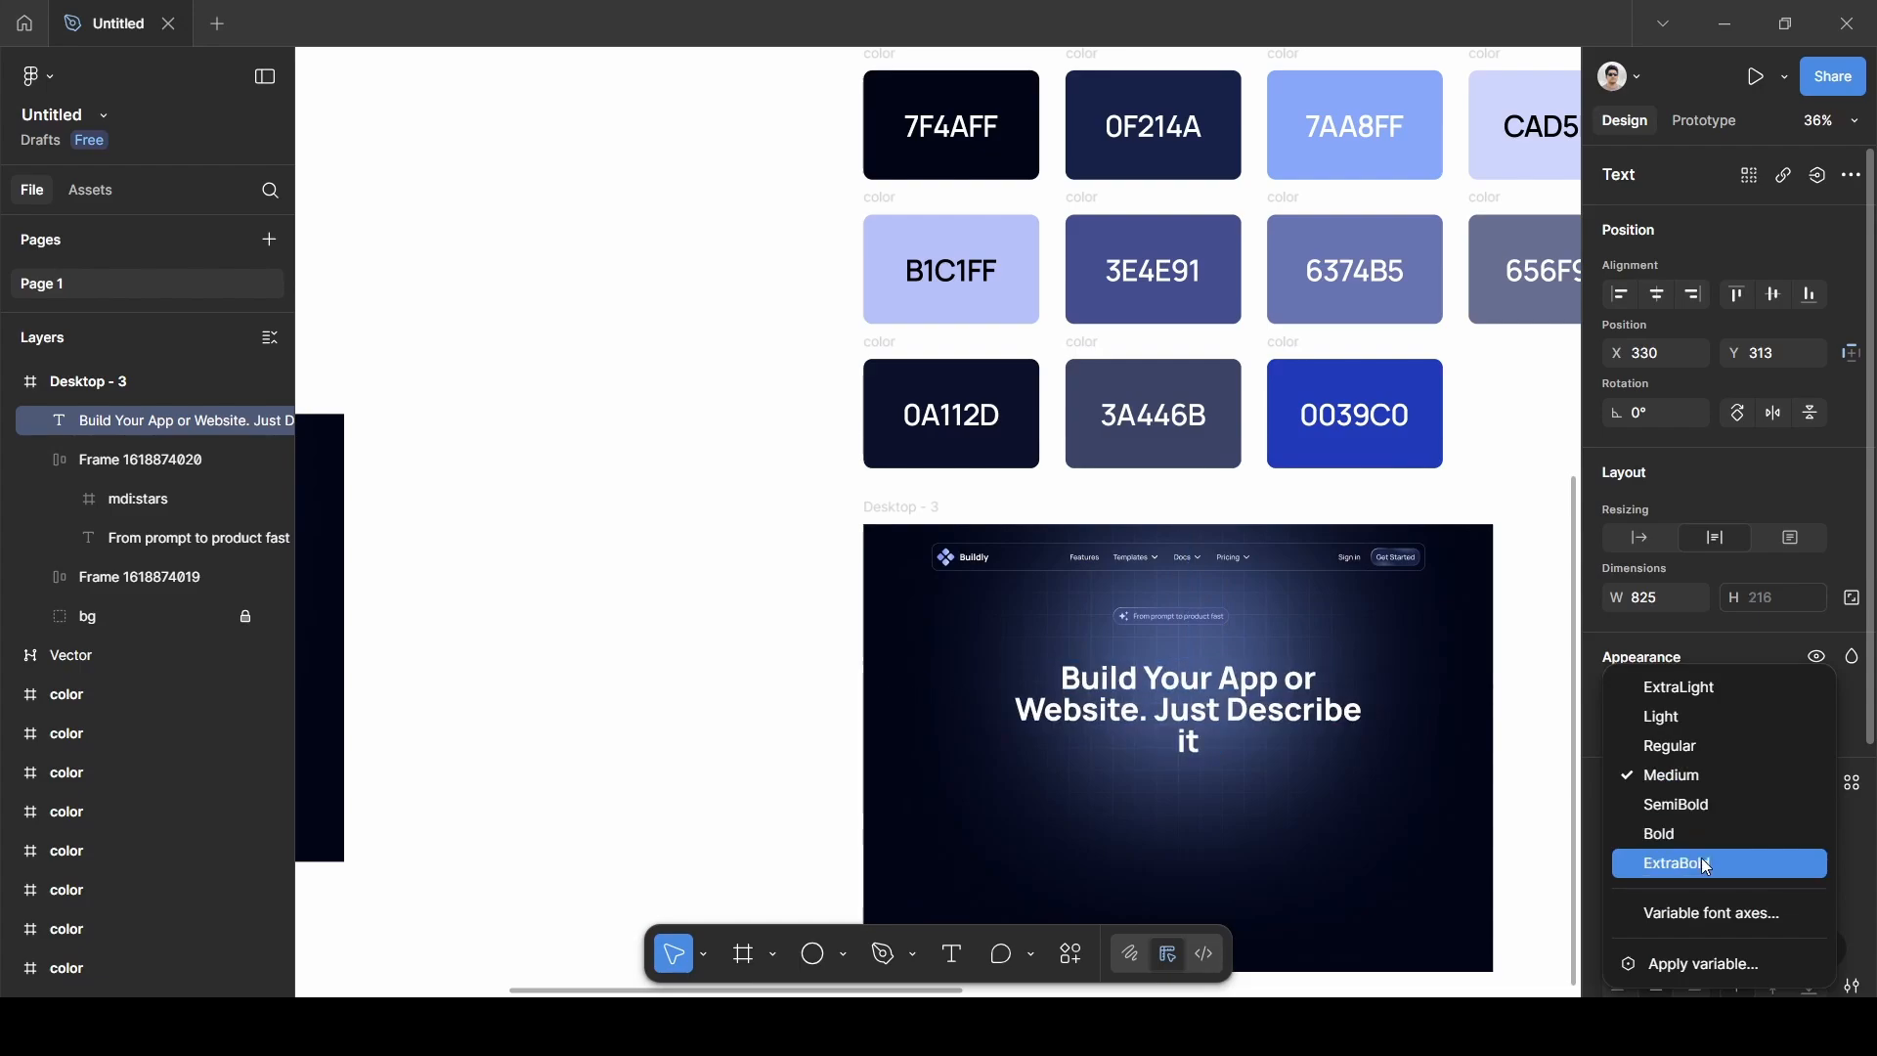
click(1702, 858)
scroll(1730, 885, down, 1)
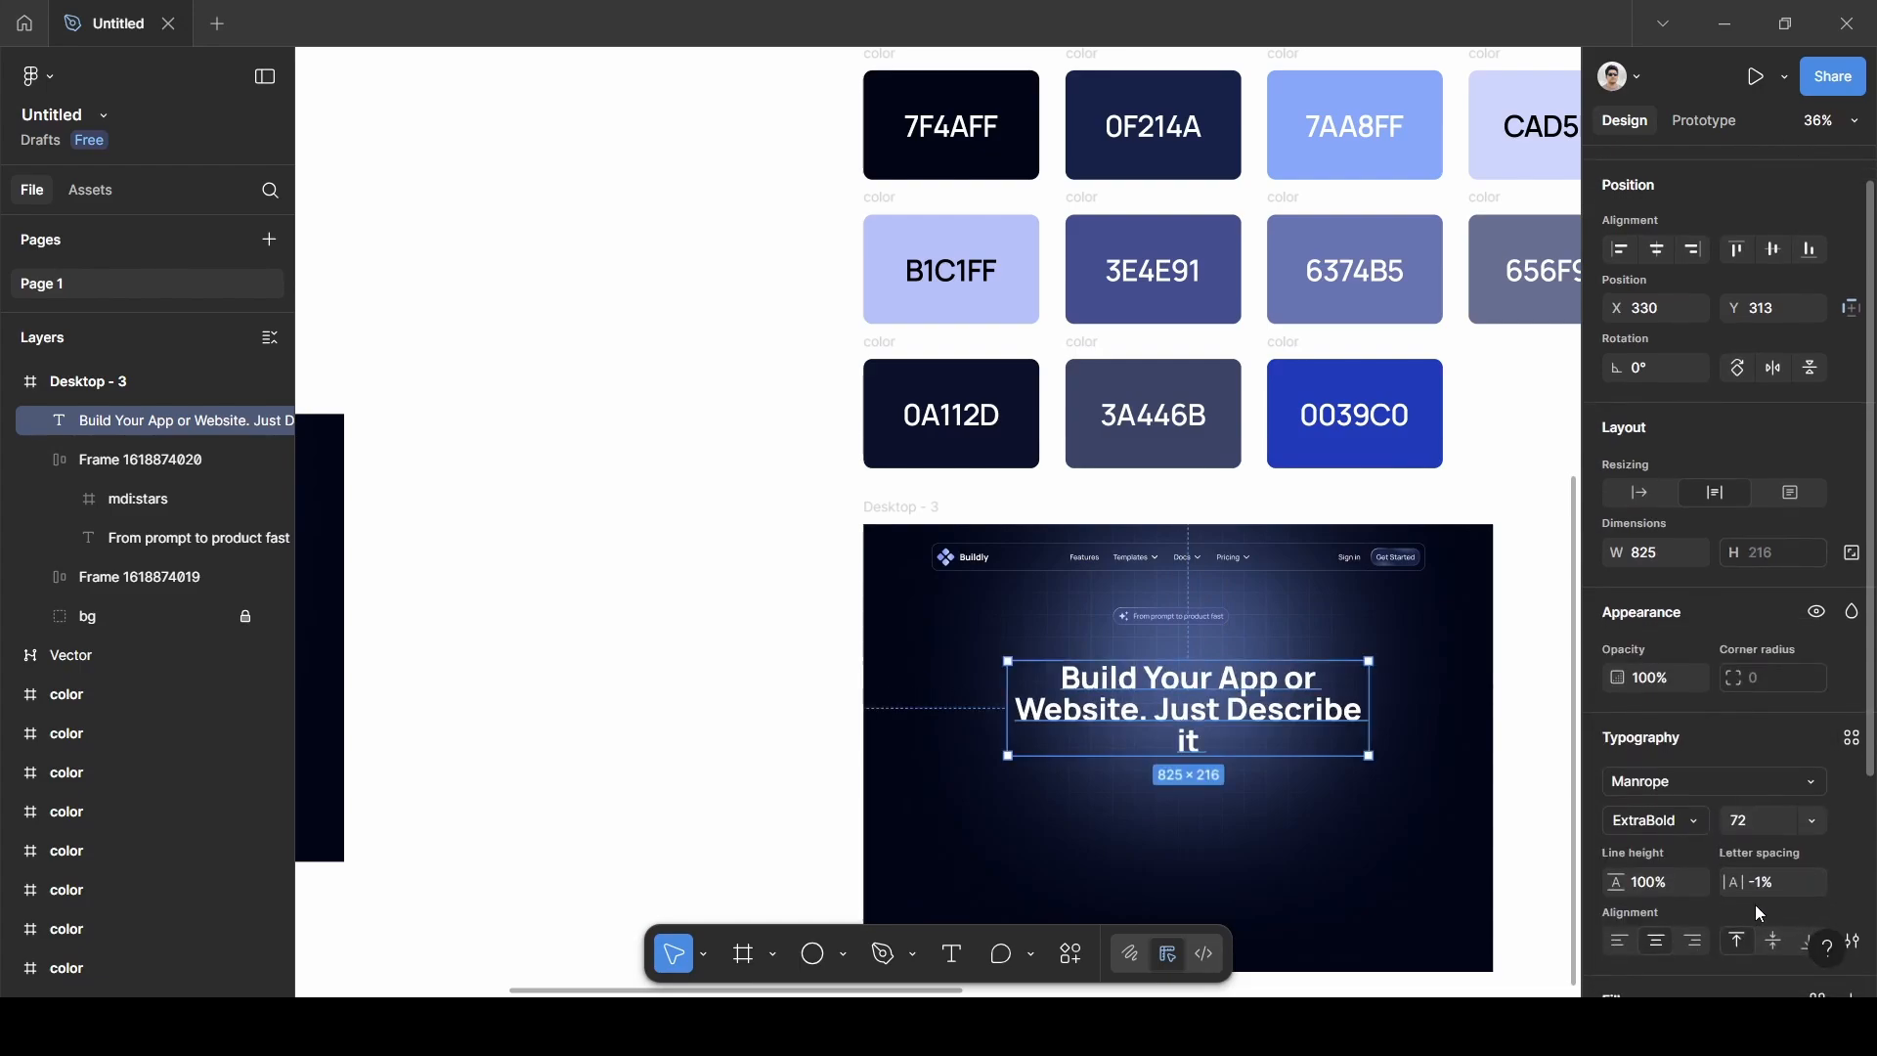
click(1773, 882)
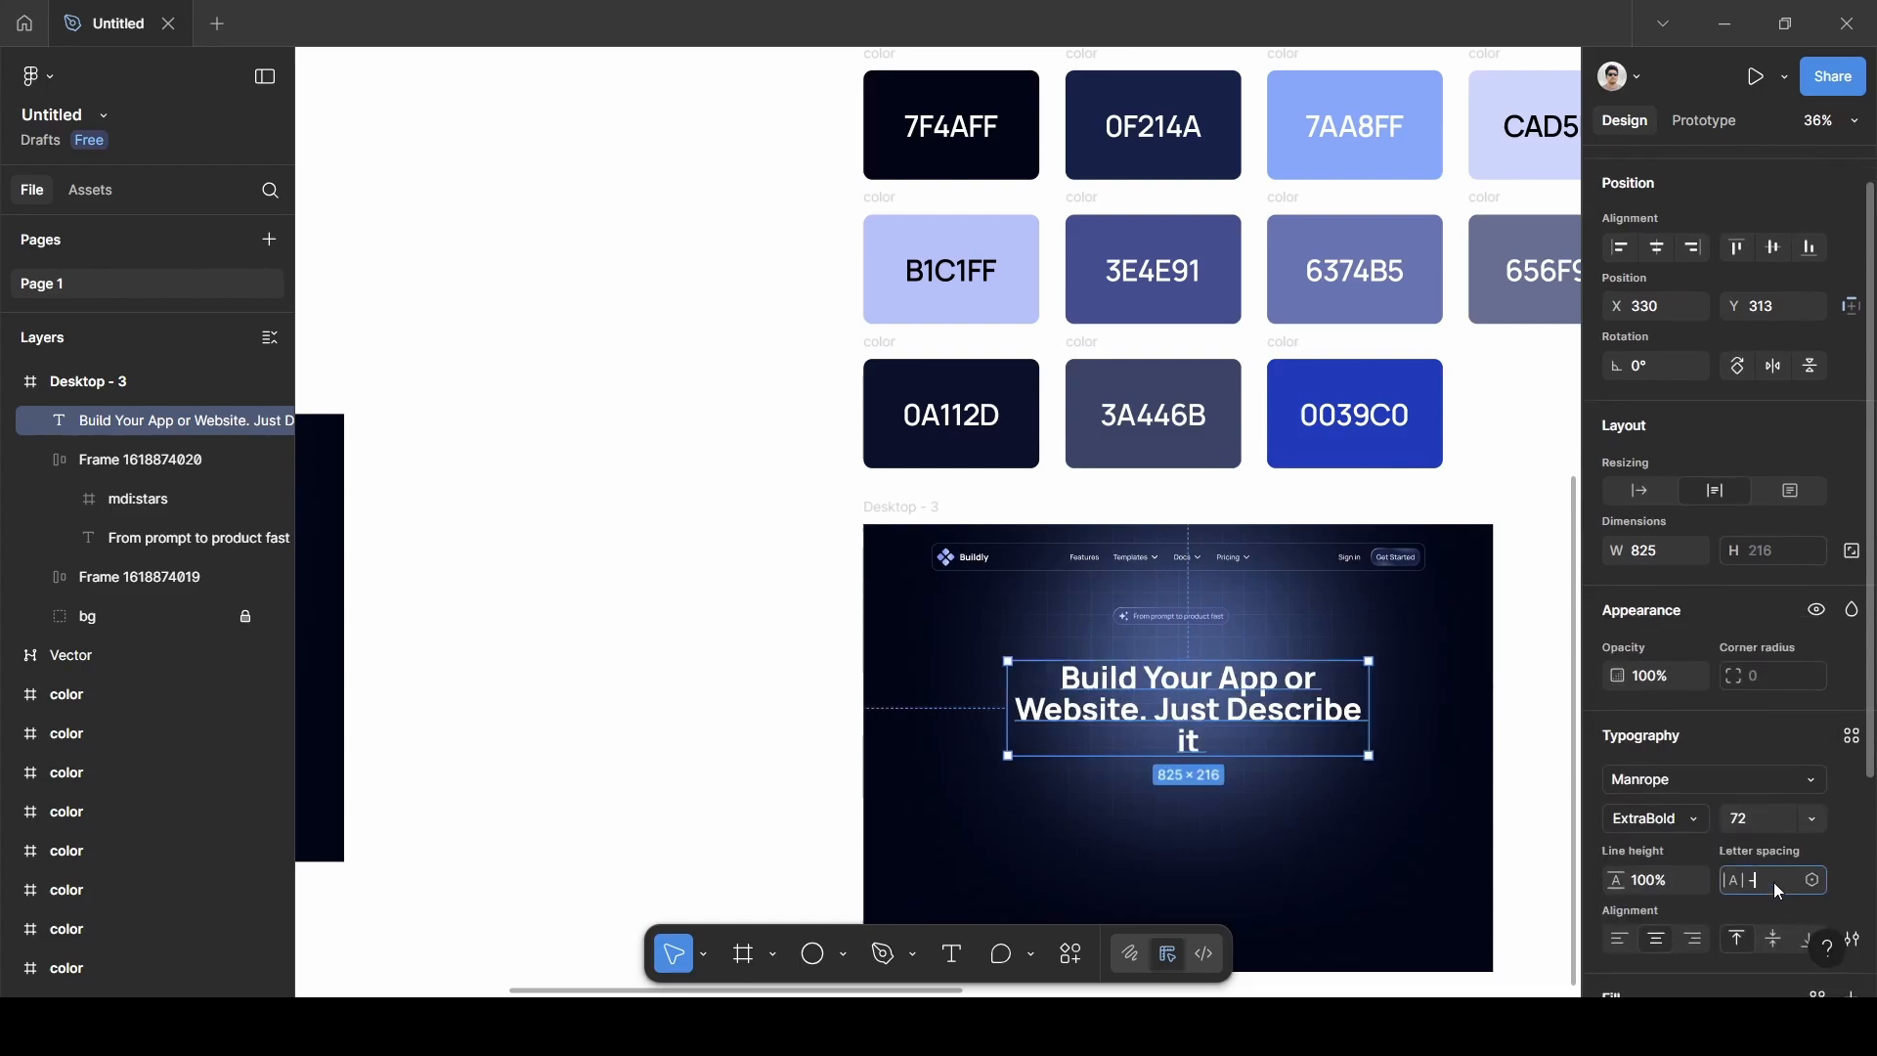
text(-2)
key(Return)
key(Escape)
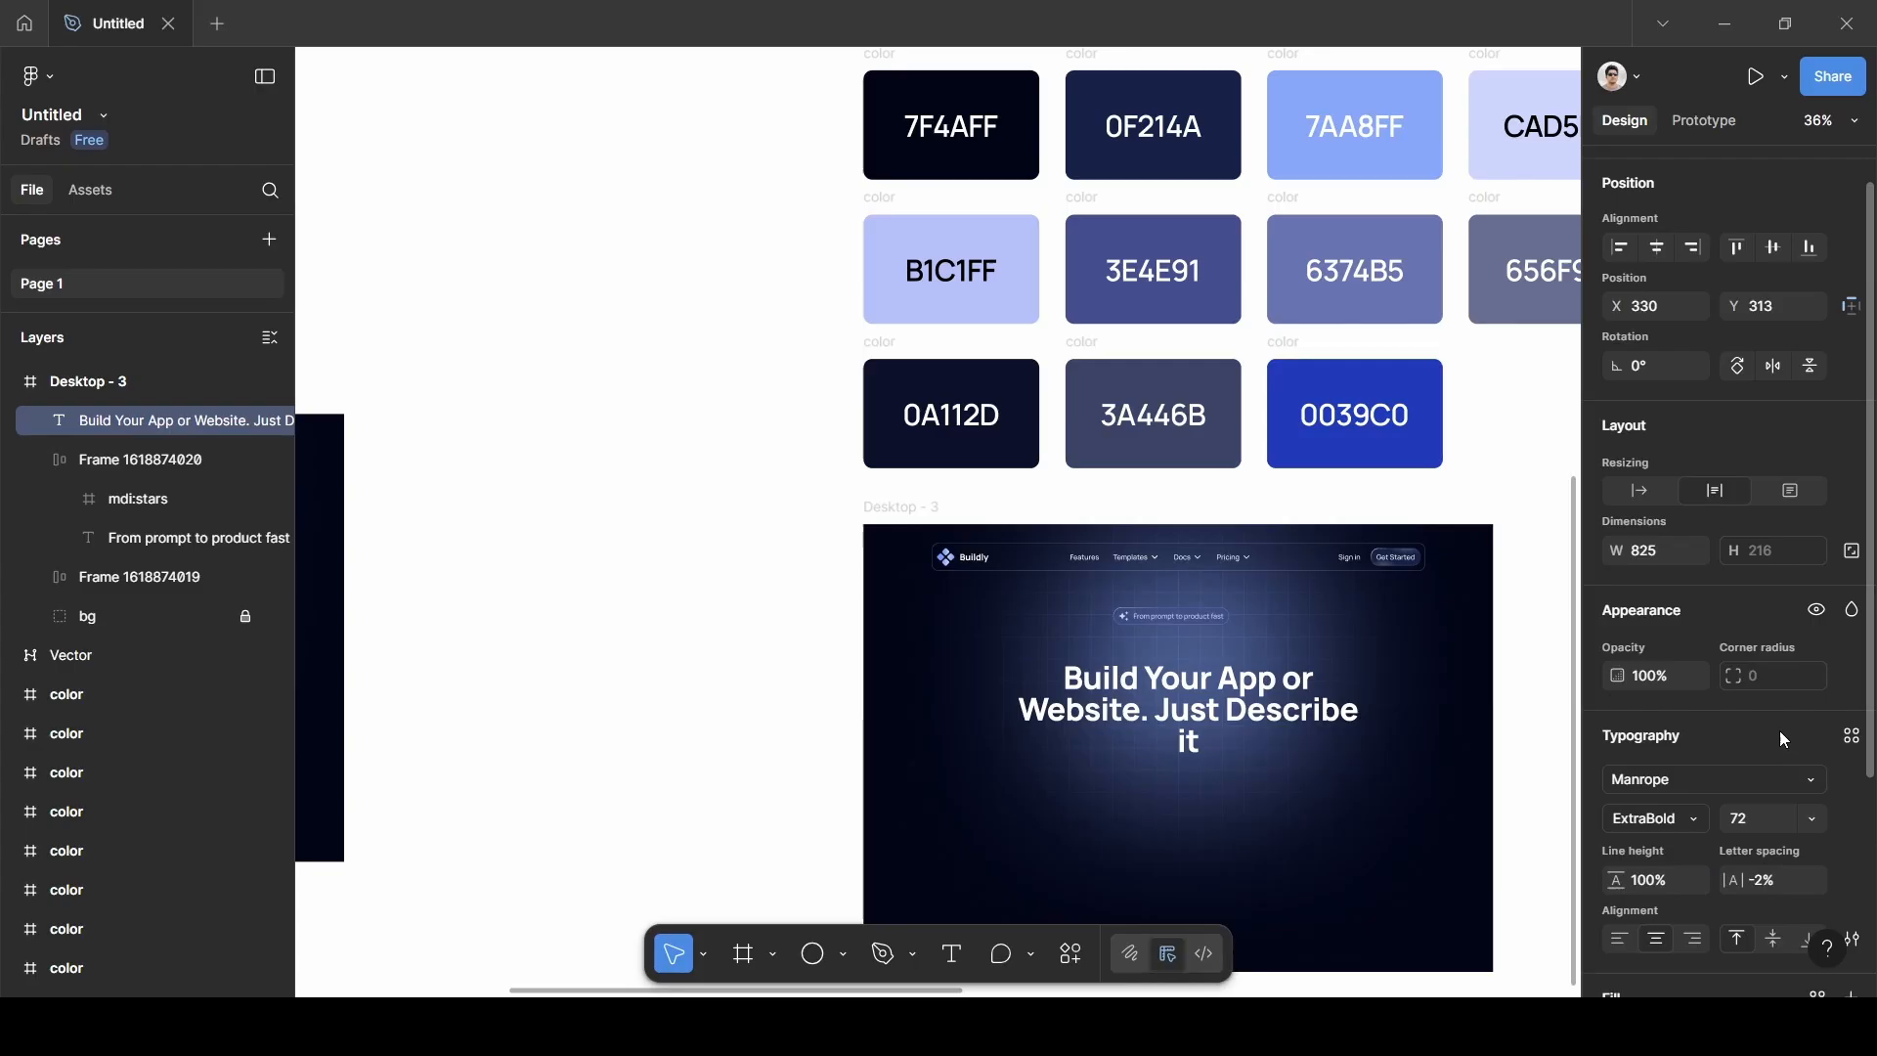
Compare with the Desktop - 2 reference, widen the headline's text box to about 843, and centre it slightly higher beneath the badge.
click(1251, 772)
scroll(1222, 787, left, 10)
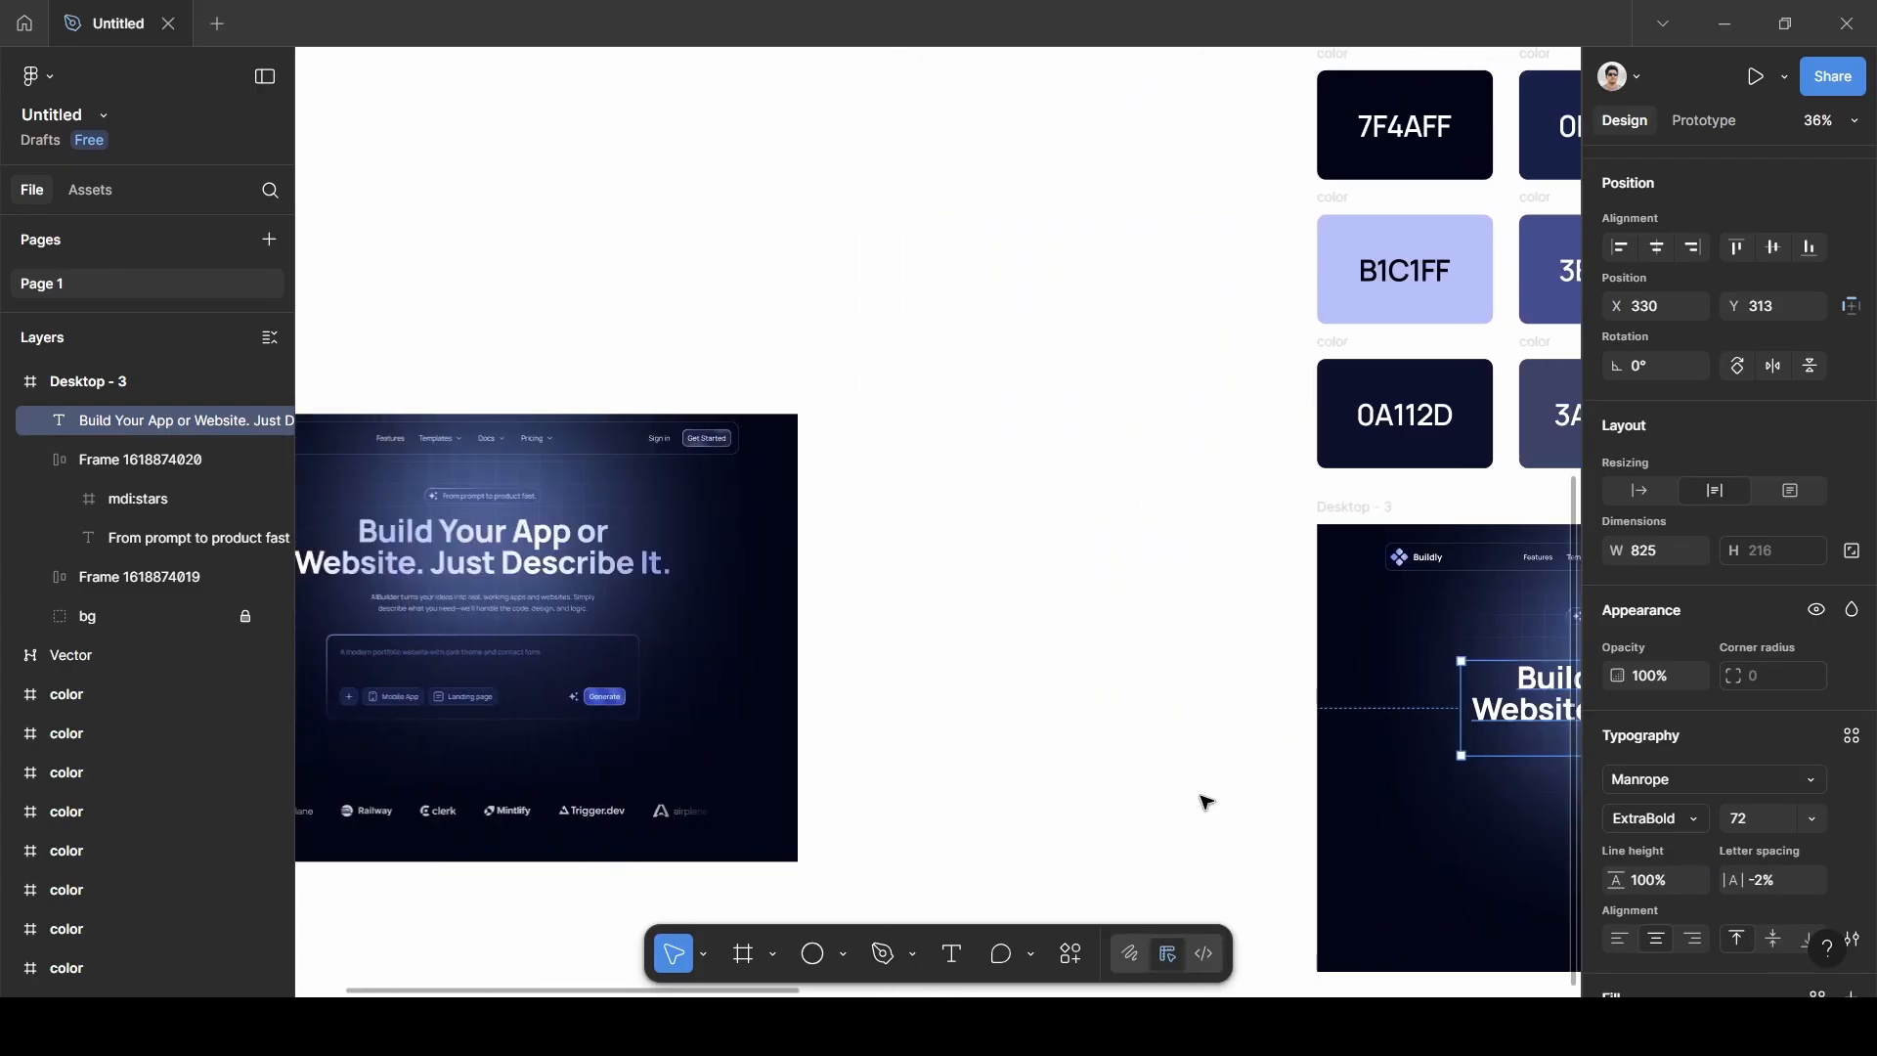
scroll(1206, 802, right, 9)
drag(1402, 699, 1413, 697)
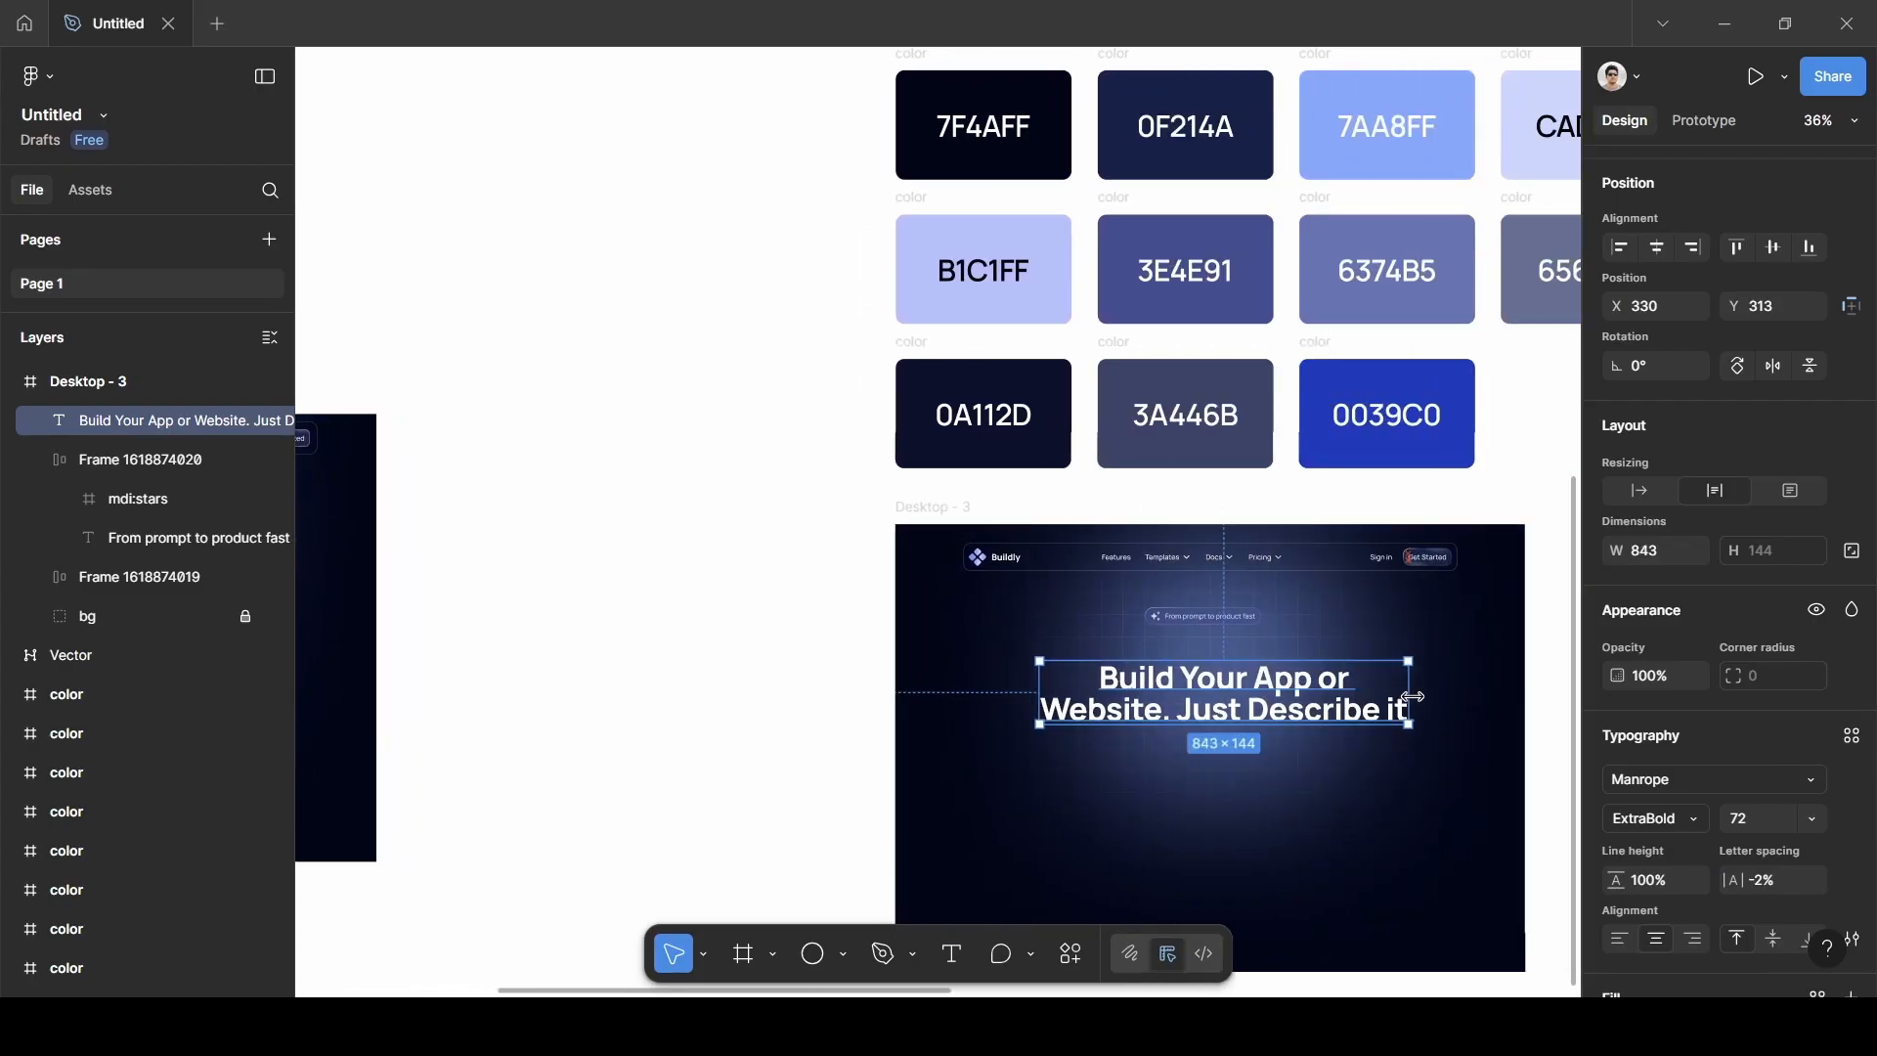
drag(1236, 700, 1225, 687)
click(706, 719)
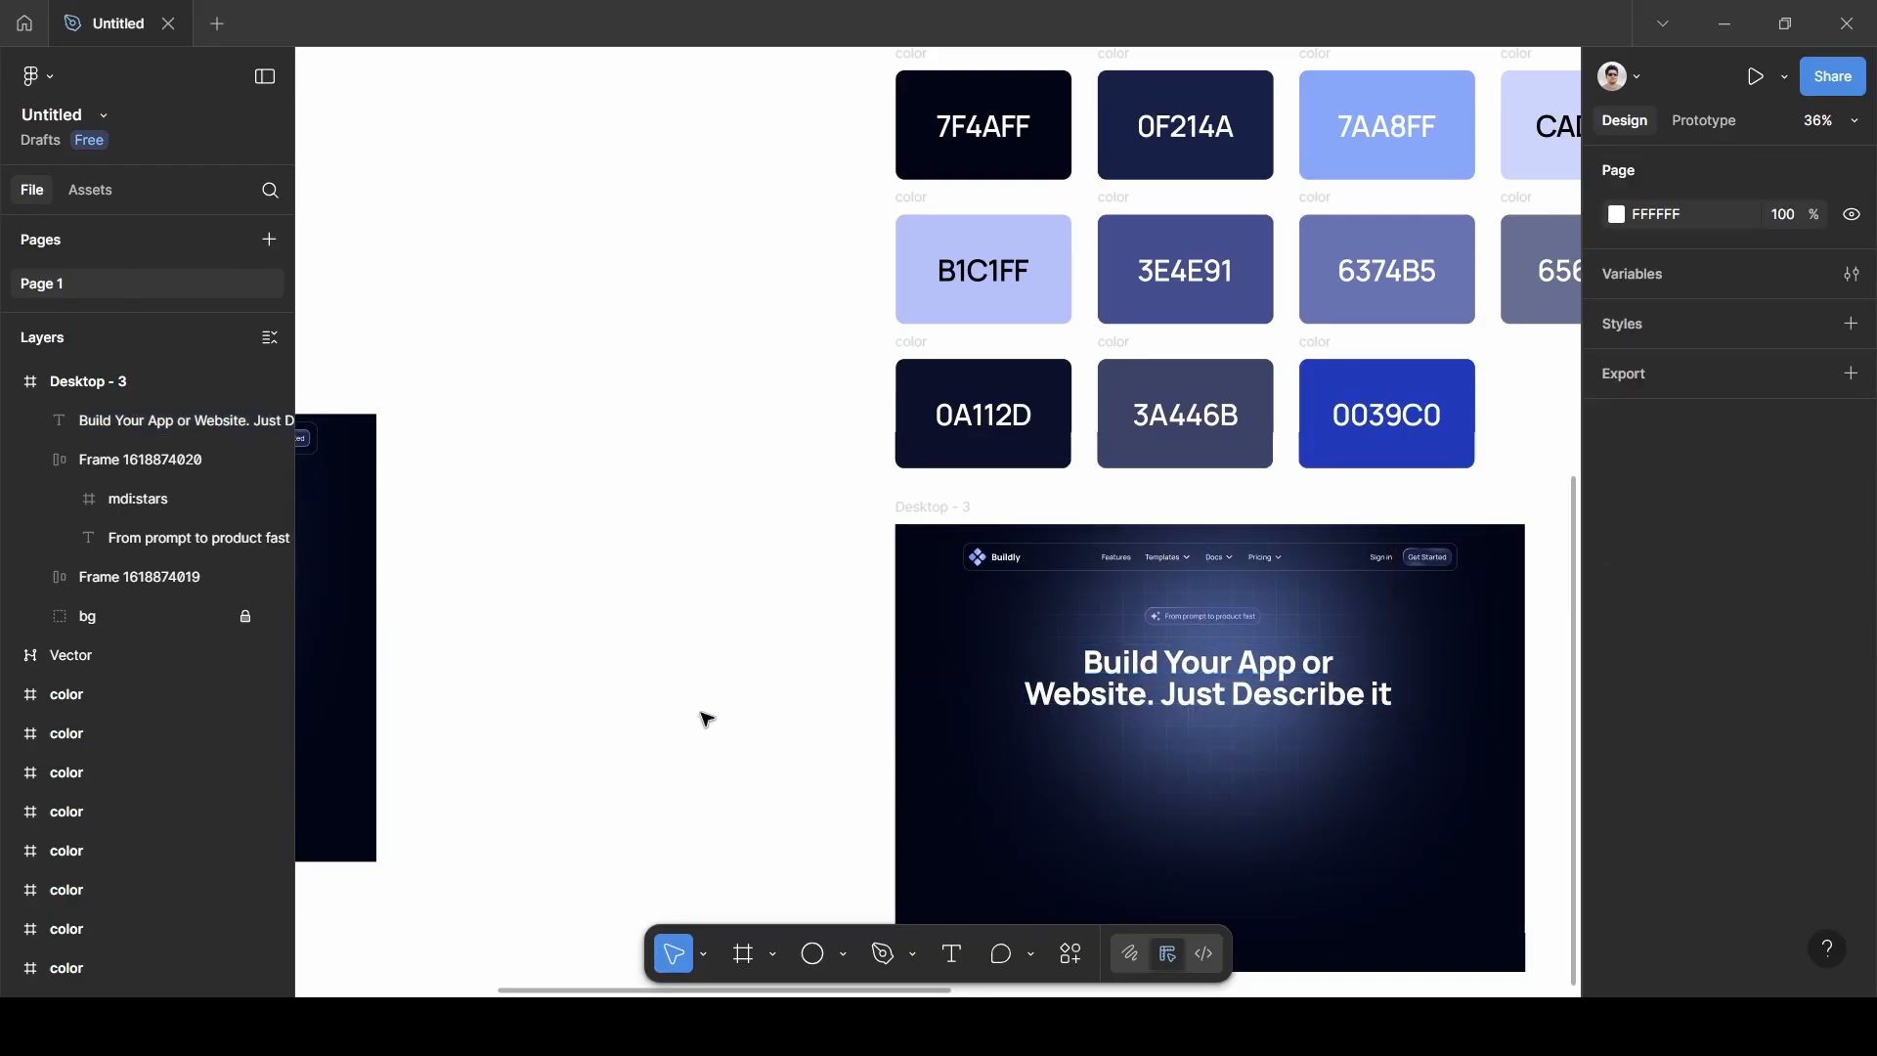
Change the headline's solid fill to a linear gradient.
scroll(1281, 713, up, 3)
scroll(1281, 713, down, 3)
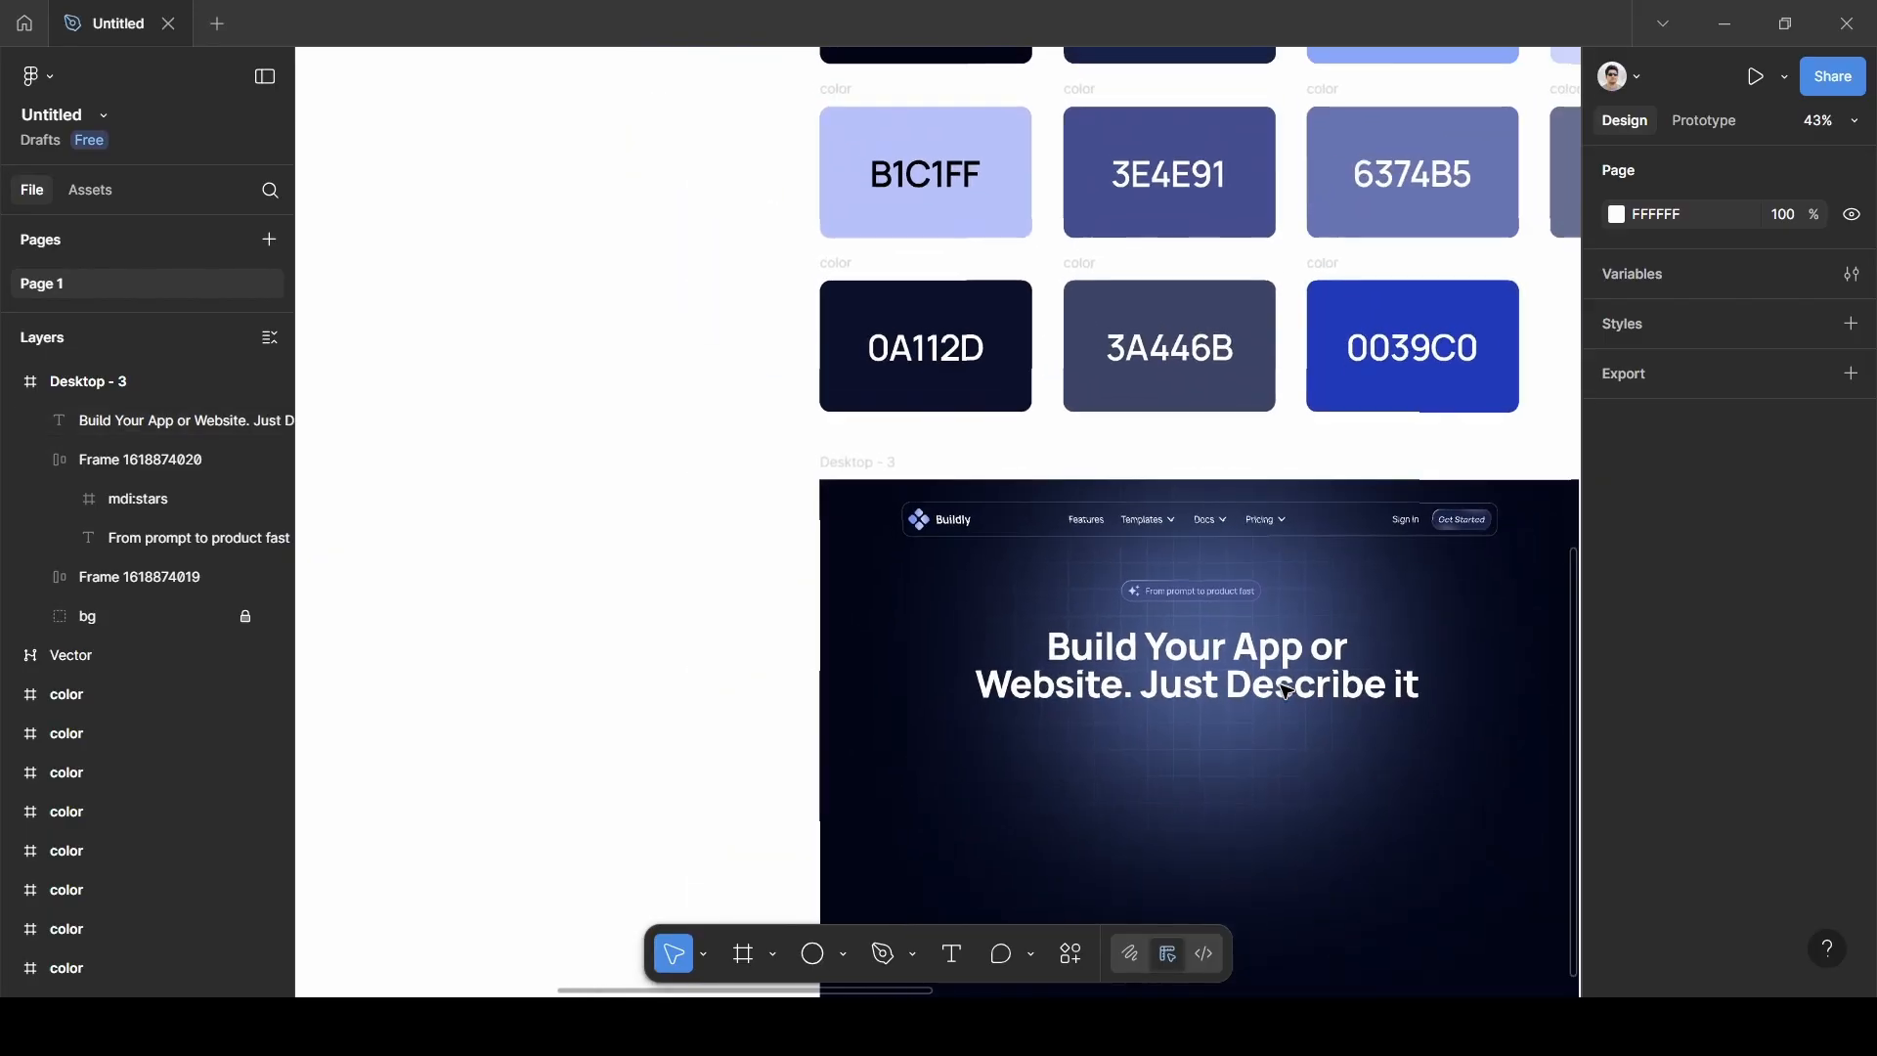
click(1288, 675)
scroll(1686, 856, down, 4)
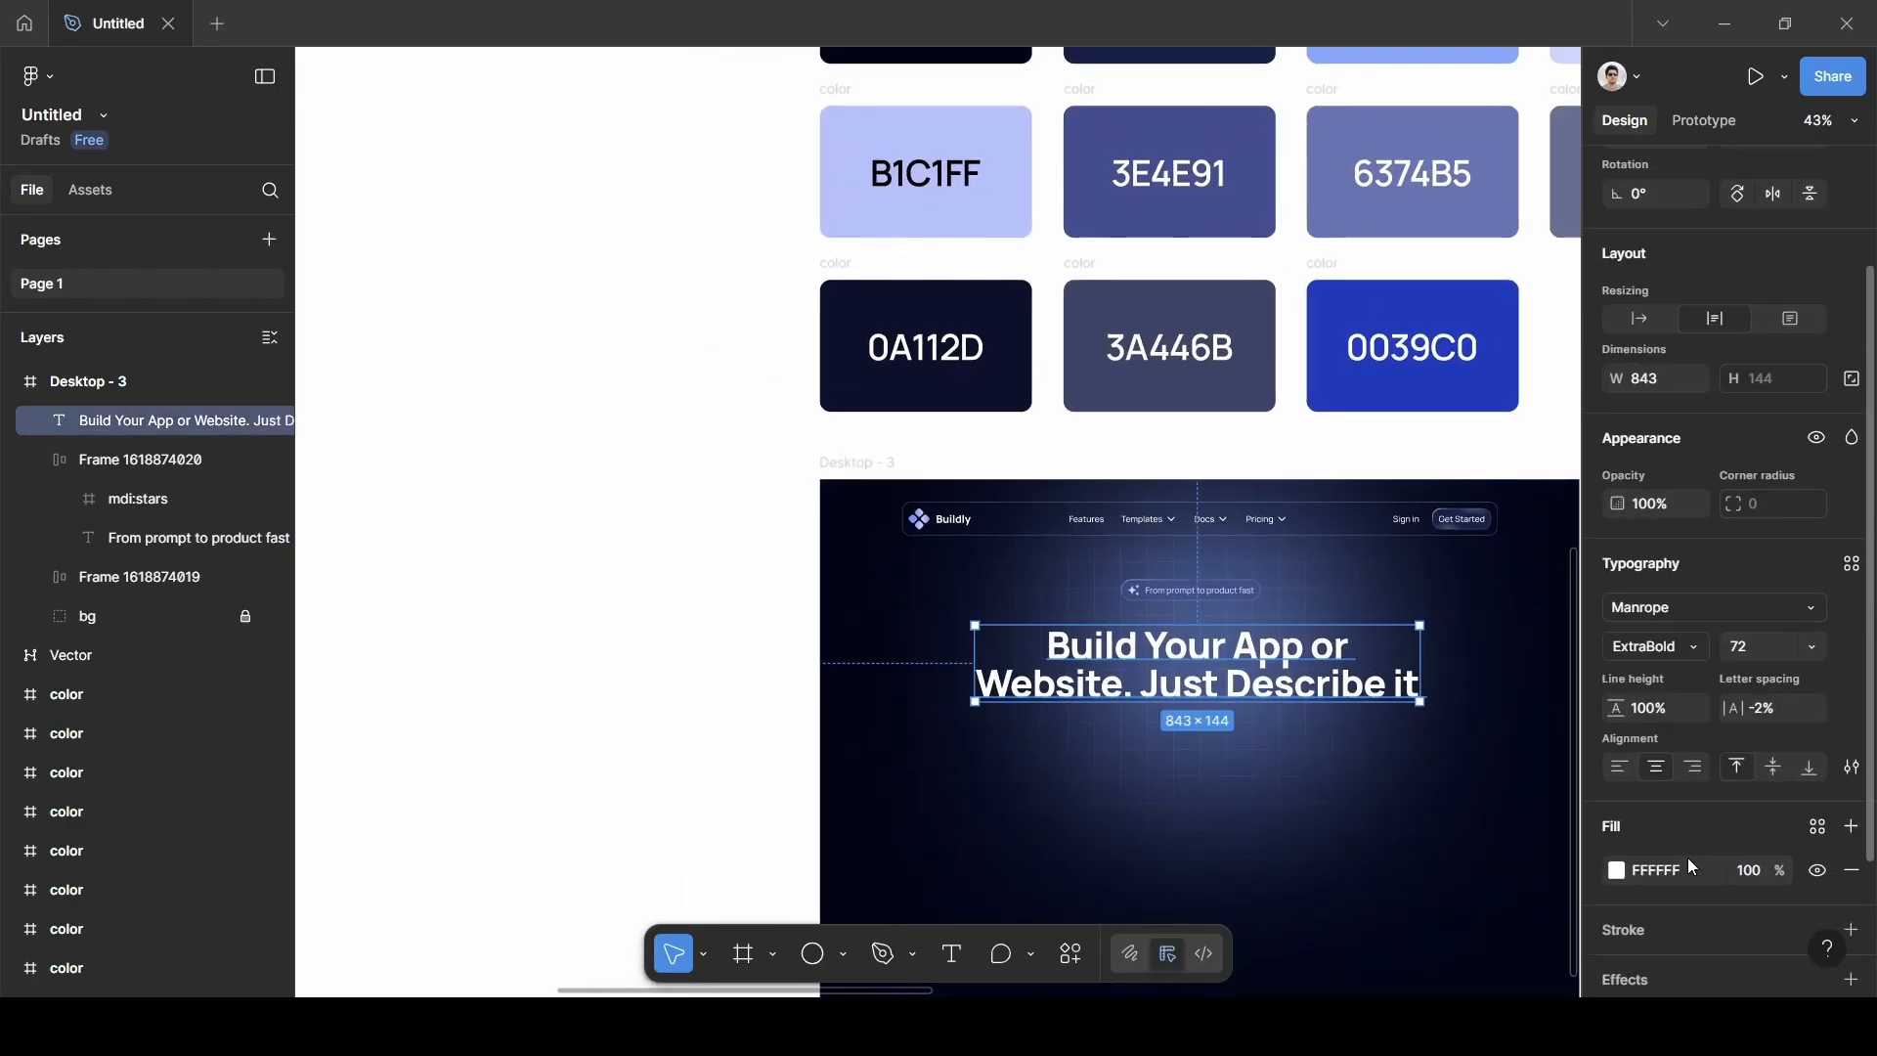
click(1622, 751)
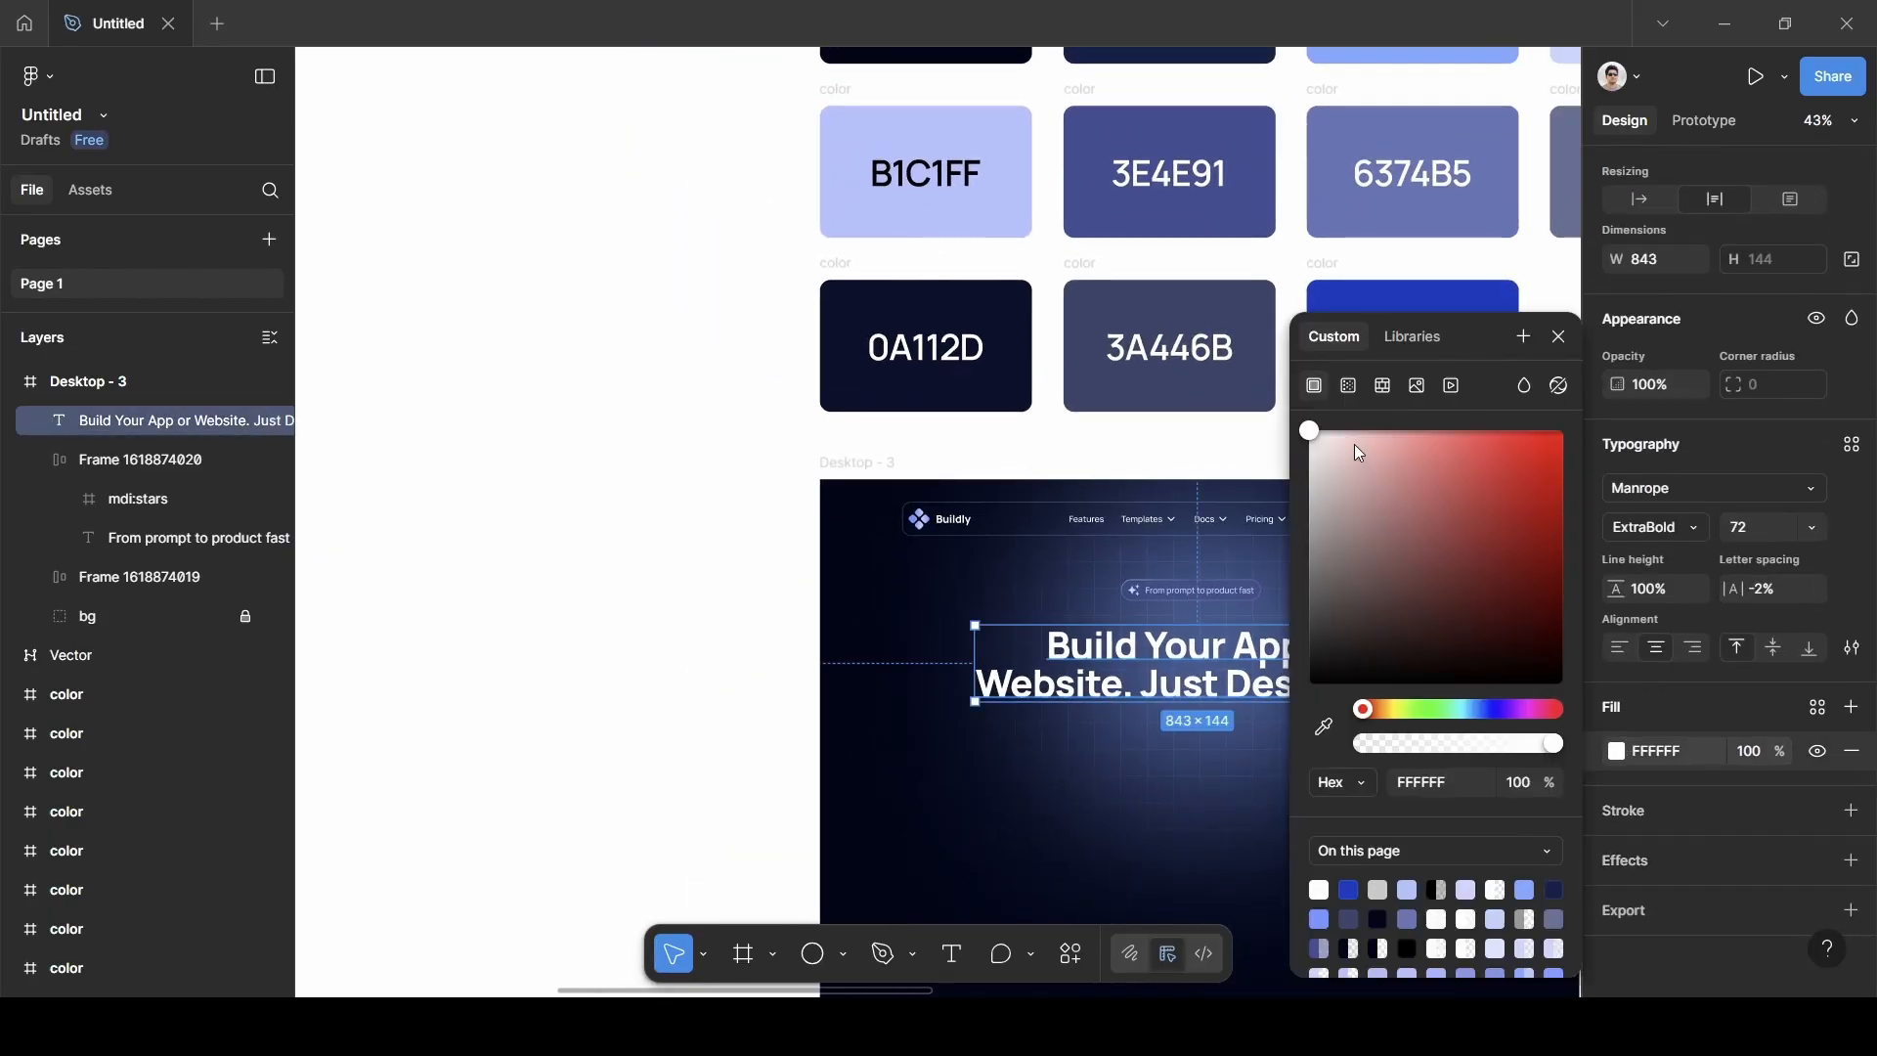
click(1349, 386)
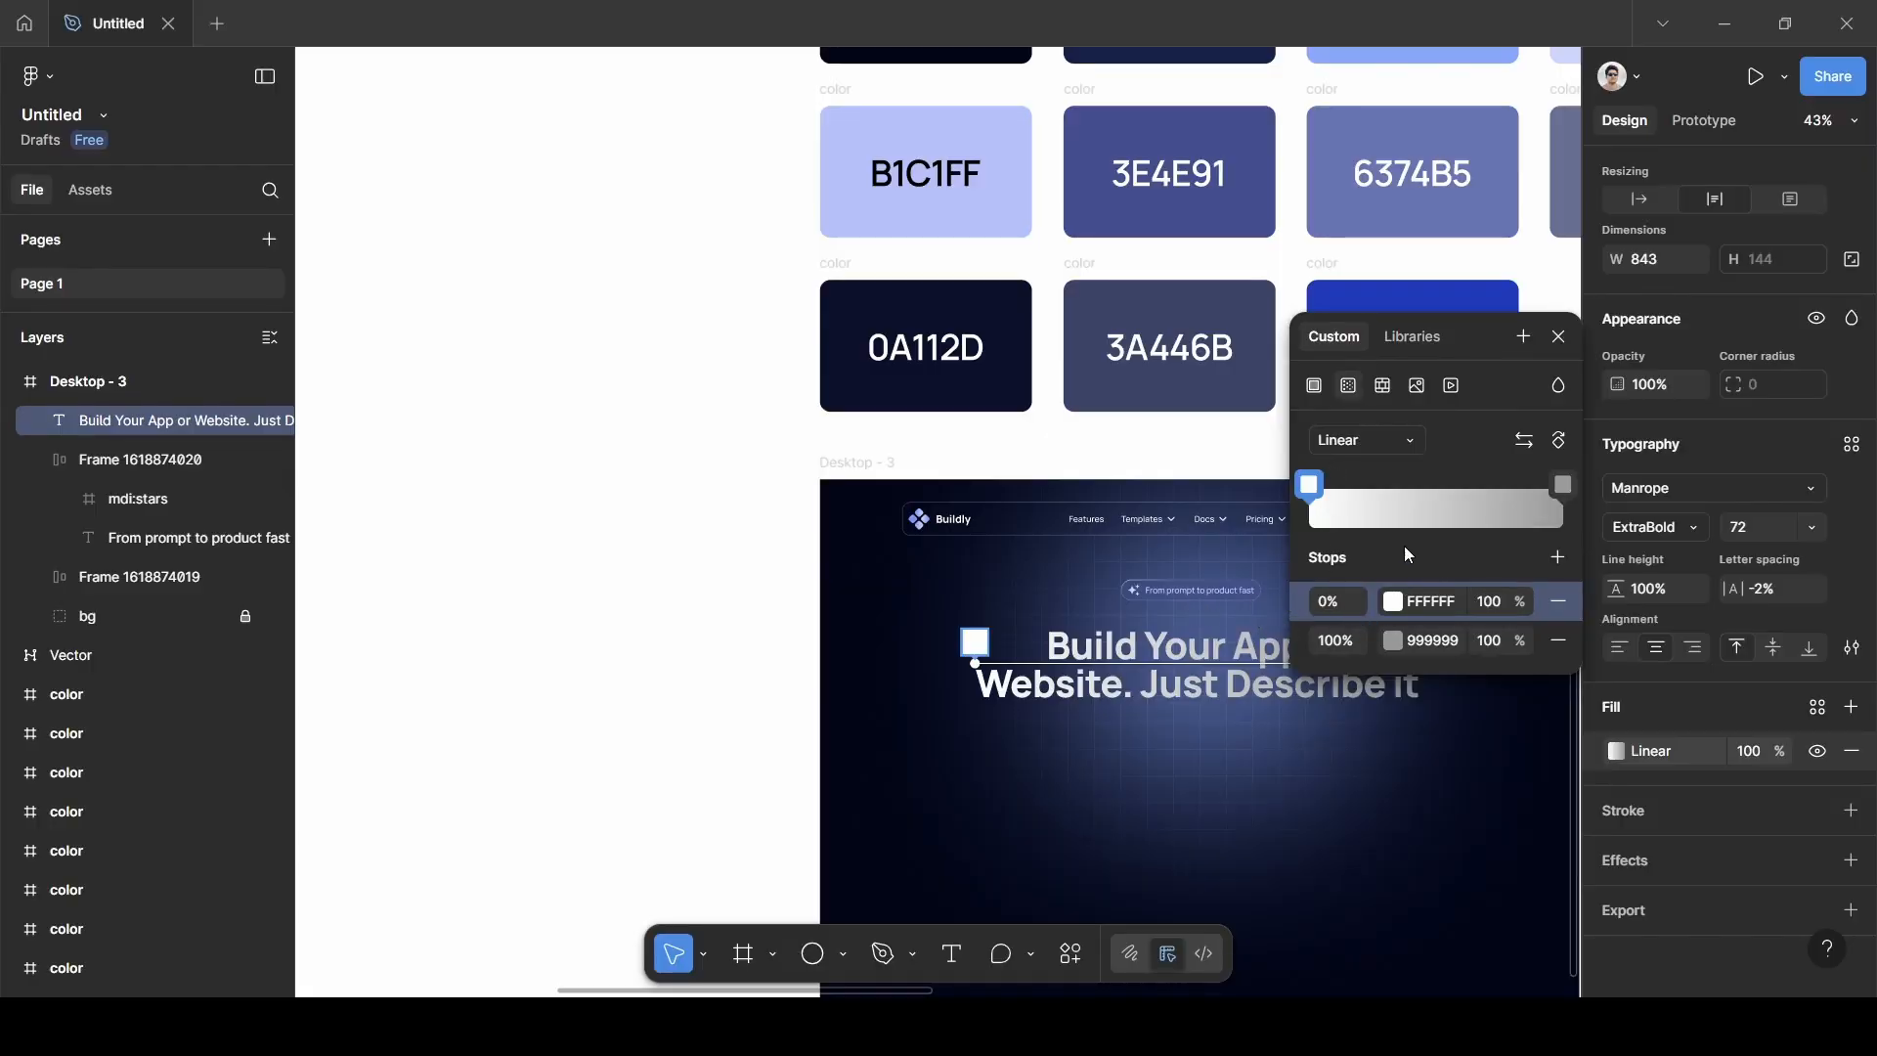
Set the gradient's first stop to CAD5FF sampled from the palette swatch and its end stop to FFFFFF.
drag(1270, 584, 985, 736)
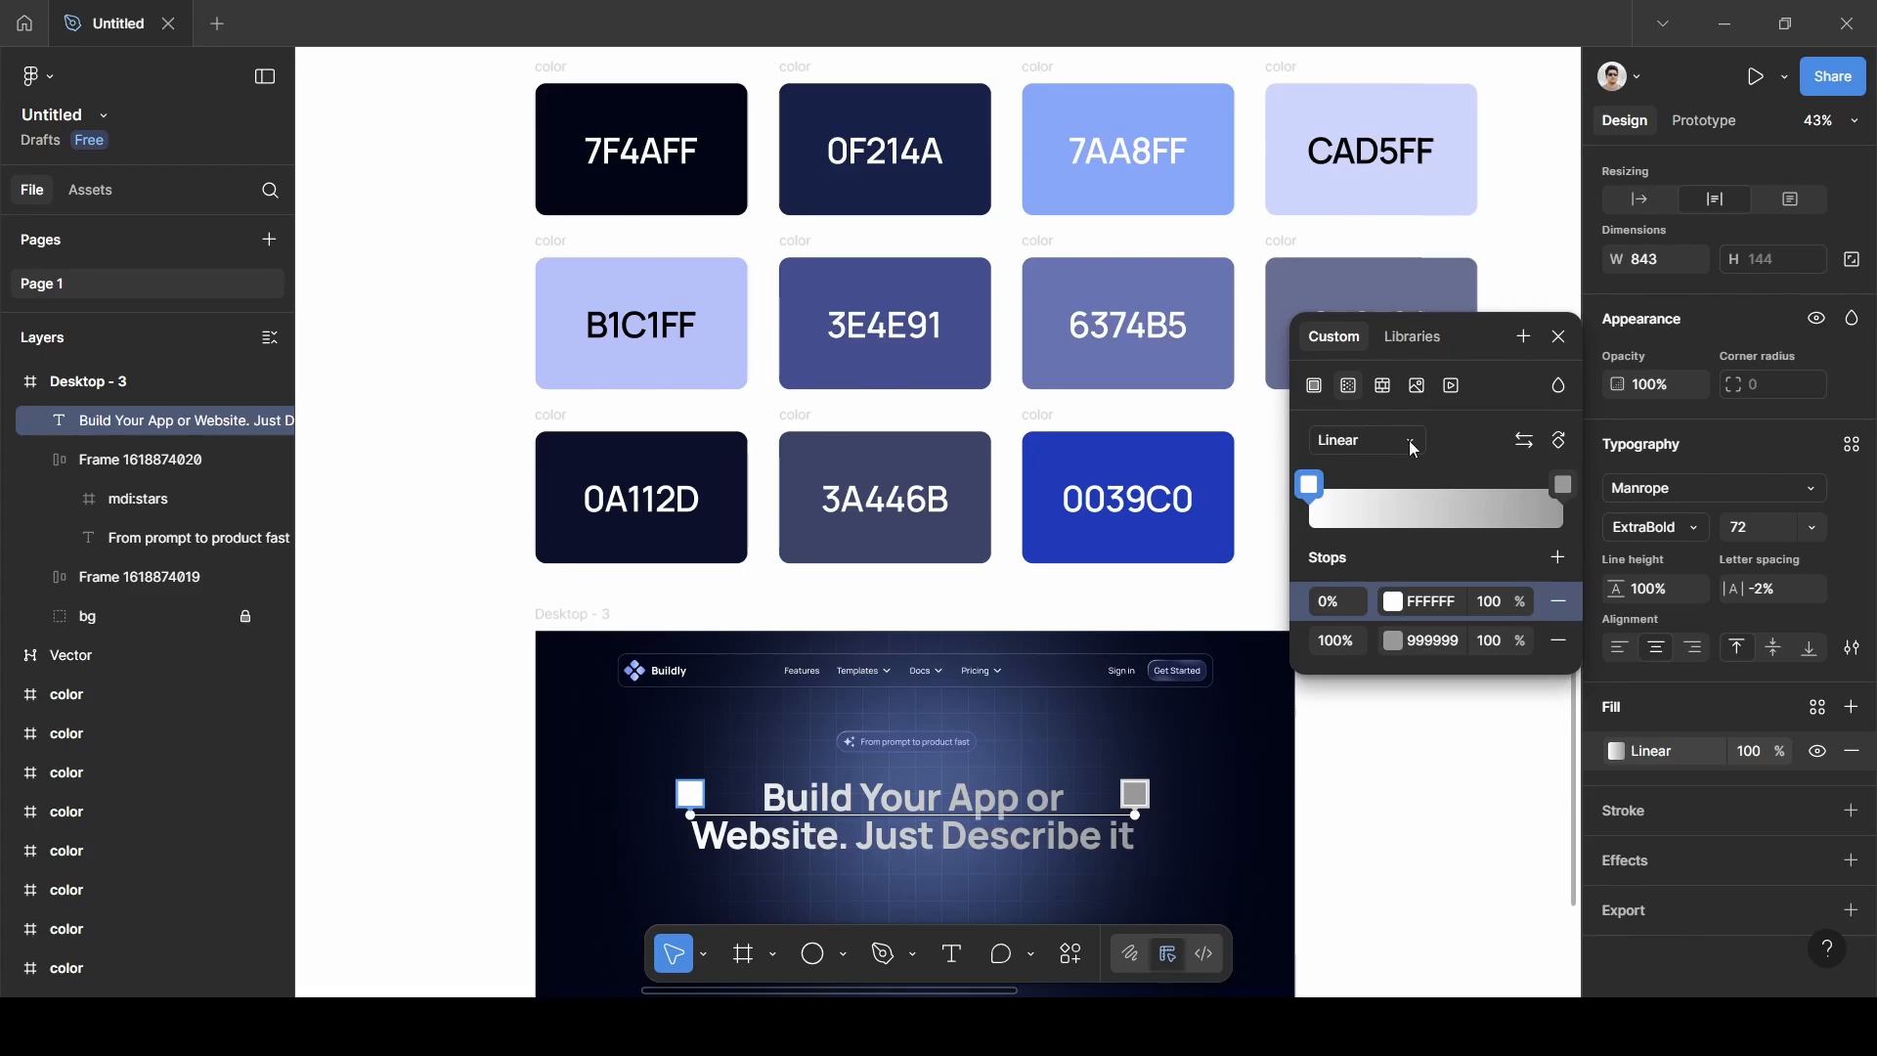
click(1395, 603)
click(1032, 729)
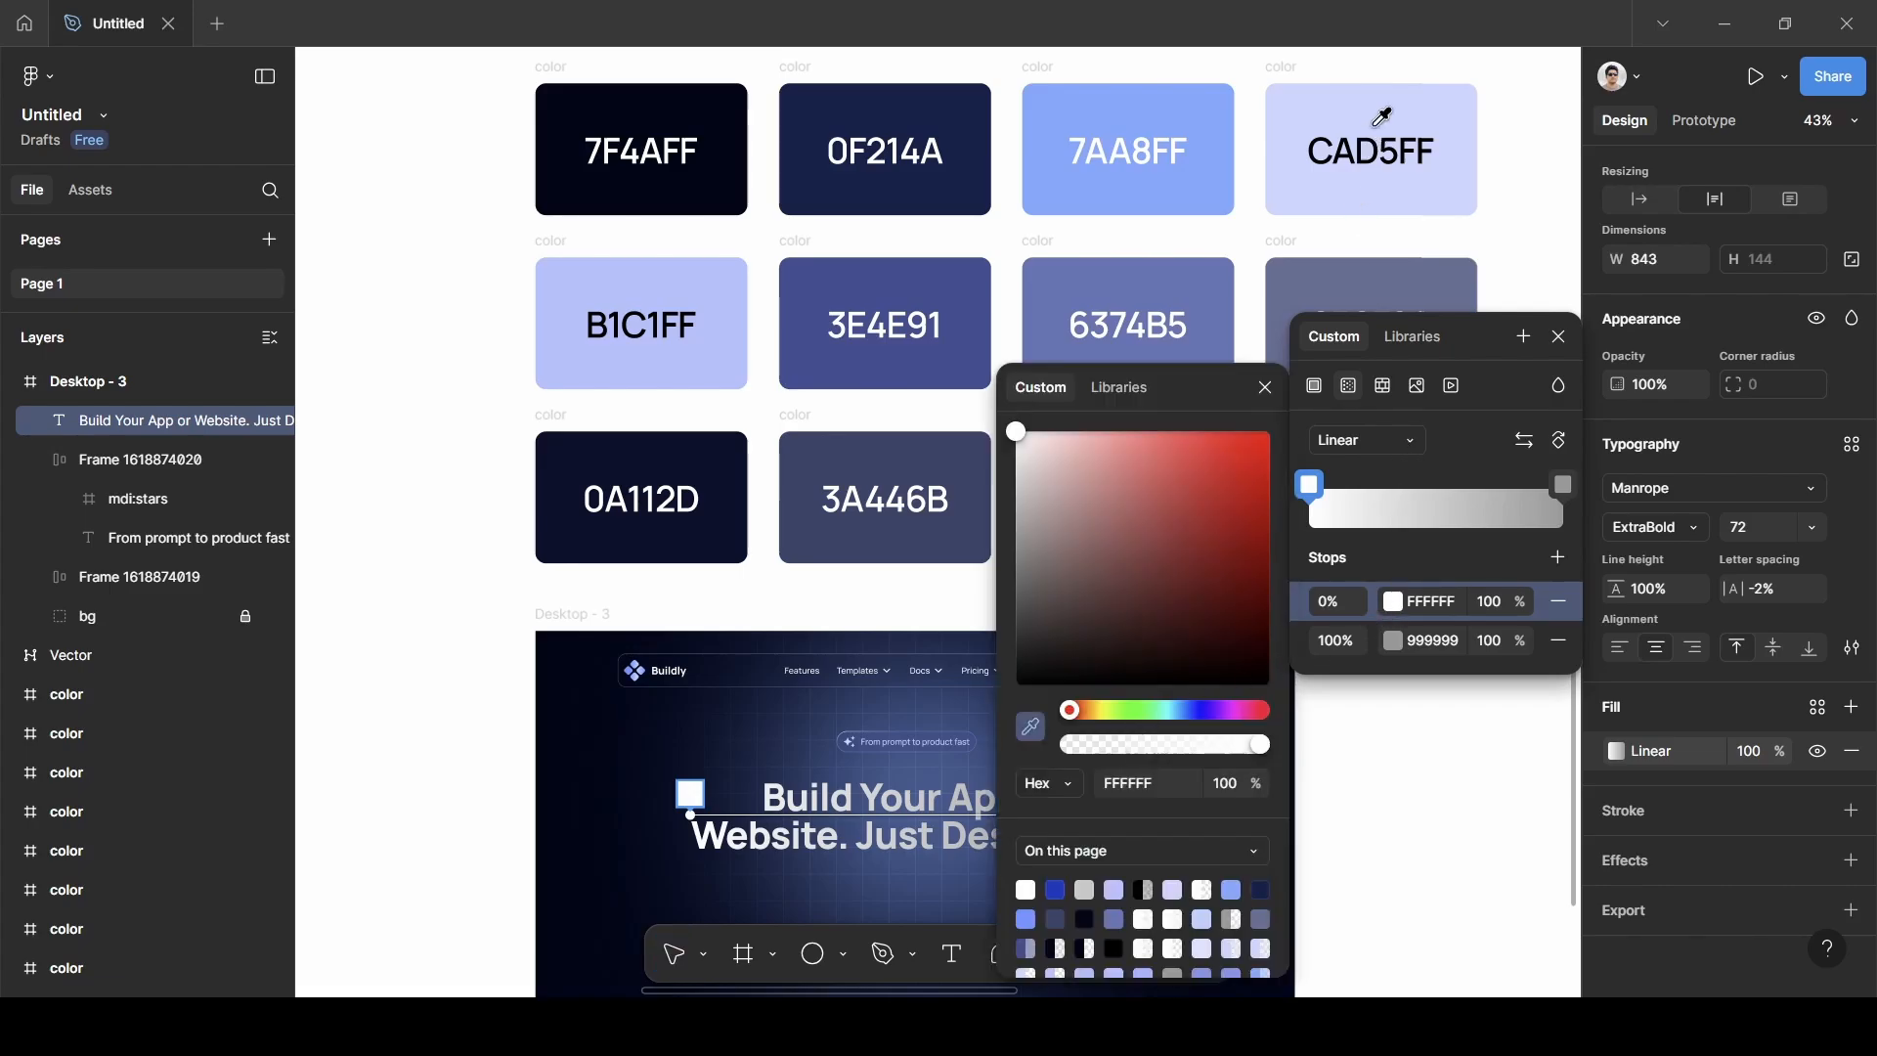
click(1359, 182)
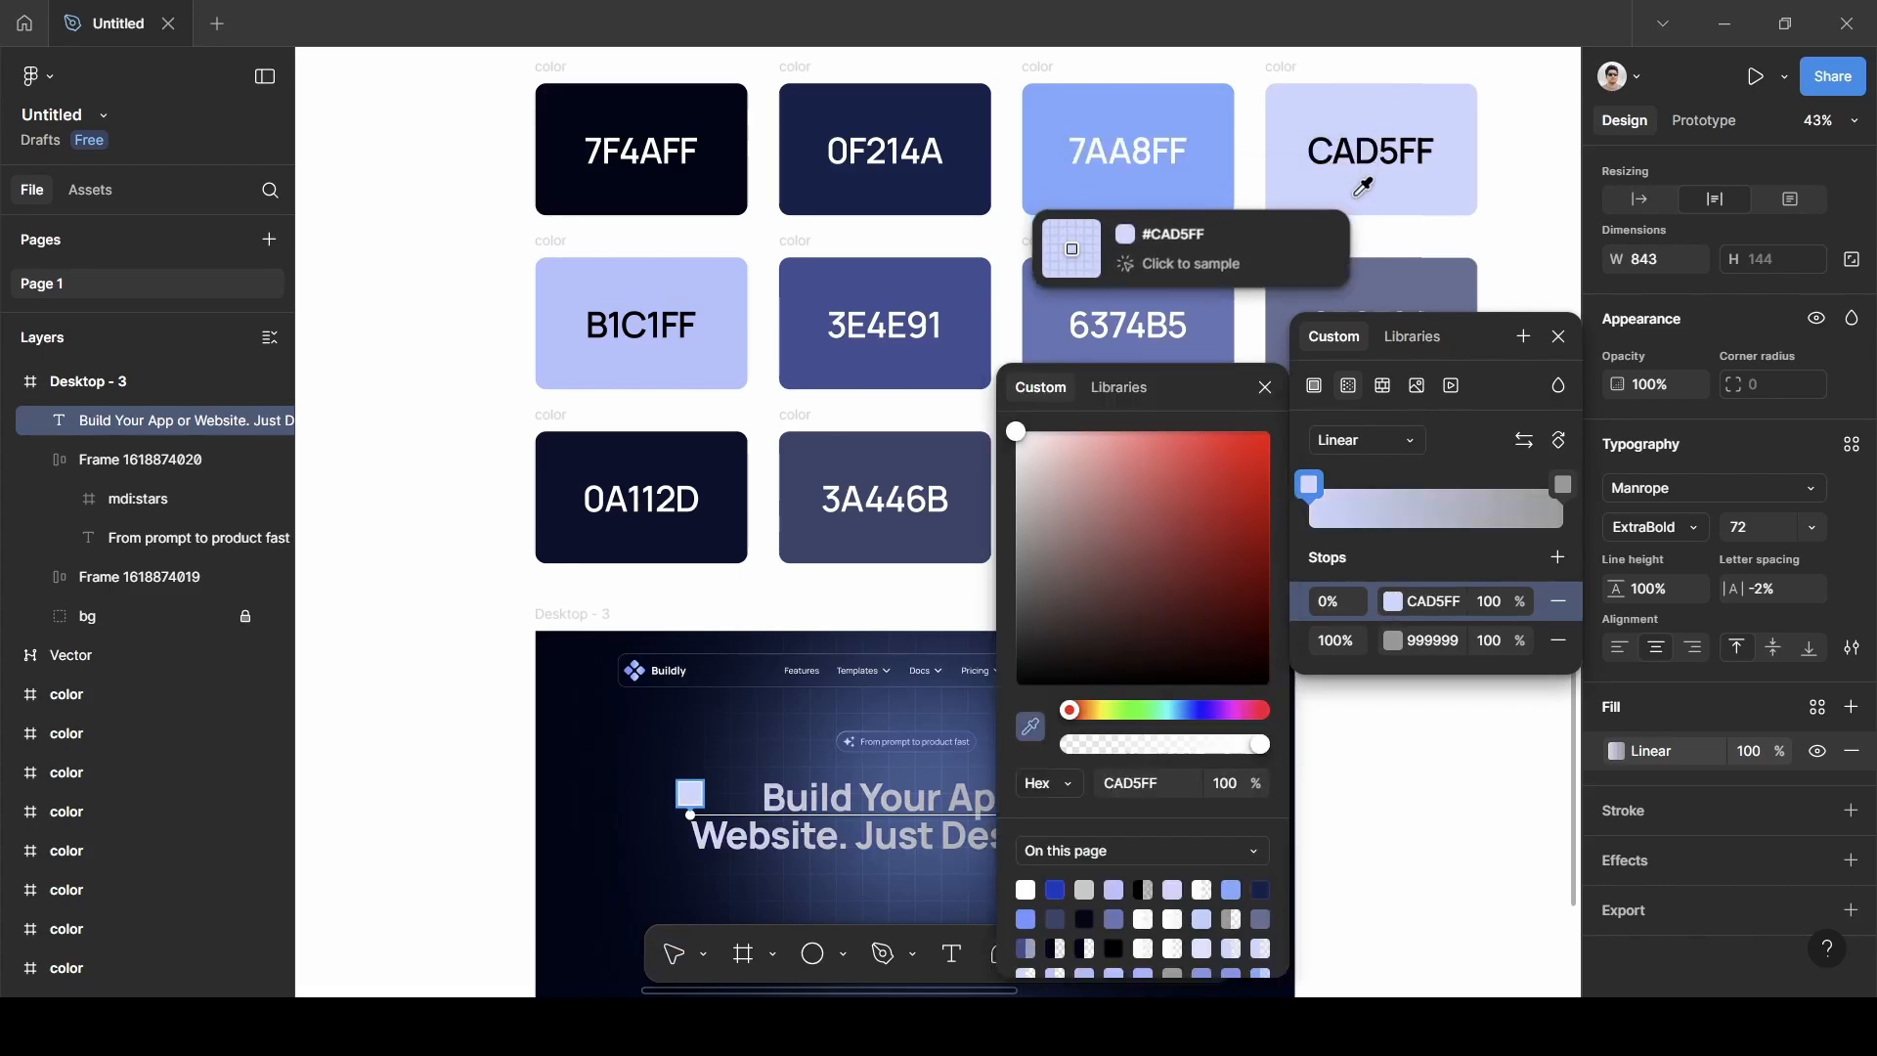
click(1437, 650)
text(f)
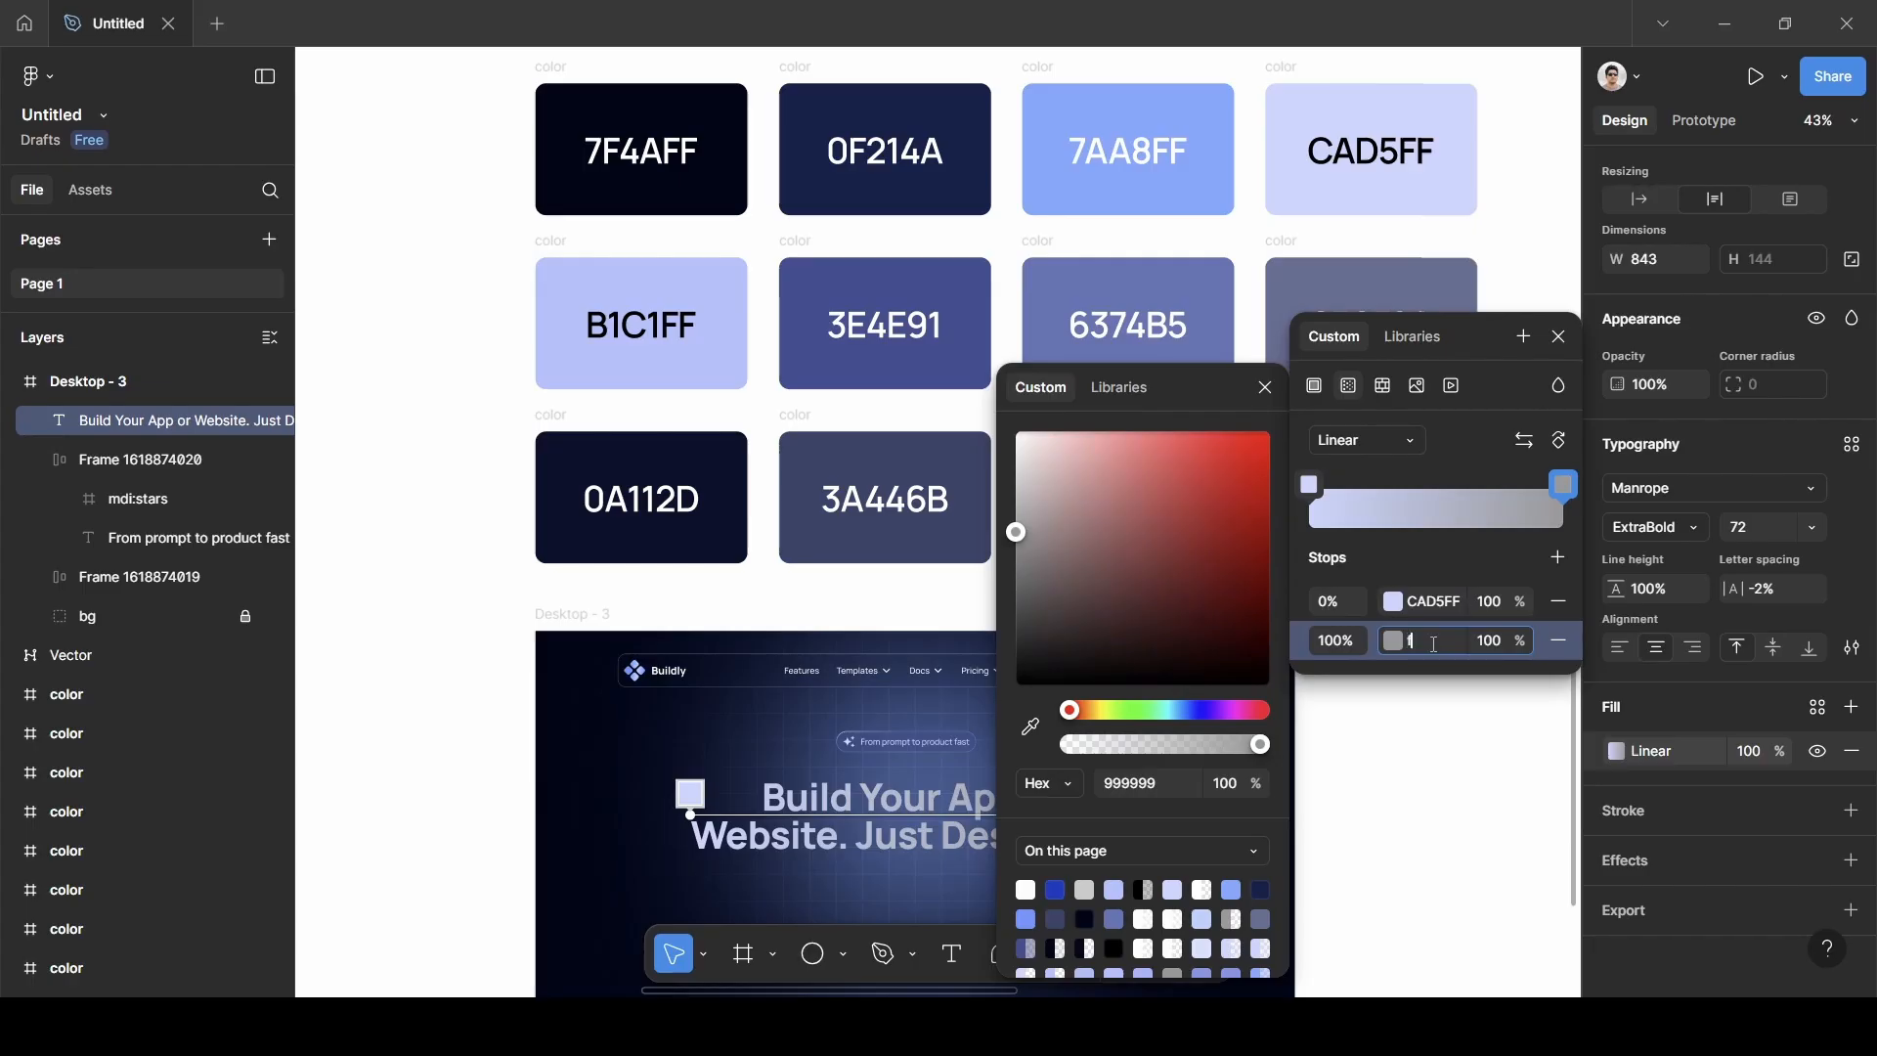
key(Return)
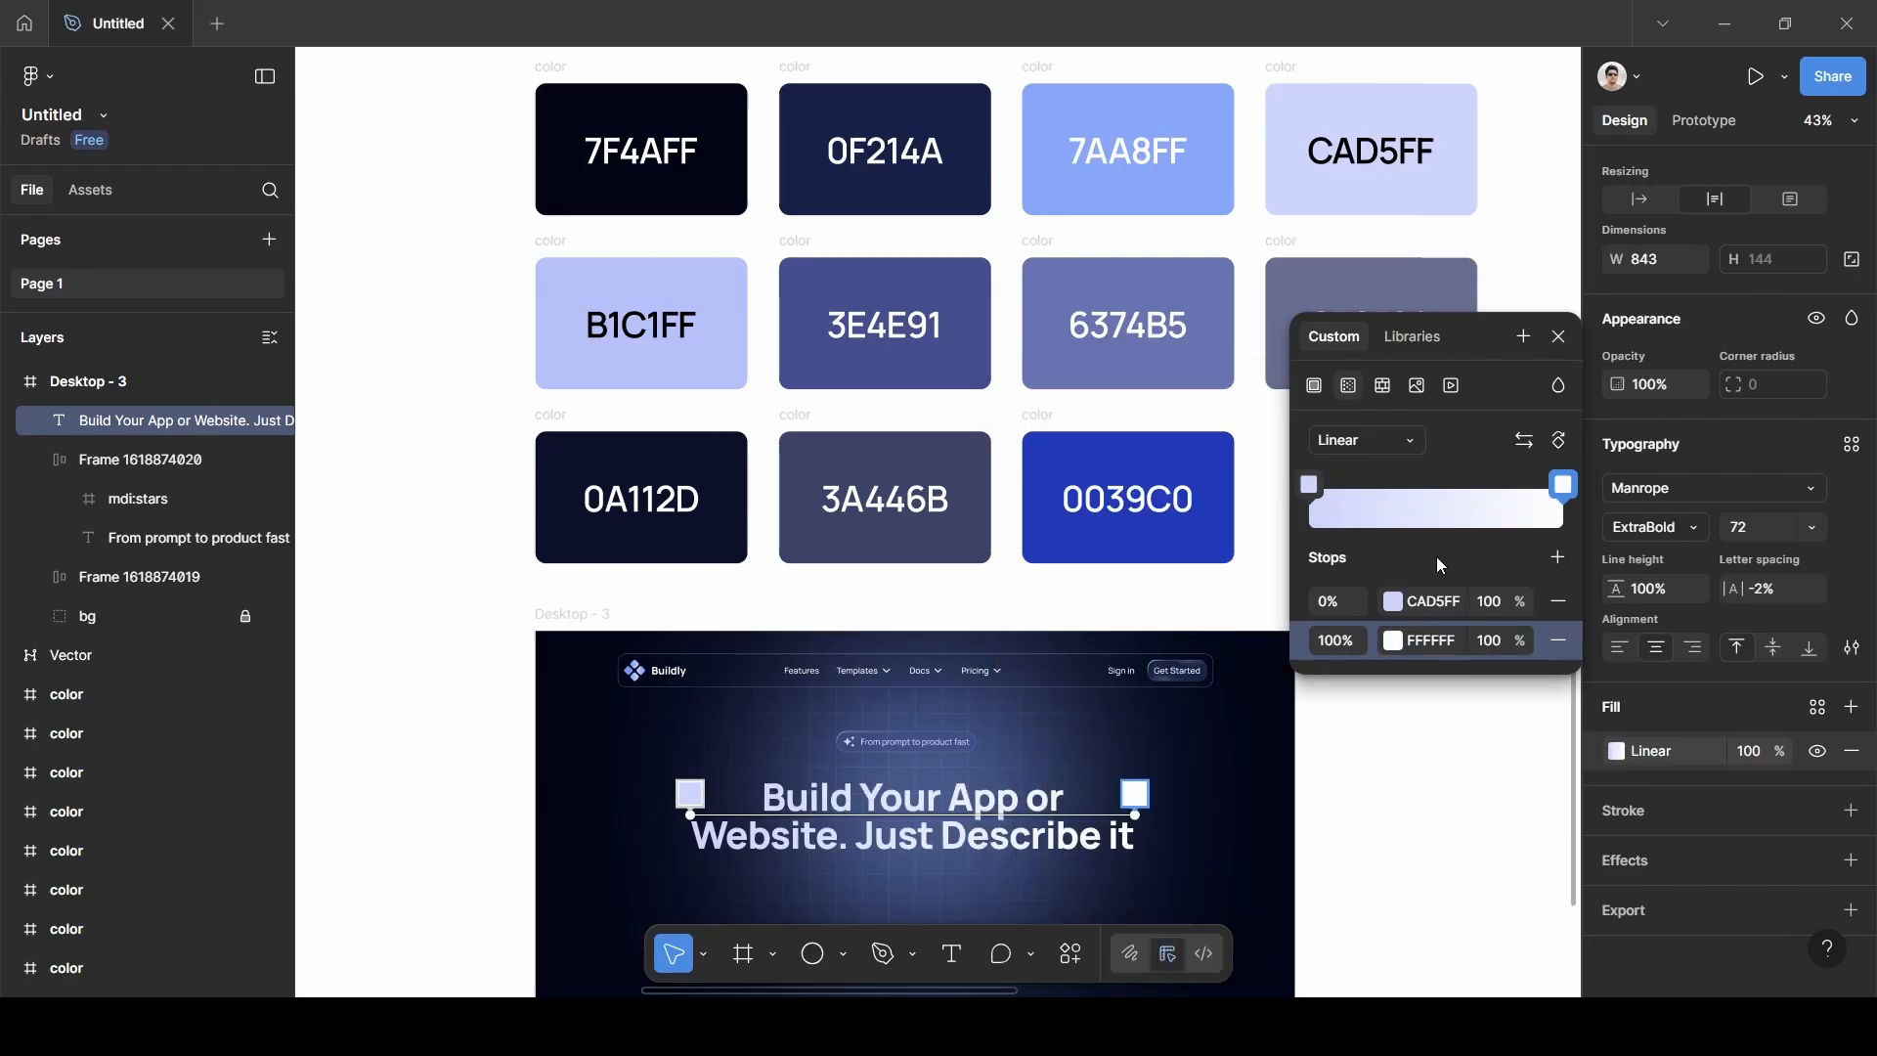
Add gradient stops at 50% and 75%, and set the 50% stop's colour to FFFFFF.
click(1557, 556)
click(1557, 557)
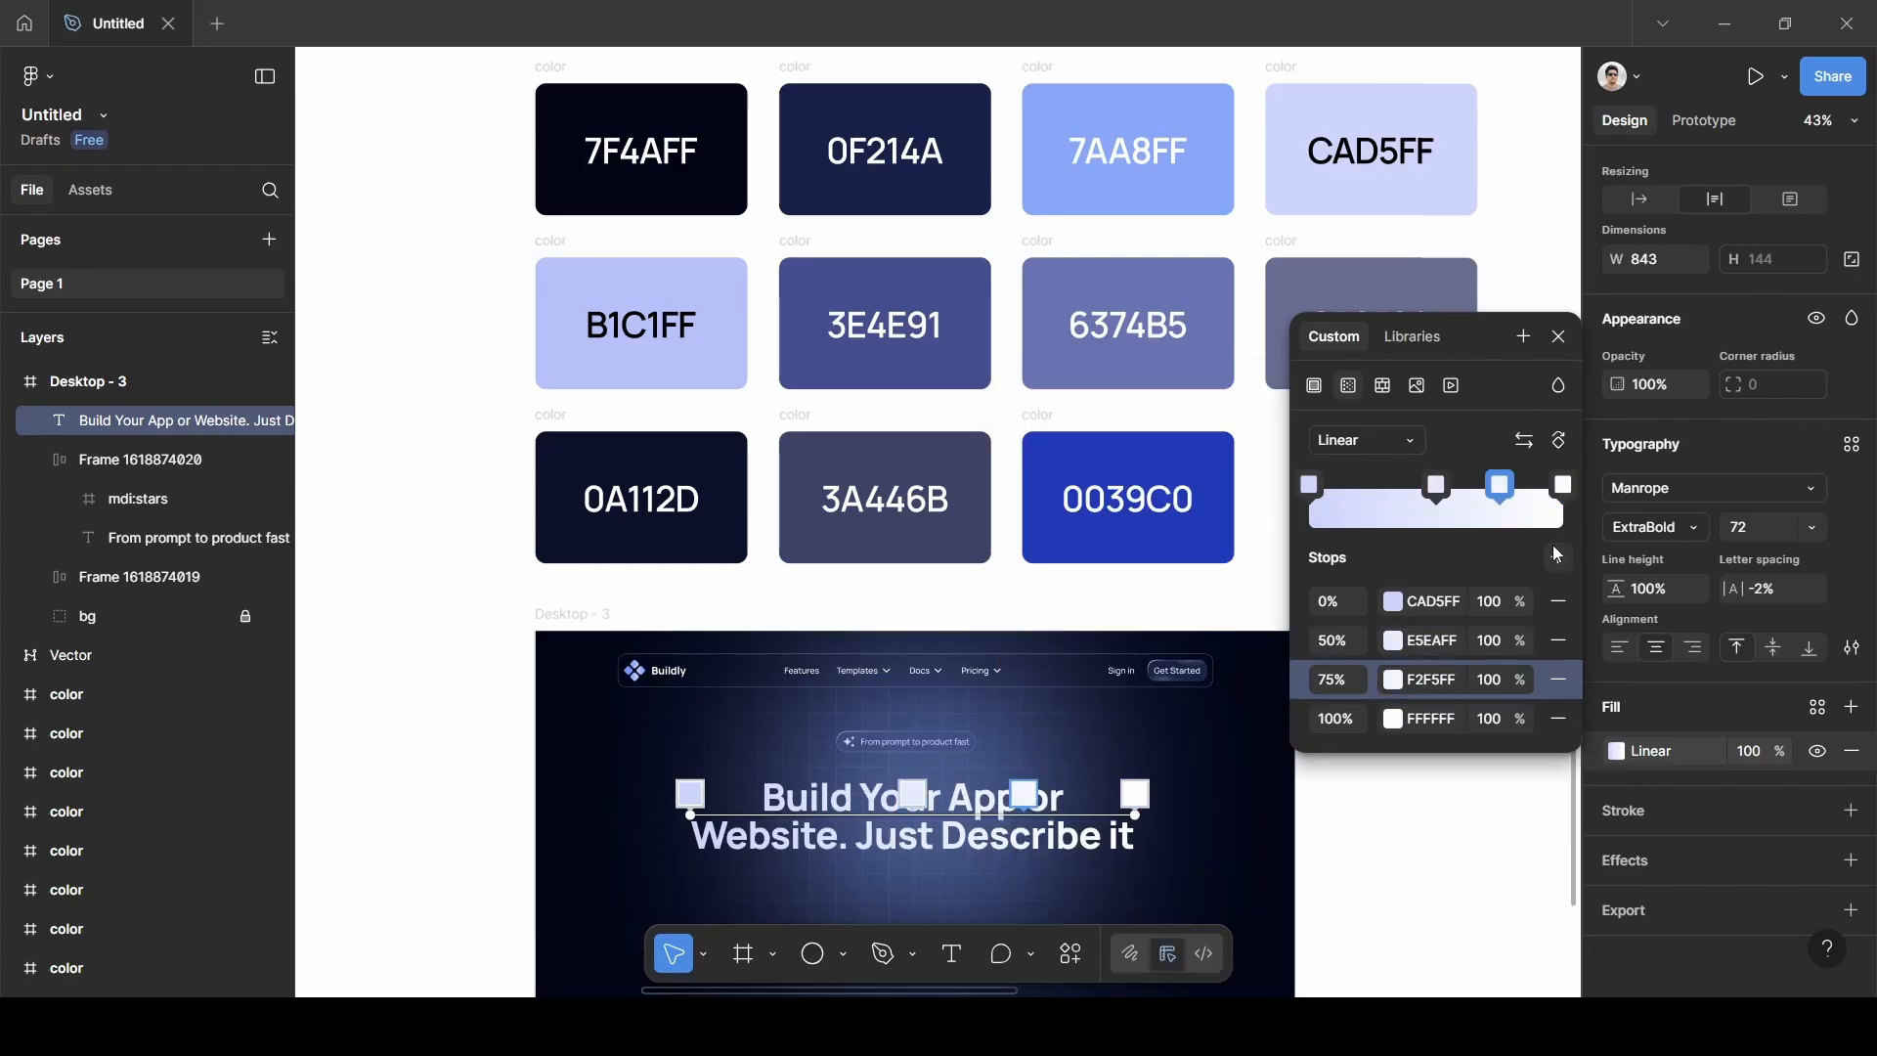
click(1435, 643)
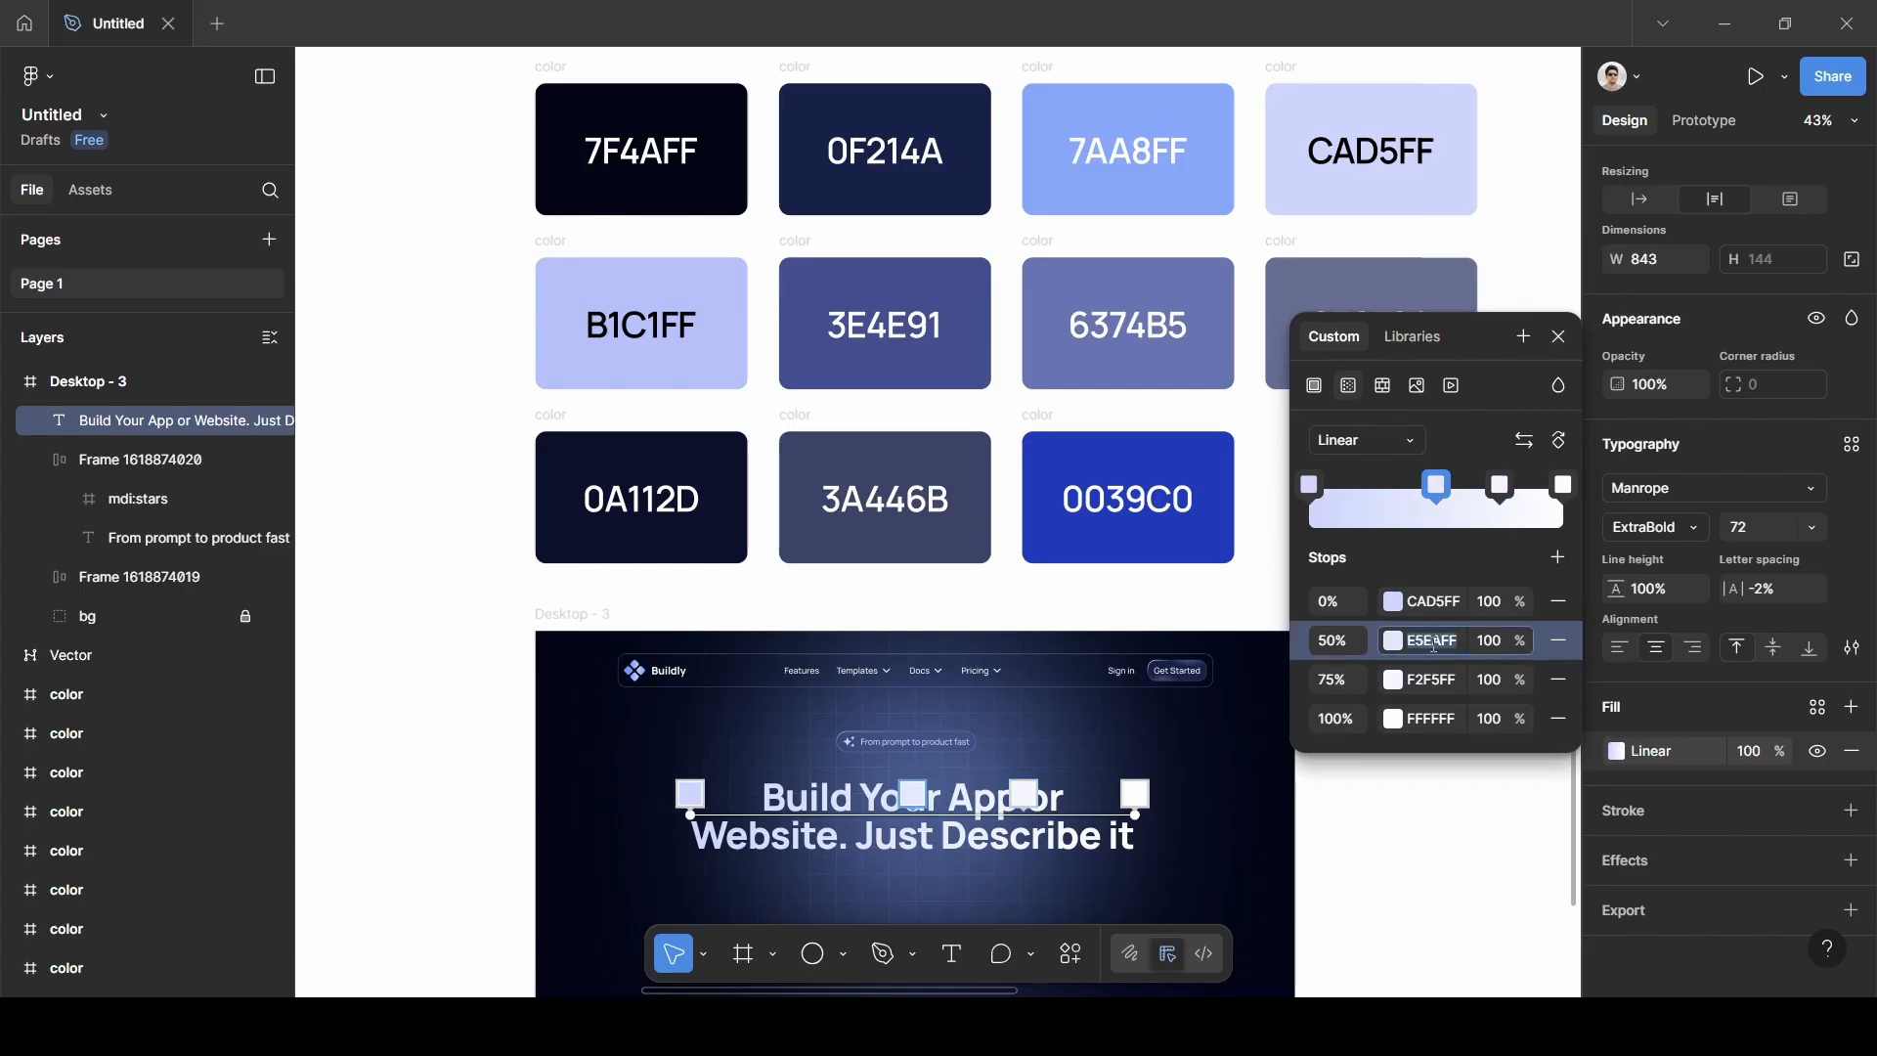
text(f)
key(Return)
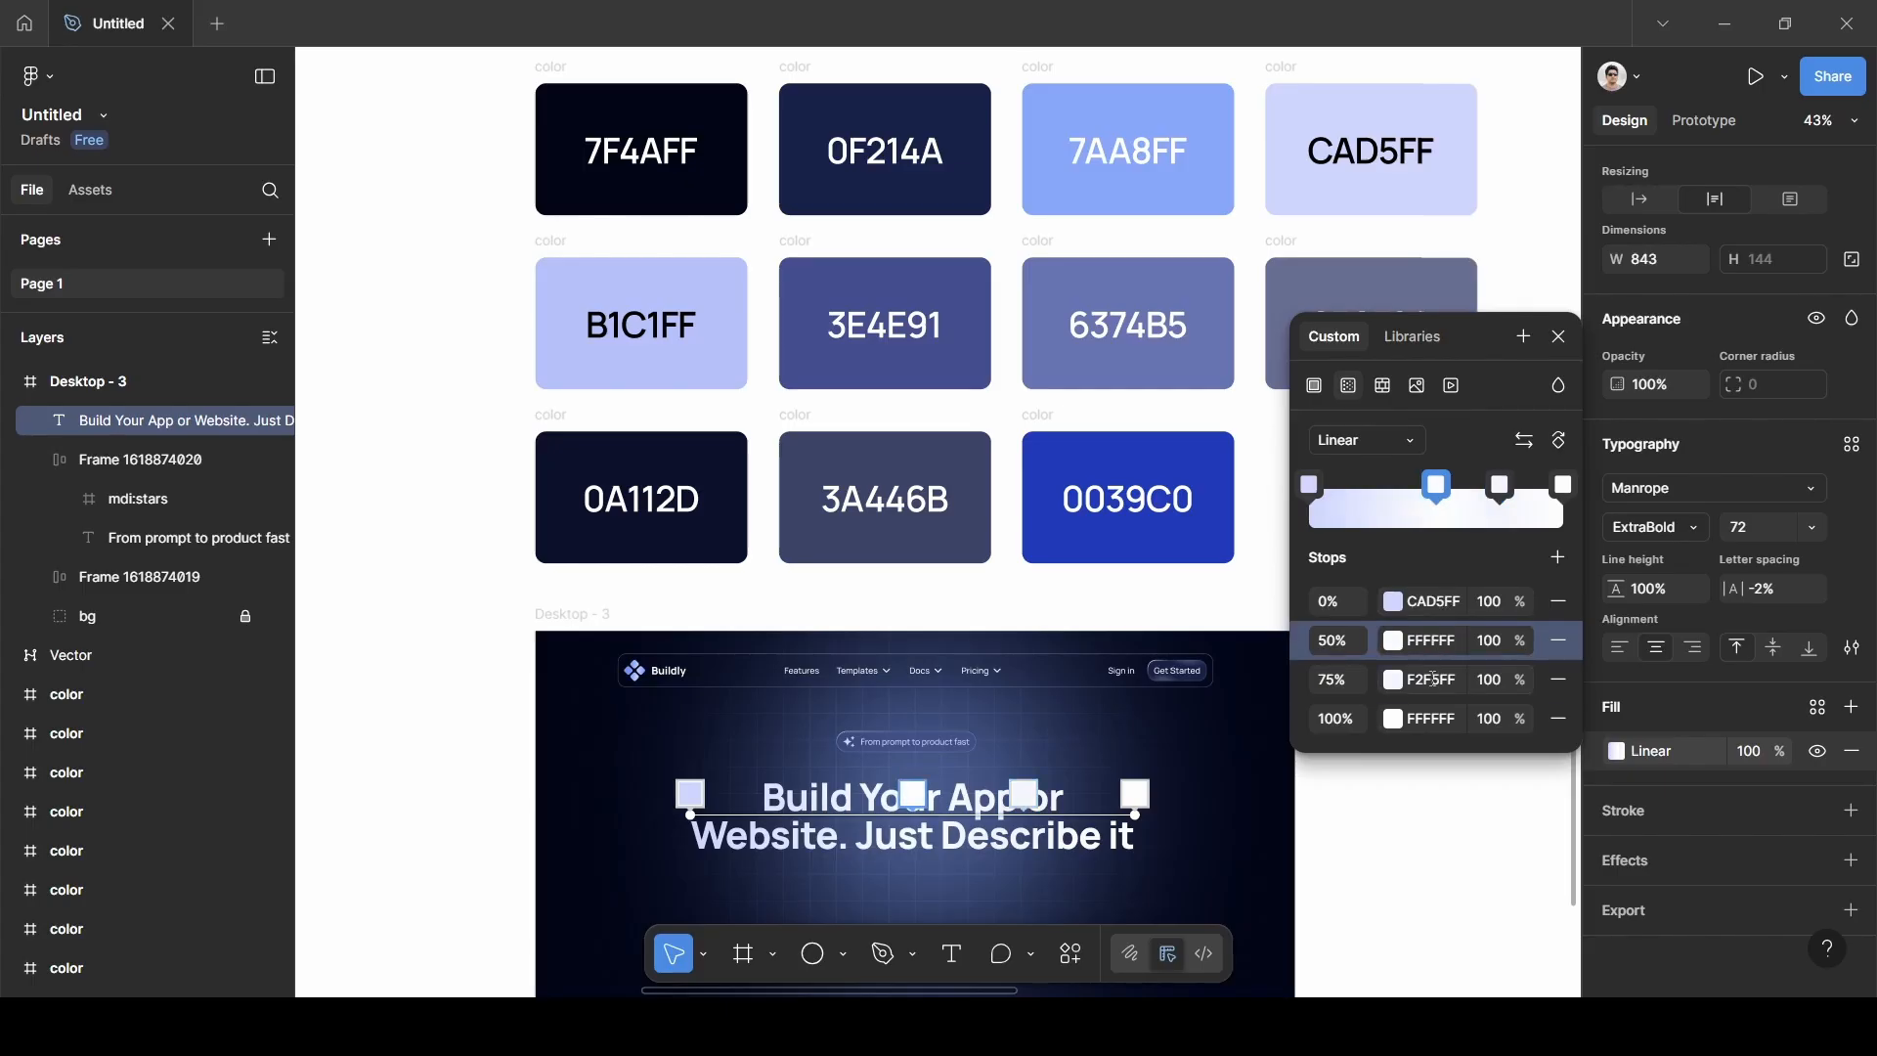
Copy the first stop's colour CAD5FF to the 75% stop of the headline gradient.
click(1432, 678)
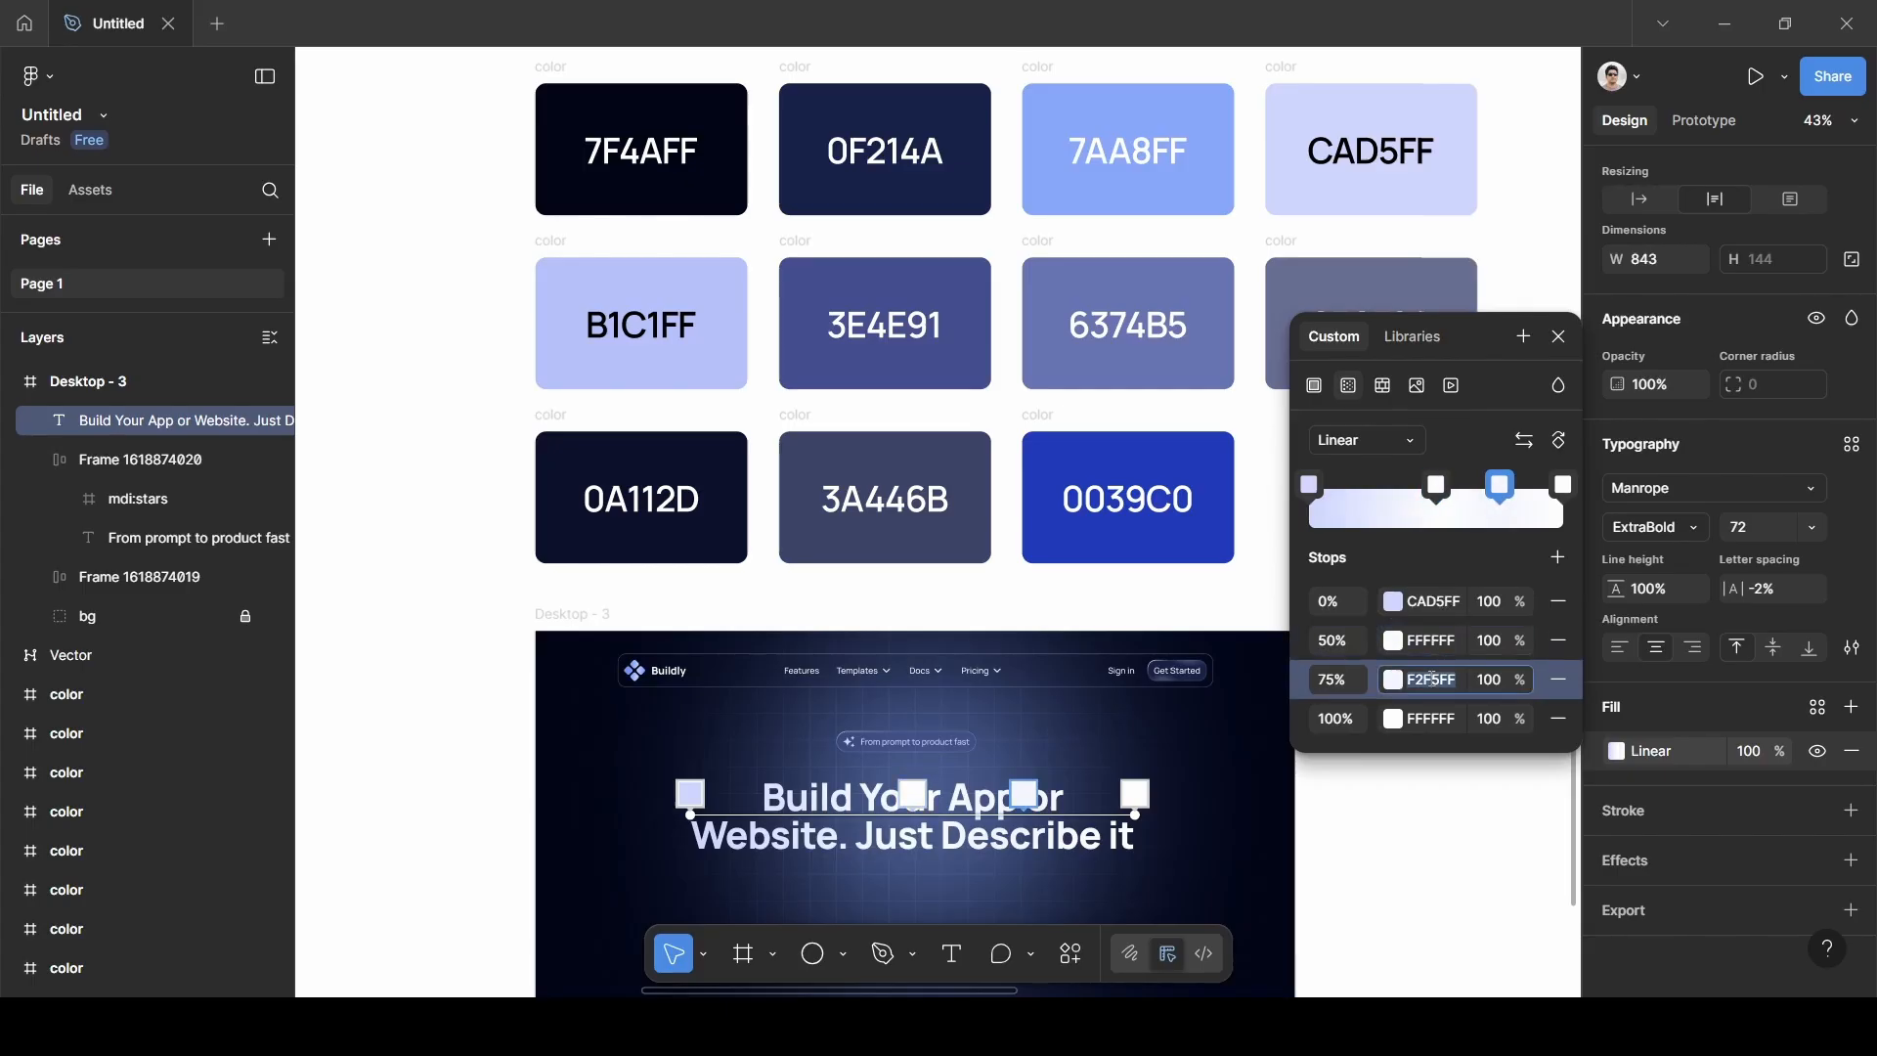
click(1456, 601)
key(ctrl+c)
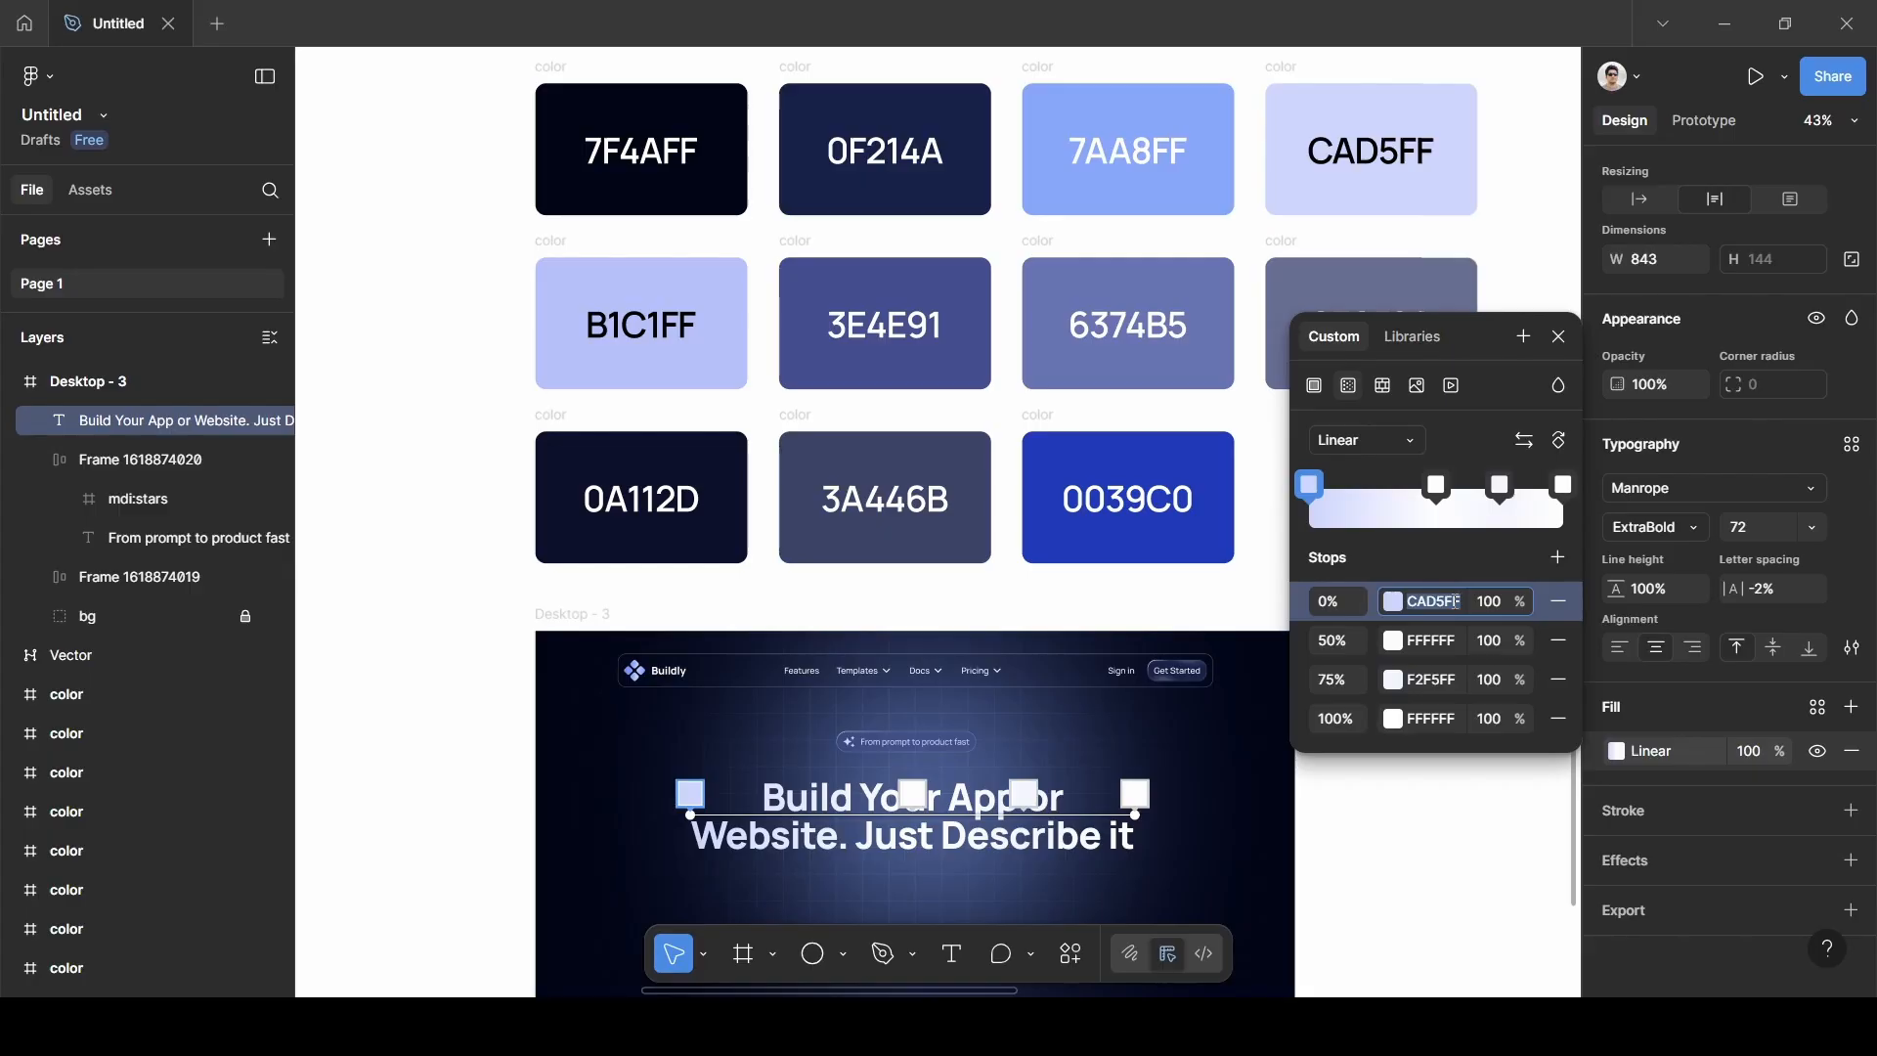
click(1444, 678)
key(ctrl+v)
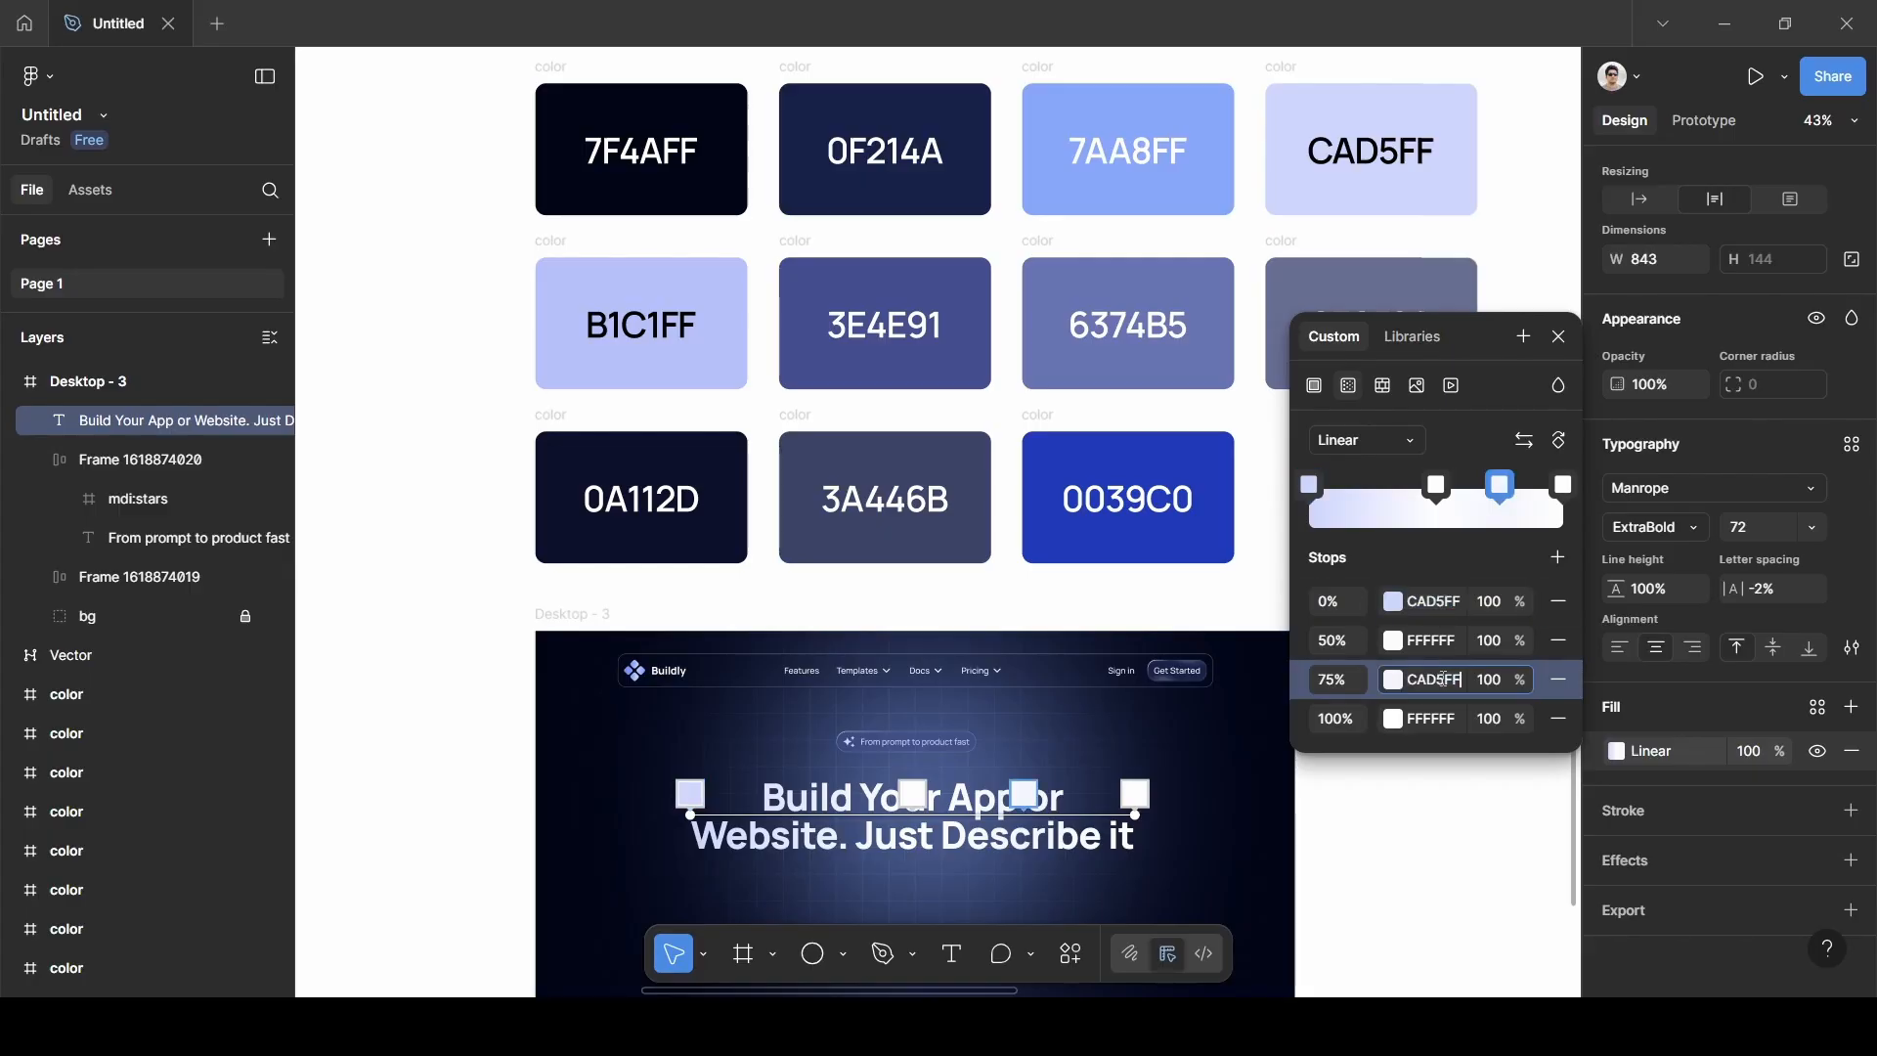
key(Return)
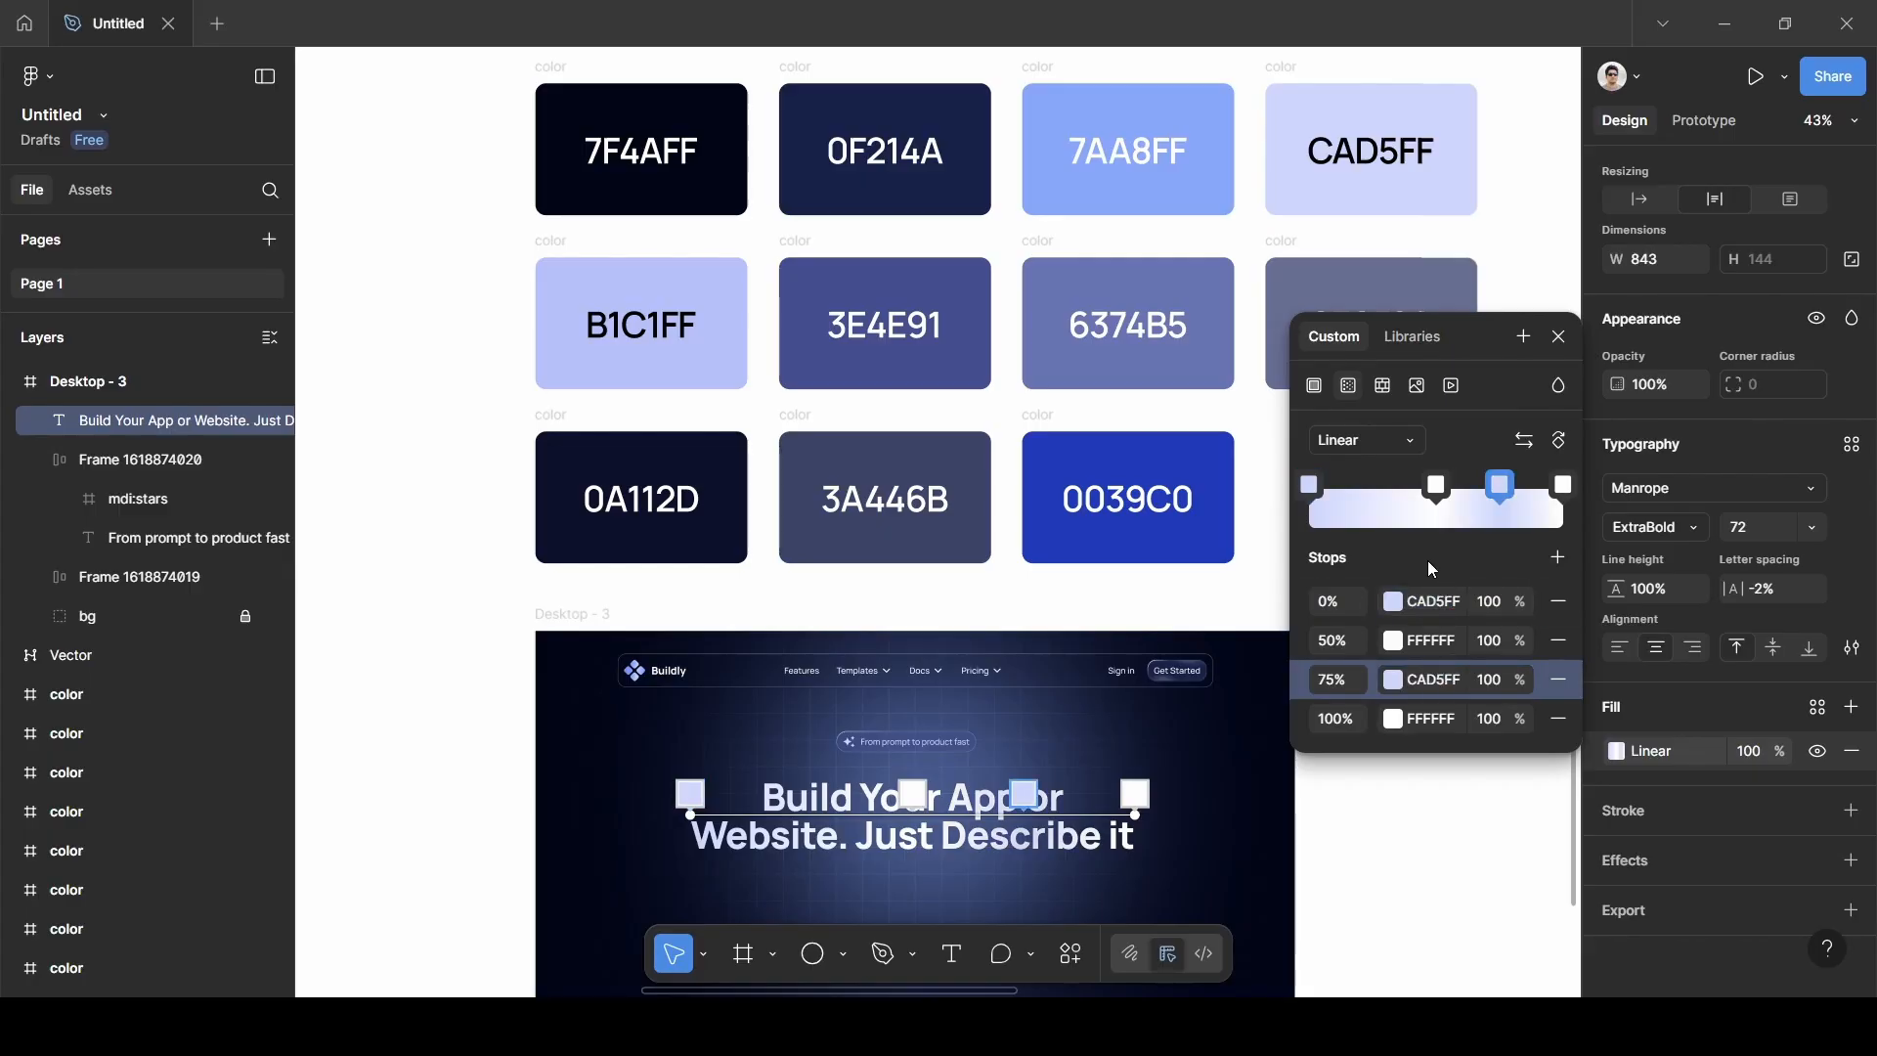
Move the headline gradient's start handle inward and up, and reposition its last three stops to 36%, 69% and 93%.
scroll(1048, 811, down, 3)
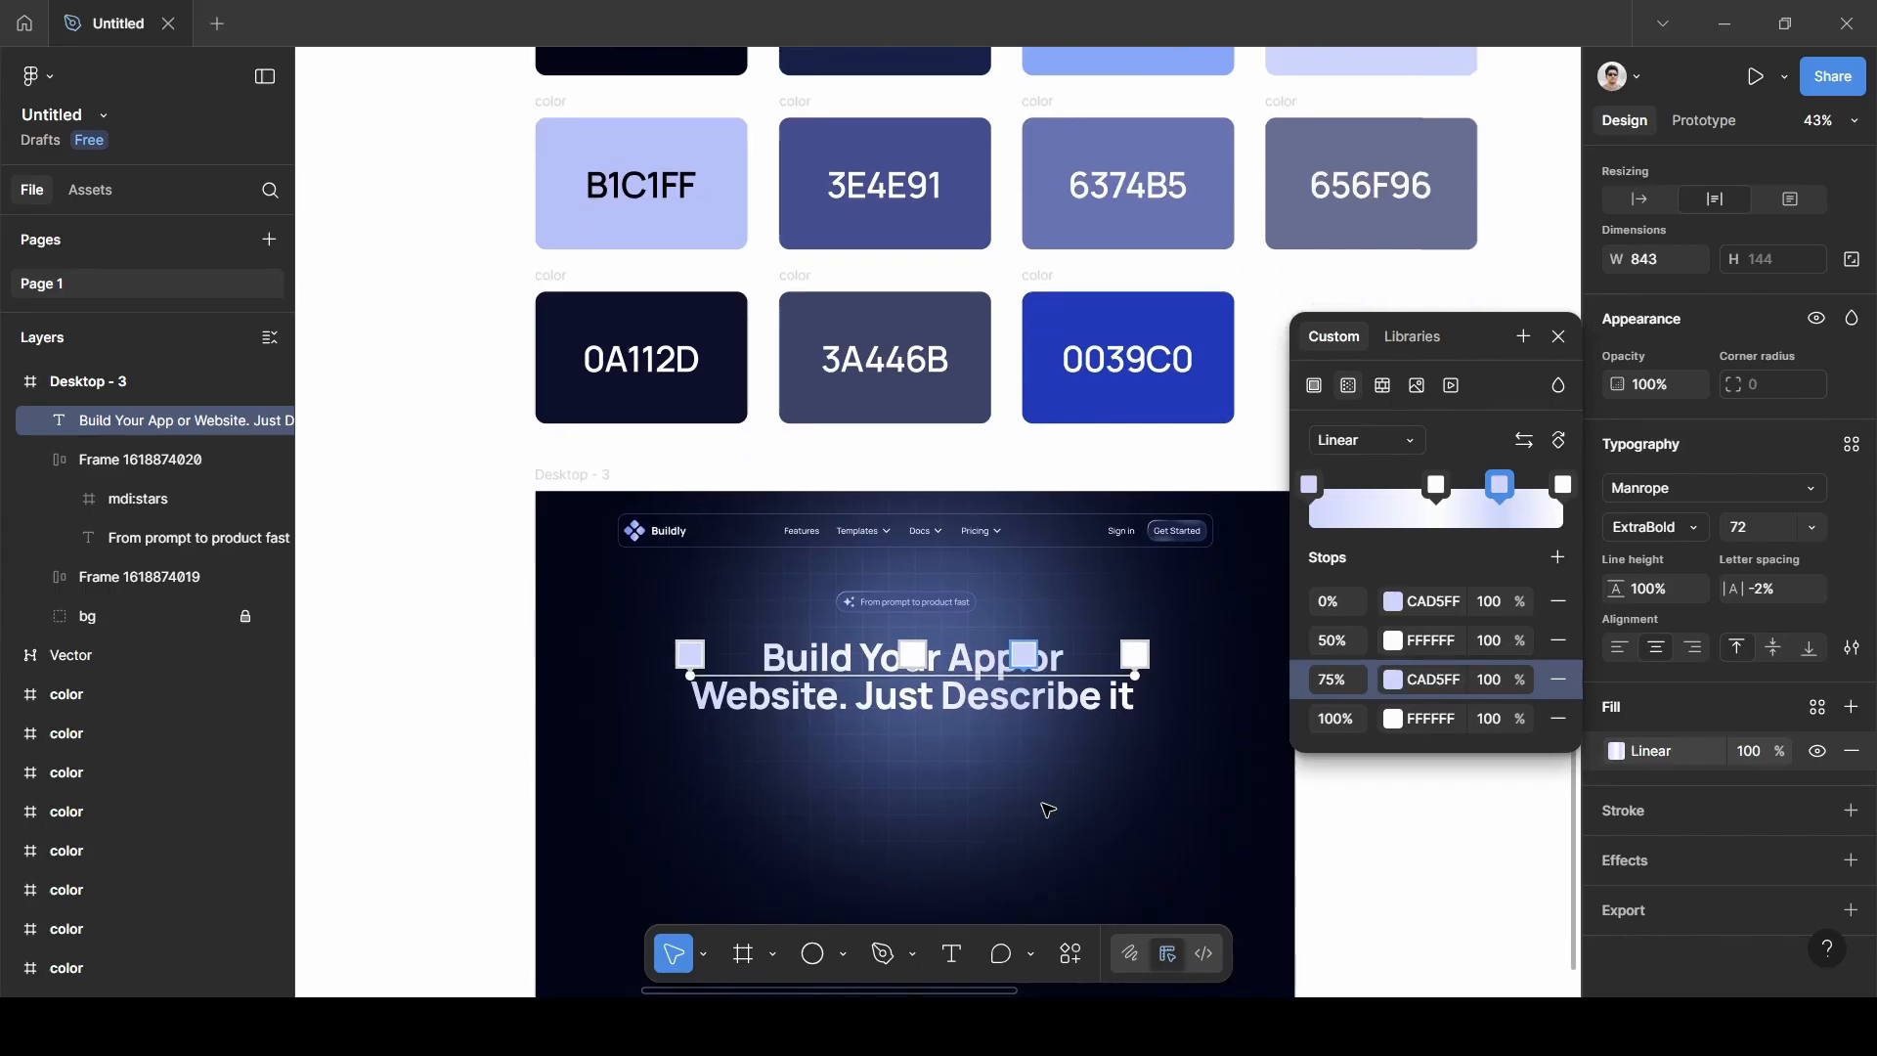
scroll(1047, 810, up, 2)
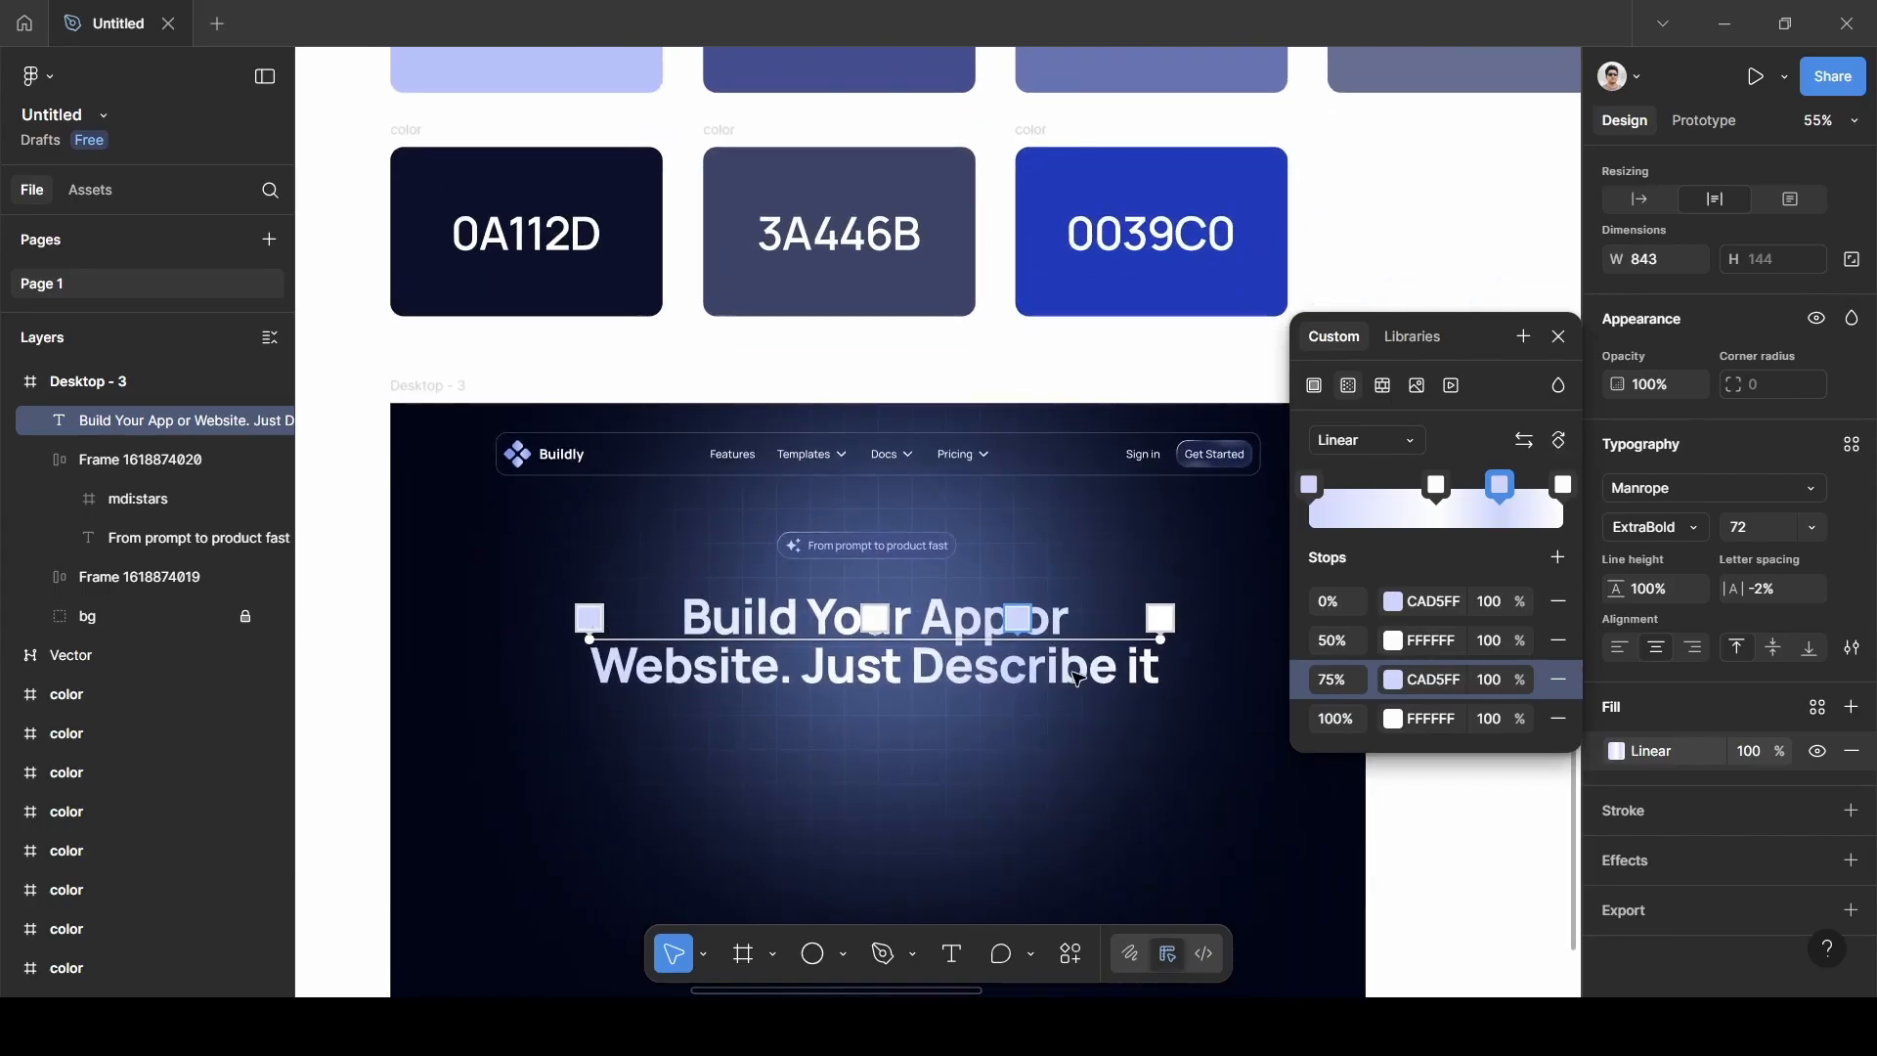
drag(590, 638, 664, 590)
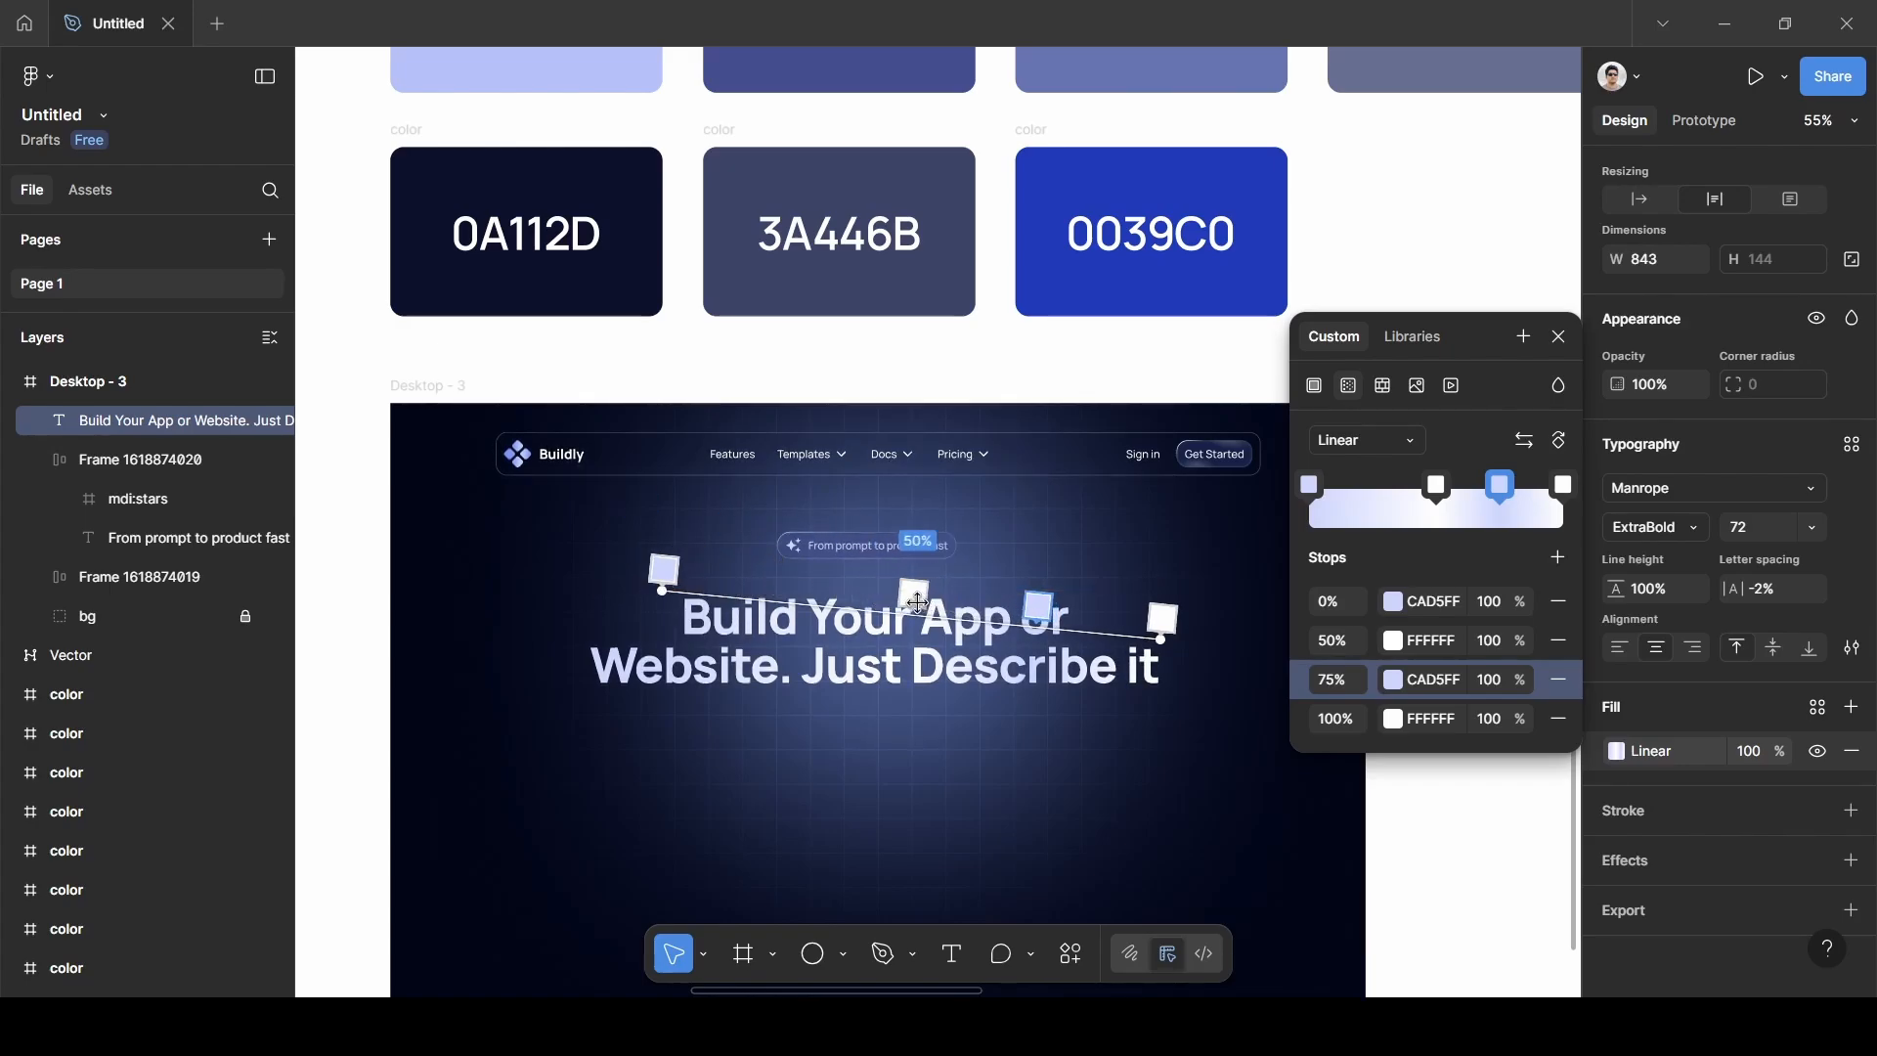
drag(918, 602, 843, 588)
drag(1038, 606, 1007, 604)
drag(1161, 622, 1127, 621)
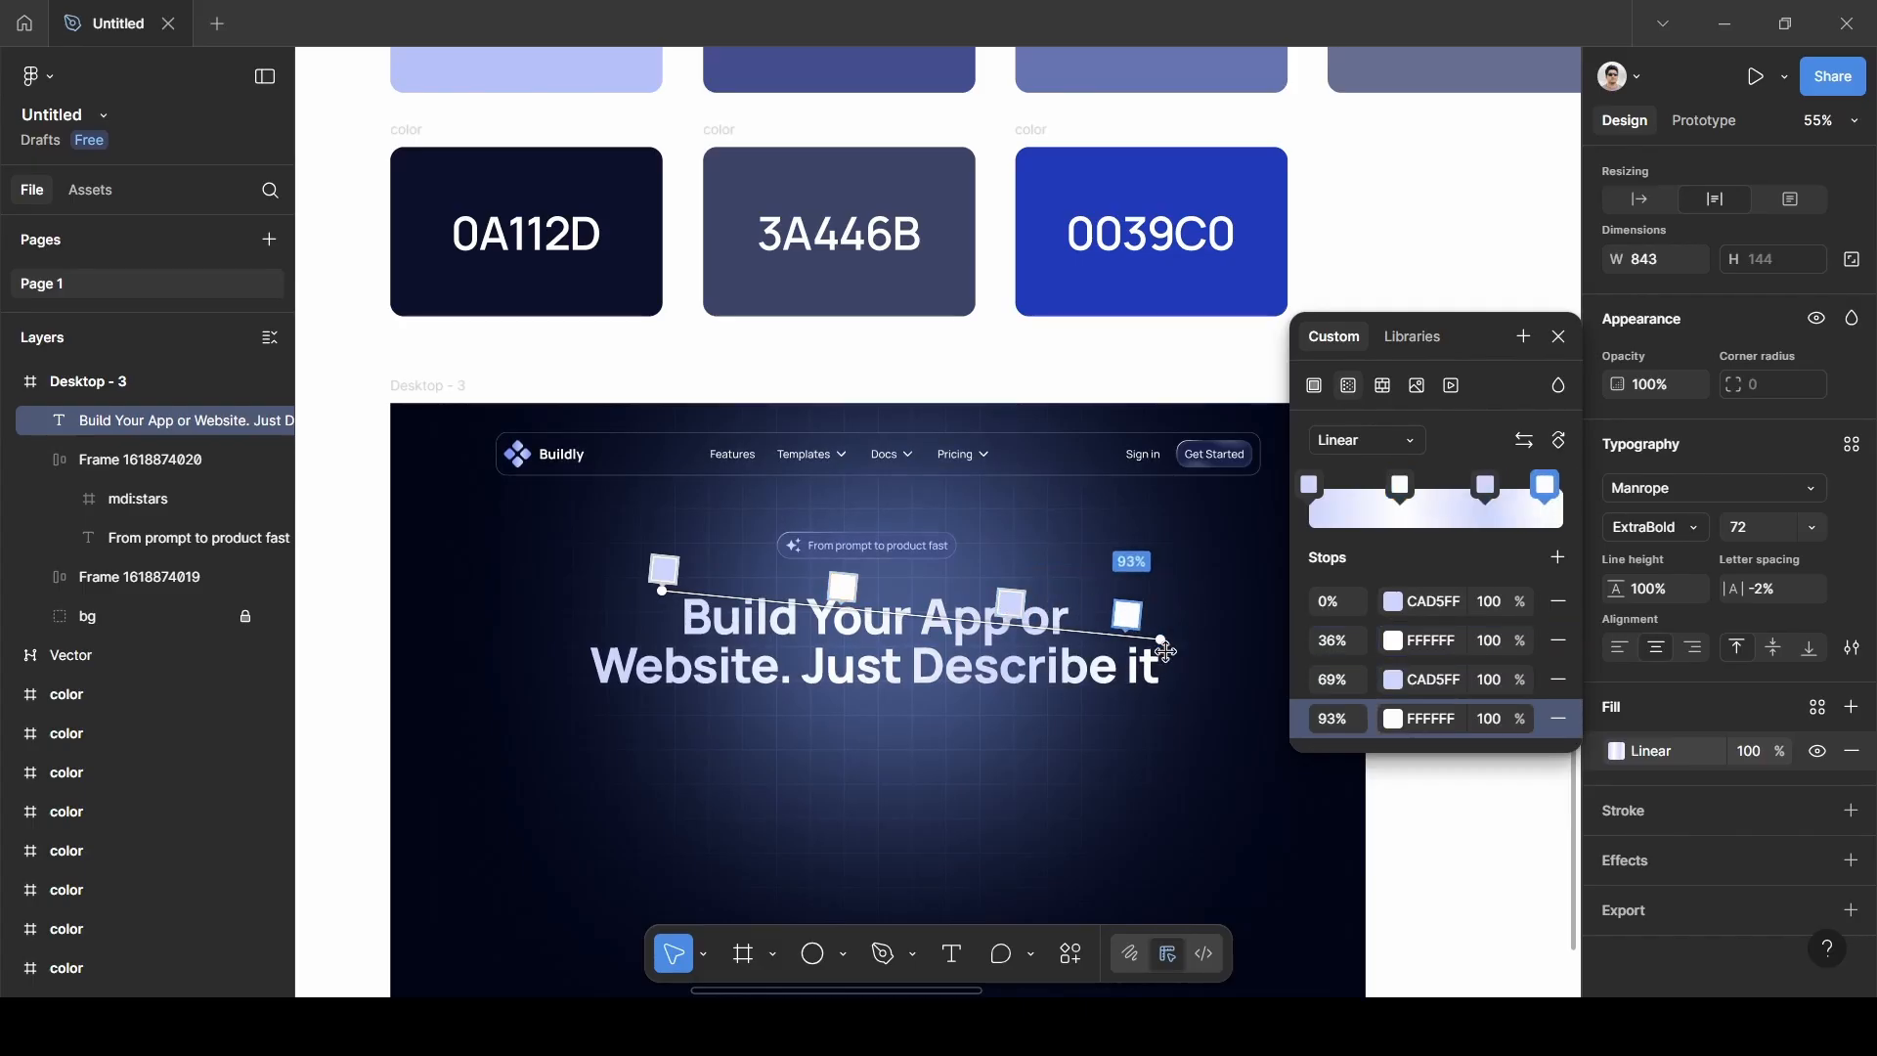
click(1475, 810)
click(1475, 810)
Examine the gradient stops of the headline fill in the Desktop - 2 reference.
scroll(1476, 811, down, 3)
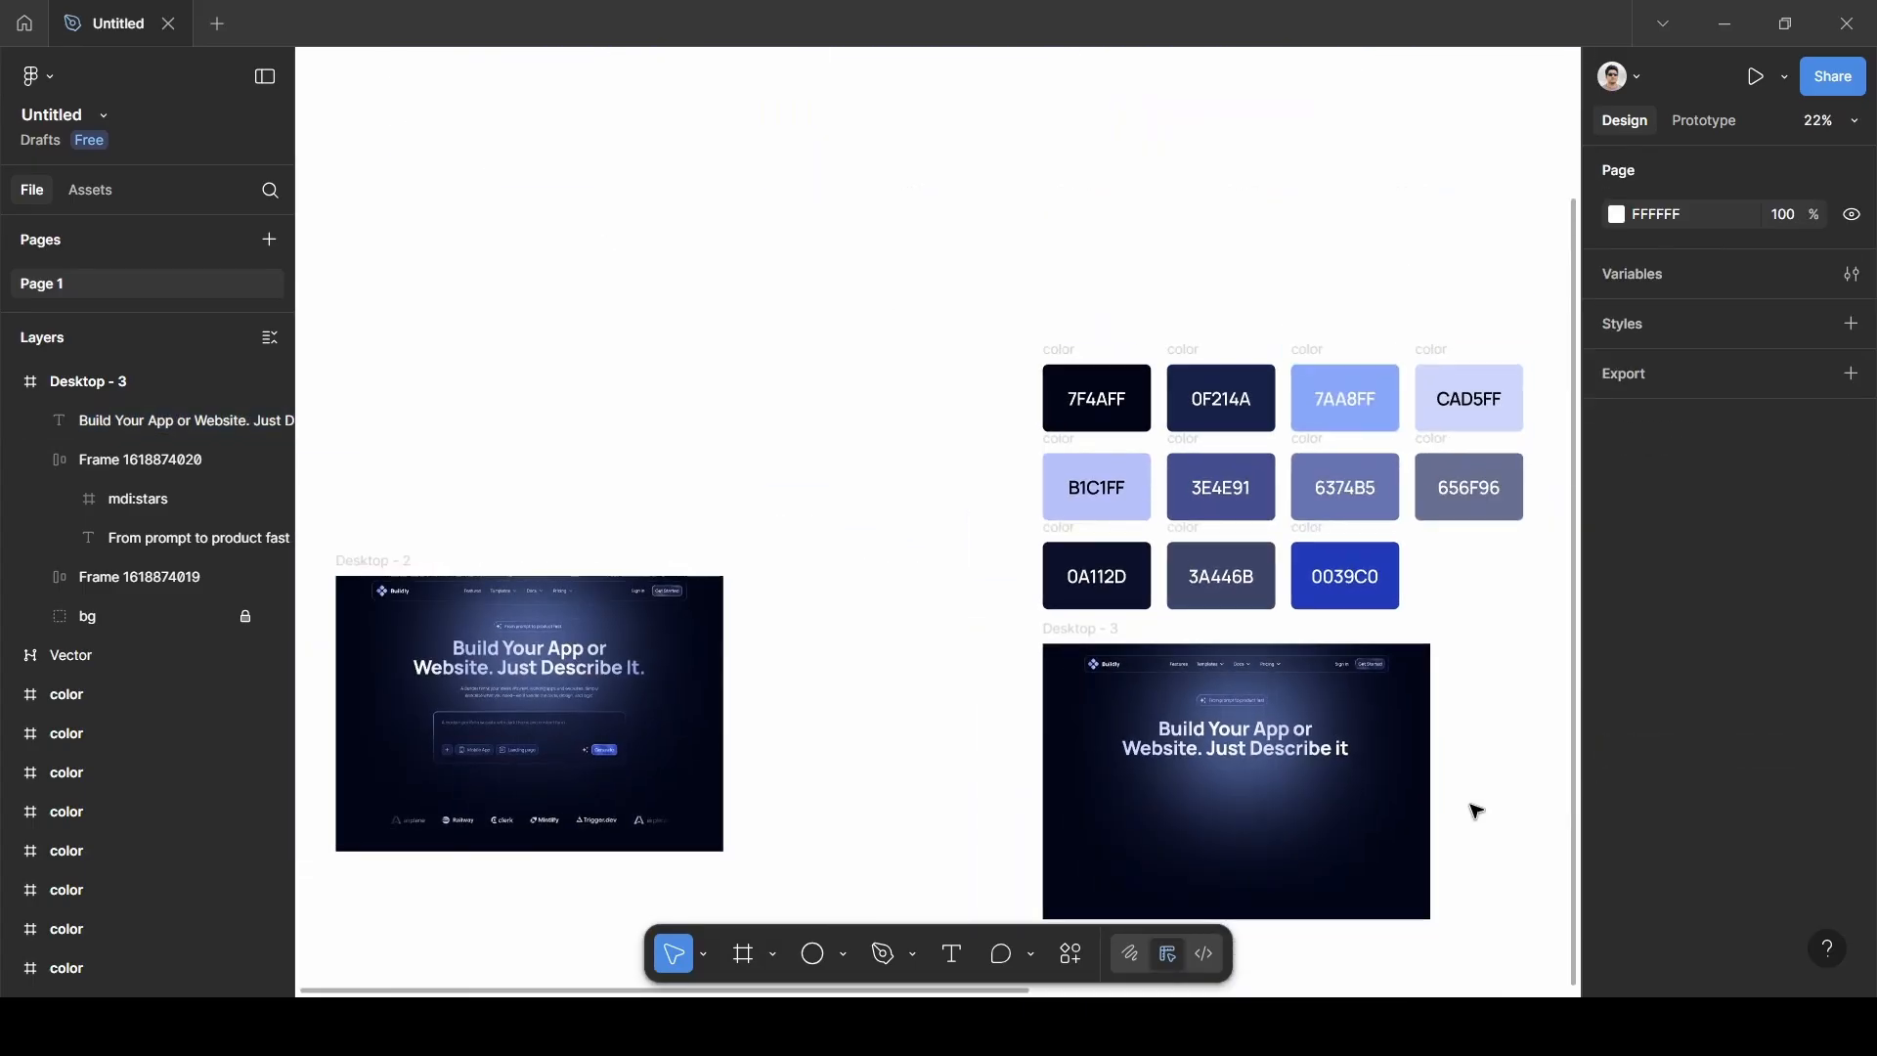
scroll(1475, 809, left, 2)
click(679, 664)
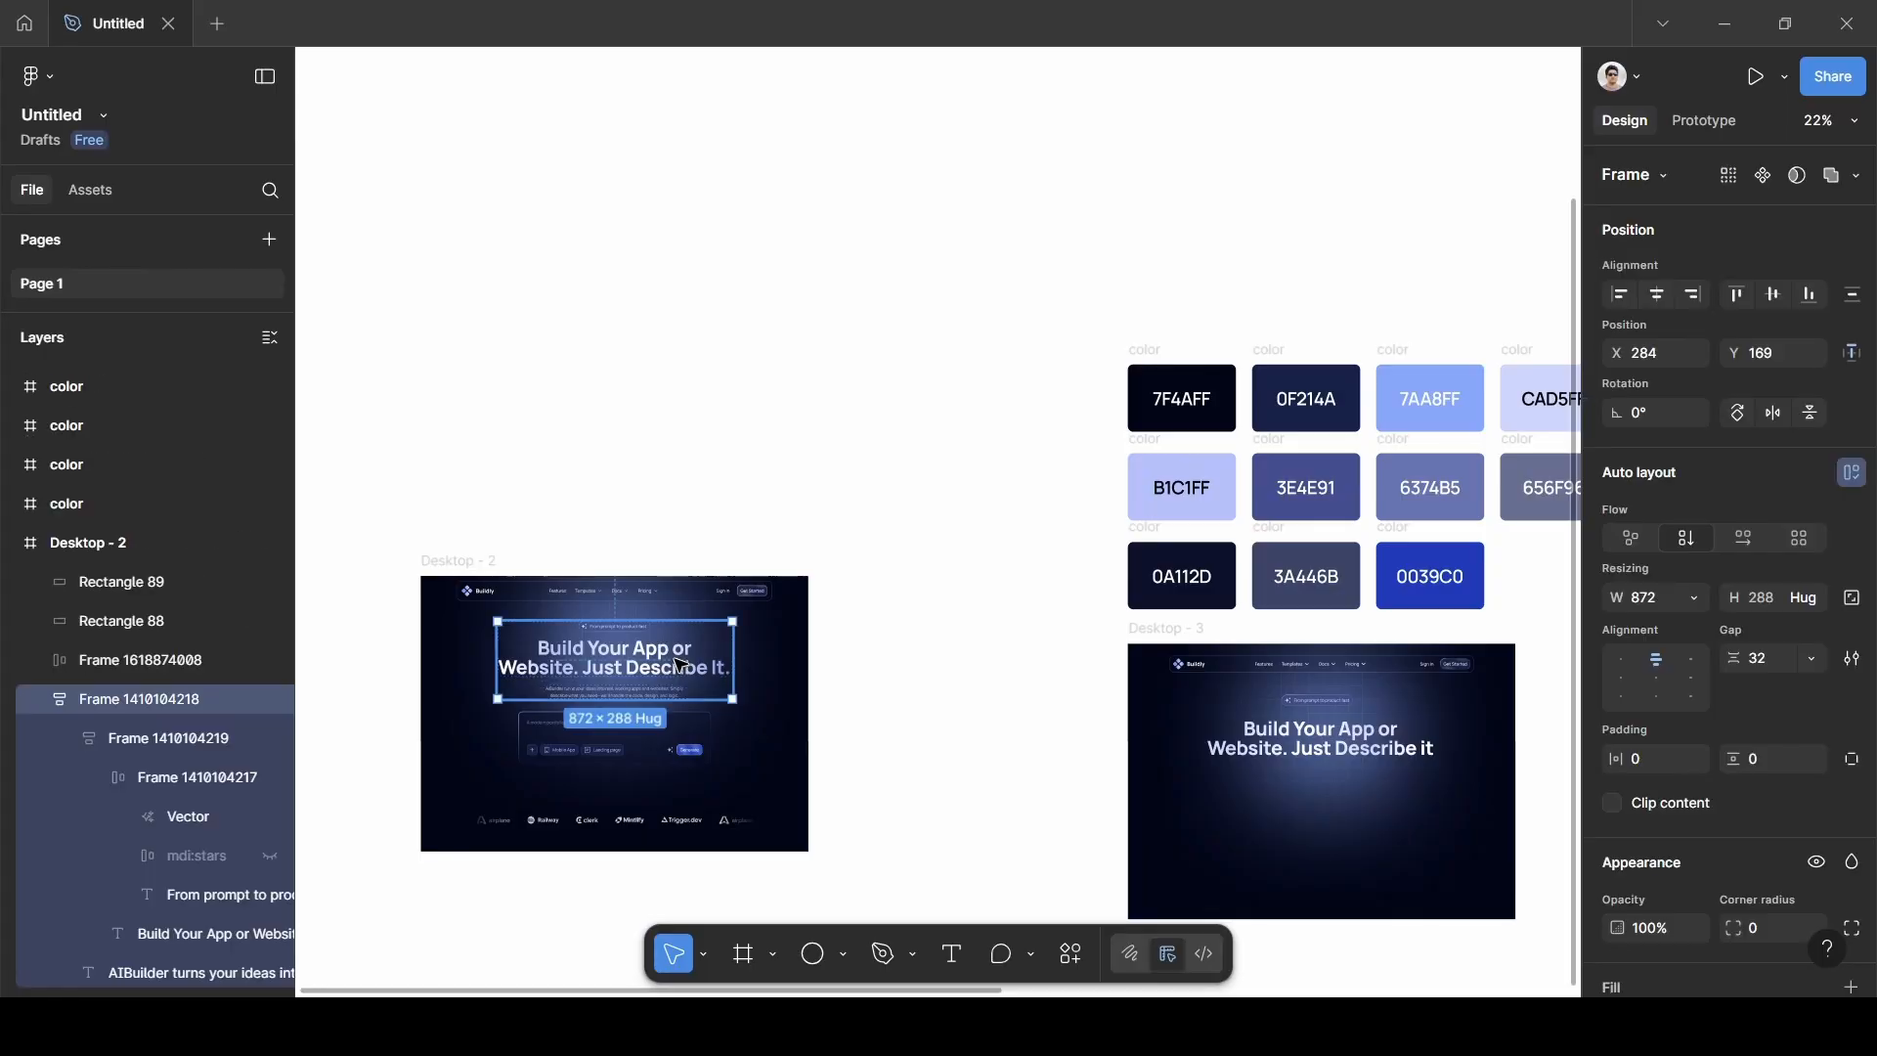
click(679, 665)
scroll(1677, 772, down, 3)
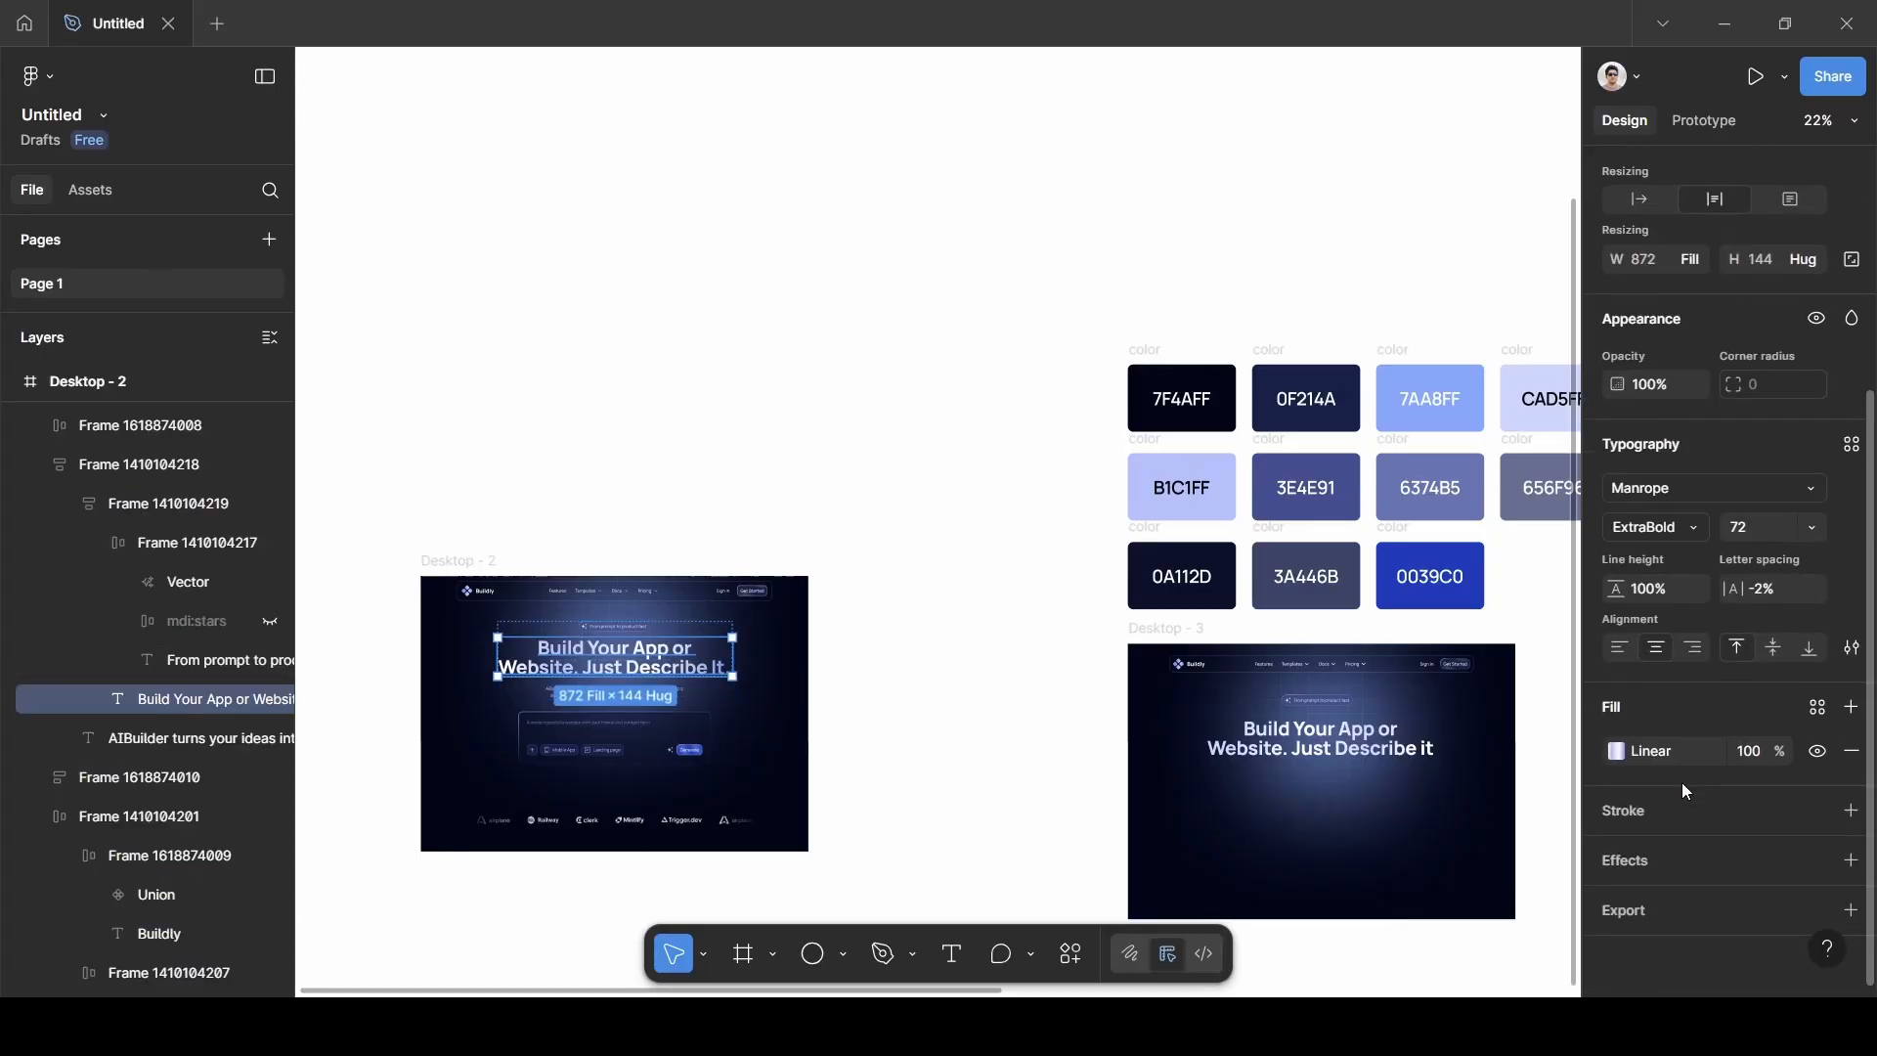
click(1618, 753)
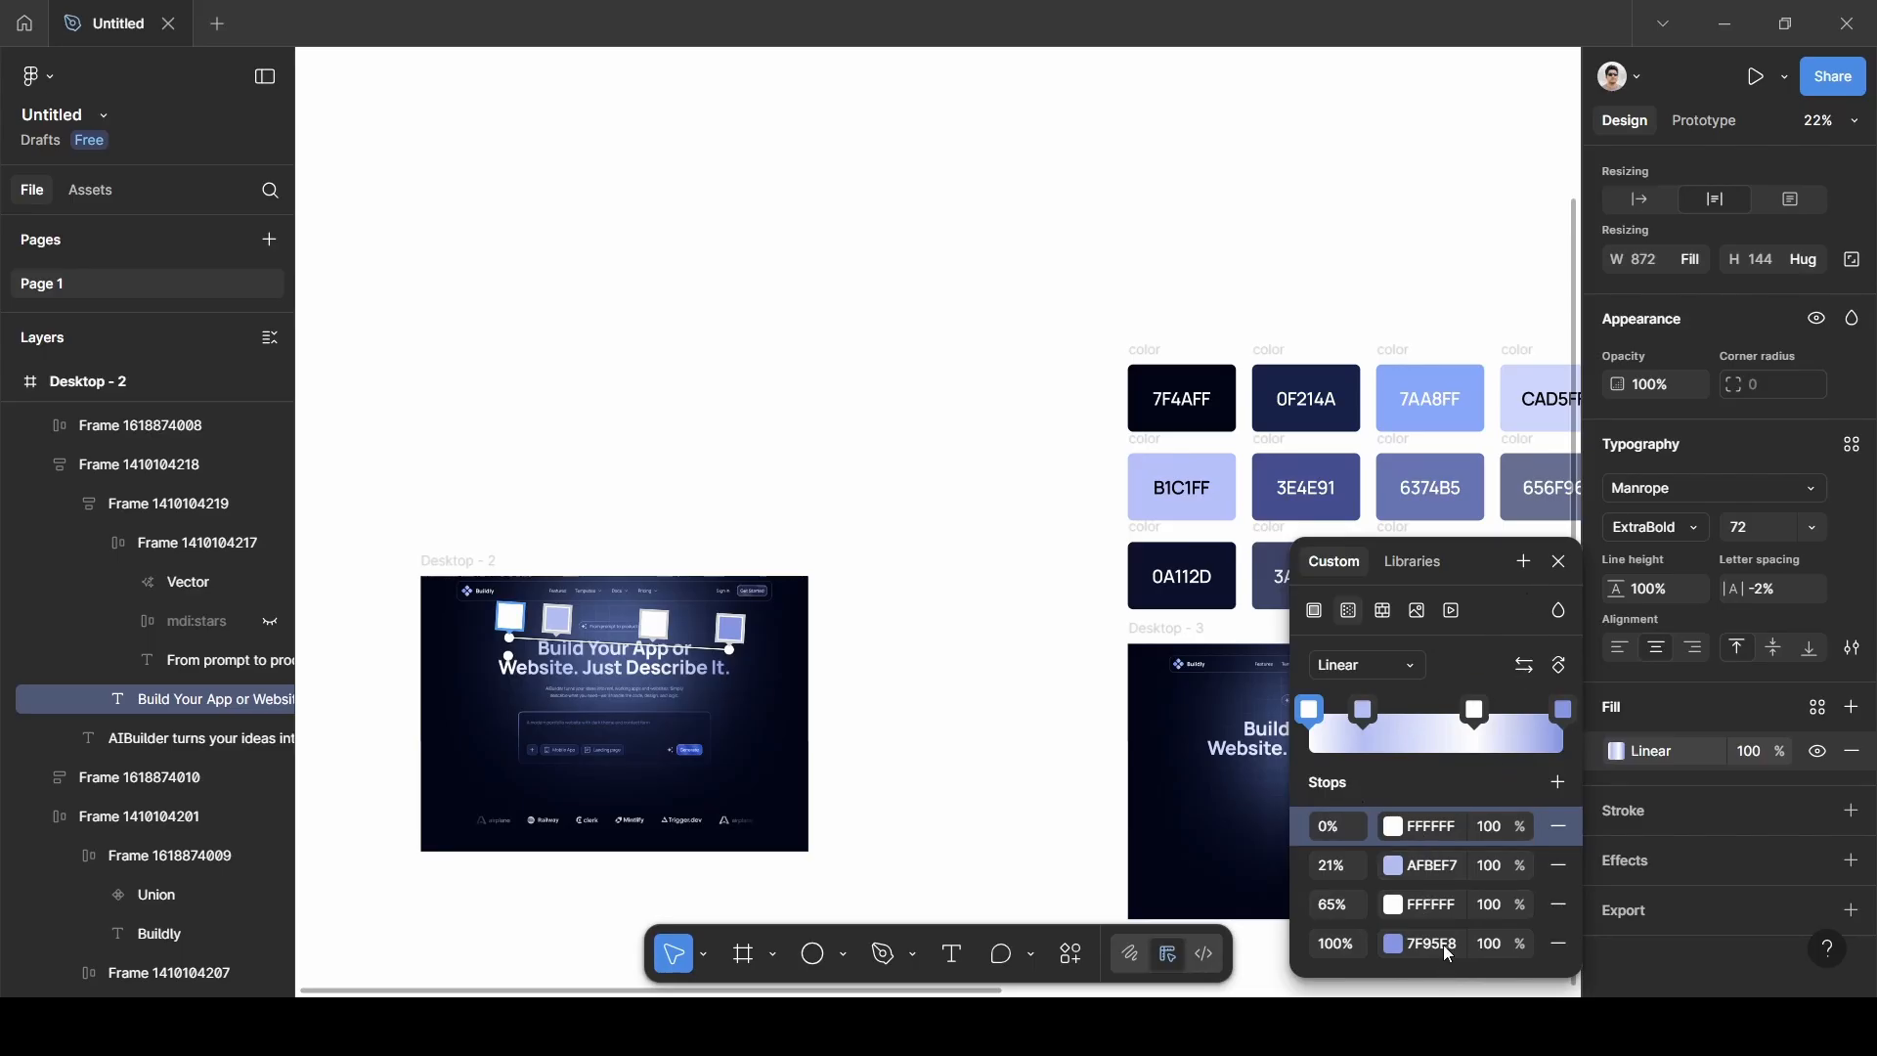
click(1561, 576)
Set the first gradient stop of the Desktop - 3 headline to FFFFFF.
scroll(1369, 787, up, 5)
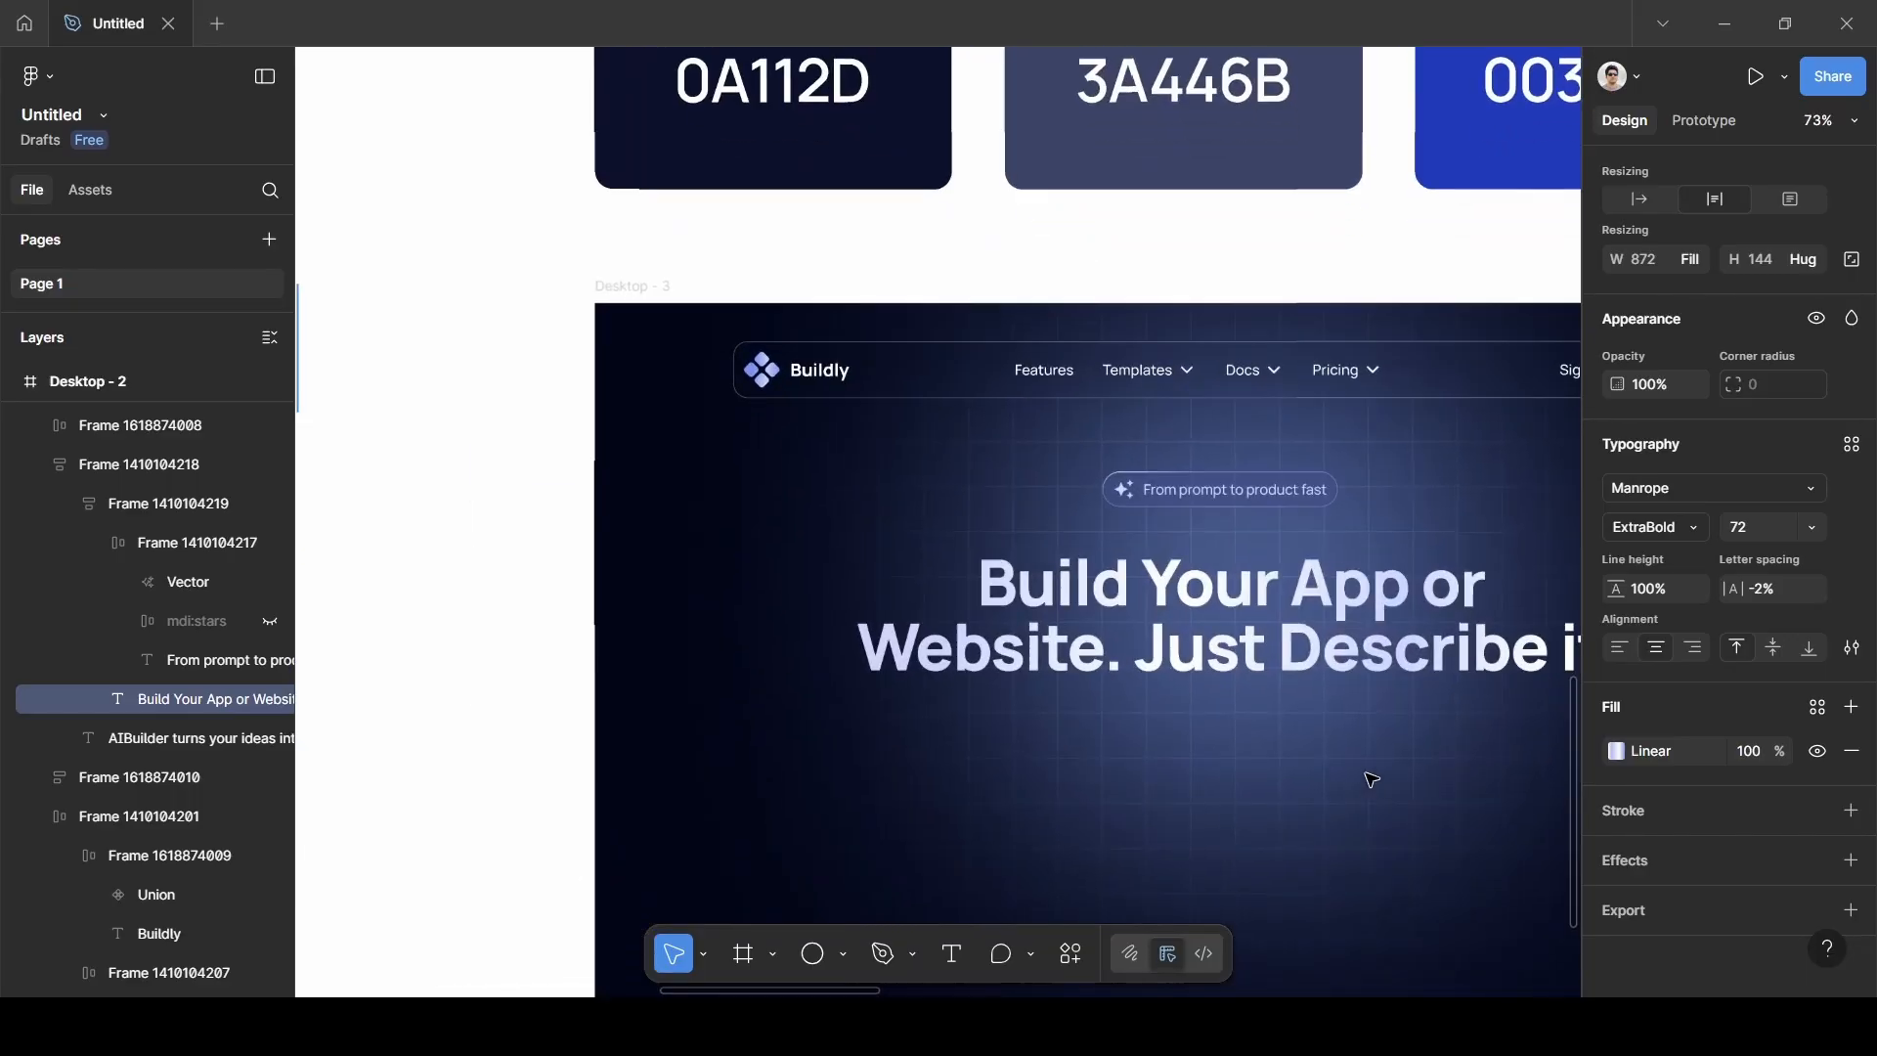
scroll(1371, 779, right, 2)
click(1125, 665)
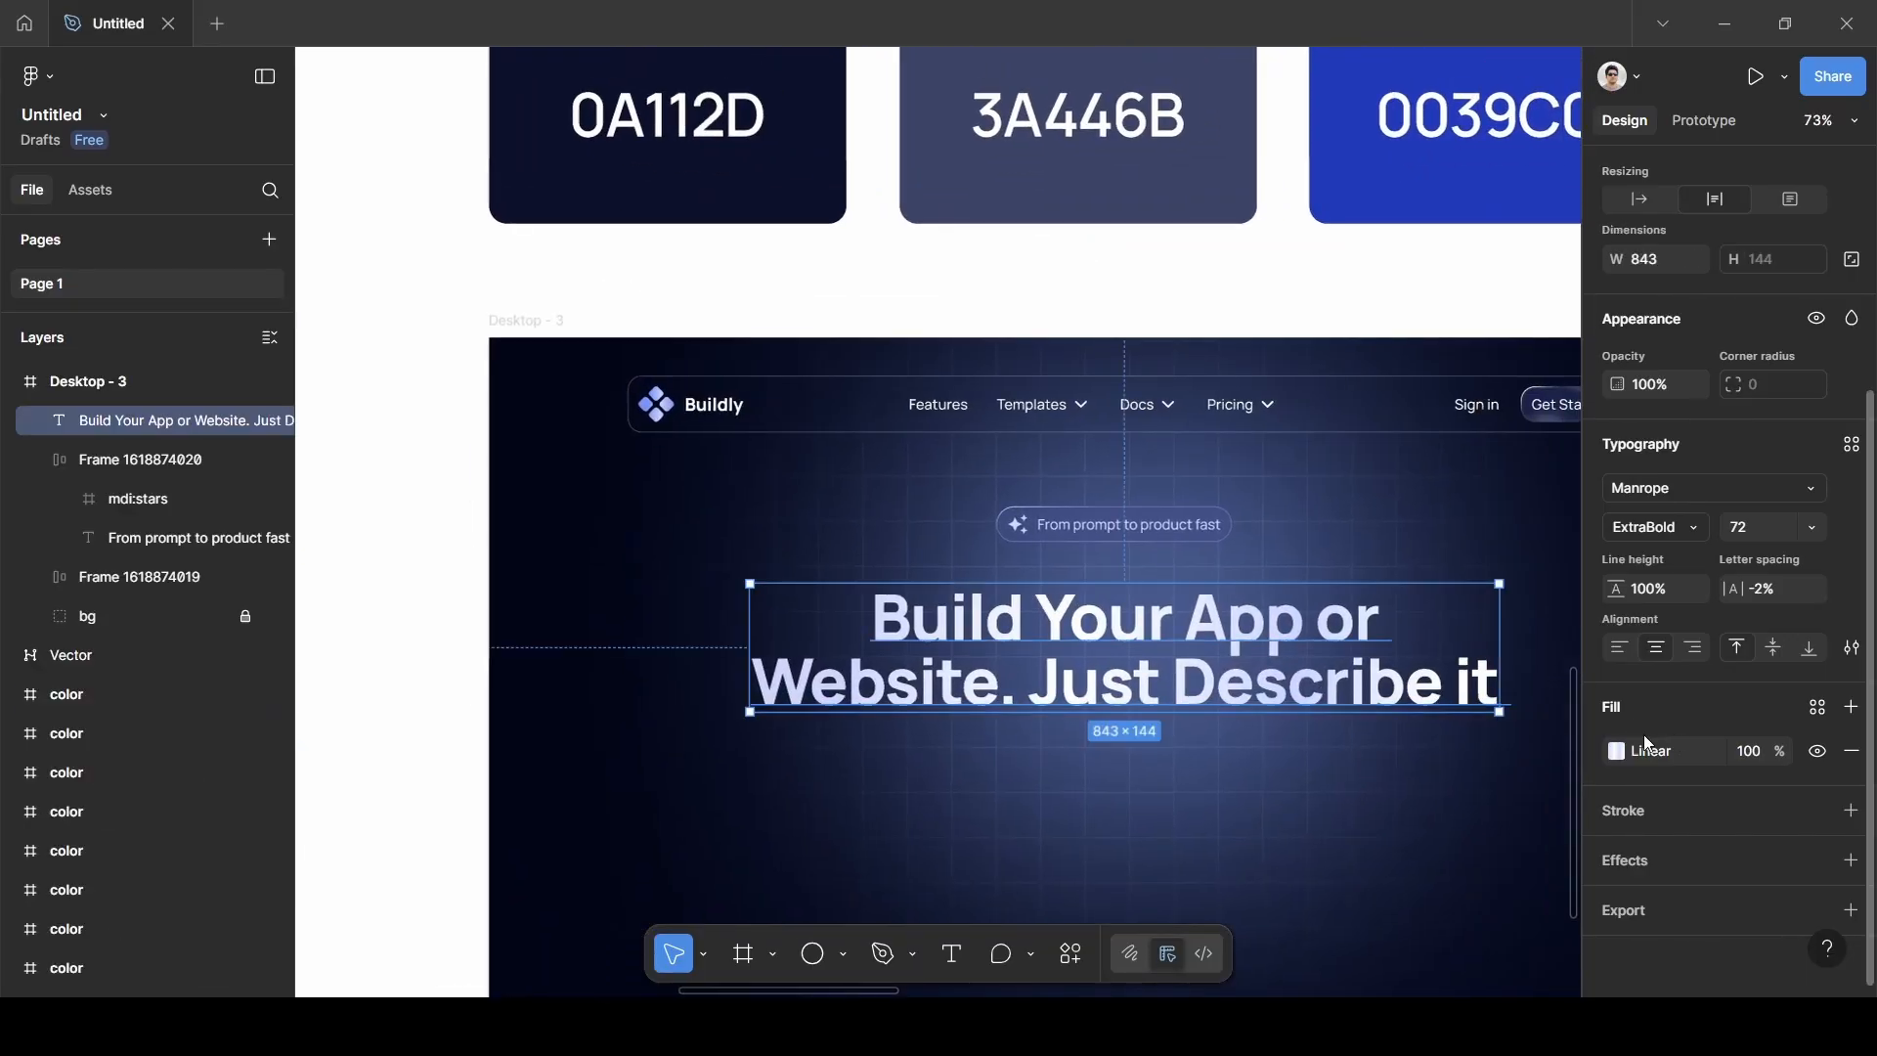
click(1618, 751)
click(1435, 826)
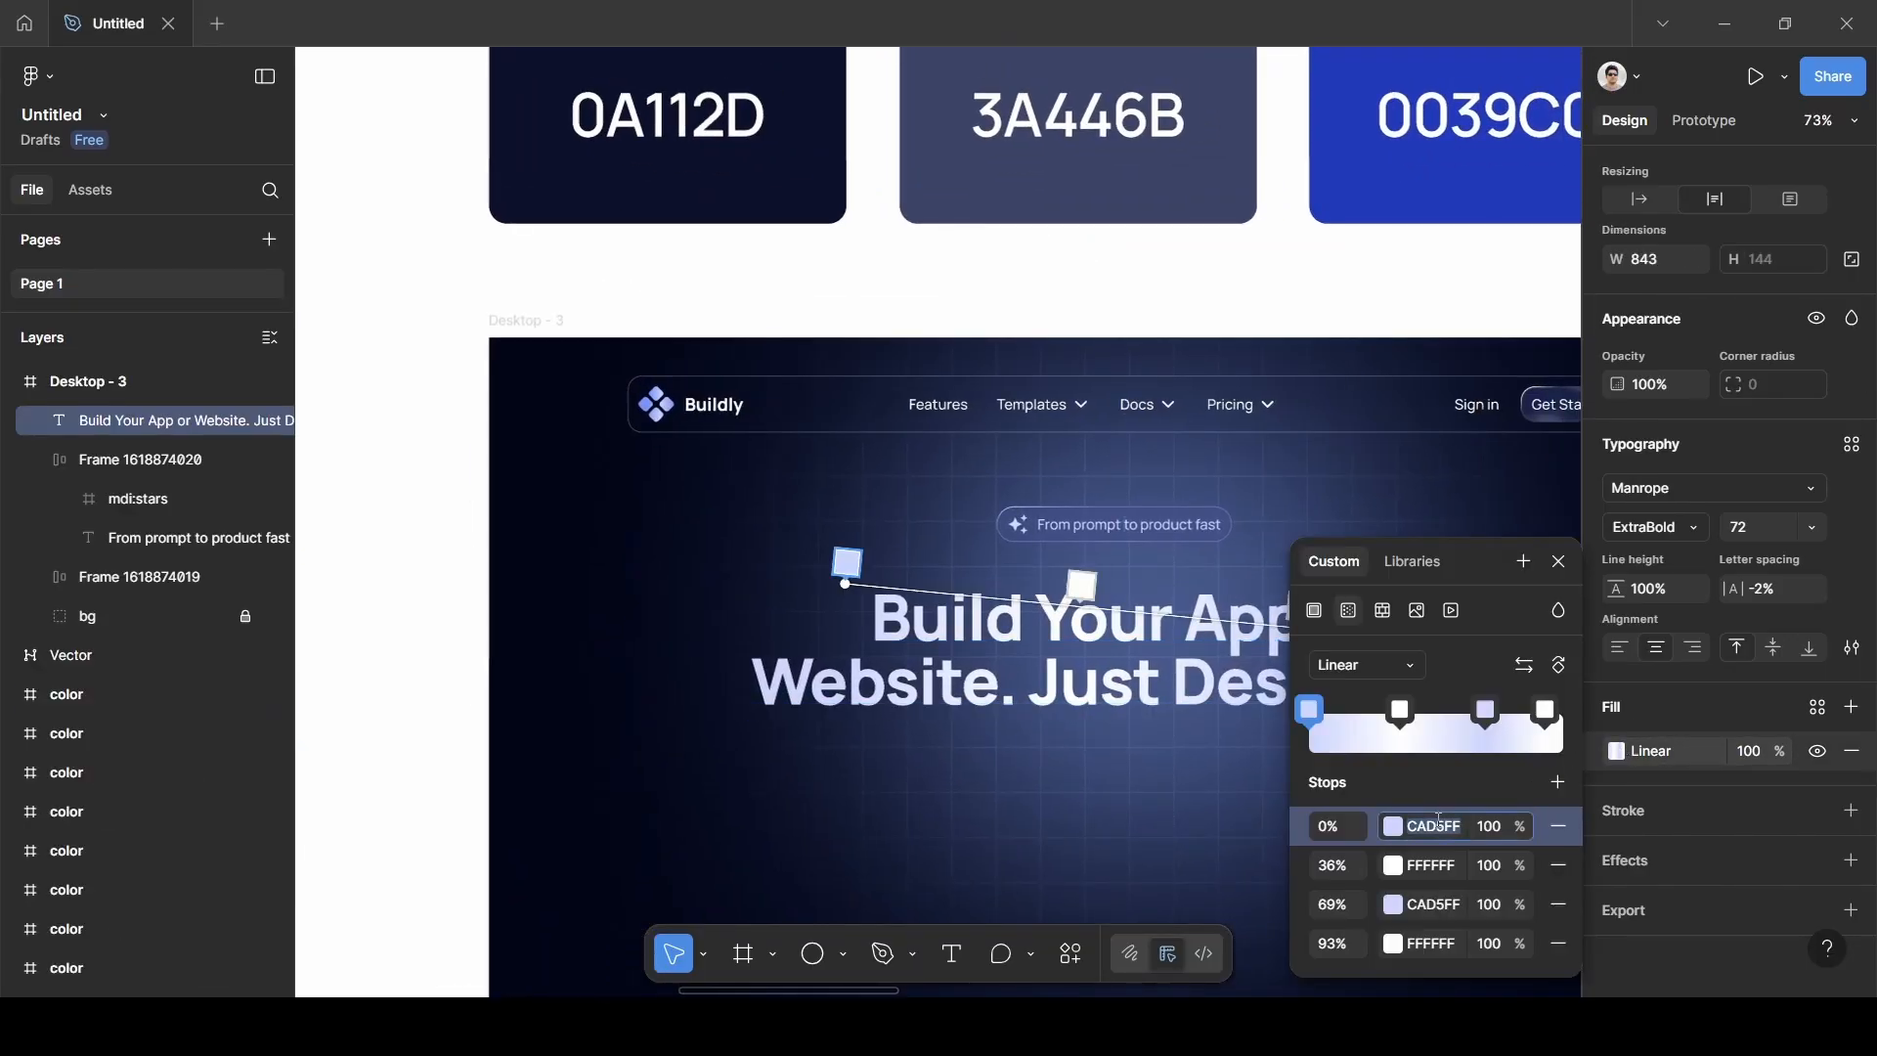
text(f)
key(Return)
Set the headline gradient's 36% stop to CAD5FF by sampling the matching palette swatch.
click(1395, 866)
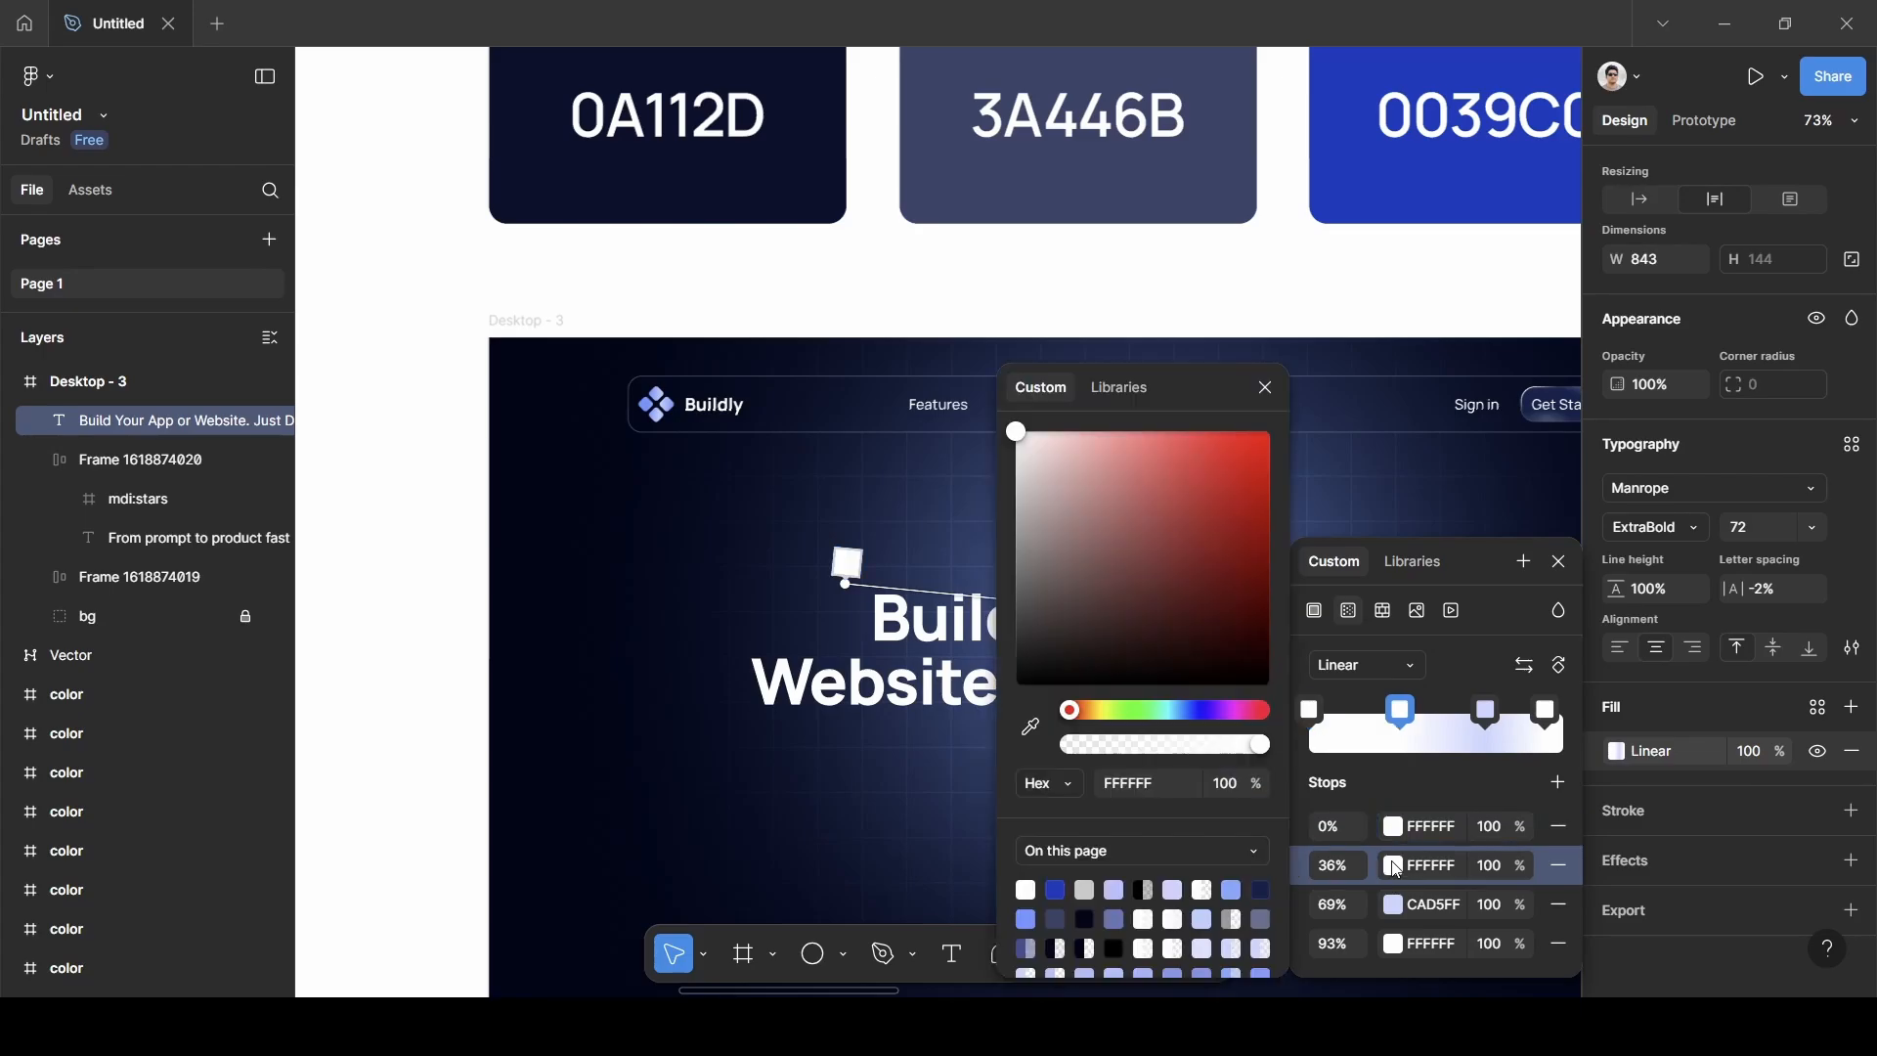
click(1031, 727)
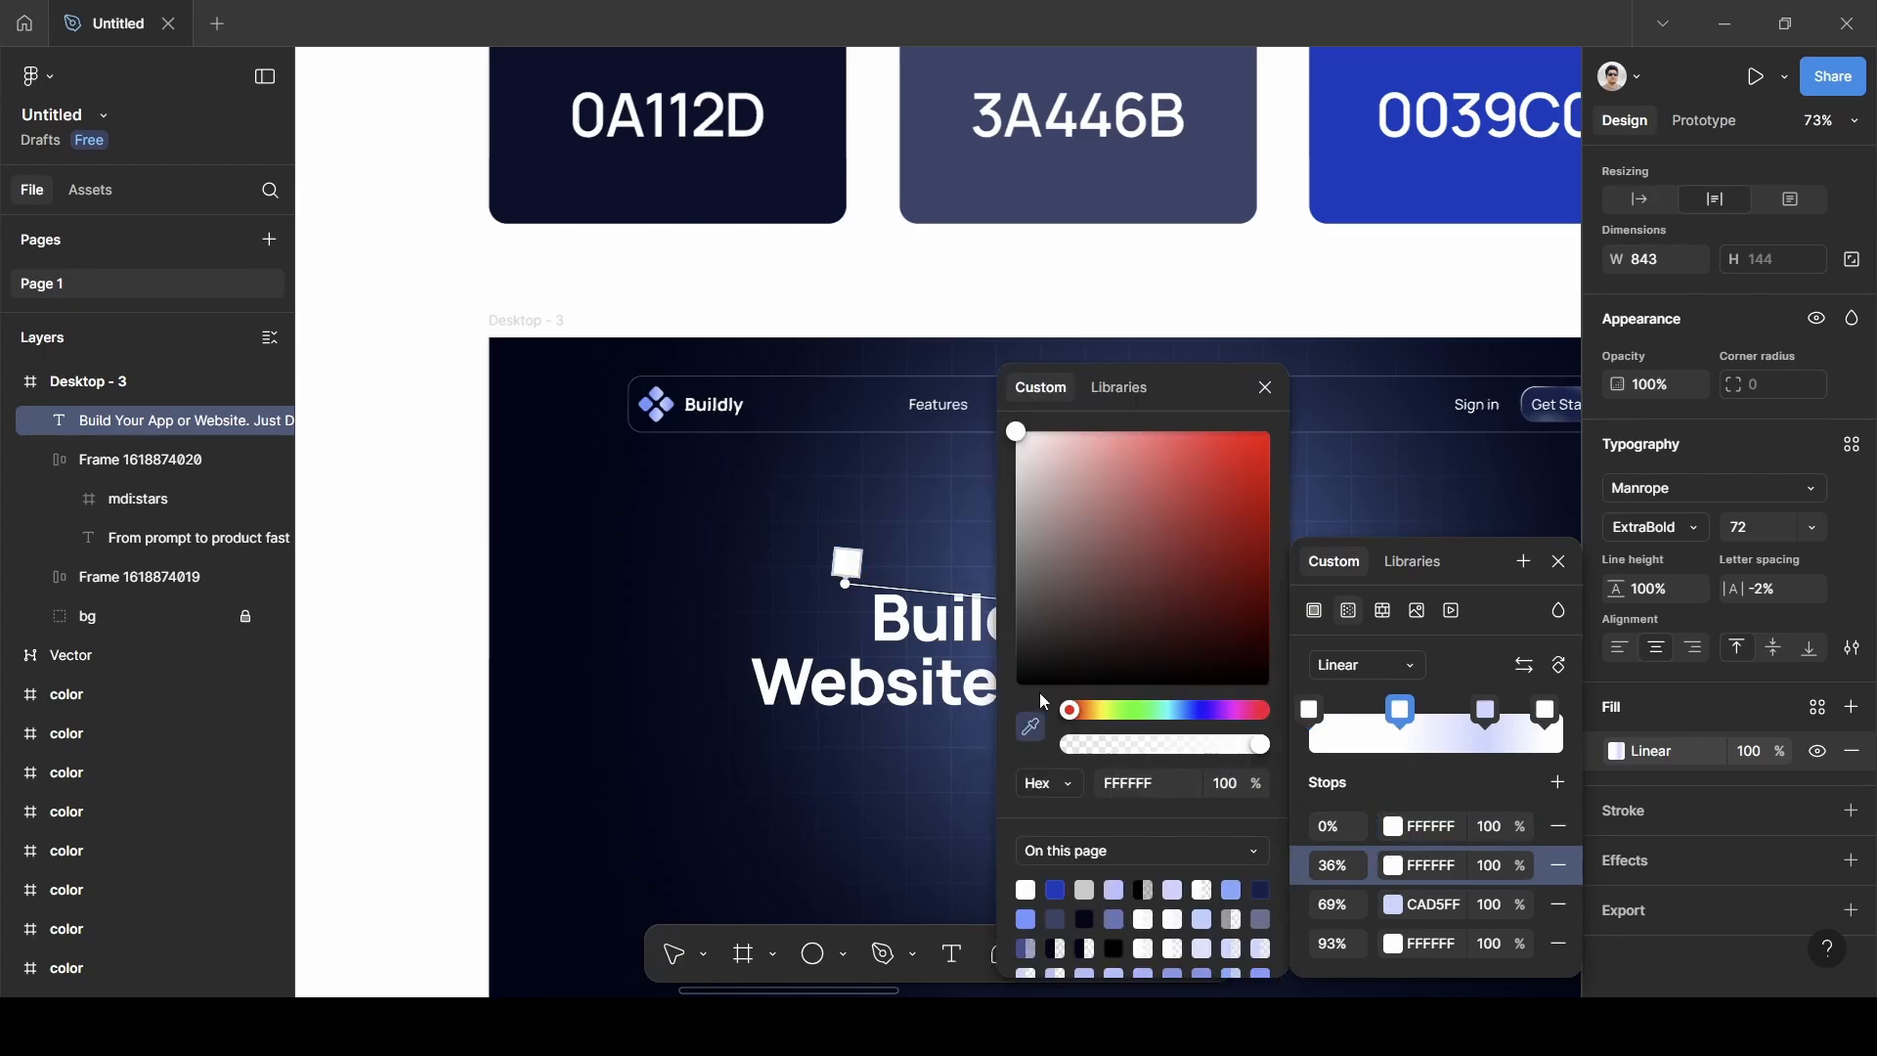
scroll(1368, 294, right, 3)
scroll(1368, 294, up, 3)
scroll(1369, 323, up, 3)
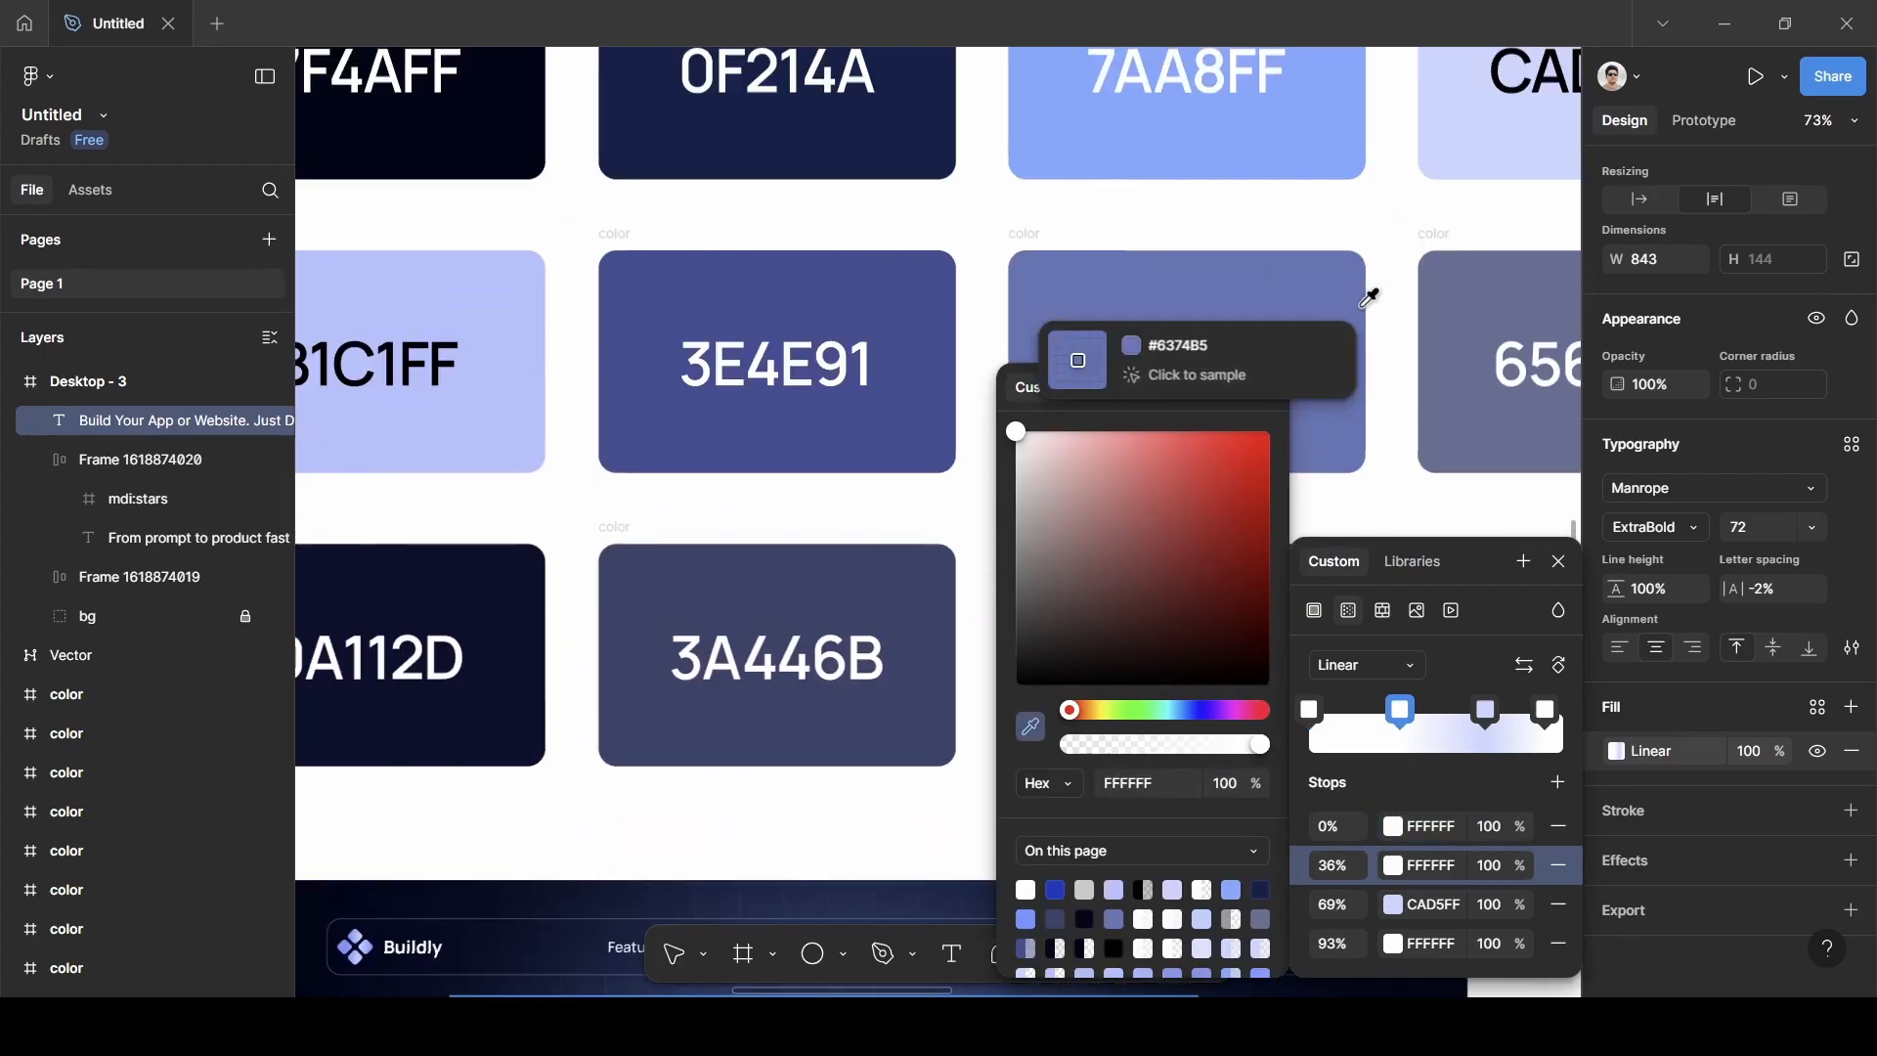
scroll(1368, 294, right, 4)
click(1371, 283)
scroll(1368, 283, down, 3)
scroll(1369, 283, left, 1)
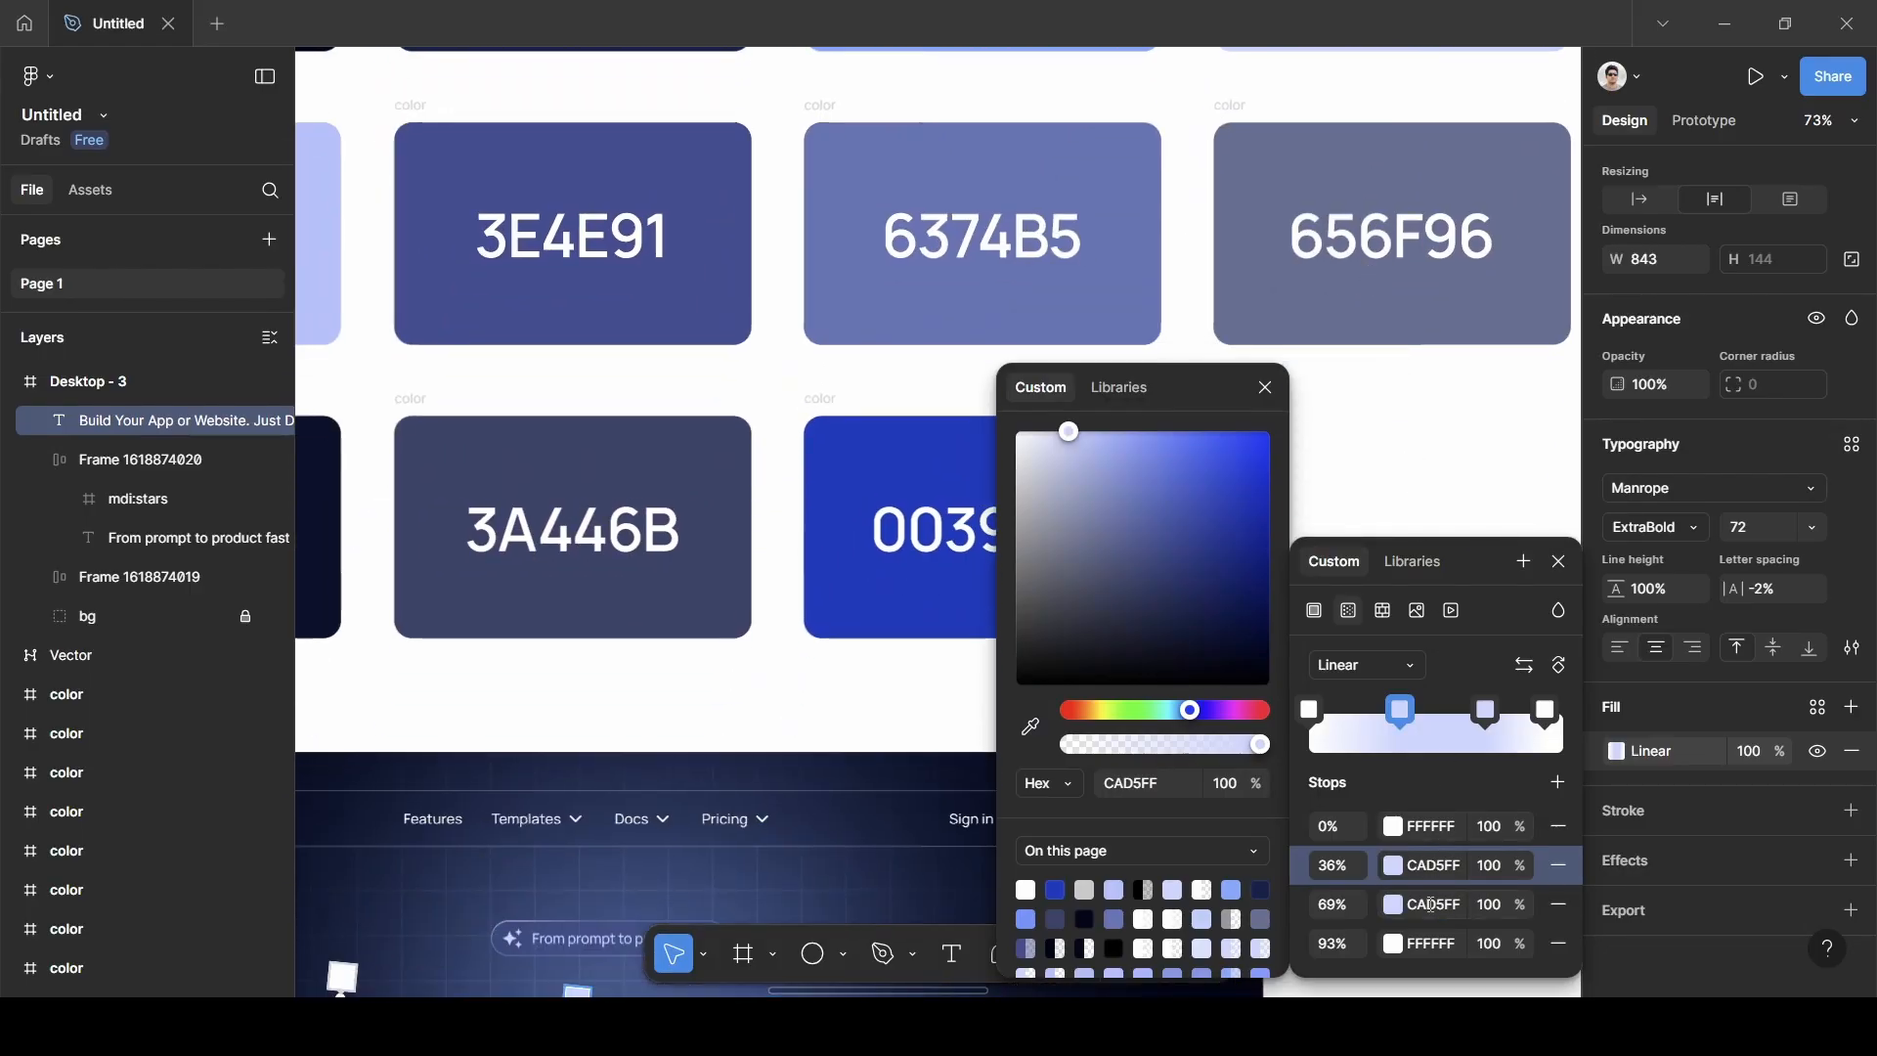
Set the headline gradient's 69% stop to FFFFFF and copy the 36% stop's colour CAD5FF to the 93% stop.
click(1430, 904)
text(f)
click(1440, 768)
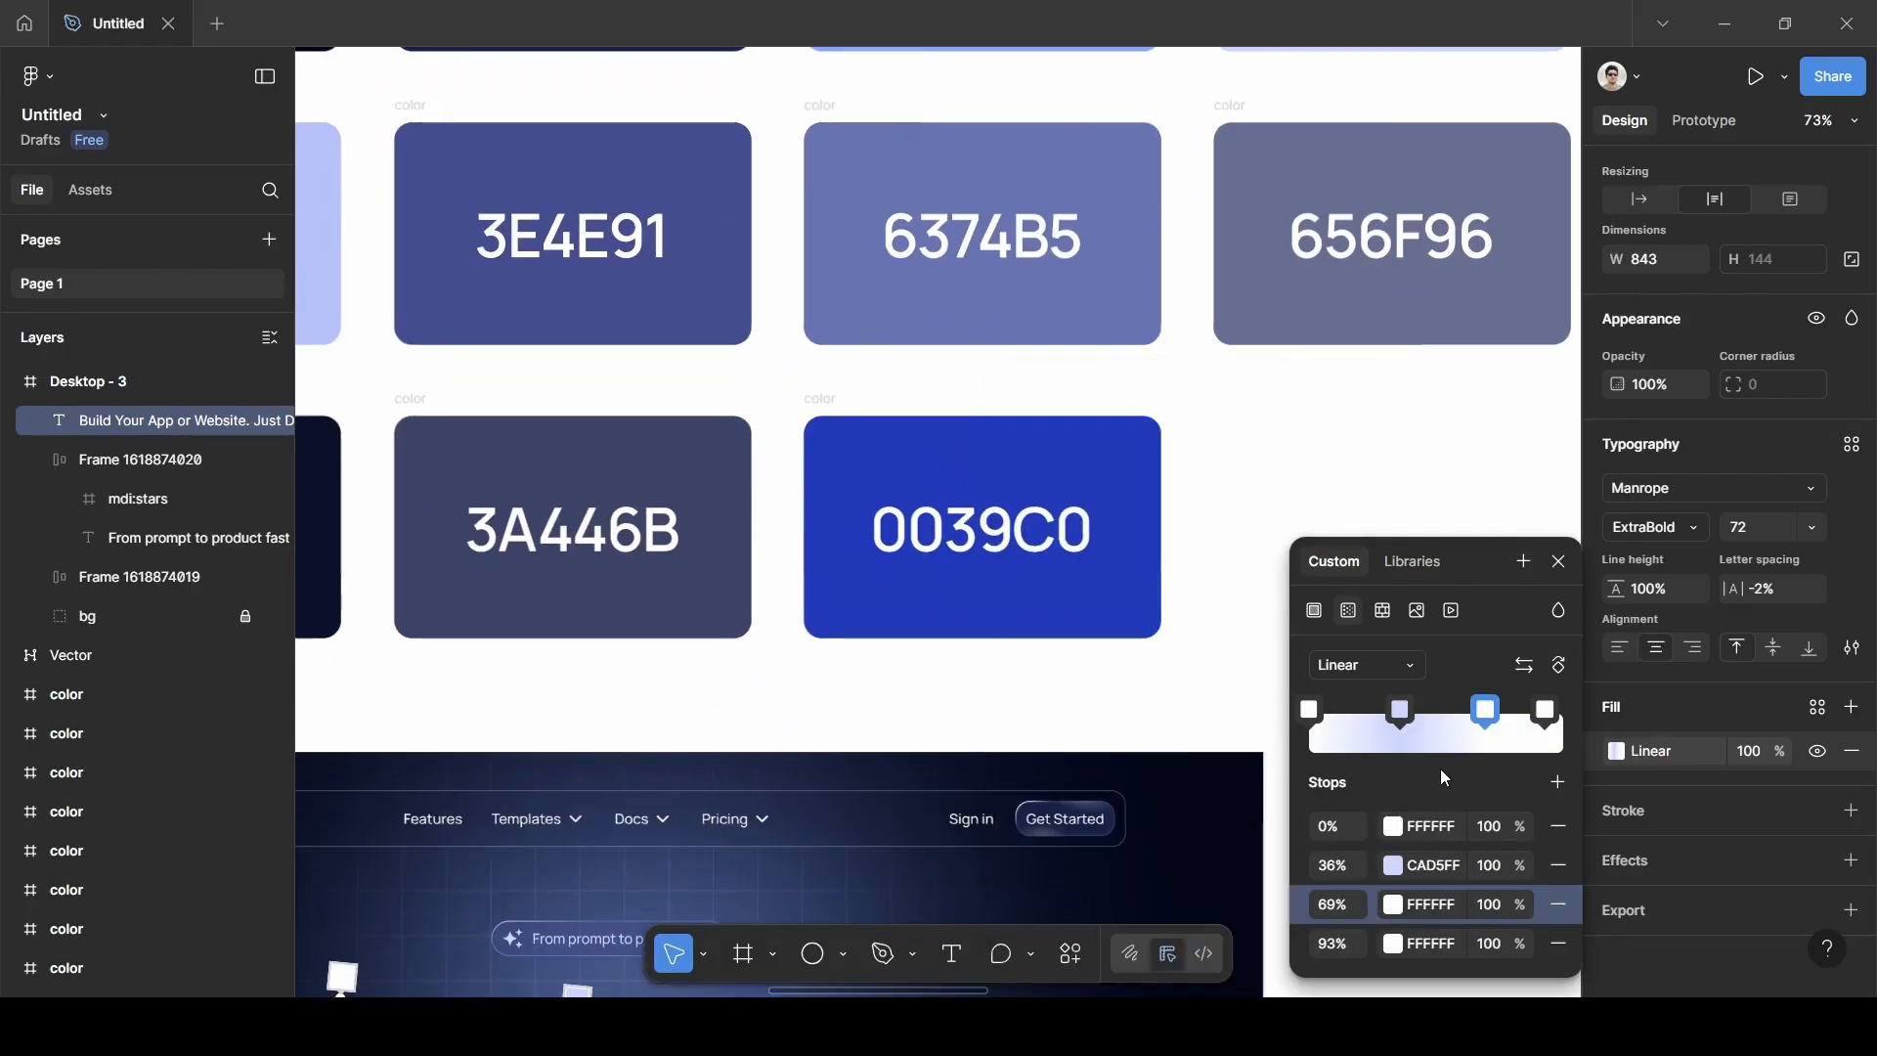
click(1434, 867)
key(ctrl+c)
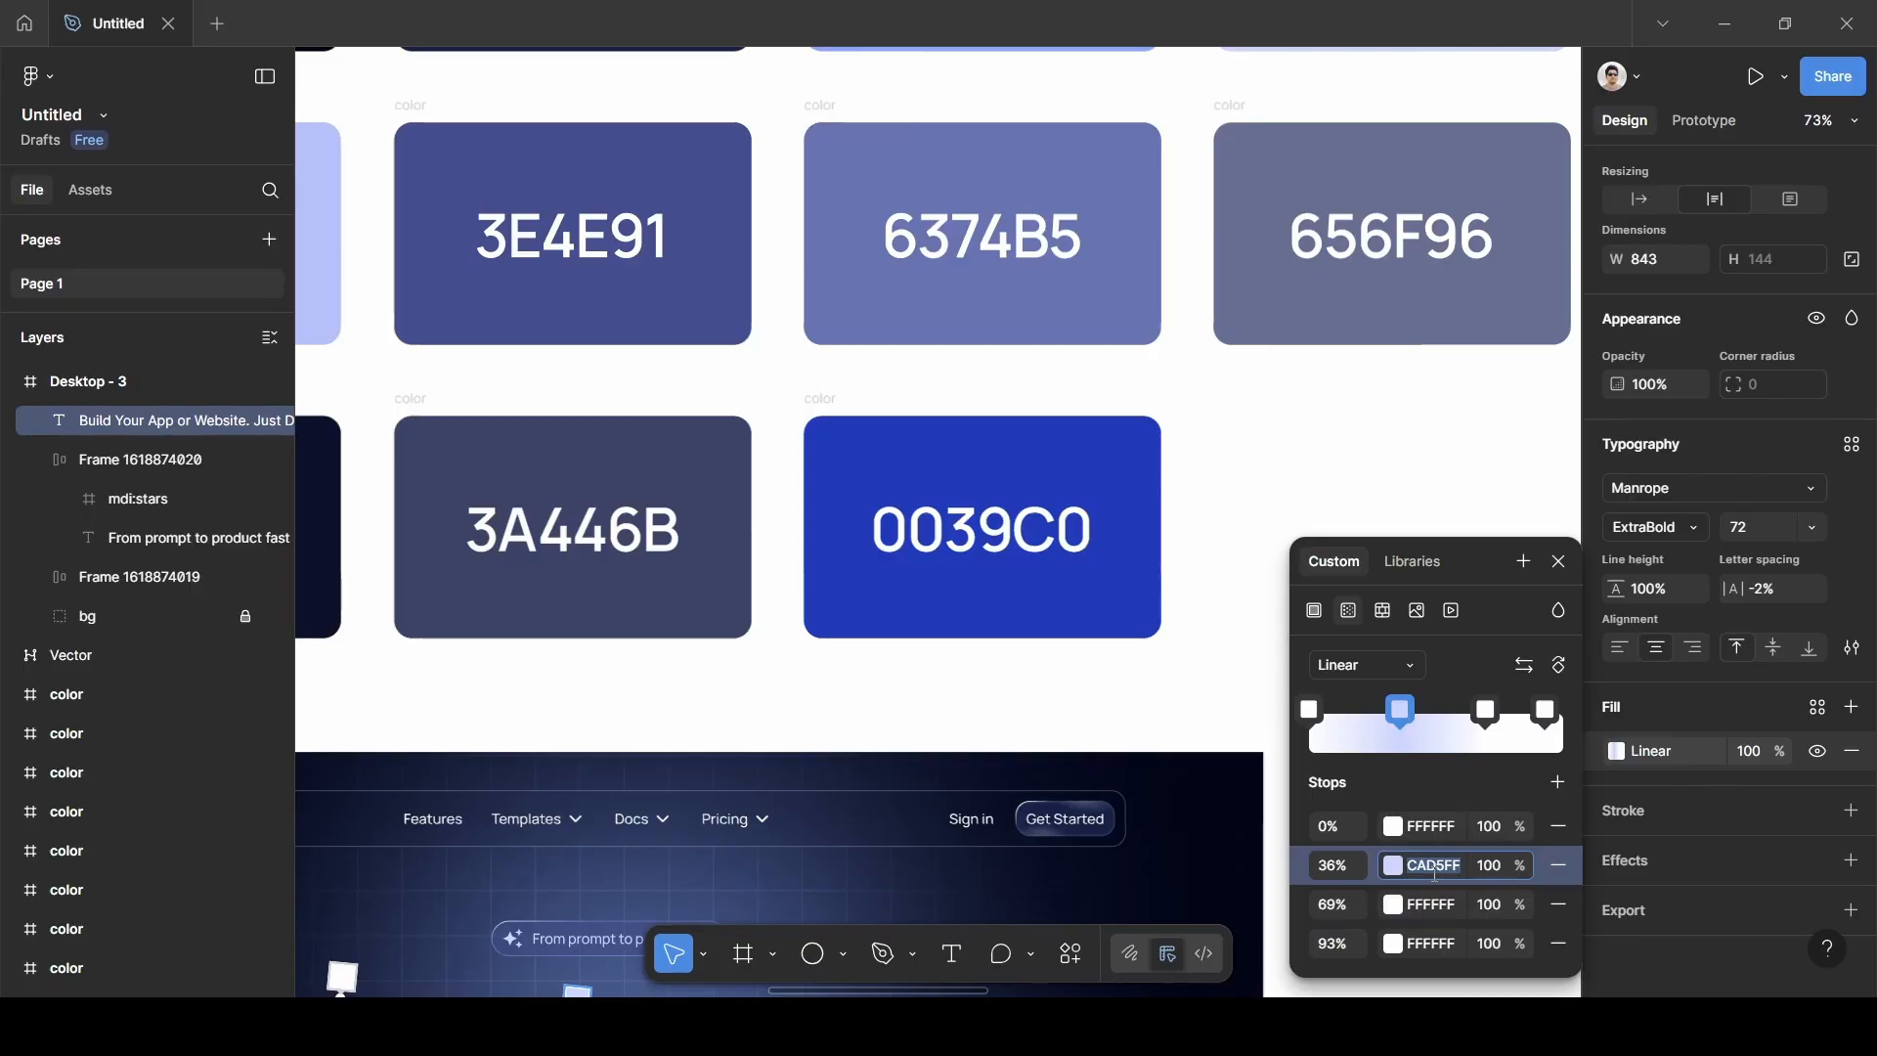
click(1427, 944)
key(ctrl+v)
key(Return)
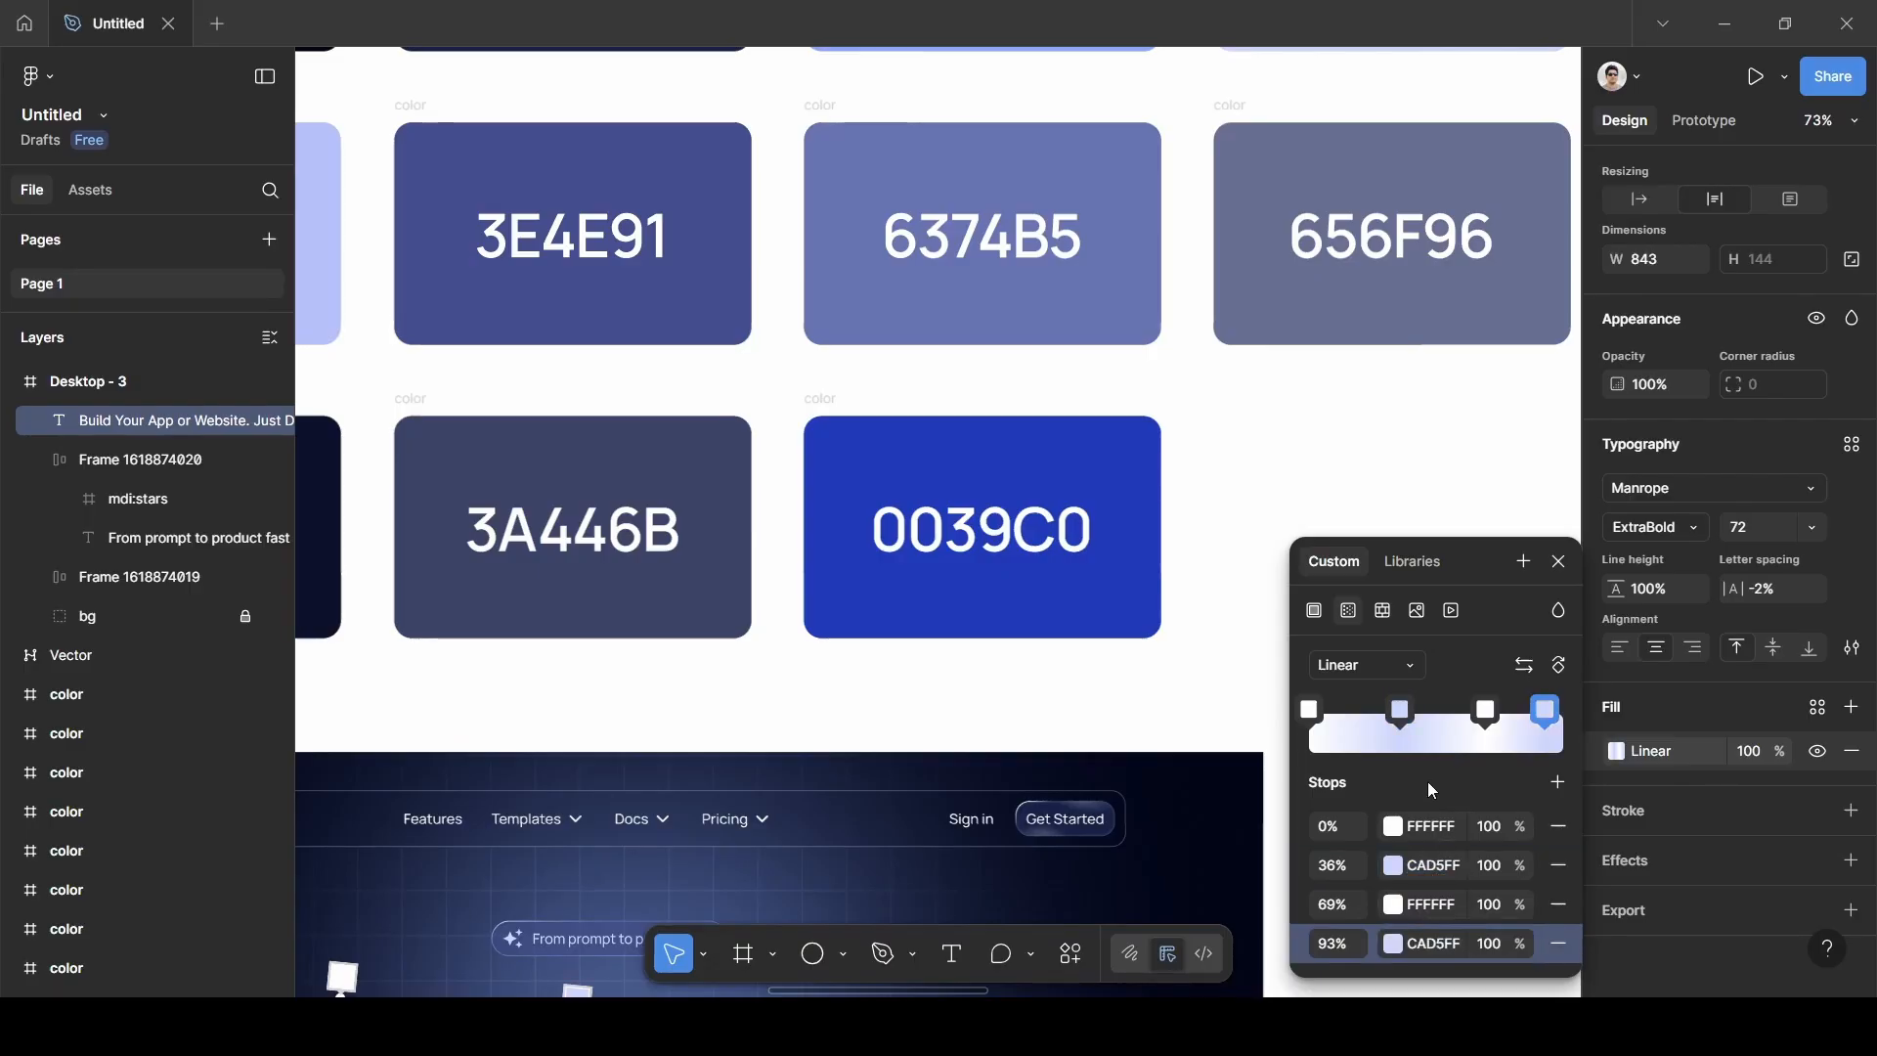
Reposition the four headline gradient stops to 6%, 39%, 64% and 86%.
scroll(1001, 910, down, 5)
scroll(1001, 910, left, 2)
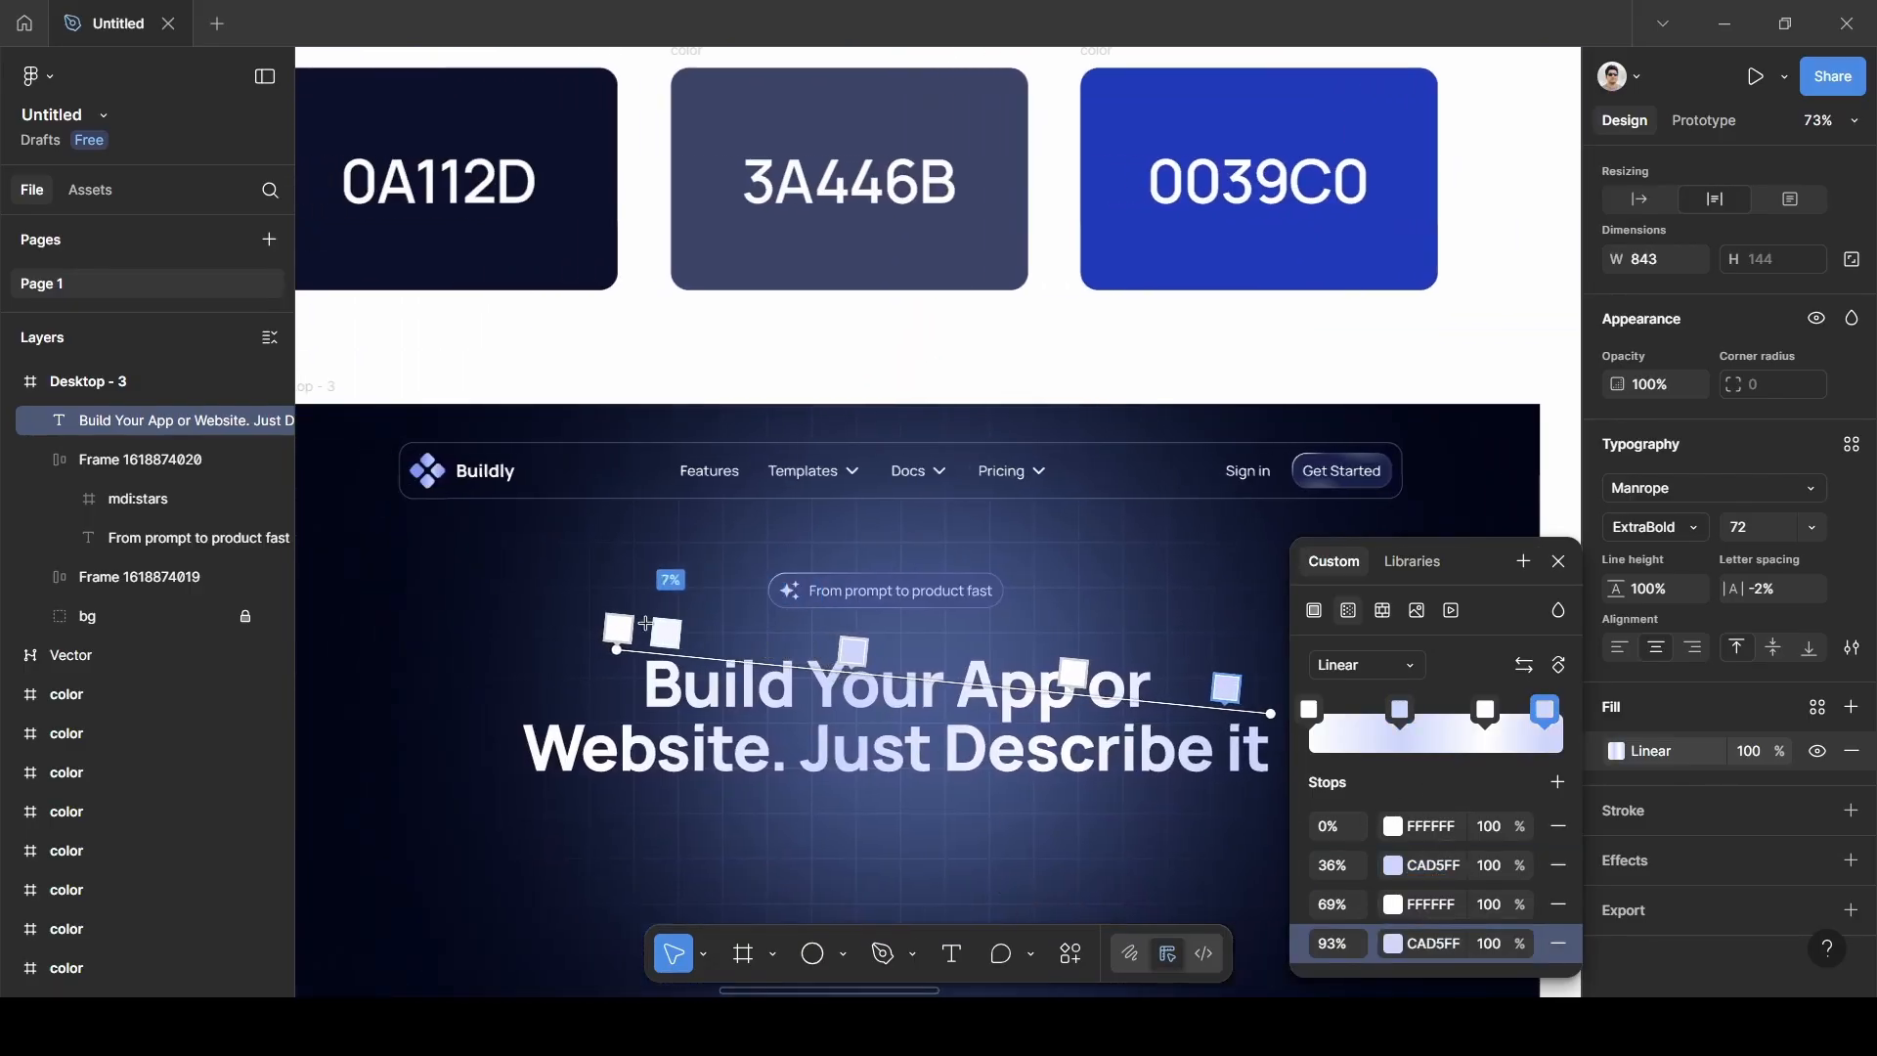
drag(618, 631, 655, 622)
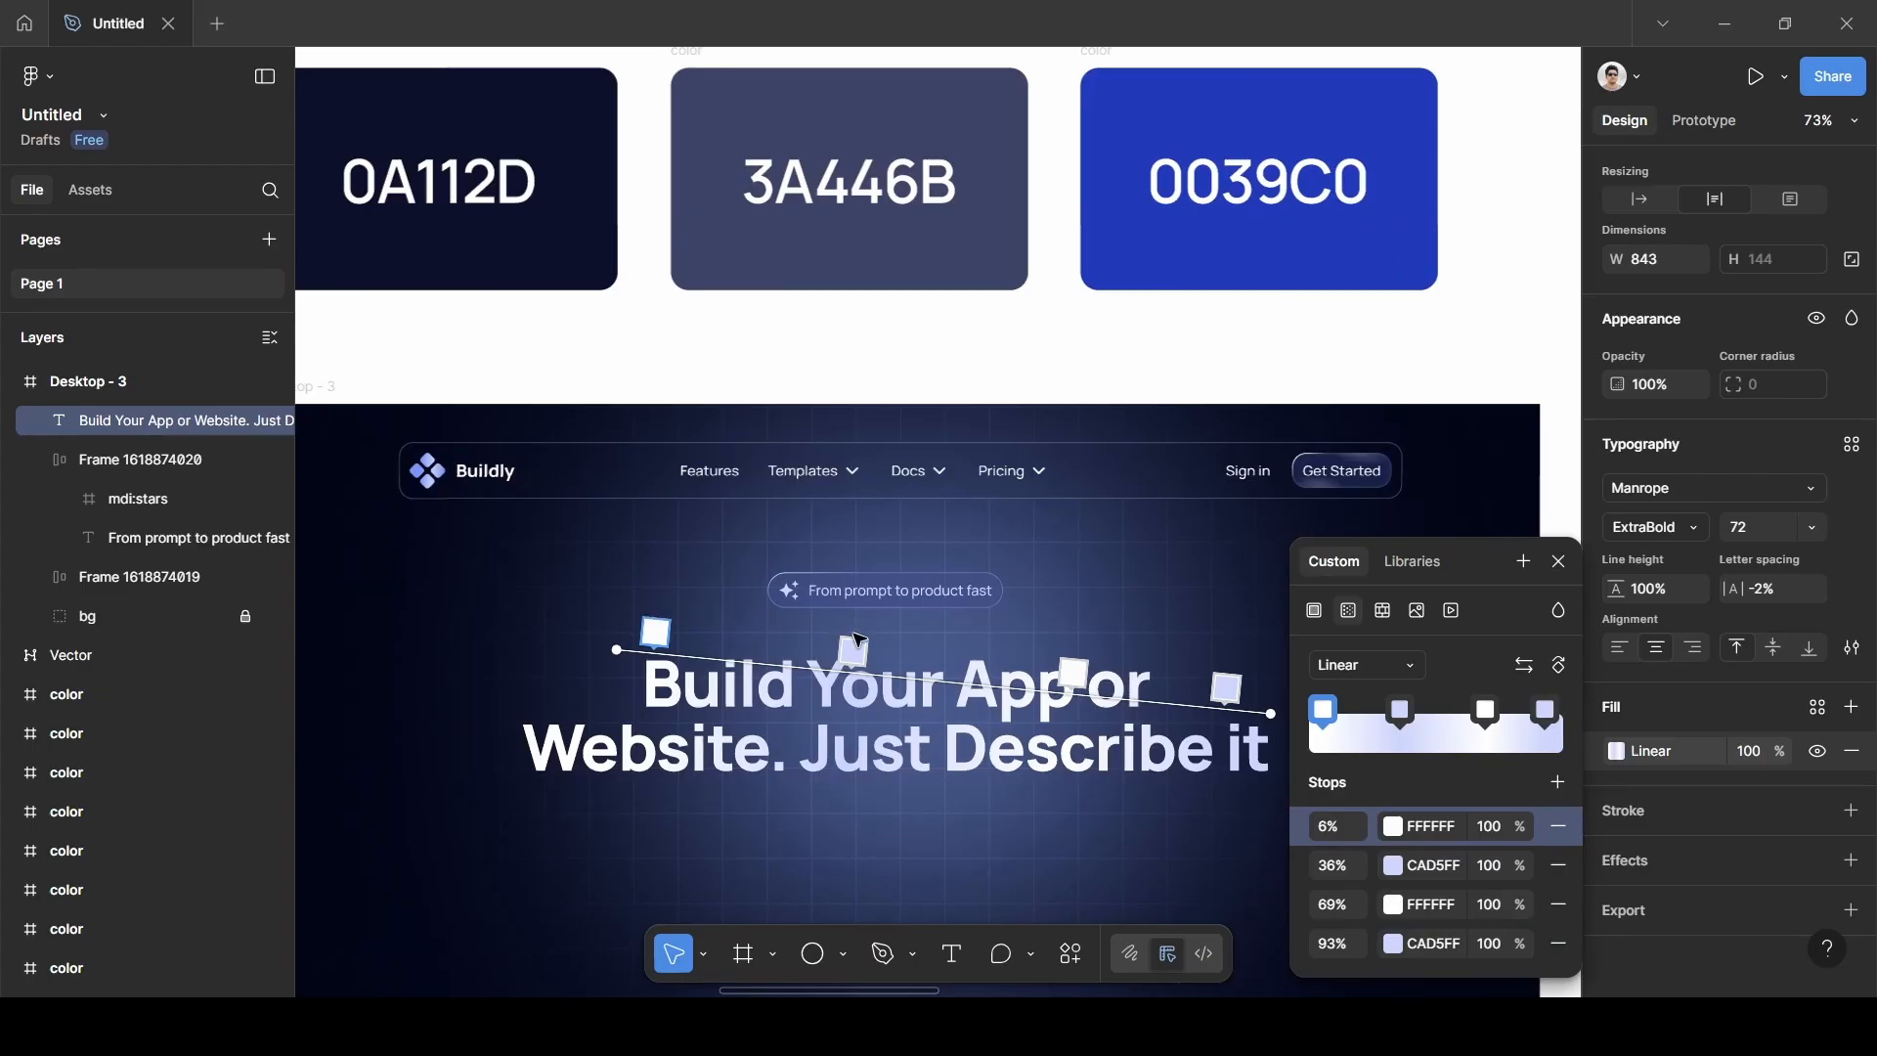
drag(853, 651, 873, 653)
drag(1074, 672, 1036, 673)
drag(1227, 687, 1180, 702)
Deepen the colour of the headline gradient's 86% stop to A9BBFF and deselect the headline.
click(1395, 944)
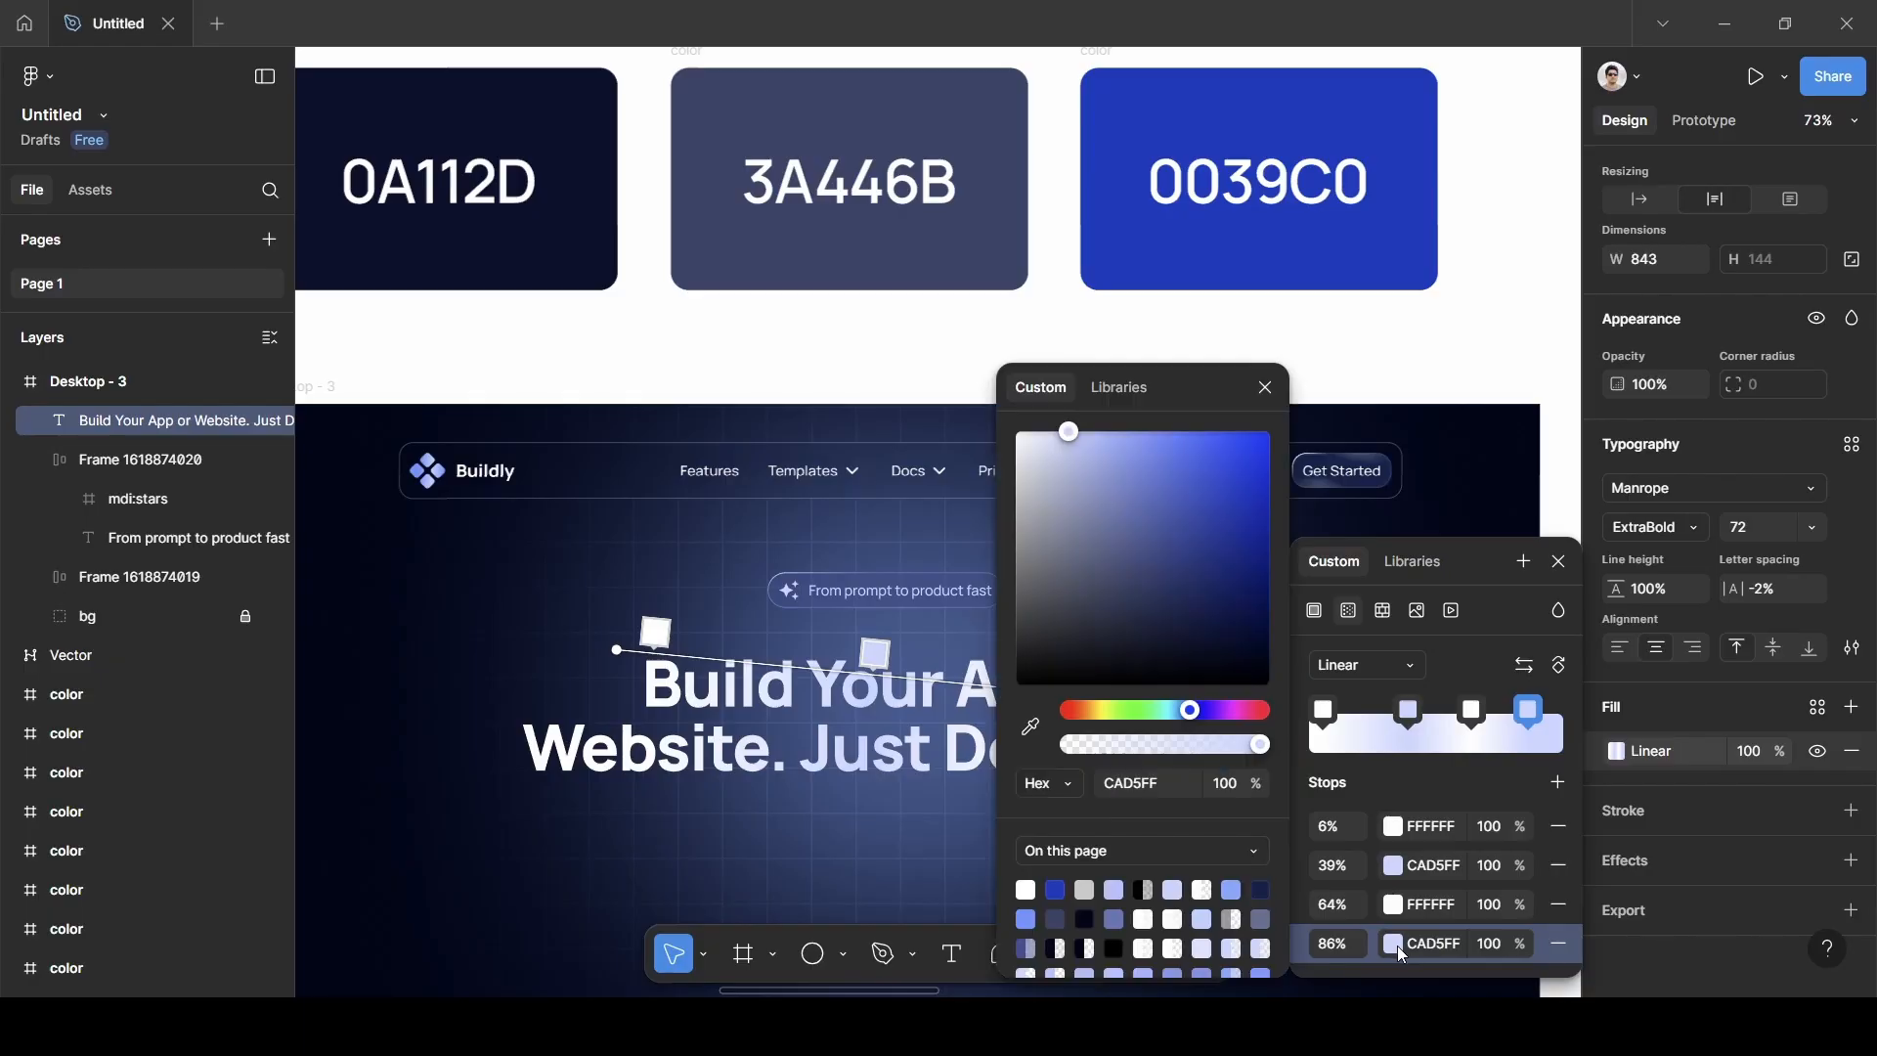
drag(1072, 433, 1105, 435)
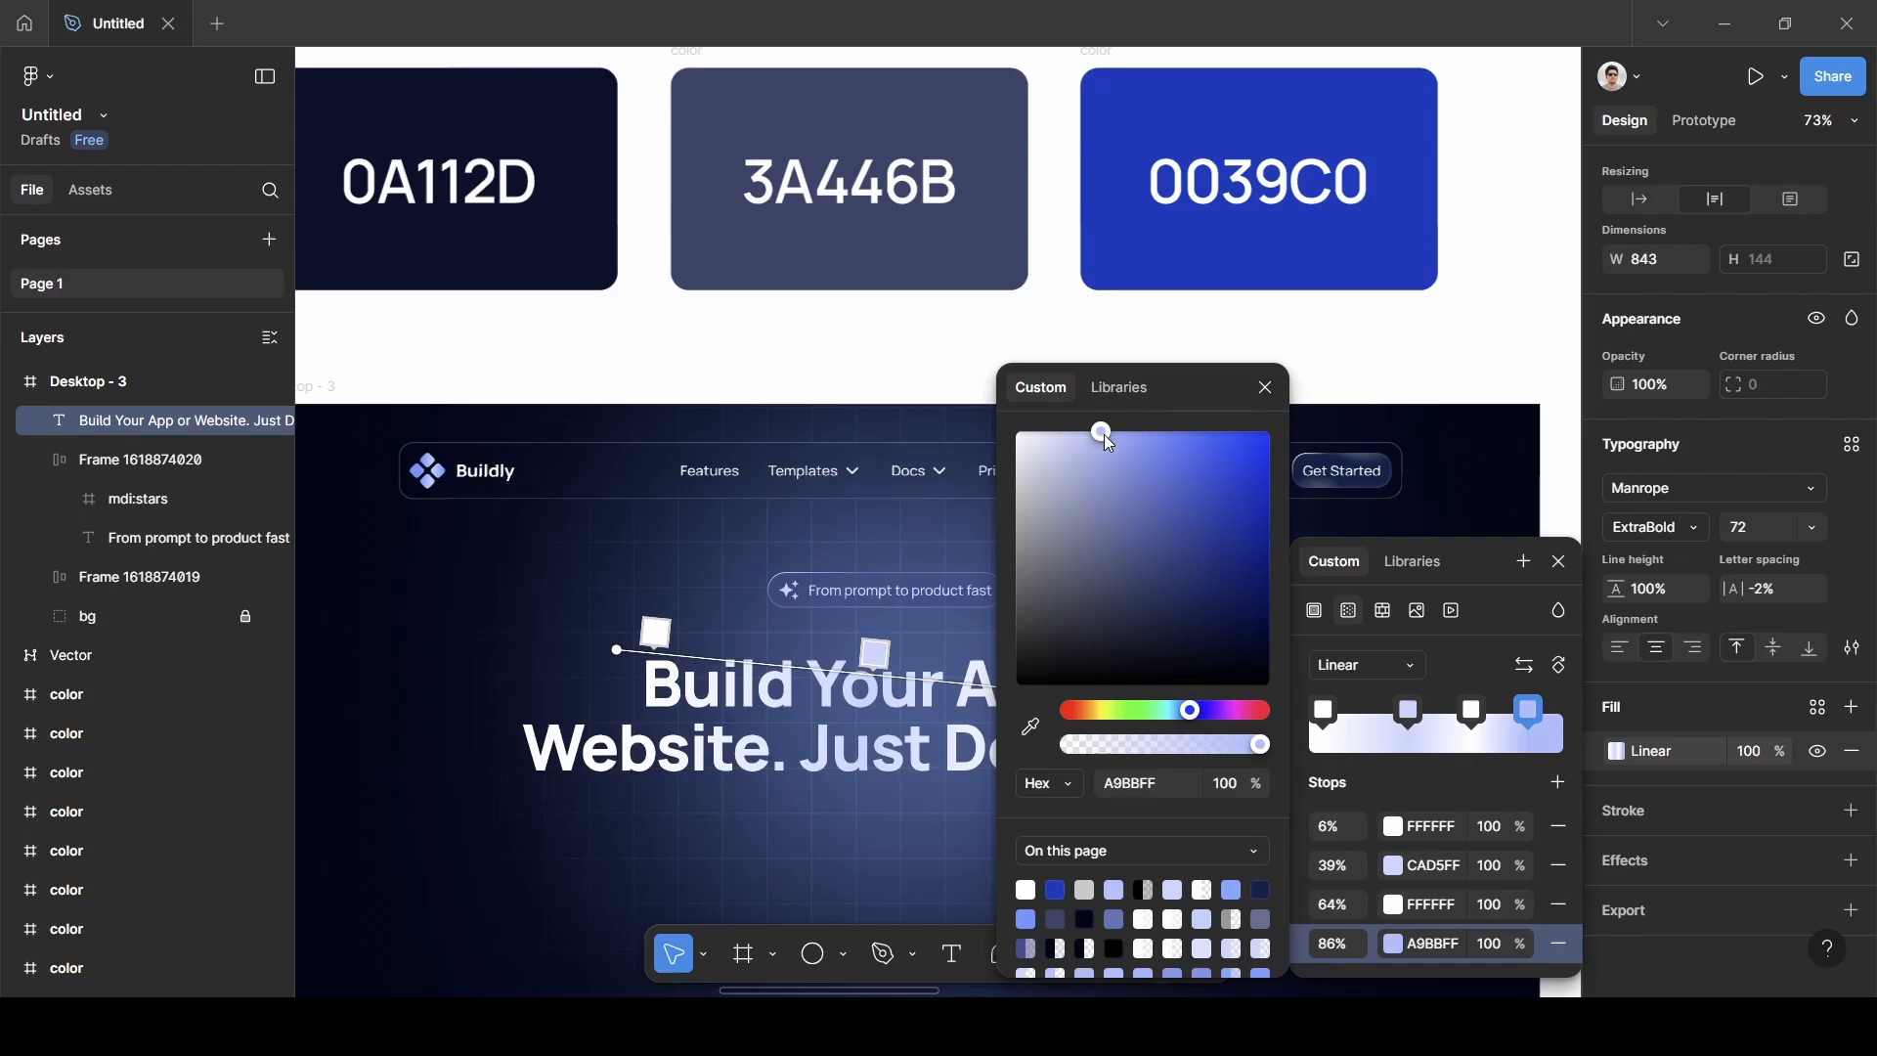
key(Escape)
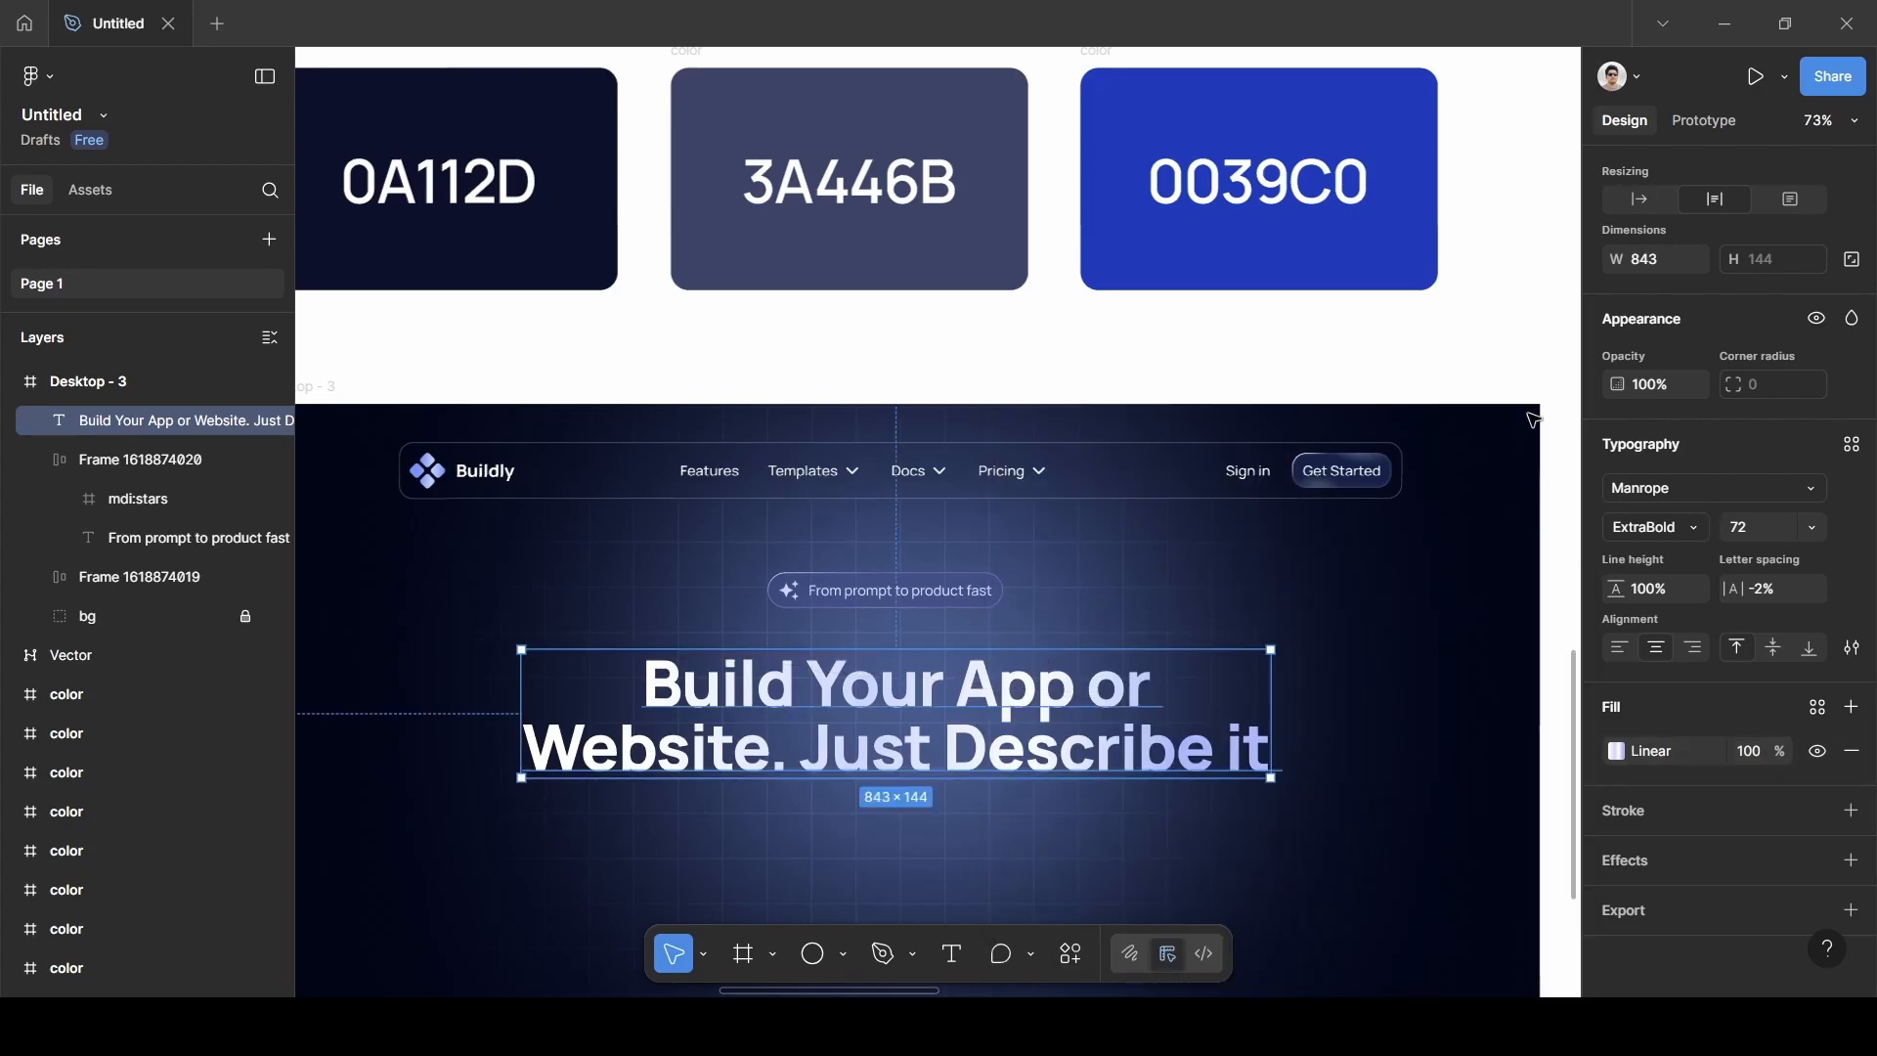
key(Escape)
Copy the description paragraph starting "AIBuilder turns your ideas" from below the headline in Desktop - 2.
scroll(1534, 352, down, 5)
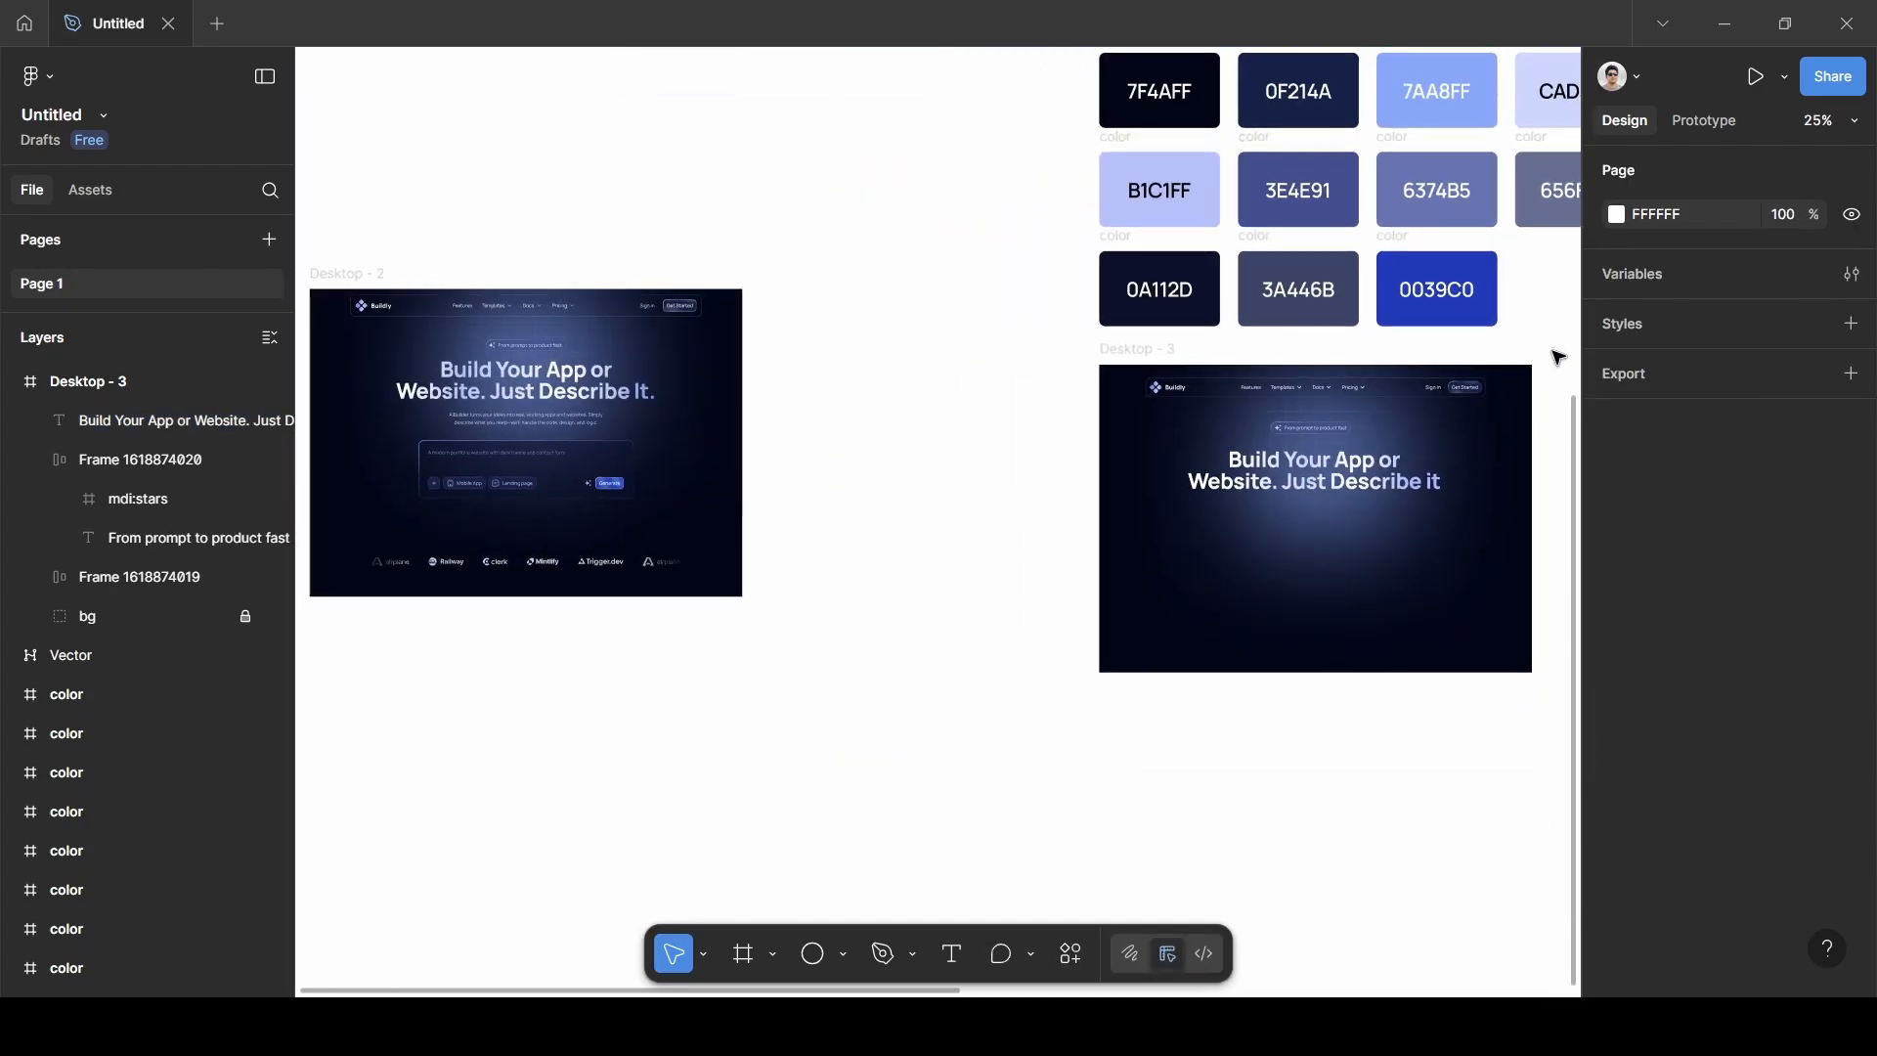
scroll(1513, 483, right, 2)
scroll(1512, 483, up, 2)
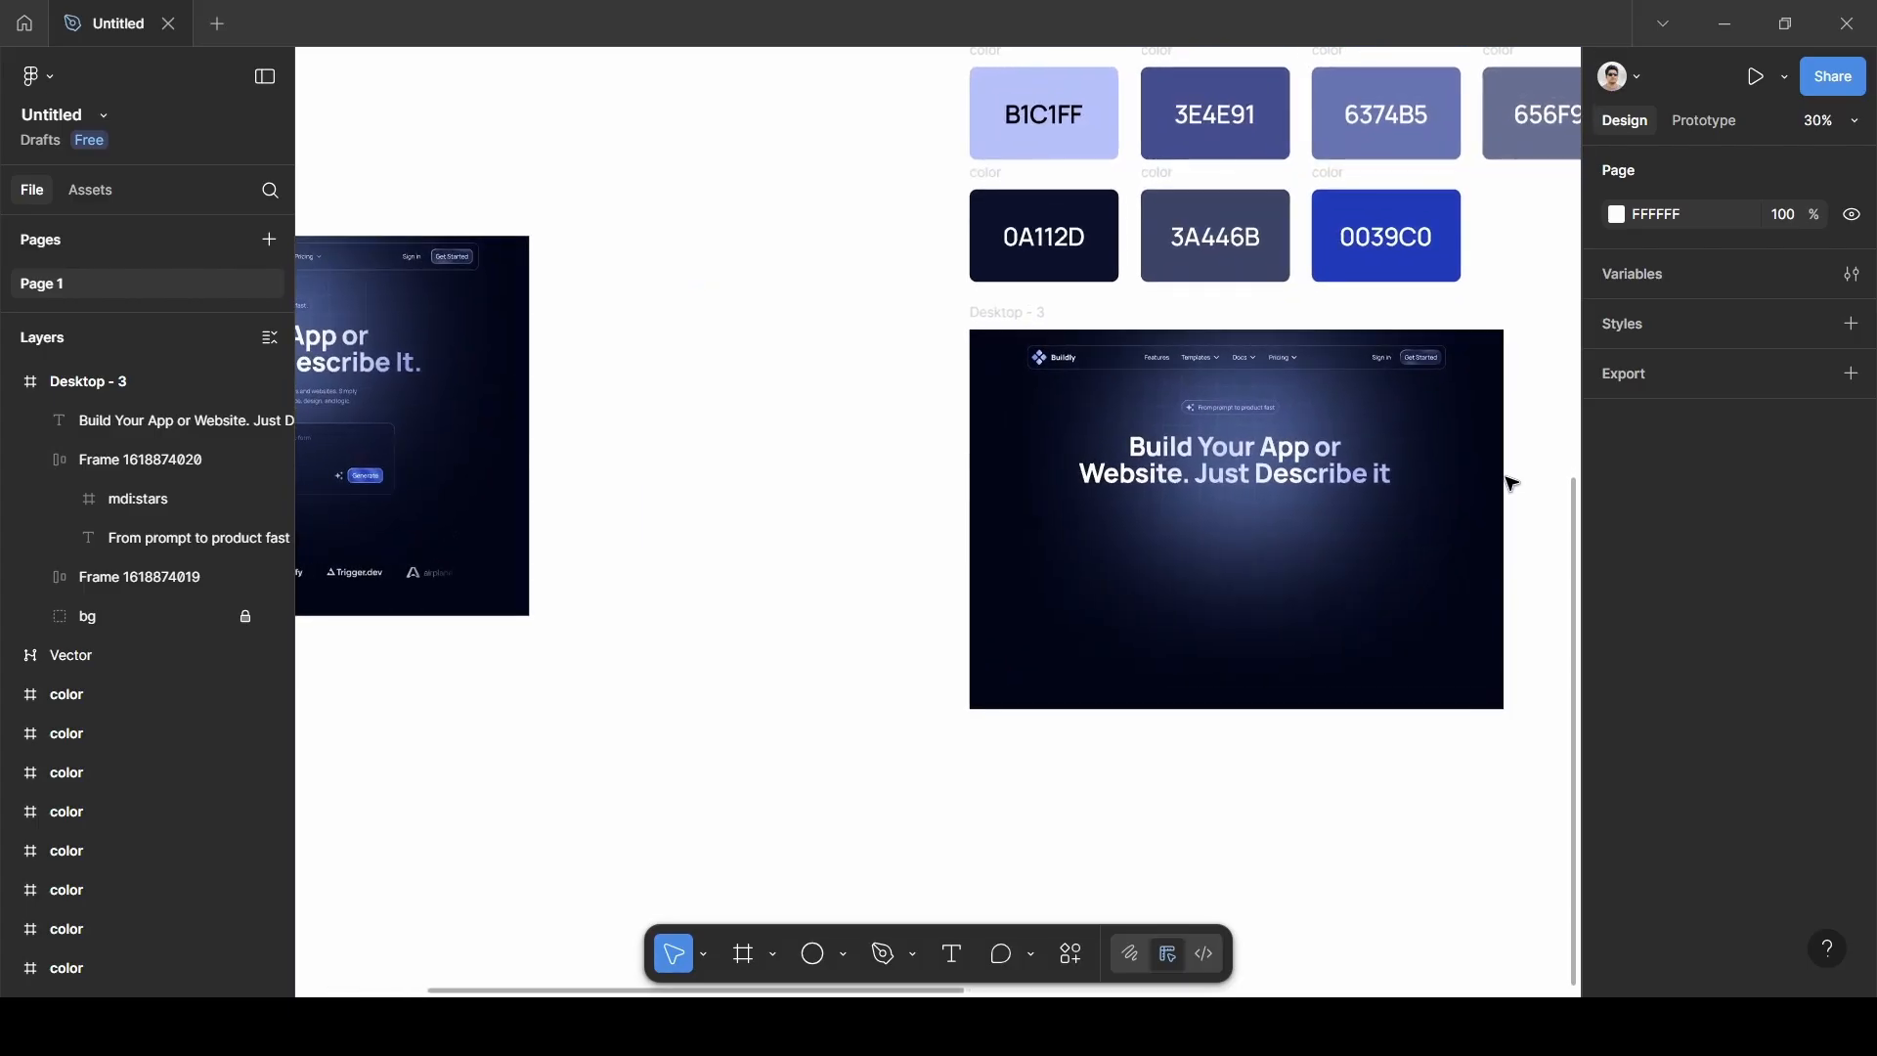
scroll(1476, 504, left, 5)
scroll(663, 519, up, 4)
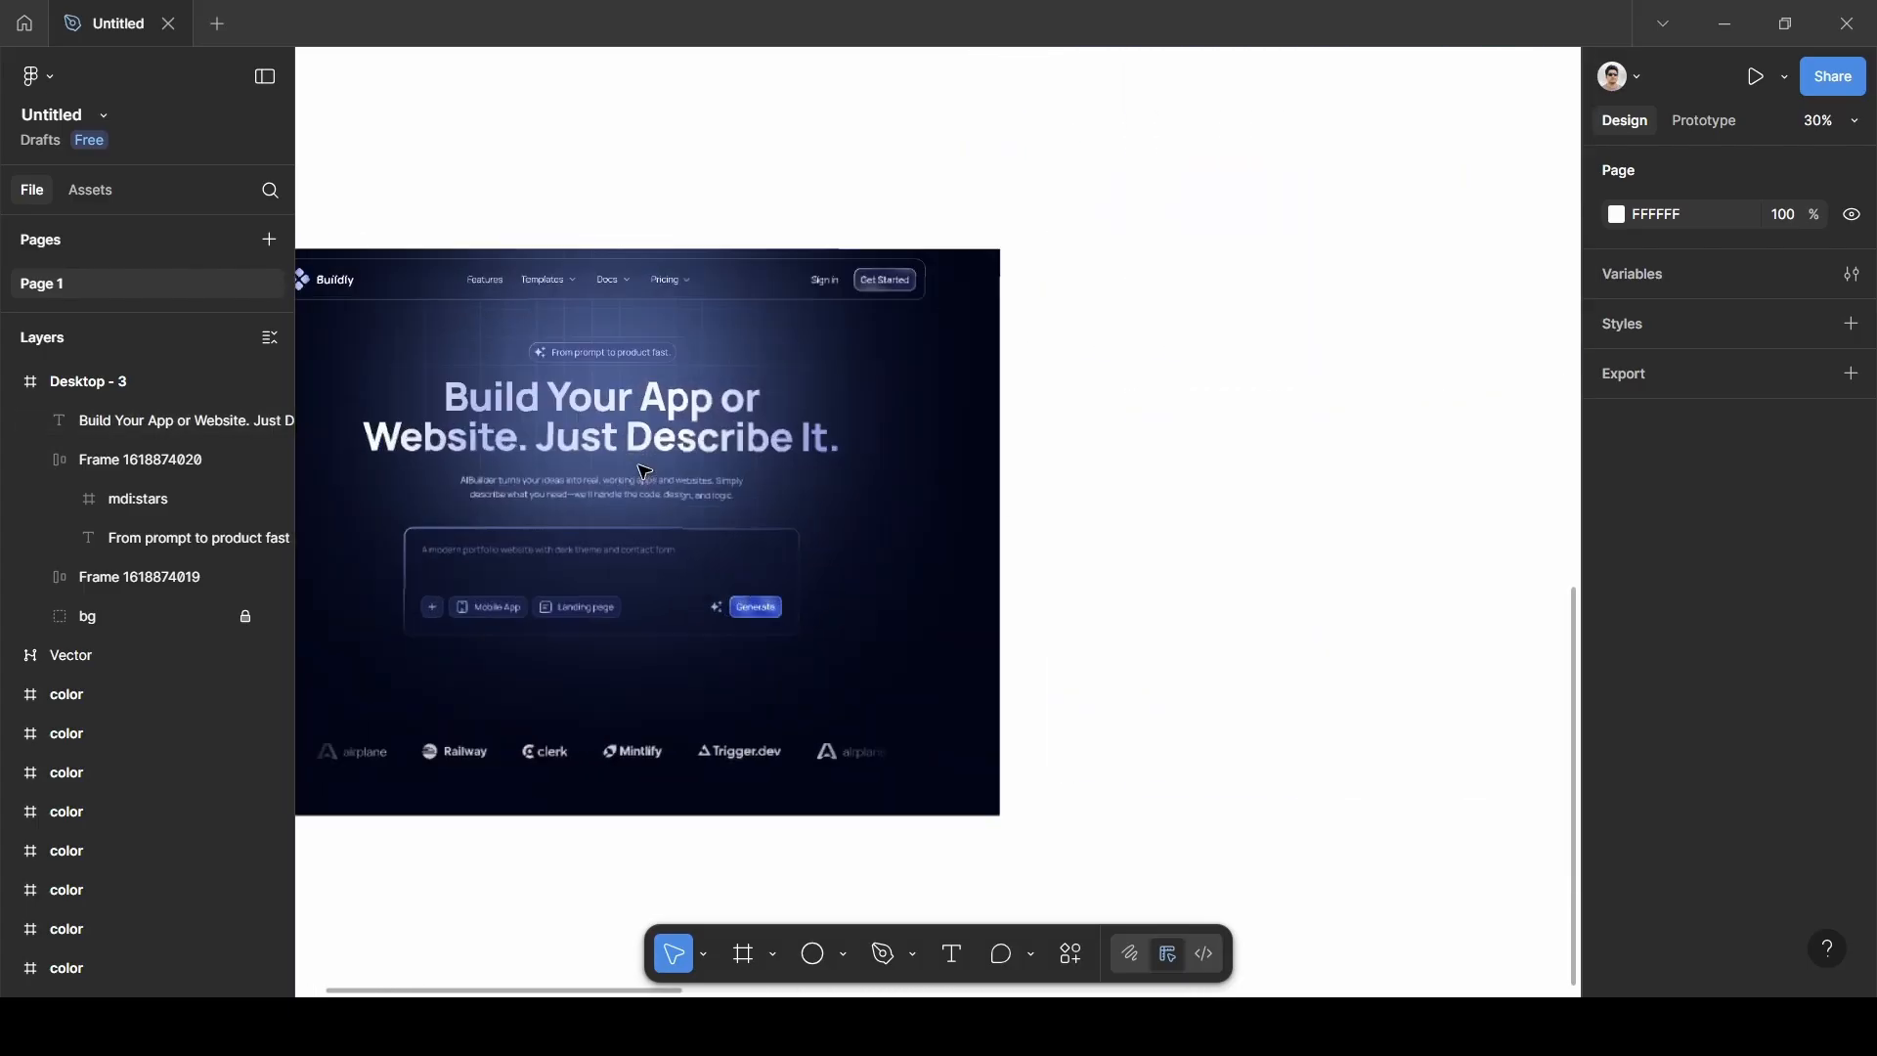
click(624, 491)
double_click(623, 492)
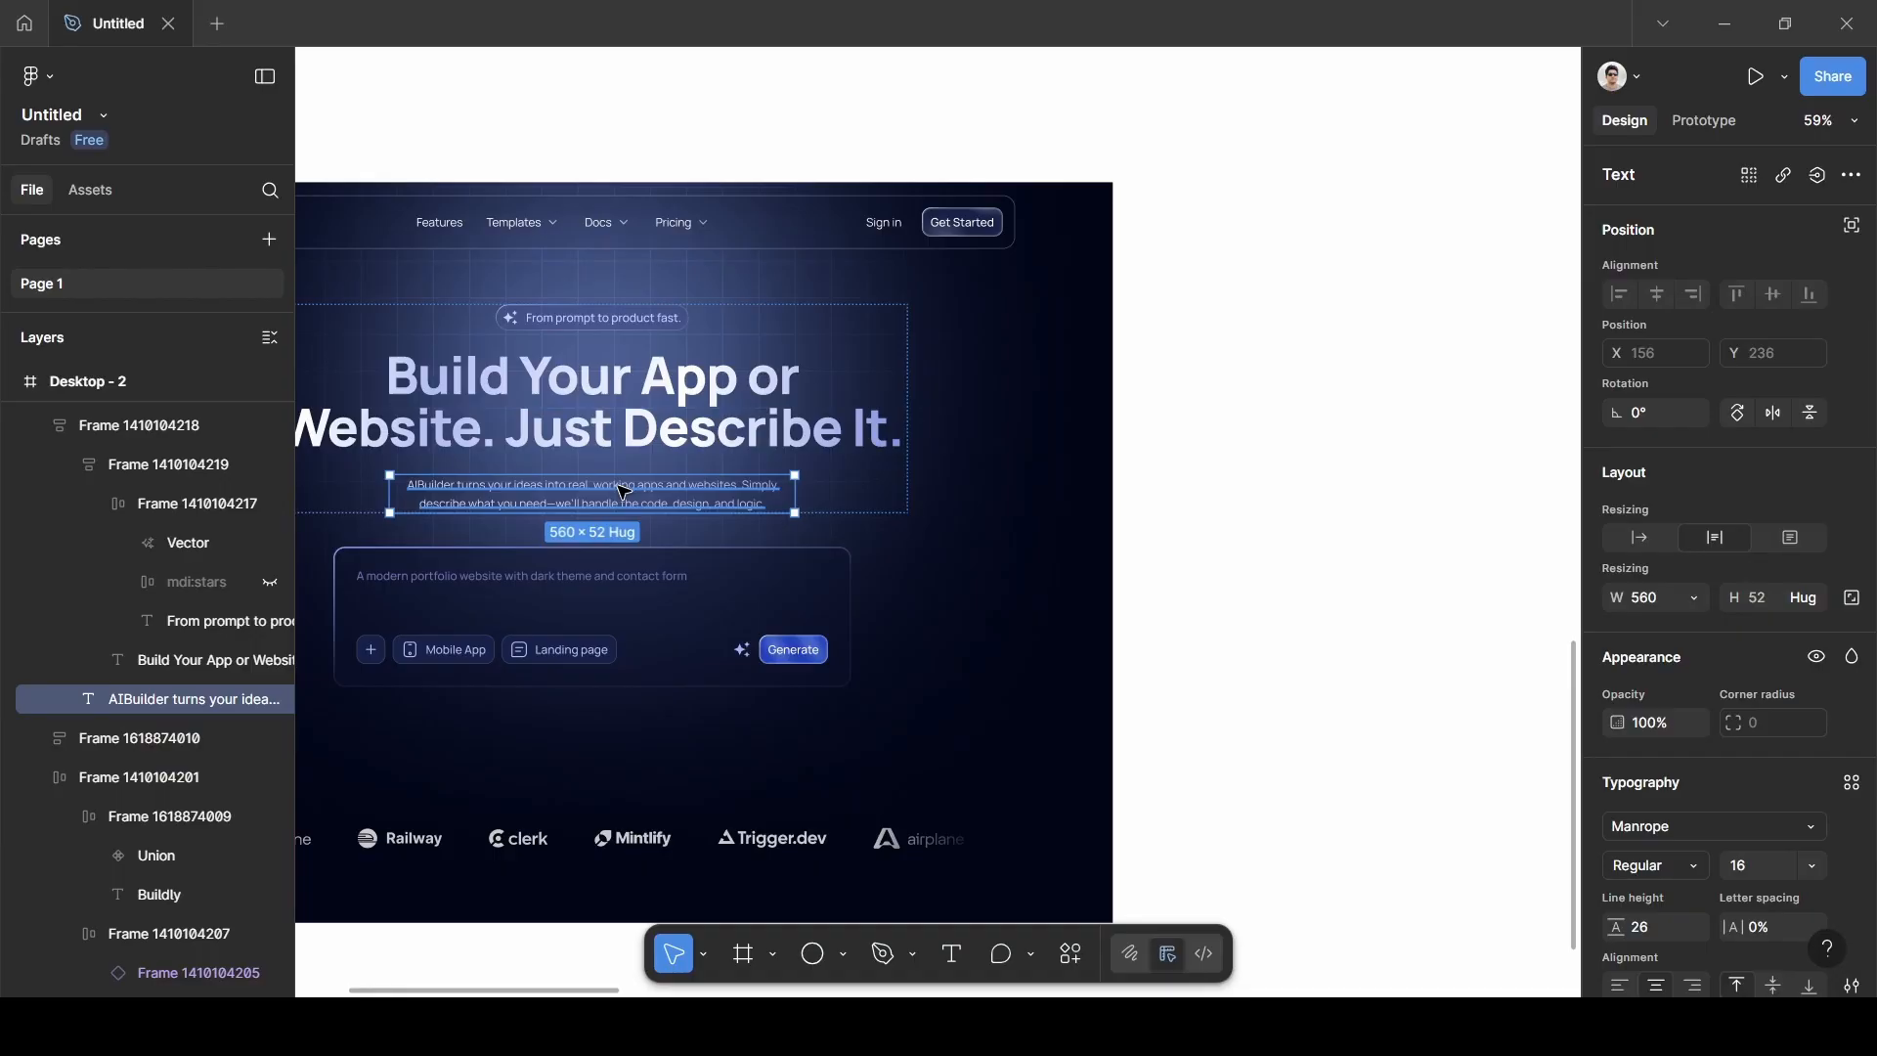
Paste the description paragraph into Desktop - 3 and place it below the headline at about X 448, Y 468.
scroll(623, 492, down, 5)
scroll(623, 492, right, 4)
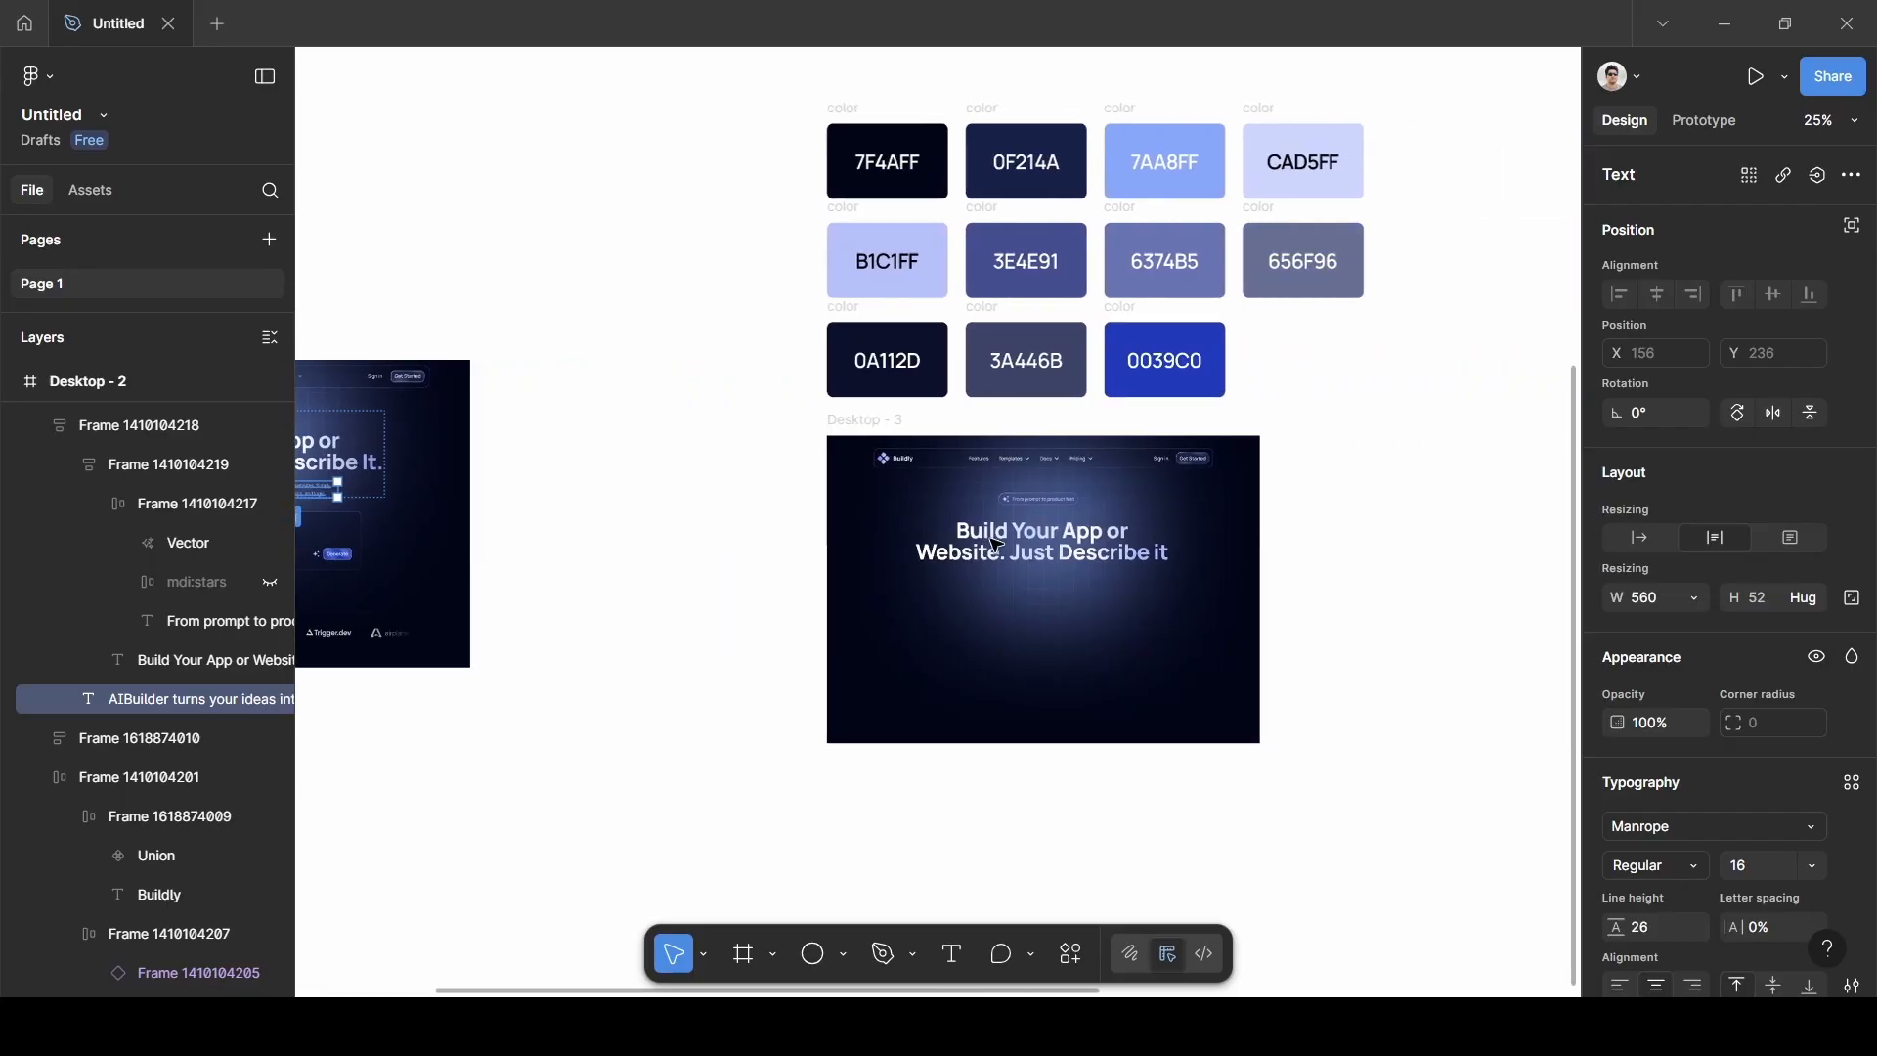
click(1056, 591)
scroll(1056, 591, up, 10)
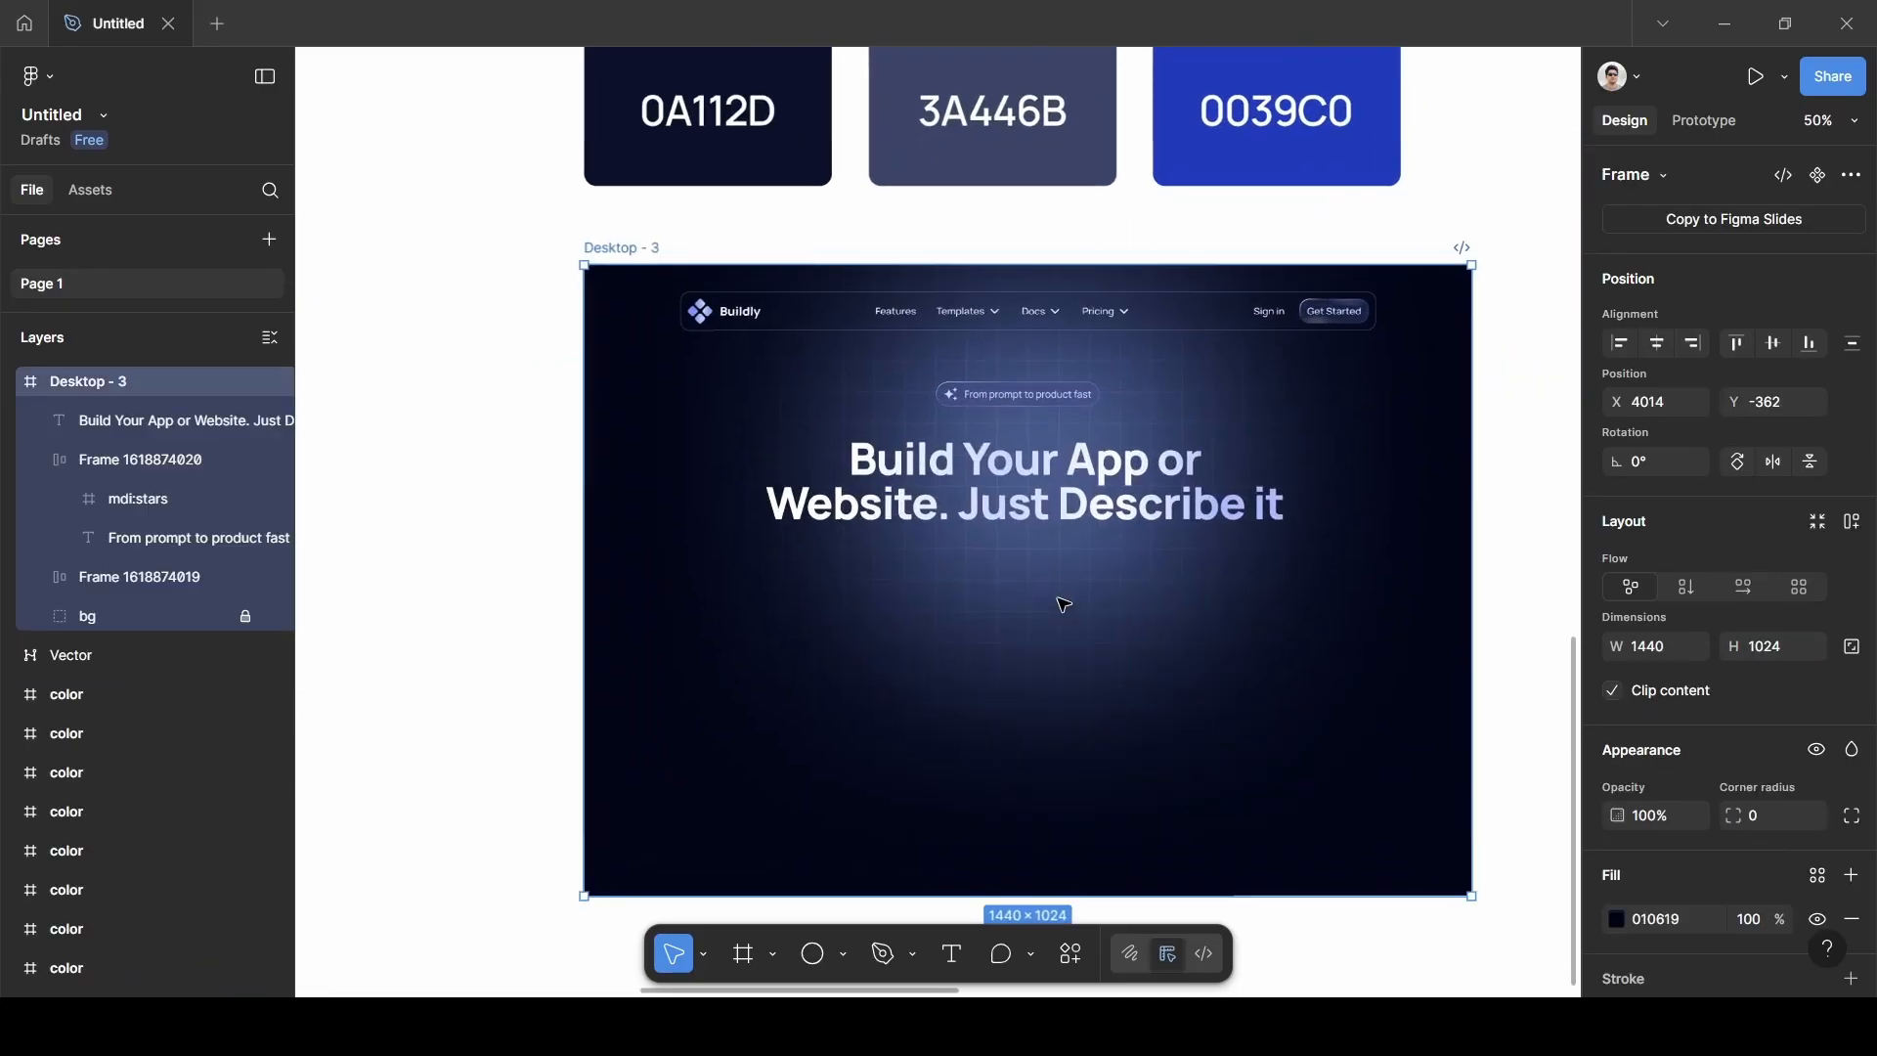
scroll(1061, 606, down, 2)
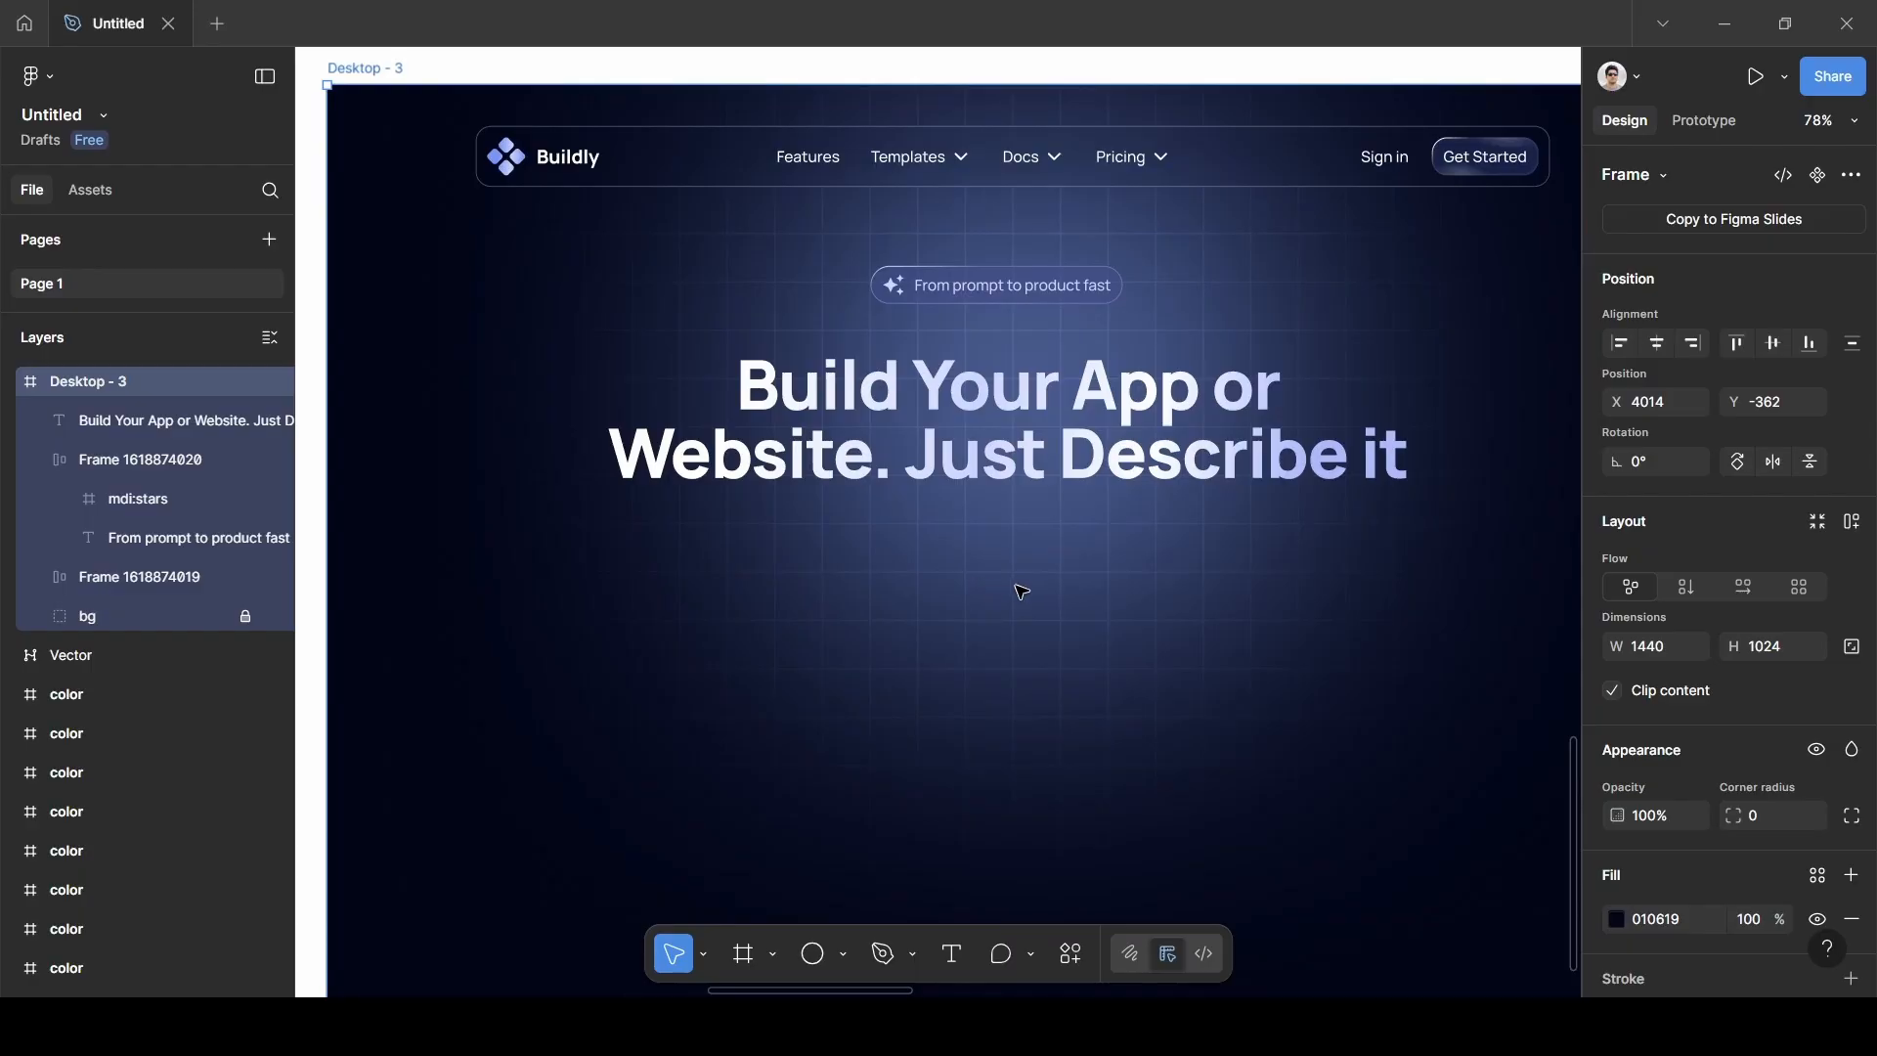
right_click(1013, 592)
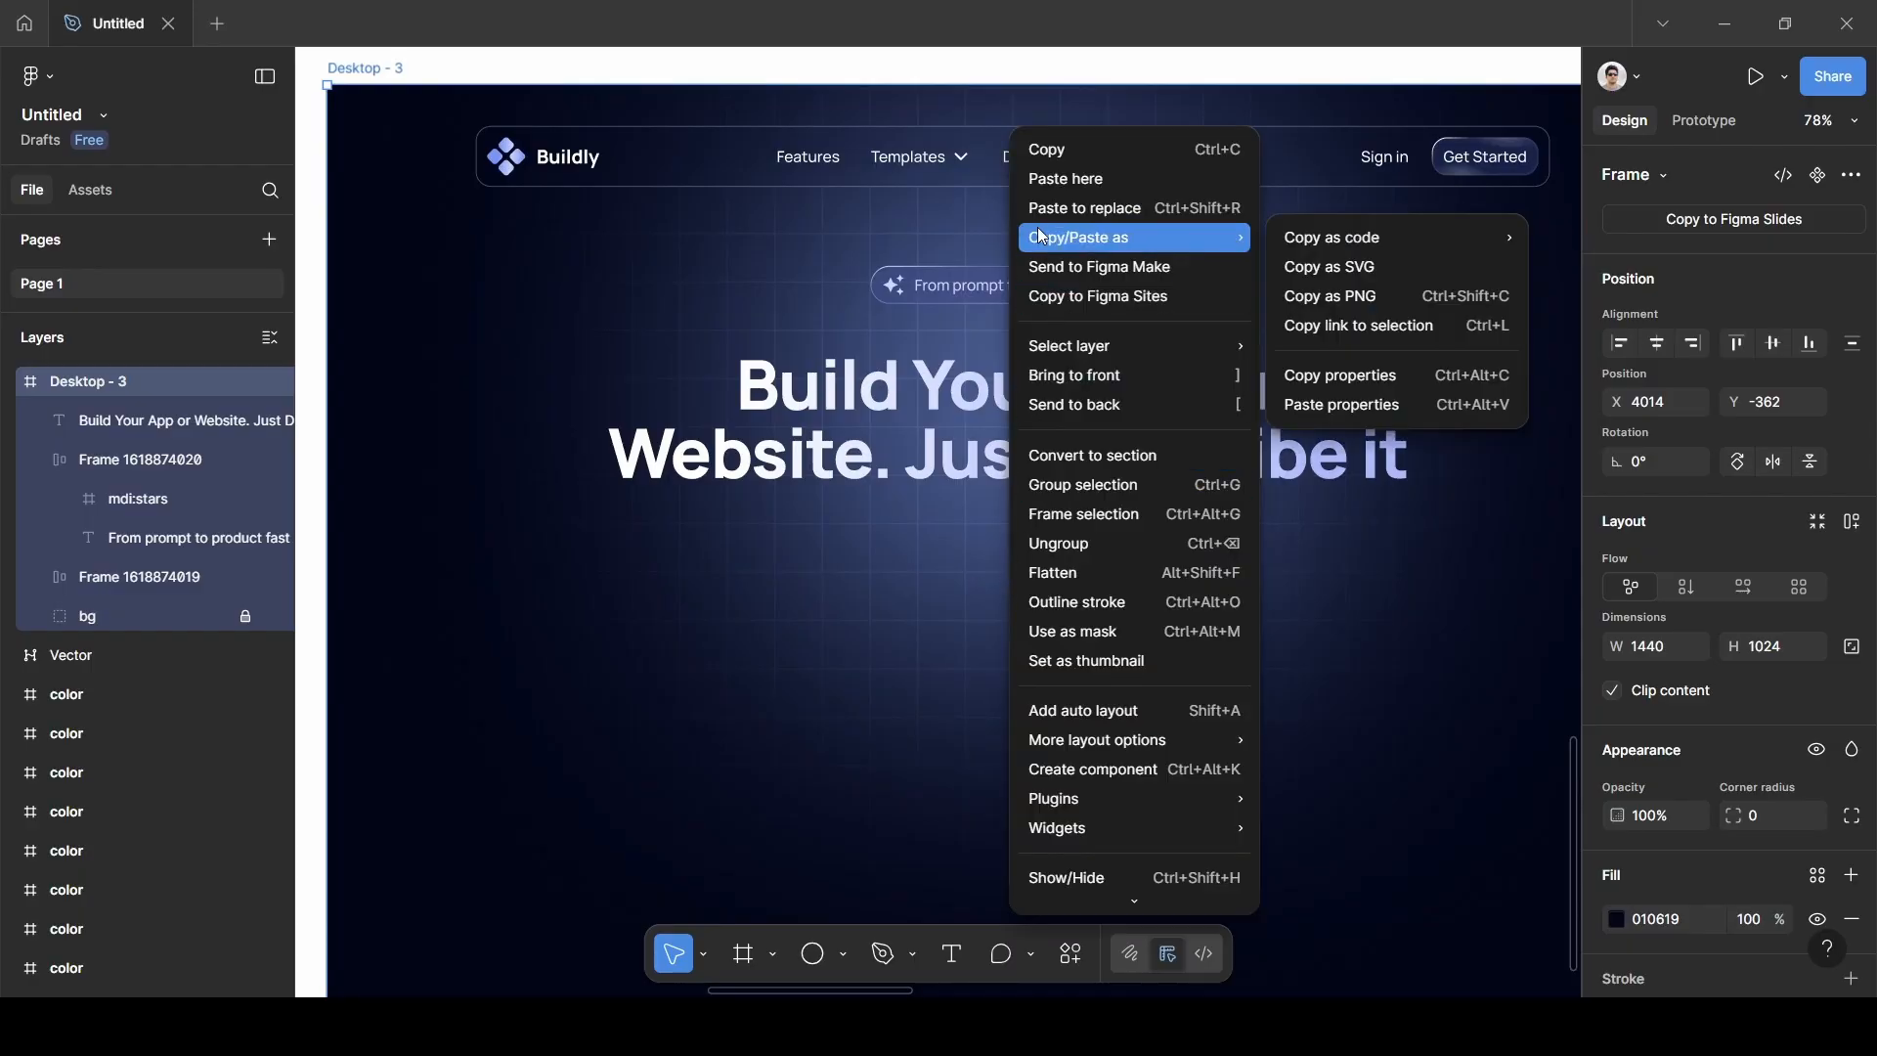
click(1067, 179)
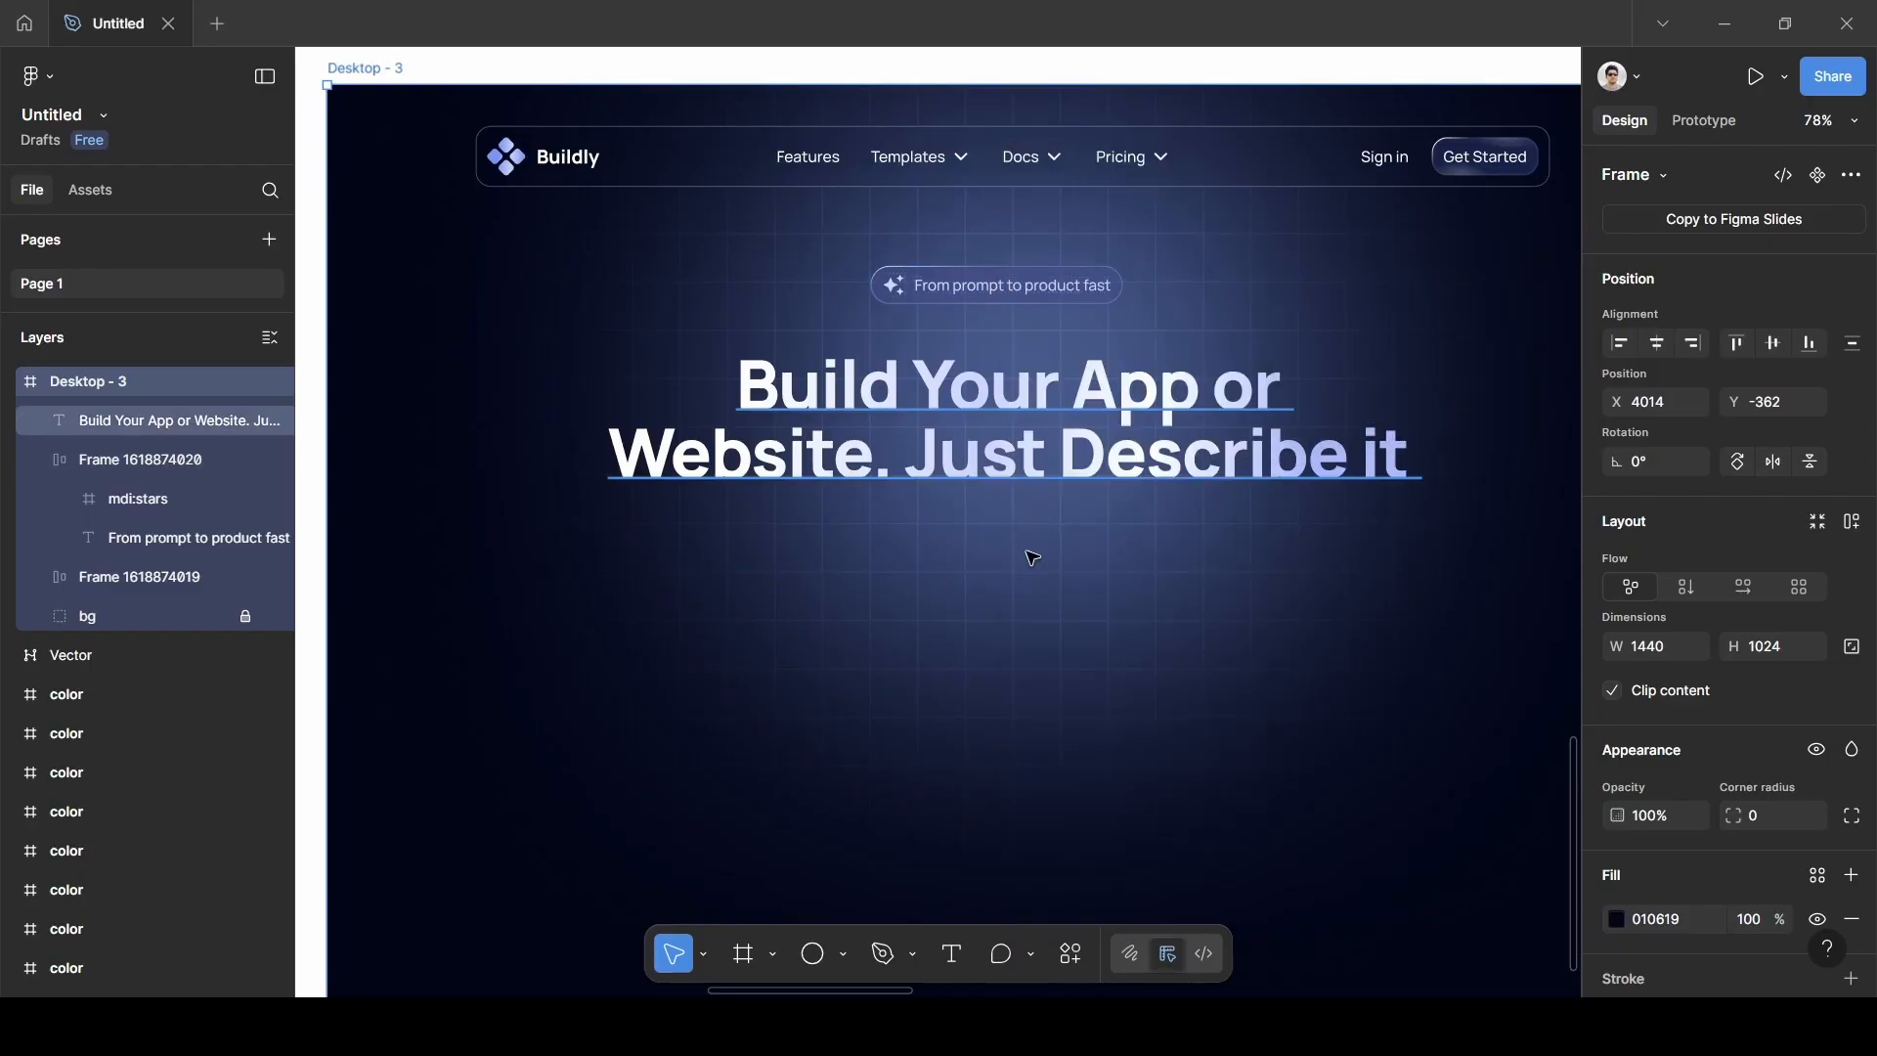
drag(1221, 553, 948, 564)
Examine the typography and linear gradient fill stops of the description paragraph in Desktop - 3.
scroll(1621, 769, down, 3)
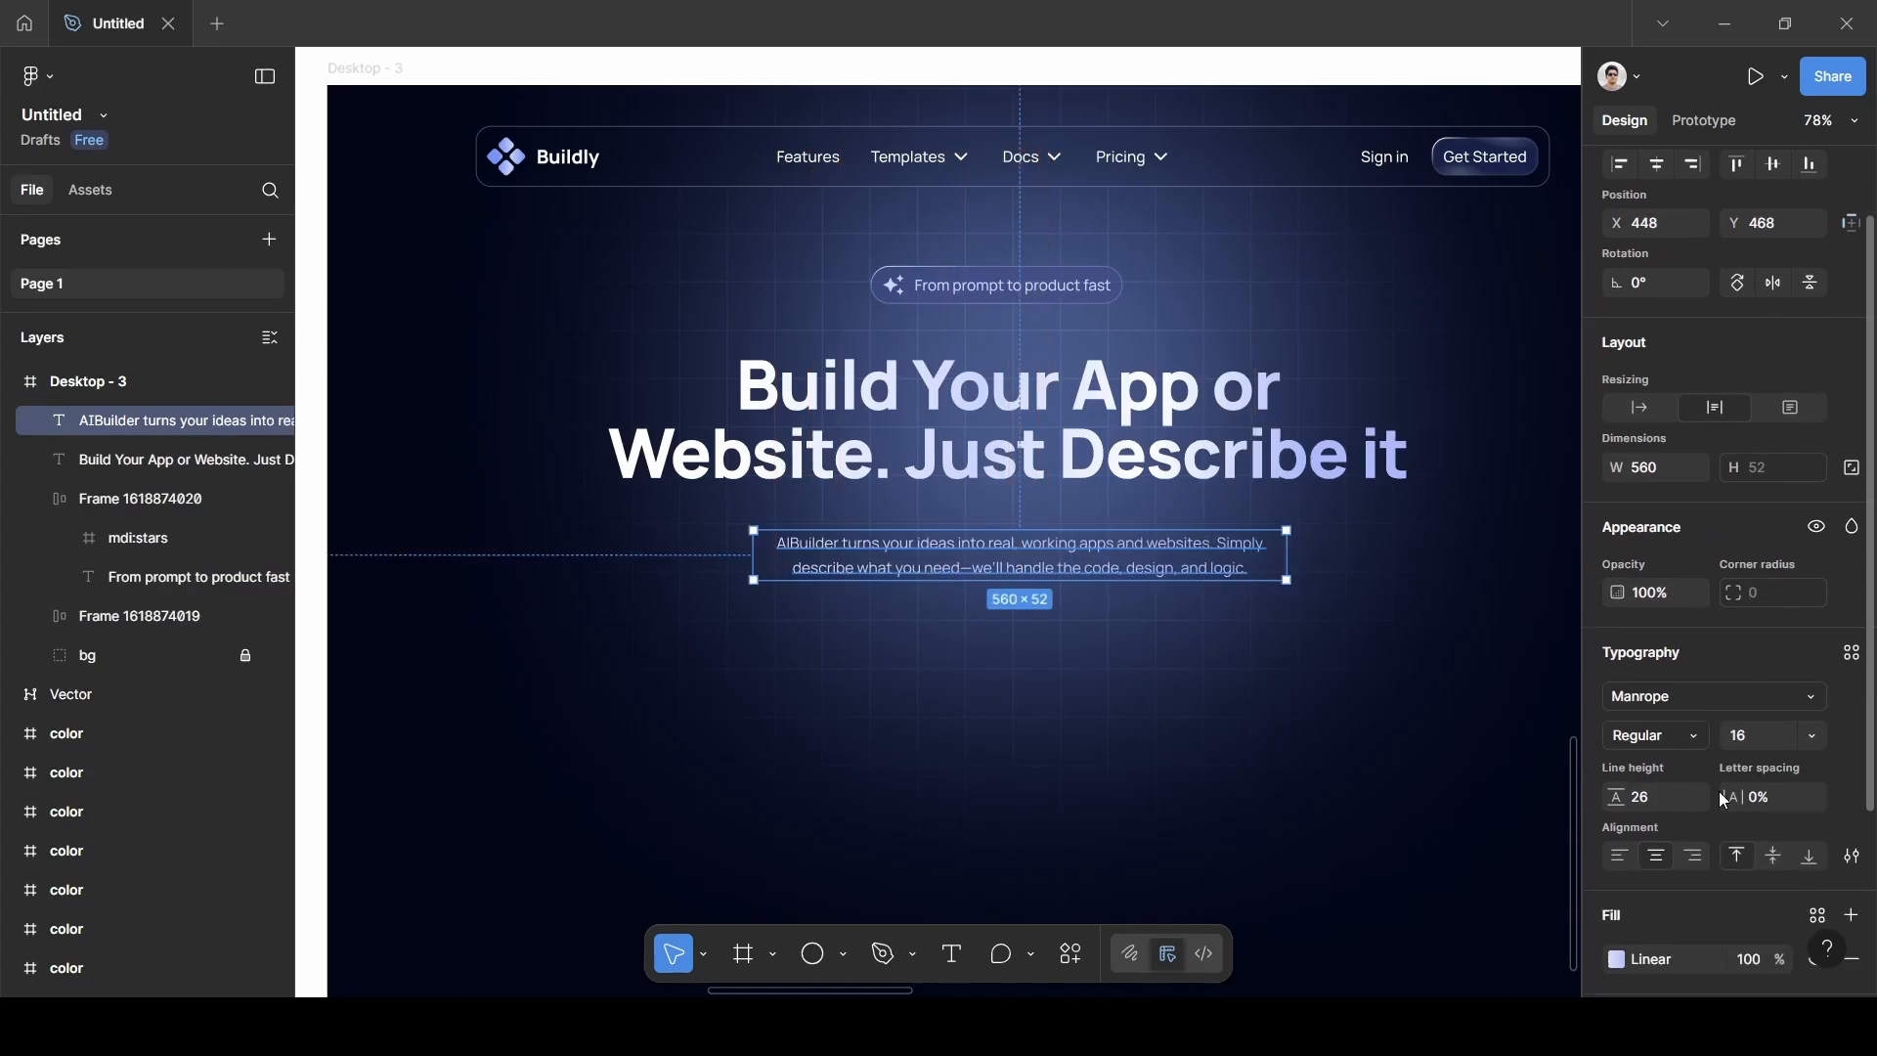
click(1618, 753)
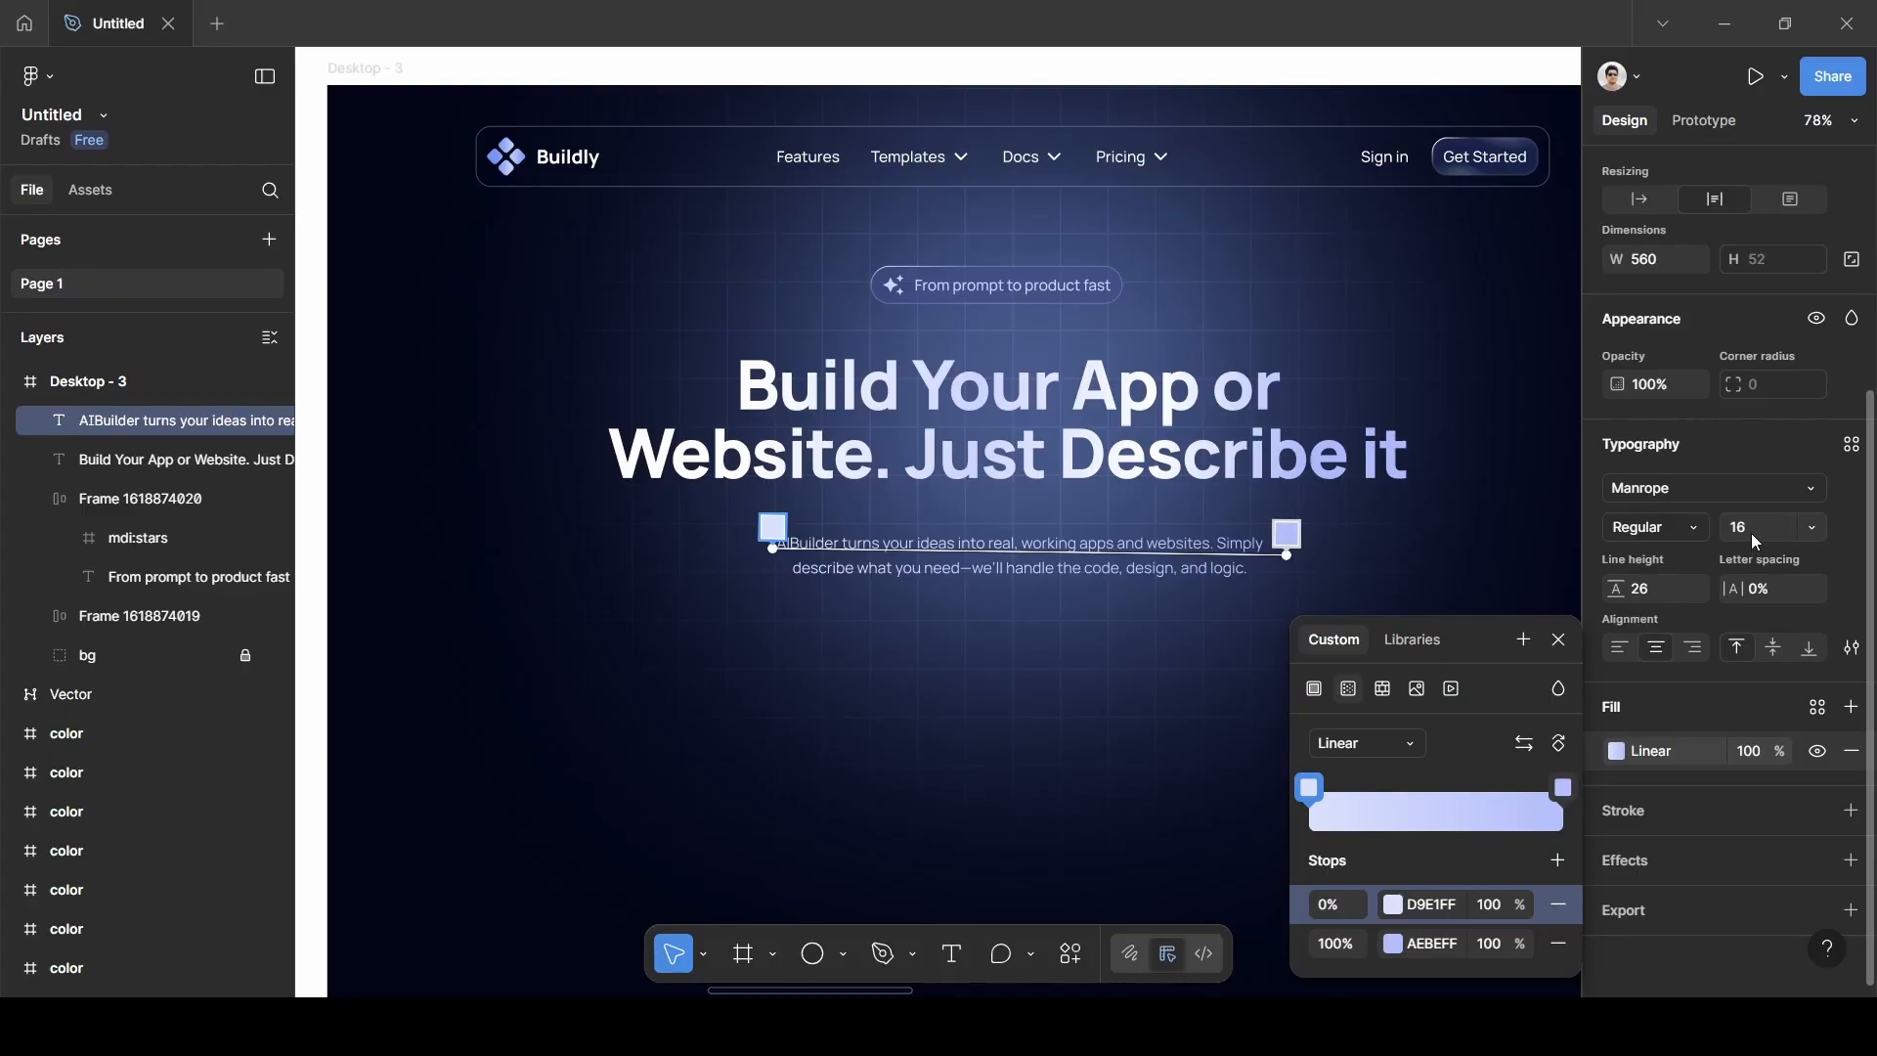
click(1716, 442)
scroll(1233, 564, down, 6)
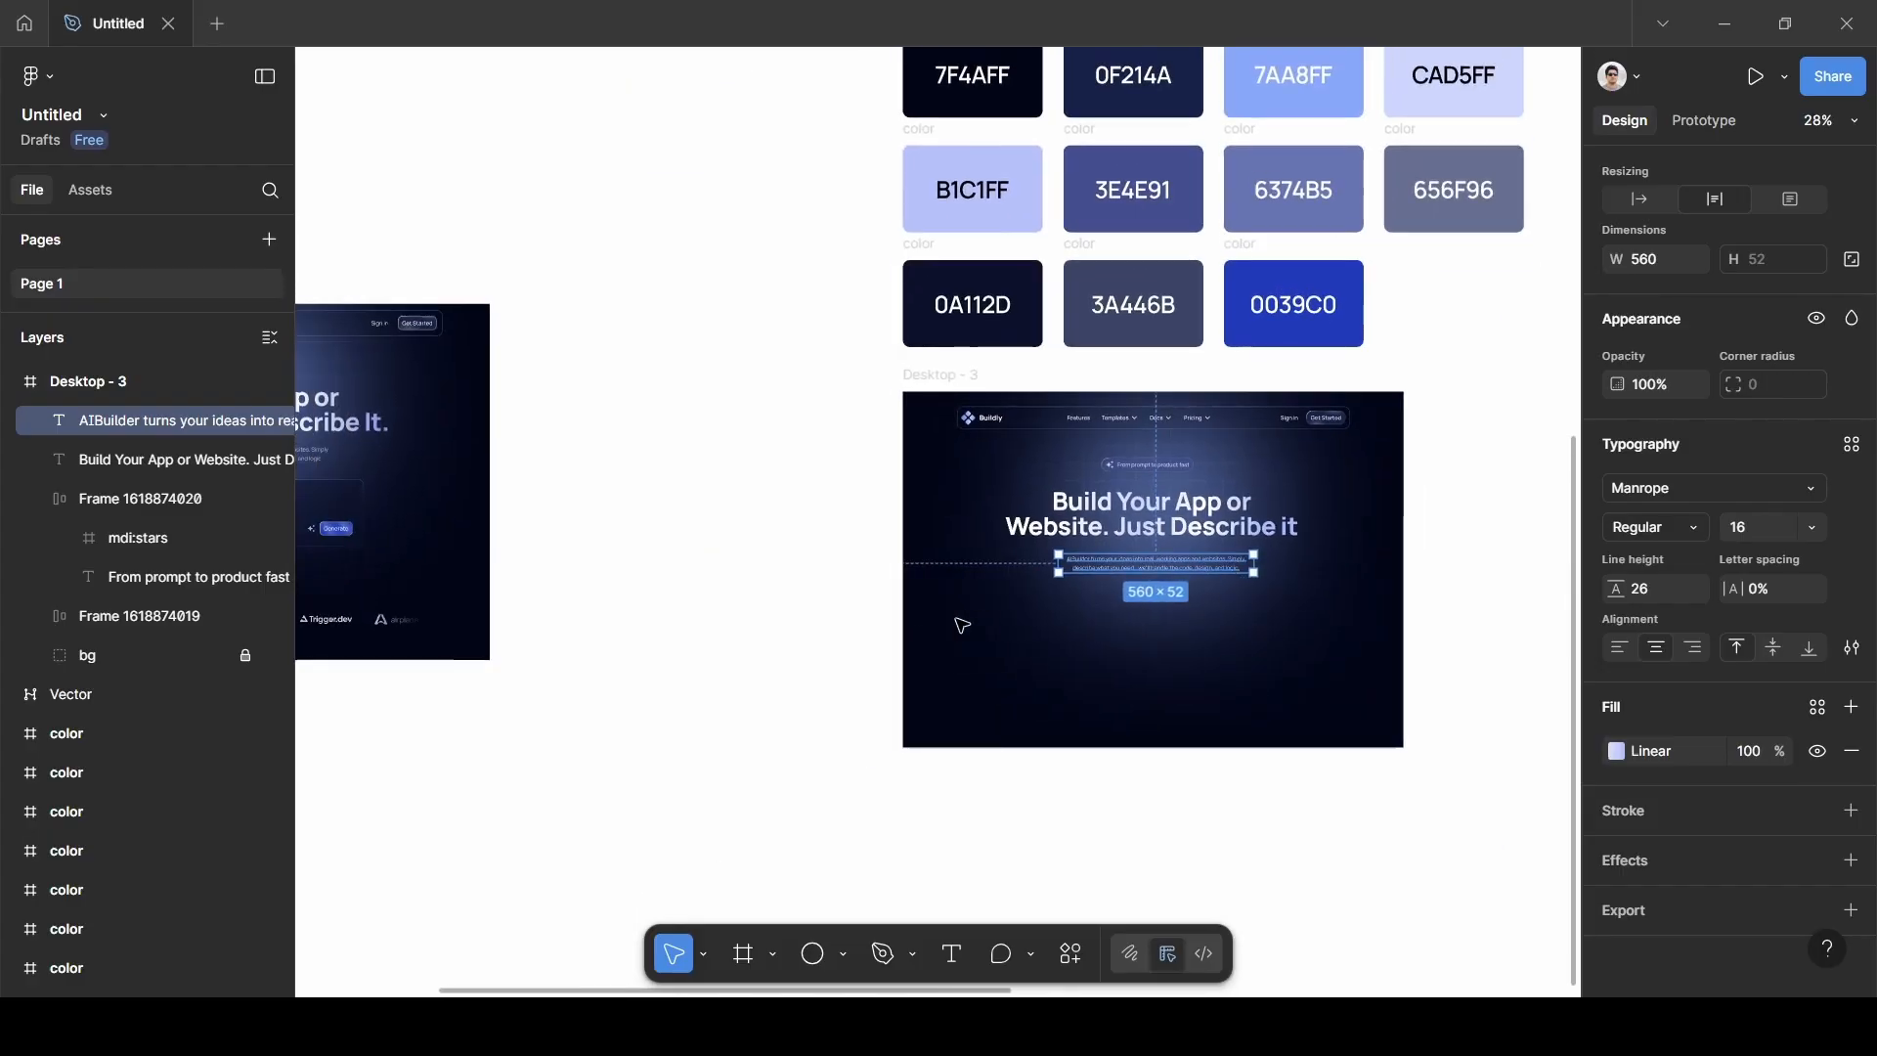
Combine the headline and description paragraph in Desktop - 3 into a vertical auto layout with a gap of 32.
click(809, 607)
scroll(1261, 608, up, 4)
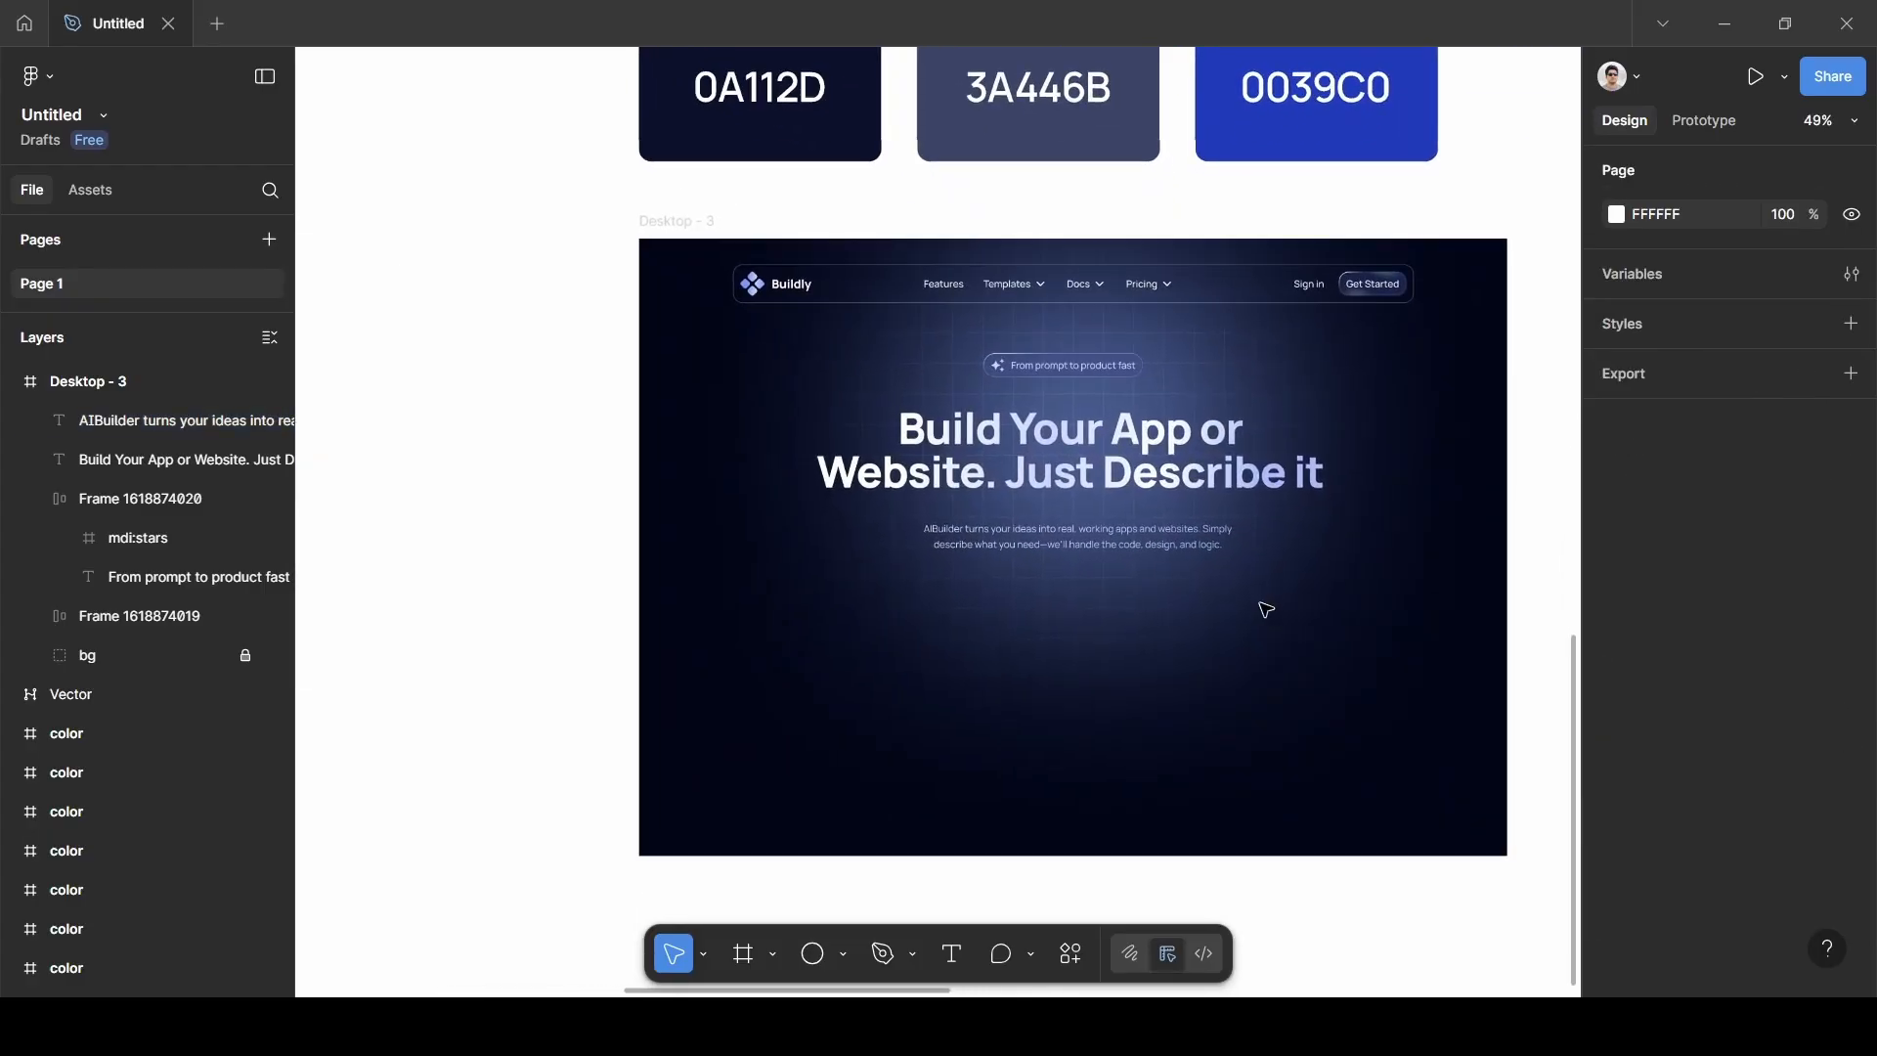
click(1102, 476)
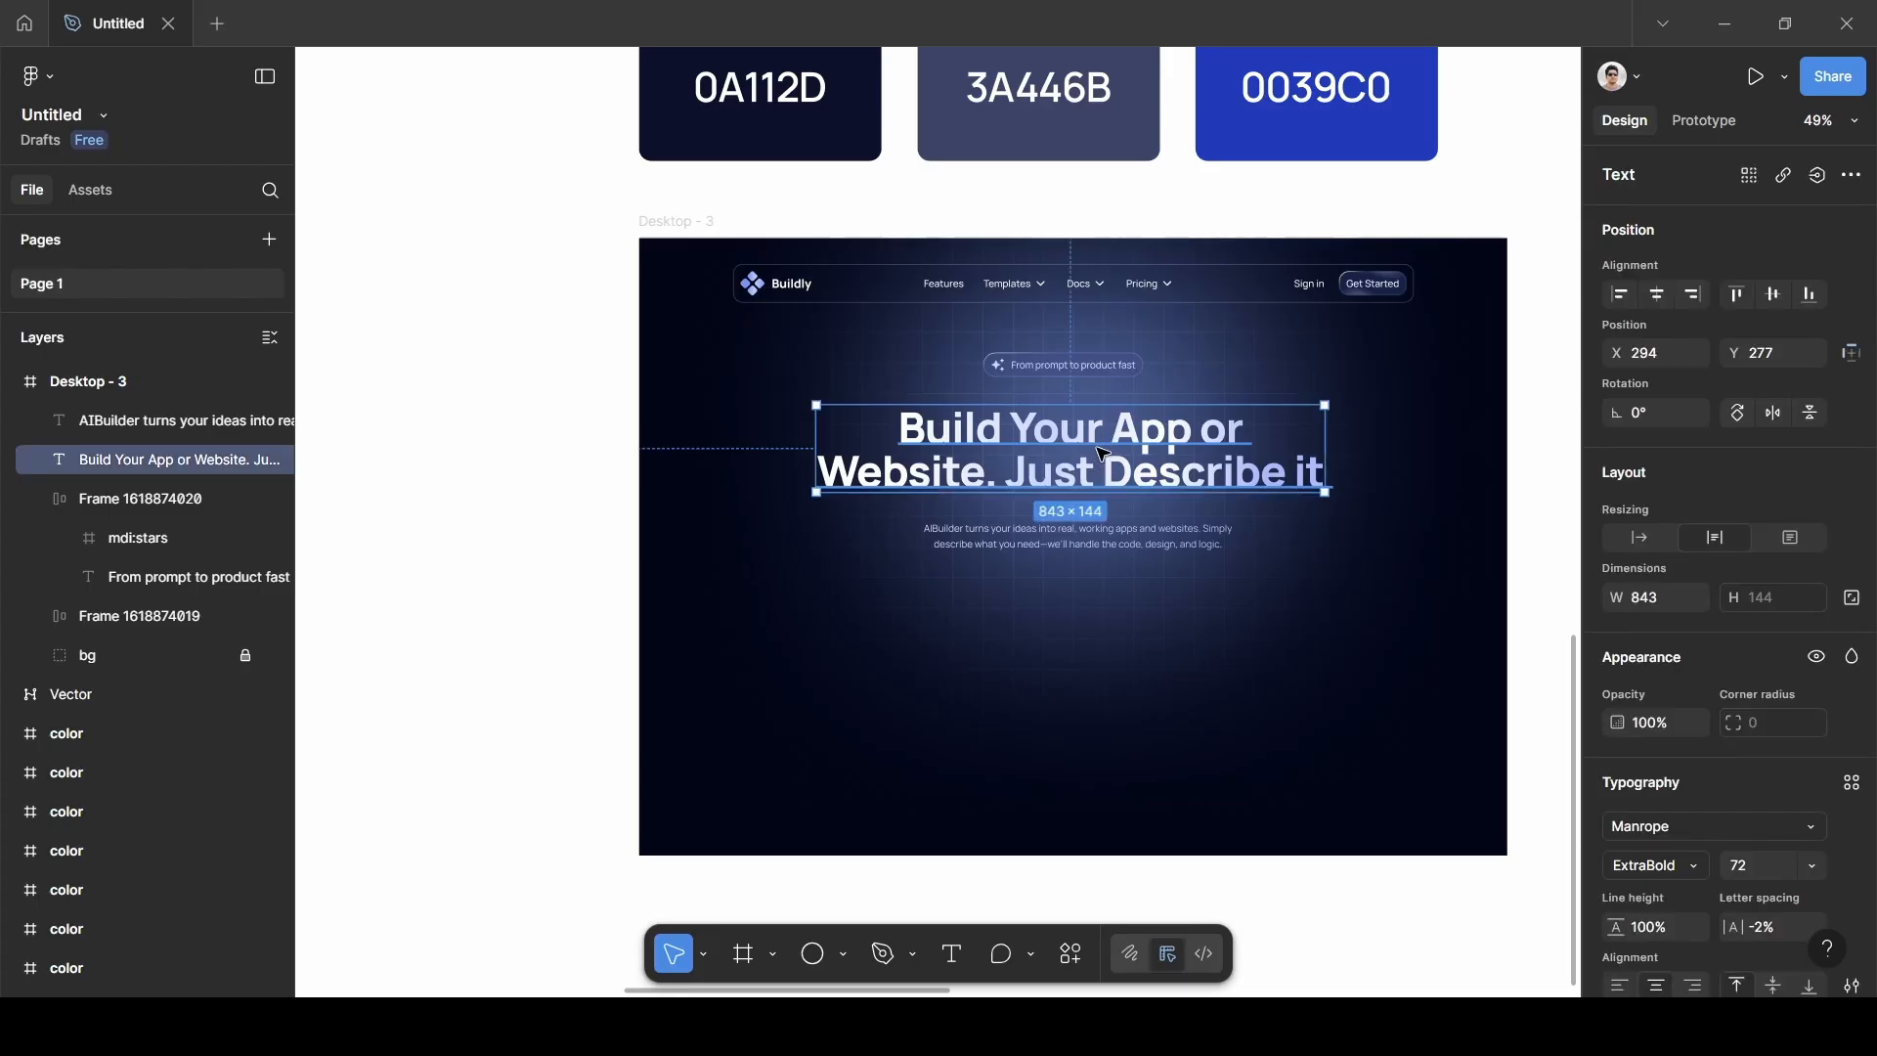
shift+click(1112, 554)
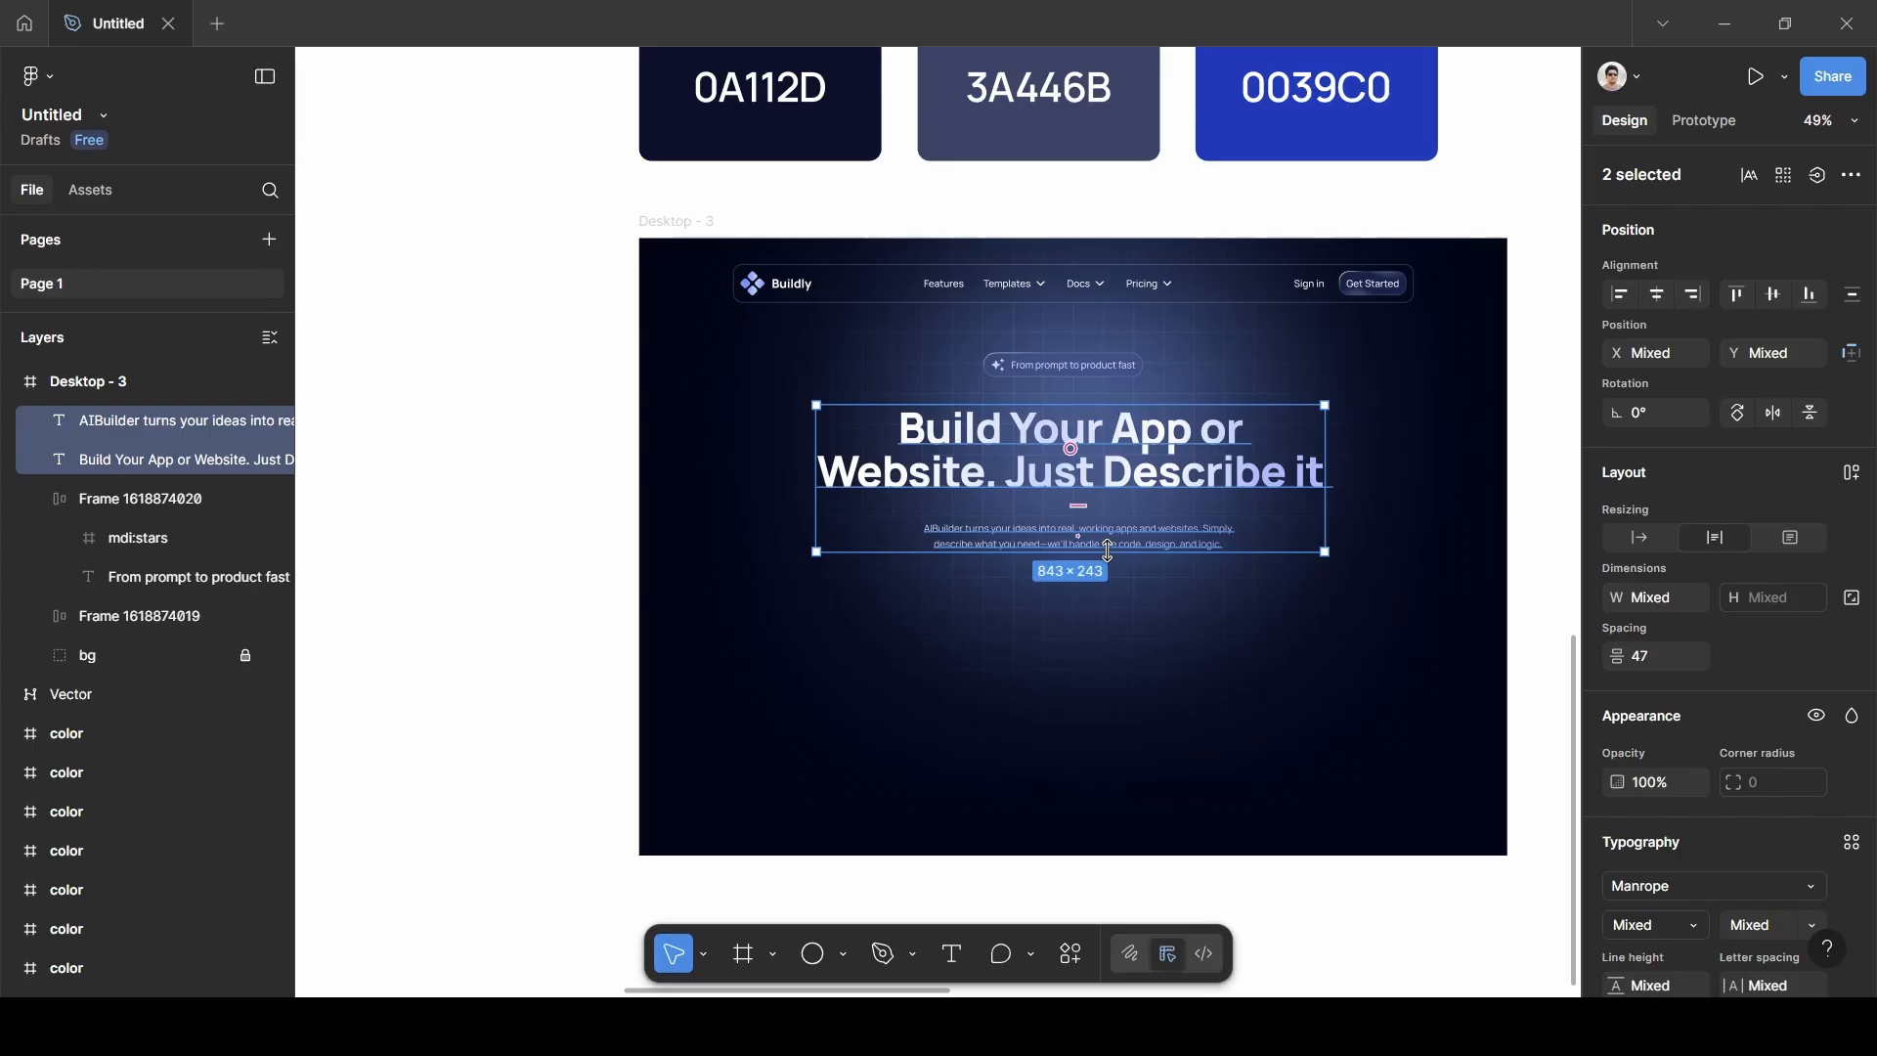
key(shift+a)
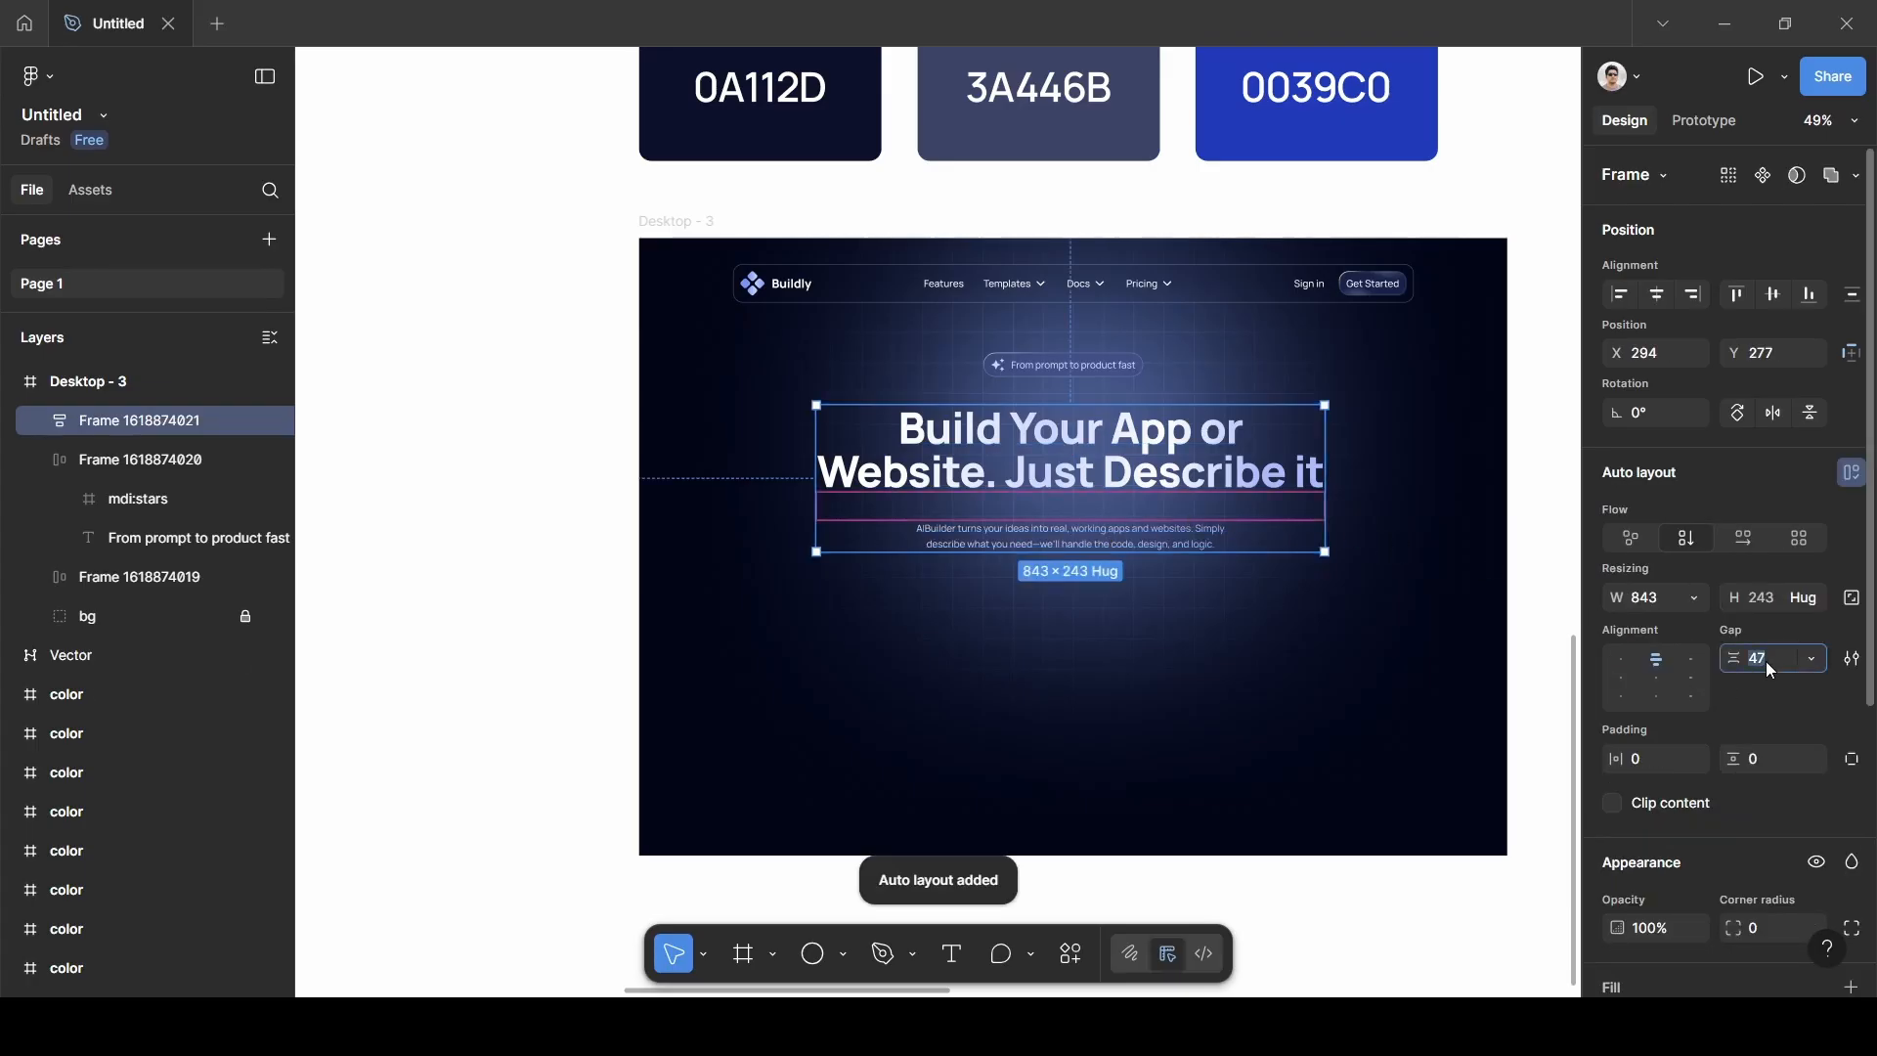
key(BackSpace)
text(32)
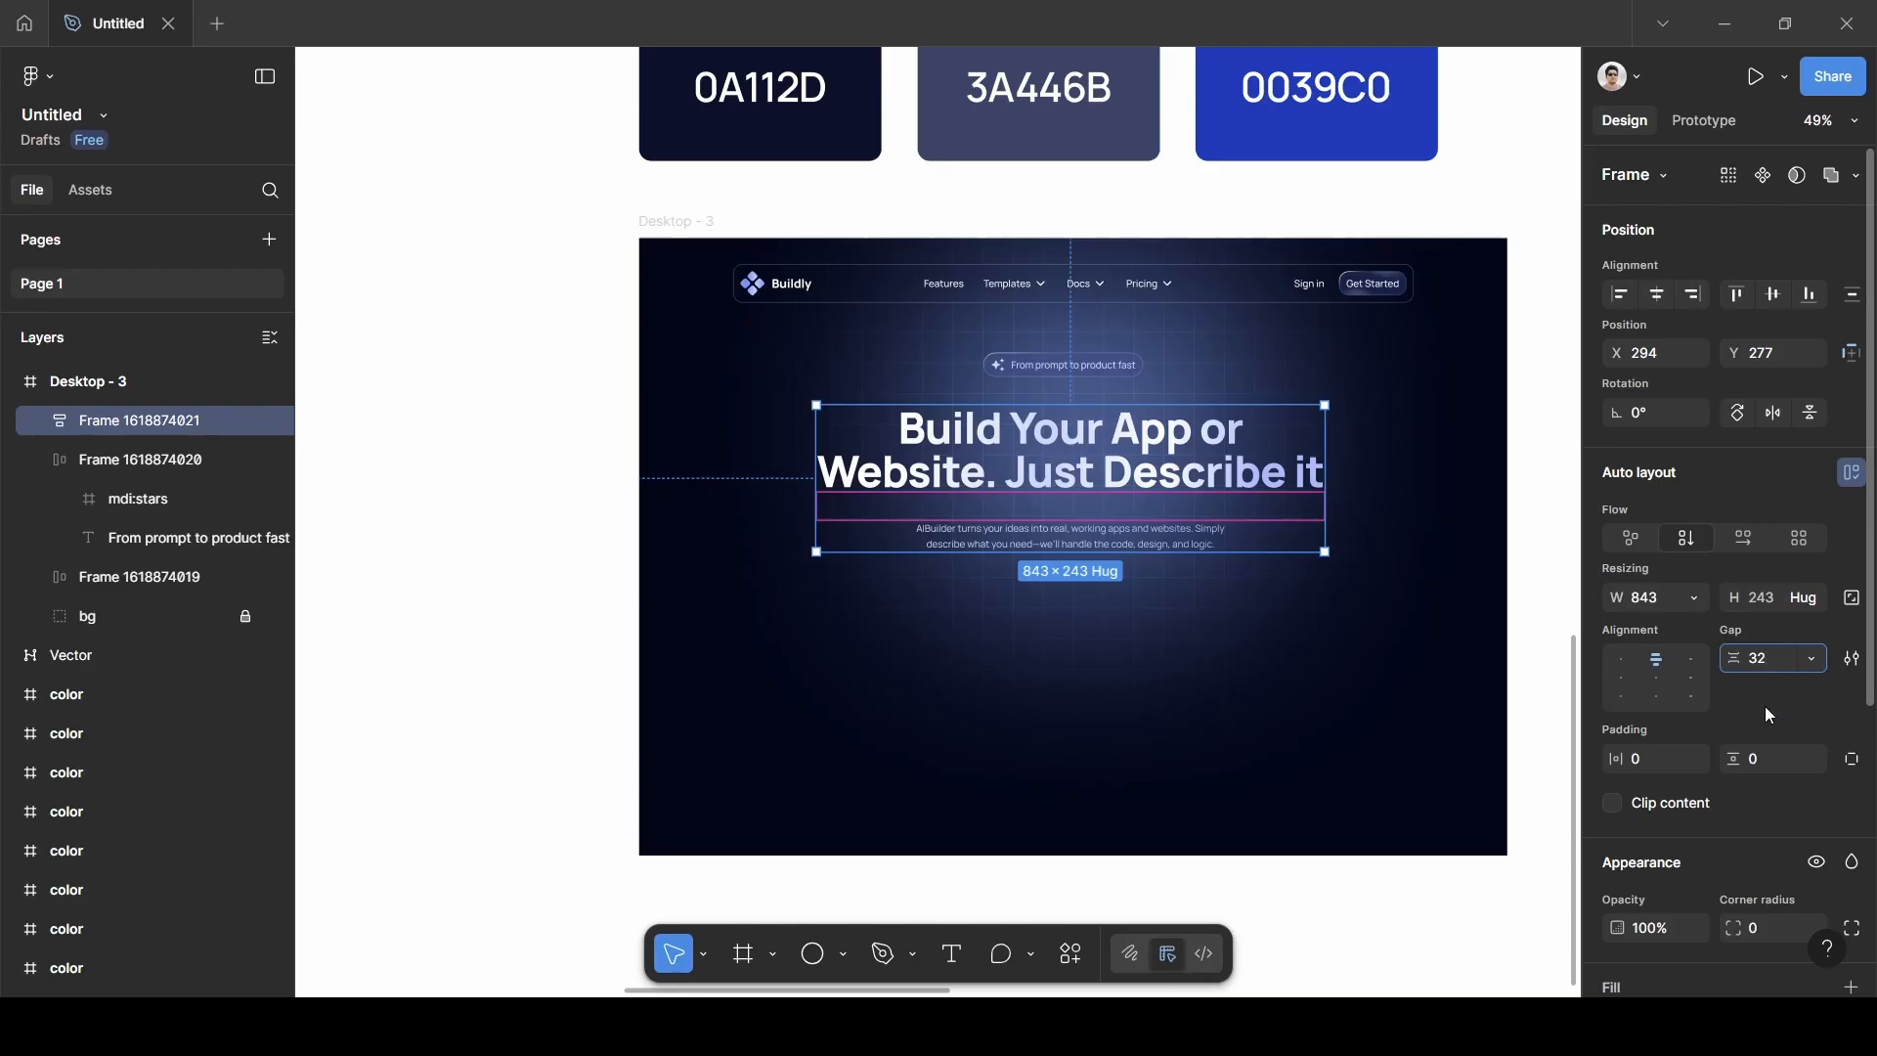
key(Return)
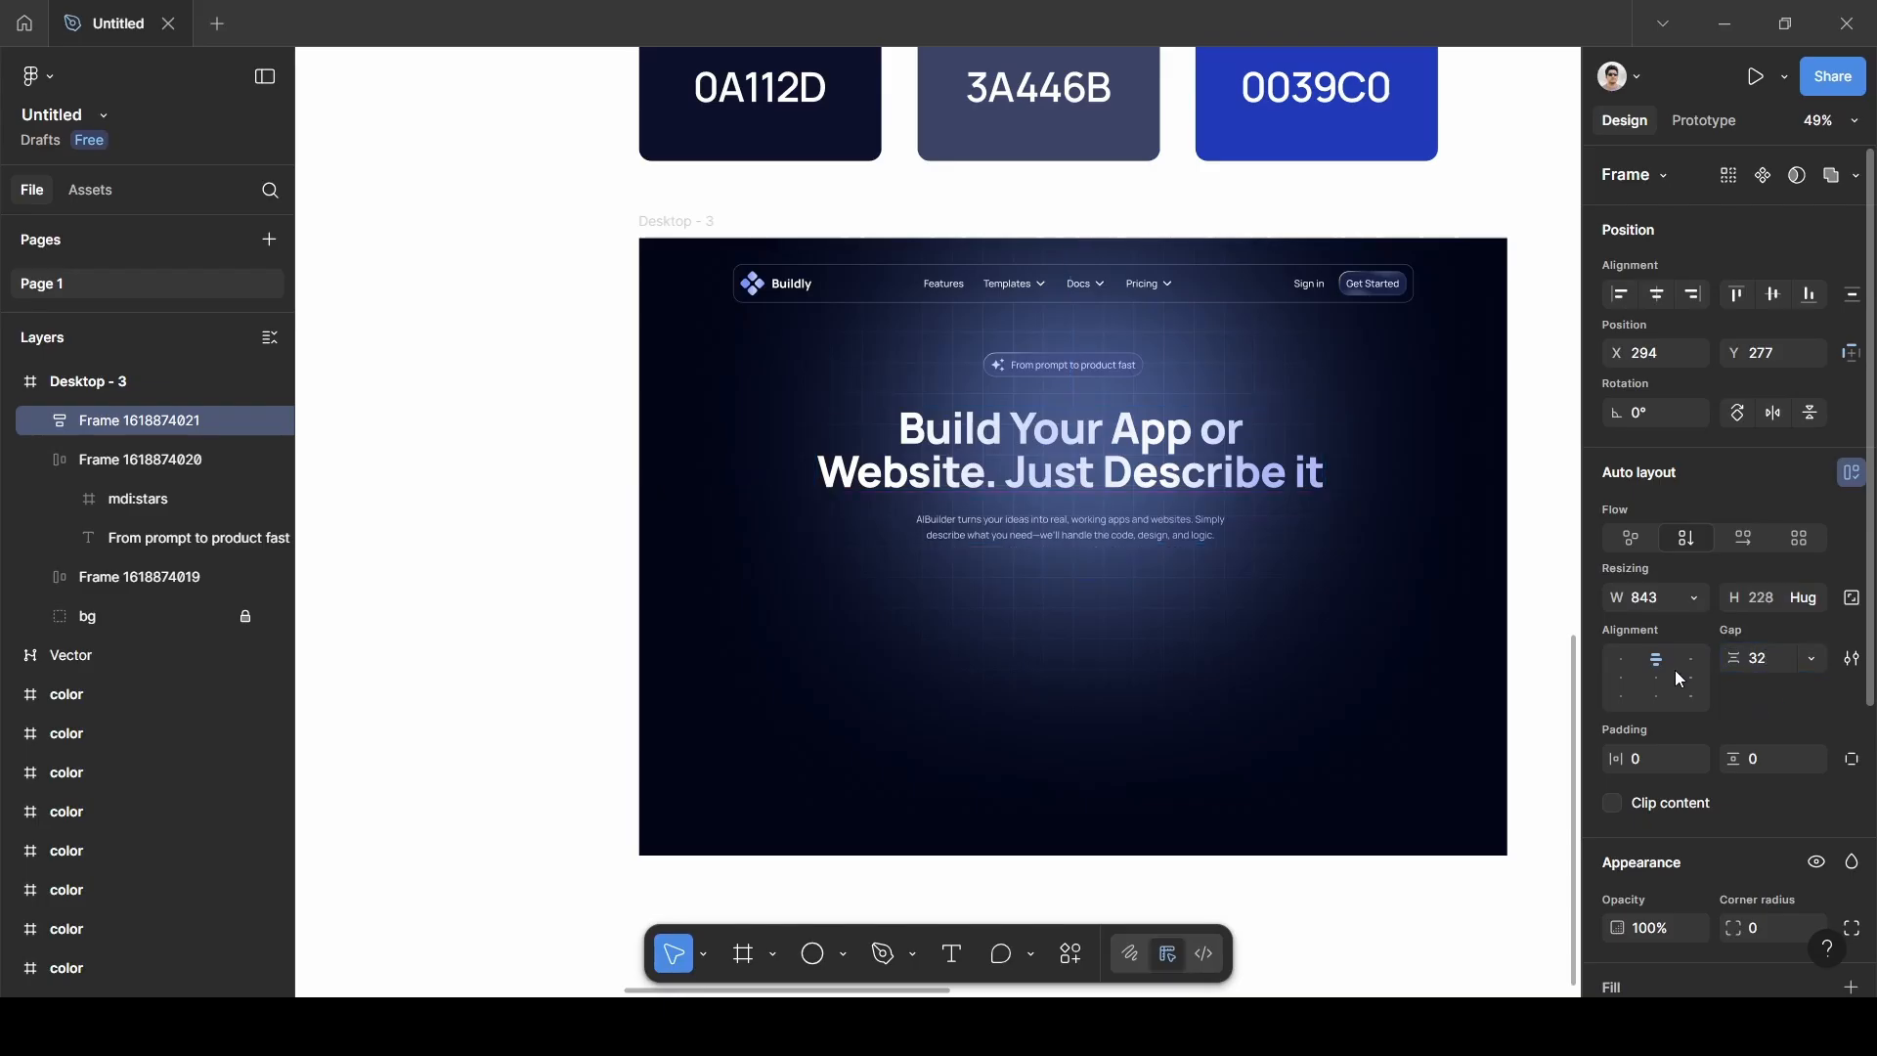
Combine the "From prompt to product fast" badge and headline group into an auto layout with a gap of 24, and shift it slightly down.
shift+click(1117, 371)
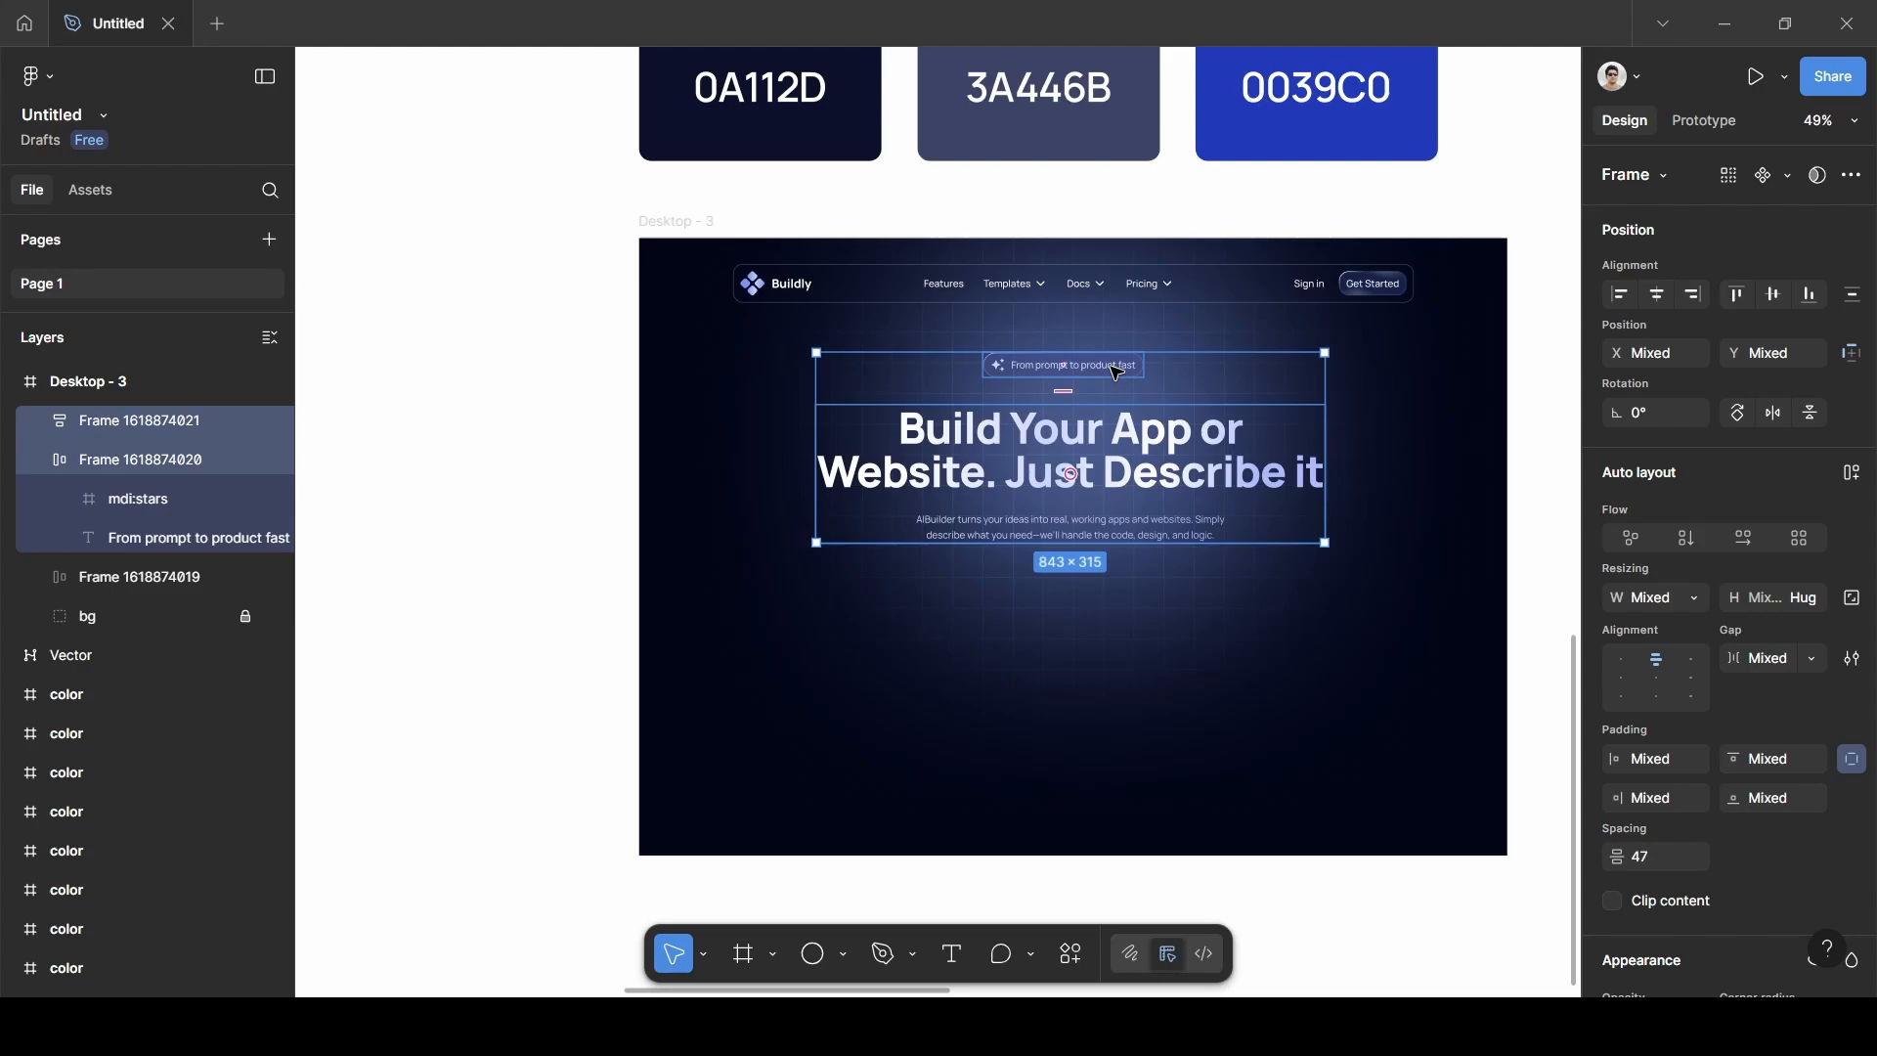
key(shift+a)
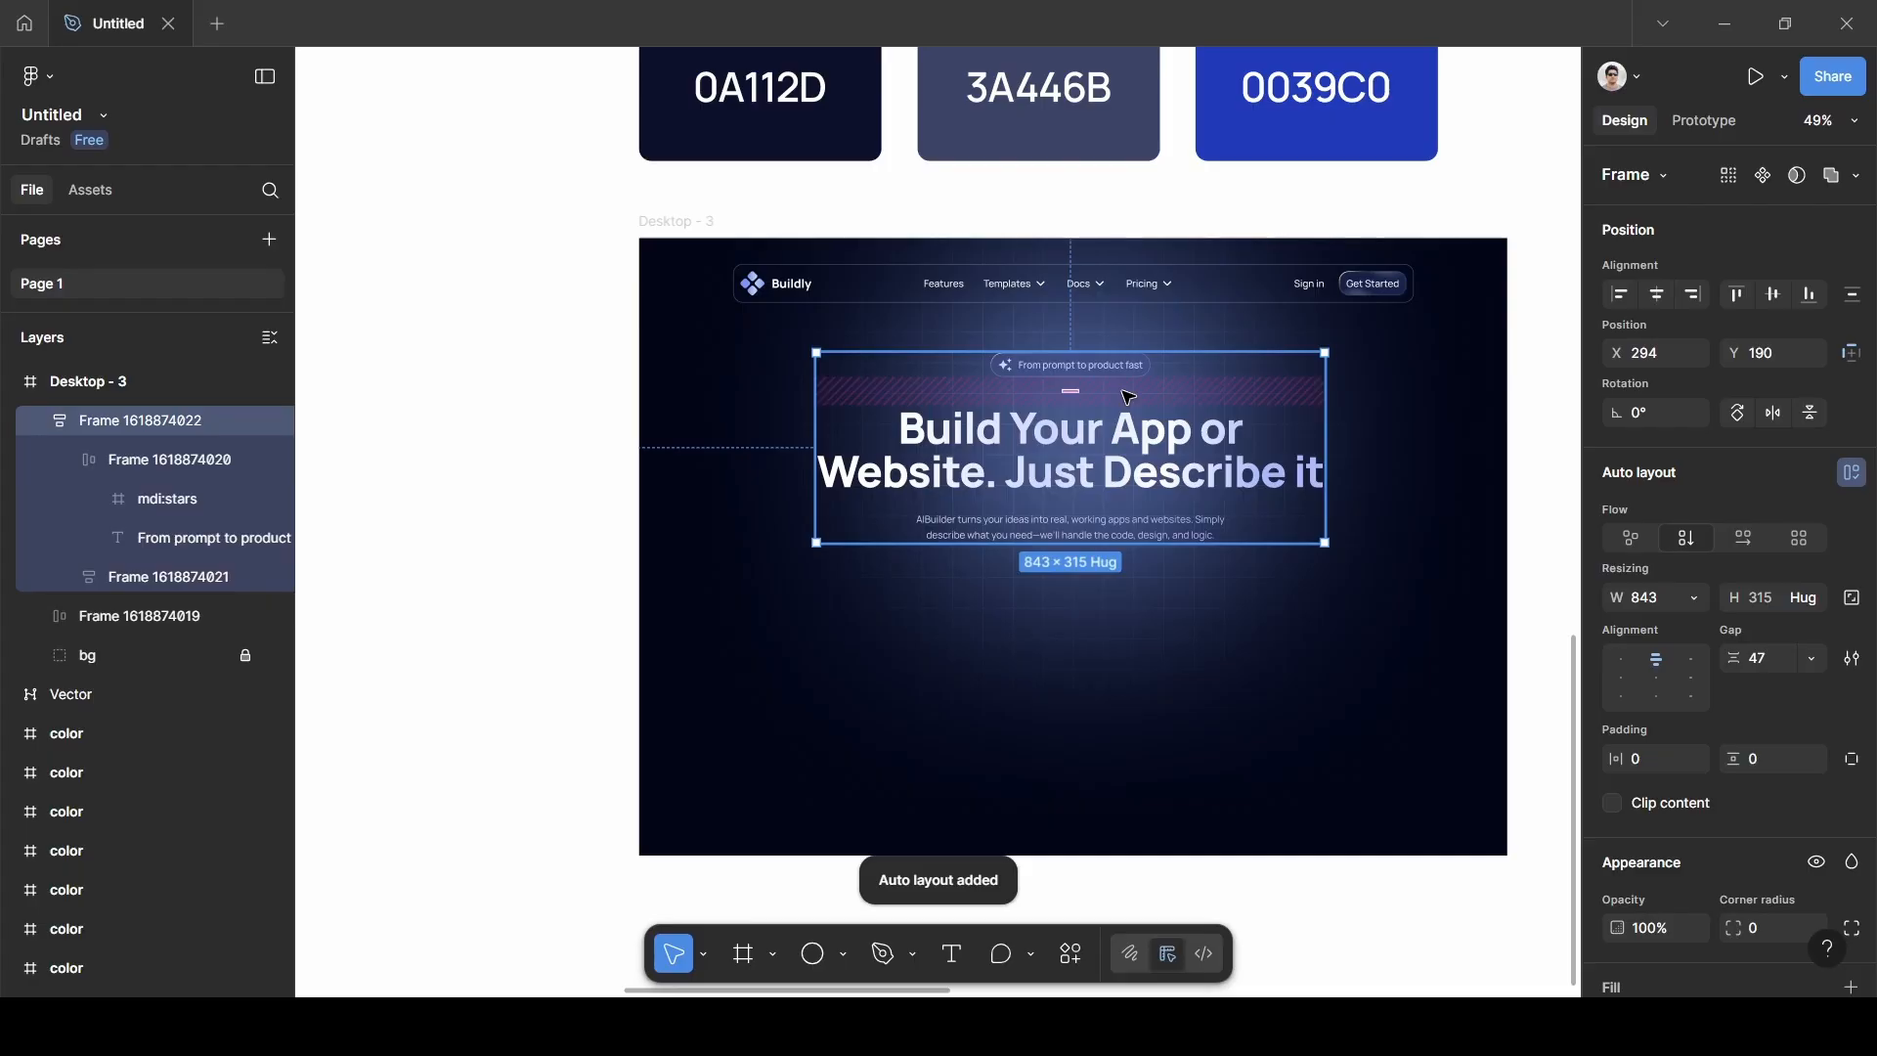
click(1770, 653)
text(24)
key(Return)
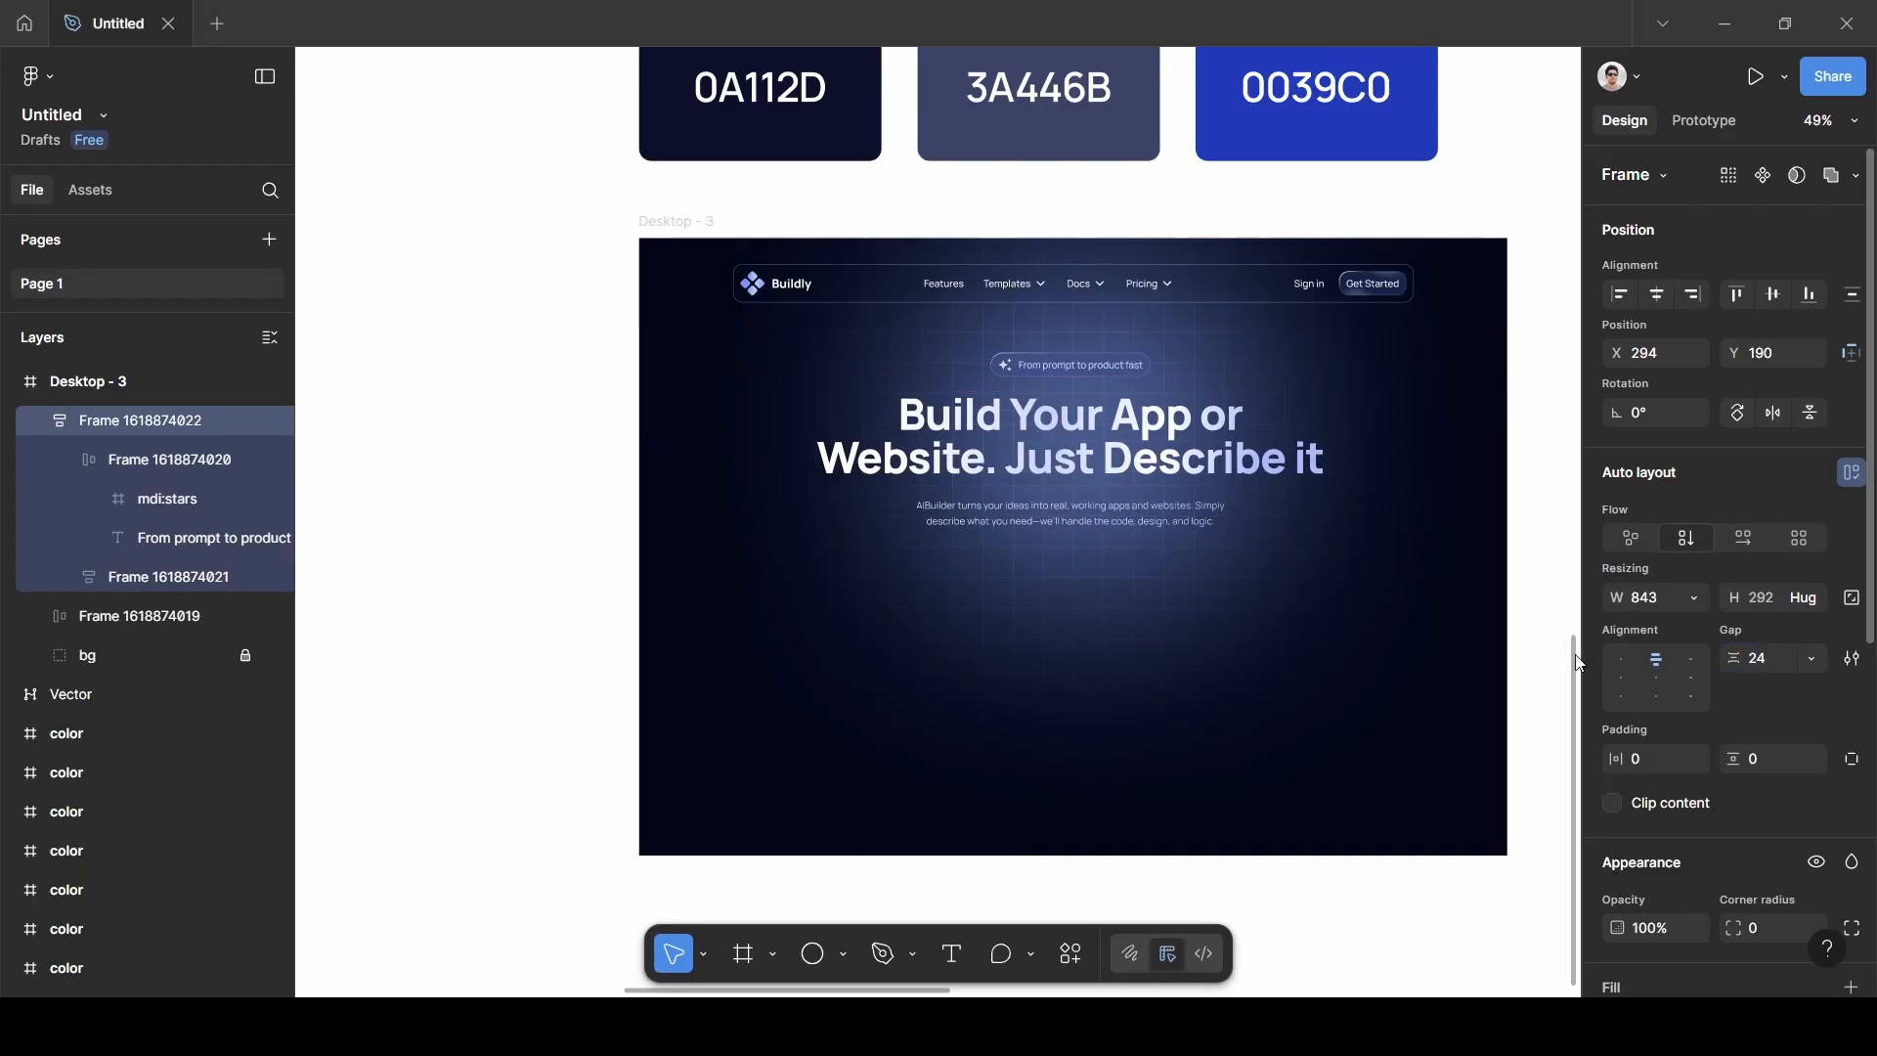
scroll(1053, 555, down, 5)
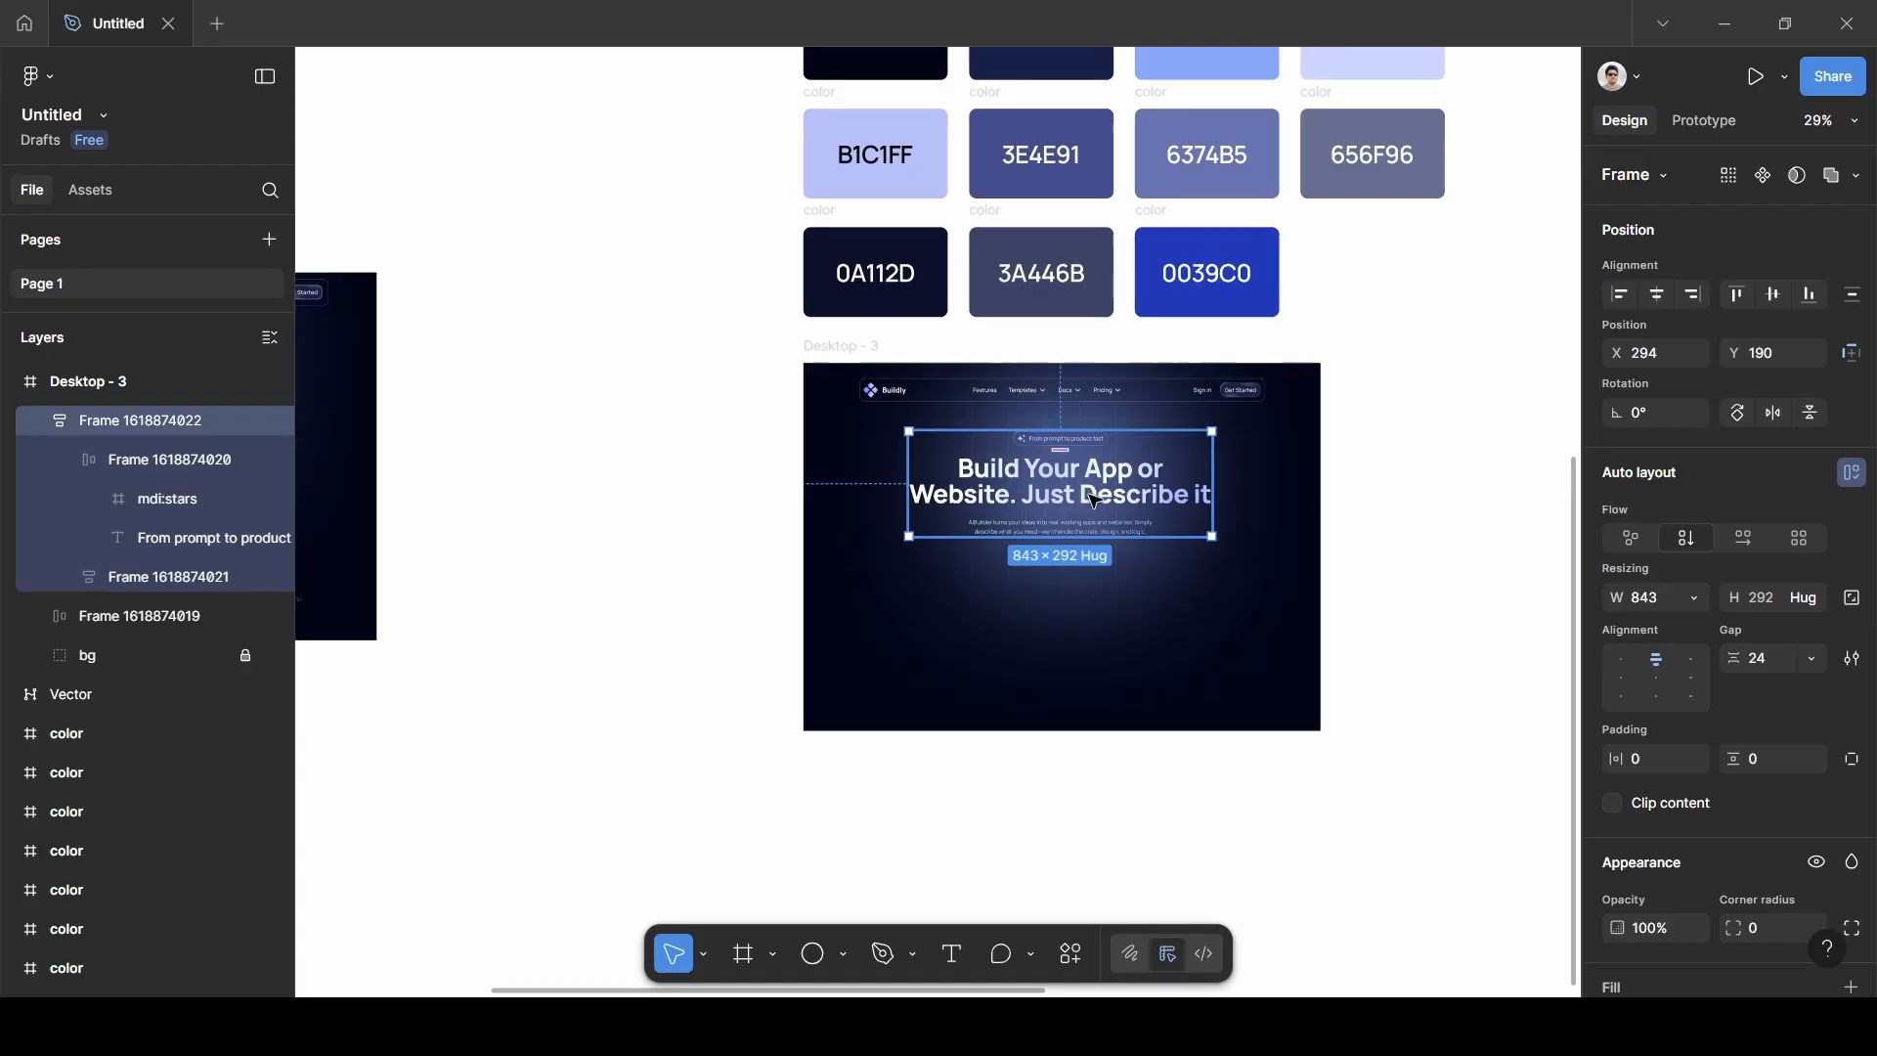
mouse_move(1087, 486)
mouse_down()
mouse_move(1088, 503)
mouse_move(1097, 487)
mouse_up()
click(1357, 459)
Examine the prompt box below the description in the Desktop - 2 reference and compare it with Desktop - 3.
scroll(671, 461, left, 10)
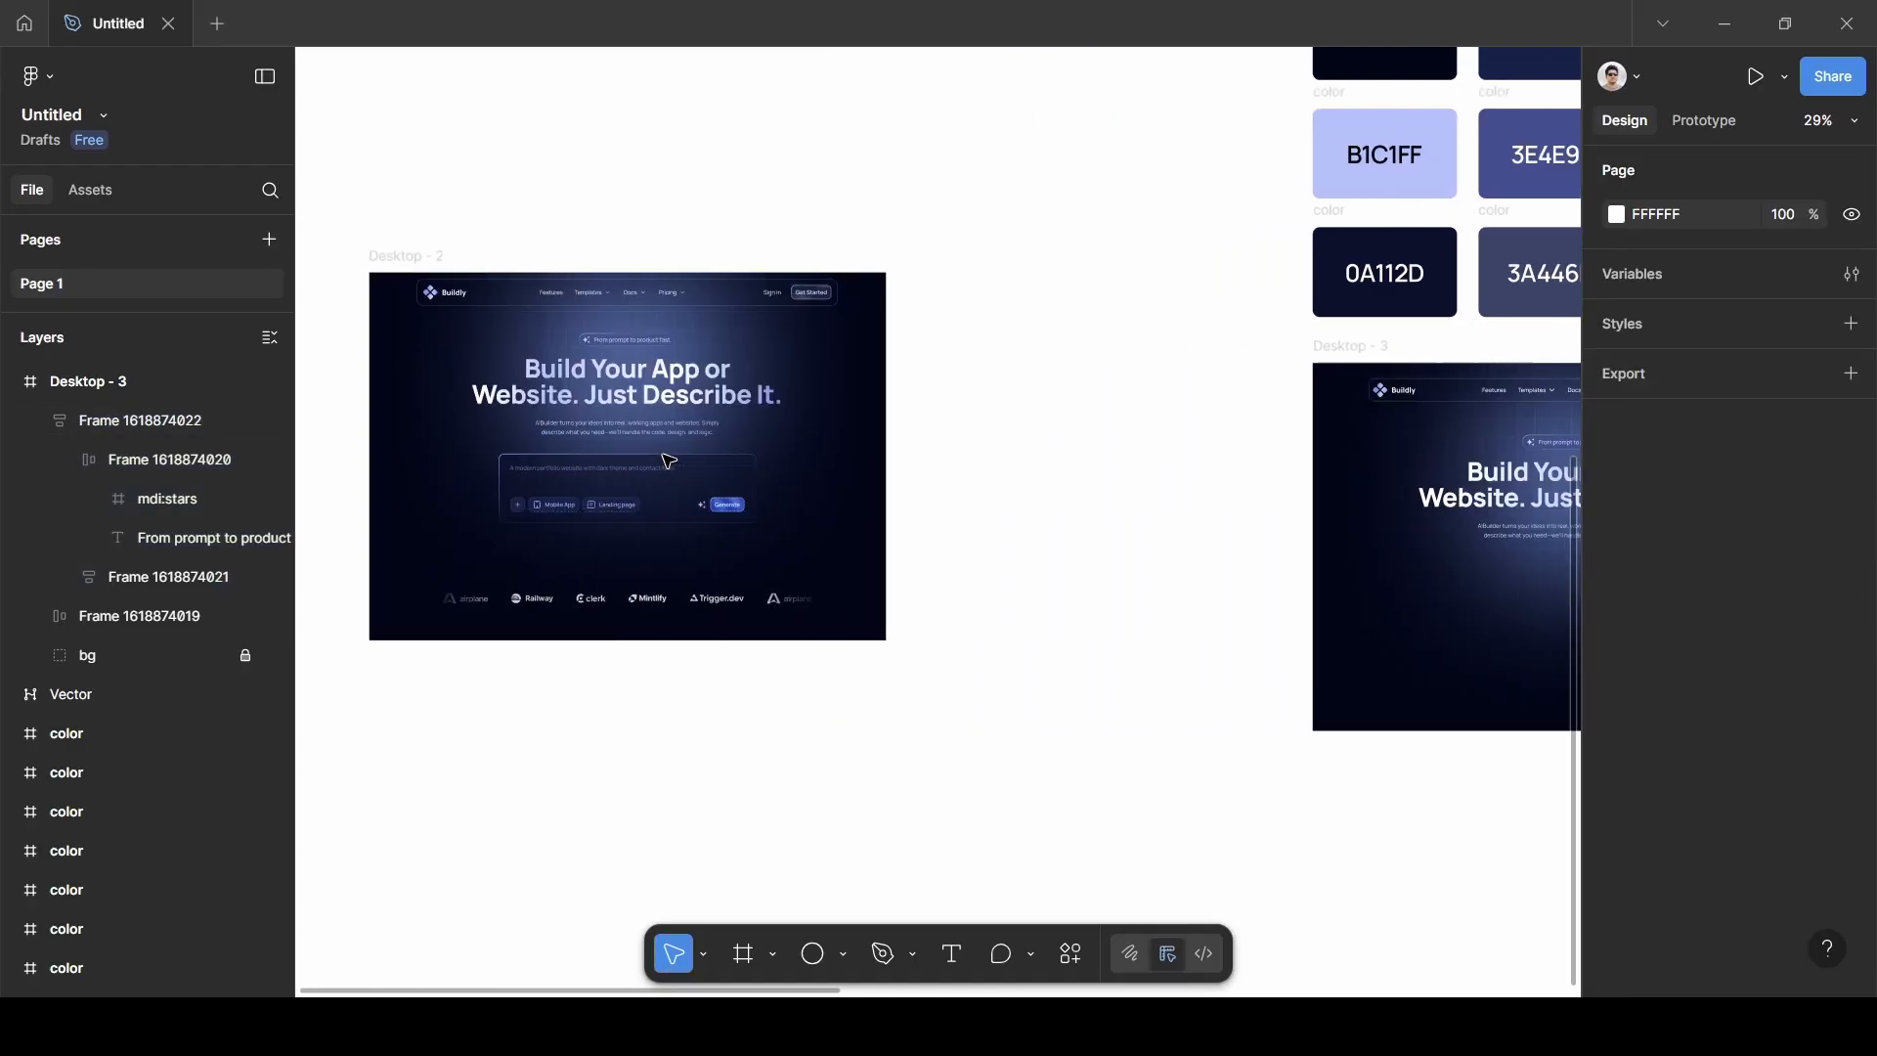
scroll(661, 460, up, 5)
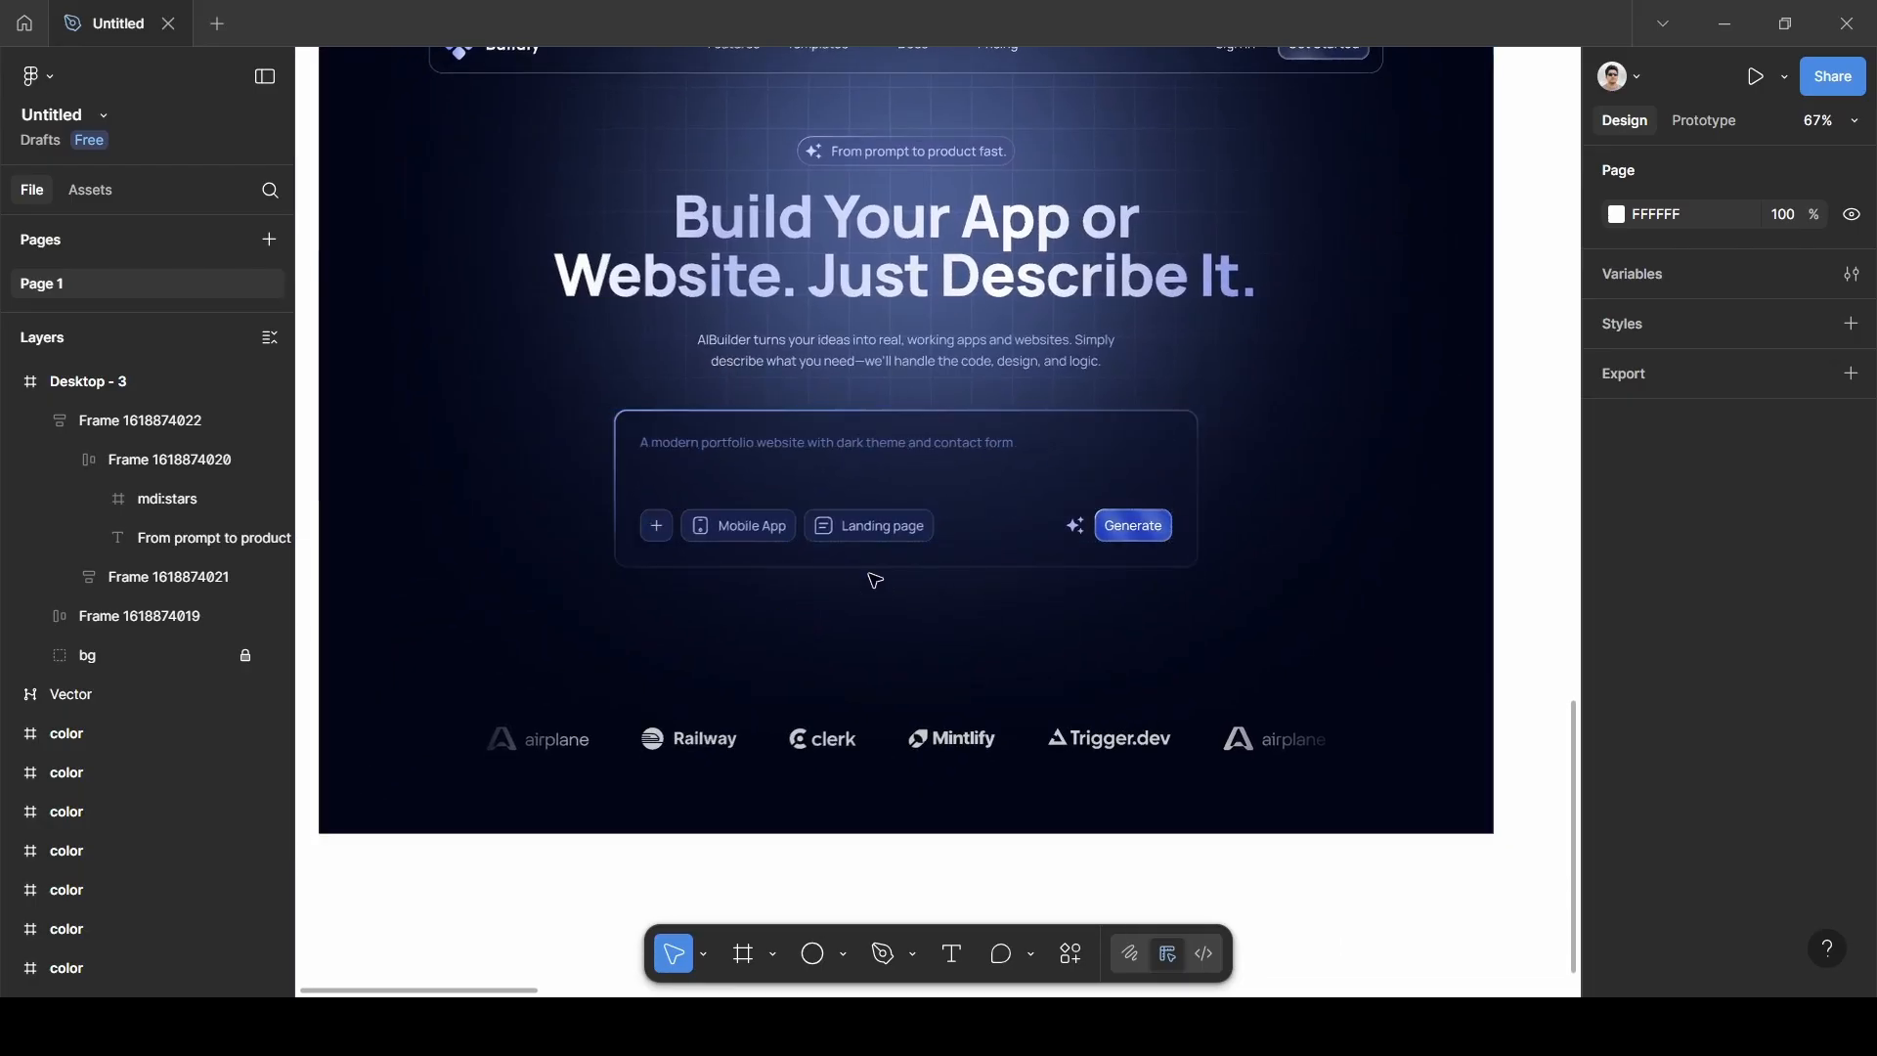
scroll(875, 581, down, 4)
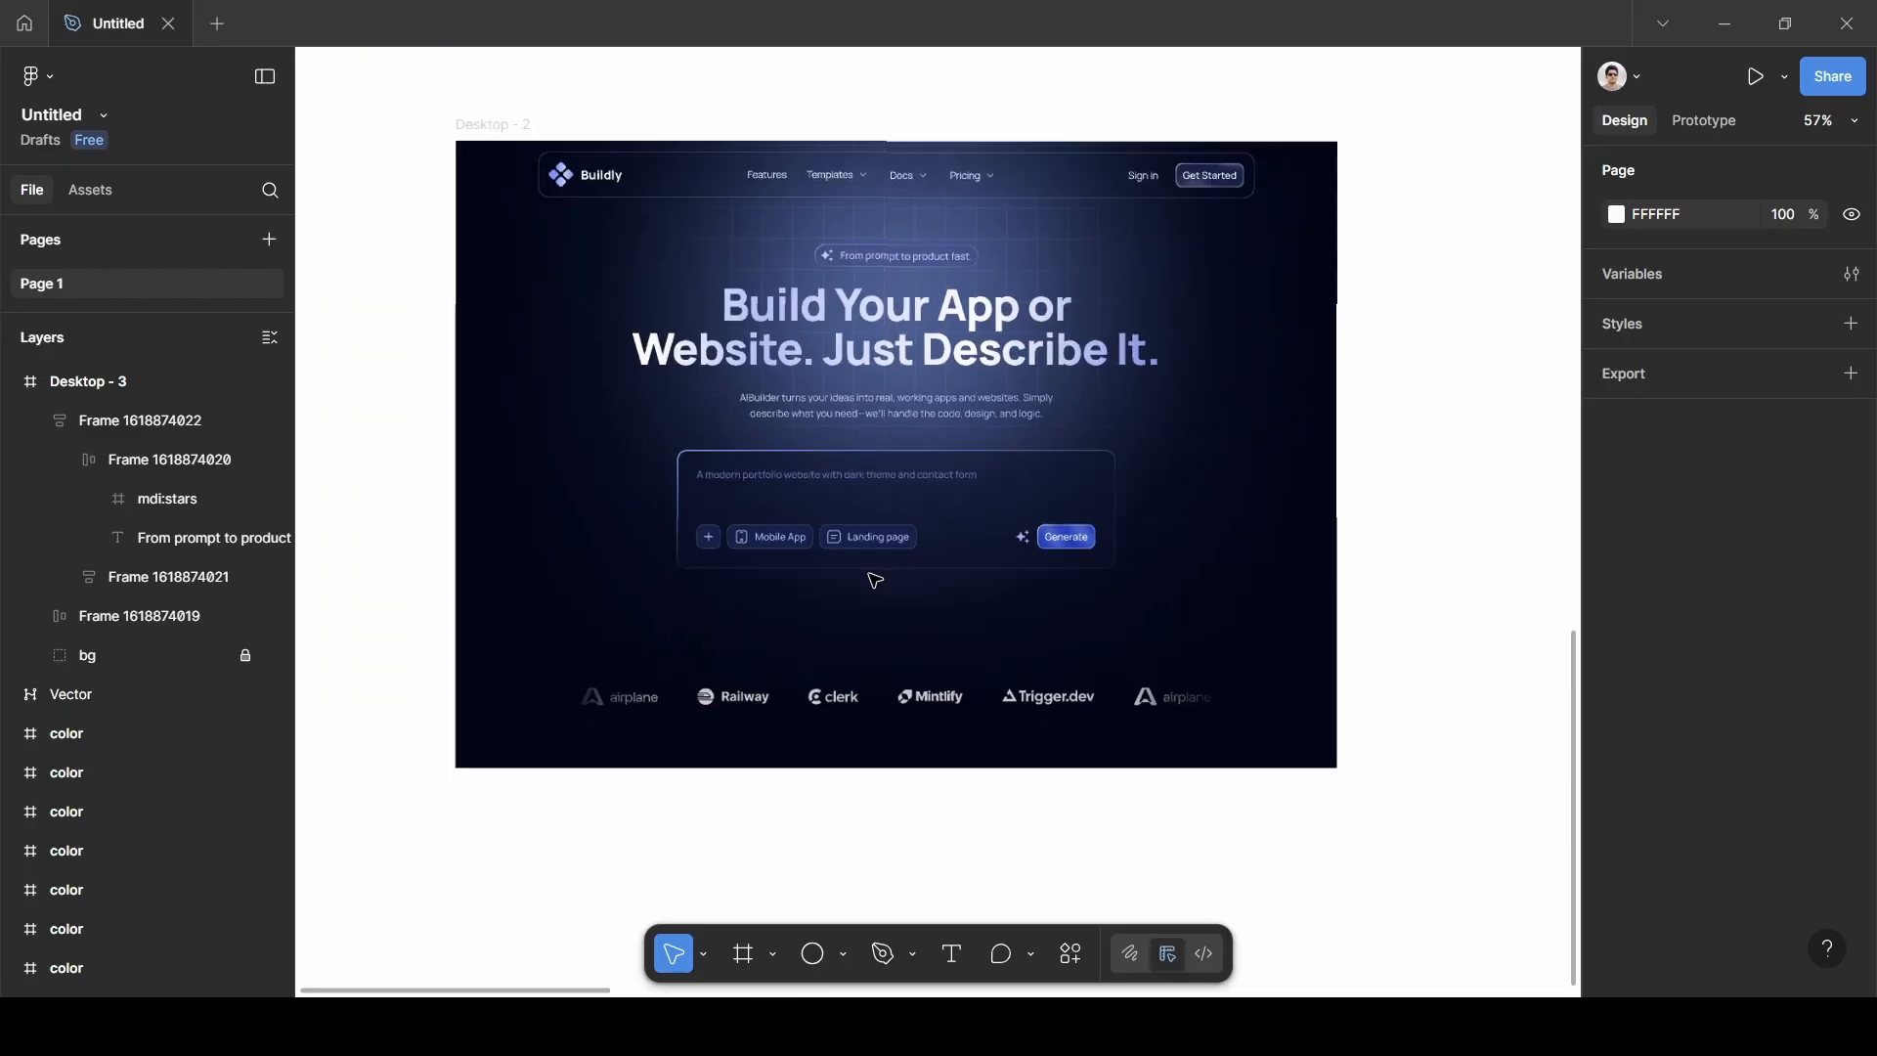
scroll(875, 581, up, 2)
scroll(875, 581, down, 1)
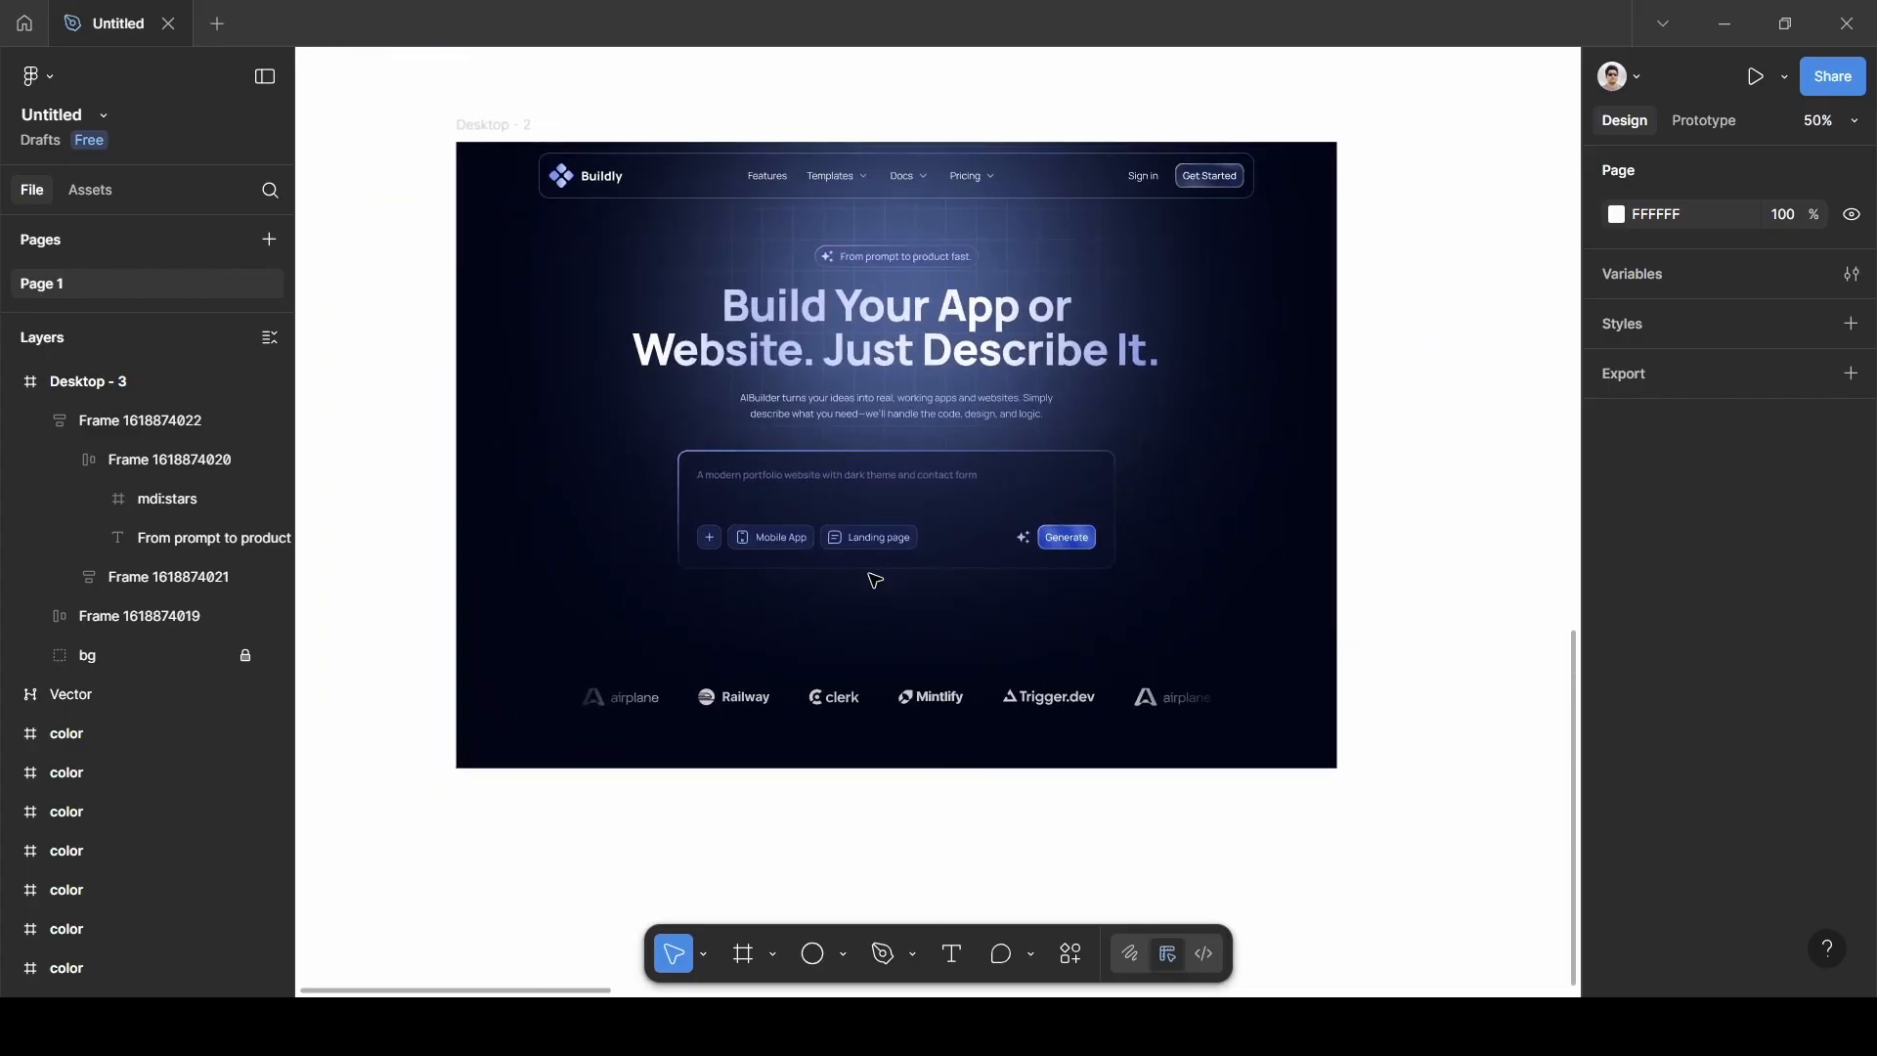
scroll(1374, 573, down, 3)
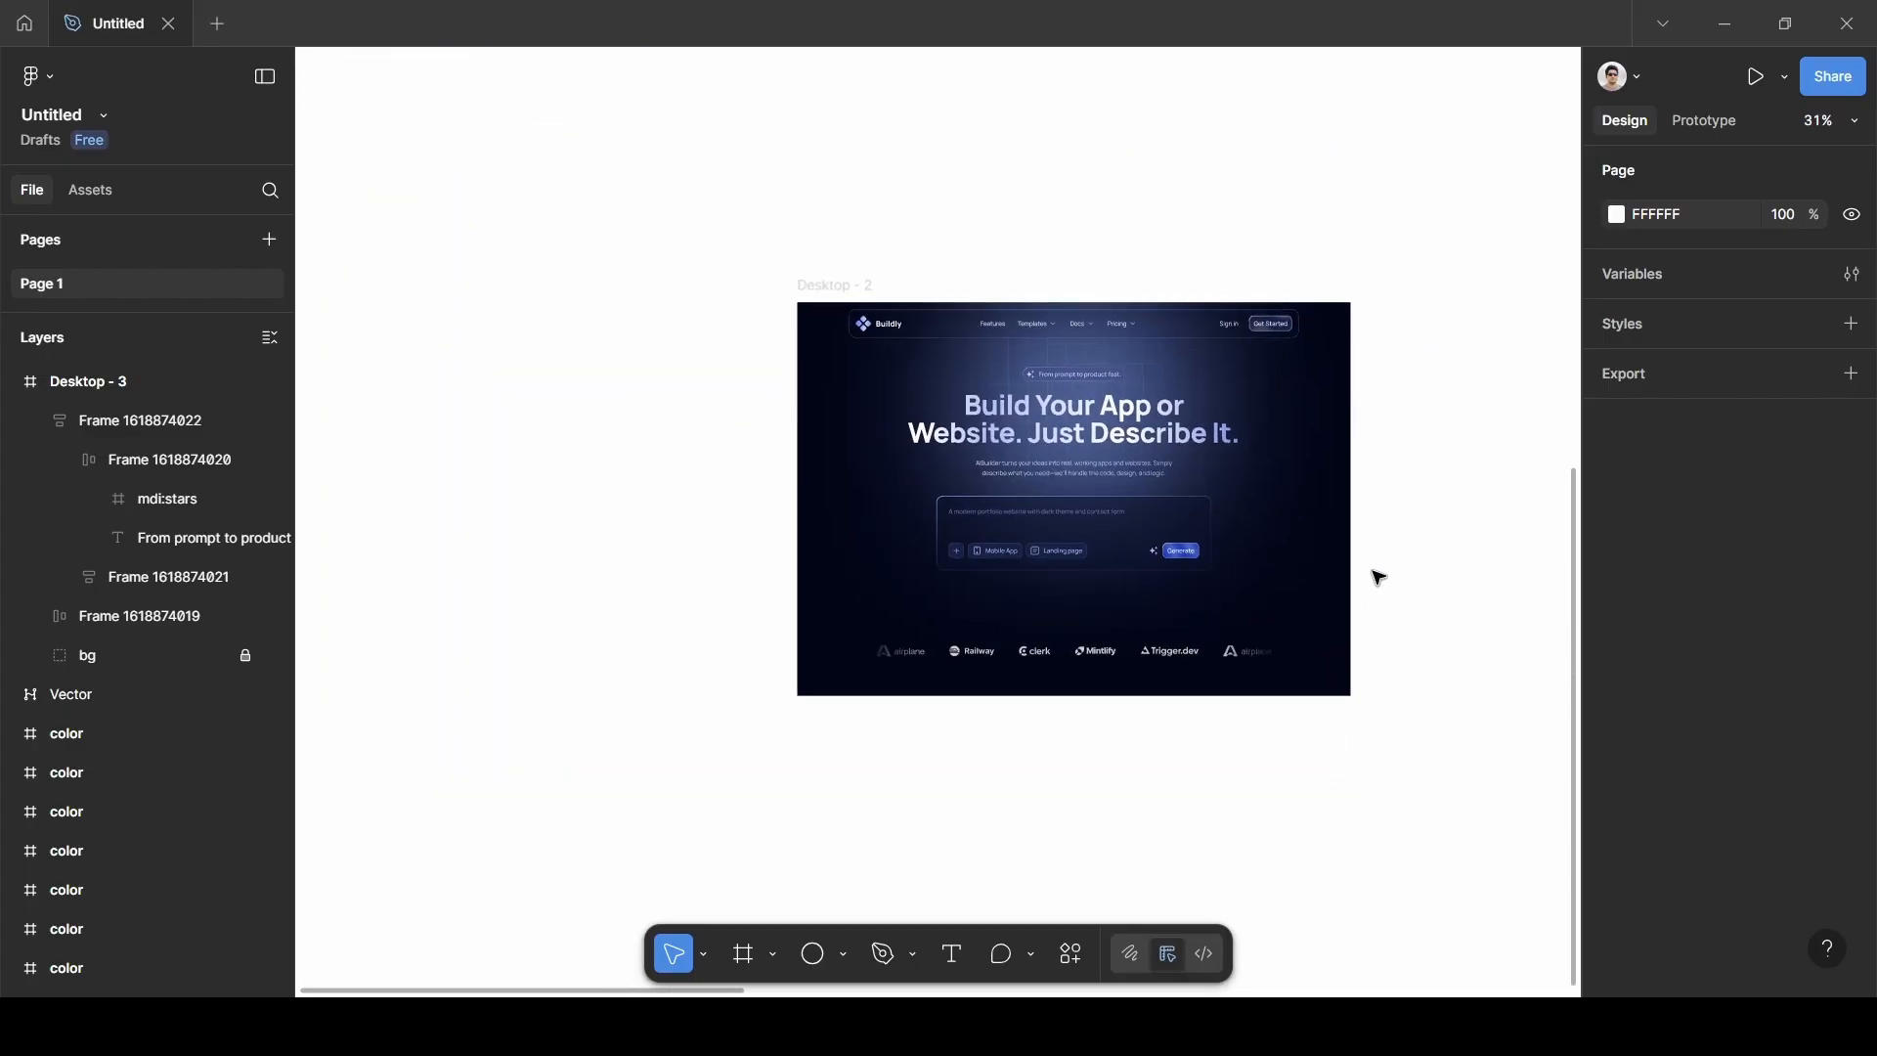
scroll(1375, 573, right, 2)
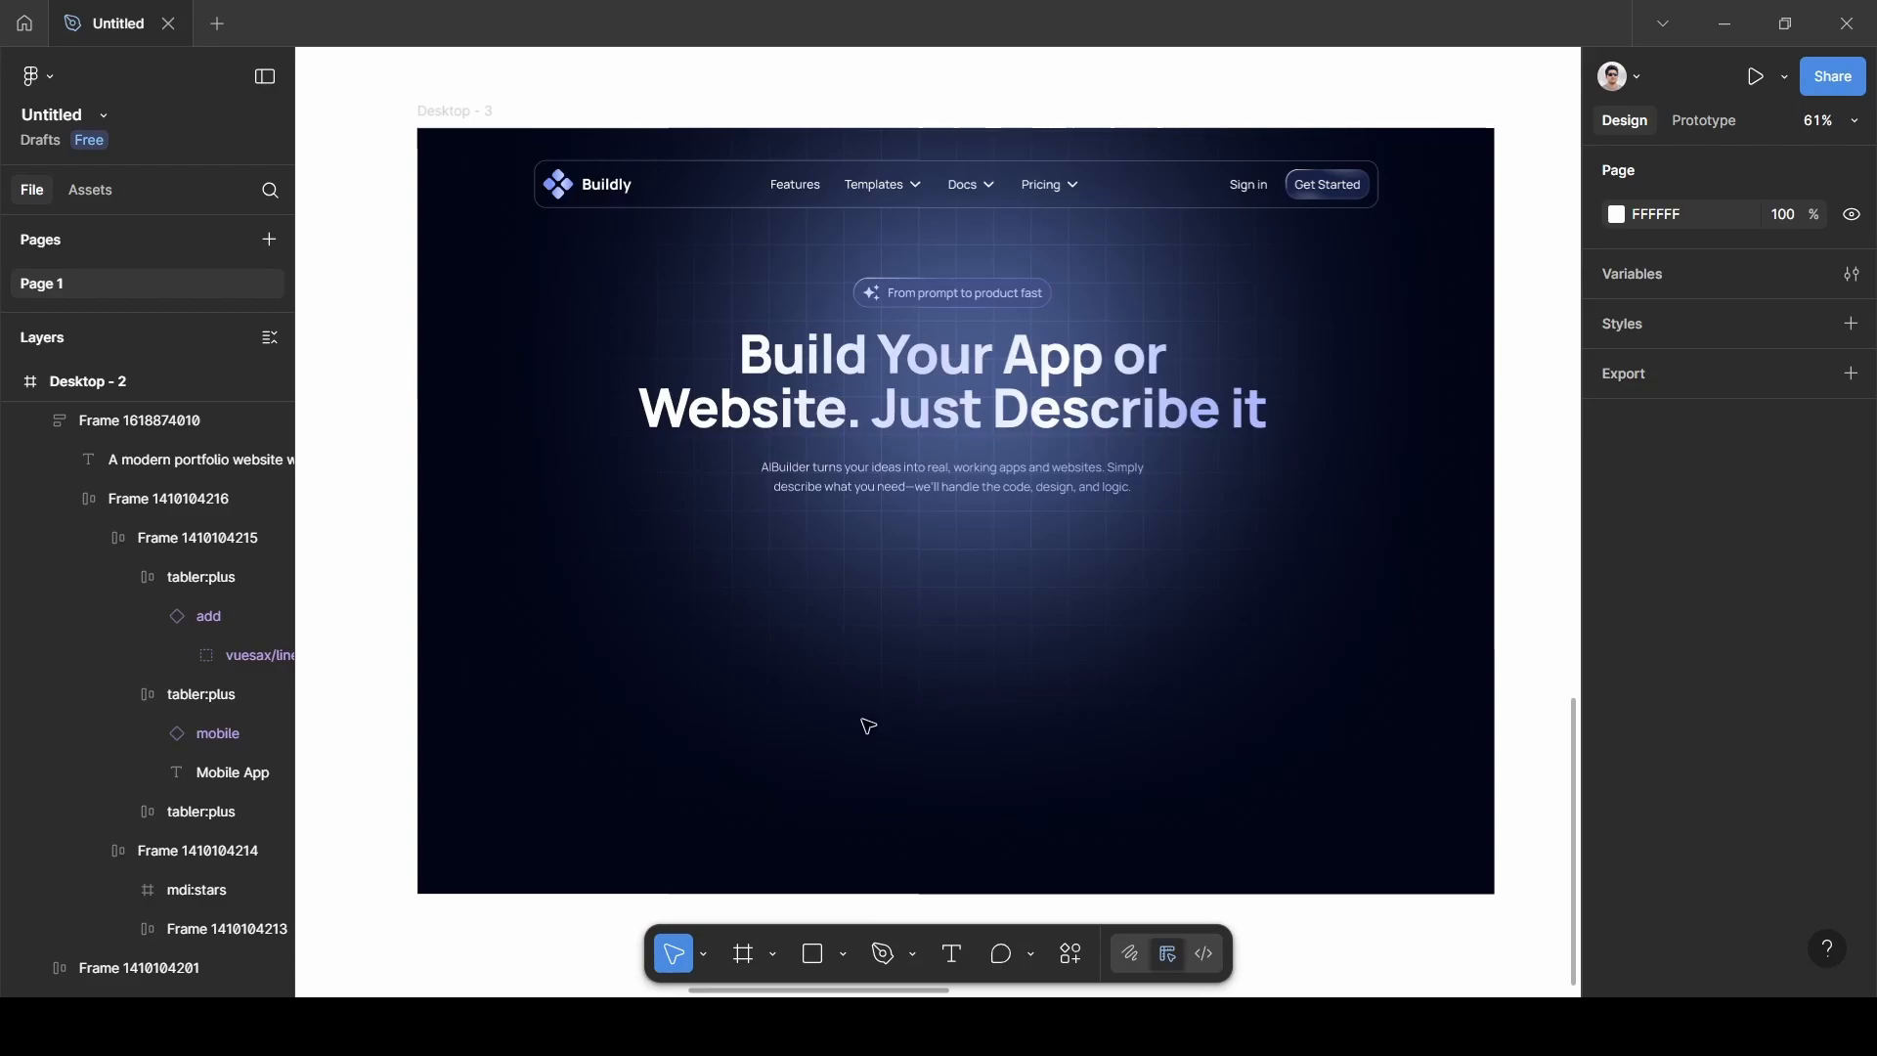
scroll(865, 721, left, 15)
scroll(851, 507, up, 1)
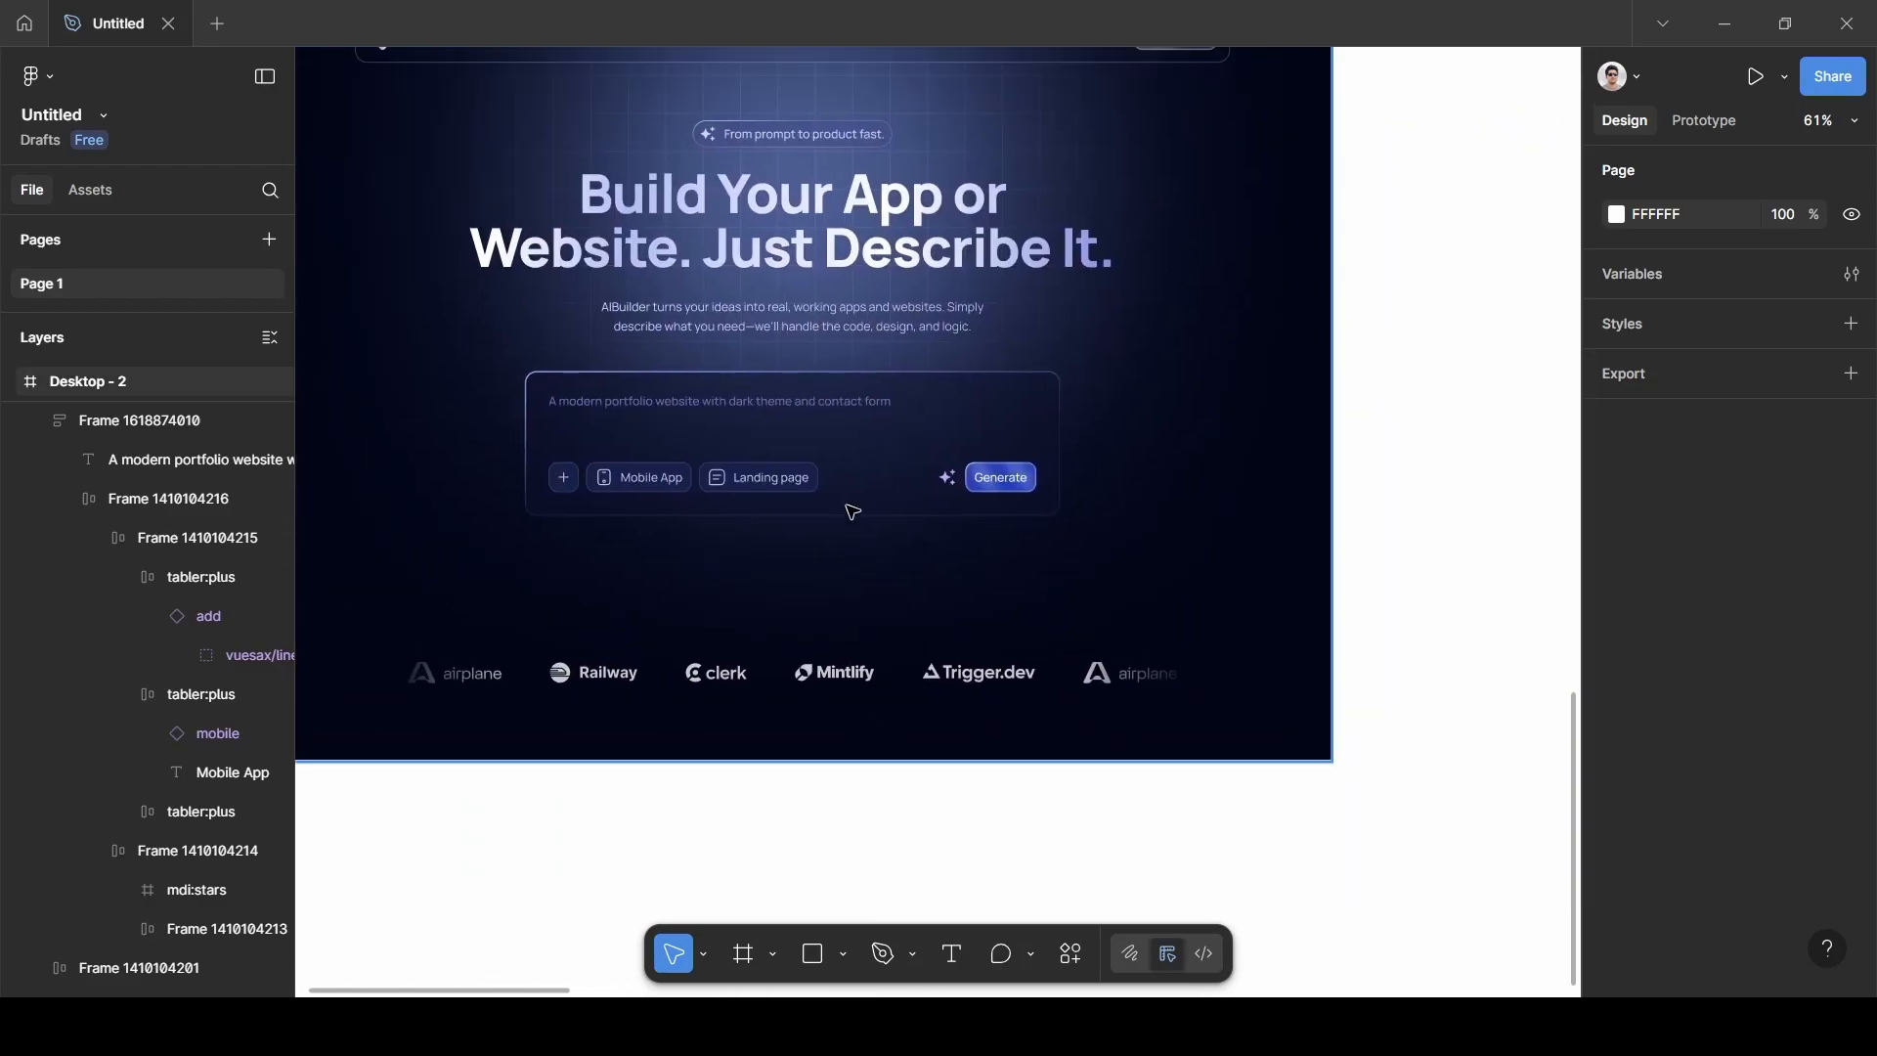
scroll(1185, 635, right, 12)
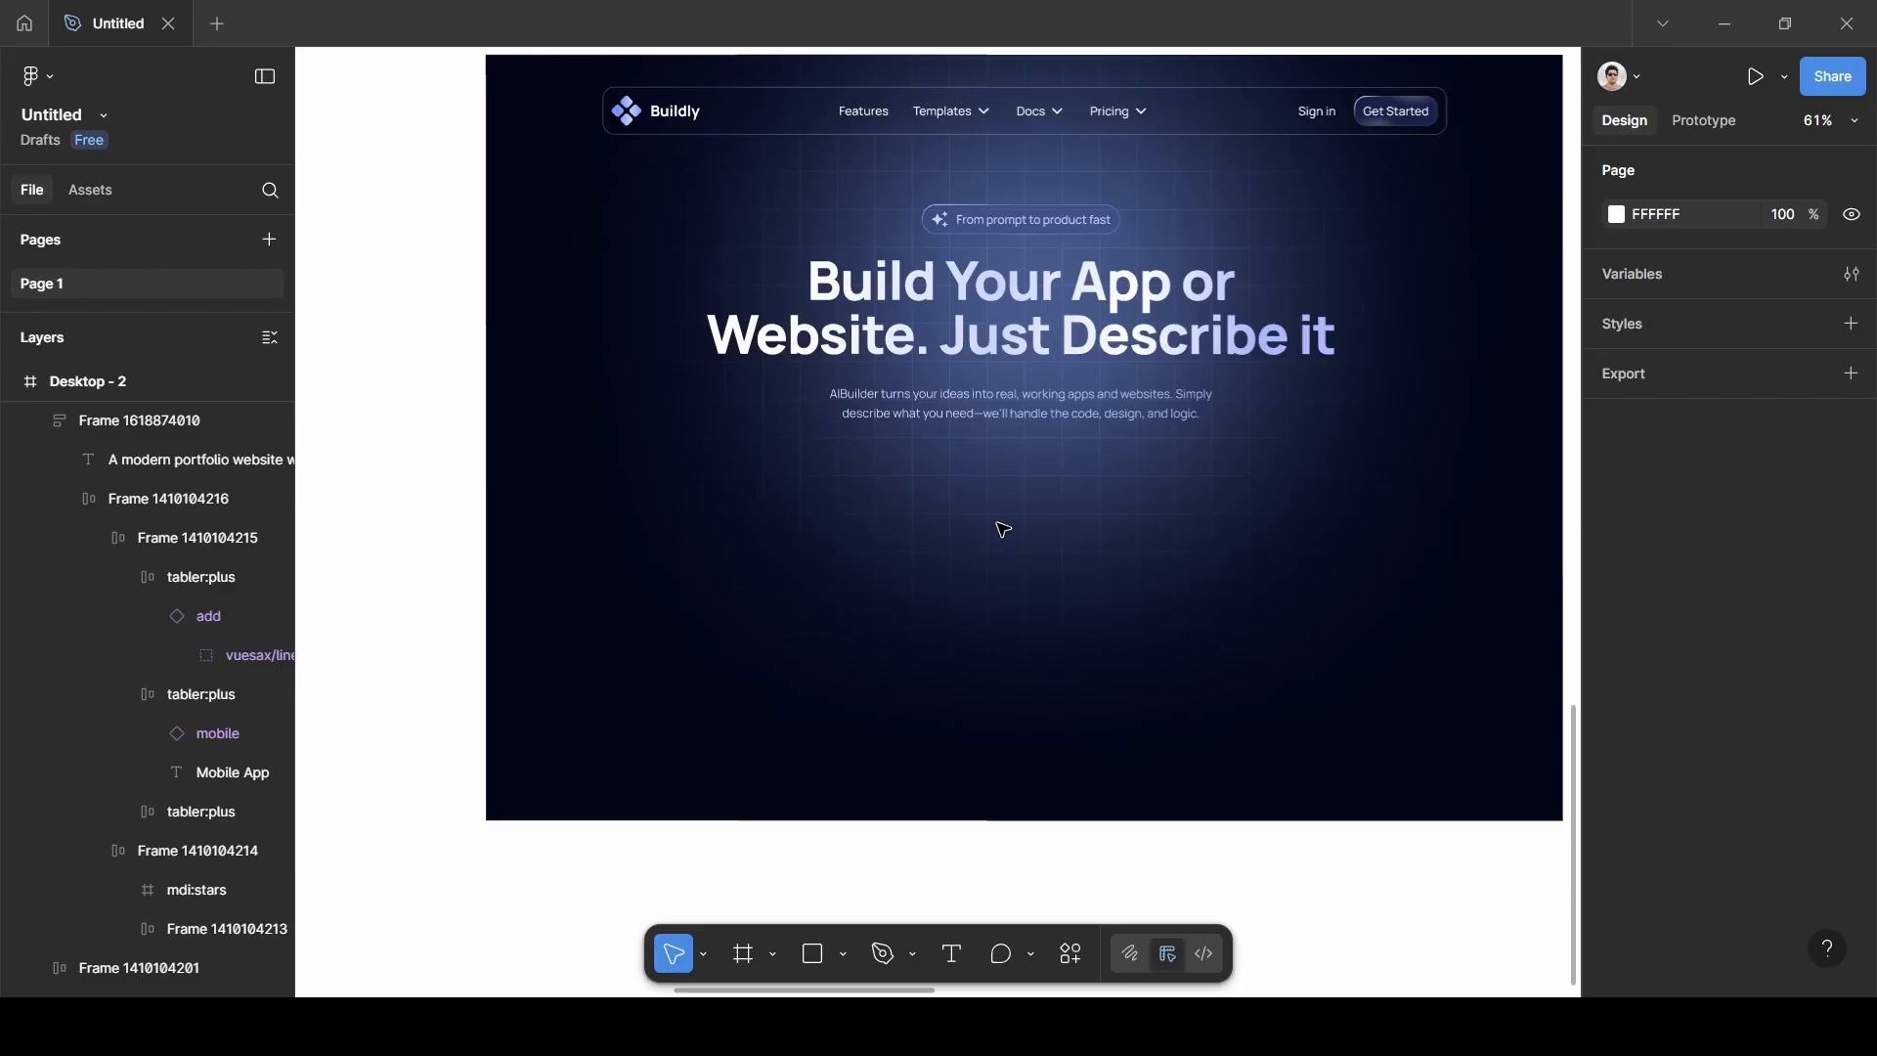
Add the text "A modern website with dark theme and contact form" below the description in Desktop - 3, at about X 581, Y 599.
key(t)
click(852, 491)
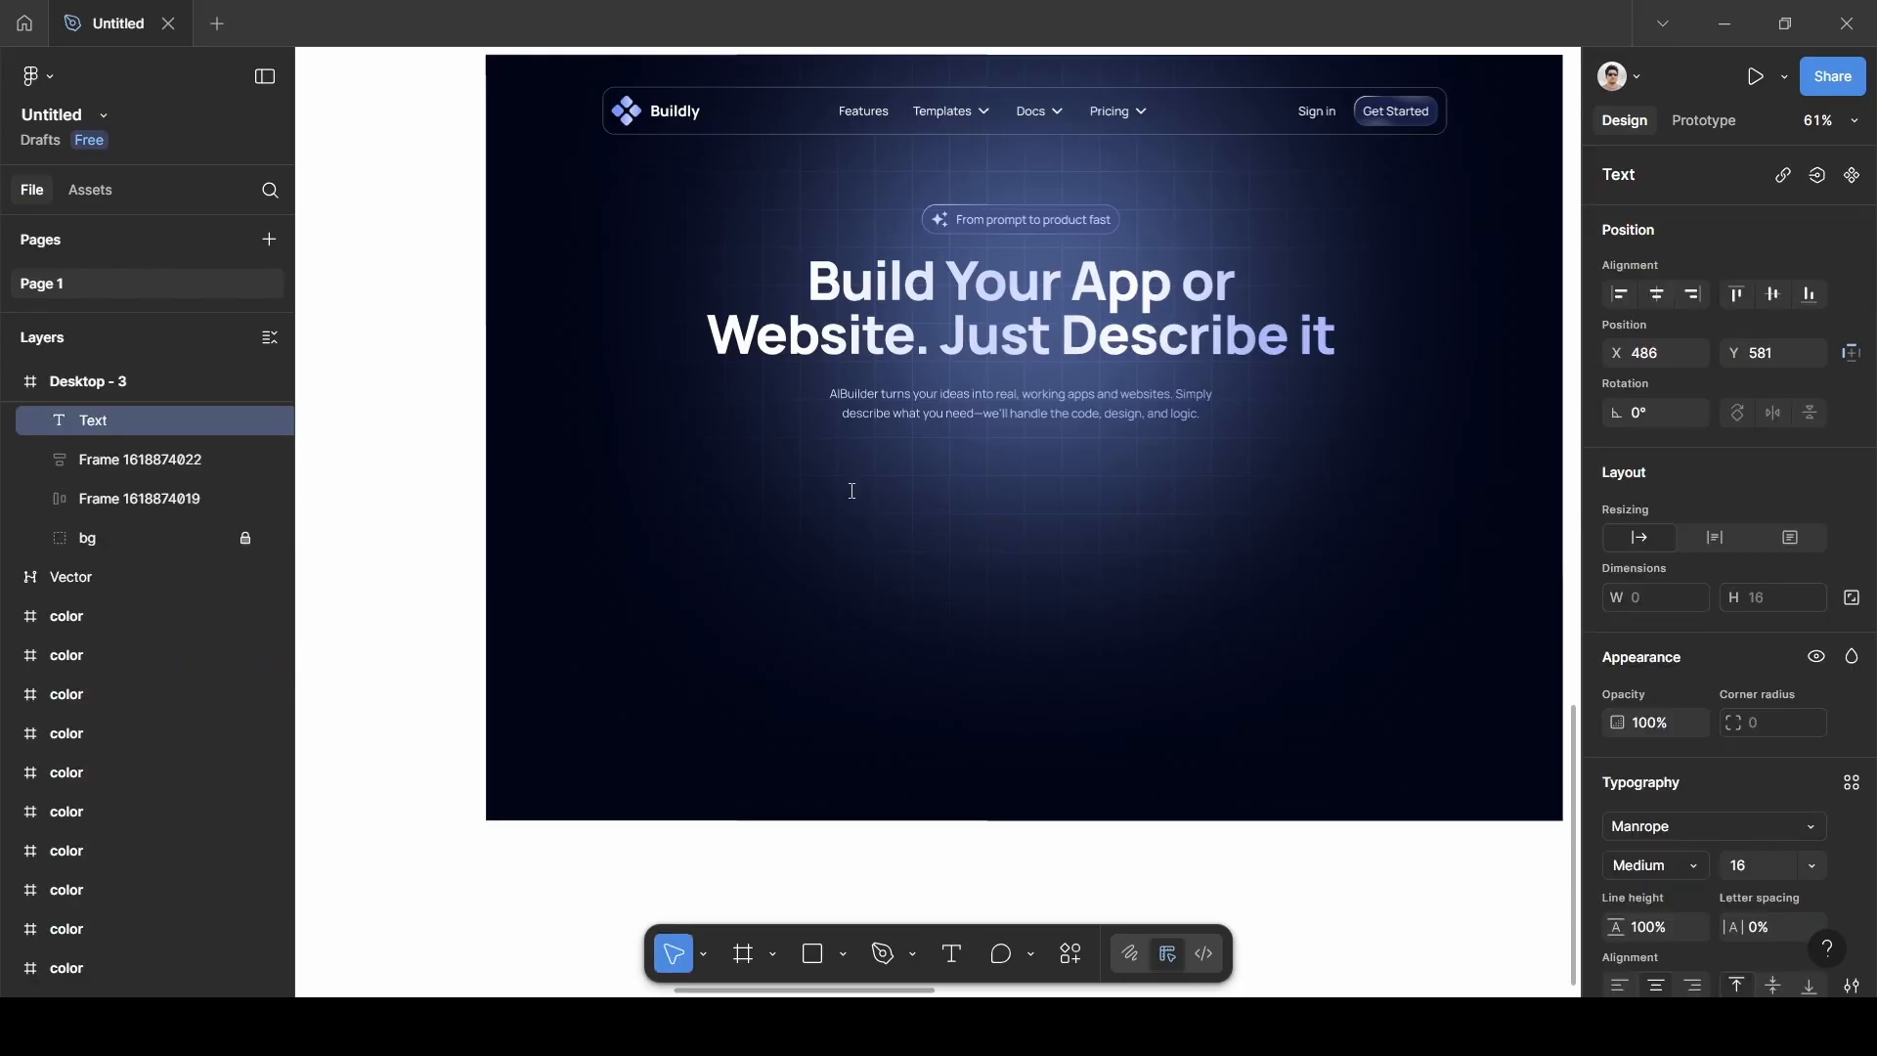
text(A modern websi)
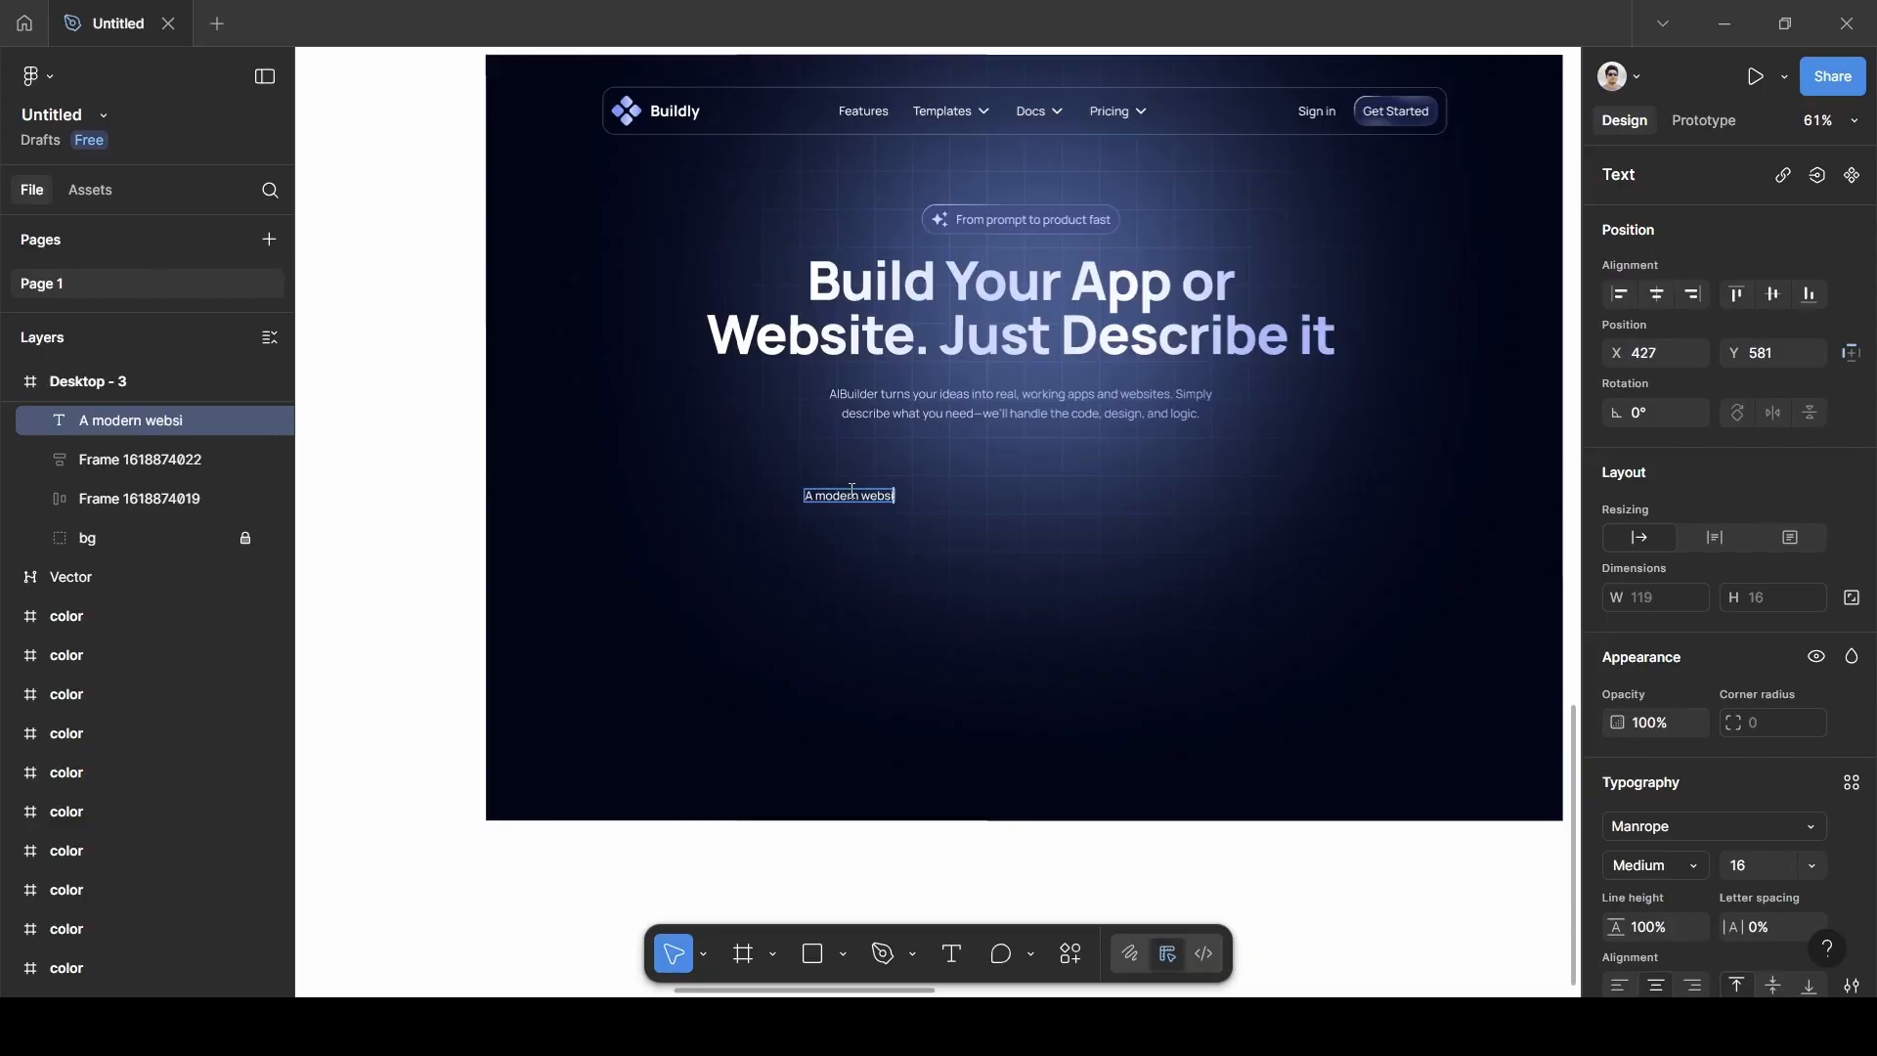
text(te with dark)
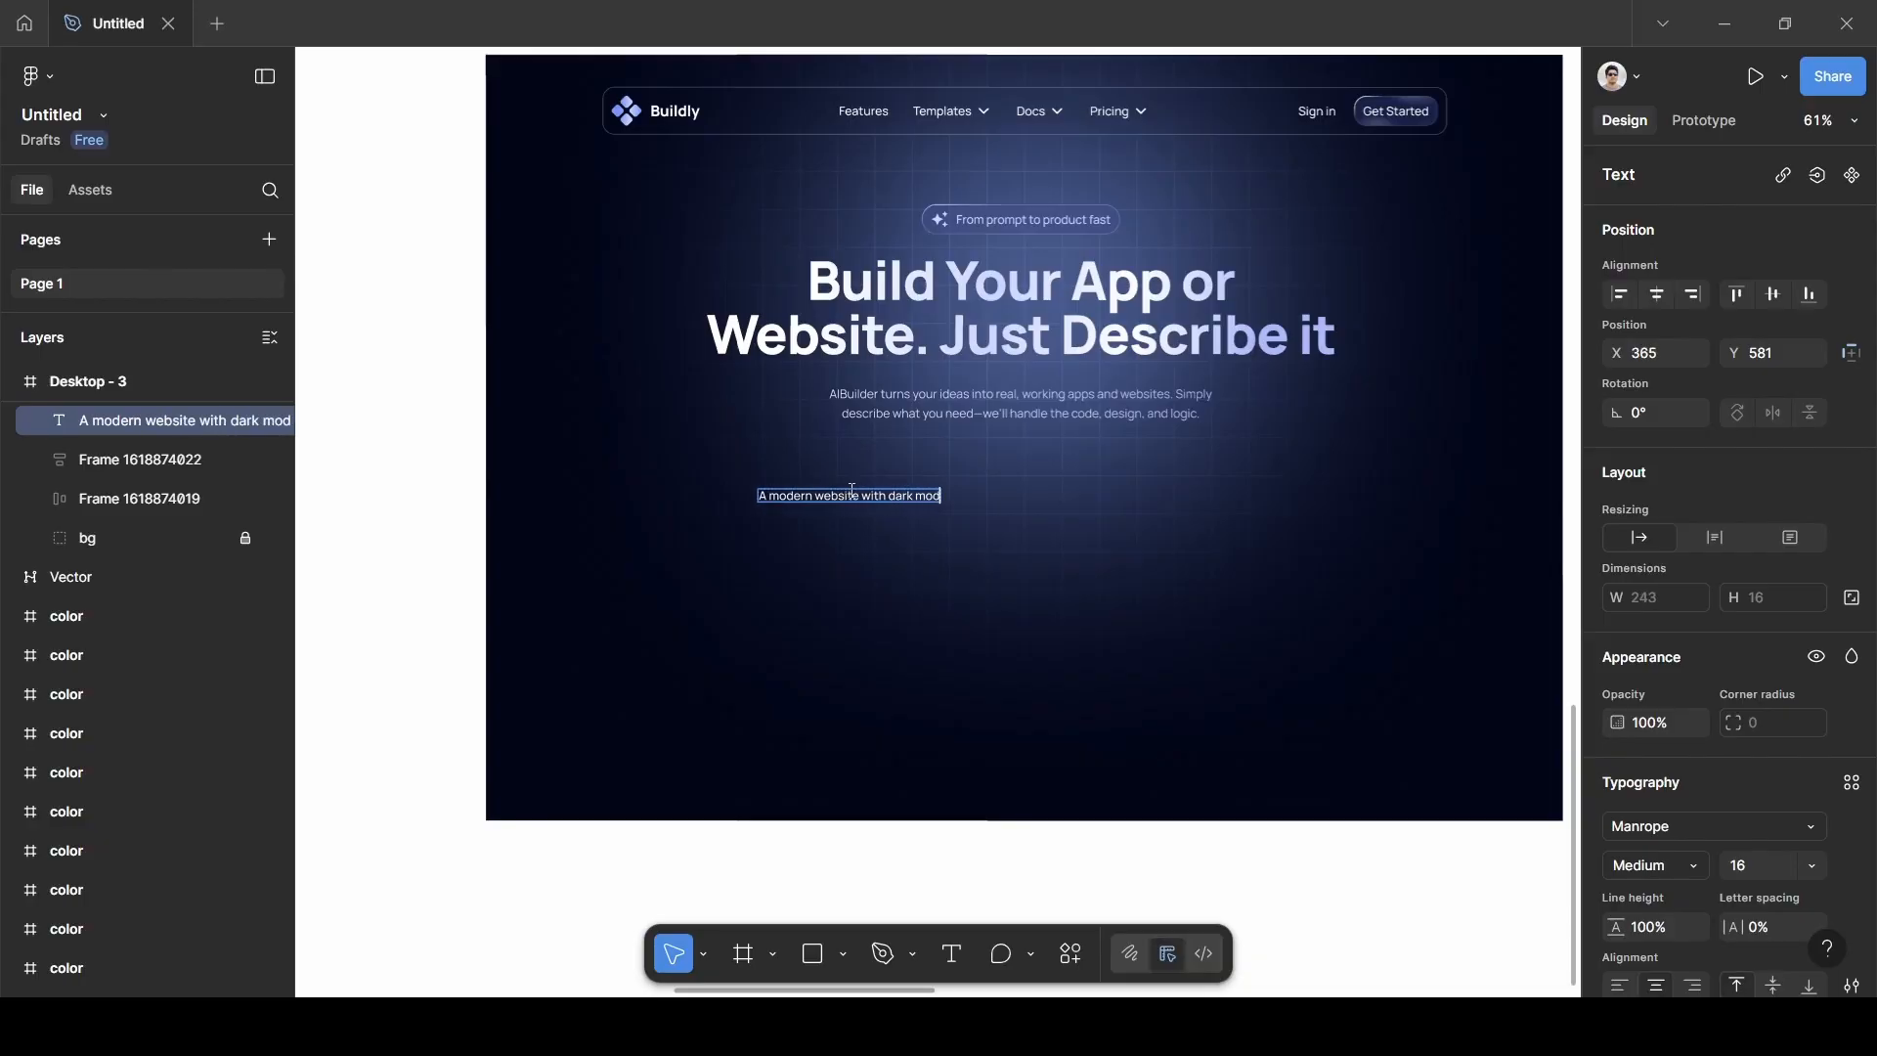
text( theme ad)
key(BackSpace)
text(nd conta)
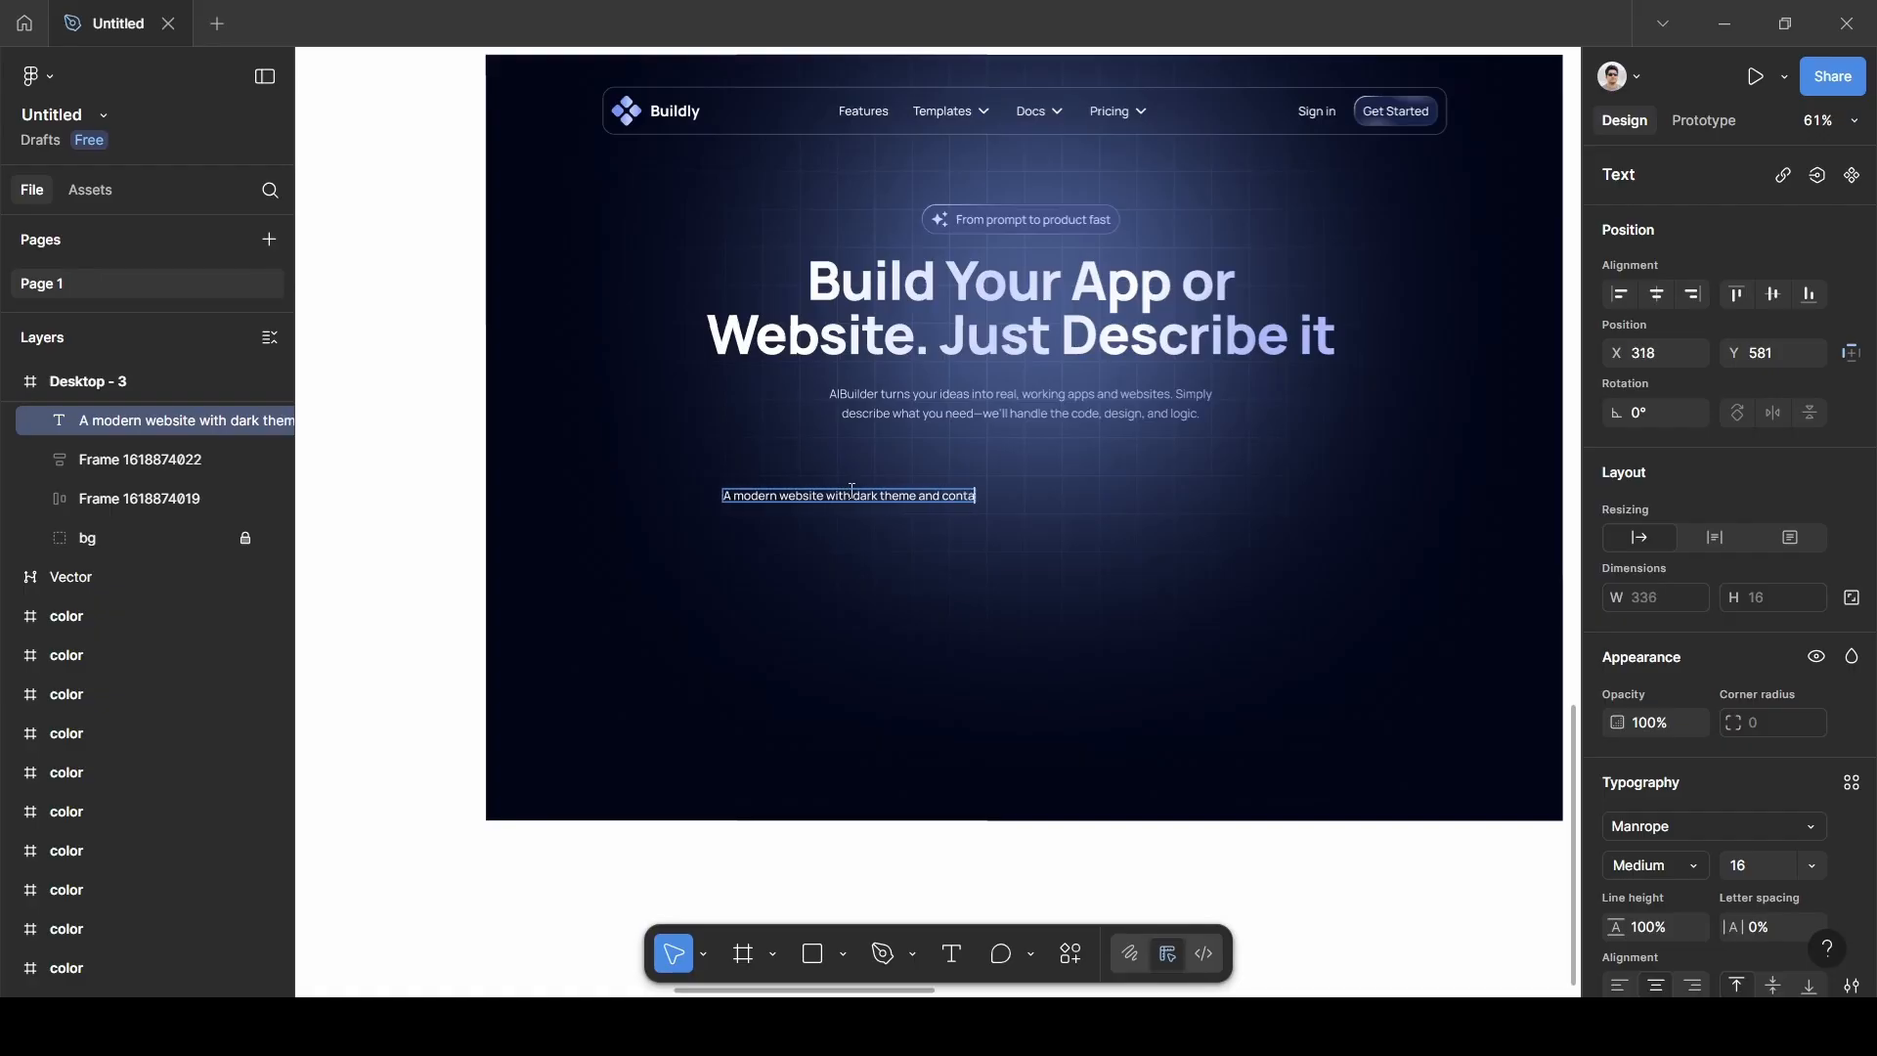
text(ct form)
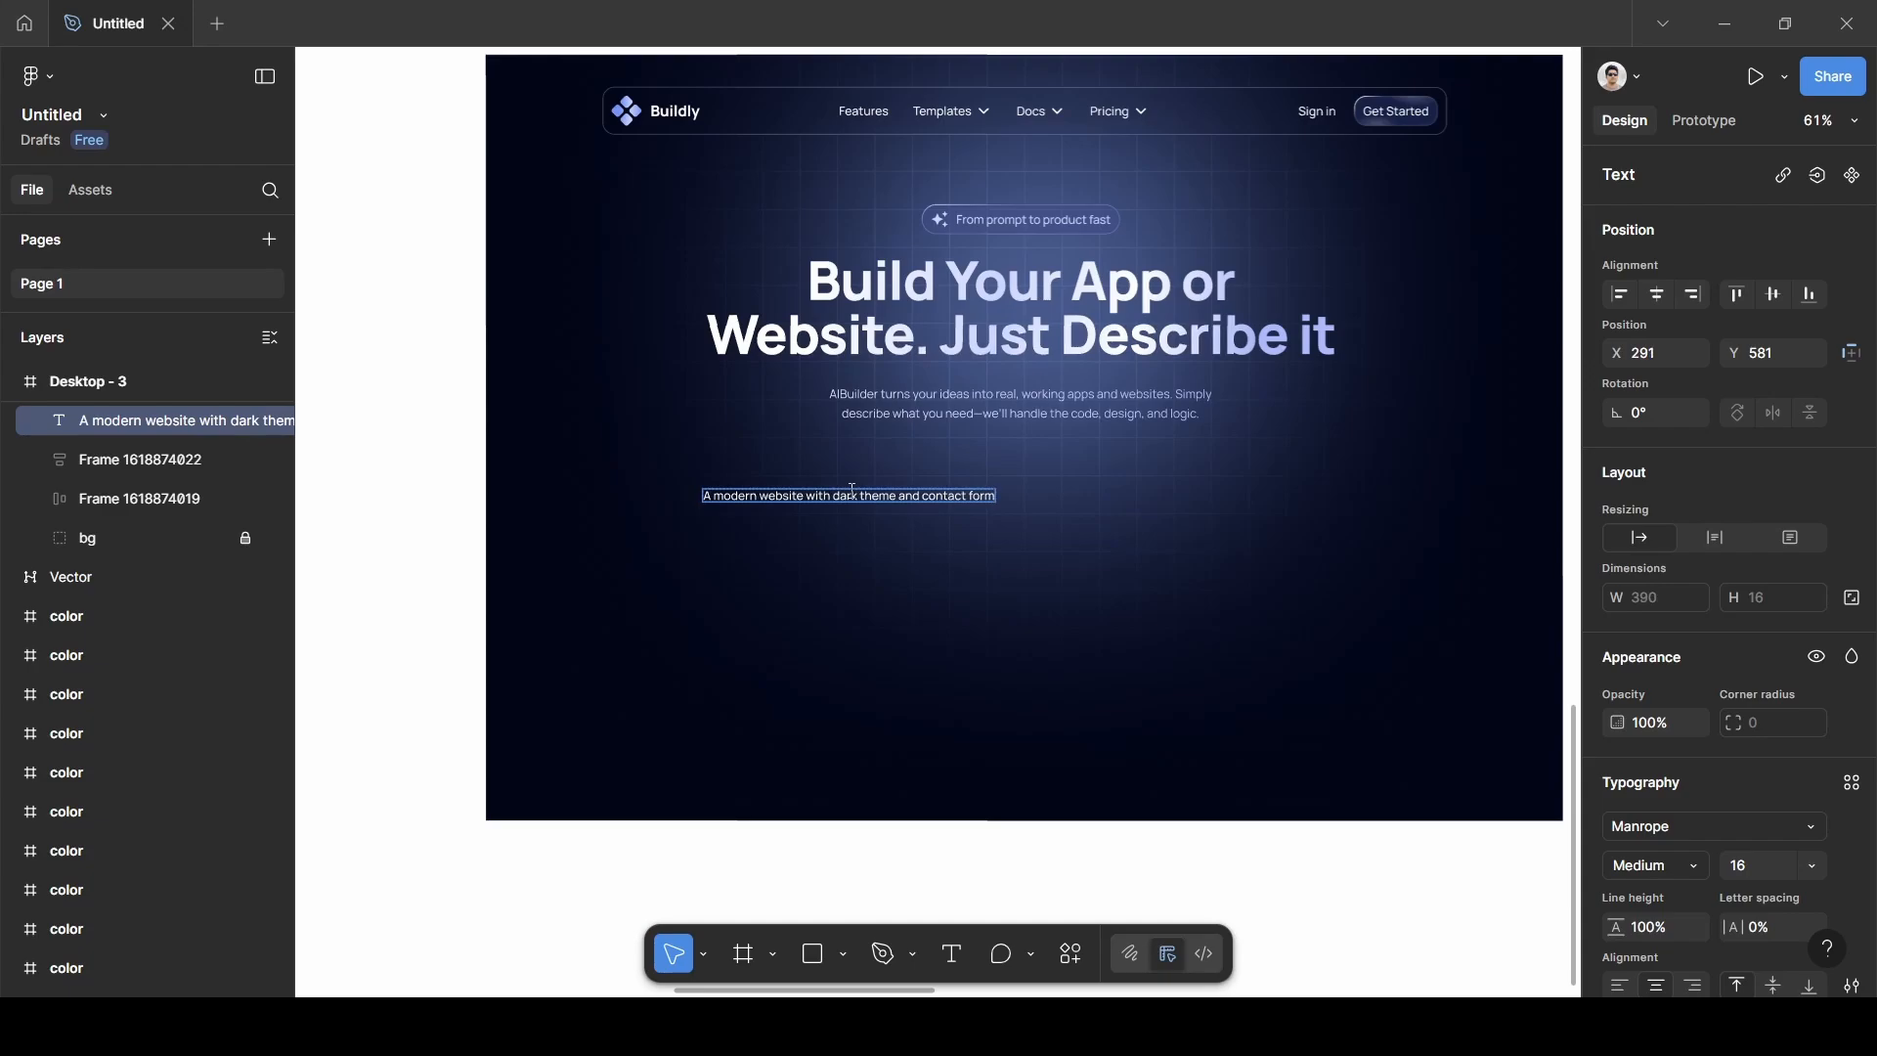
key(Escape)
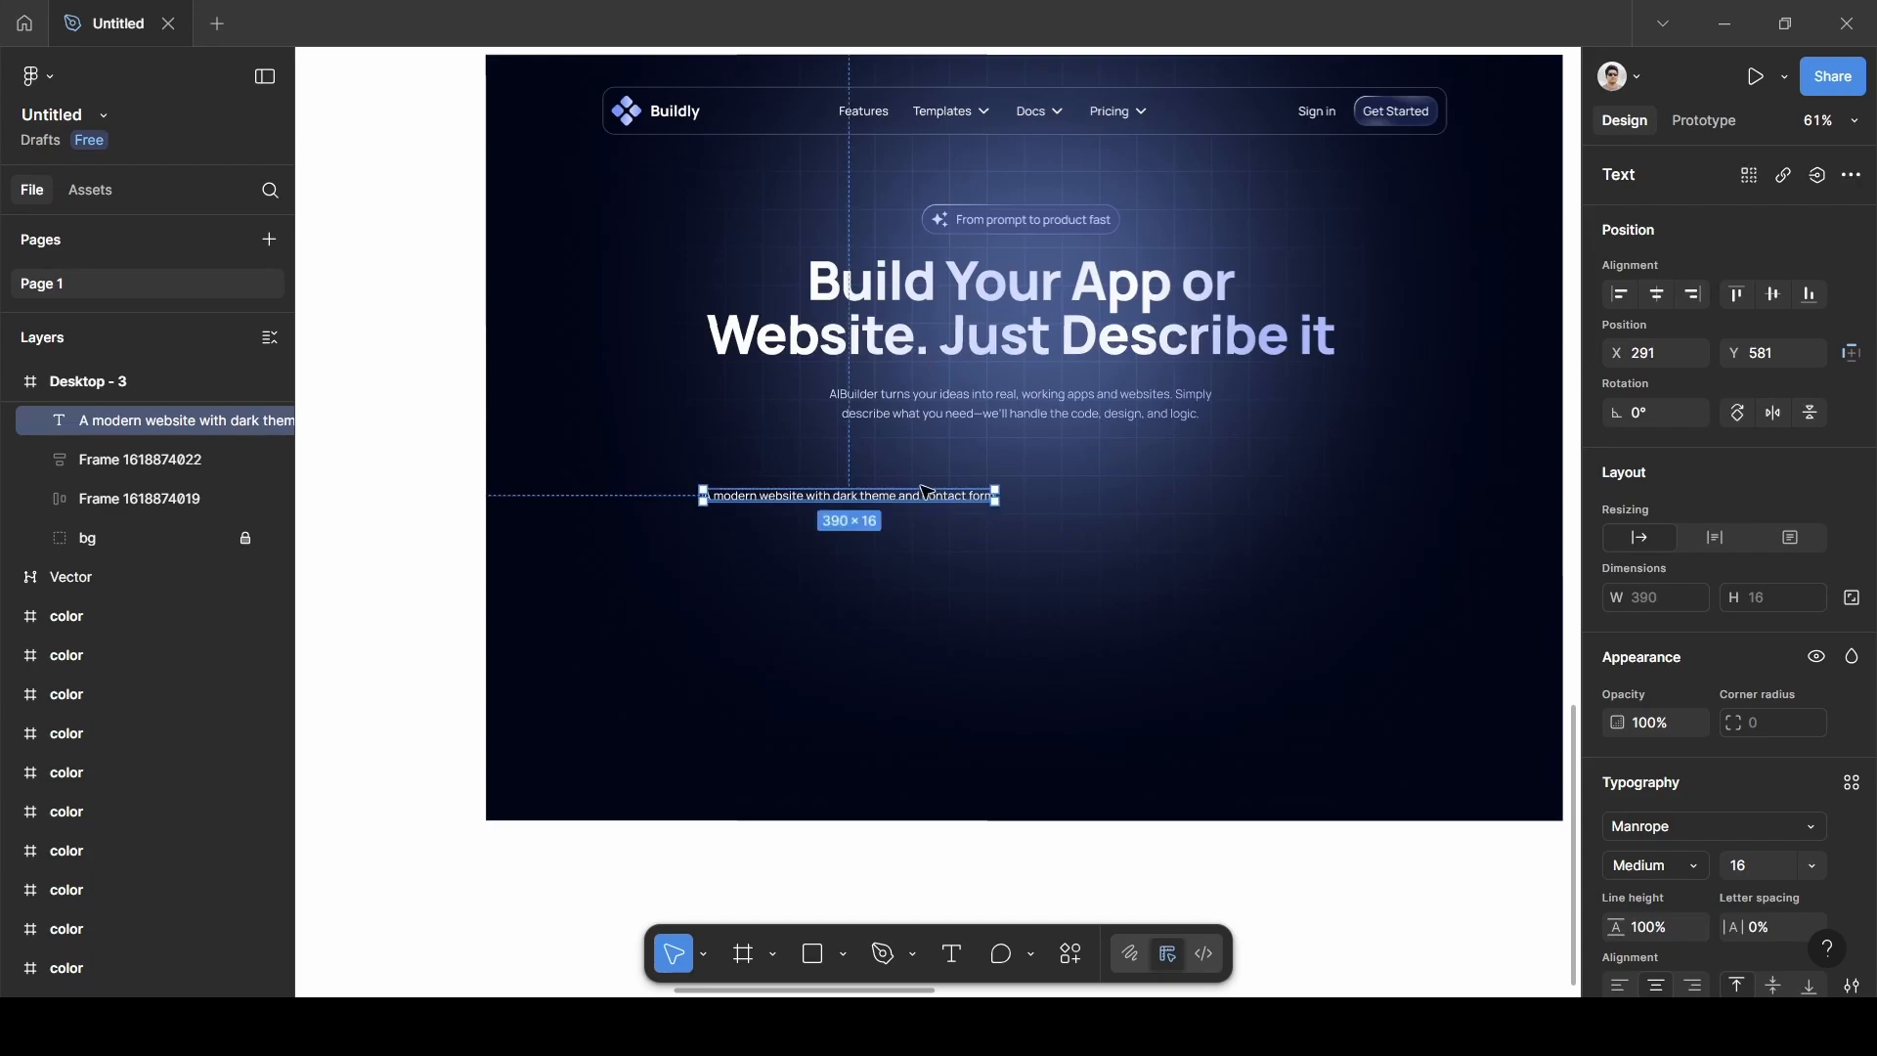
drag(938, 497, 1154, 509)
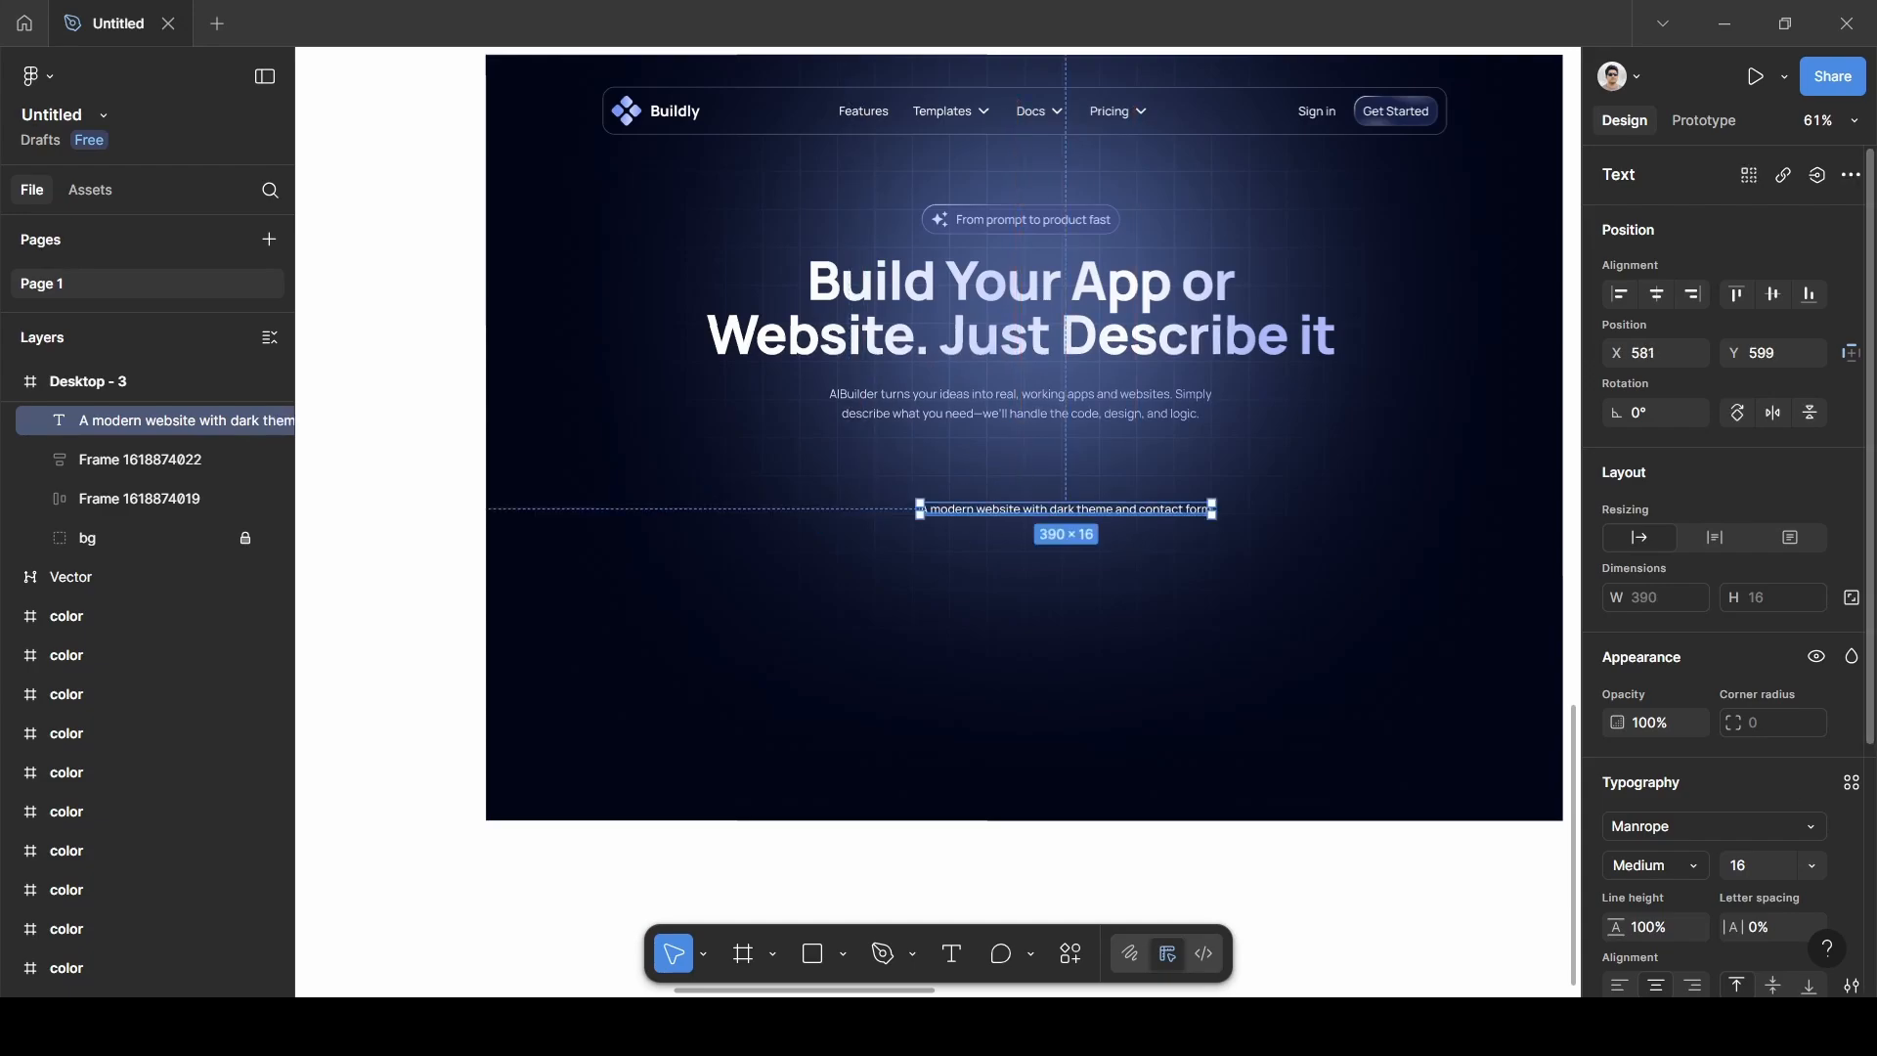
Set the placeholder text's fill to 6374B5 by sampling the matching palette swatch.
scroll(1856, 857, down, 3)
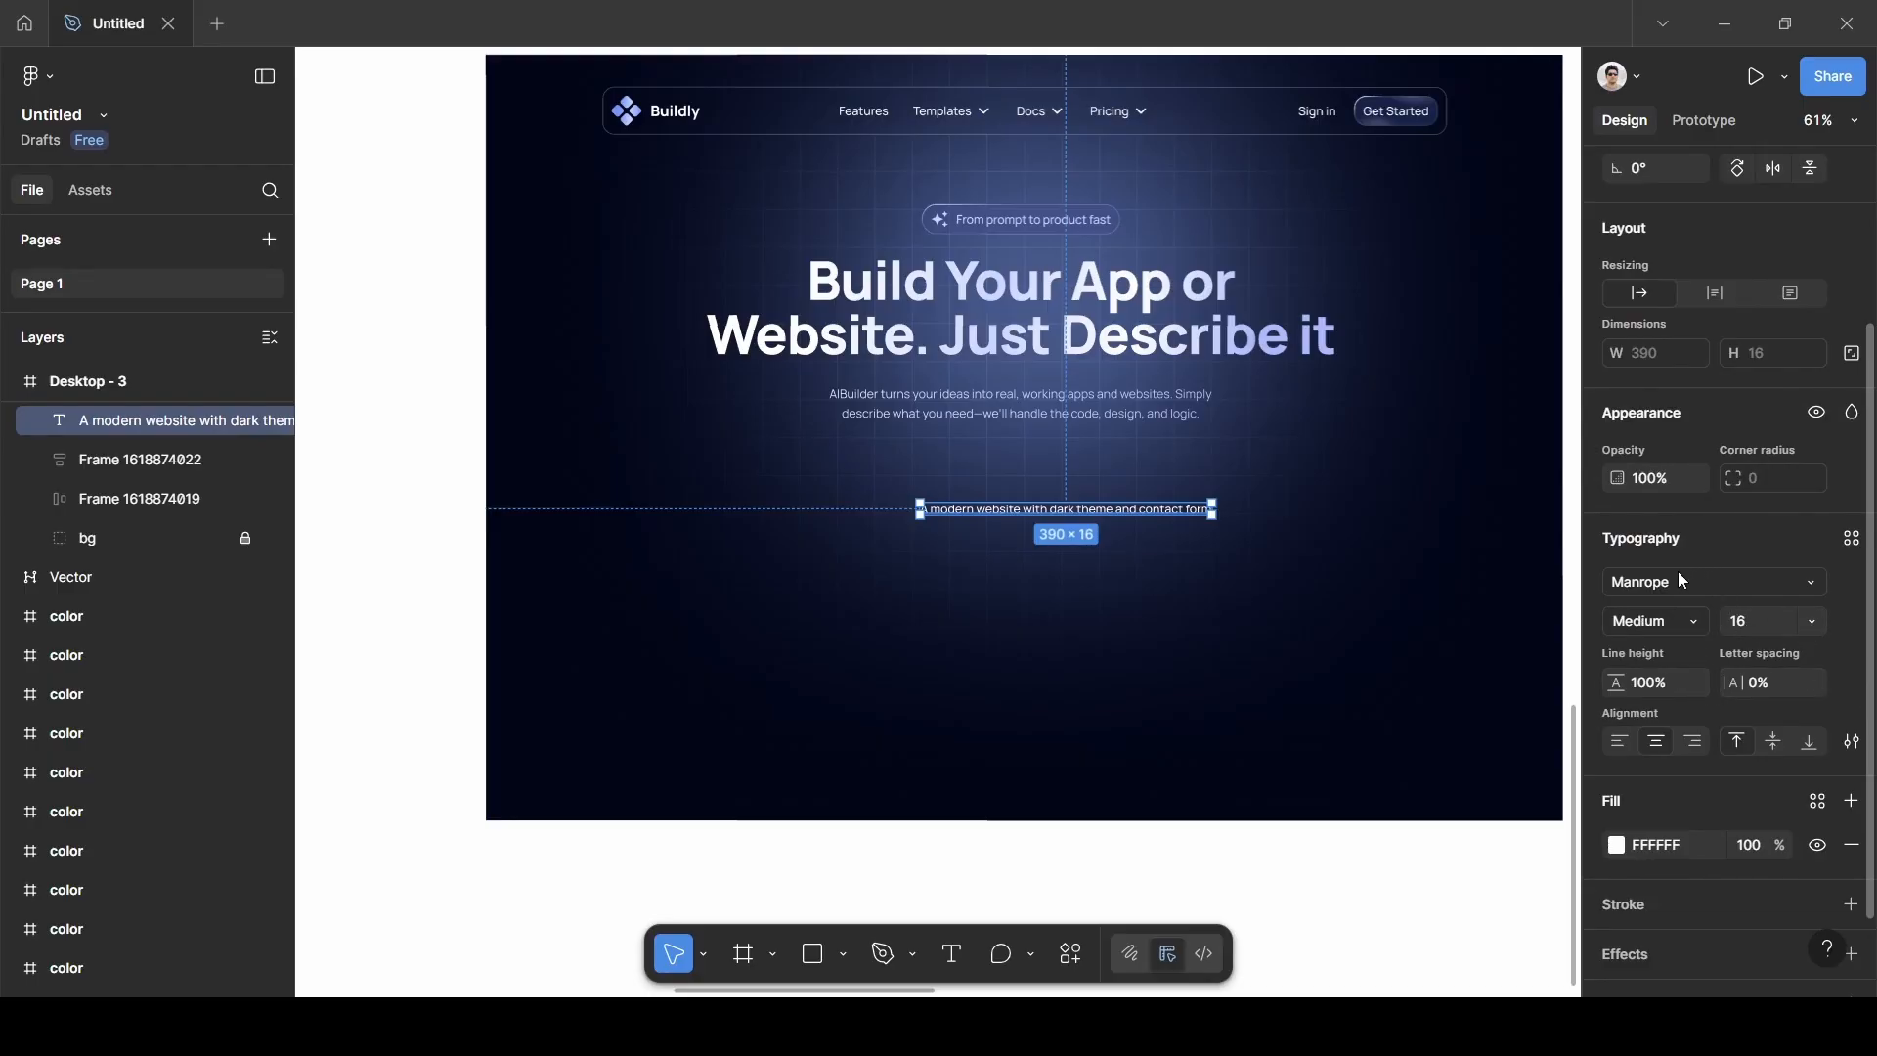
click(1616, 844)
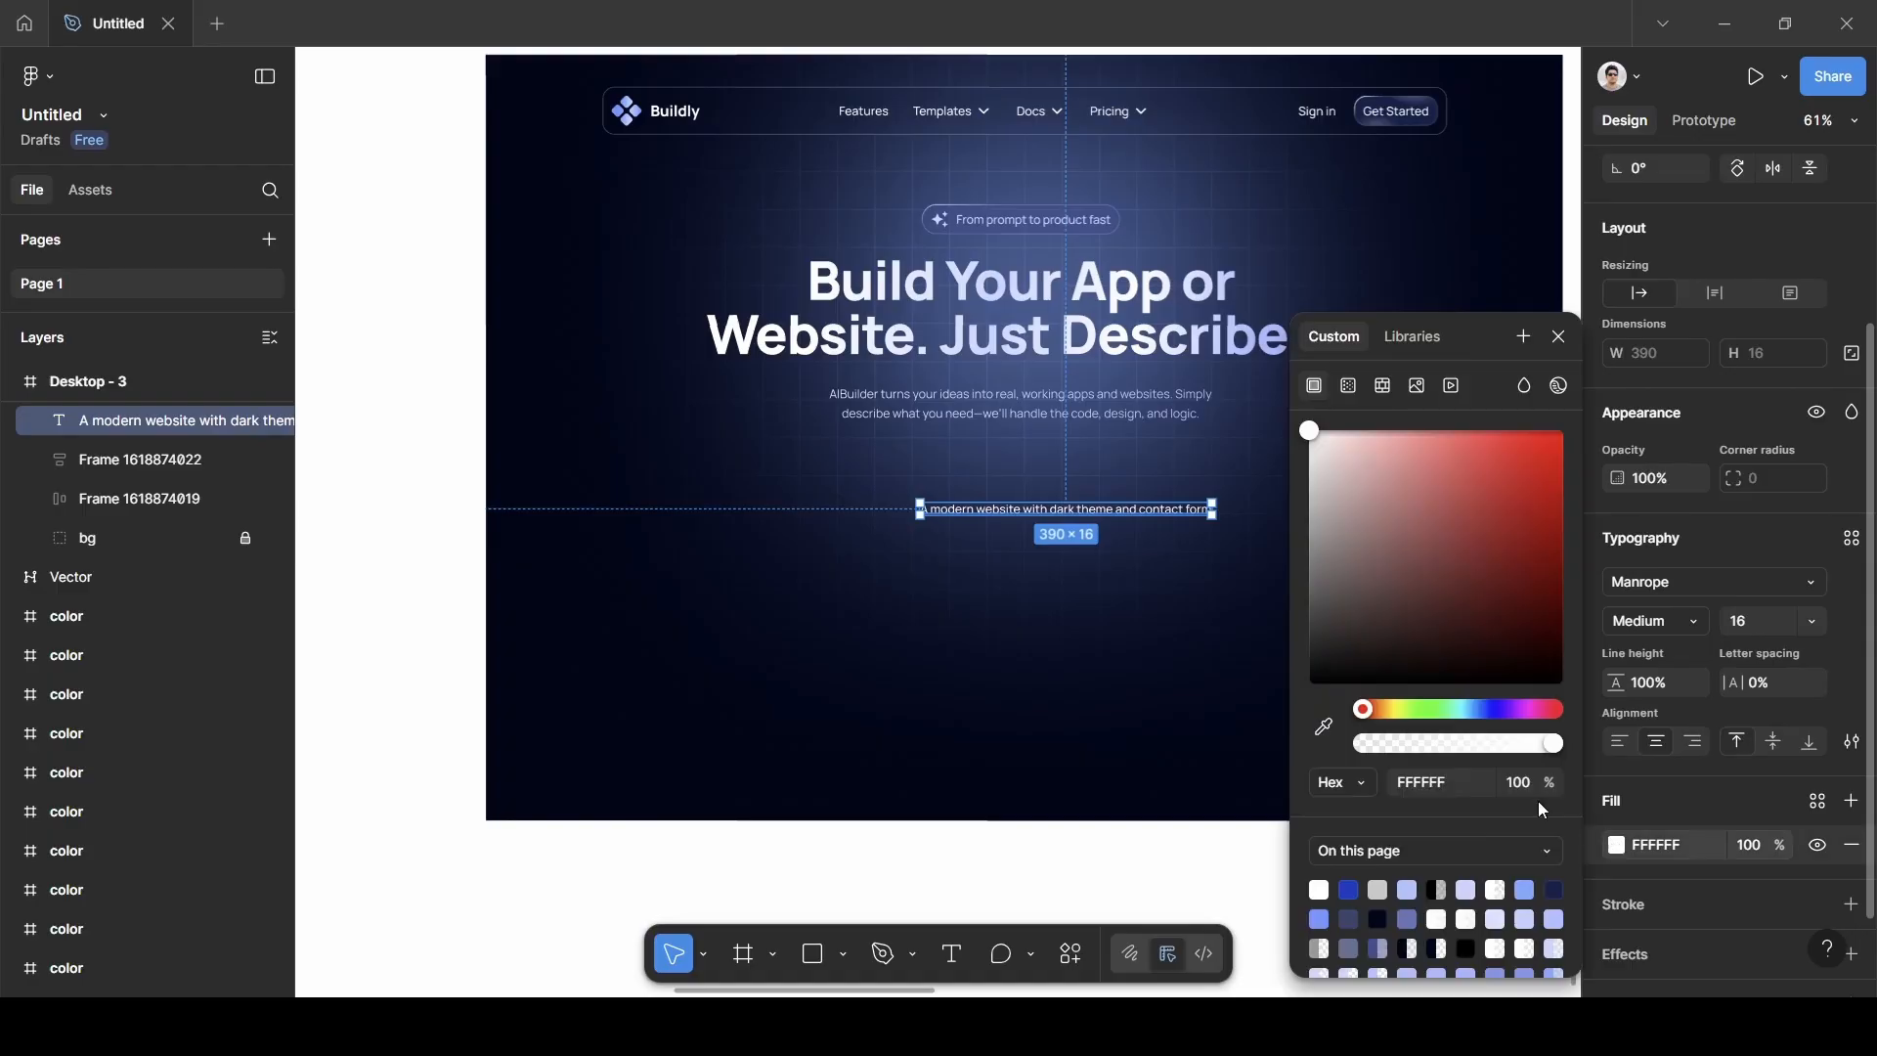
click(1322, 726)
scroll(1189, 431, up, 6)
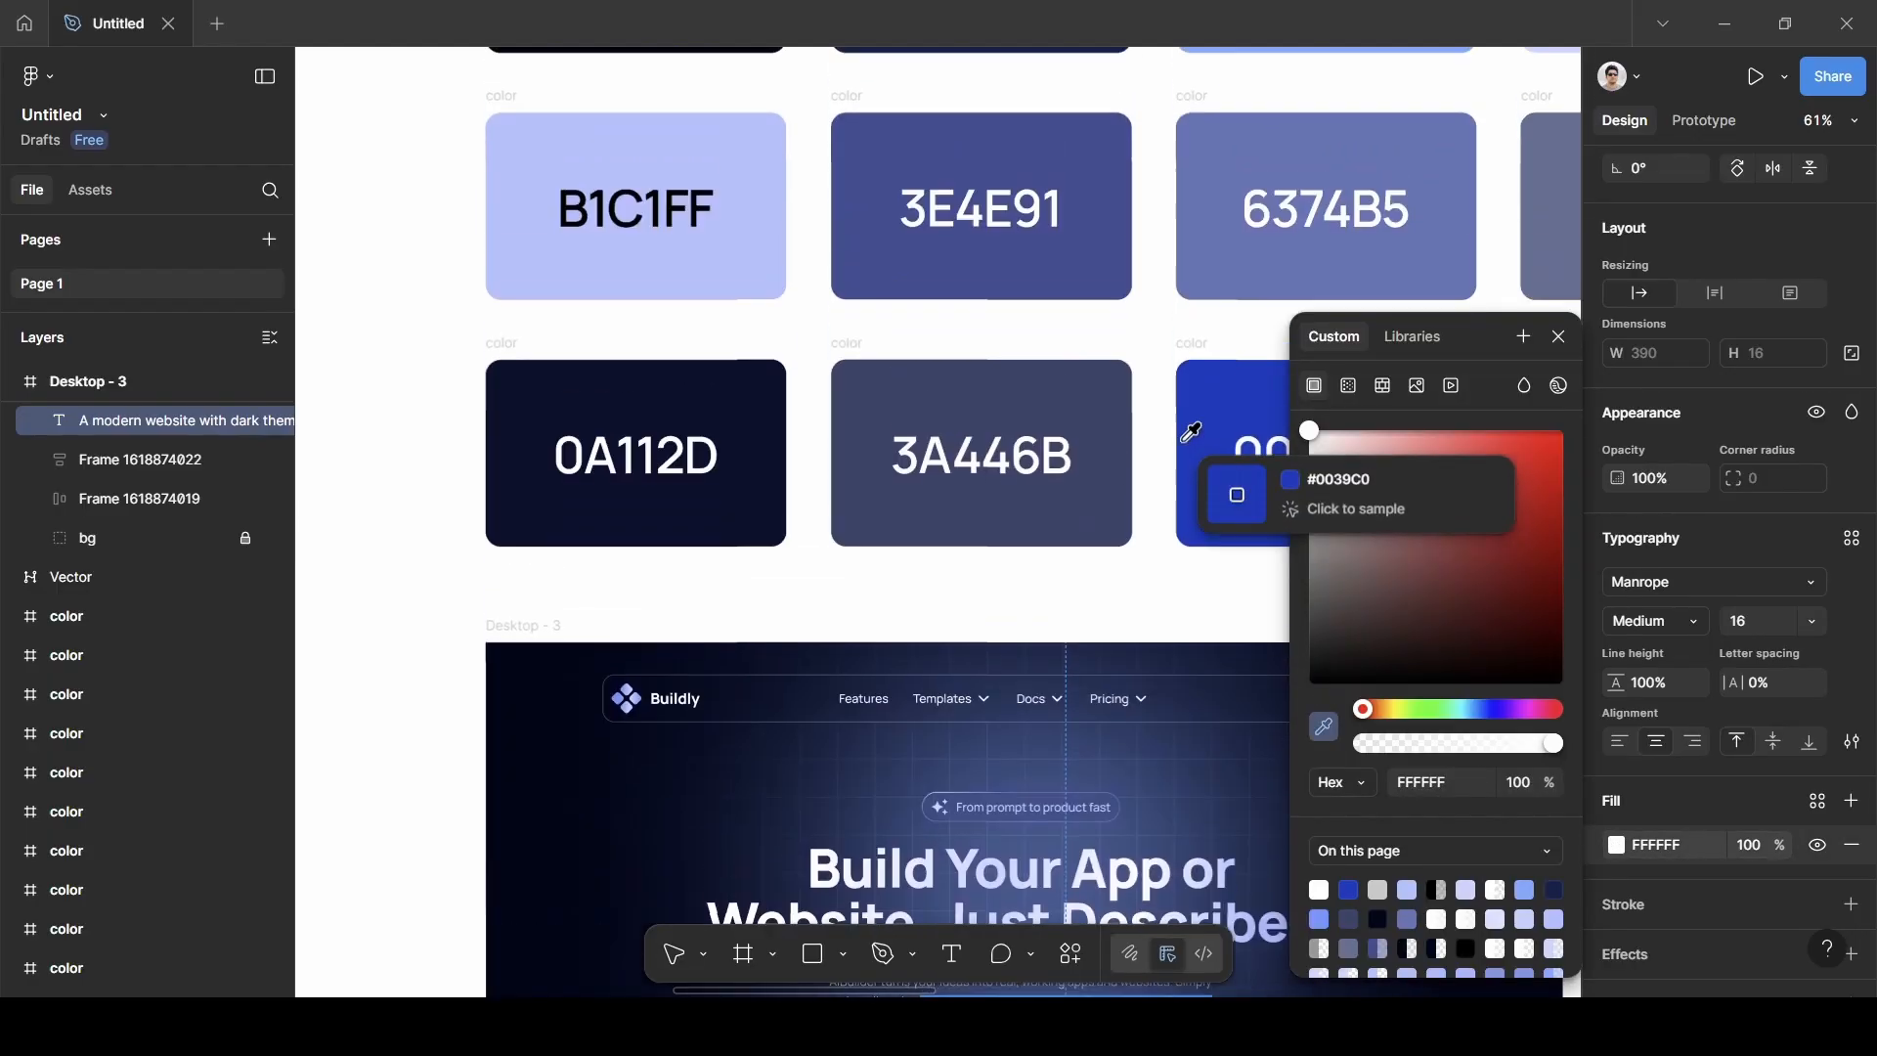
scroll(1188, 440, right, 5)
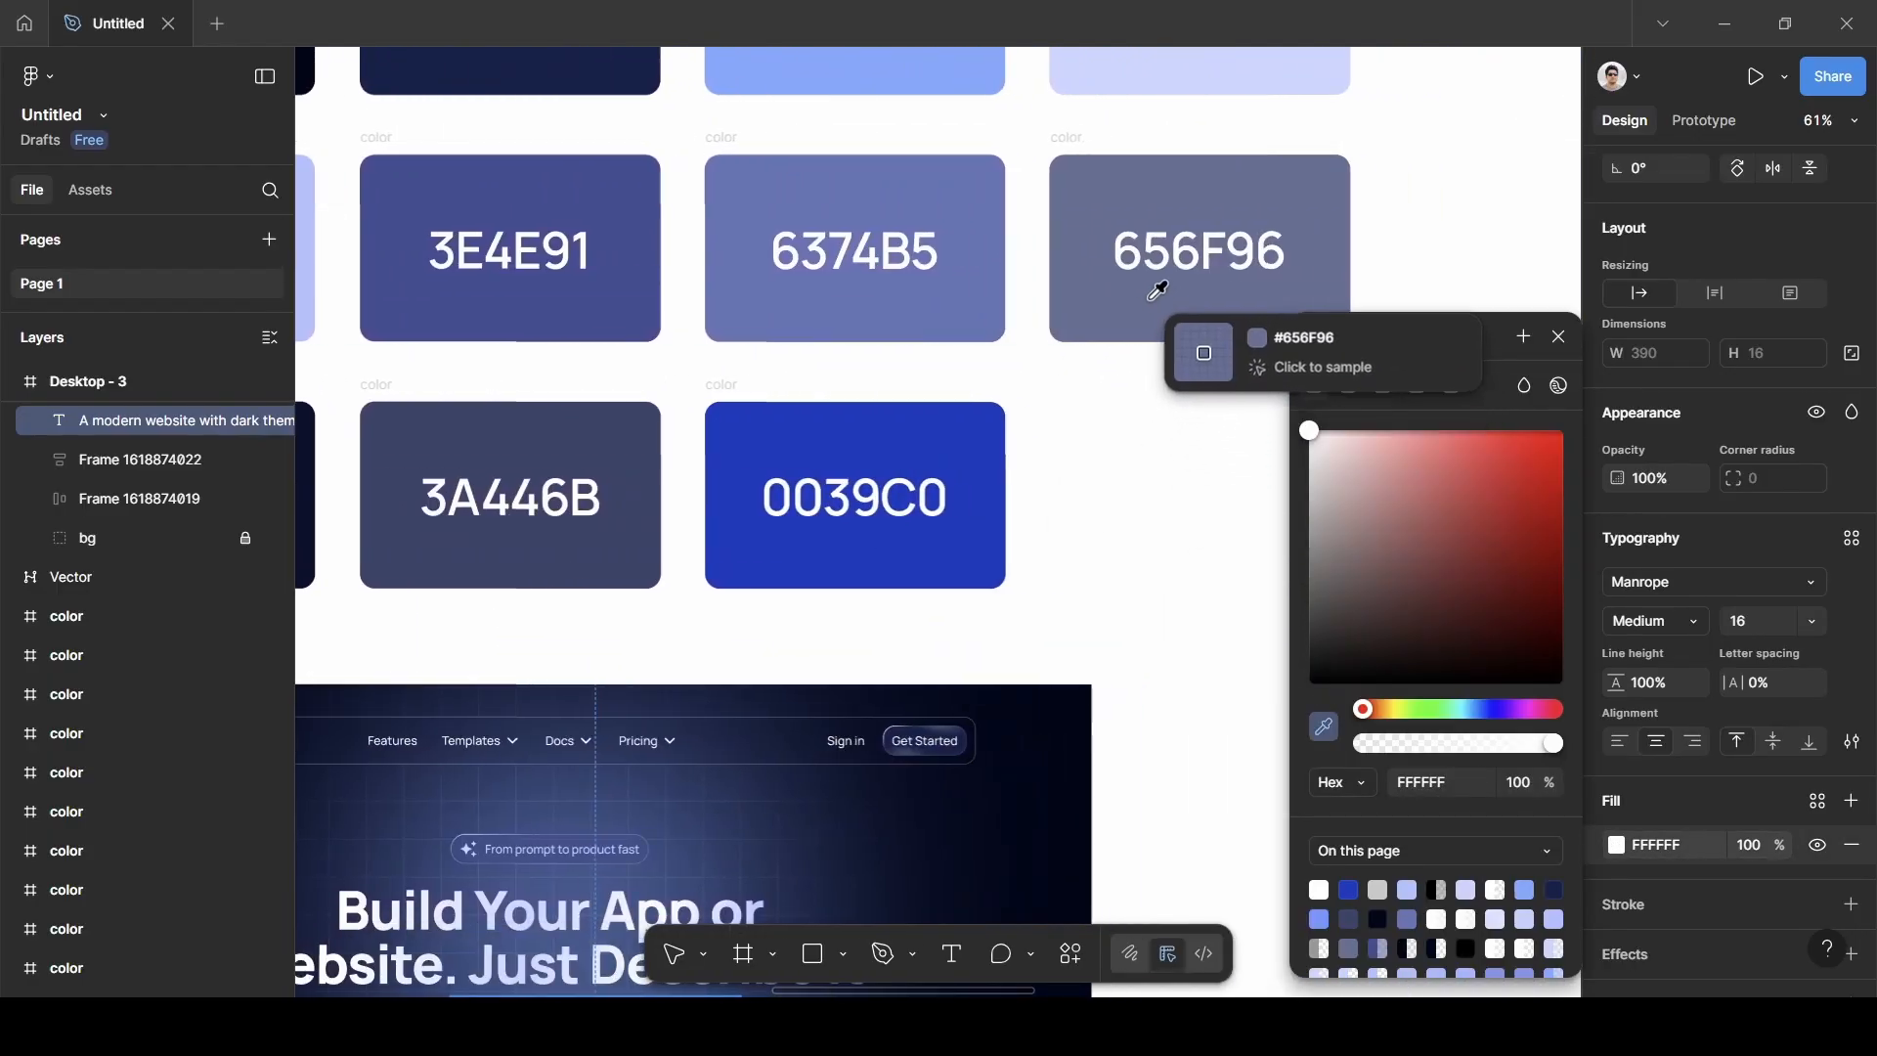
click(869, 292)
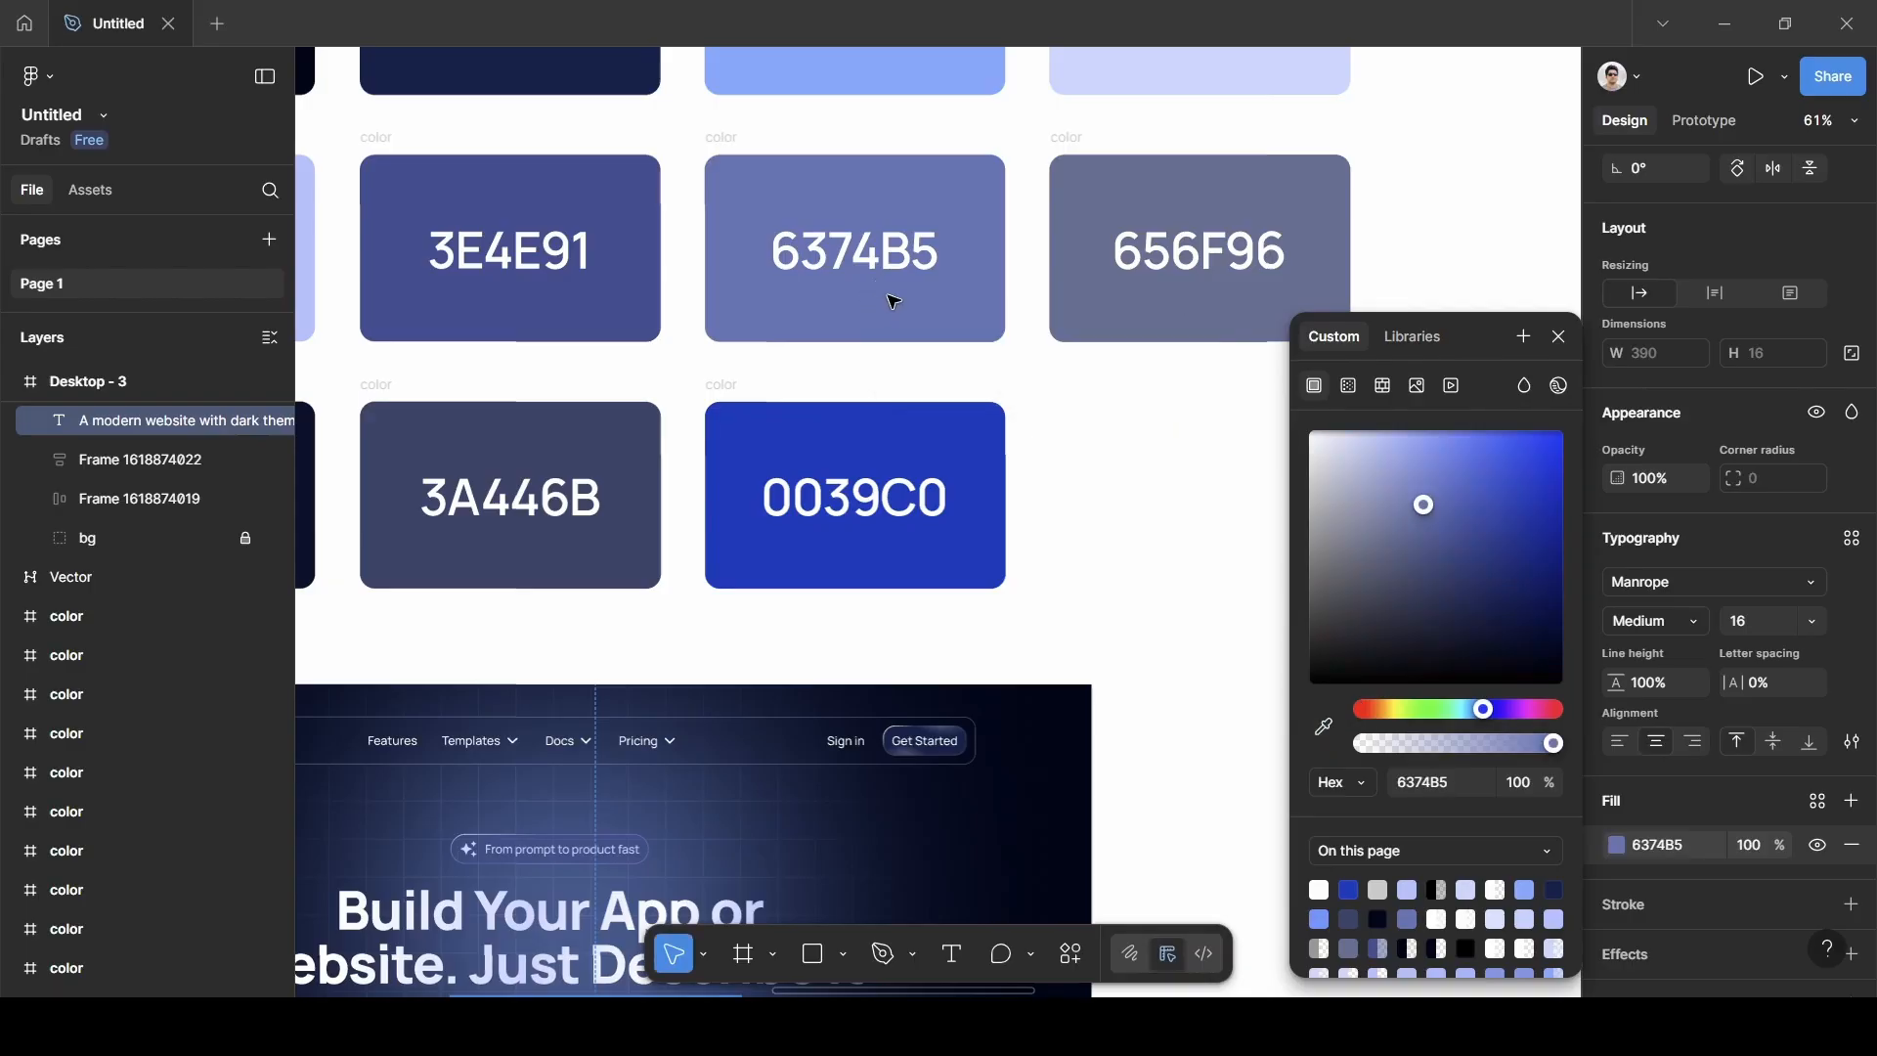
click(1559, 336)
Move the placeholder text closer to the description paragraph in Desktop - 3, at about X 508, Y 556.
scroll(1158, 460, left, 2)
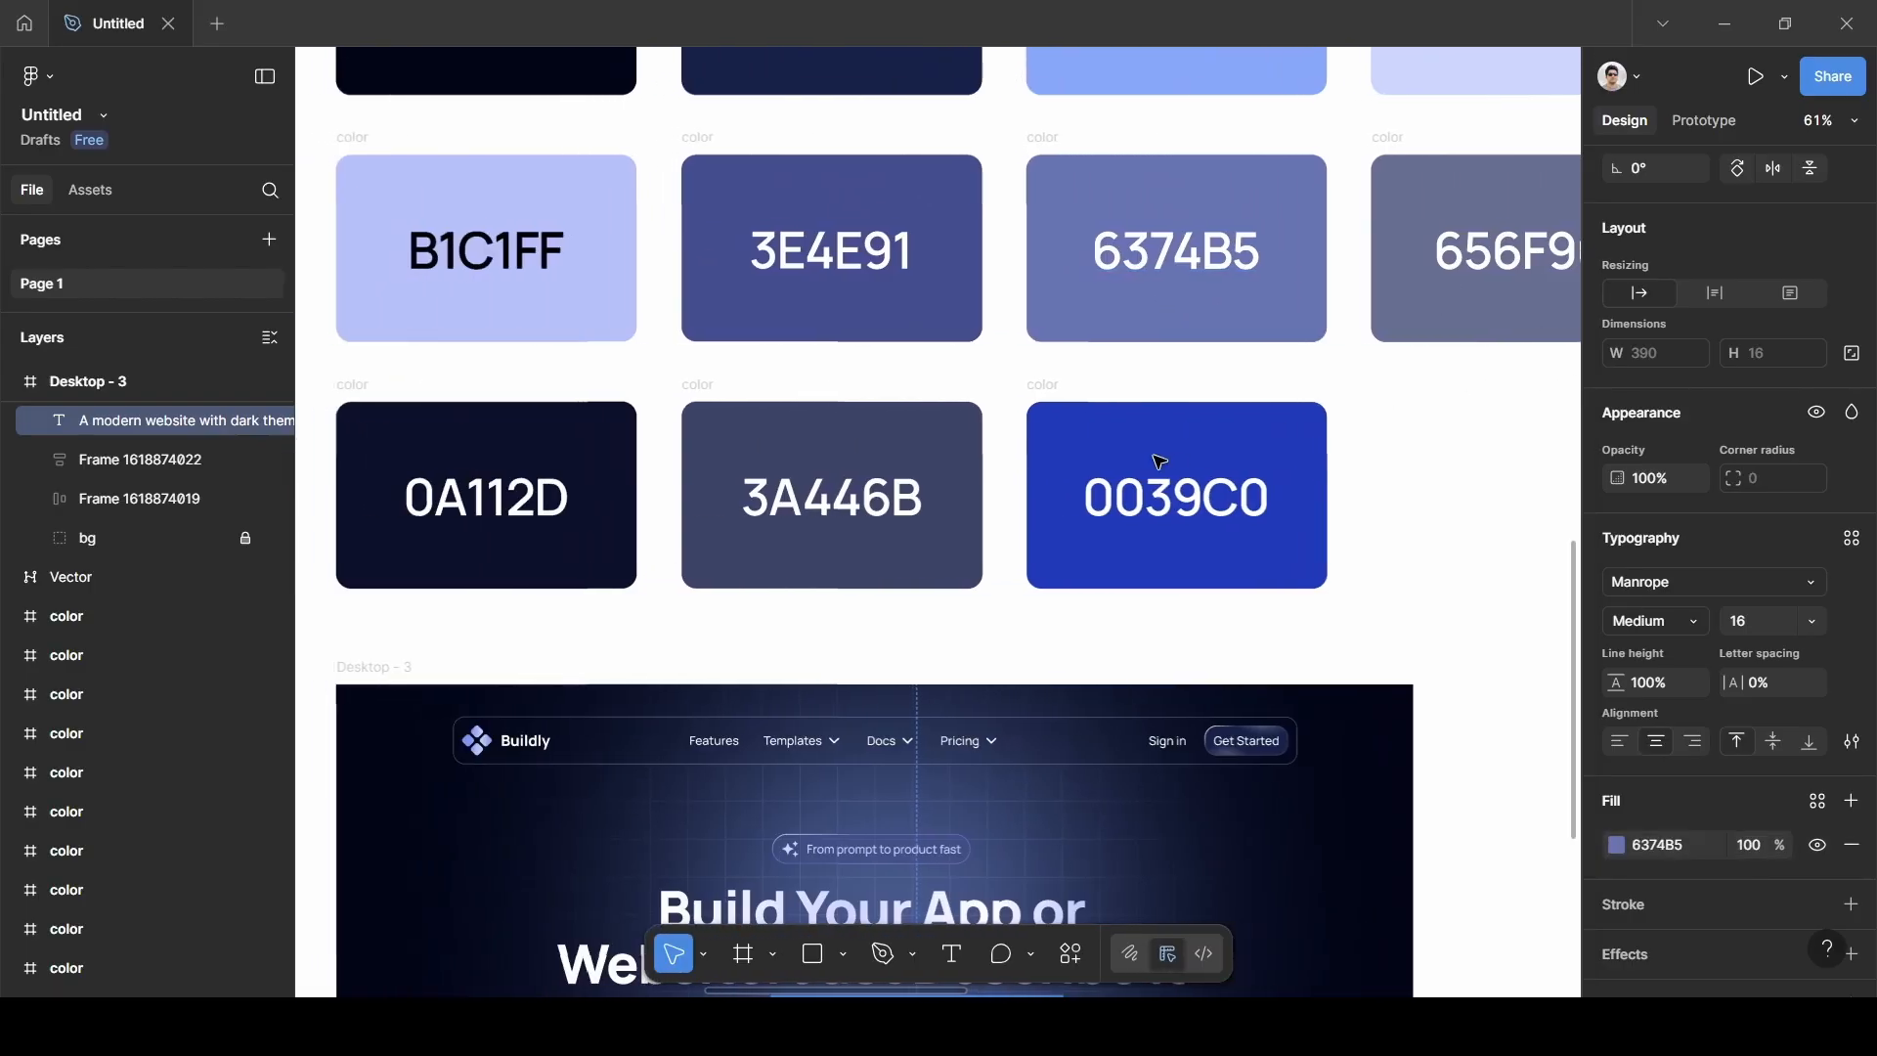
scroll(1159, 460, down, 7)
scroll(1158, 461, down, 1)
click(1056, 348)
click(1044, 323)
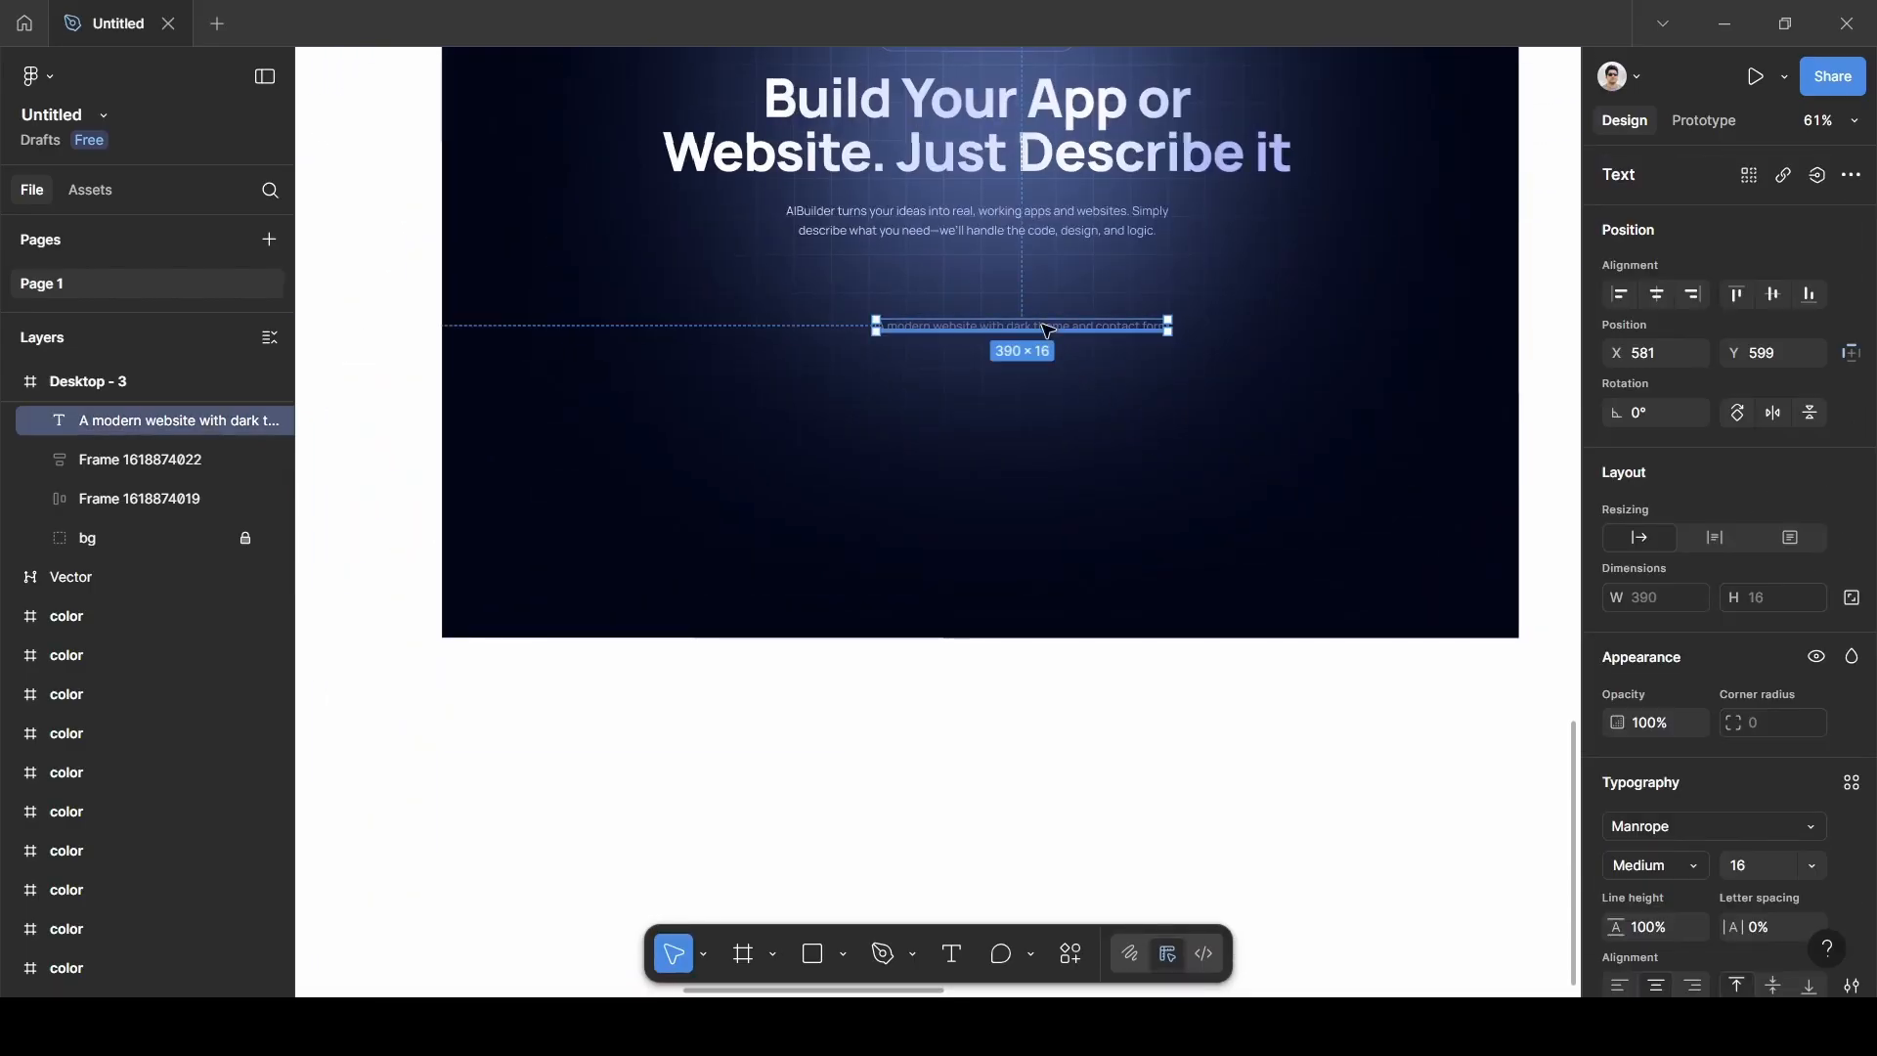
drag(1044, 323, 996, 303)
scroll(1006, 355, left, 16)
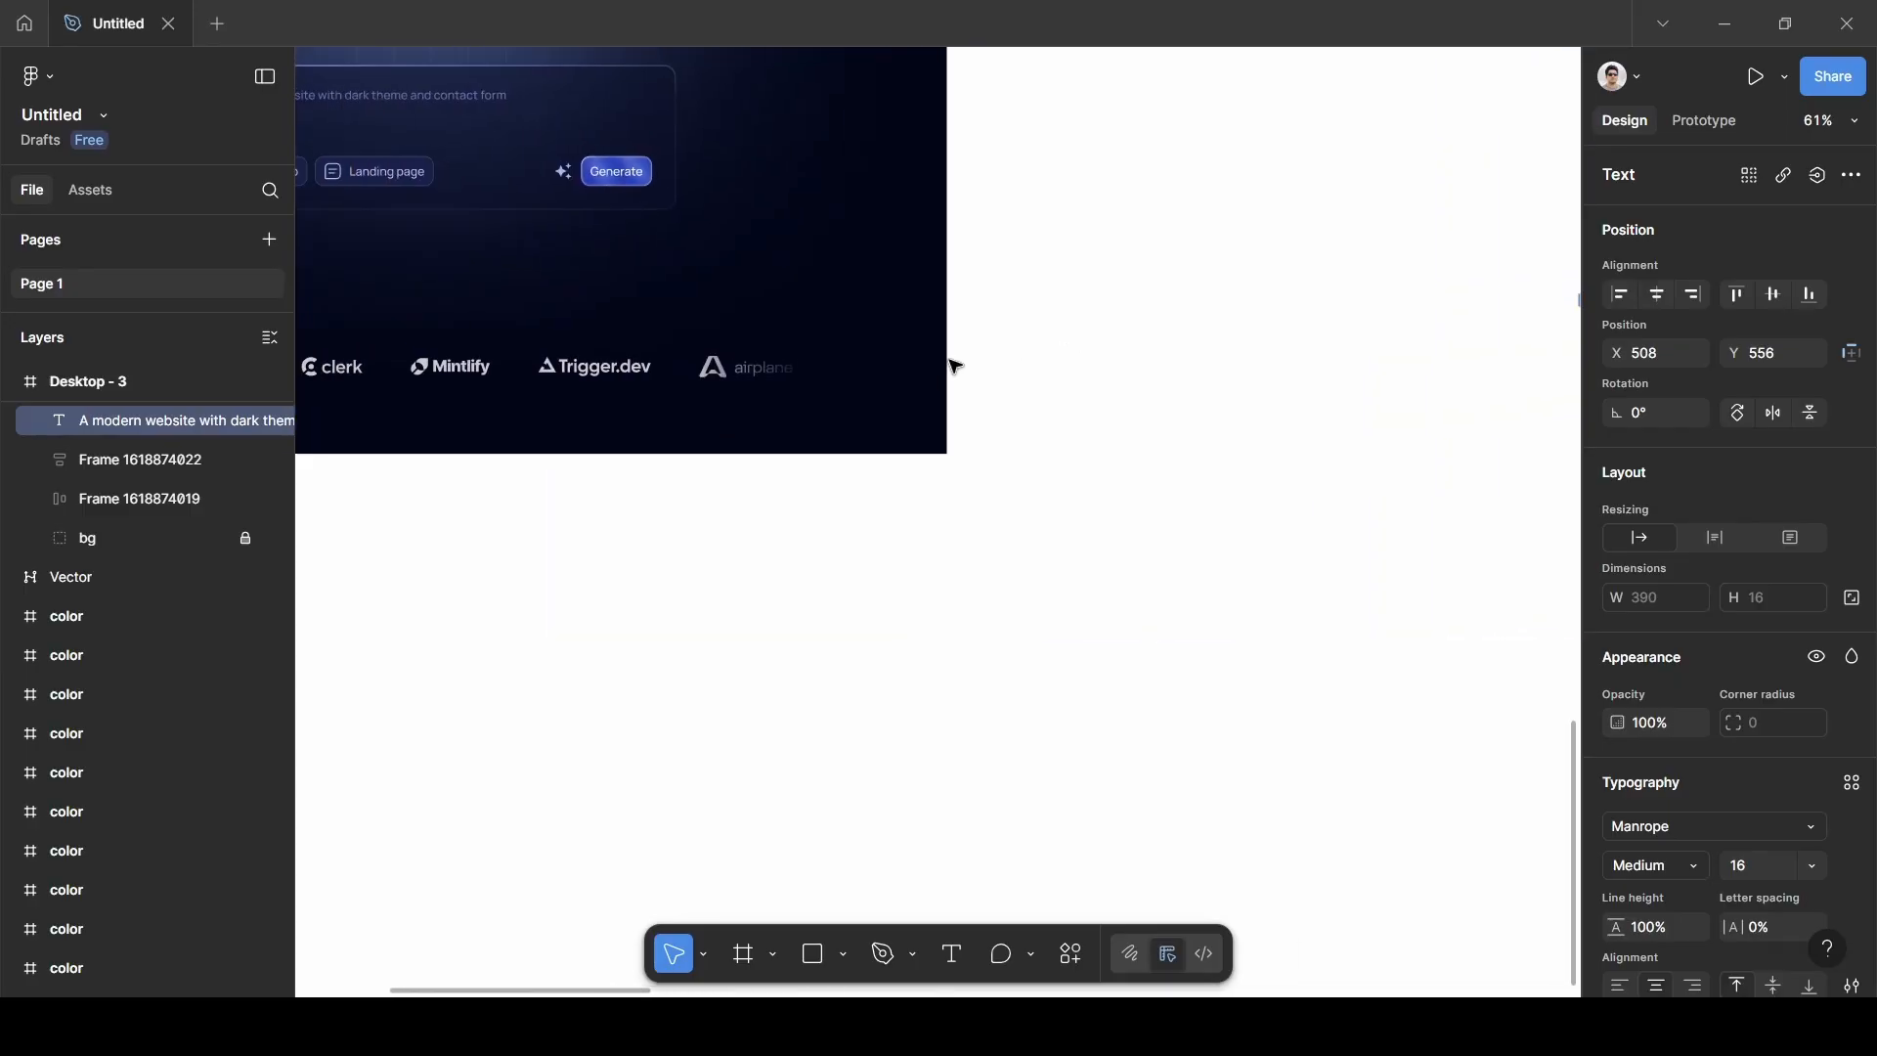
scroll(951, 364, up, 2)
scroll(1342, 508, right, 15)
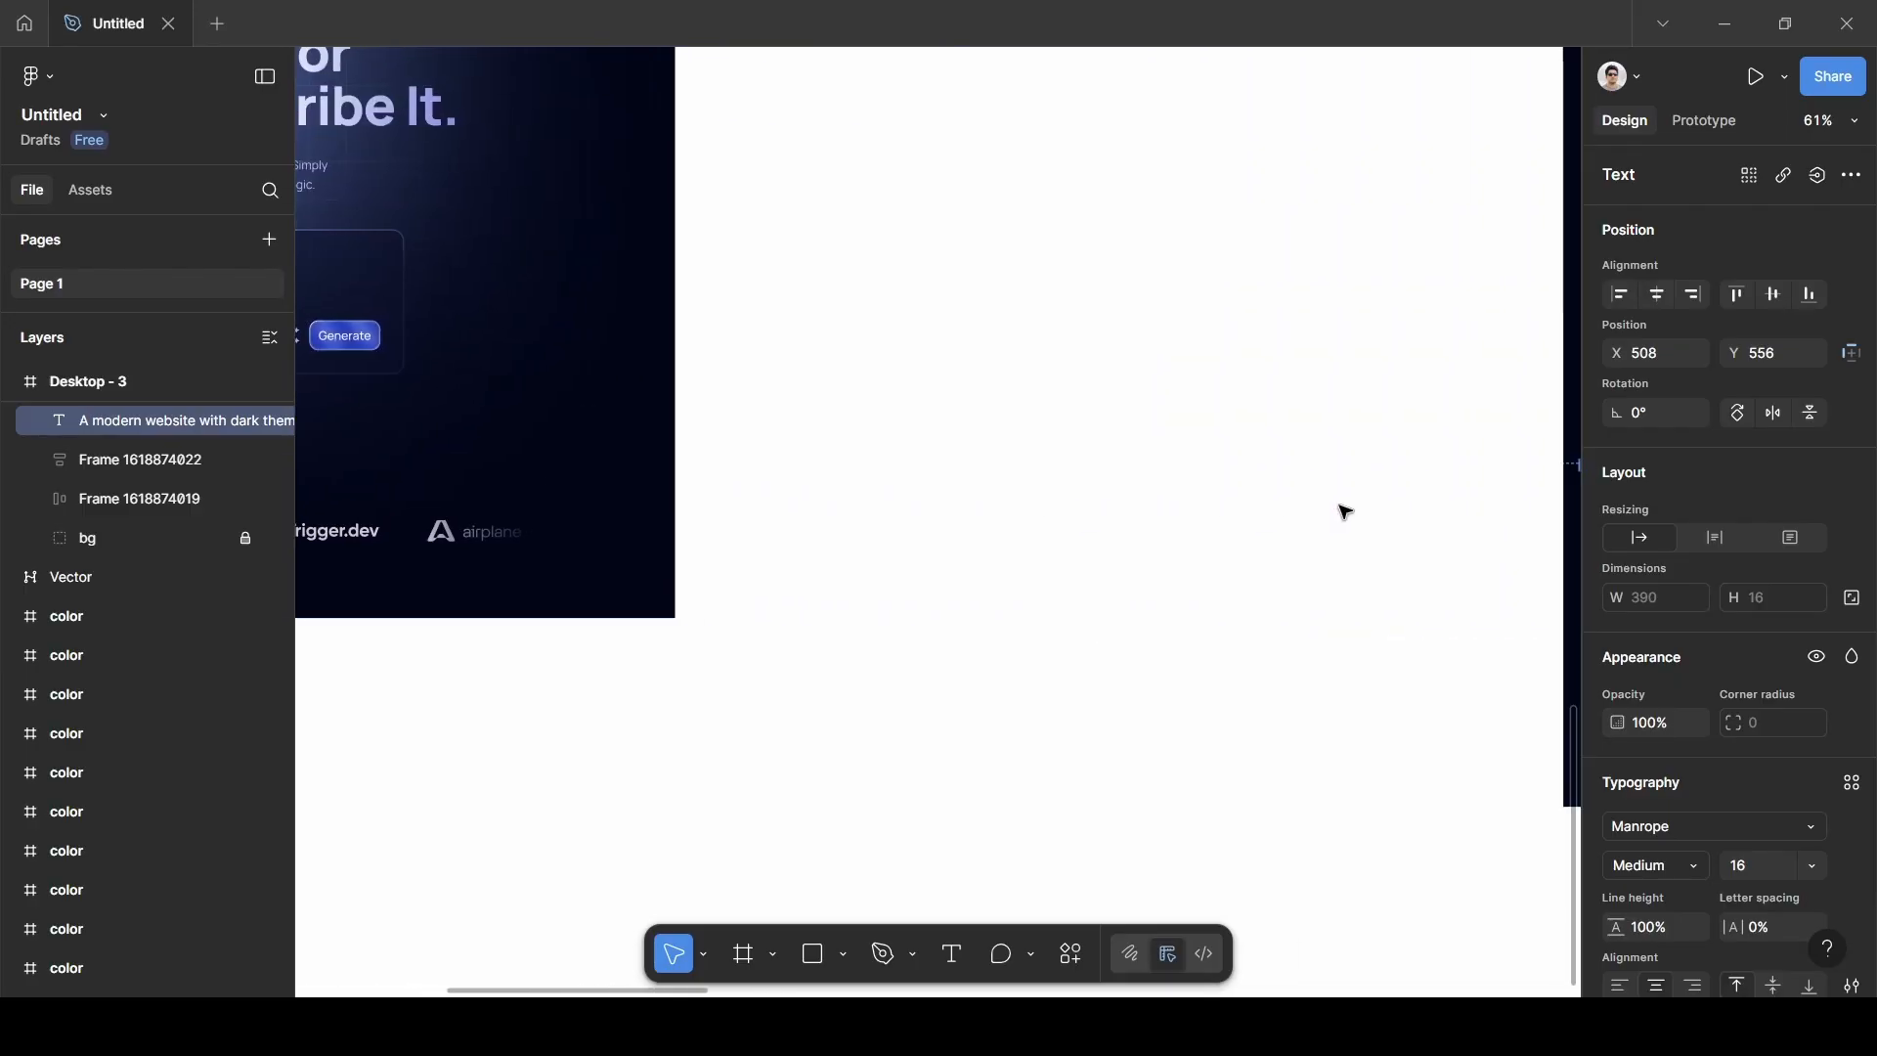
scroll(1344, 511, down, 1)
scroll(1193, 495, up, 3)
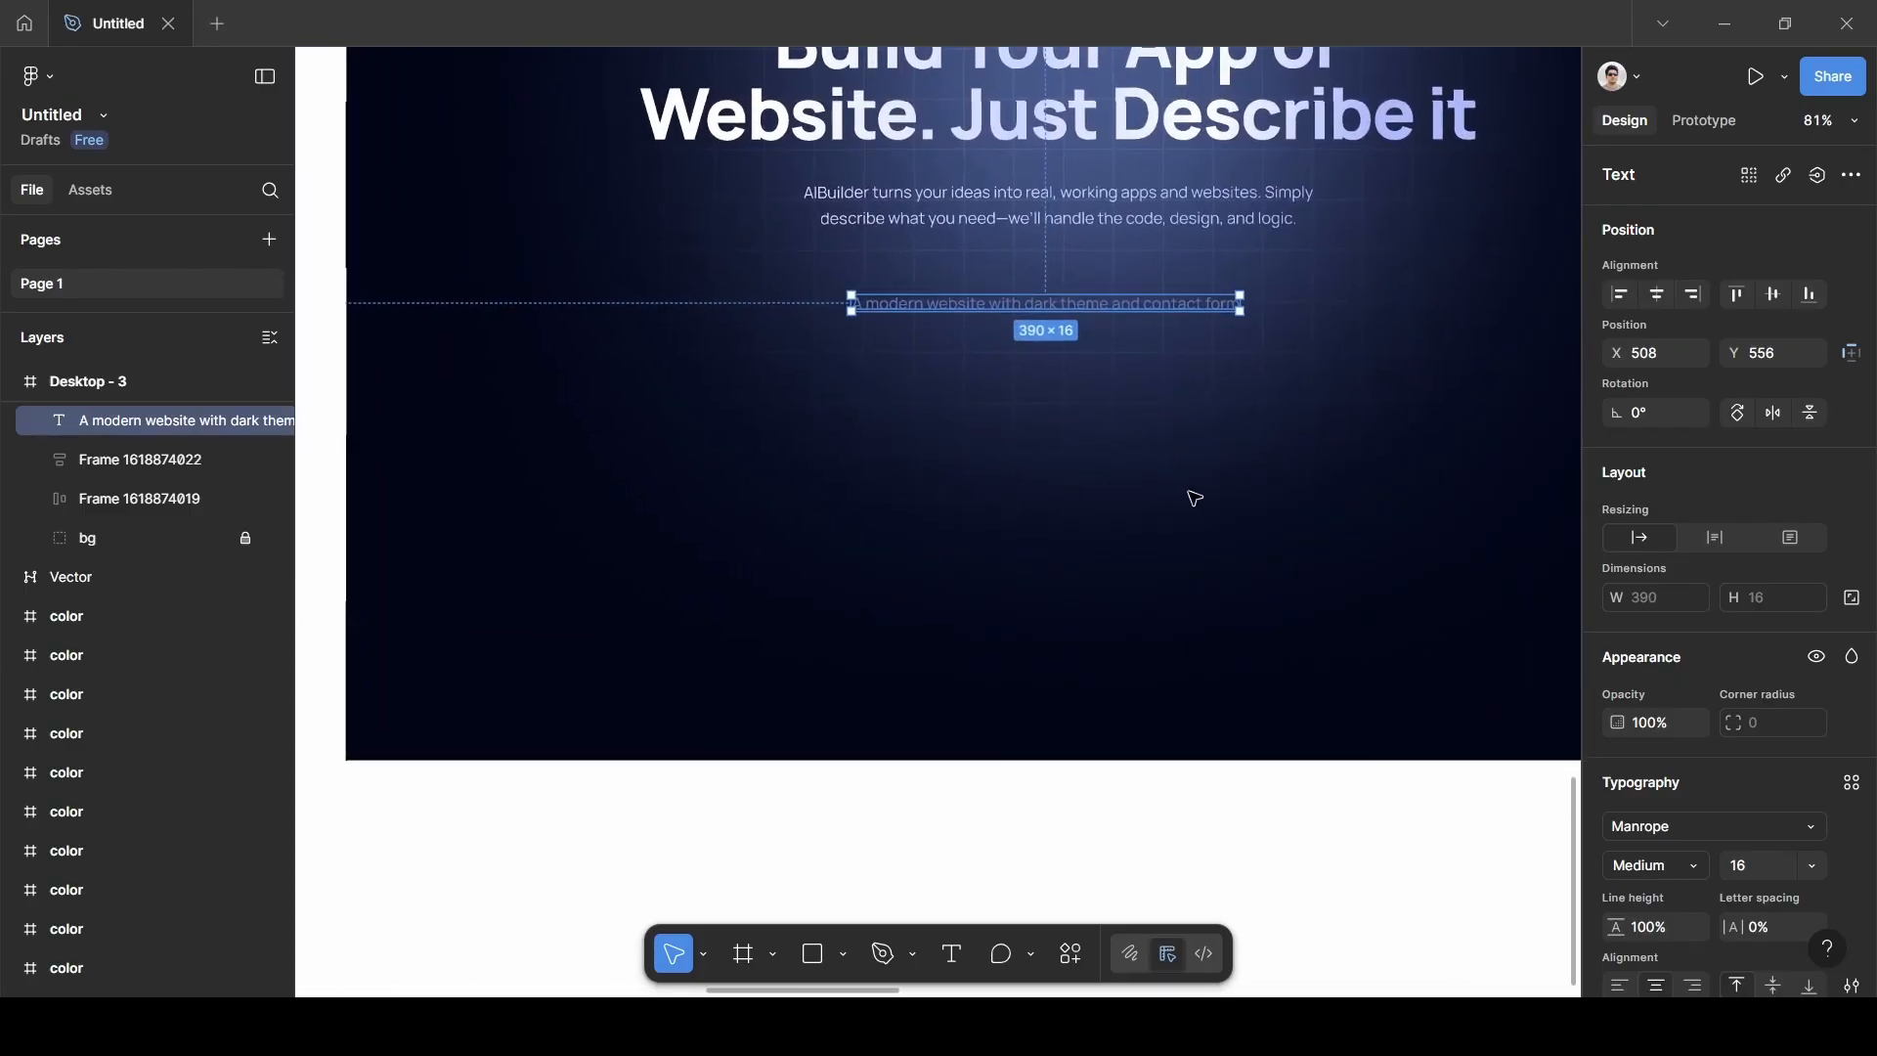
scroll(1125, 495, up, 1)
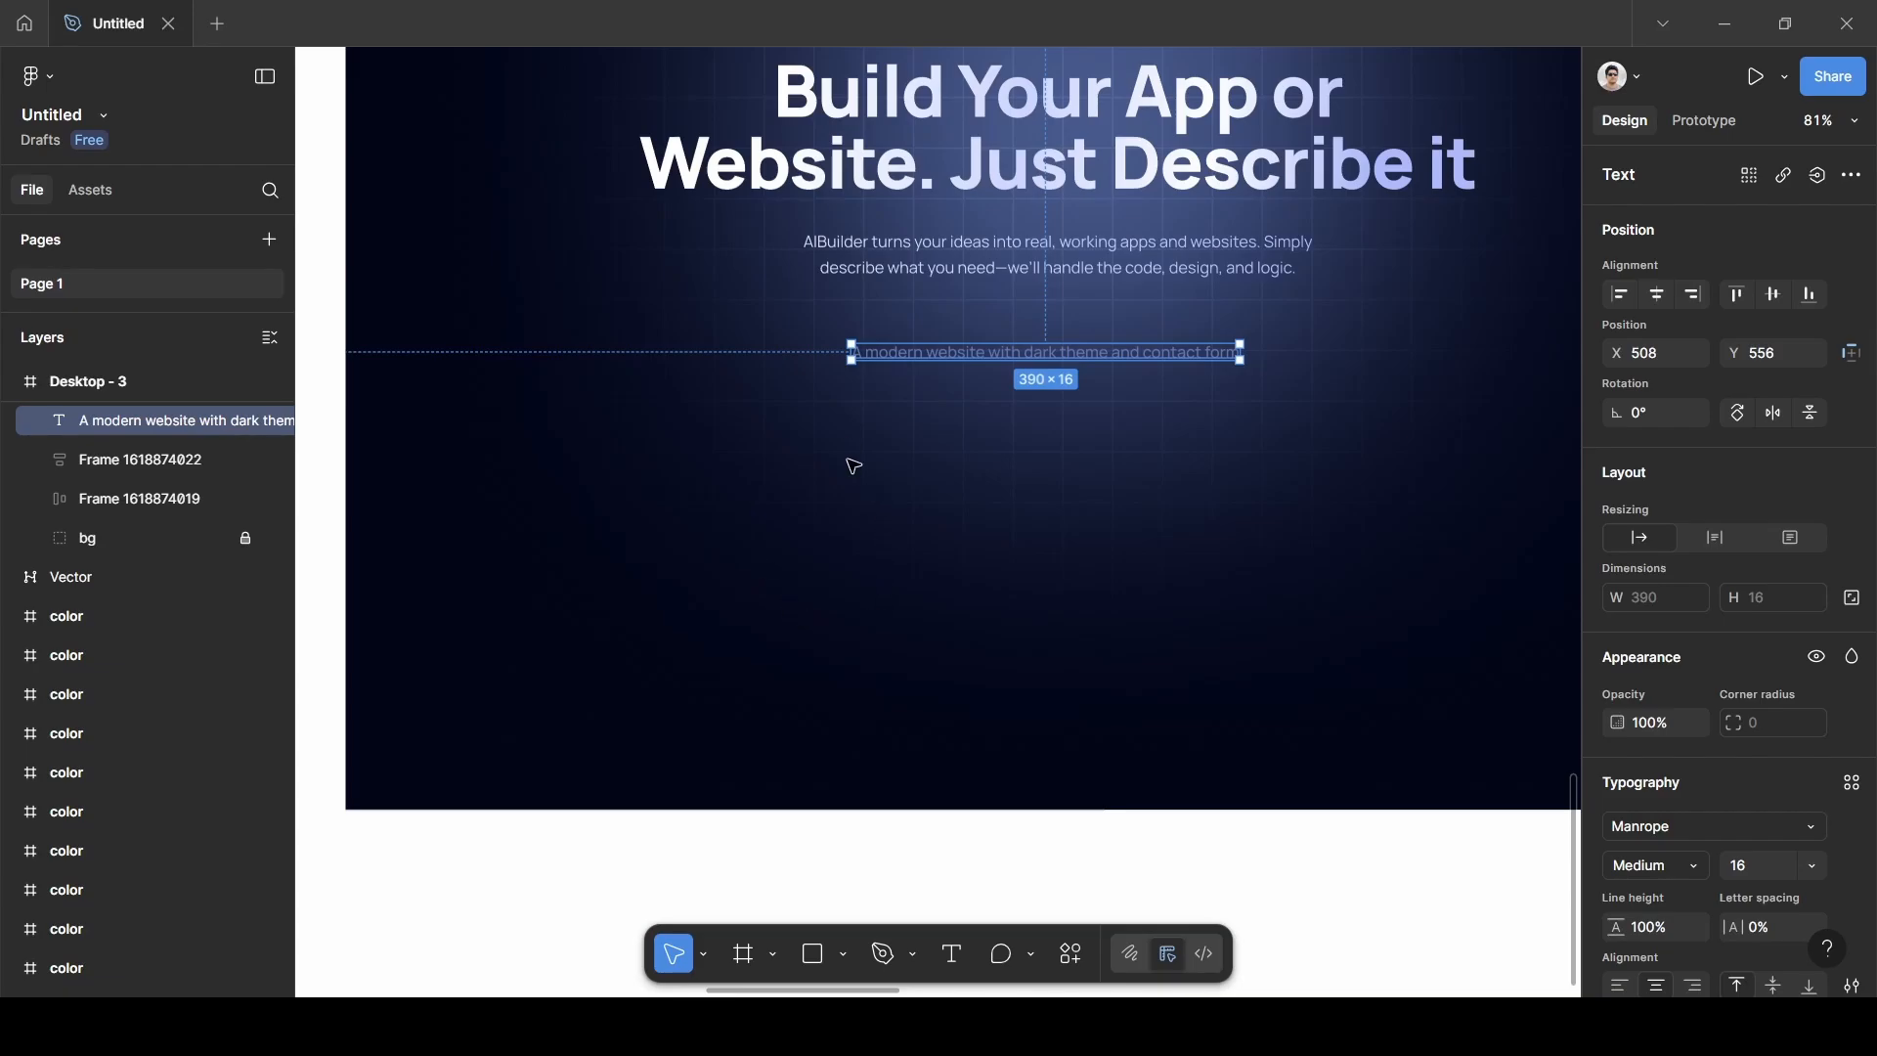
key(ctrl+v)
key(Delete)
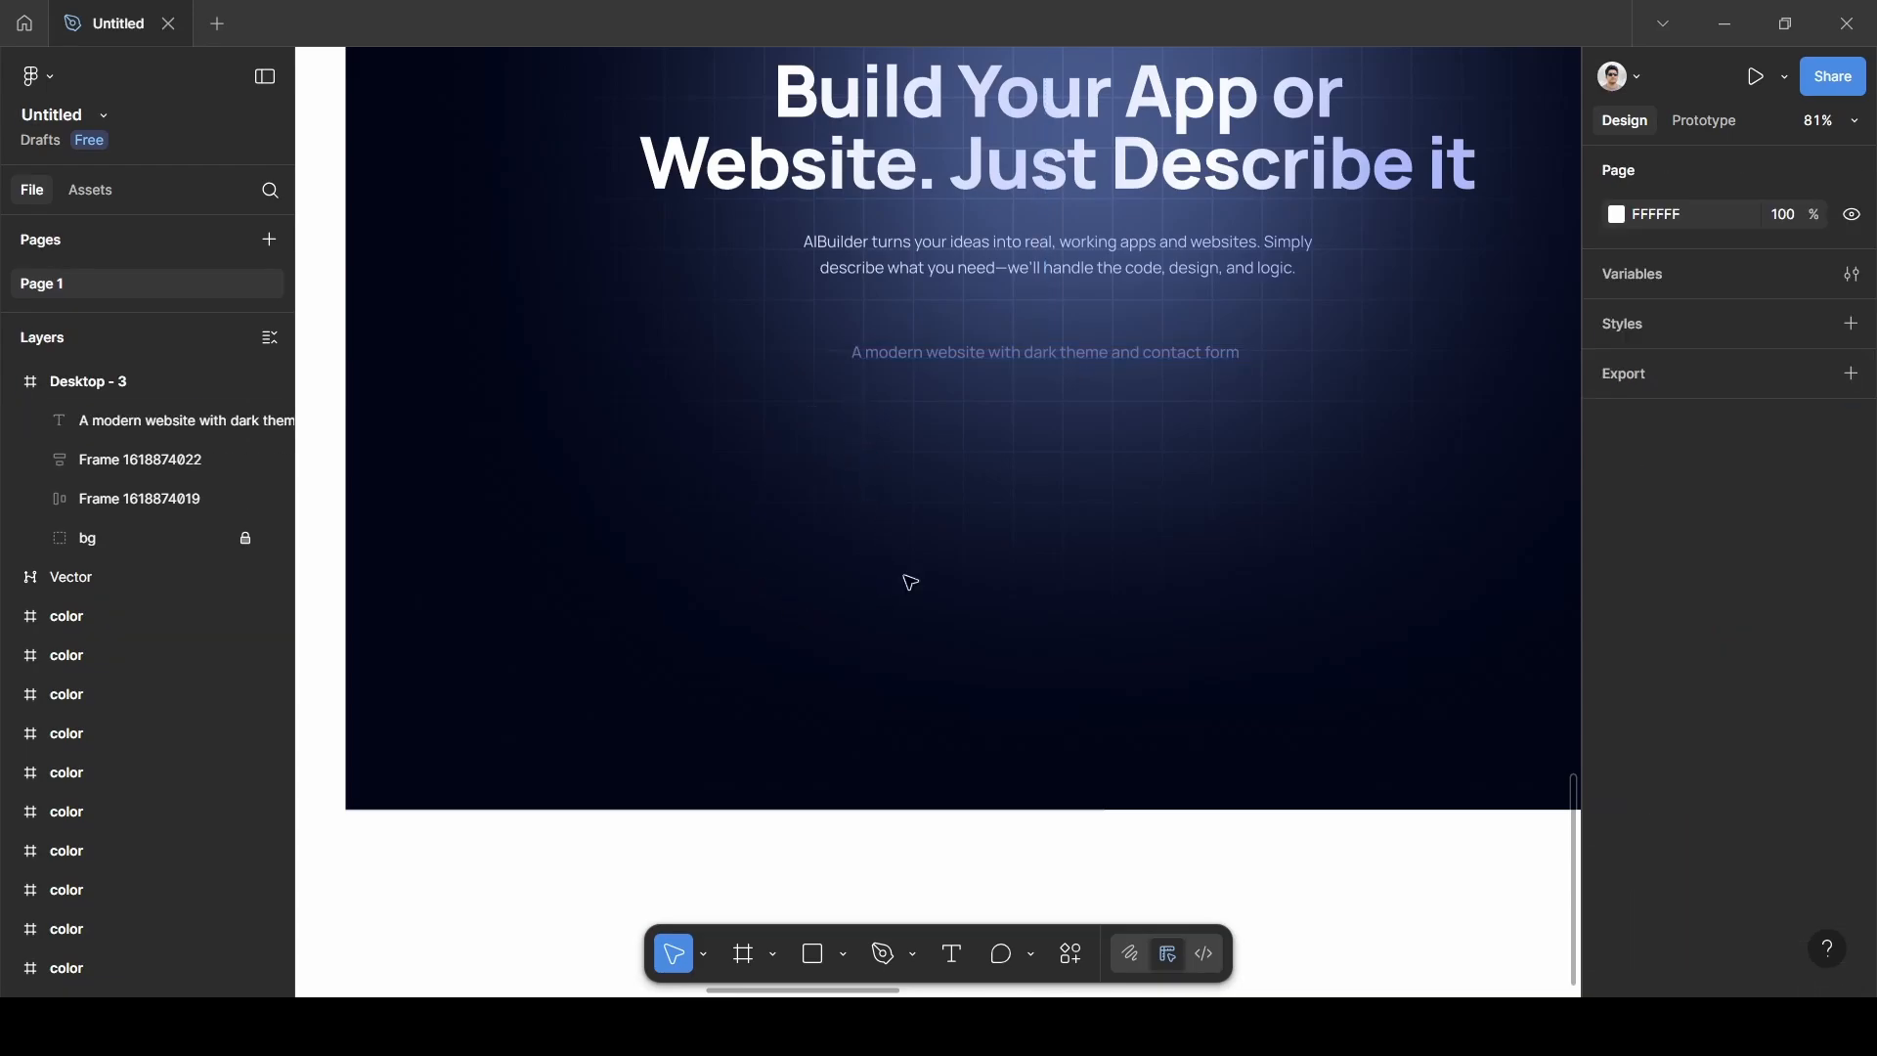
Find a plus icon with the Iconify plugin and import ic:round-plus as a frame at the automatic size of 24.
click(1072, 955)
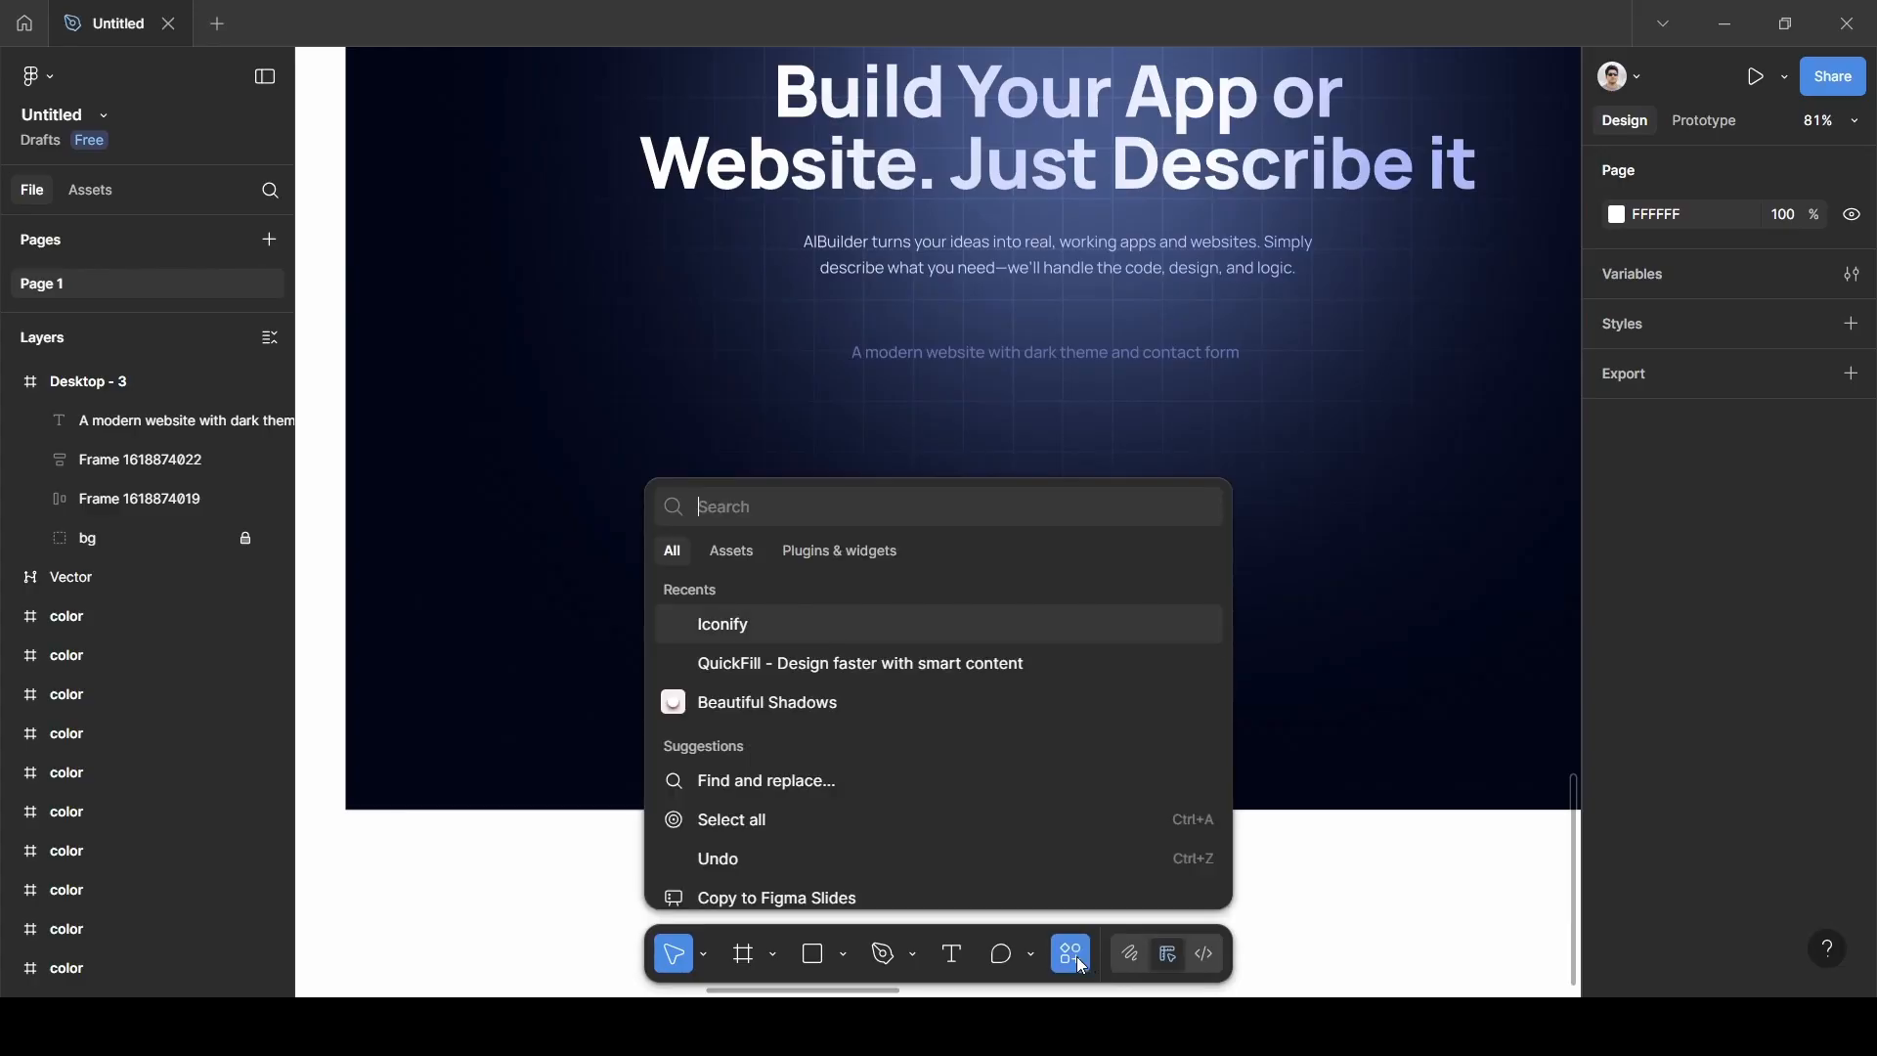
click(791, 627)
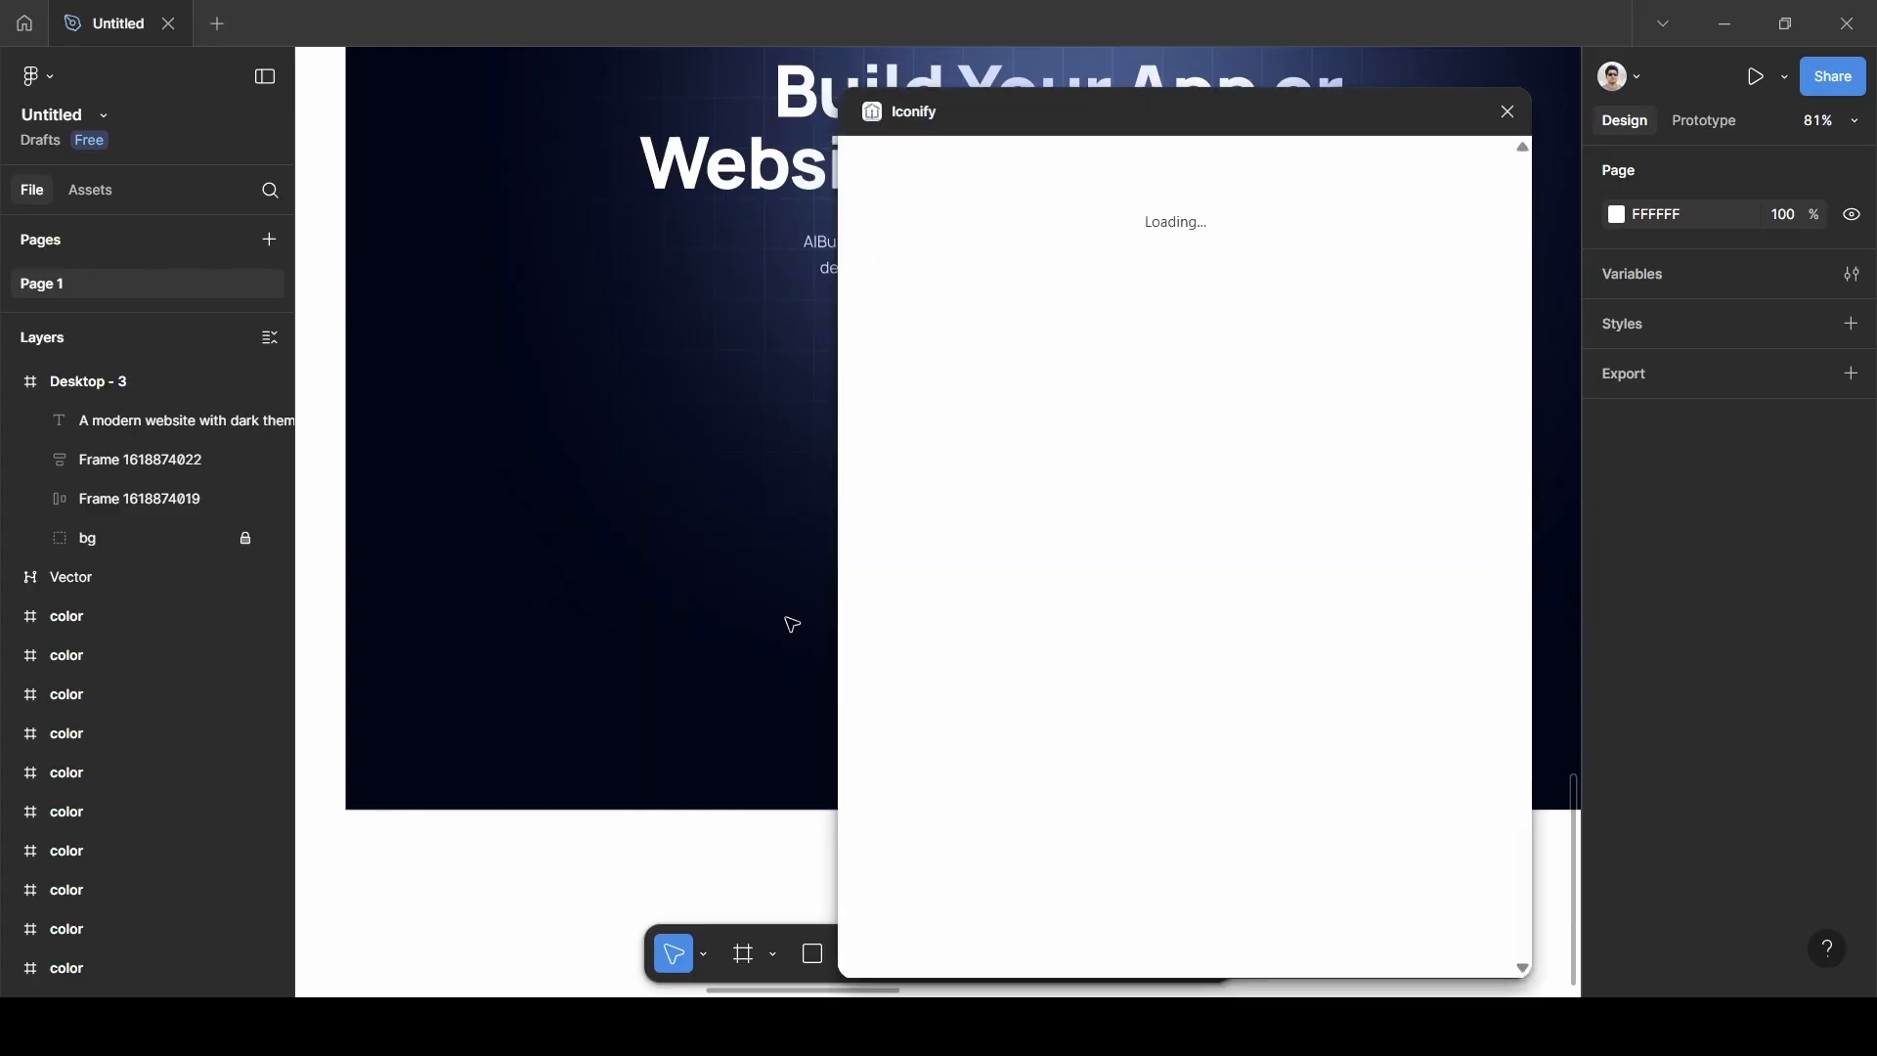
click(978, 248)
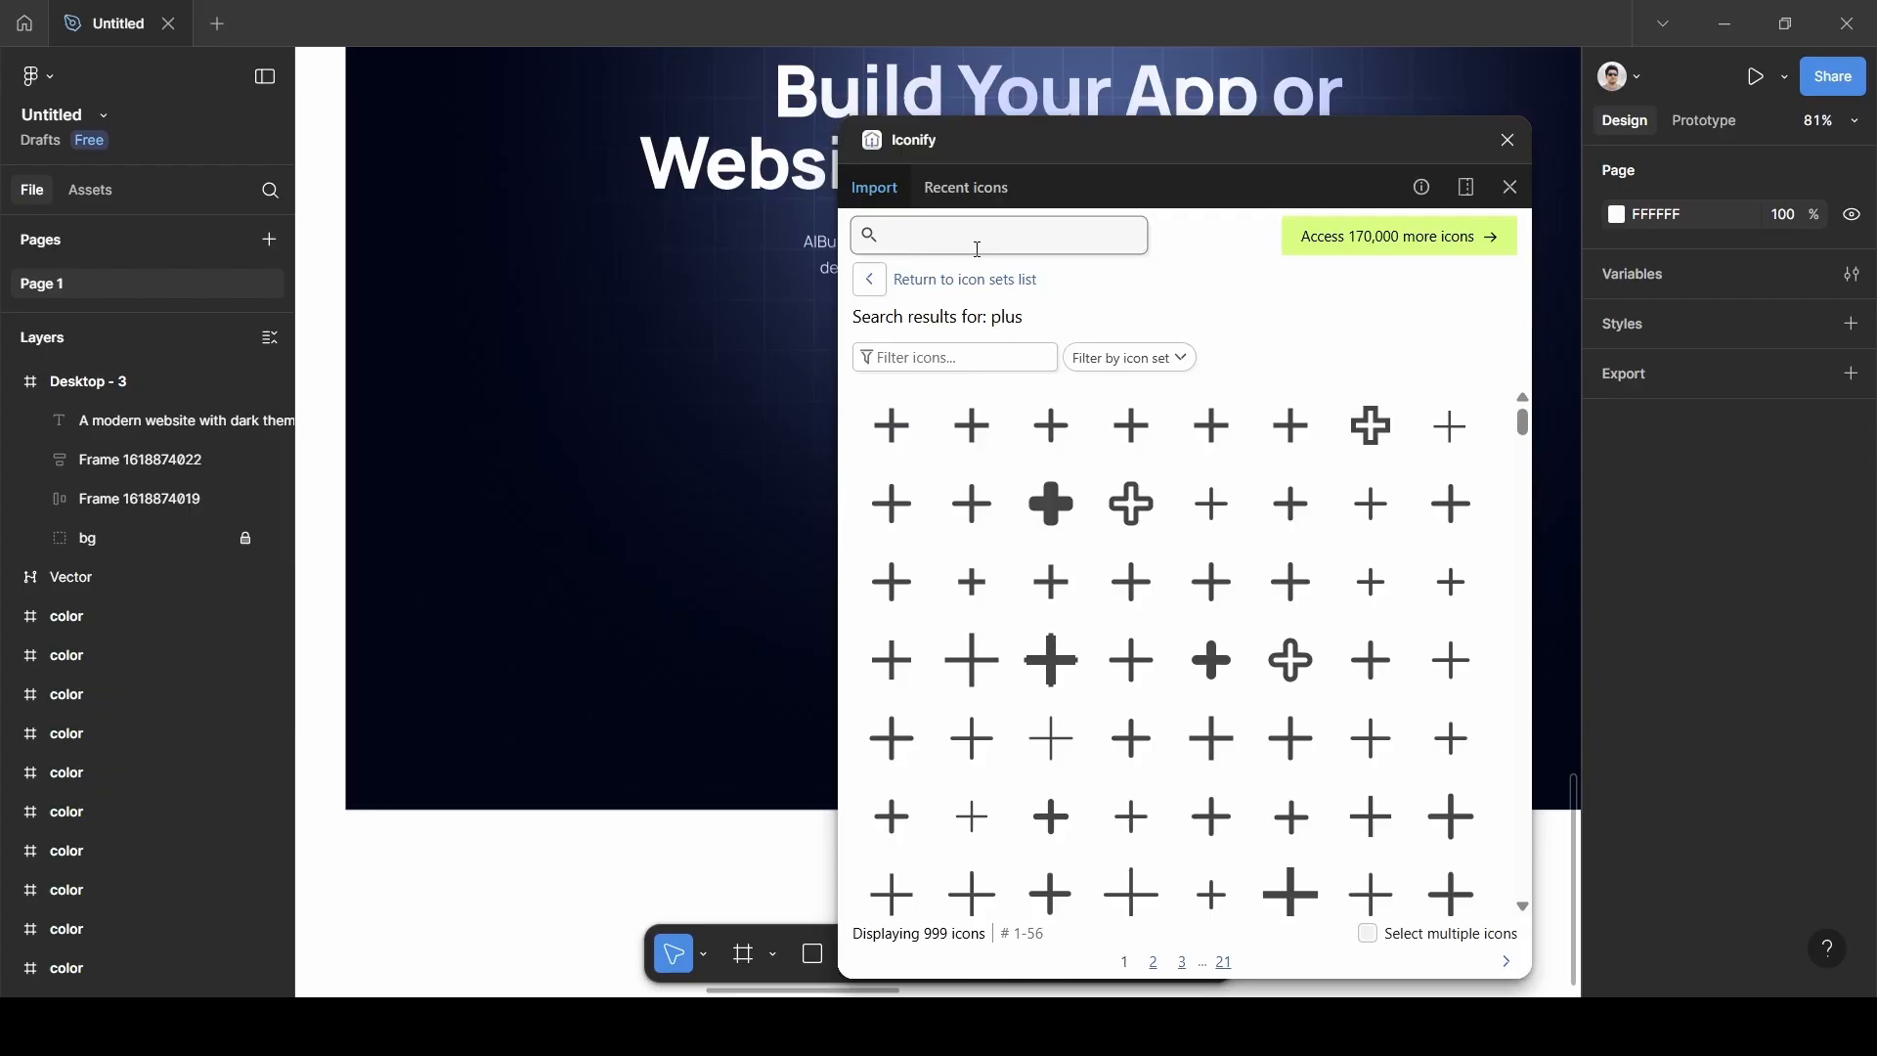
text(plus)
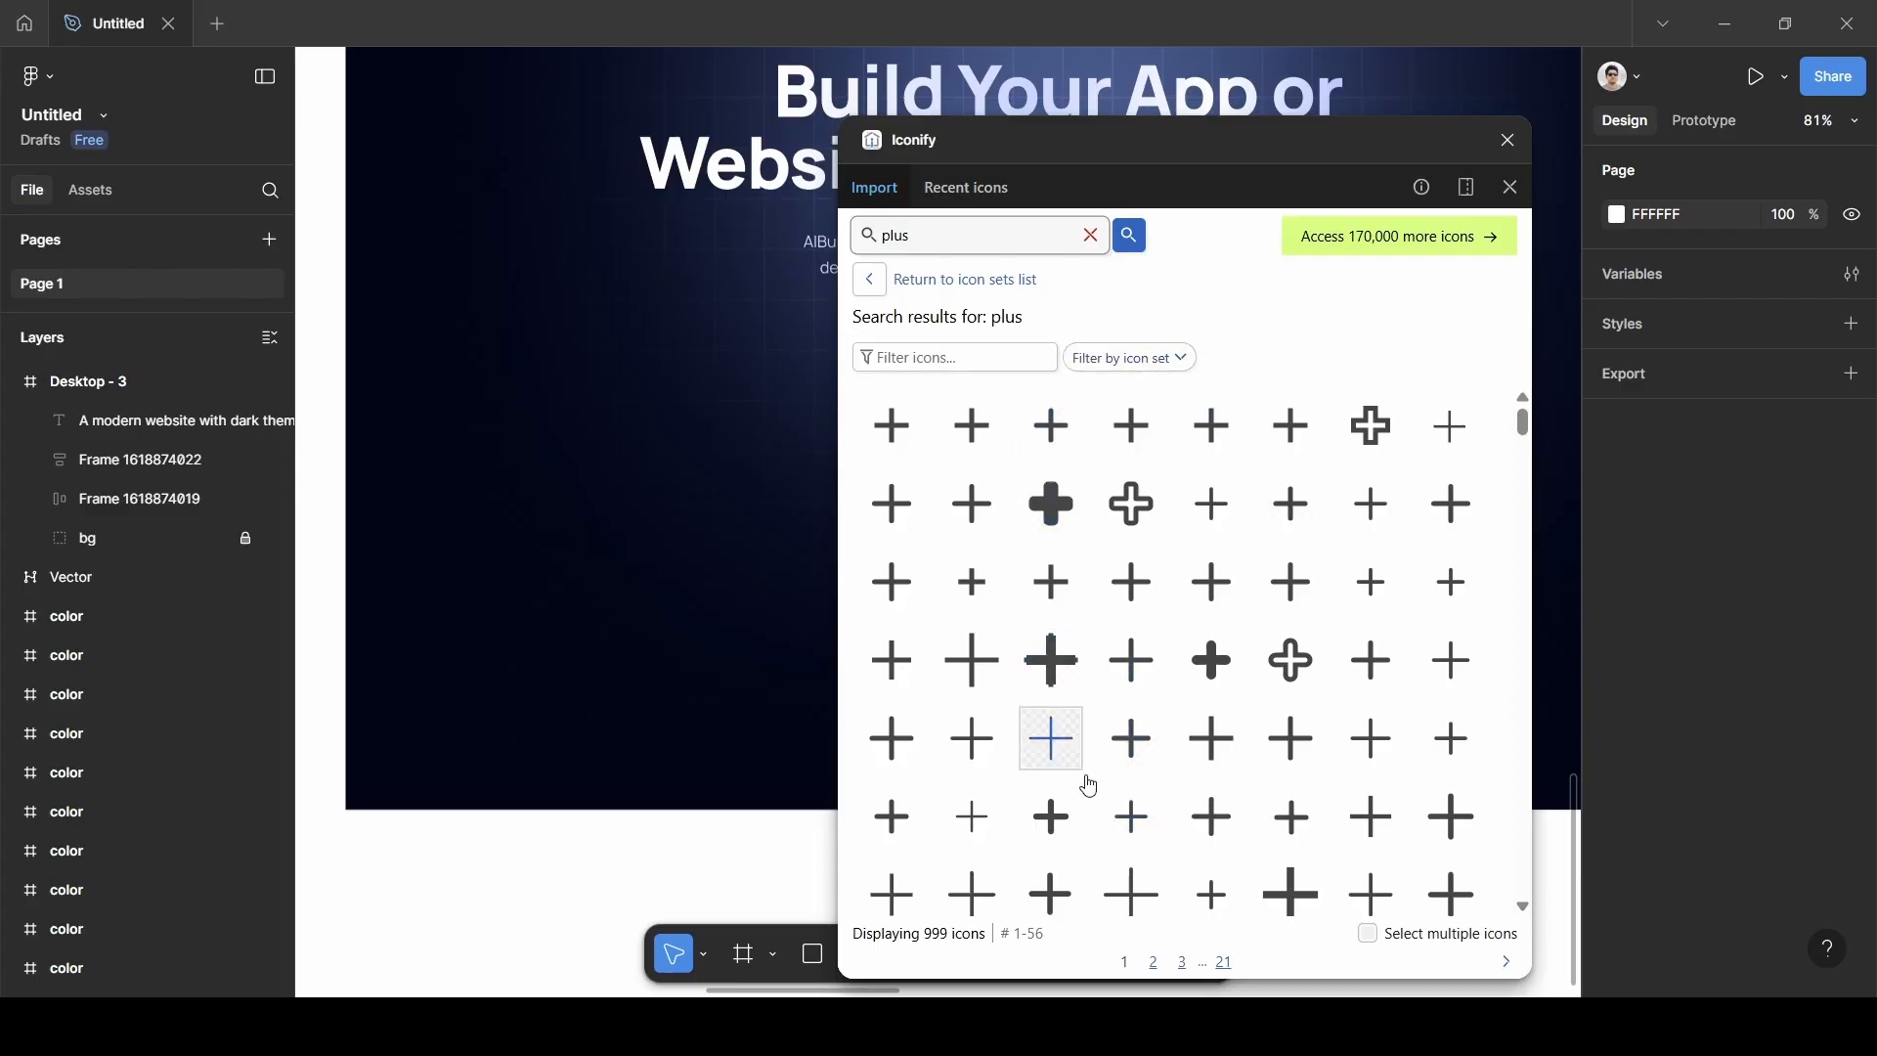
click(1051, 425)
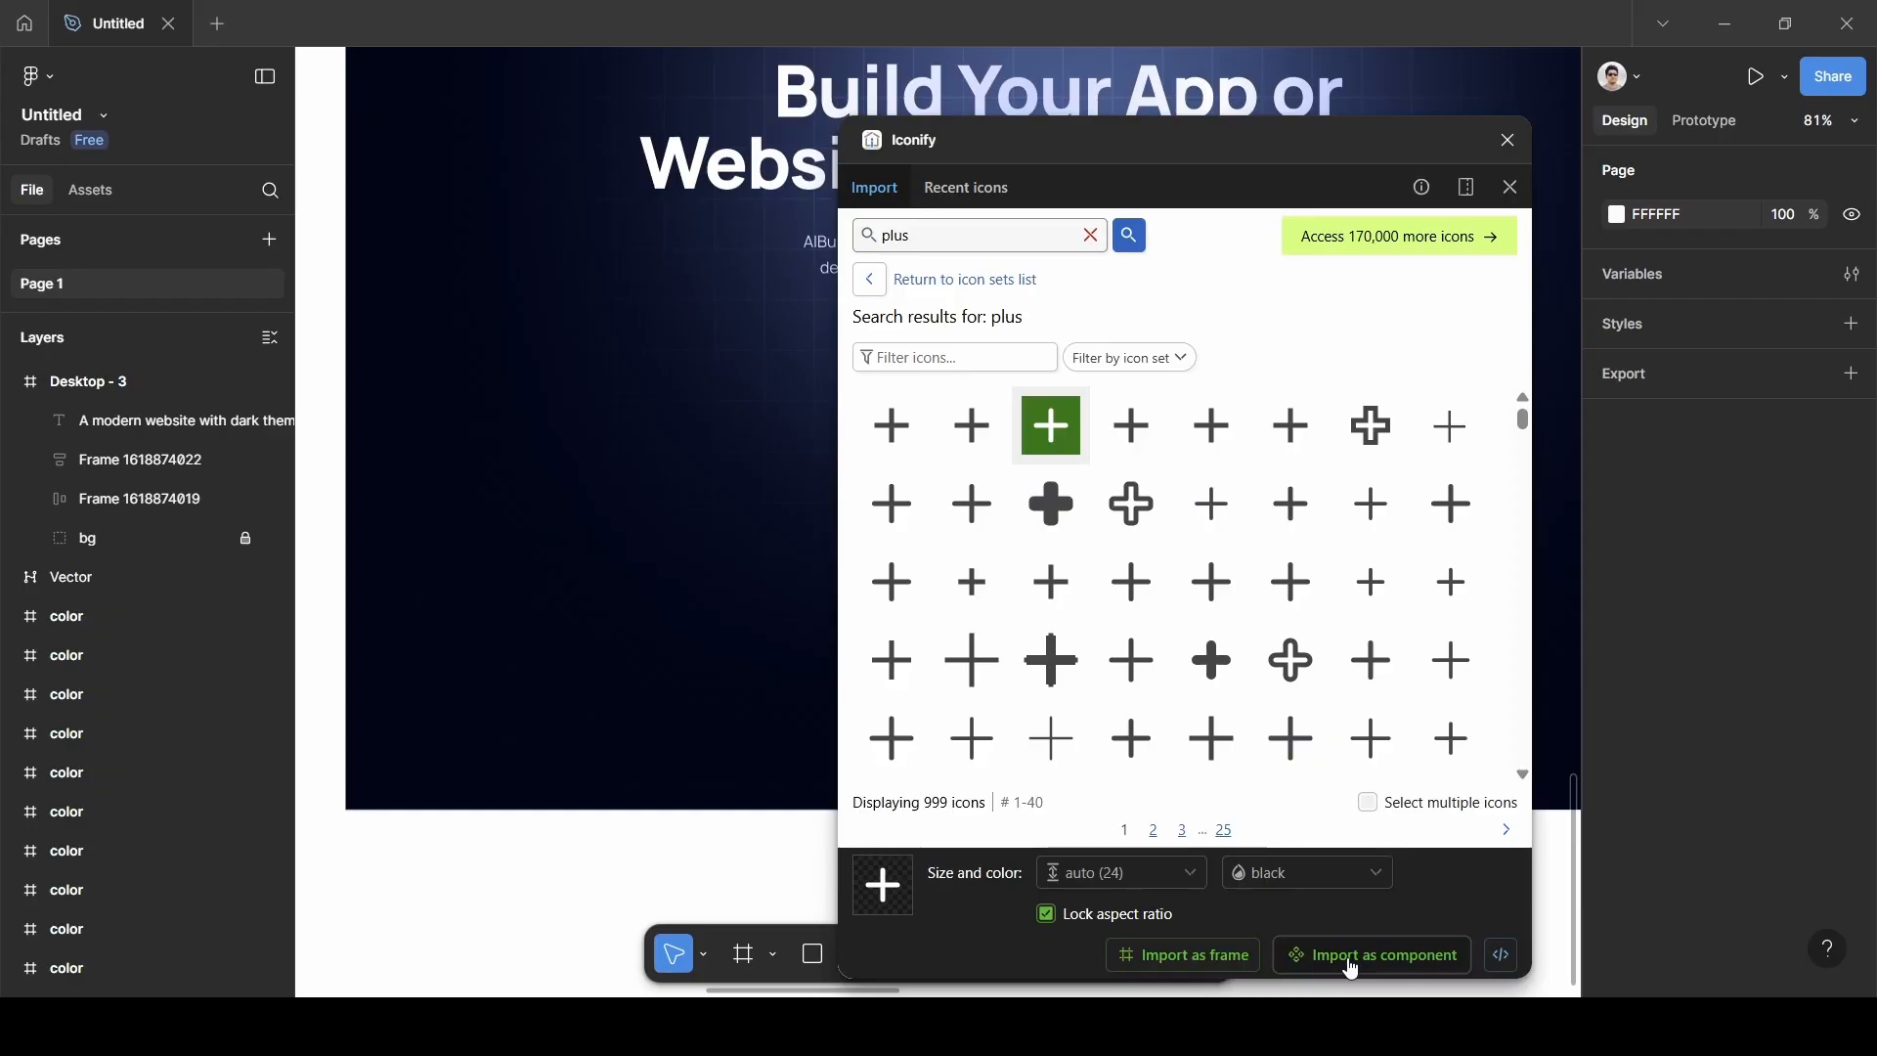
click(1214, 964)
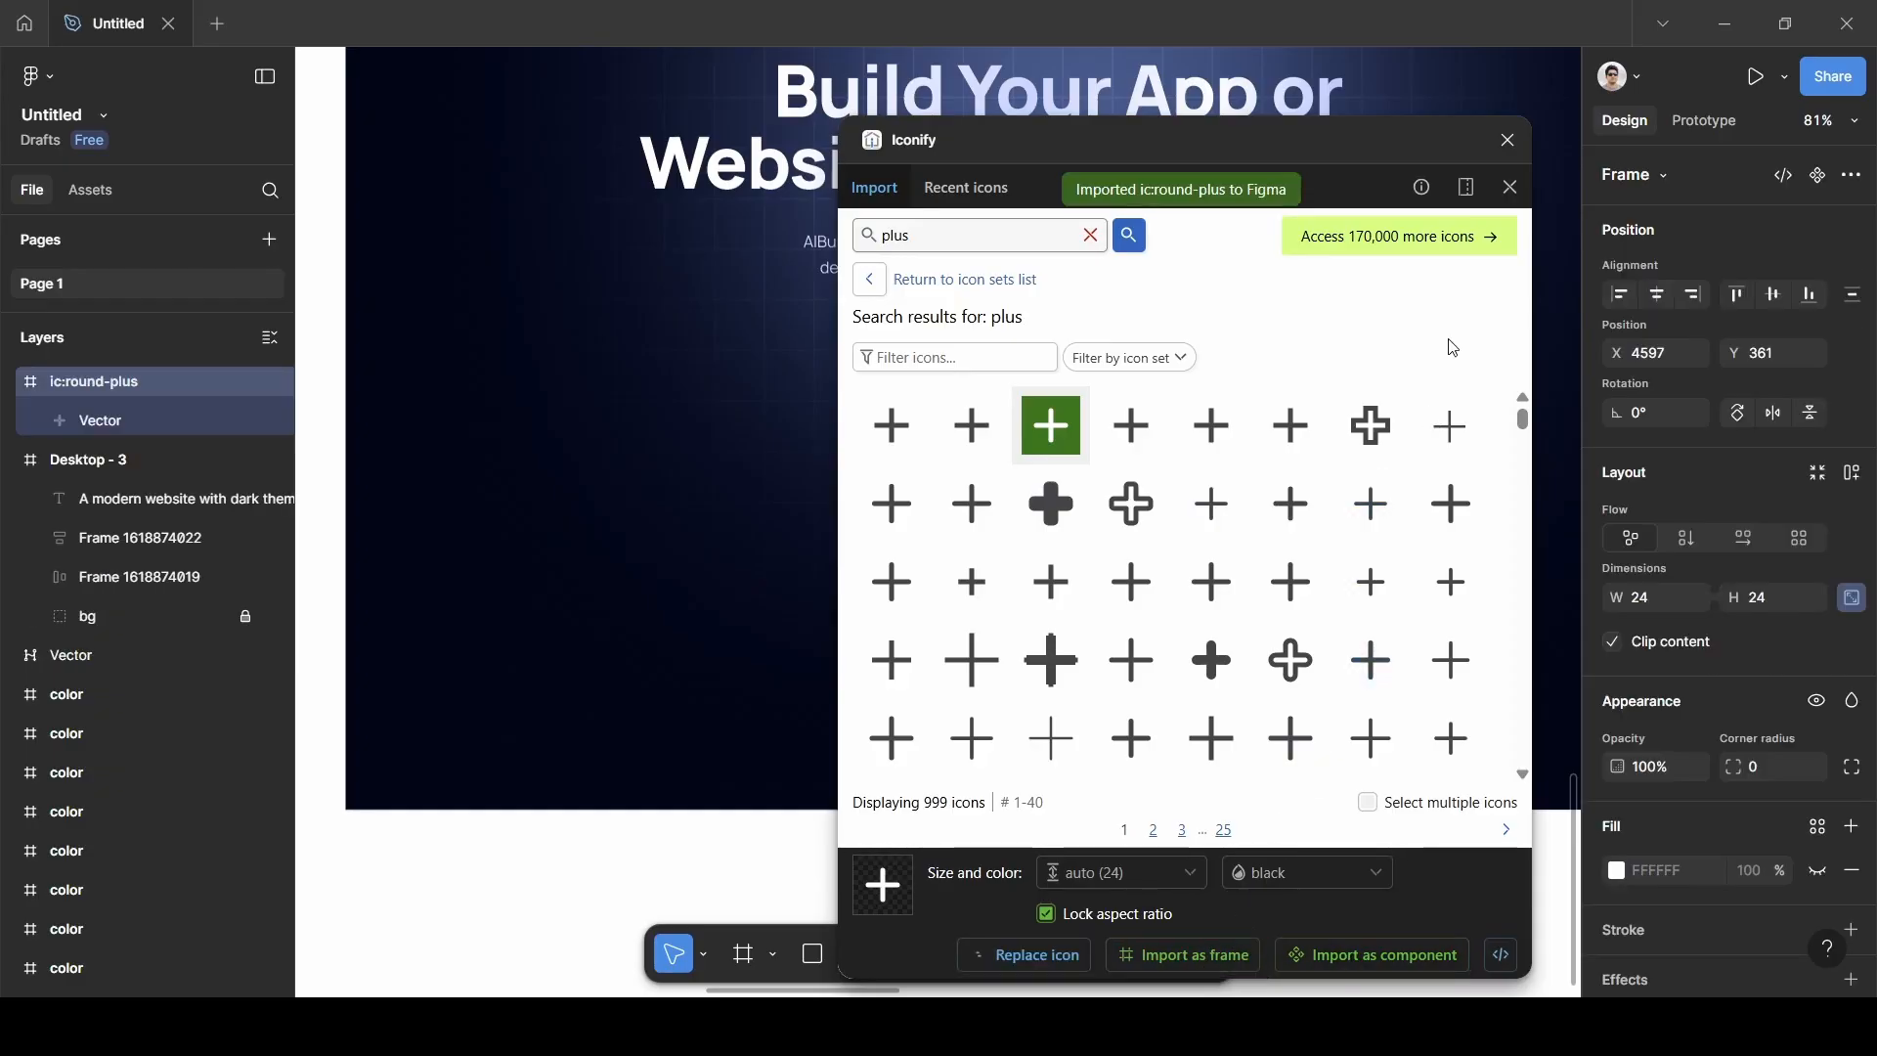
click(1508, 139)
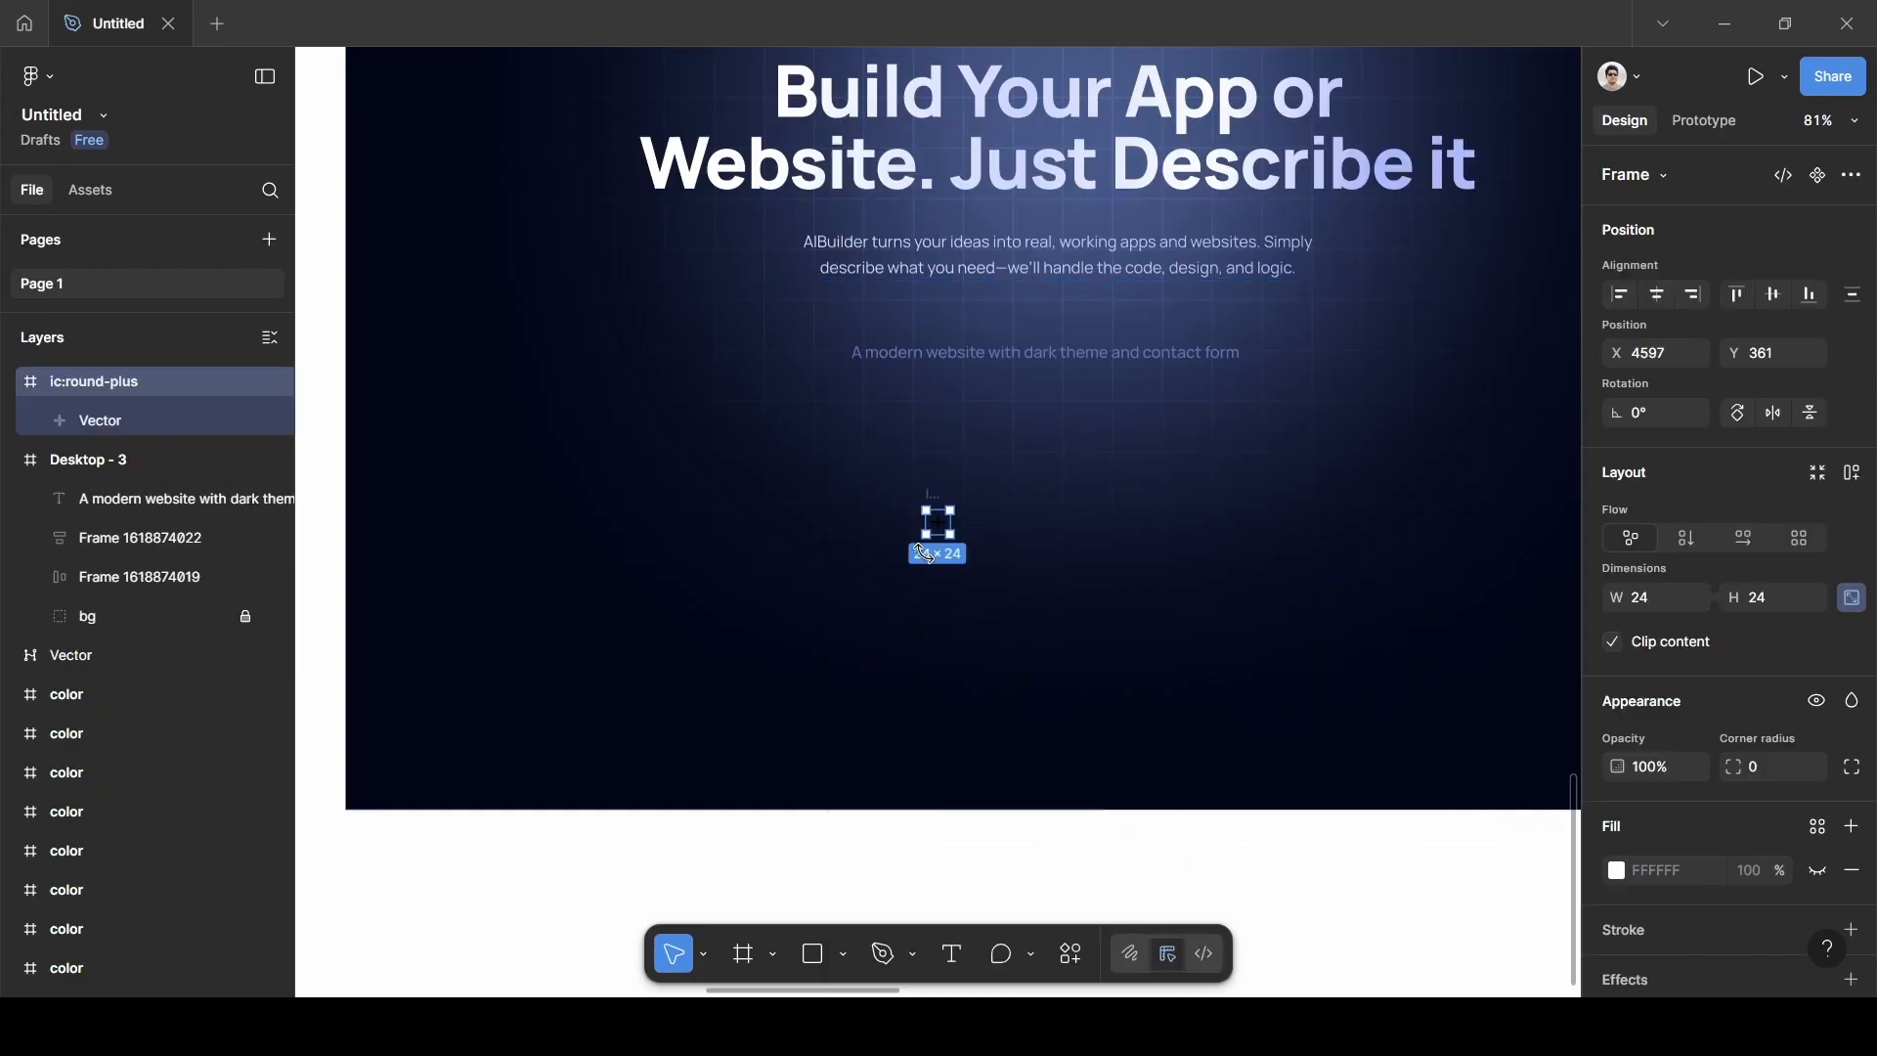
Set the imported plus icon's color to B1C1FF by sampling the matching palette swatch.
scroll(1730, 850, down, 5)
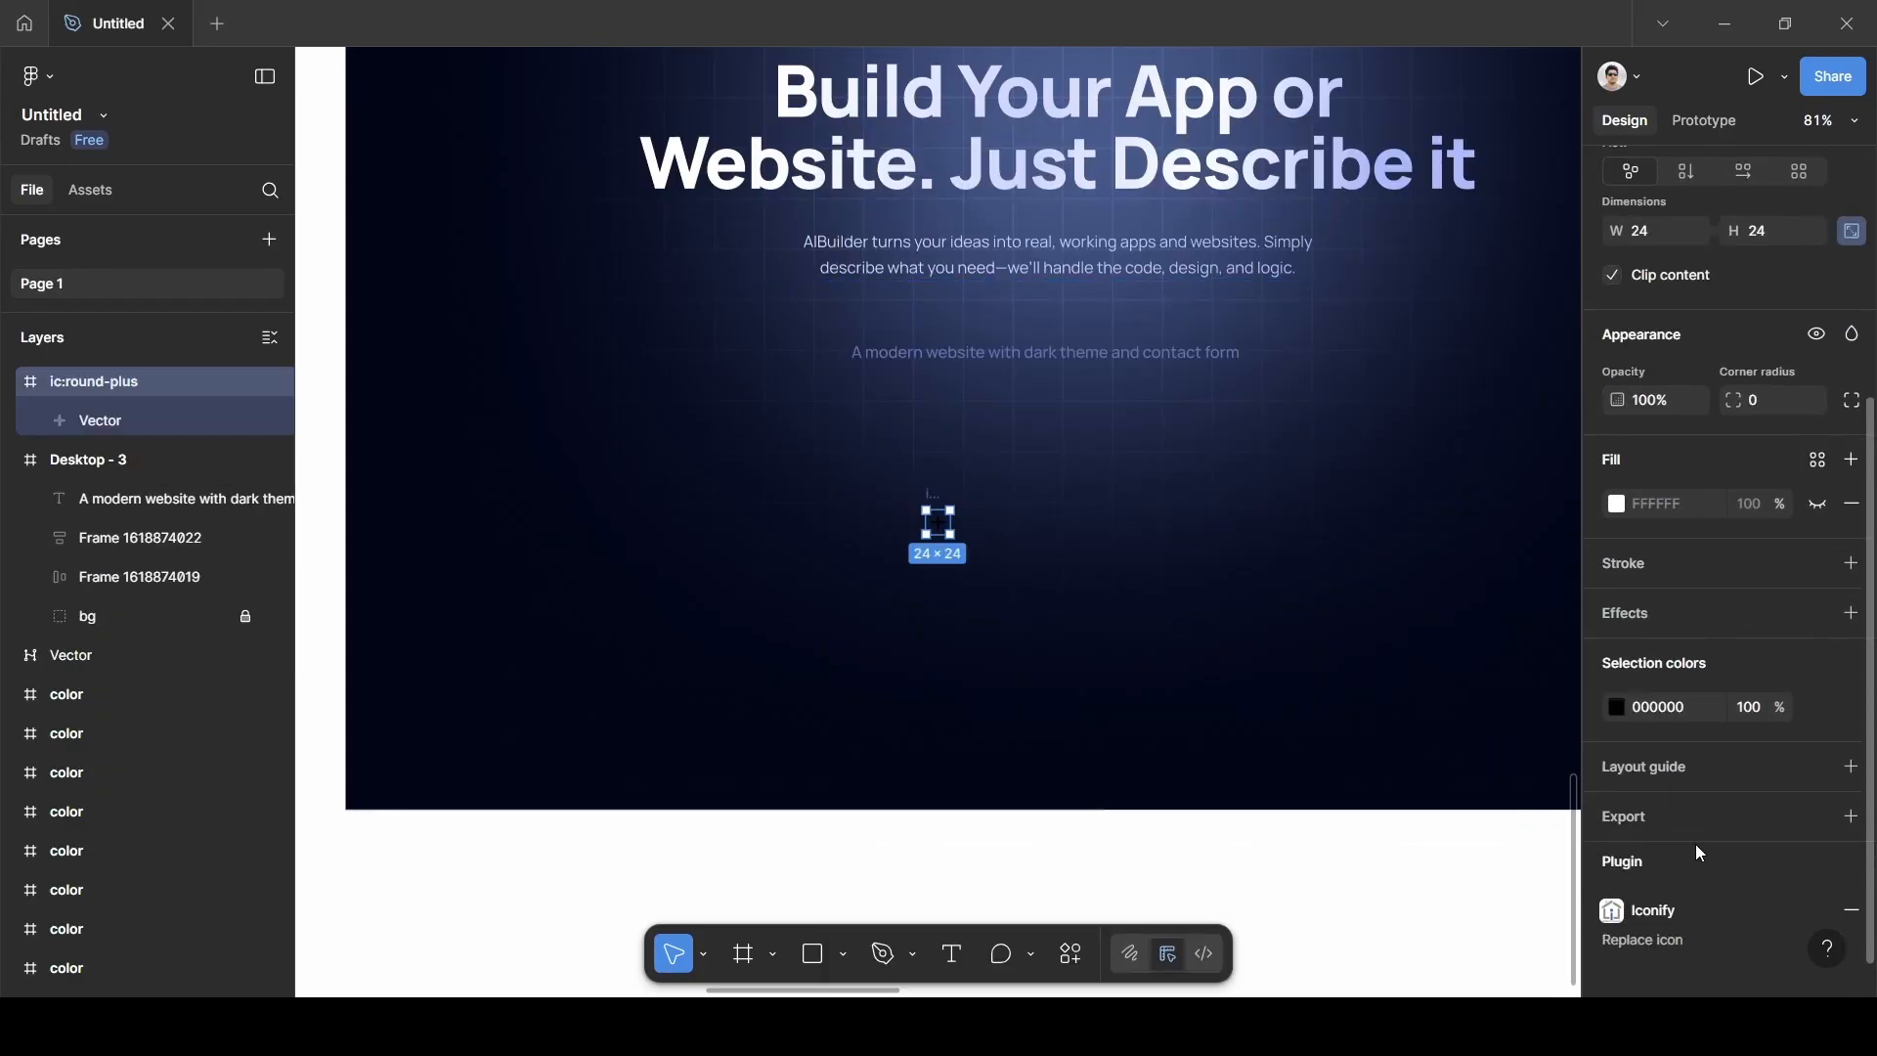
click(1620, 704)
click(1323, 726)
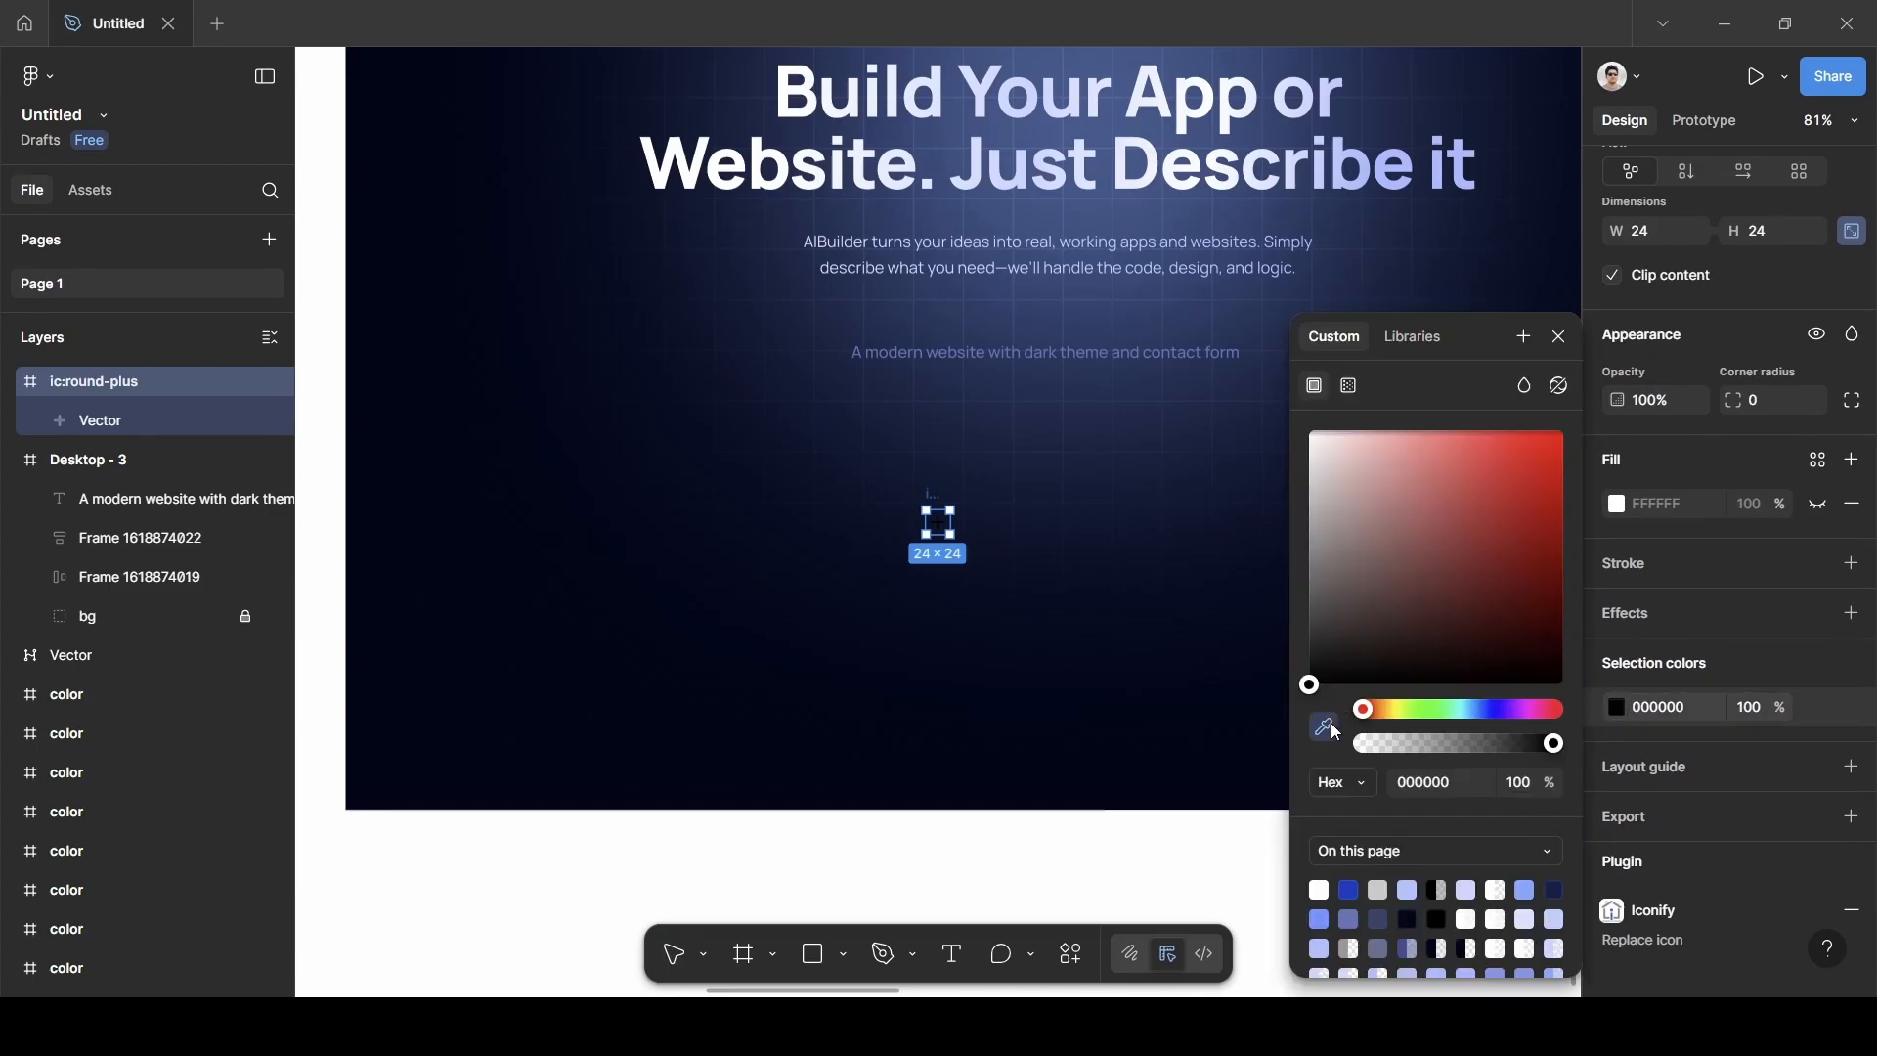
scroll(1103, 460, up, 10)
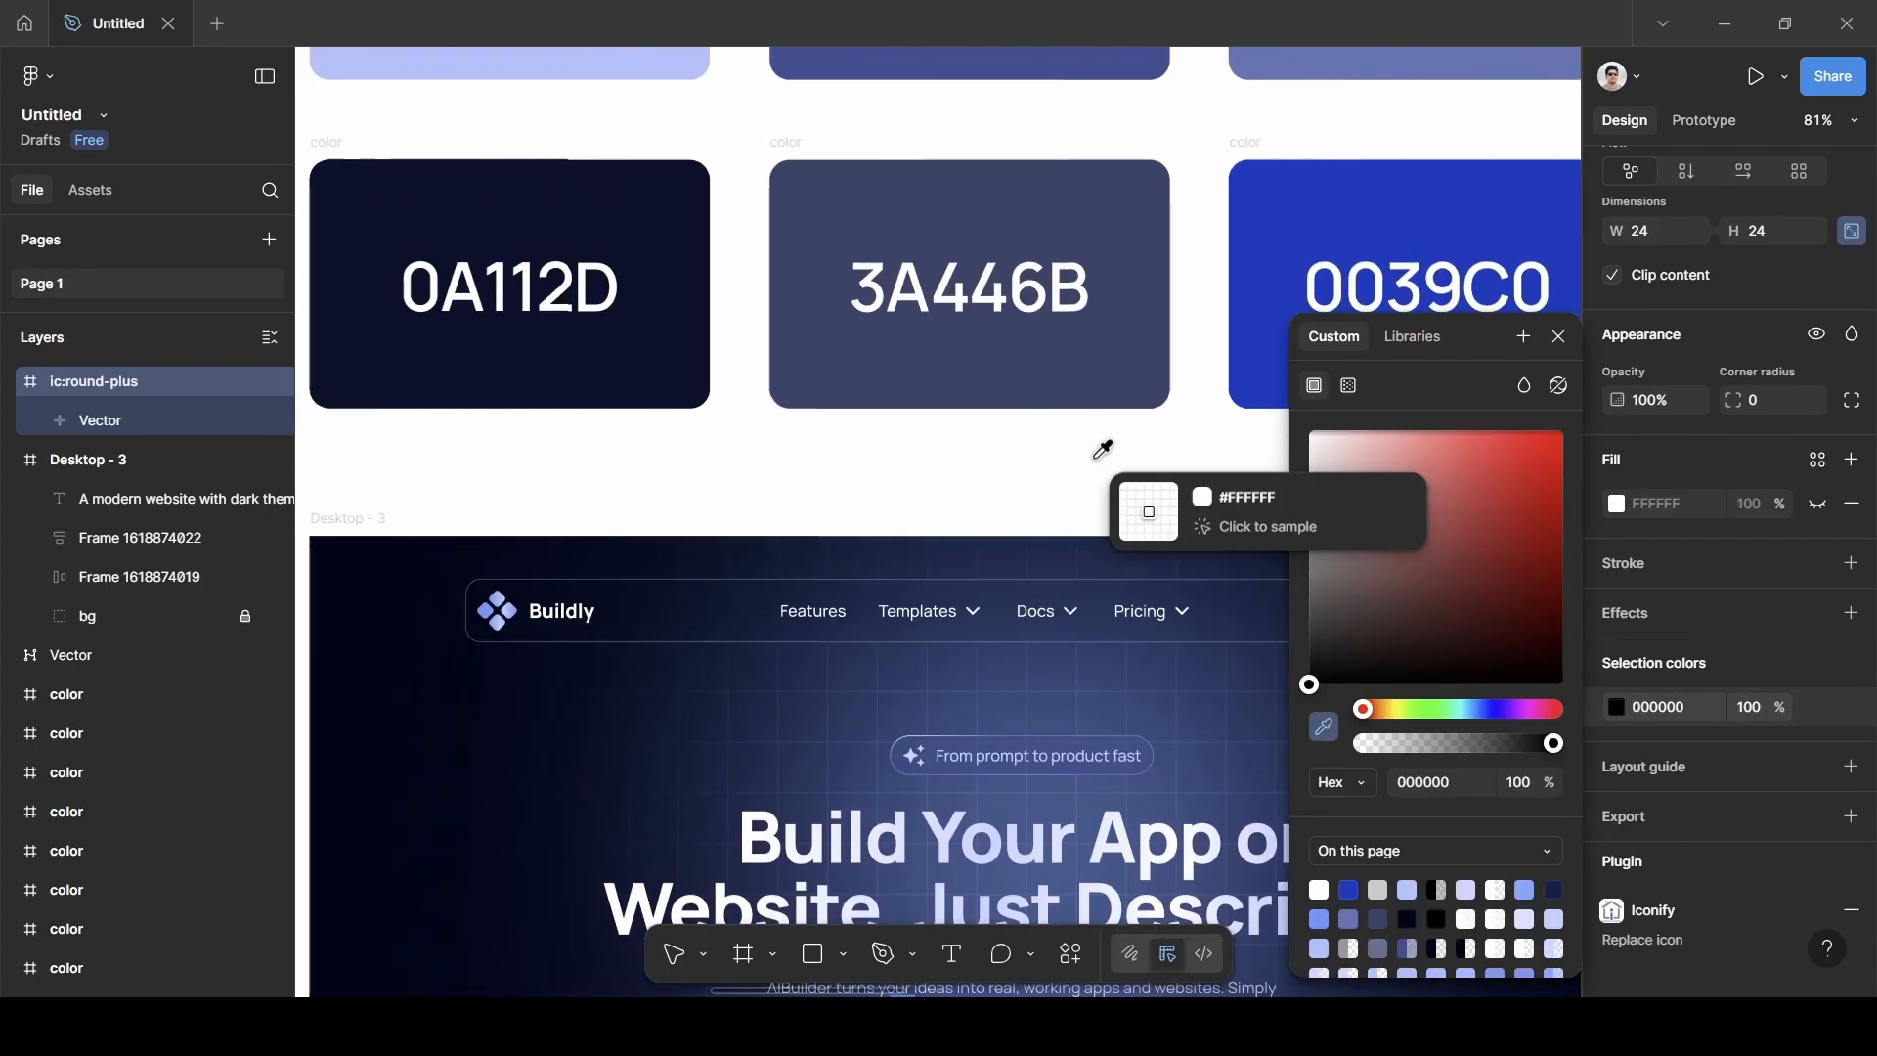
scroll(1095, 459, up, 1)
scroll(1091, 463, left, 2)
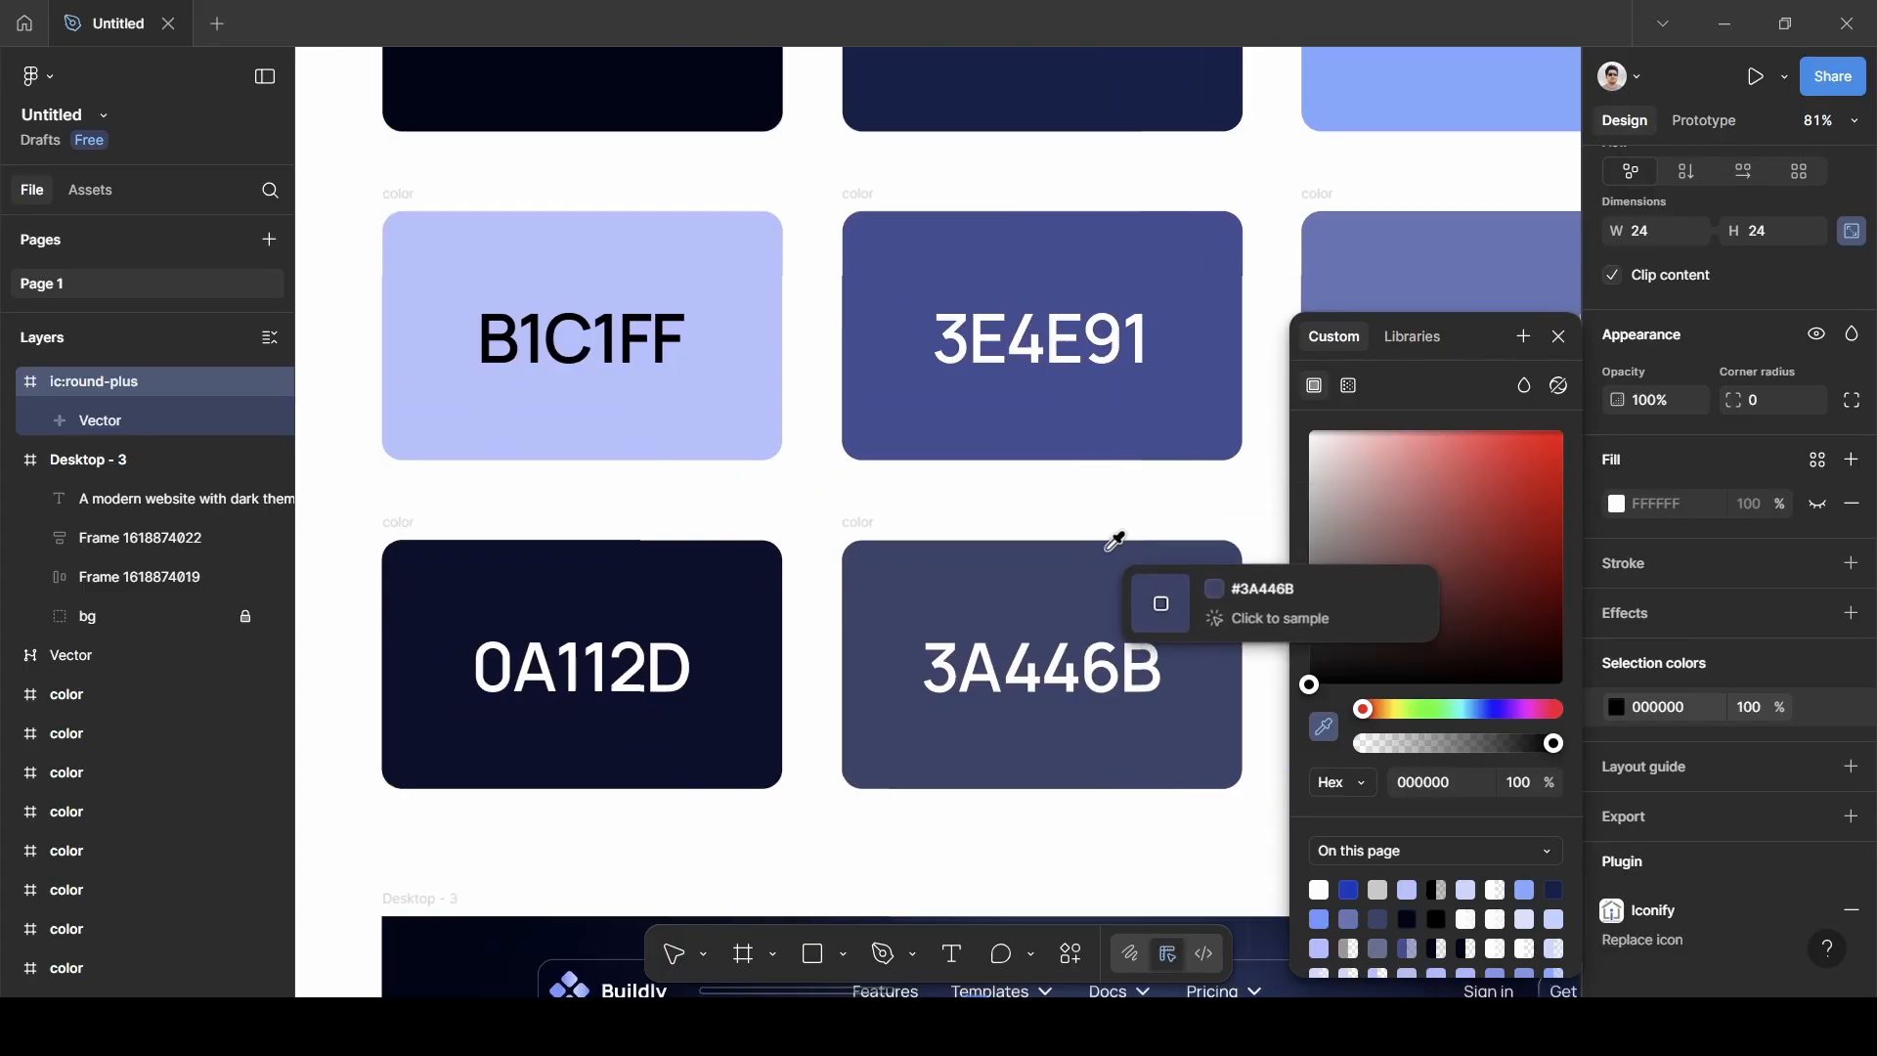
click(780, 395)
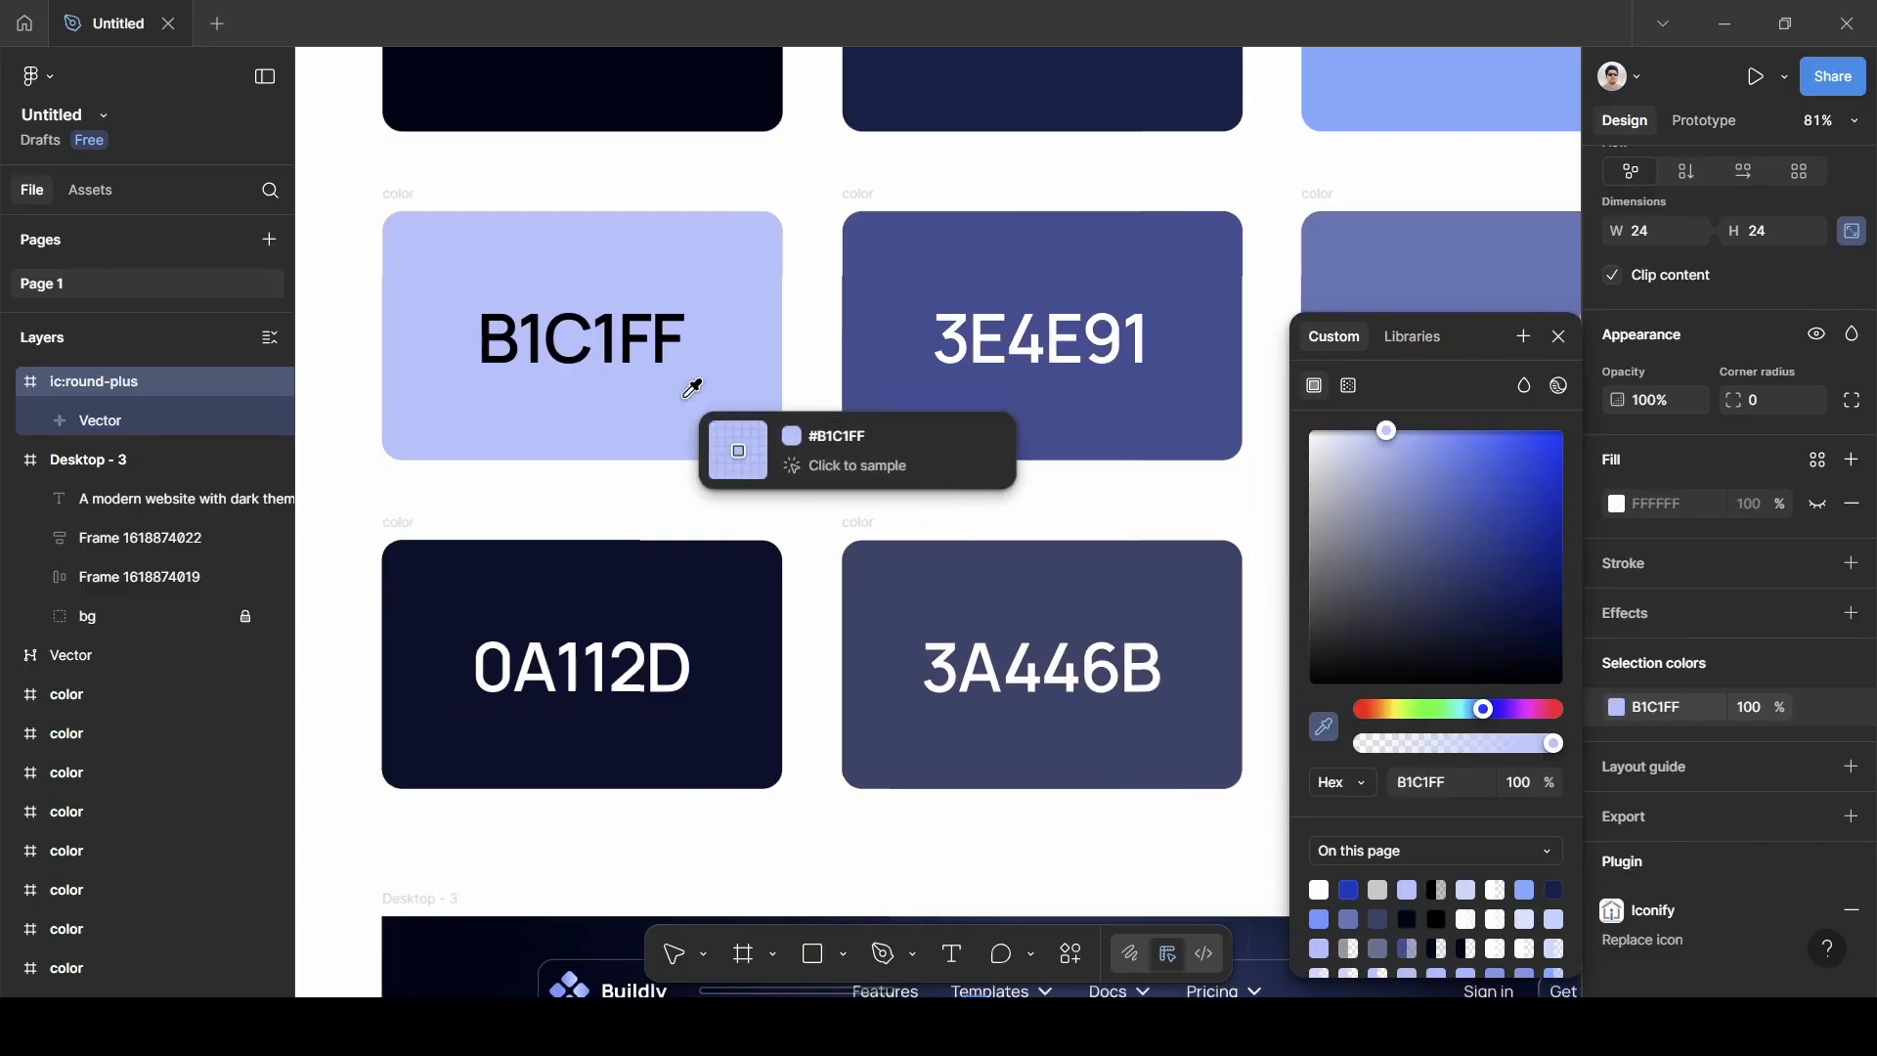
click(1558, 336)
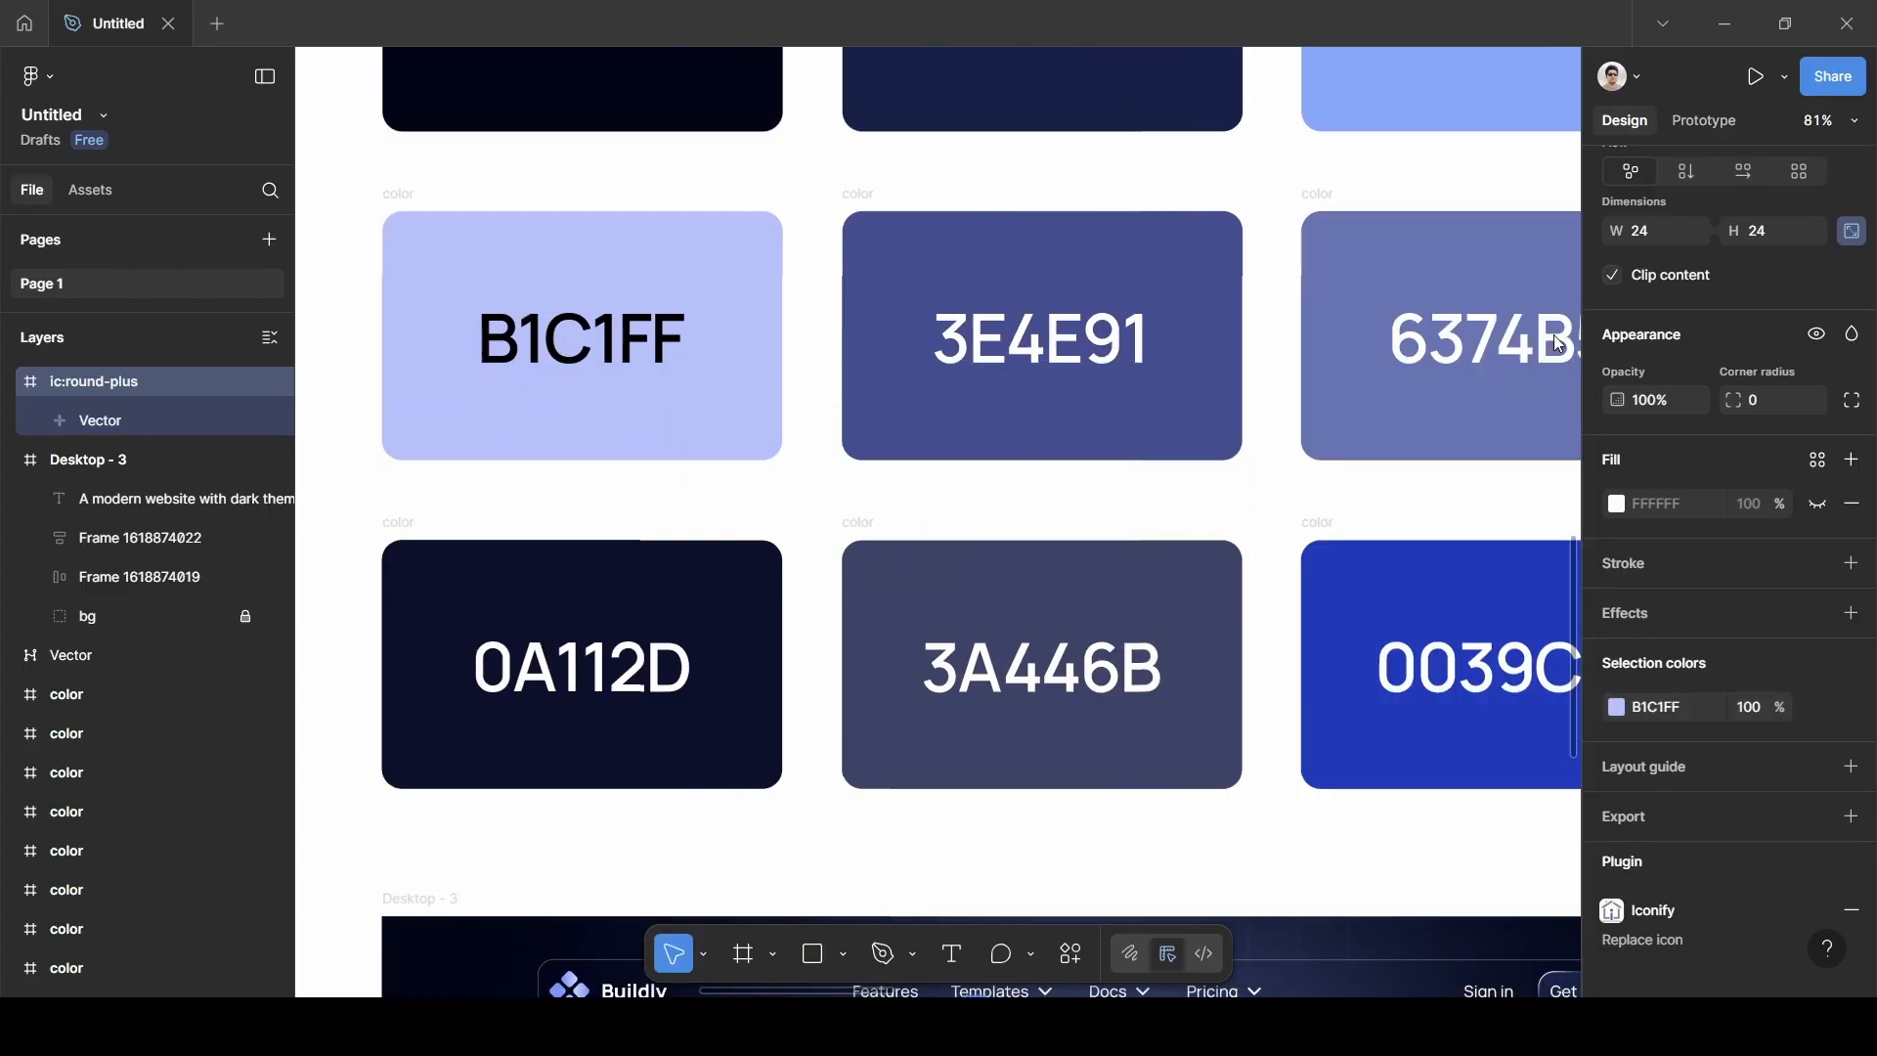
Wrap the plus icon in a new frame and add auto layout to that frame.
scroll(994, 460, down, 10)
scroll(993, 460, up, 3)
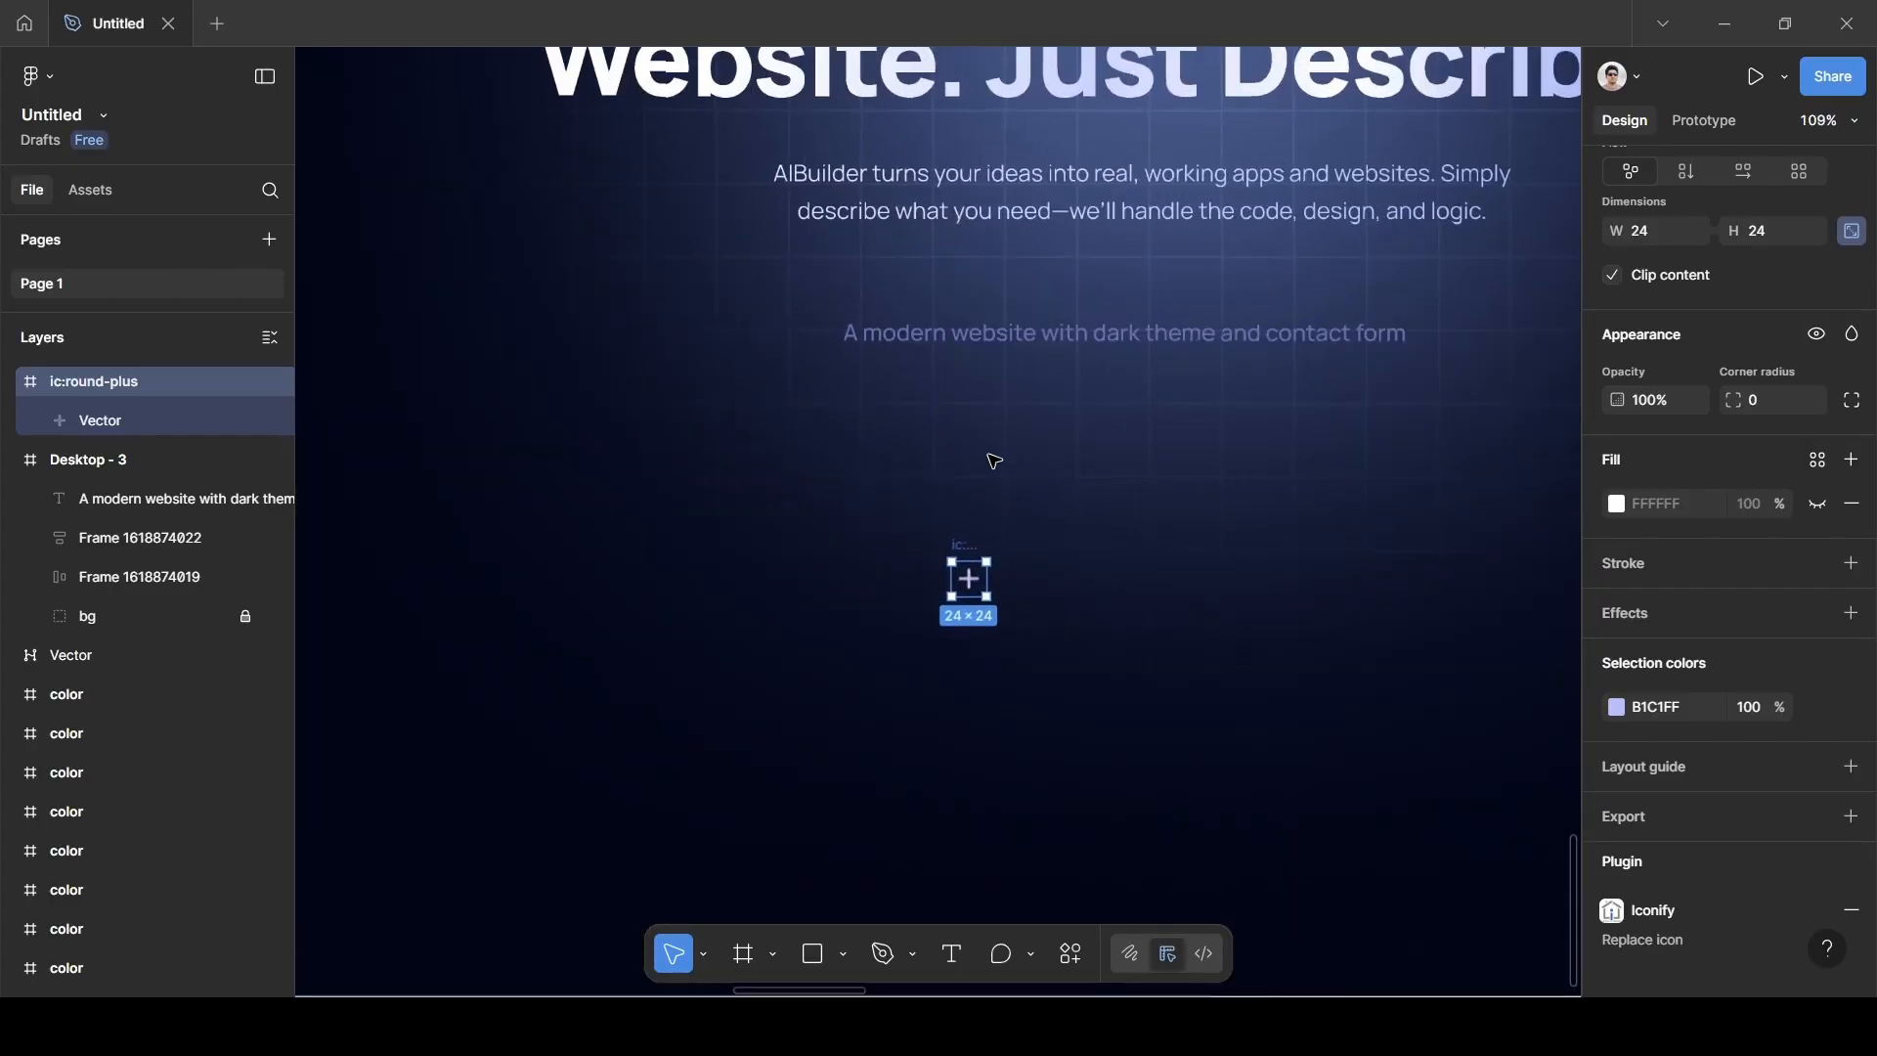
scroll(991, 464, down, 1)
scroll(975, 579, down, 1)
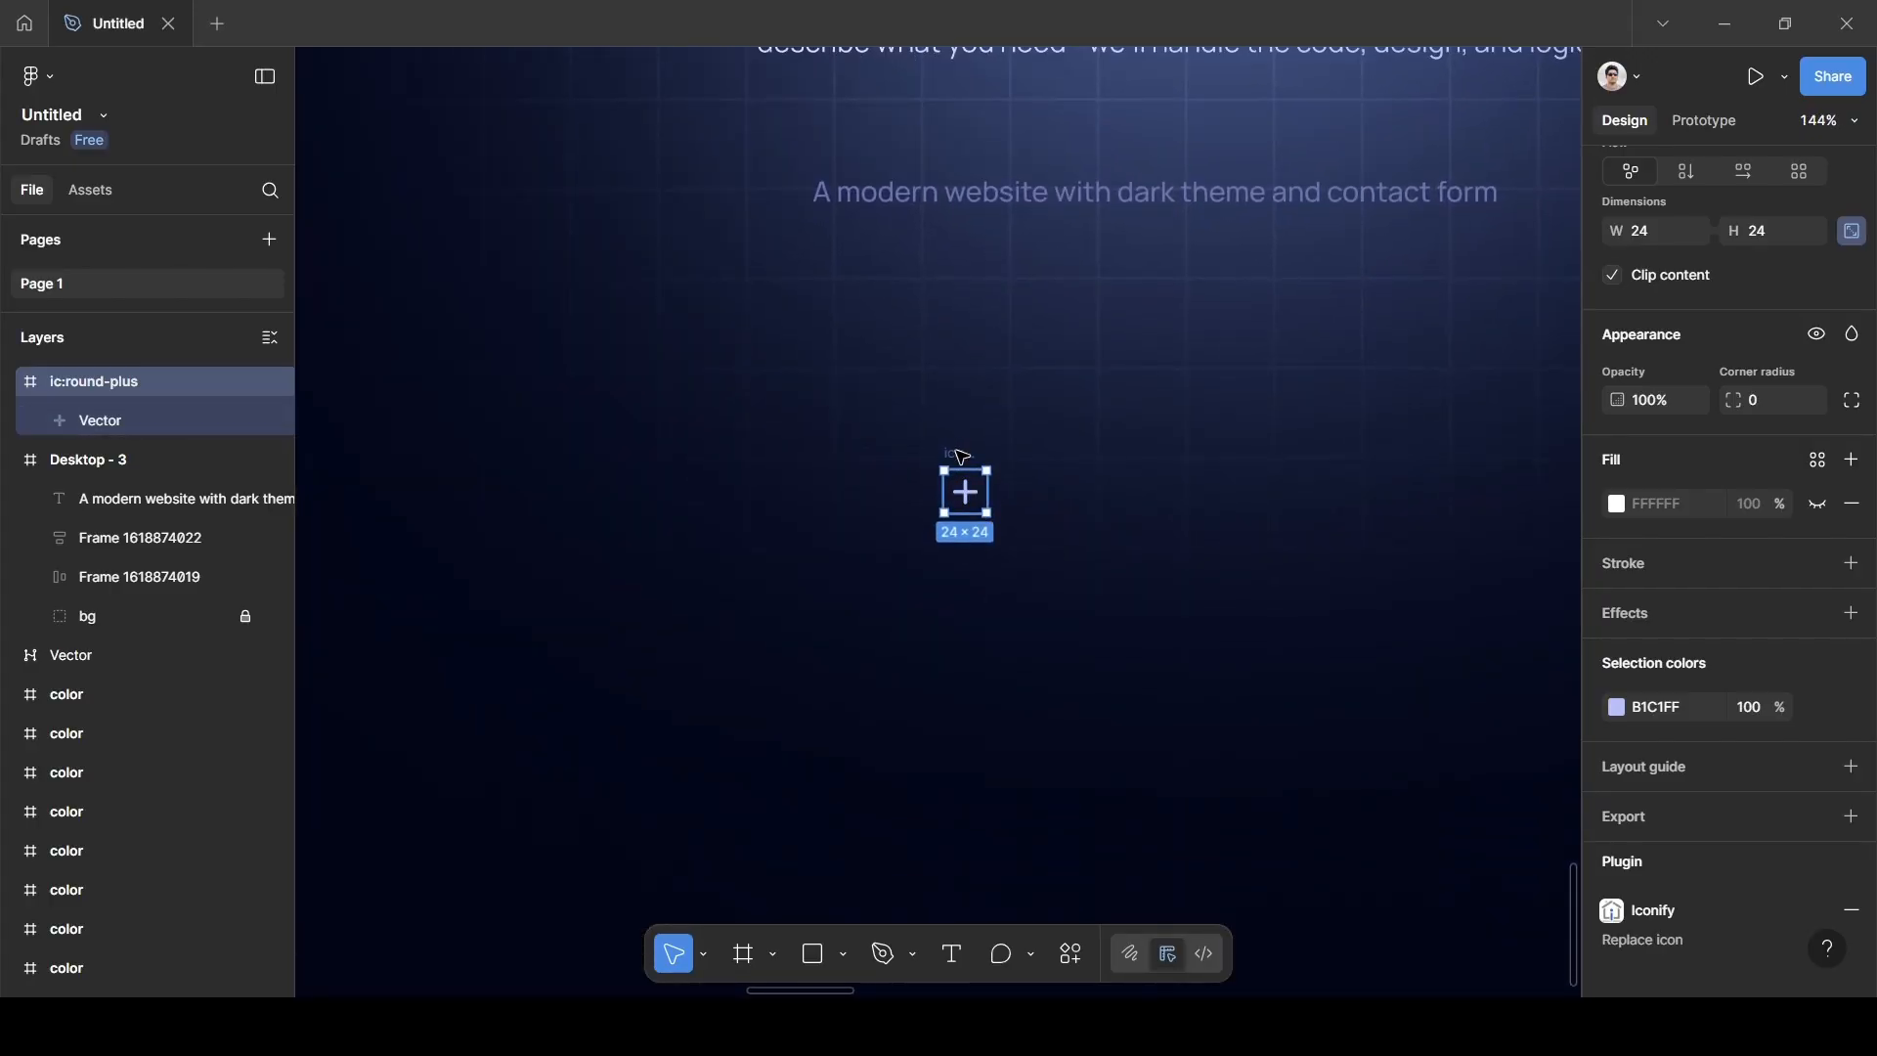
right_click(964, 463)
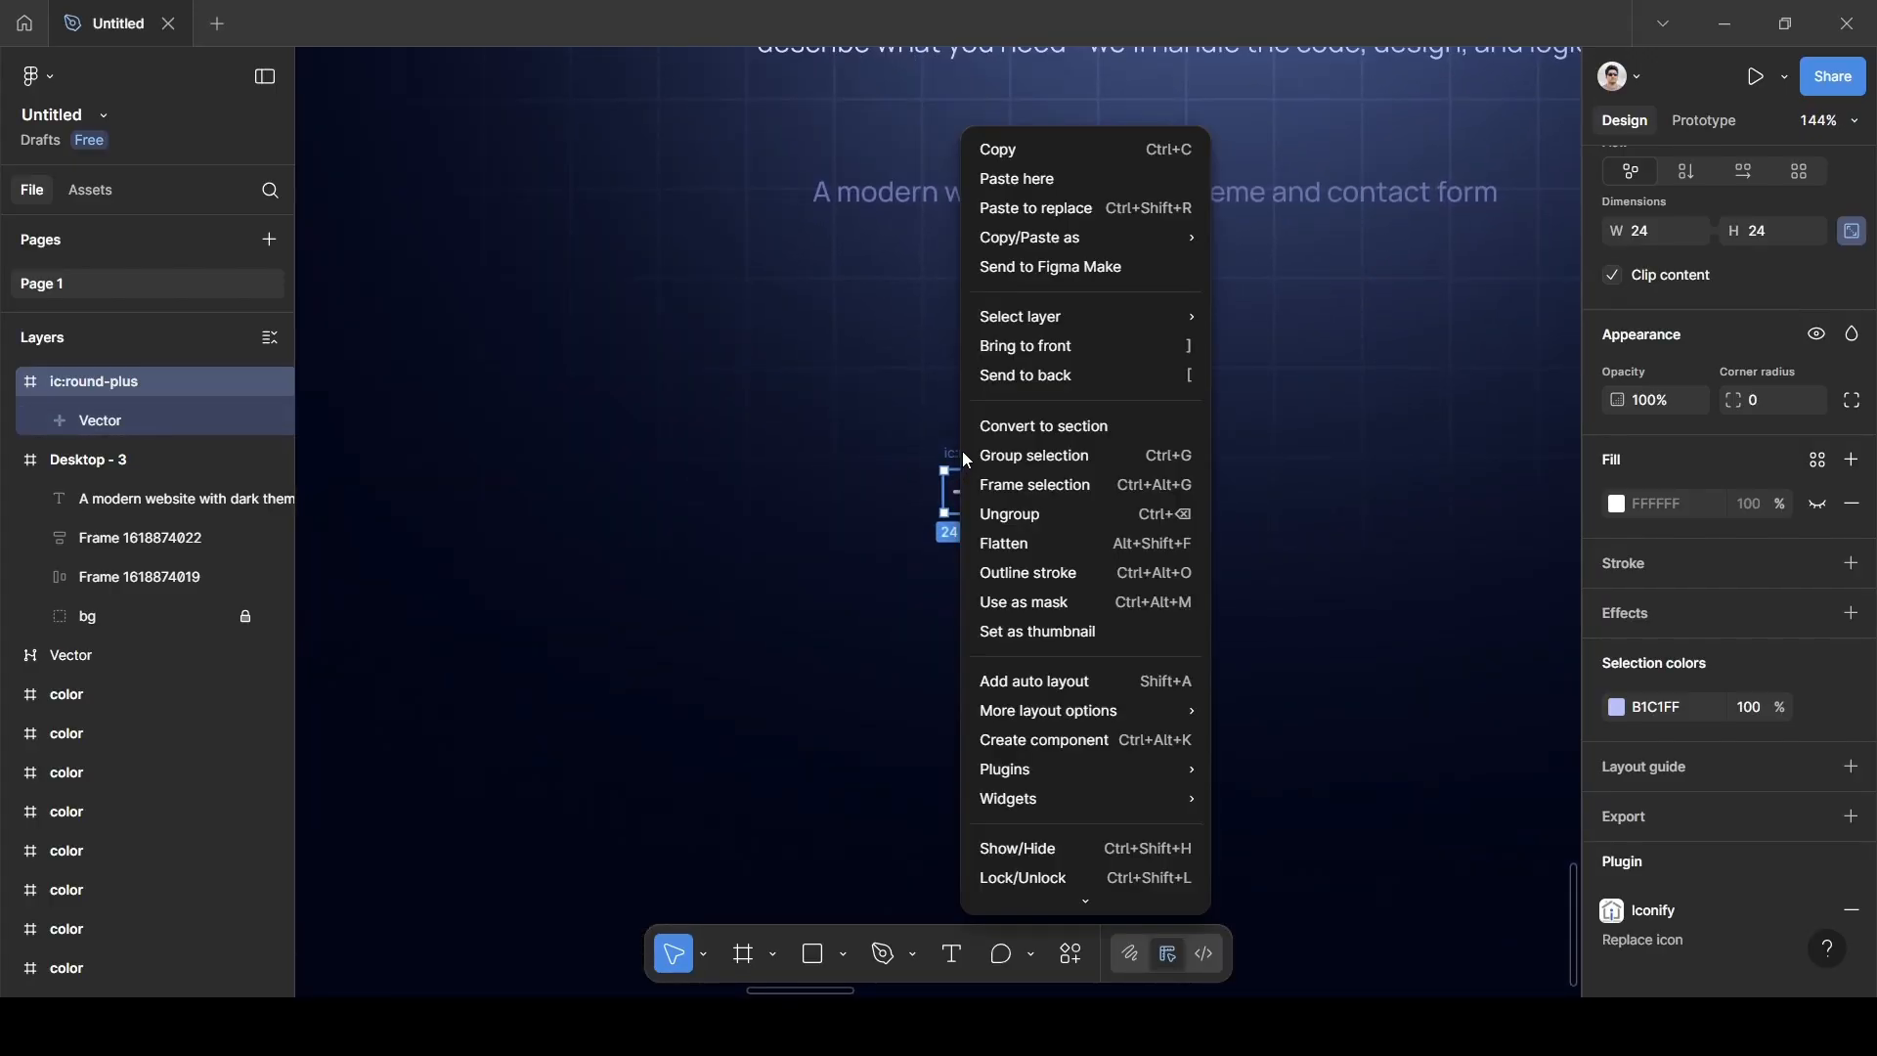
click(1035, 487)
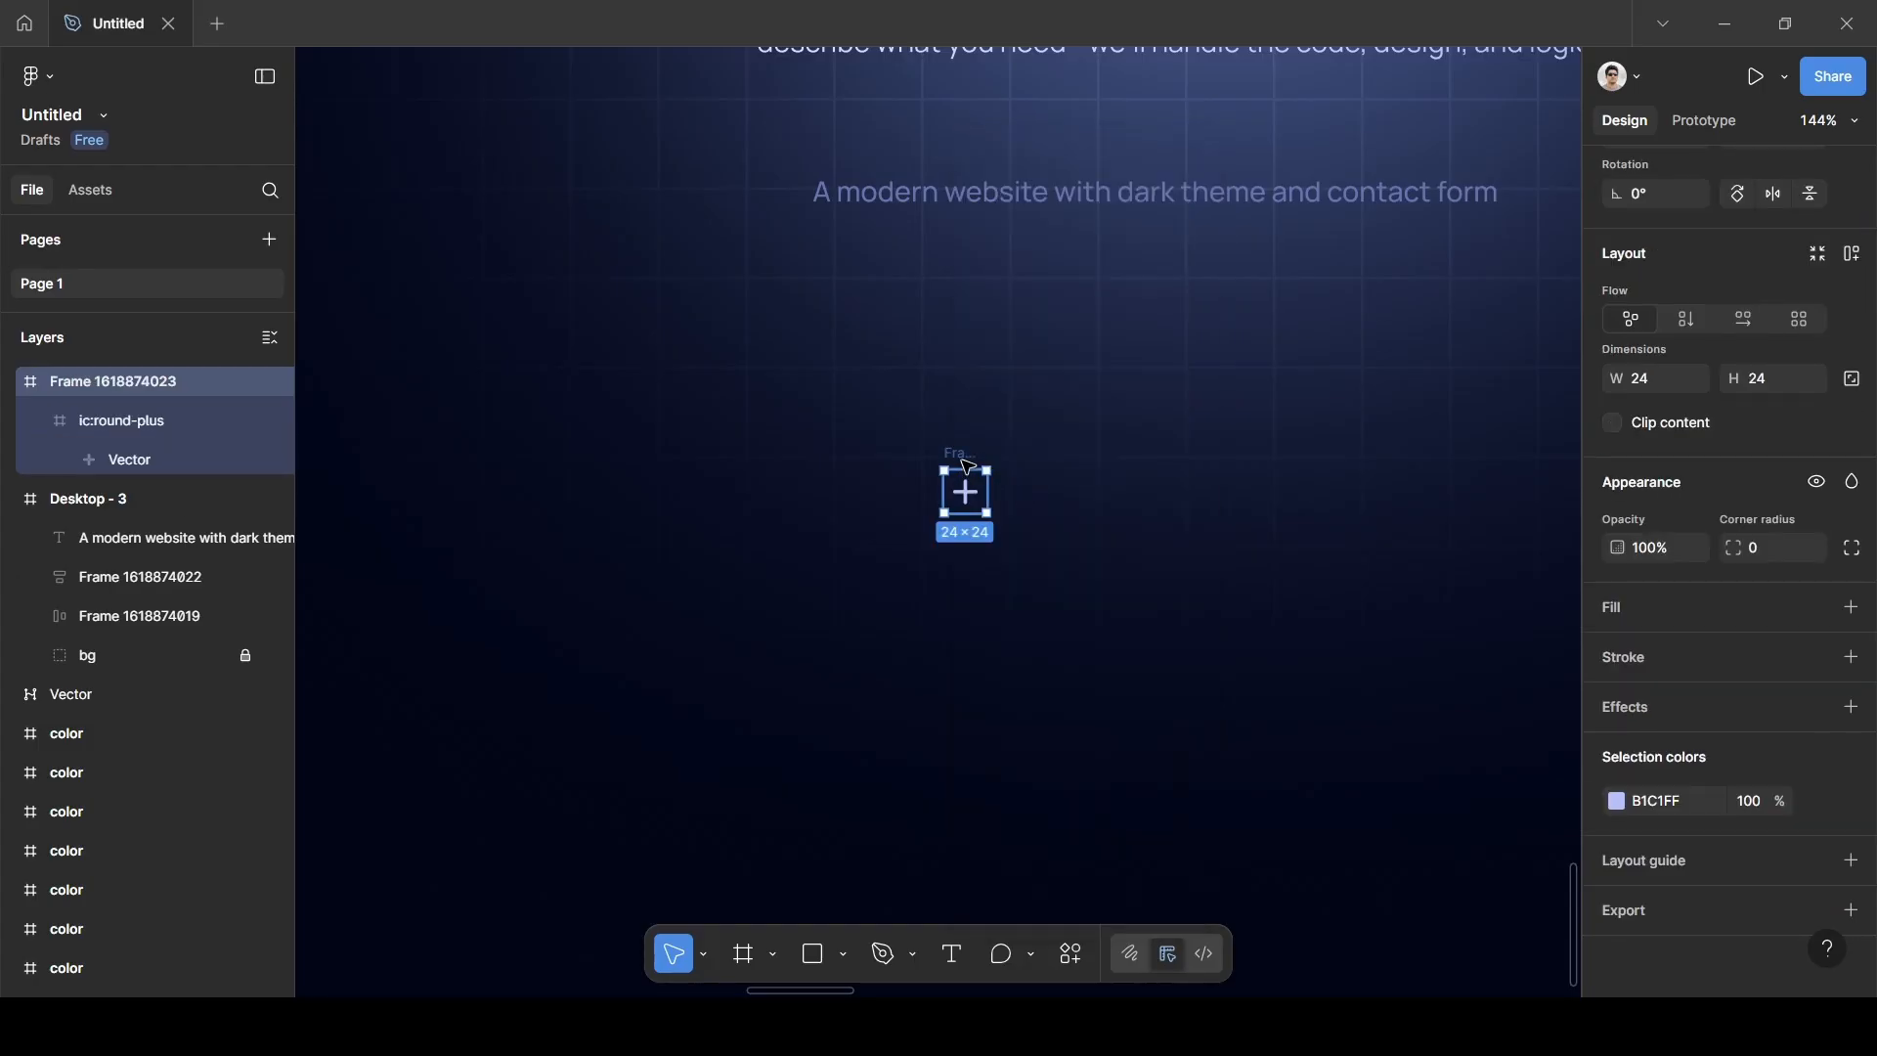
right_click(961, 459)
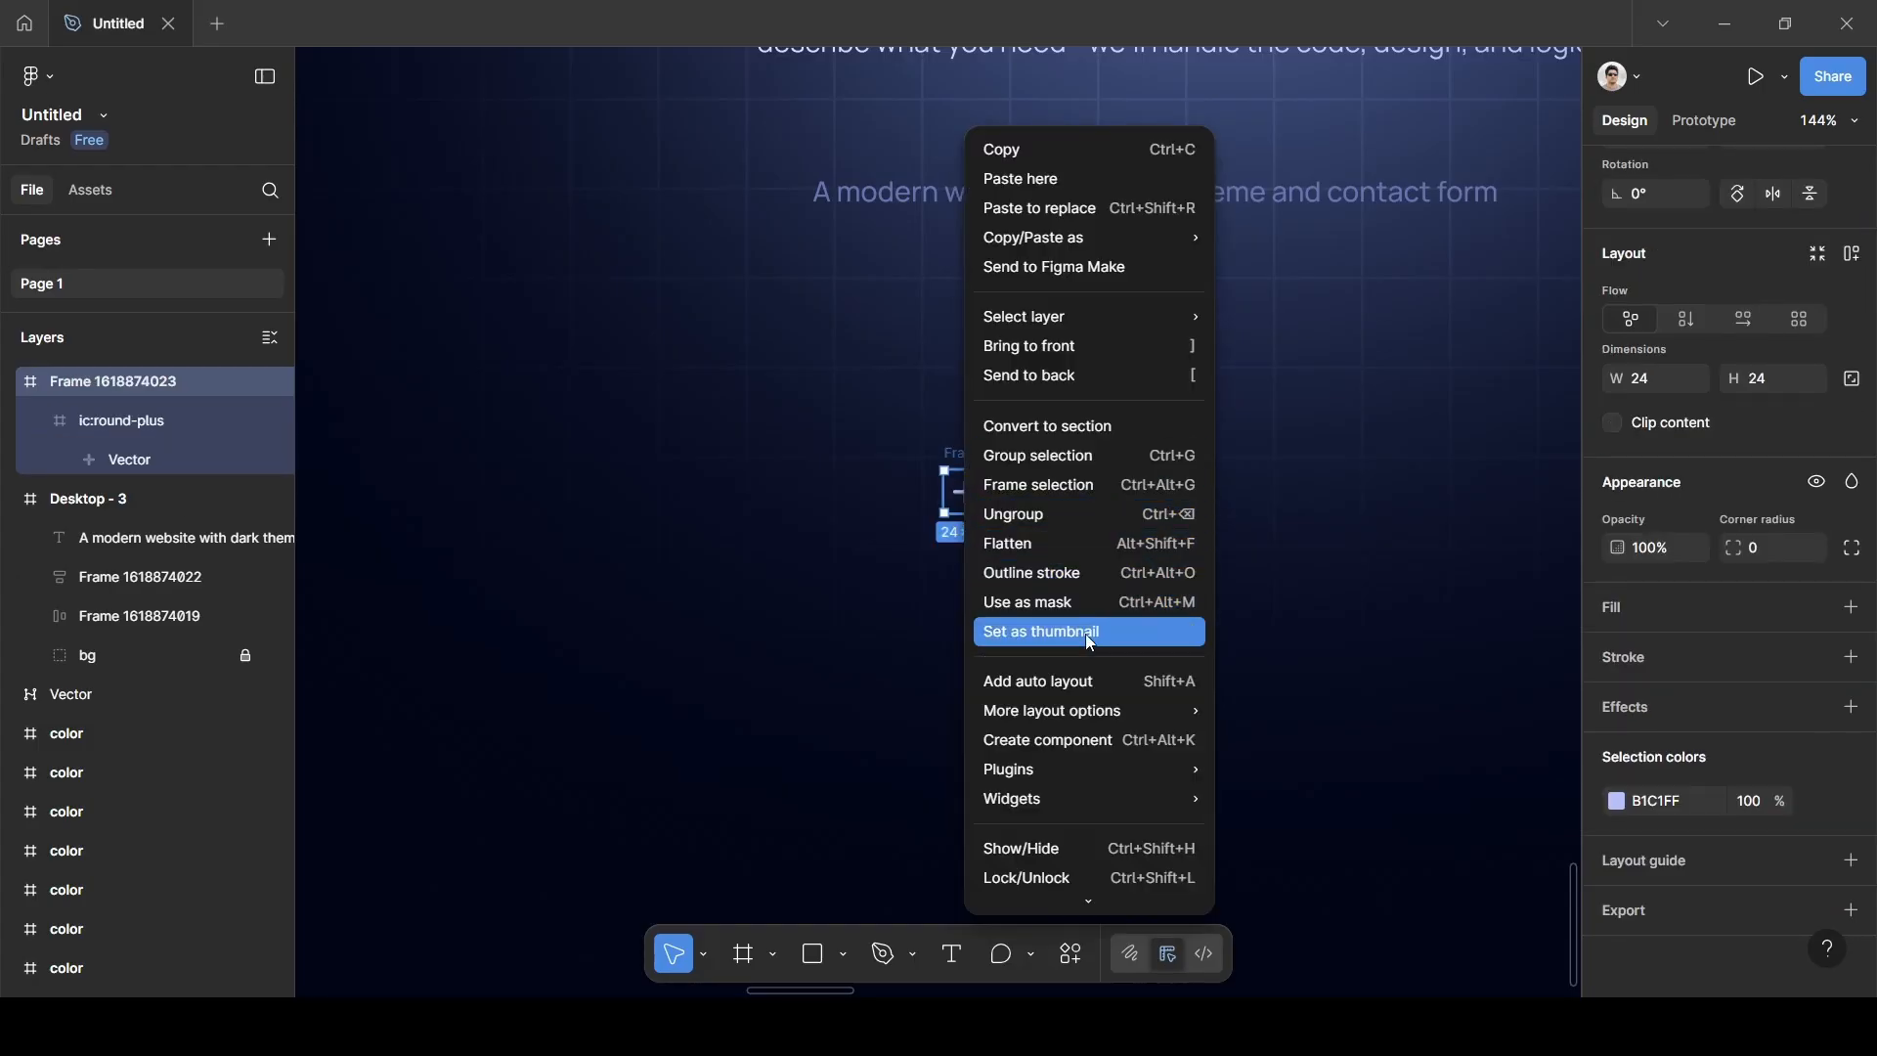
click(1036, 684)
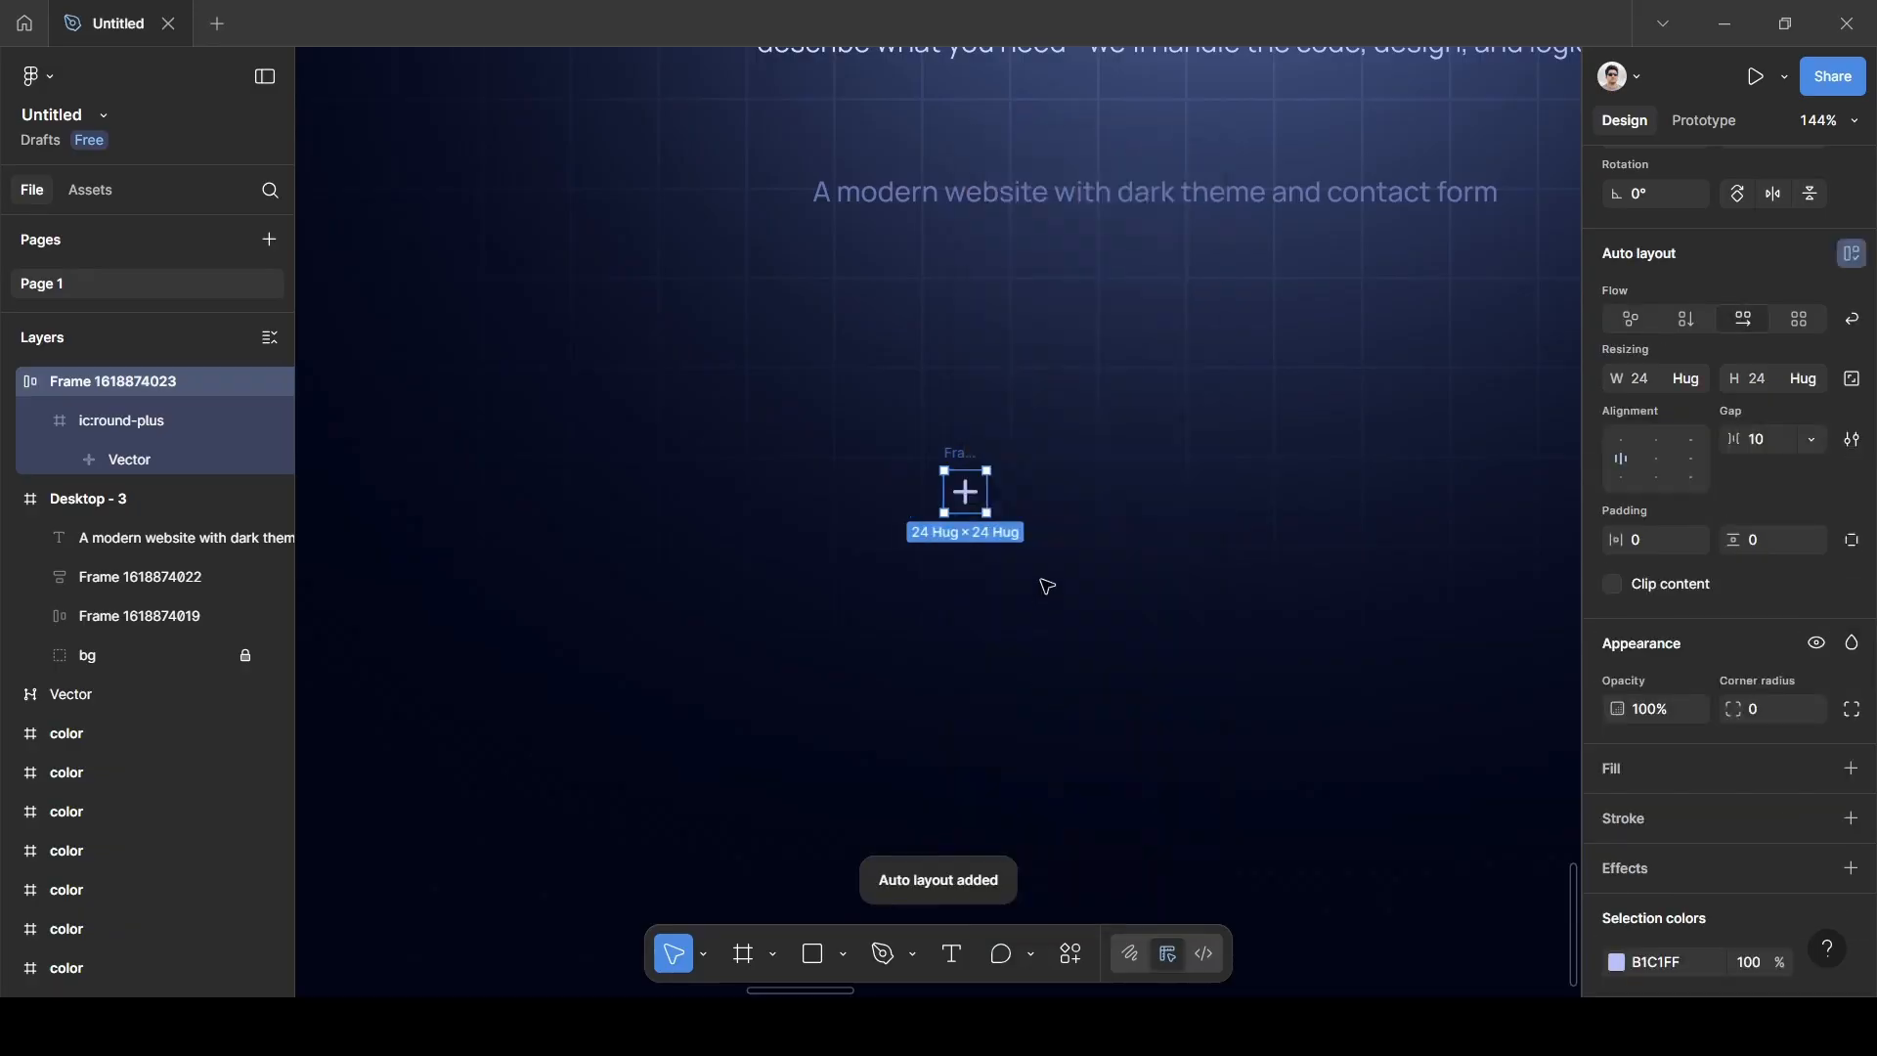
click(1048, 584)
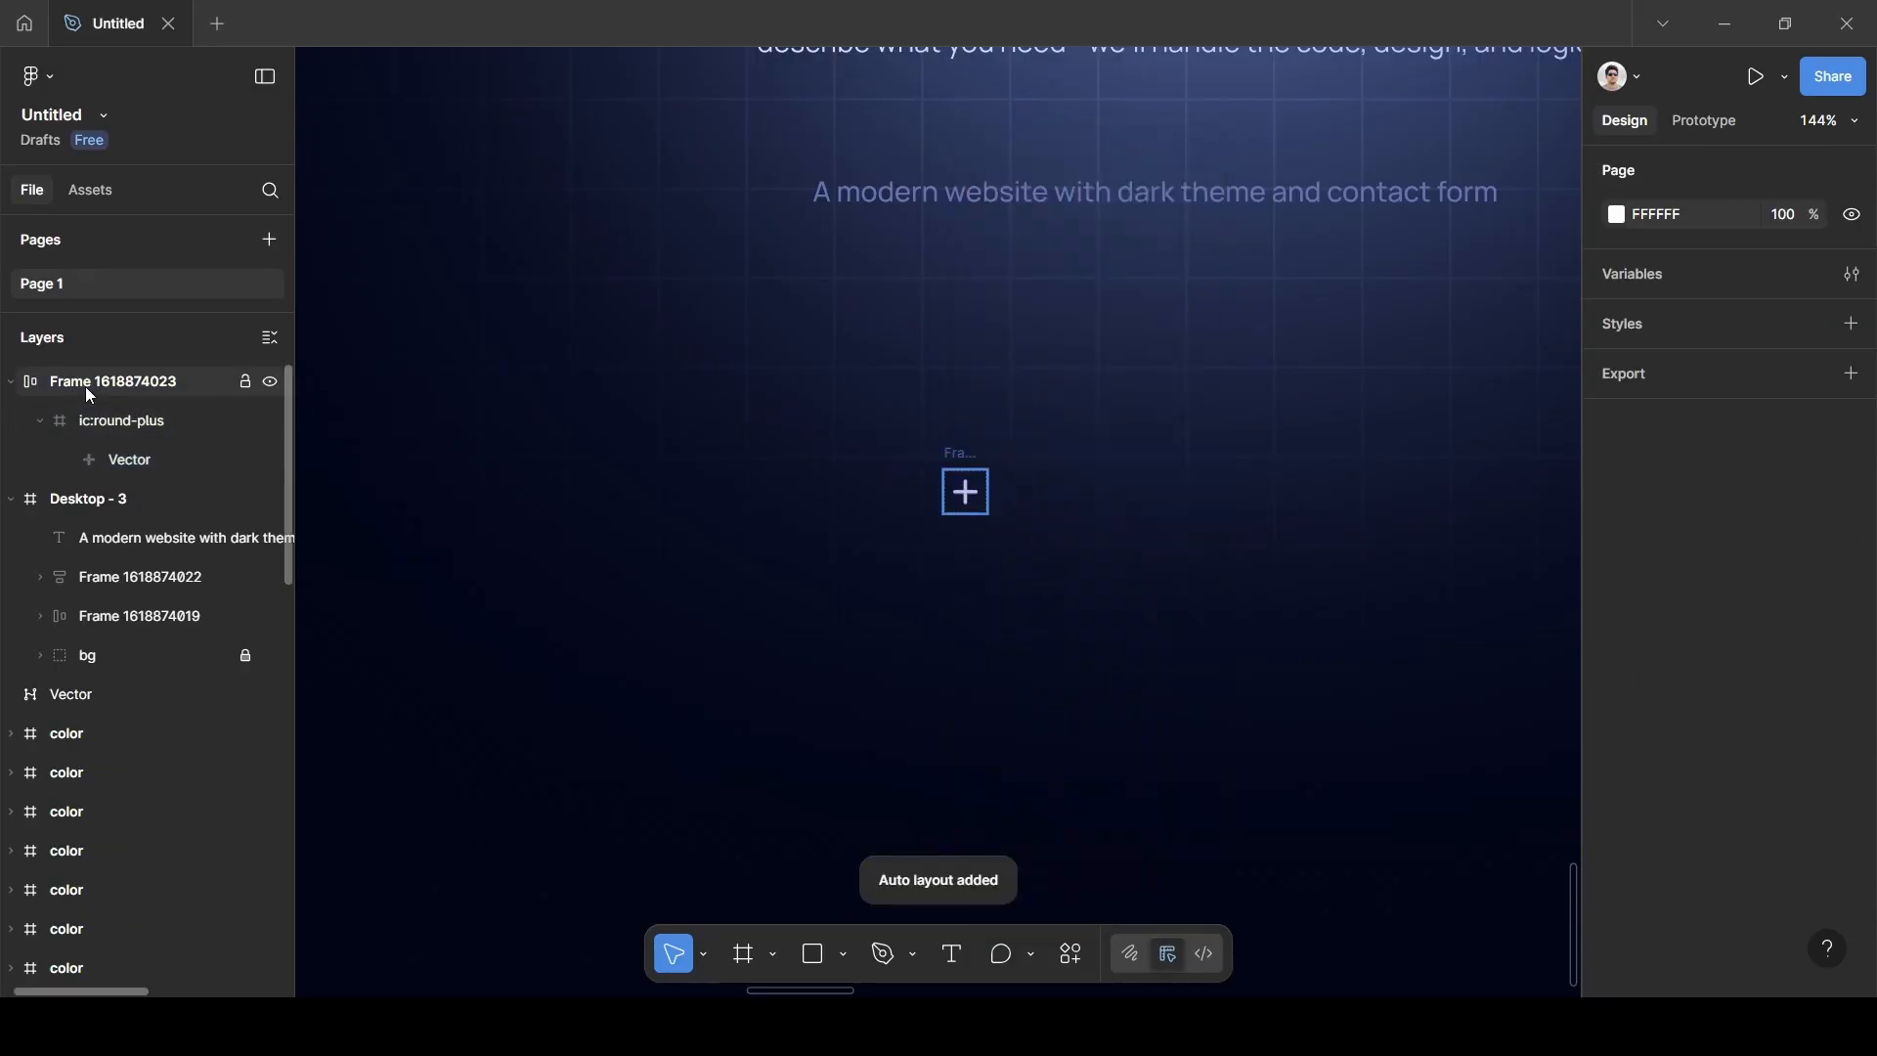
Nest the plus icon's auto layout frame inside Desktop - 3 and set its horizontal and vertical padding to 8.
click(22, 388)
click(240, 382)
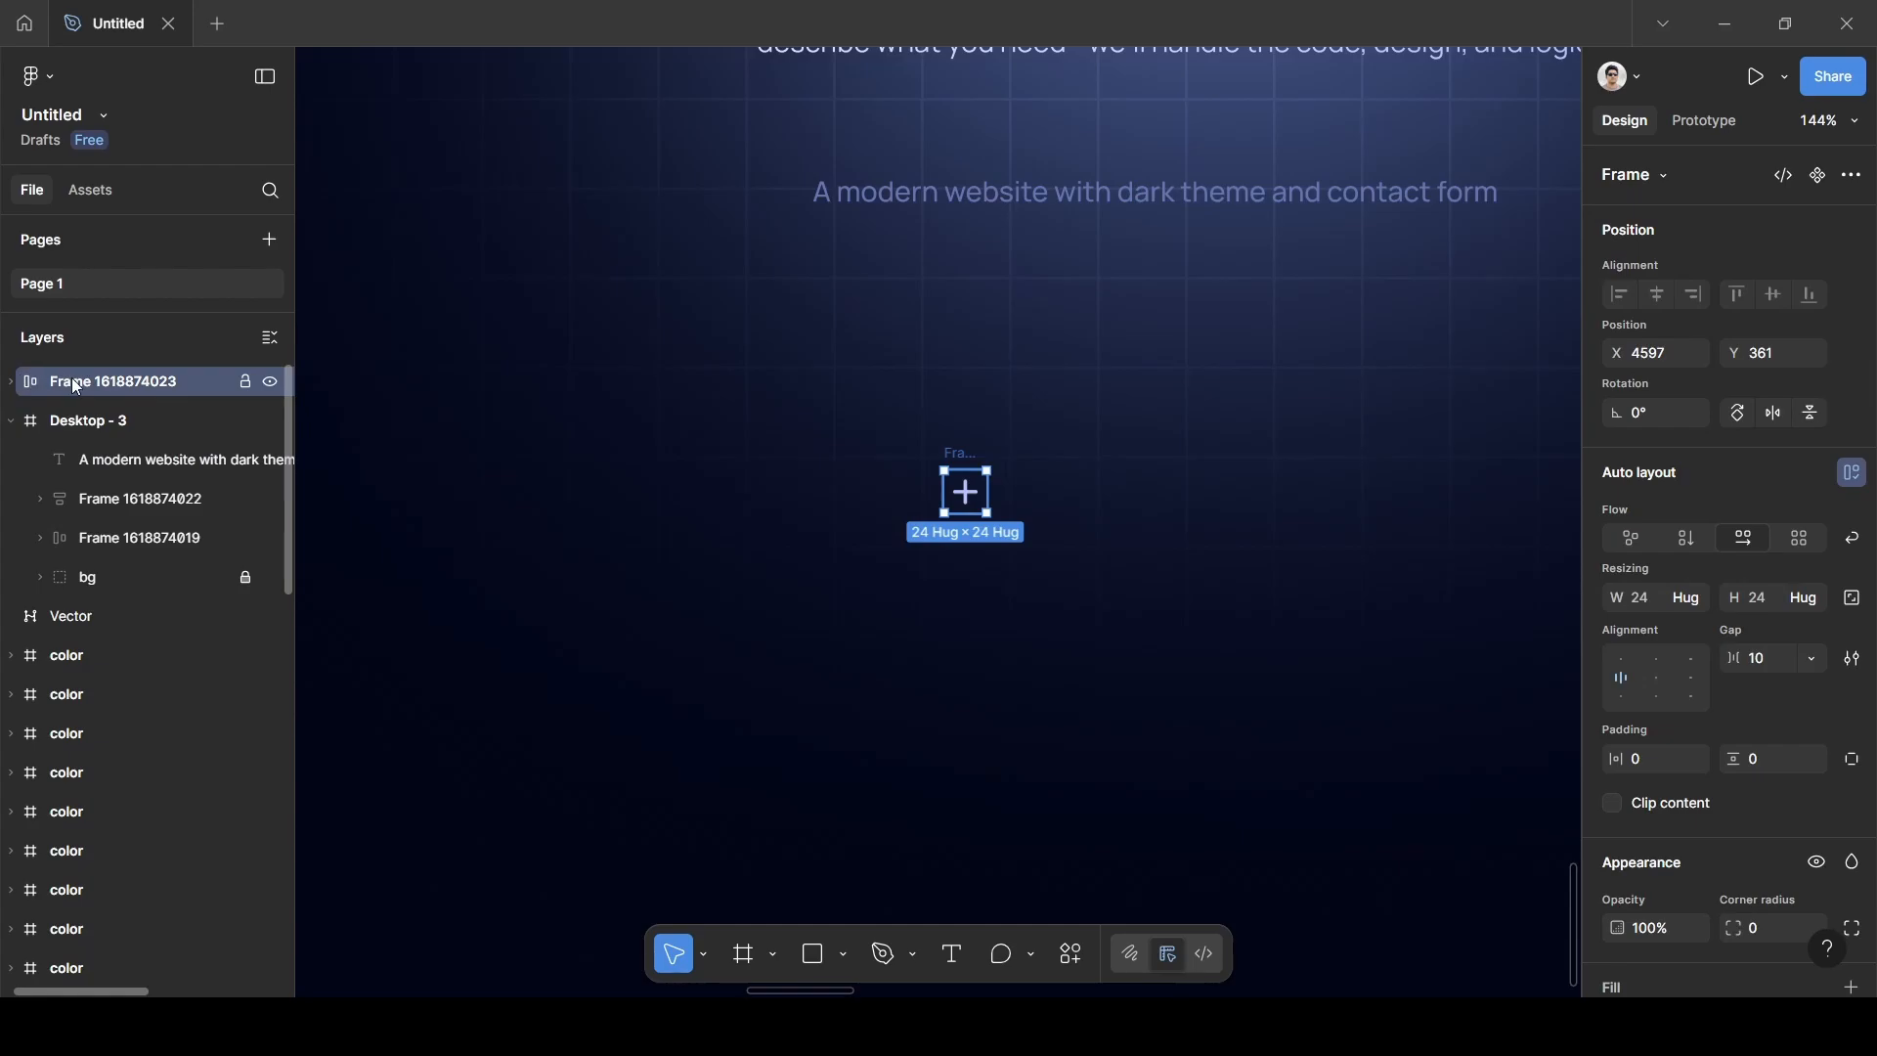
drag(76, 387, 101, 448)
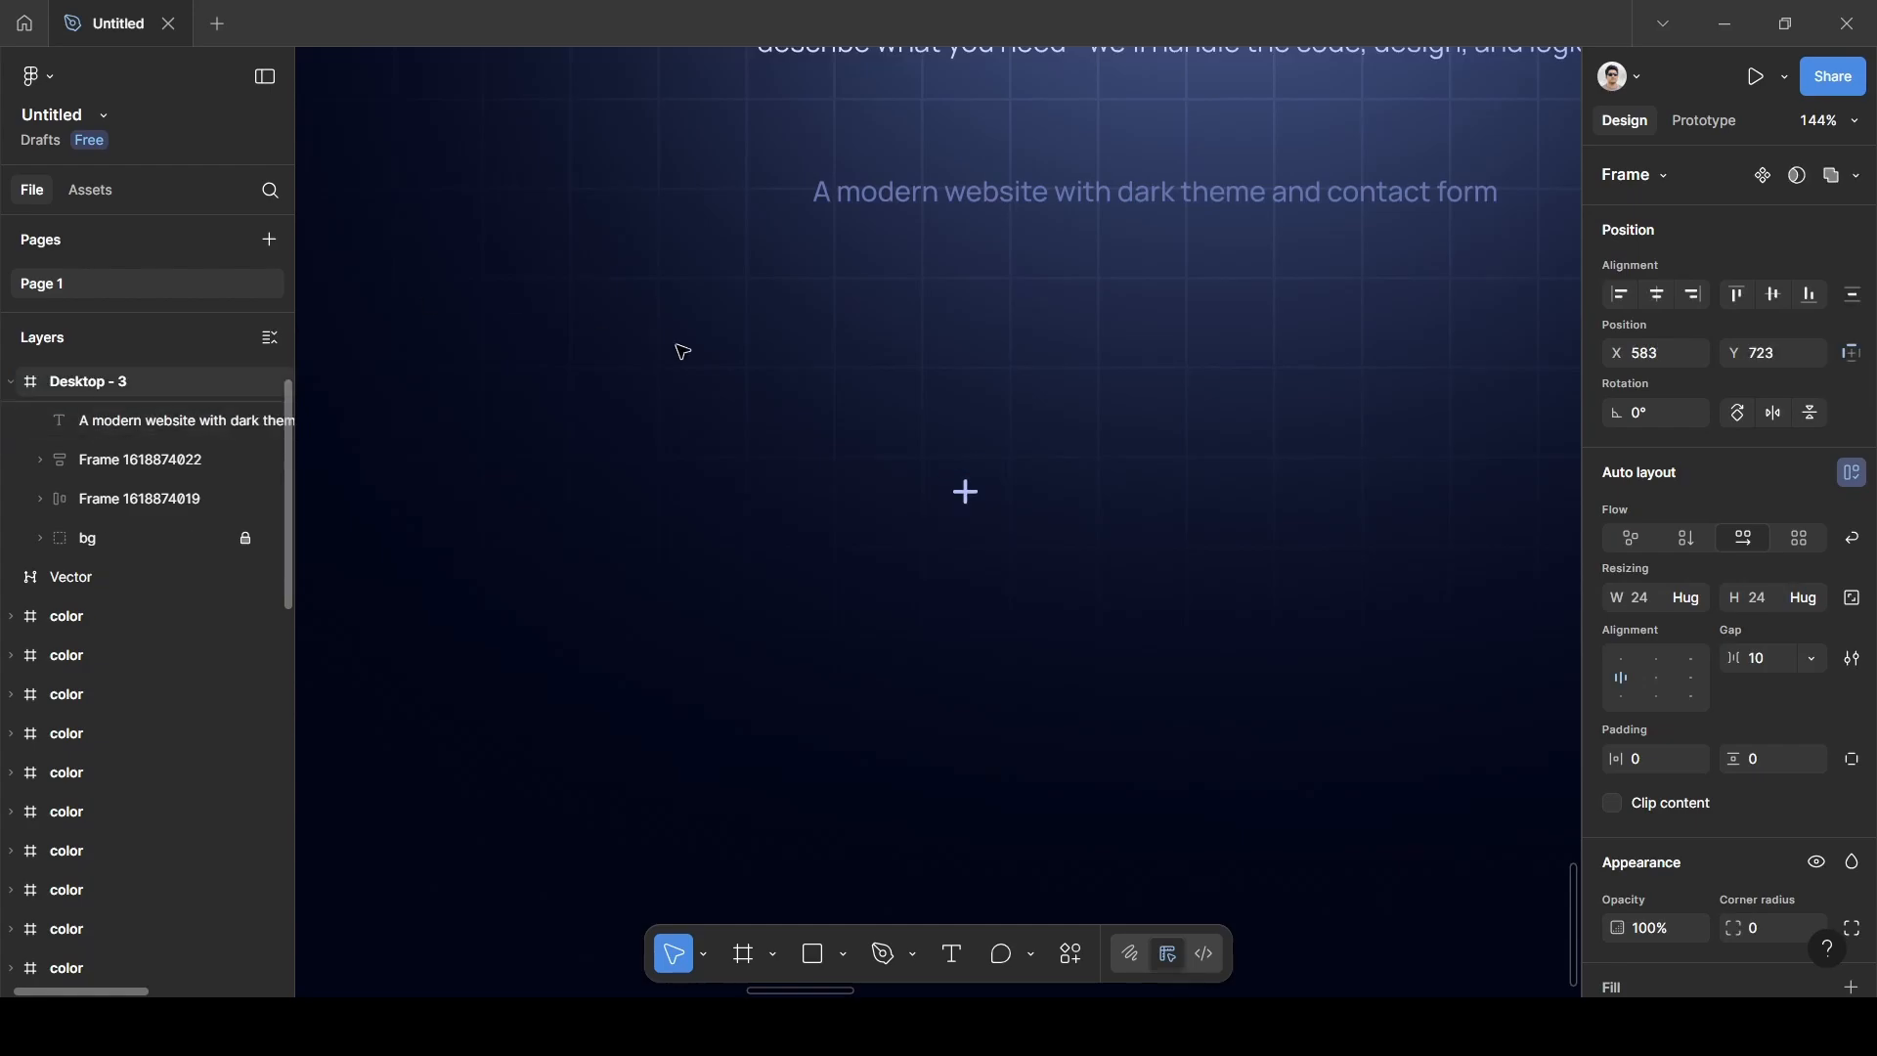
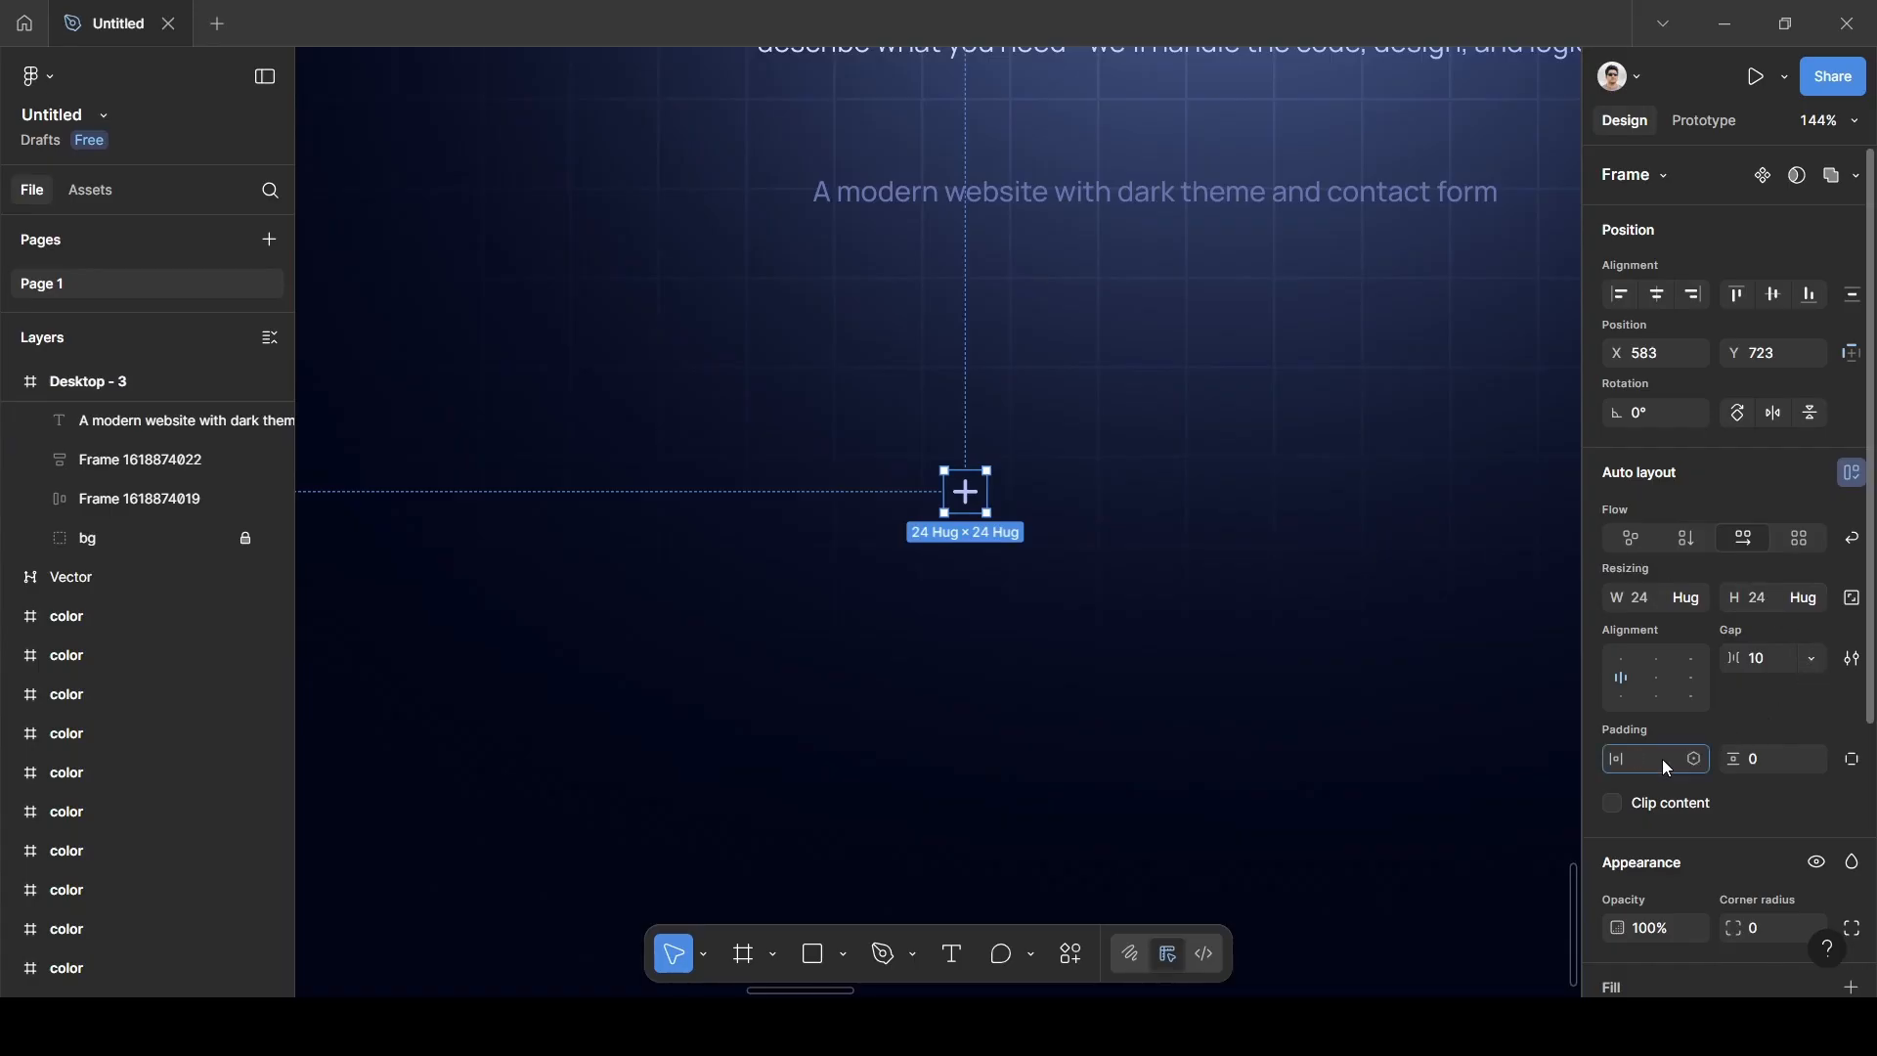
click(1769, 763)
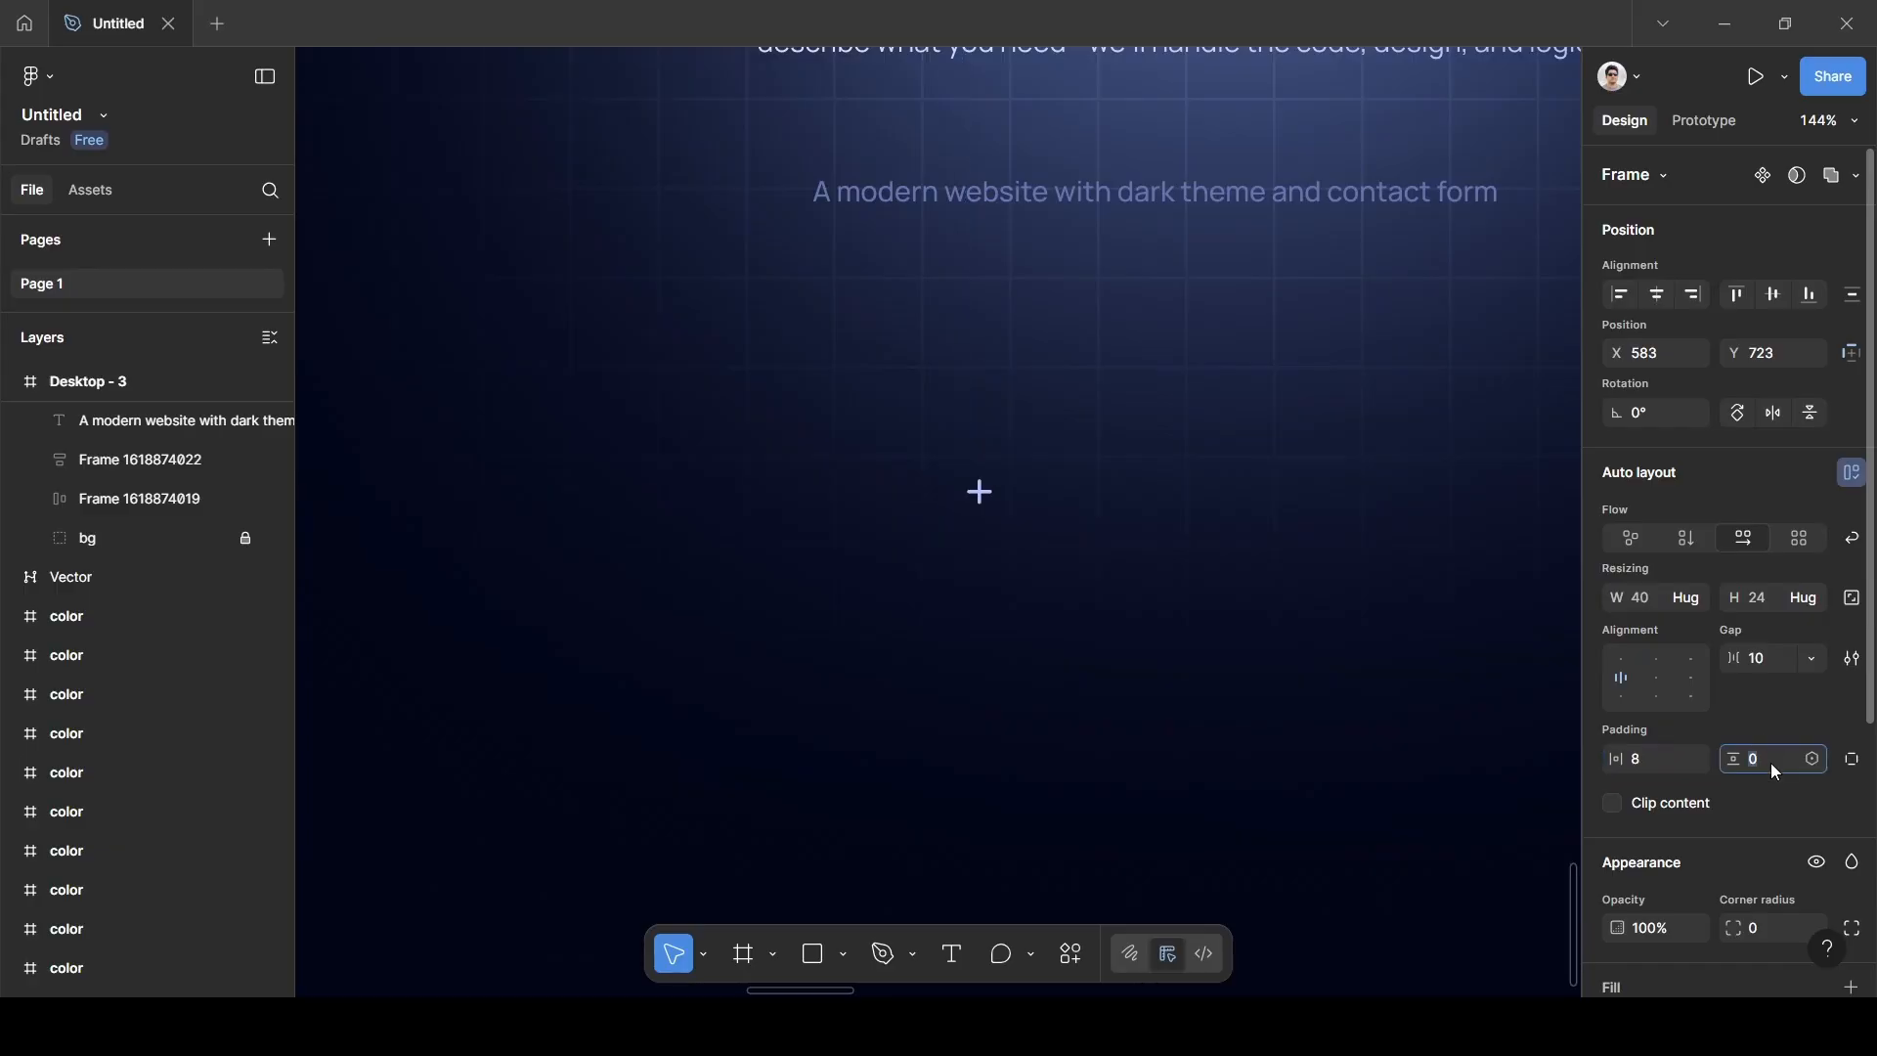
key(Return)
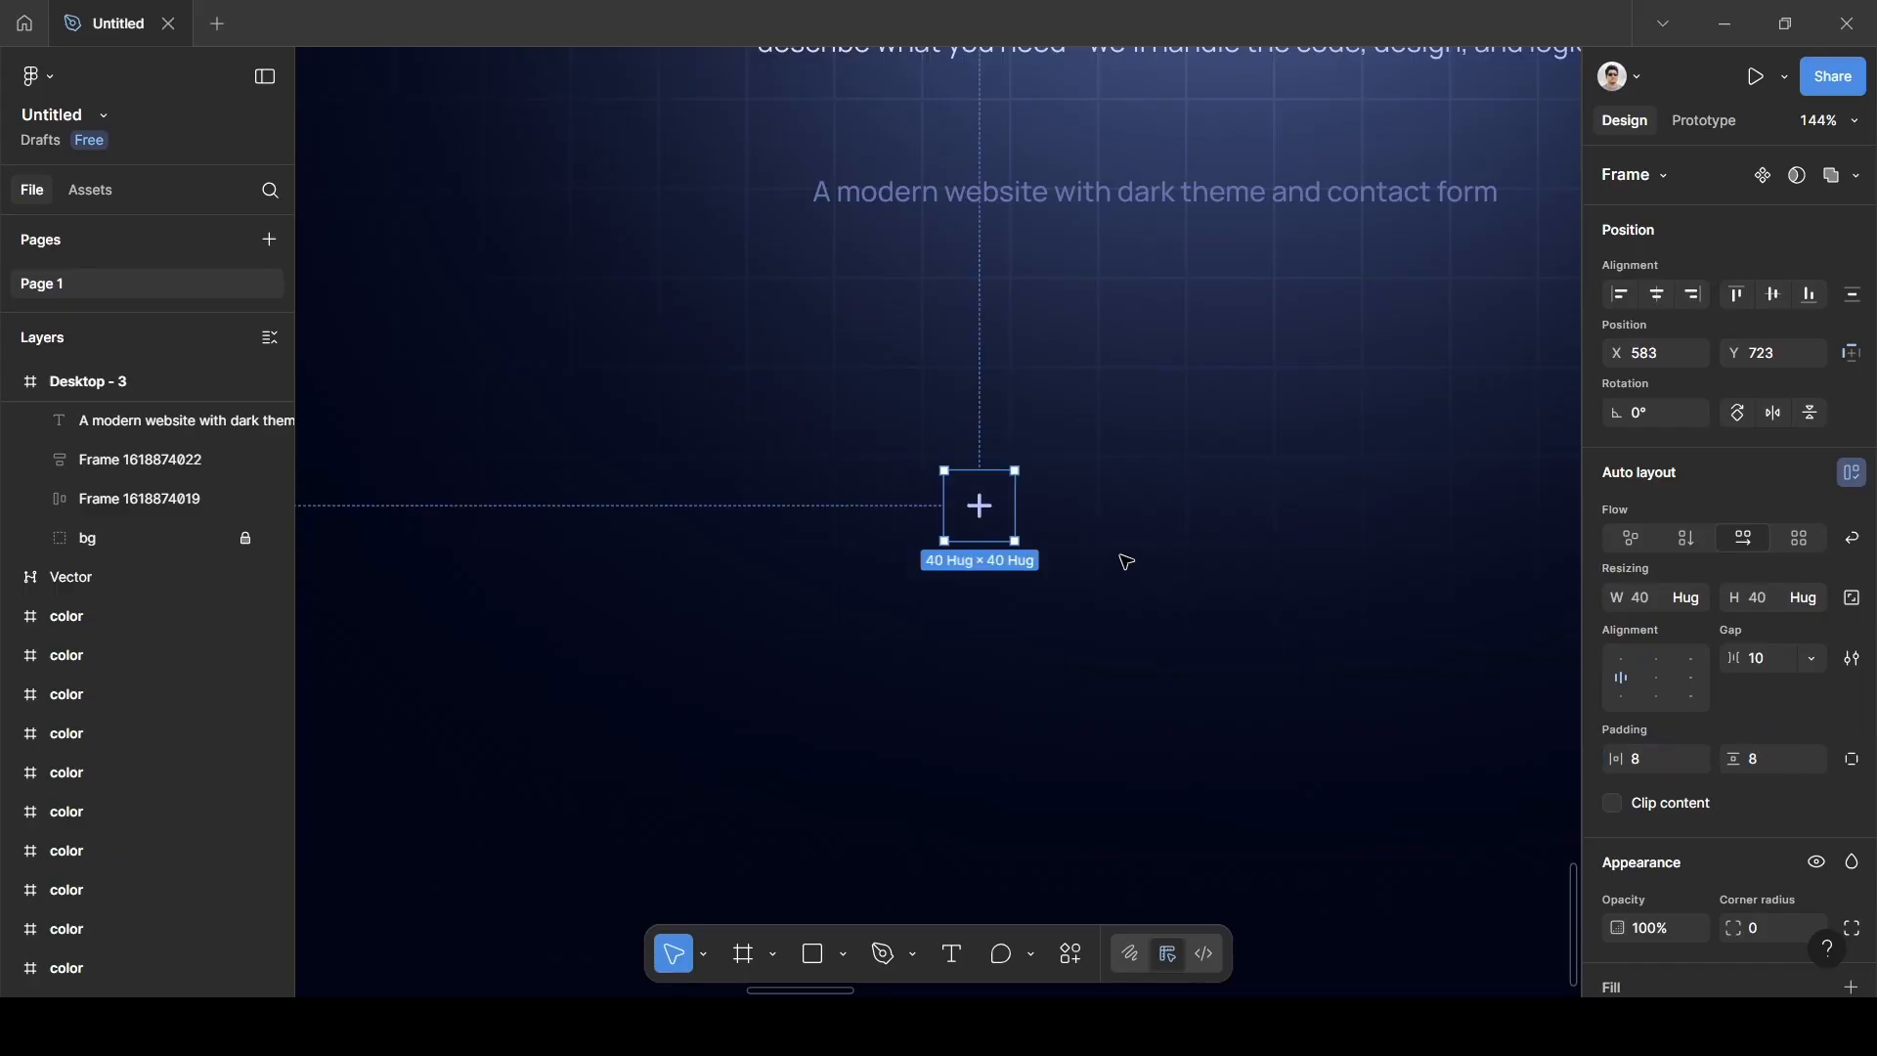
Add a fill to the plus icon's frame and set it to 0F214A by sampling the matching palette swatch.
scroll(1427, 858, down, 5)
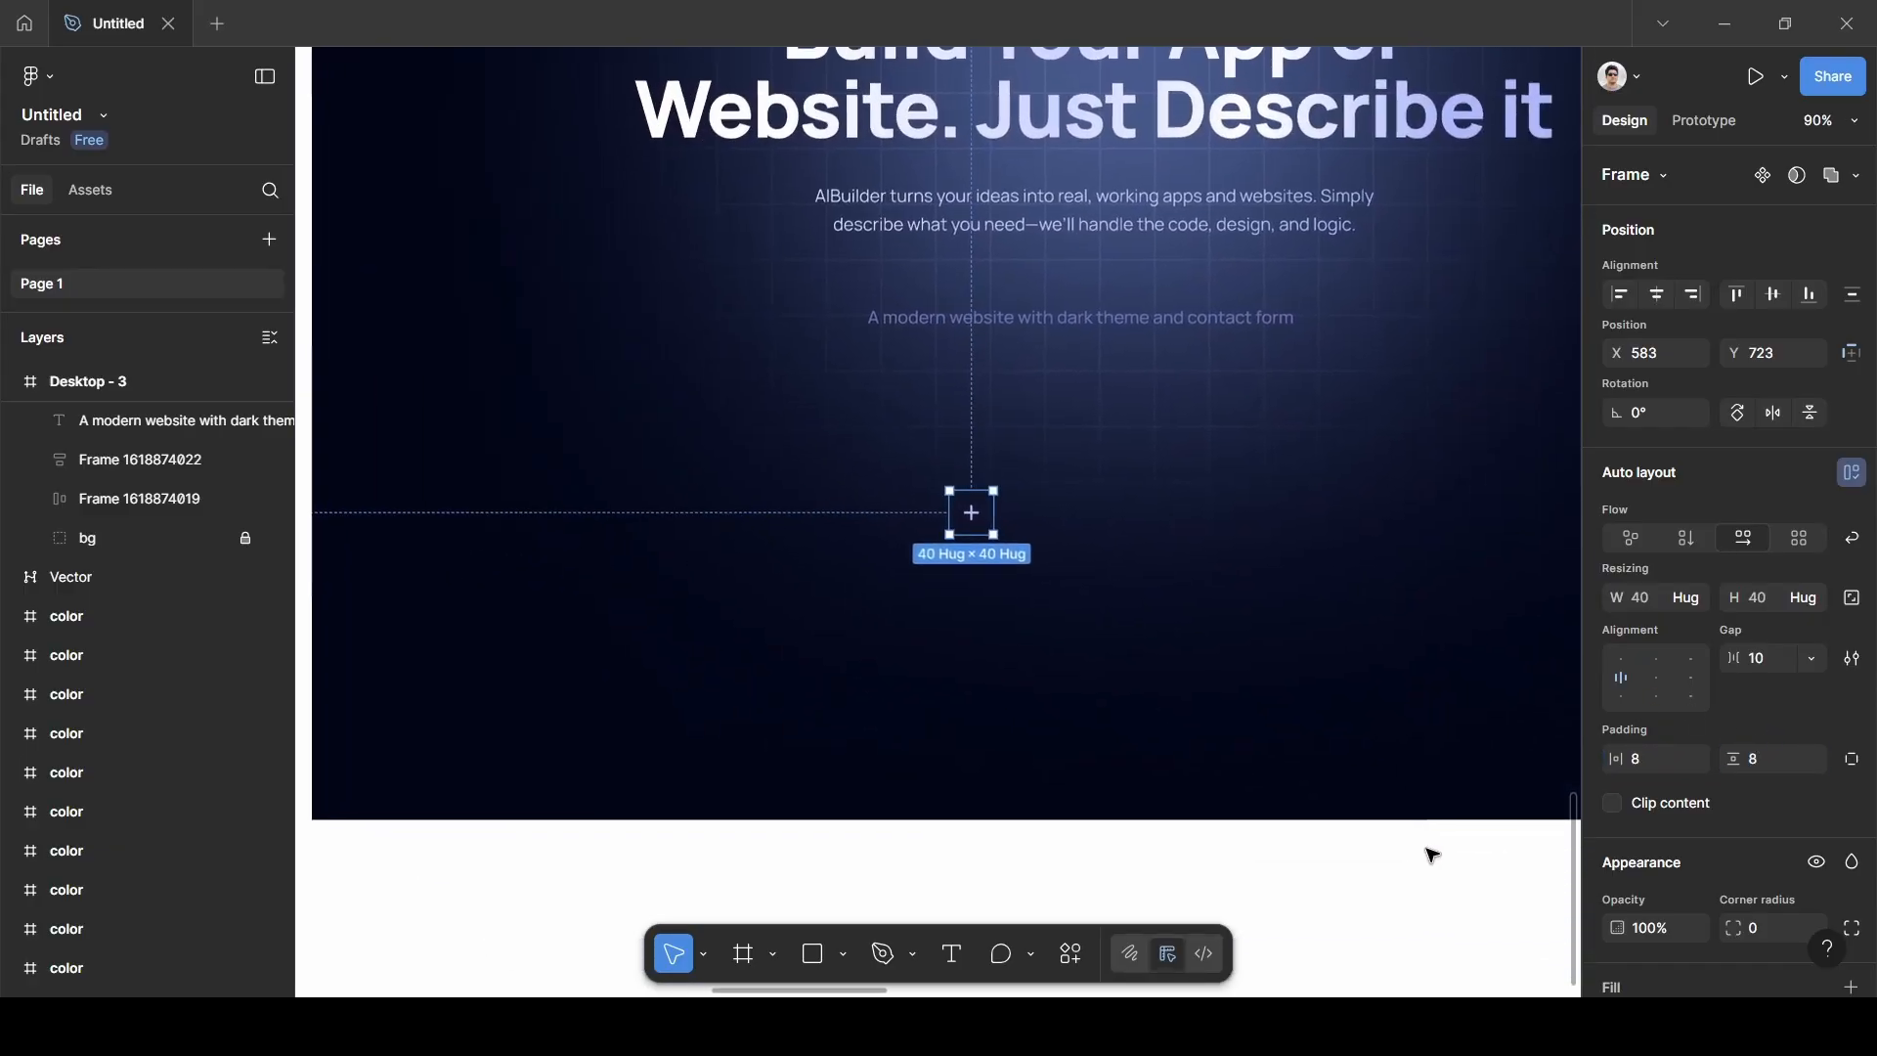
scroll(1688, 872, down, 4)
click(1615, 622)
click(1616, 665)
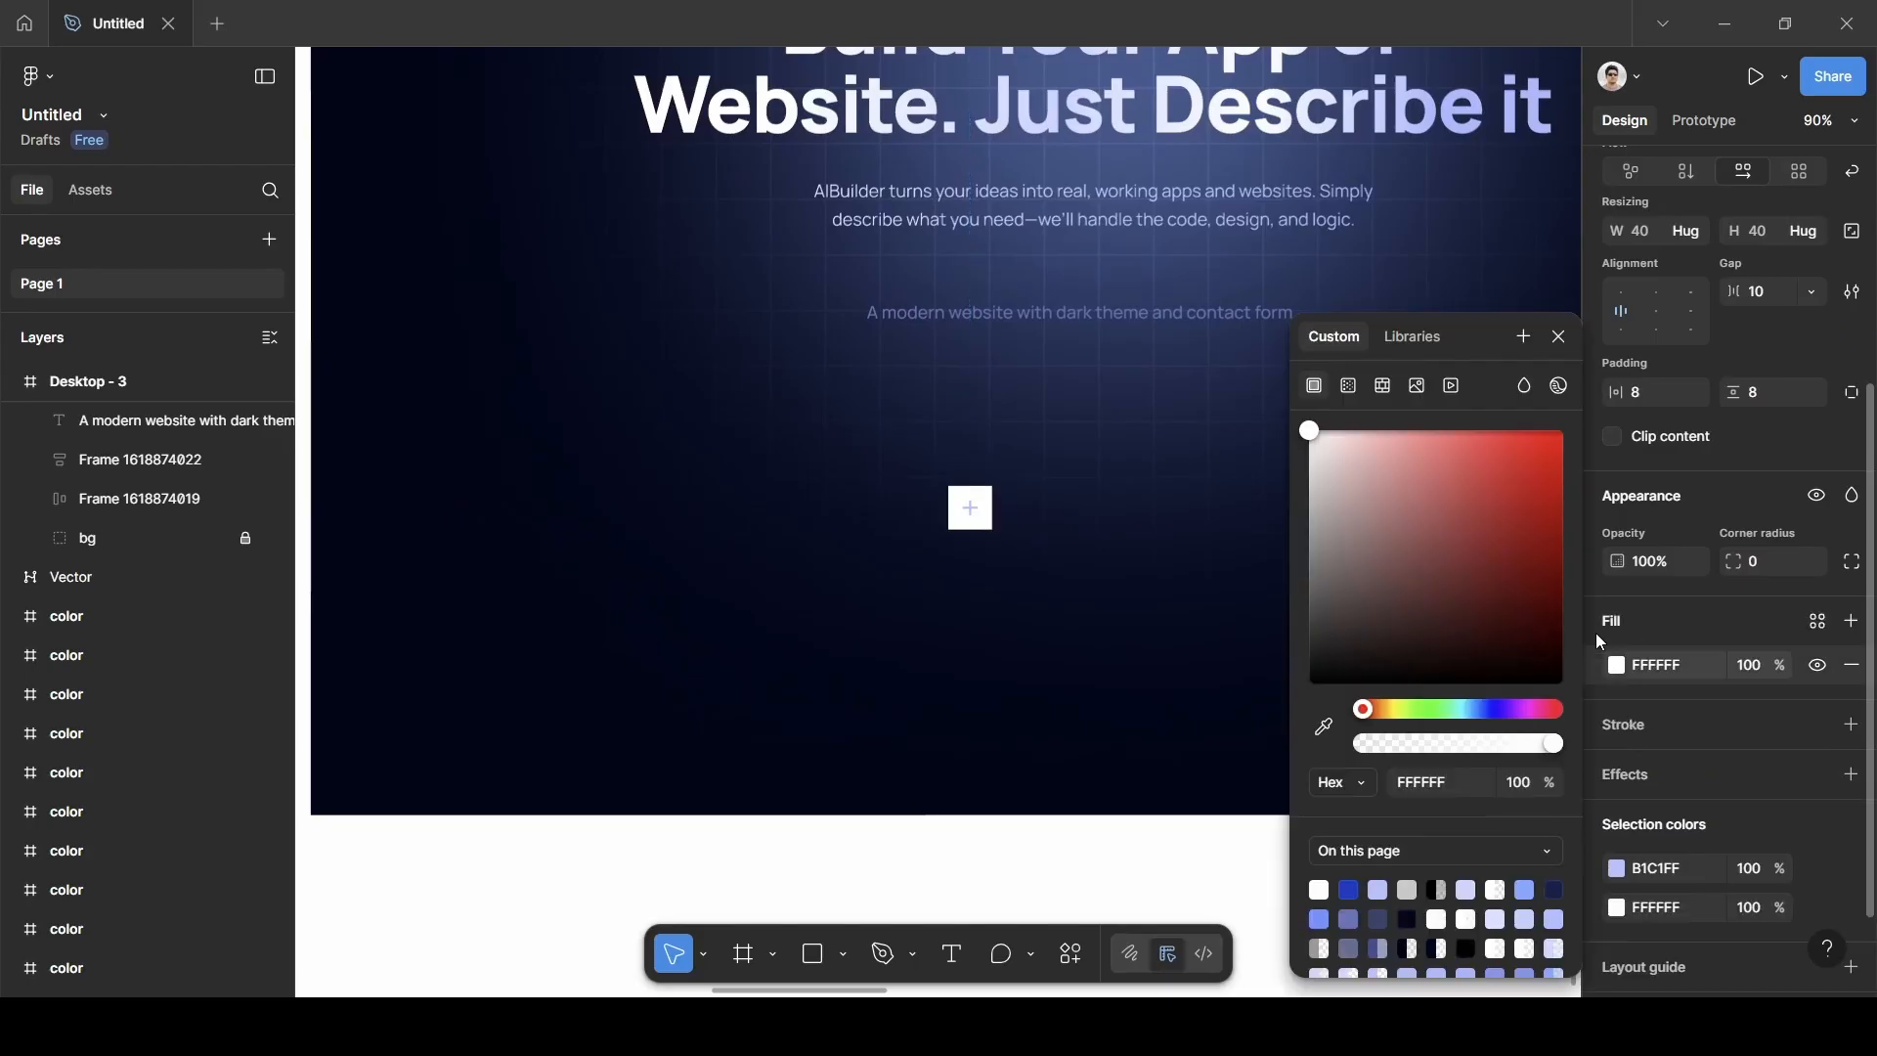
click(1323, 726)
scroll(1153, 420, up, 10)
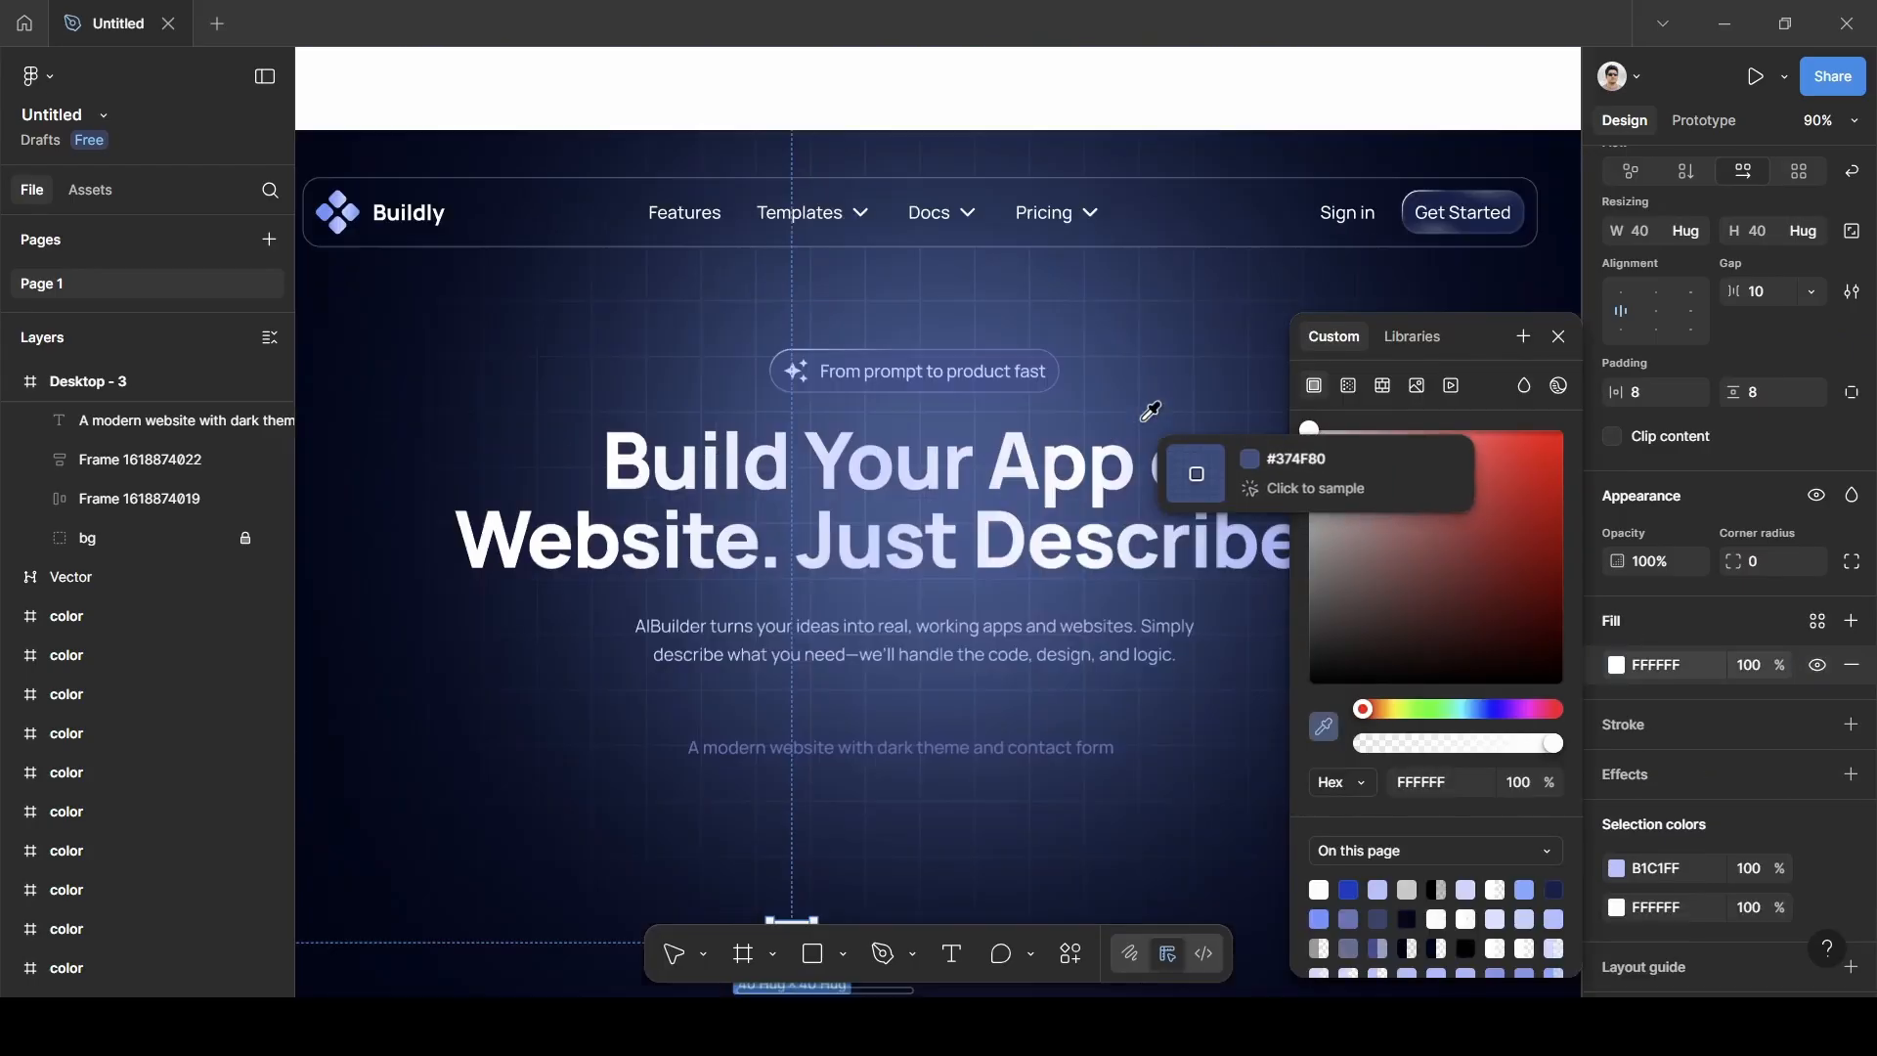
scroll(1153, 420, down, 5)
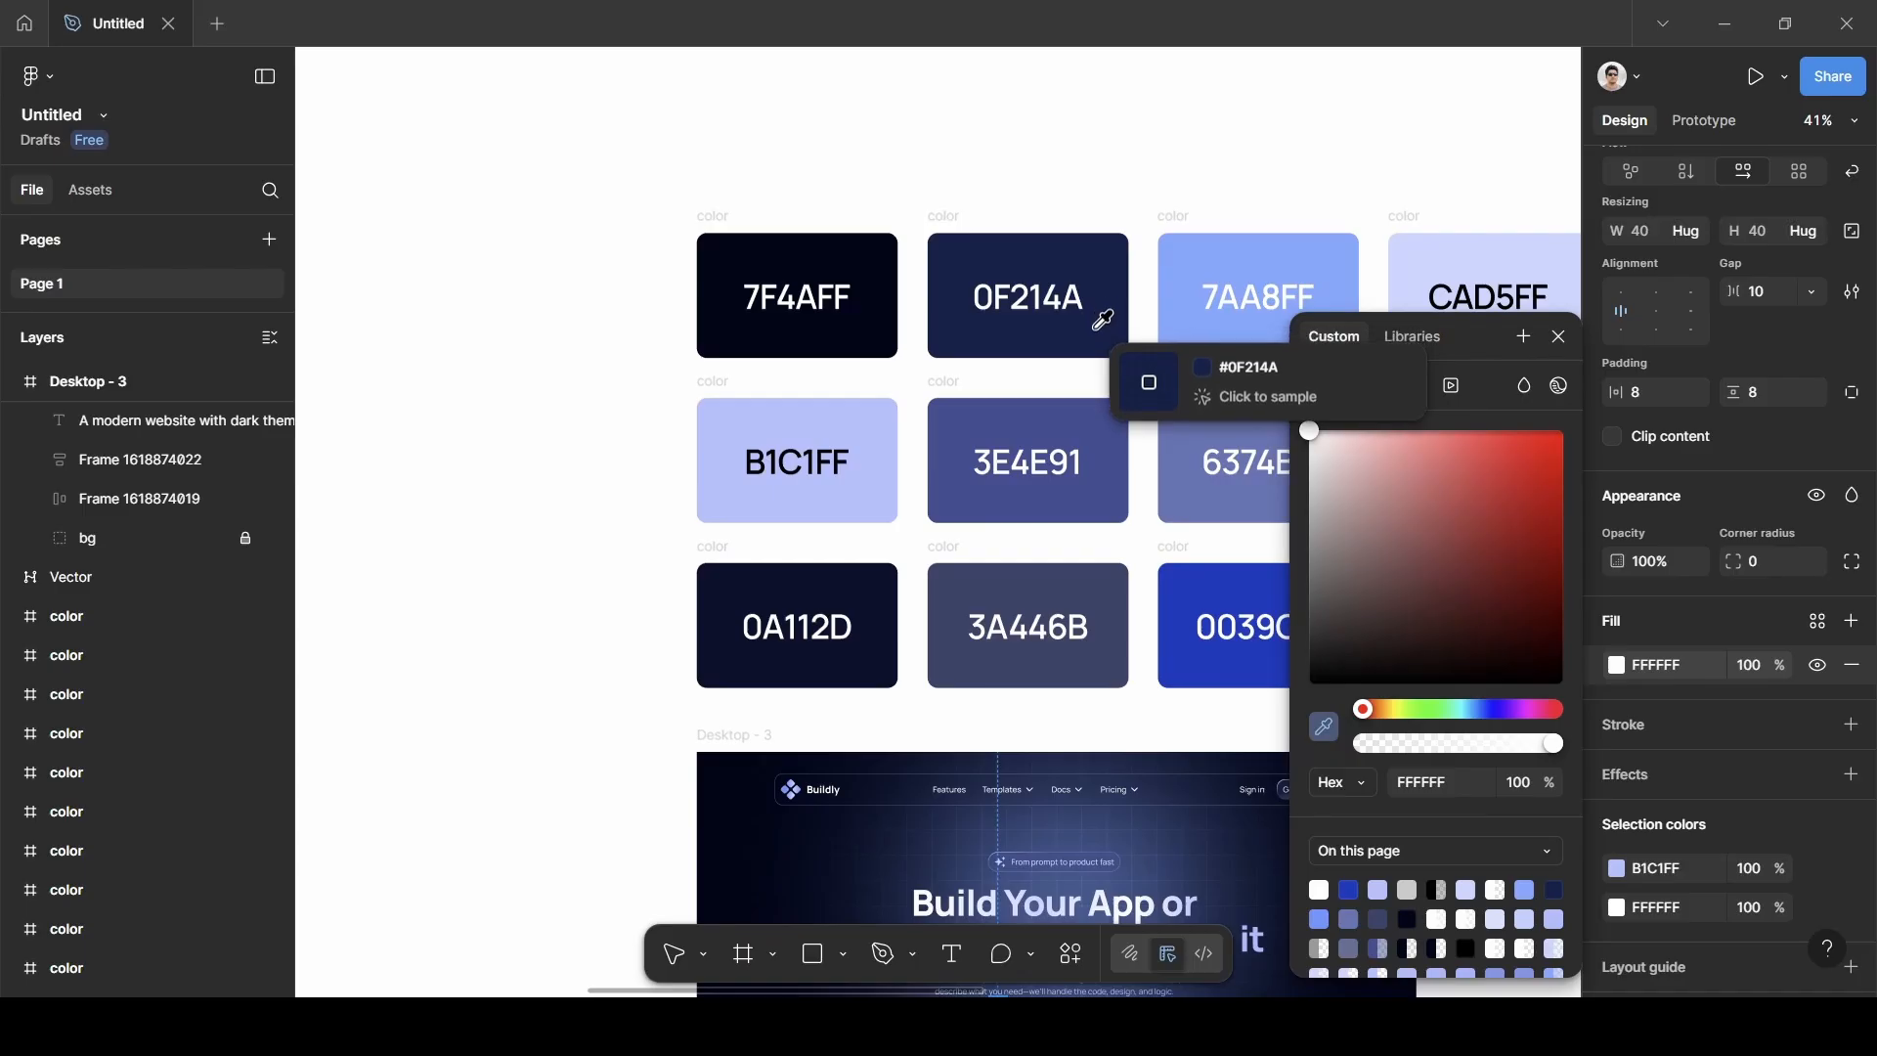
click(1096, 325)
scroll(1082, 648, down, 5)
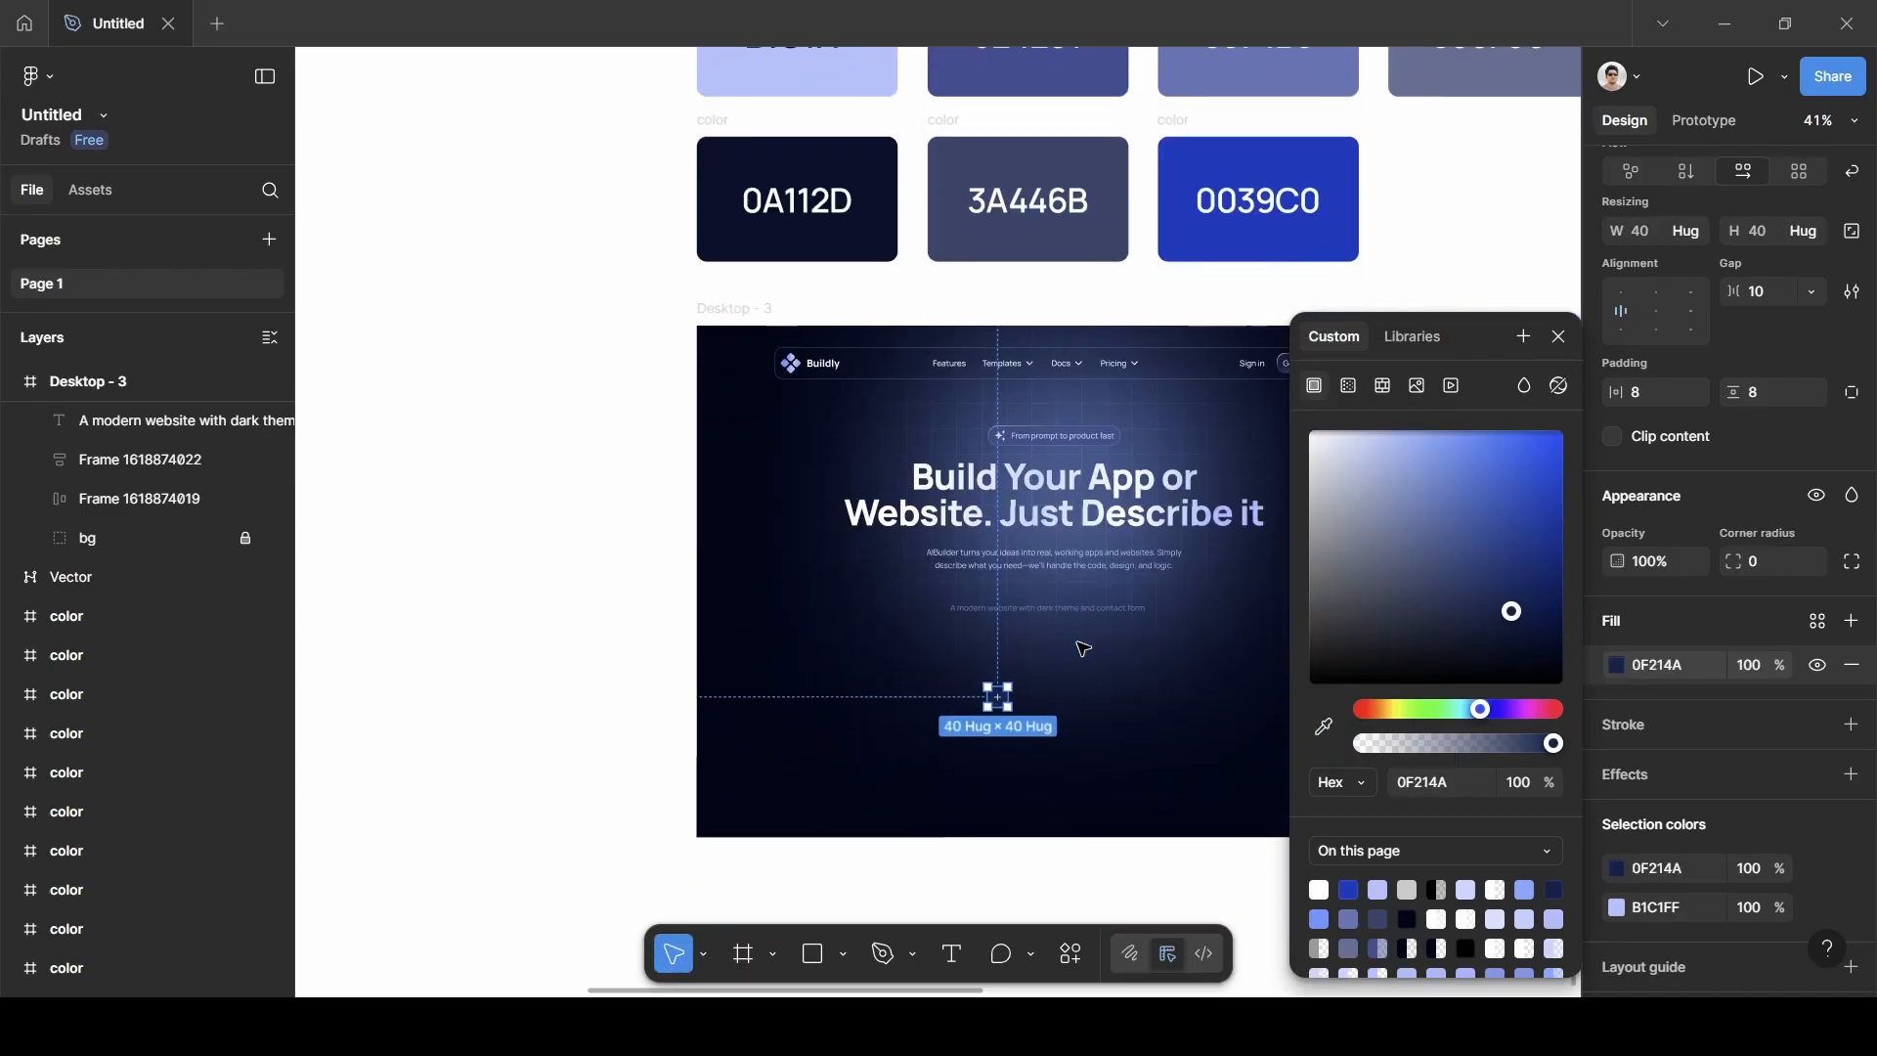
scroll(1082, 648, up, 6)
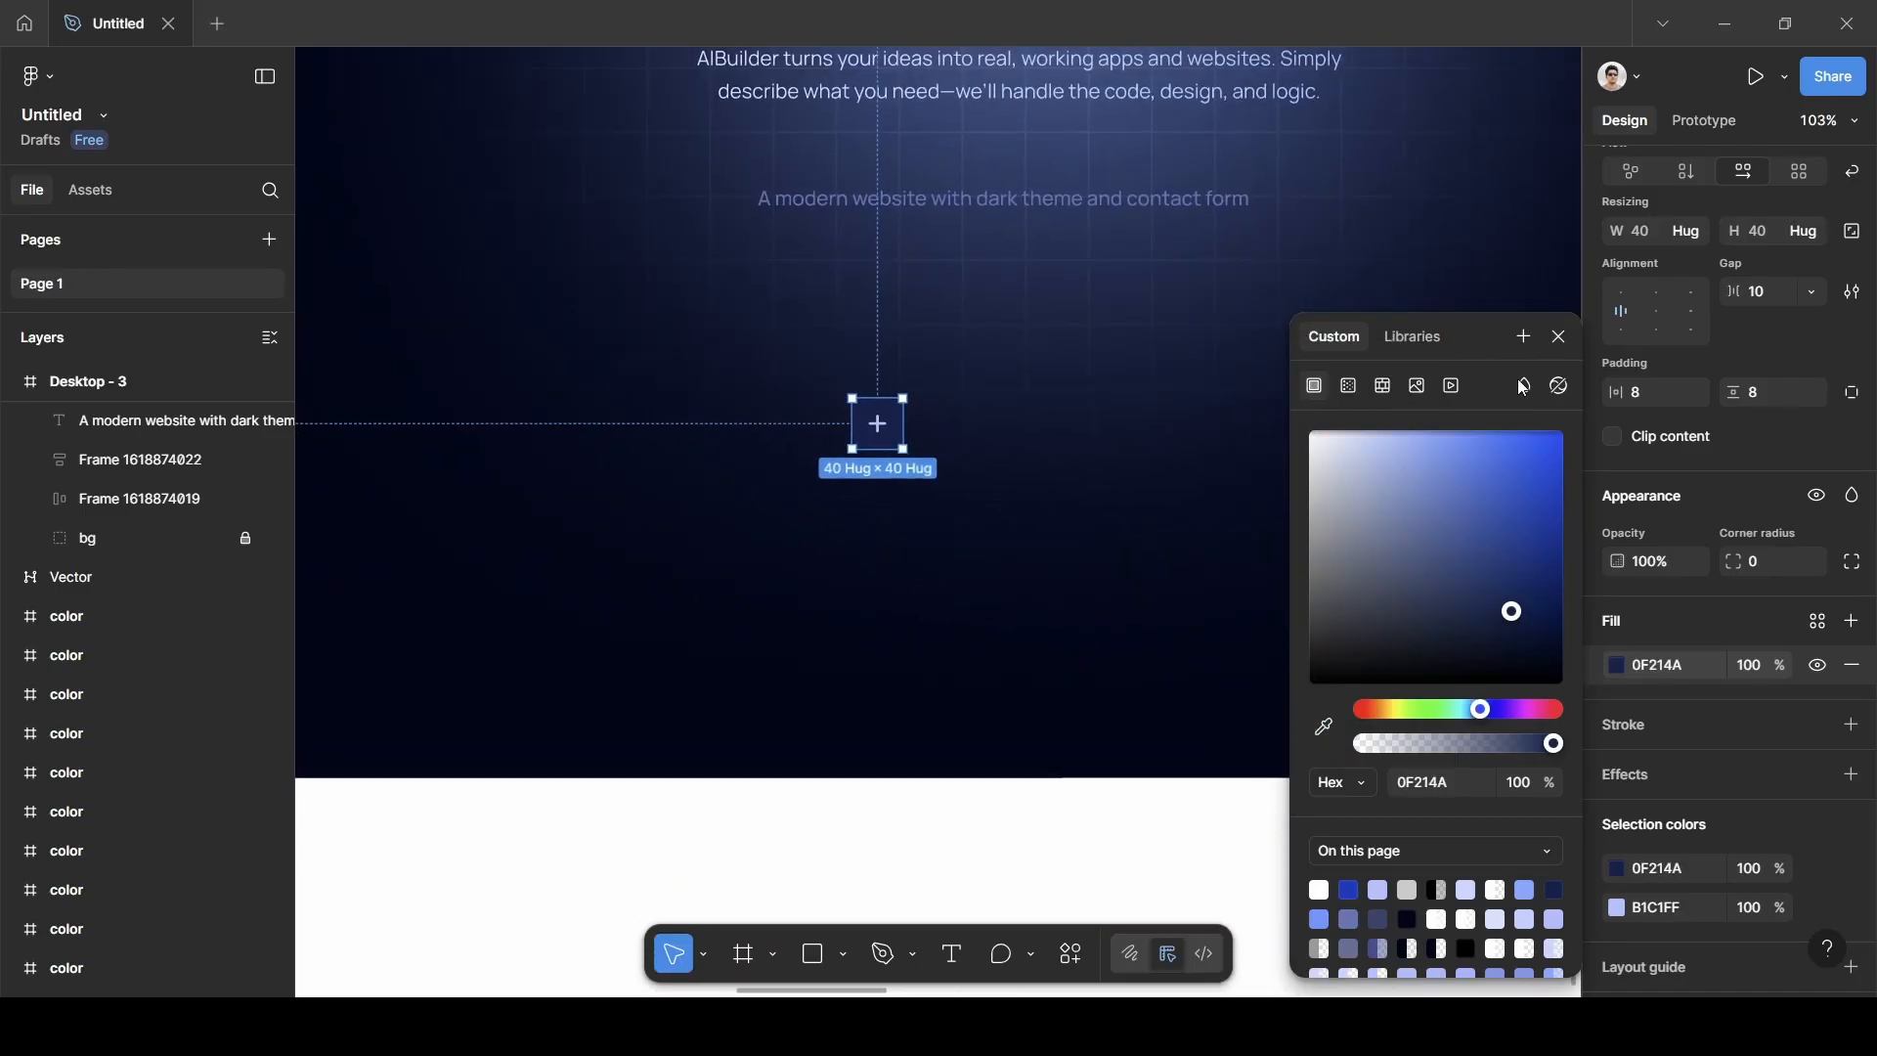
click(1559, 338)
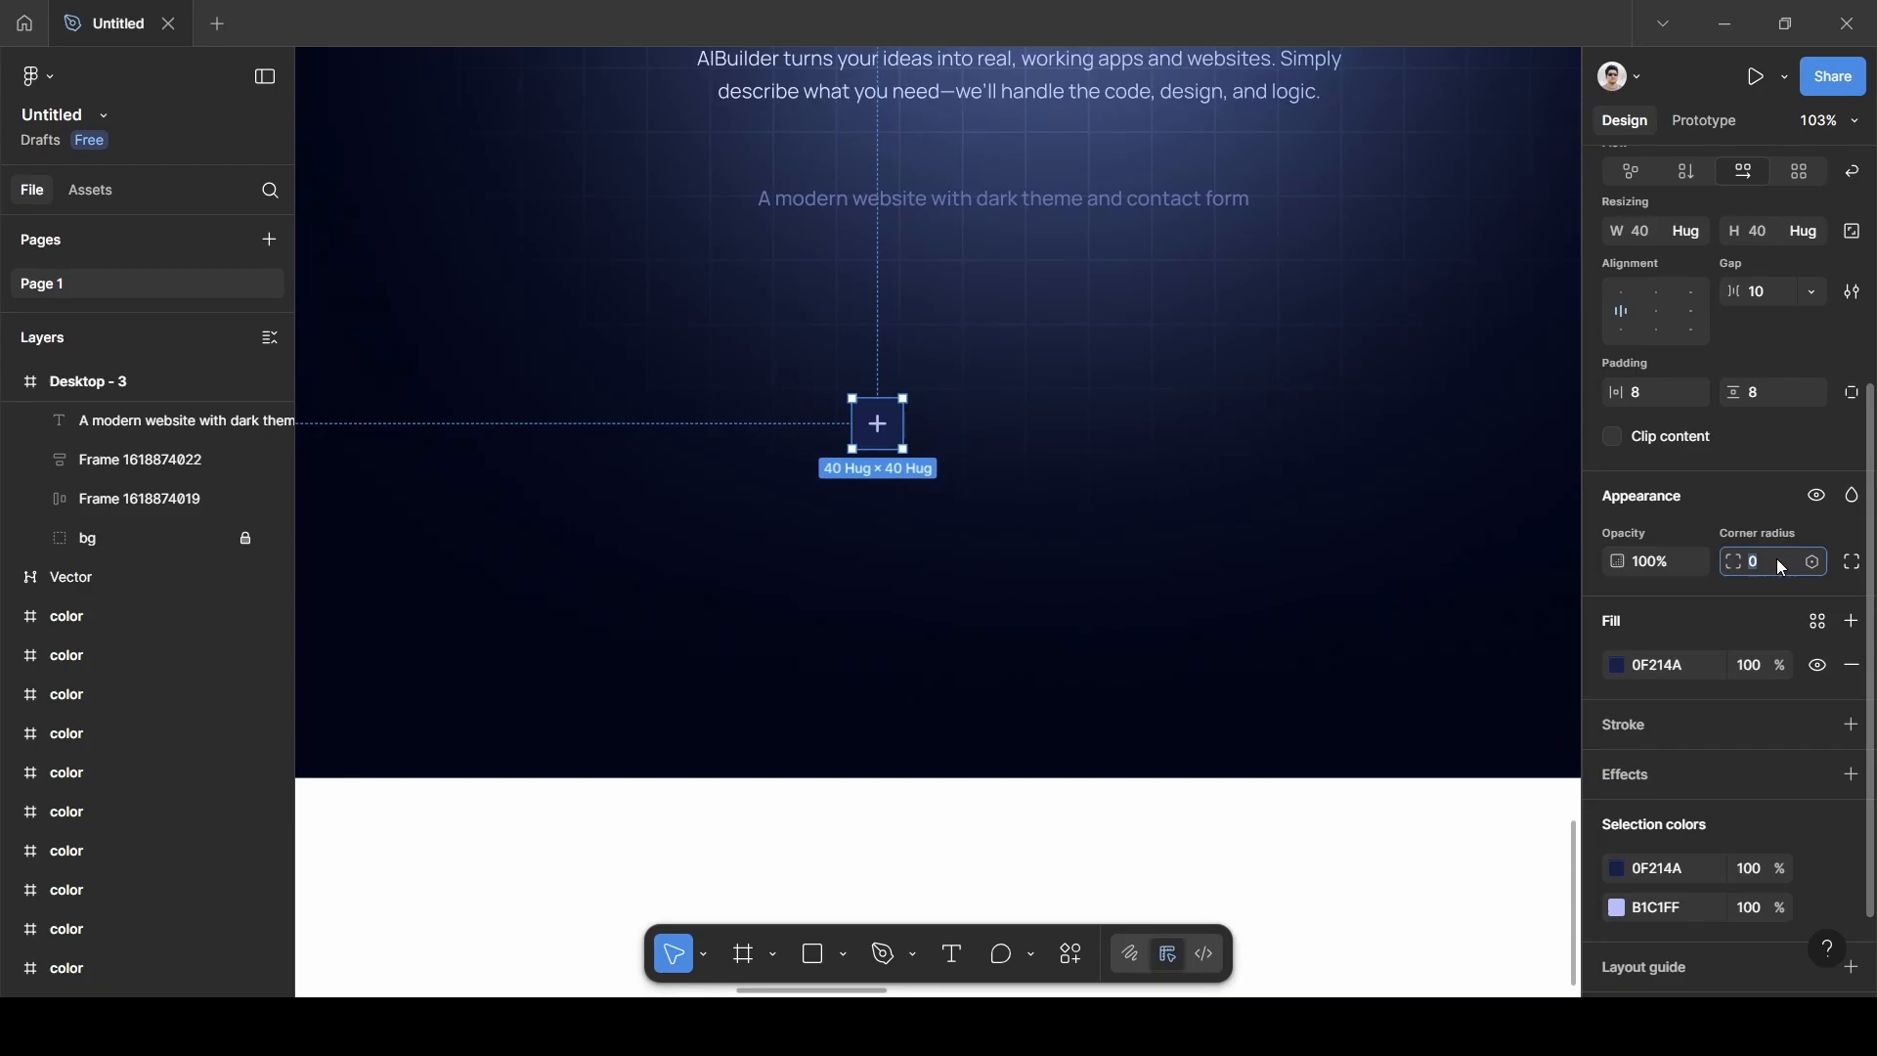
Set the corner radius of the plus icon's frame to 12.
click(1776, 560)
text(12)
click(1759, 493)
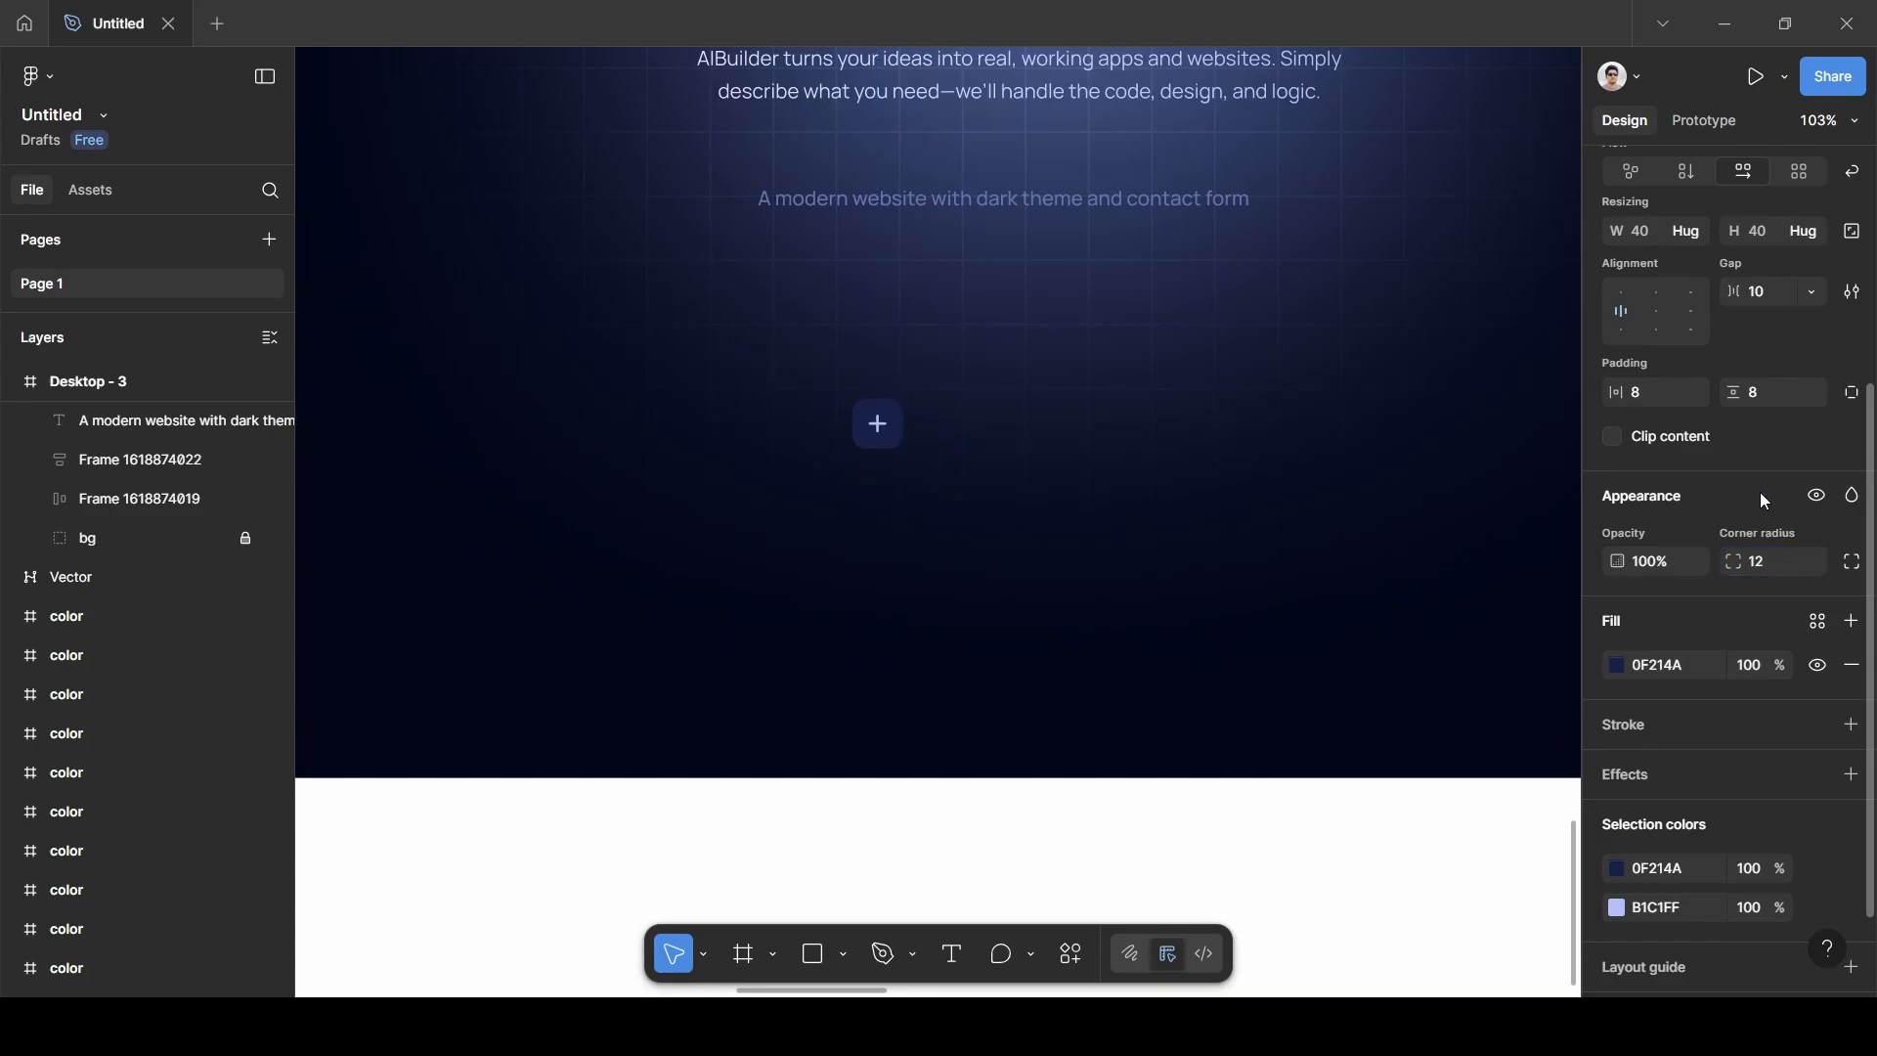
Add an inside stroke of weight 1 to the plus icon's frame and set it to 3A446B by sampling the matching palette swatch.
click(1655, 735)
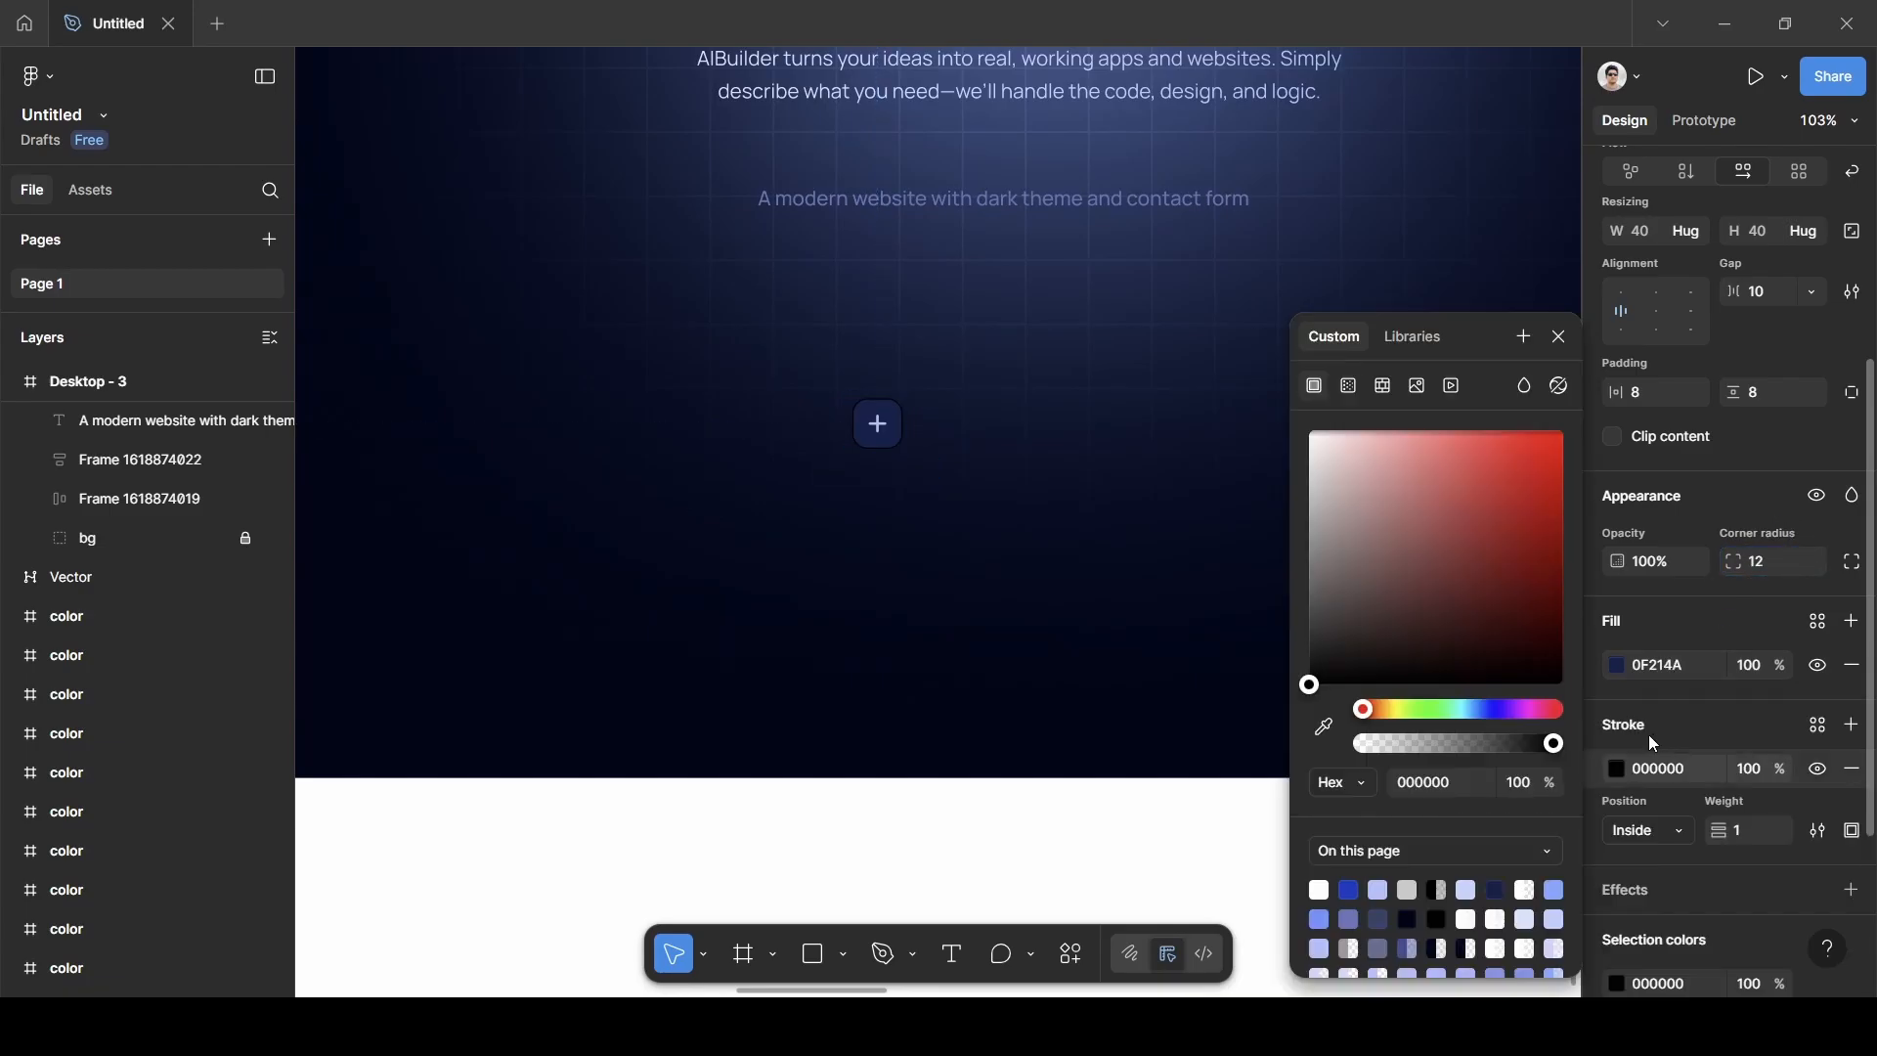
click(1325, 727)
scroll(1114, 599, up, 5)
scroll(1114, 598, up, 3)
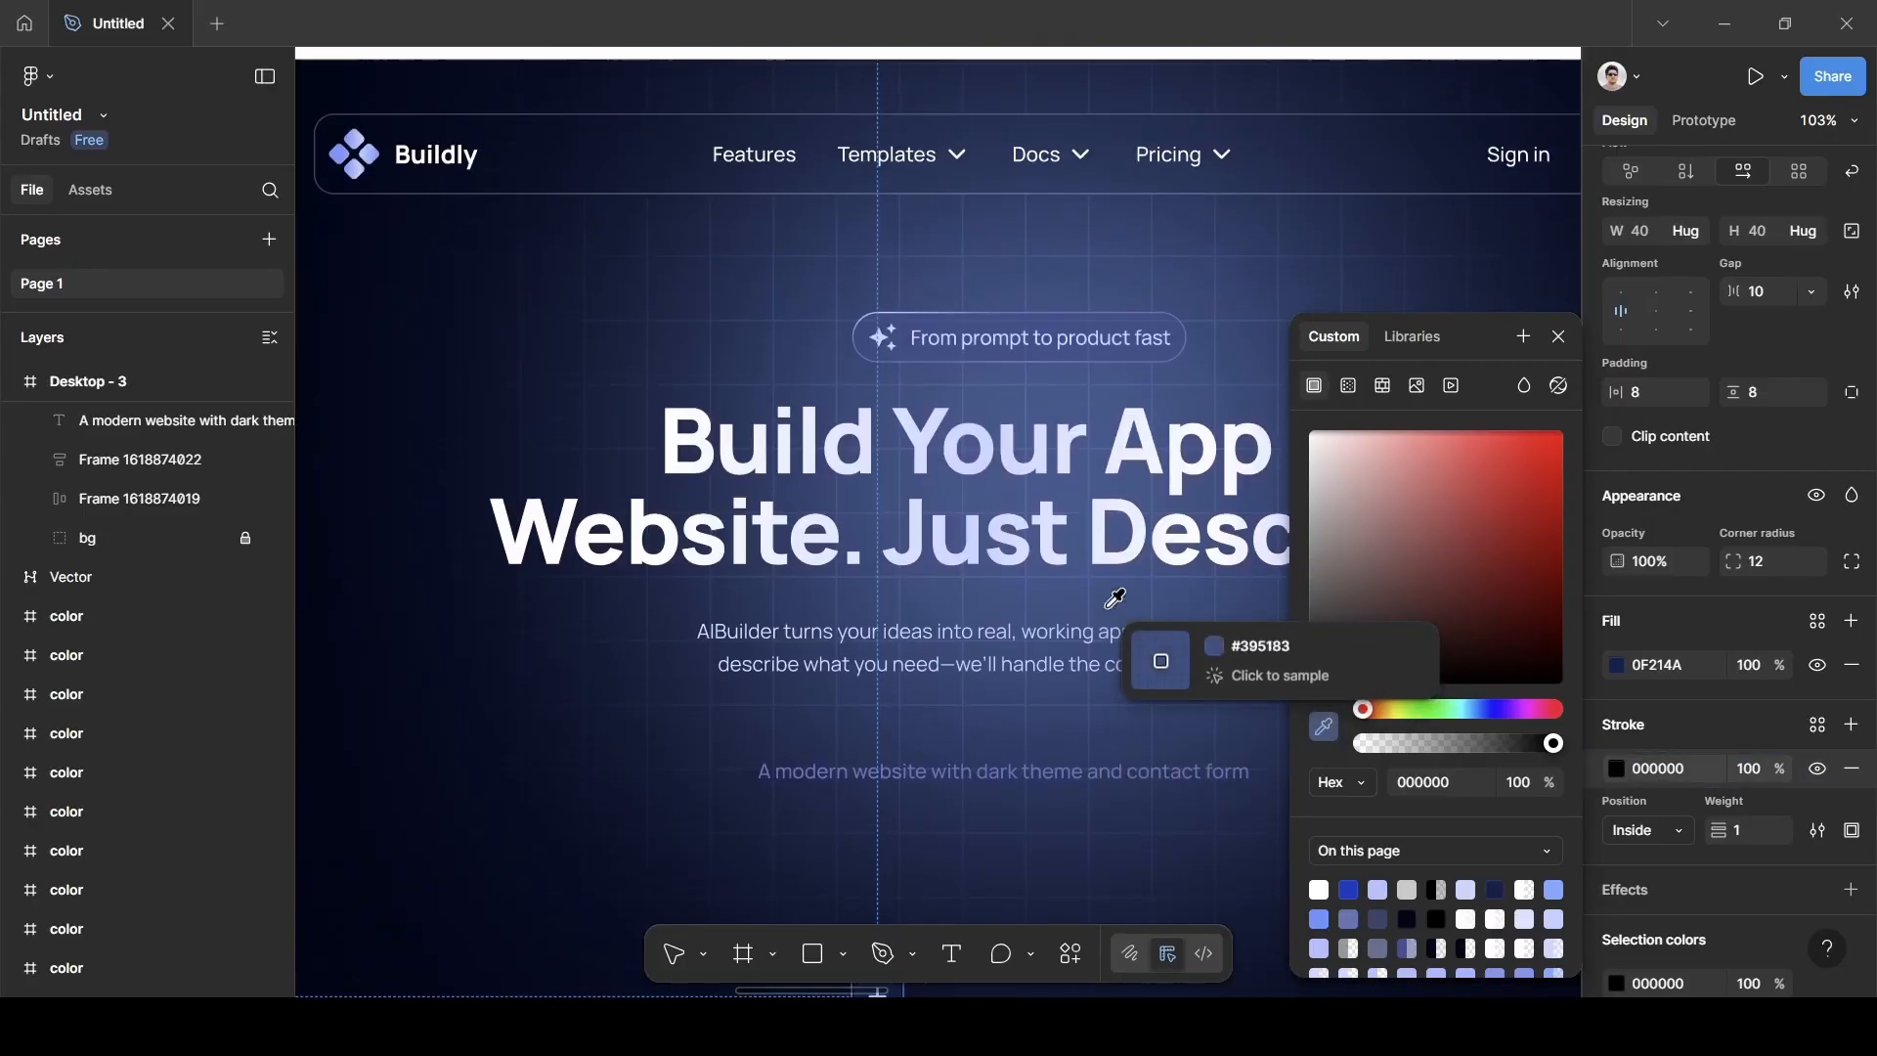
ctrl+scroll(1114, 599, down, 4)
scroll(1114, 598, up, 2)
scroll(1115, 598, up, 2)
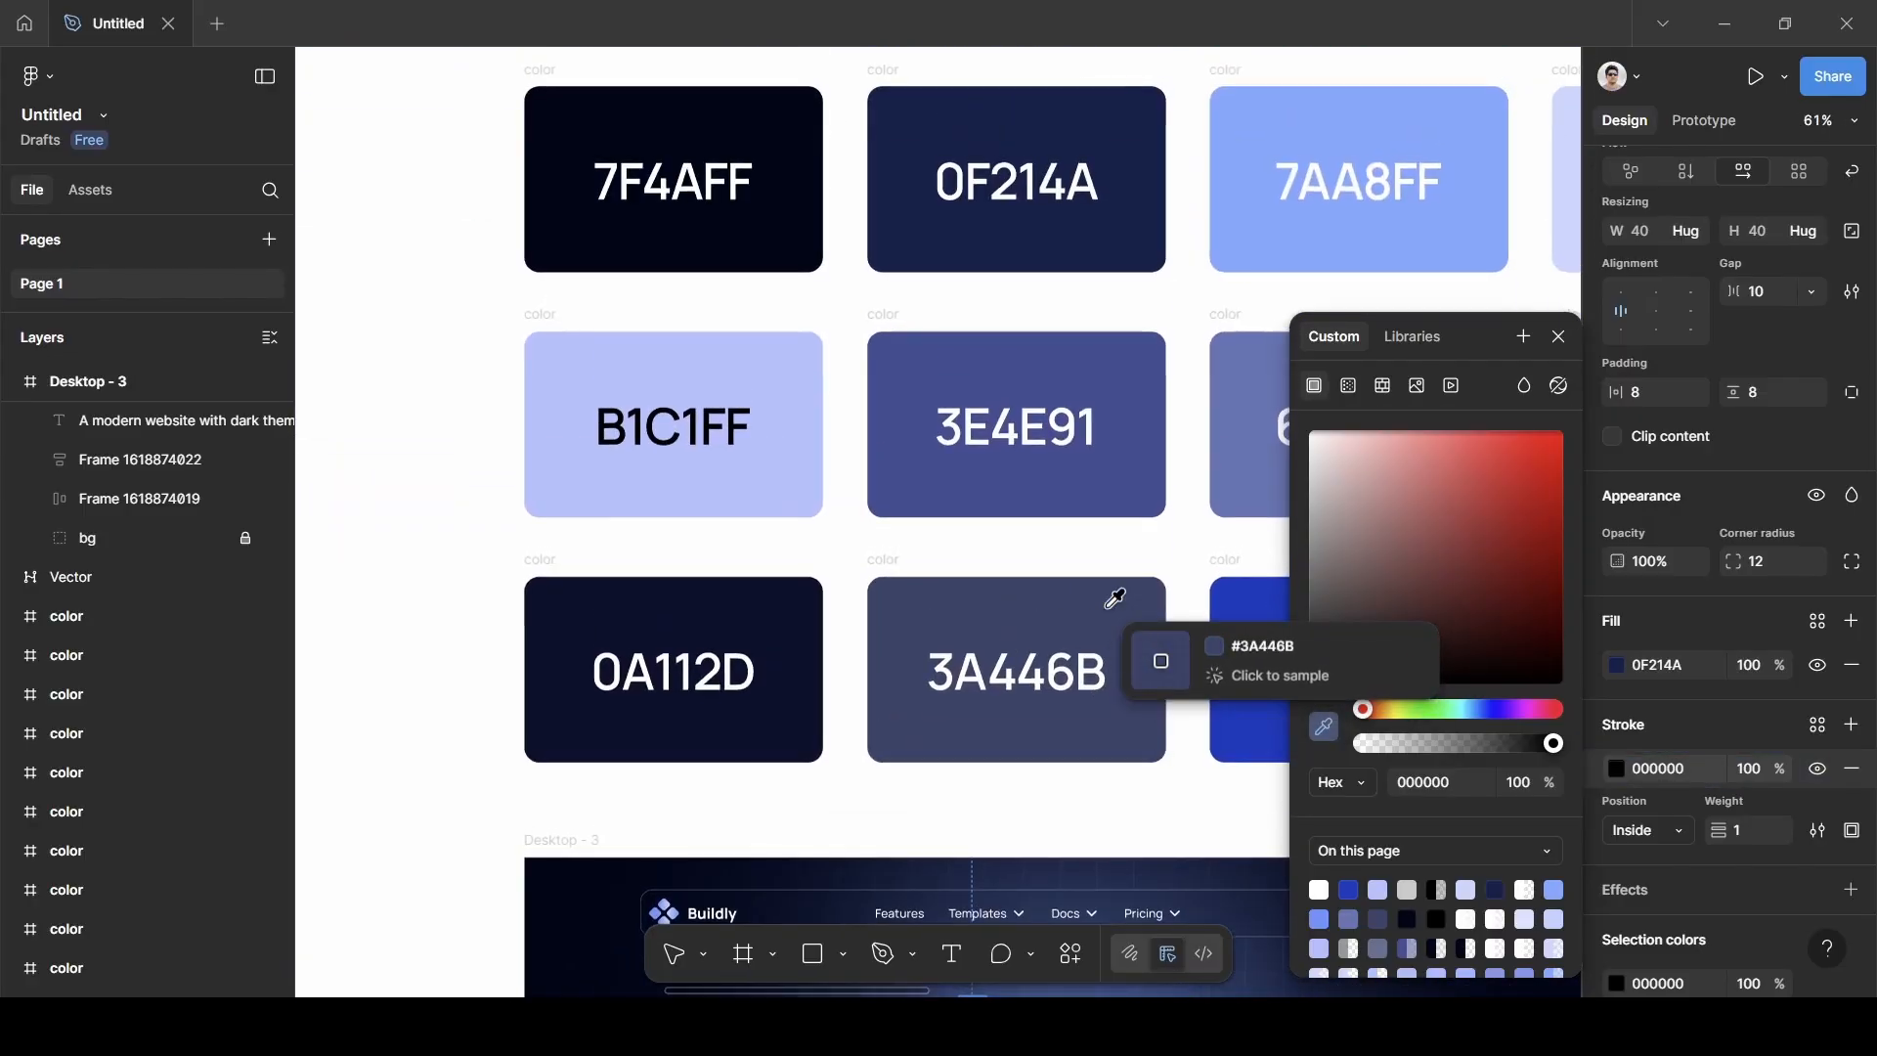
scroll(1110, 598, right, 3)
scroll(1105, 597, left, 1)
scroll(1100, 596, right, 2)
scroll(1097, 599, down, 1)
scroll(1096, 598, right, 1)
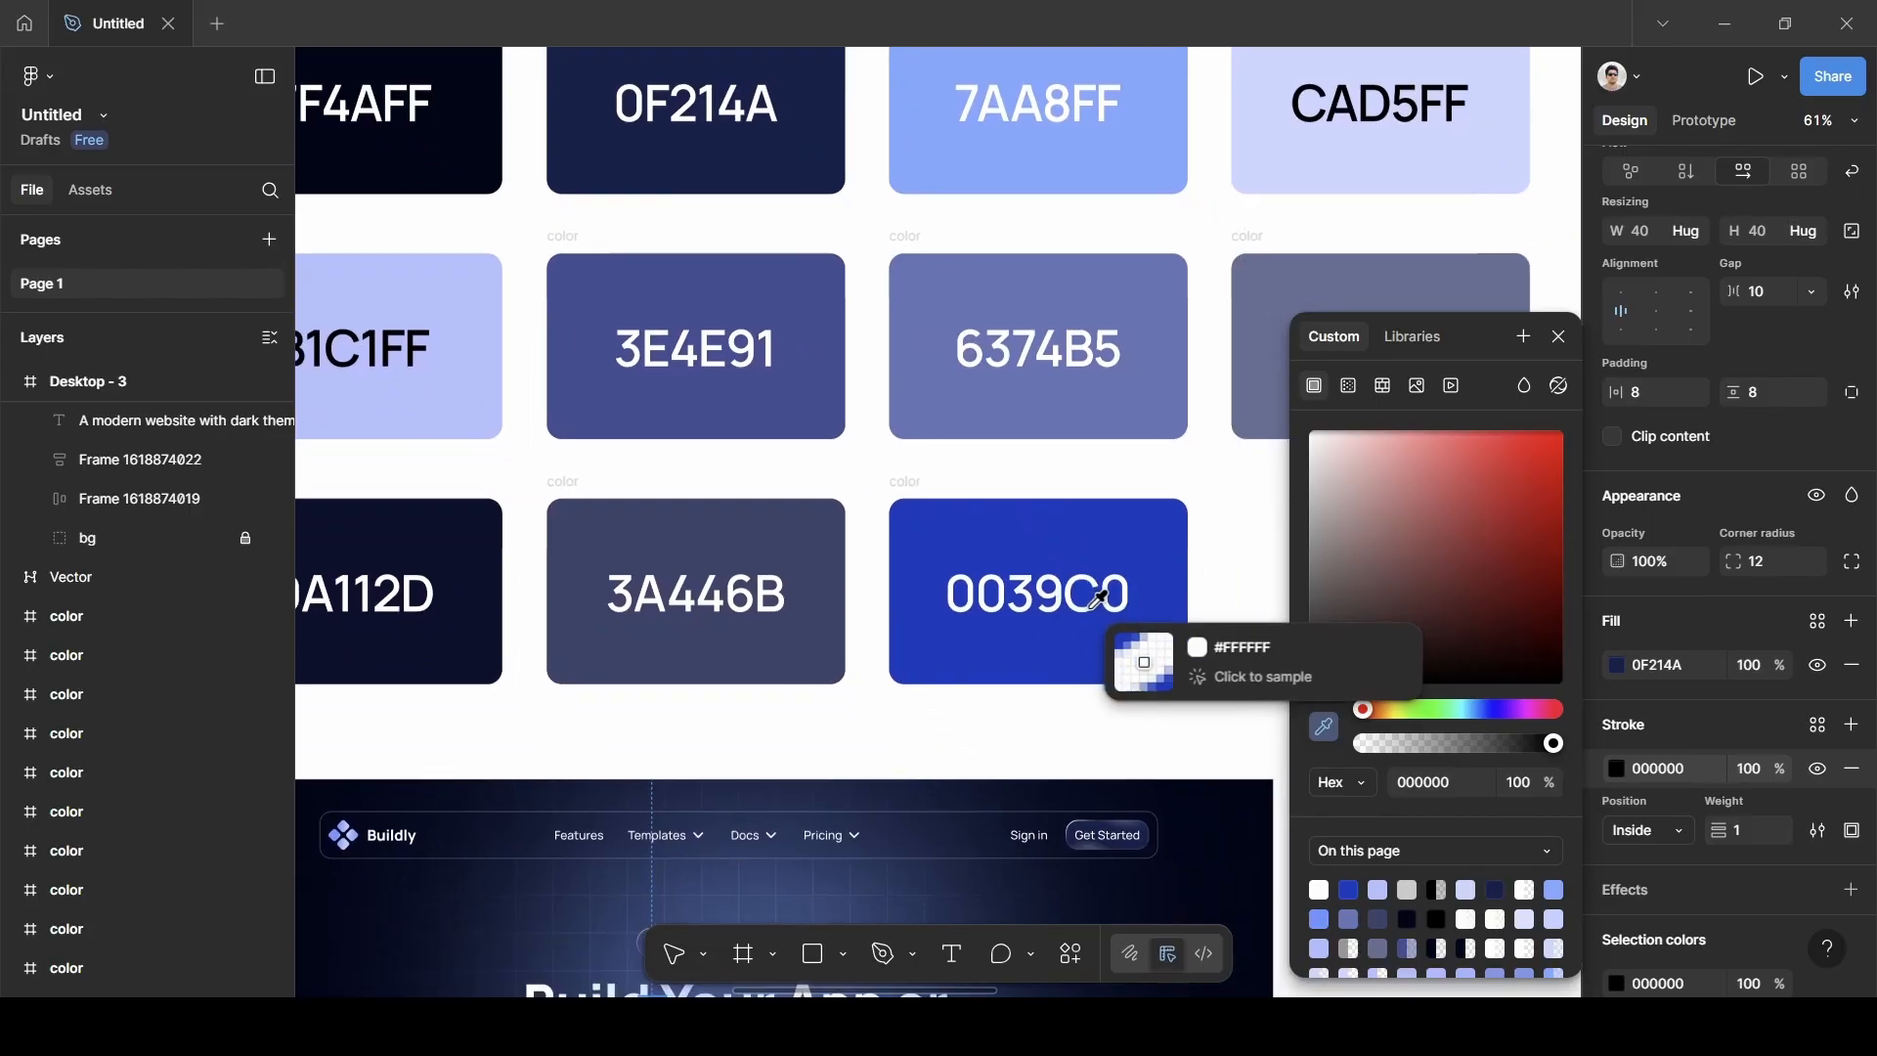
click(734, 642)
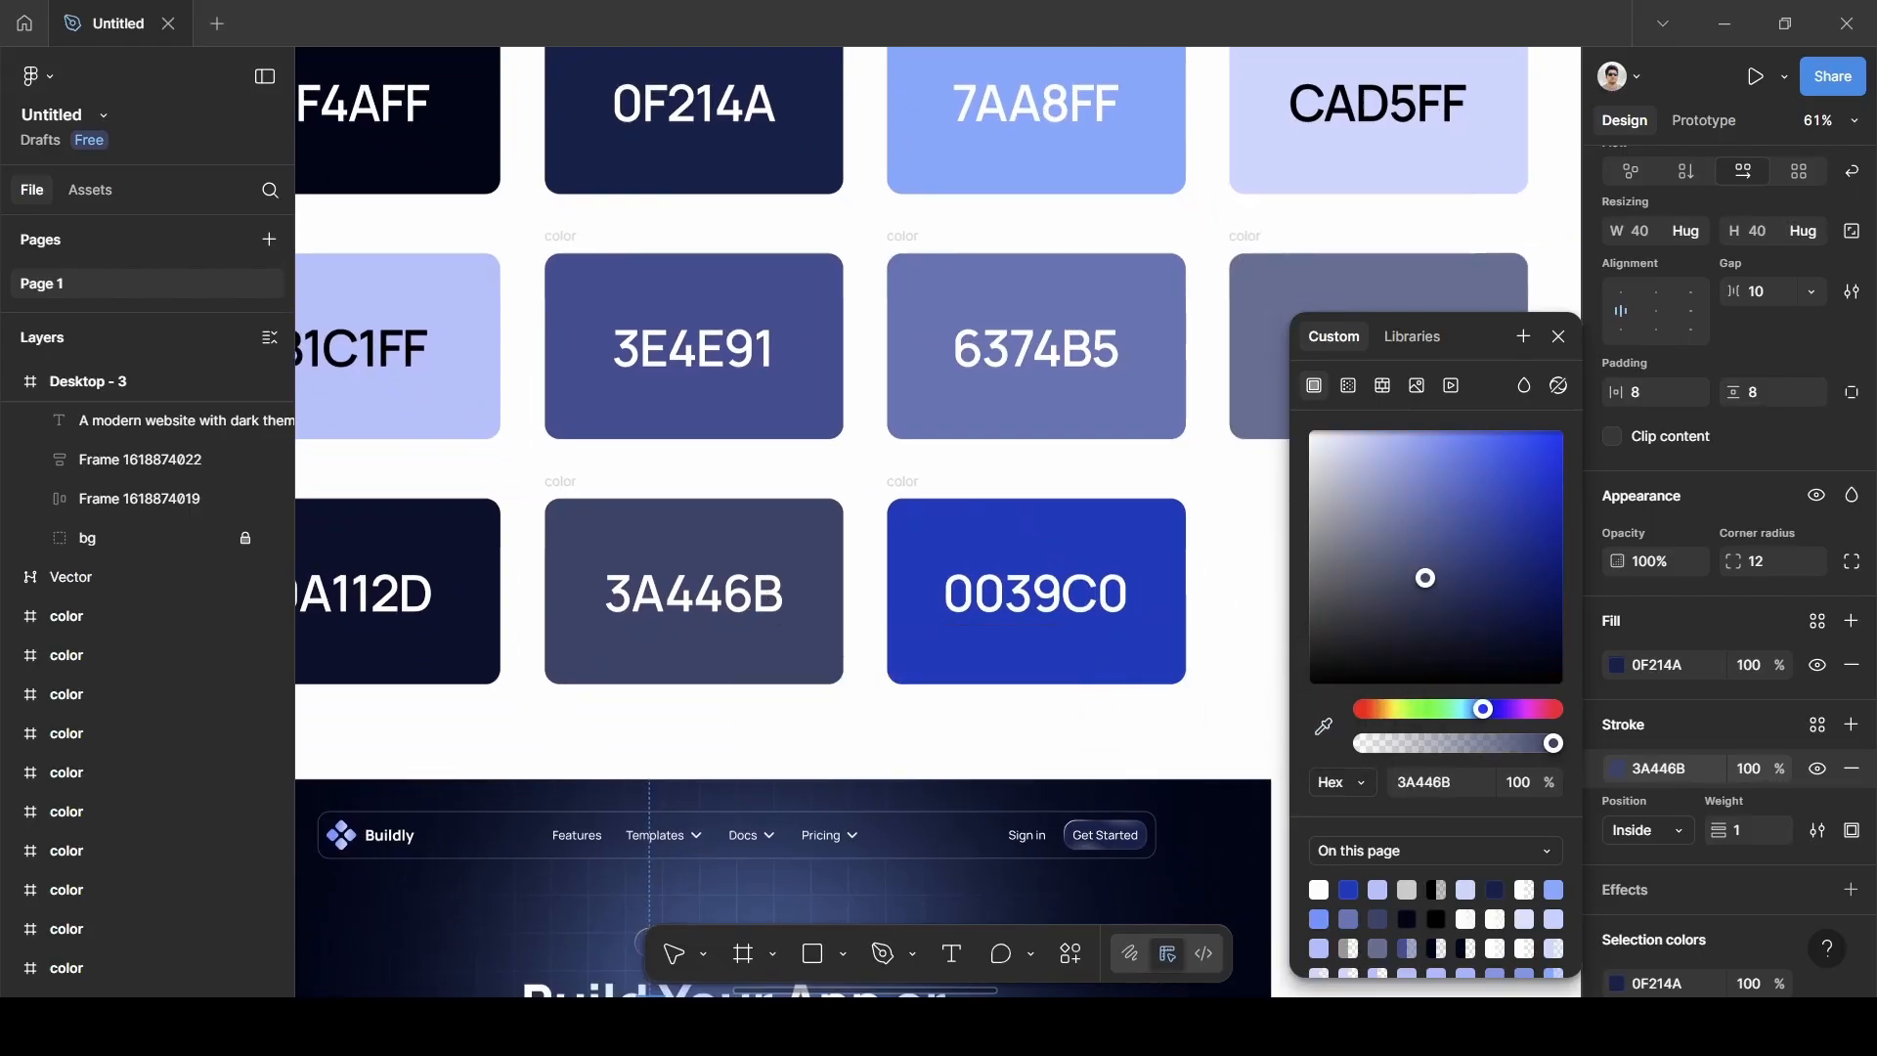
click(1558, 336)
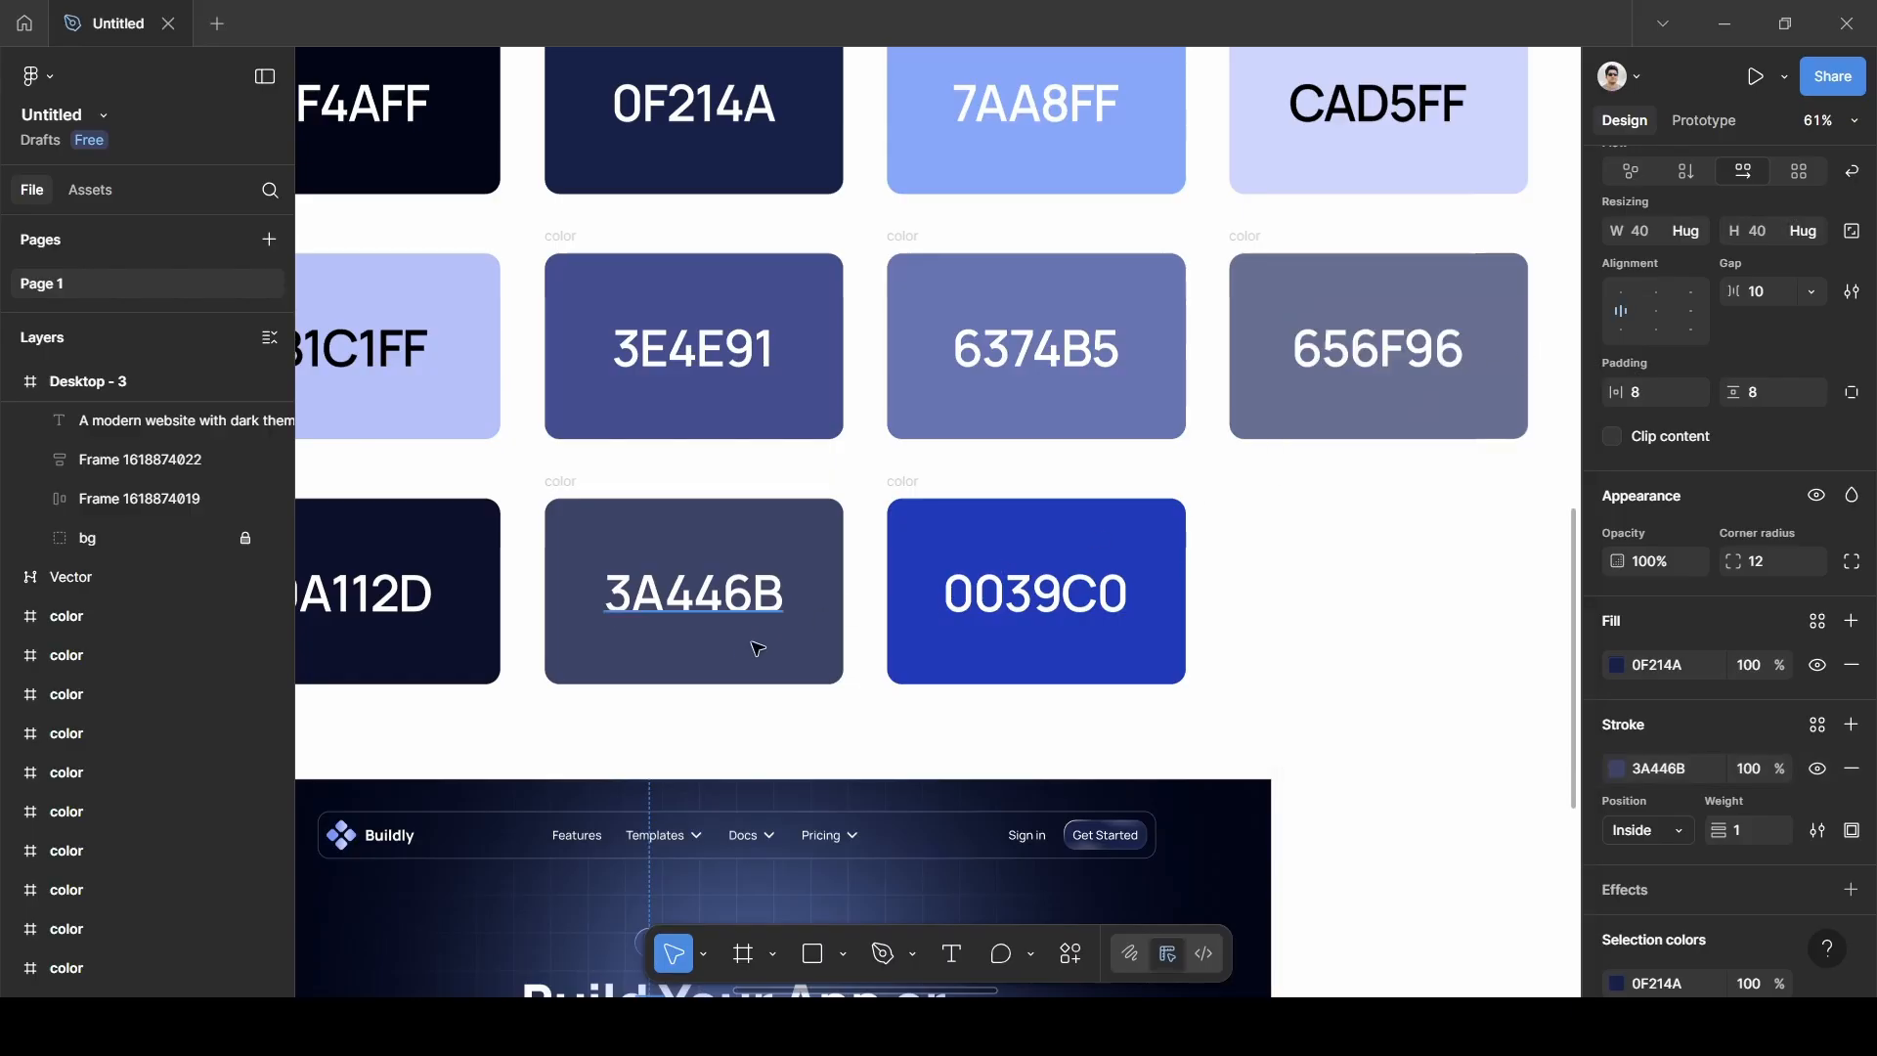
scroll(759, 641, down, 5)
scroll(742, 654, up, 5)
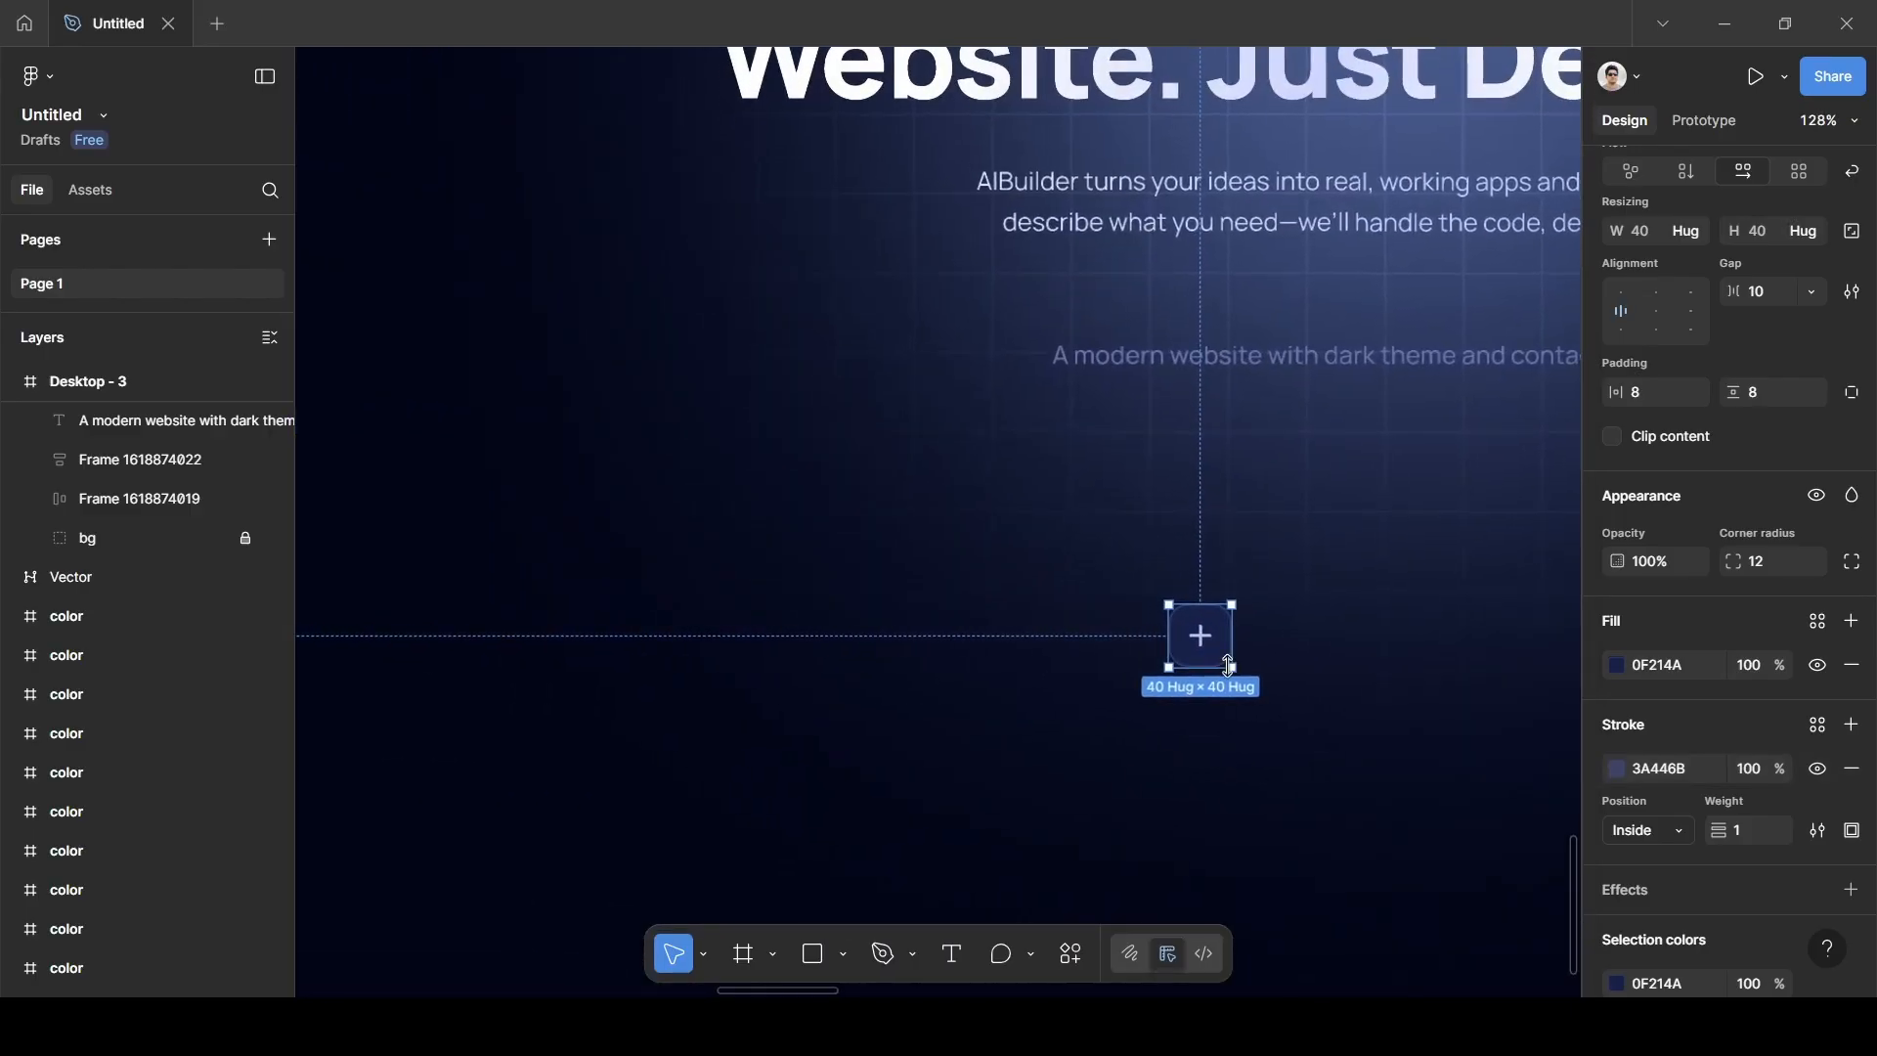
click(1304, 645)
Examine the padding, corner radius, fill and stroke settings of the plus button in the Desktop - 2 prompt box.
scroll(1303, 645, down, 4)
scroll(1306, 645, left, 5)
scroll(1303, 640, left, 10)
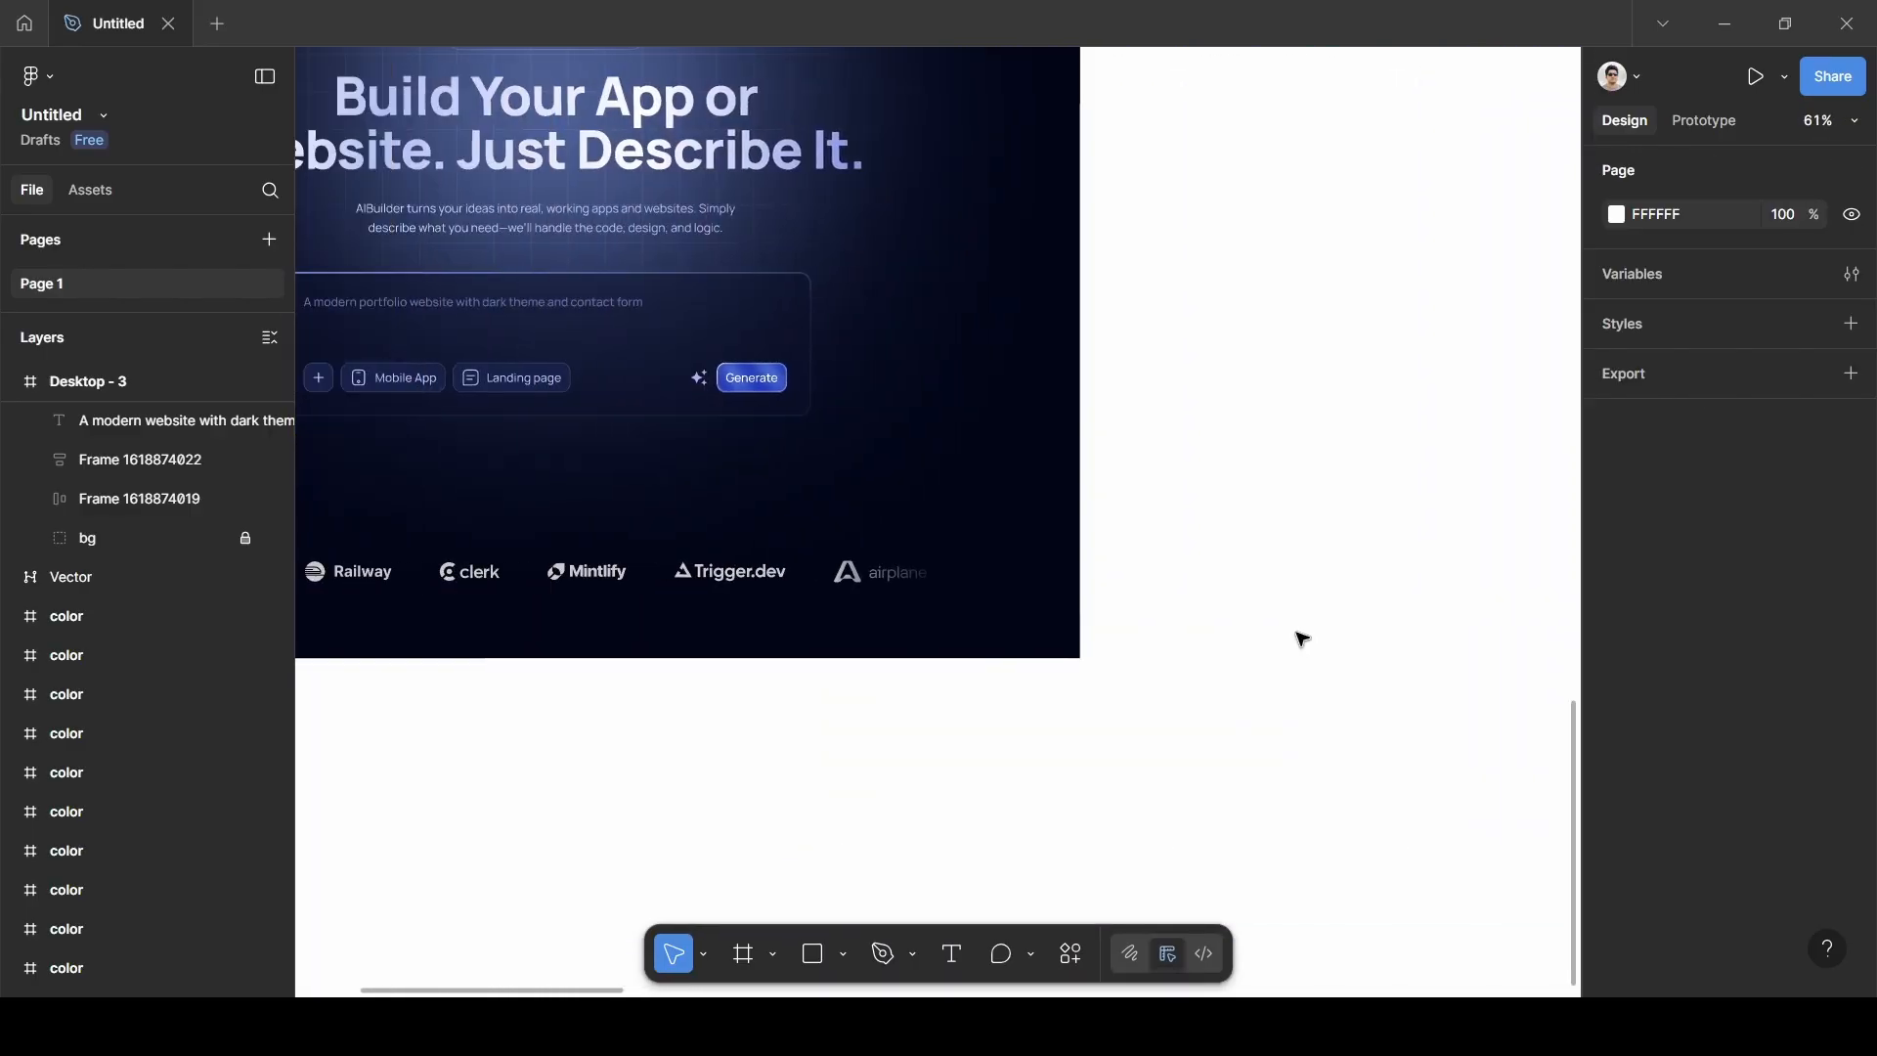
scroll(987, 557, up, 1)
double_click(822, 447)
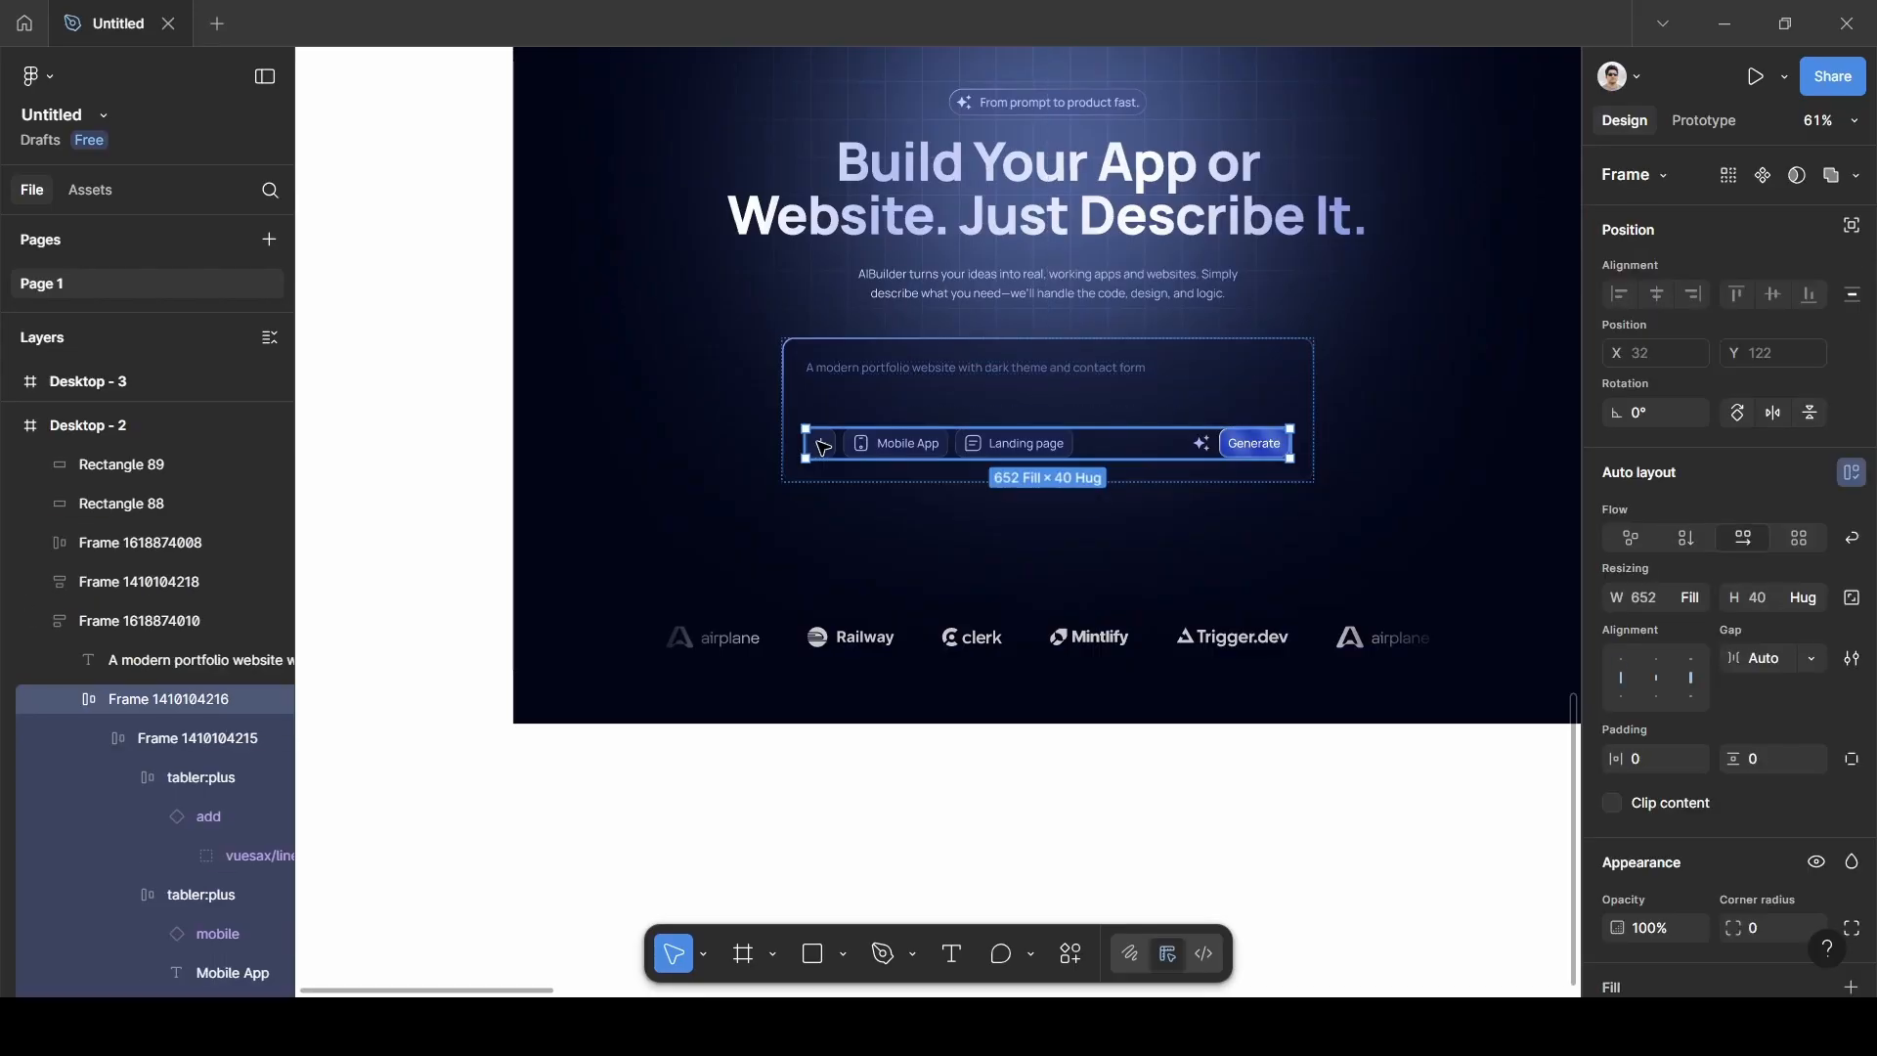
double_click(822, 447)
double_click(822, 447)
scroll(1824, 881, down, 1)
scroll(1824, 882, down, 5)
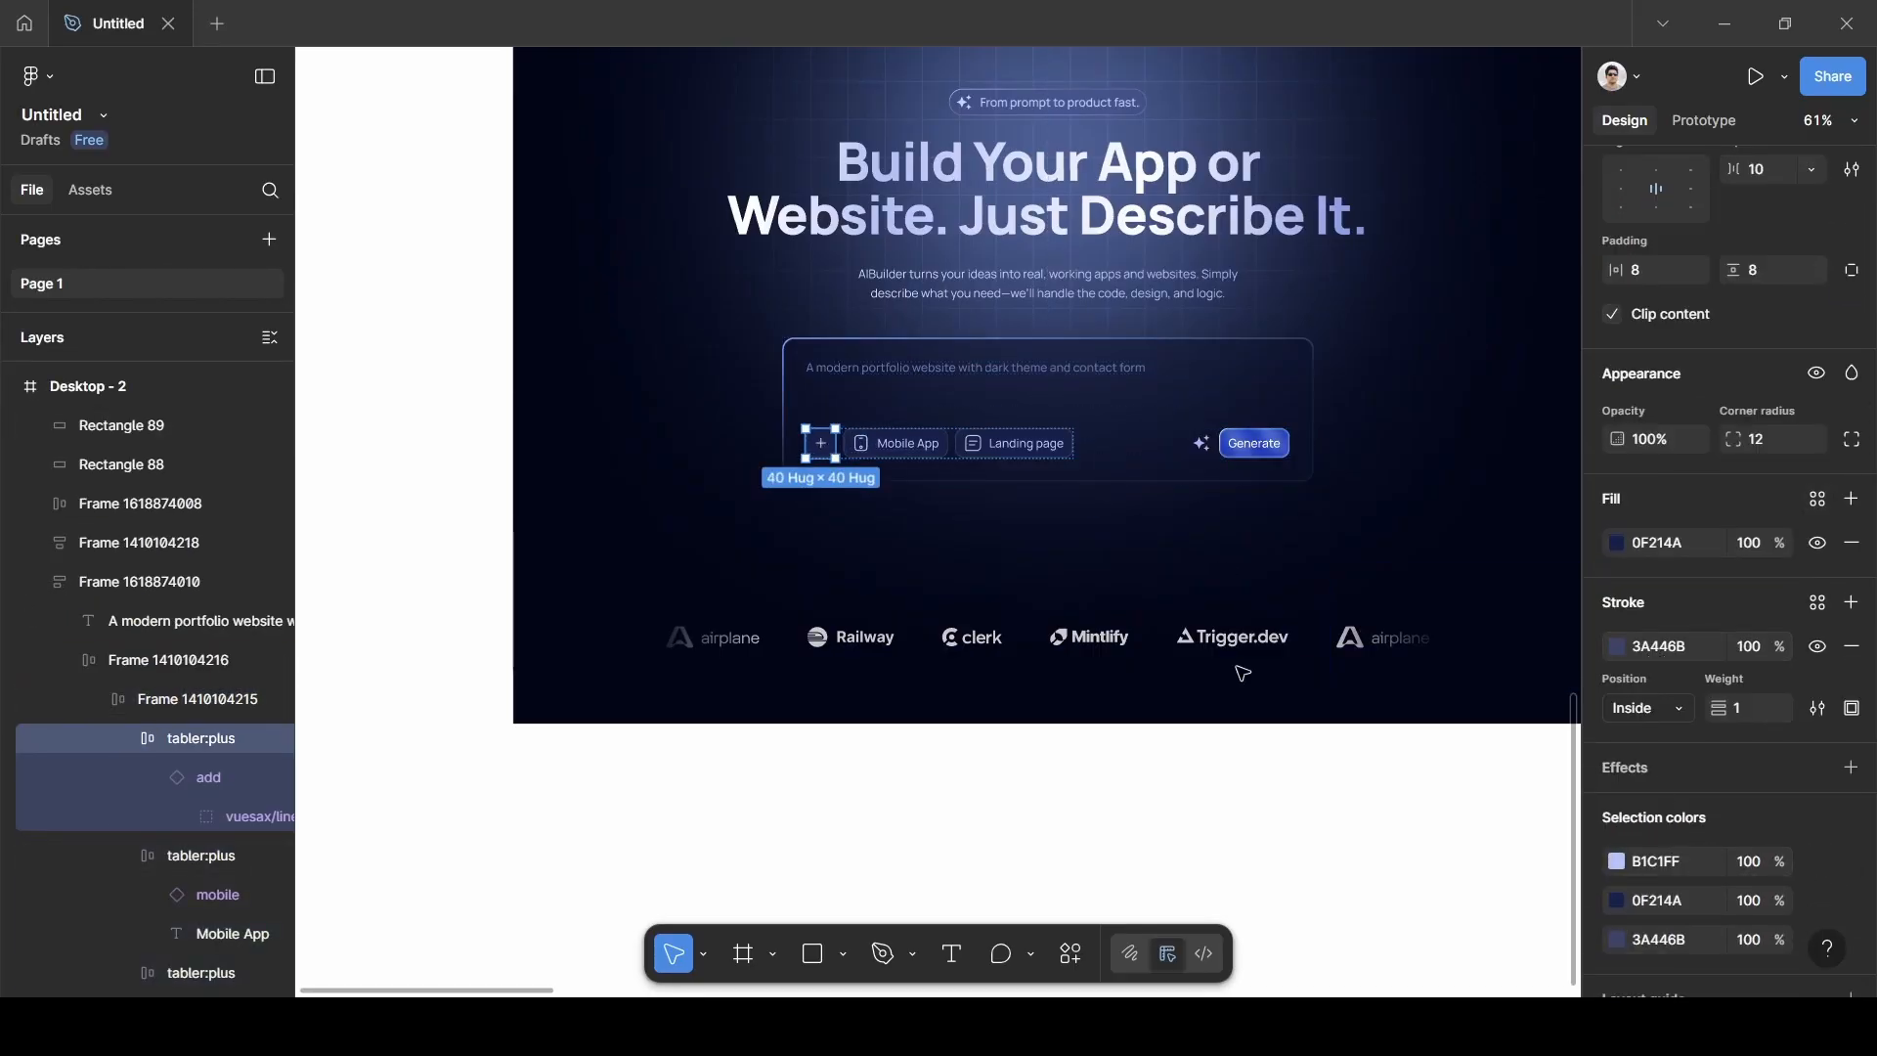
scroll(1241, 673, down, 5)
scroll(1241, 672, right, 4)
scroll(1237, 671, left, 3)
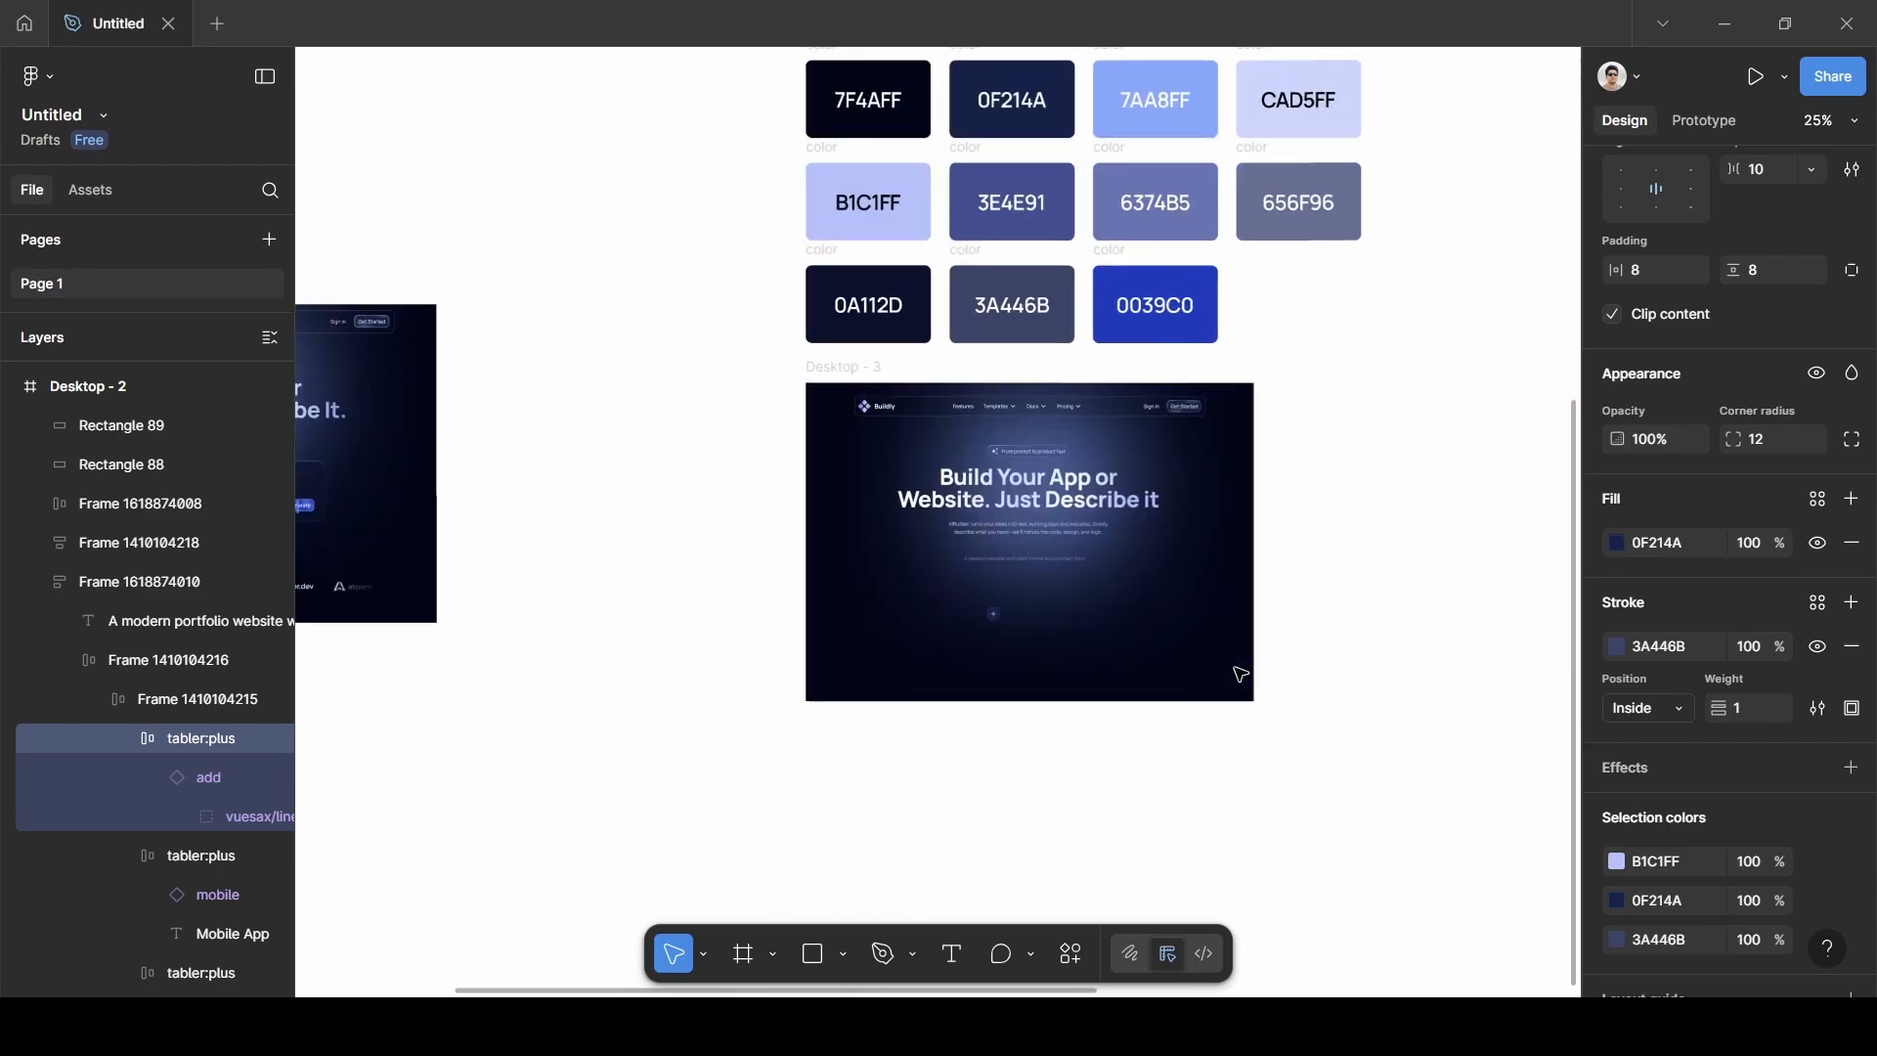
Move the plus button in Desktop - 3 to about X 520, Y 715.
scroll(1237, 670, up, 5)
scroll(1151, 669, up, 10)
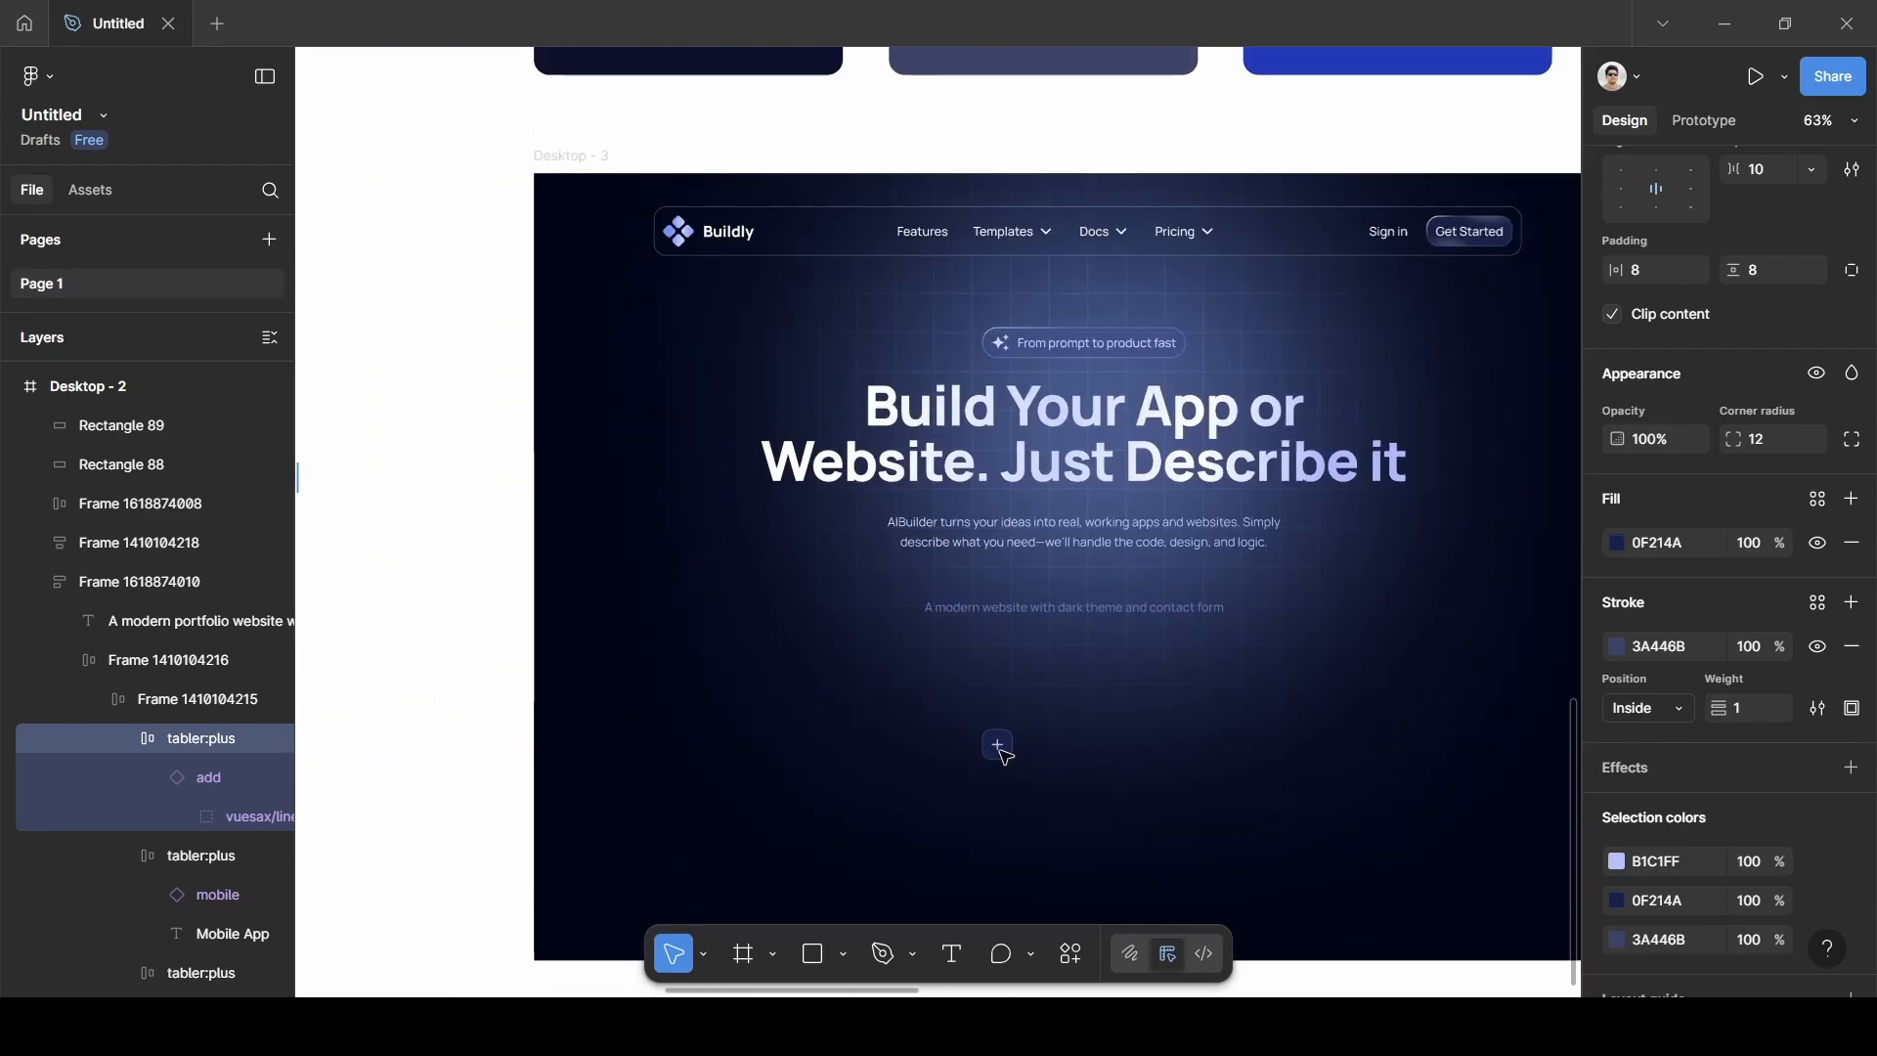
click(997, 745)
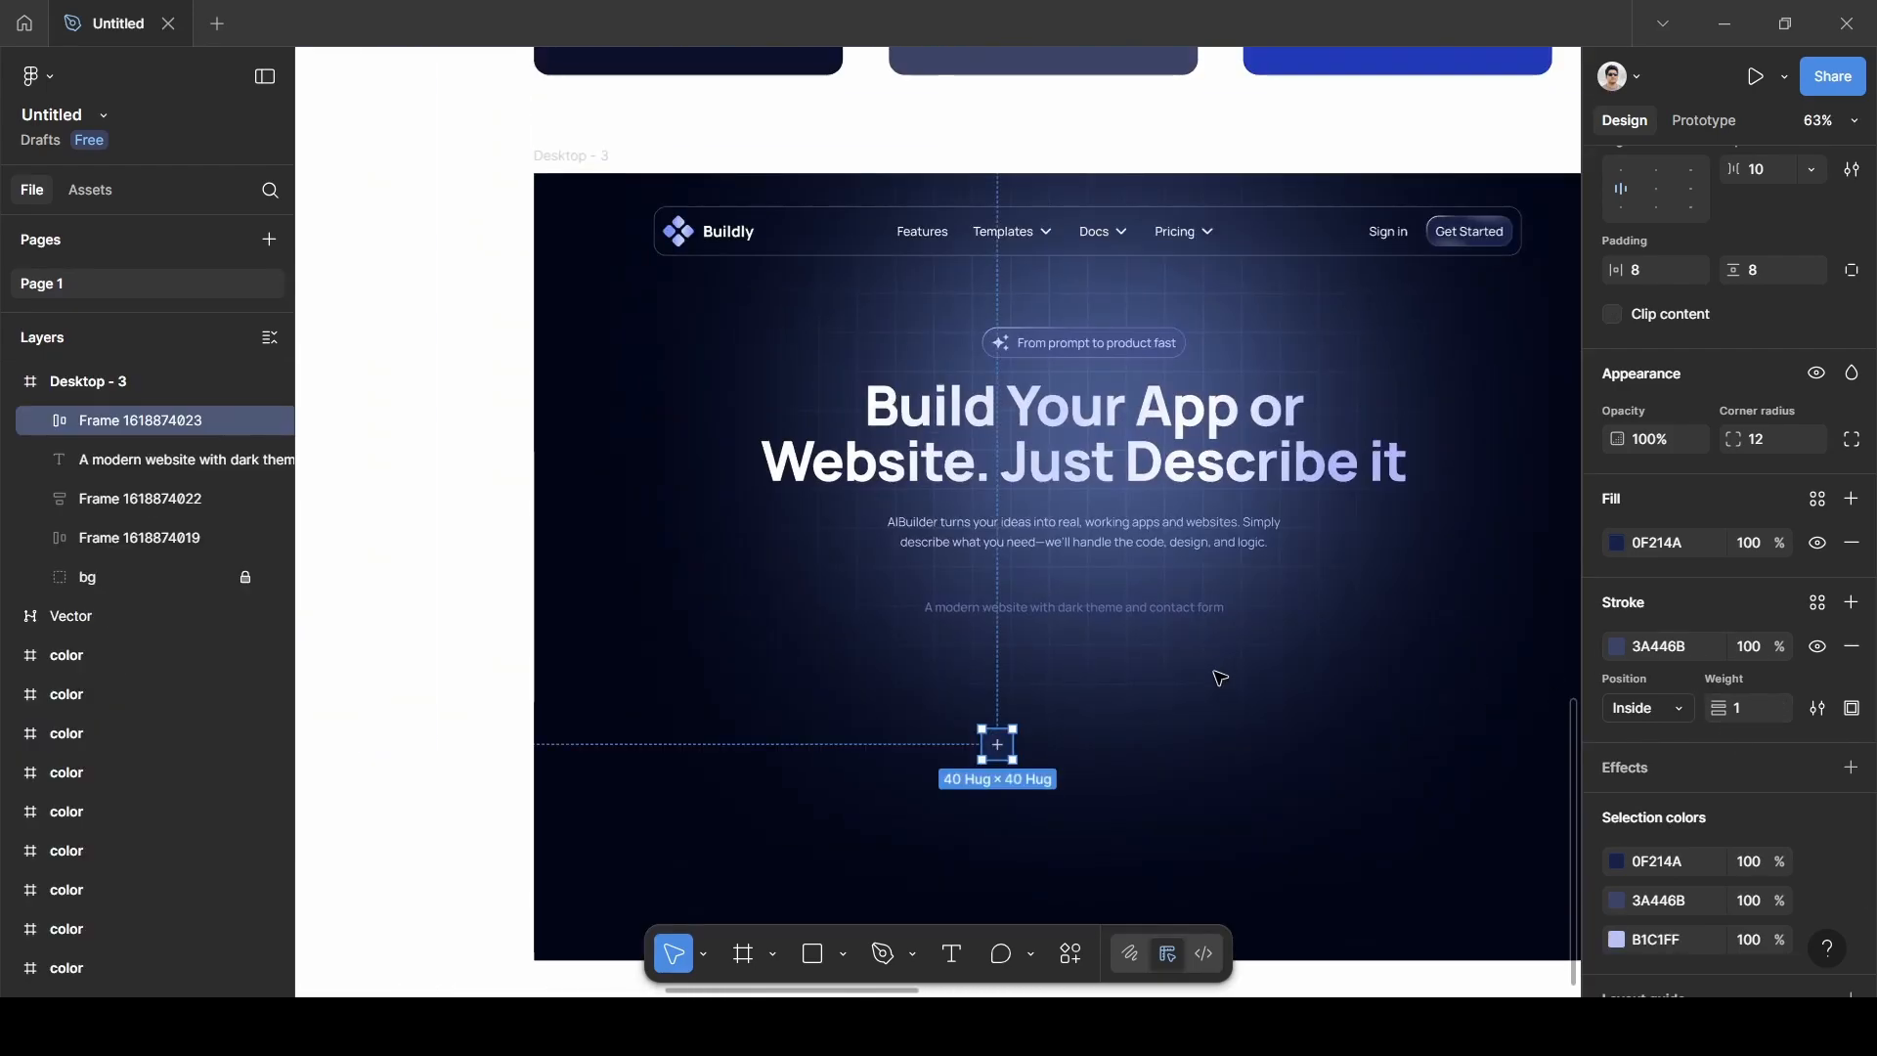
click(973, 764)
scroll(963, 777, up, 5)
click(1049, 729)
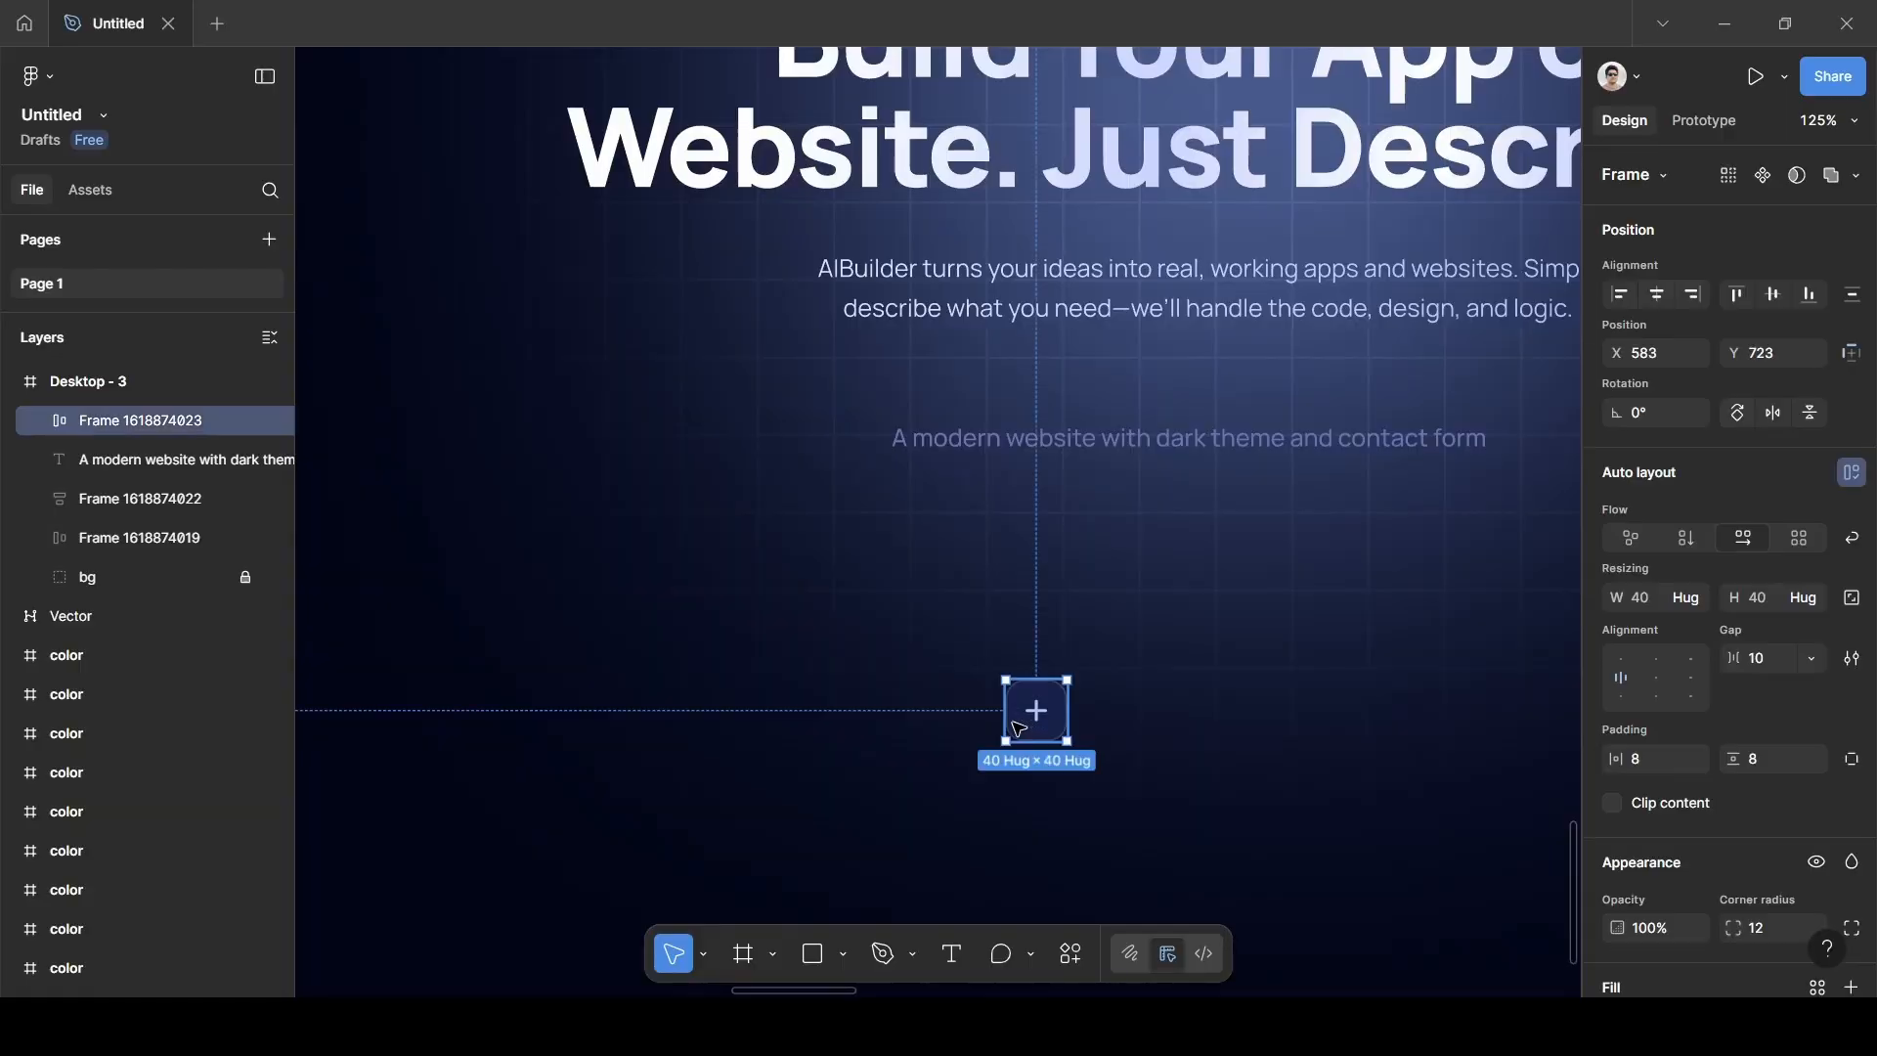
drag(1049, 729, 953, 716)
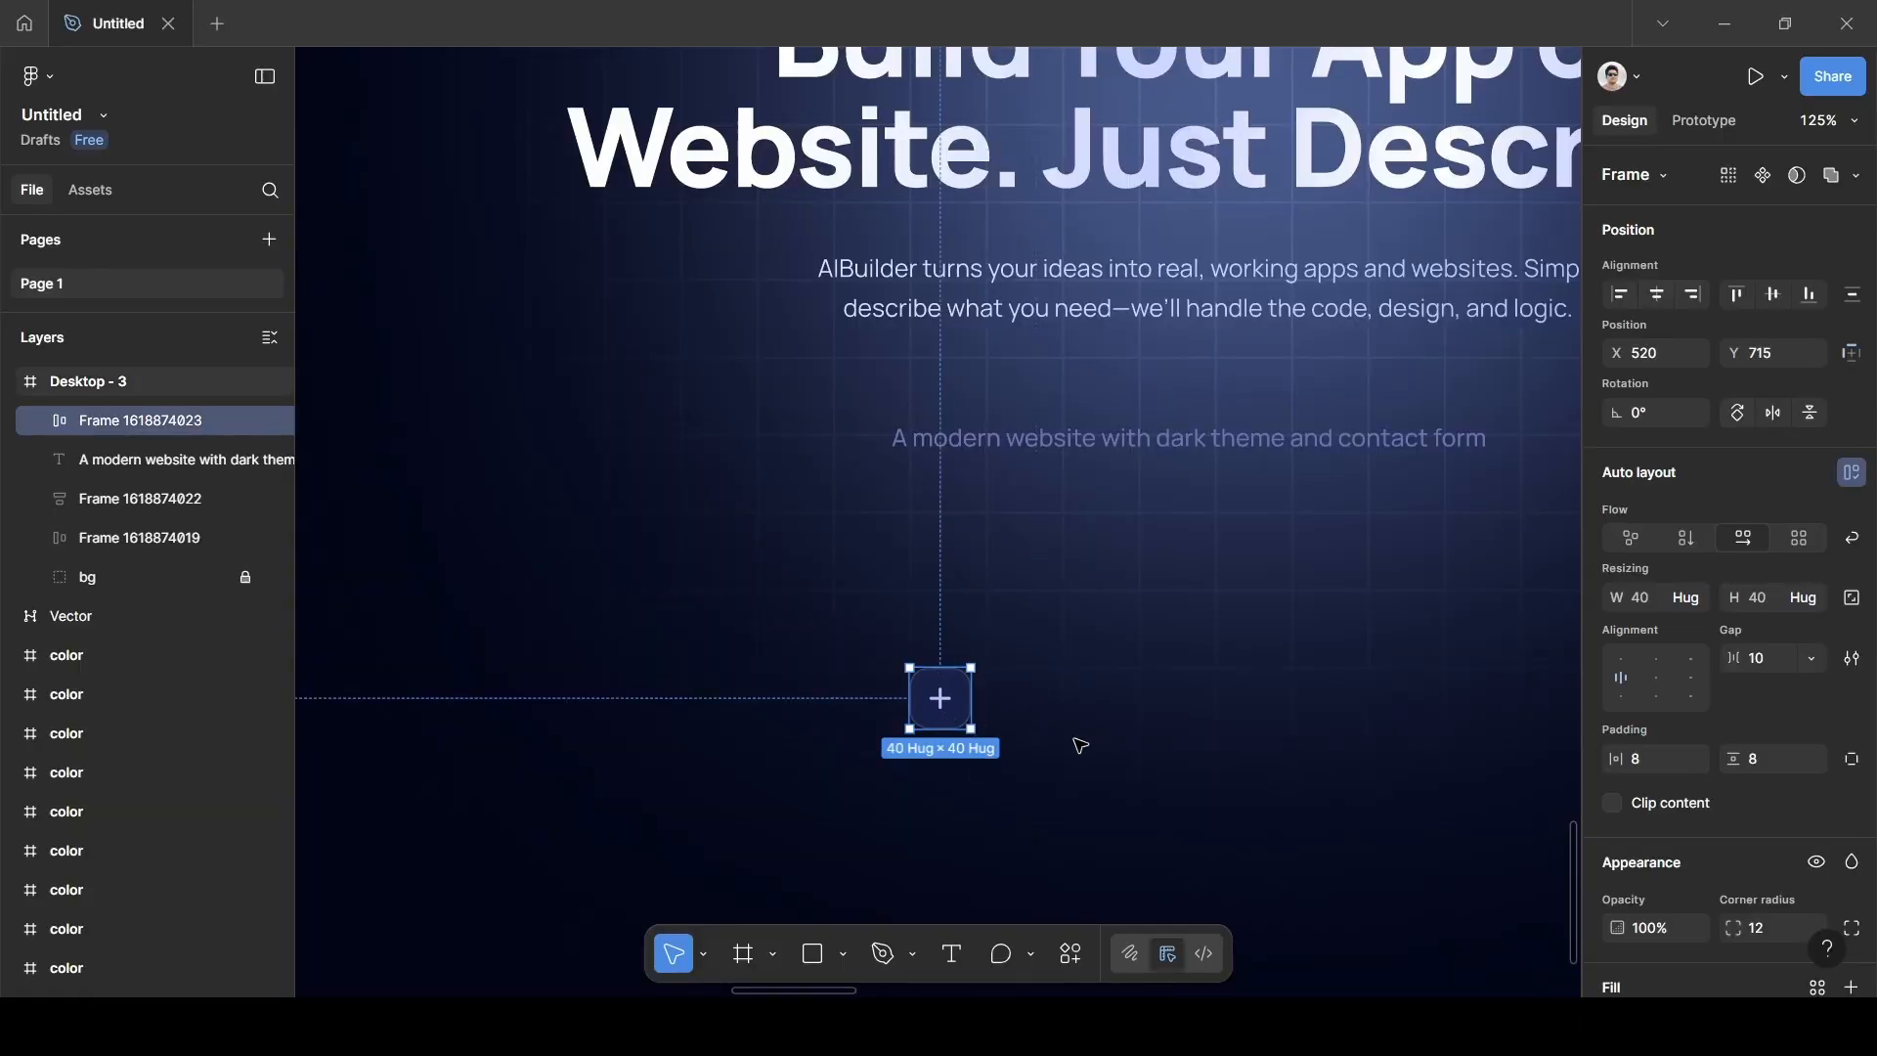
key(ctrl+d)
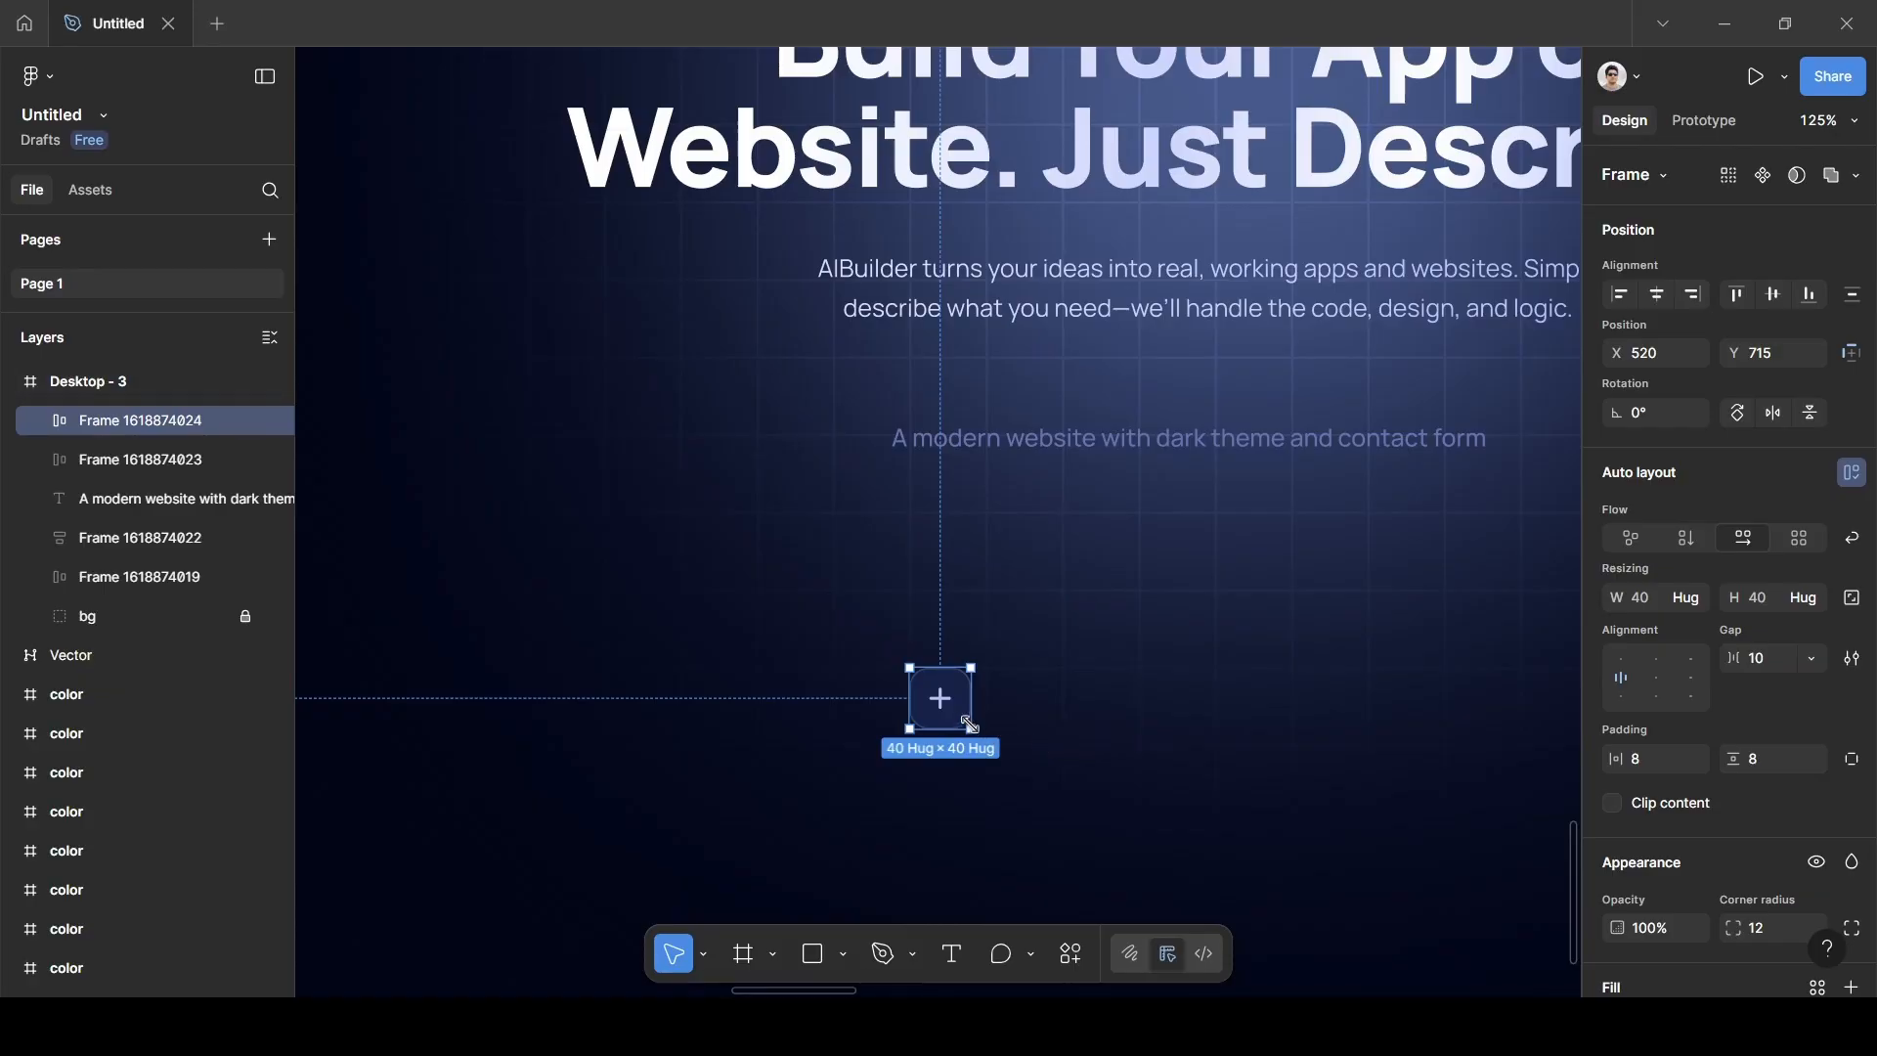
drag(971, 724, 1114, 724)
key(Delete)
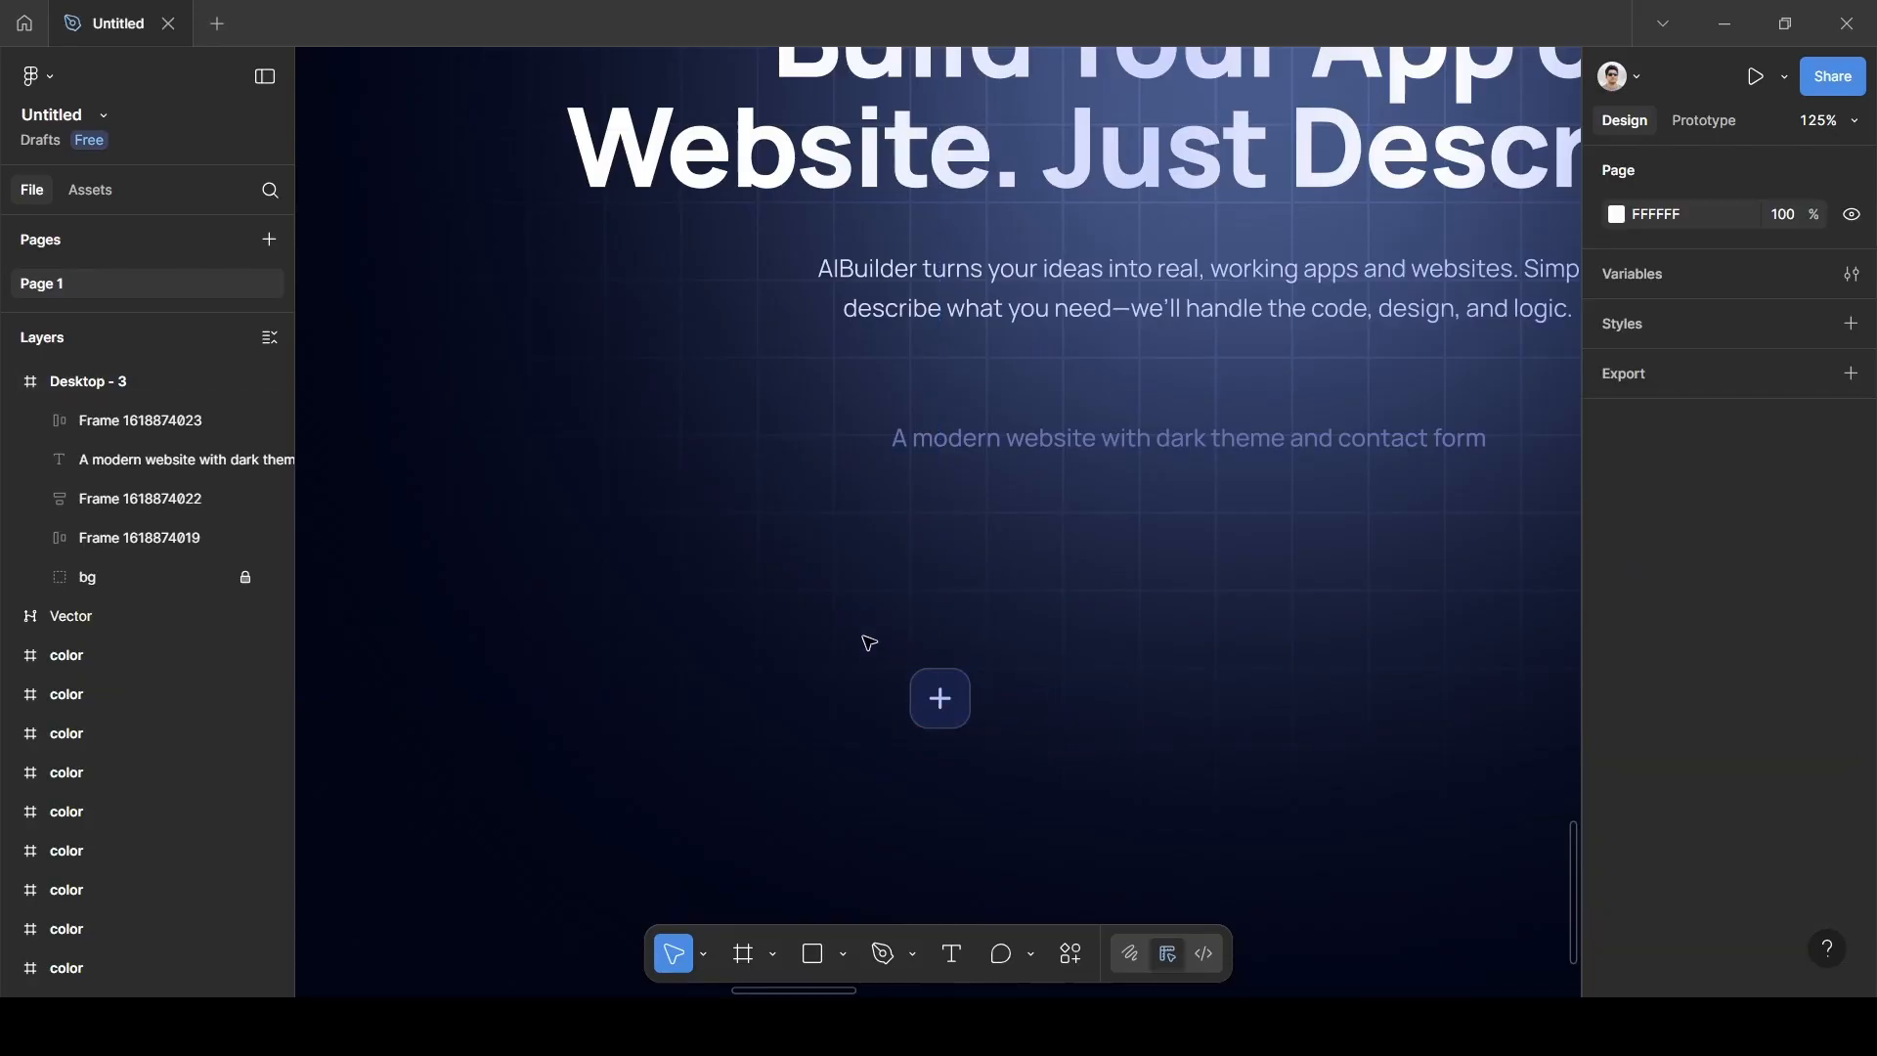
Duplicate the plus button in Desktop - 3 and place the copy beside it at about X 591, Y 715.
scroll(958, 727, down, 1)
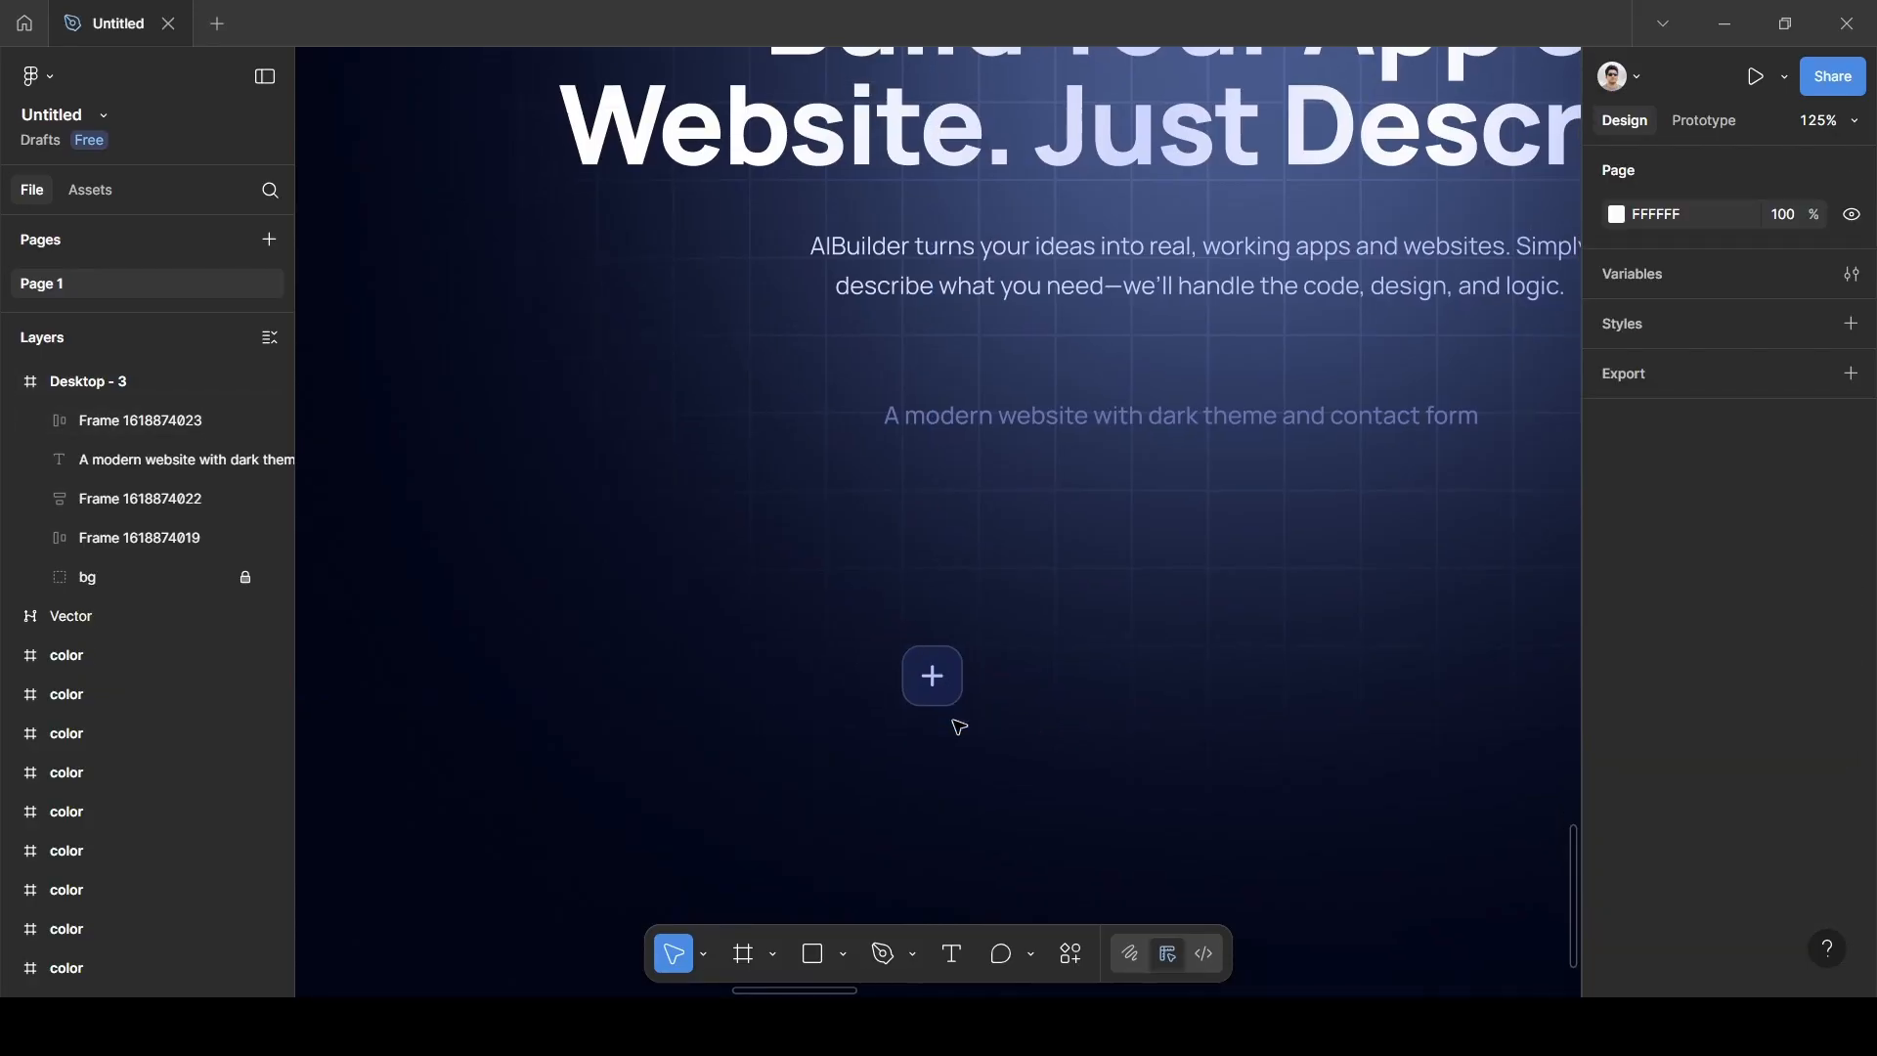
scroll(978, 719, up, 3)
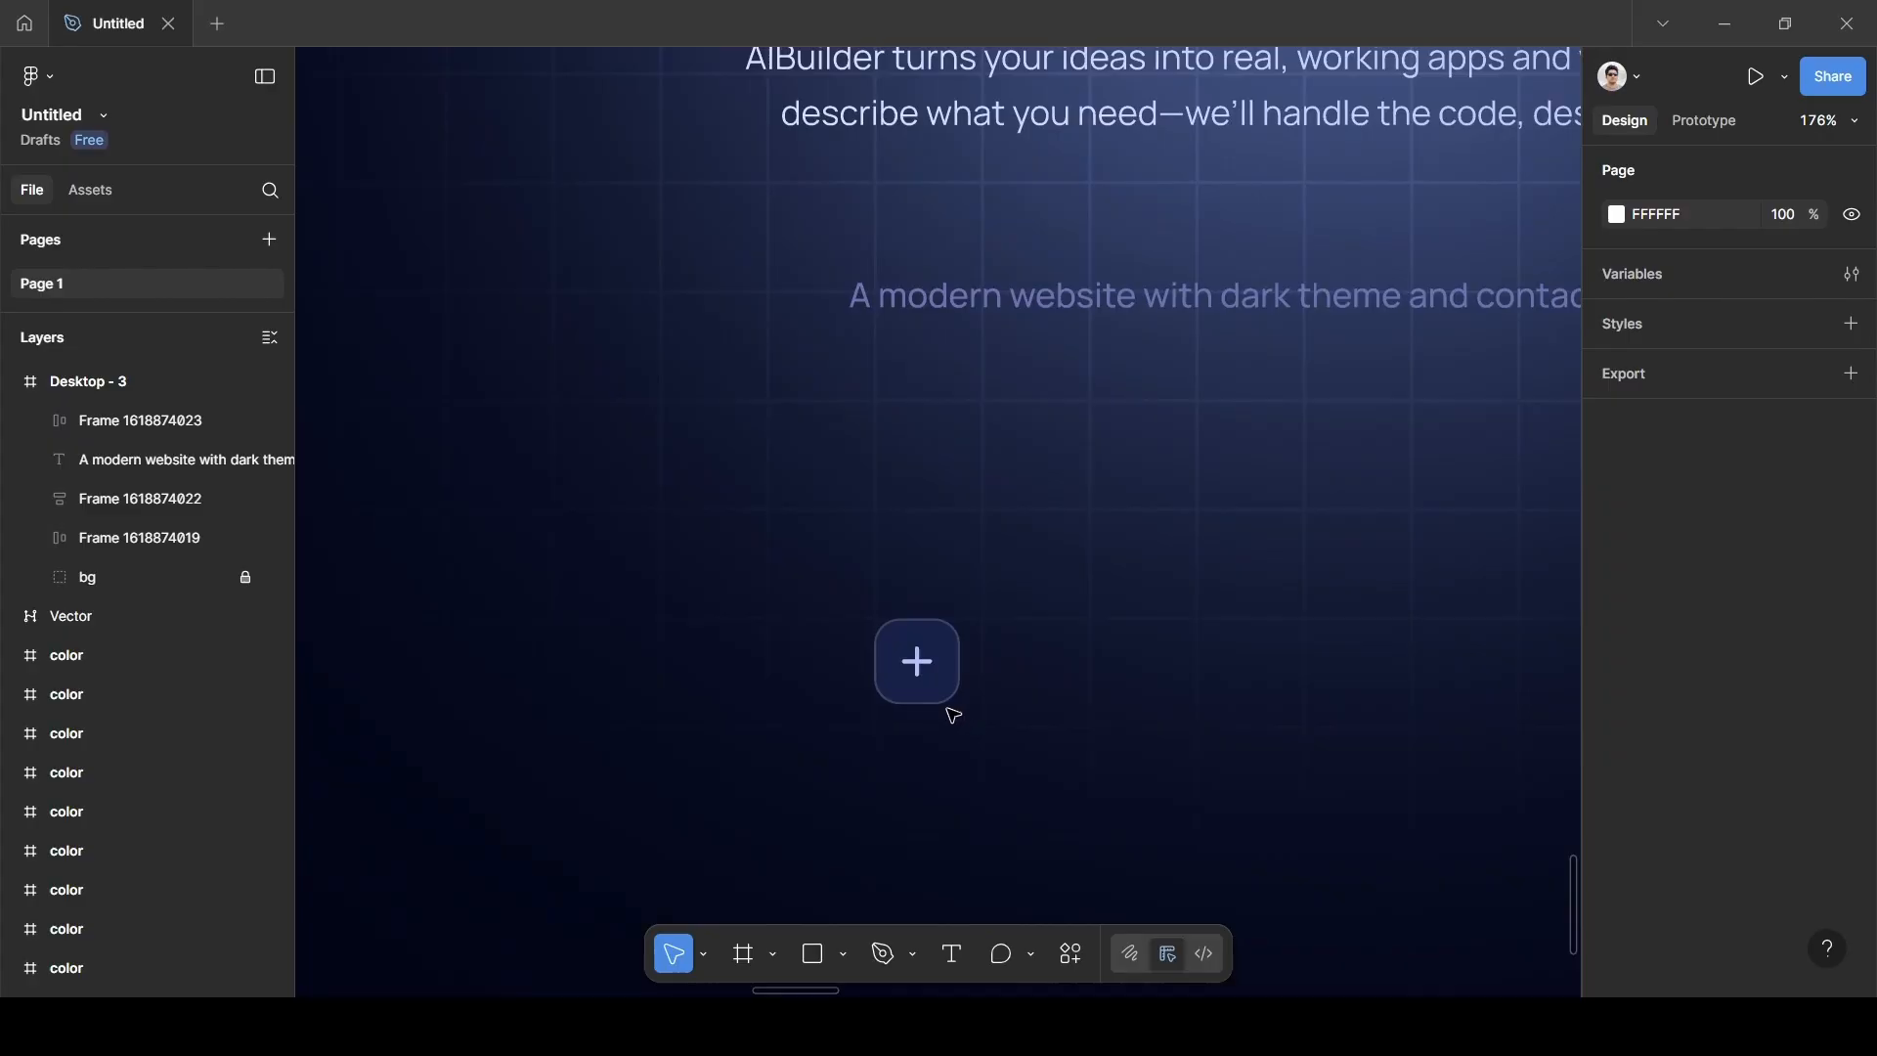
scroll(953, 717, down, 3)
click(932, 684)
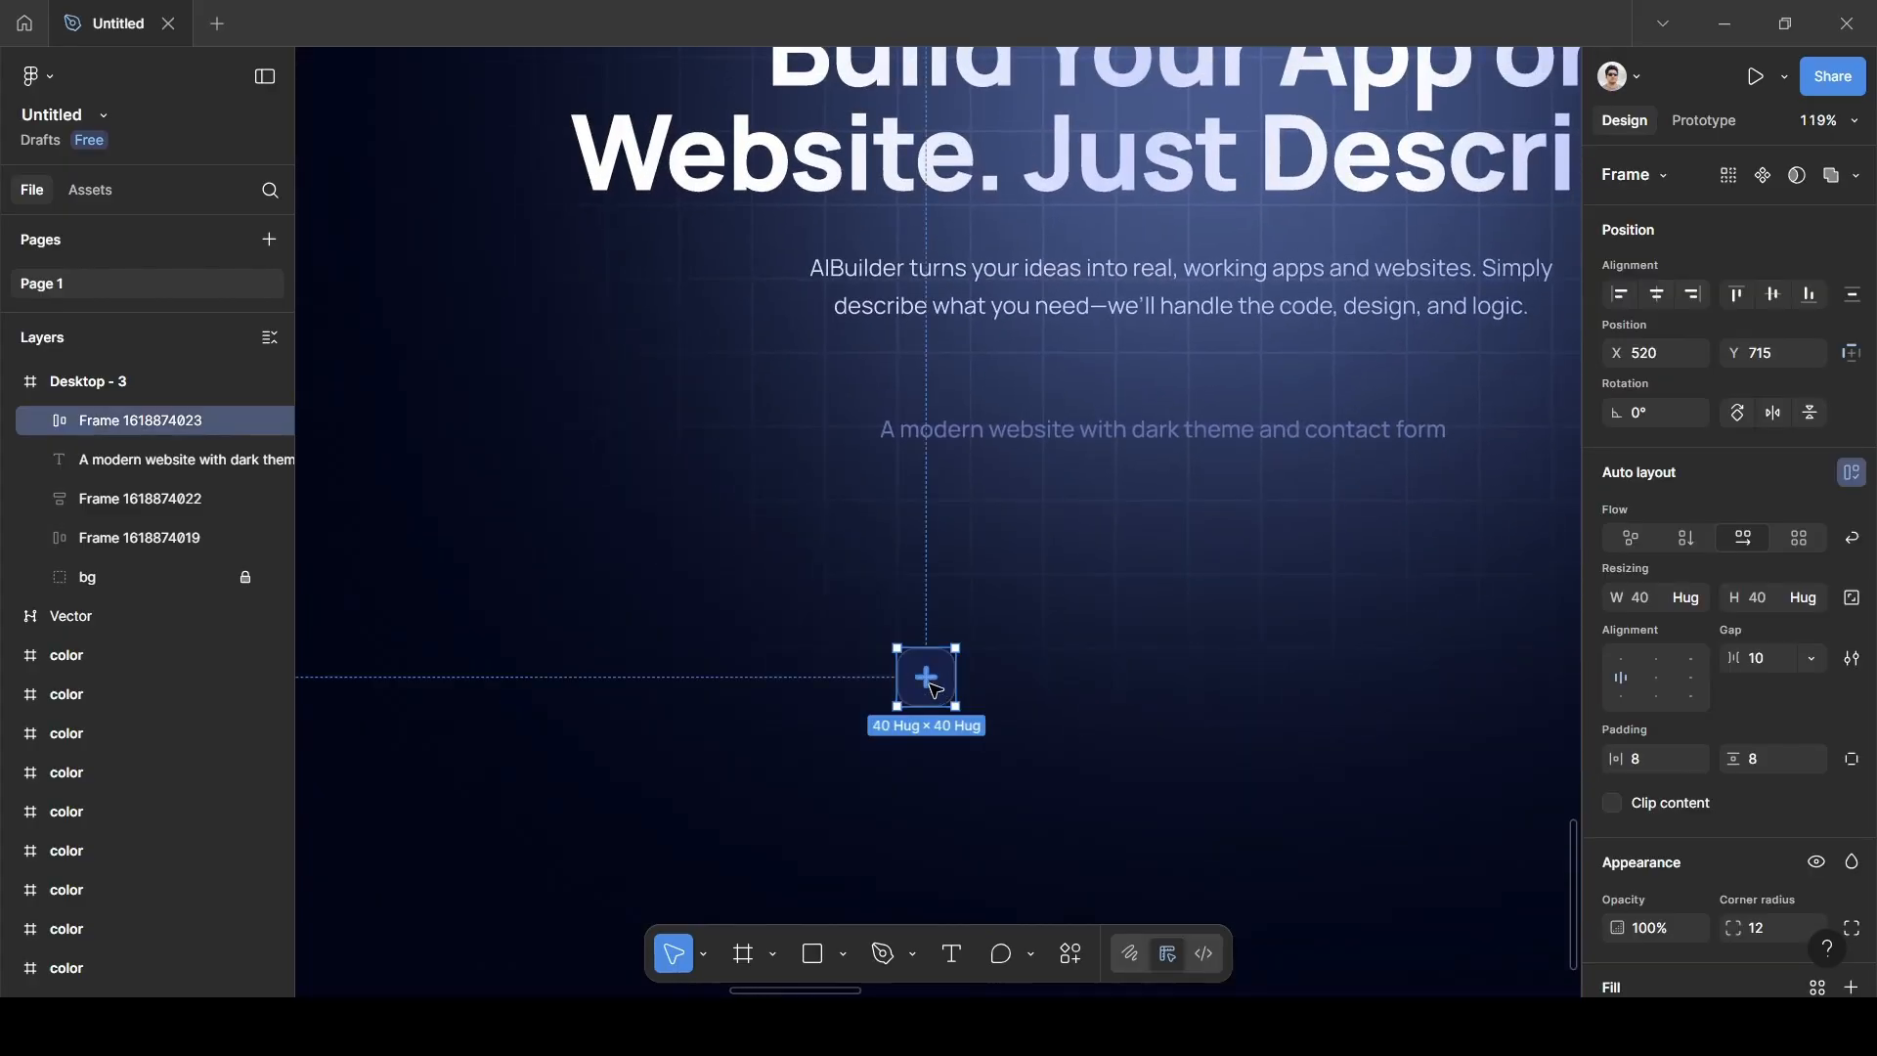
double_click(932, 687)
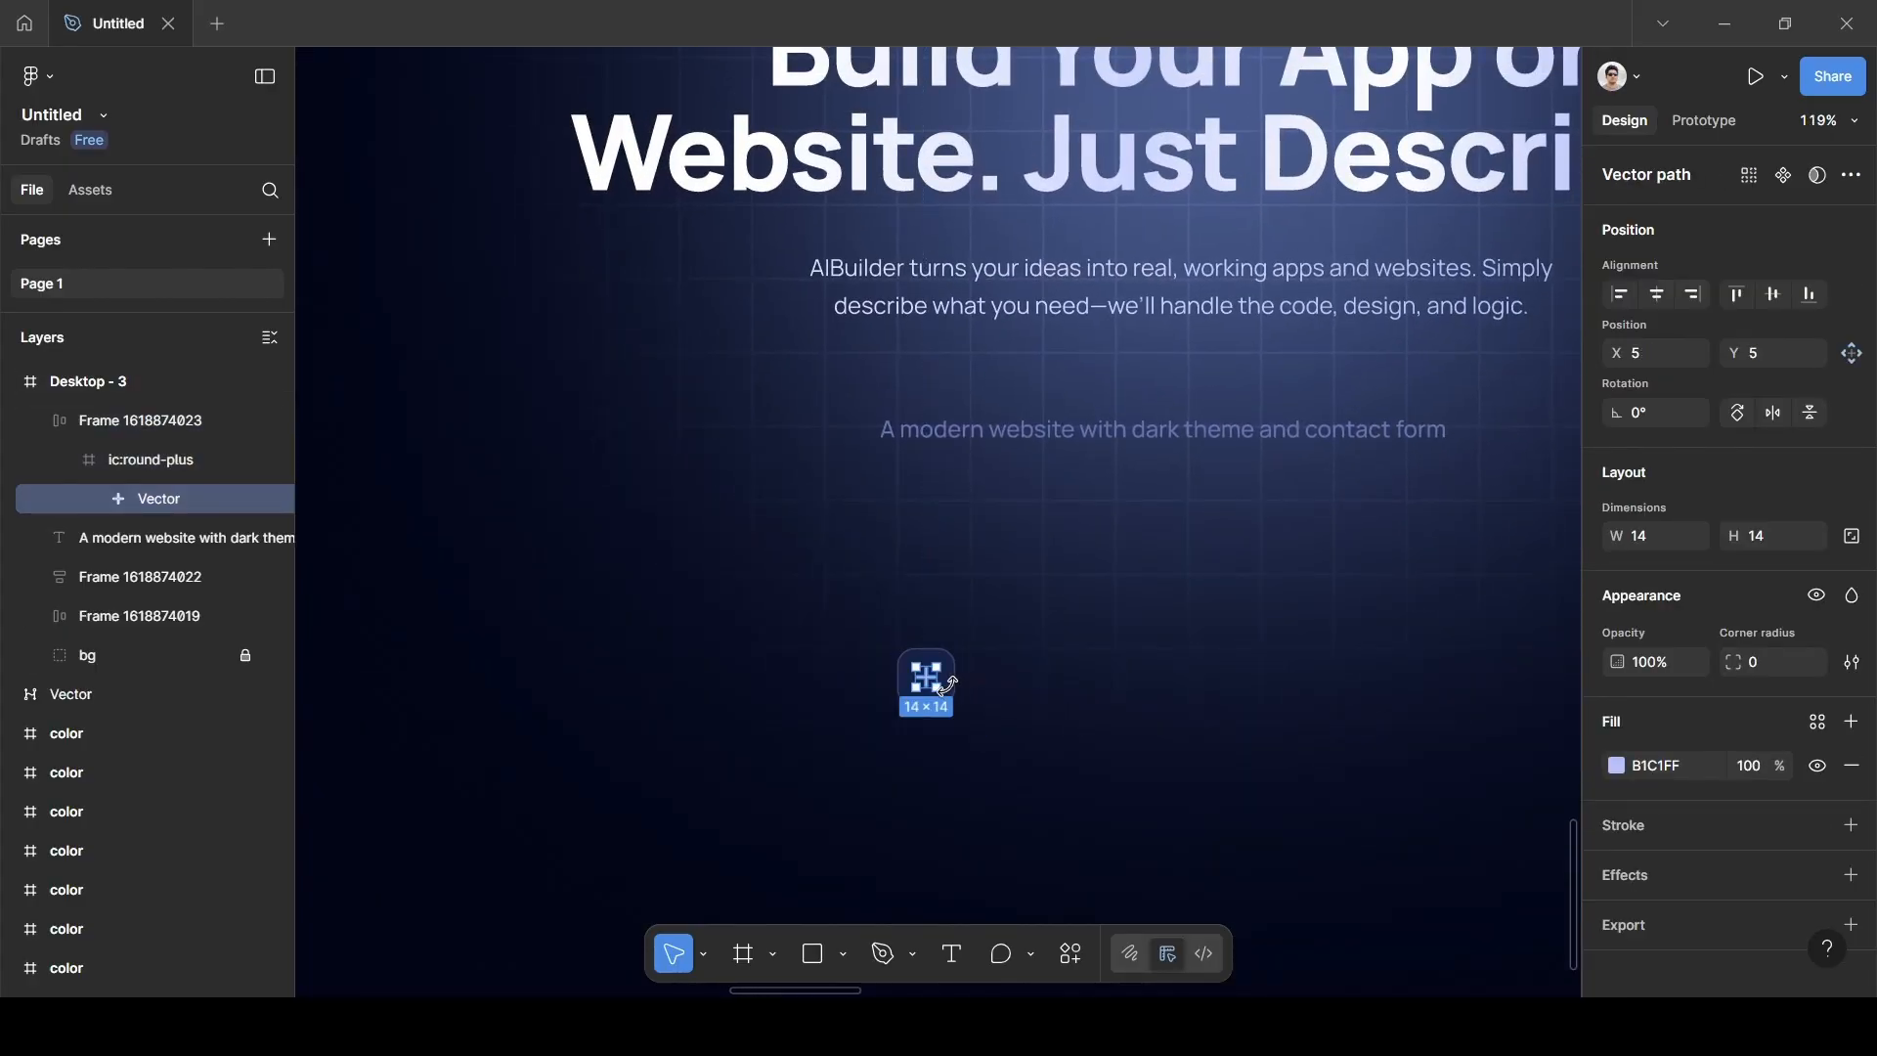
click(951, 632)
drag(930, 669, 1036, 675)
scroll(1036, 674, up, 3)
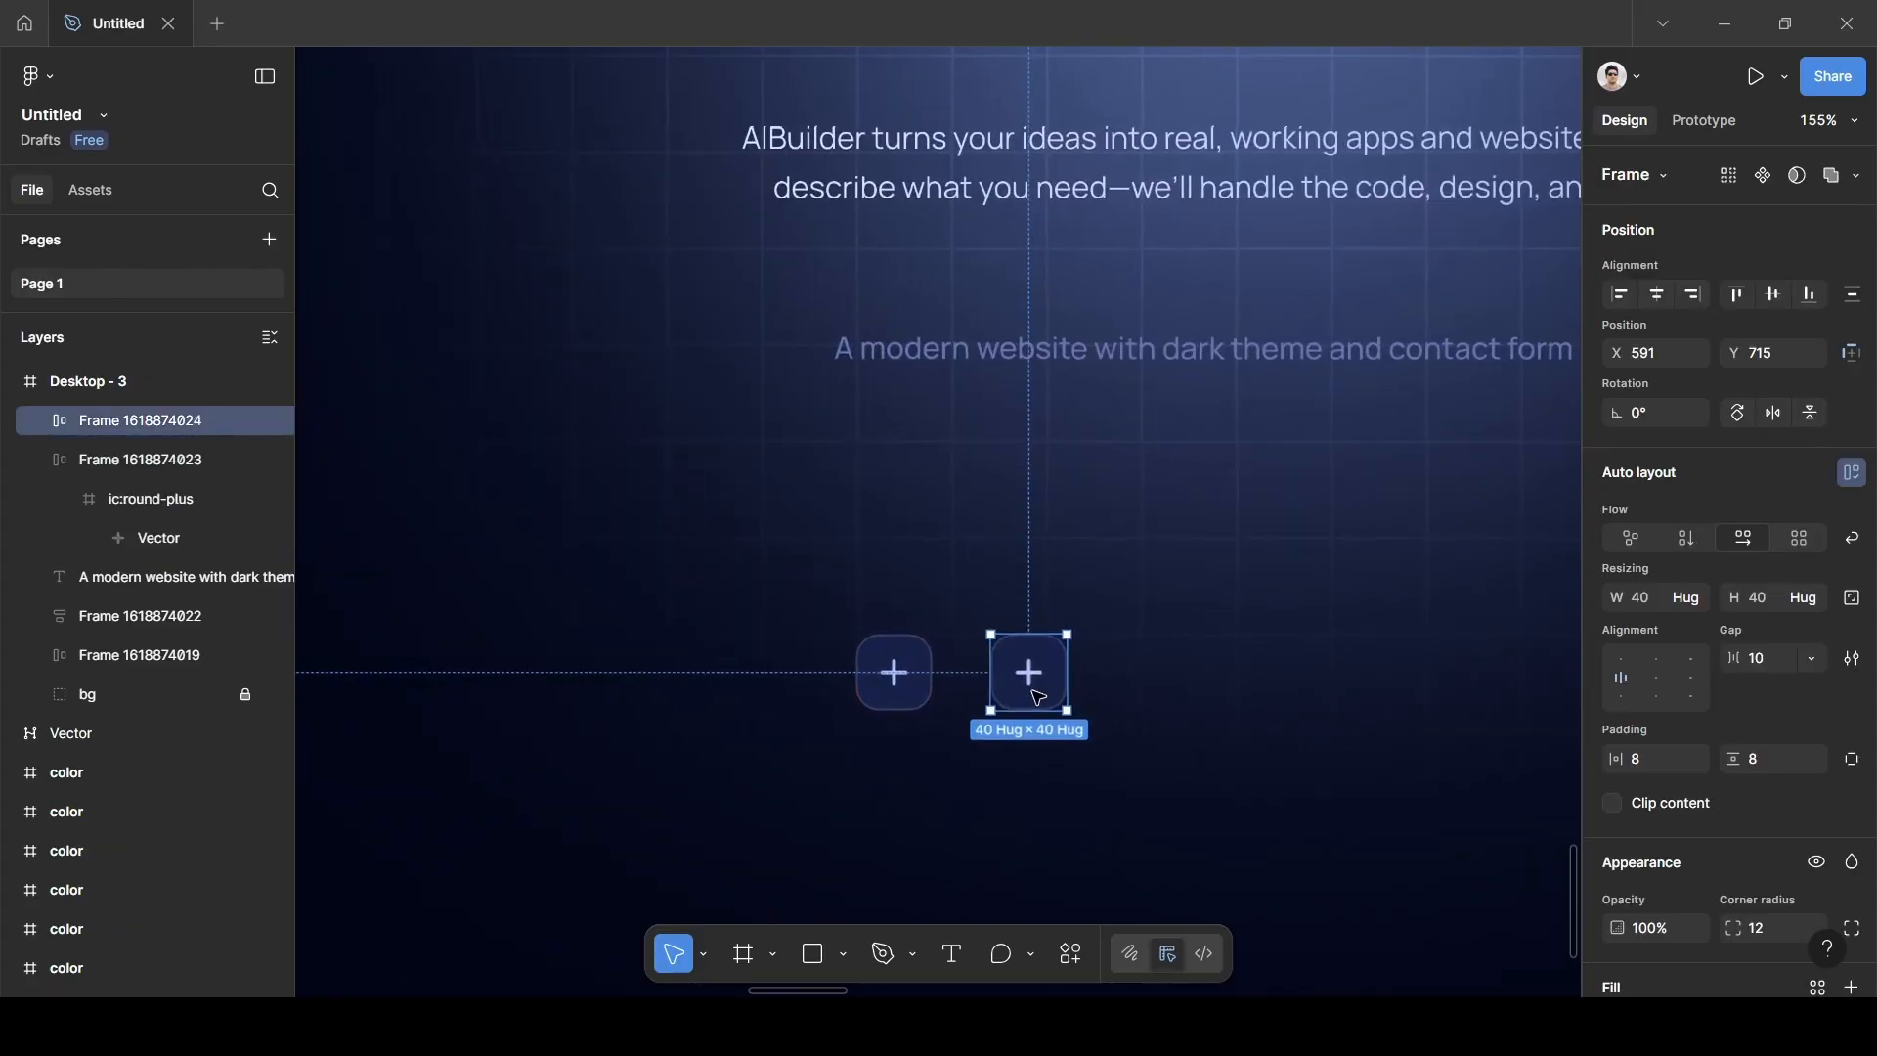
Examine the Mobile App and Landing page buttons in the Desktop - 2 prompt box for their layout.
scroll(1065, 685, down, 5)
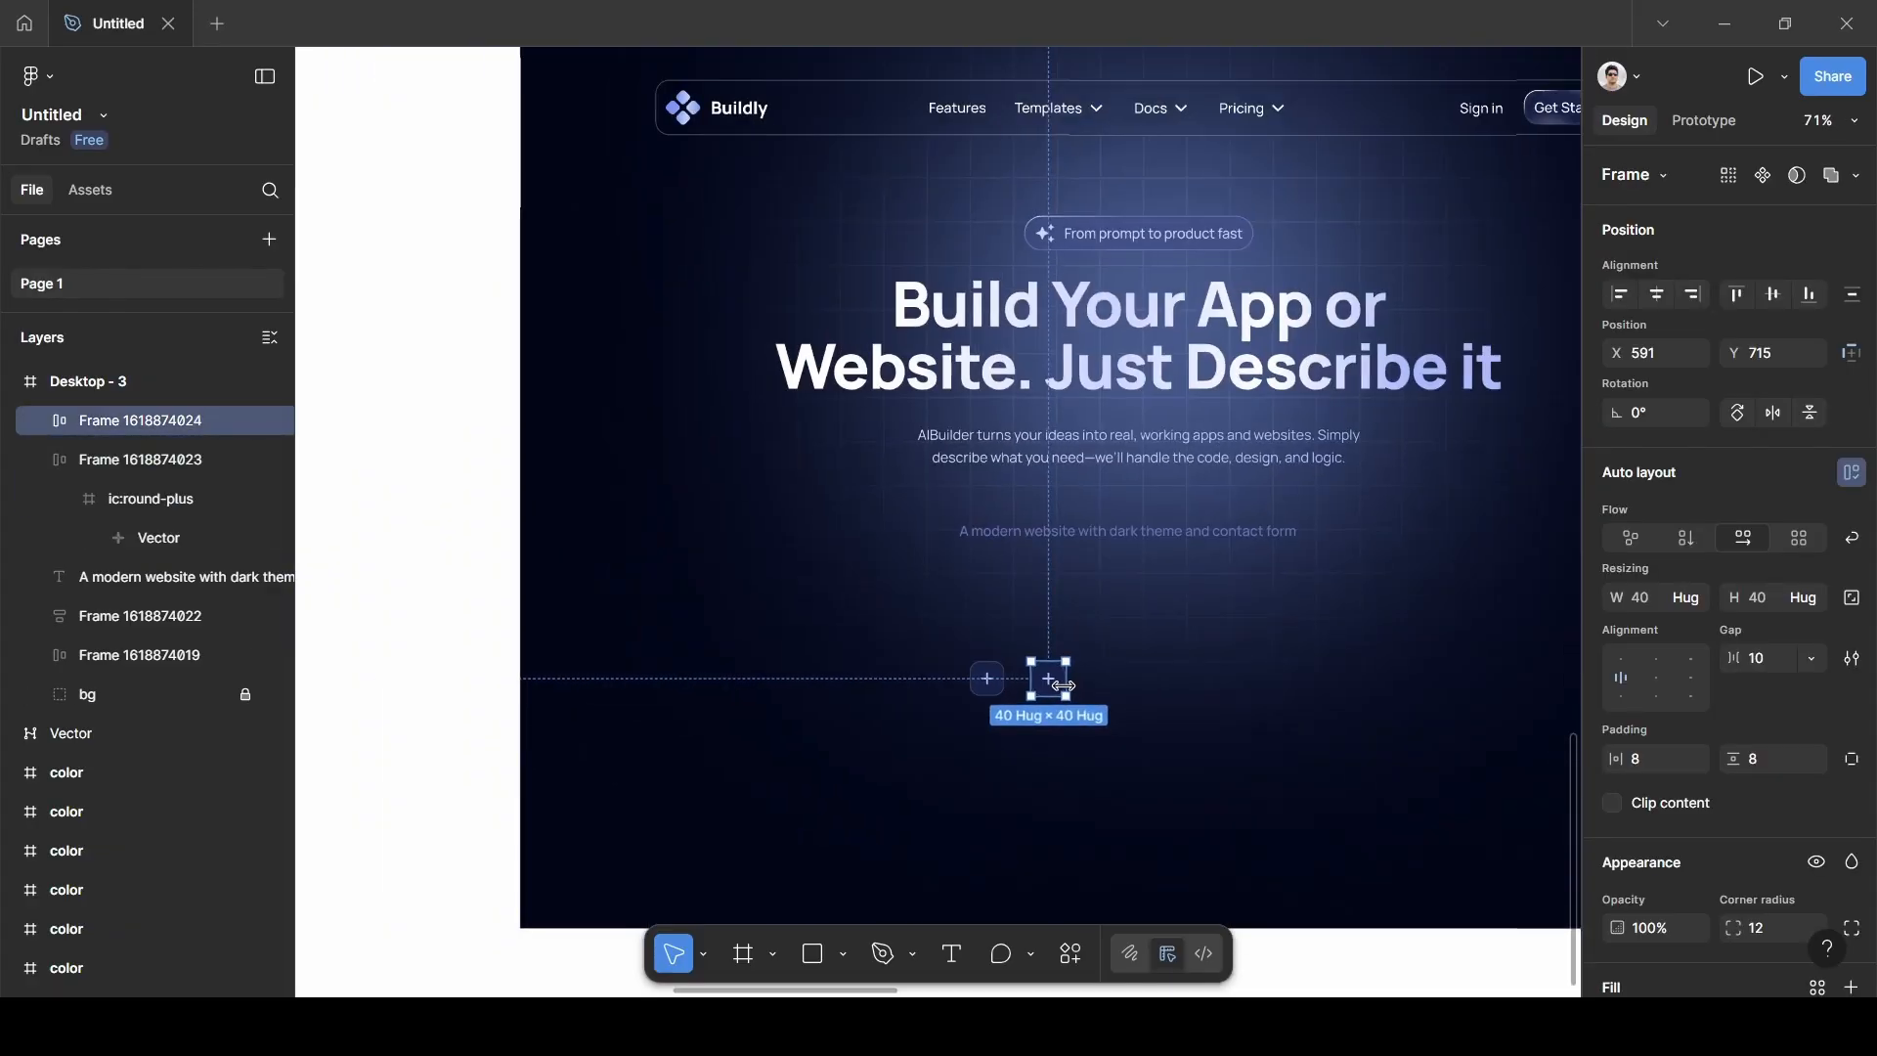
scroll(1059, 684, left, 10)
scroll(1058, 684, down, 3)
scroll(977, 635, left, 8)
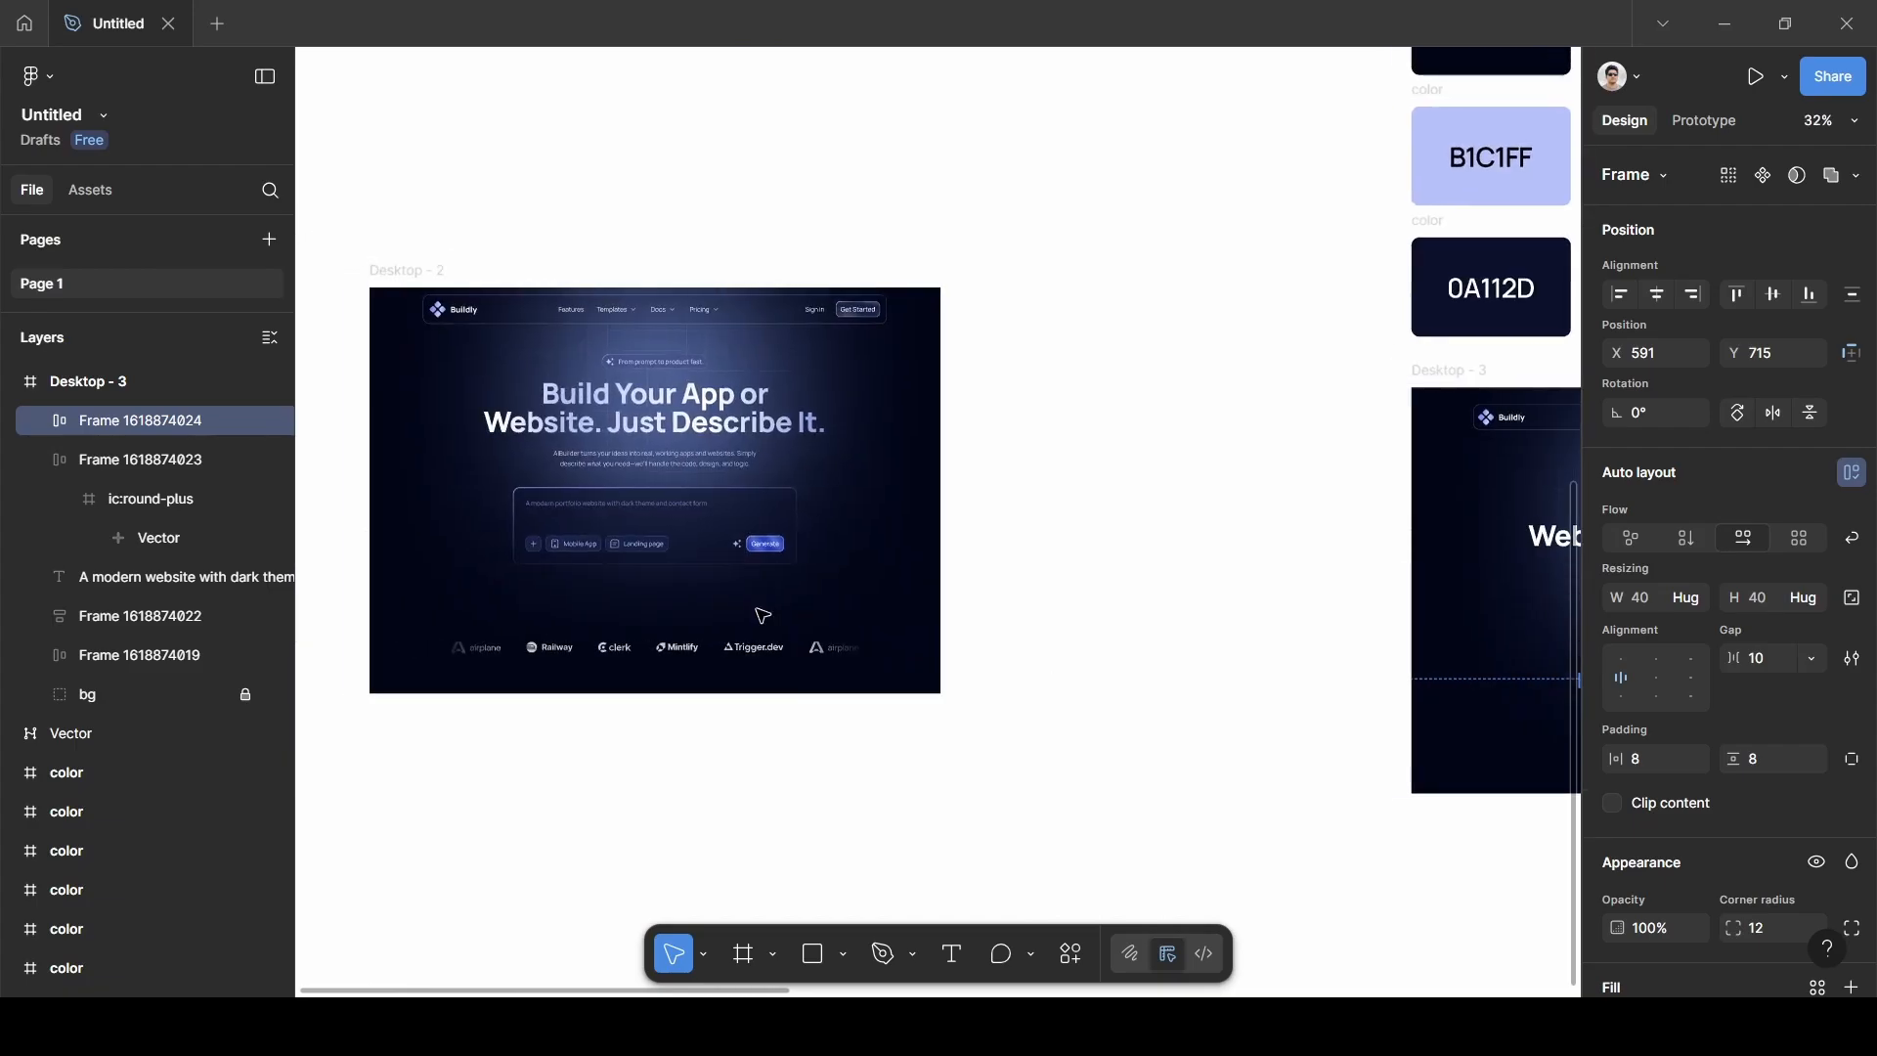
scroll(827, 572, up, 3)
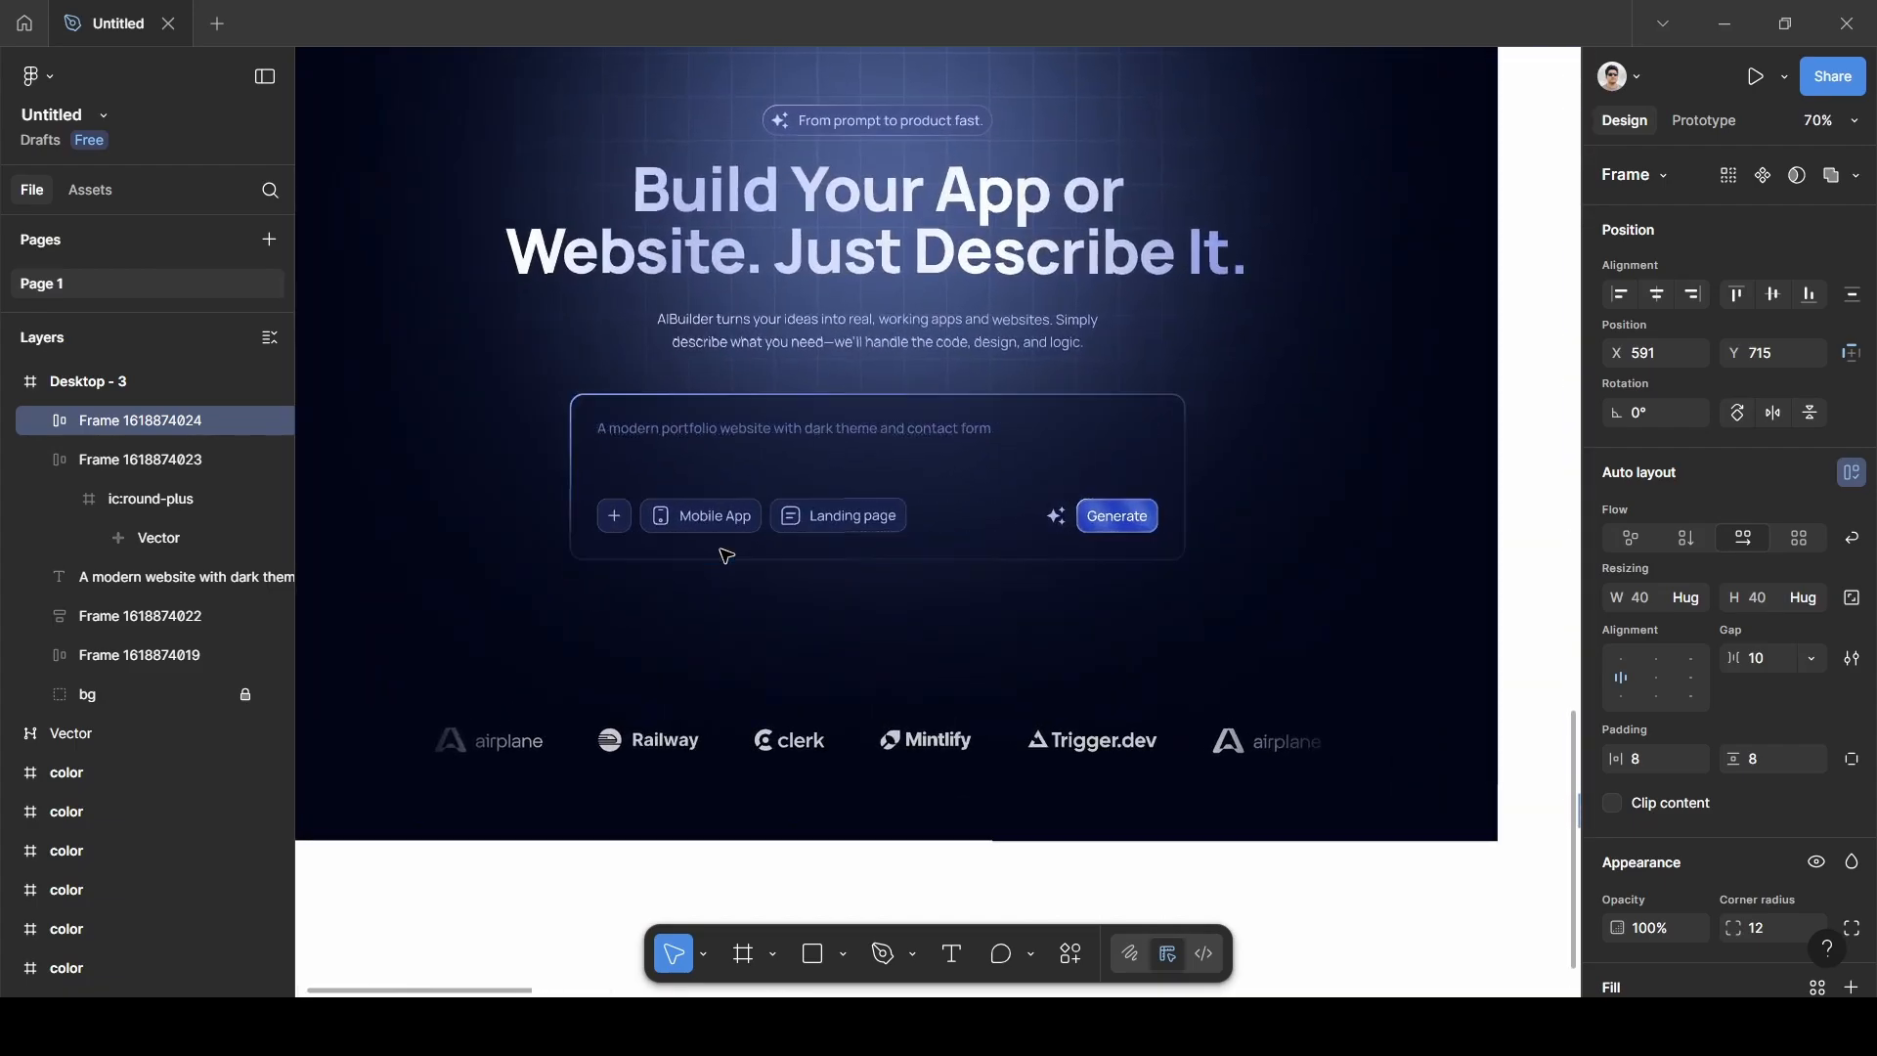
scroll(738, 558, up, 3)
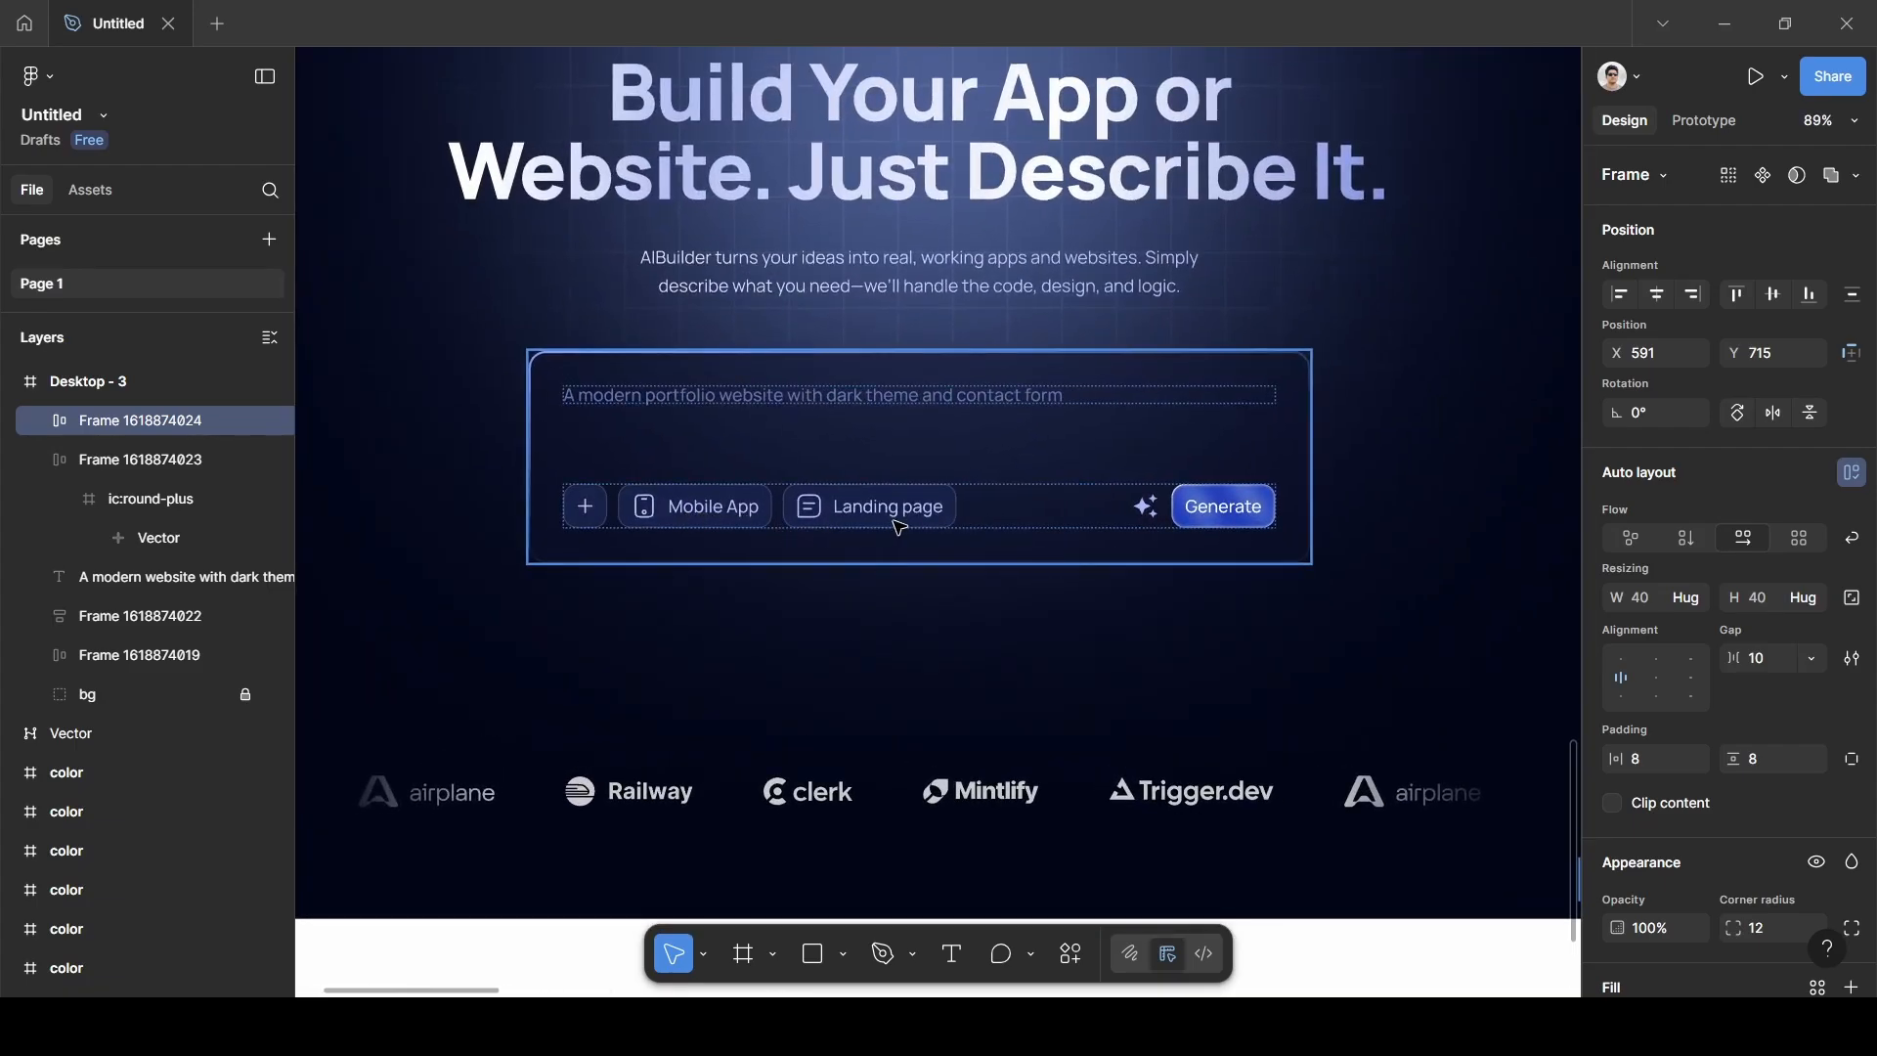
scroll(899, 527, down, 2)
scroll(899, 530, right, 15)
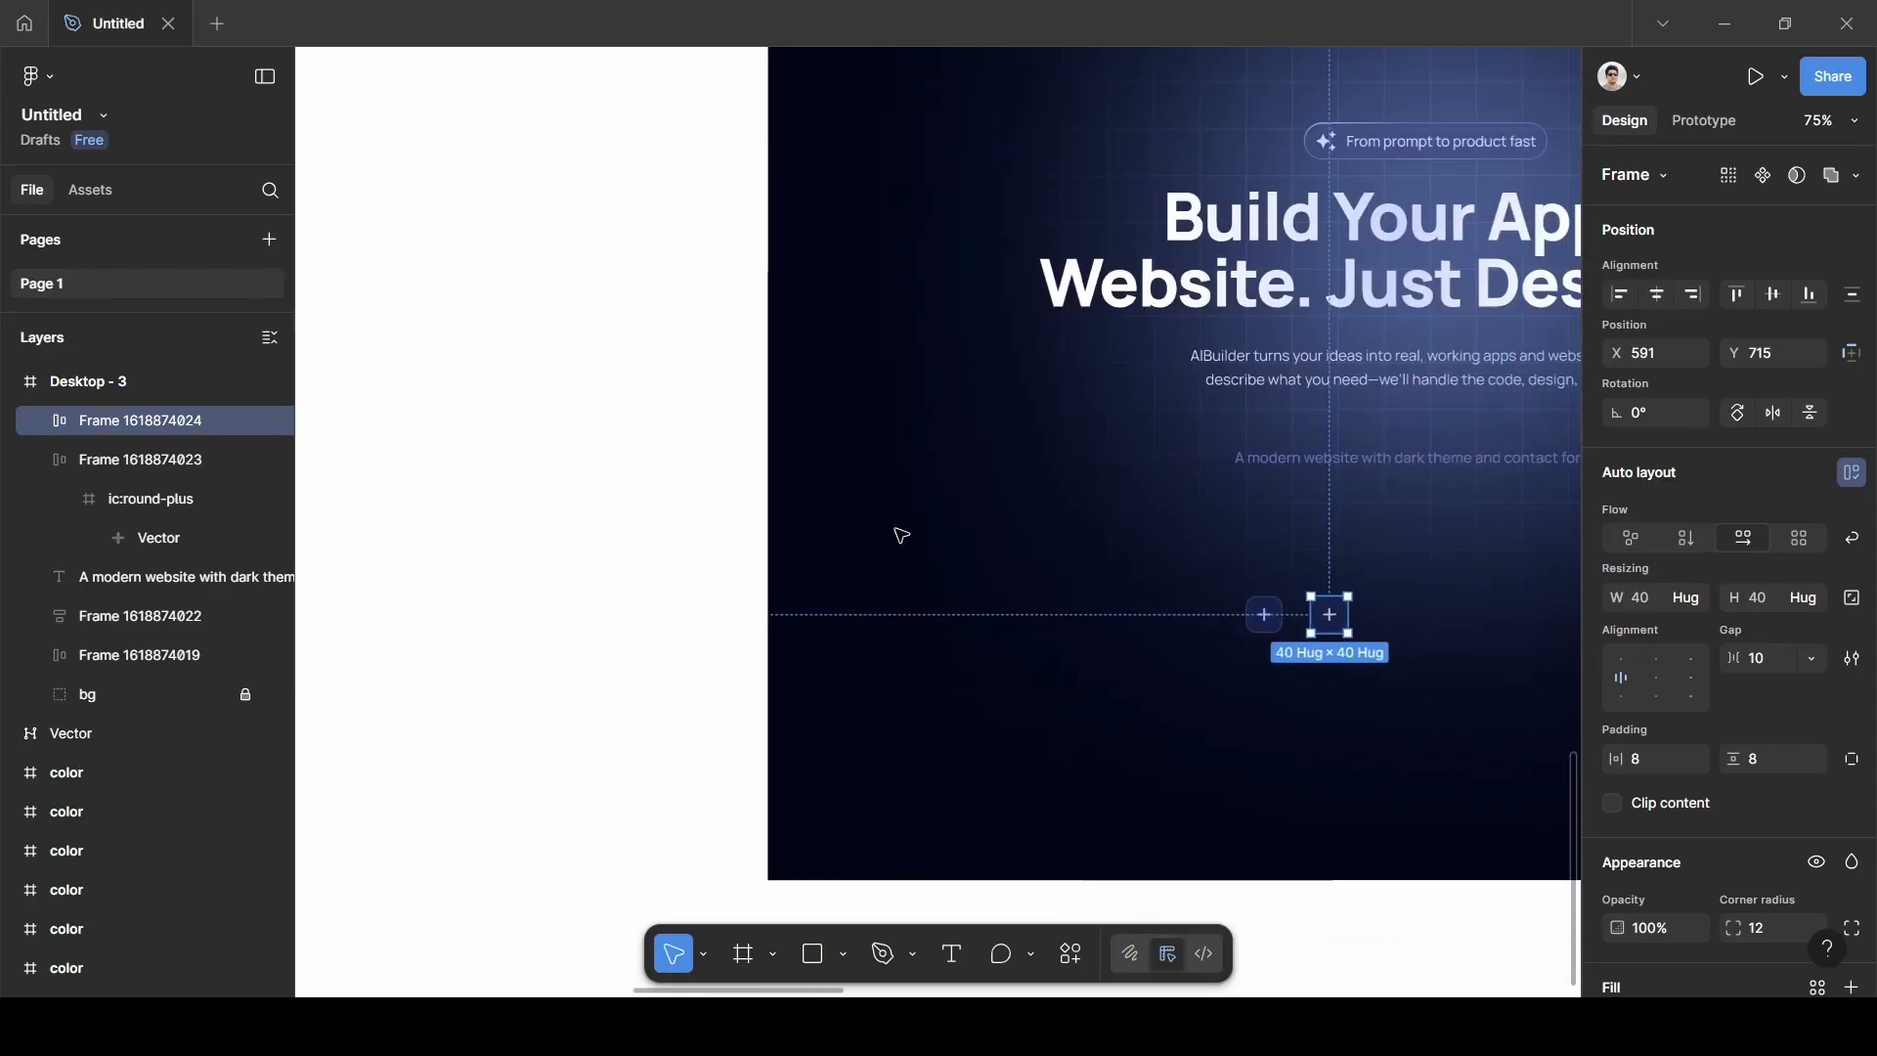
scroll(901, 536, right, 5)
scroll(902, 537, up, 5)
scroll(902, 536, right, 6)
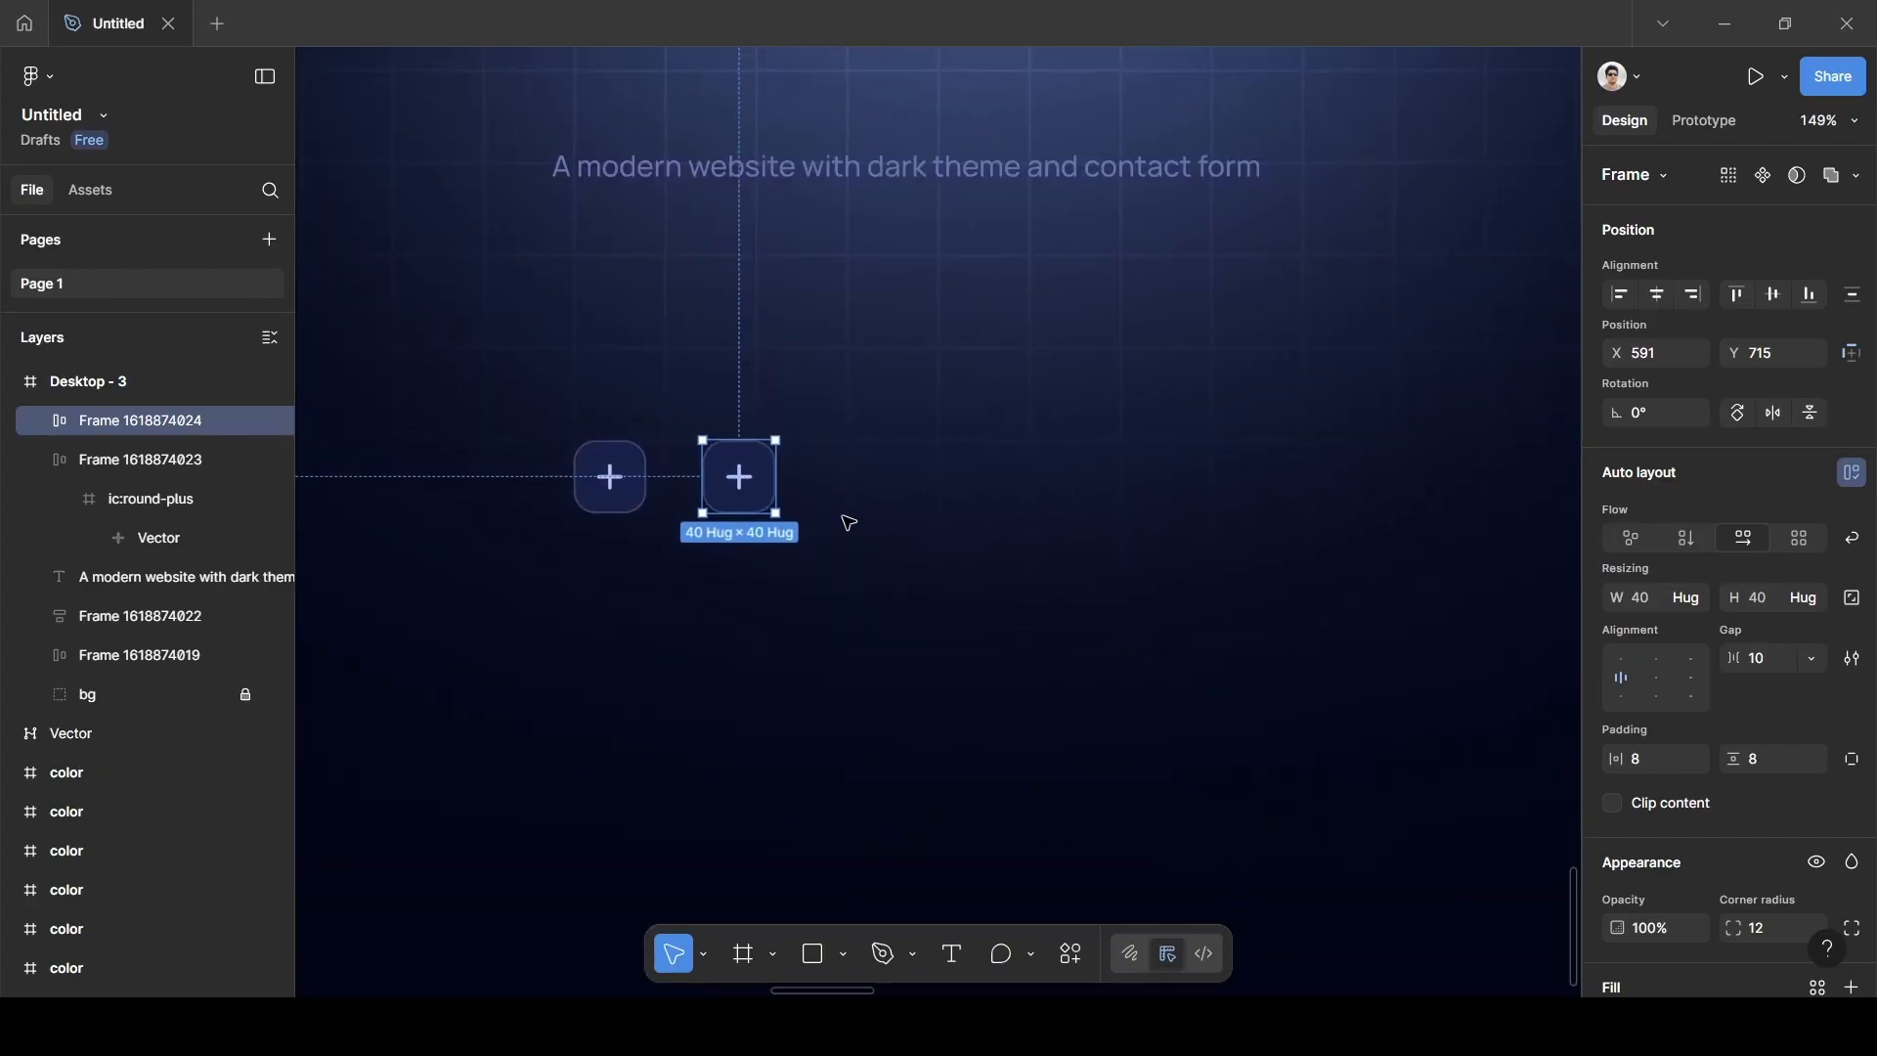
Widen the duplicated plus button's frame to about 116, making room for a label beside the icon.
click(849, 523)
click(739, 503)
click(42, 420)
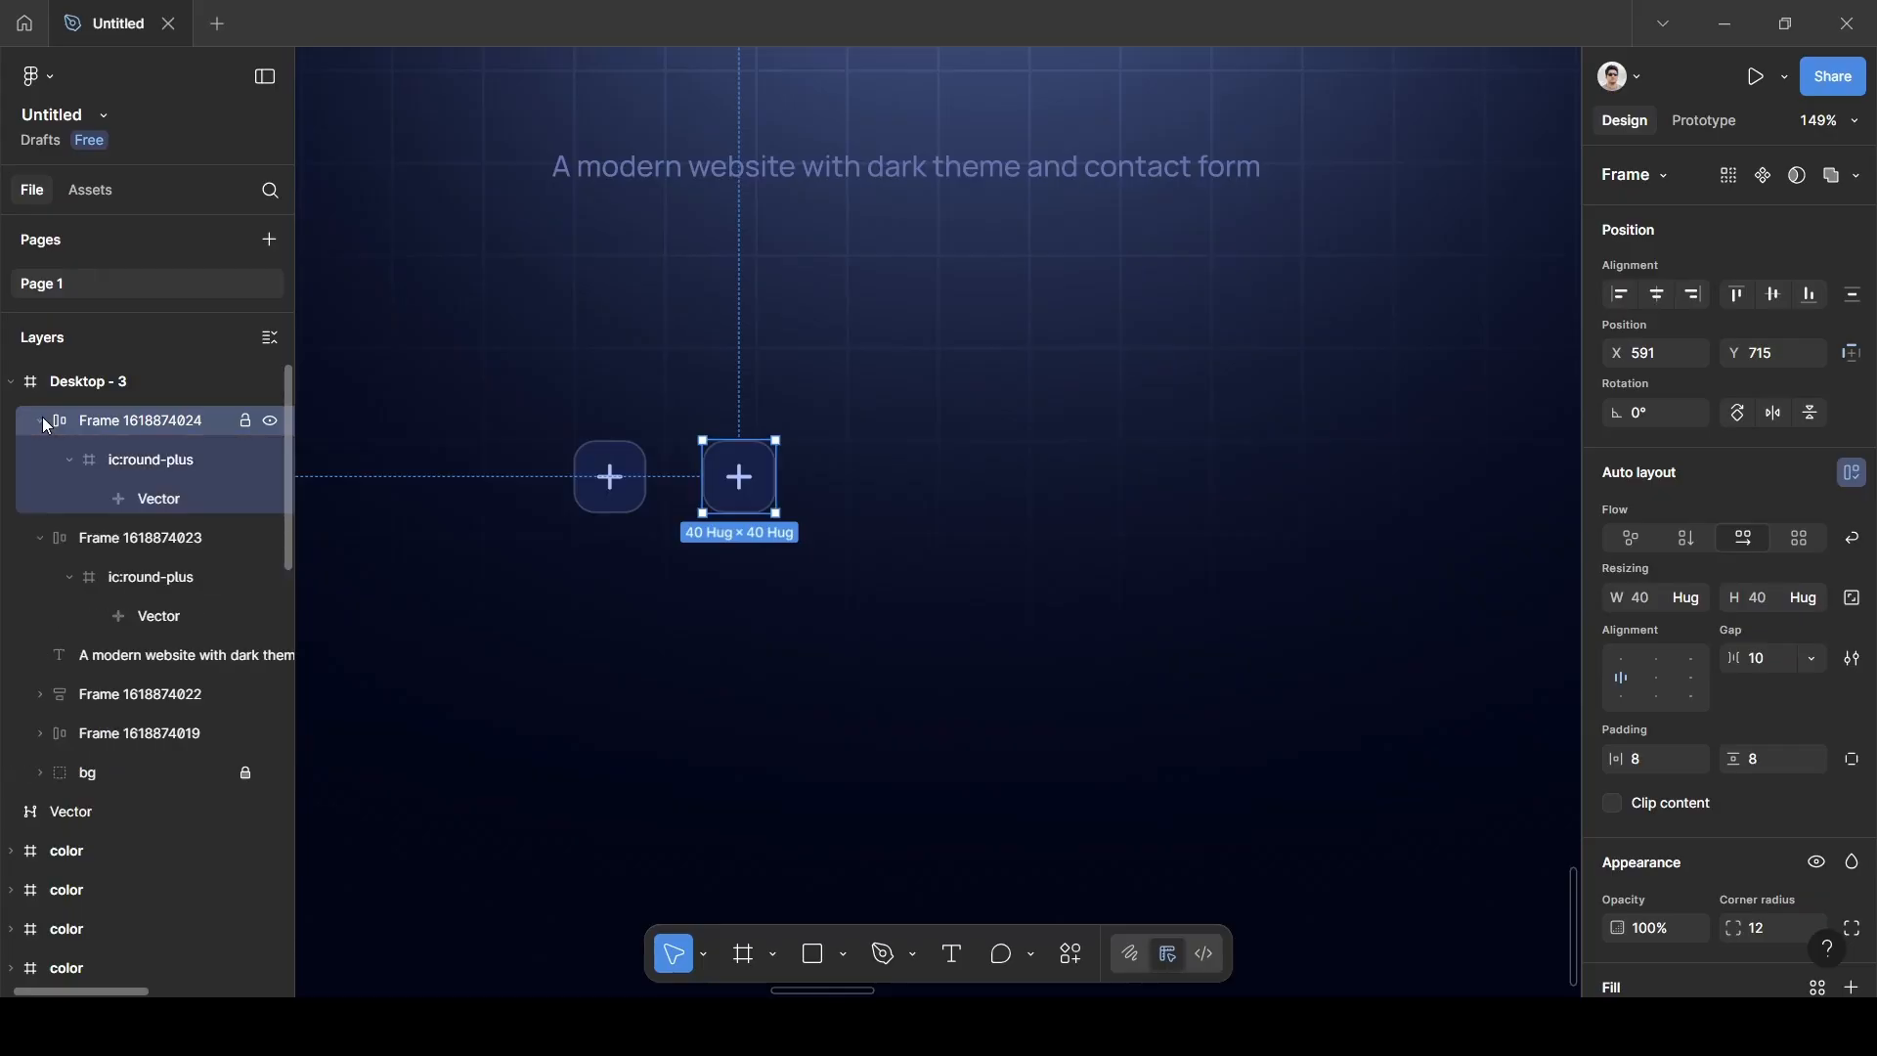
click(43, 421)
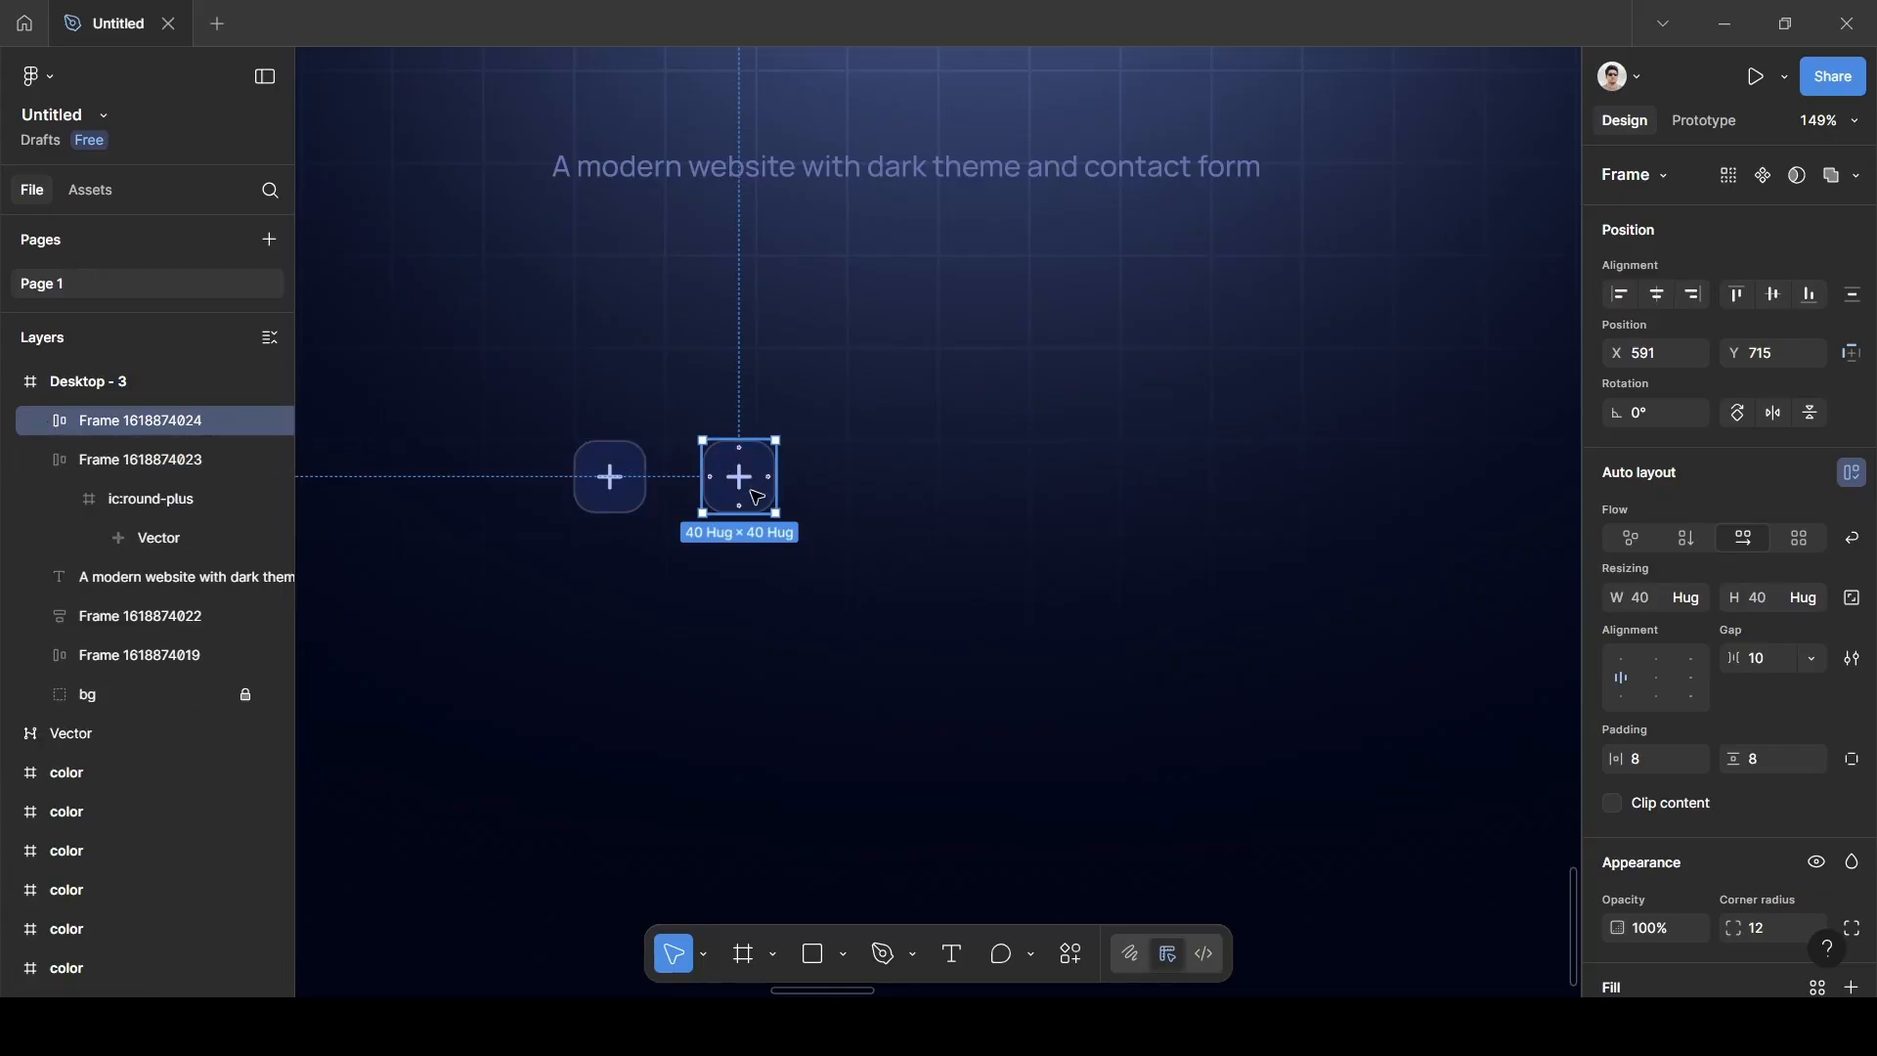
drag(774, 489, 915, 499)
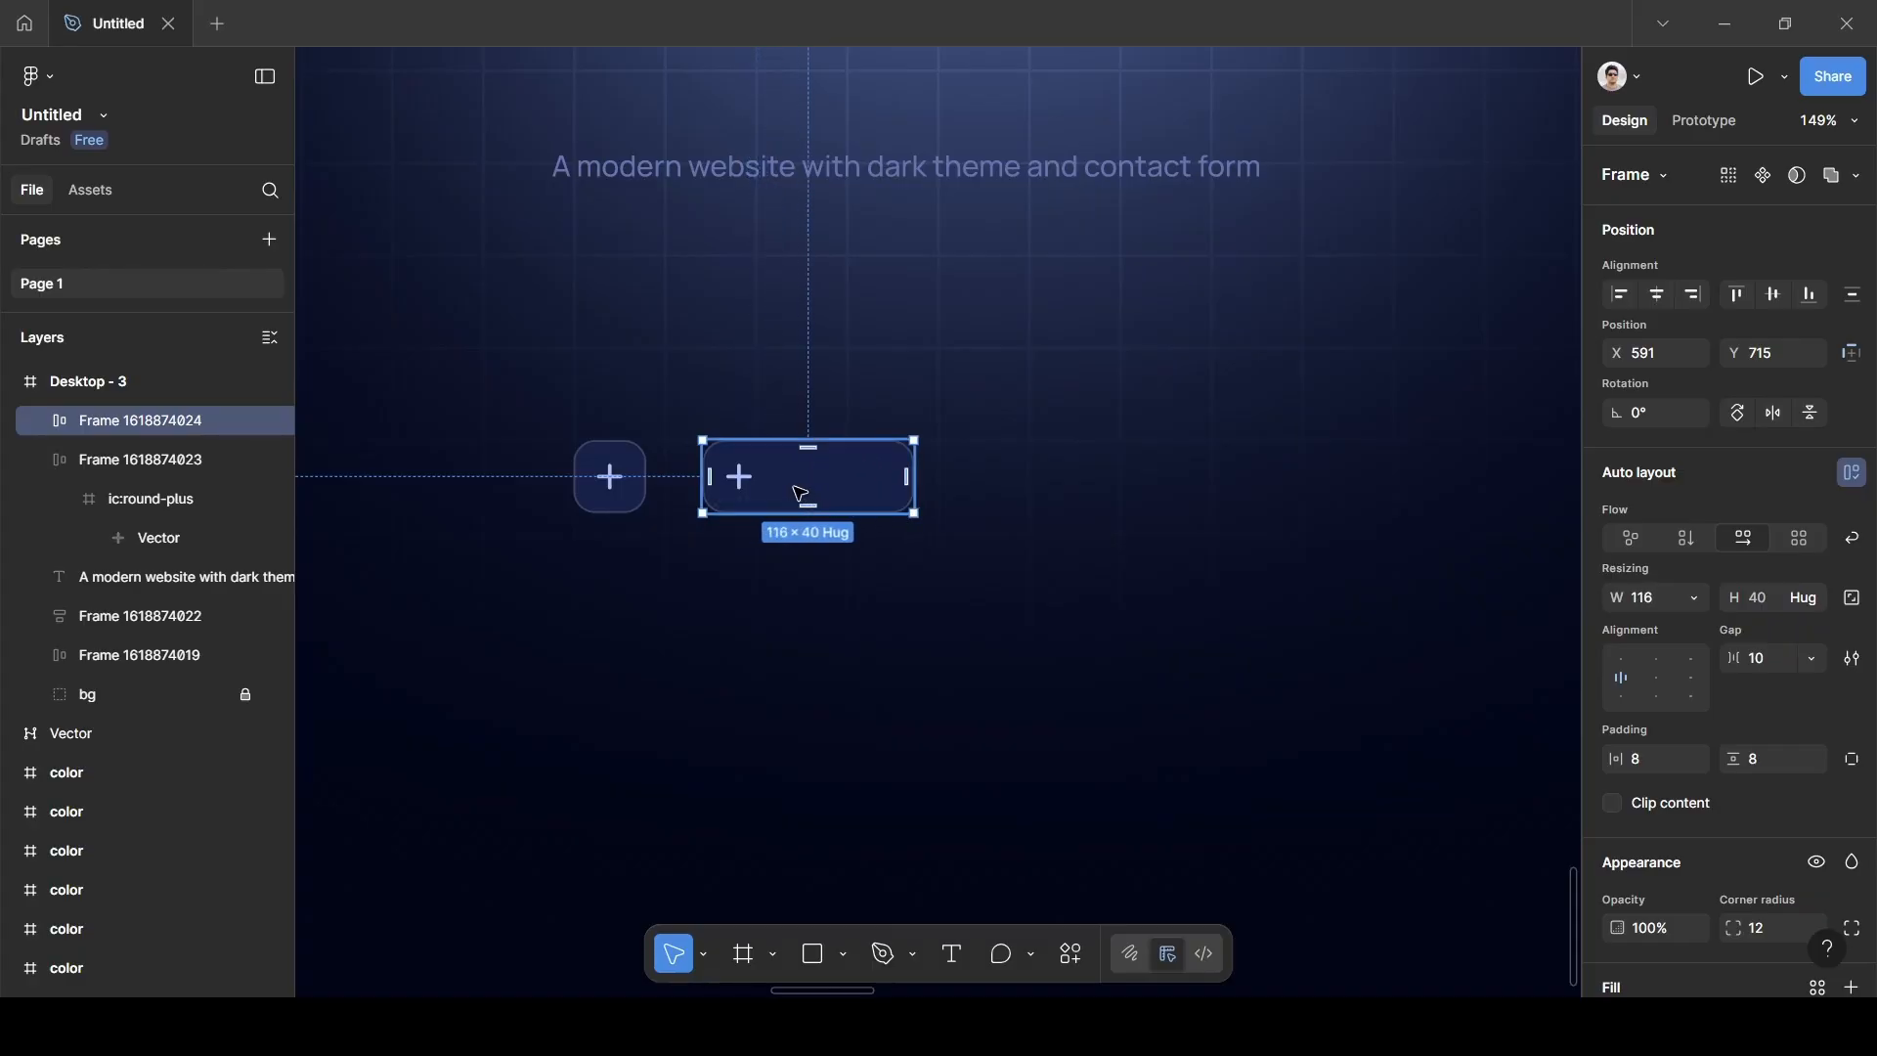
Add the text label "Mobile App" after the plus icon inside the widened button frame.
key(t)
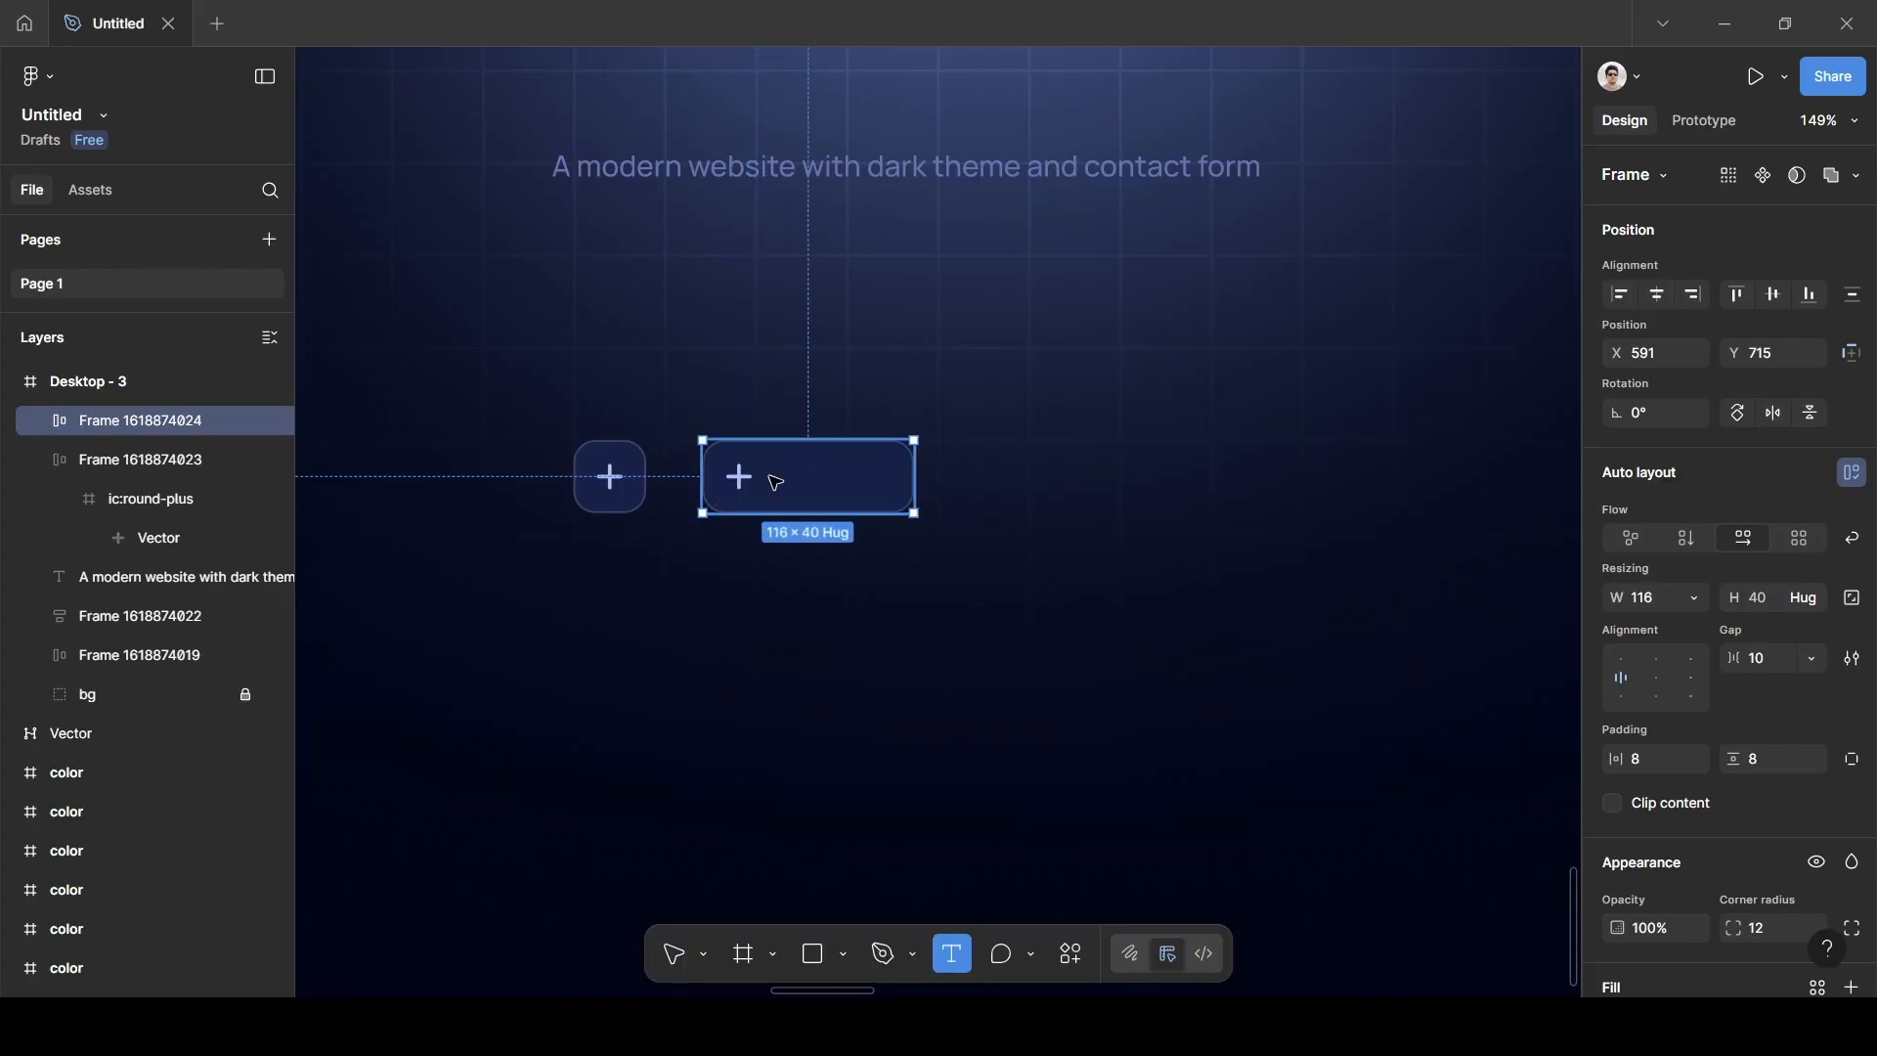
click(779, 481)
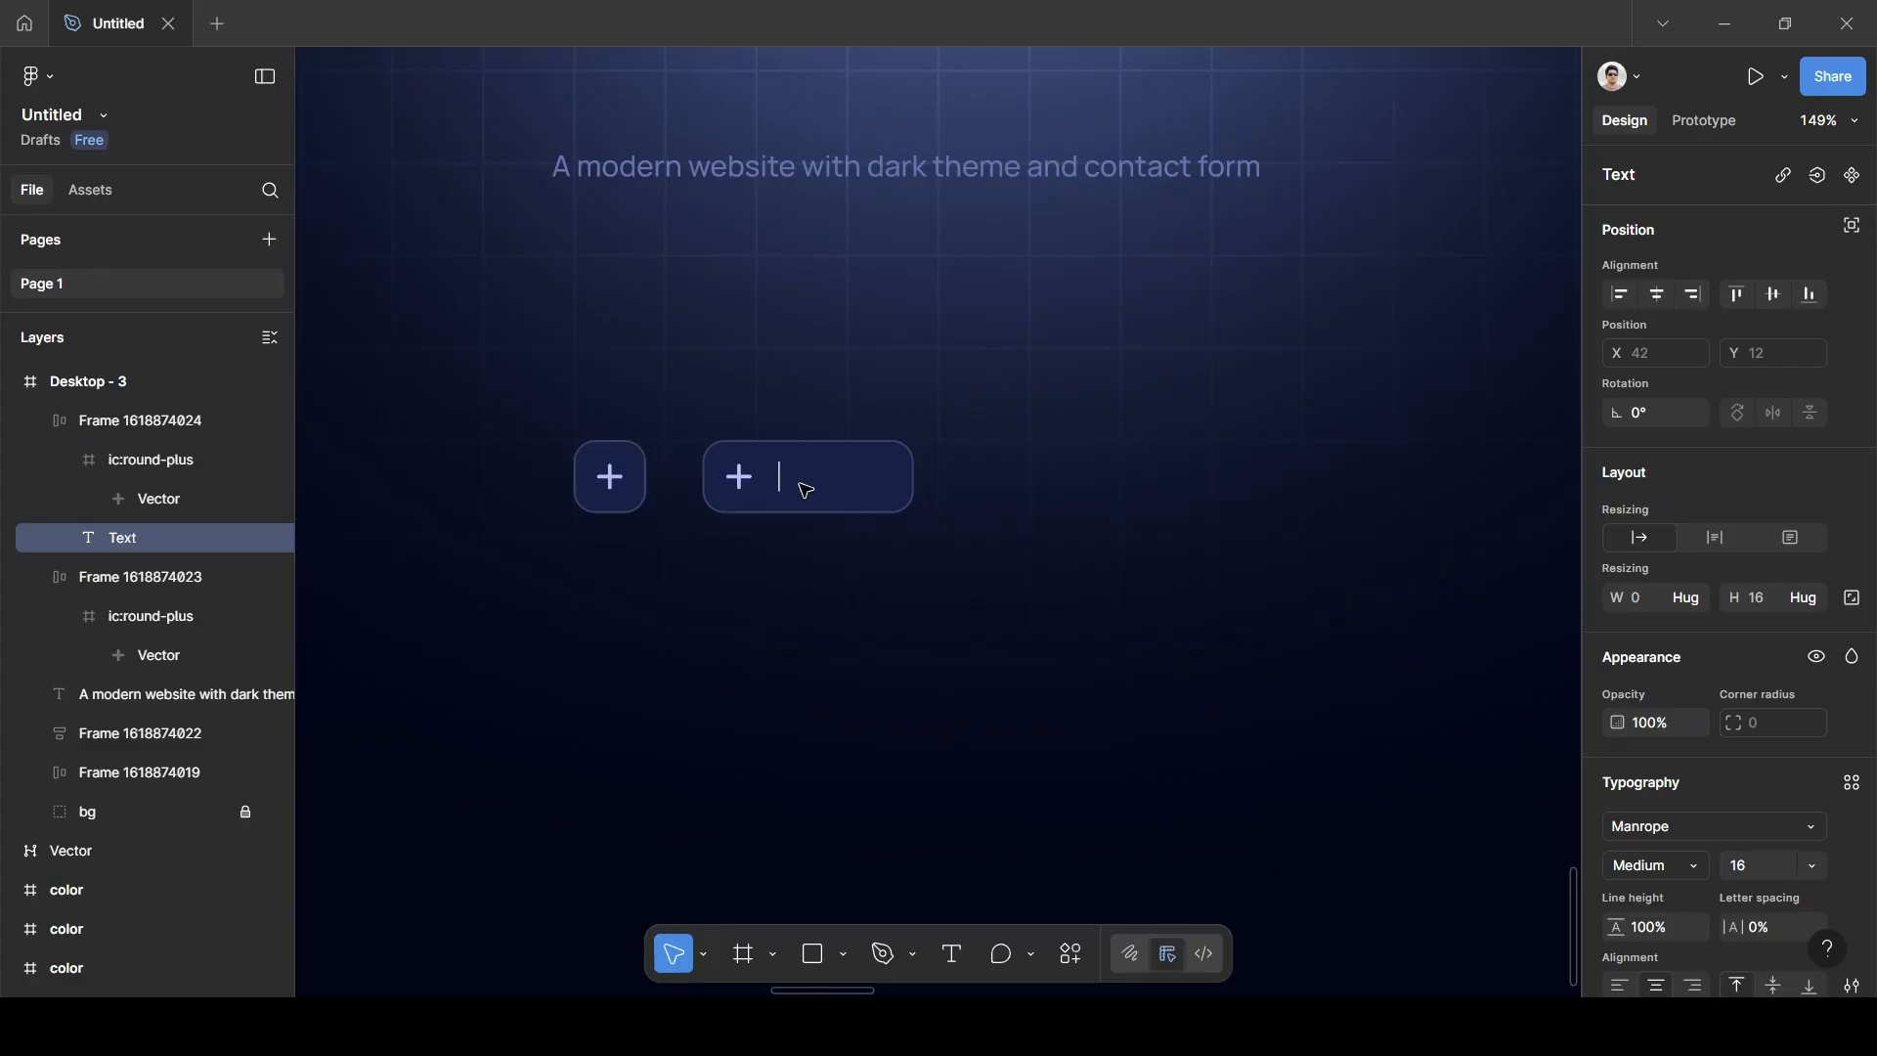
text(Mobile App)
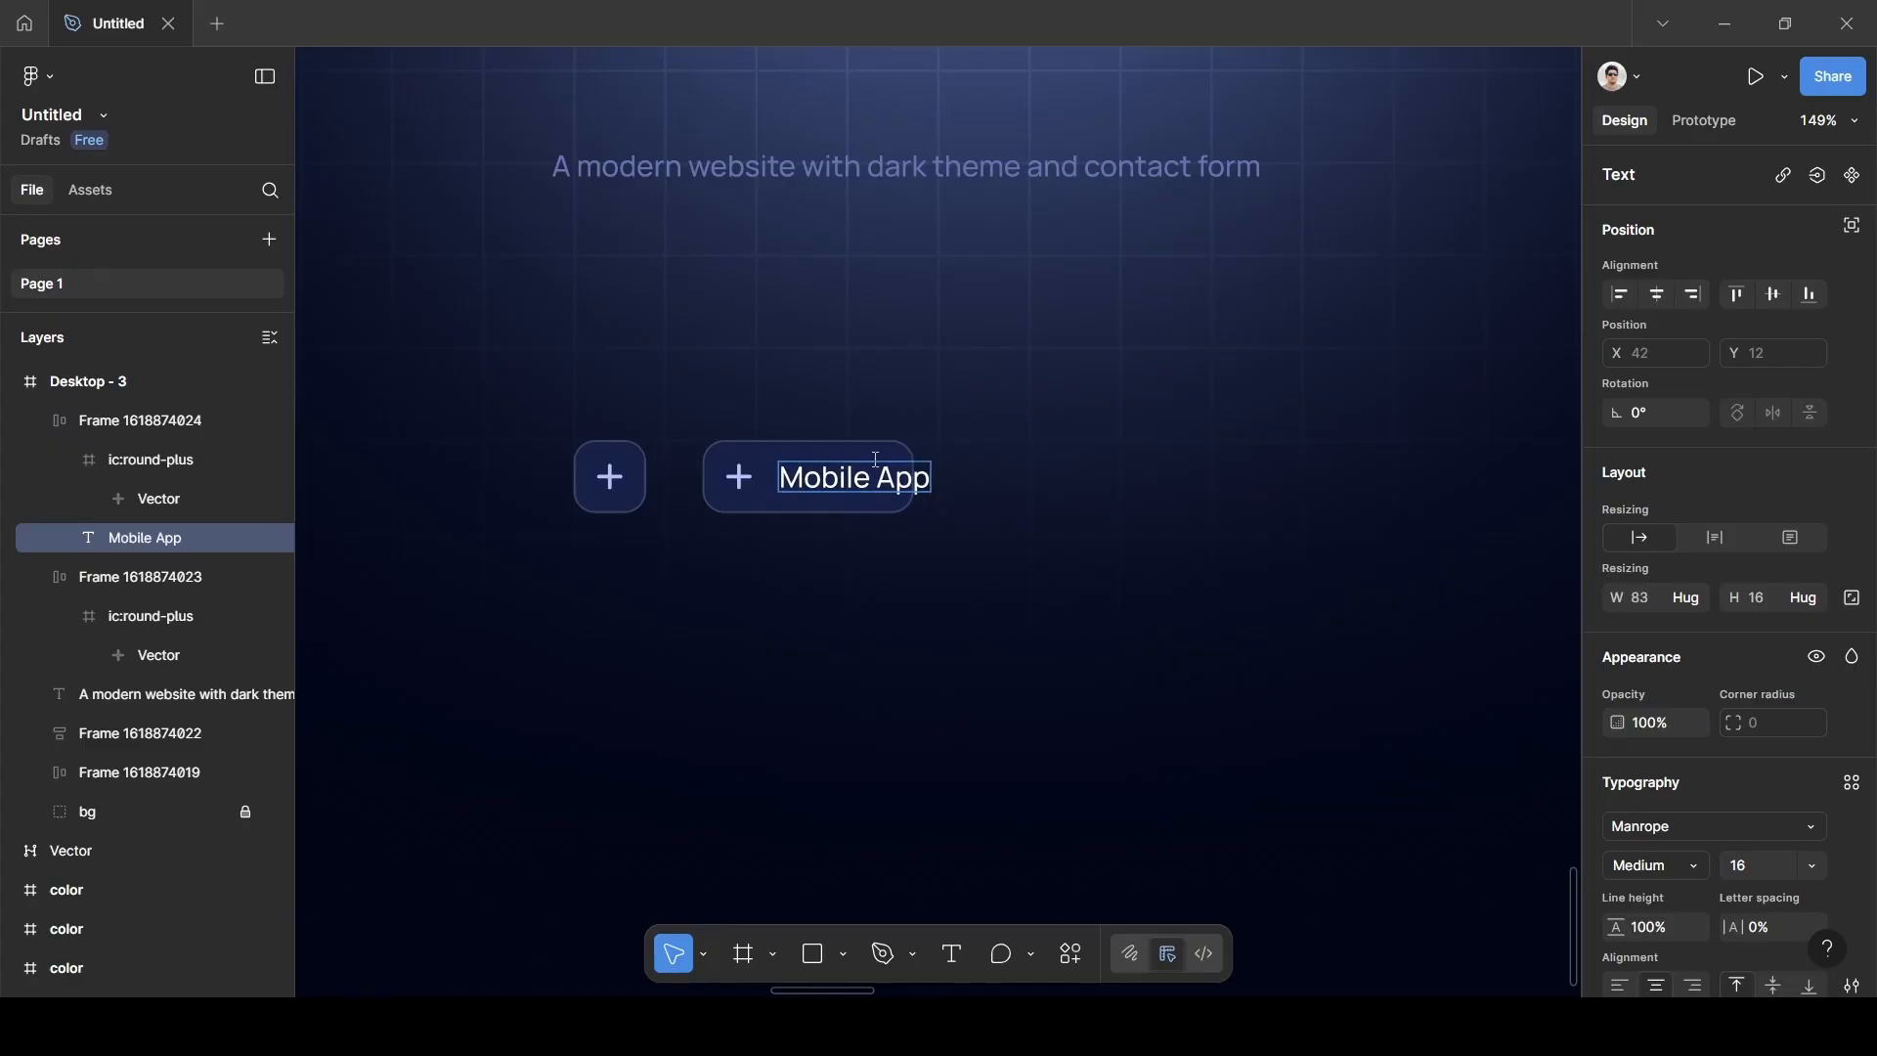
key(Escape)
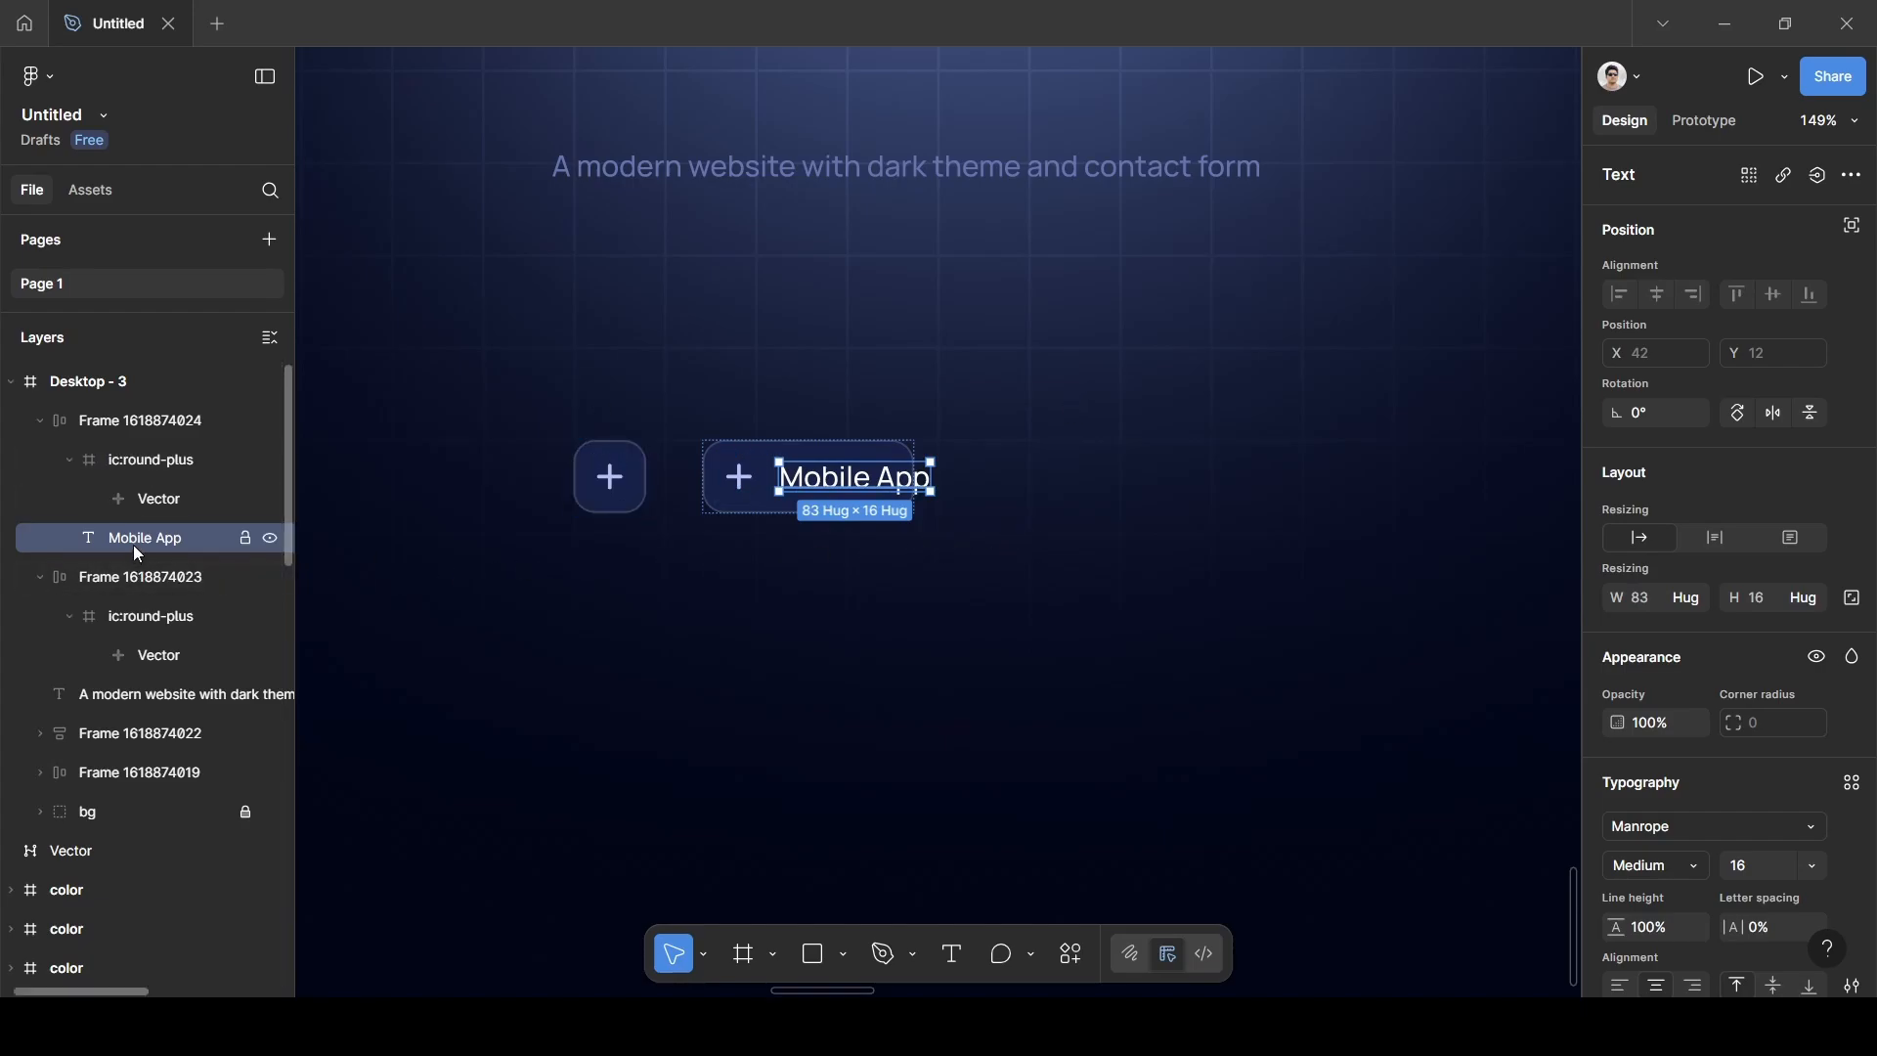
drag(136, 543, 98, 438)
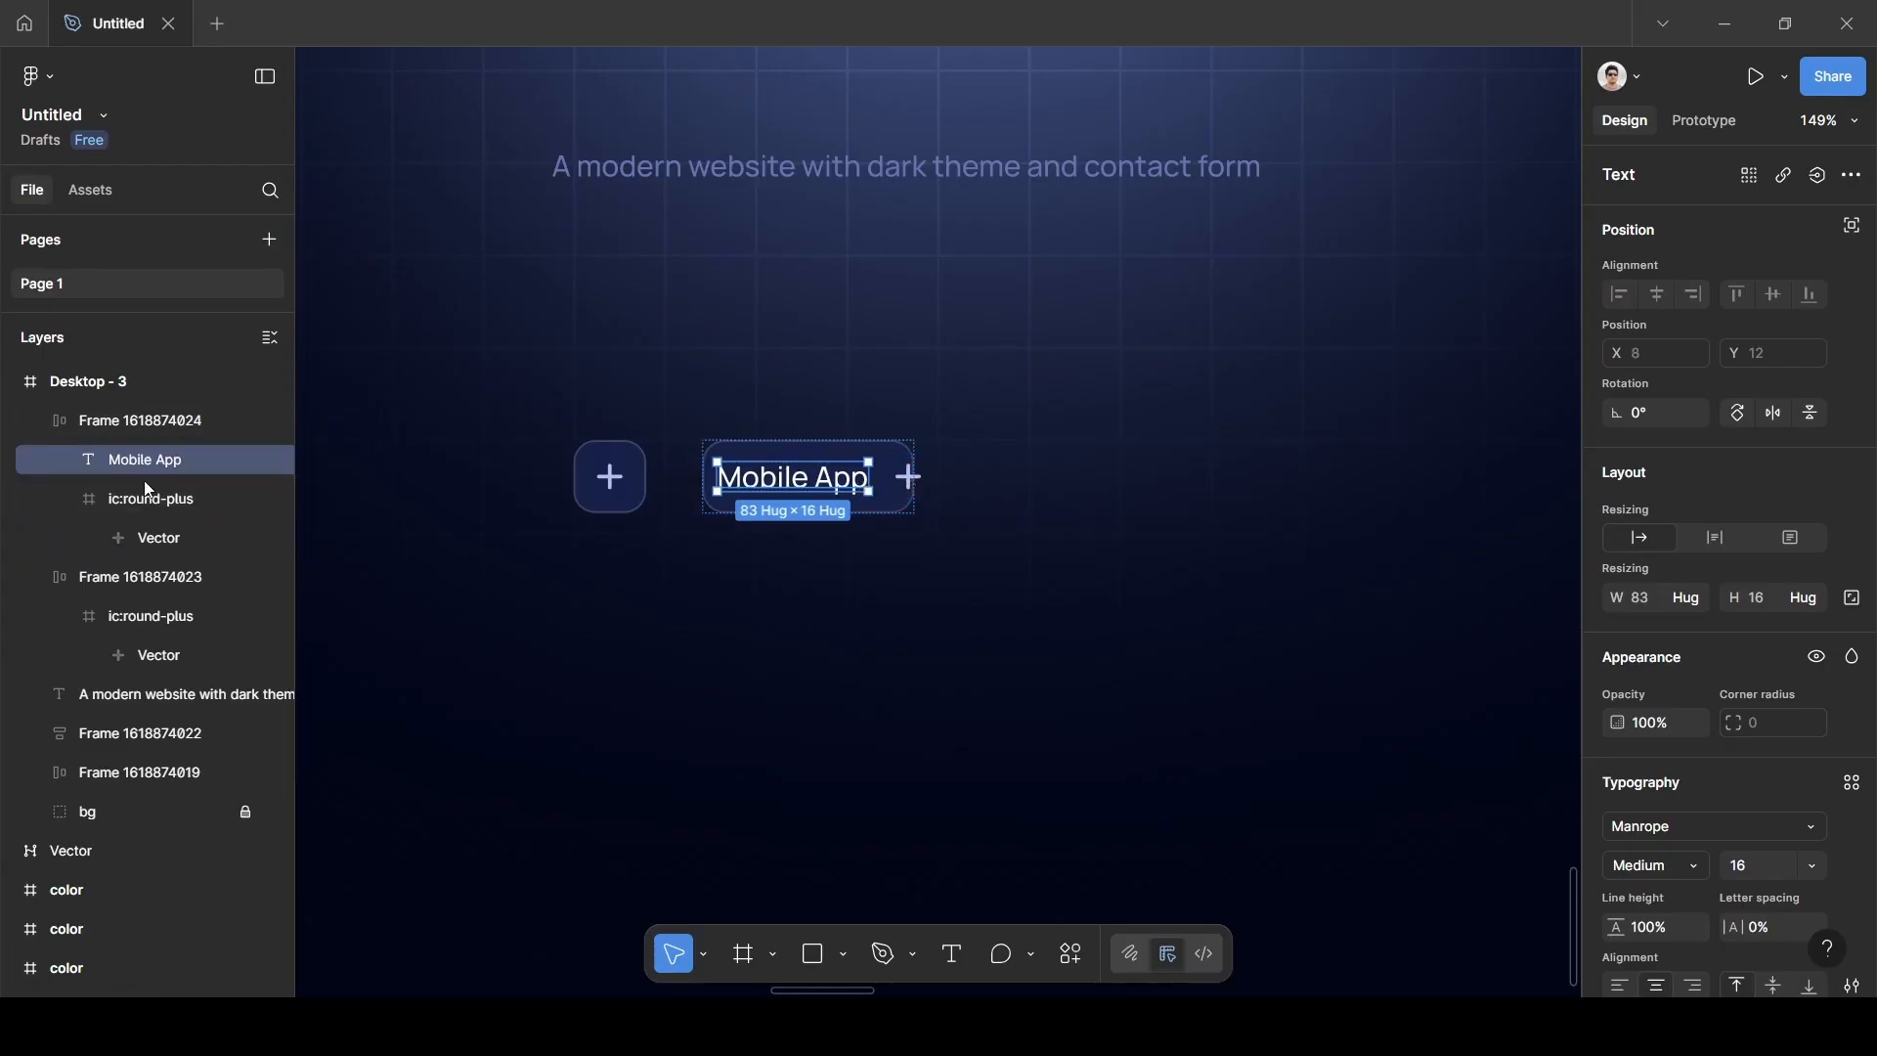
click(74, 493)
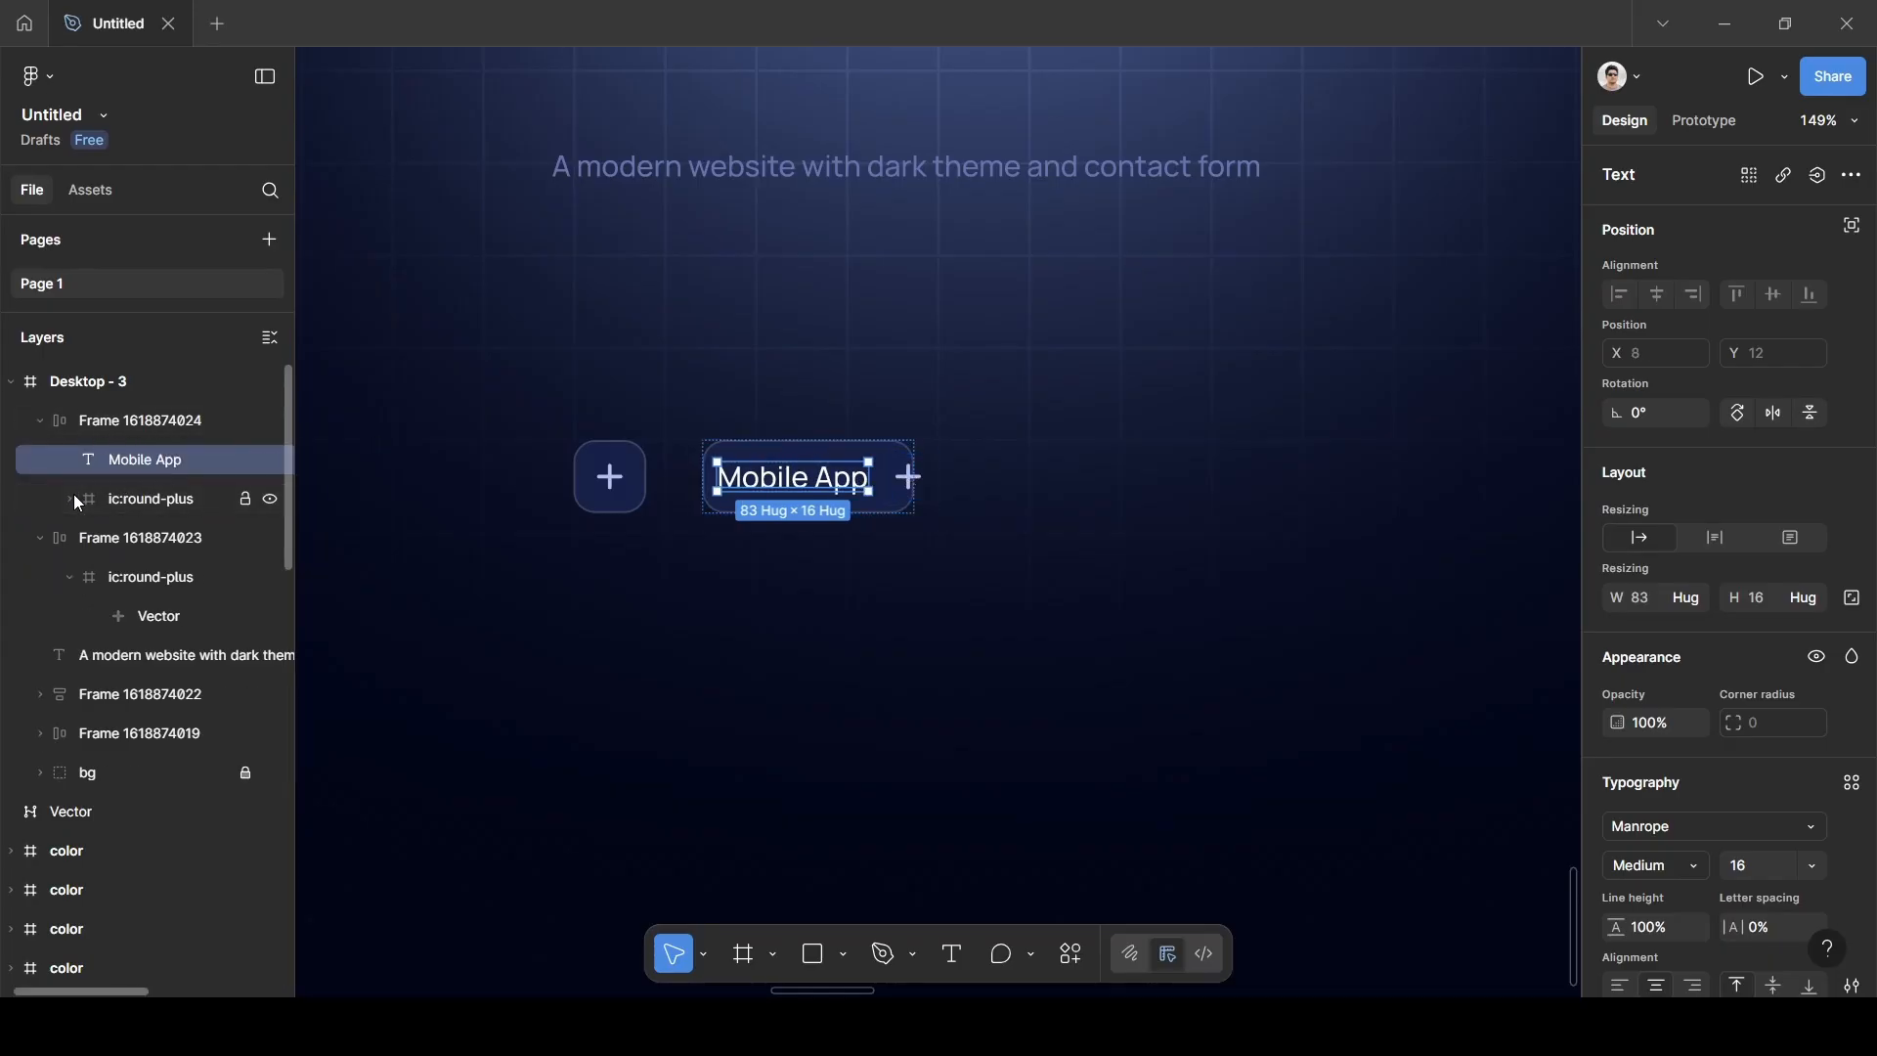
click(921, 490)
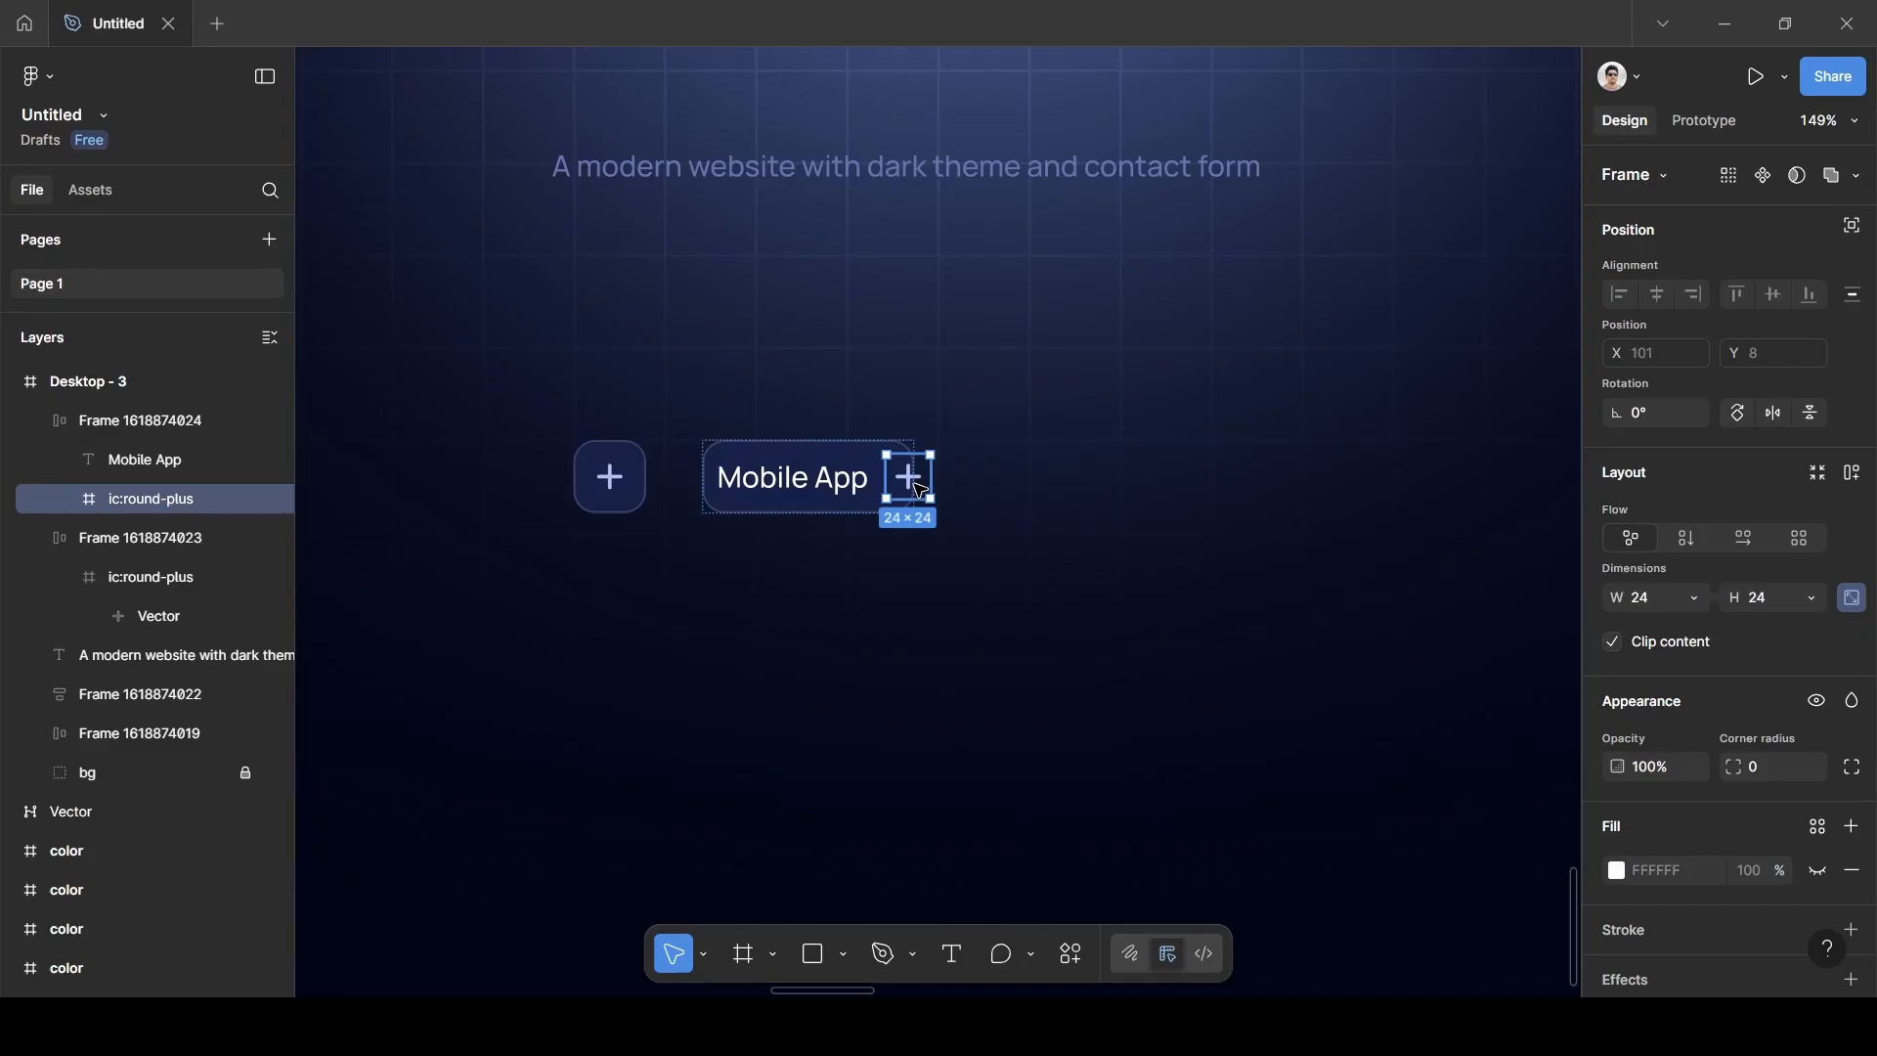
key(Left)
click(922, 540)
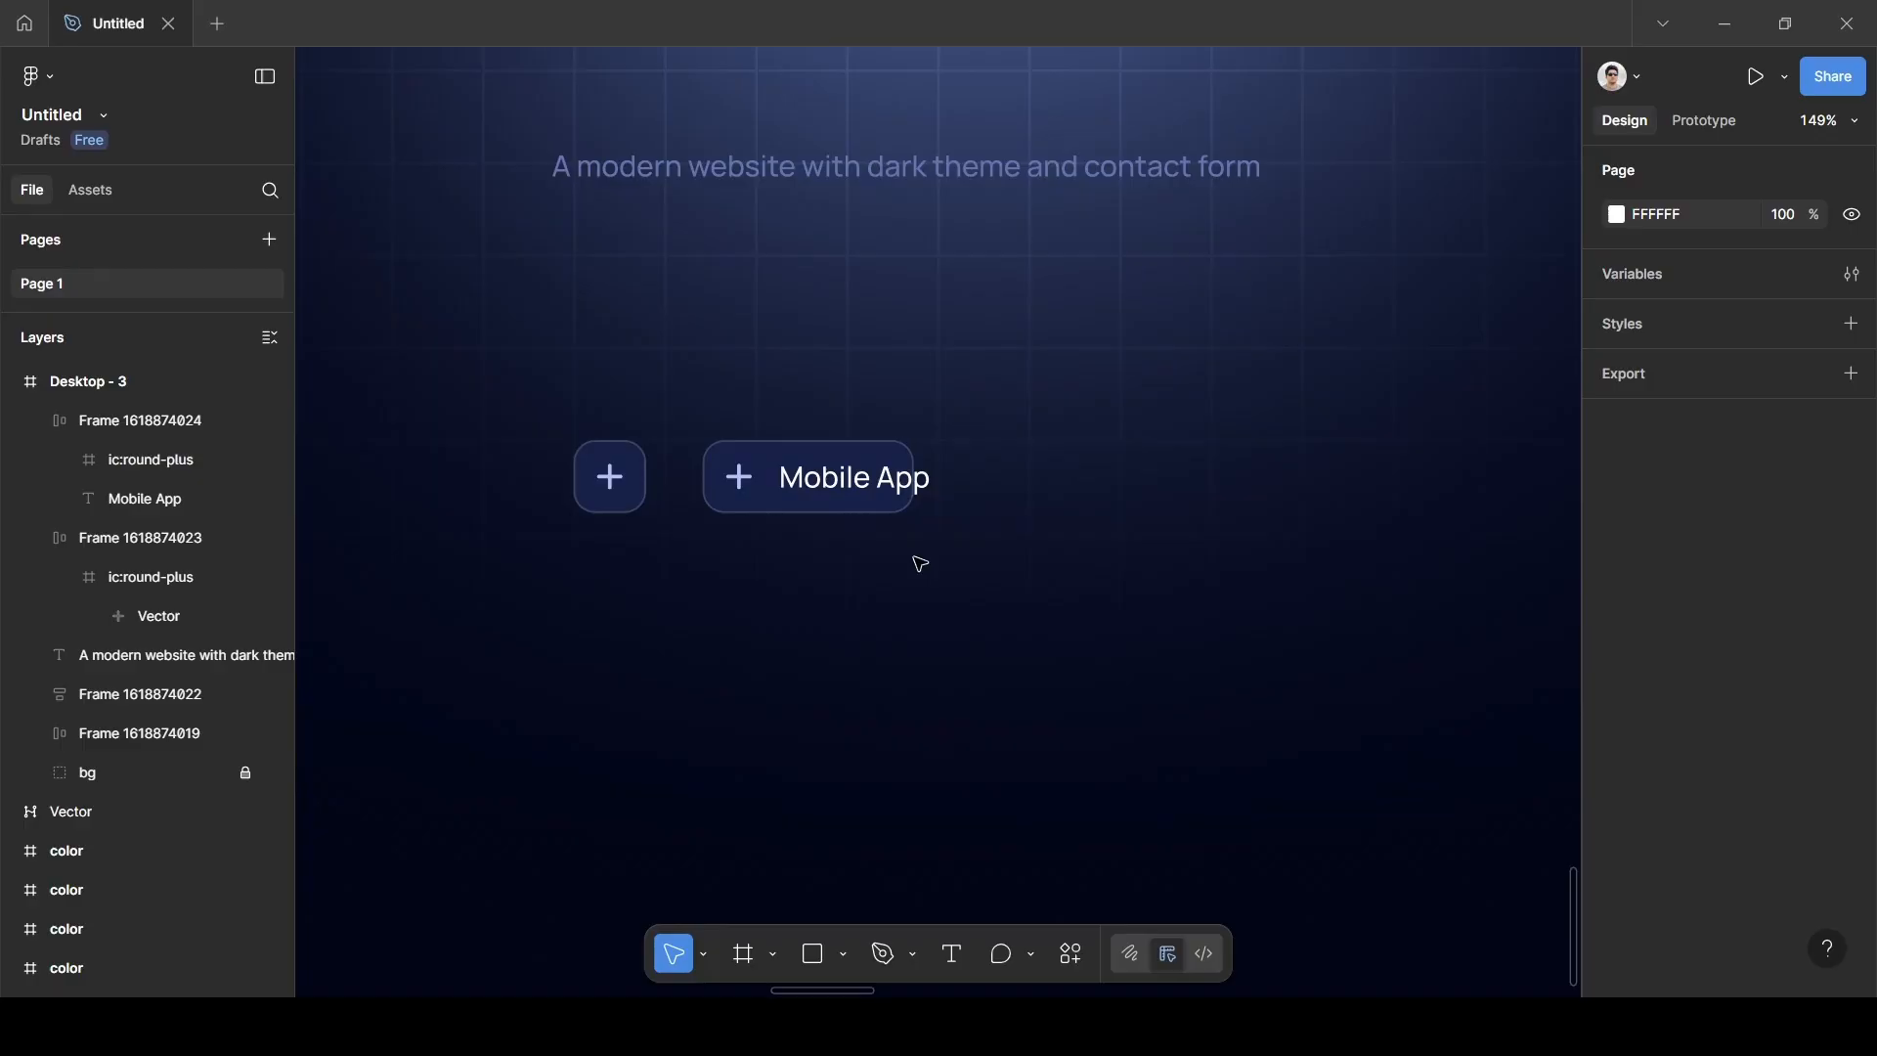
Make the Mobile App button's width hug its contents, with horizontal padding 12 and gap 8.
click(858, 460)
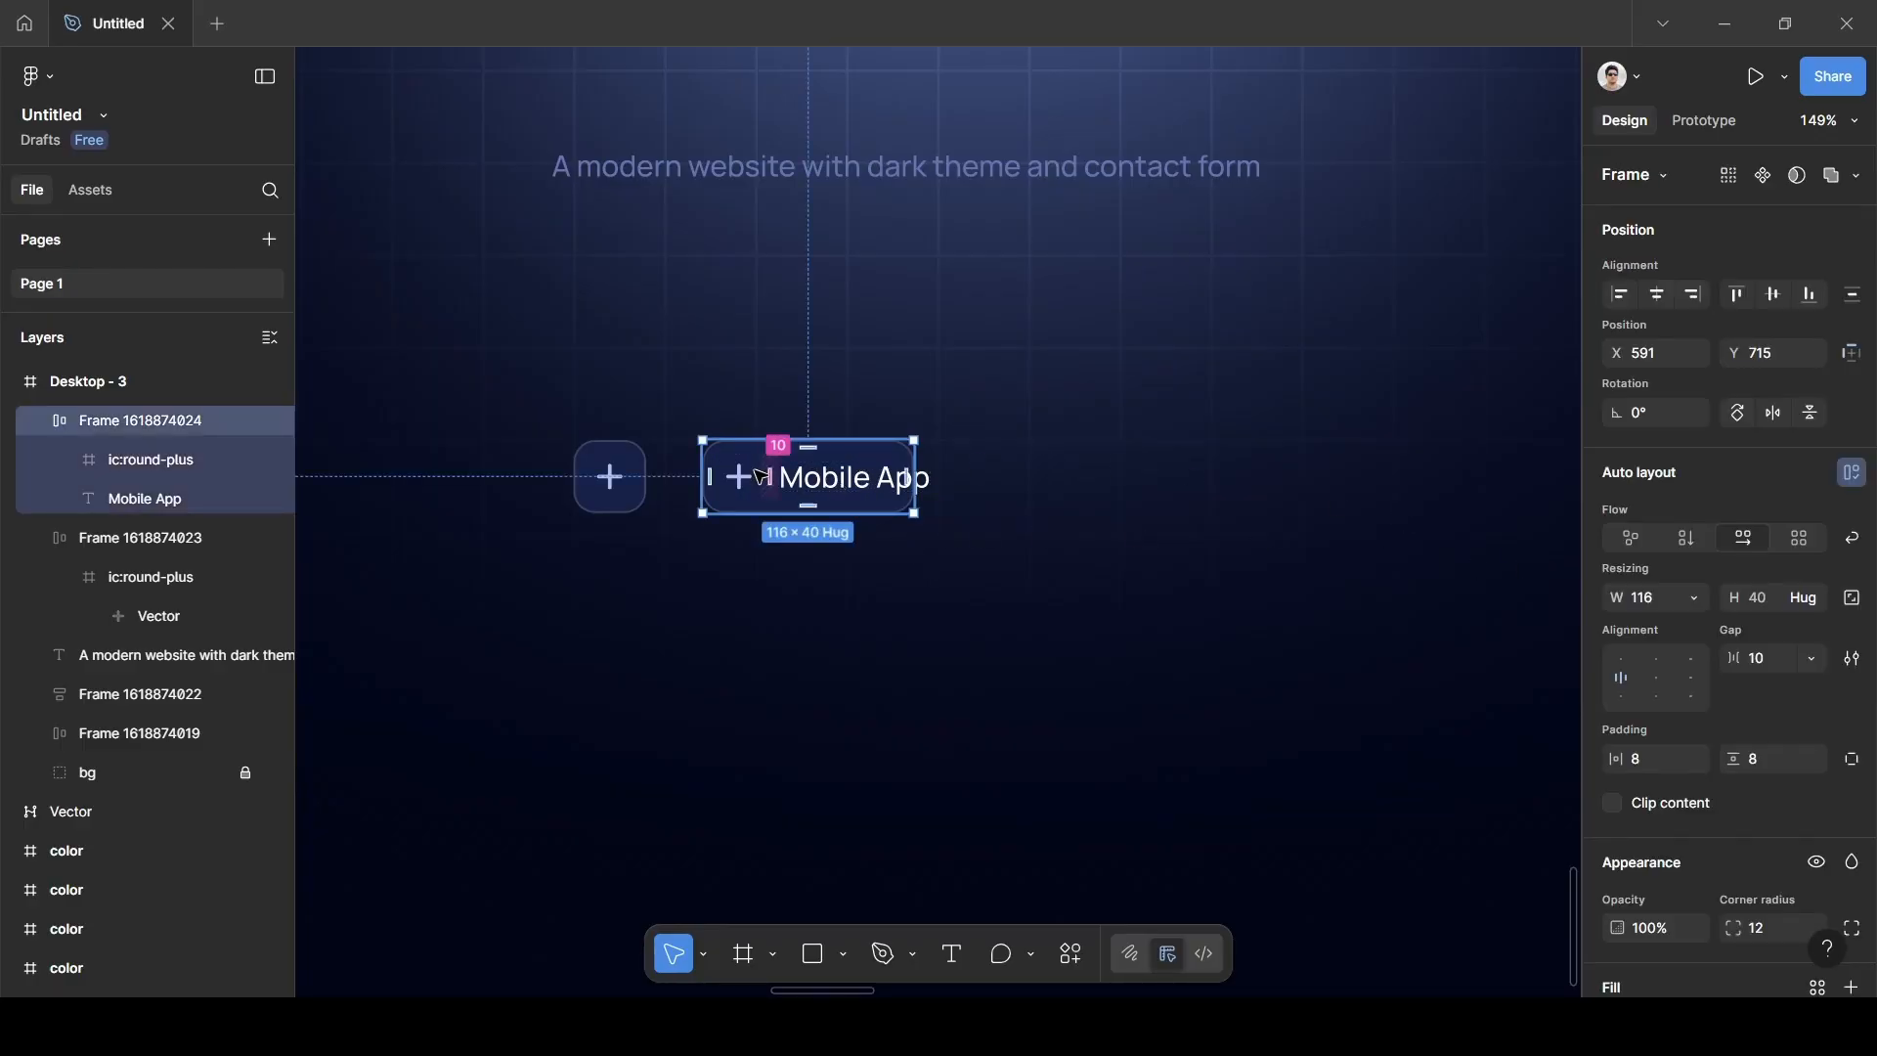
click(1701, 601)
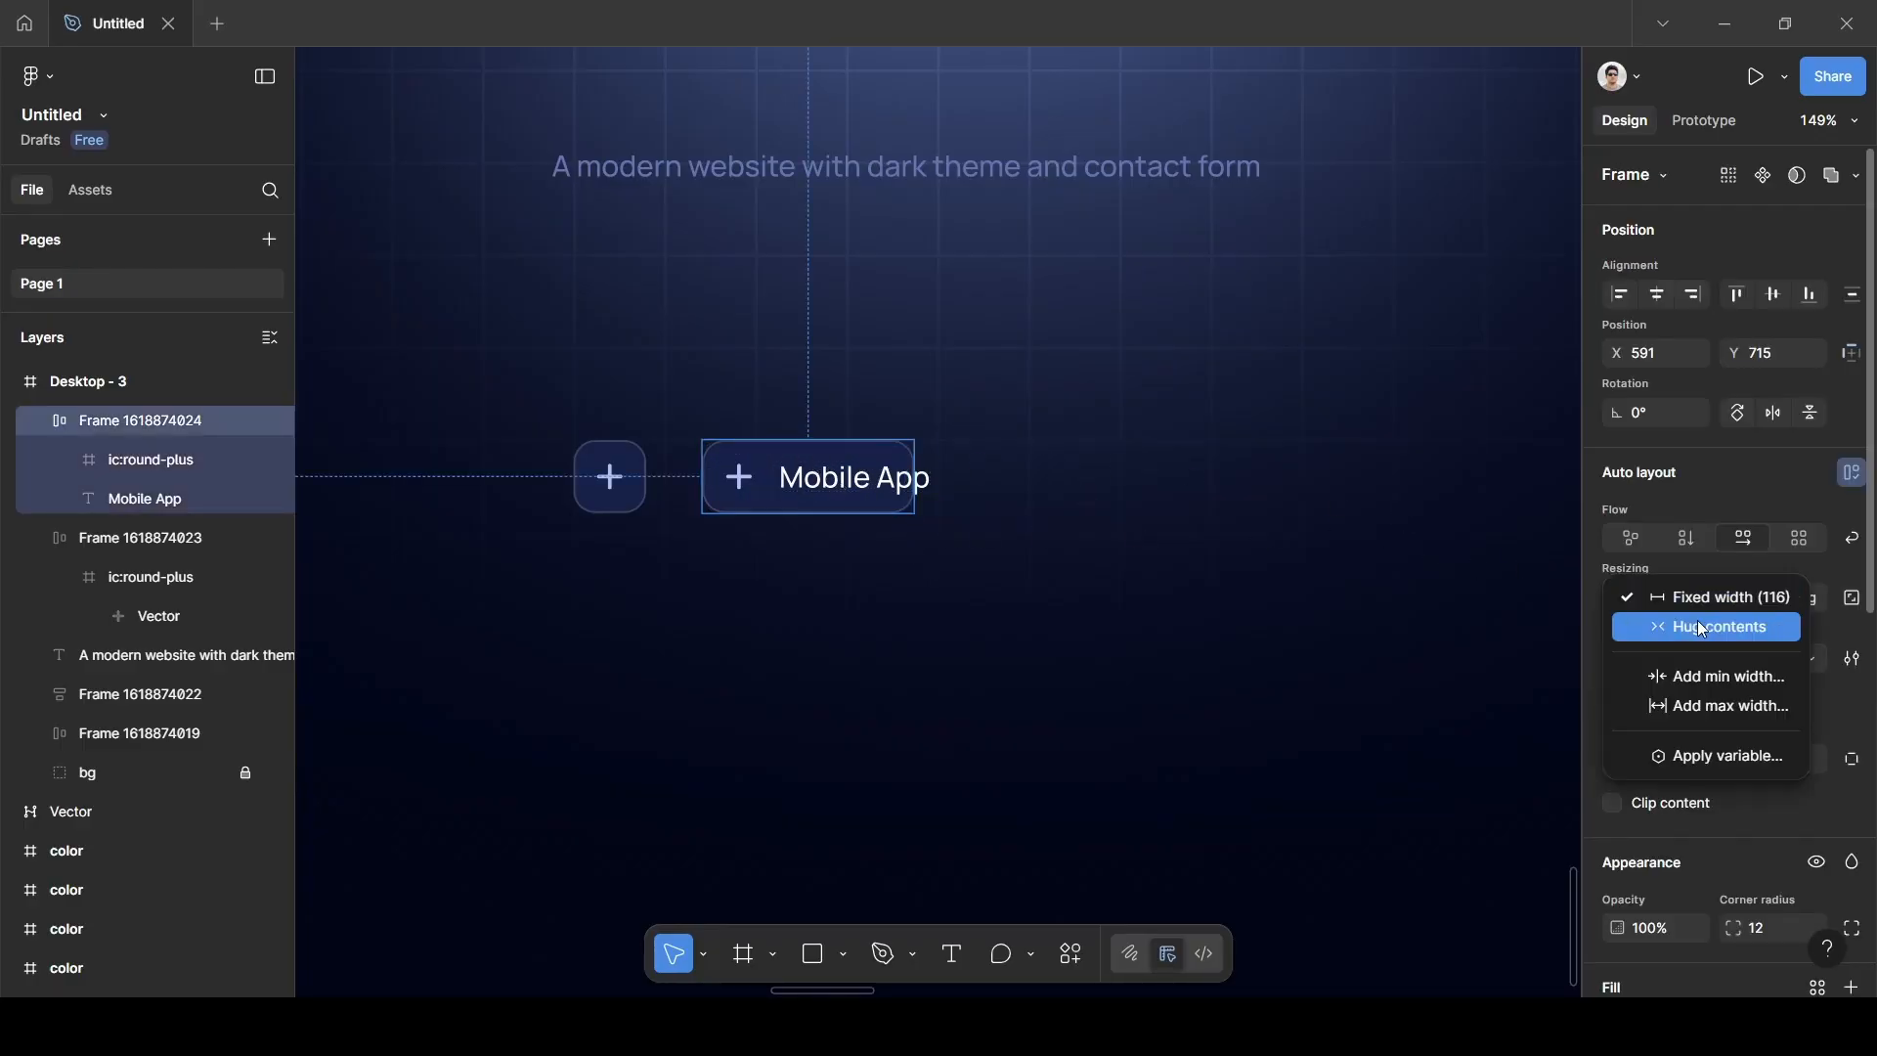
click(1698, 625)
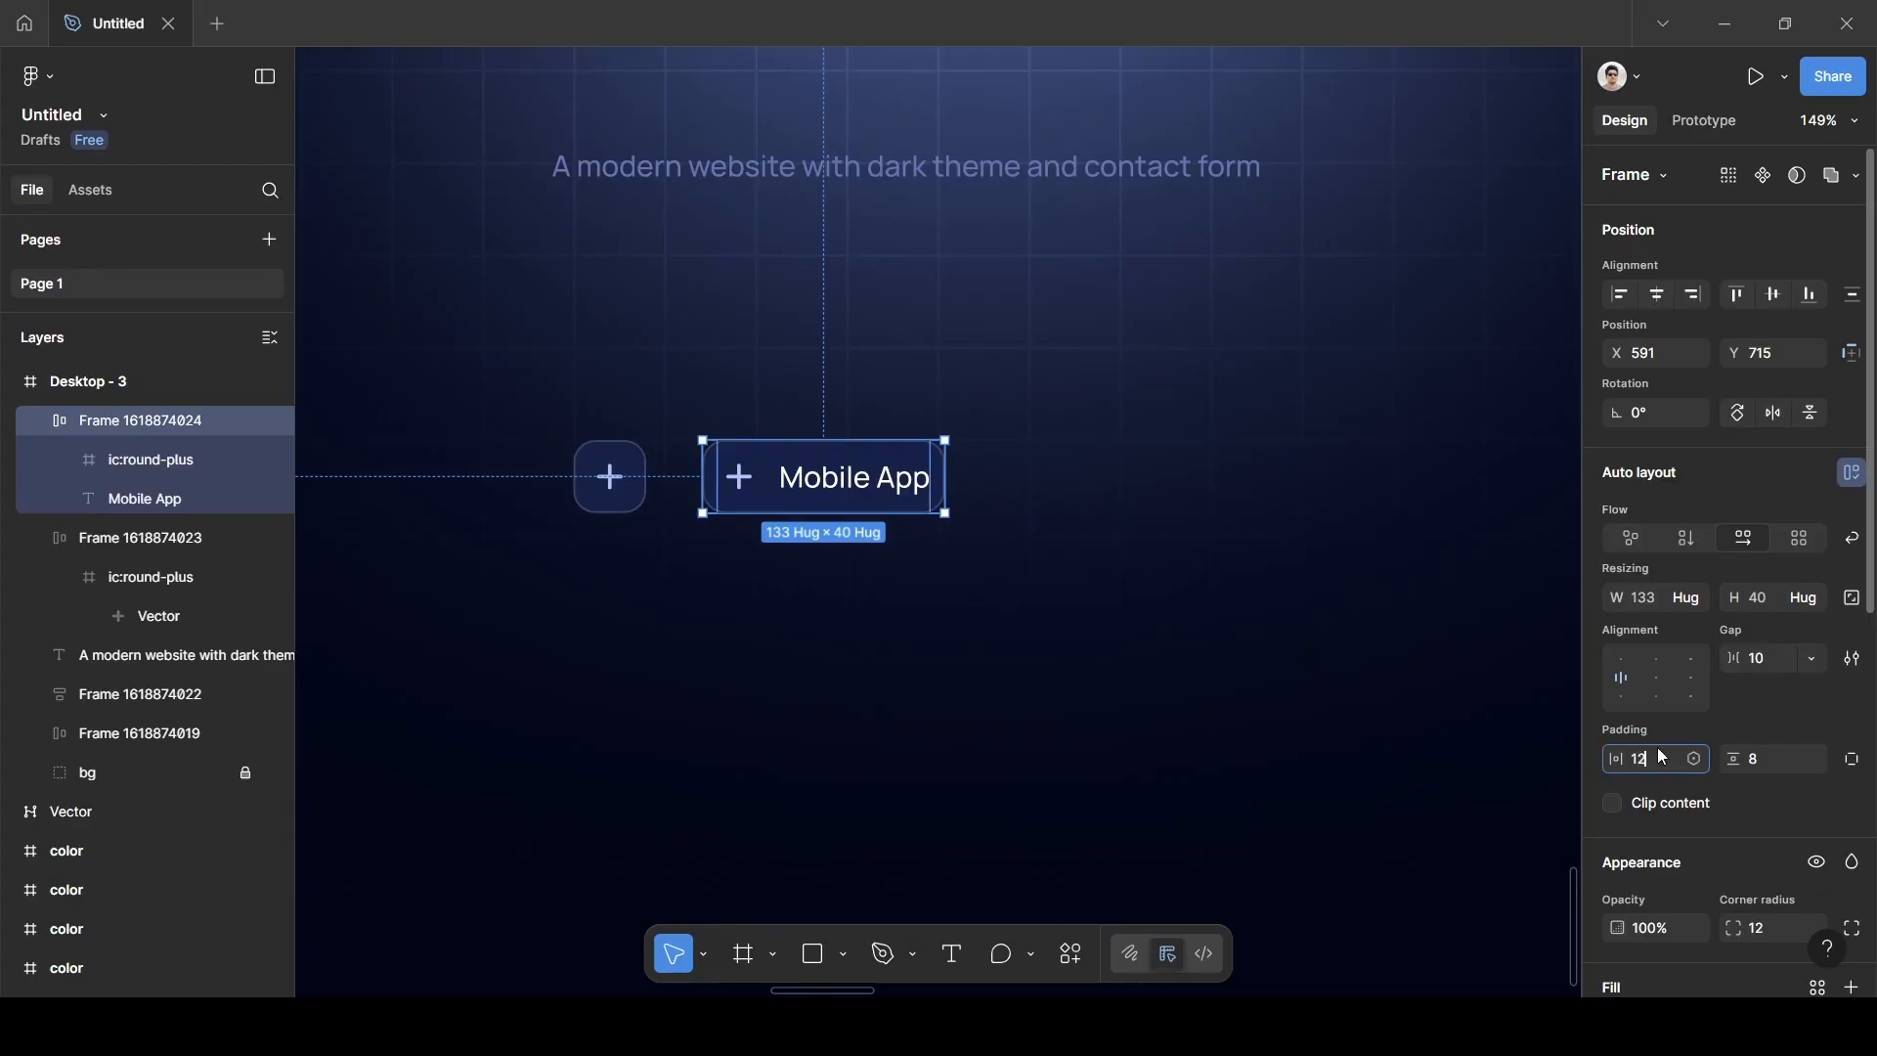
key(Return)
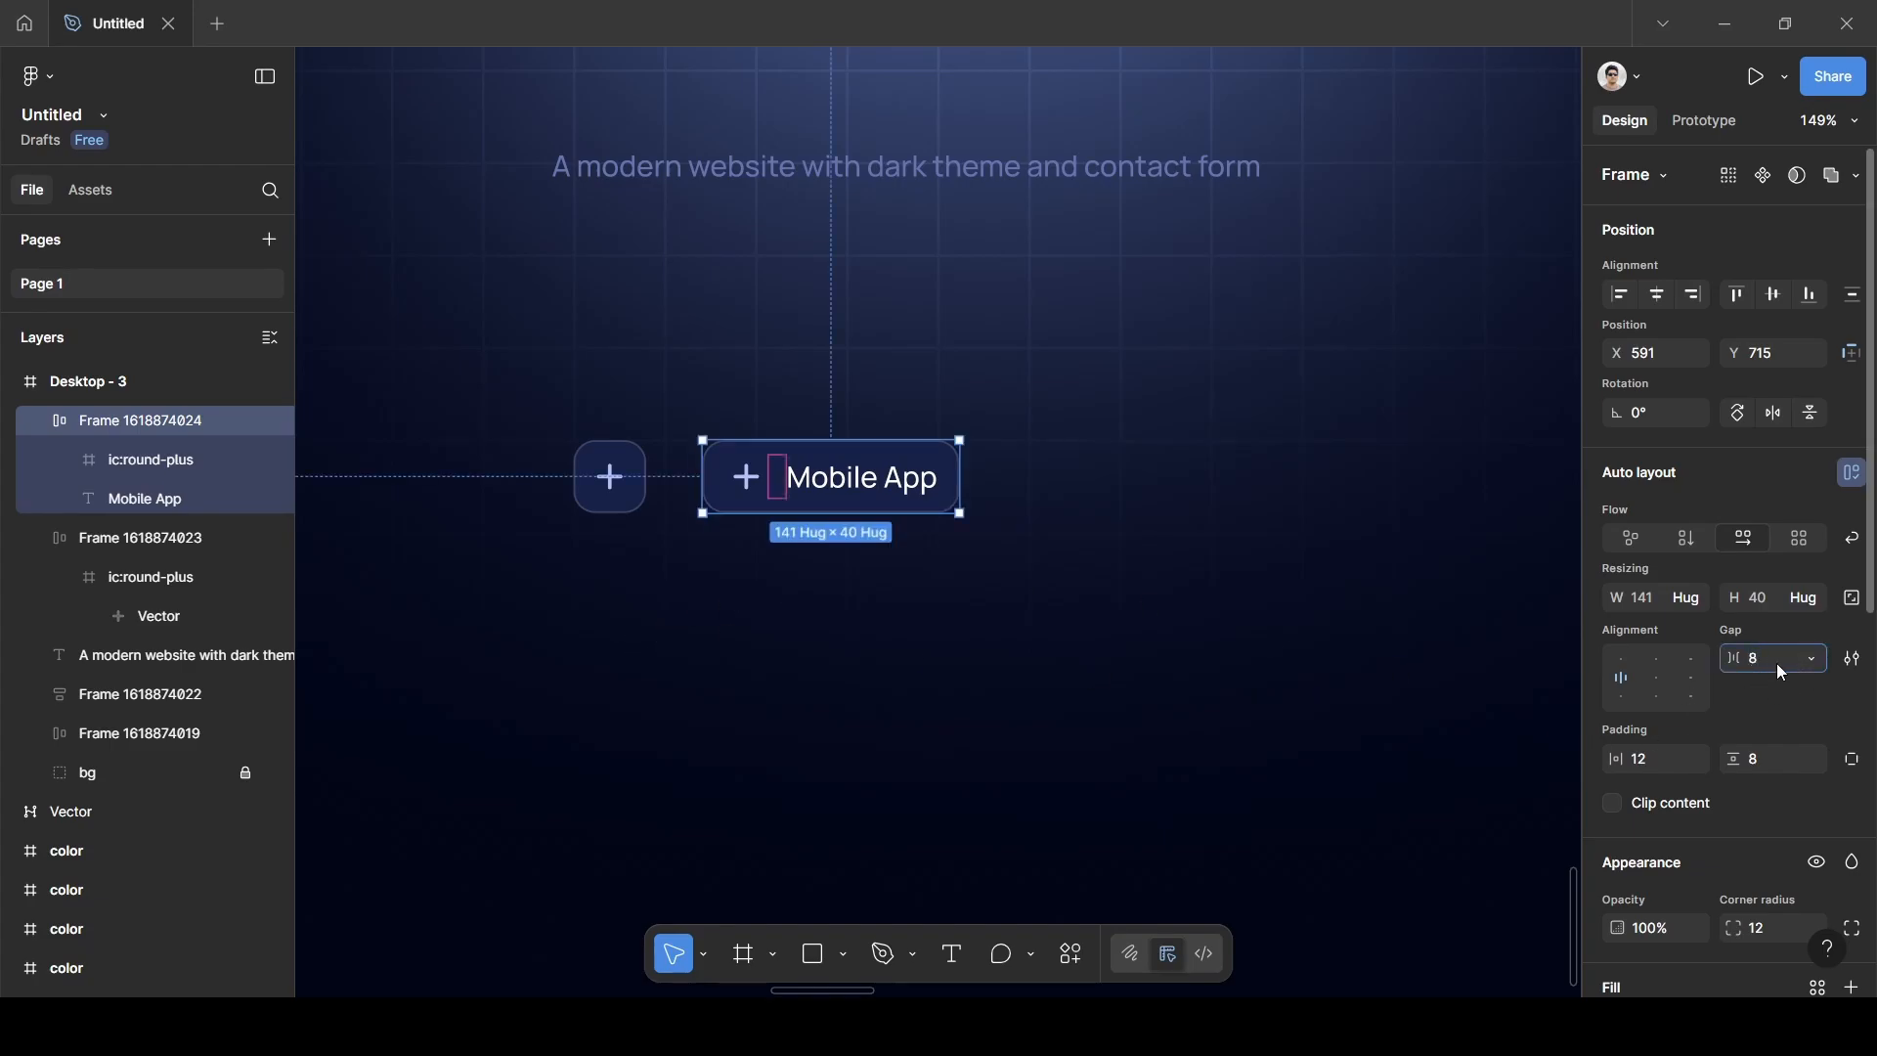
click(964, 690)
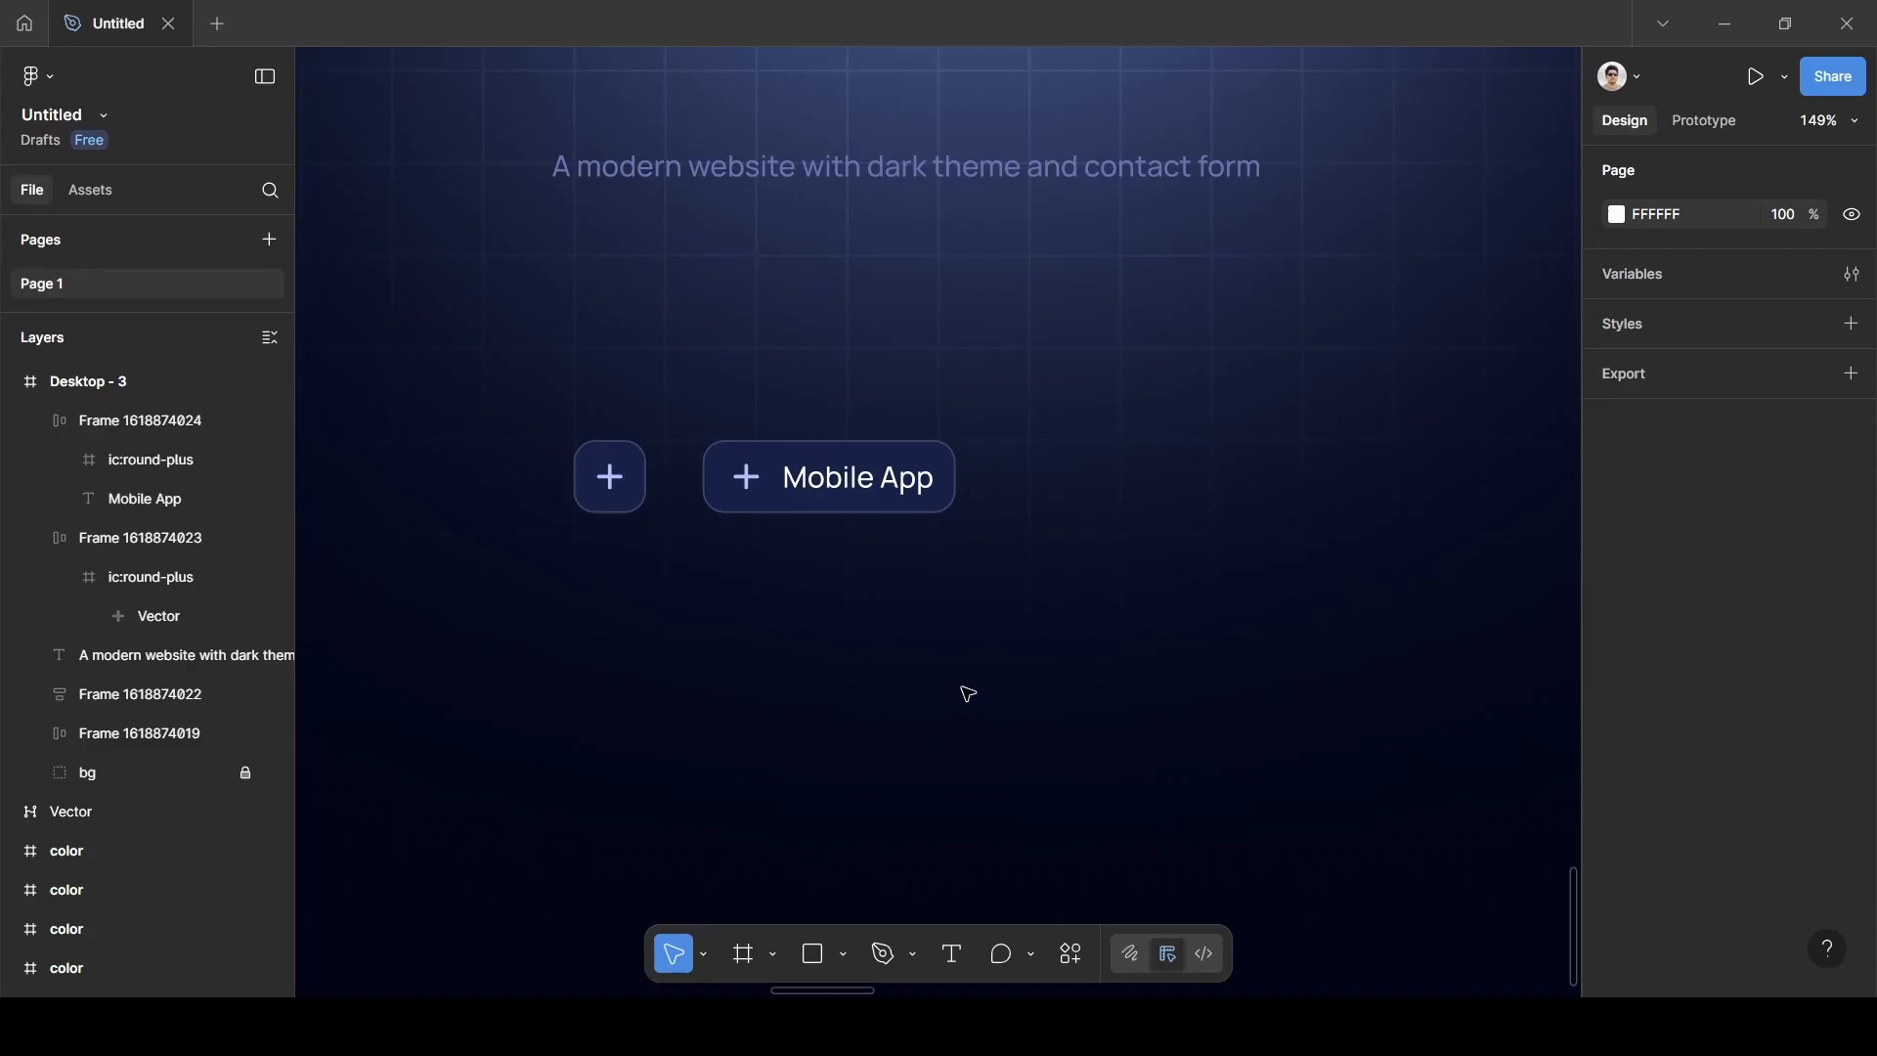
Search the Iconify plugin for "mobile" with the plus icon of the Mobile App button selected.
click(746, 486)
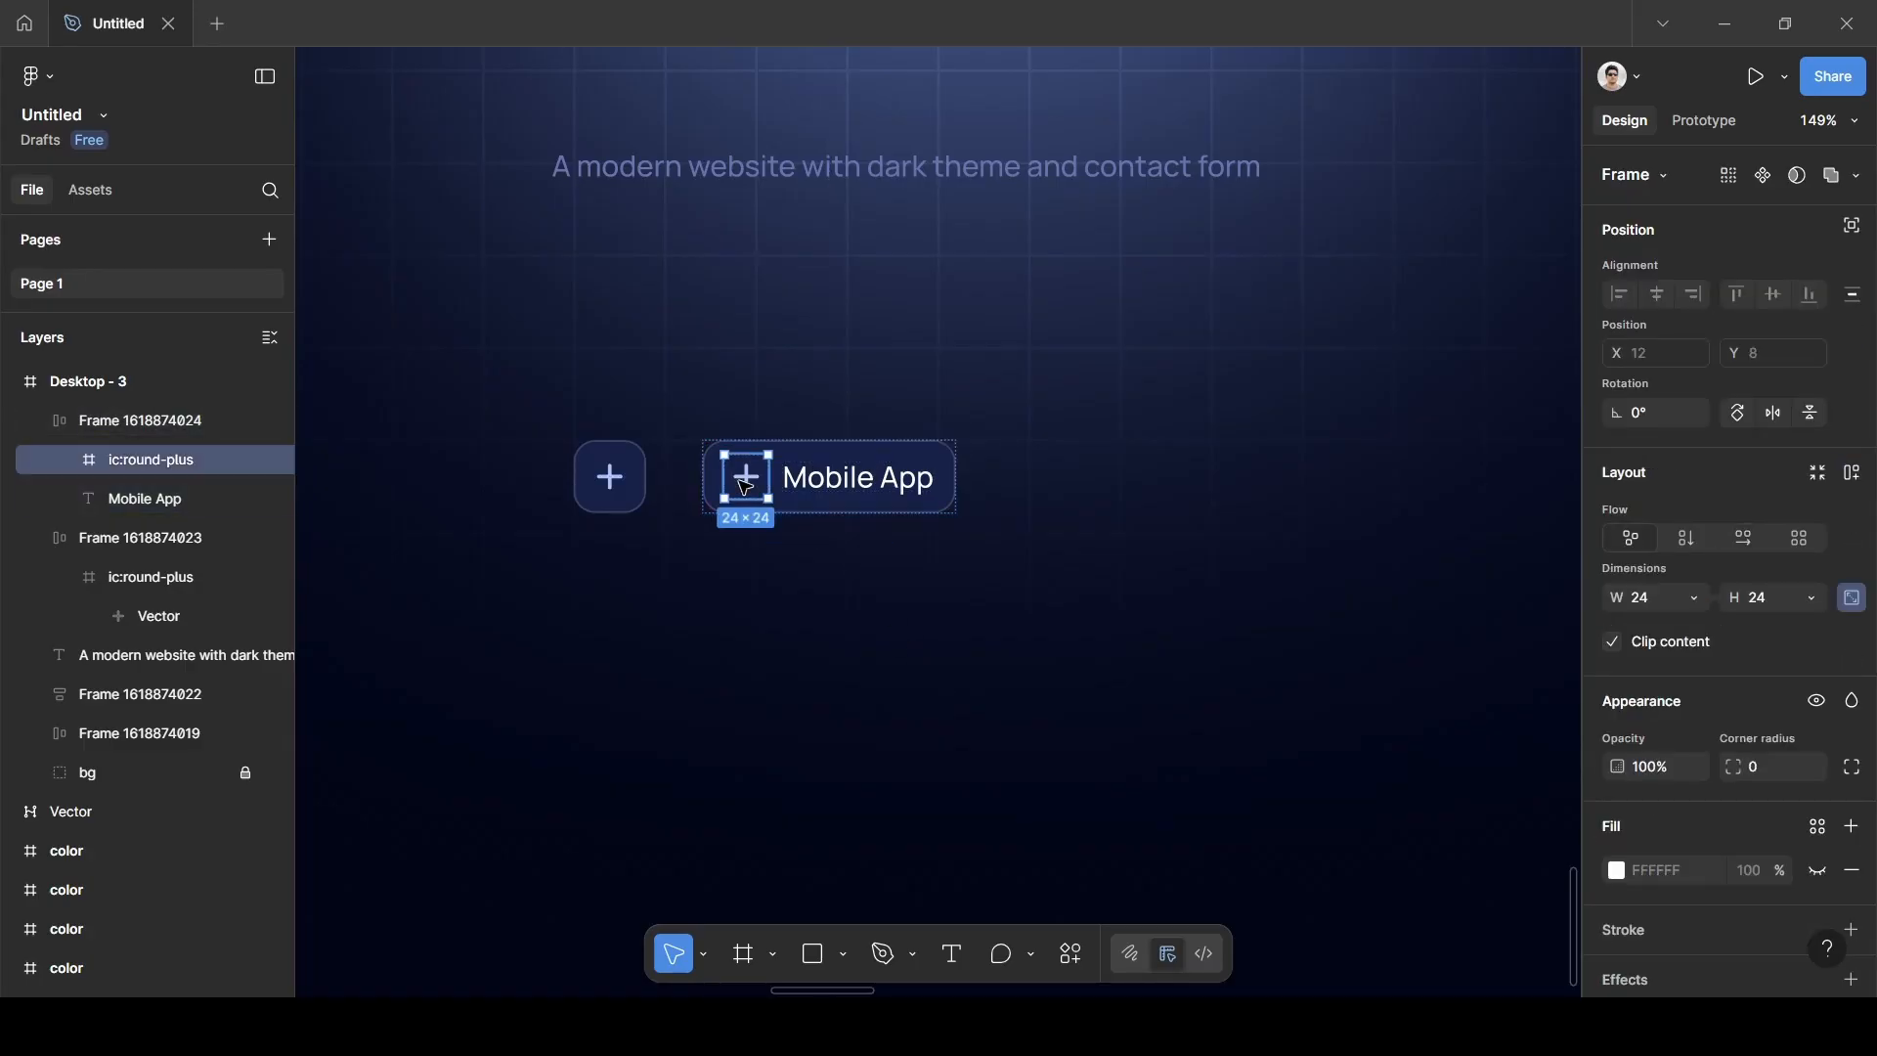
click(1070, 954)
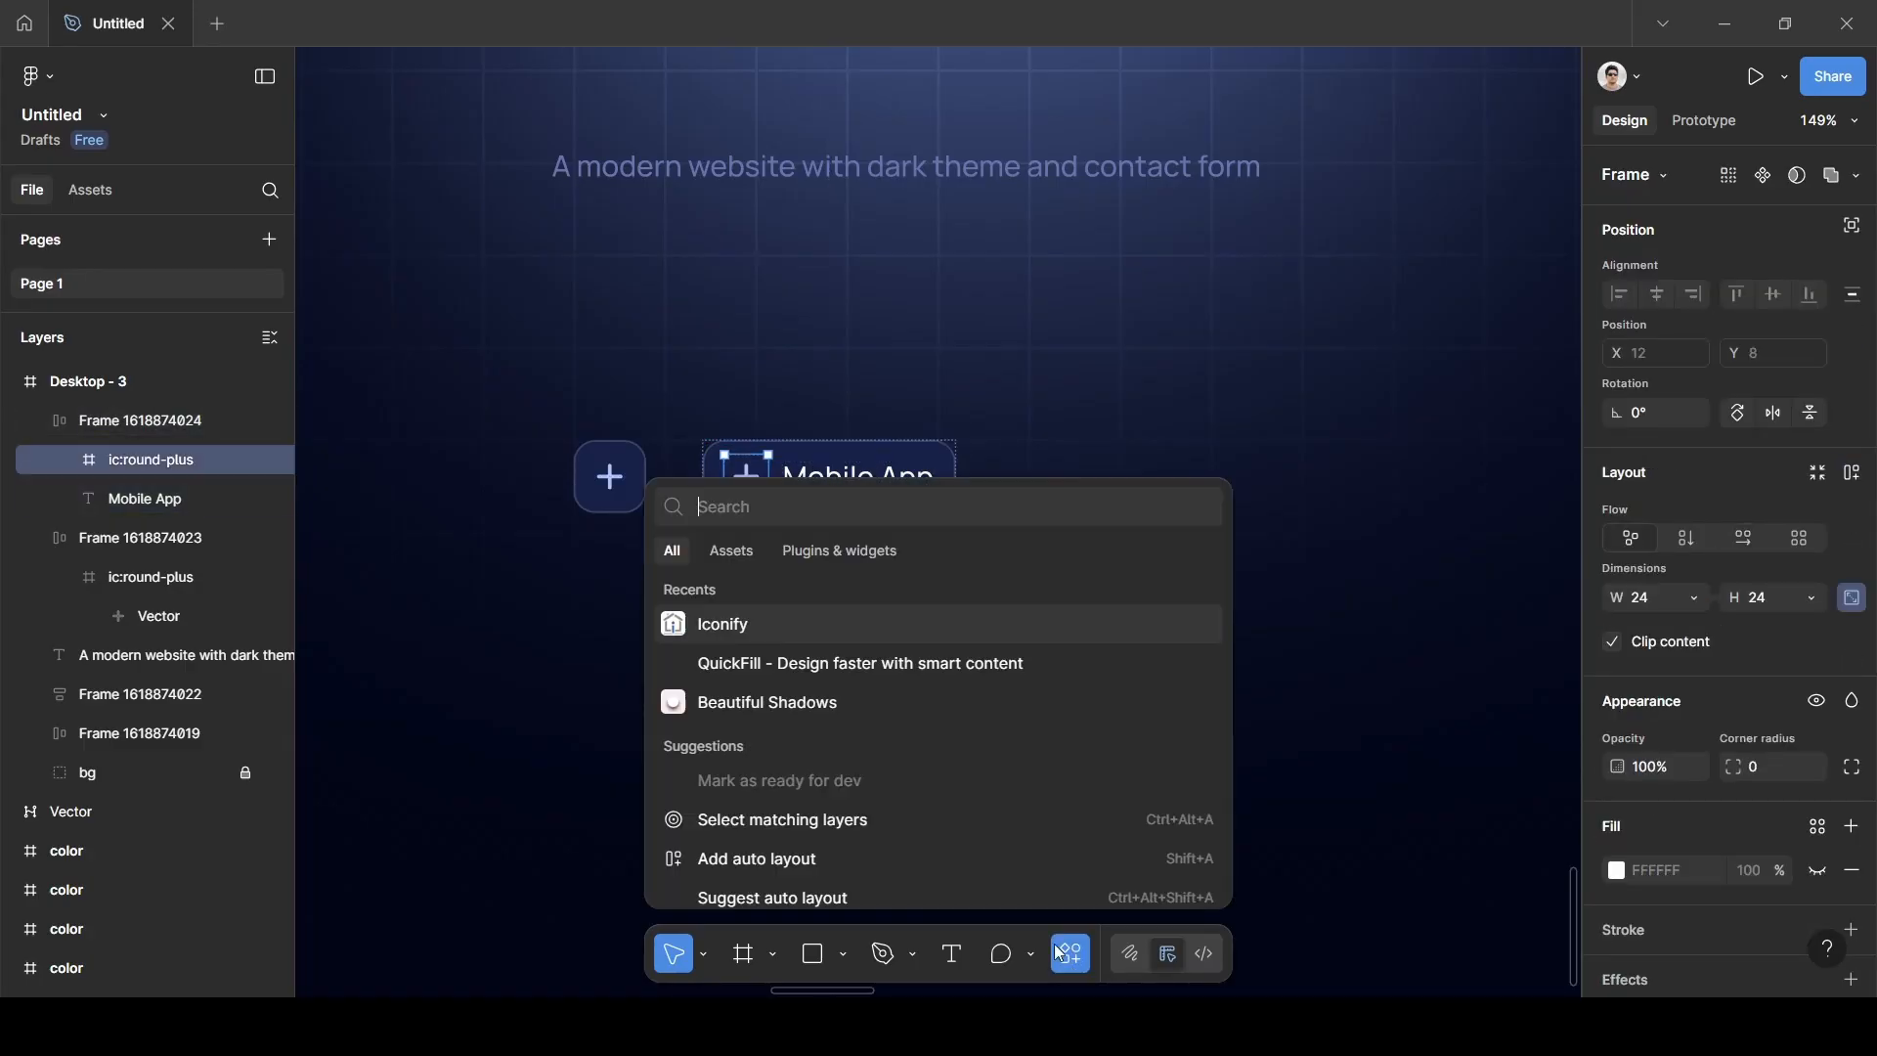
click(754, 623)
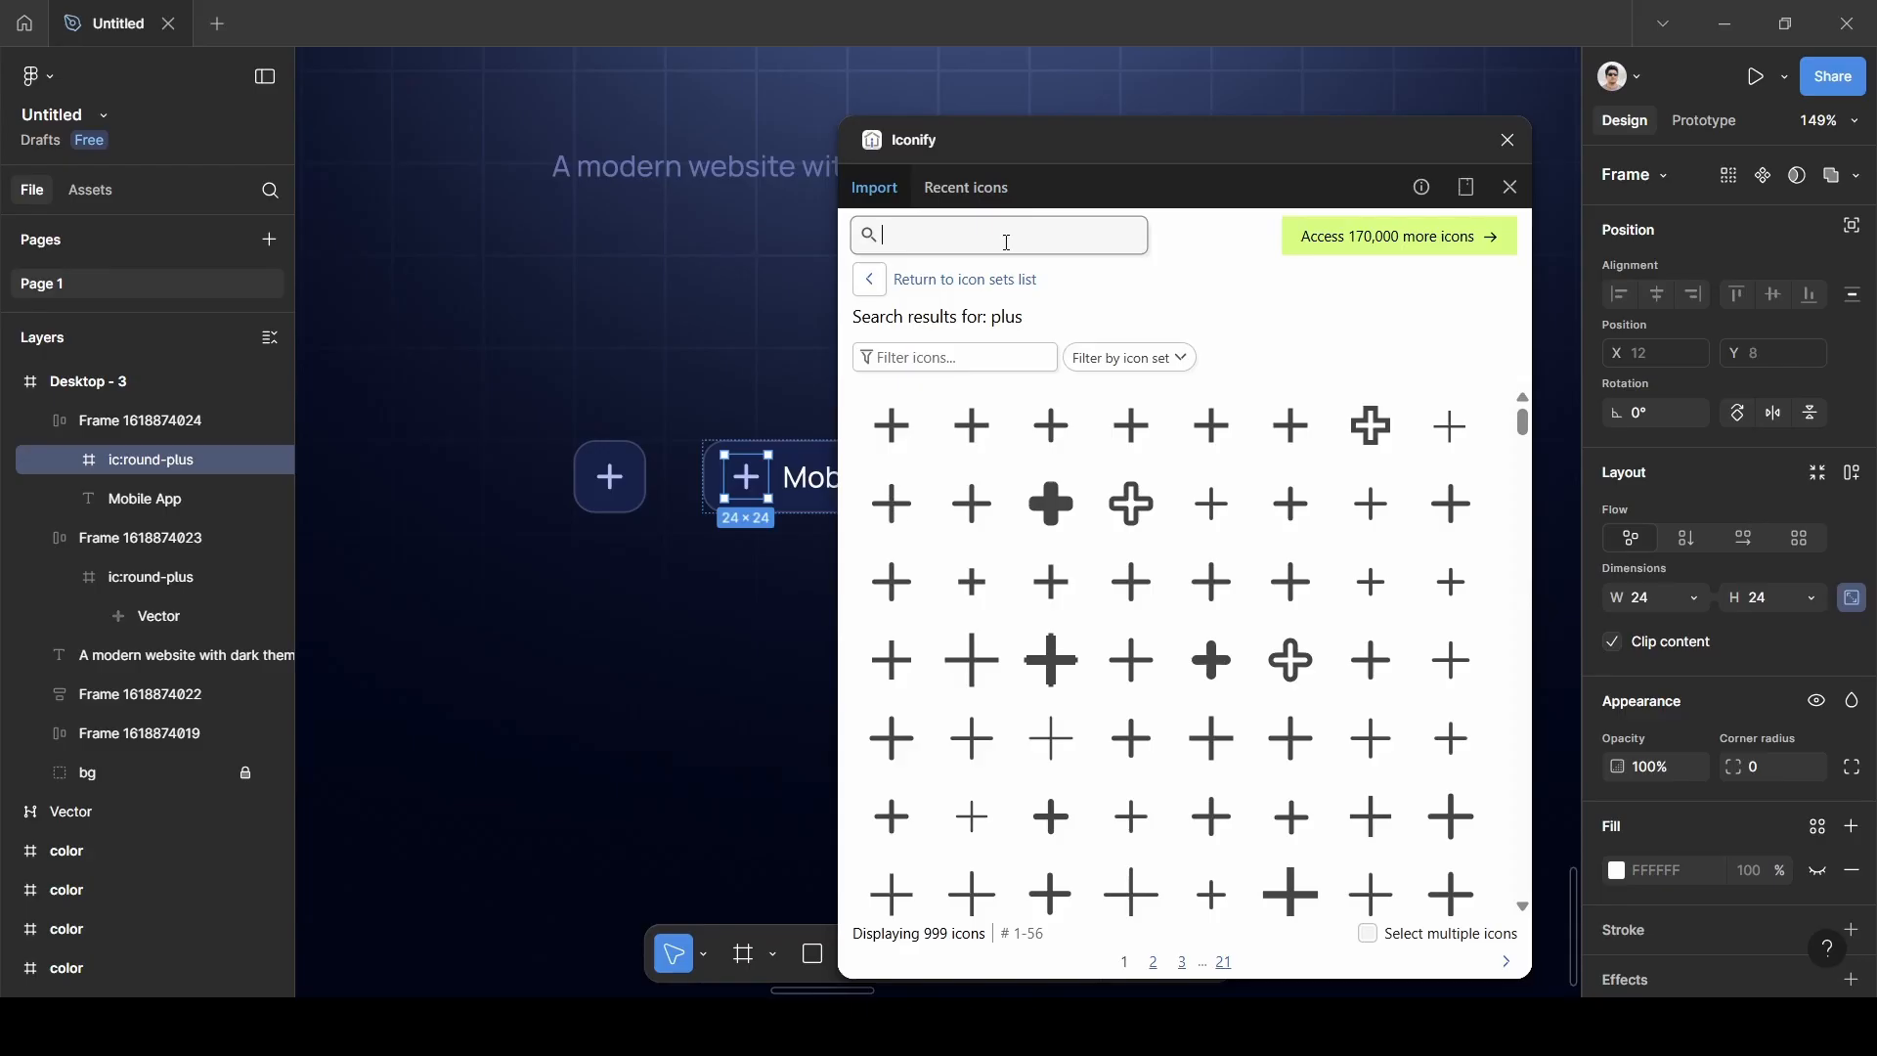
text(mo)
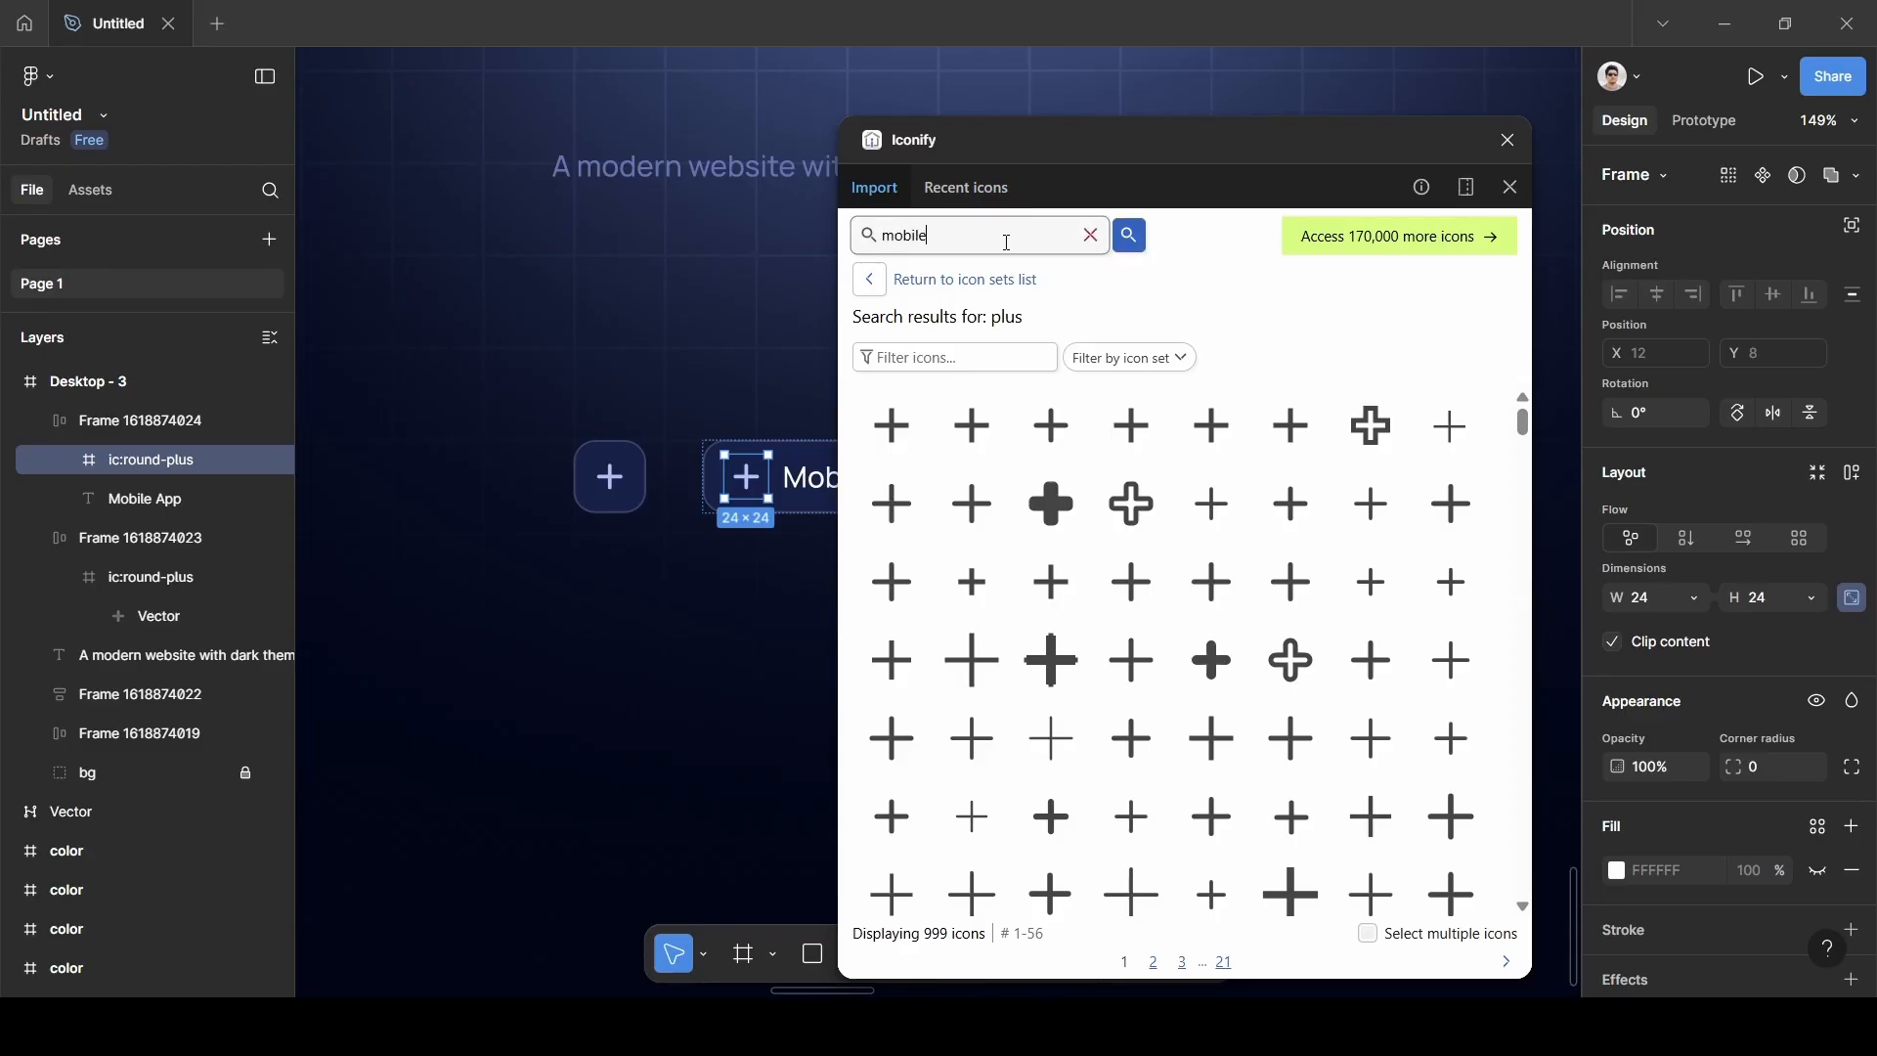
text(bile)
key(Return)
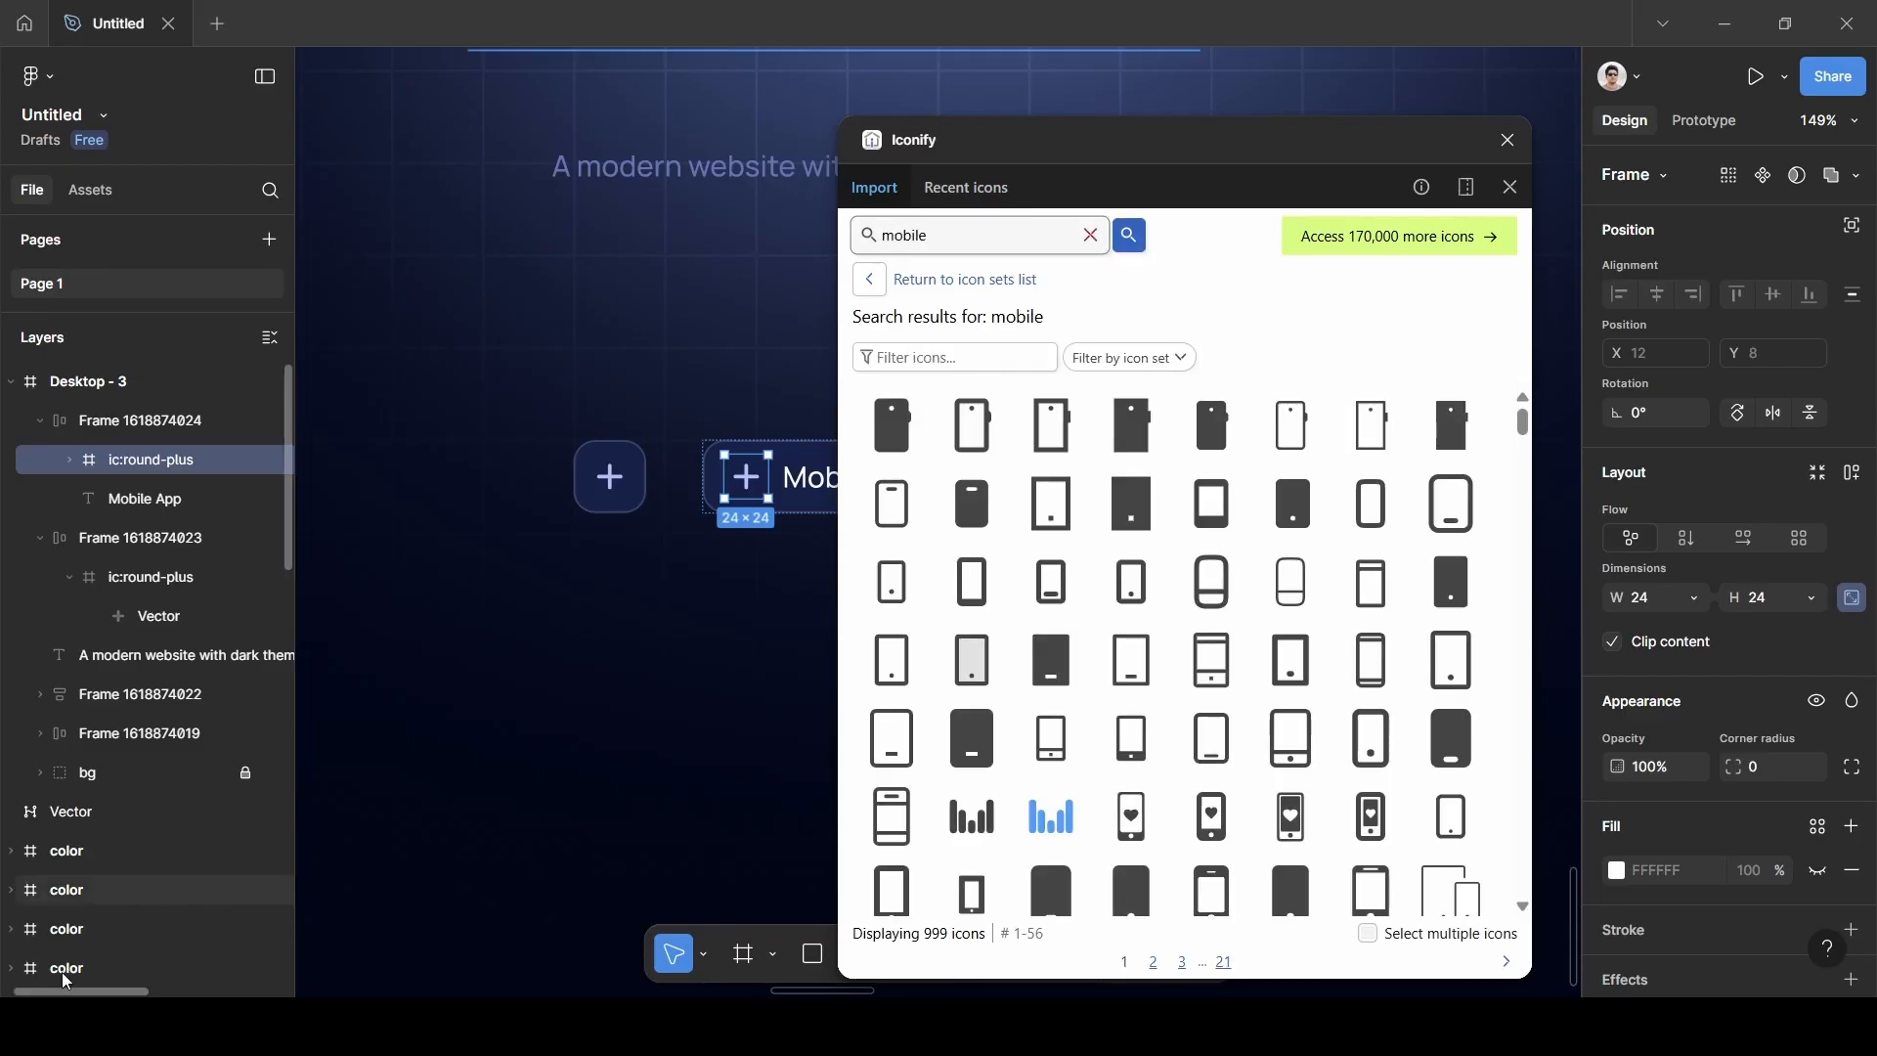
Replace the Mobile App button's plus icon with the outlined mage:mobile-phone icon and close the plugin.
scroll(1144, 704, down, 6)
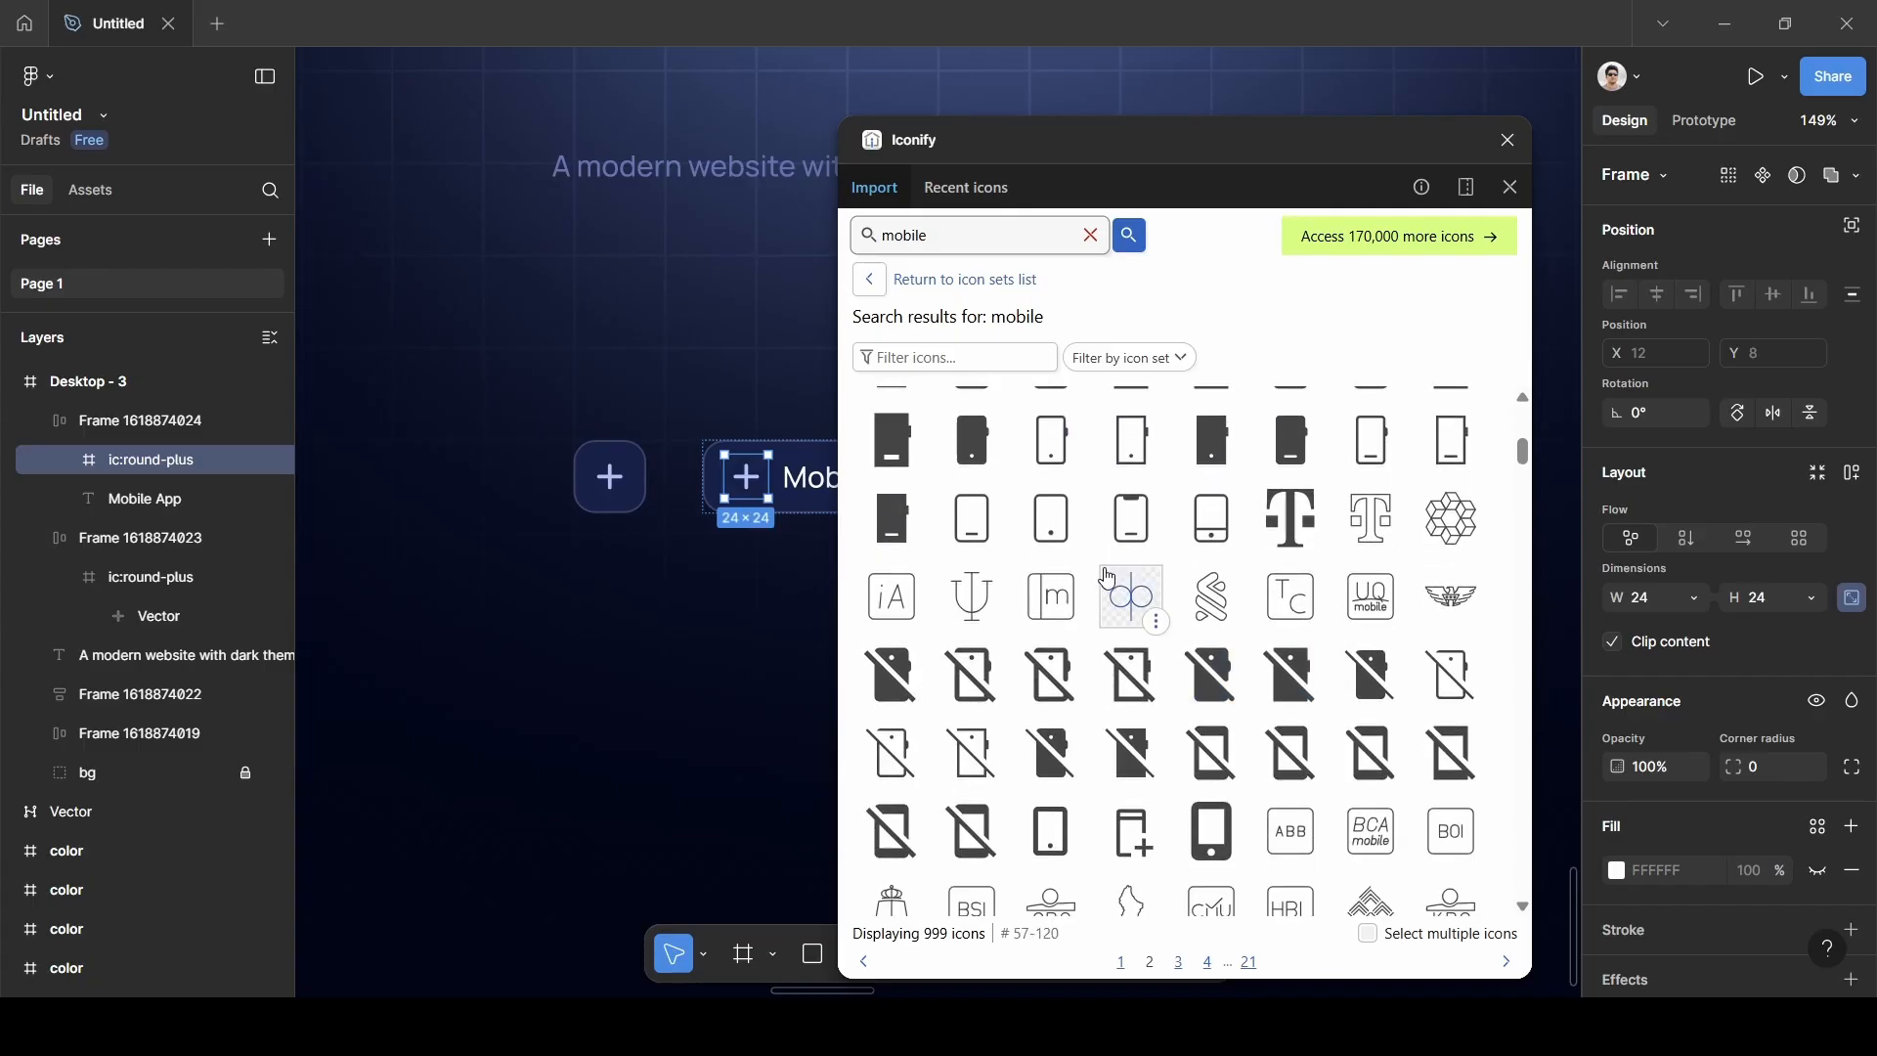
scroll(1115, 577, down, 3)
scroll(1119, 563, down, 4)
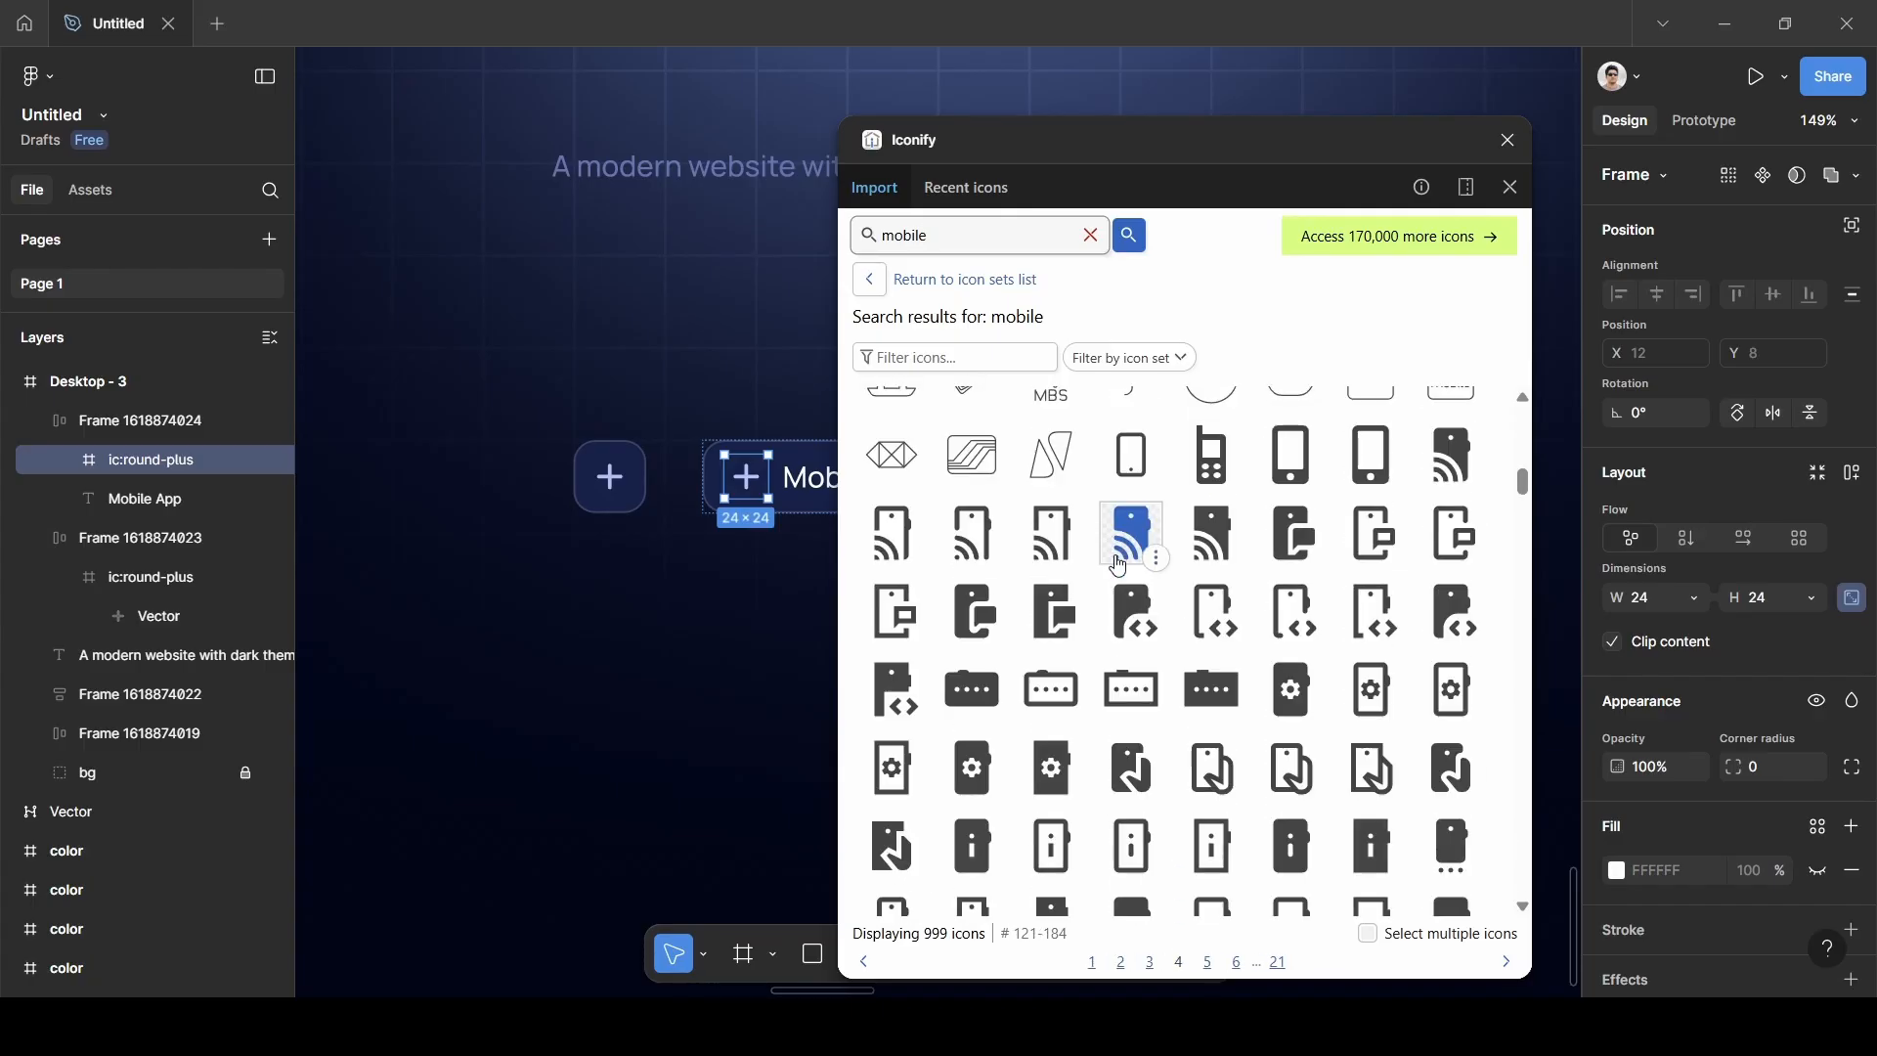
scroll(1119, 565, down, 4)
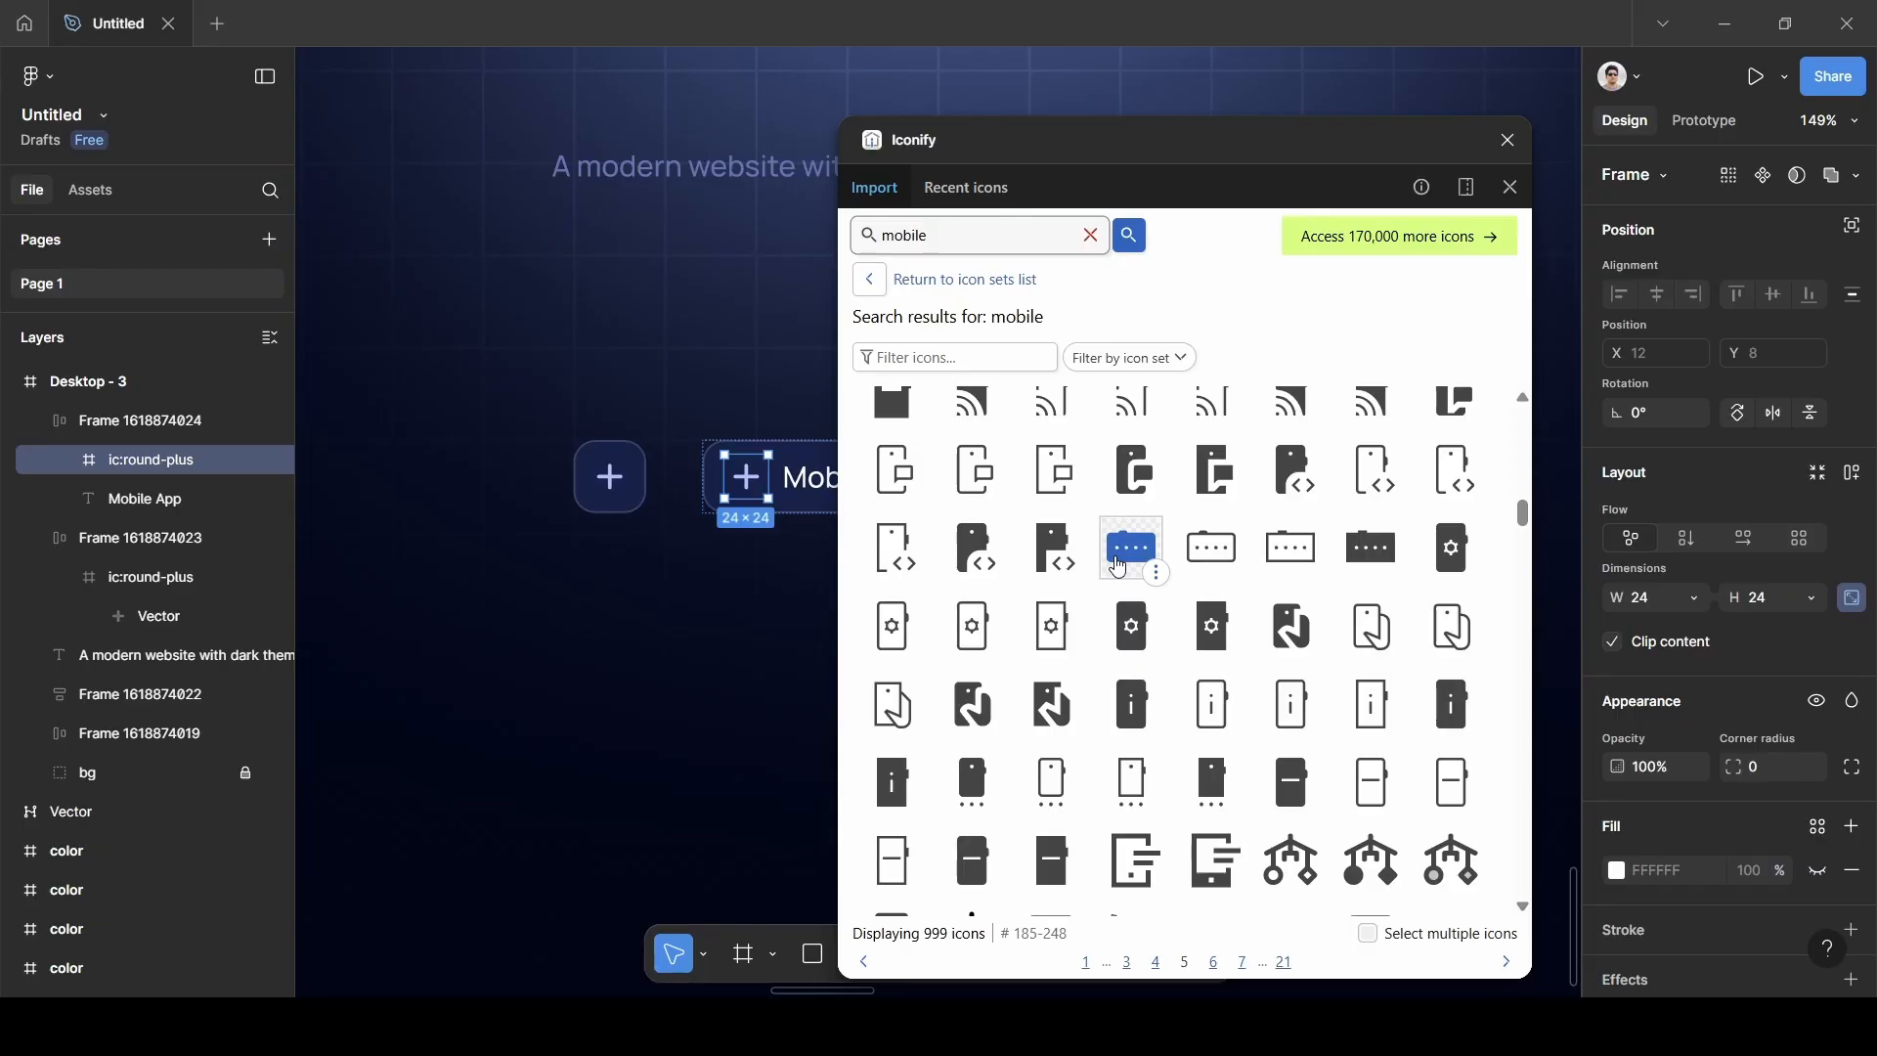
scroll(1120, 567, down, 6)
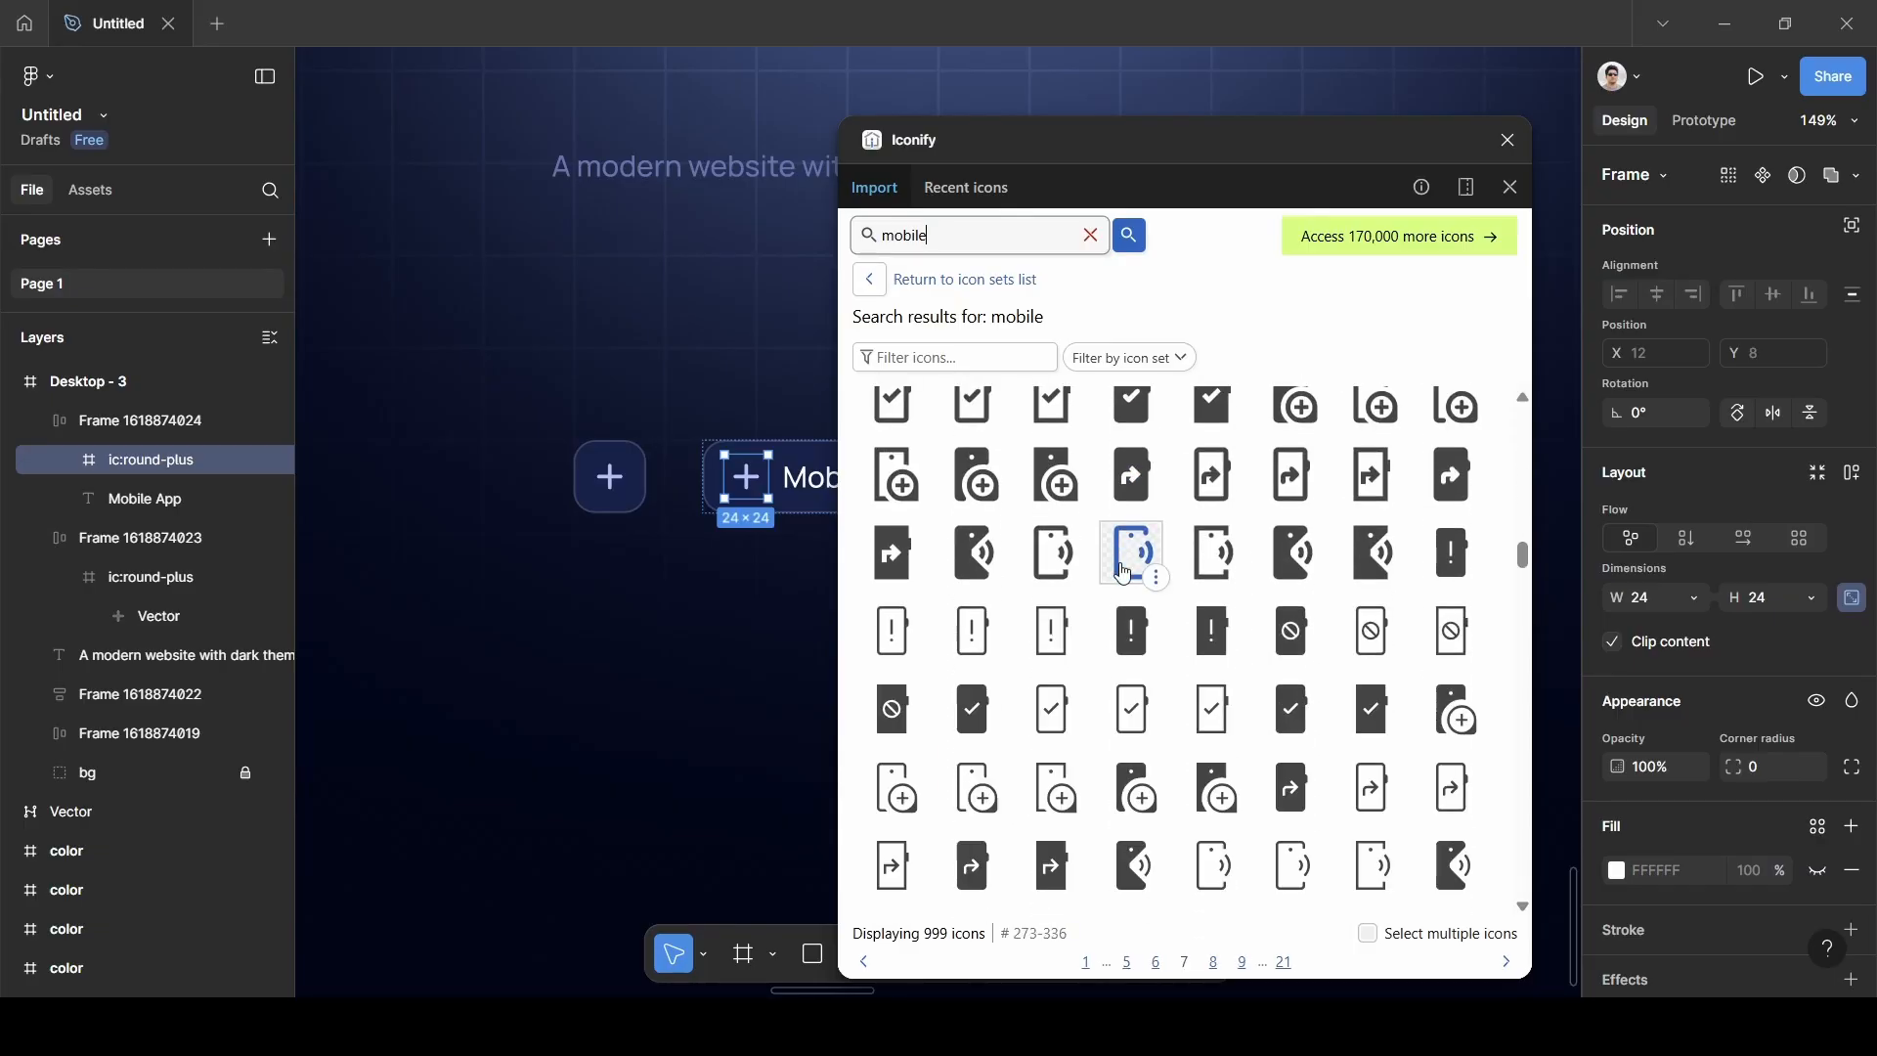
scroll(1123, 572, up, 4)
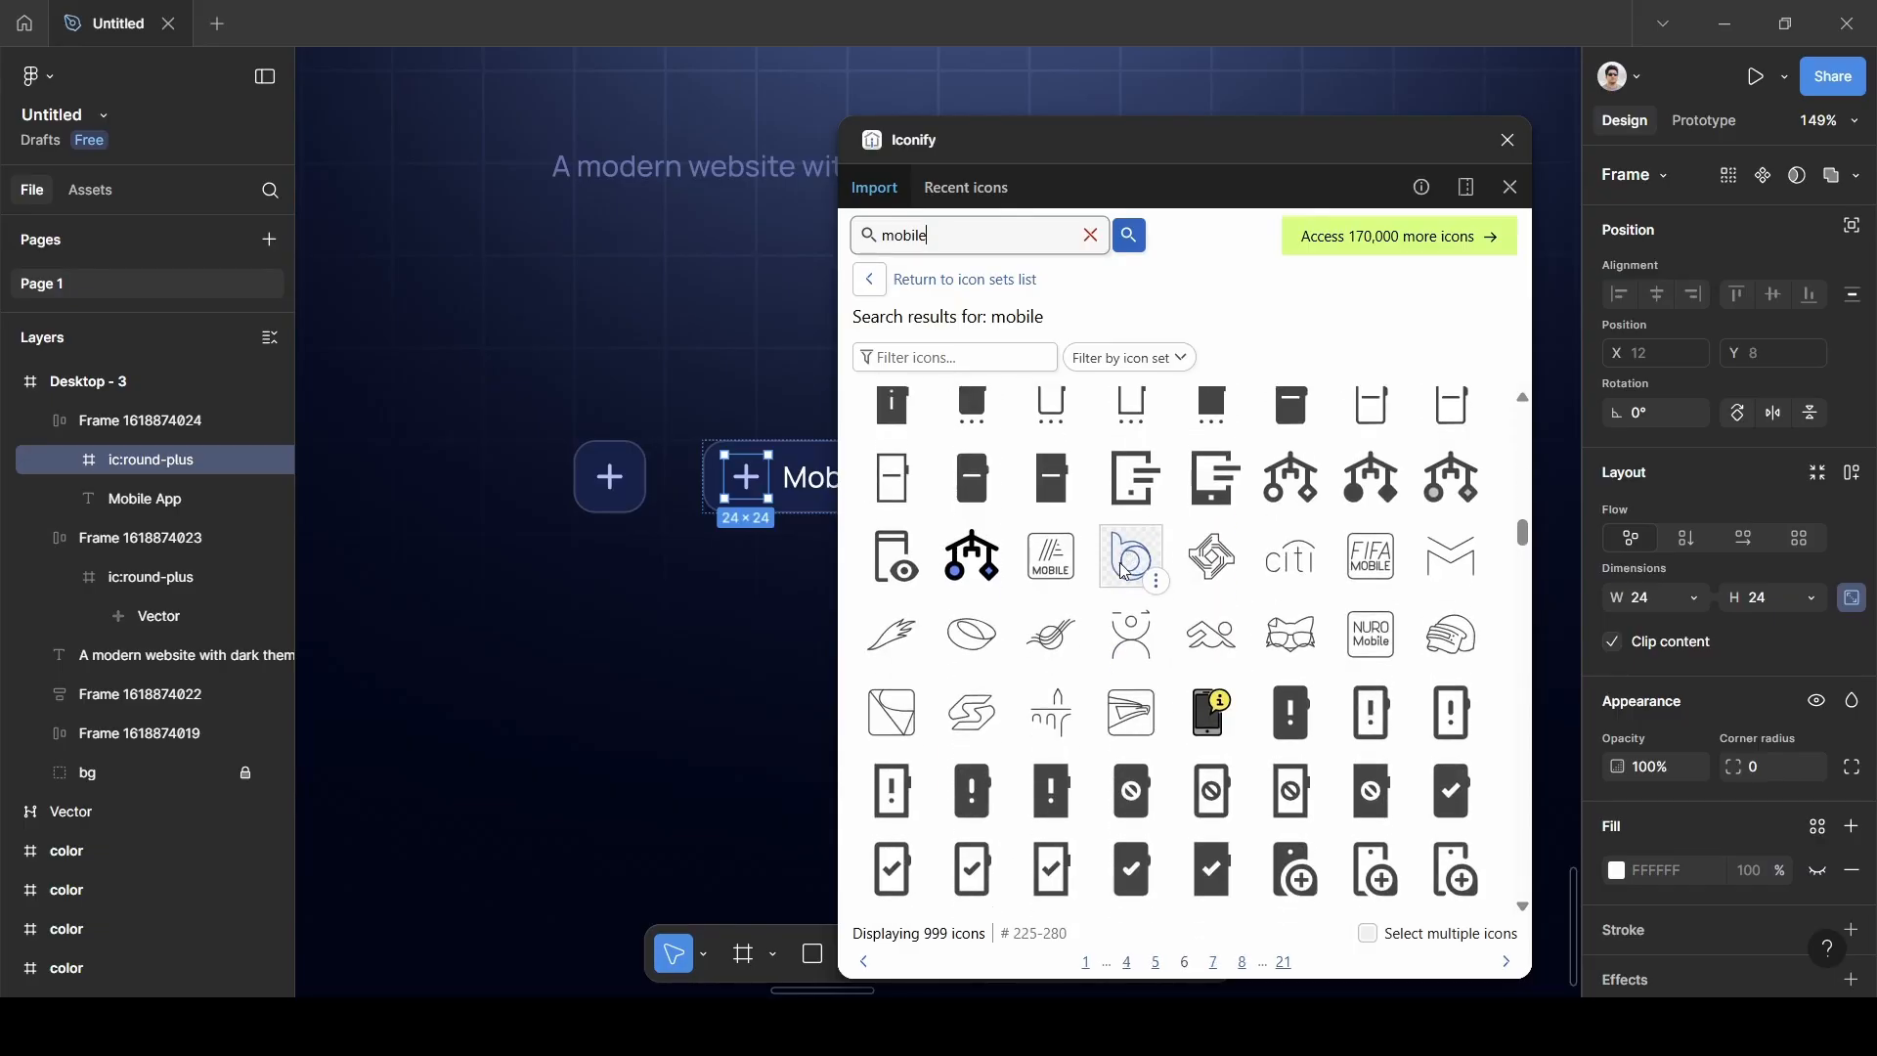
scroll(1123, 572, down, 5)
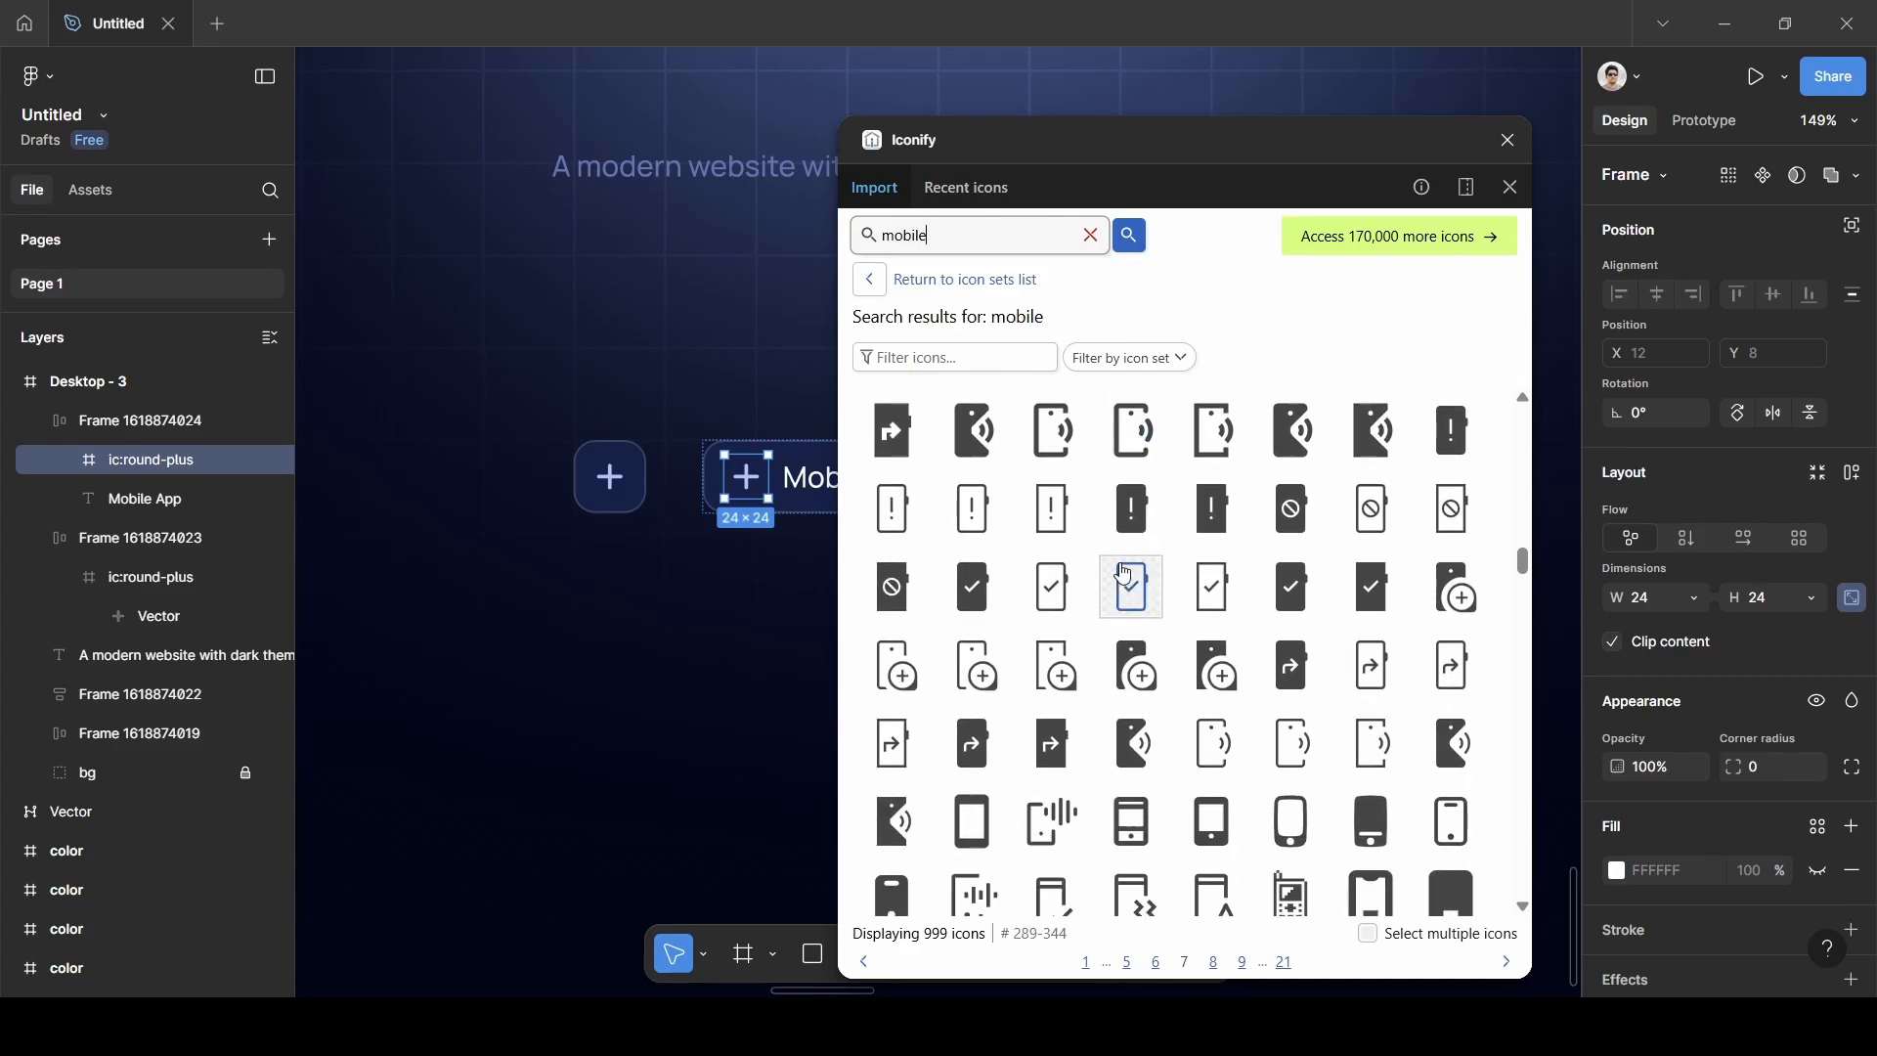
scroll(1125, 575, down, 1)
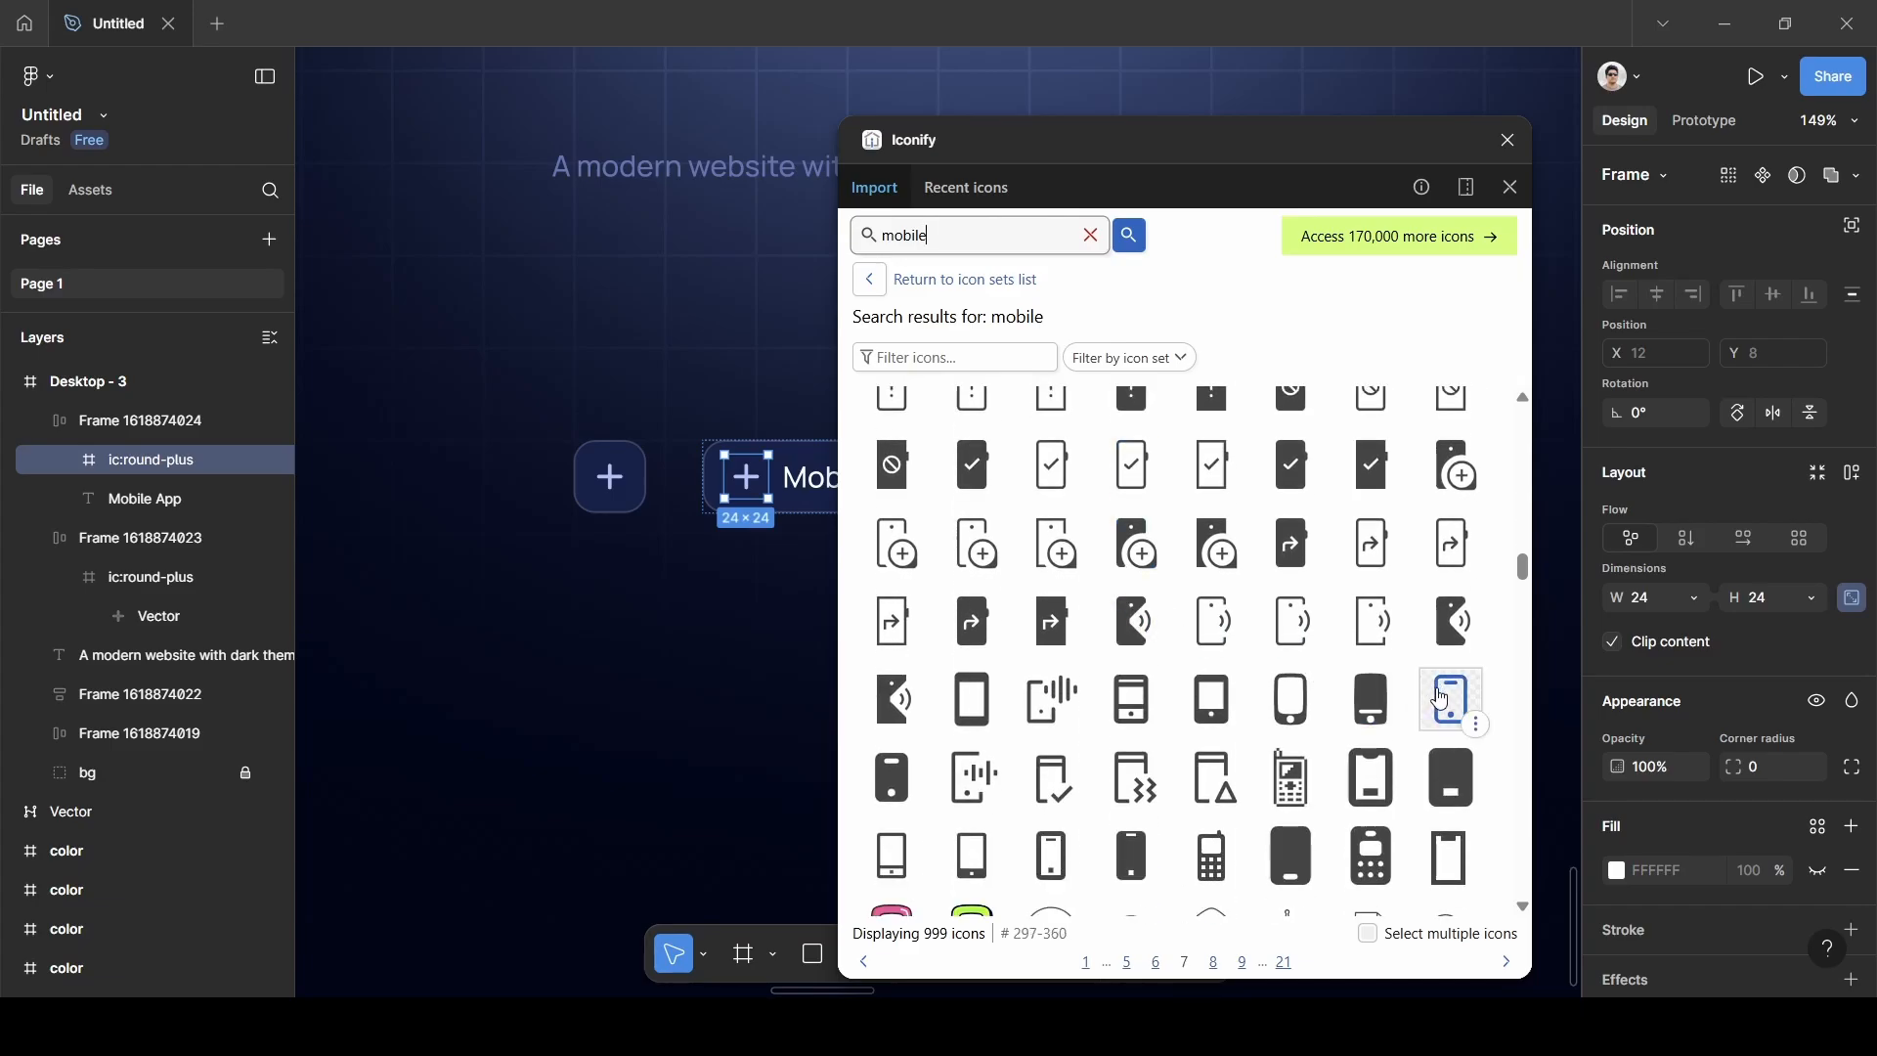
click(1447, 700)
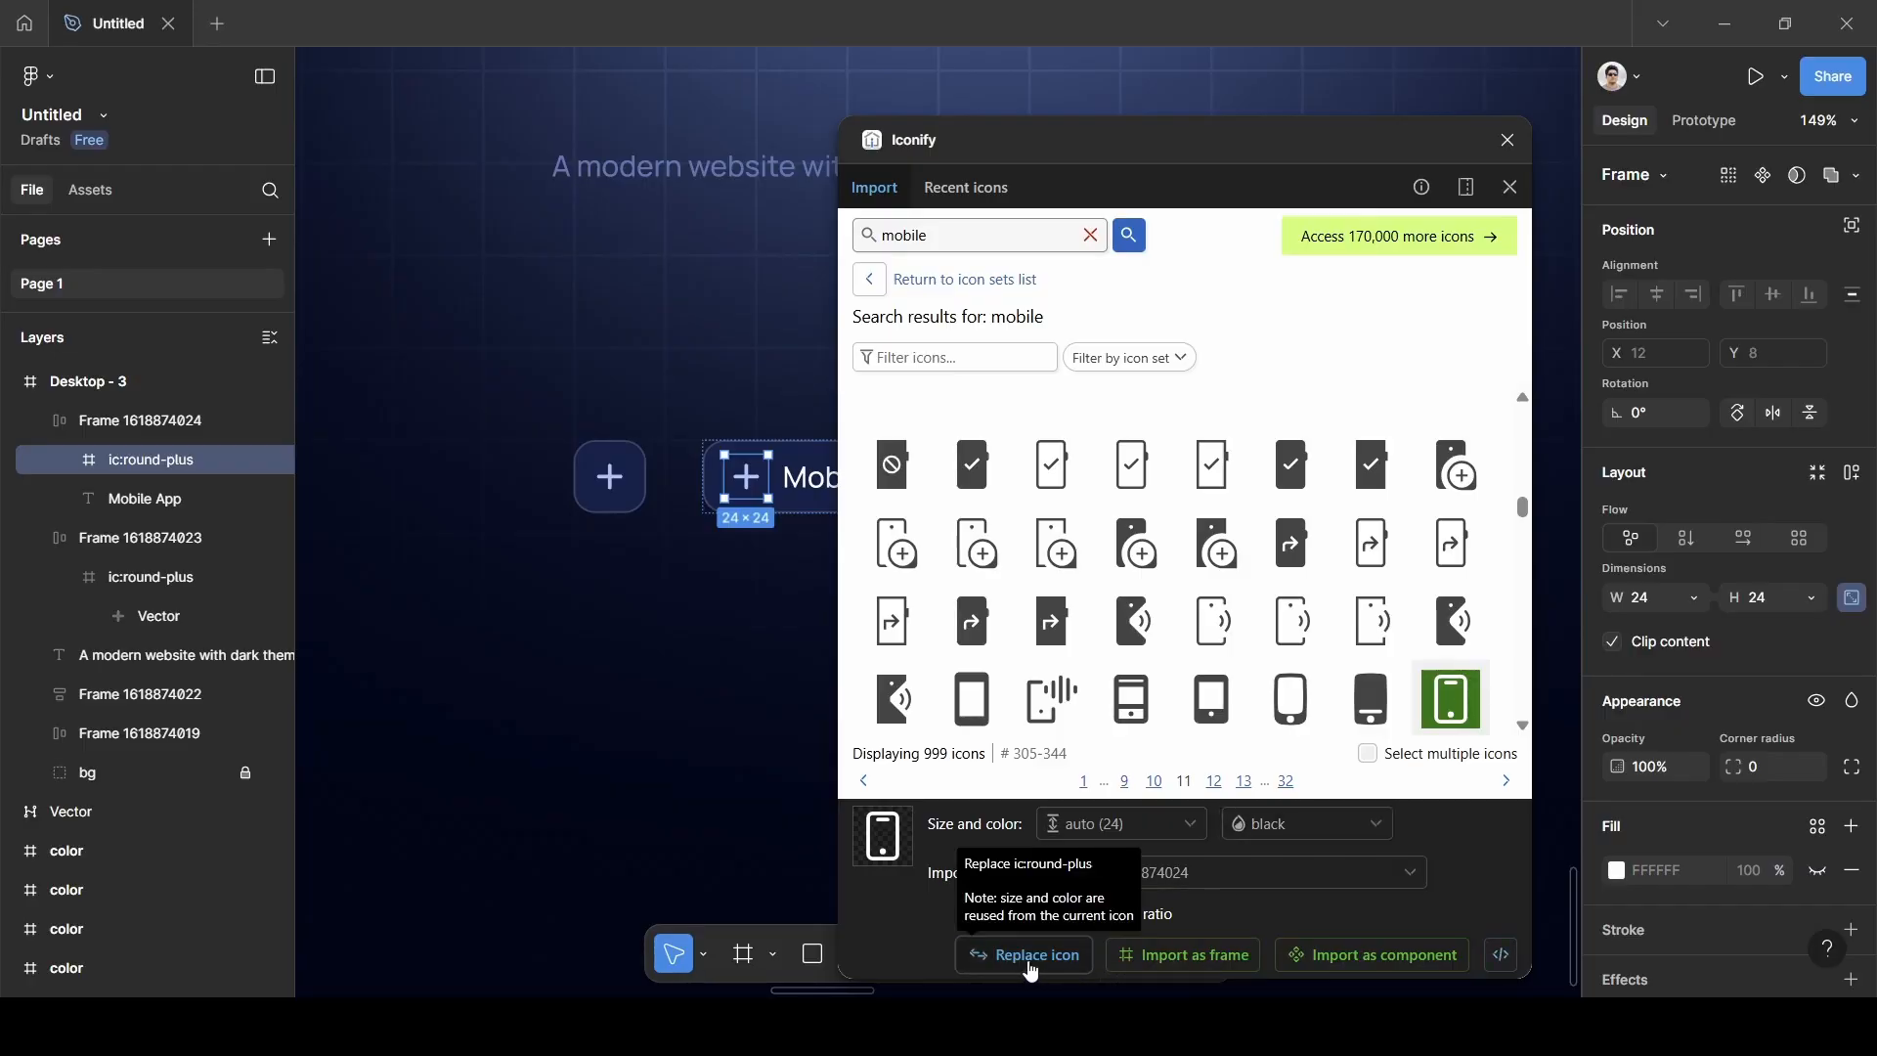
click(1030, 956)
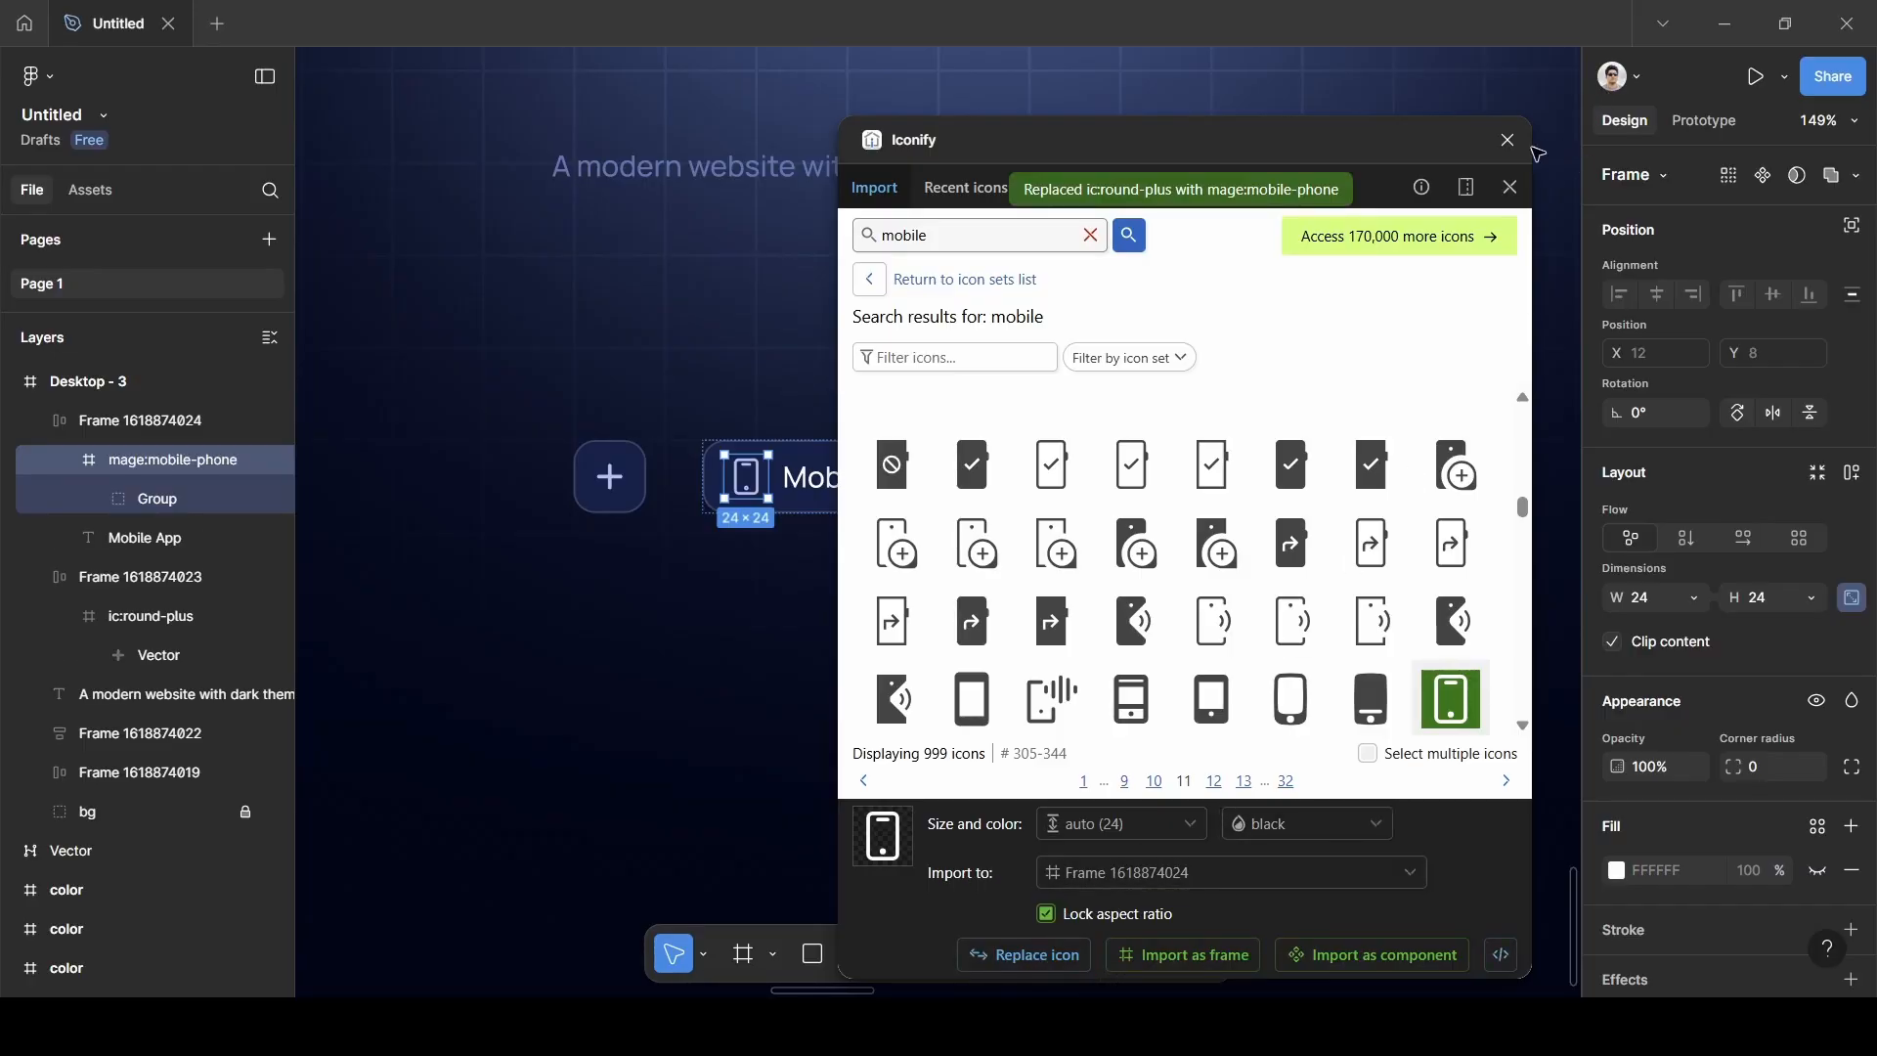
click(1507, 140)
click(742, 725)
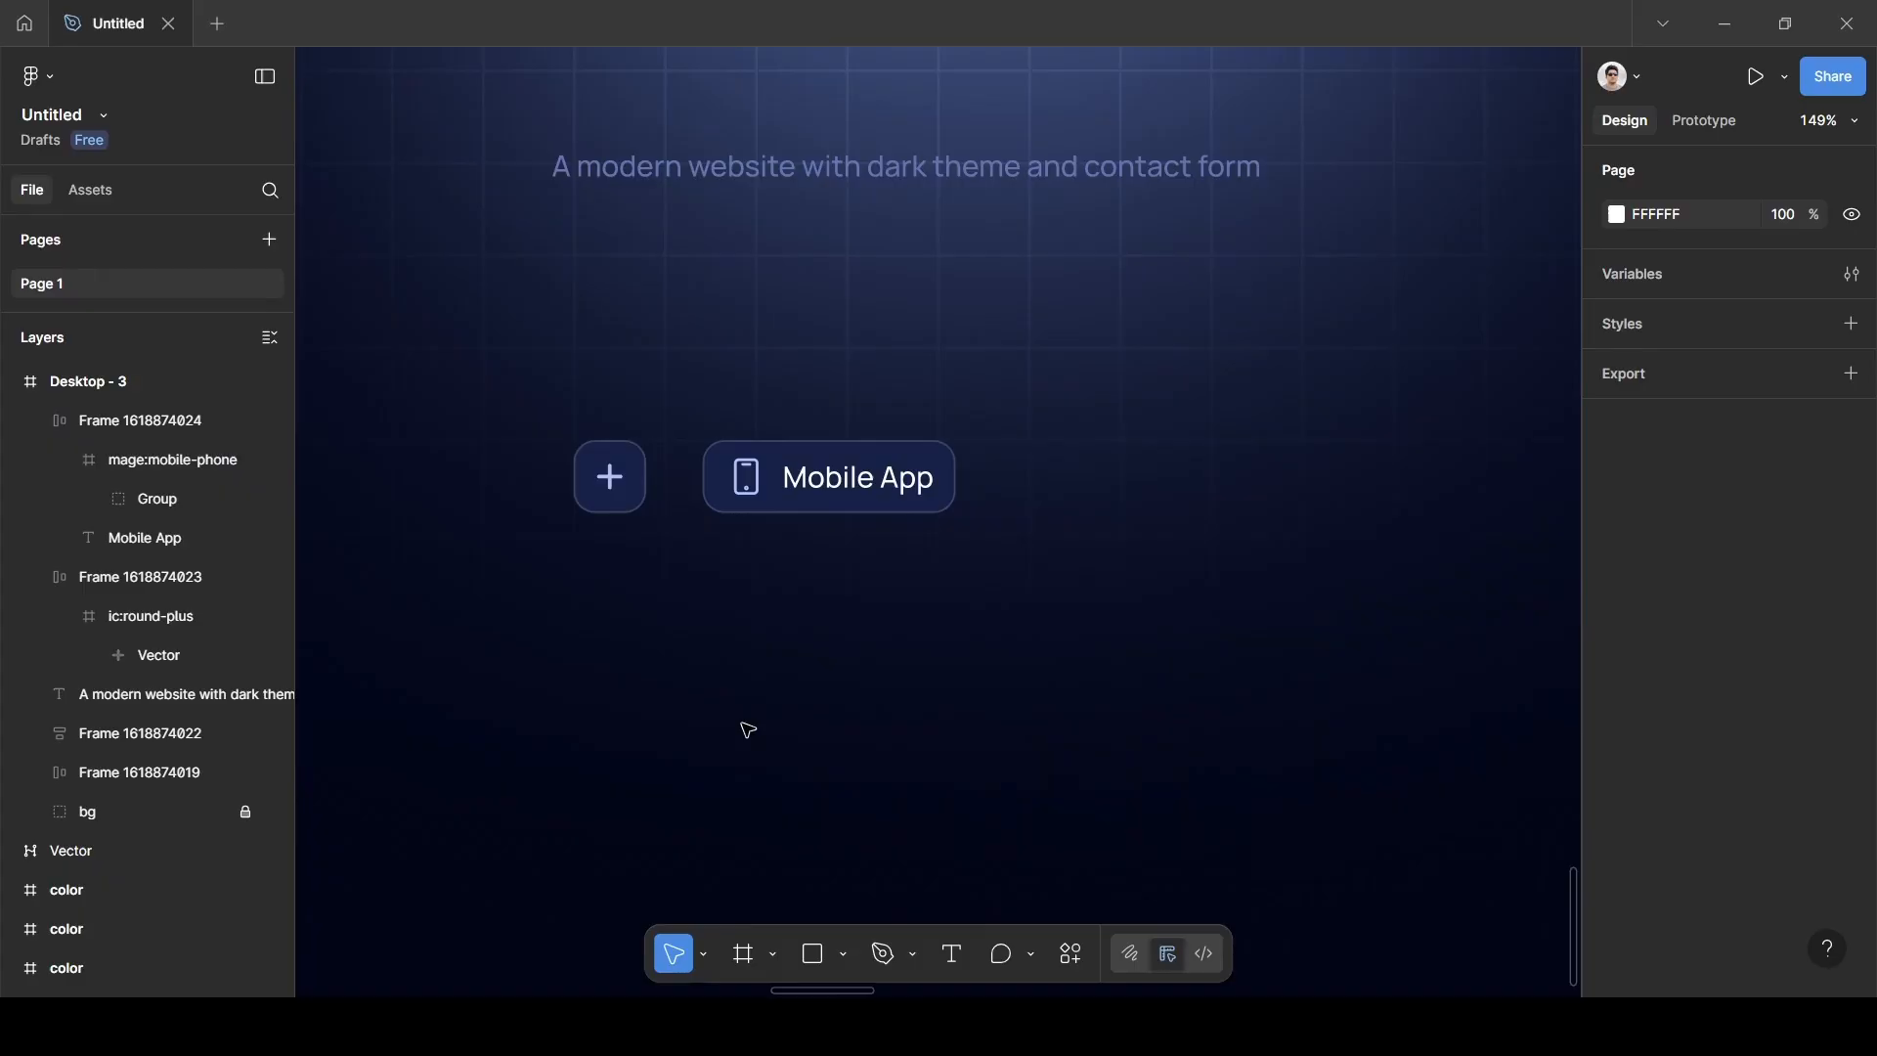
Set the Mobile App label's fill to B1C1FF by sampling the matching palette swatch above Desktop - 3.
double_click(762, 499)
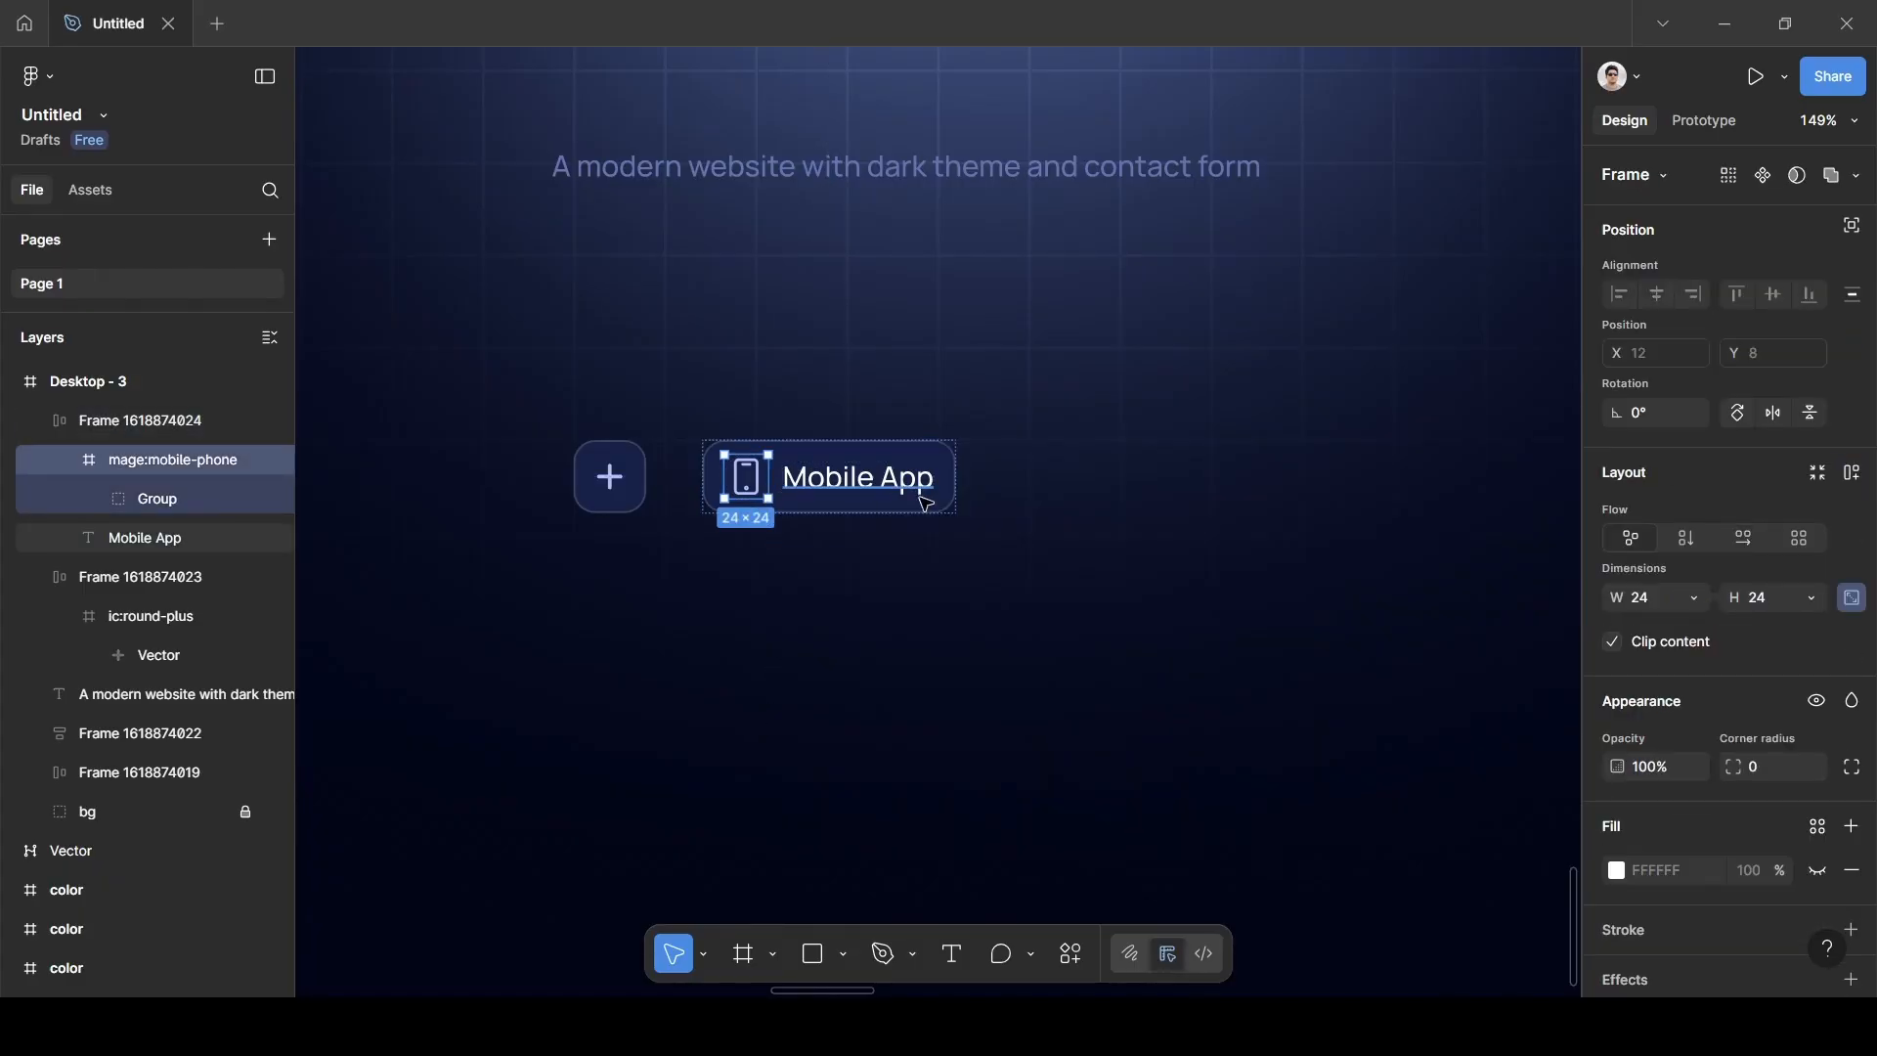
click(878, 486)
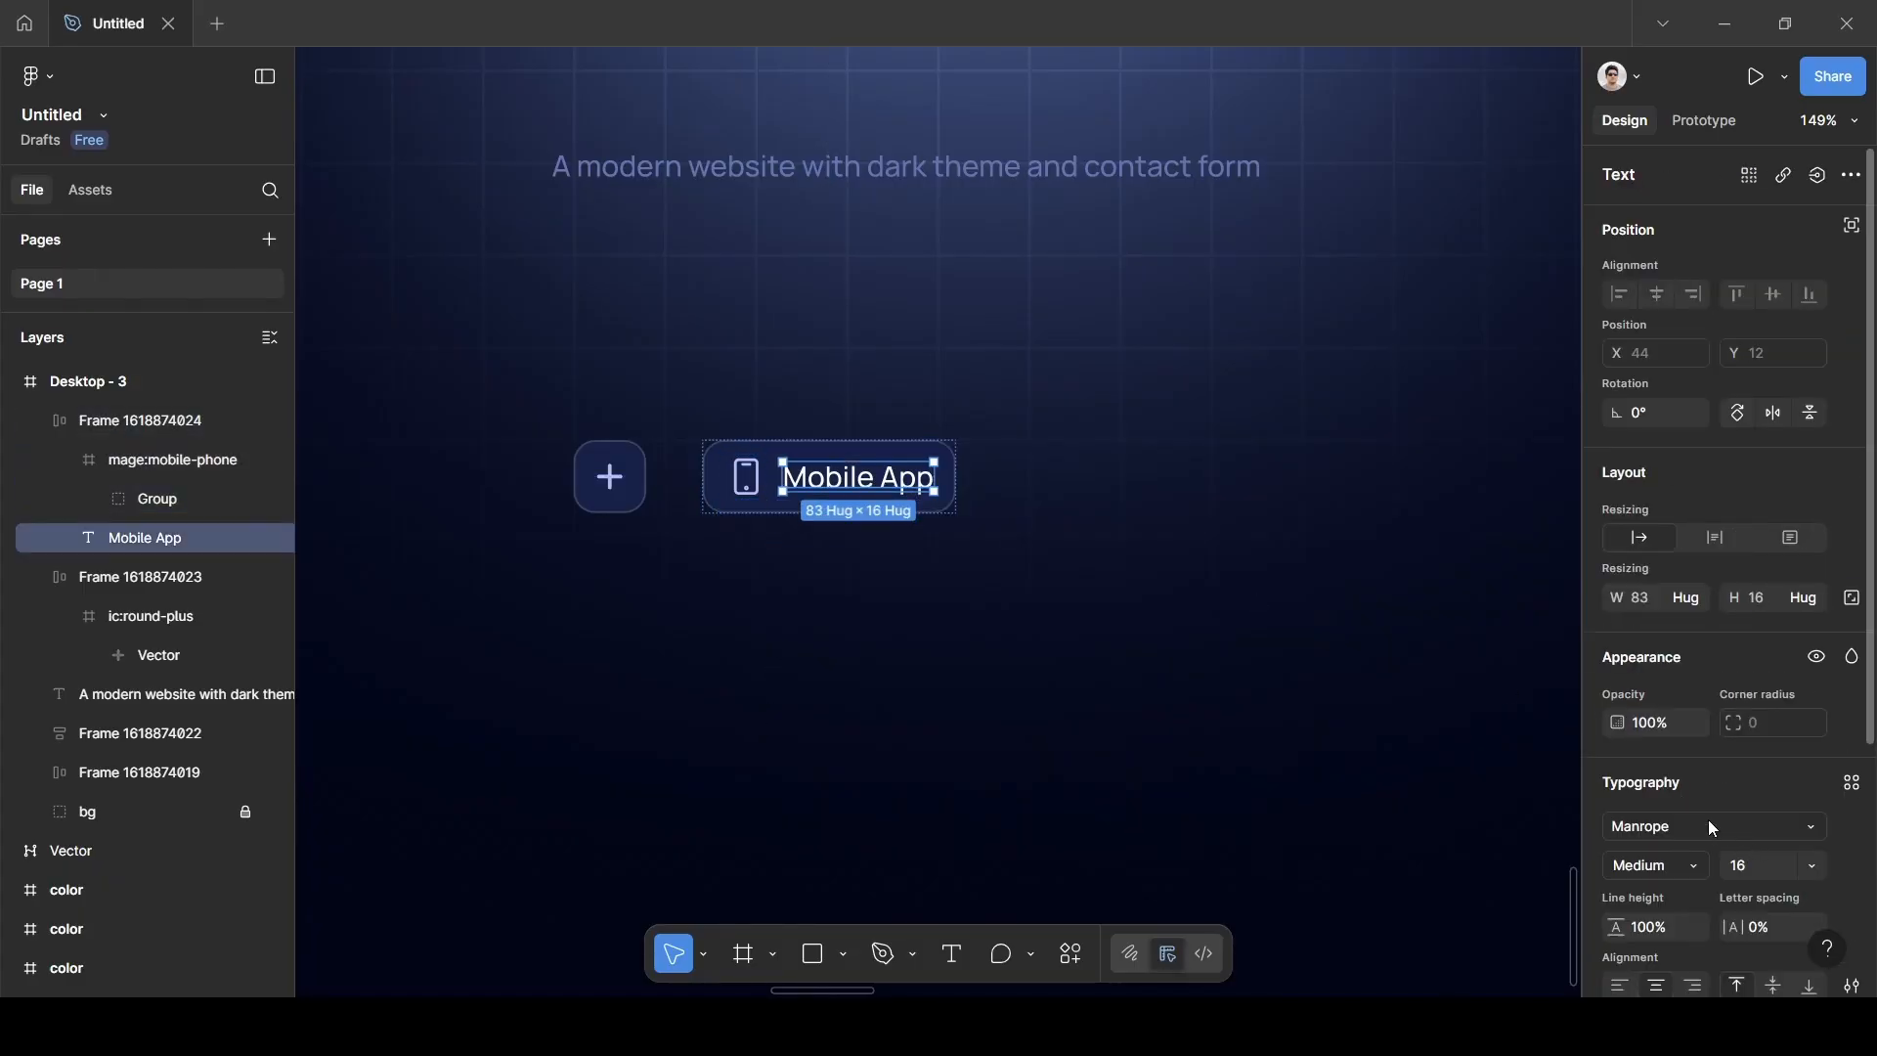
scroll(1710, 827, down, 2)
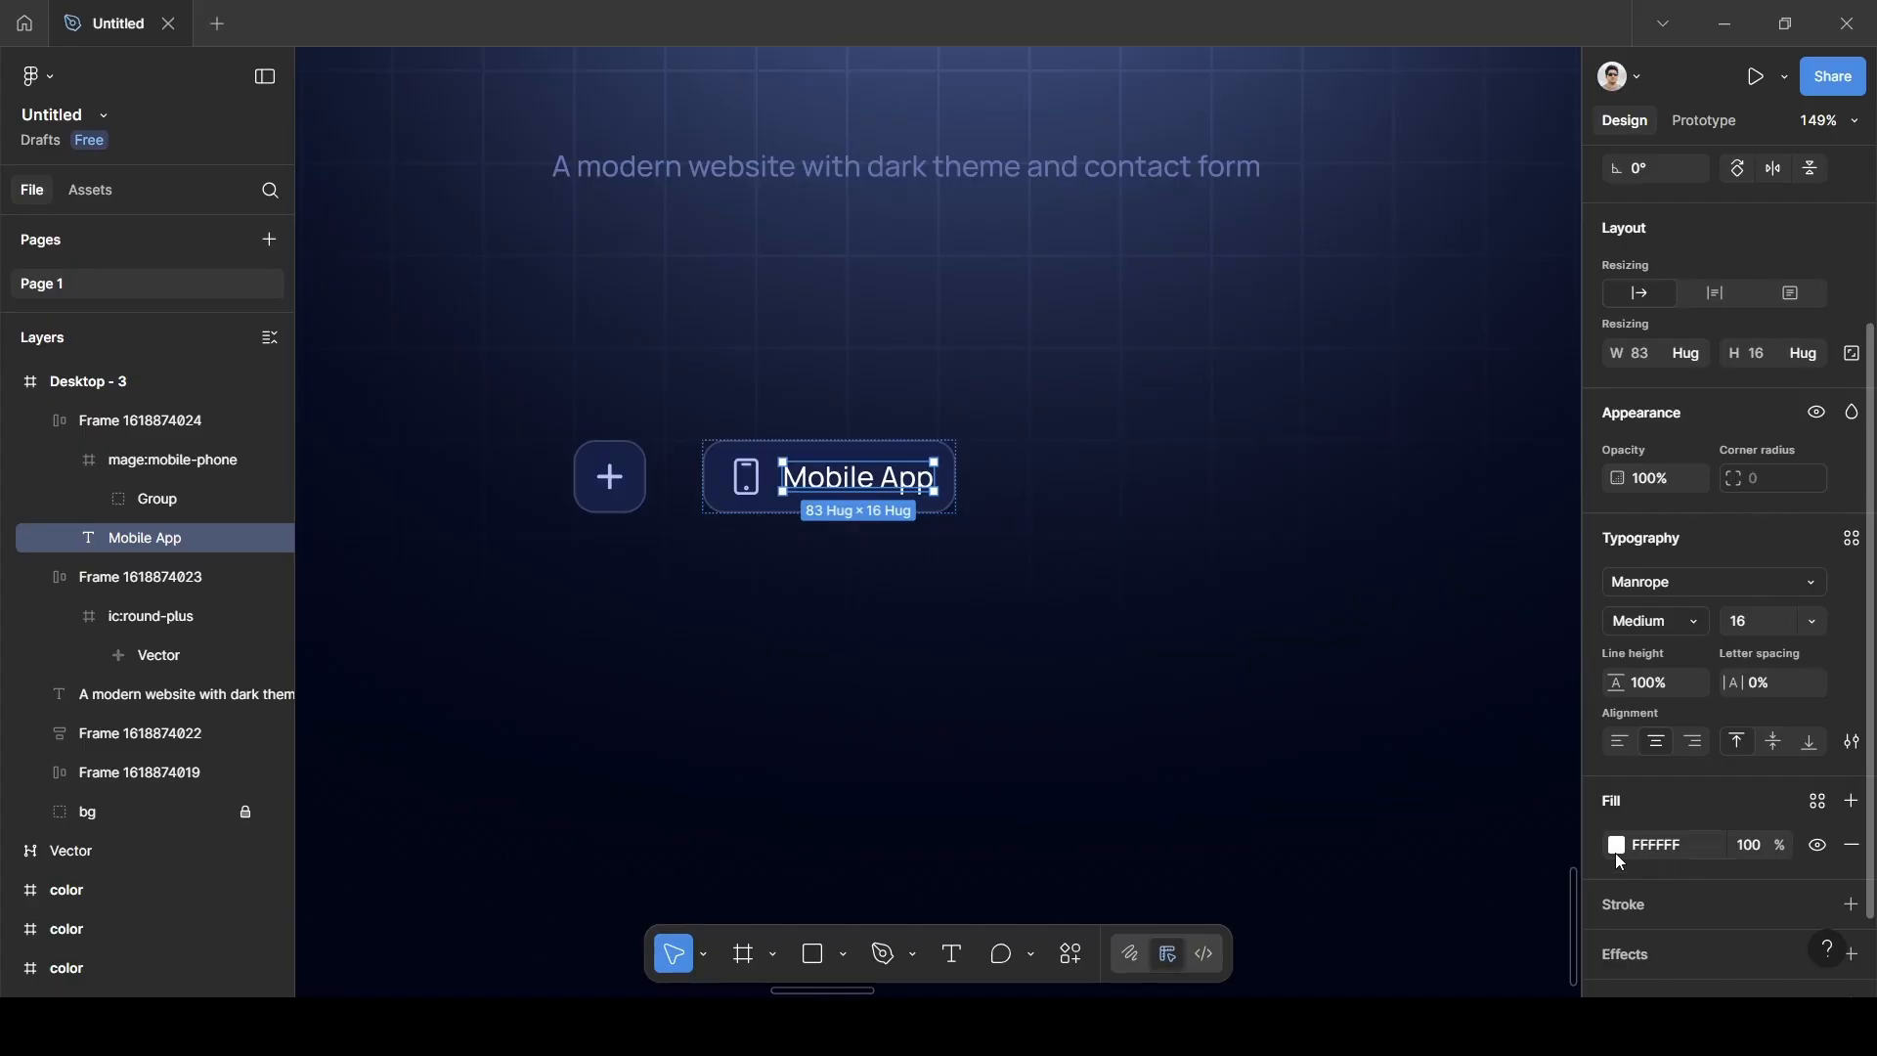
click(1615, 848)
scroll(1129, 766, down, 4)
scroll(1129, 766, right, 2)
scroll(1129, 765, up, 1)
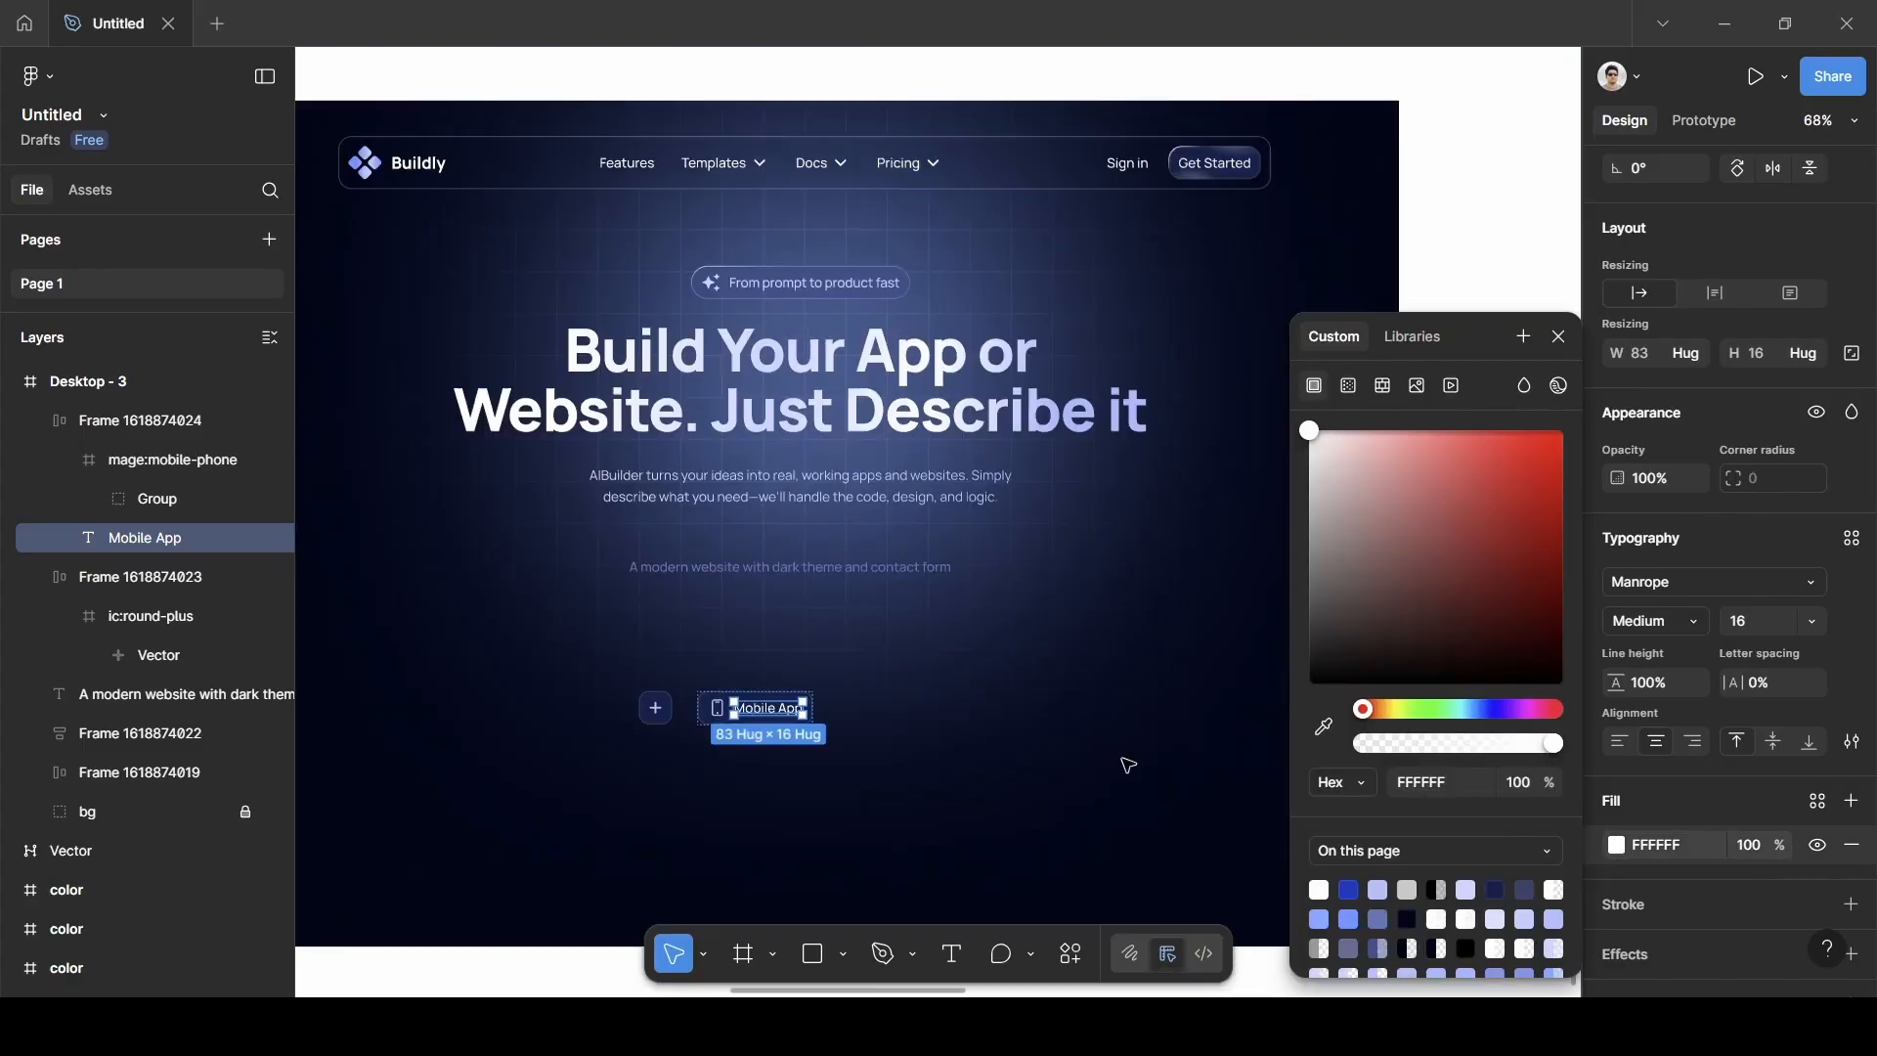
scroll(1129, 766, up, 8)
scroll(1122, 759, left, 2)
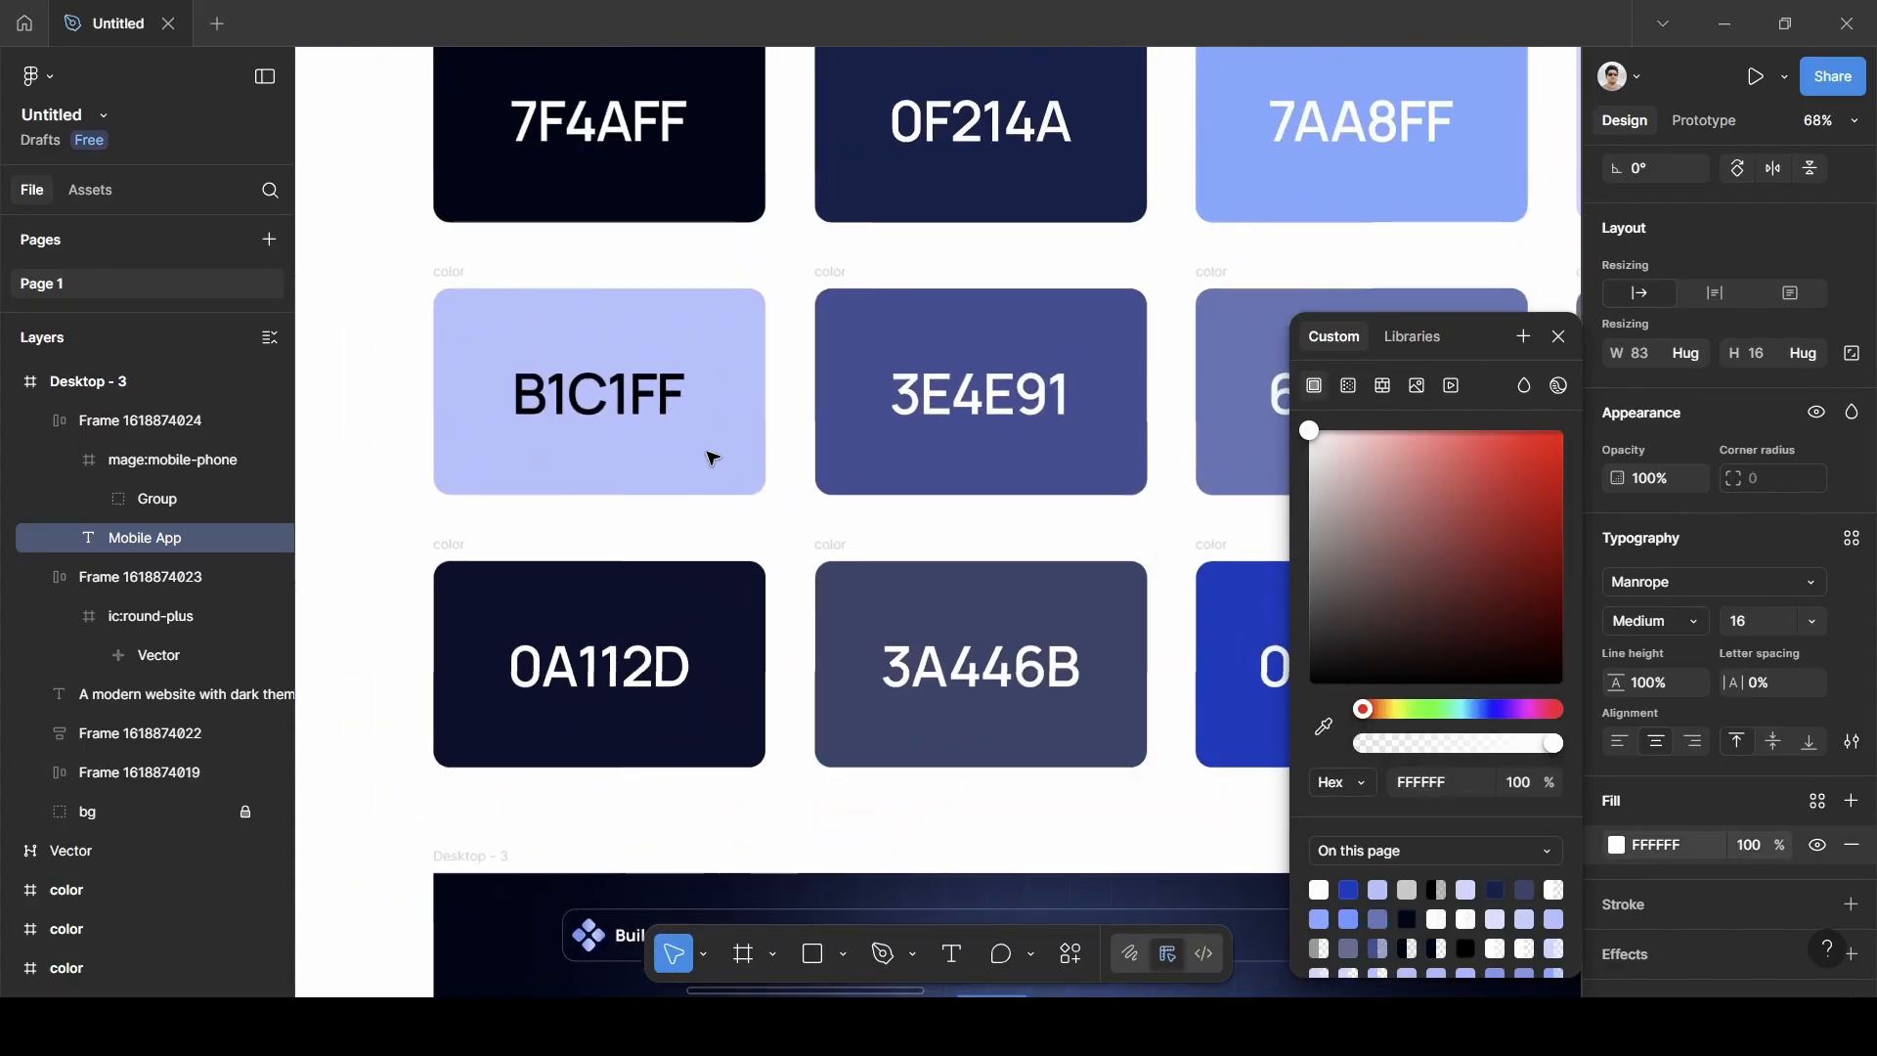
click(1324, 728)
click(700, 448)
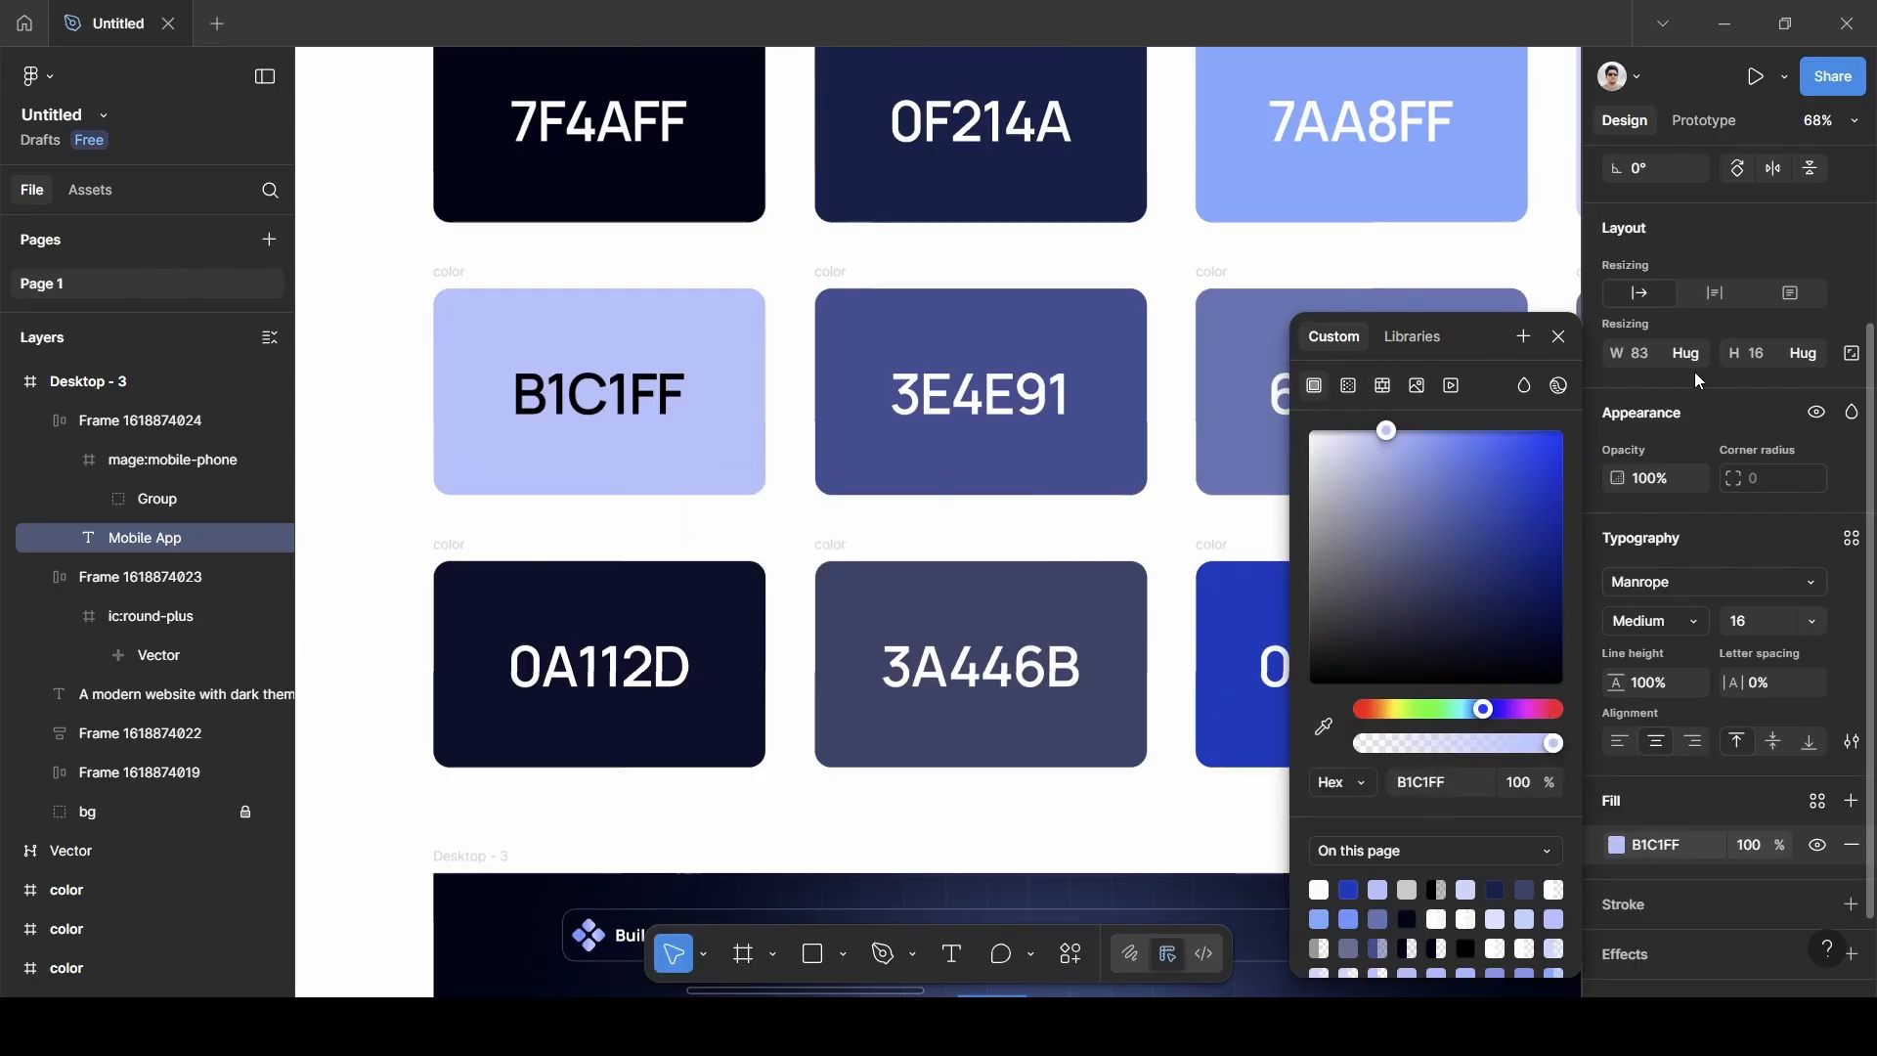
click(1566, 338)
scroll(1102, 631, down, 8)
scroll(1102, 630, up, 3)
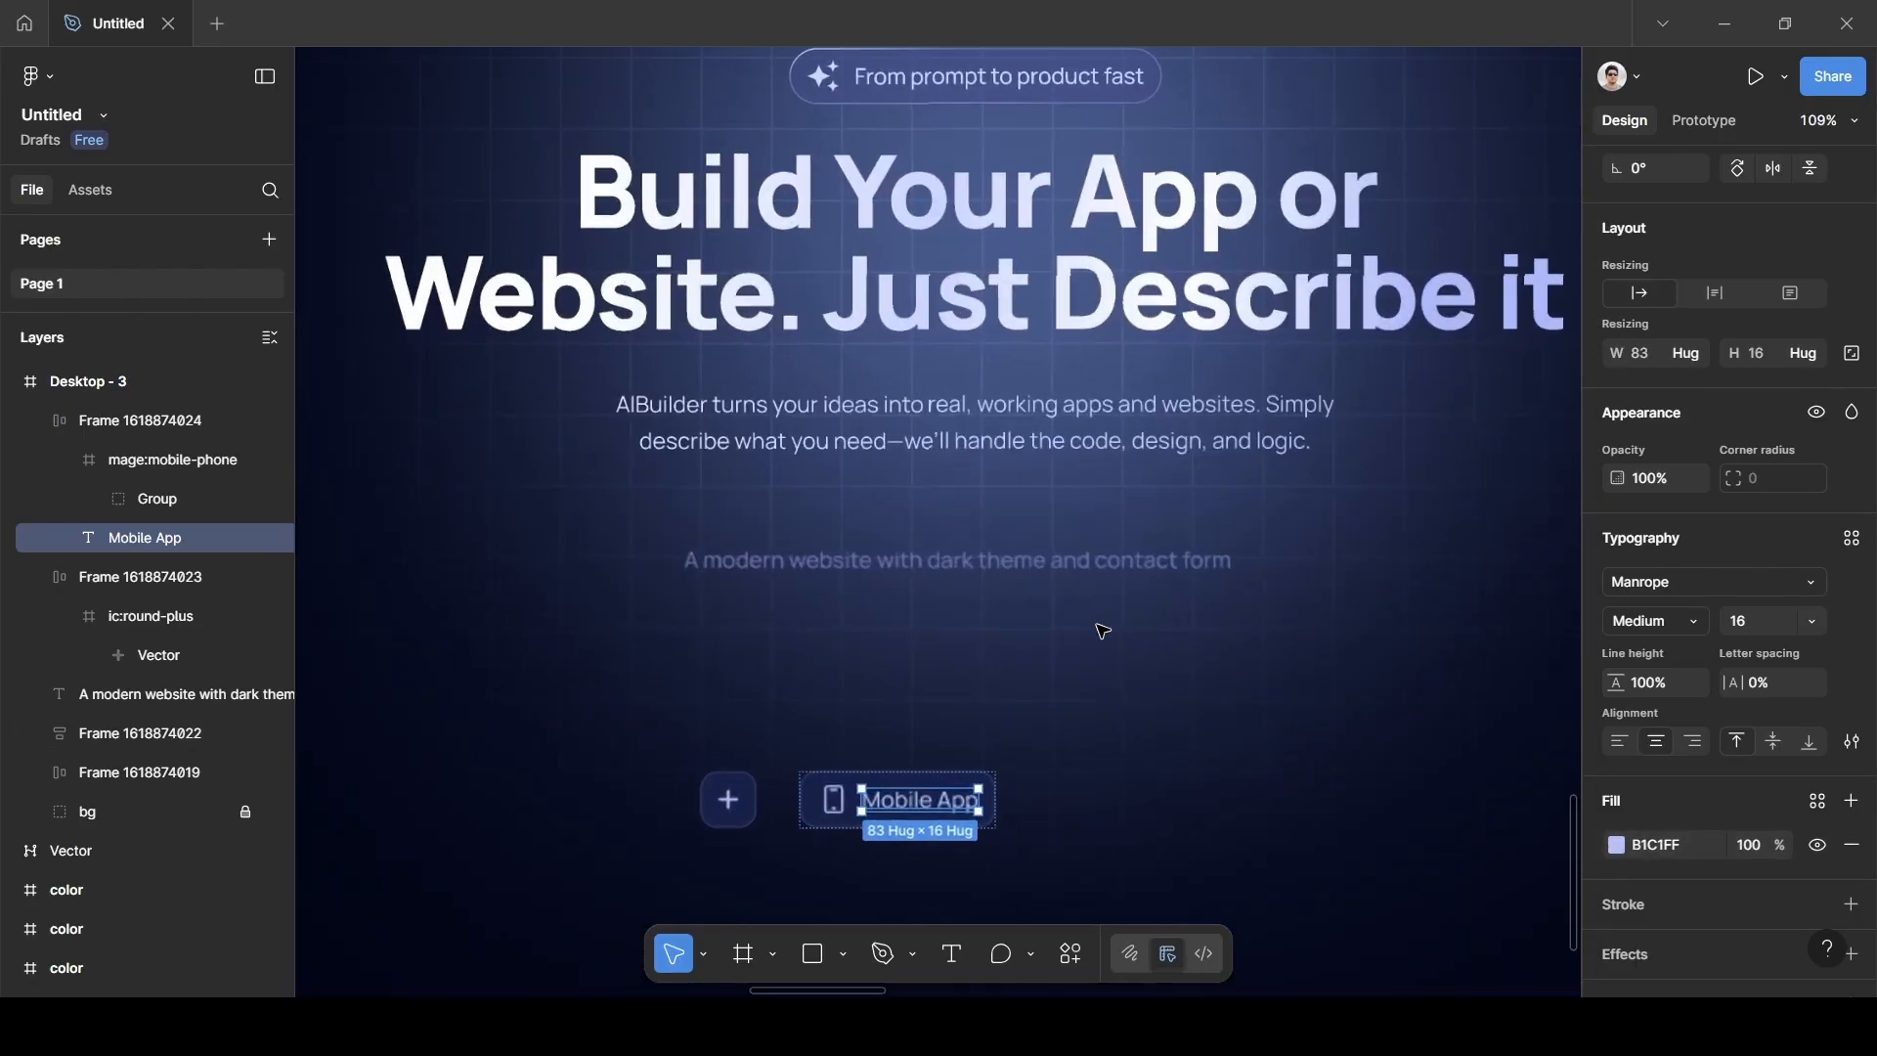
scroll(1035, 746, up, 2)
click(1049, 785)
Duplicate the Mobile App button, place the copy beside it at X 742, Y 715, and select the copy's phone icon.
scroll(1049, 788, down, 5)
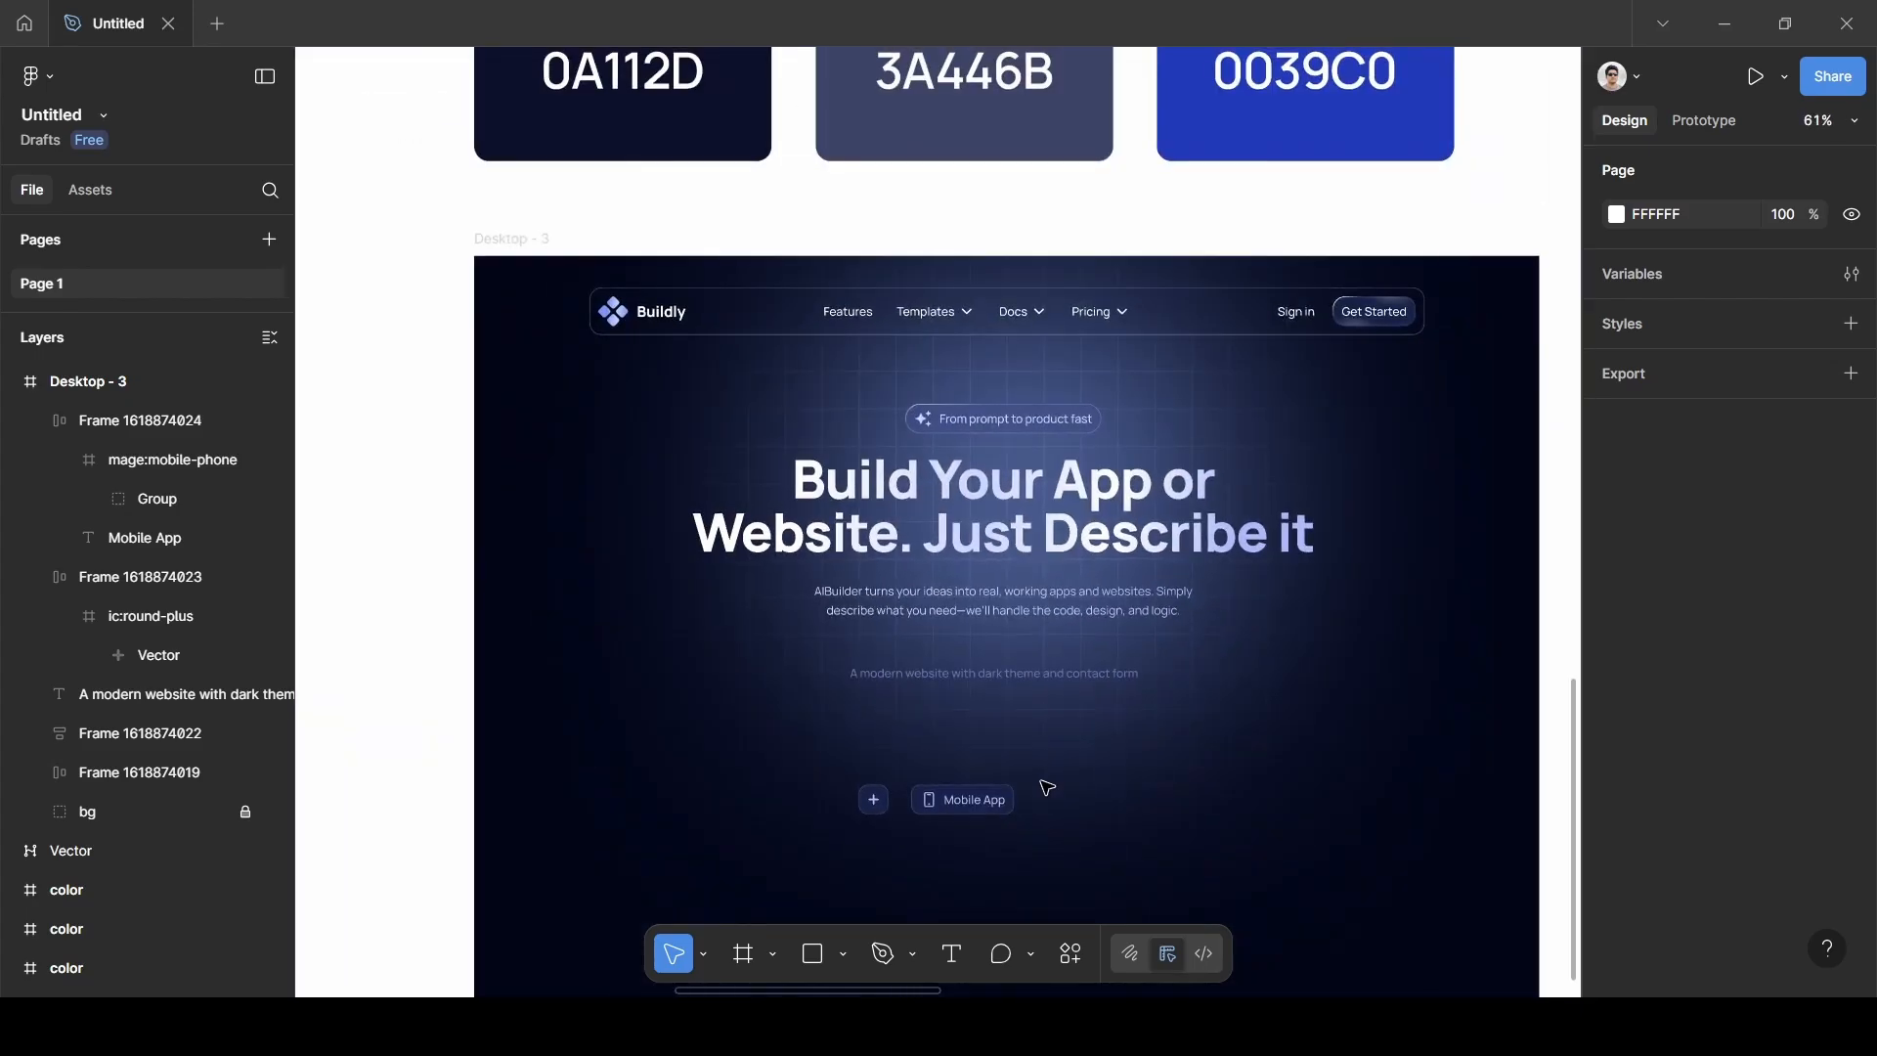
scroll(1044, 784, down, 1)
scroll(1036, 780, up, 4)
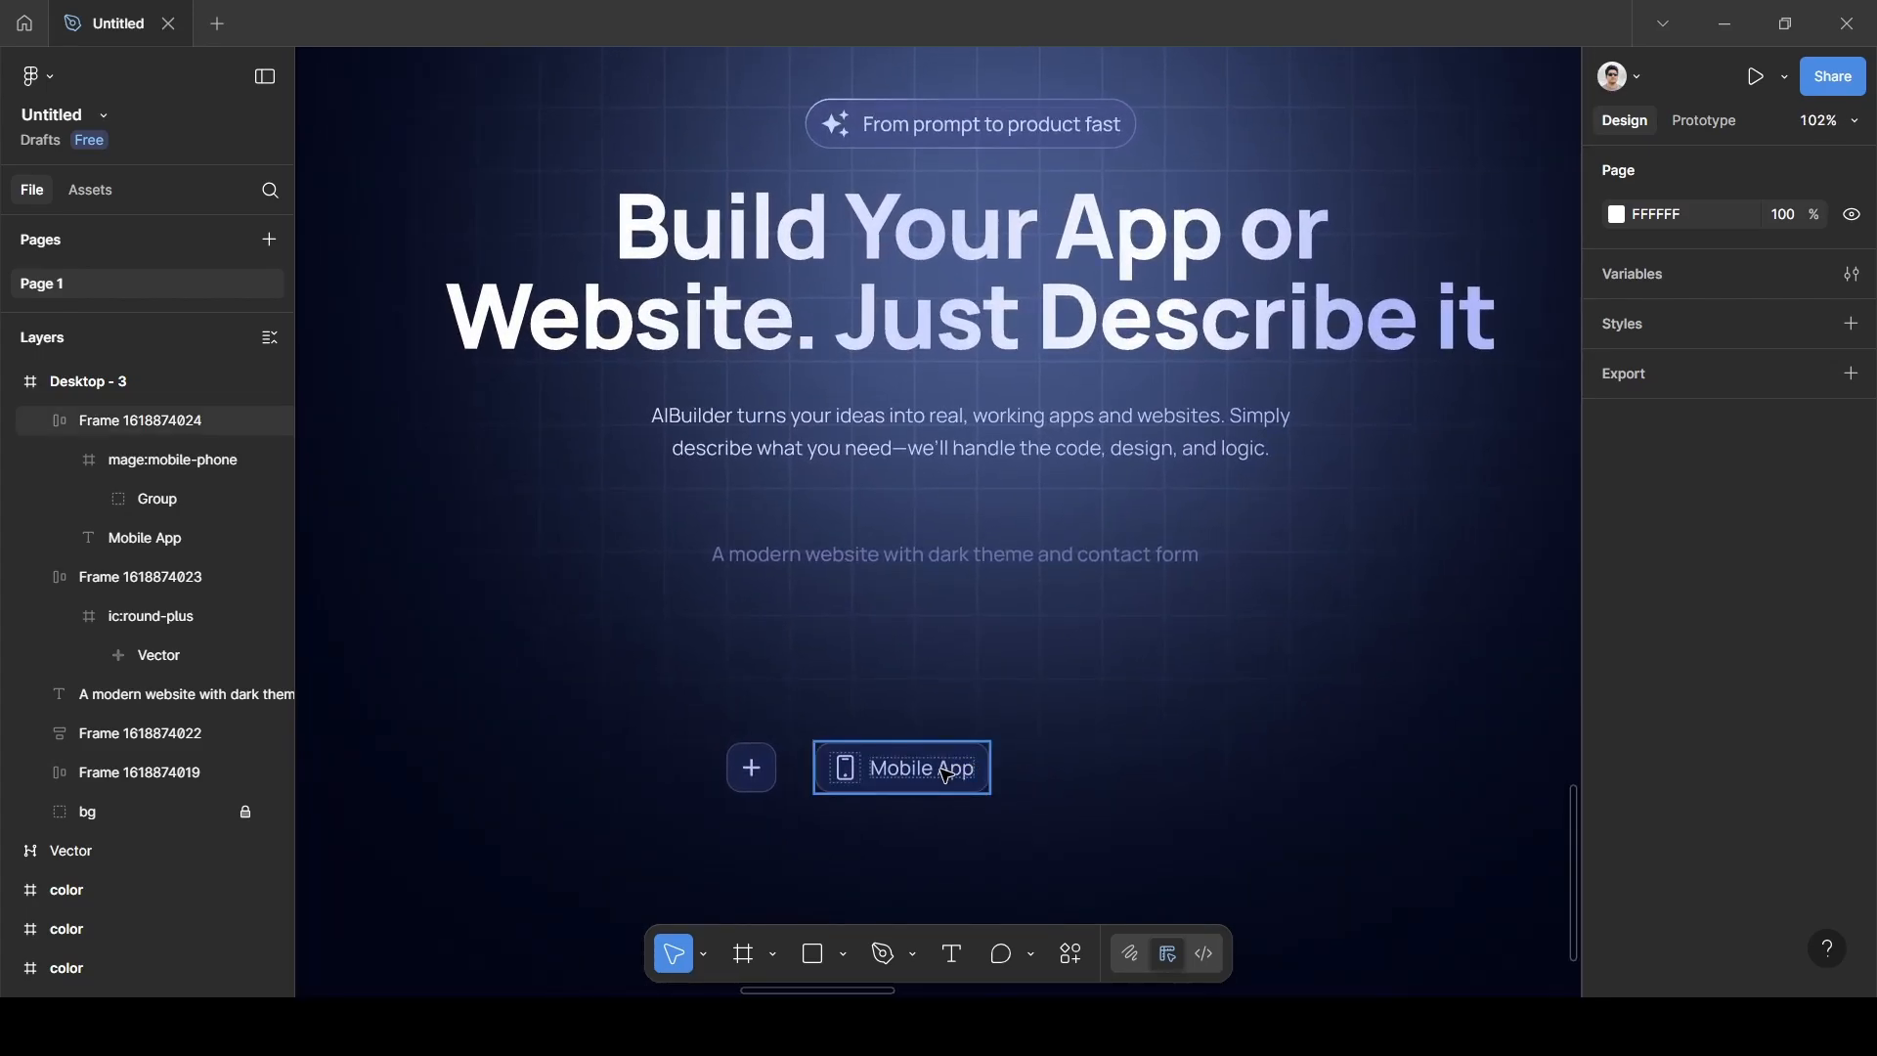
drag(924, 775, 1062, 780)
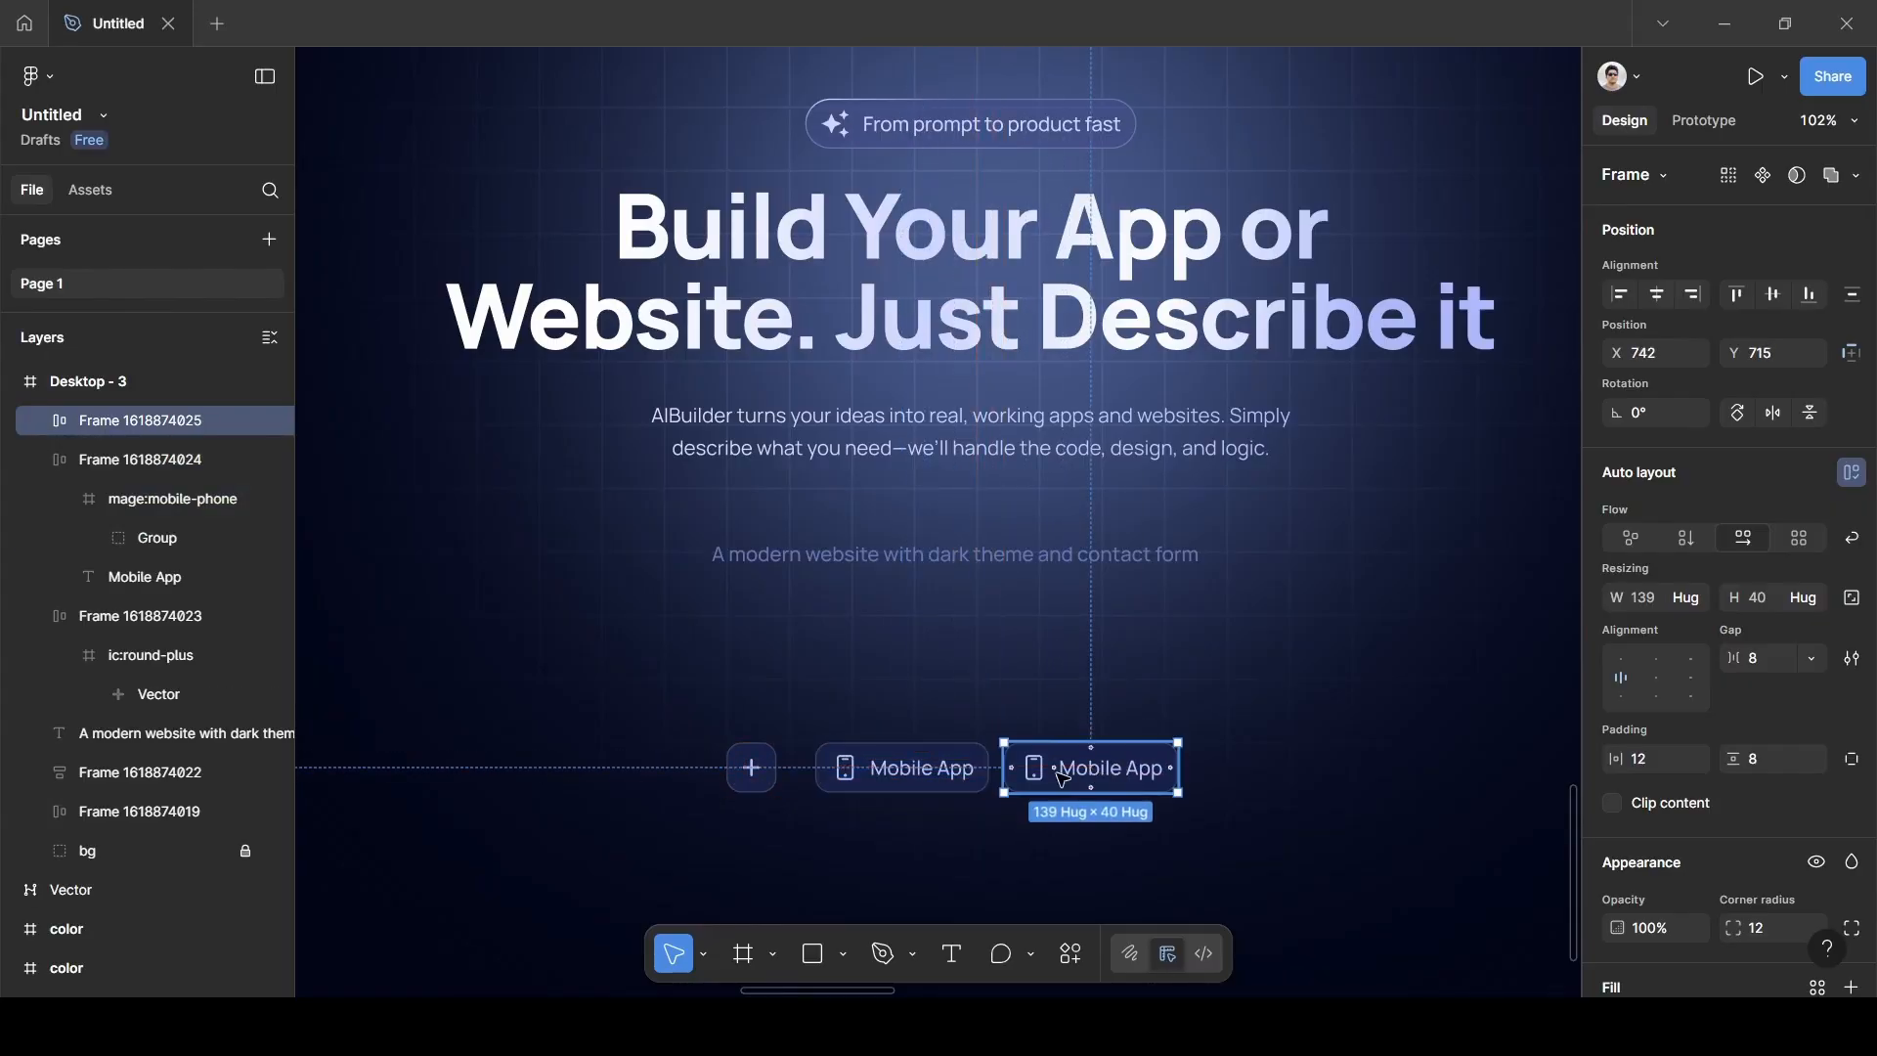
double_click(1042, 770)
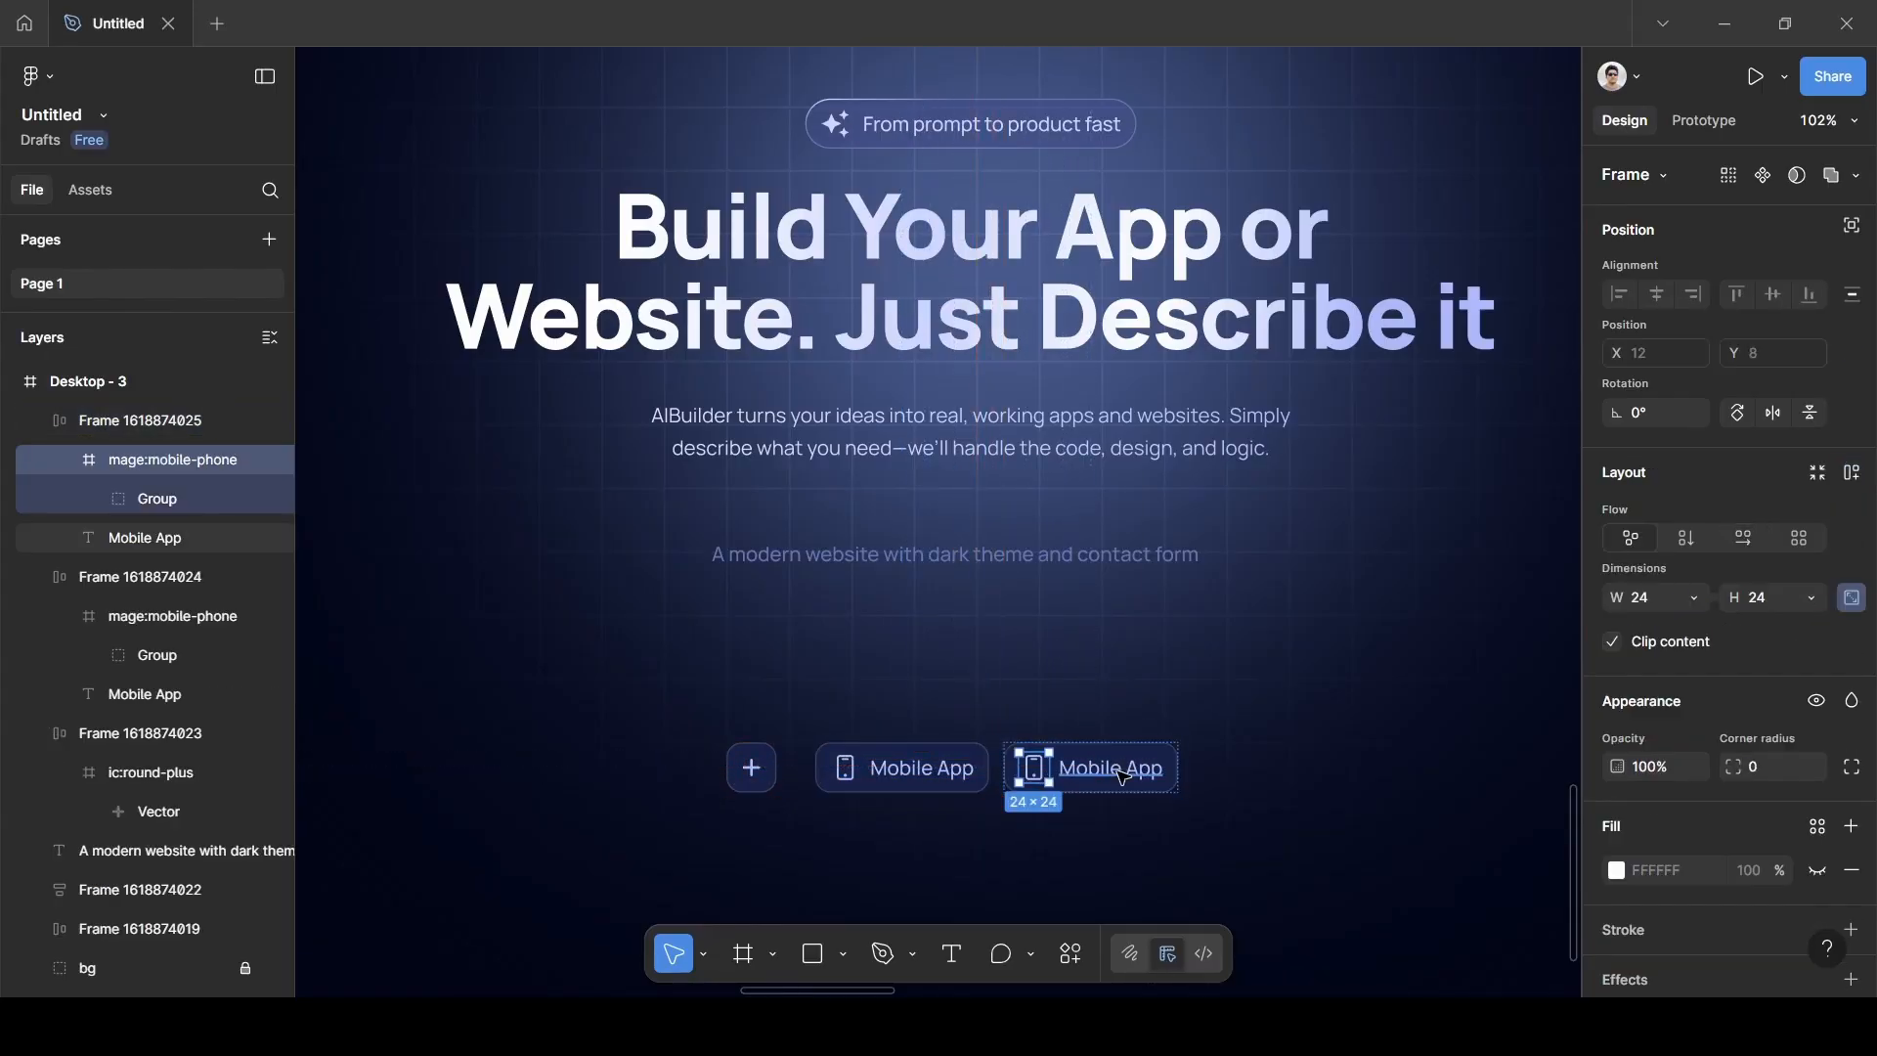
Examine the label and icon of the second option button in Desktop - 2's prompt box as the reference for the copied button.
click(1111, 770)
scroll(563, 747, left, 2)
scroll(563, 747, left, 20)
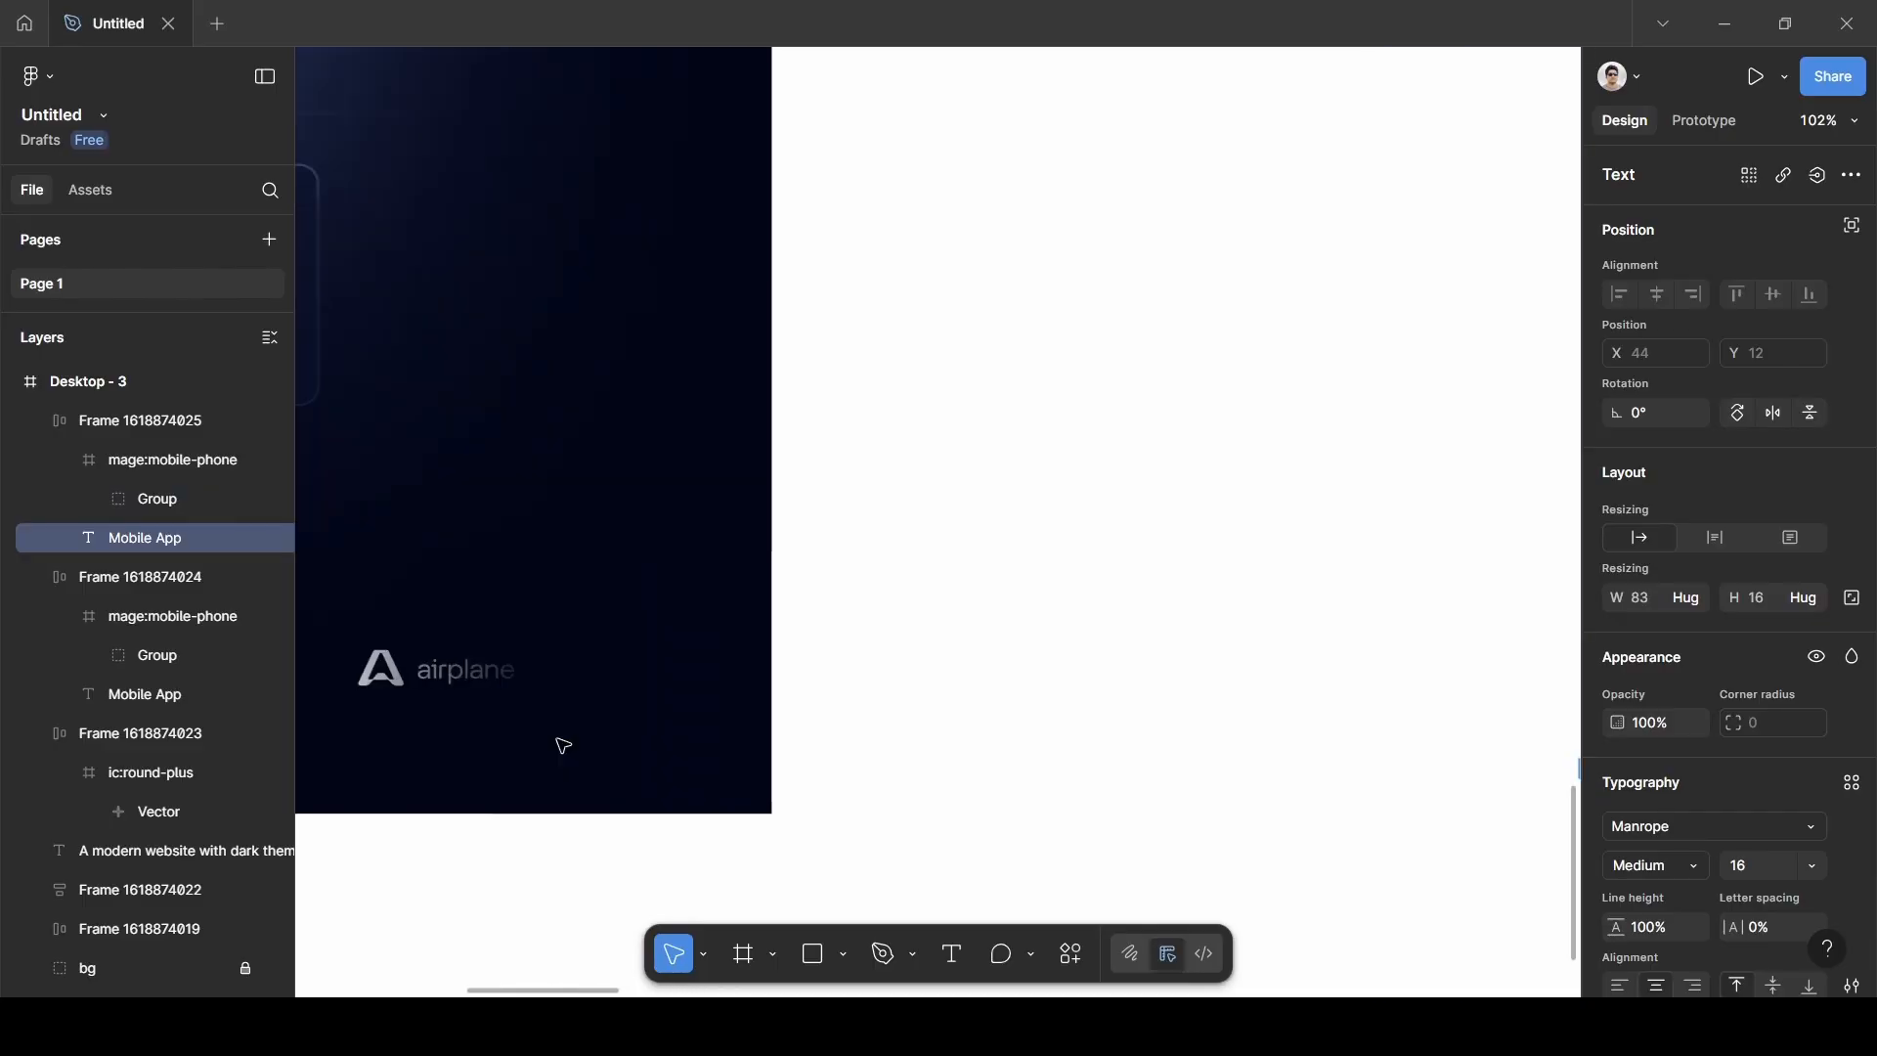
scroll(565, 745, down, 4)
scroll(567, 743, left, 3)
scroll(567, 743, up, 5)
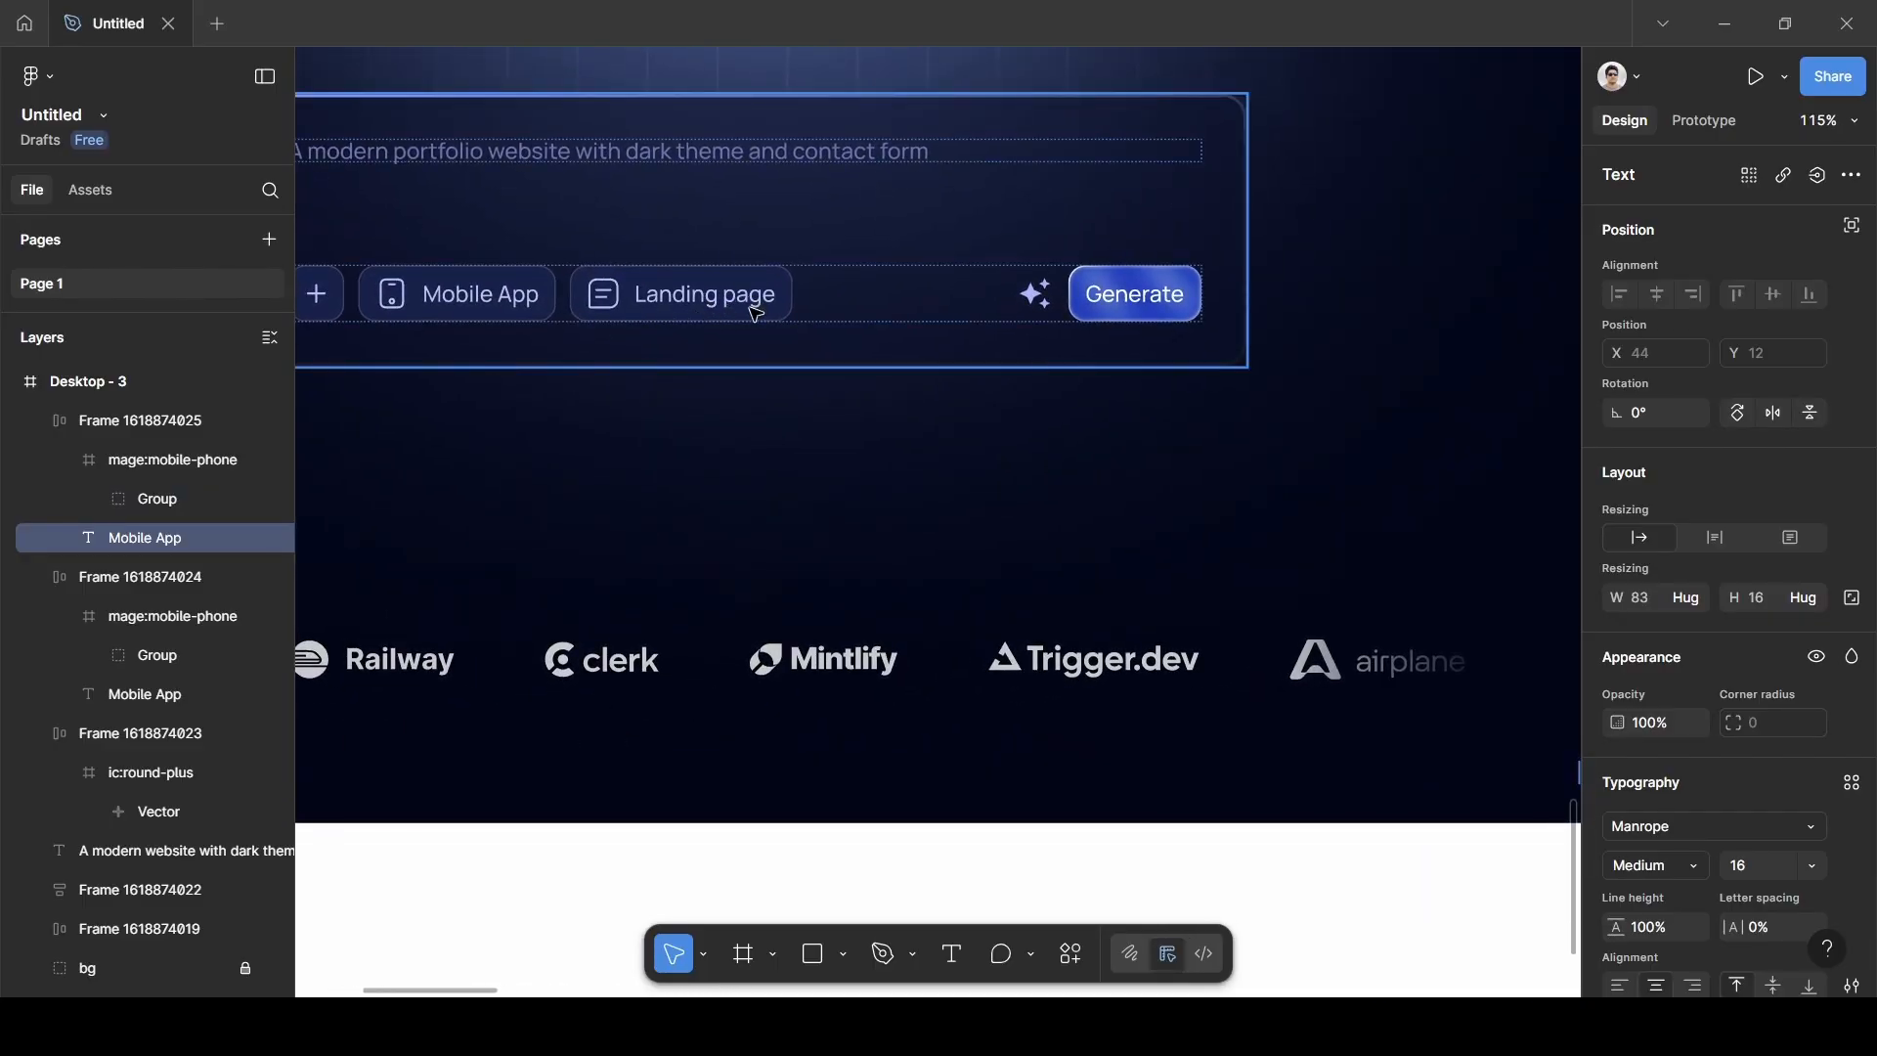
scroll(892, 524, down, 3)
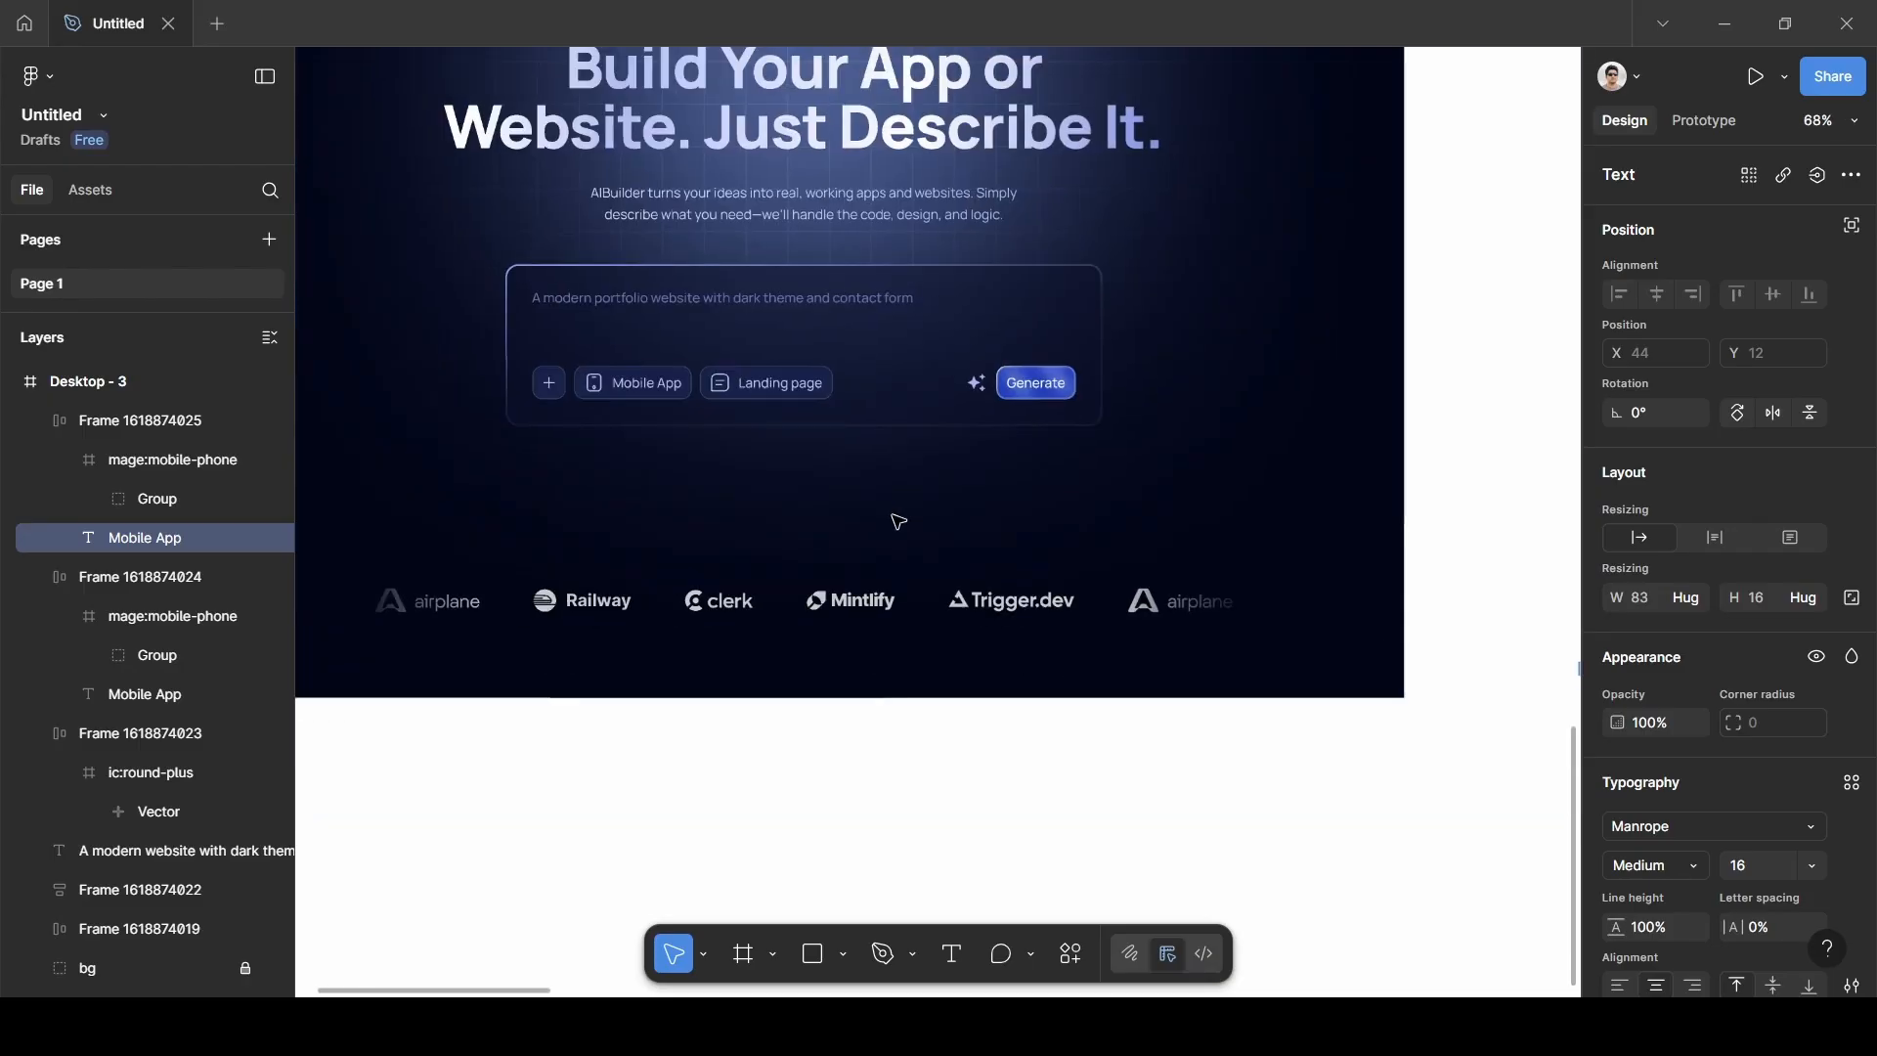
scroll(901, 524, right, 10)
scroll(901, 515, right, 8)
scroll(900, 516, up, 5)
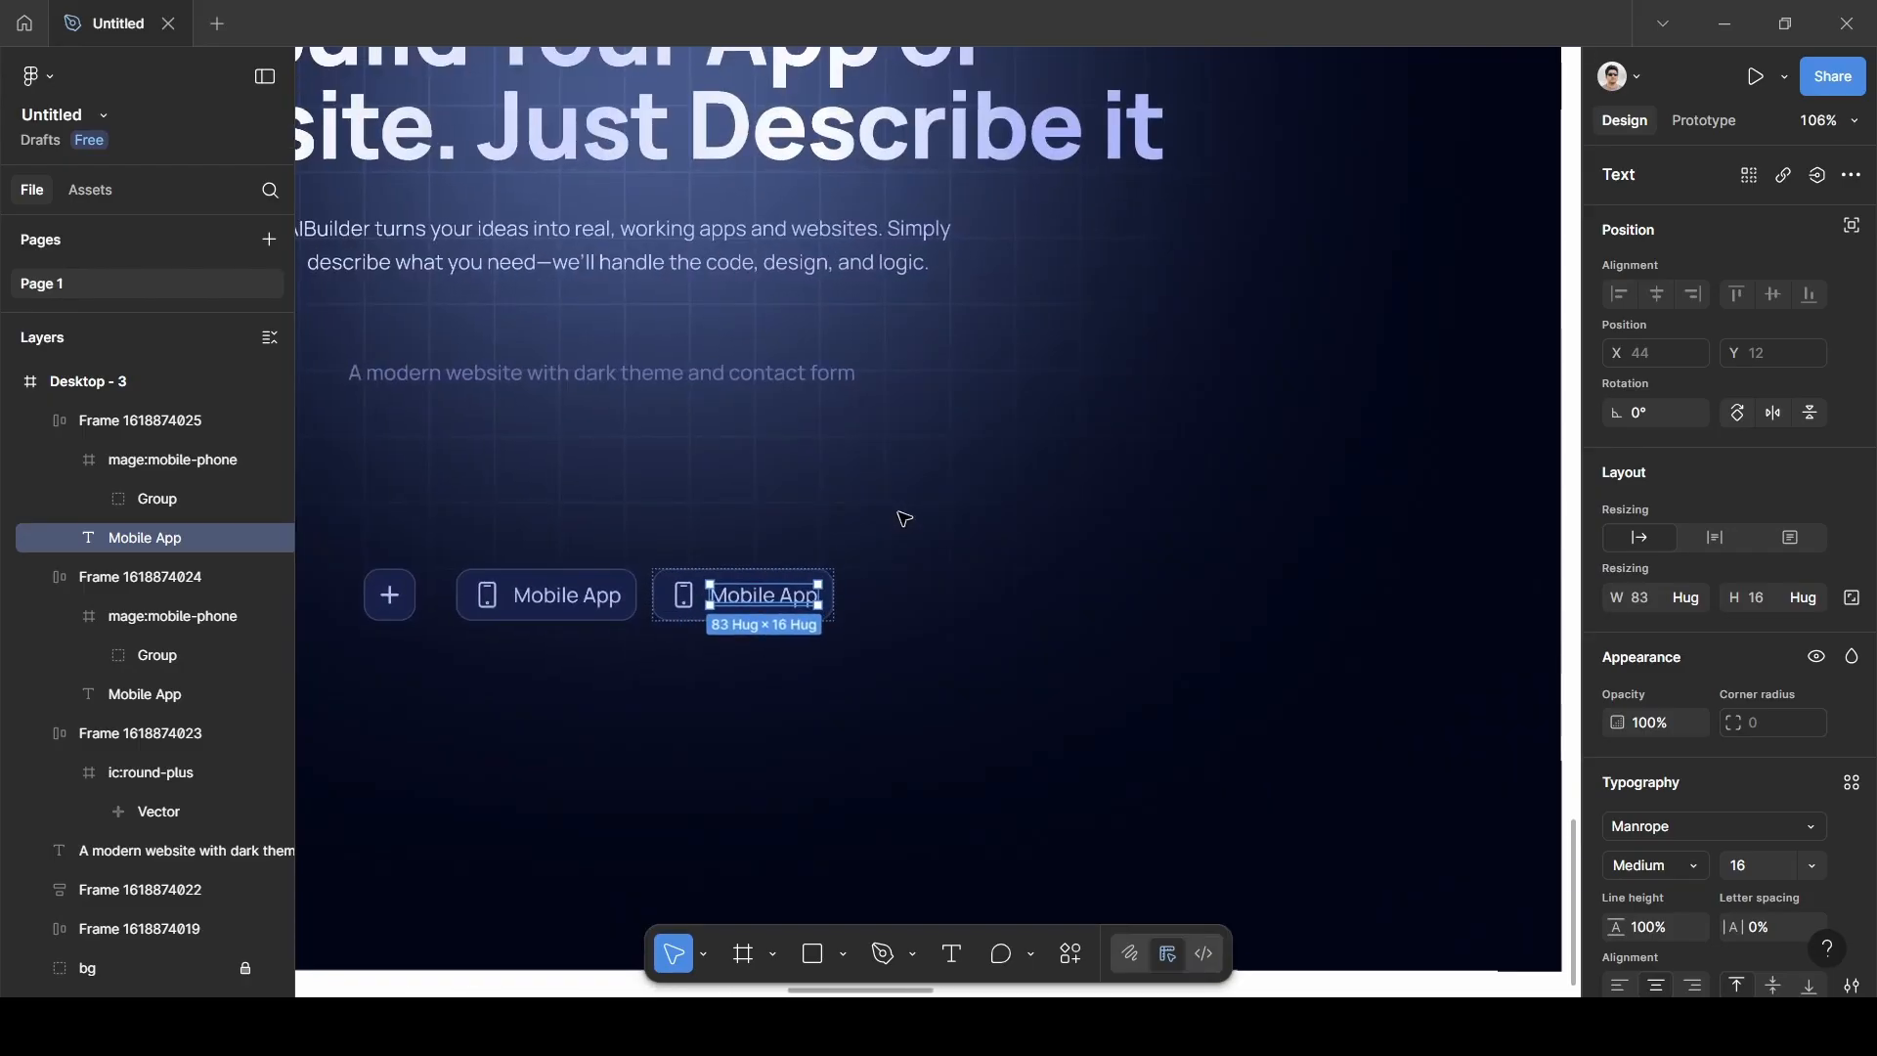
Change the duplicated Mobile App button's label to "Landing Page".
scroll(1056, 587, left, 4)
double_click(1109, 626)
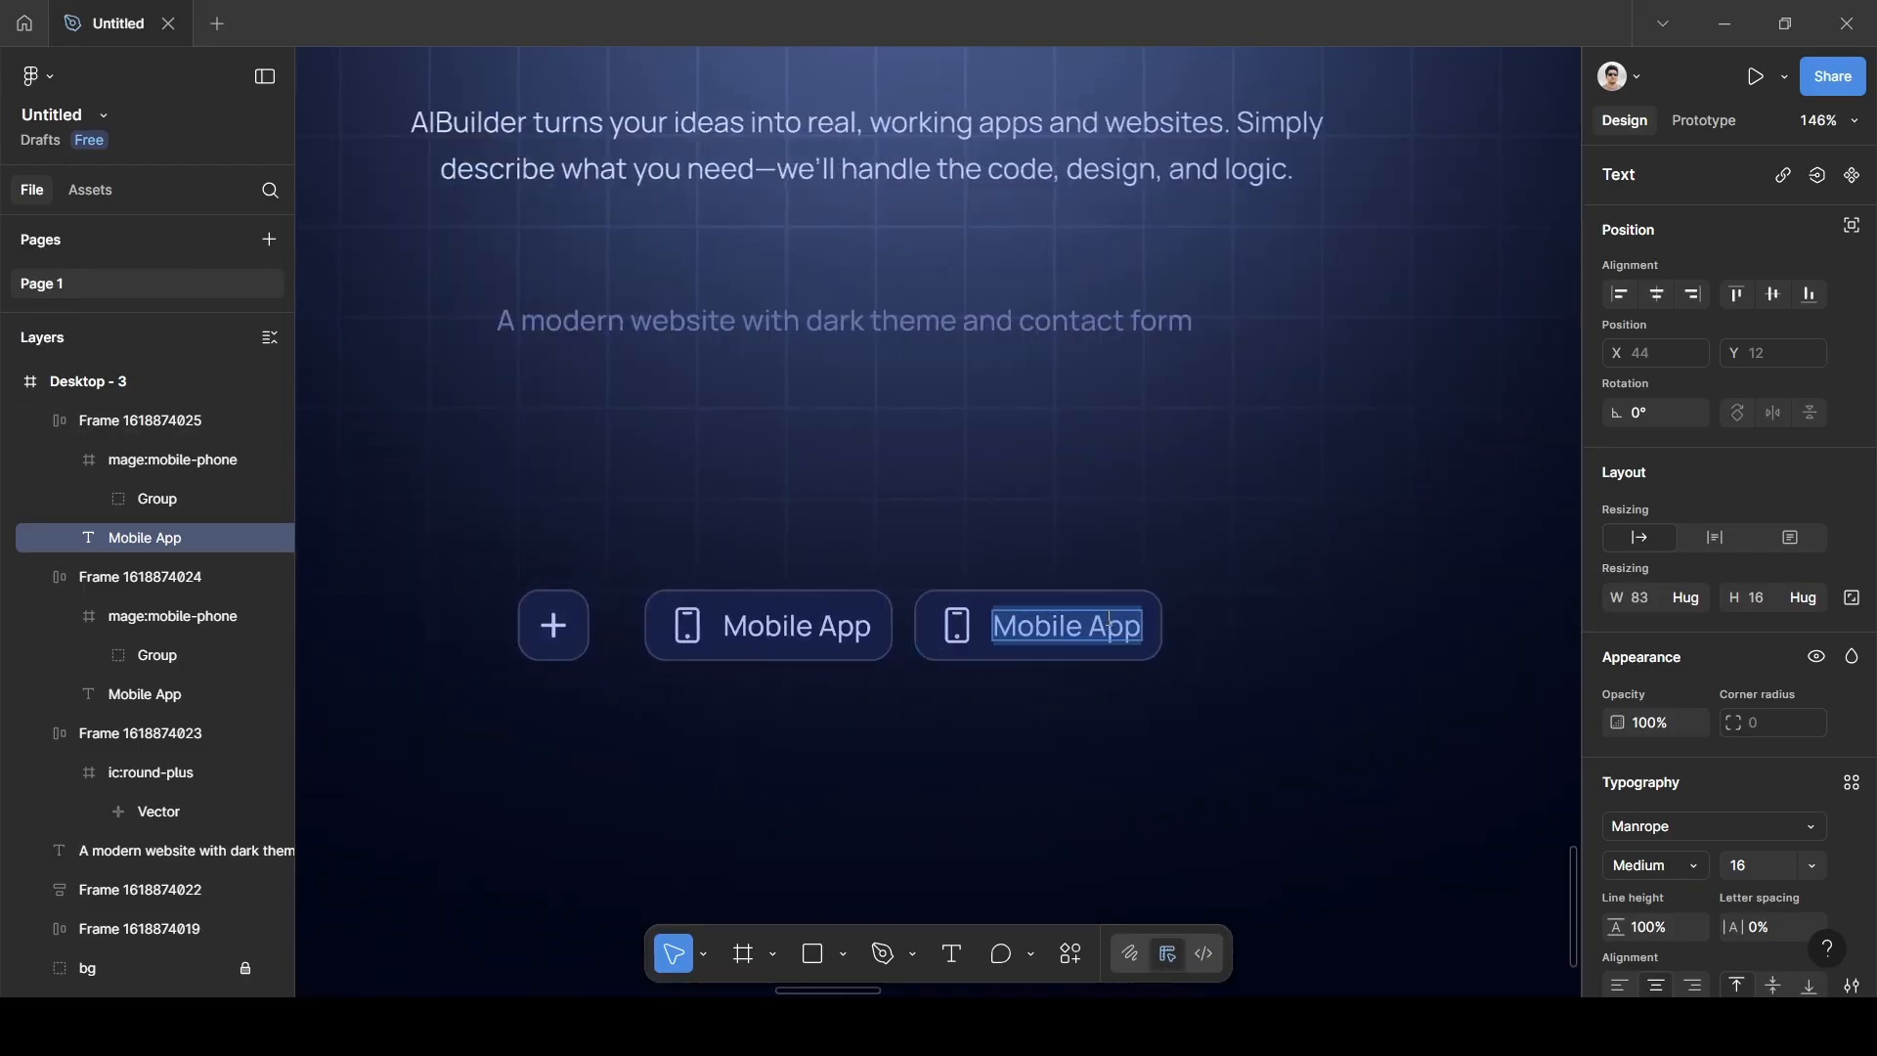
key(BackSpace)
text(Landing)
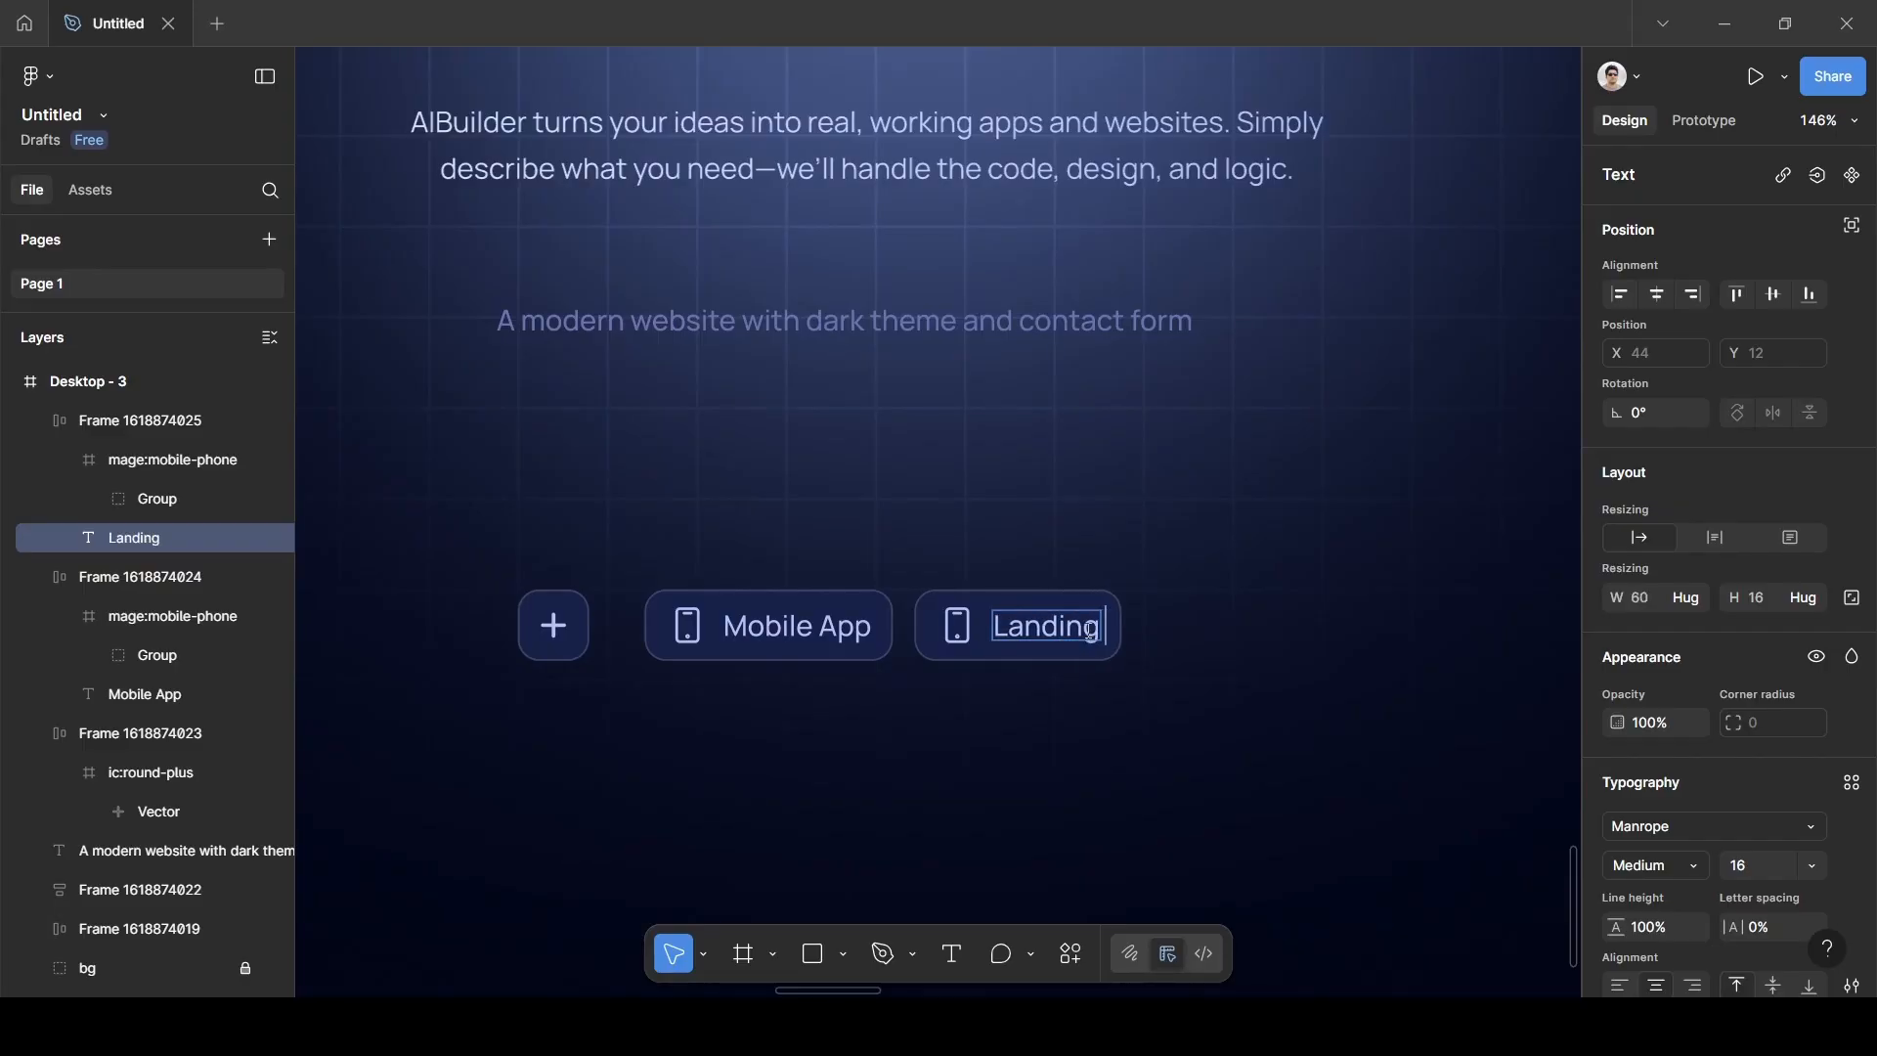
text( page)
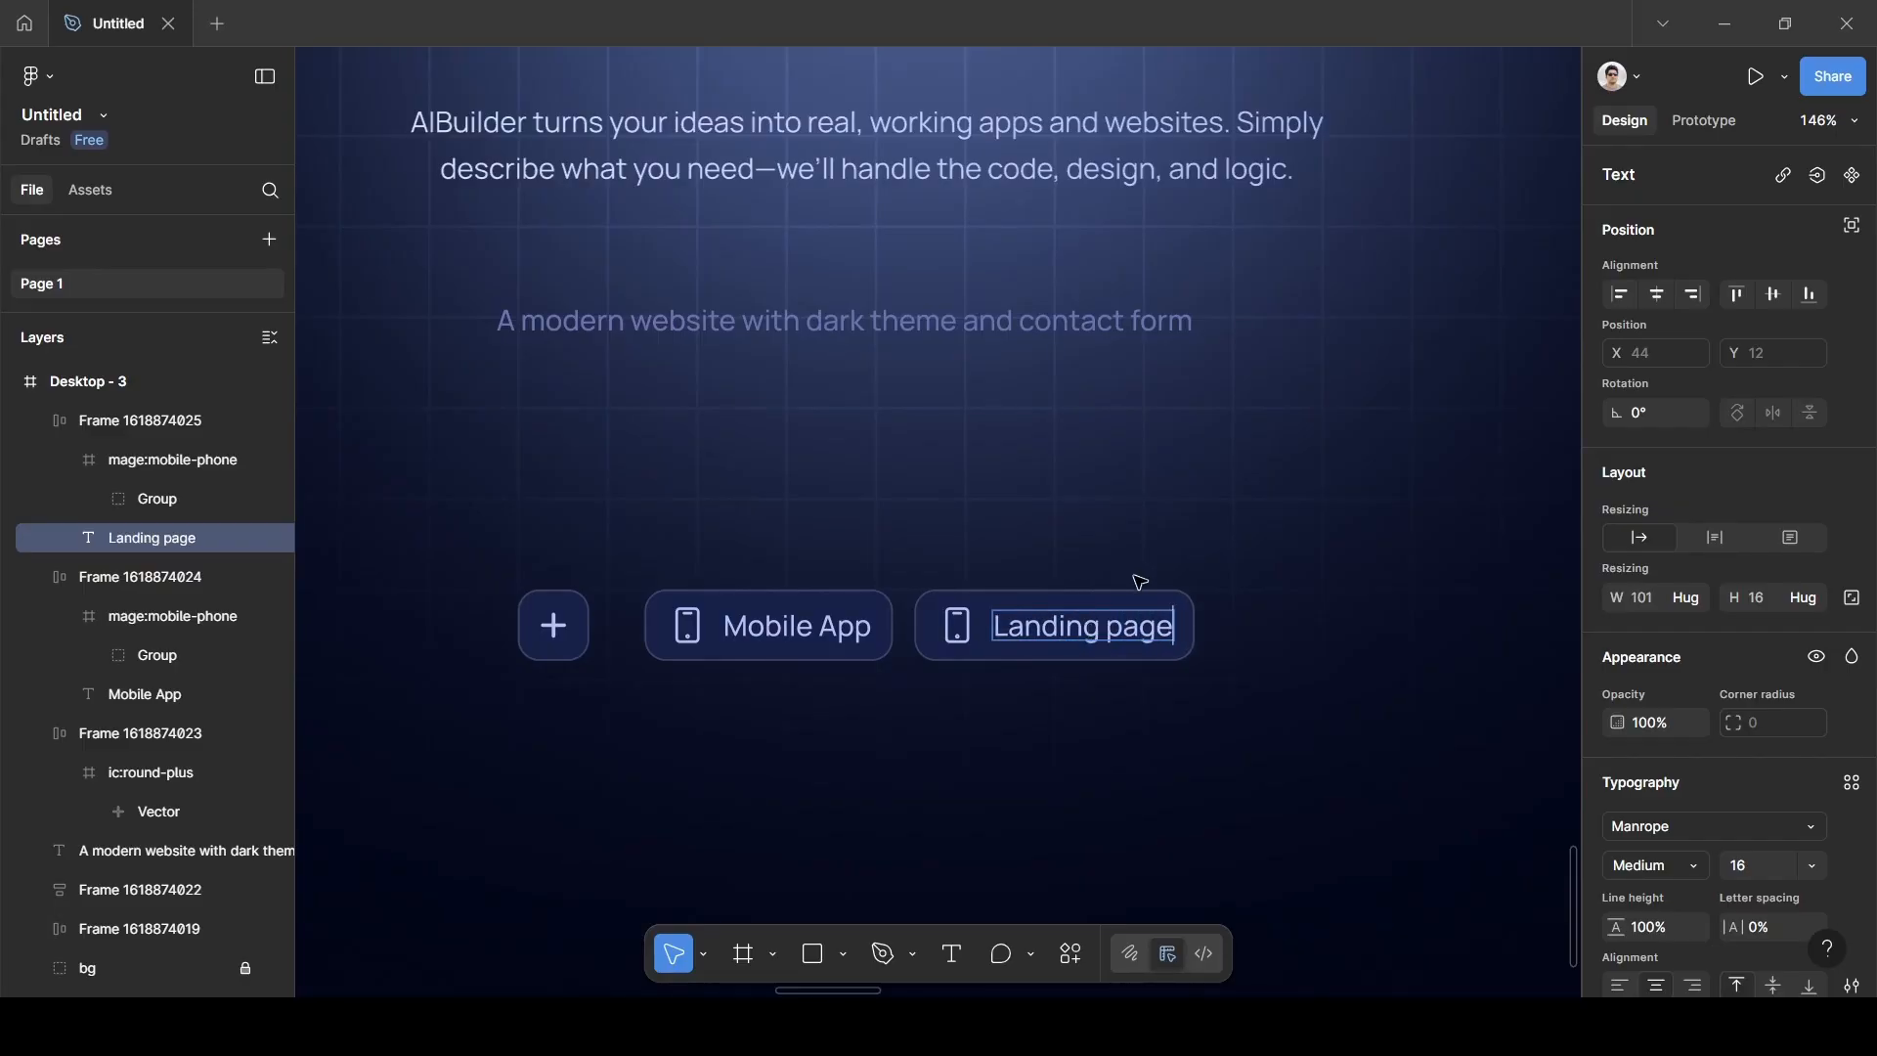
click(1126, 629)
key(BackSpace)
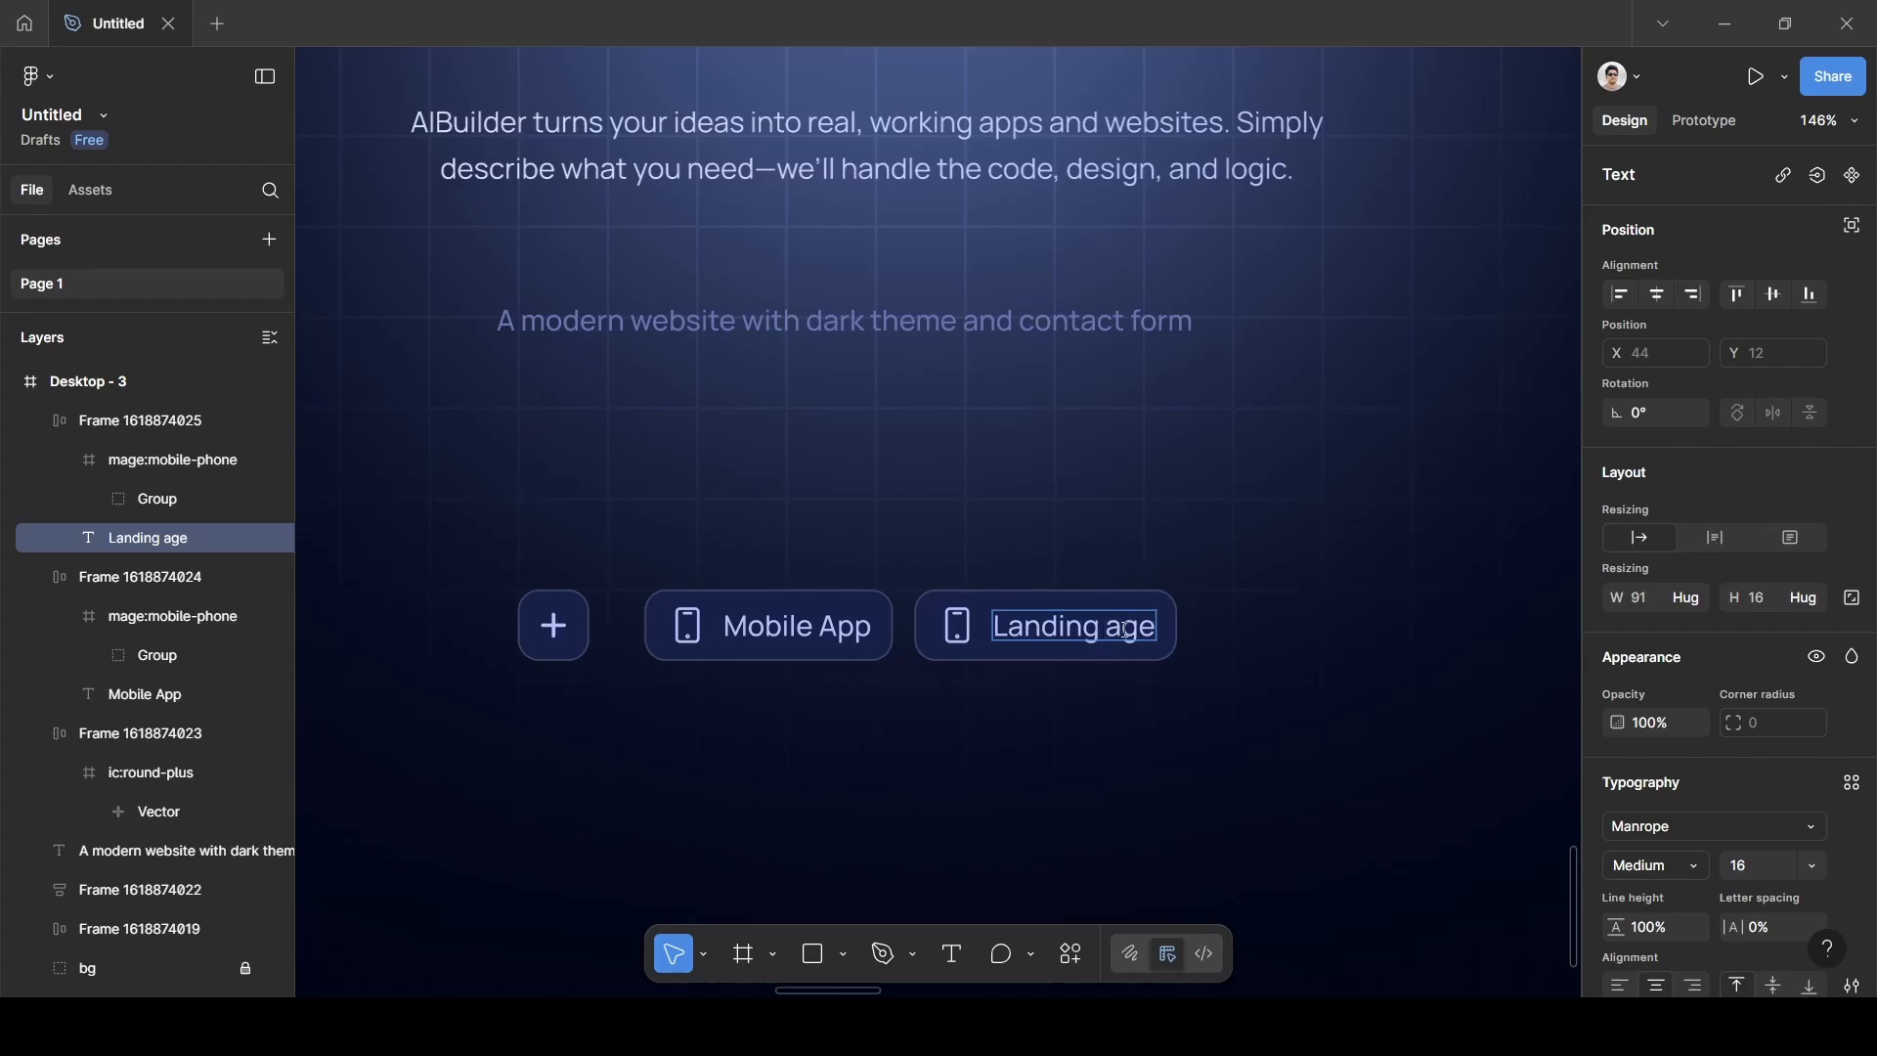
text(P)
key(Escape)
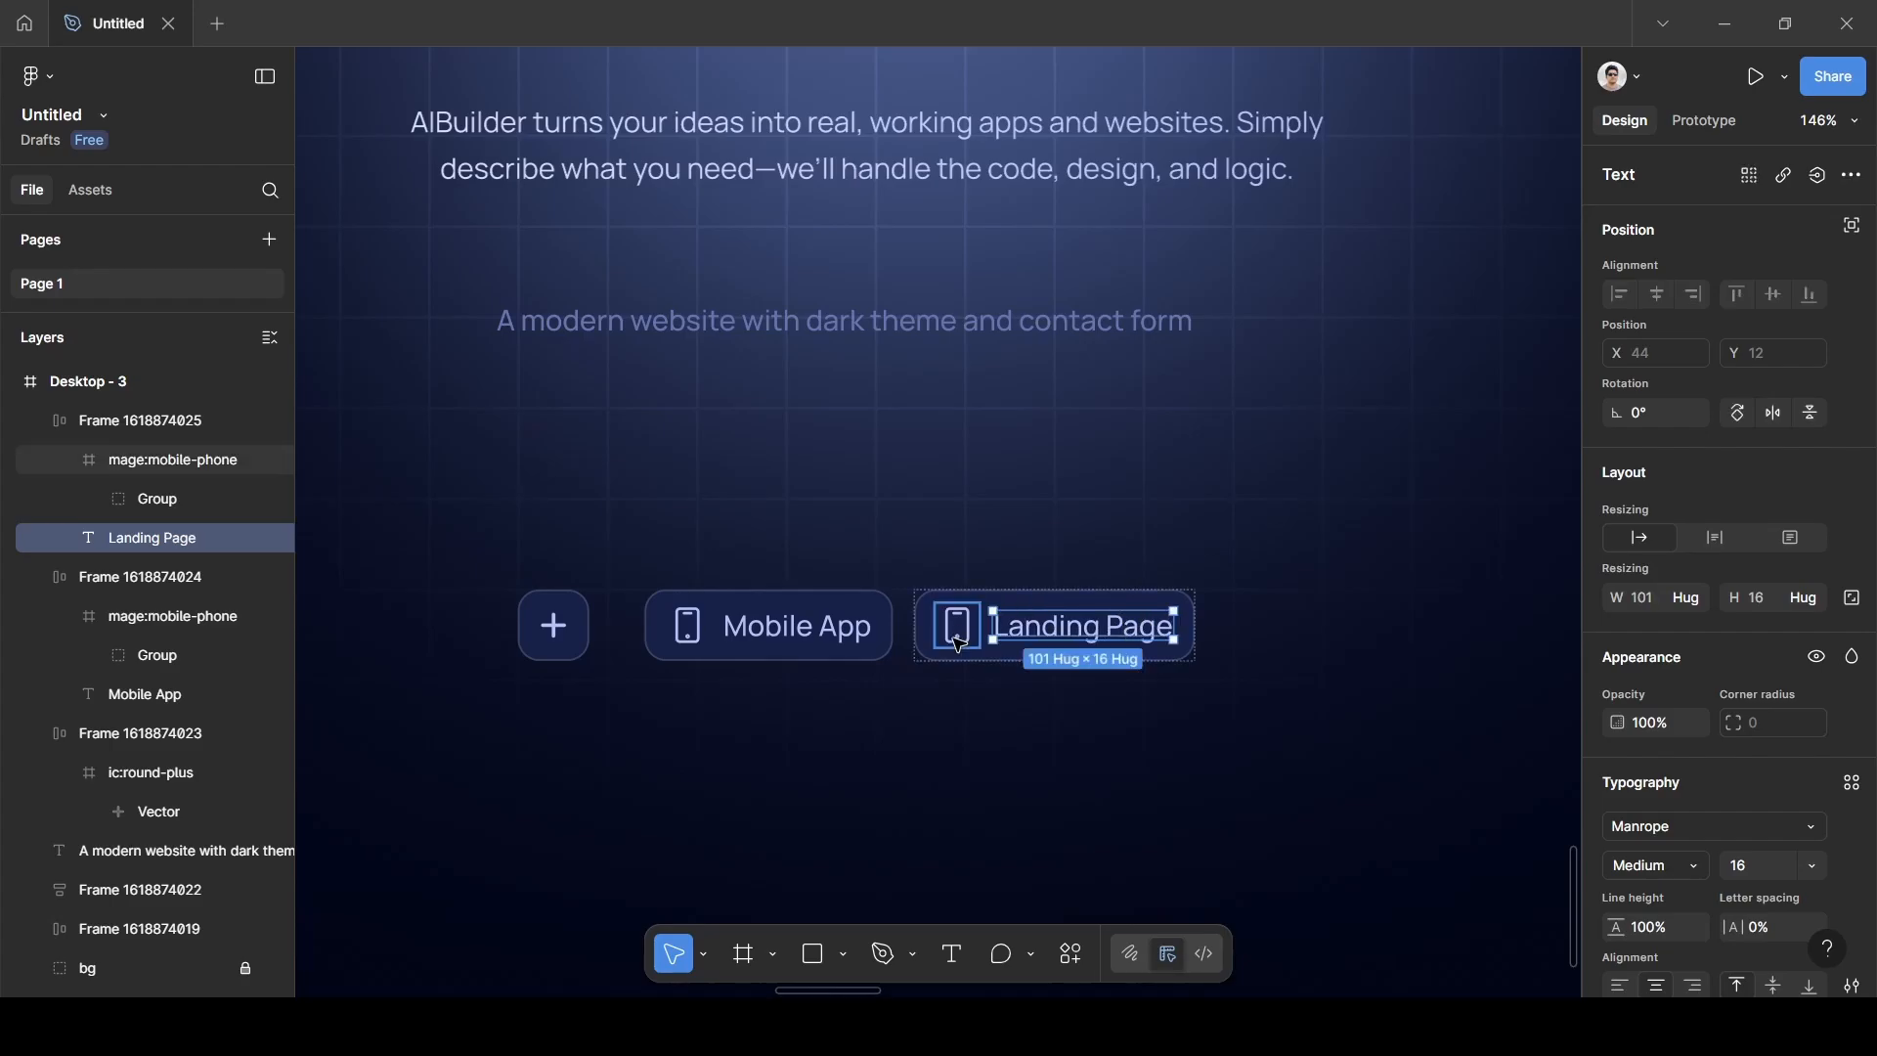
Search the Iconify plugin for "file" with the Landing Page button's phone icon selected.
click(961, 631)
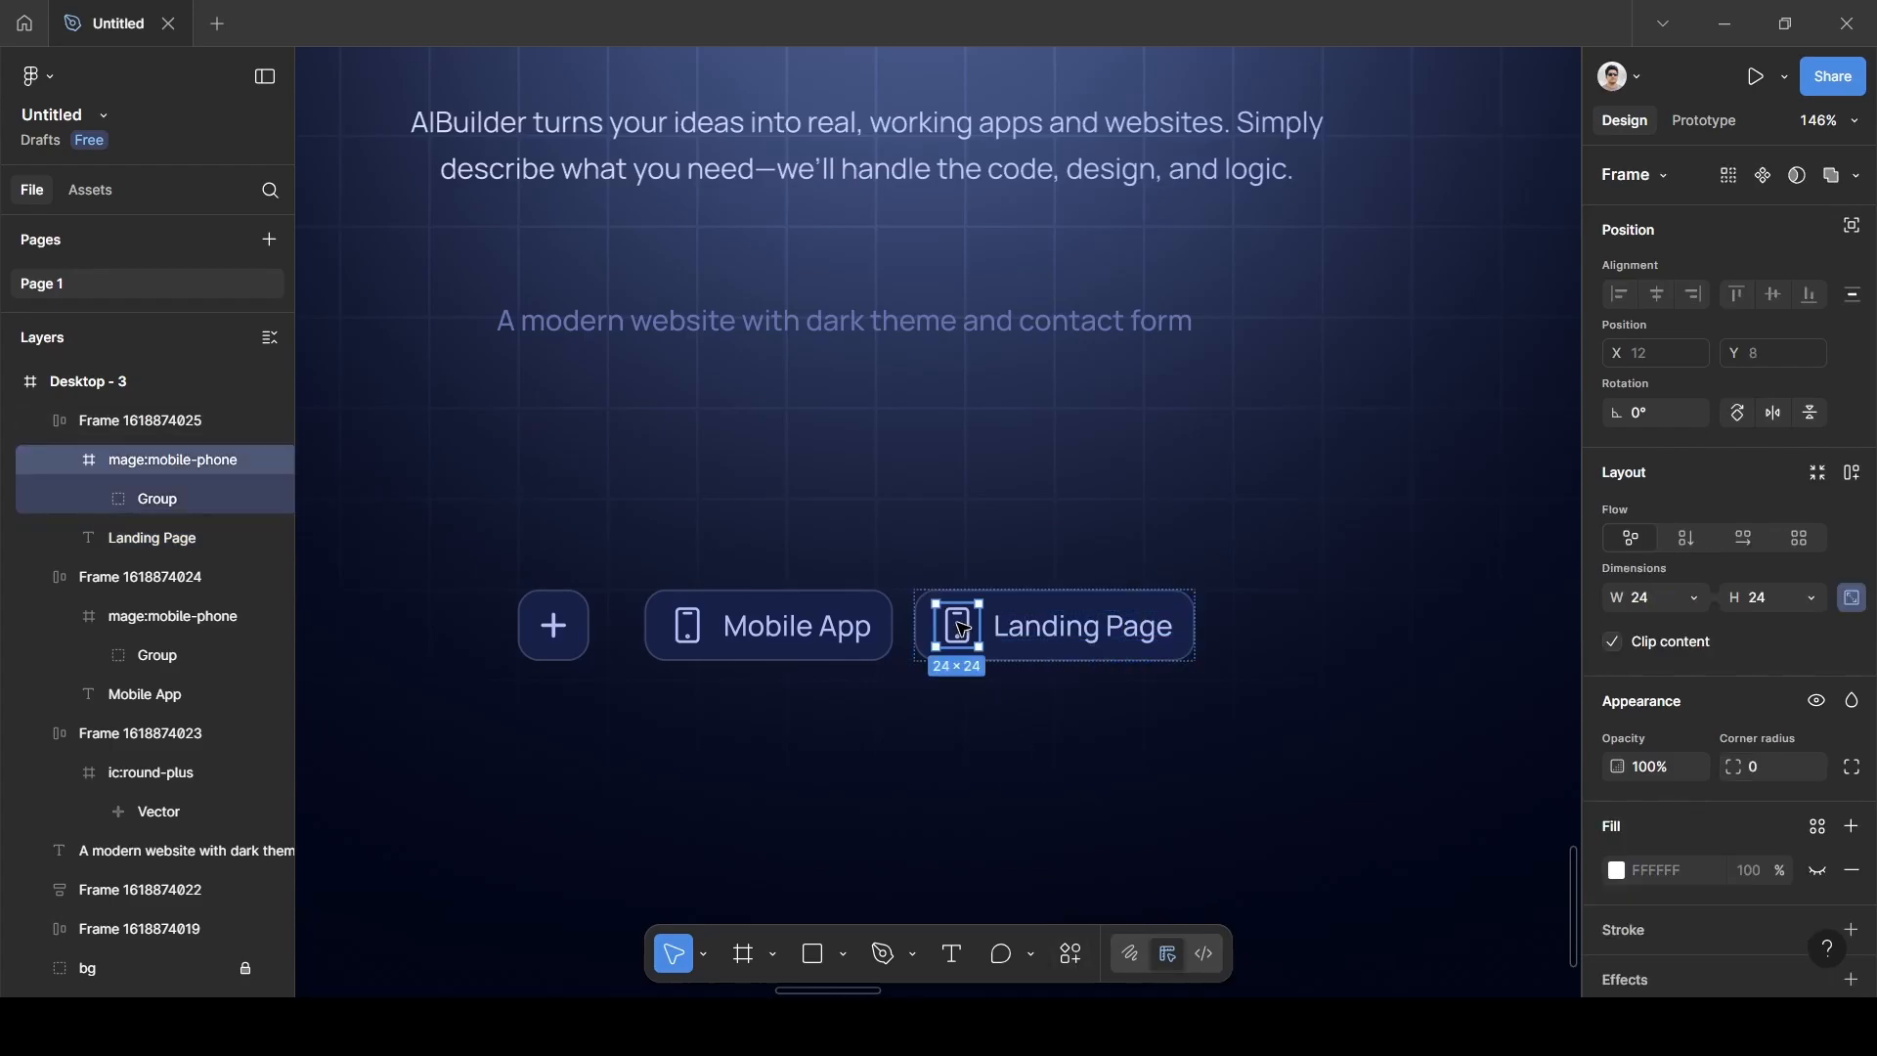
click(1071, 953)
click(743, 631)
click(994, 236)
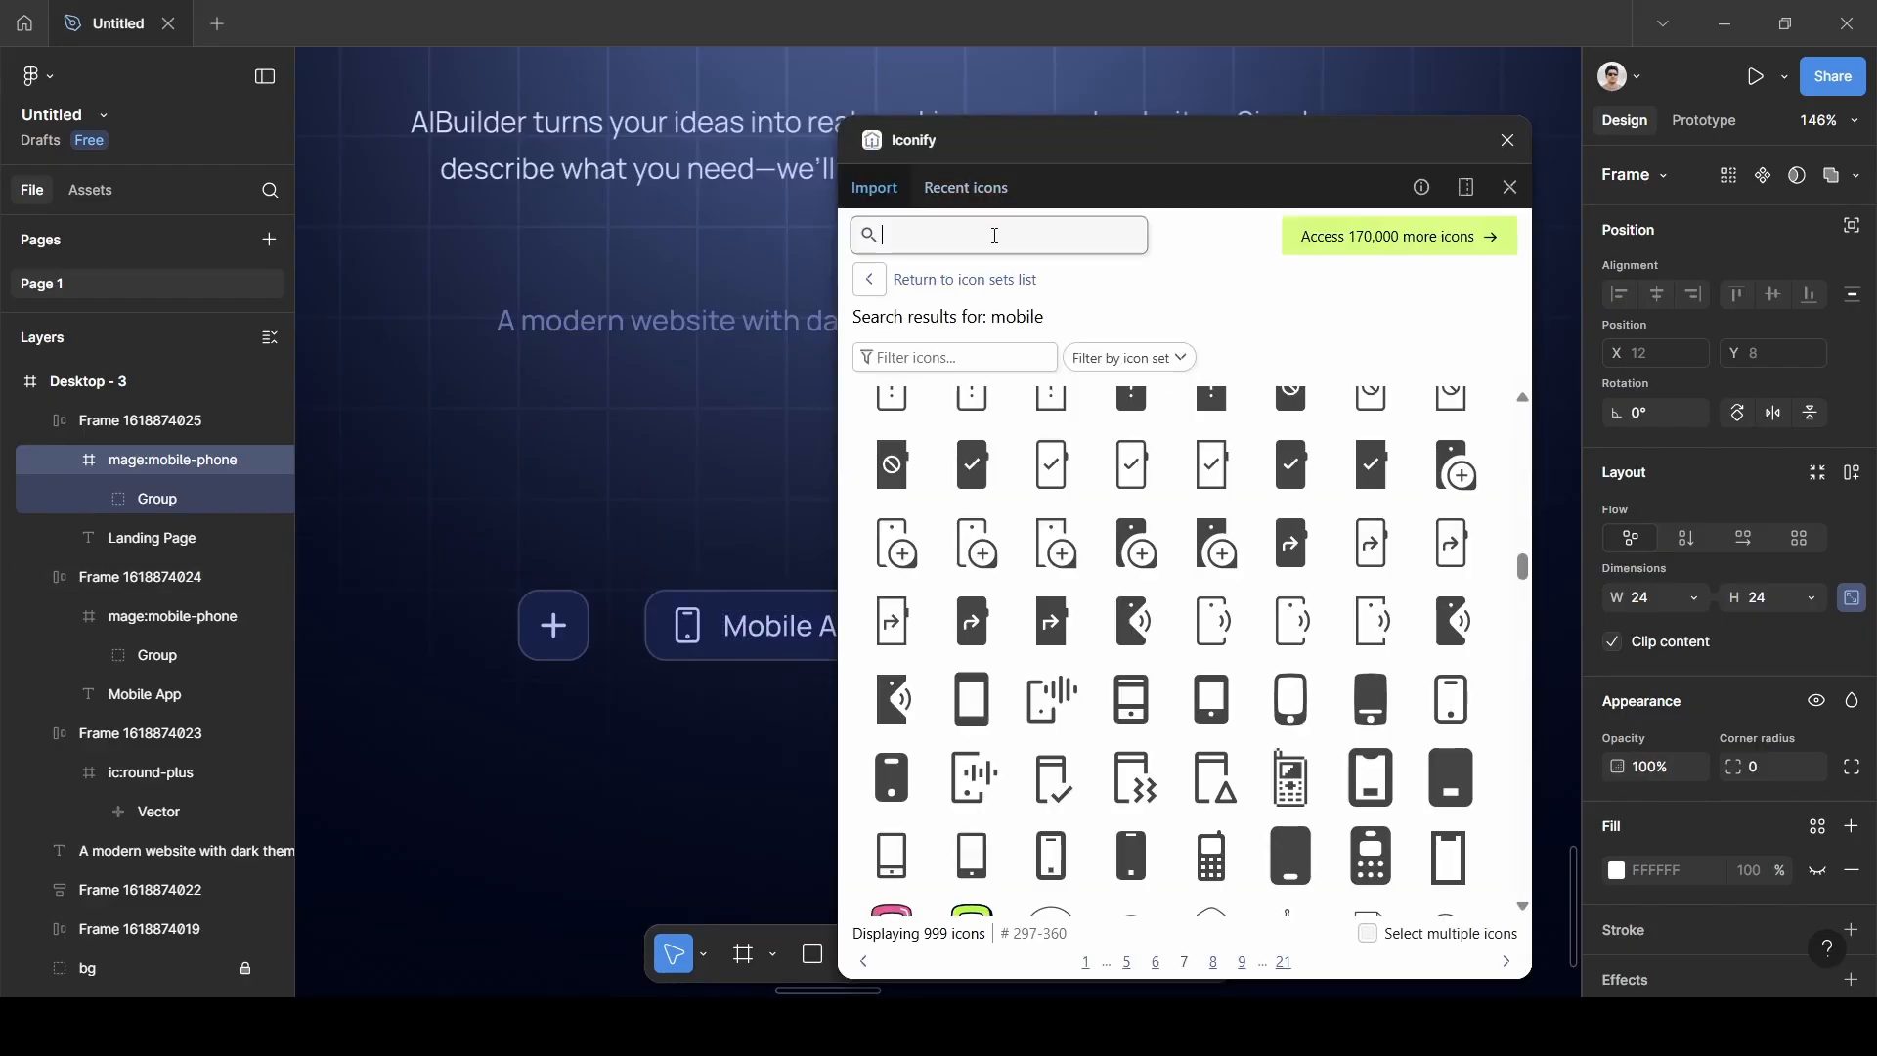
text(file)
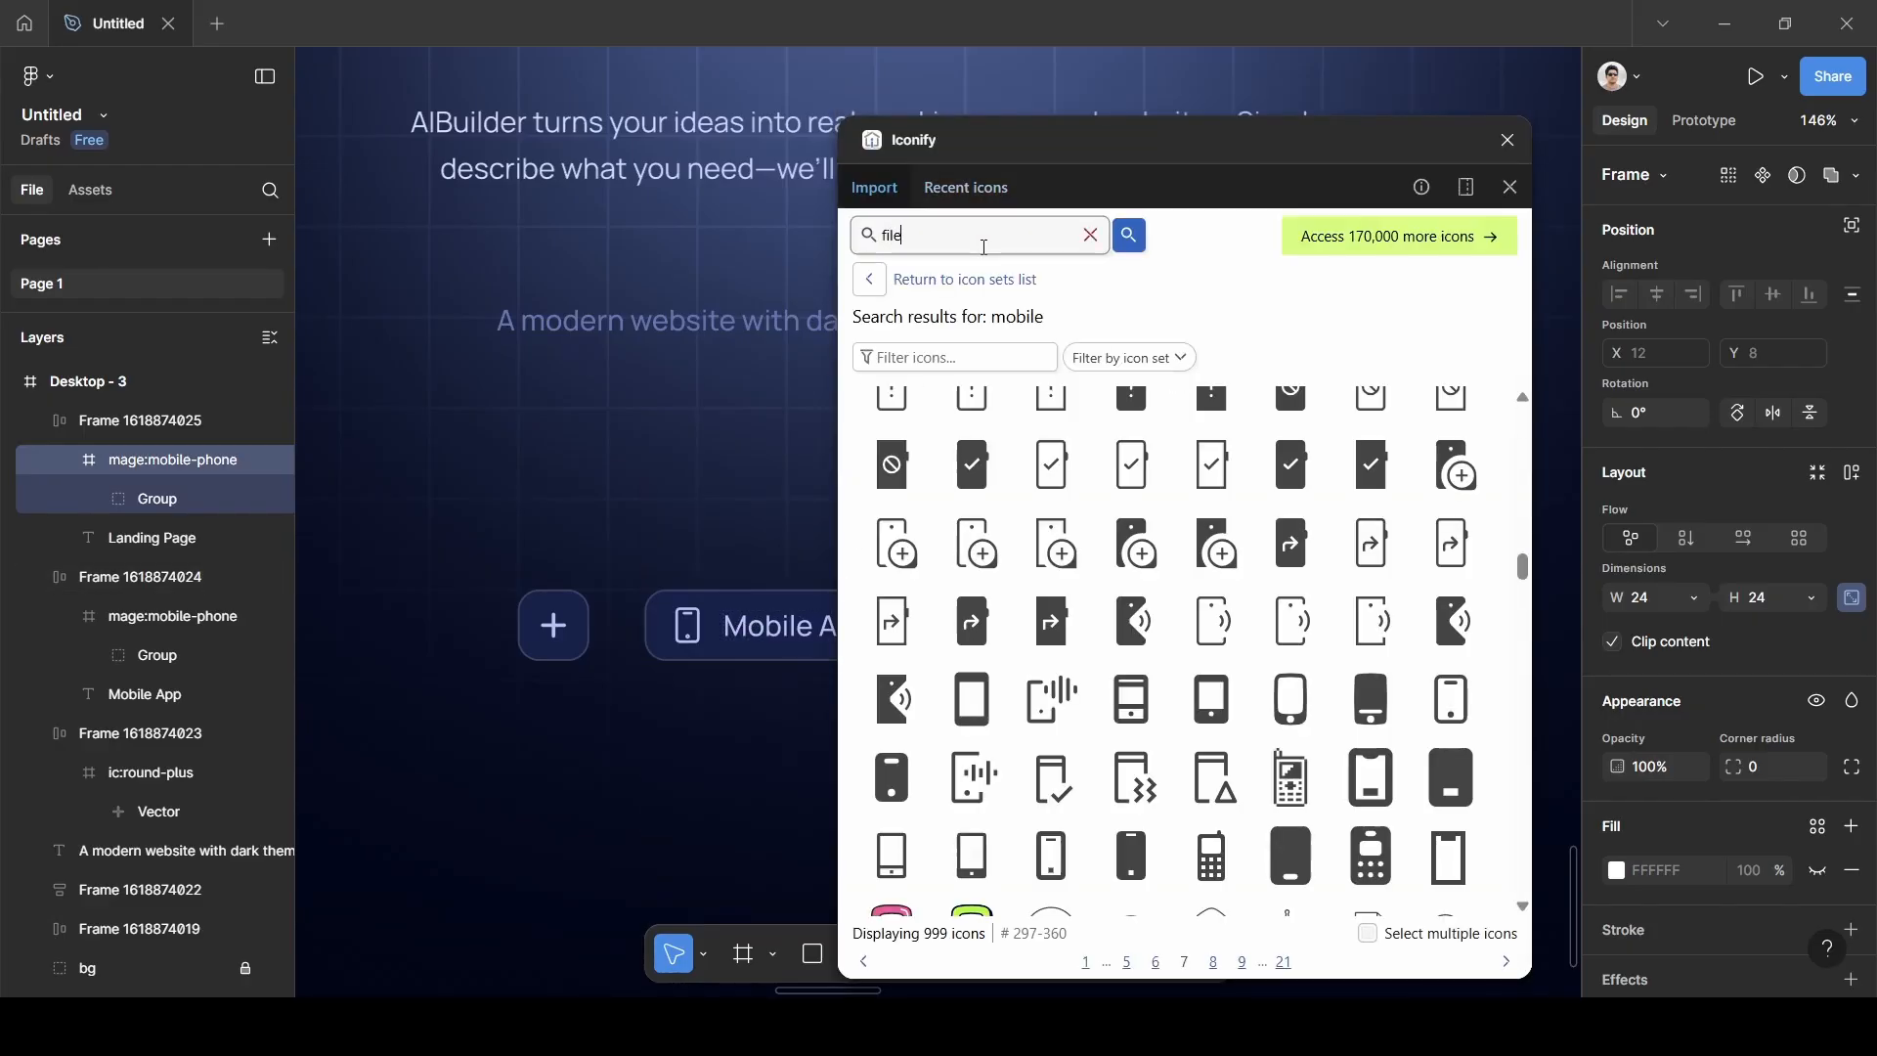
key(Return)
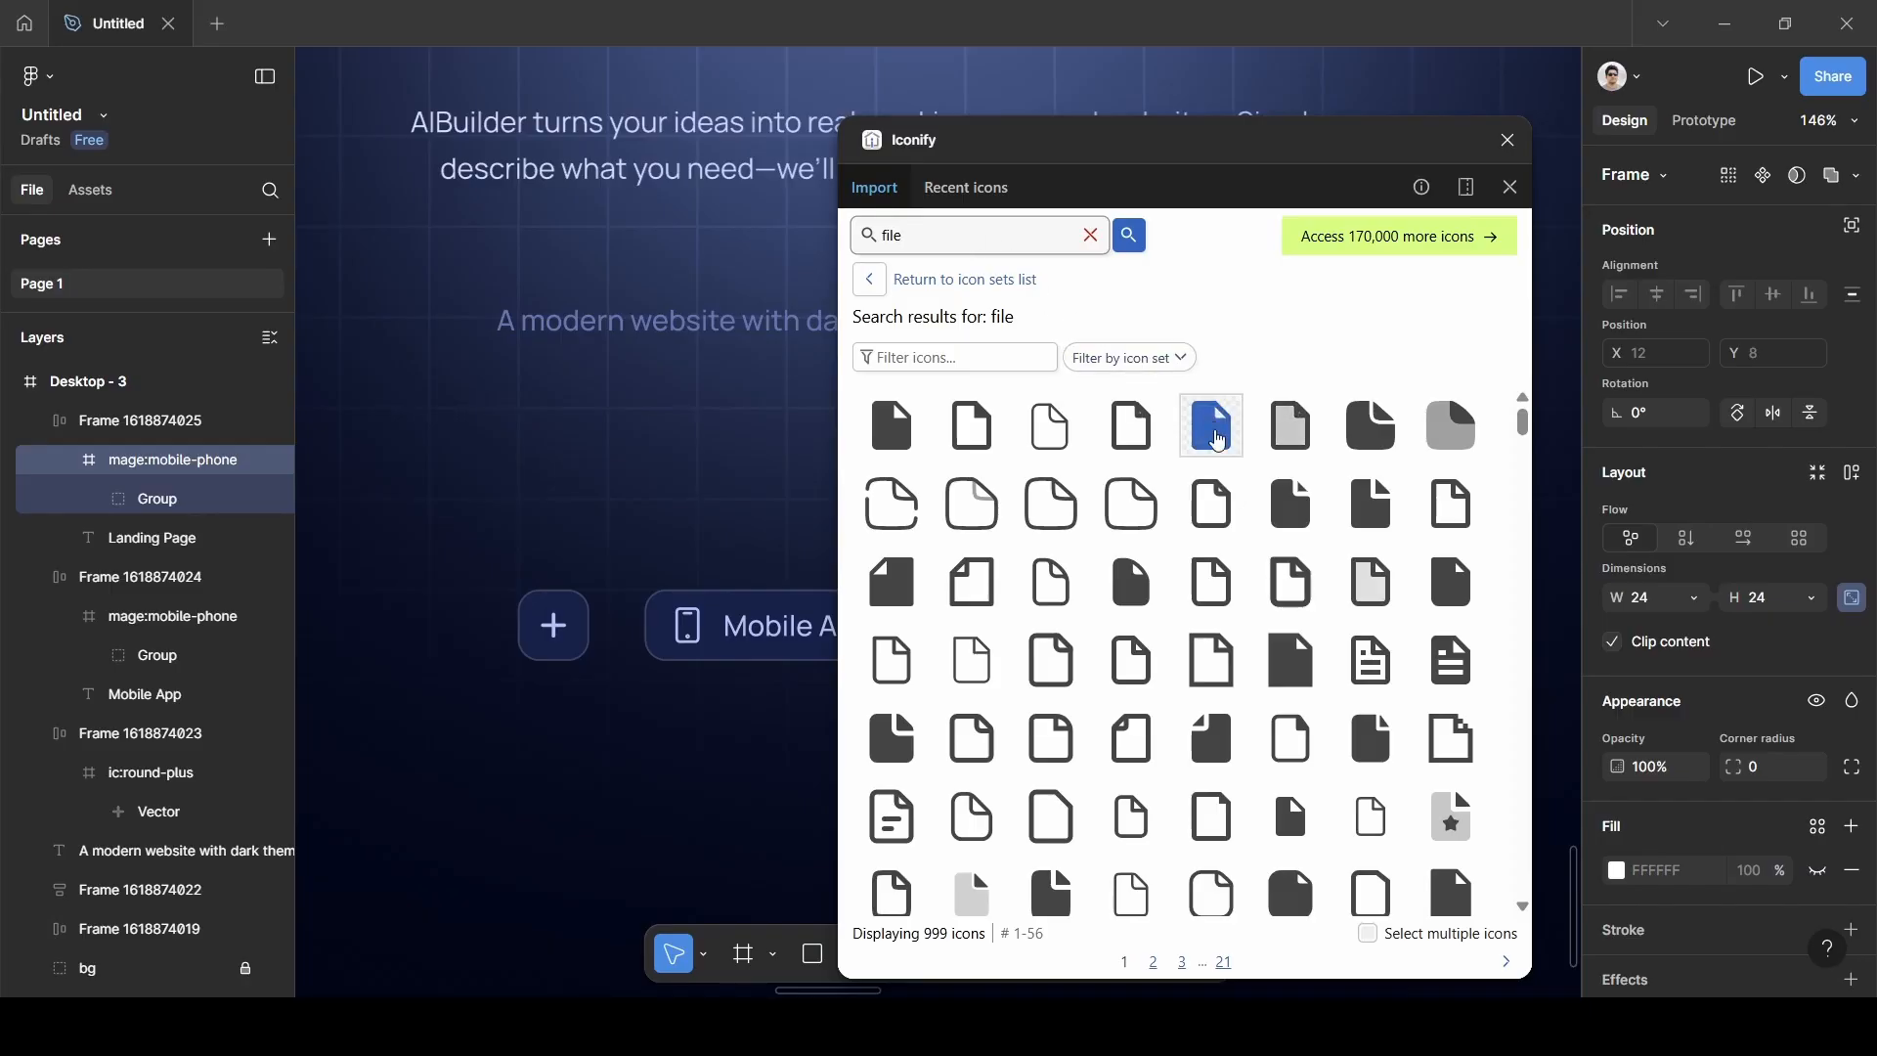
Replace the phone icon in the Landing Page button with the hugeicons file-02 lined document icon from the Iconify file results.
scroll(1134, 581, down, 2)
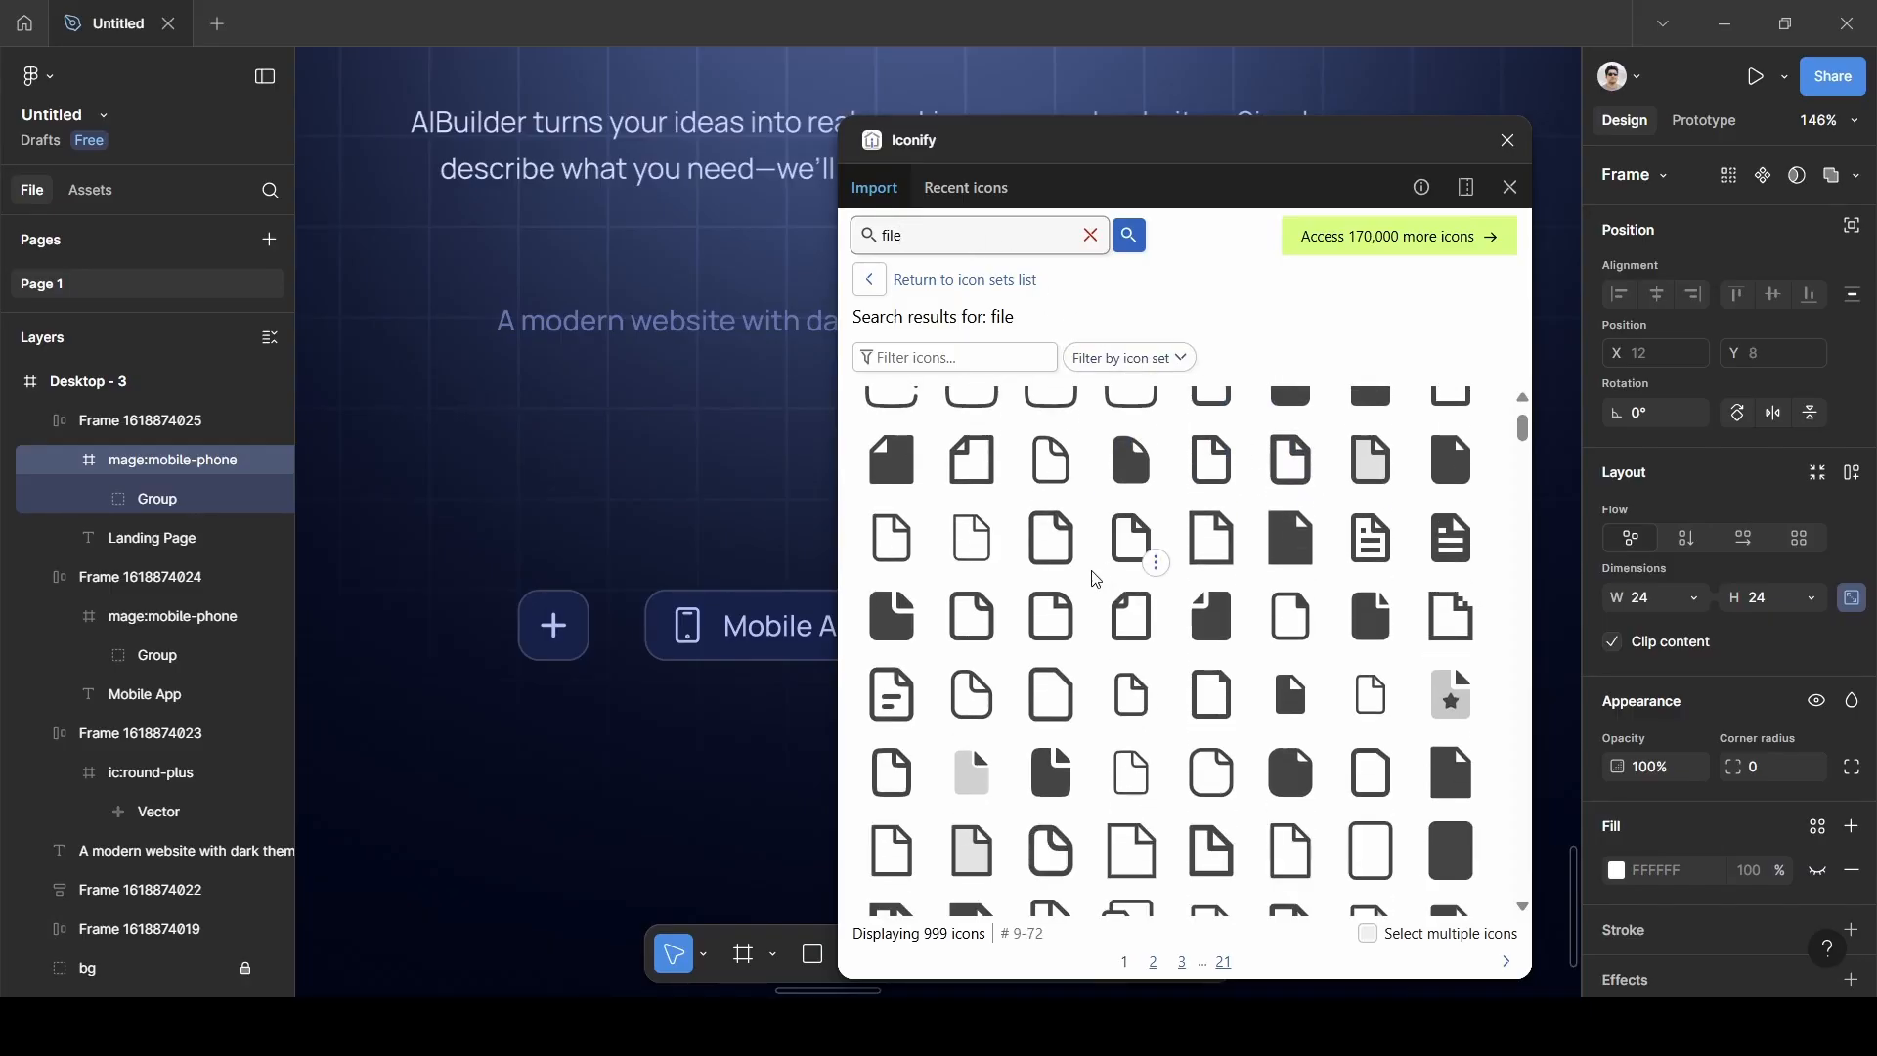
scroll(972, 625, down, 4)
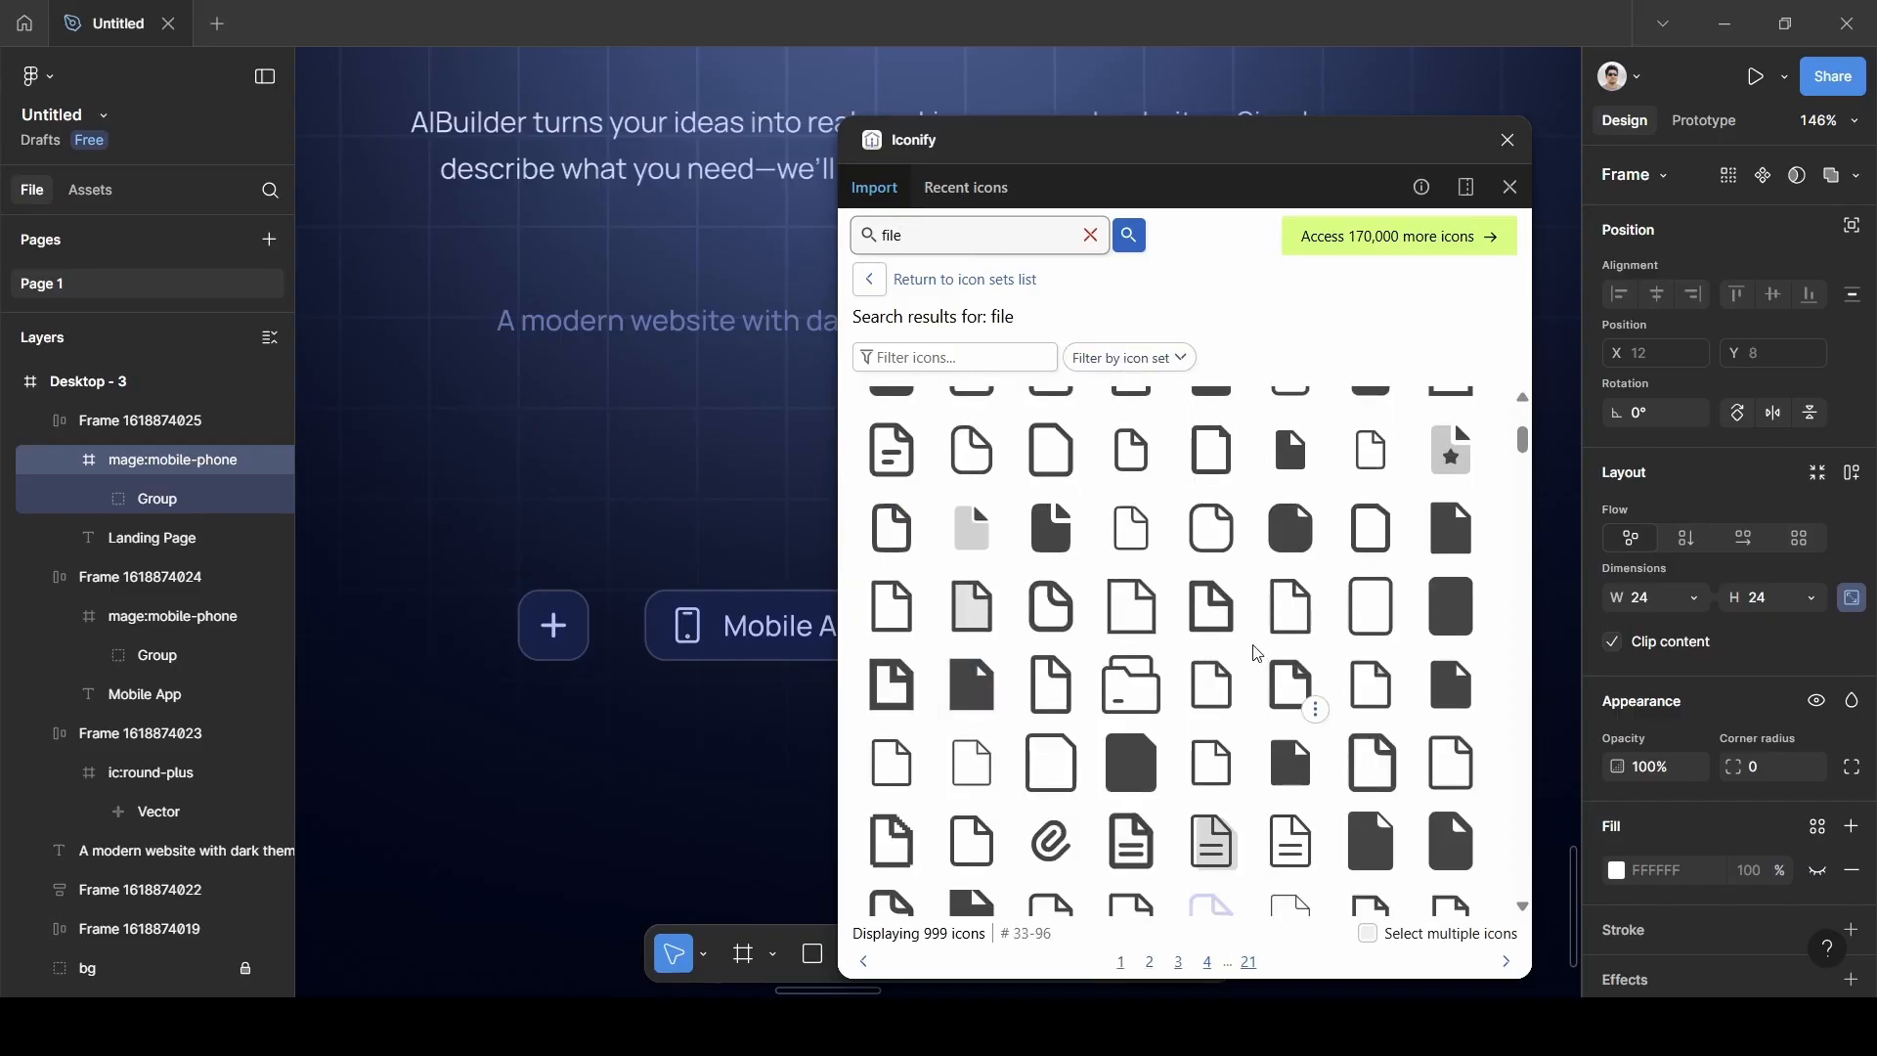
scroll(1135, 653, down, 8)
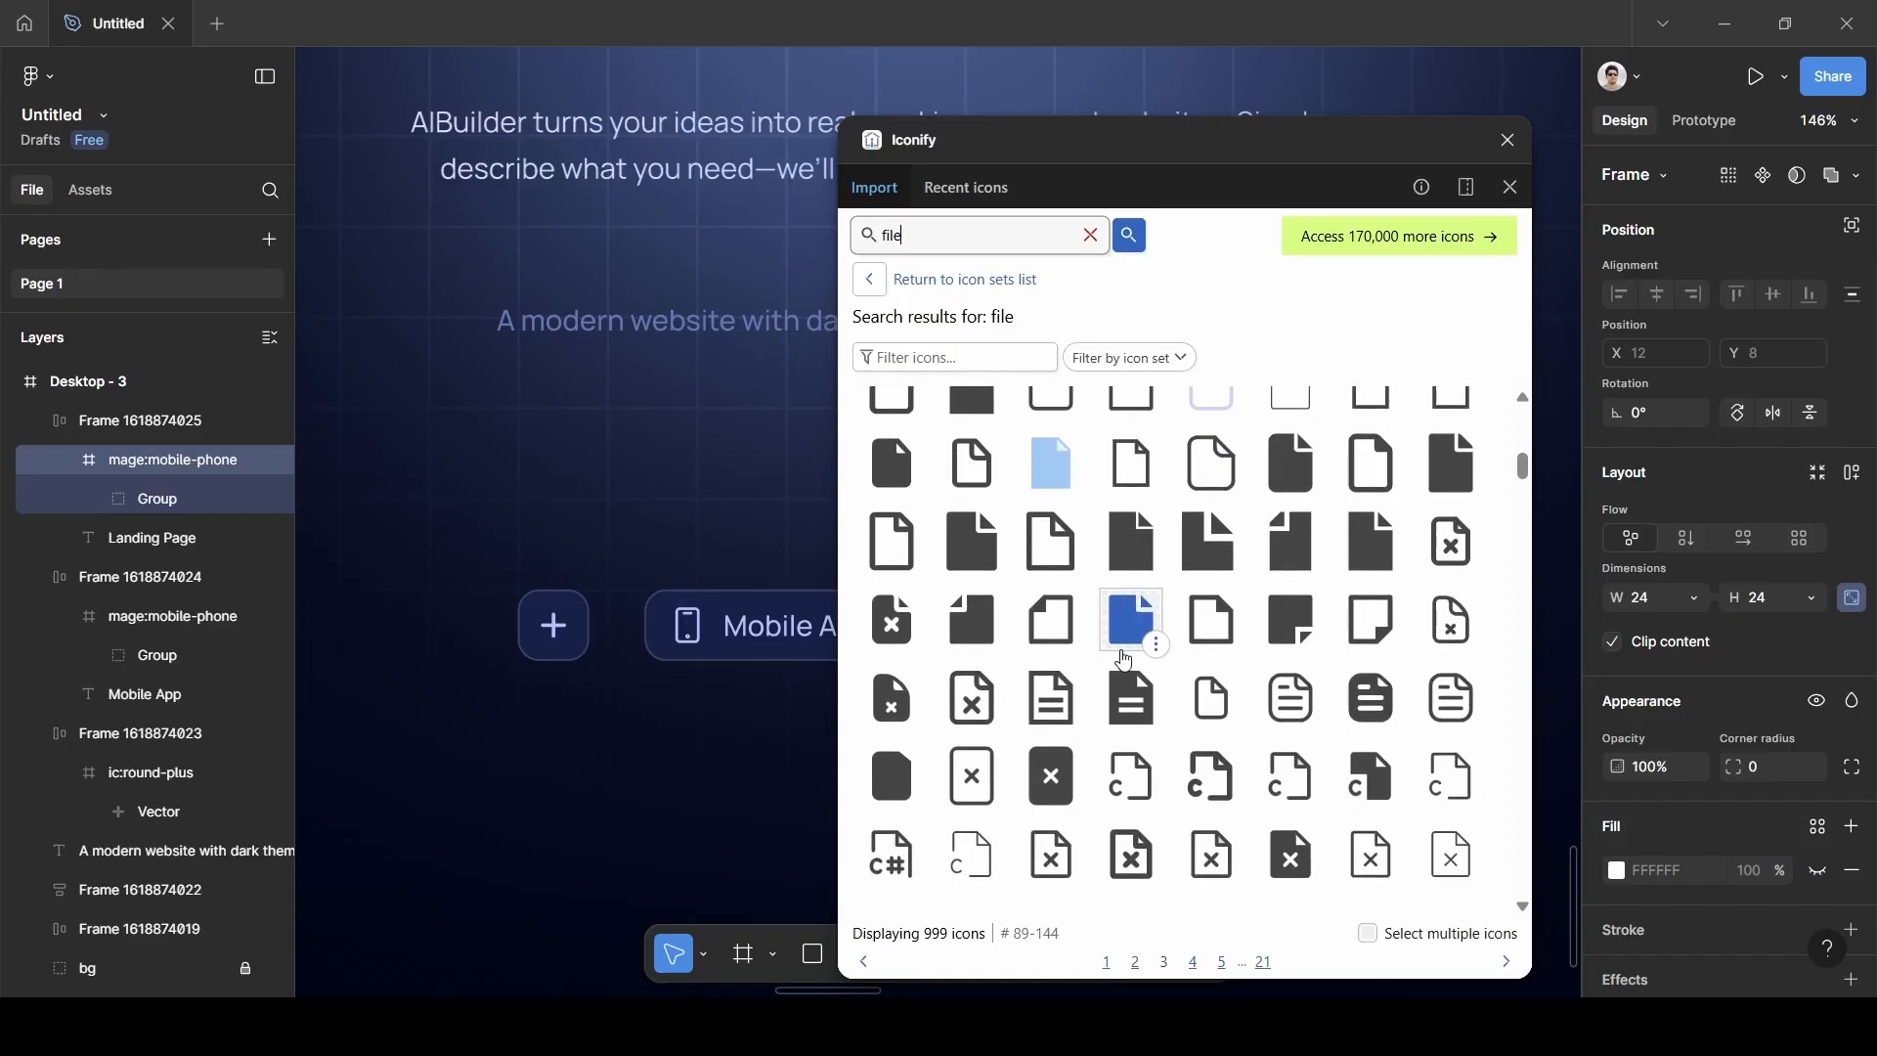
scroll(1124, 661, down, 6)
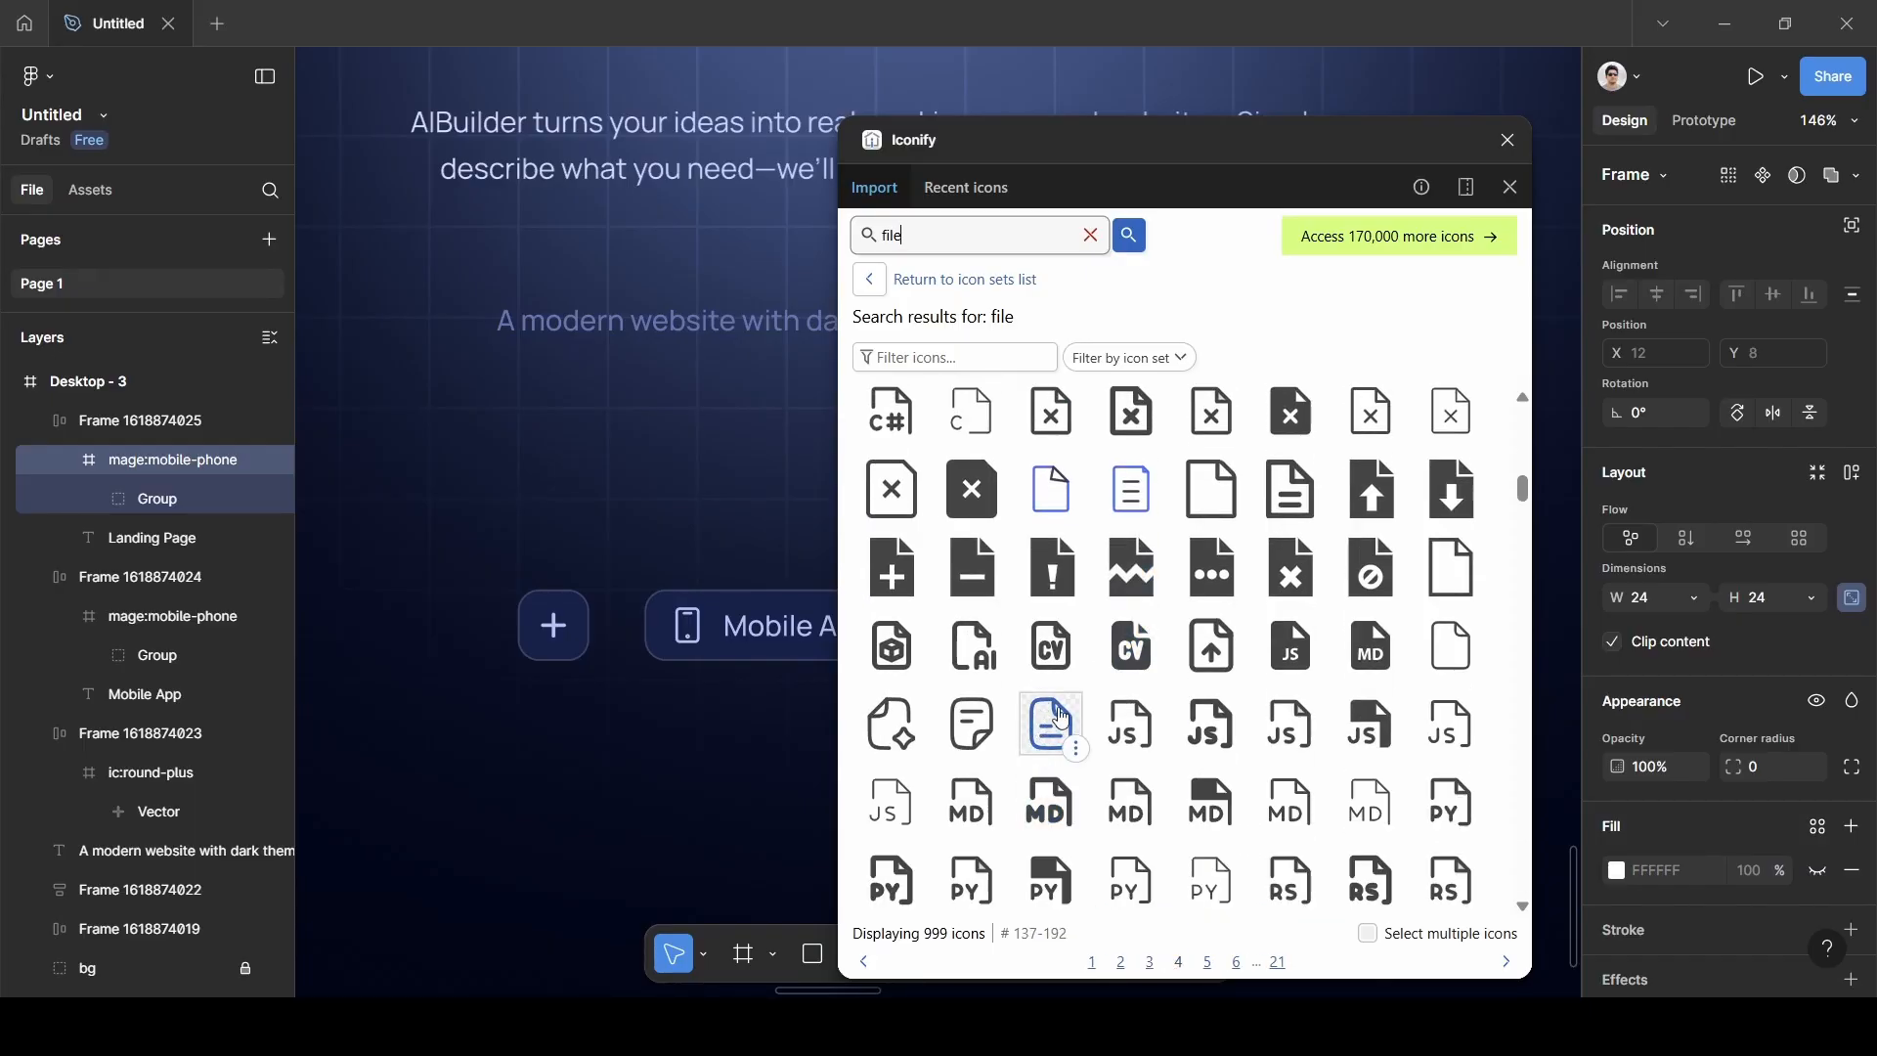
click(1055, 720)
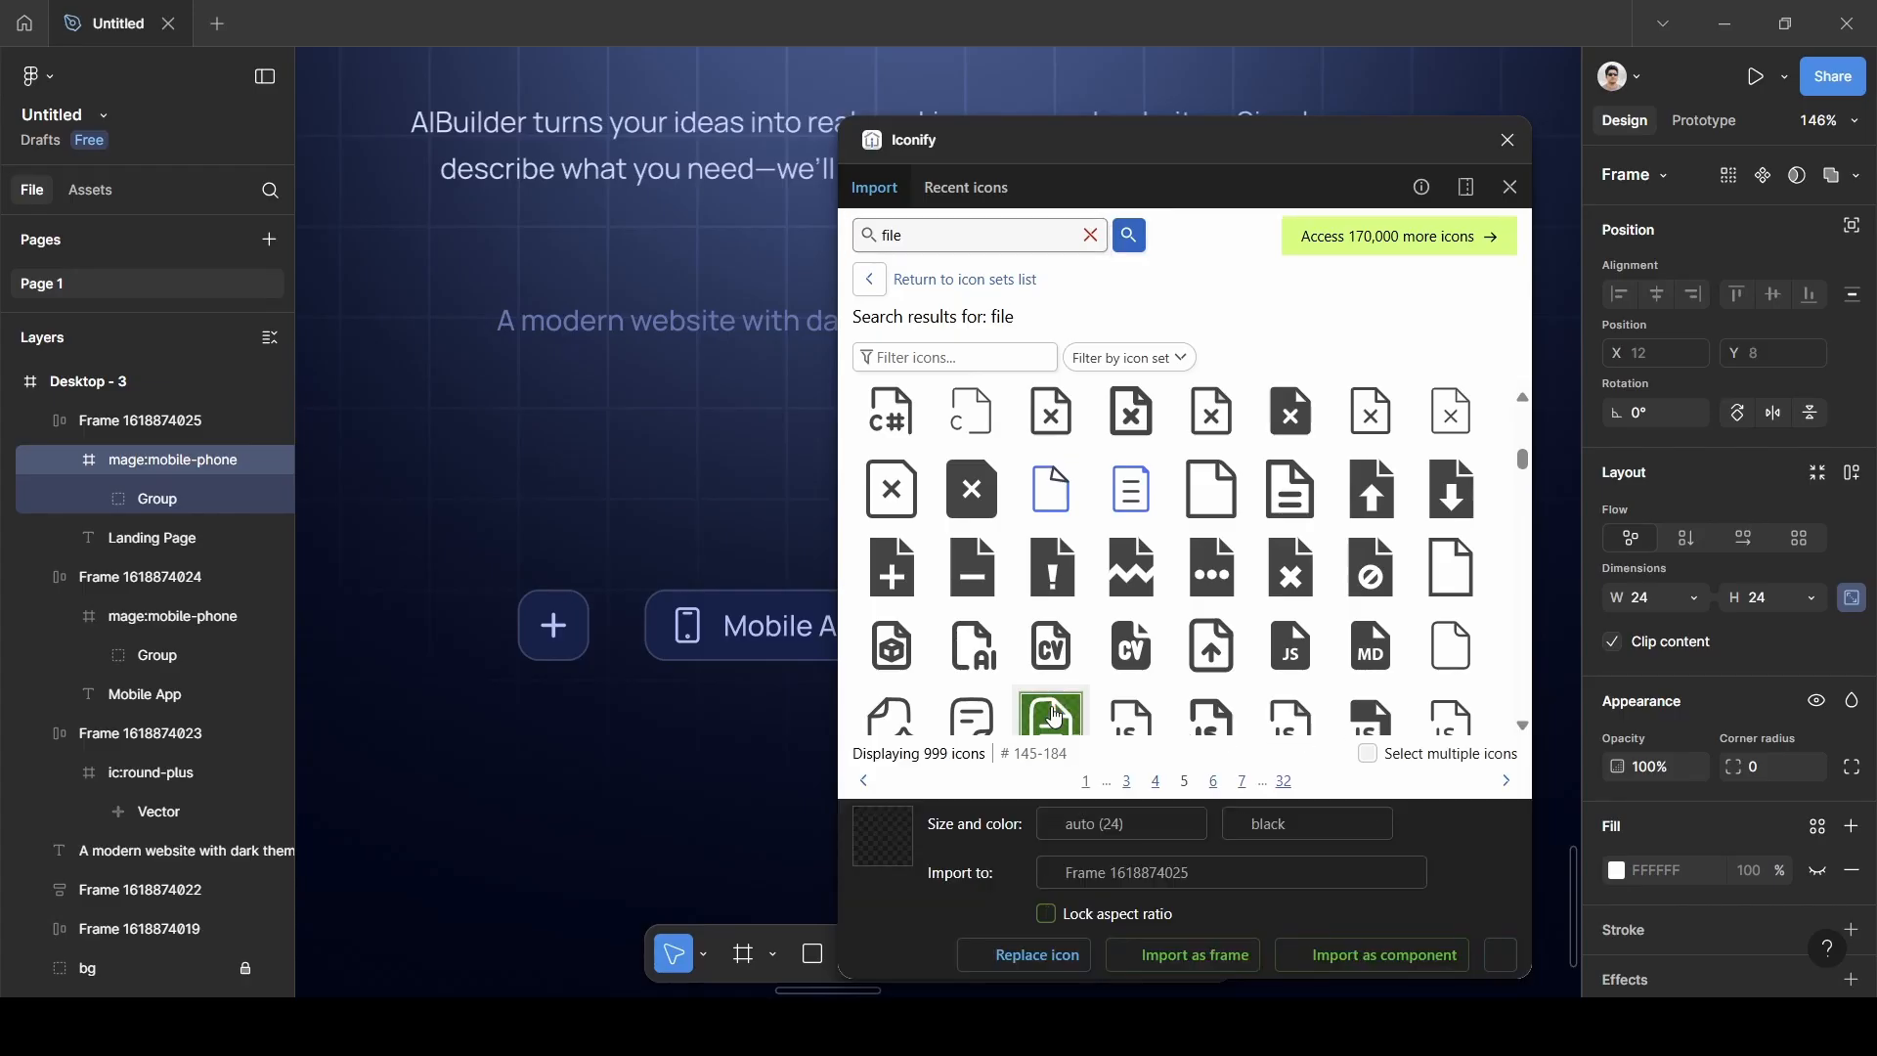
click(1025, 955)
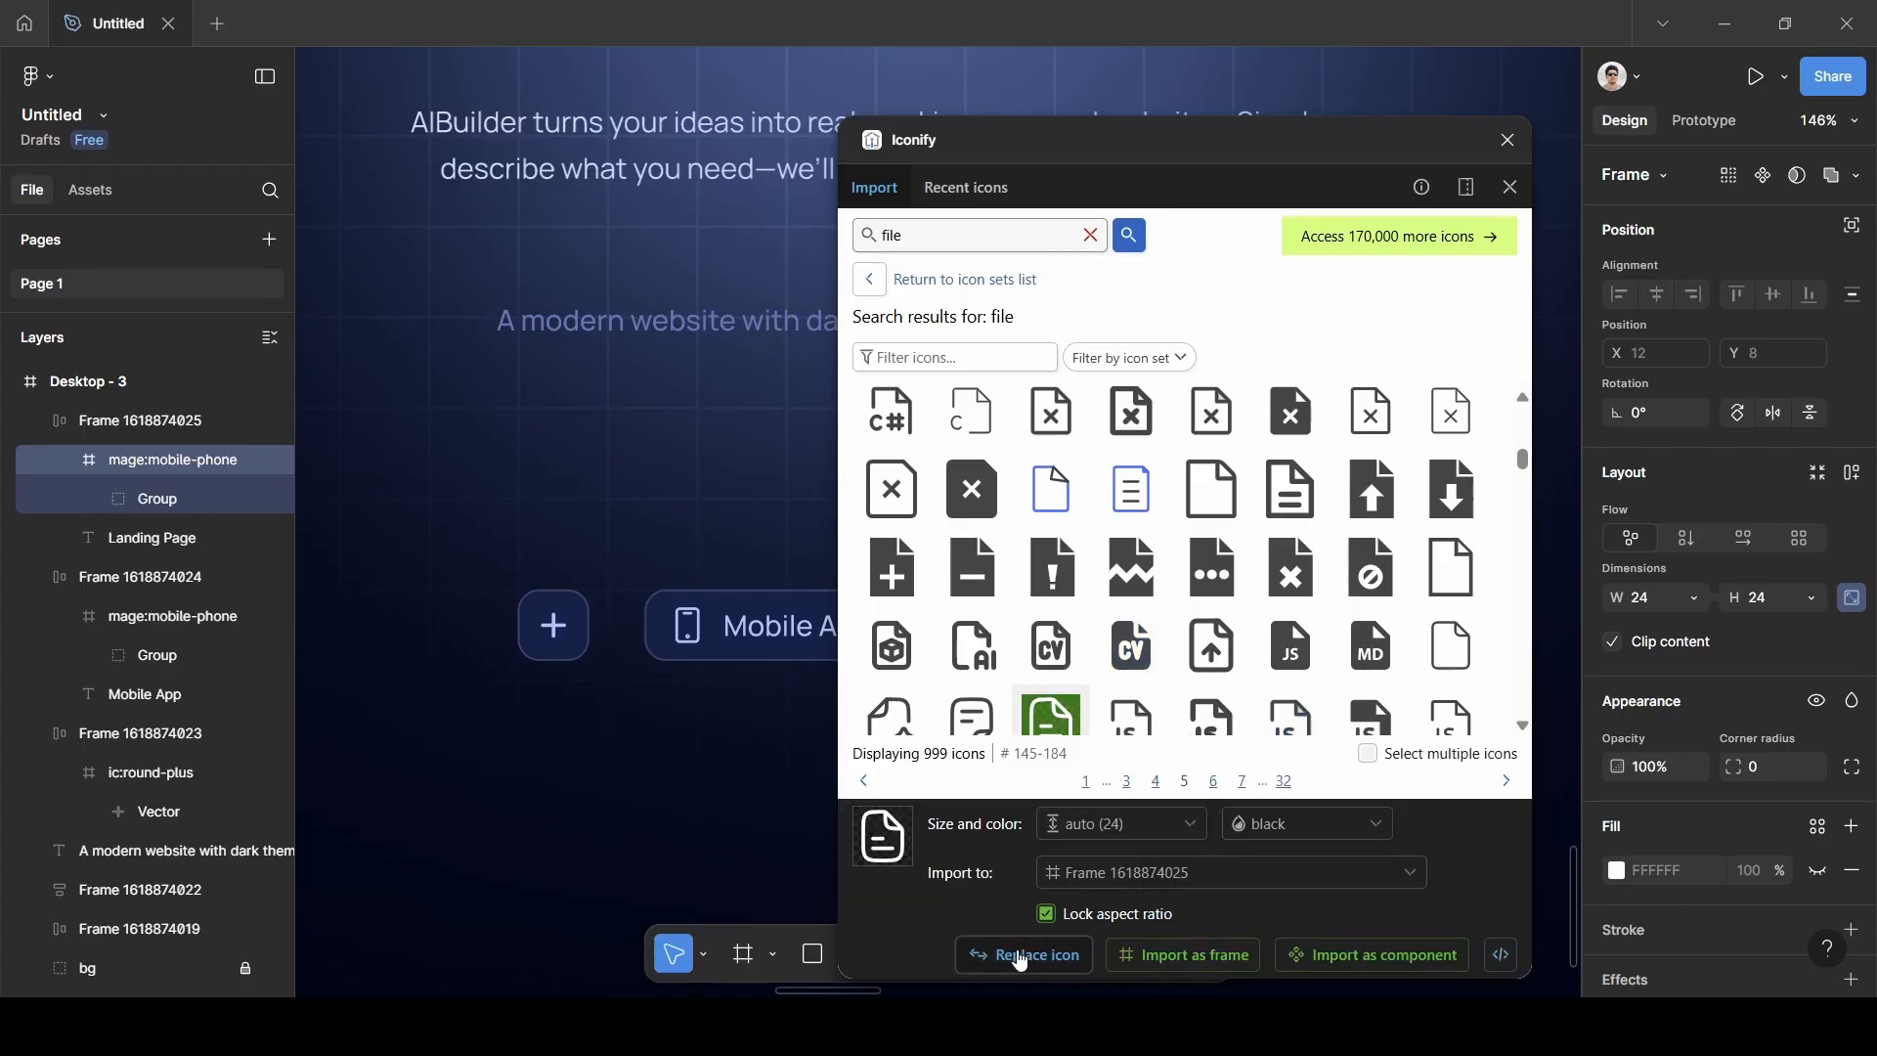
click(1507, 139)
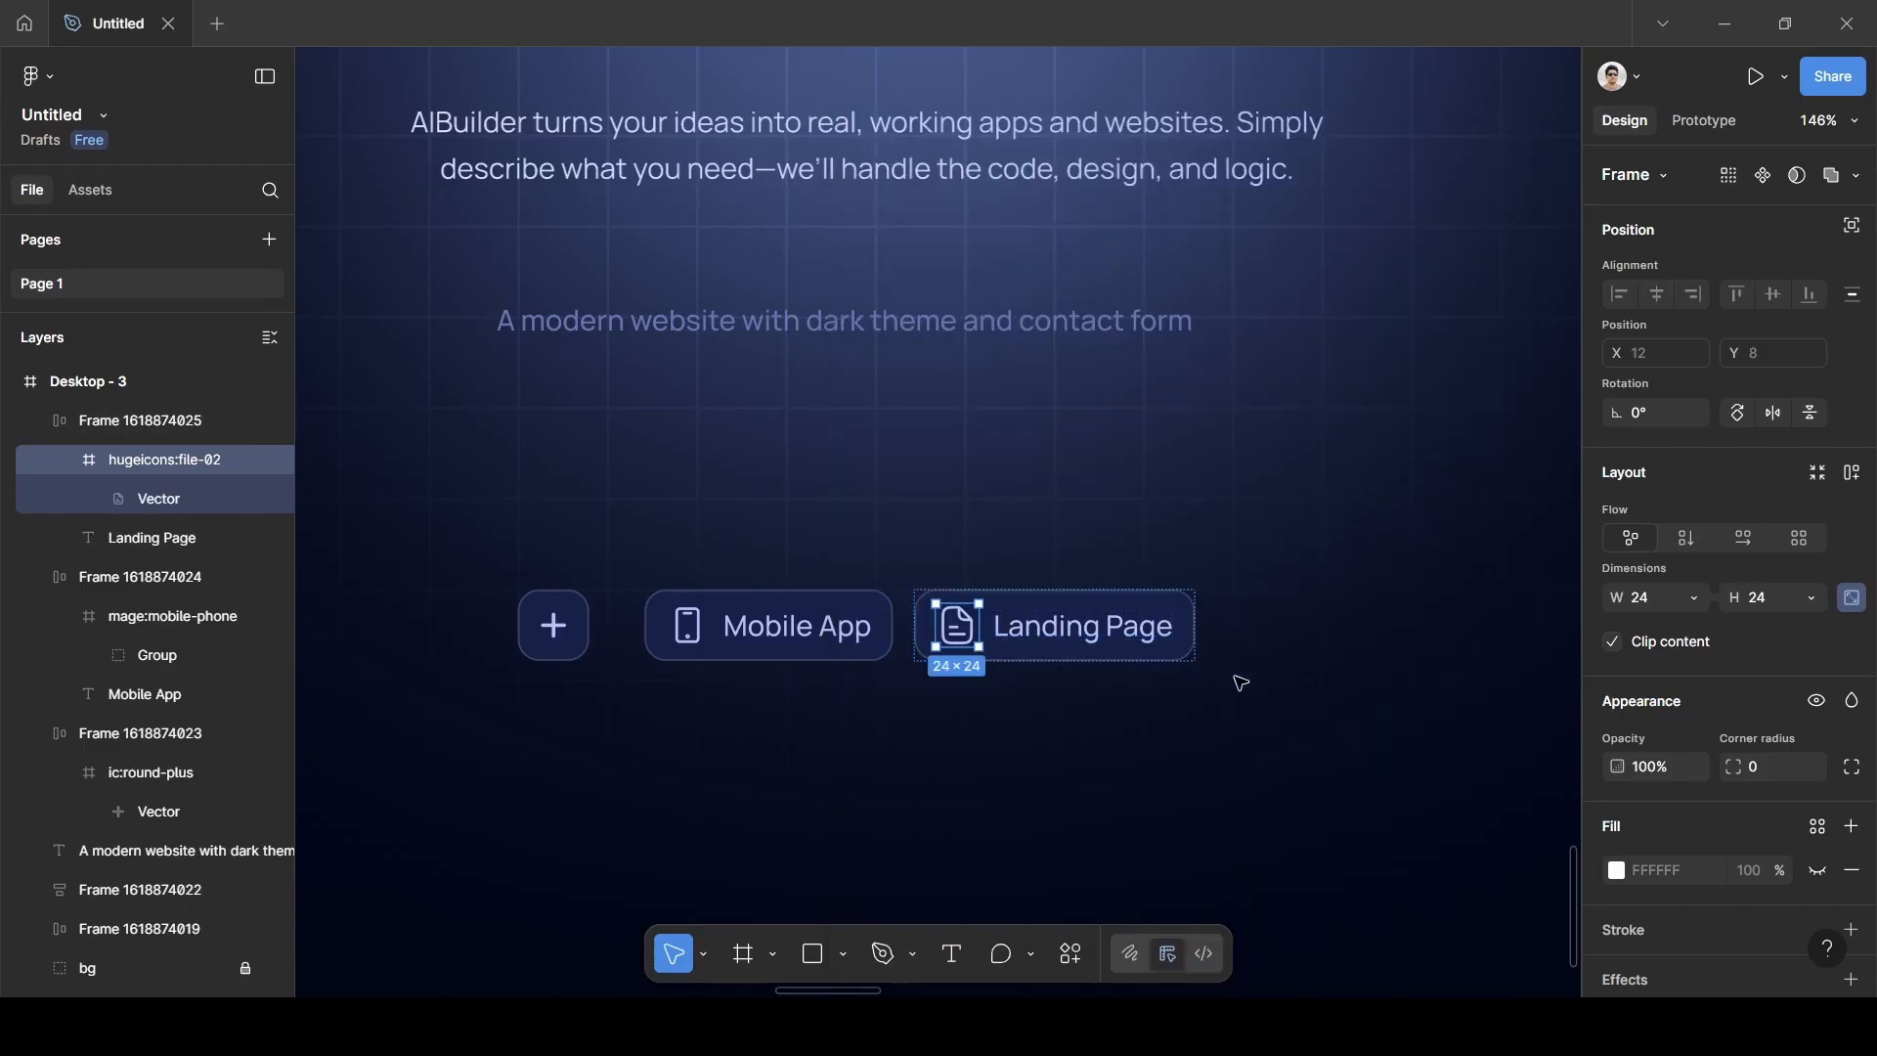
click(1177, 741)
Move the plus, Mobile App and Landing Page buttons leftward into a tighter row beneath the prompt text.
scroll(1174, 740, down, 5)
scroll(1159, 726, down, 1)
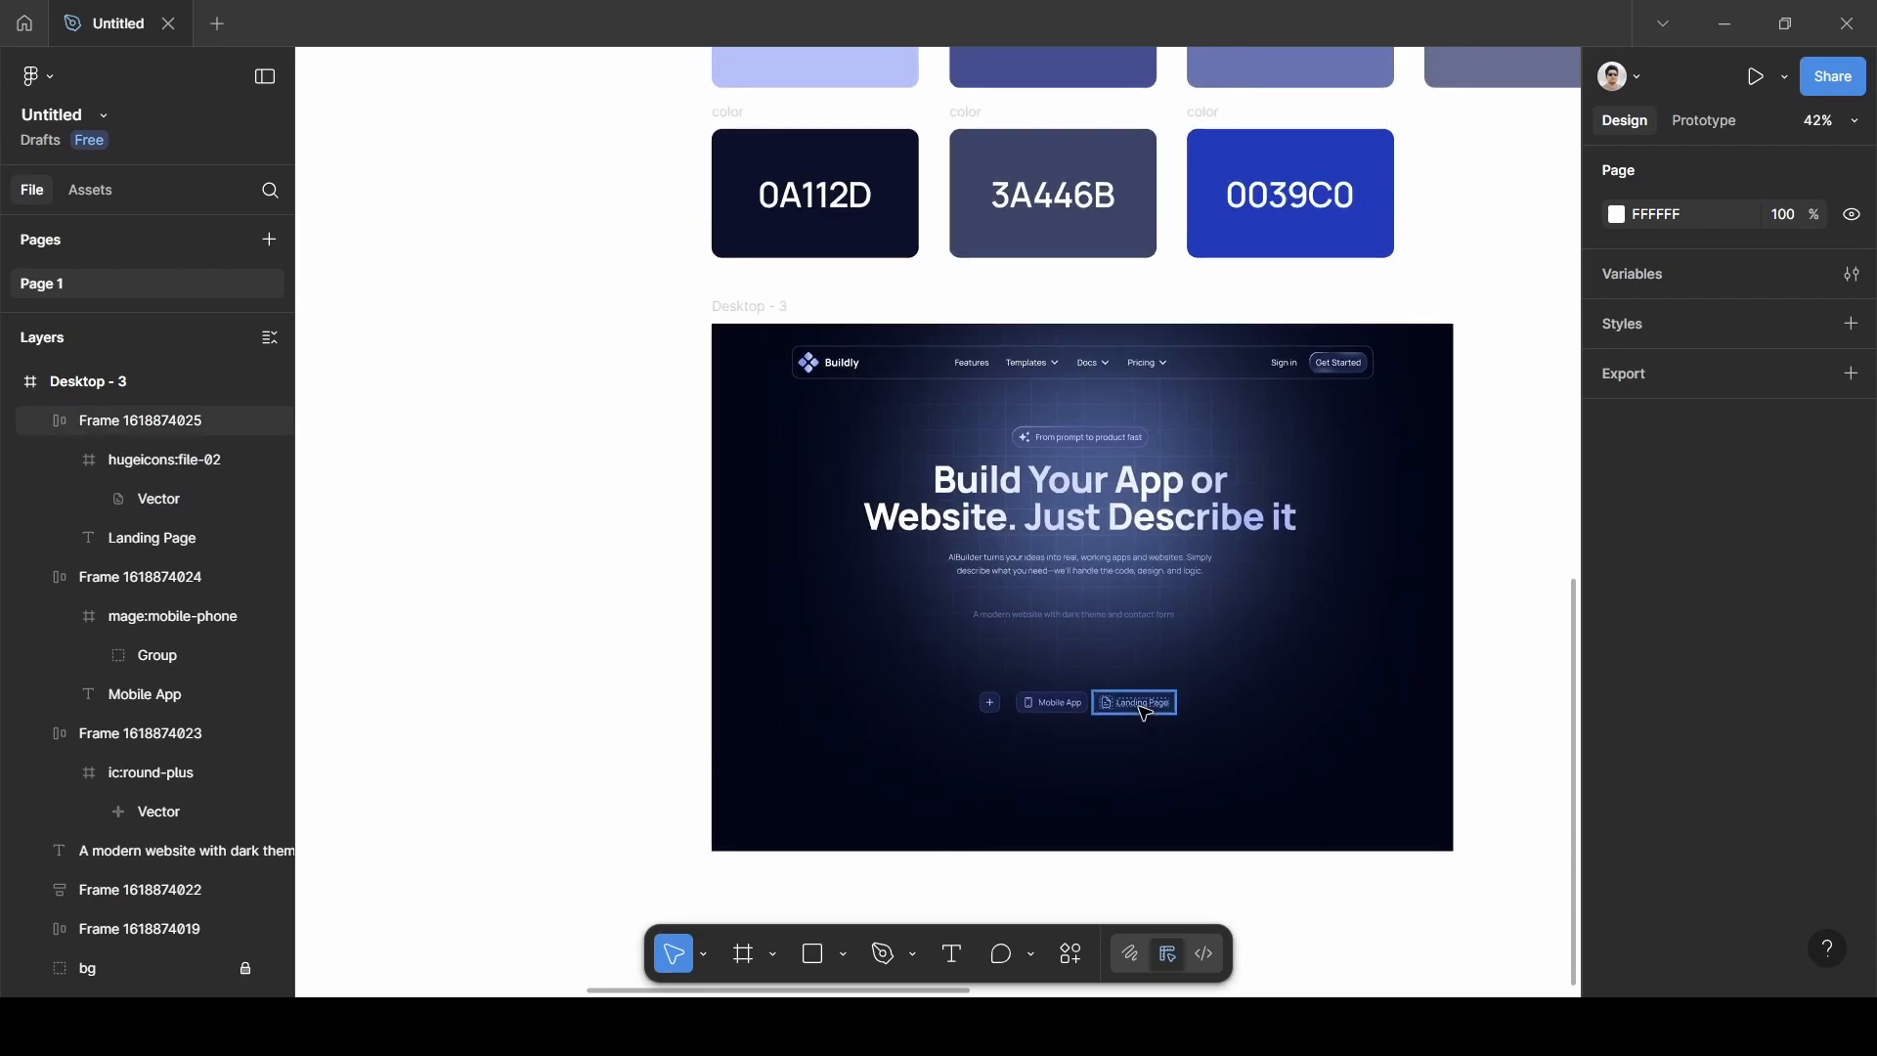
scroll(1182, 721, up, 5)
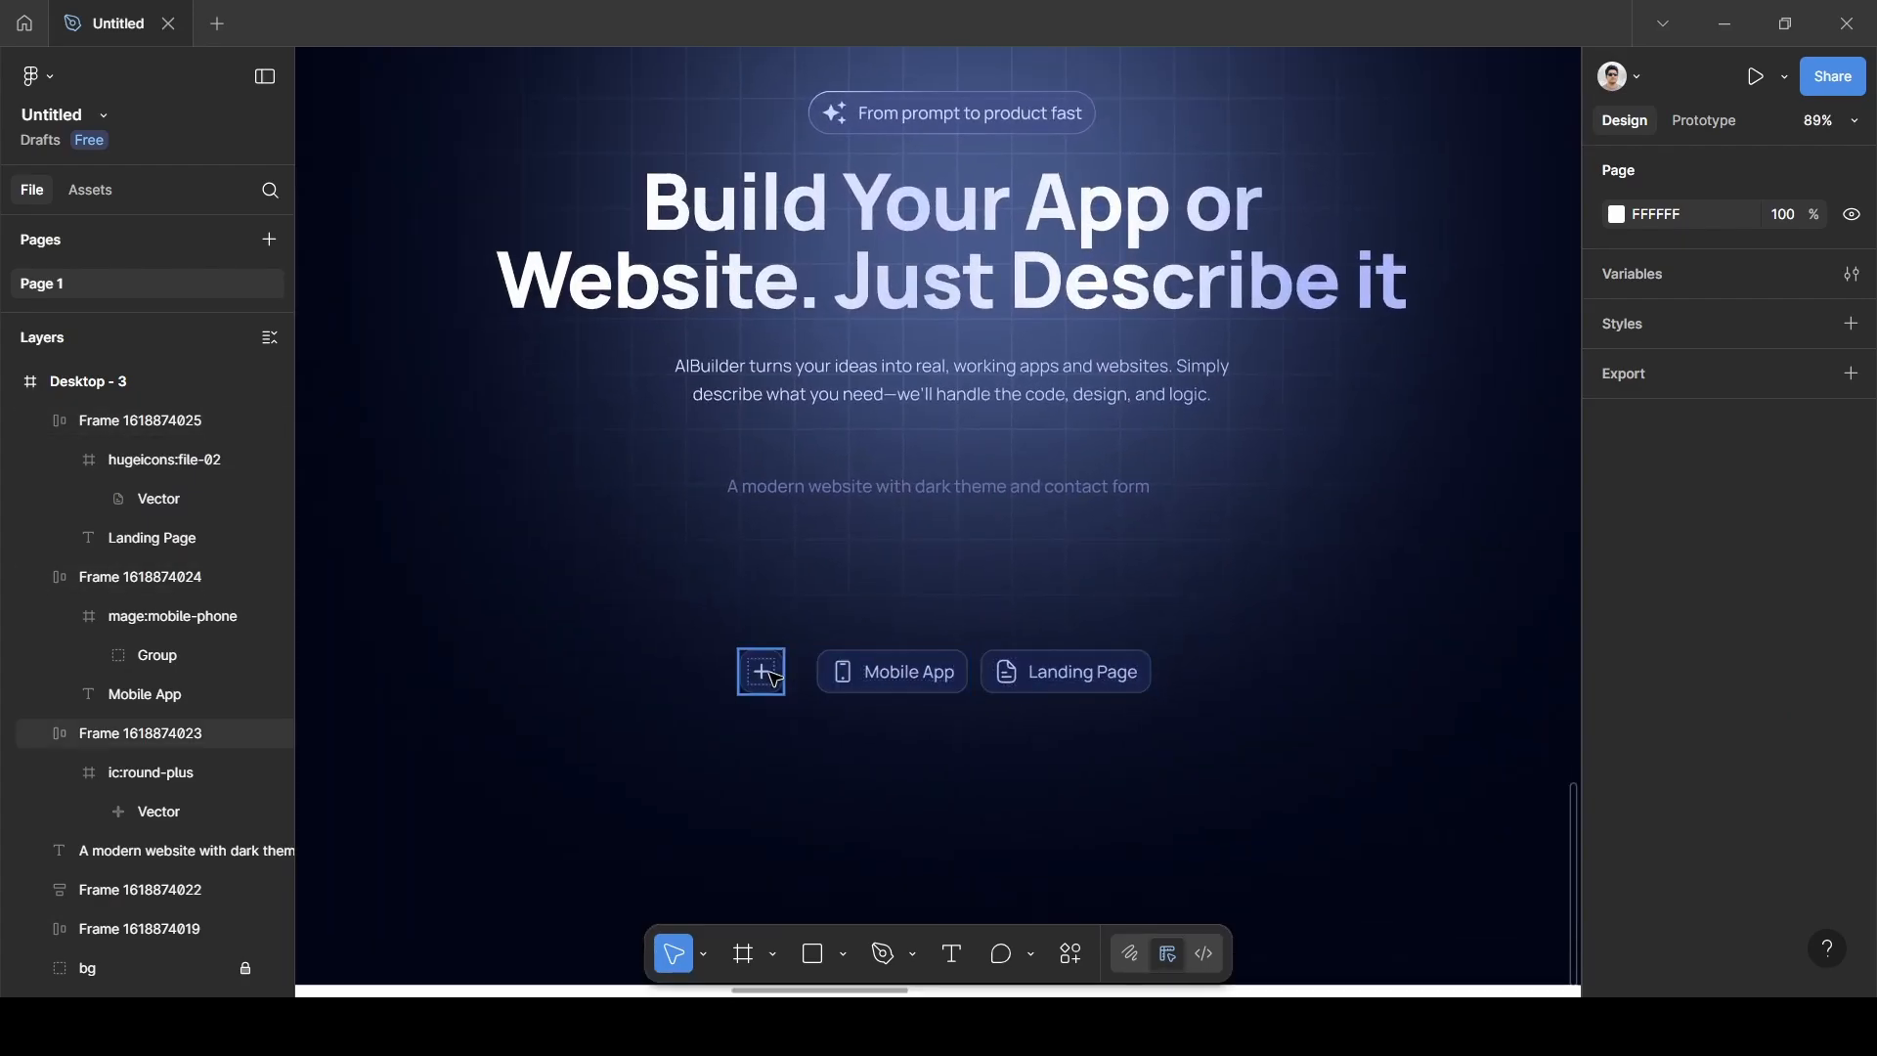
drag(728, 672, 636, 663)
drag(902, 680, 793, 671)
drag(1073, 671, 964, 666)
click(1111, 645)
Check the button row in the reference design and duplicate the Landing Page button to the right of the original.
scroll(1076, 642, left, 10)
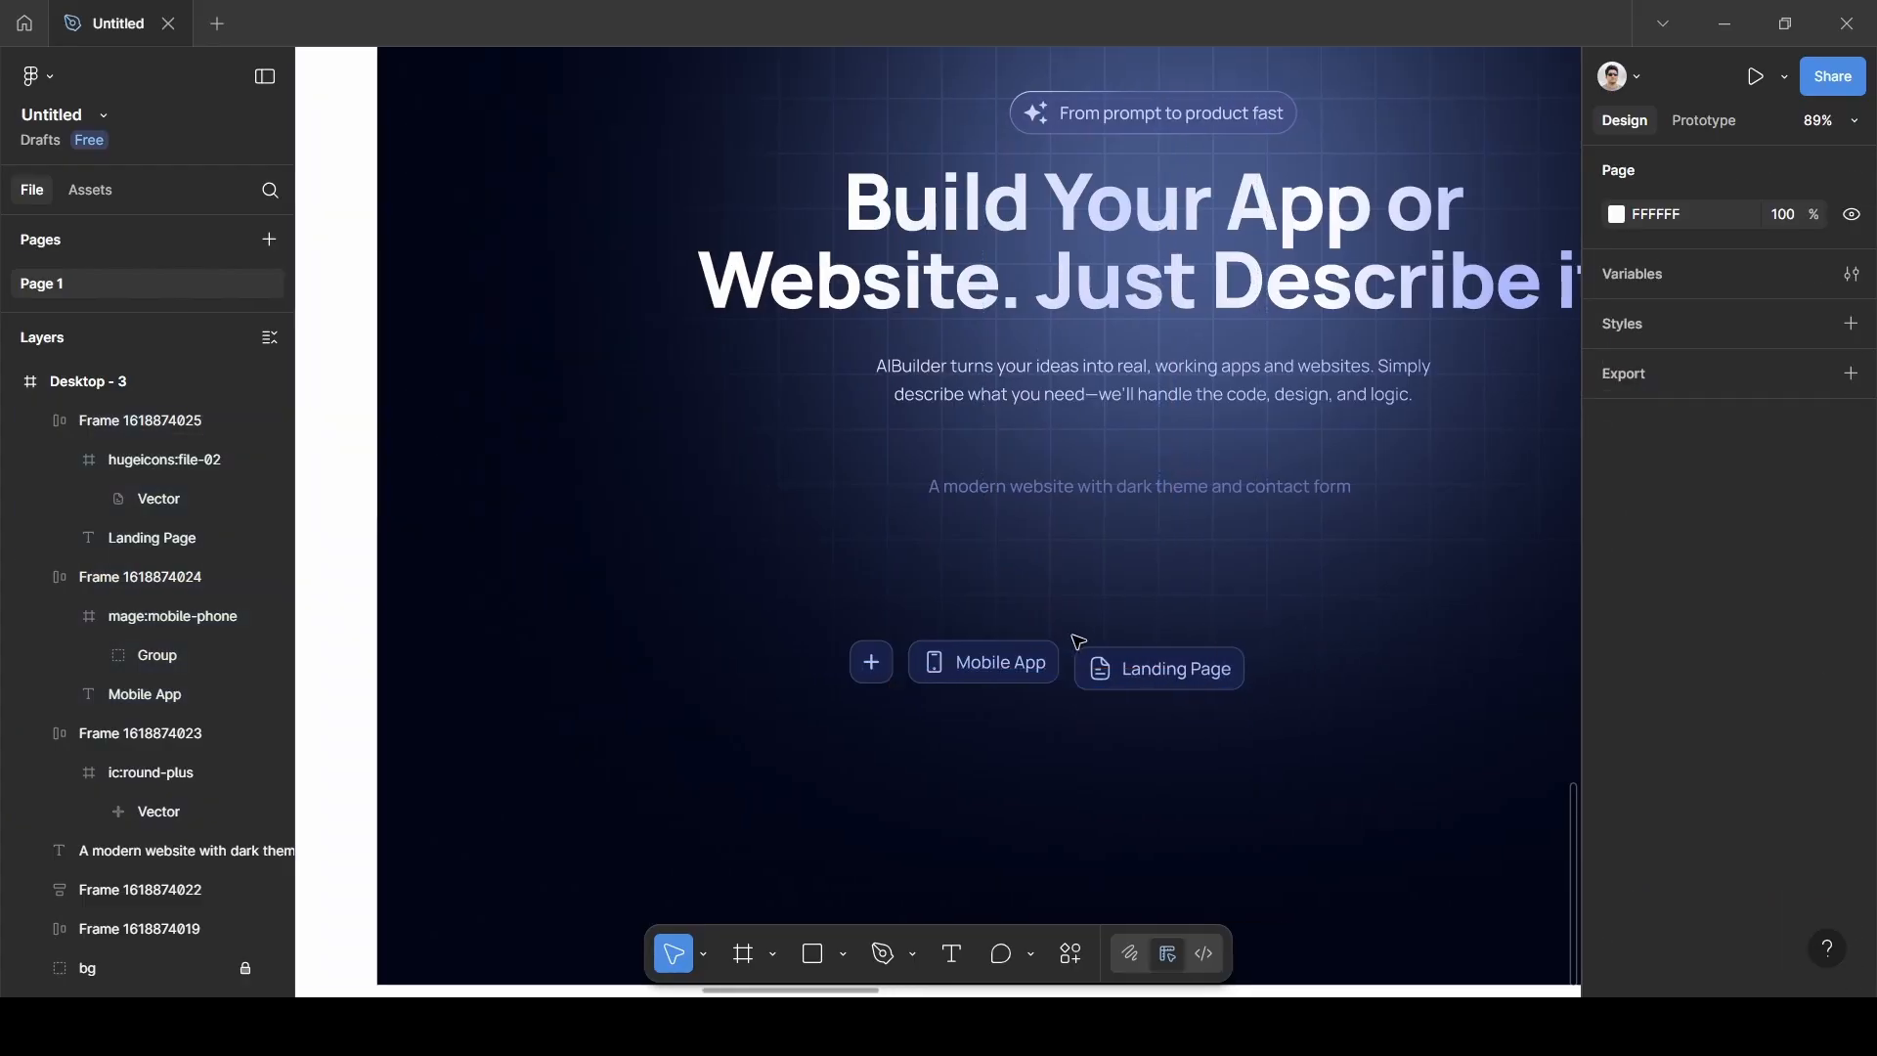
scroll(1066, 636, left, 10)
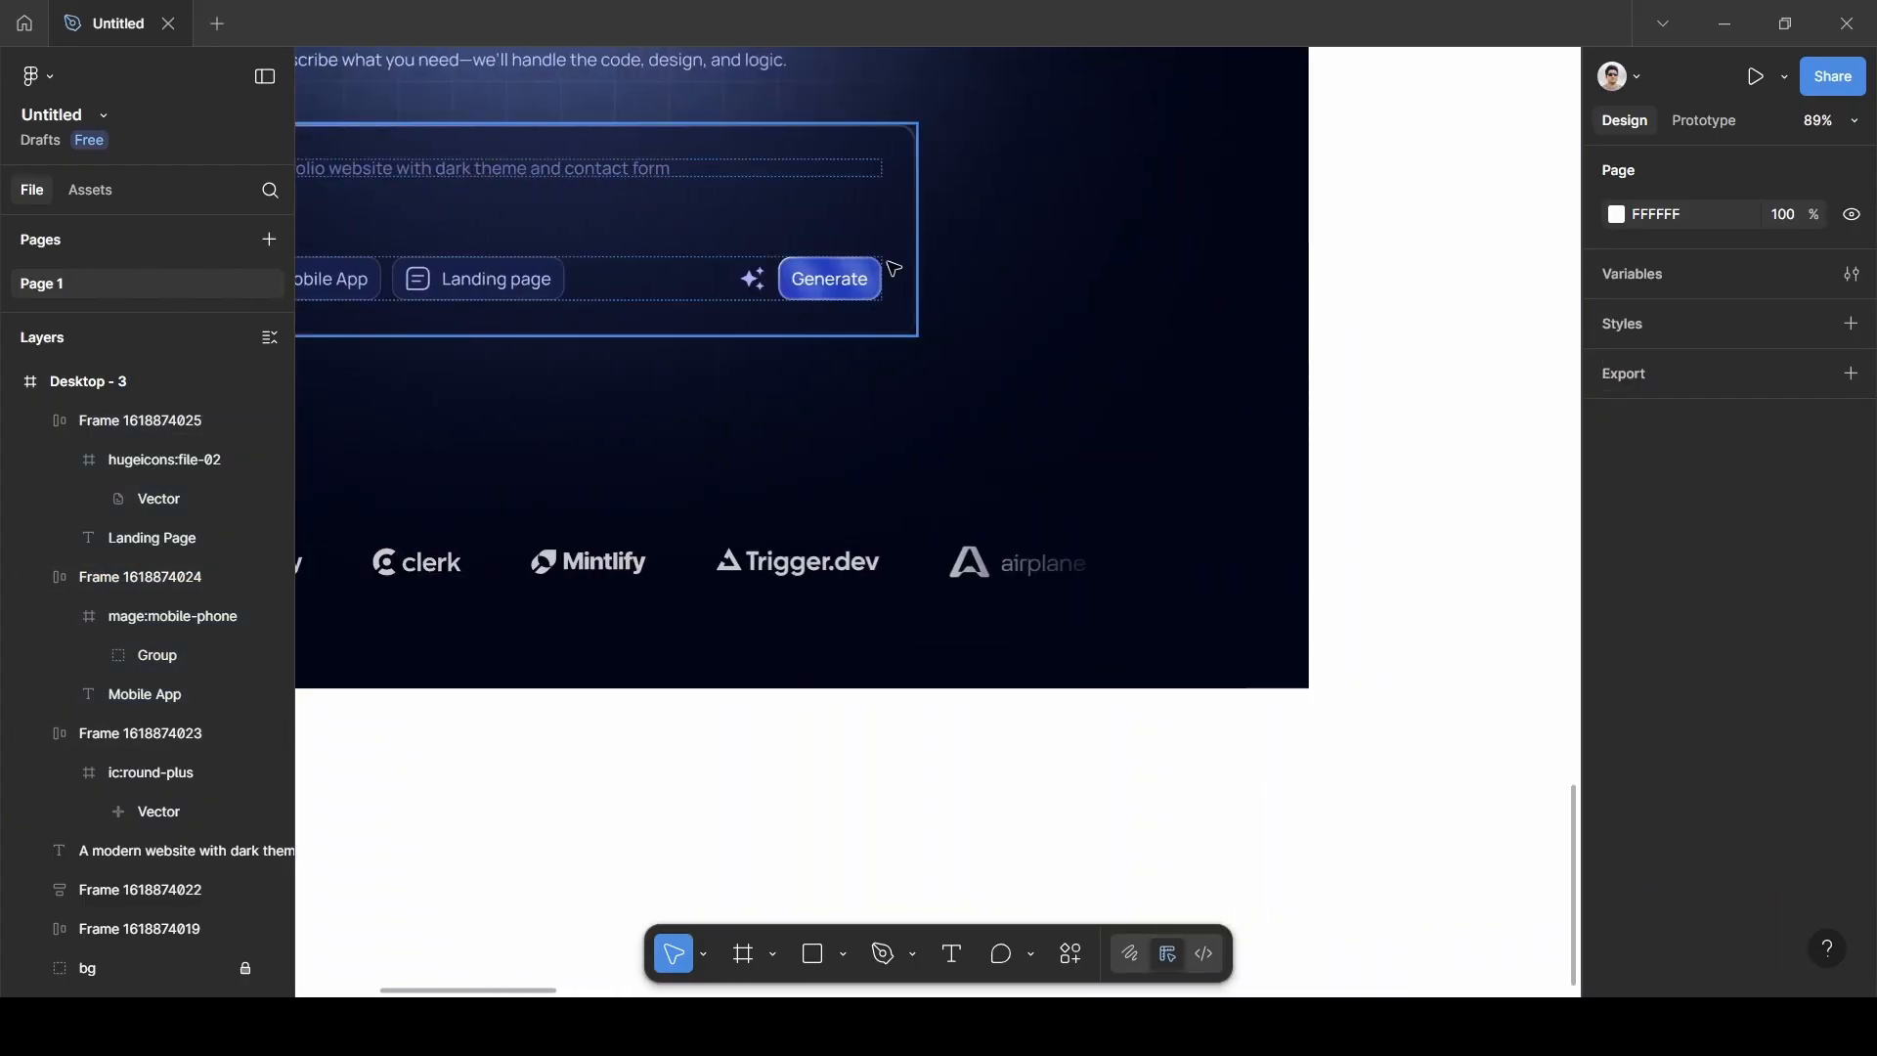
scroll(1109, 554, right, 10)
scroll(1105, 545, right, 1)
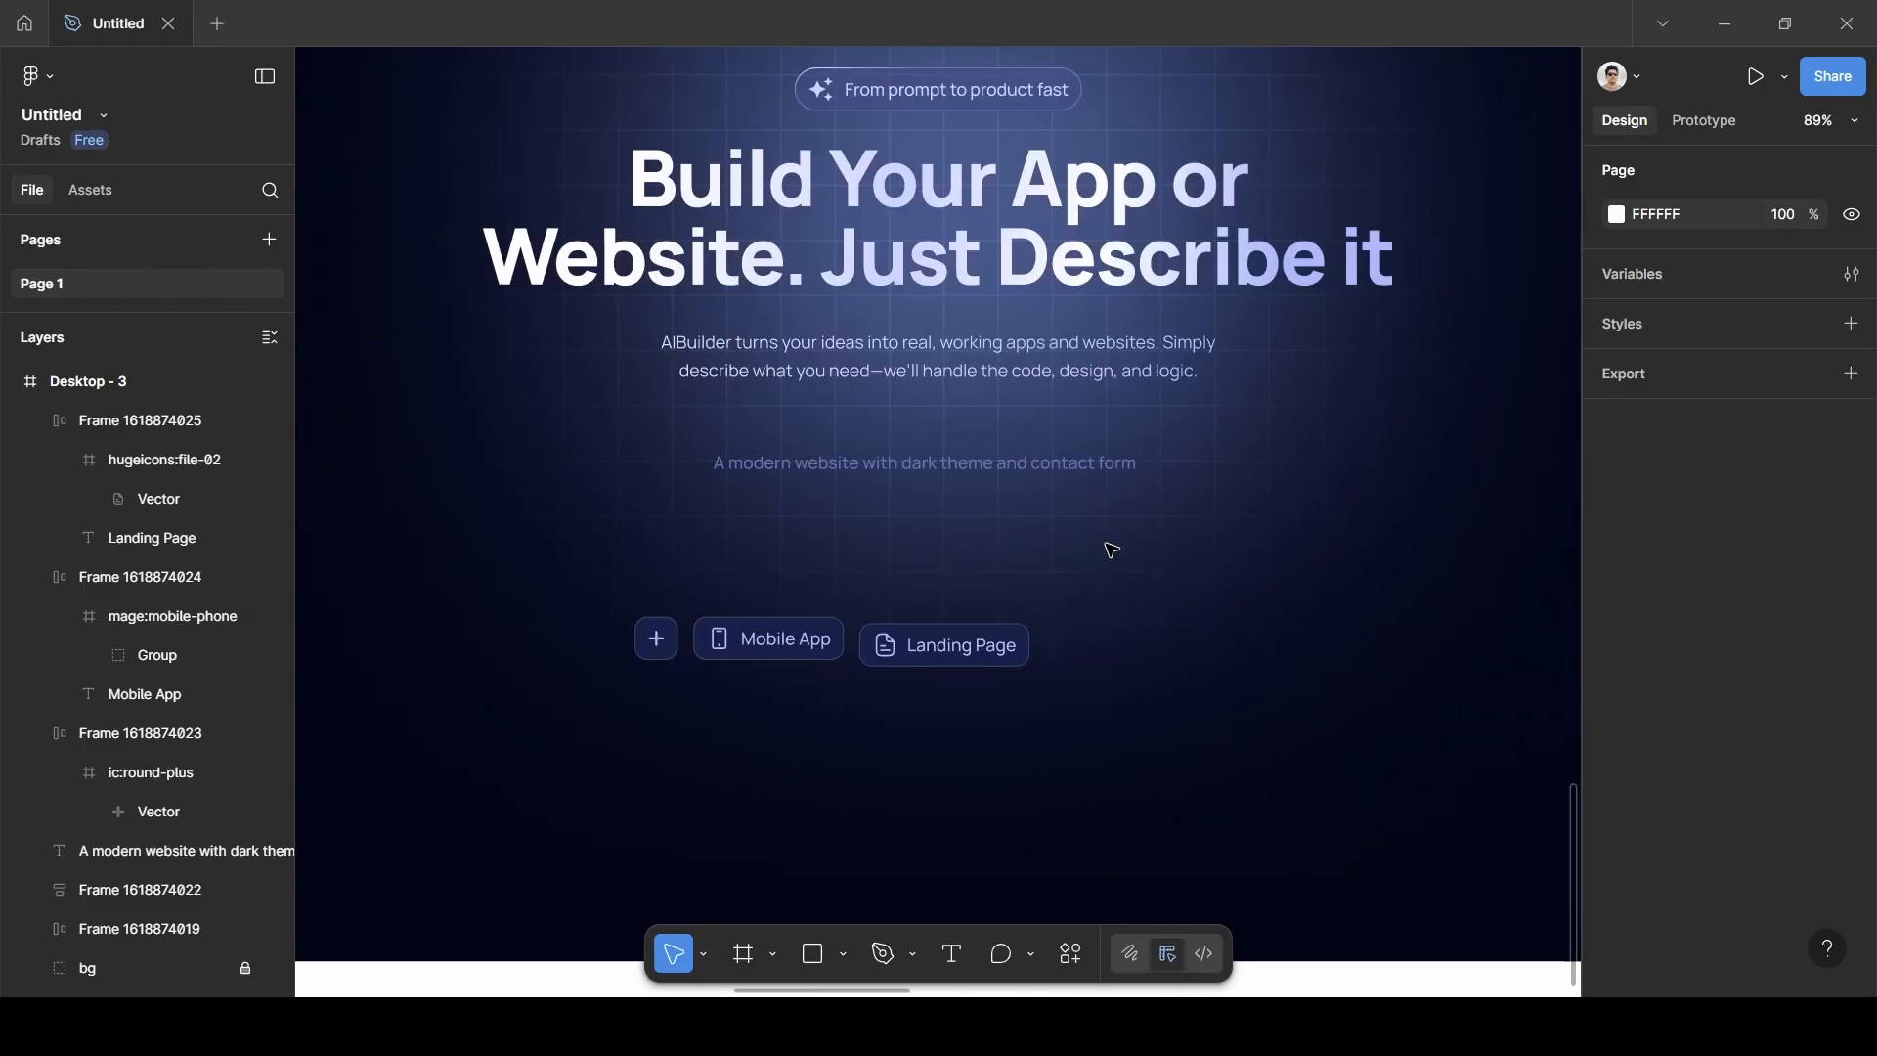
scroll(1106, 546, up, 3)
scroll(1106, 548, down, 2)
scroll(1107, 550, right, 2)
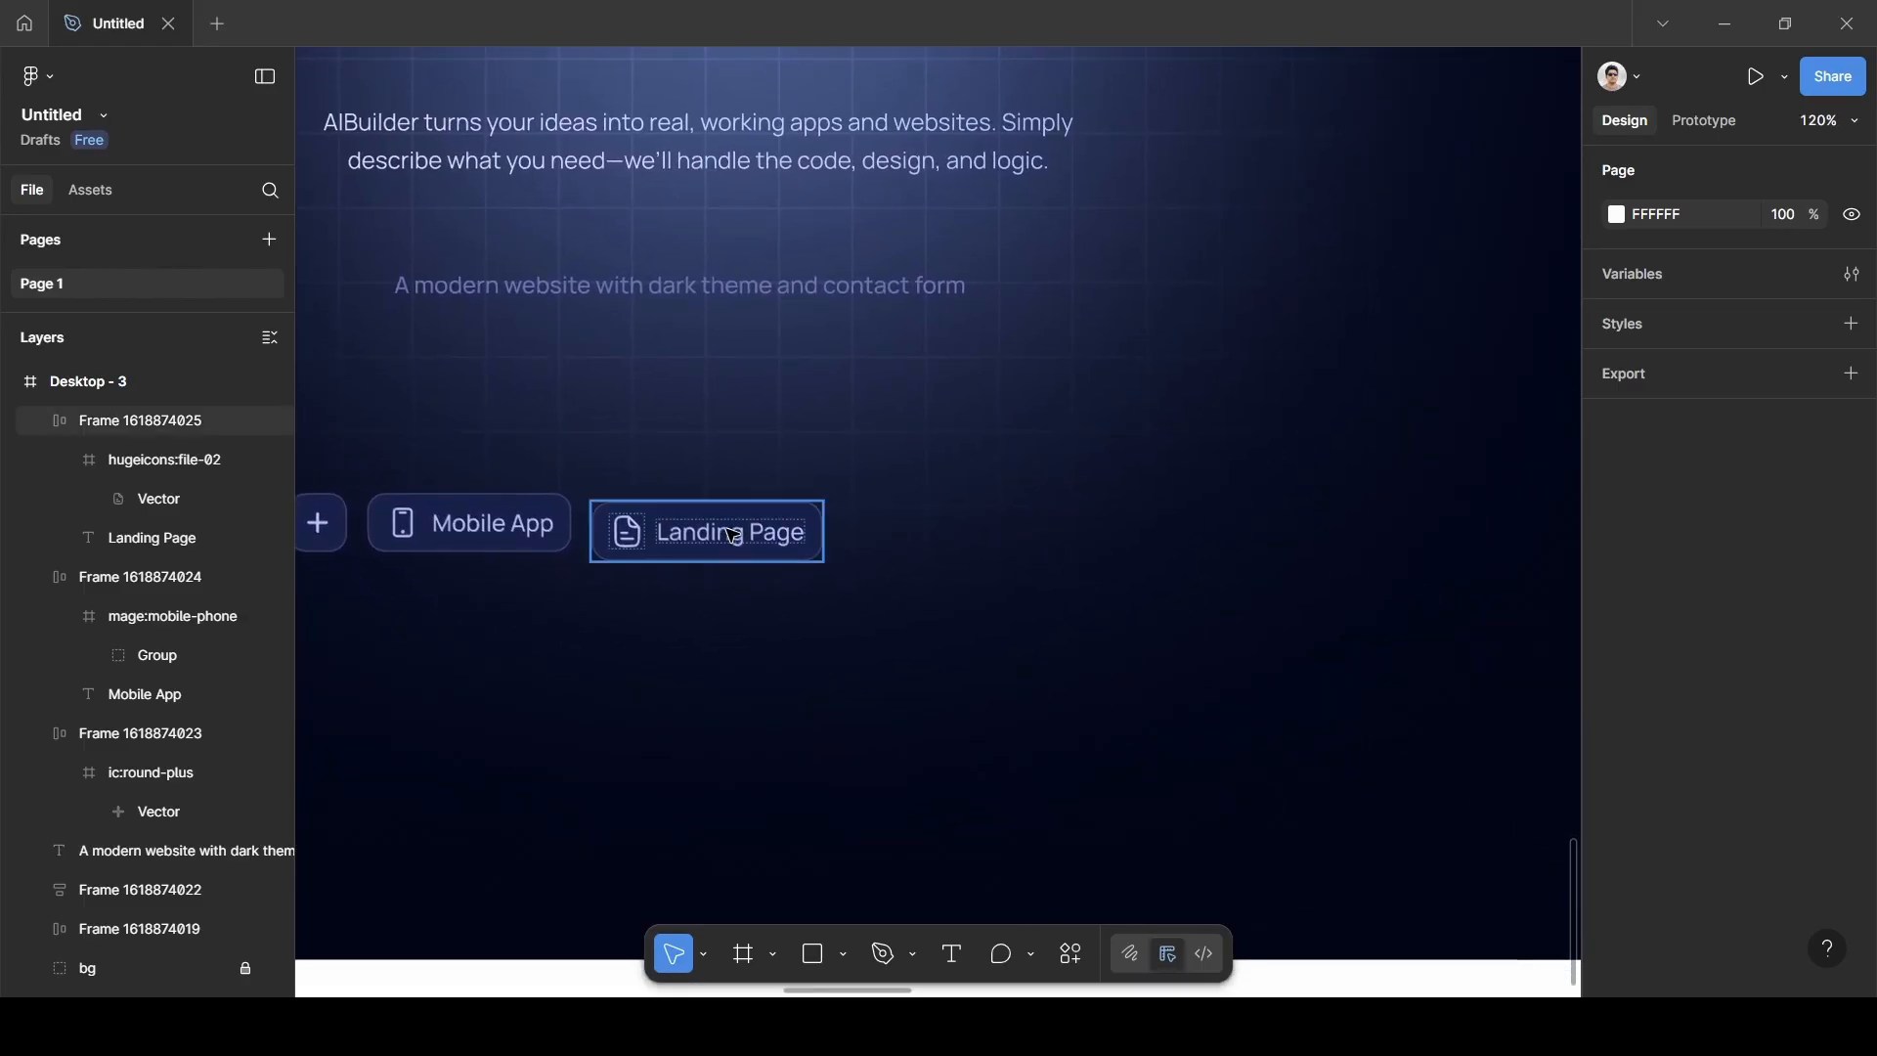
mouse_move(759, 524)
alt+mouse_down()
mouse_move(1060, 507)
mouse_move(1079, 527)
alt+mouse_up()
scroll(1648, 747, down, 3)
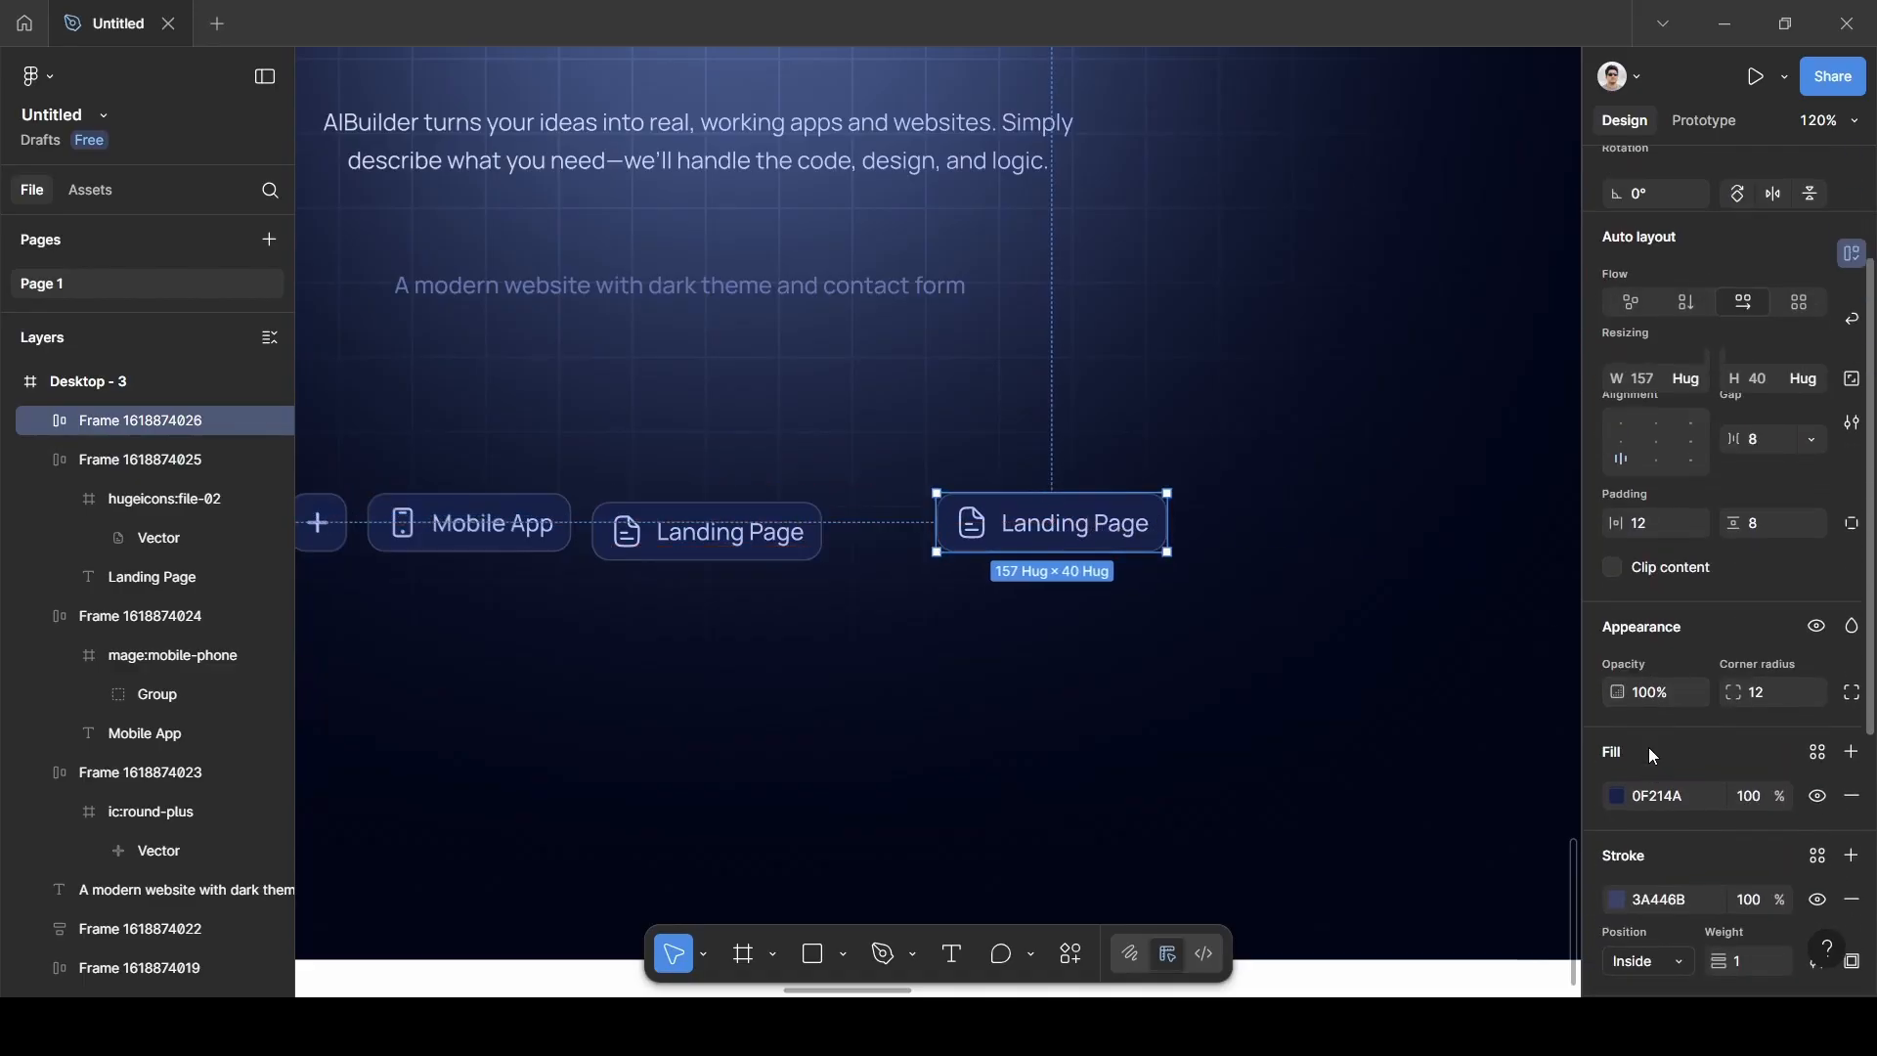
Change the duplicated button's label to "Generate".
double_click(1101, 538)
key(BackSpace)
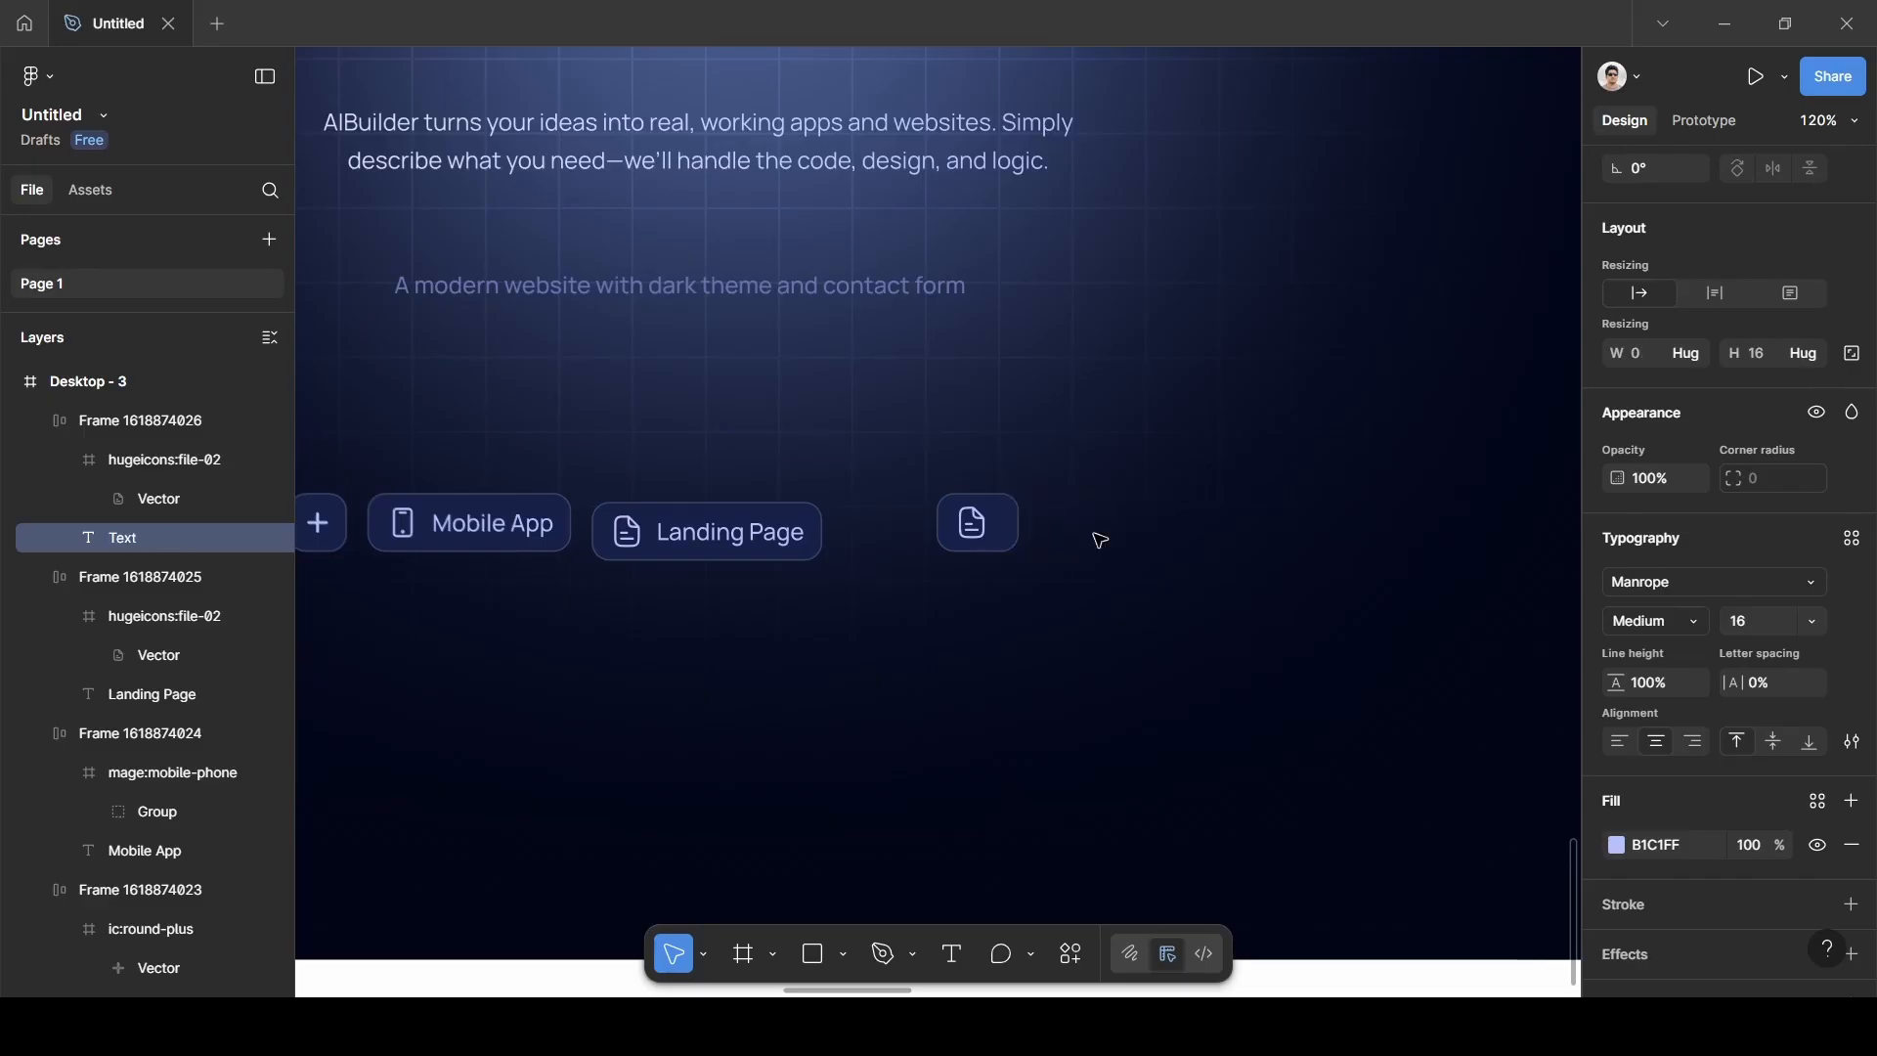
text(Geneta)
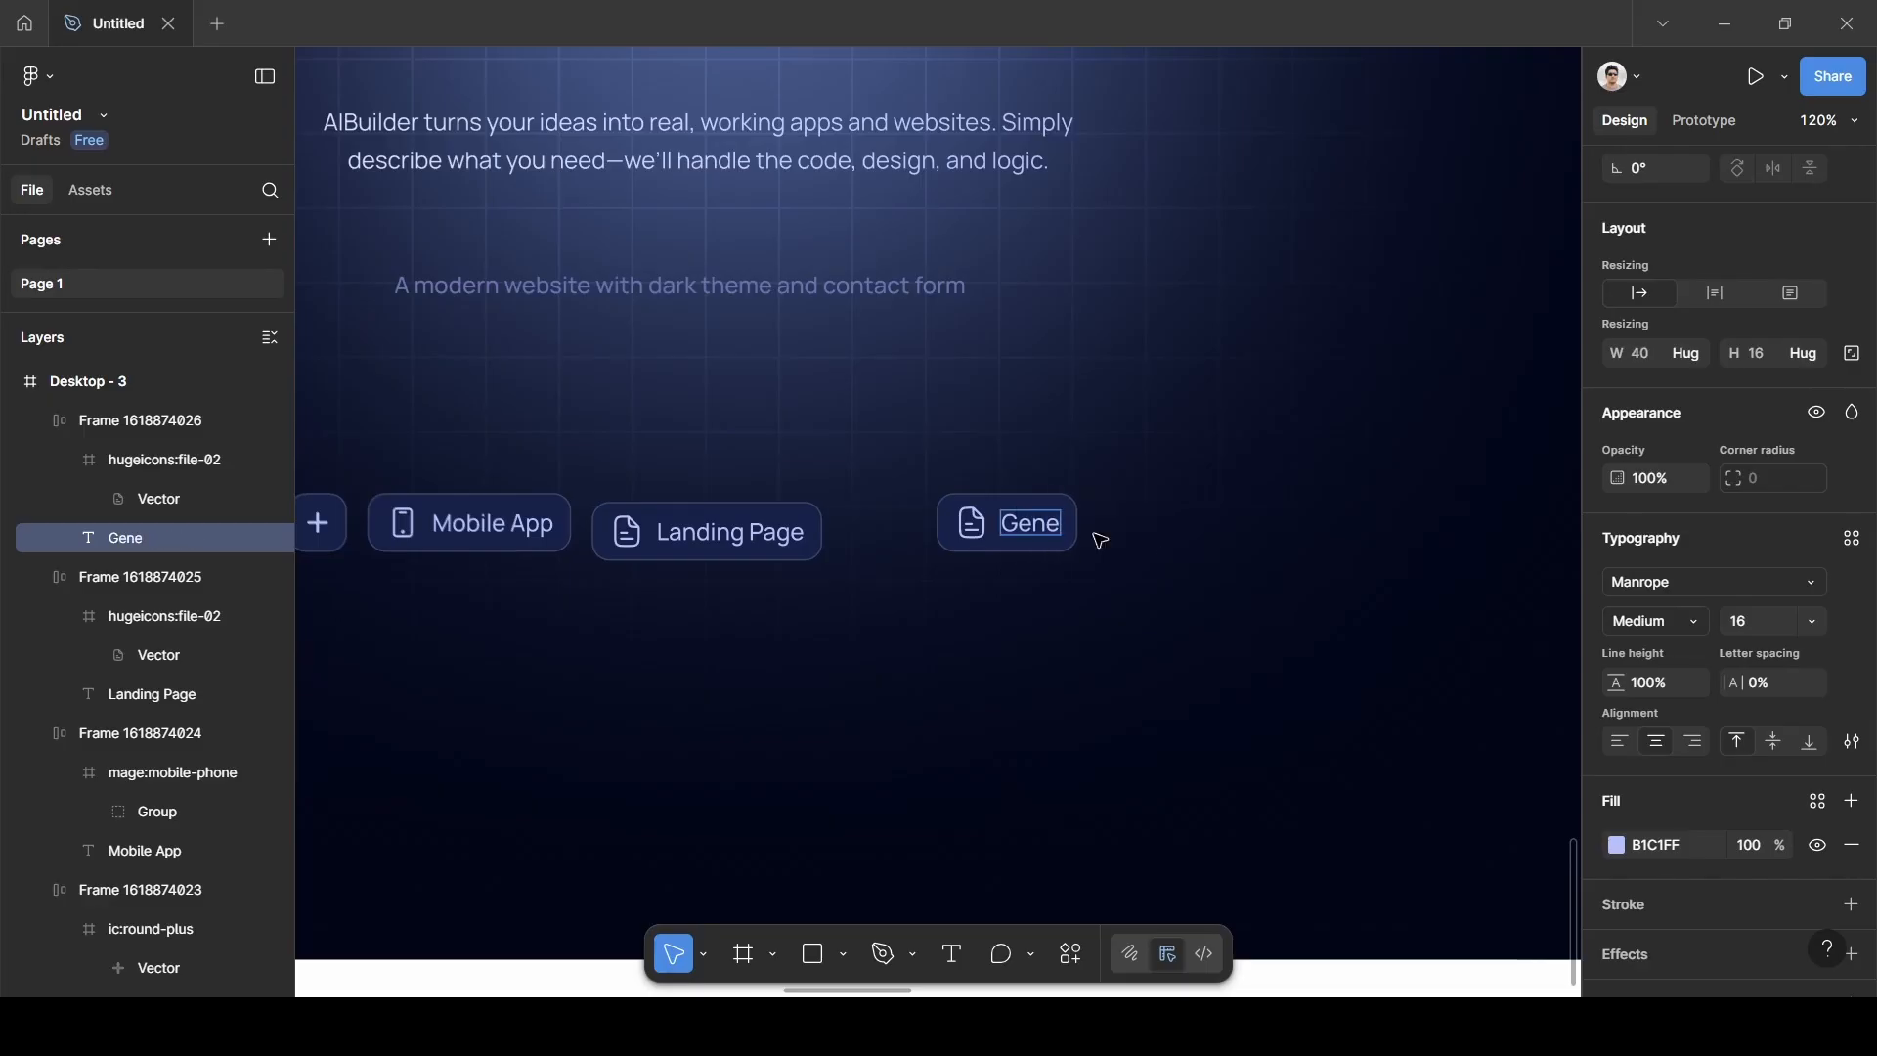
key(BackSpace)
key(BackSpace)
text(rate)
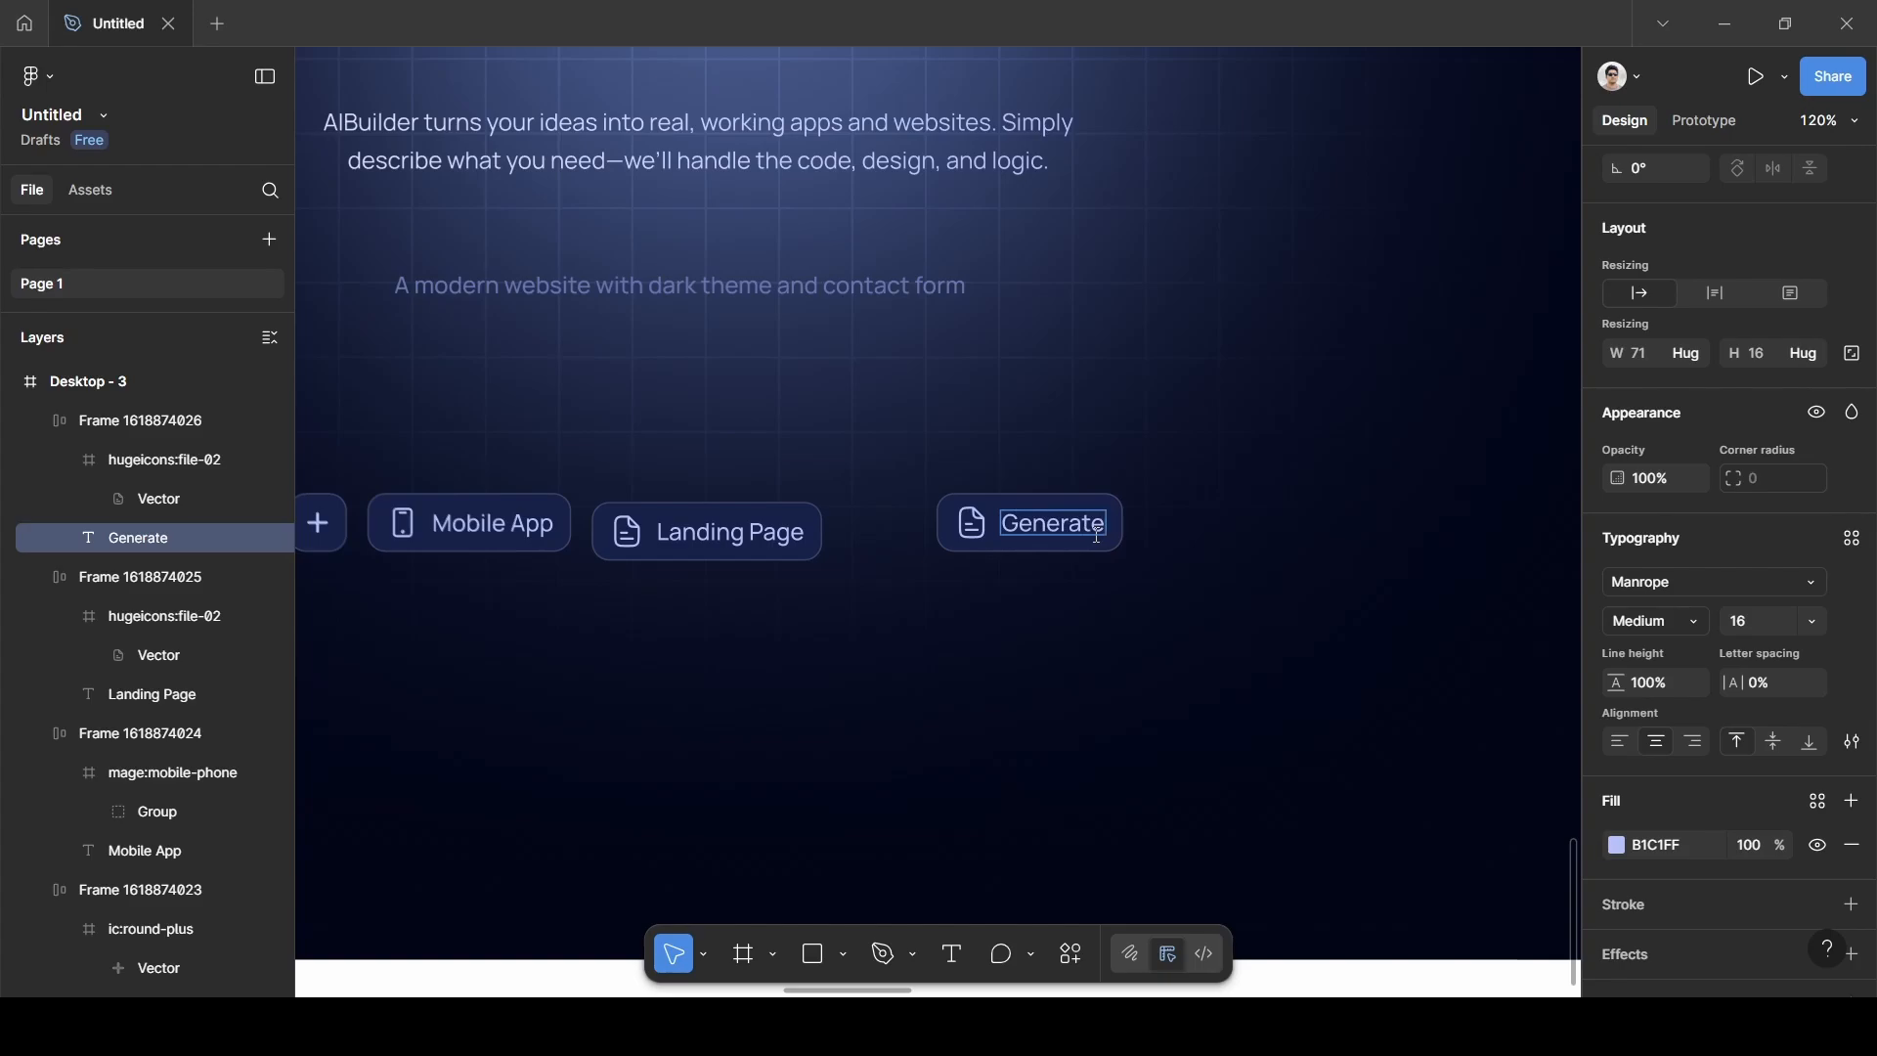
key(Escape)
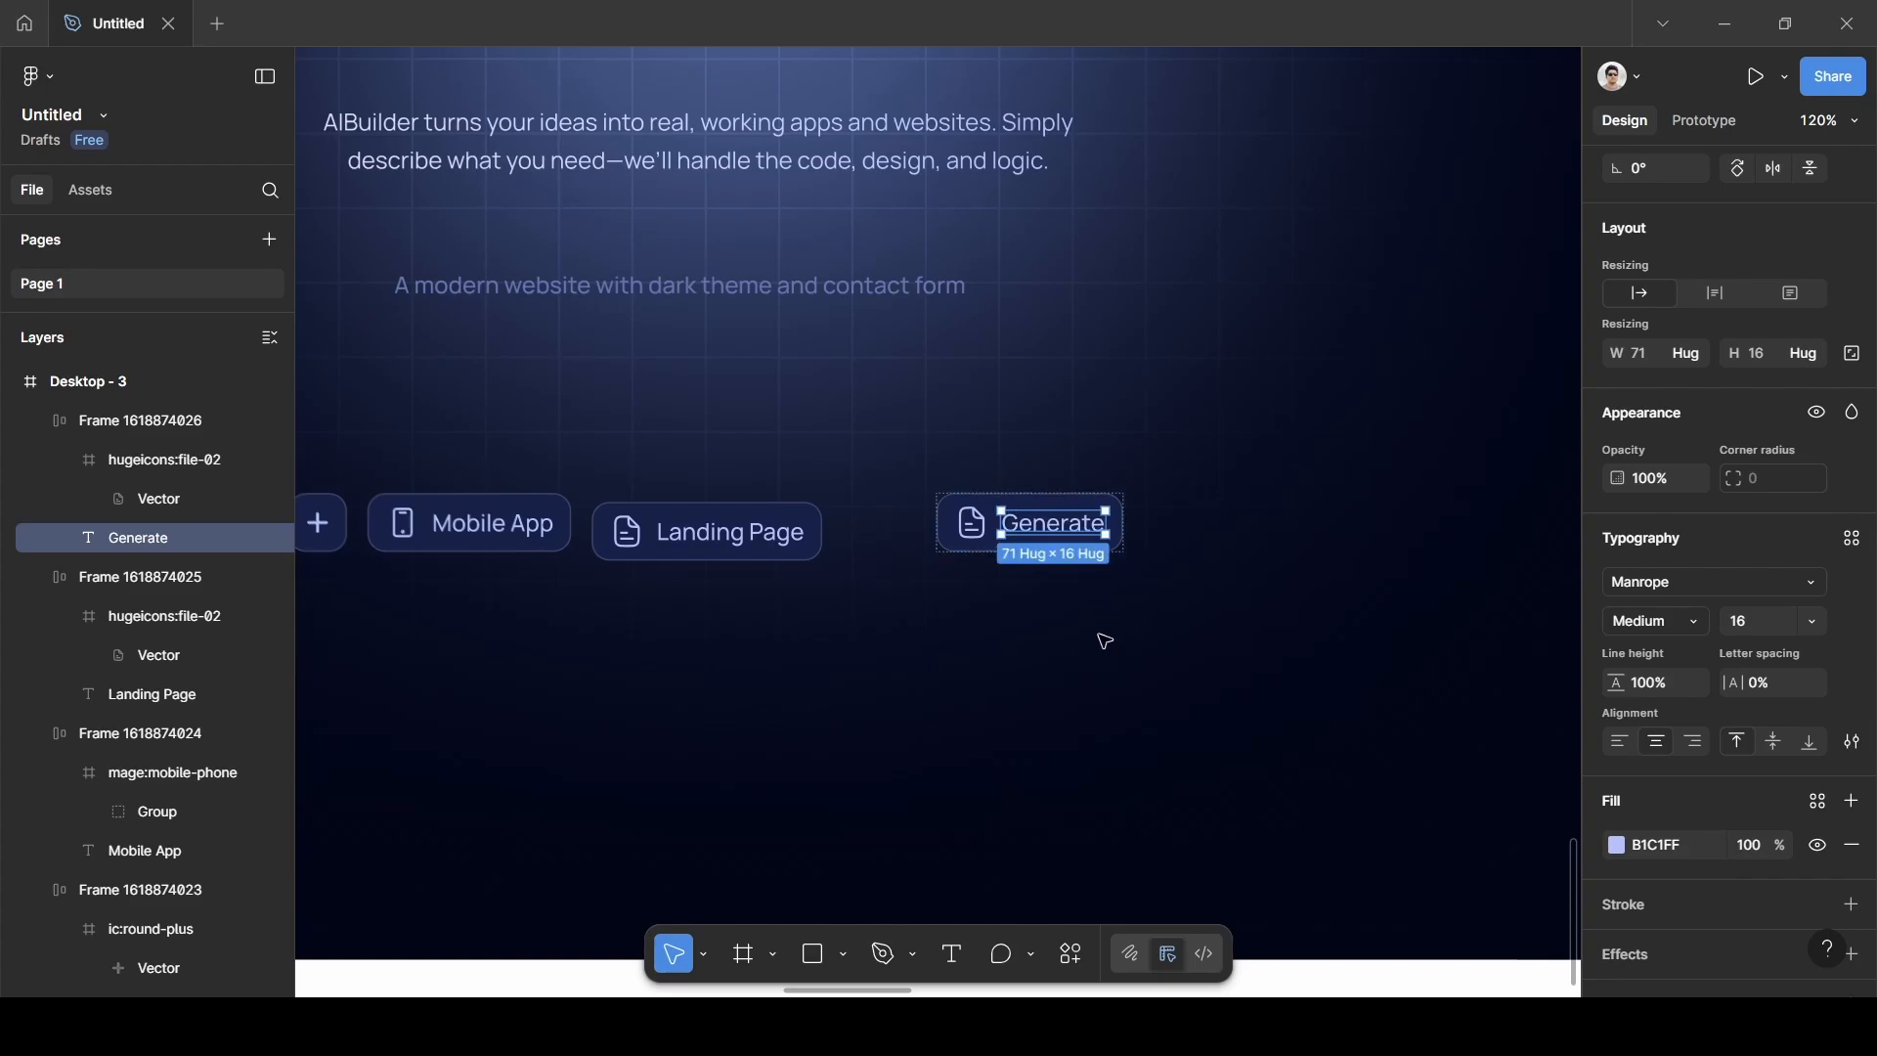
Delete the file icon from the Generate button so only its label remains.
click(980, 531)
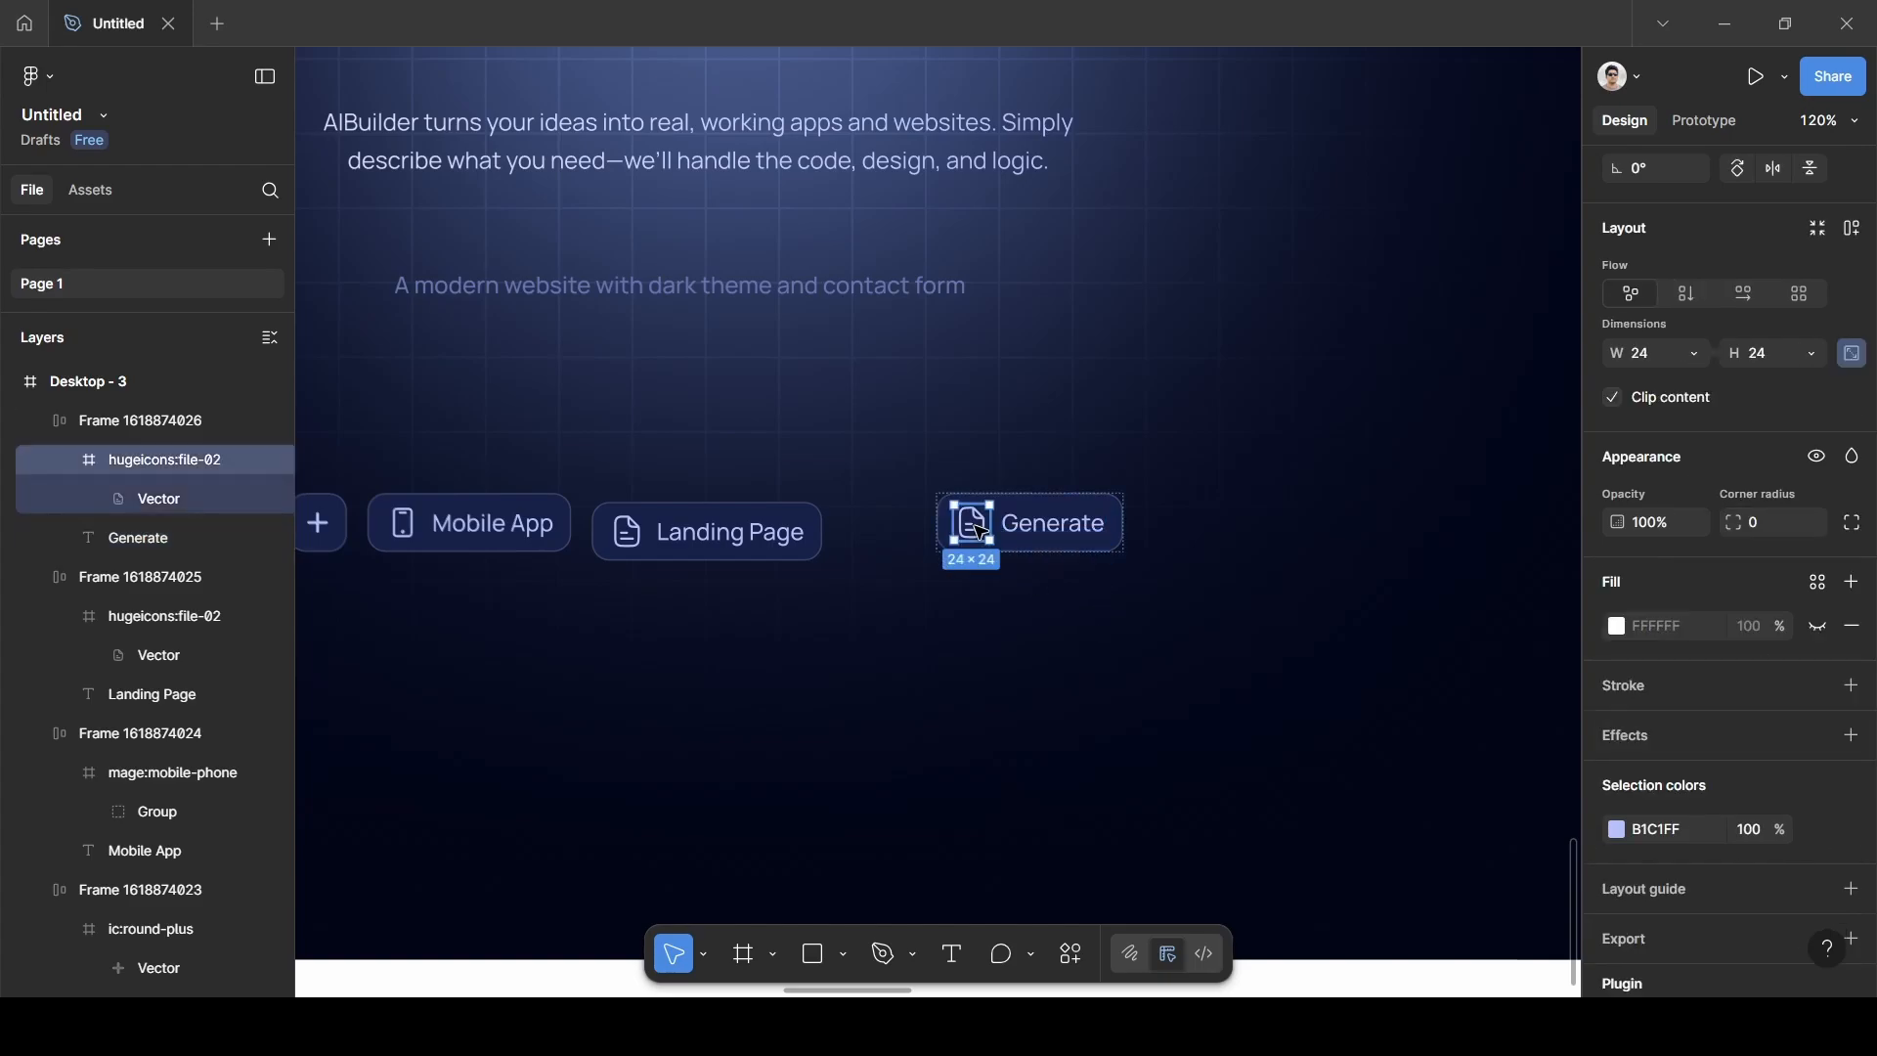
key(Delete)
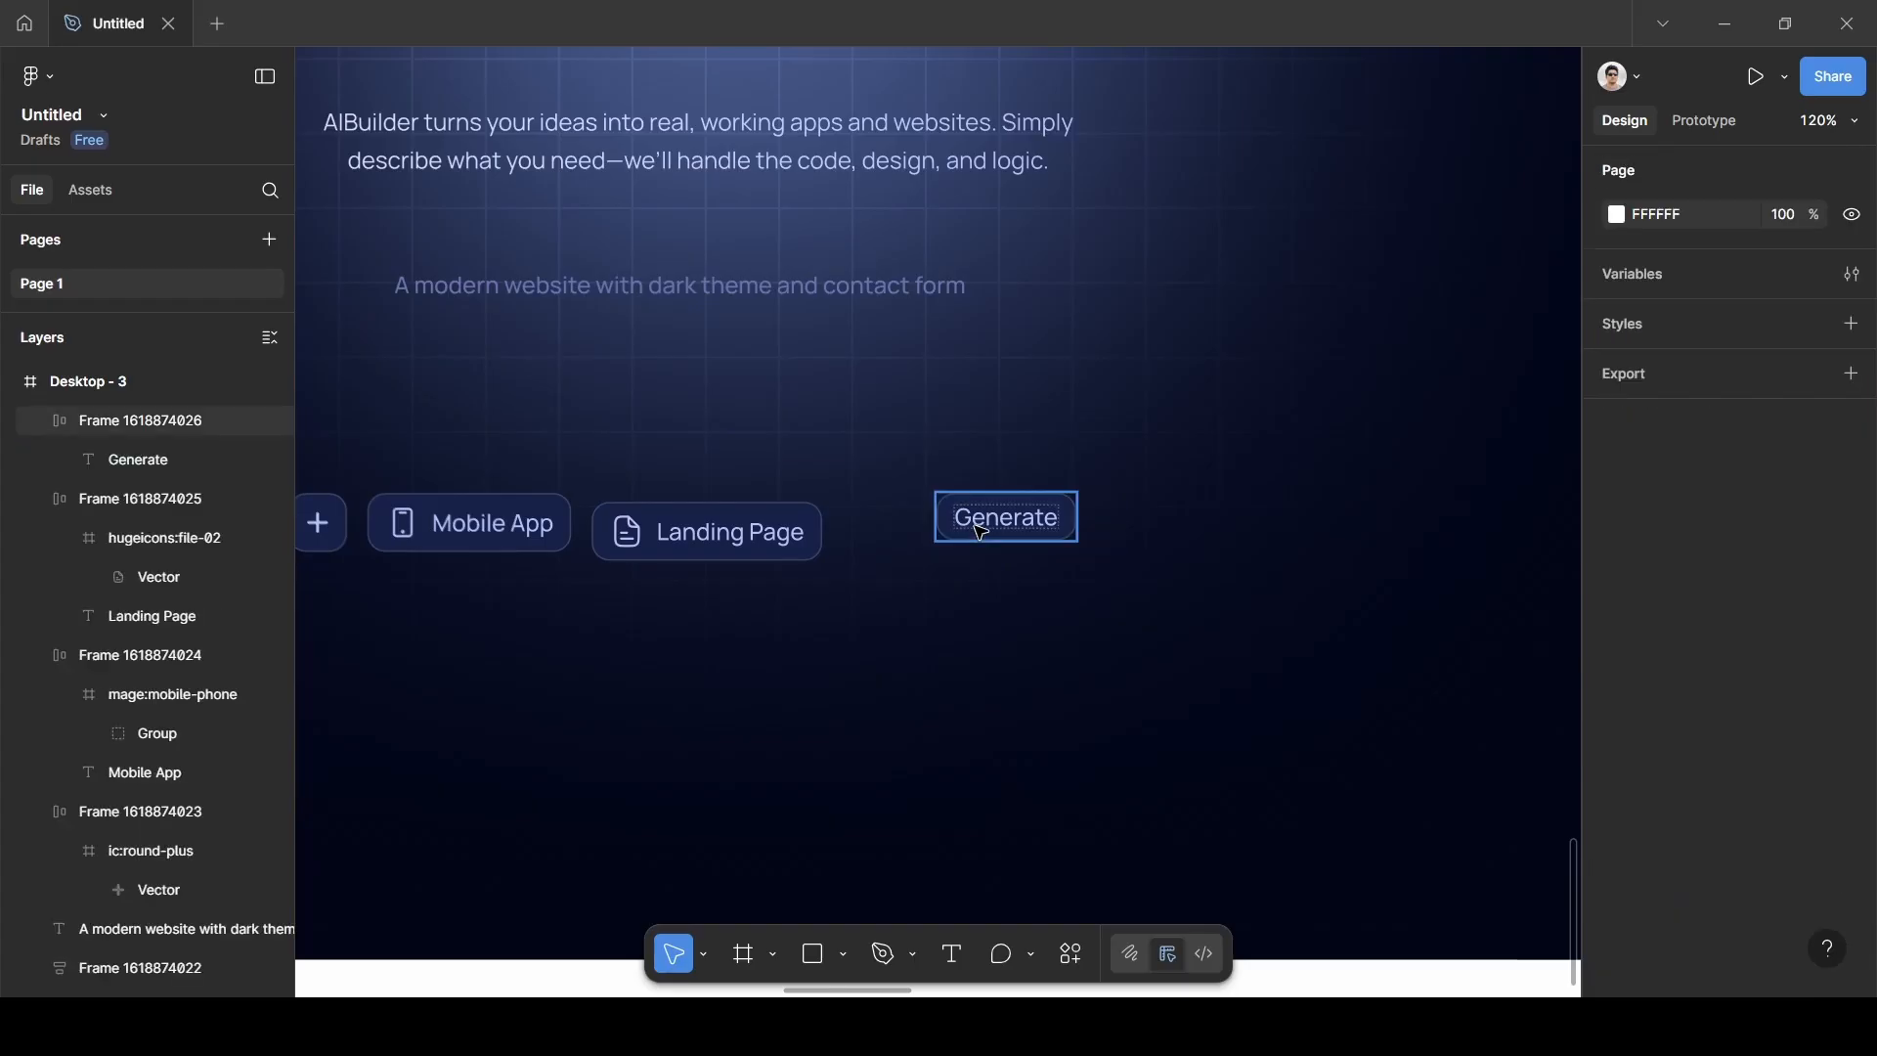
click(1110, 445)
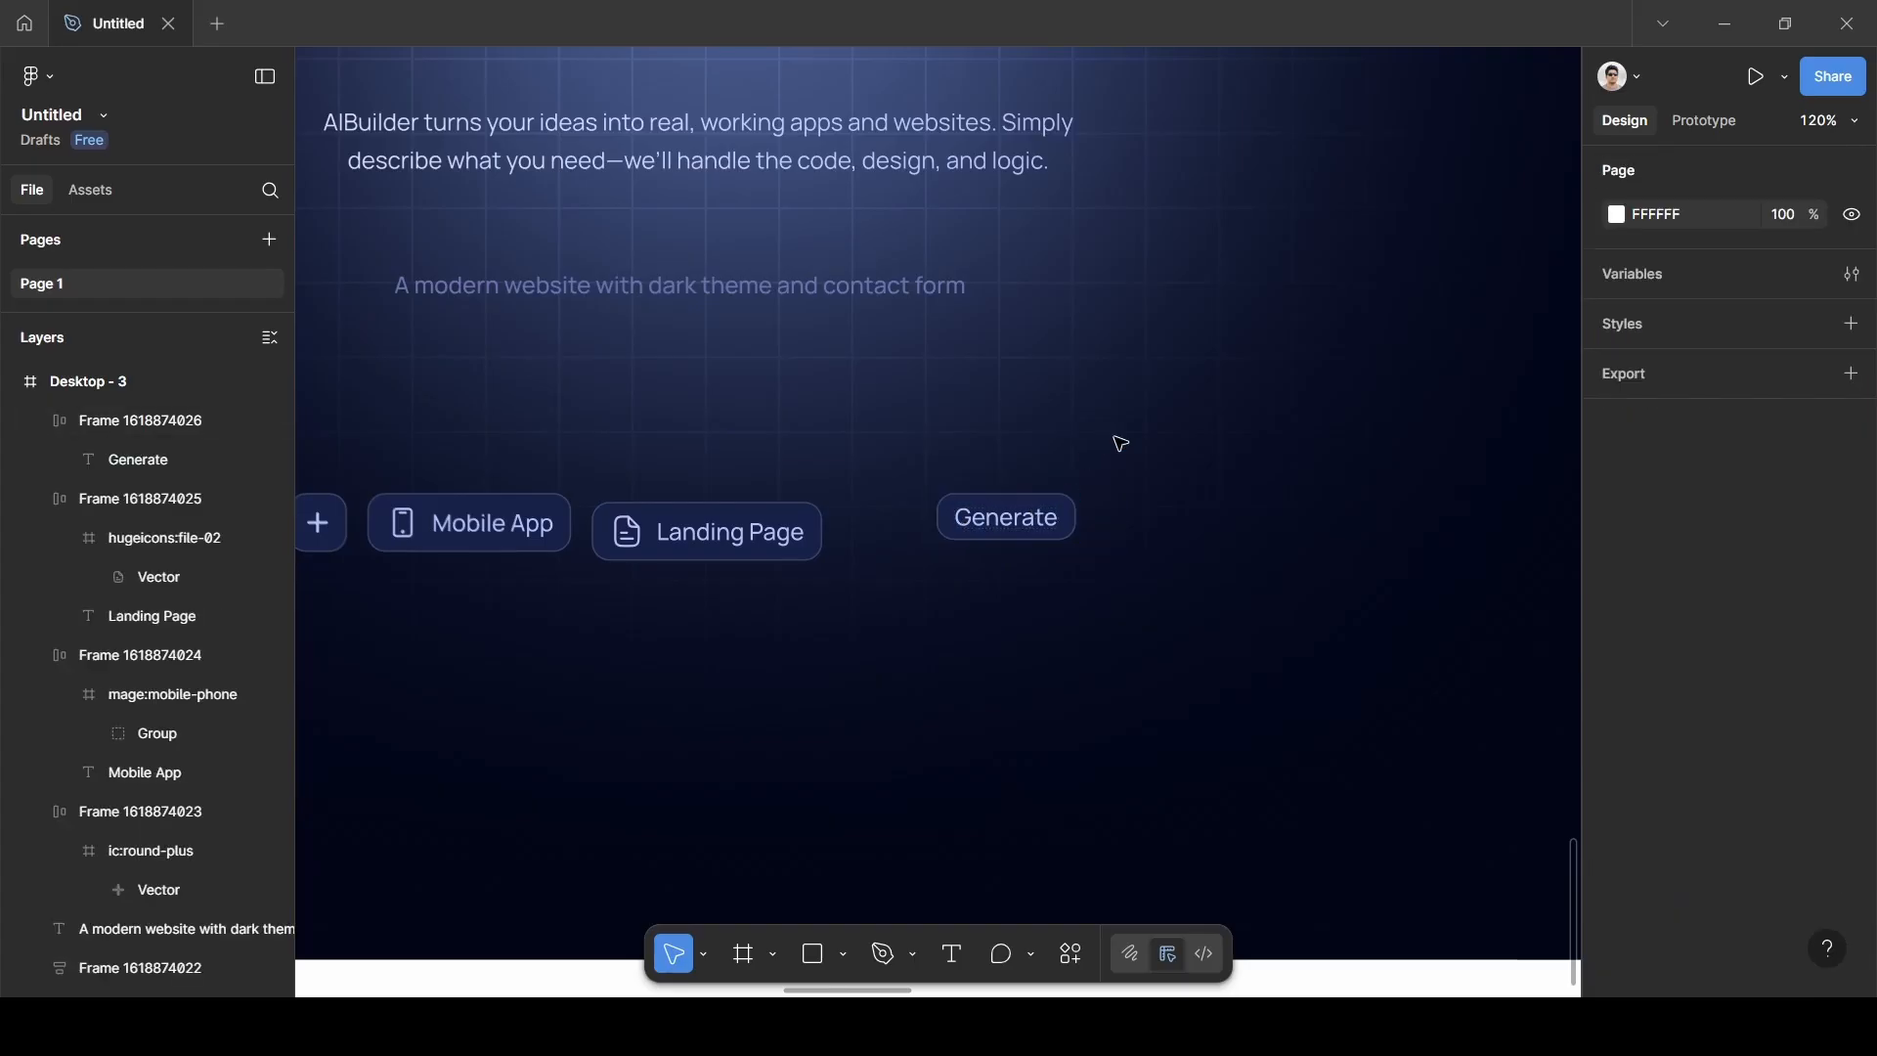
Set the Generate button's vertical padding to 12 and align the button with the Landing Page button.
click(1020, 506)
drag(1020, 506, 1010, 533)
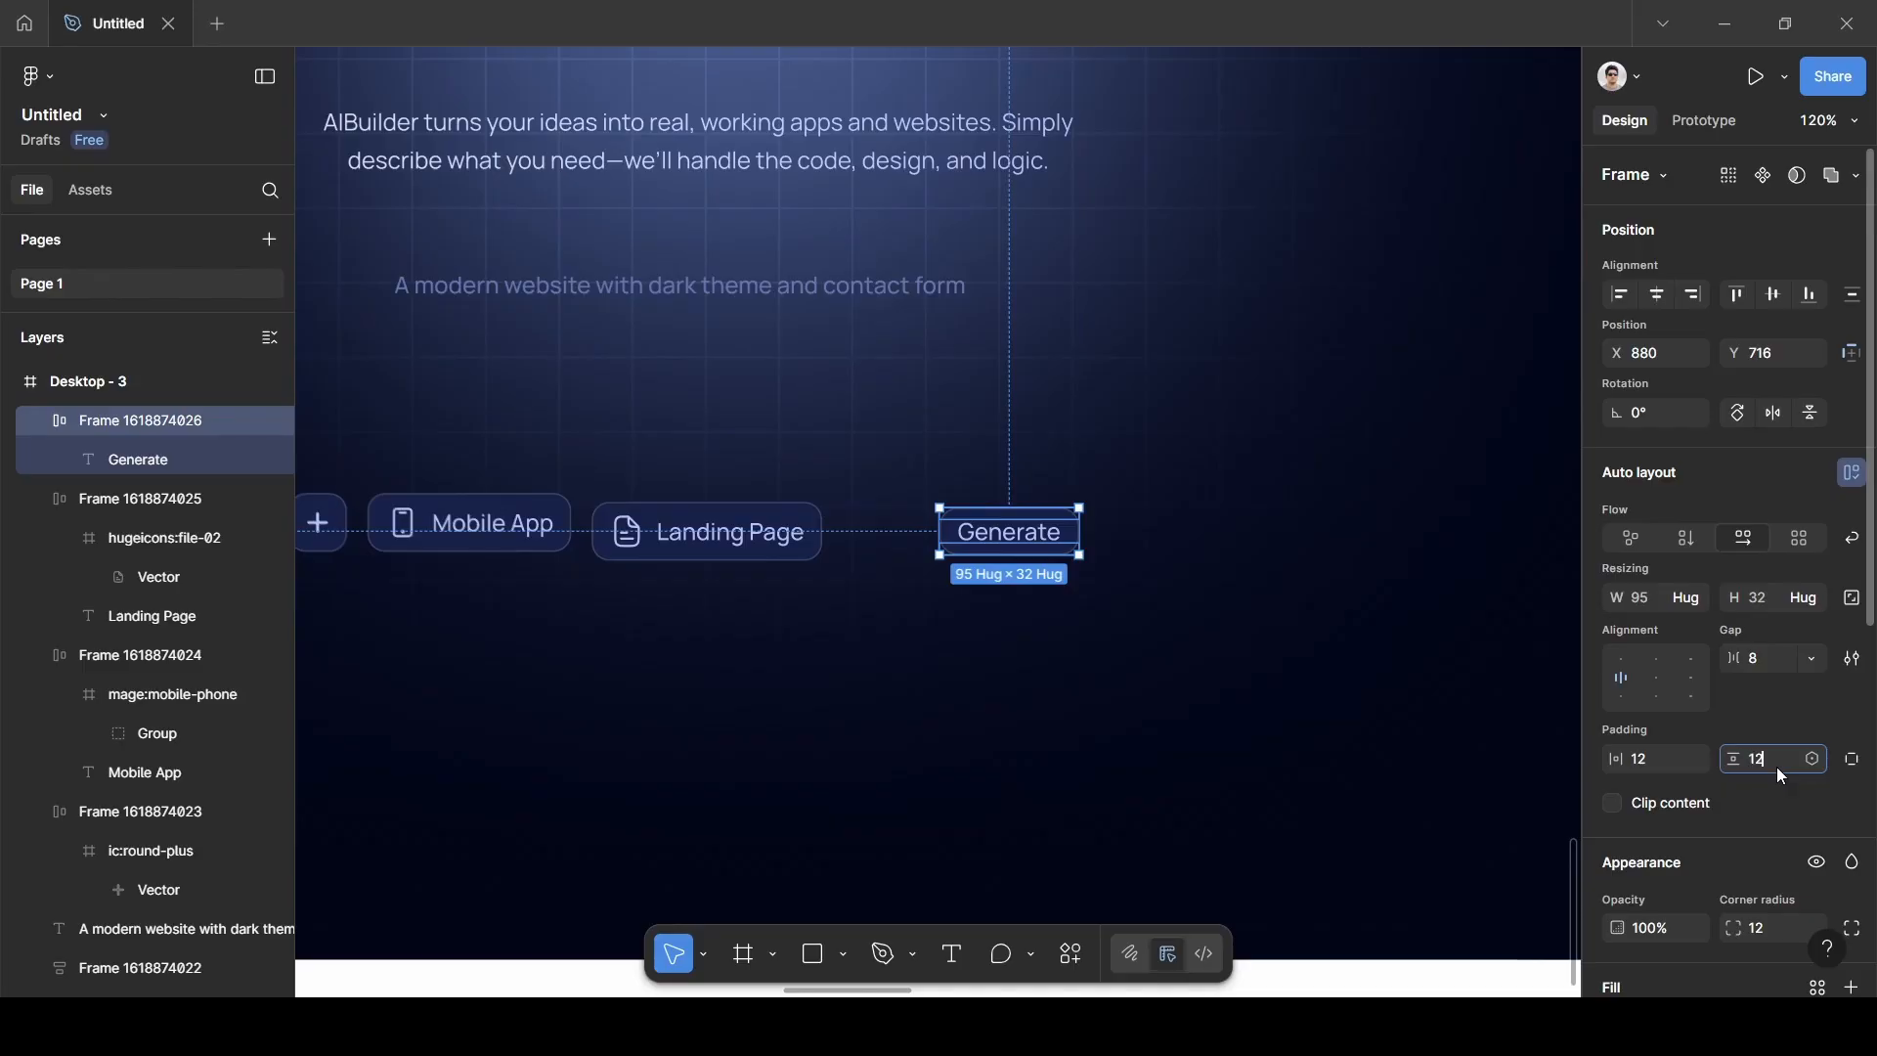
key(Return)
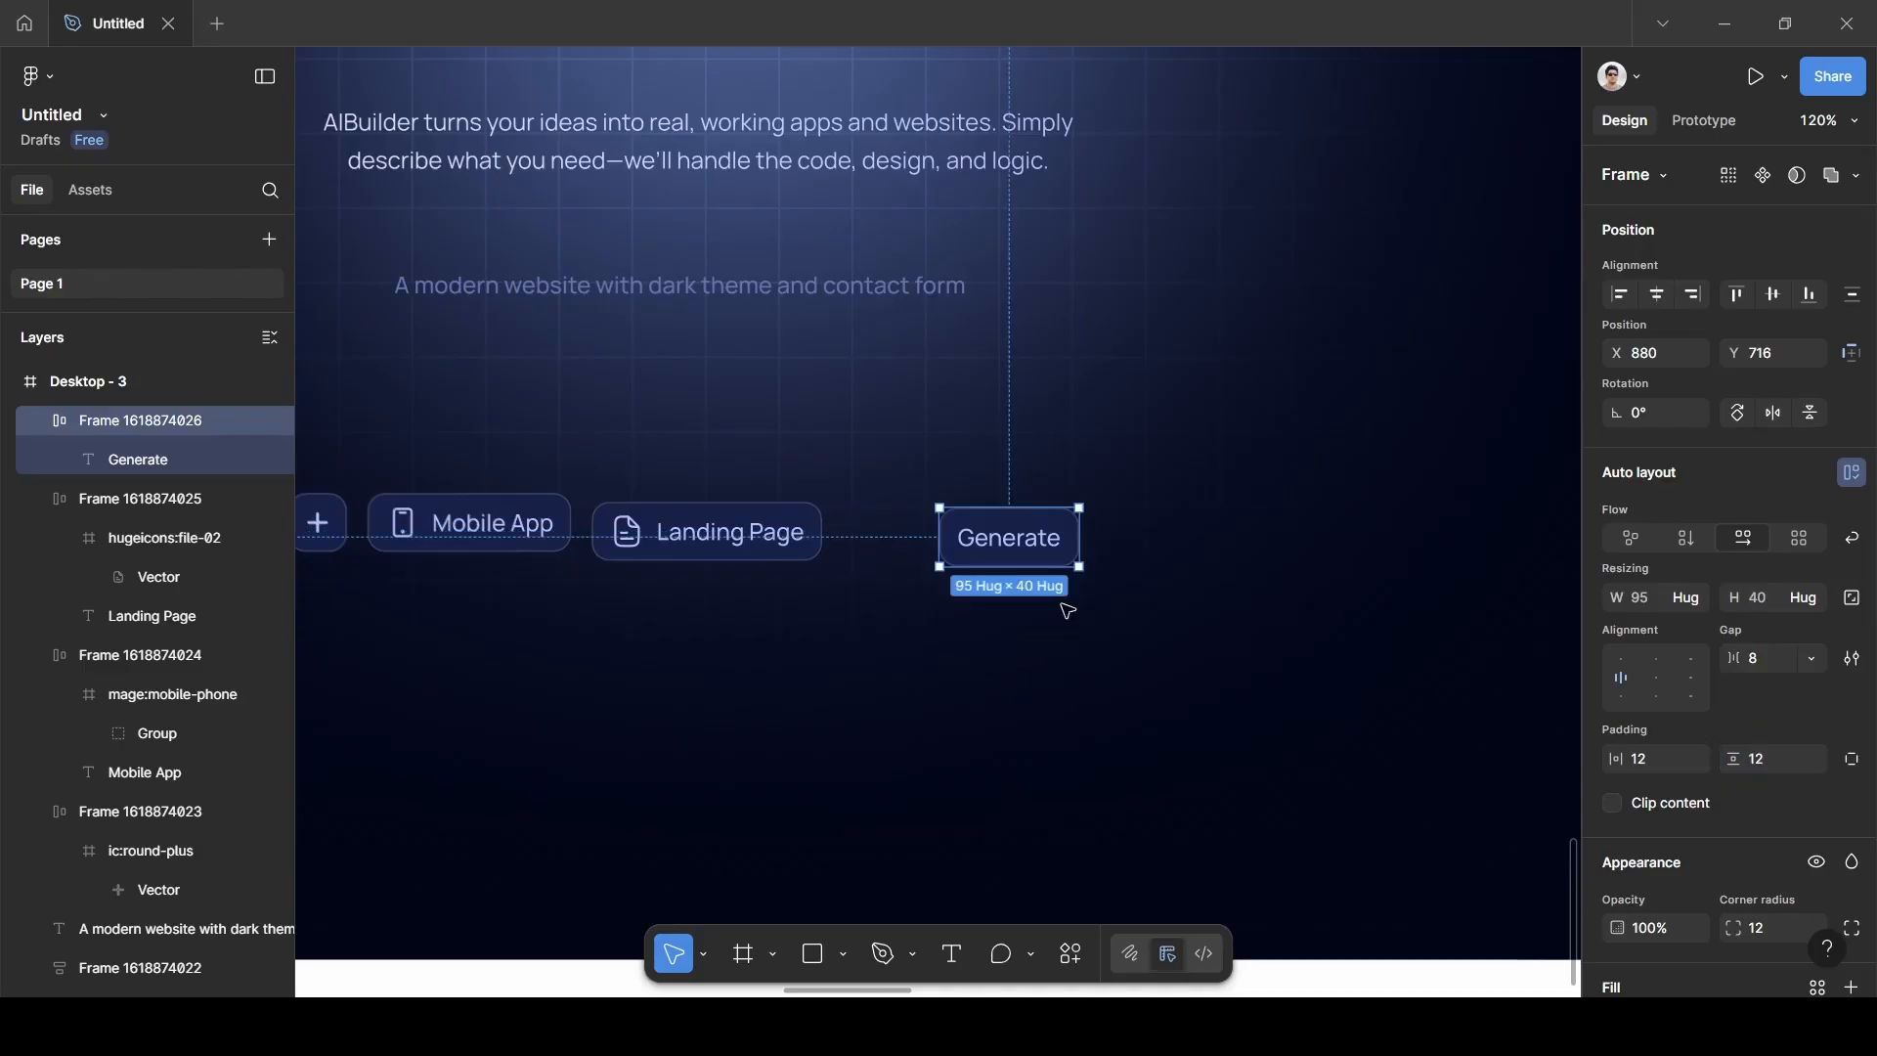
drag(1007, 530, 1010, 524)
Fill the Generate button with the blue 0039C0 sampled from the color palette swatches.
scroll(1643, 790, down, 2)
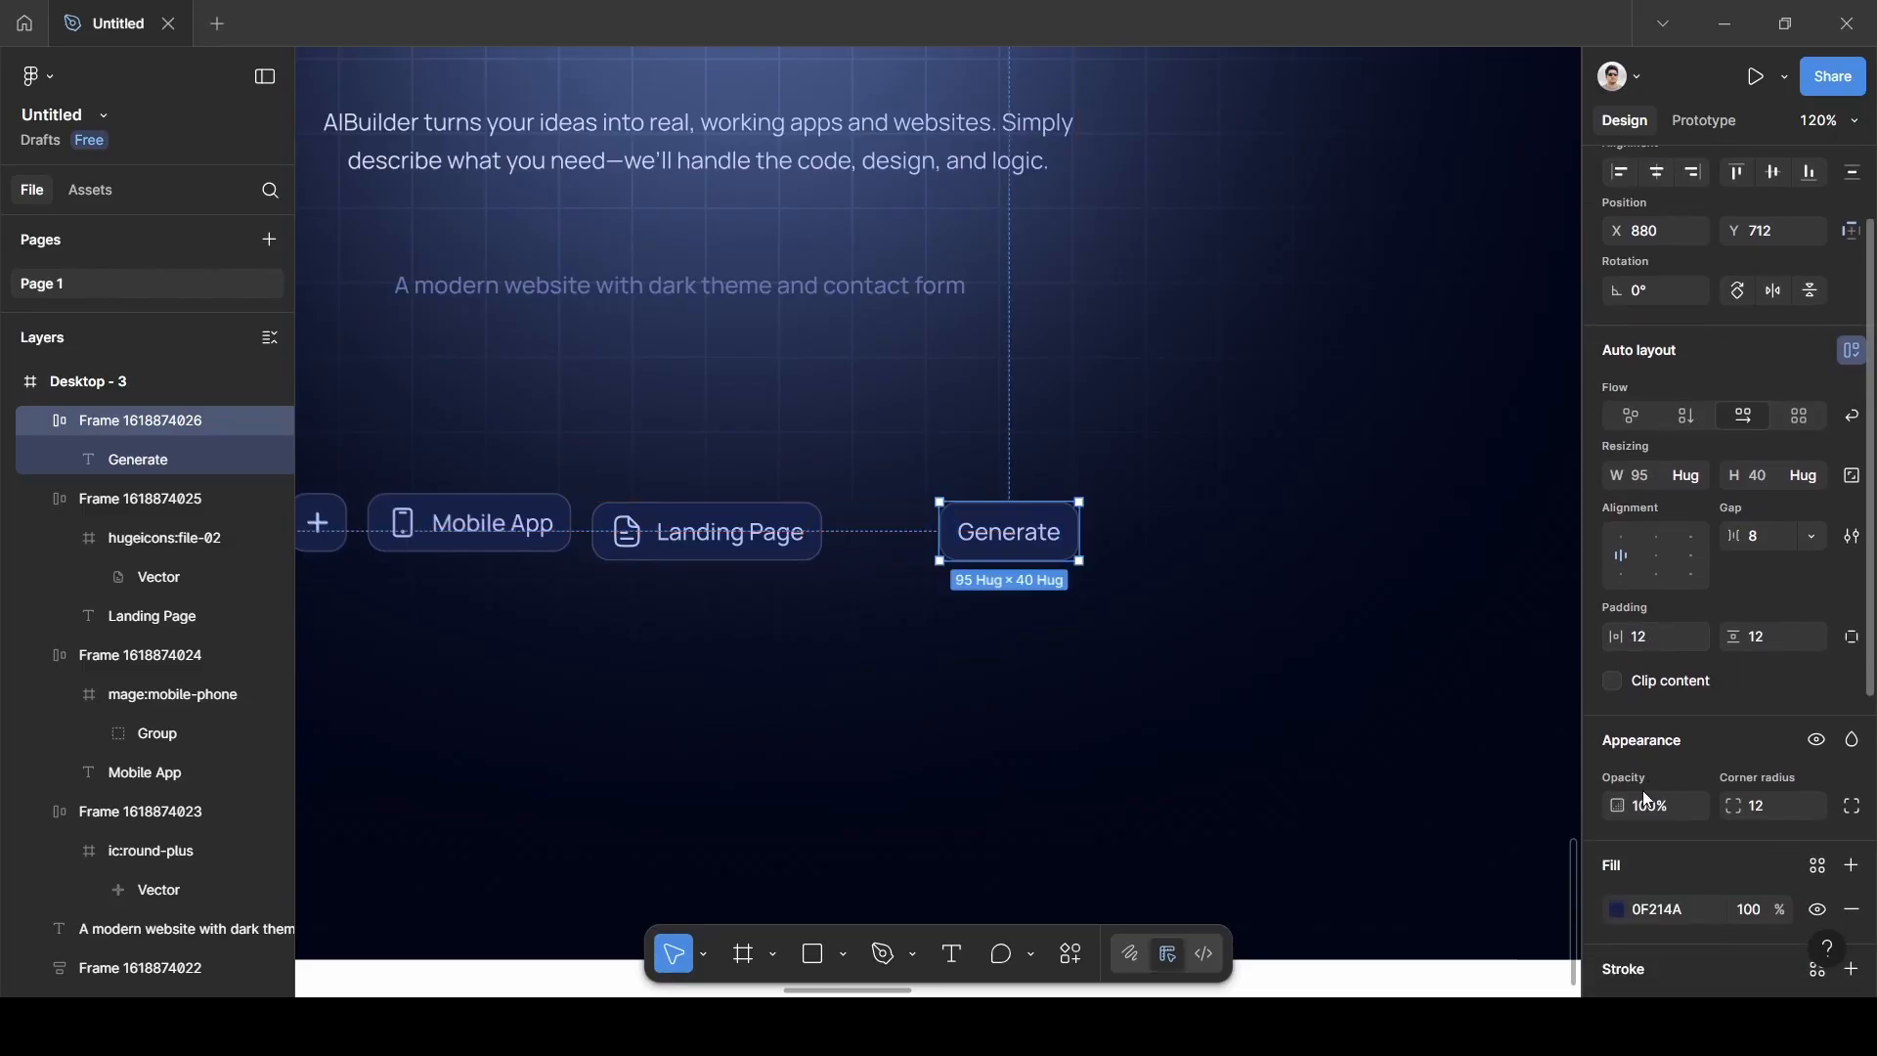
click(1615, 912)
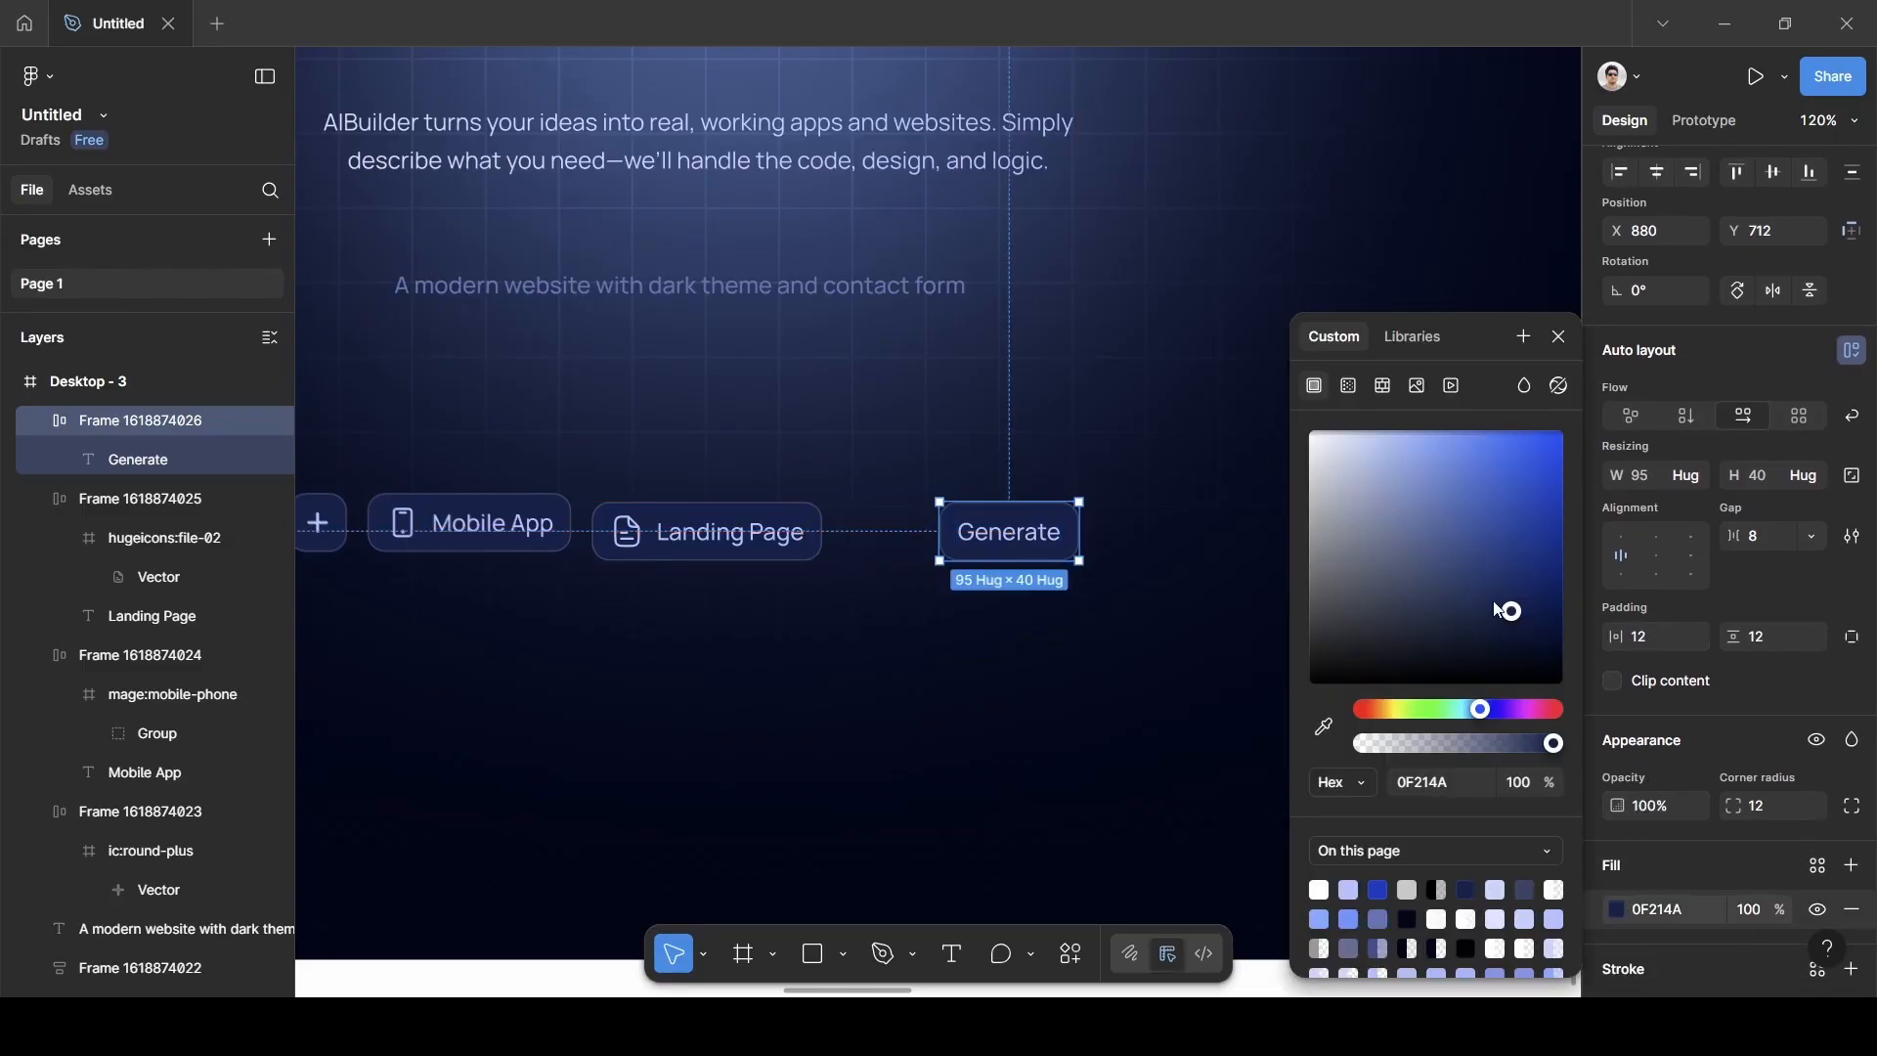
click(1325, 727)
scroll(1027, 632, down, 5)
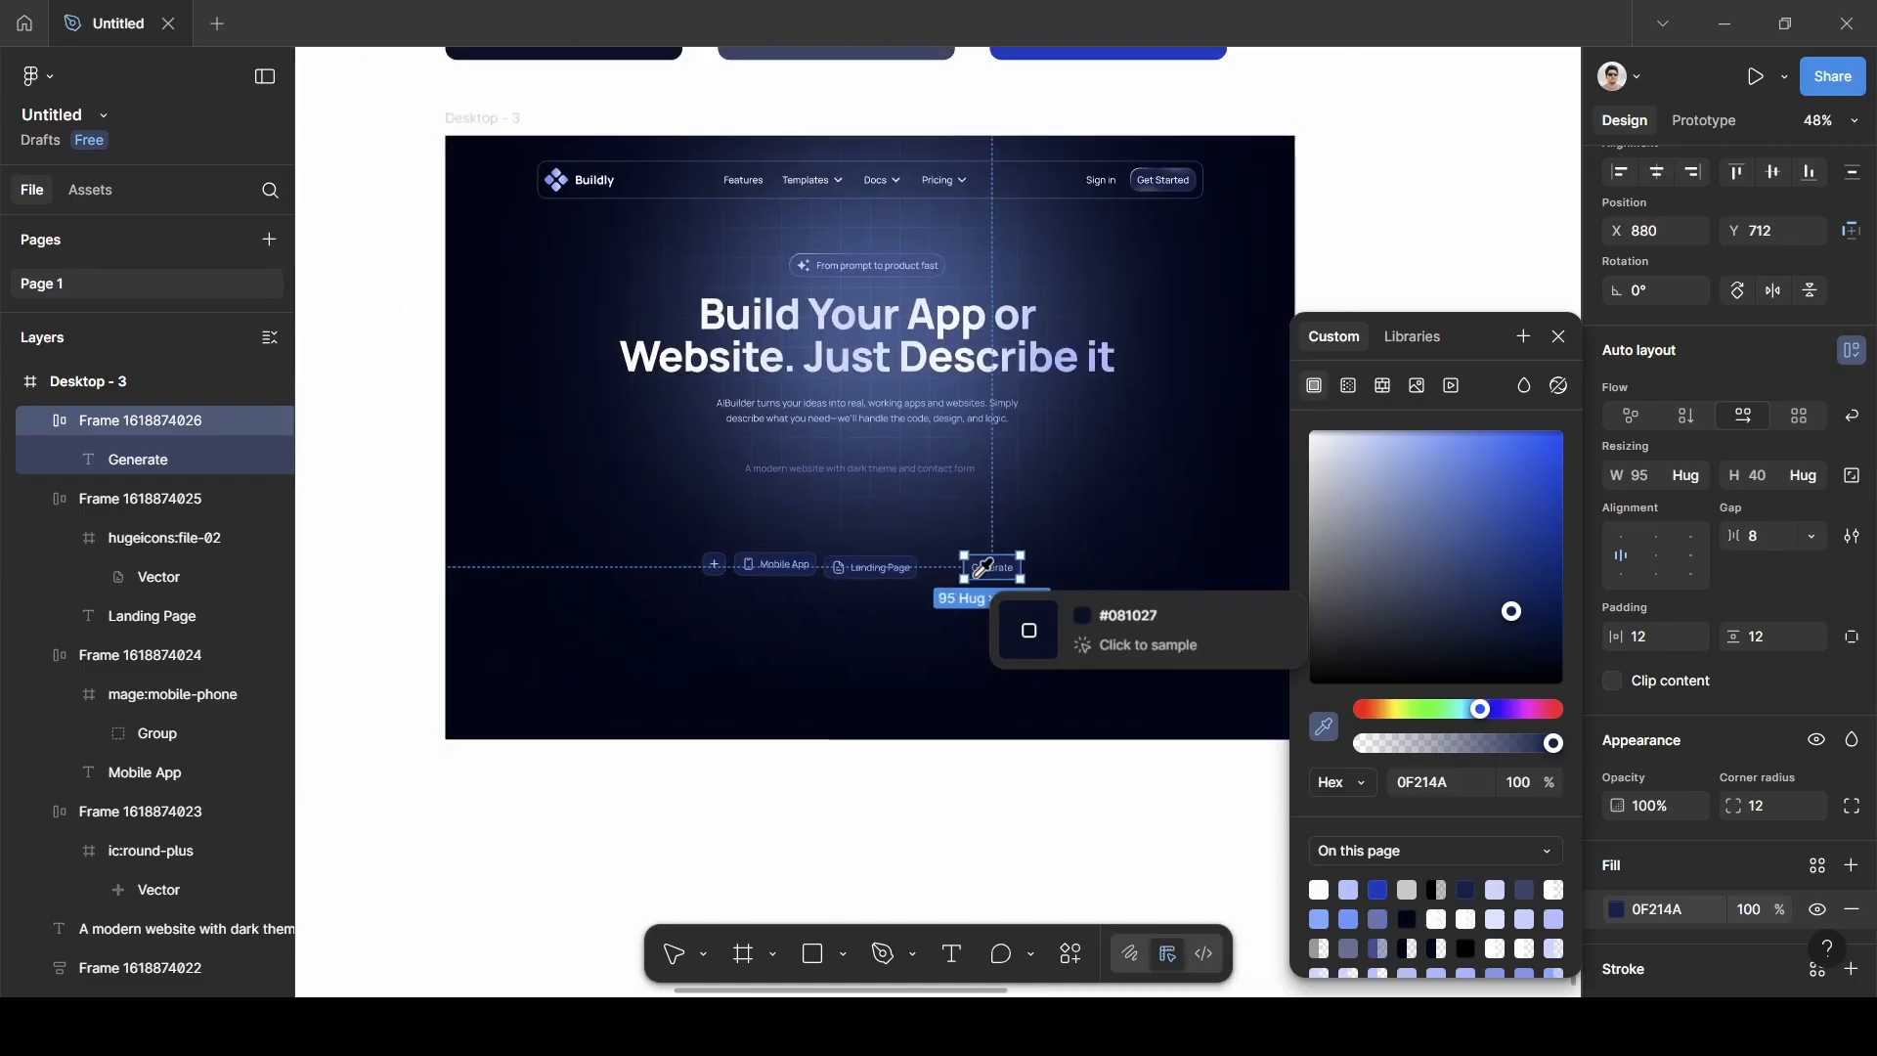
scroll(983, 567, up, 5)
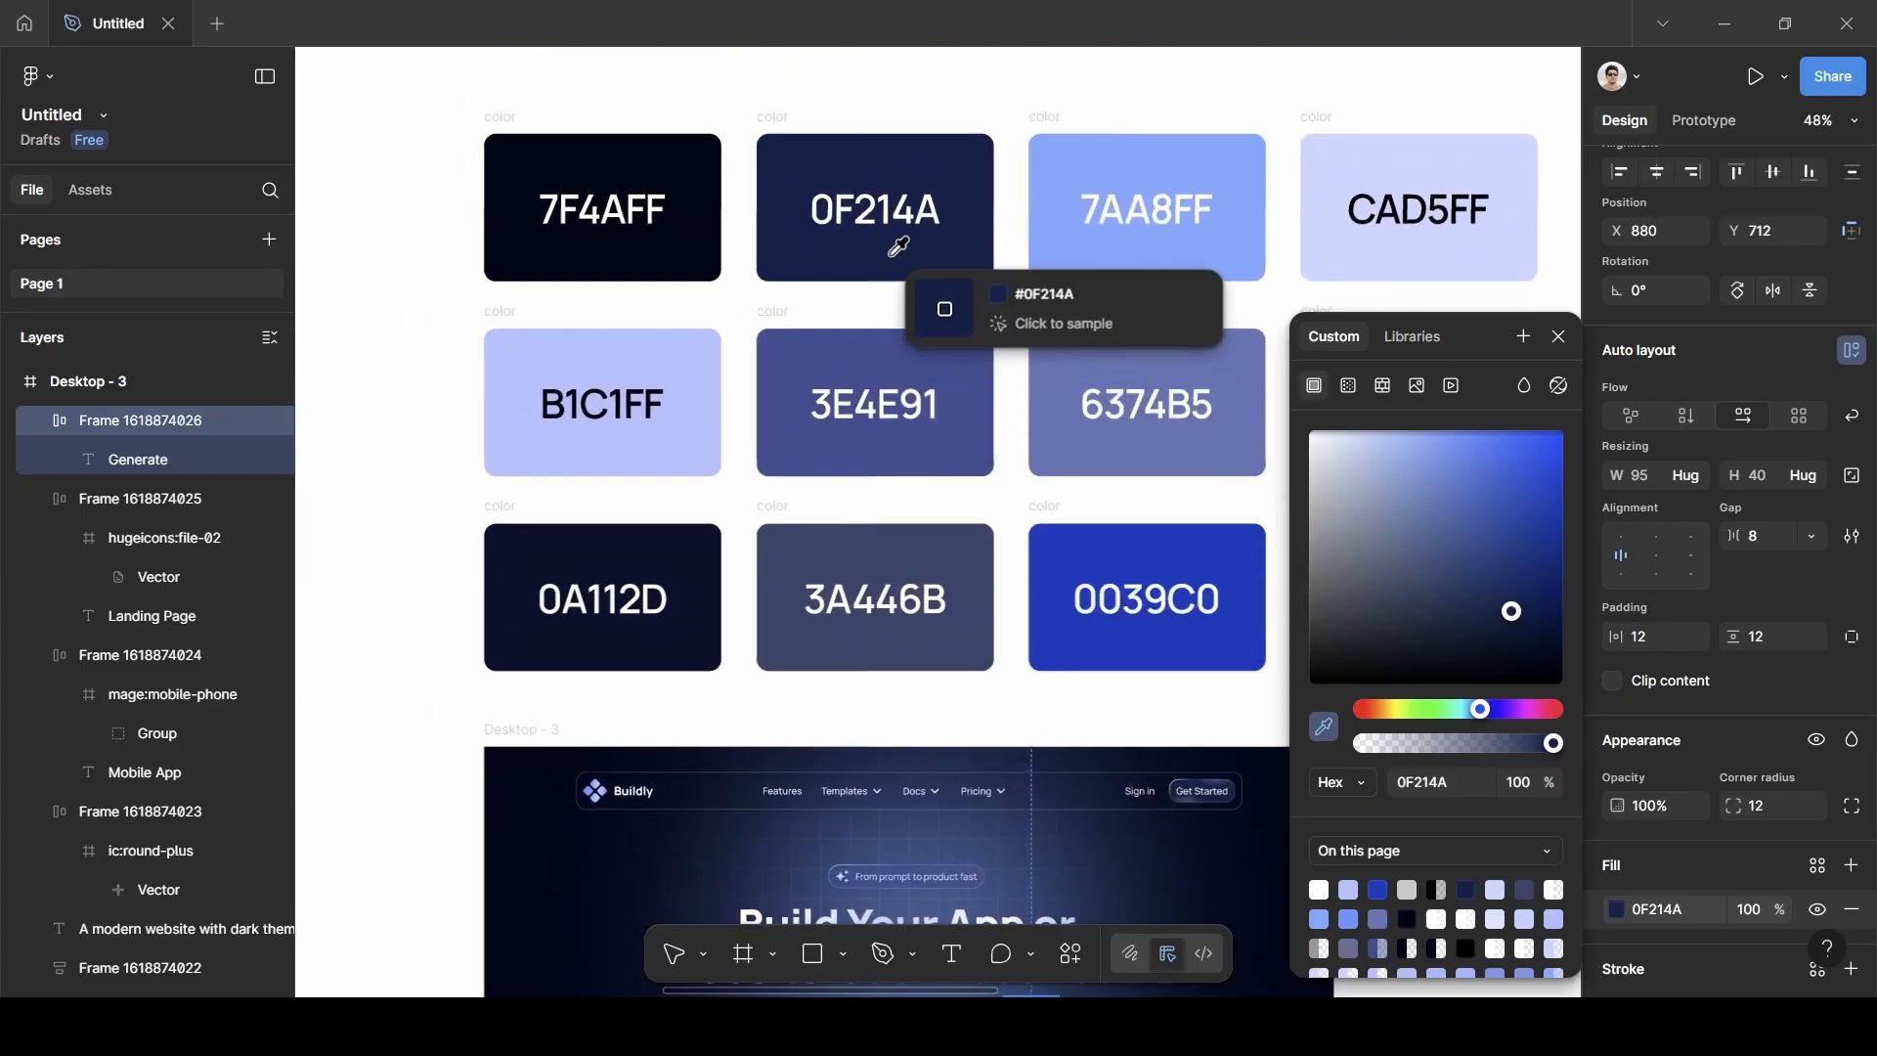
click(897, 253)
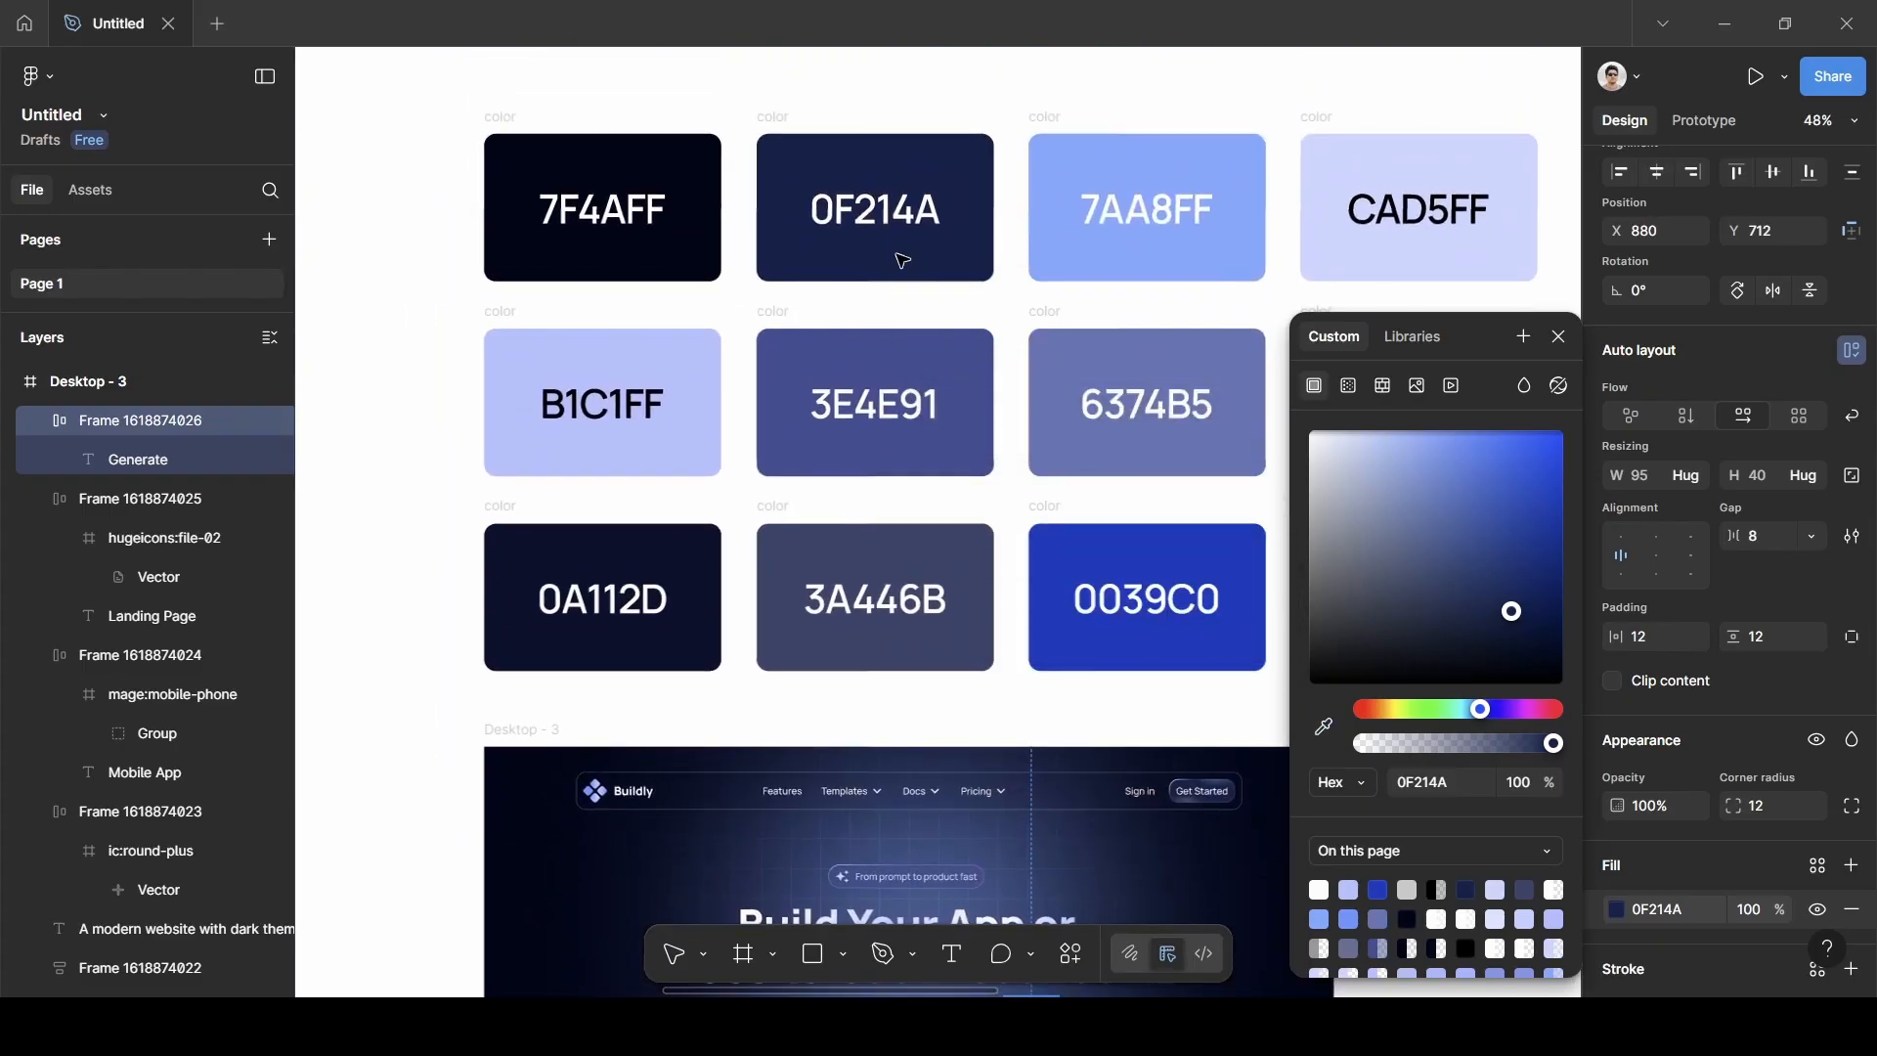
click(1325, 726)
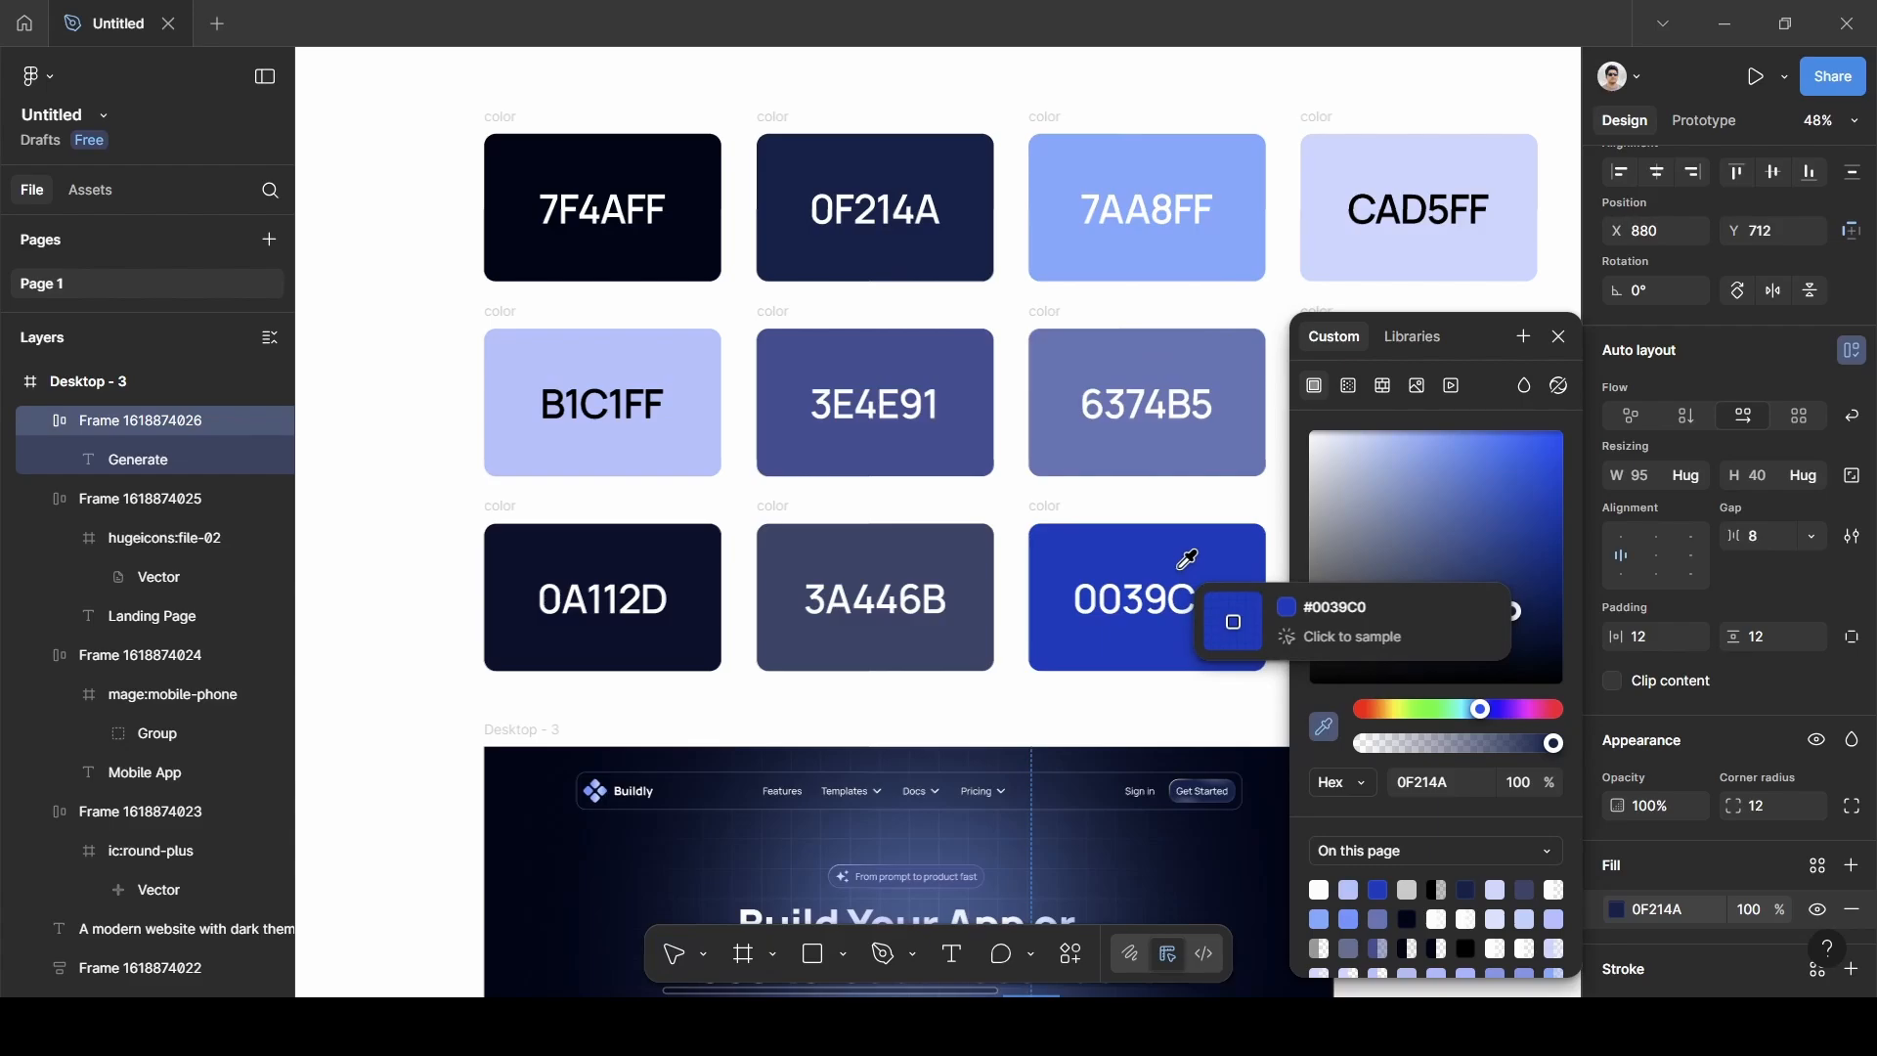
scroll(1188, 559, down, 2)
click(1198, 473)
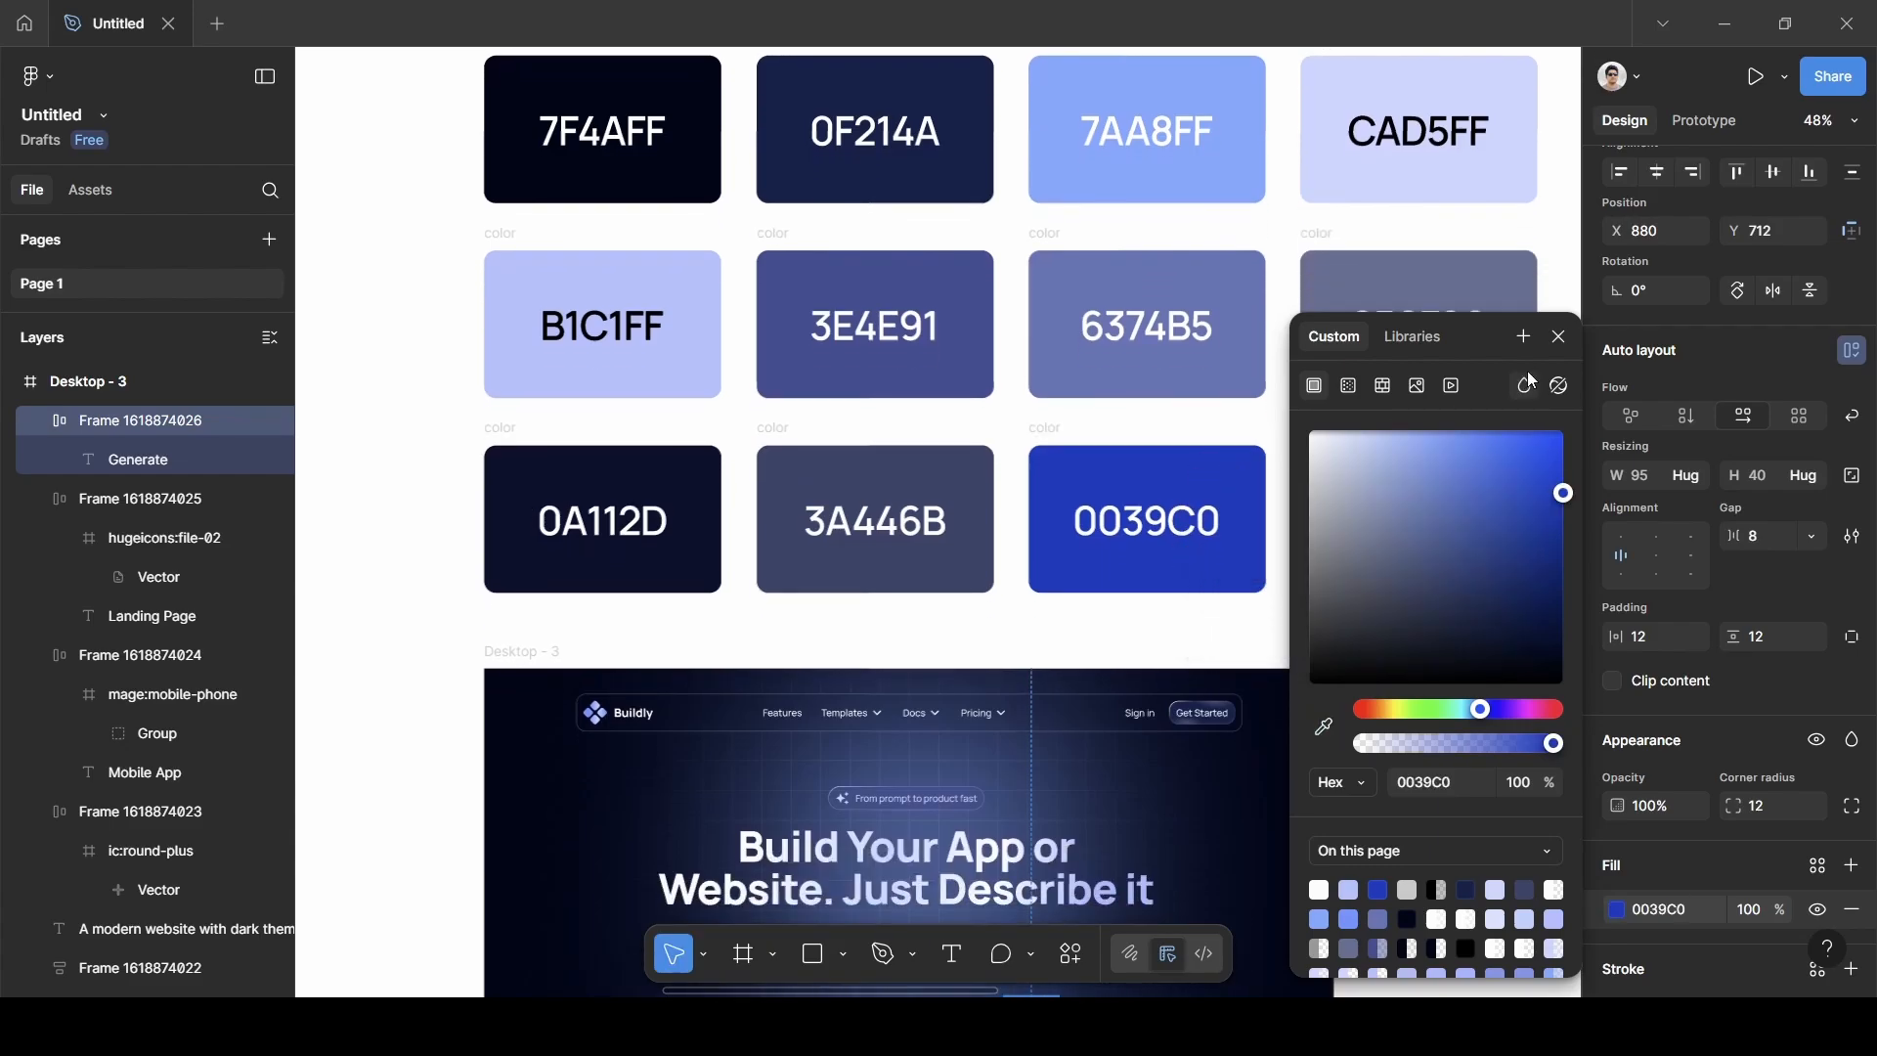
click(1559, 336)
Examine the linear stroke gradient and inner shadow settings of the Generate button in the reference design.
scroll(1095, 735, down, 5)
scroll(1090, 733, up, 4)
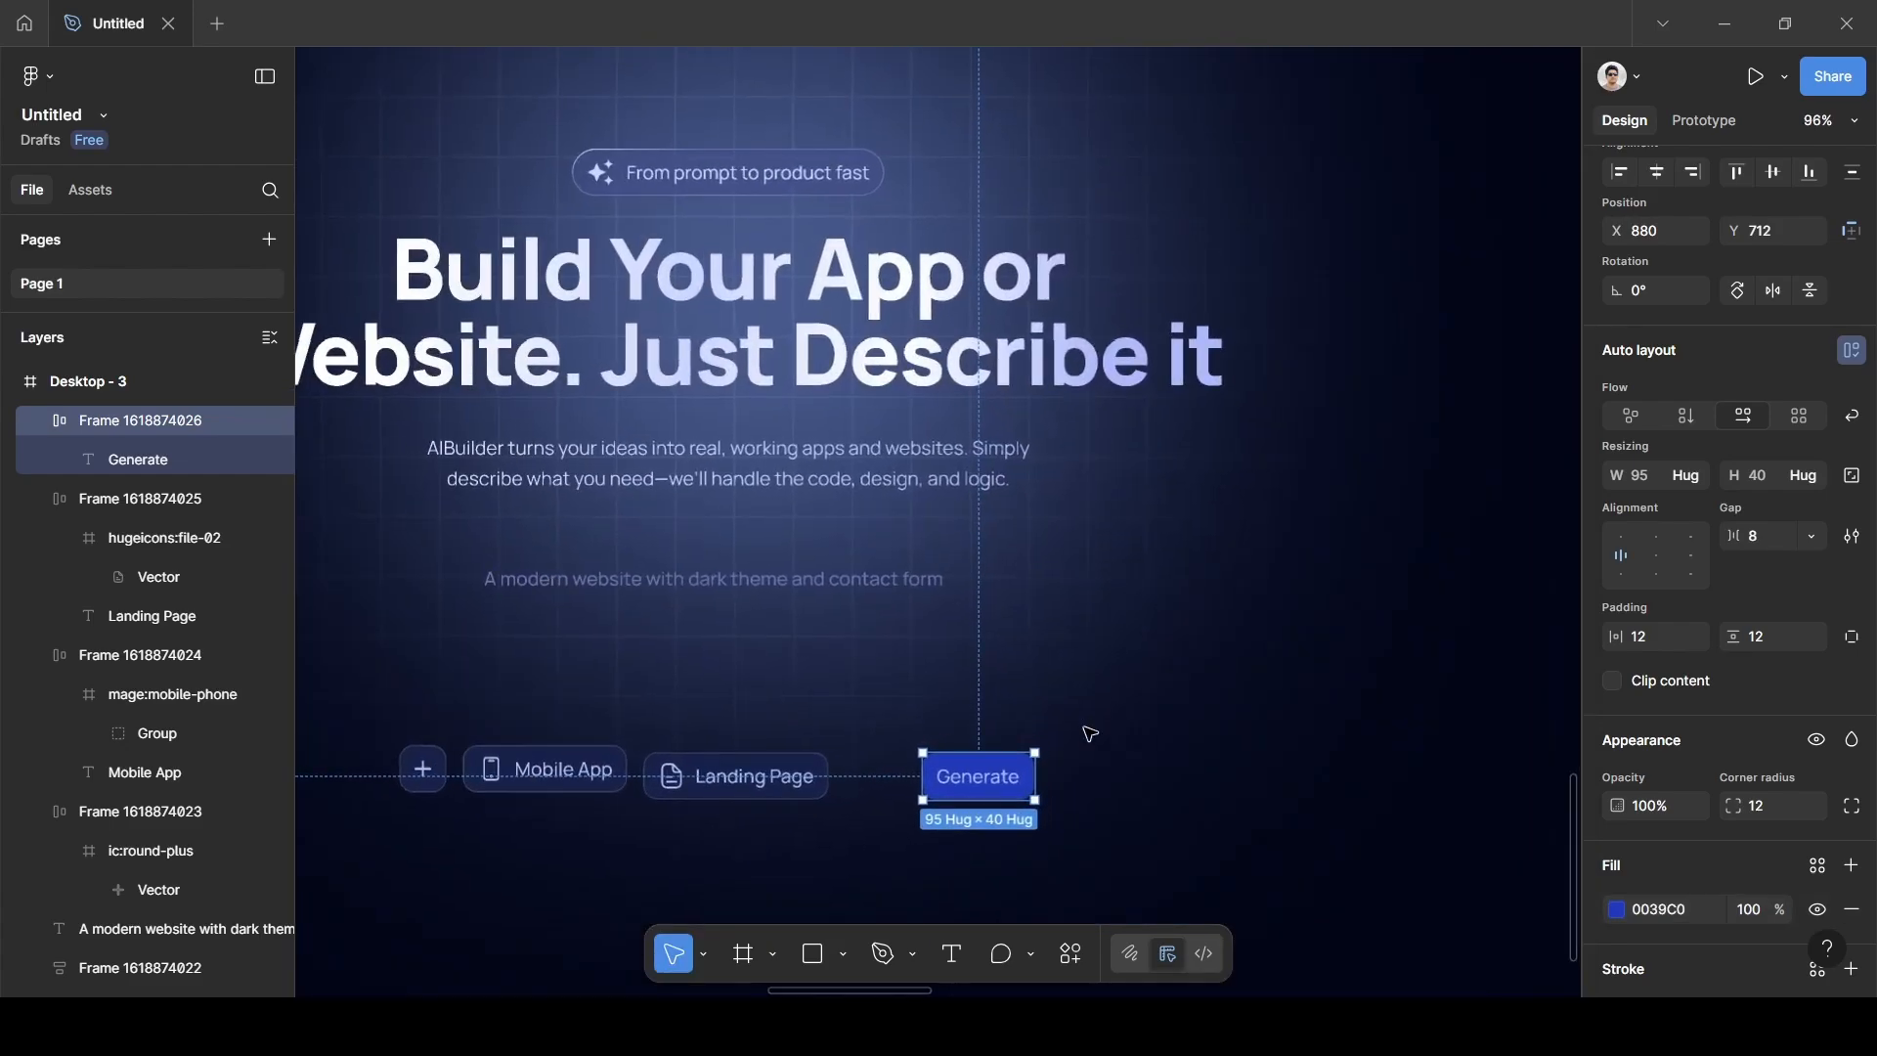
scroll(1090, 733, down, 4)
scroll(1089, 733, up, 1)
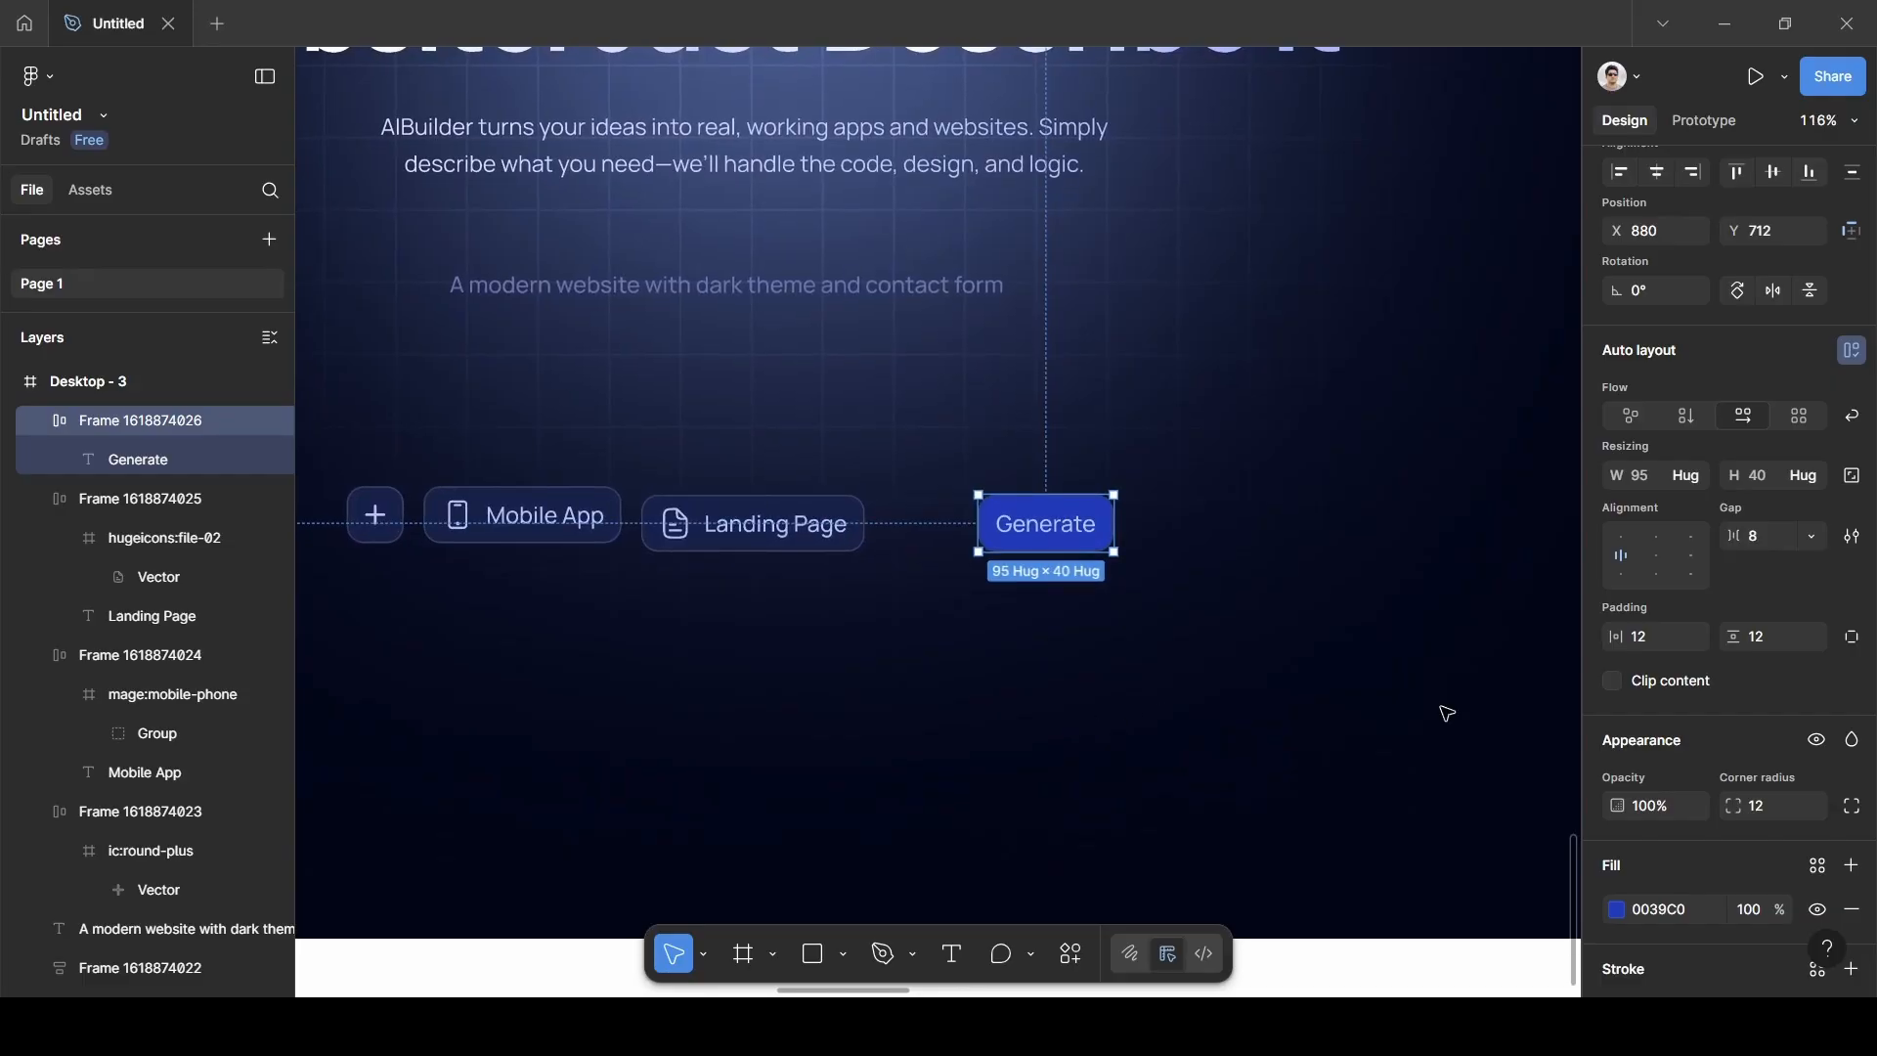
scroll(1738, 861, down, 5)
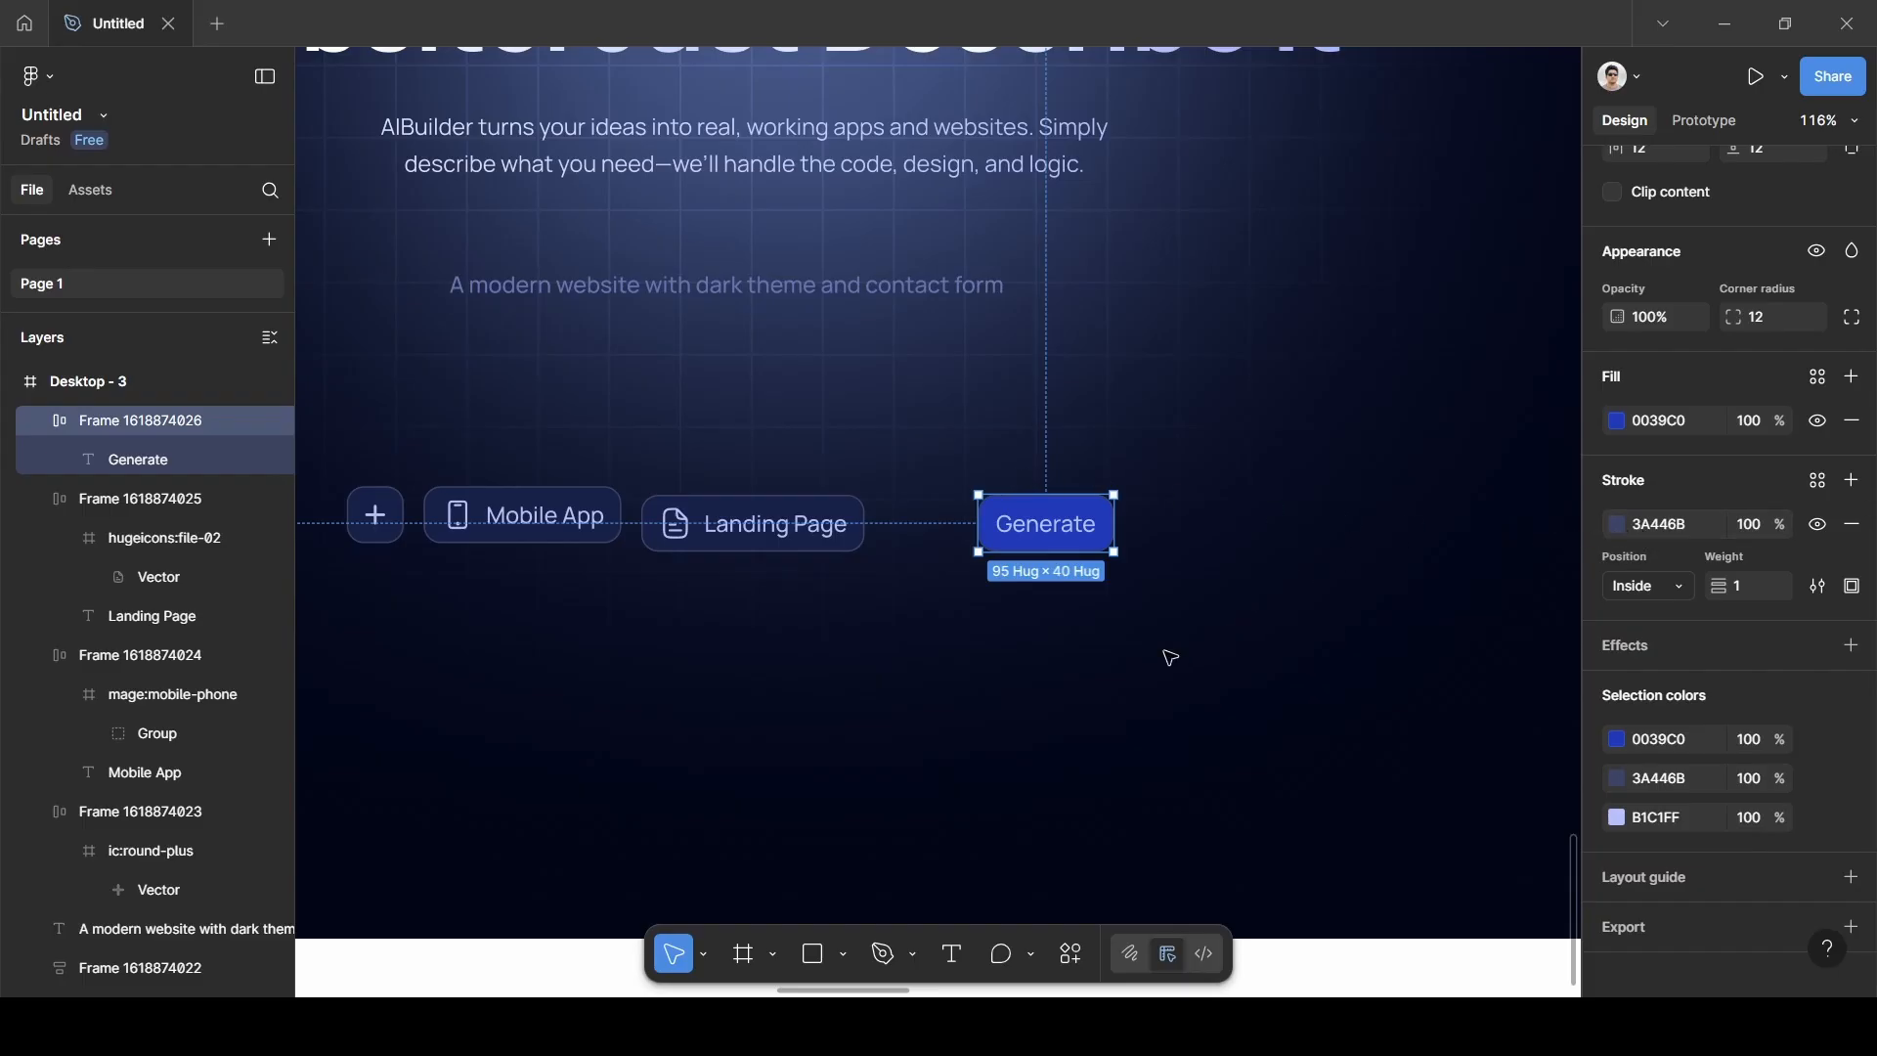
scroll(1170, 658, left, 2)
ctrl+scroll(1170, 658, down, 5)
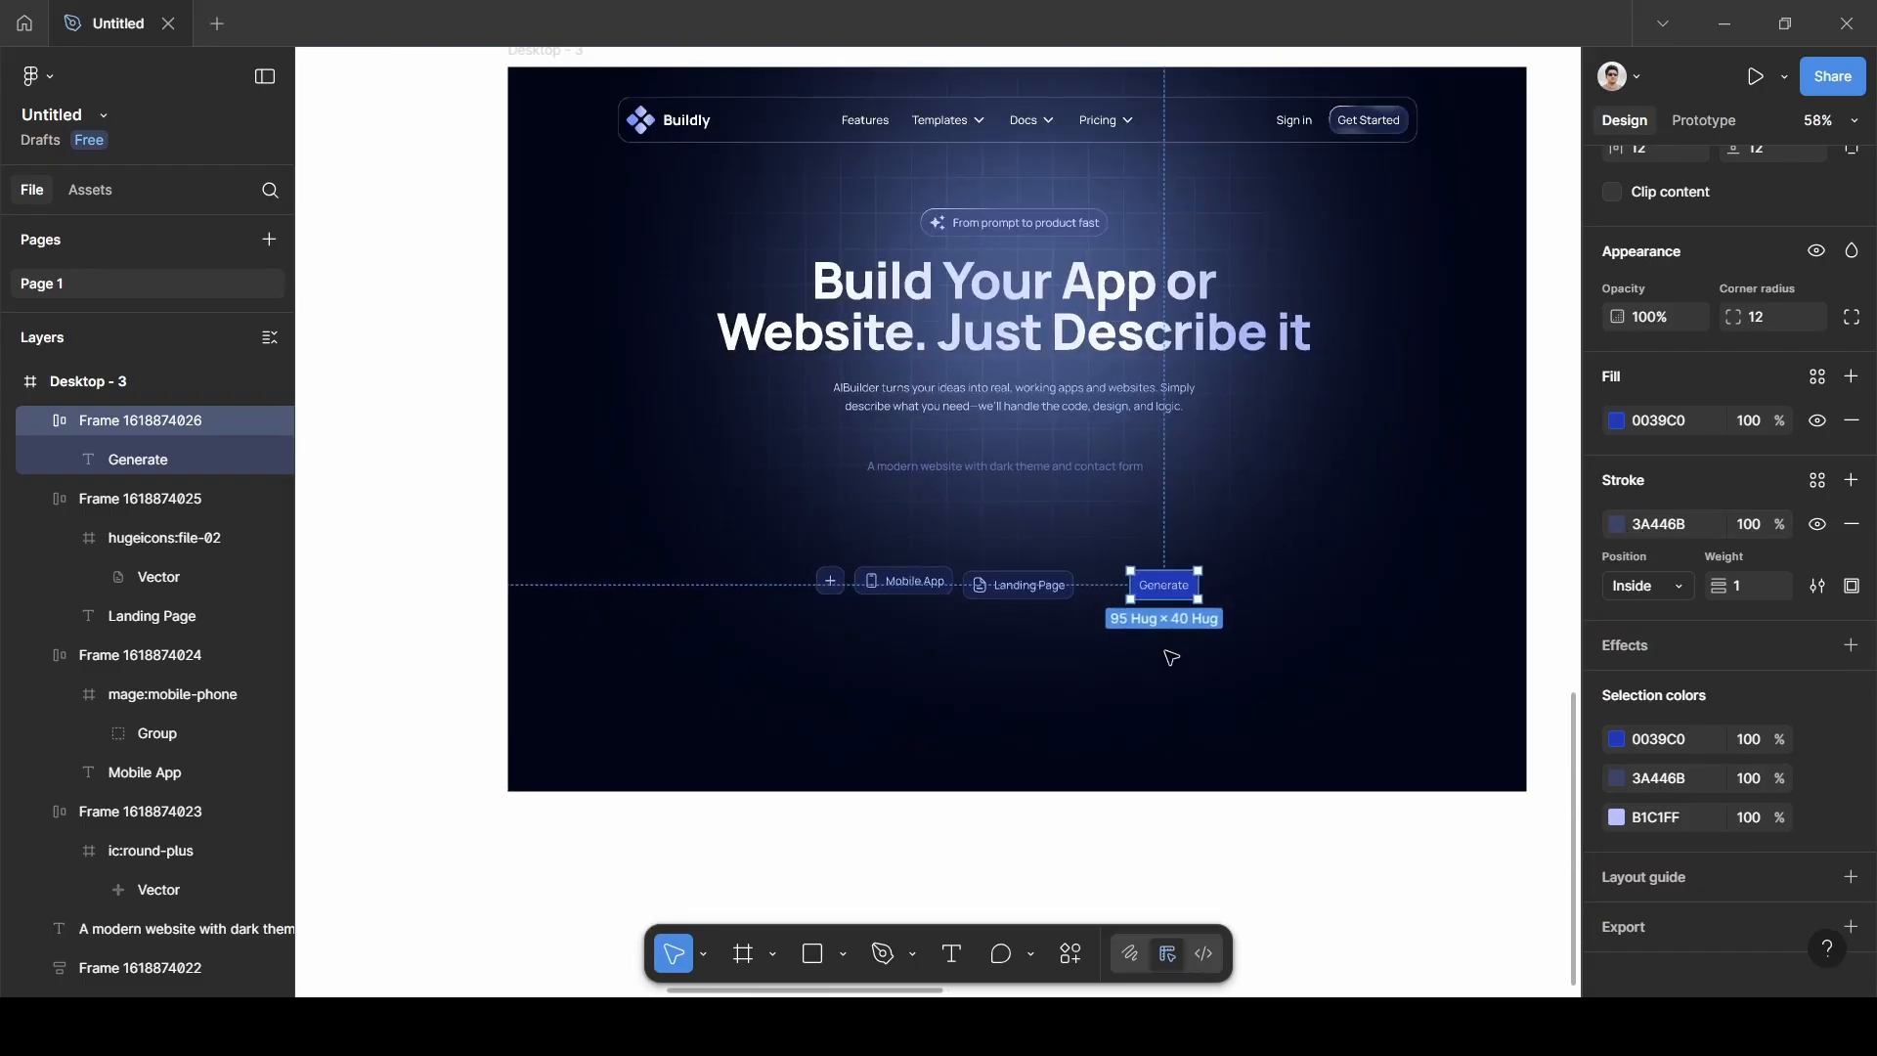
scroll(1172, 655, left, 10)
scroll(1170, 655, left, 8)
ctrl+scroll(1169, 654, up, 5)
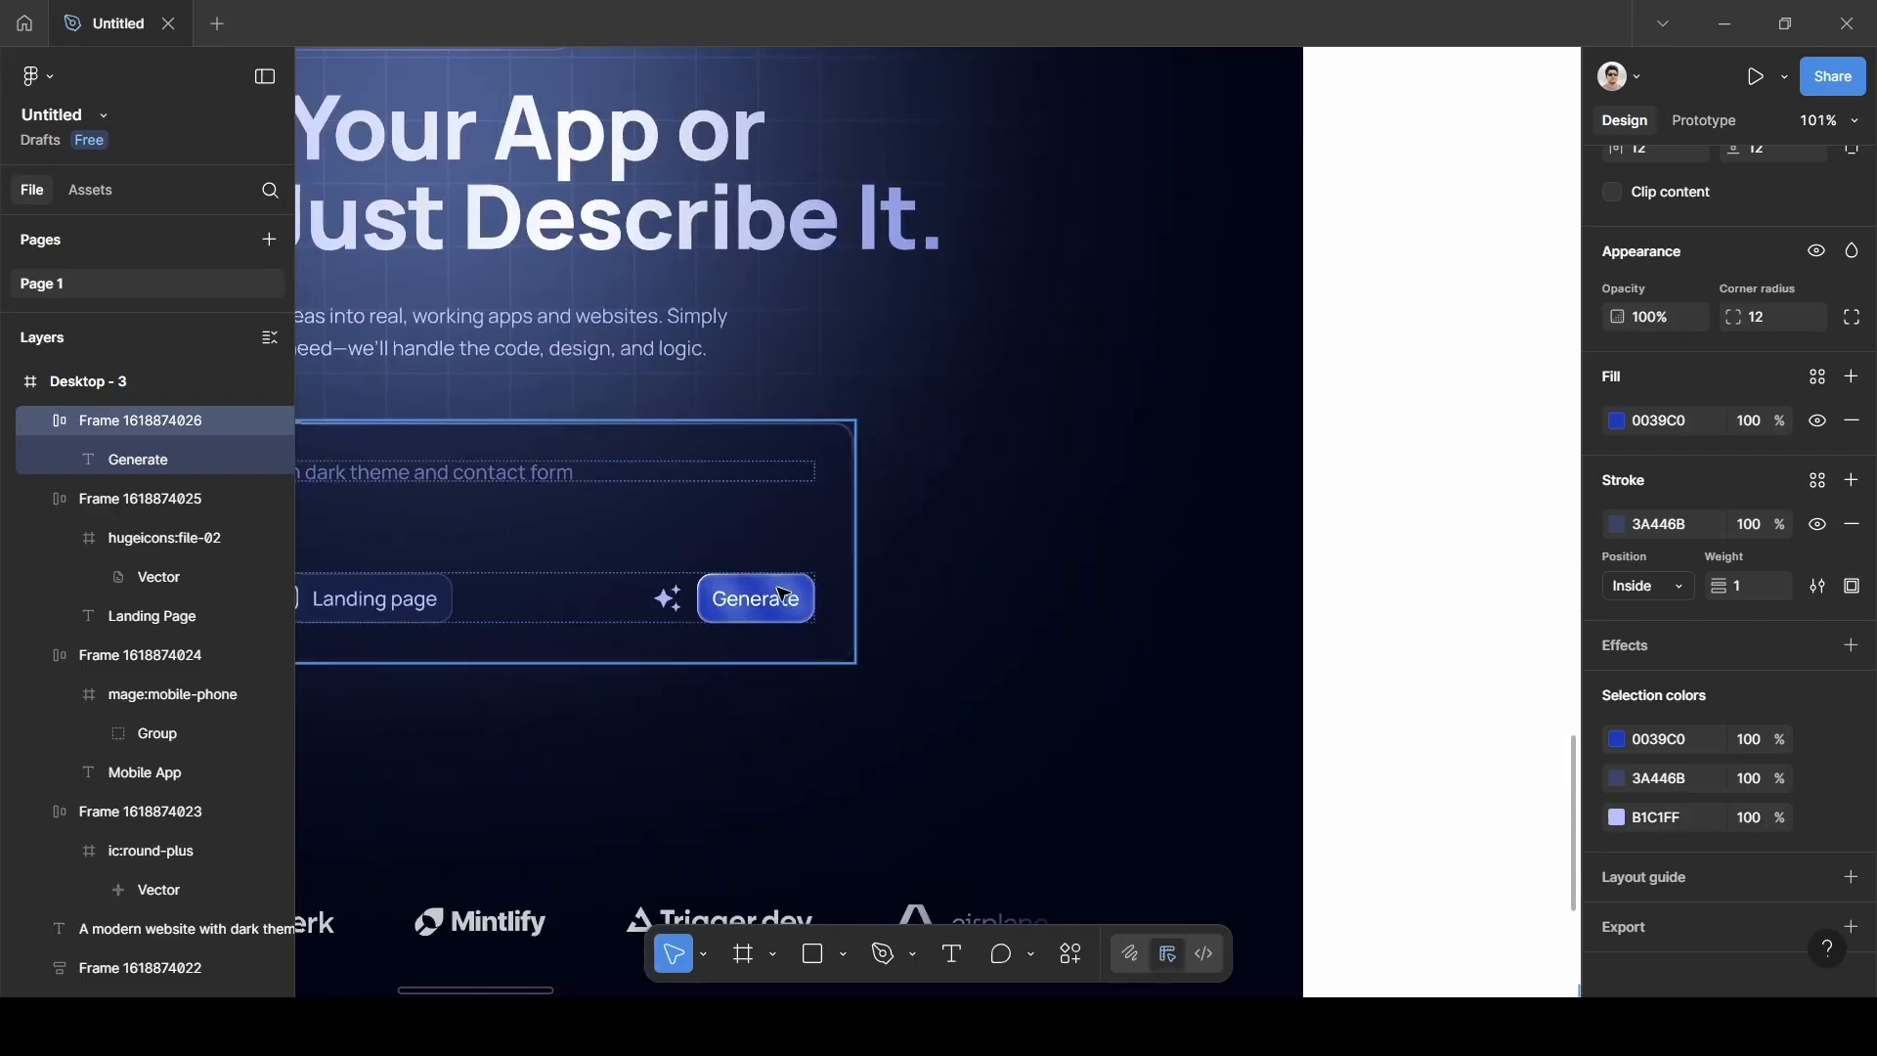
click(782, 596)
click(782, 596)
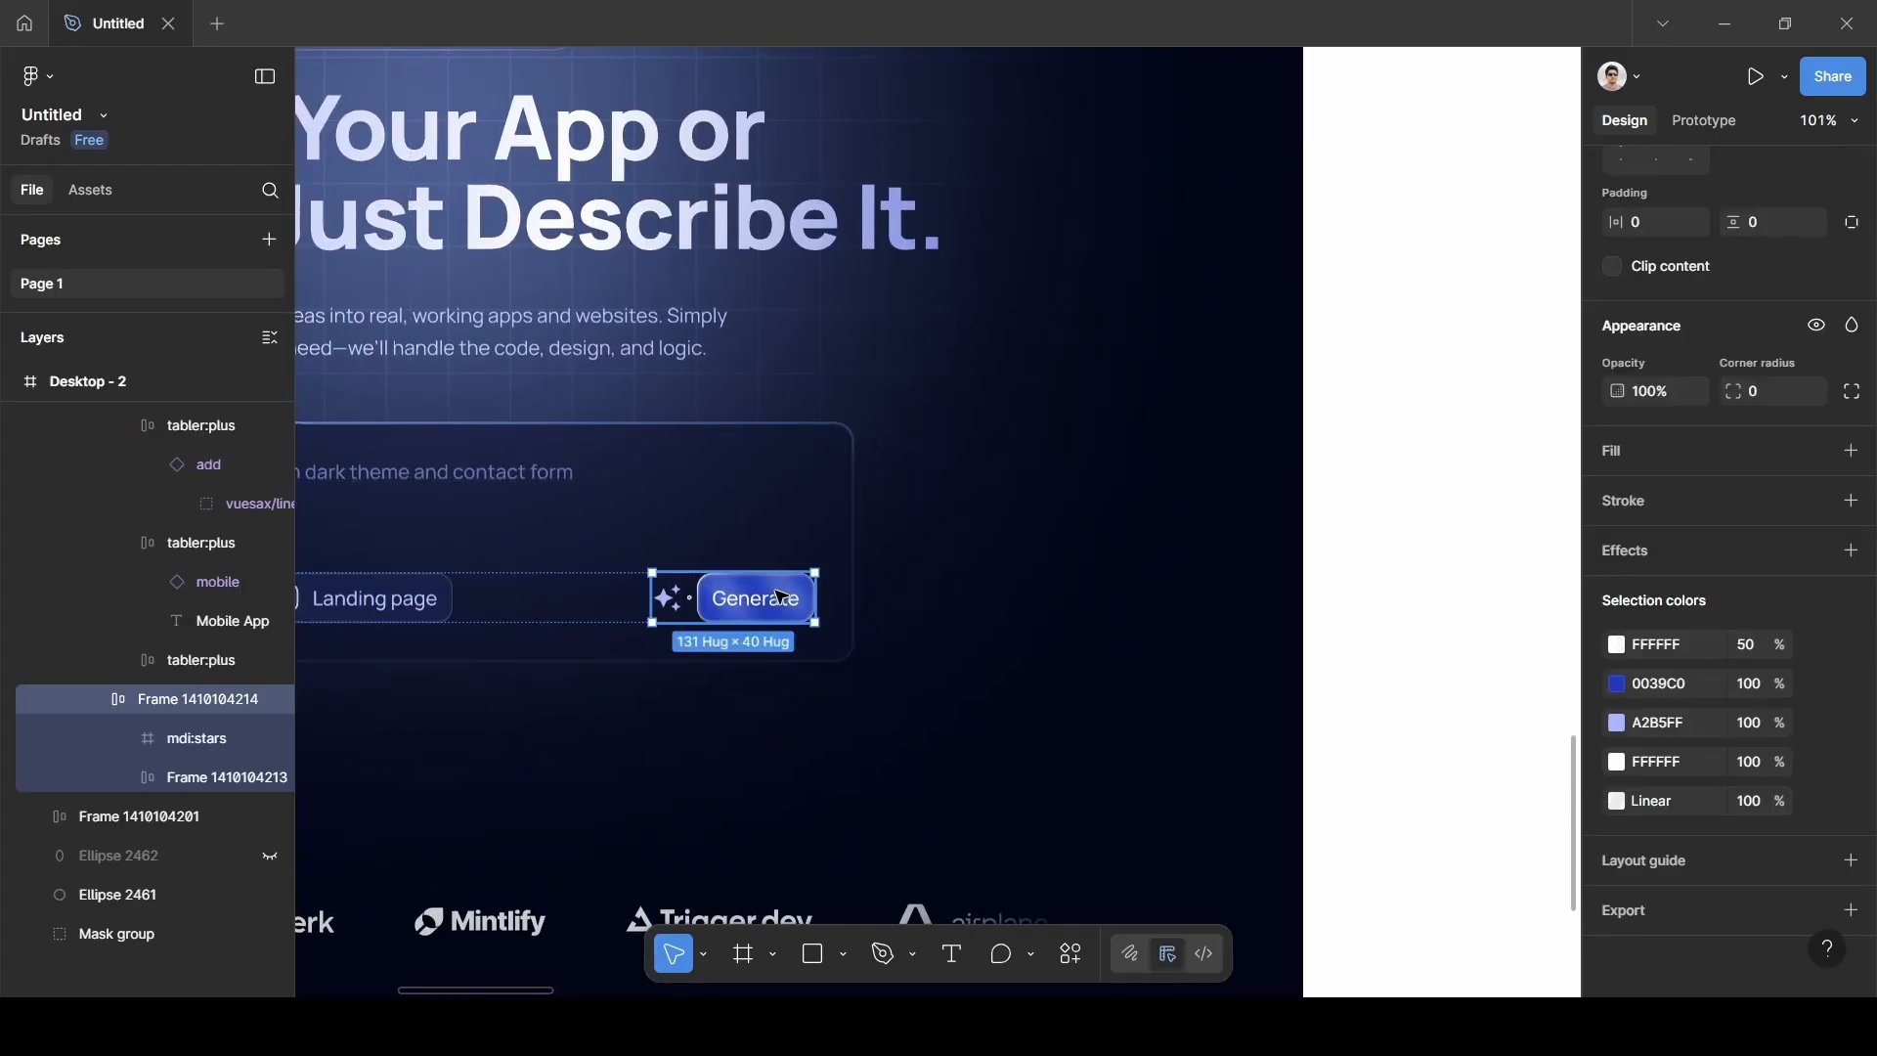
click(782, 597)
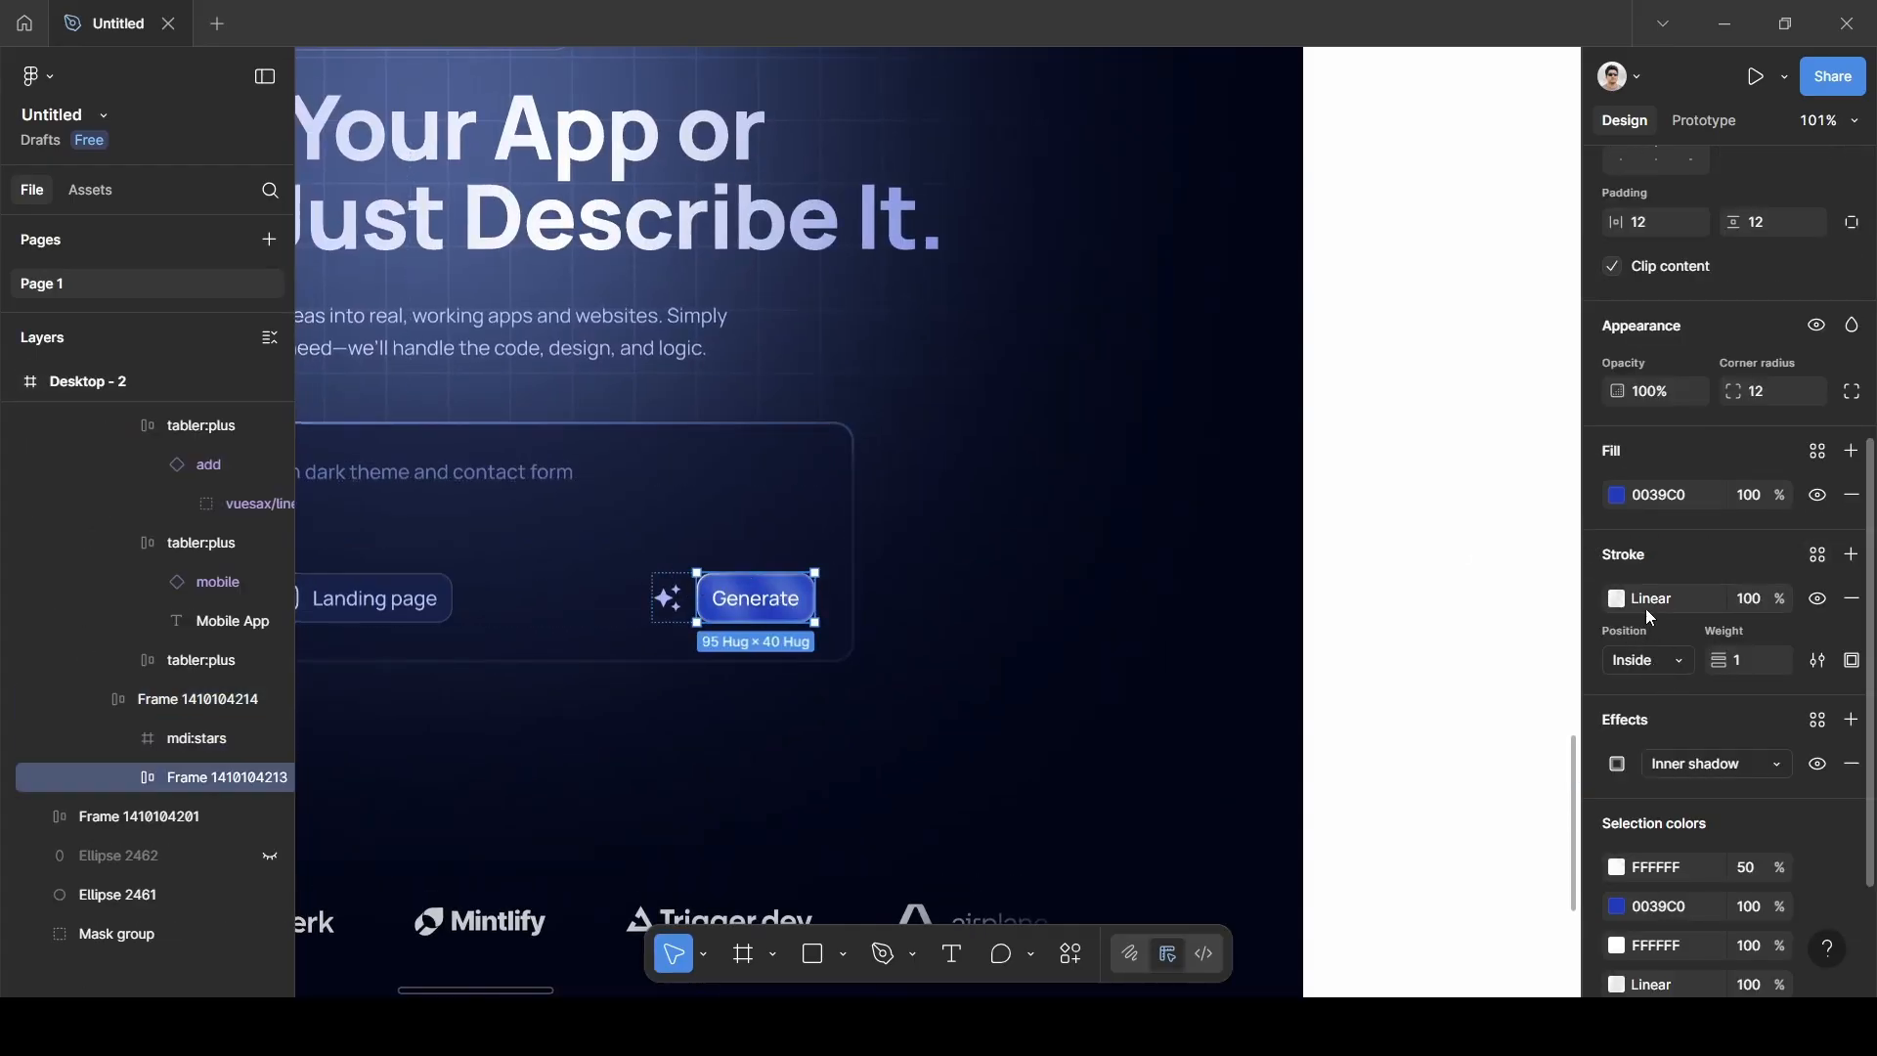
click(1619, 600)
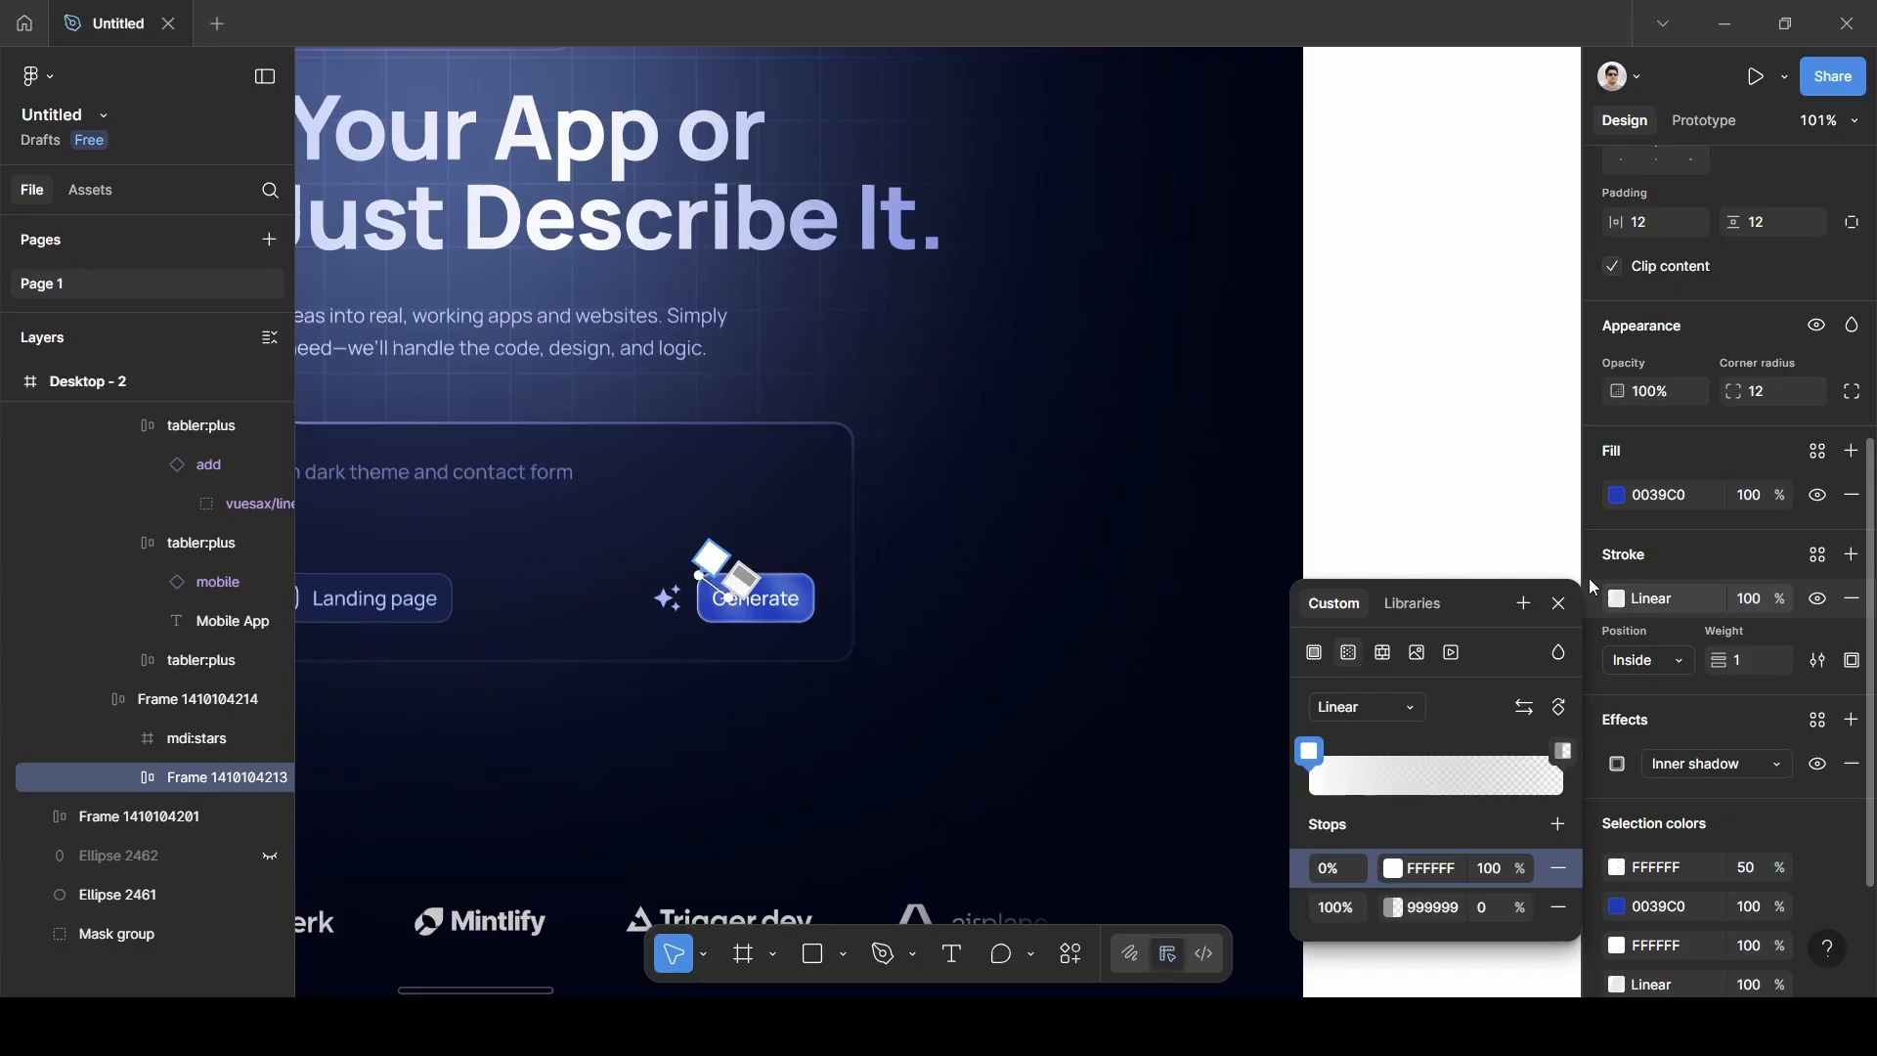
key(Escape)
key(Escape)
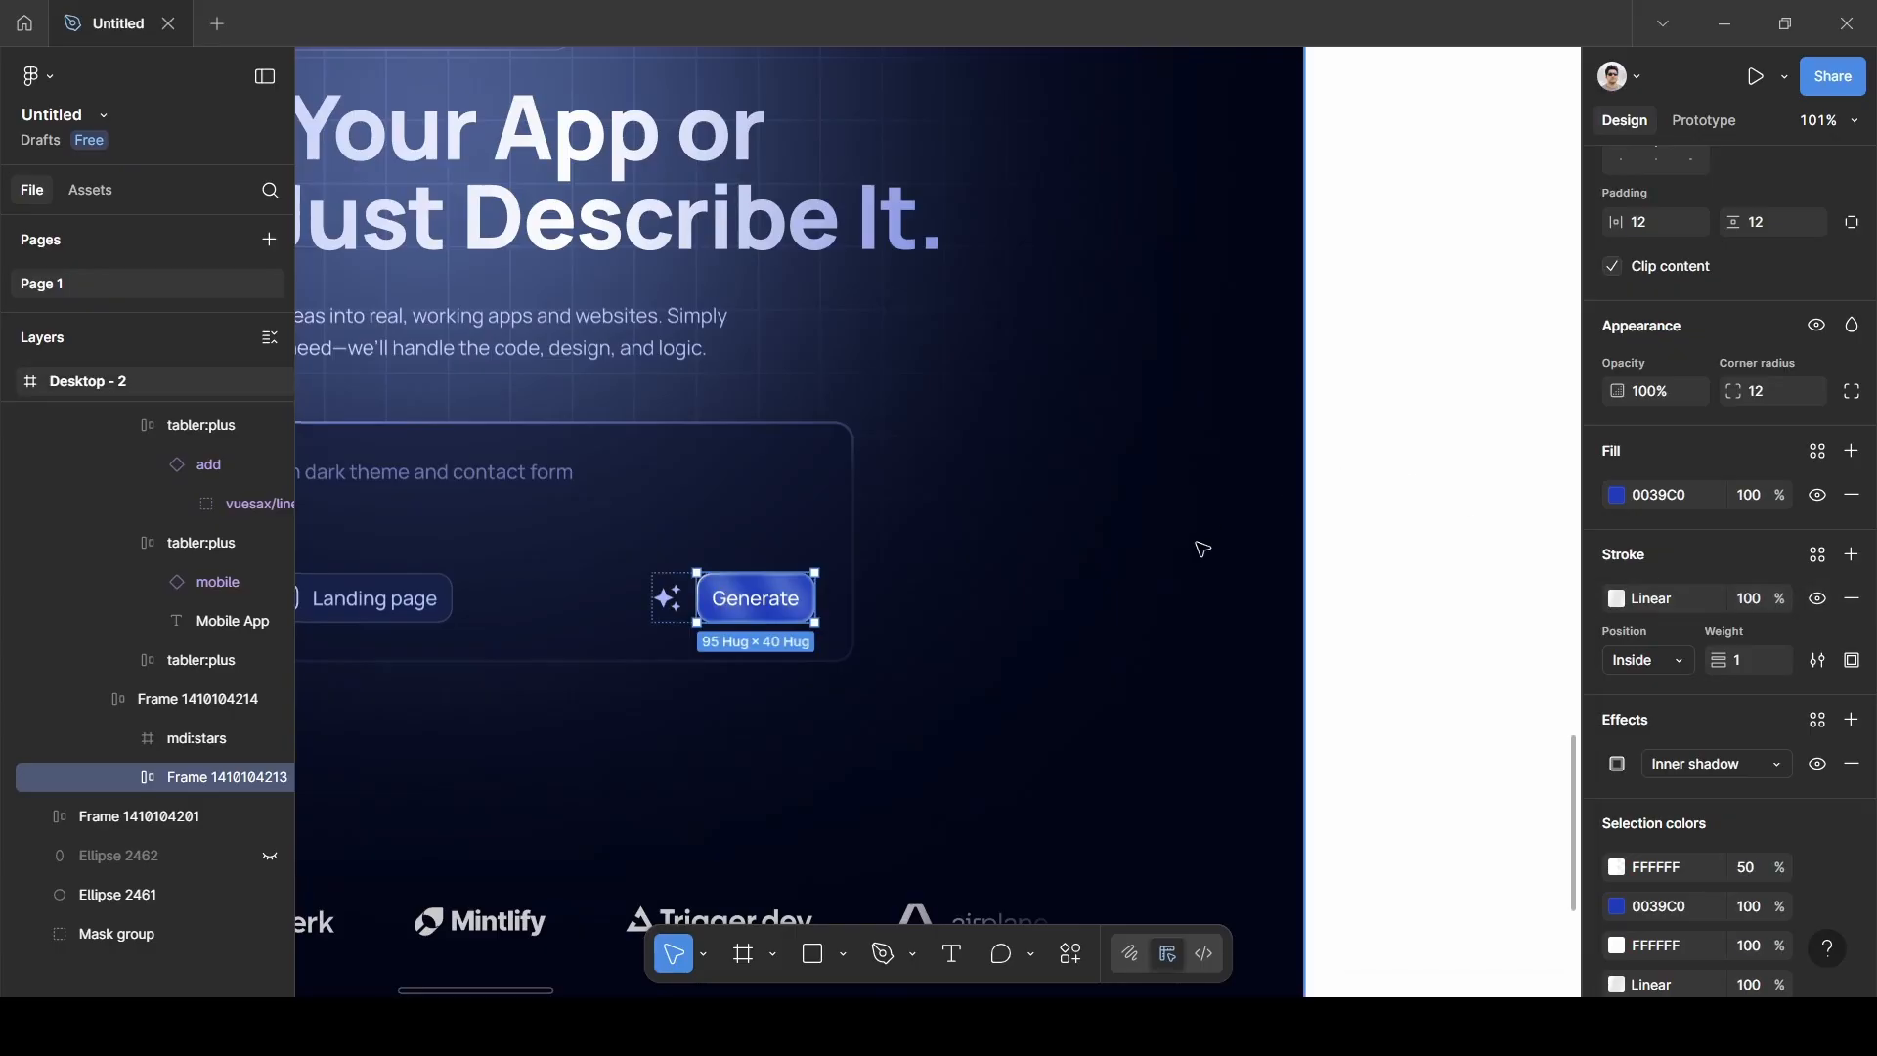
click(1619, 766)
click(1461, 669)
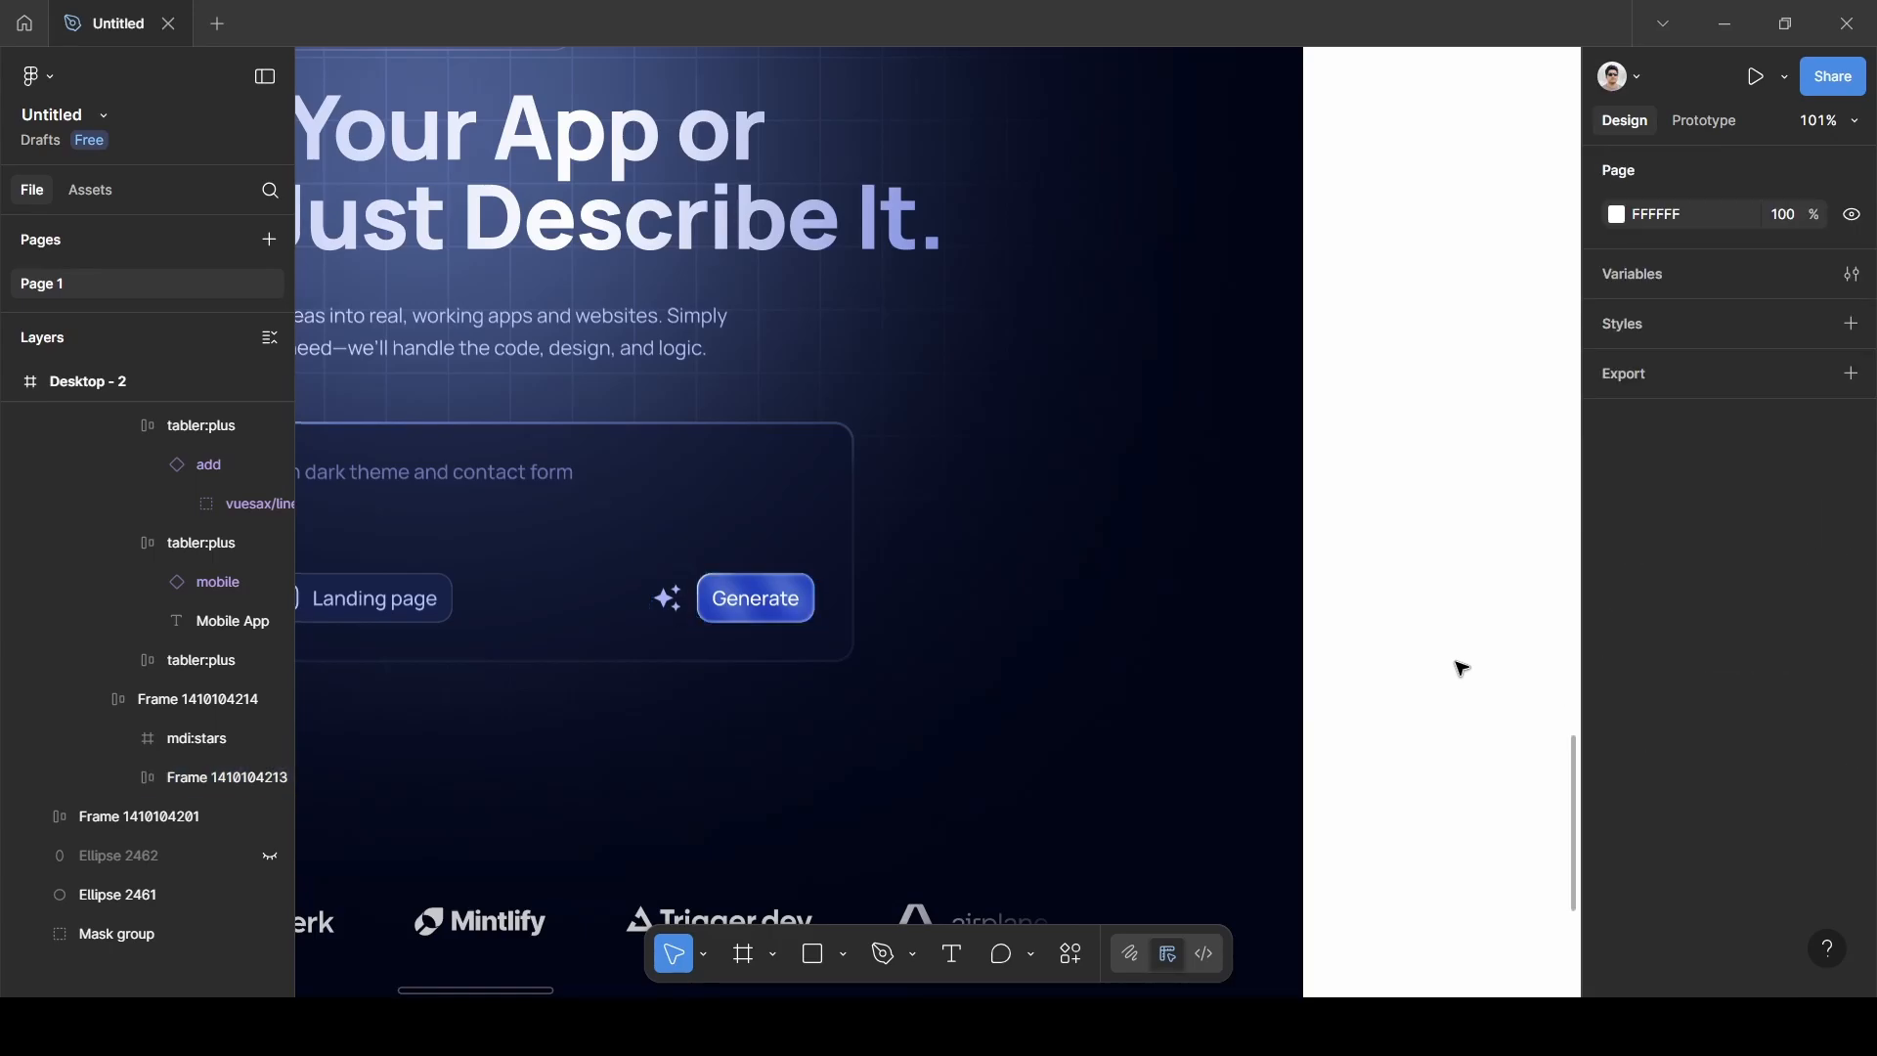
Change the new Generate button's stroke to a linear gradient.
scroll(1461, 668, right, 20)
scroll(1461, 669, down, 5)
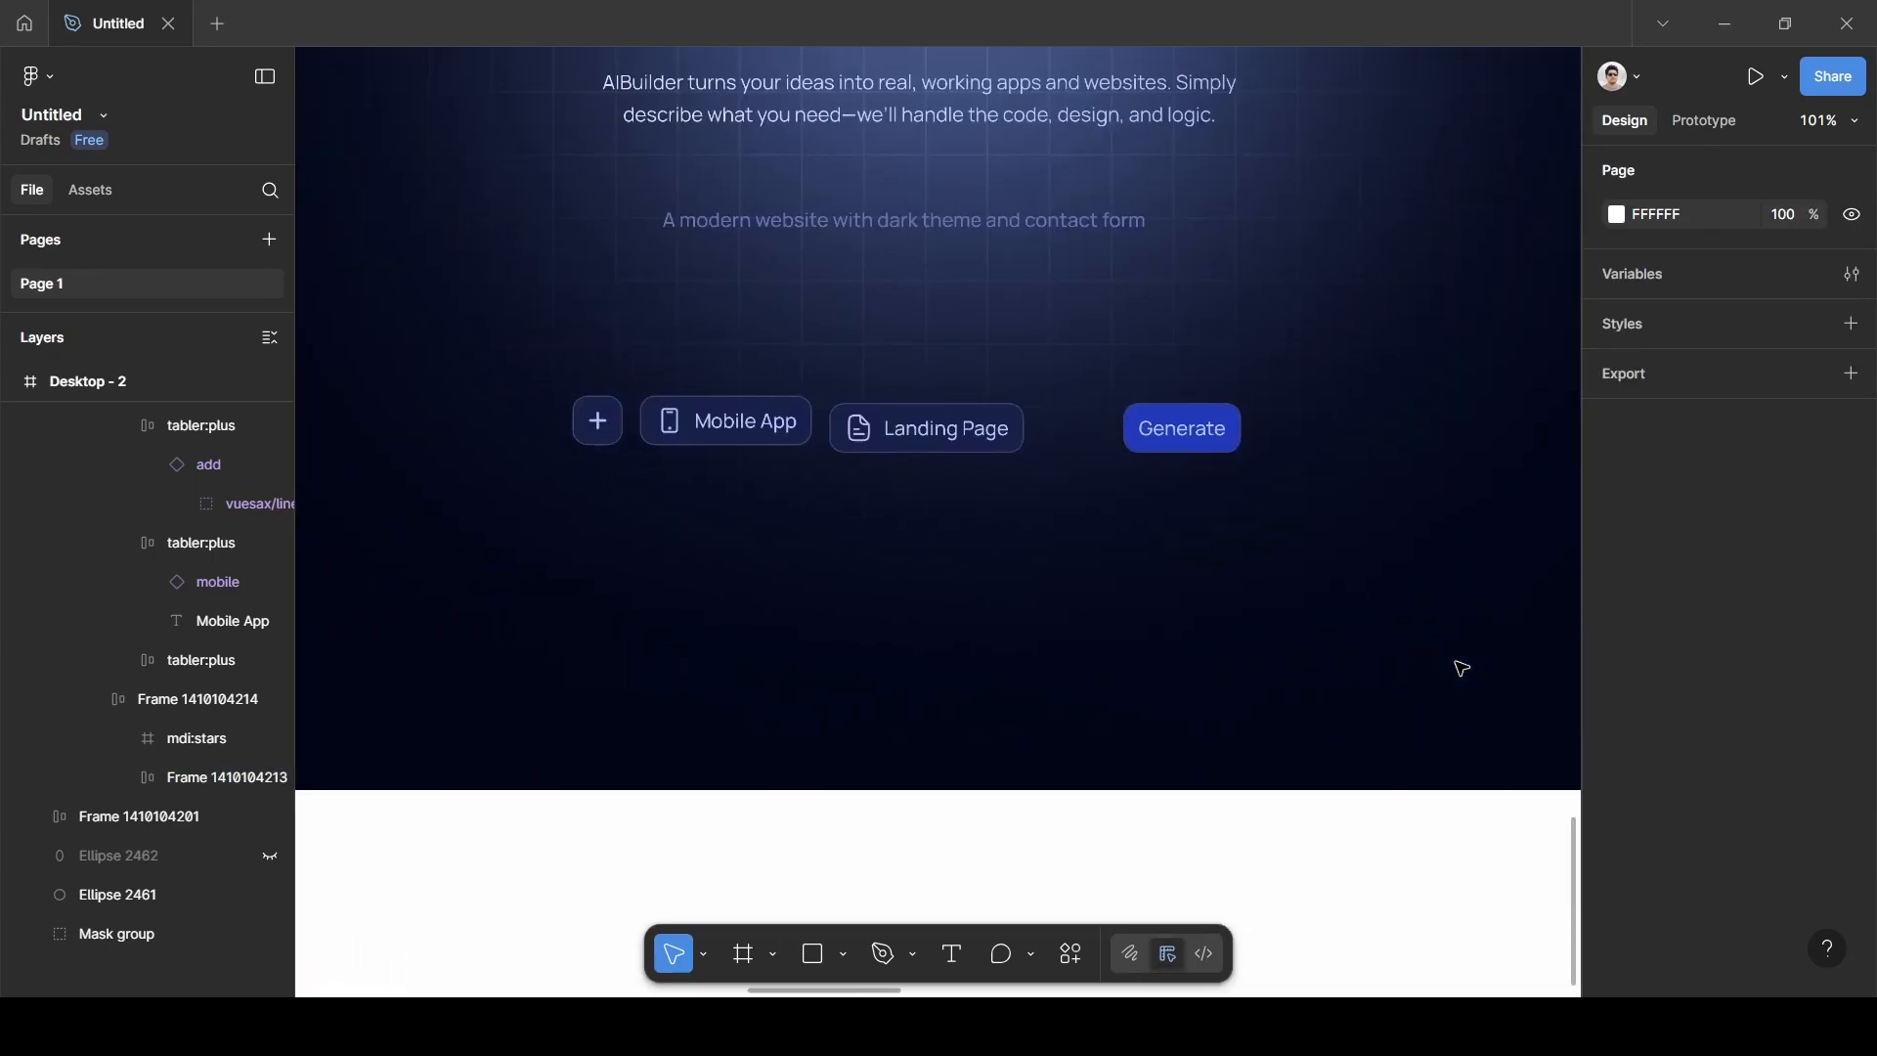
scroll(1462, 669, right, 2)
click(1098, 428)
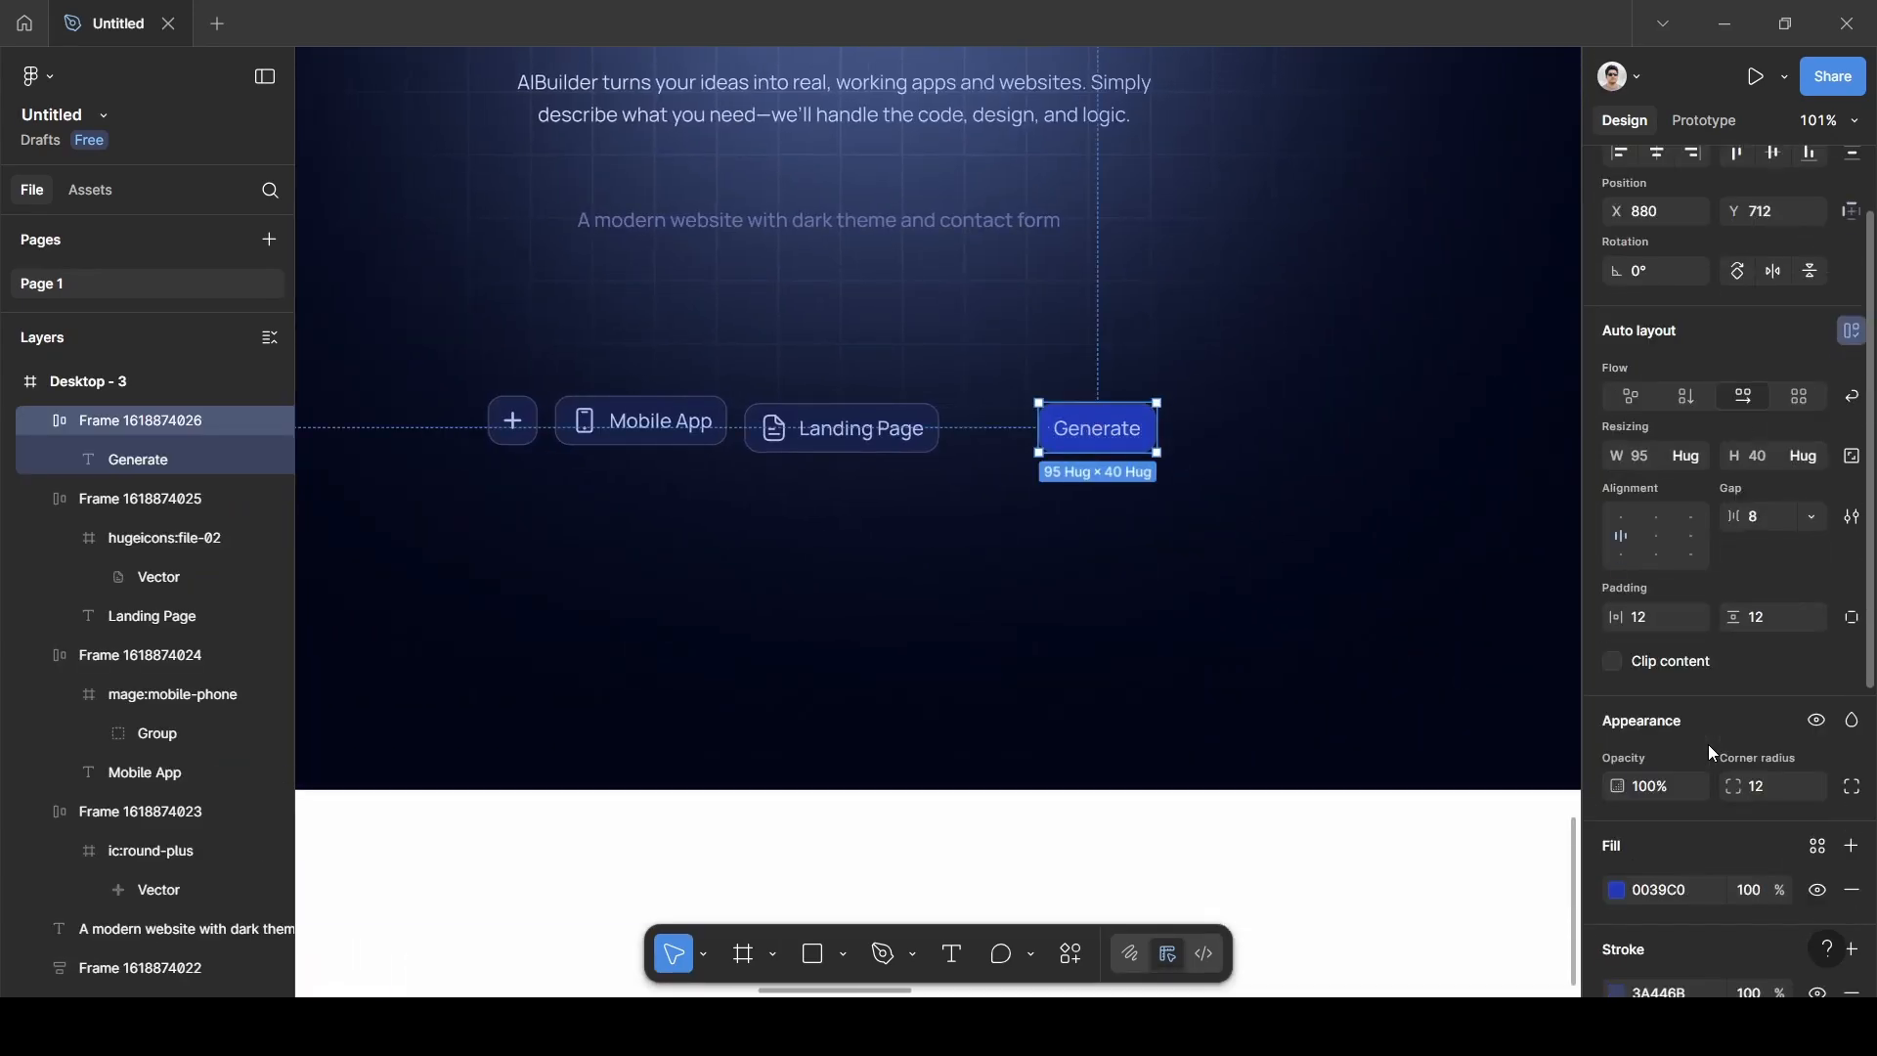
scroll(1712, 752, down, 1)
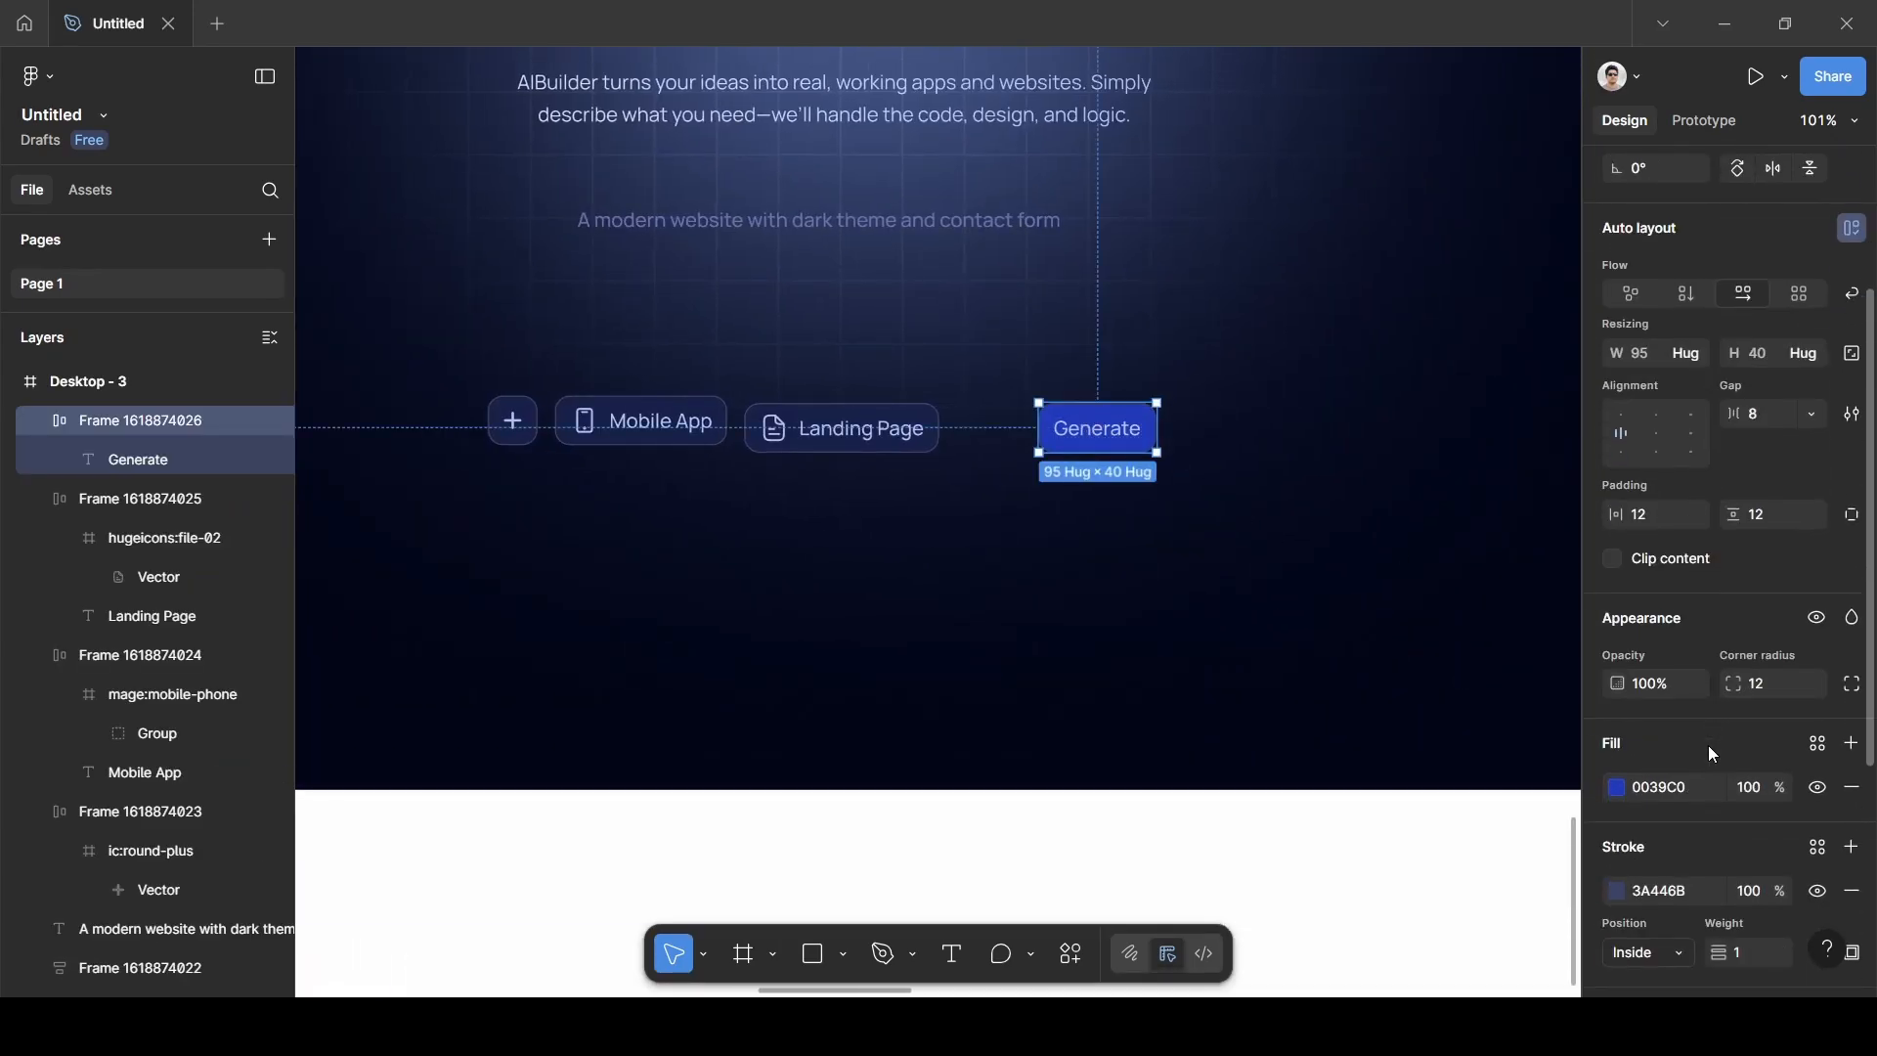
click(1619, 893)
click(1349, 386)
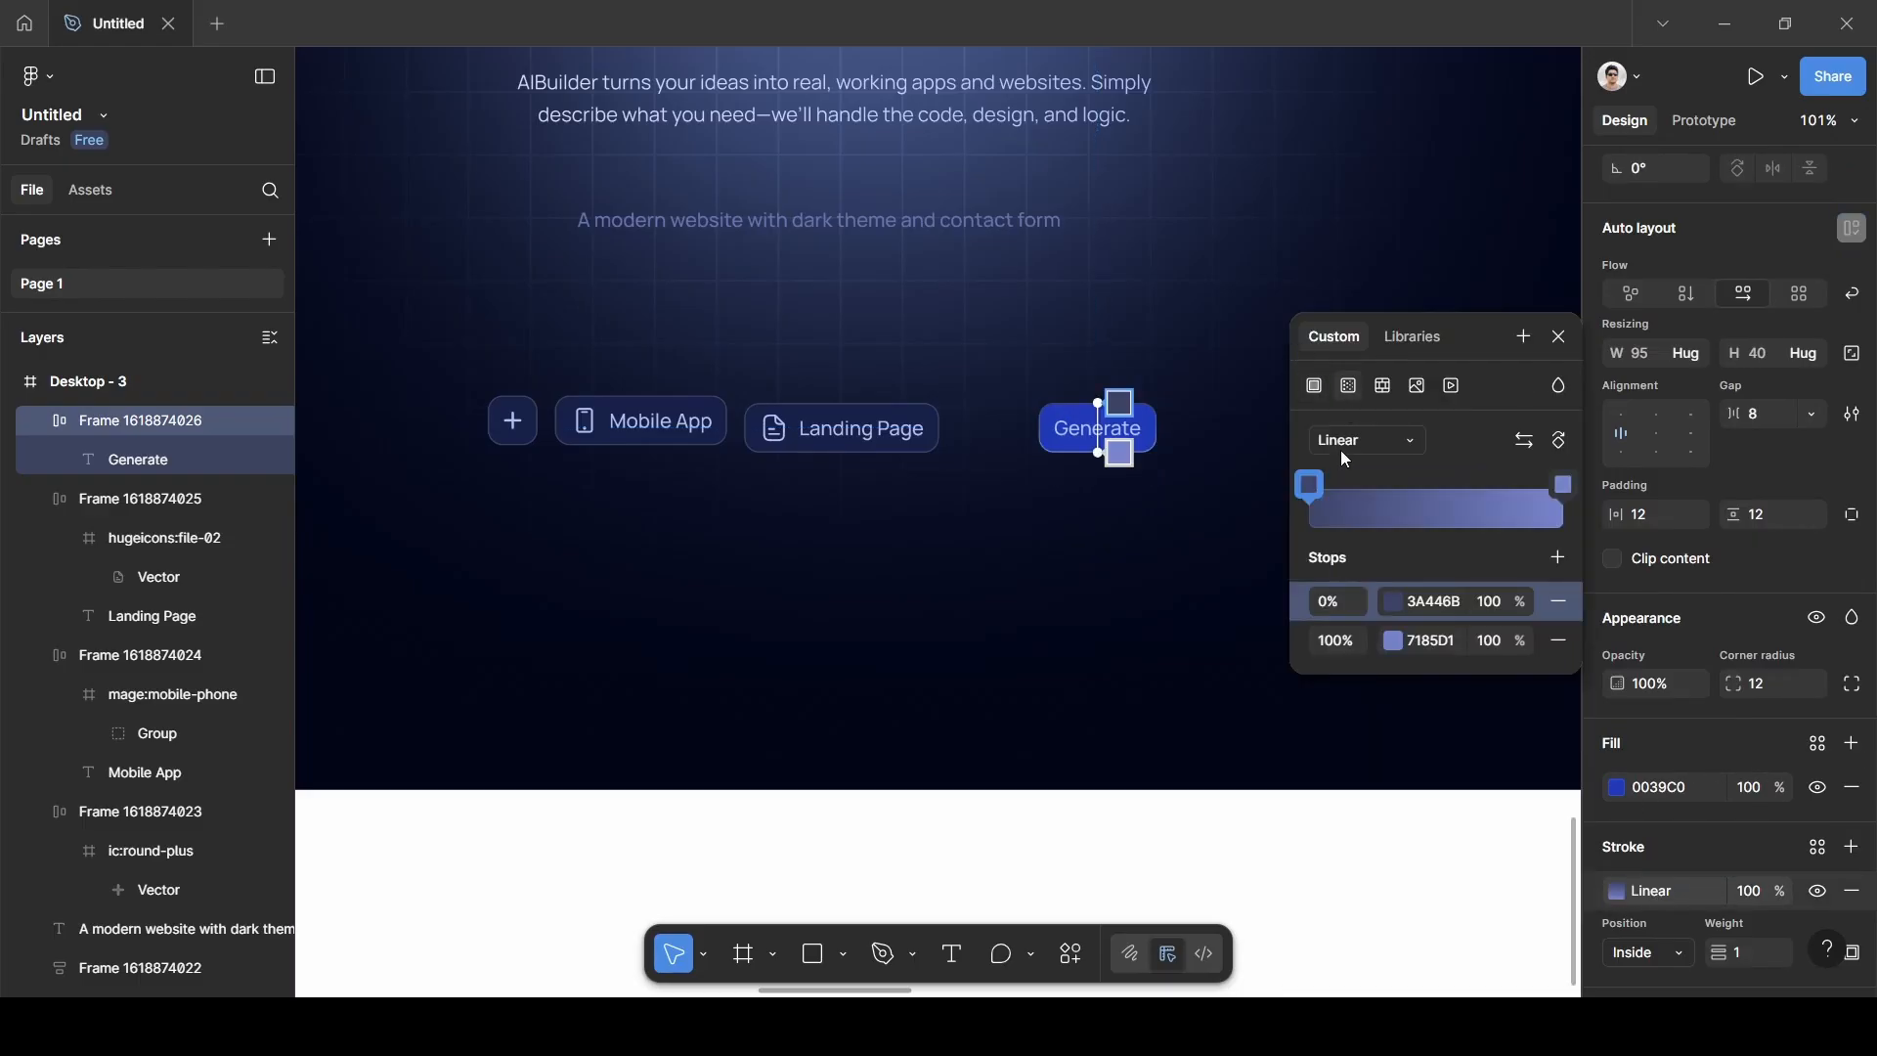
Set both stroke gradient stops to FFFFFF and the end stop's opacity to 0%.
click(1431, 598)
text(ffffff)
key(Return)
click(1441, 643)
text(ffffff)
key(Return)
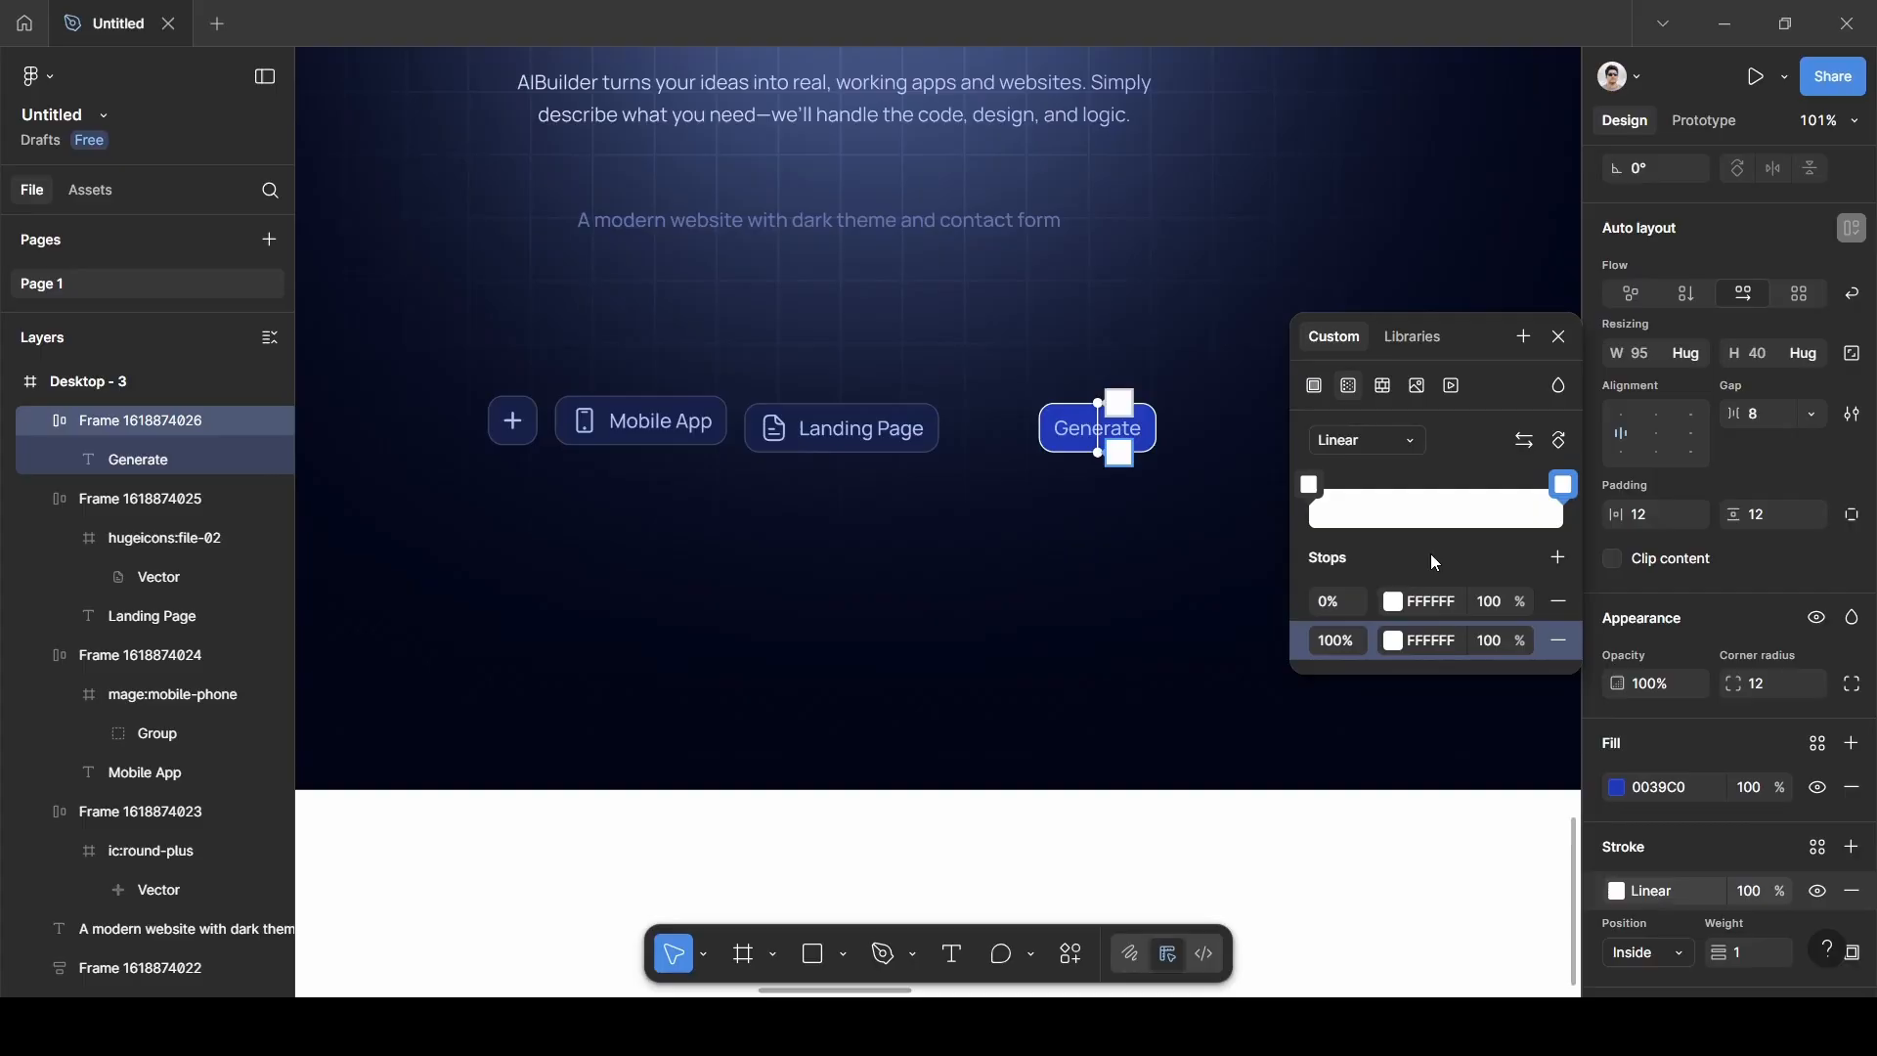
click(1497, 646)
text(0)
key(Return)
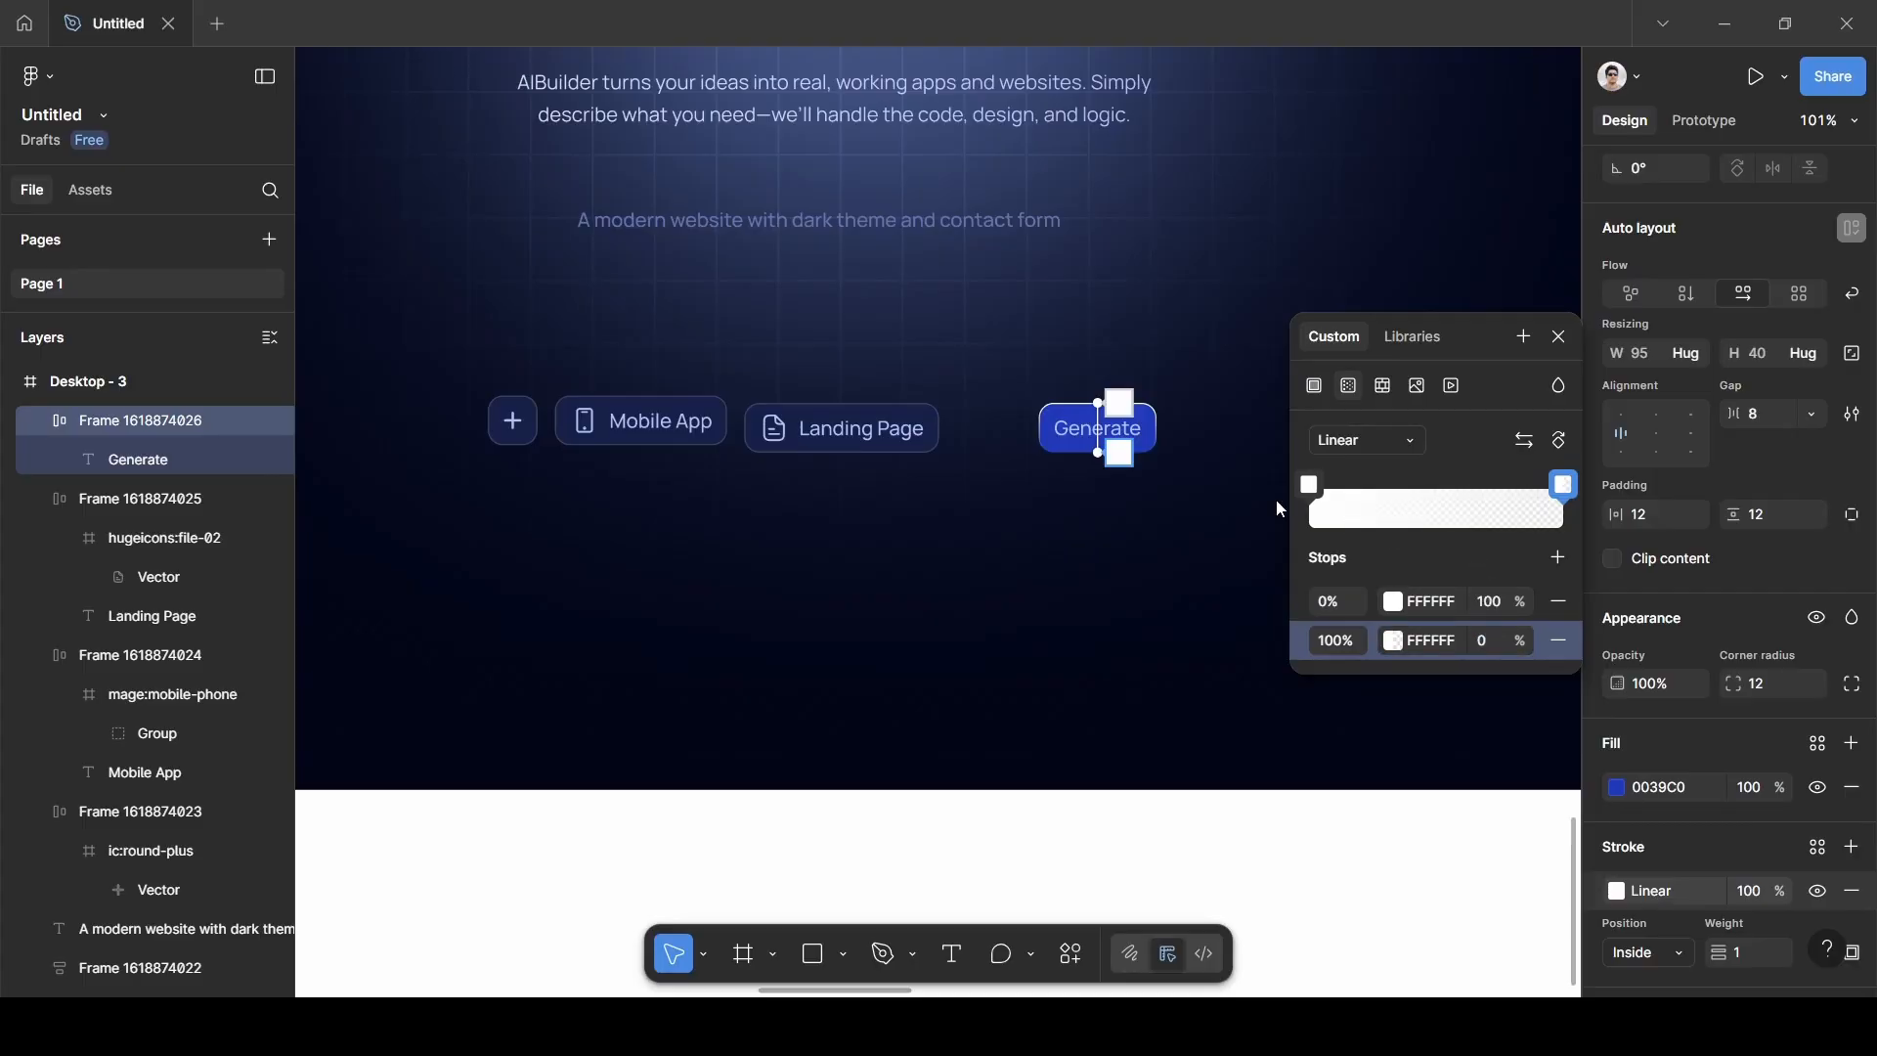
Angle the stroke gradient diagonally from the Generate button's upper-left corner and shorten it to end near the label's first letter.
scroll(1222, 494, up, 5)
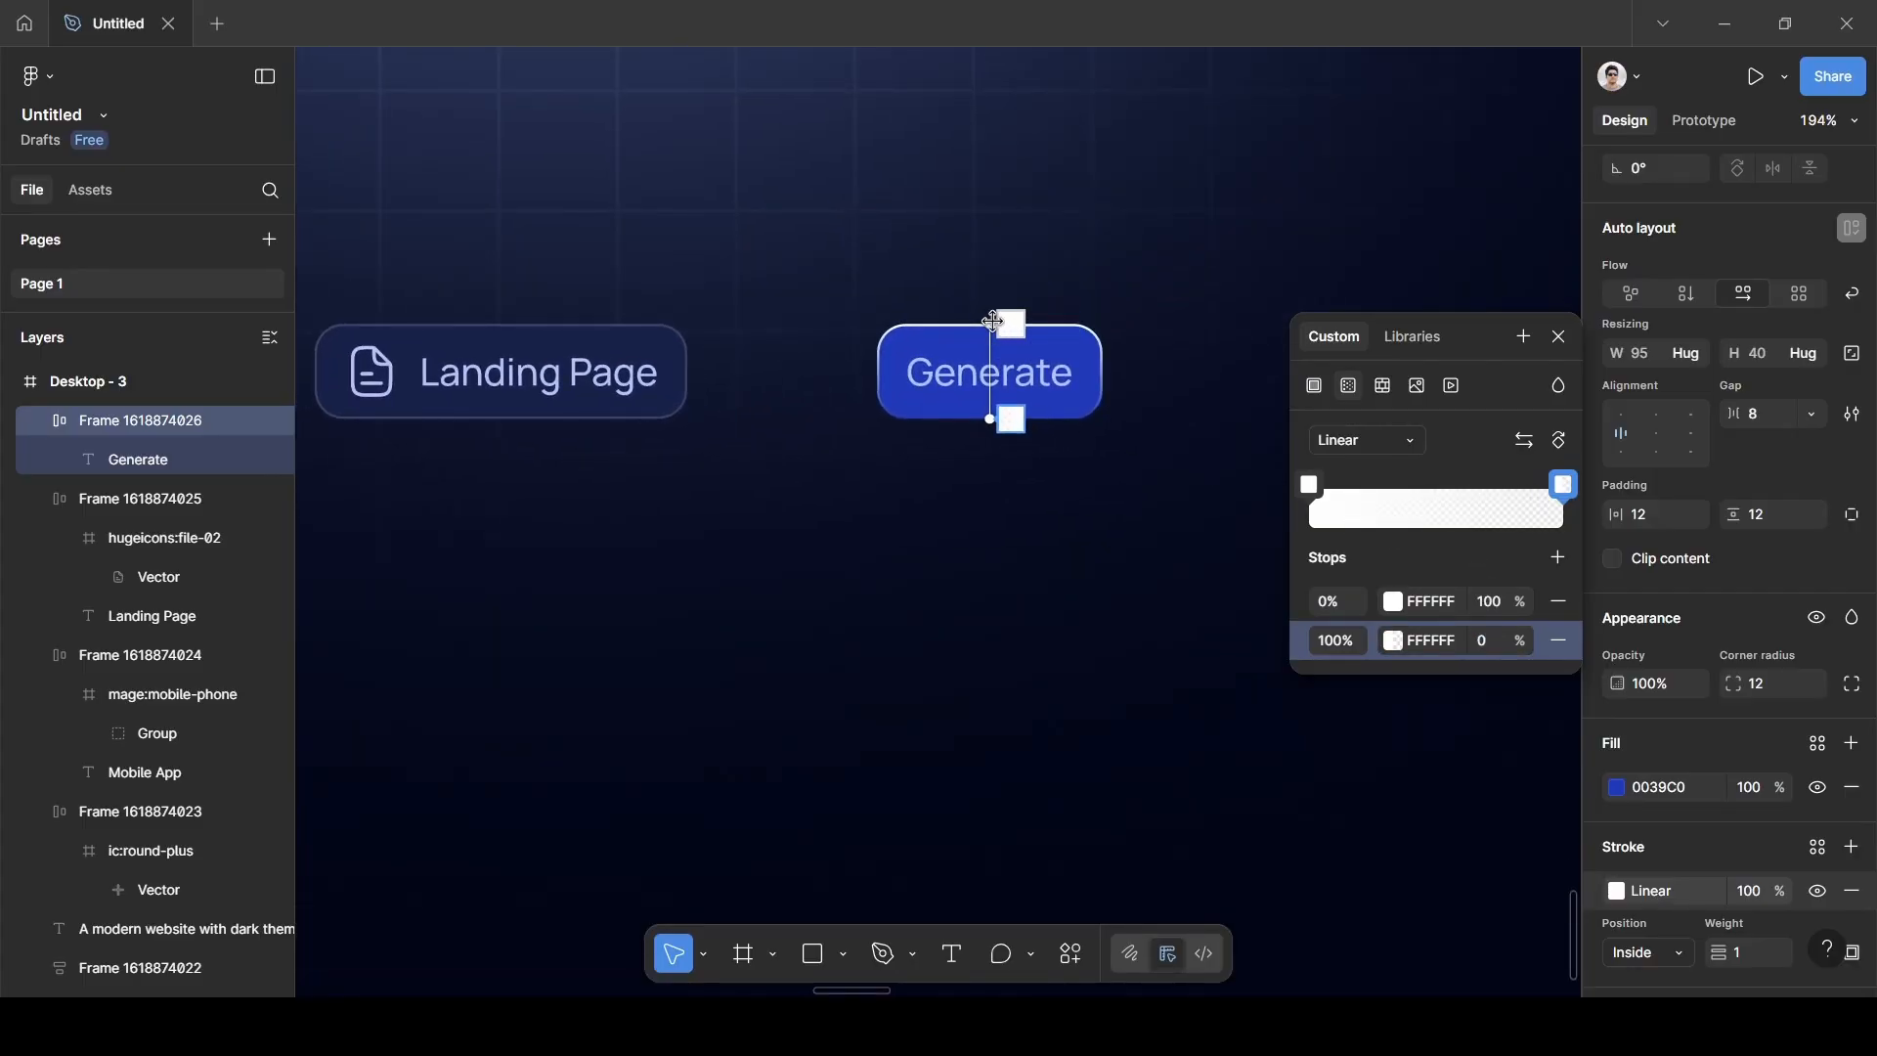
drag(988, 322, 899, 323)
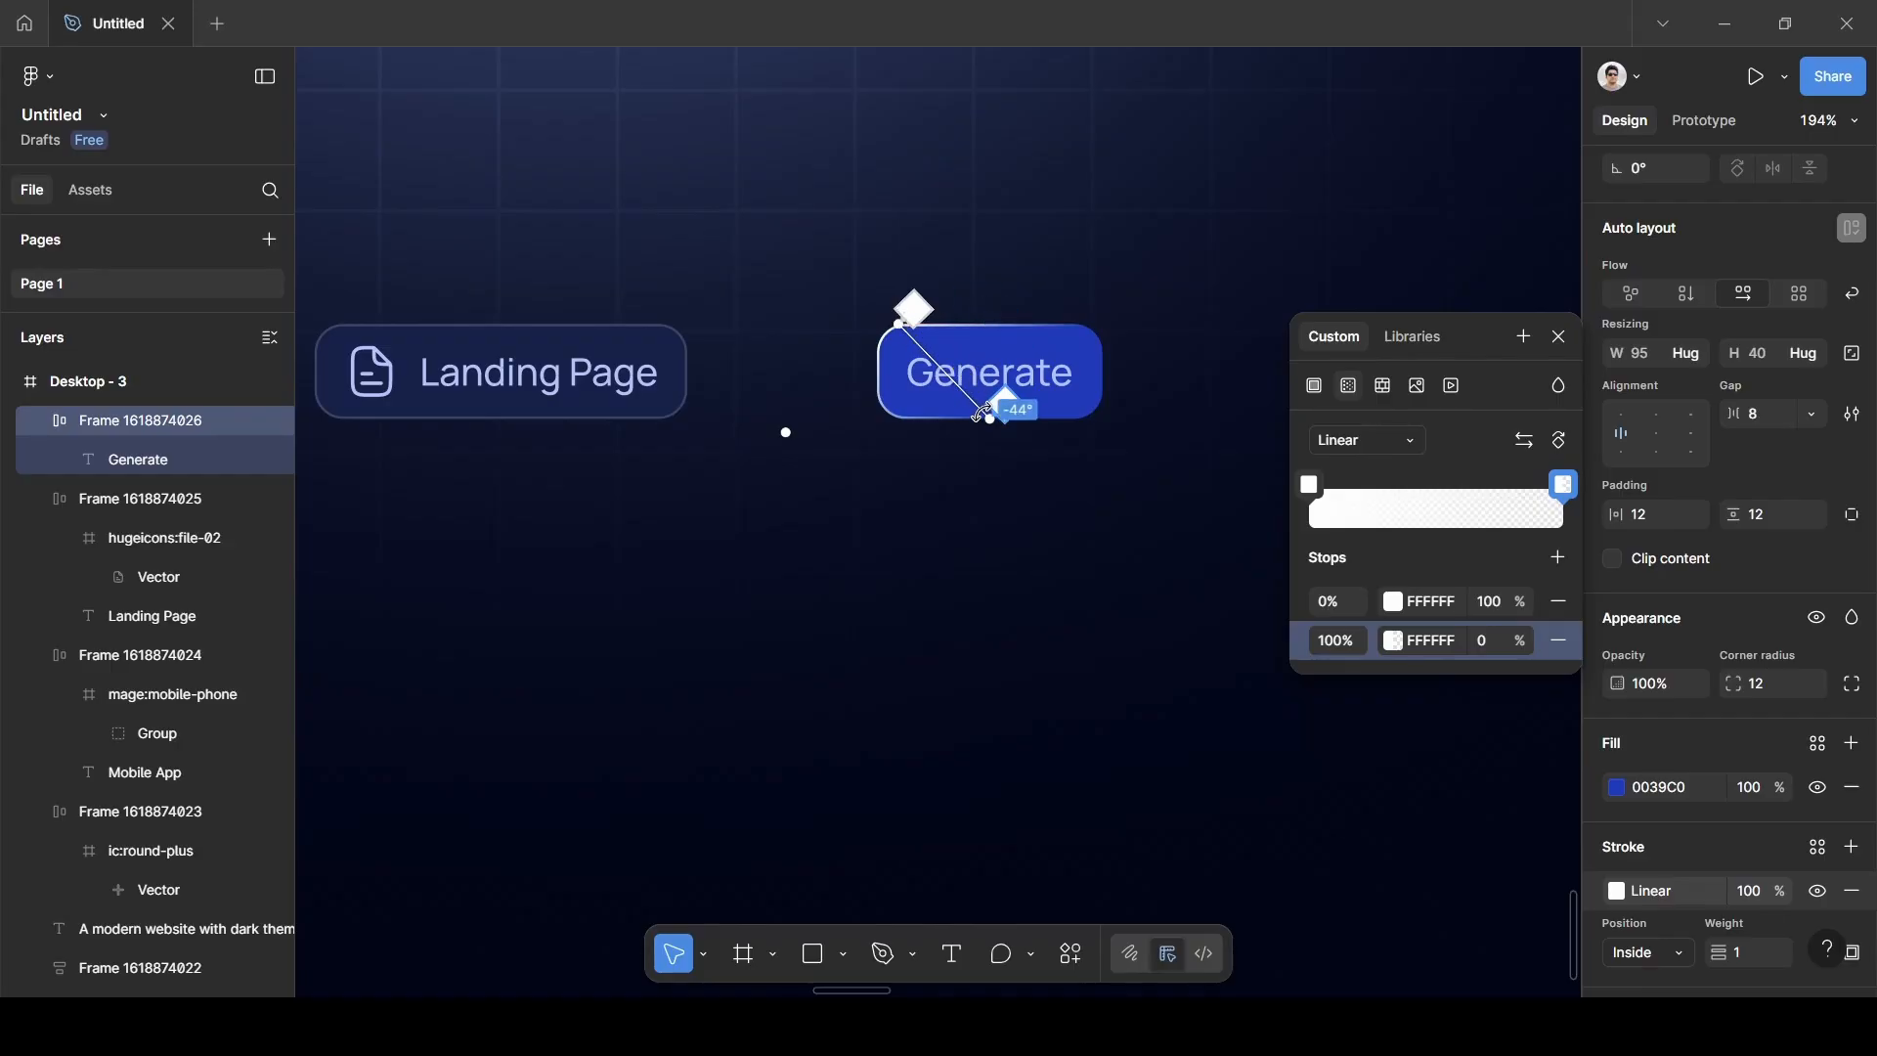
drag(992, 419, 935, 371)
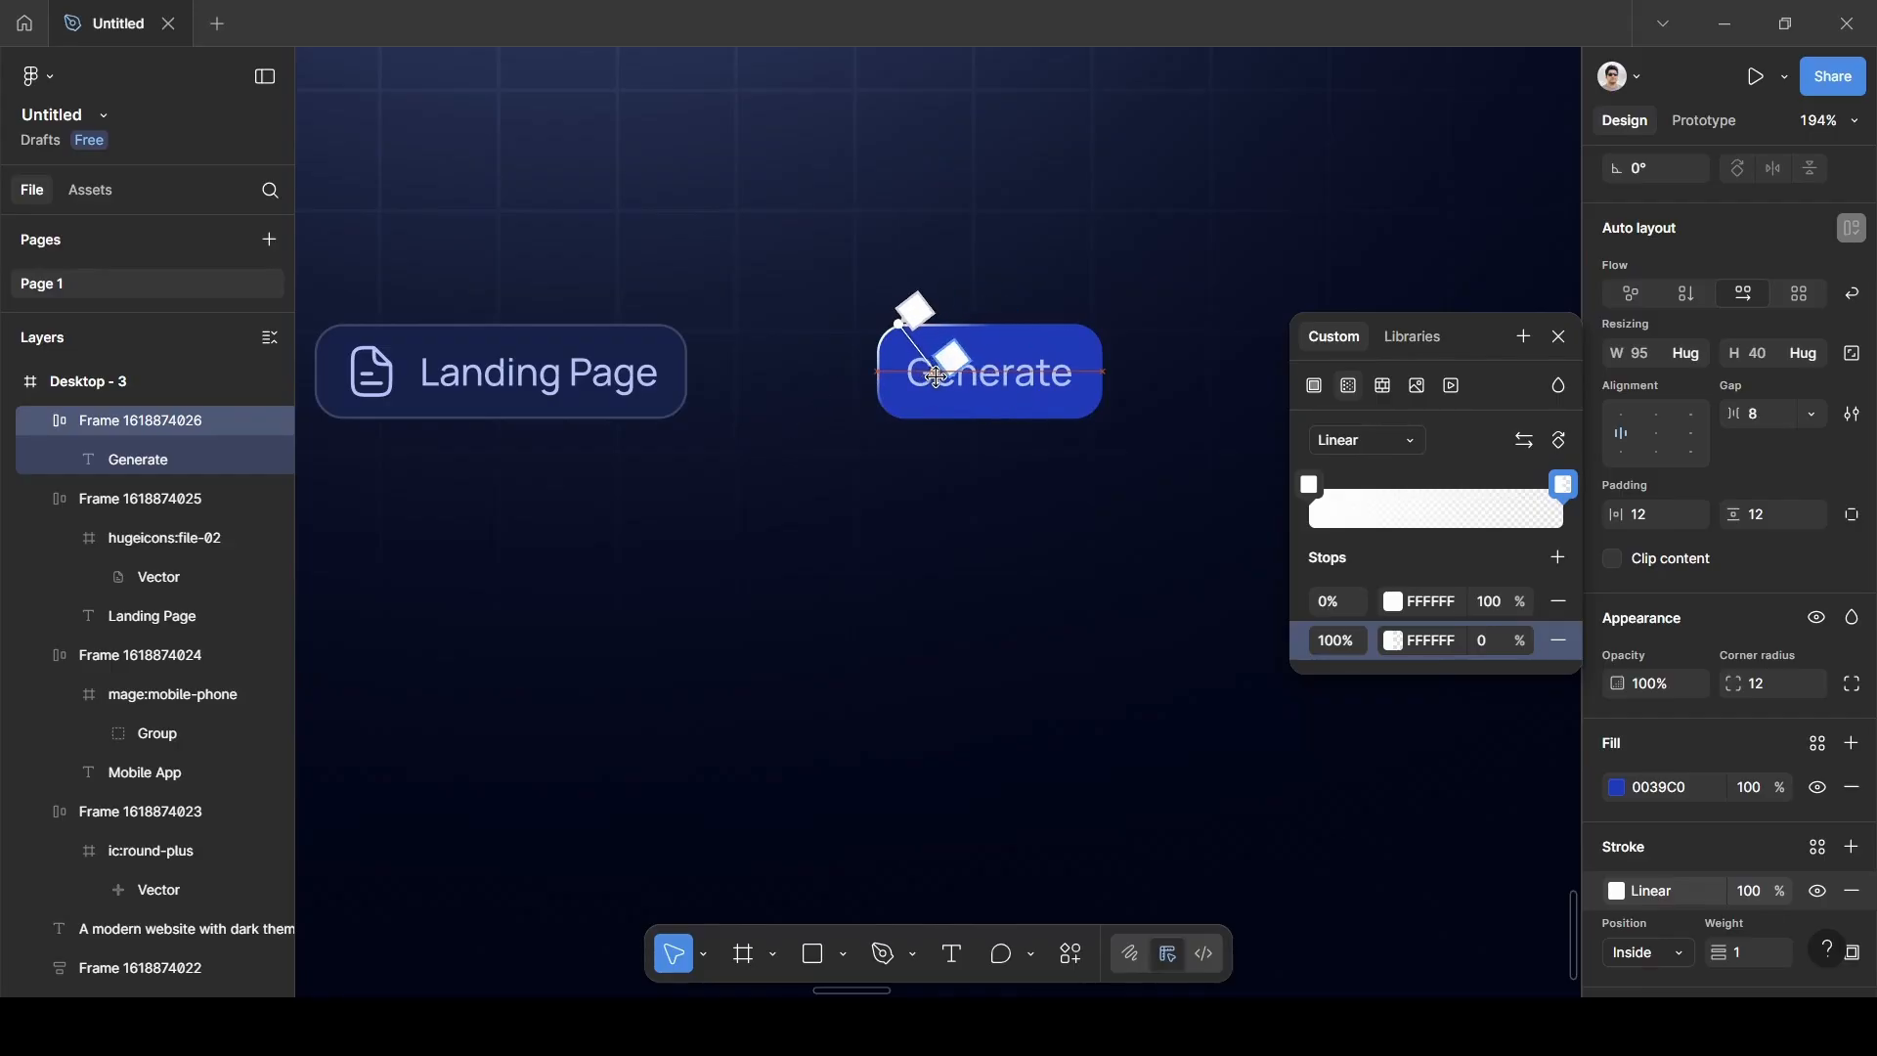
click(1561, 342)
Add an inner shadow to the Generate button and set its Y offset to 0.
scroll(1710, 791, down, 2)
scroll(1710, 792, down, 3)
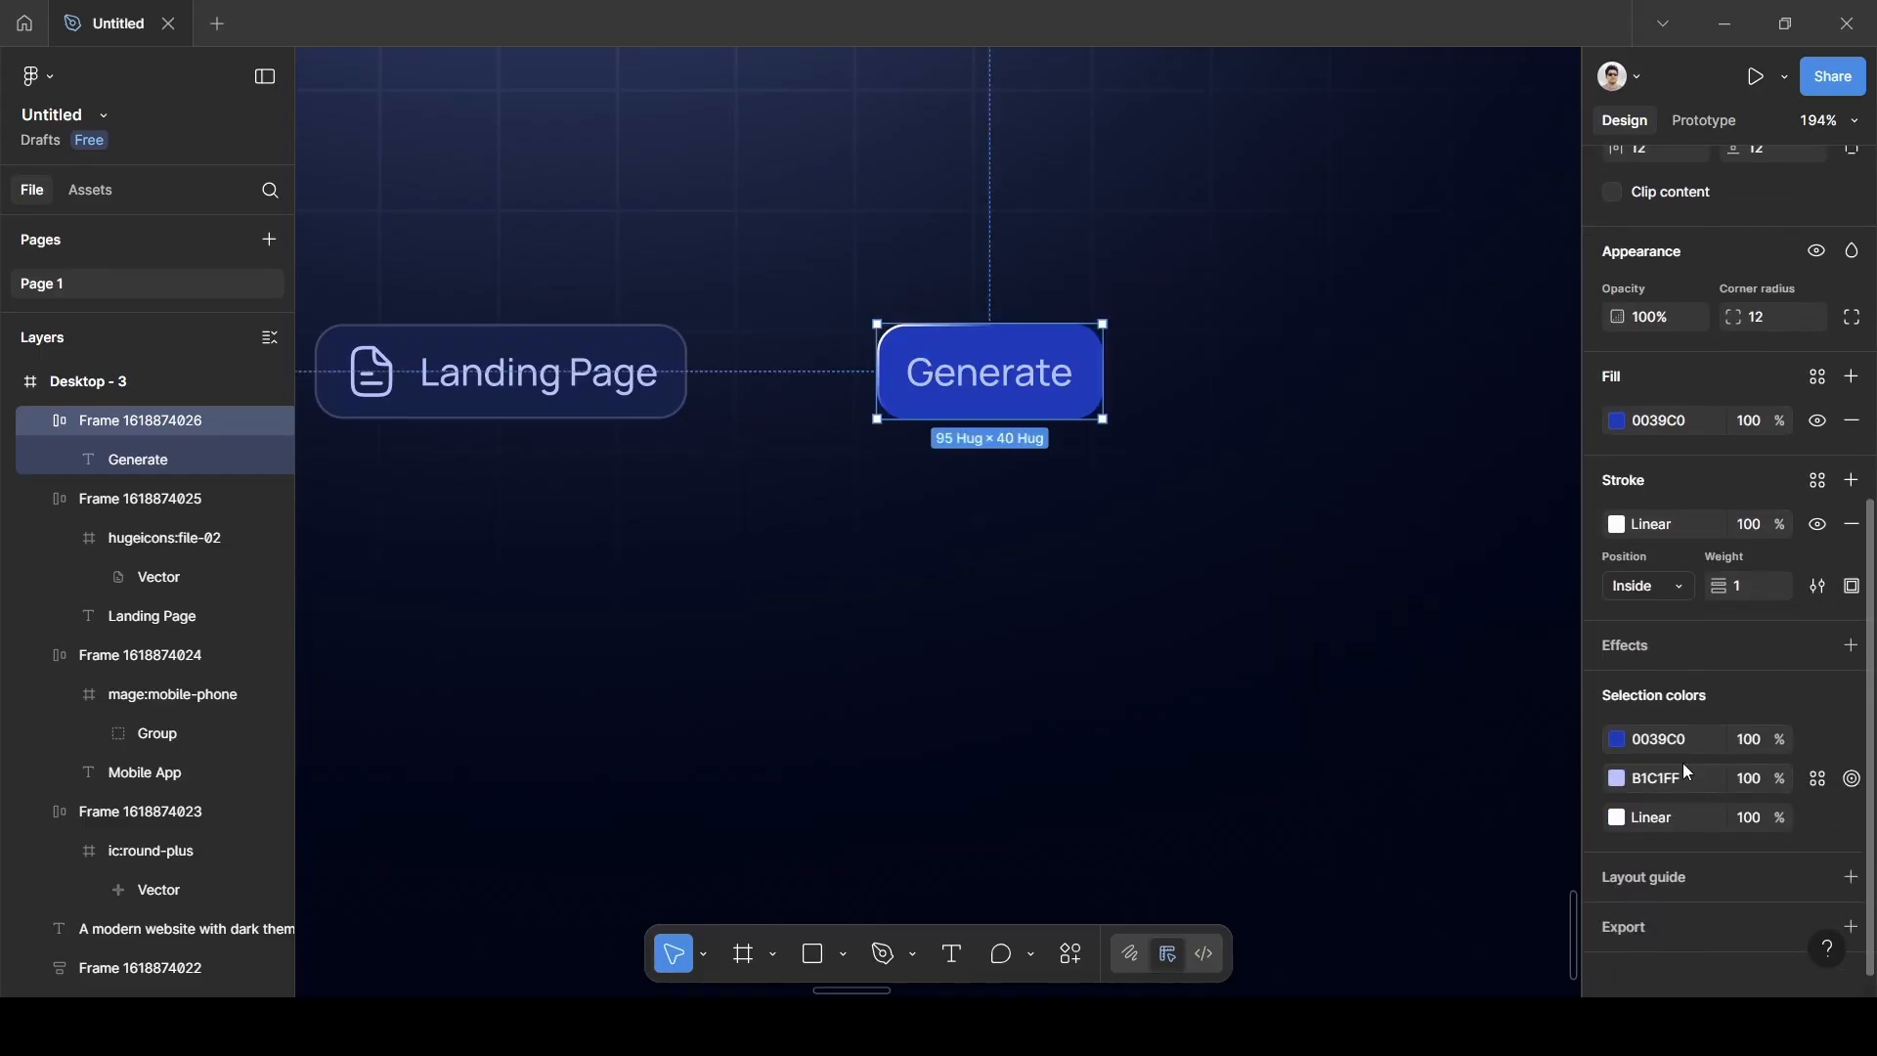
click(1701, 655)
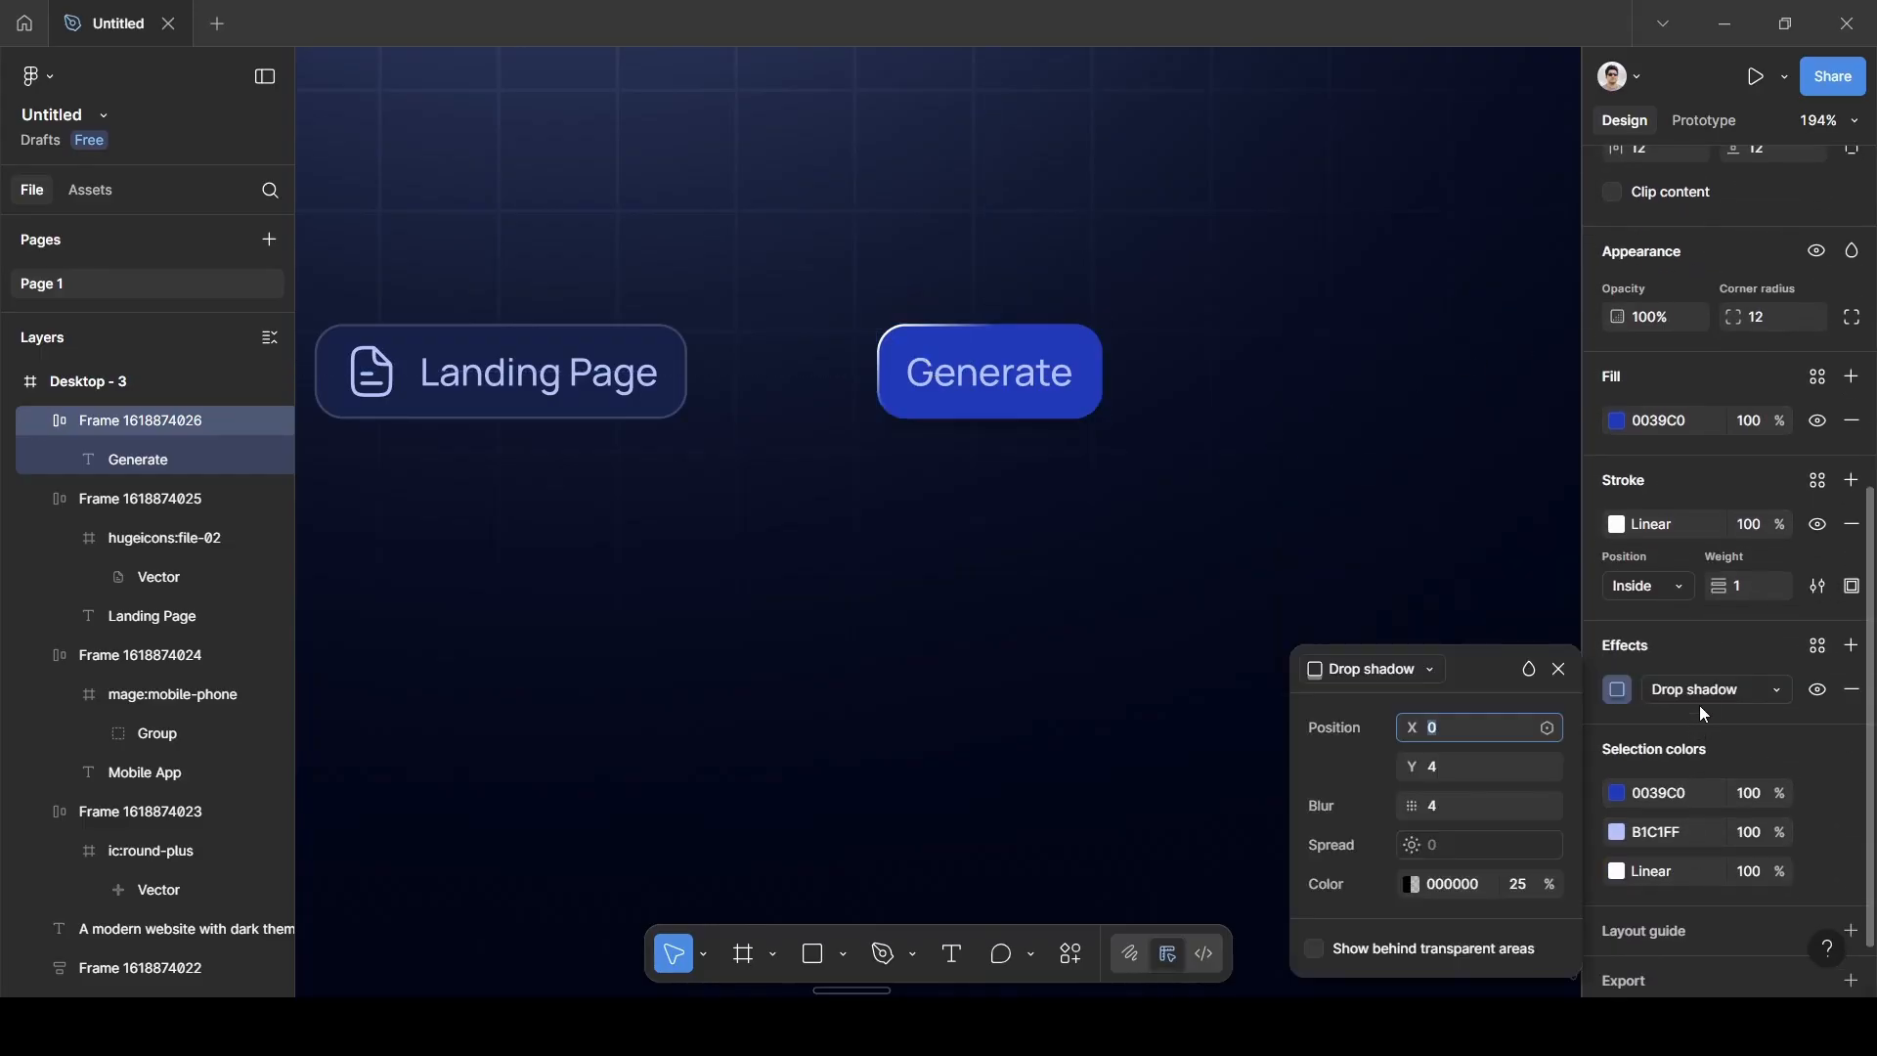
click(1699, 690)
click(1728, 664)
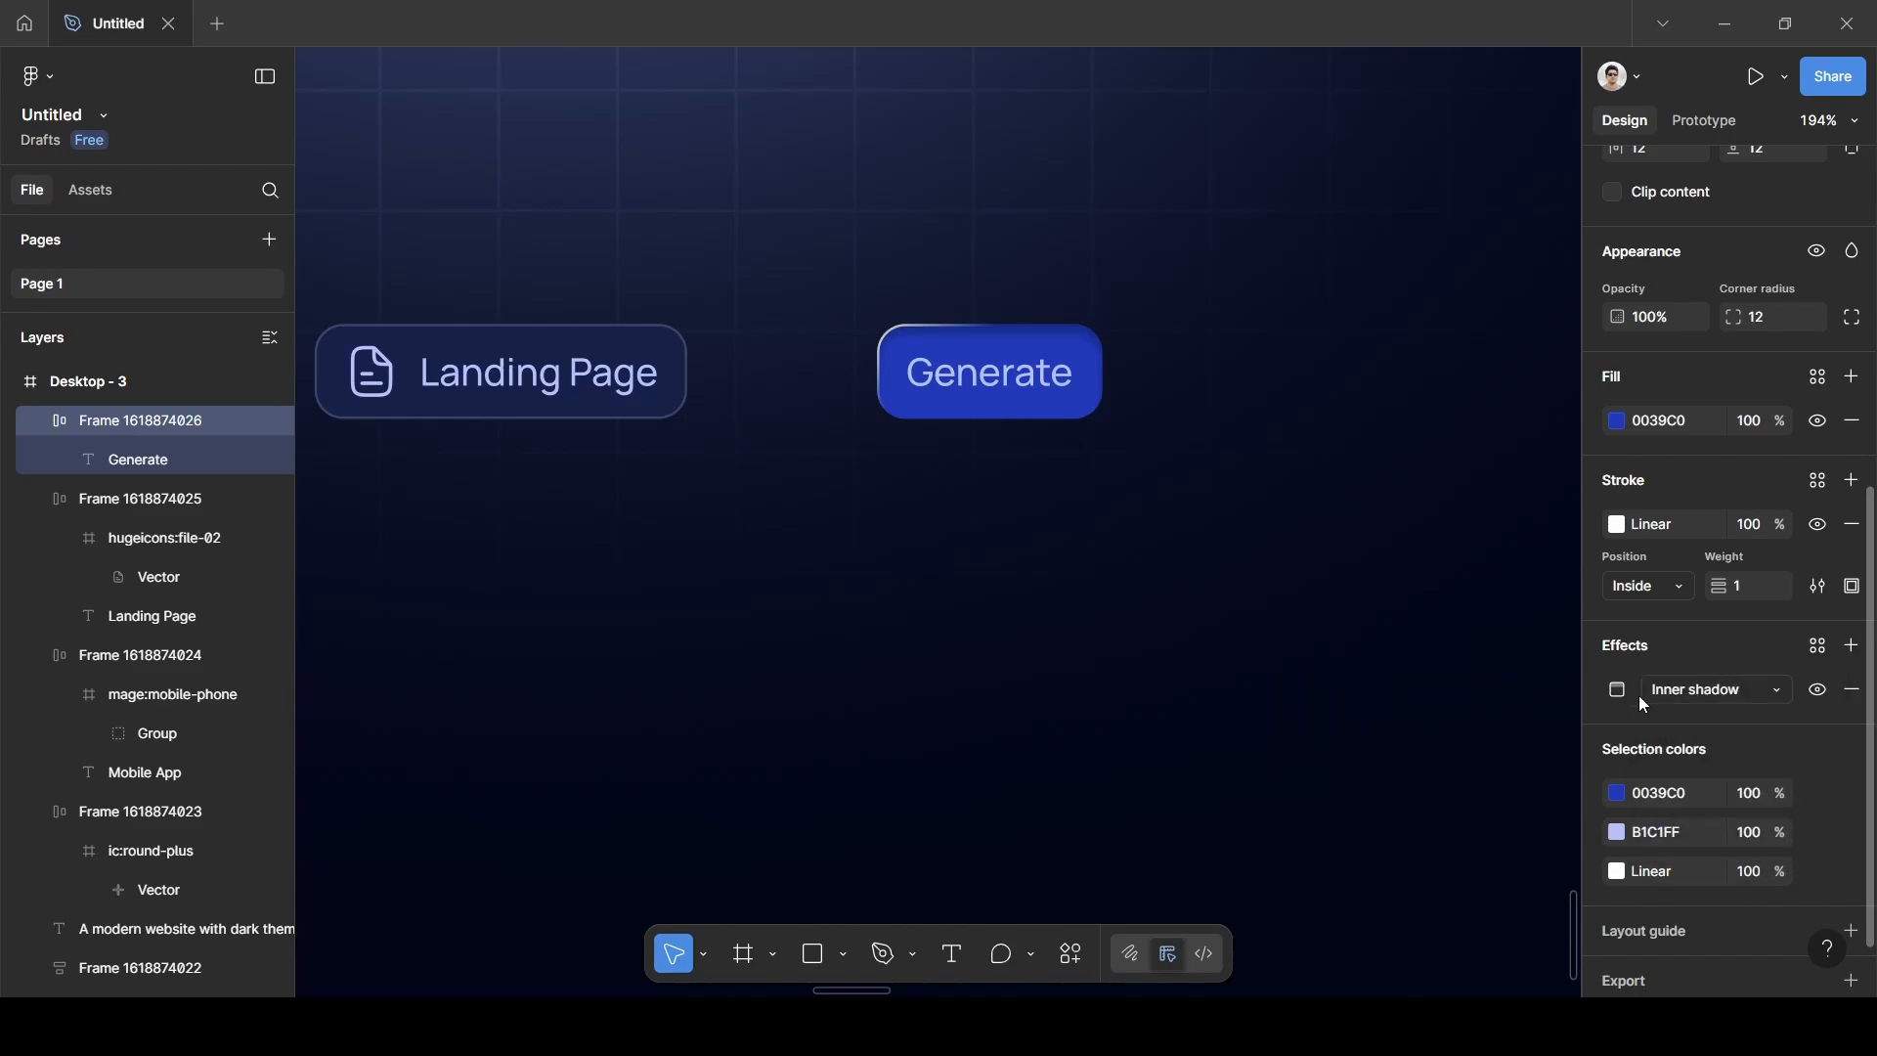
click(1625, 696)
click(1431, 796)
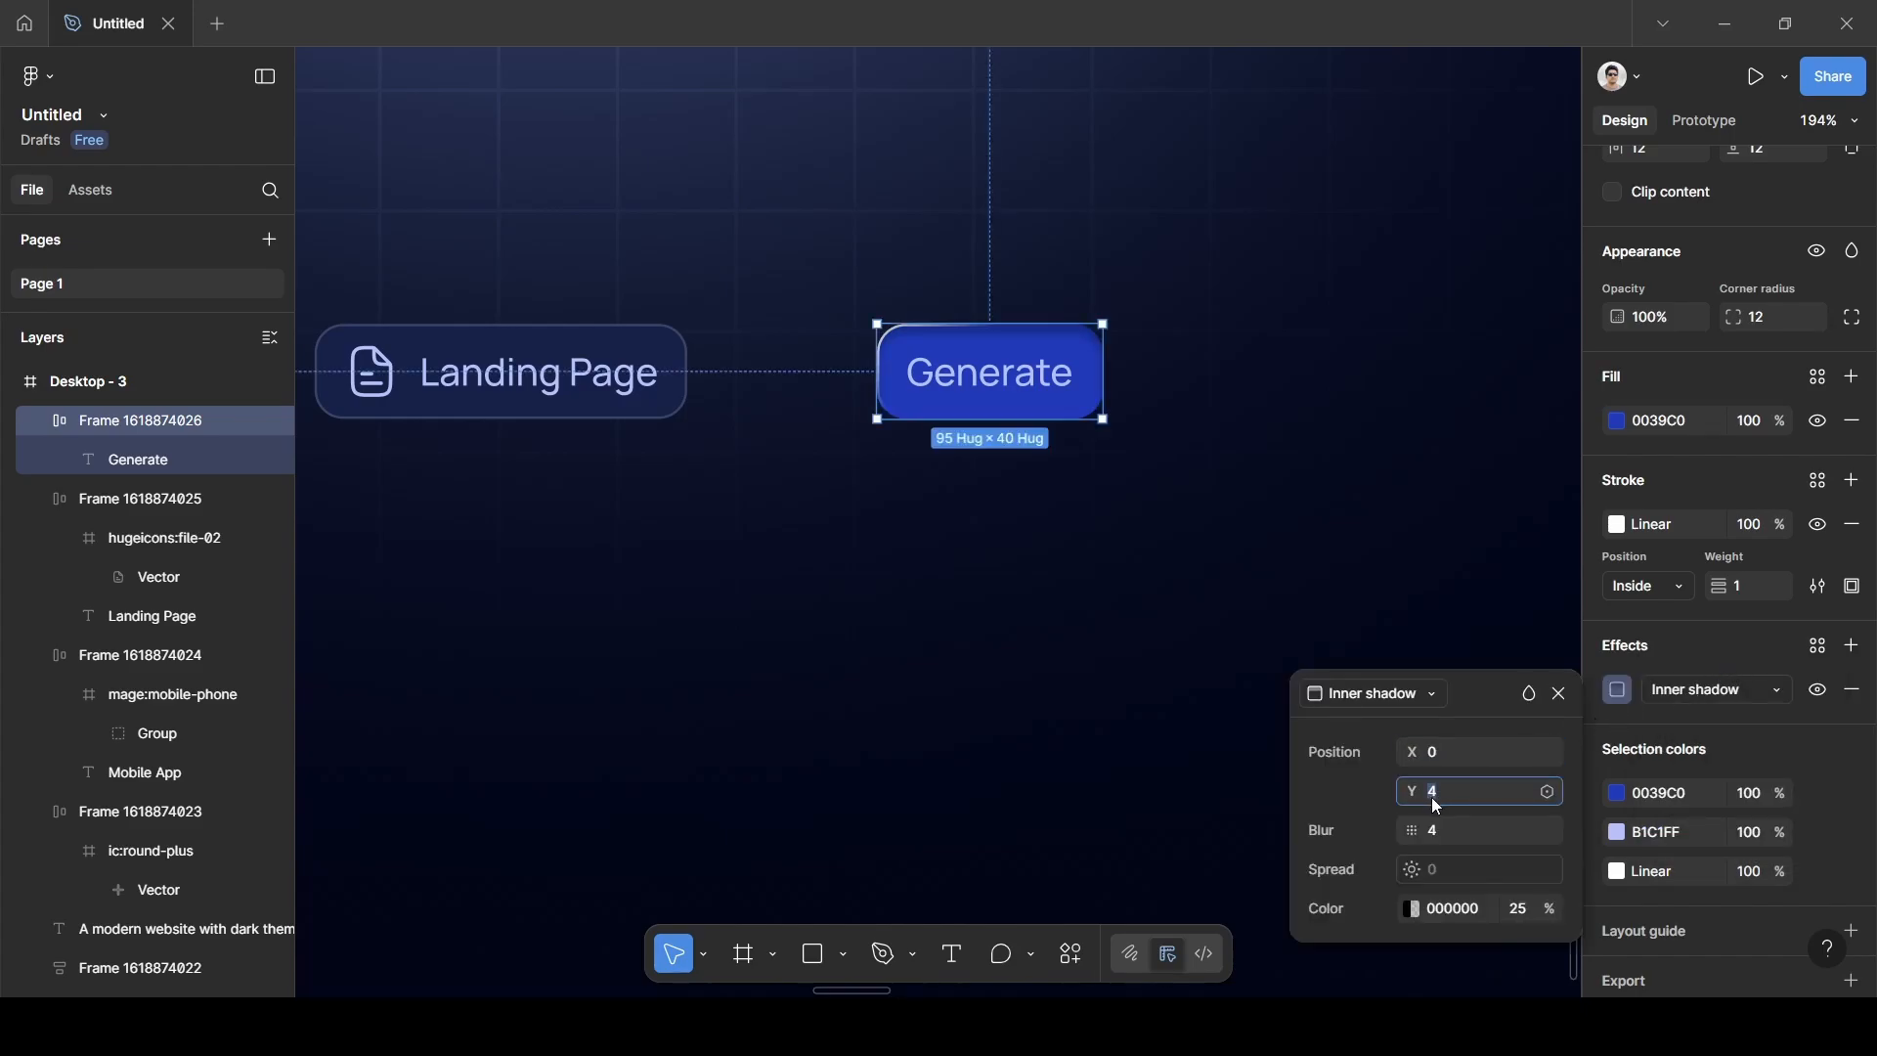
text(0)
key(Return)
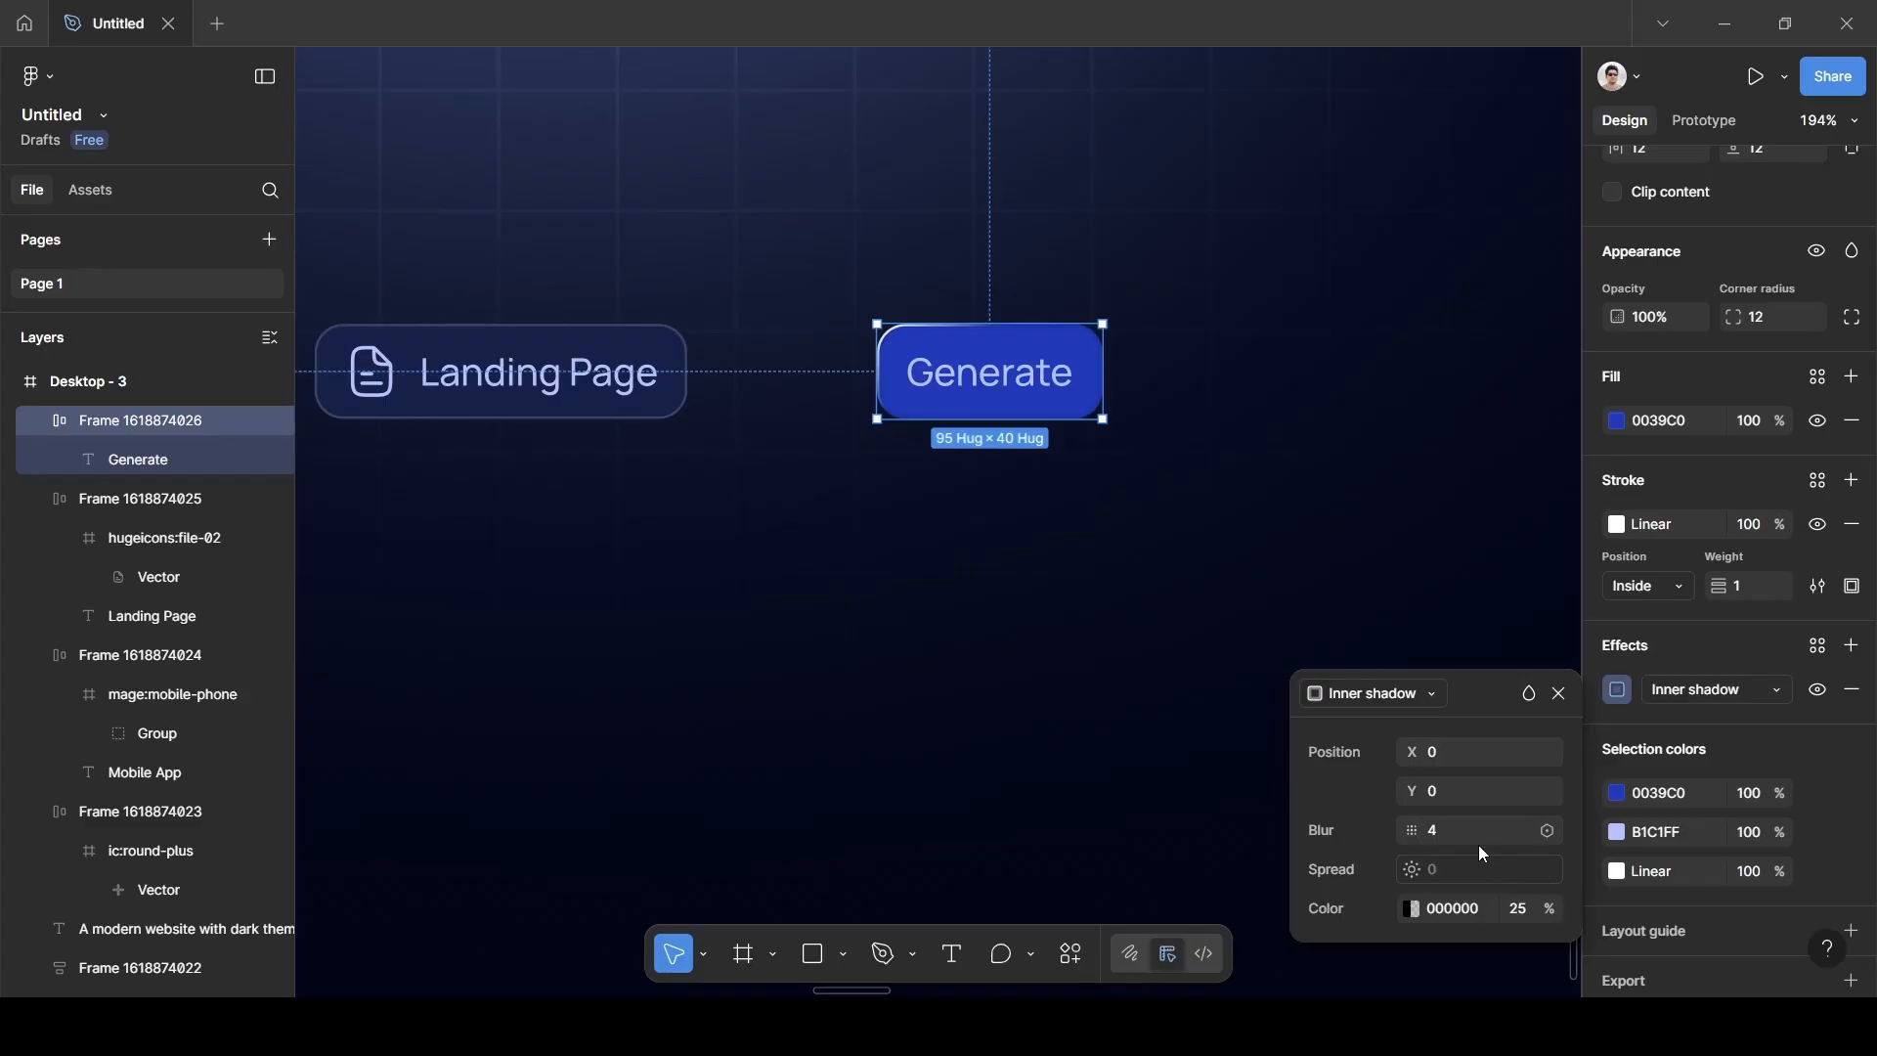
Change the inner shadow's color to white, FFFFFF.
click(1413, 911)
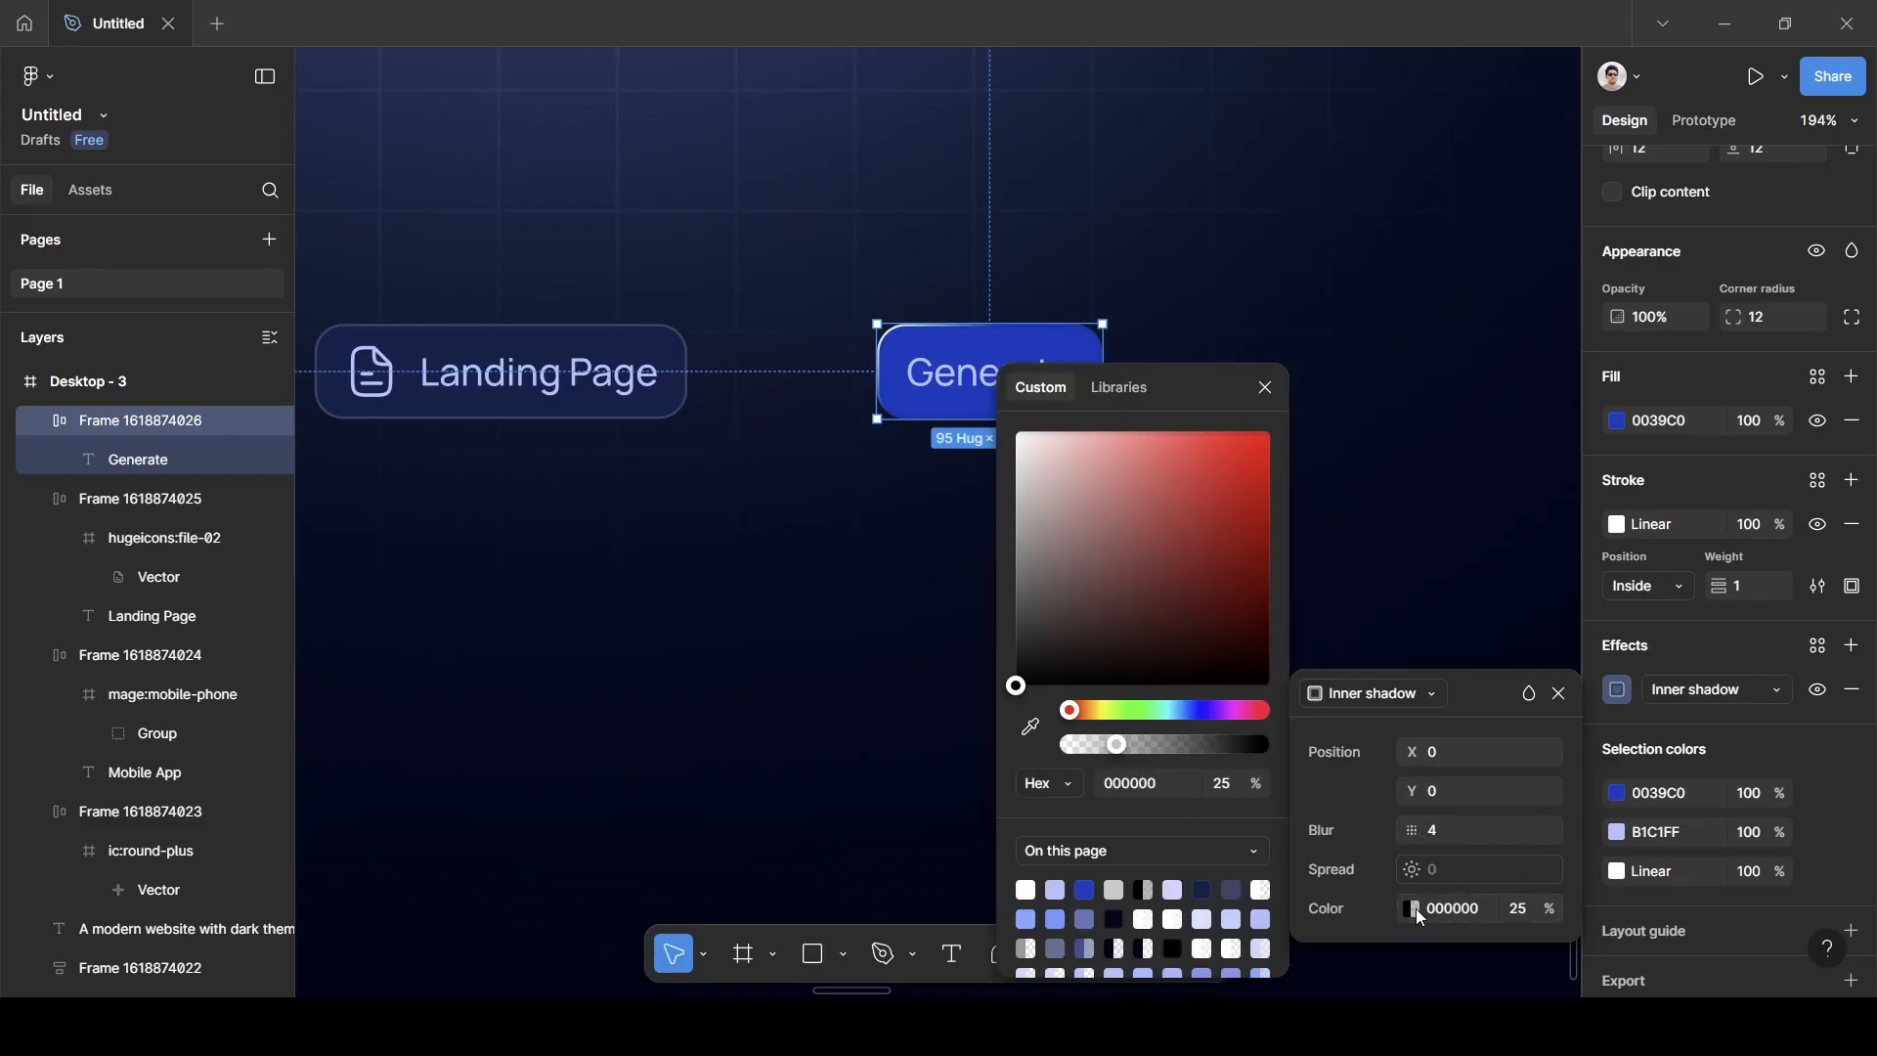
drag(1046, 474, 999, 431)
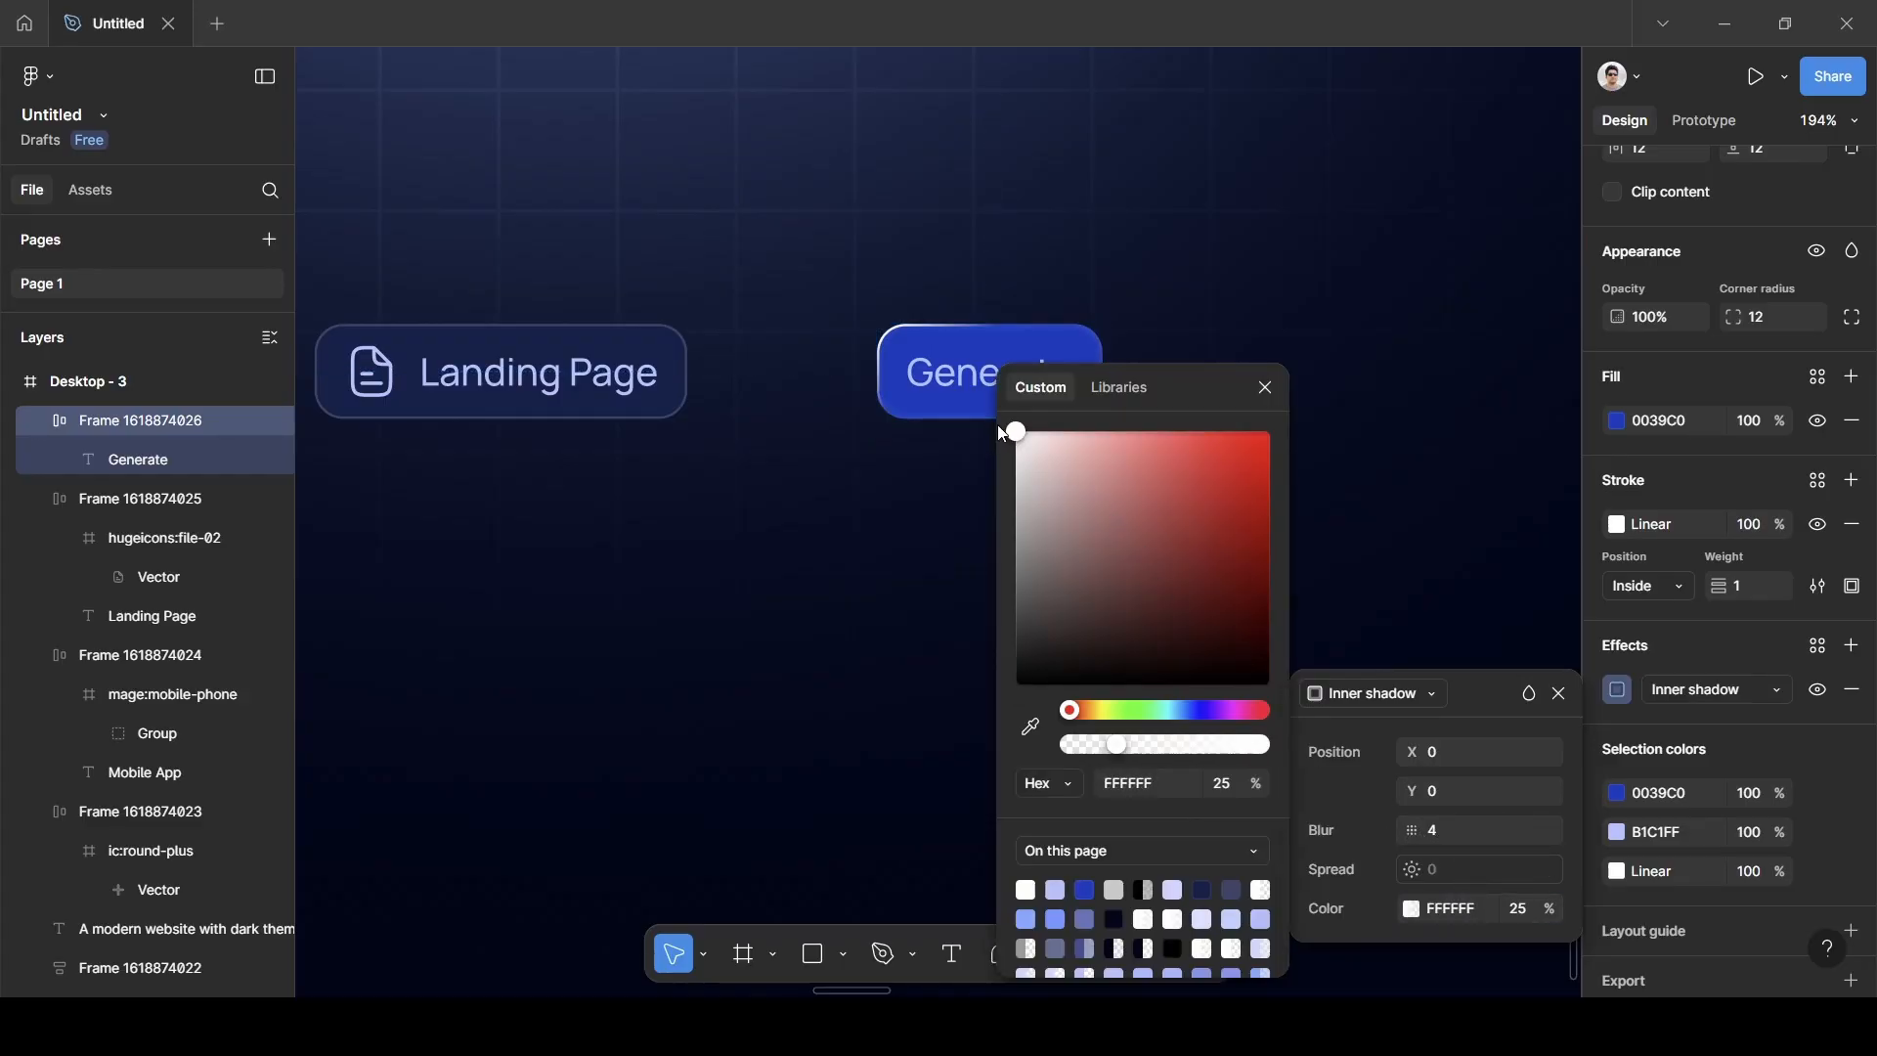
click(1265, 388)
Set the opacity of the Generate button's inner shadow to 100%.
click(1098, 427)
click(1103, 415)
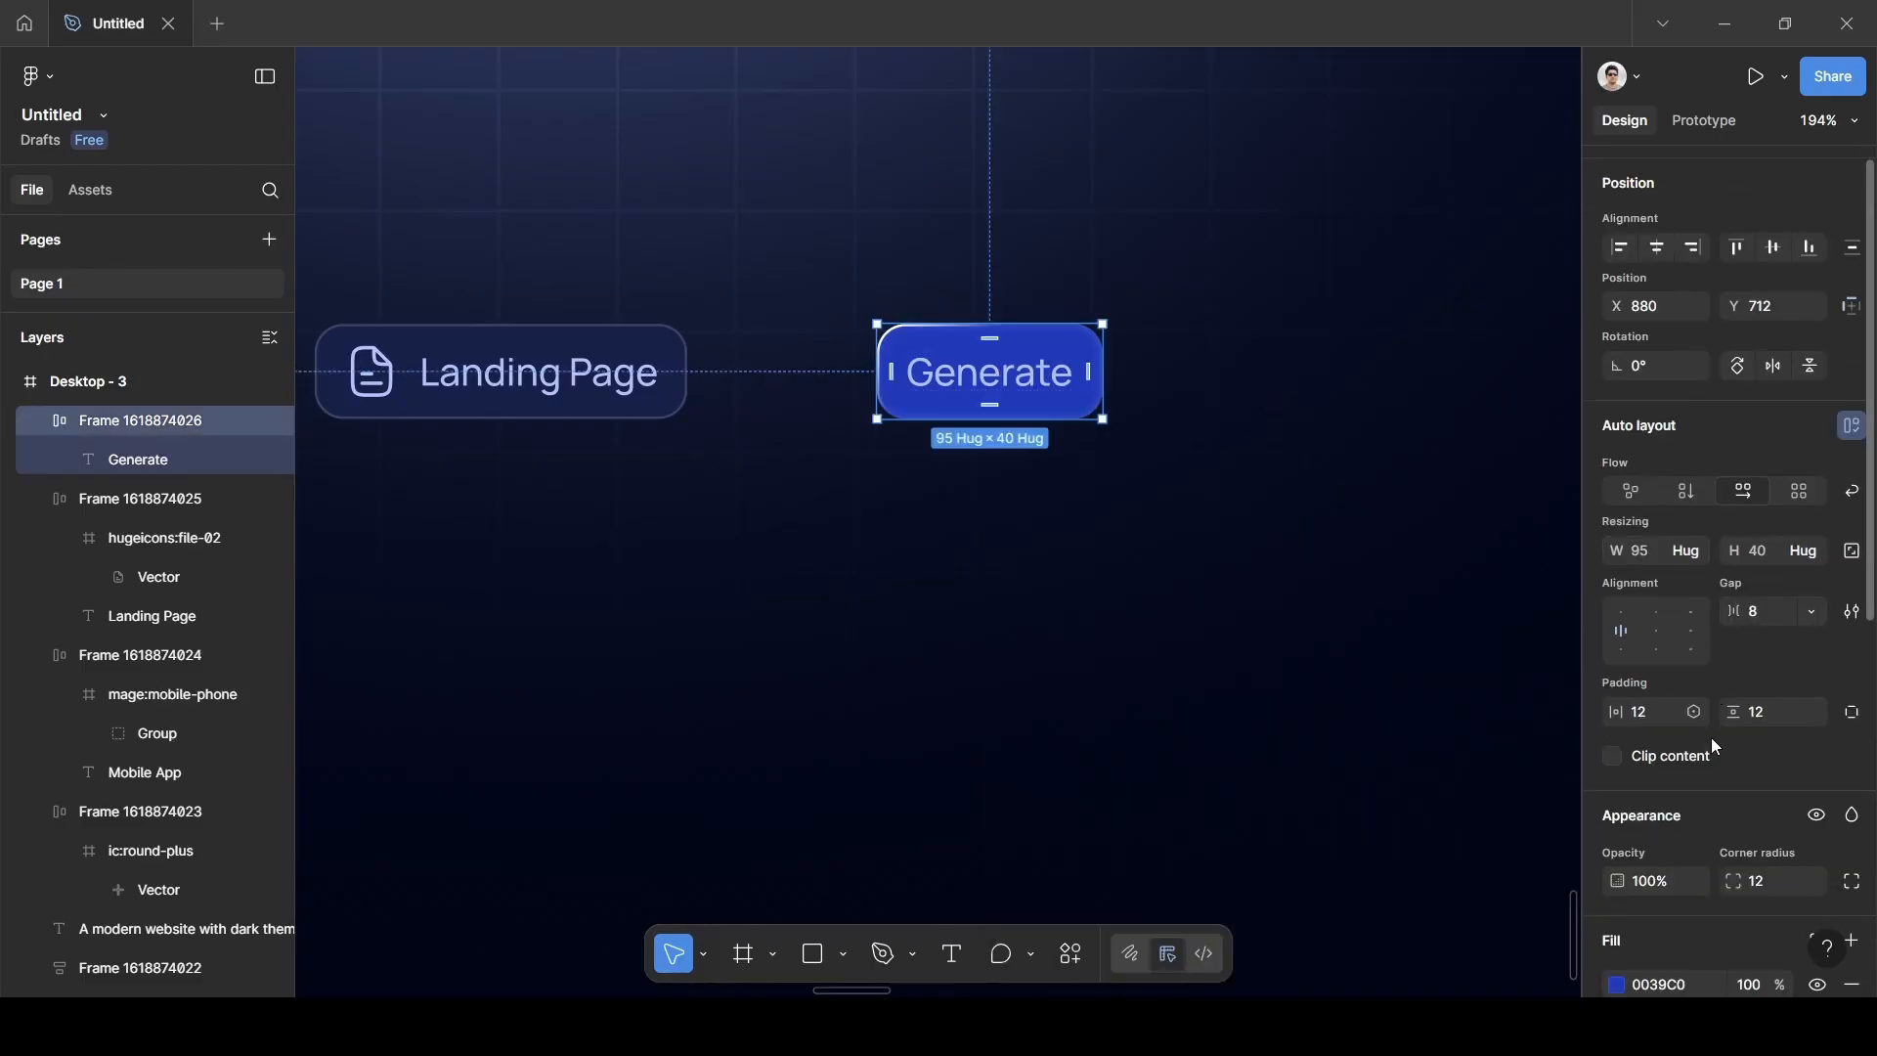
scroll(1713, 745, down, 6)
click(1615, 619)
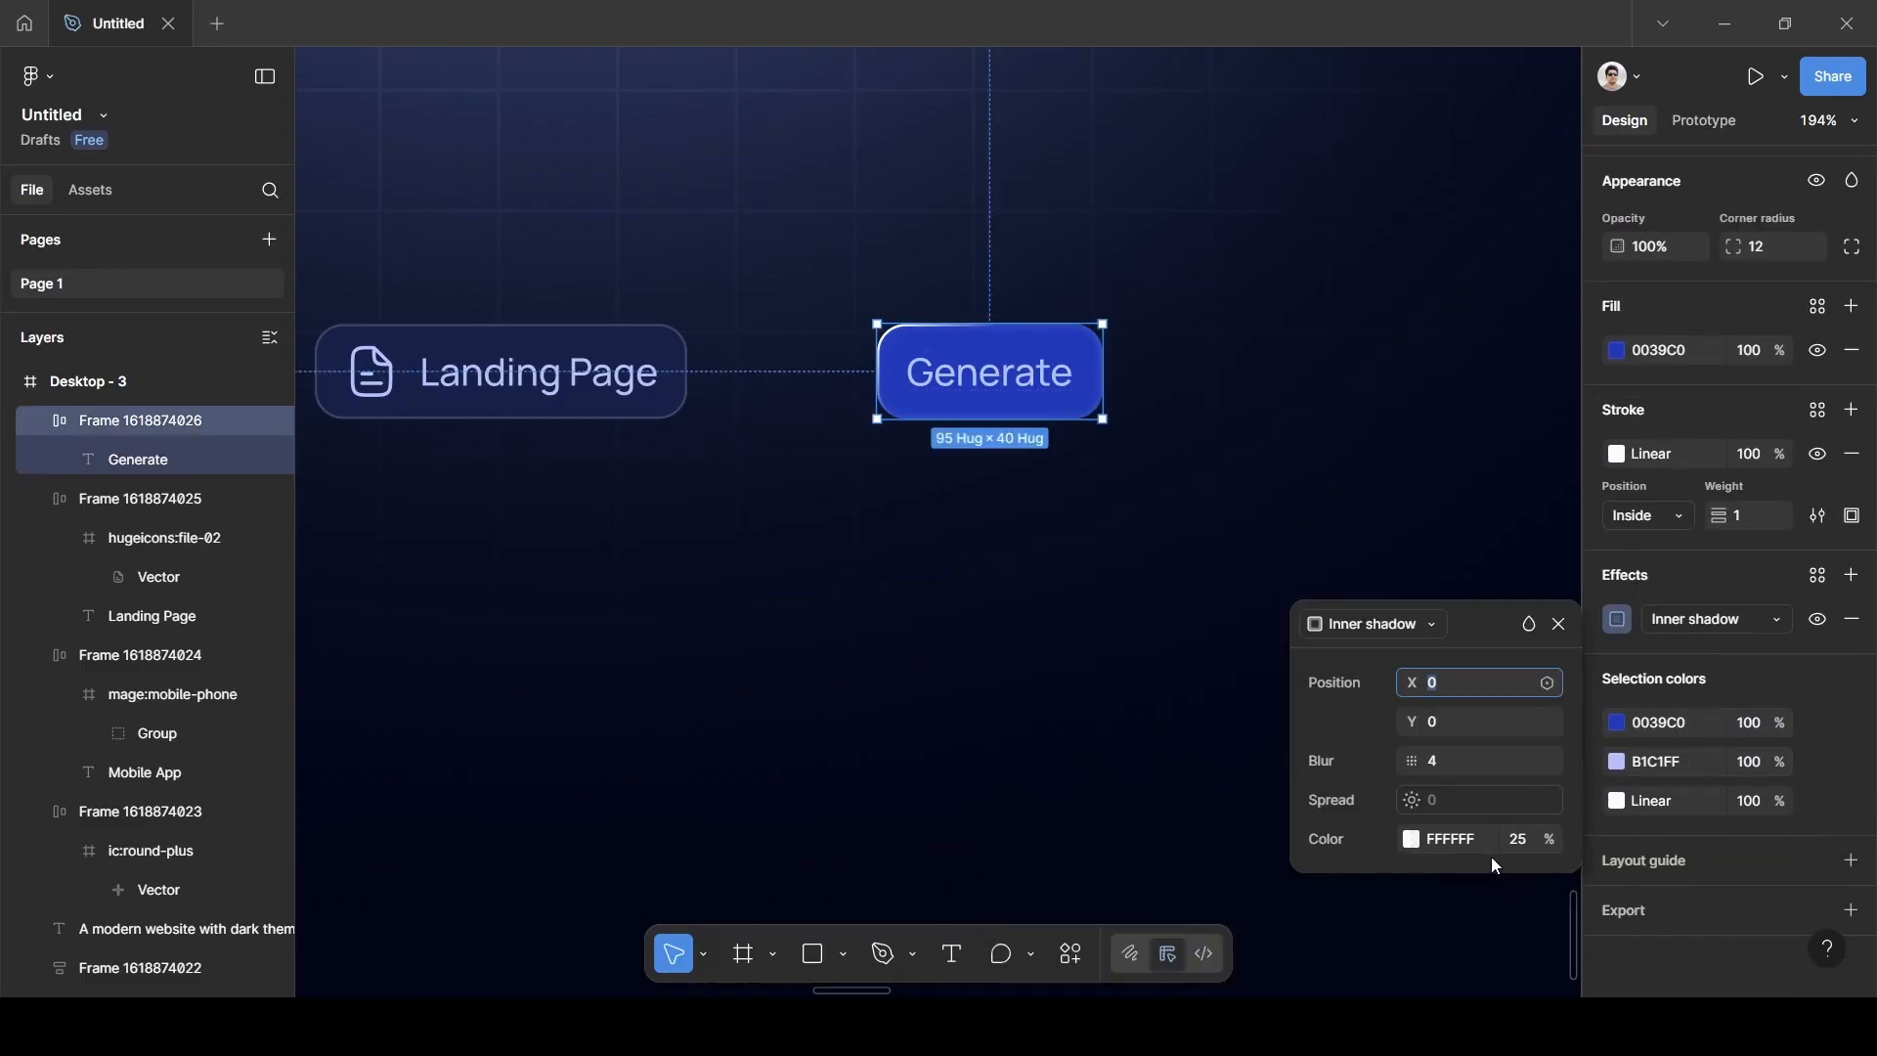
click(1522, 849)
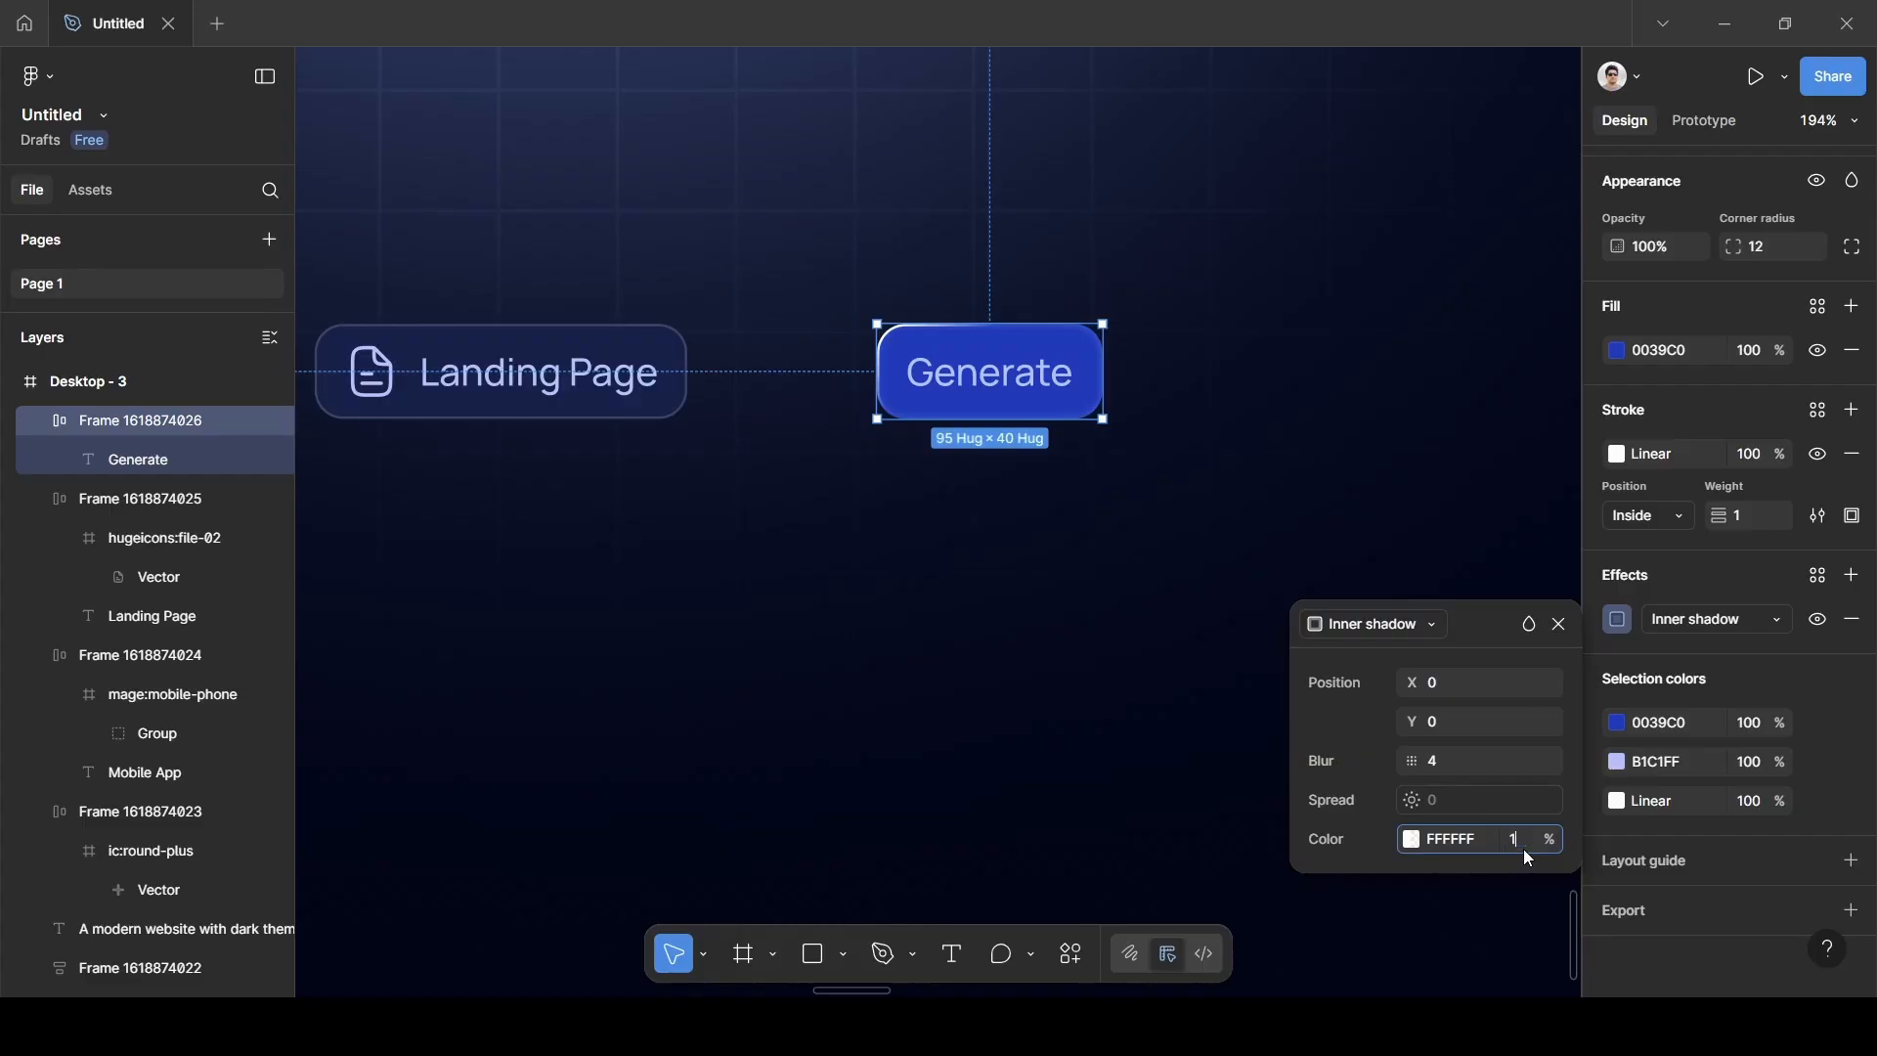
click(1463, 649)
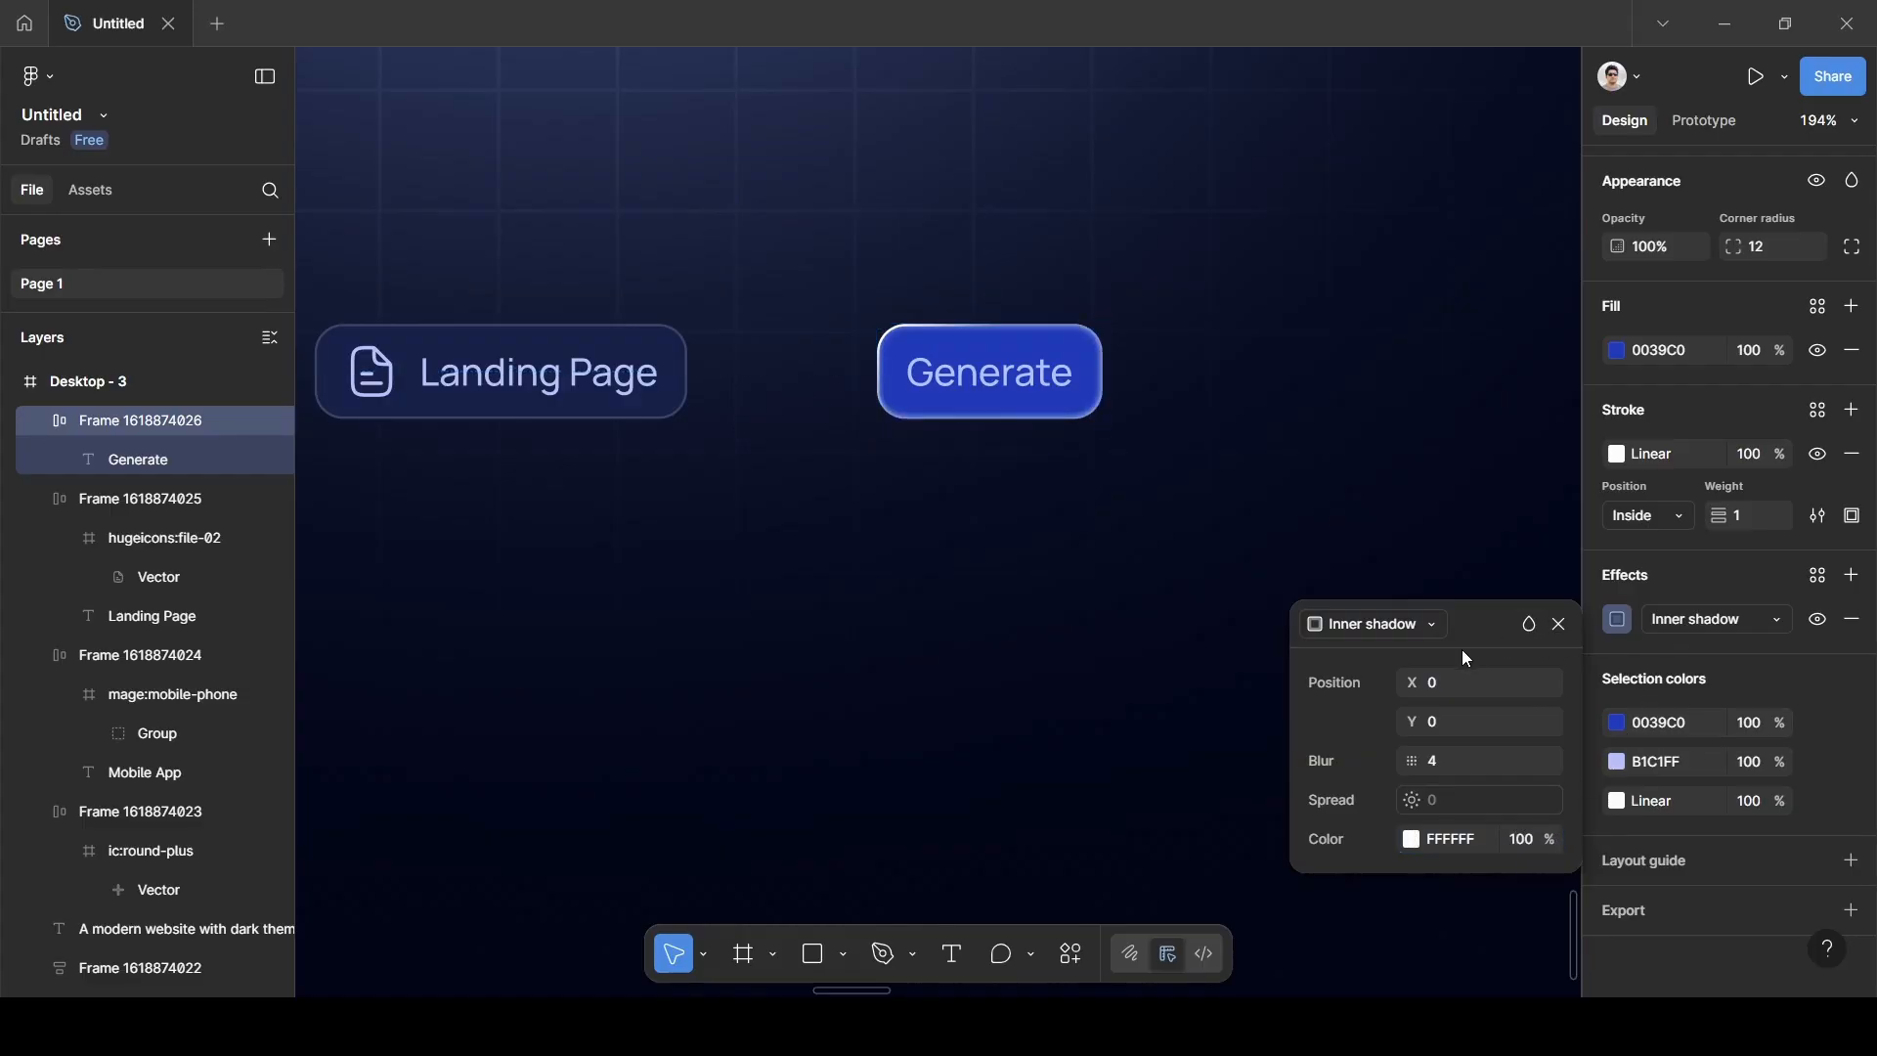
click(1559, 629)
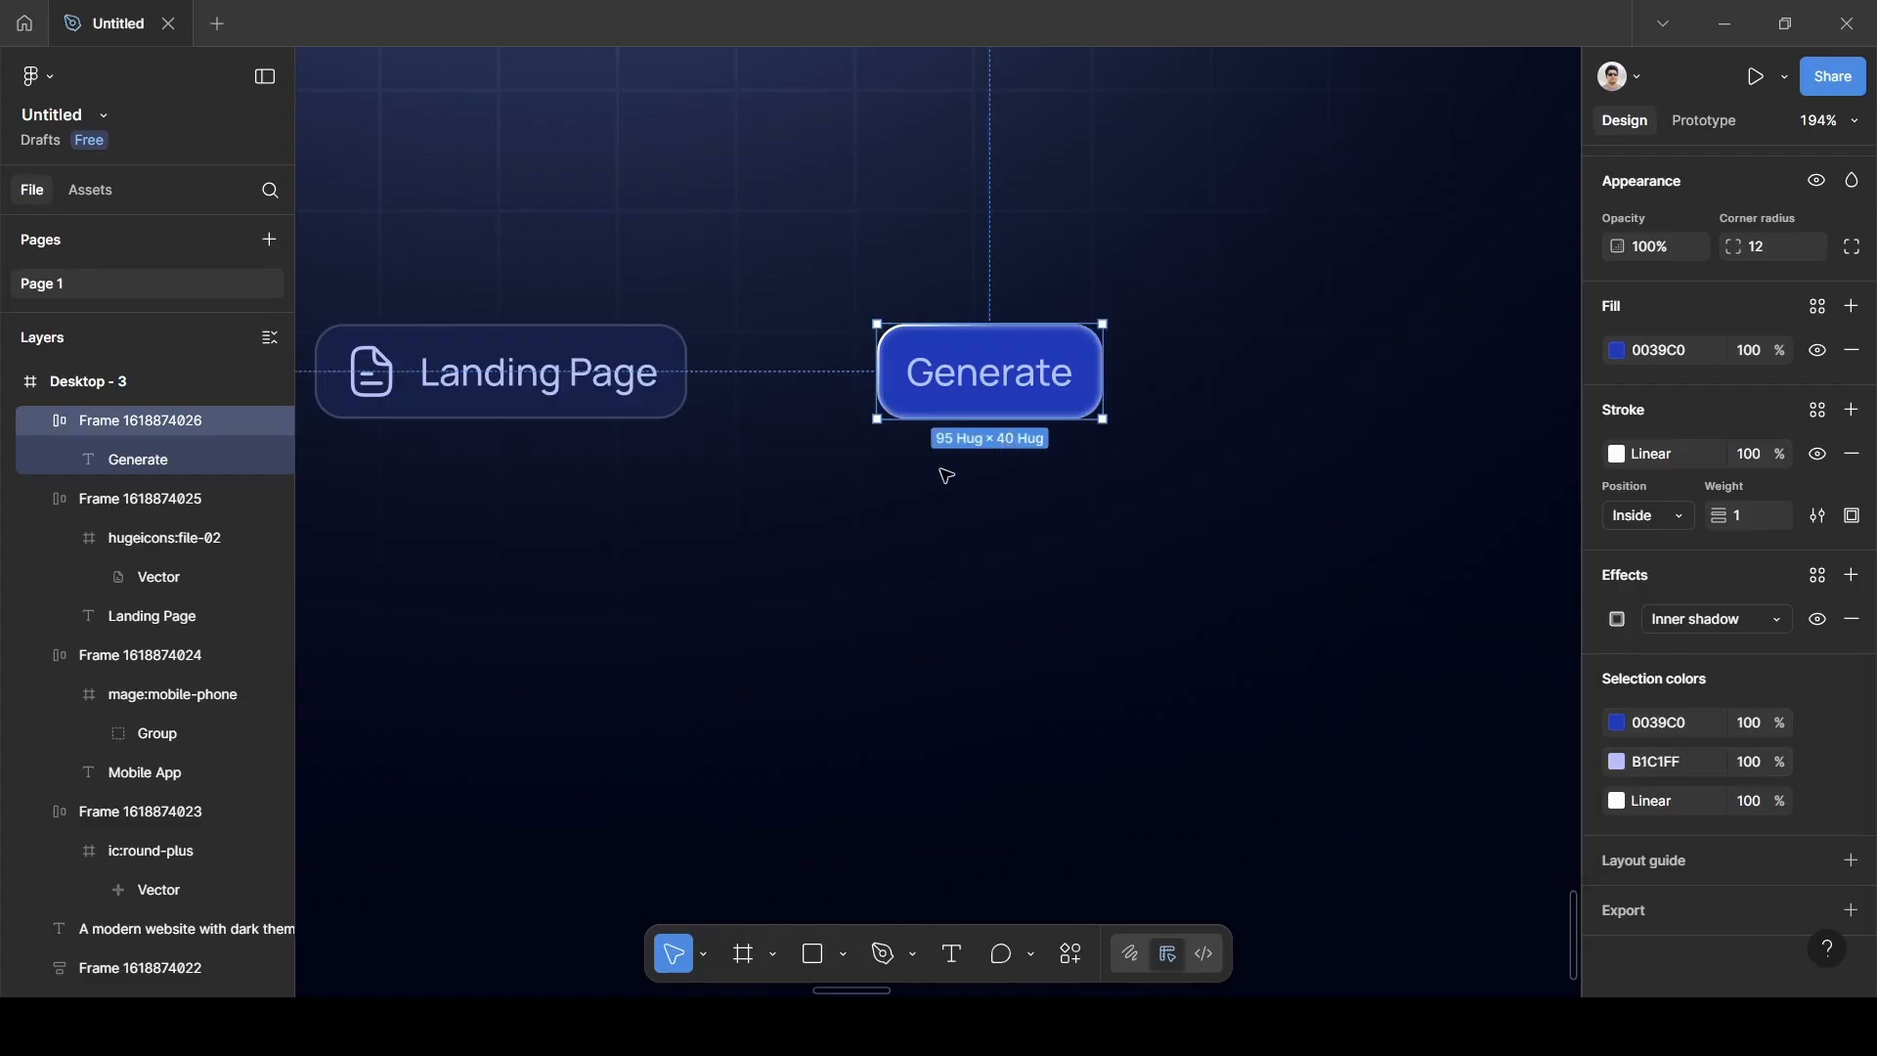
Select the Generate button in the reference design and examine its highlights, stroke and effects up close.
scroll(1032, 617, down, 5)
scroll(1014, 620, left, 14)
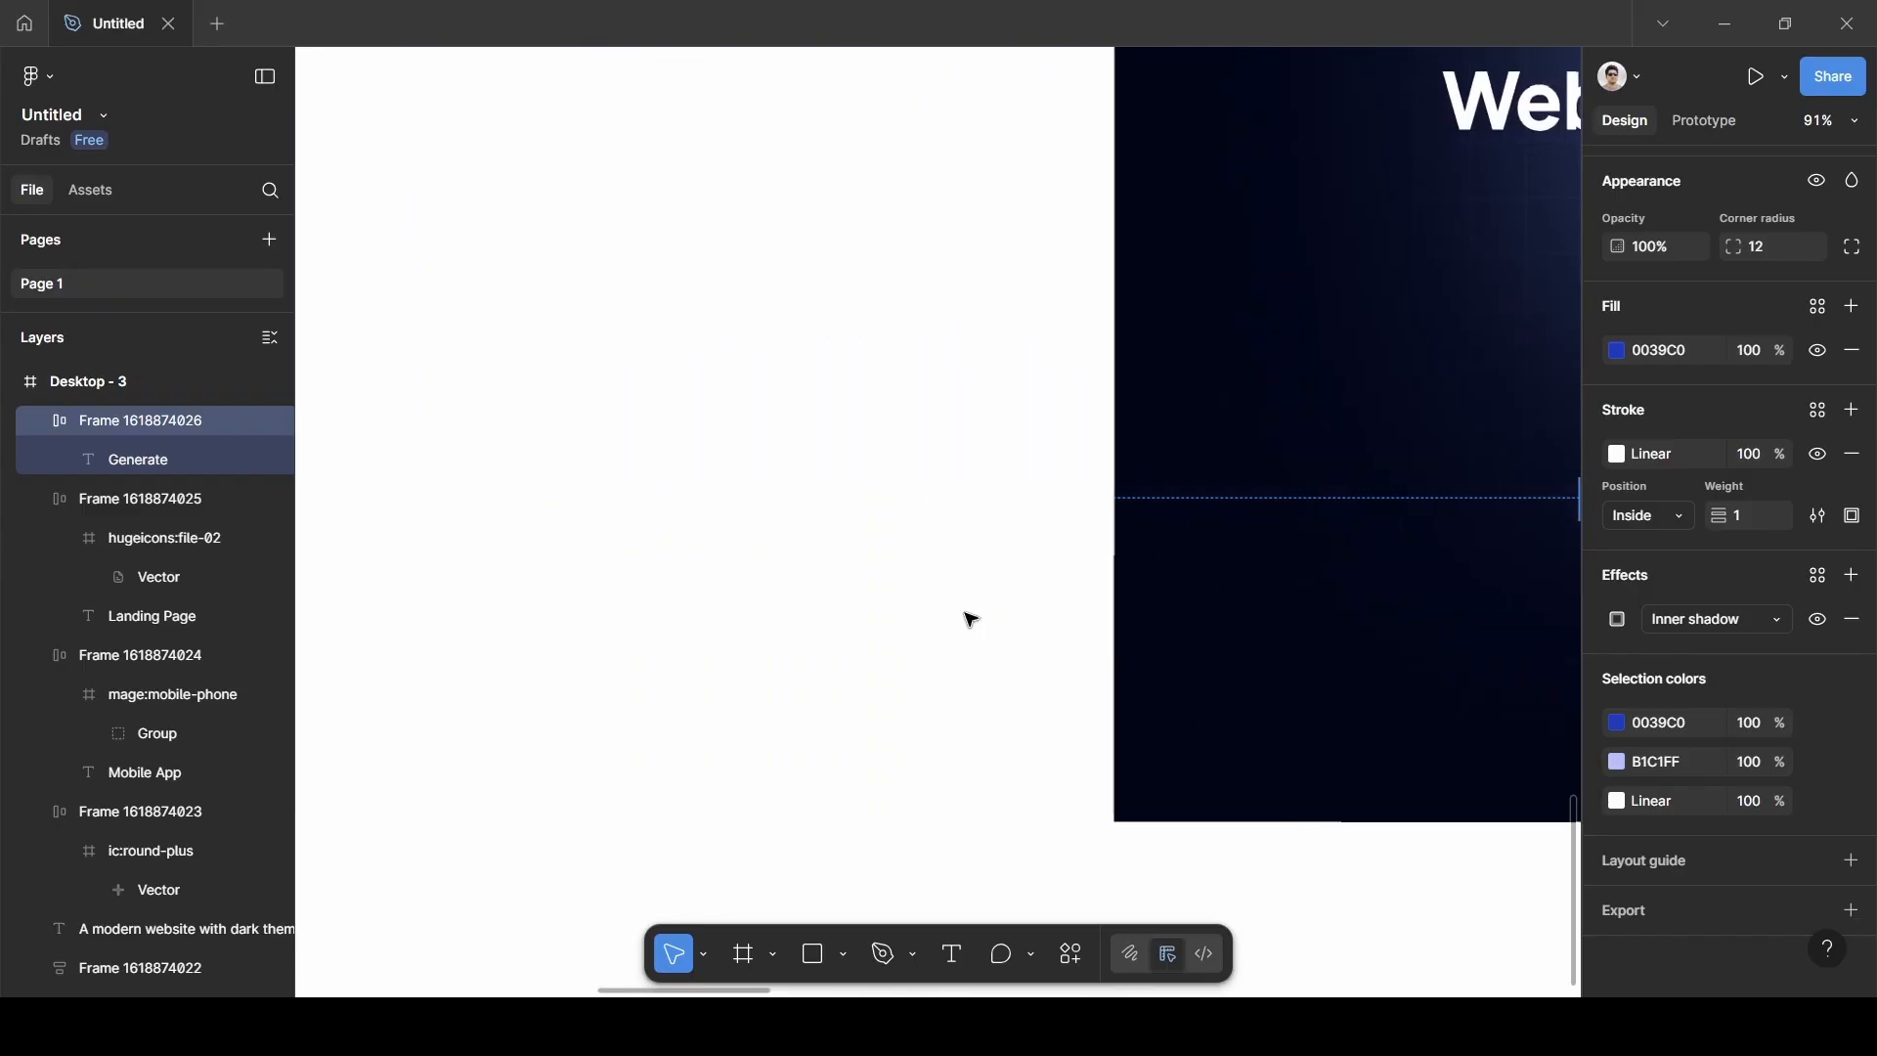
scroll(958, 614, left, 8)
scroll(782, 528, up, 4)
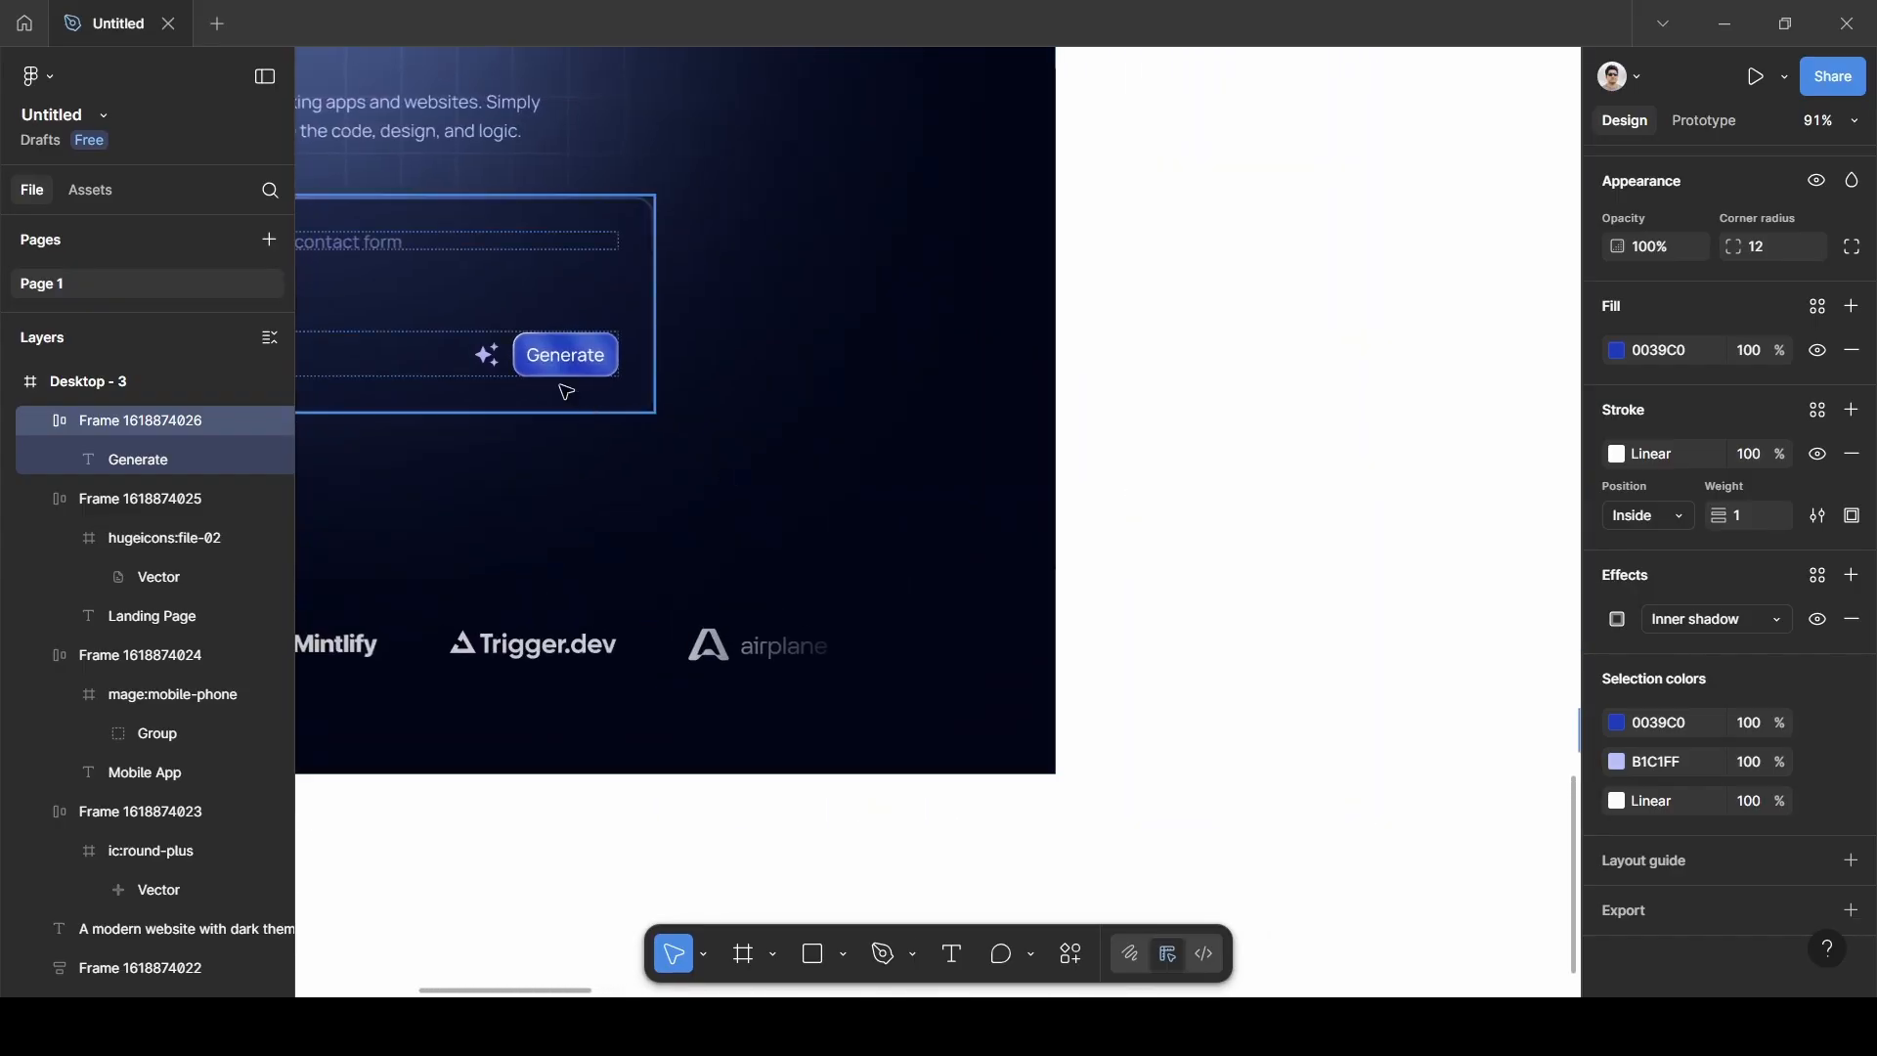
scroll(566, 381, up, 5)
scroll(566, 382, up, 1)
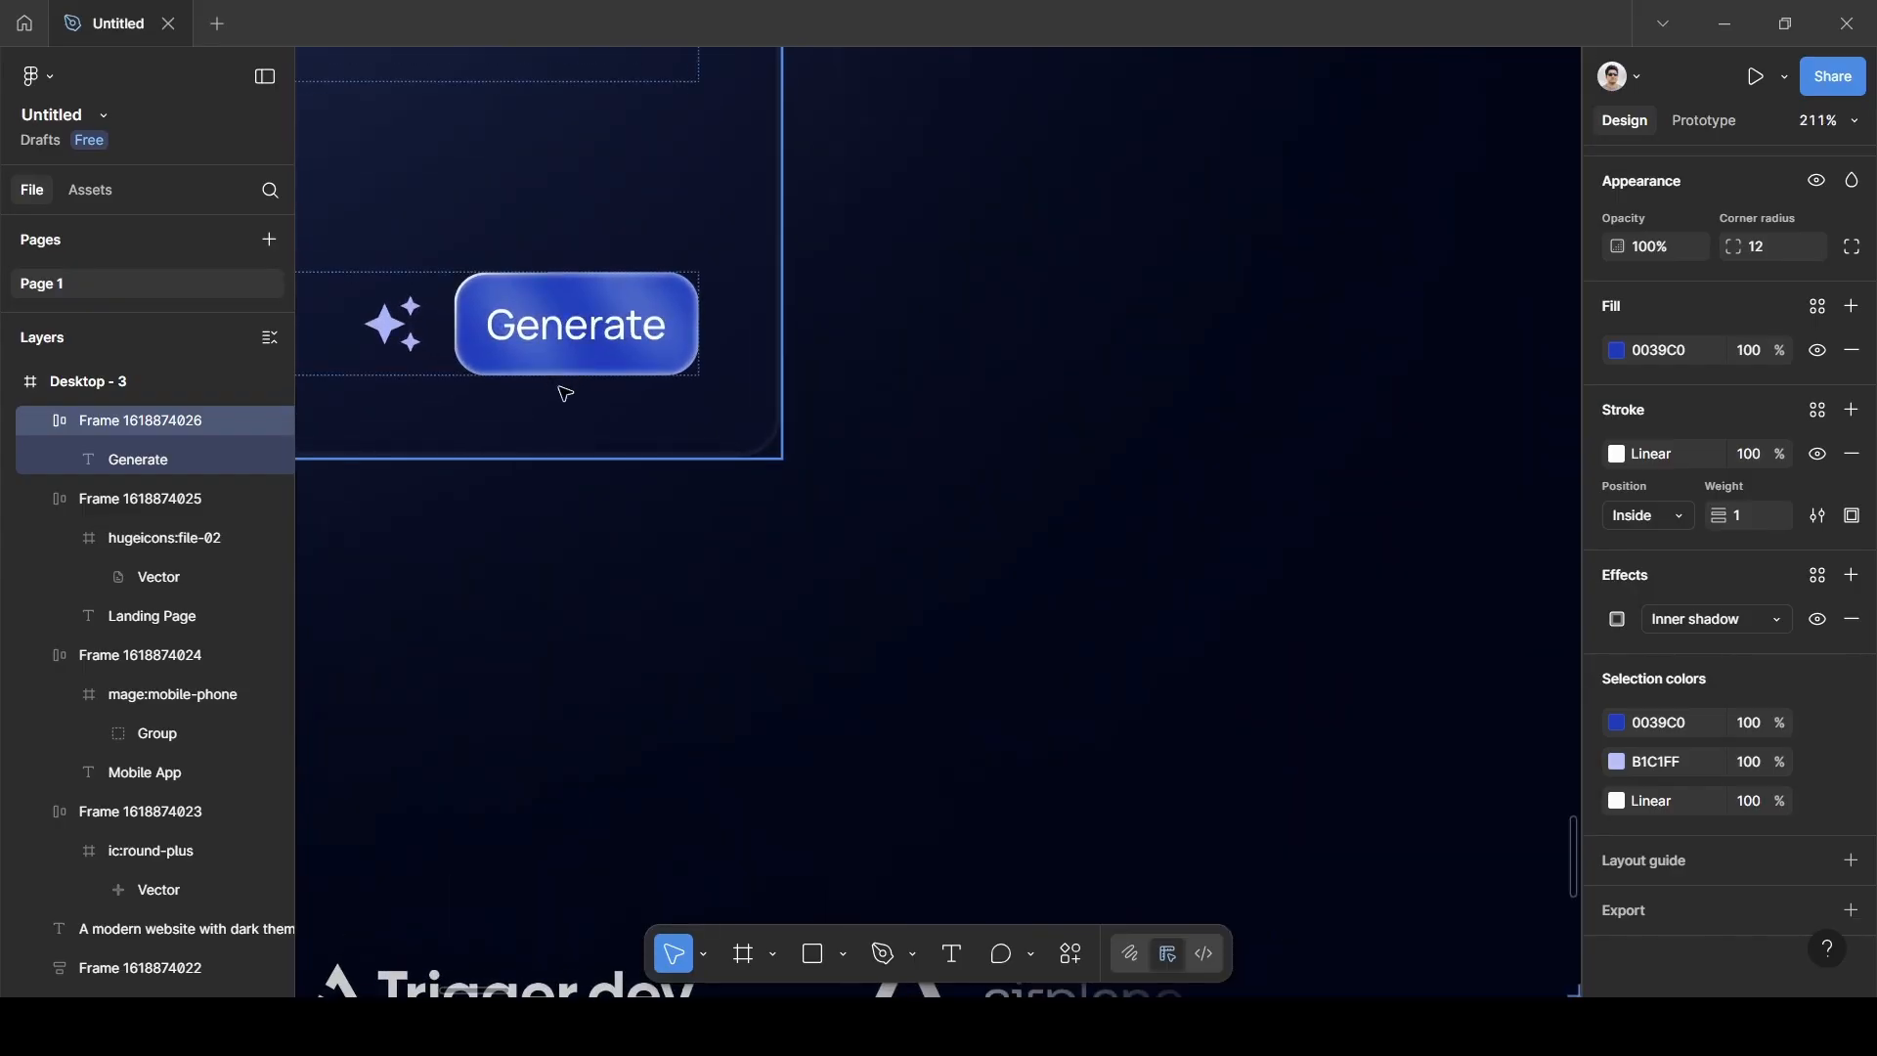
click(519, 314)
double_click(518, 315)
double_click(518, 315)
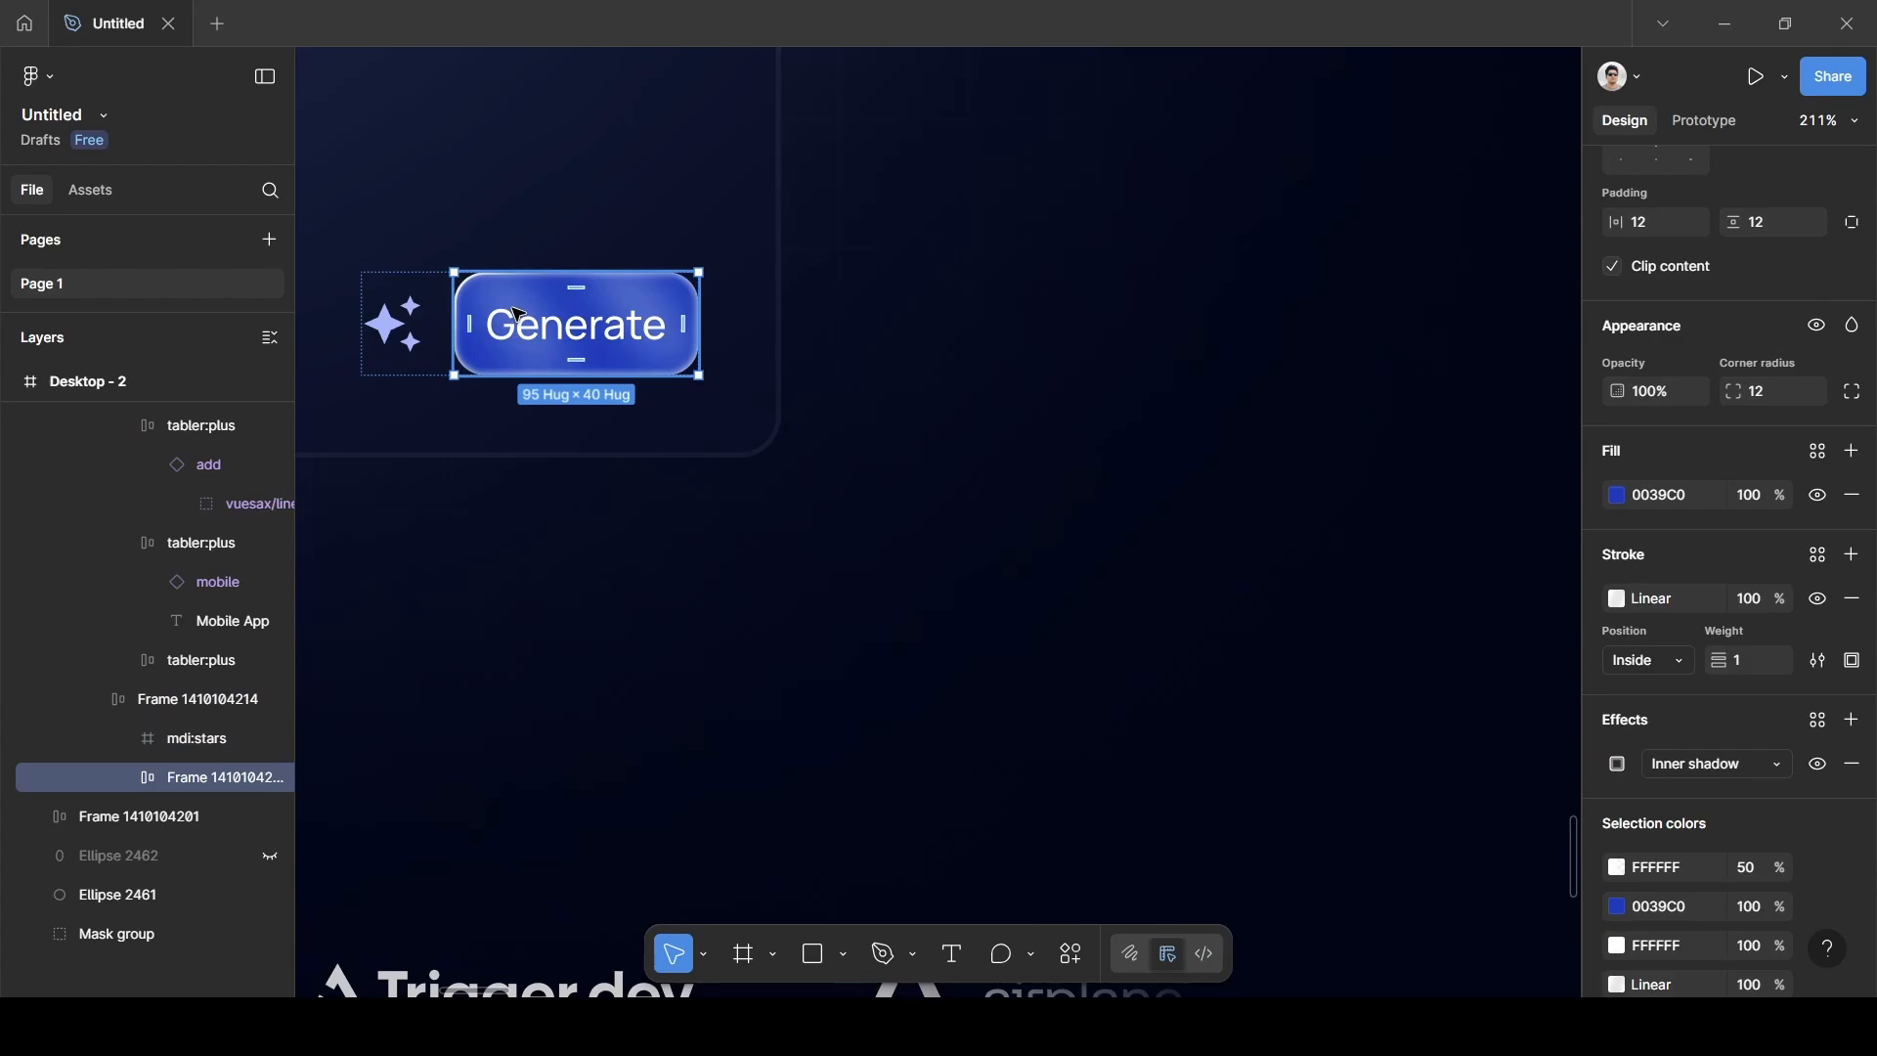
Select the highlight ellipse inside the reference design's Generate button and examine its layer blur settings.
double_click(518, 315)
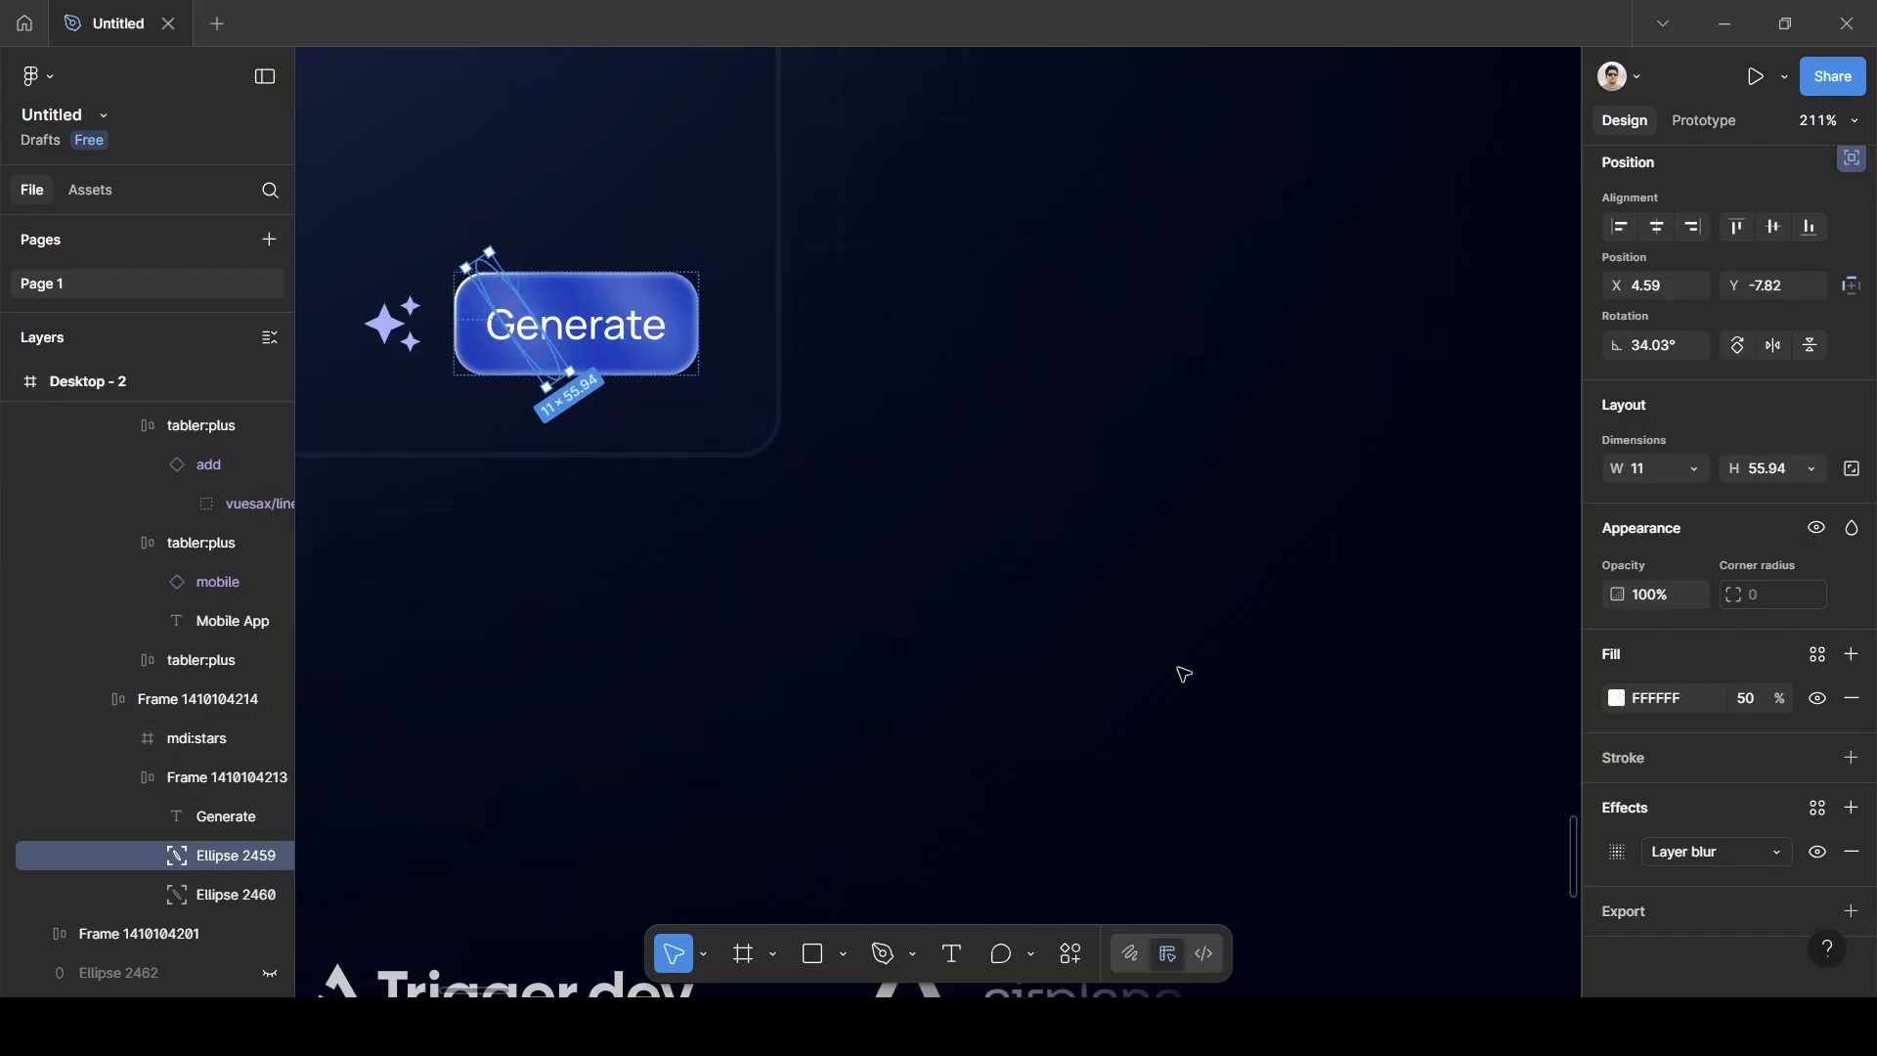
click(1620, 854)
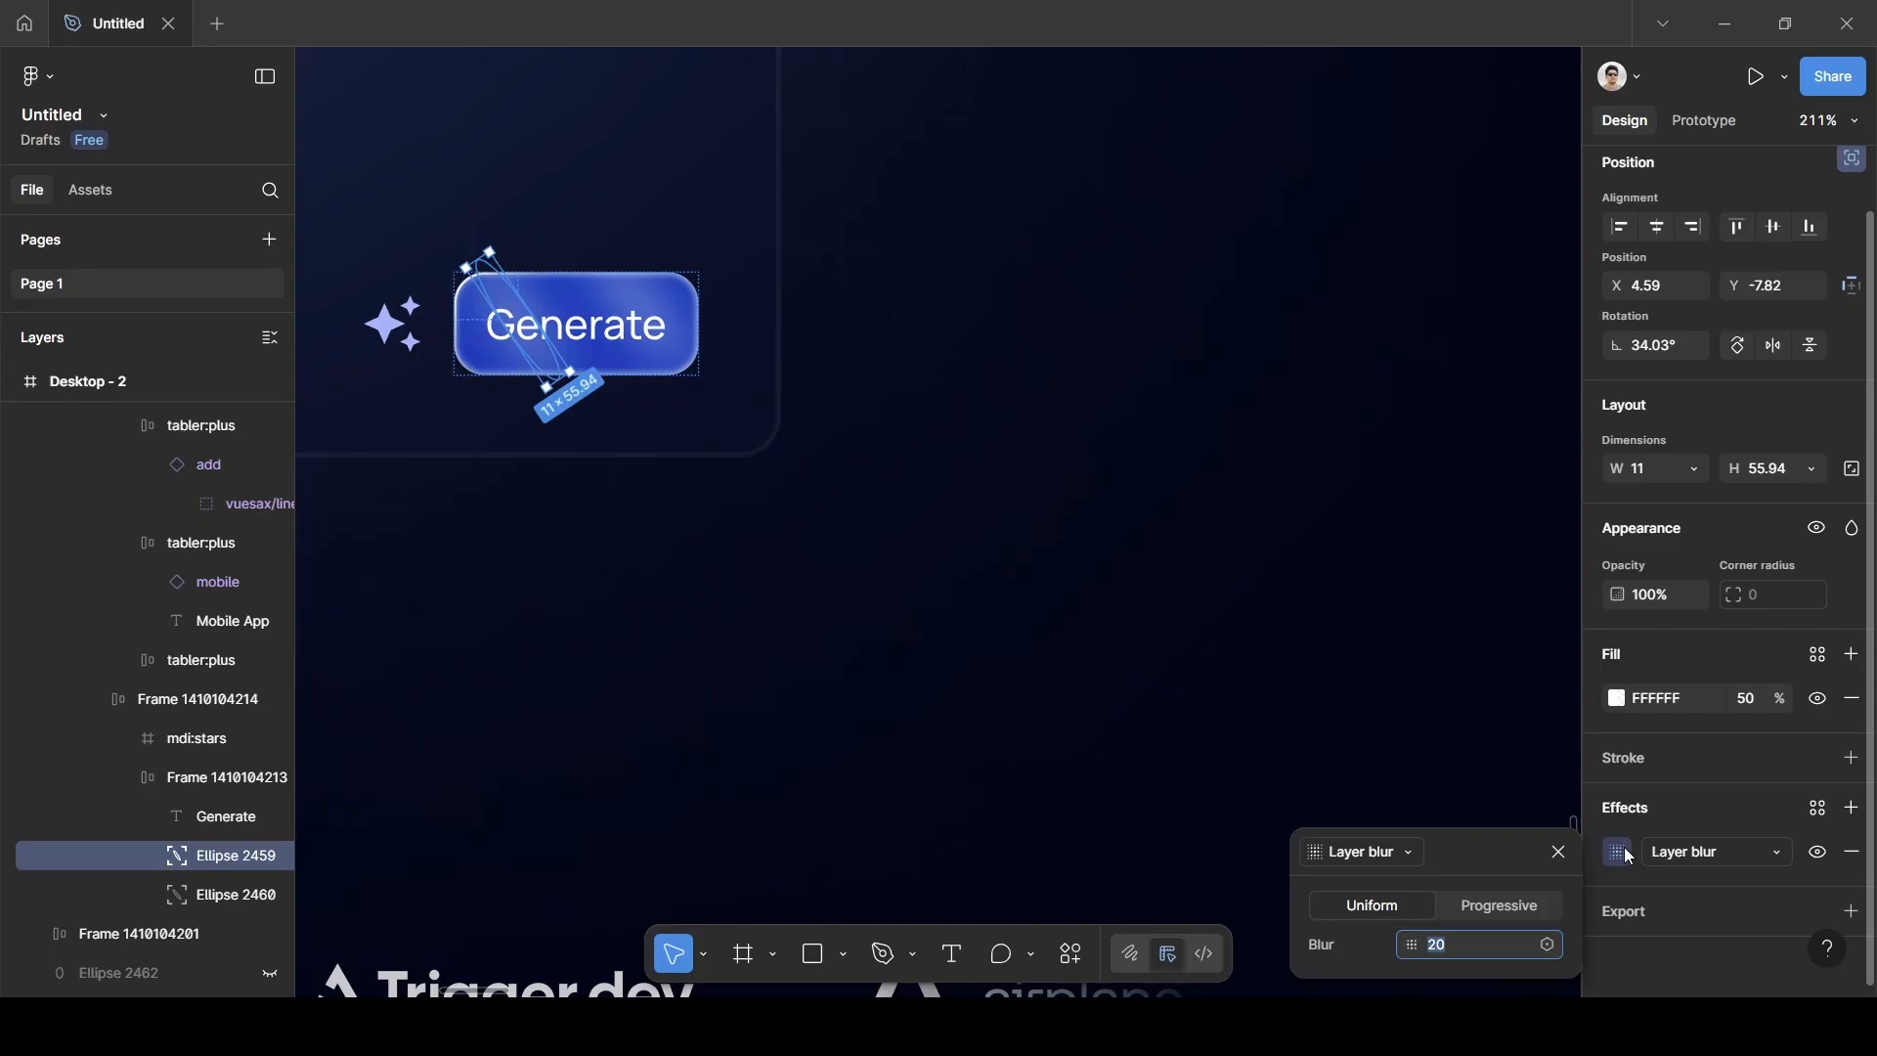
click(1202, 557)
Draw a narrow vertical ellipse of about 13 × 32 inside the Generate button of Desktop - 3.
scroll(1202, 558, down, 3)
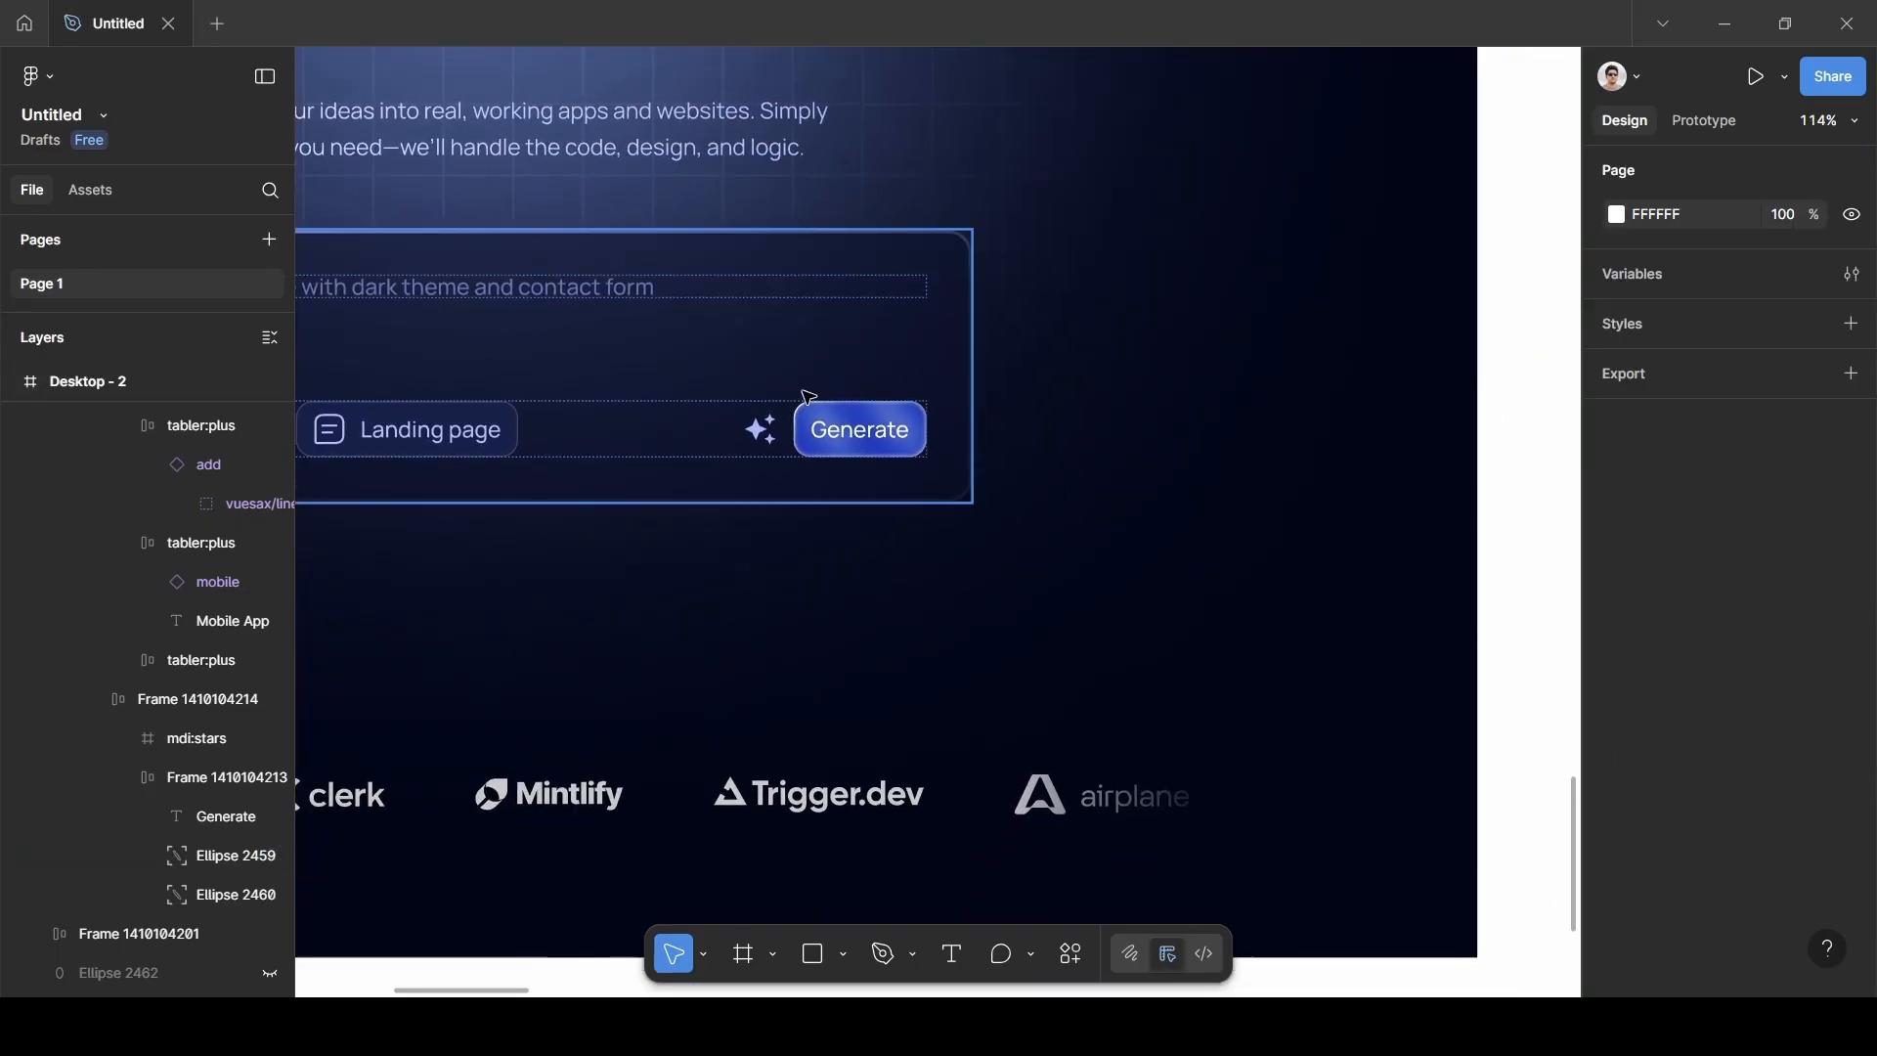
scroll(868, 459, right, 15)
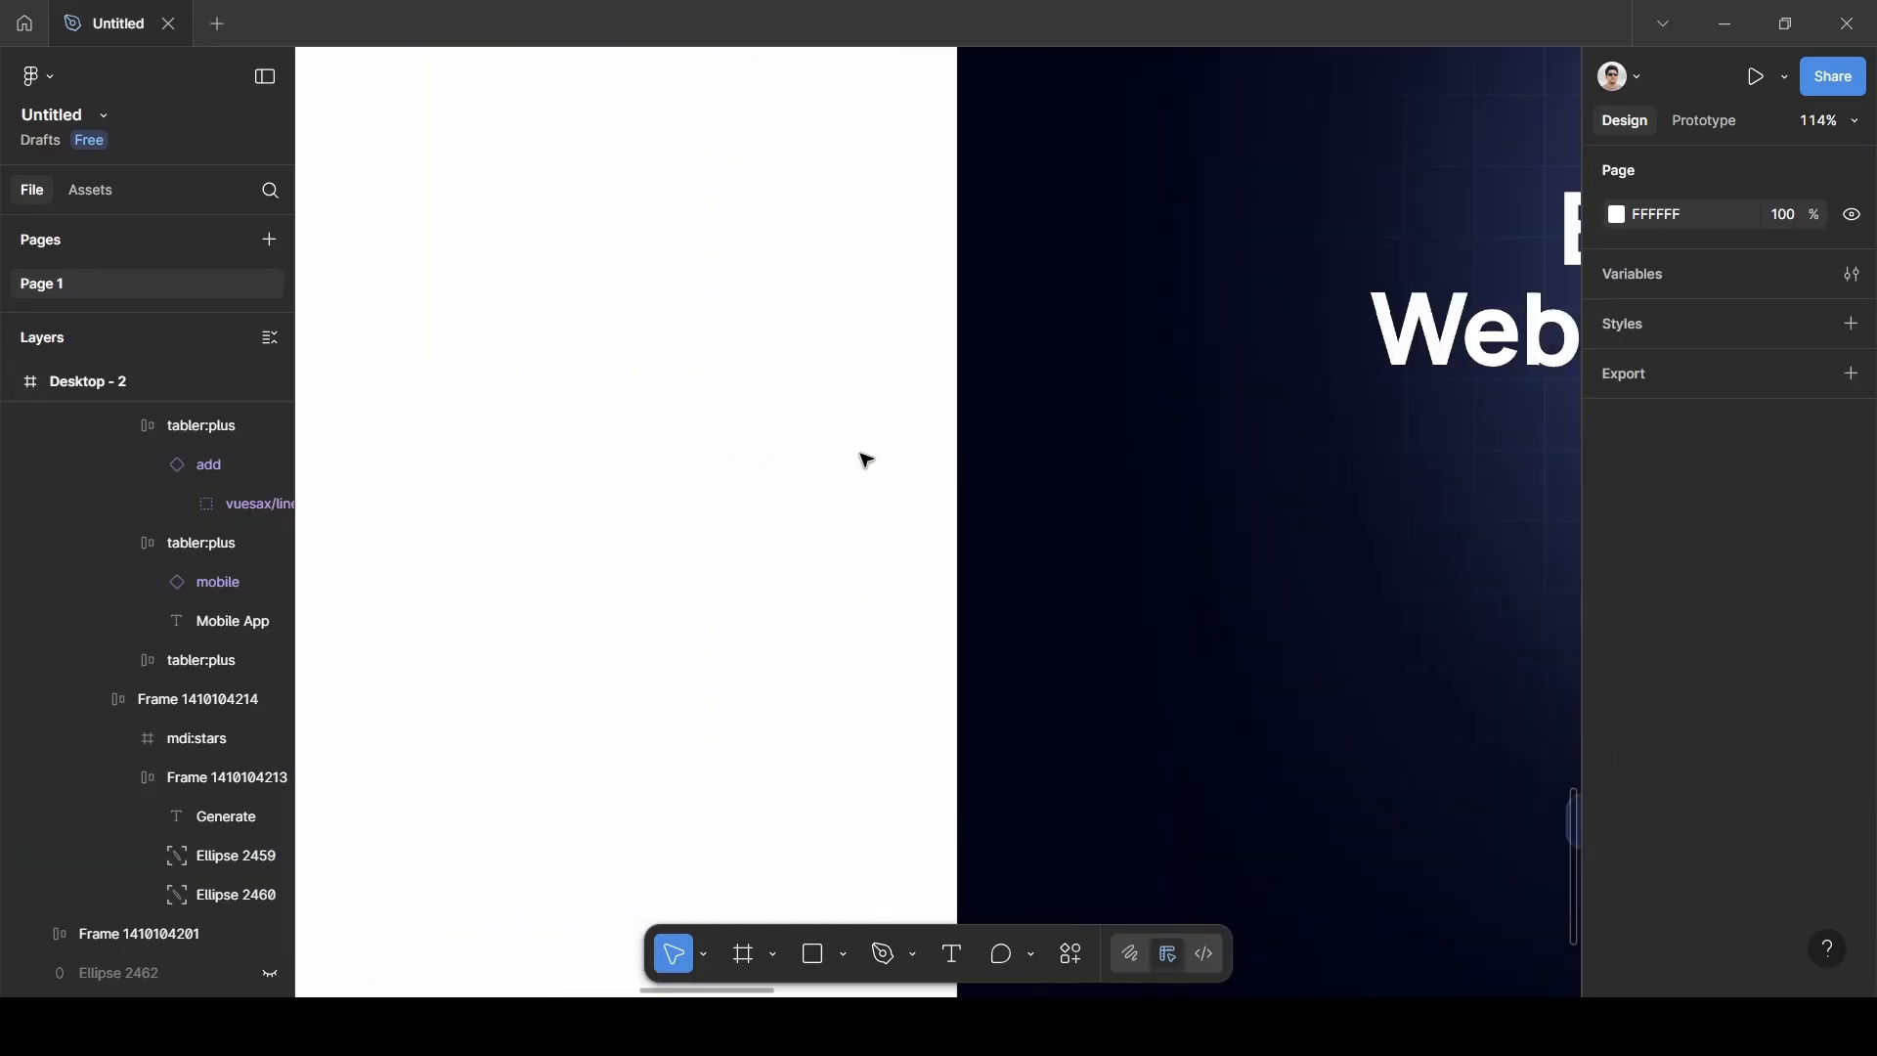
scroll(867, 460, right, 6)
scroll(867, 459, down, 3)
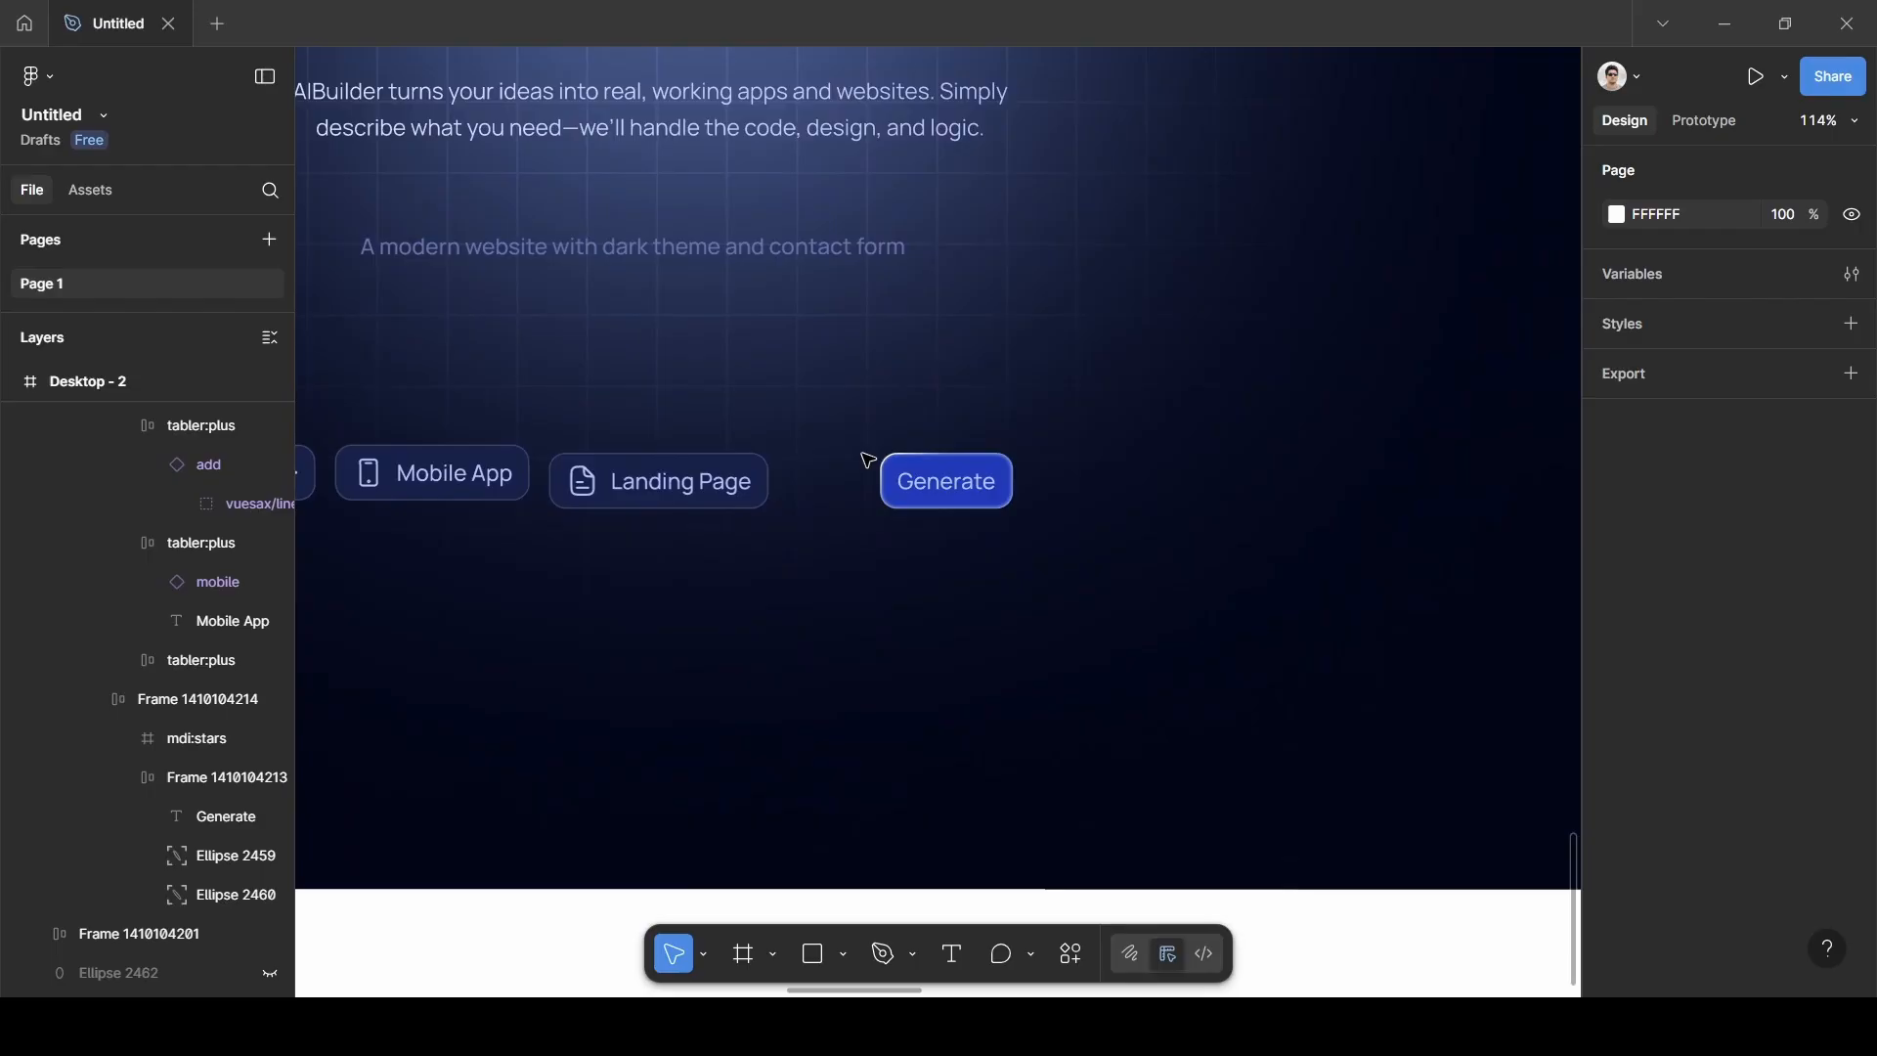
click(953, 483)
scroll(958, 486, up, 5)
scroll(955, 477, up, 2)
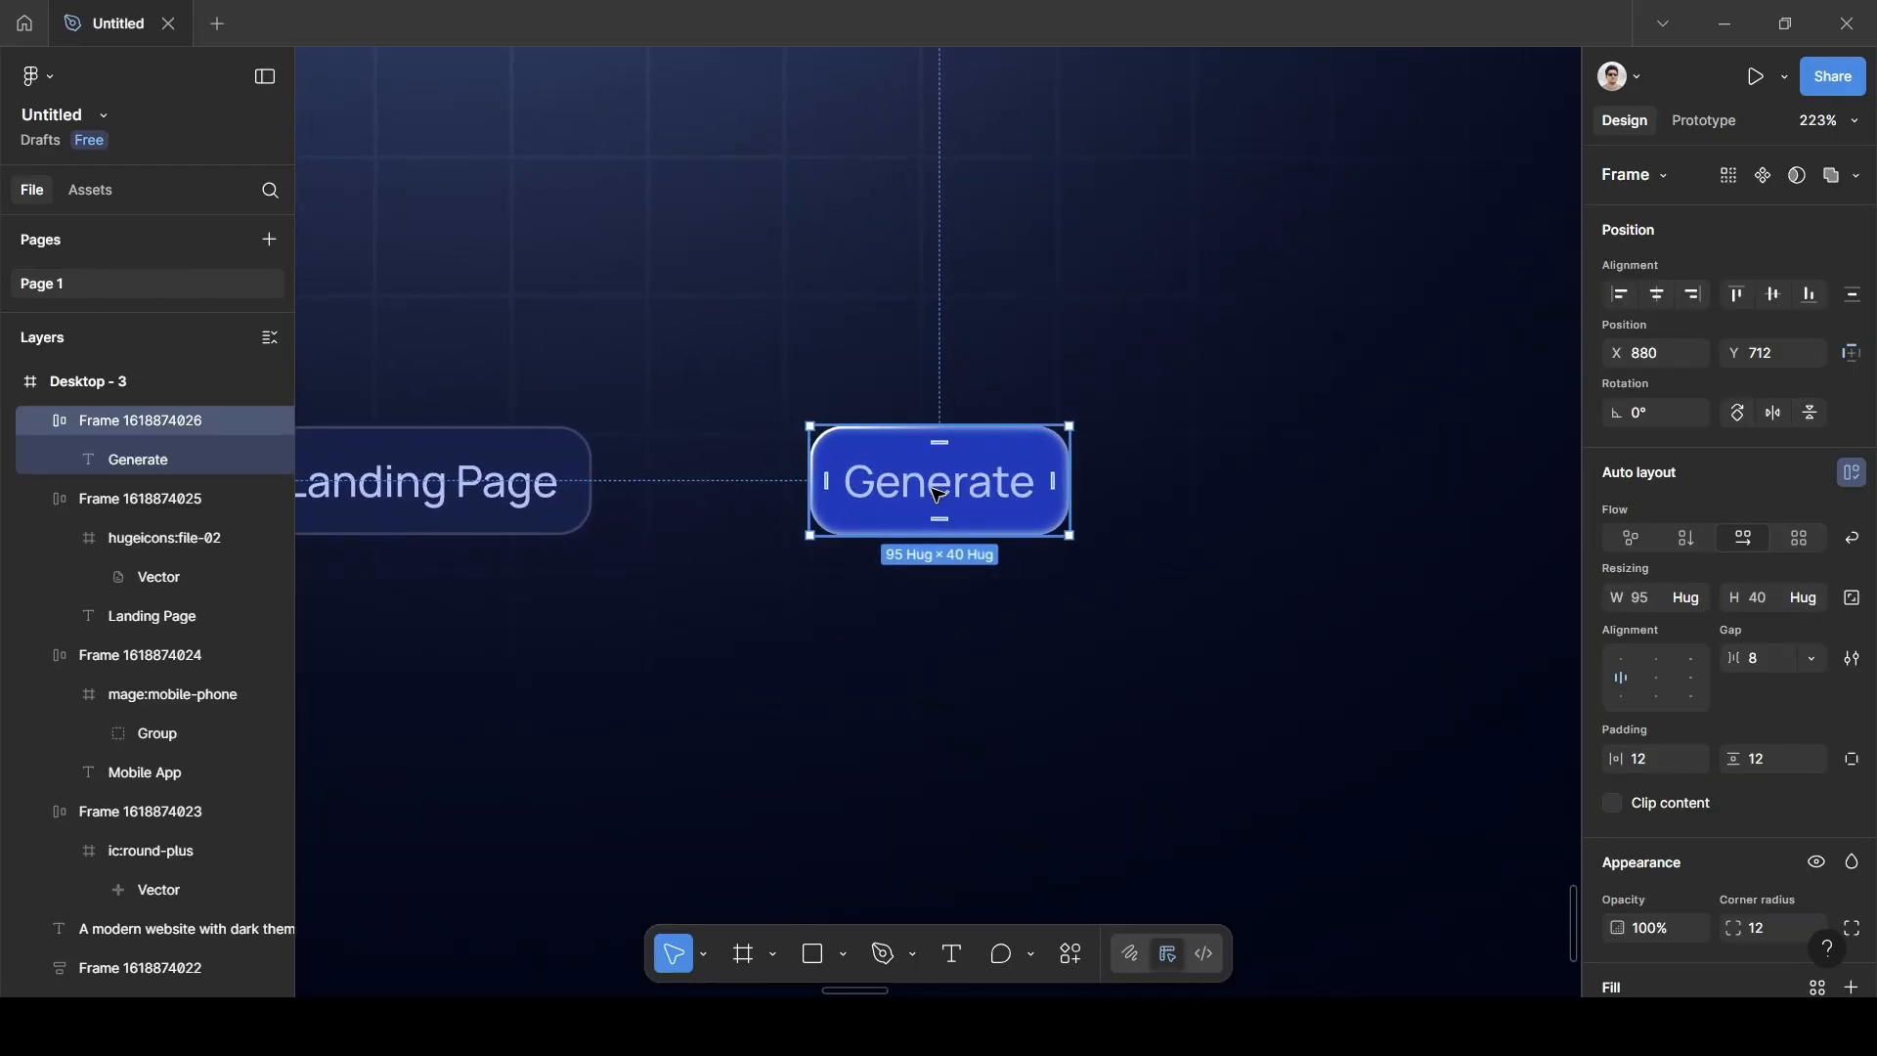
key(o)
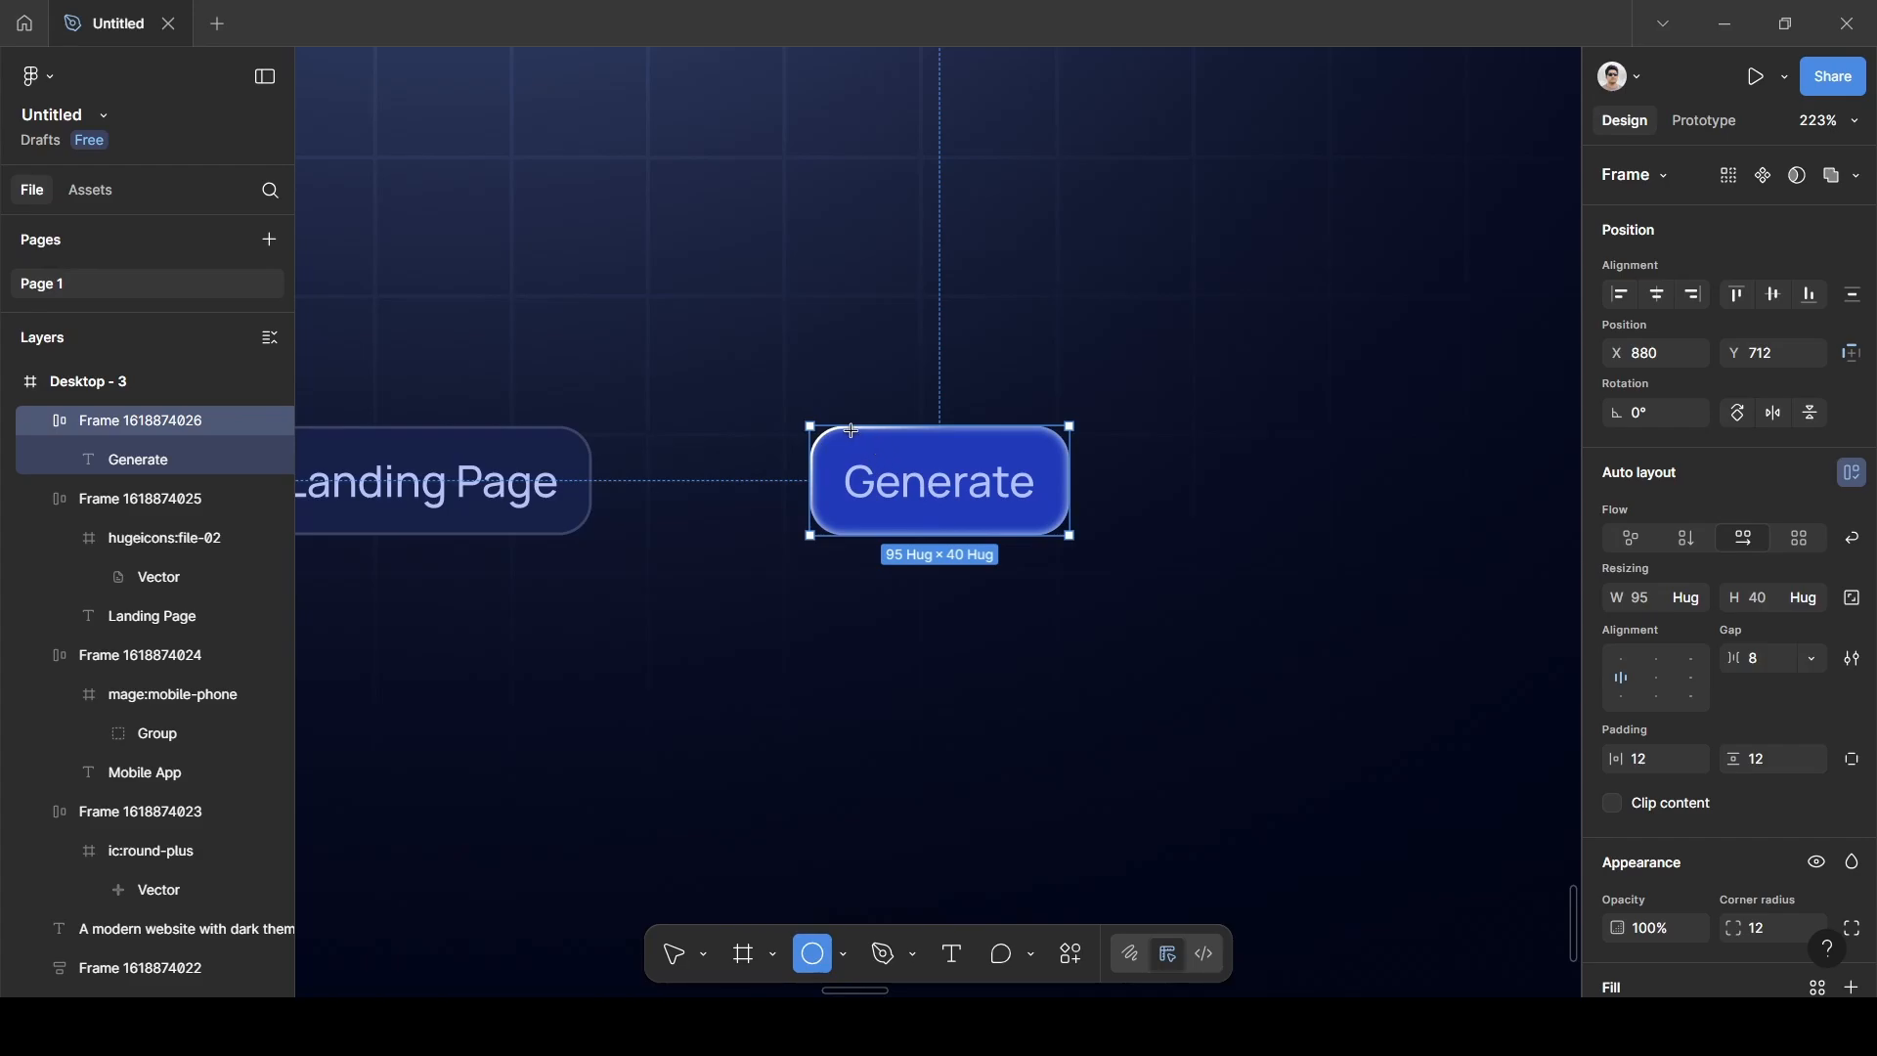
drag(851, 431, 870, 552)
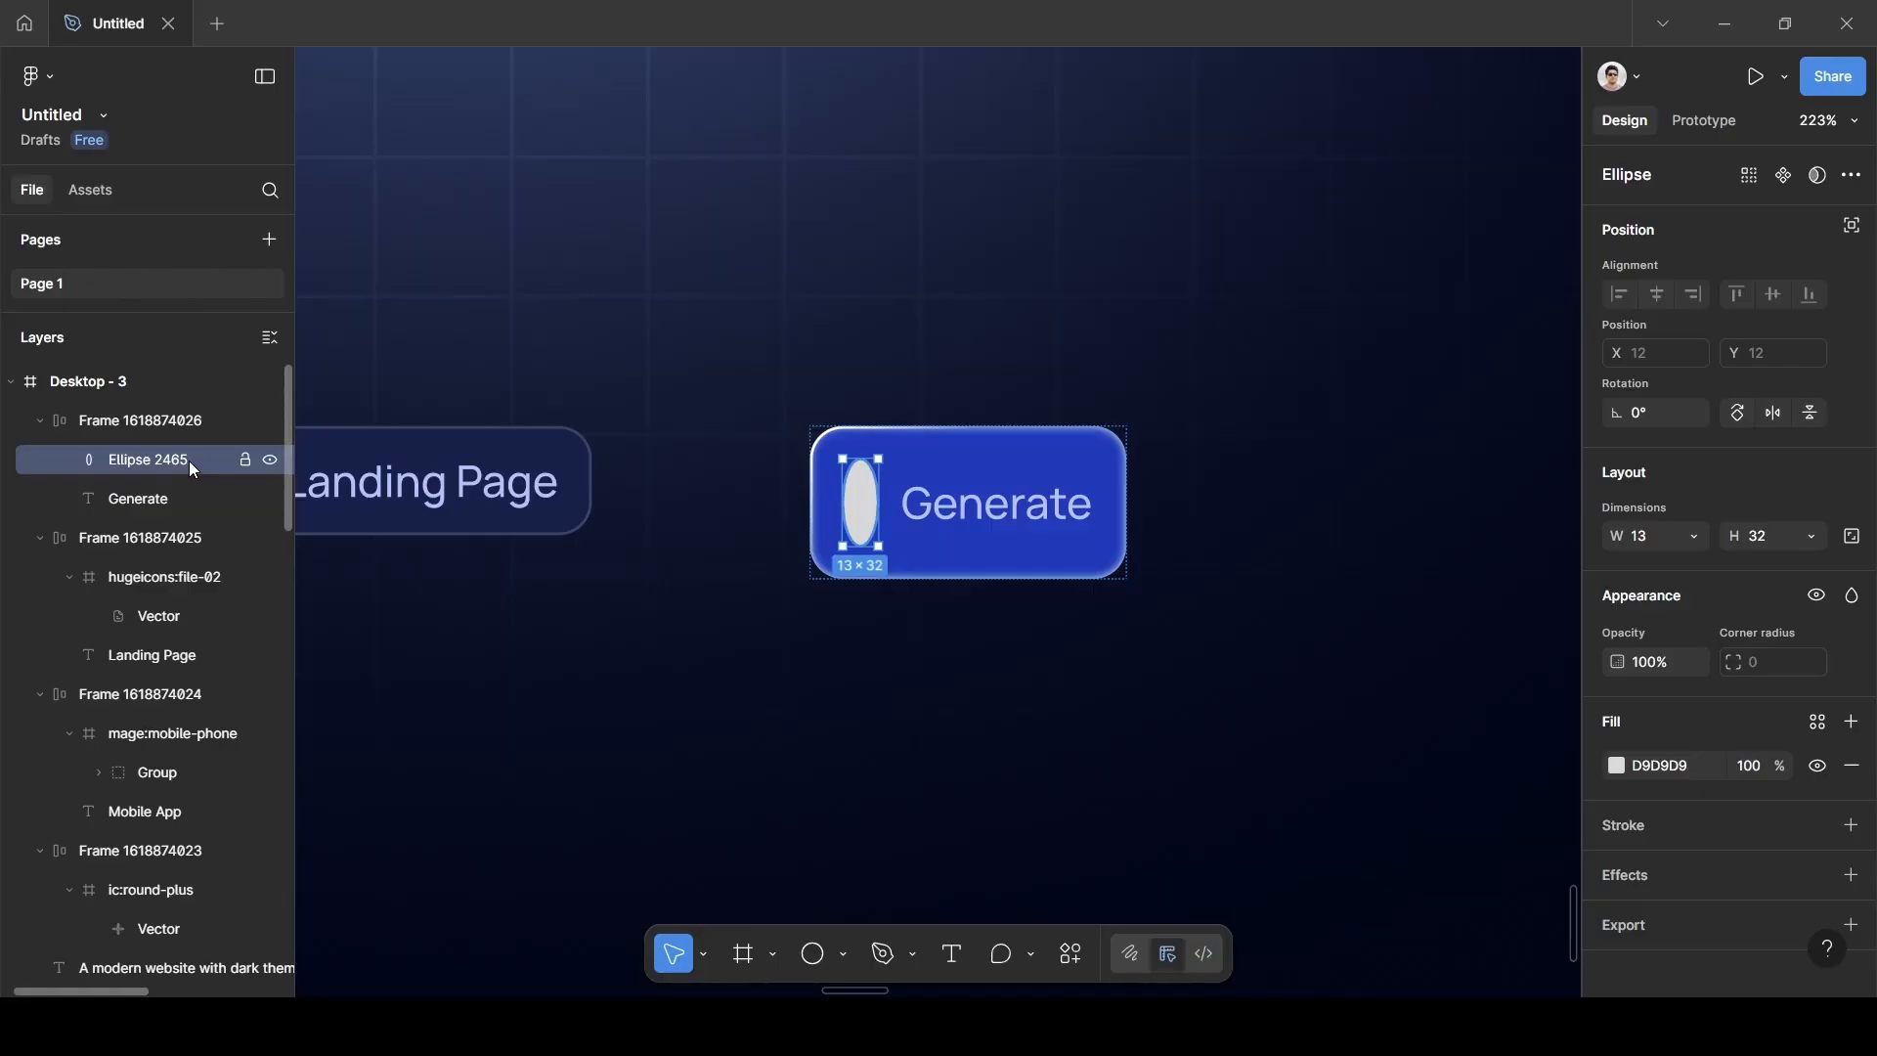
Make the ellipse ignore auto layout, then place it behind the first letters of Generate and resize it to about 10 × 36.
click(1852, 232)
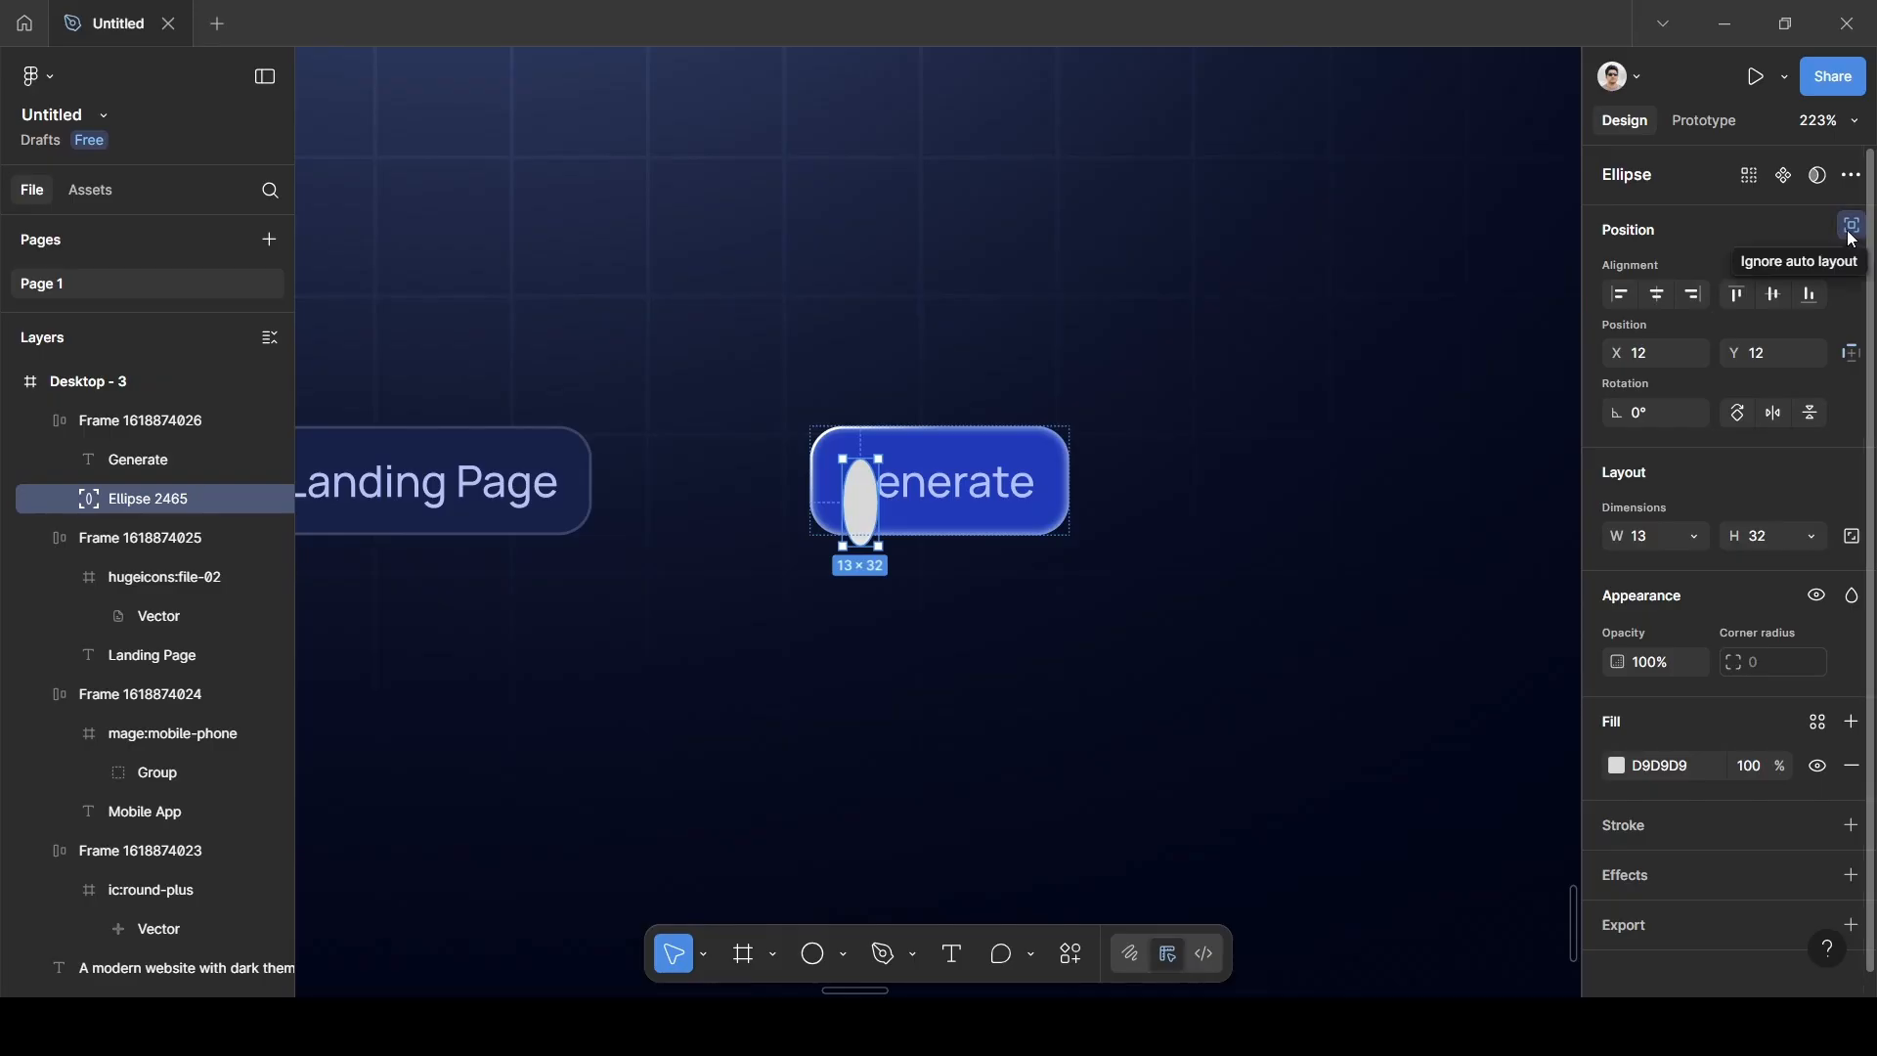
drag(860, 528, 874, 494)
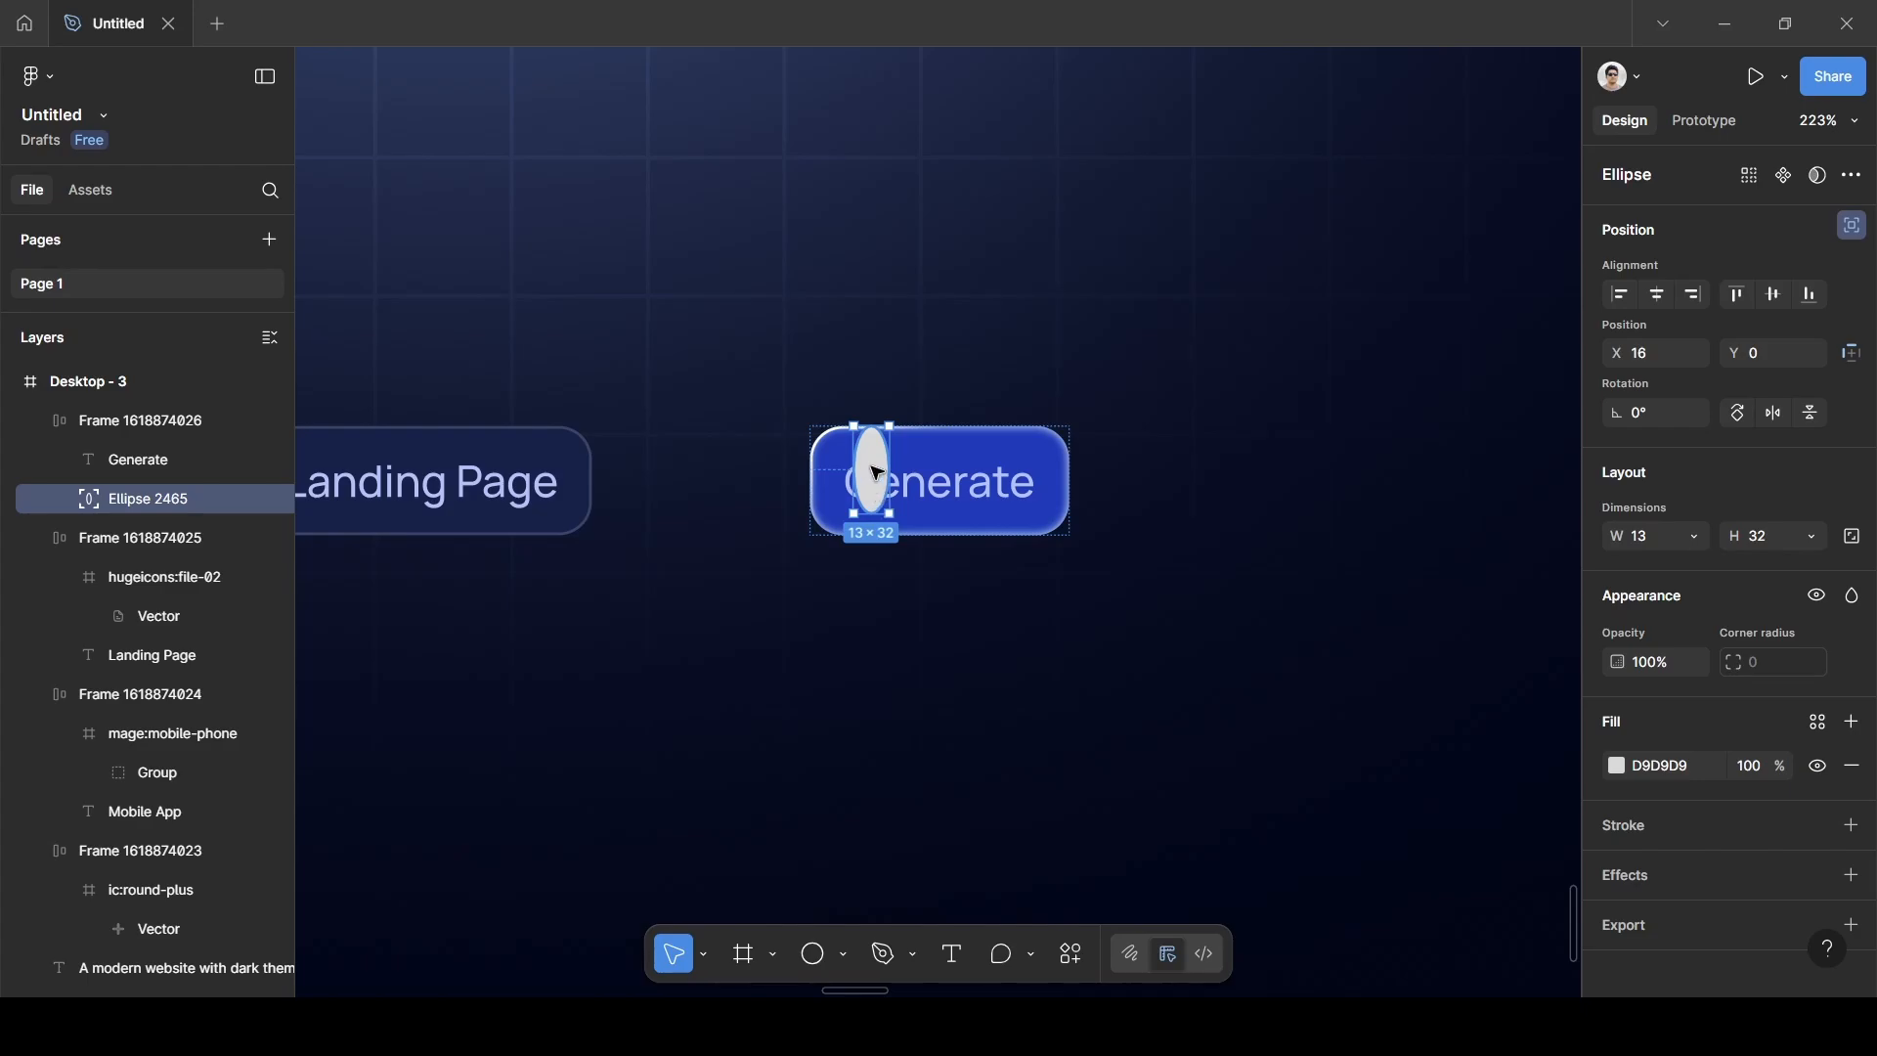
mouse_move(879, 470)
mouse_down()
mouse_move(870, 529)
mouse_move(876, 484)
mouse_up()
scroll(1820, 786, down, 1)
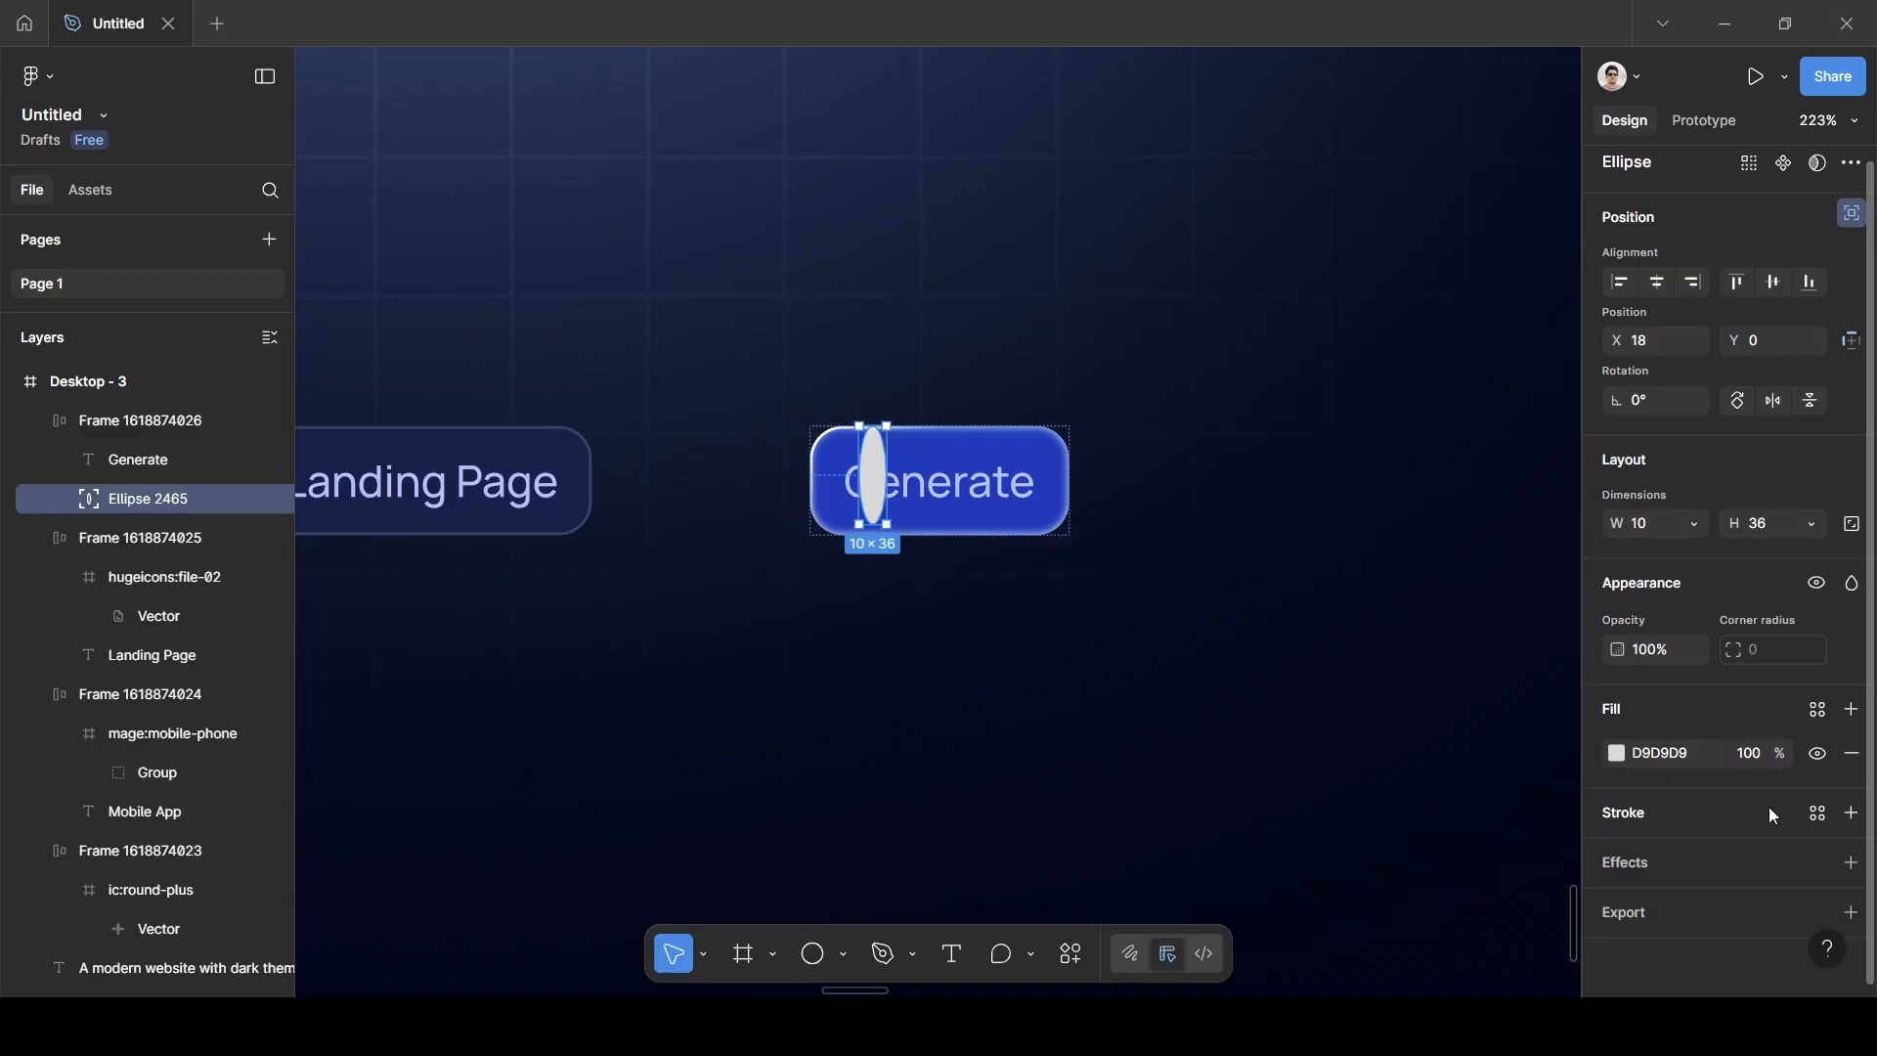
Set the ellipse's fill to white, FFFFFF.
click(1652, 758)
text(FFFFFF)
key(Return)
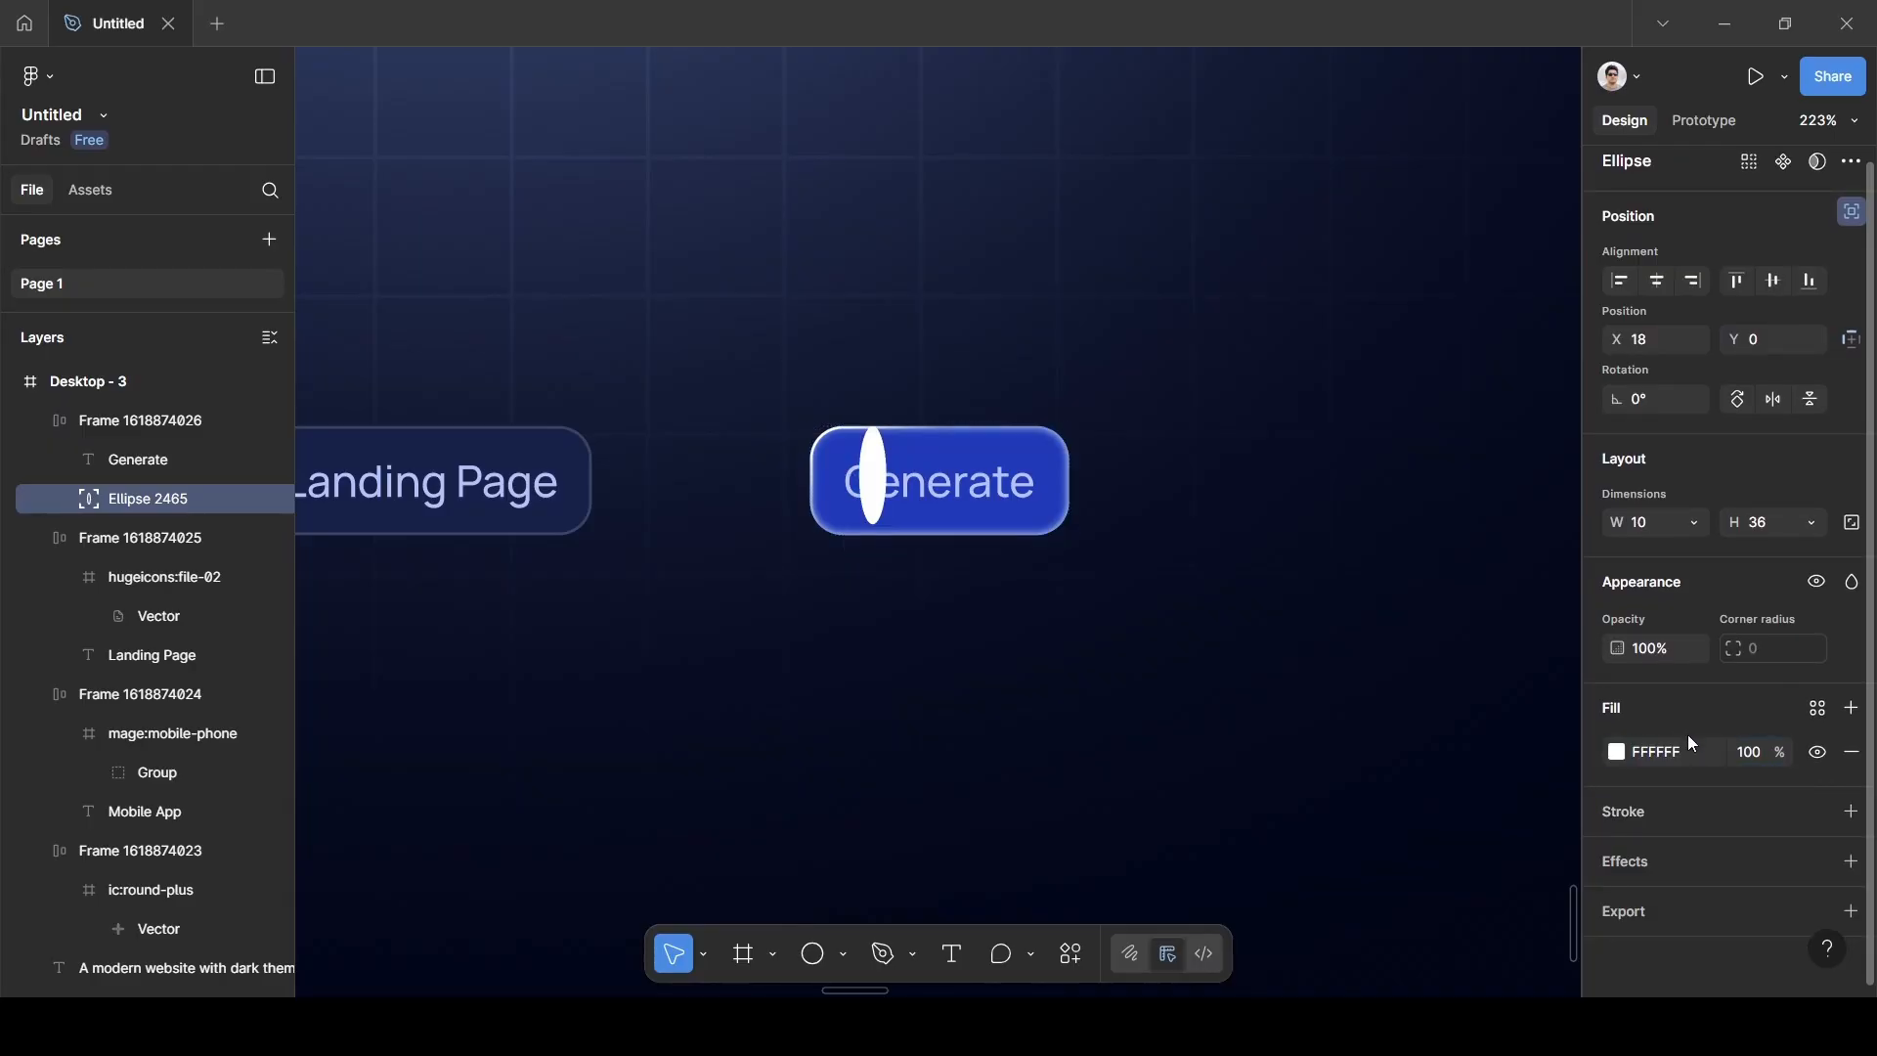
Add a layer blur effect to the ellipse with a uniform blur of 20.
click(1661, 866)
click(1667, 907)
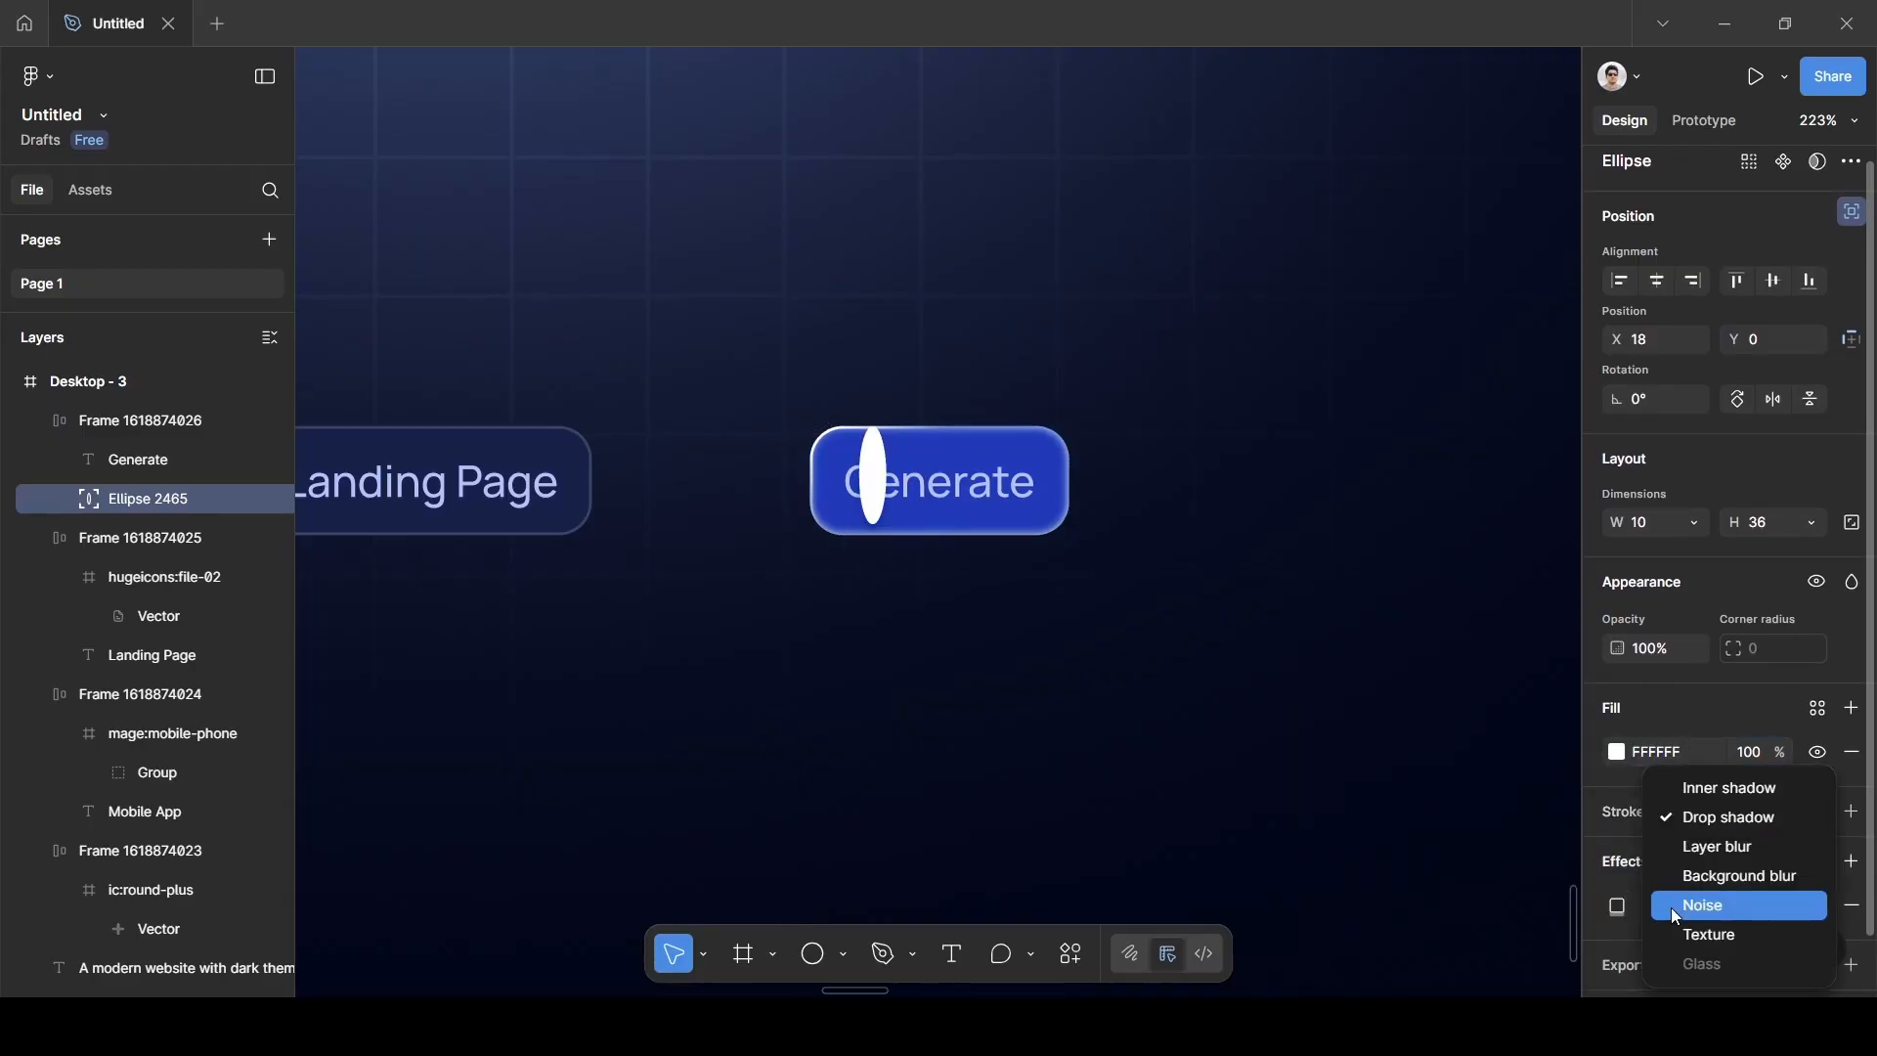
click(1696, 847)
click(1620, 905)
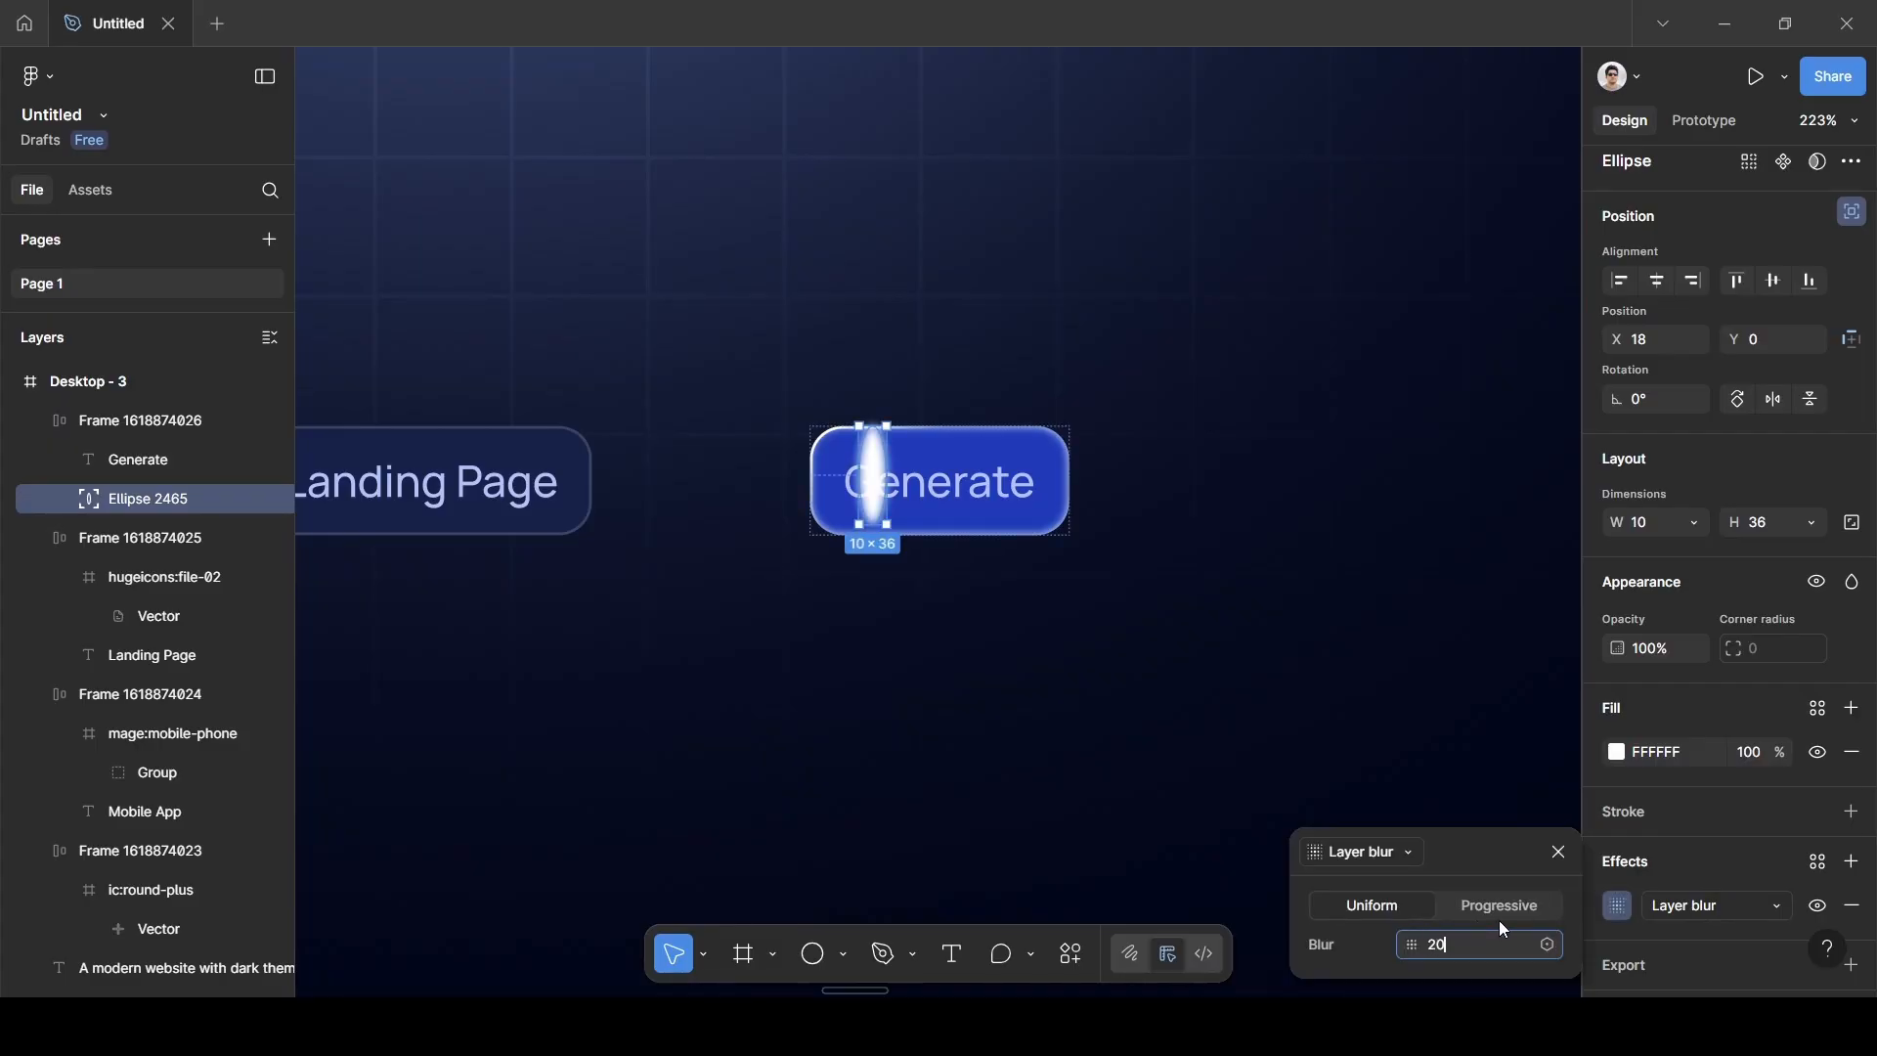
key(Return)
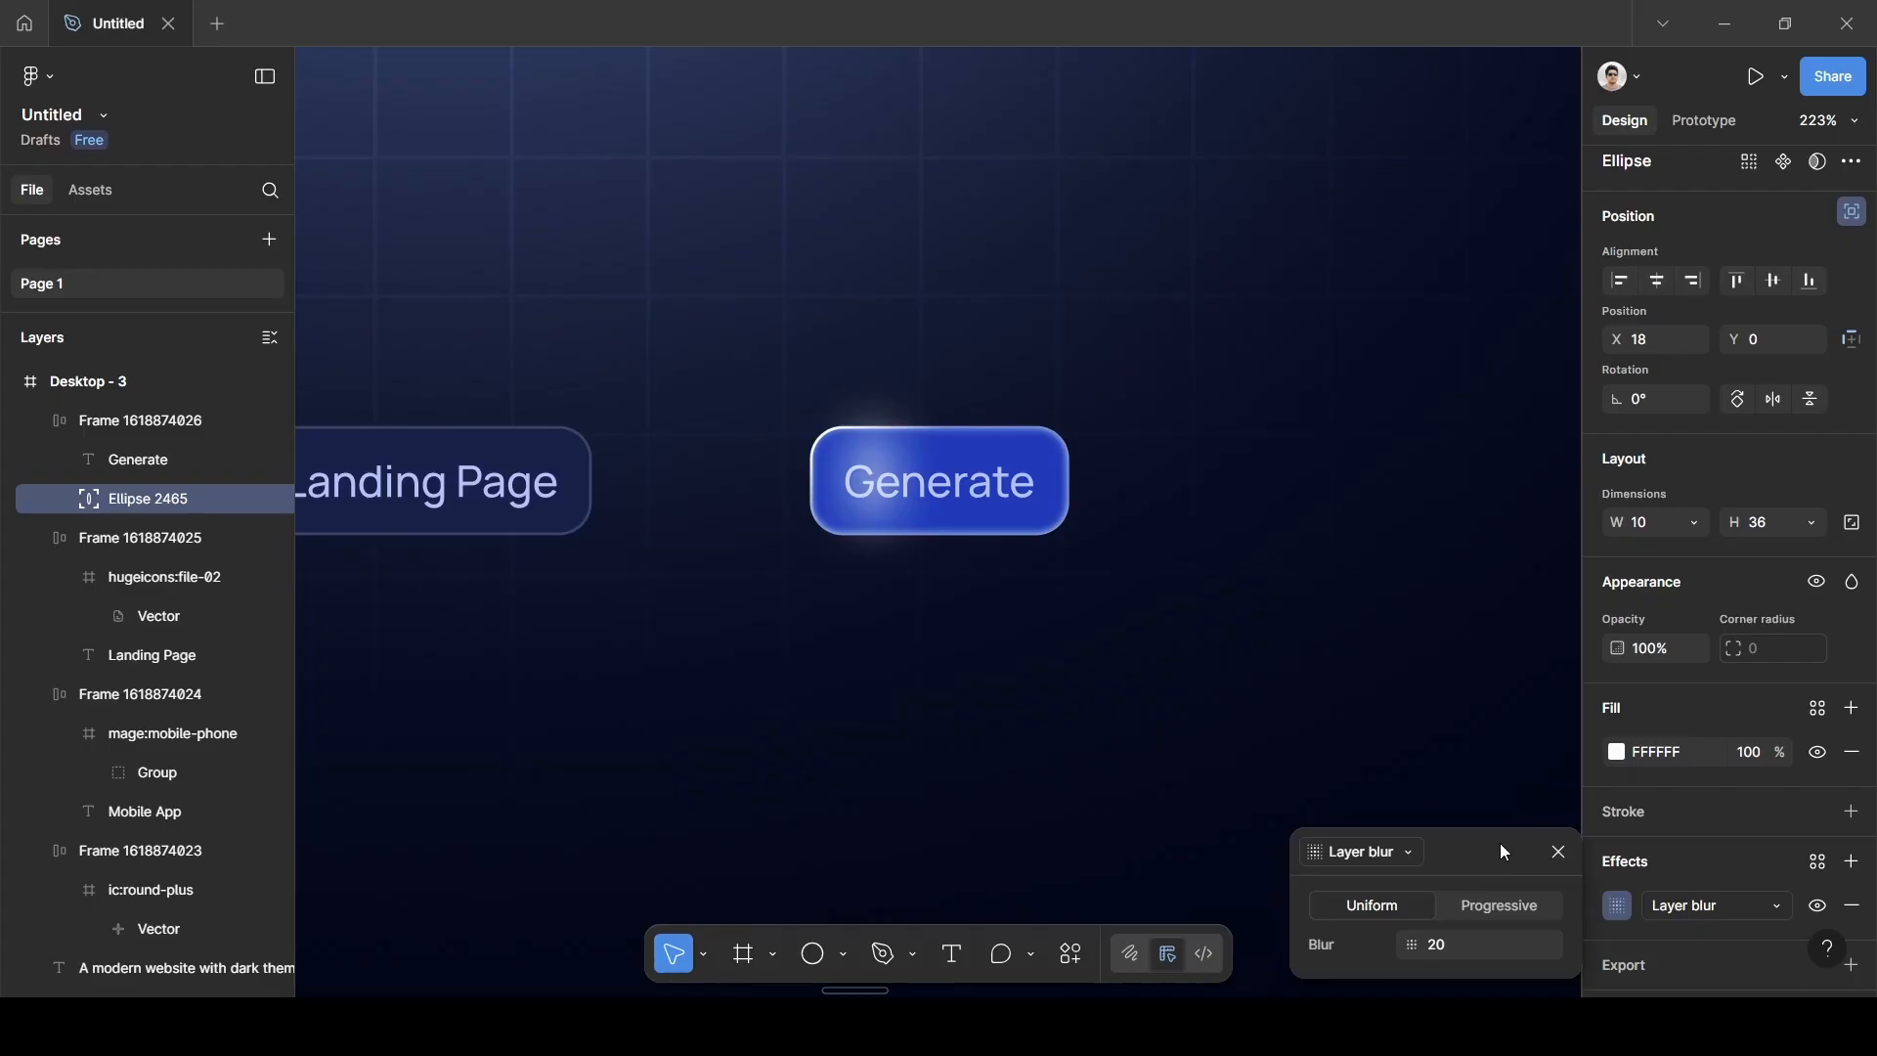
Rotate the blurred ellipse by about 15° and reposition it at about X 17, Y 0 in the Generate button.
drag(885, 486, 877, 490)
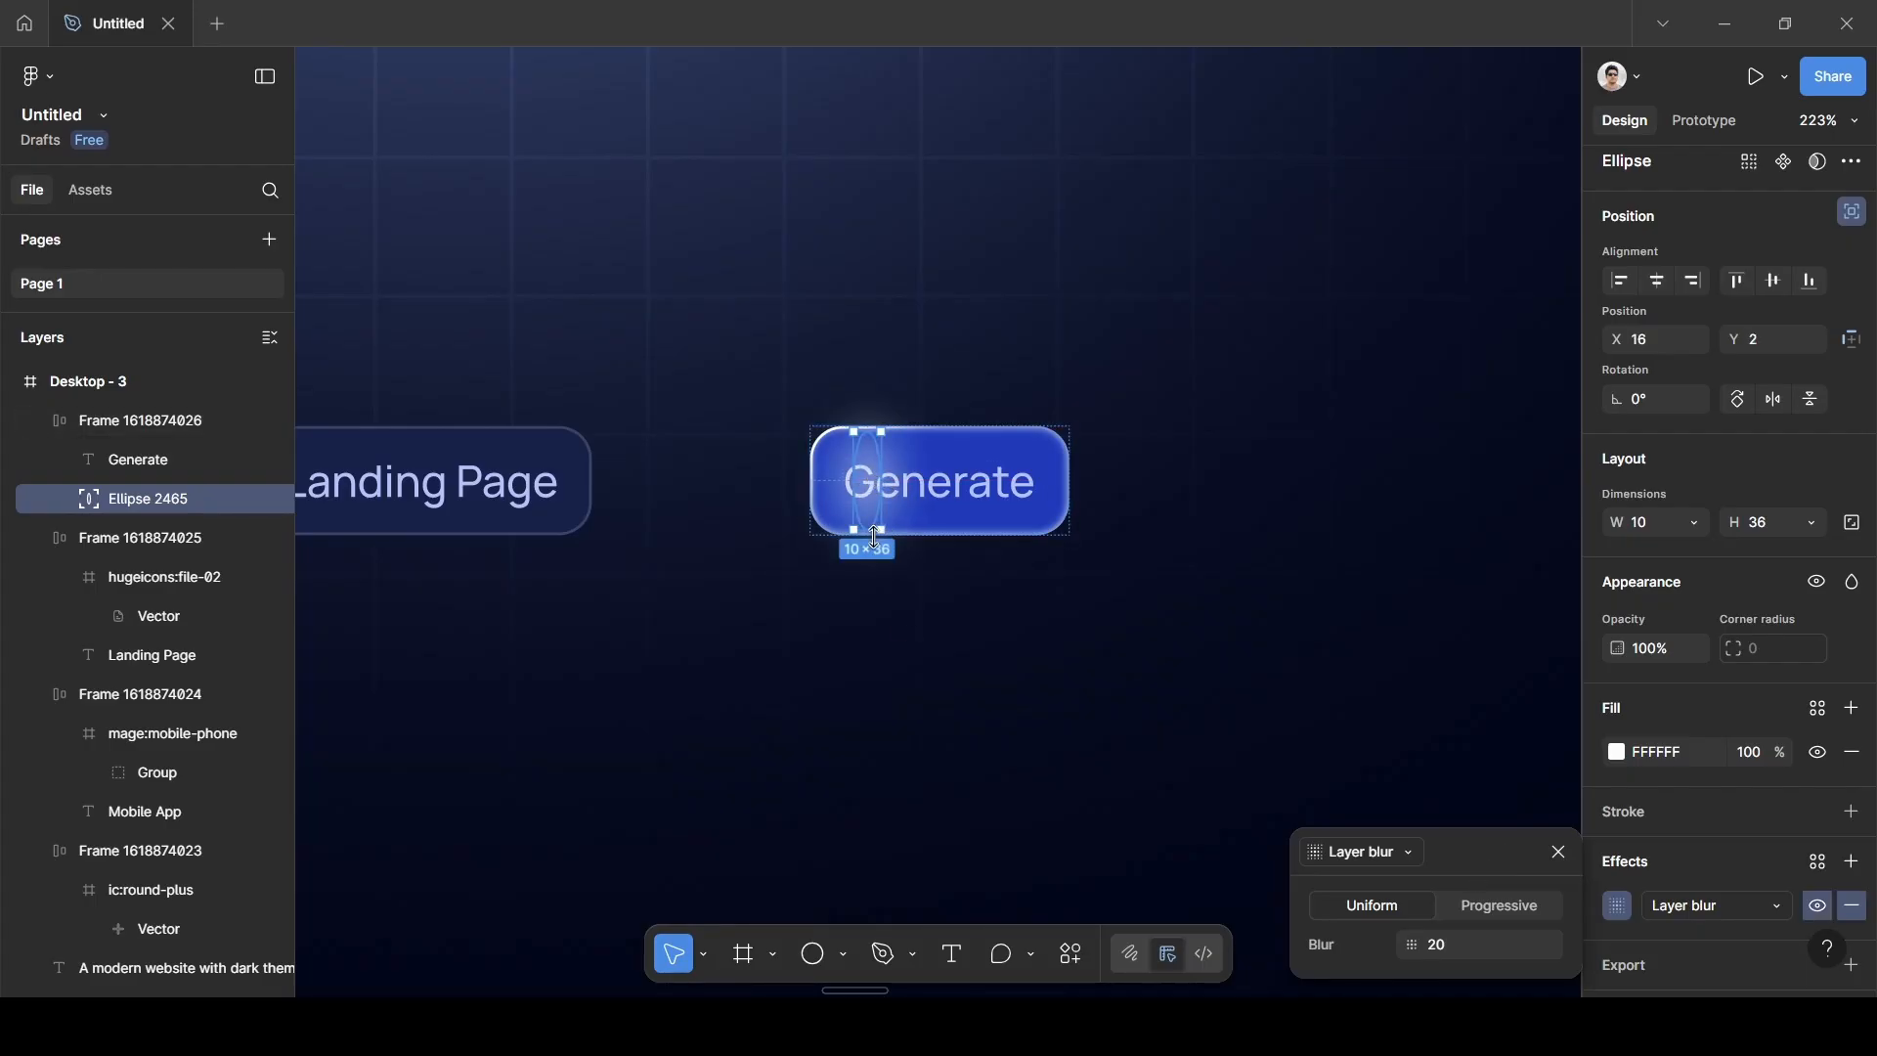
drag(890, 541, 883, 500)
ctrl+scroll(893, 461, up, 2)
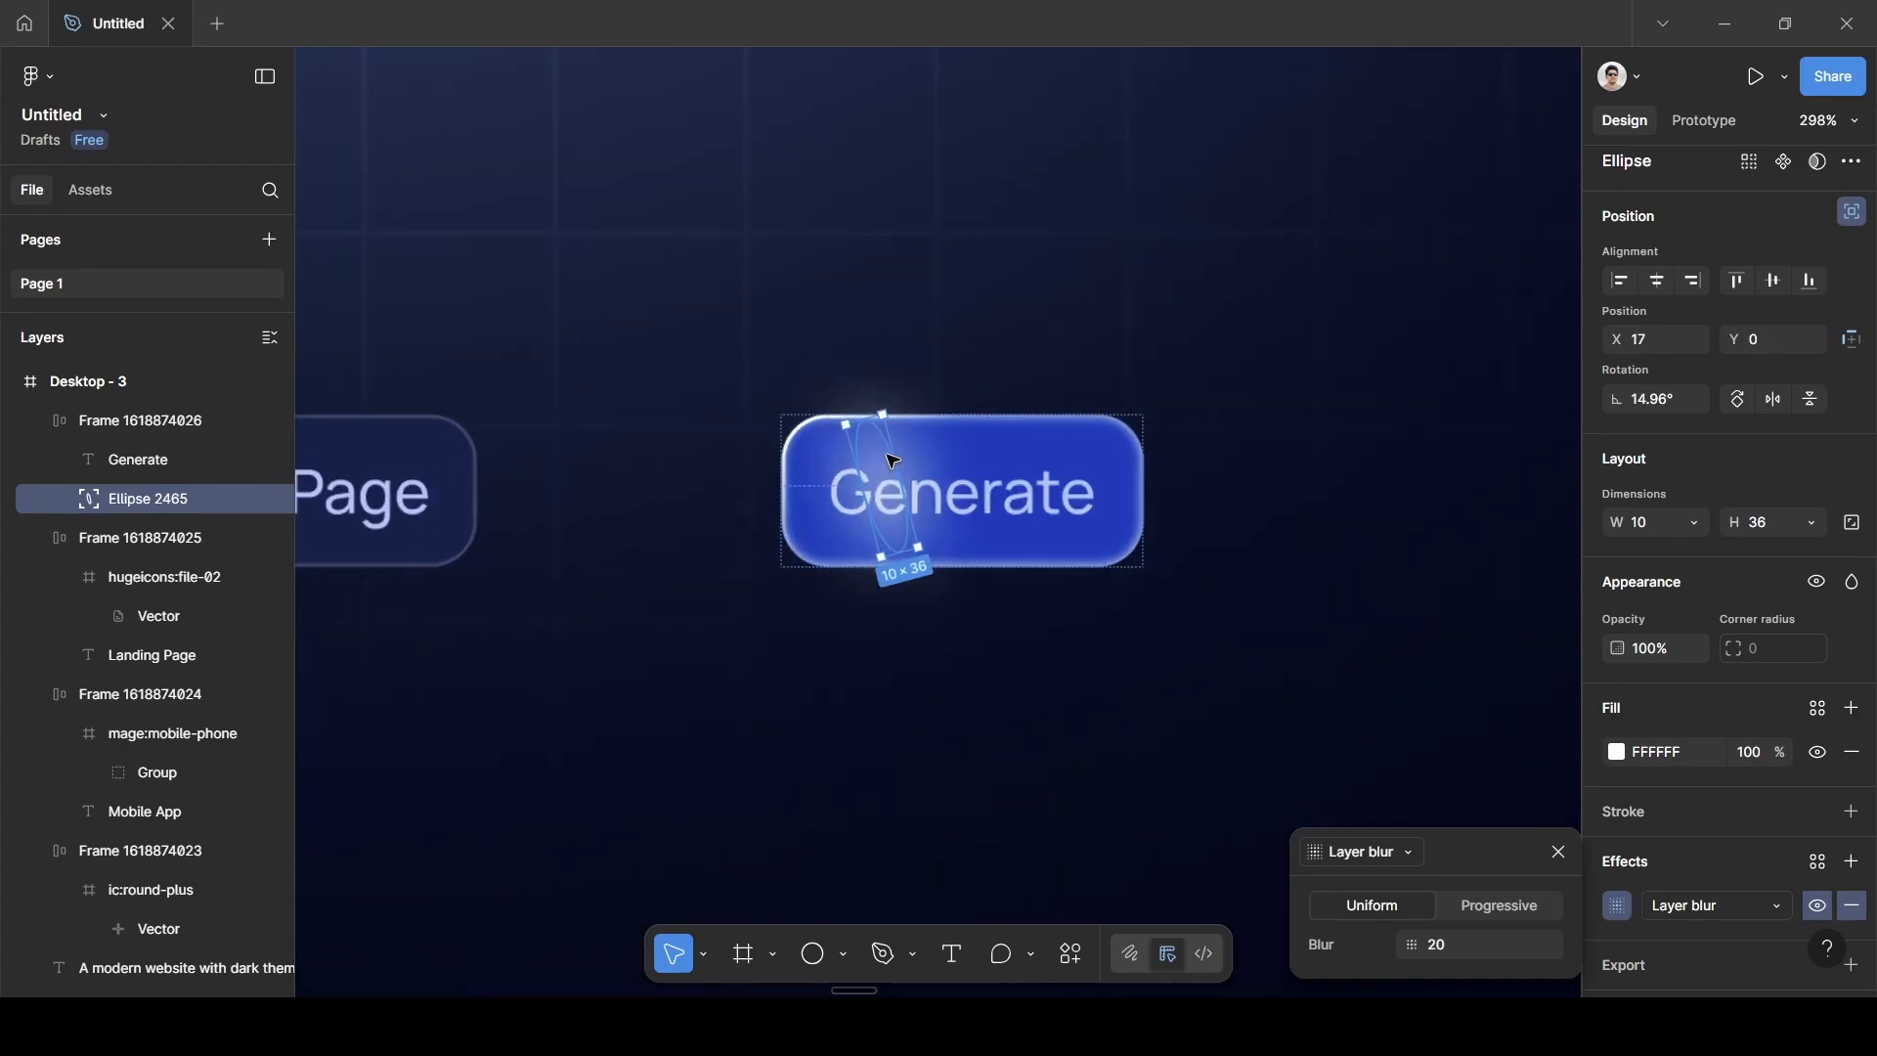
ctrl+scroll(892, 460, up, 4)
ctrl+scroll(871, 407, down, 5)
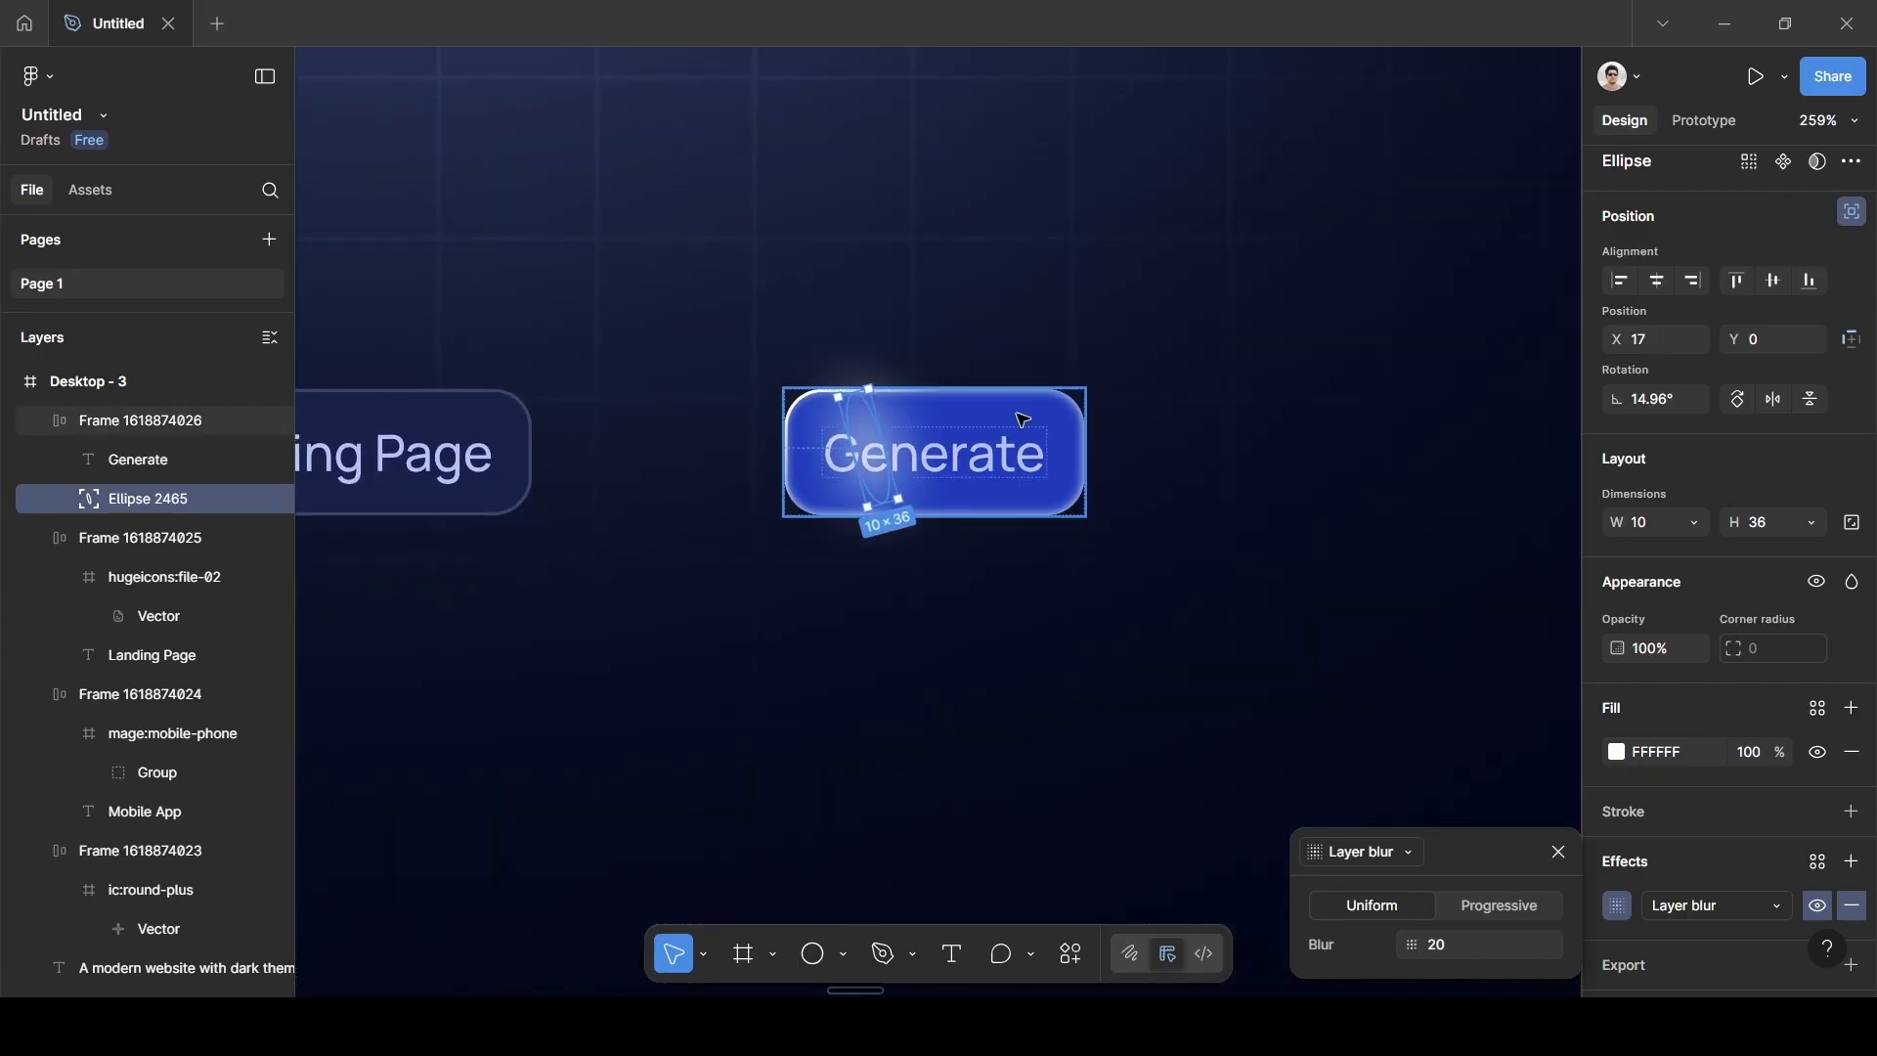
Enable content clipping on the Generate button's frame to confine the glow to the button.
click(970, 433)
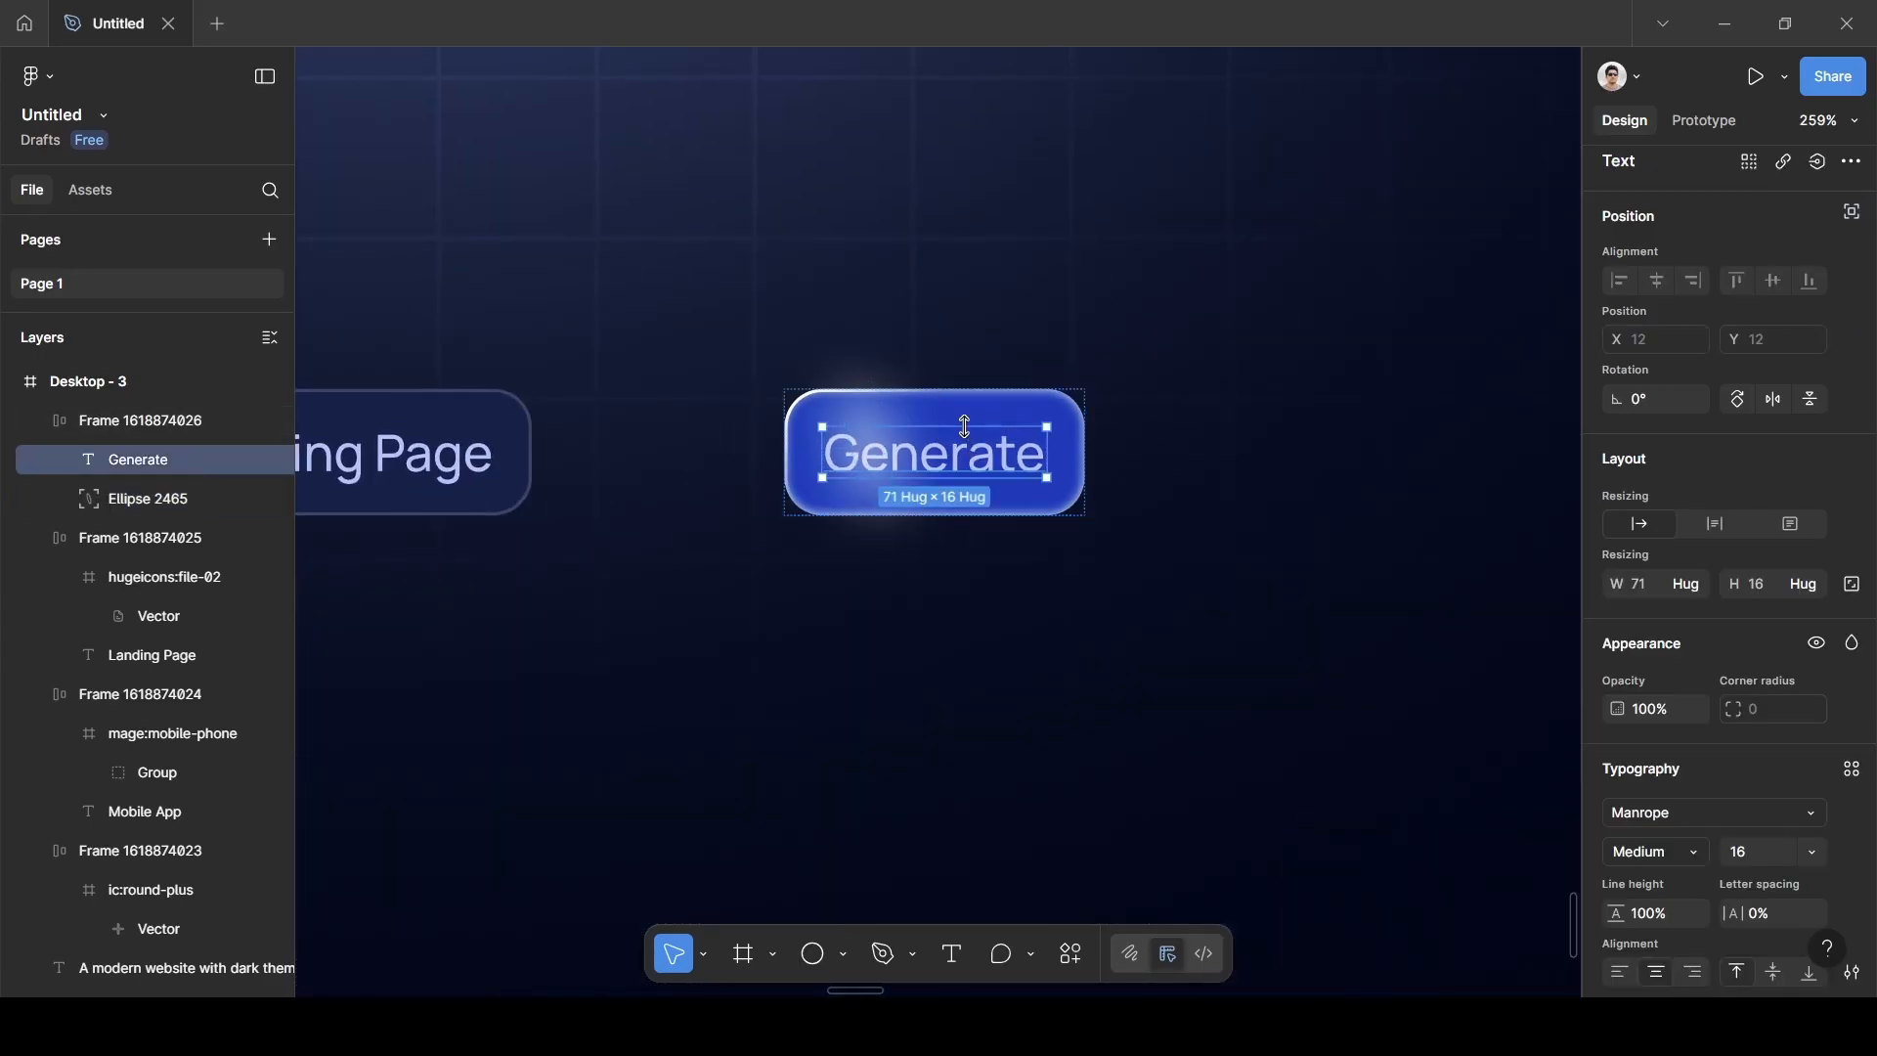
click(133, 425)
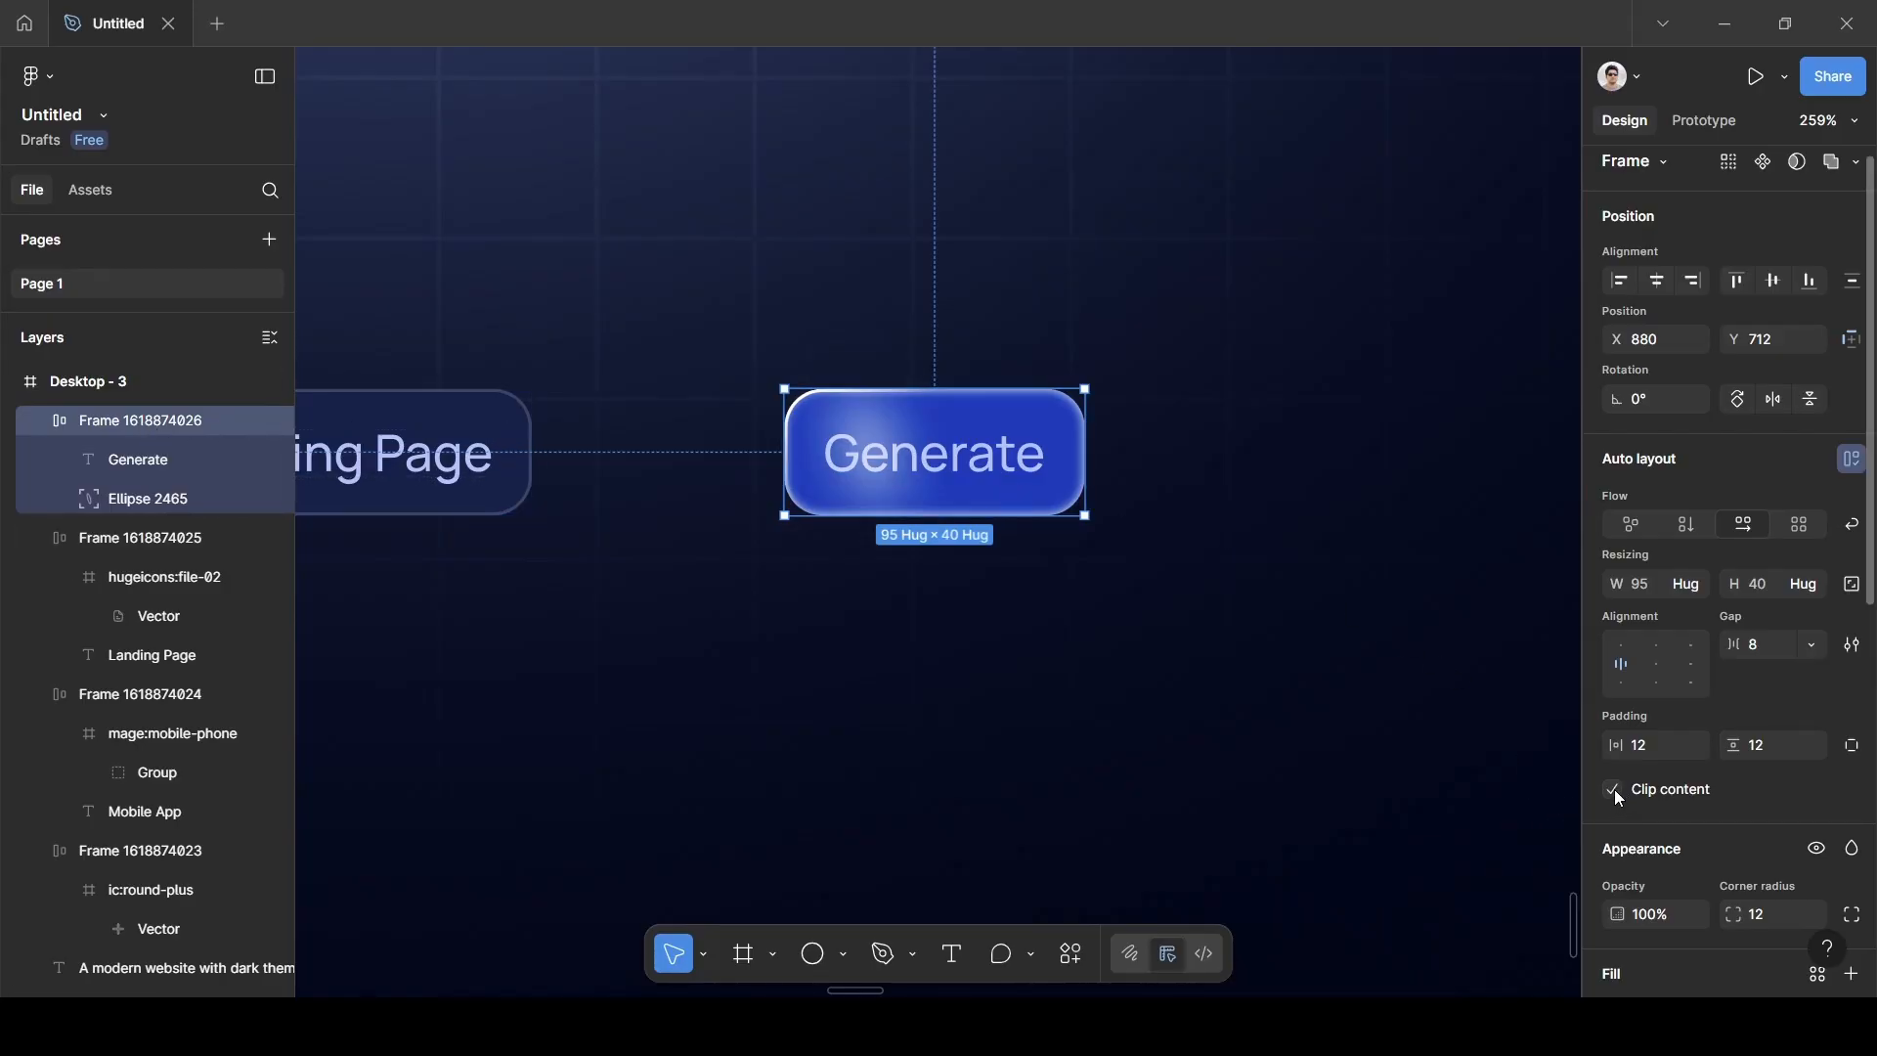
click(1641, 794)
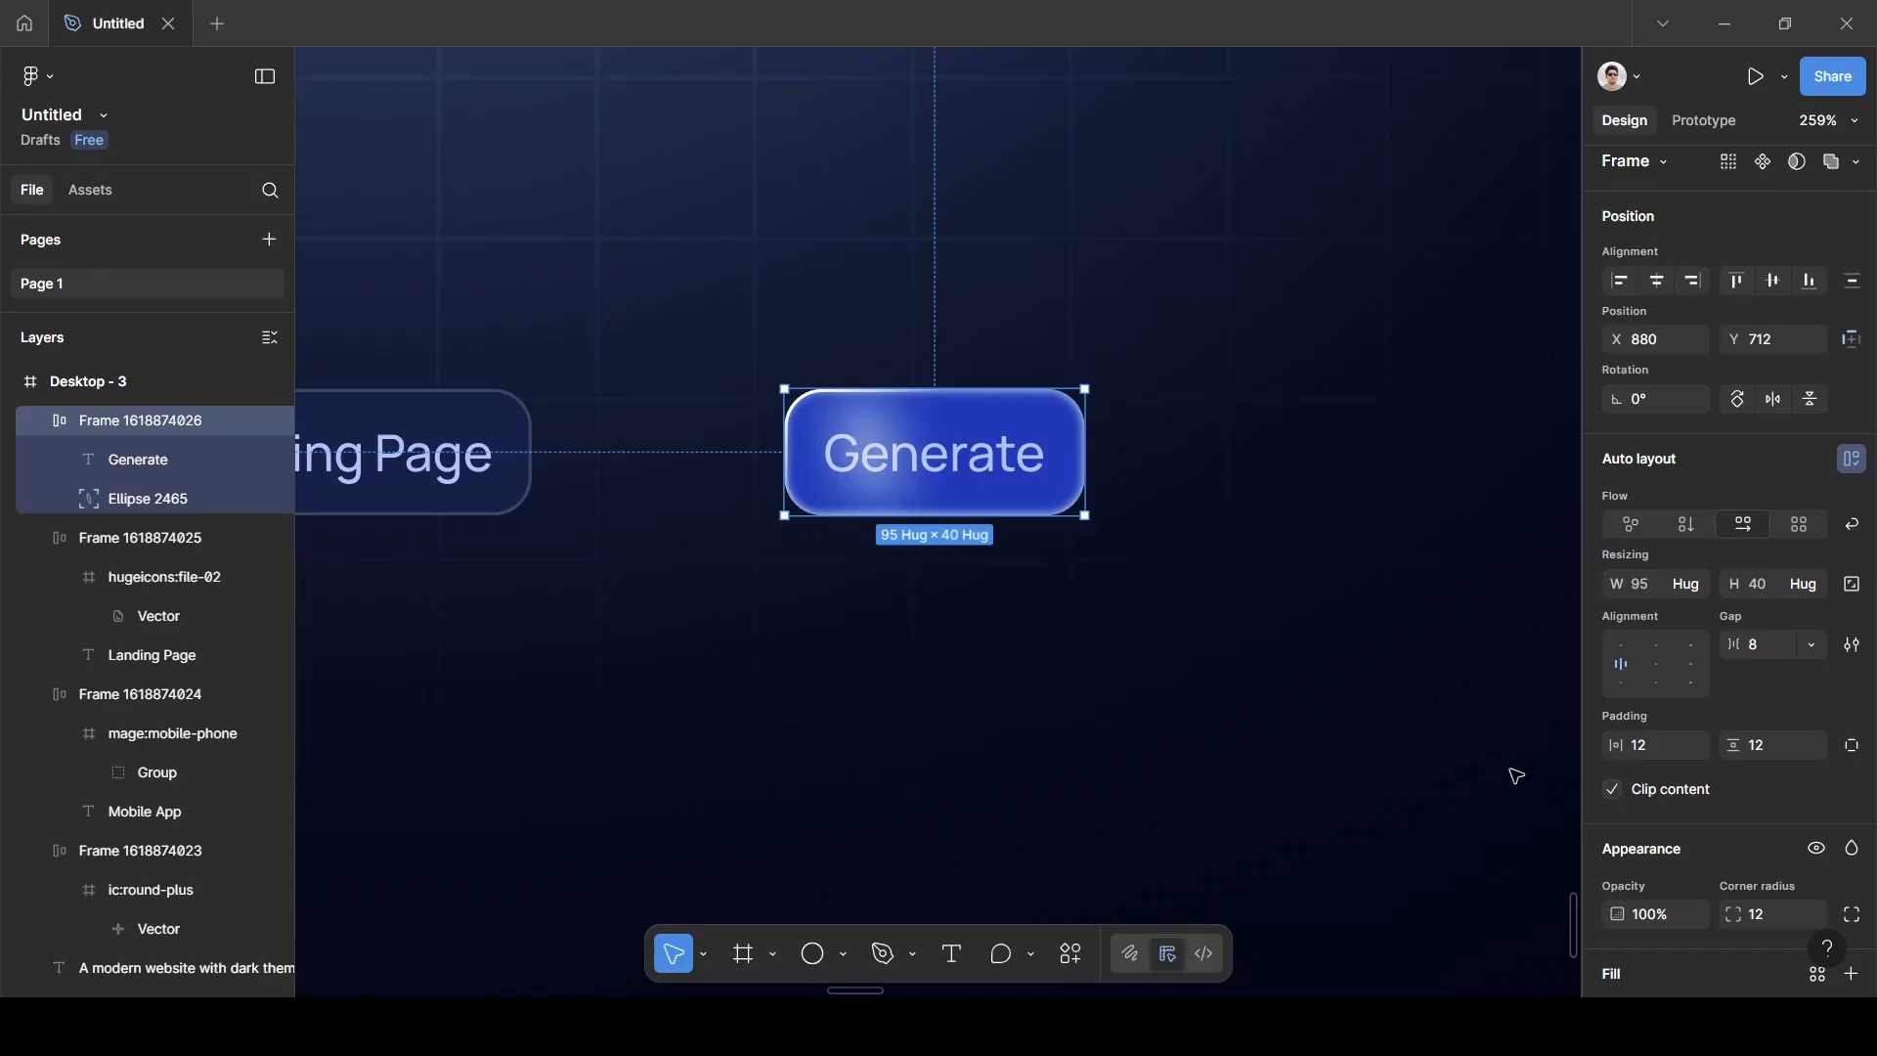
scroll(922, 567, up, 4)
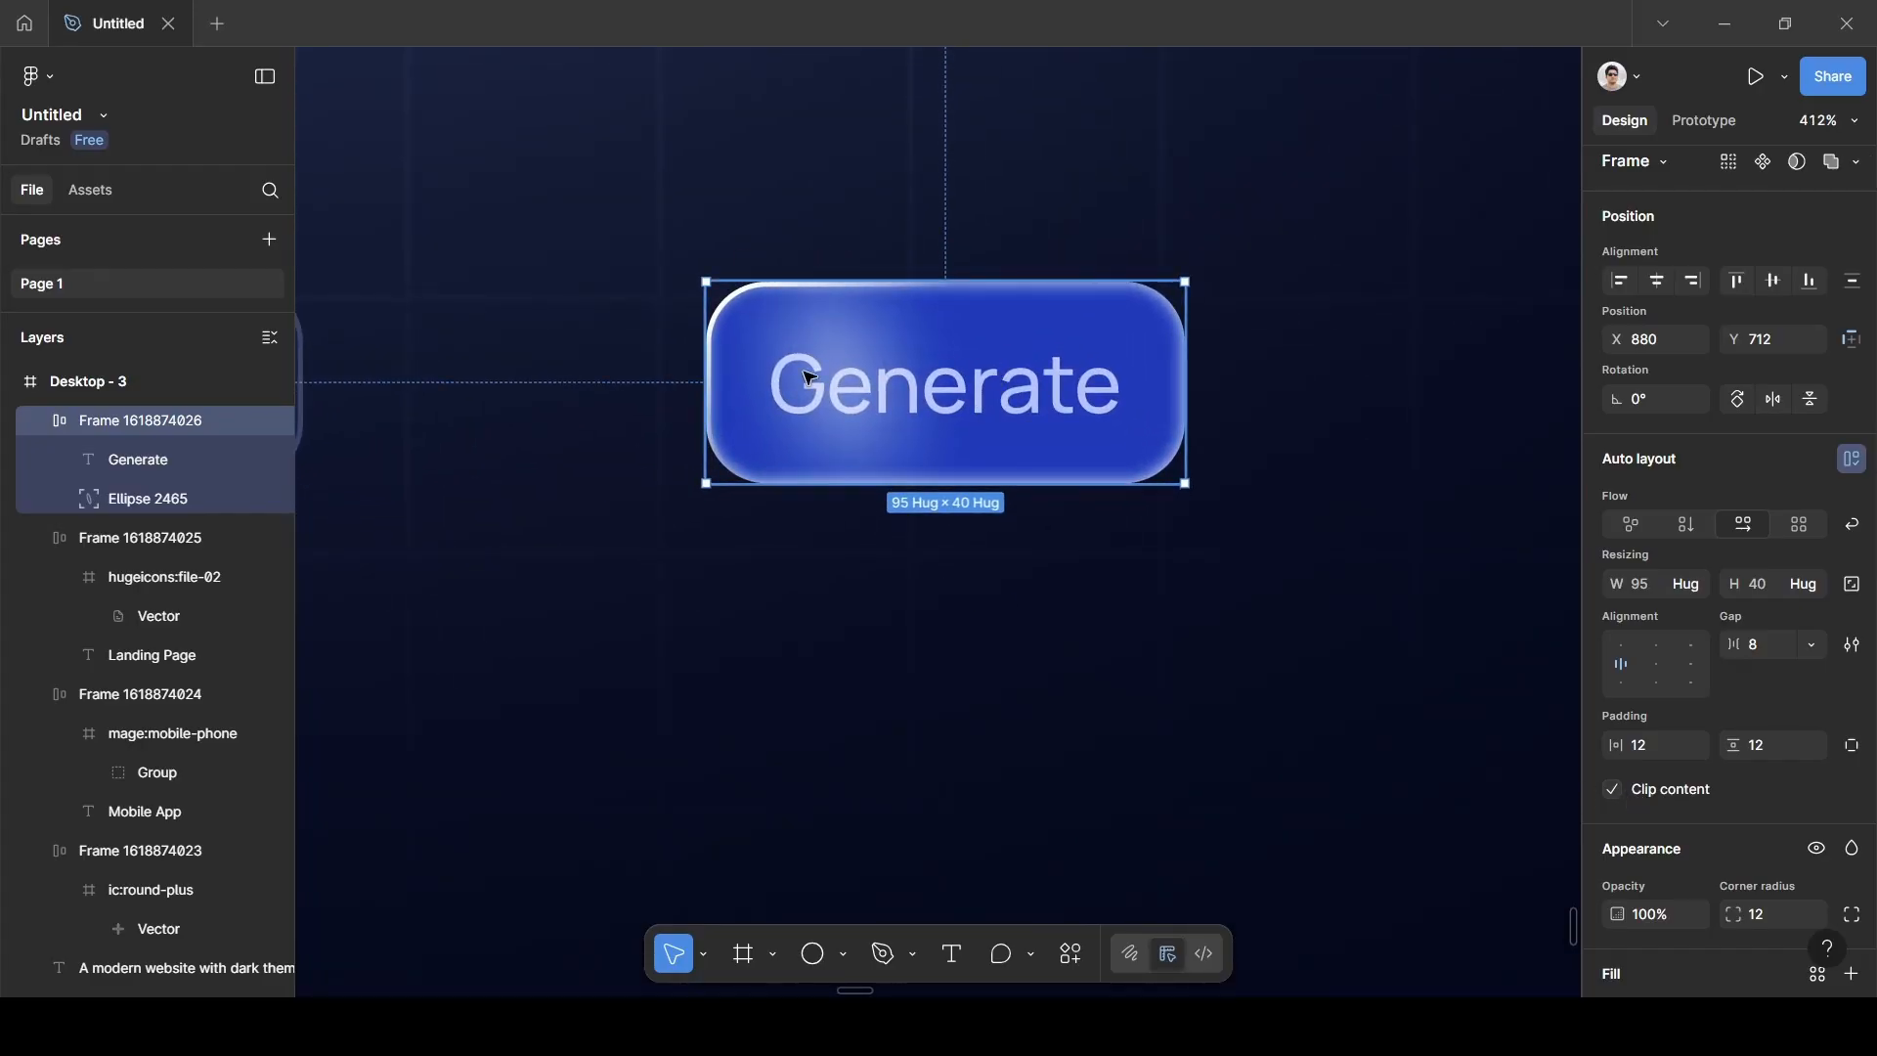
scroll(875, 354, down, 5)
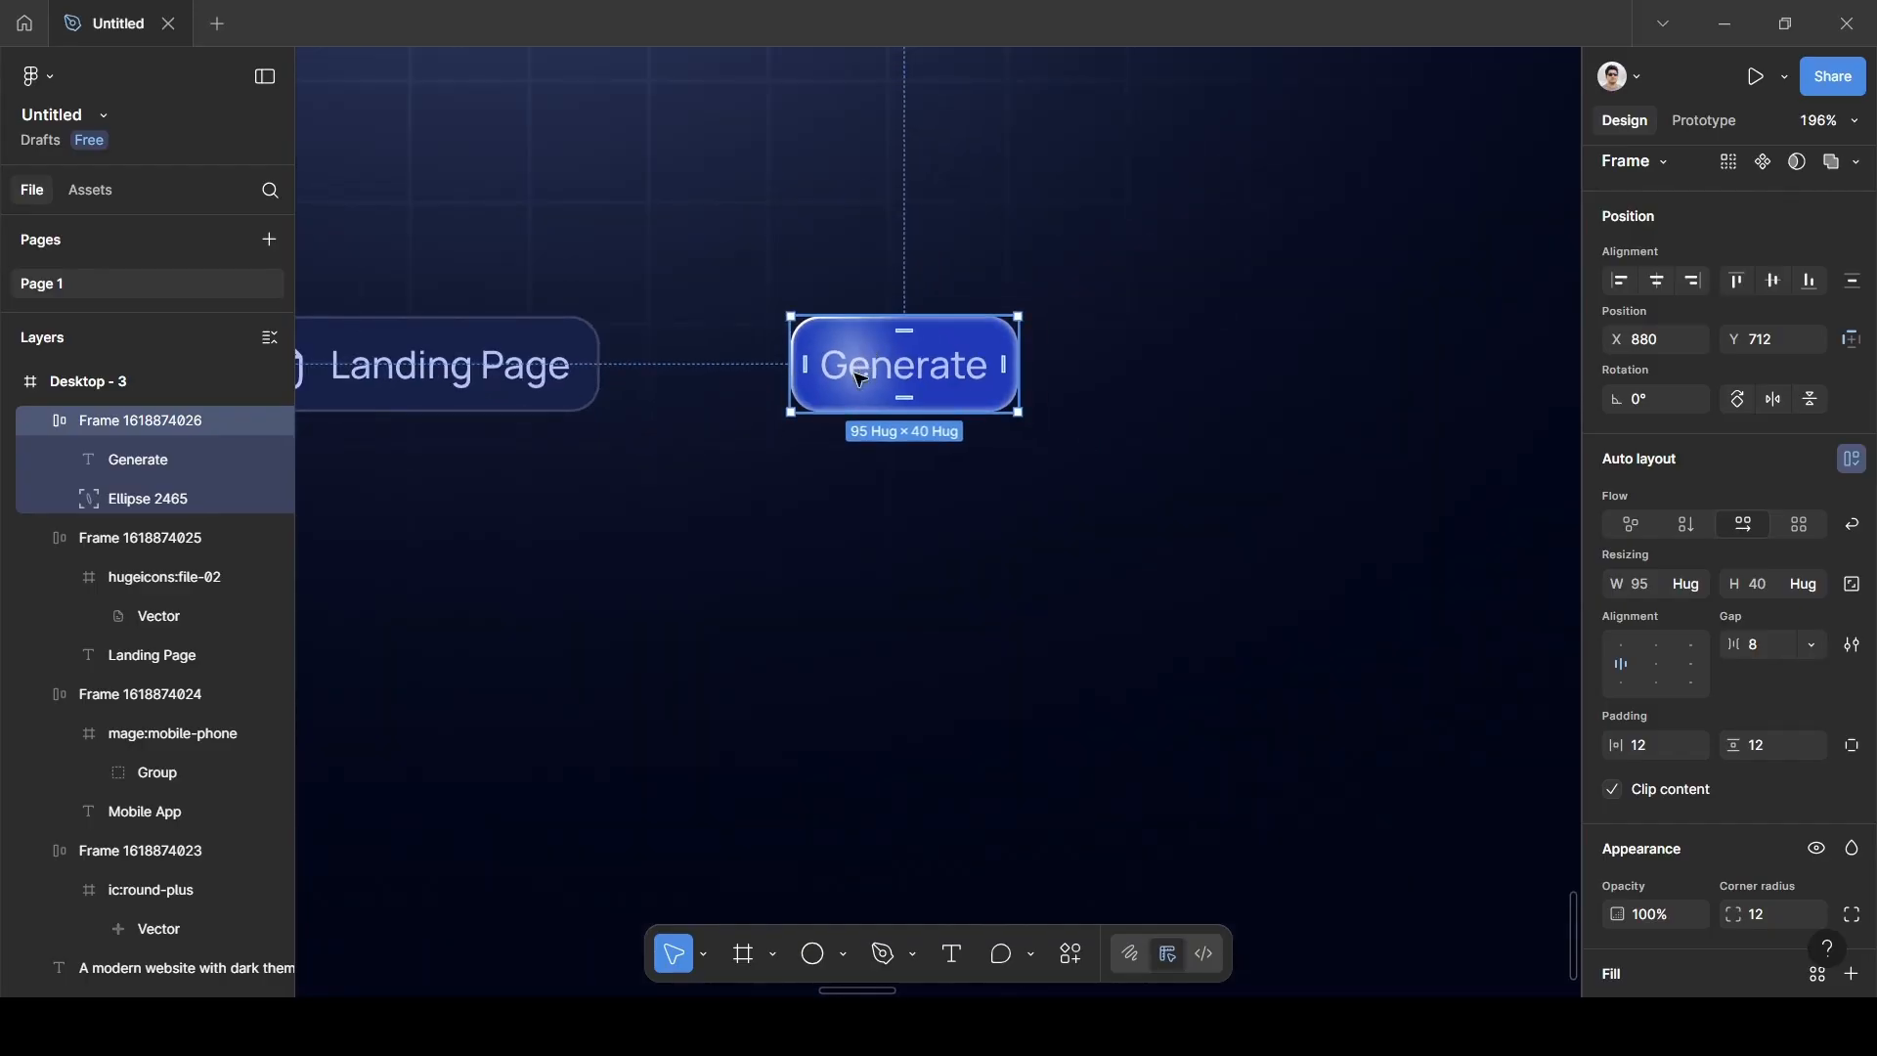
Compare with the reference button and reshape the highlight ellipse to about 8.92 × 44.1, tilted about 23° at X 15, Y -4.
scroll(860, 379, down, 8)
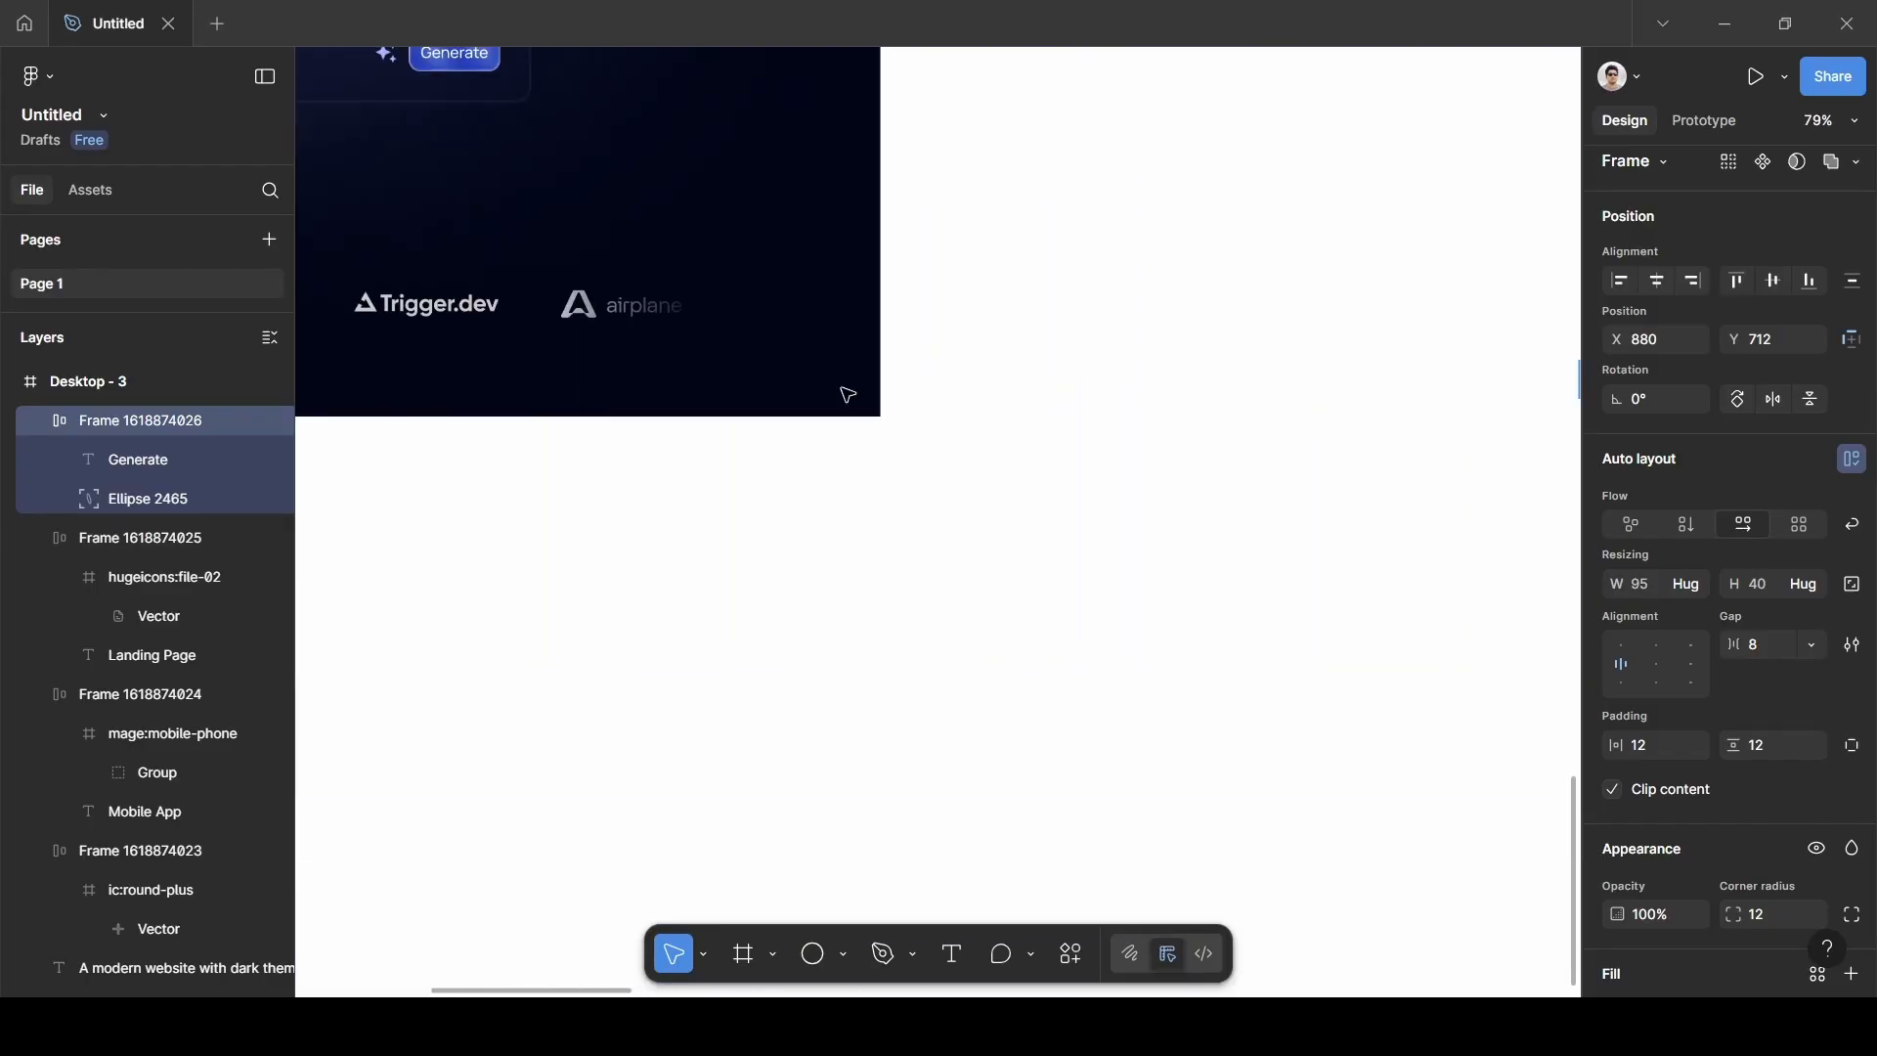
scroll(848, 395, left, 4)
scroll(848, 395, up, 3)
scroll(847, 395, down, 4)
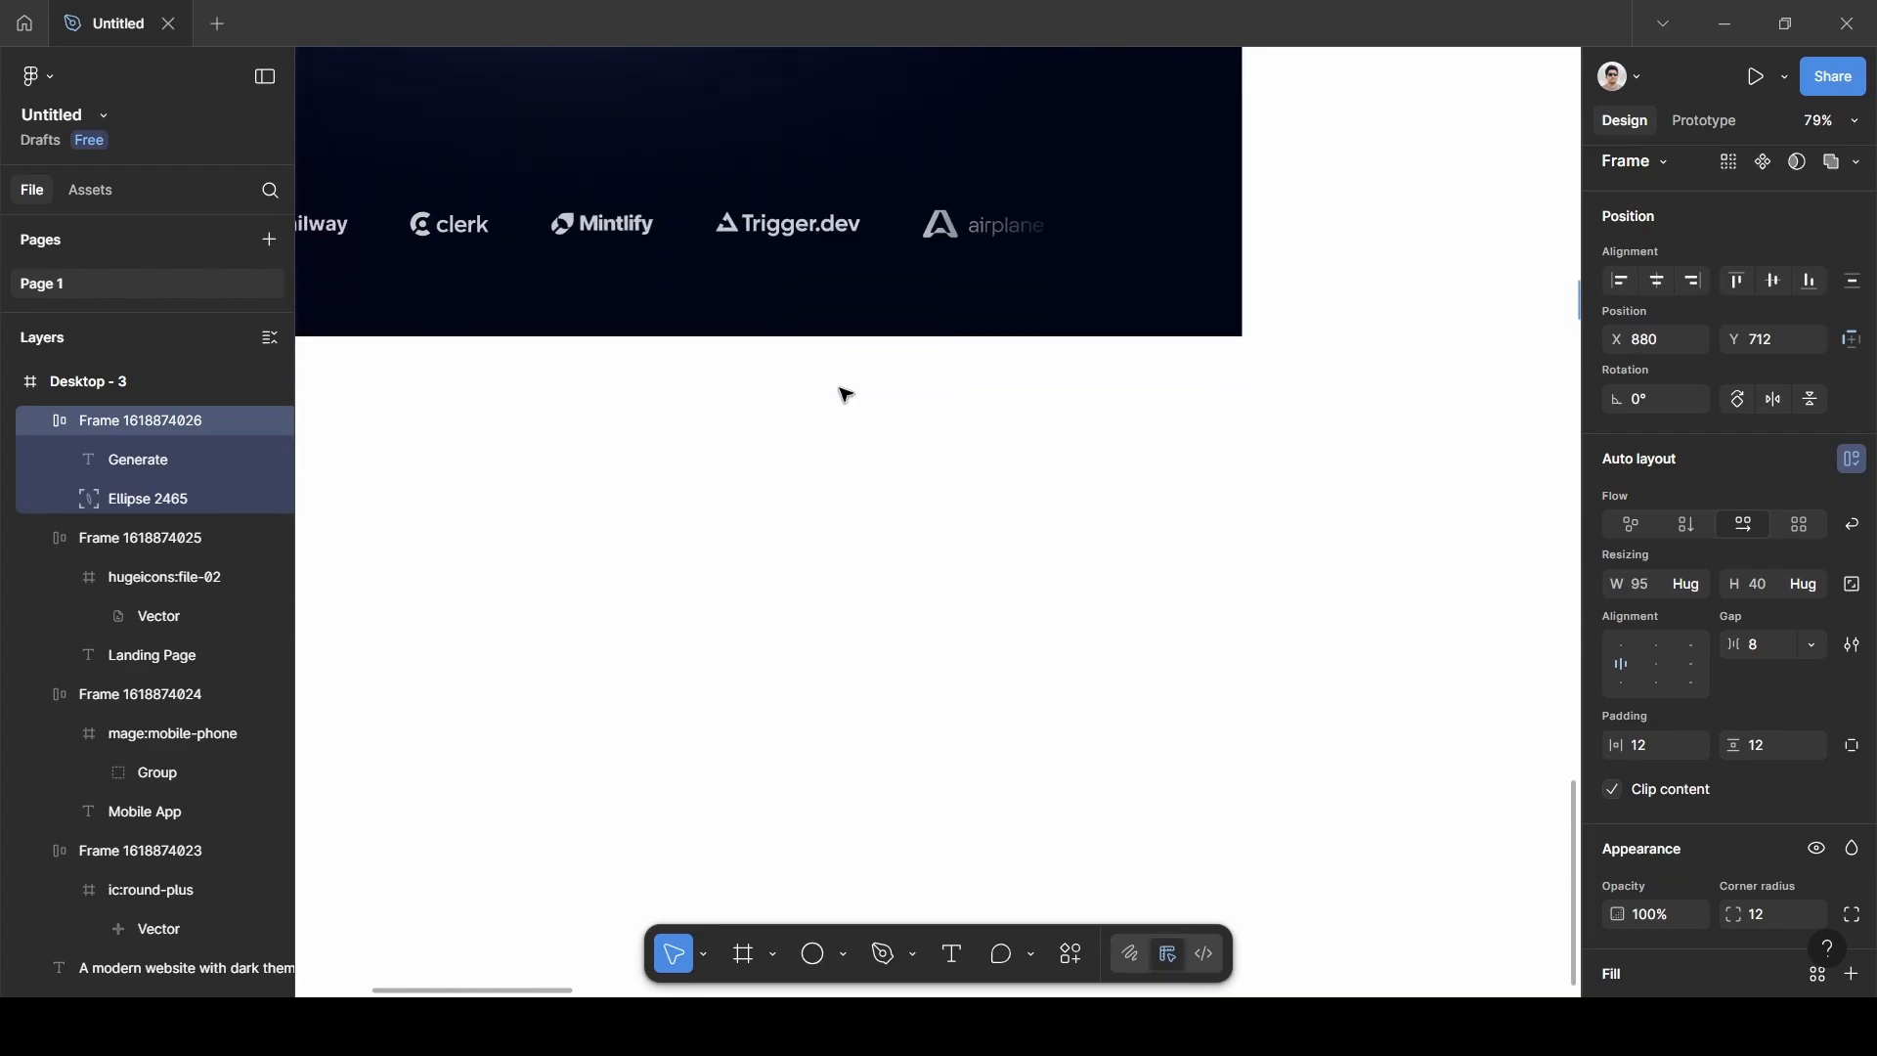
scroll(845, 395, right, 20)
scroll(845, 395, up, 6)
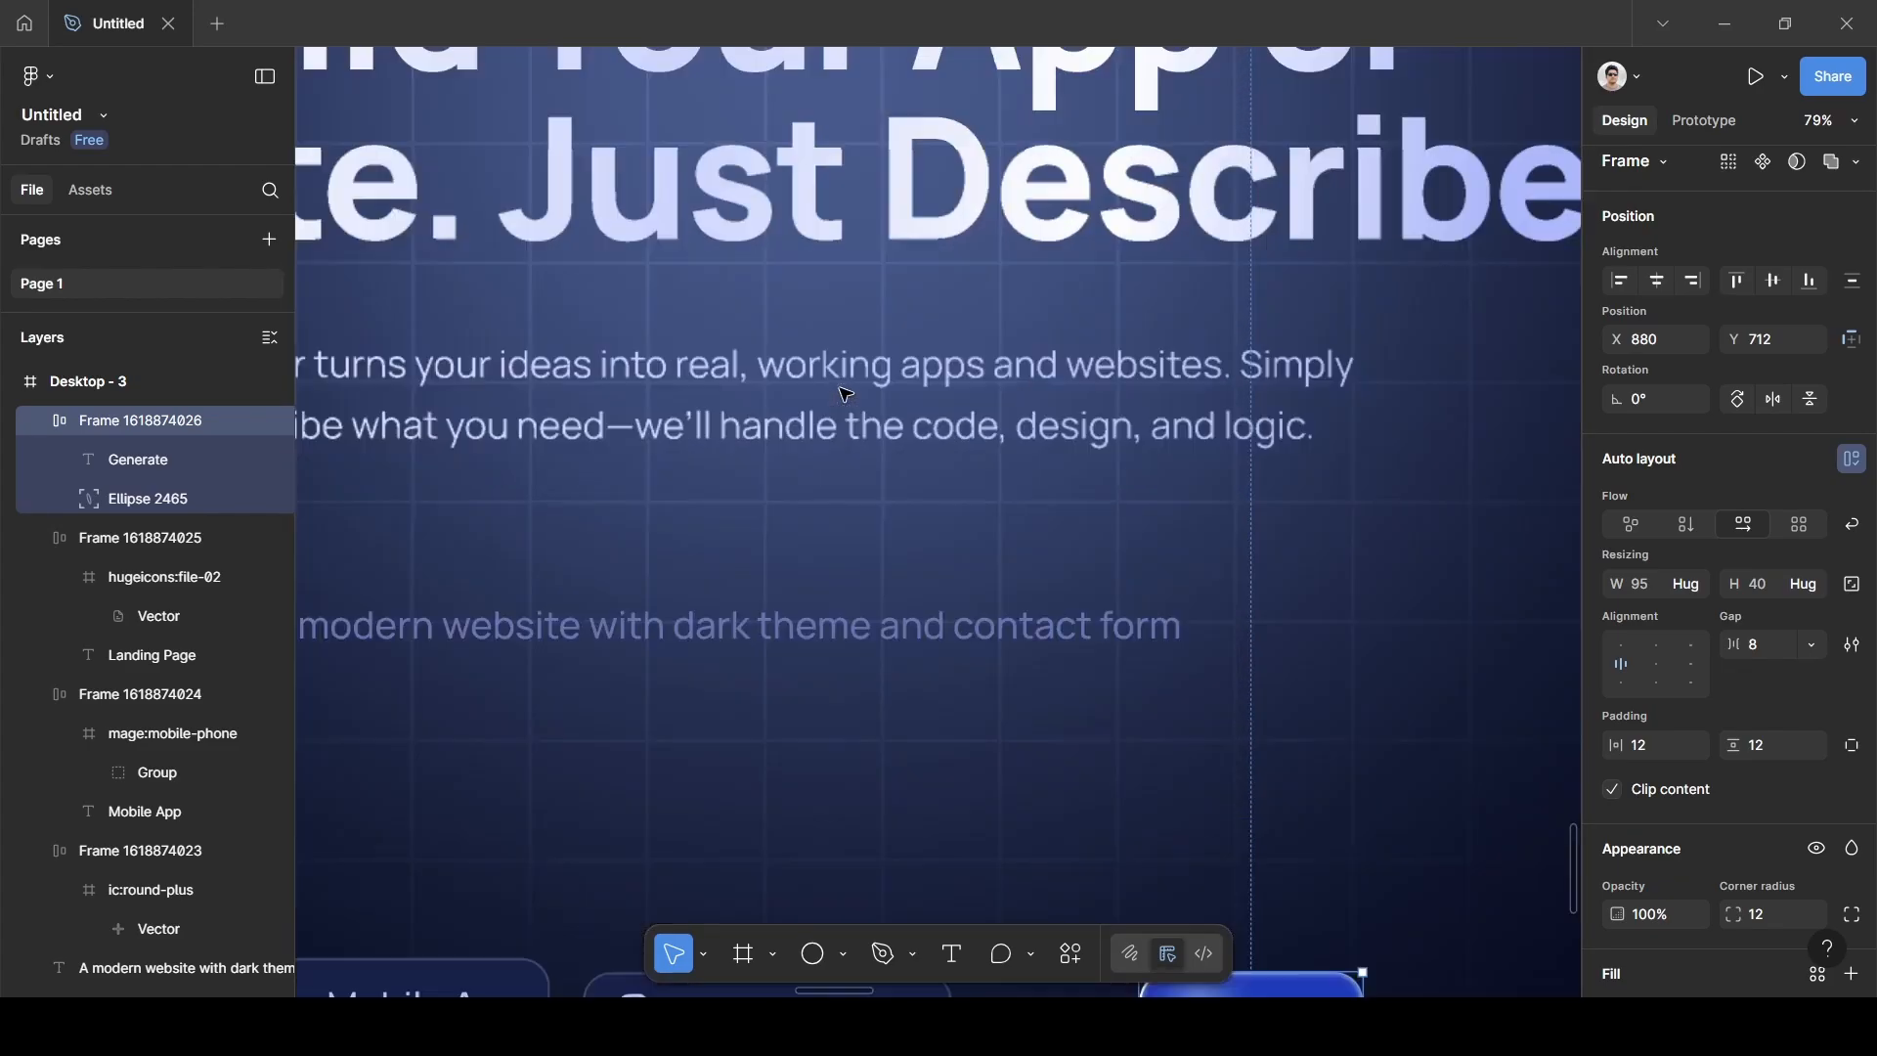
scroll(845, 395, down, 6)
scroll(848, 393, right, 4)
scroll(684, 430, down, 1)
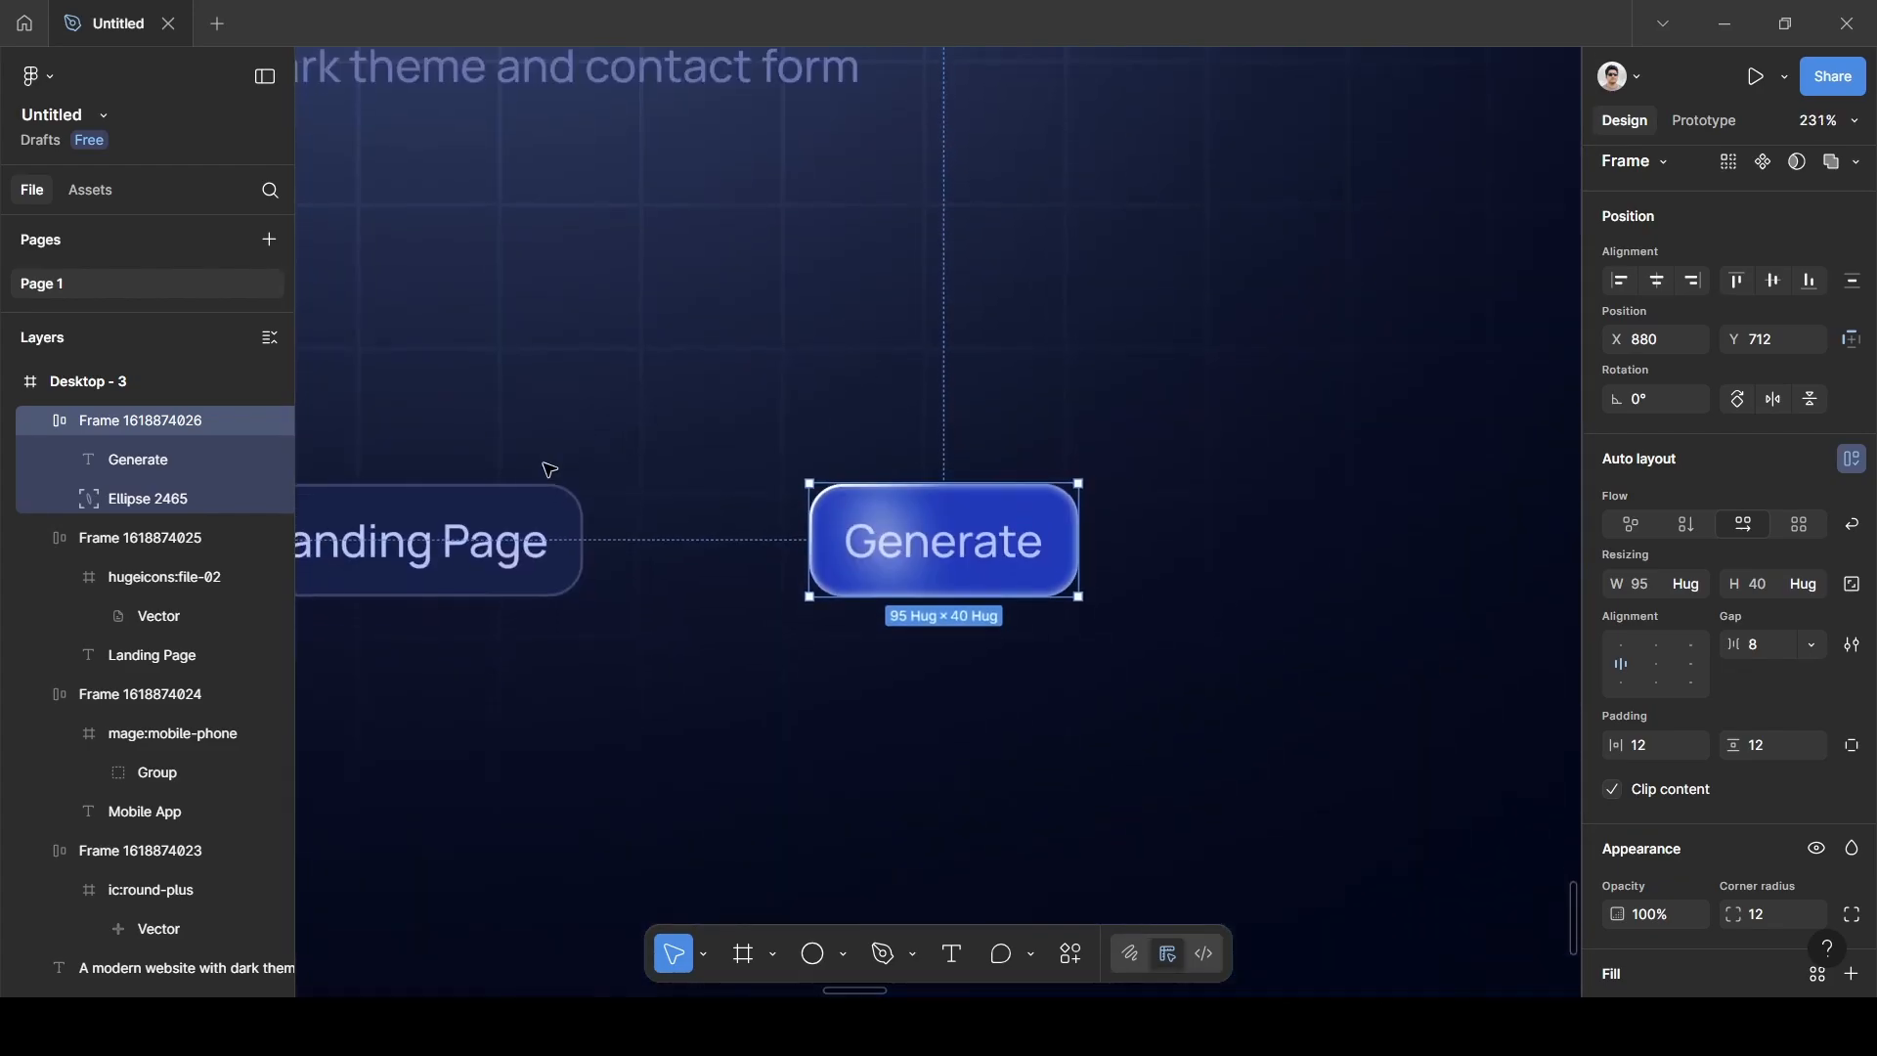
click(114, 501)
drag(921, 594, 899, 543)
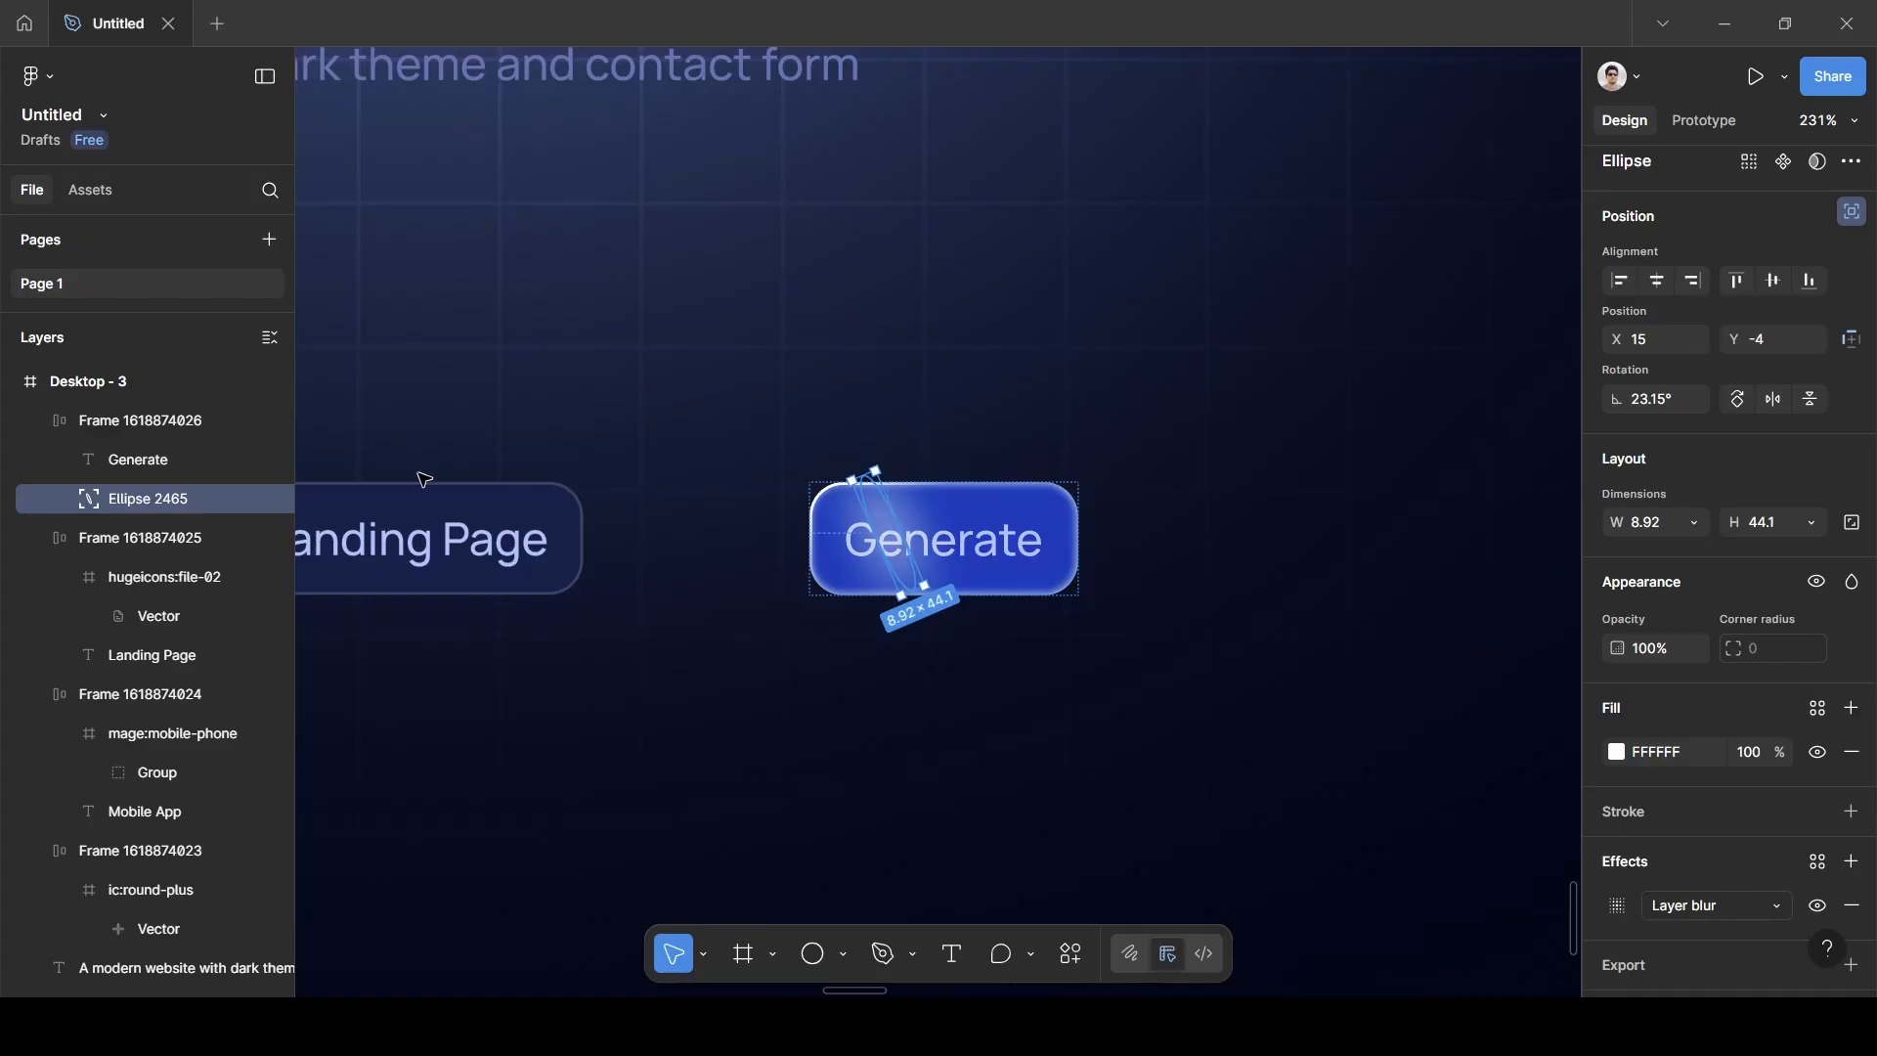
Duplicate the highlight ellipse and move the copy to about X 51, Y -1, behind the end of the Generate label.
key(ctrl+d)
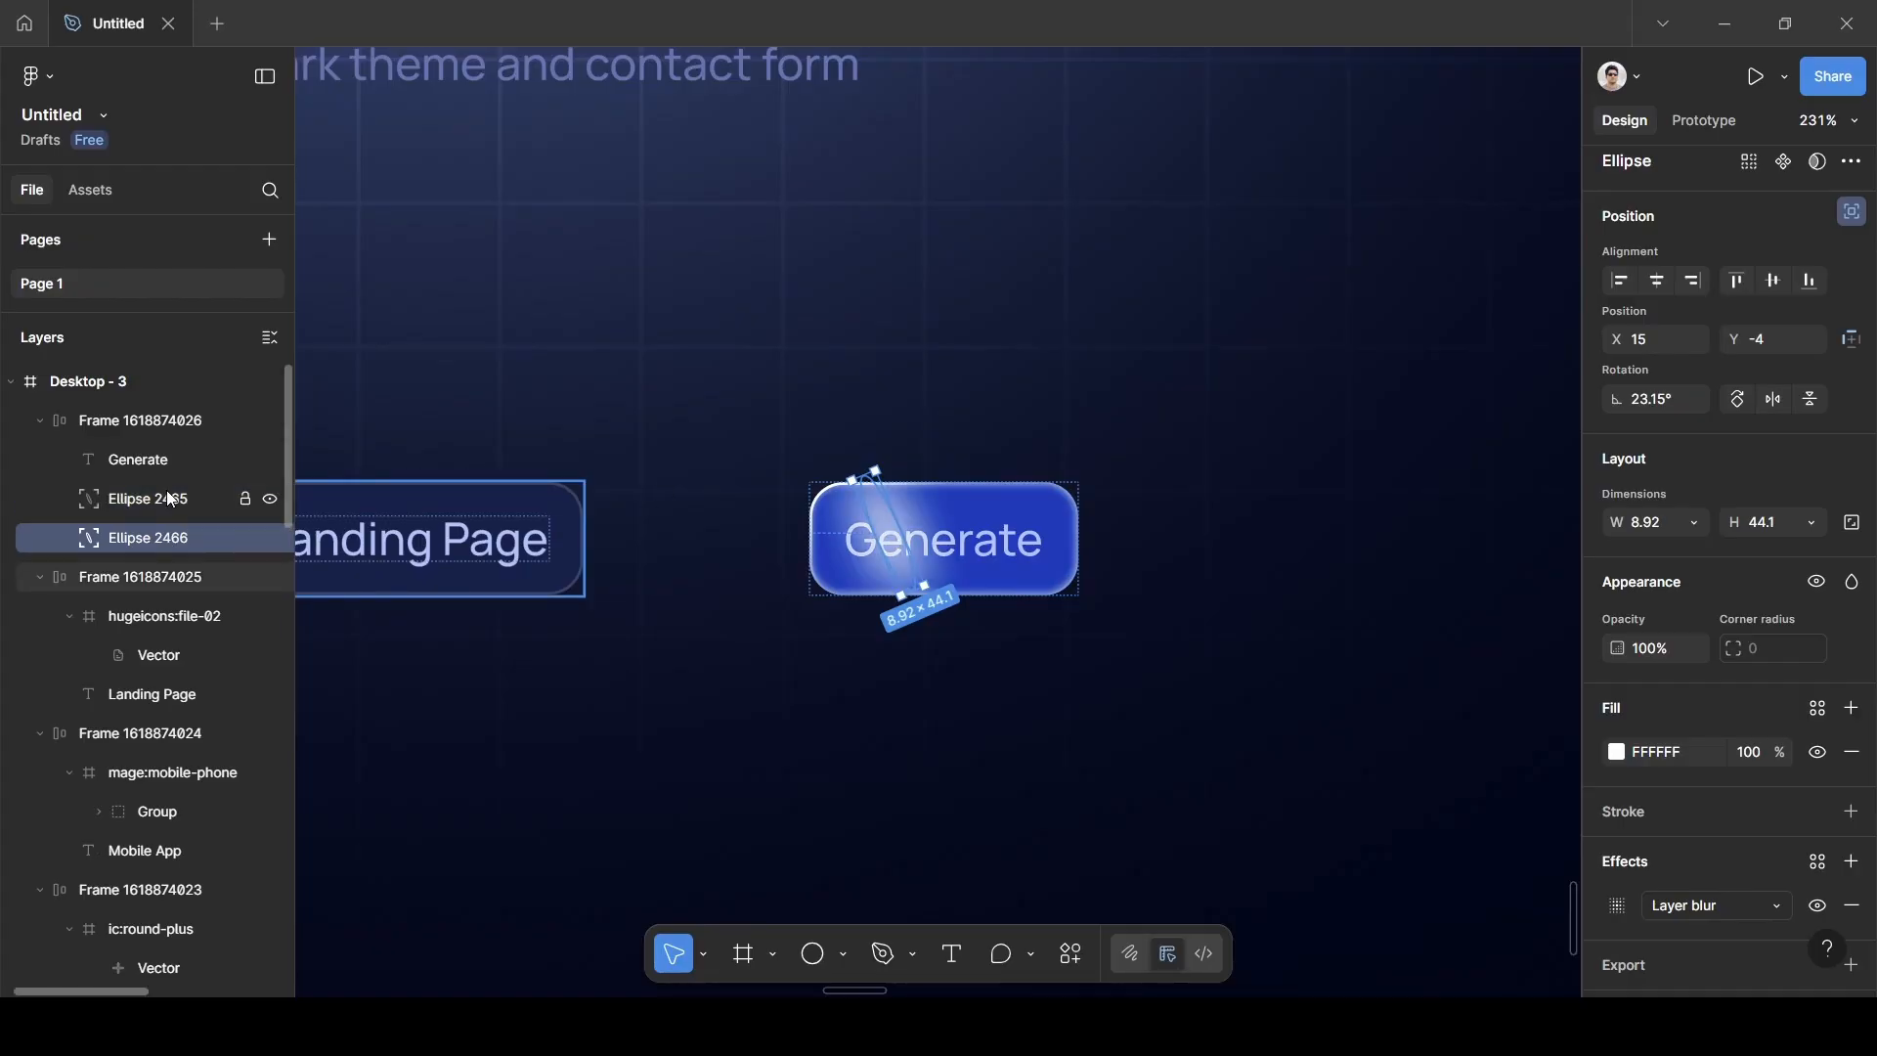
drag(900, 556, 1003, 569)
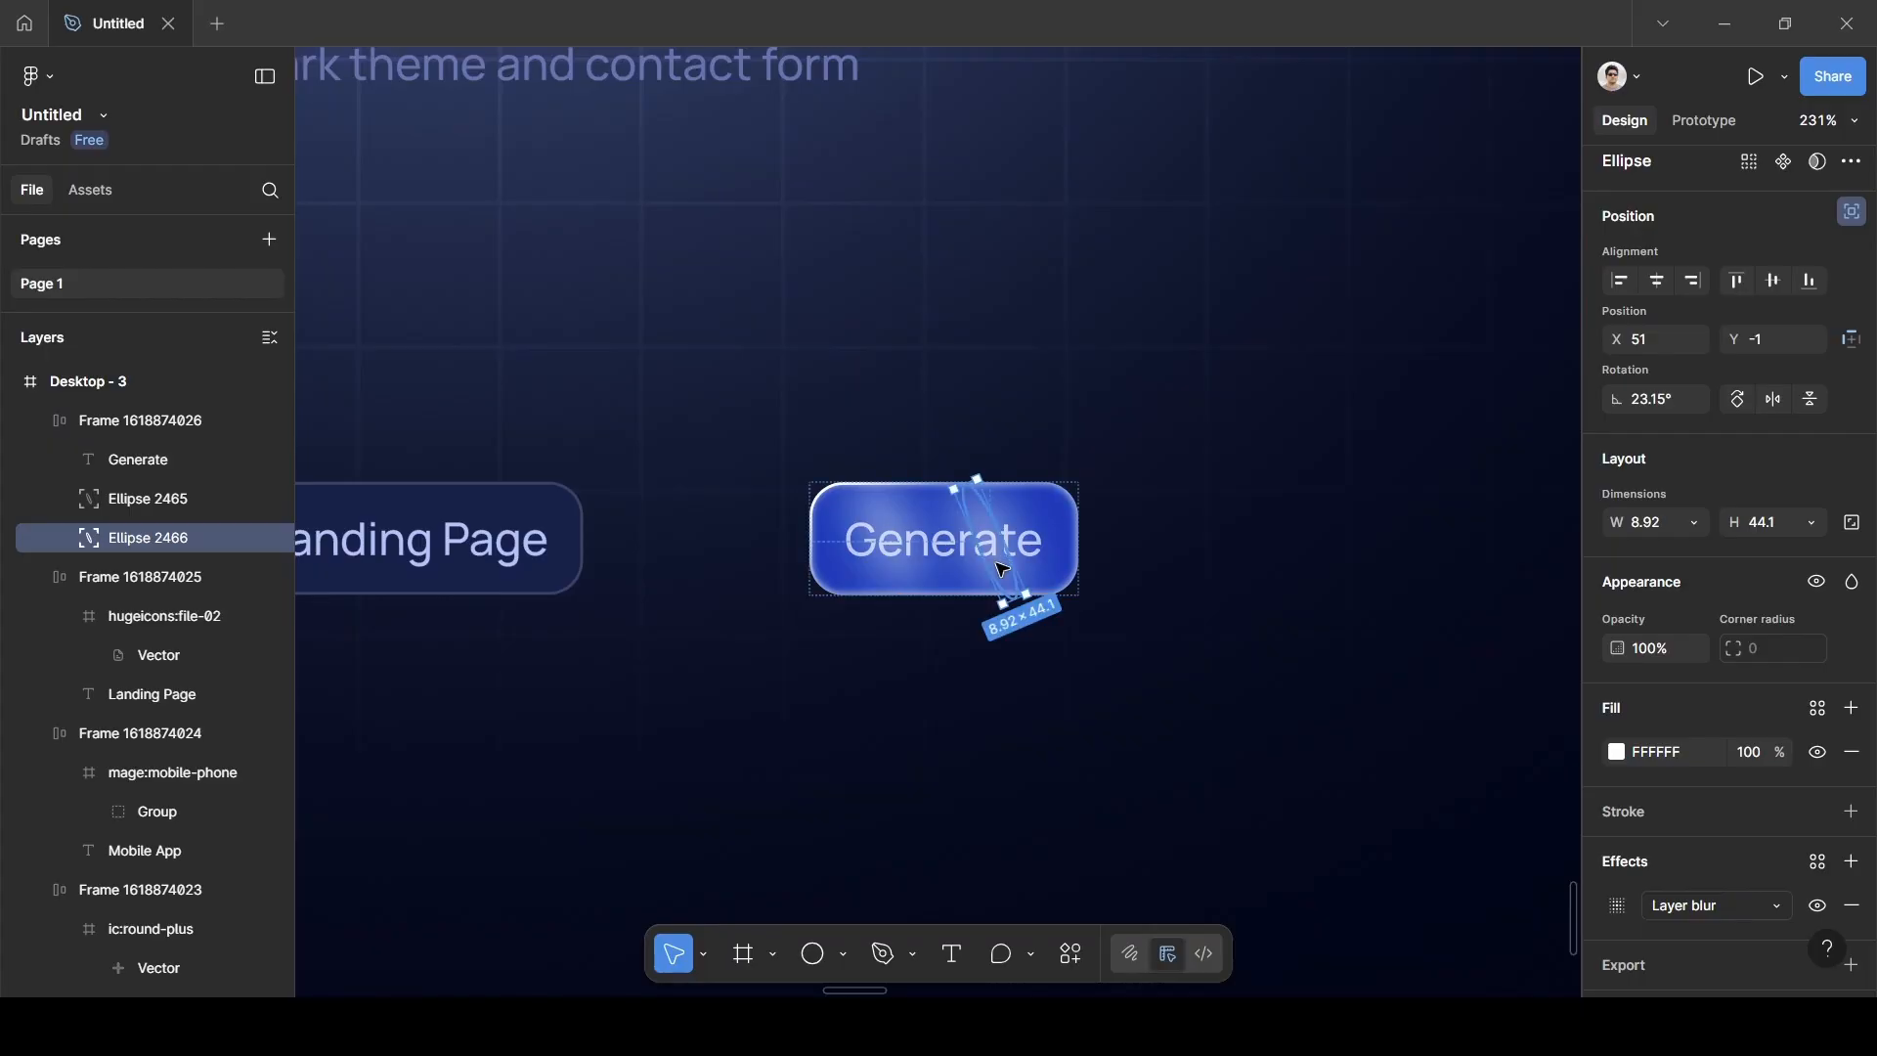
click(1085, 674)
Compare the recreated Generate button and its two highlights with the reference design's button.
scroll(994, 675, down, 10)
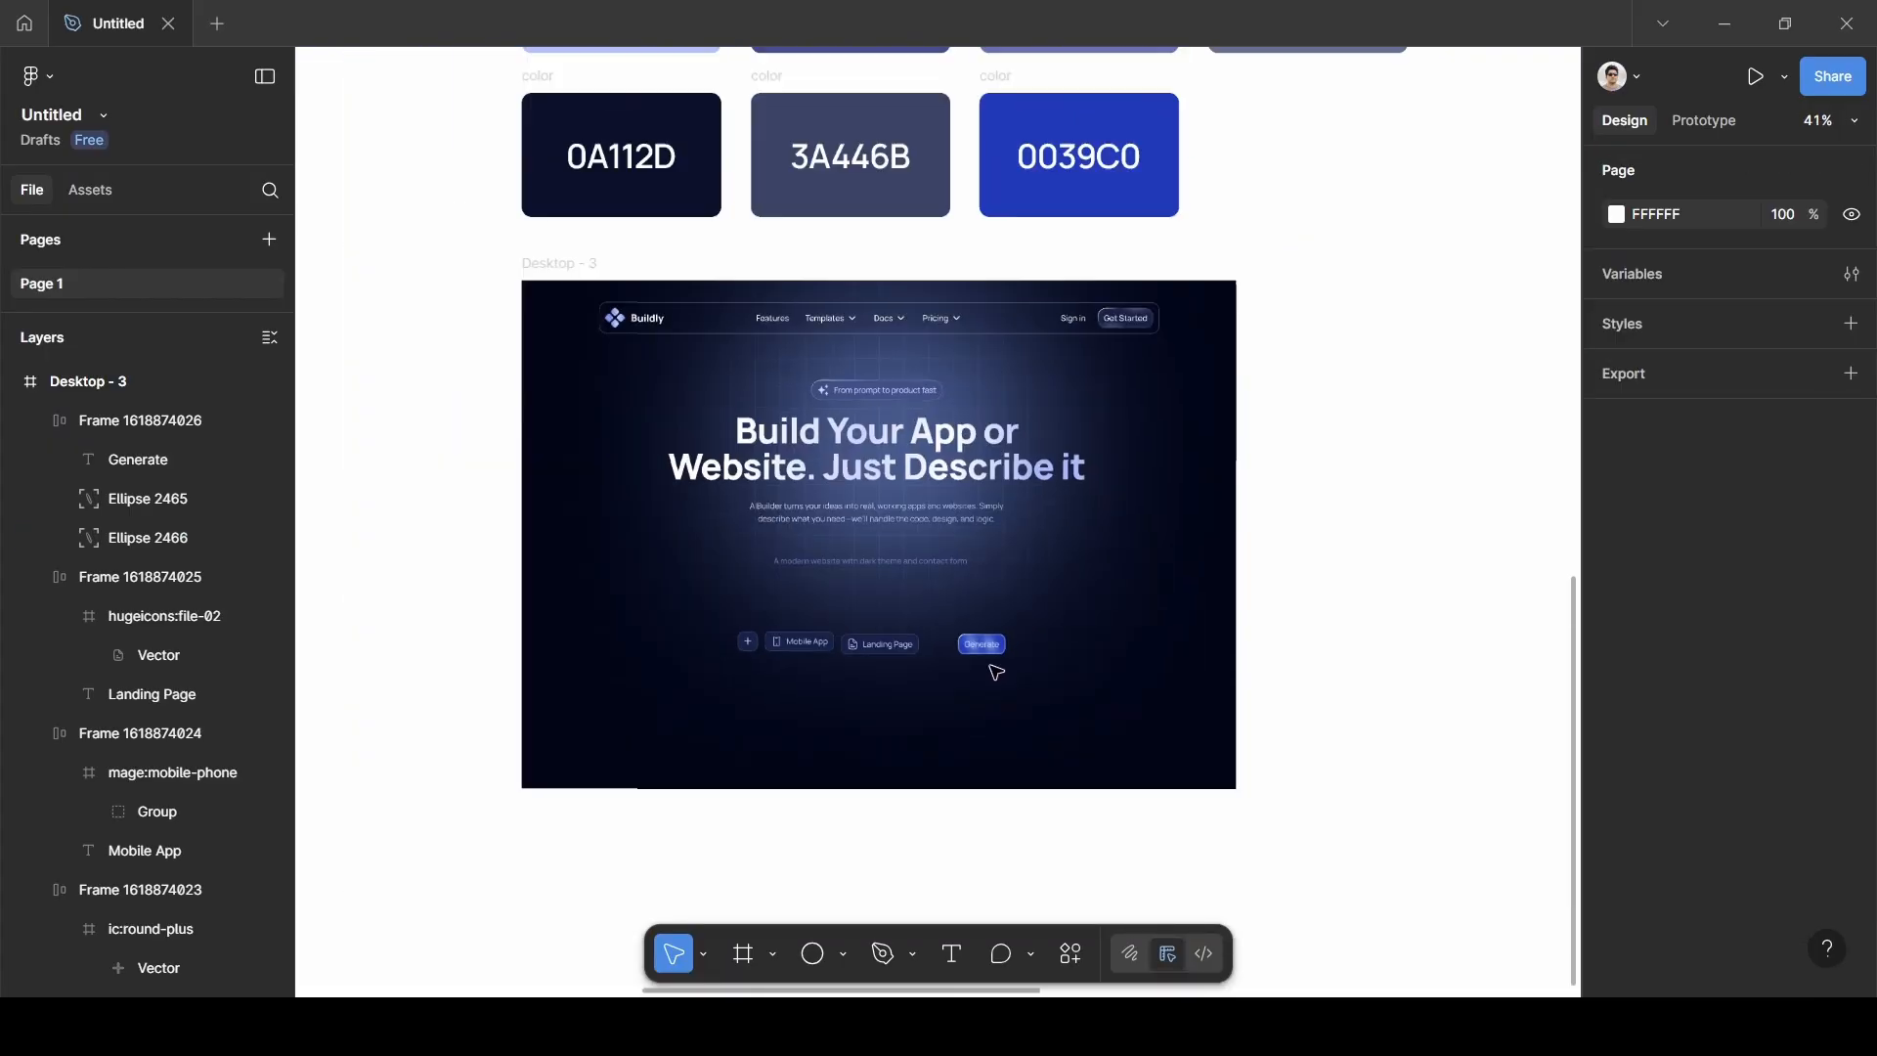
scroll(994, 674, up, 8)
scroll(1009, 671, left, 10)
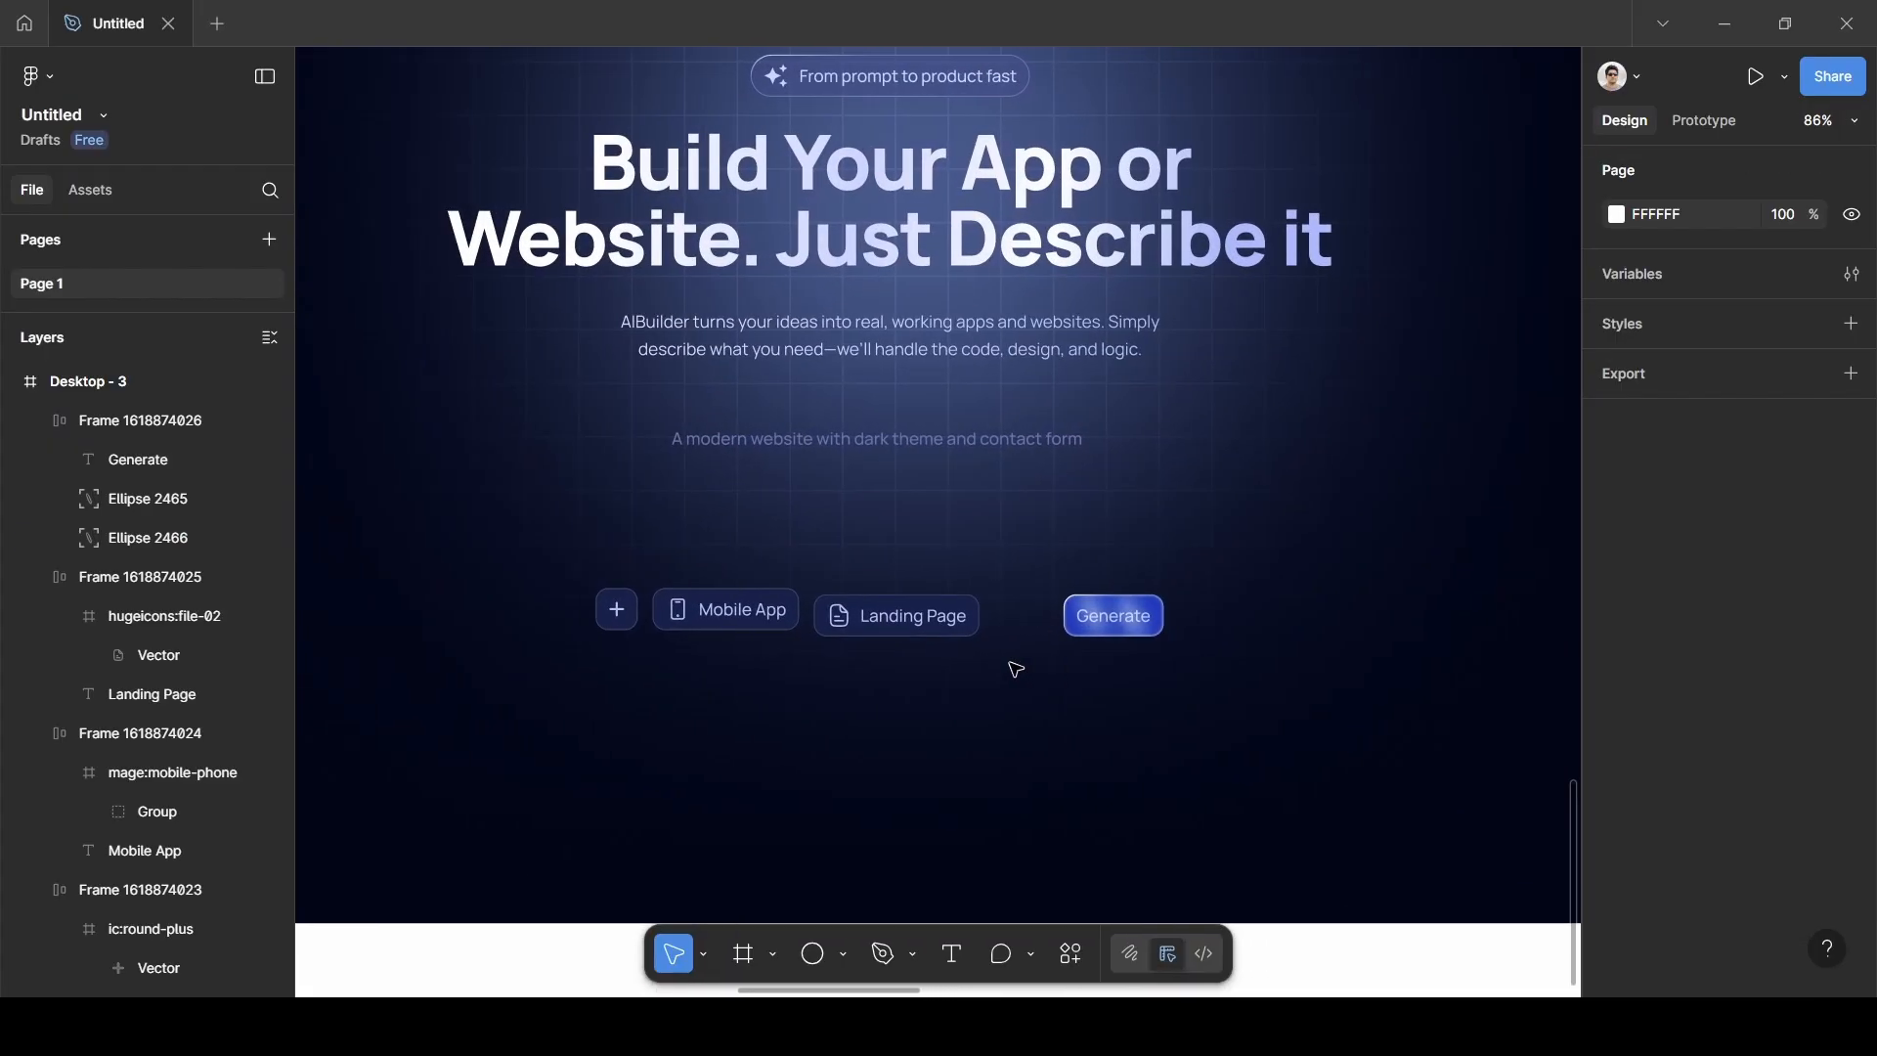
scroll(1009, 658, right, 10)
scroll(1006, 658, down, 4)
scroll(1006, 658, up, 12)
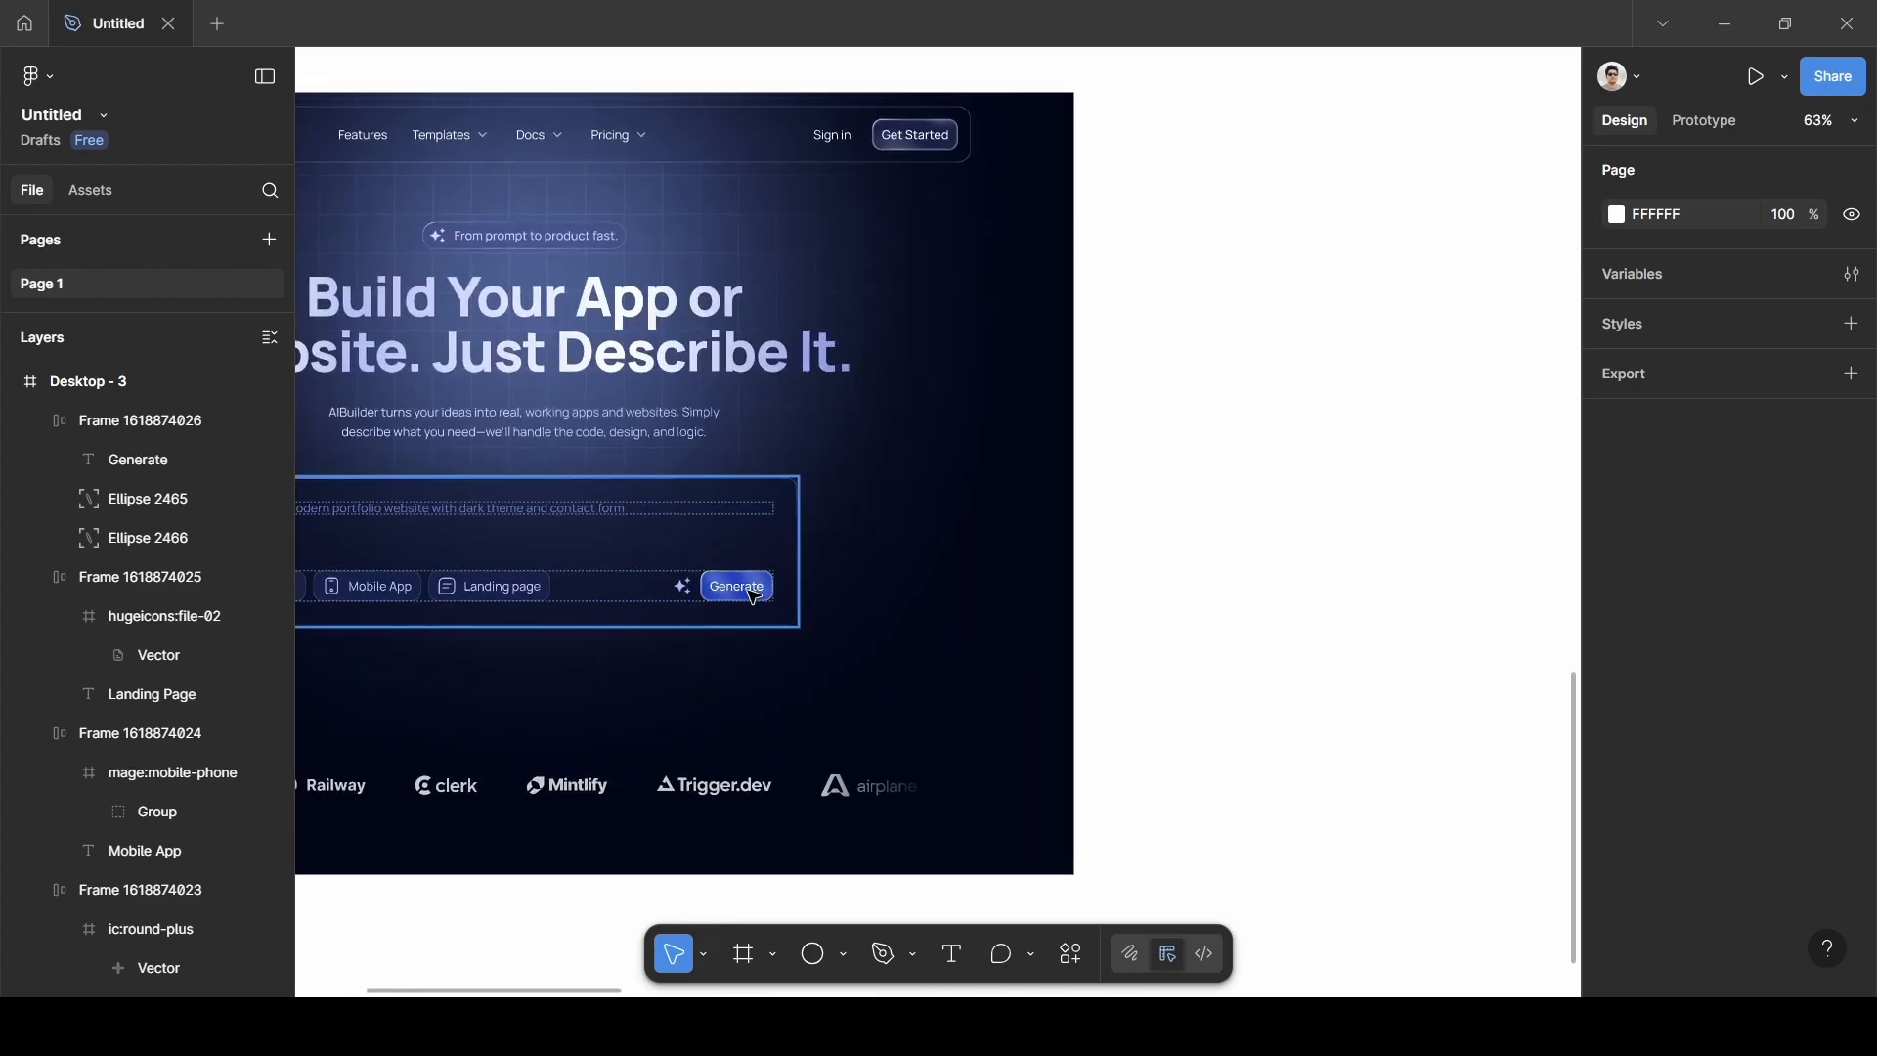
scroll(754, 597, down, 5)
scroll(754, 596, left, 8)
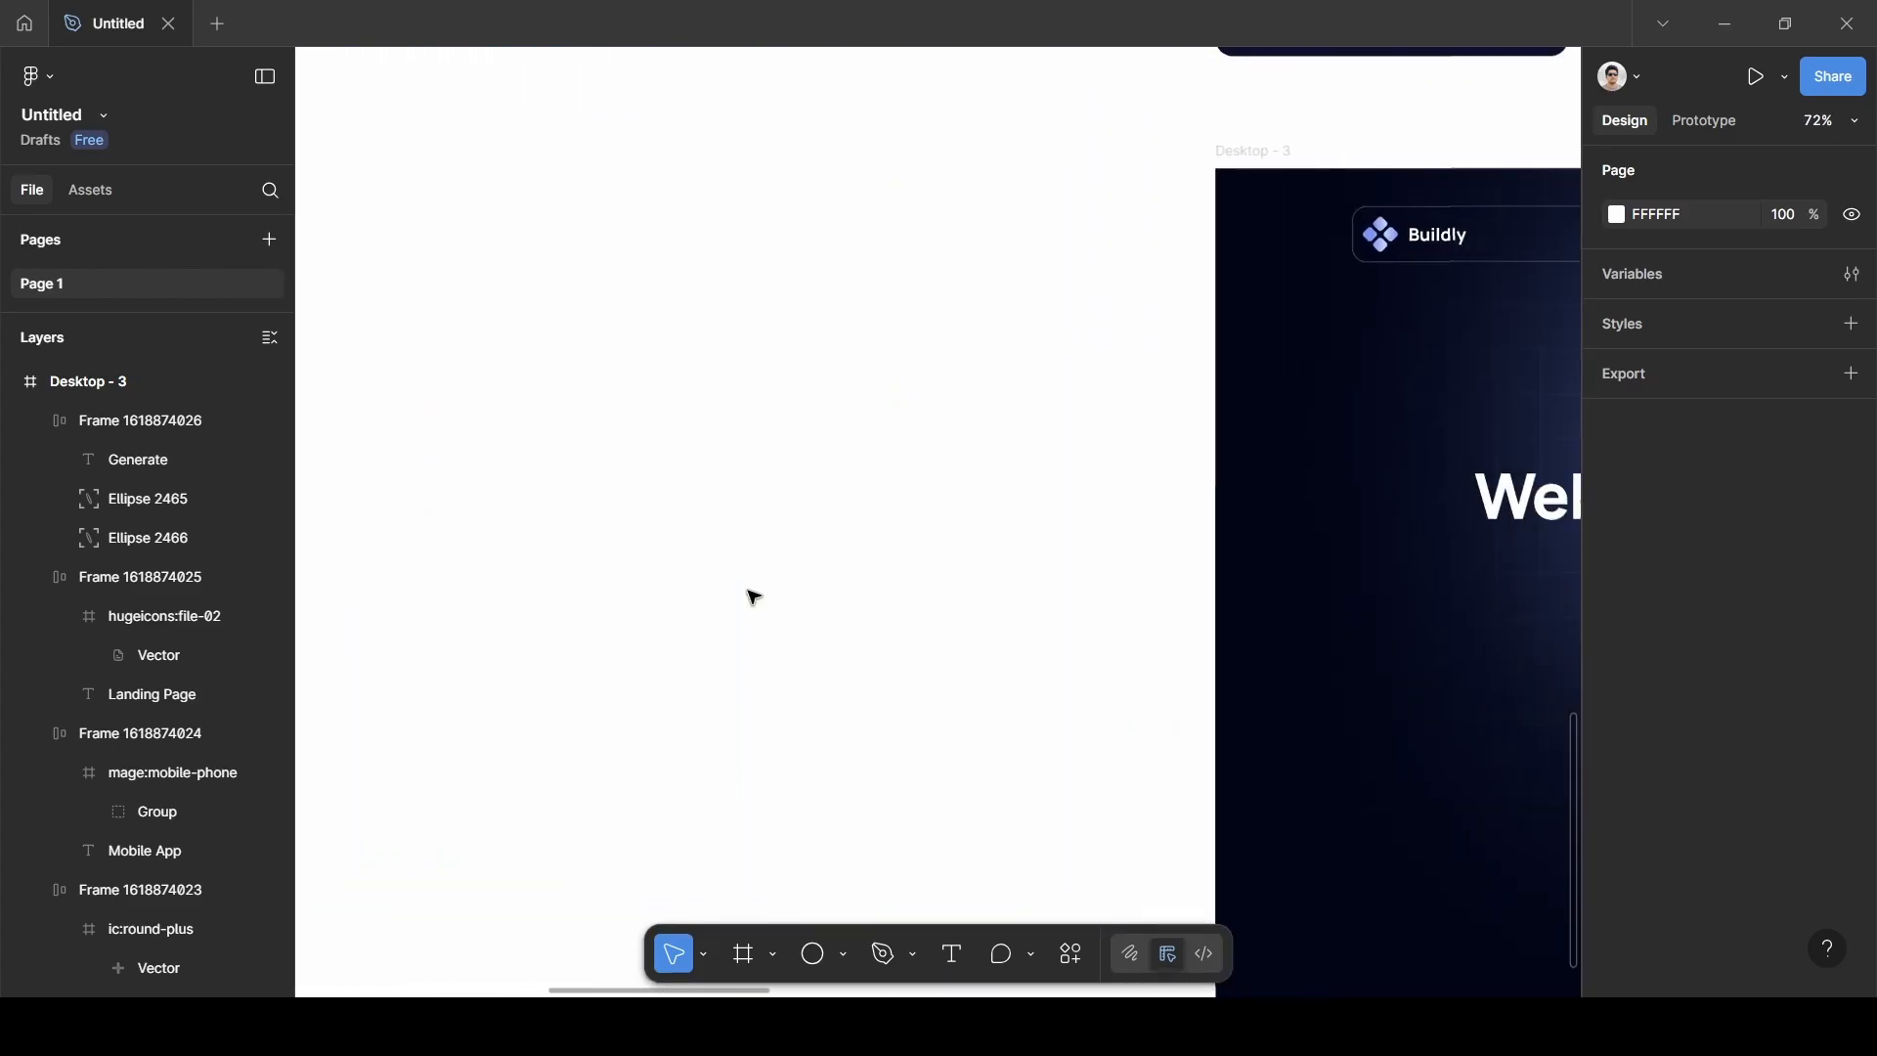
scroll(754, 596, right, 8)
scroll(754, 596, right, 8)
scroll(754, 596, down, 3)
scroll(754, 597, up, 10)
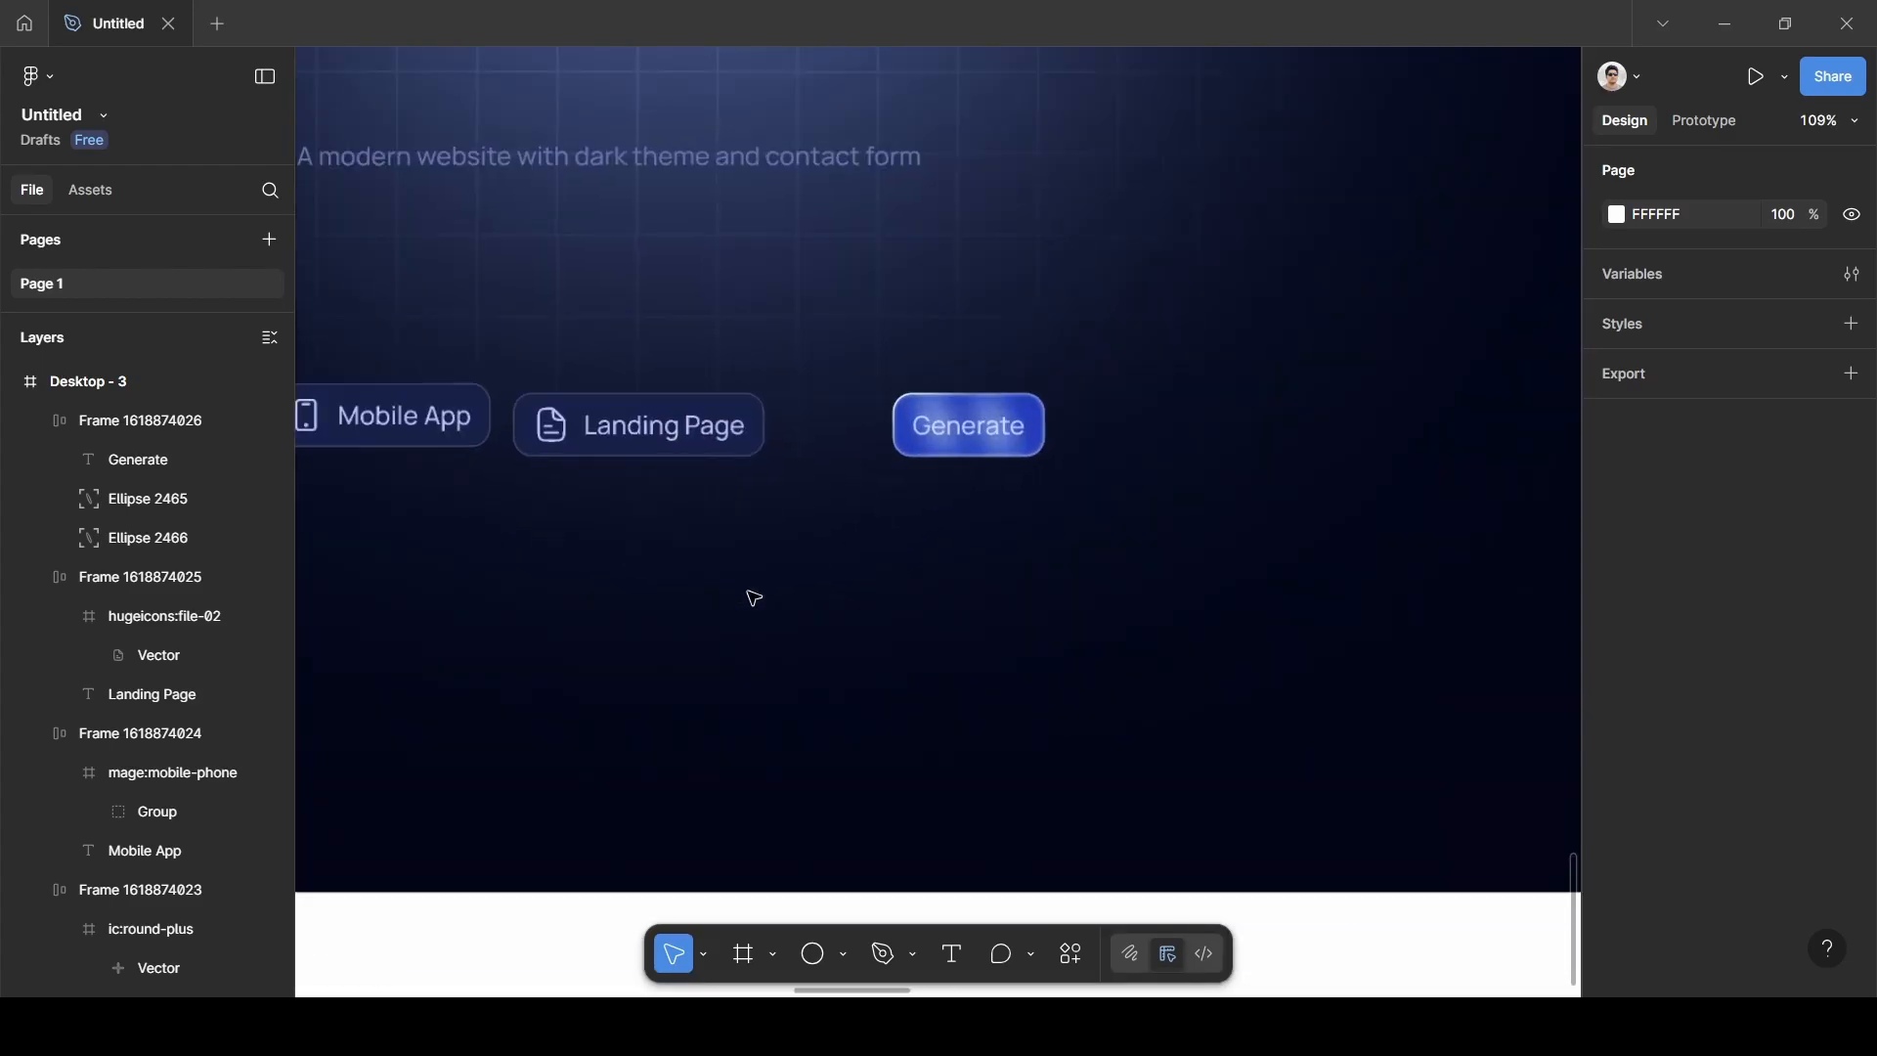
Shift the second highlight ellipse slightly right behind the end of the Generate label and check the button's look.
scroll(755, 596, right, 5)
scroll(754, 596, up, 3)
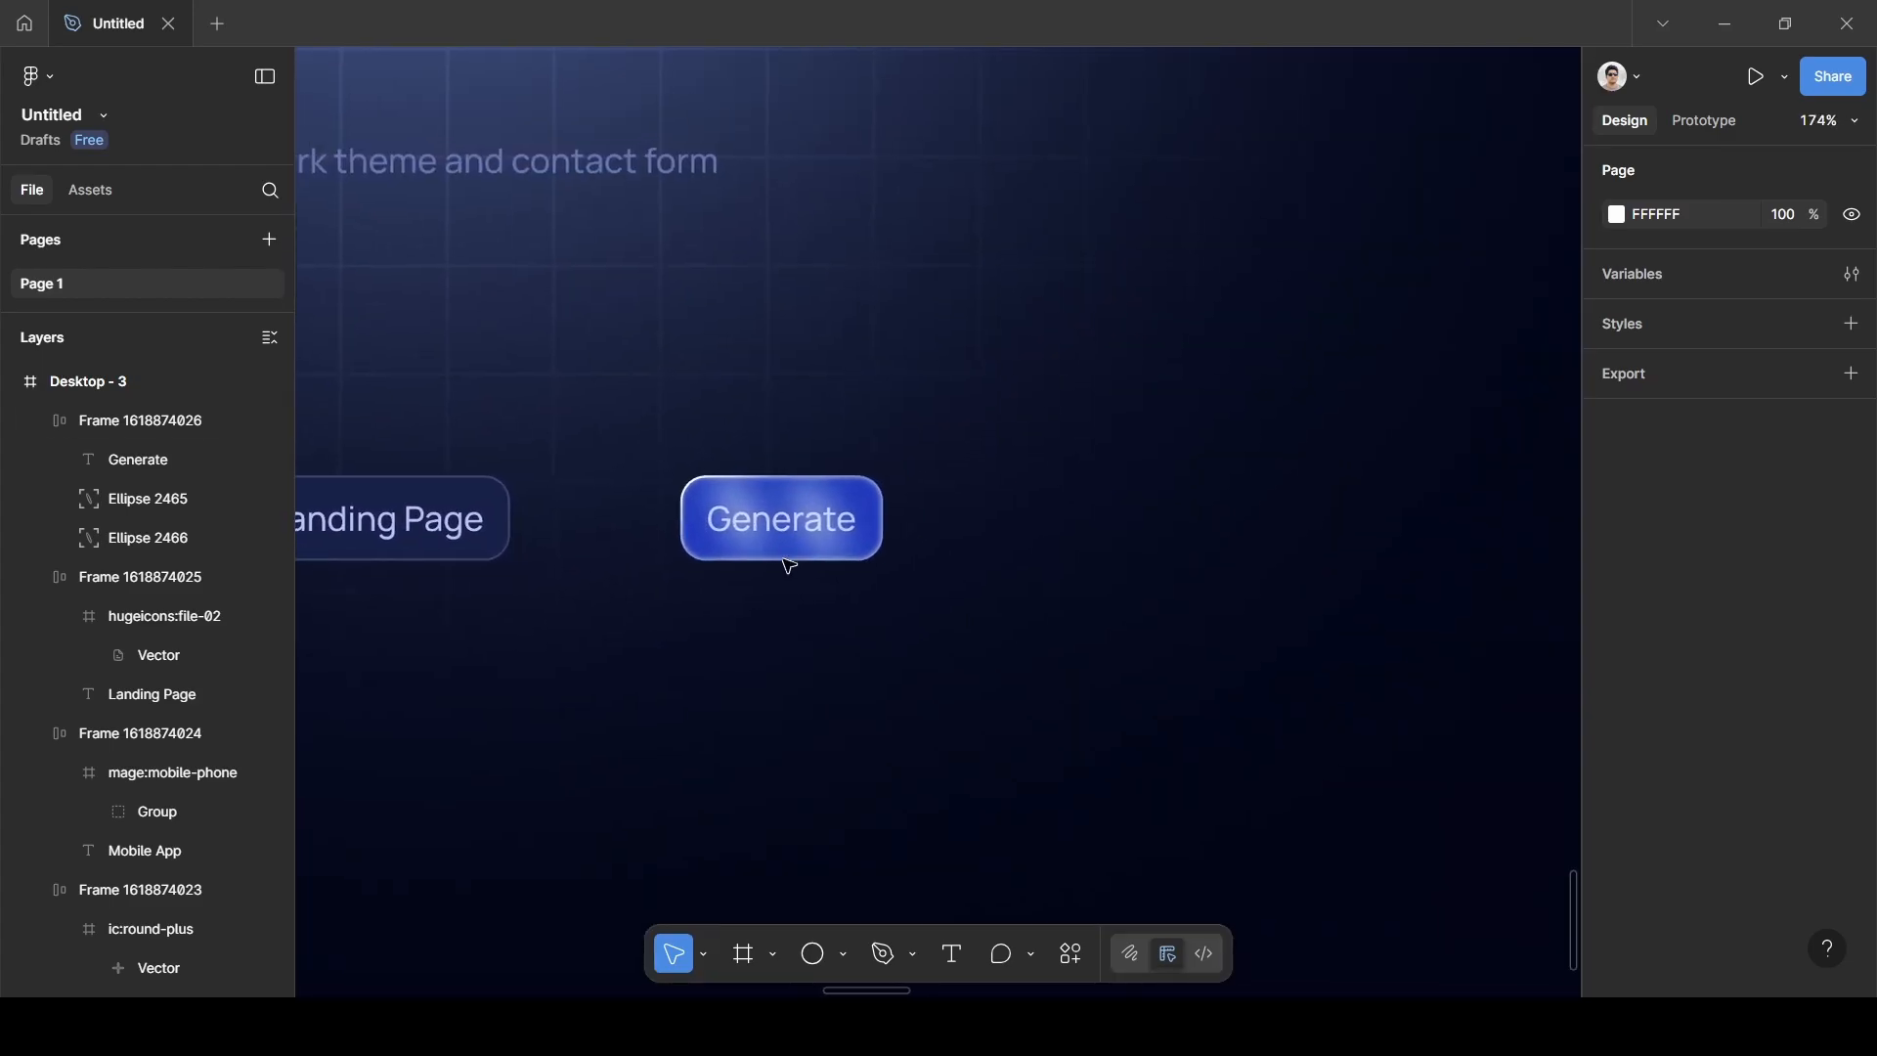
click(164, 538)
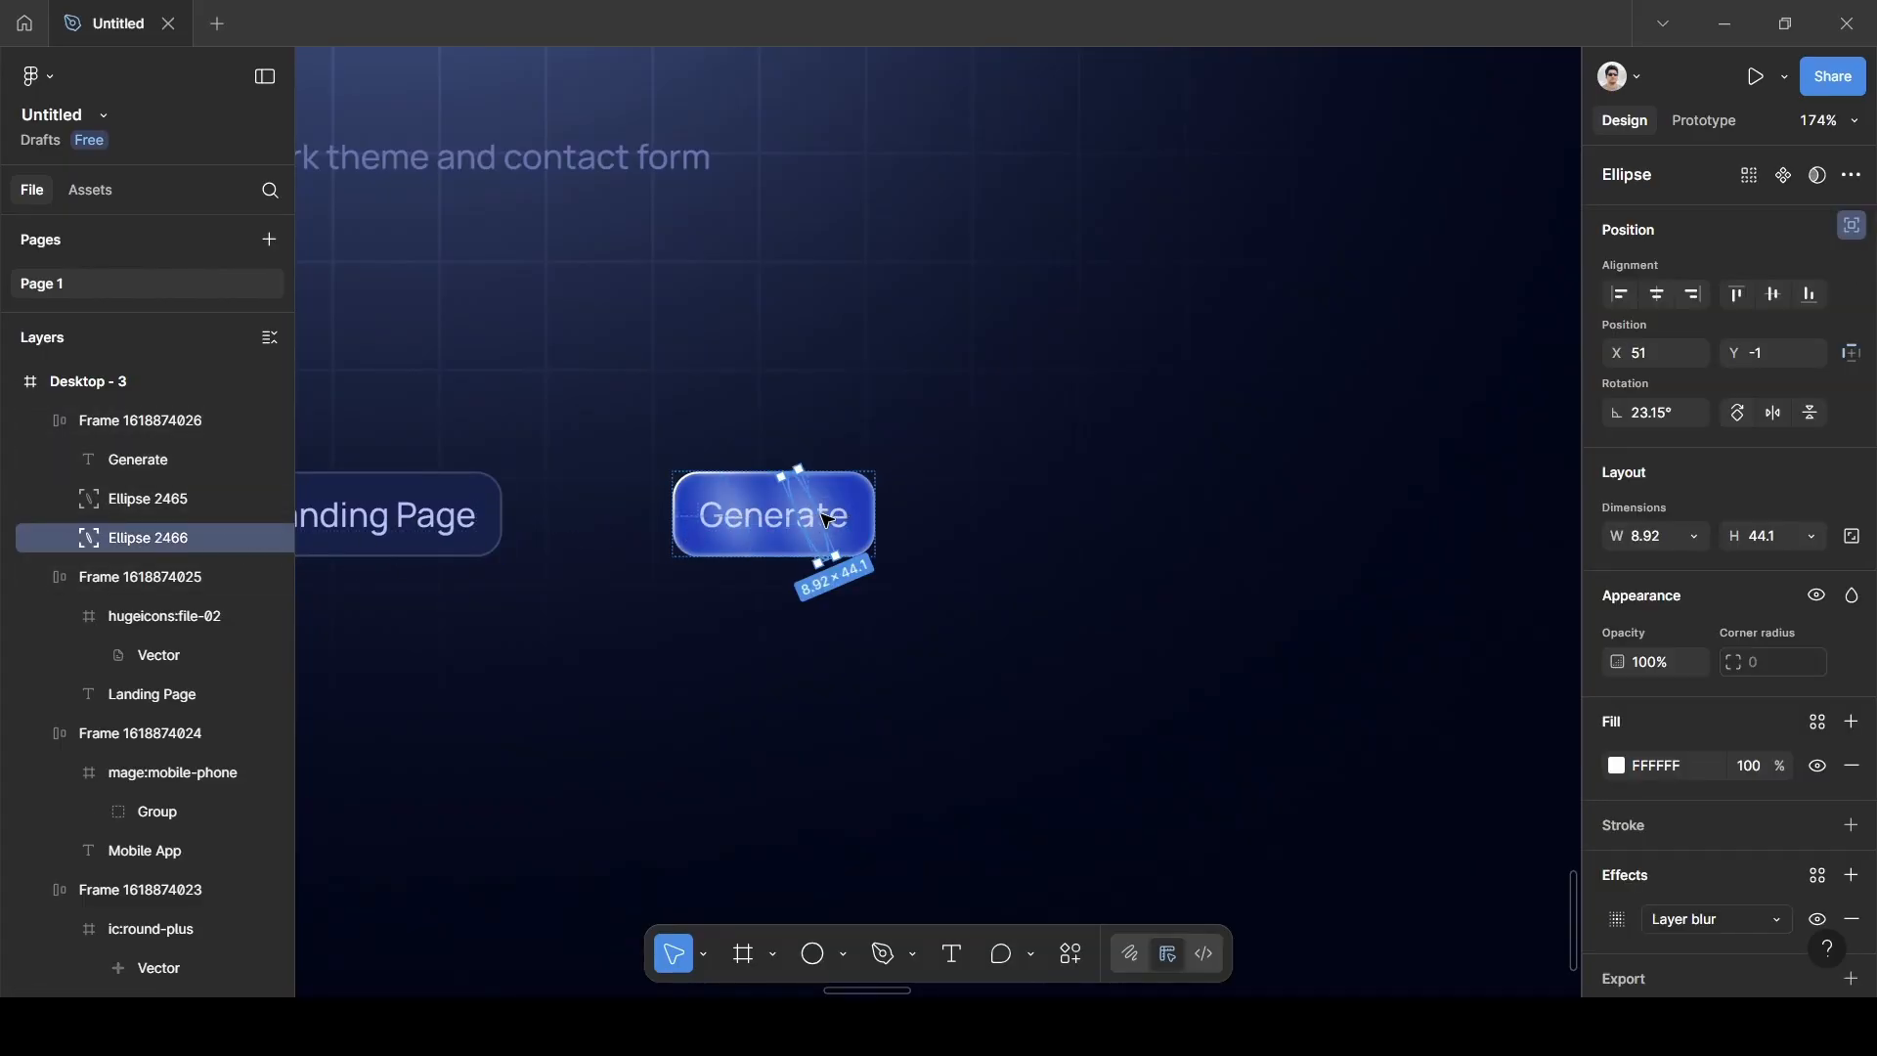
drag(826, 519, 839, 519)
click(713, 608)
scroll(714, 608, down, 5)
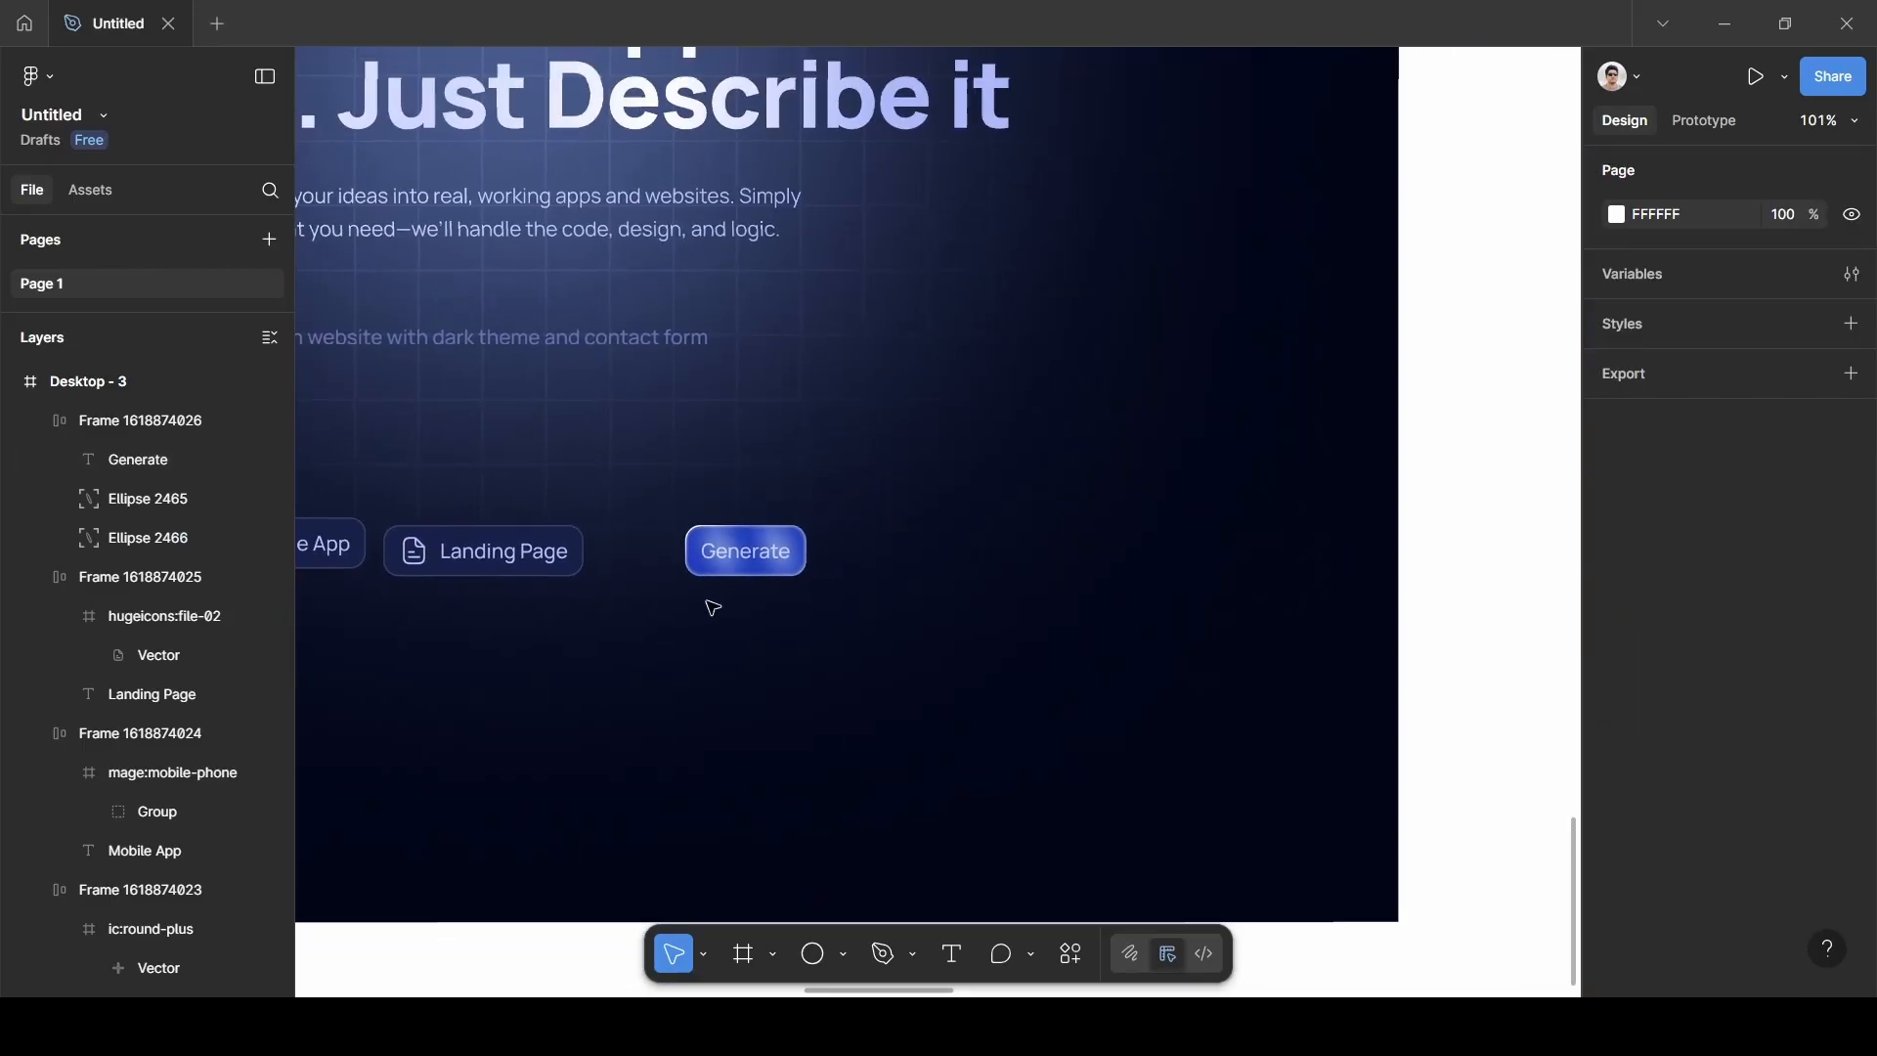
scroll(754, 566, up, 5)
scroll(812, 566, up, 1)
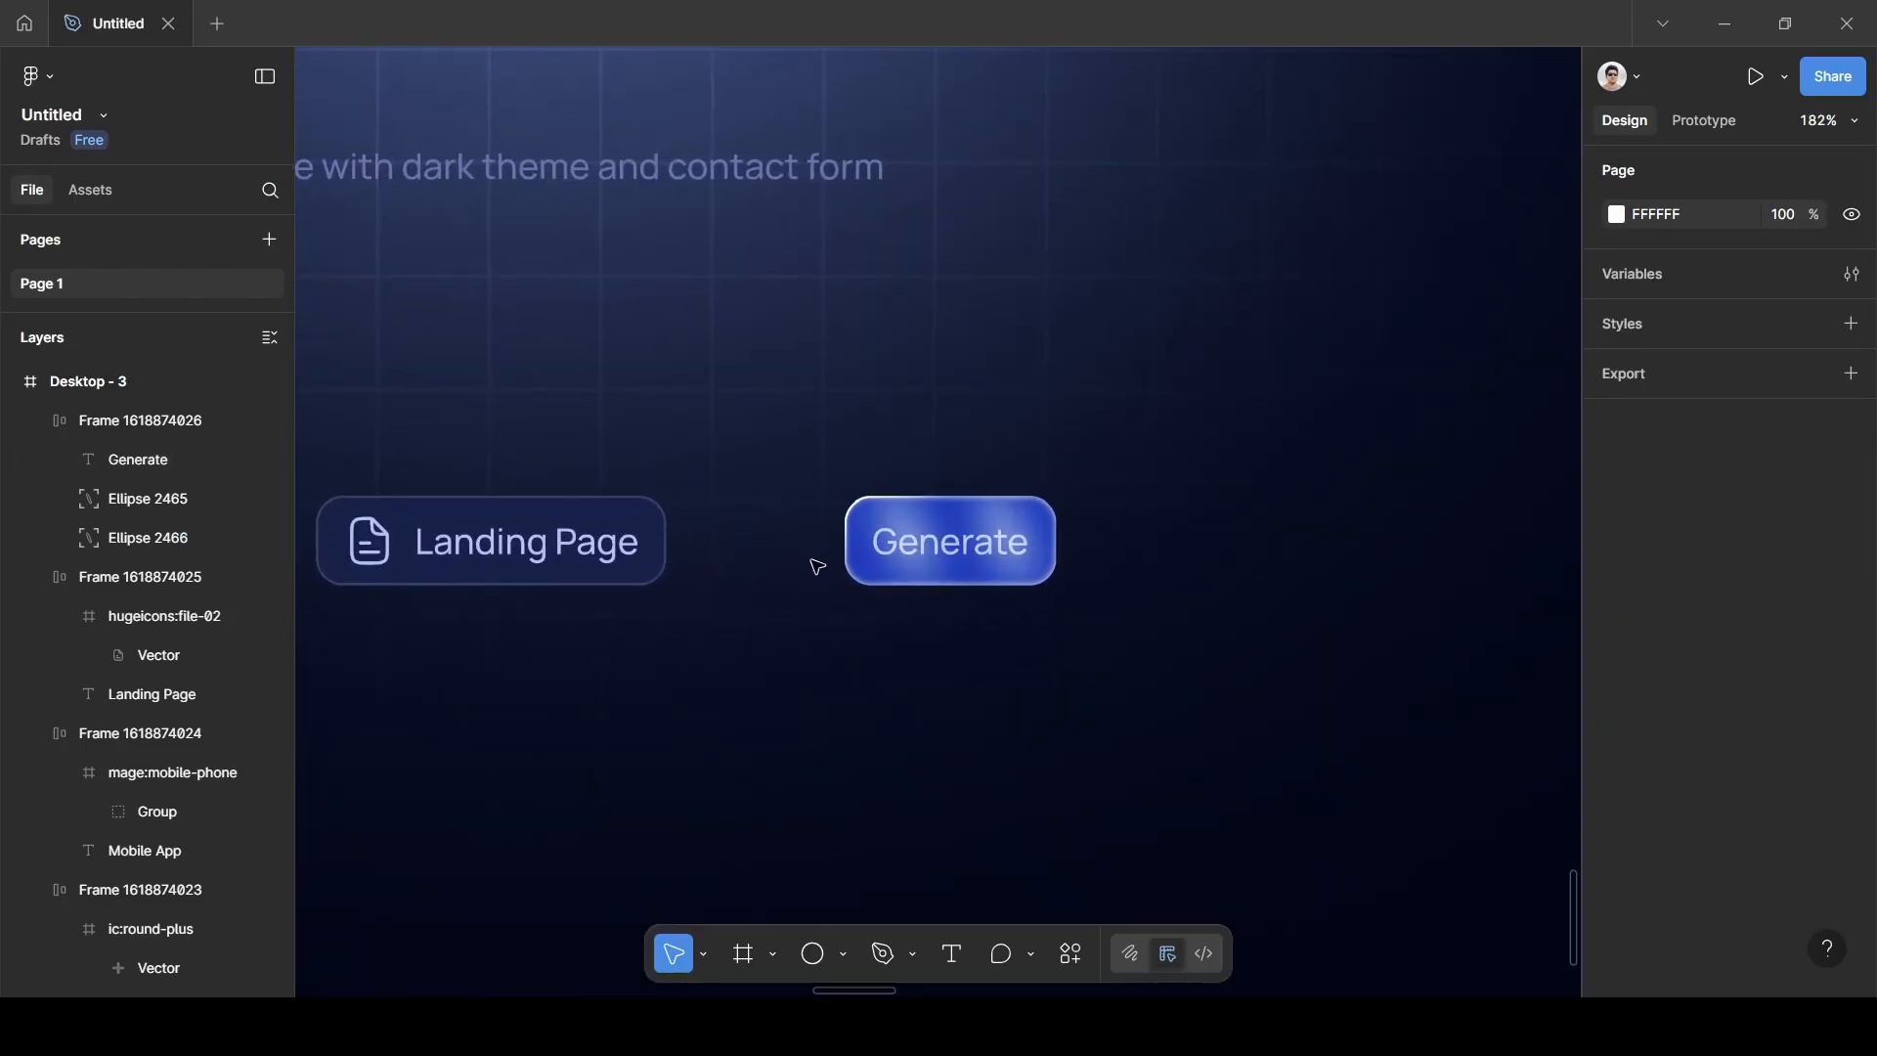
Search Iconify for "stars" and import the filled mdi:stars sparkle icon as a 24 × 24 frame.
click(1072, 955)
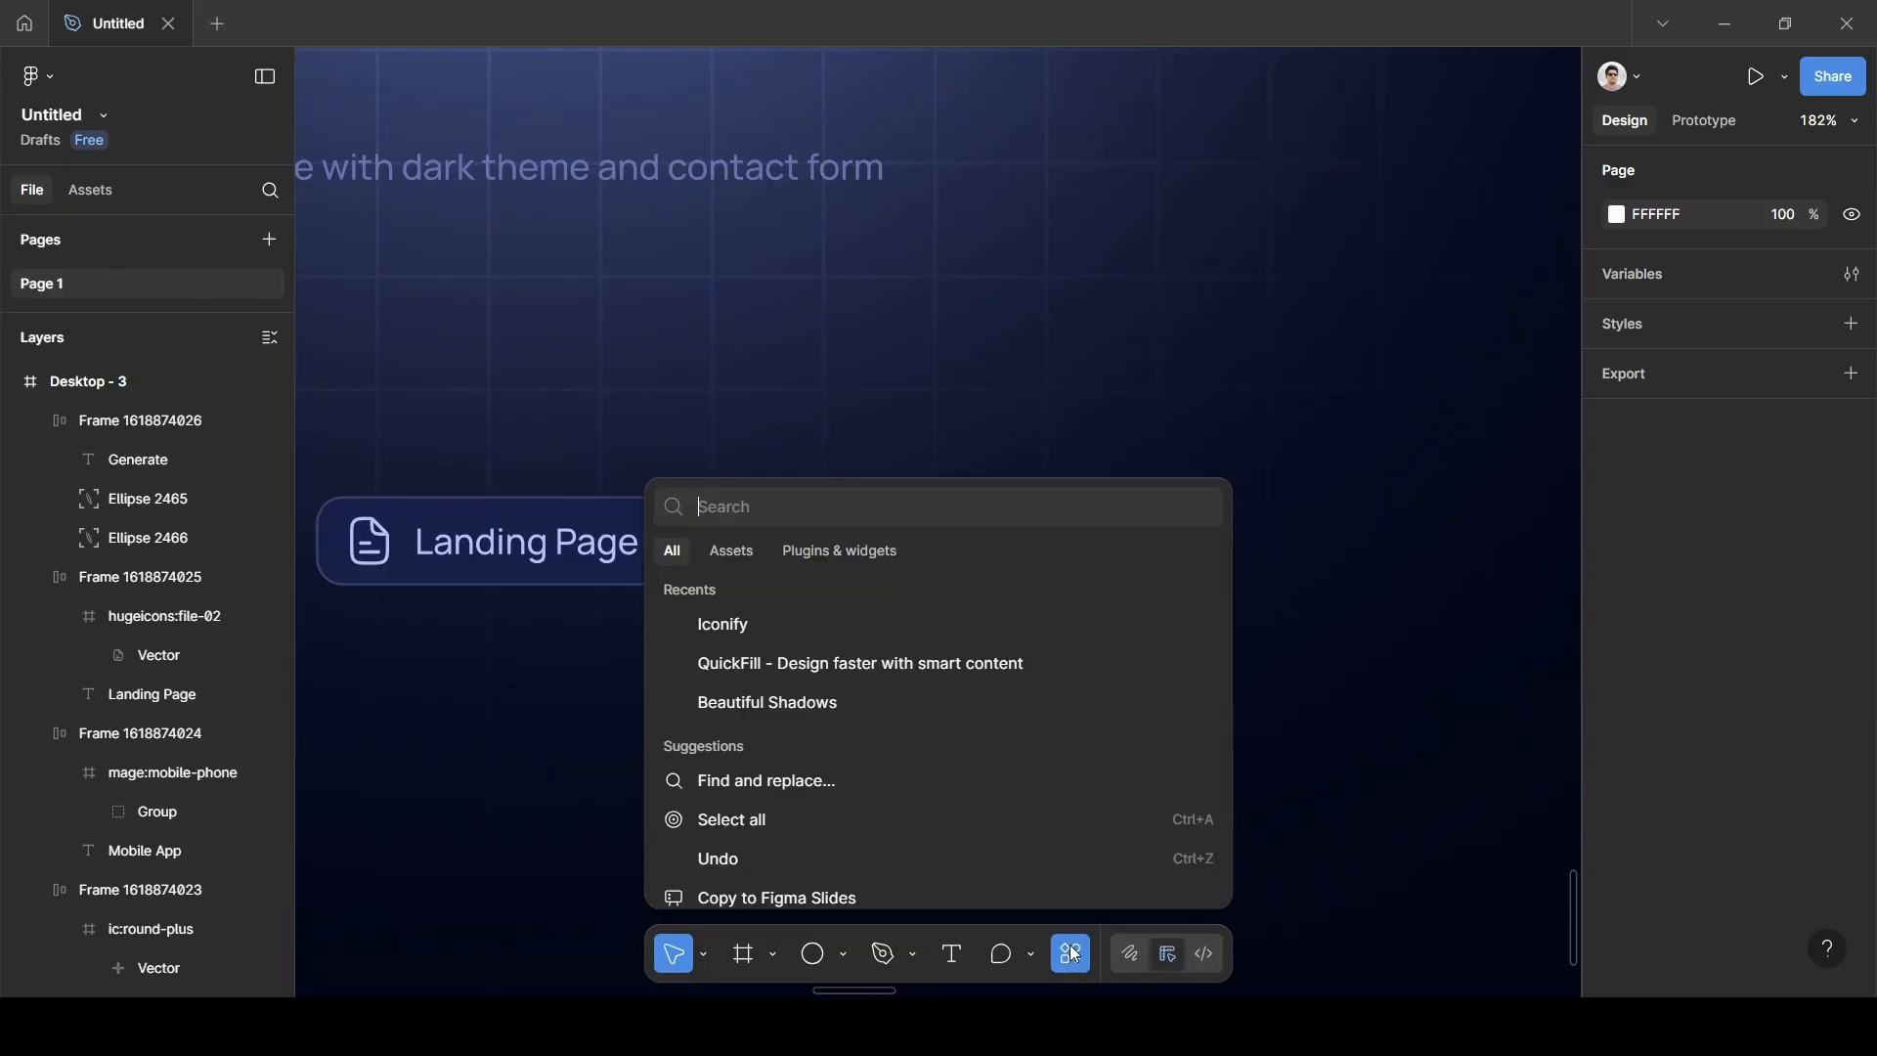
click(771, 623)
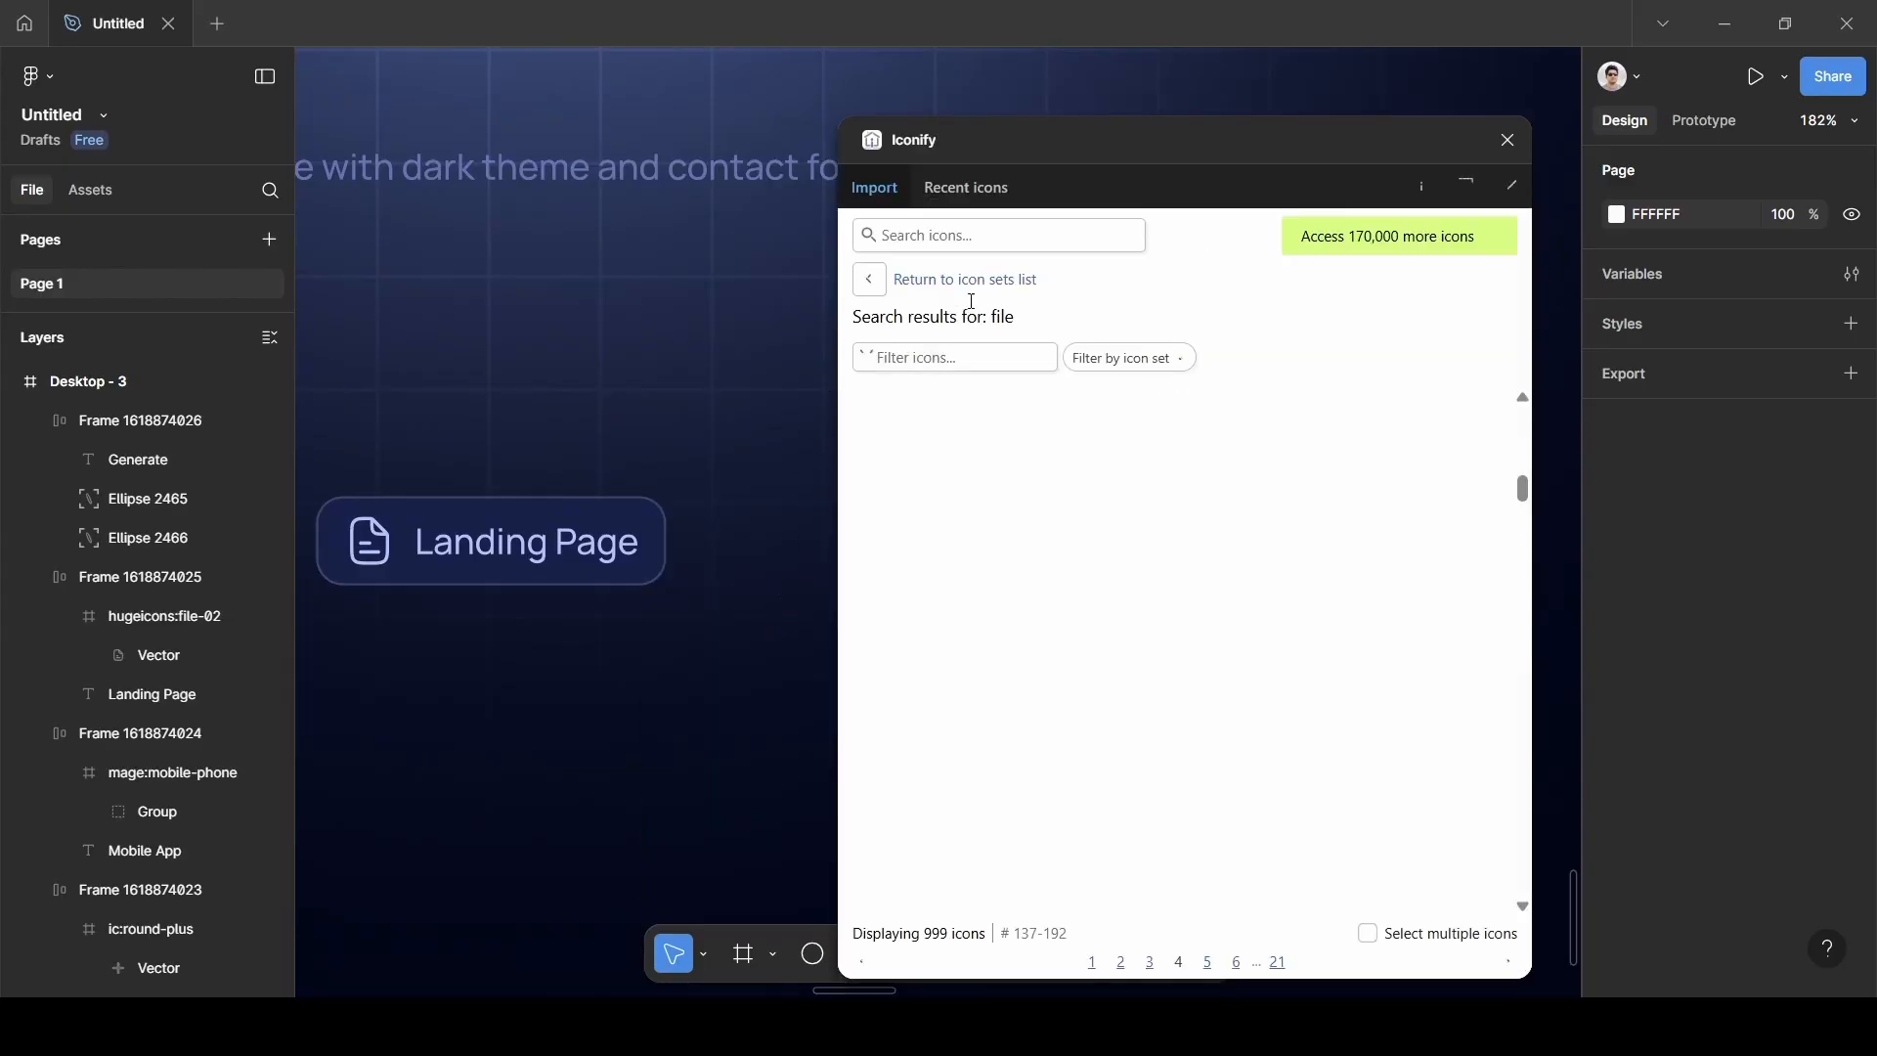
text(sta)
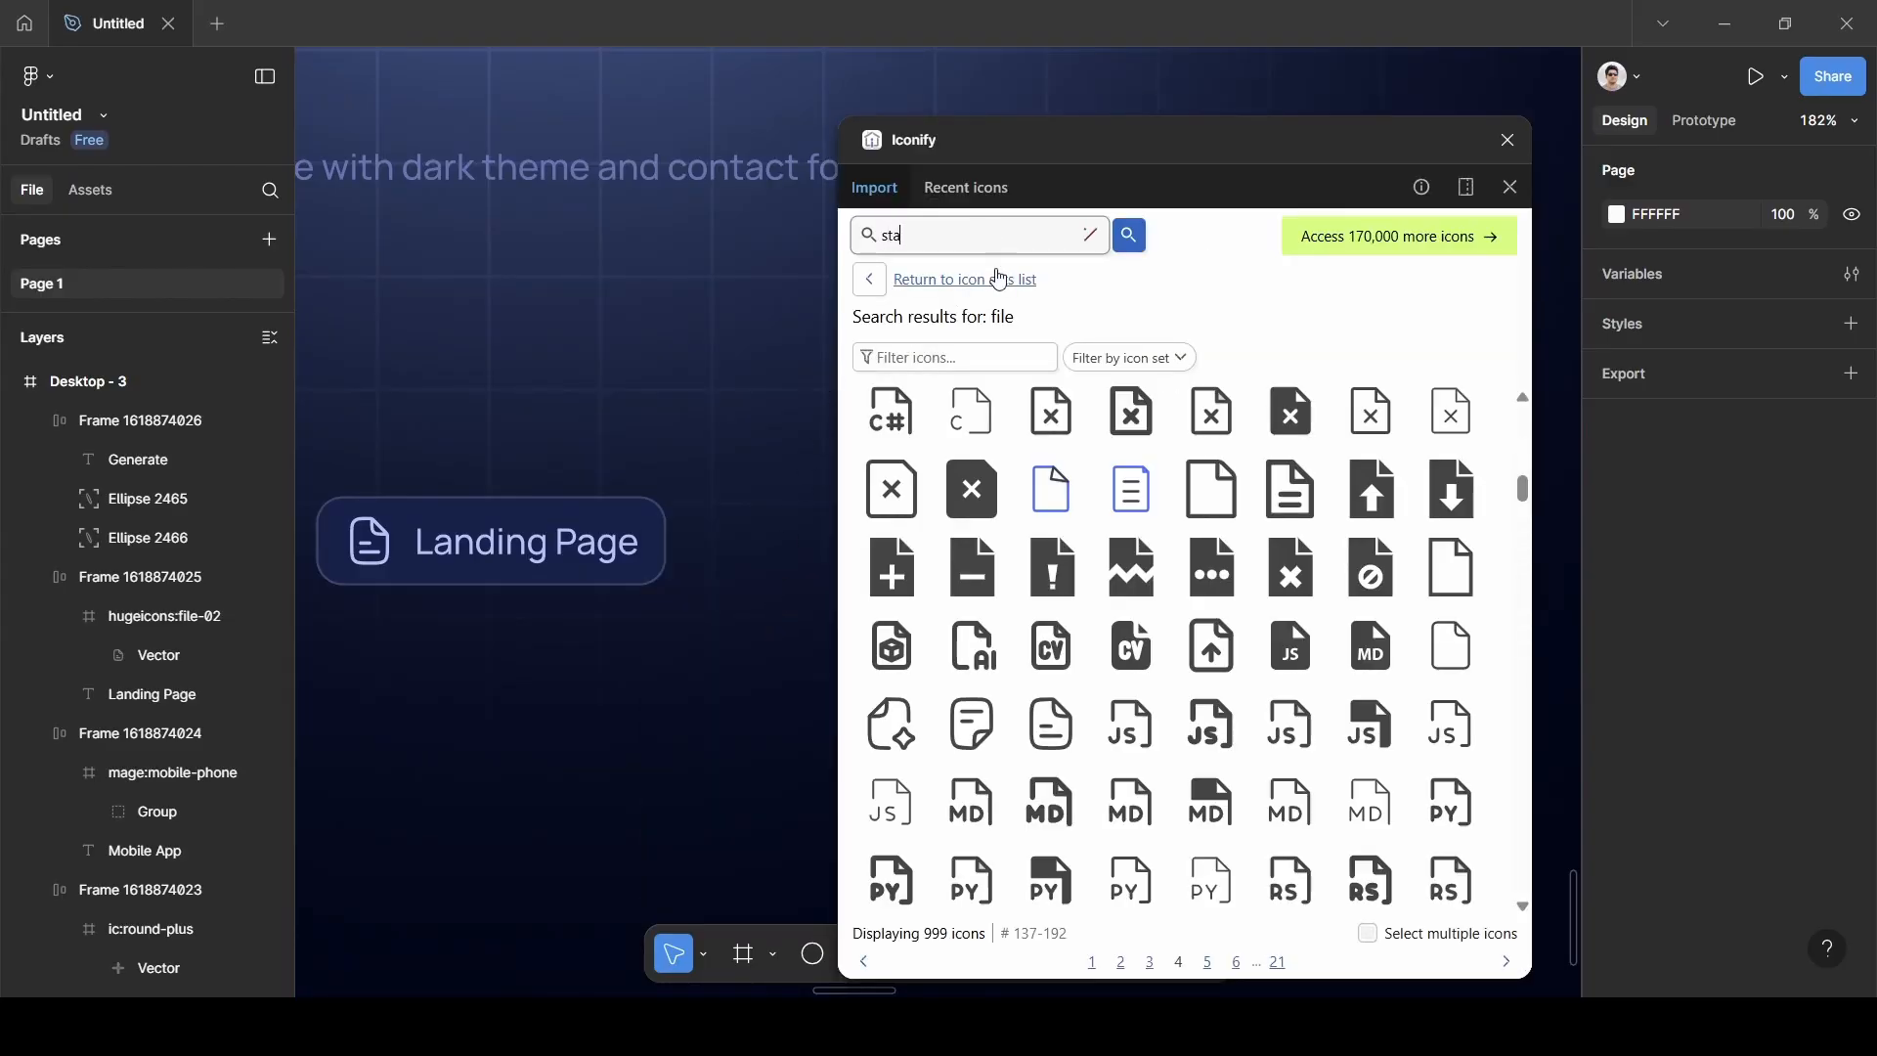
text(rs)
key(Return)
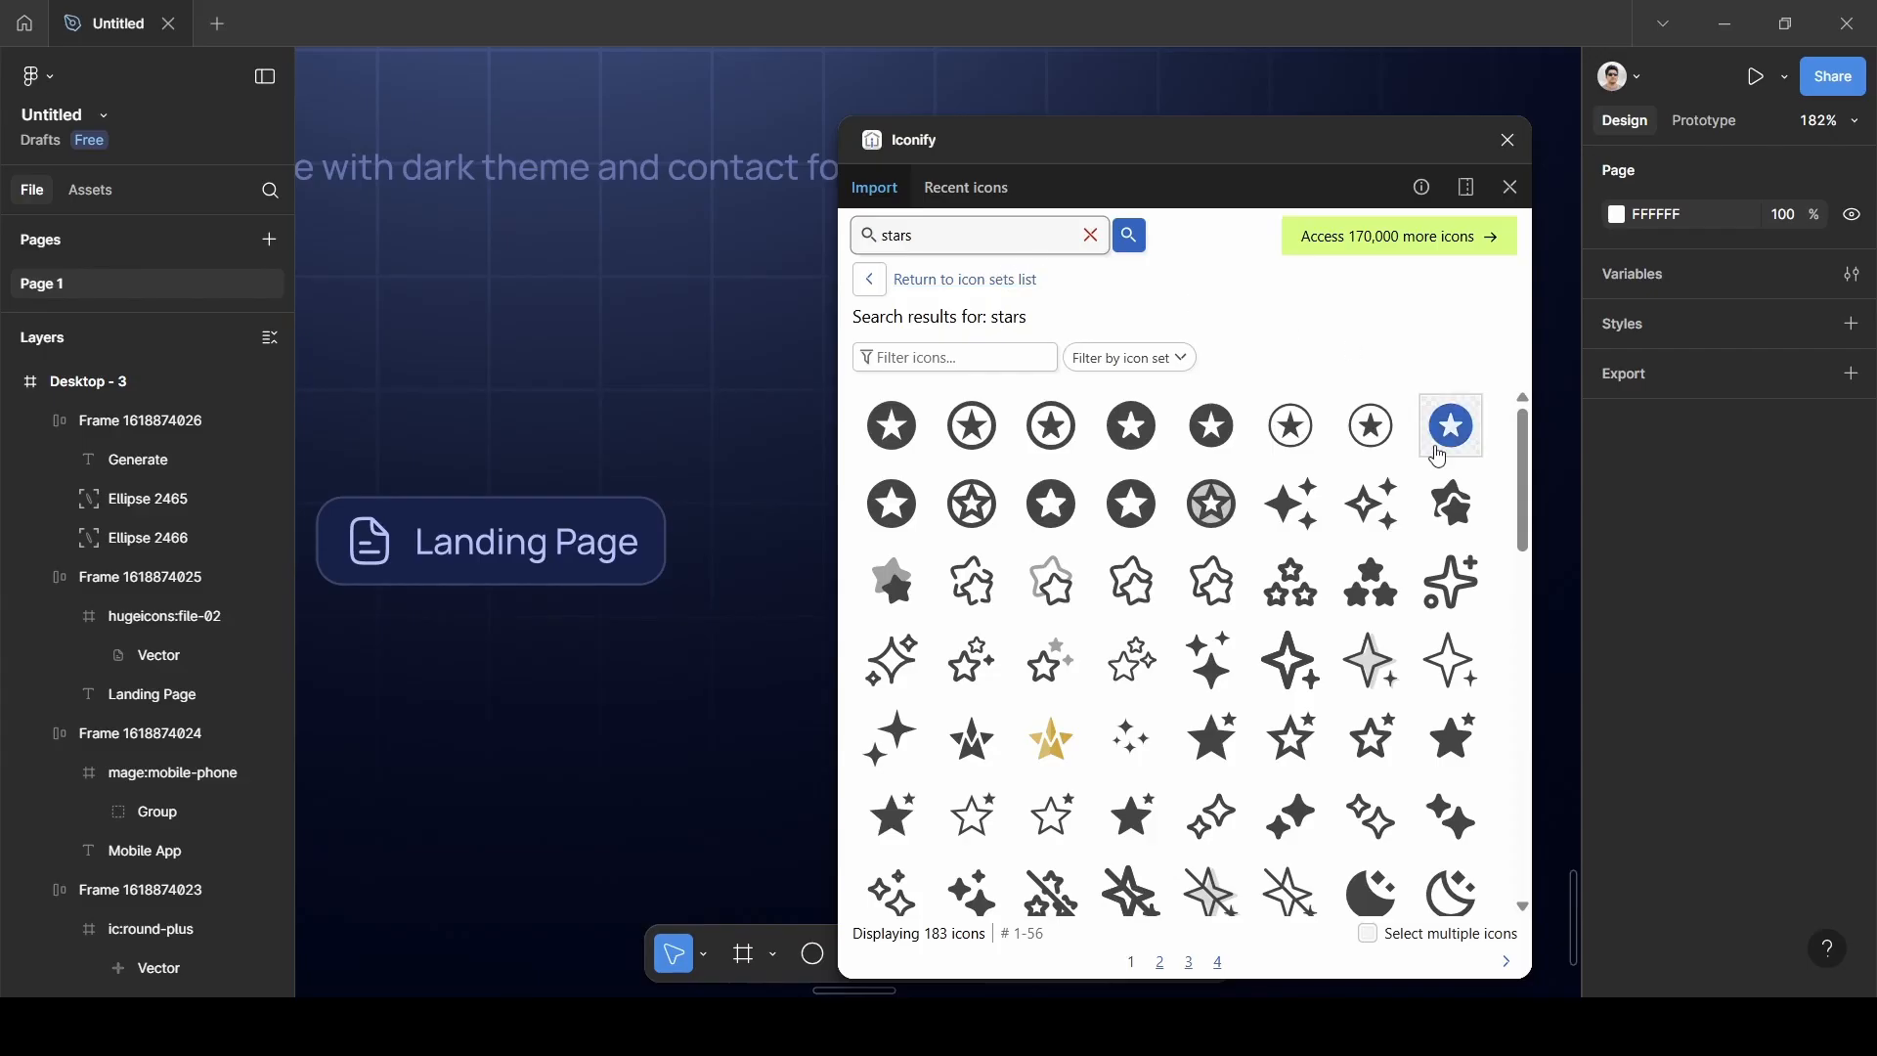
click(1292, 522)
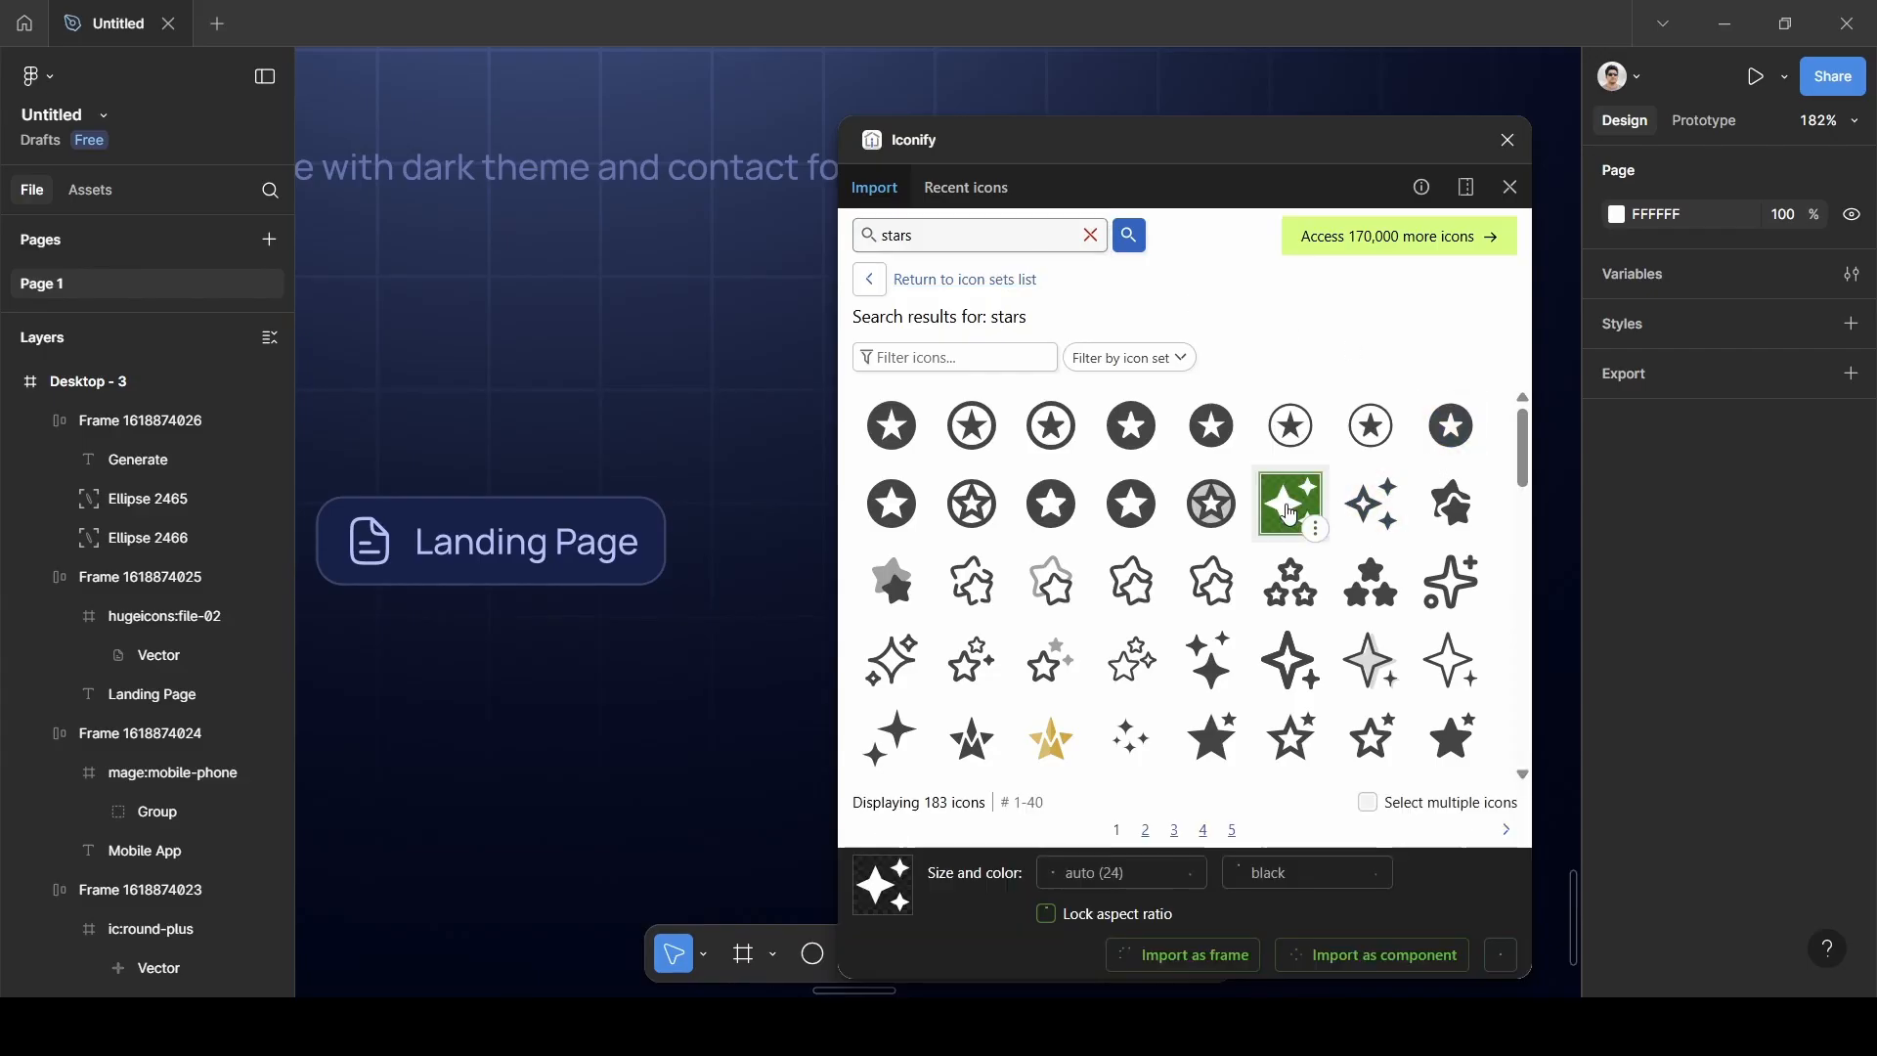
click(1185, 955)
click(1509, 140)
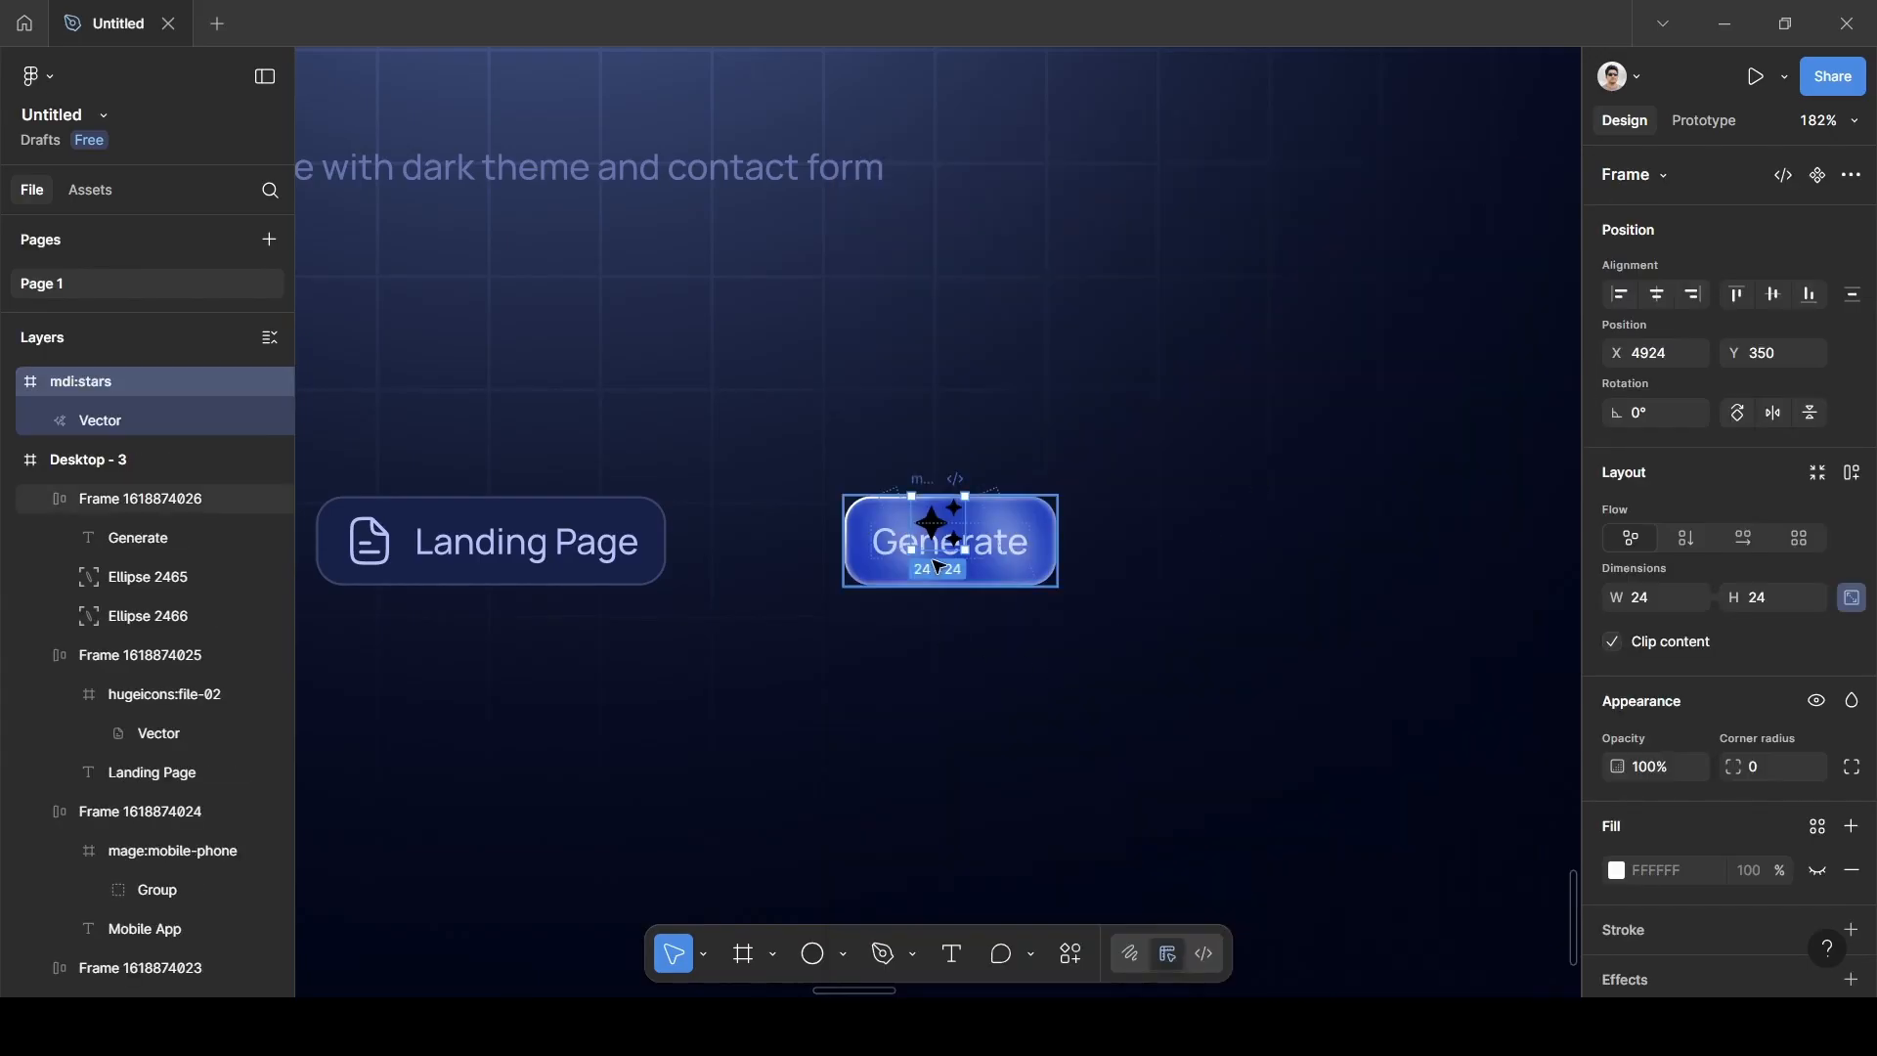
Nest the stars icon in the Desktop - 3 frame and place it just left of the Generate button at X 849, Y 720.
drag(951, 521, 769, 526)
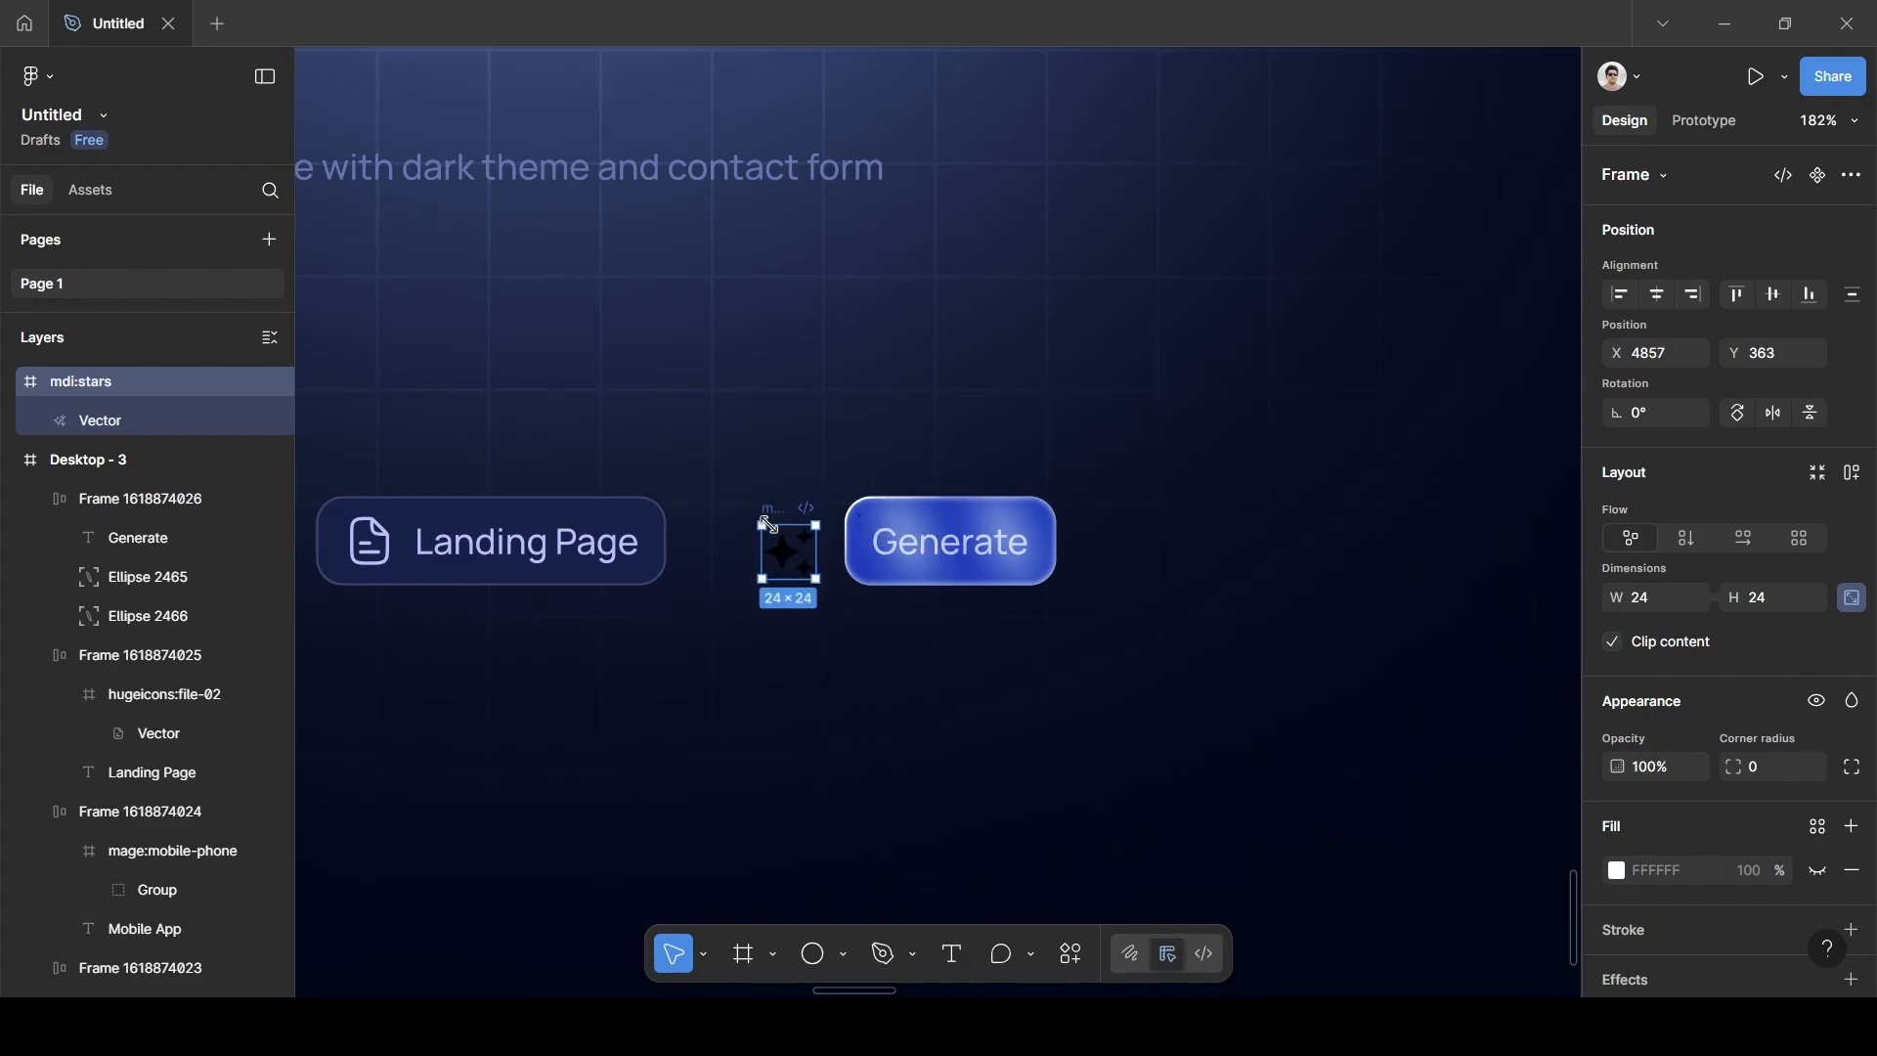
click(12, 384)
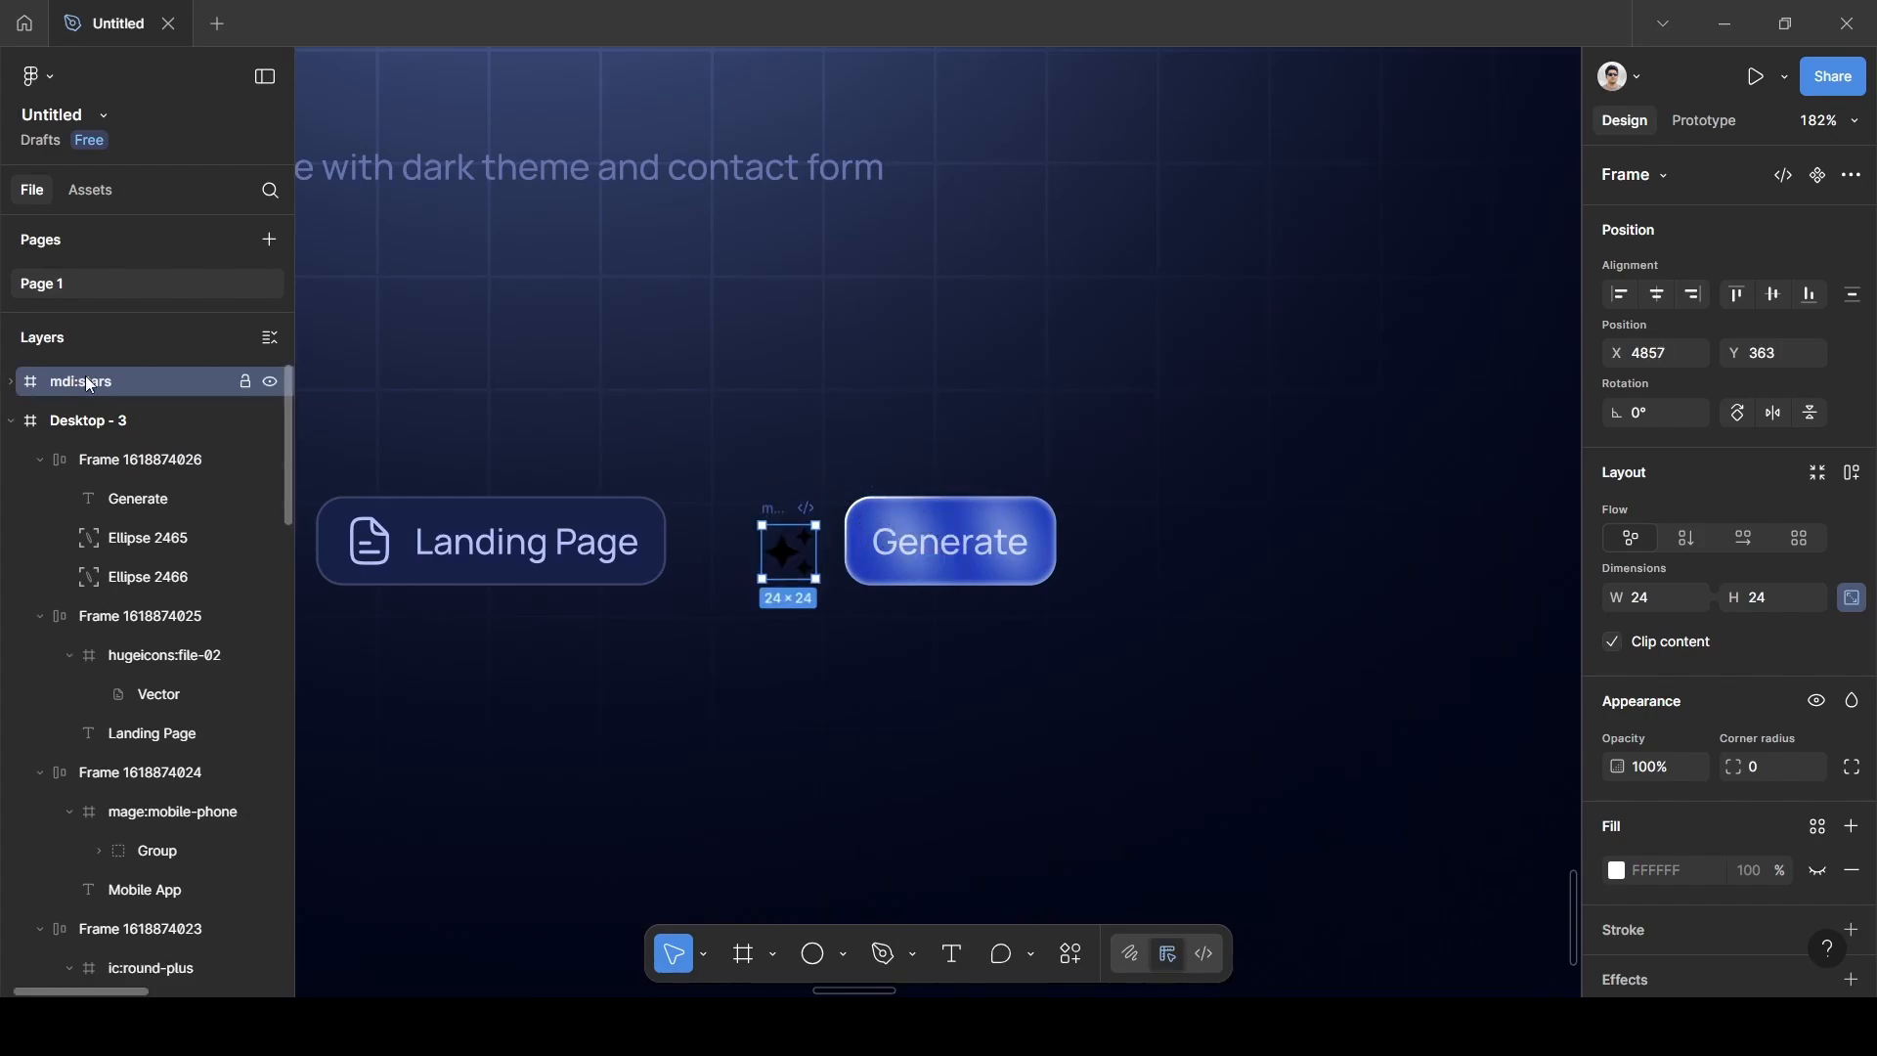
drag(85, 378, 86, 432)
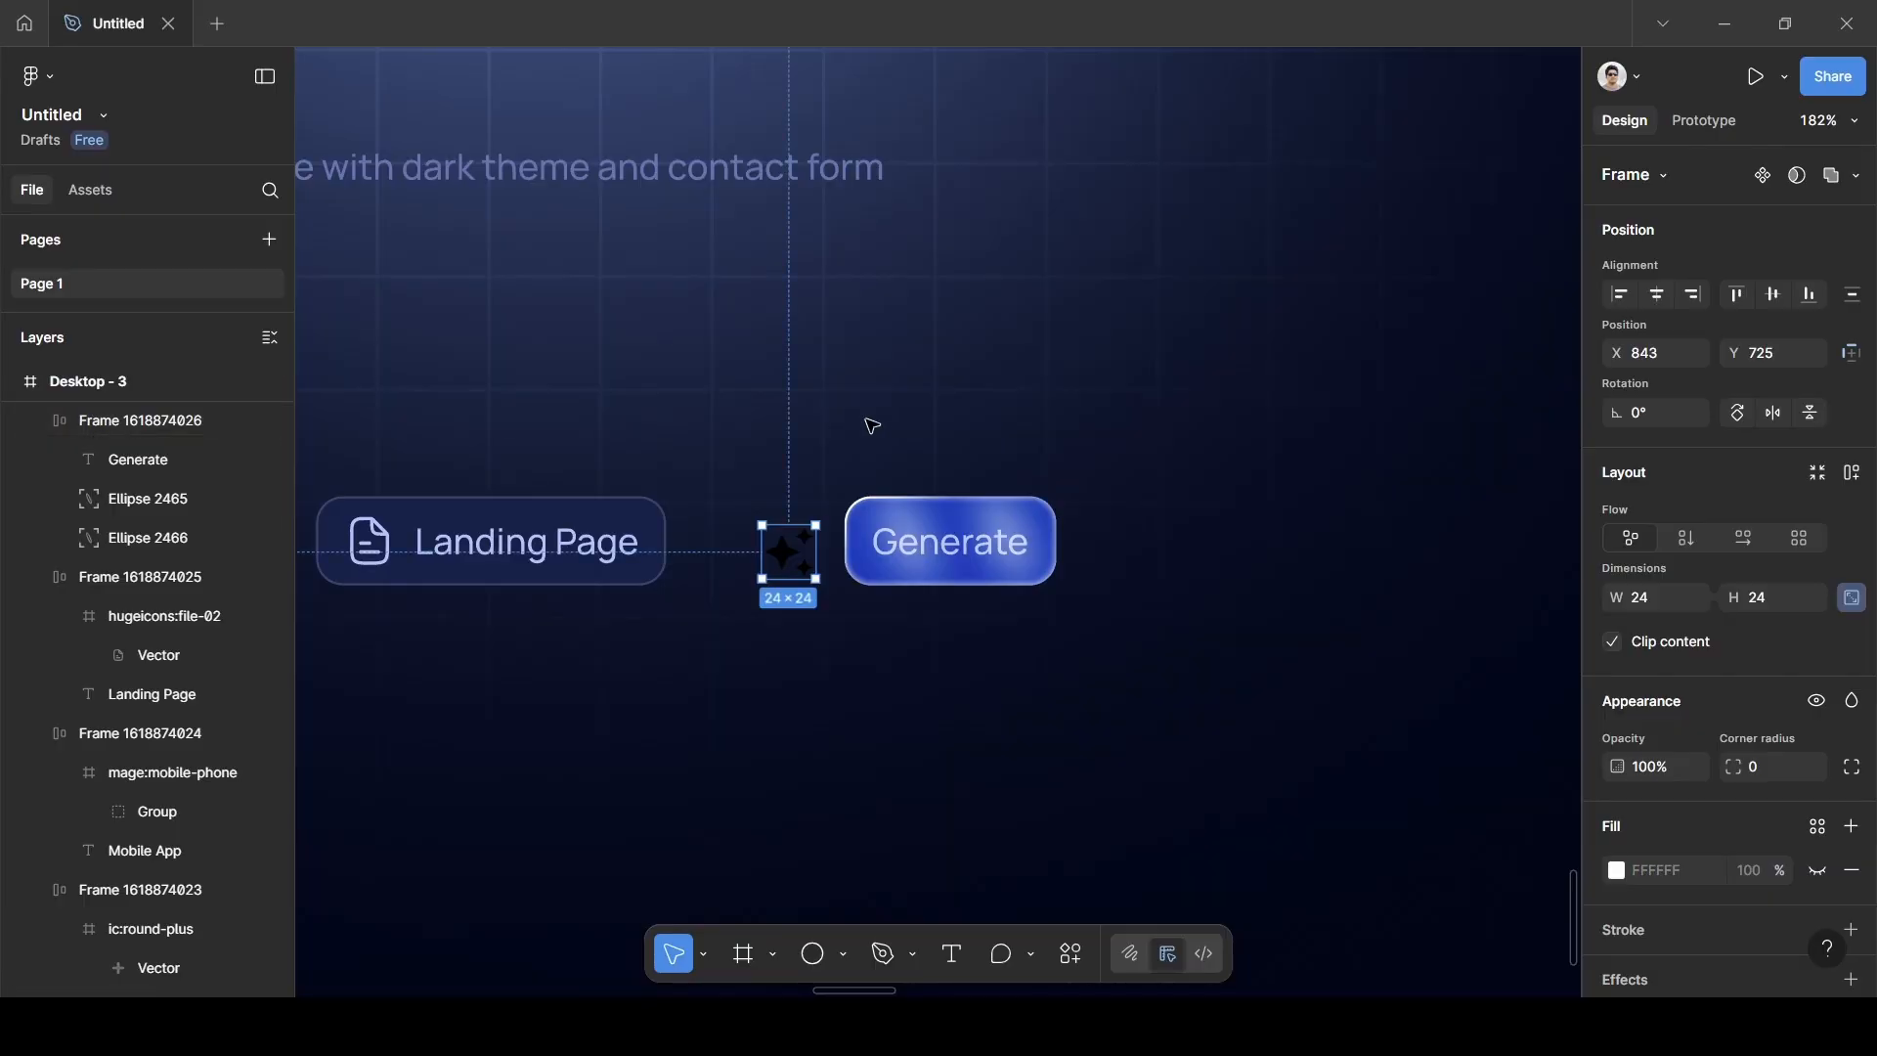
drag(794, 560, 808, 549)
Try filling the stars icon's frame with CAD5FF sampled from the colour swatches, and hide that fill.
scroll(806, 548, down, 4)
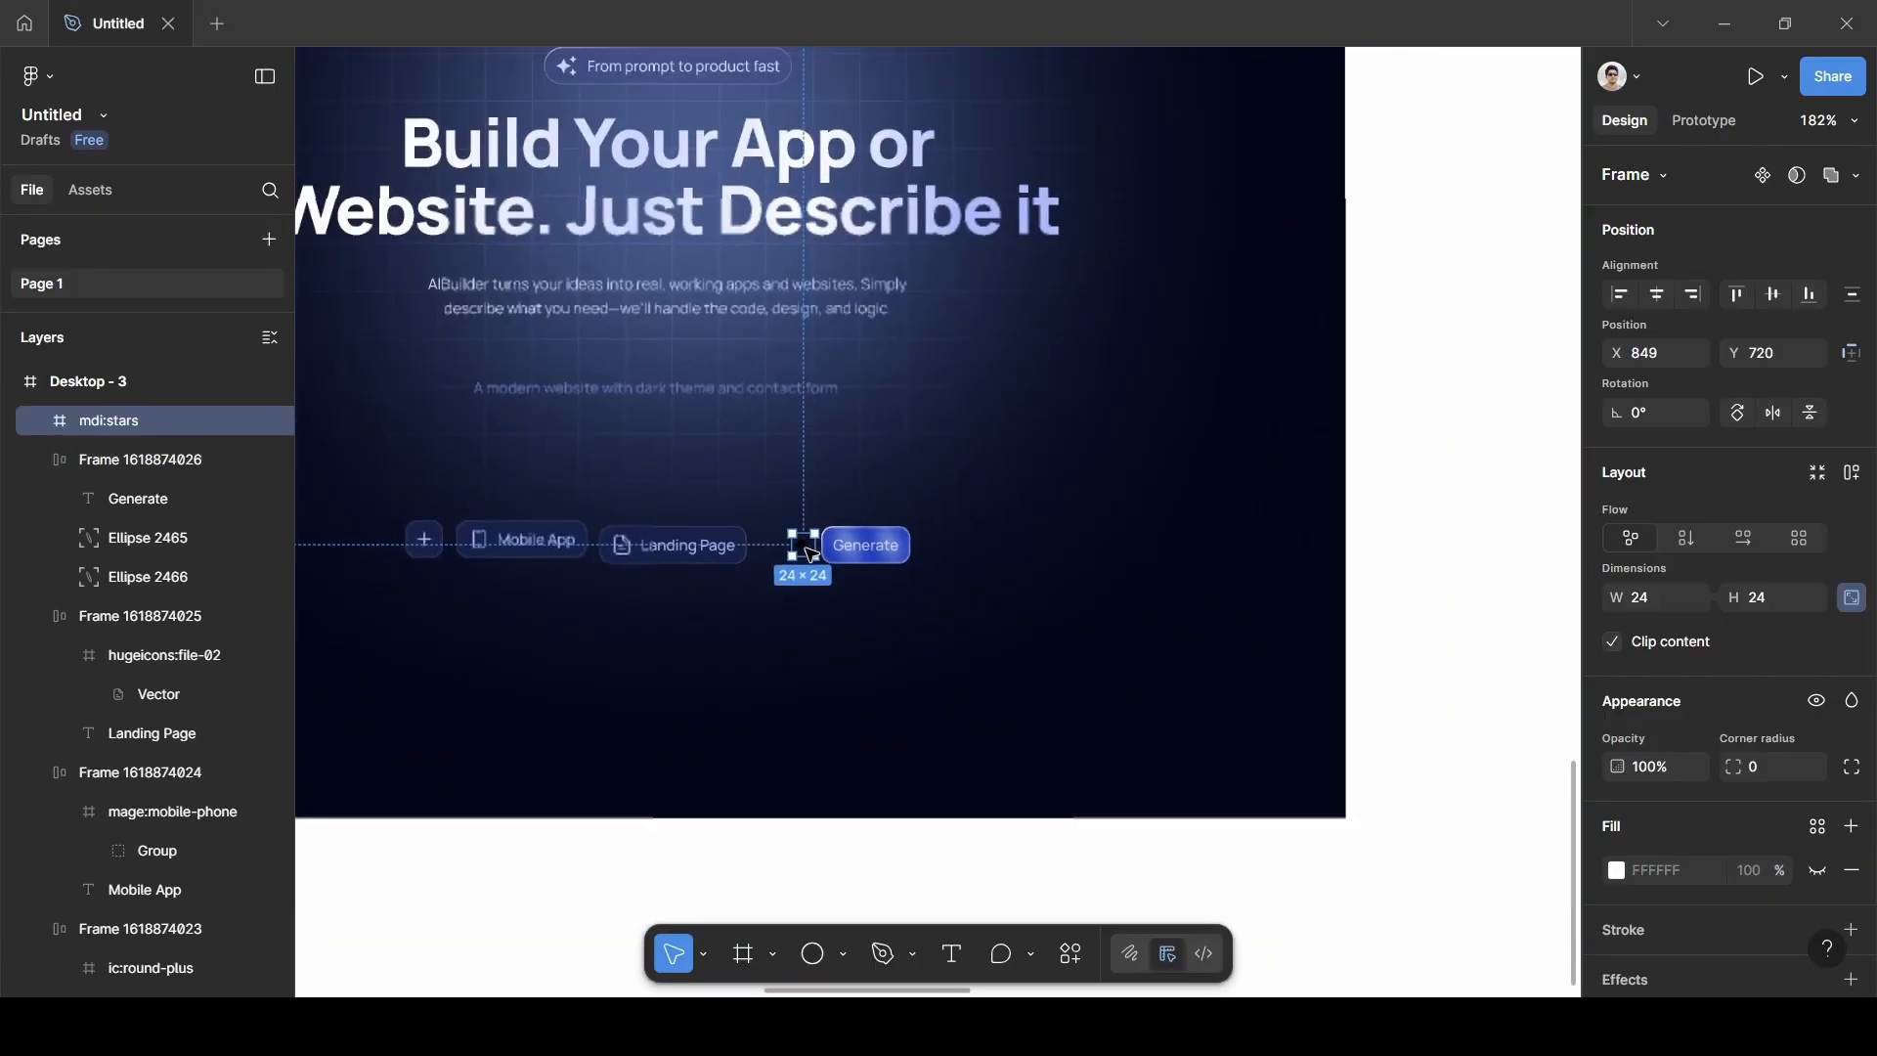
click(1618, 871)
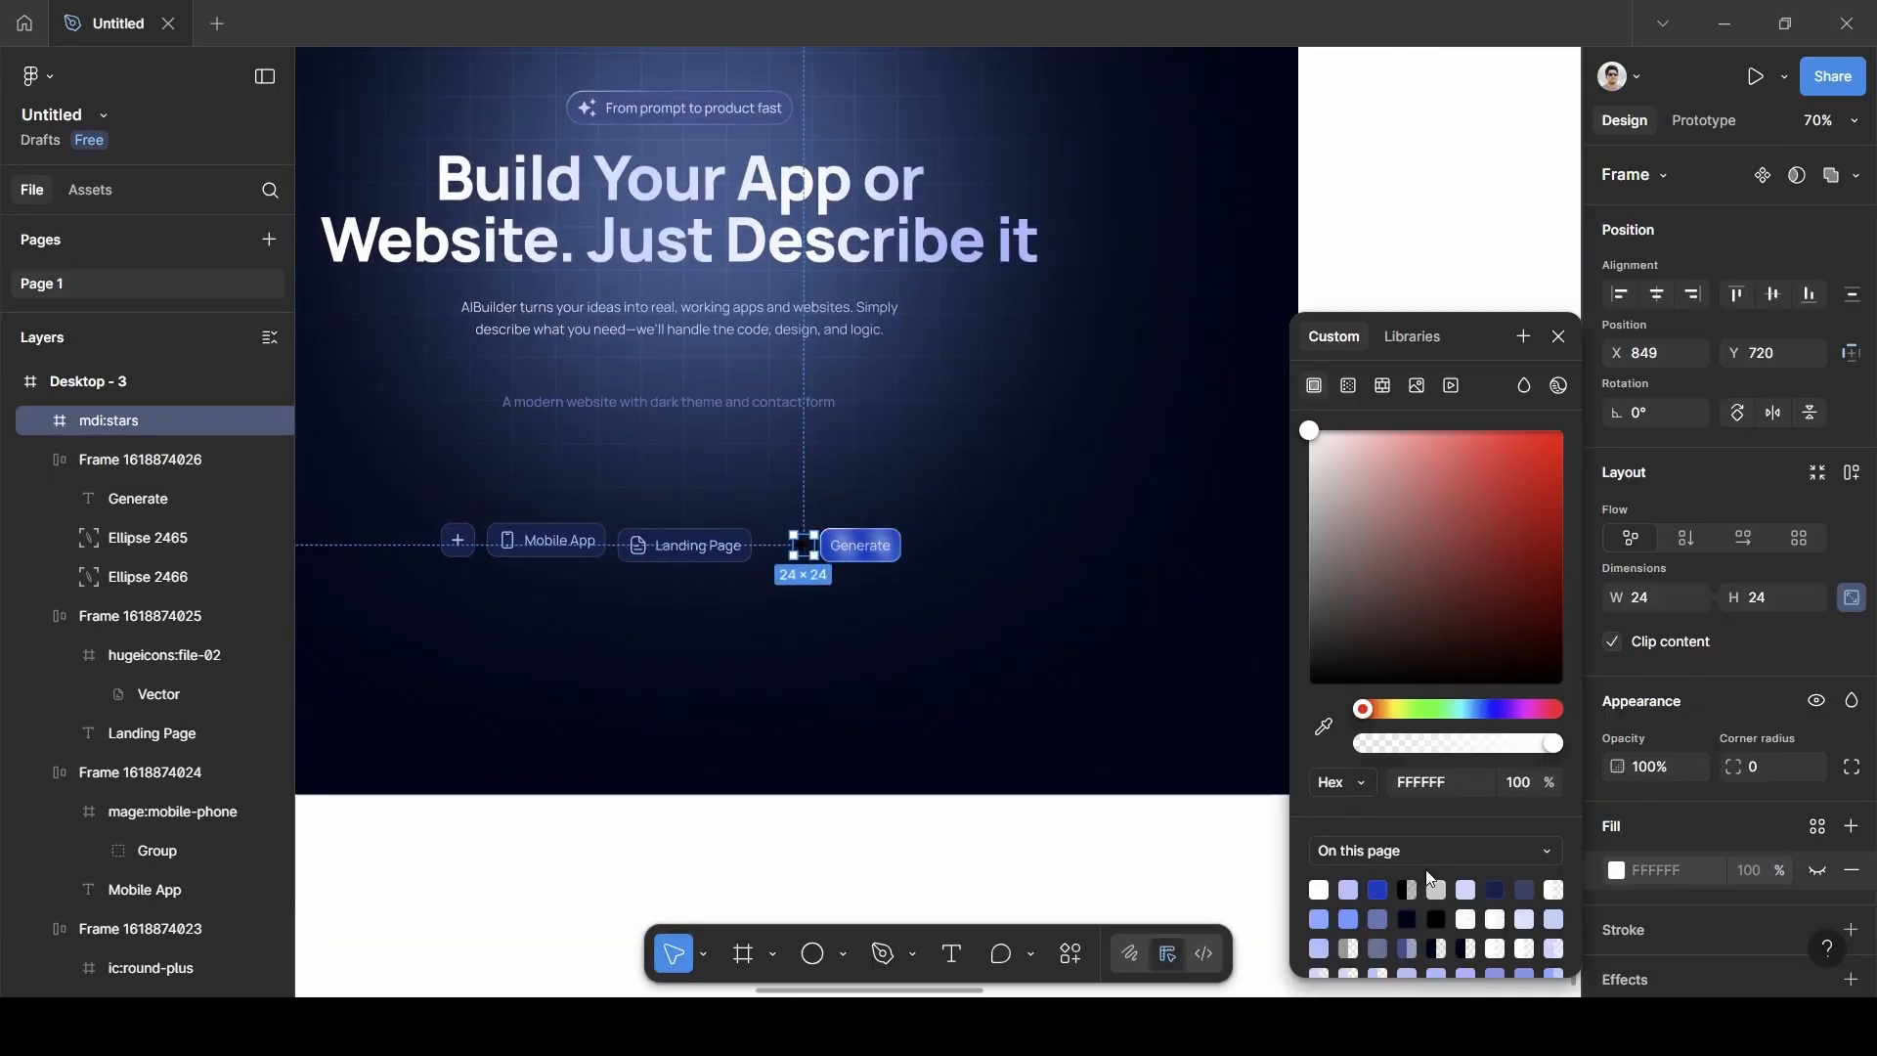
click(1324, 727)
scroll(1193, 545, up, 5)
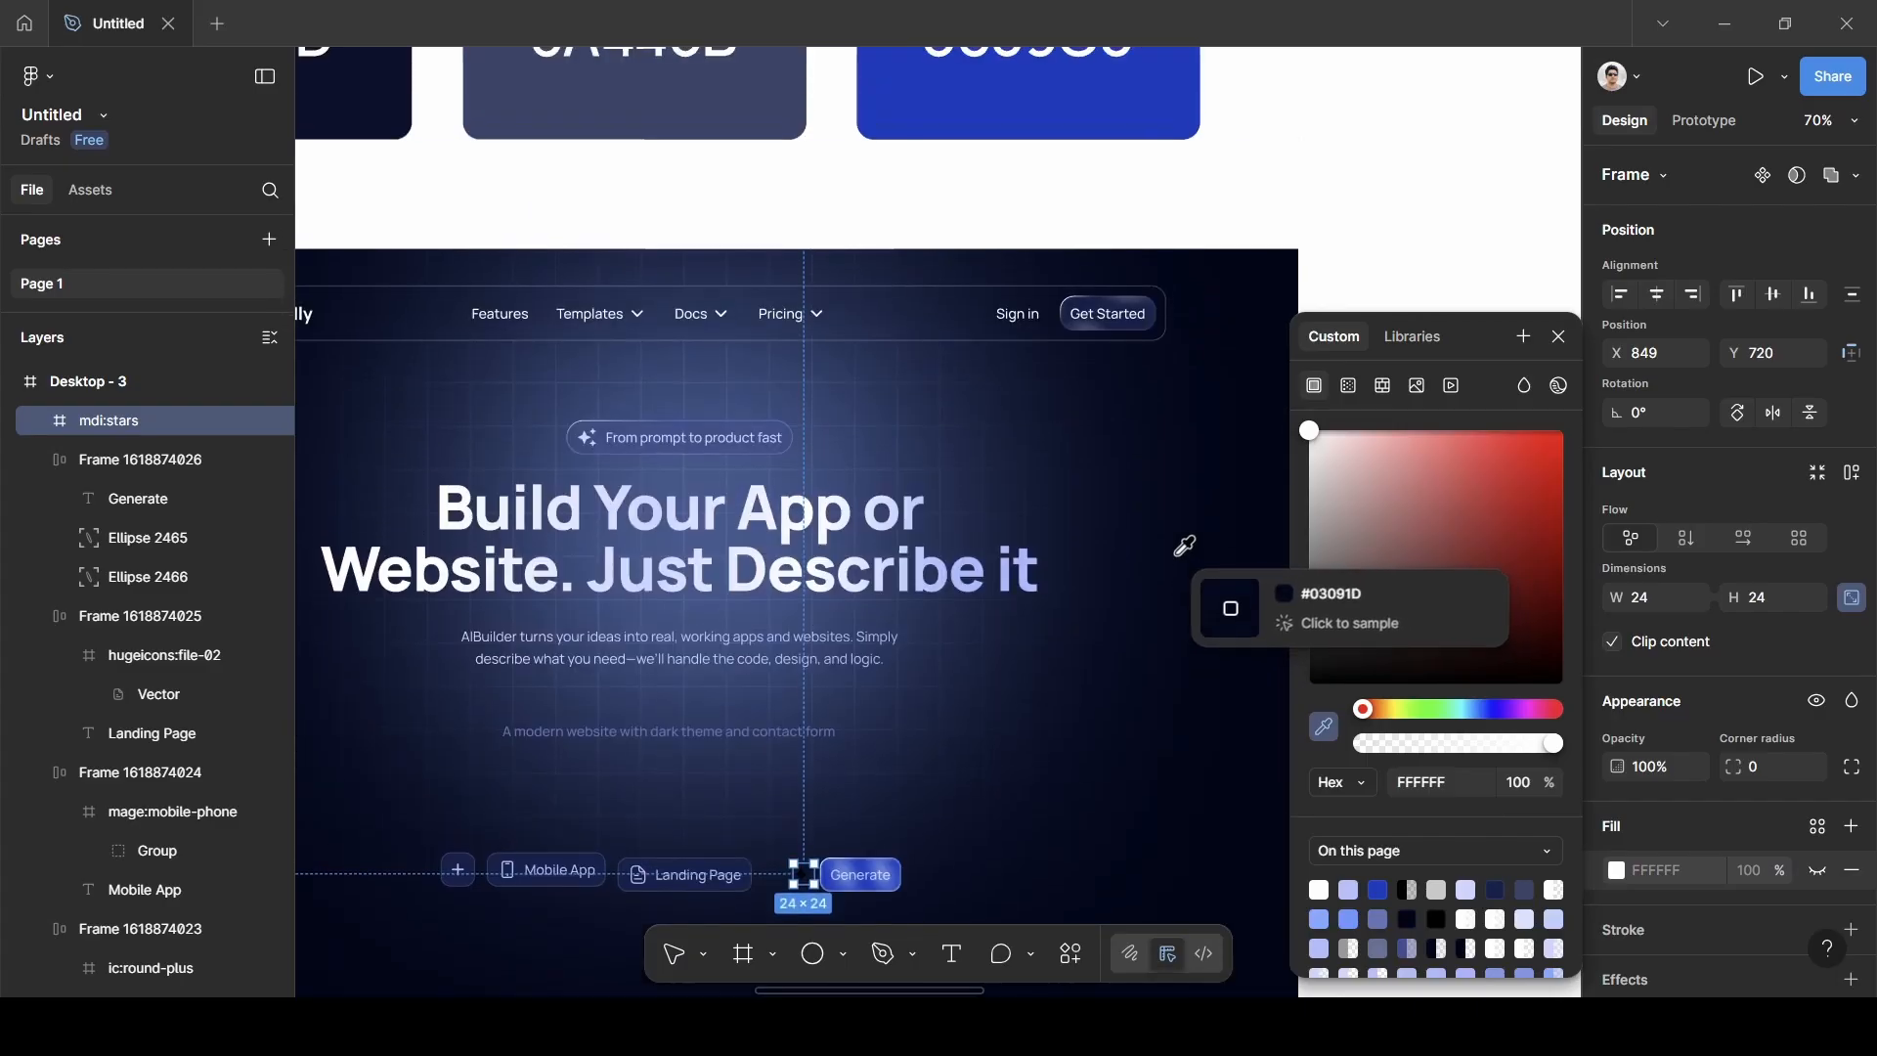
scroll(1142, 540, up, 6)
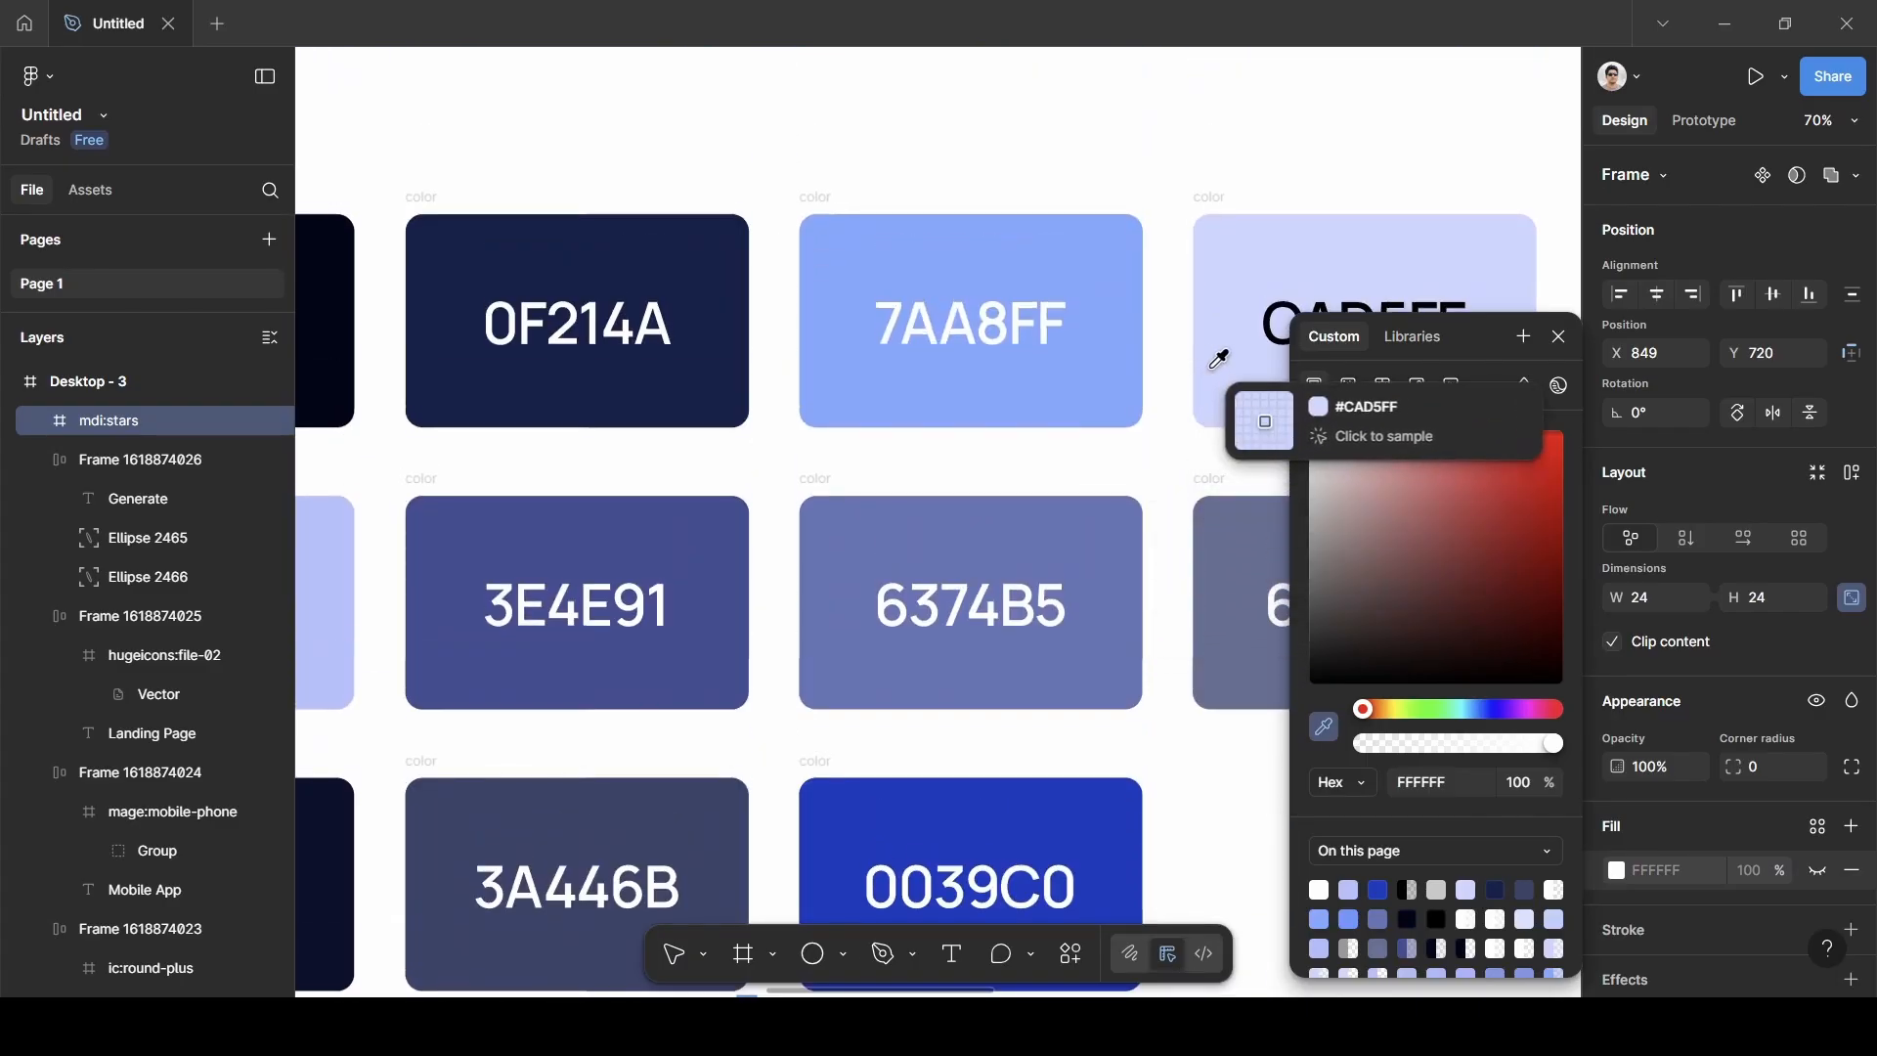
click(1233, 357)
click(1558, 336)
scroll(1191, 678, down, 10)
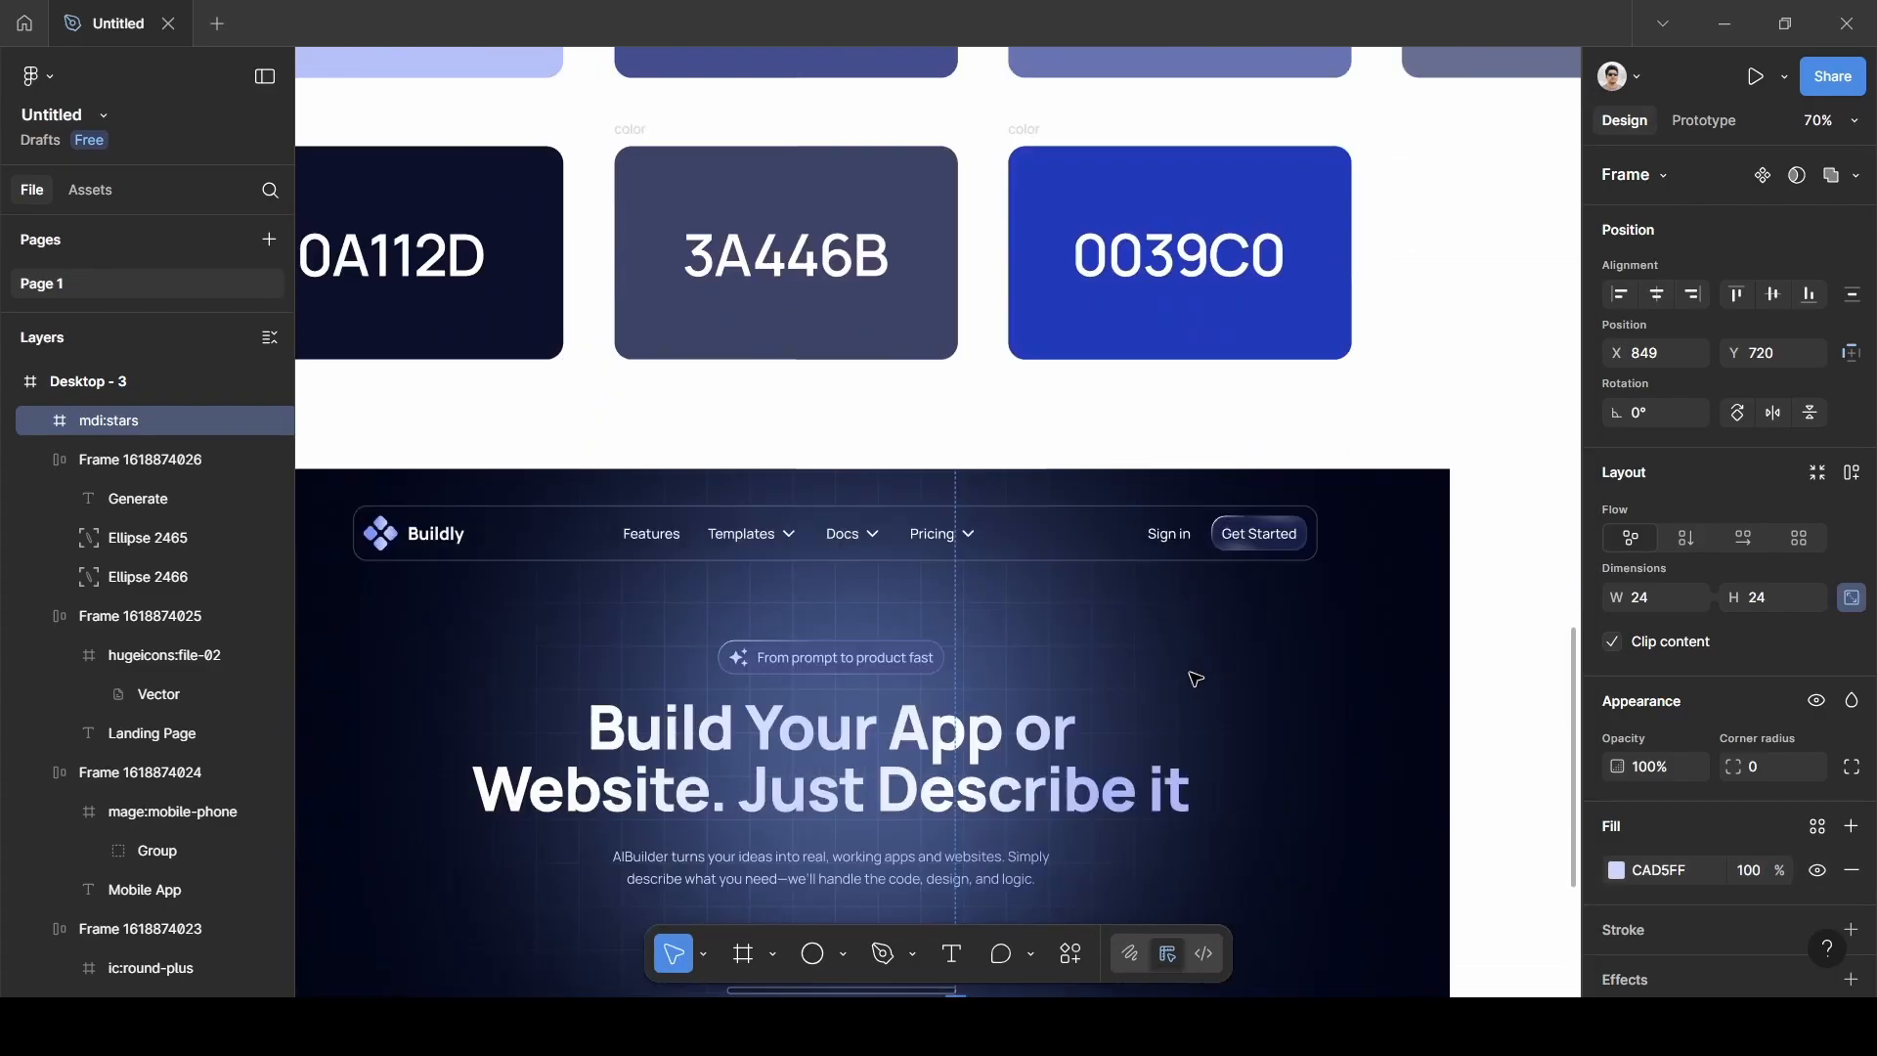
scroll(1194, 679, up, 5)
click(1261, 557)
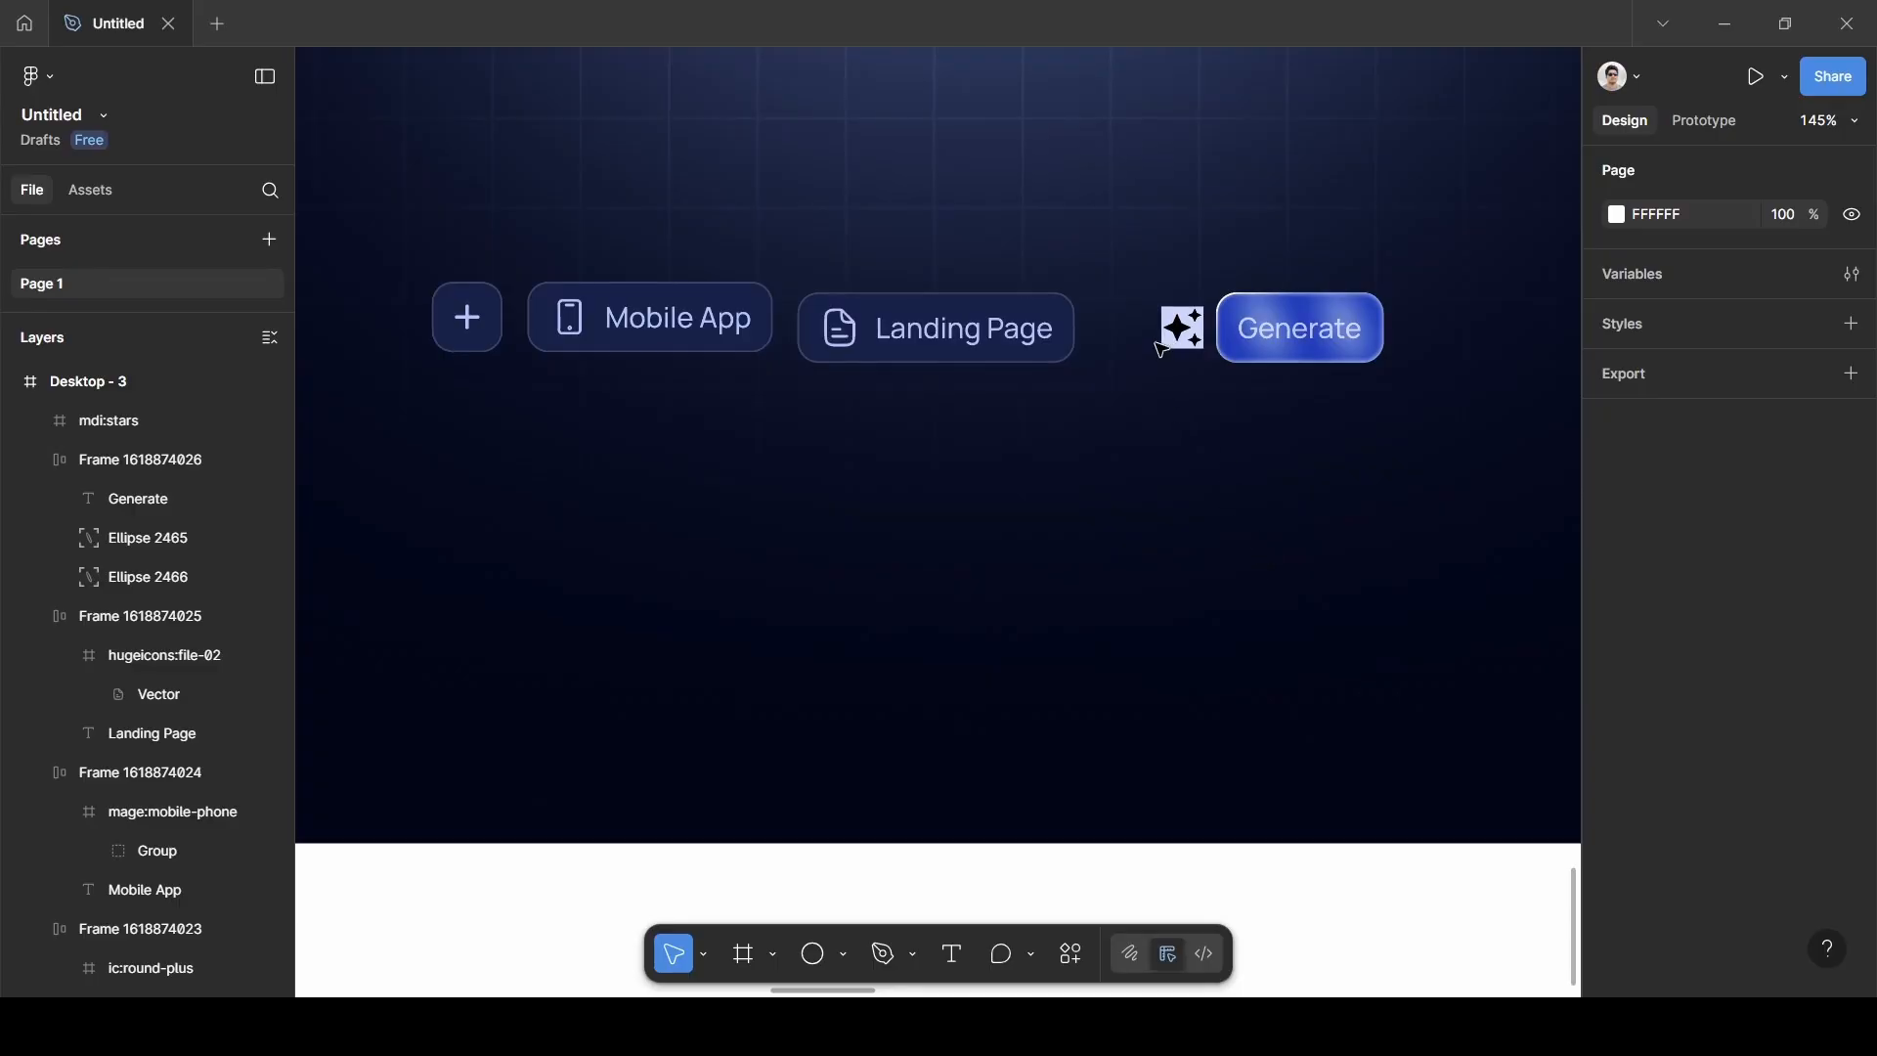
click(1185, 332)
scroll(1750, 809, down, 3)
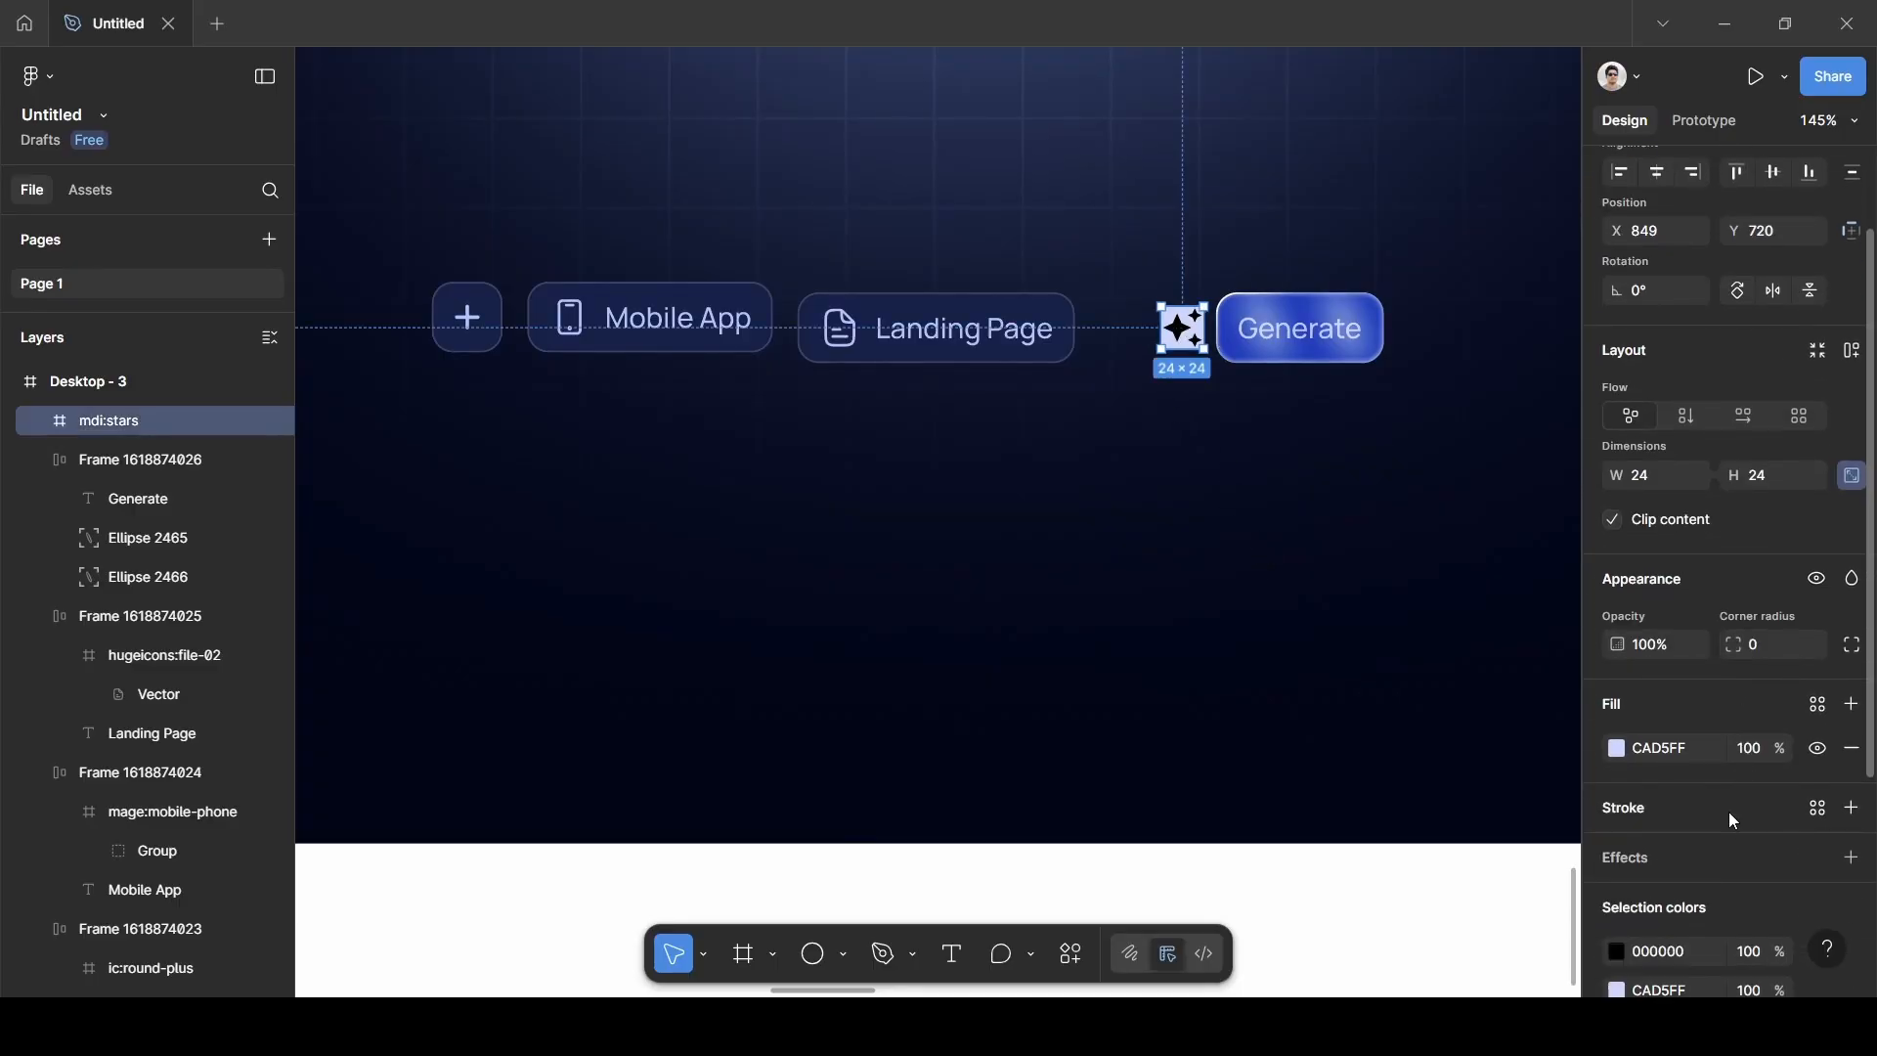
click(1824, 754)
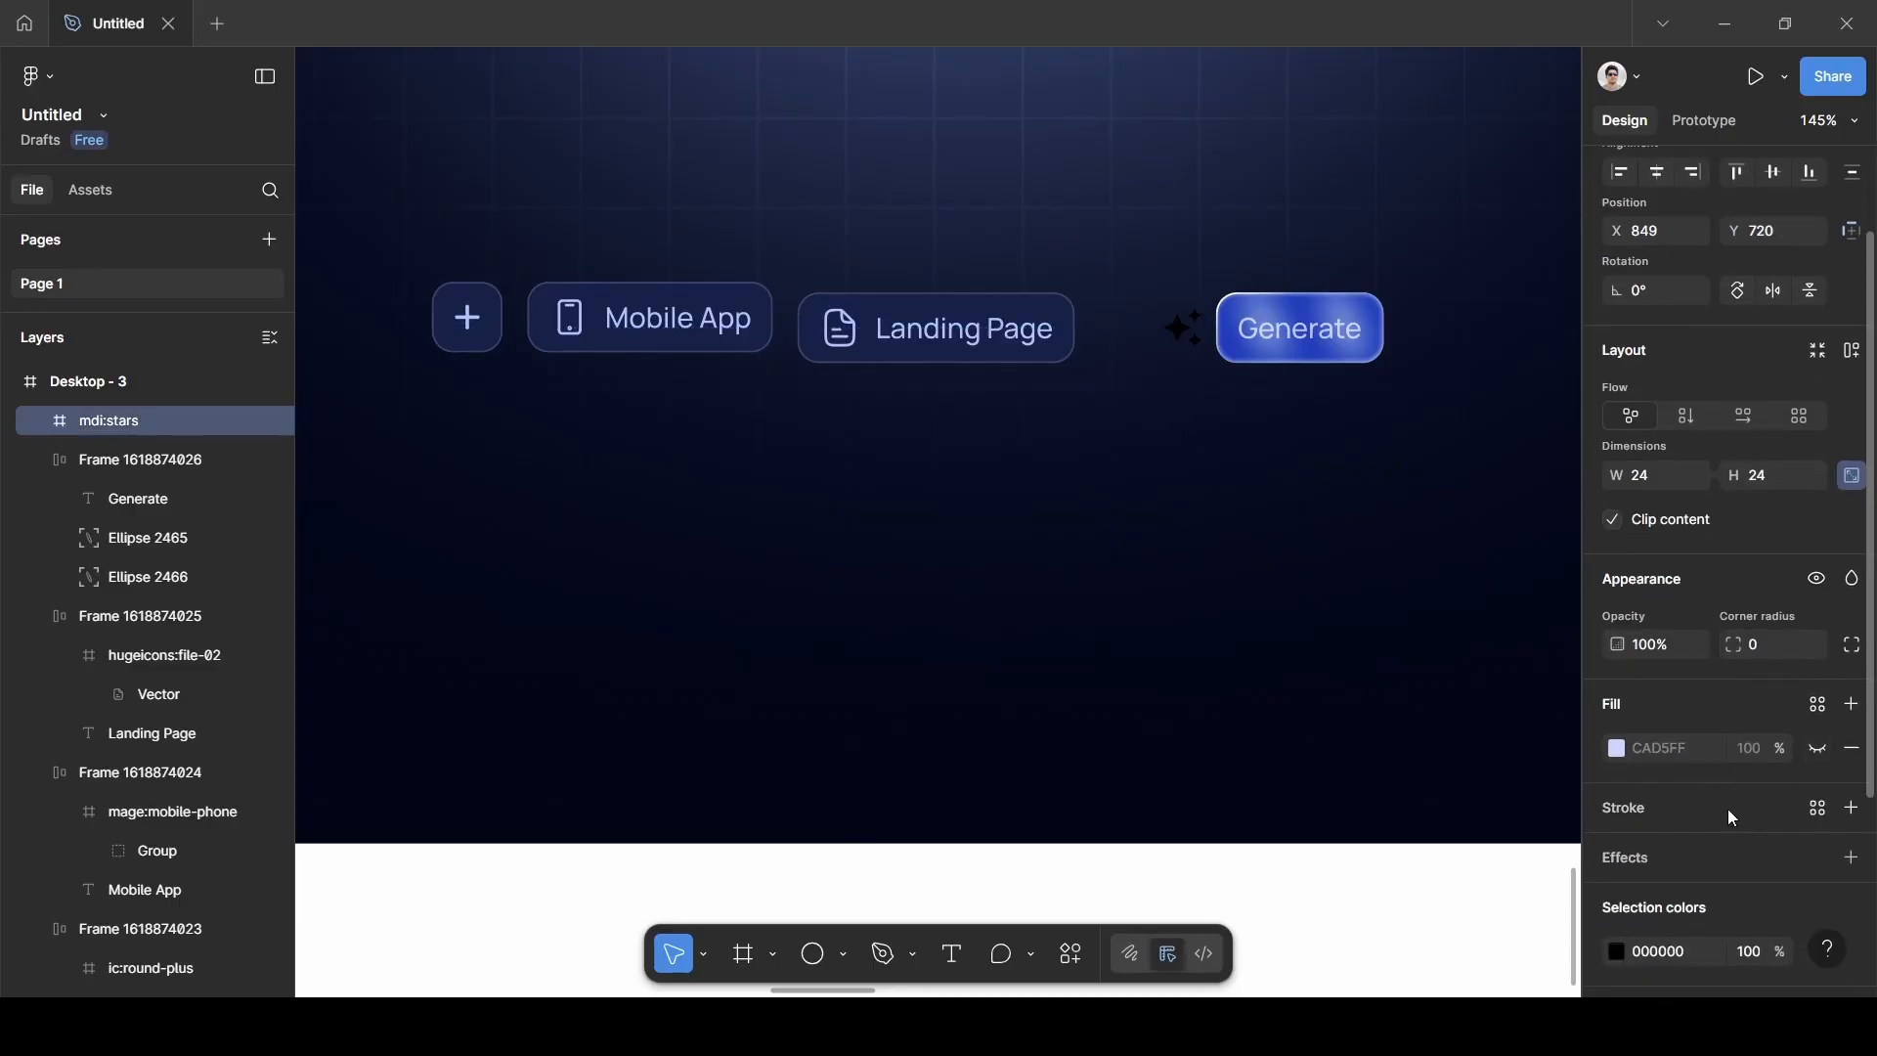
Recolour the black stars icon shape to CAD5FF by sampling the matching palette swatch.
scroll(1701, 821, down, 5)
click(1617, 709)
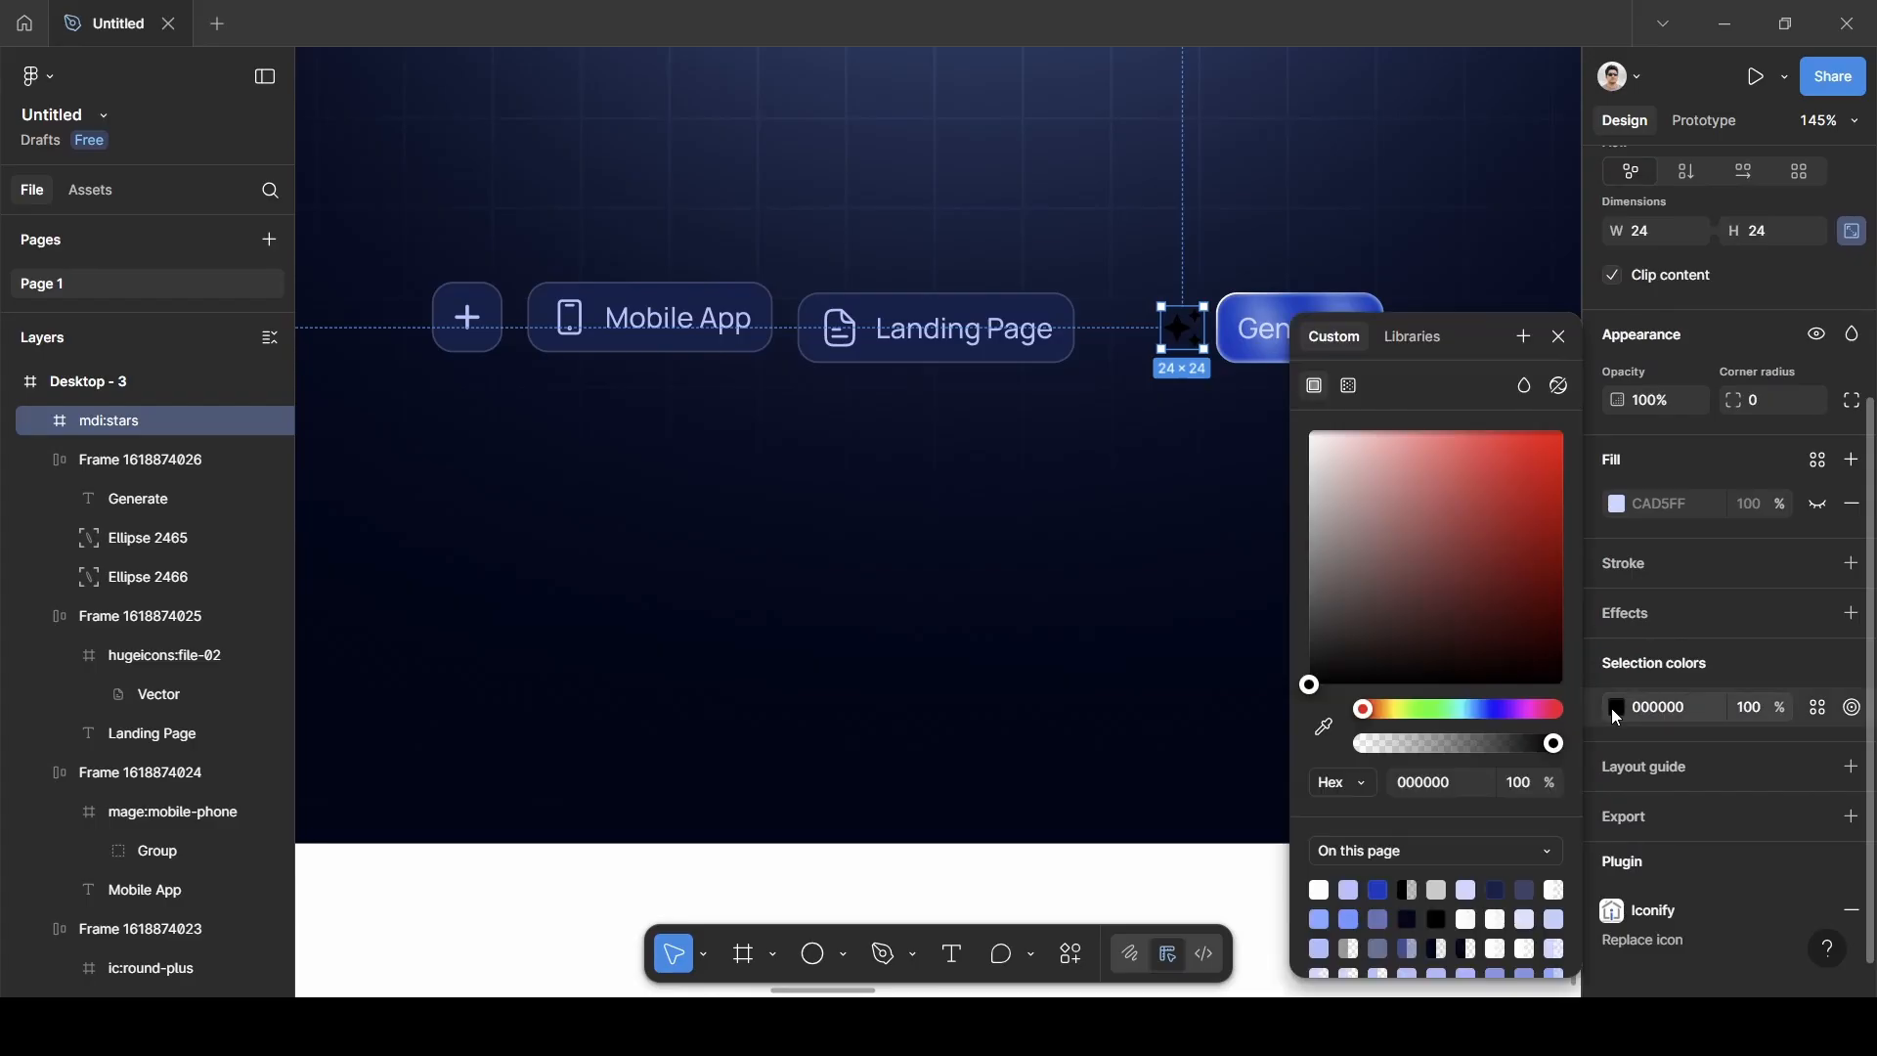
click(1324, 725)
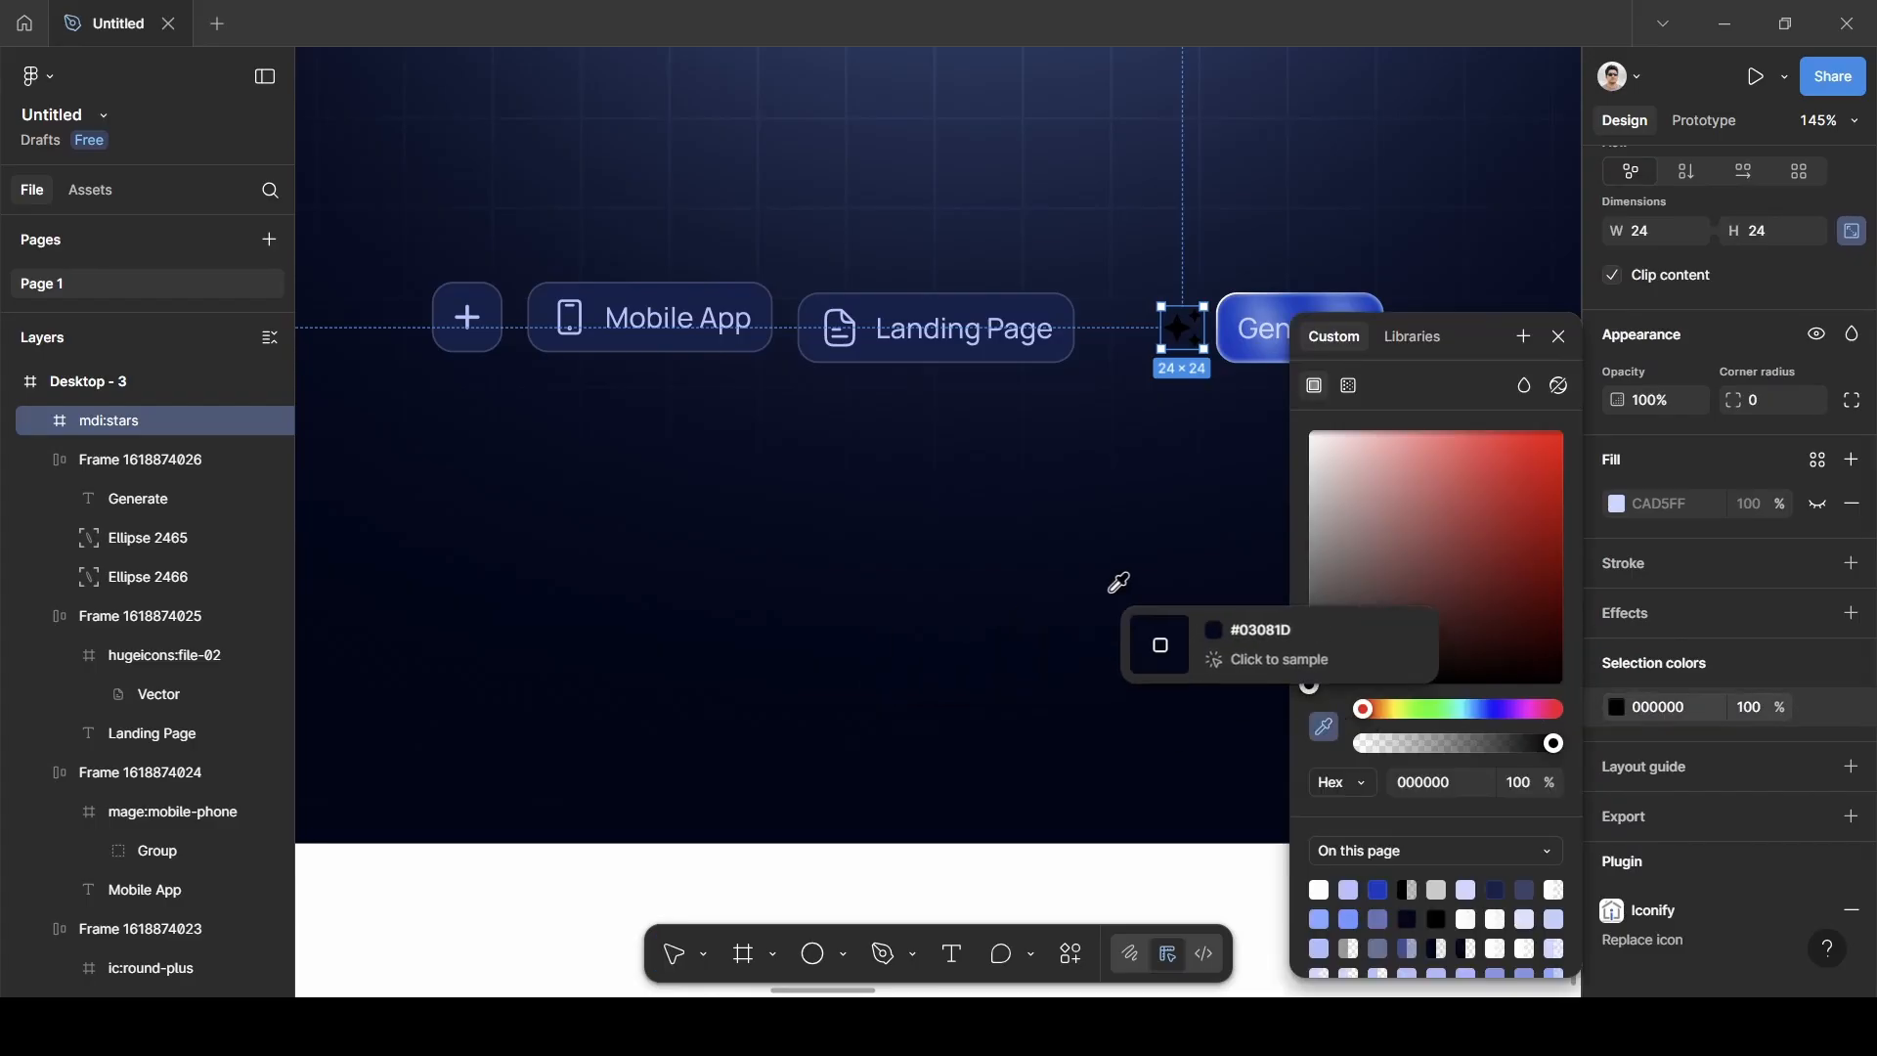
scroll(1117, 582, down, 5)
scroll(1117, 582, up, 10)
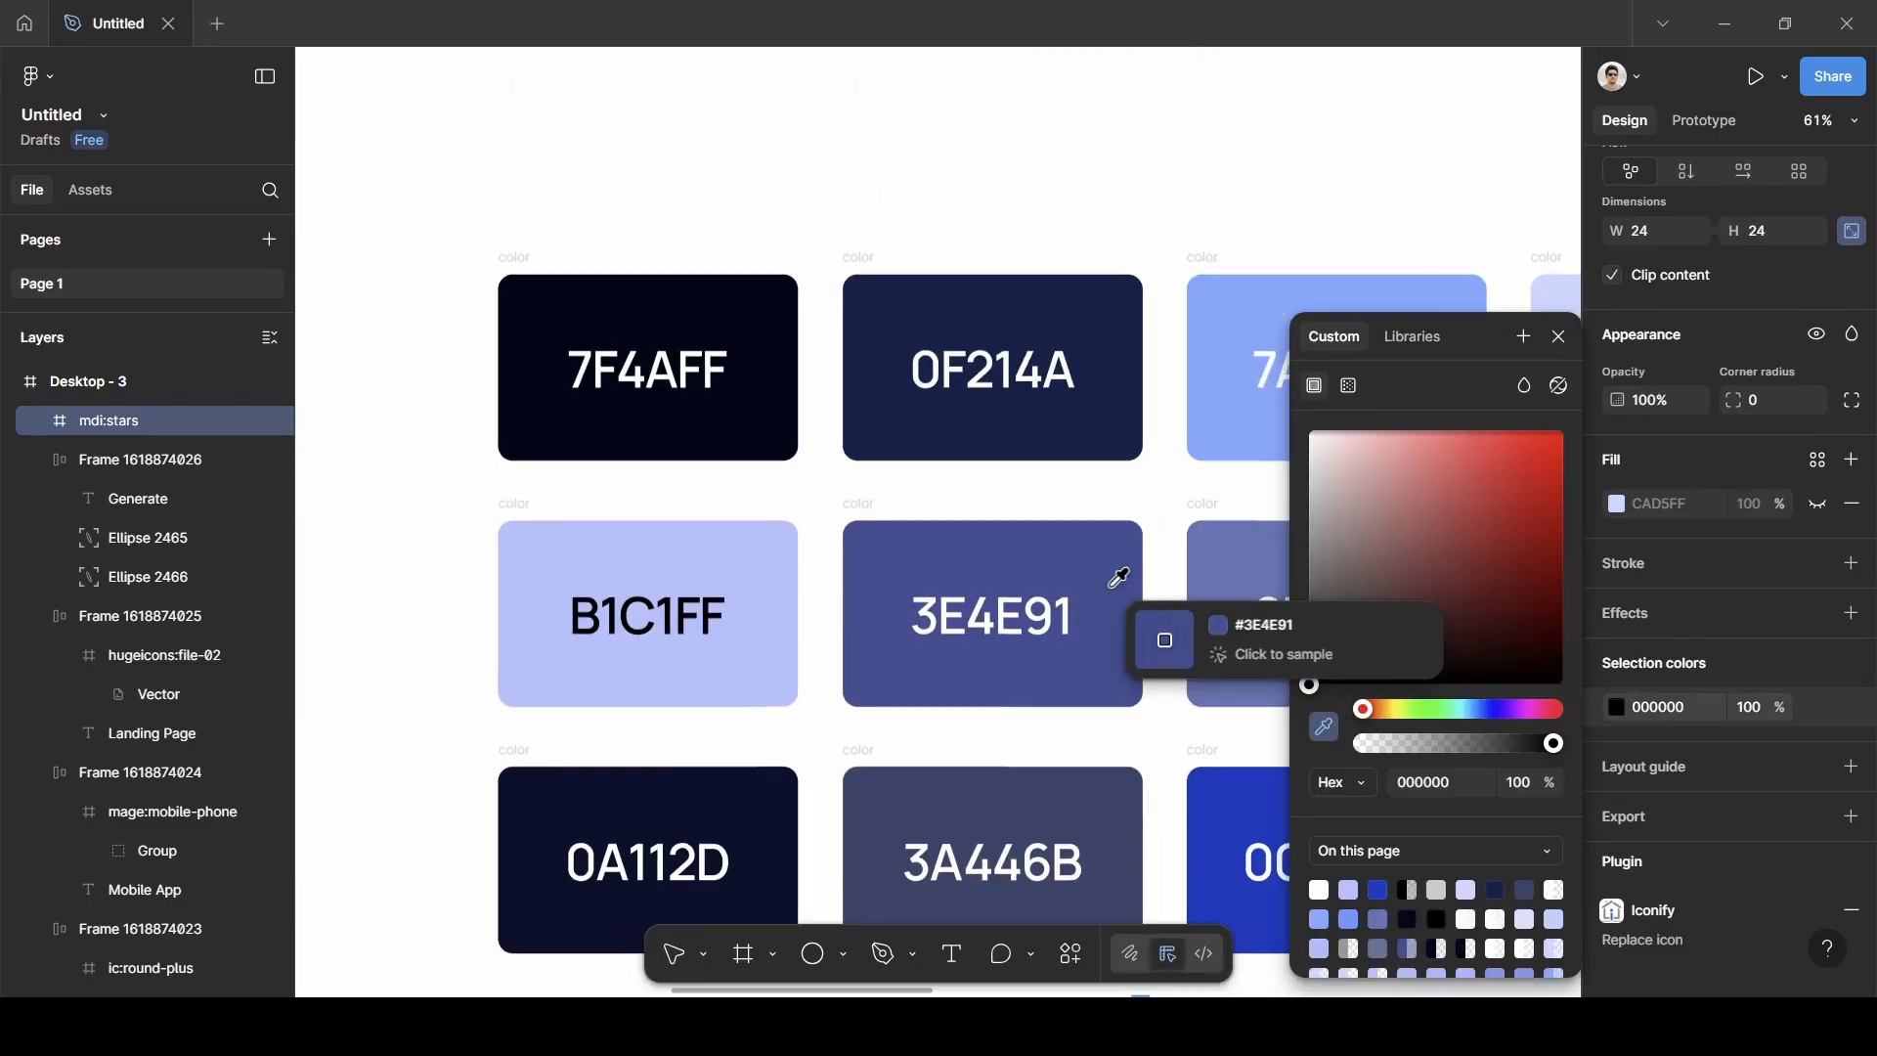
scroll(1113, 547, right, 7)
click(1112, 399)
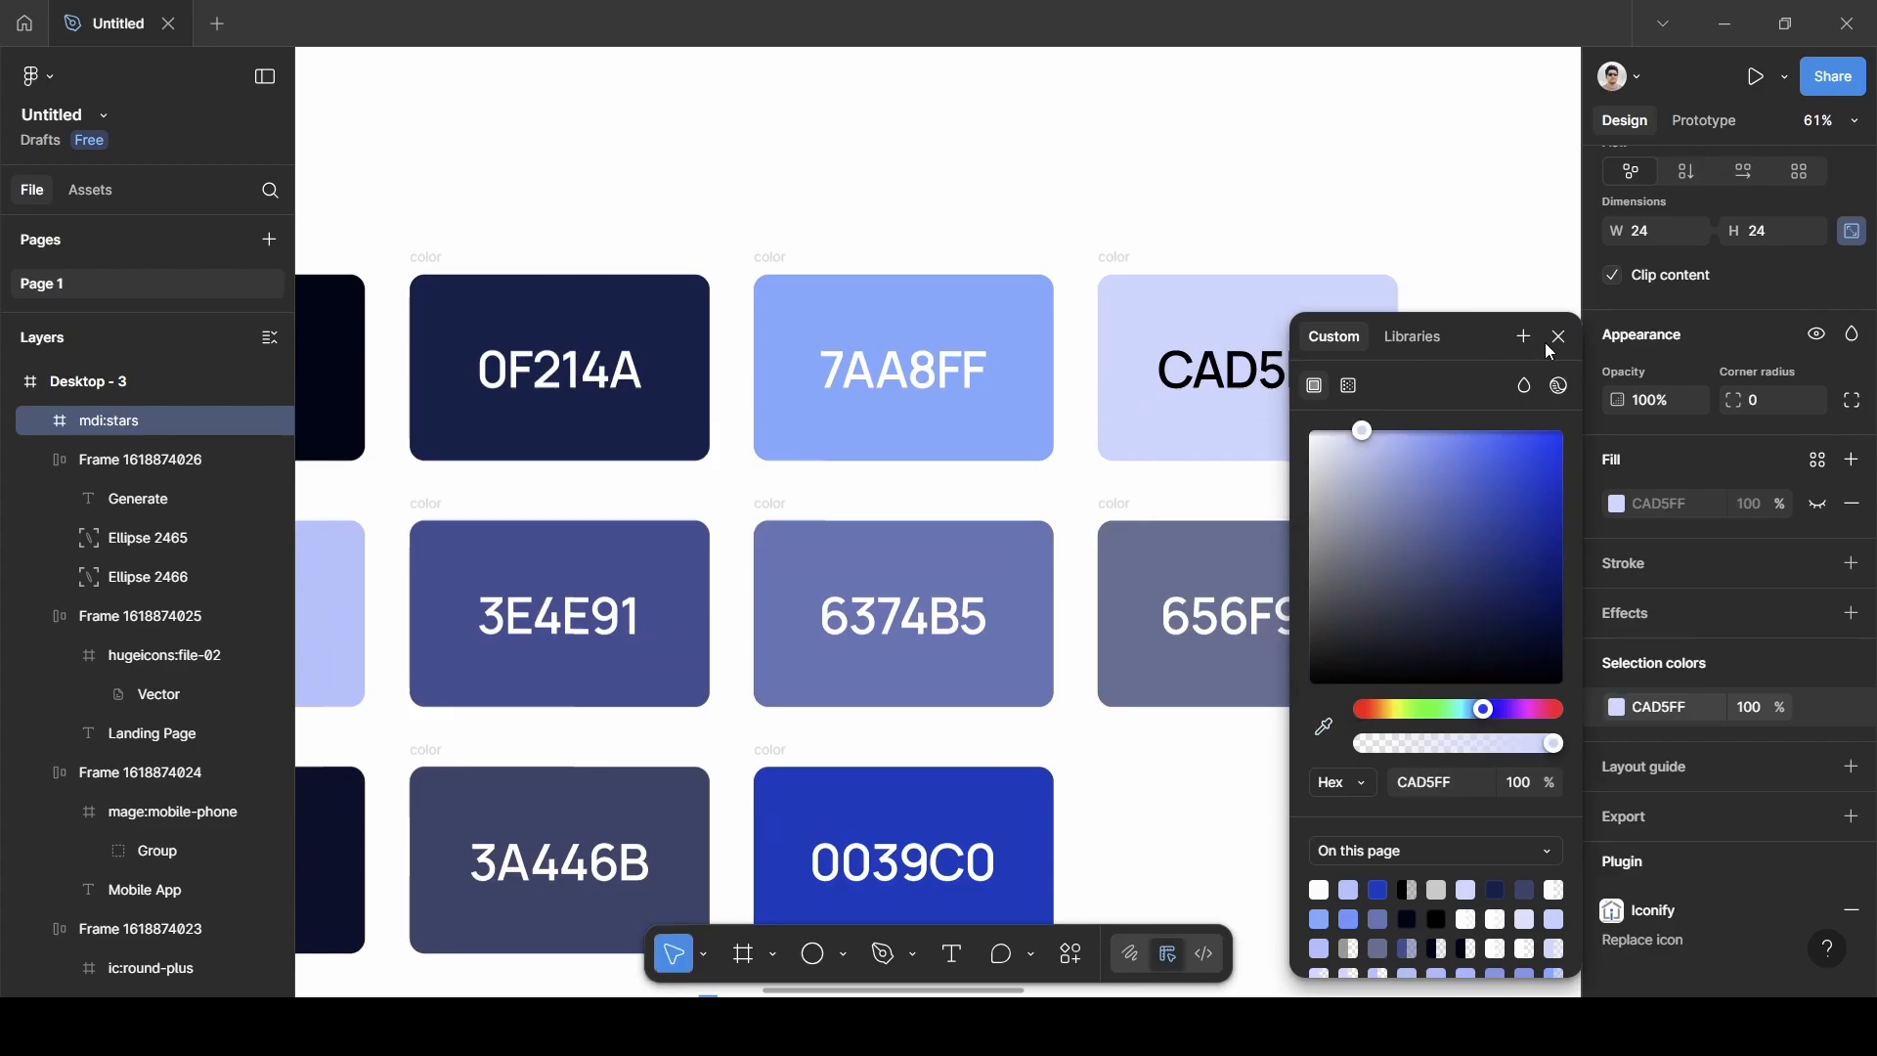
click(1558, 337)
Space the stars icon 12 from the Generate button and combine both in a horizontal auto layout.
scroll(997, 733, down, 5)
scroll(997, 733, left, 1)
scroll(997, 733, down, 5)
scroll(997, 735, up, 8)
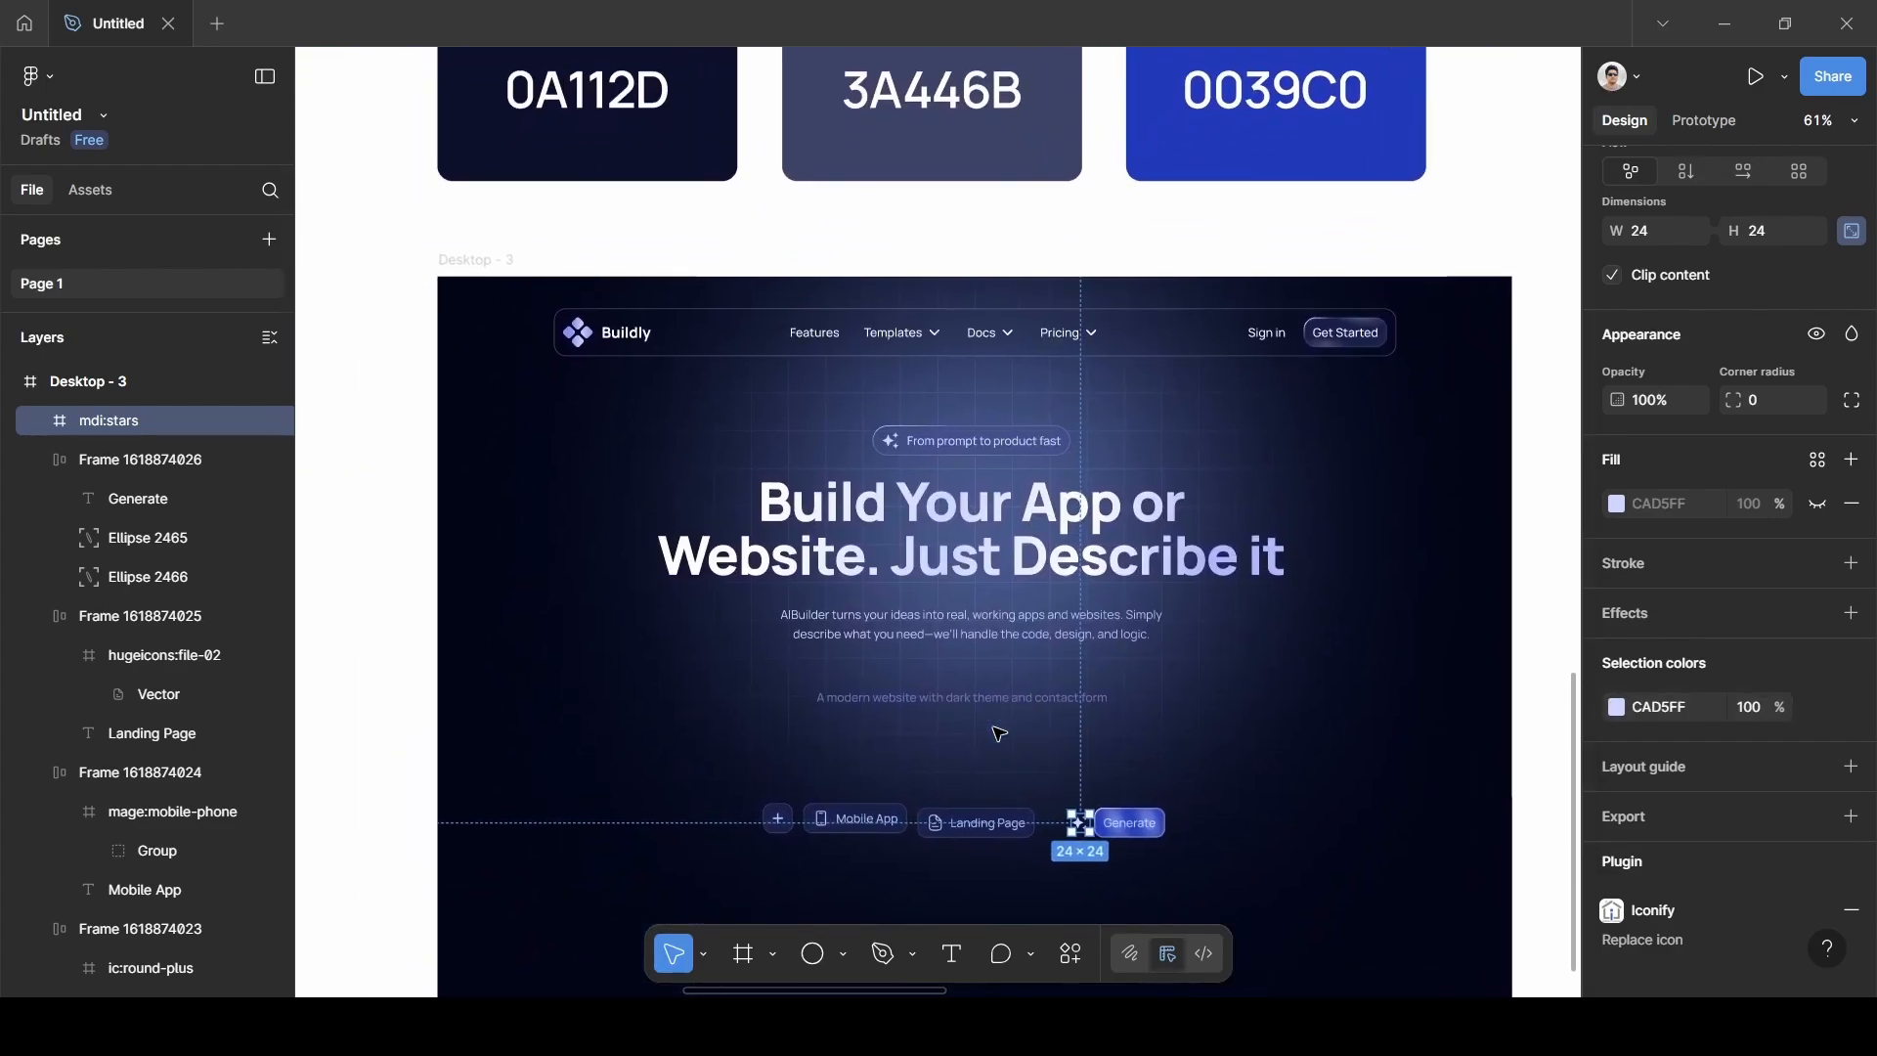
scroll(1118, 713, down, 3)
scroll(1118, 713, right, 1)
scroll(1118, 713, up, 2)
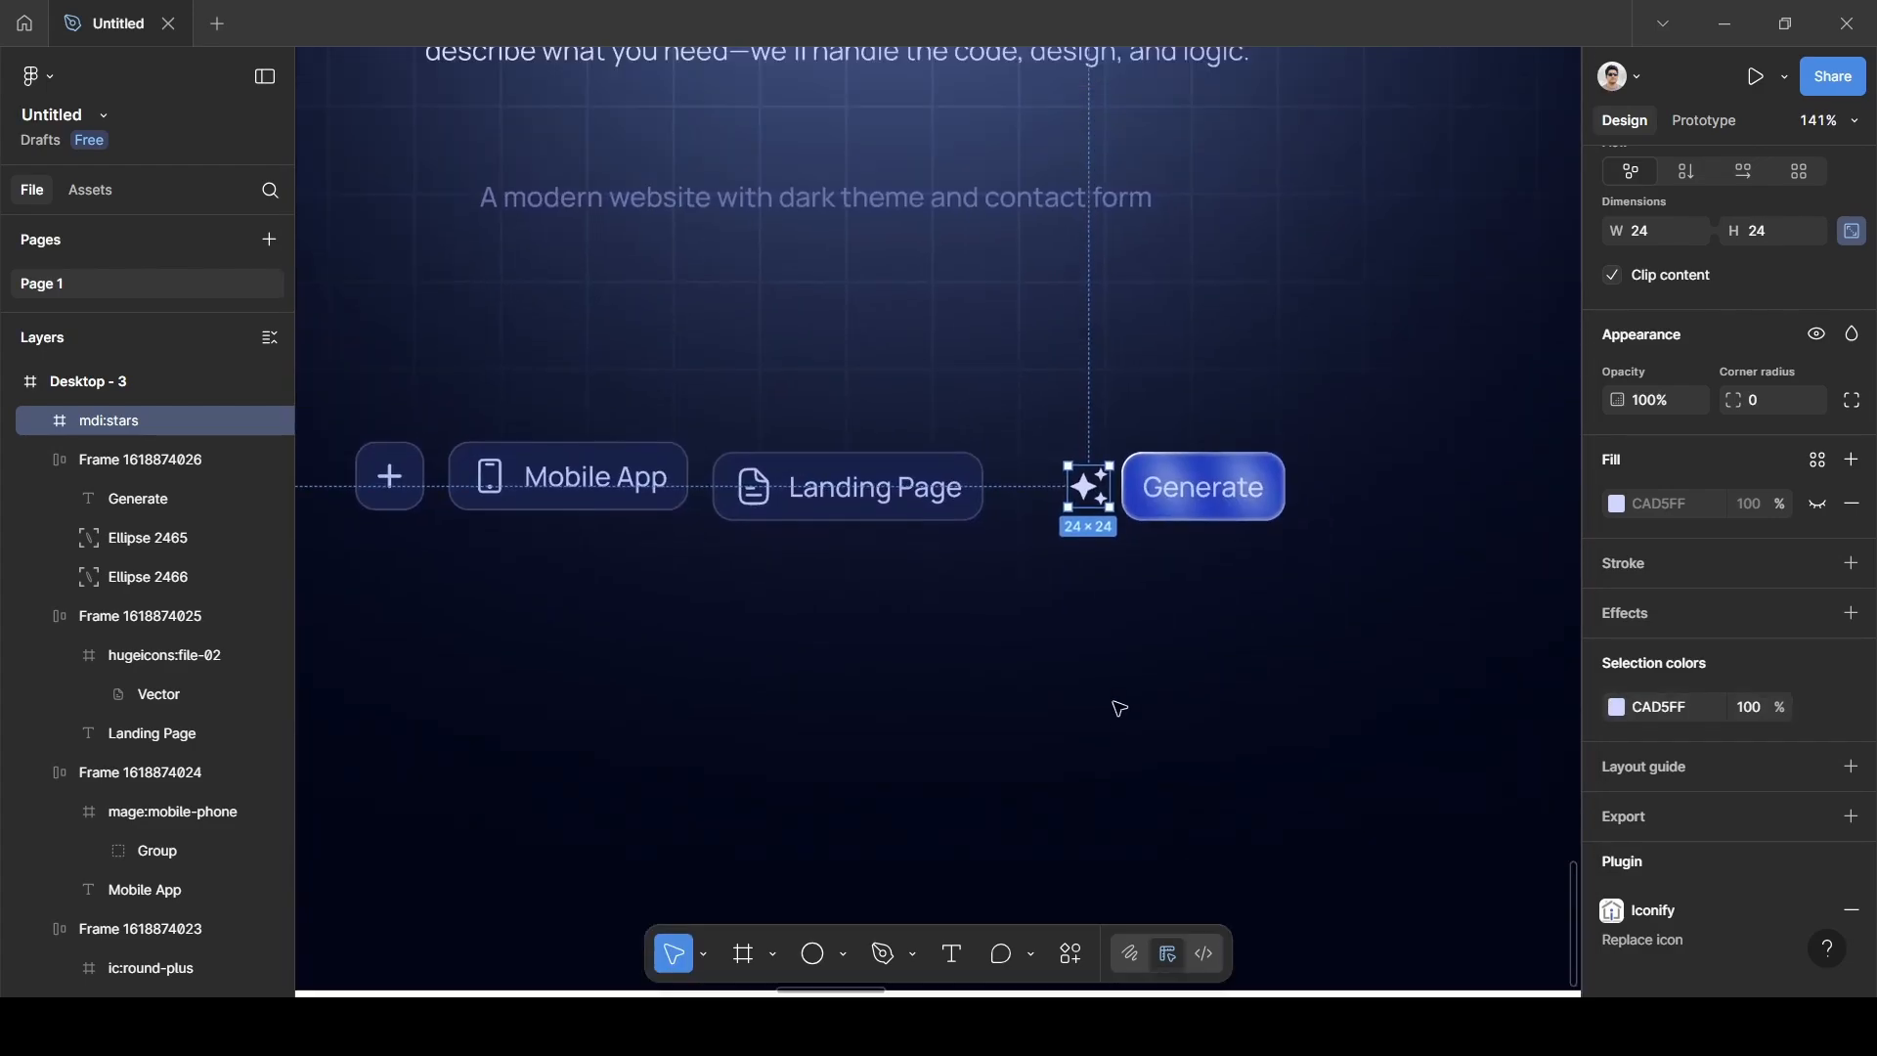
drag(1097, 584, 1085, 584)
click(1220, 611)
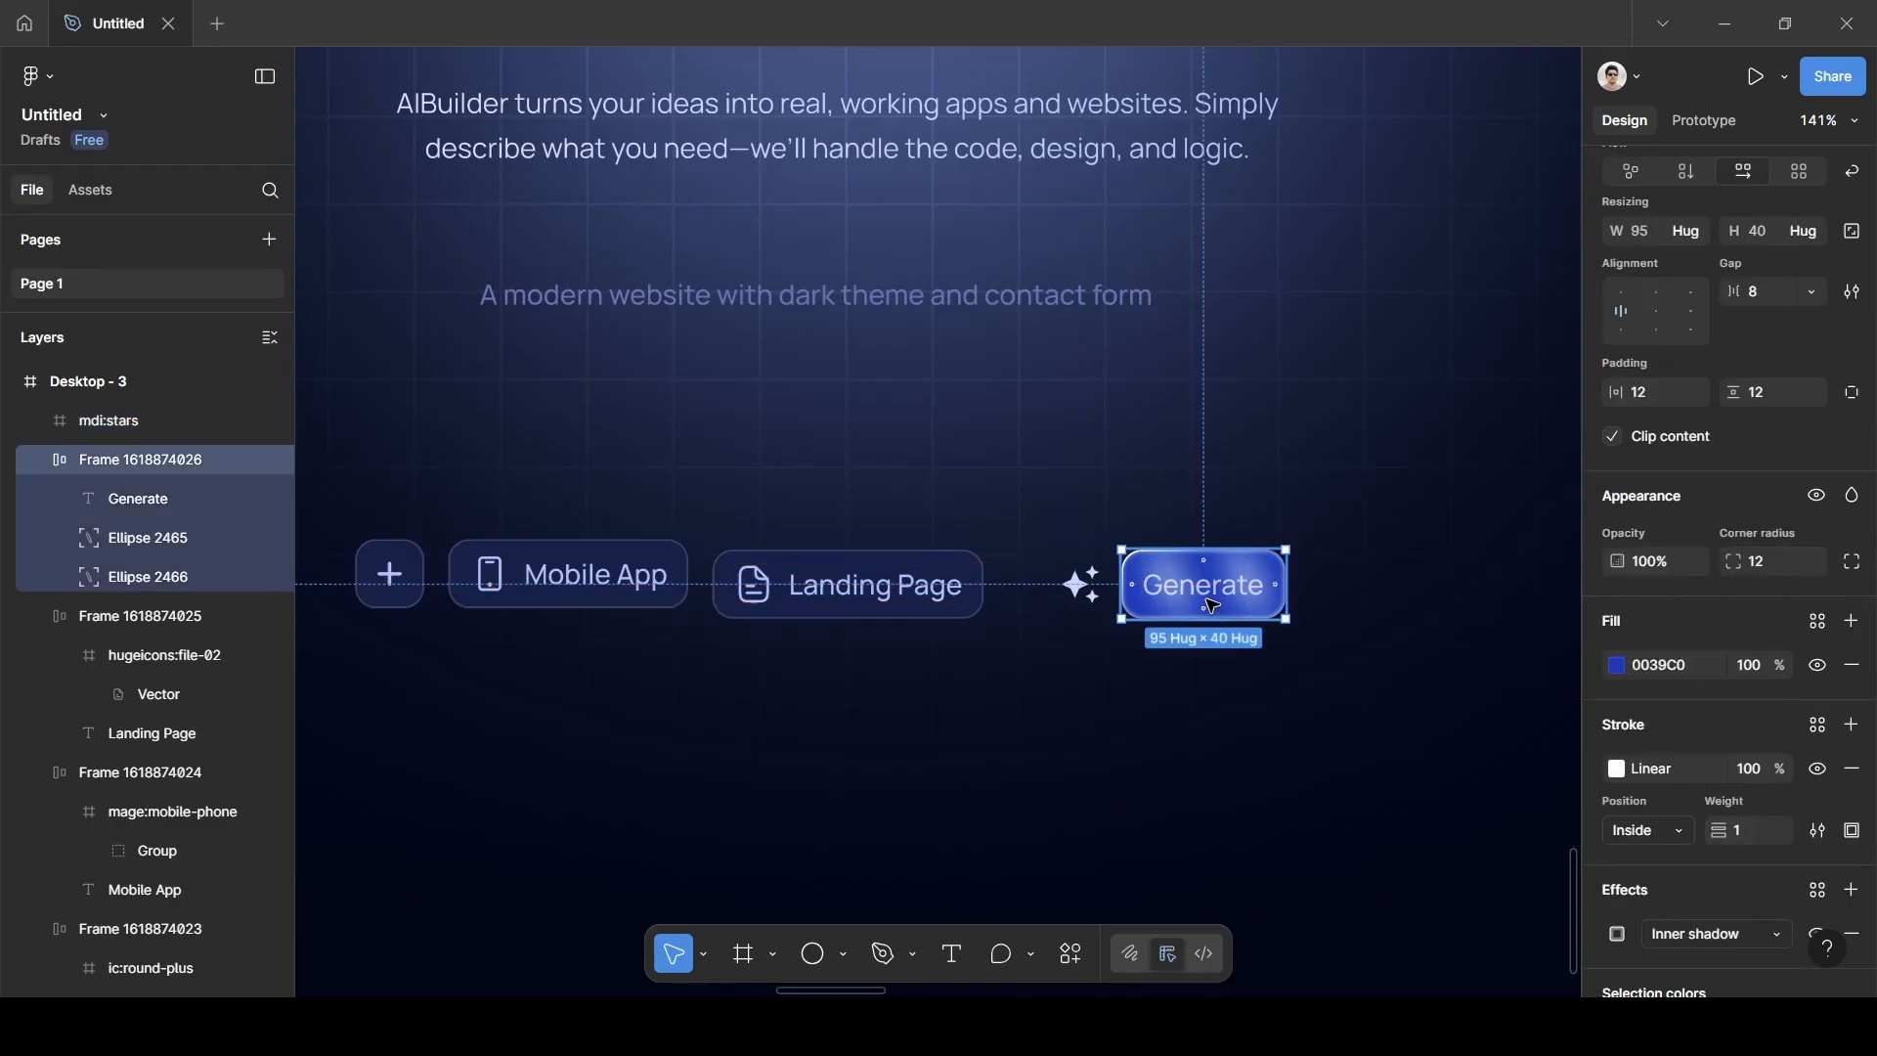
shift+click(1077, 602)
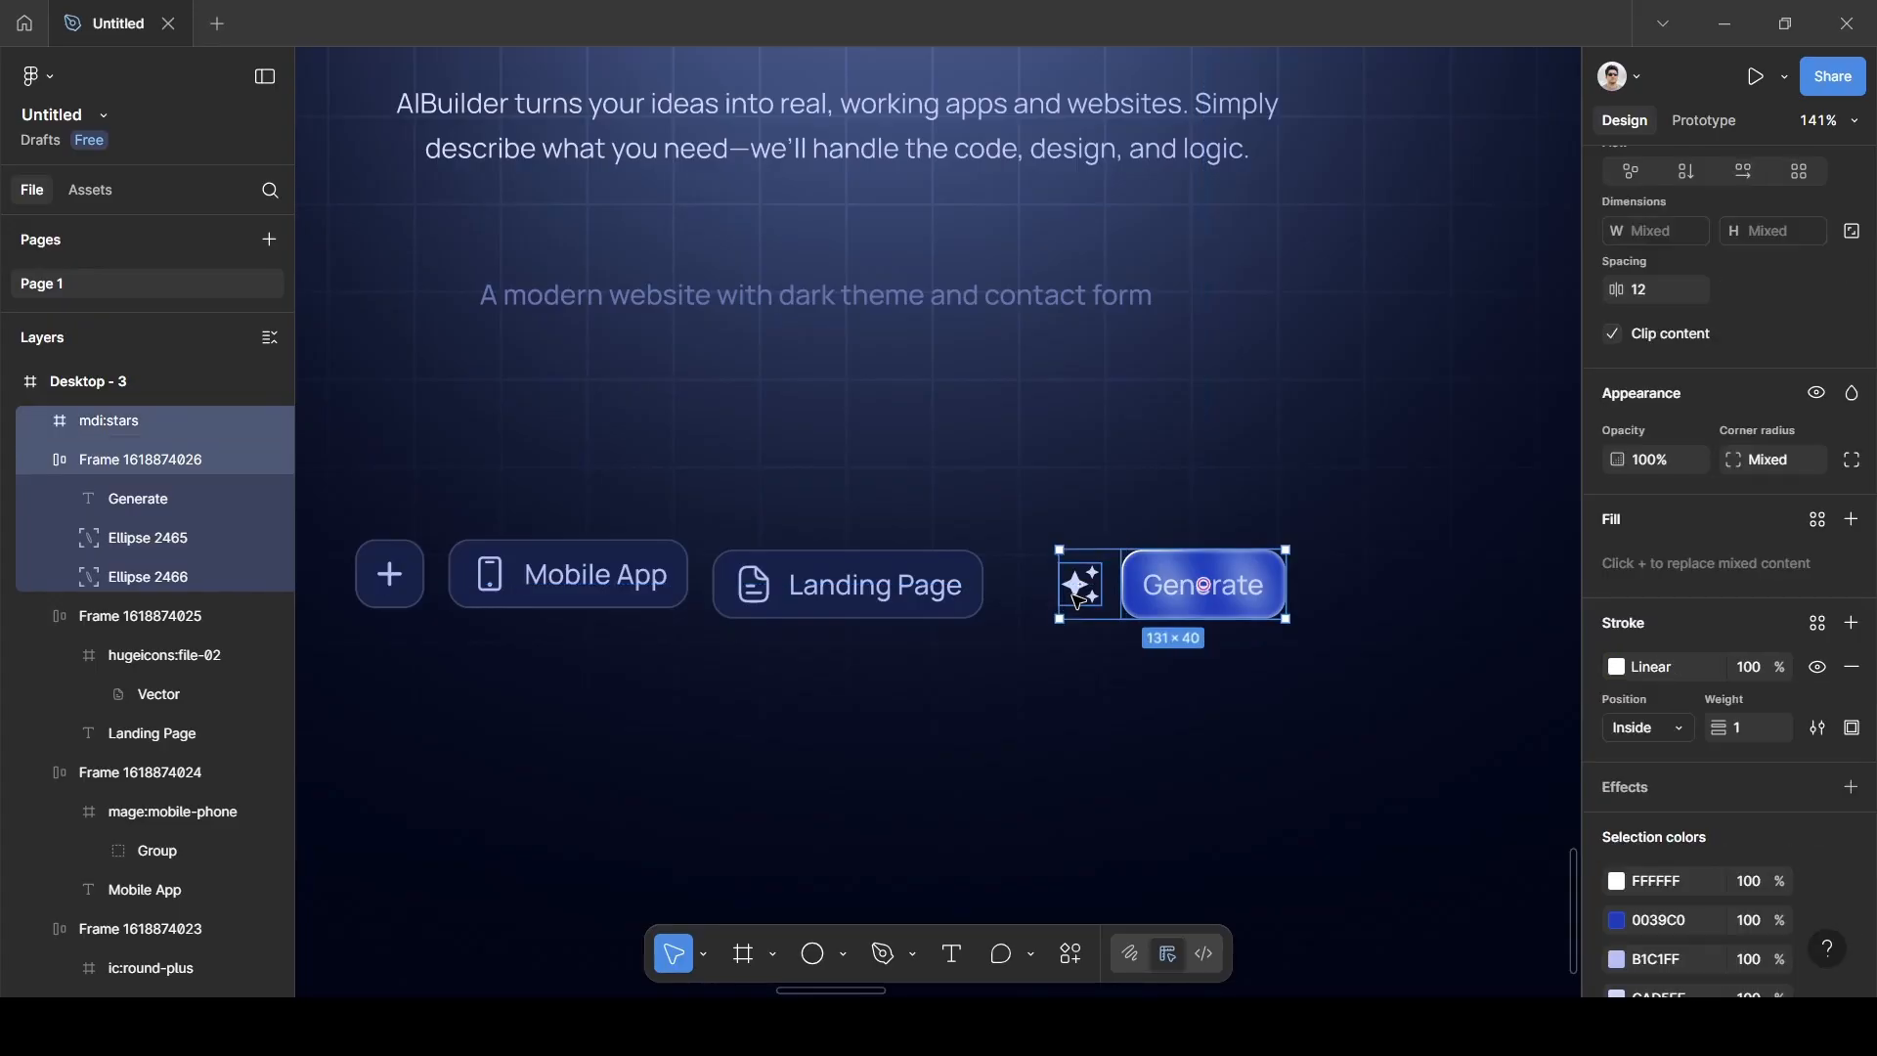
key(shift+a)
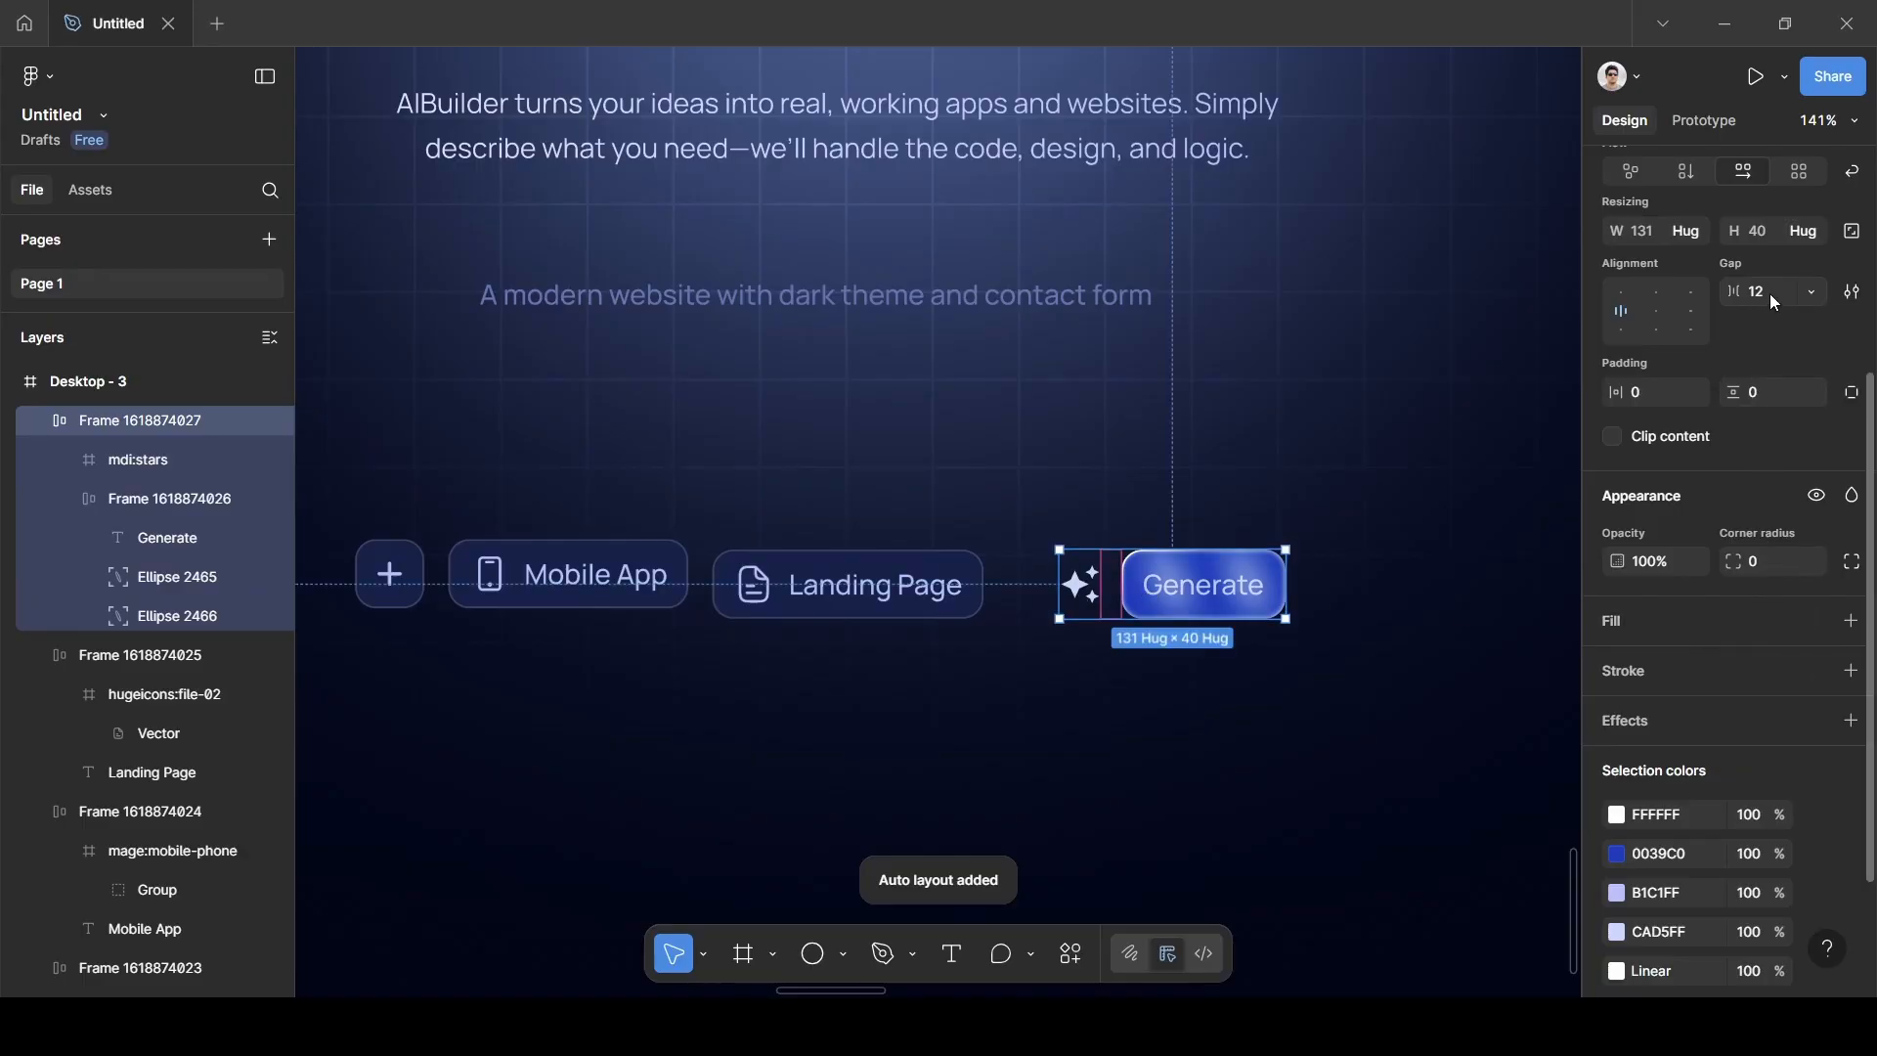
Combine the plus, Mobile App and Landing Page buttons in a horizontal auto layout with a gap of 10.
scroll(1166, 599, down, 1)
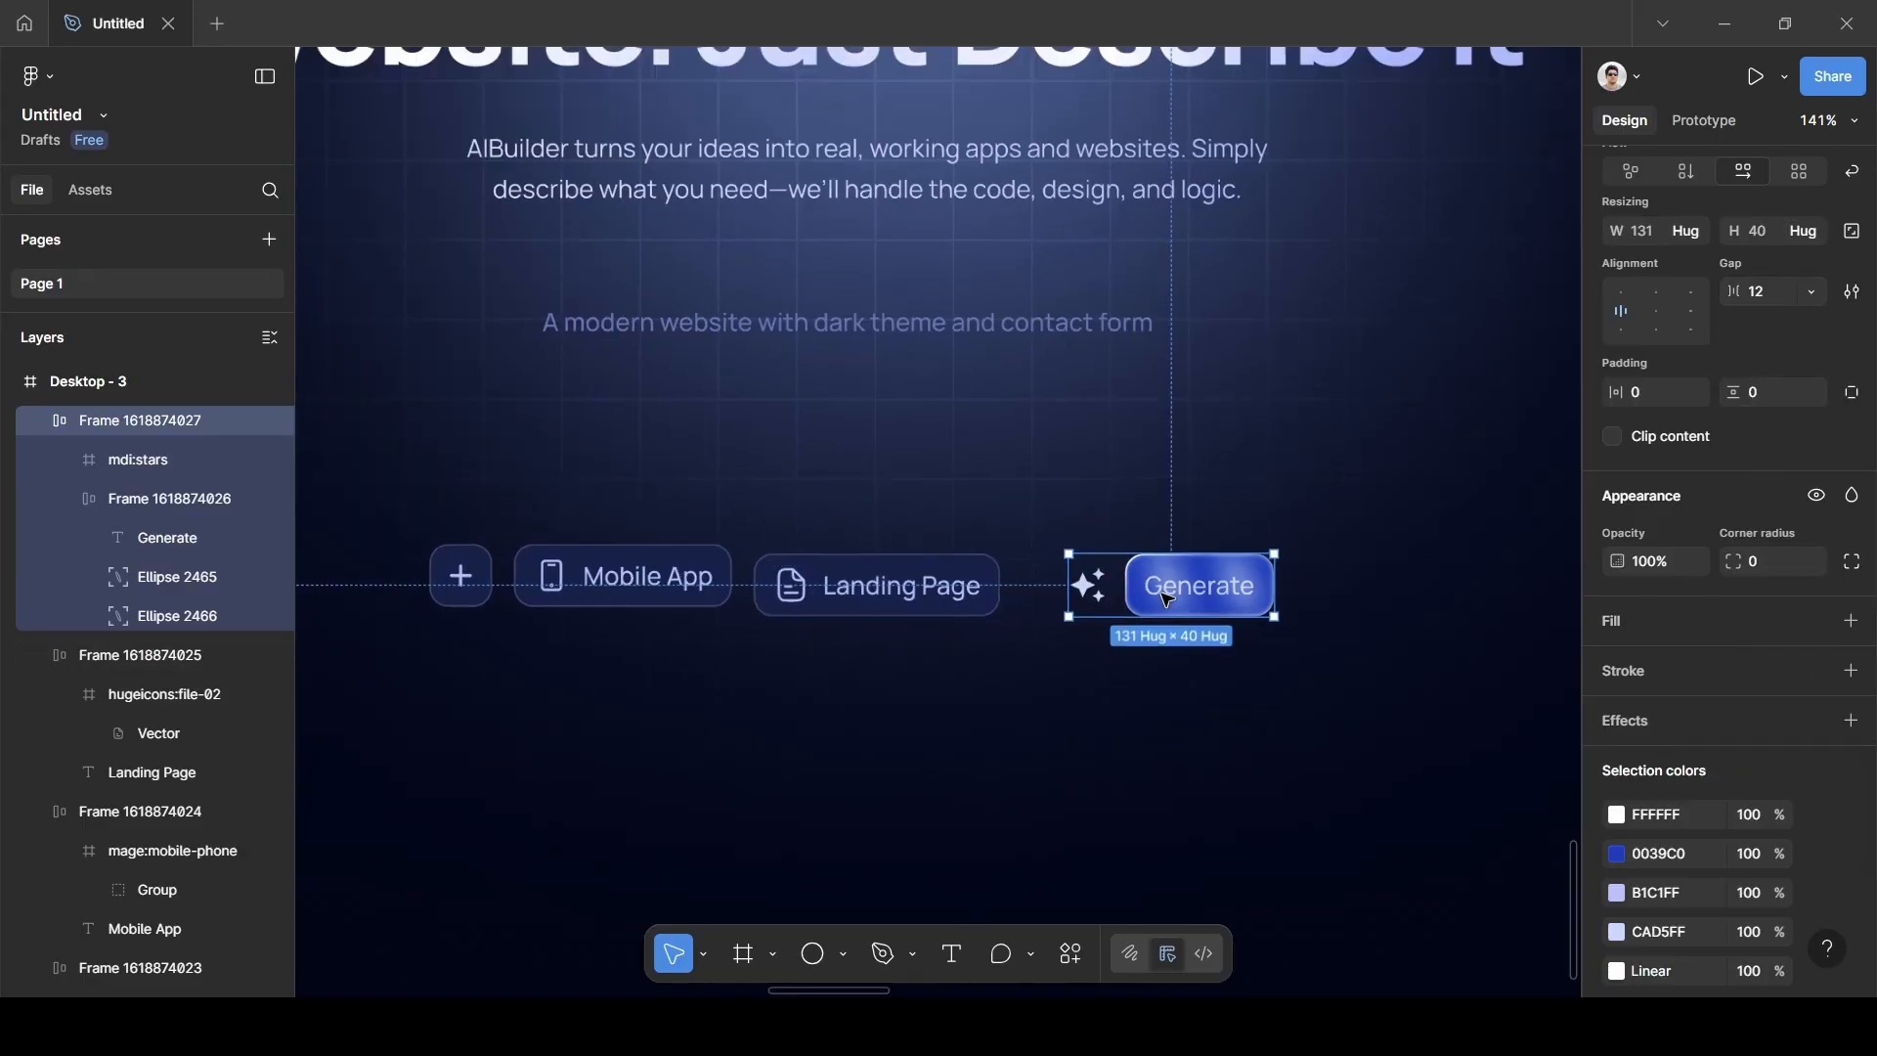
scroll(1167, 599, down, 2)
click(977, 633)
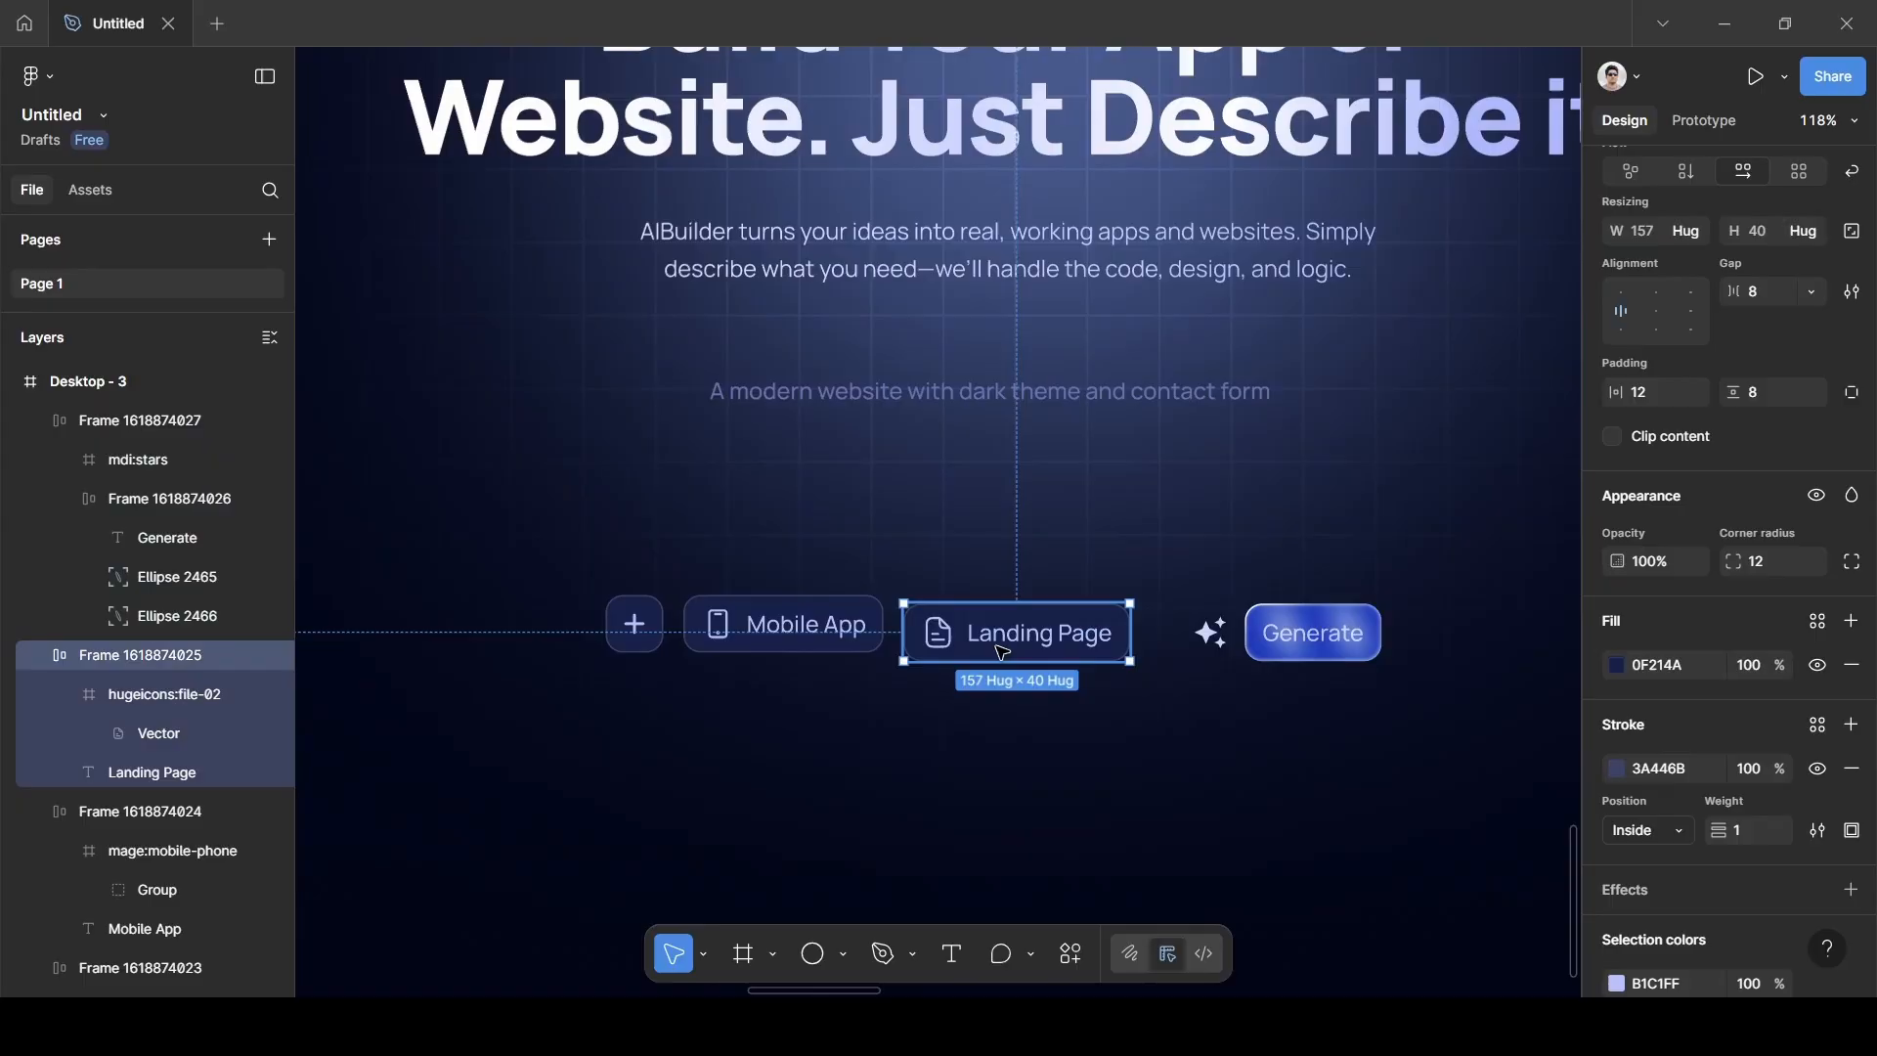
shift+click(760, 642)
shift+click(616, 635)
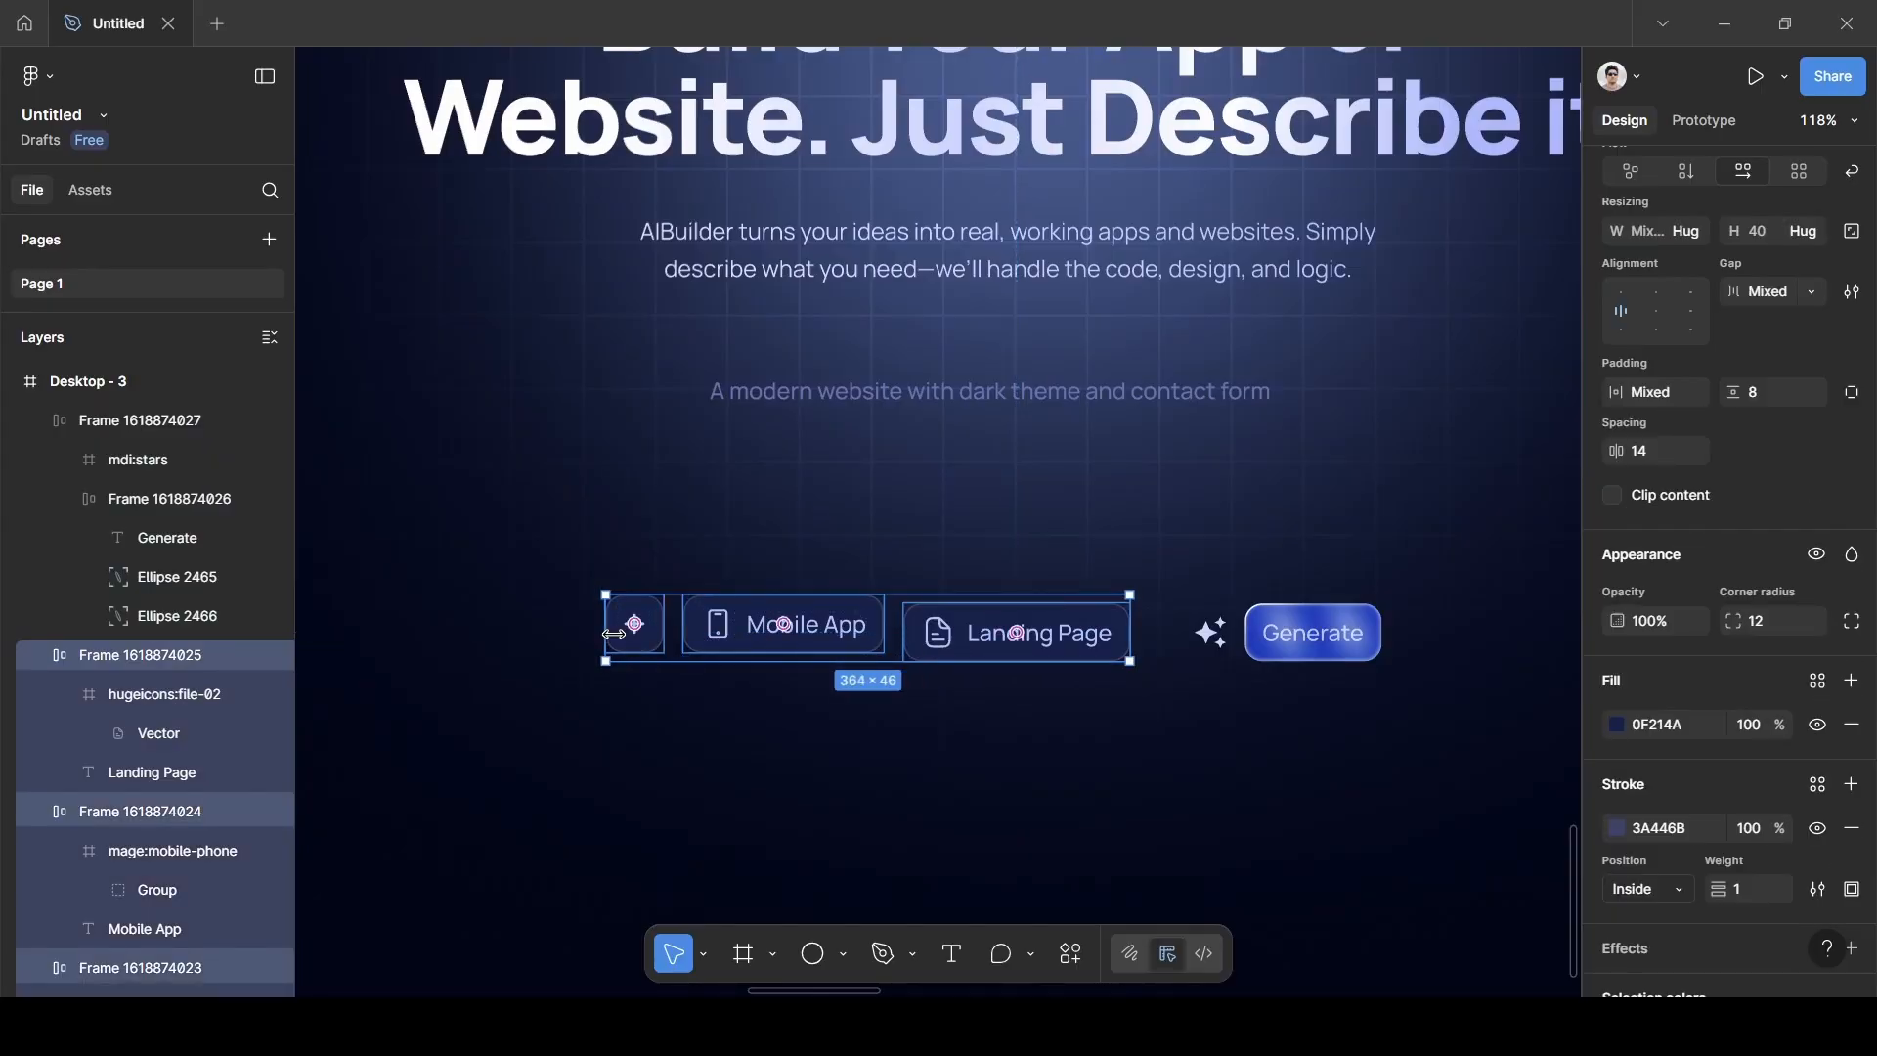
key(shift+a)
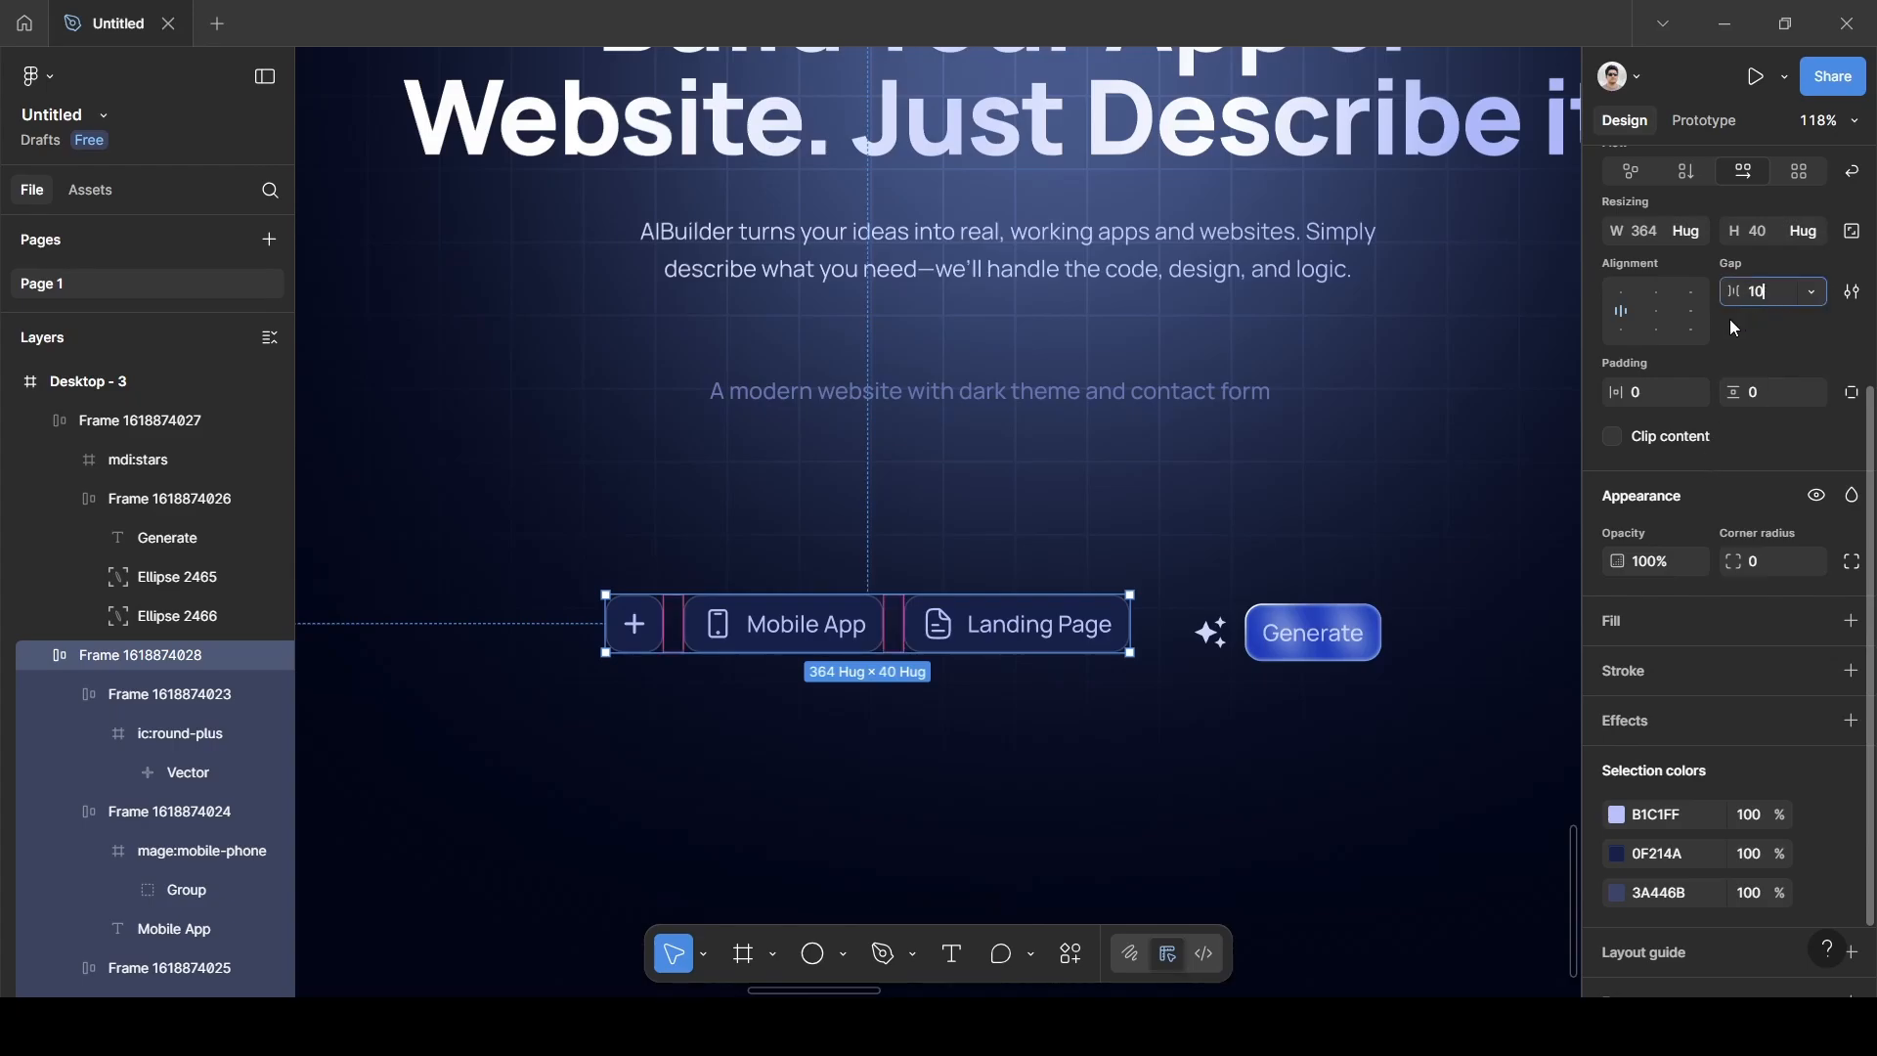
key(Return)
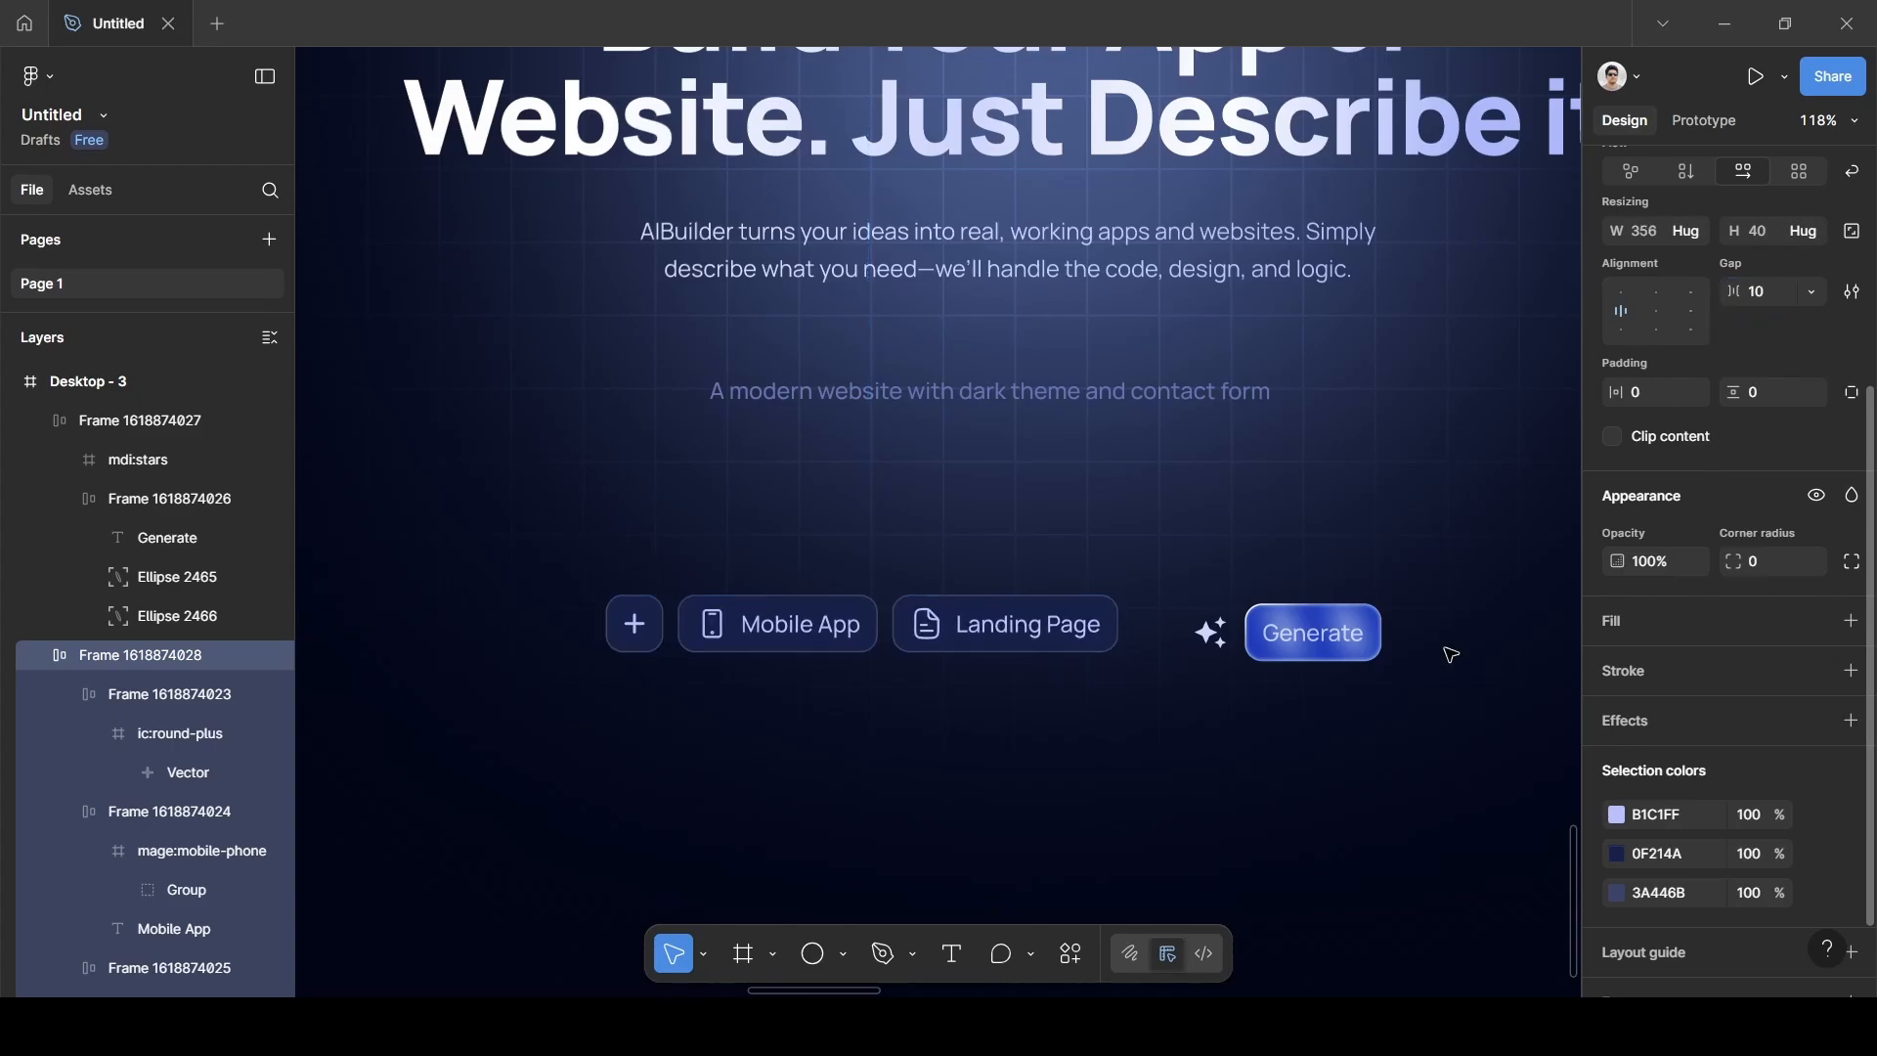
Combine the option buttons group and the stars-and-Generate group in one horizontal auto layout.
click(1300, 641)
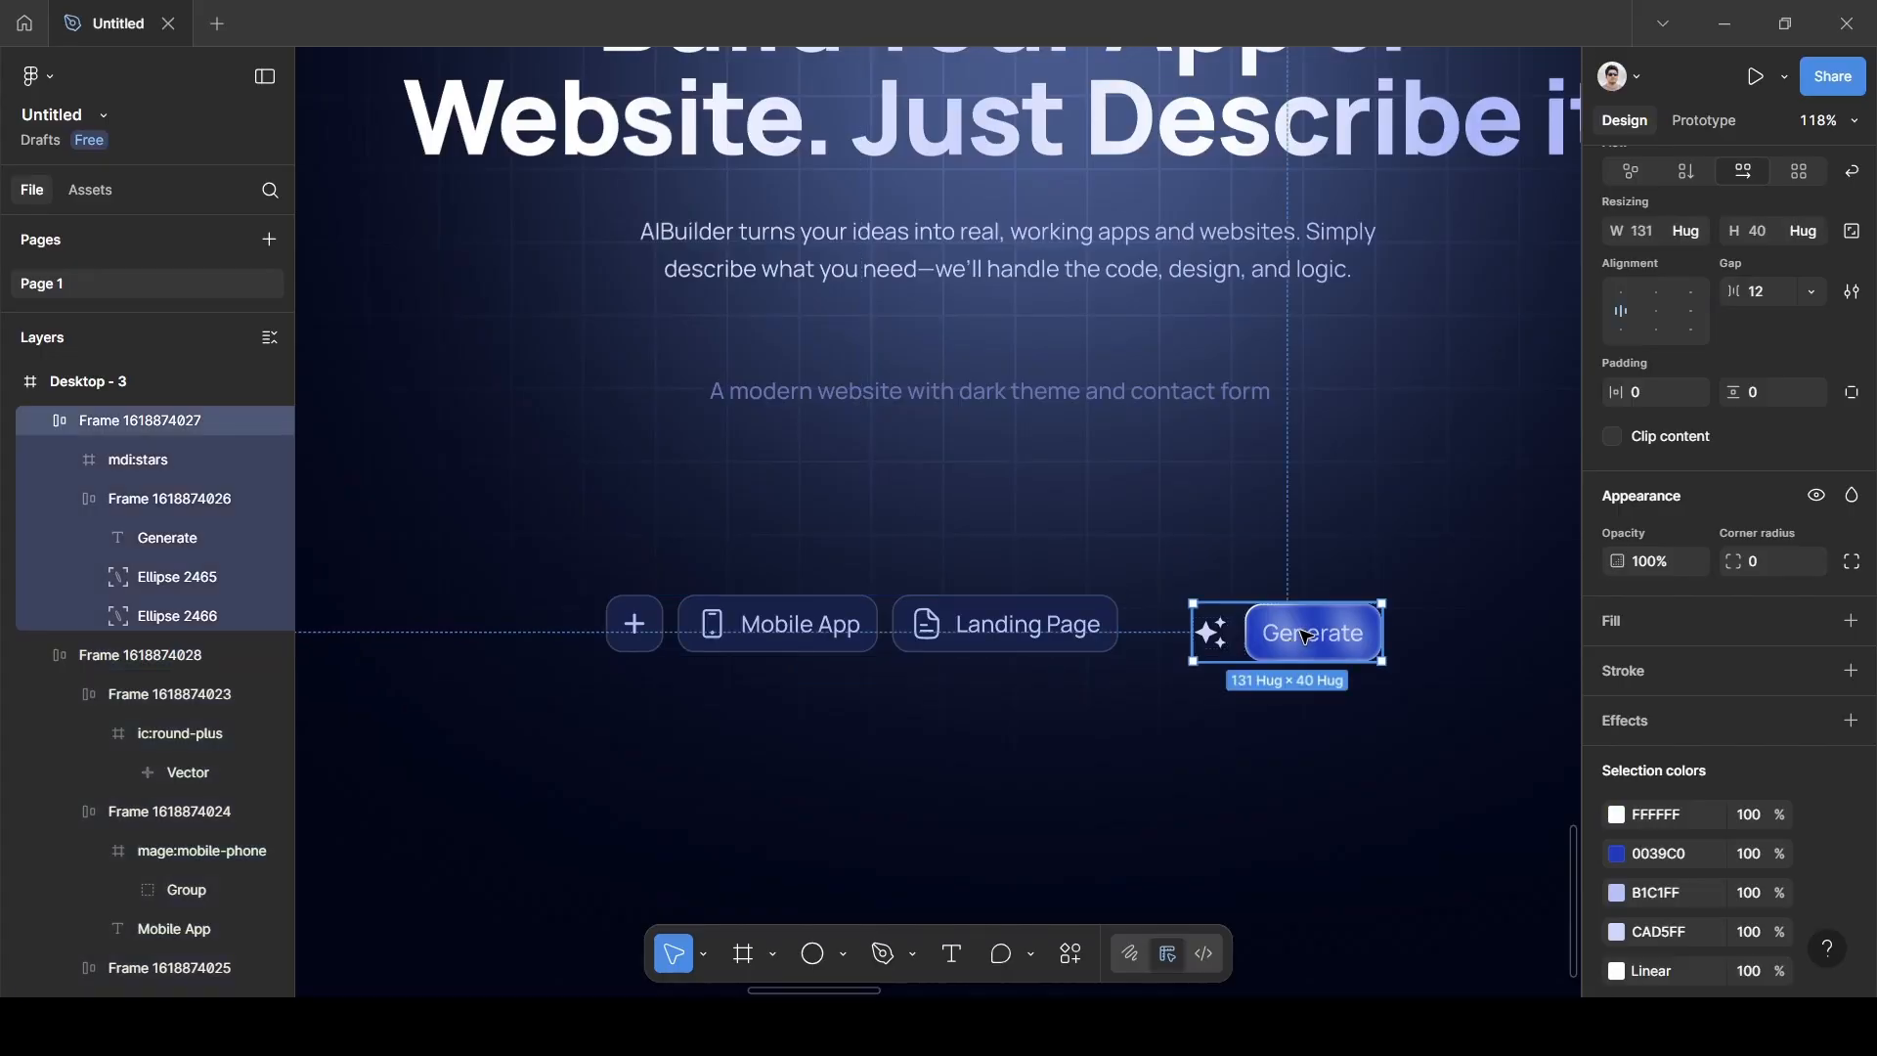
click(954, 641)
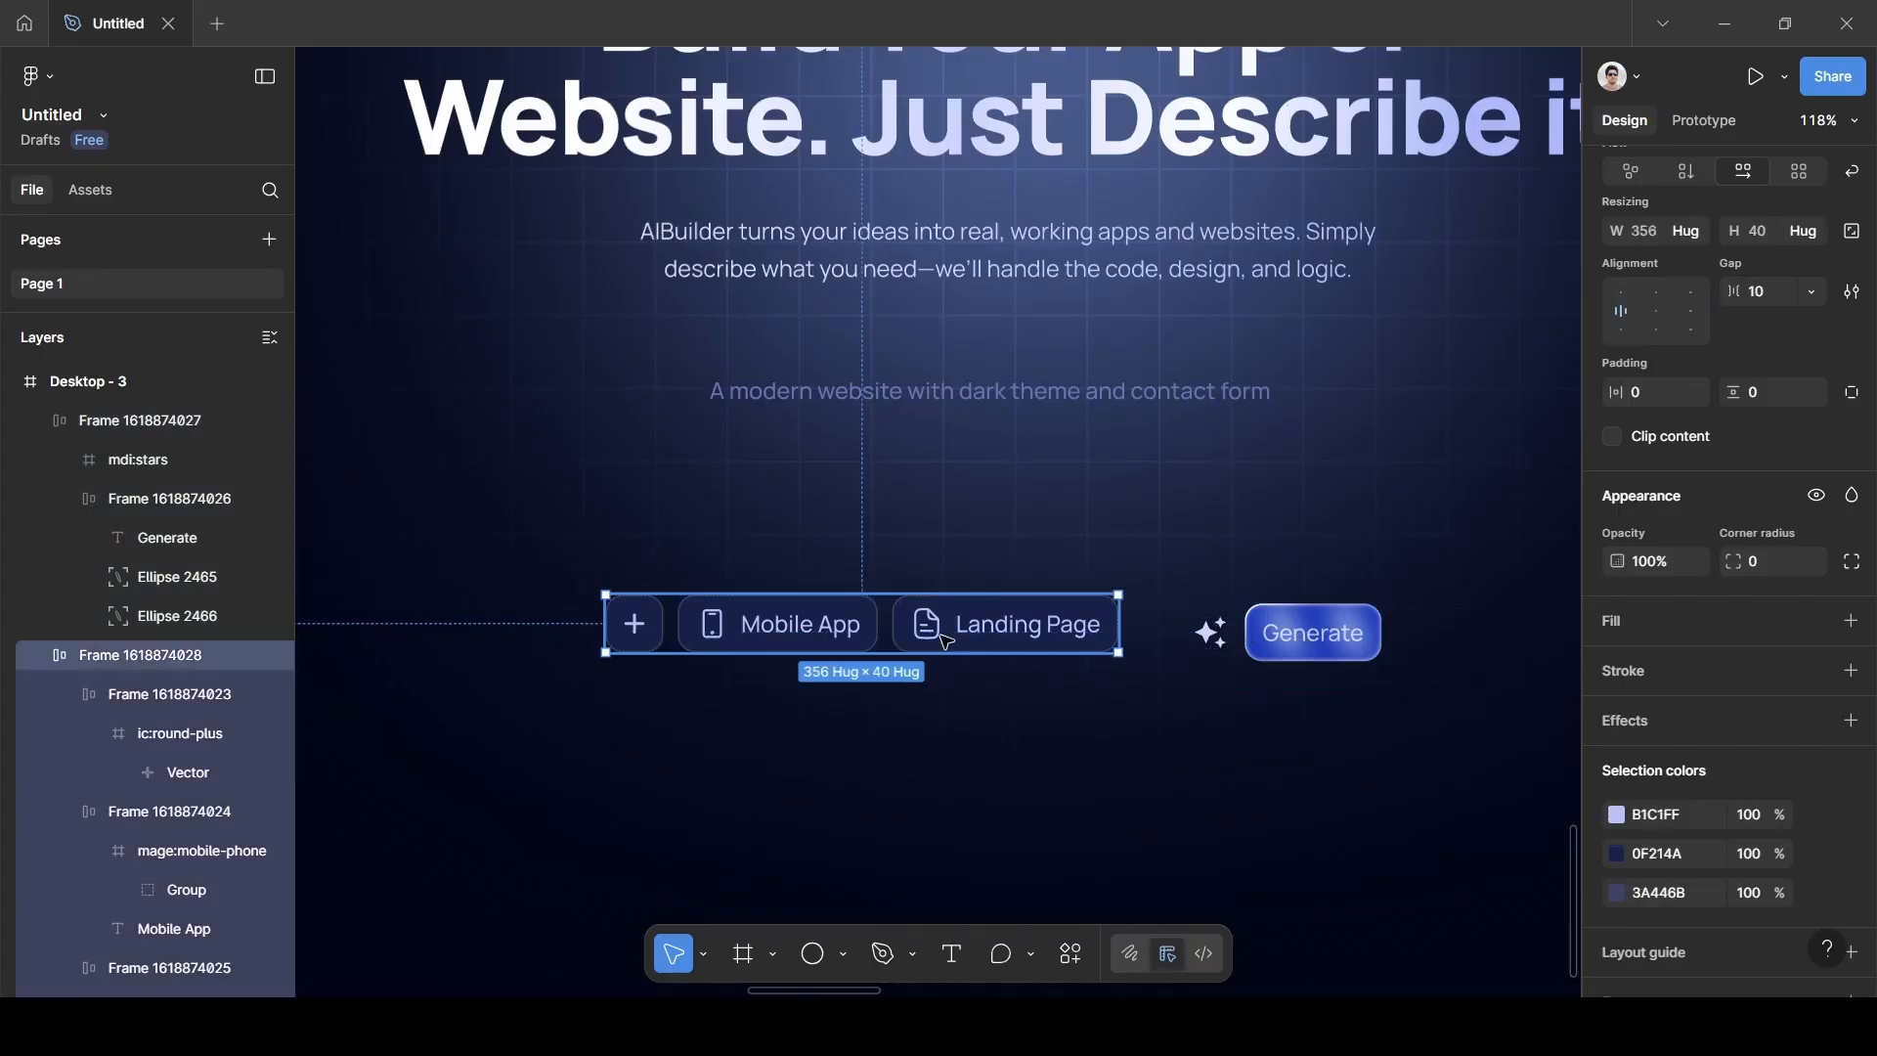
shift+click(1292, 637)
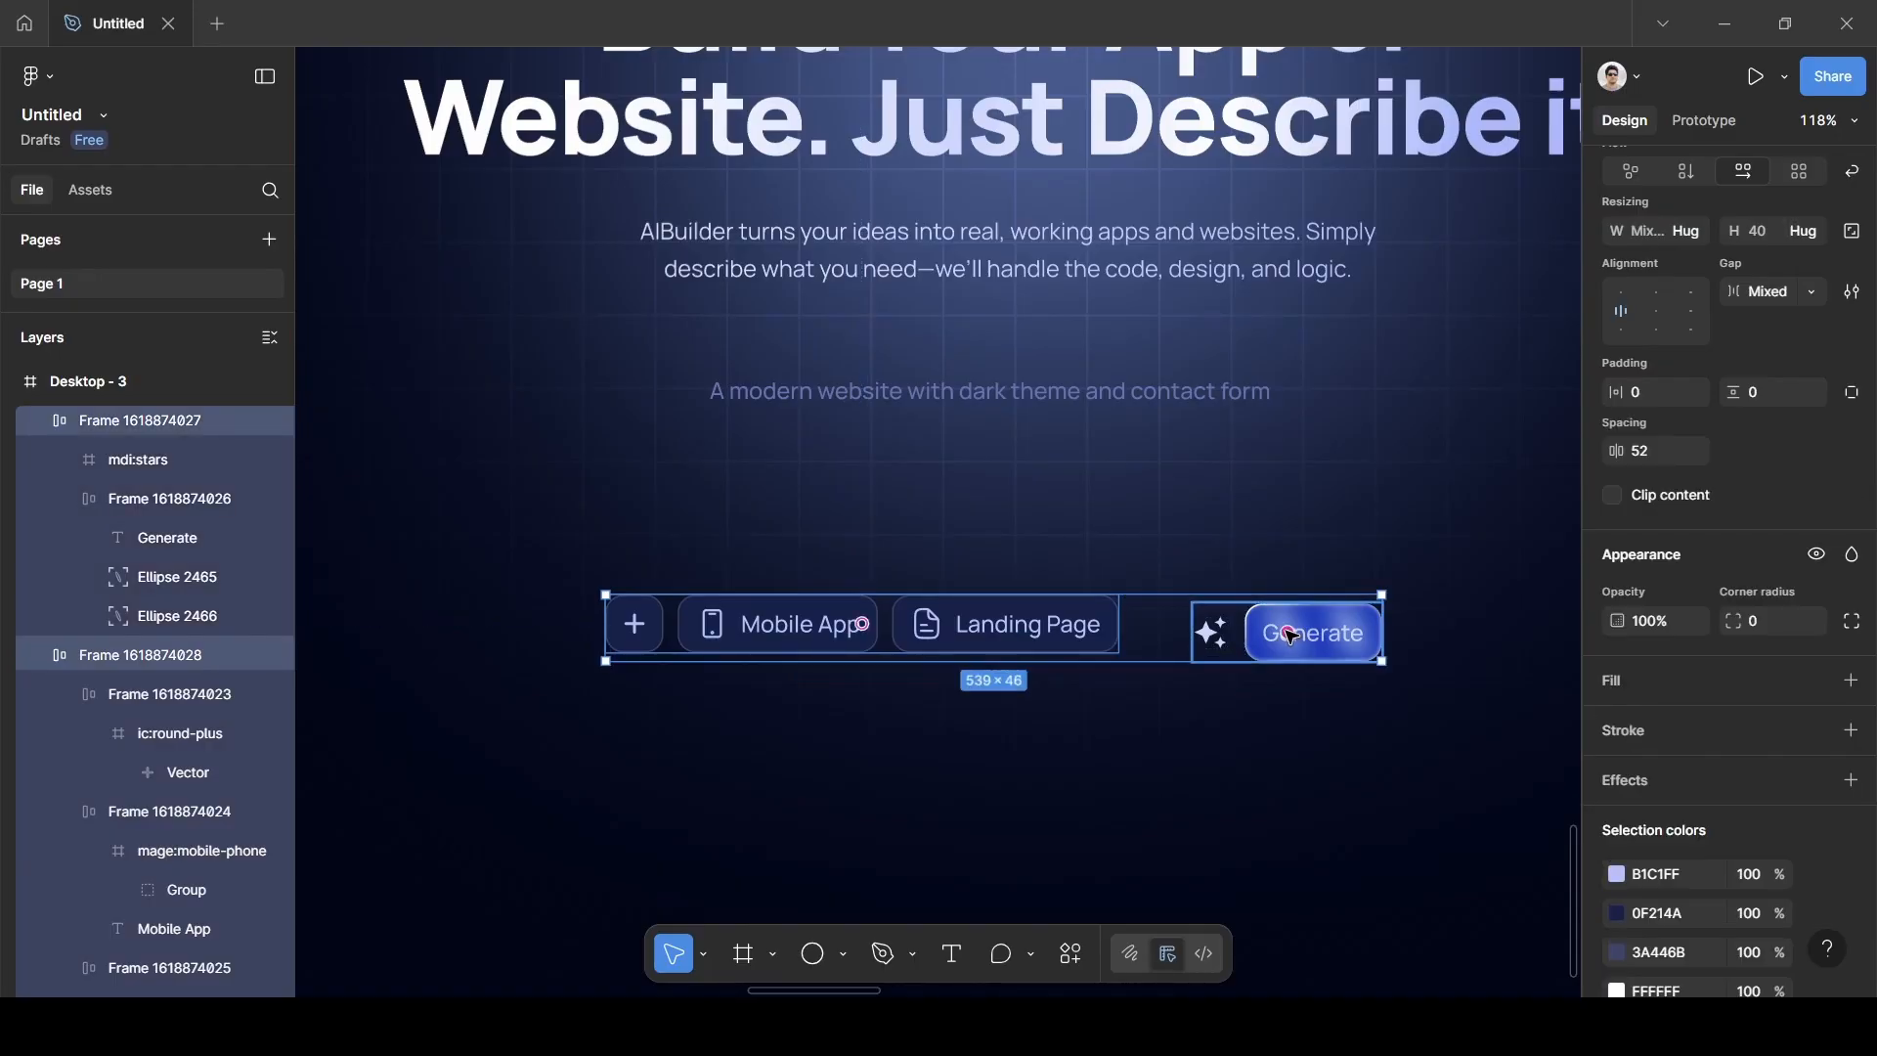
key(shift+a)
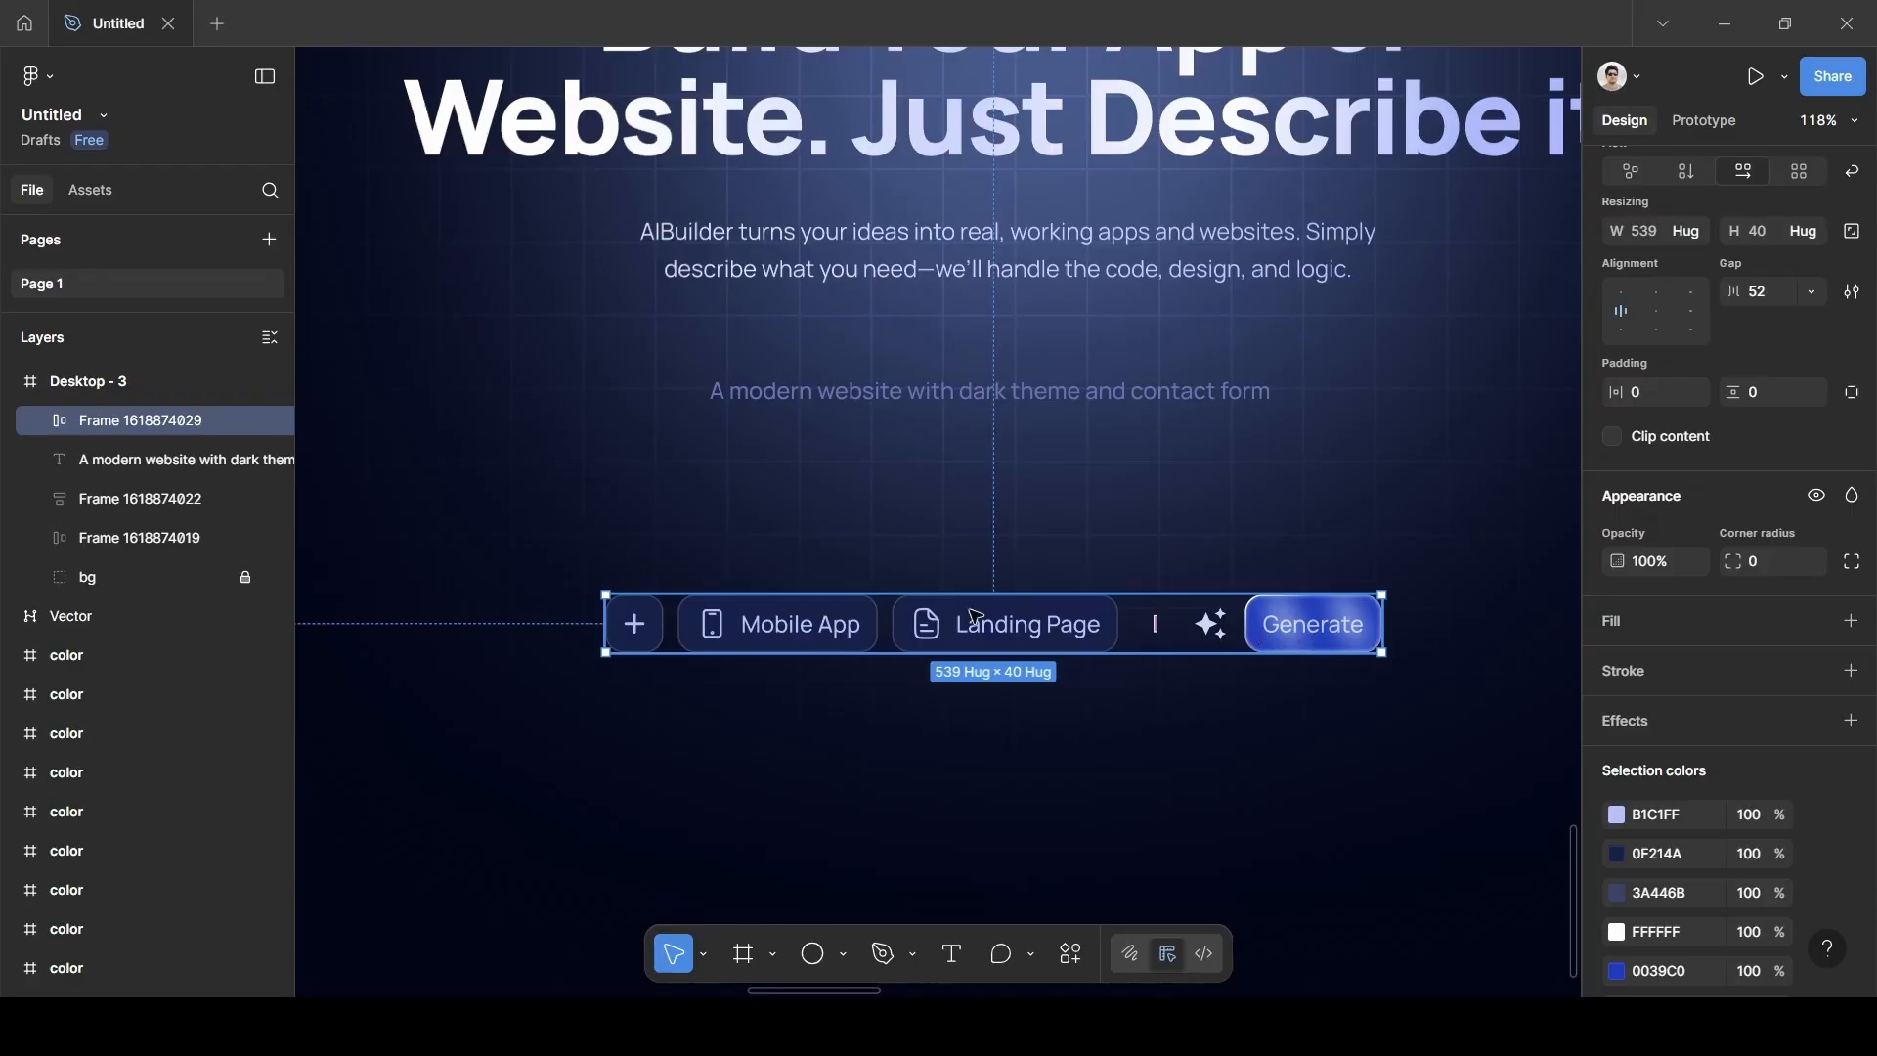
Move the placeholder text above the left part of the button row and combine both in a vertical auto layout.
drag(1046, 398, 996, 442)
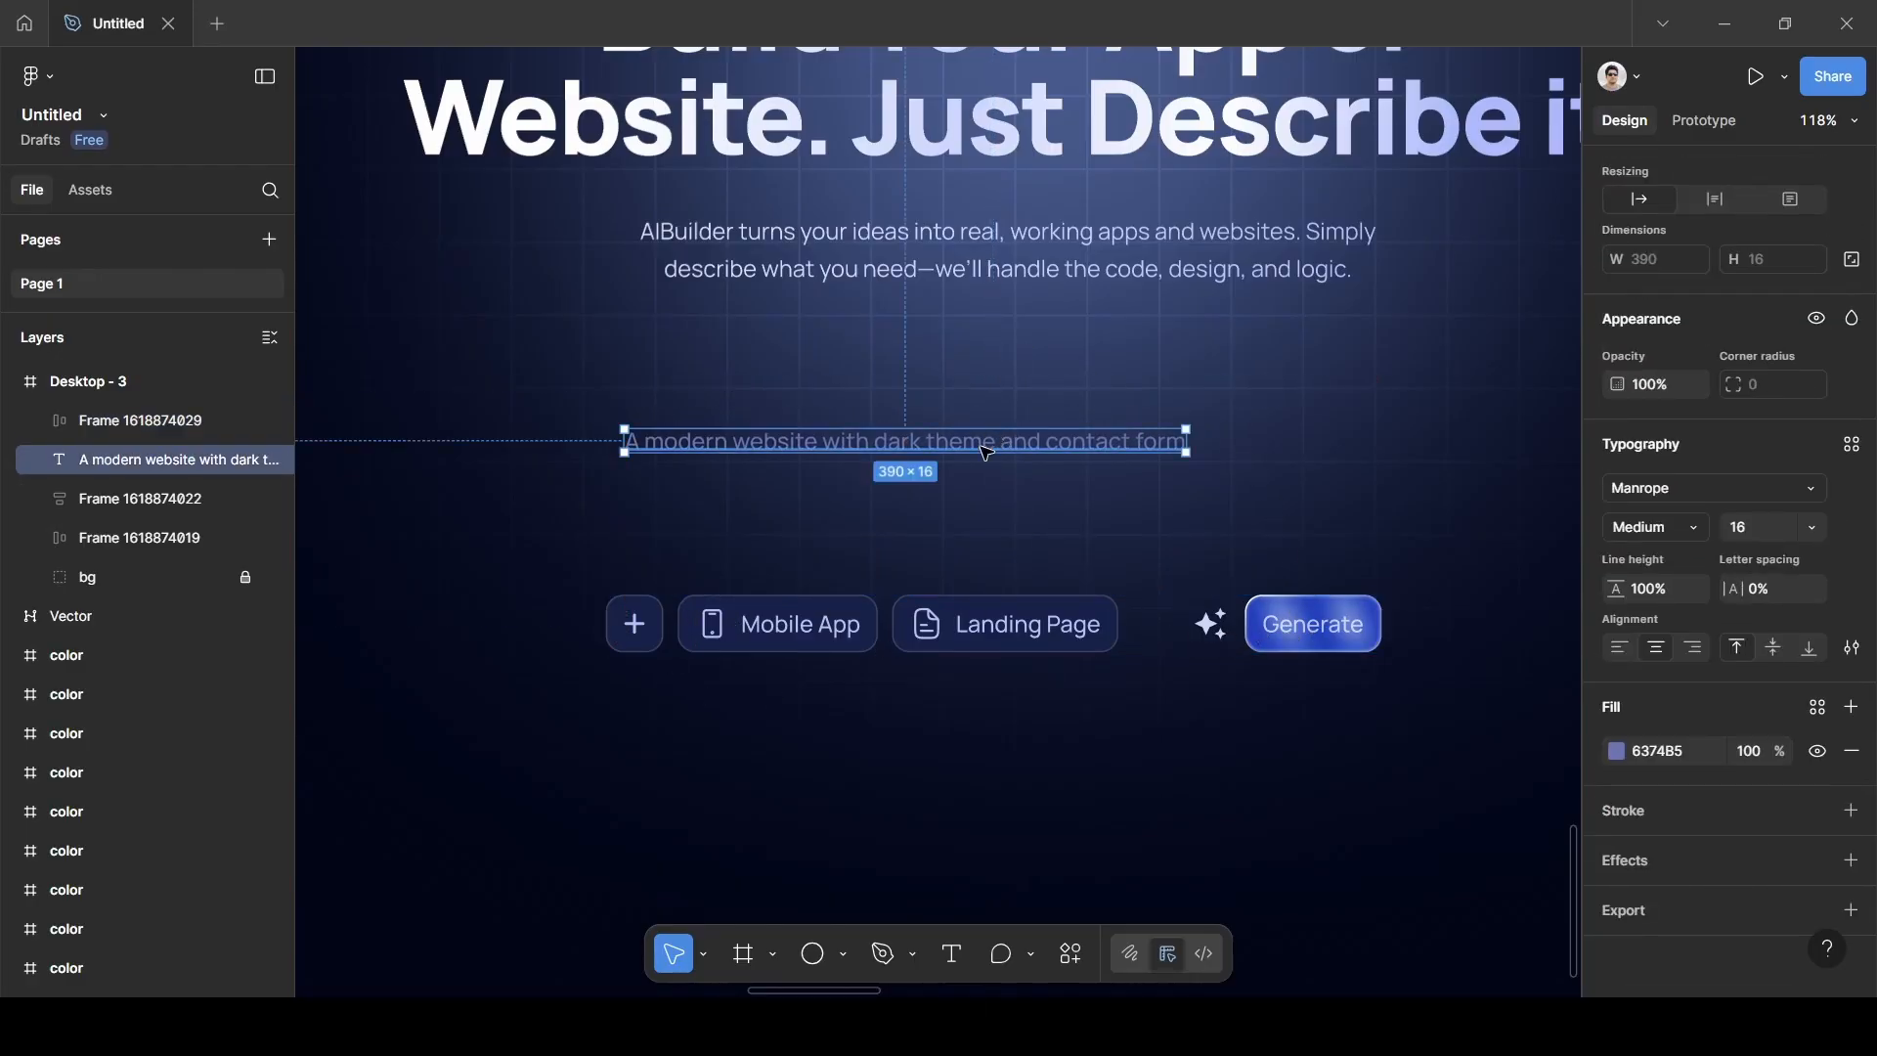
drag(974, 451, 972, 461)
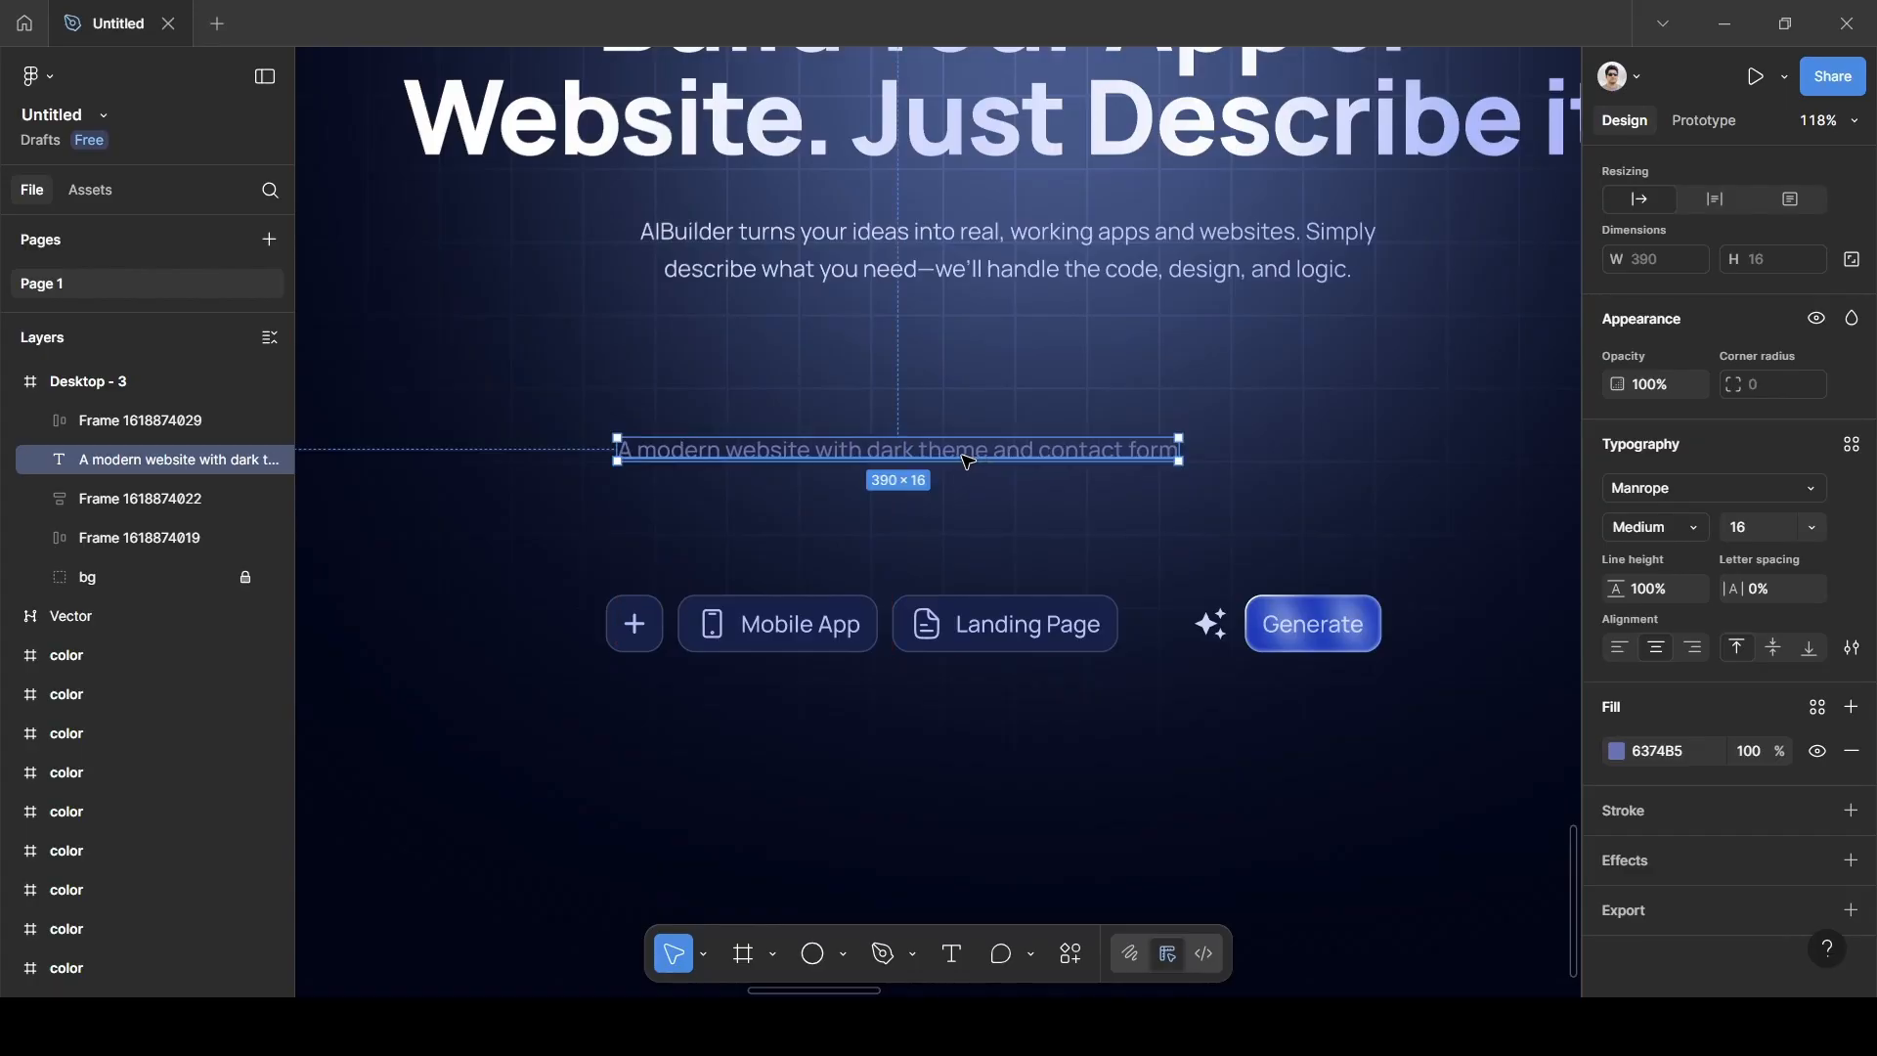
shift+click(886, 626)
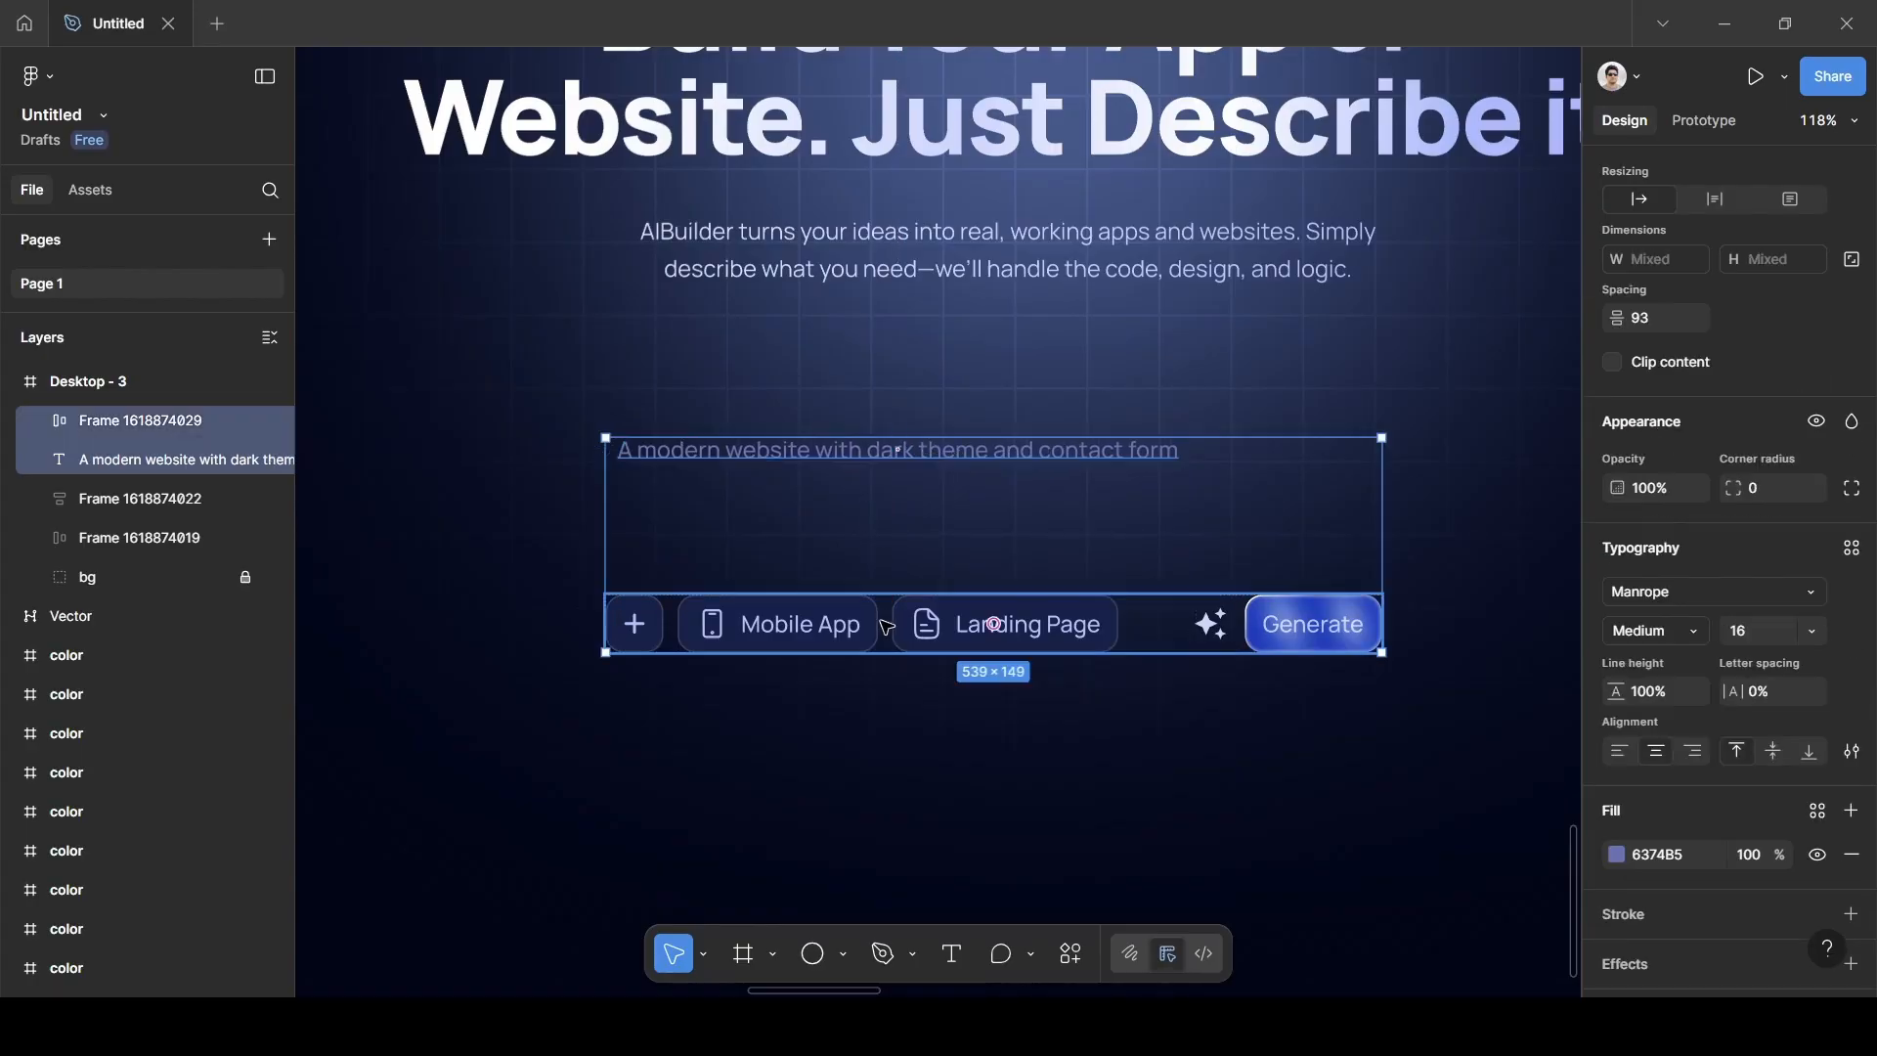
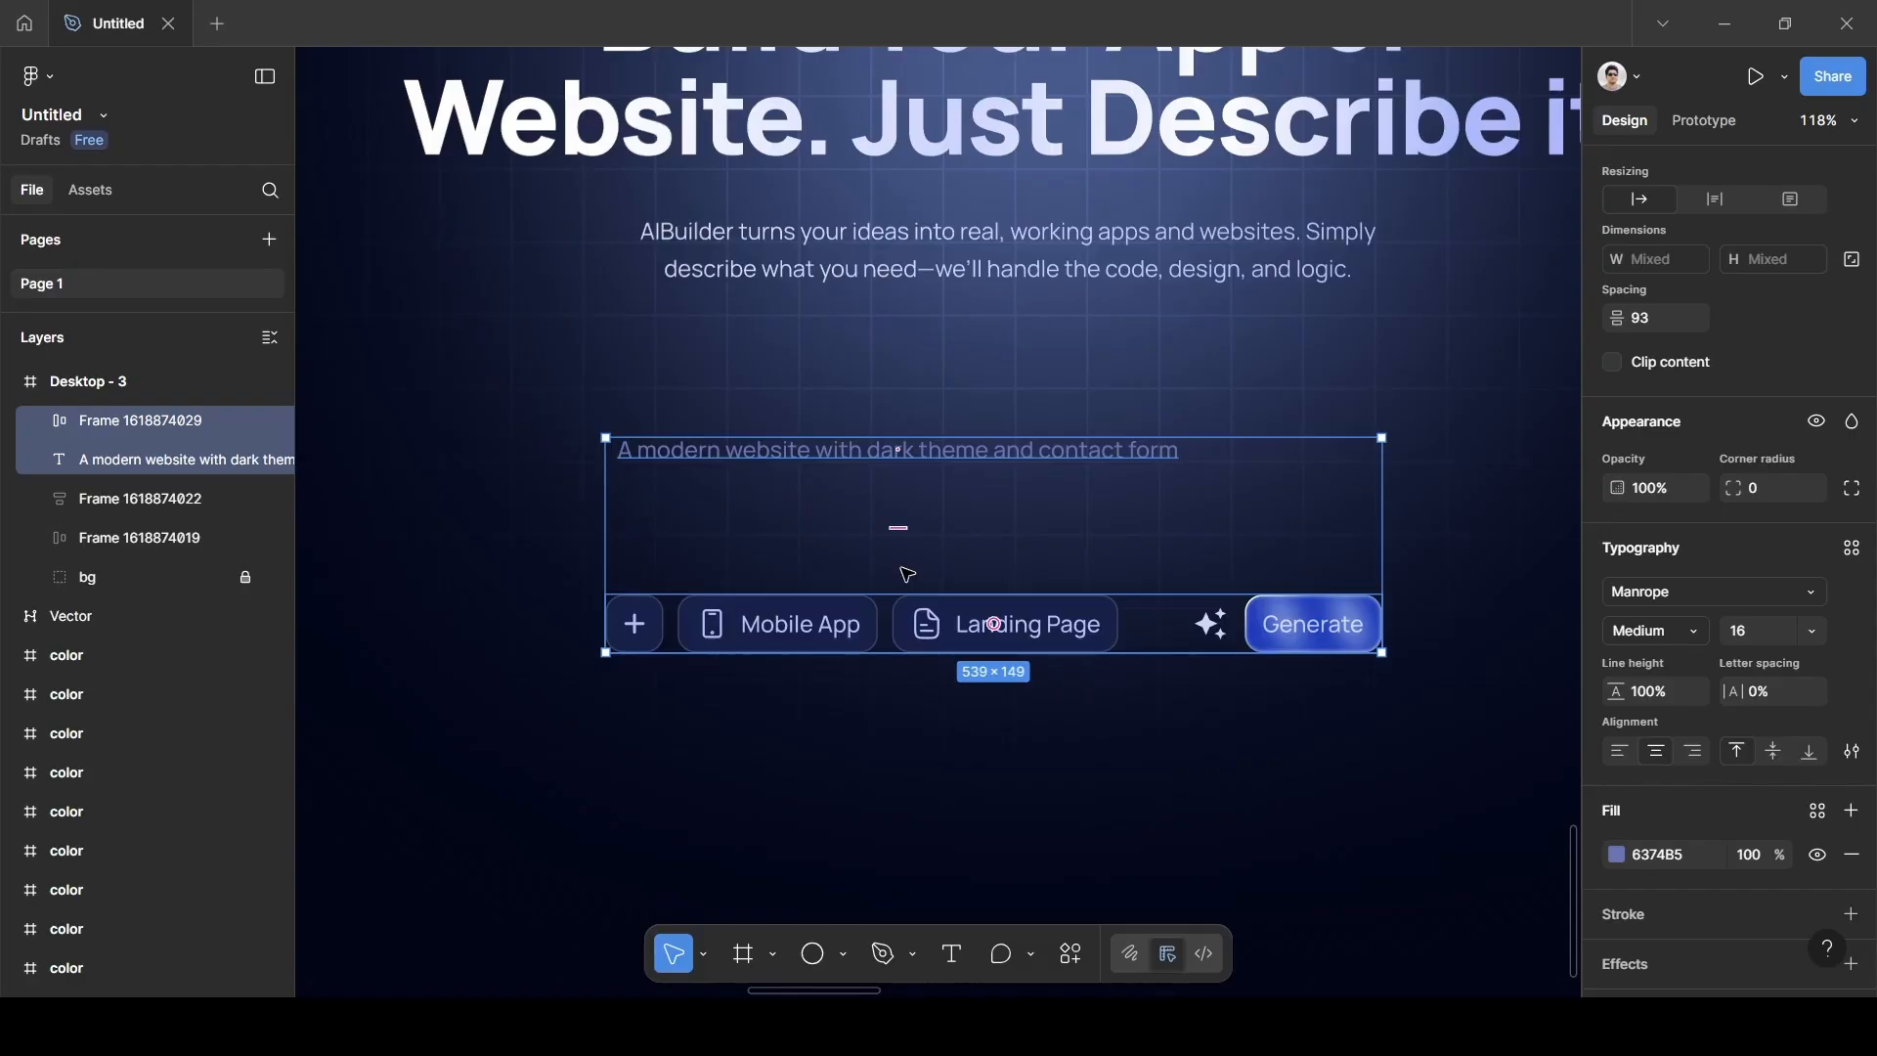
key(shift+a)
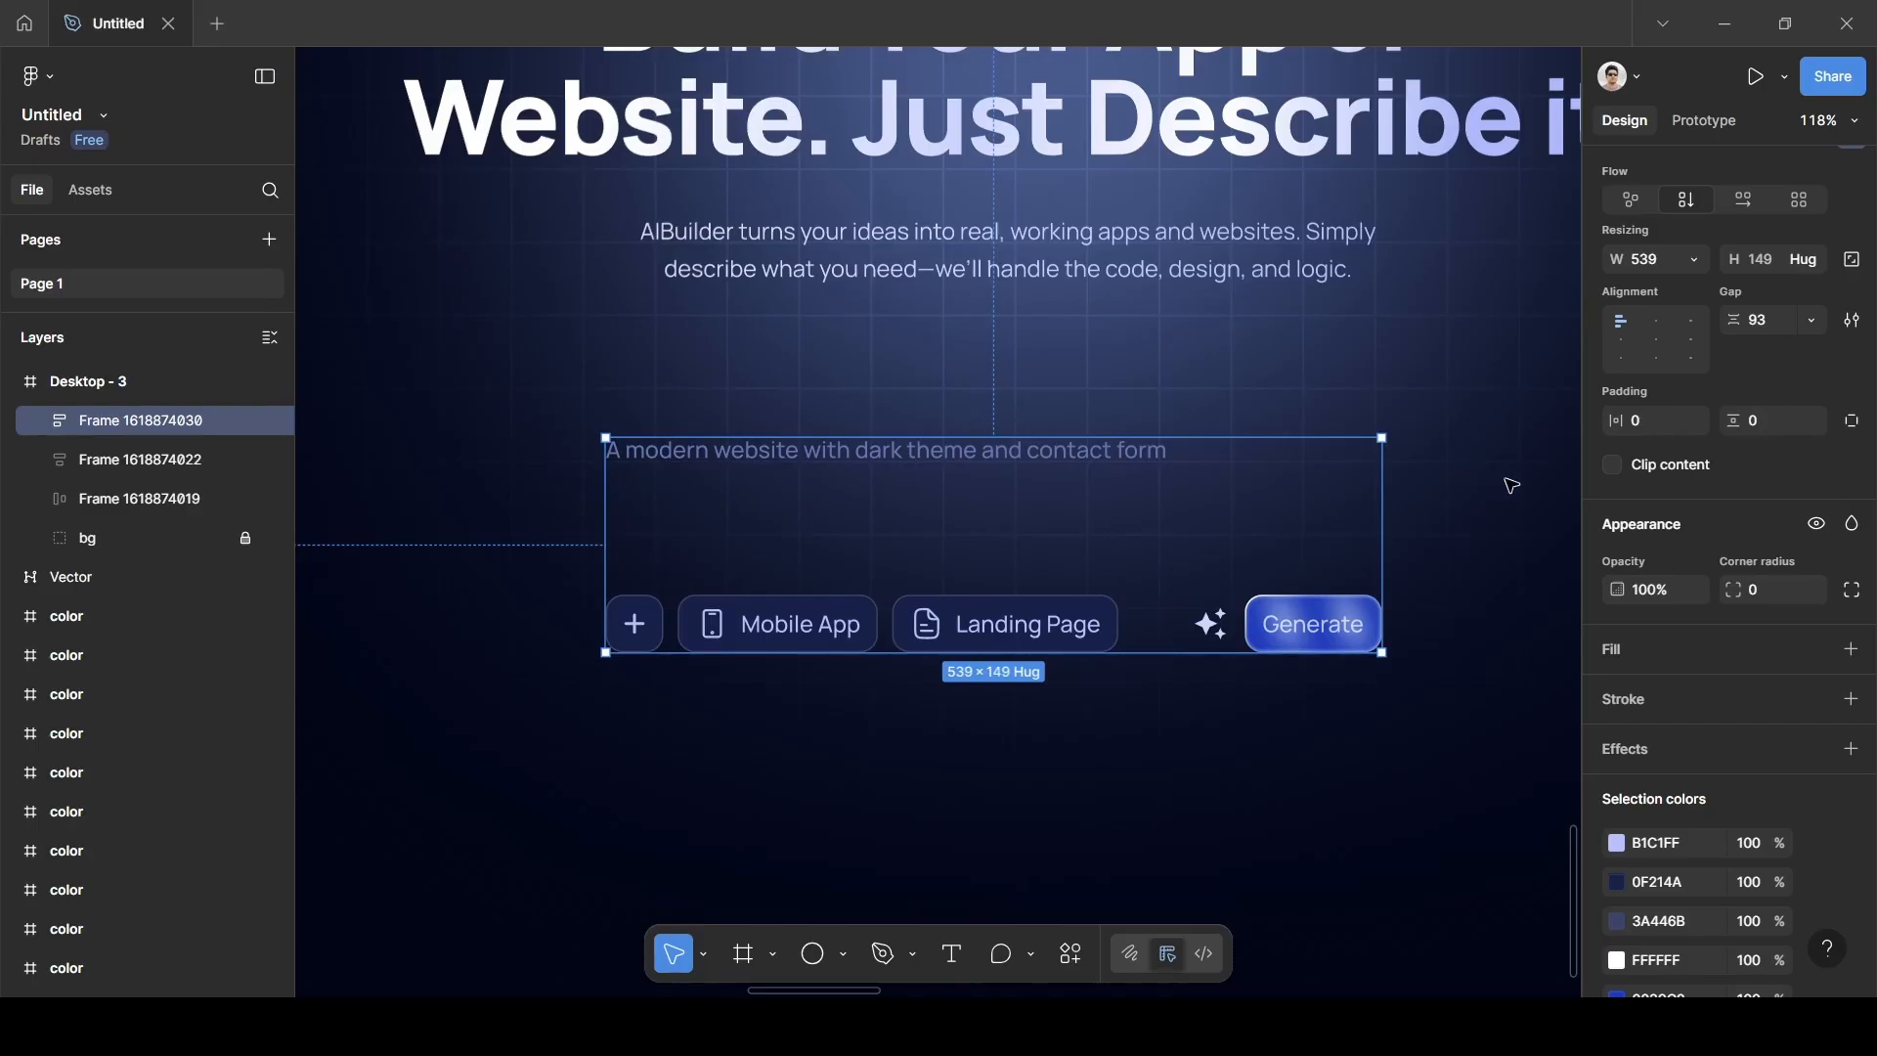
Set the prompt box's horizontal and vertical padding to 32 and its vertical gap to 76.
scroll(1417, 503, right, 1)
scroll(1418, 504, down, 1)
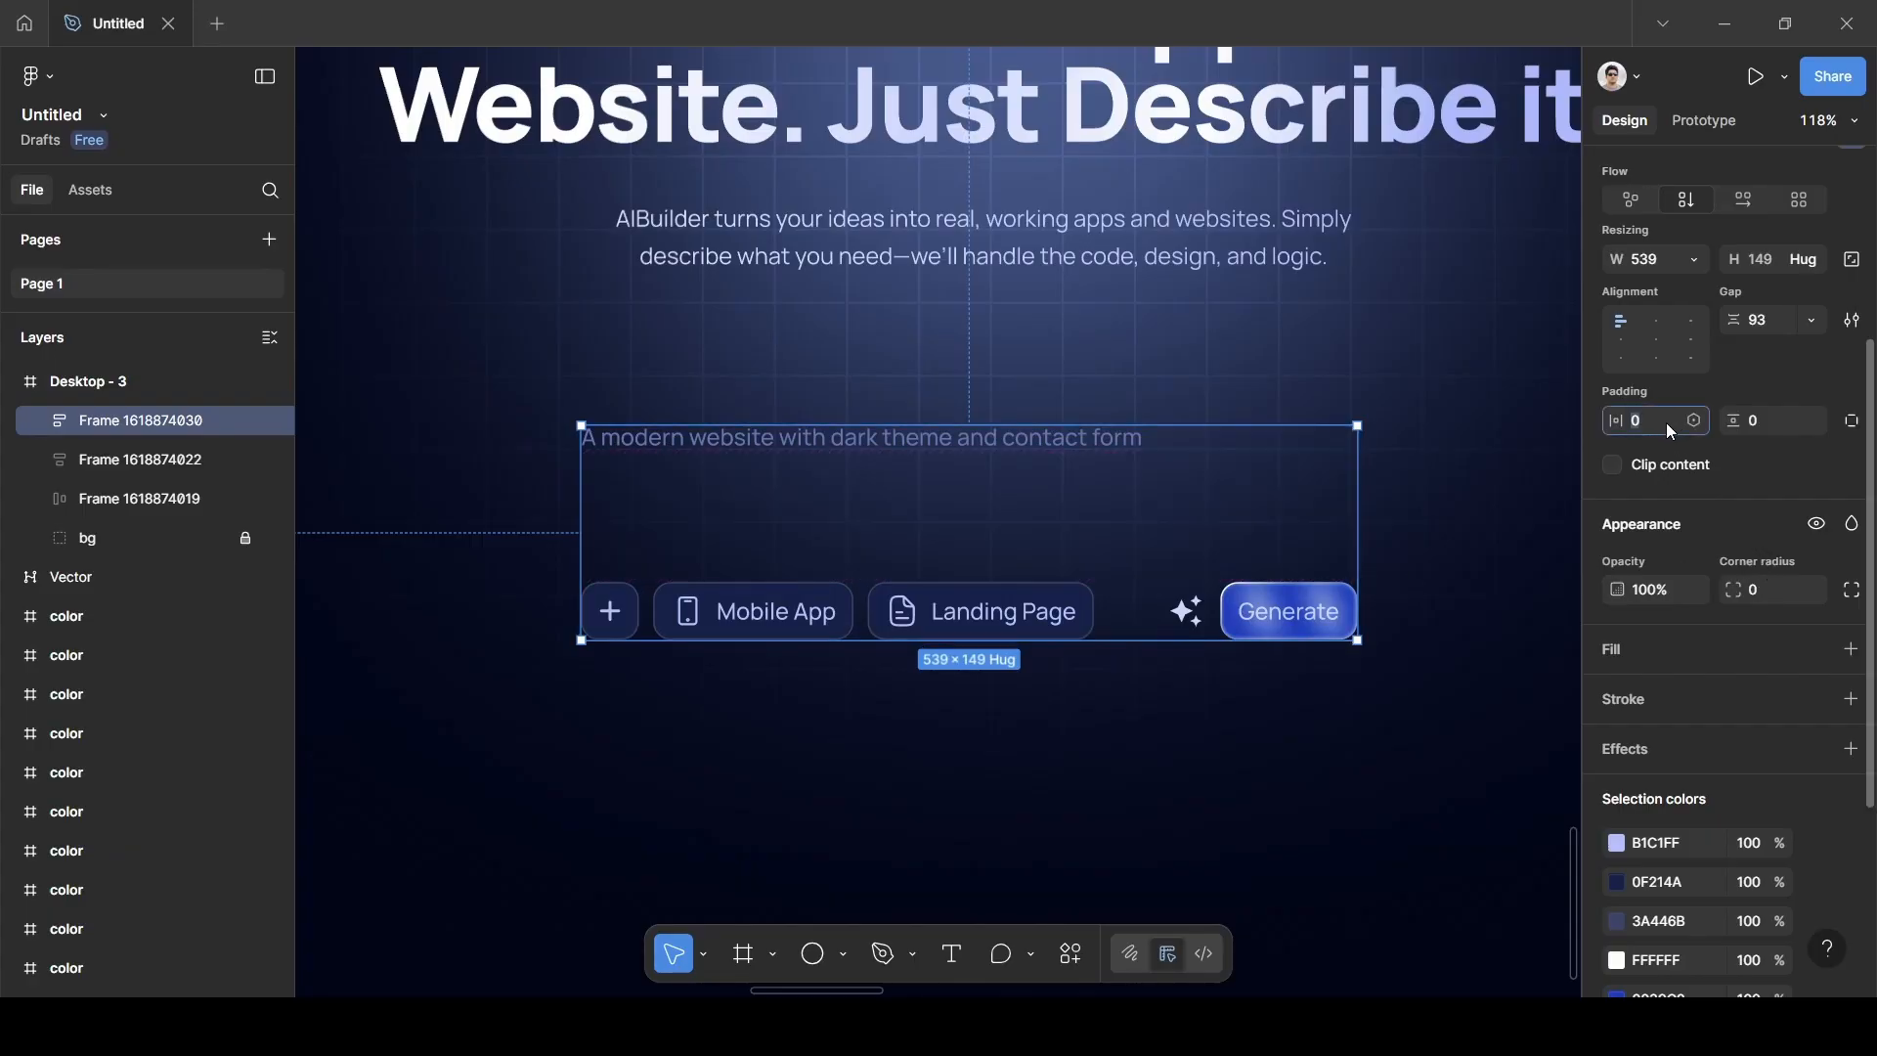
text(32)
key(Tab)
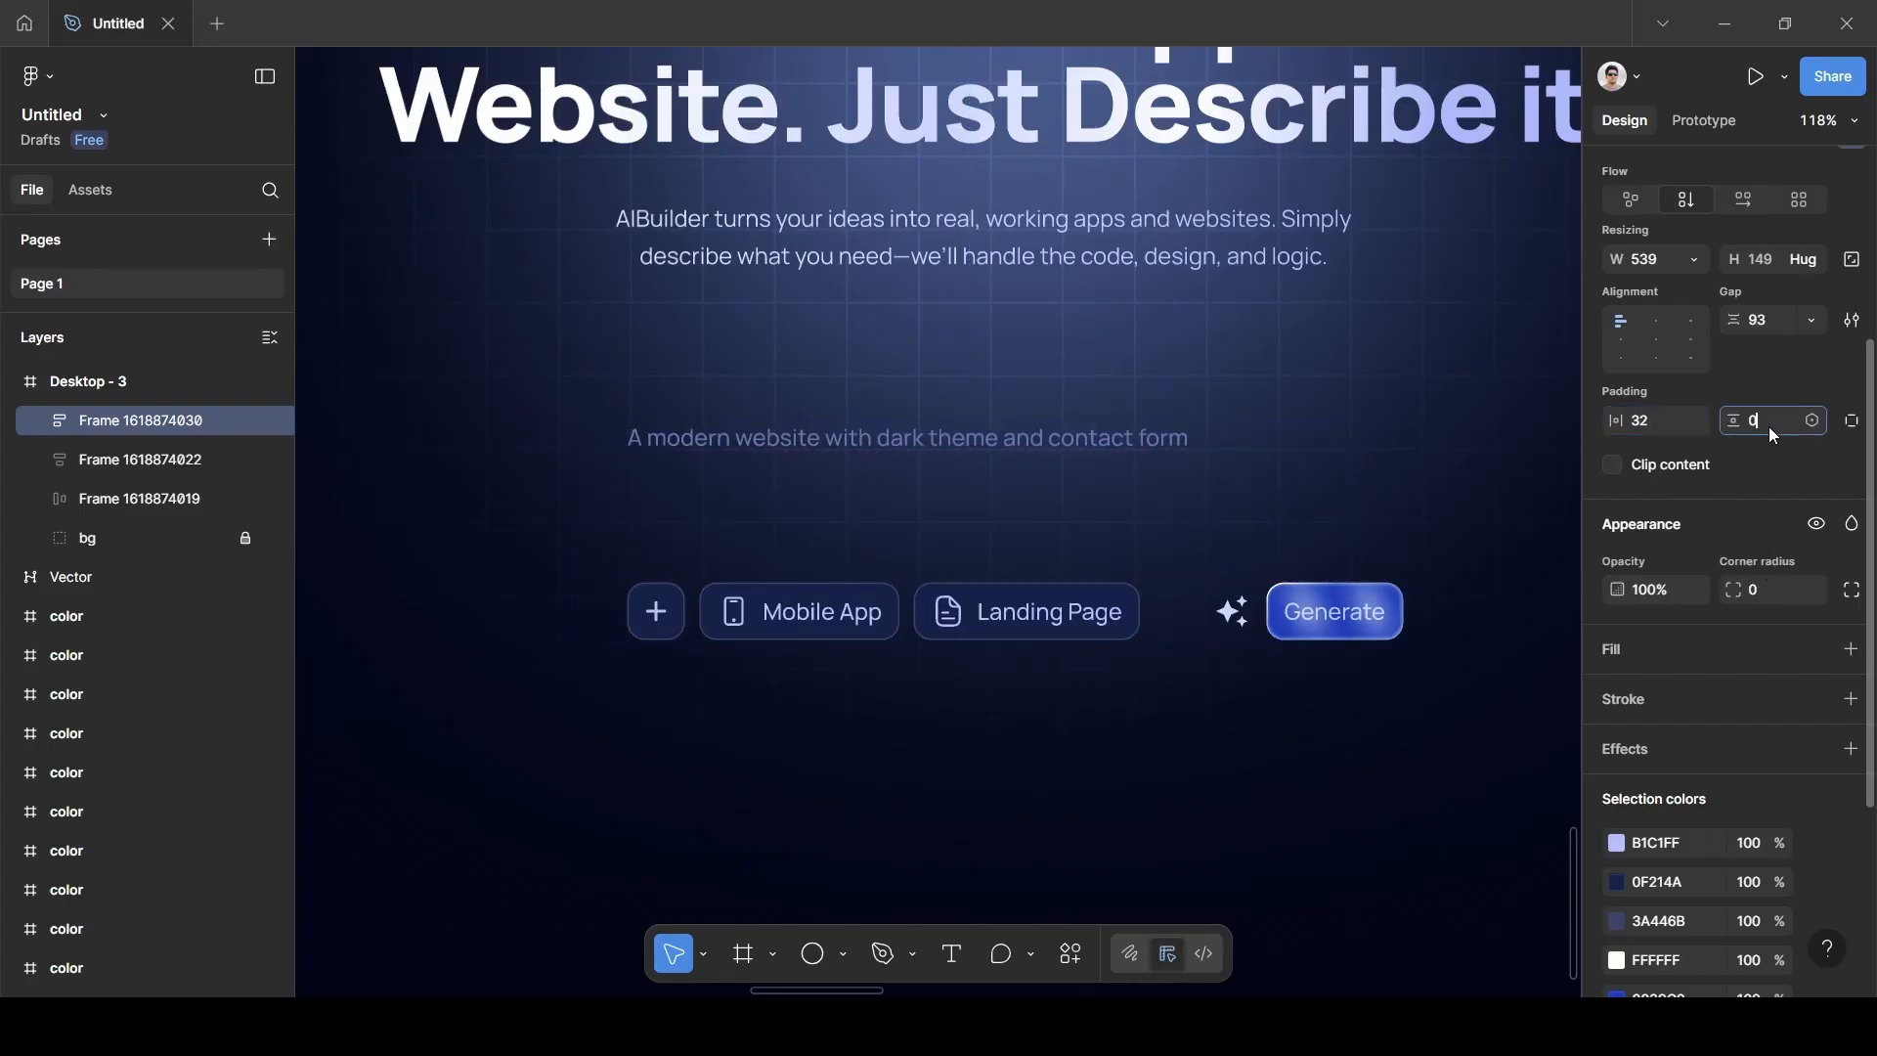
text(32)
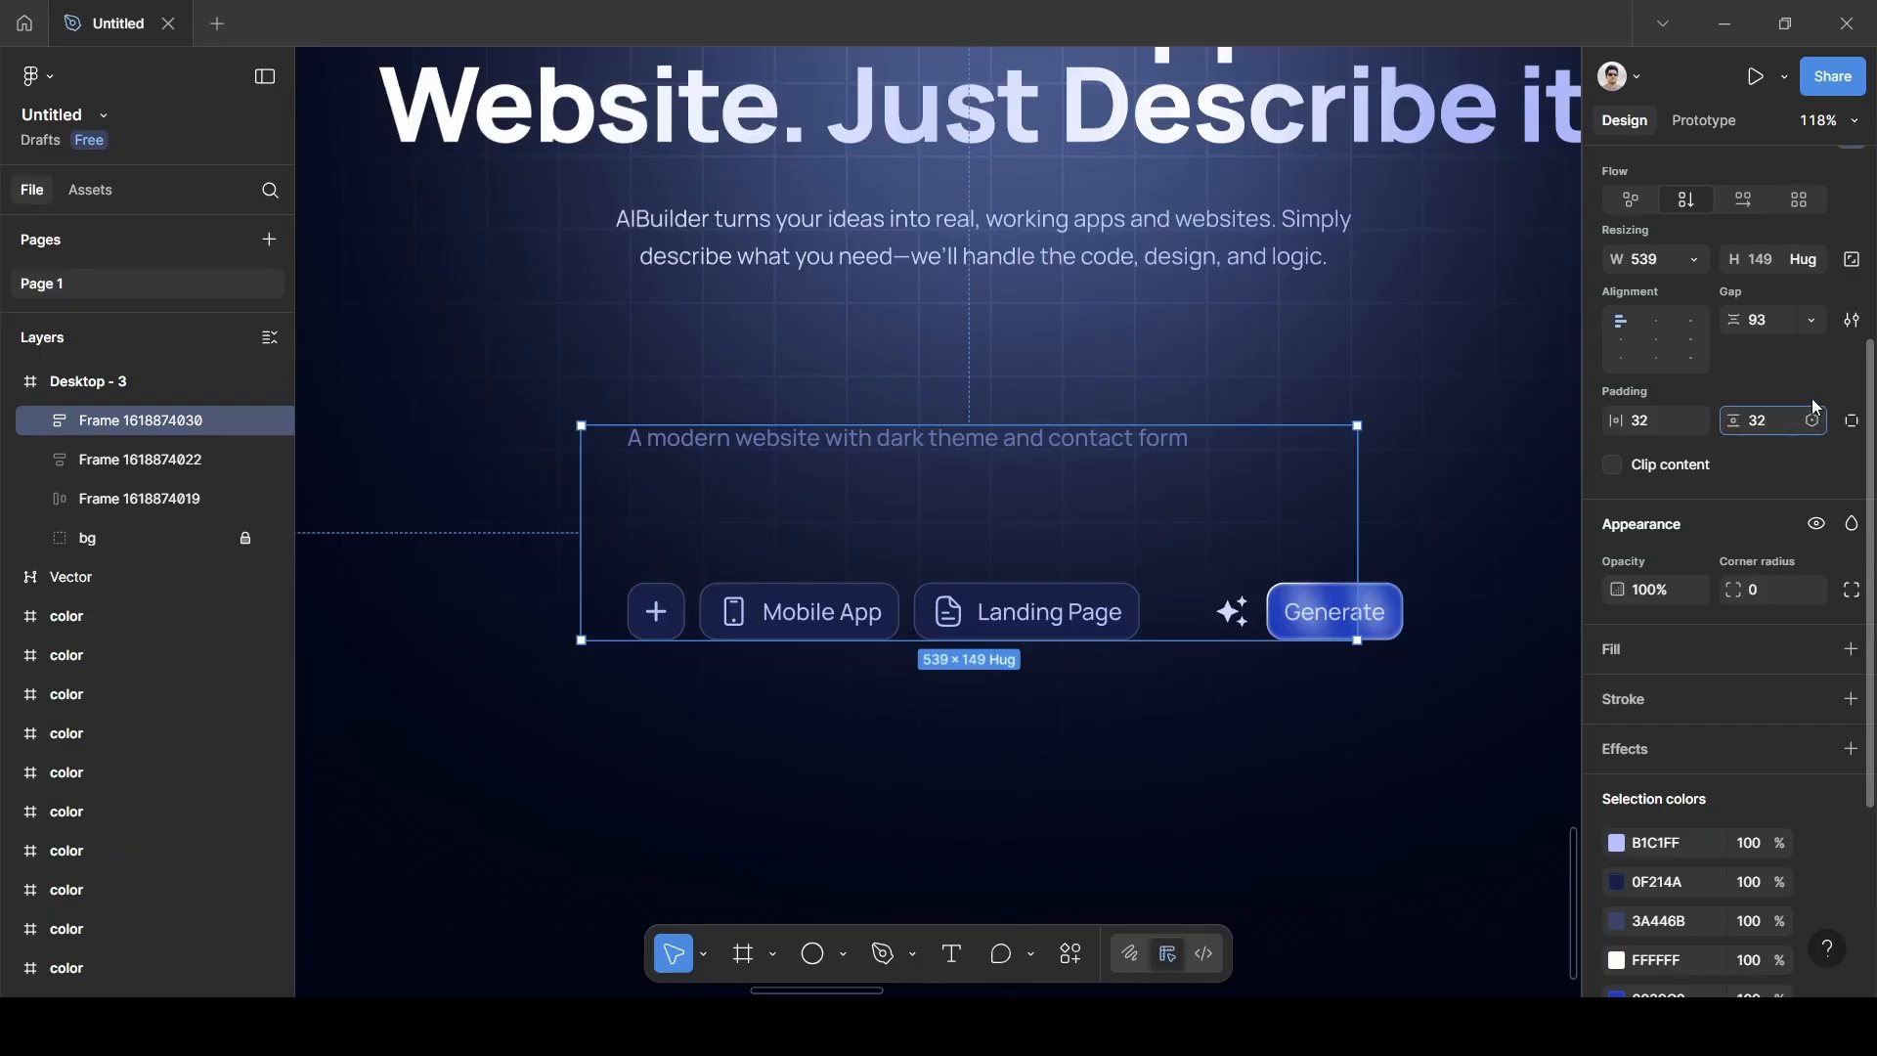
key(Return)
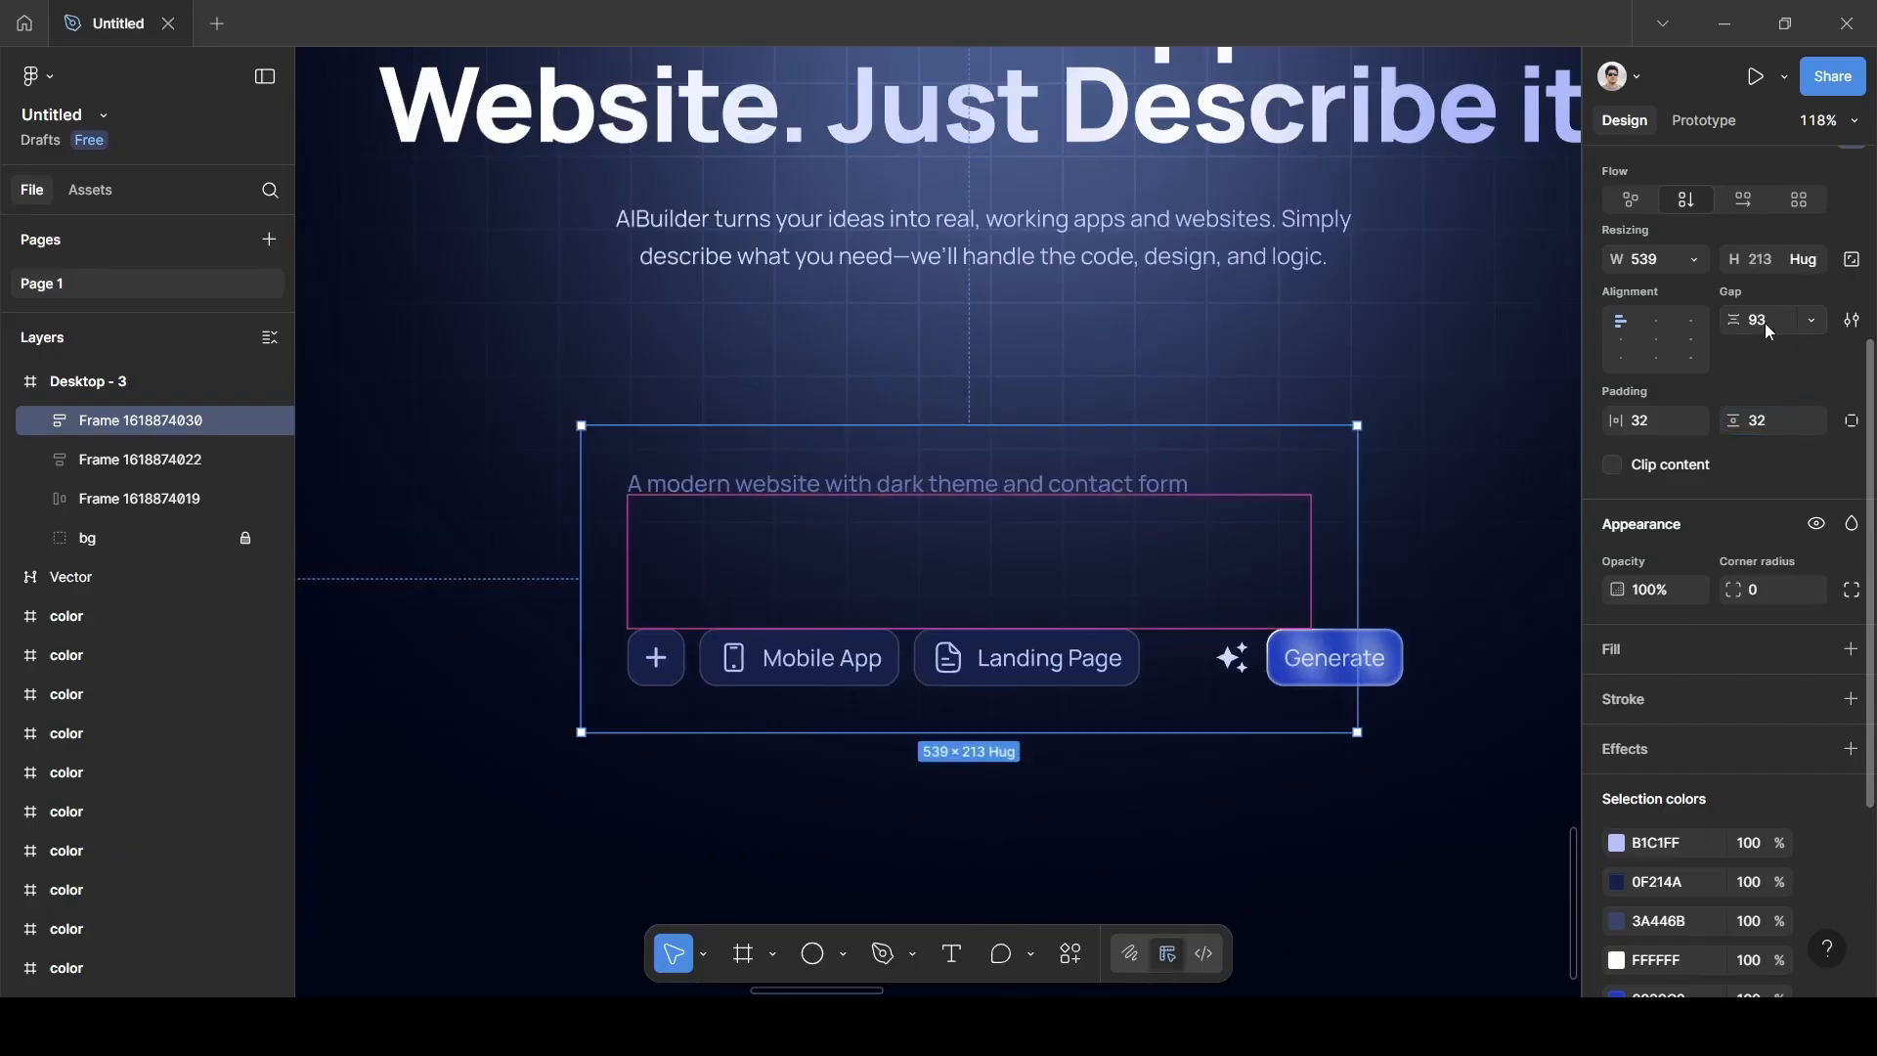
click(1765, 327)
text(76)
key(Return)
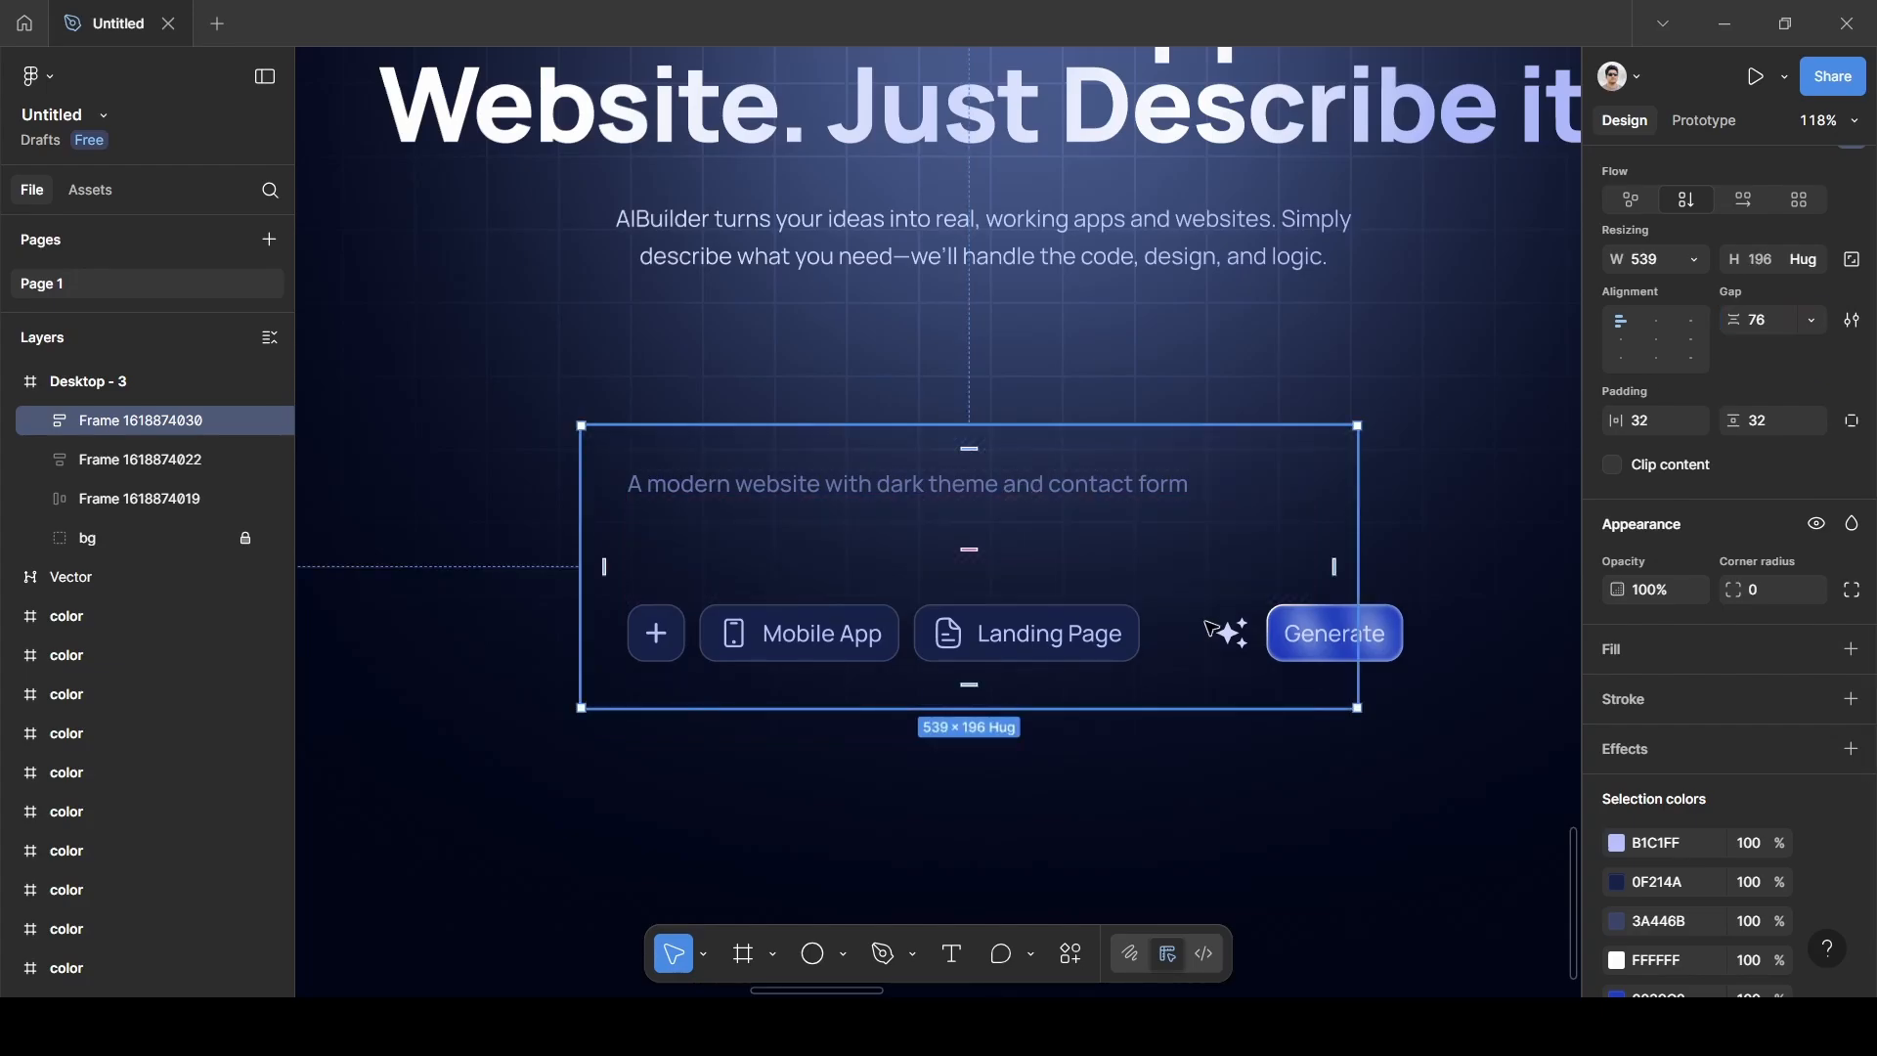
Set the width of the prompt box's outer frame to 716.
double_click(767, 635)
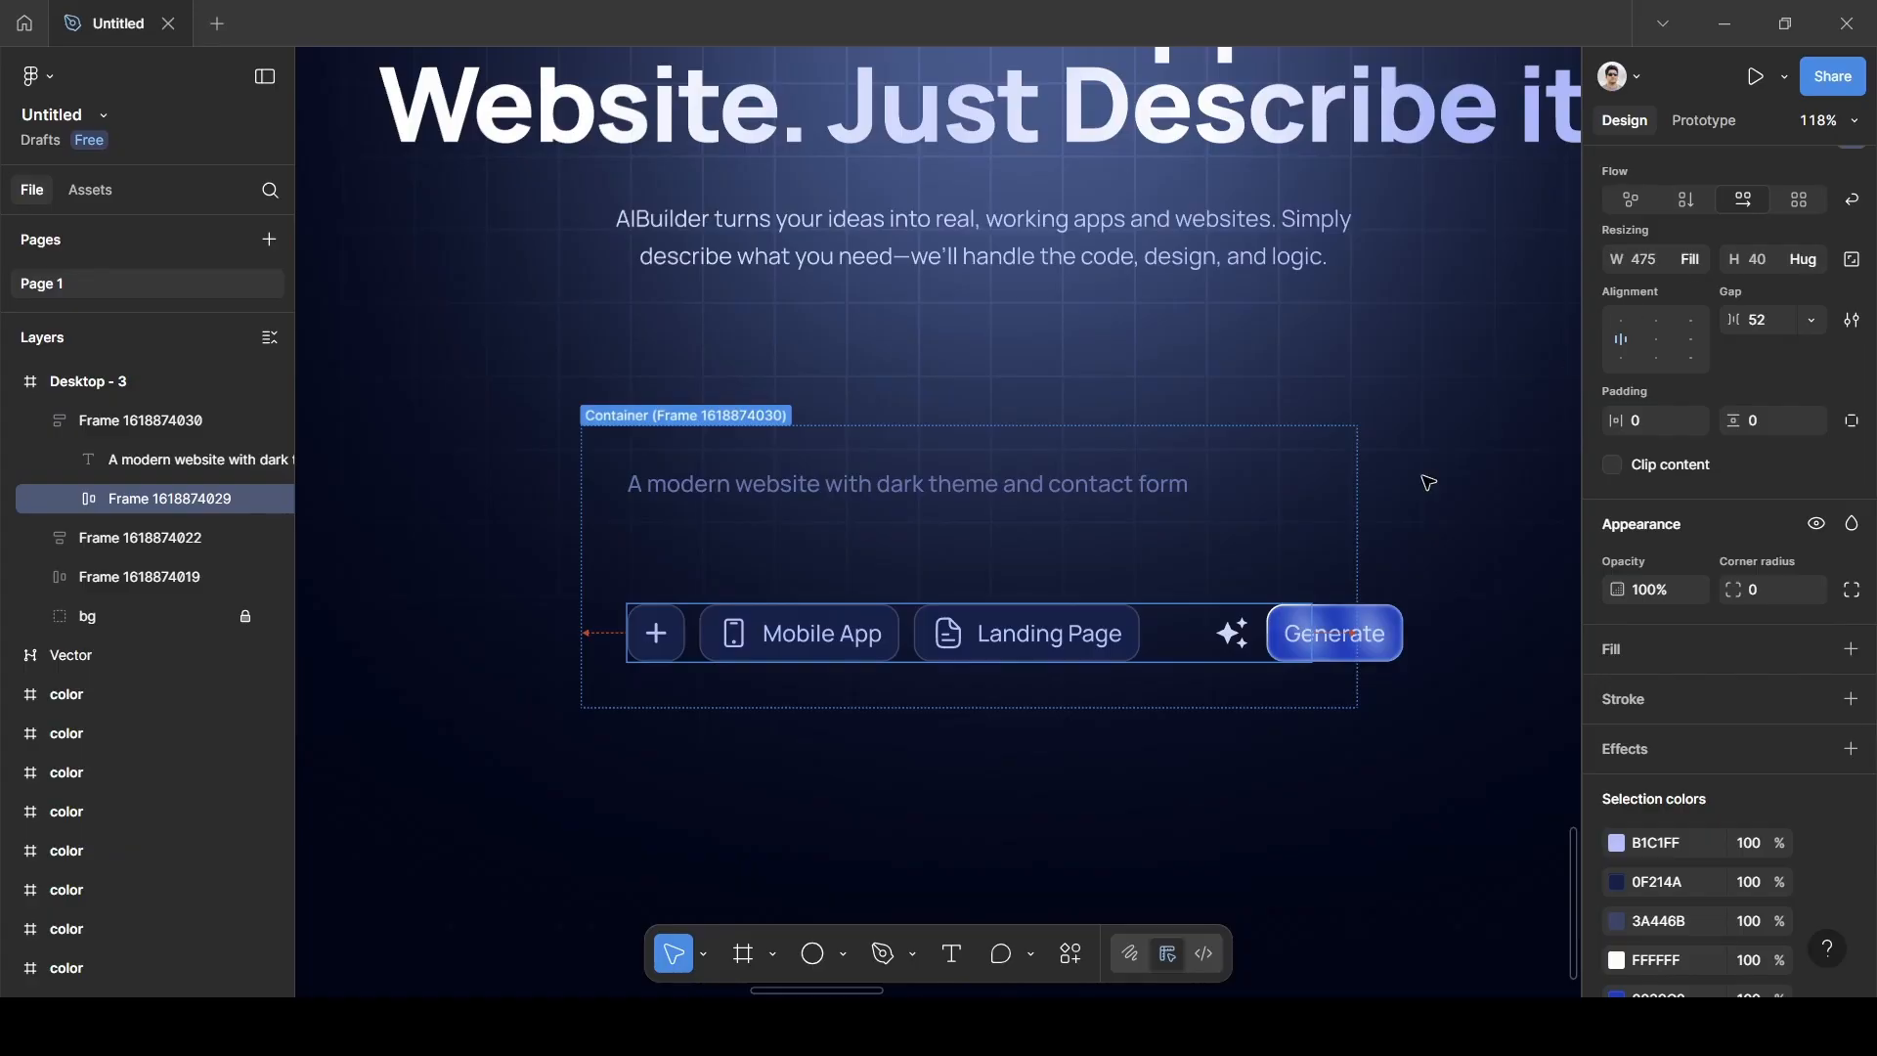
click(1336, 500)
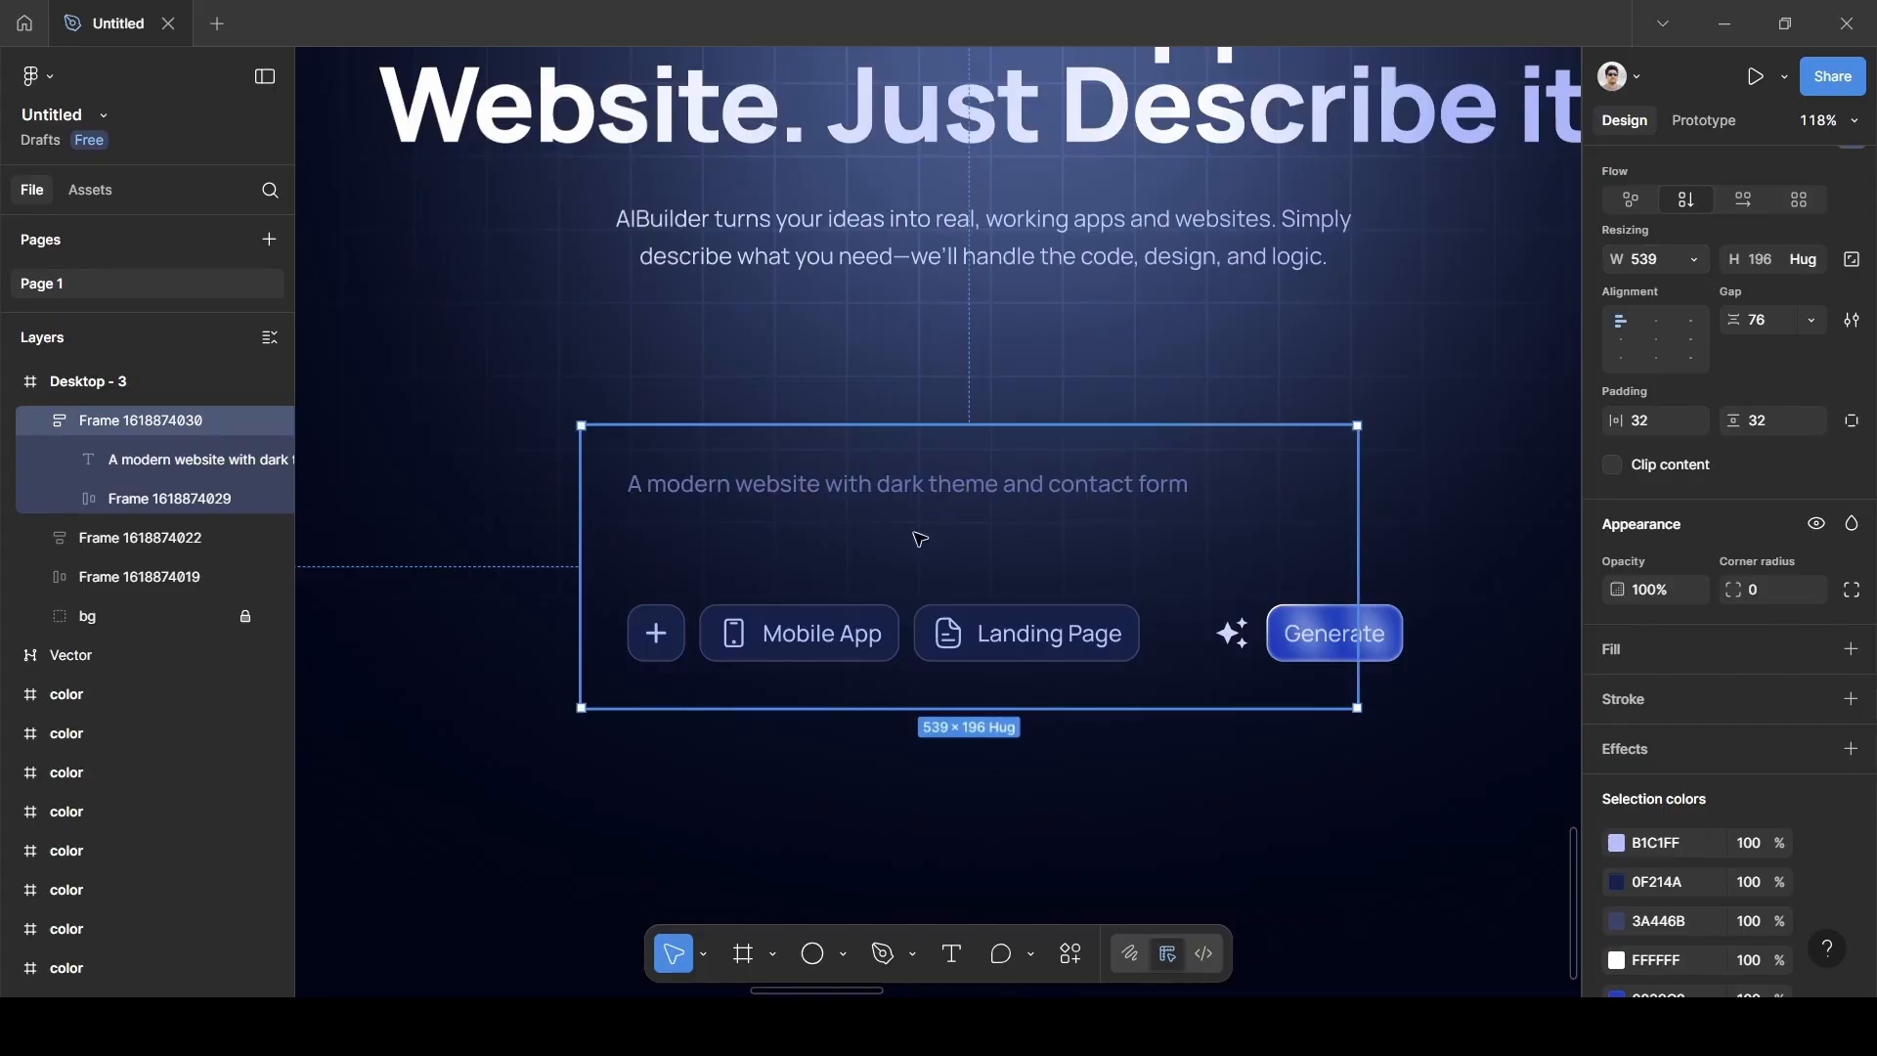
click(1652, 266)
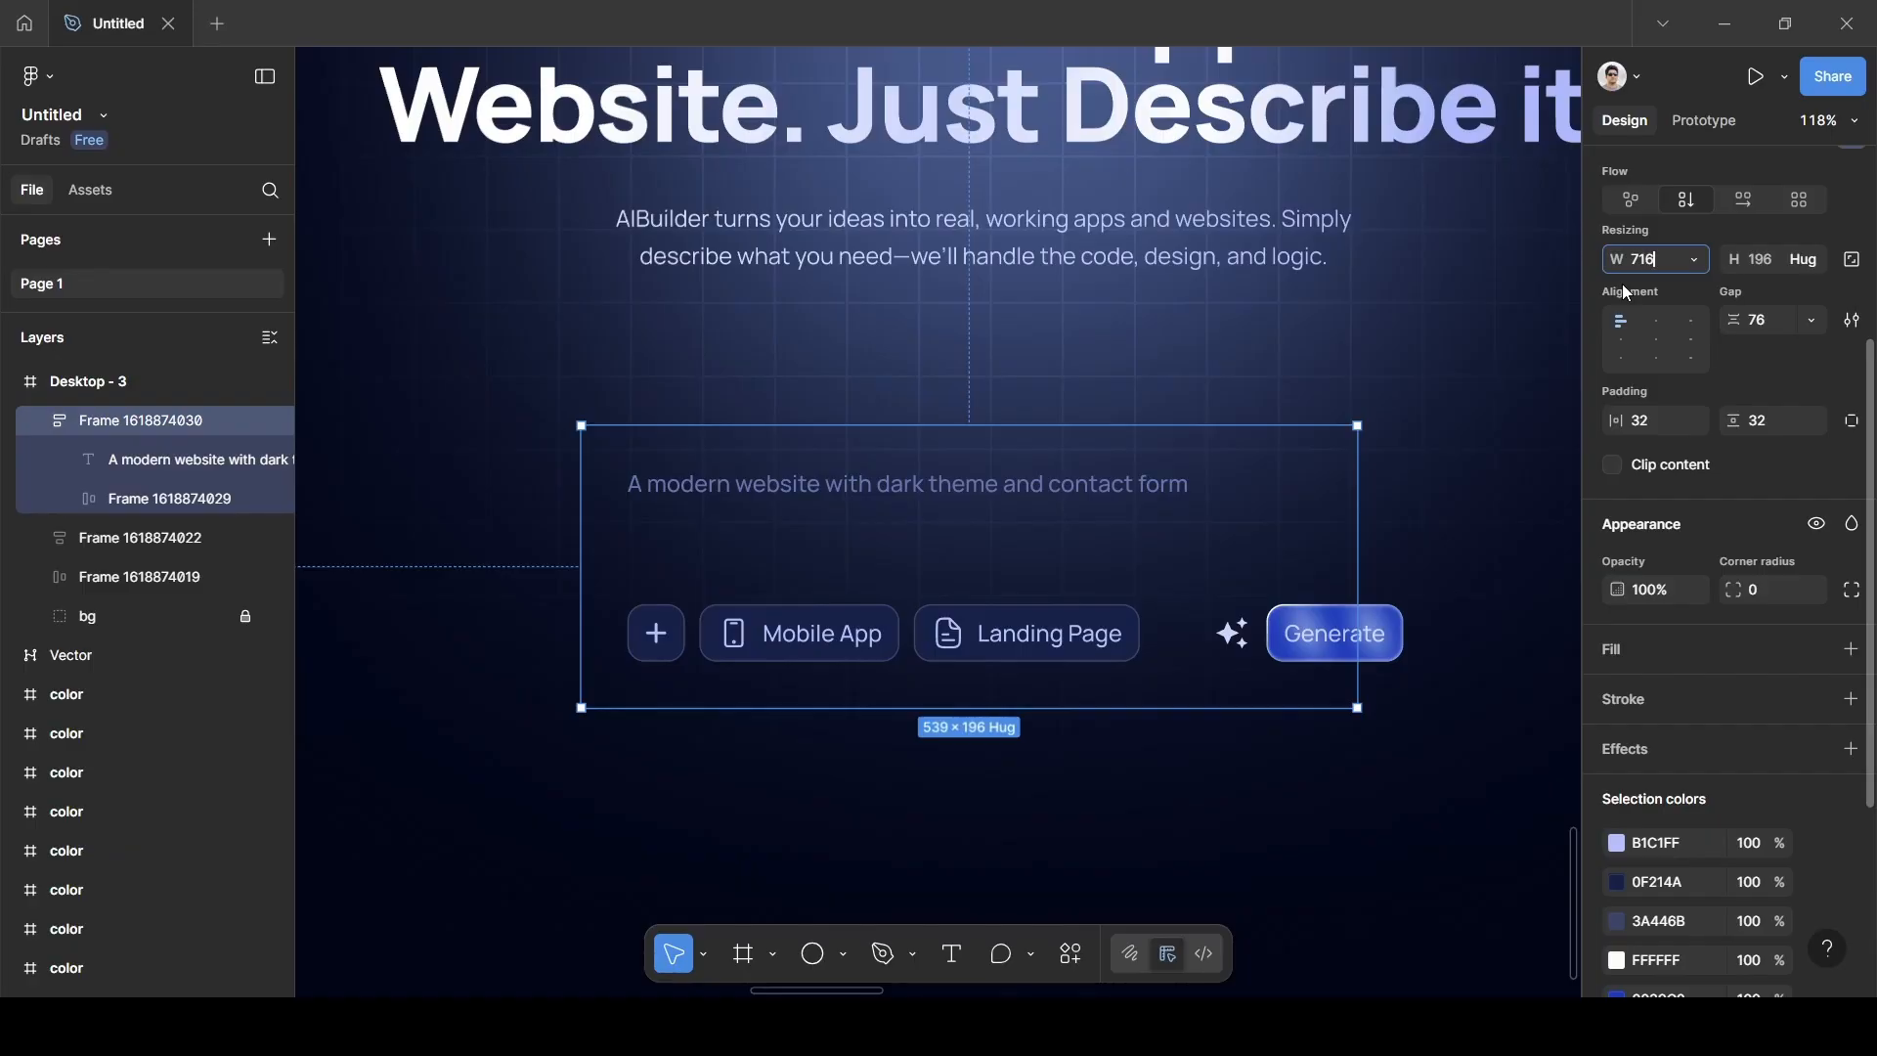
key(Return)
scroll(1102, 550, right, 2)
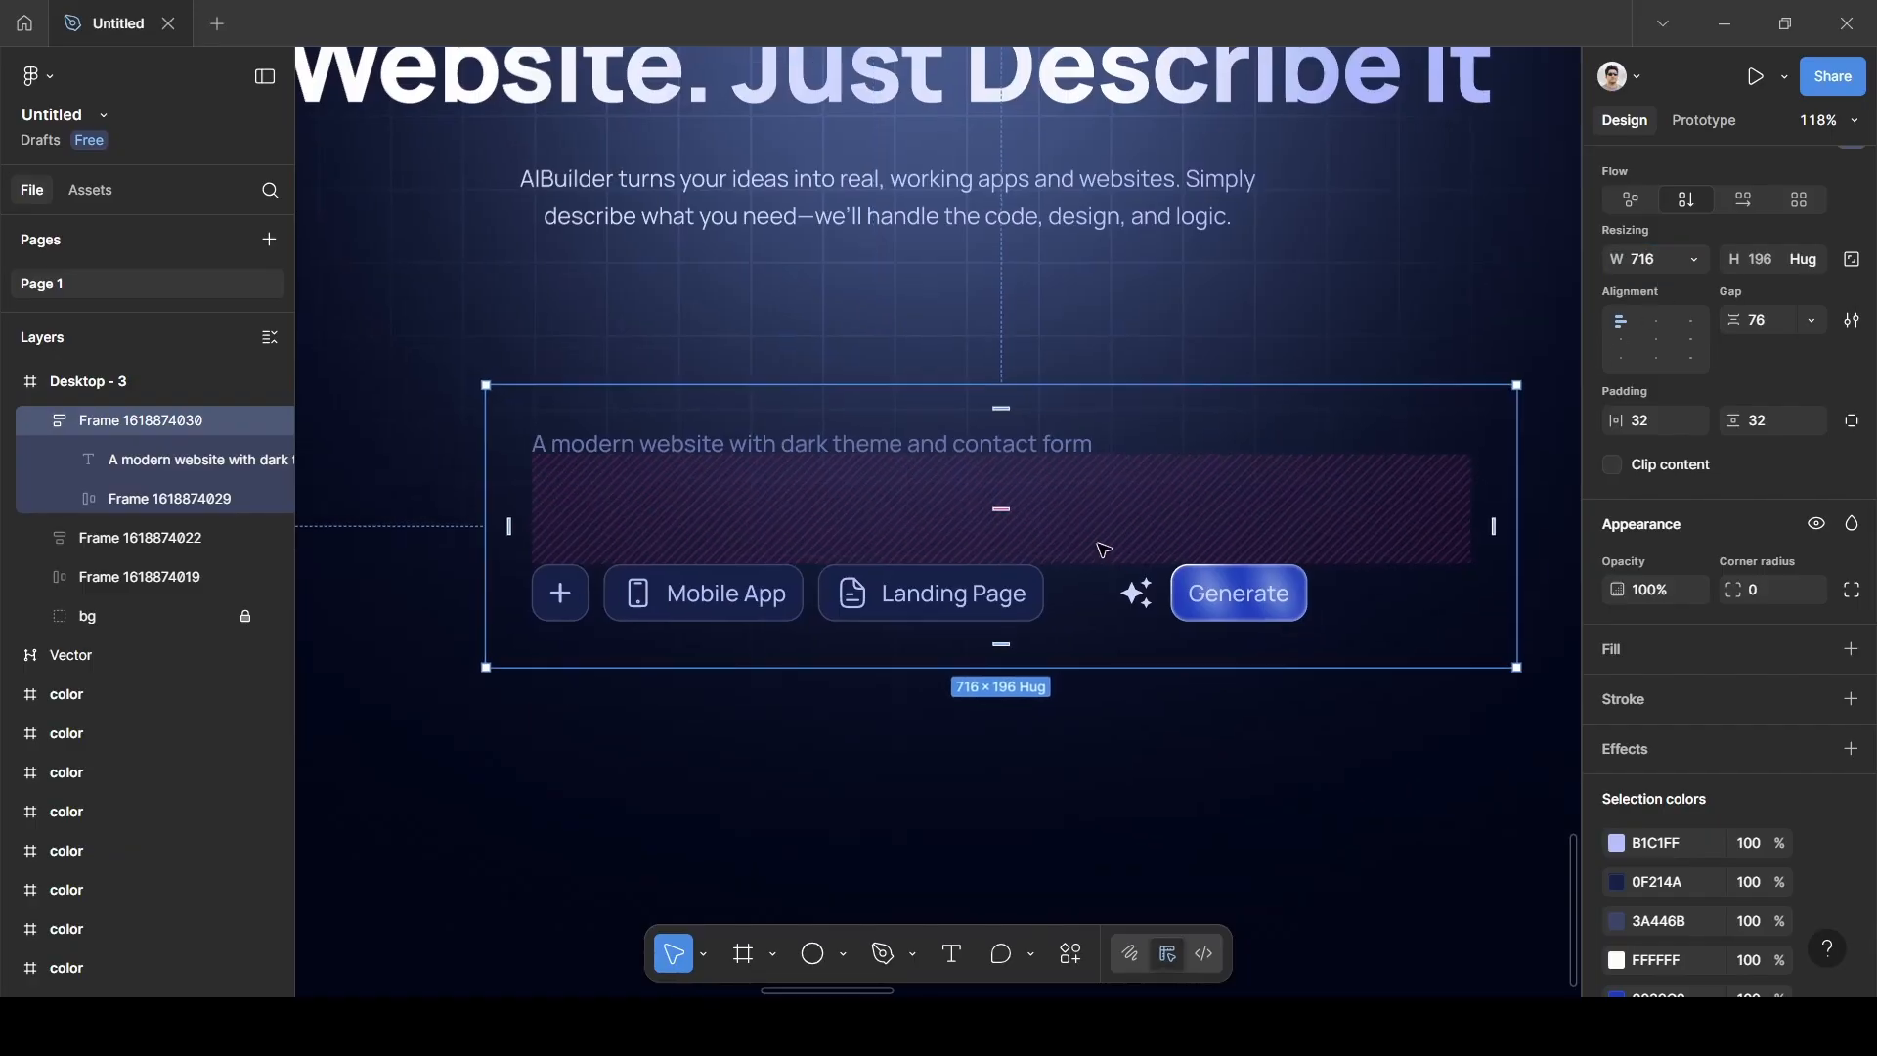
Set the button row's gap to Auto so the two button groups spread to opposite ends of the prompt box.
scroll(1085, 549, right, 1)
scroll(1085, 549, down, 3)
click(940, 550)
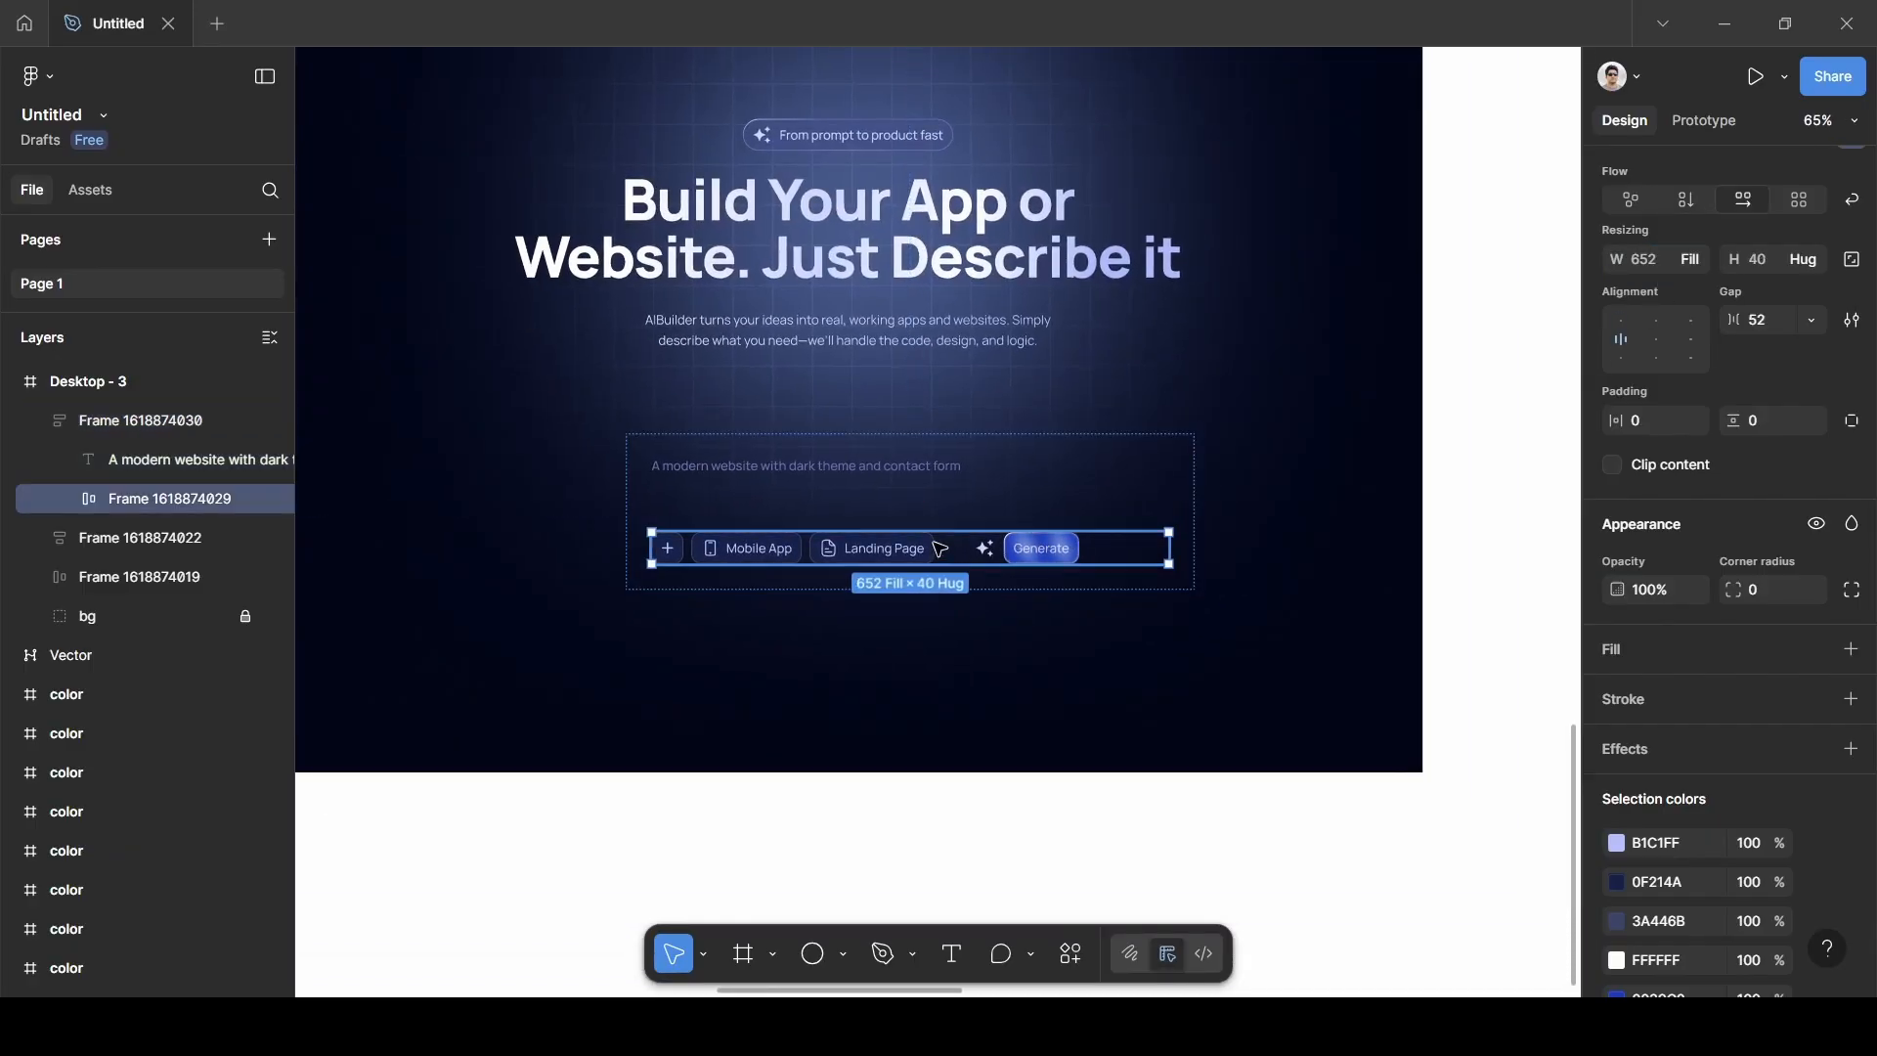
click(1814, 321)
click(1748, 348)
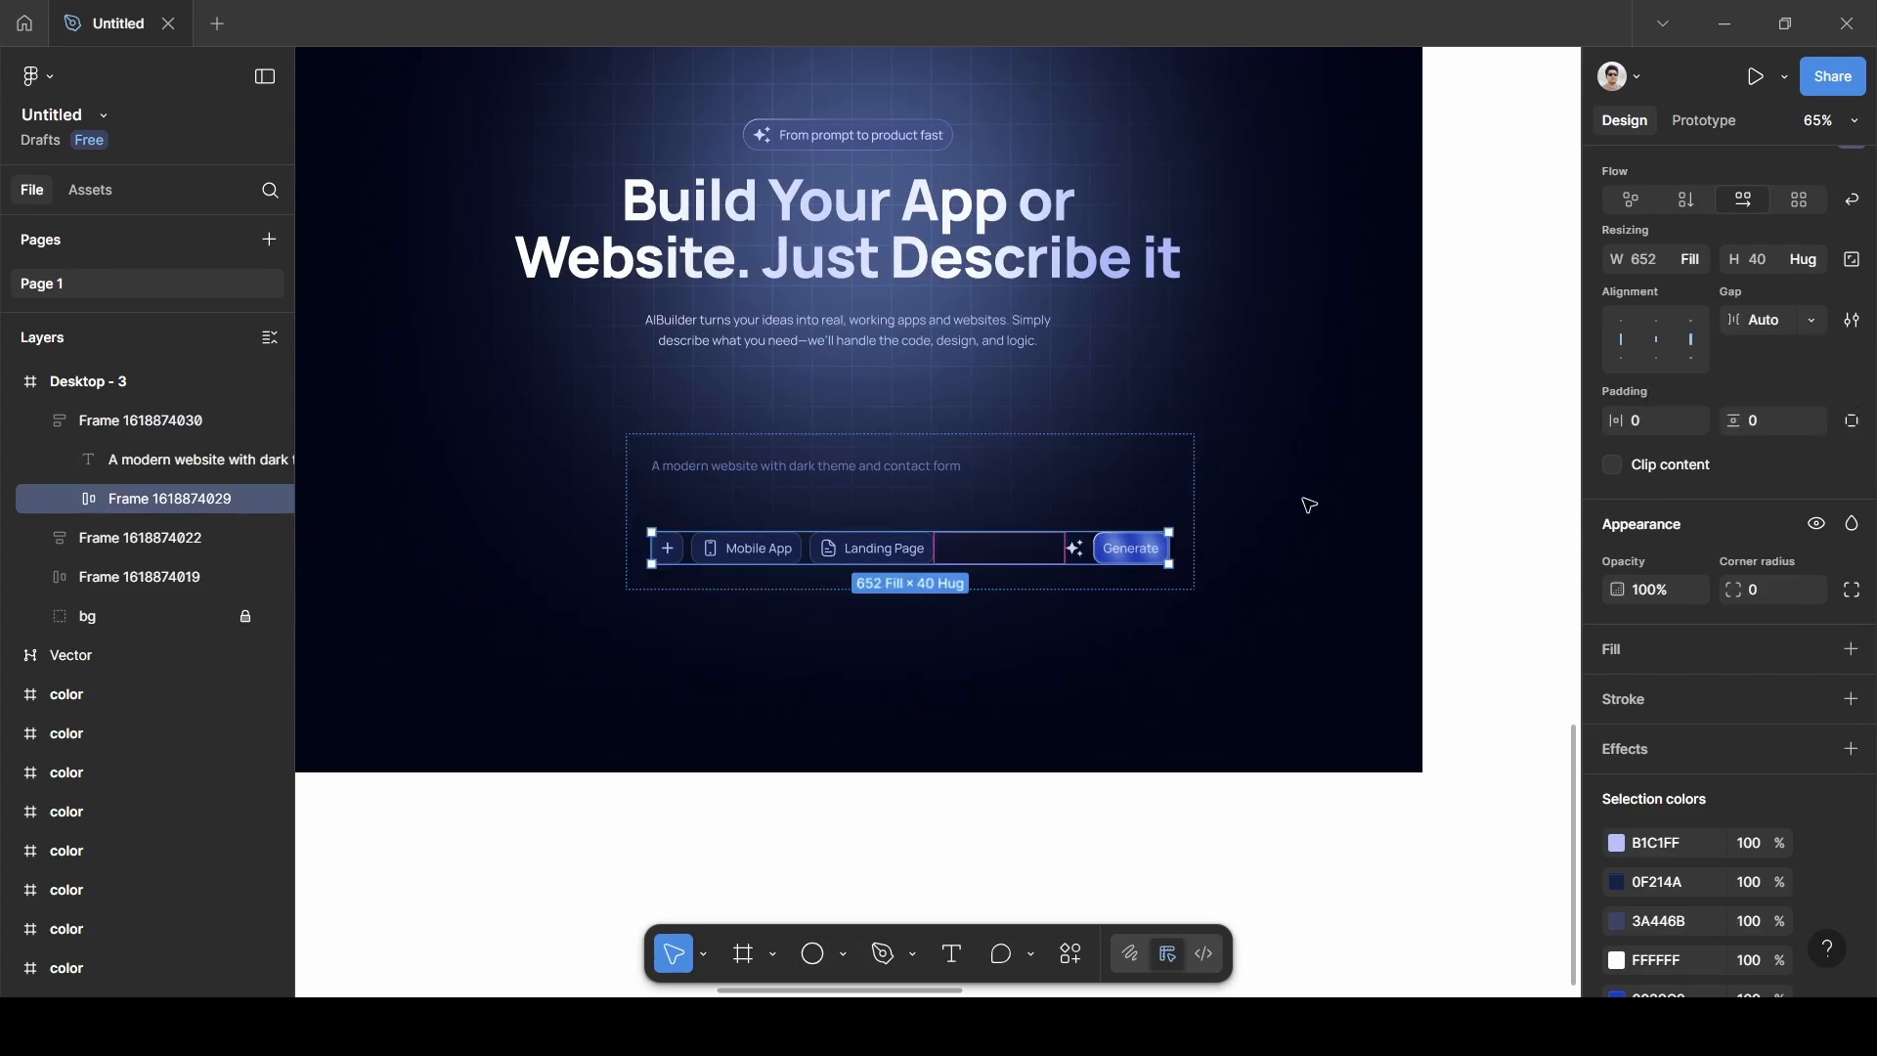
Move the prompt box closer beneath the description and fill it with 010619 sampled from the darkest palette swatch.
click(1027, 436)
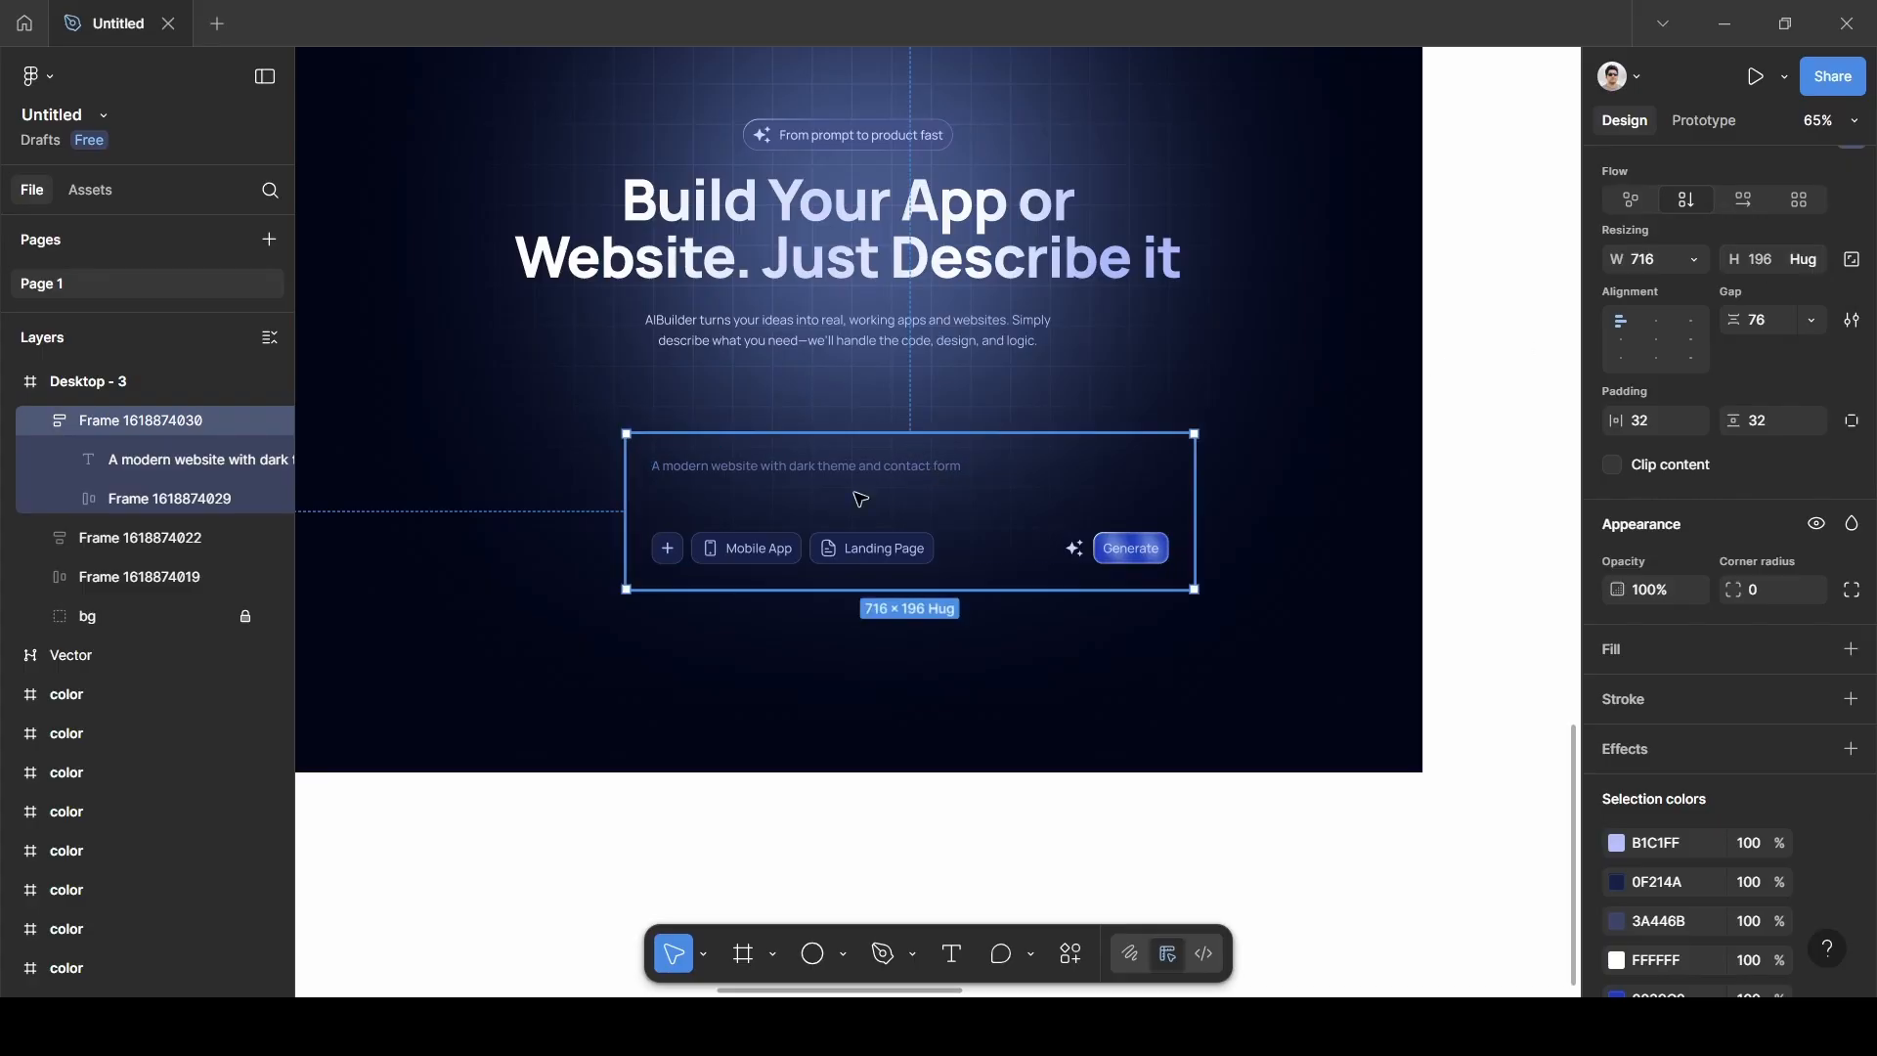
drag(1080, 465, 976, 436)
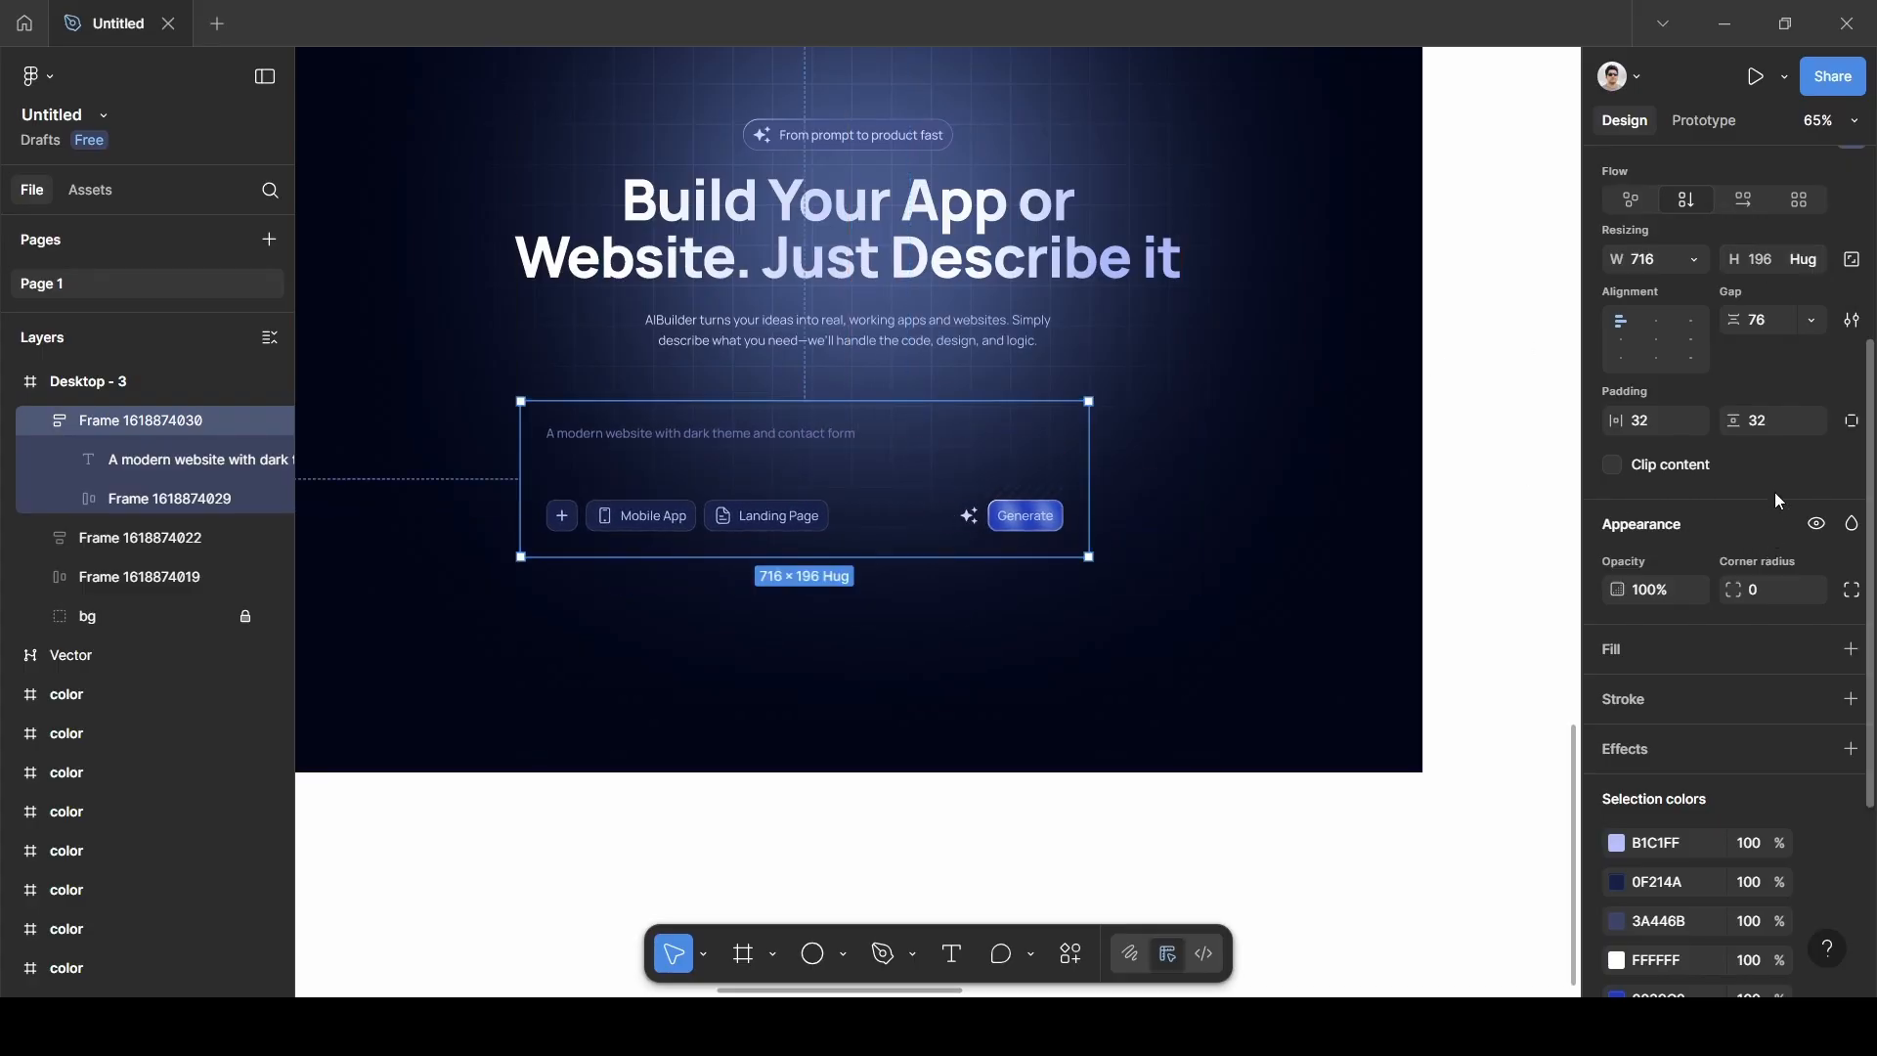
click(1736, 640)
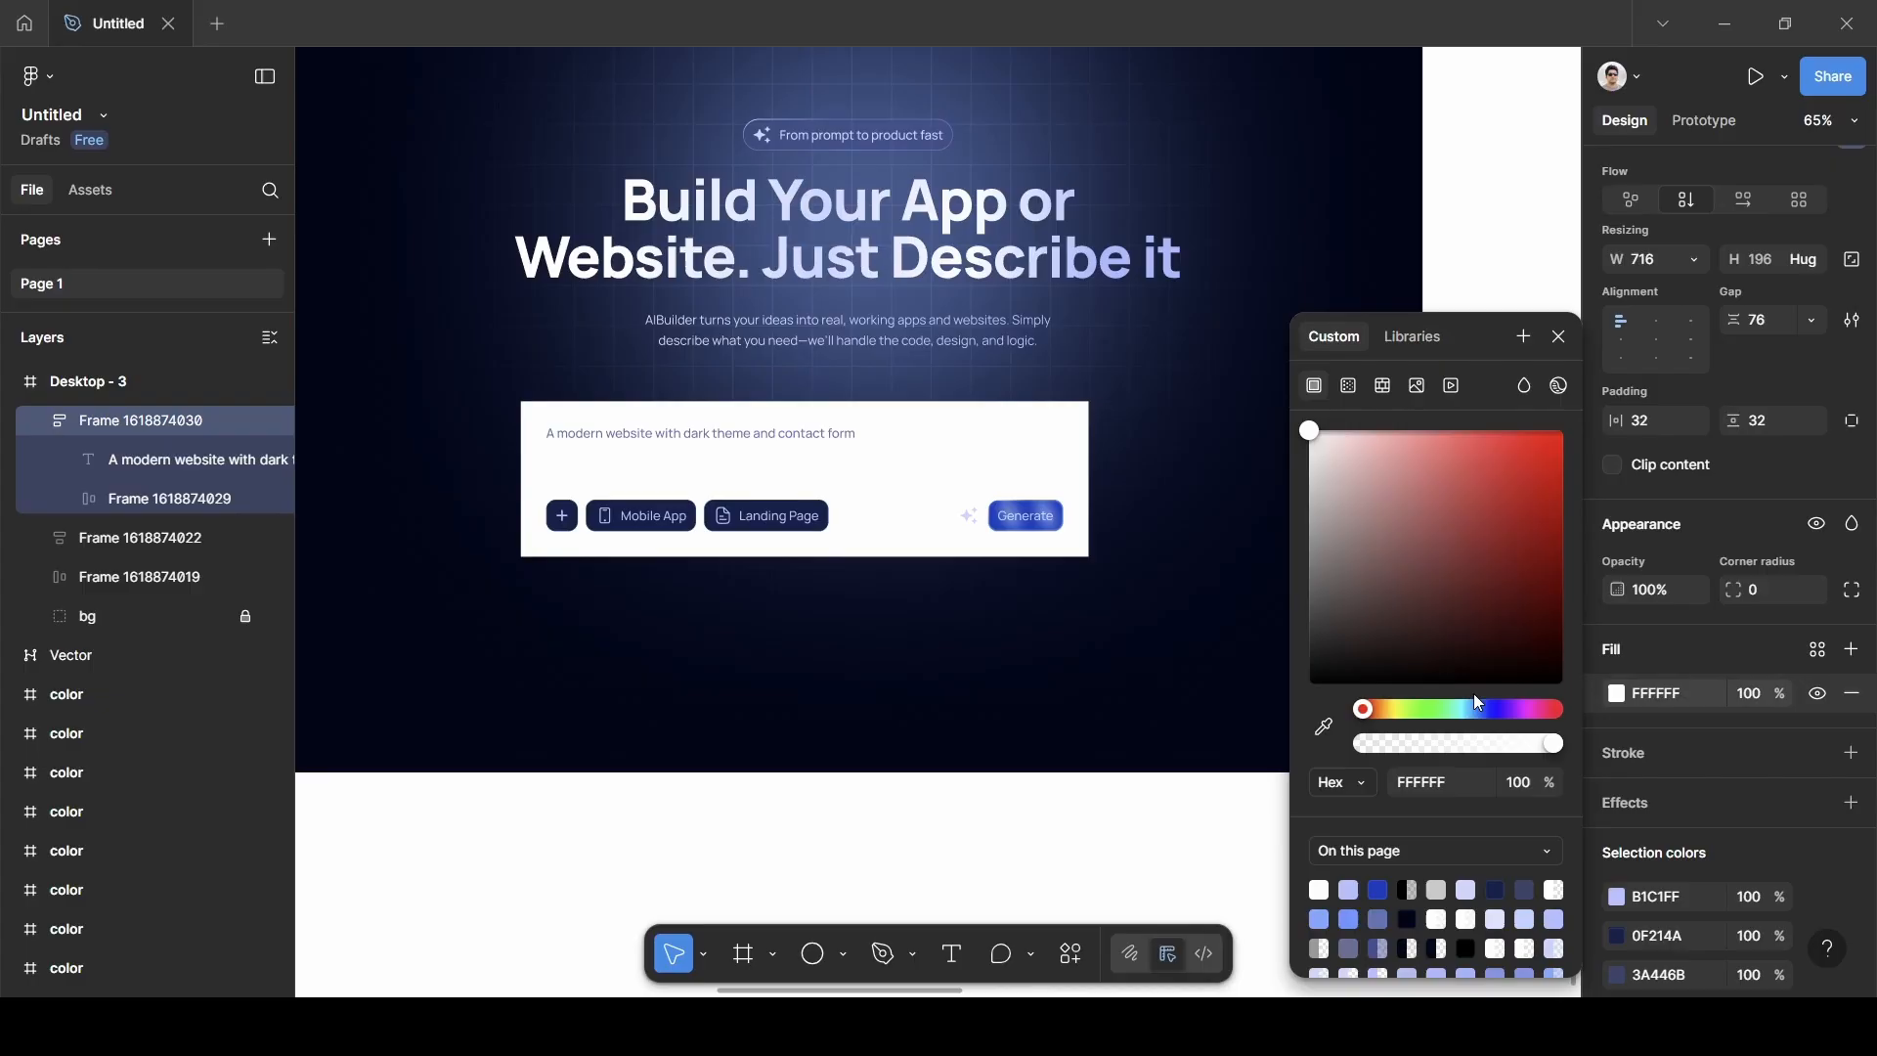
click(1329, 728)
scroll(894, 462, up, 5)
scroll(894, 462, left, 4)
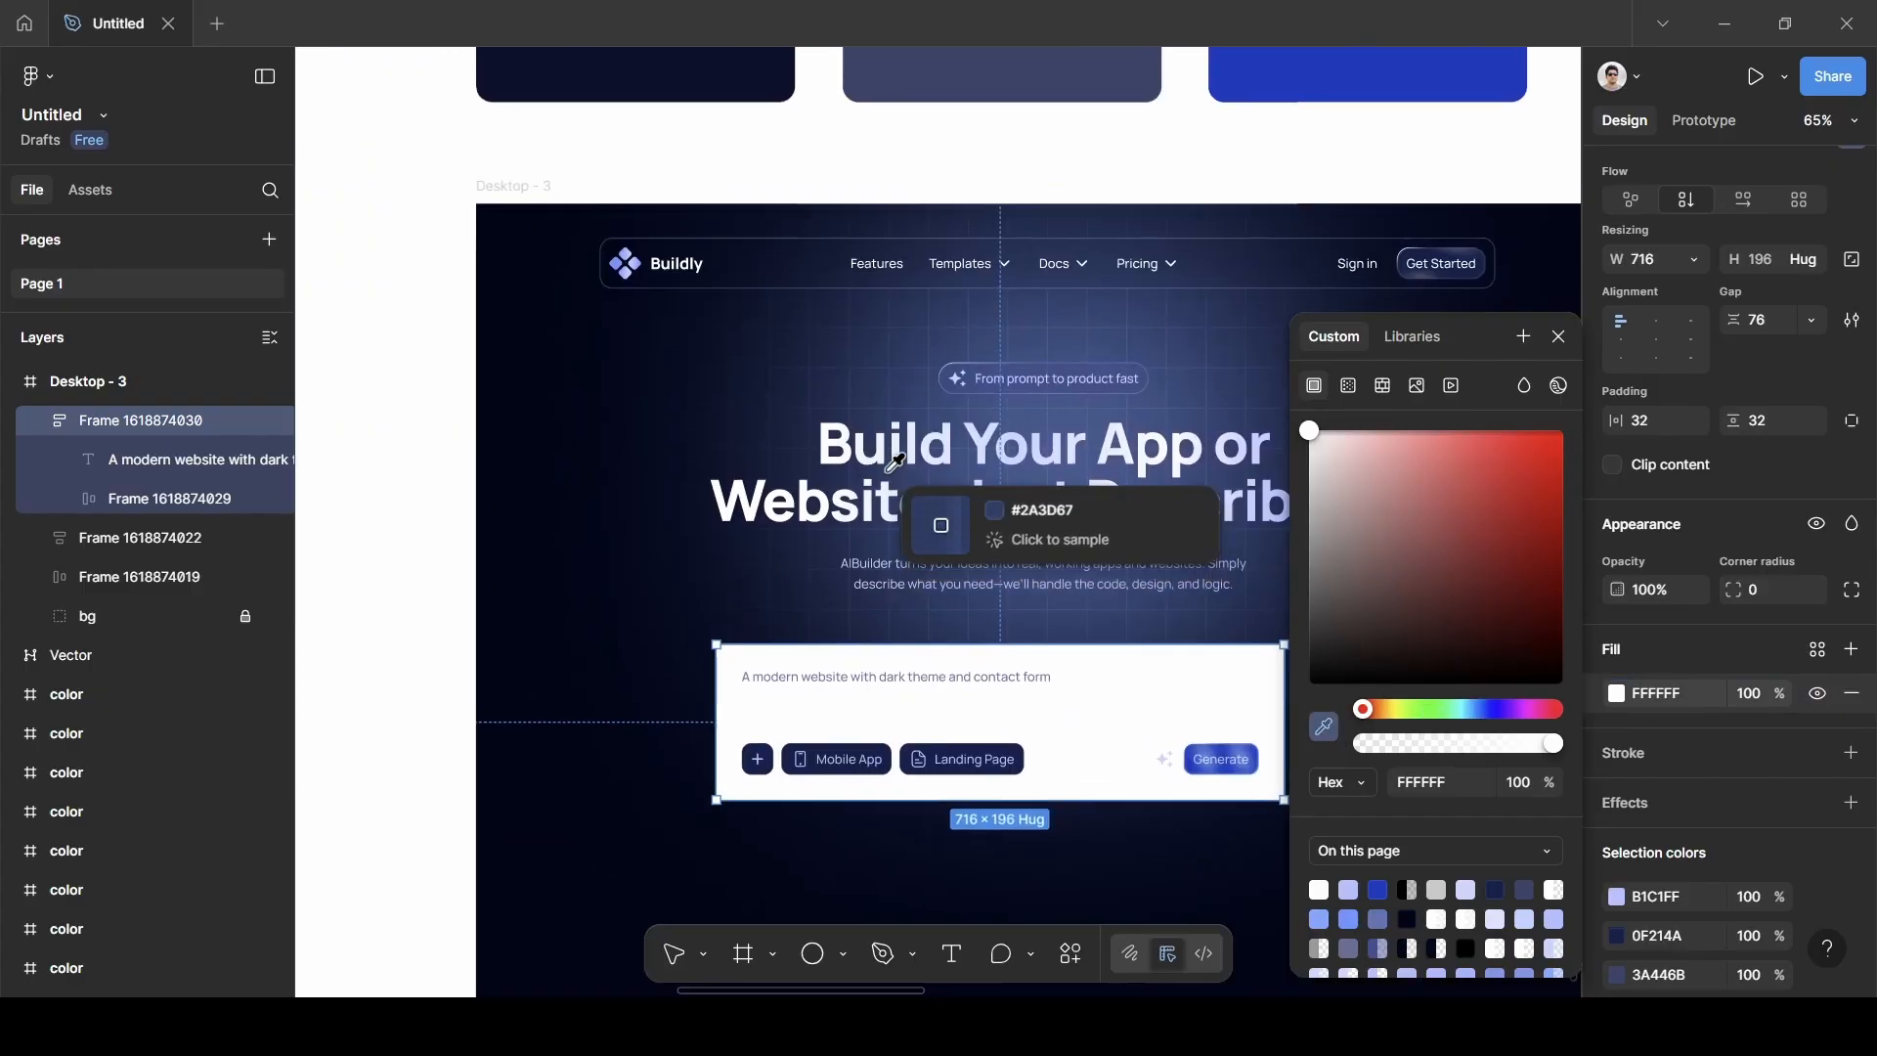
scroll(891, 467, up, 8)
click(753, 342)
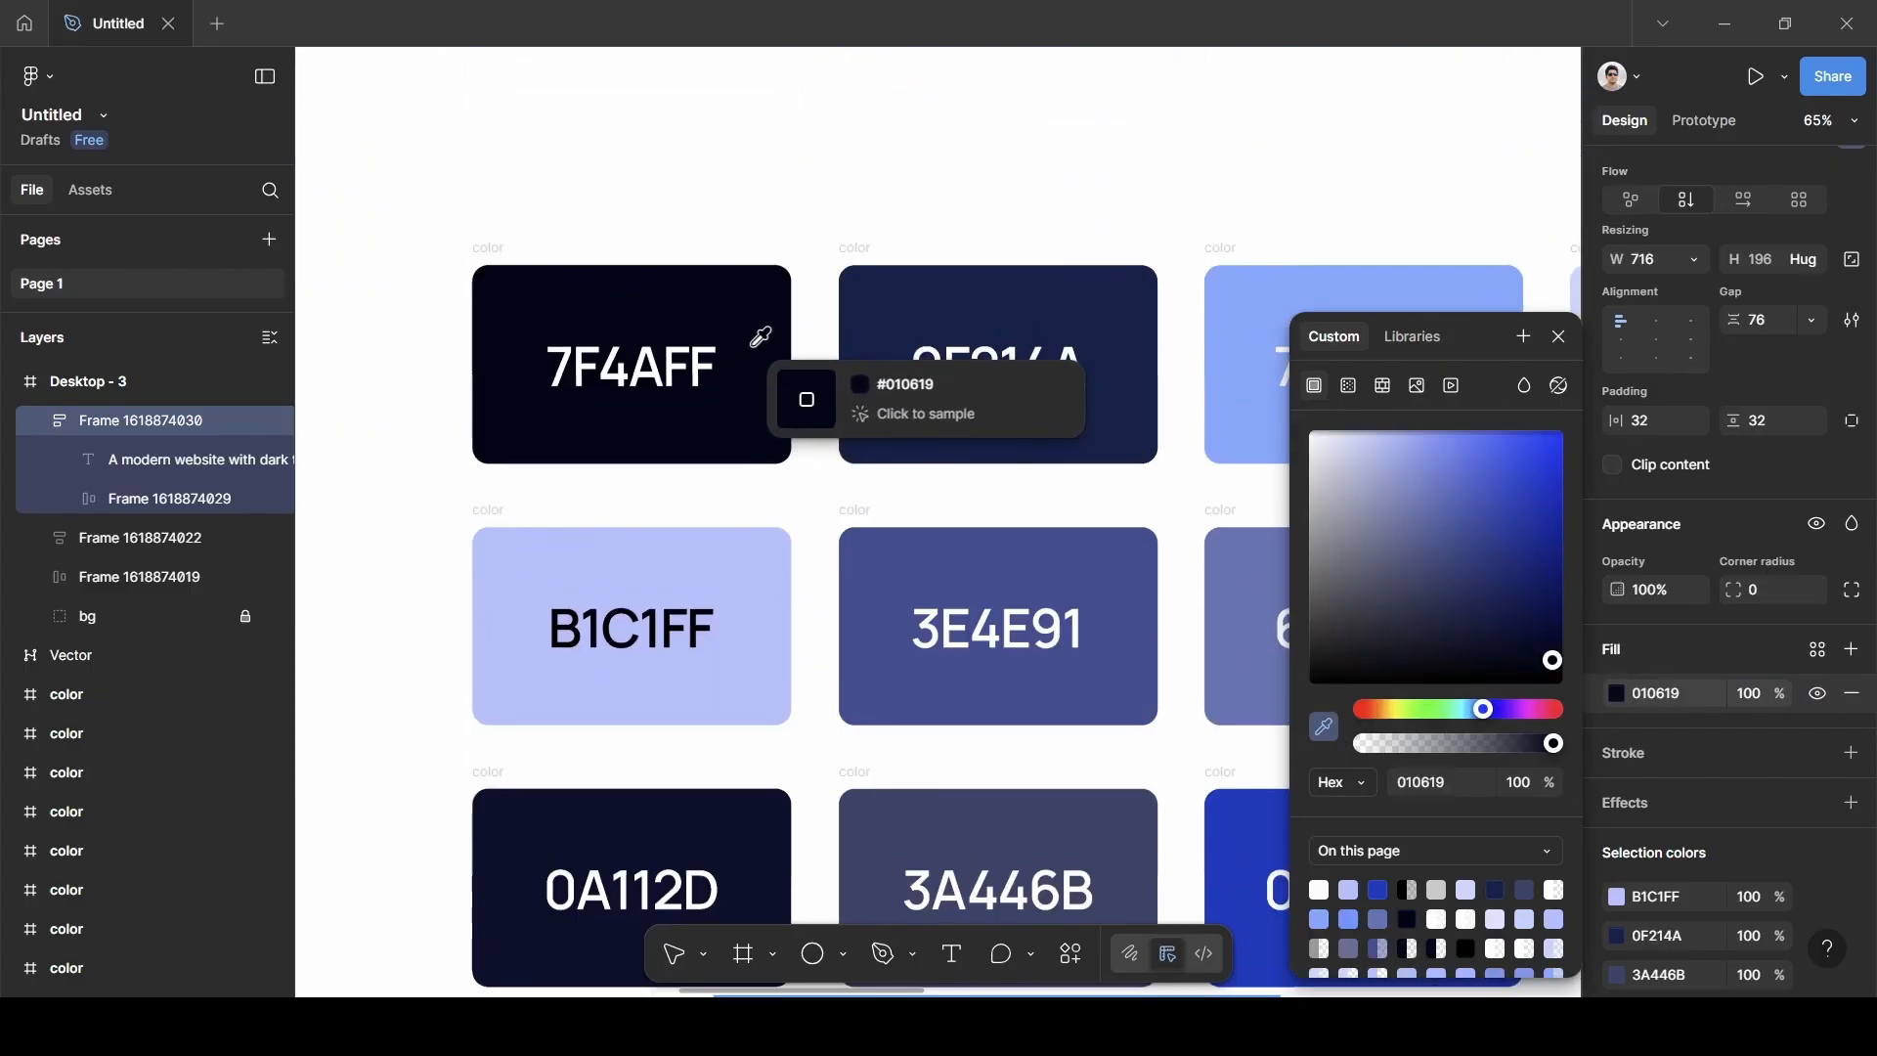
click(1558, 336)
Set the opacity of the prompt box's 010619 fill to 50%.
scroll(1185, 607, down, 8)
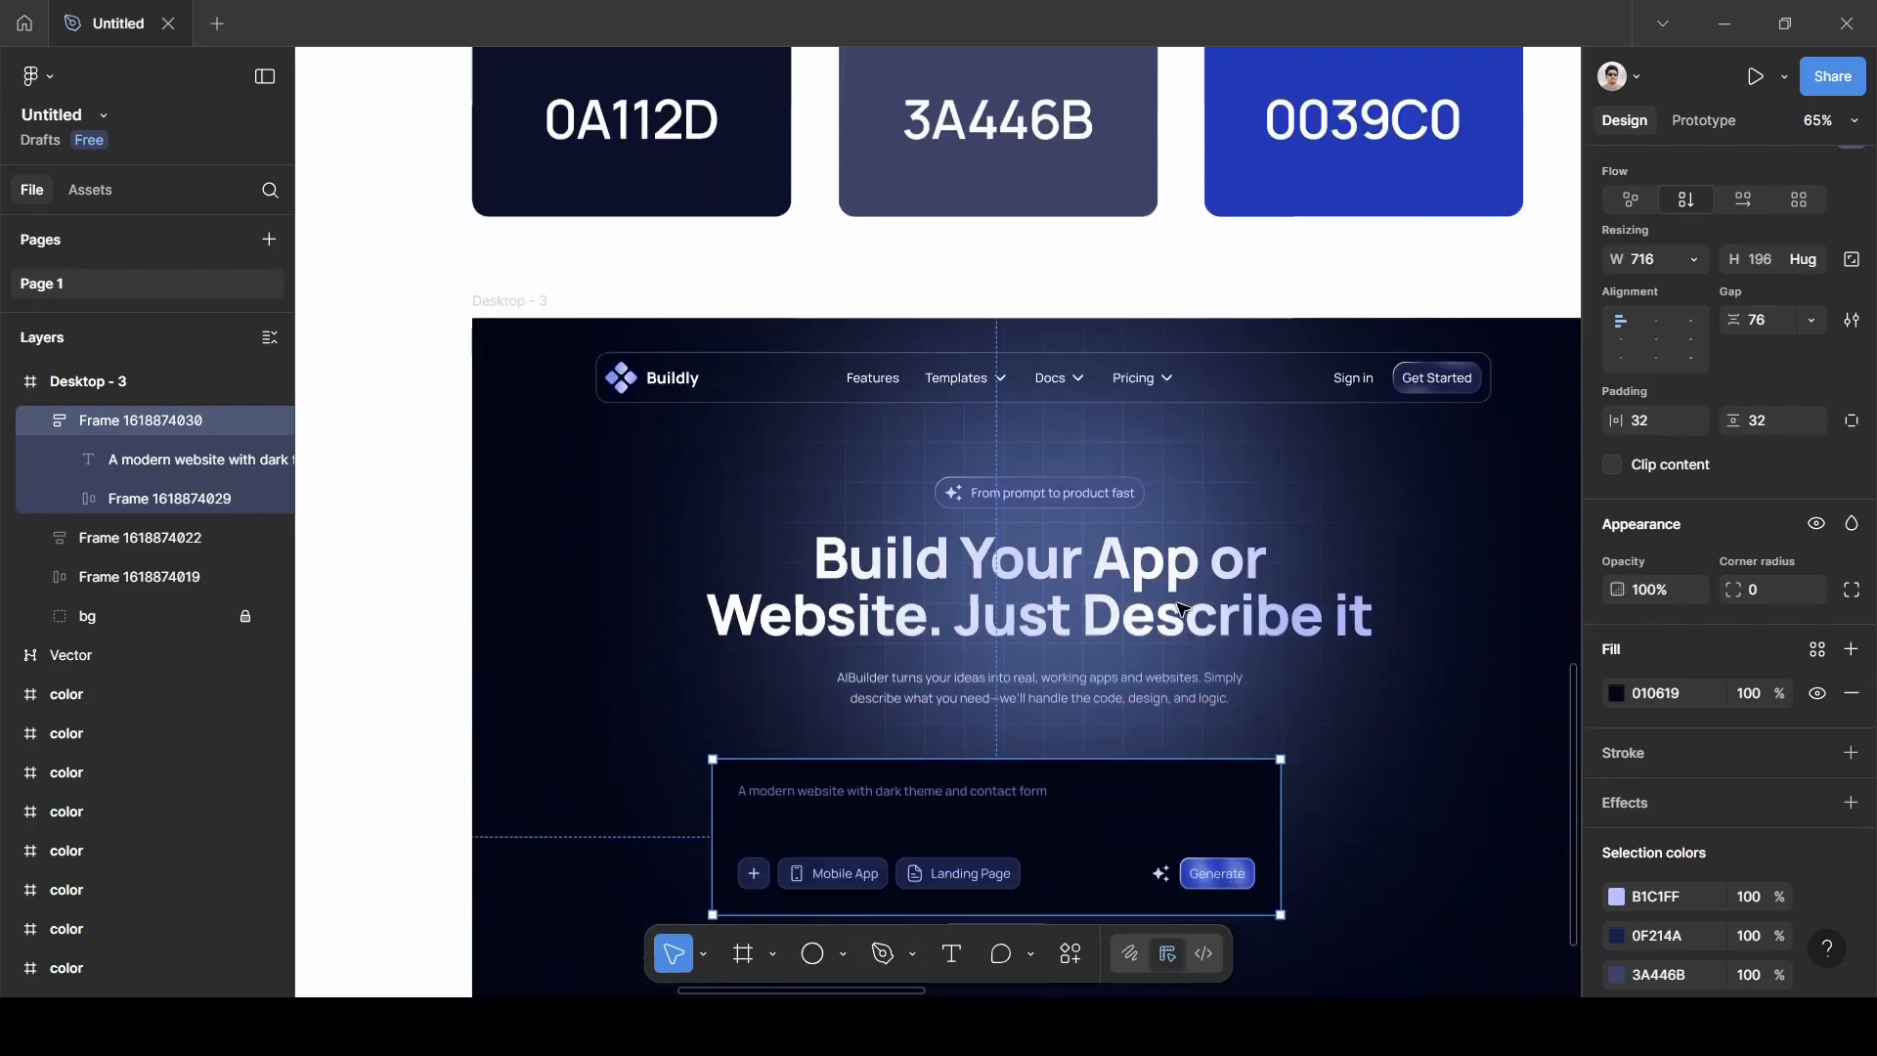
scroll(1183, 608, down, 5)
scroll(1182, 603, up, 5)
scroll(1182, 599, up, 2)
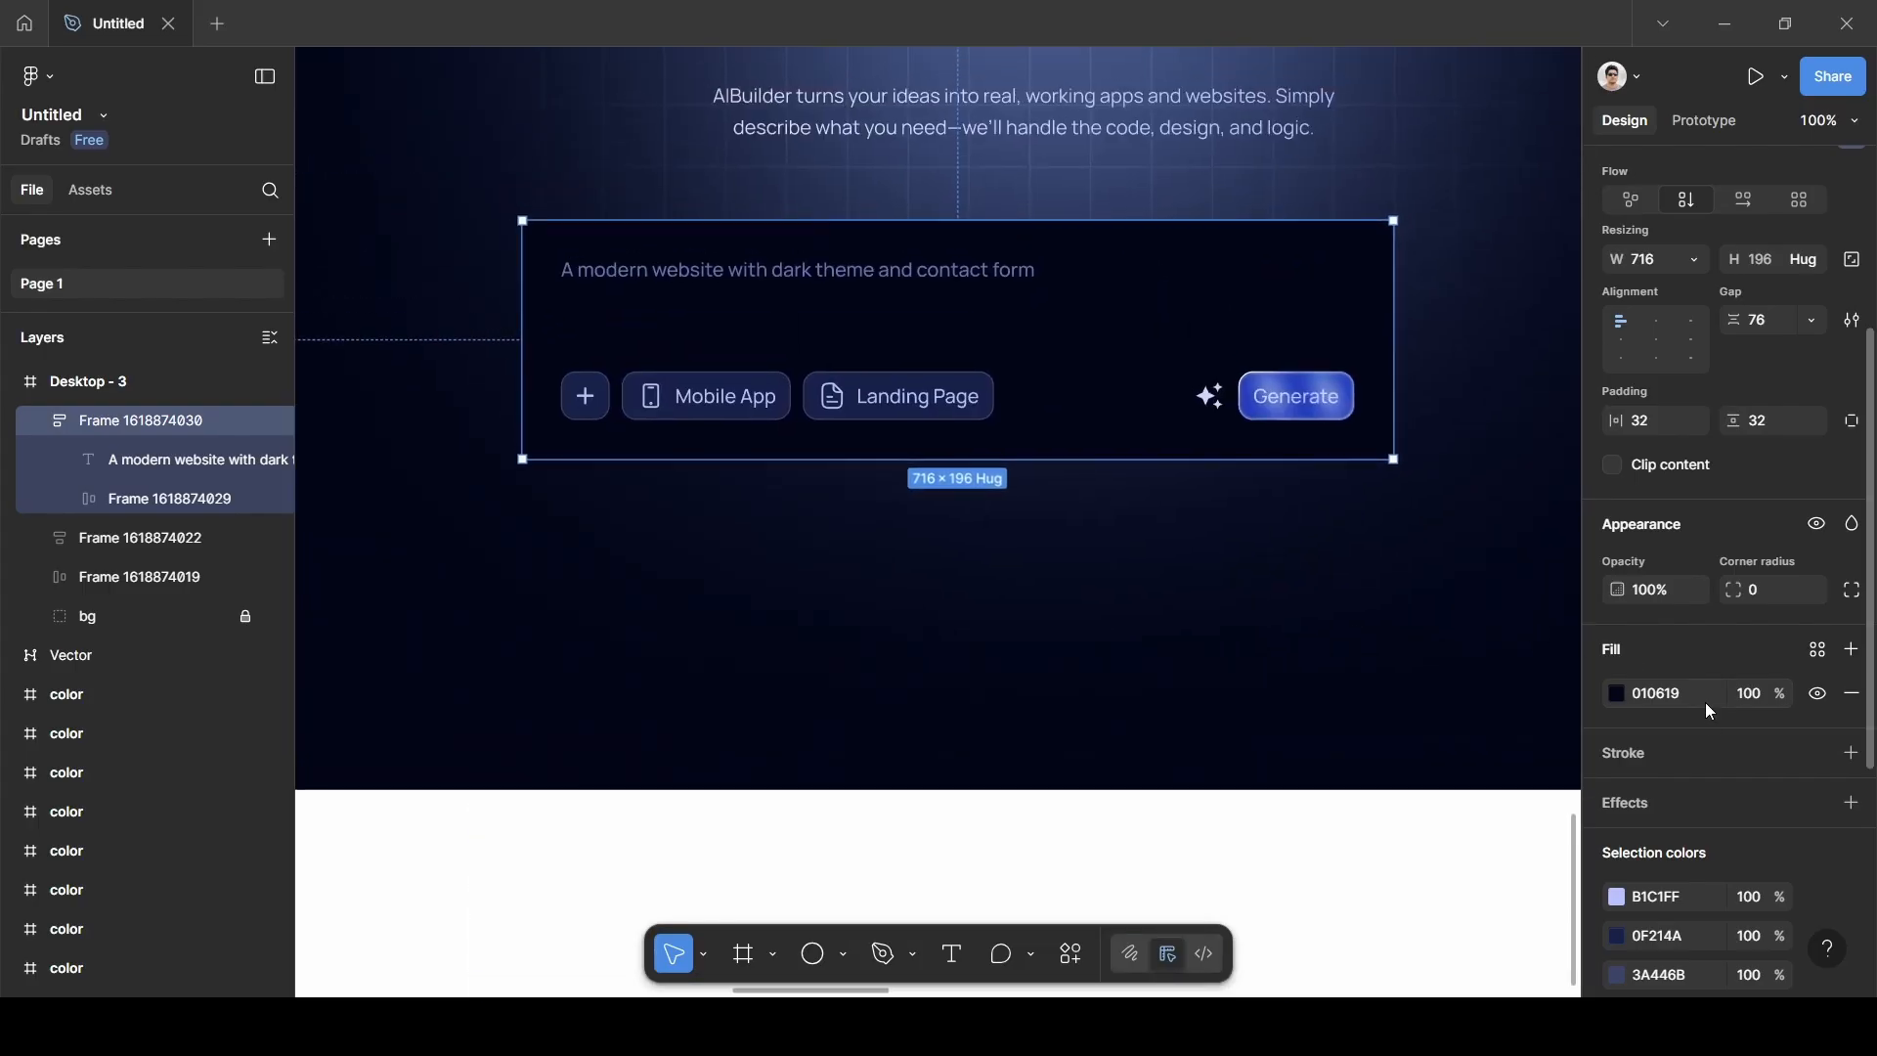
click(1764, 700)
key(Return)
Add a uniform background blur effect of 20 to the prompt box.
scroll(1030, 449, down, 3)
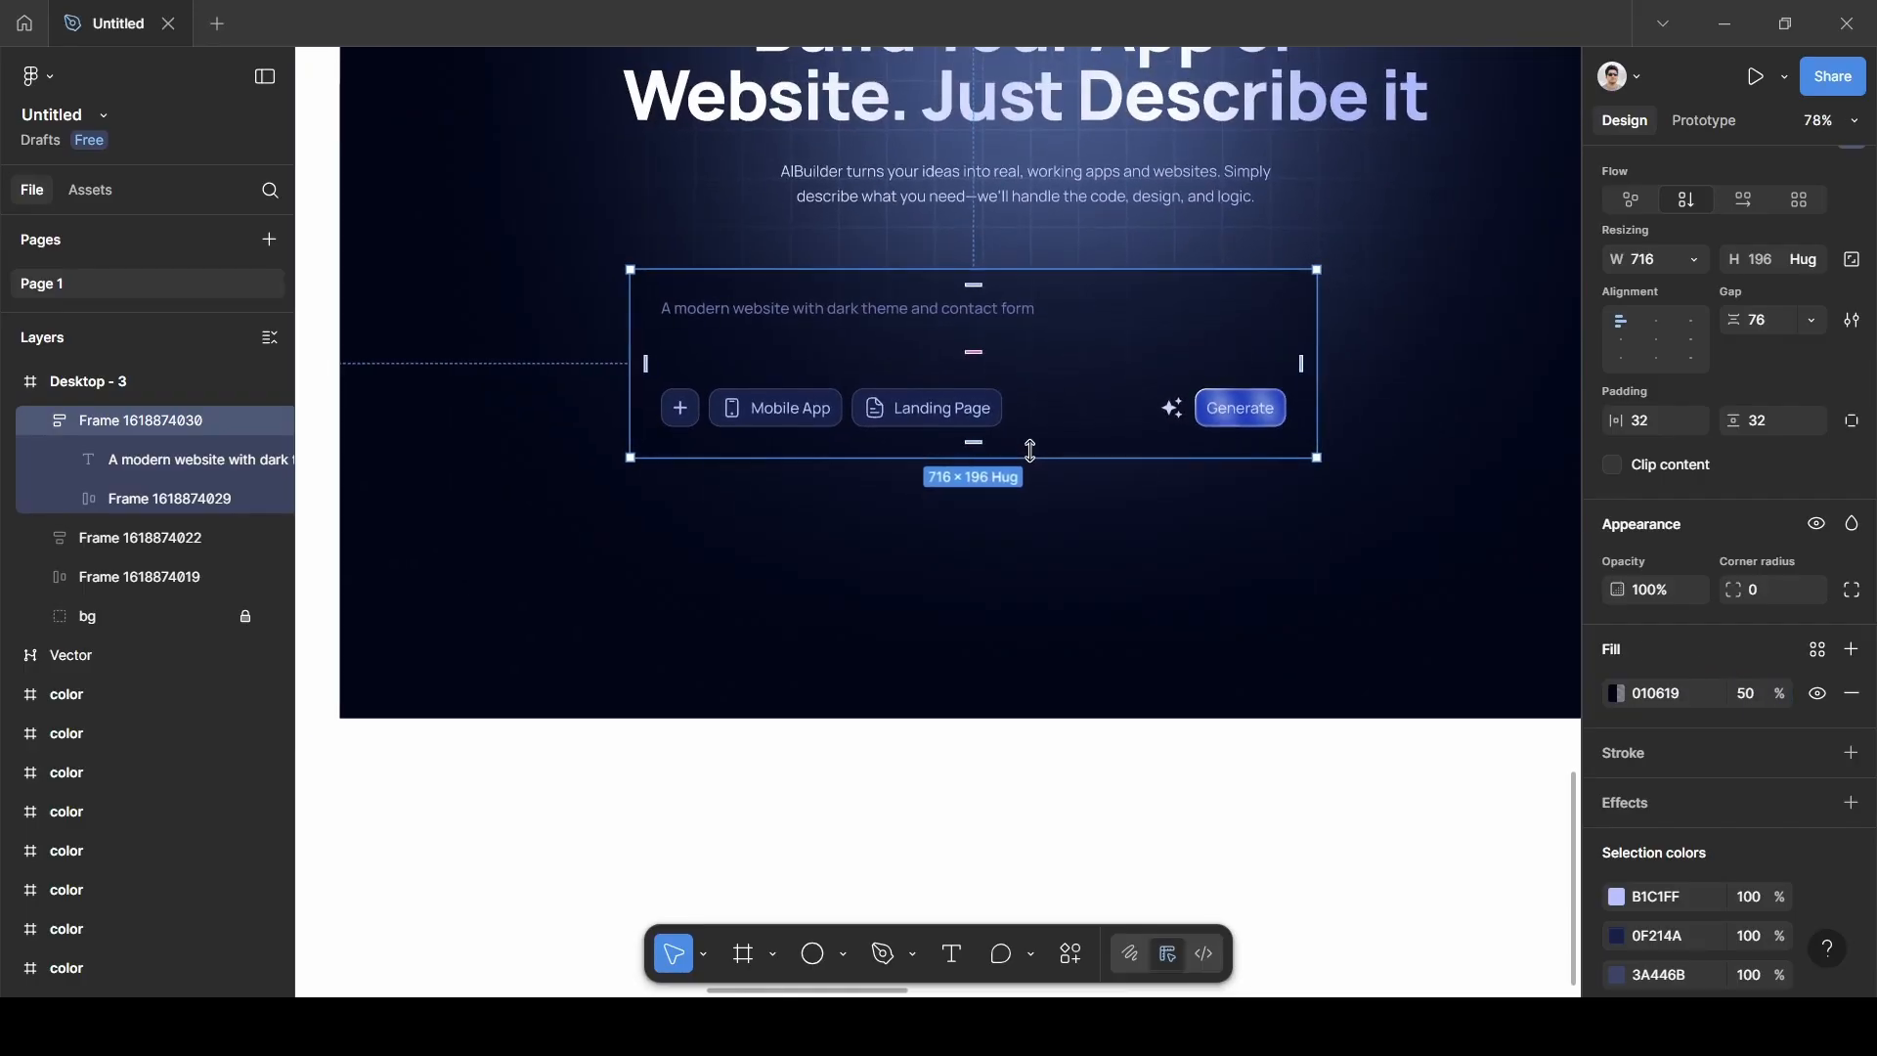
scroll(1672, 769, down, 1)
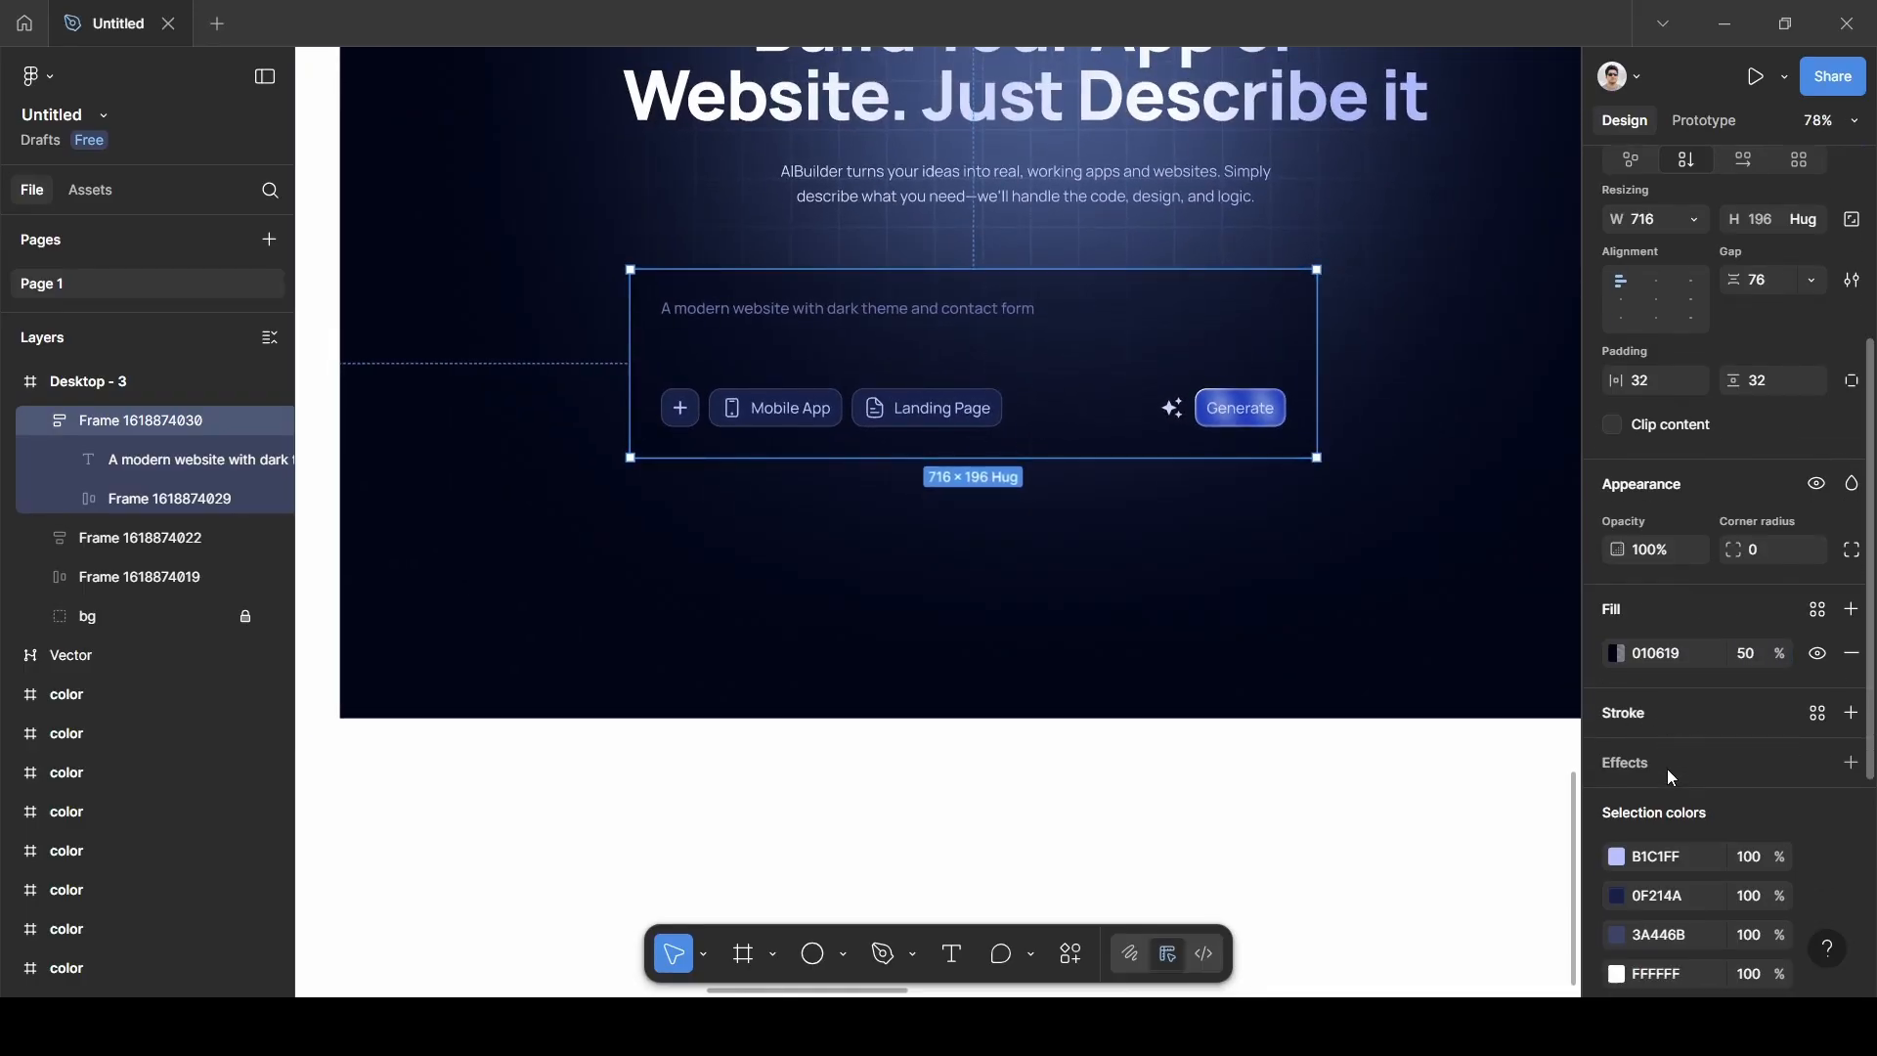
scroll(1671, 777, down, 5)
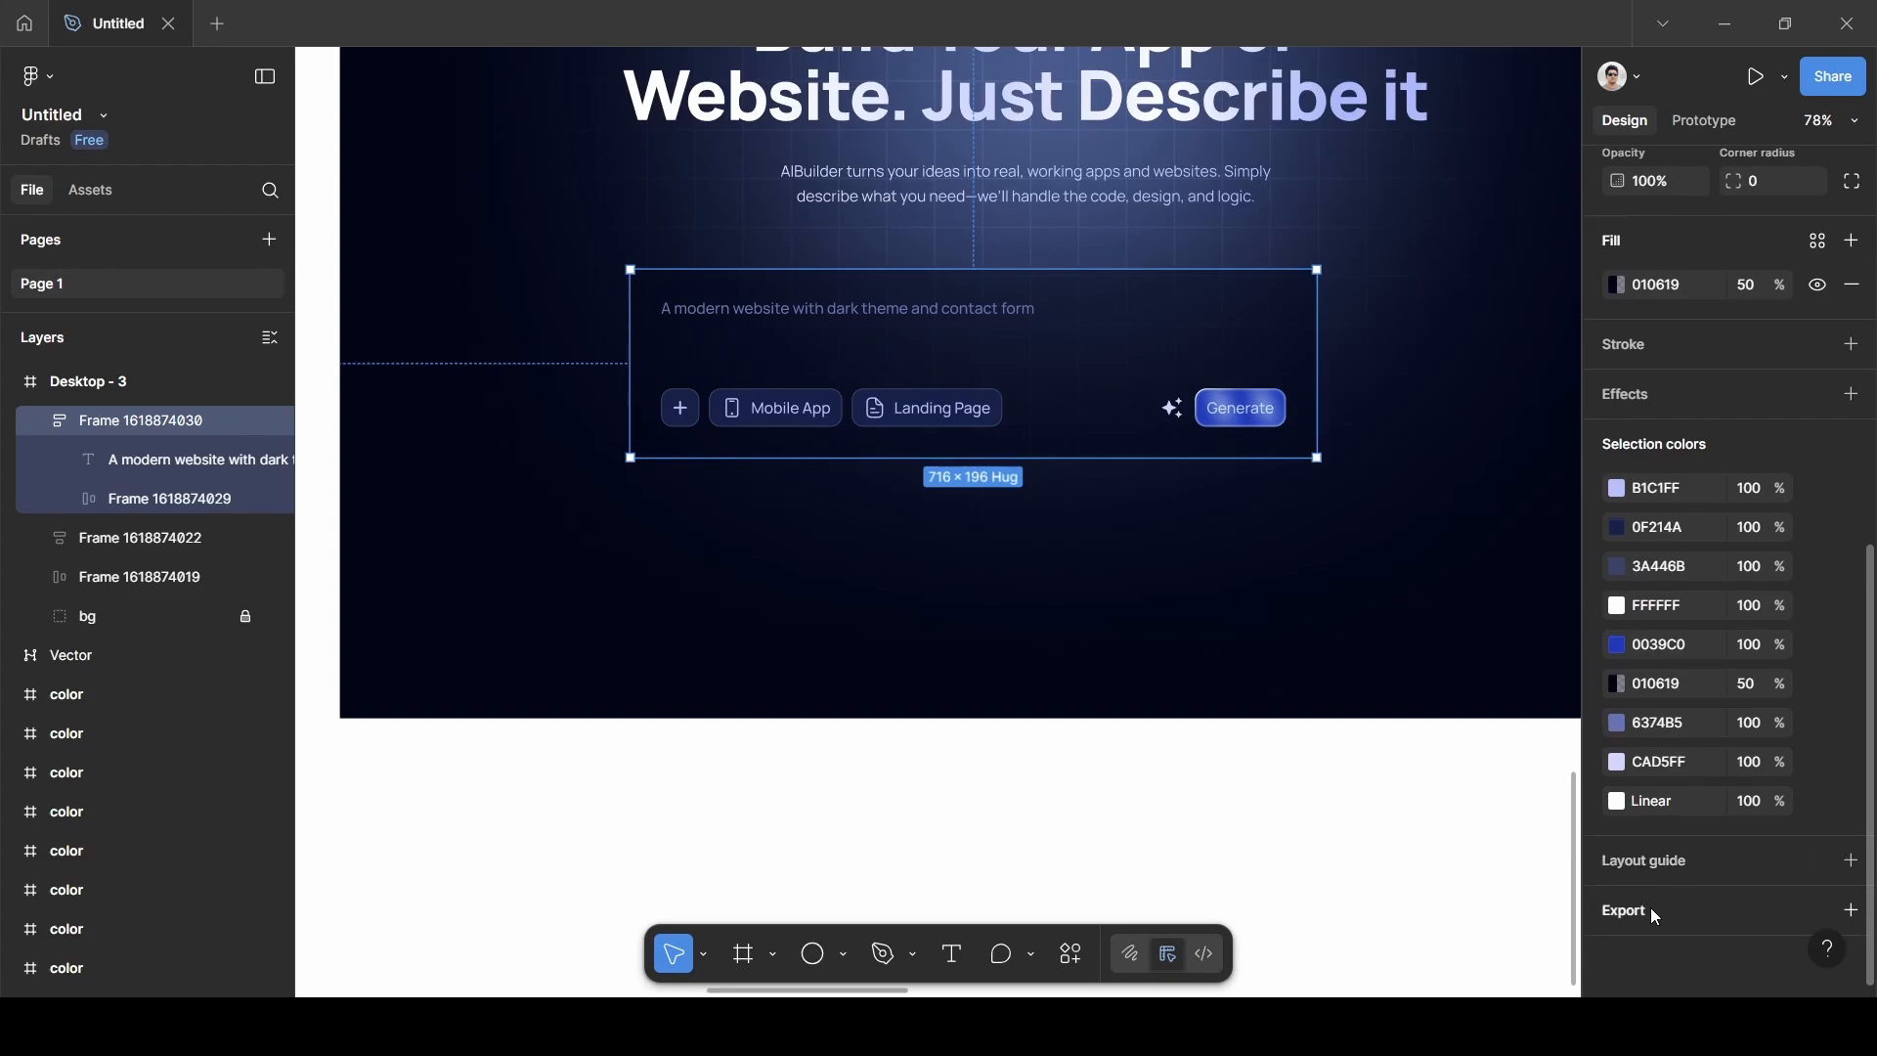
click(1645, 401)
click(1684, 445)
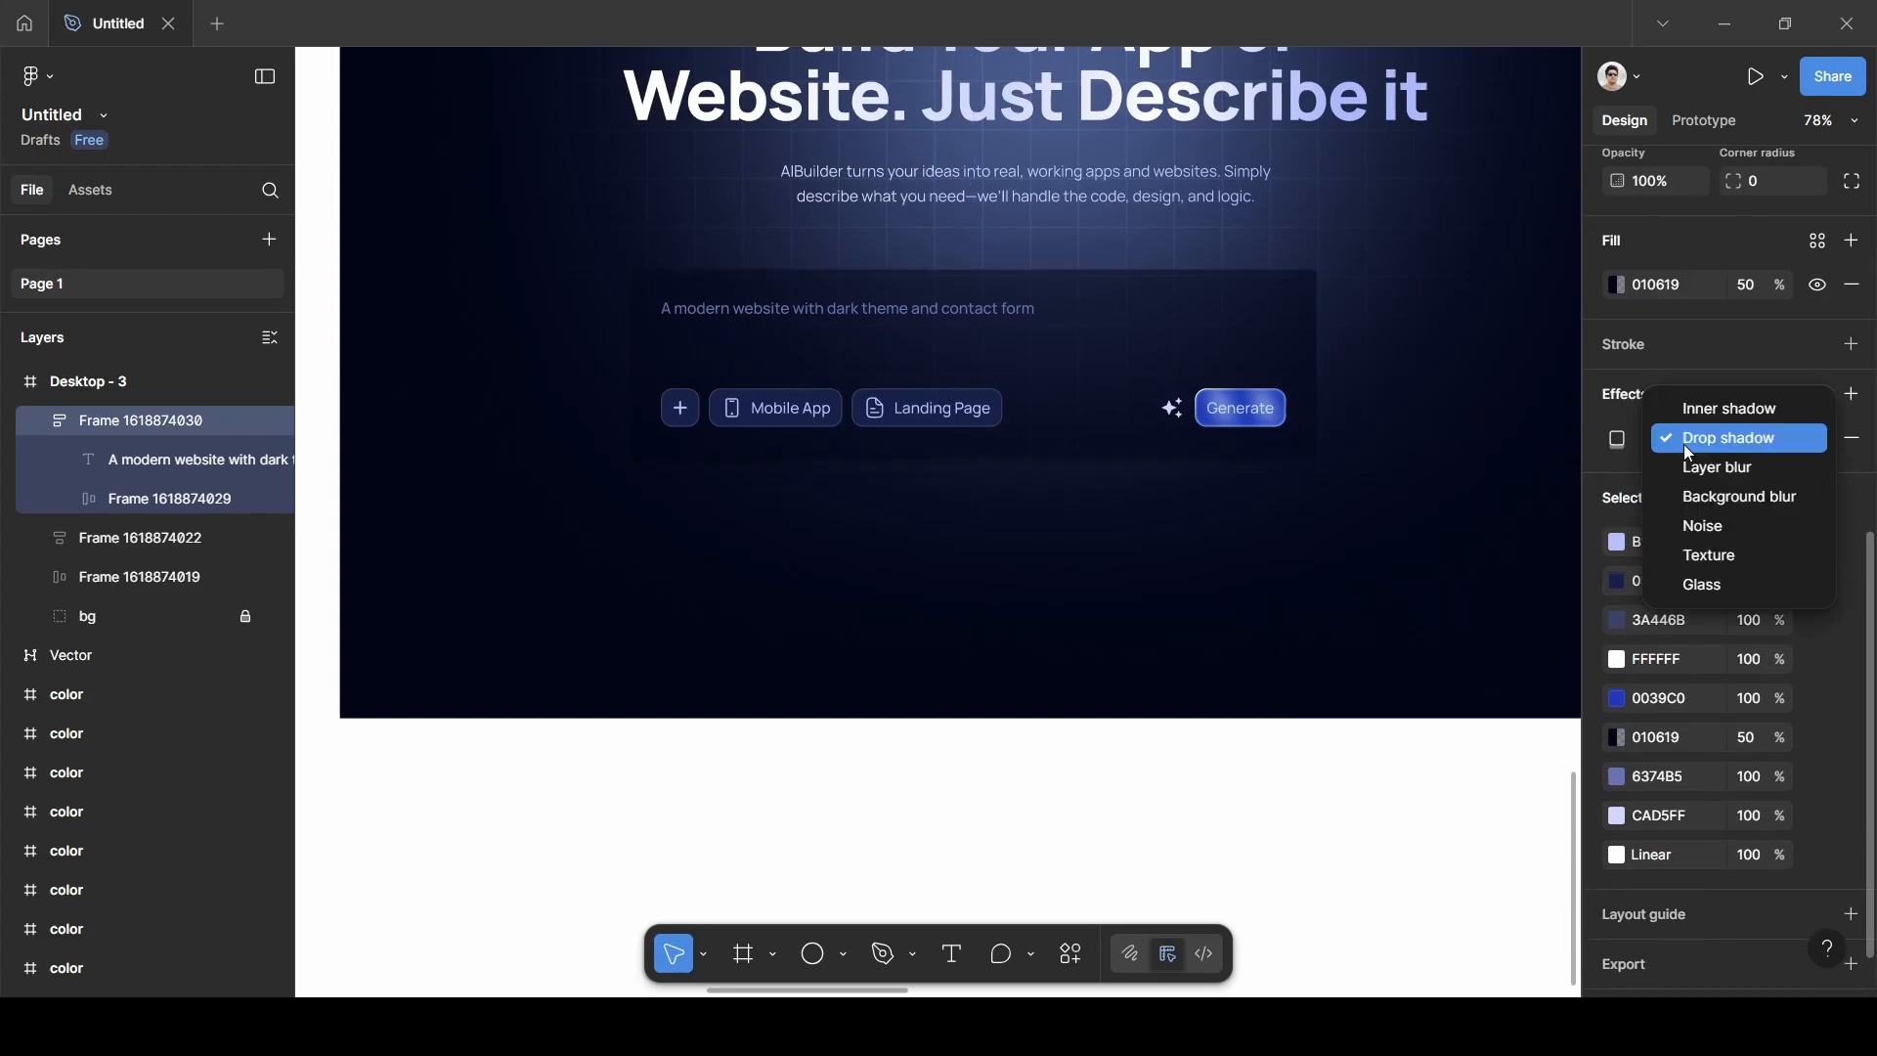
click(1720, 490)
click(1617, 440)
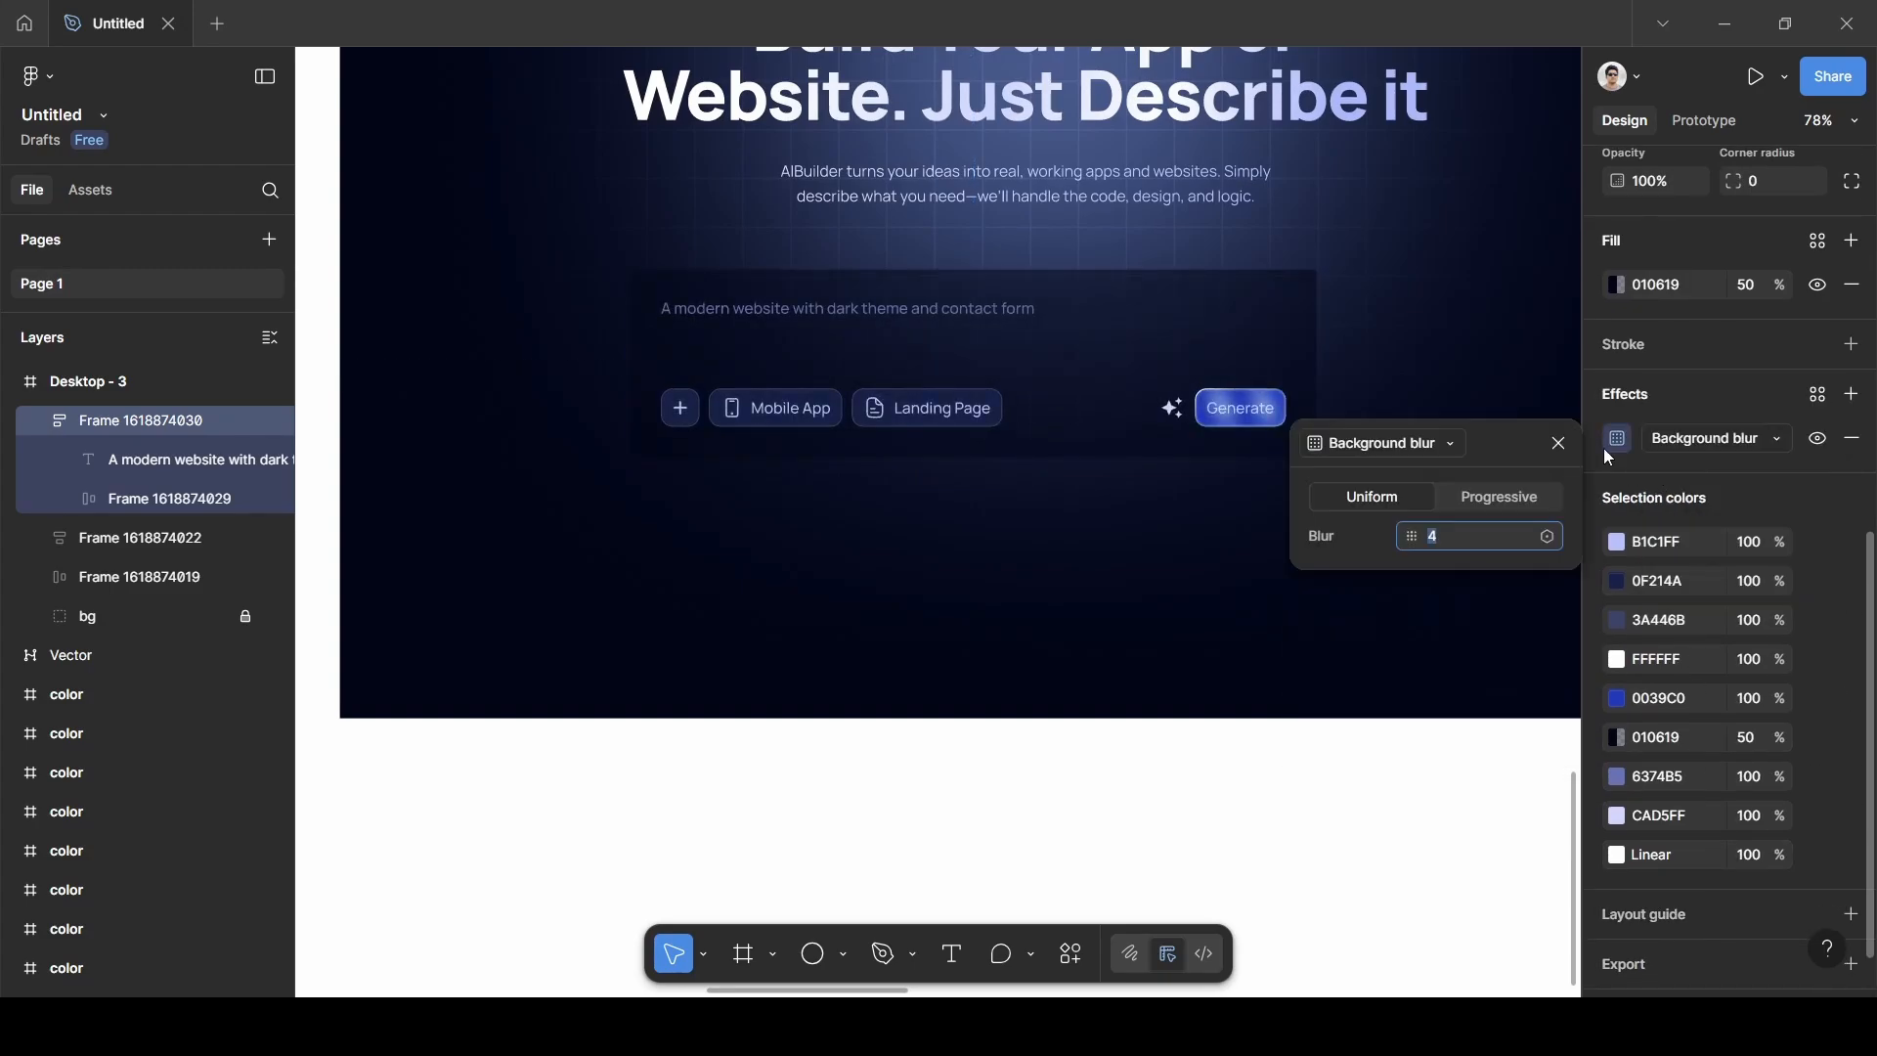
click(1535, 538)
key(BackSpace)
text(20)
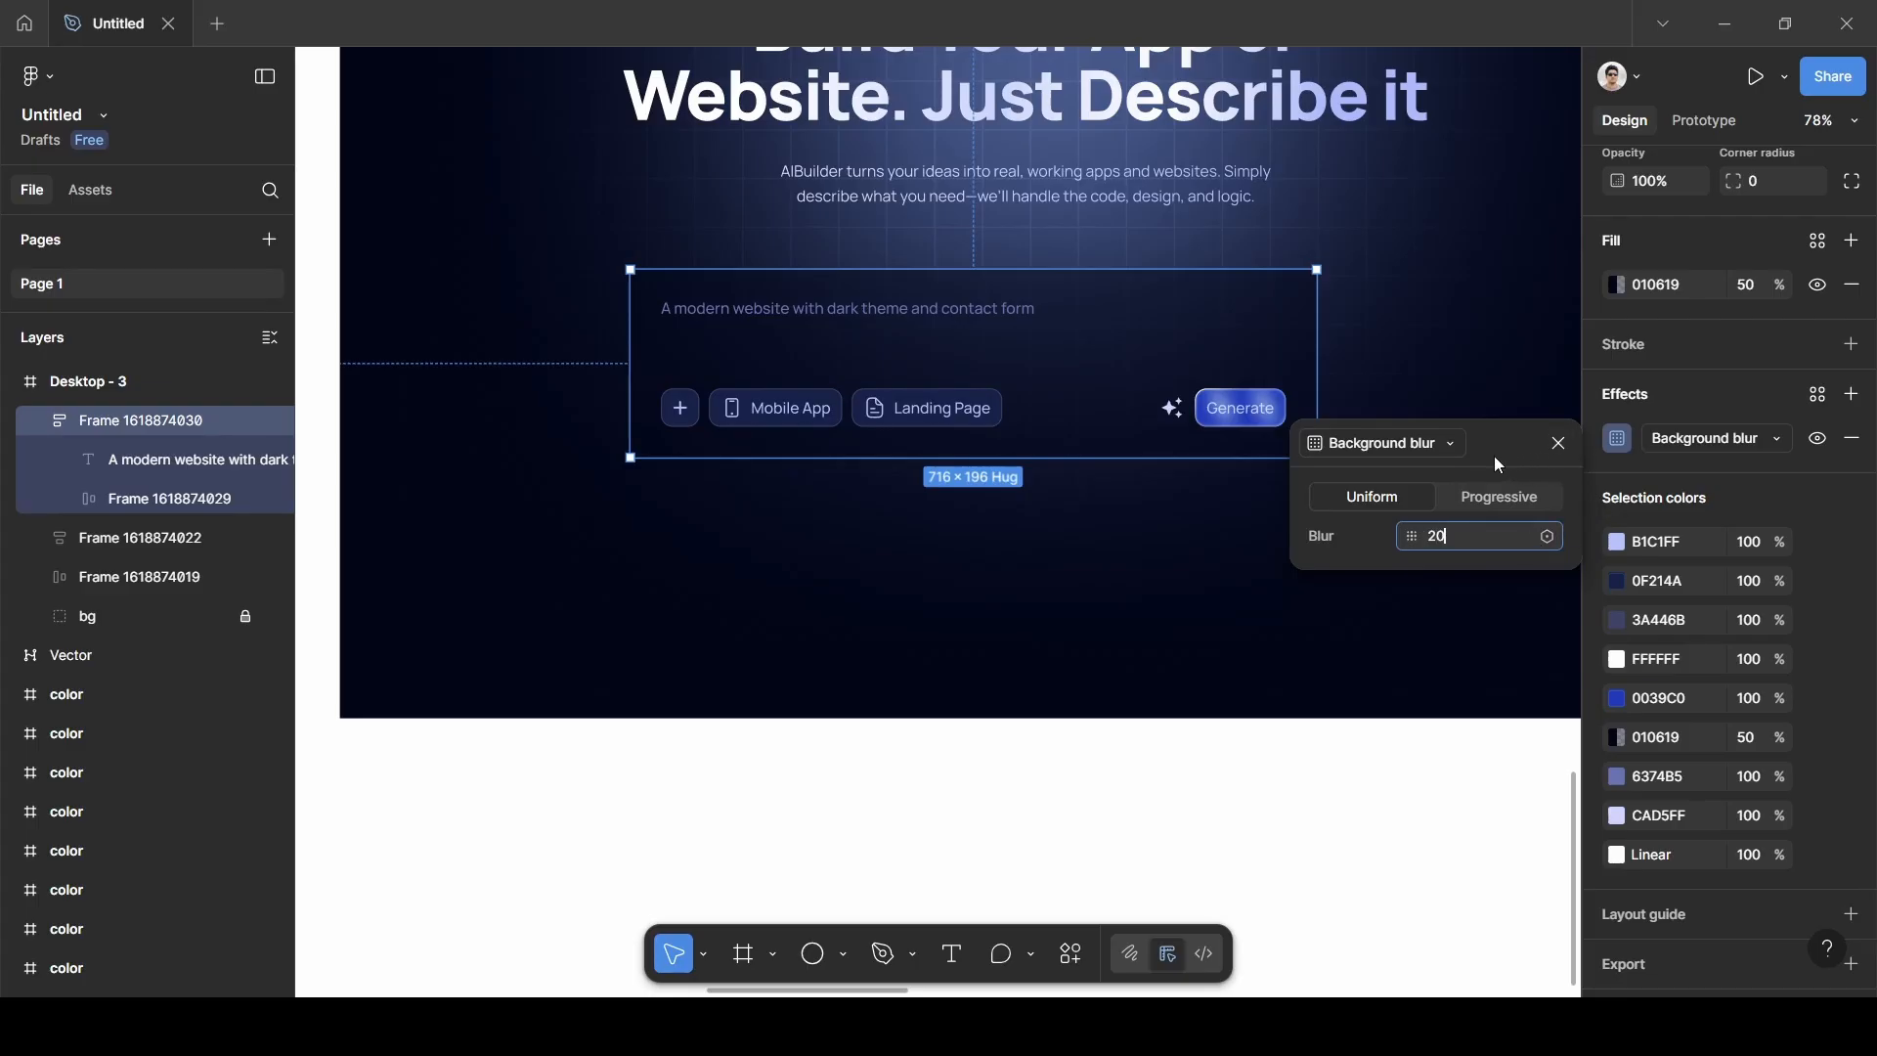
key(Return)
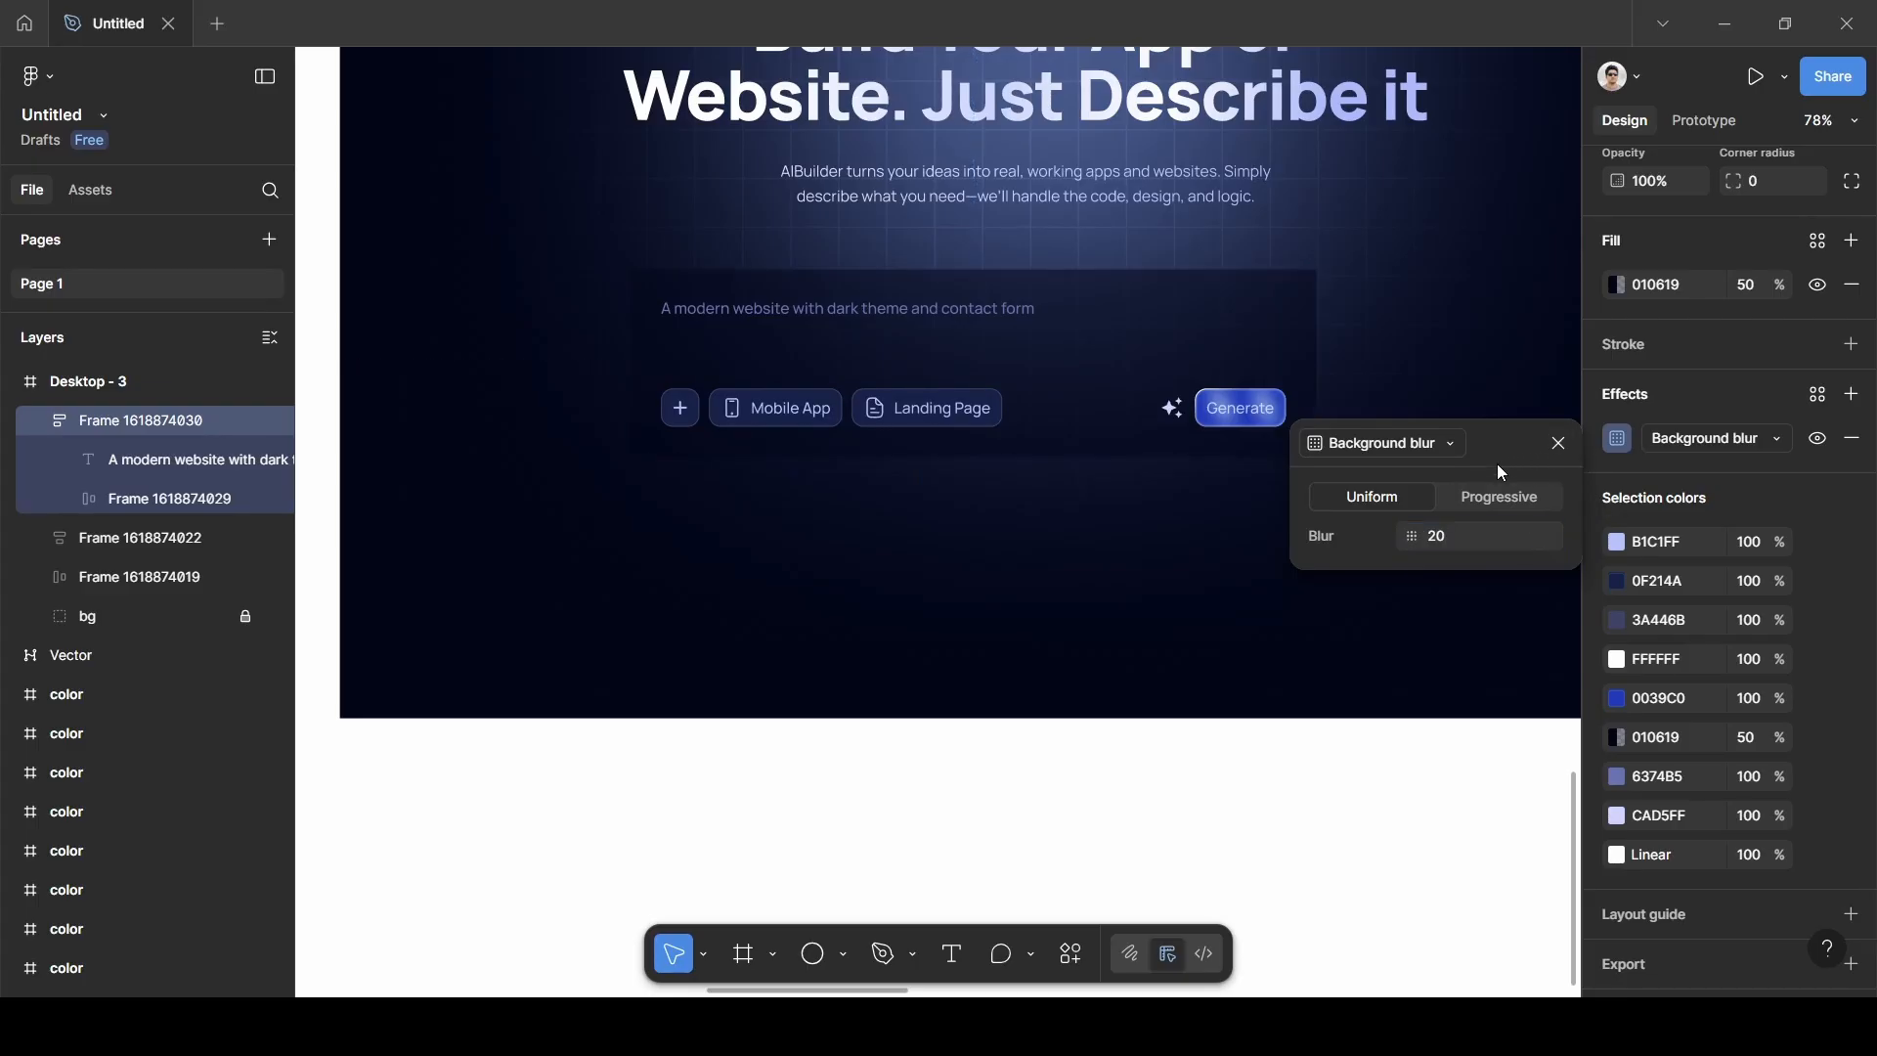
click(1559, 443)
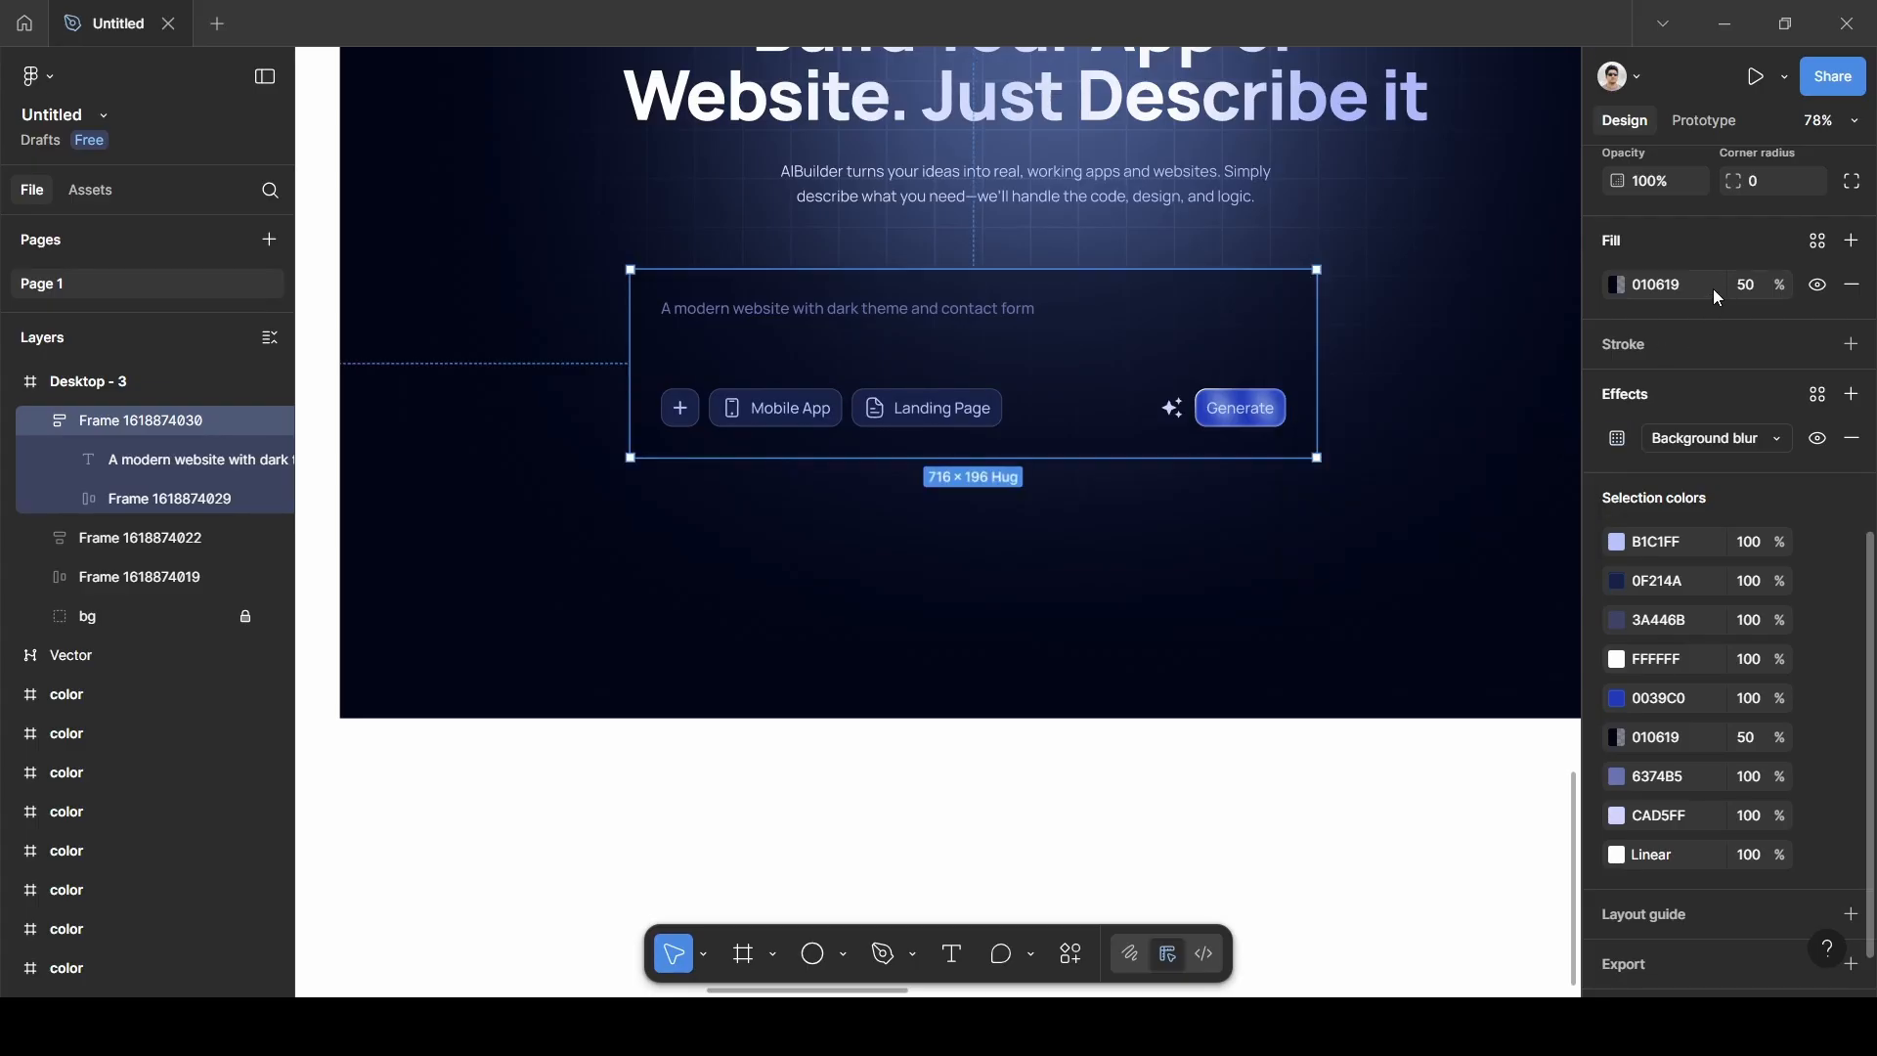
Set the corner radius of the prompt box to 16.
scroll(1721, 291, up, 1)
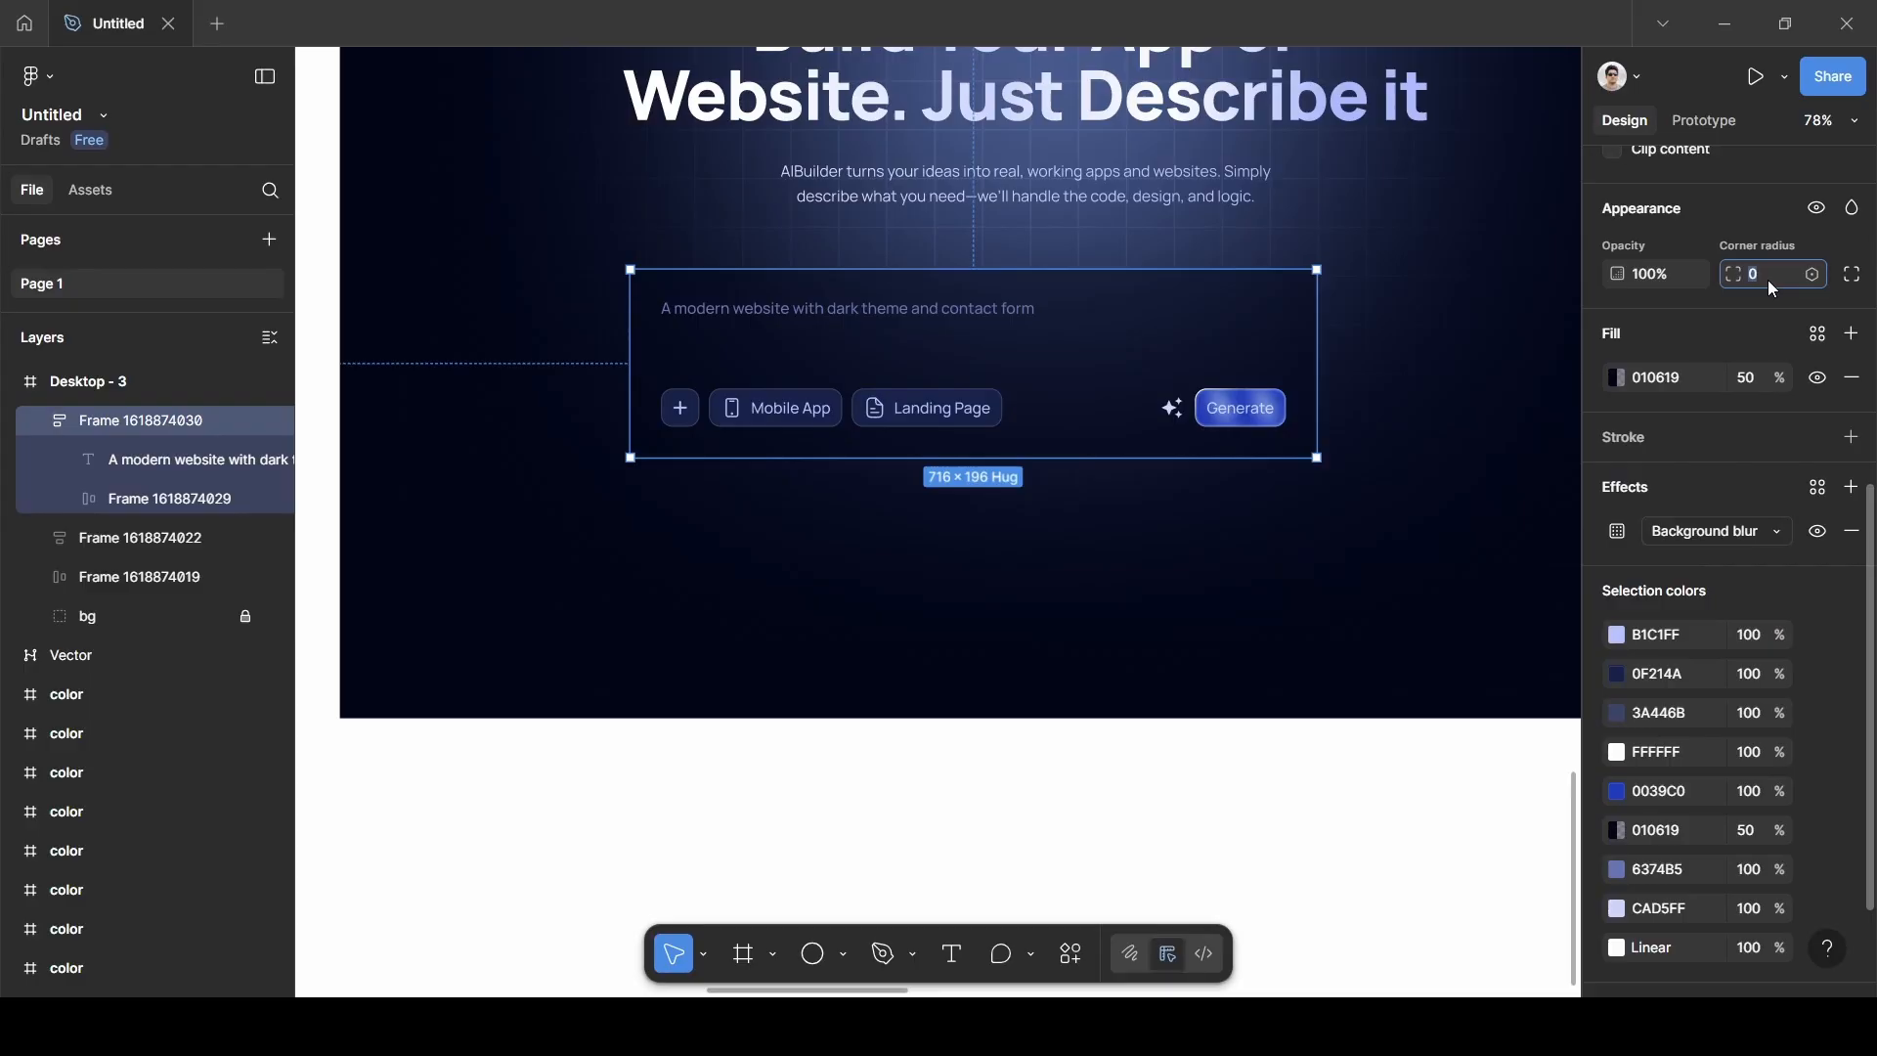
click(1767, 279)
text(16)
click(1757, 208)
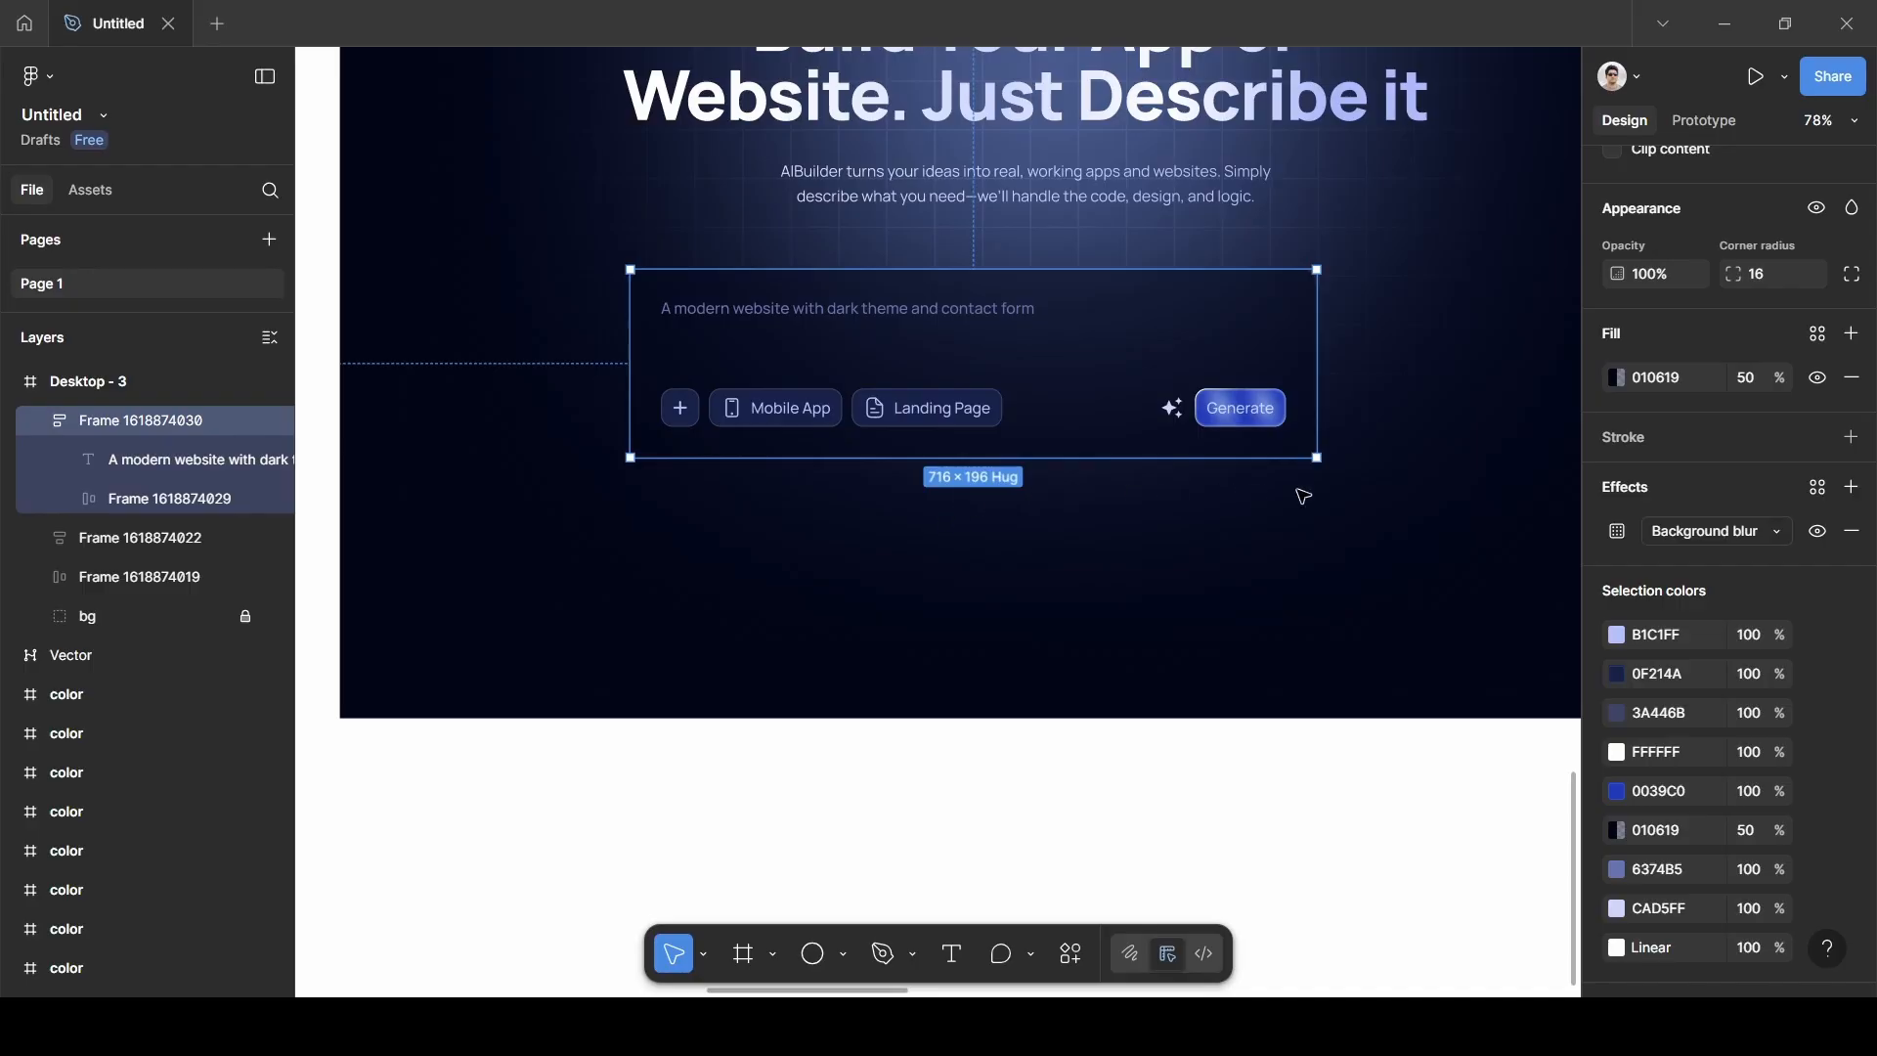
Add an inside stroke to the prompt box in FFFFFF at 5% opacity with a weight of 2.
click(1631, 448)
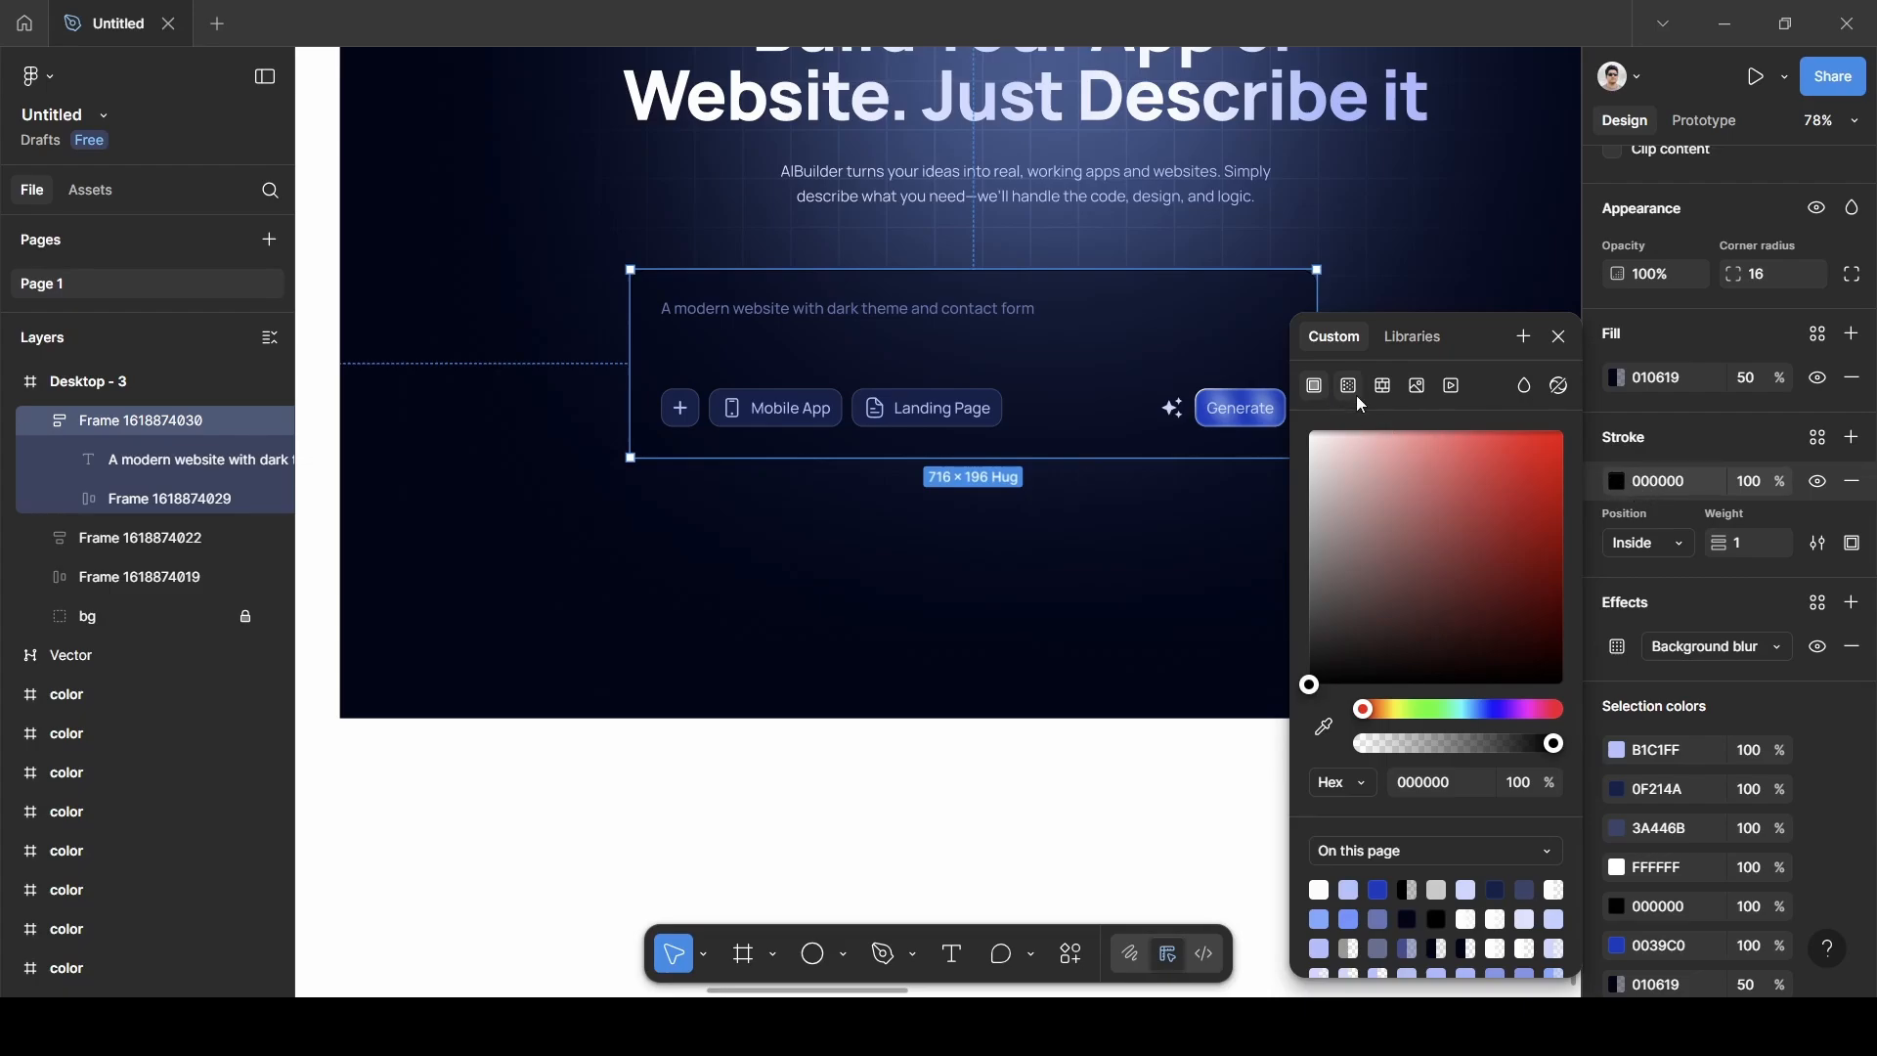
drag(1372, 465, 1275, 419)
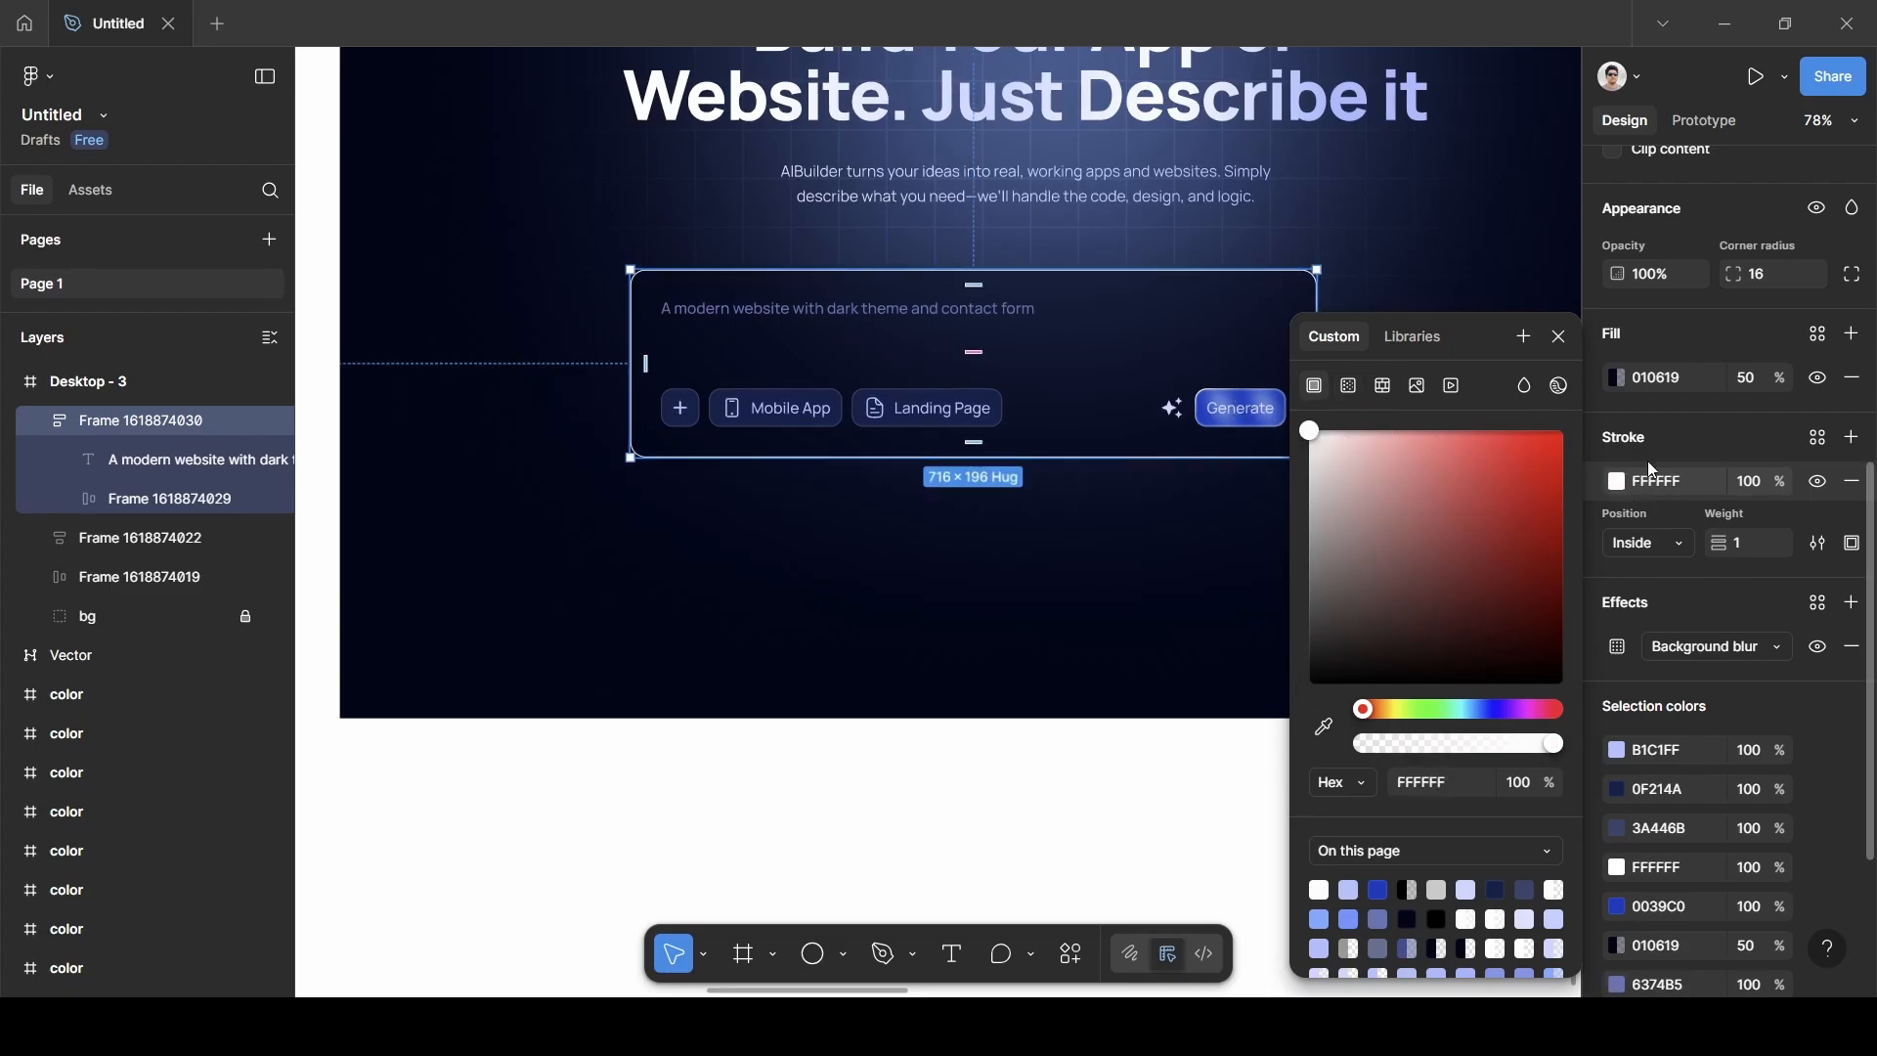
click(1753, 481)
text(5)
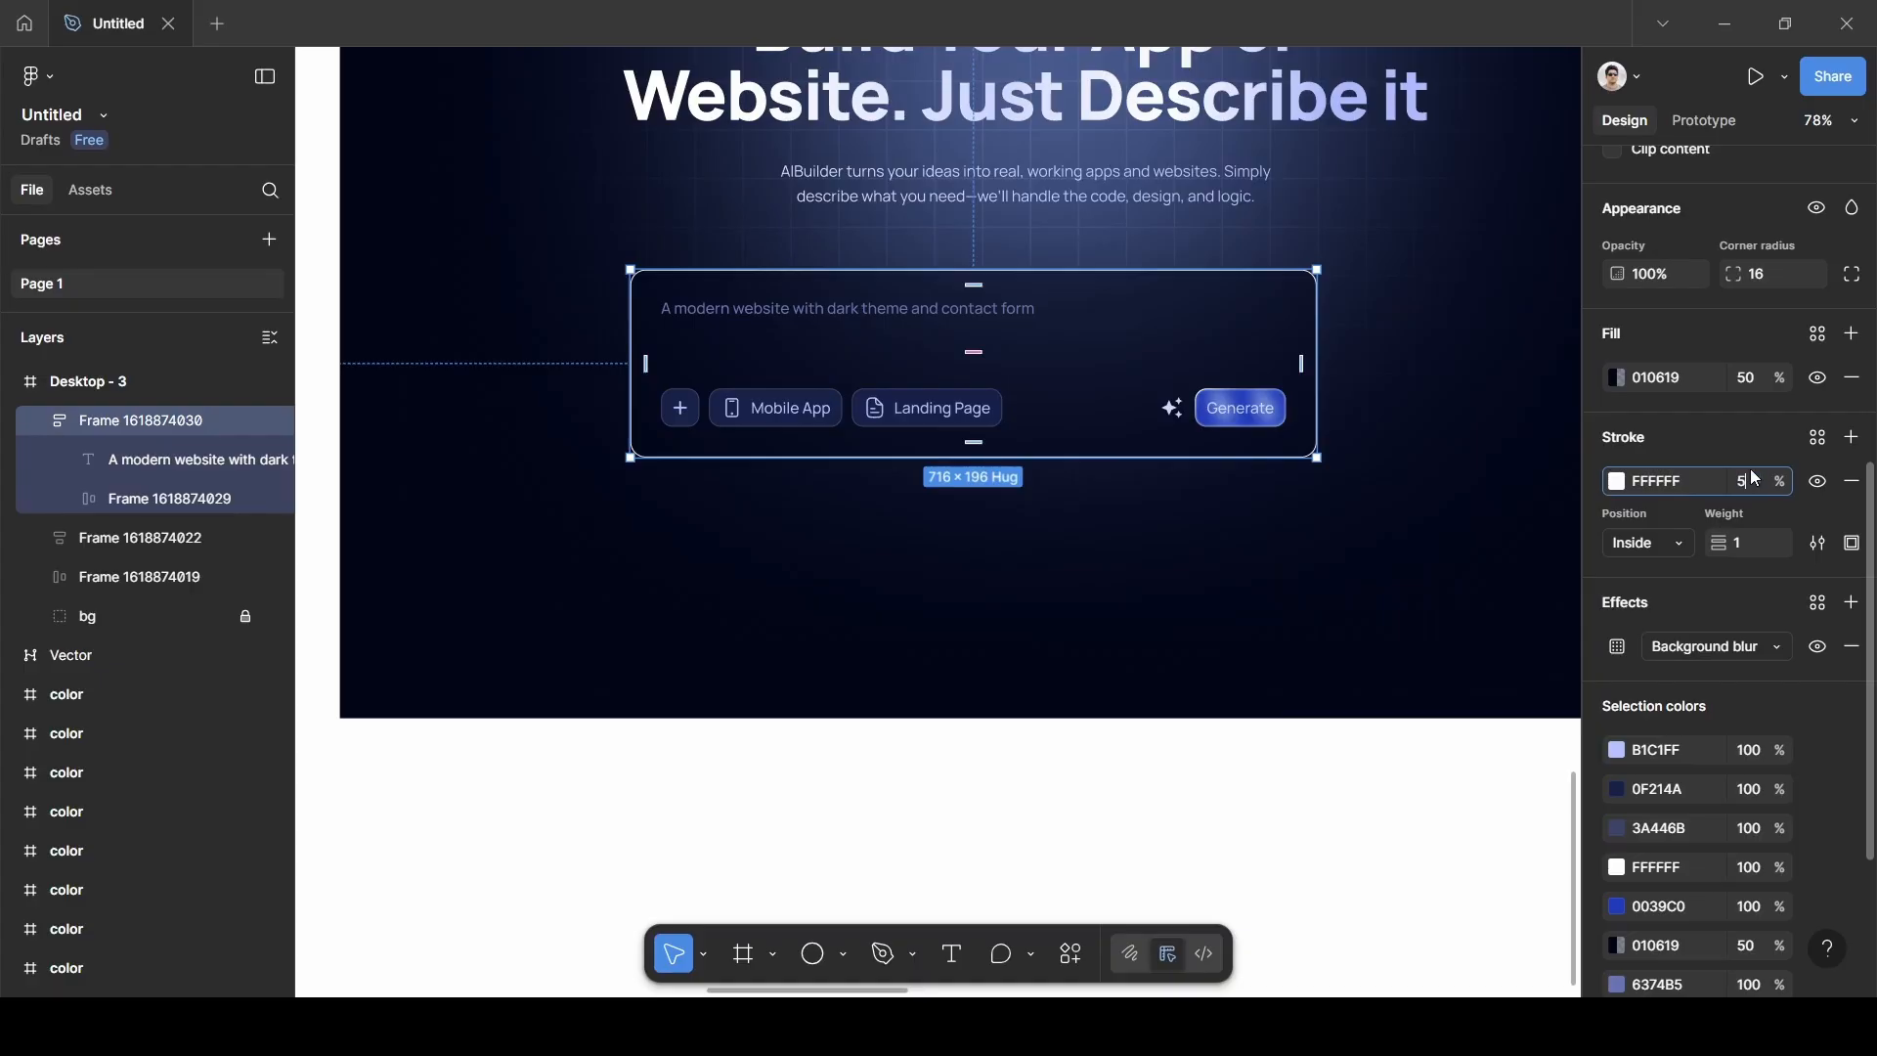
key(Return)
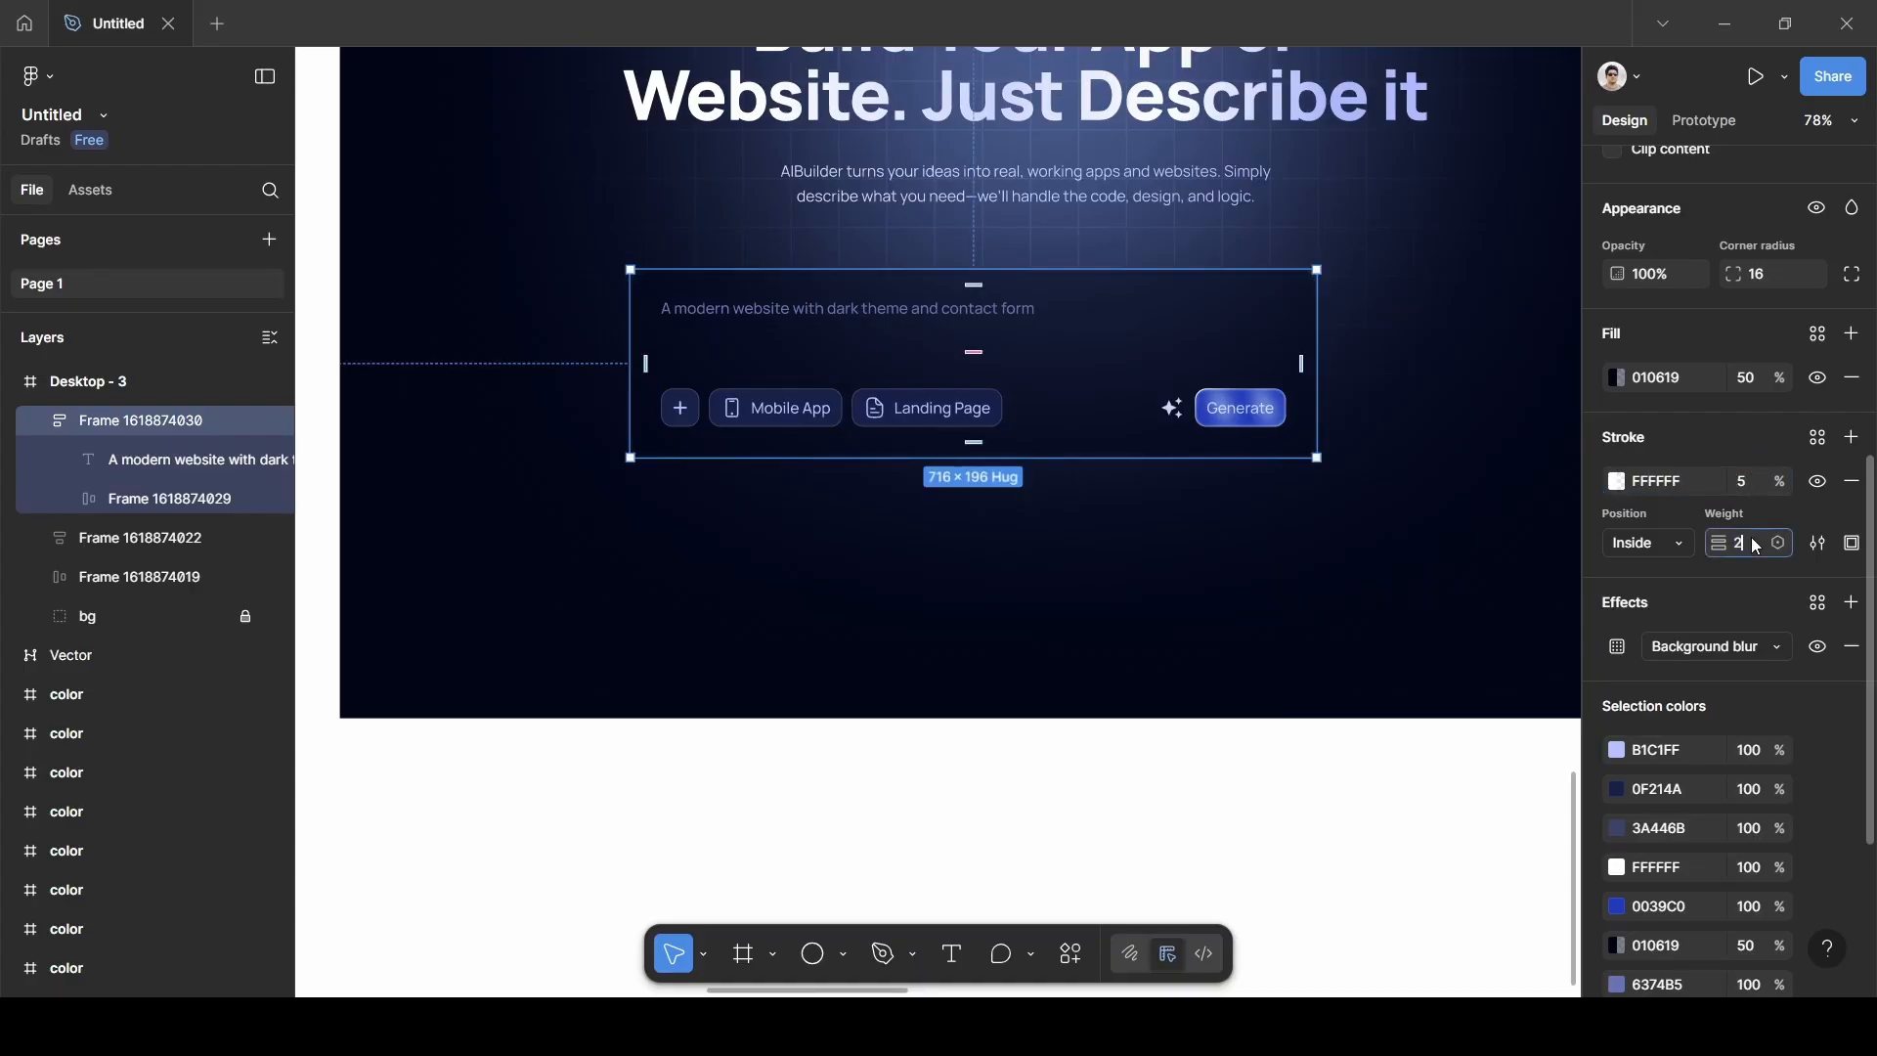
text(2)
key(Return)
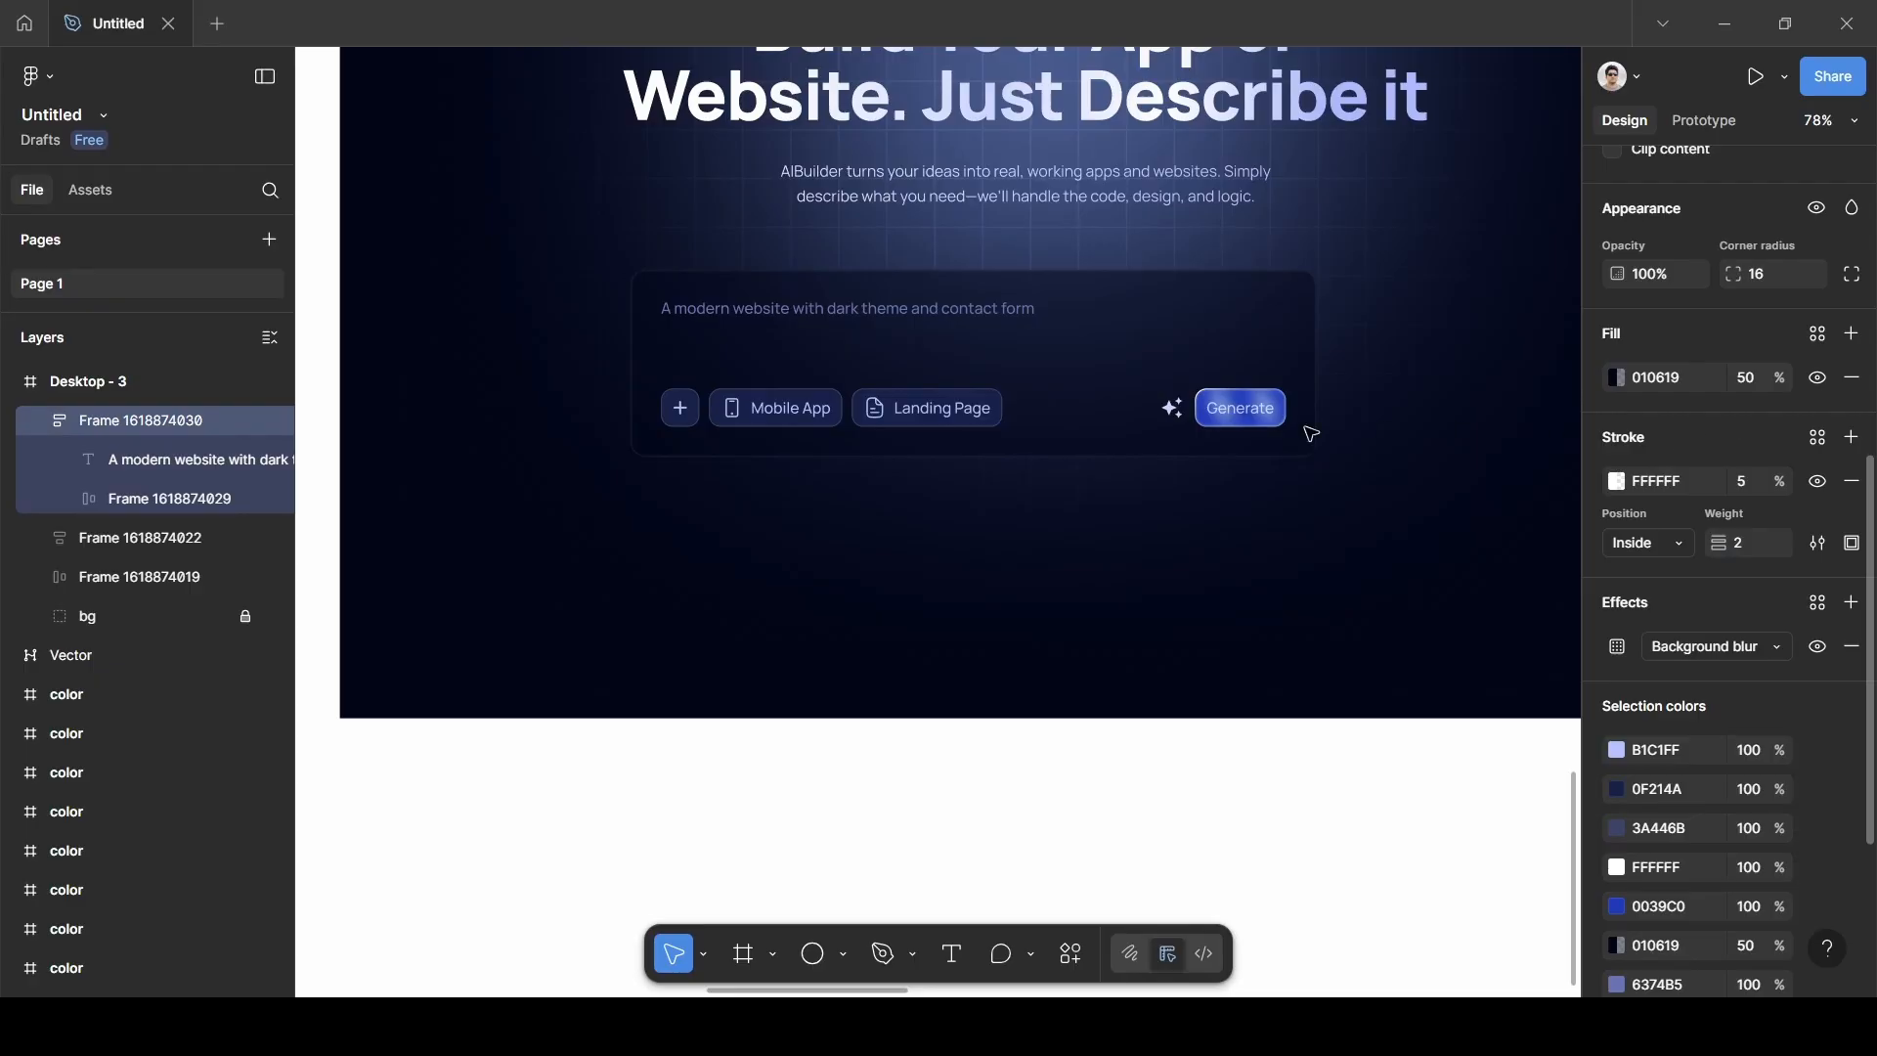
Add a second stroke to the prompt box and change its paint type to a linear gradient.
click(1852, 439)
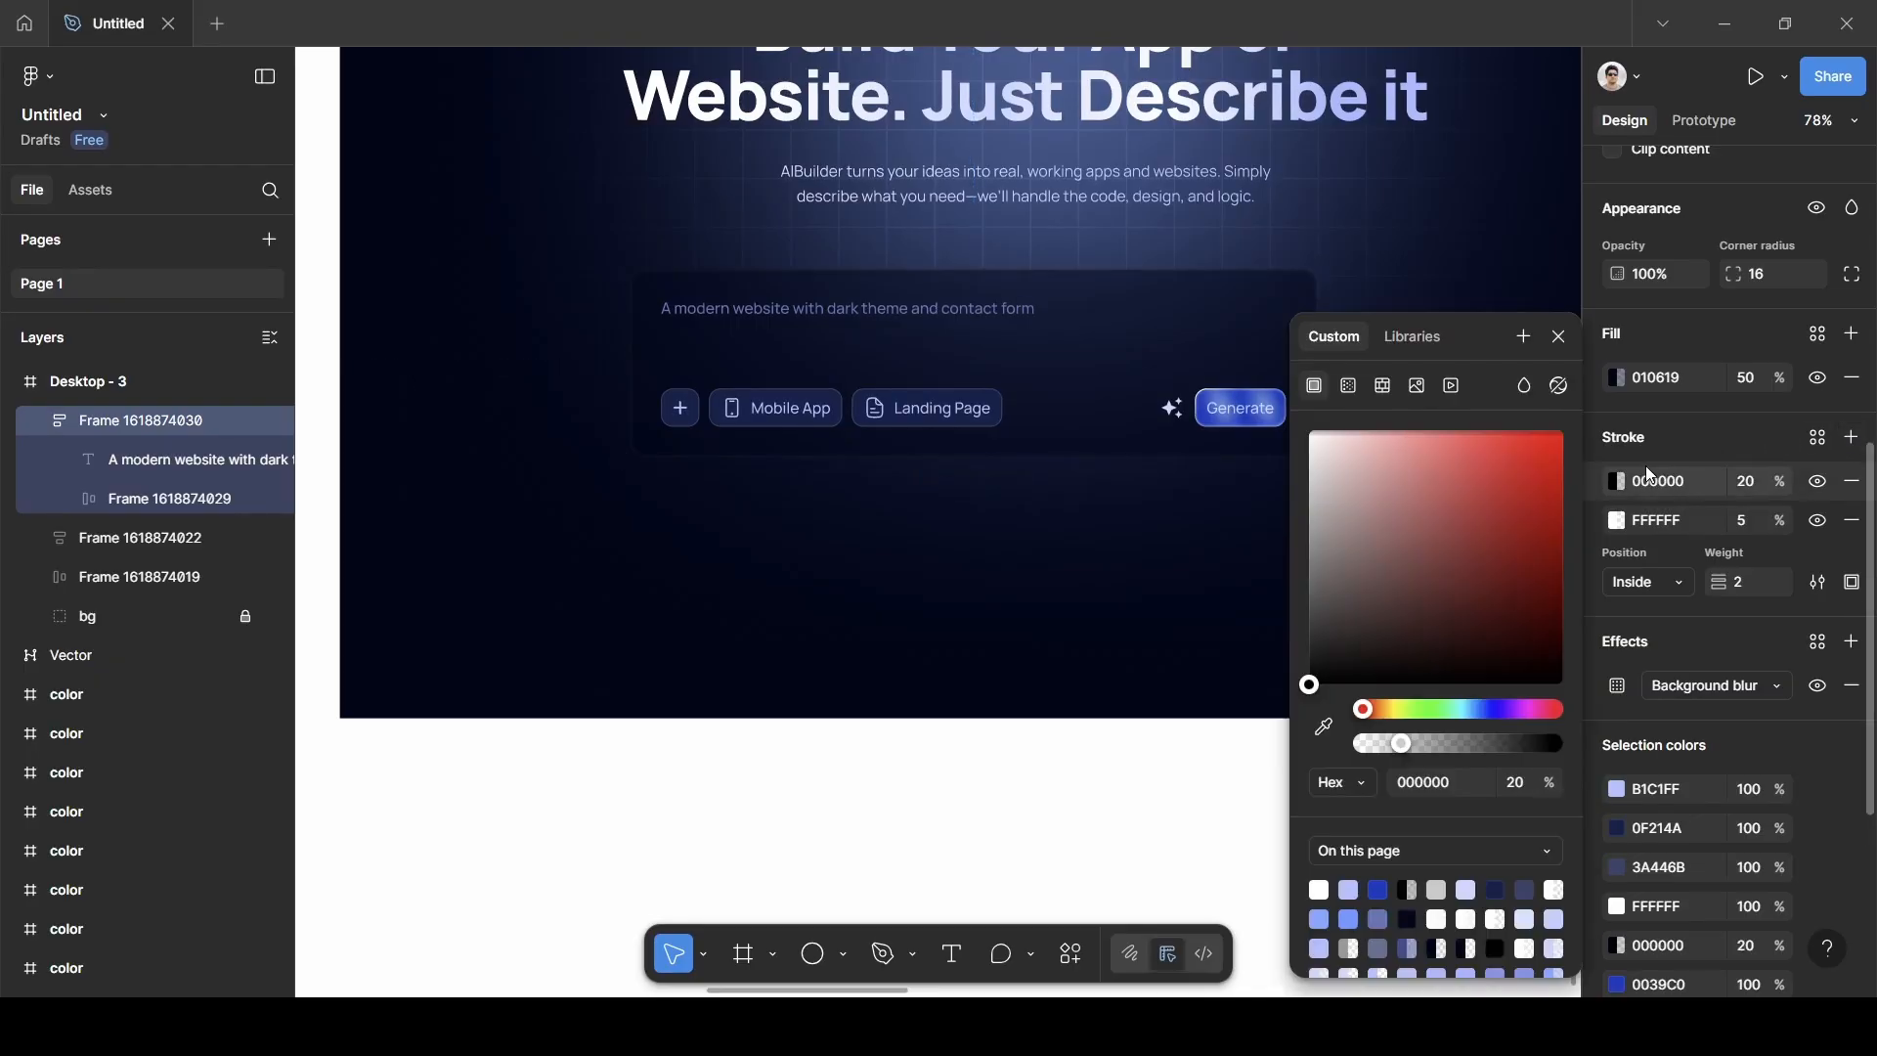
click(1349, 387)
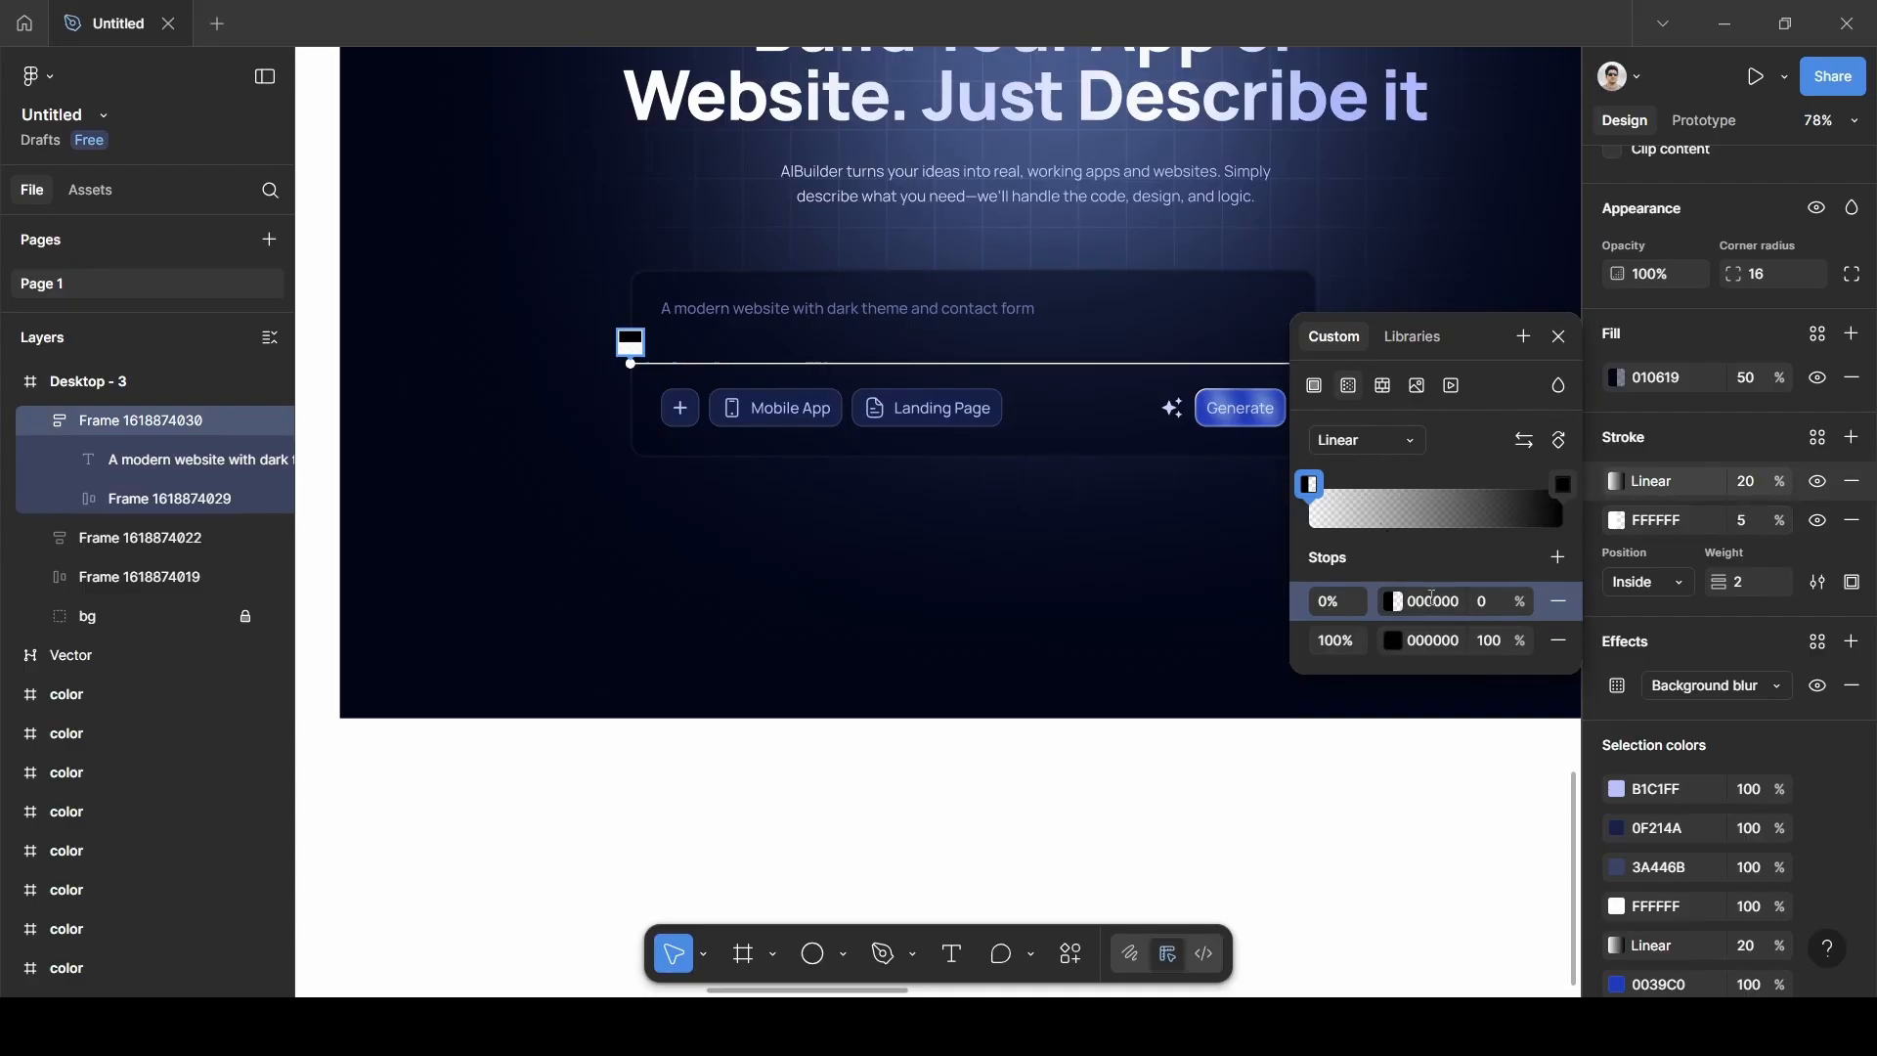
click(1432, 600)
click(1396, 601)
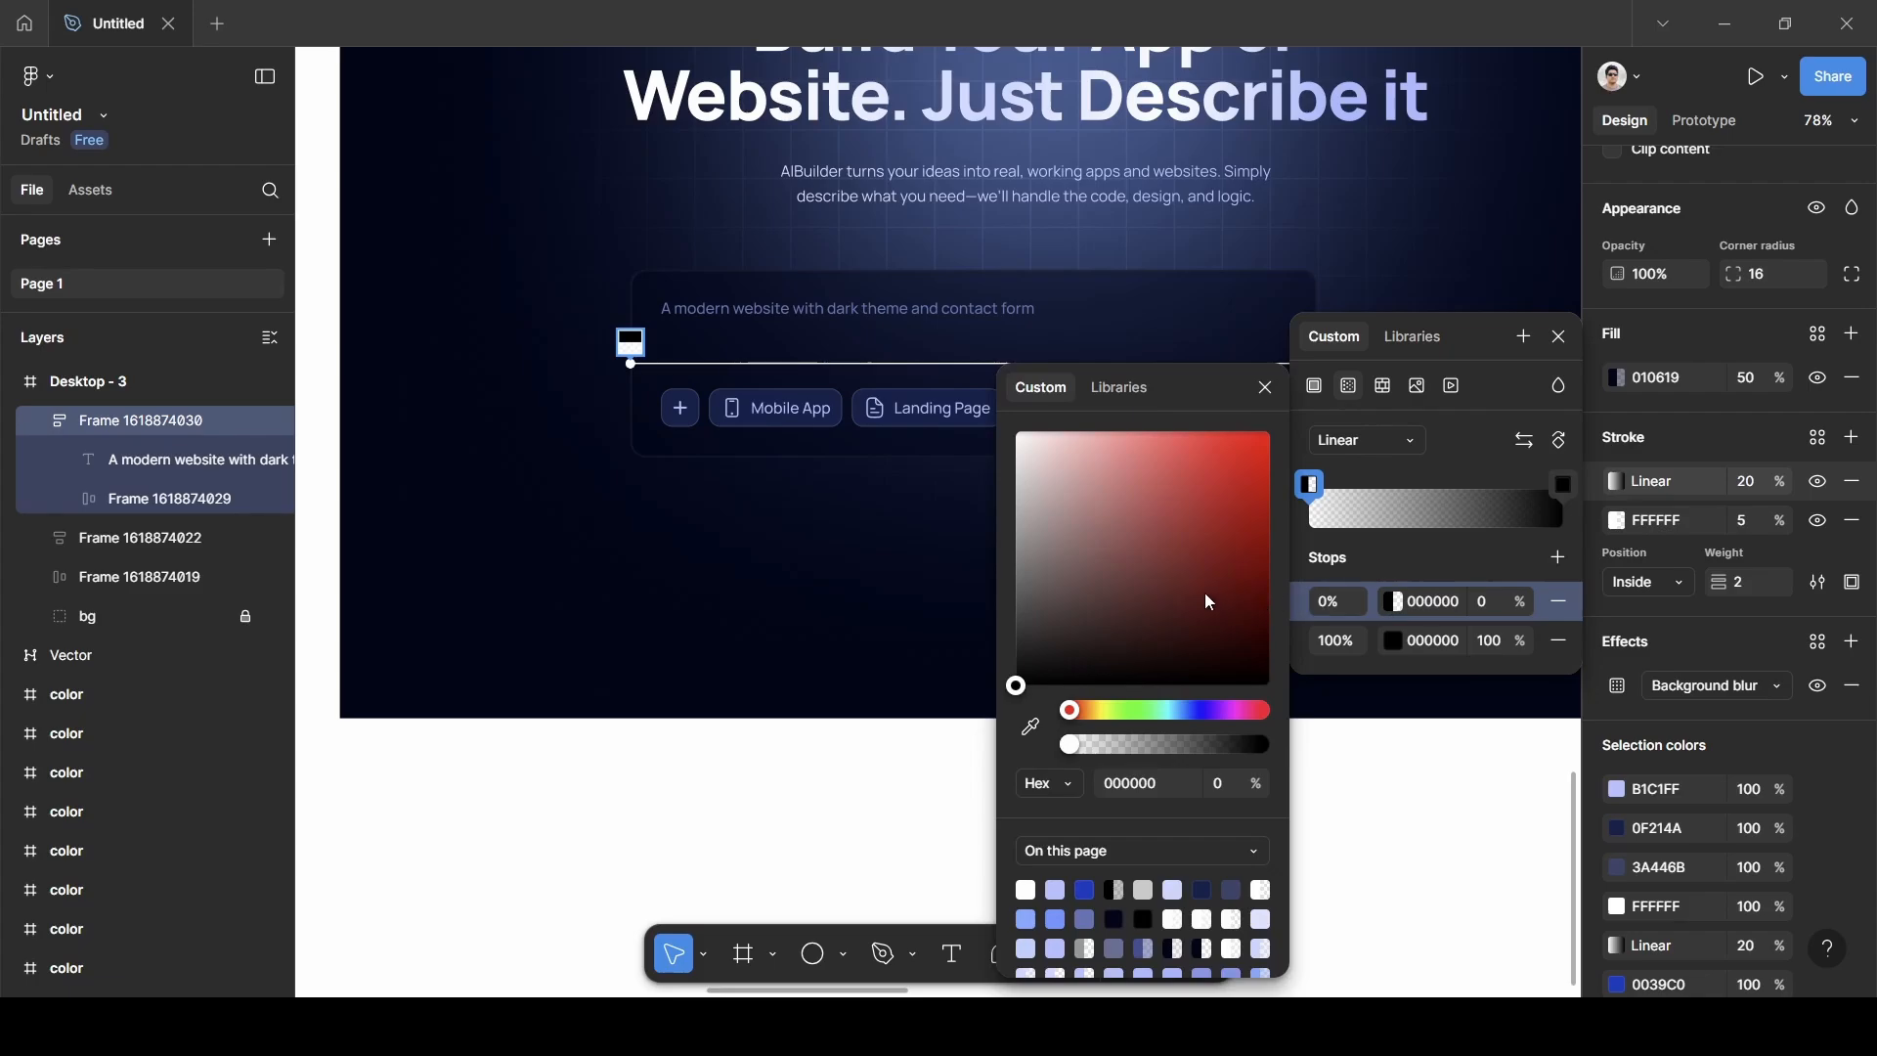
click(751, 635)
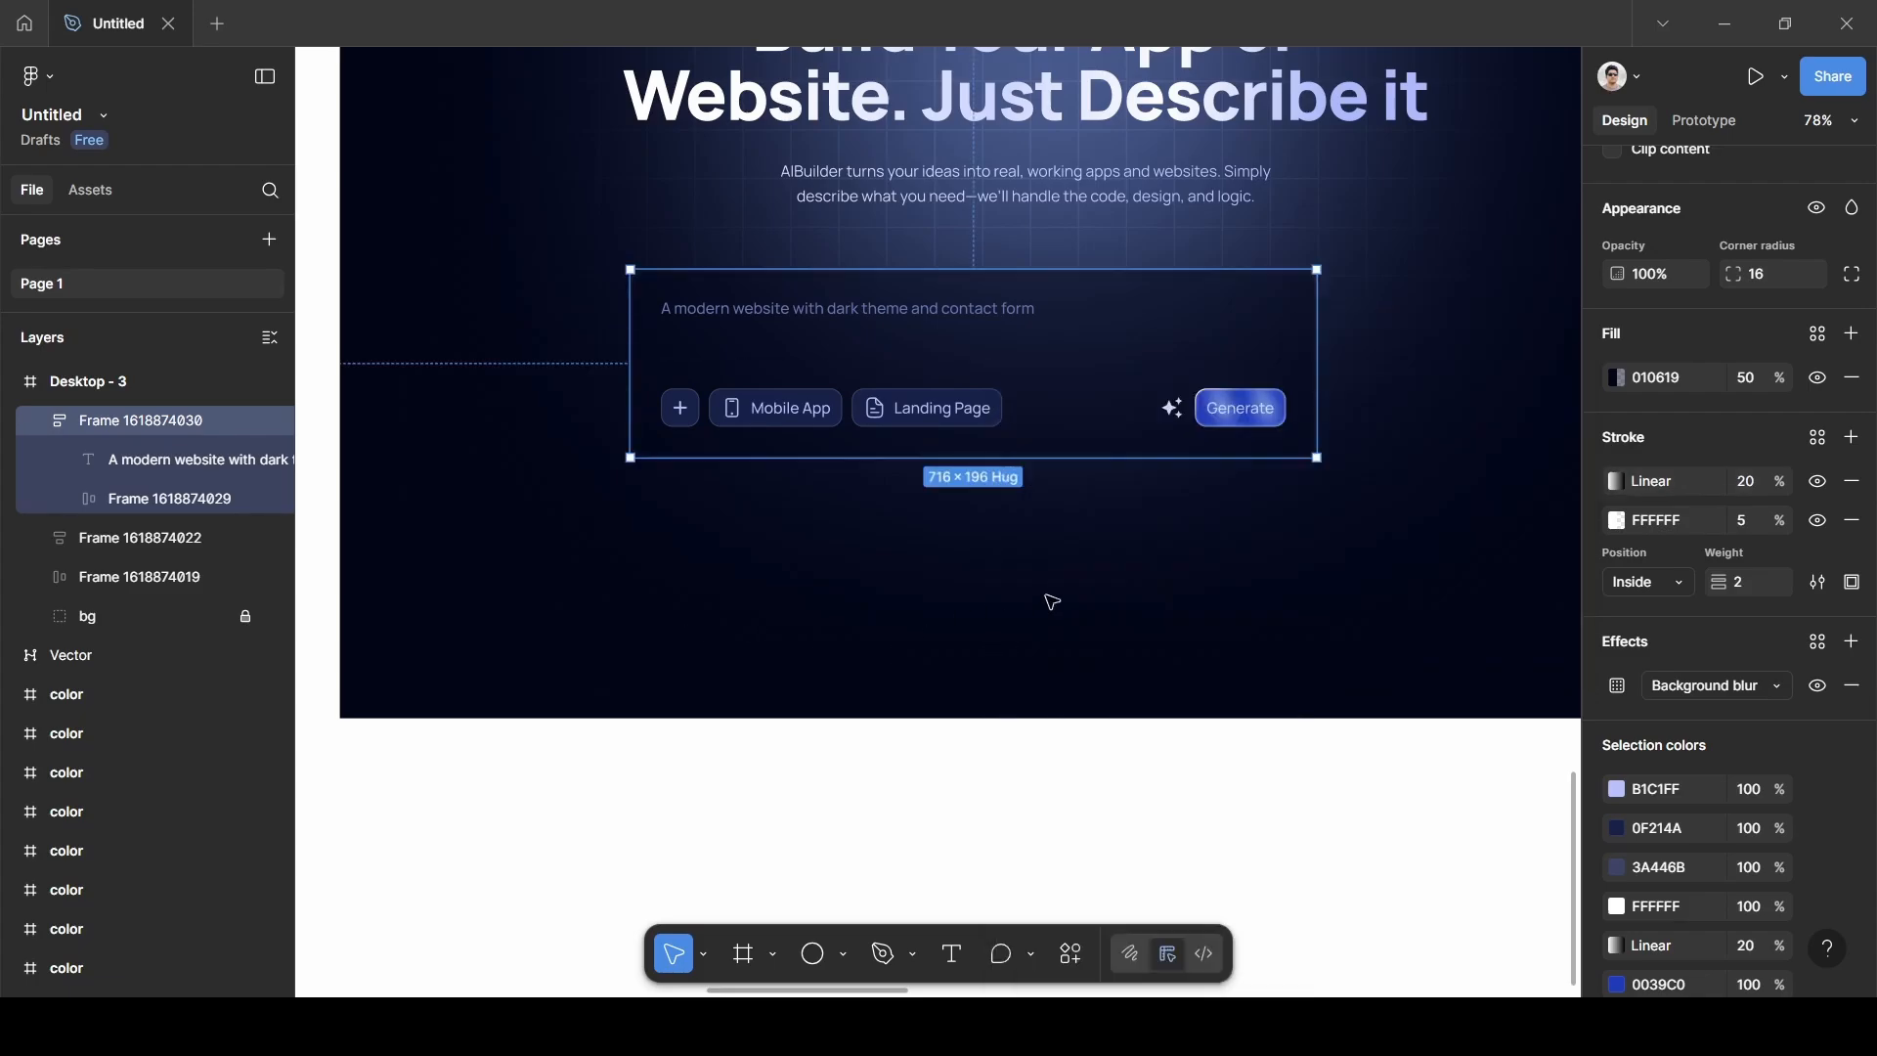
Set the 0% stop of the prompt box's gradient stroke to 7AA8FF, sampled from the matching palette swatch.
scroll(1048, 596, down, 4)
scroll(1048, 596, up, 1)
scroll(1054, 602, up, 2)
scroll(1054, 603, right, 1)
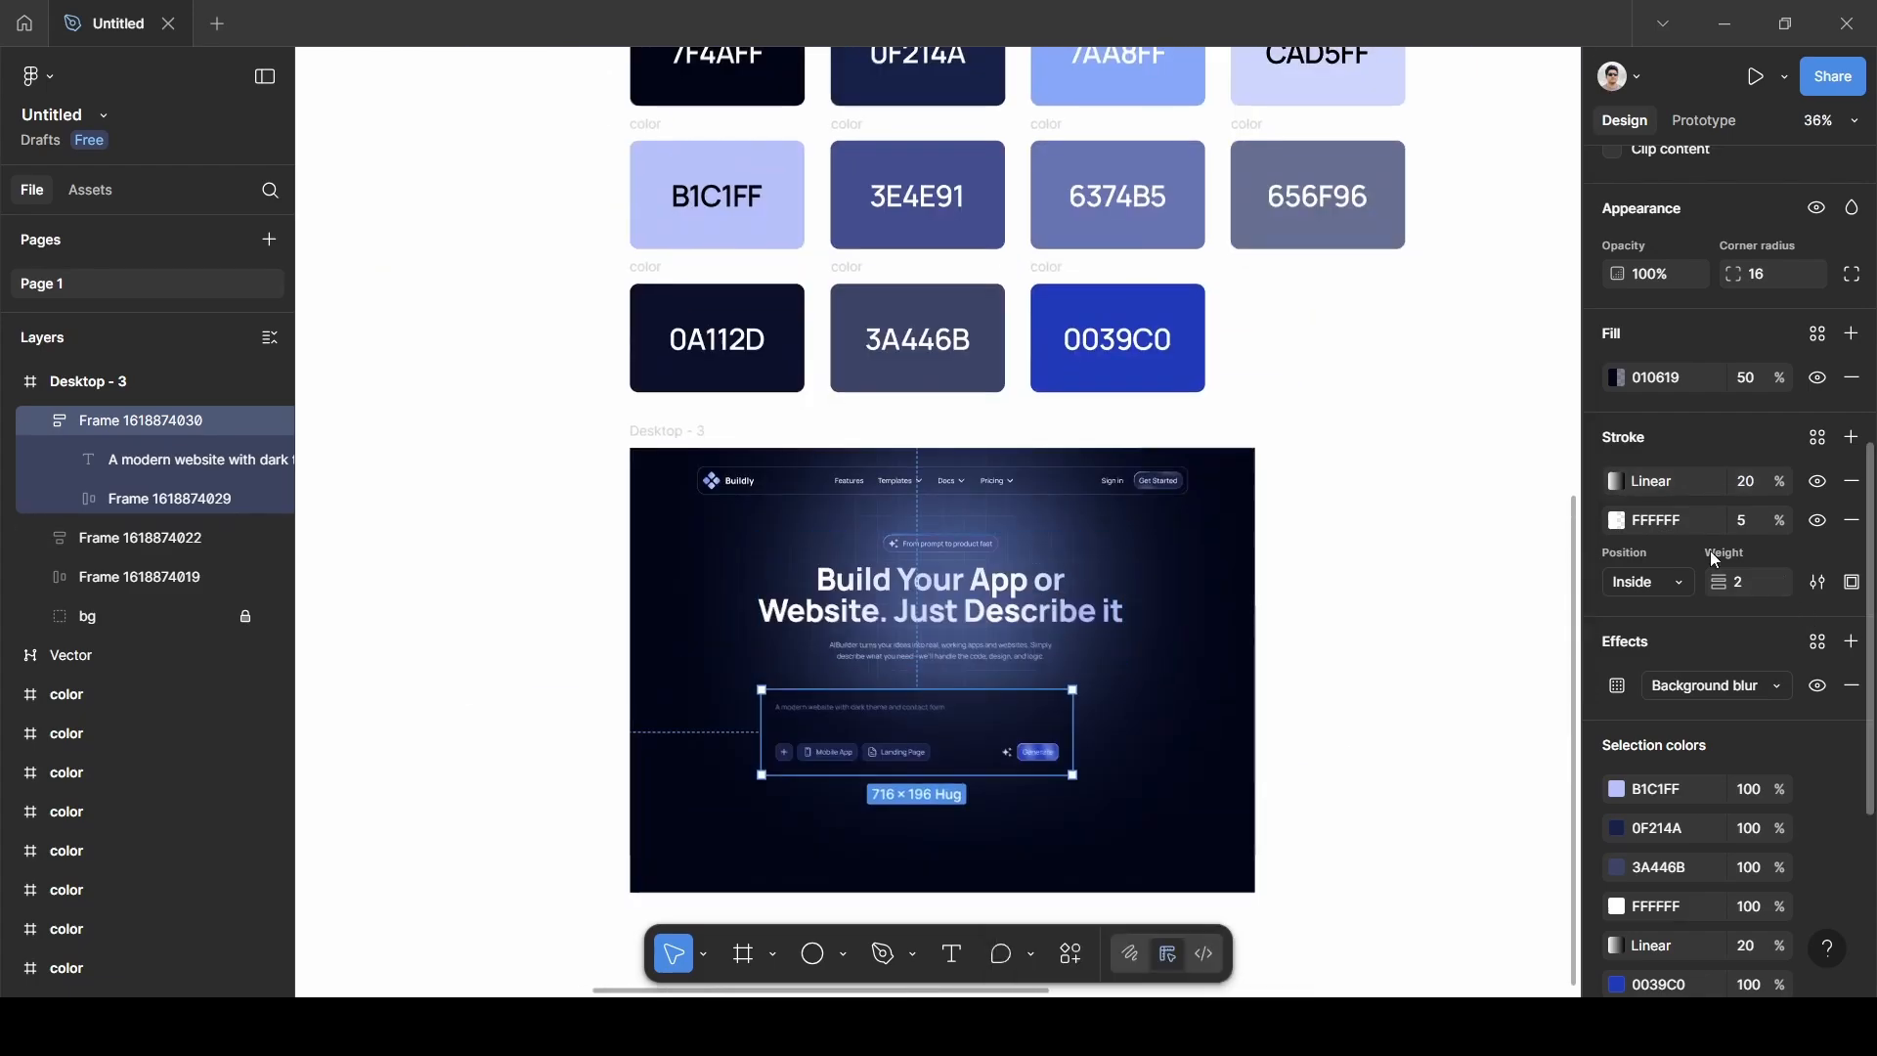
click(1618, 483)
click(1393, 750)
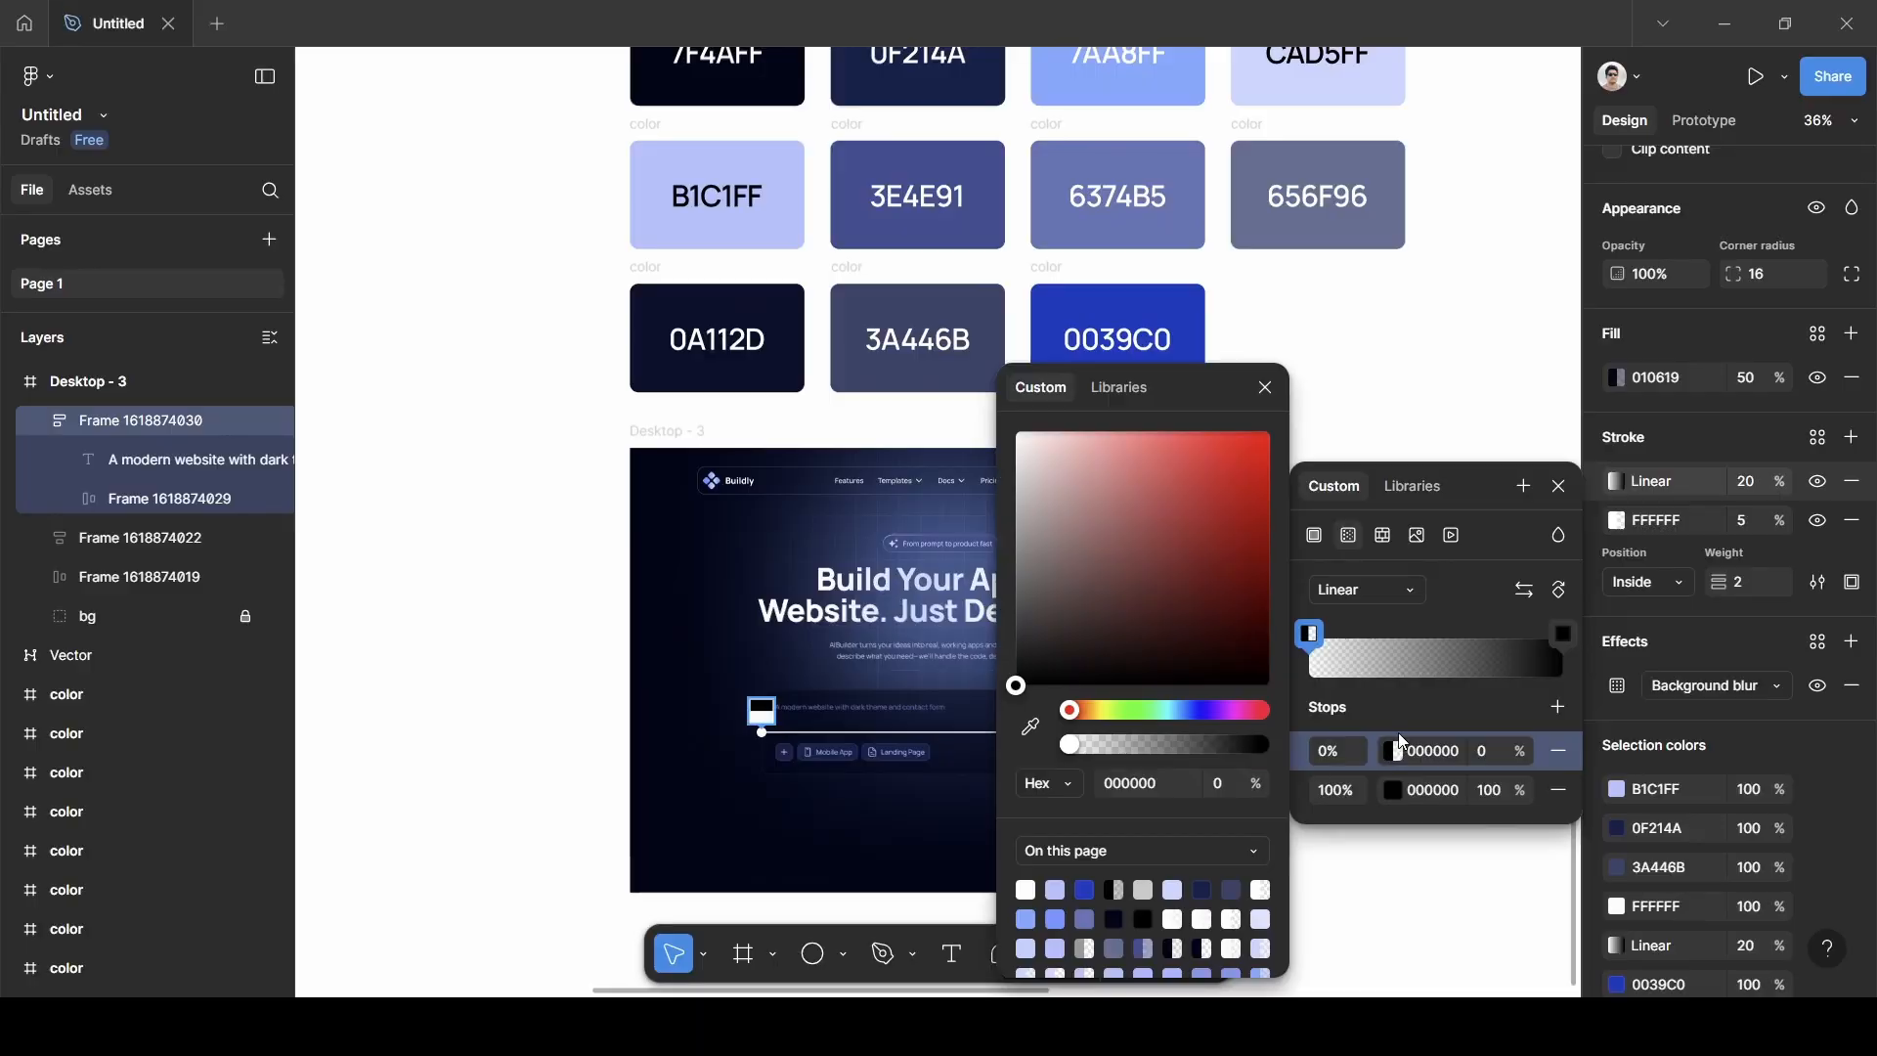
click(1030, 727)
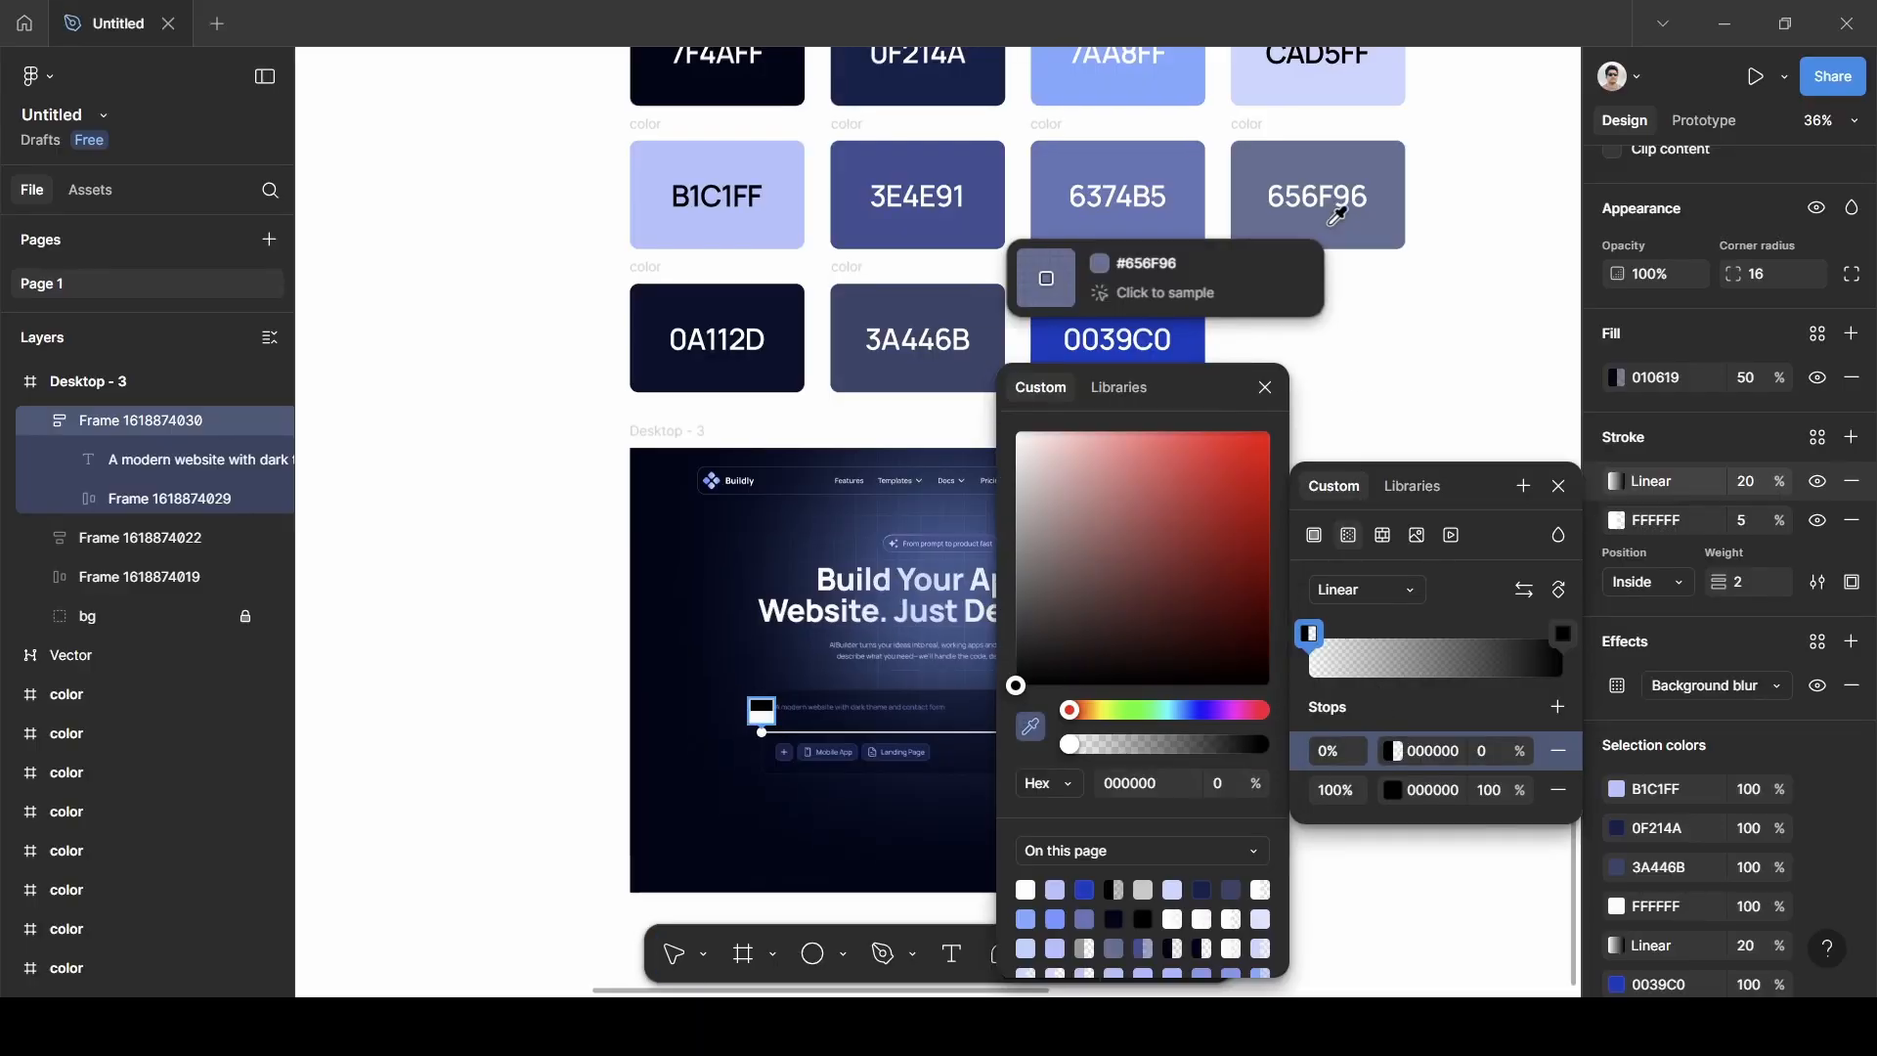
scroll(1173, 245, up, 3)
scroll(1174, 245, right, 1)
click(1112, 157)
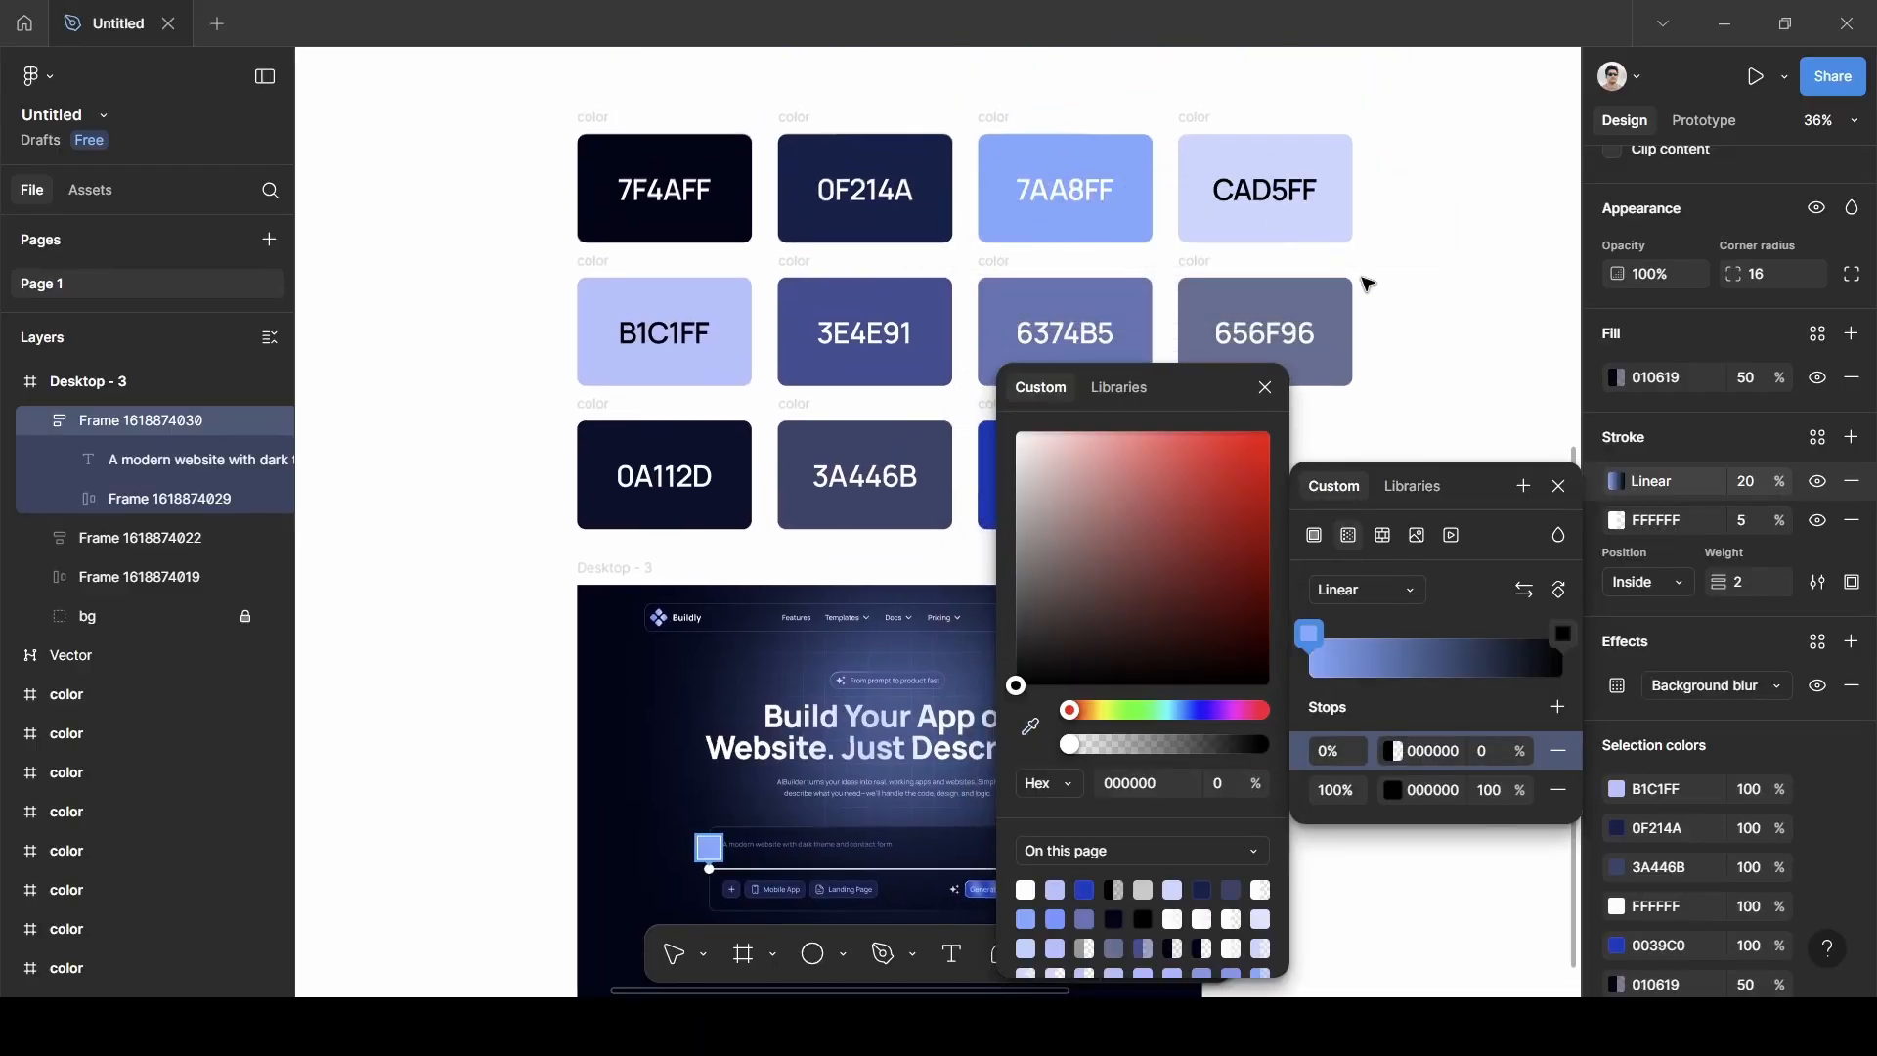
Sample 7AA8FF from the palette for the stroke gradient's 100% stop and set that stop's opacity to 0%.
click(1438, 788)
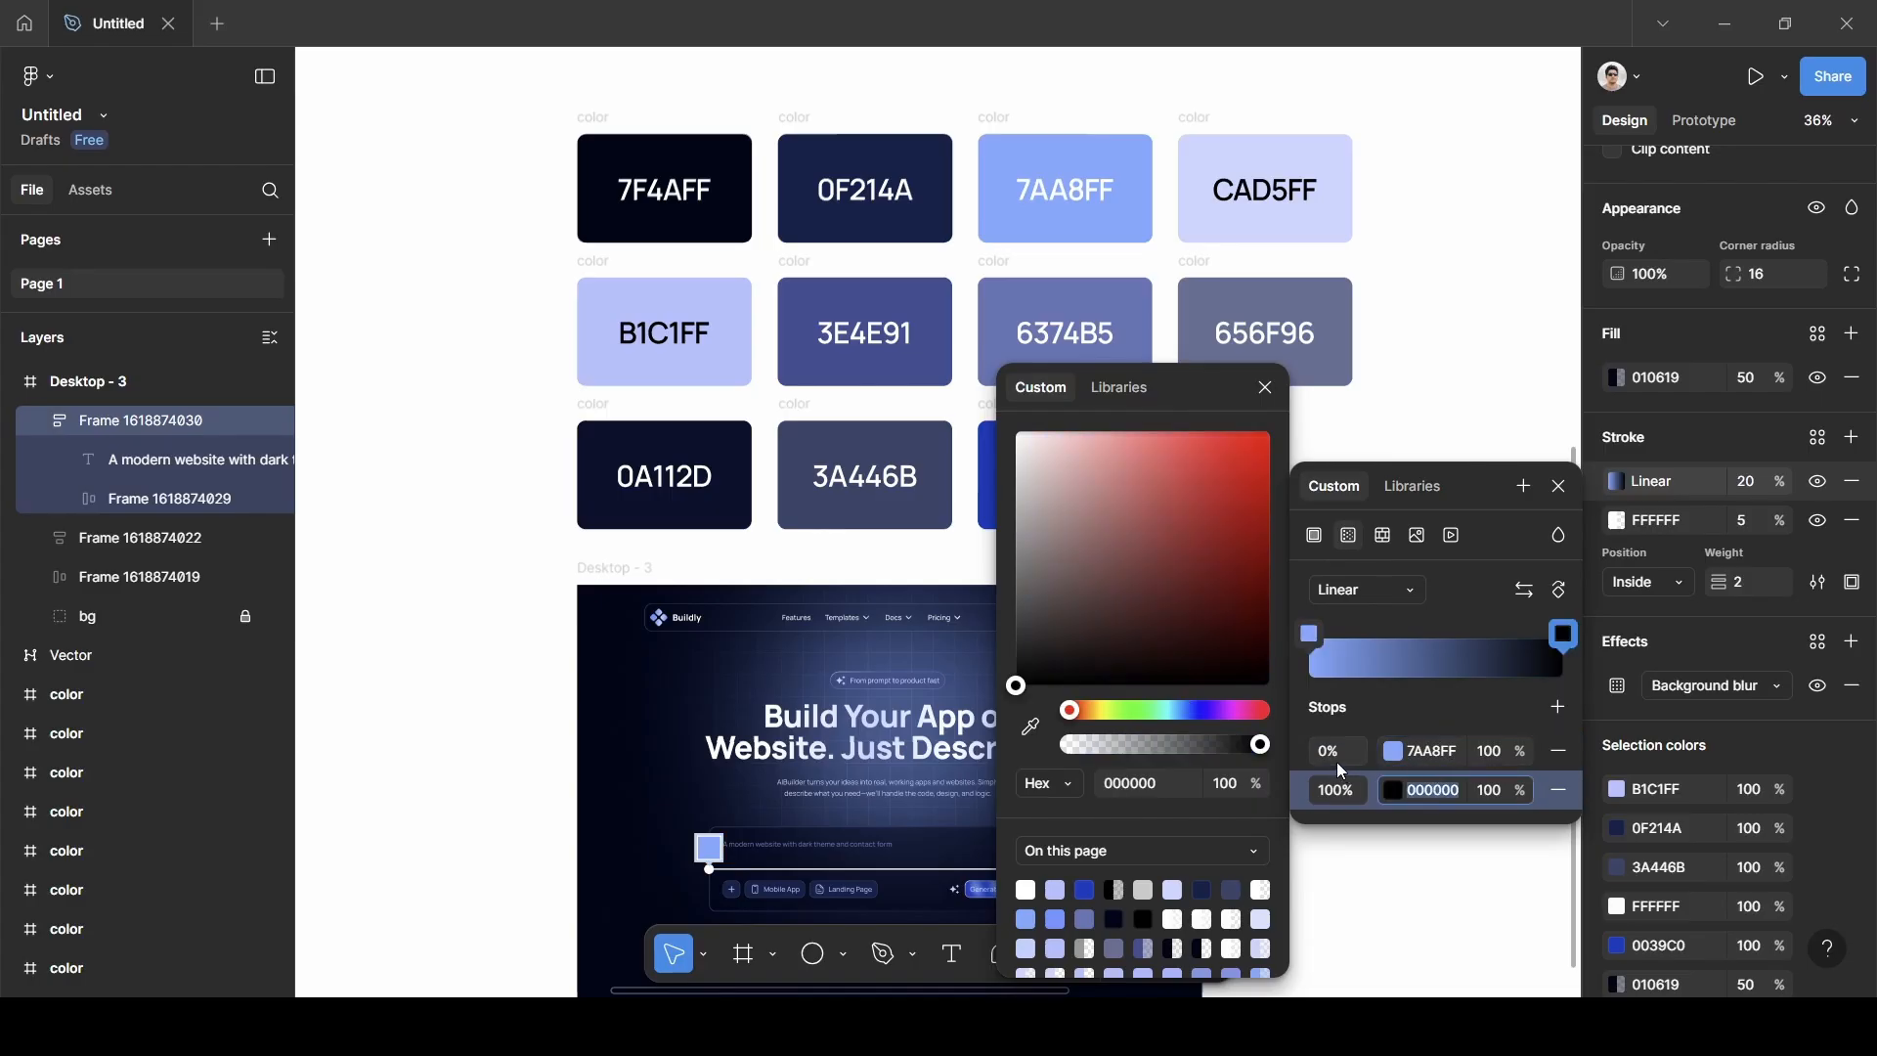
click(1386, 792)
click(1387, 792)
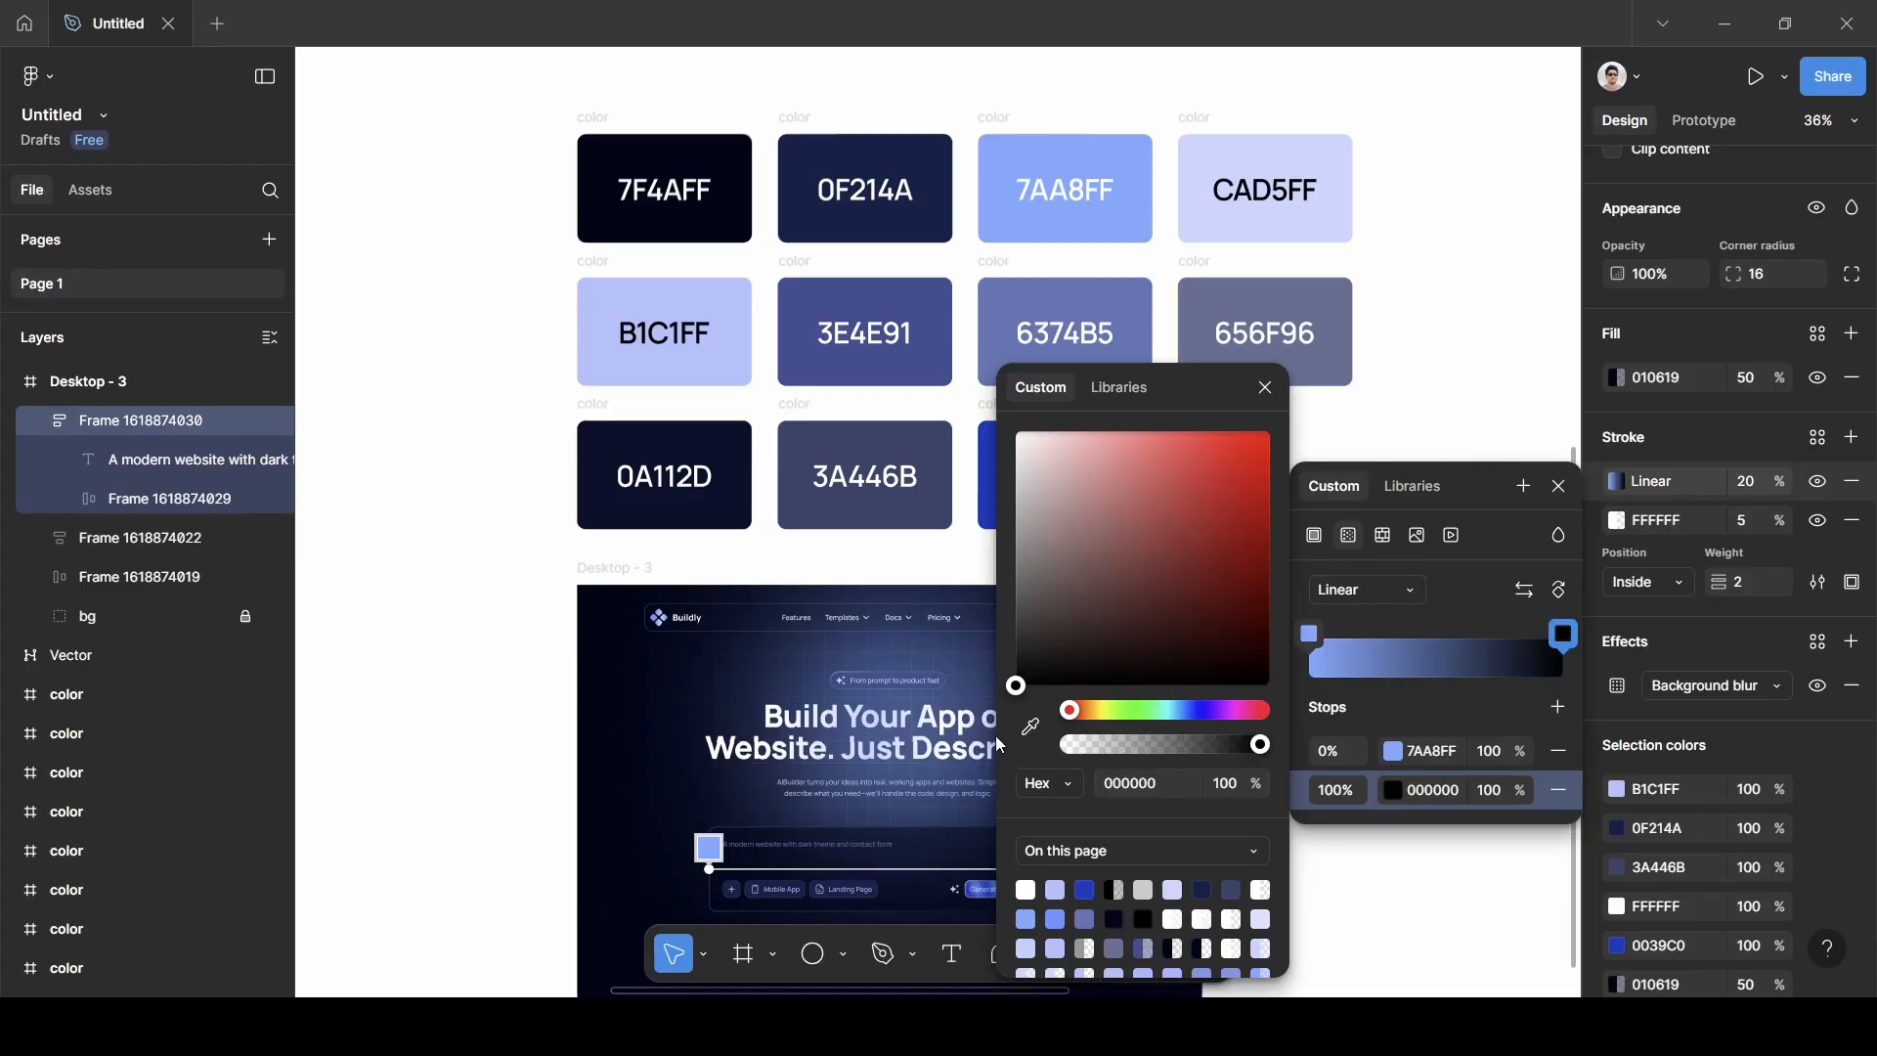
click(1033, 728)
click(1123, 152)
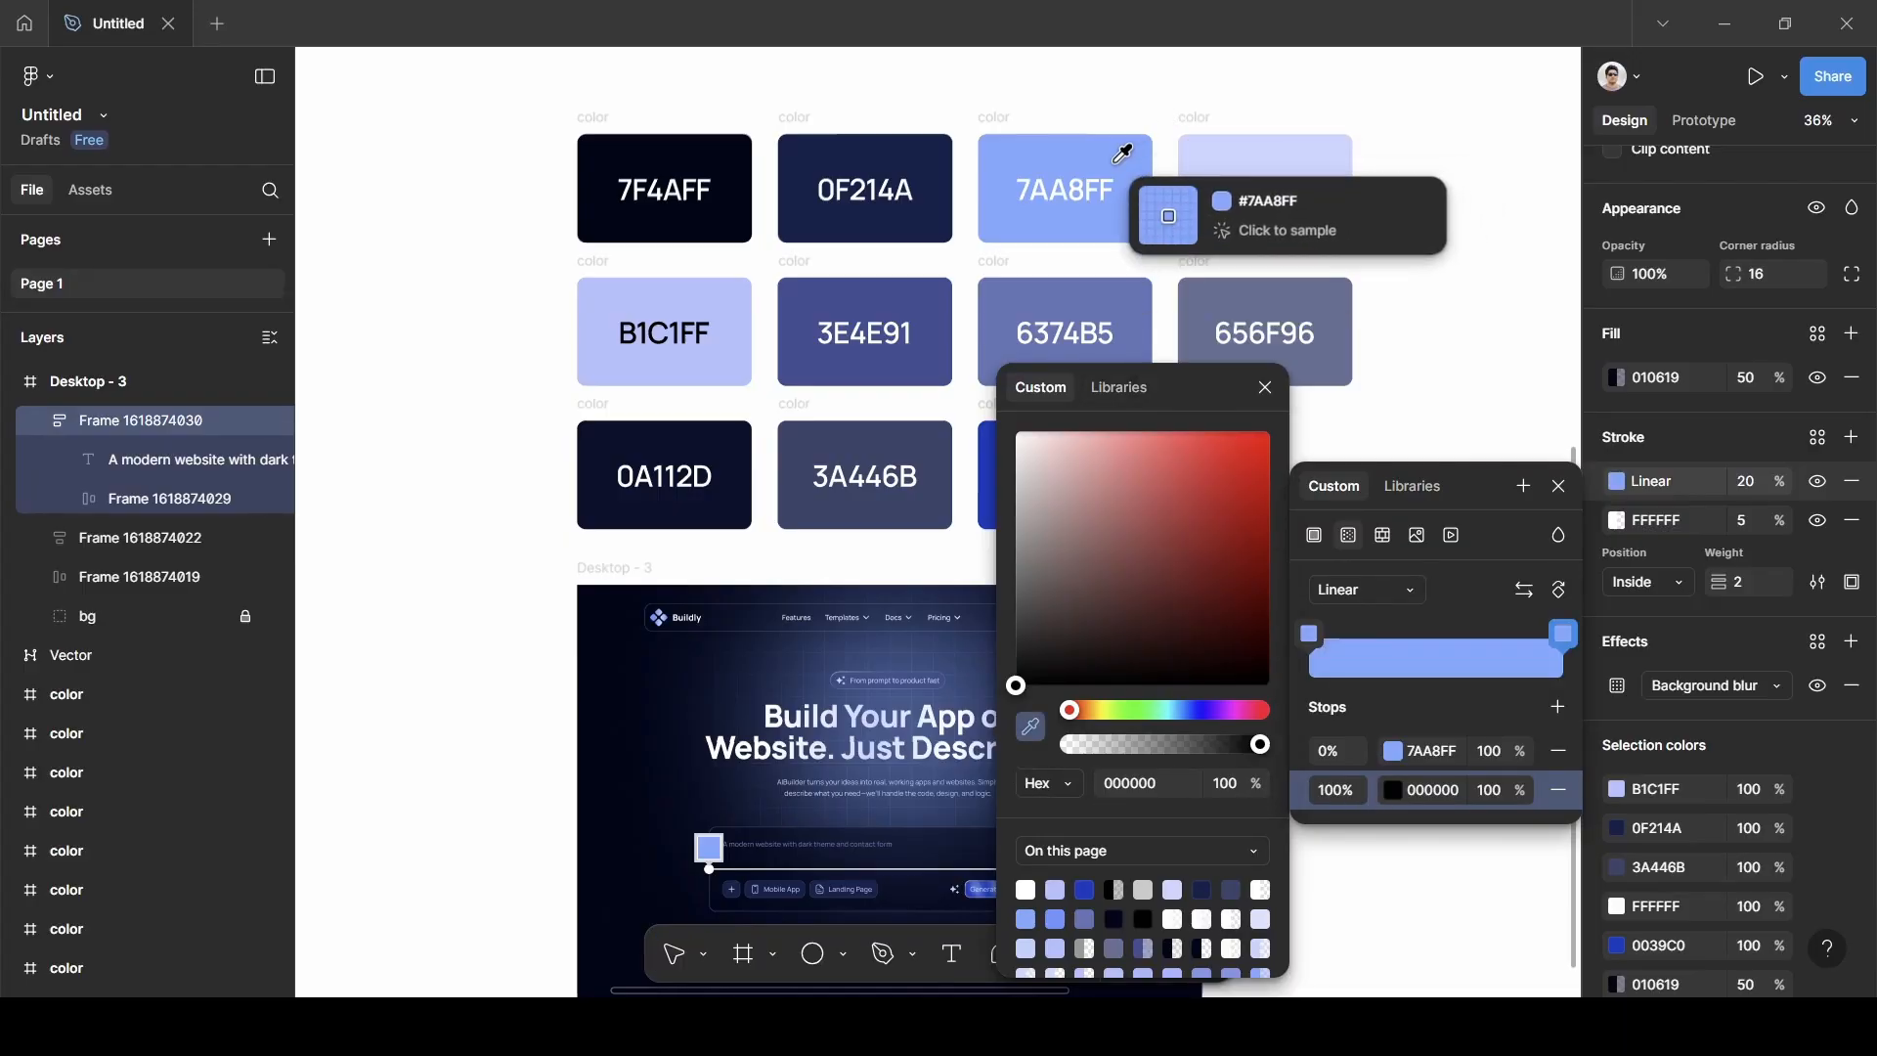
click(1265, 391)
click(1486, 790)
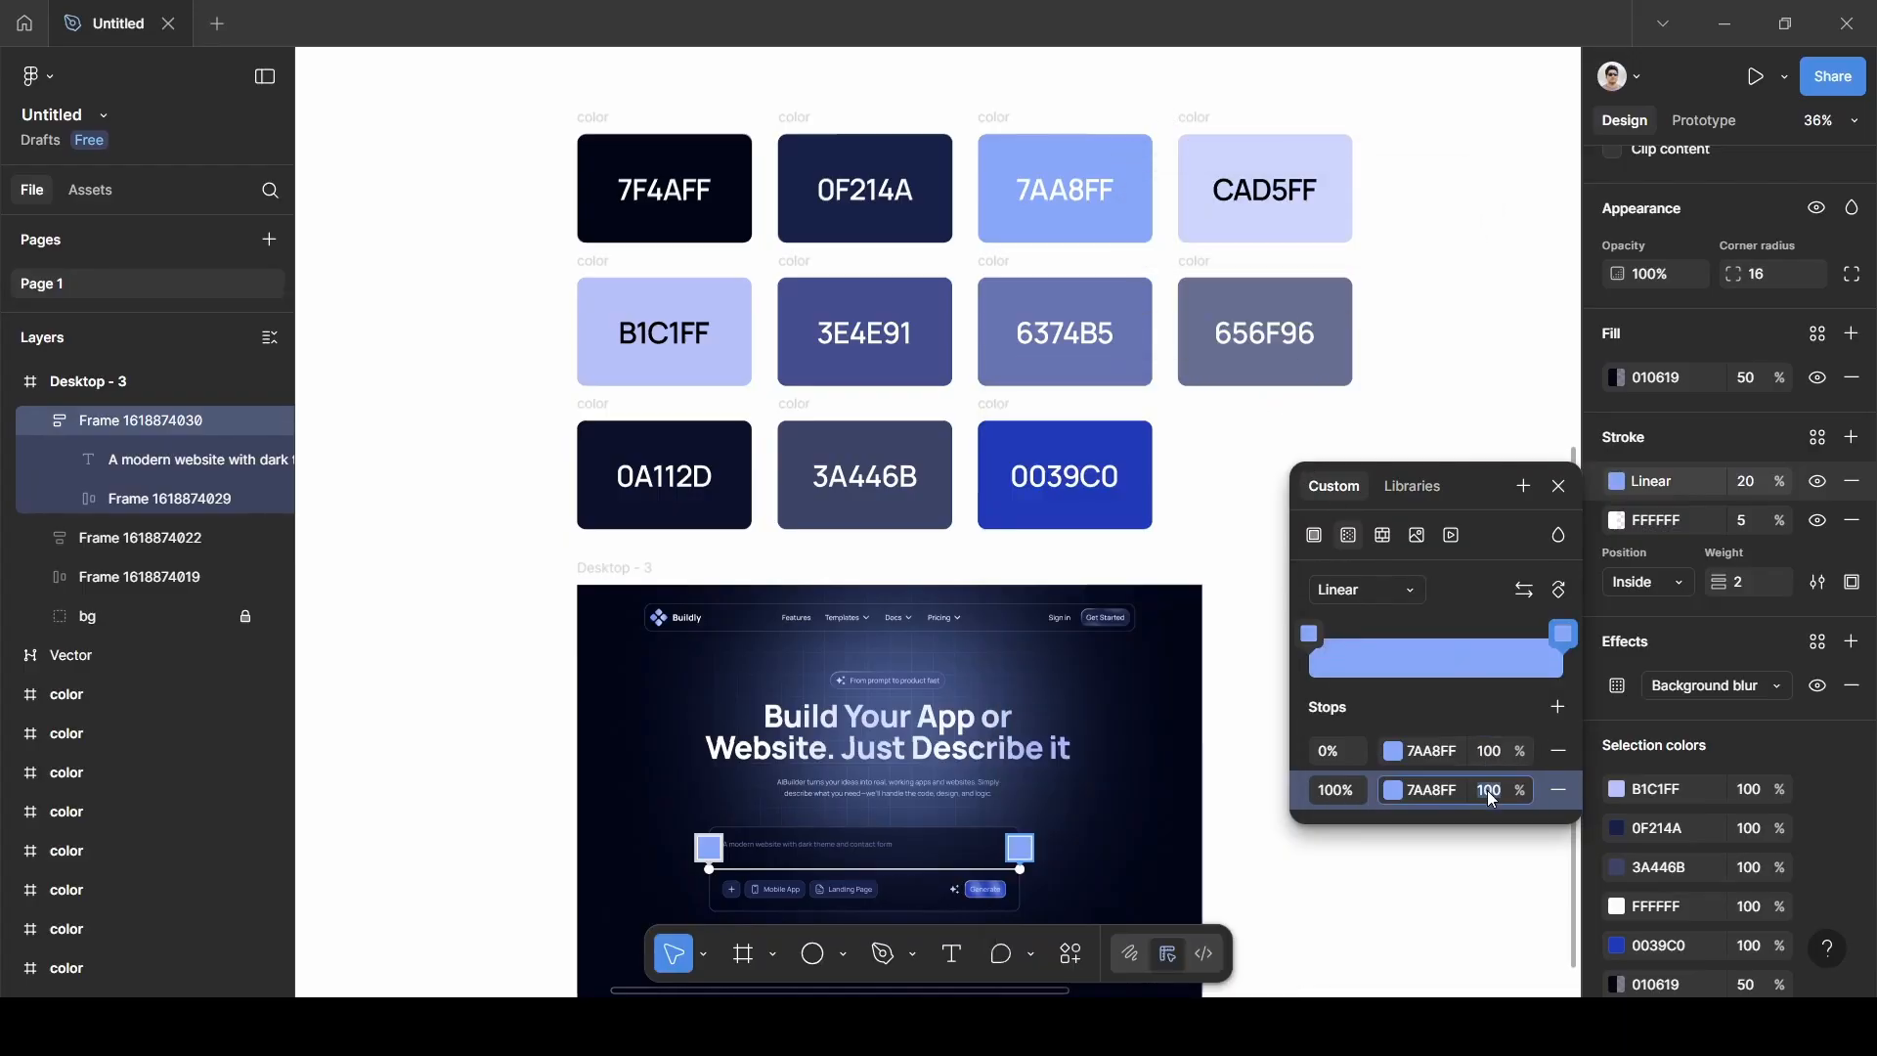
click(1461, 714)
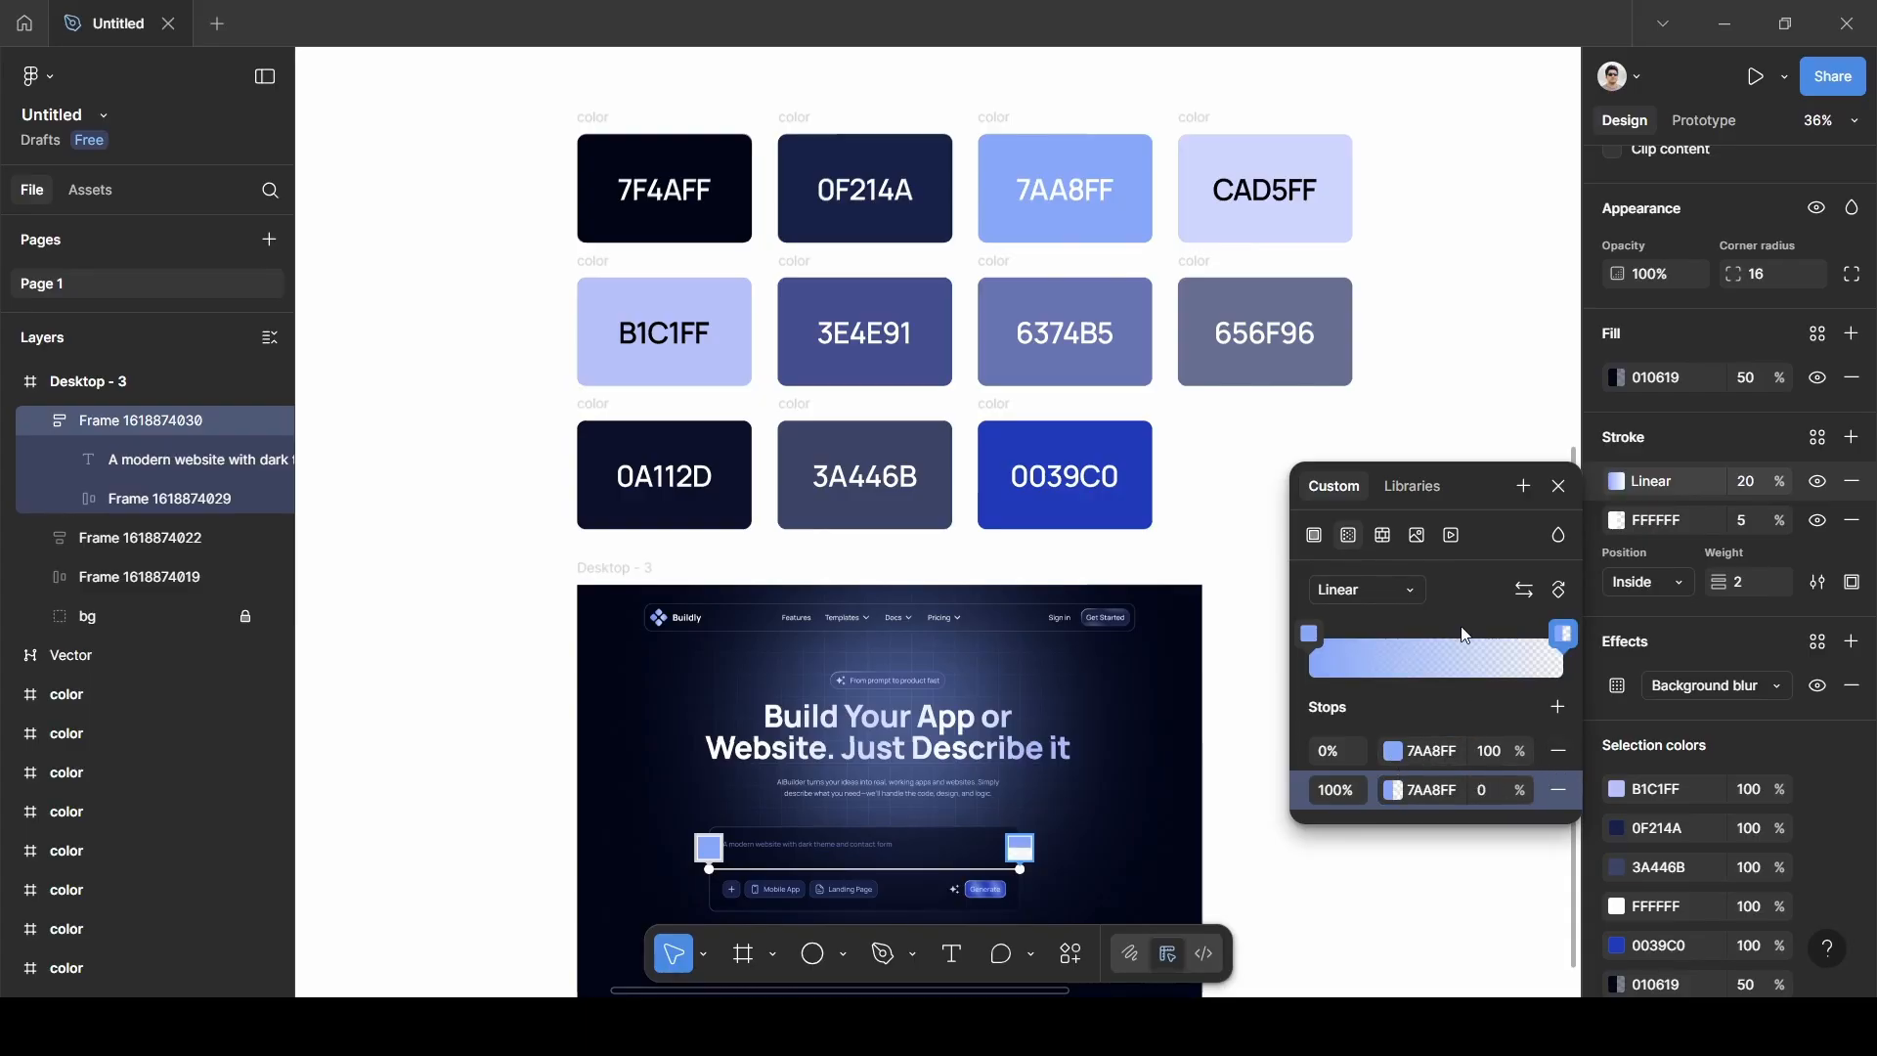
Reposition the stroke gradient to run steeply downward from the prompt box's top edge near its left corner to beside the plus button.
scroll(805, 803, down, 3)
scroll(805, 802, up, 6)
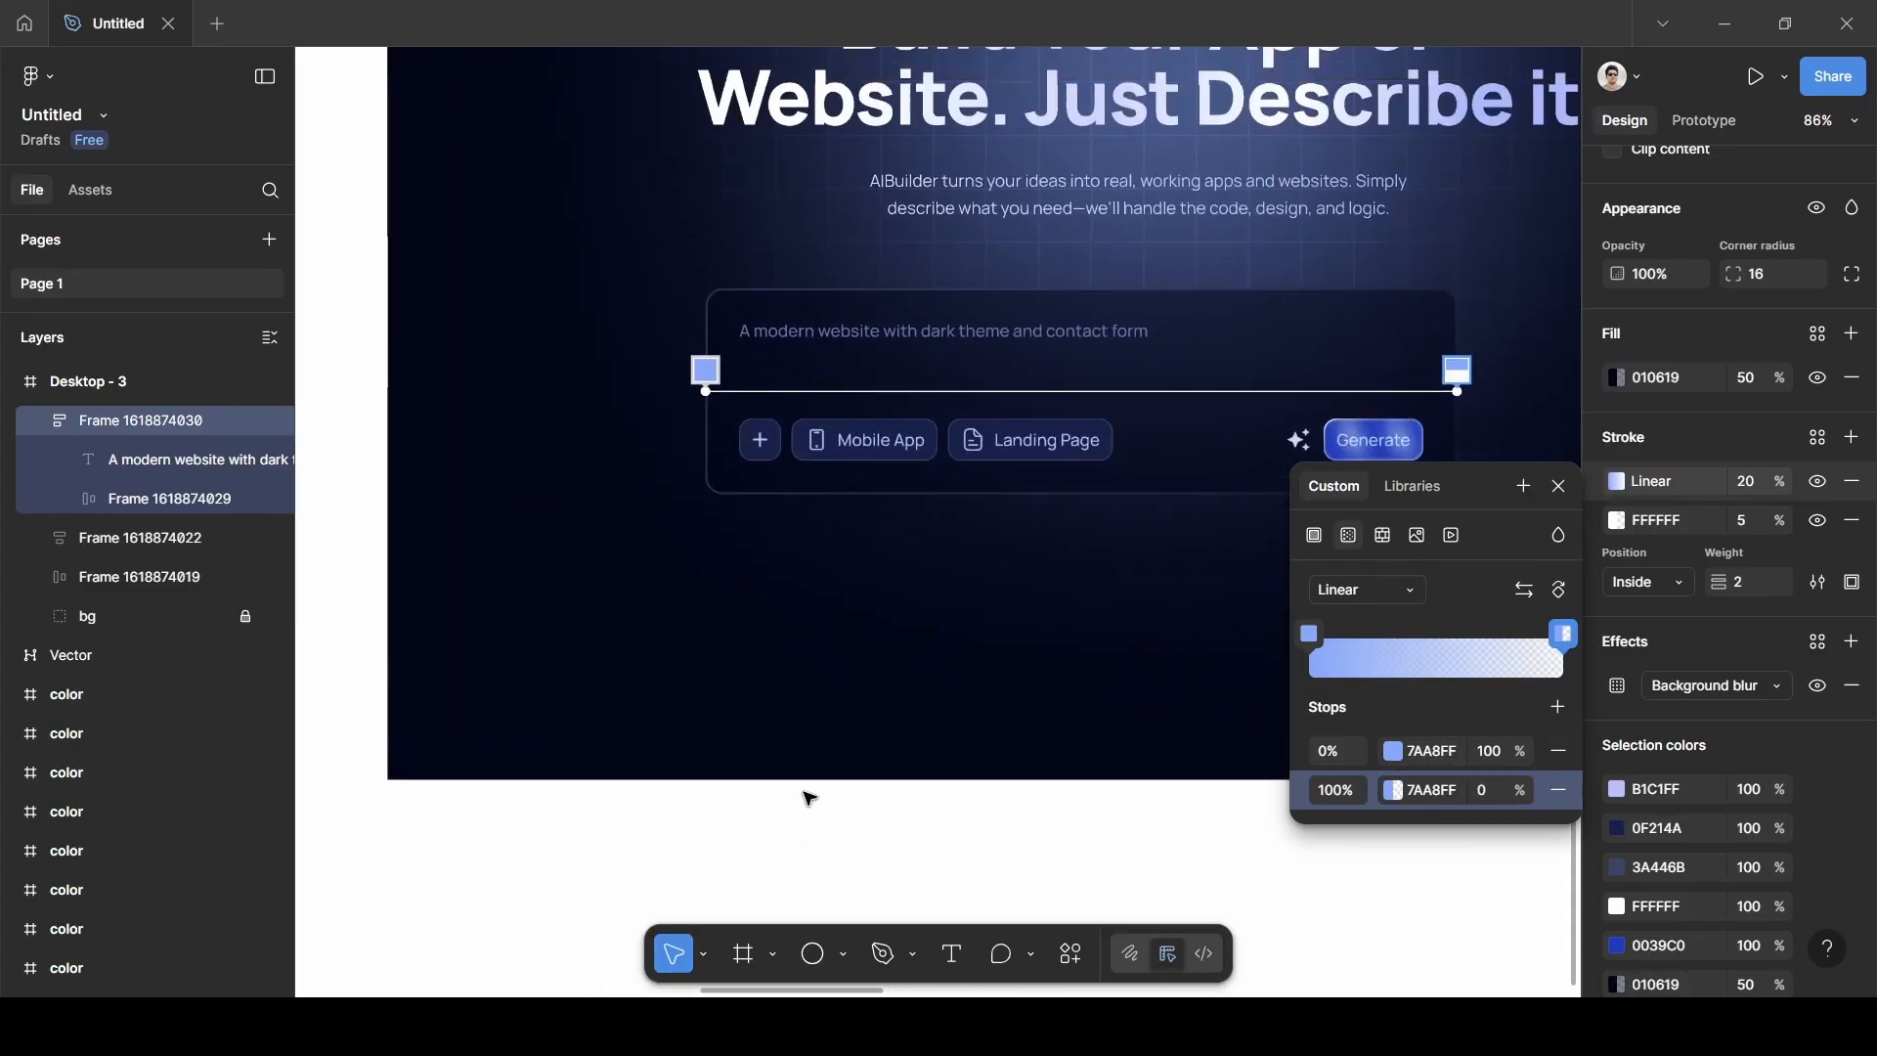
scroll(809, 799, up, 3)
drag(706, 693, 704, 594)
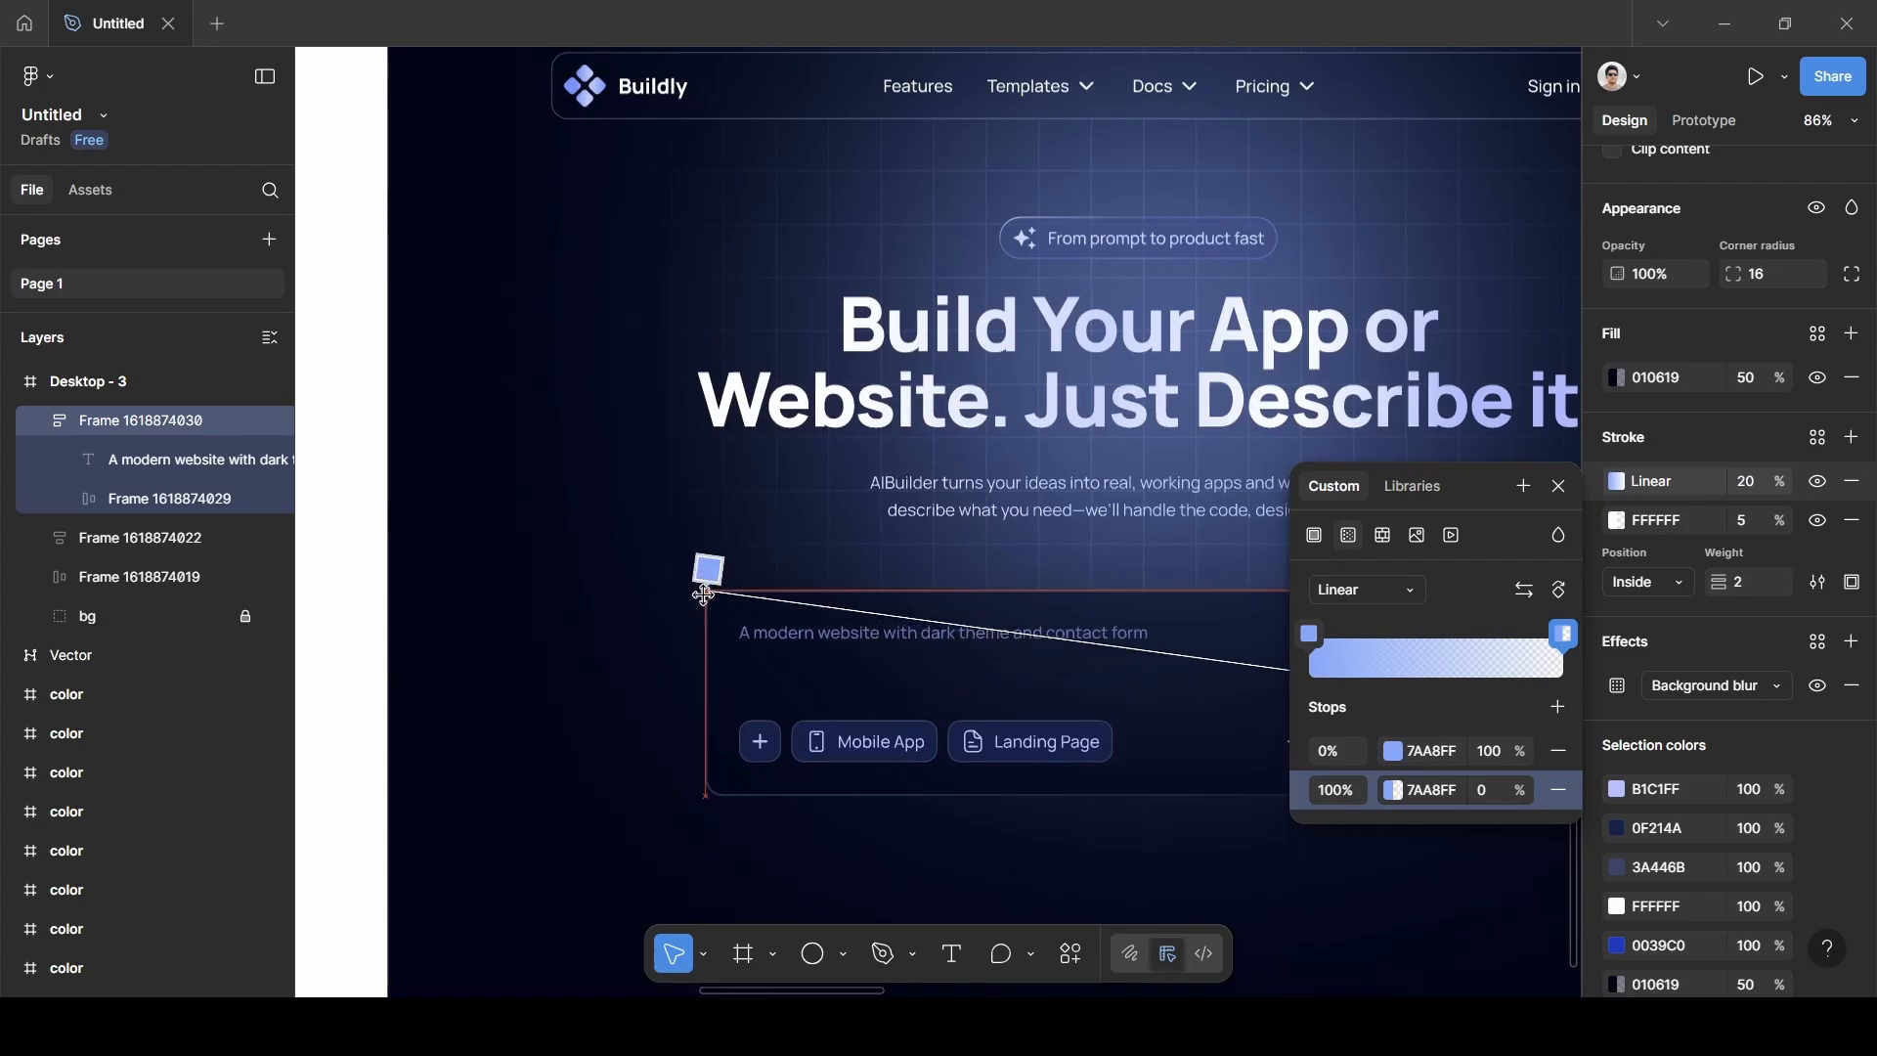
scroll(712, 596, right, 4)
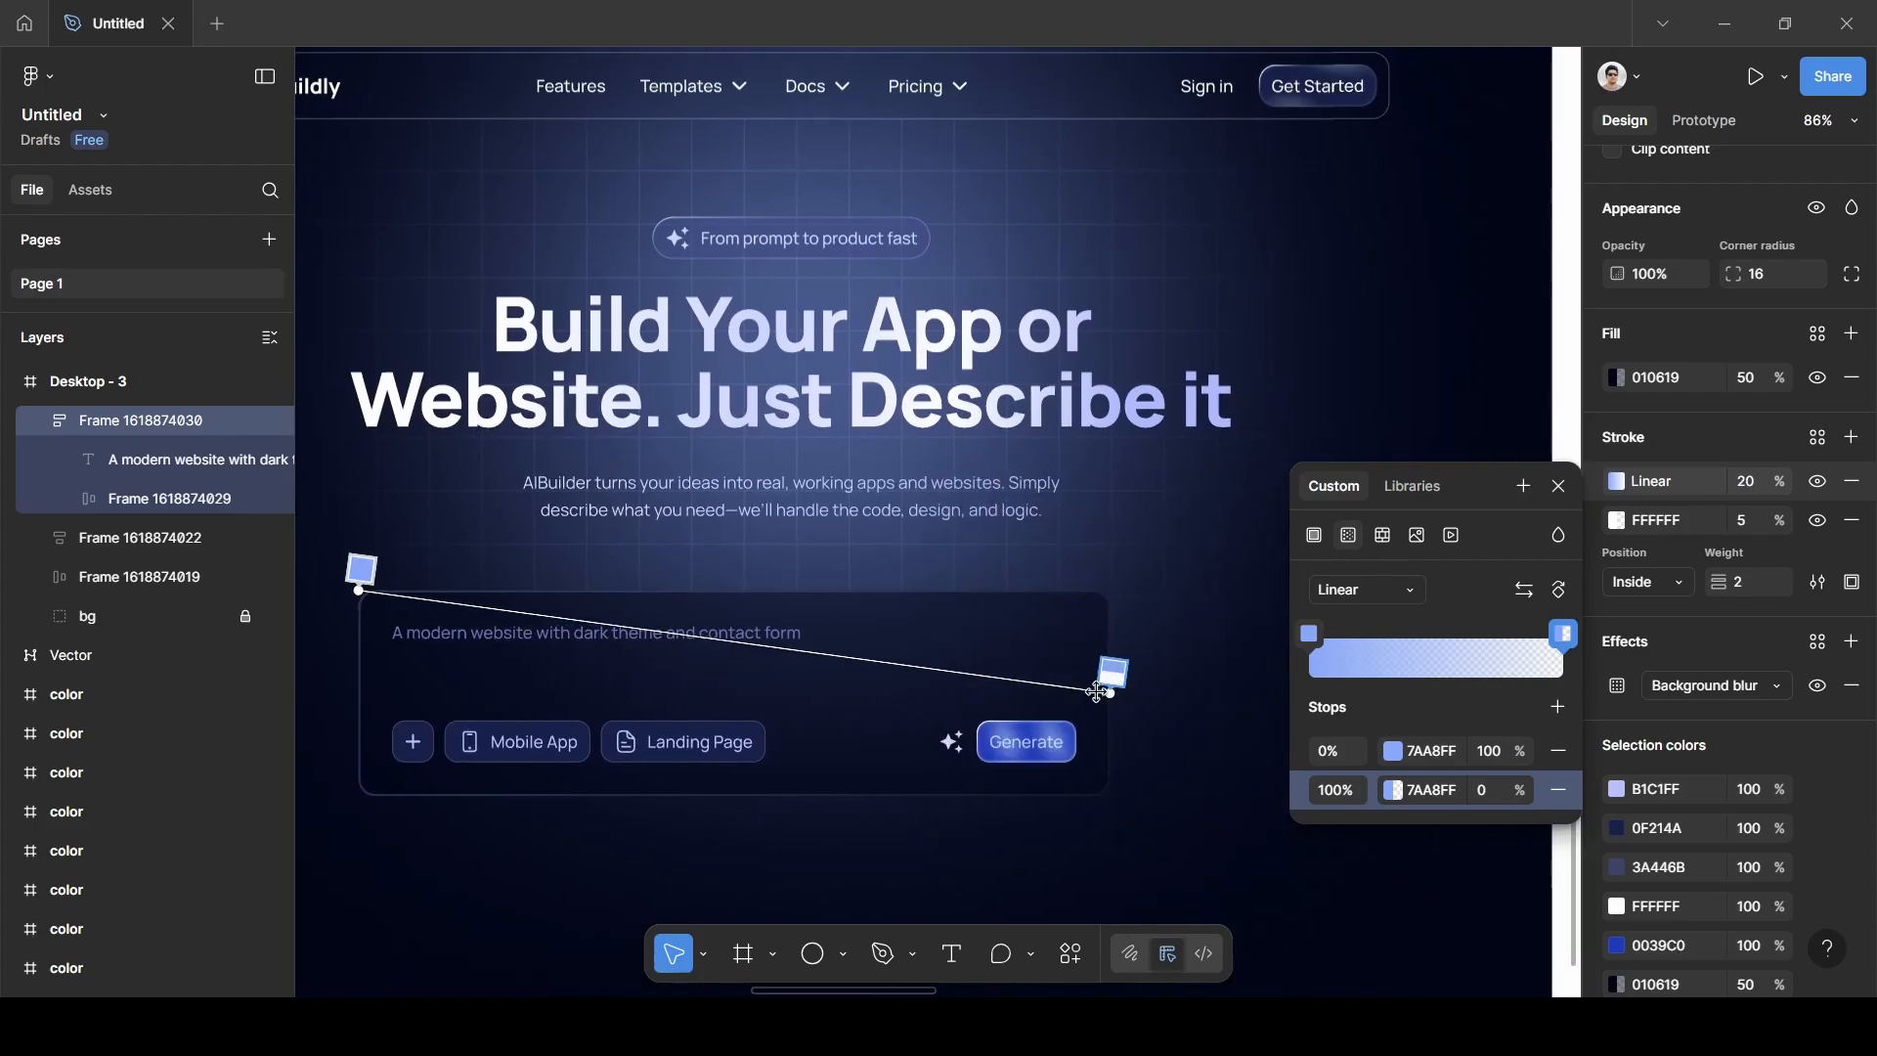
drag(1097, 692, 441, 731)
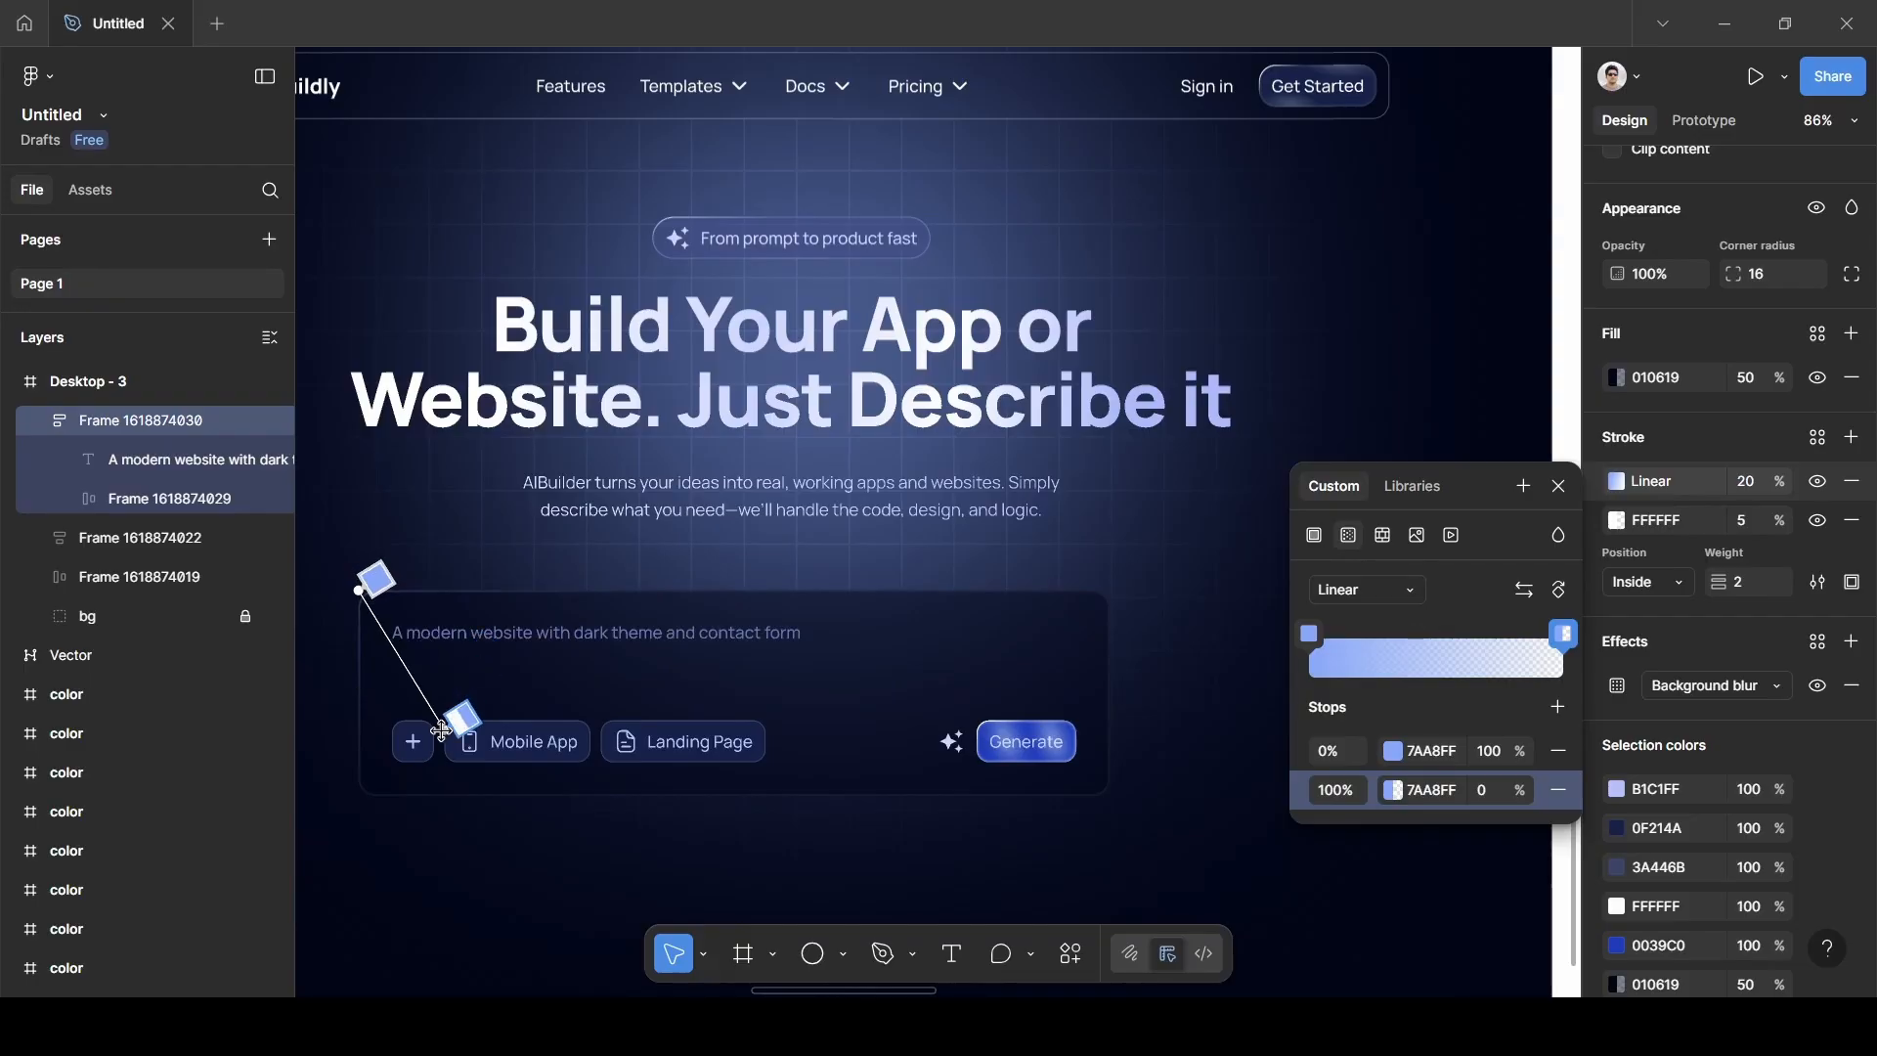
drag(359, 591, 409, 590)
drag(442, 731, 440, 758)
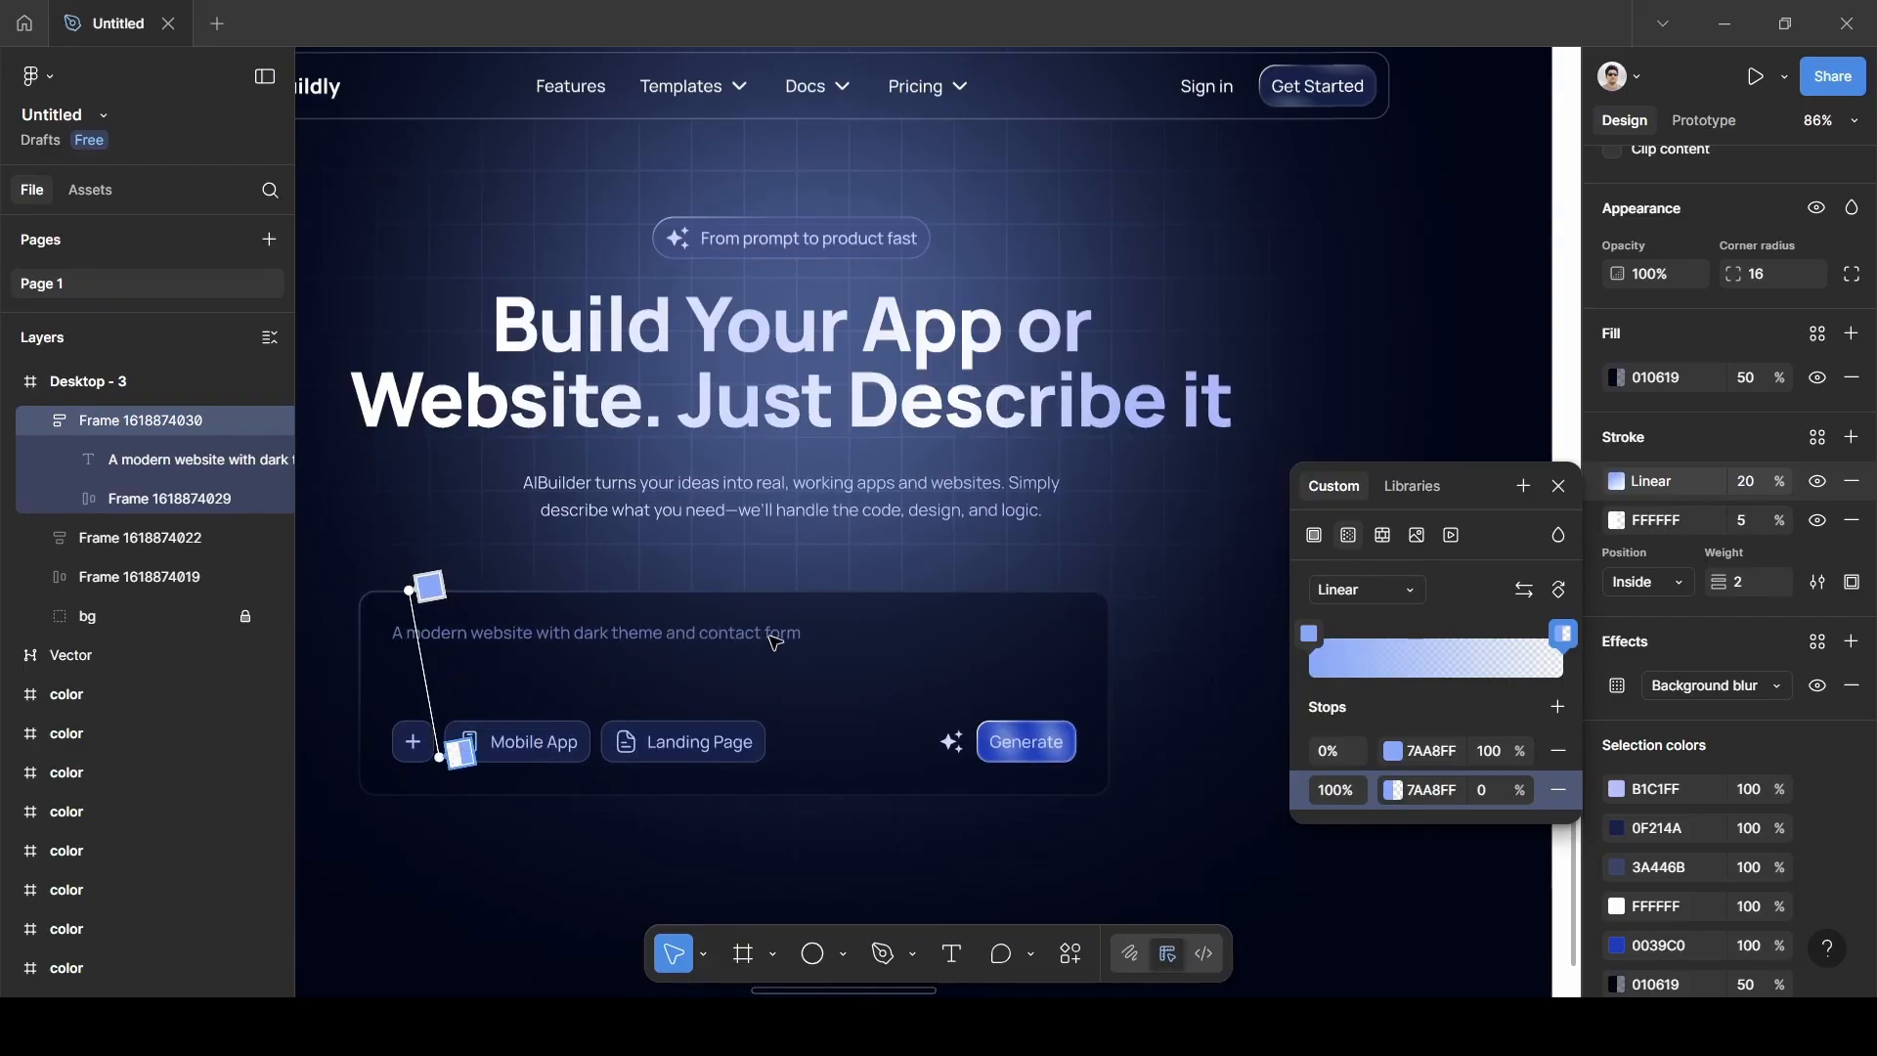
scroll(880, 641, left, 3)
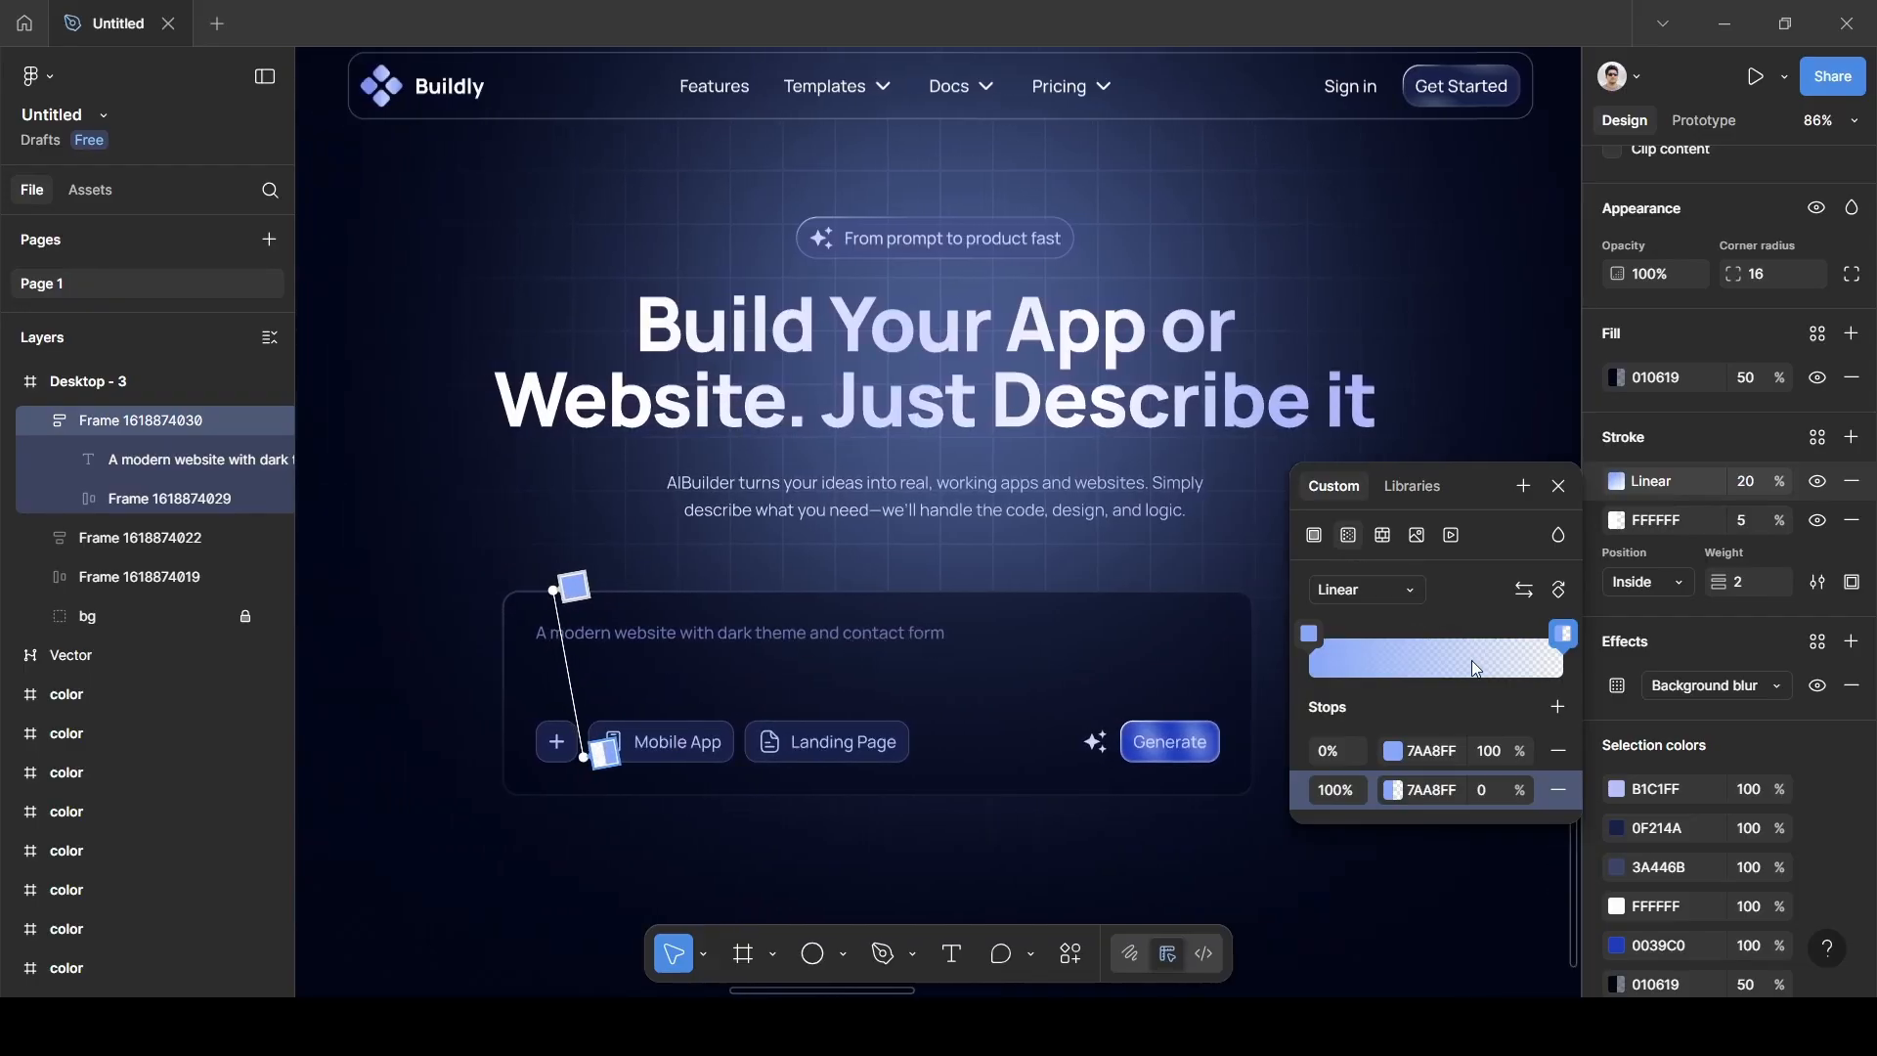
Lighten the stroke gradient's 0% stop to B1CCFF and deselect the prompt box.
click(1393, 755)
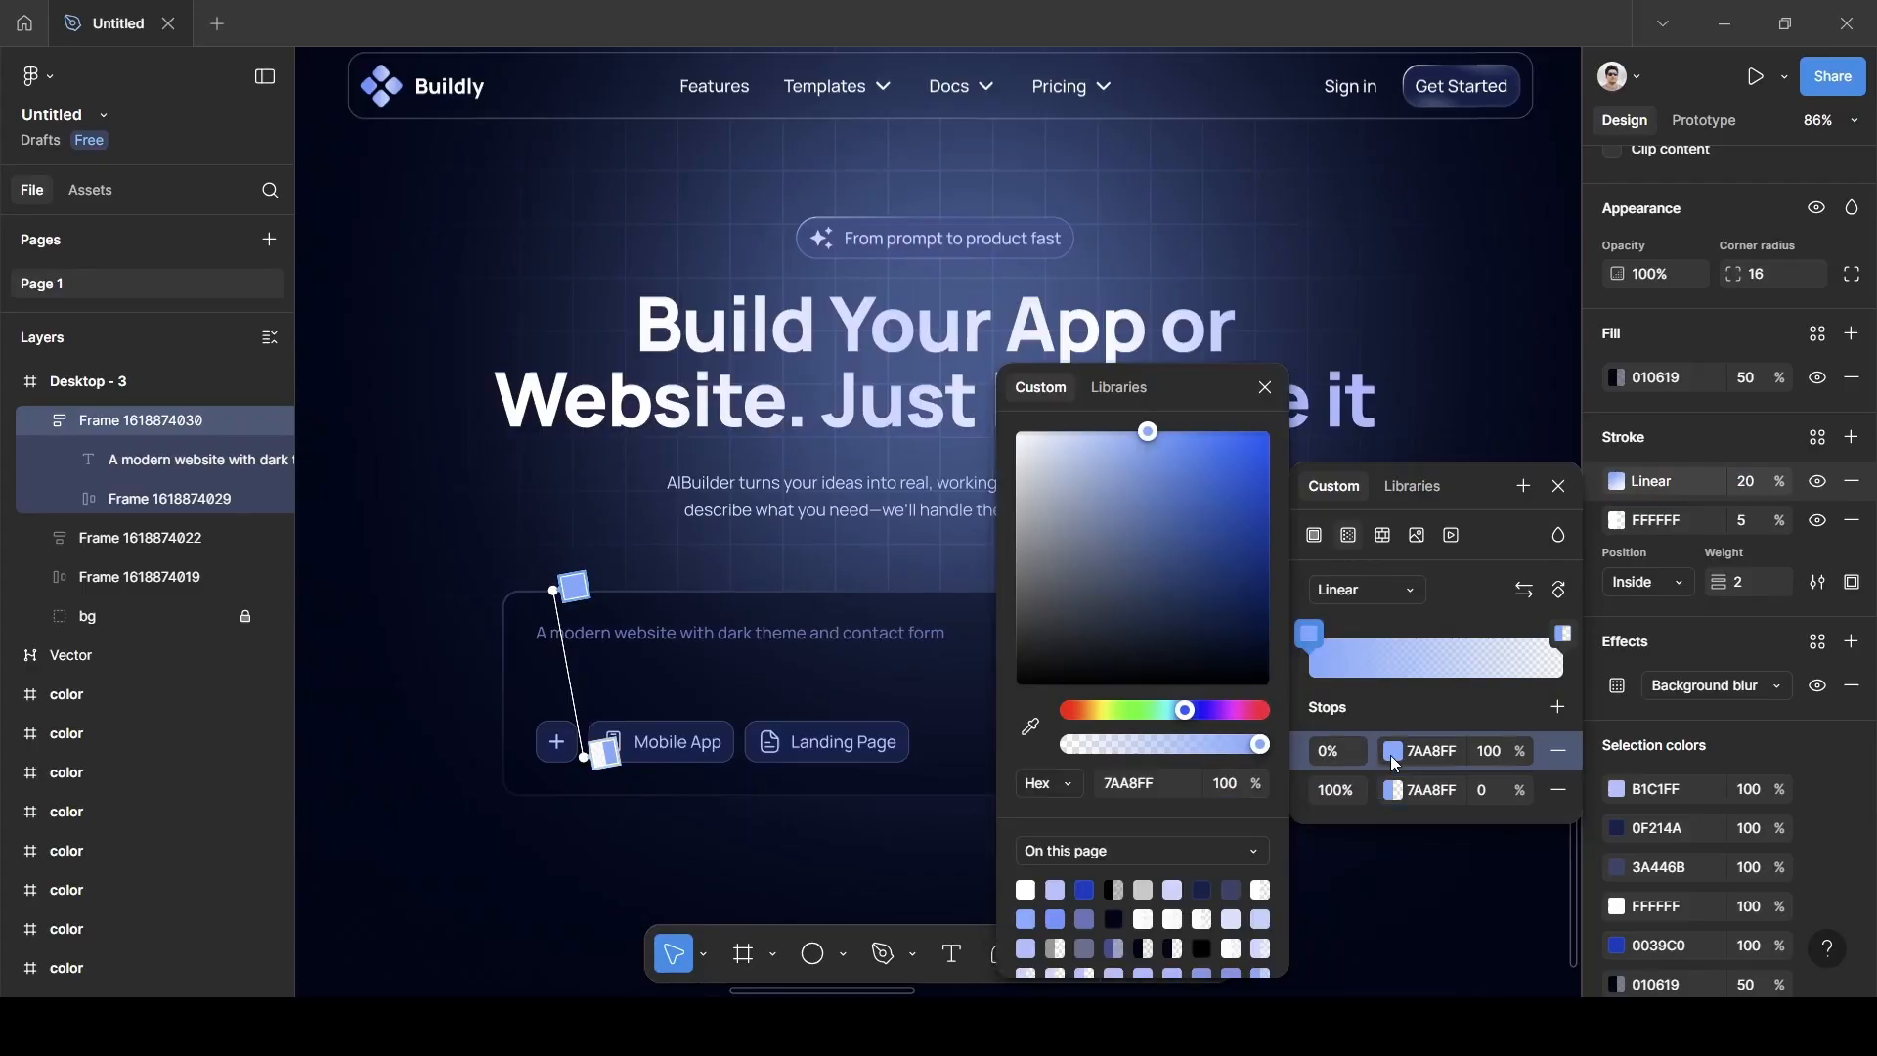
click(1118, 431)
mouse_move(1078, 427)
mouse_down()
mouse_move(1056, 425)
mouse_move(1094, 432)
mouse_up()
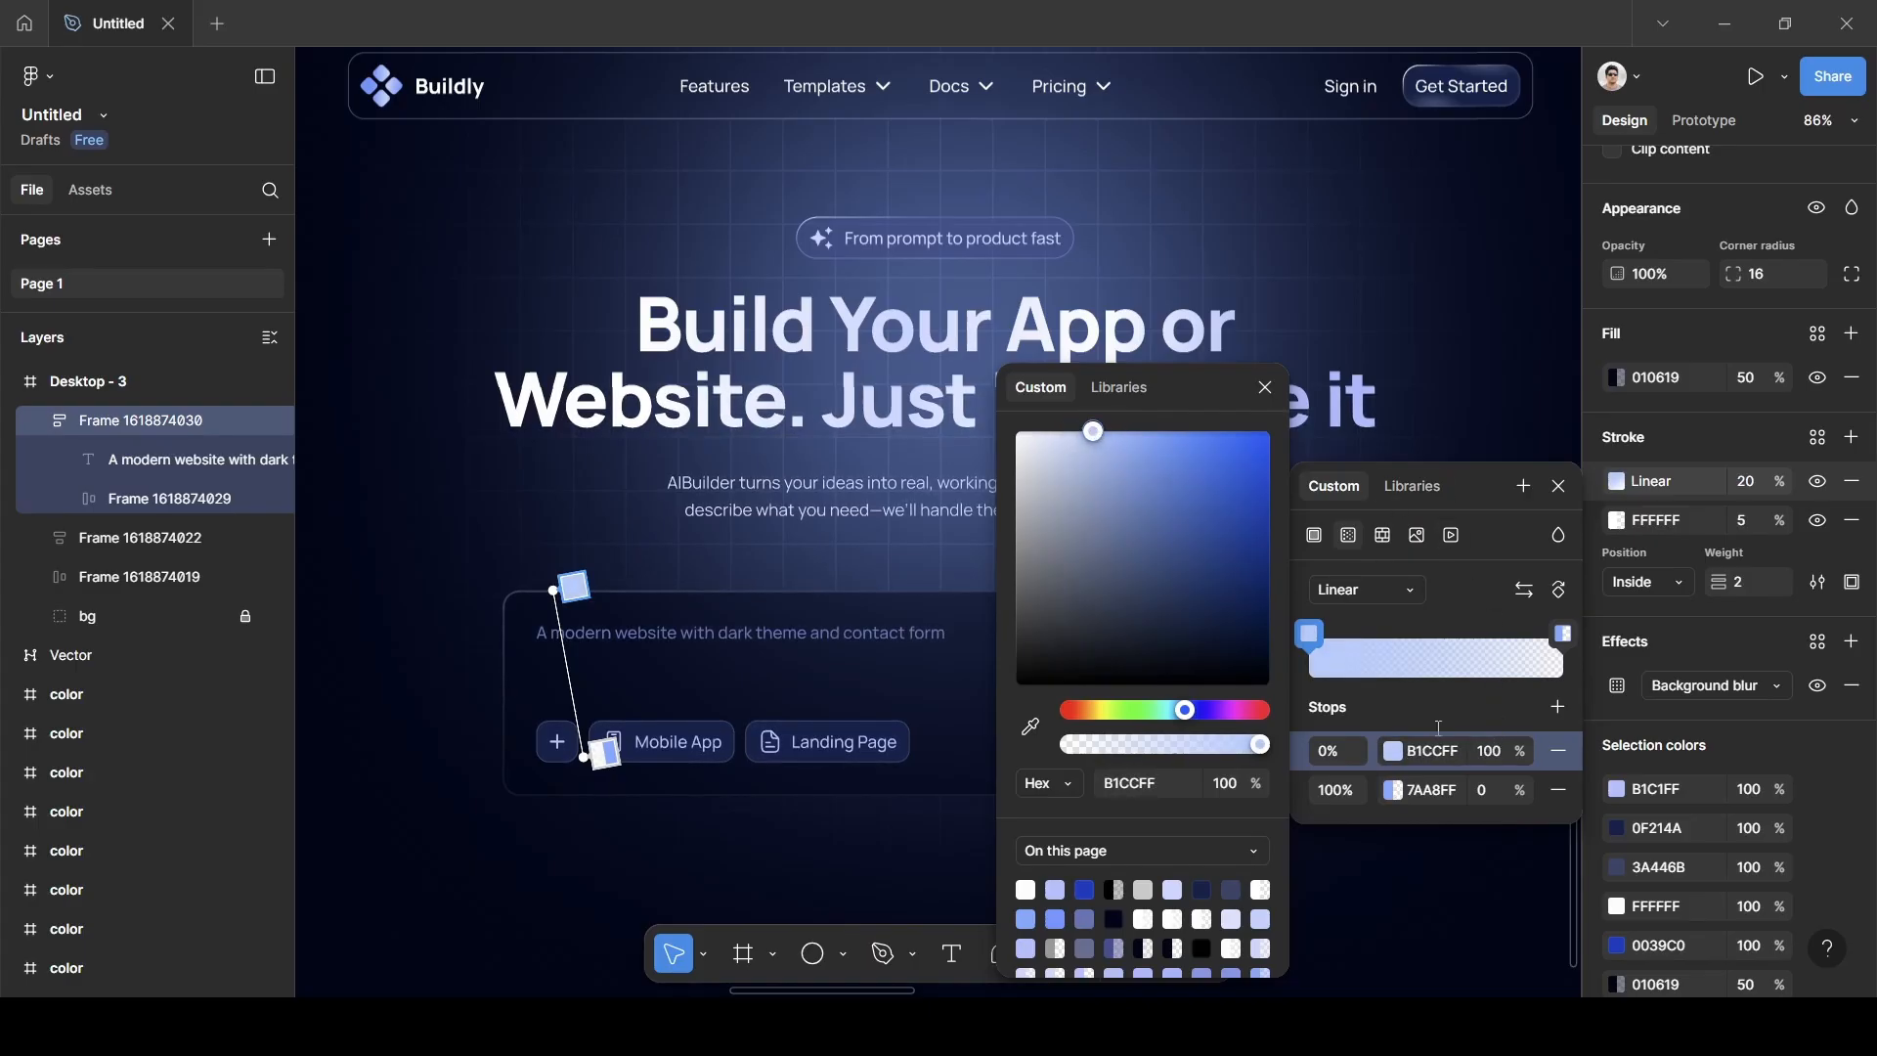
click(1266, 389)
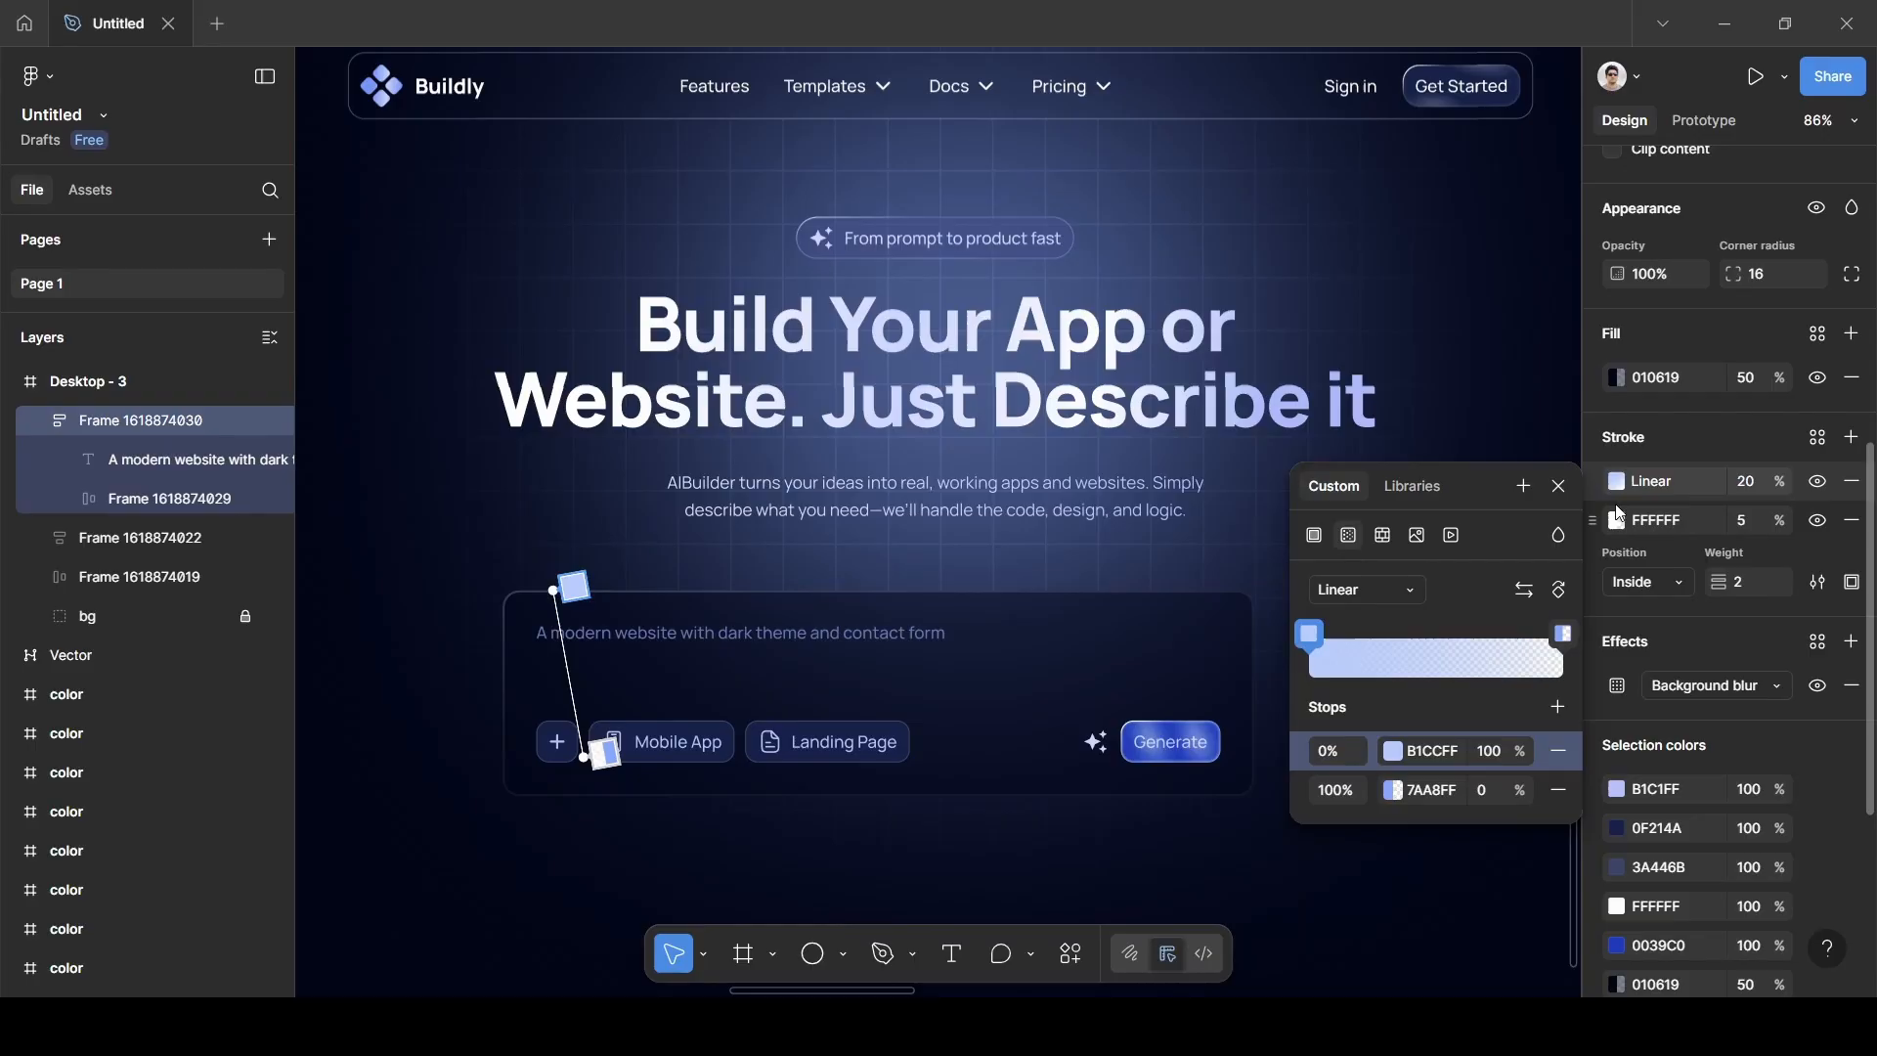
click(1561, 487)
key(Escape)
Copy the colour code 769AFF from the 0% stop of the reference prompt box's gradient stroke.
scroll(1326, 590, down, 6)
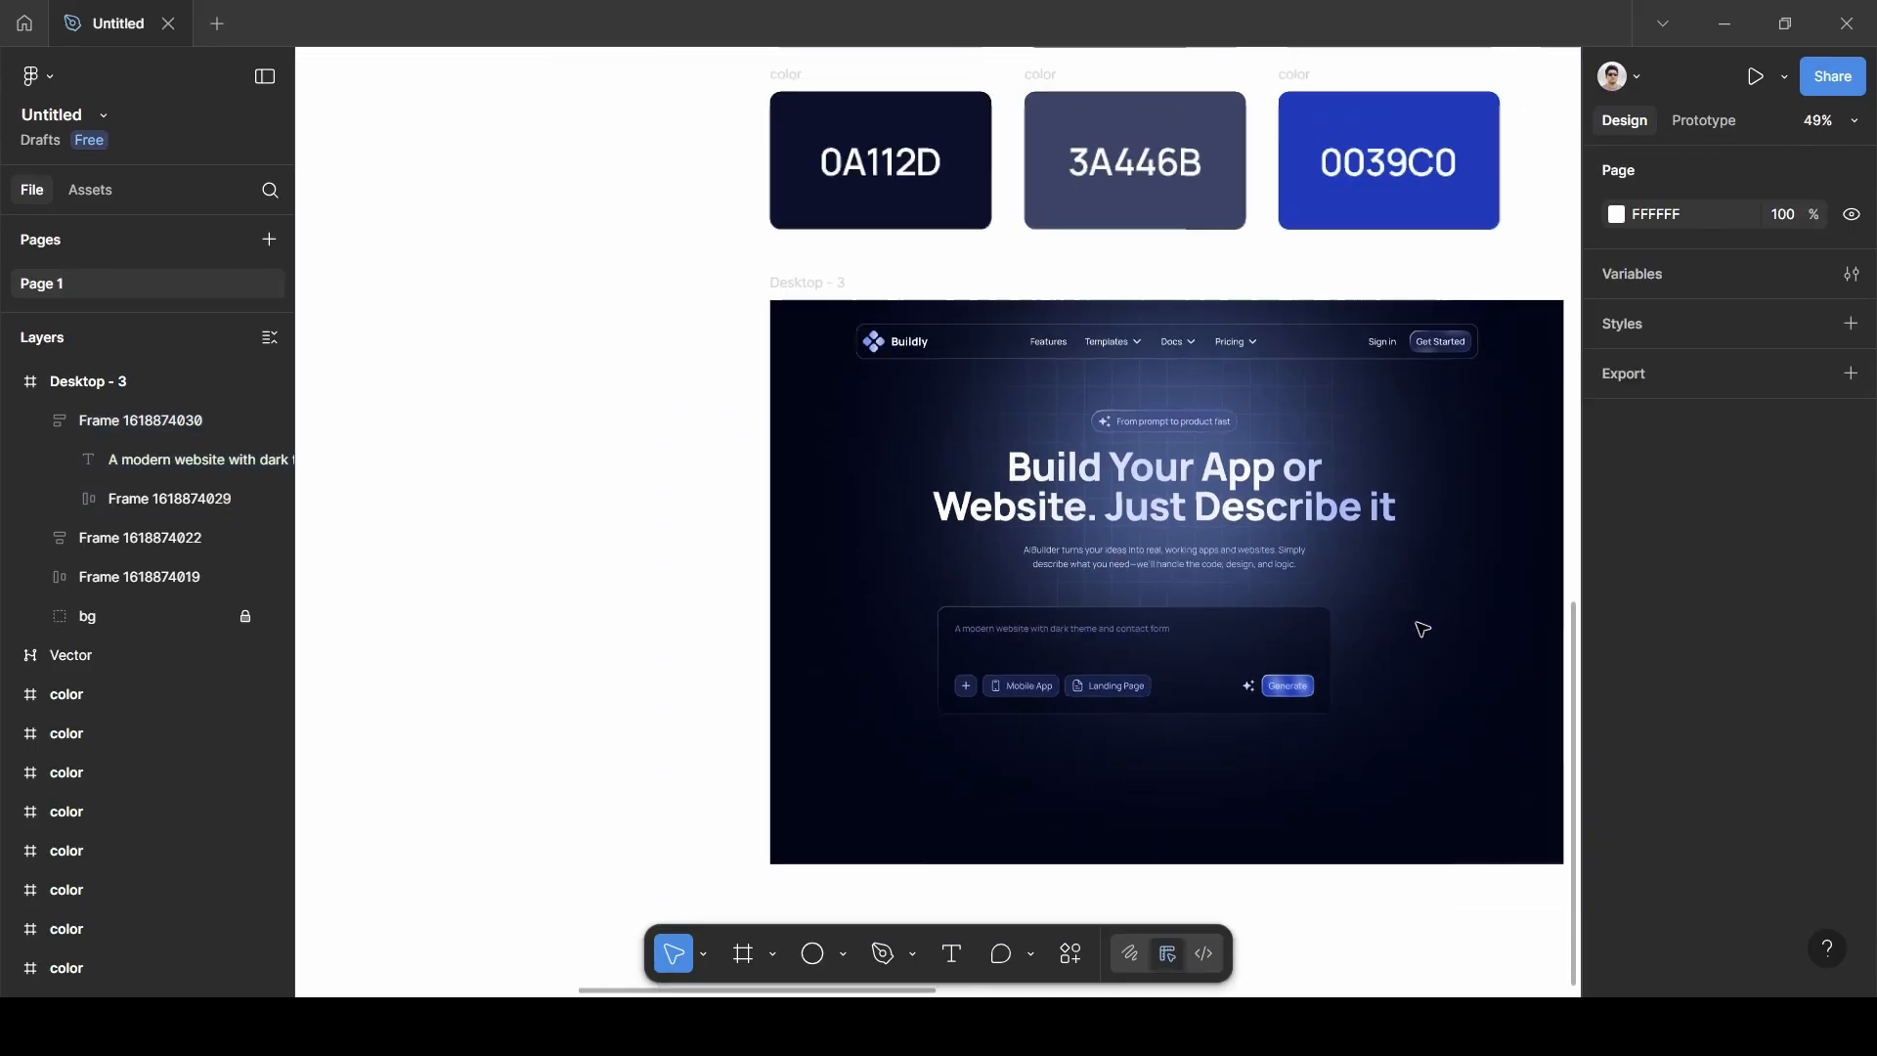
scroll(584, 568, up, 4)
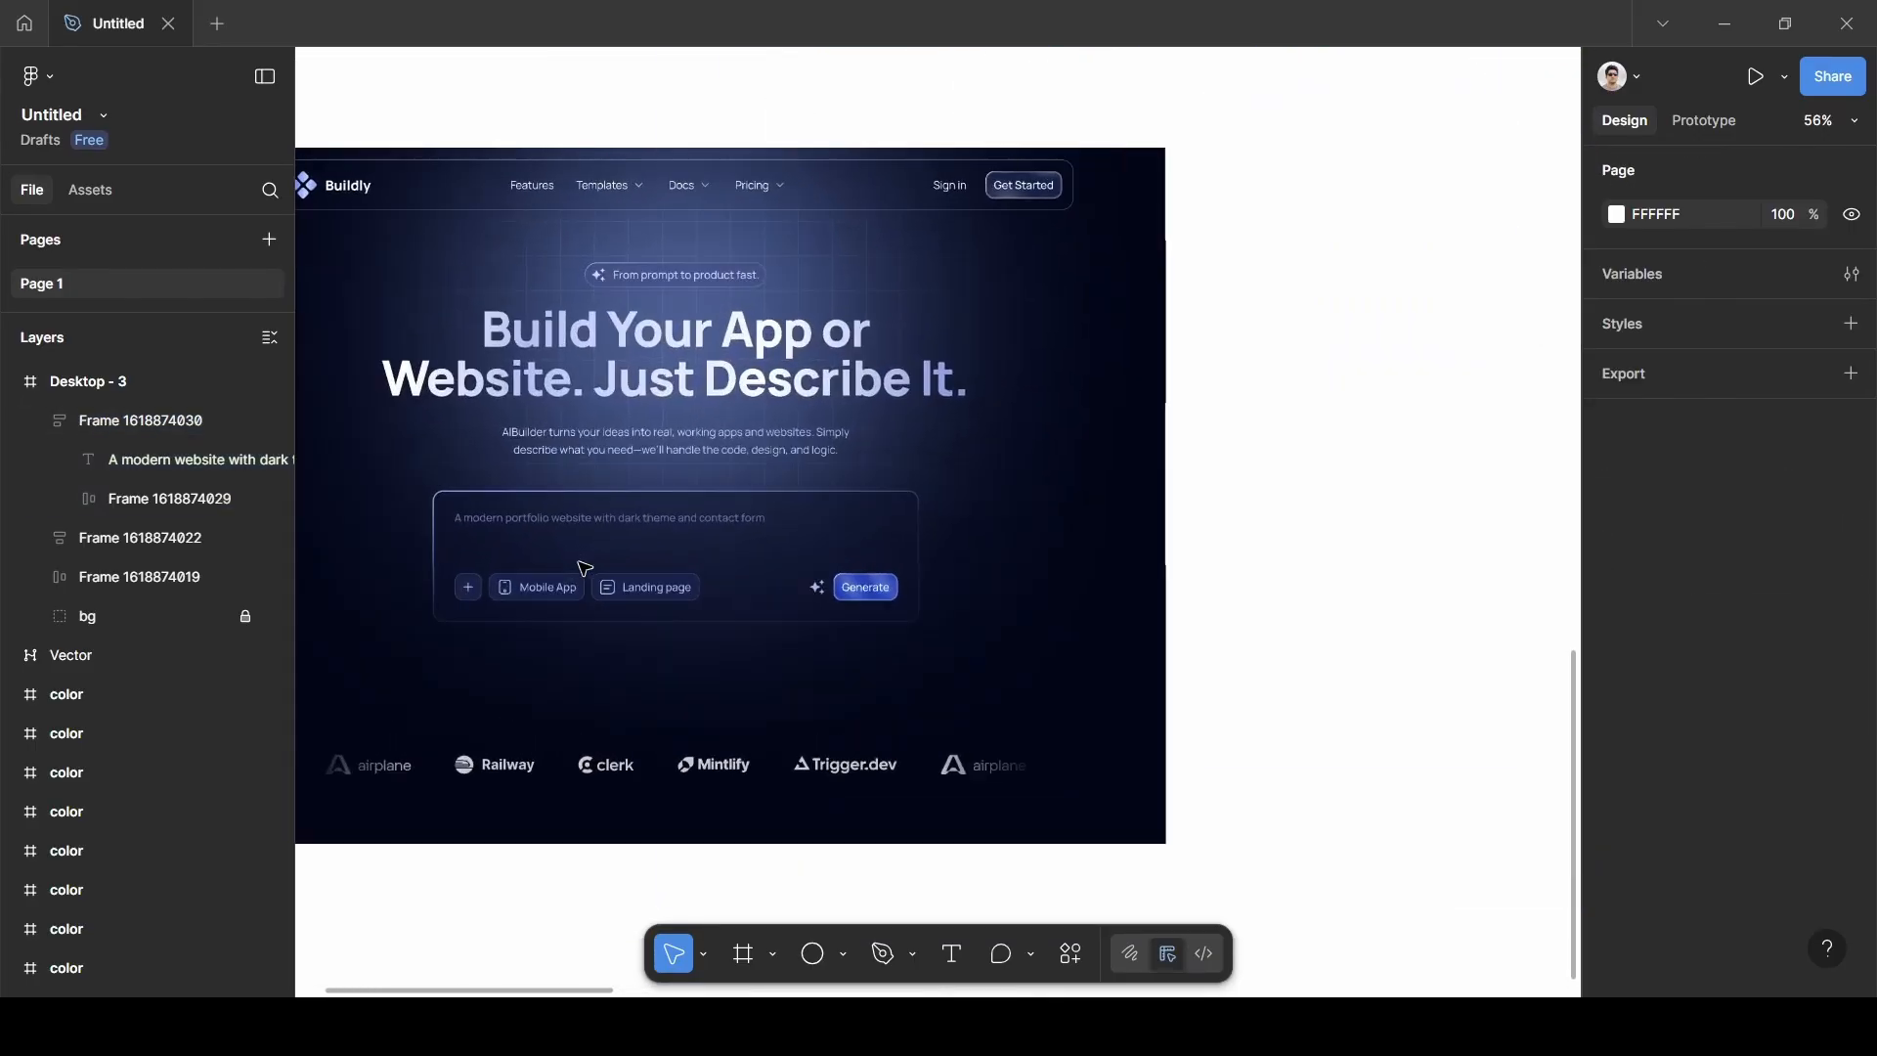
scroll(583, 568, up, 5)
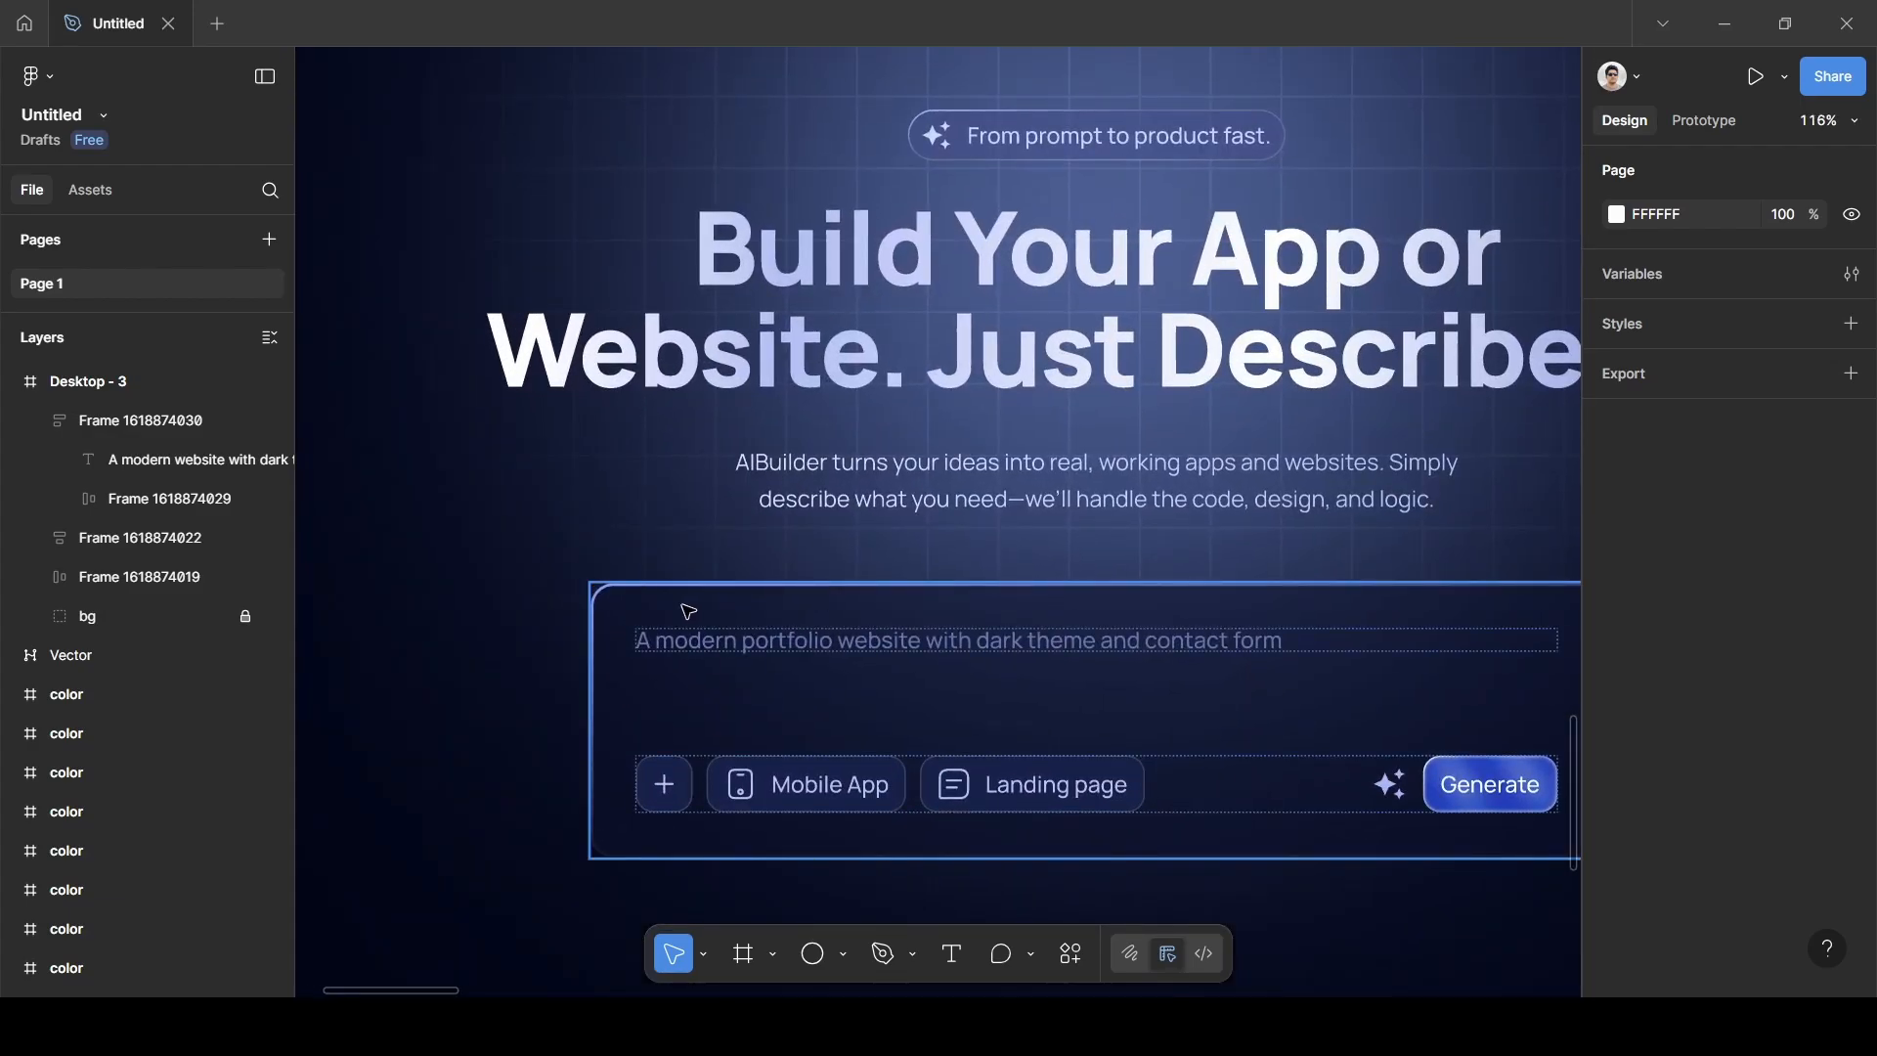
click(721, 612)
scroll(1696, 777, down, 3)
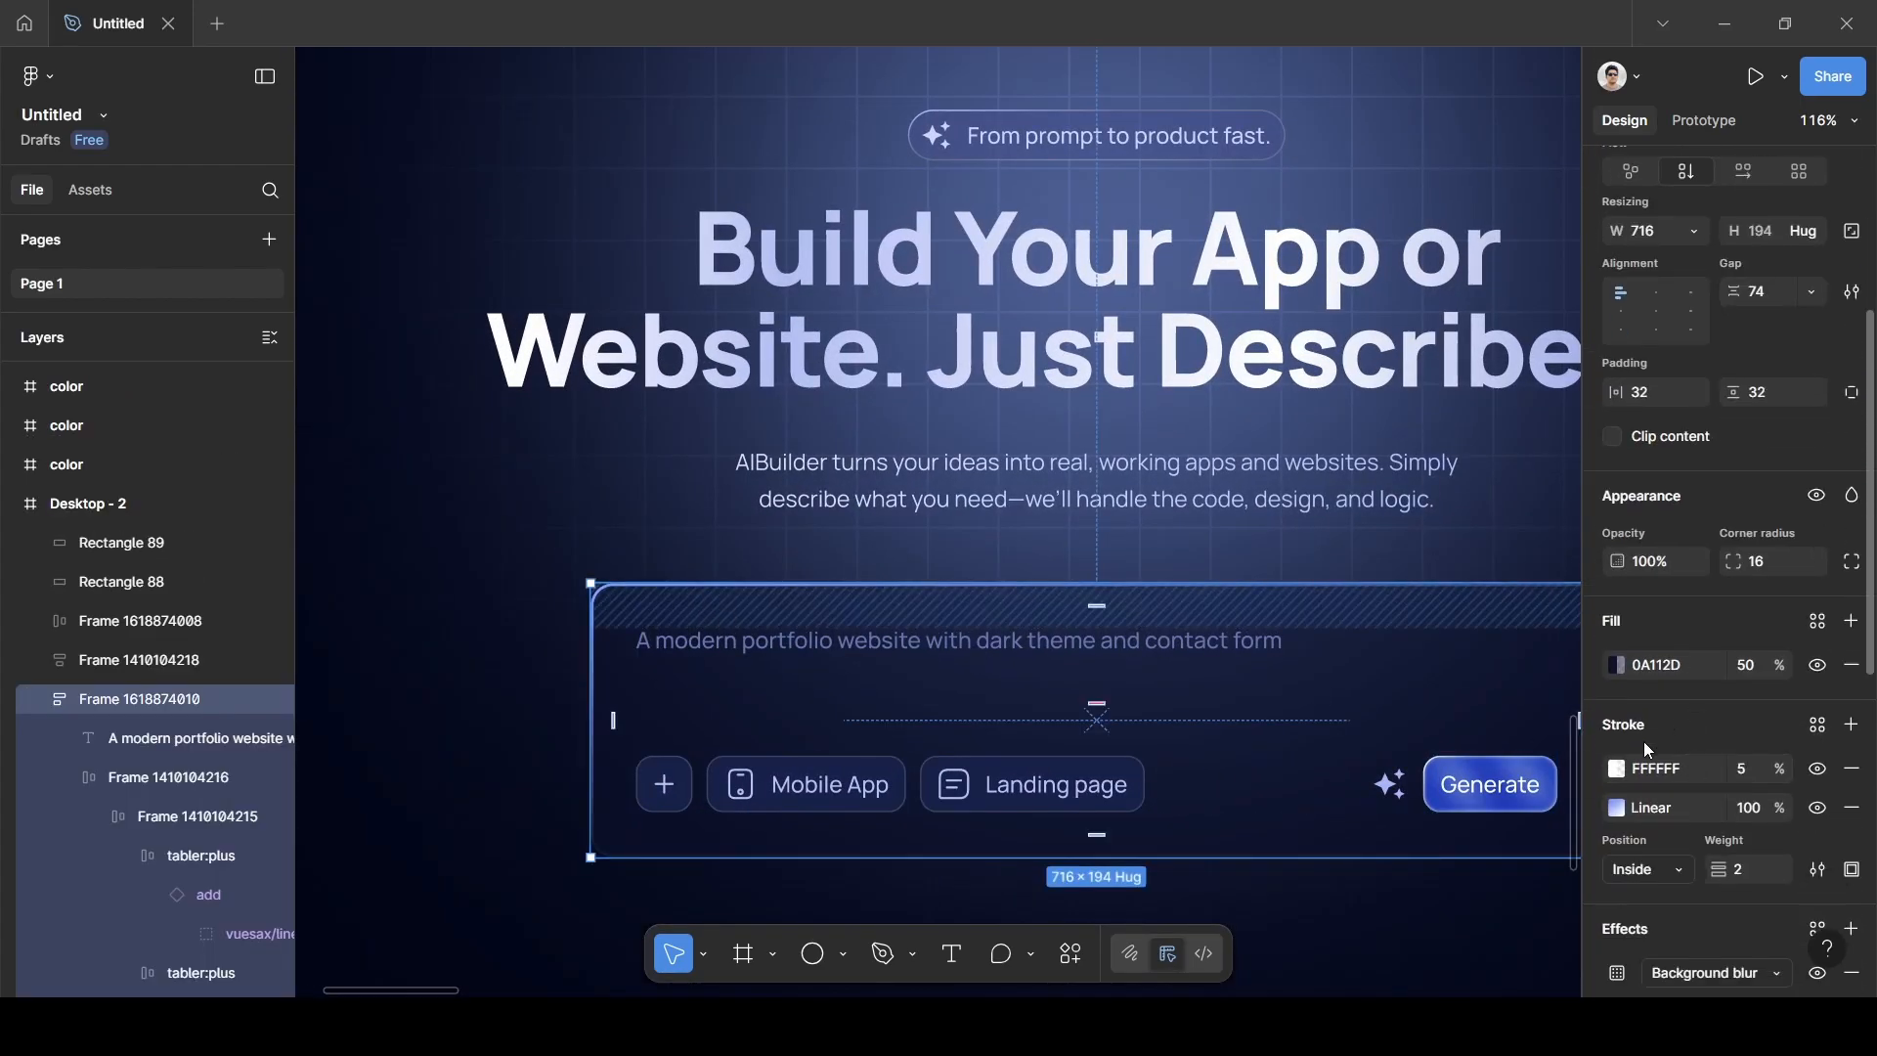
click(1616, 807)
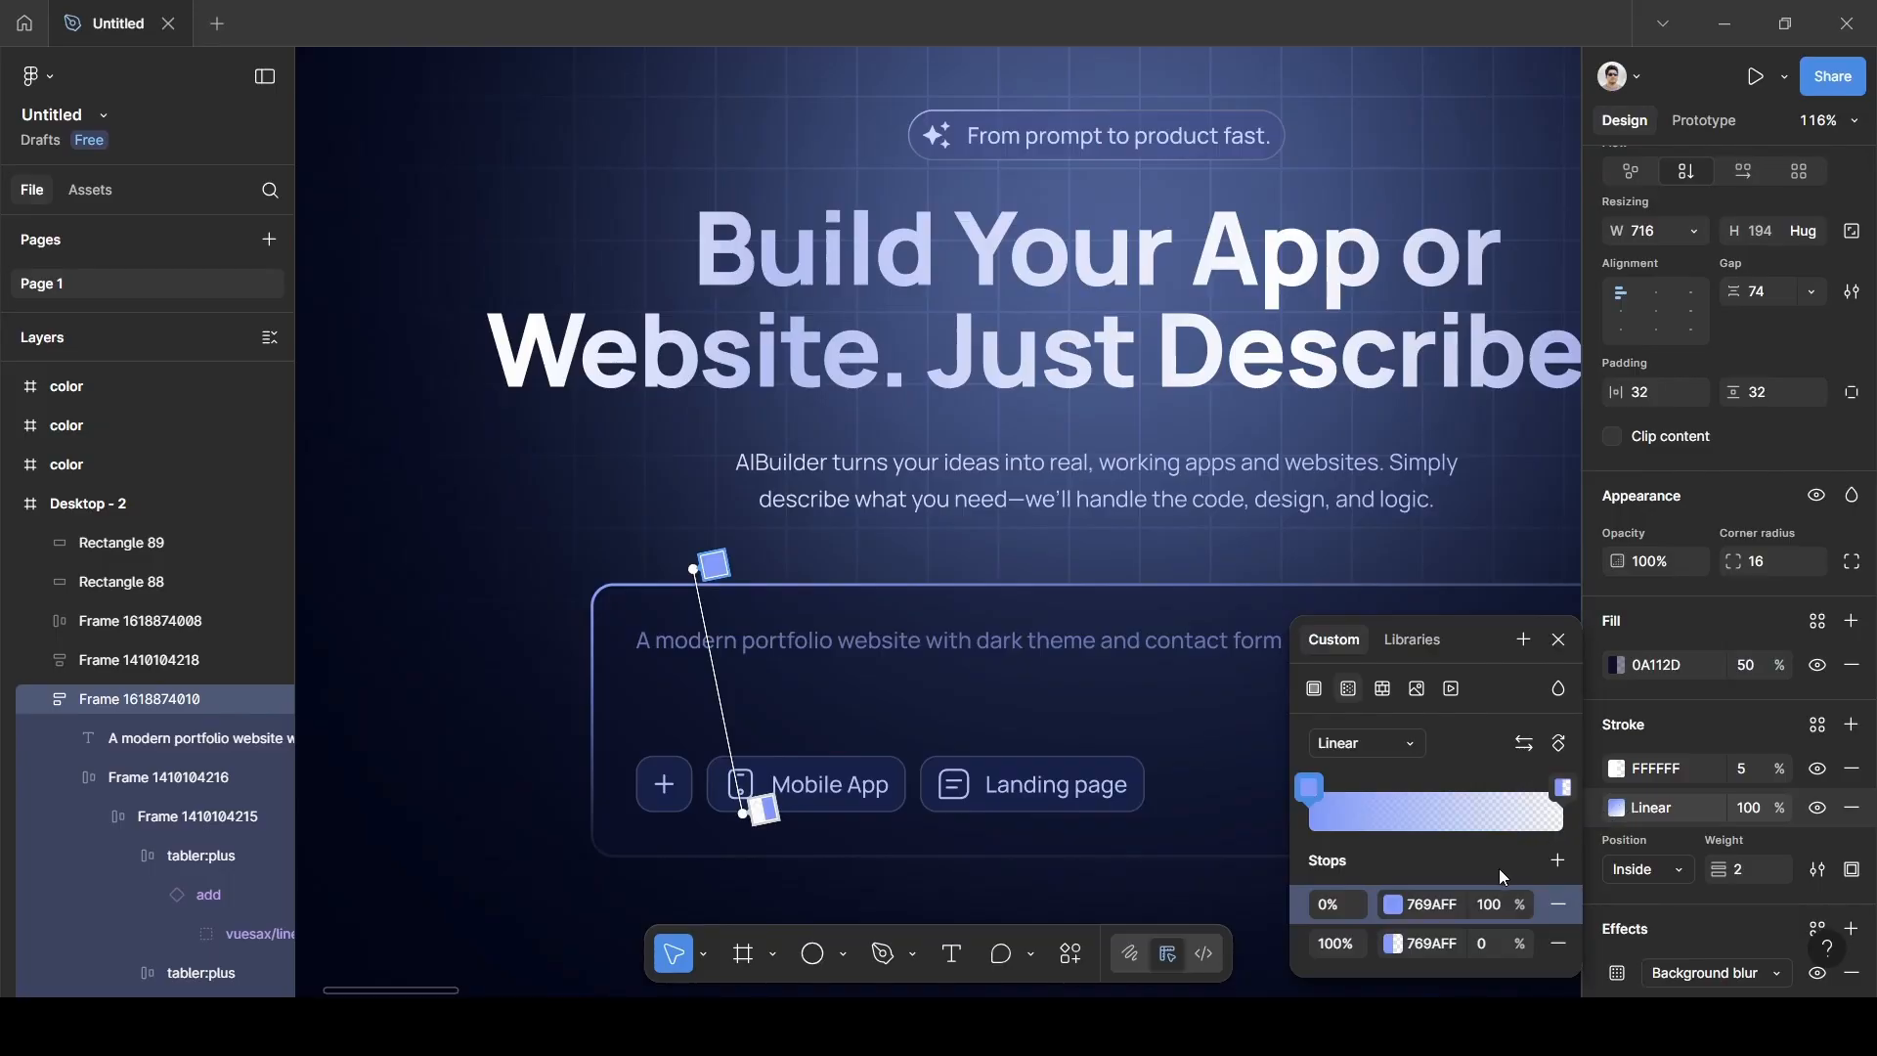
click(1444, 901)
key(ctrl+c)
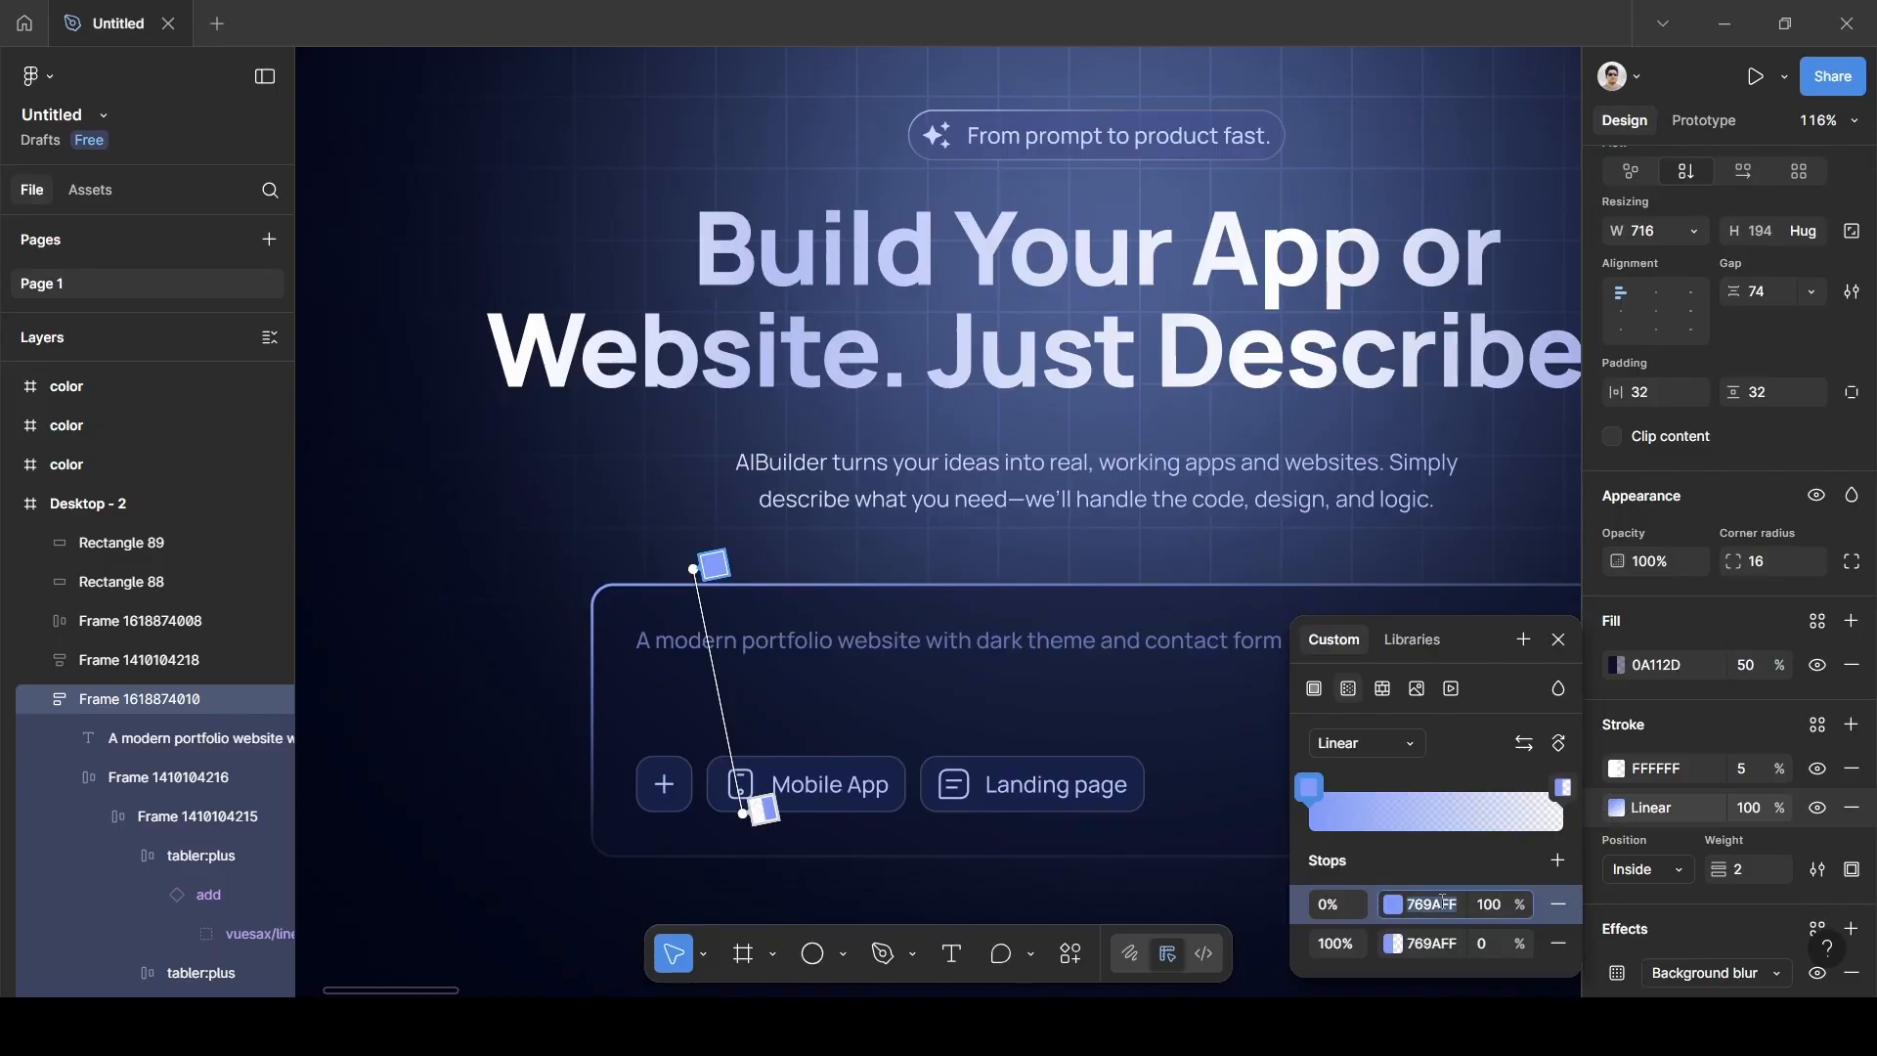
Set both the 0% and 100% stops of the prompt box's gradient stroke in Desktop - 3 to 769AFF.
scroll(1198, 833, down, 5)
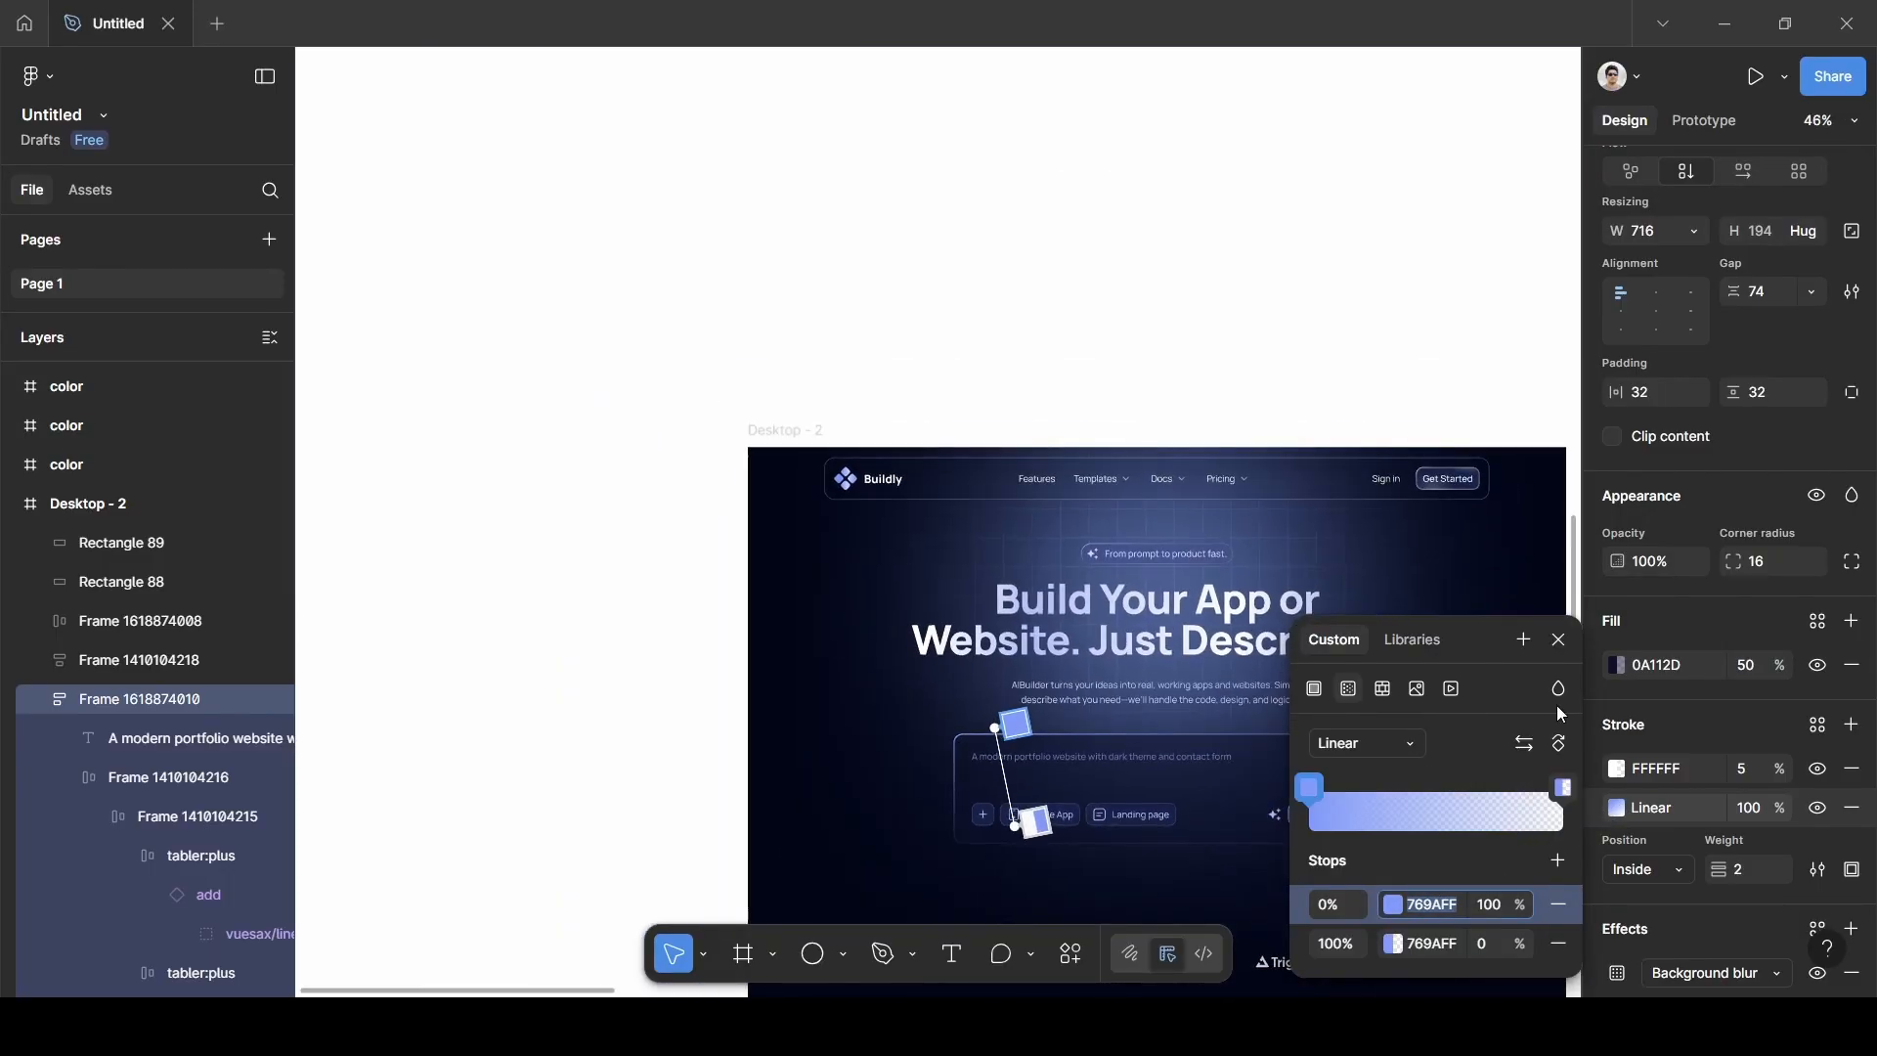
click(1558, 640)
scroll(1312, 750, right, 1)
scroll(1312, 762, right, 15)
scroll(1312, 763, down, 3)
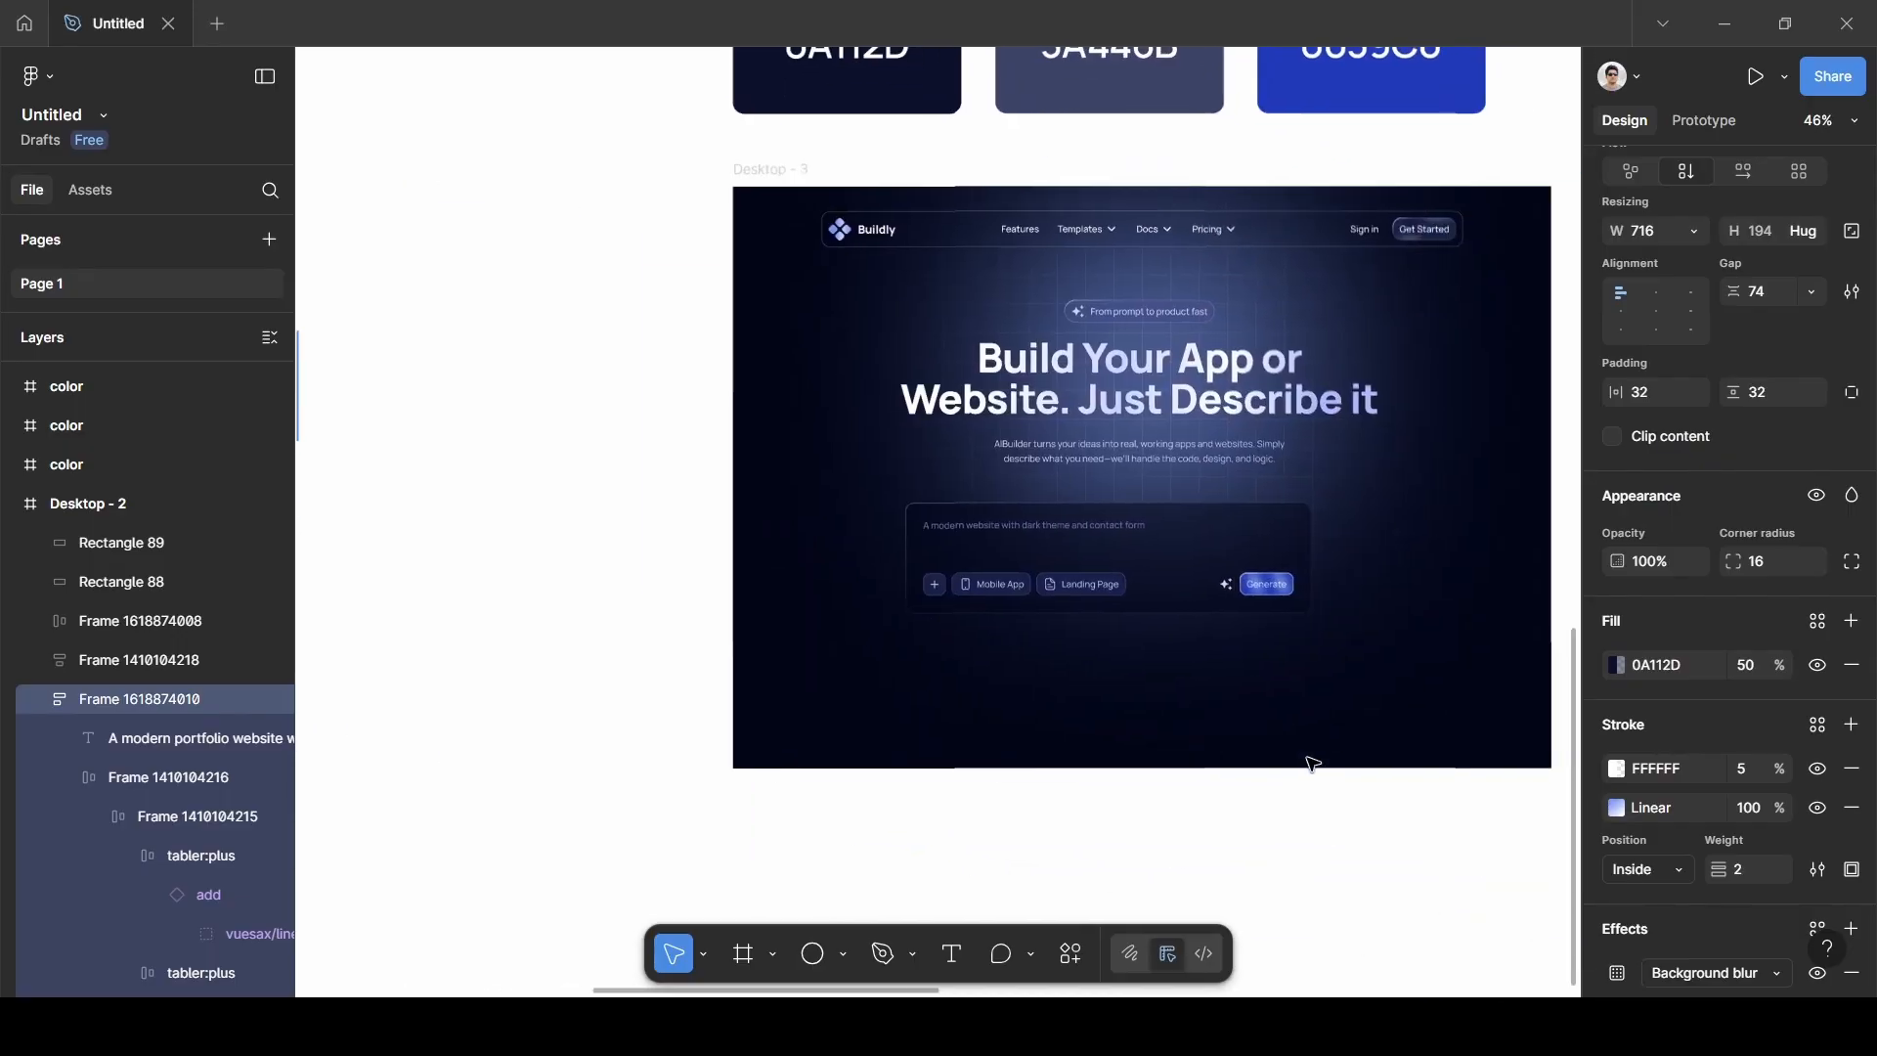
scroll(1058, 637, up, 5)
click(1103, 422)
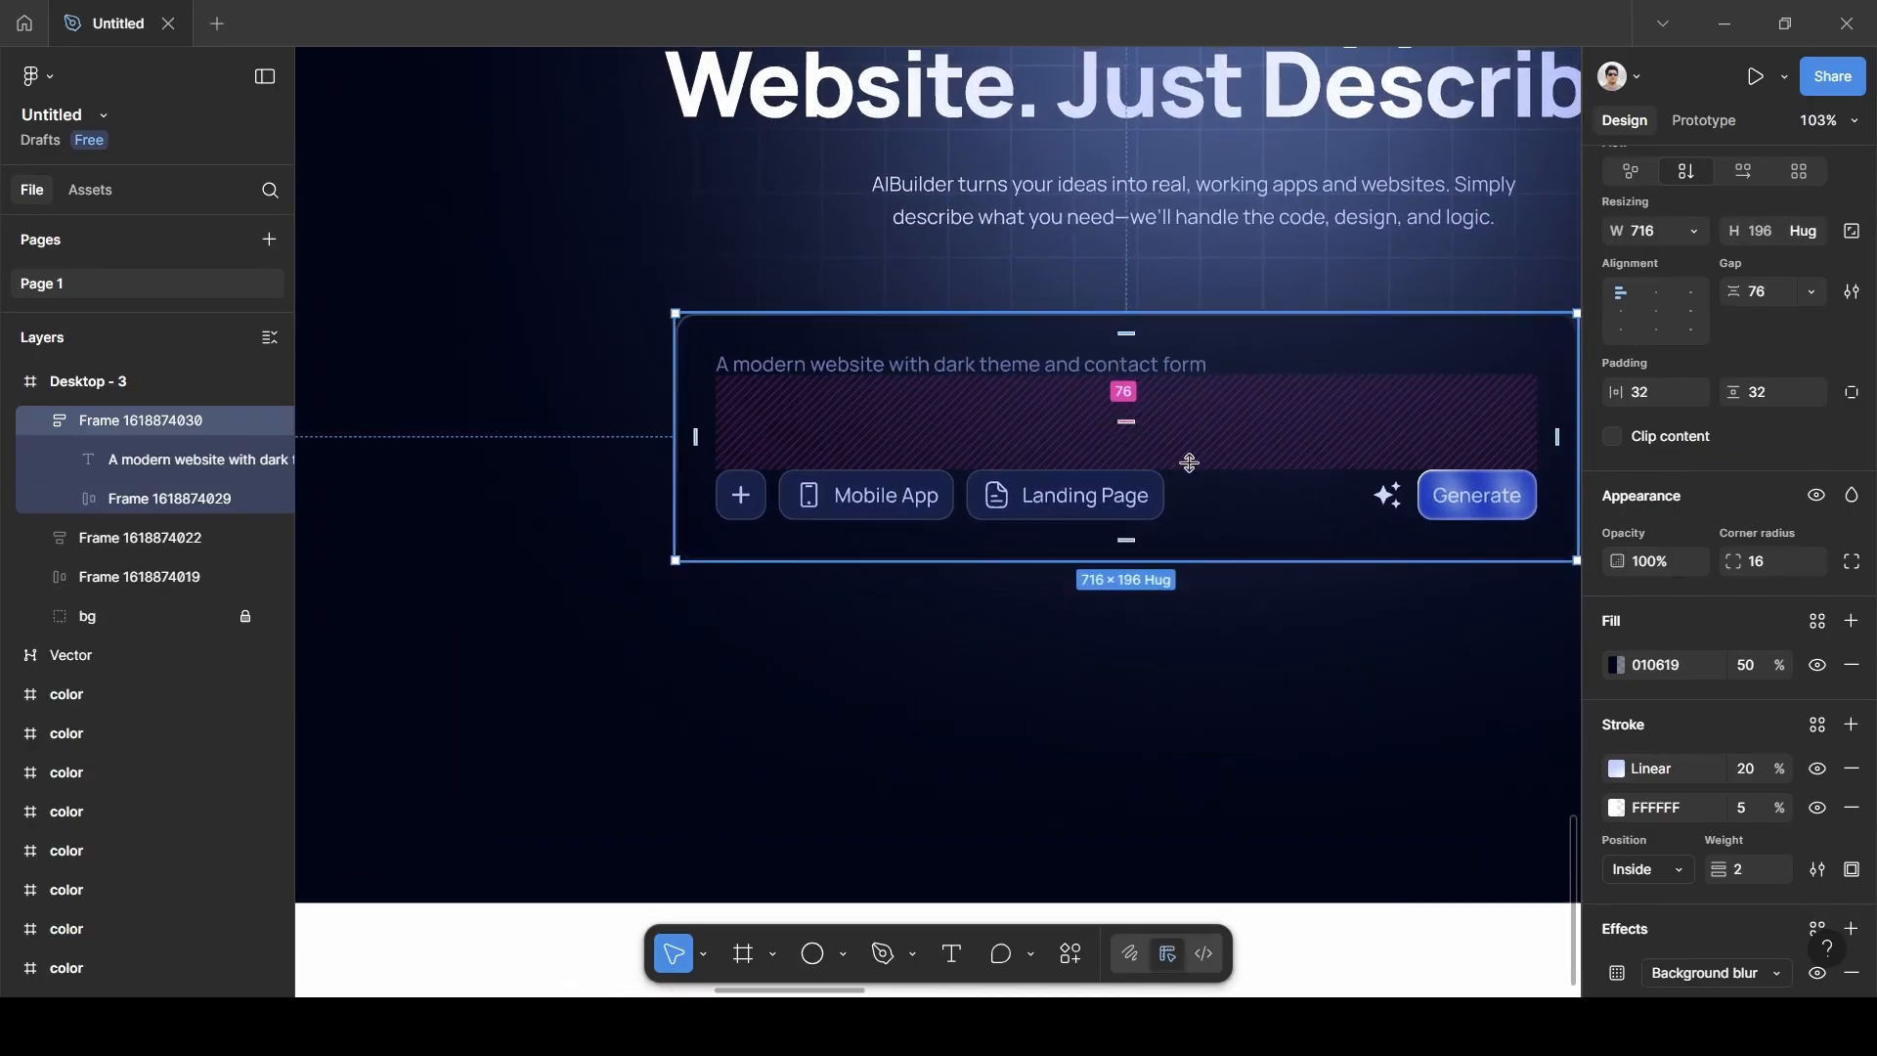
scroll(1625, 872, down, 1)
scroll(1624, 872, down, 3)
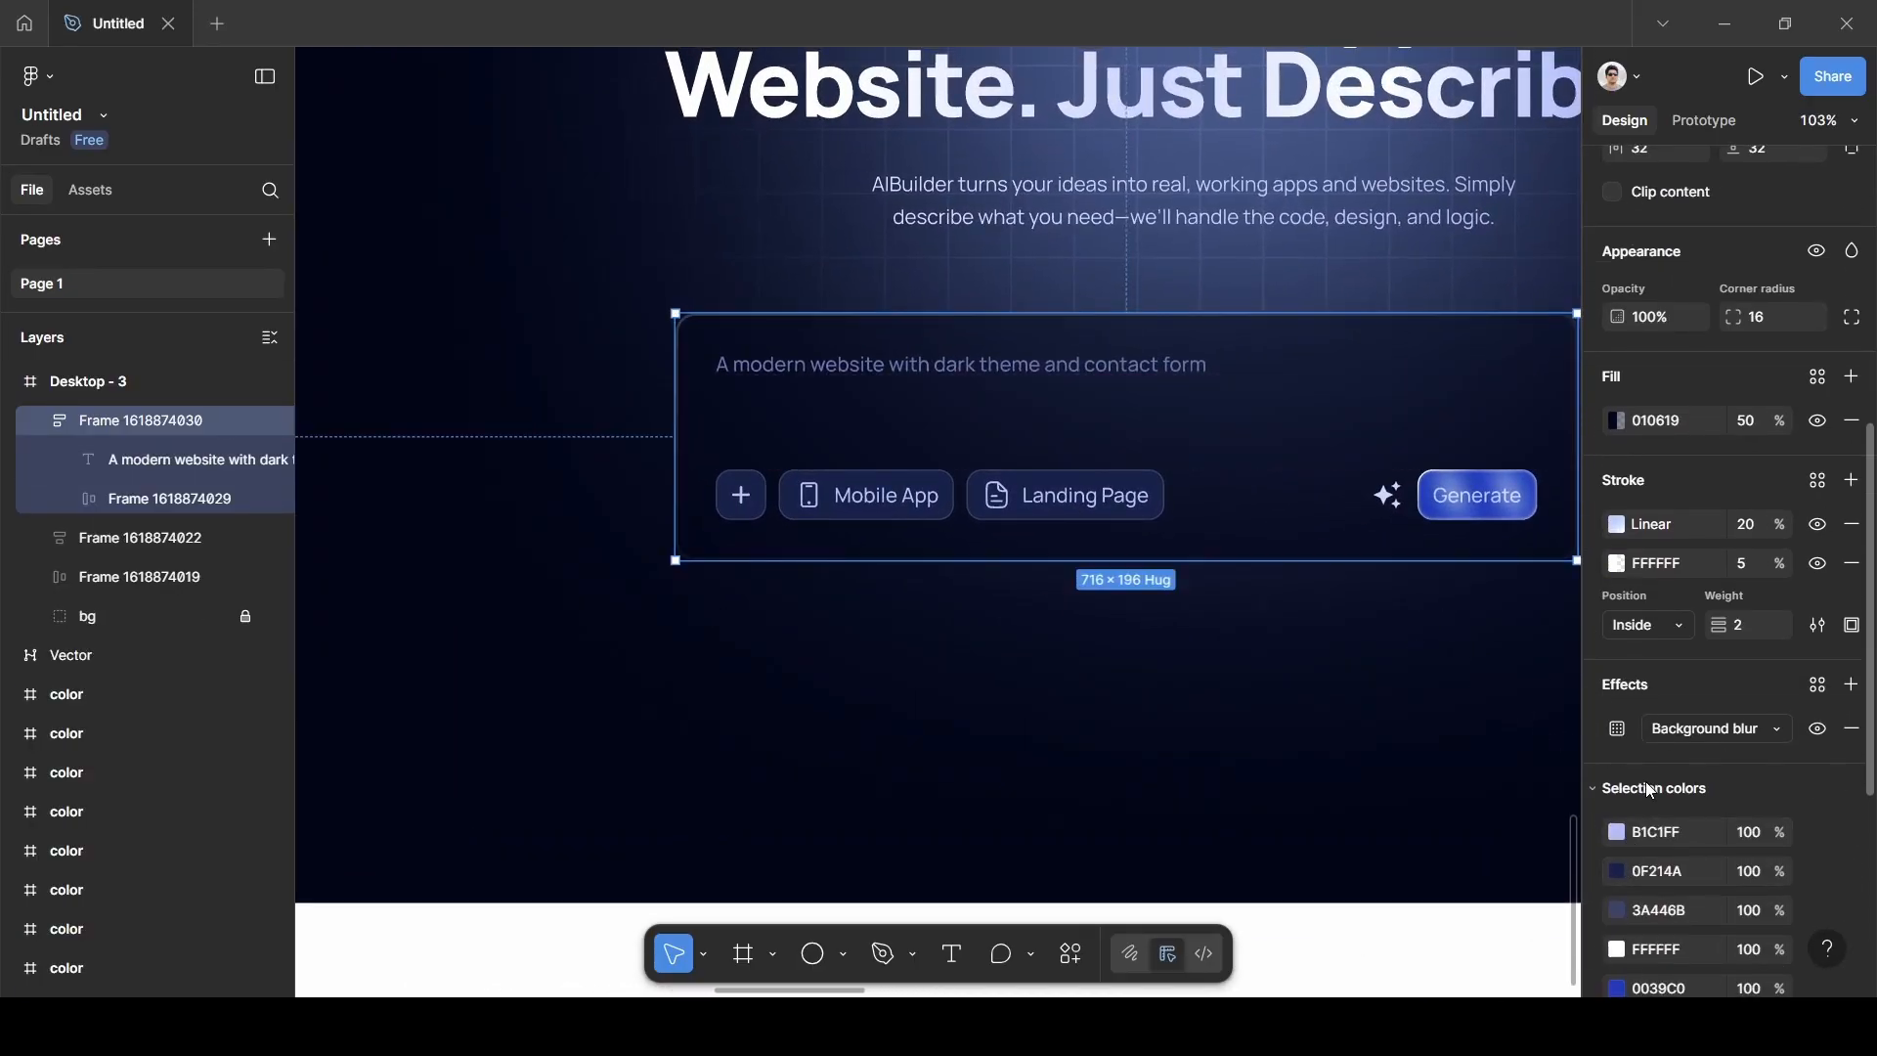
click(1618, 525)
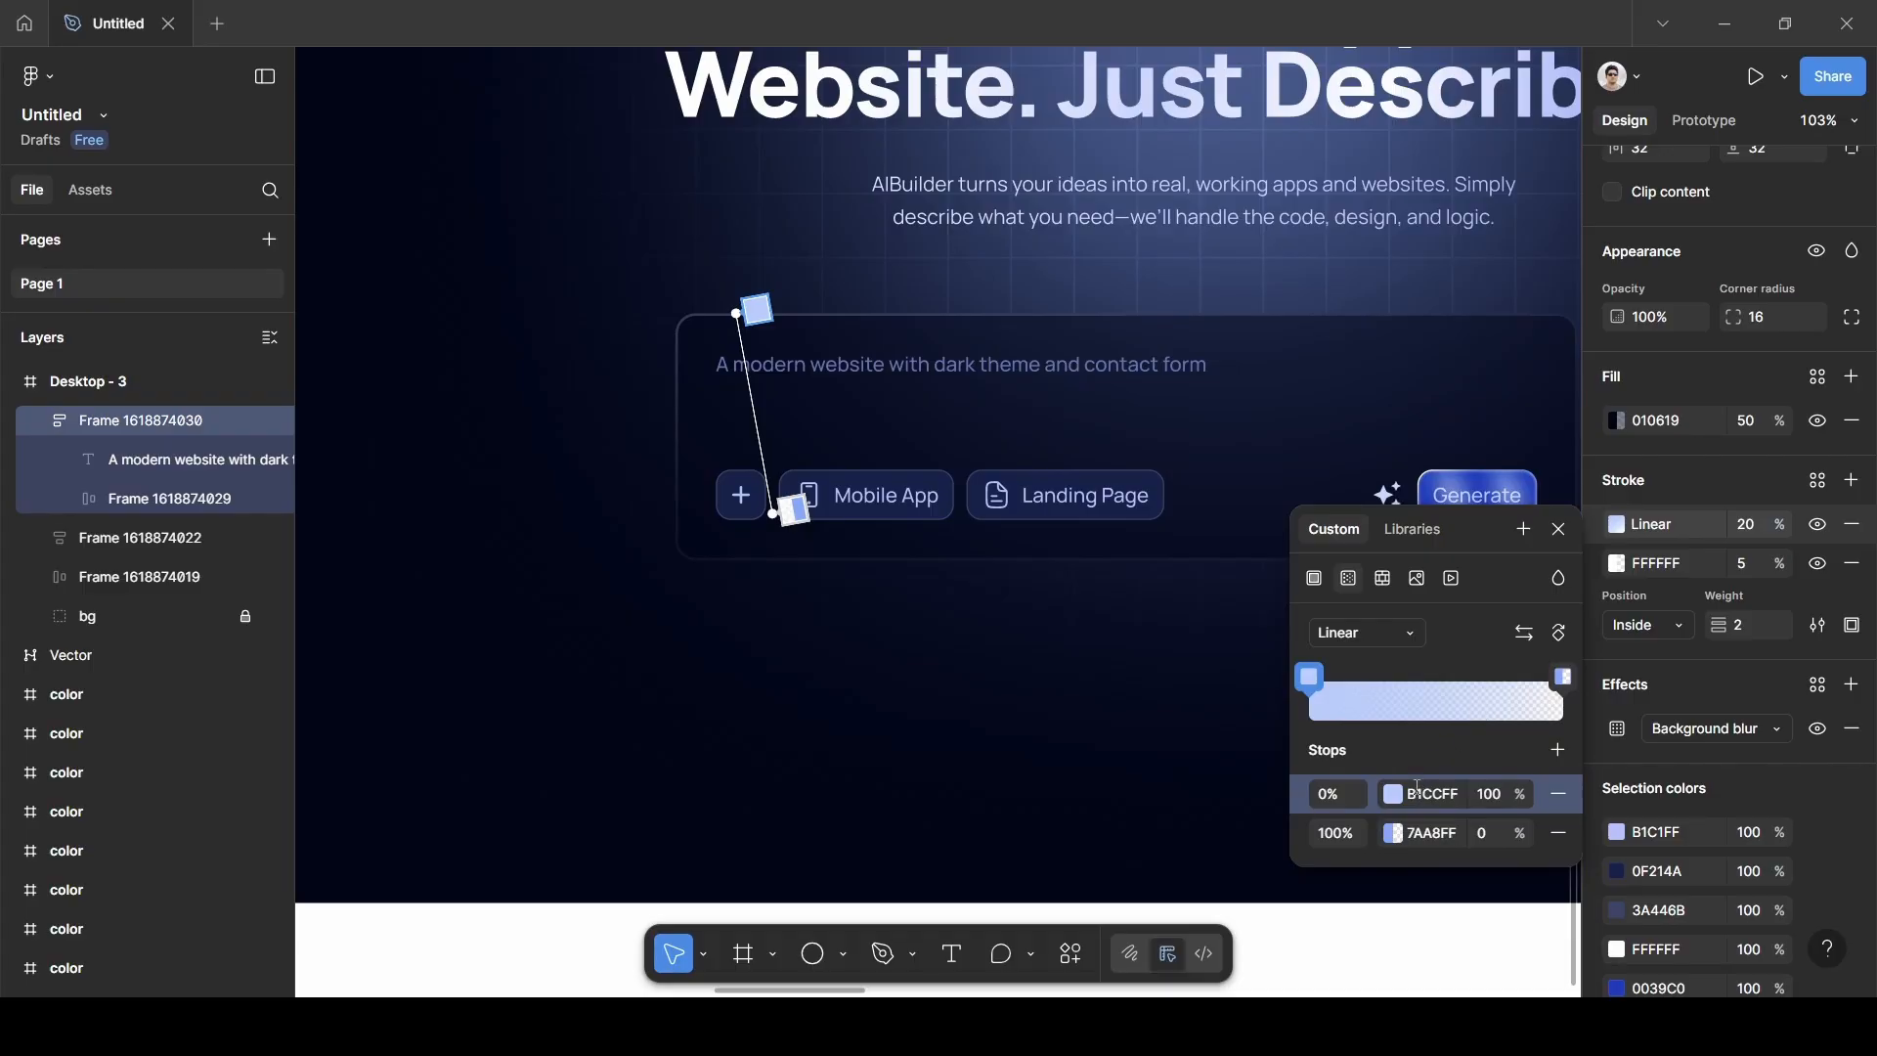
click(1417, 794)
key(ctrl+v)
key(Return)
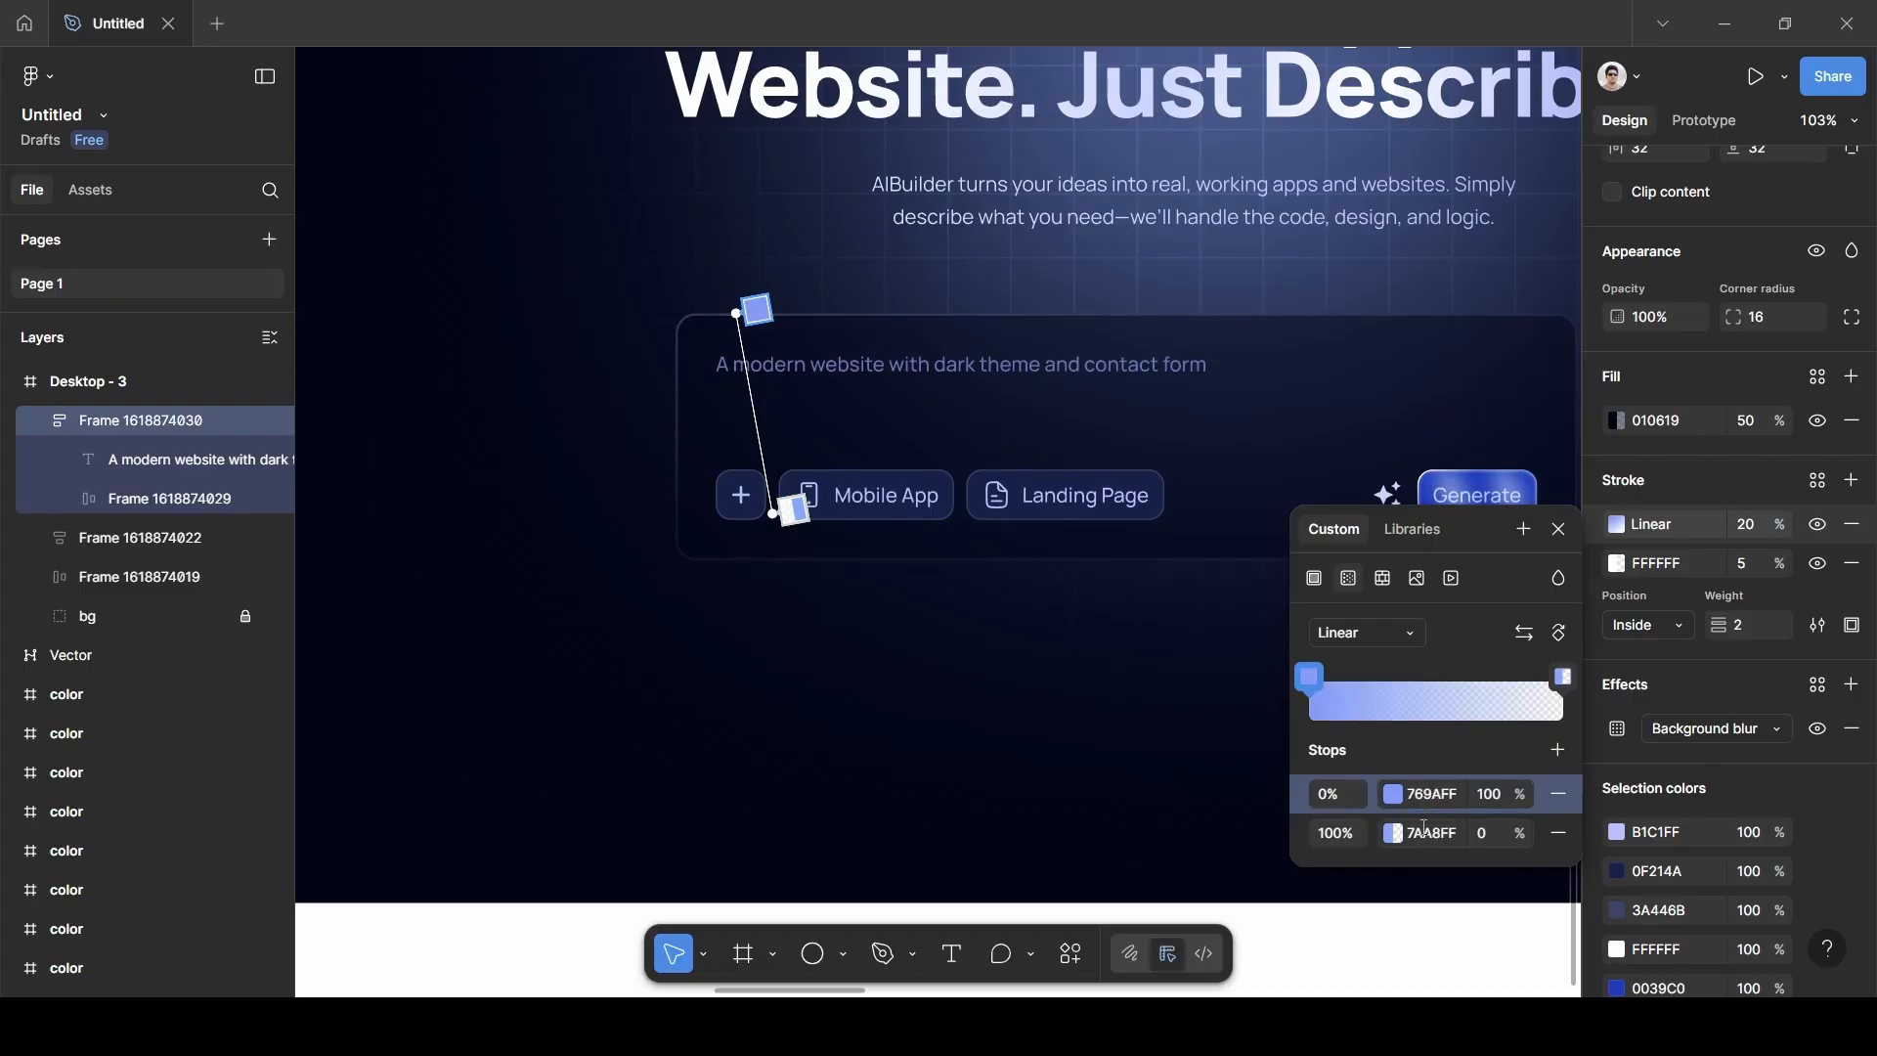
click(1424, 831)
key(Return)
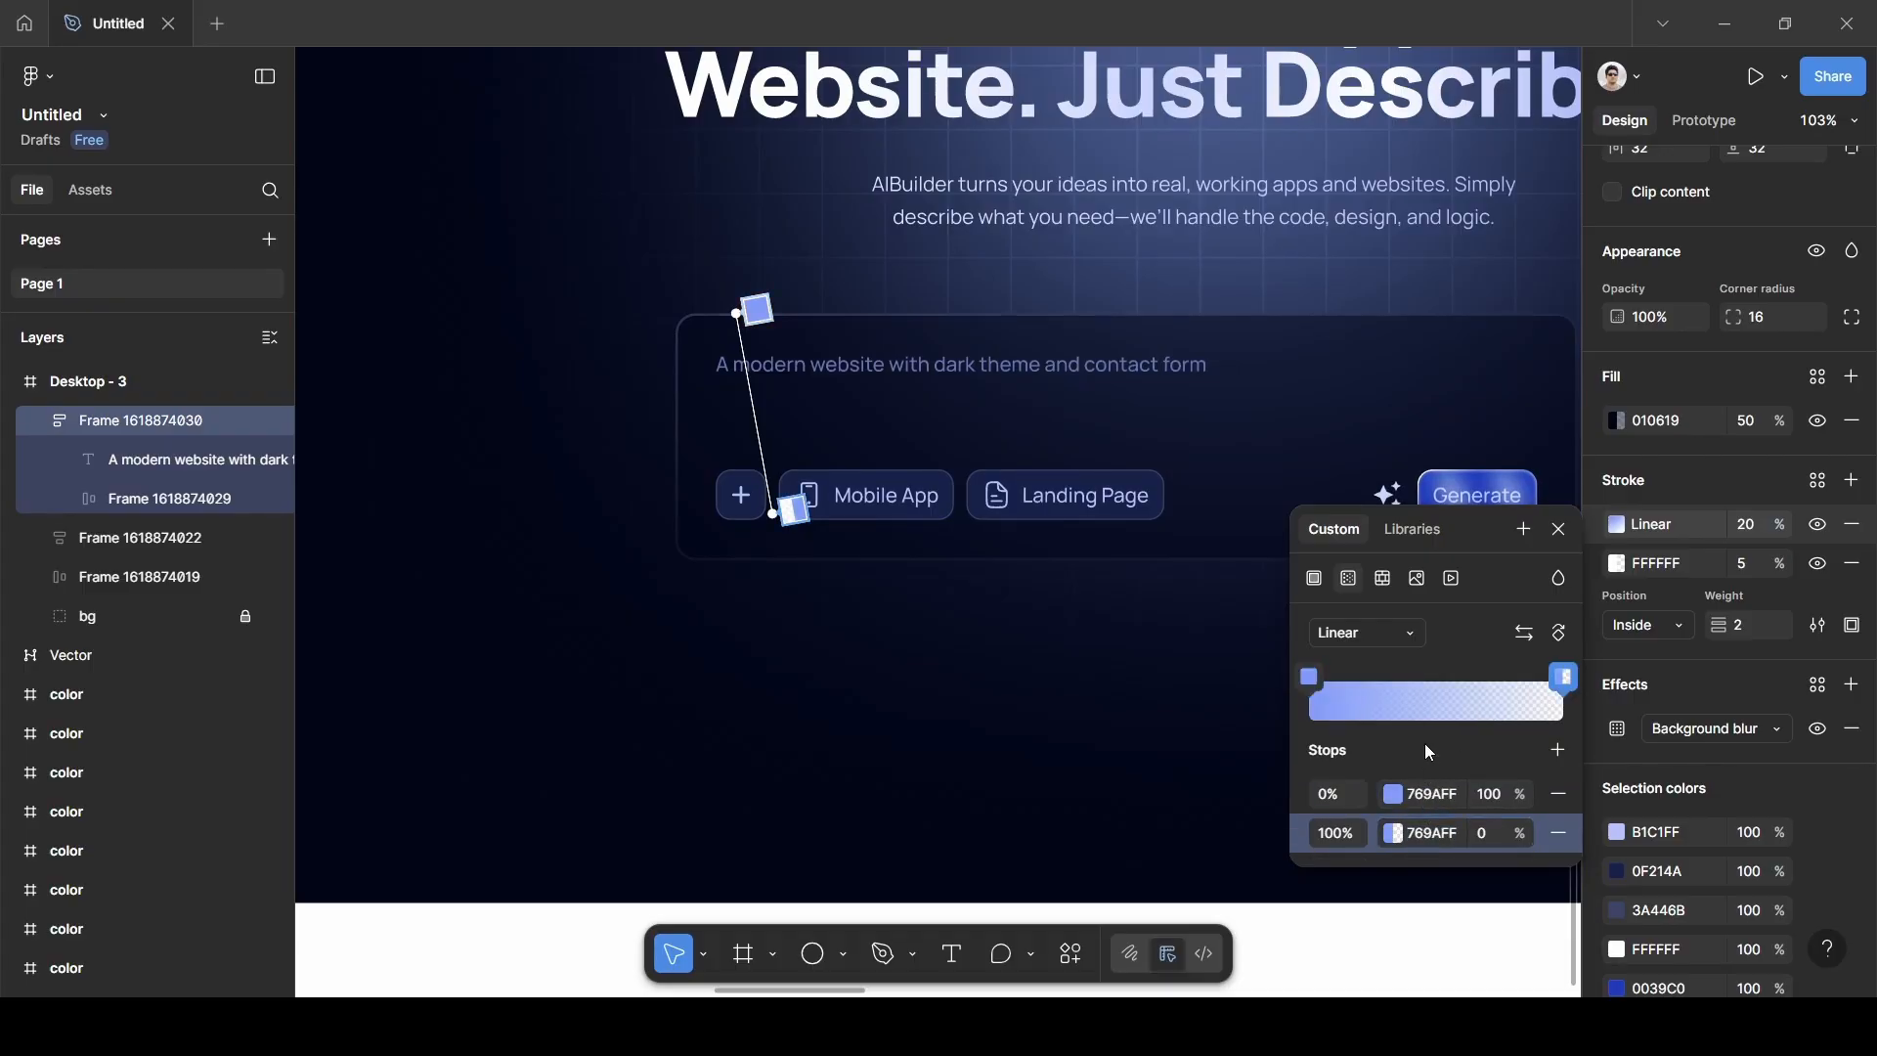
Tilt the stroke gradient to run from near the prompt box's upper-left corner to the Mobile App button's phone icon.
drag(737, 313, 711, 307)
drag(772, 513, 807, 507)
click(1558, 529)
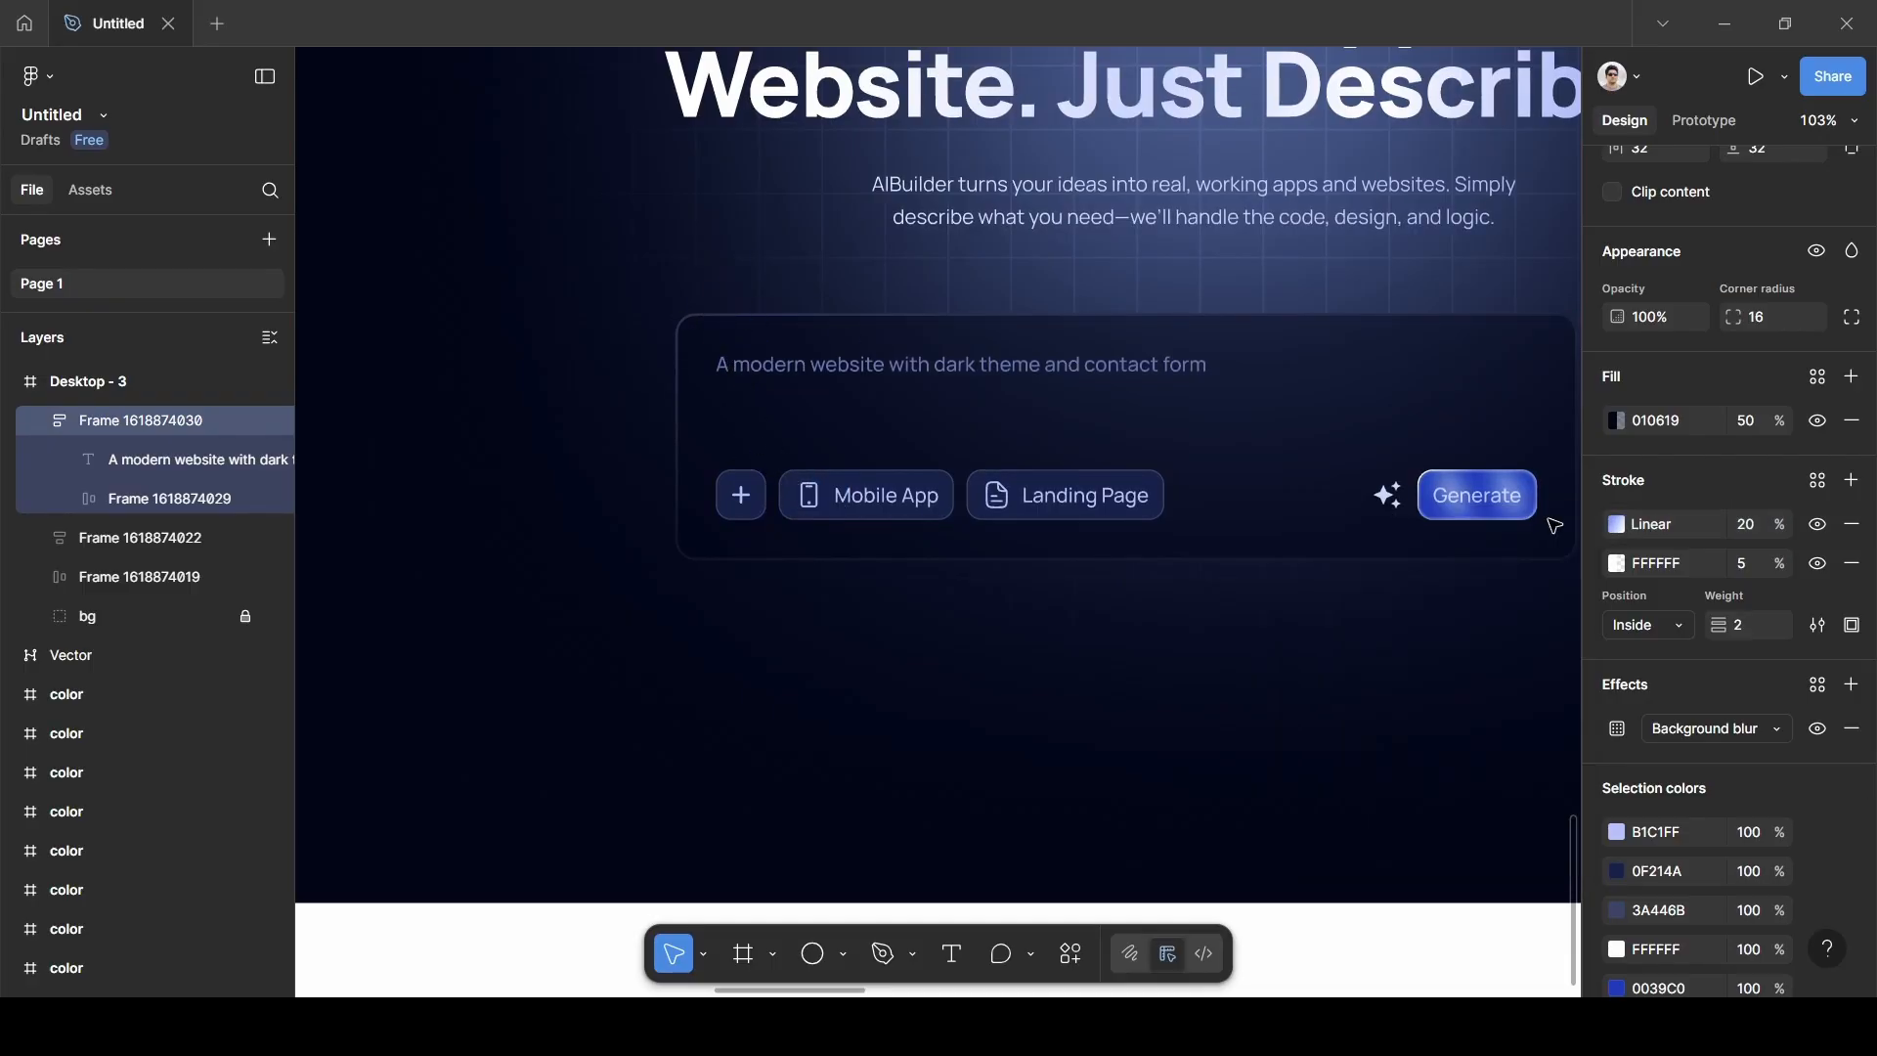
Place the prompt box's white stroke above its gradient stroke and set the gradient stroke's opacity to 100%.
drag(1622, 564, 1622, 525)
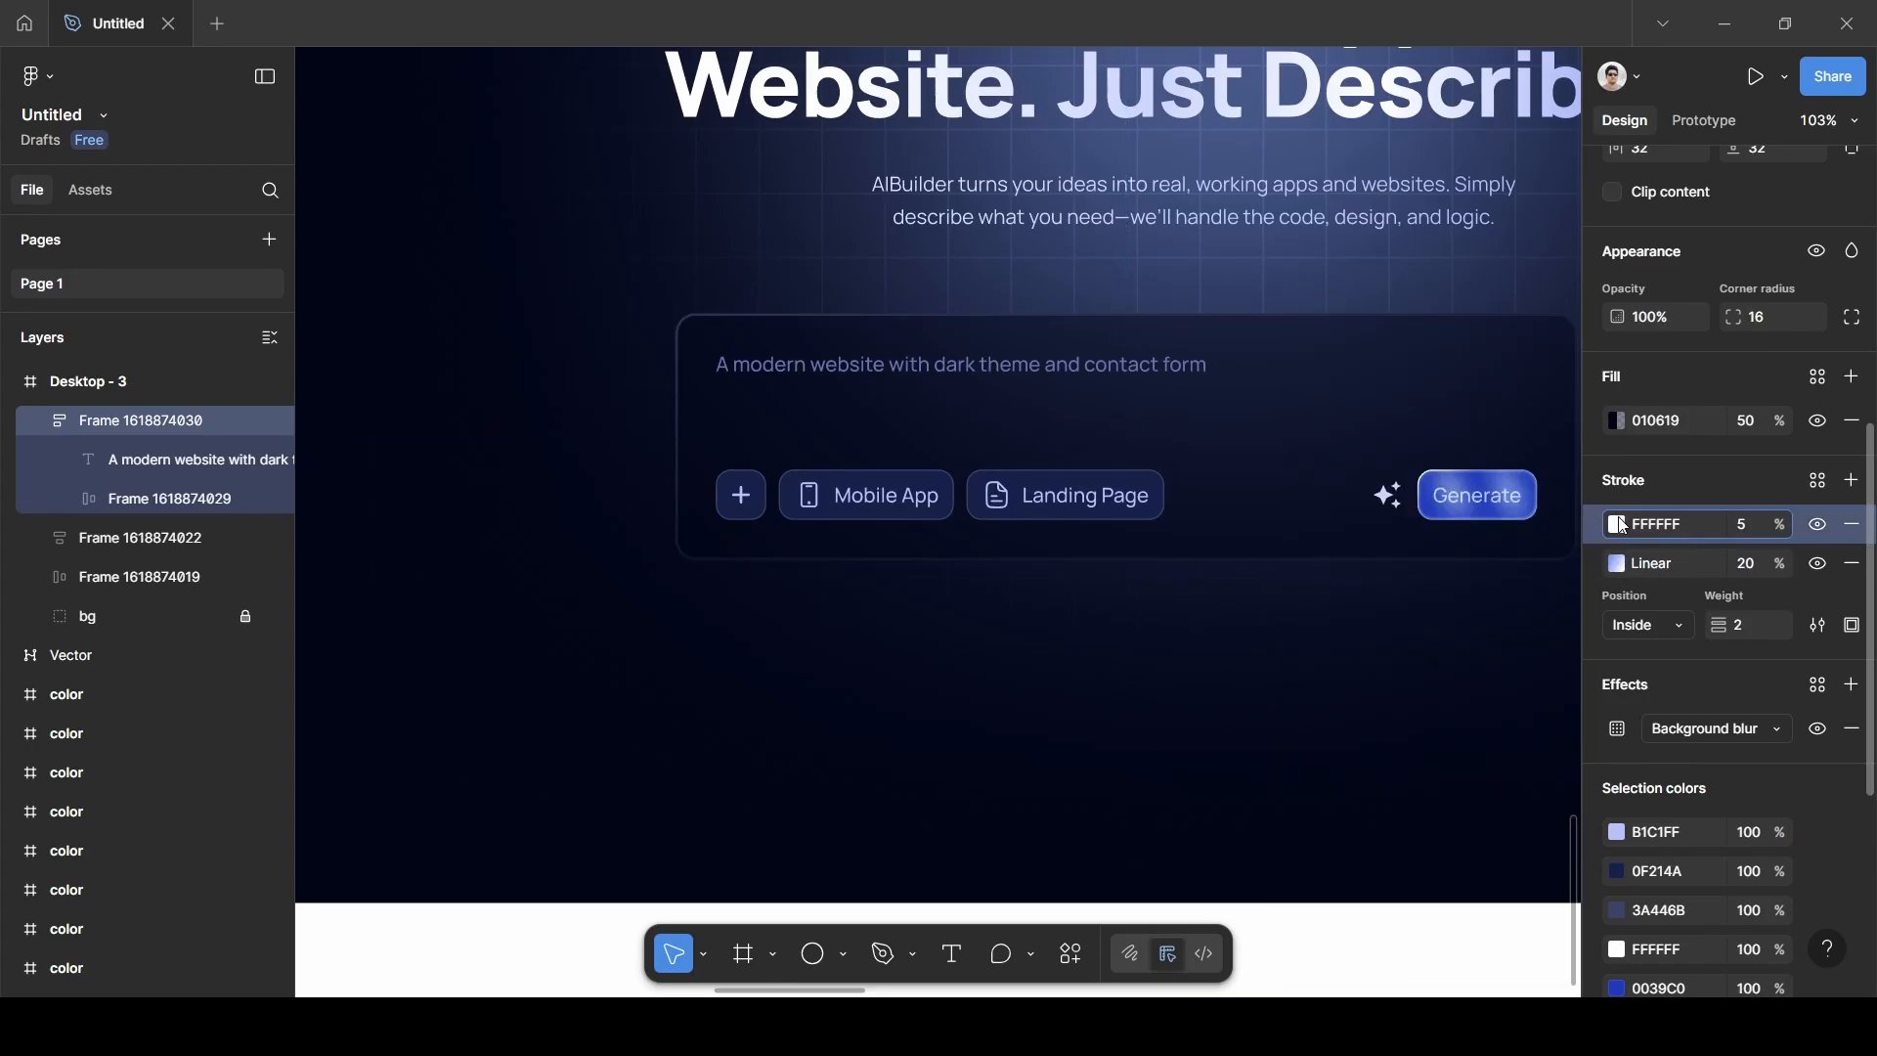
click(1622, 573)
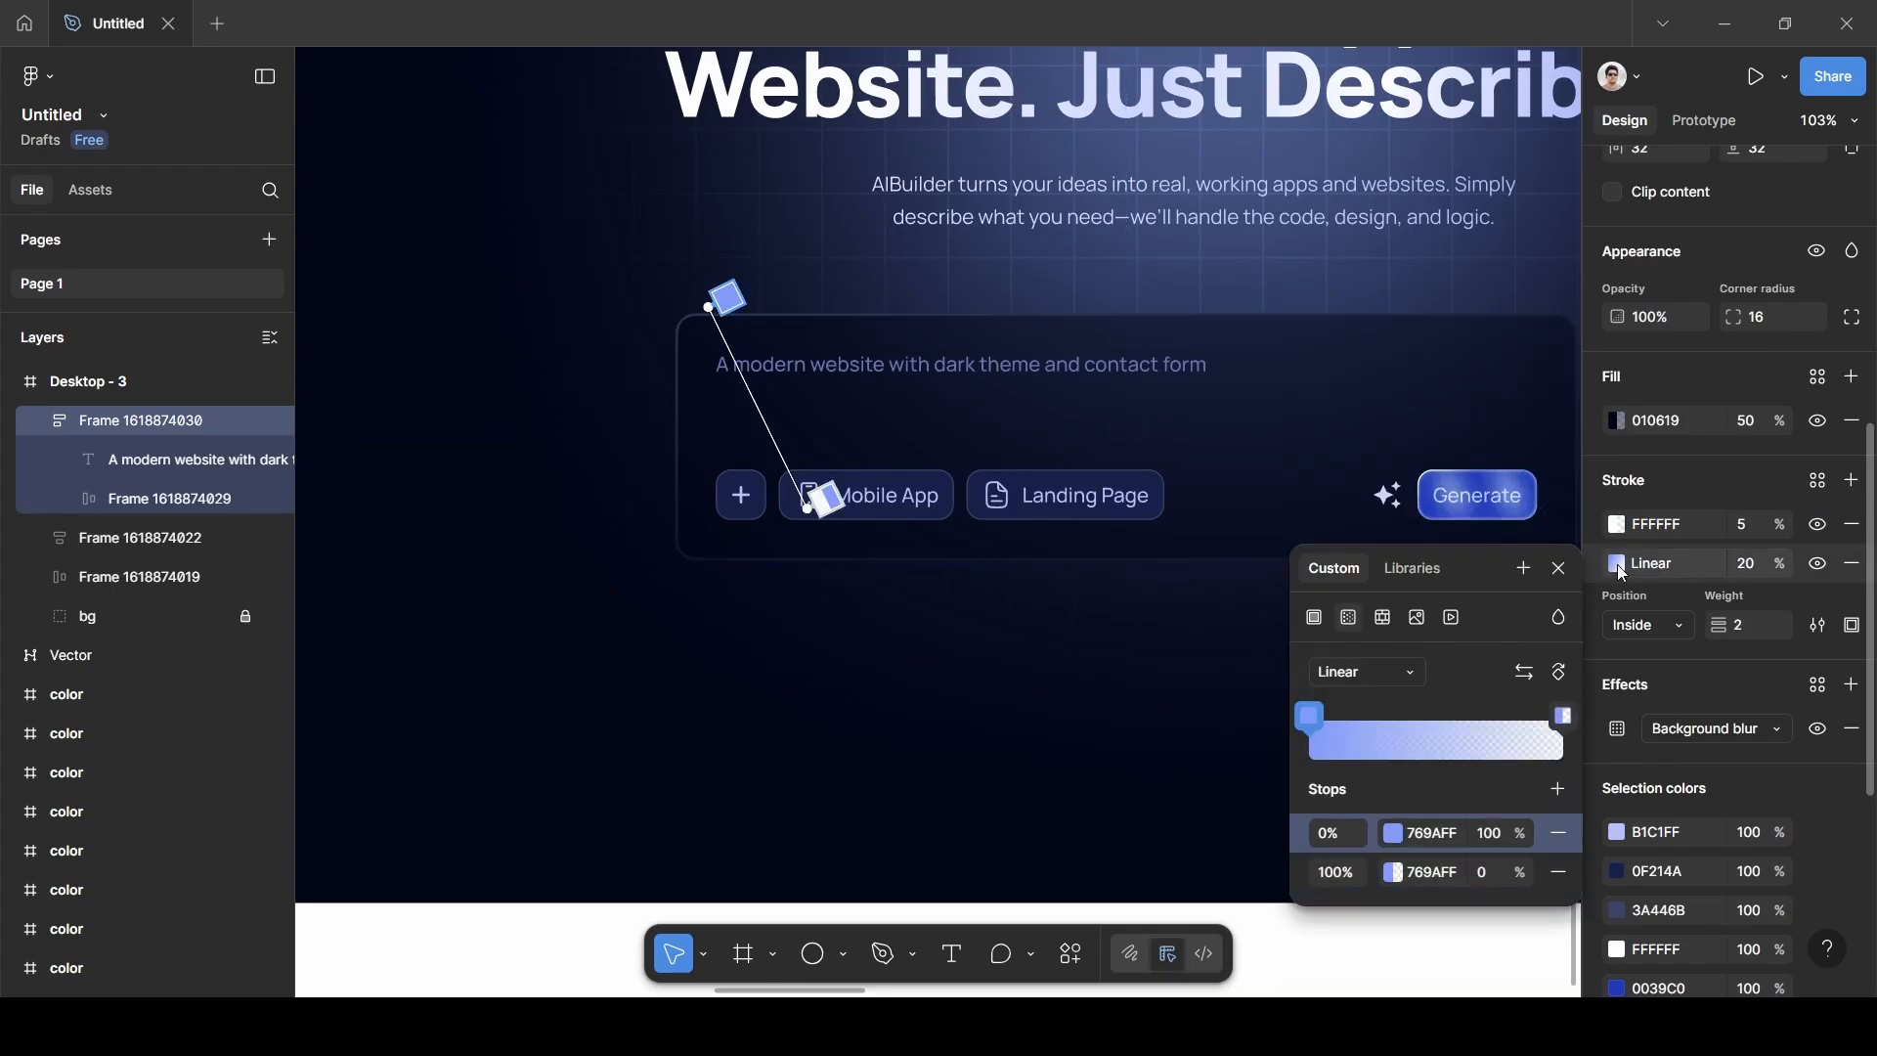
click(1047, 679)
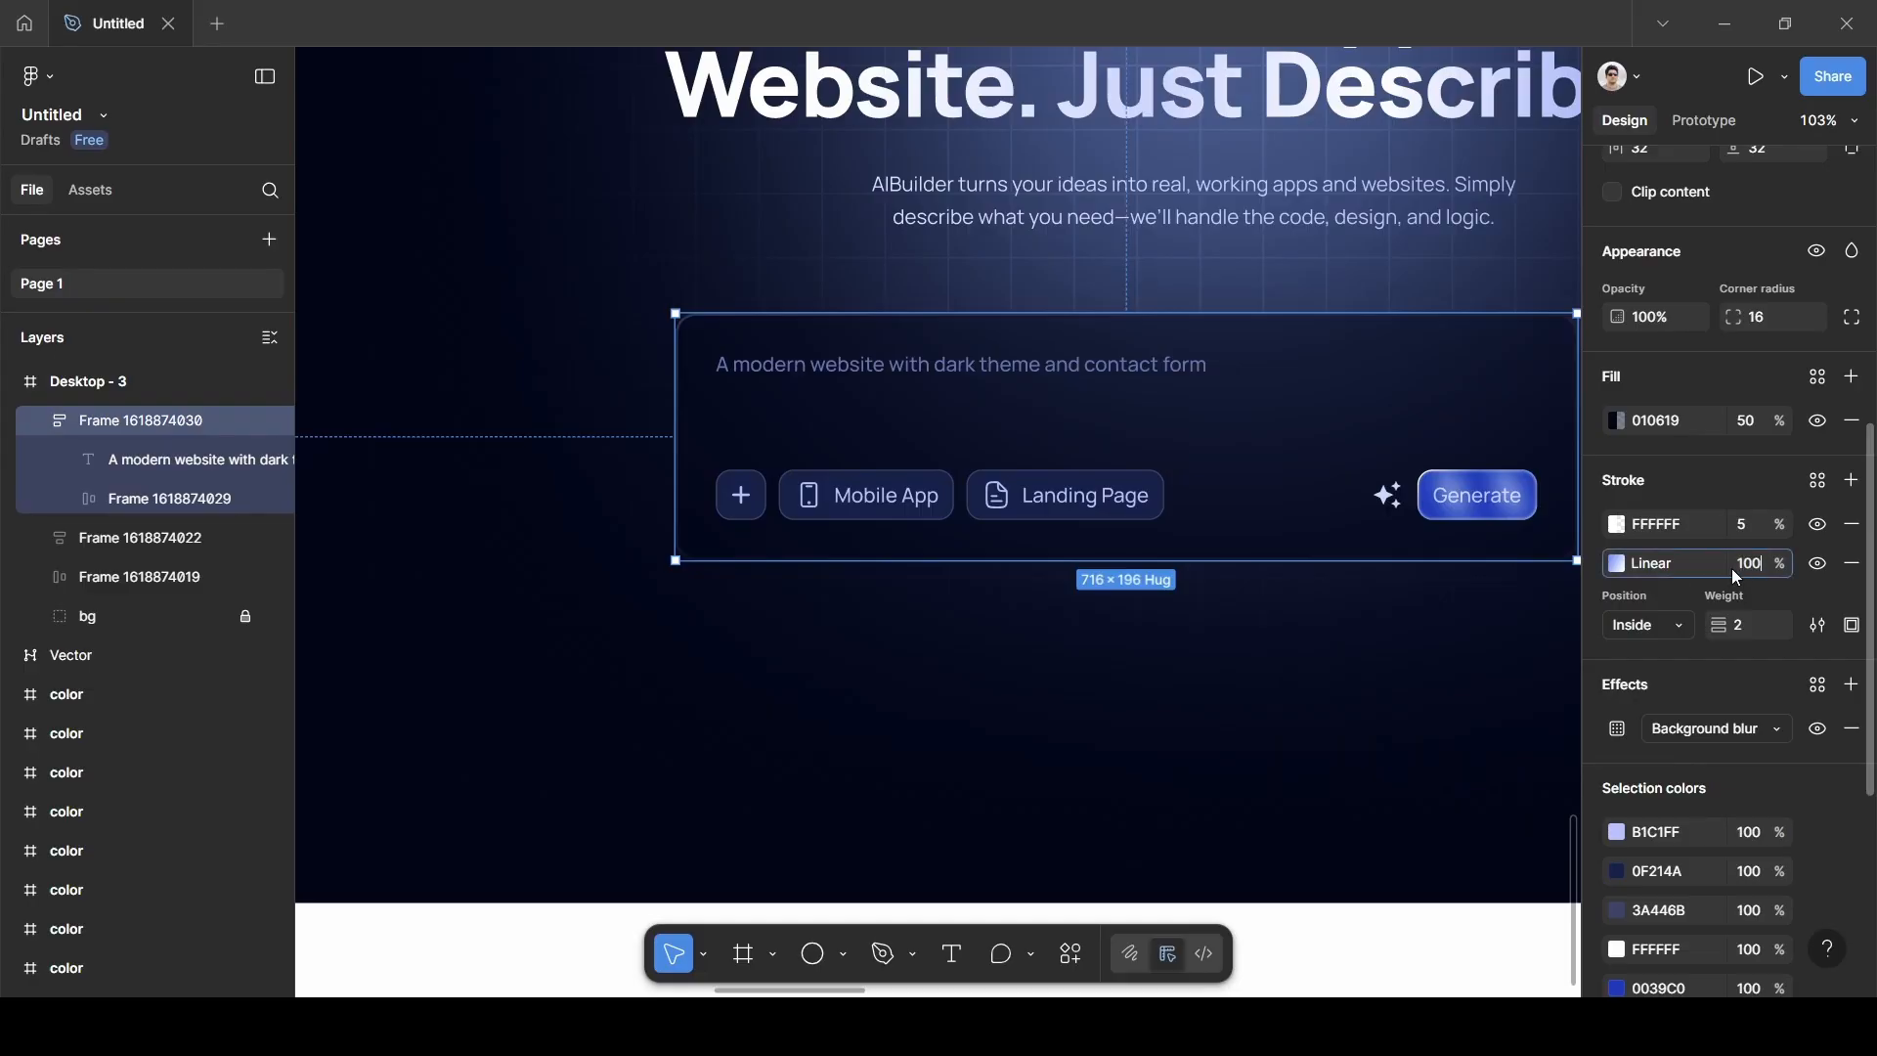
click(1041, 716)
scroll(1039, 716, down, 5)
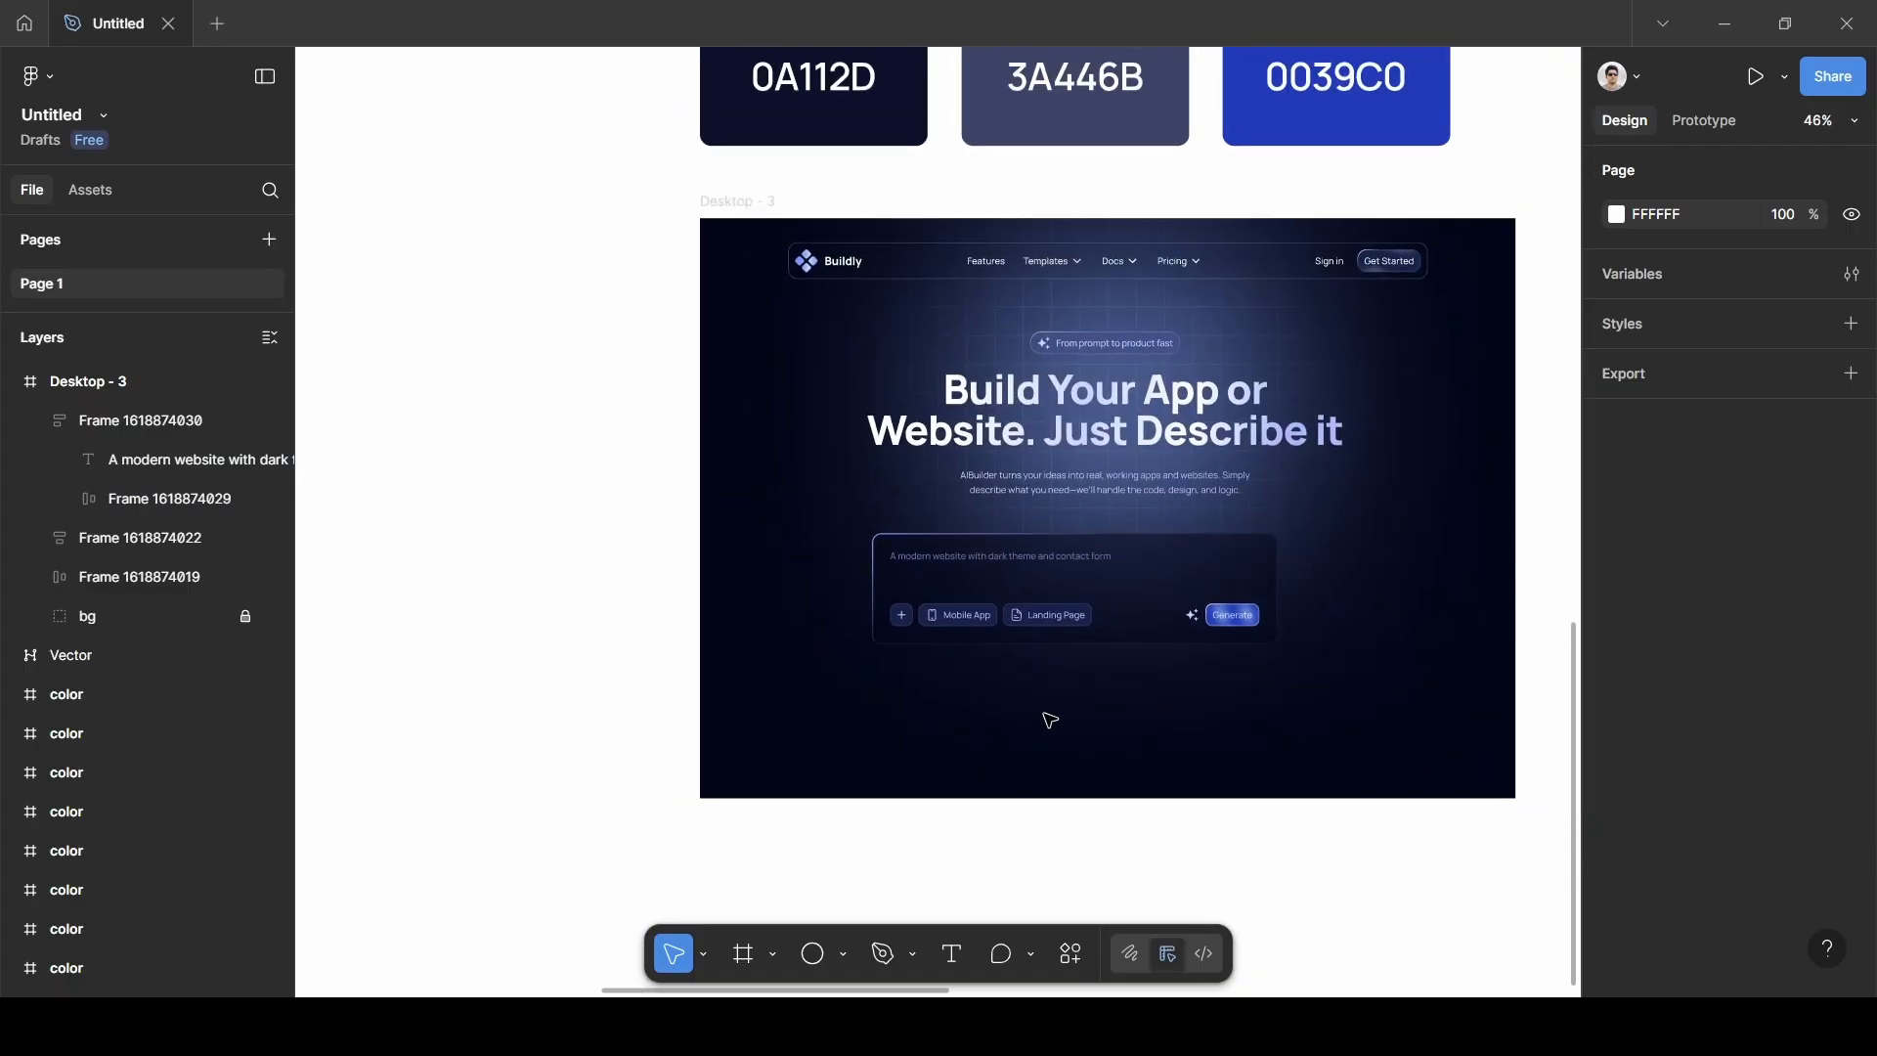
Move the prompt box to X 358, Y 556, centred beneath the subheading, and deselect it.
scroll(1043, 716, up, 2)
click(1023, 531)
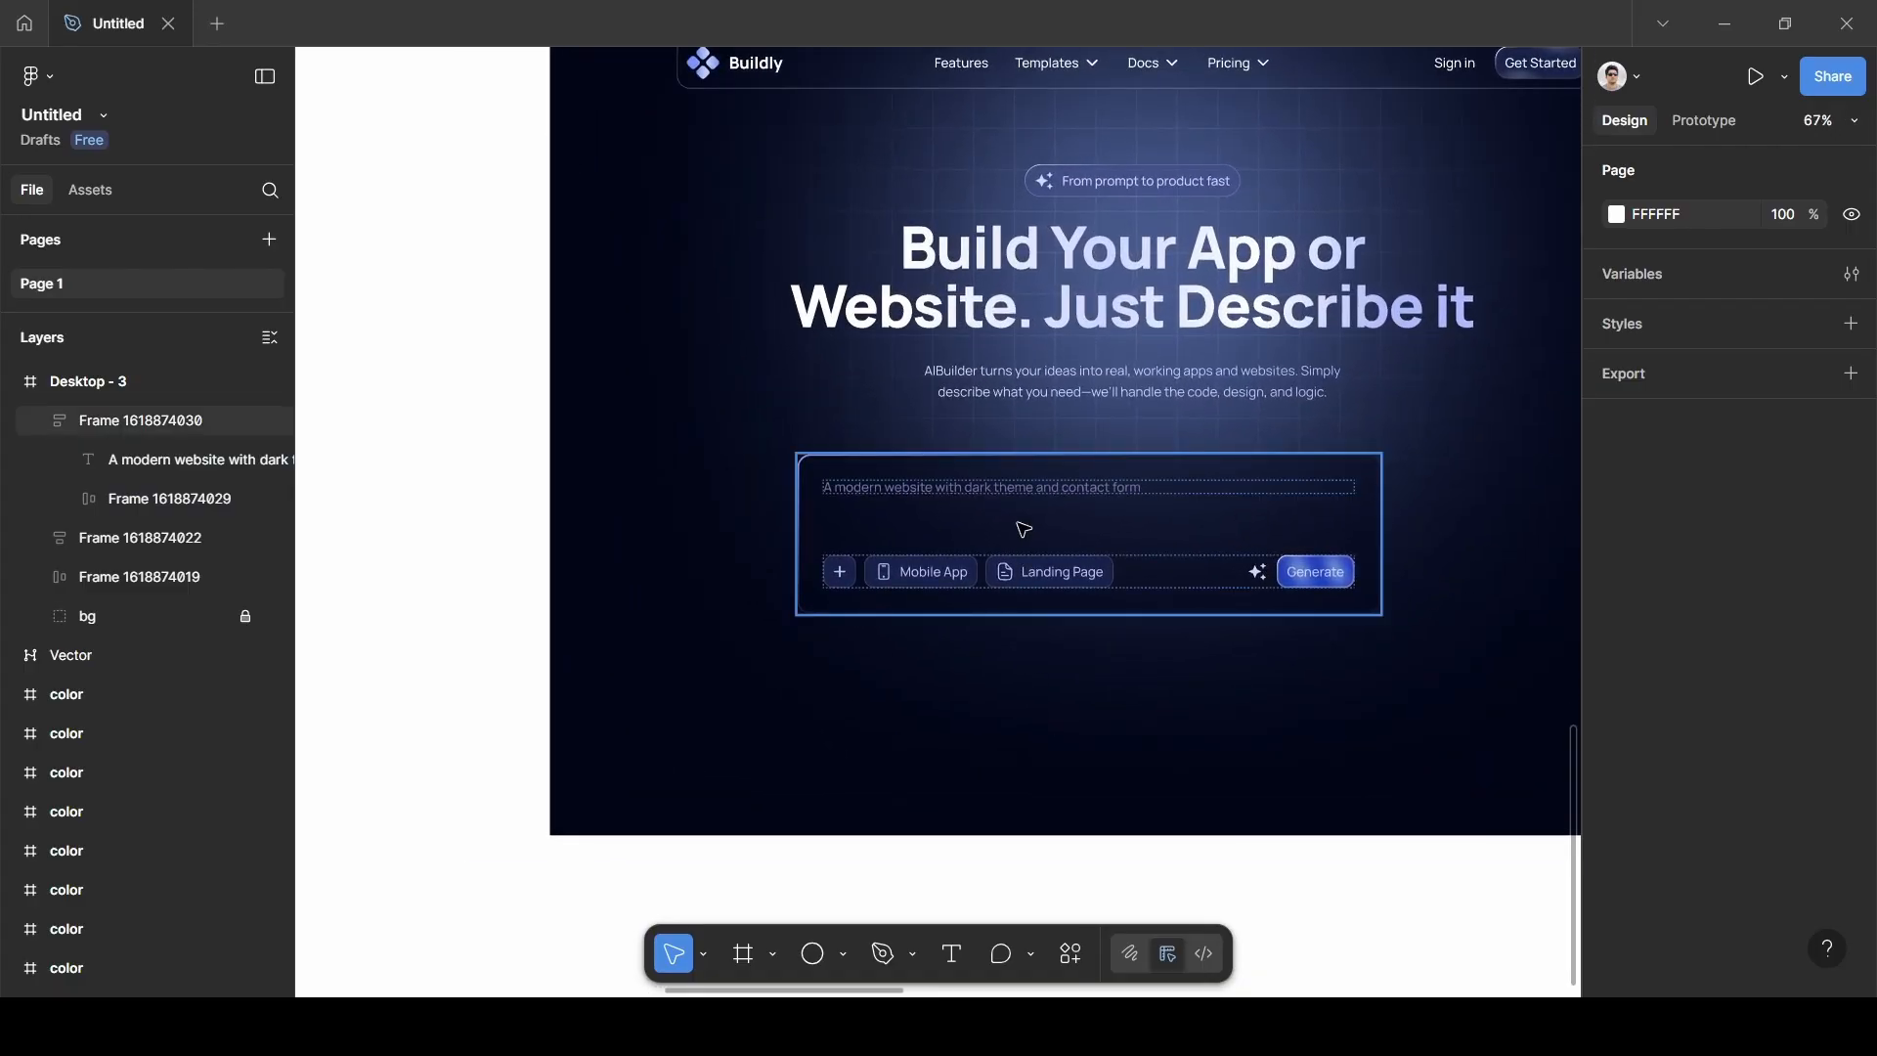
drag(1071, 532, 1095, 528)
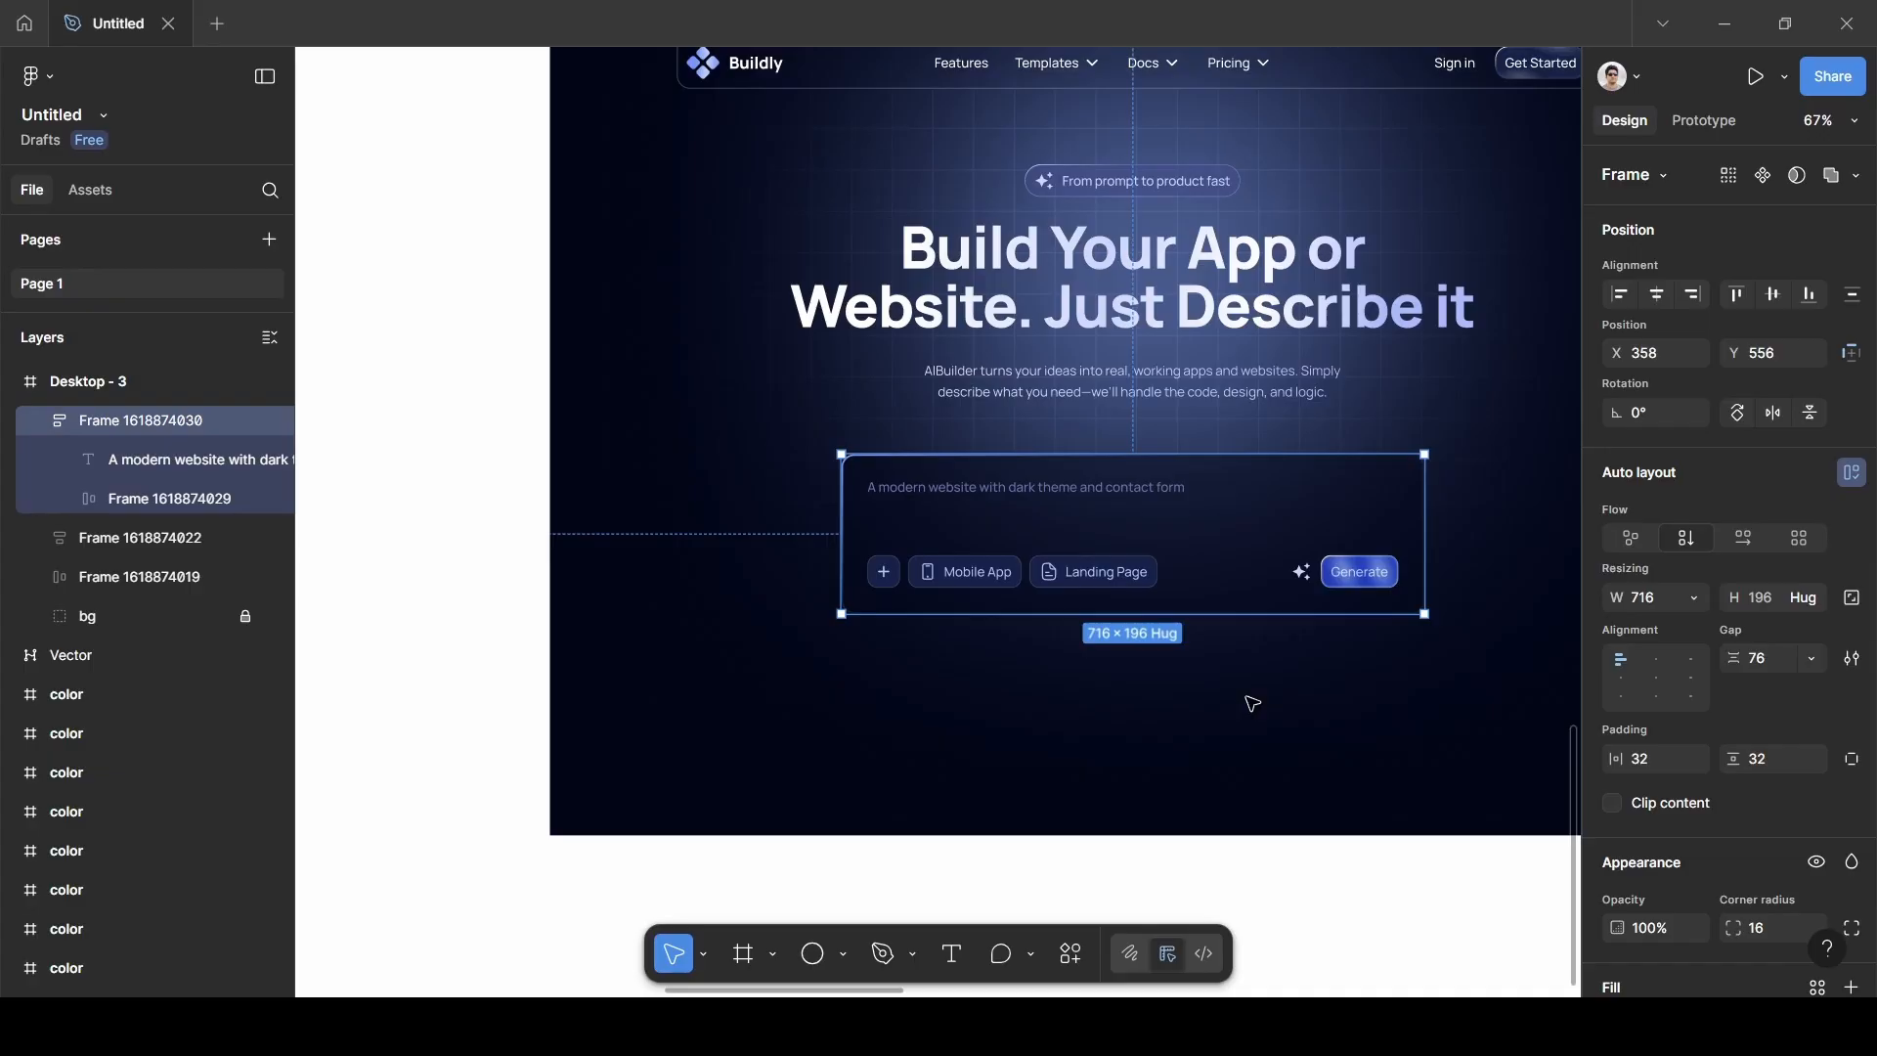
scroll(1252, 703, right, 1)
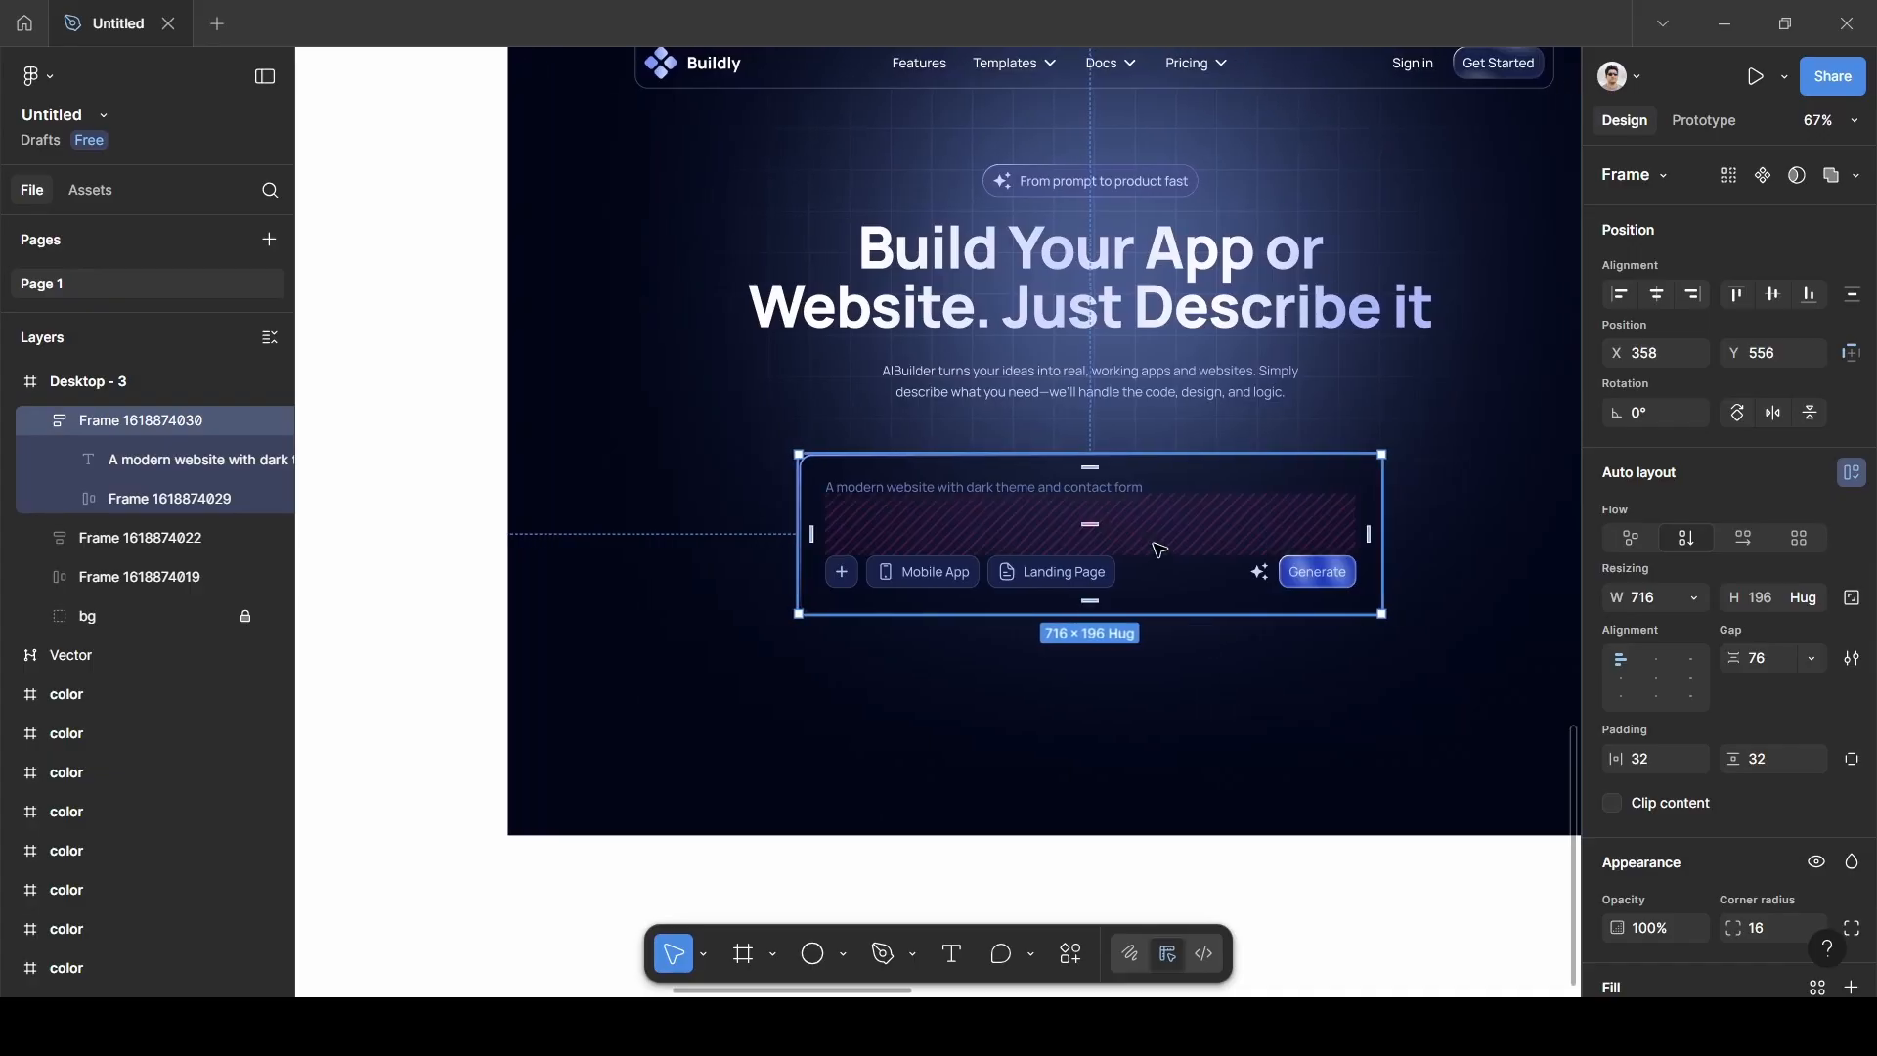
scroll(1191, 696, down, 4)
click(737, 599)
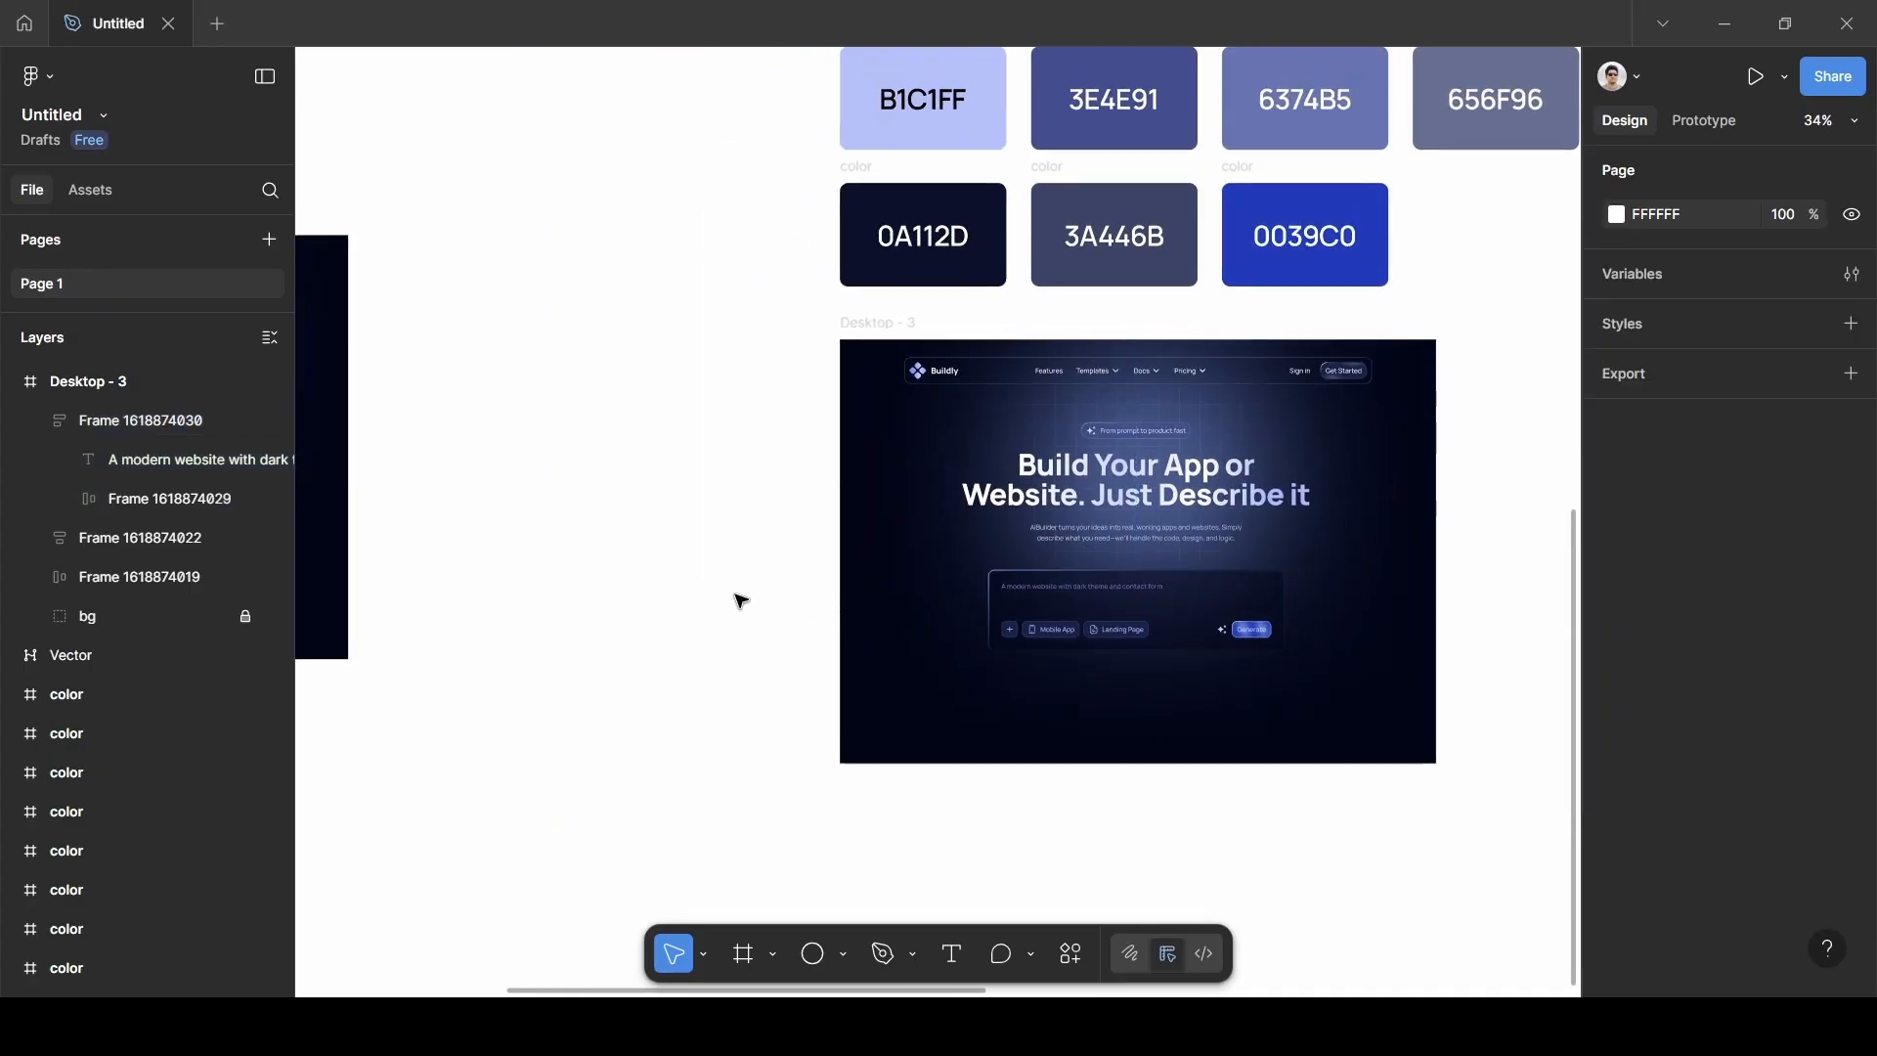
Compare the Desktop - 2 reference with the Desktop - 3 design and examine the reference's brand logo row.
scroll(737, 599, left, 2)
scroll(740, 600, down, 2)
scroll(743, 602, down, 1)
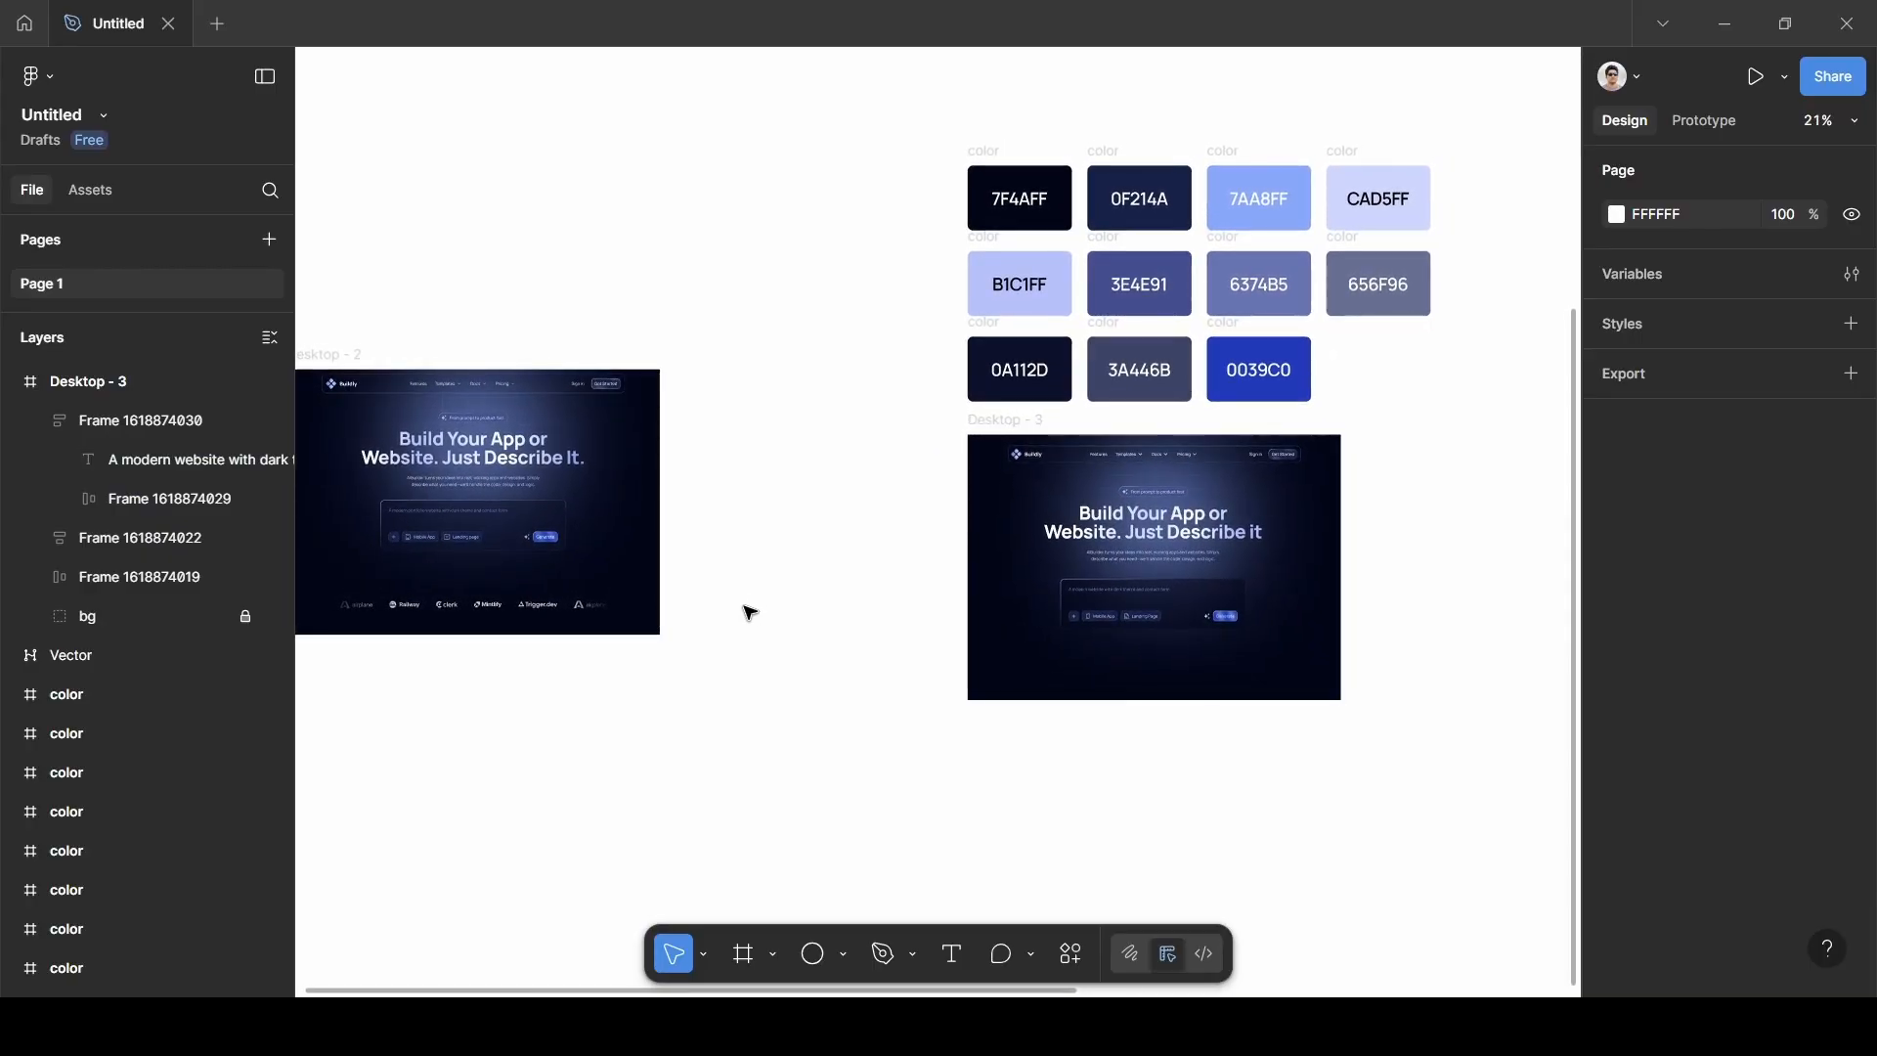
scroll(746, 612, up, 2)
scroll(746, 612, left, 3)
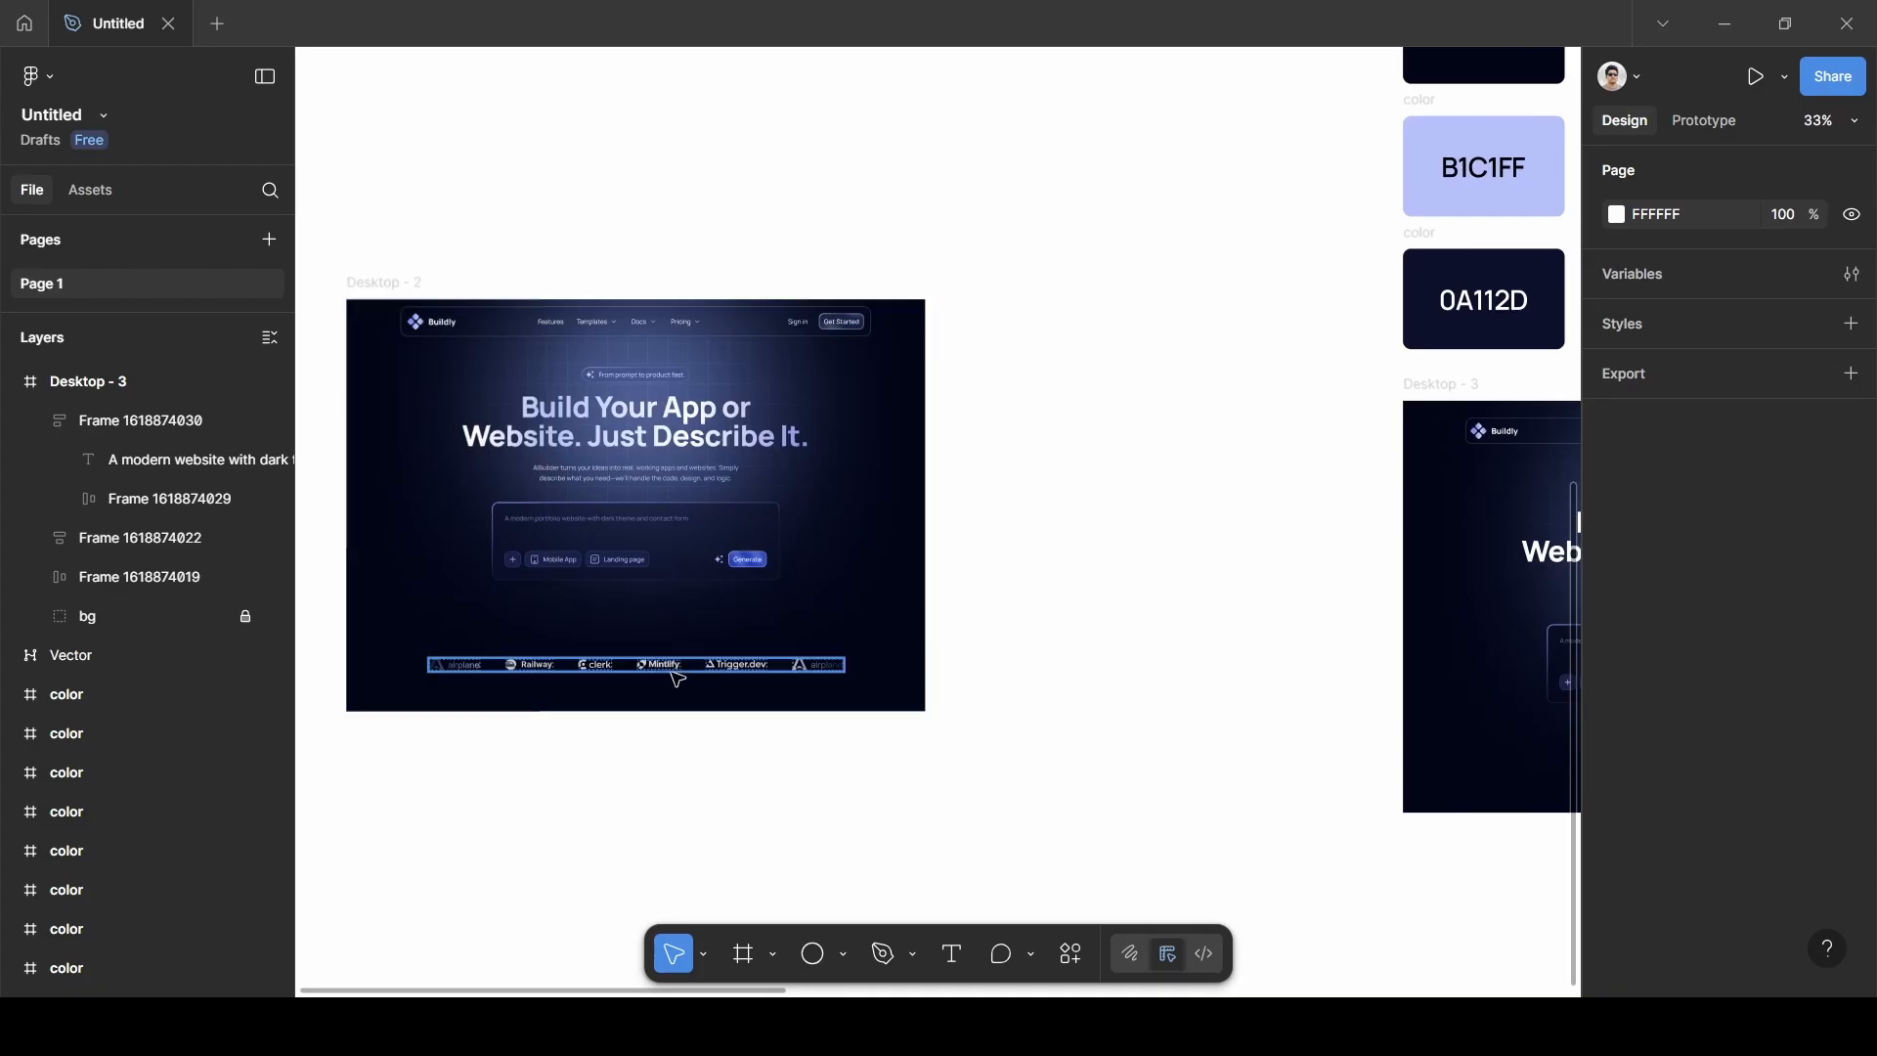
scroll(1190, 740, right, 3)
scroll(1191, 740, down, 1)
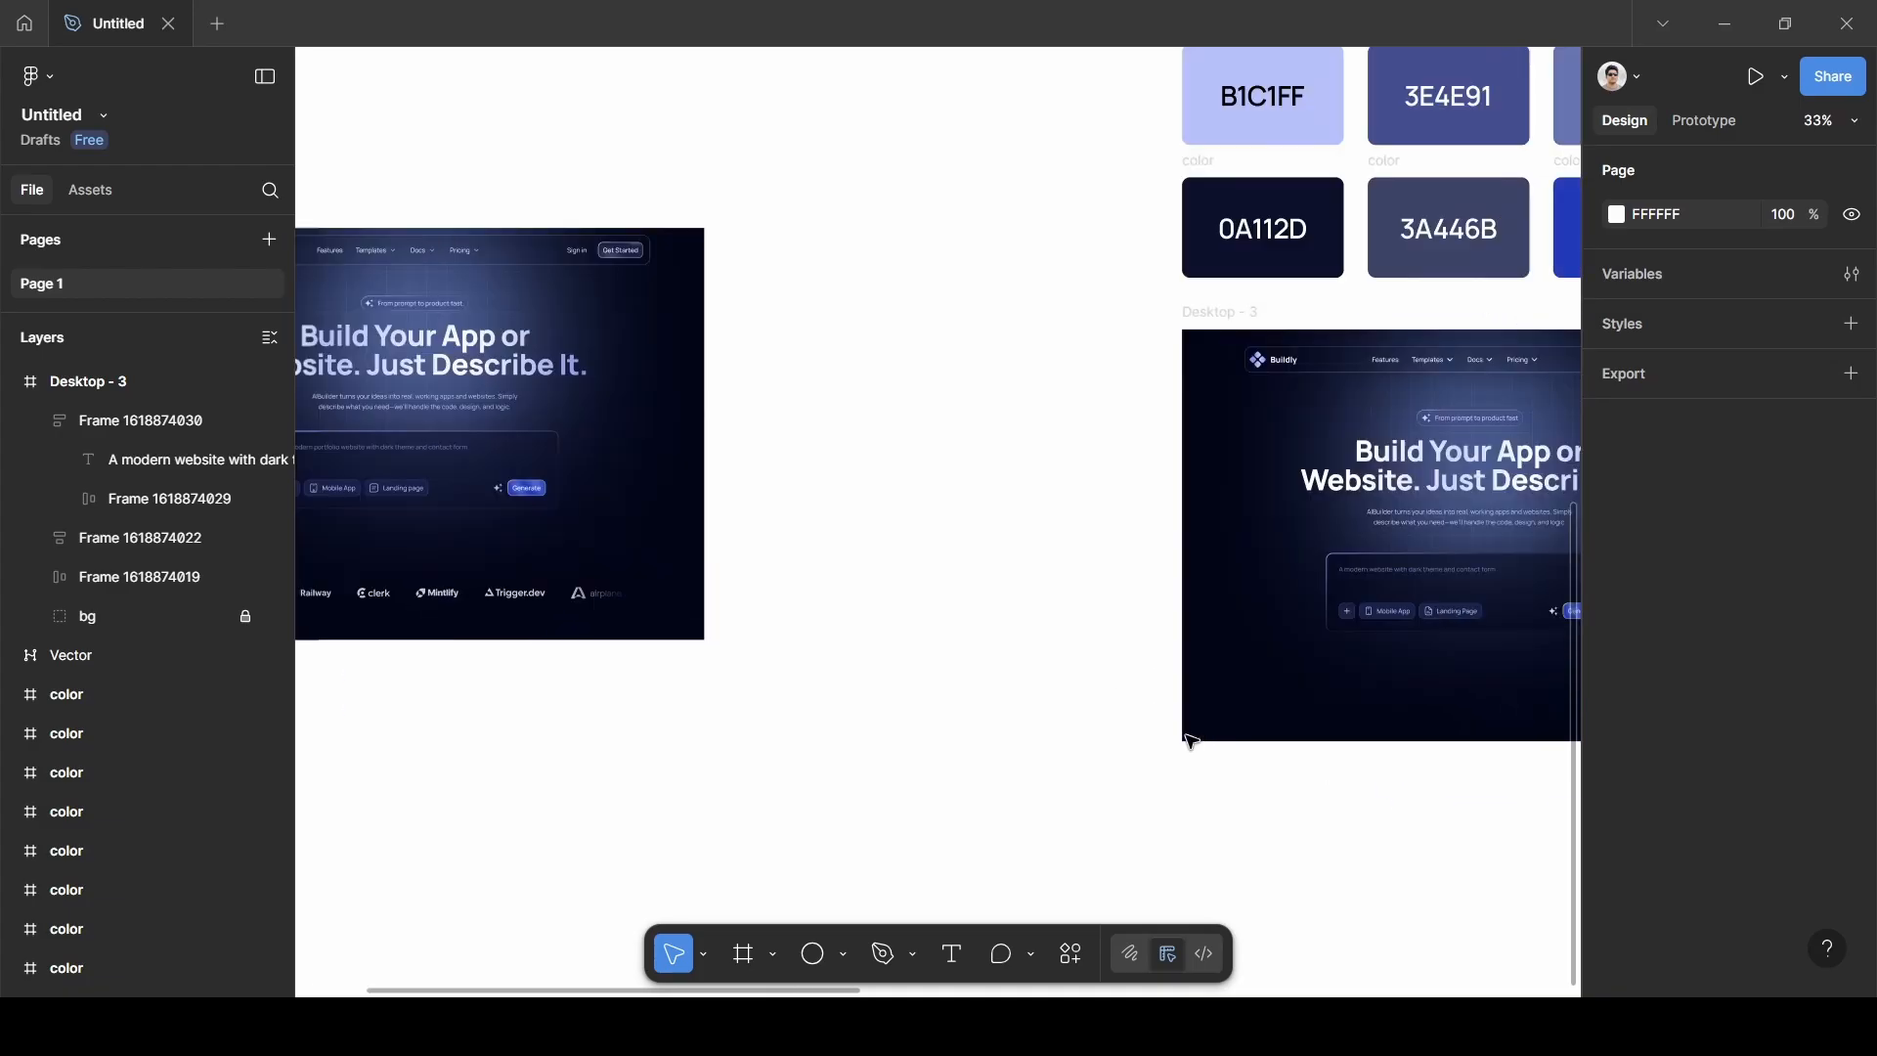
scroll(1191, 740, right, 3)
scroll(1261, 654, down, 1)
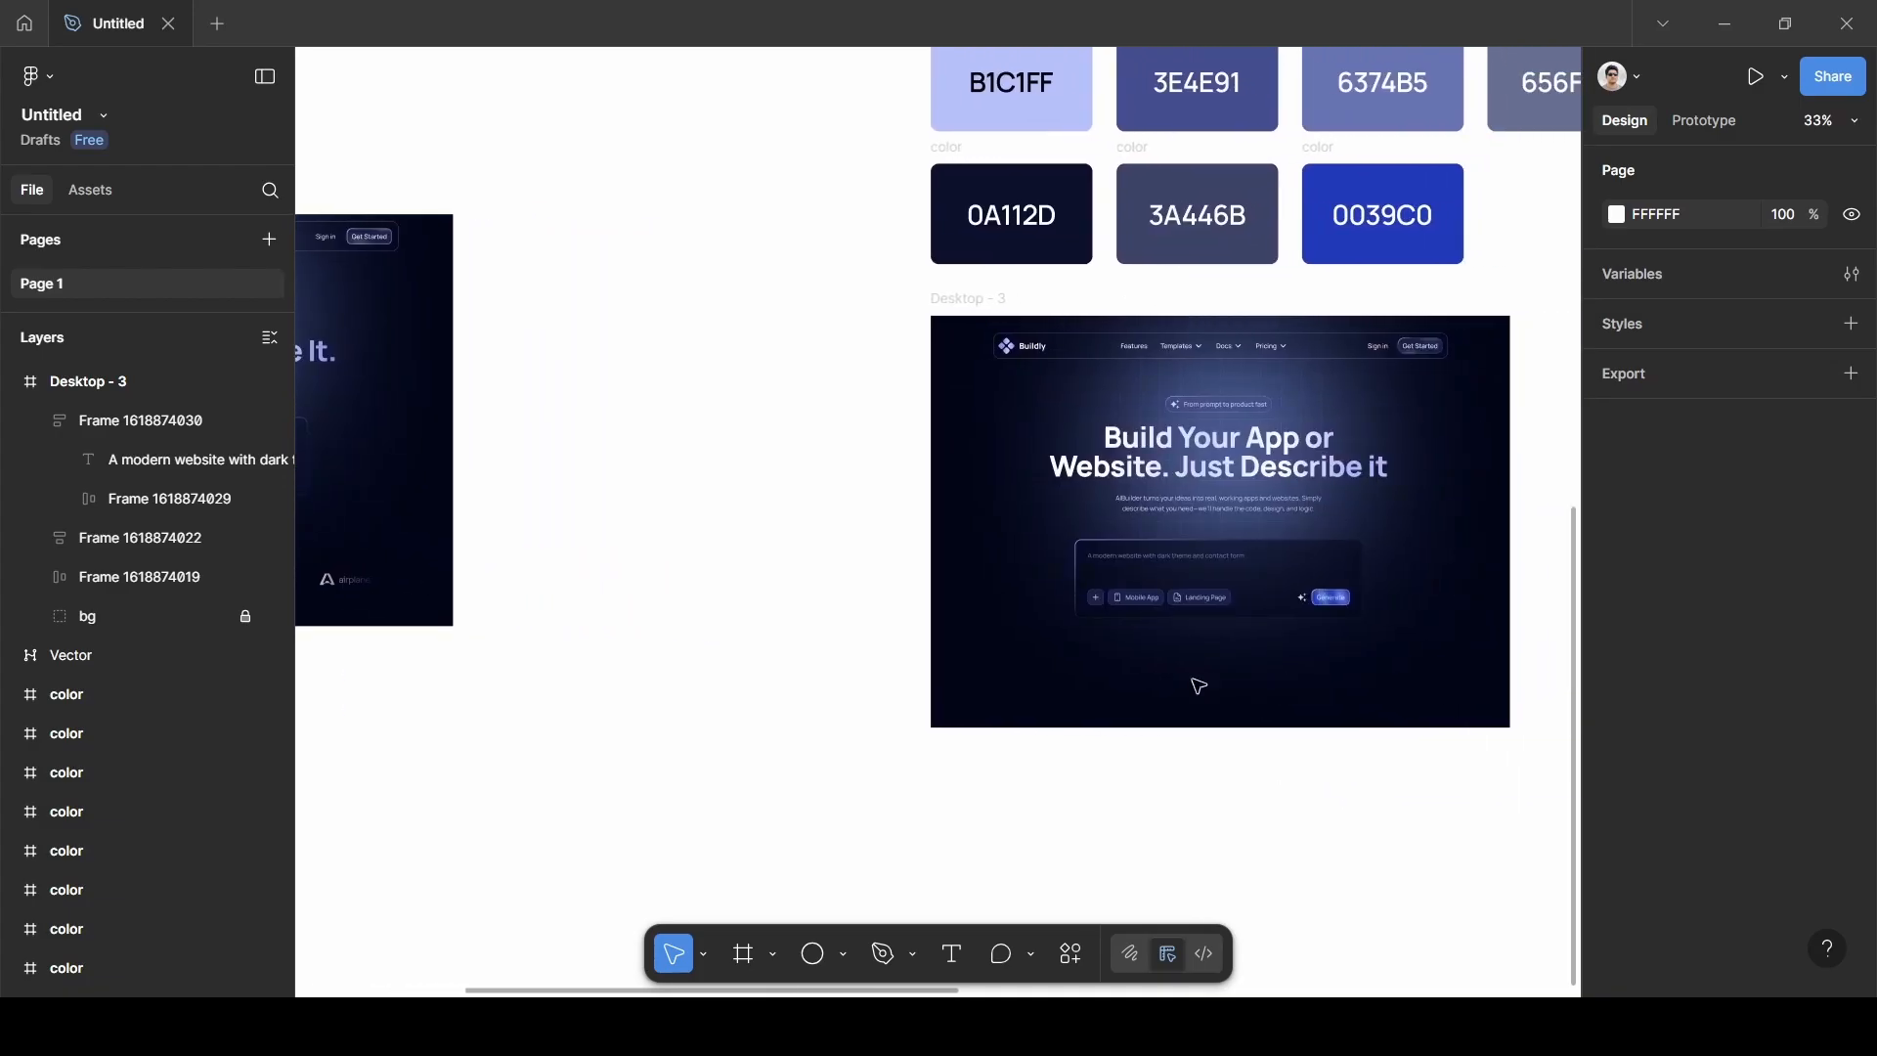
scroll(813, 658, left, 5)
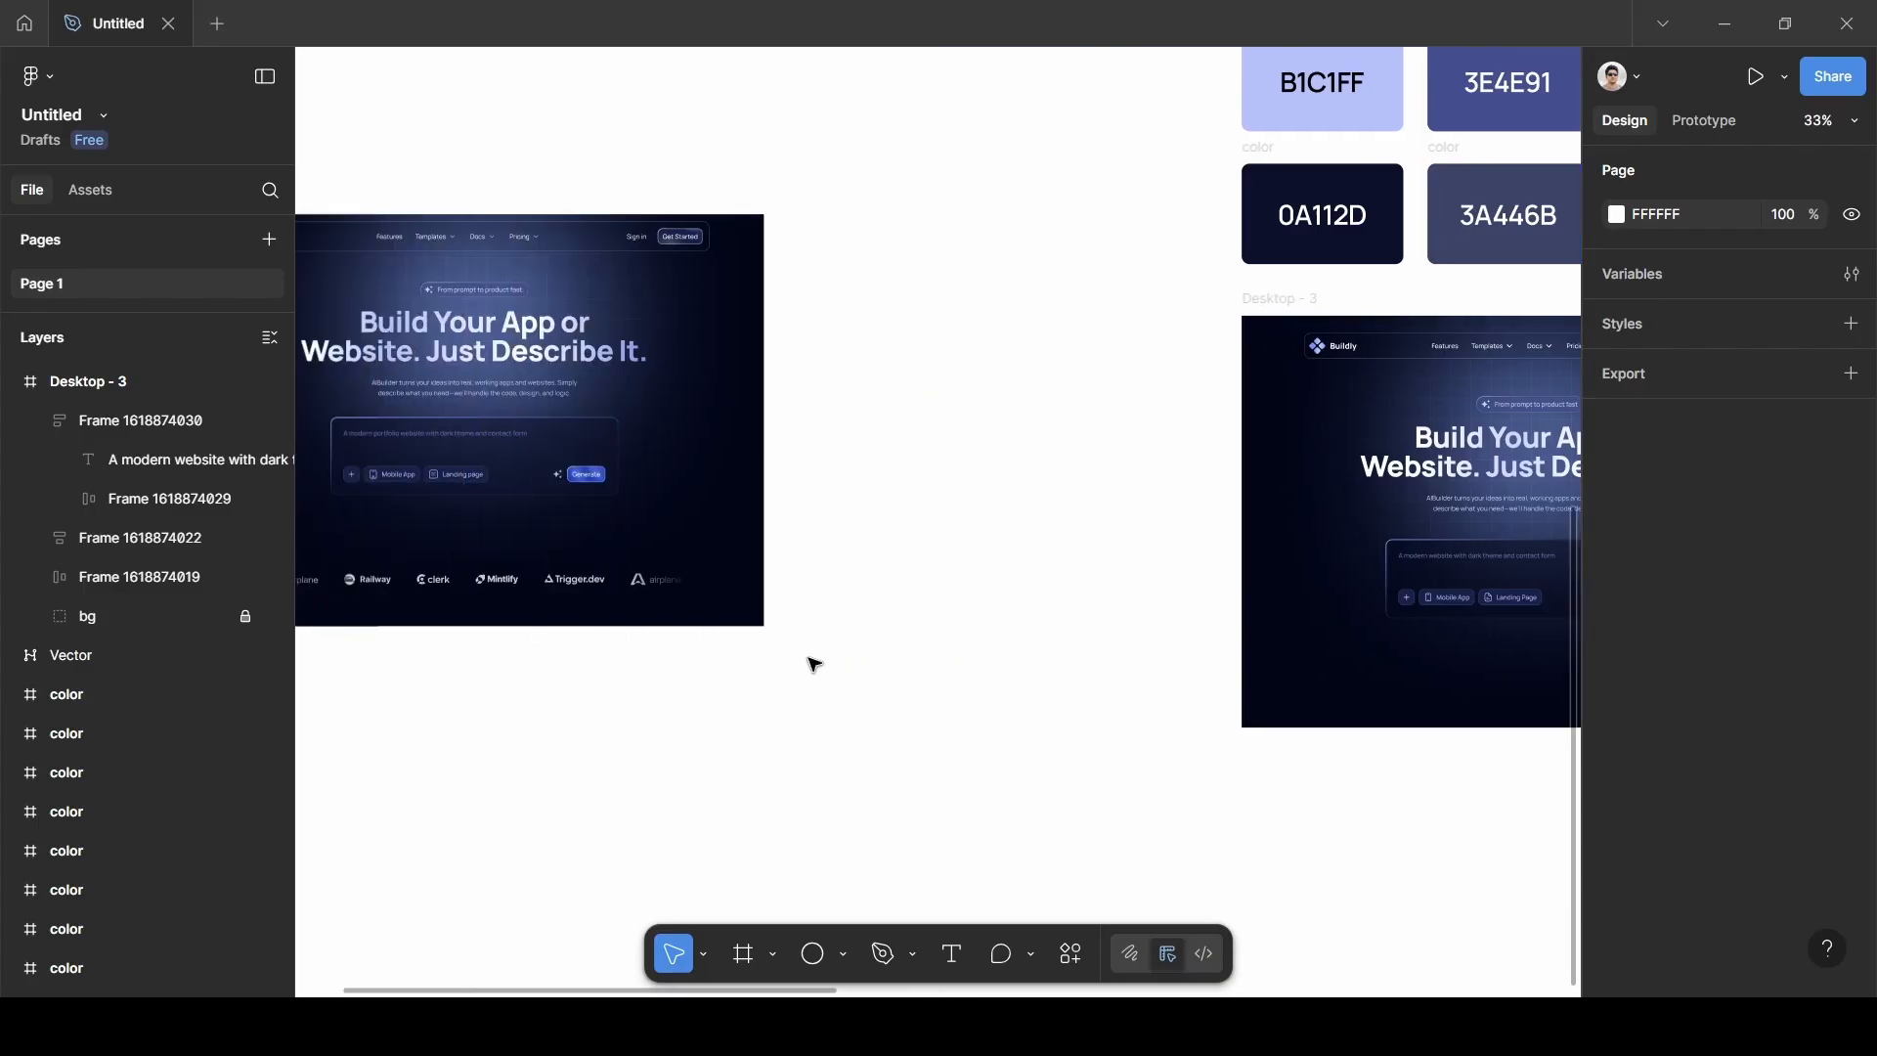
click(560, 585)
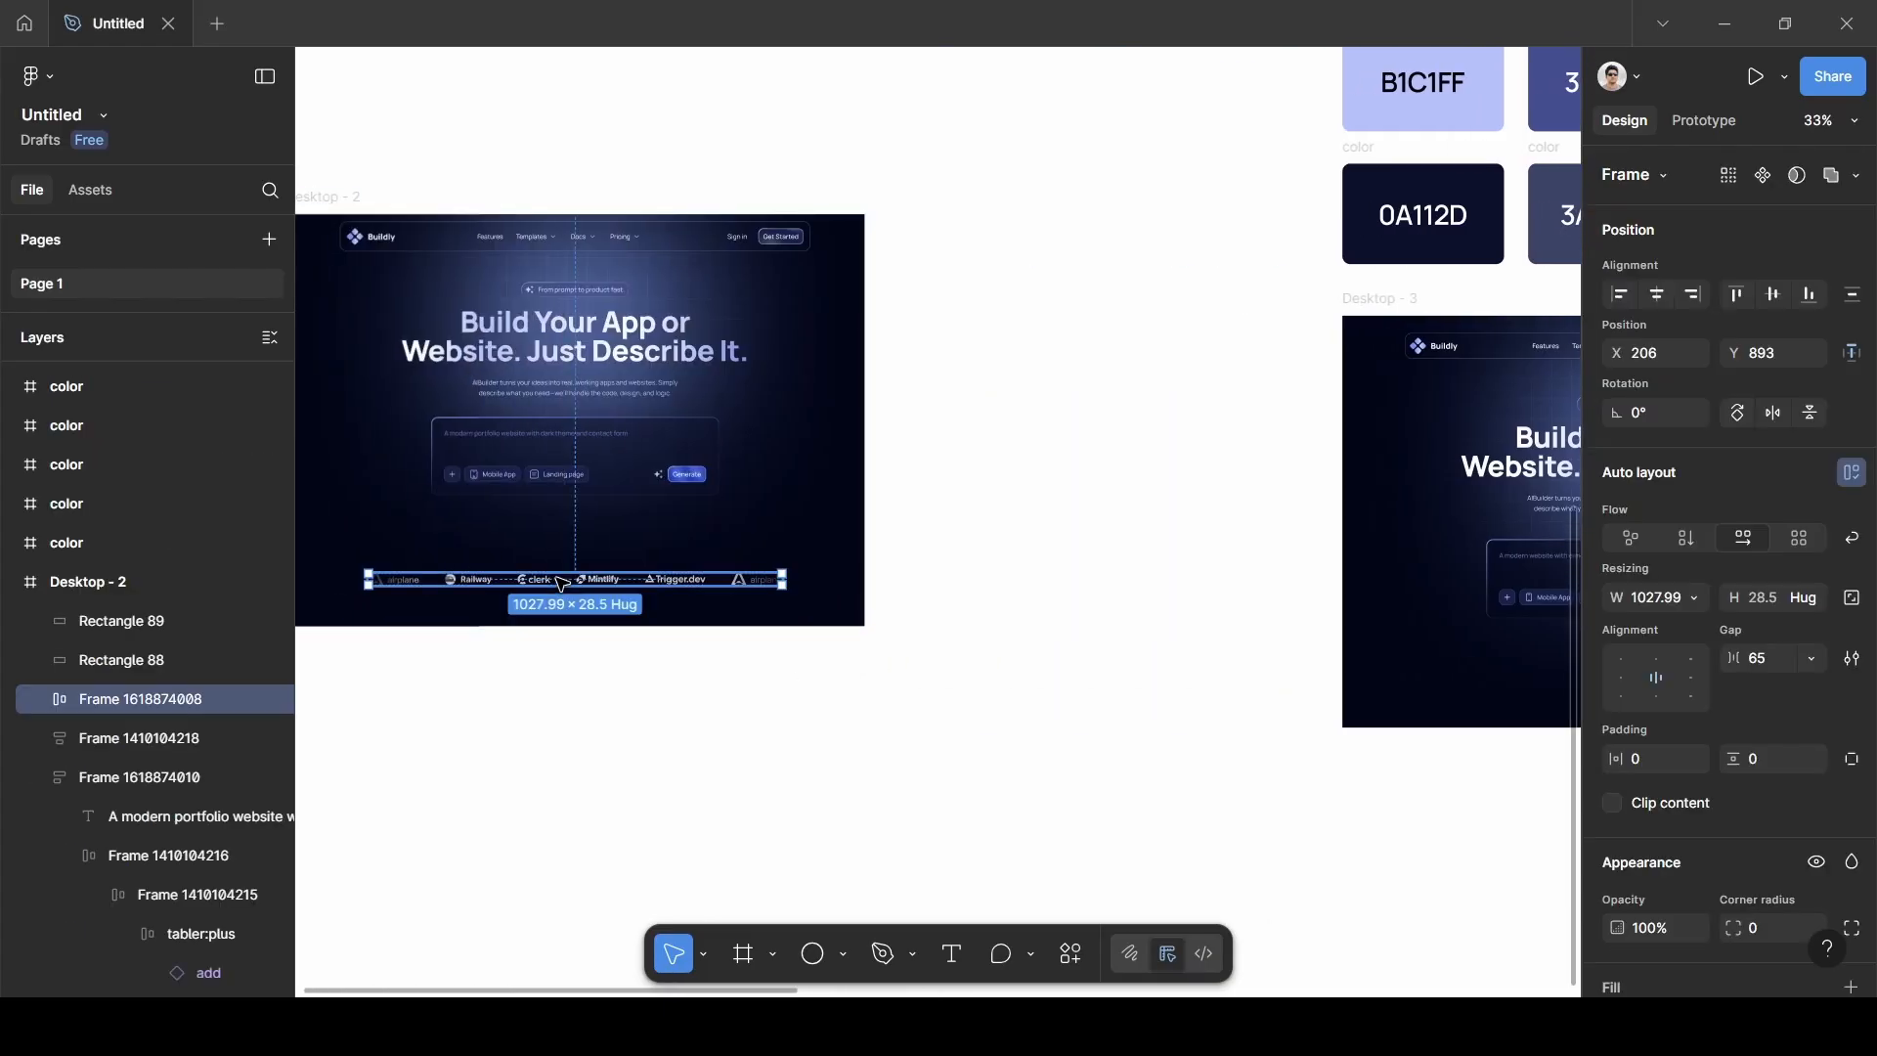
click(743, 661)
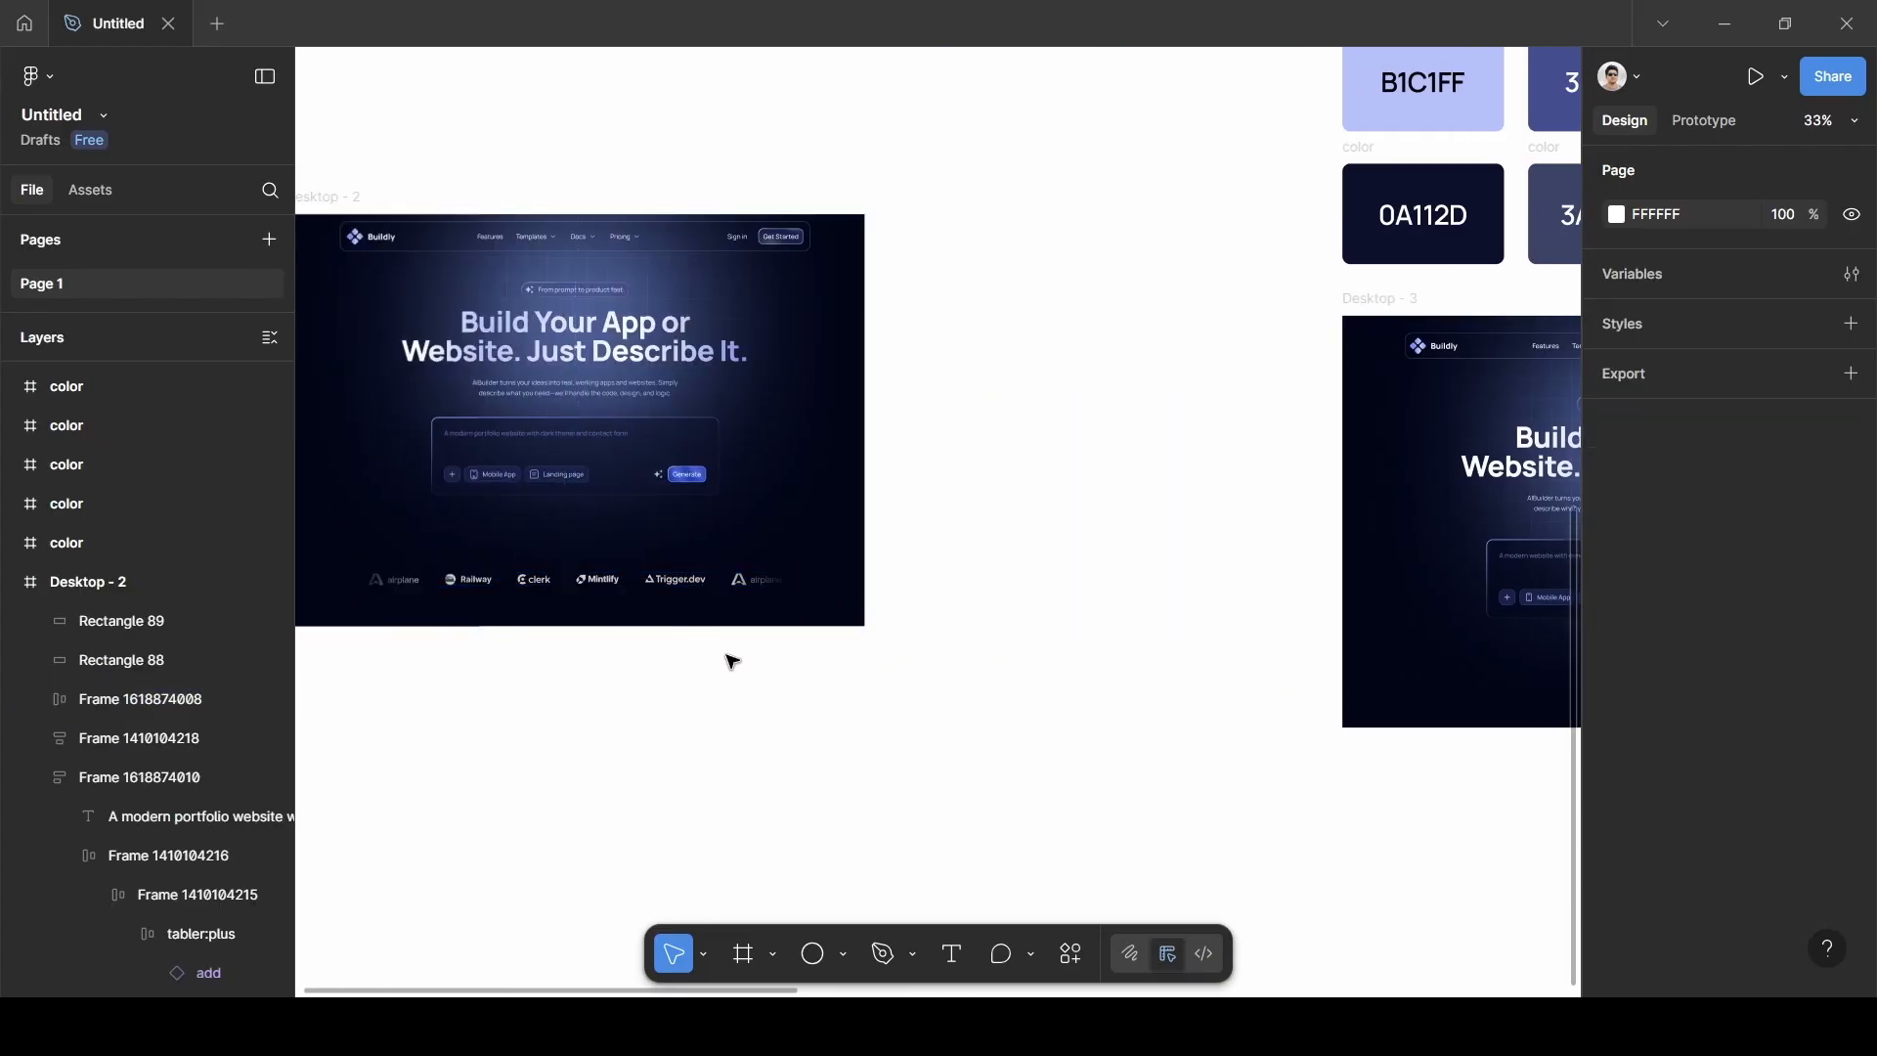
Browse the placeholder brand logos in the QuickFill plugin's assets and close the plugin.
click(1073, 956)
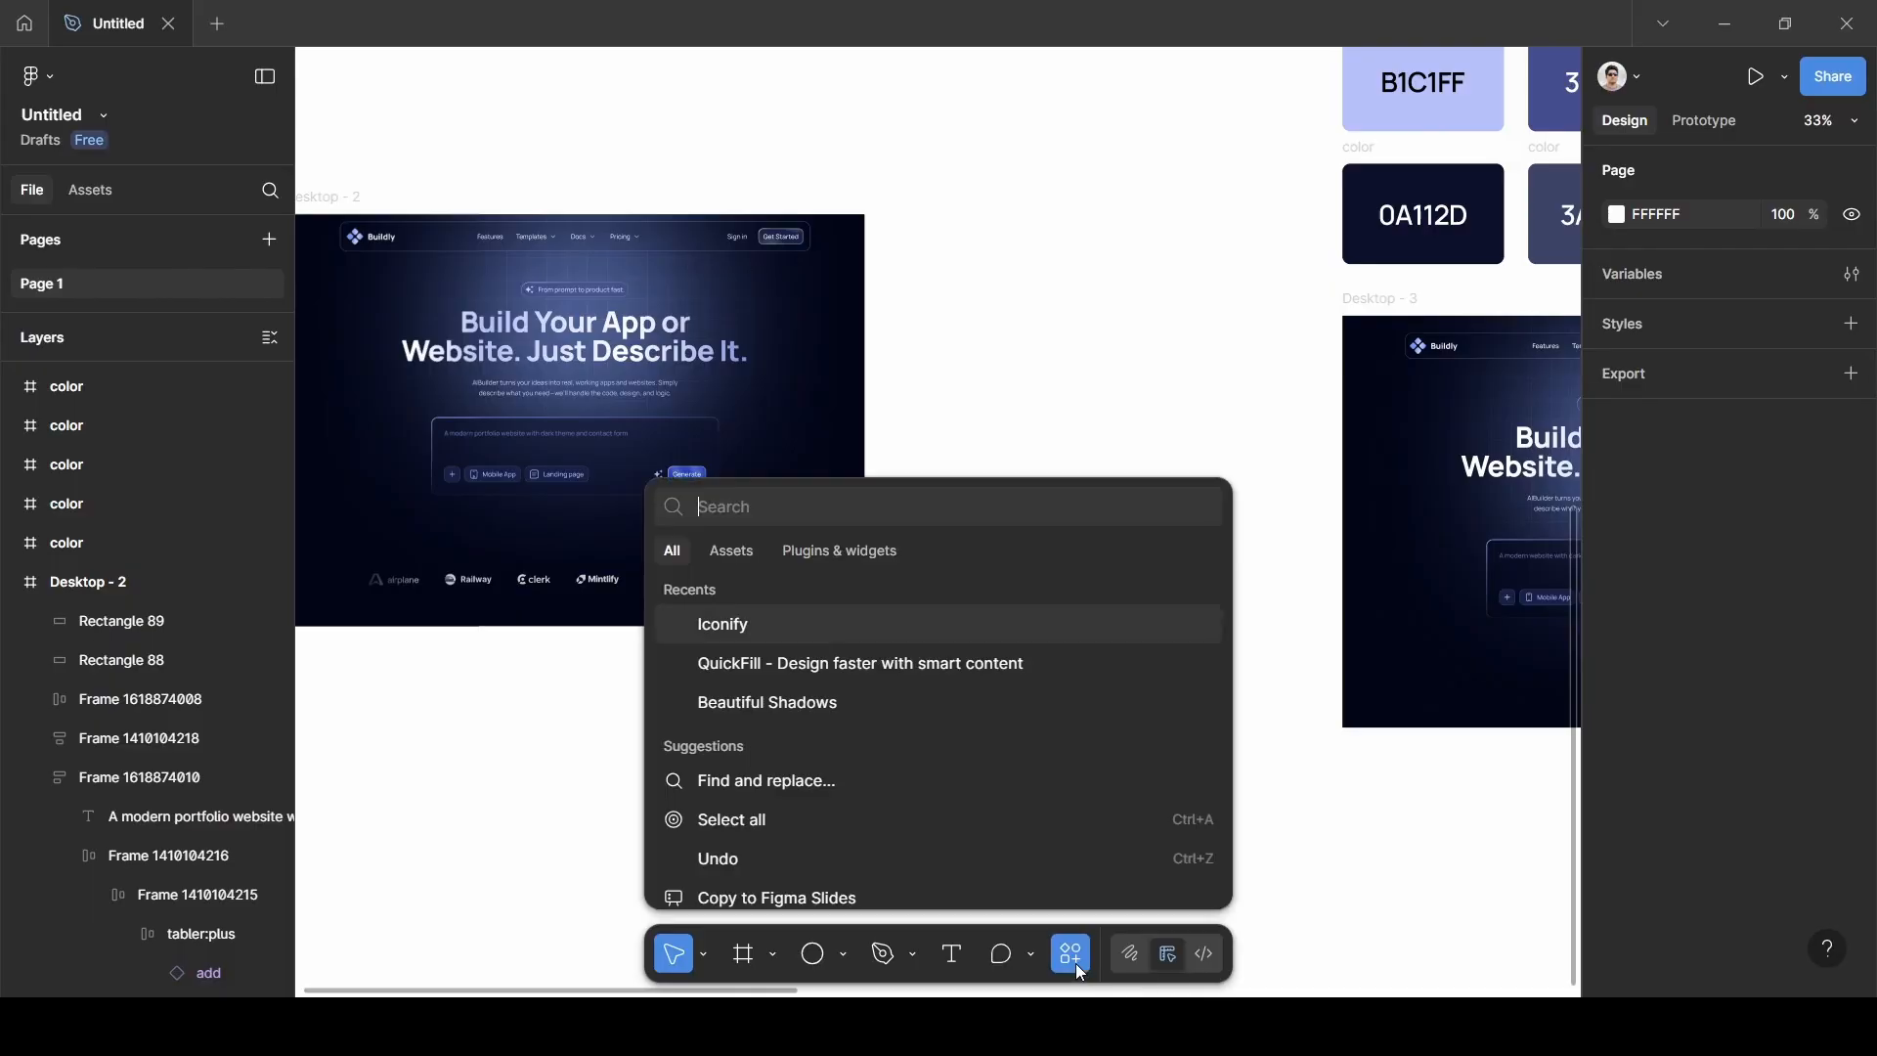
click(865, 677)
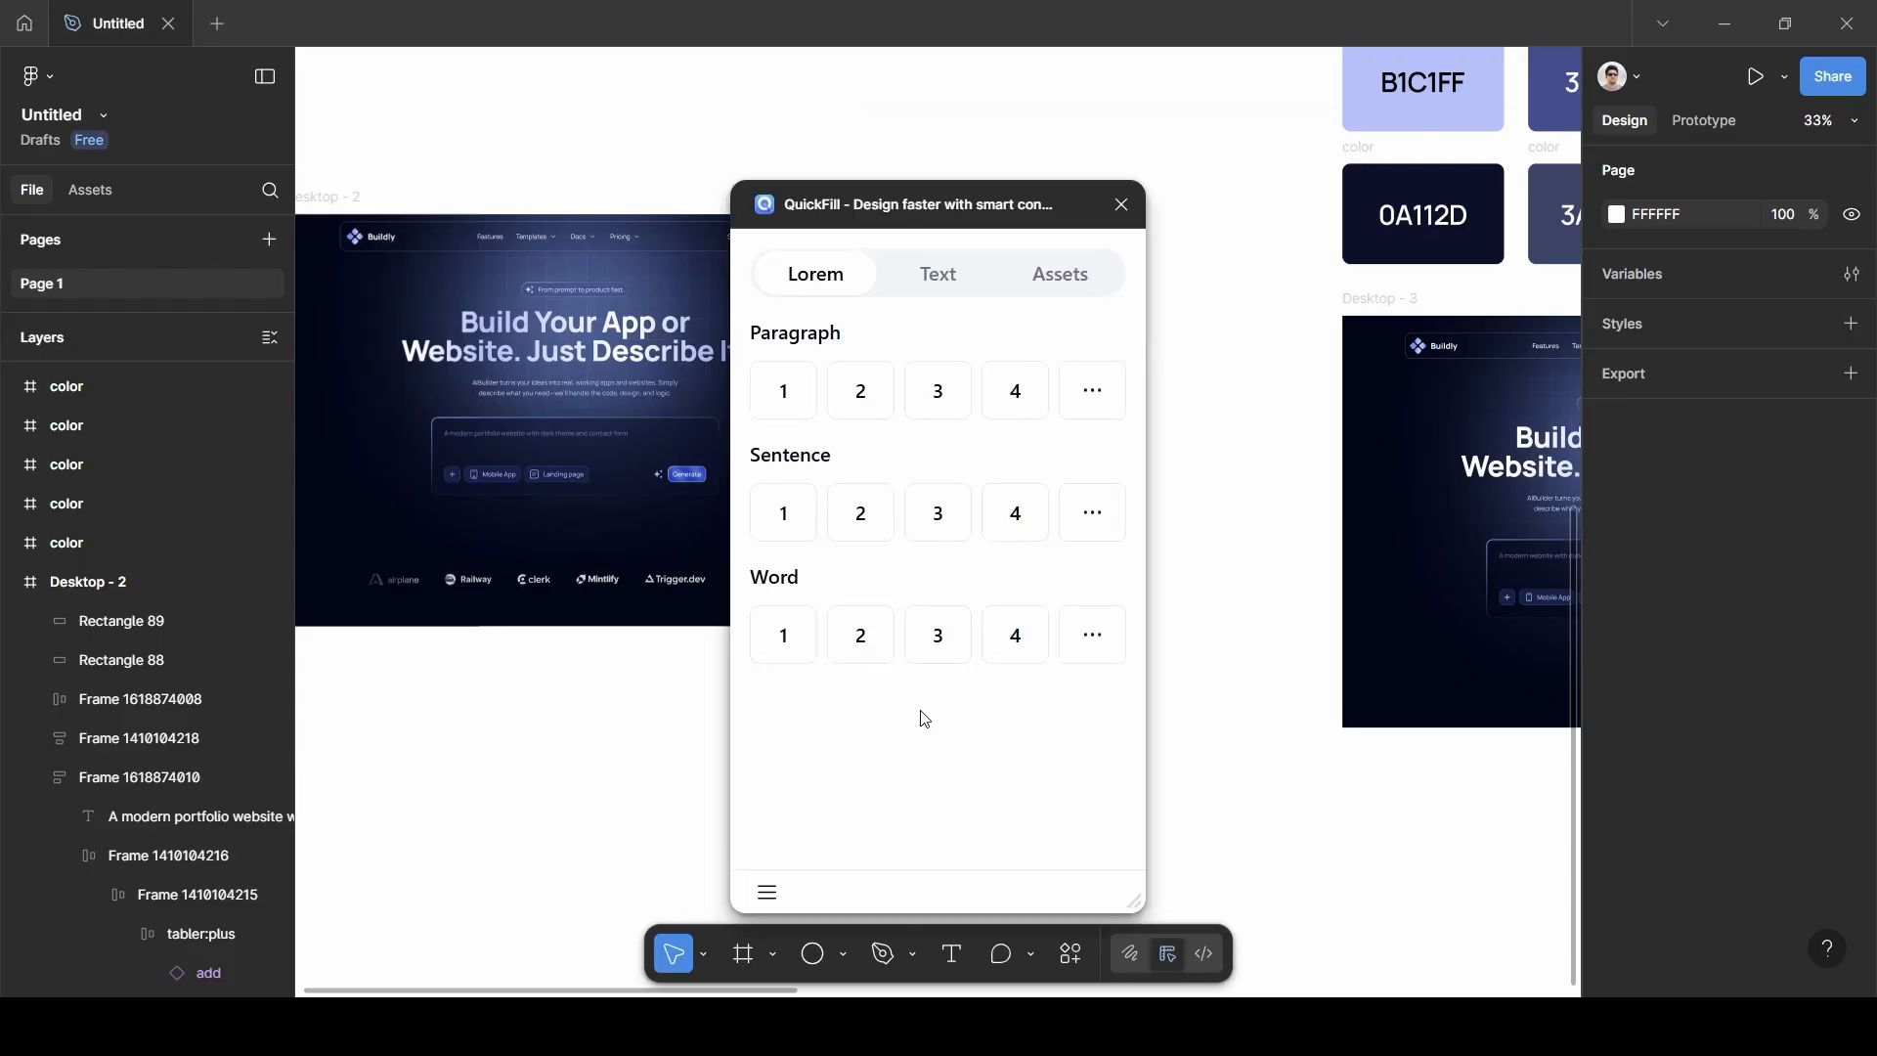
click(1074, 299)
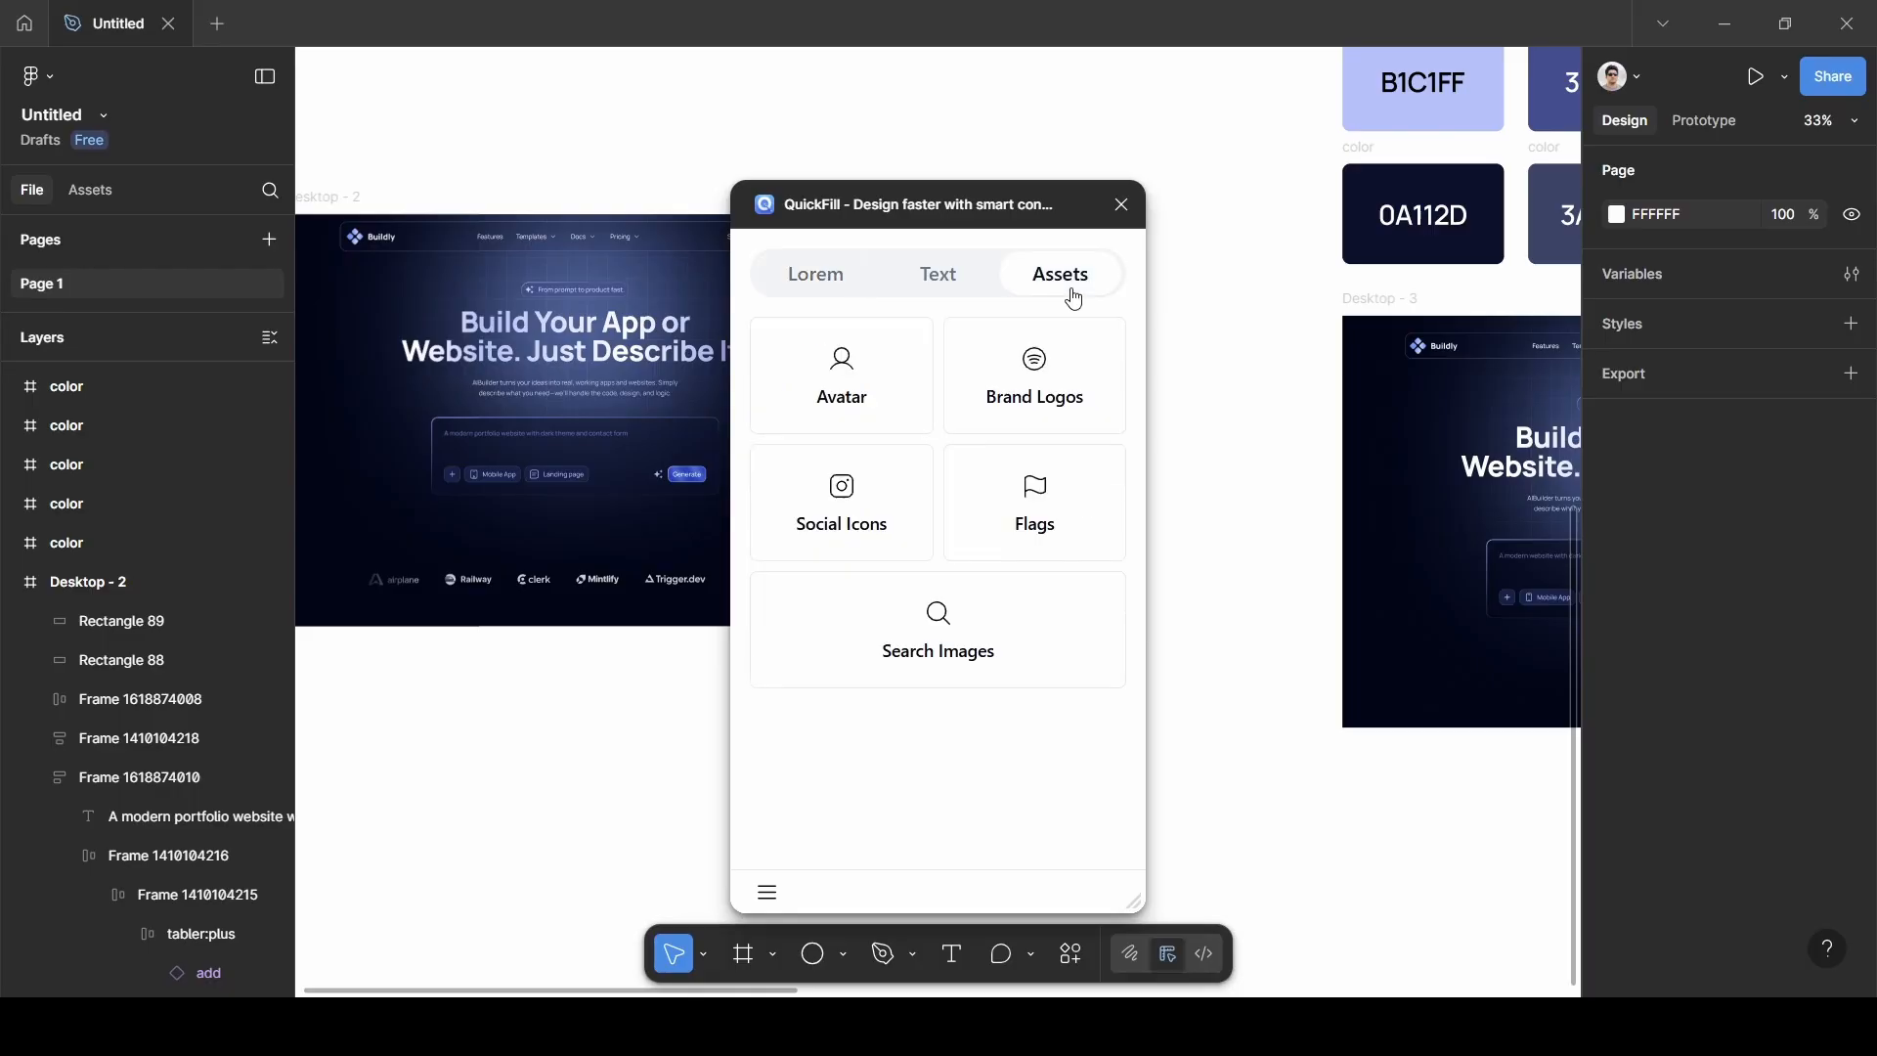
click(1044, 376)
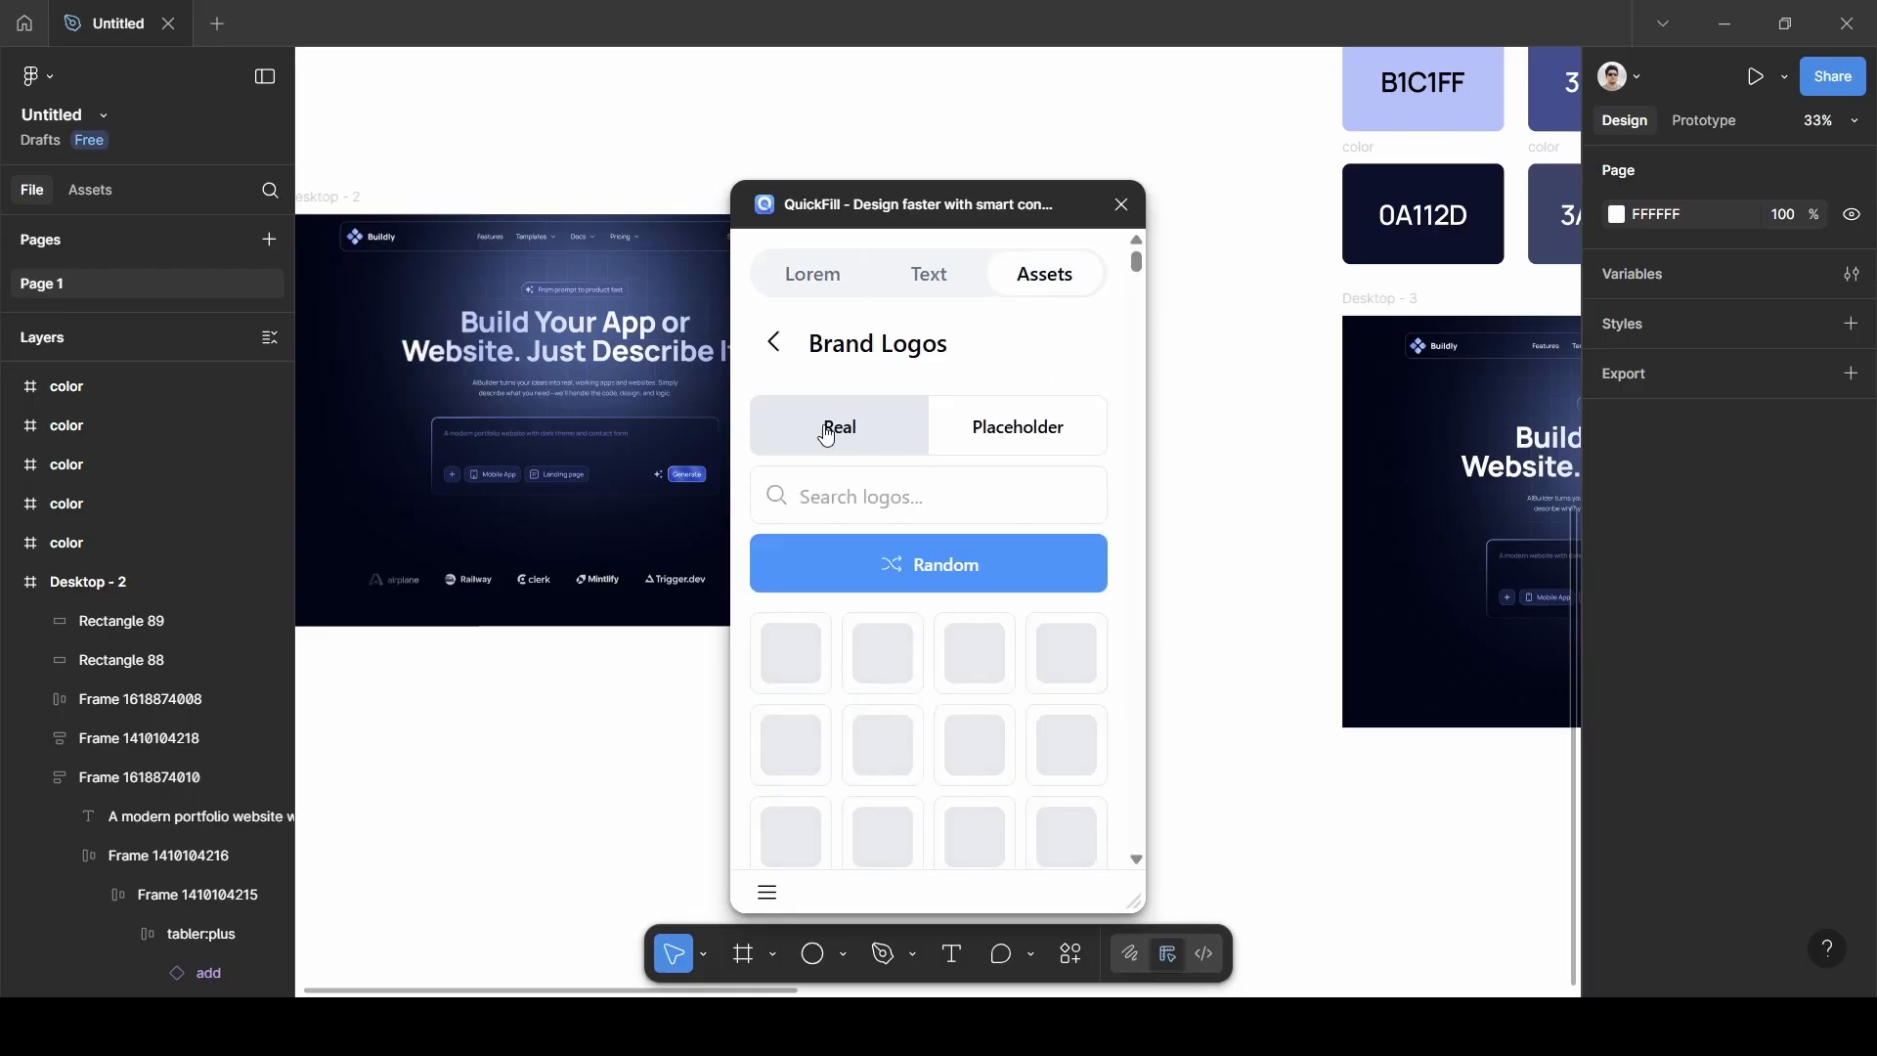
click(1017, 427)
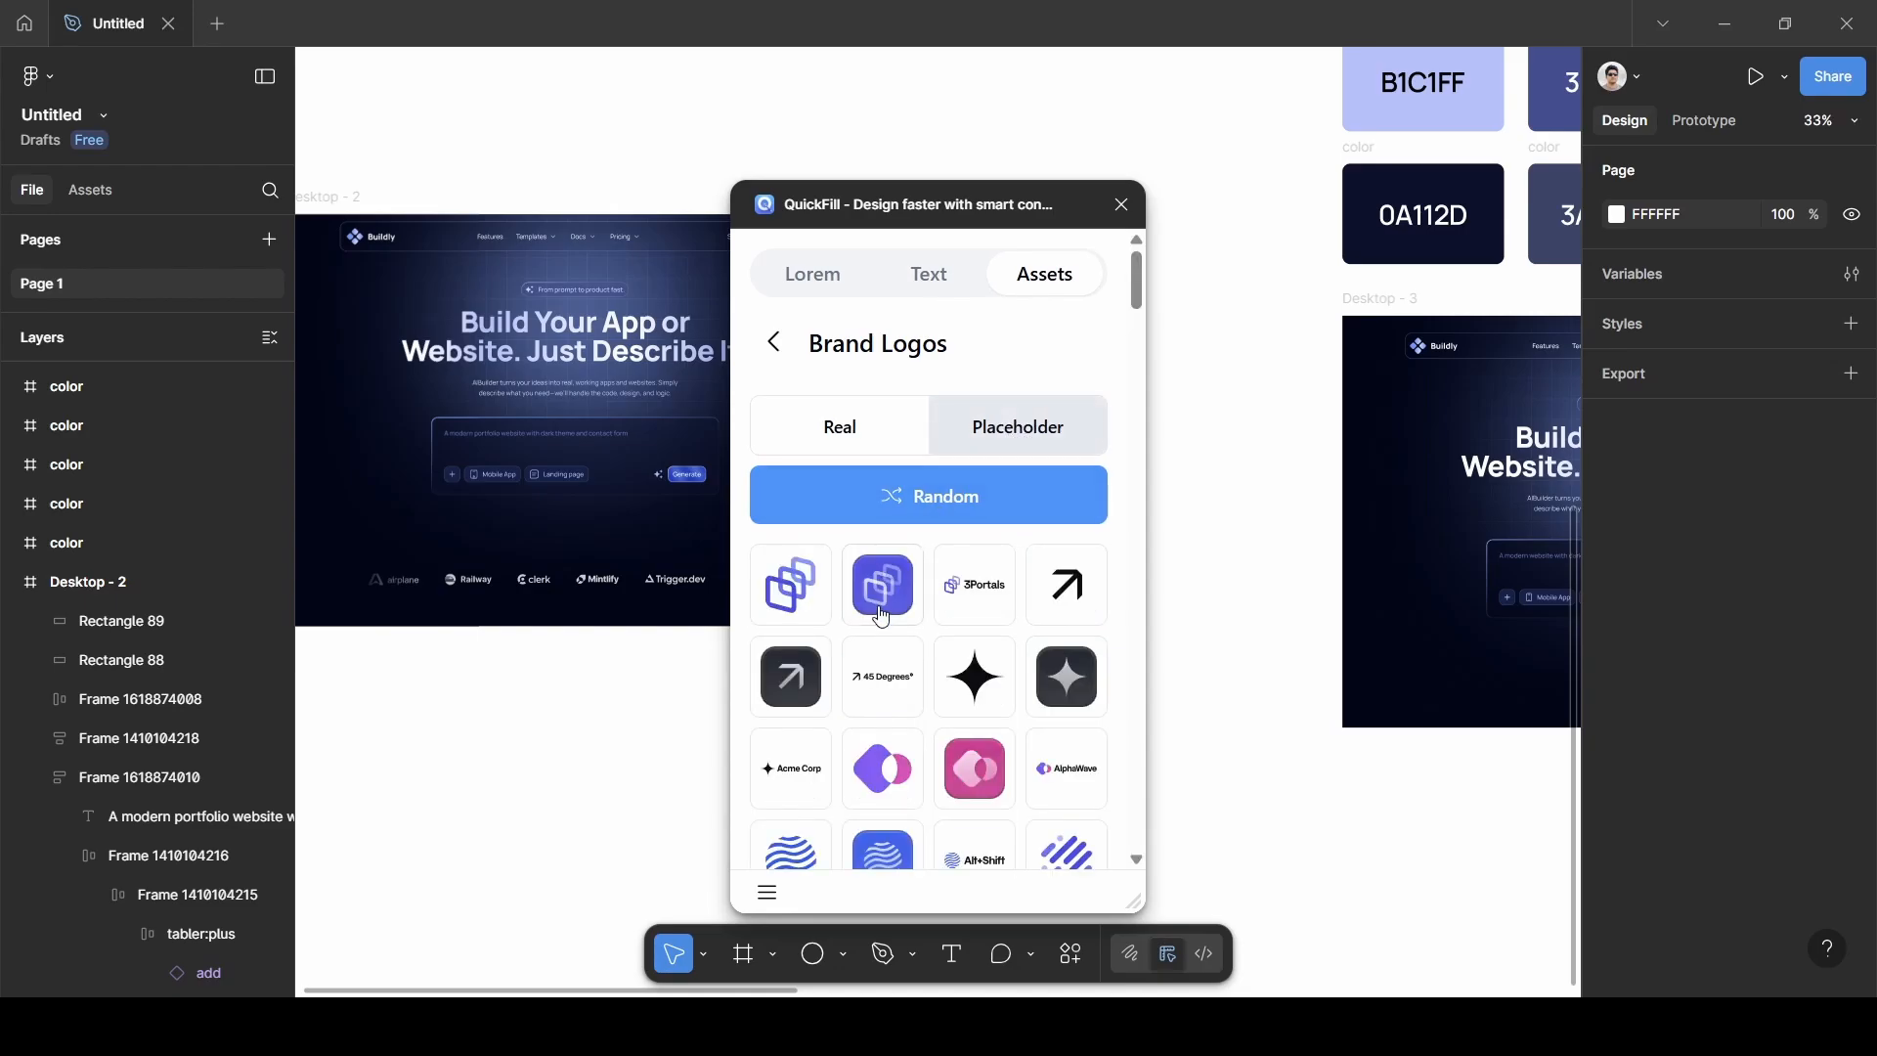
scroll(878, 616, down, 7)
scroll(877, 616, down, 4)
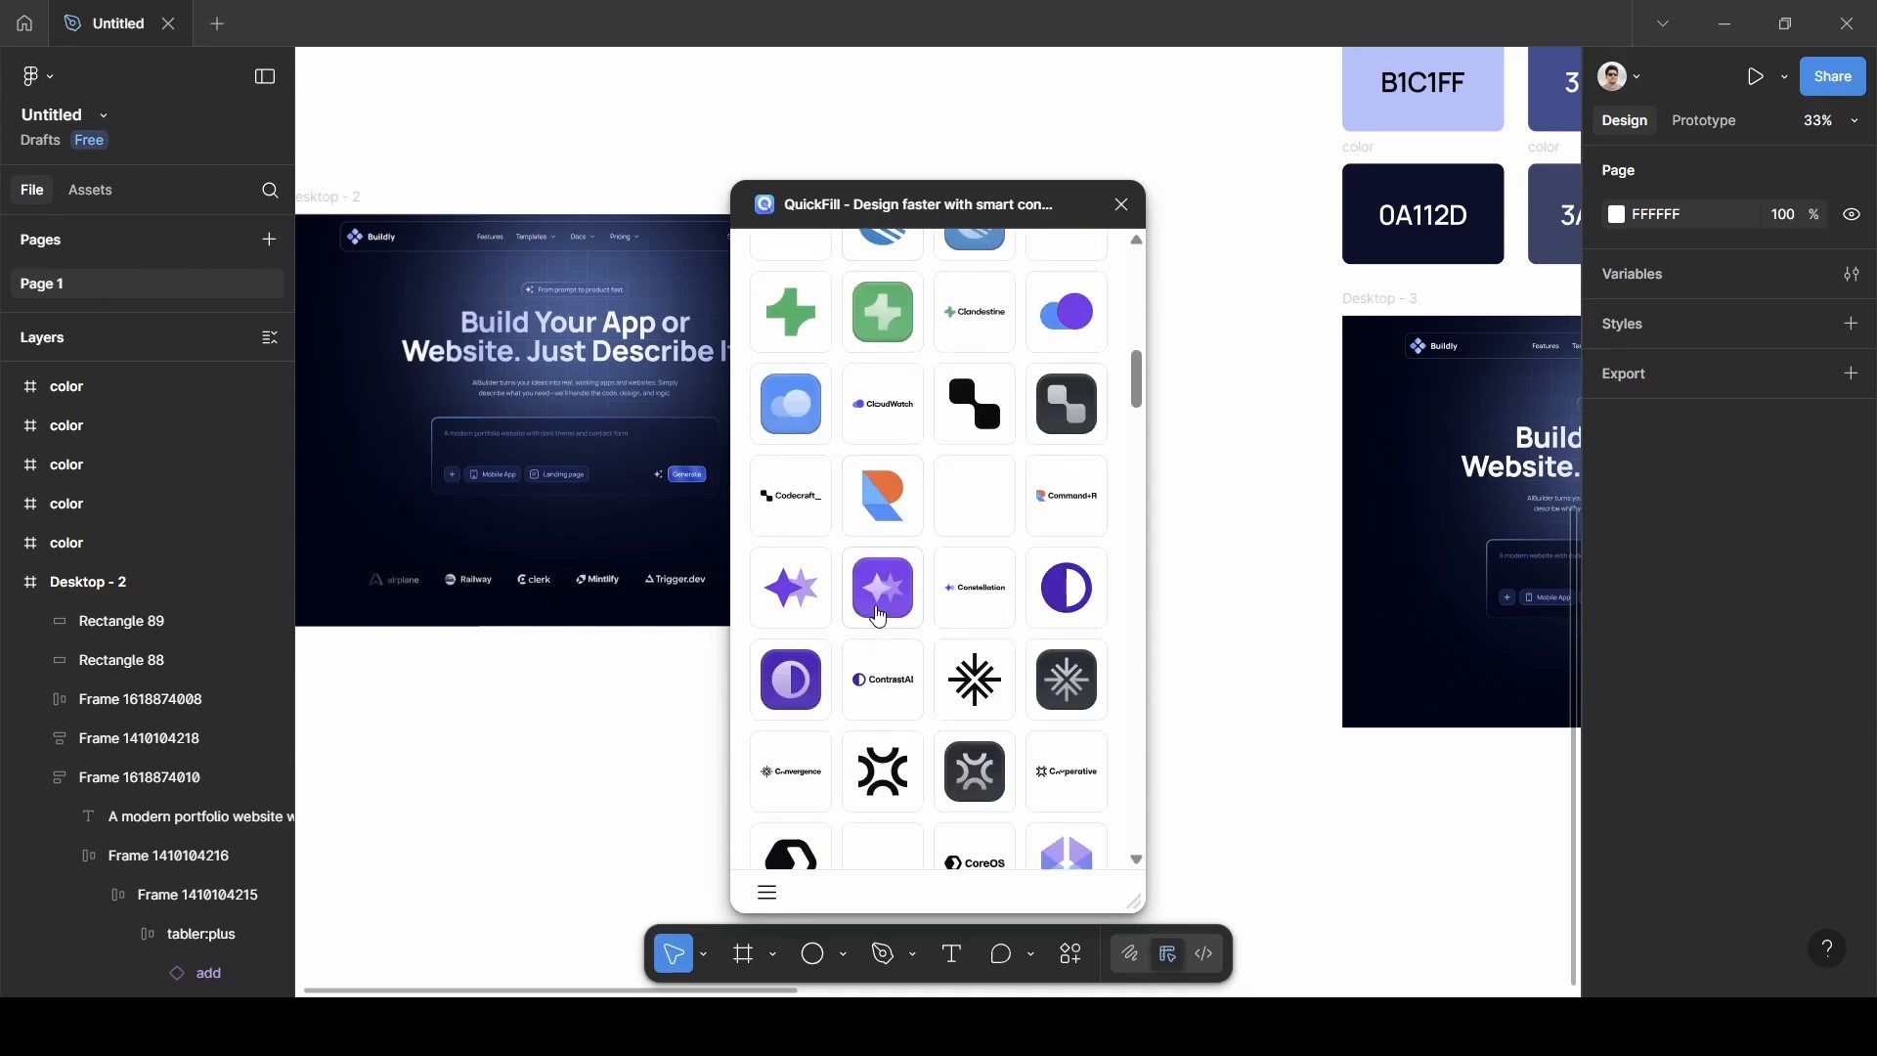
scroll(895, 630, down, 10)
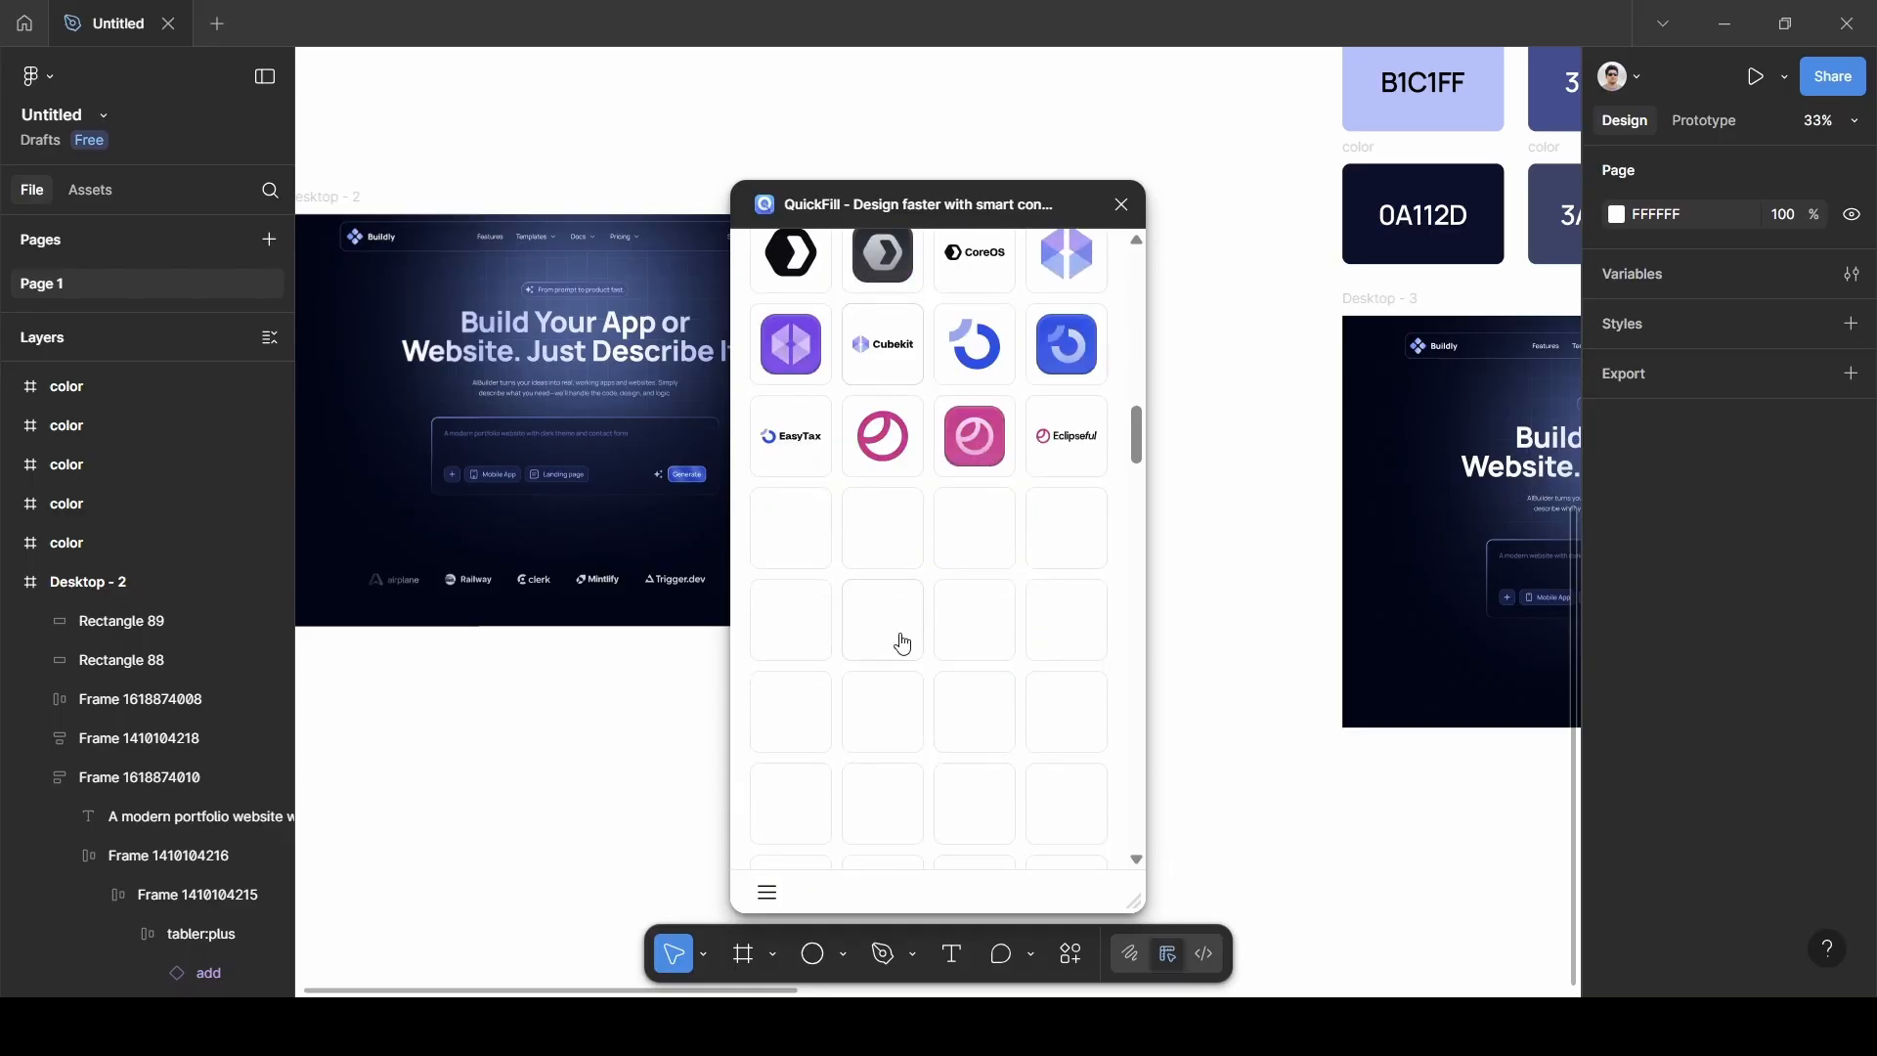
scroll(934, 634, down, 3)
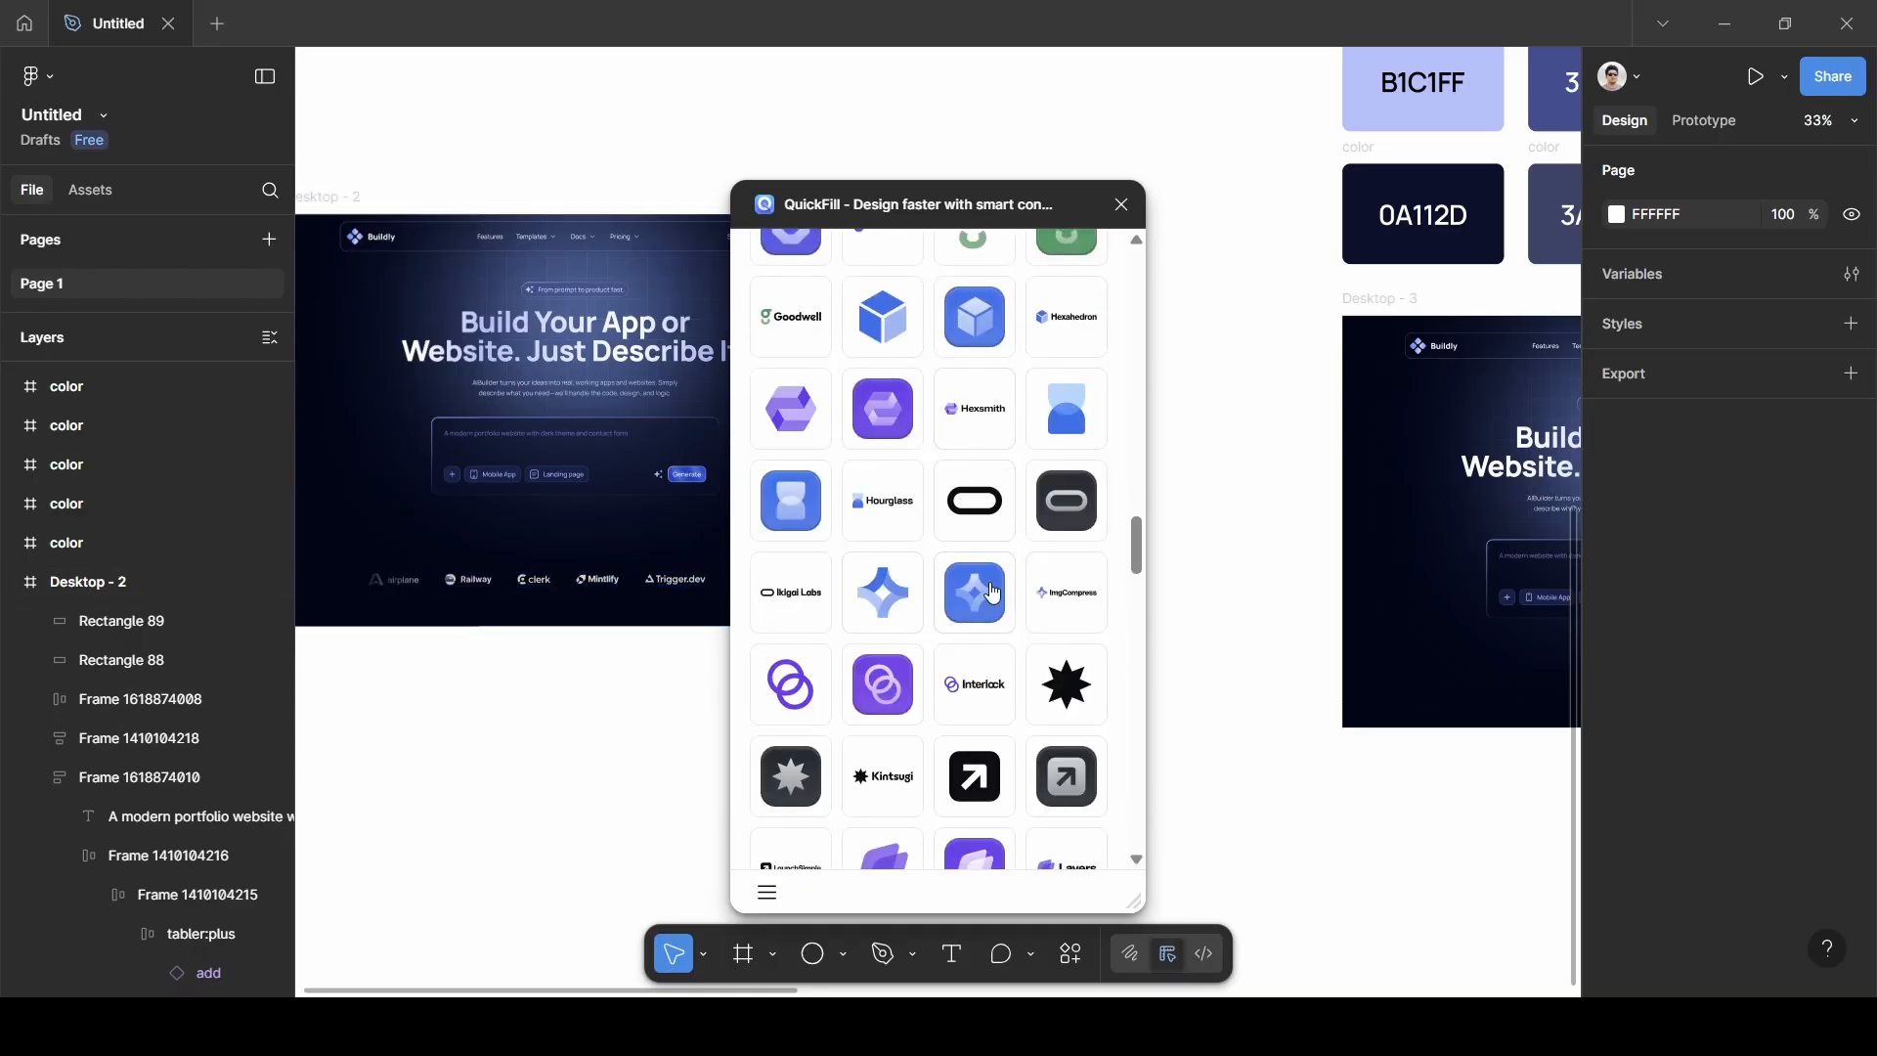
click(1122, 210)
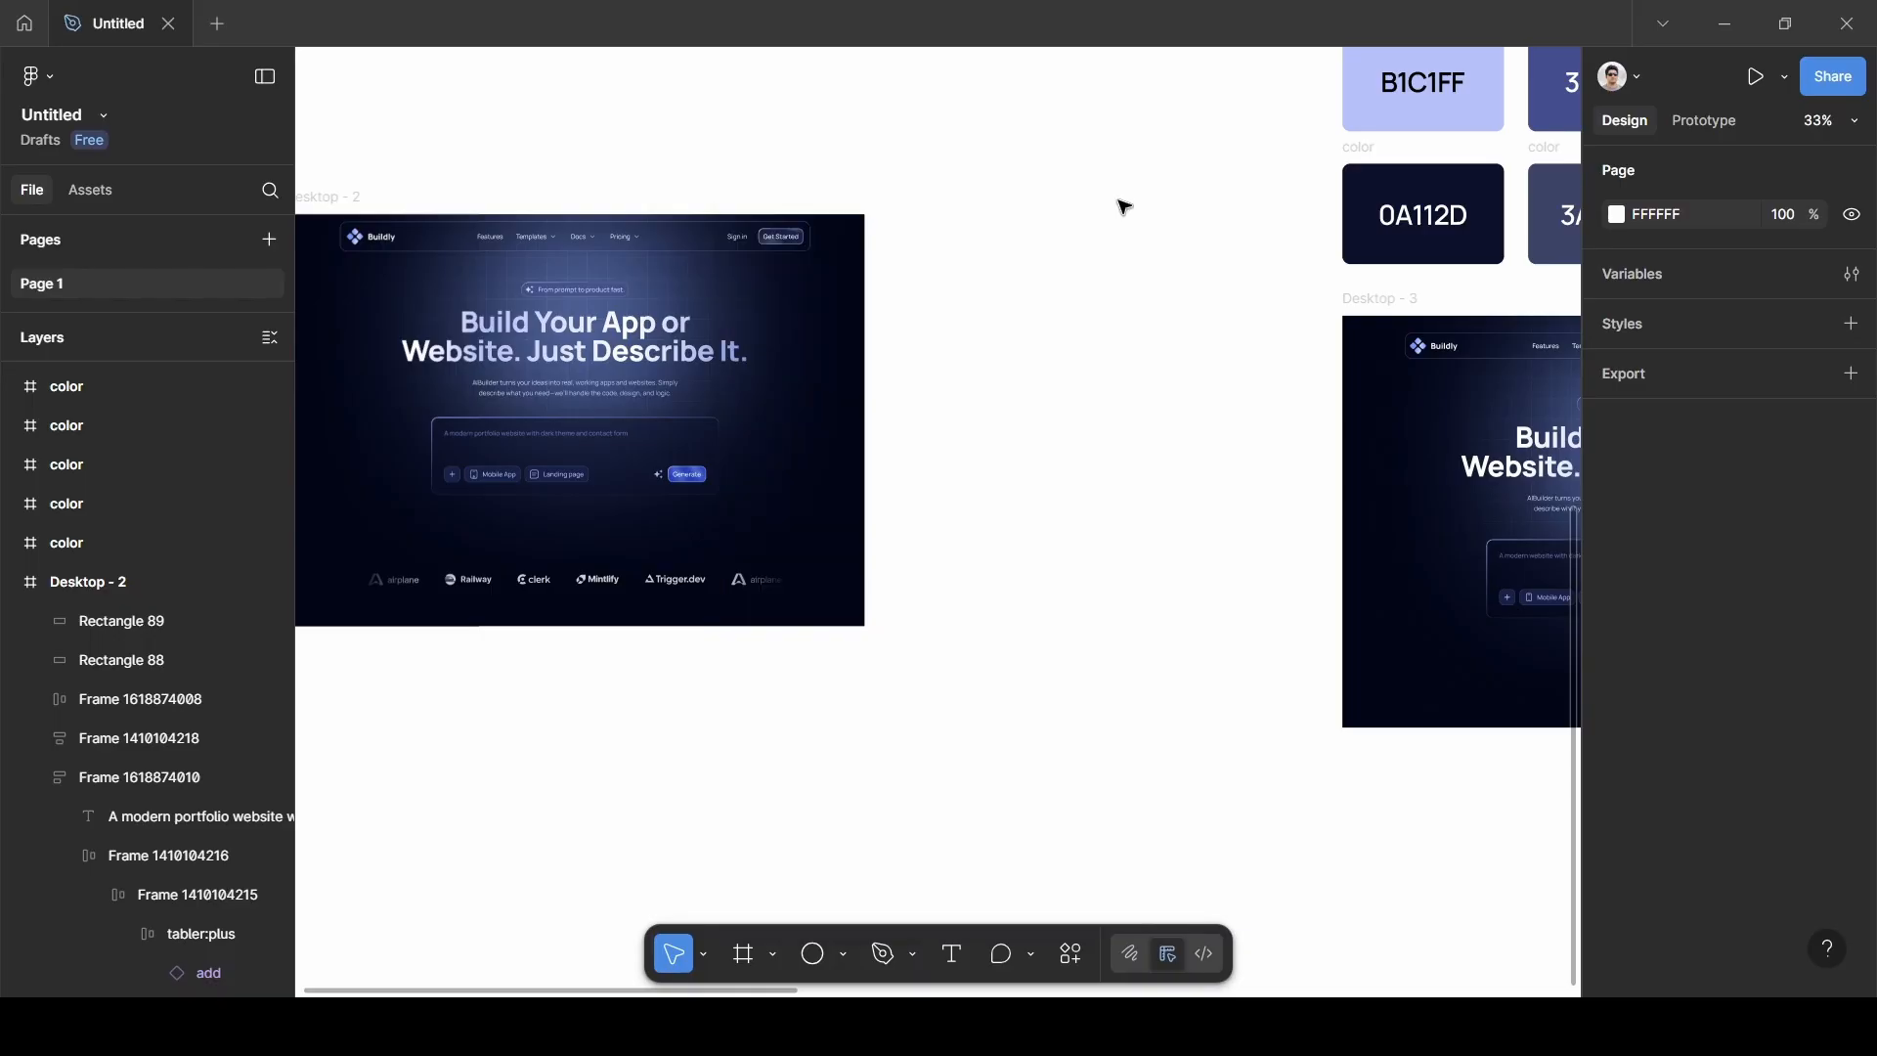
Copy the brand logo row from the Desktop - 2 reference and paste it into the Desktop - 3 frame.
click(583, 583)
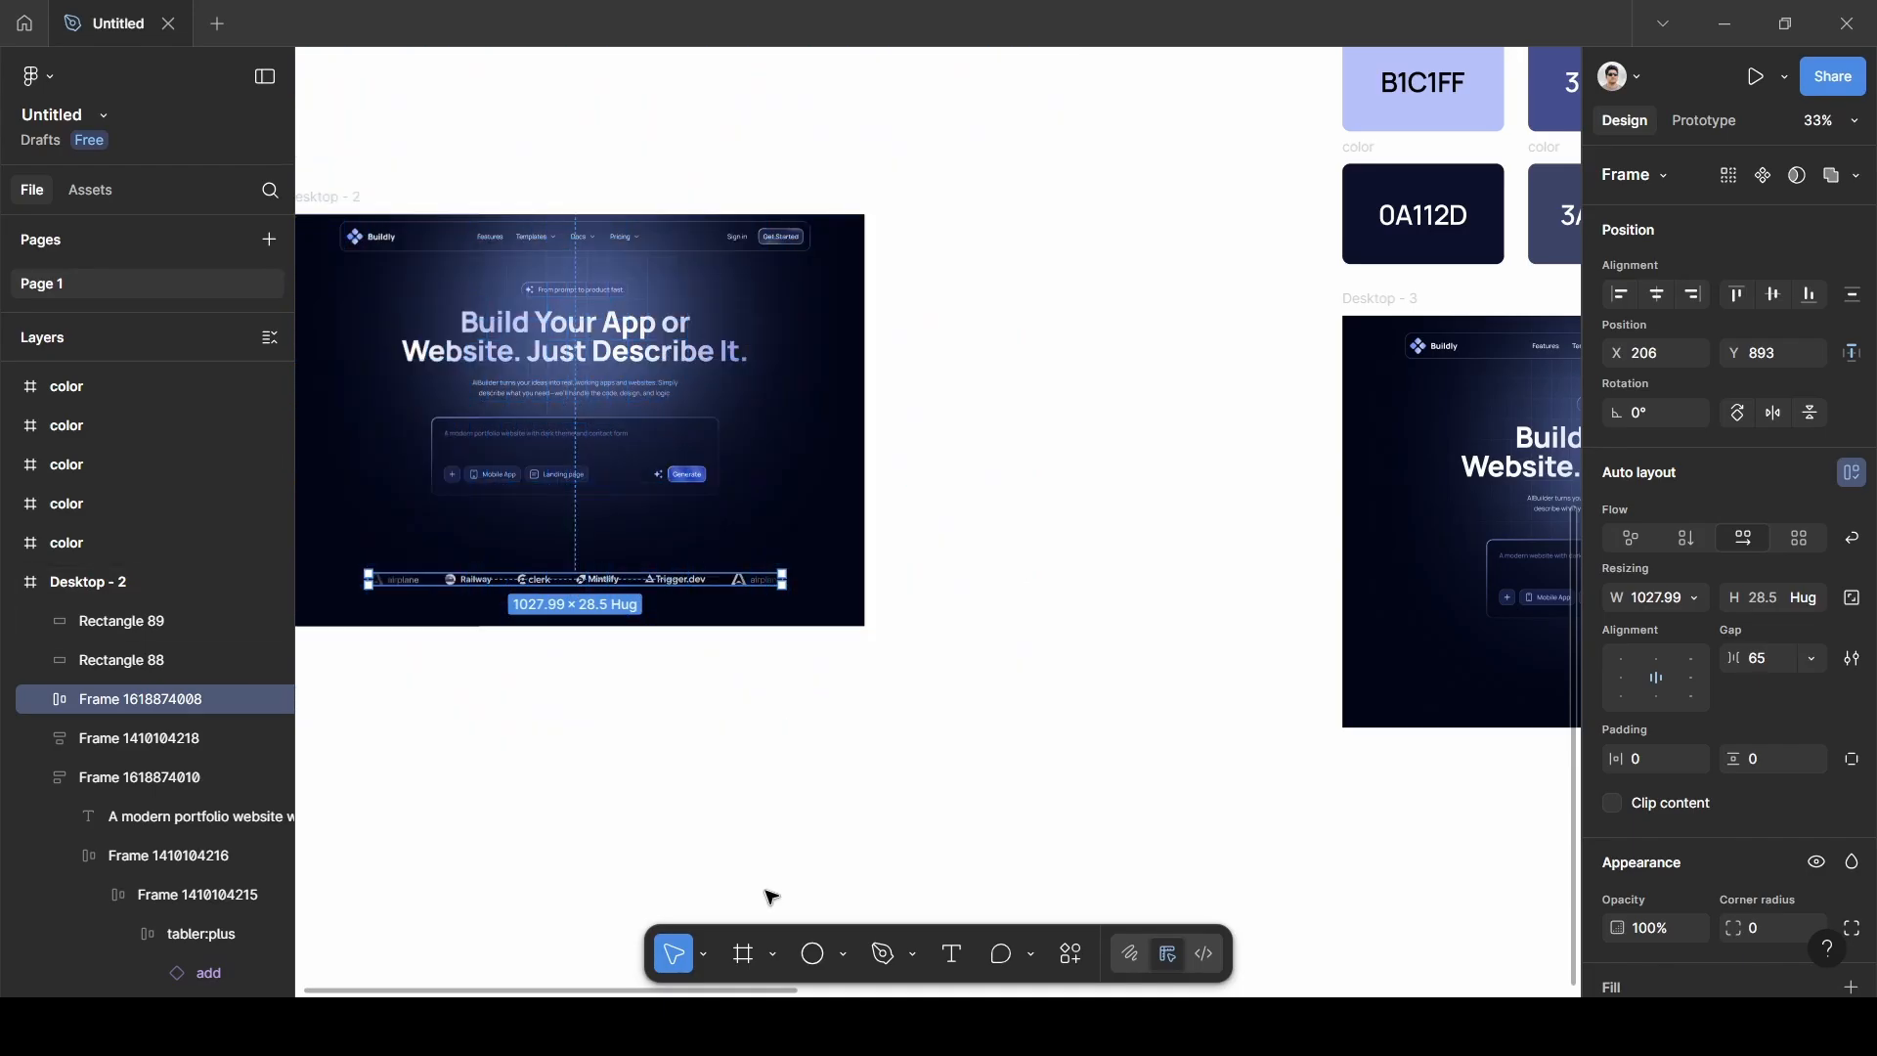
scroll(809, 731, down, 5)
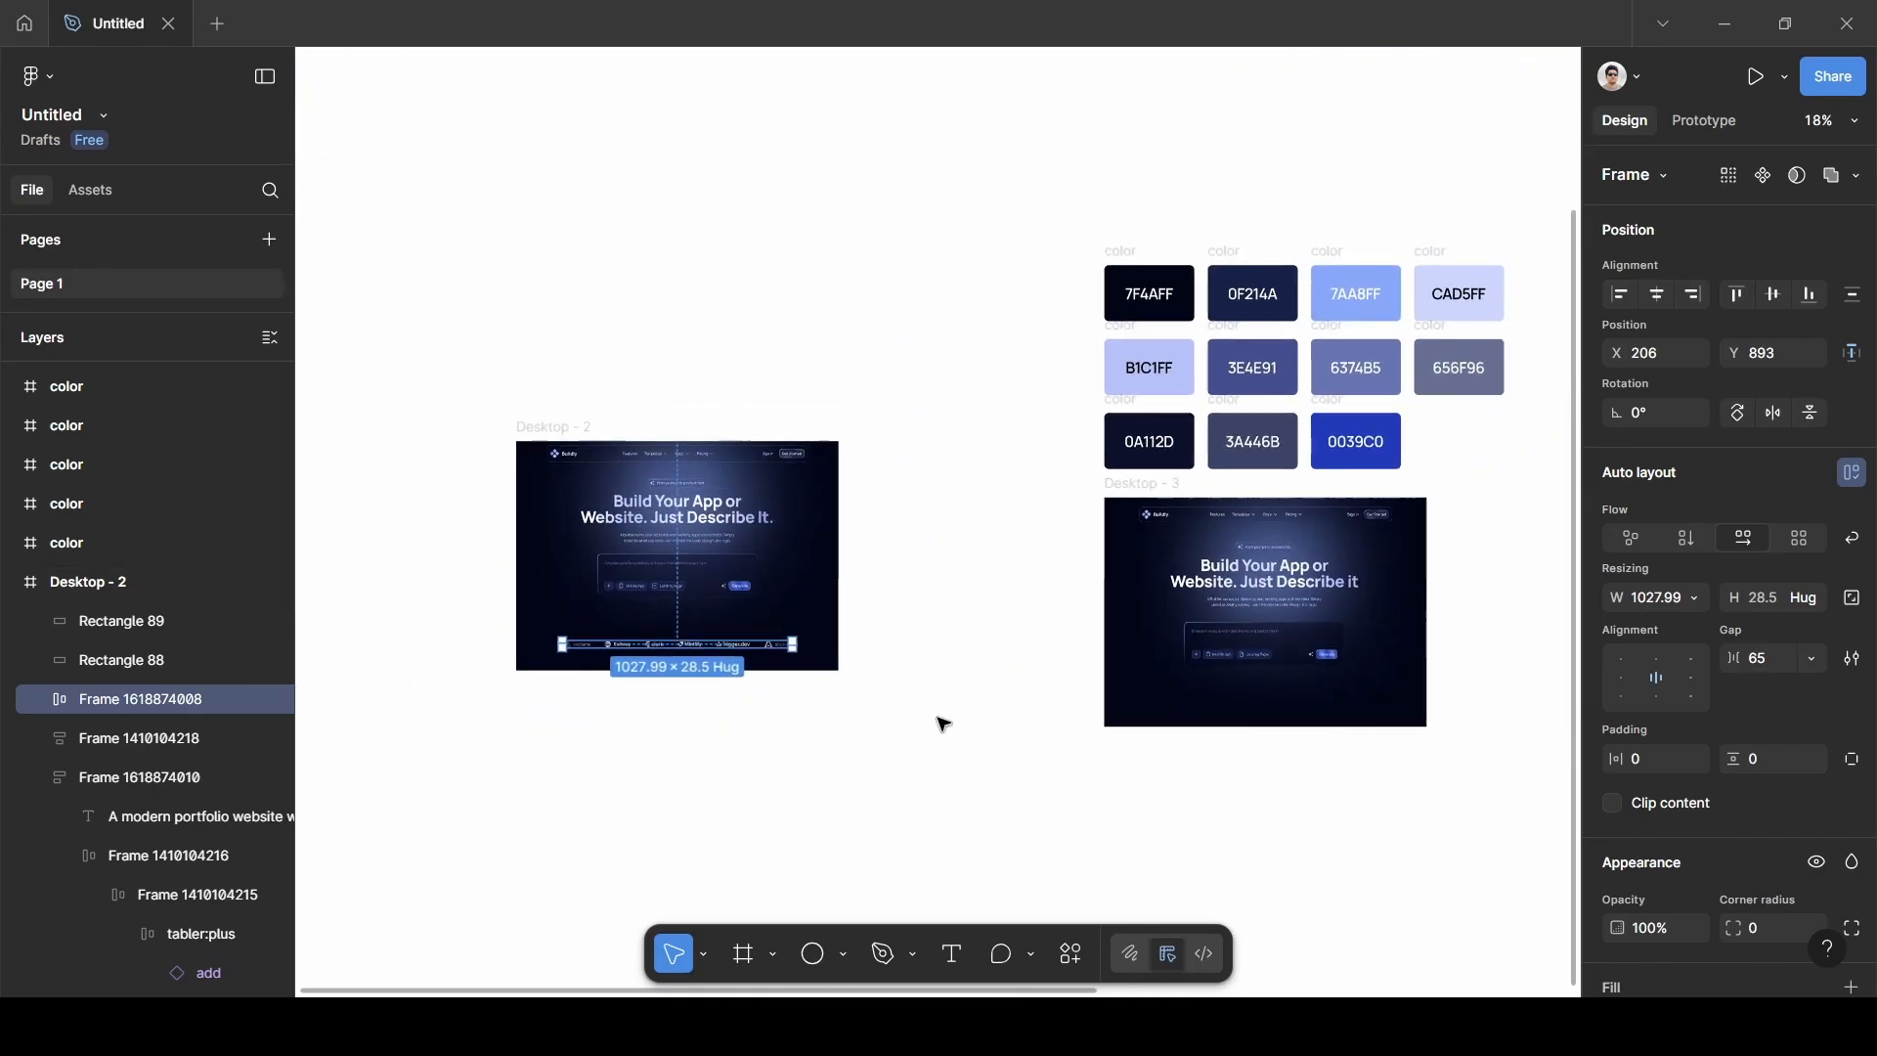
scroll(968, 719, right, 4)
scroll(984, 642, up, 5)
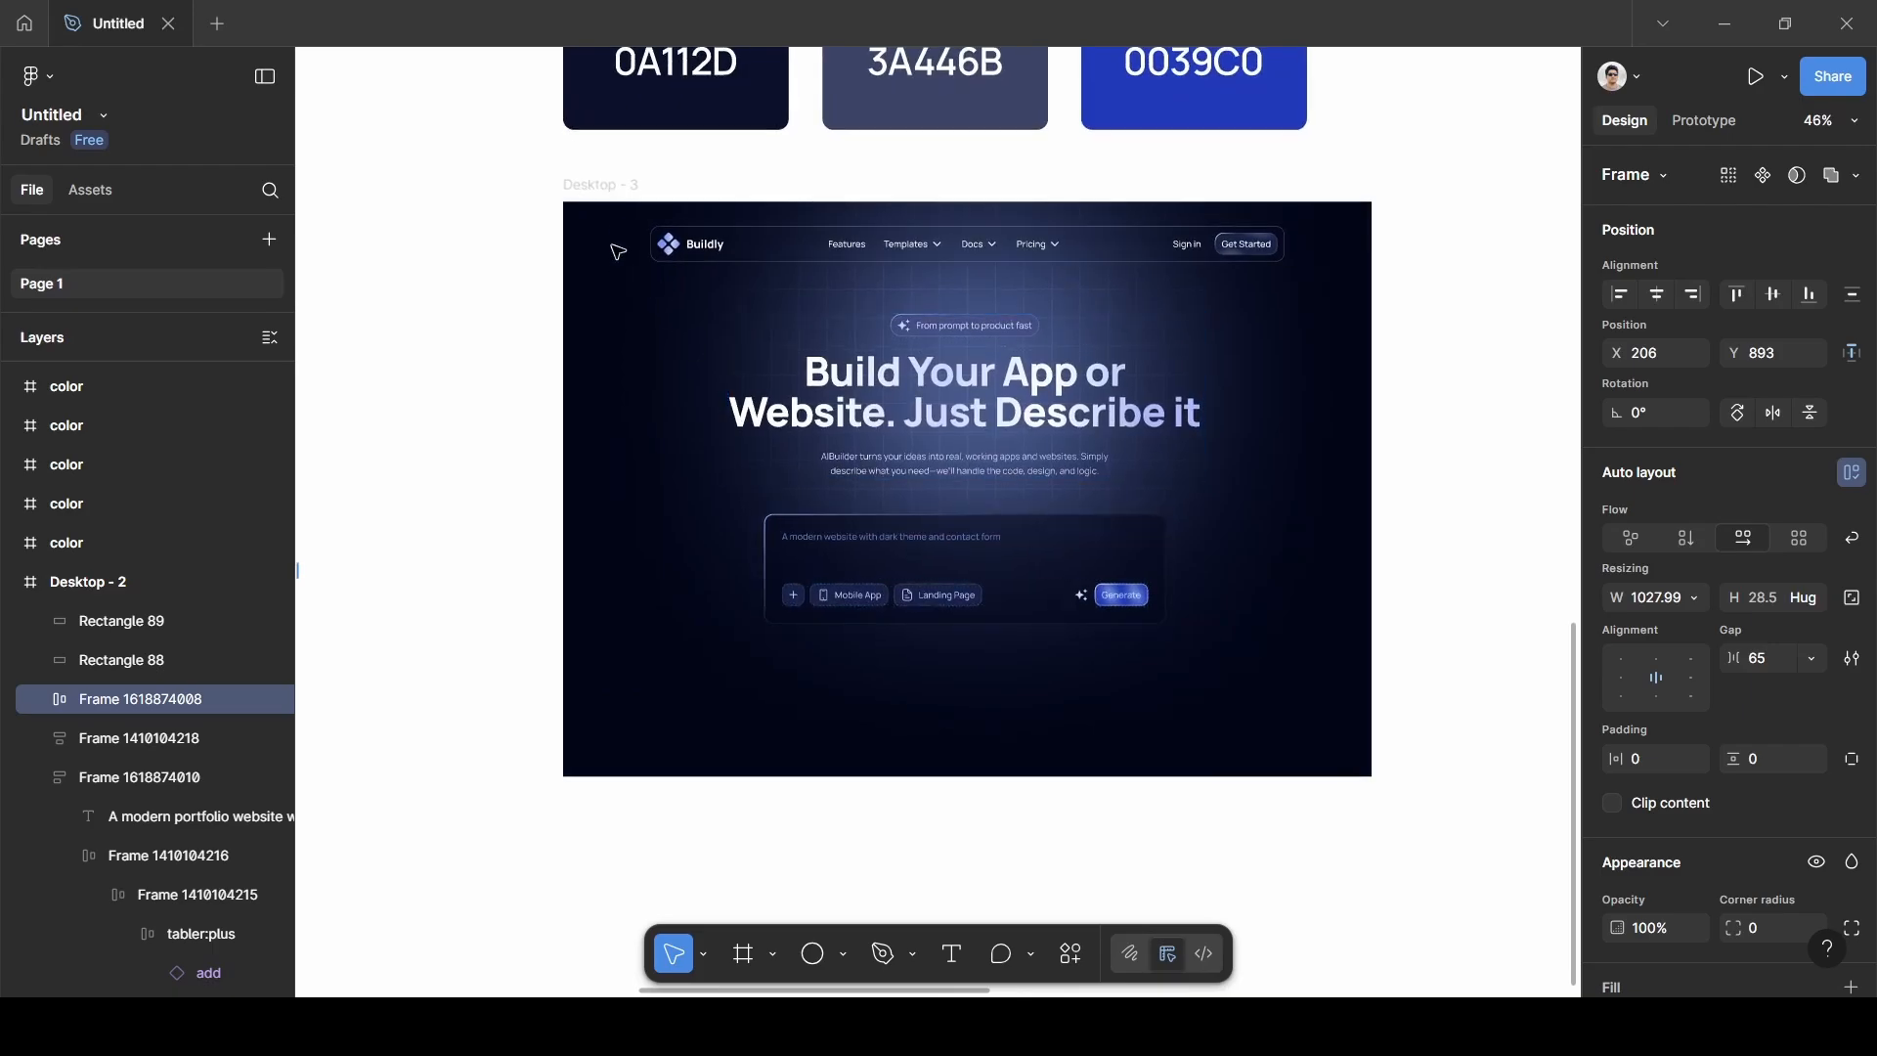
click(613, 184)
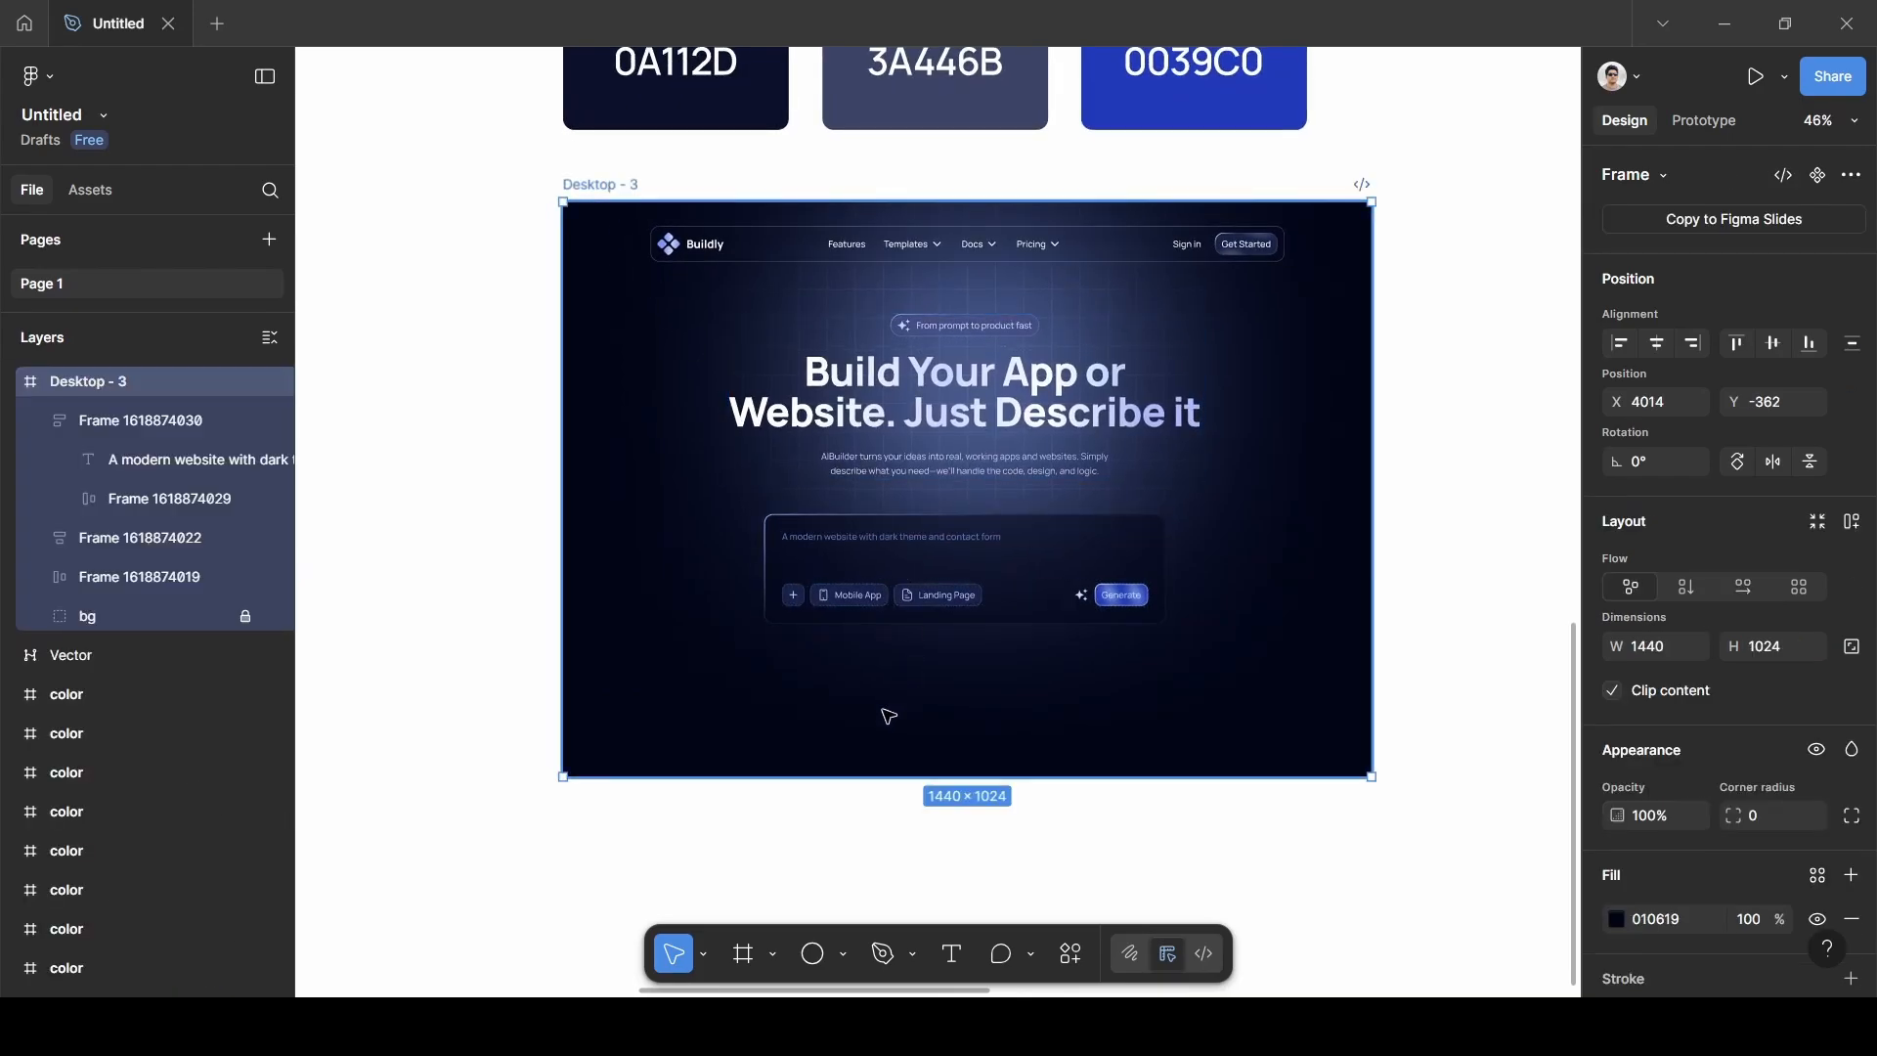
key(ctrl+v)
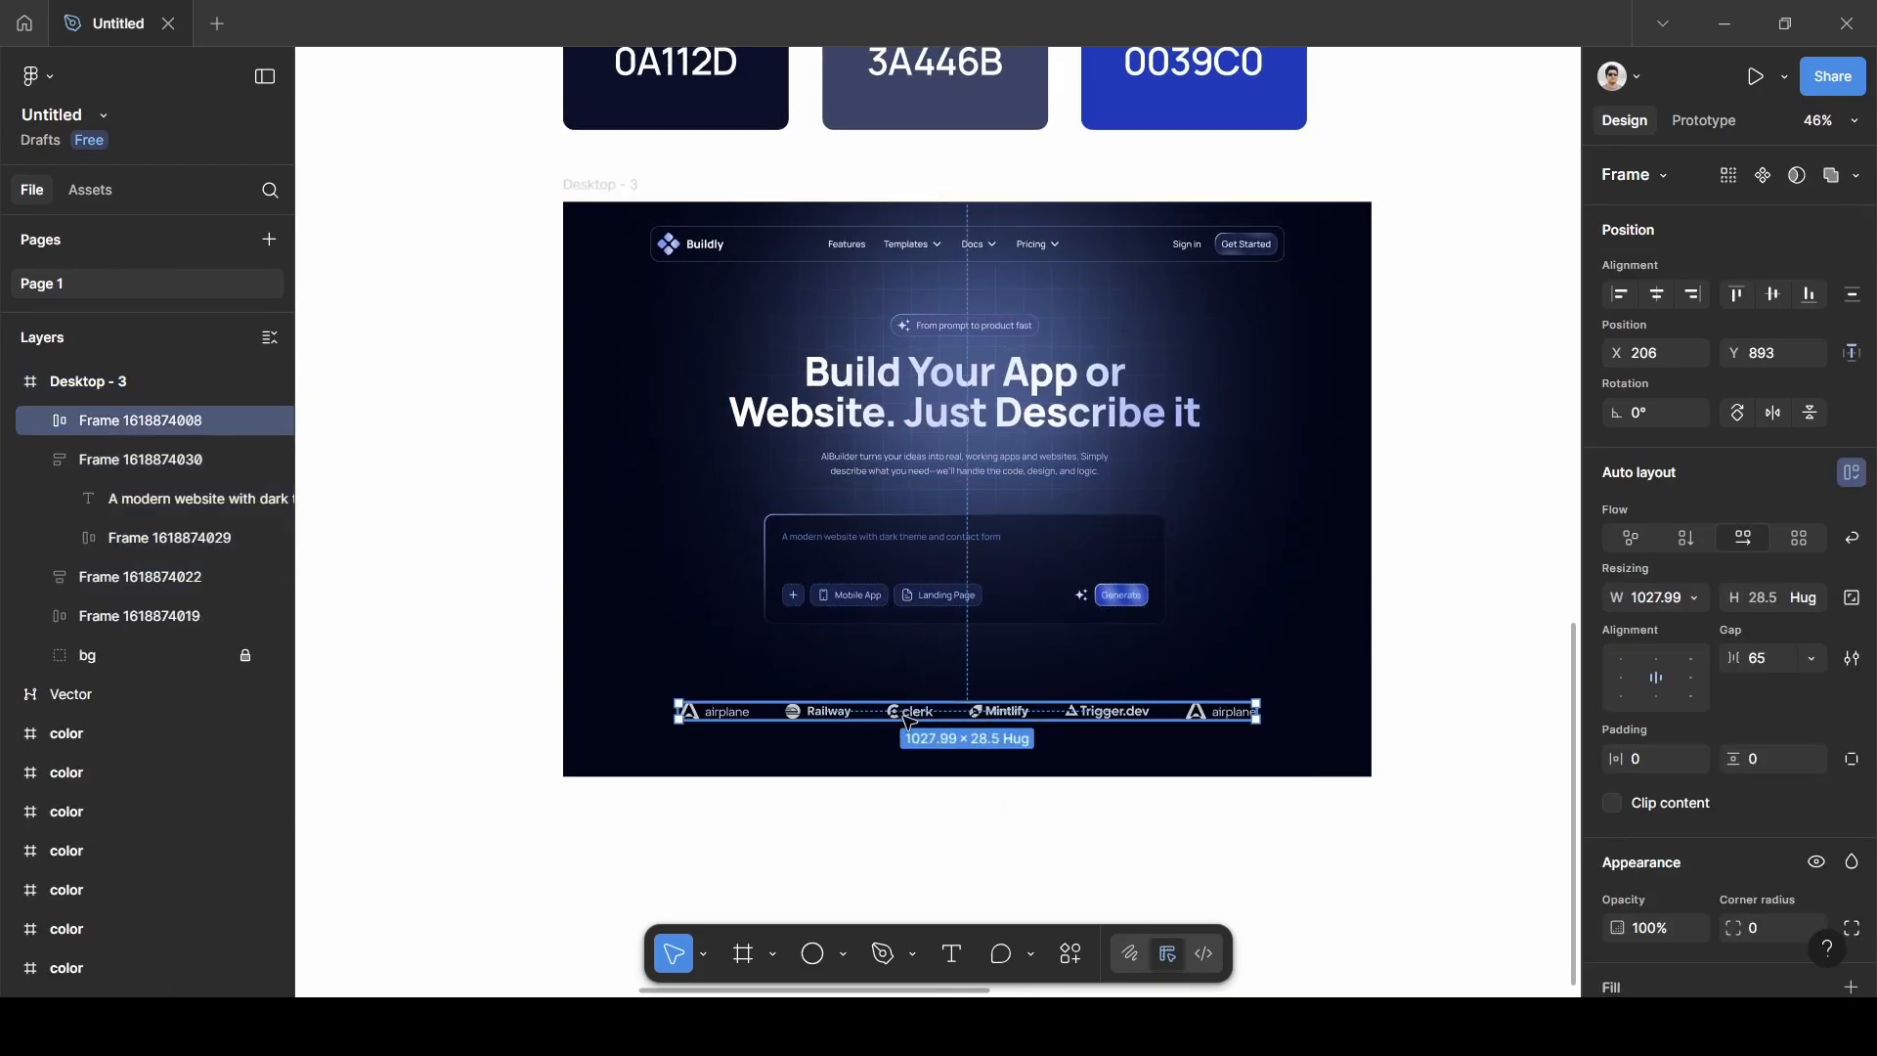
Move the pasted logo row to about X 202, Y 880 beneath the prompt box and deselect it.
mouse_move(904, 713)
mouse_down()
mouse_move(898, 691)
mouse_move(909, 710)
mouse_up()
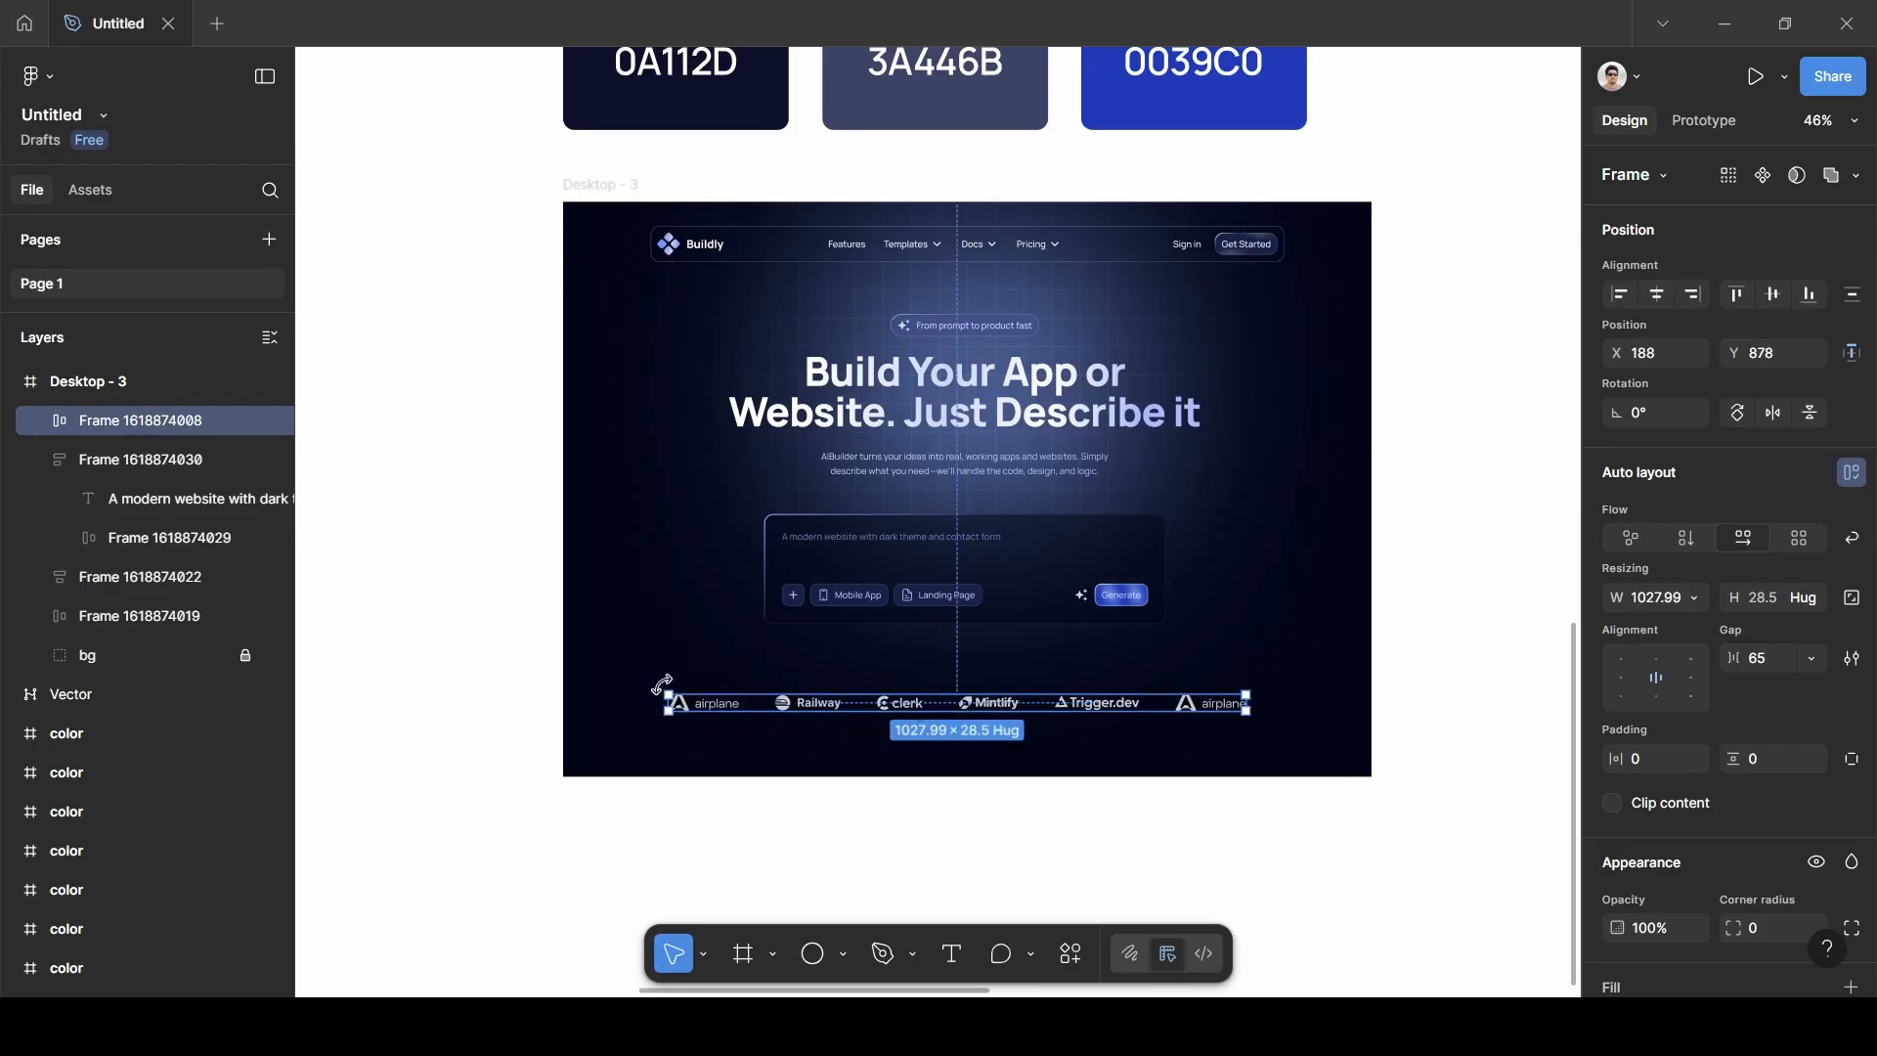
drag(785, 703, 793, 705)
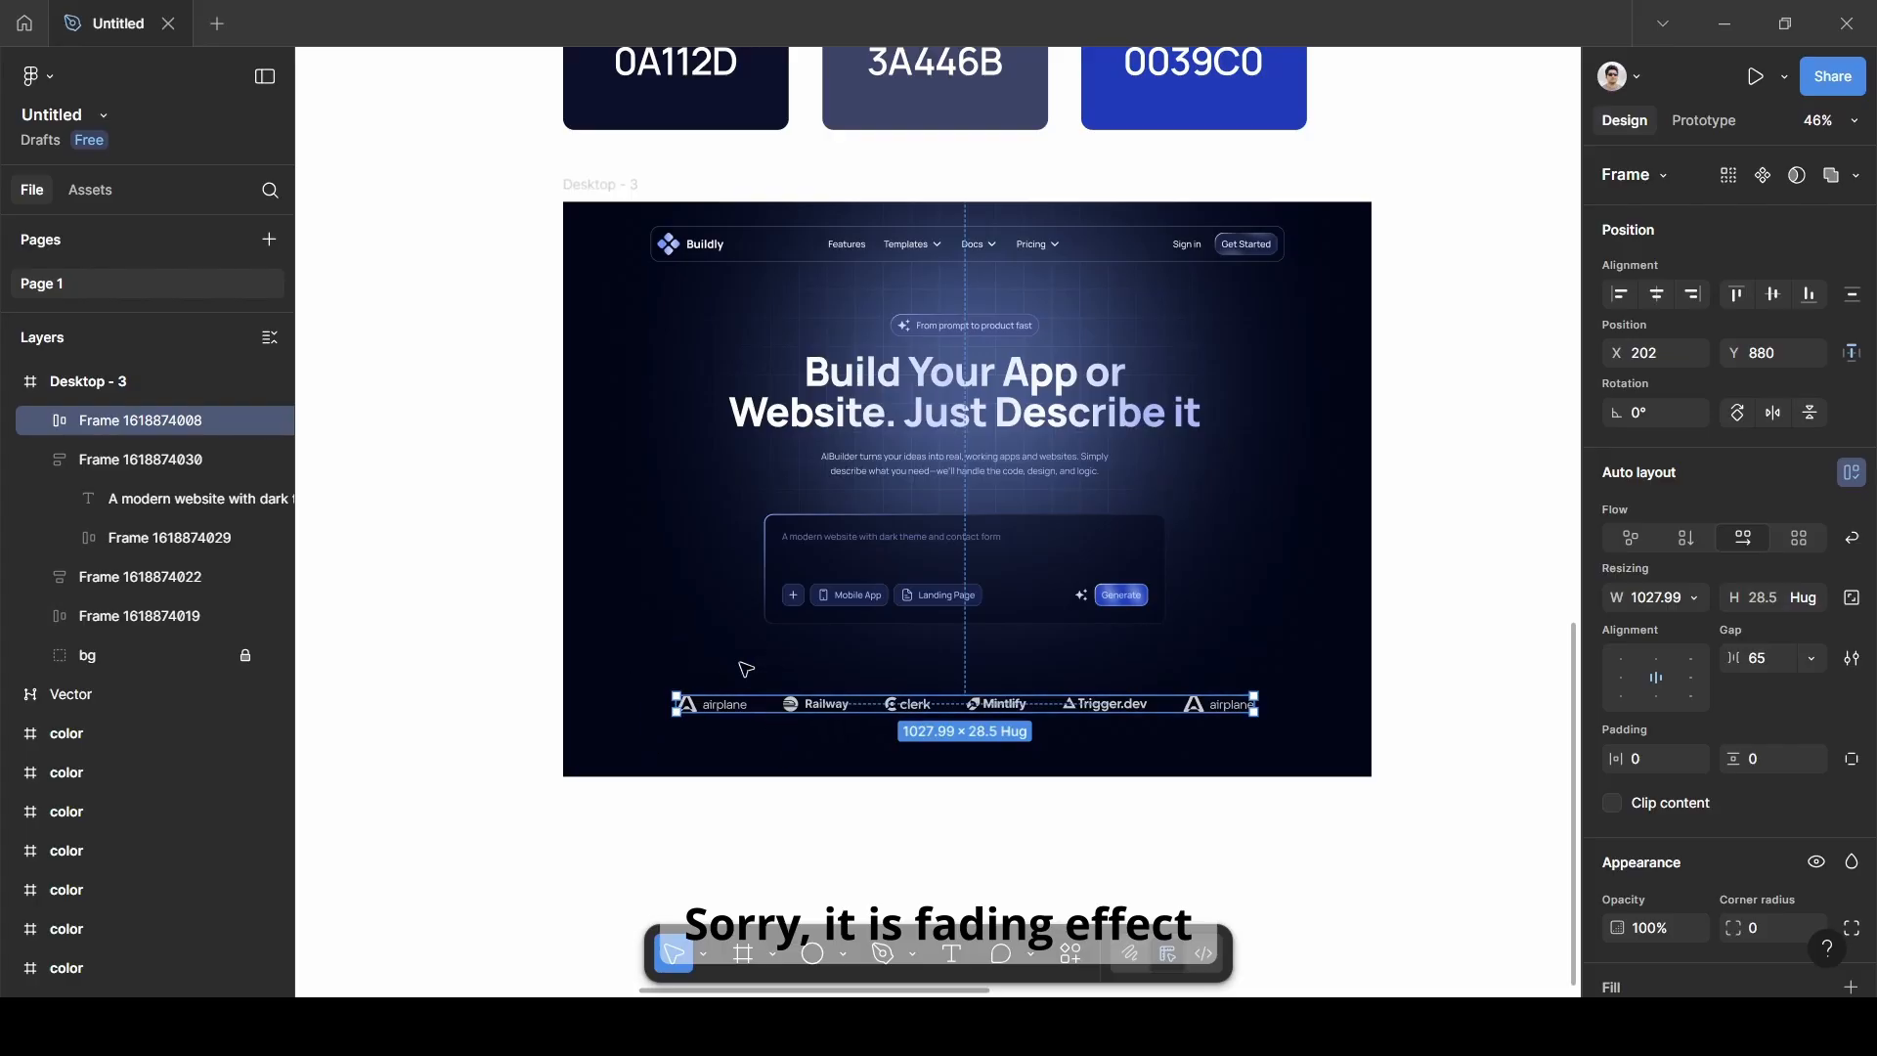
click(666, 666)
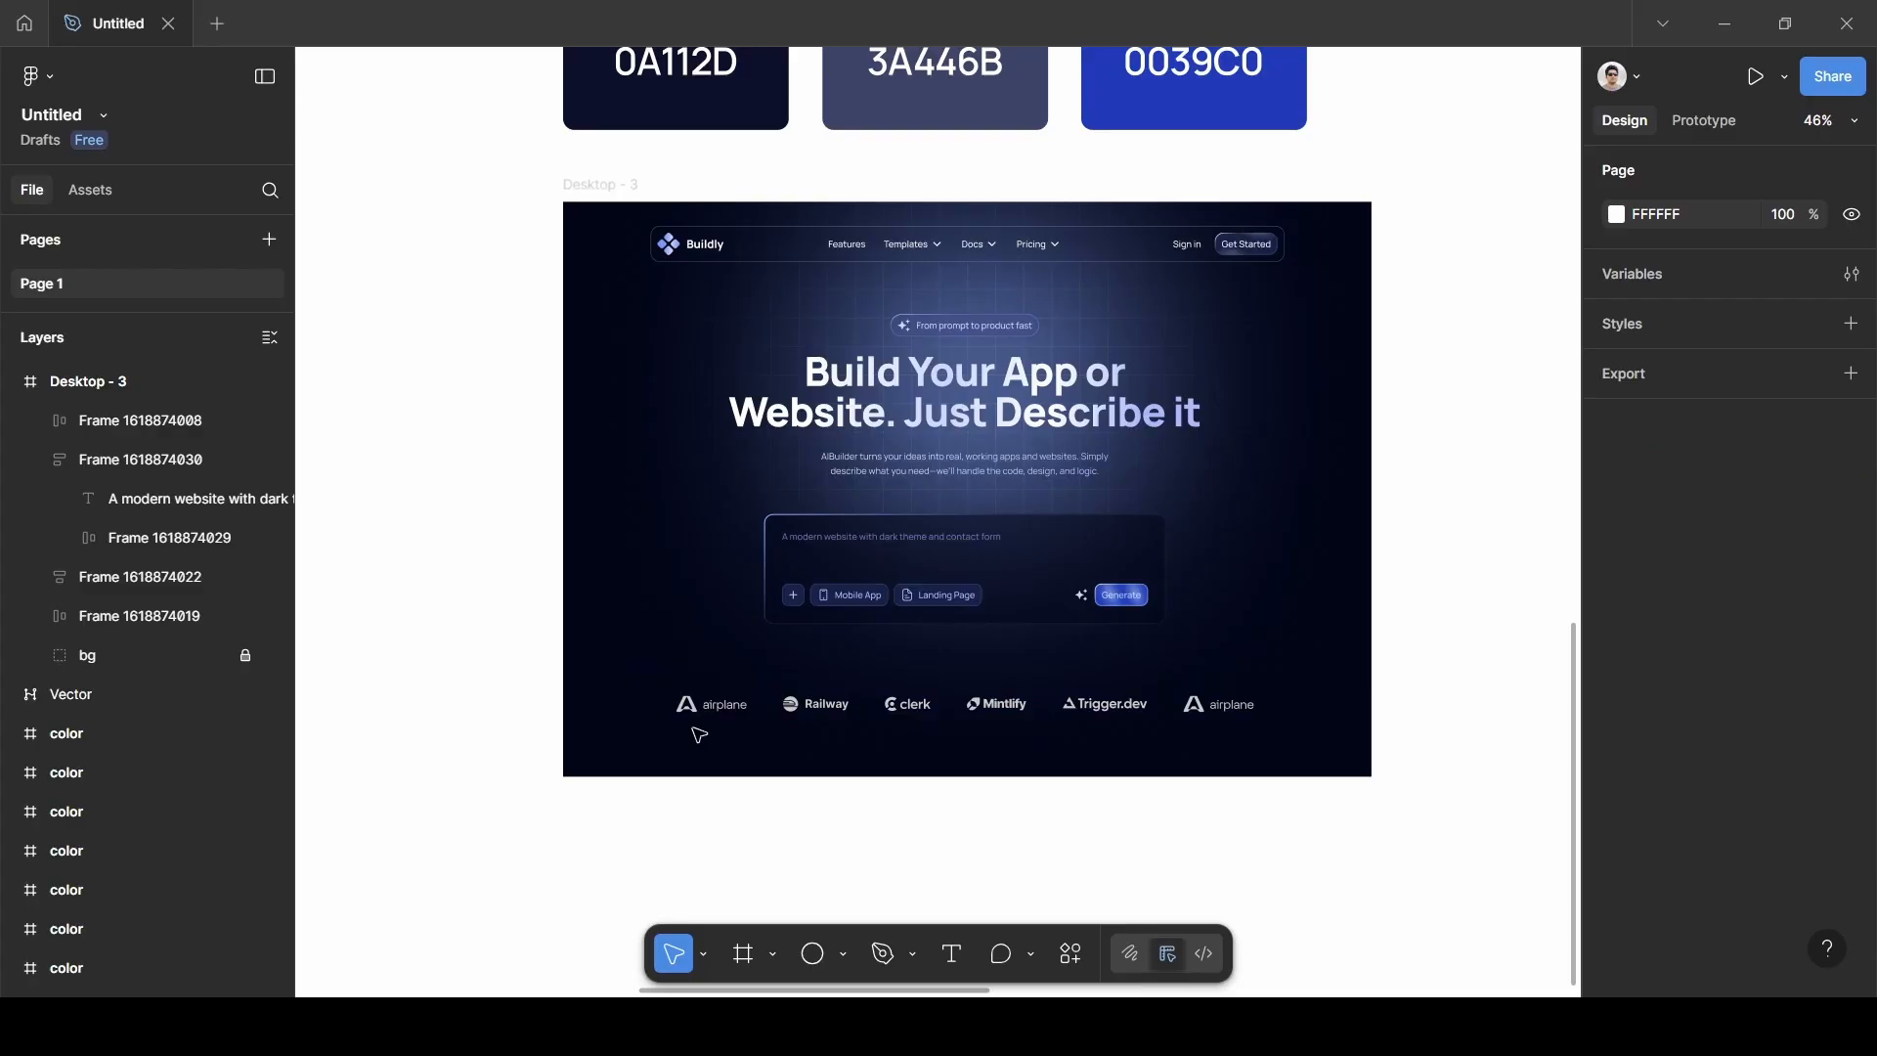
Draw a rectangle about 383 × 198 over the first airplane logo and part of the Railway logo.
scroll(698, 730, up, 5)
scroll(1275, 759, right, 5)
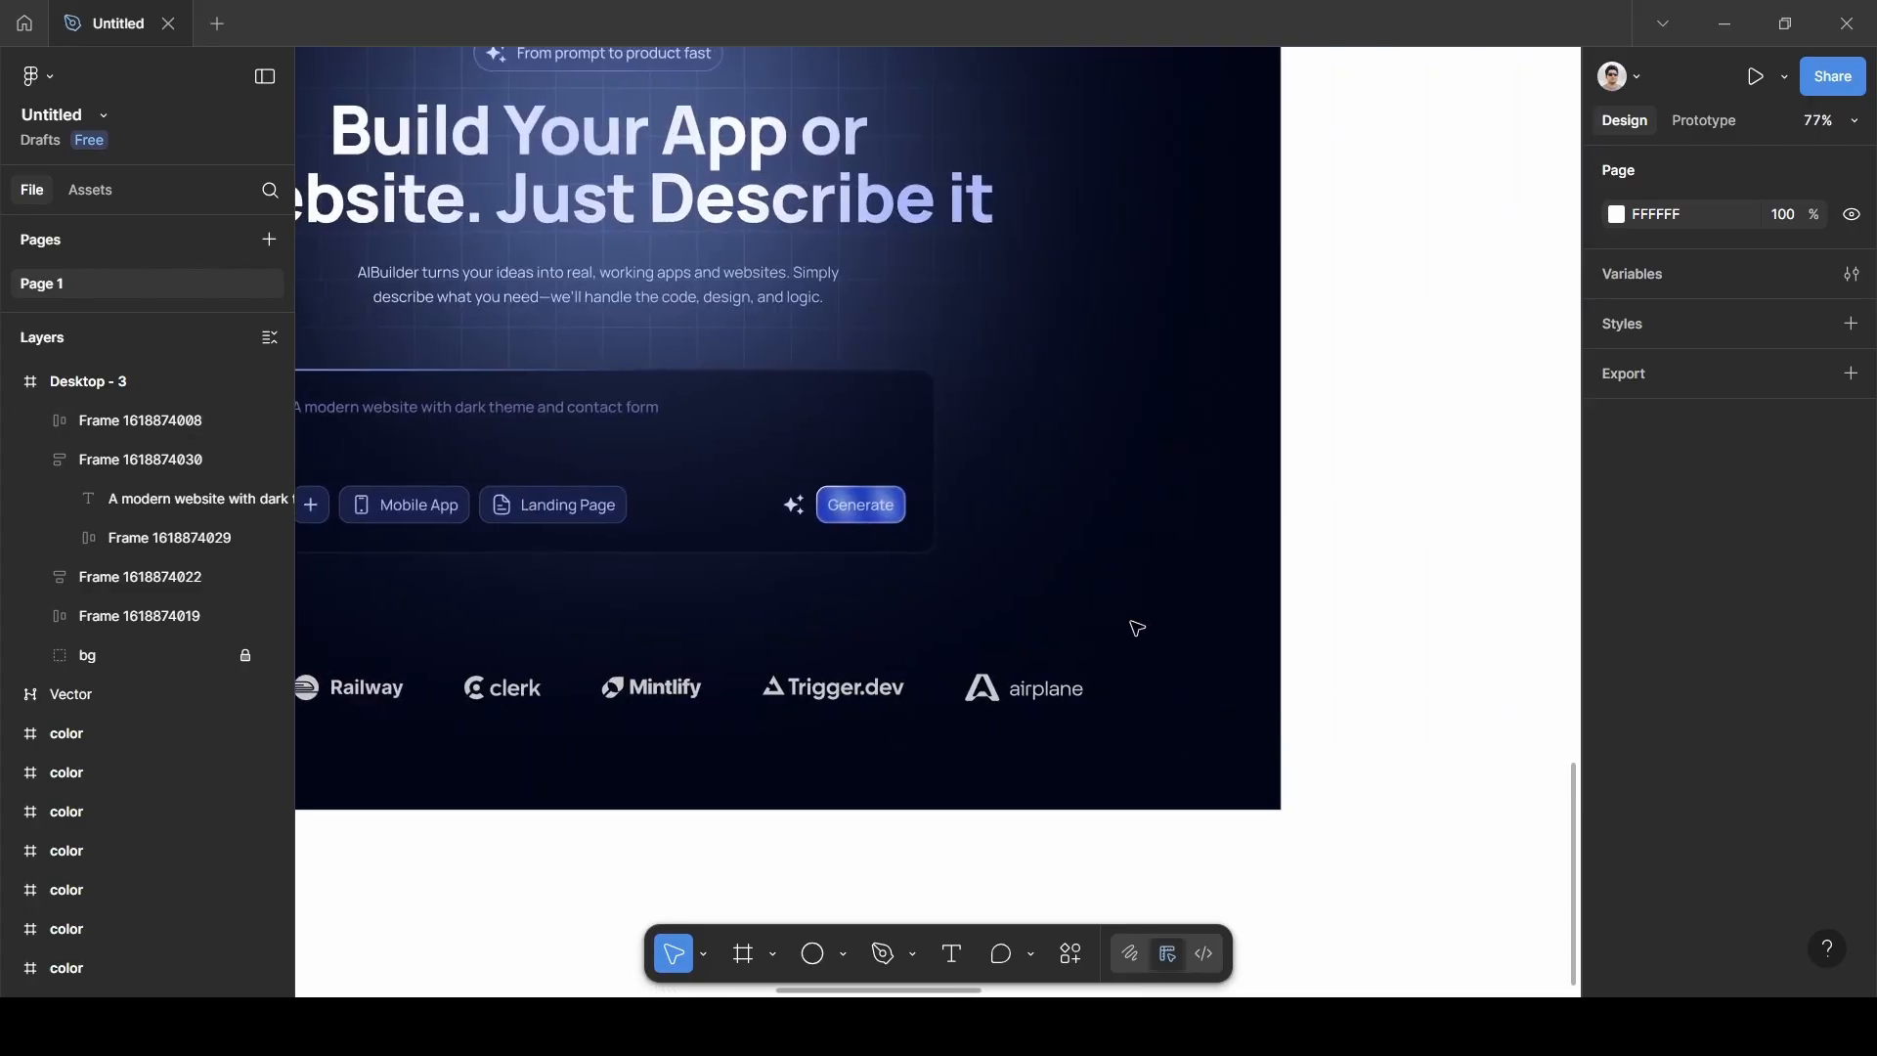
scroll(1211, 742, left, 5)
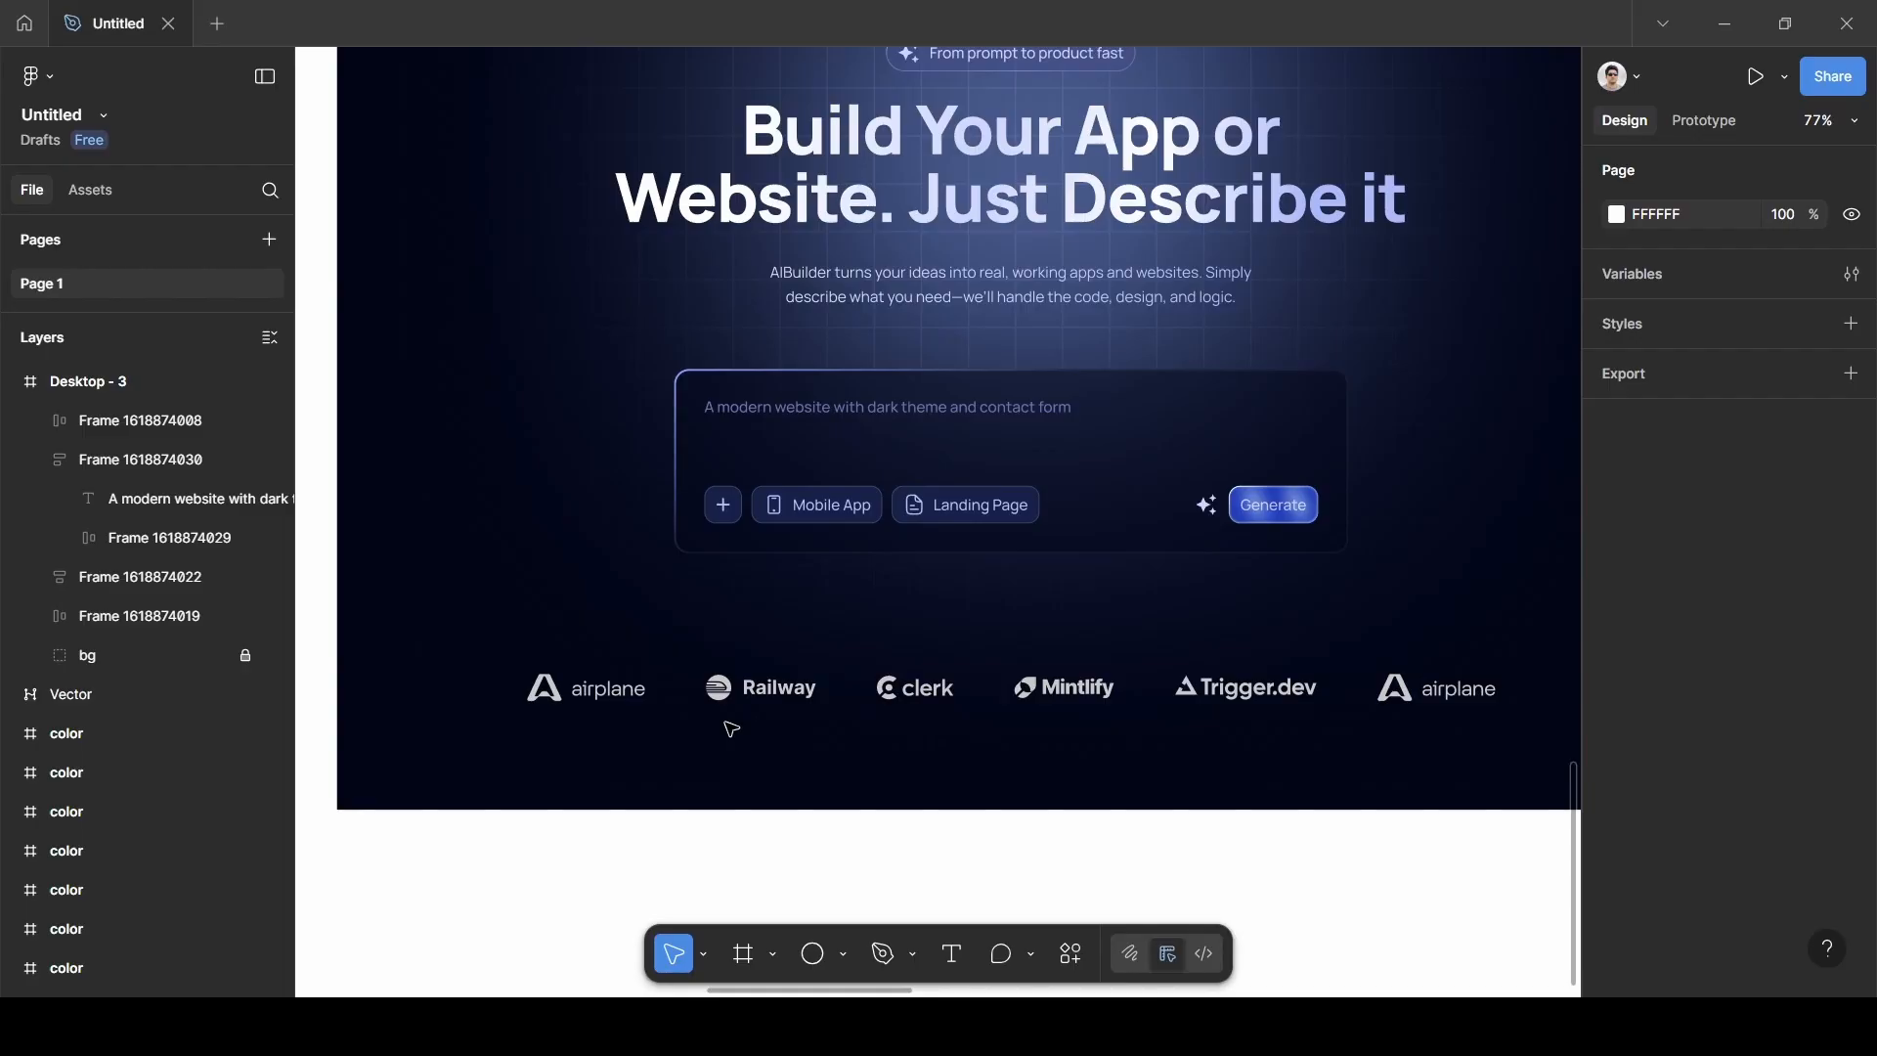
key(r)
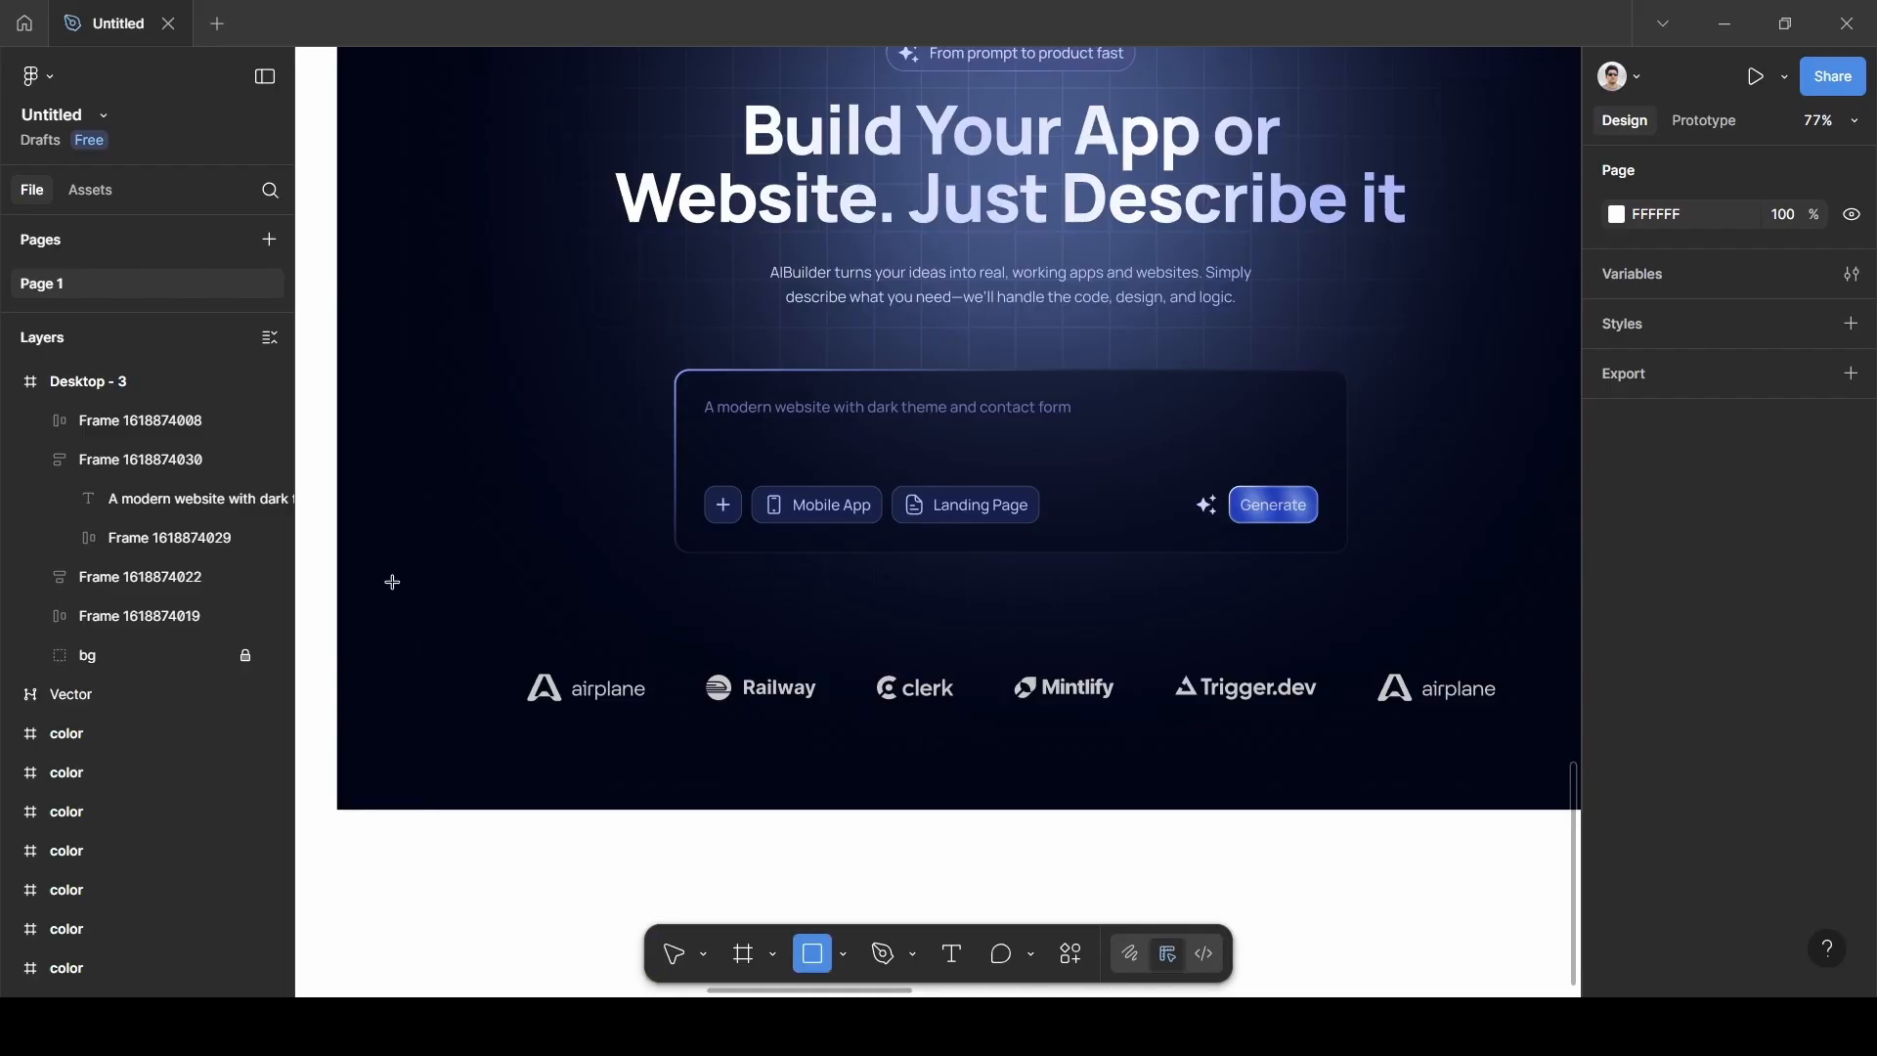
drag(392, 581, 754, 772)
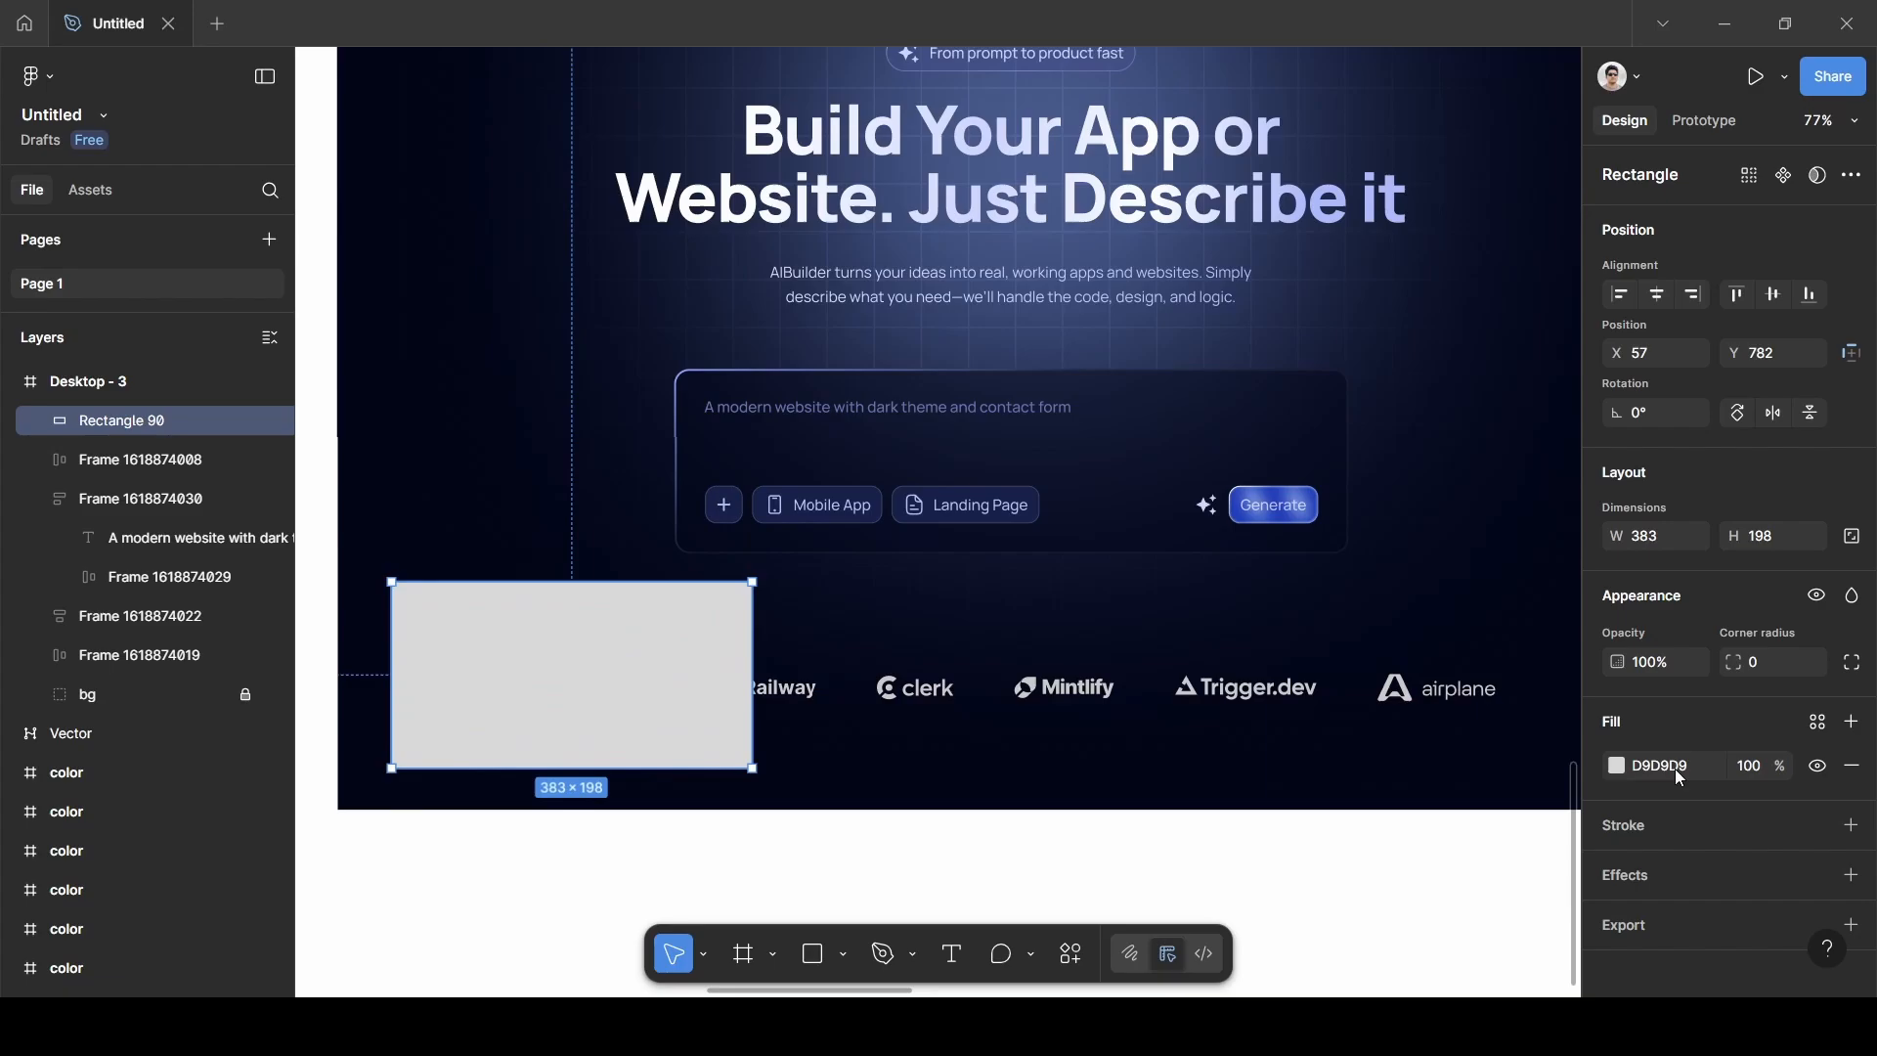
Fill the rectangle with the dark background colour 010619 sampled from the frame beside it.
click(1616, 766)
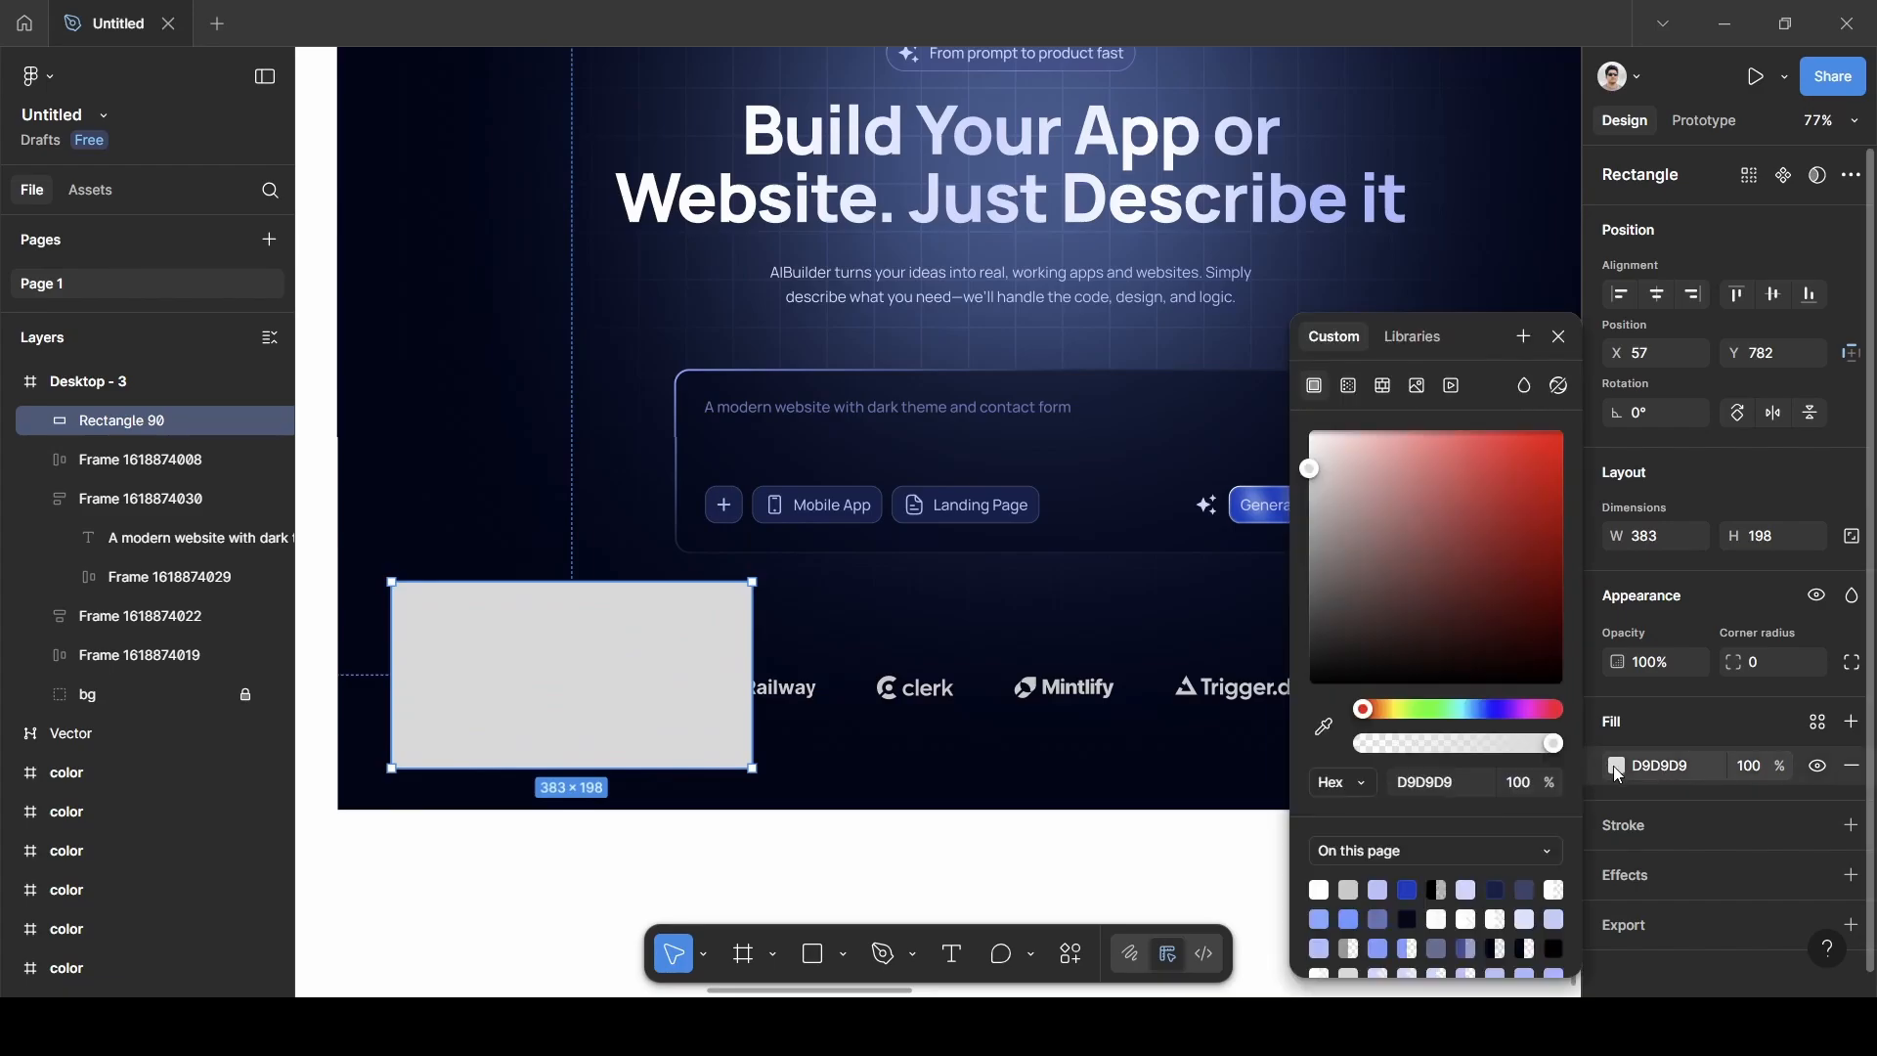
click(1327, 733)
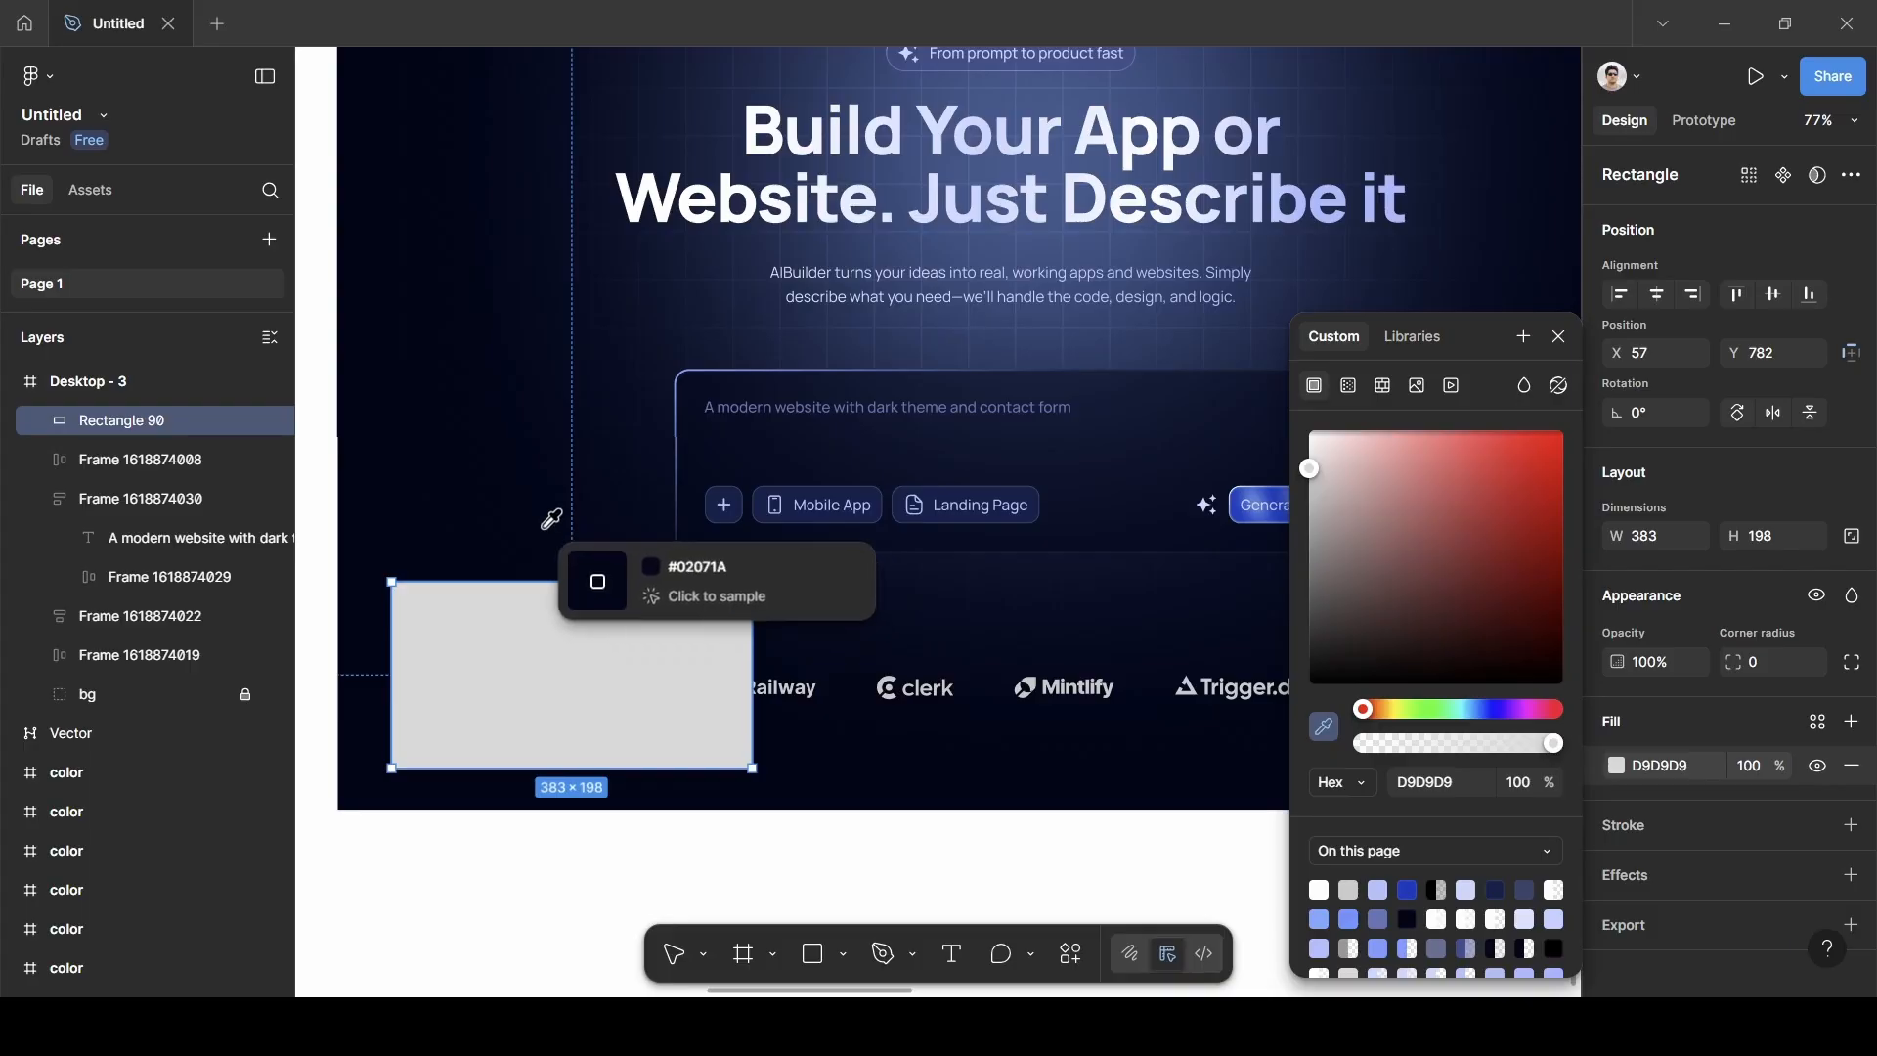
click(363, 726)
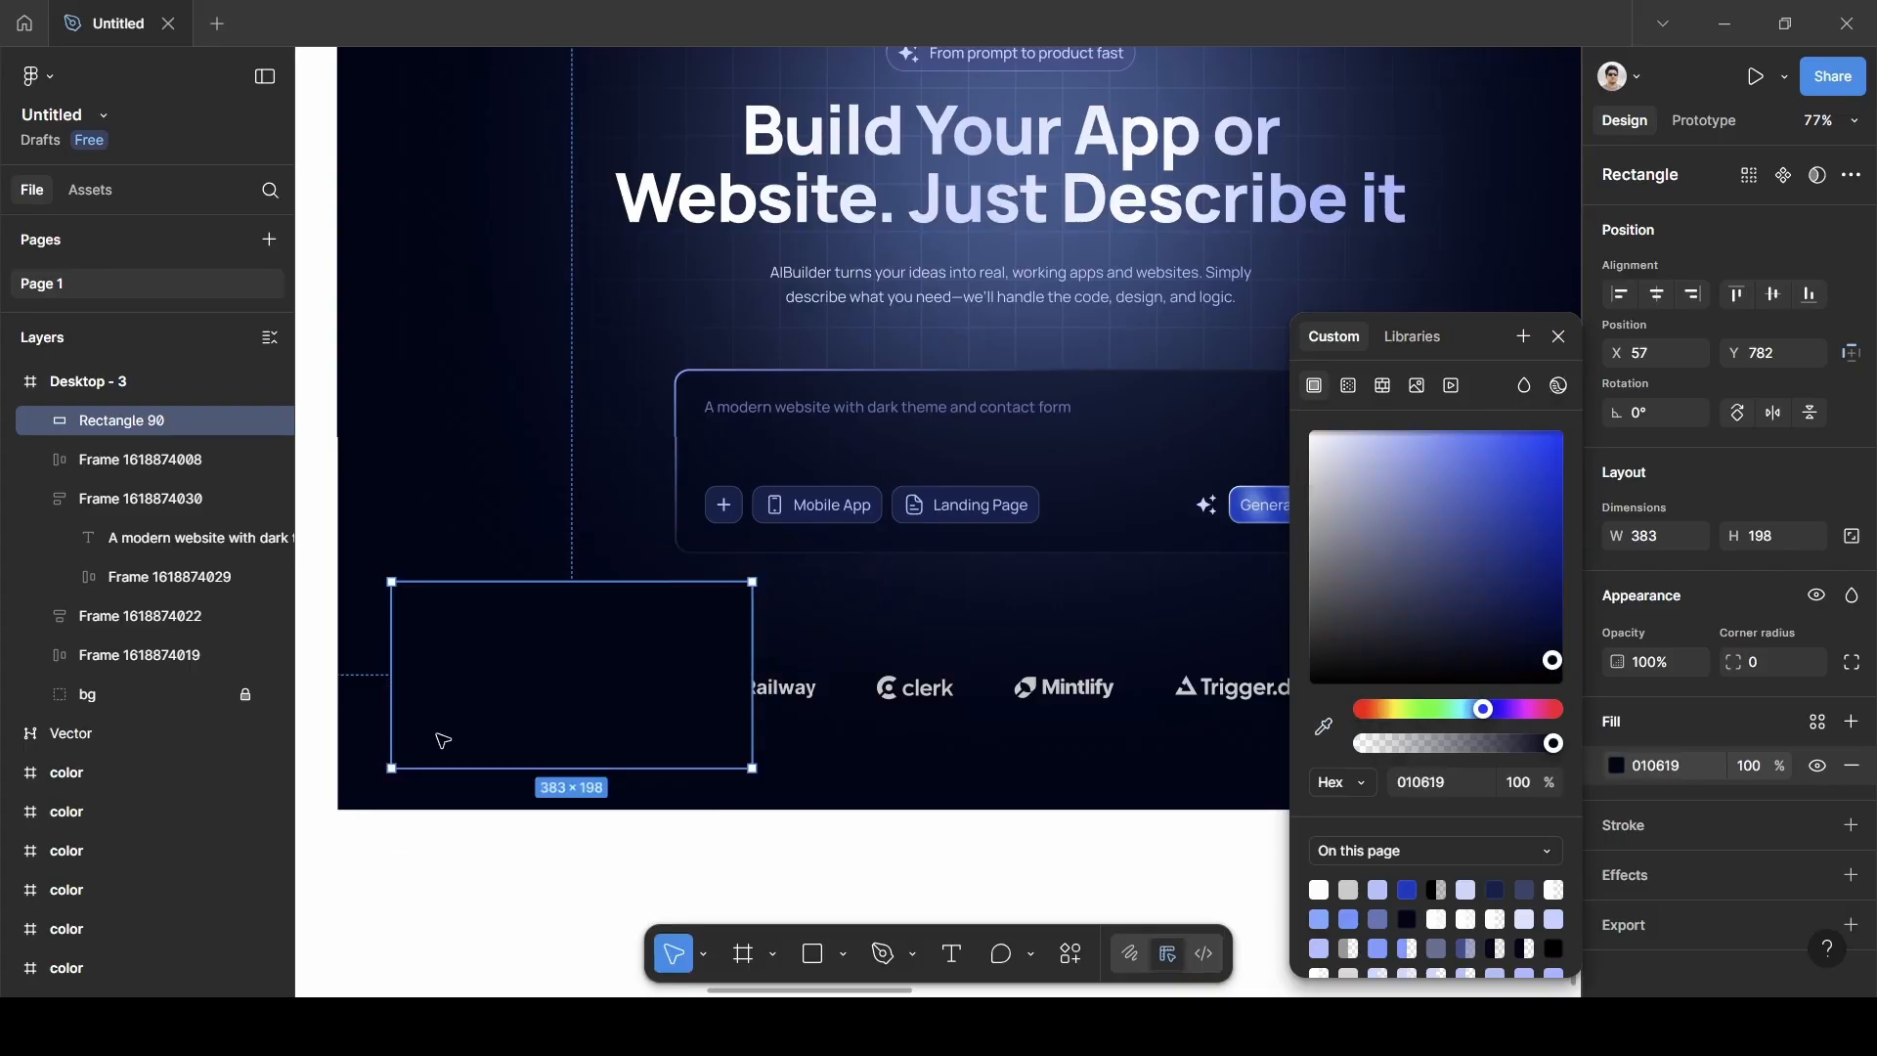
click(1559, 338)
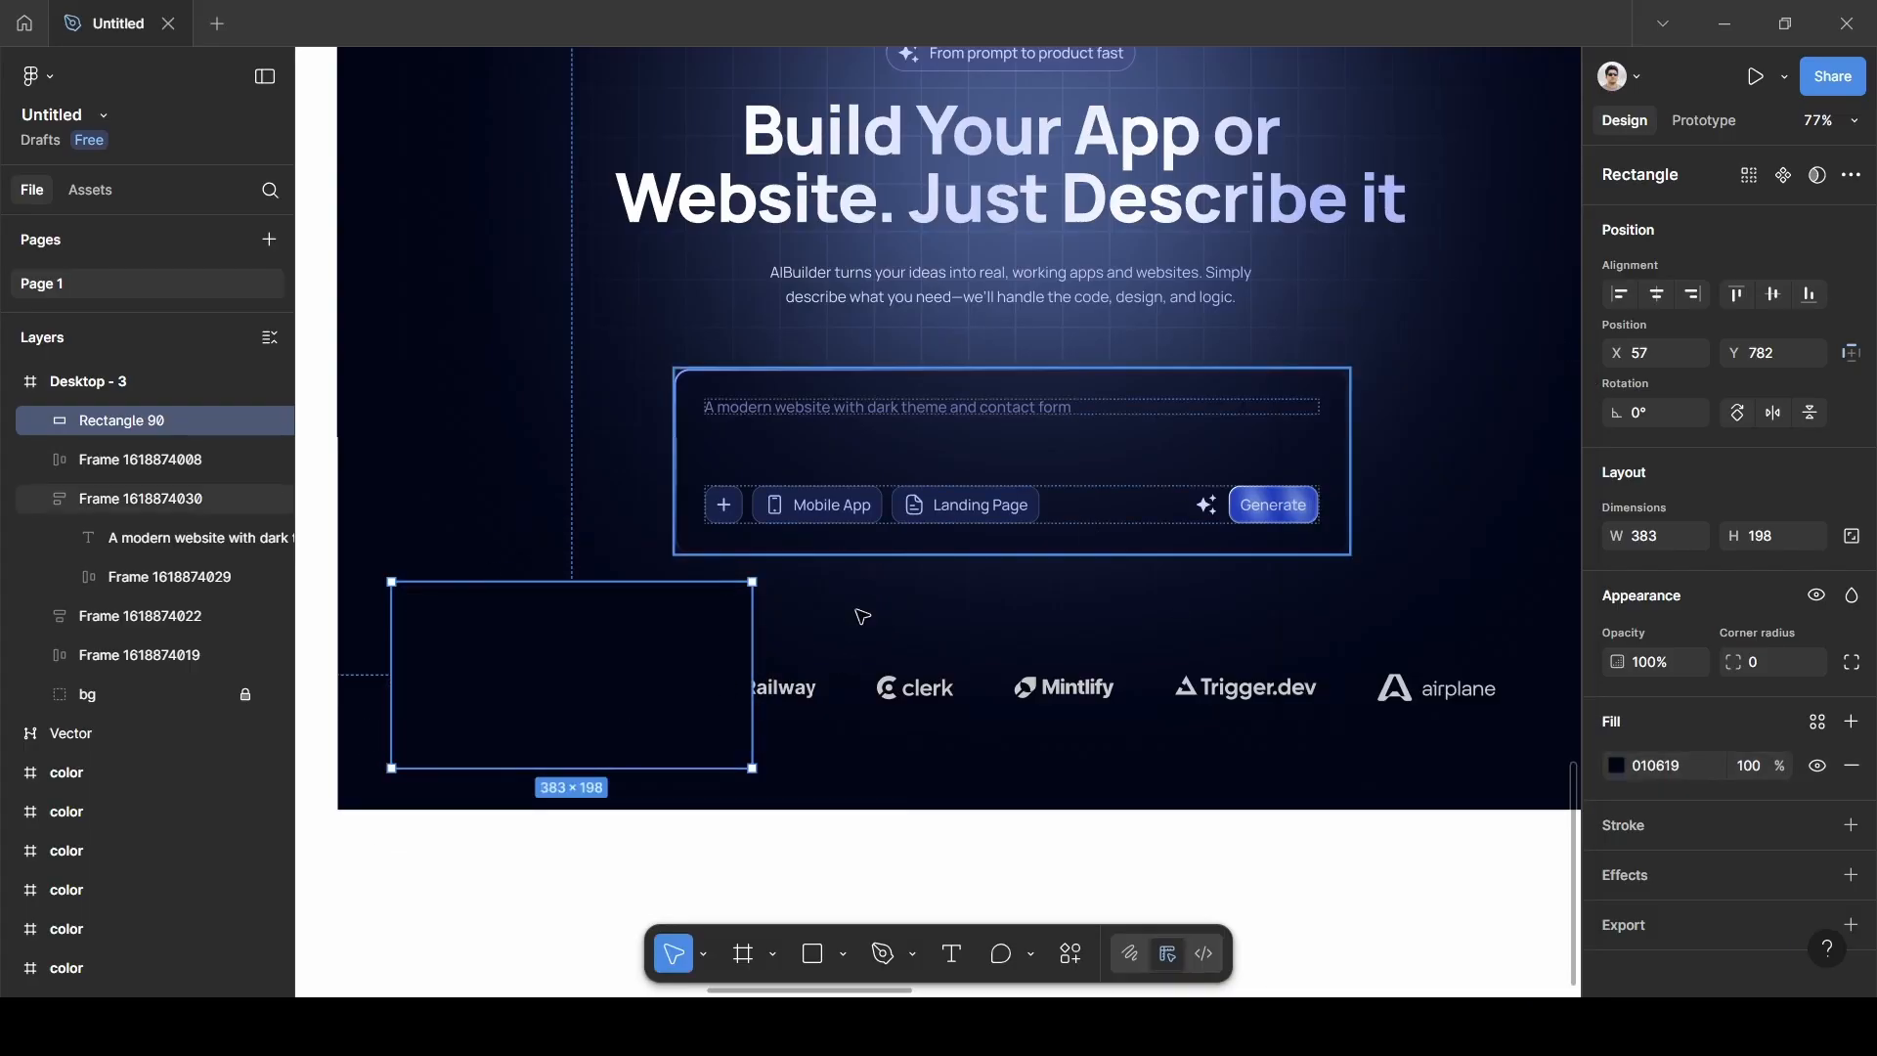
Change the rectangle's fill to a two-stop linear gradient and colour the second stop, at 61%, with the sampled background colour 010619.
click(1618, 769)
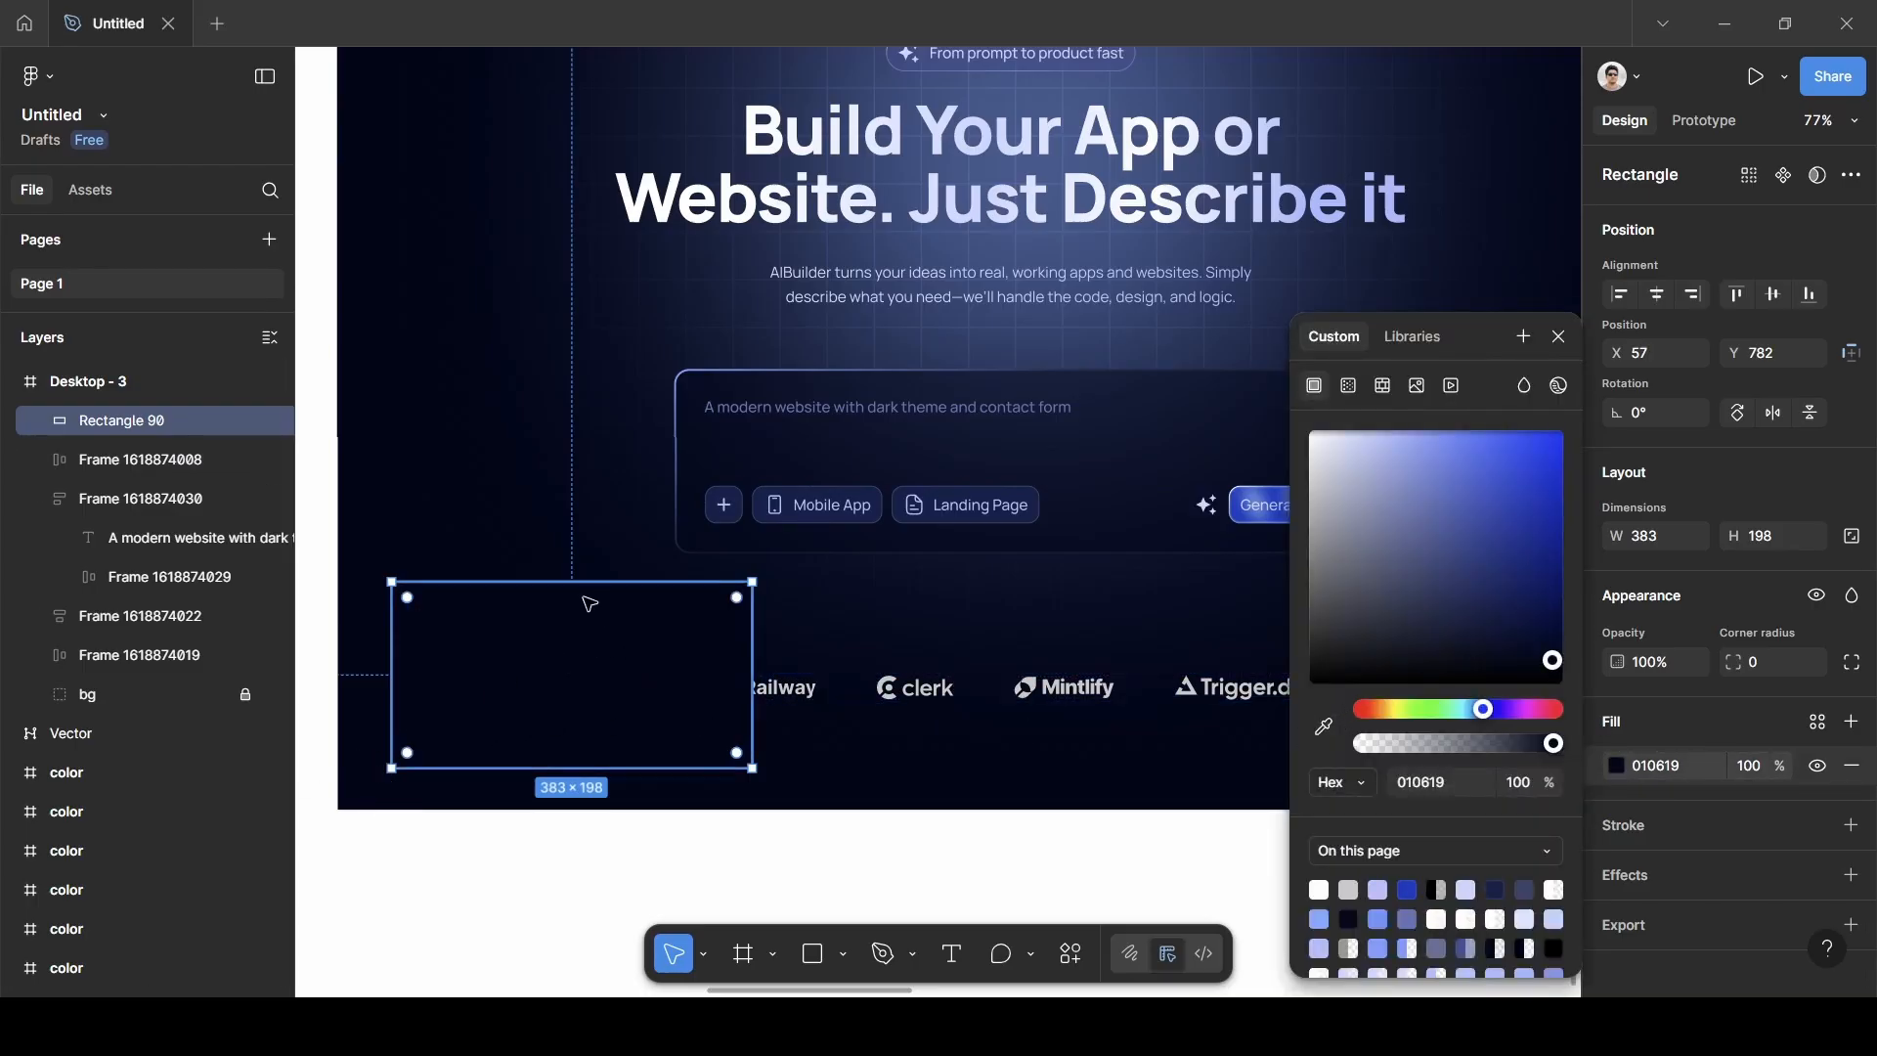
click(1352, 387)
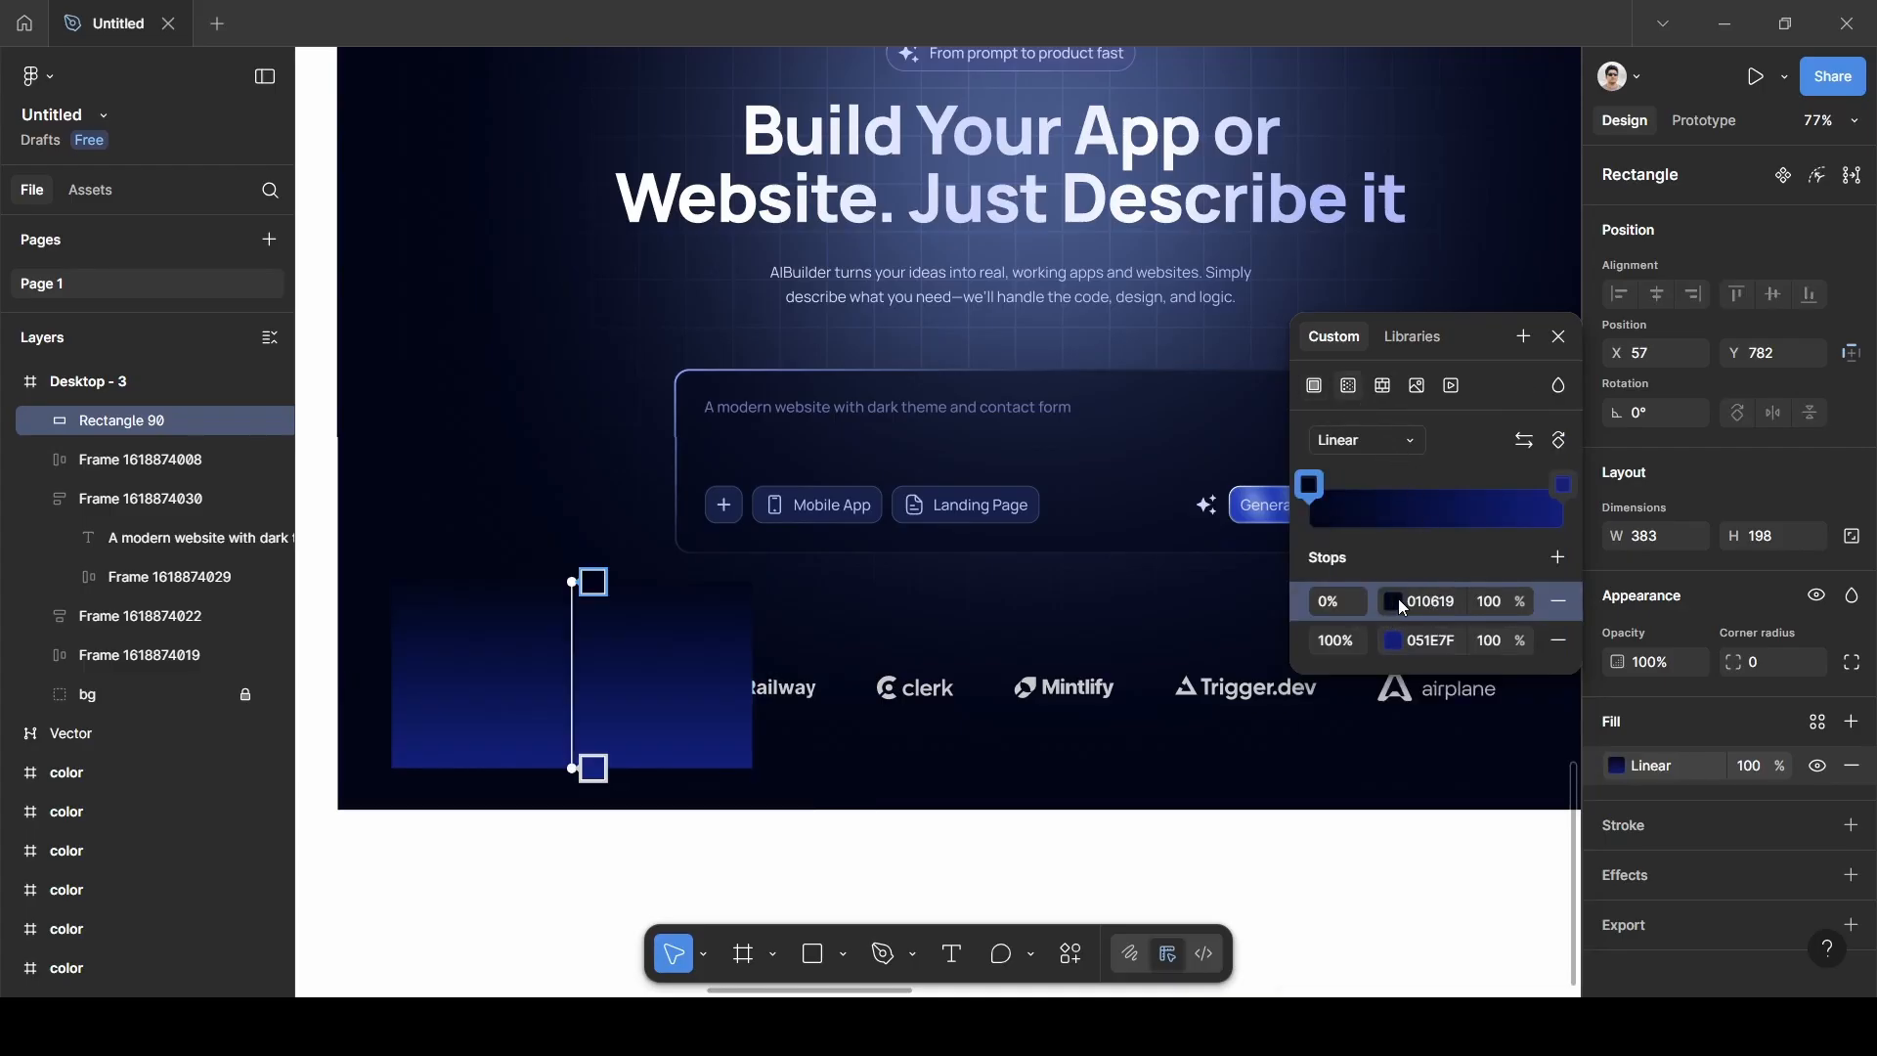
click(1430, 638)
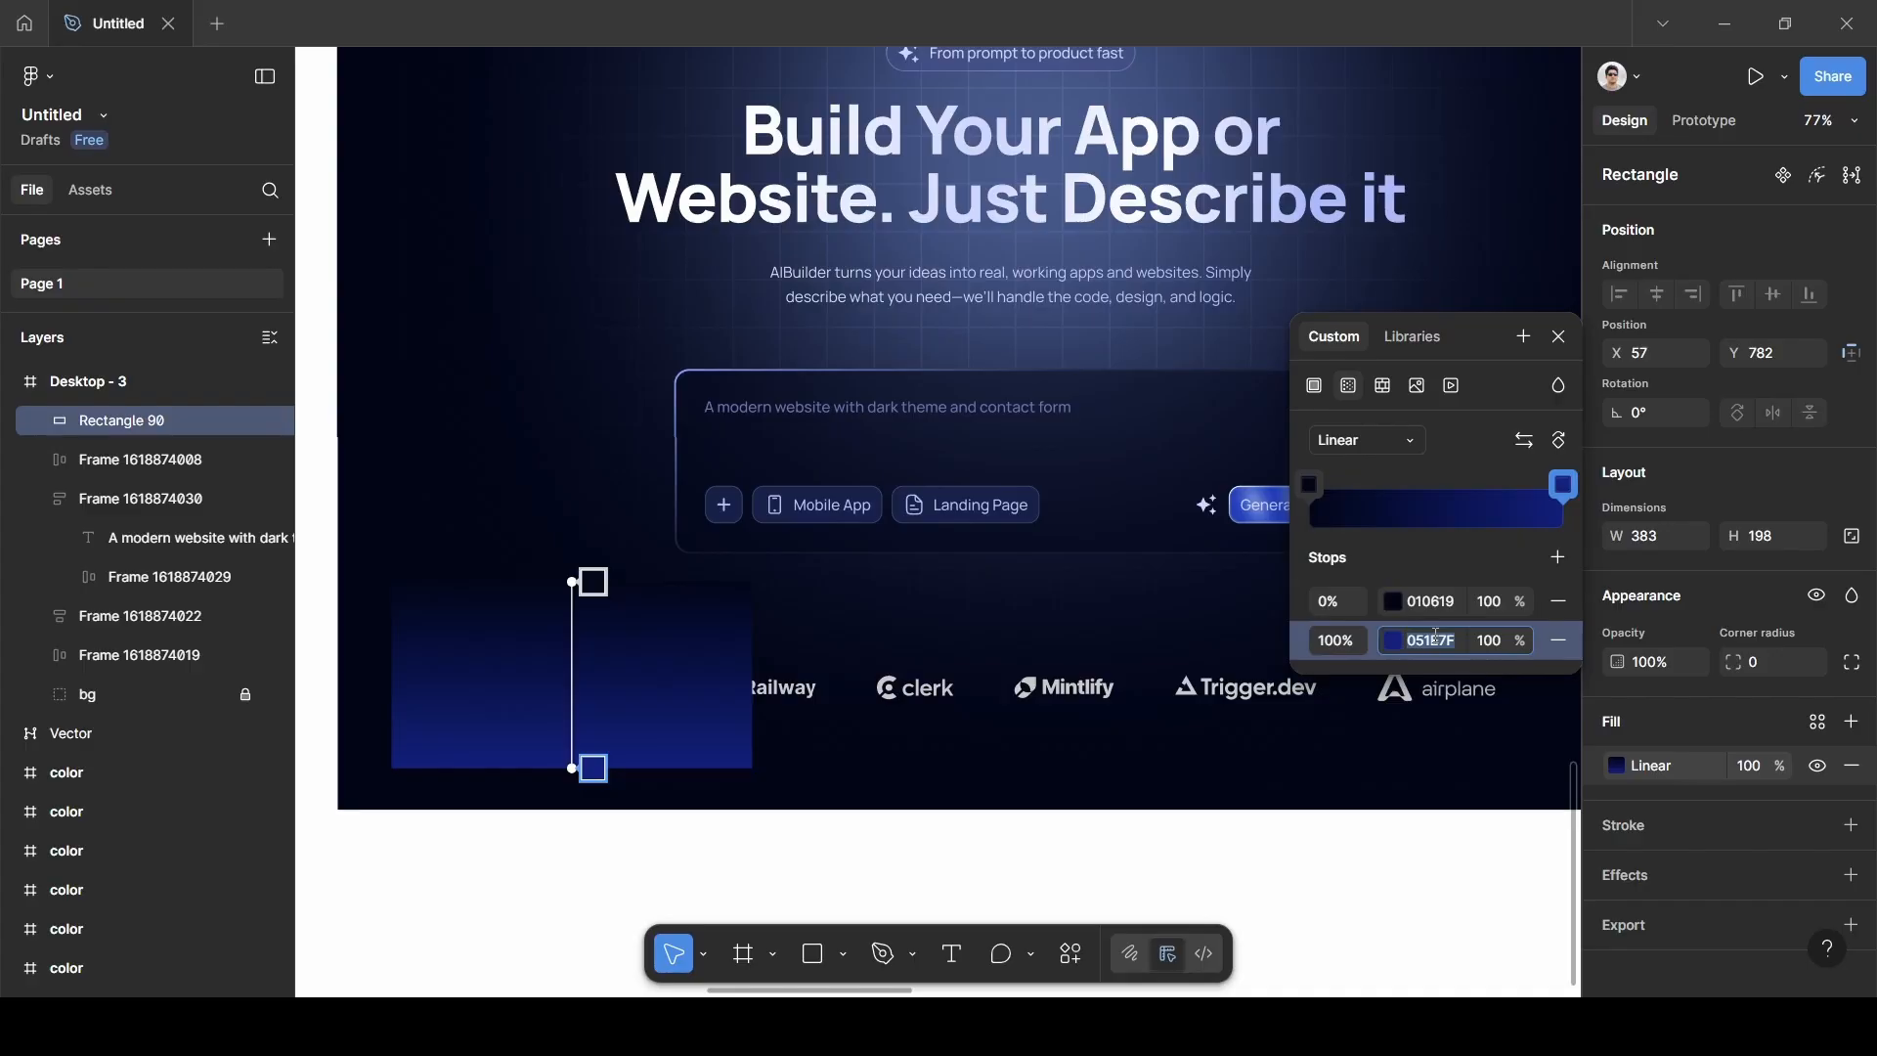
click(1464, 513)
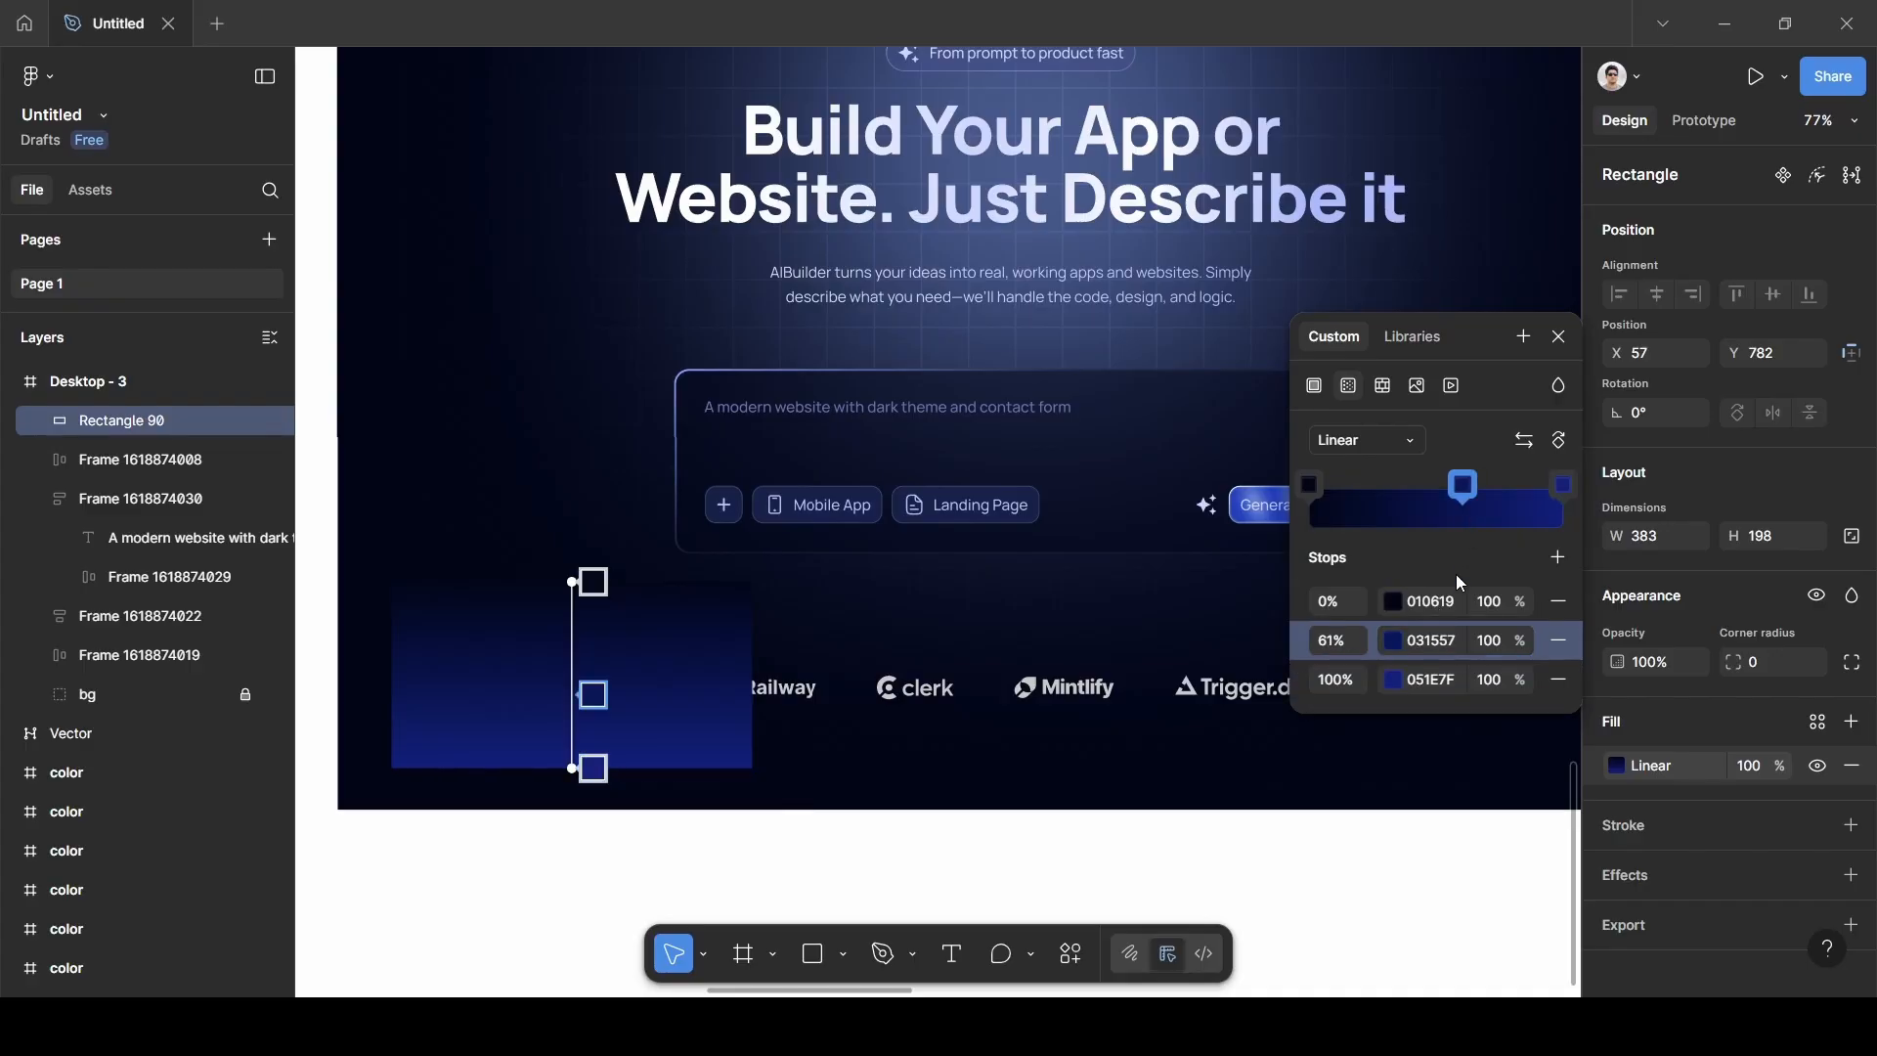
click(1559, 679)
click(1400, 641)
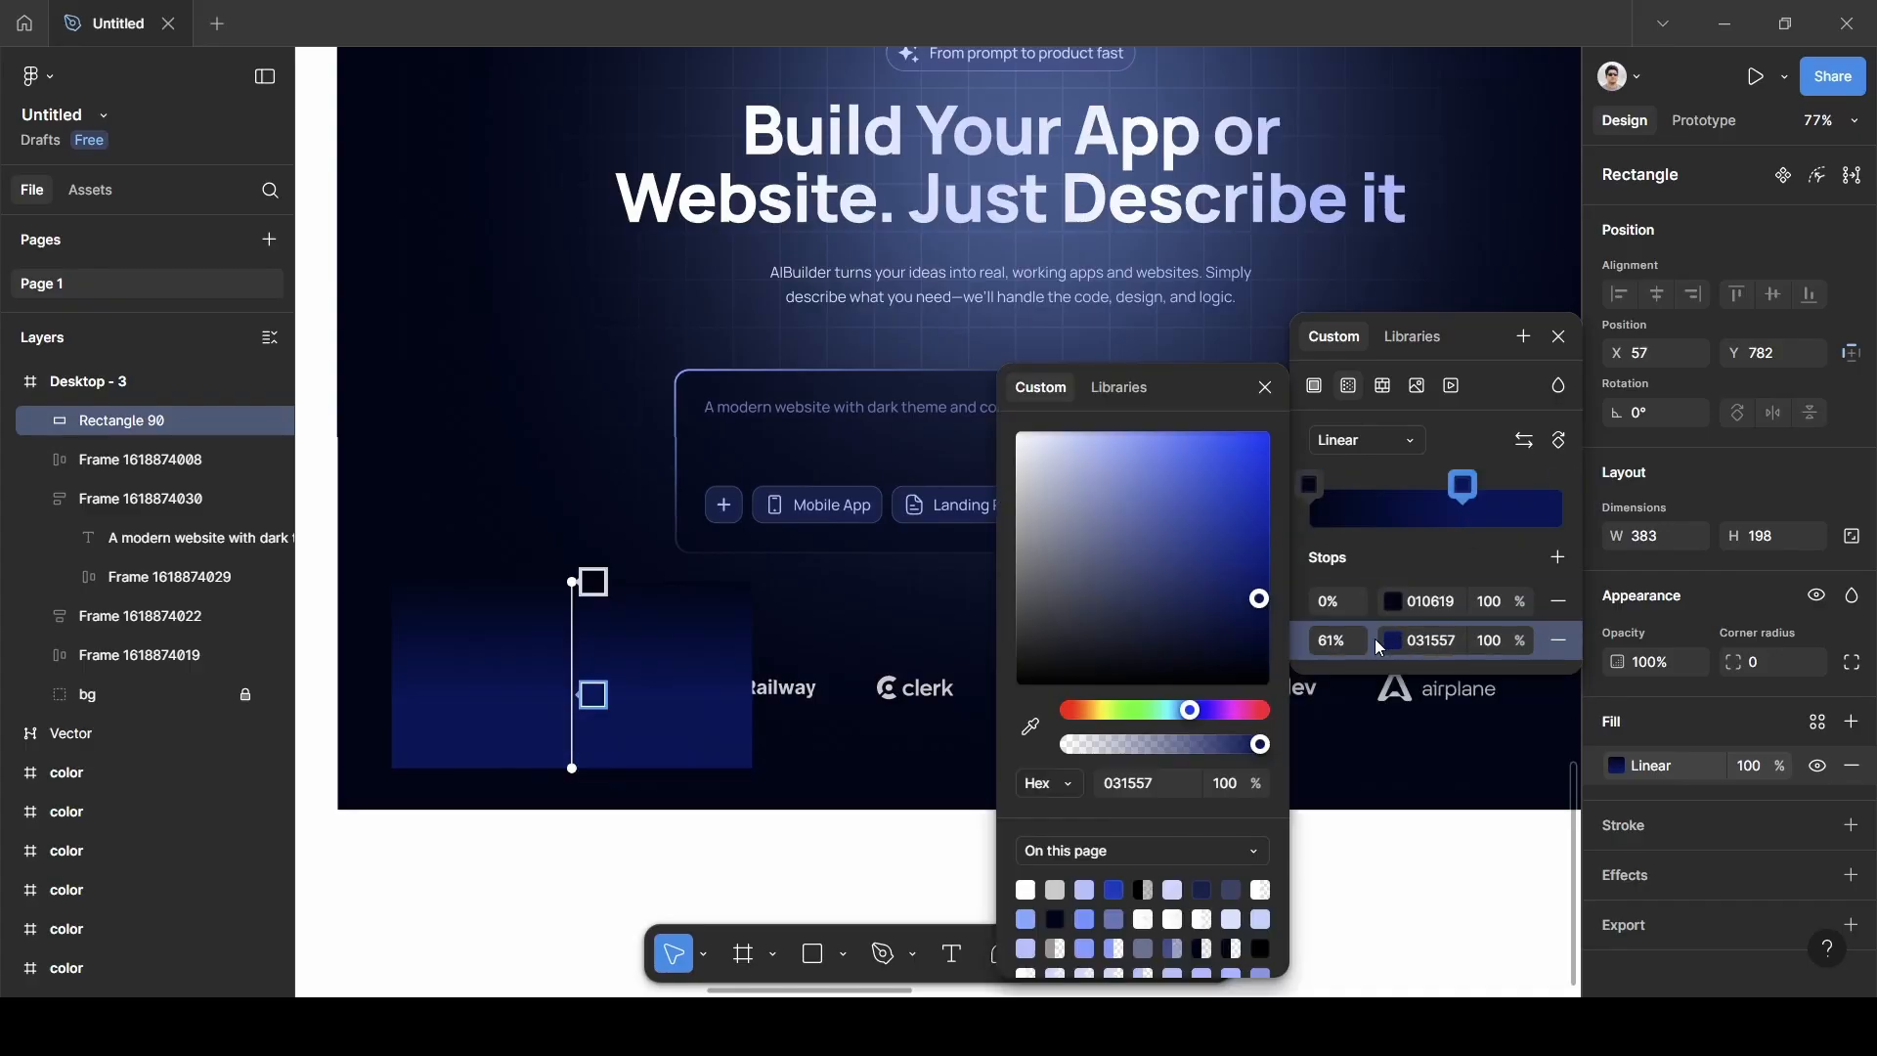
click(1030, 726)
click(375, 774)
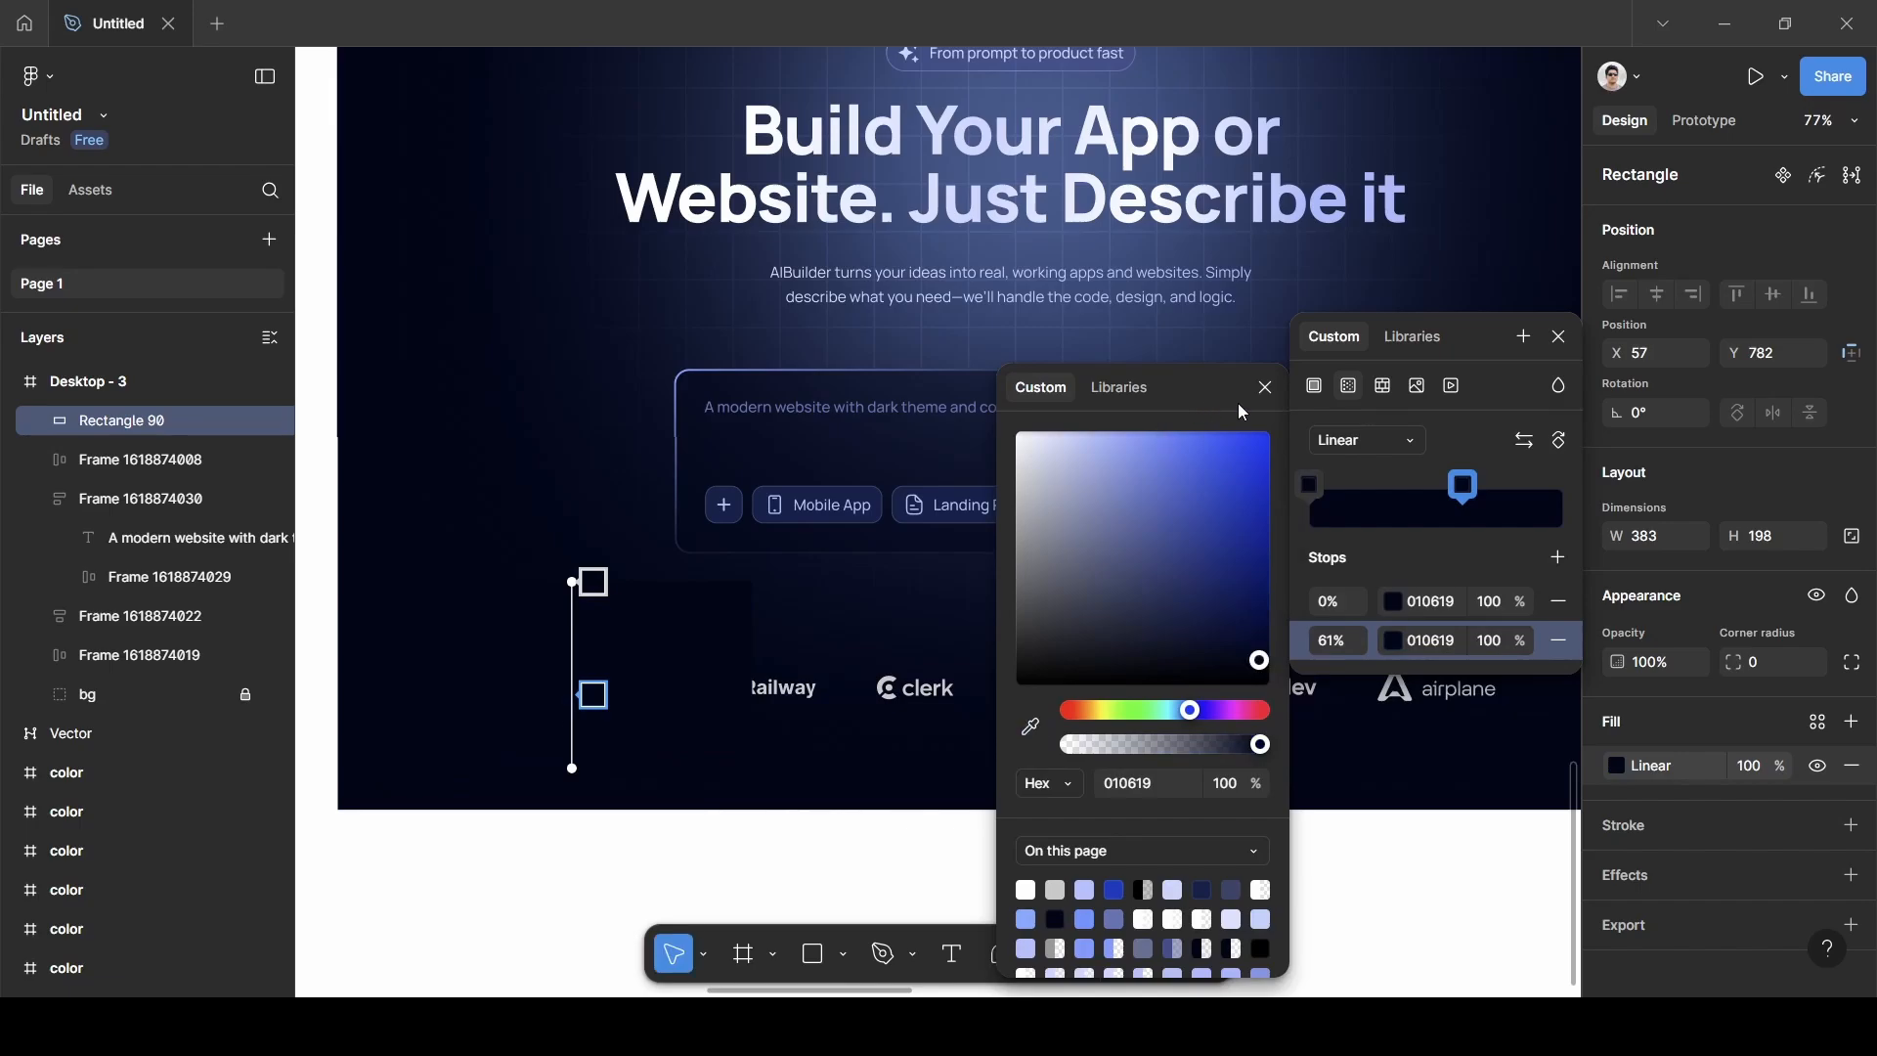
click(1264, 387)
Run the gradient horizontally from the rectangle's left edge to its right edge, with the 98% end stop at 0% opacity.
drag(593, 694, 761, 670)
drag(572, 588, 393, 692)
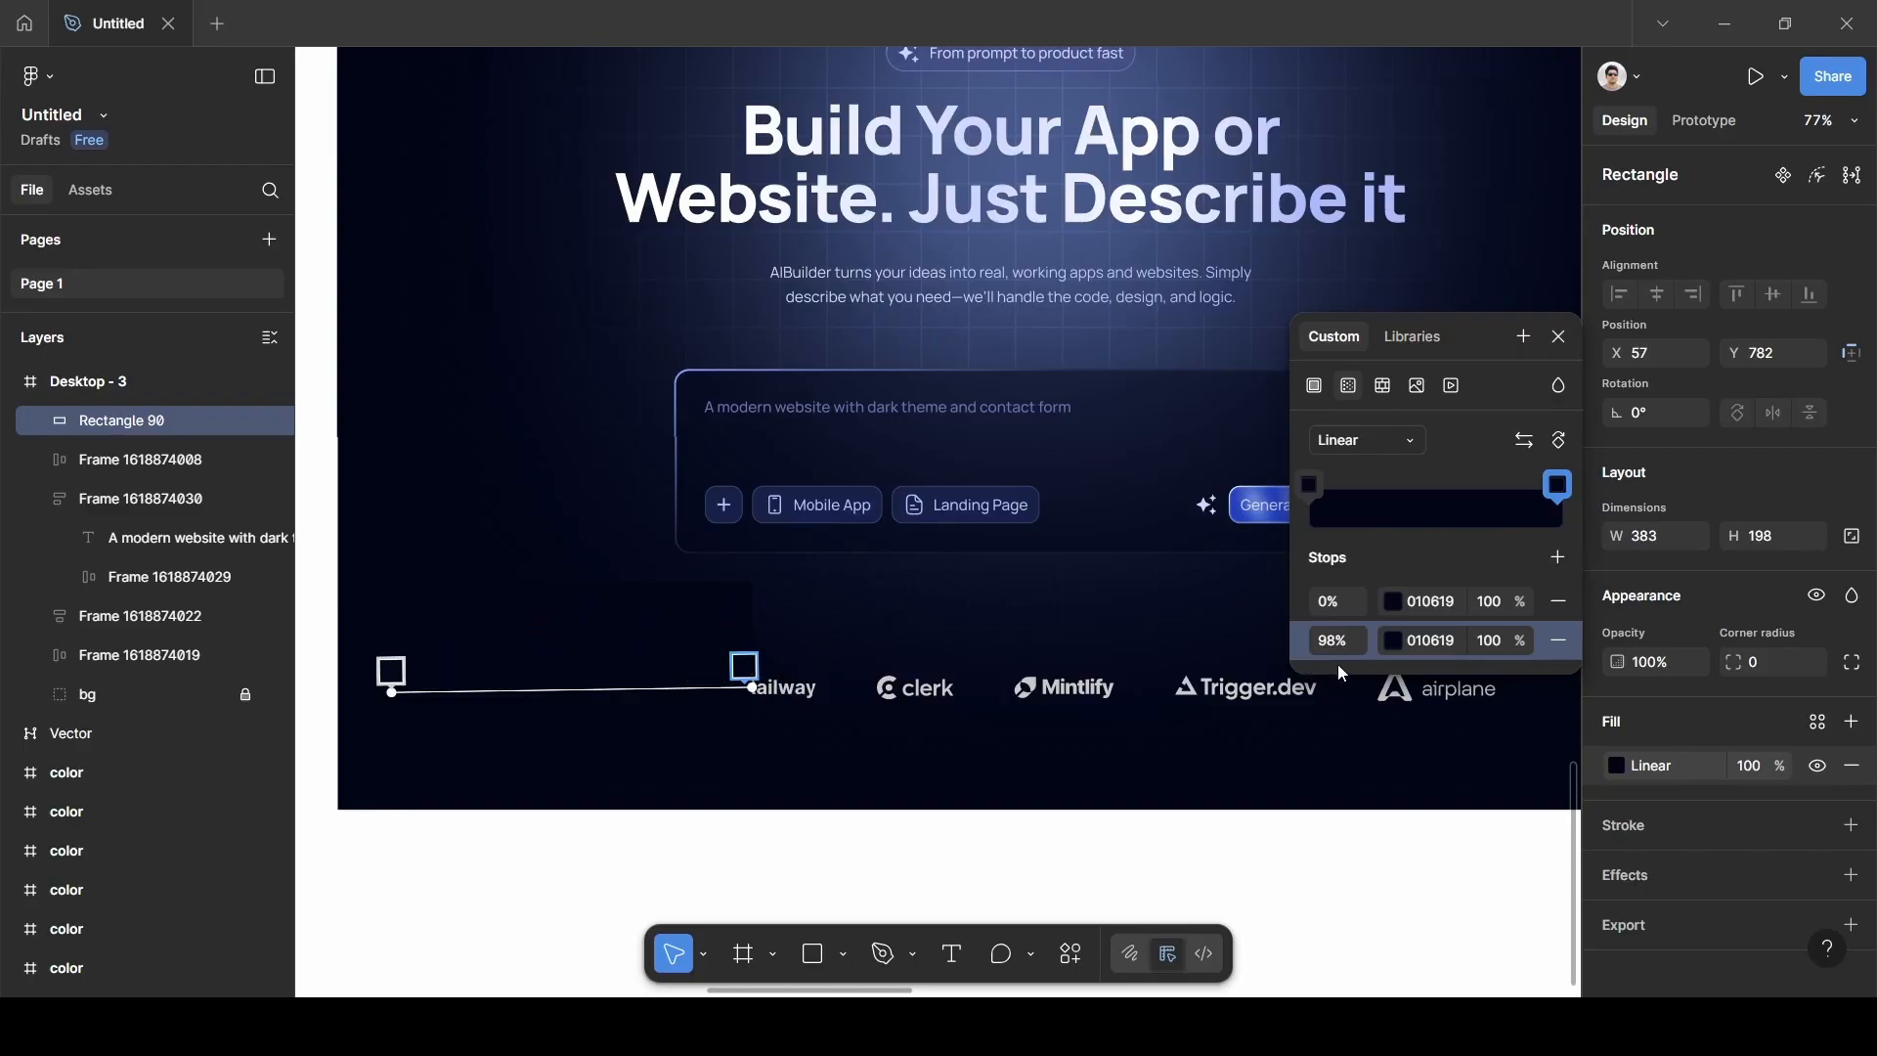
click(748, 662)
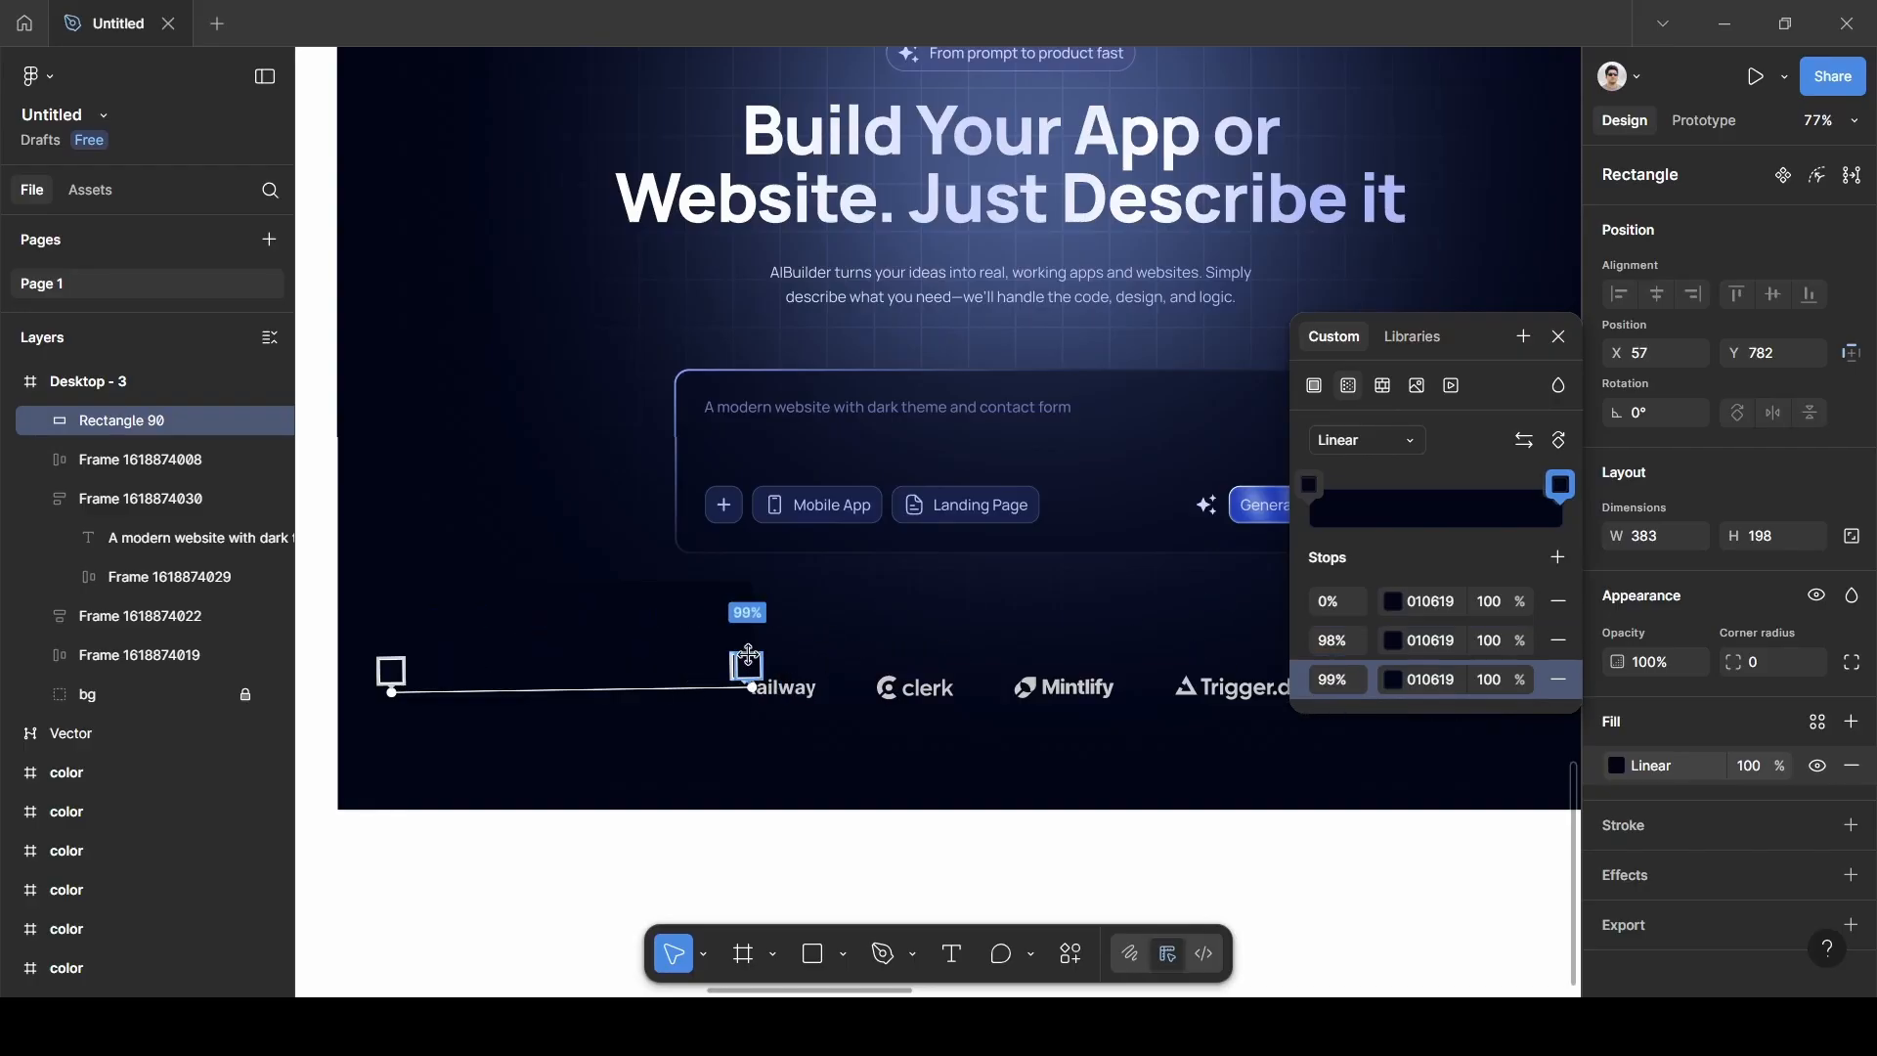
click(1559, 681)
click(1394, 641)
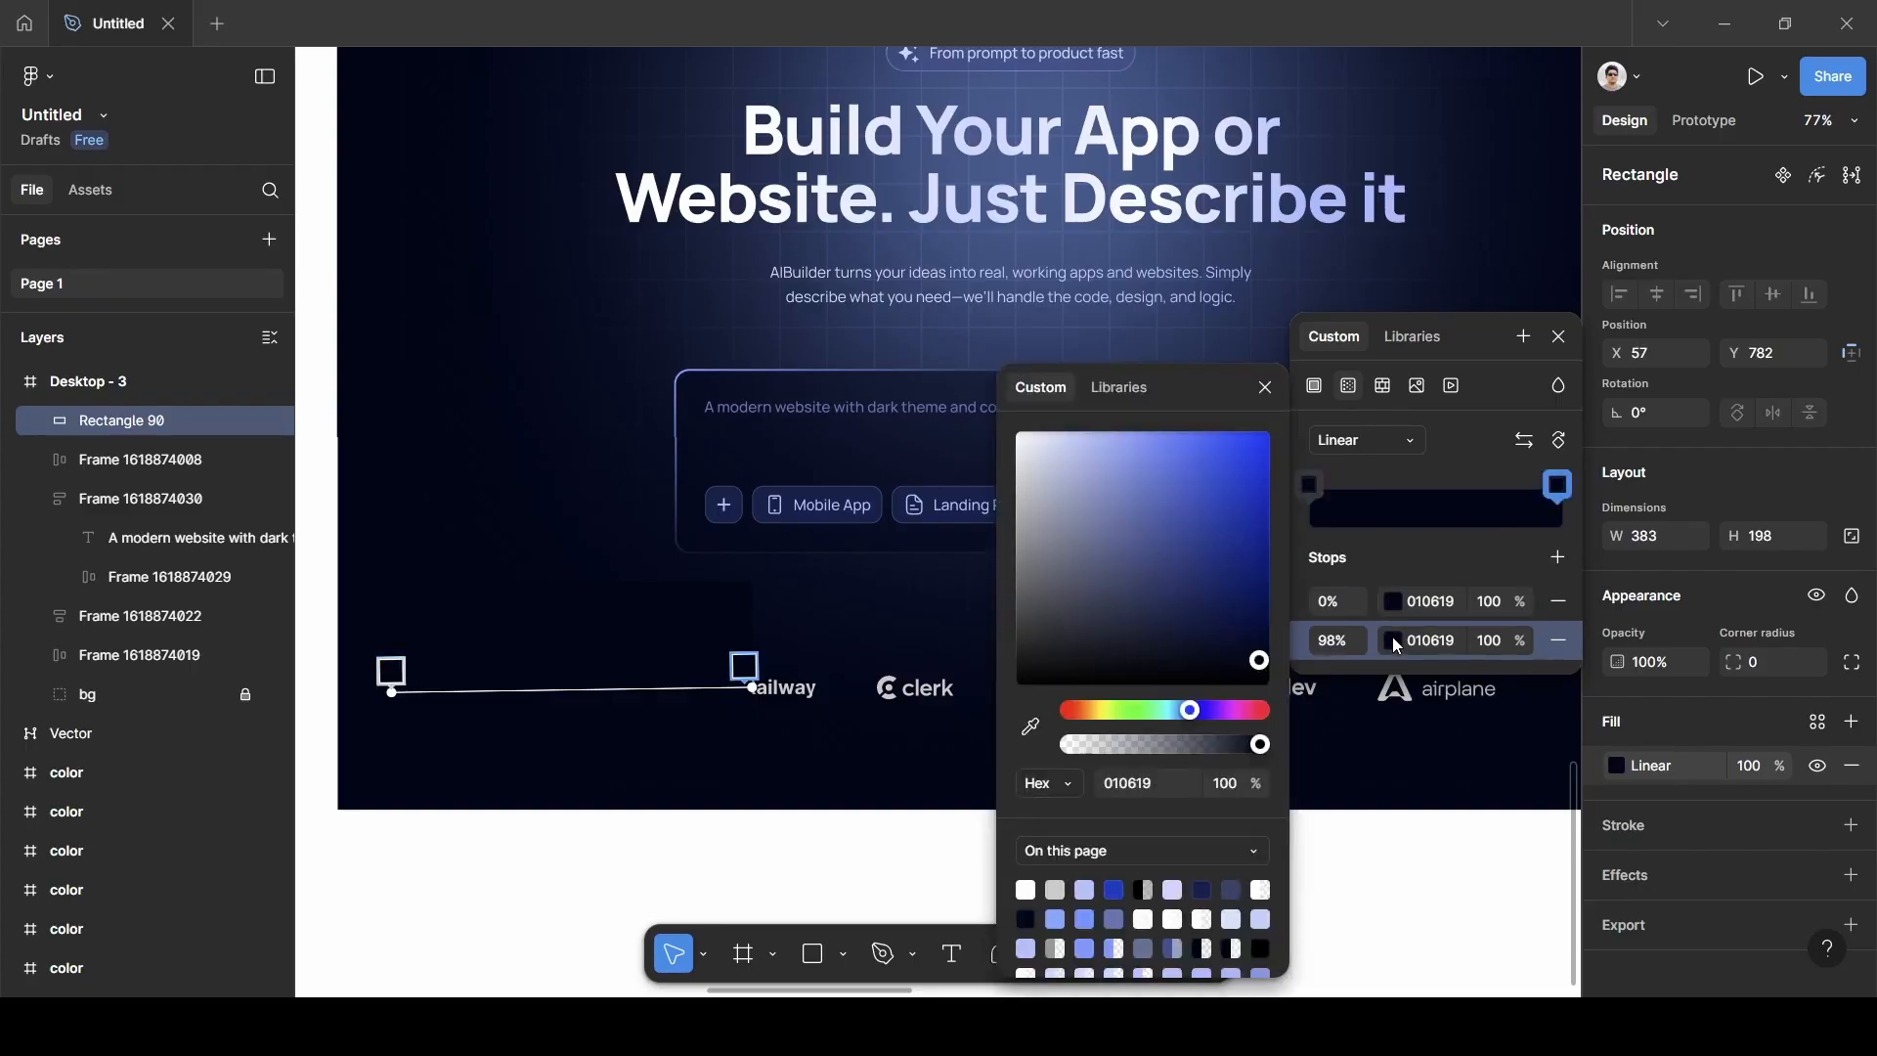
click(1392, 640)
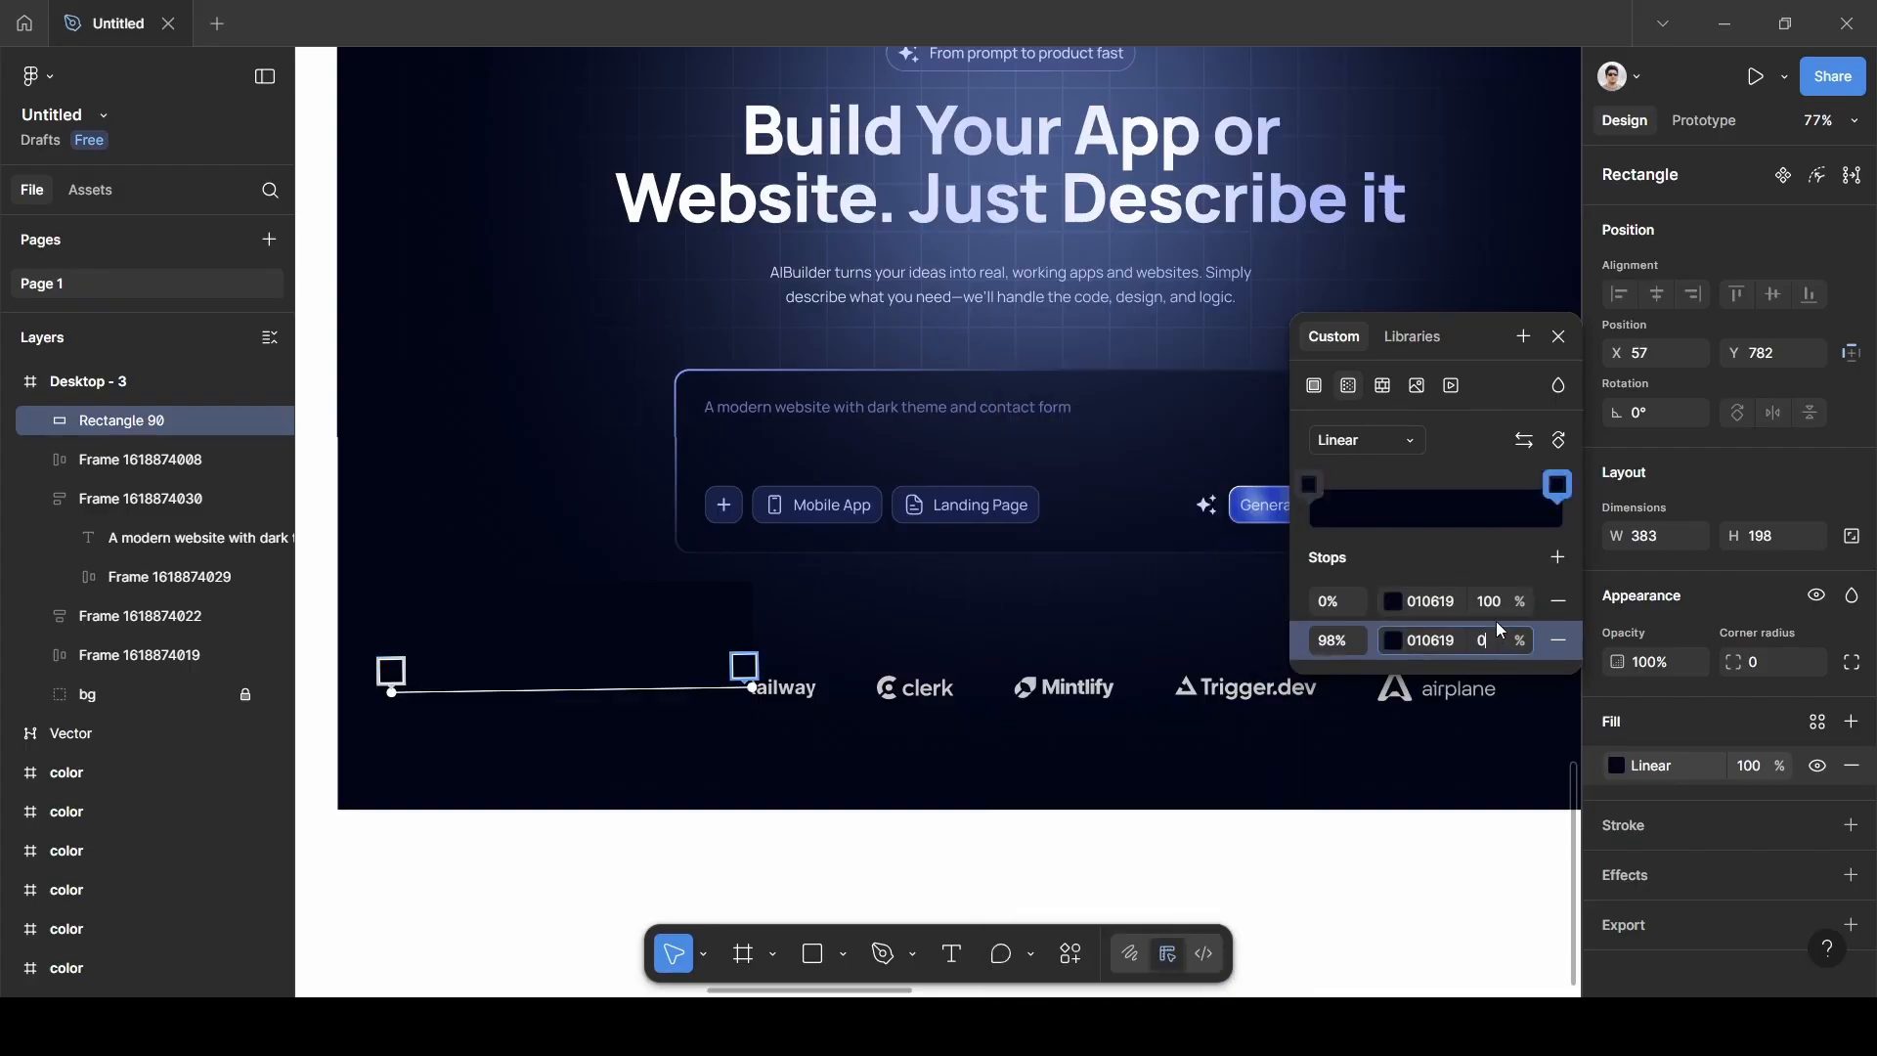
key(Return)
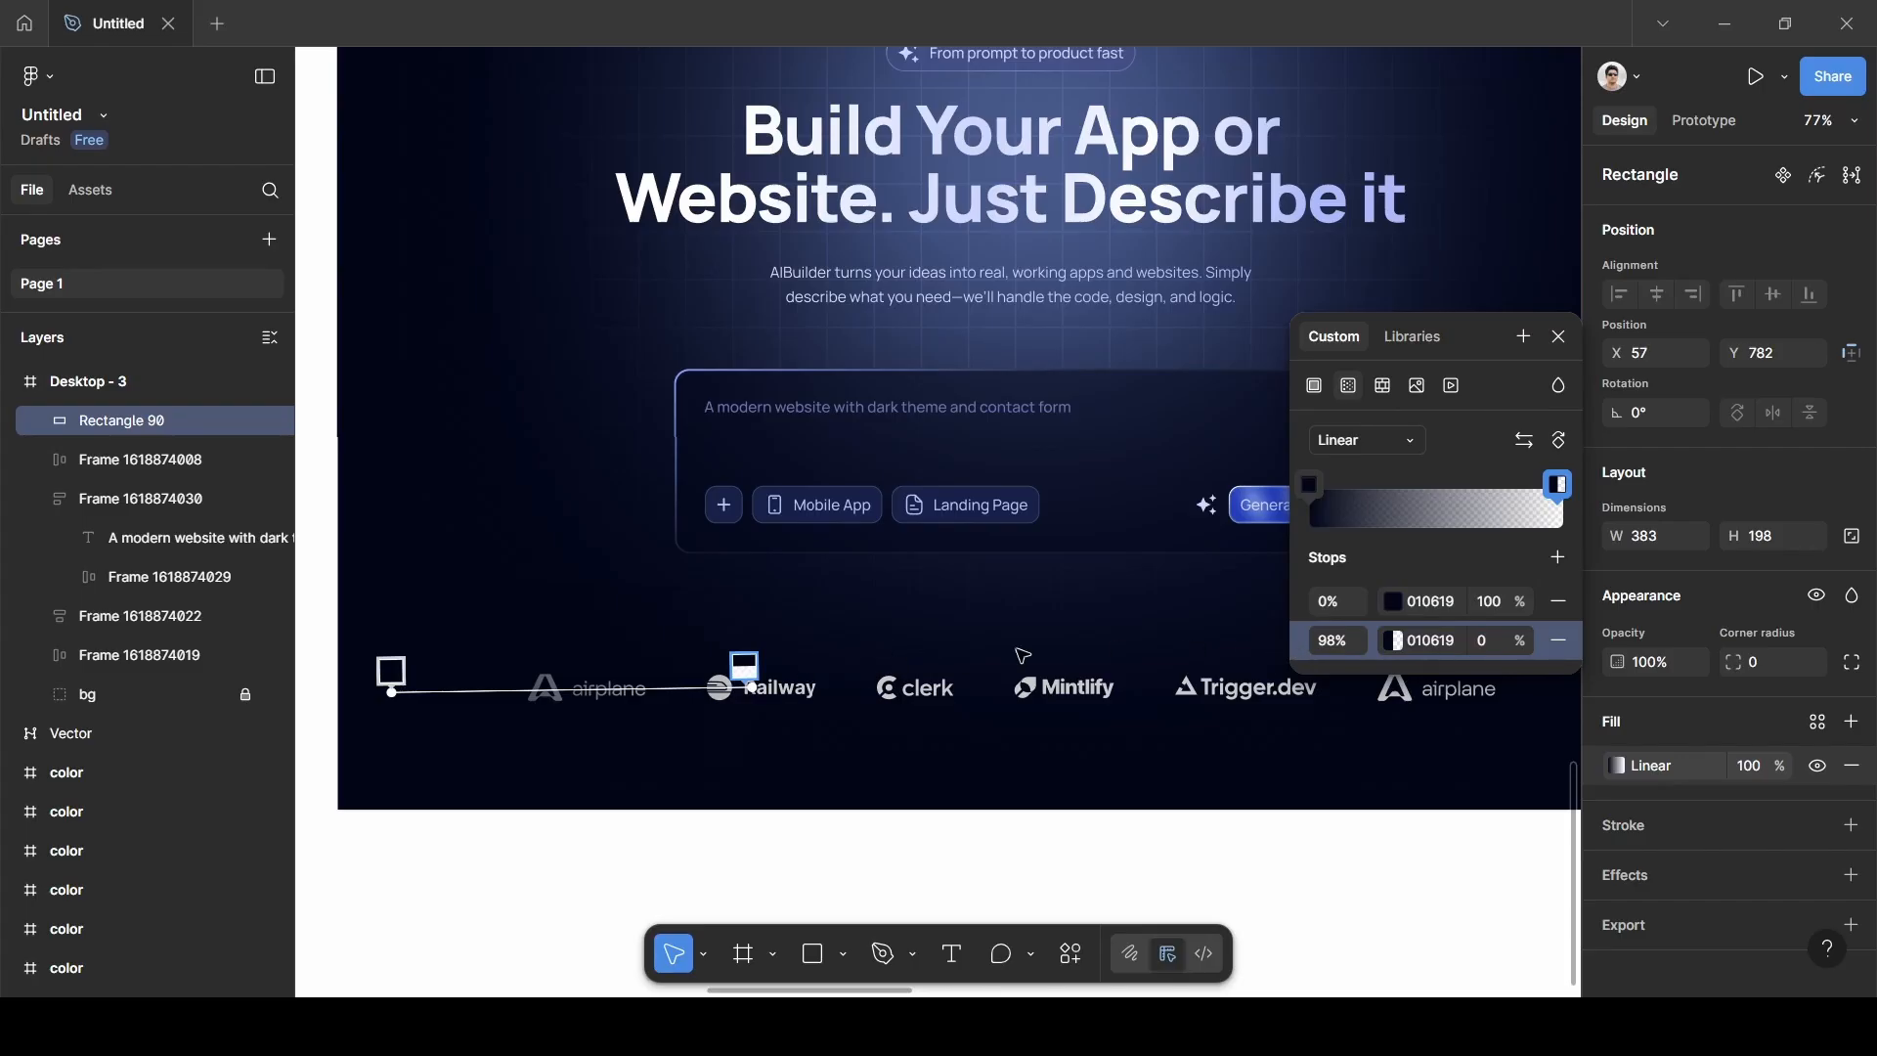
Resize the fade rectangle to about 633 px wide, starting at X 72 and reaching past the clerk logo.
click(1558, 336)
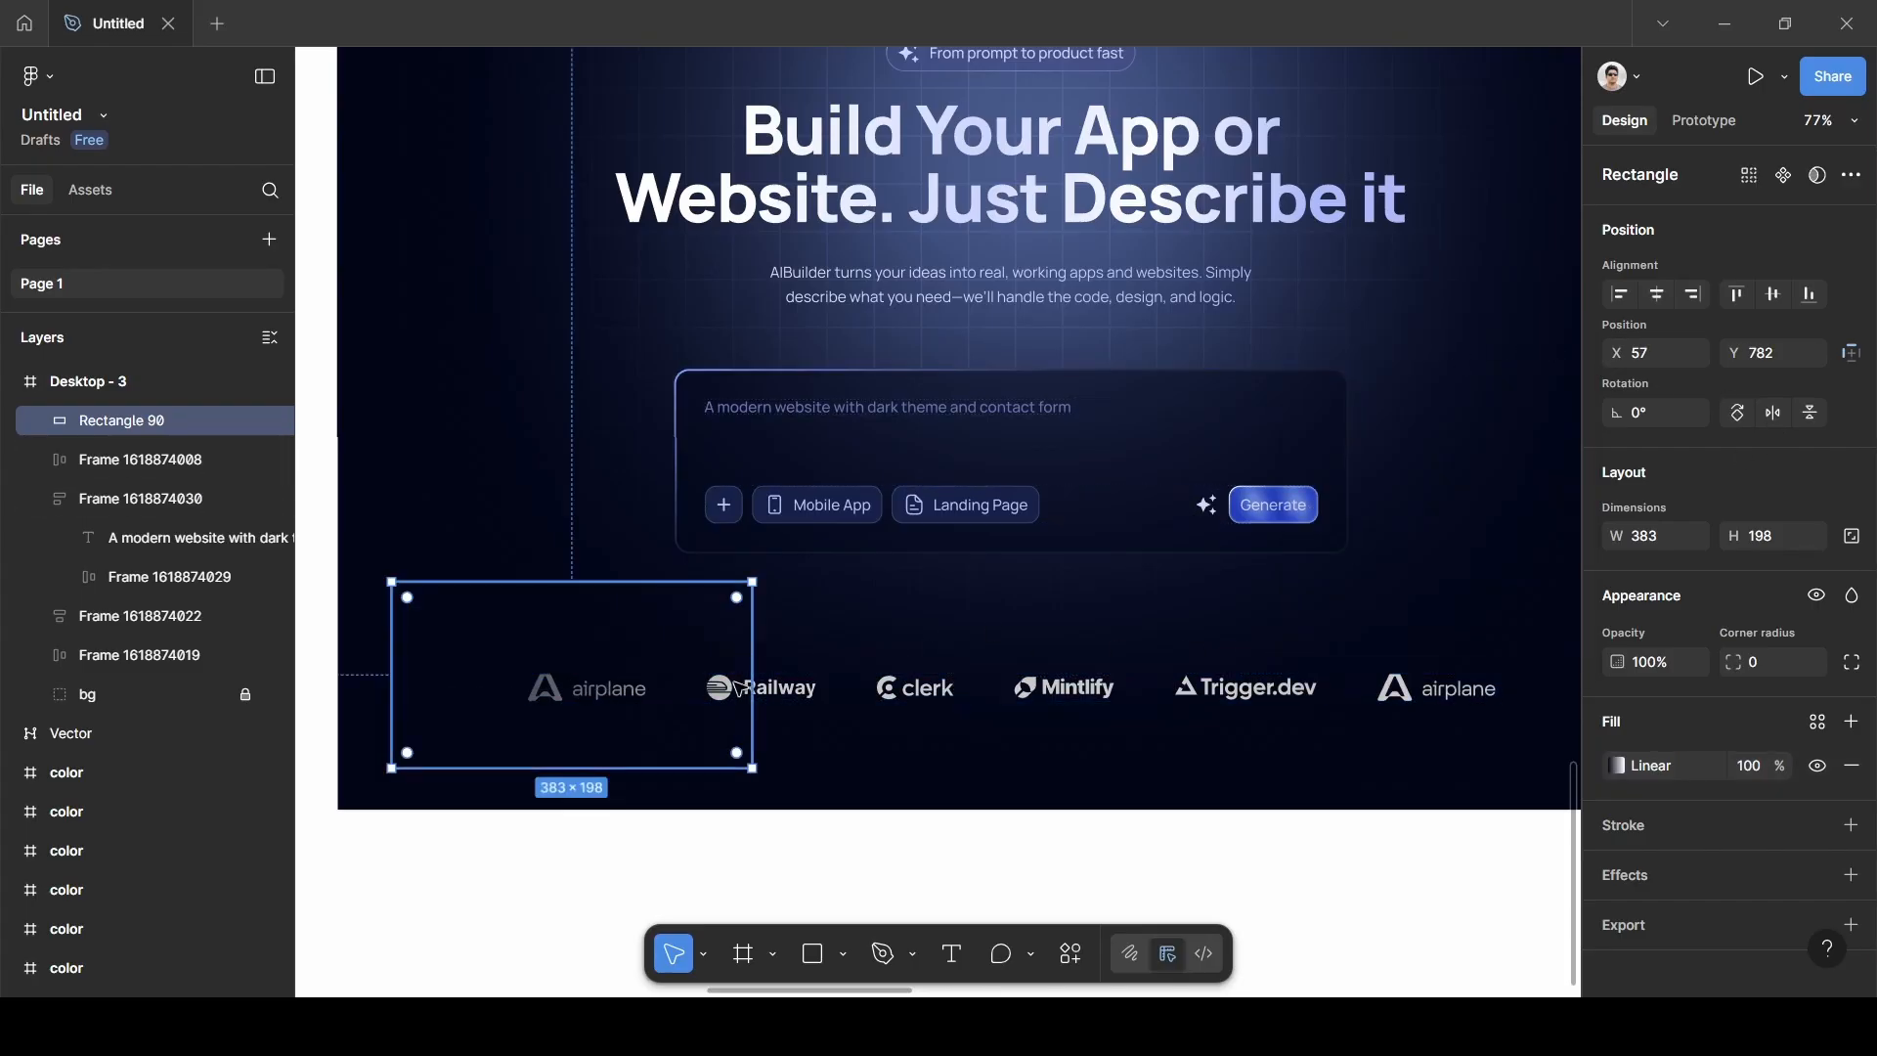
drag(752, 649, 1002, 650)
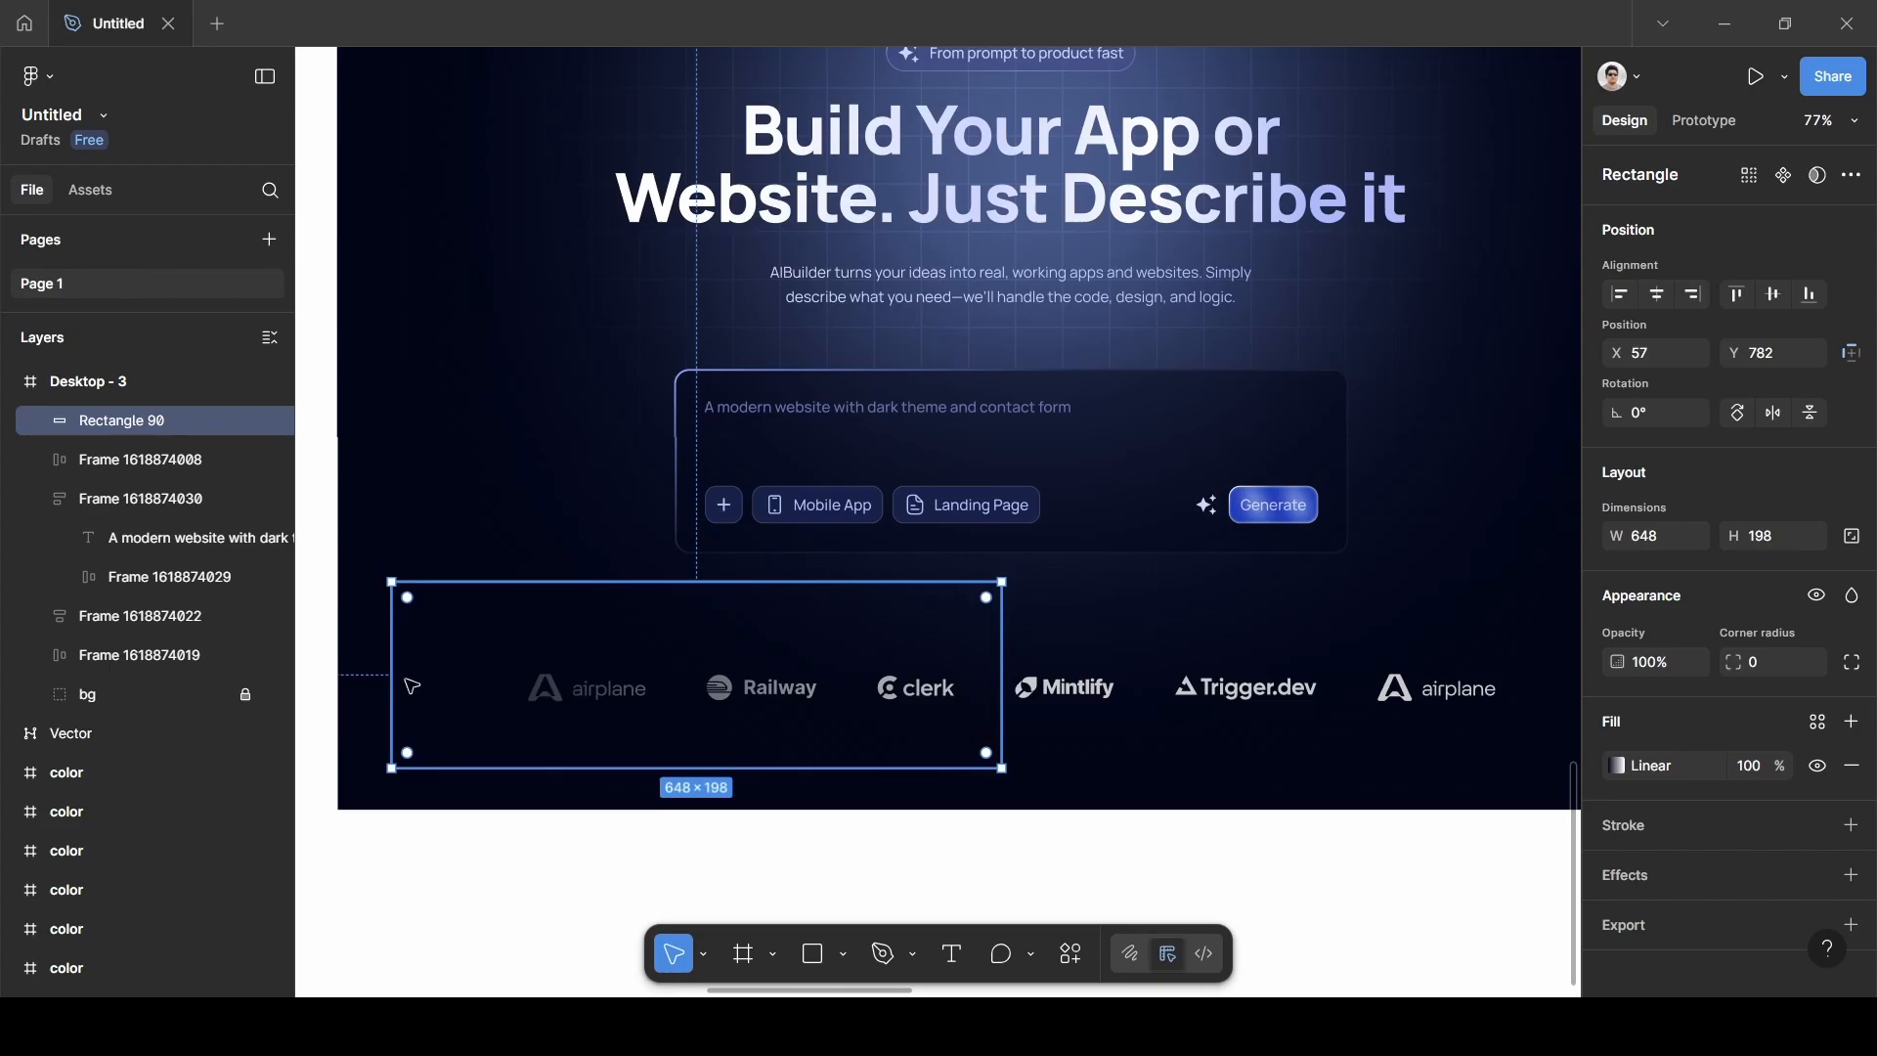
drag(392, 680, 407, 678)
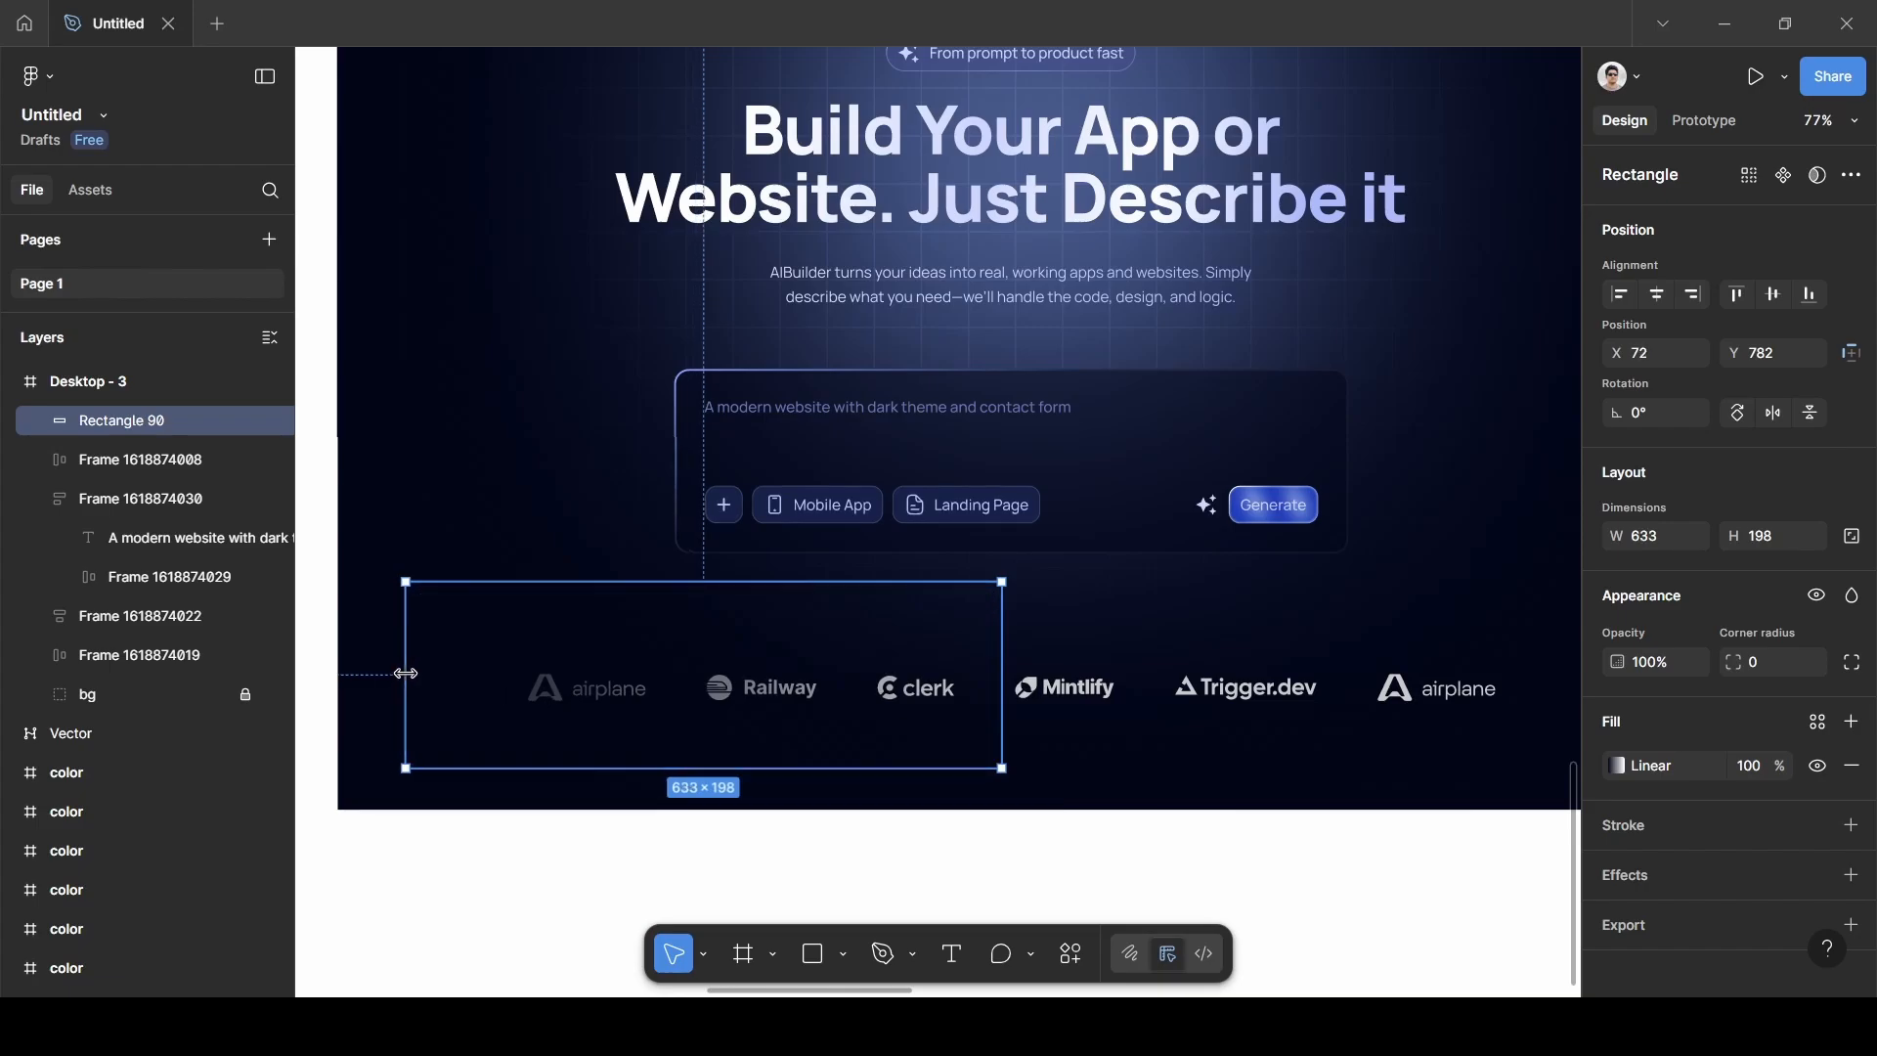
Move the gradient's opaque stop to 25% and its transparent stop to the gradient's end, and deselect the rectangle.
click(1618, 768)
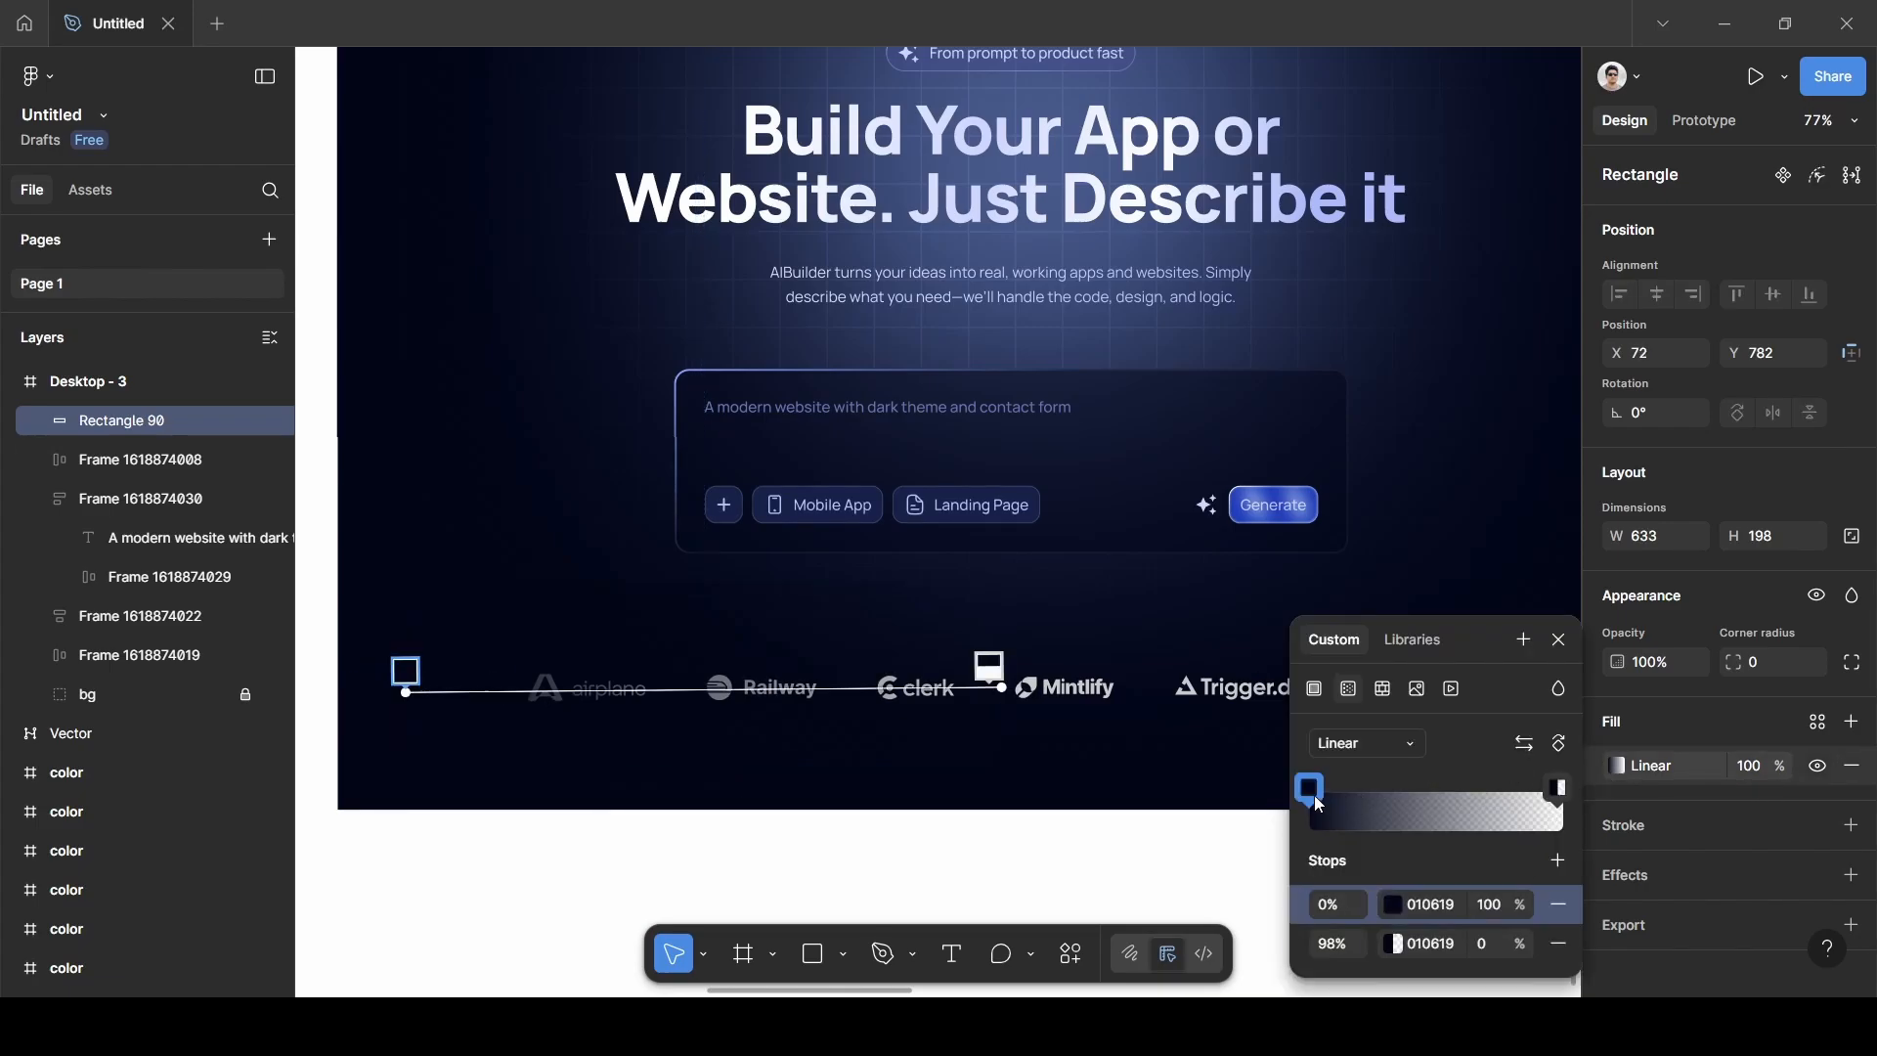
drag(1313, 795, 1375, 794)
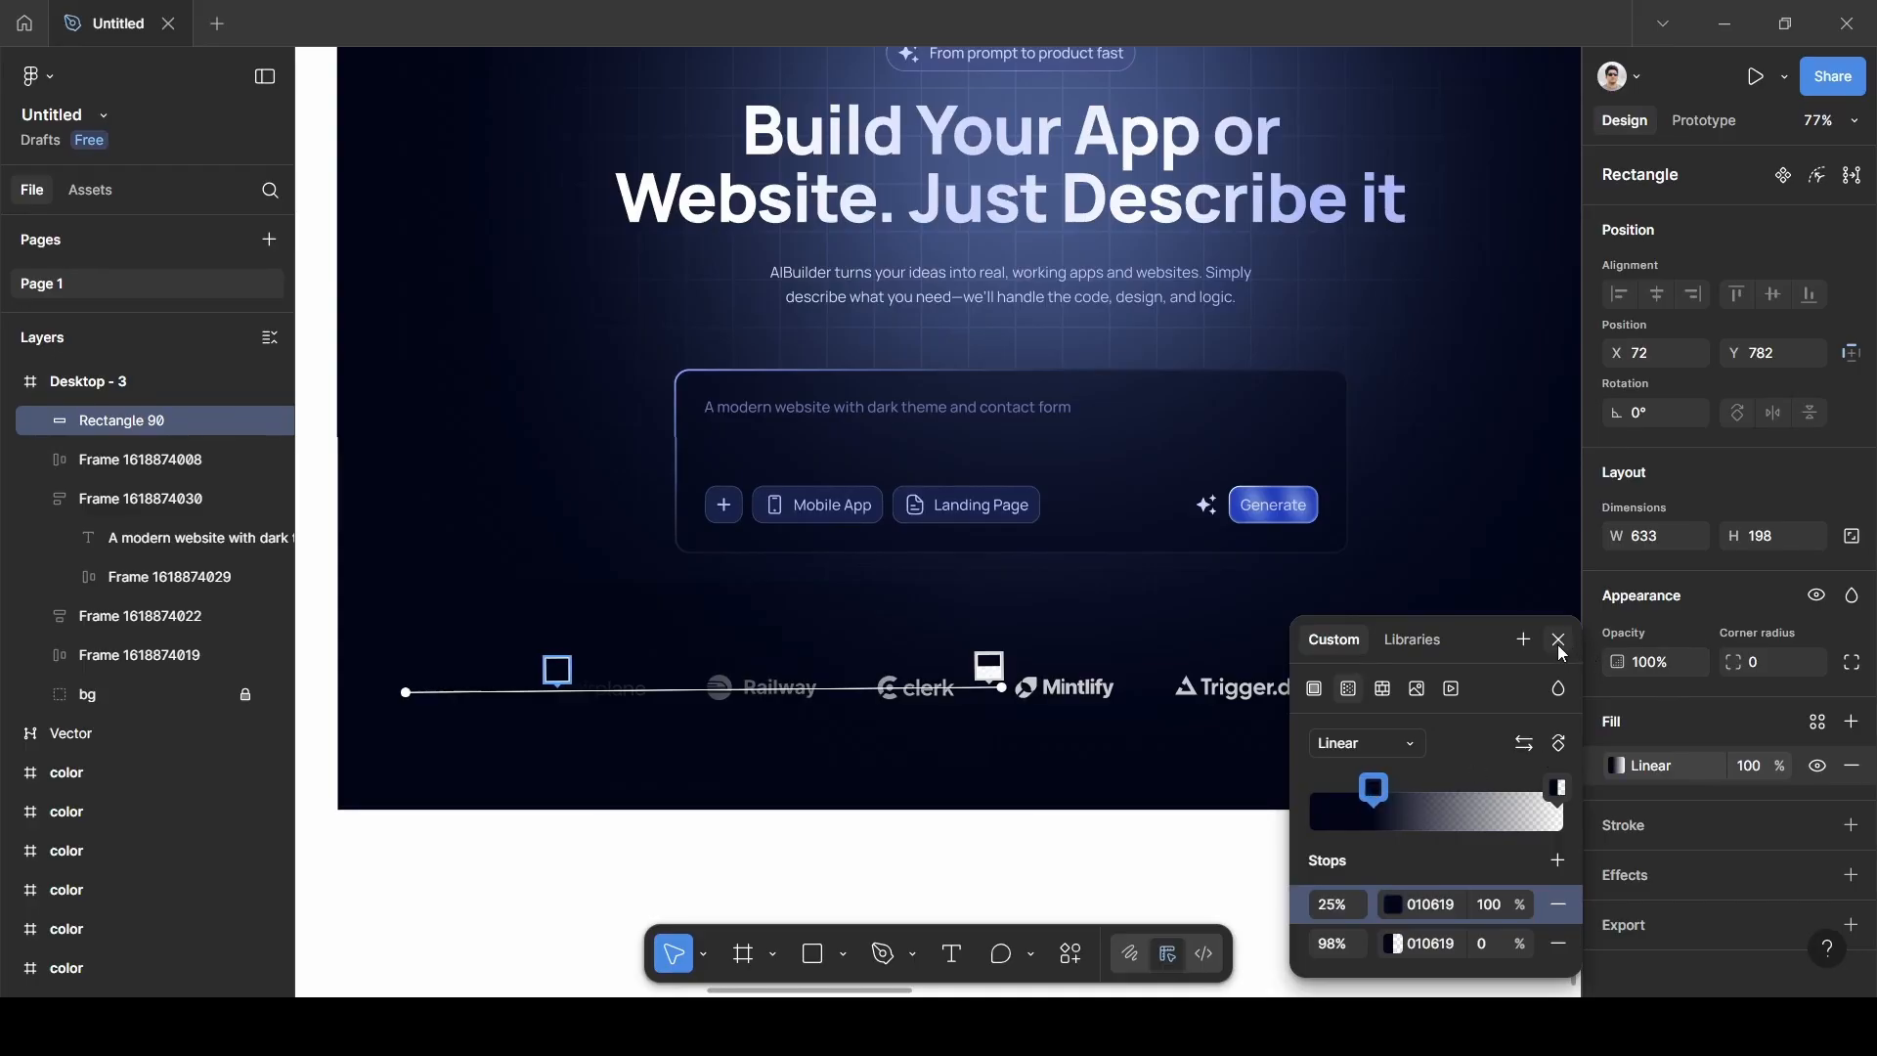
drag(989, 667, 1007, 669)
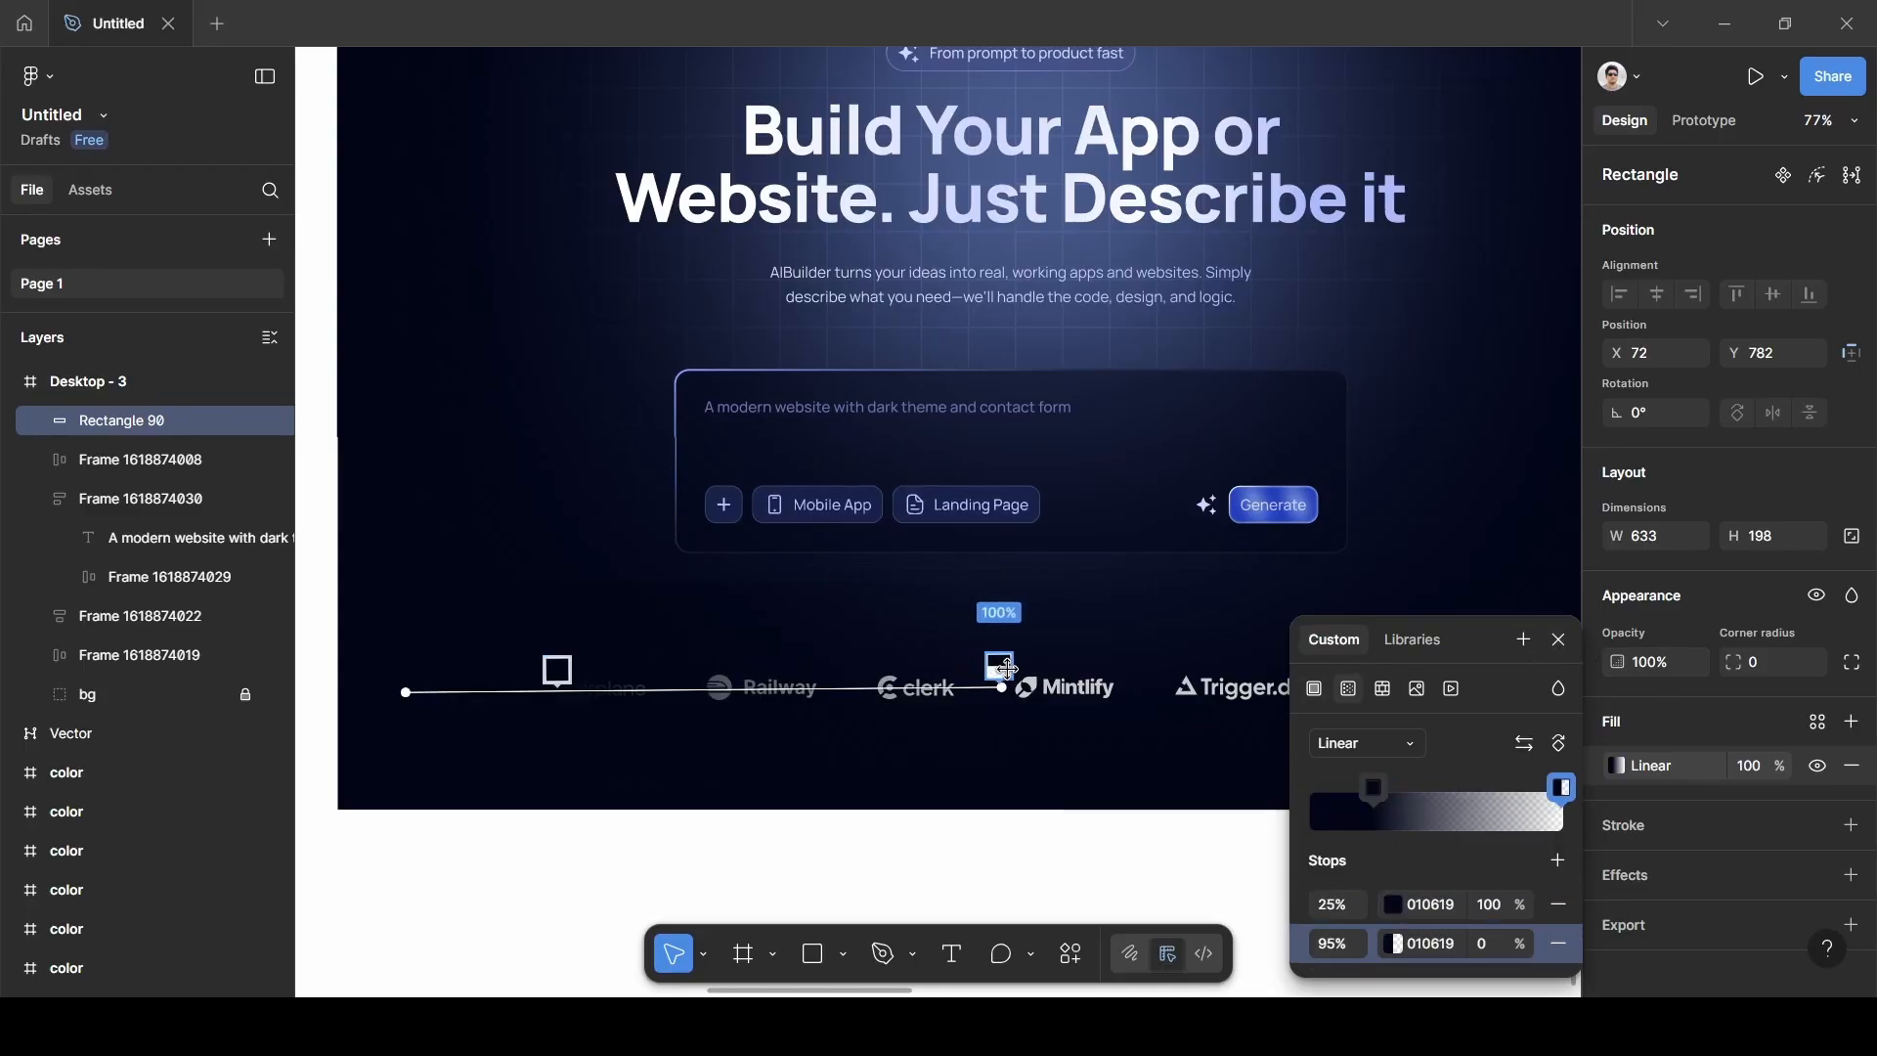
click(1558, 640)
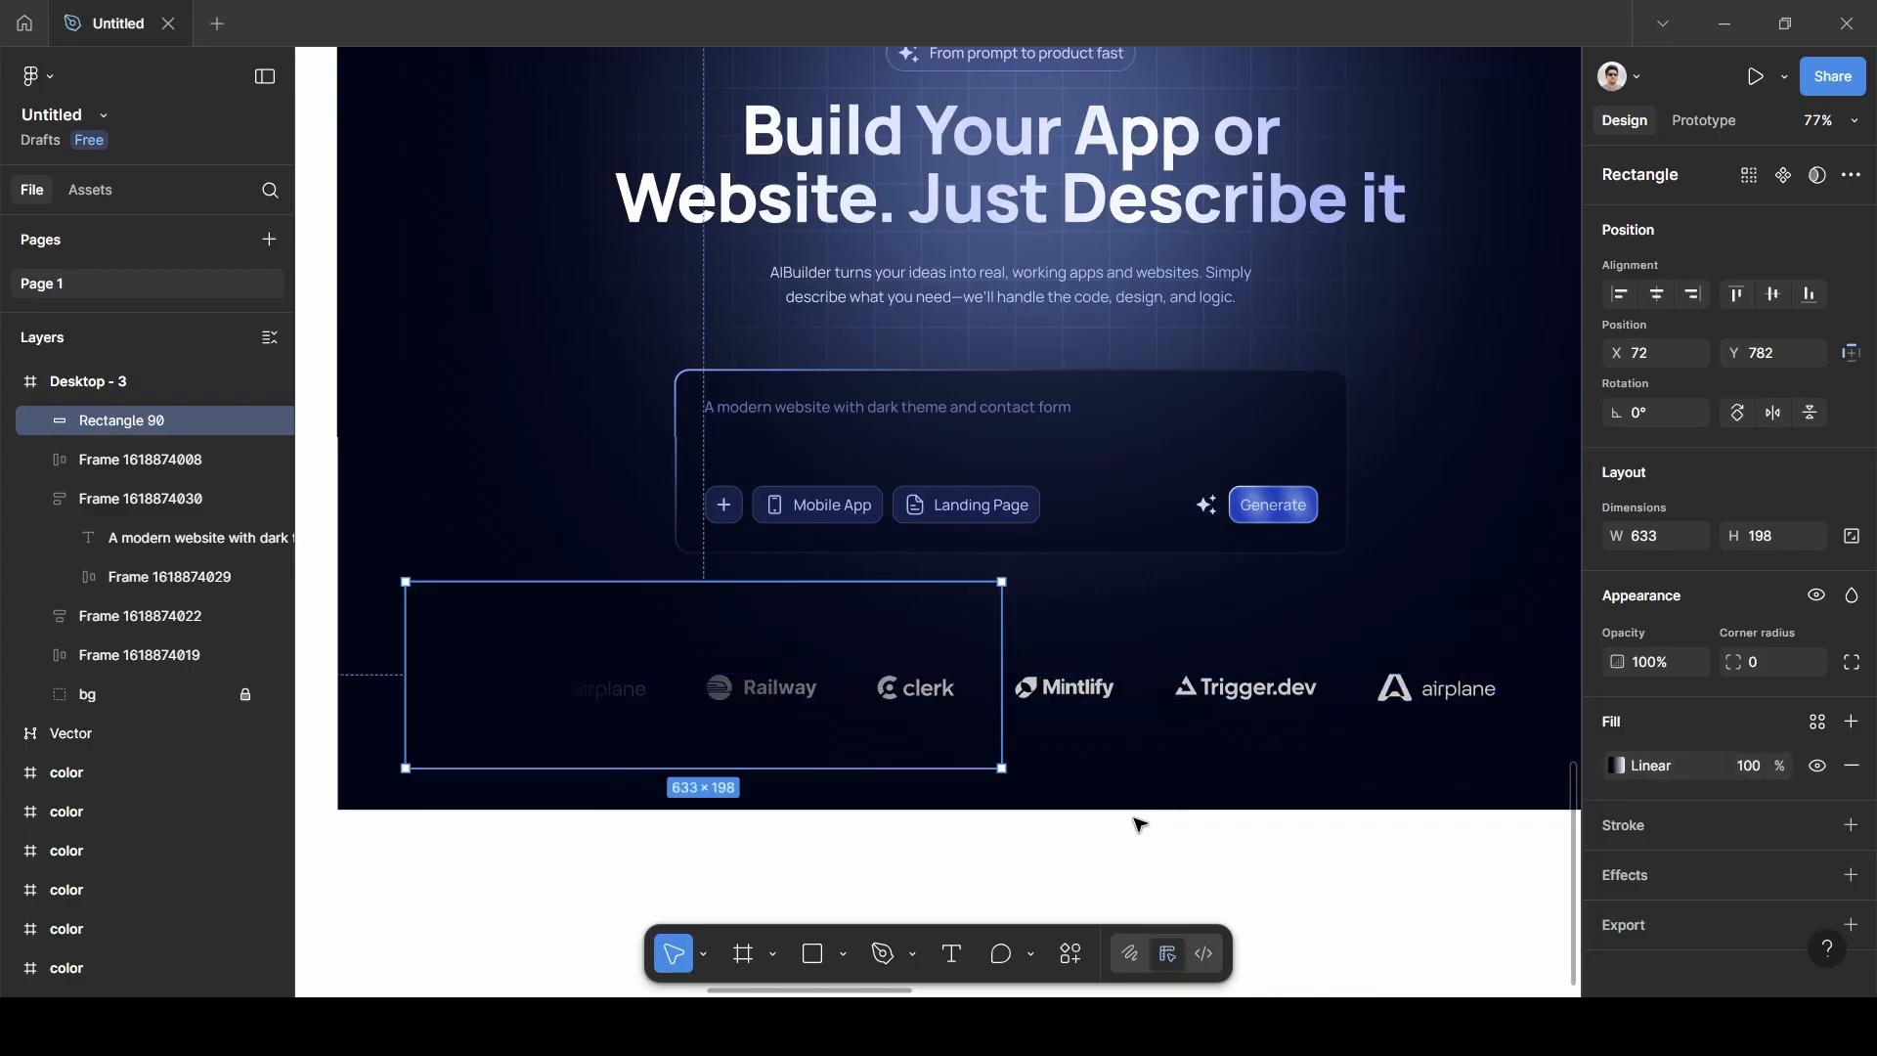
click(1138, 824)
scroll(1041, 816, up, 5)
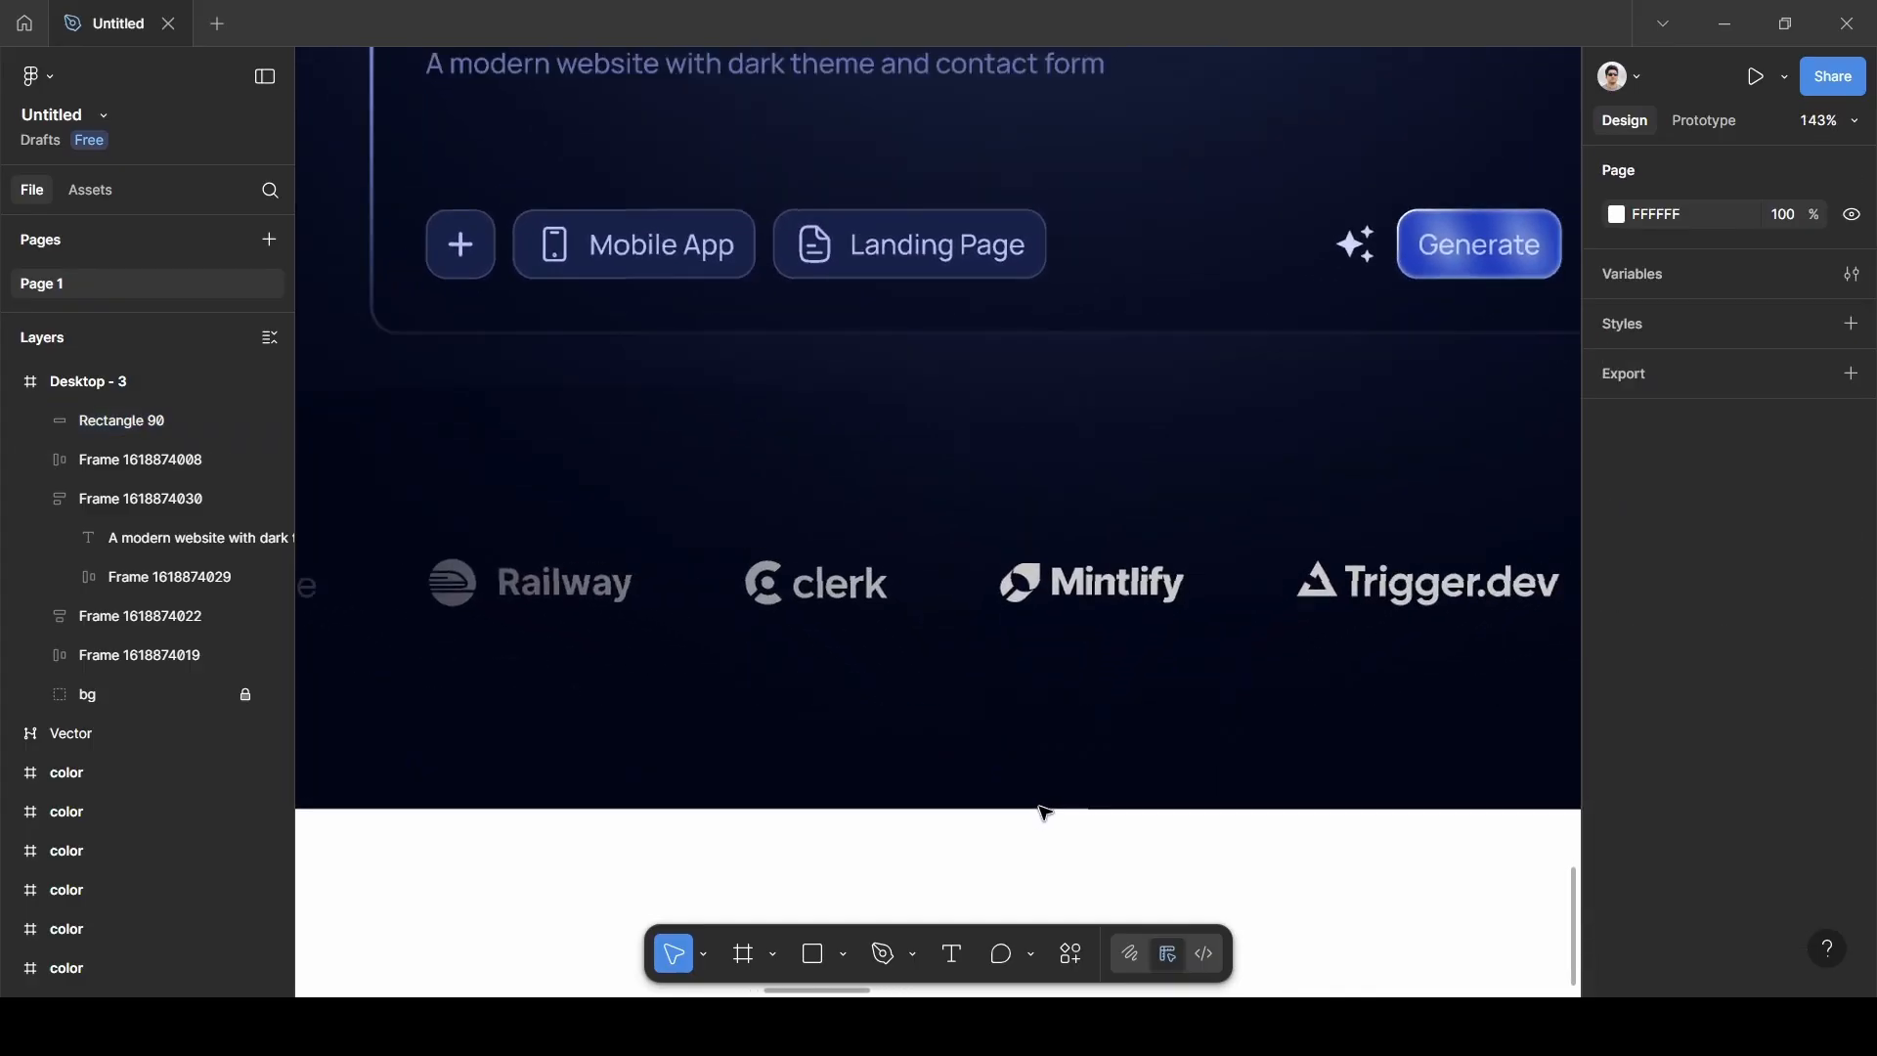
Trim the left fade rectangle's upper and lower edges closer to the logo row, making it about 107 px high.
scroll(1044, 813, down, 5)
click(816, 655)
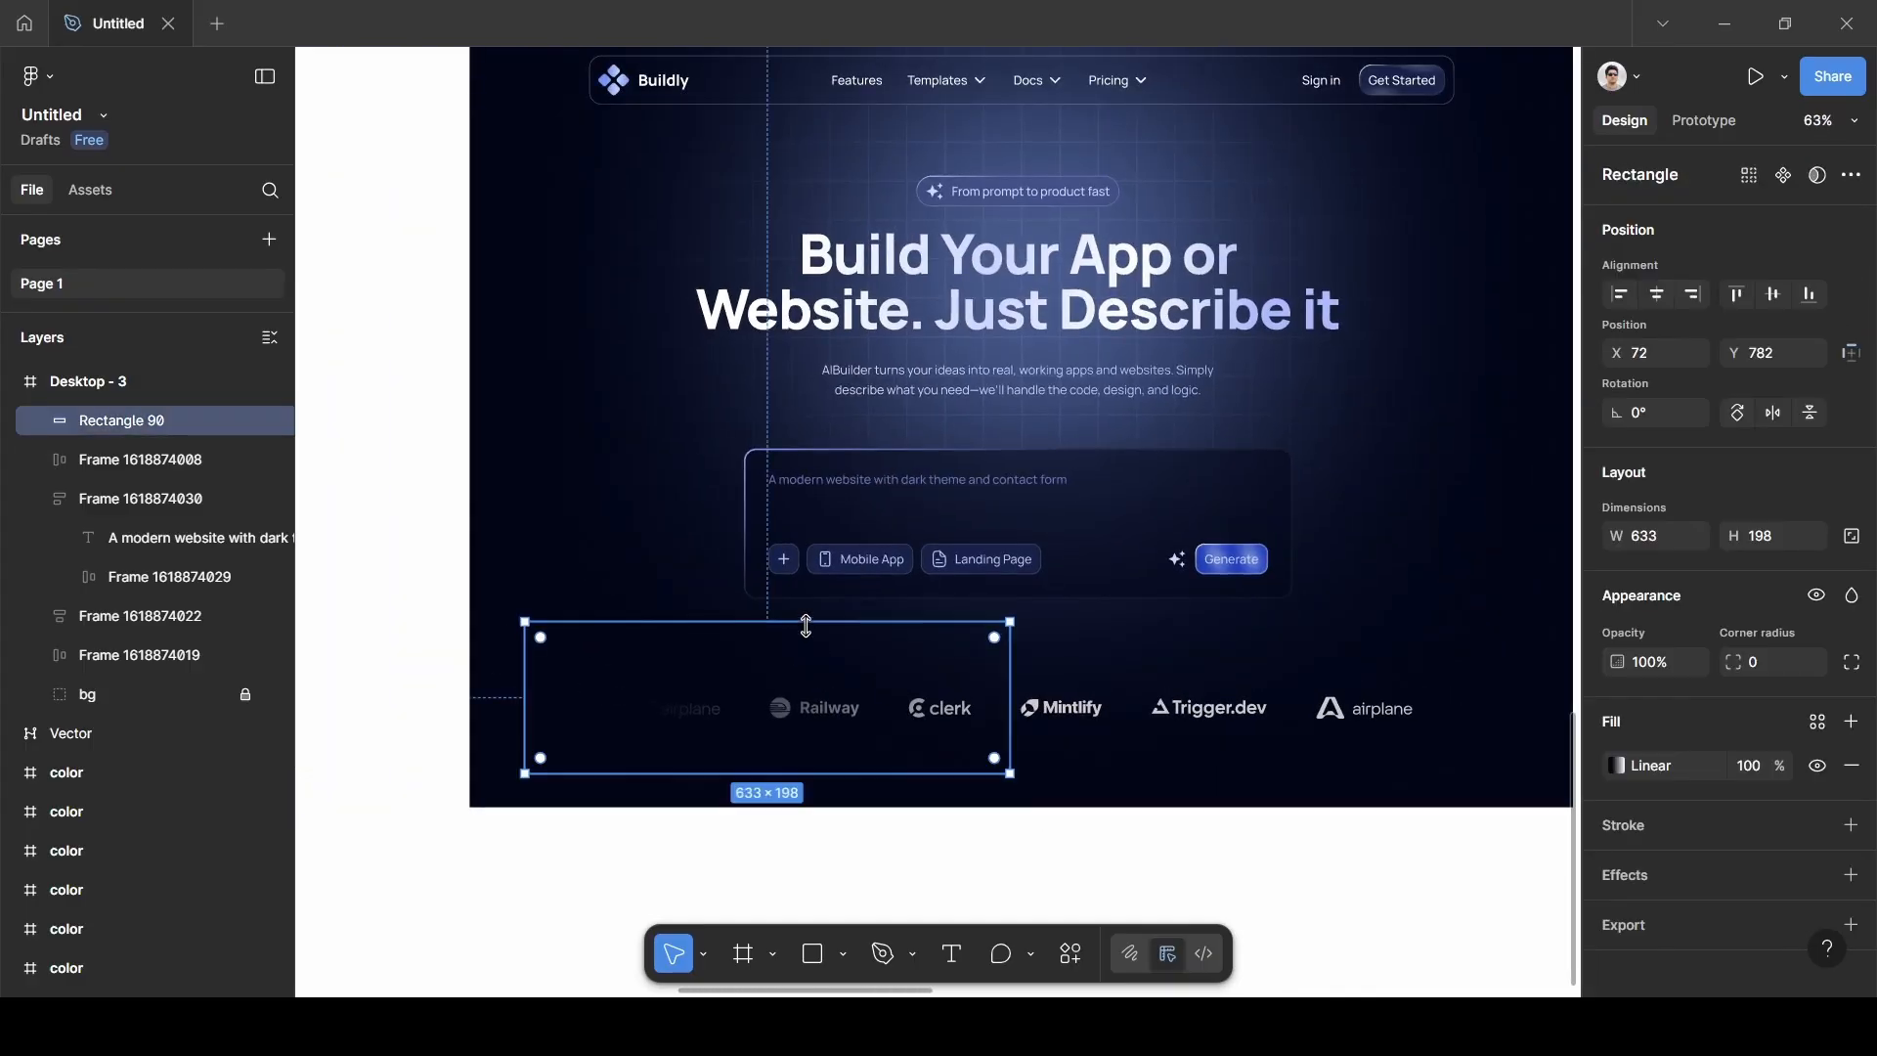
drag(807, 626, 801, 666)
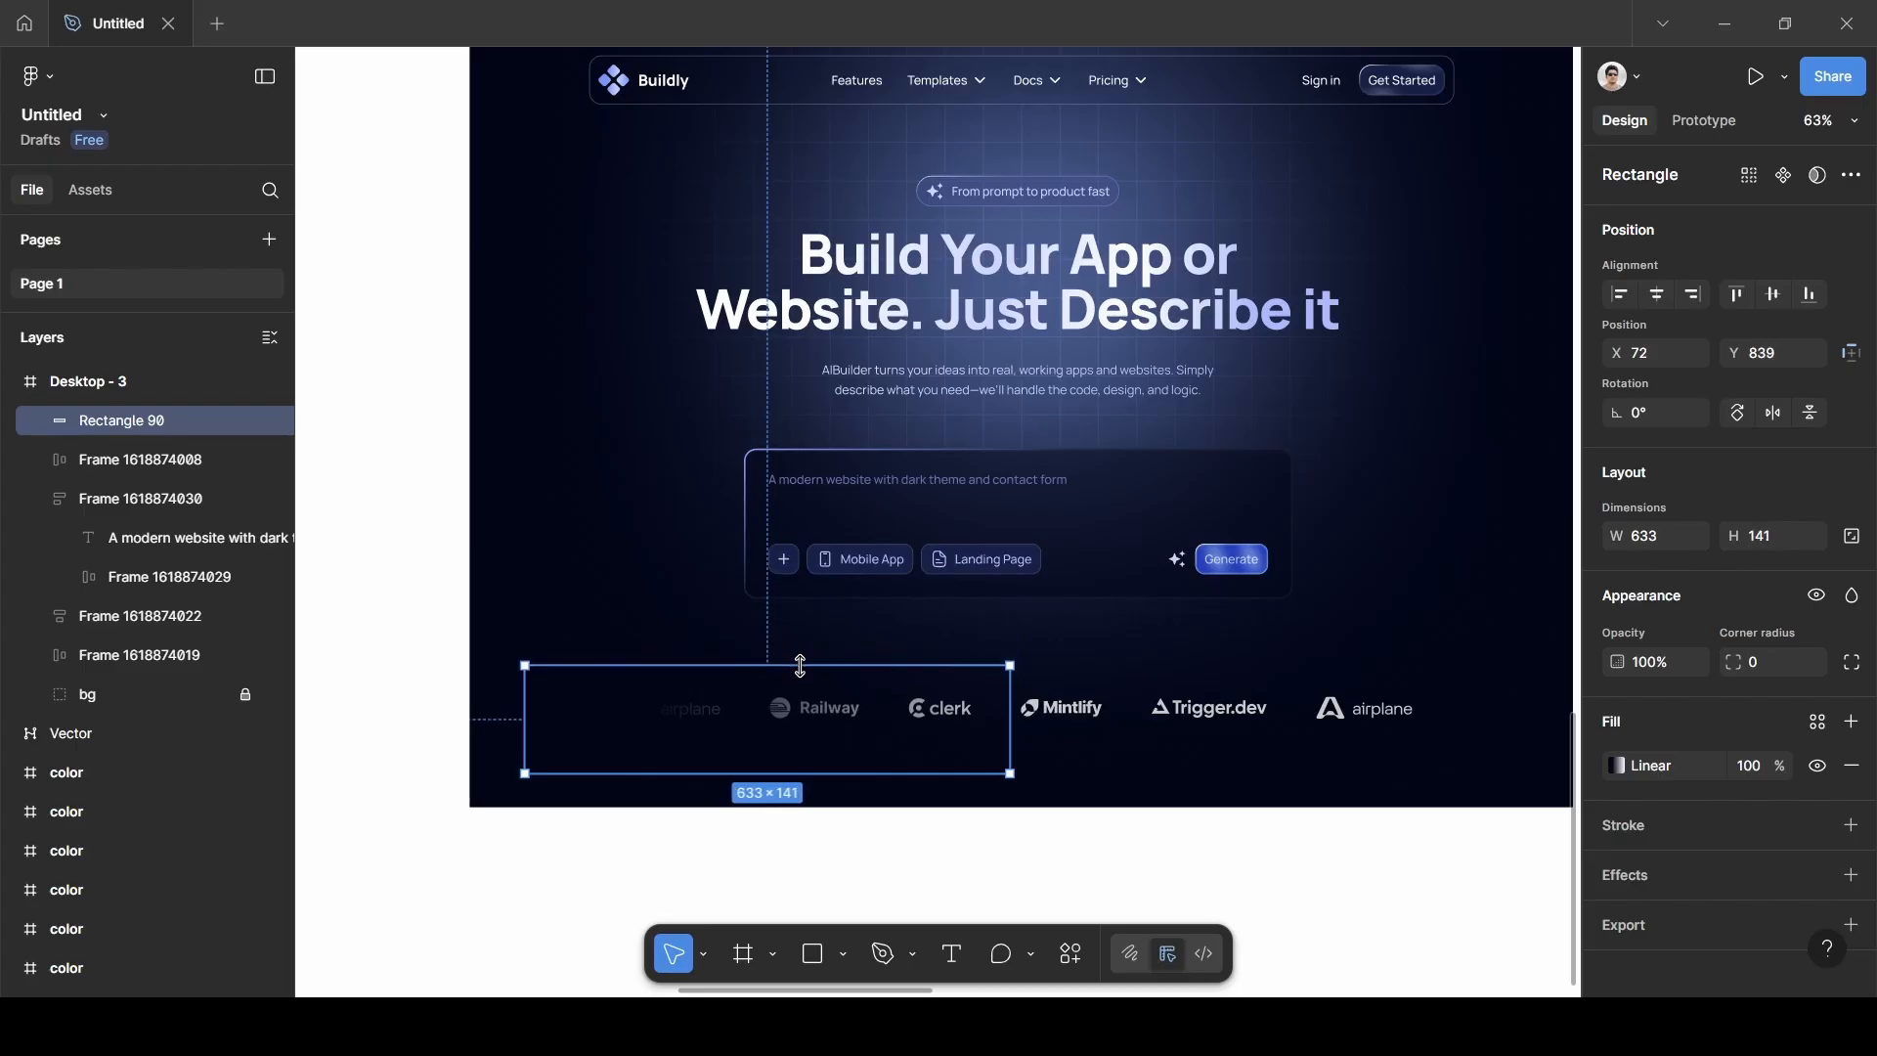
drag(847, 773, 847, 747)
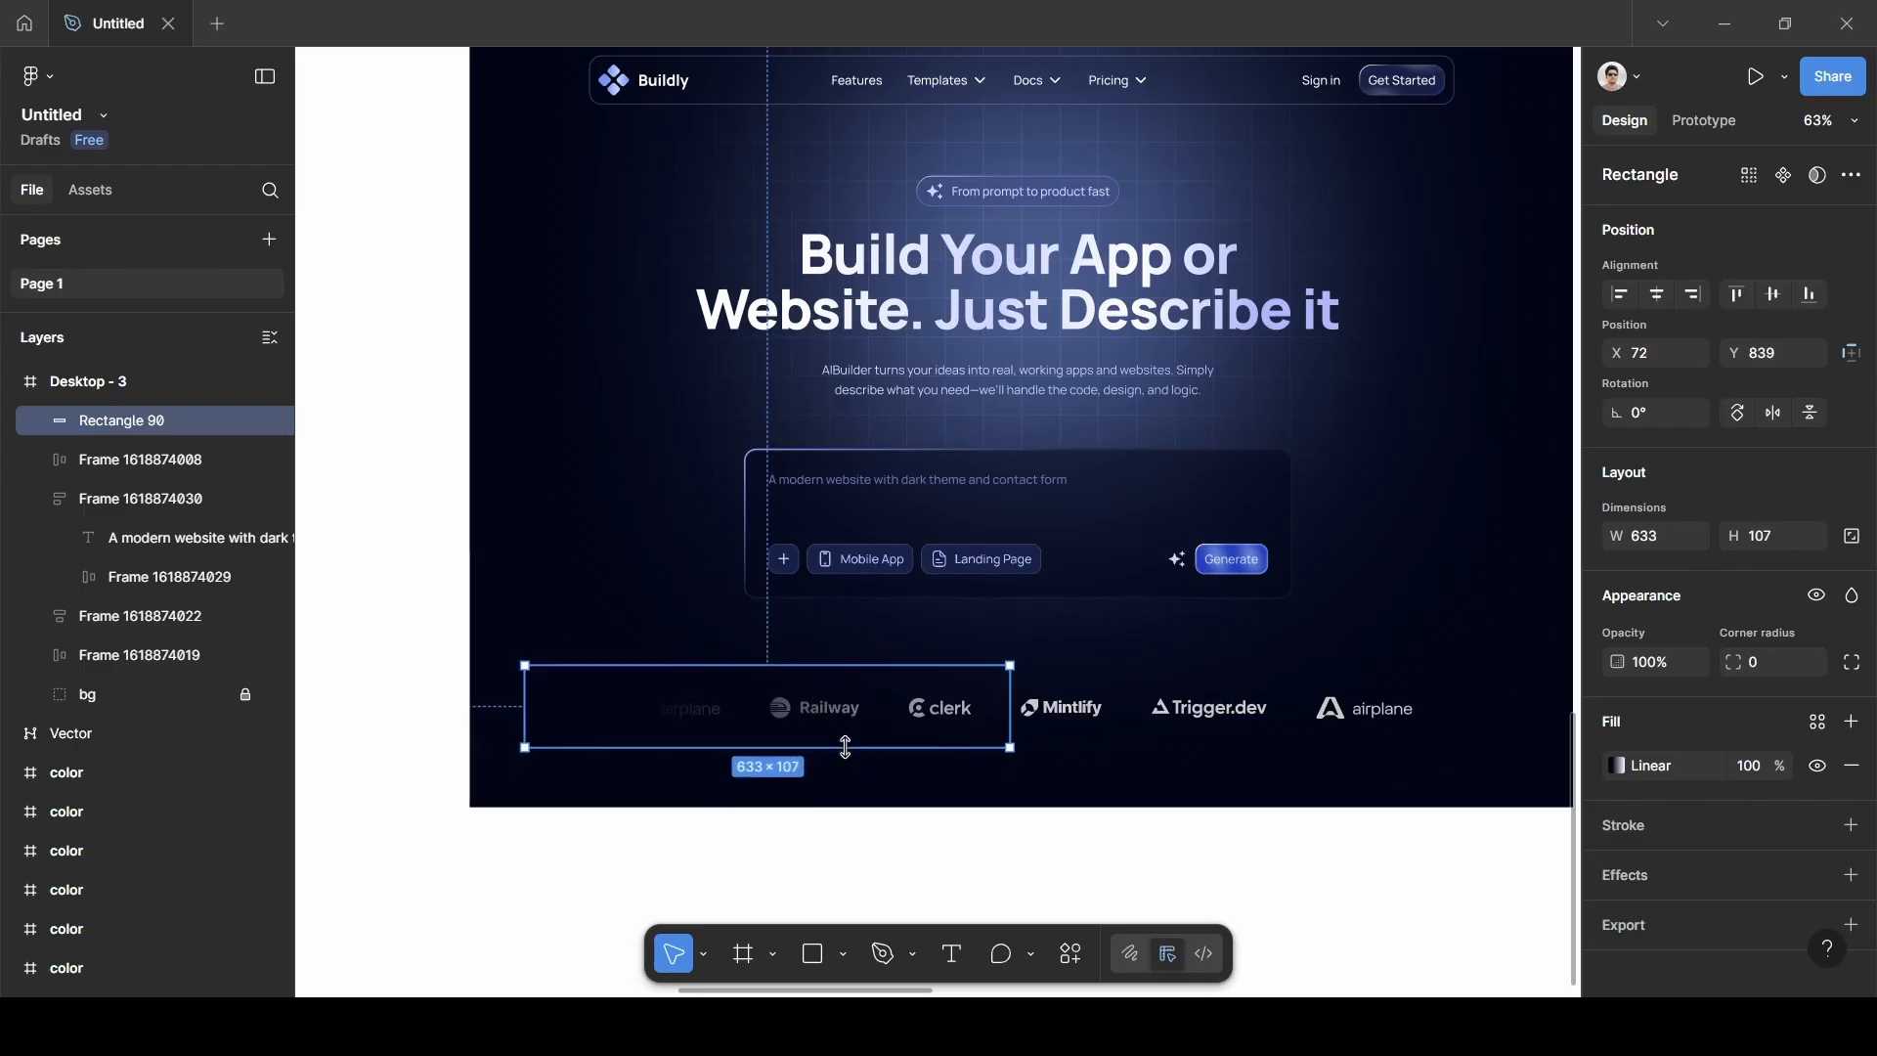
click(882, 867)
Shrink the left fade rectangle to about 455 × 90 px, ending just past the Railway logo.
scroll(880, 859, up, 5)
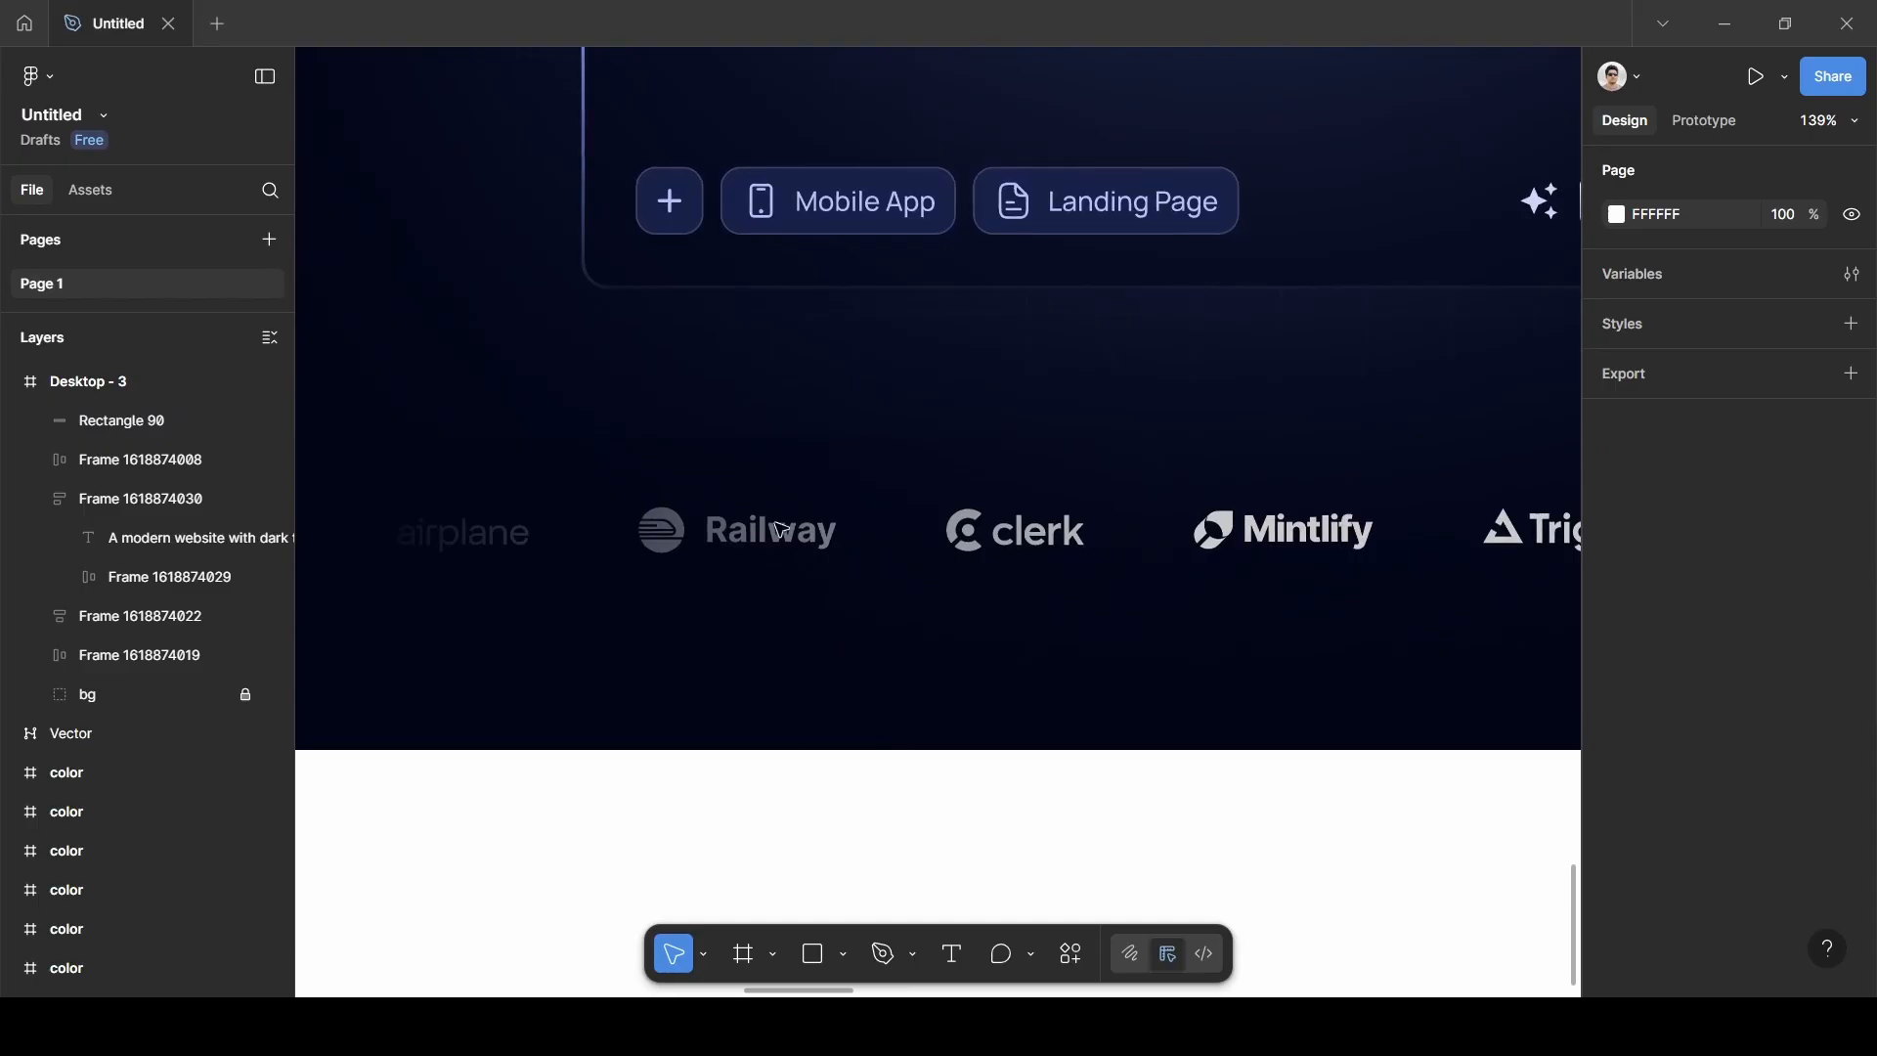
click(783, 529)
drag(877, 438, 878, 466)
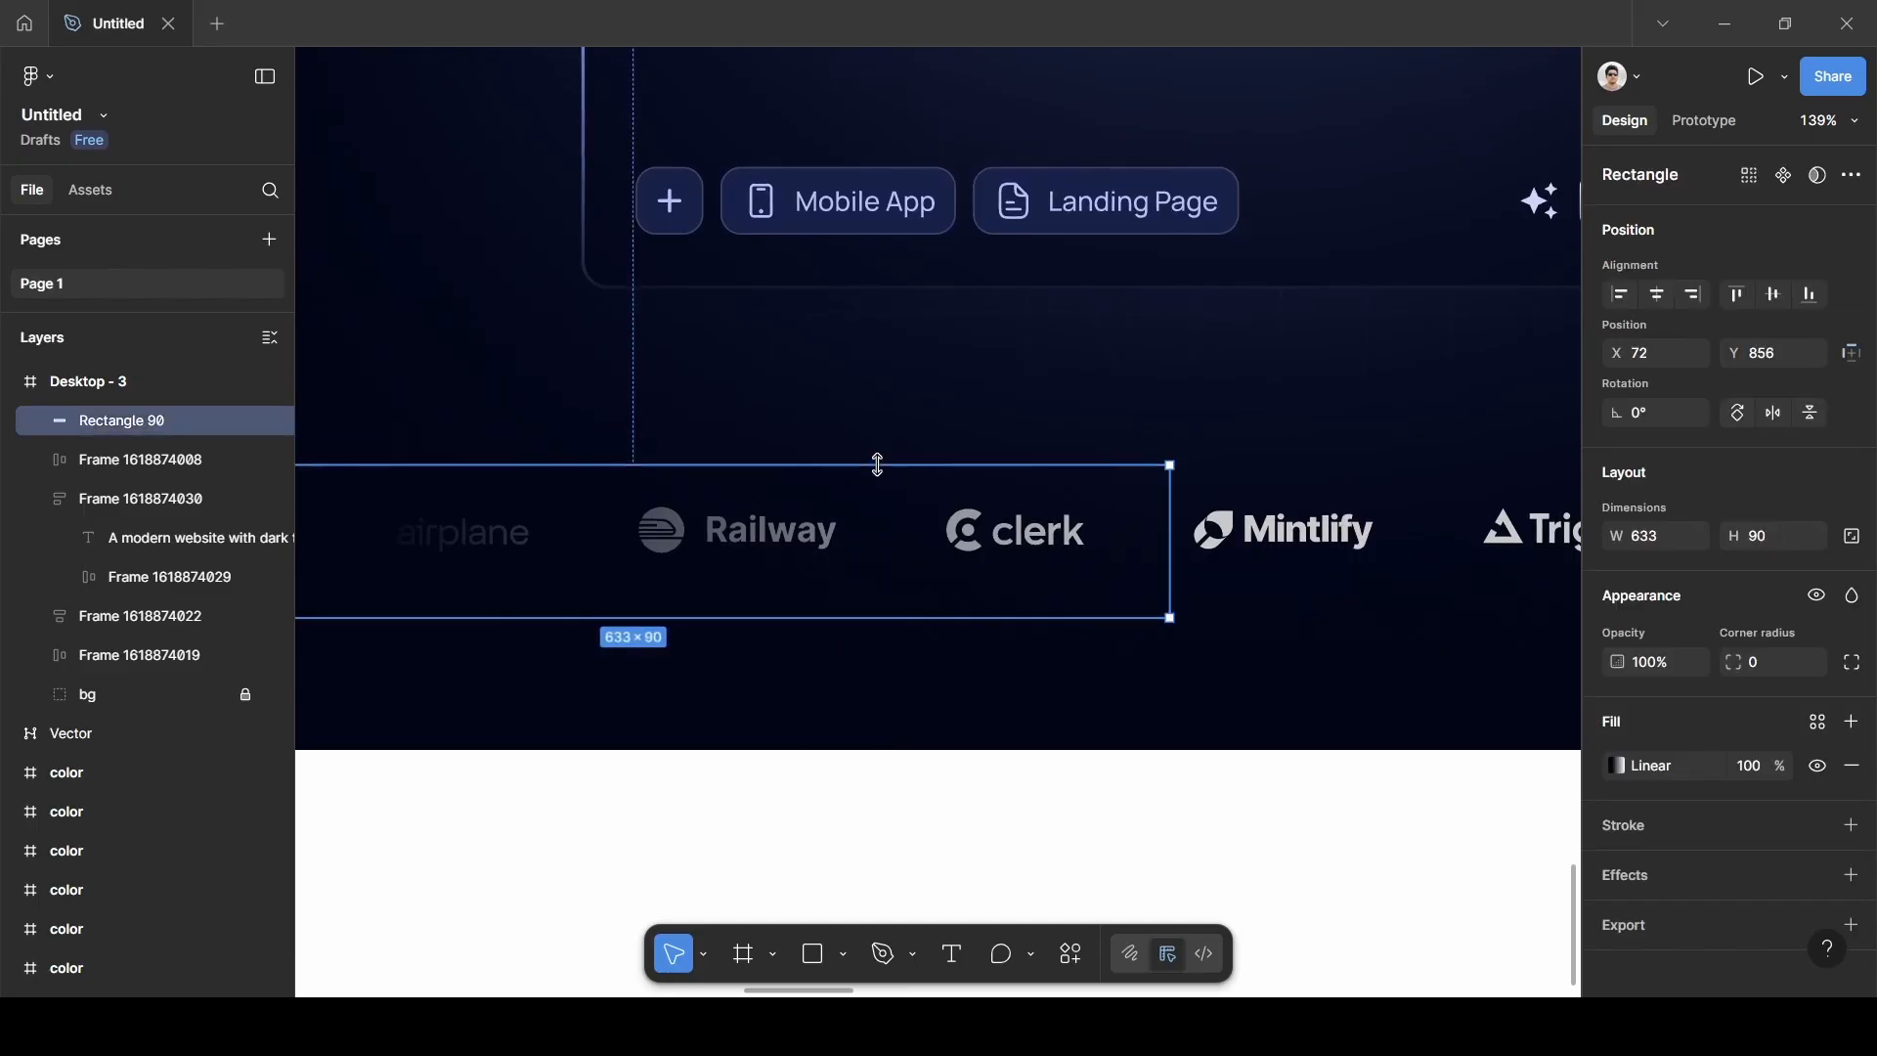
drag(1153, 567, 860, 567)
click(870, 807)
scroll(870, 808, down, 10)
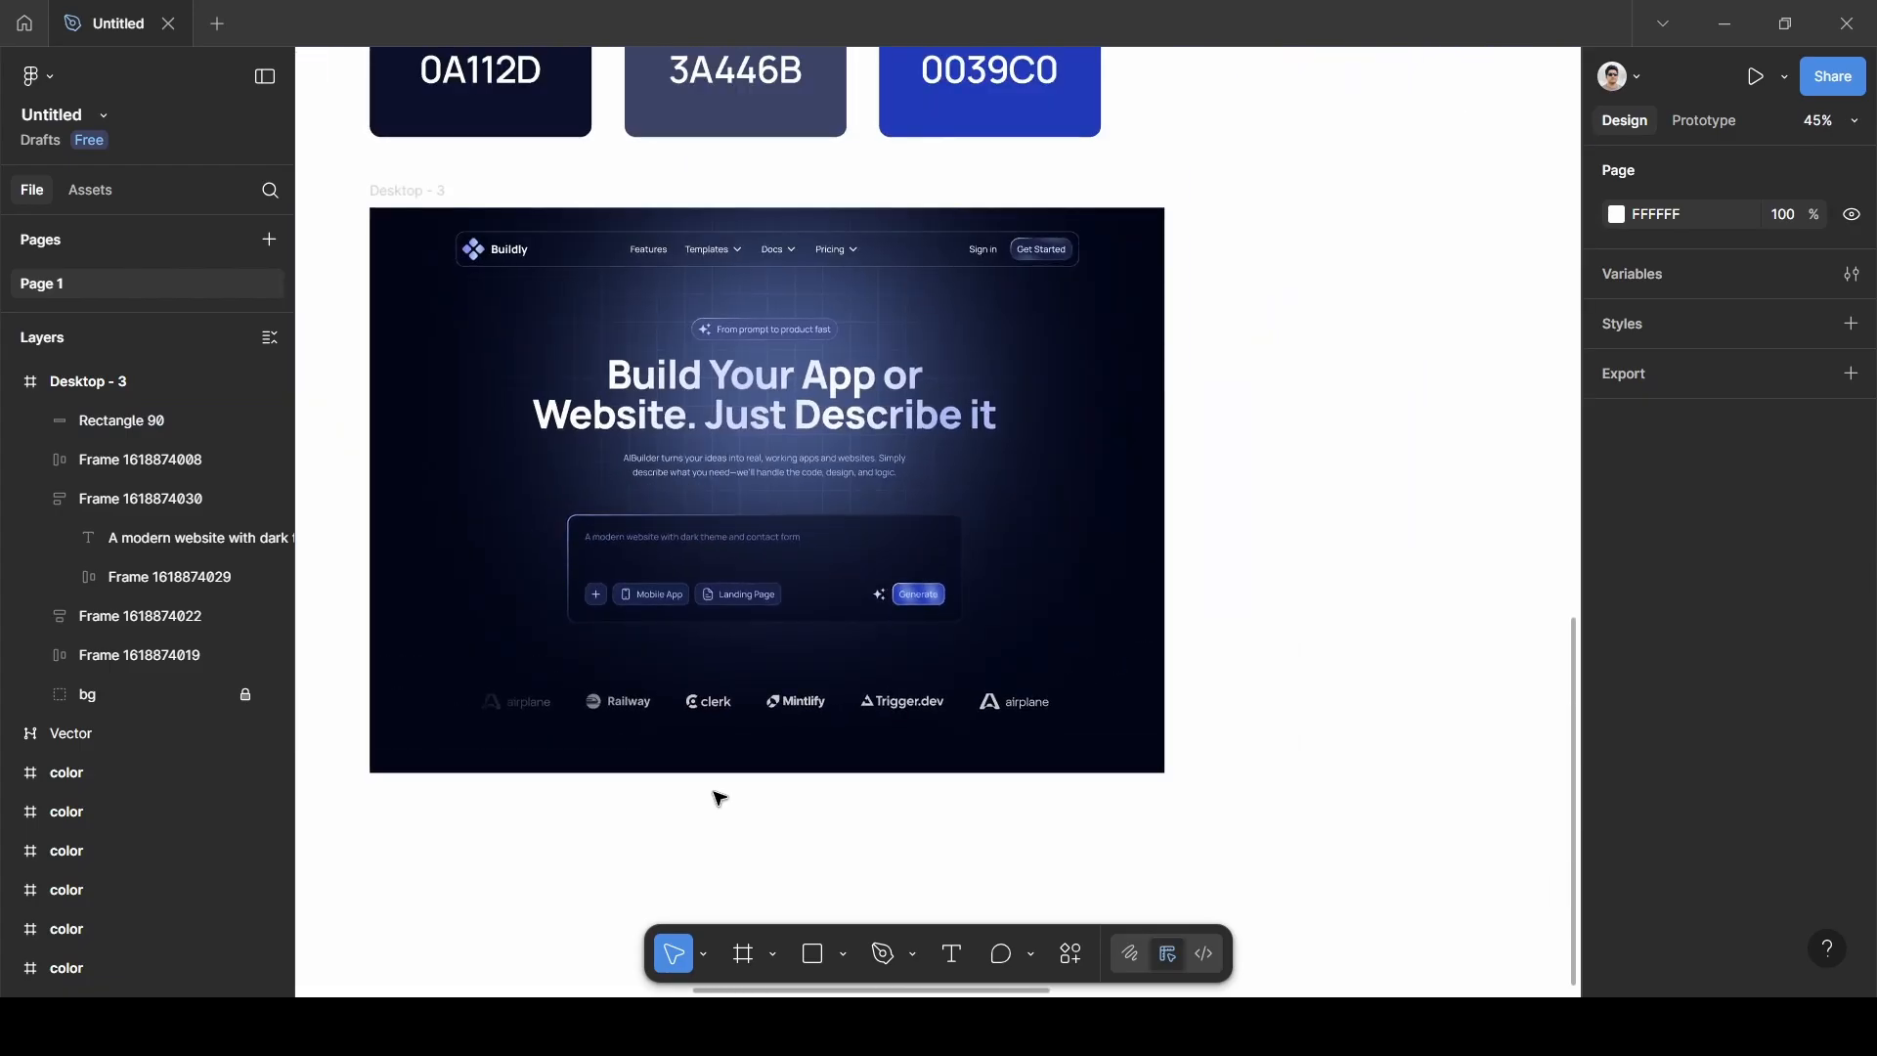
Duplicate the fade rectangle over the airplane logo at the row's right end, around X 975, Y 845, and flip the copy horizontally.
click(523, 704)
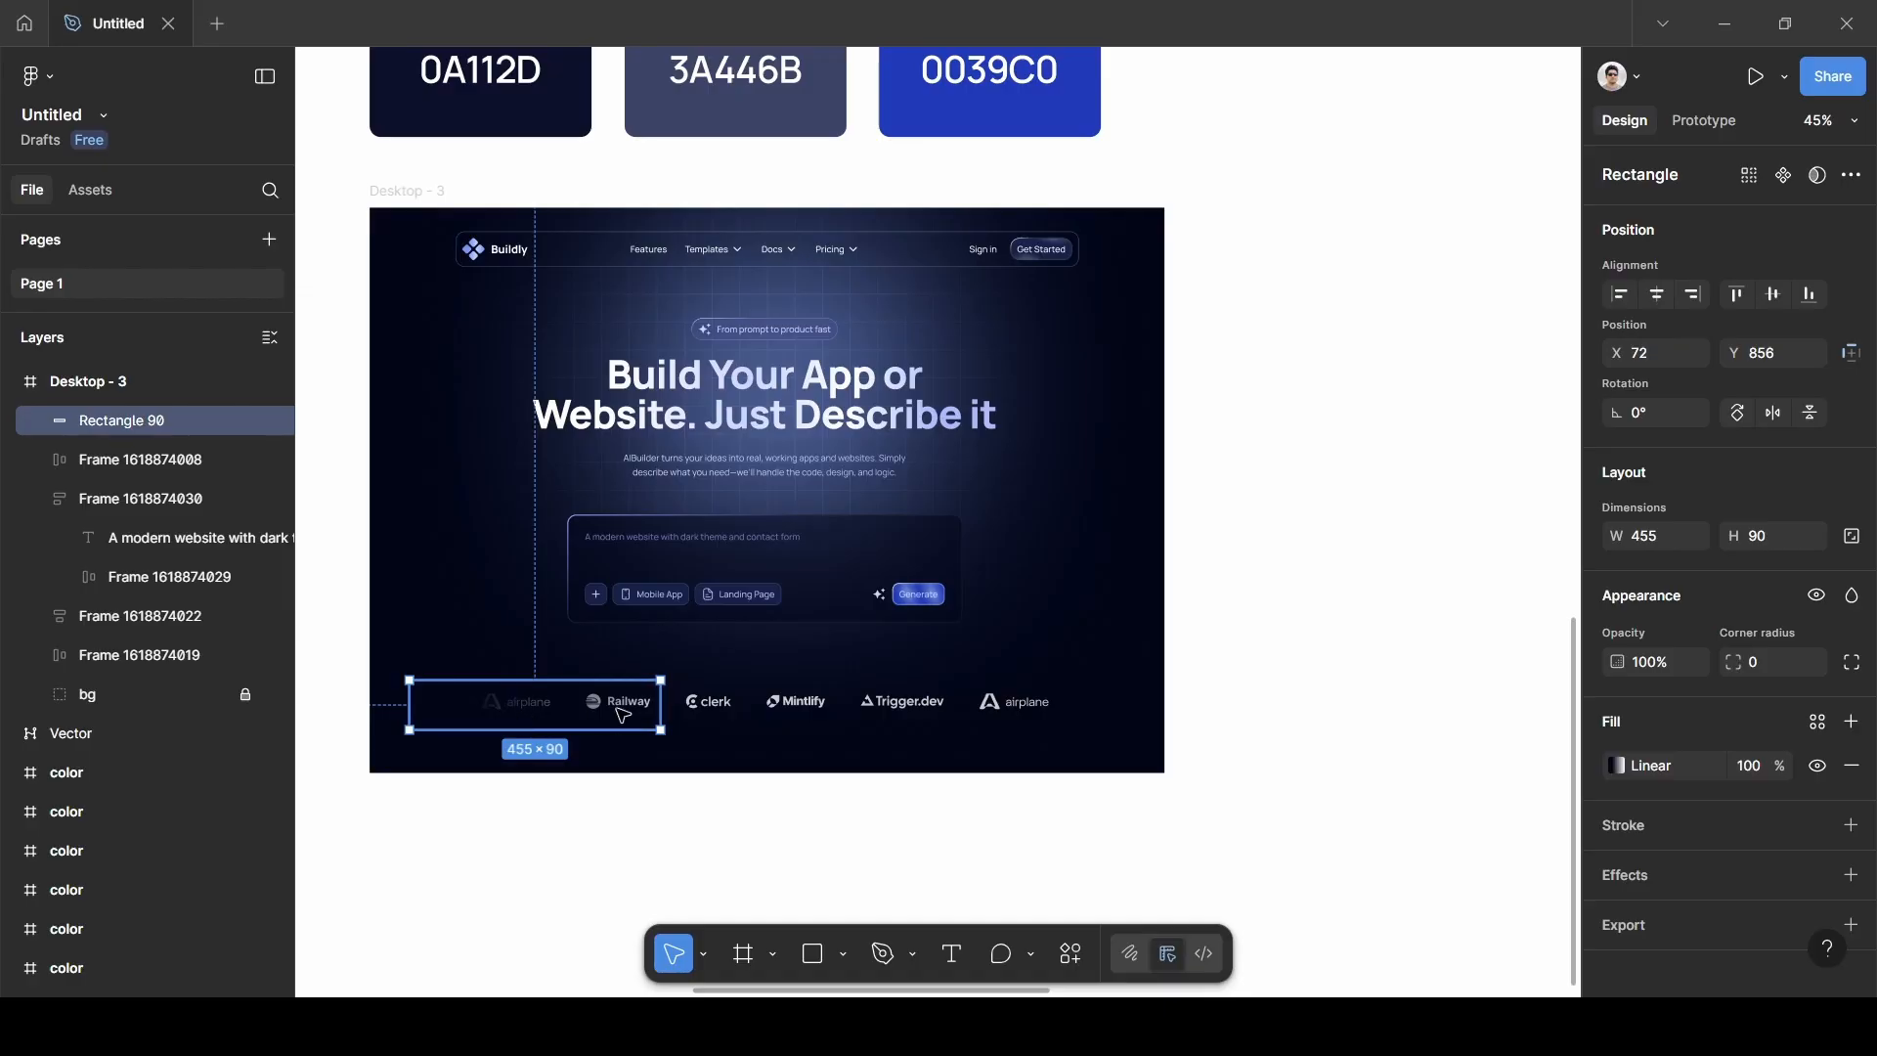
click(1066, 669)
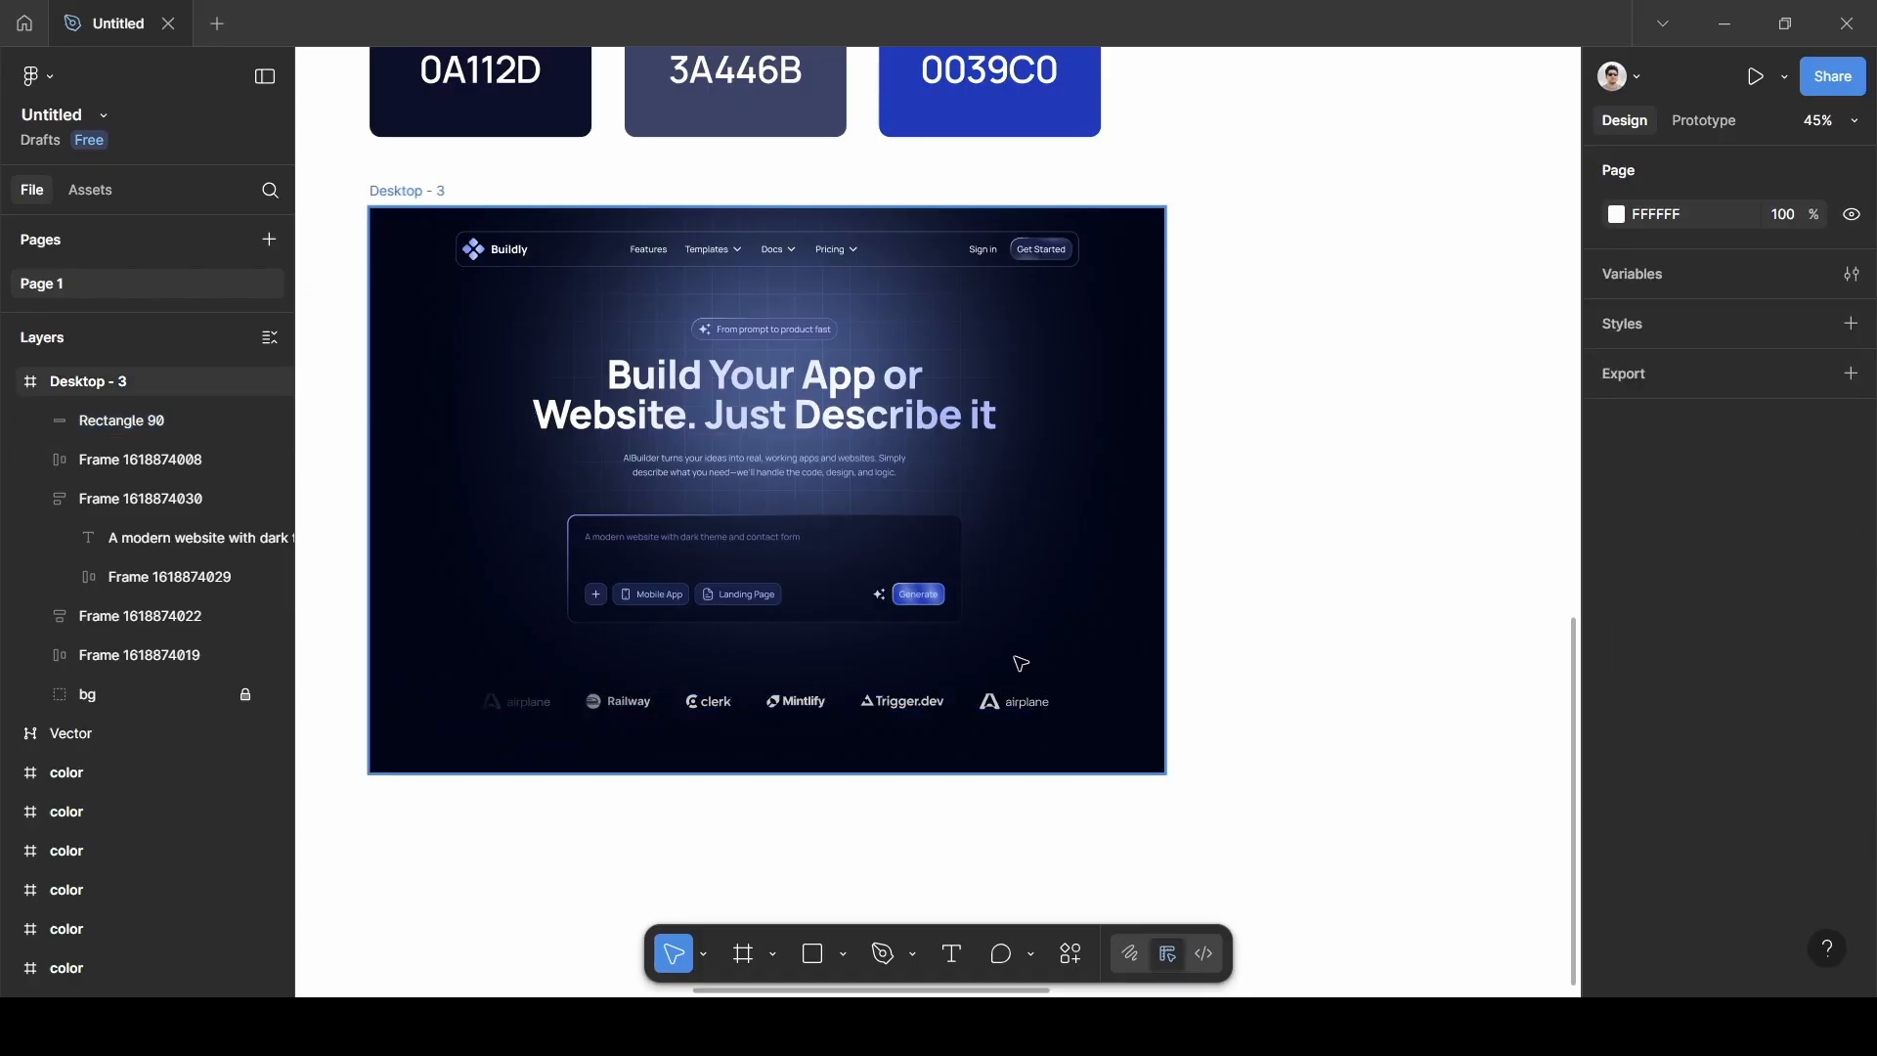
key(ctrl+v)
drag(523, 710, 1034, 706)
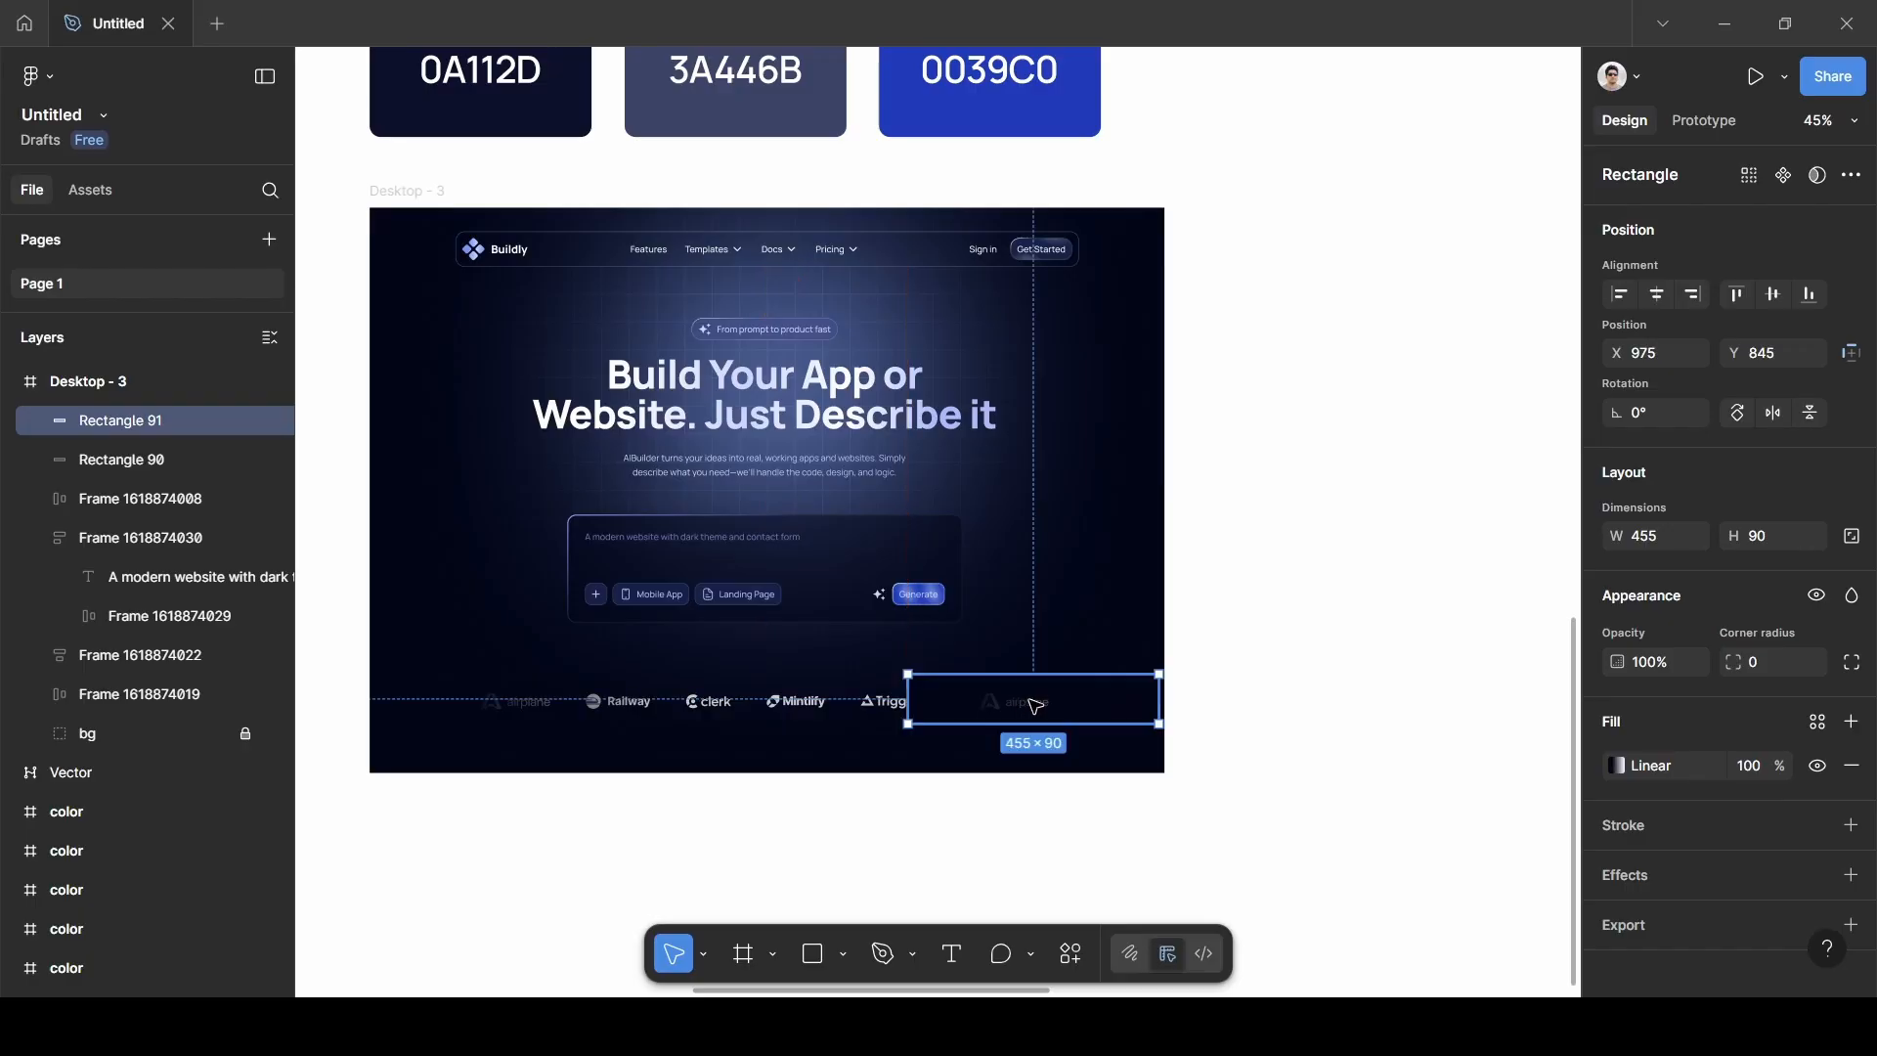
right_click(1039, 706)
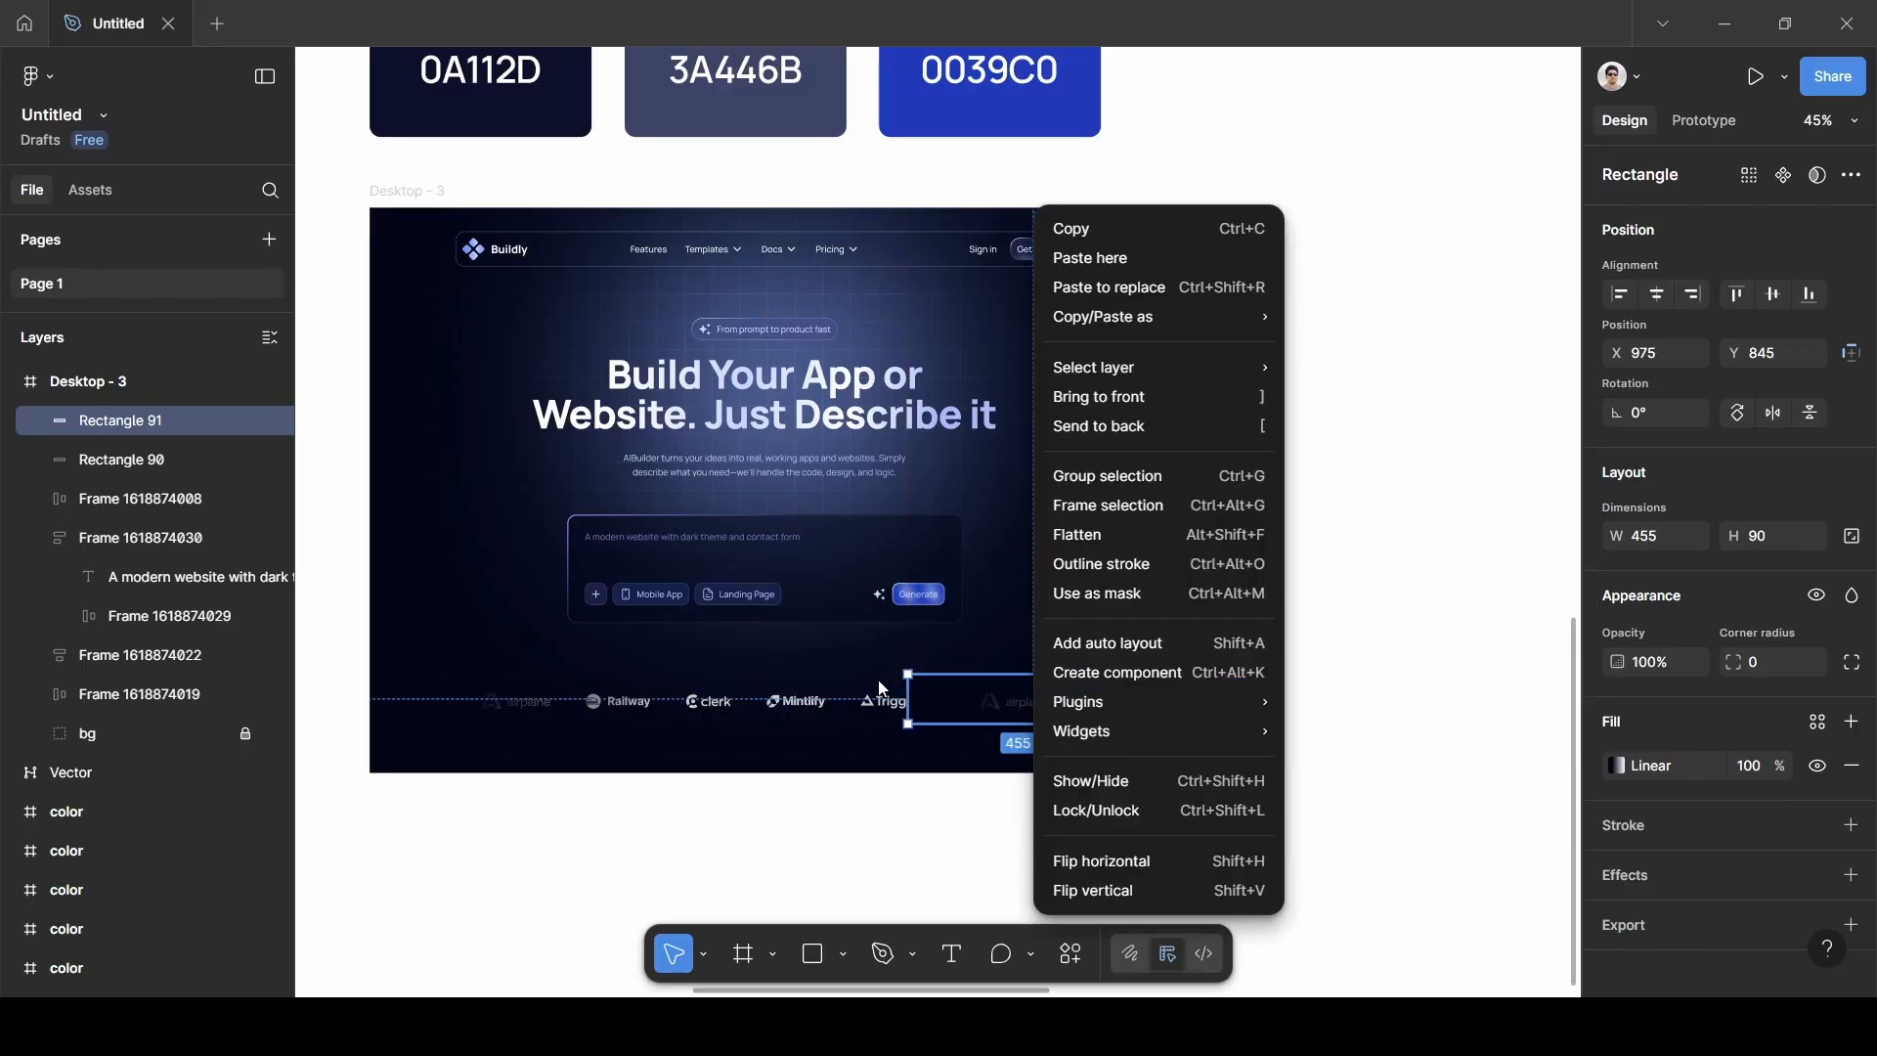
click(1137, 862)
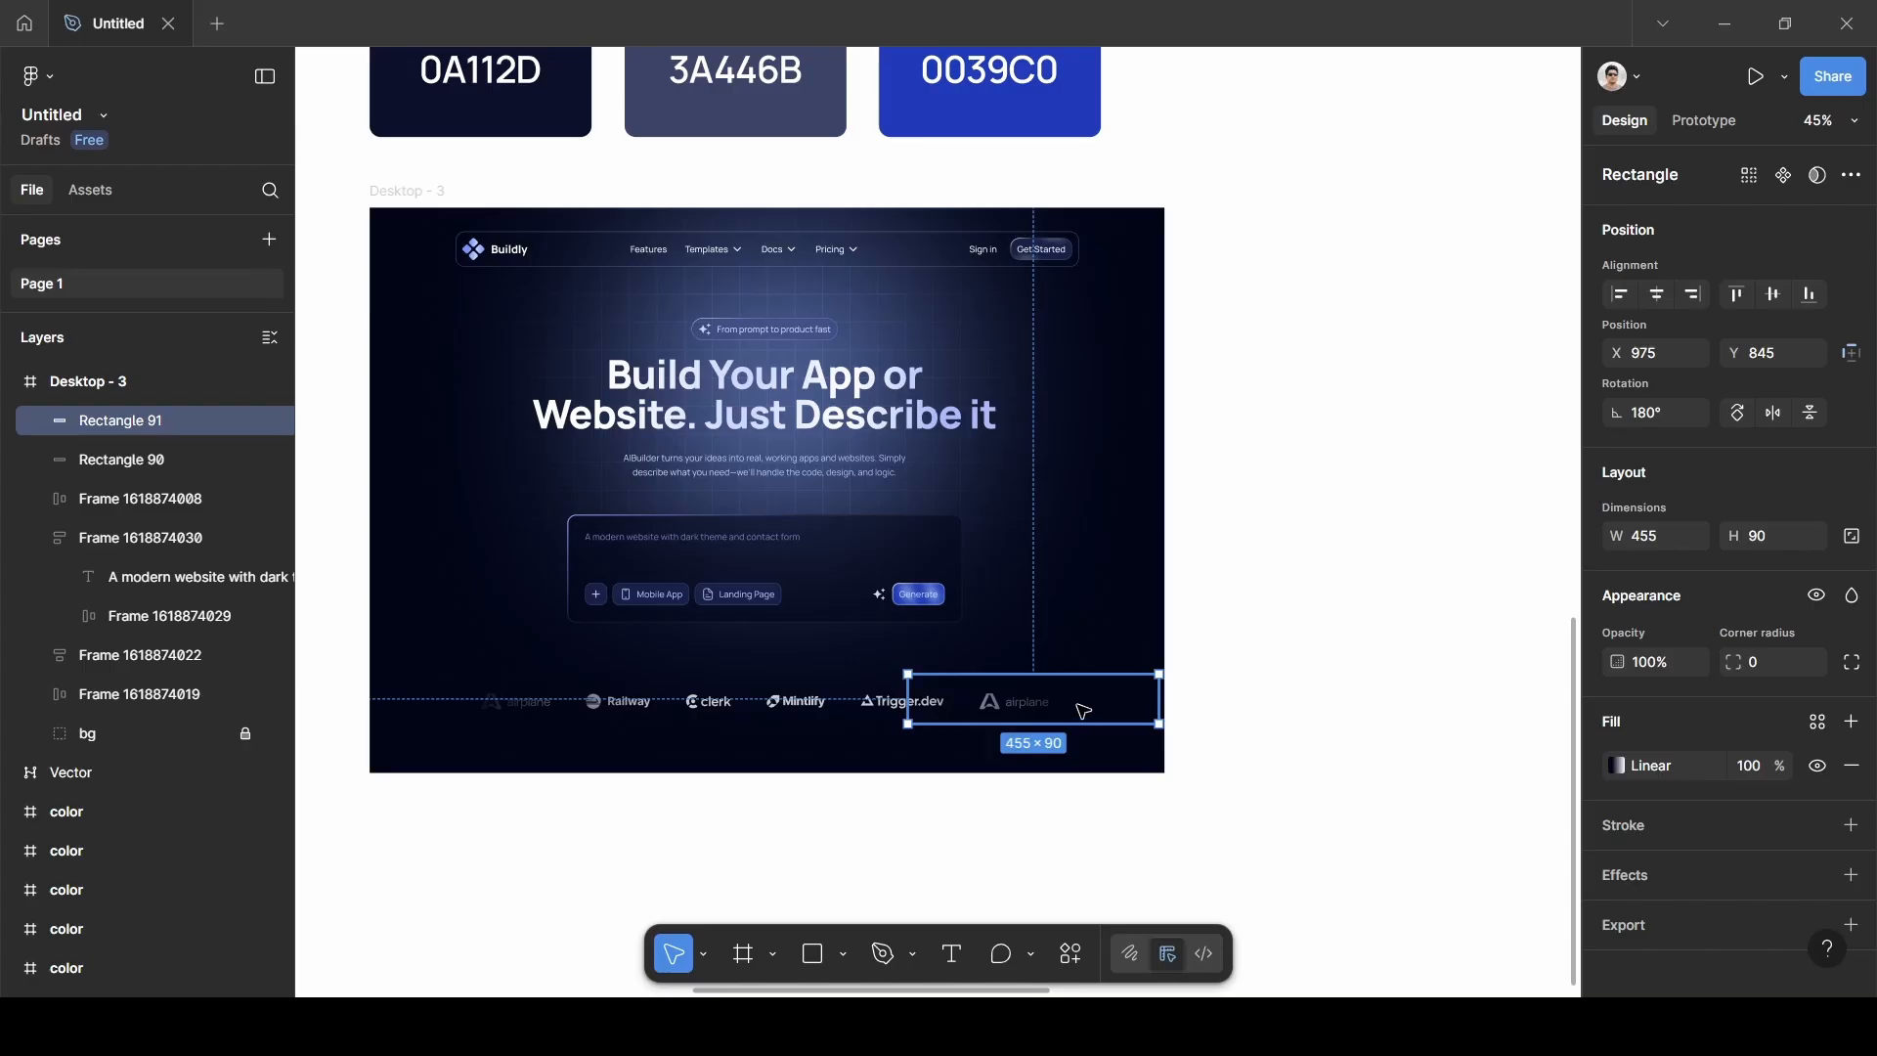
Shift both fade rectangles inward over the outer logos, the right one to about X 947 and the left one to about X 99.
drag(1083, 710, 1076, 711)
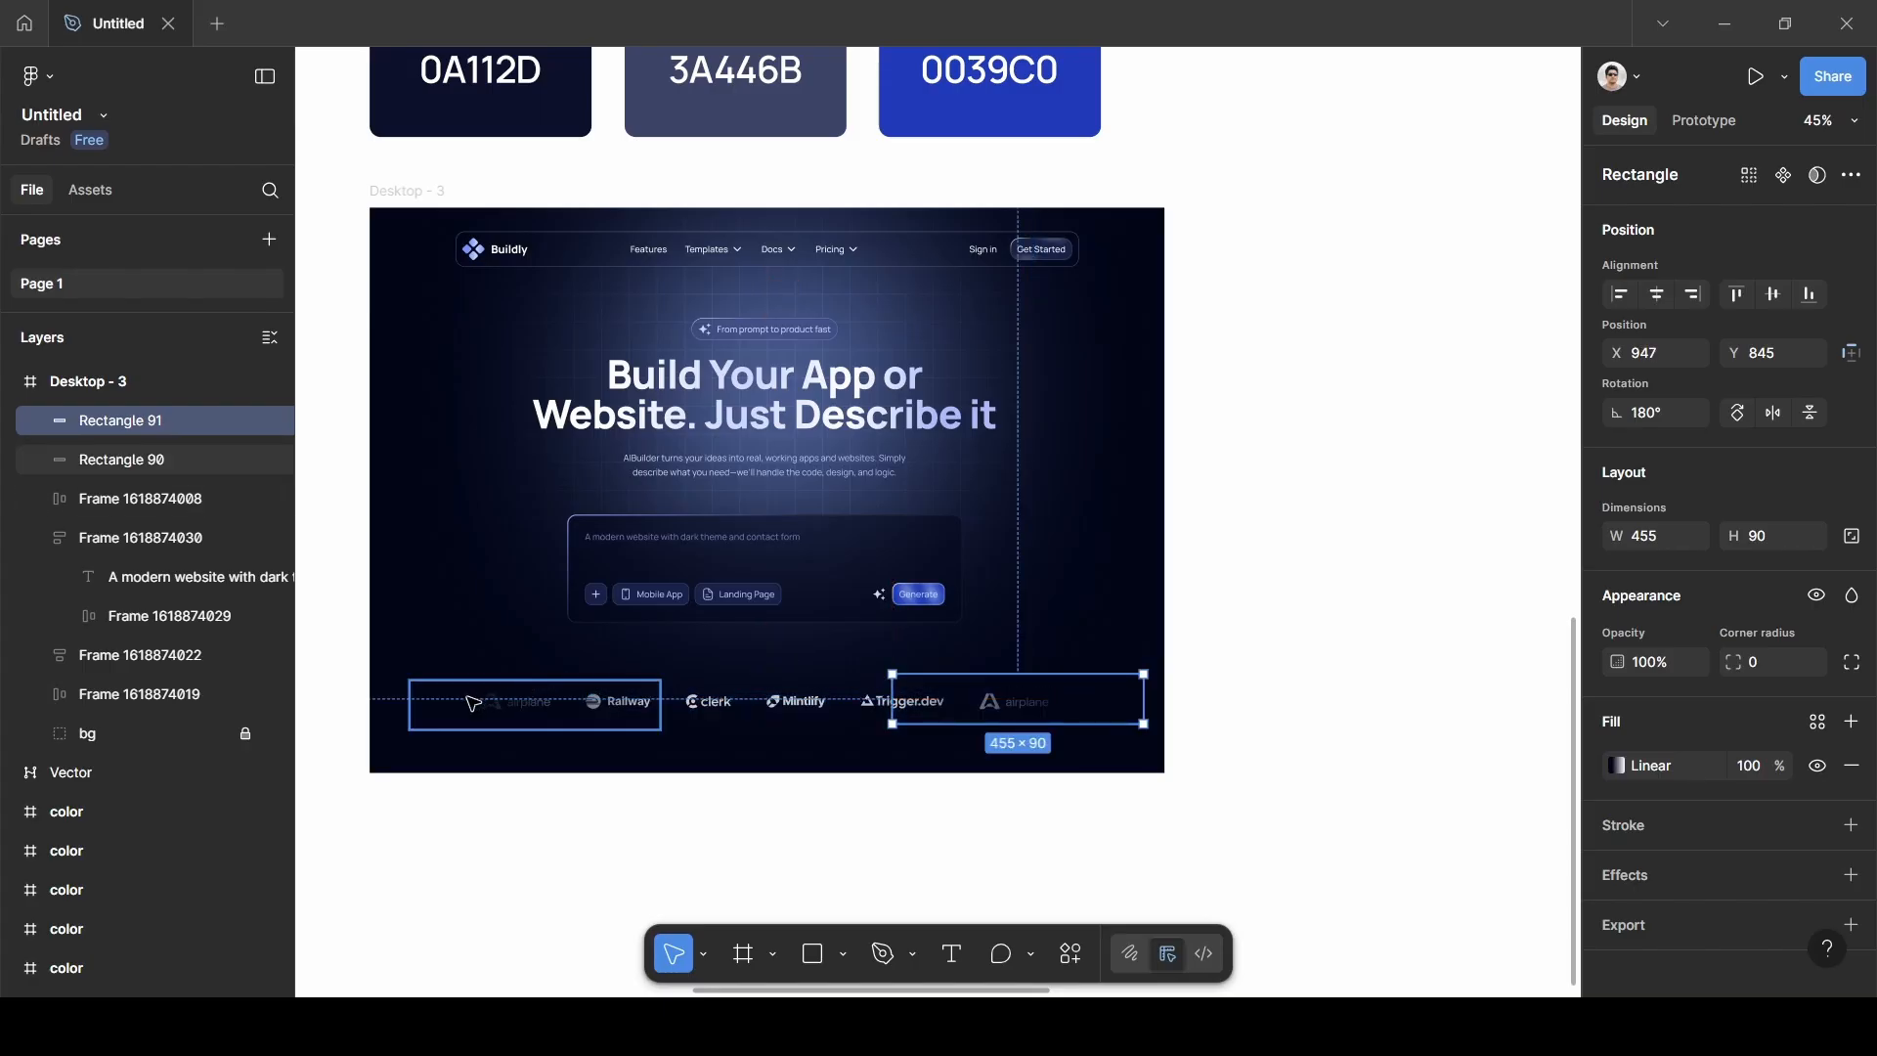
drag(473, 700, 484, 704)
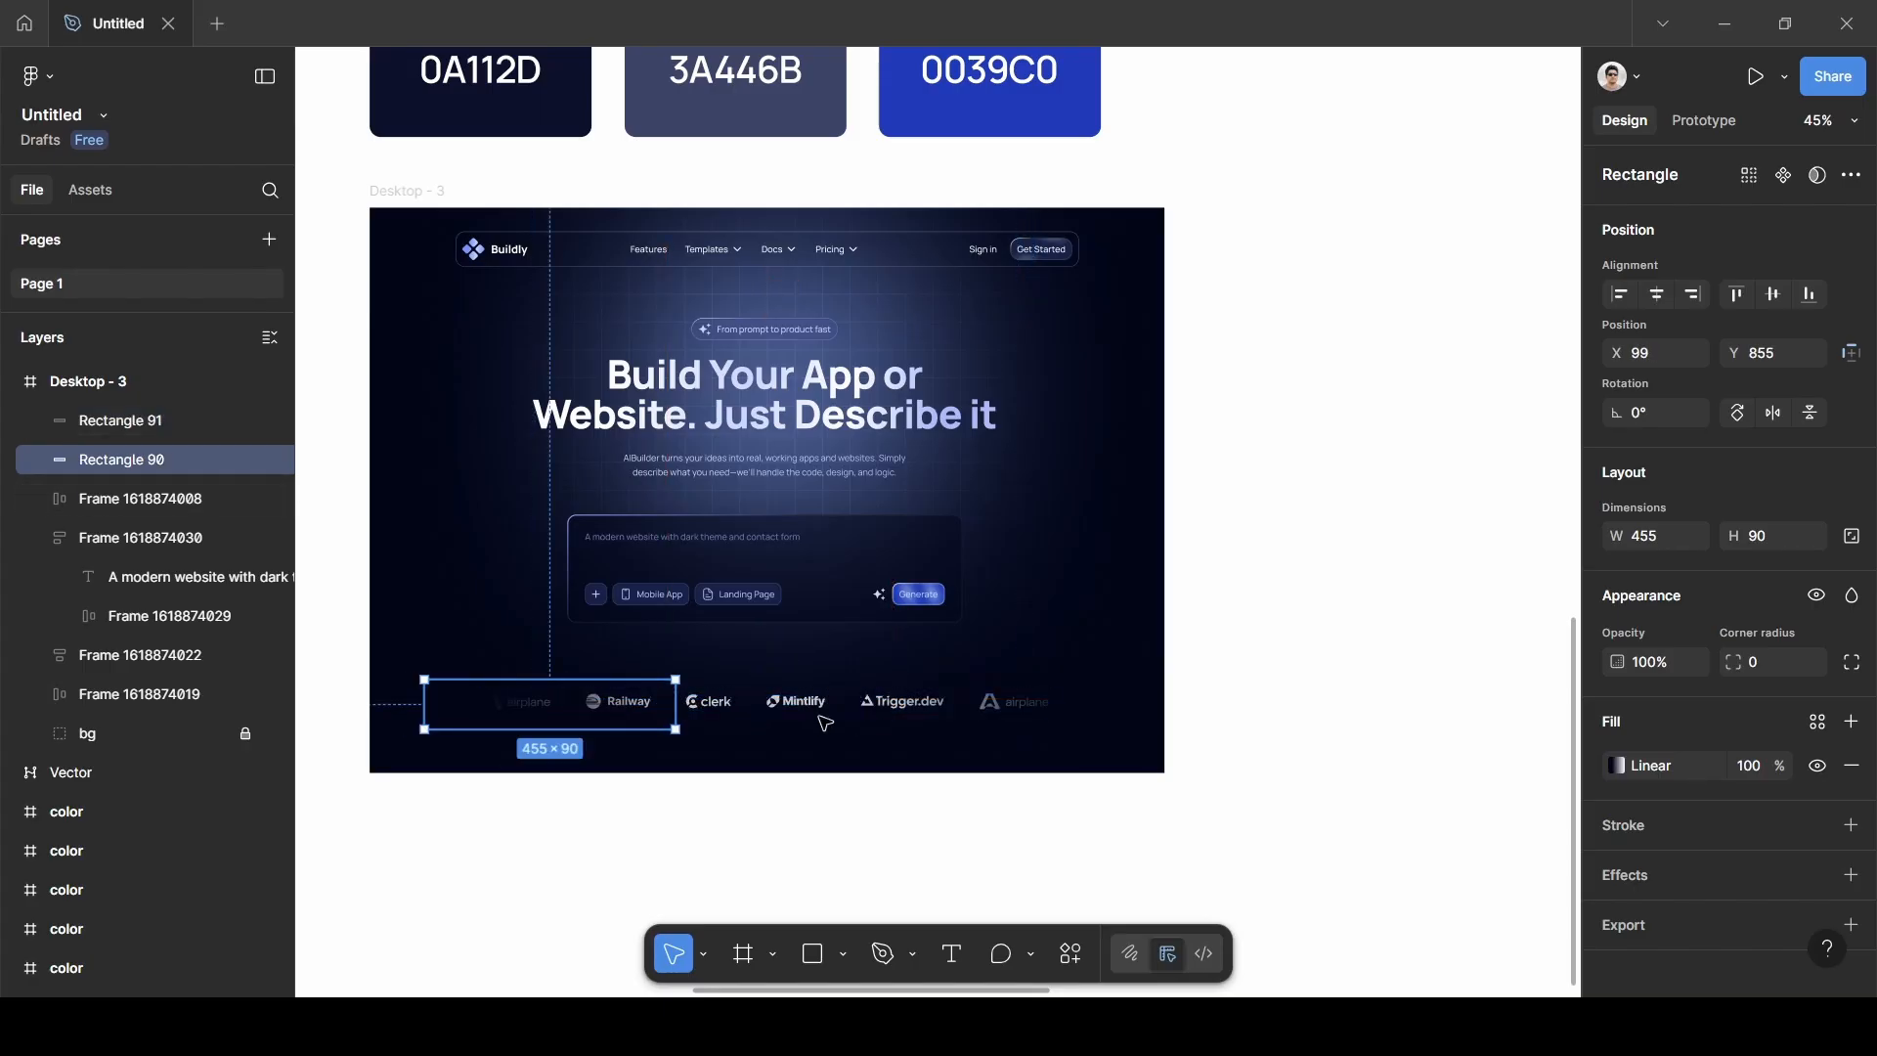
click(524, 795)
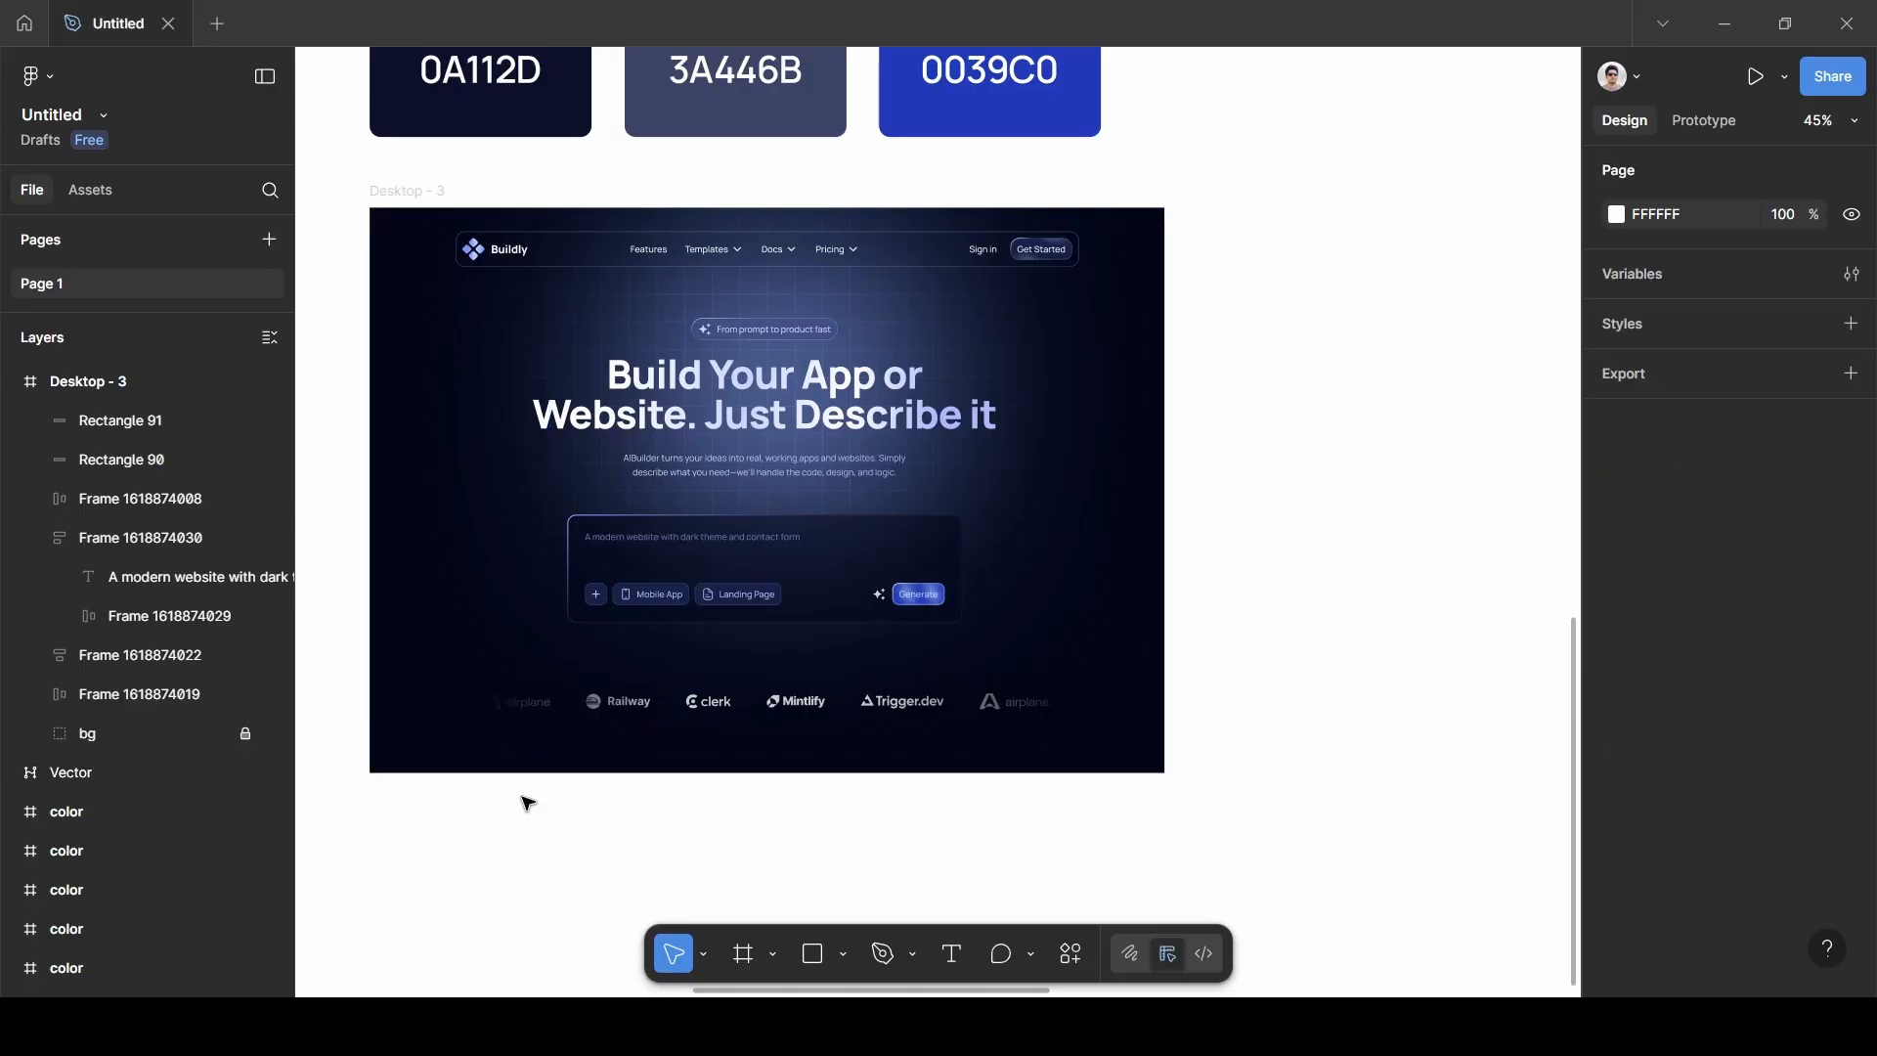
scroll(524, 796, up, 3)
scroll(528, 801, left, 1)
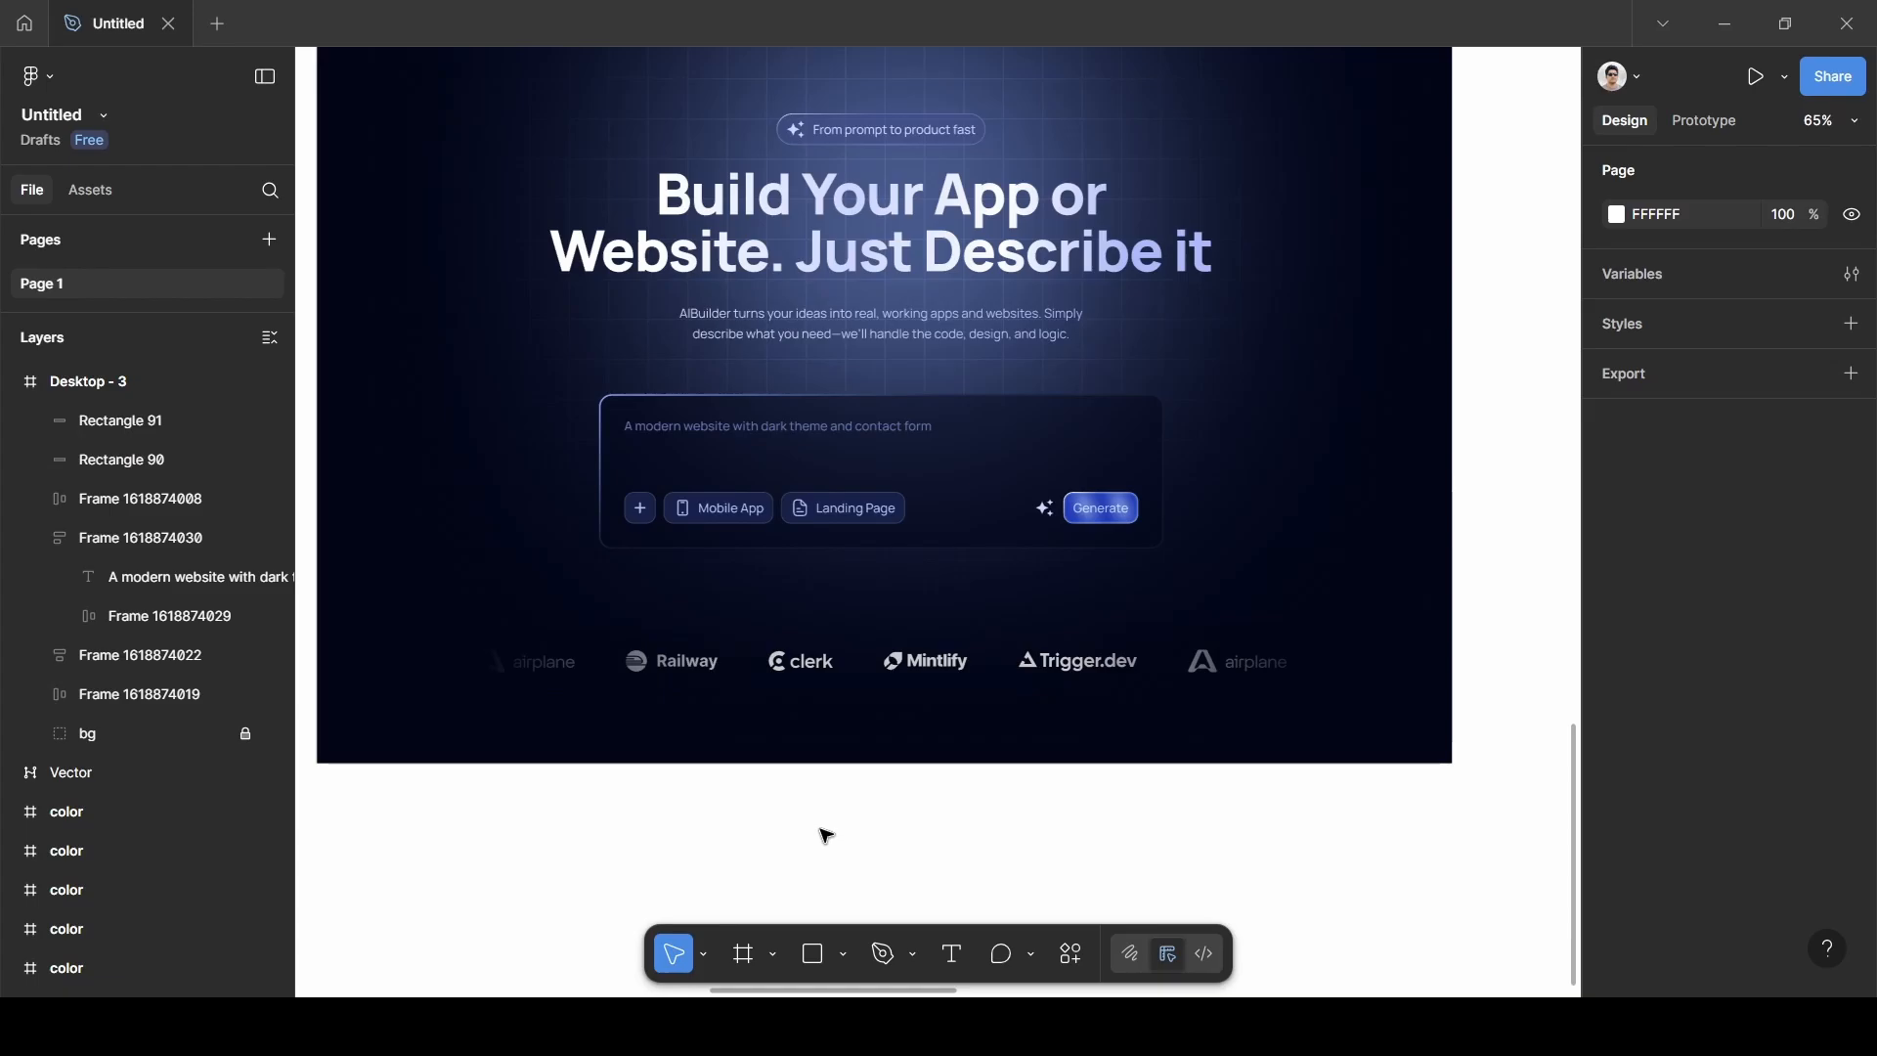
scroll(826, 836, down, 3)
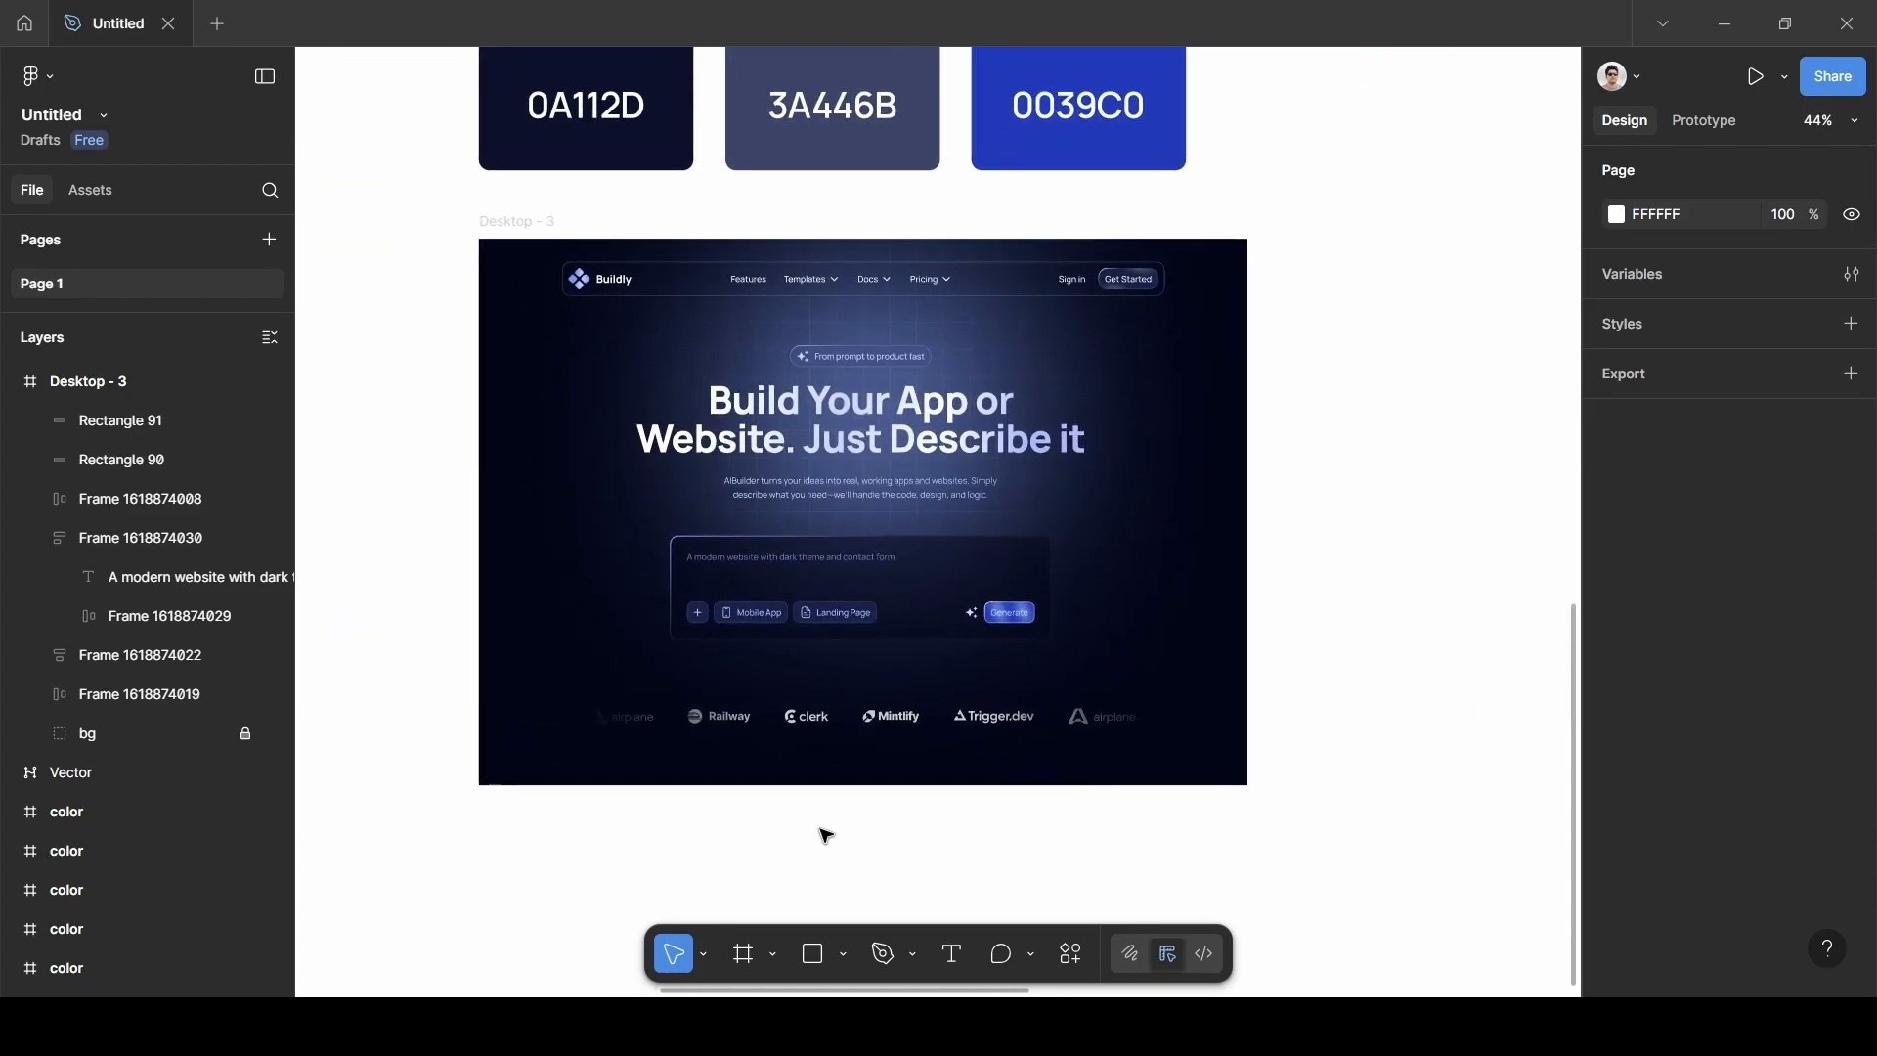
scroll(826, 836, left, 3)
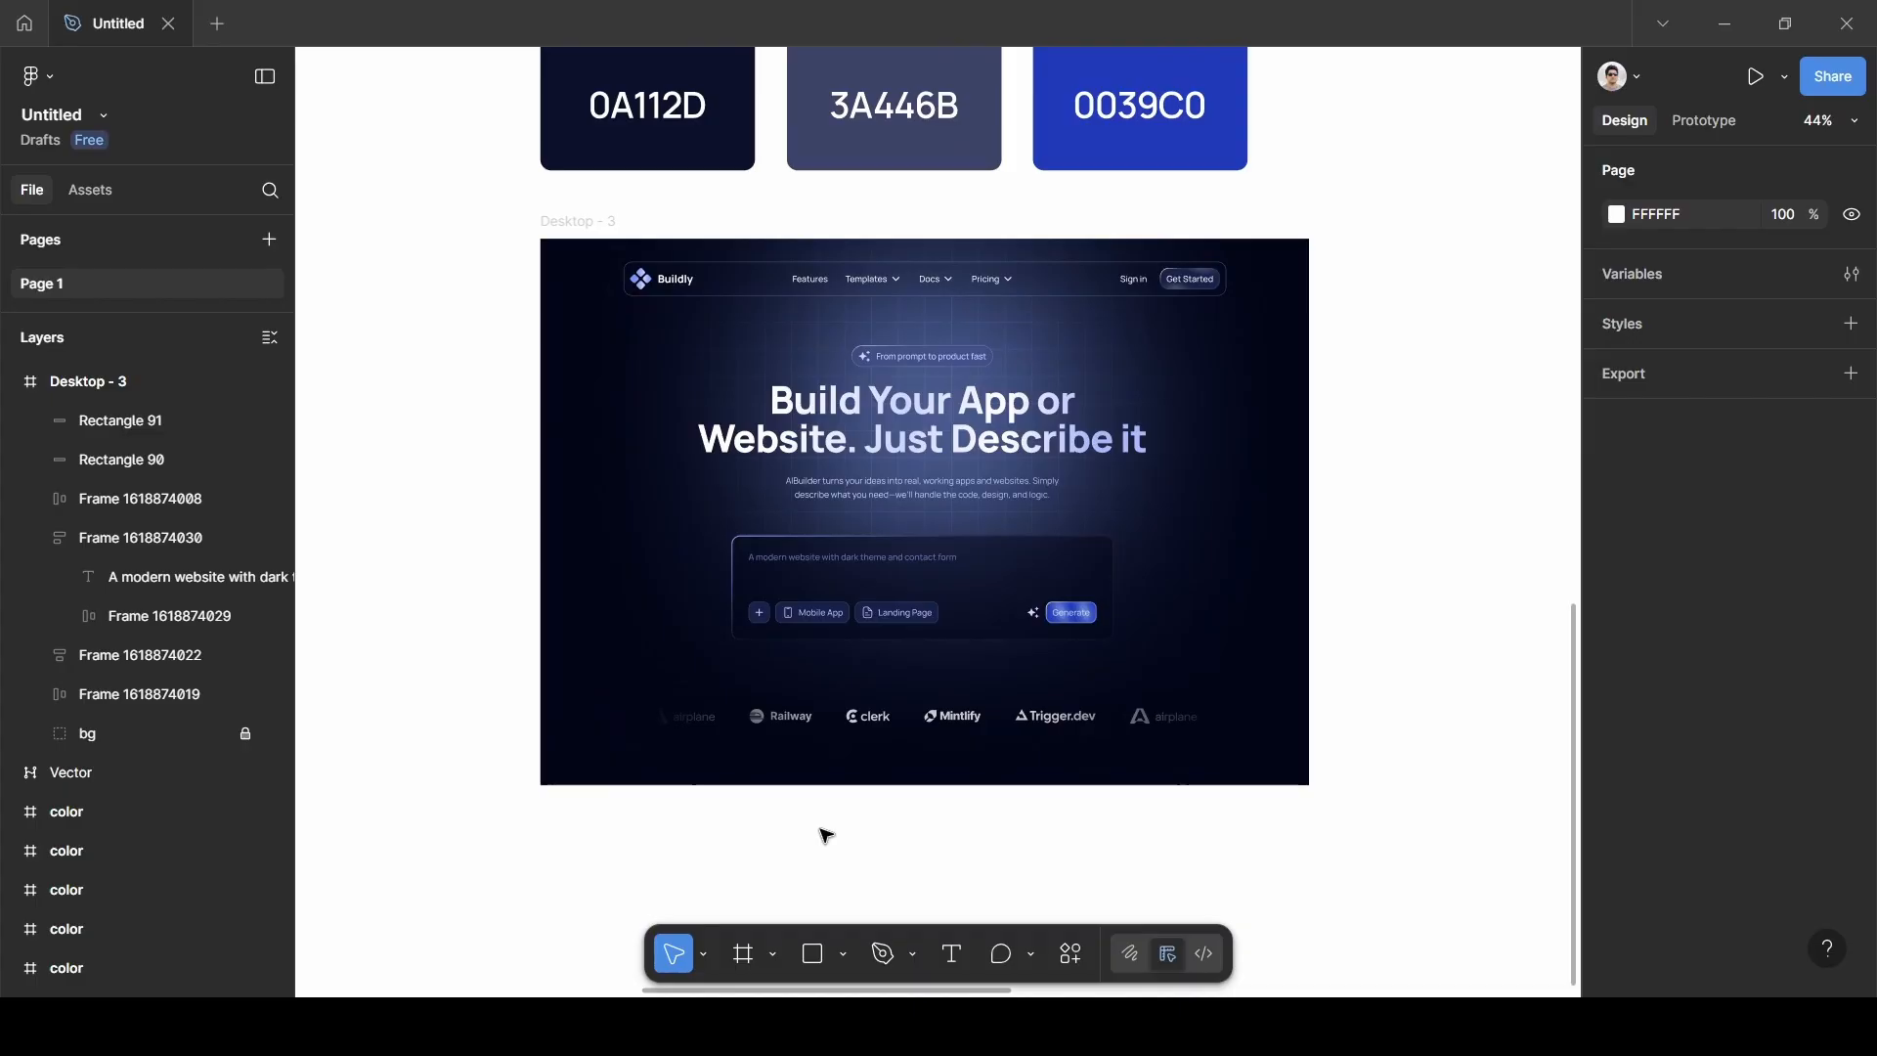